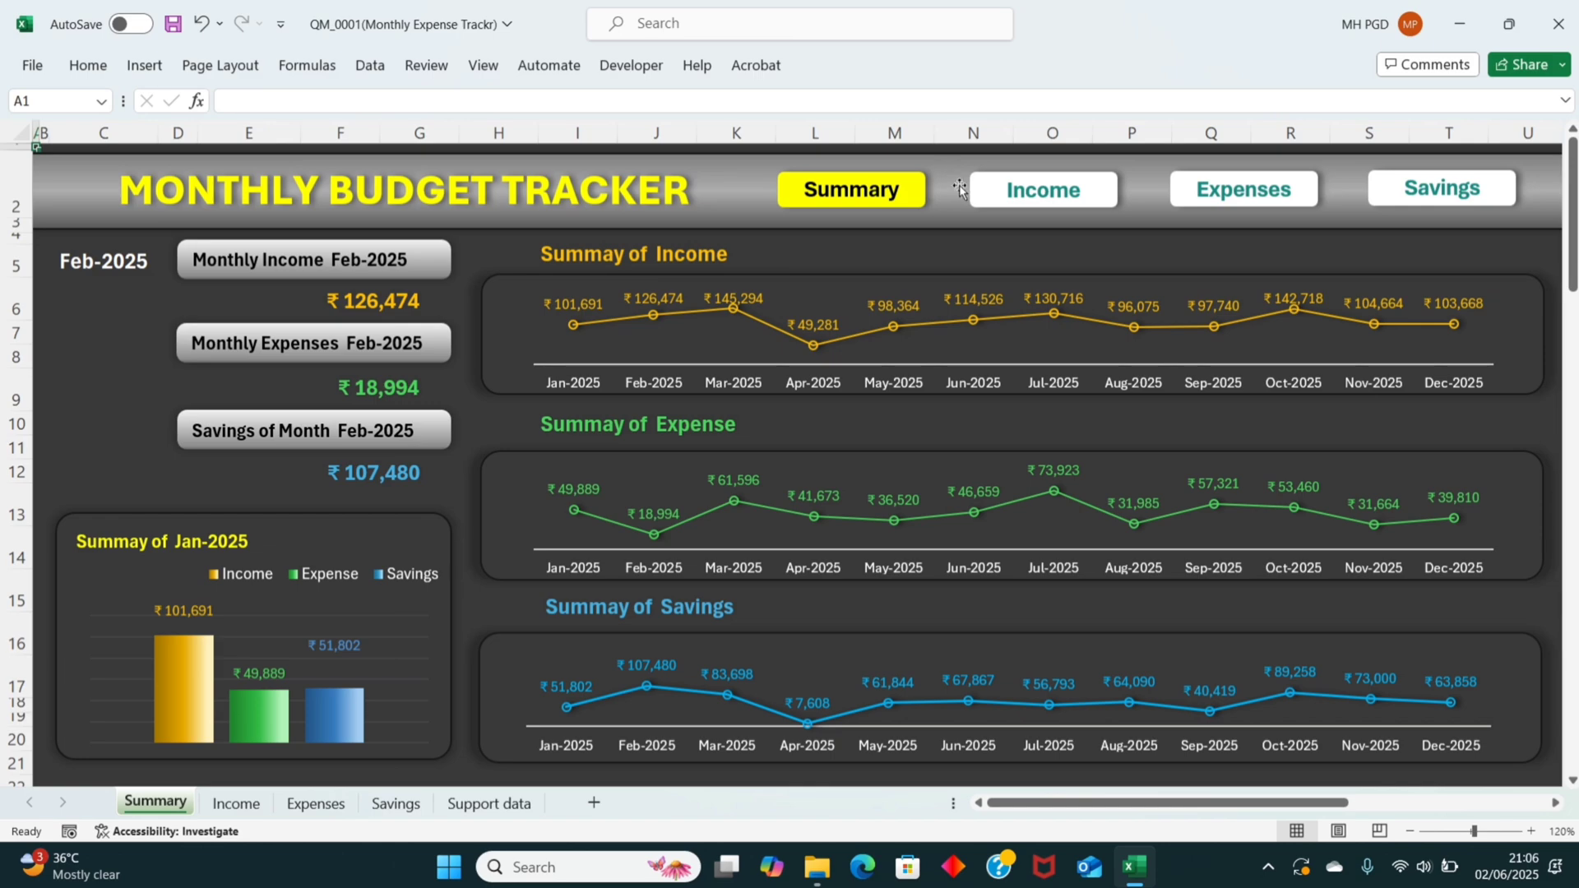
Step: View the Income, Expenses and Savings sheets in turn and return to the Summary dashboard
left_click(1057, 206)
left_click(1191, 204)
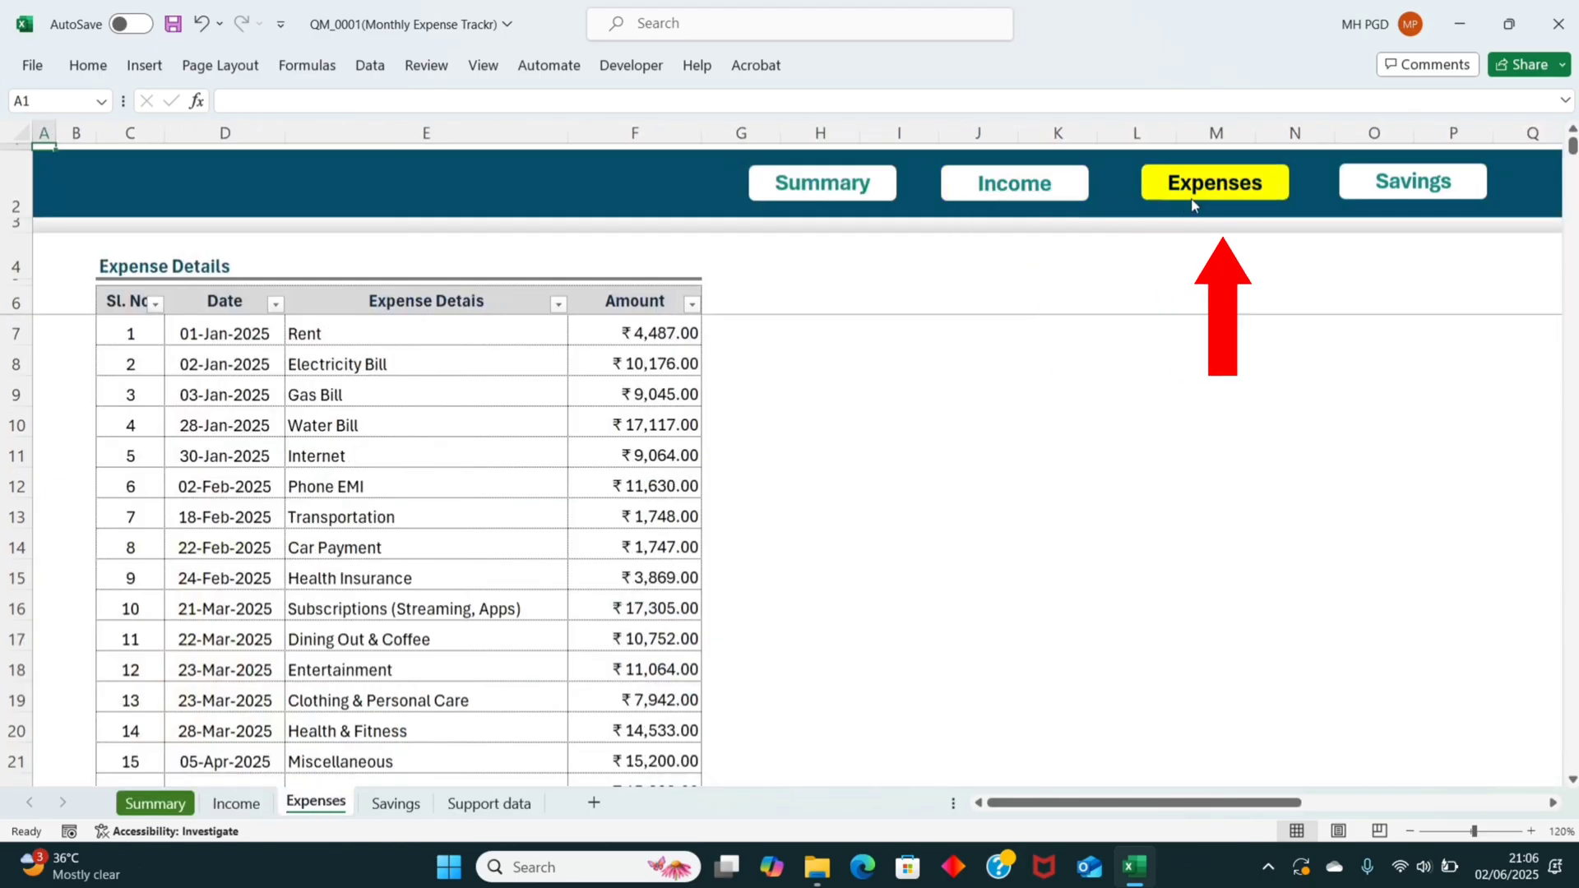
left_click(1351, 206)
left_click(823, 191)
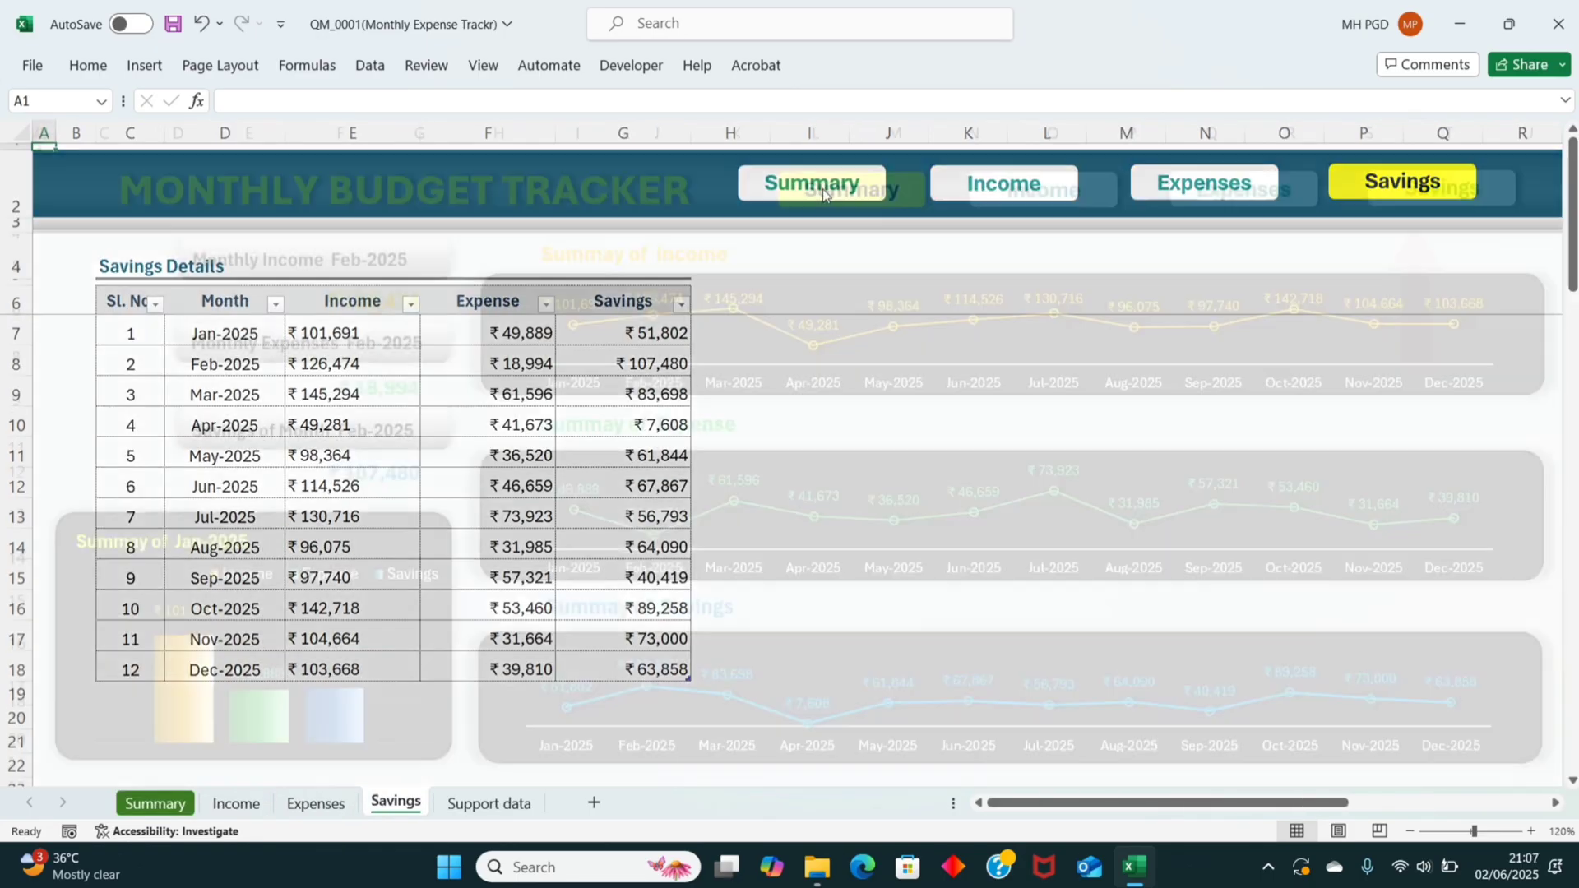
Step: Open the Income sheet and review the Income Details table down to its last entry and back
left_click(1033, 191)
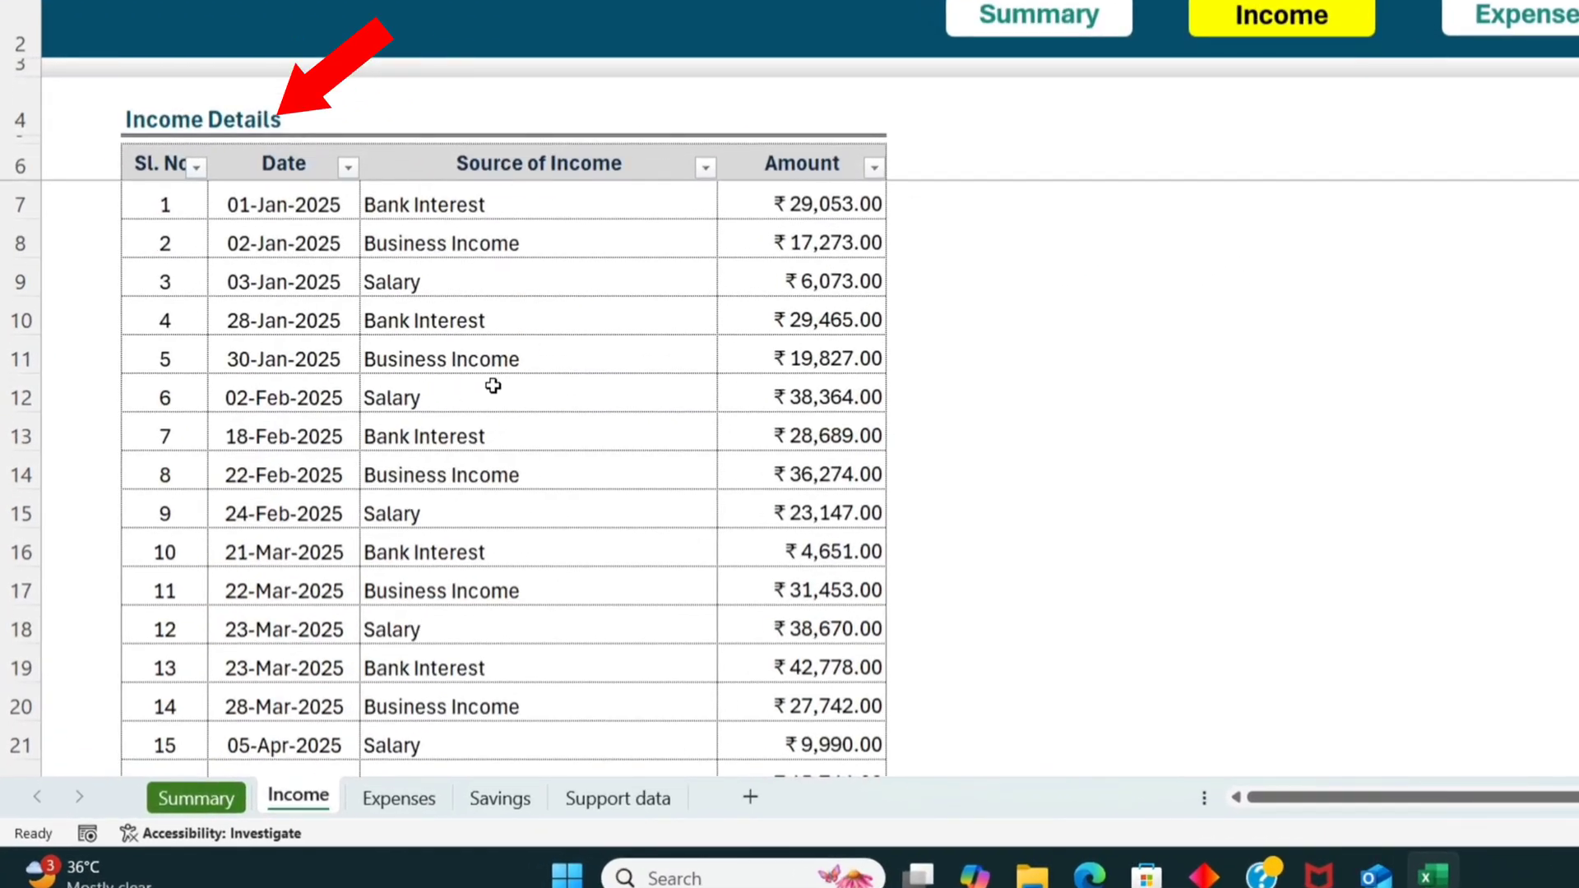
scroll(493, 386, "down", 7)
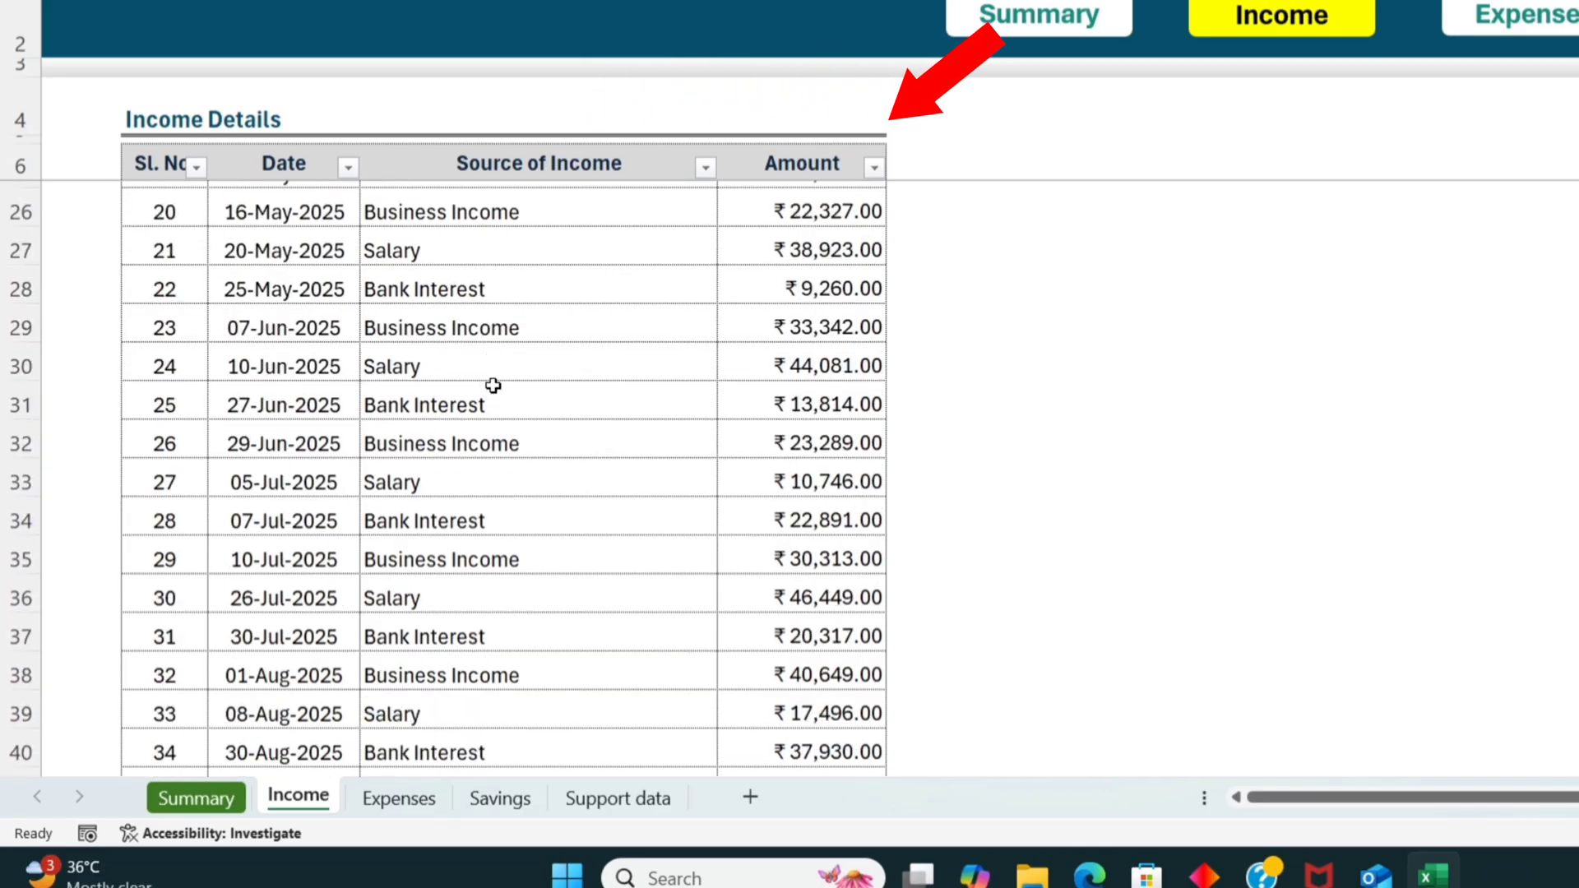
scroll(493, 386, "down", 6)
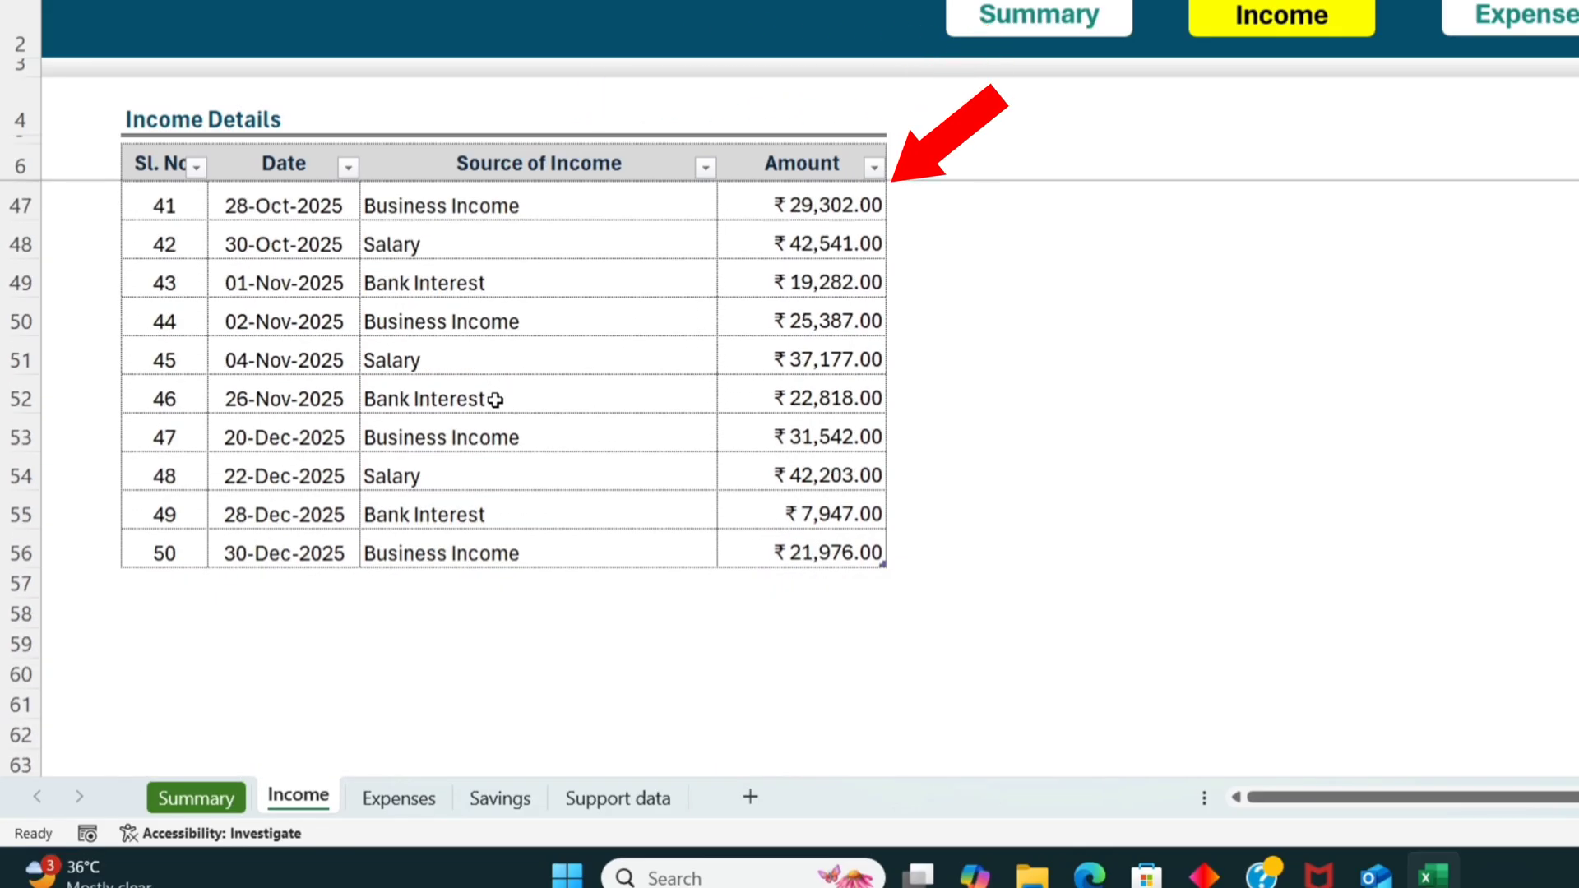
scroll(494, 402, "up", 10)
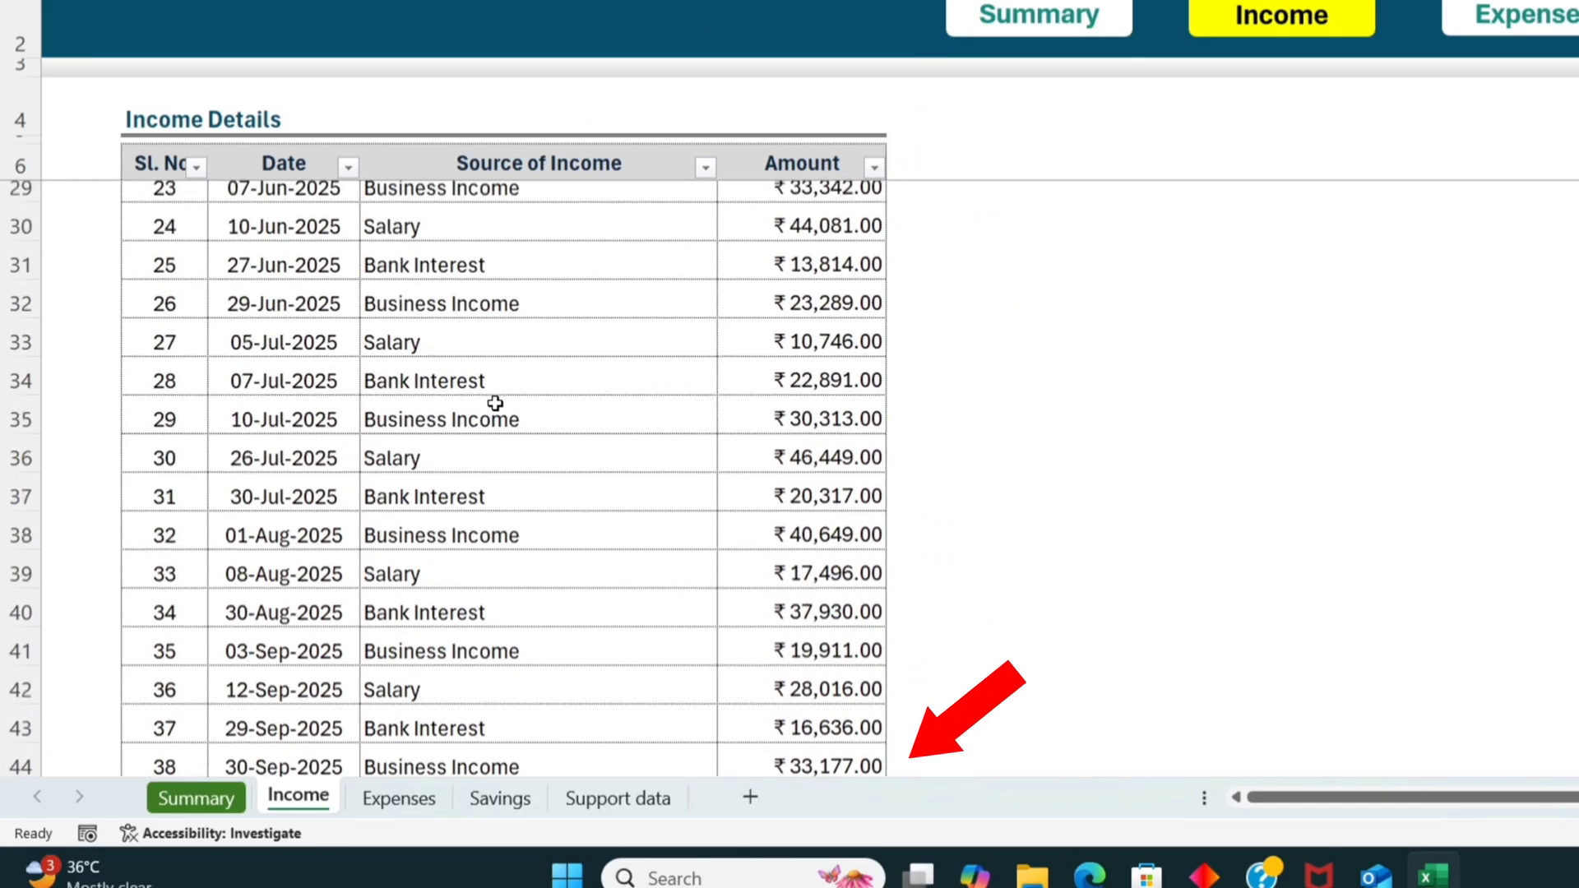
scroll(494, 403, "up", 3)
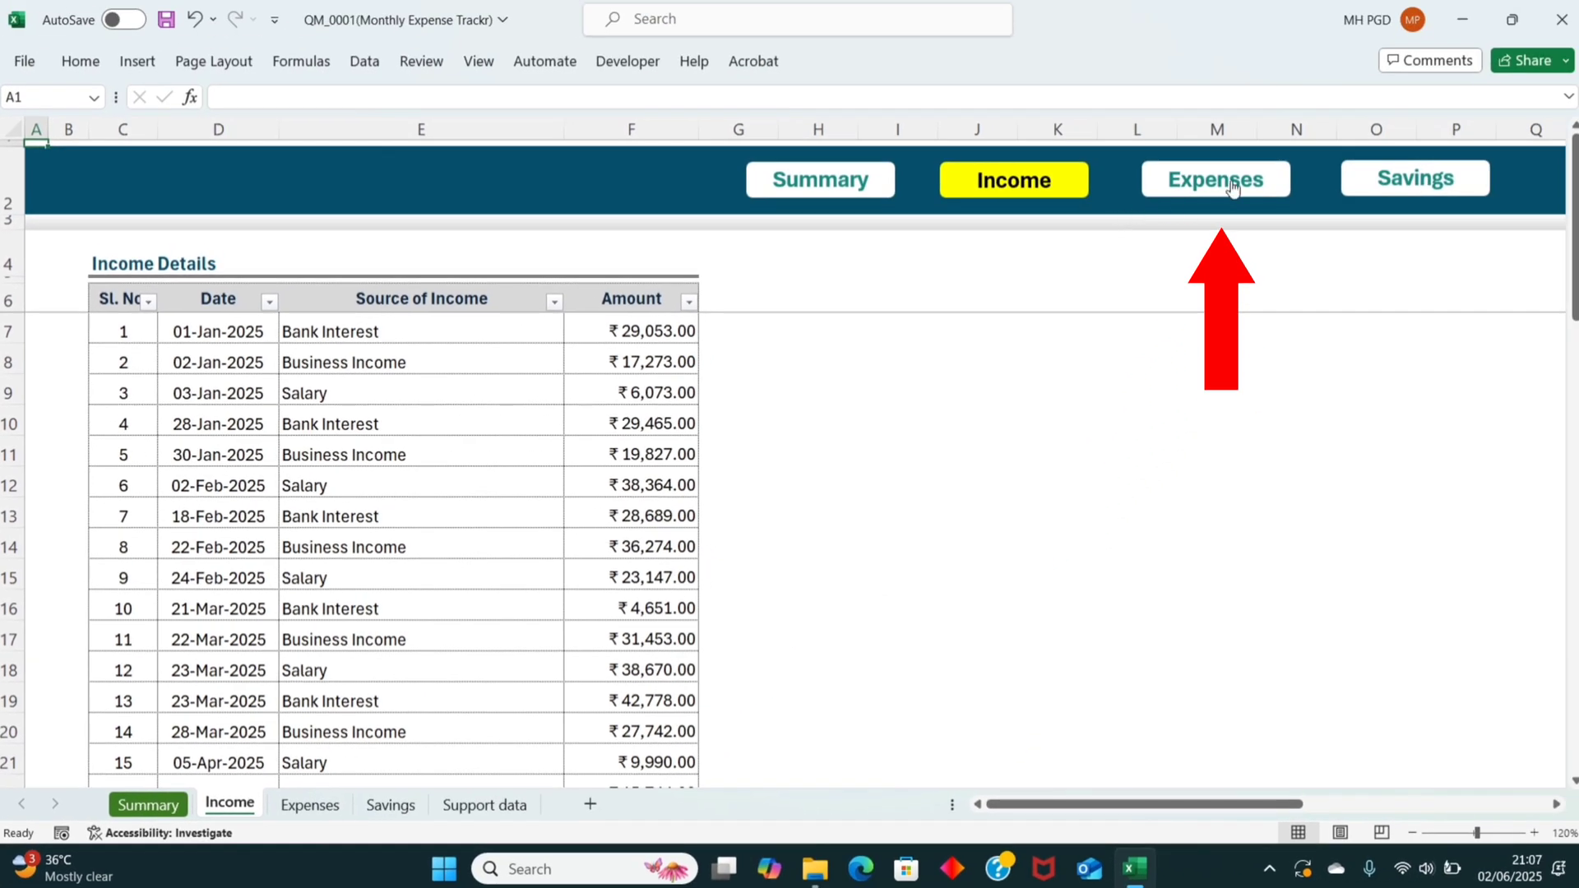
Step: Open the Expenses sheet and review the Expense Details table's dates, expense items and amounts
left_click(1231, 186)
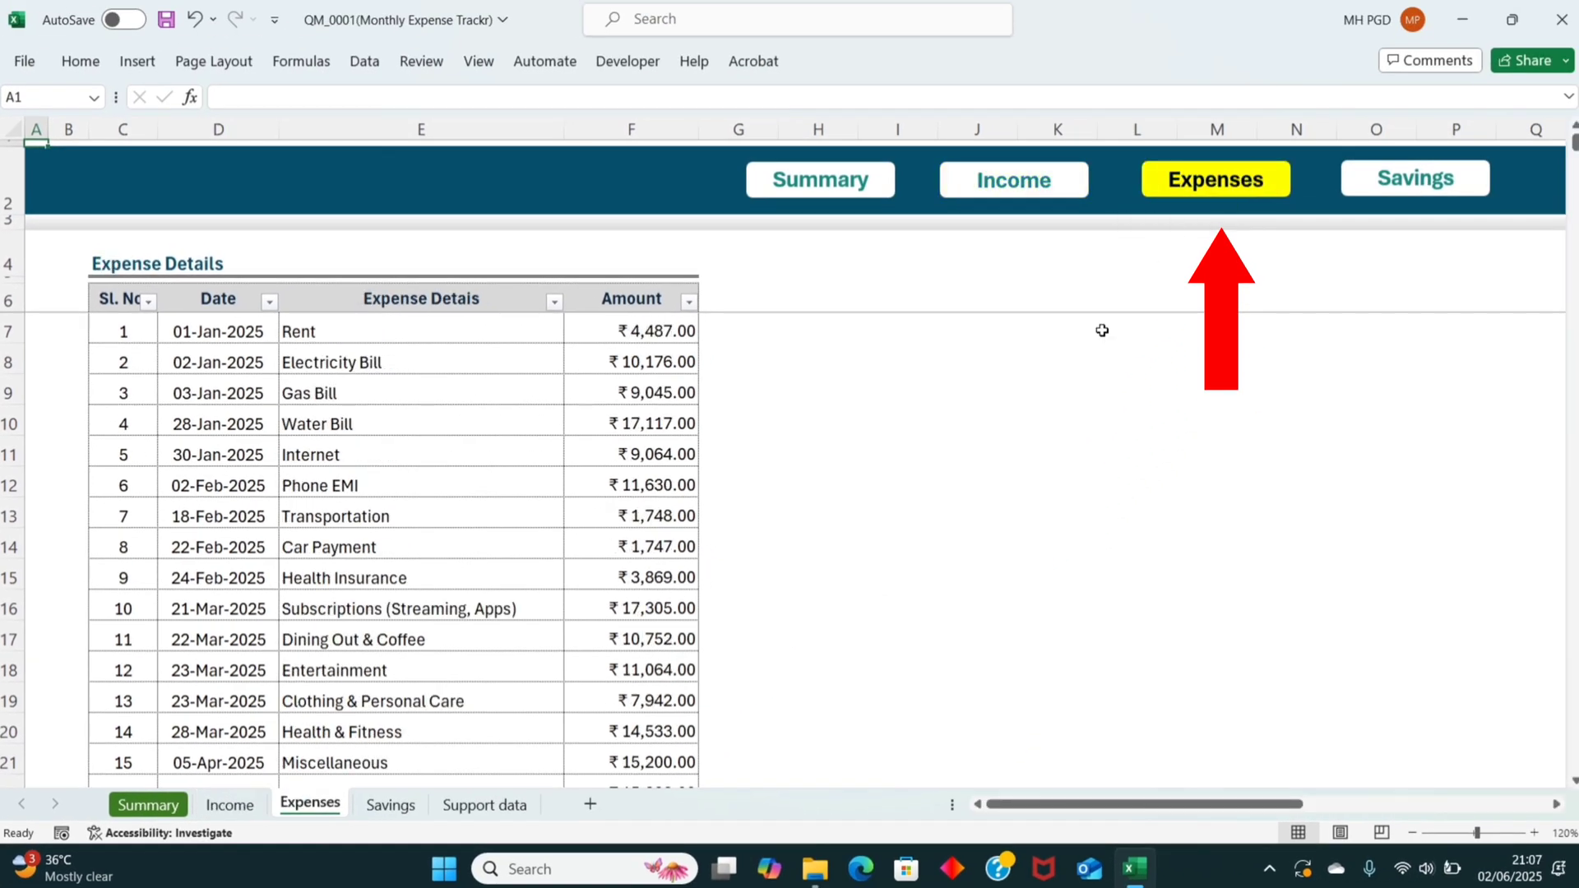
scroll(835, 475, "down", 4)
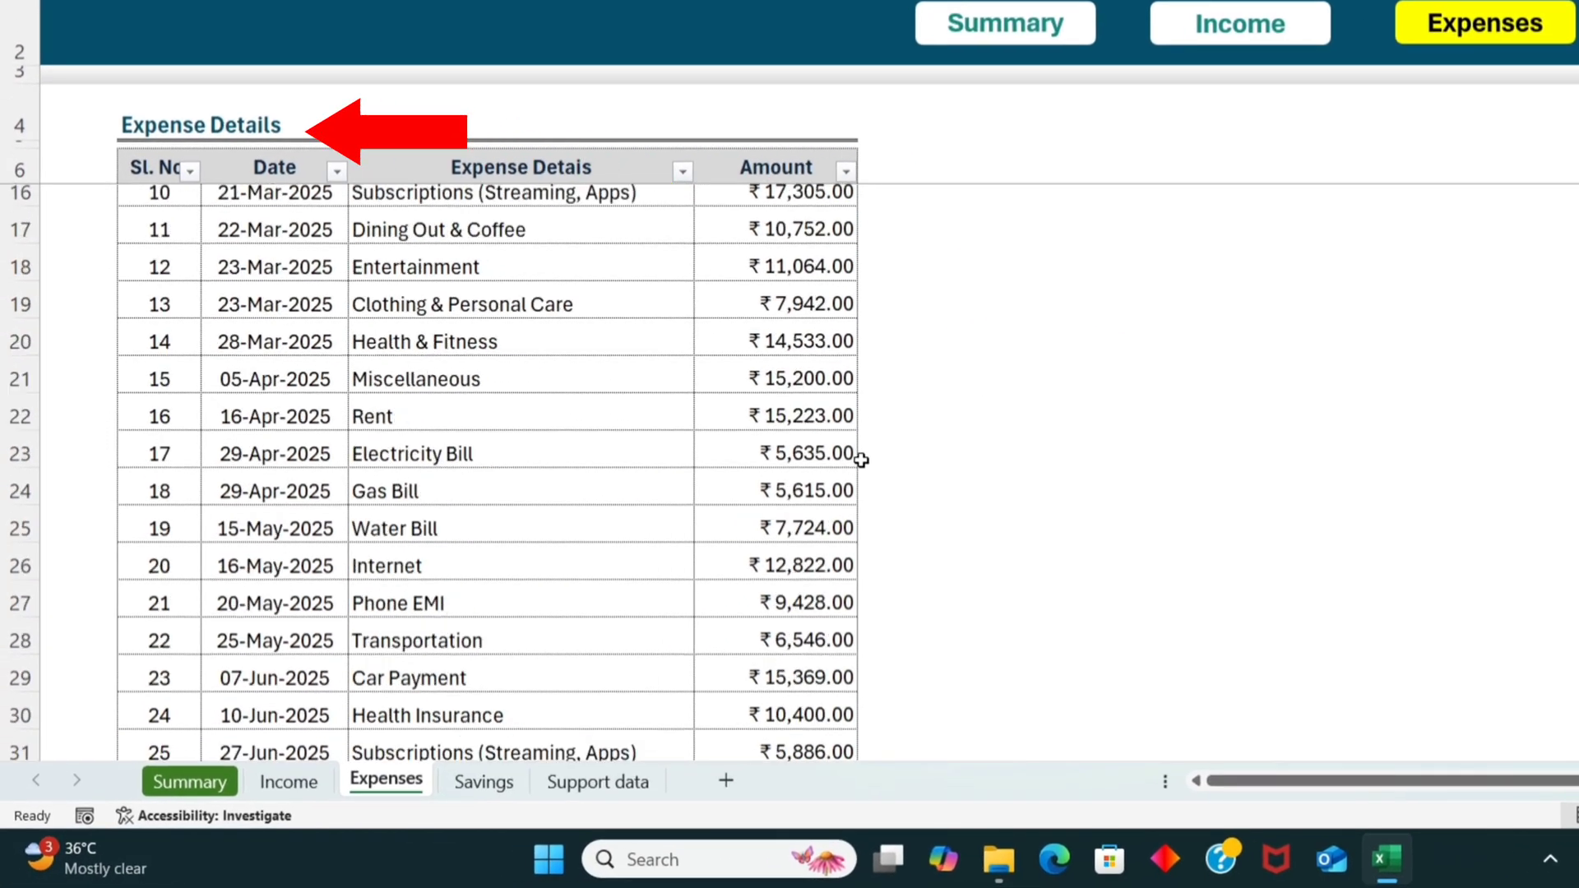
scroll(853, 464, "down", 10)
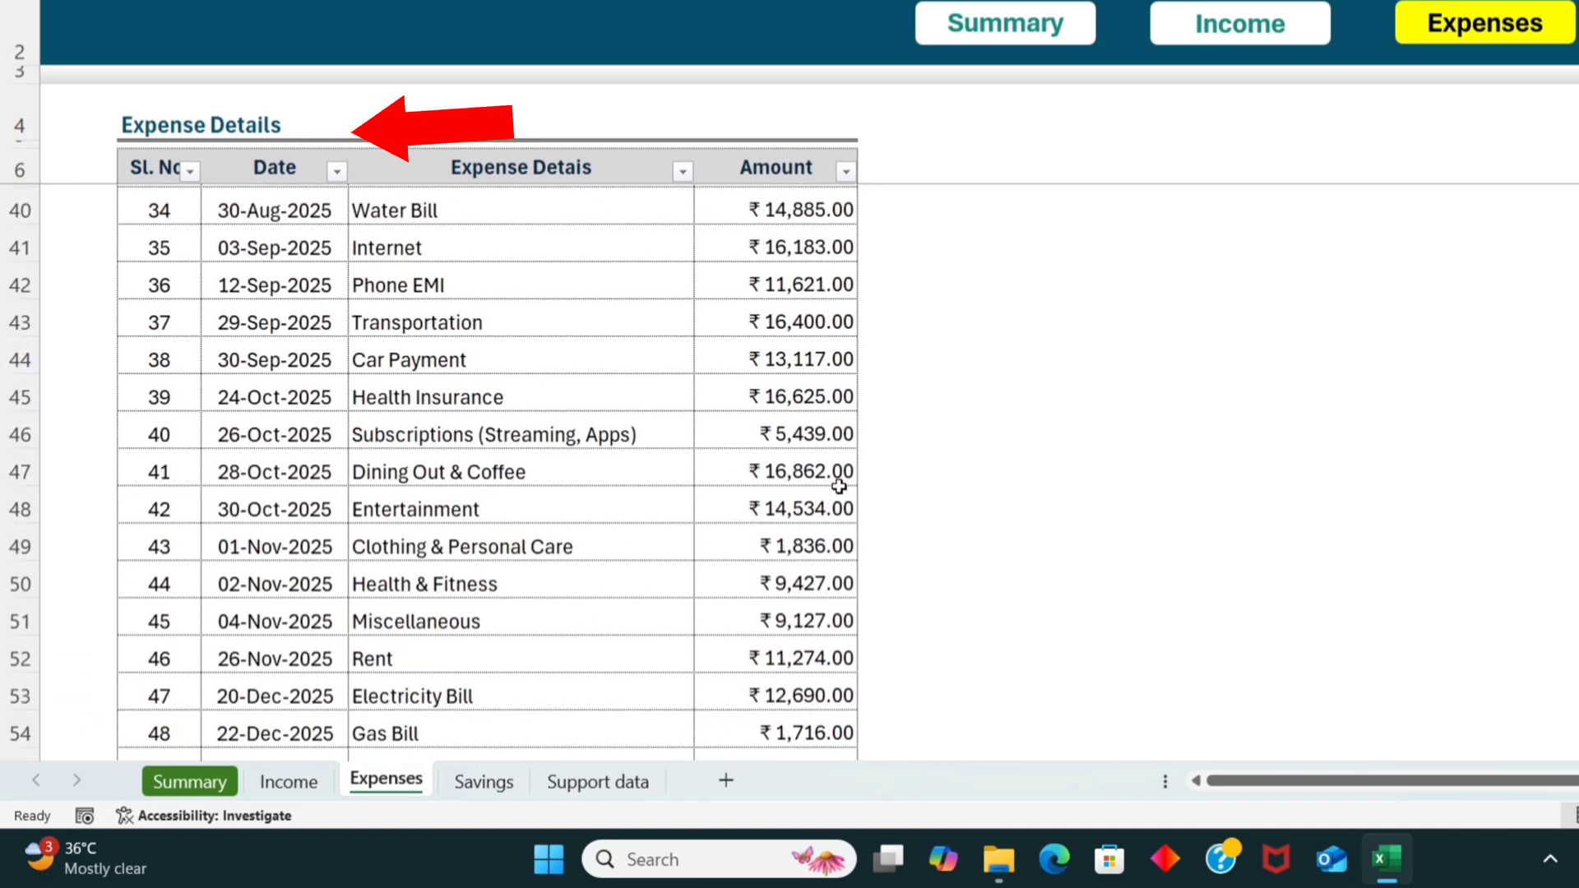
scroll(827, 519, "up", 10)
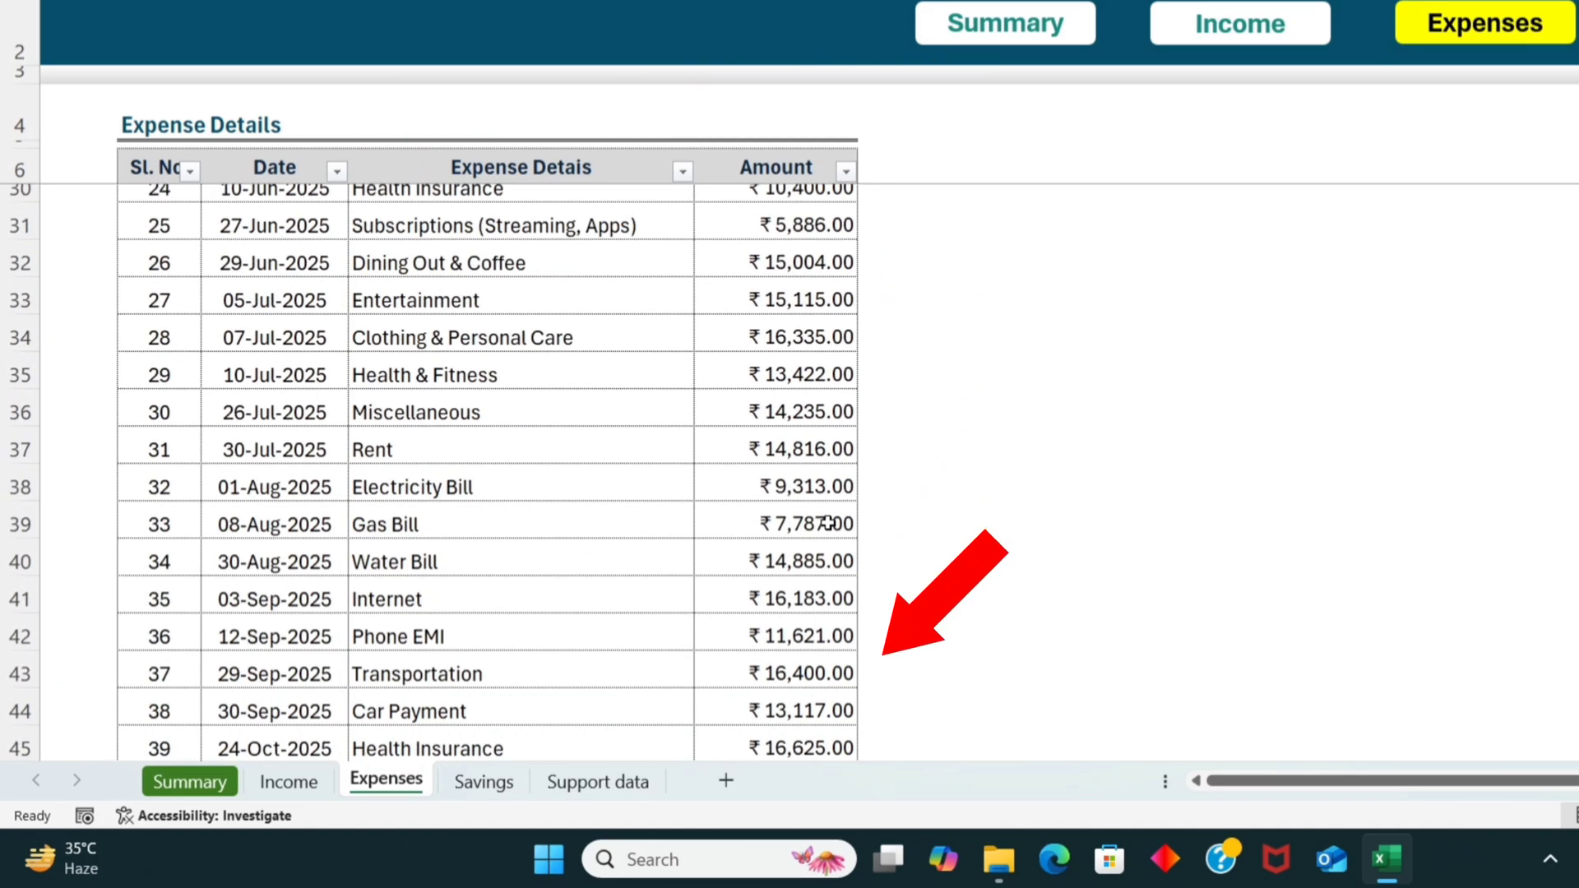
scroll(827, 519, "up", 4)
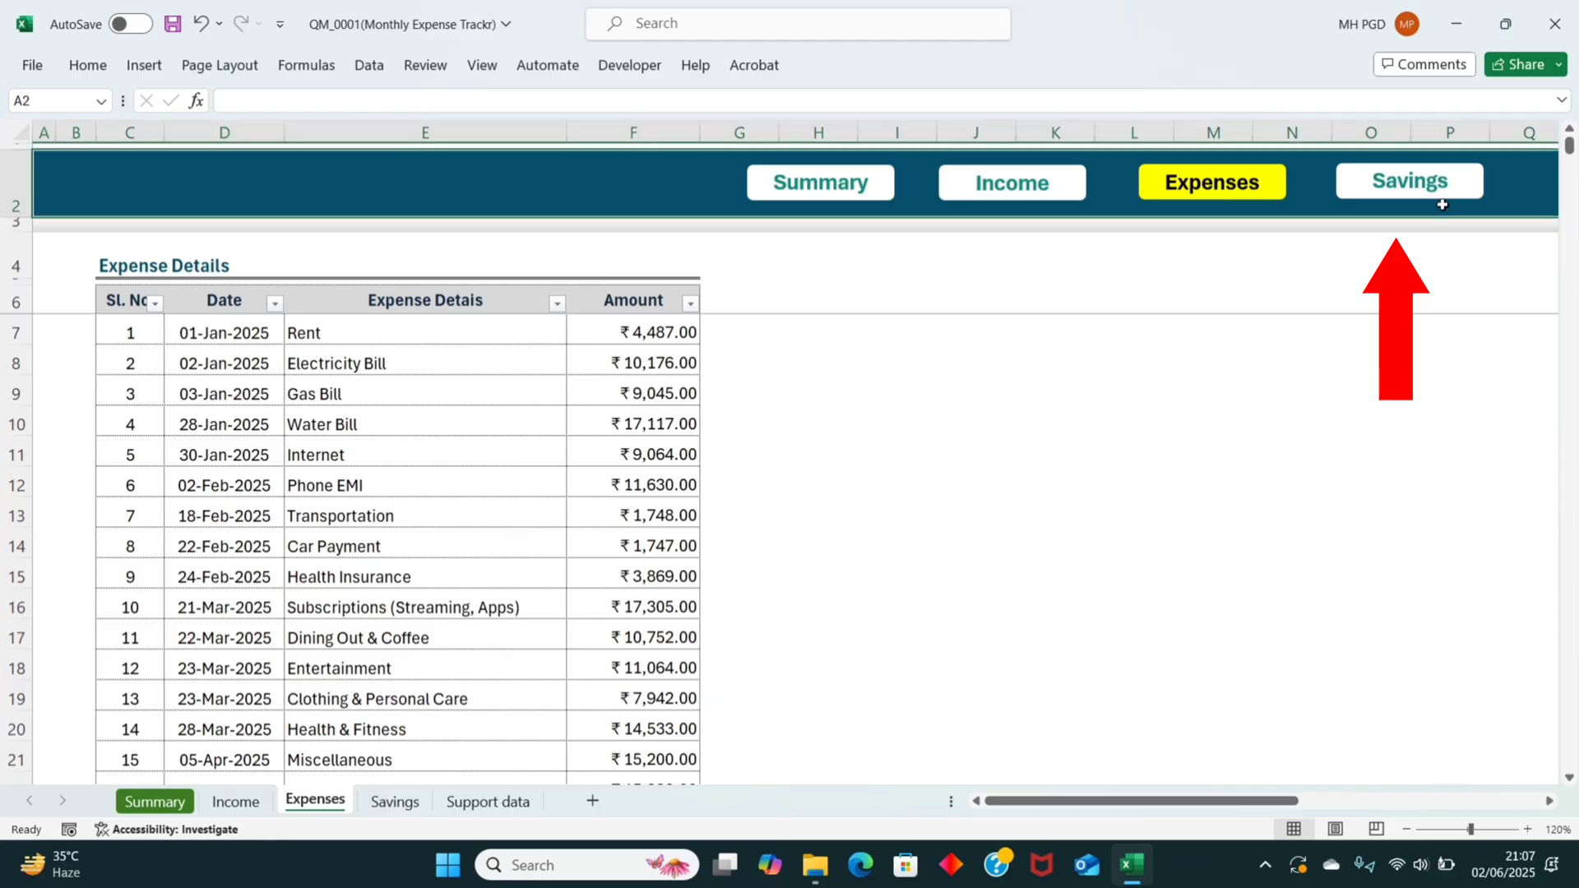
Step: Review the monthly Savings Details table on the Savings sheet and return to the Summary dashboard
left_click(1421, 179)
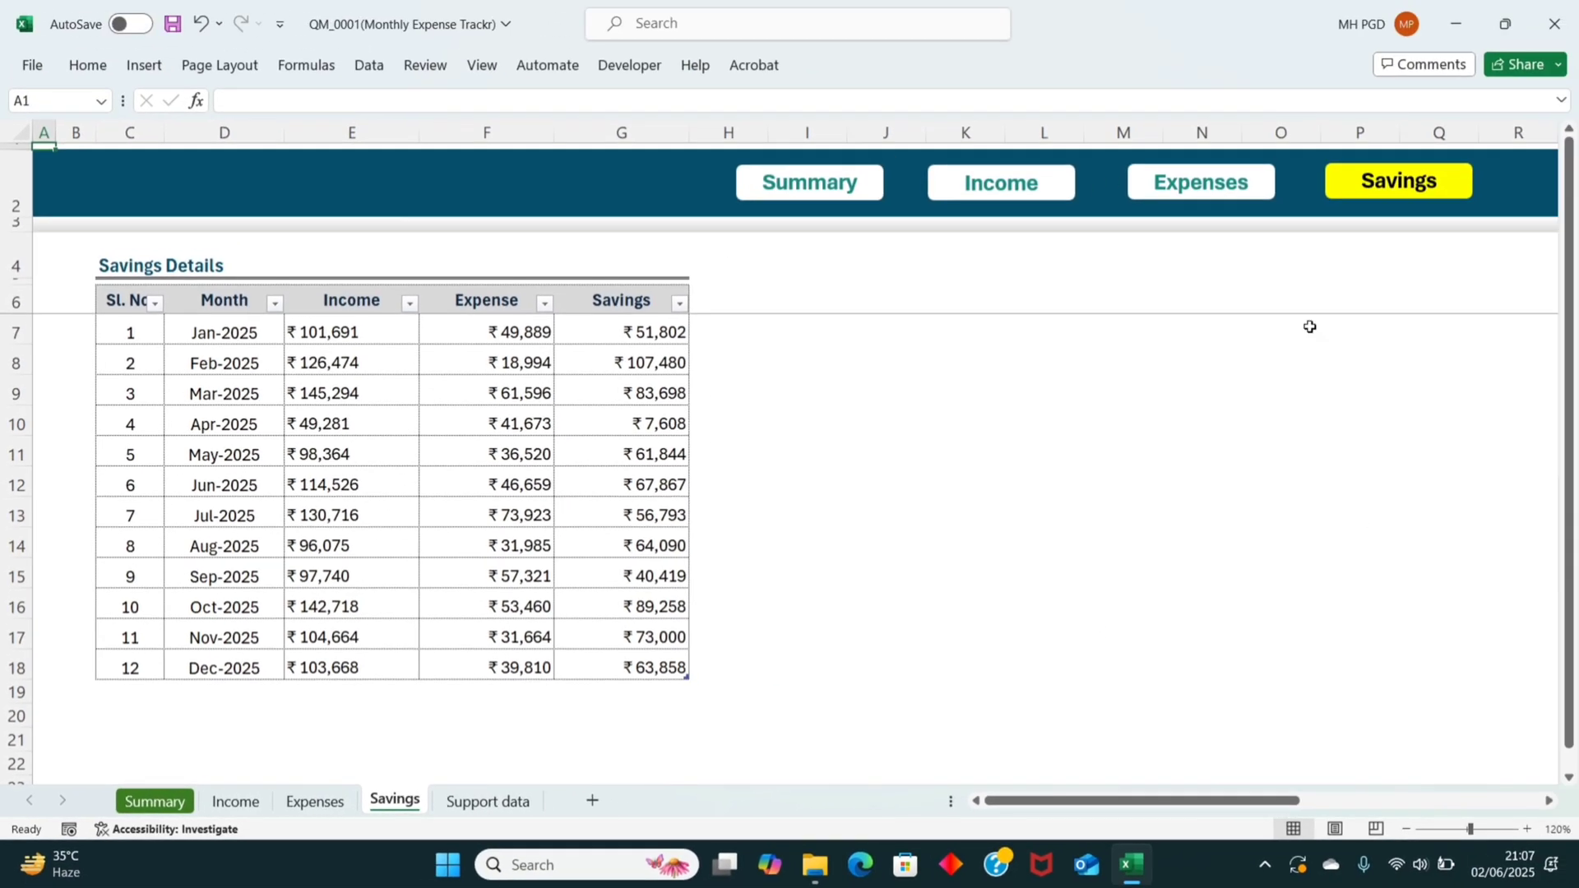
left_click(802, 188)
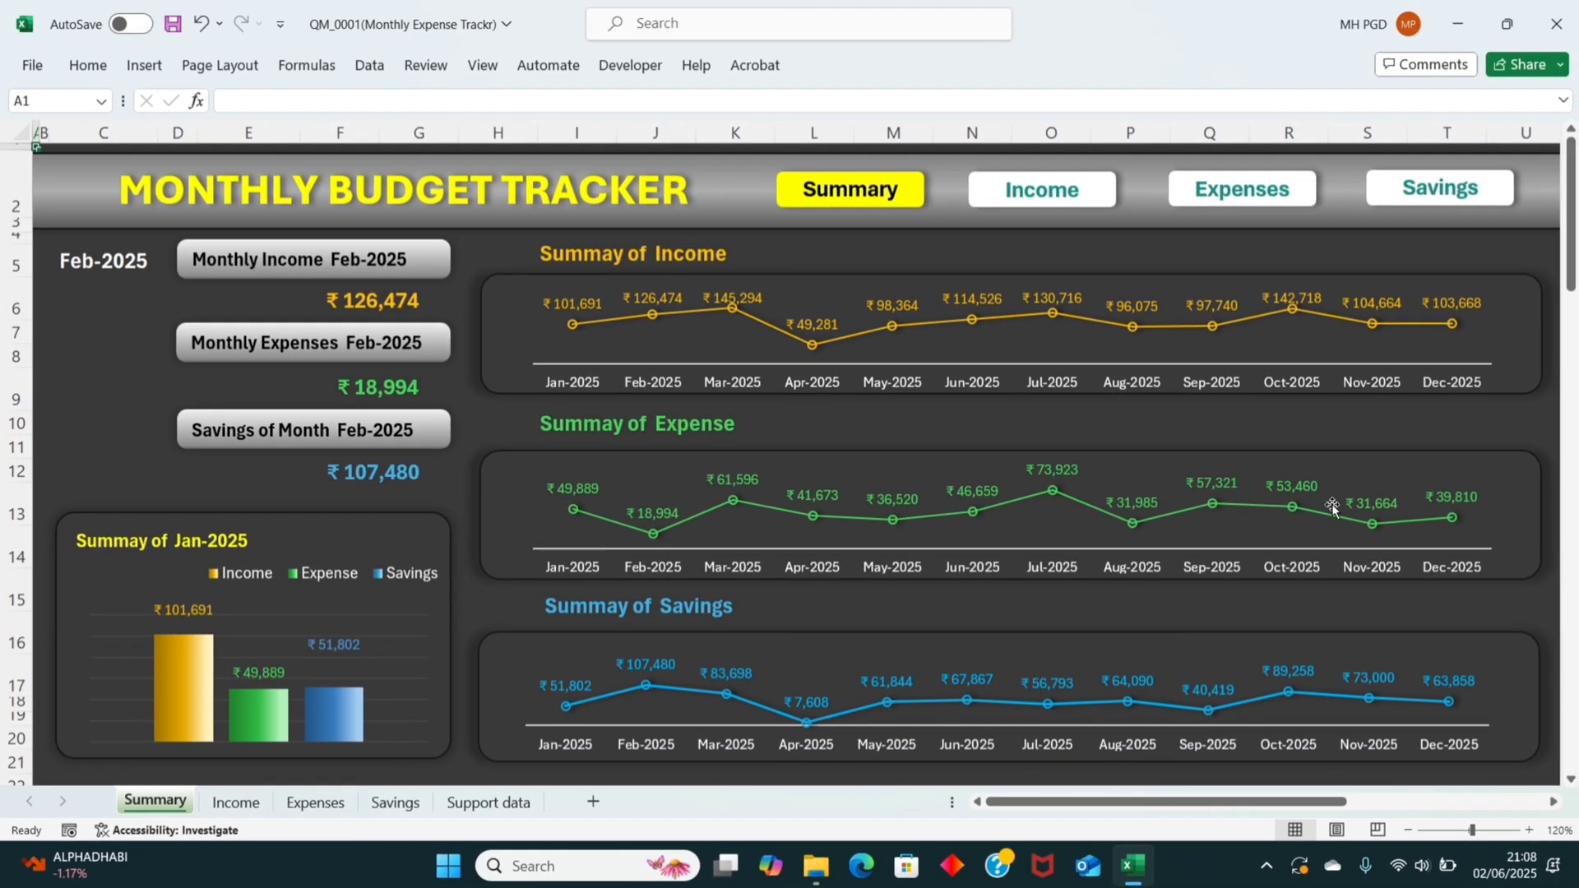
Step: View the Summary dashboard for Apr-2025, Jul-2025 and Oct-2025 by changing the month in cell C5
left_click(119, 260)
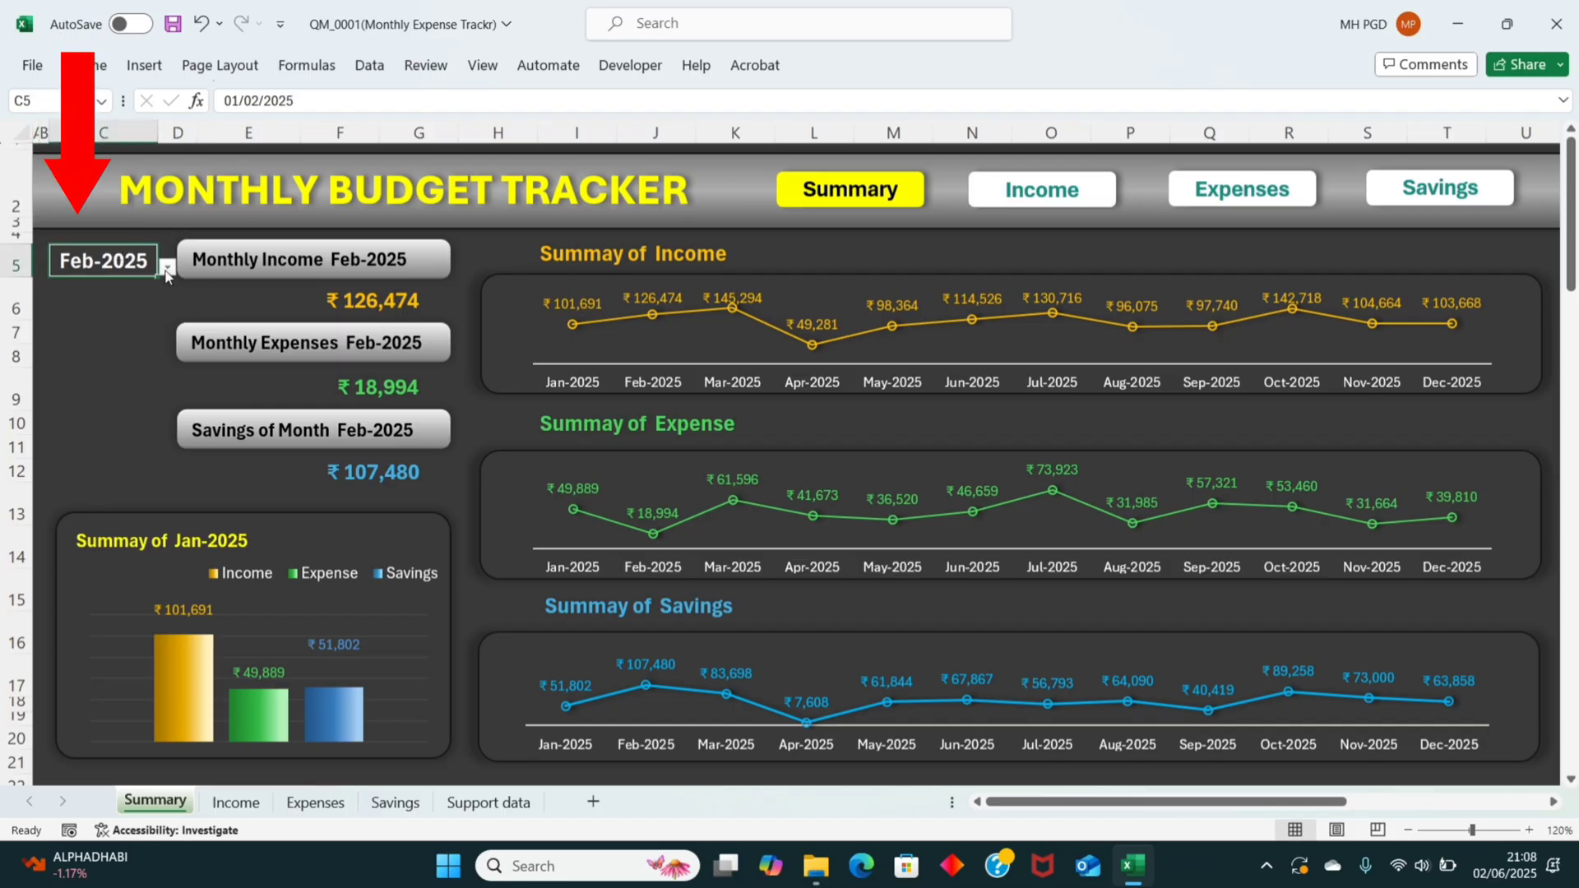
left_click(167, 268)
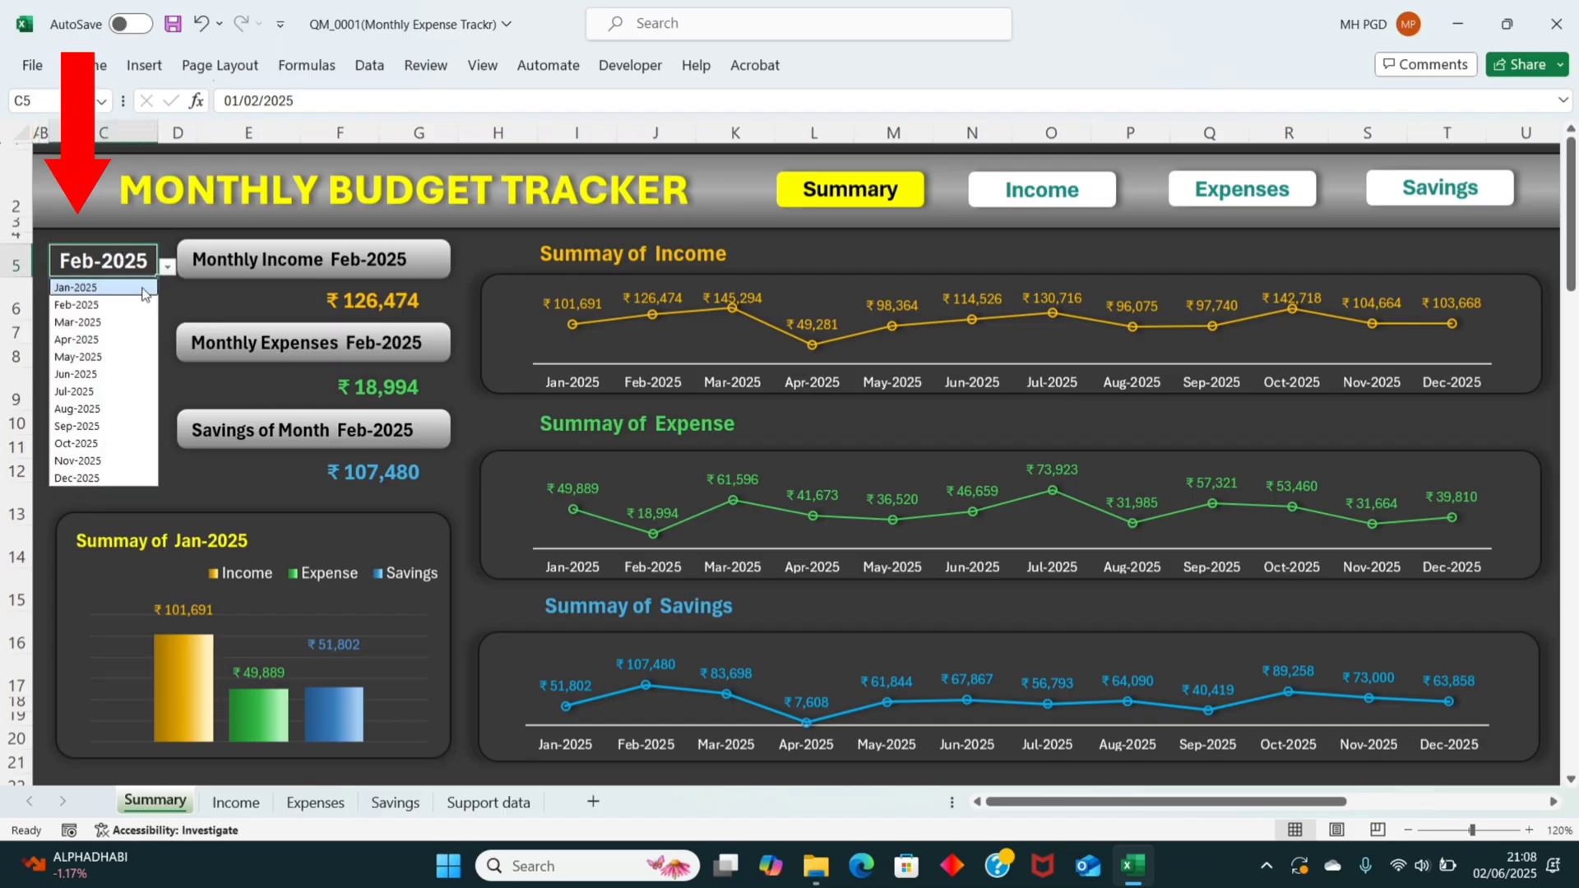
left_click(92, 339)
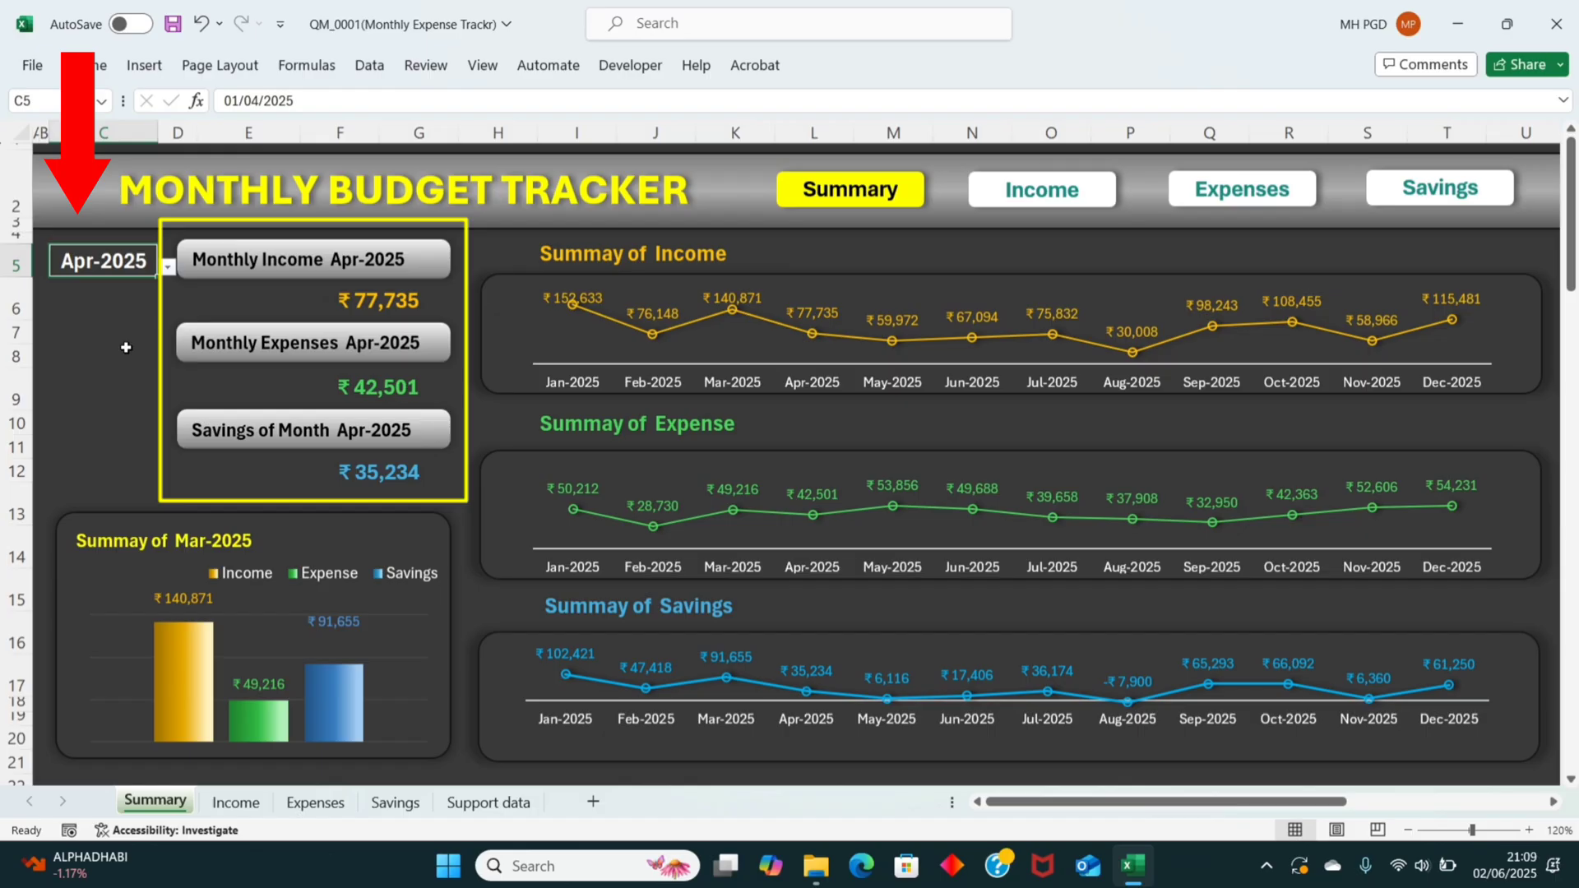
left_click(168, 267)
left_click(83, 391)
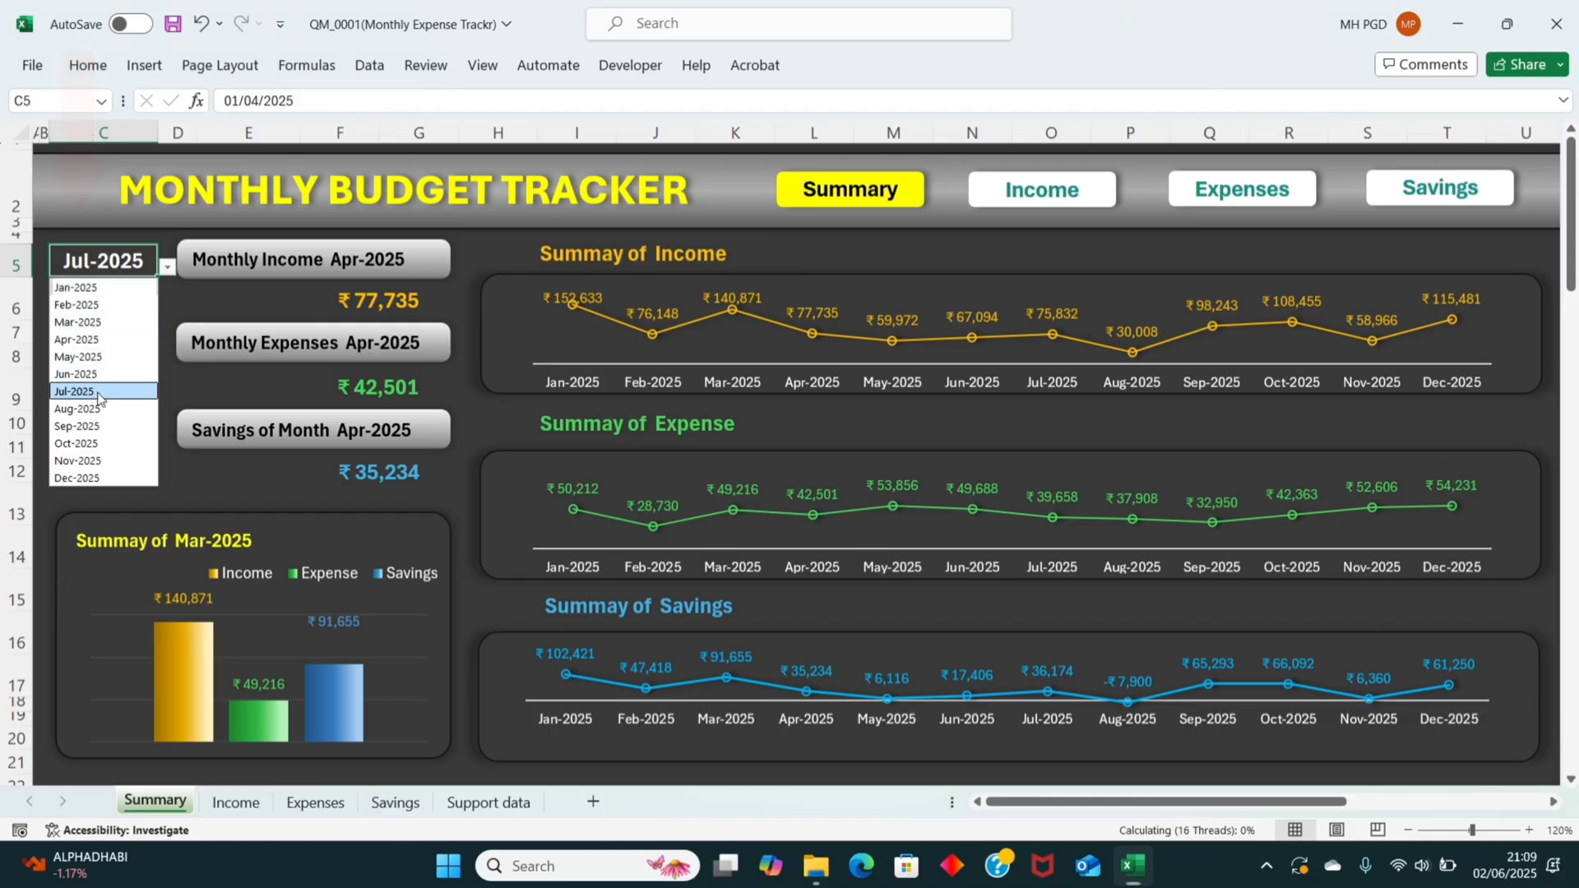
left_click(167, 267)
left_click(76, 444)
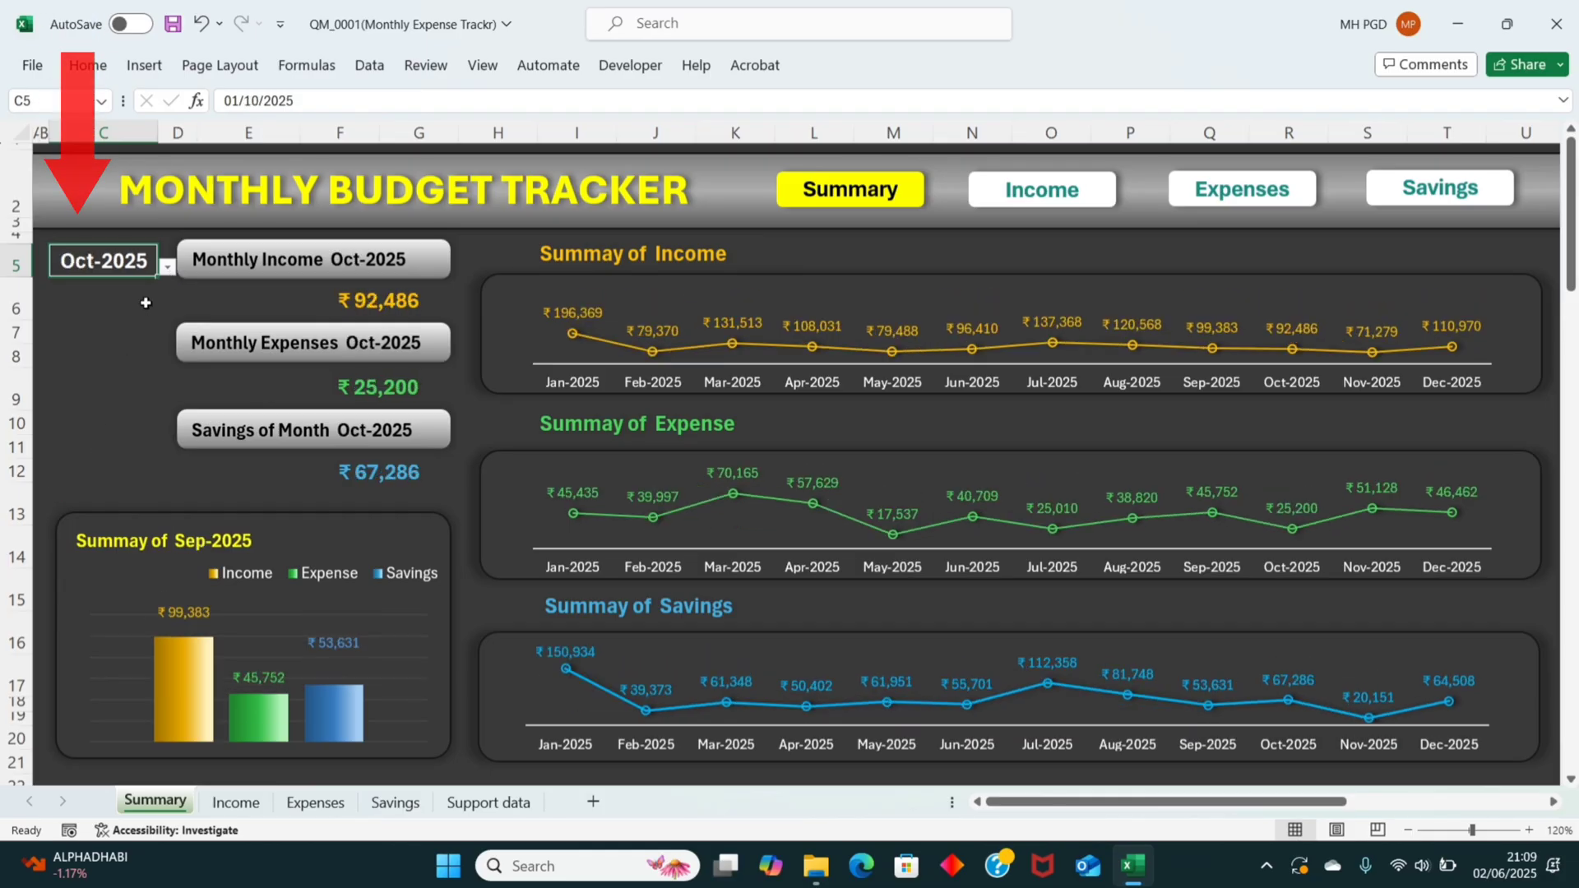
Step: View the Summary dashboard for Jun-2025, Dec-2025 and Nov-2025 by changing the month in cell C5
left_click(168, 267)
left_click(76, 374)
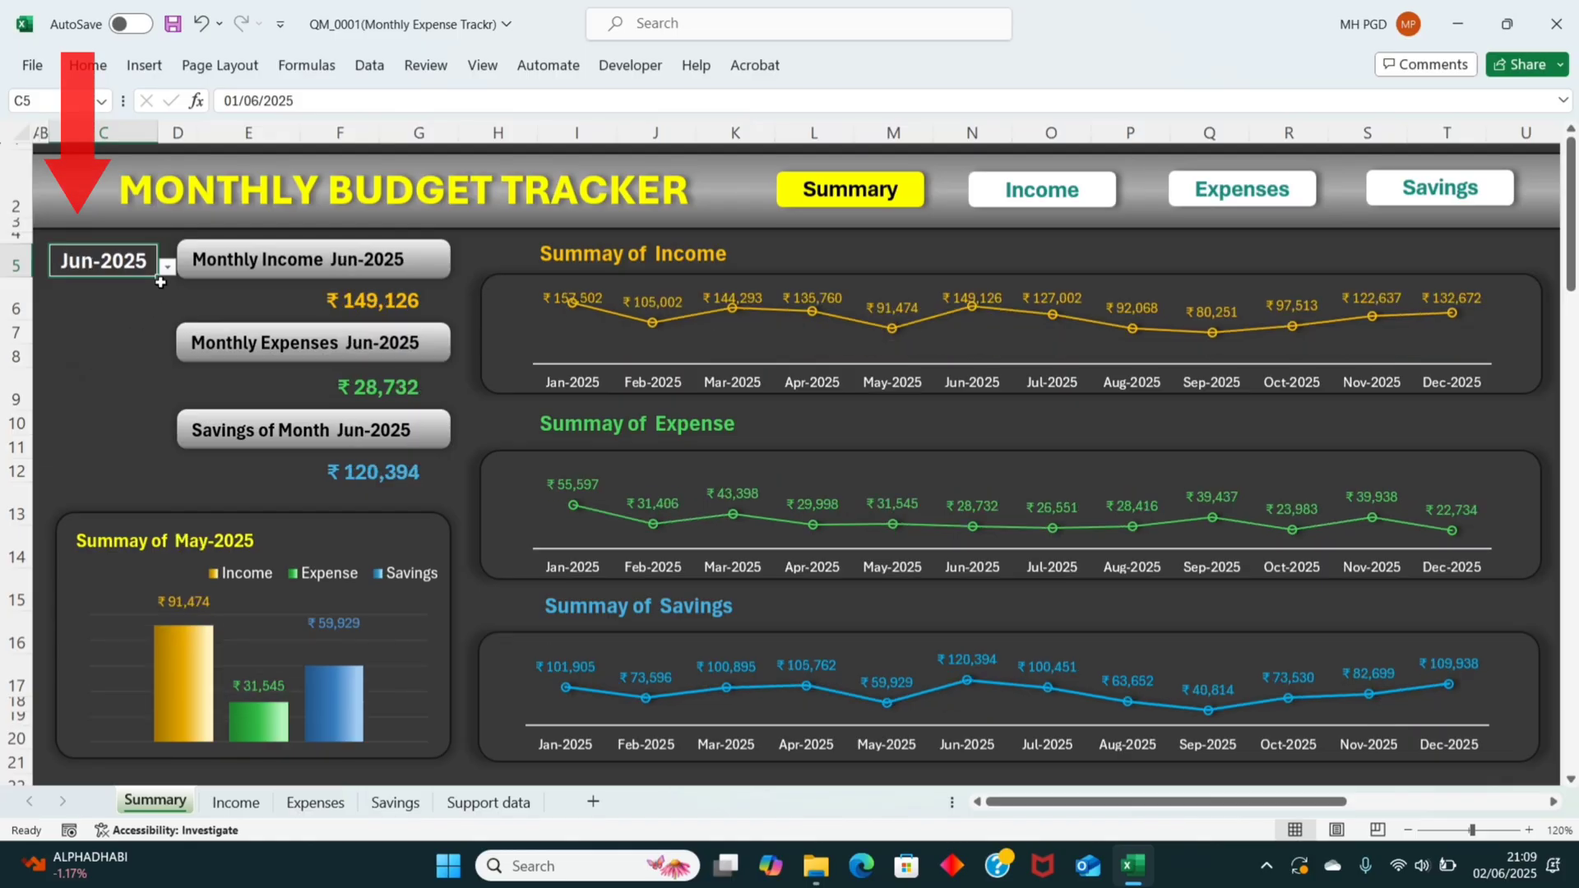
left_click(167, 267)
left_click(81, 482)
left_click(168, 267)
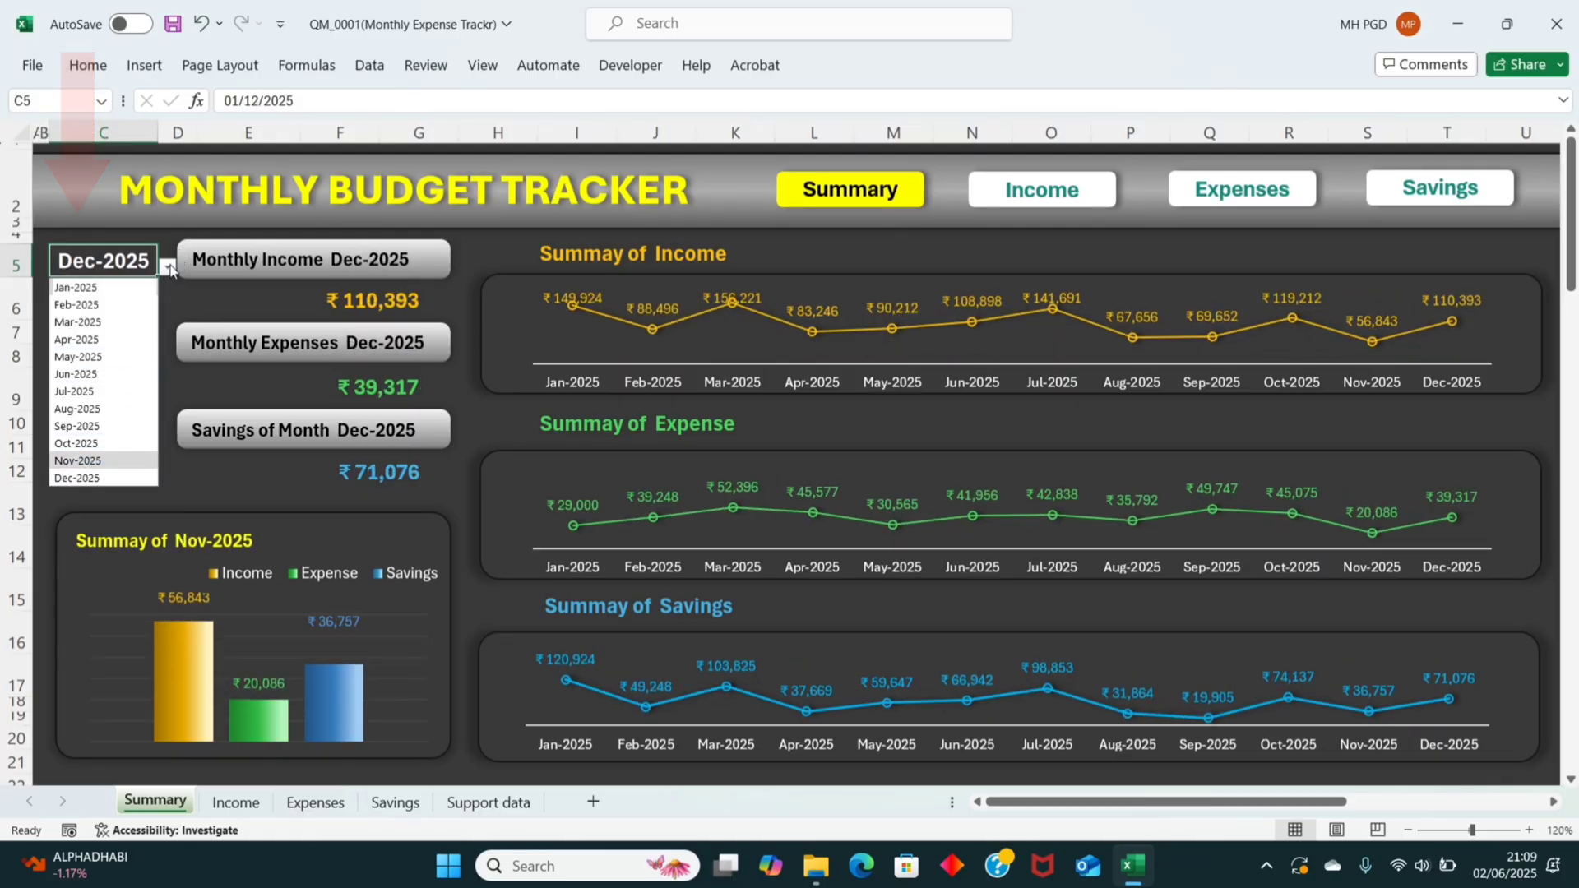
left_click(78, 460)
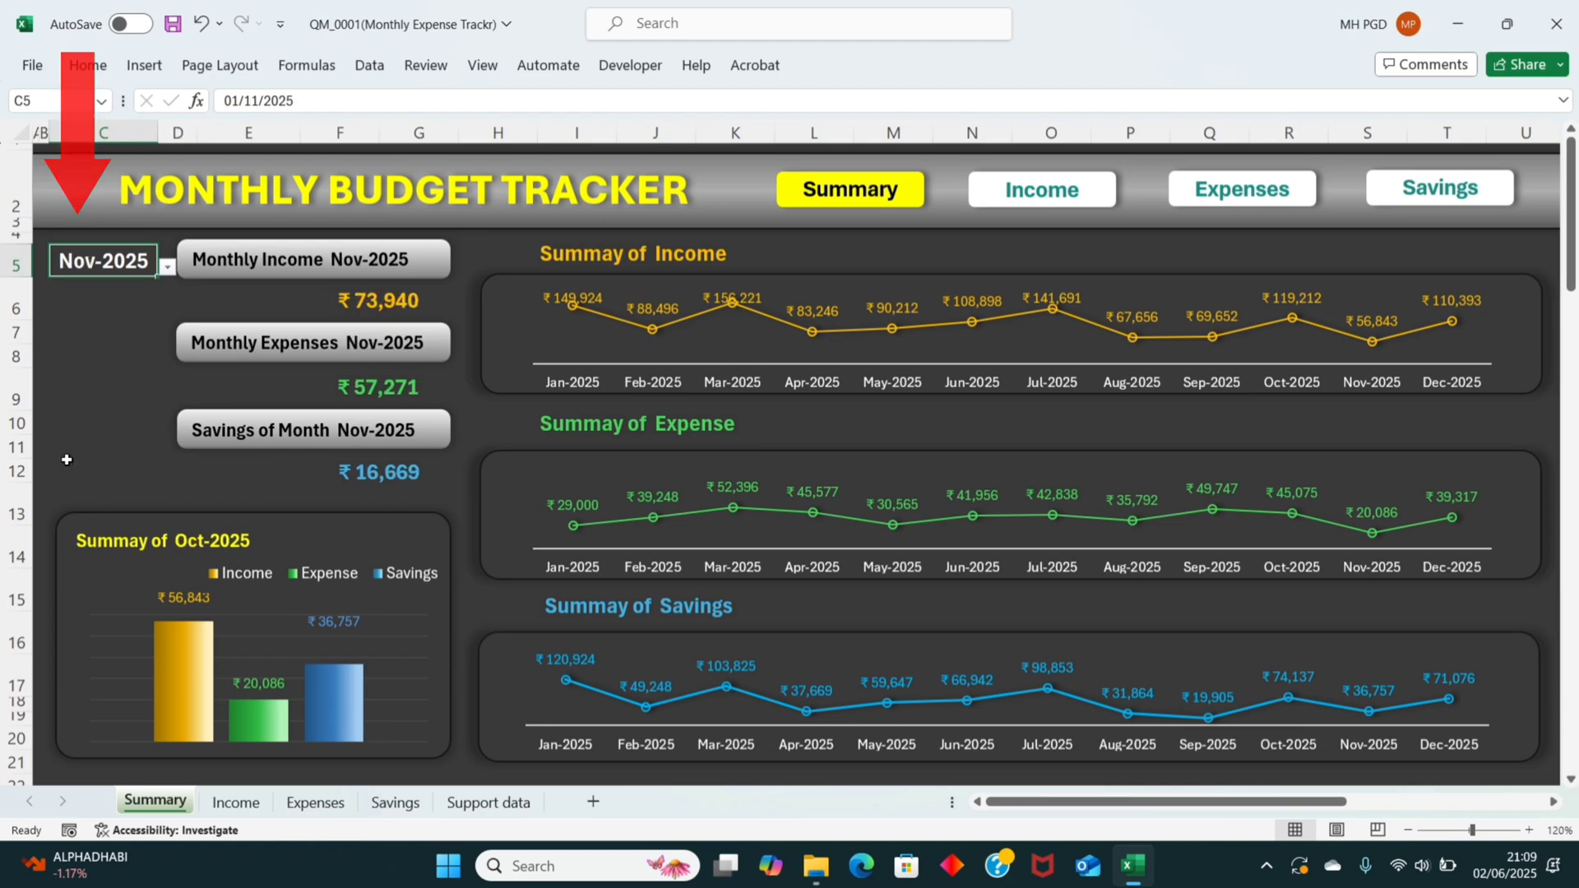
Step: View the Summary dashboard for Aug-2025, Apr-2025, Mar-2025 and Nov-2025 by changing the month in cell C5
left_click(167, 274)
left_click(79, 409)
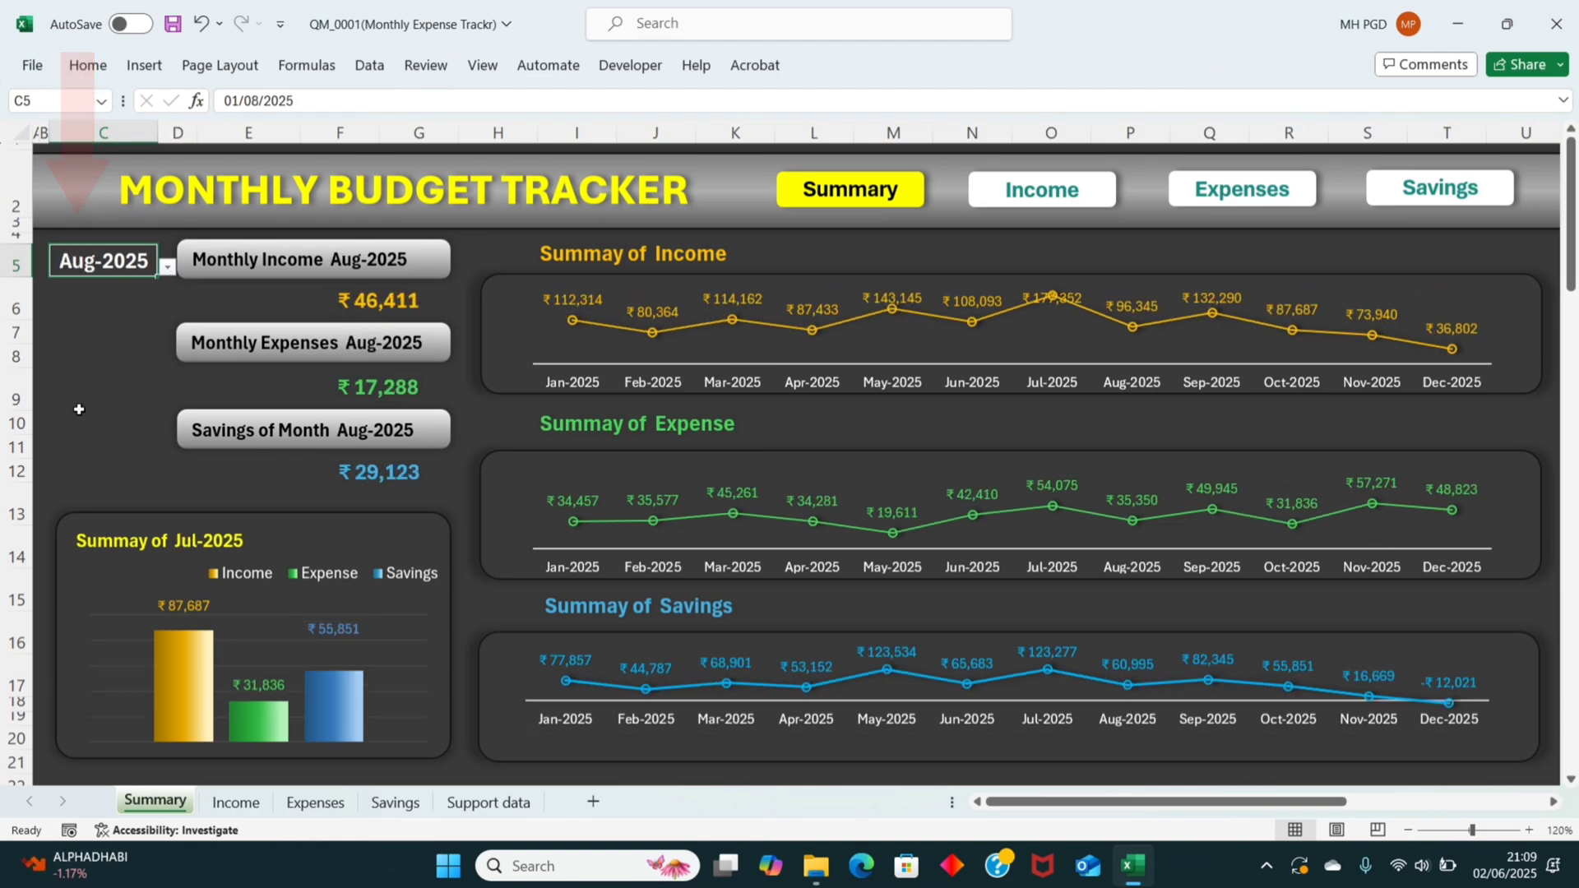
left_click(167, 269)
left_click(78, 339)
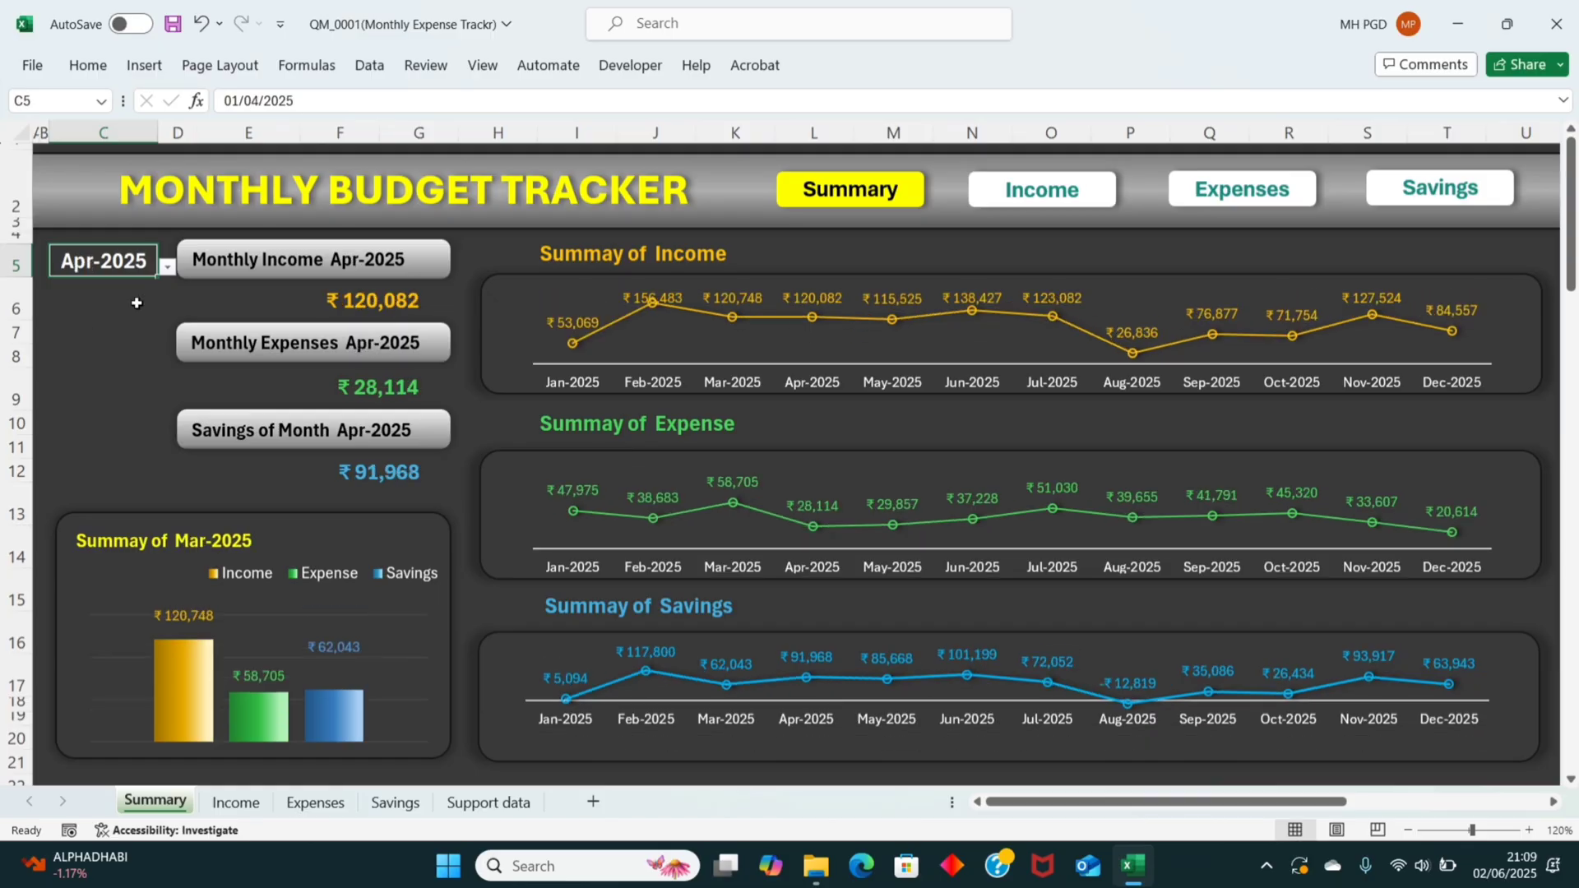
left_click(166, 272)
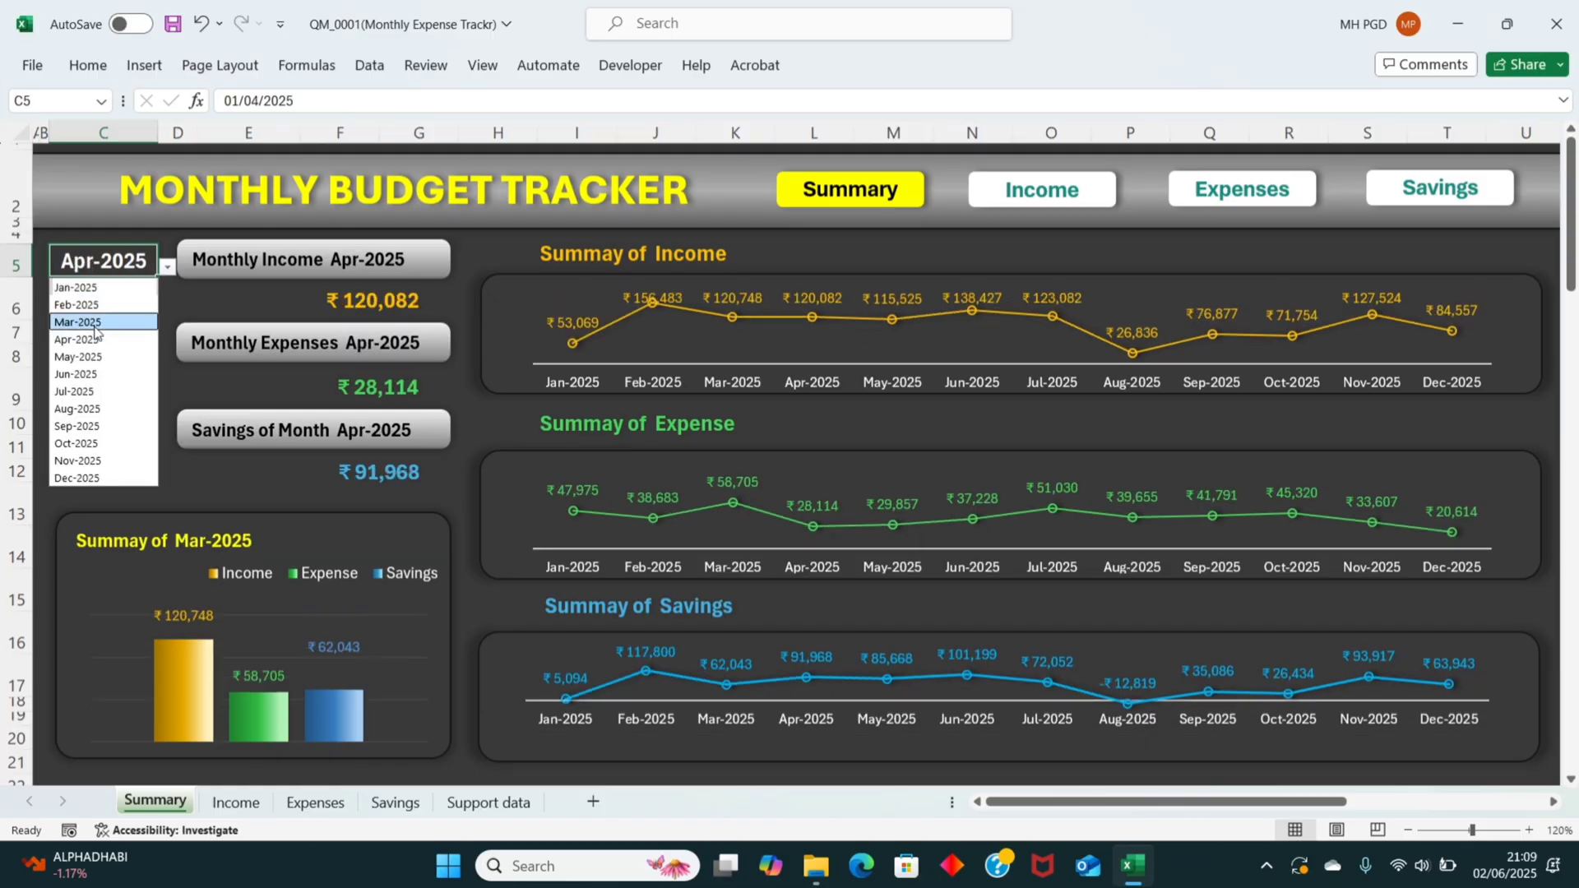
left_click(82, 322)
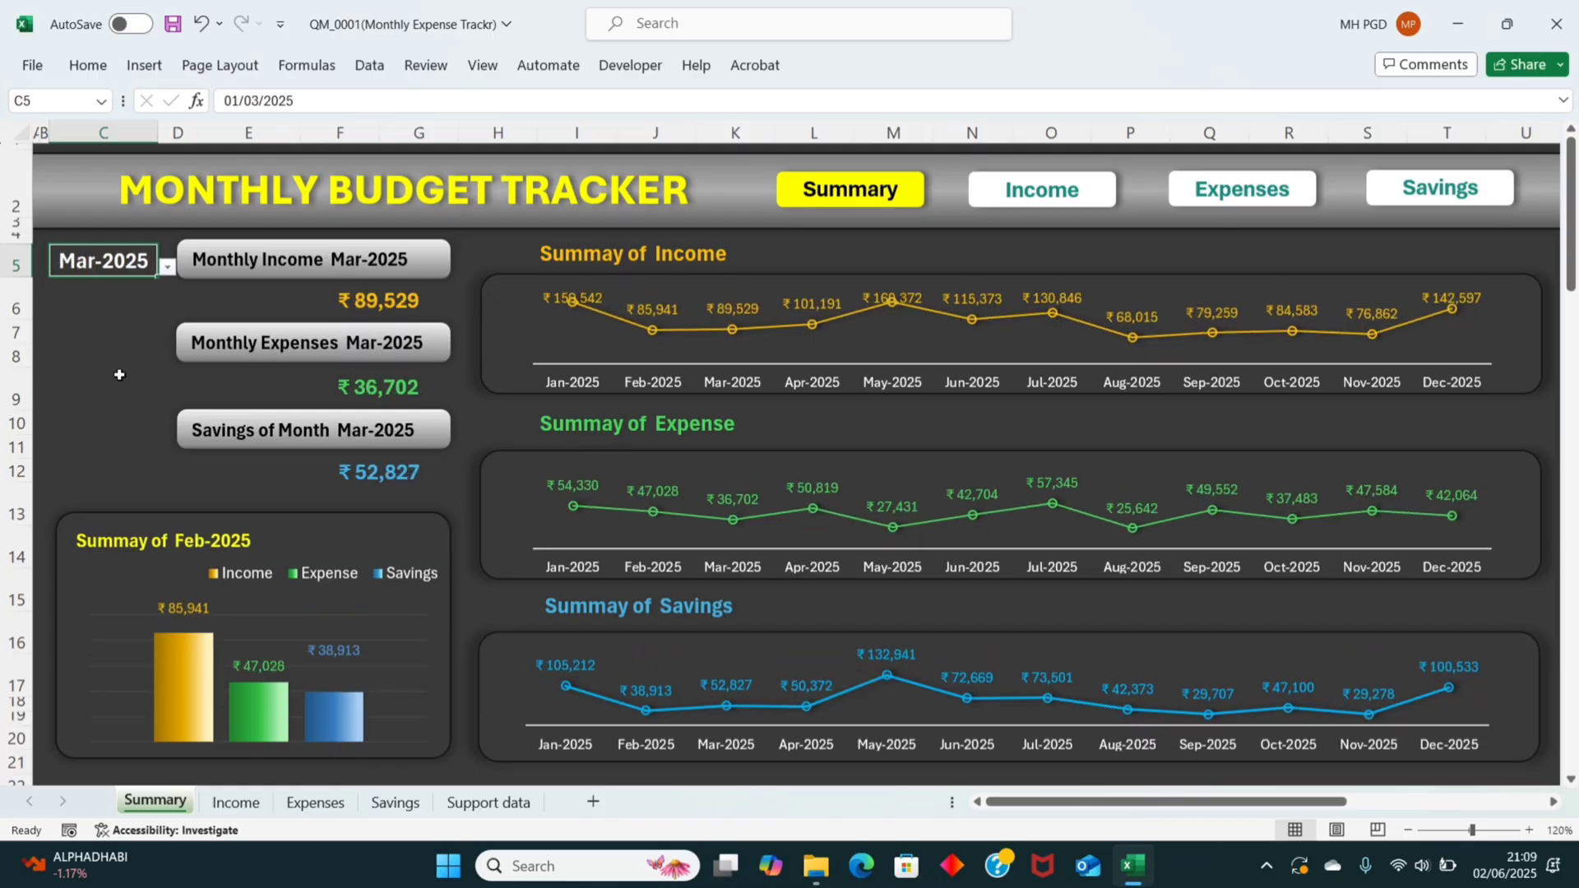
left_click(166, 270)
left_click(85, 464)
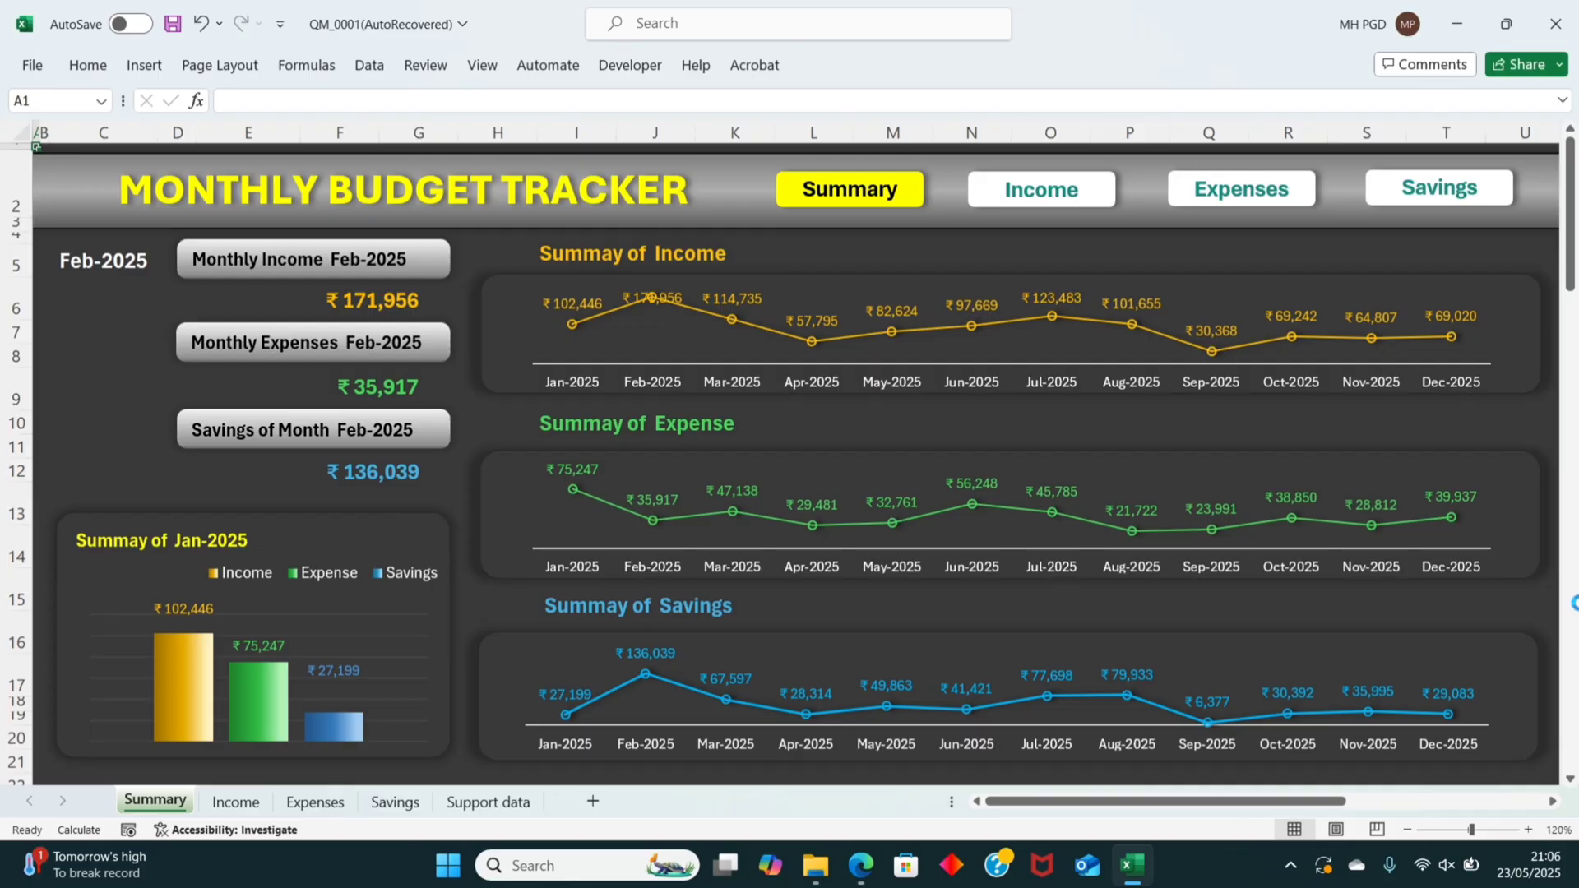
Step: Create a new blank workbook and enlarge its worksheet zoom by three increments
key("ctrl+n")
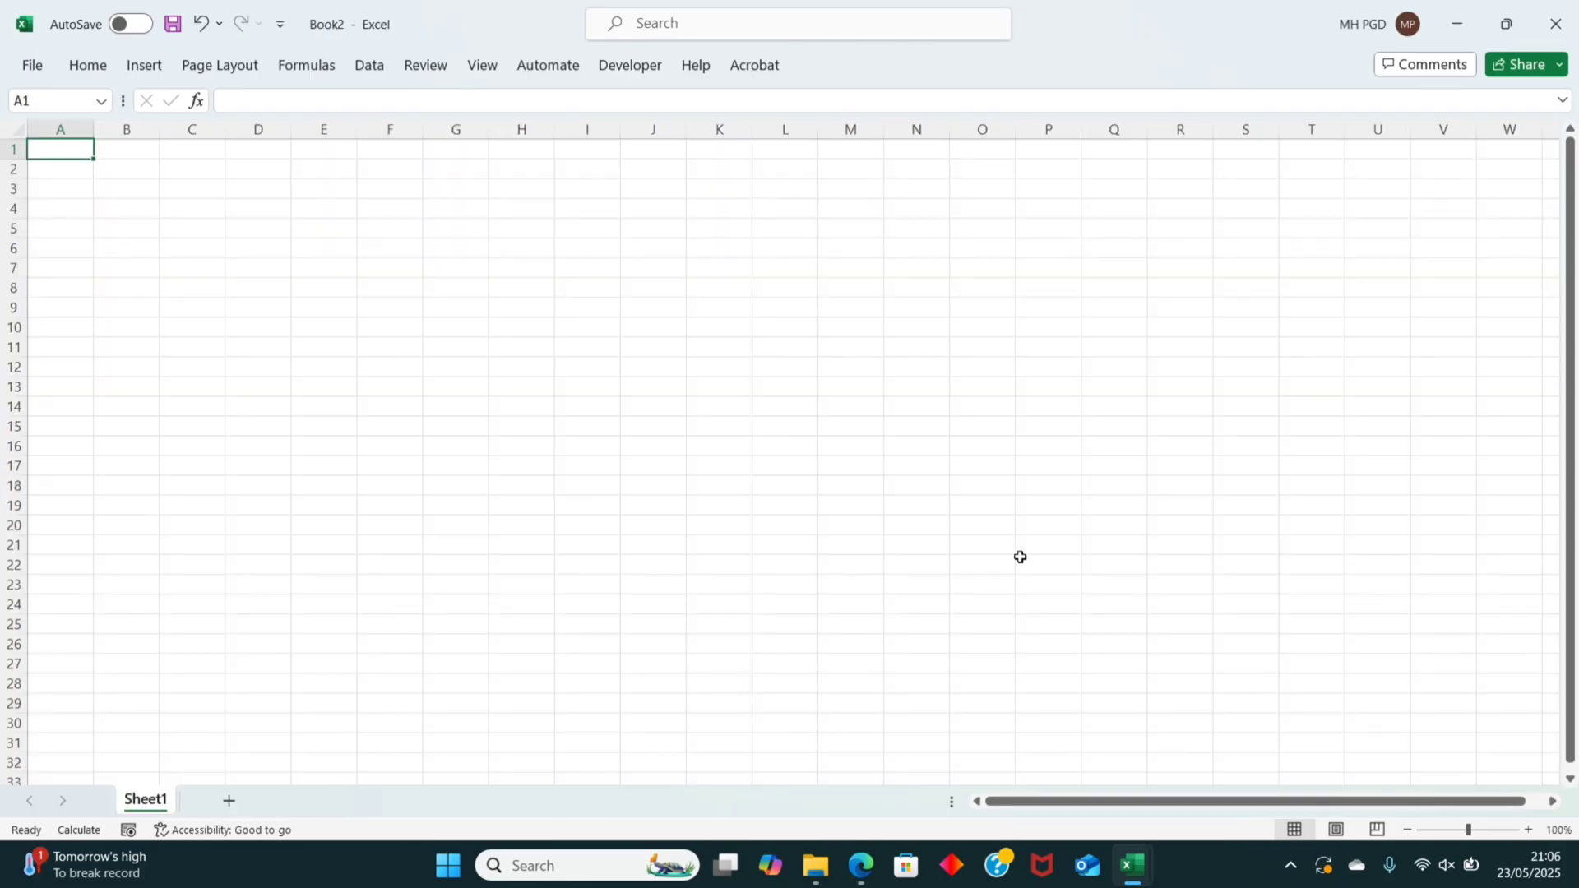
left_click(1530, 830)
left_click(1530, 831)
left_click(1530, 831)
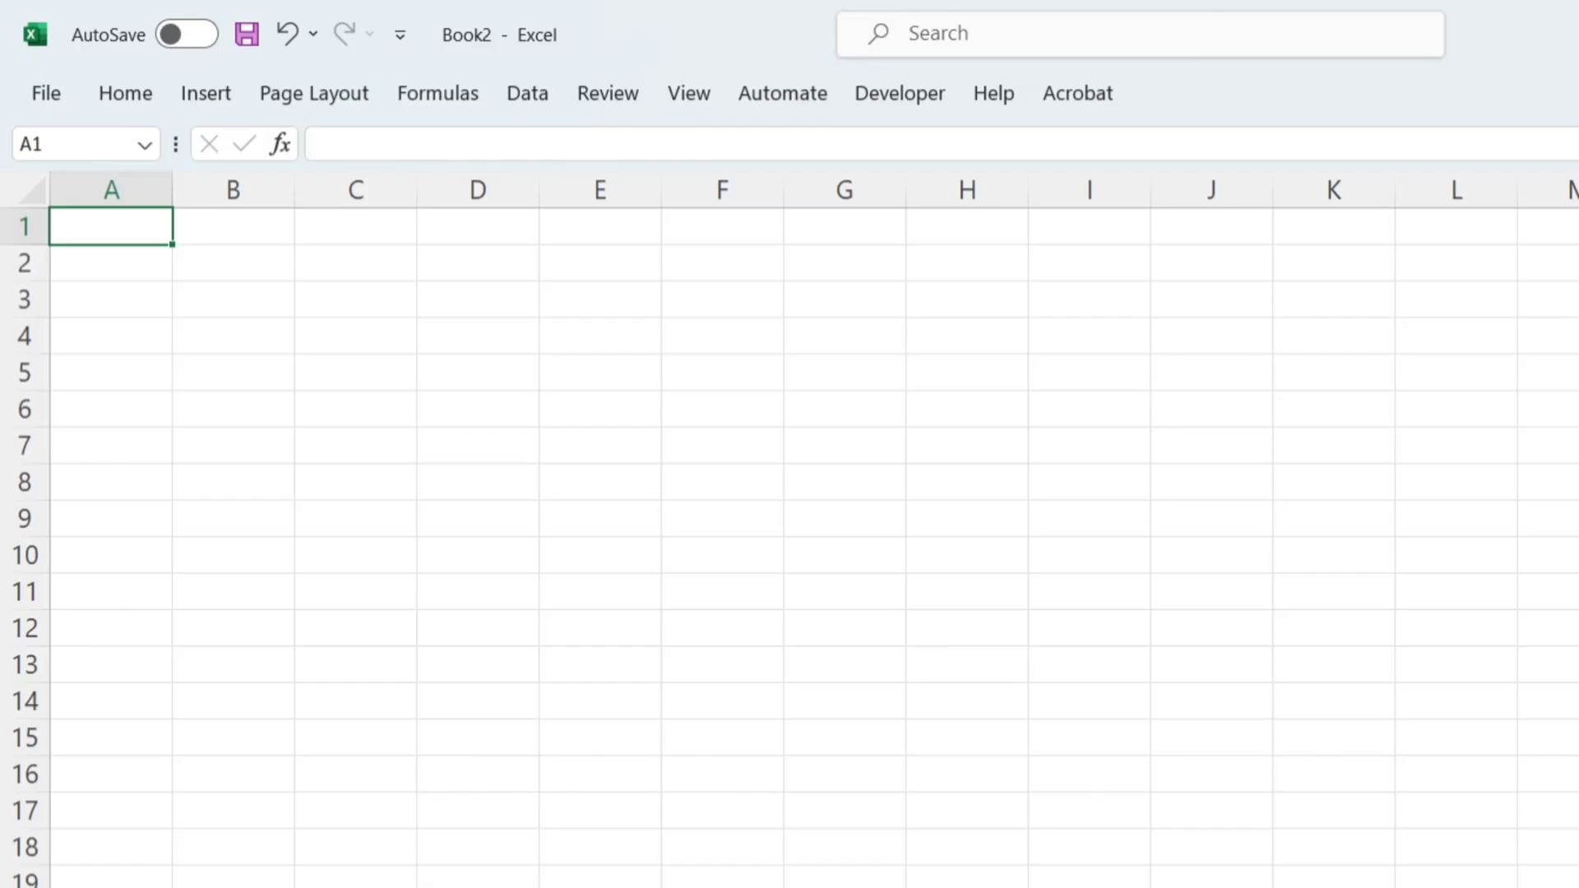
Step: Enter the title "Income Details" in cell C4 of the blank worksheet
left_click(334, 347)
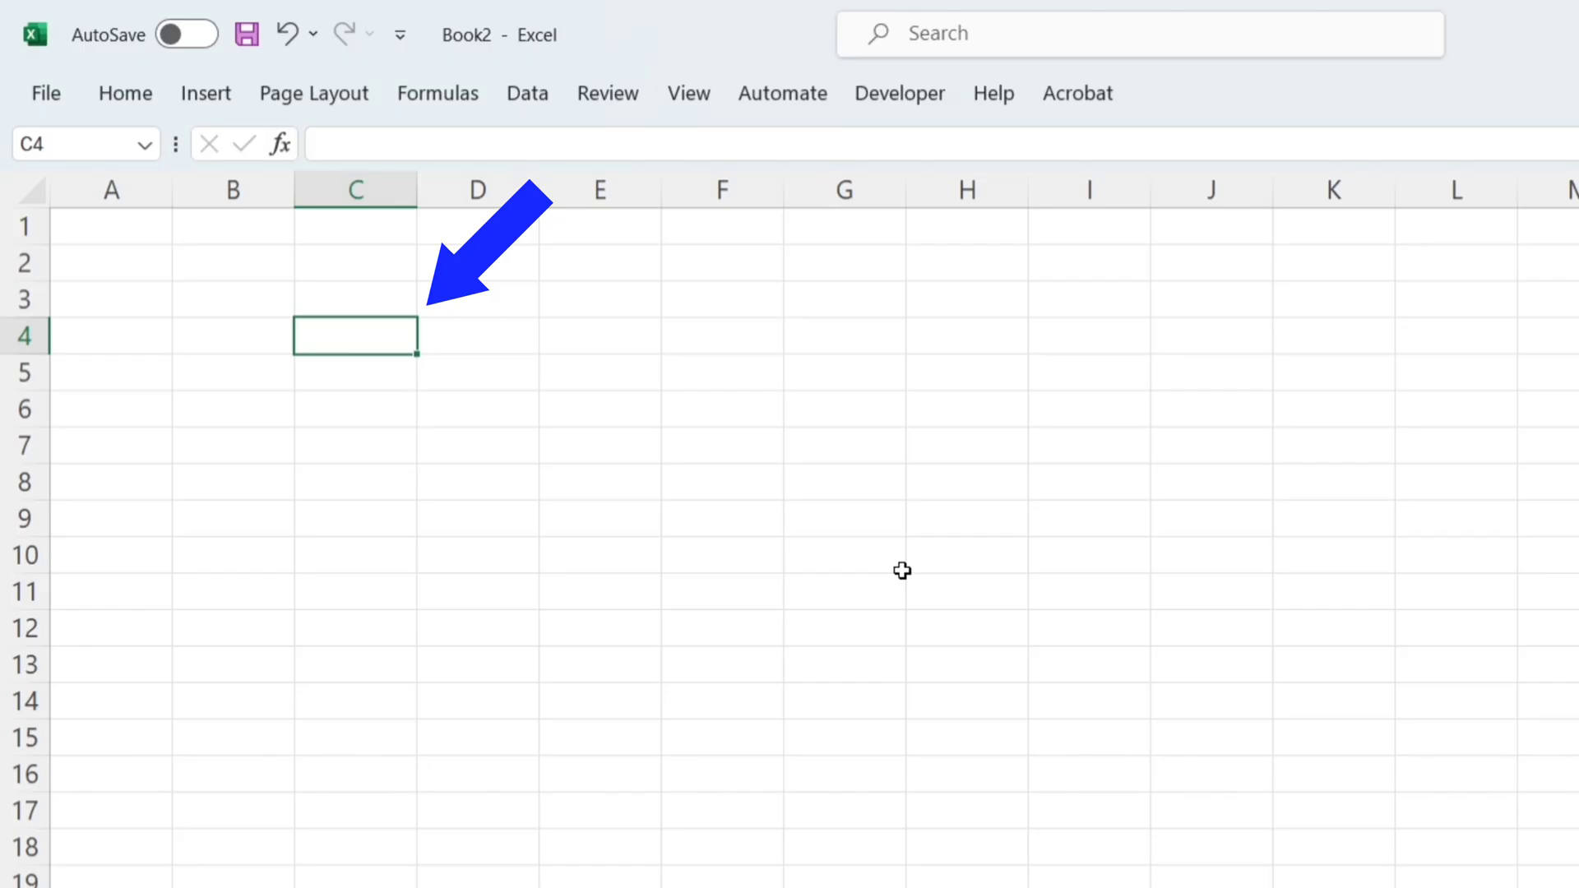
type("Income Details")
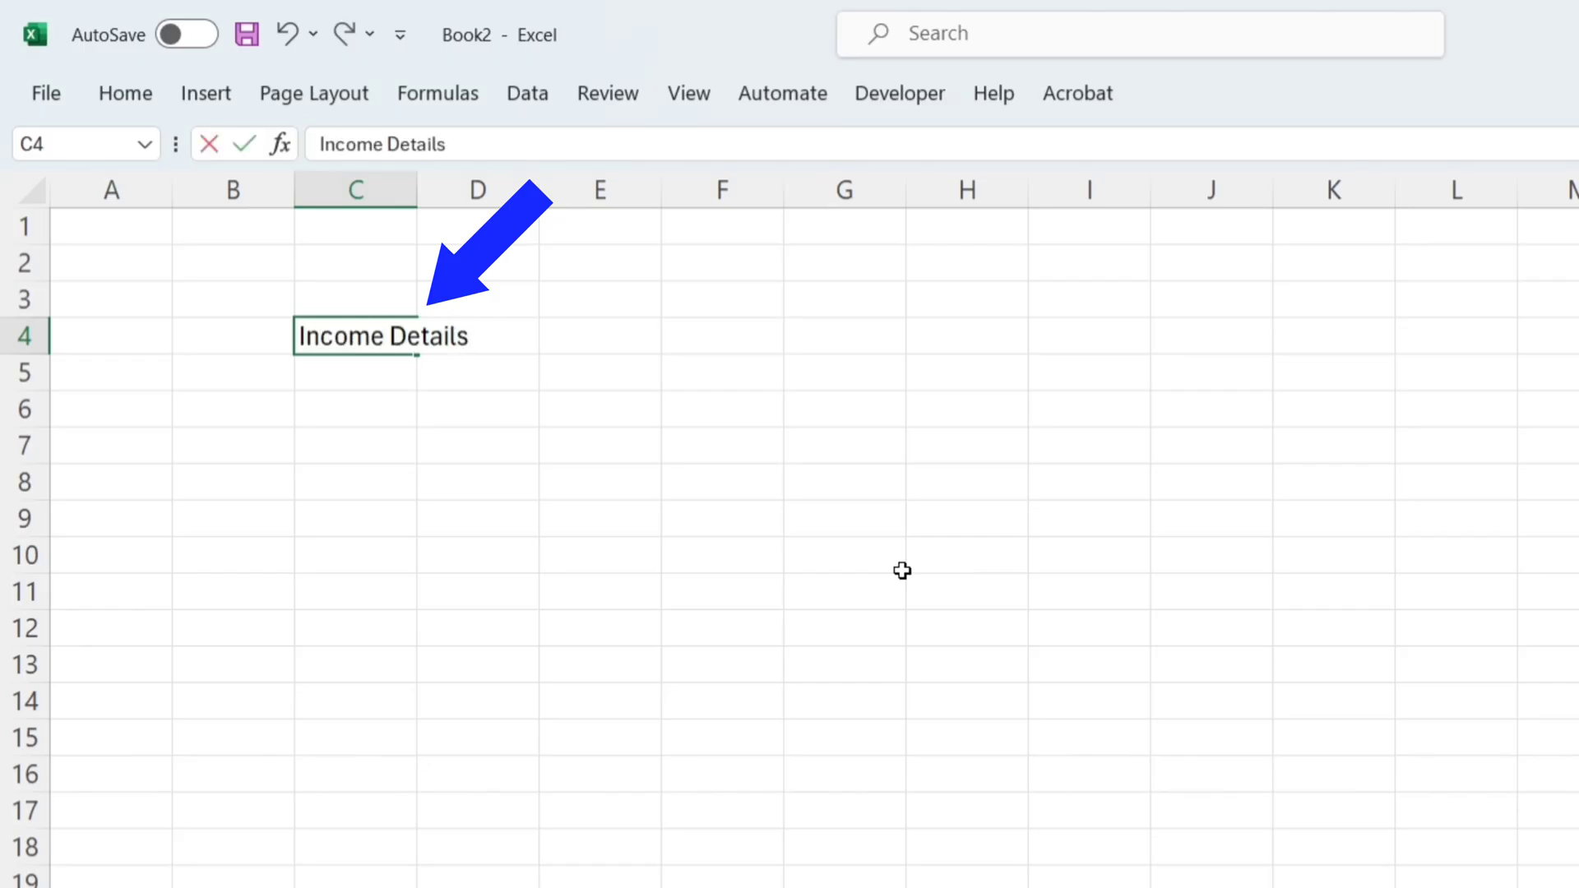
key("Return")
key("Return")
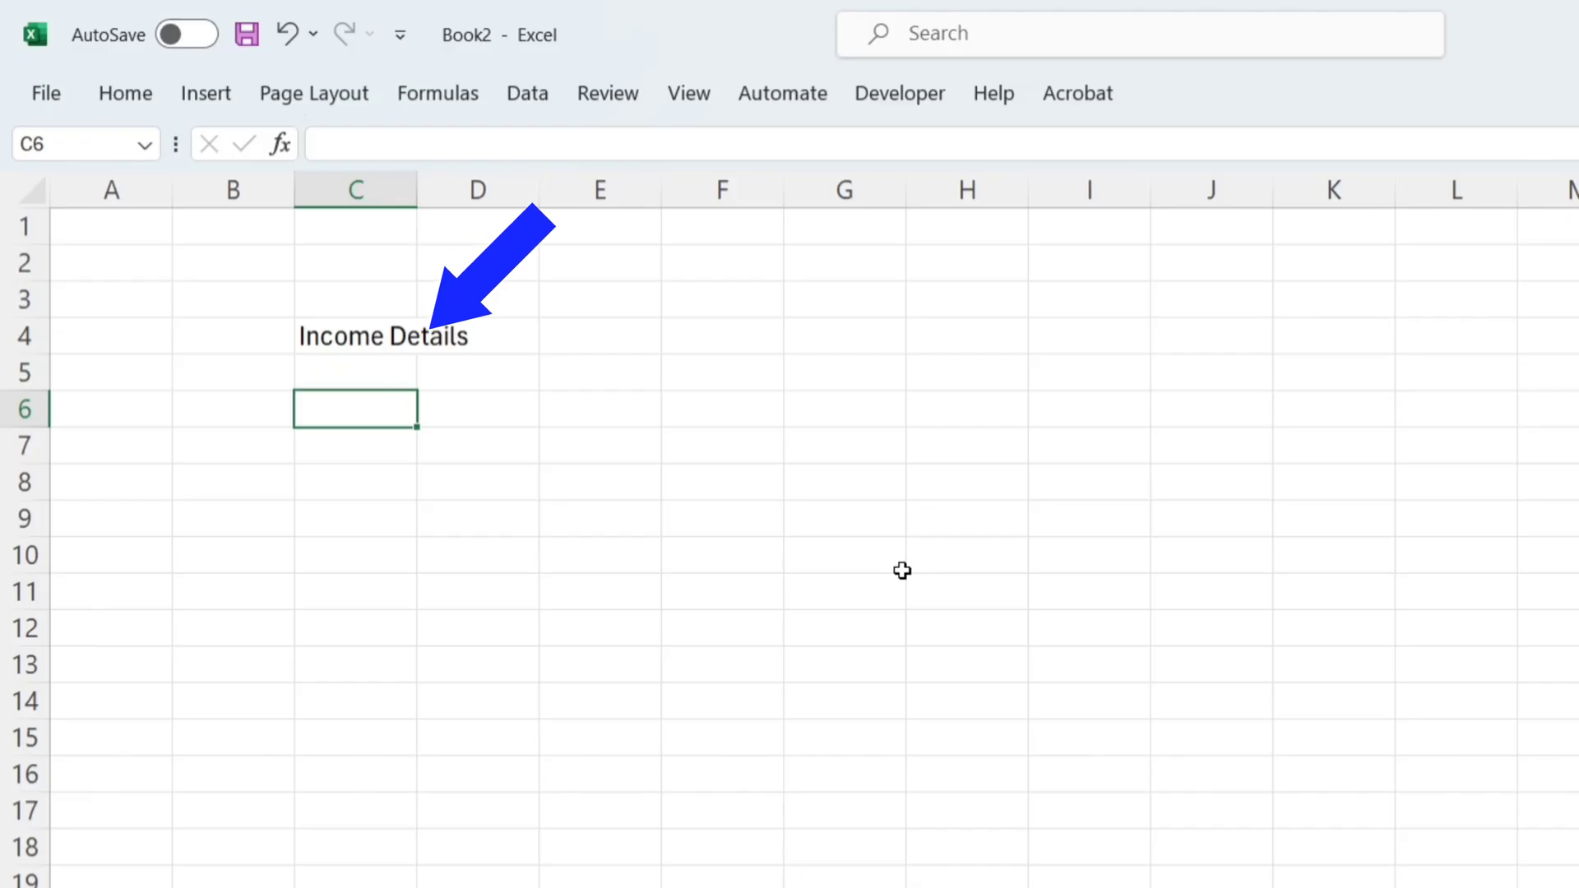
Step: Enter the column headings "Sl No.", "Date", "Sourse of Income" and "Amount" in cells C6 to F6
type("Sl")
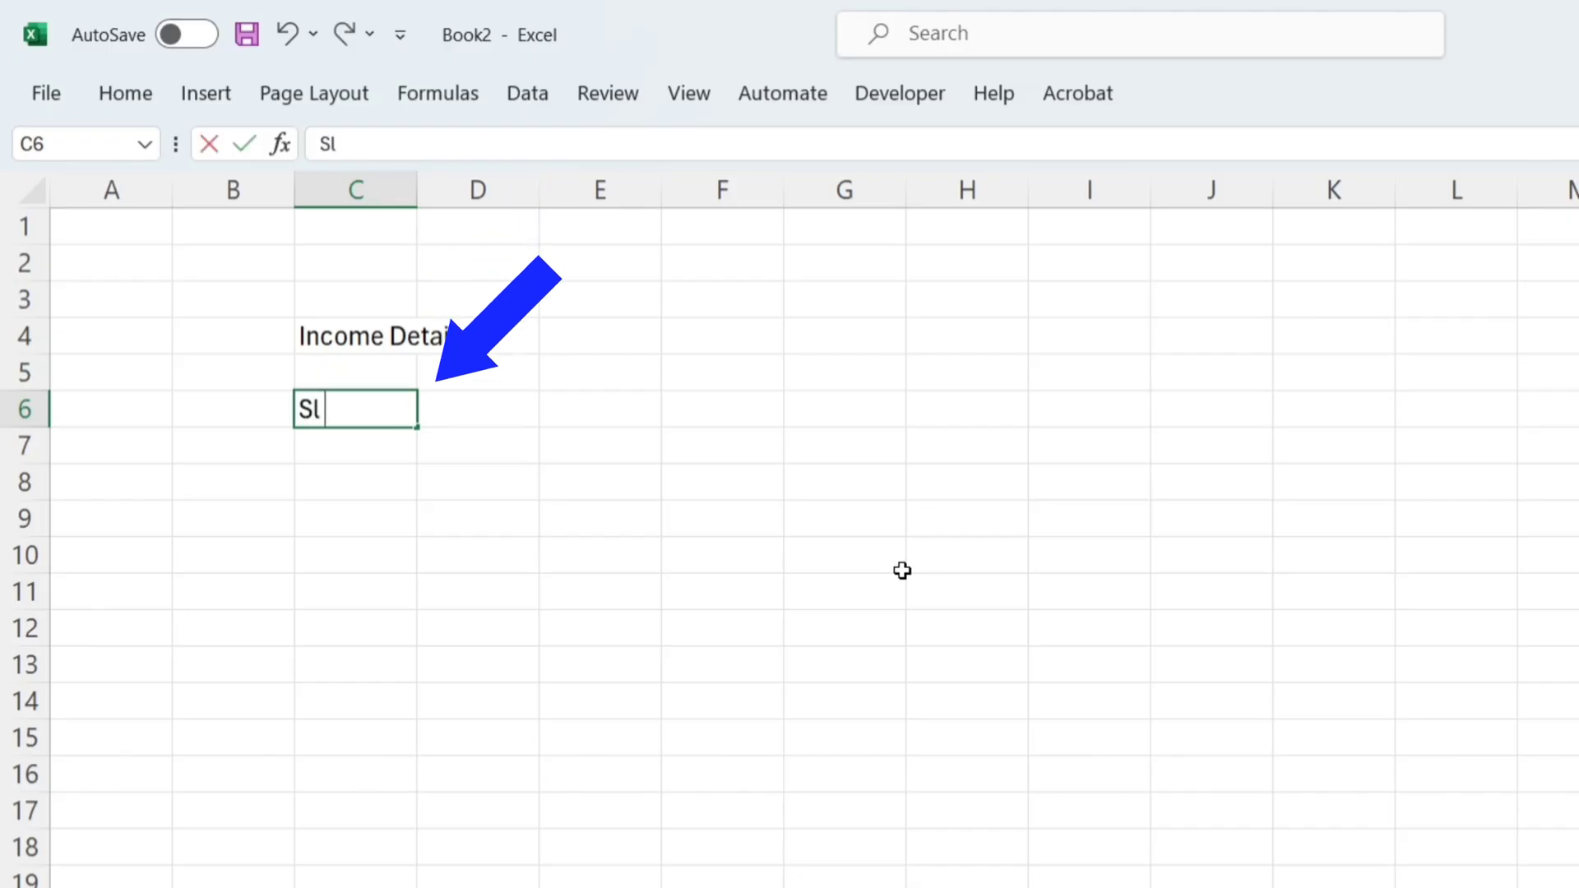
type(" No.")
key("Tab")
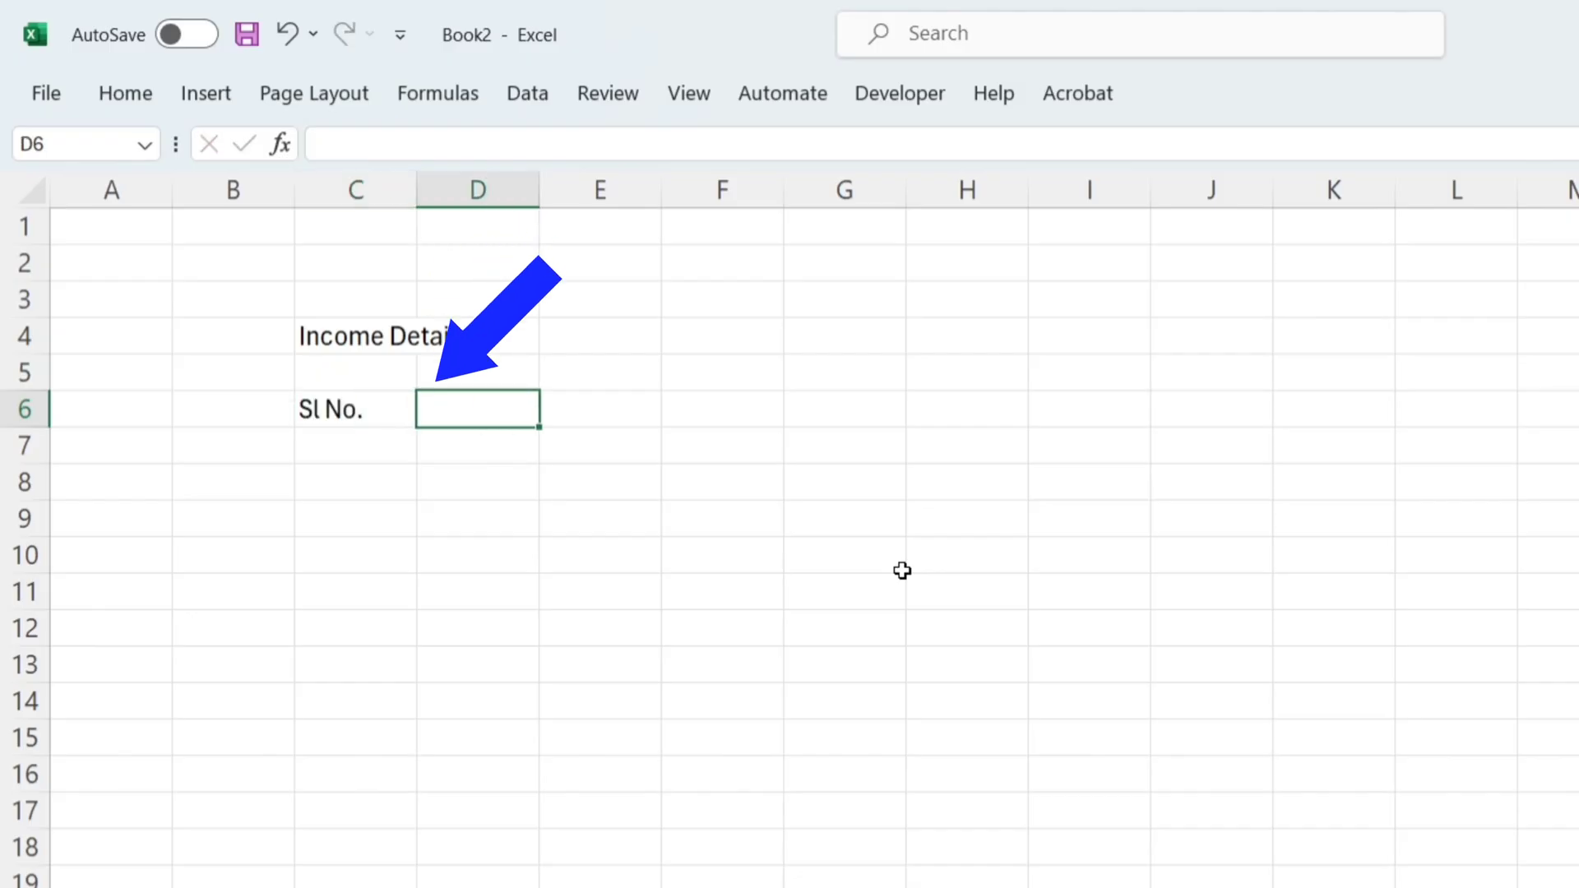
type("Date")
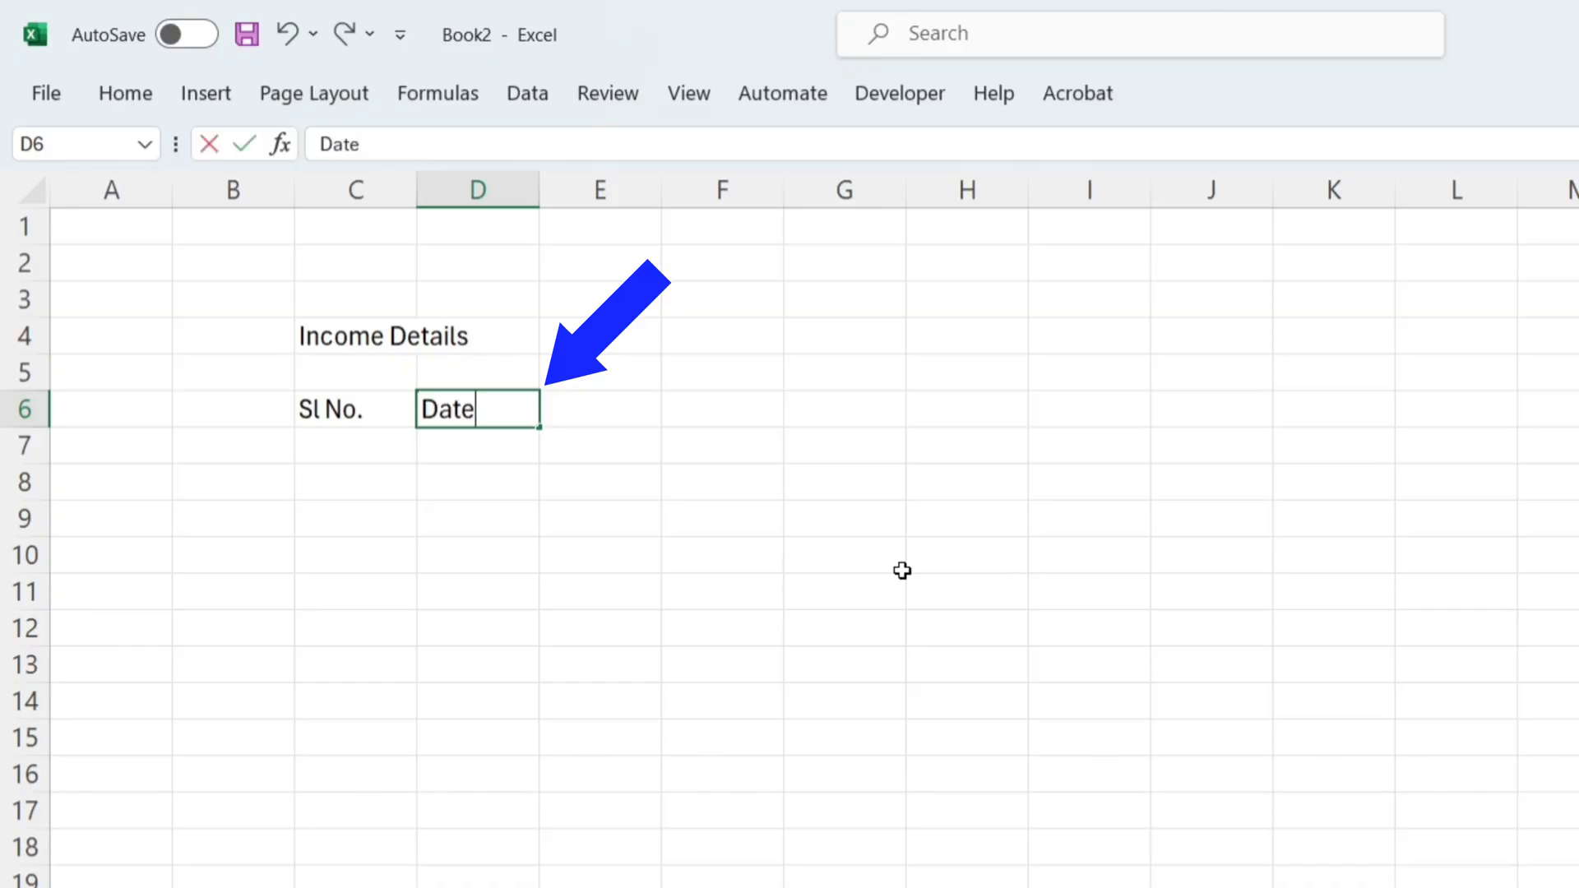
key("Tab")
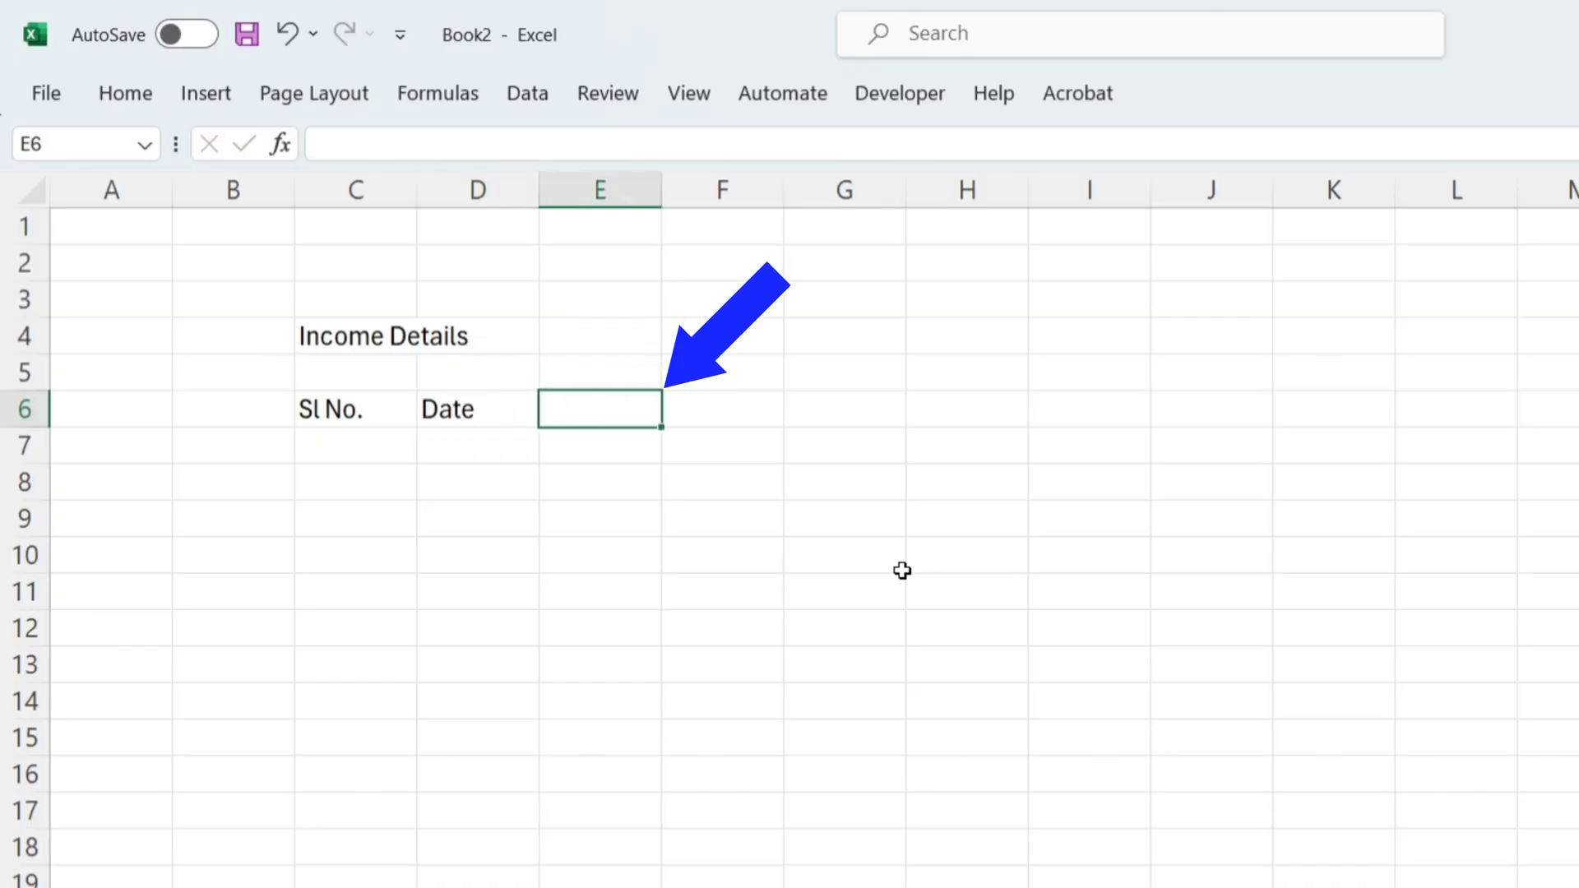
type("Sourse of Income")
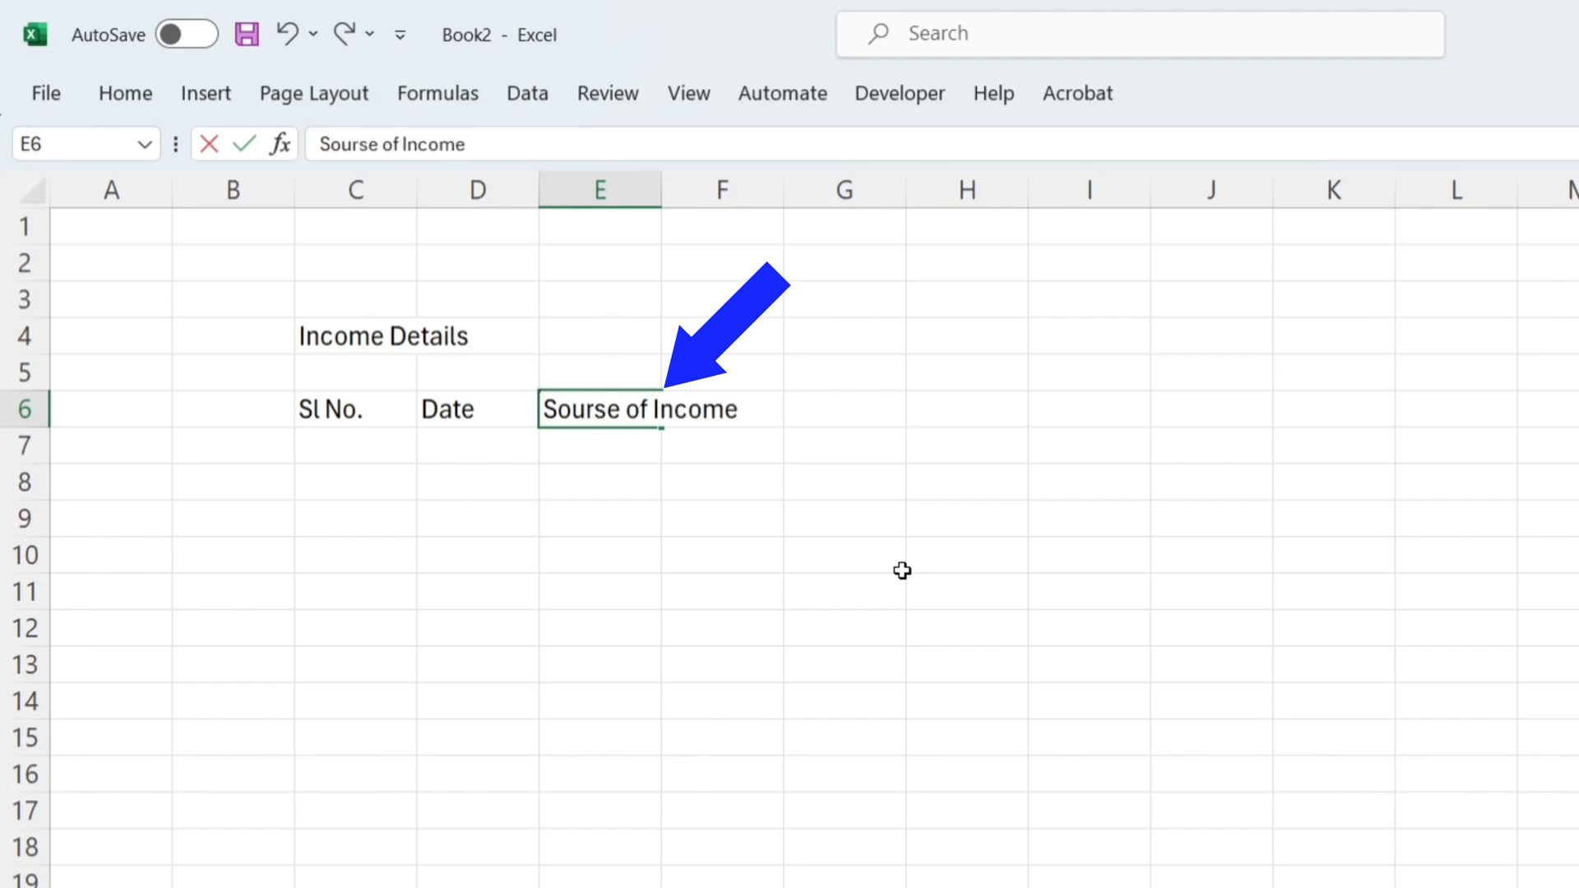
key("Tab")
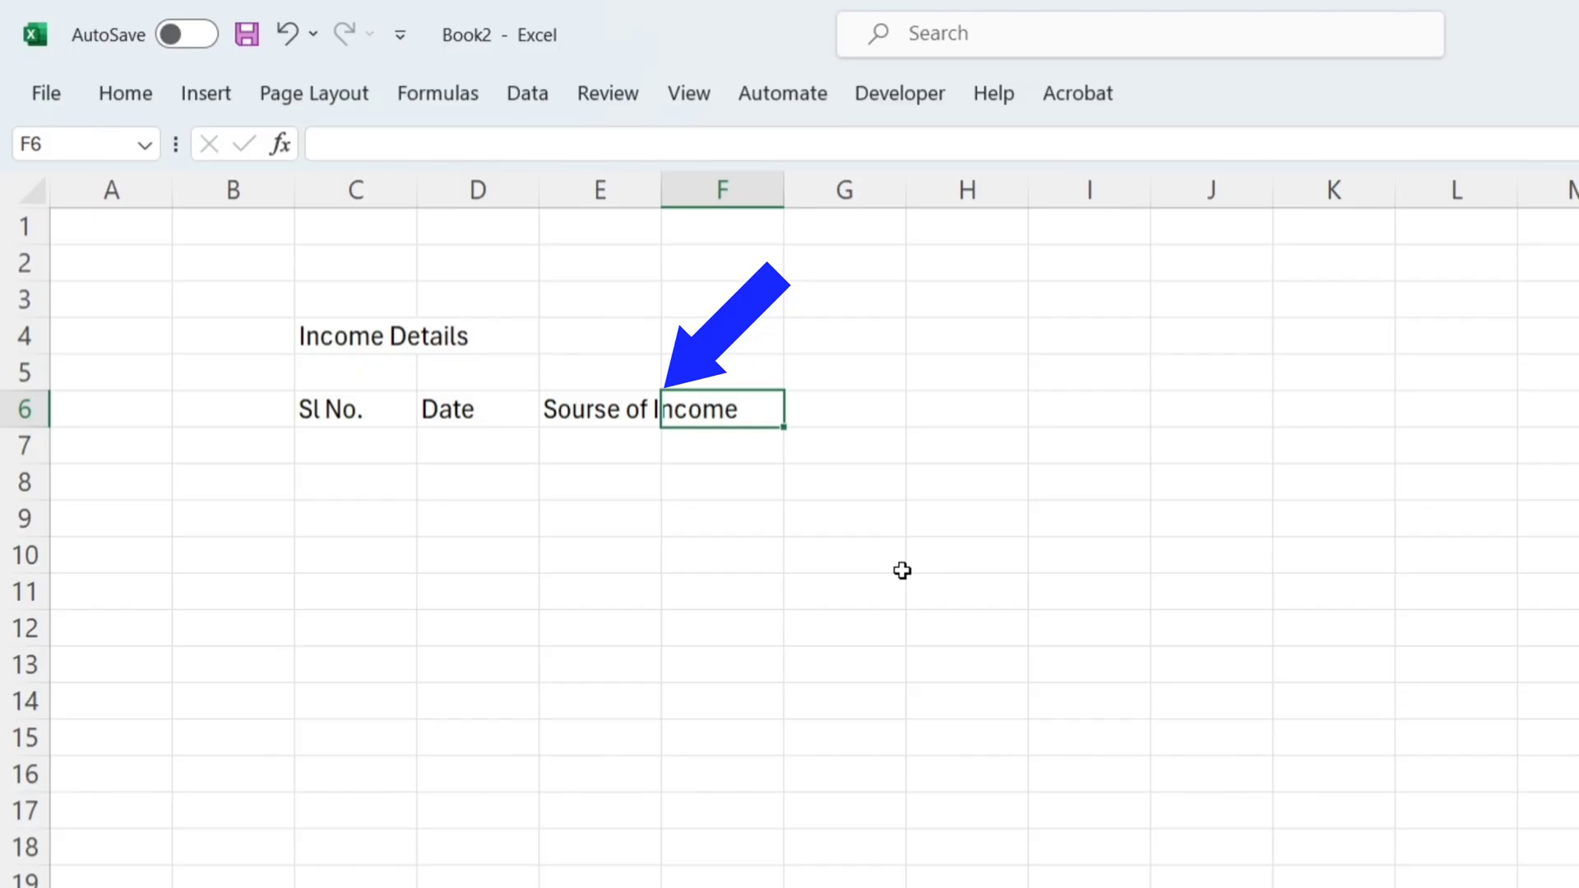
type("AAm")
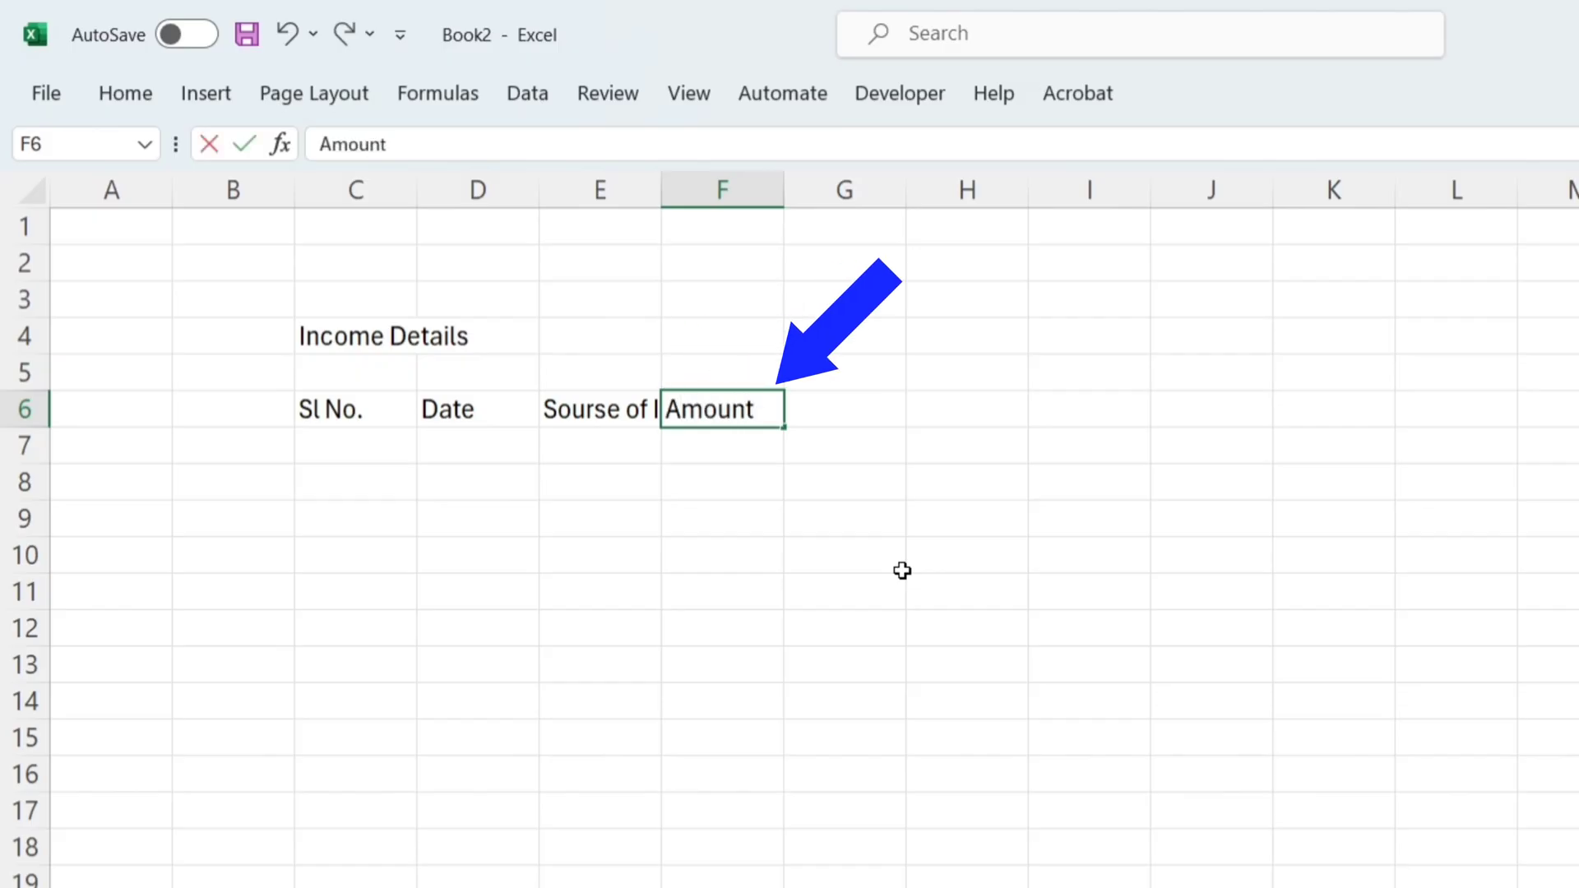
key("Return")
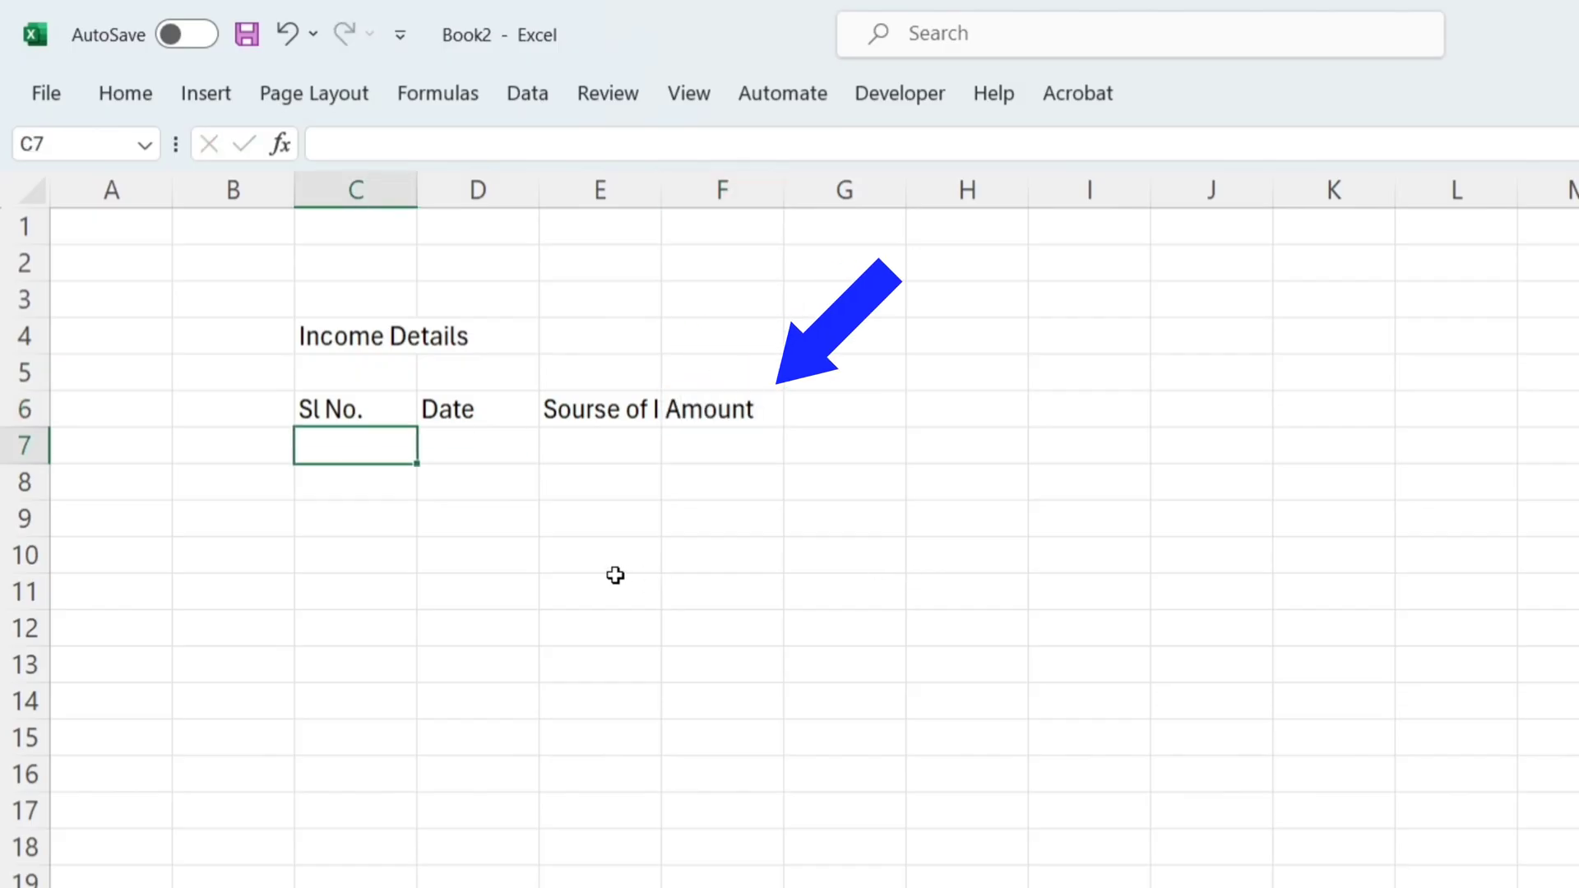
Step: Narrow column C slightly and widen columns D, E and F, making the income source column E the widest
left_click(382, 191)
left_click_drag(417, 189, 387, 260)
left_click(461, 190)
left_click_drag(514, 193, 581, 195)
left_click(642, 191)
left_click_drag(703, 193, 912, 239)
left_click_drag(1024, 204, 1107, 215)
left_click_drag(913, 187, 992, 189)
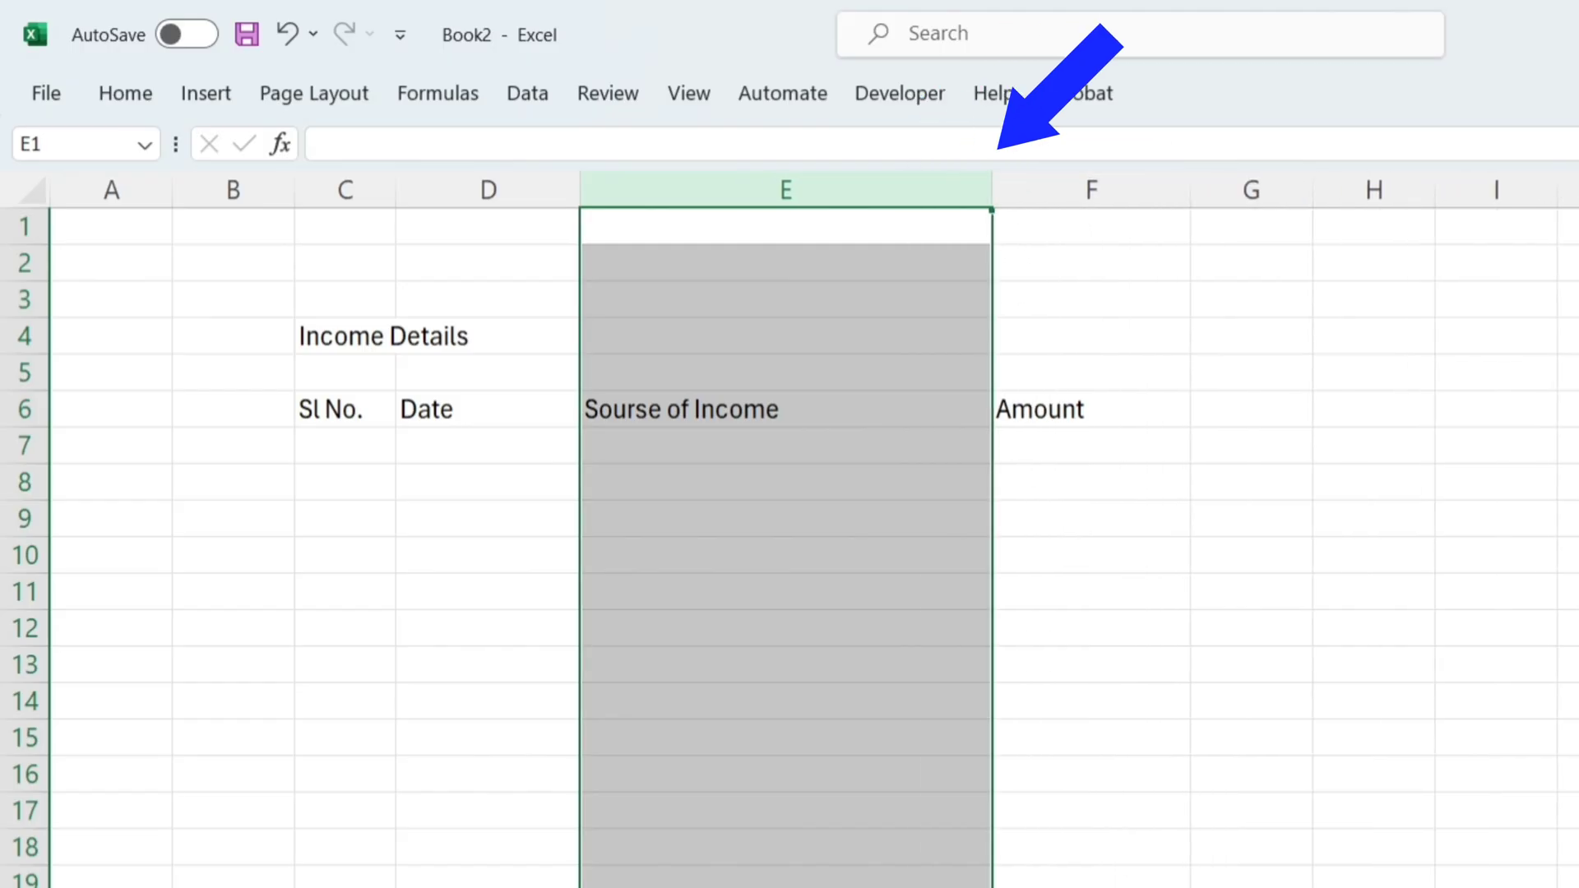
left_click(1570, 810)
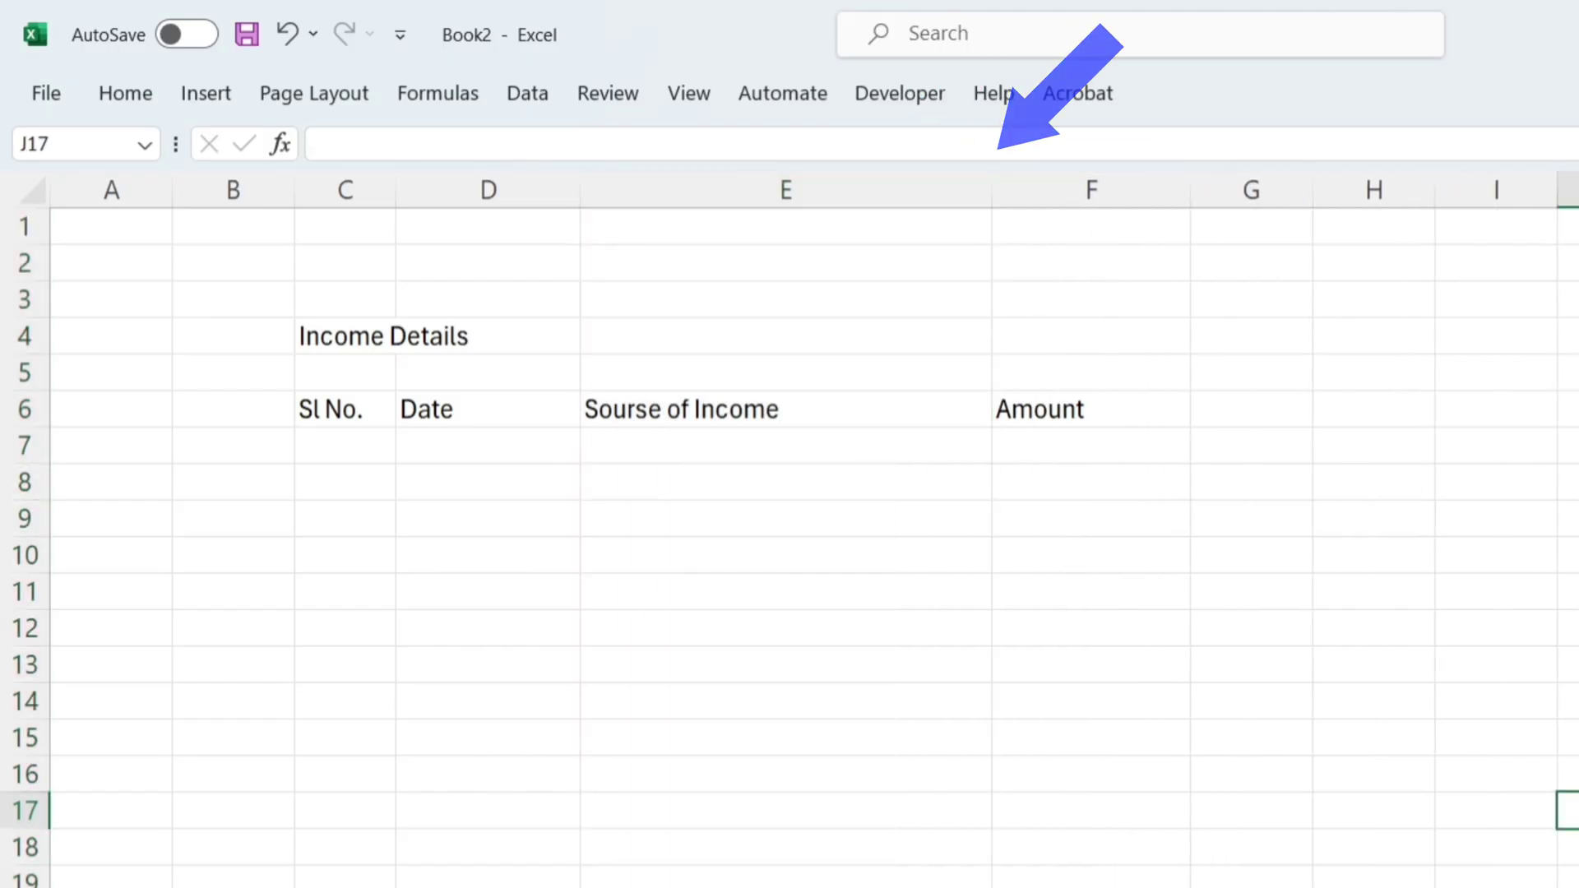
Step: Hide the gridlines on the income worksheet
left_click(697, 101)
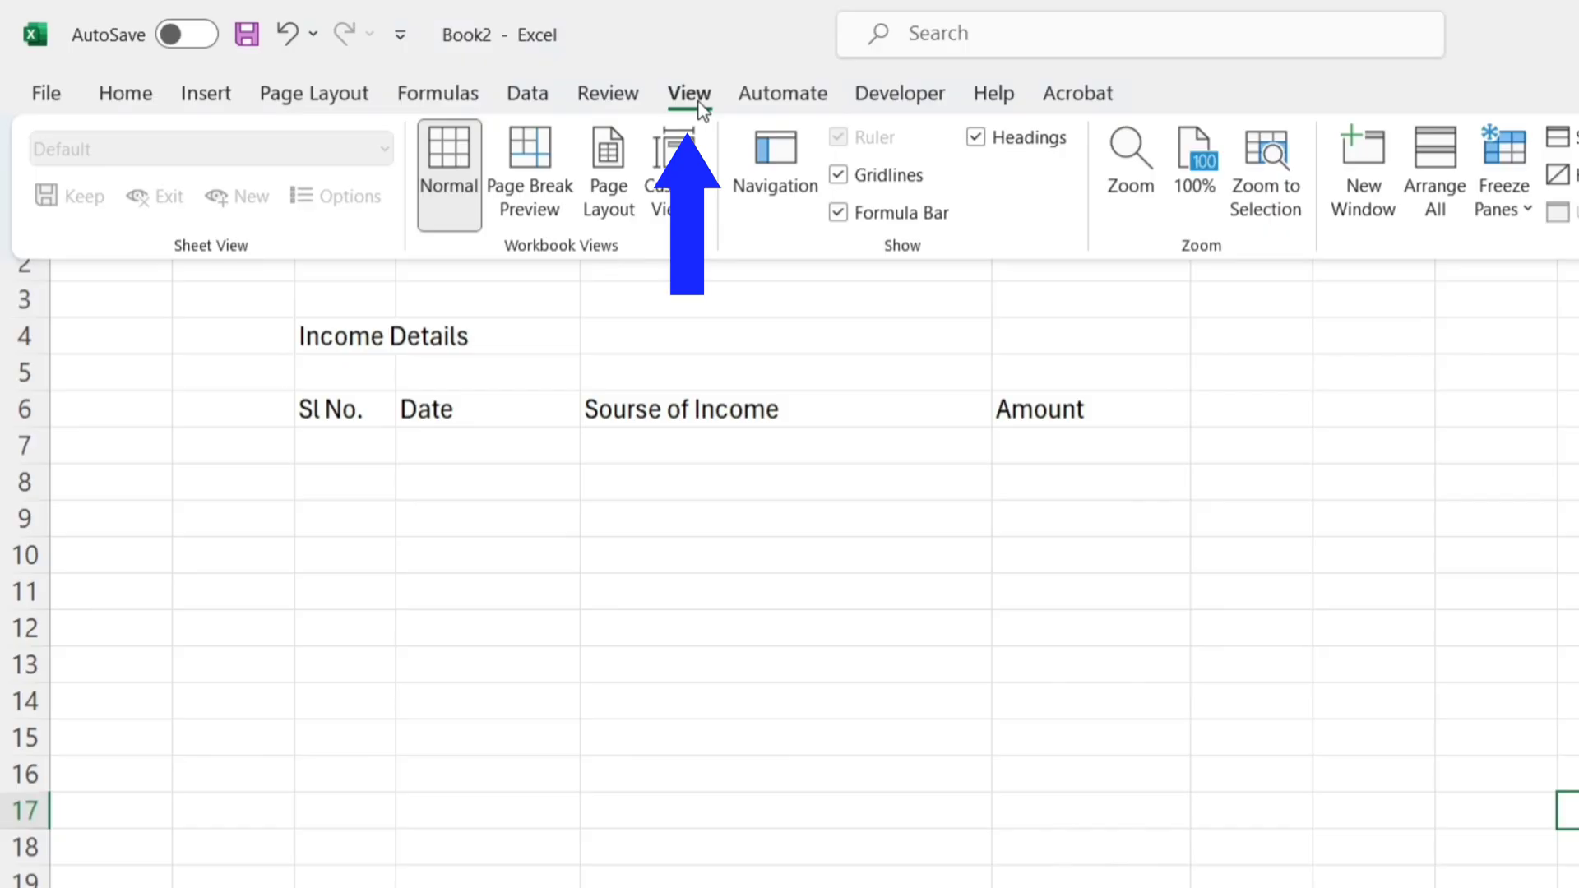
left_click(838, 175)
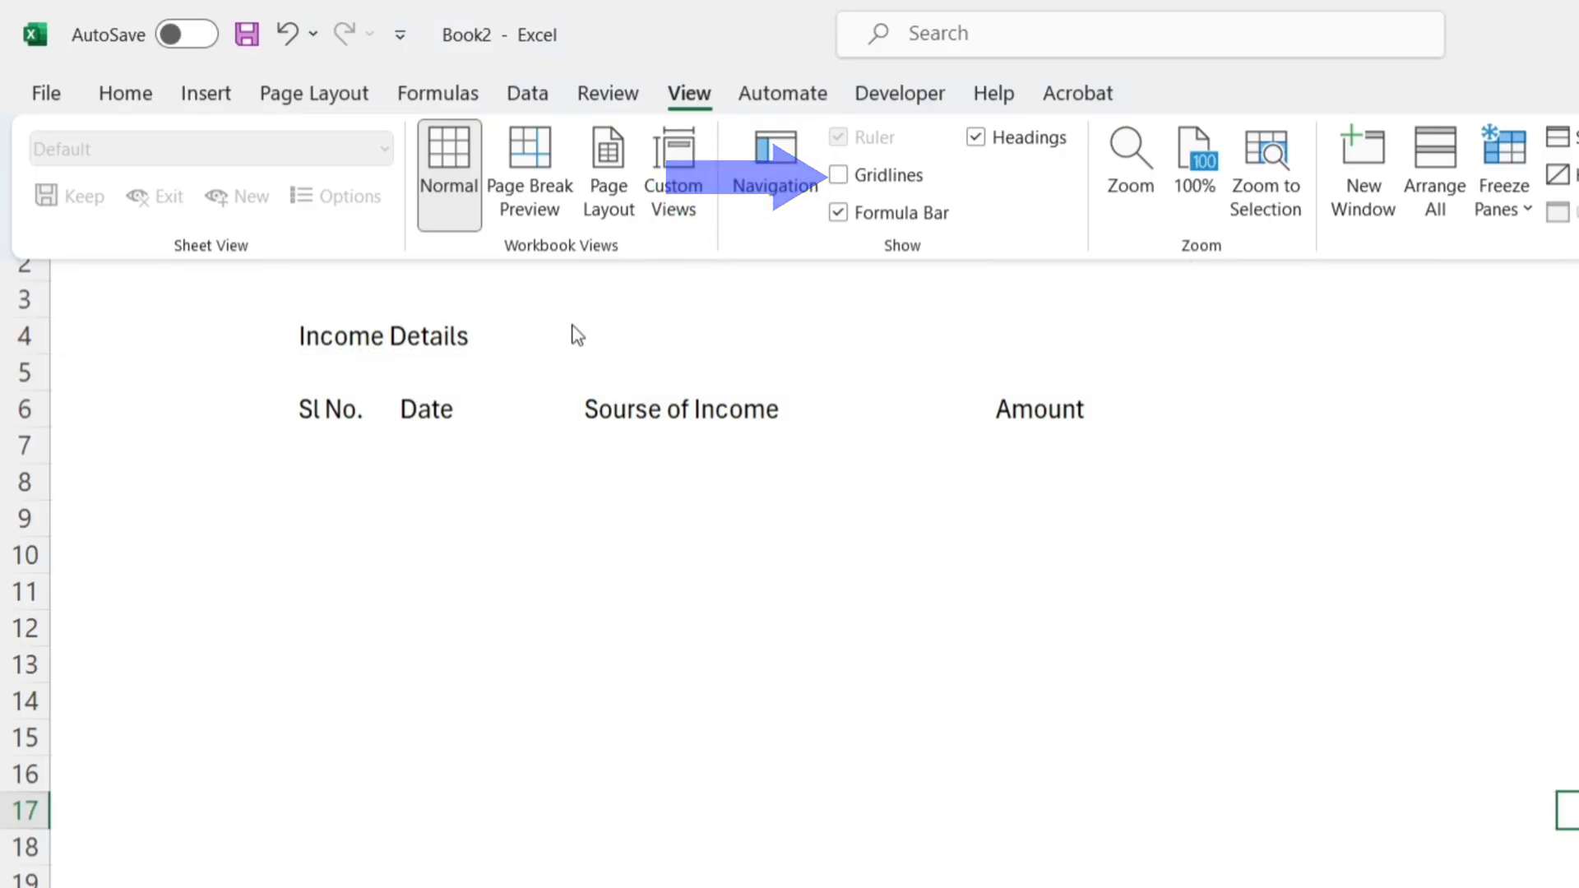
left_click(33, 273)
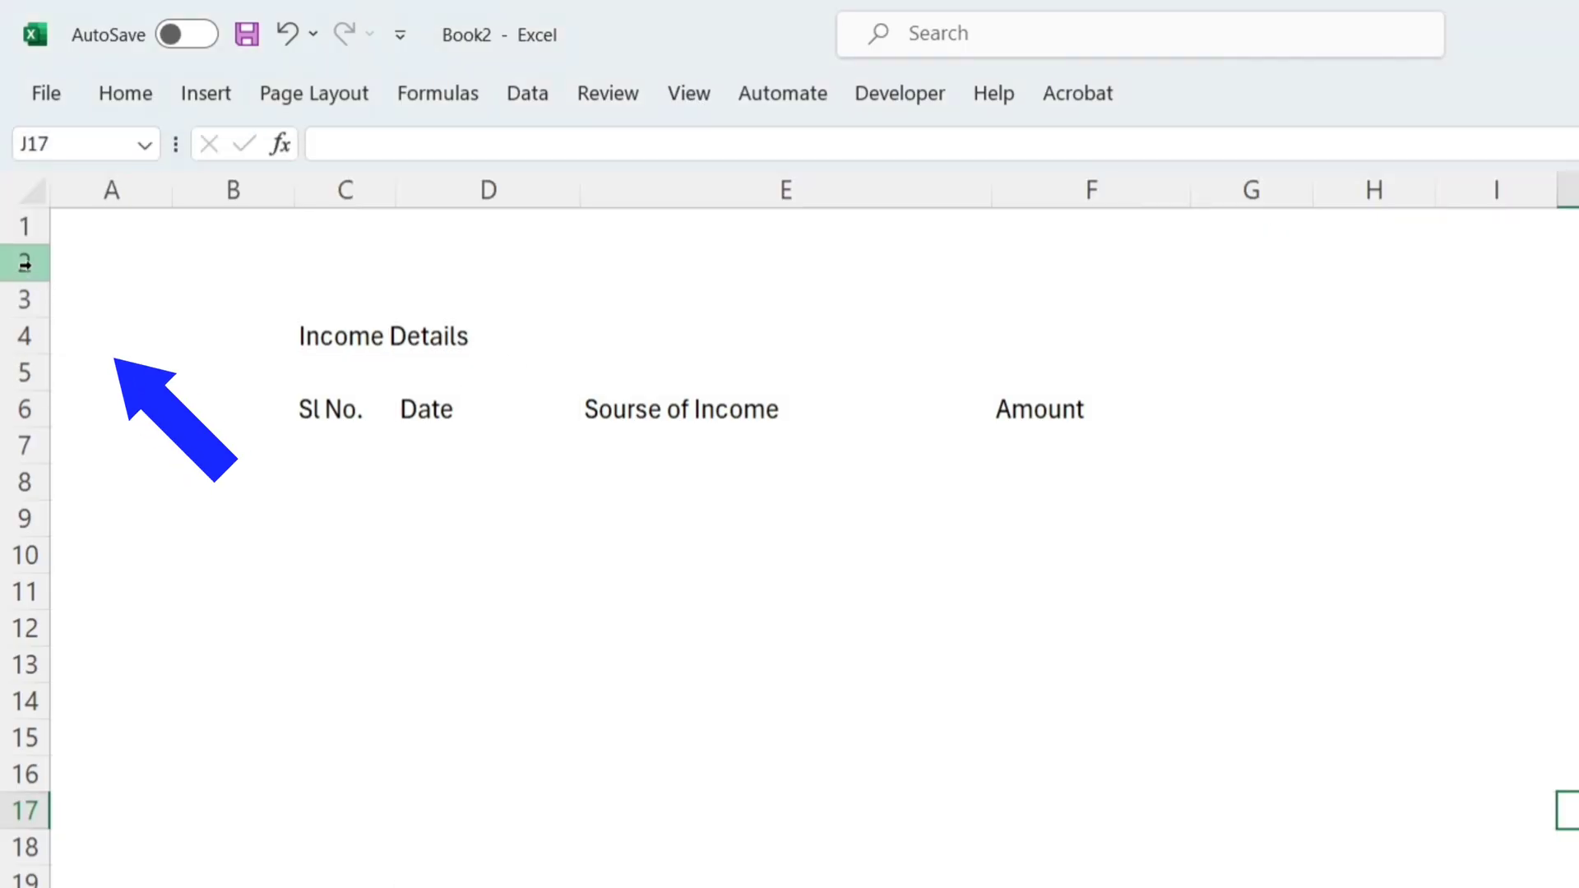
Step: Make row 2 a taller banner filled with dark teal-blue, and reduce the height of row 1 above it
left_click(33, 262)
left_click_drag(47, 282, 51, 339)
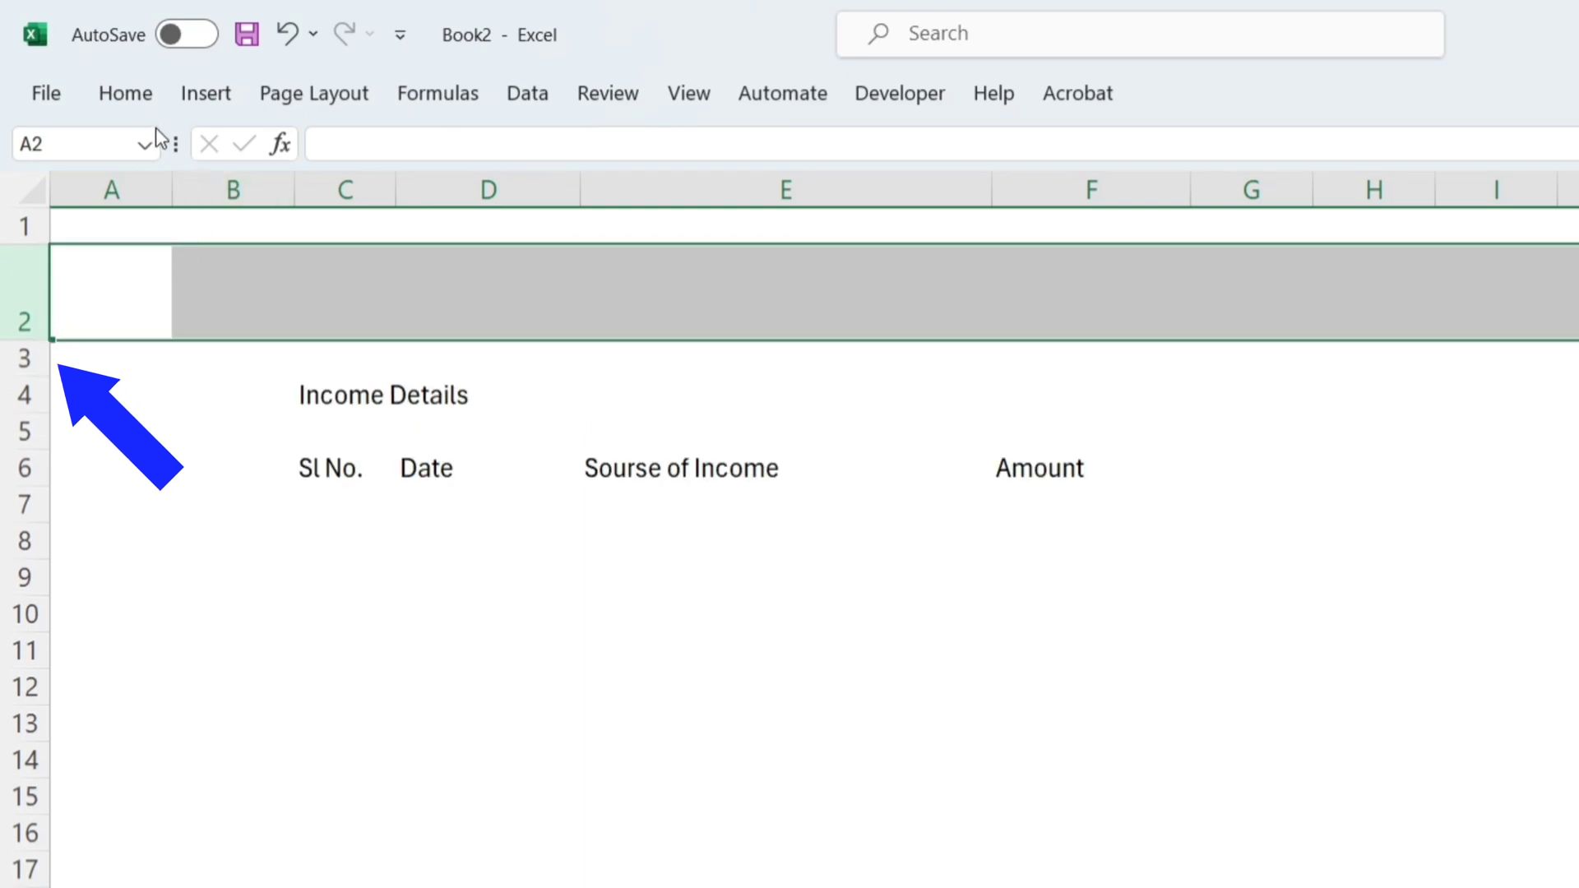
left_click(140, 97)
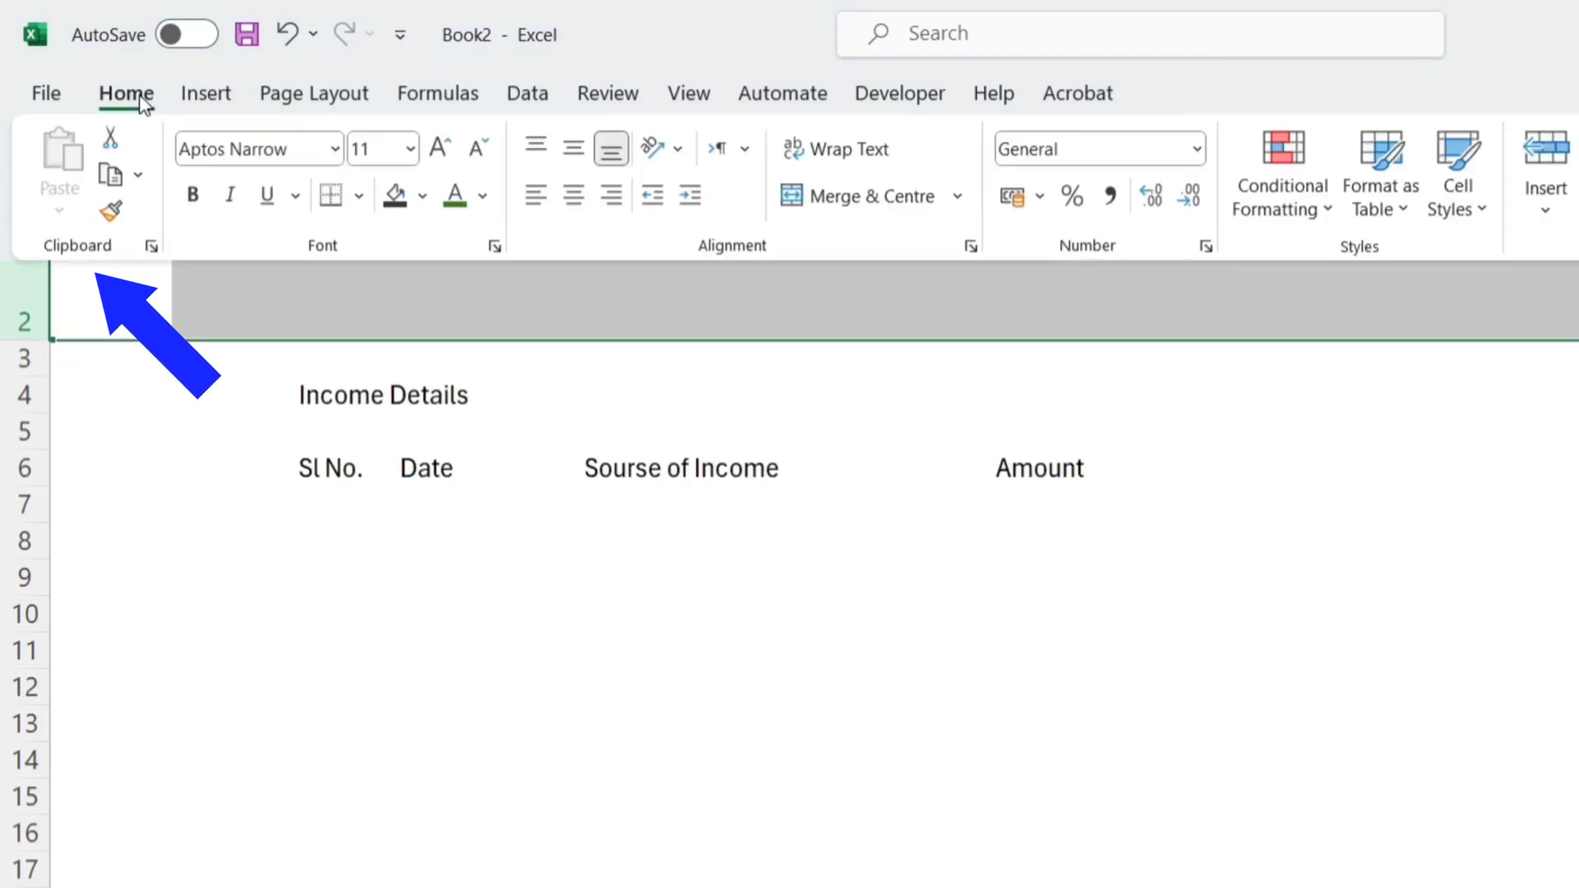
left_click(423, 201)
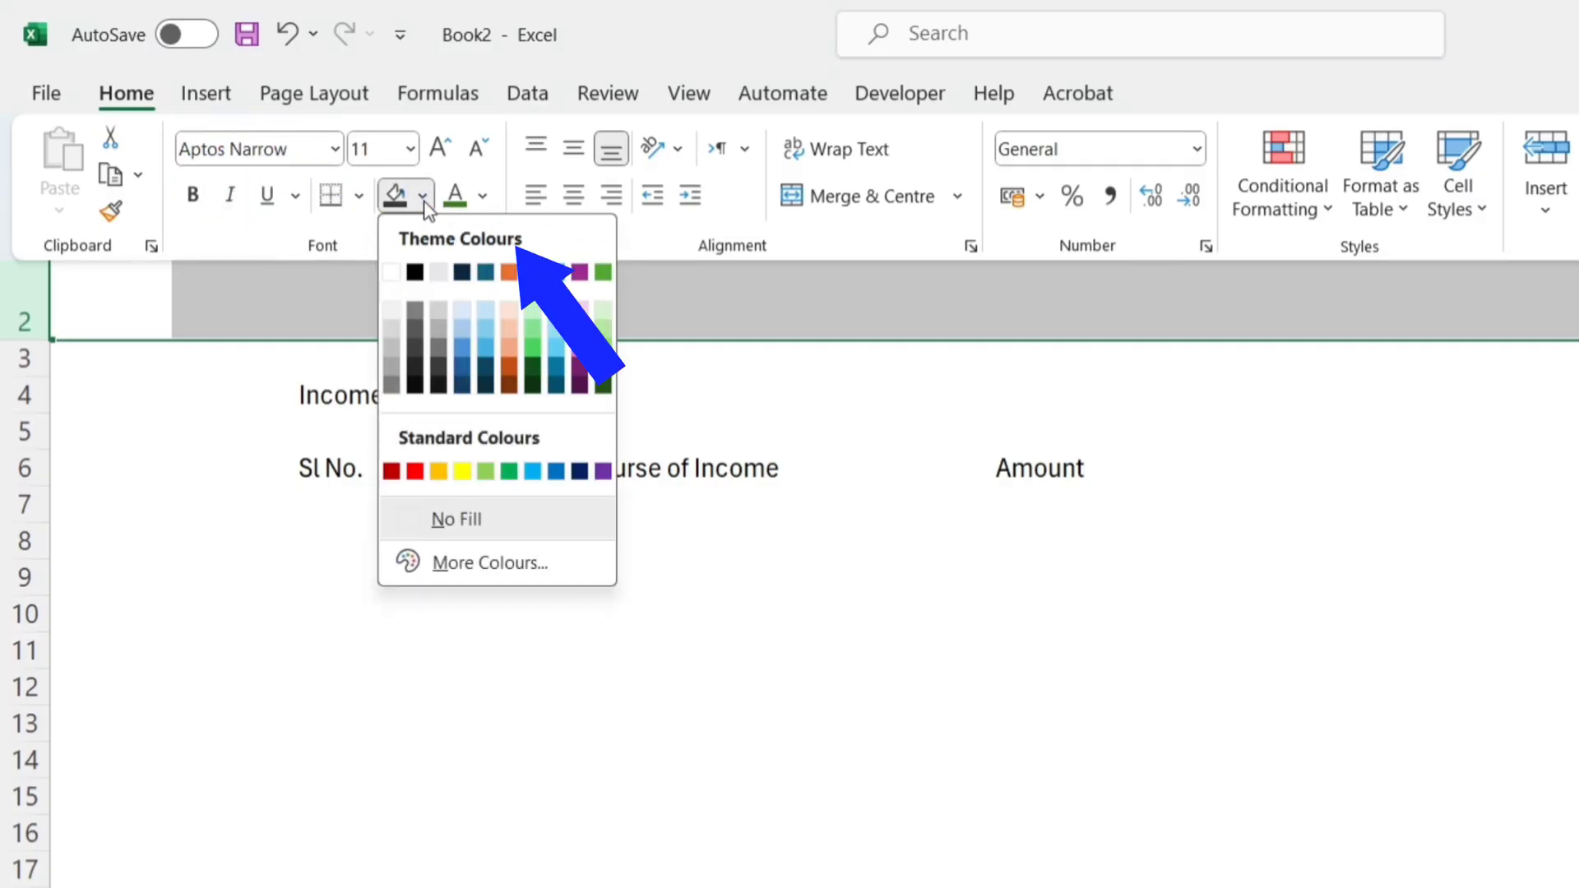
left_click(557, 384)
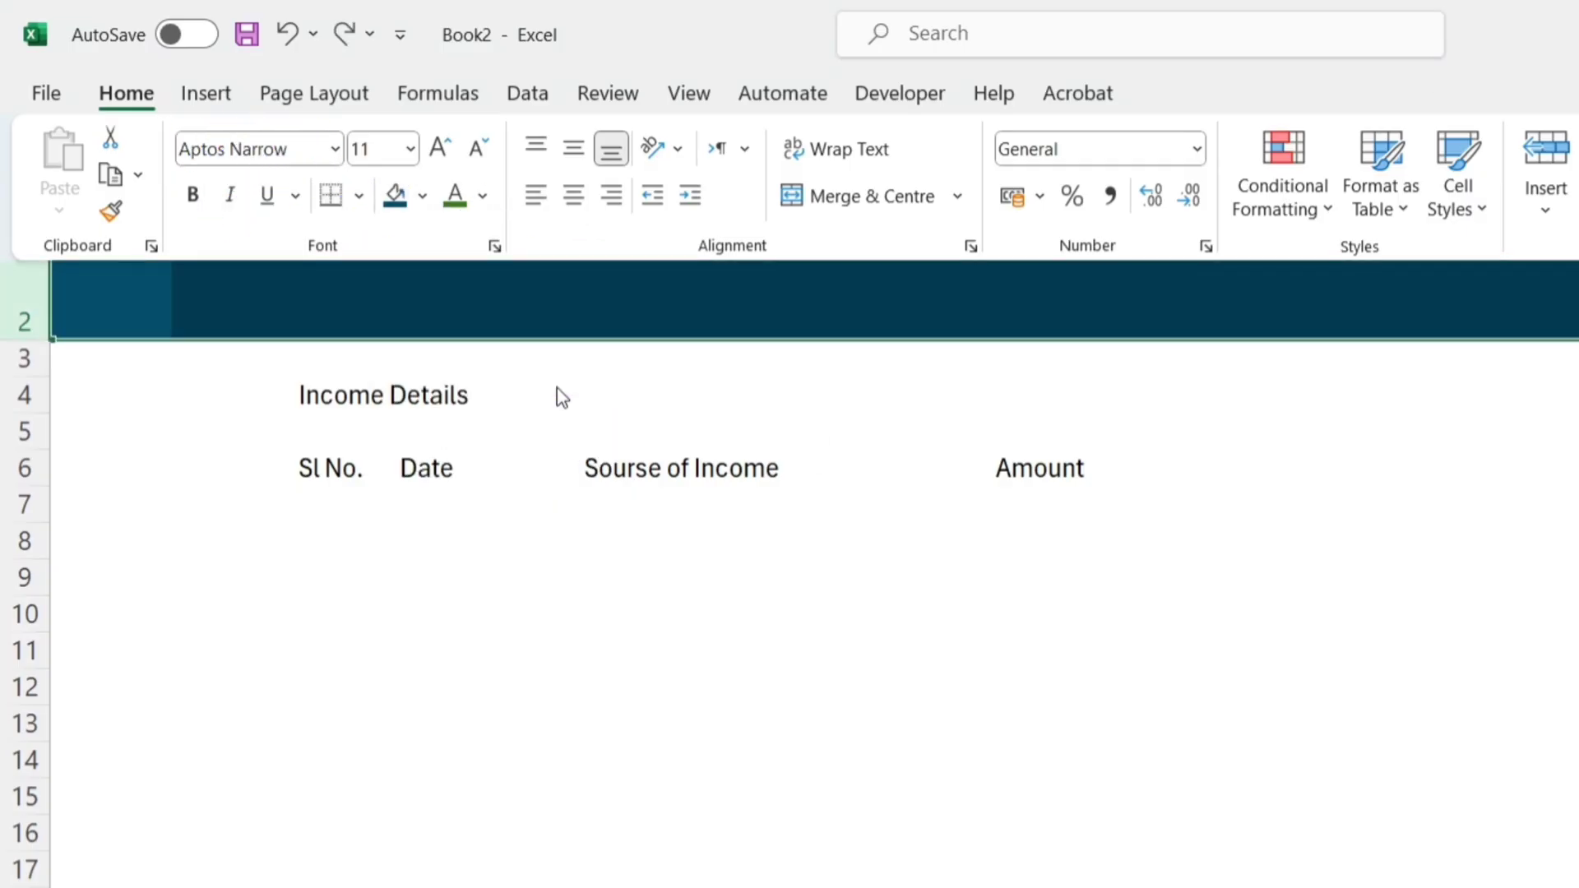
left_click(27, 292)
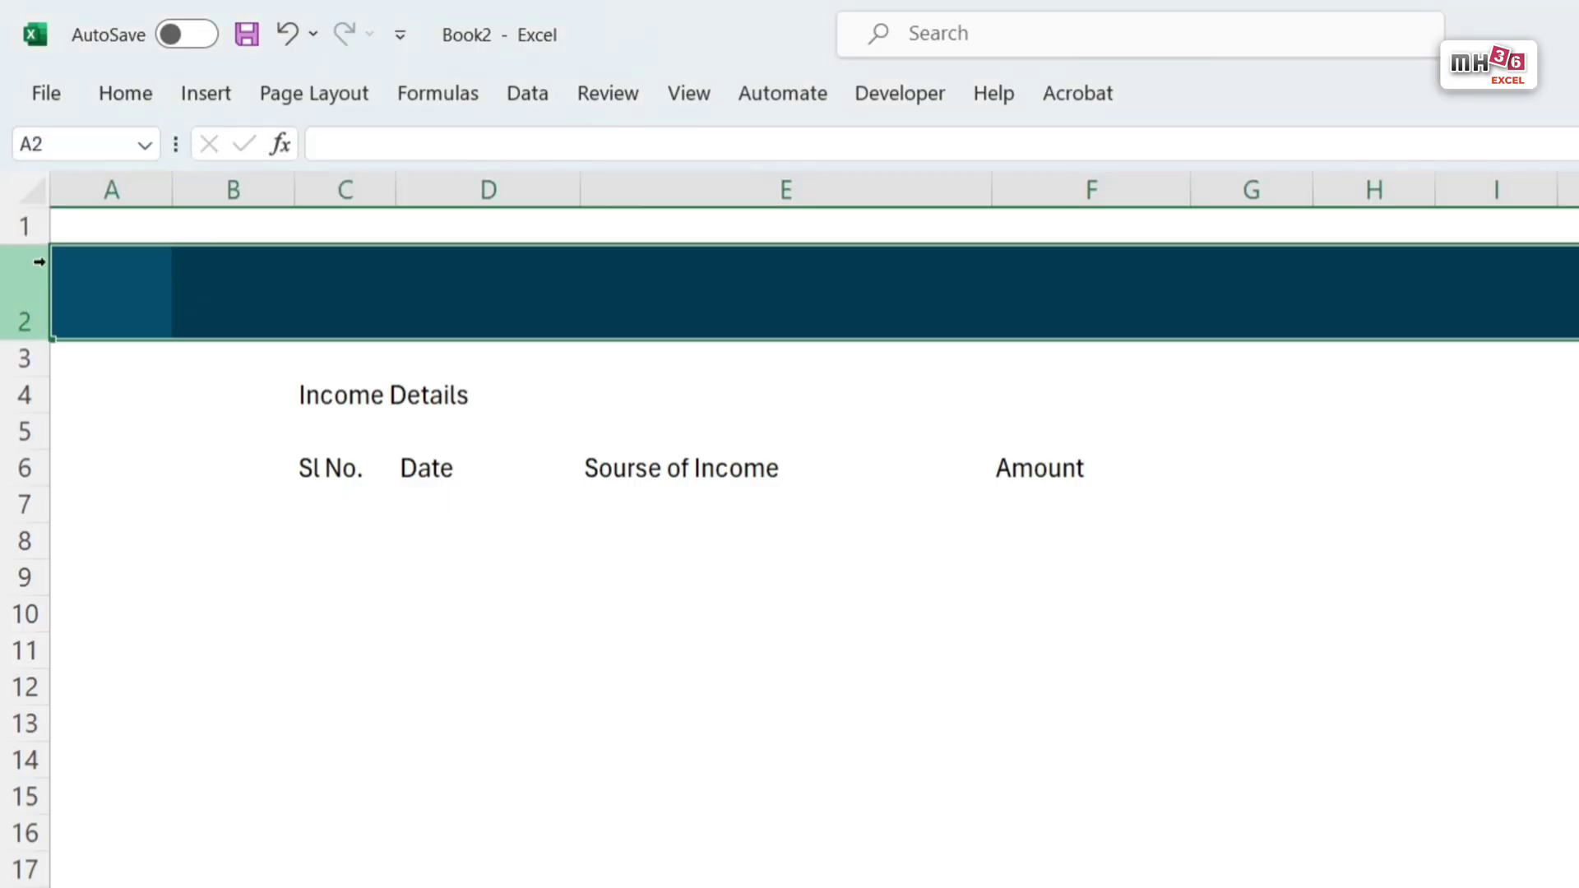
left_click_drag(49, 246, 58, 224)
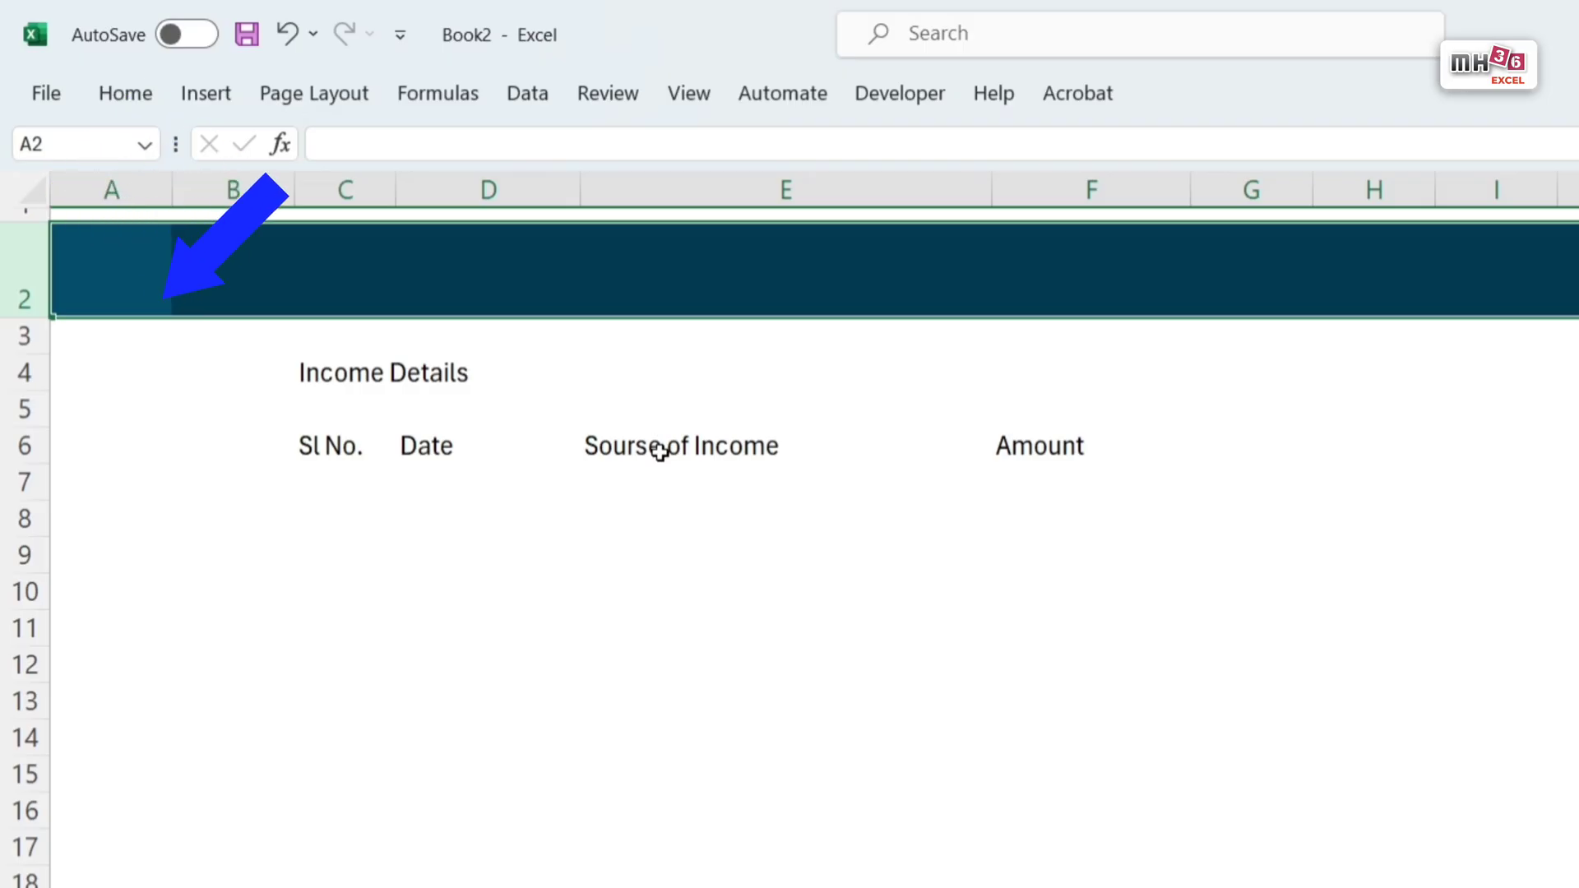
Step: Convert the range C6:F9 into a table that uses its first row as headers
left_click_drag(329, 448, 1017, 557)
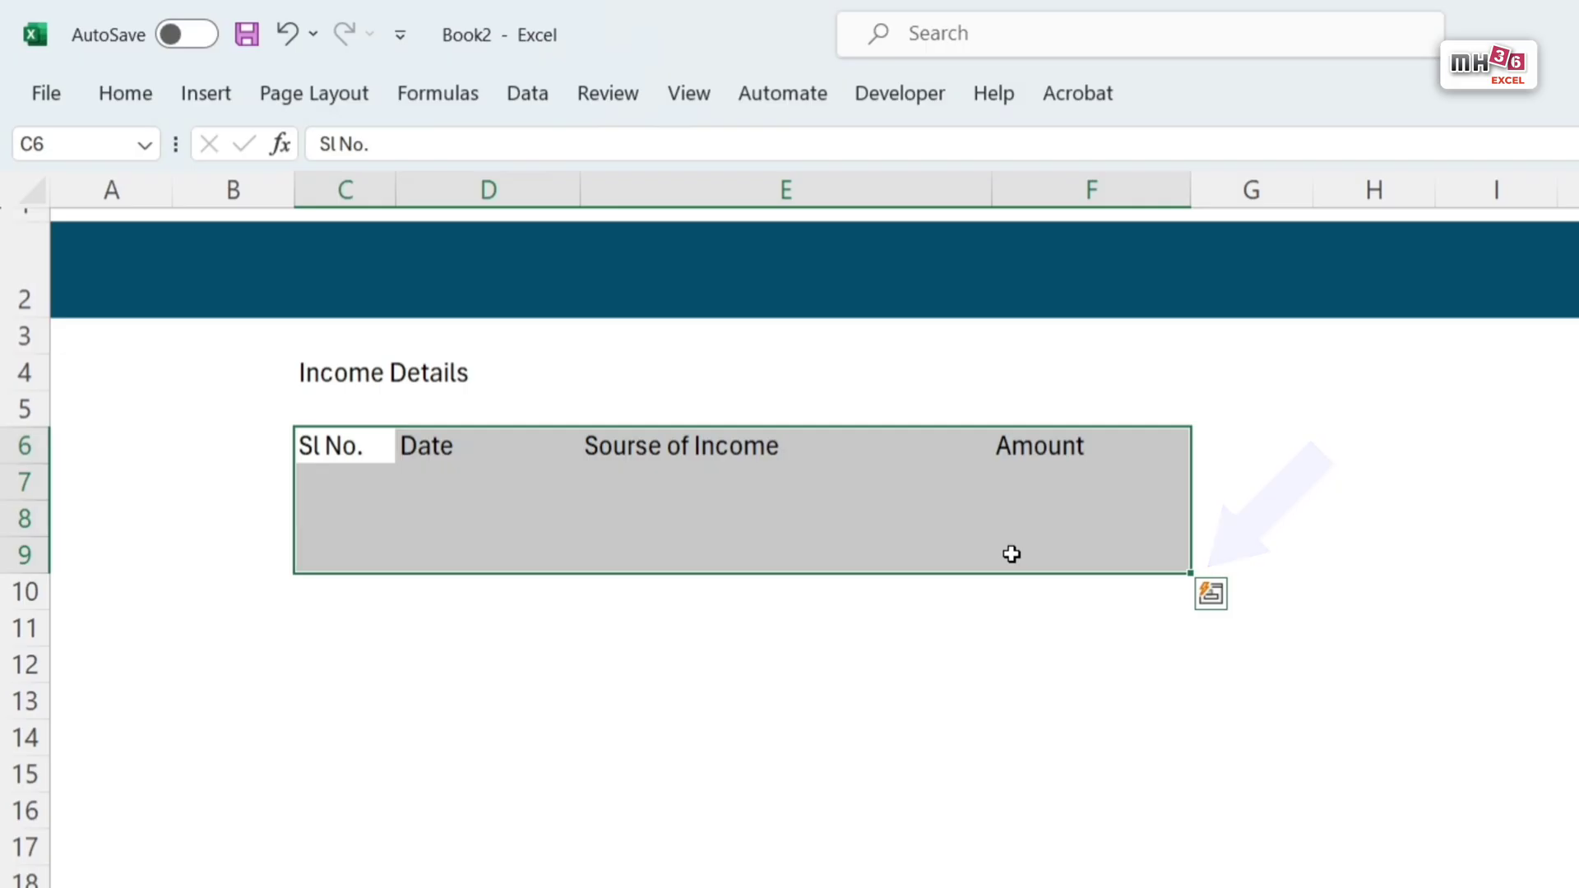
key("ctrl+t")
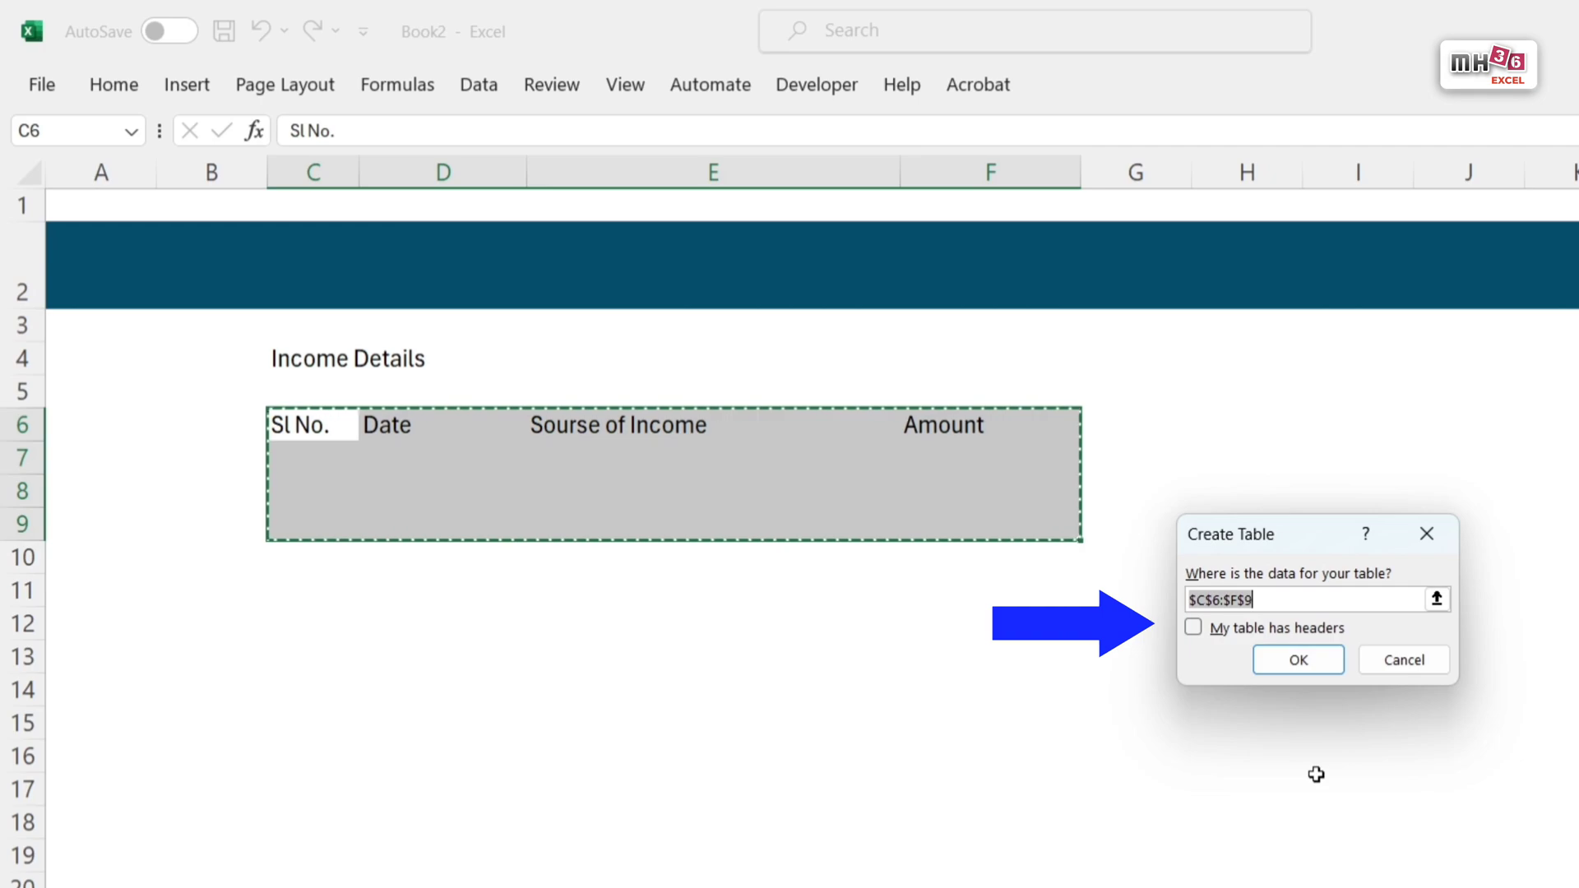
left_click(1195, 629)
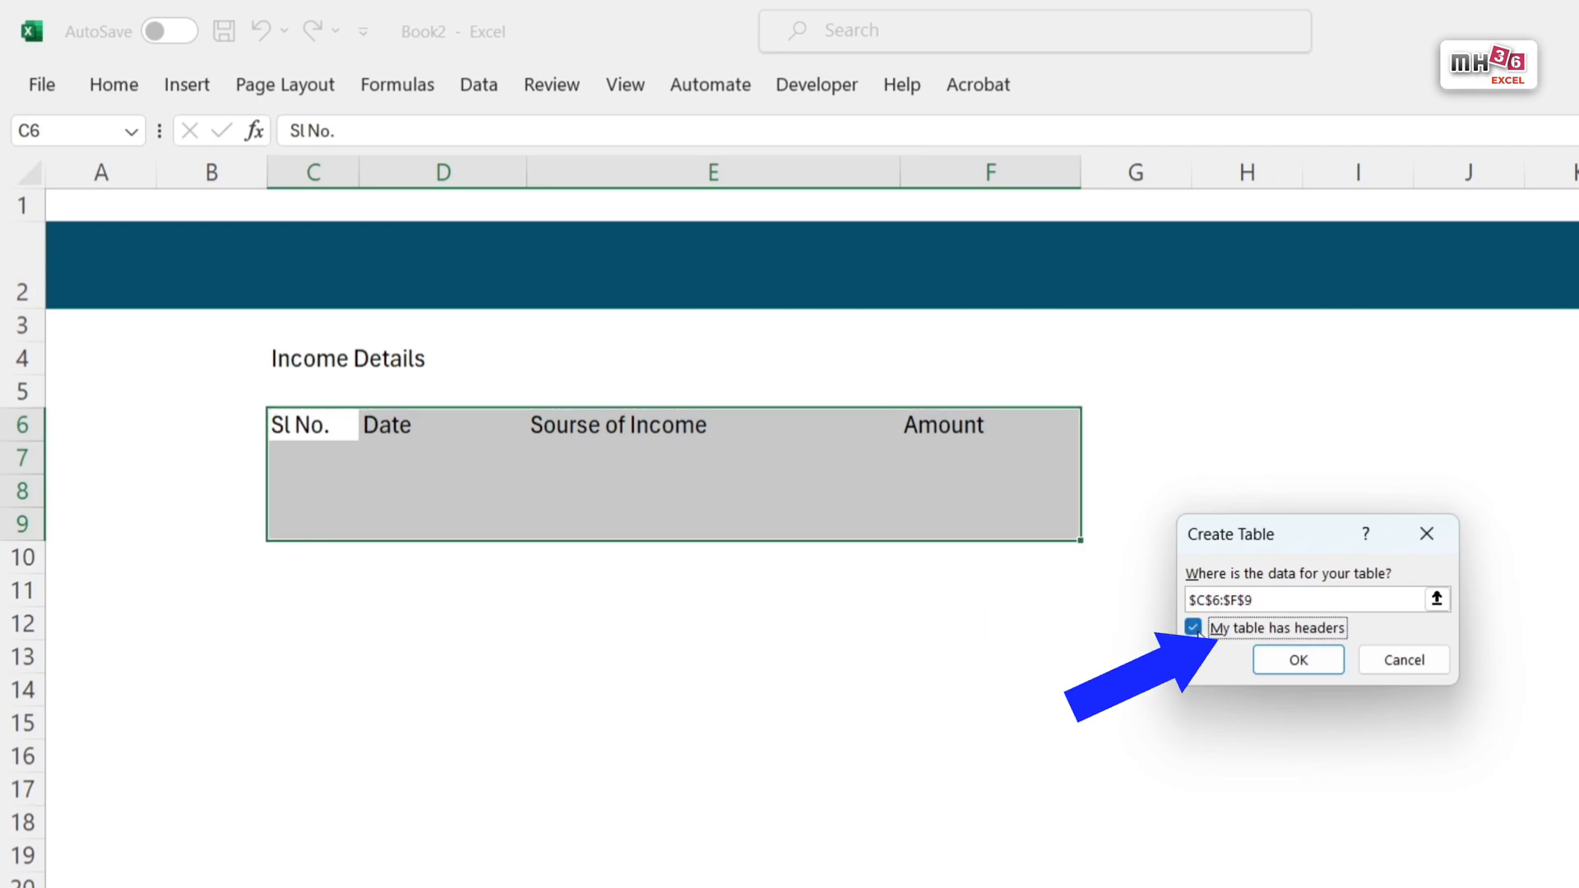
left_click(1316, 667)
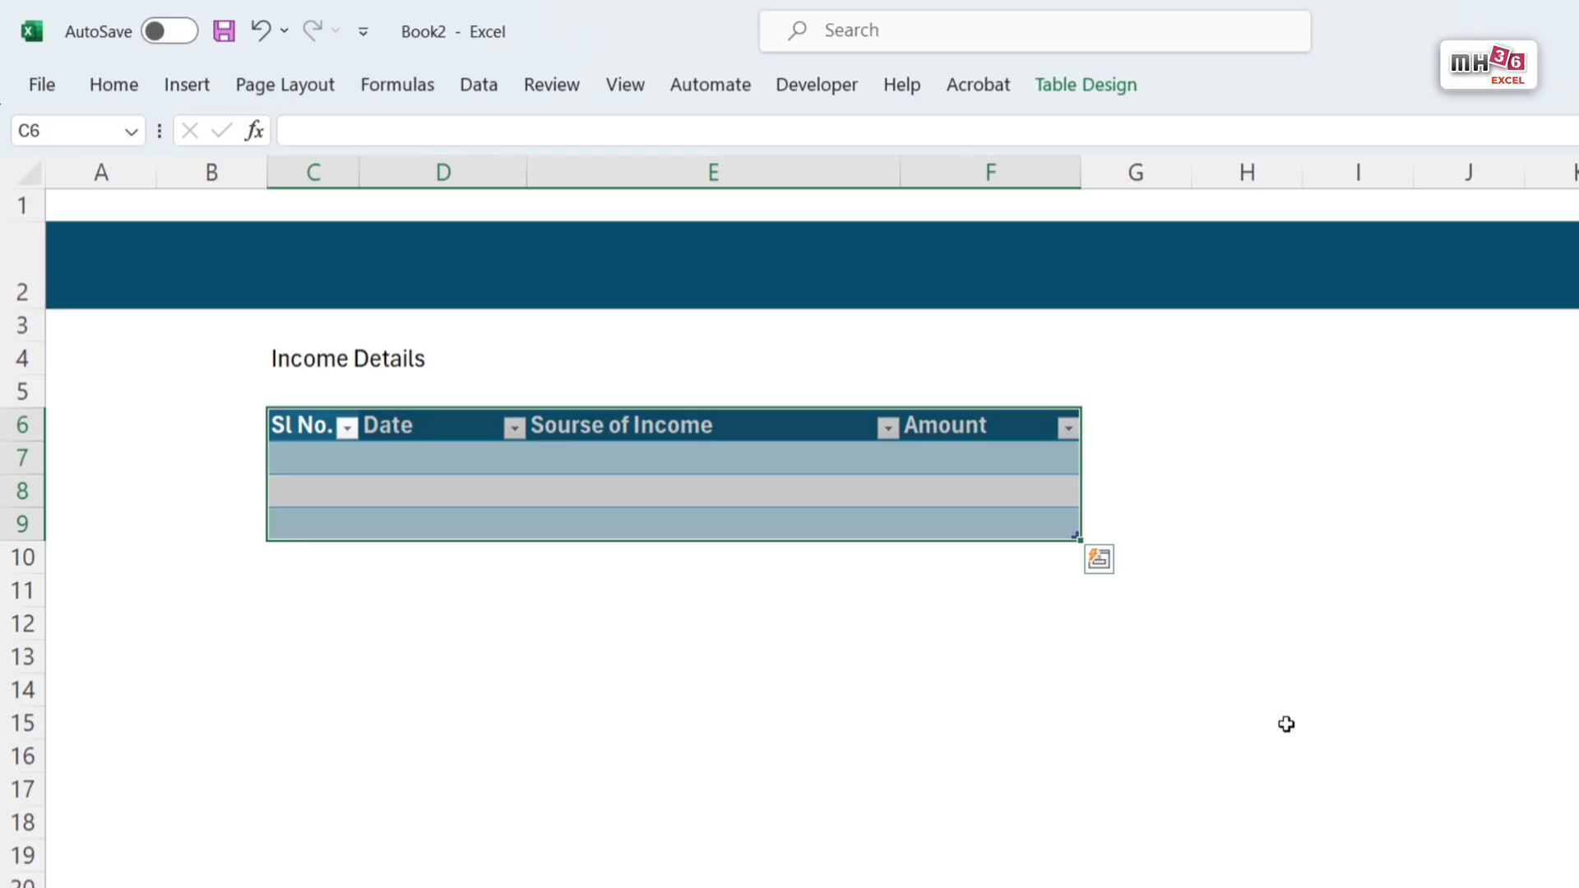
Step: Clear the predefined table style from the income table
left_click(1107, 87)
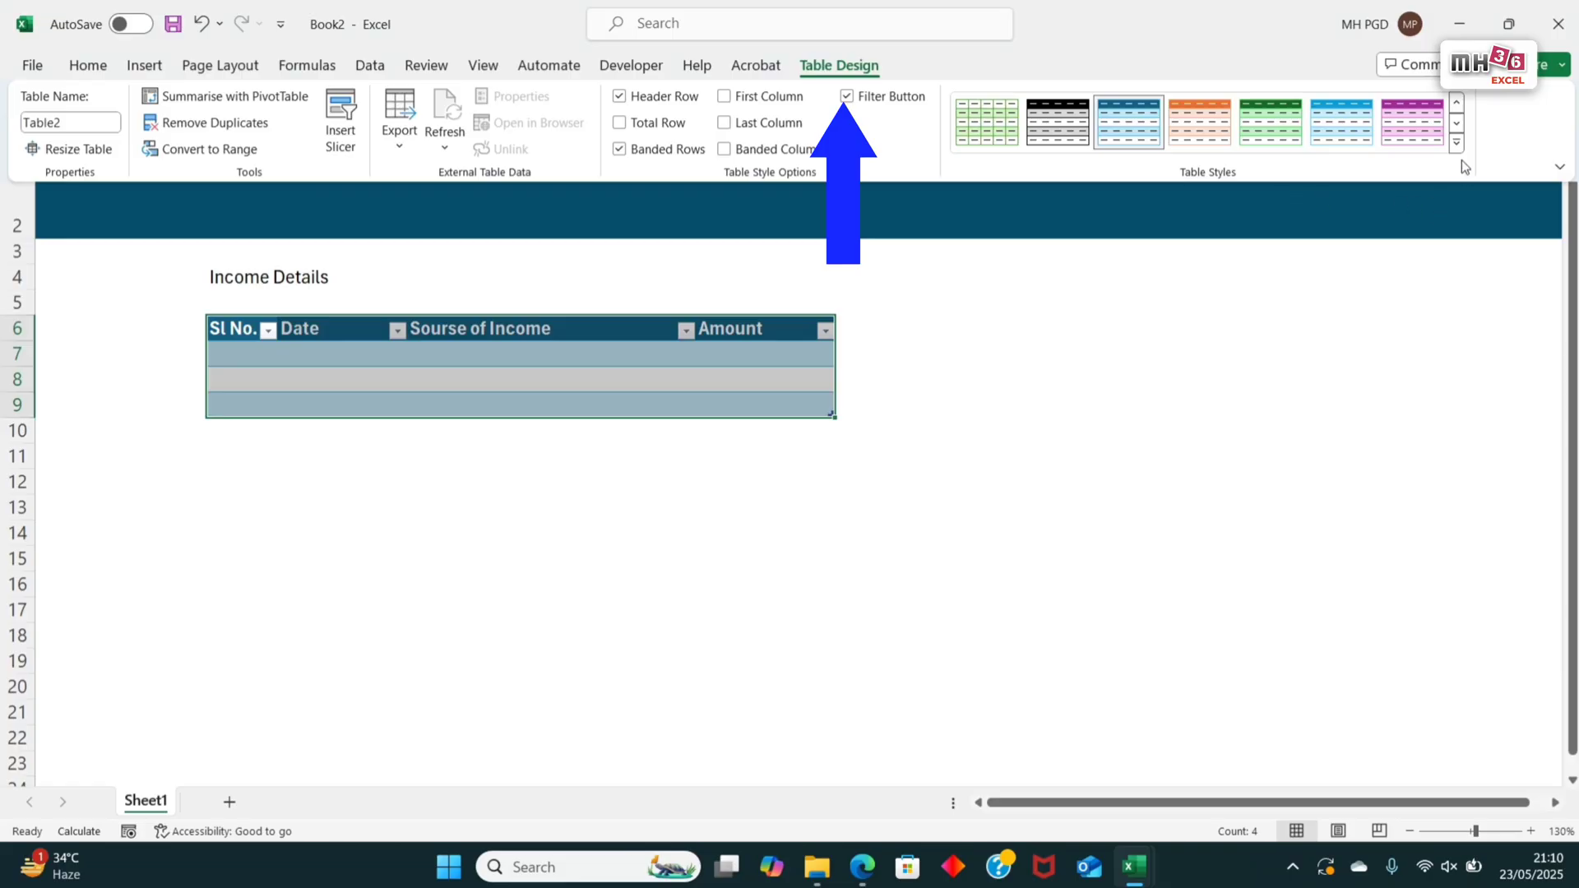
left_click(1455, 144)
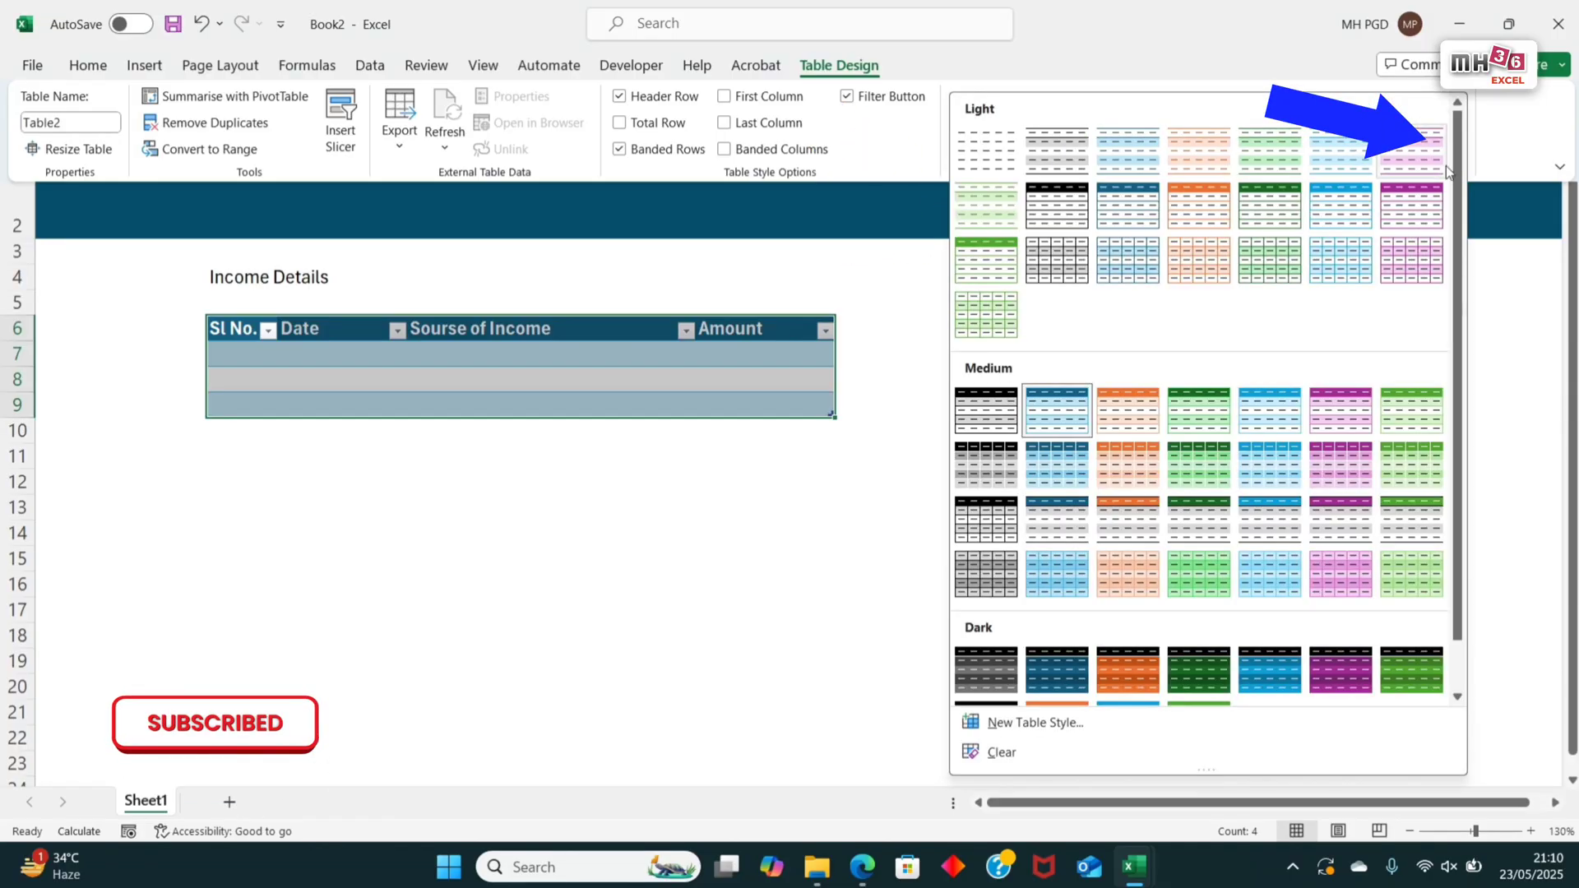
left_click(1001, 751)
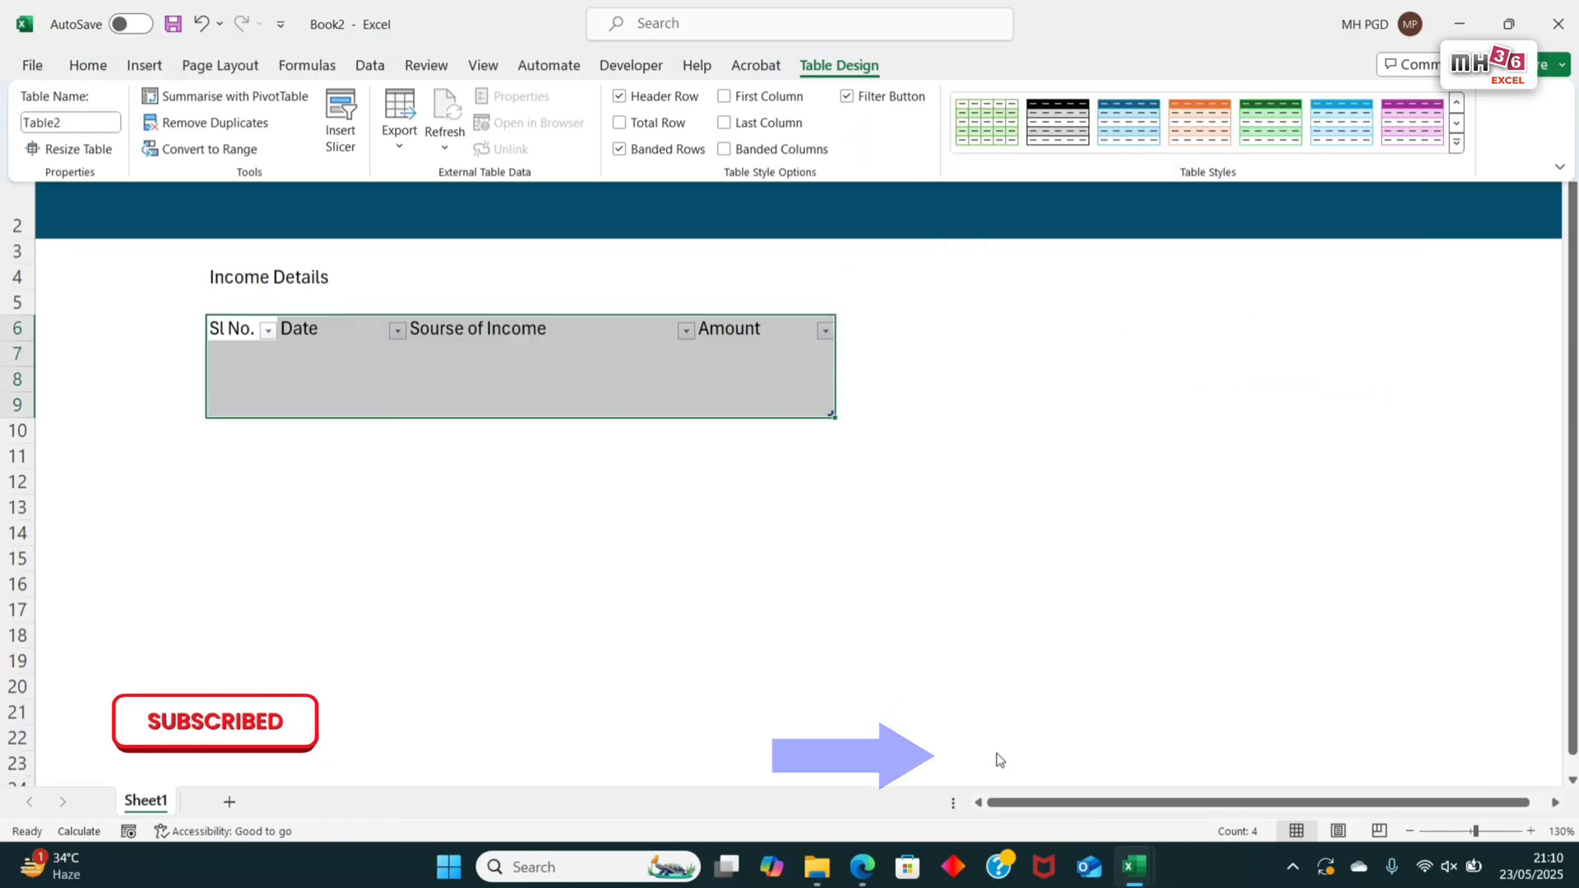
left_click(217, 328)
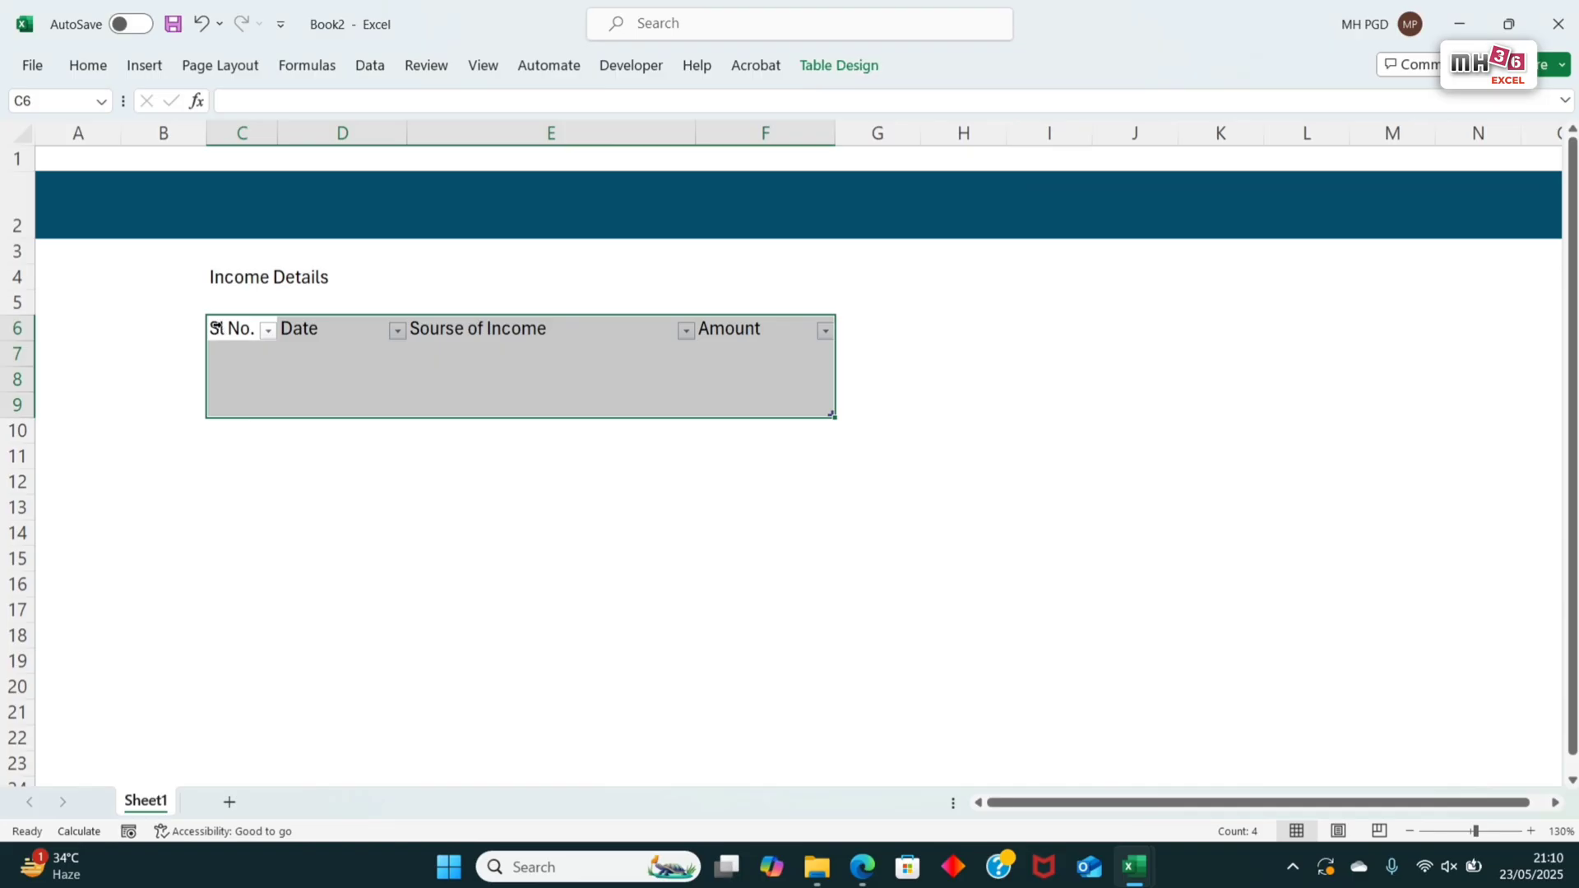
Step: Format the header cells C6:F6 as bold, 12 pt, centred horizontally and vertically, with a light grey fill
left_click_drag(217, 328, 791, 328)
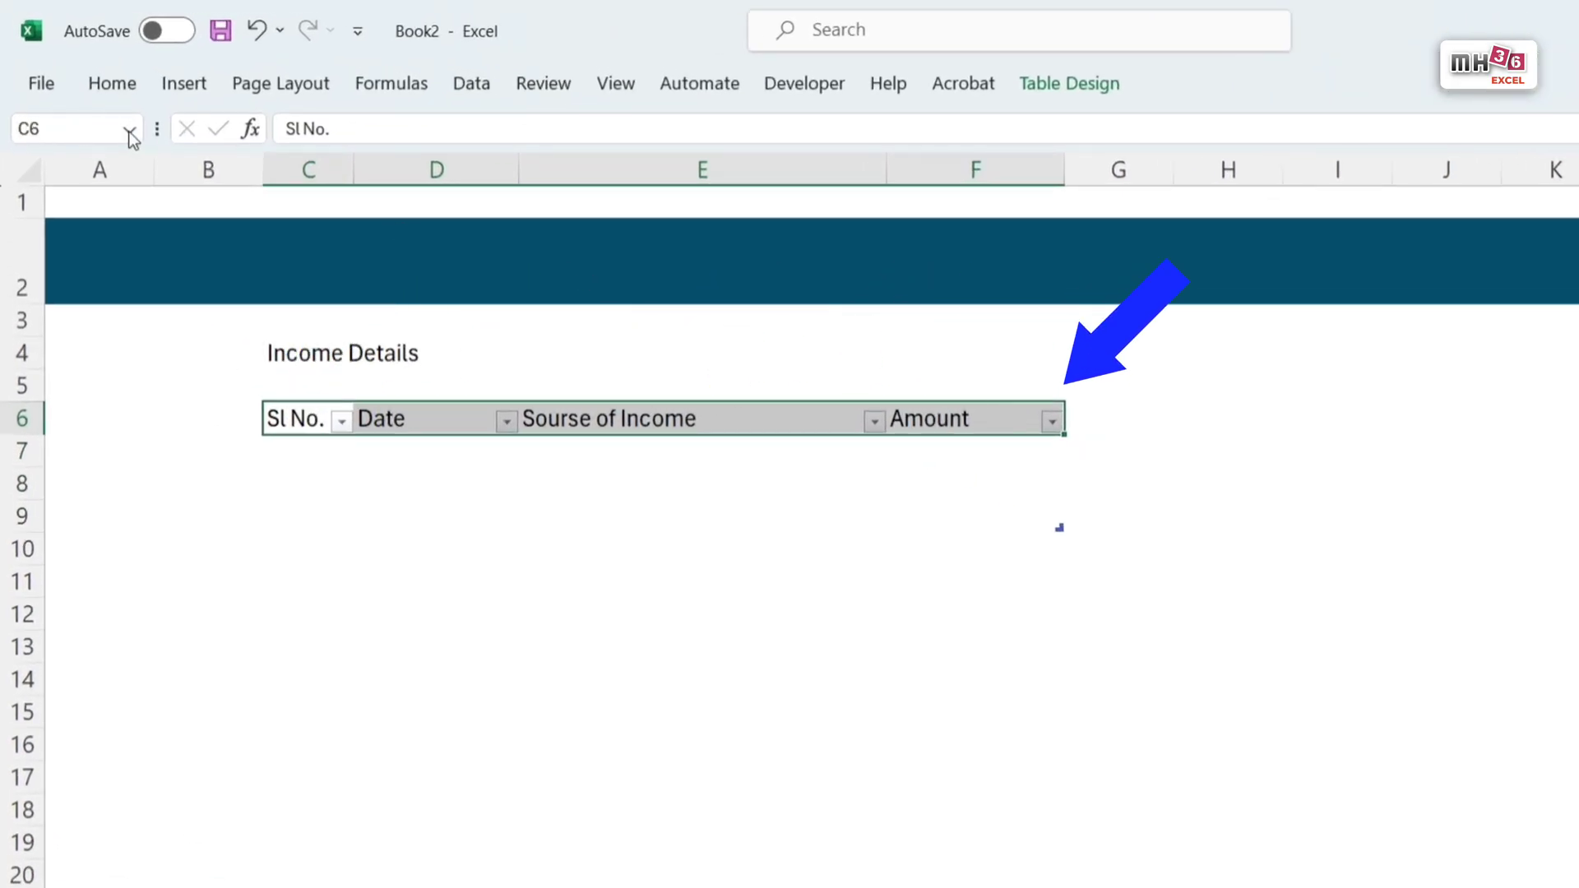
left_click(122, 87)
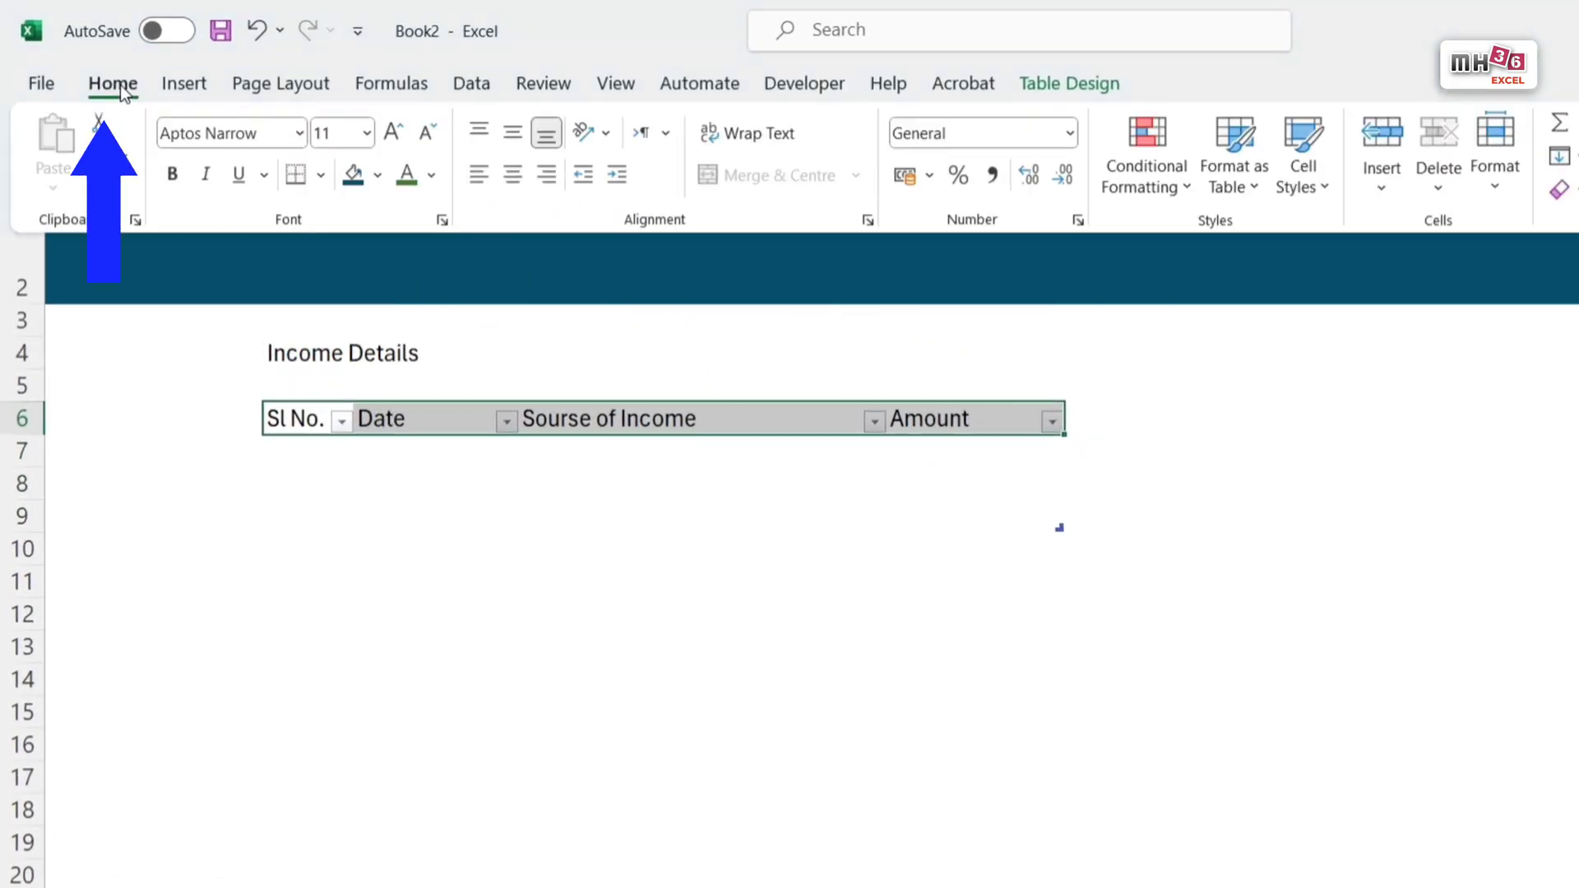
left_click(513, 178)
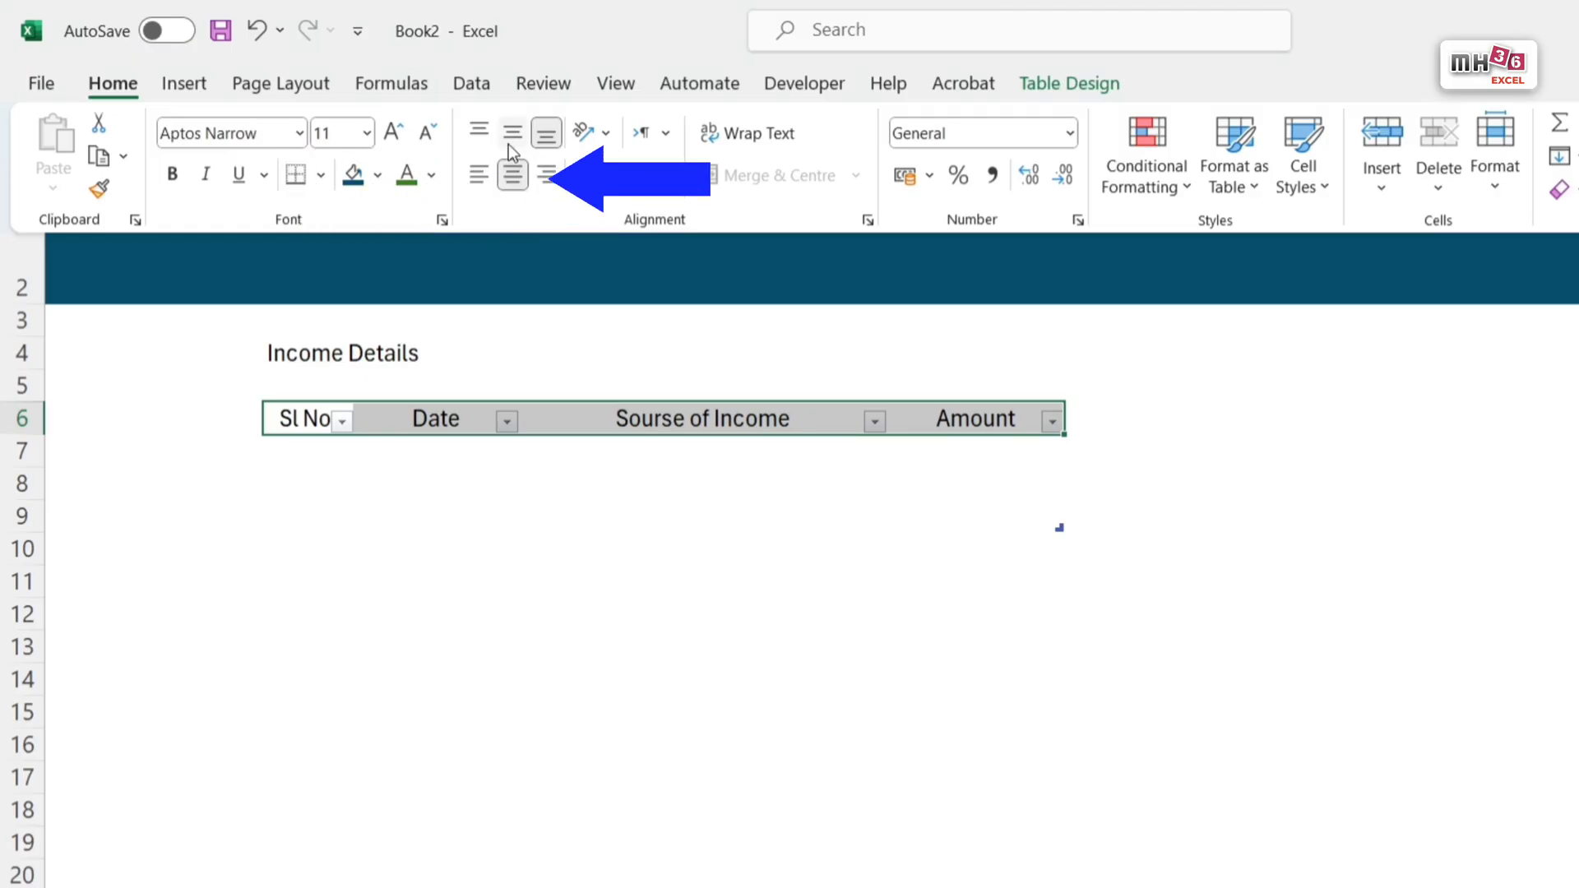
left_click(513, 141)
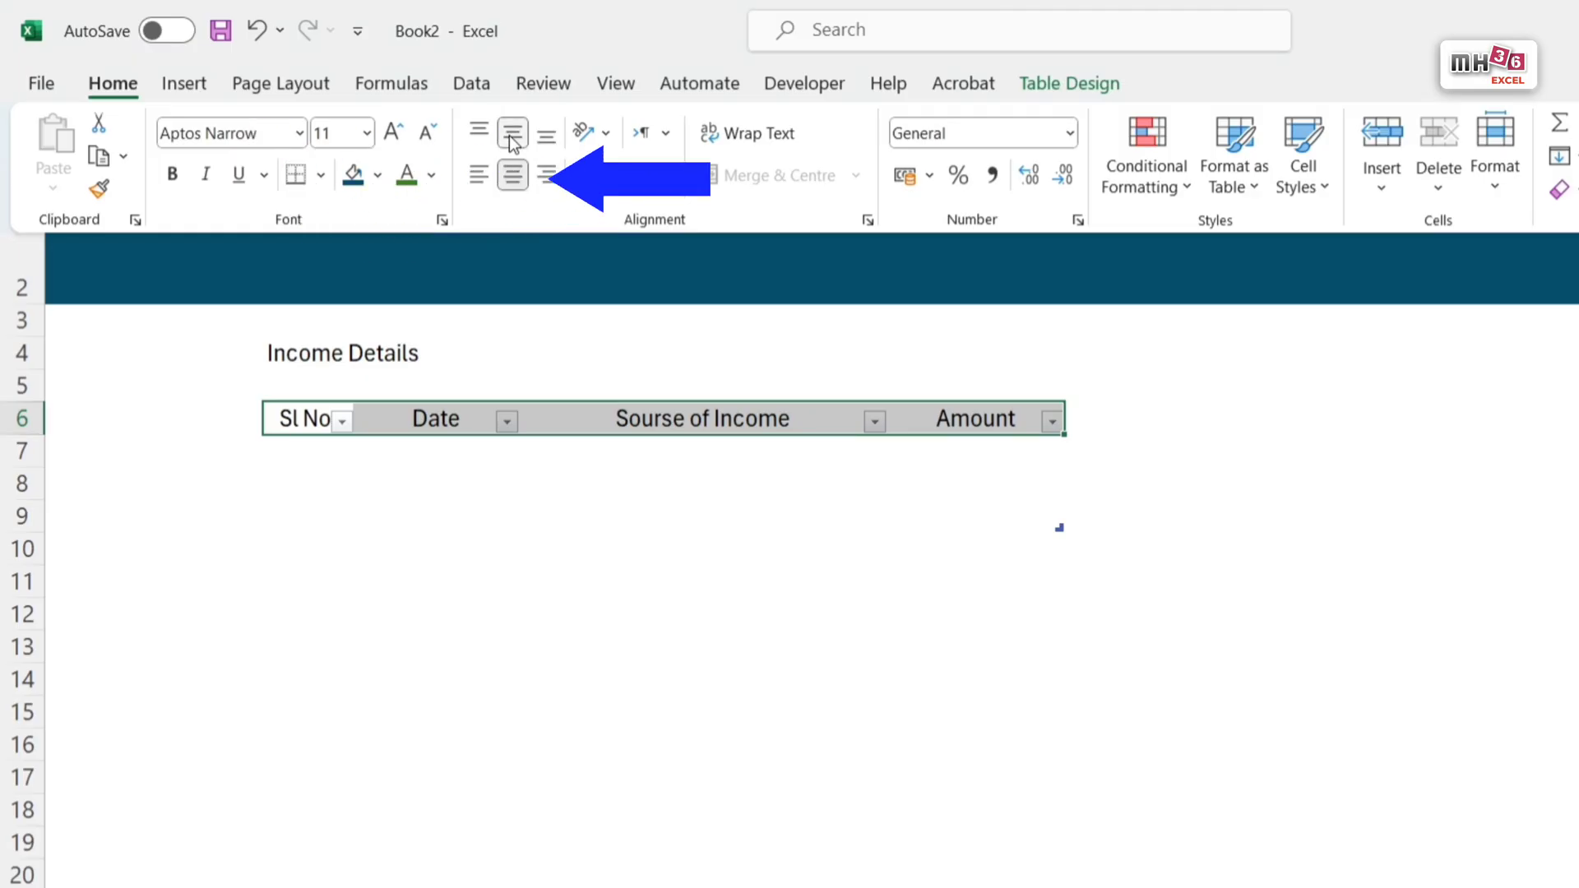
left_click(172, 177)
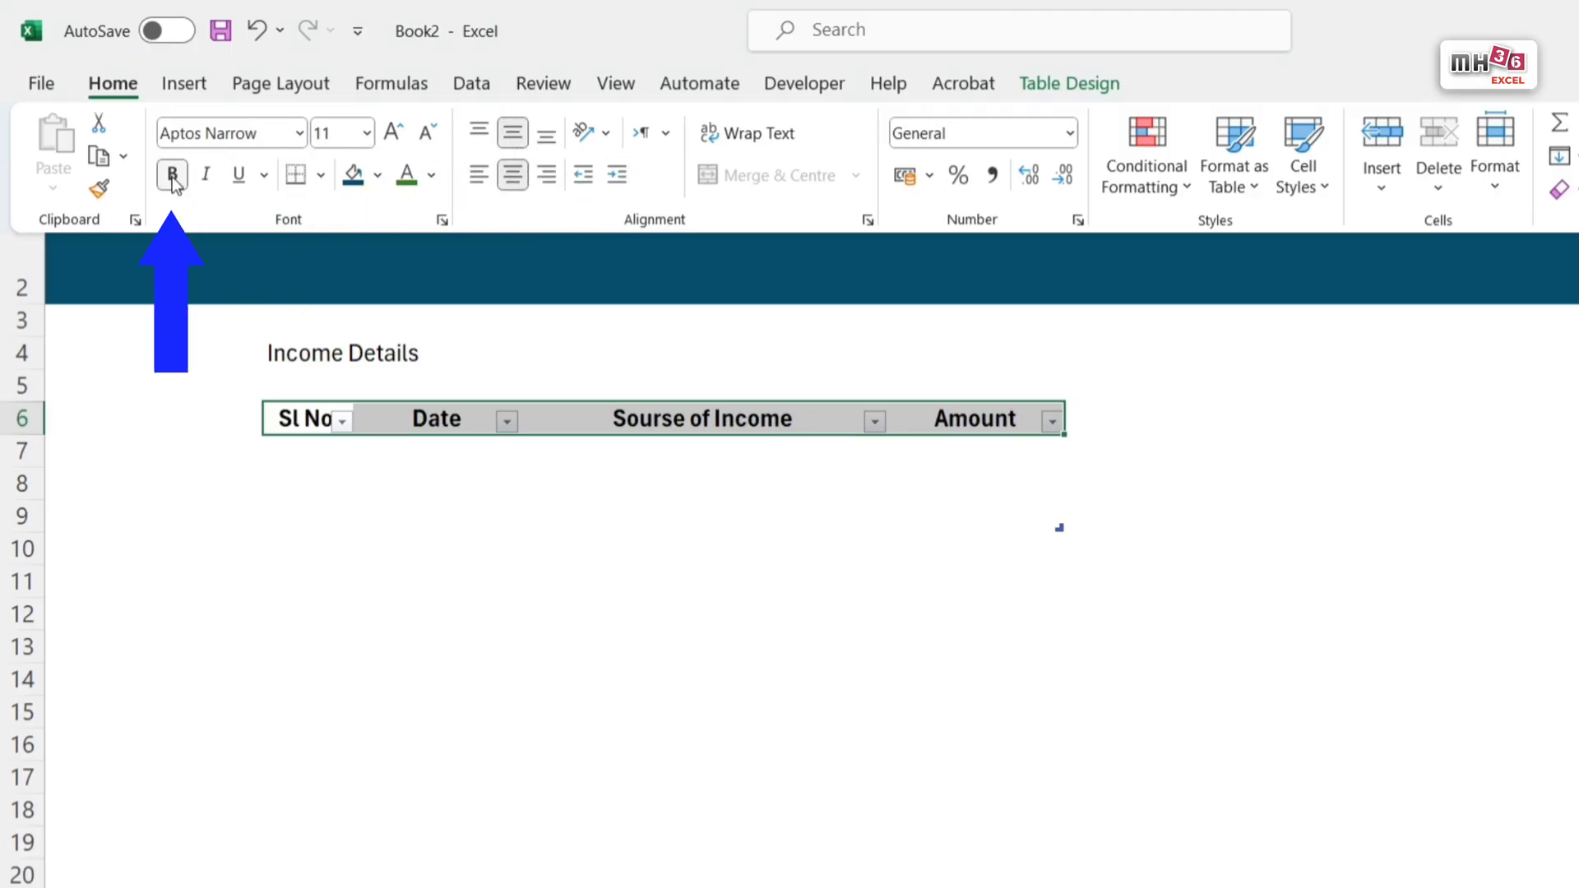
left_click(394, 134)
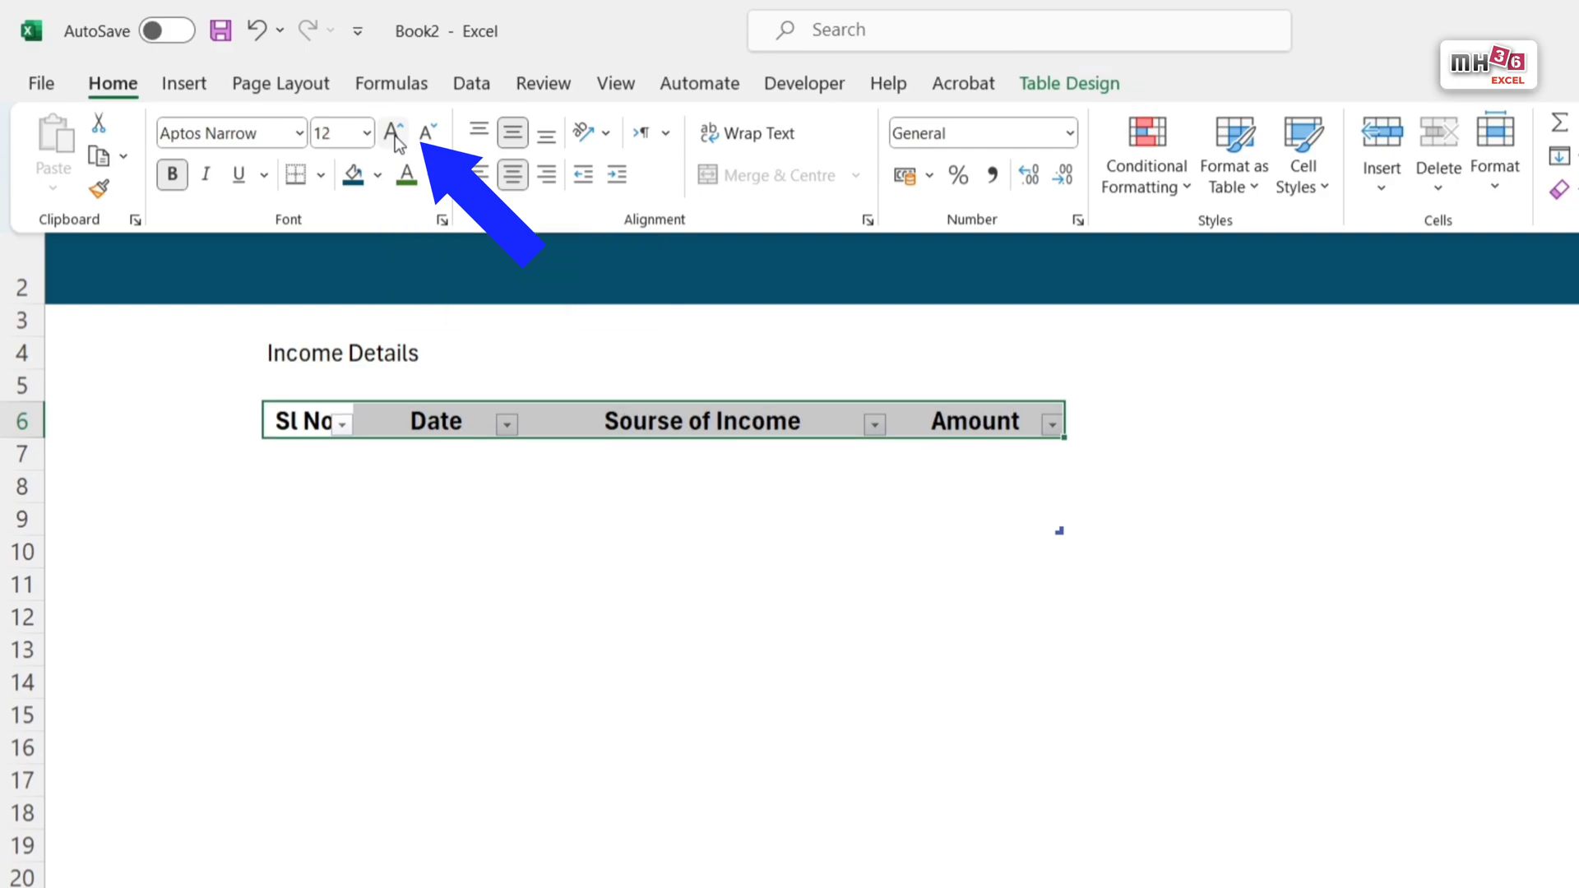
left_click(378, 185)
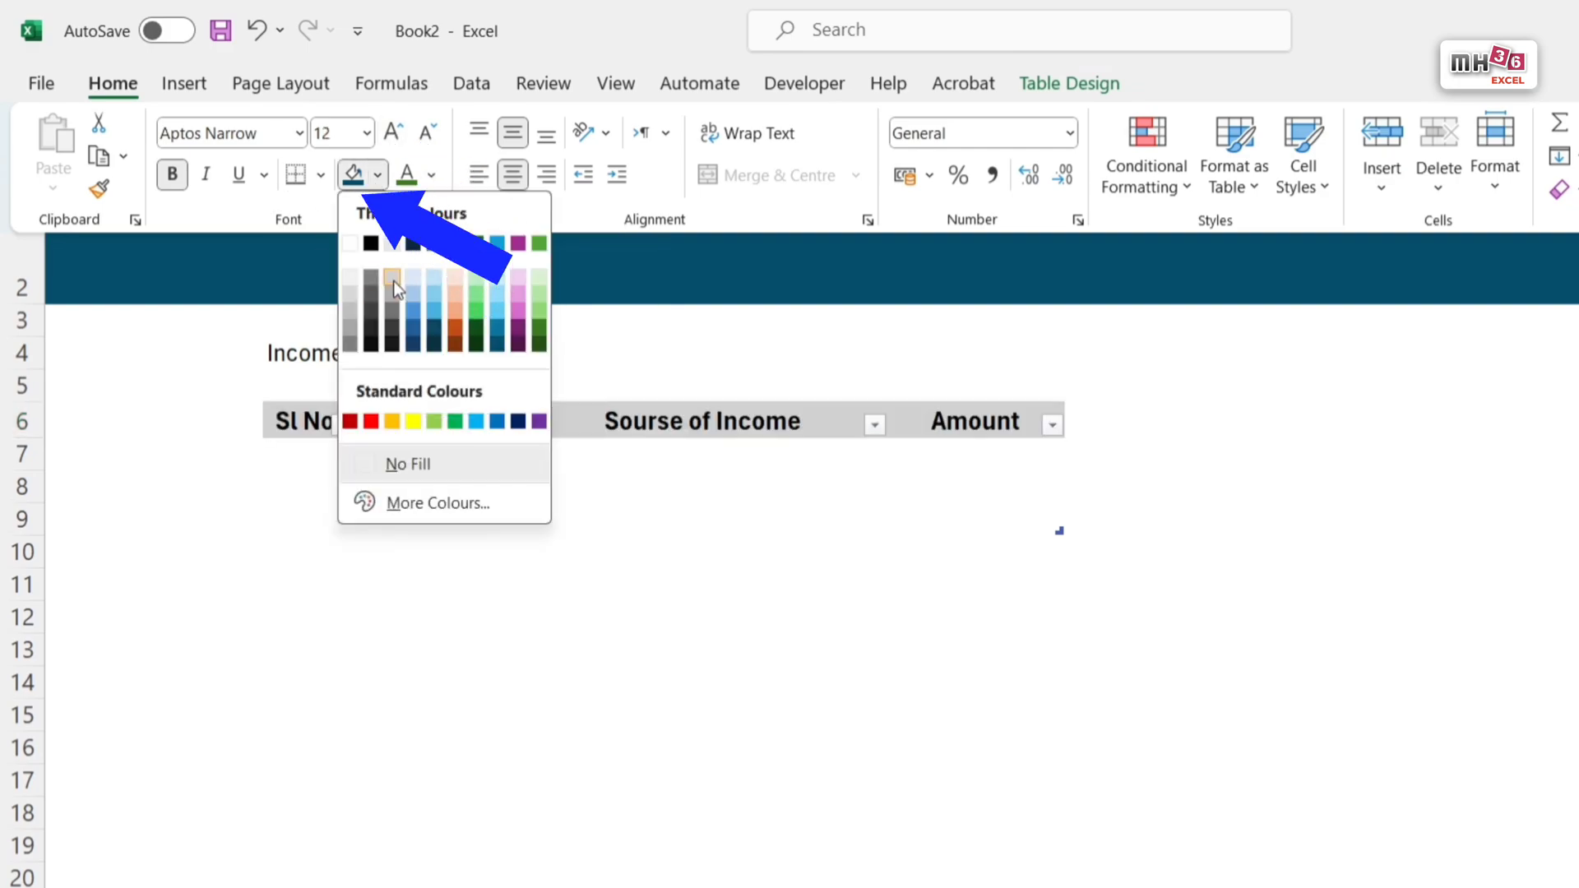
left_click(393, 279)
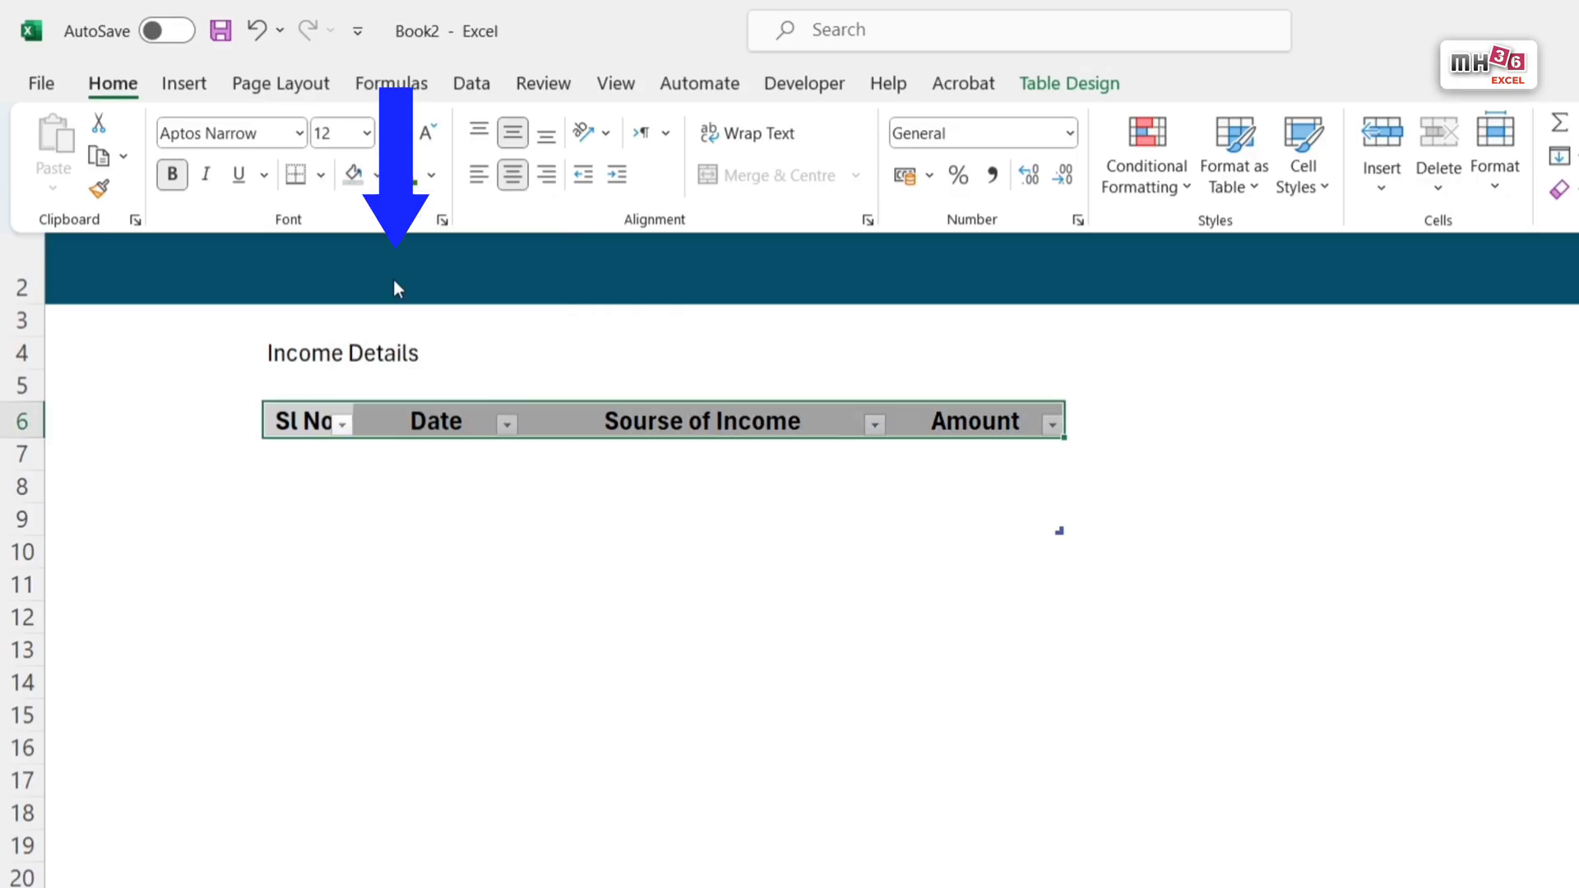
Step: Apply a thin medium-grey outline and inside borders to the income table's body cells C7:F9
left_click(291, 457)
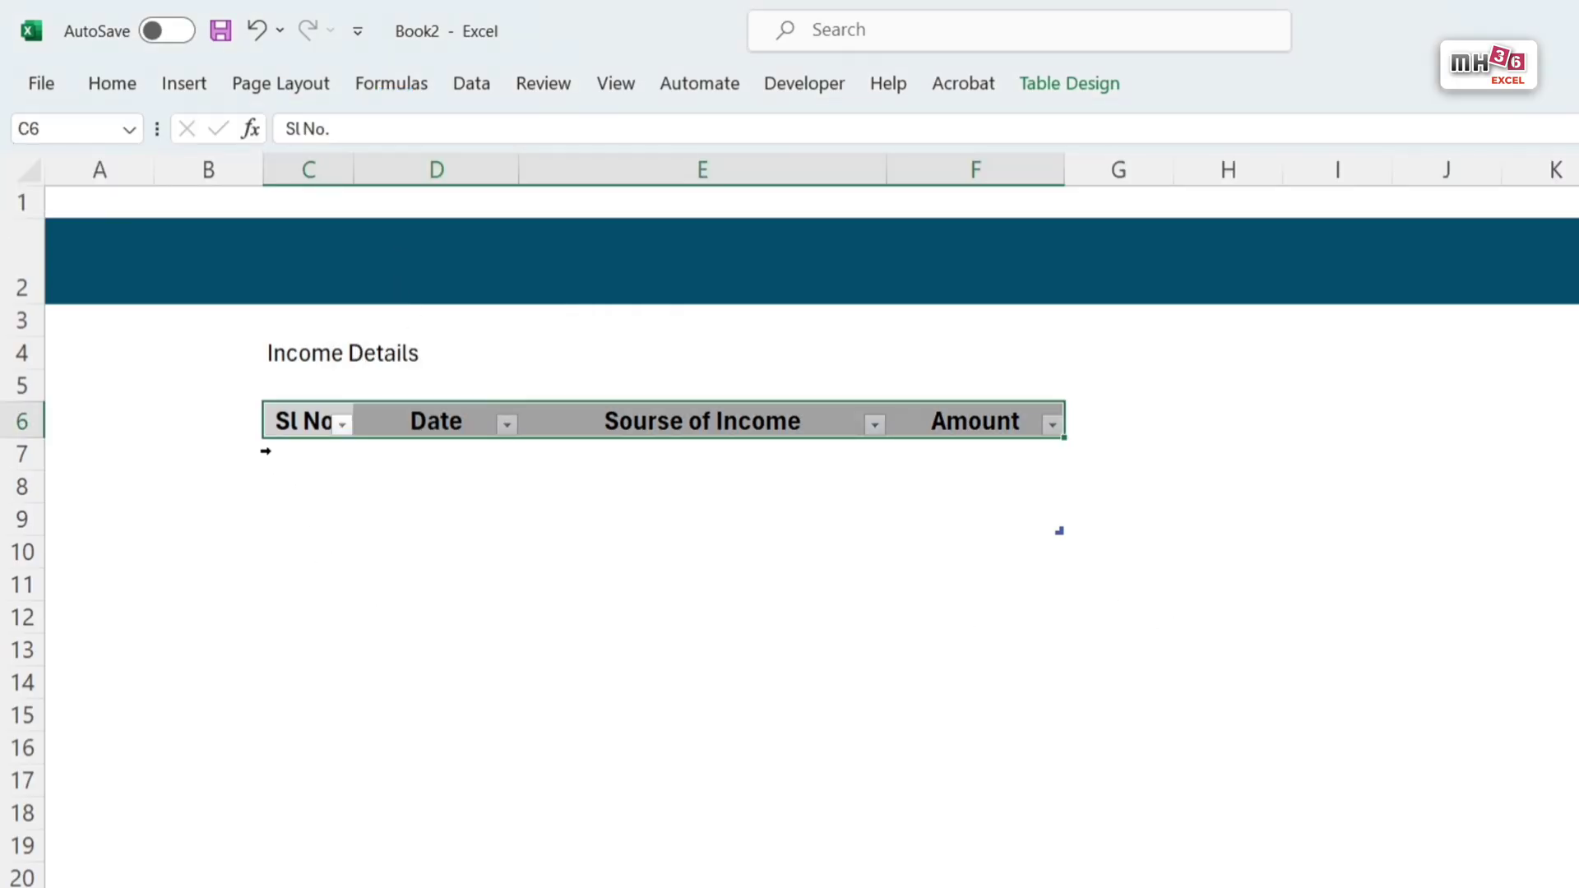
left_click_drag(285, 452, 987, 516)
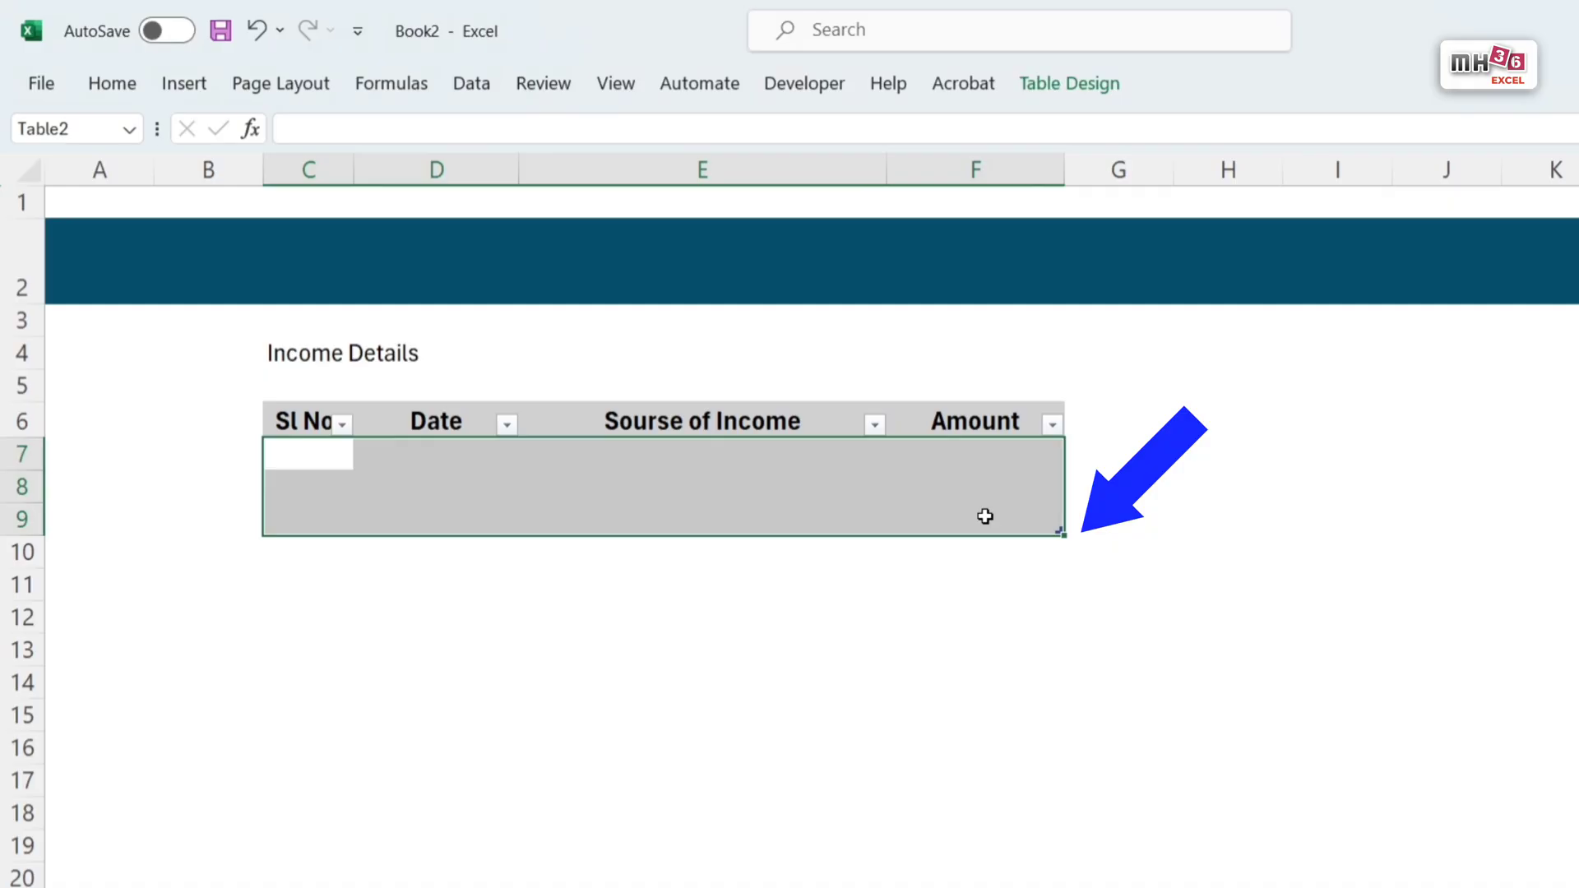
key("ctrl+1")
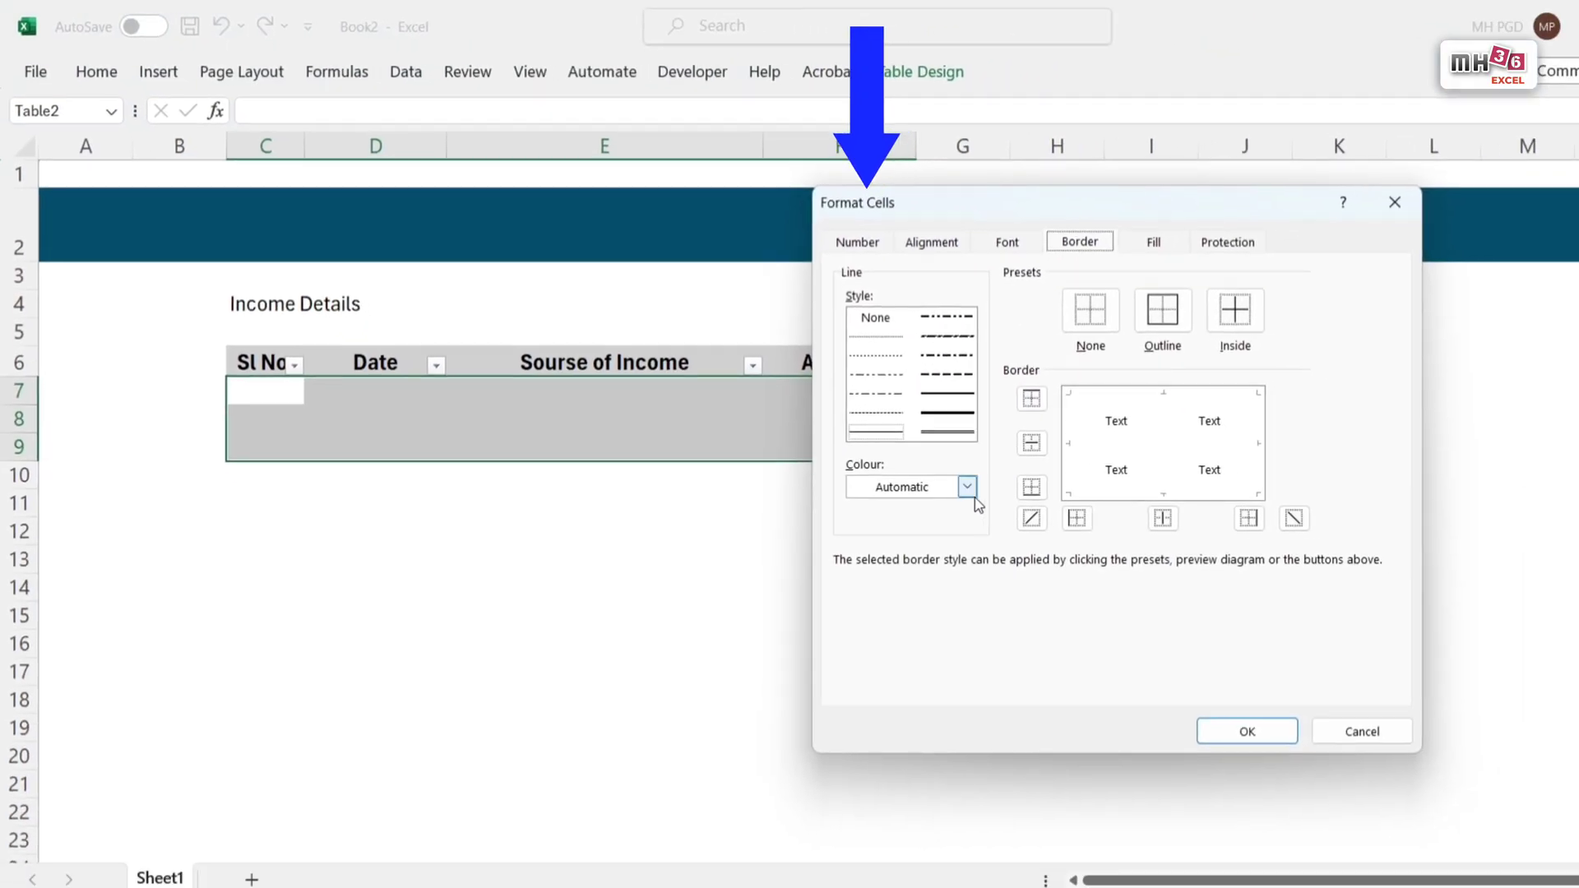
left_click(967, 488)
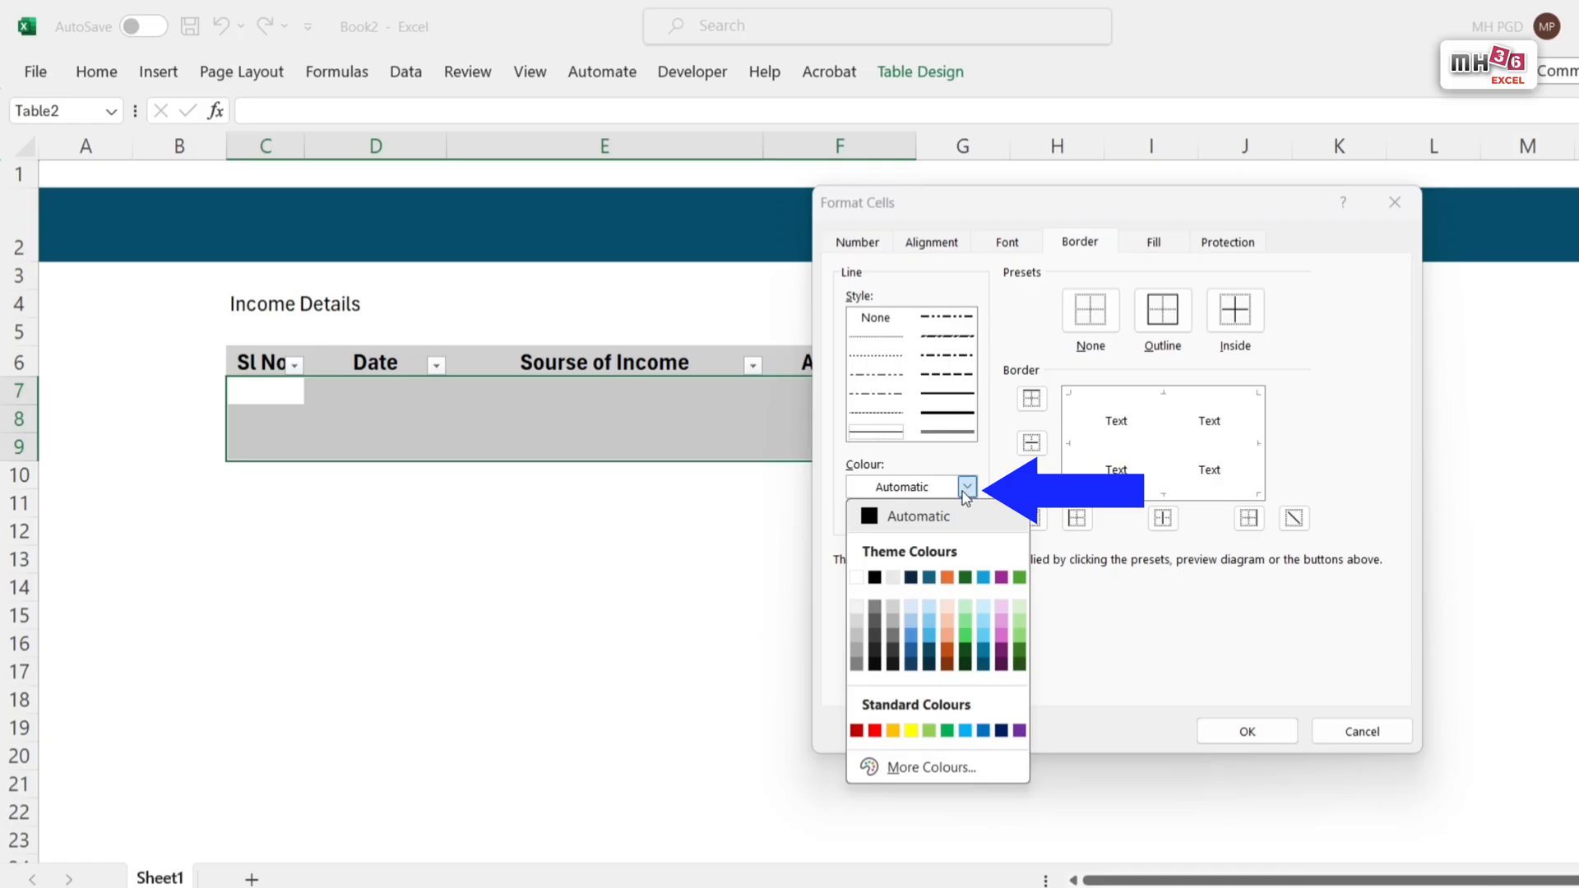
left_click(858, 650)
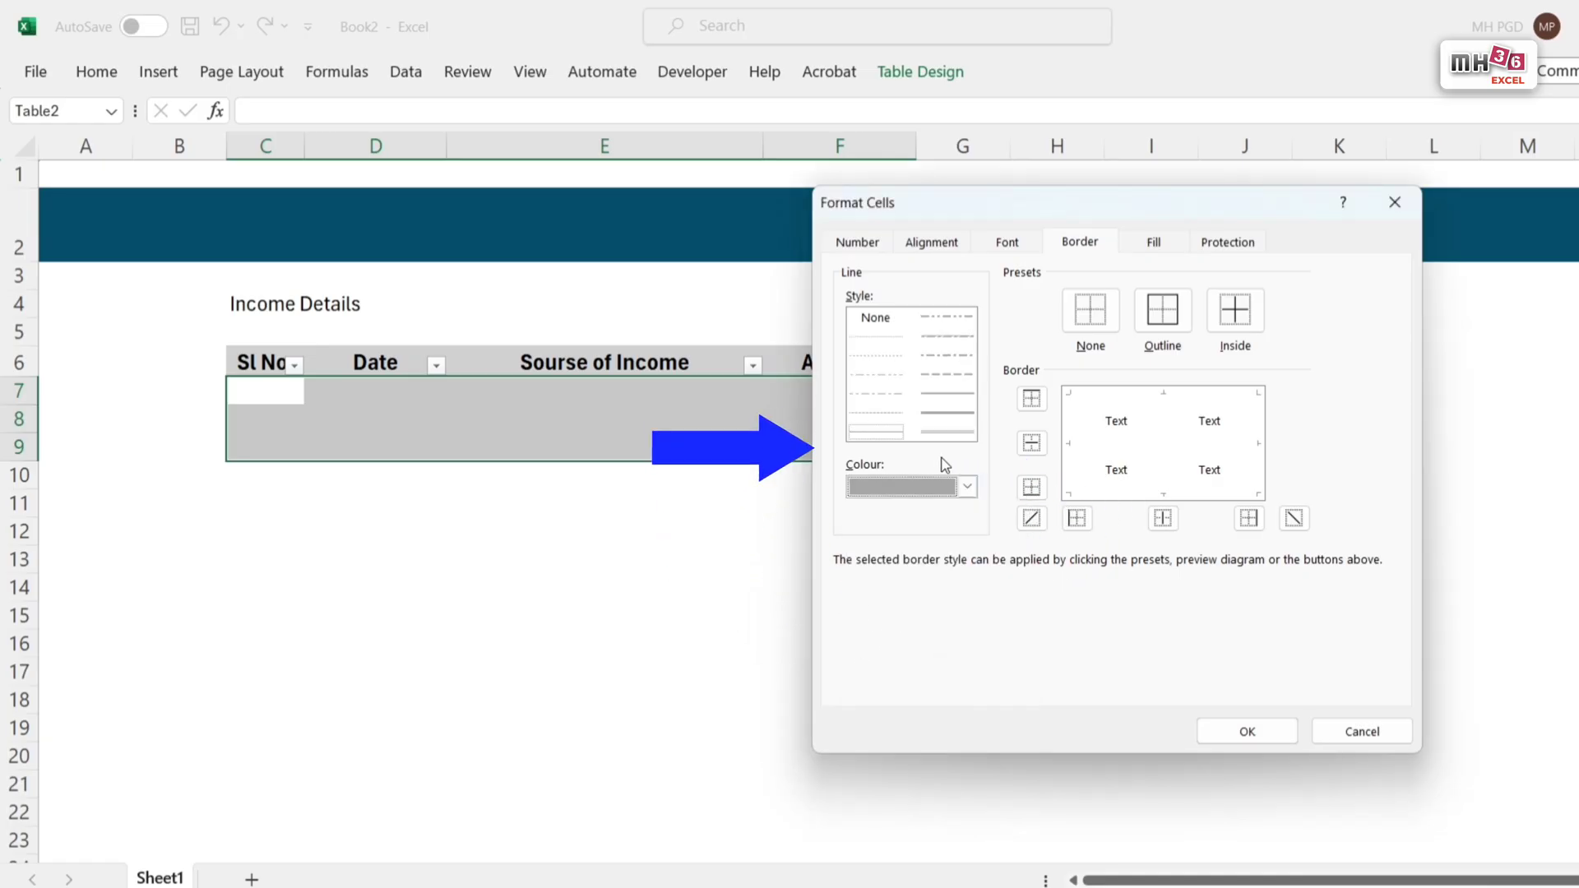
left_click(877, 436)
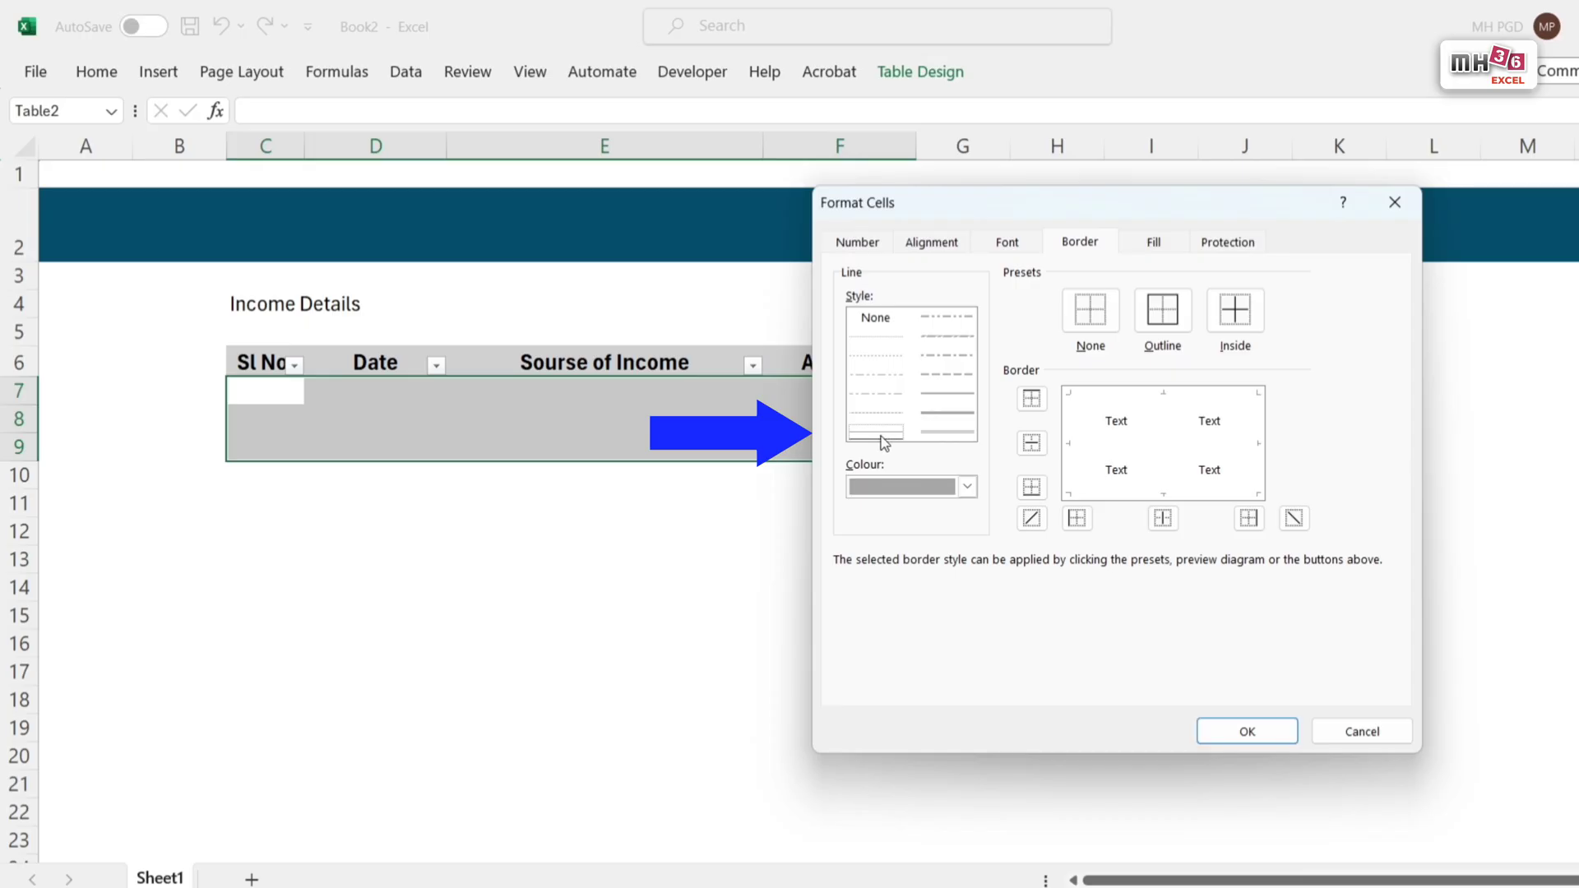
left_click(1178, 319)
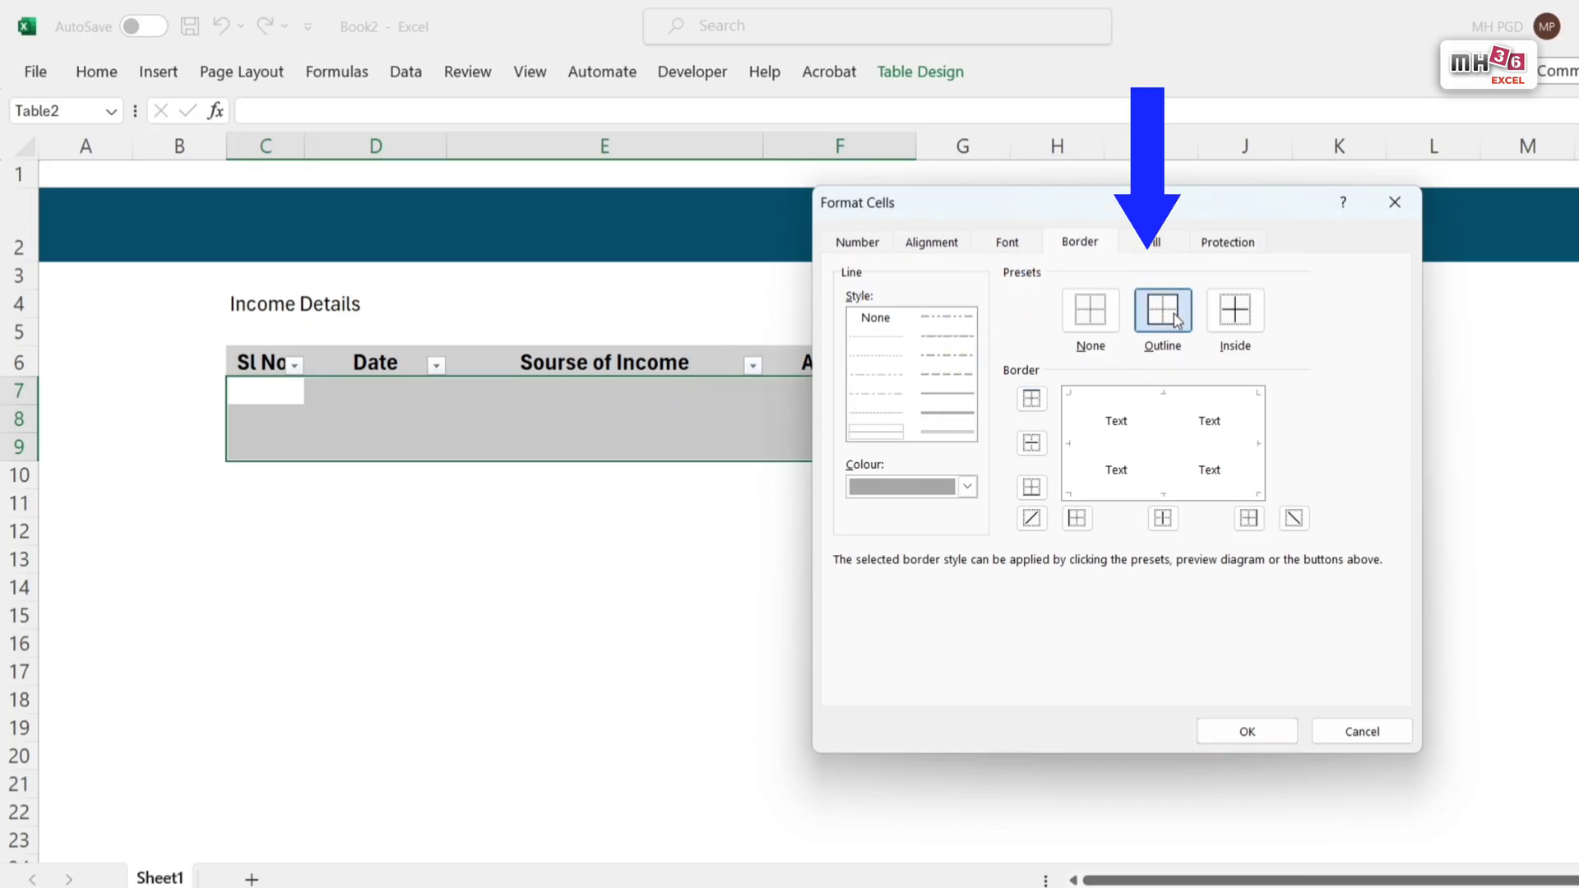
left_click(1240, 324)
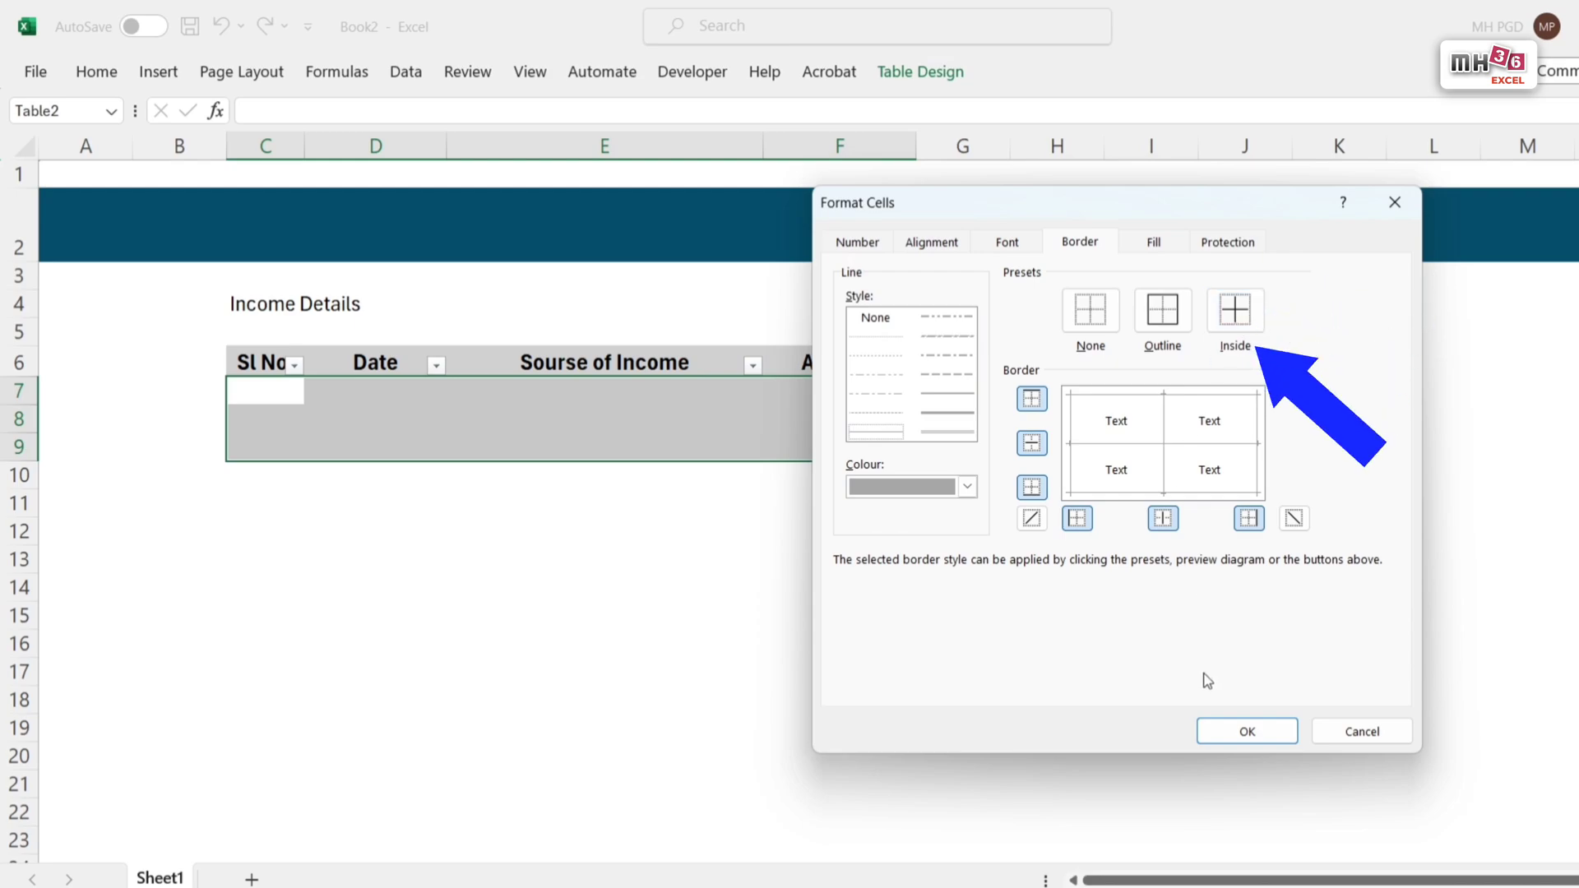
left_click(1245, 732)
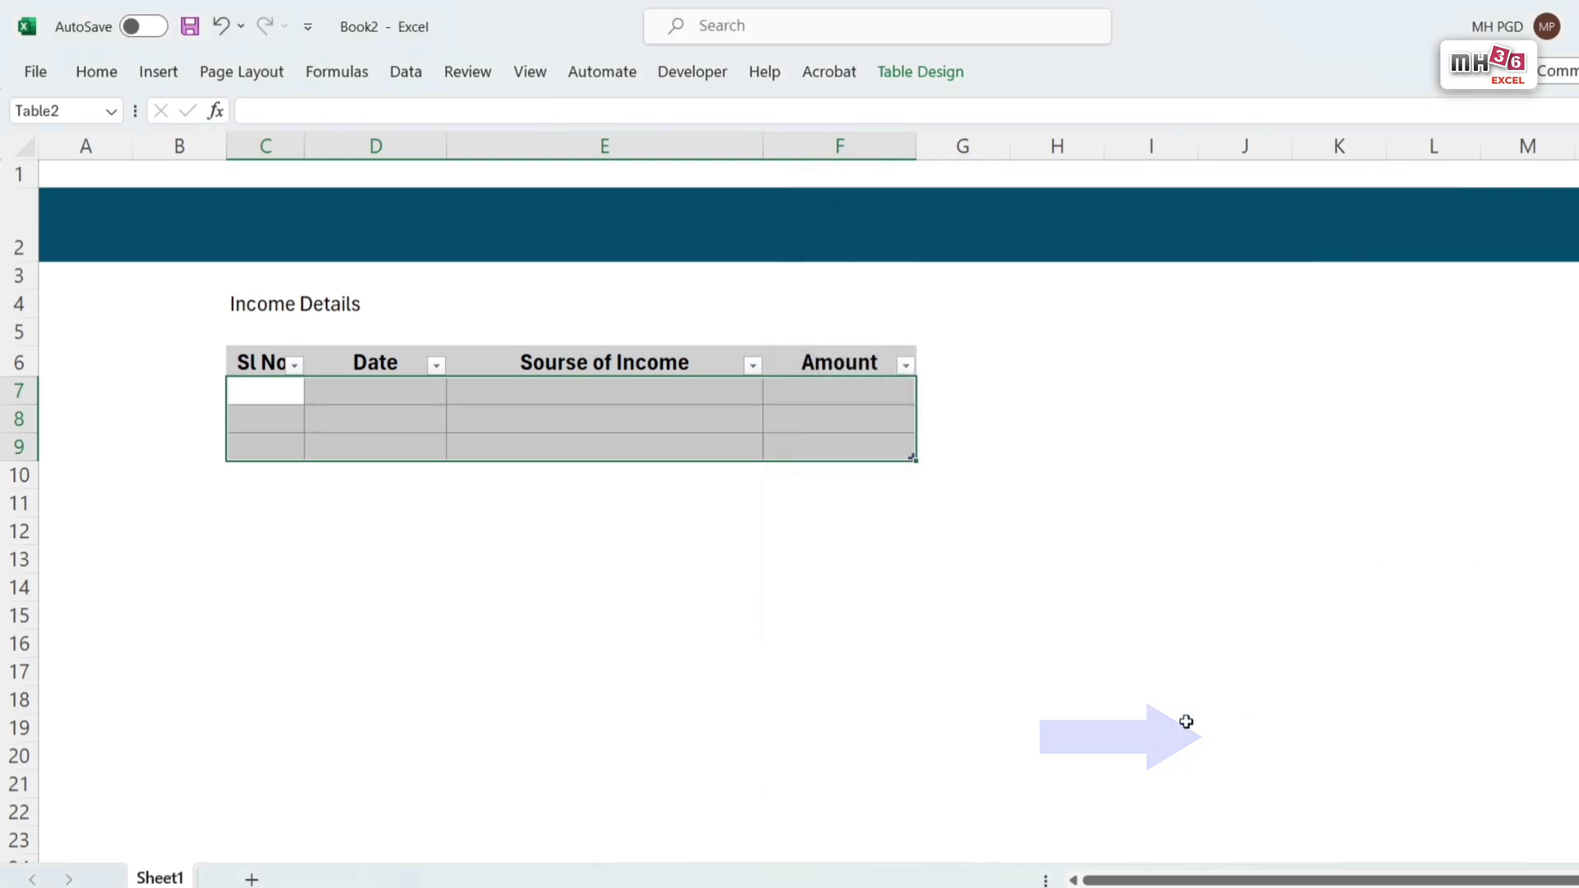
Step: Set the height of the rows from row 7 down past row 60 to 18
left_click_drag(25, 393, 65, 848)
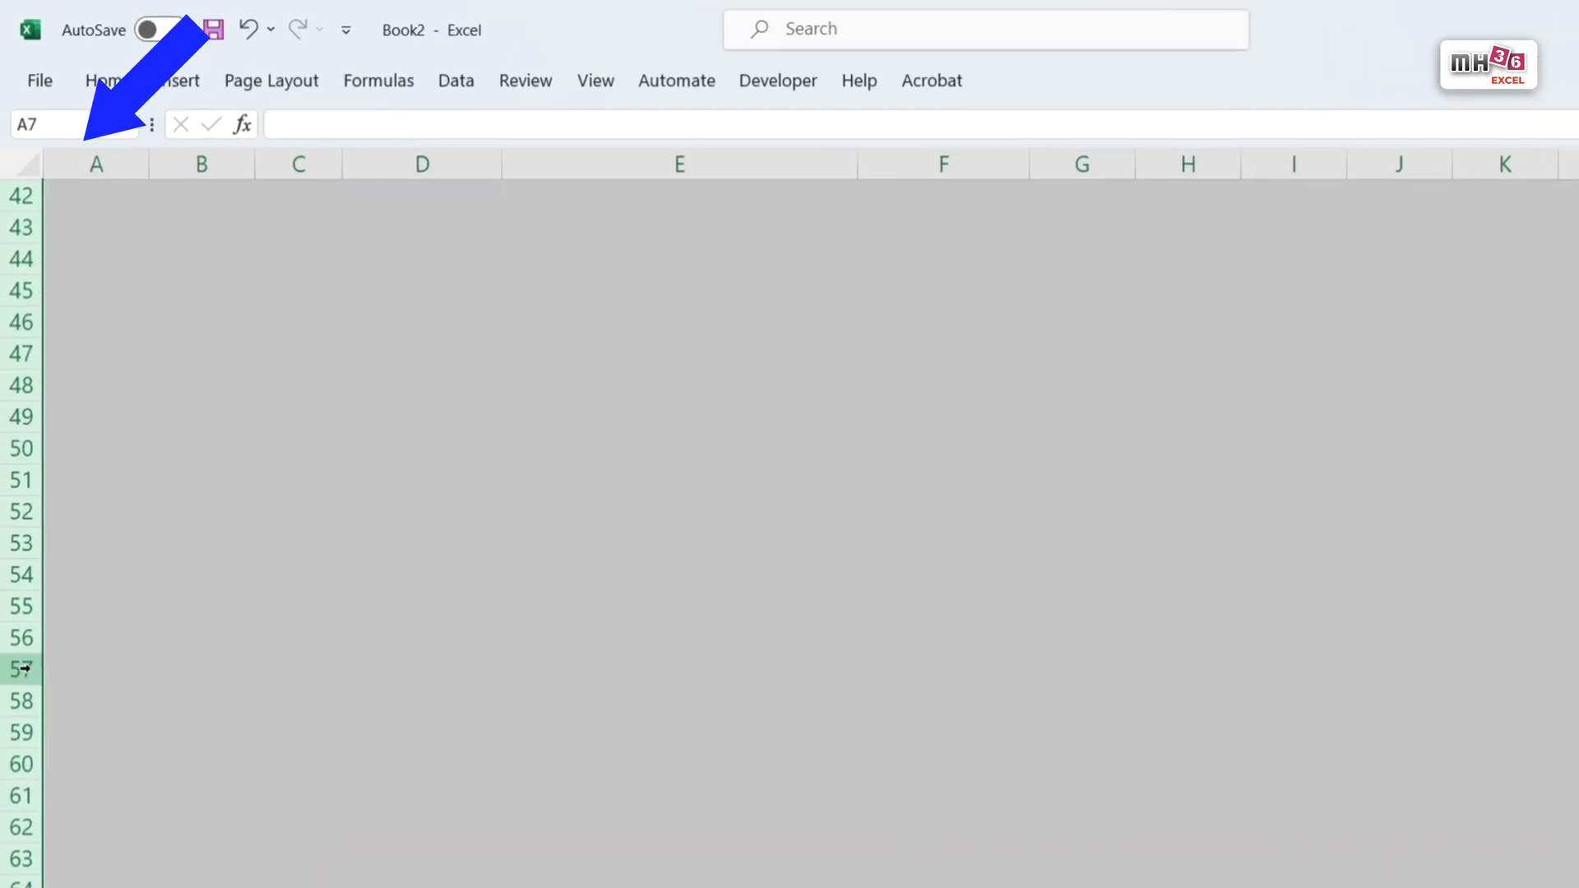
right_click(27, 595)
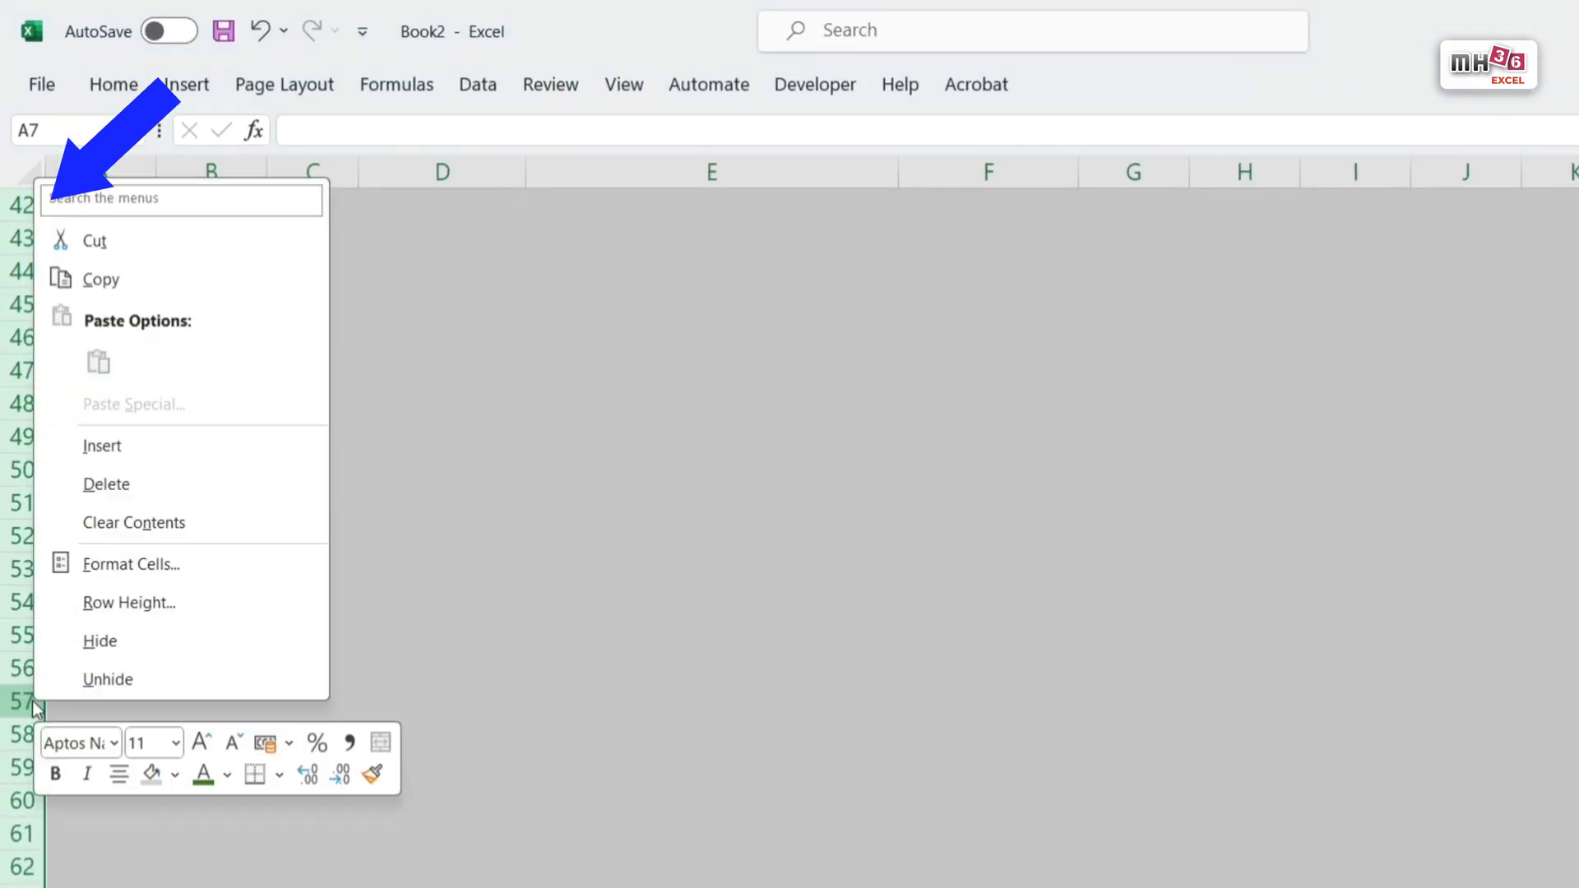
left_click(164, 604)
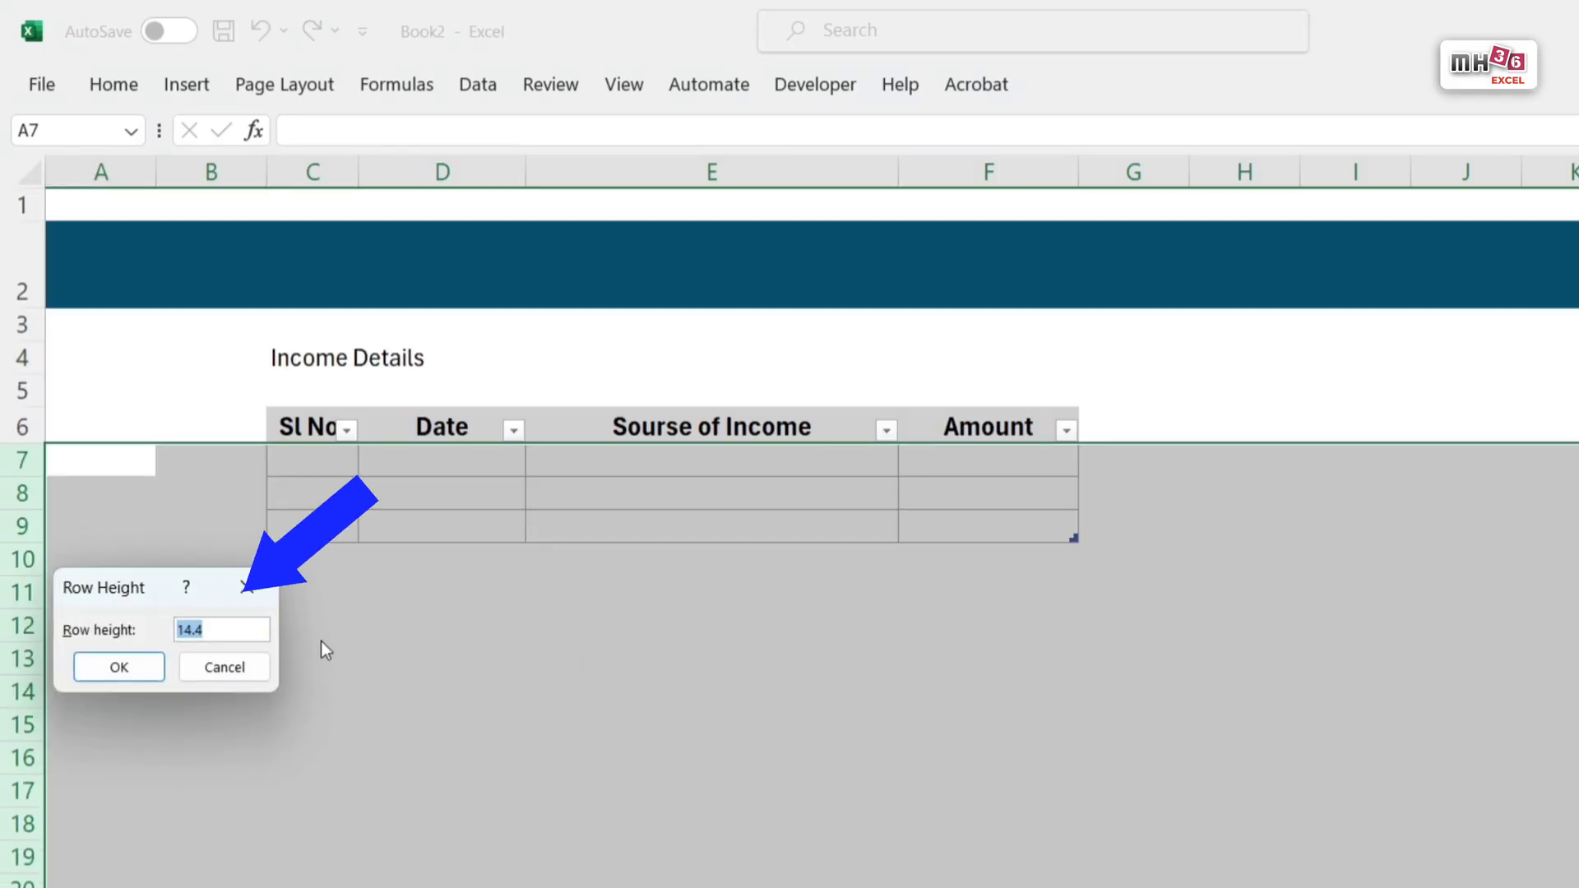
type("18")
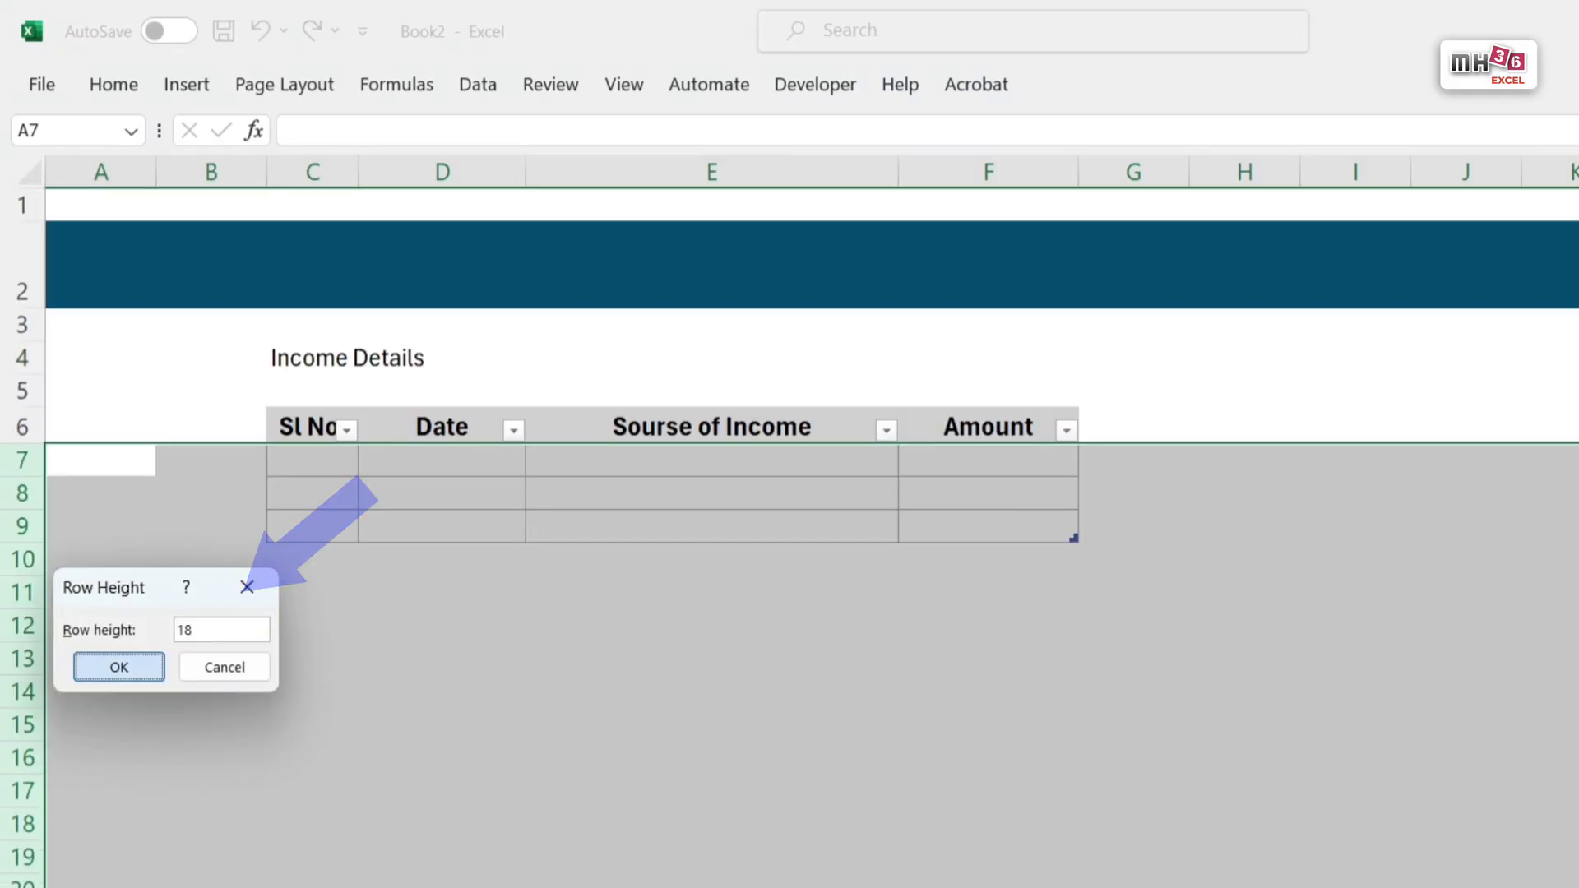
key("Return")
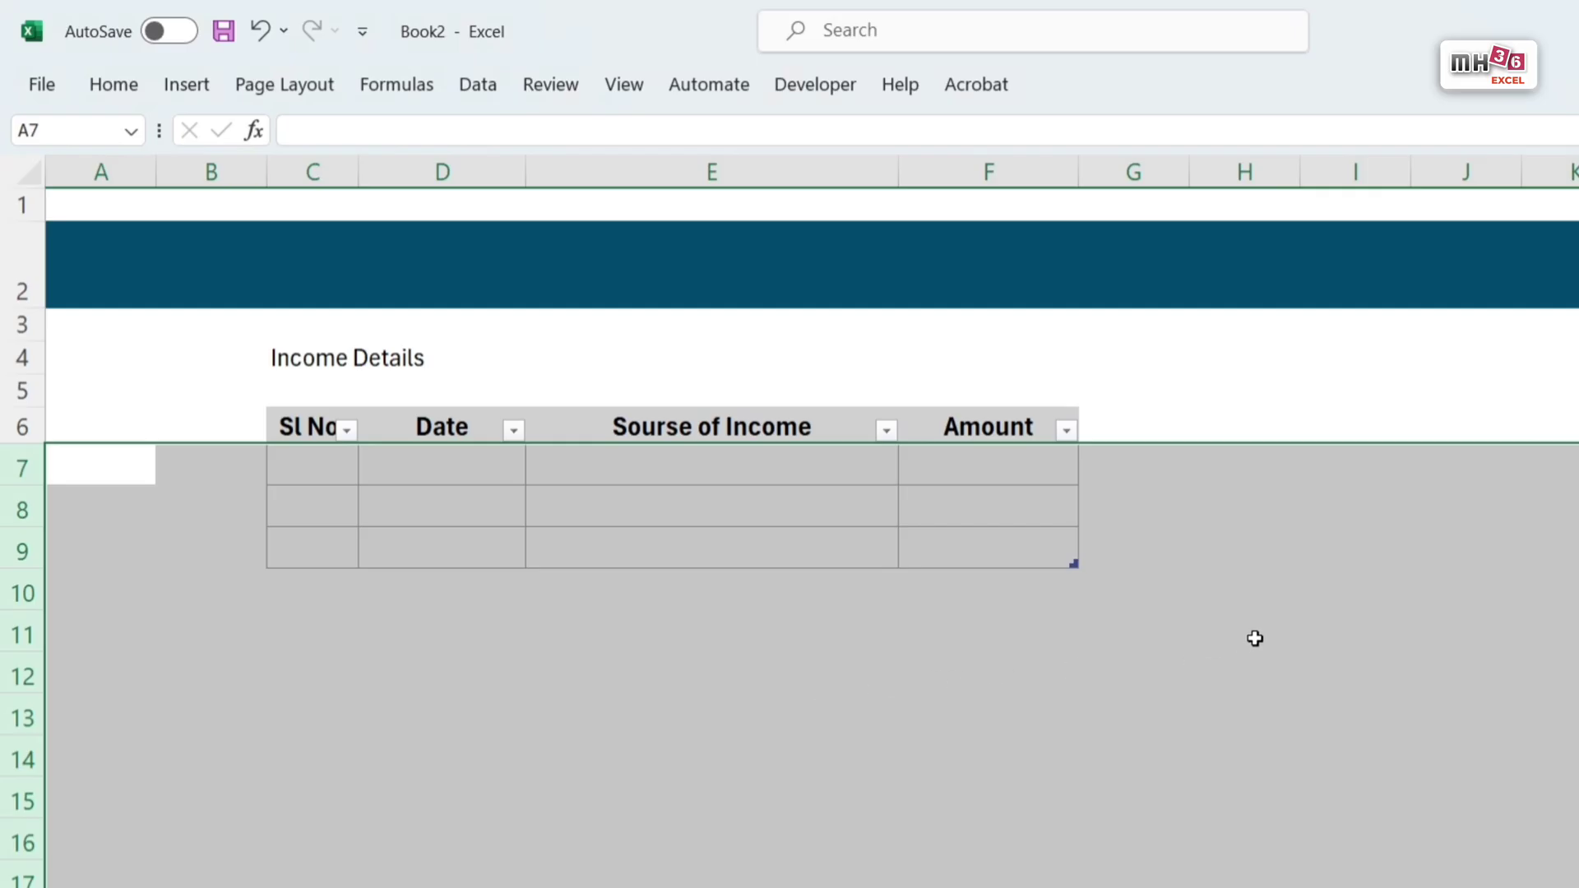
left_click(1556, 394)
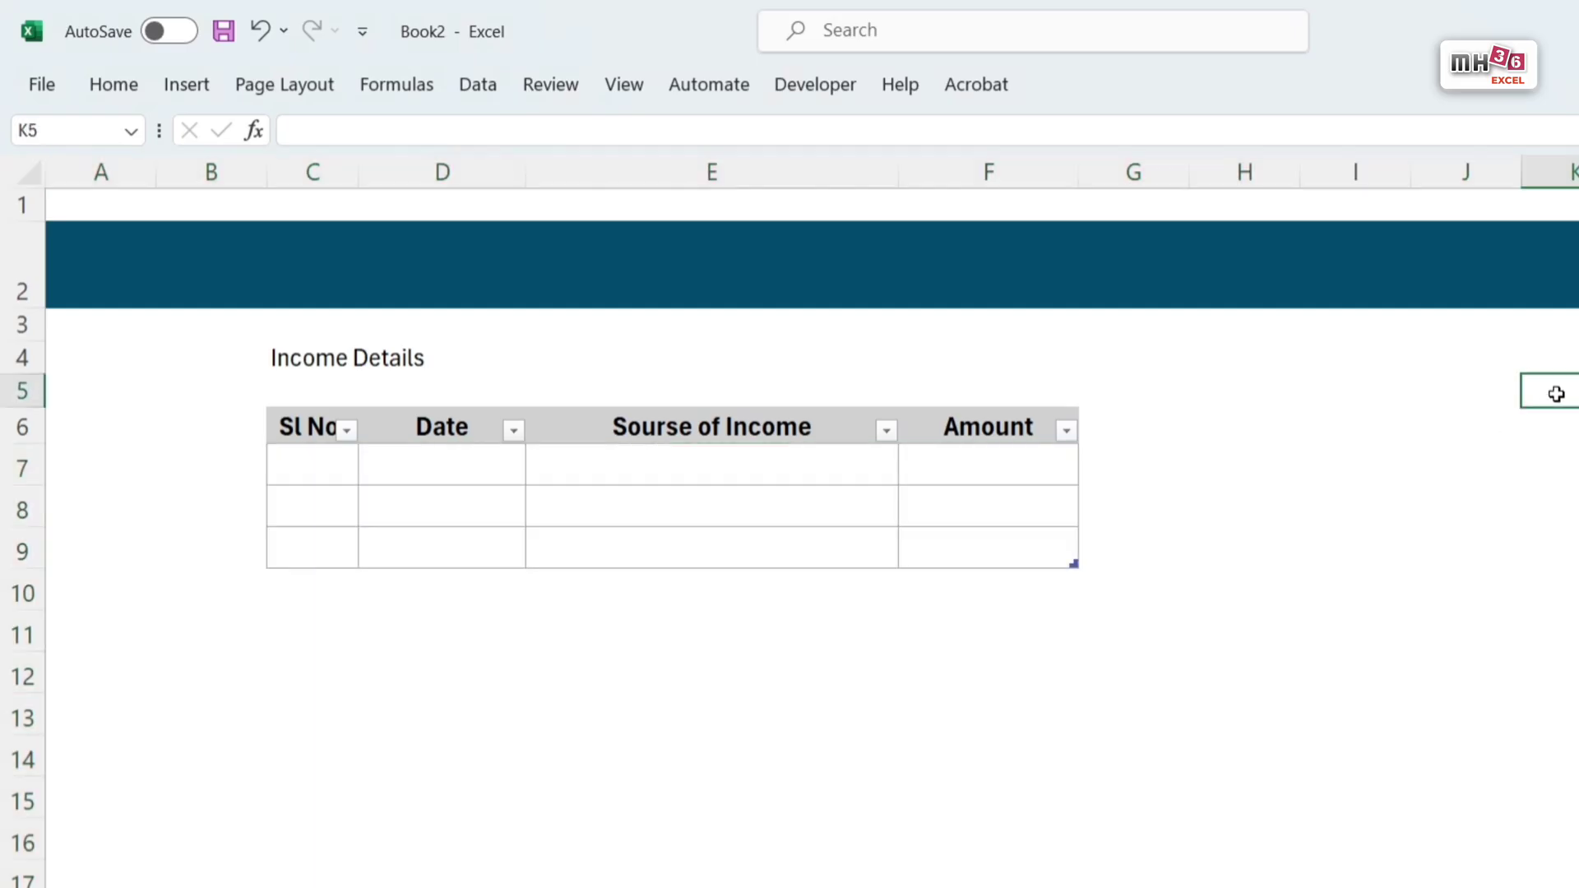
Step: Freeze the panes above row 7 so the banner and table headers stay fixed
left_click(20, 468)
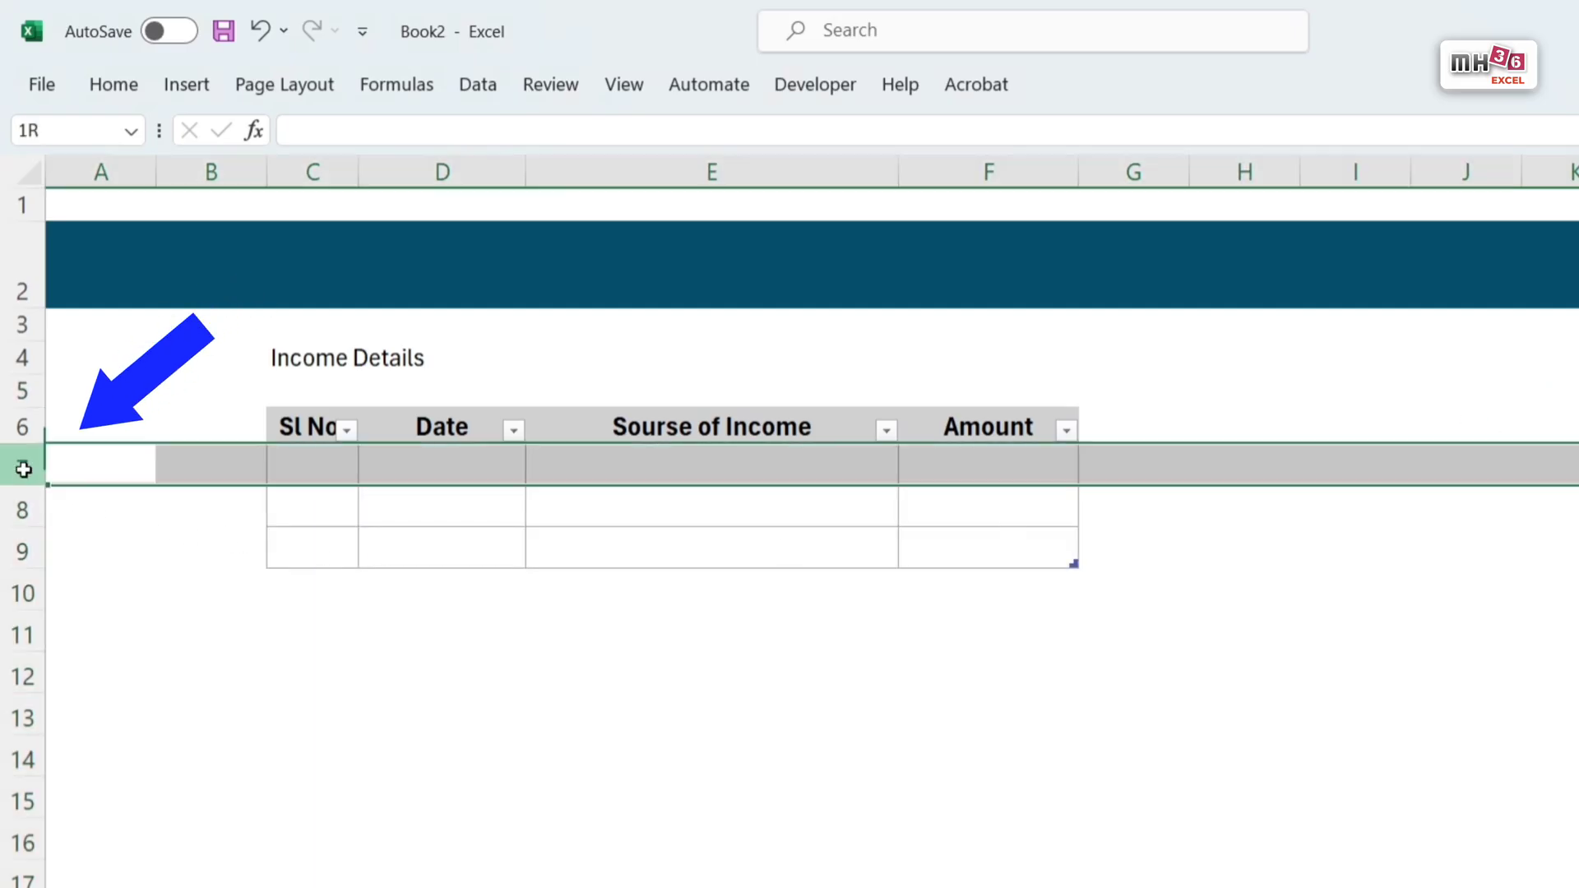
left_click(630, 87)
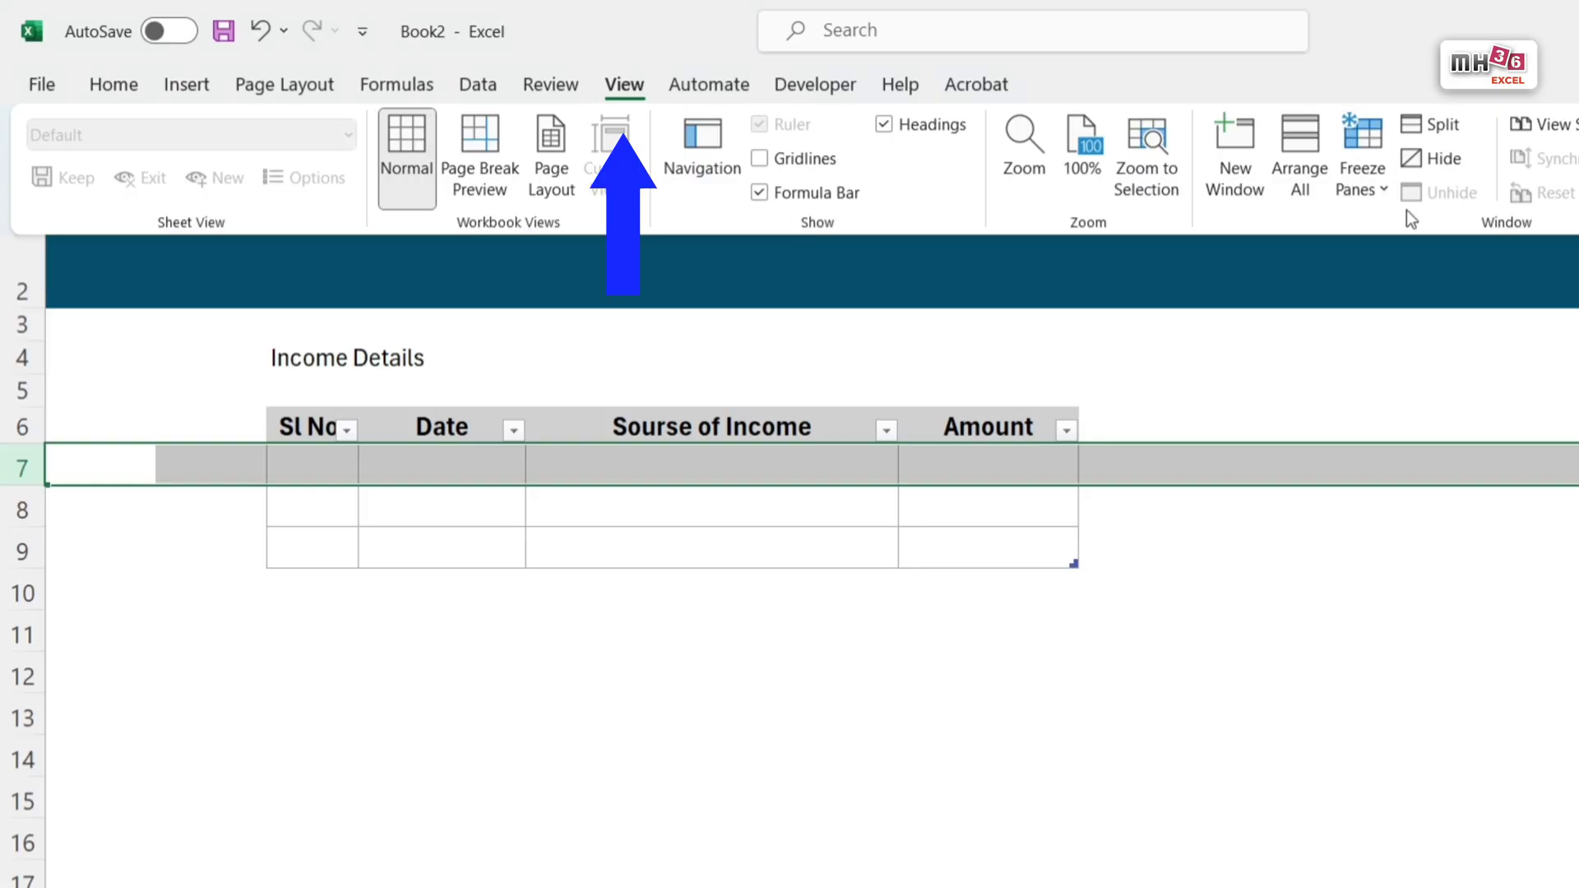
left_click(1375, 184)
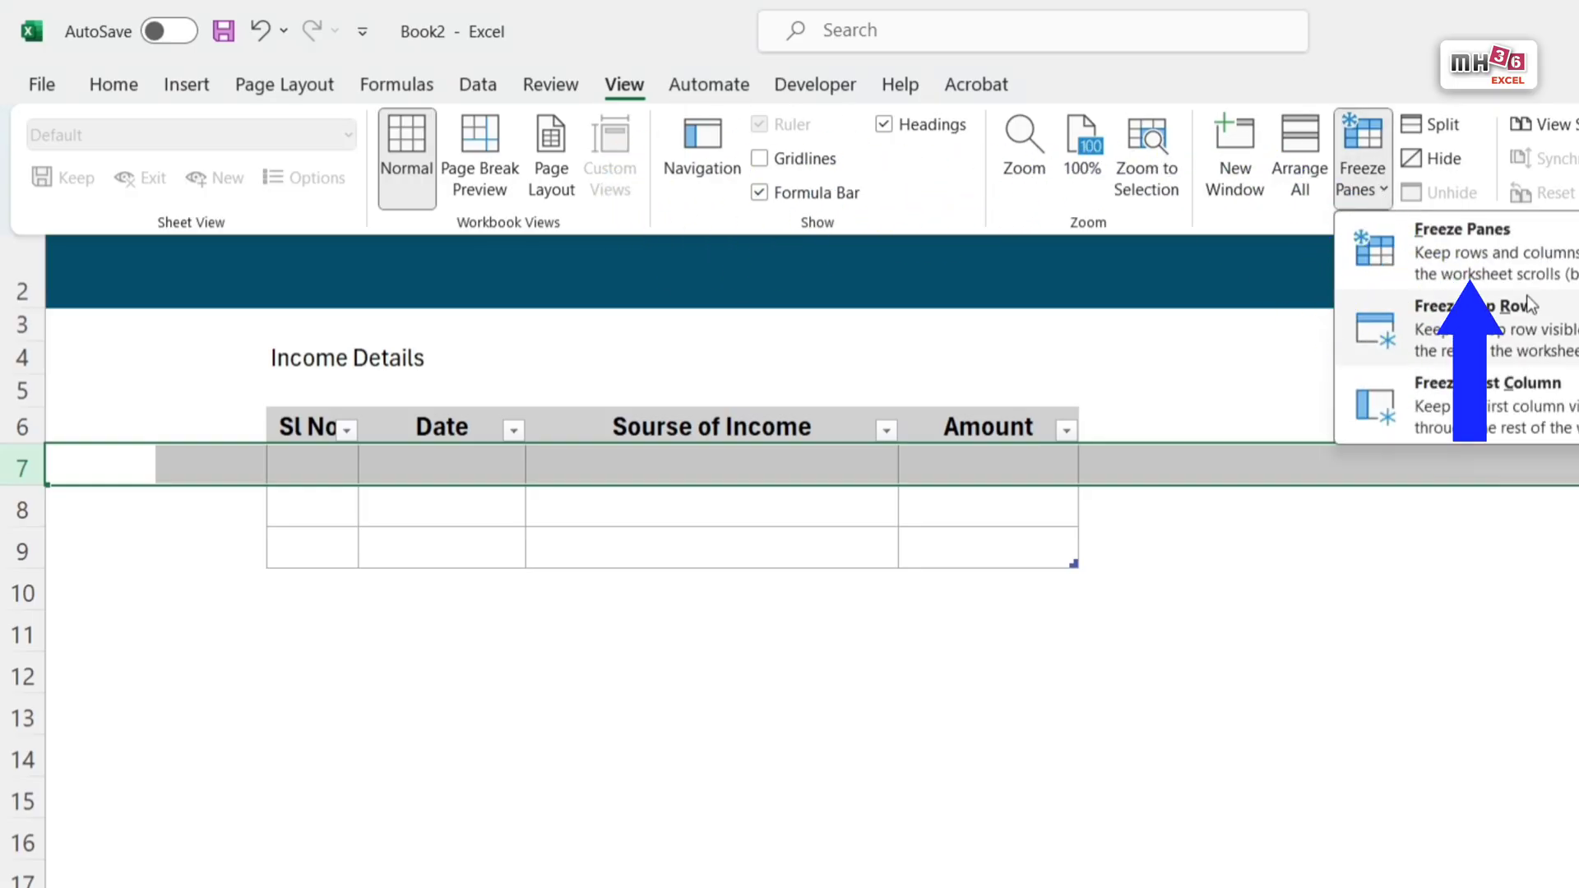
left_click(1536, 261)
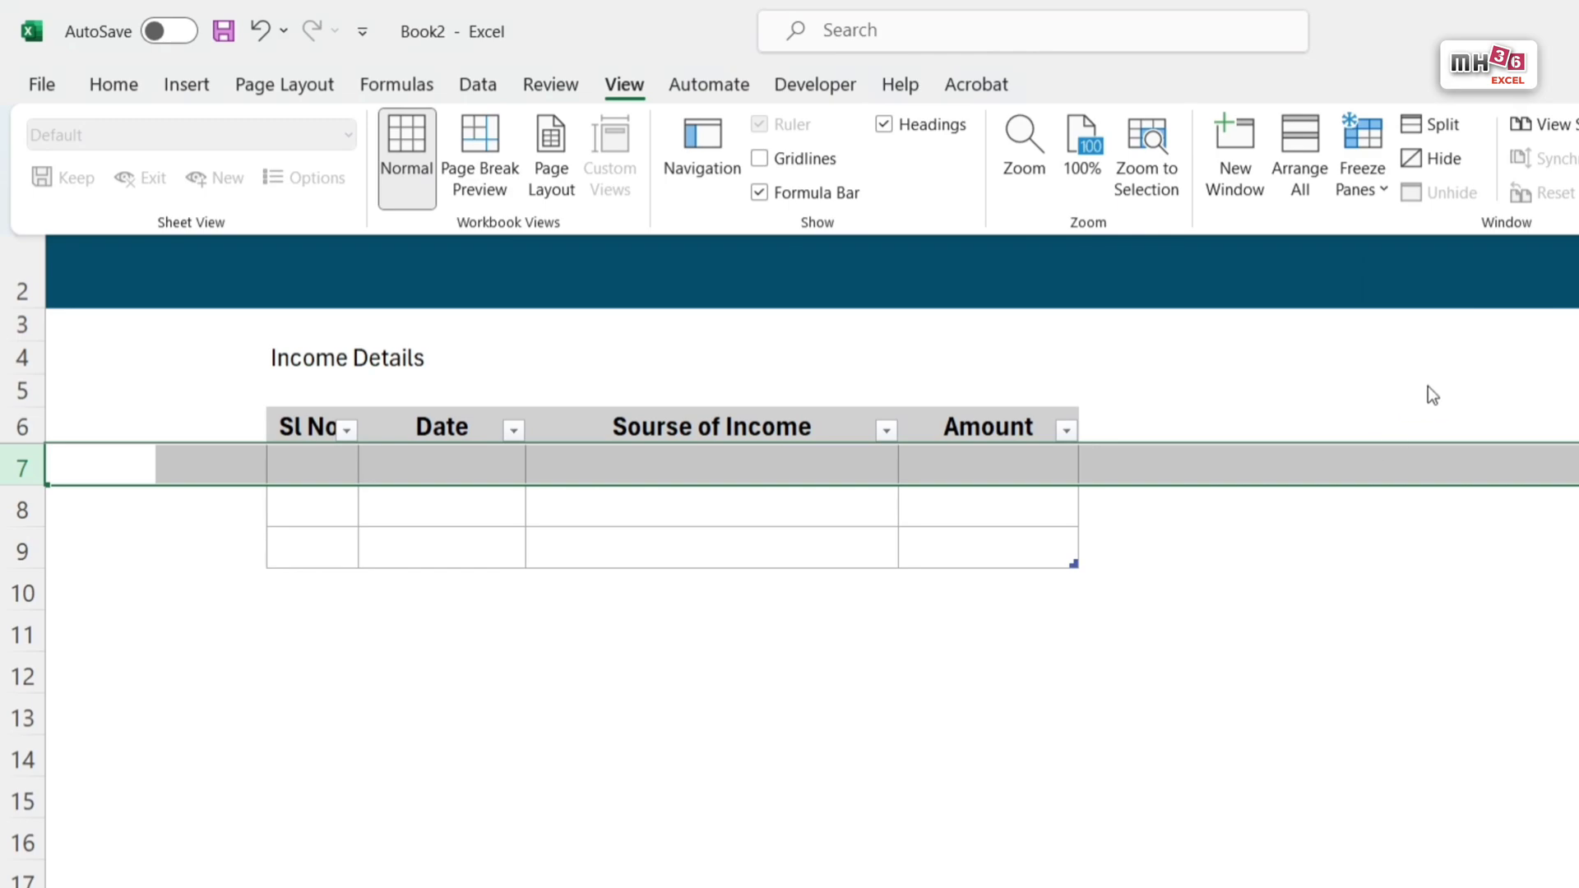
left_click(320, 425)
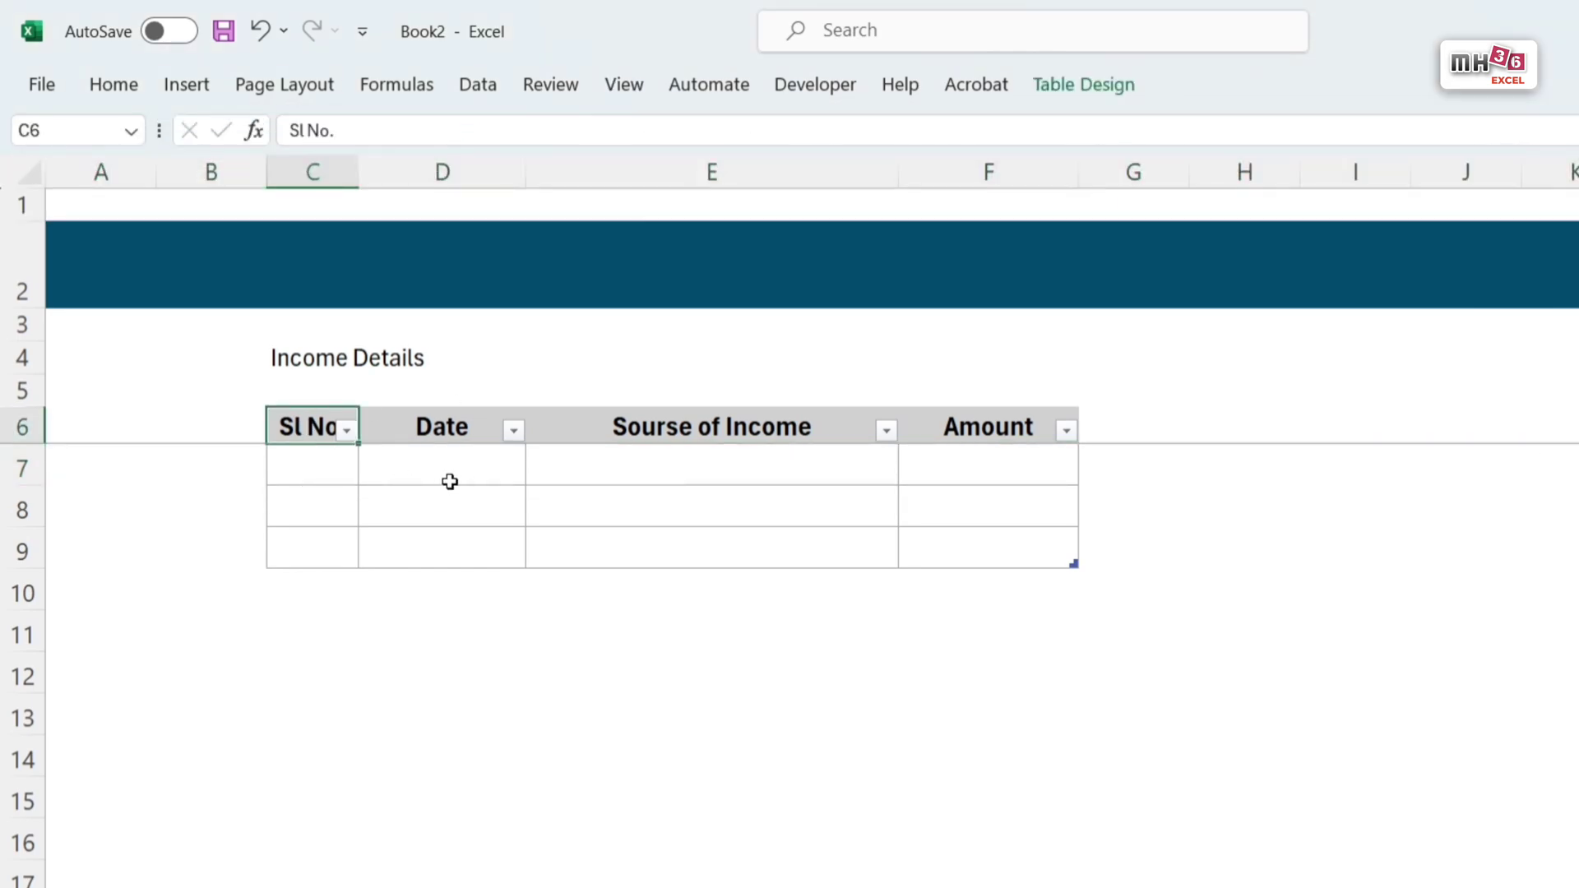
Step: Fill row 7 of the income table with serial number 1, date 1/1/2025, source Salary and amount 45000
left_click(316, 470)
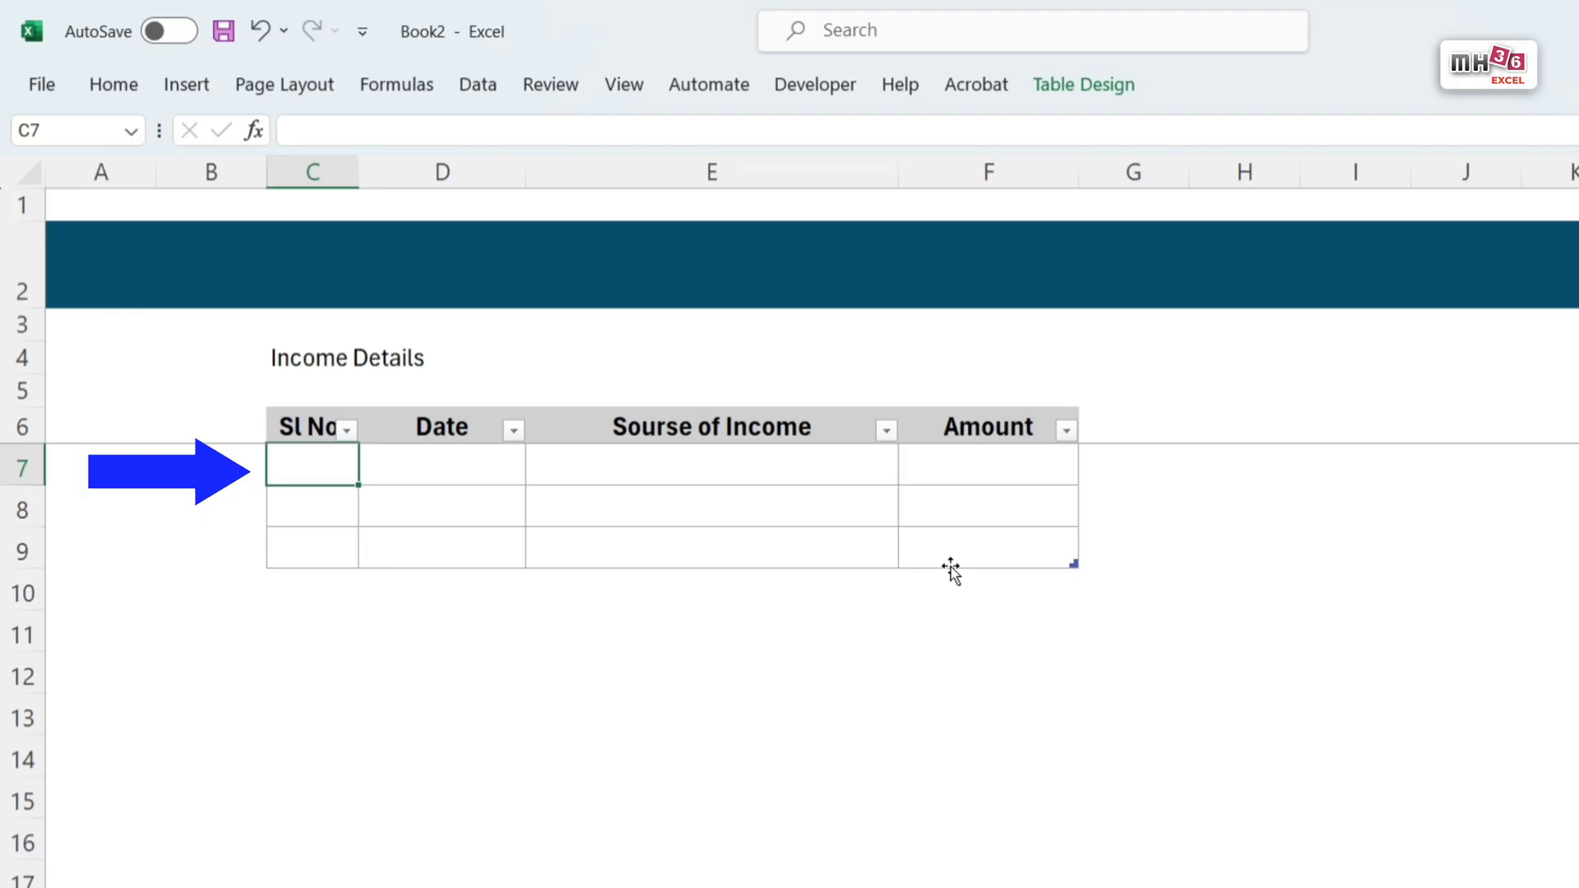
type("1")
key("Tab")
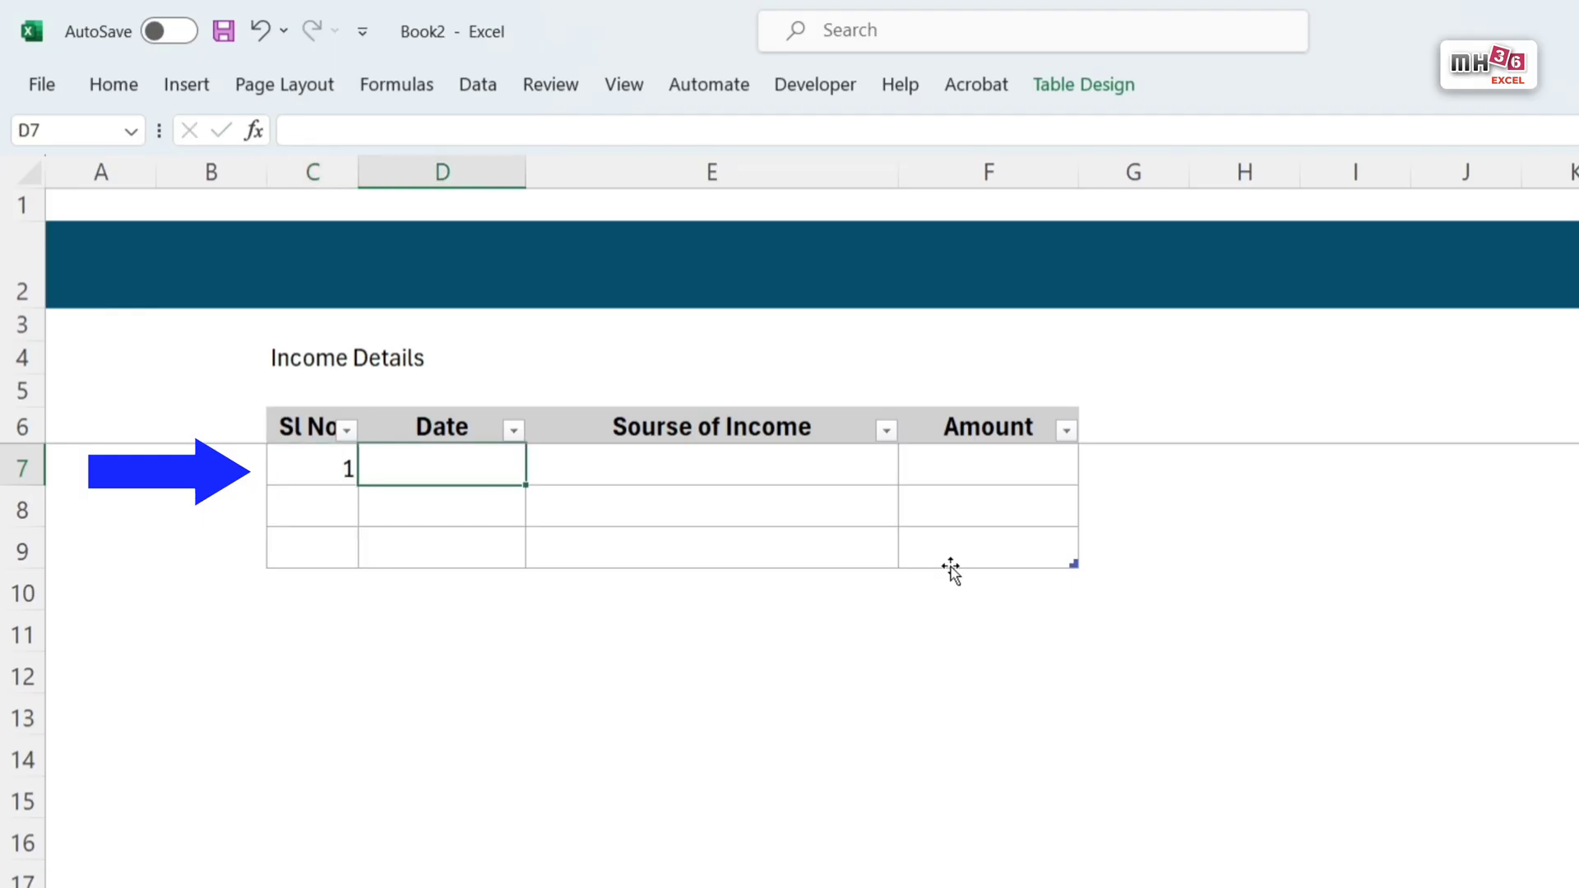
type("1/1")
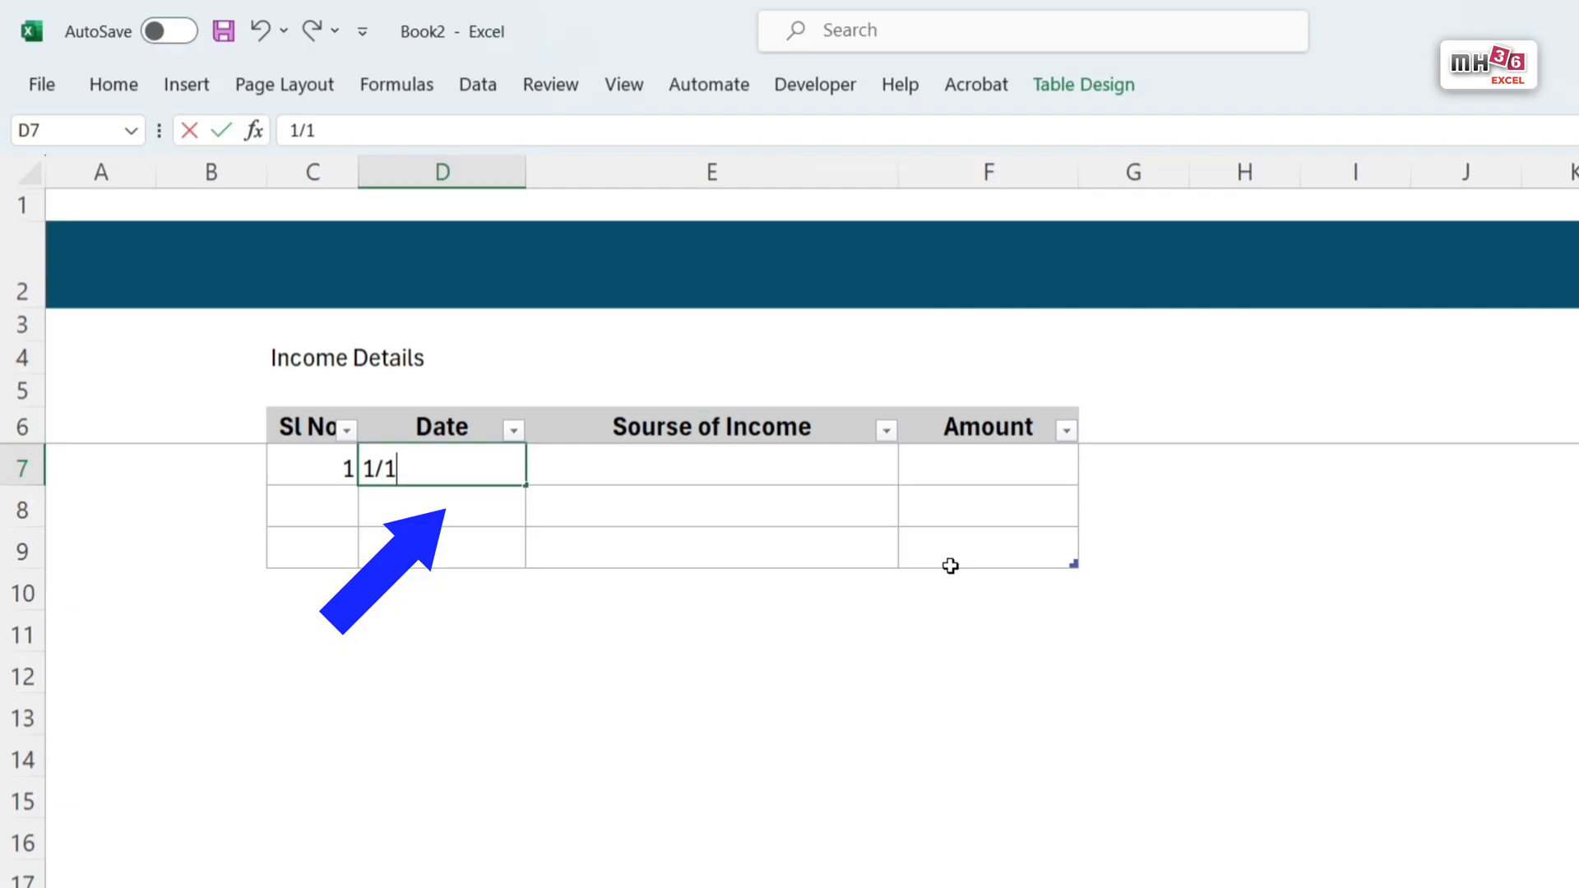
type("/2025")
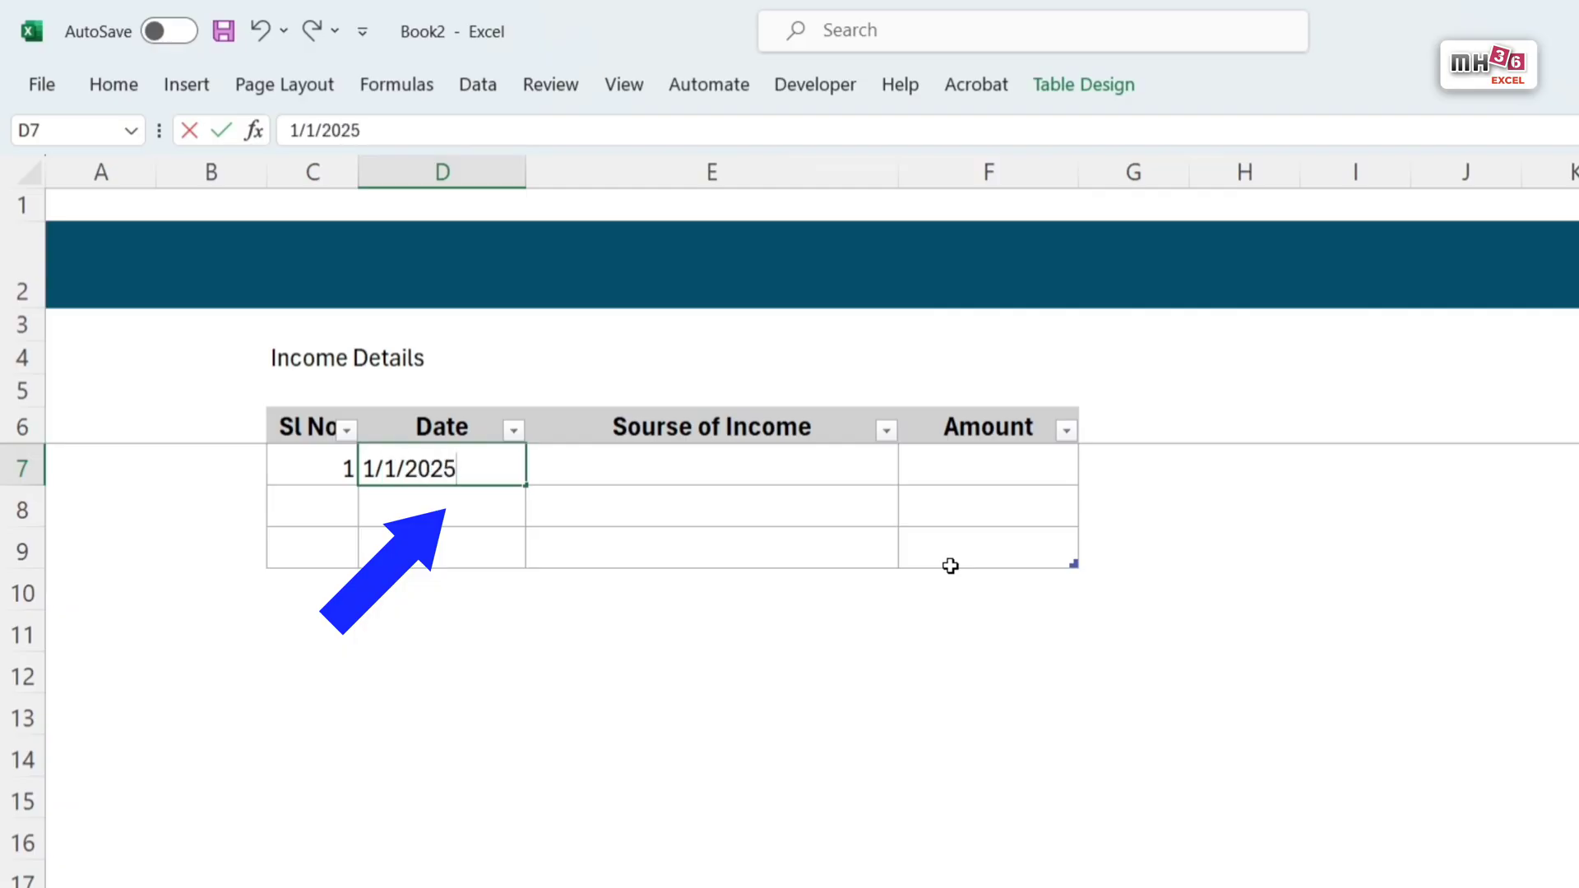
key("Tab")
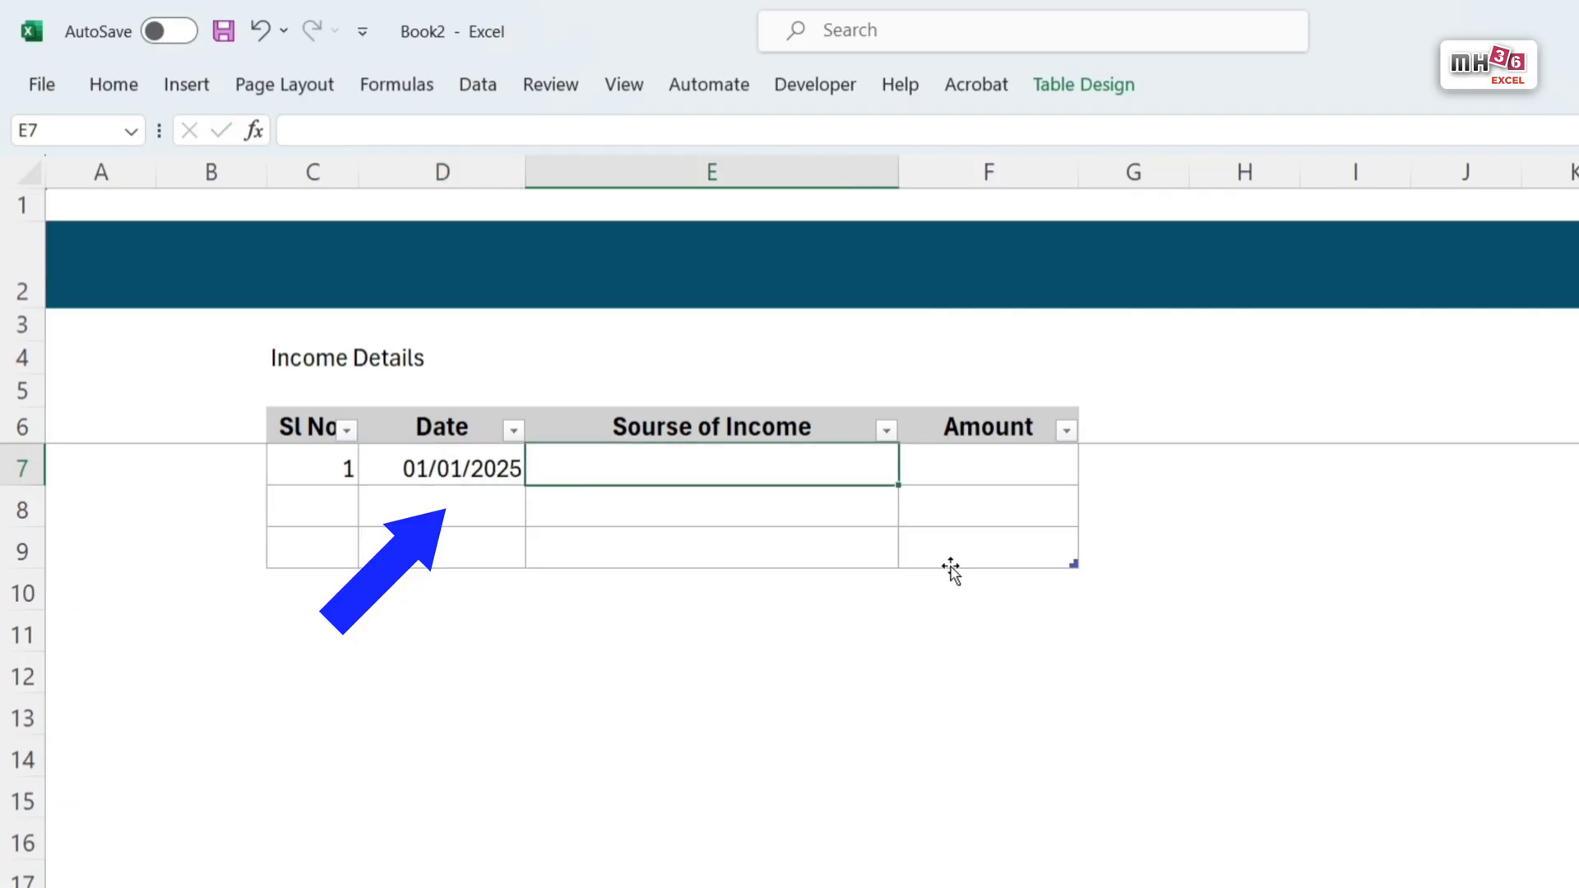
type("Saal")
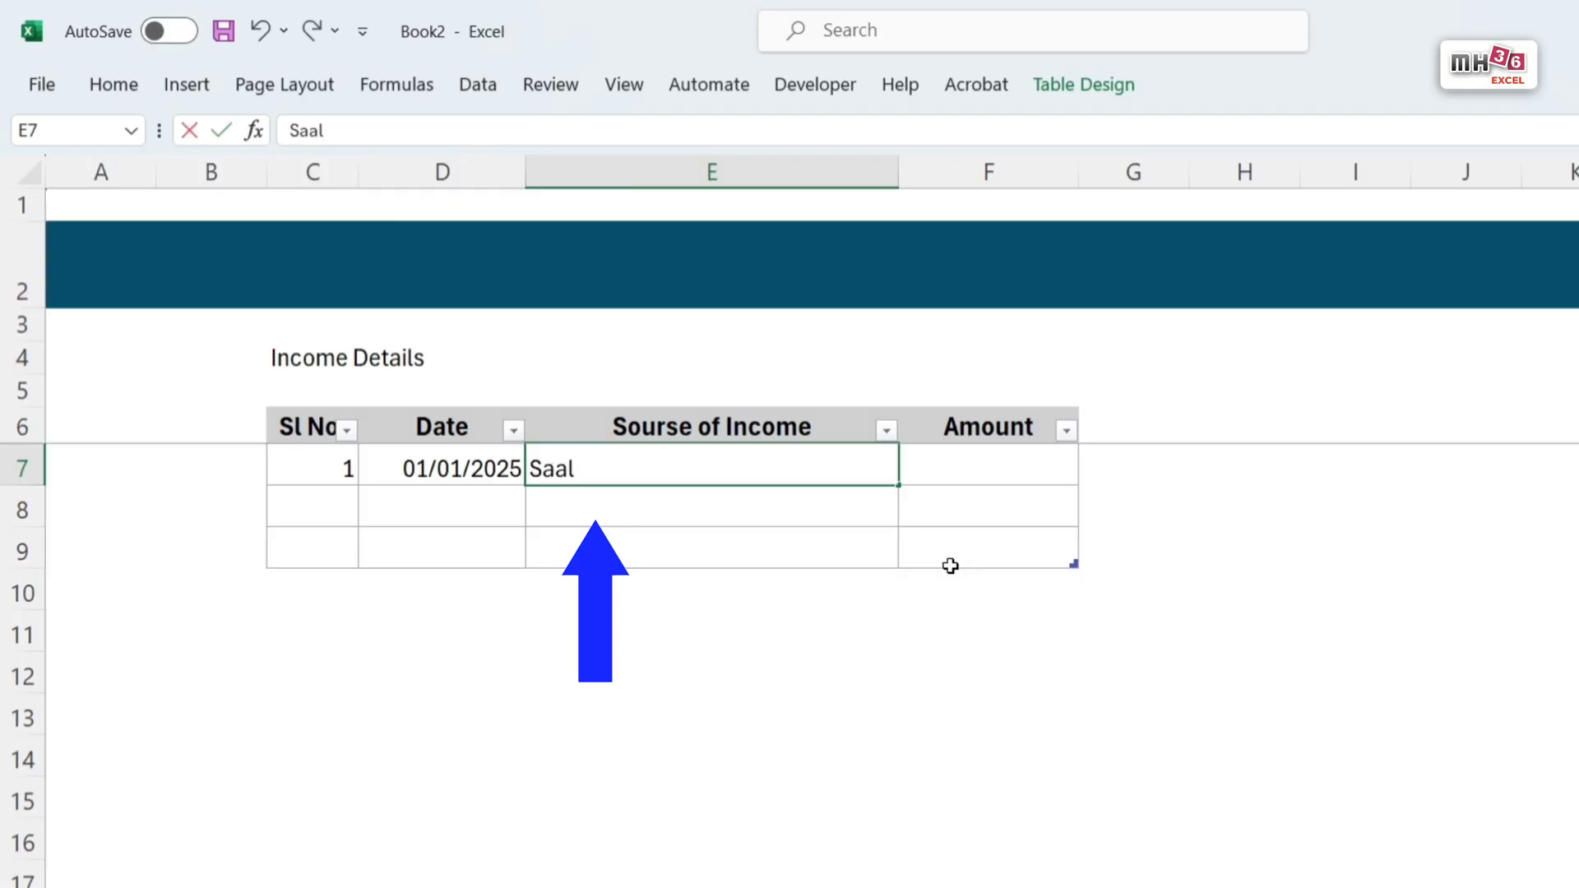
type("ary")
key("Tab")
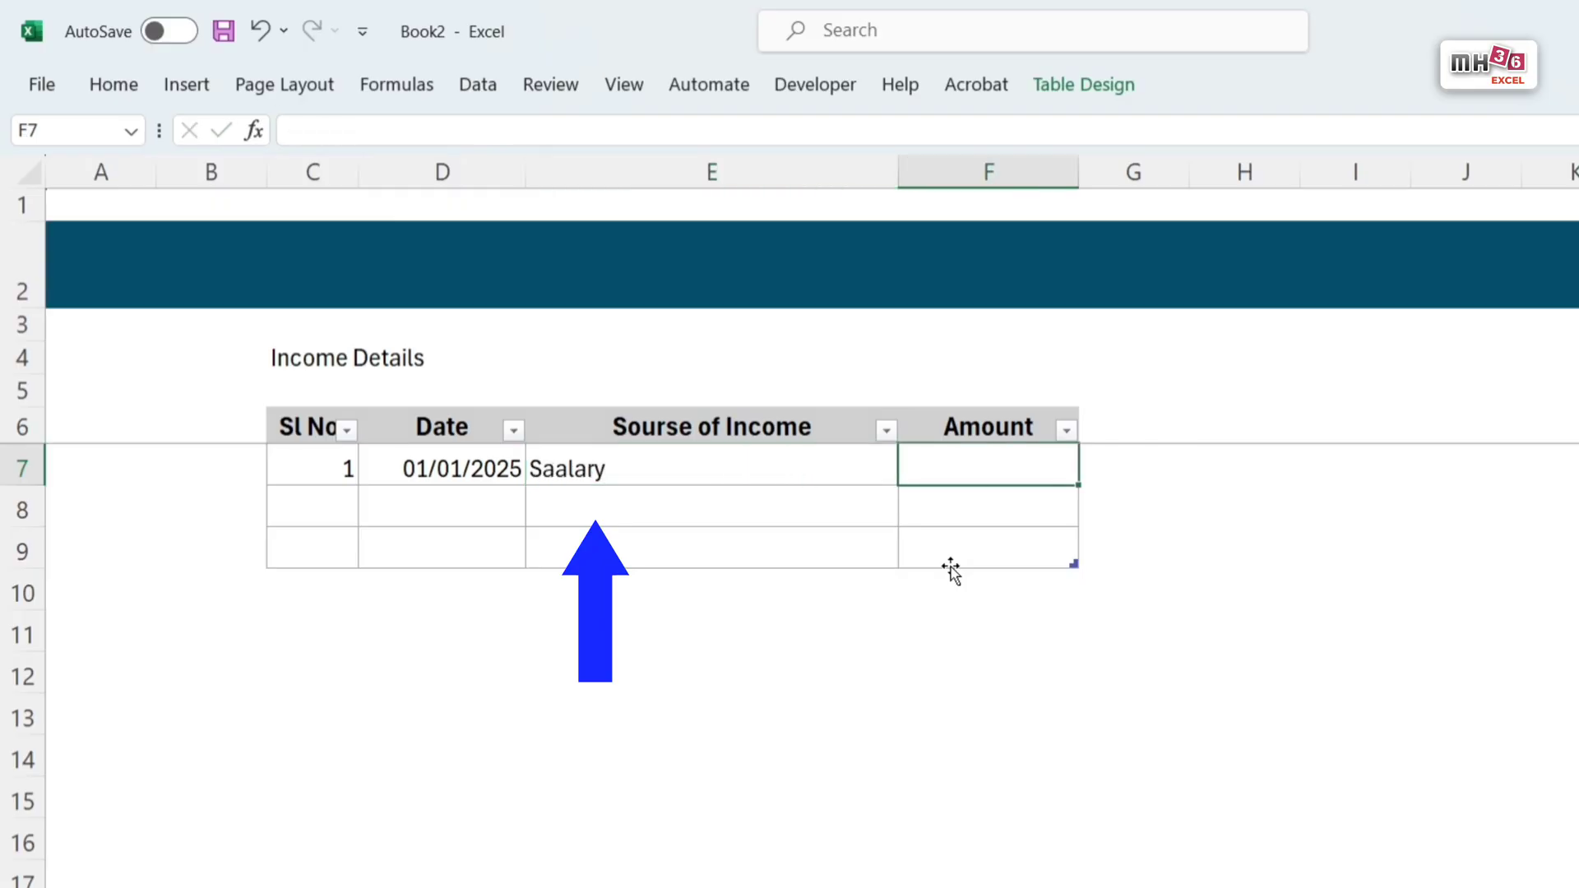
type("45000")
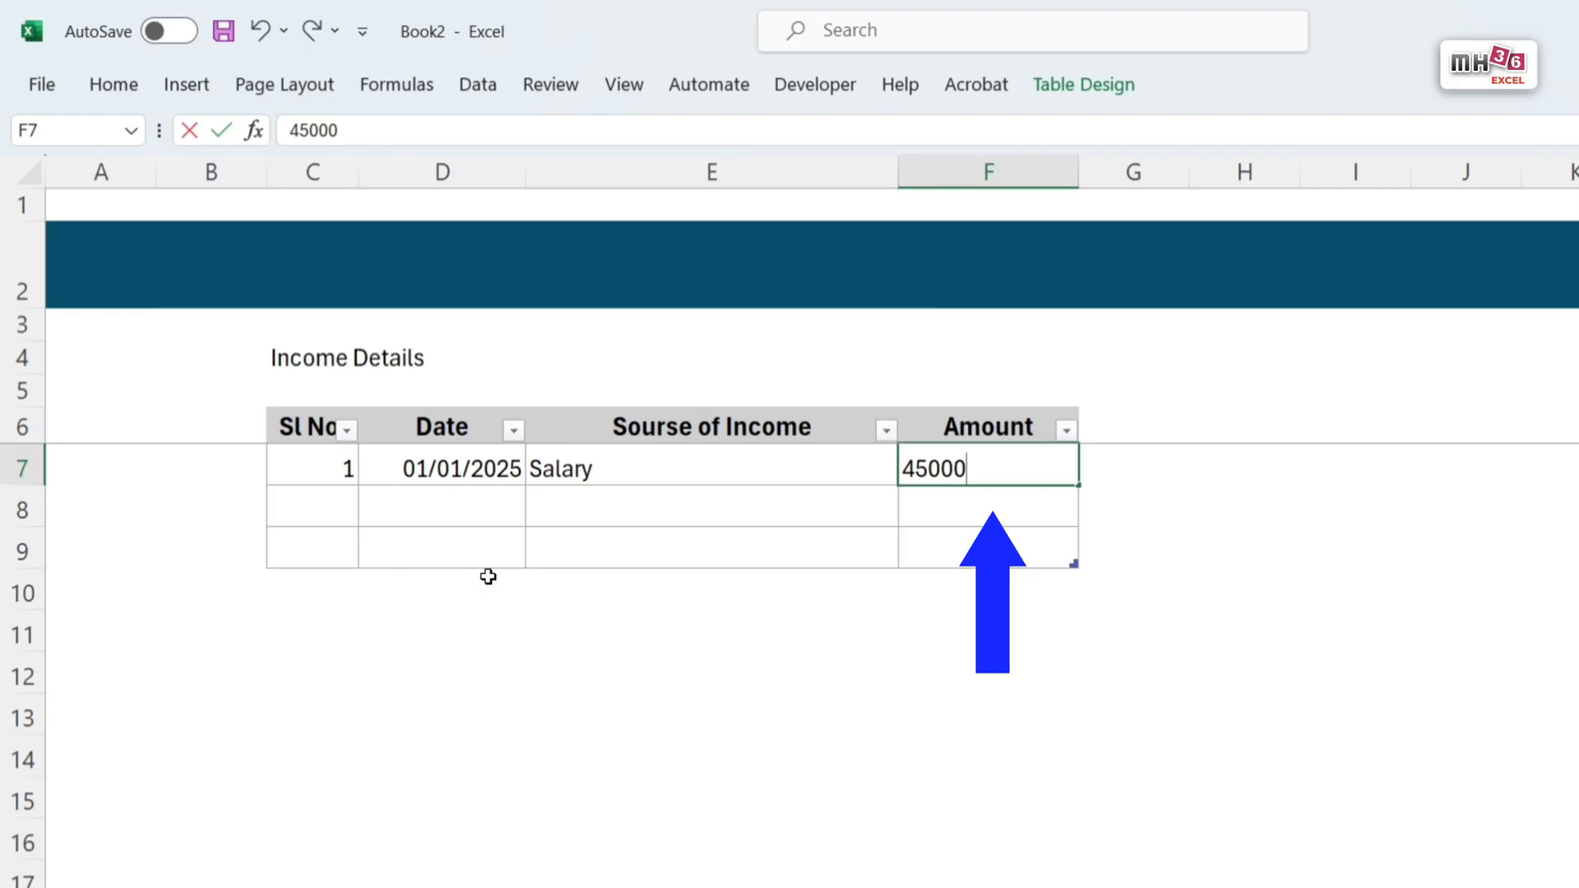
key("Return")
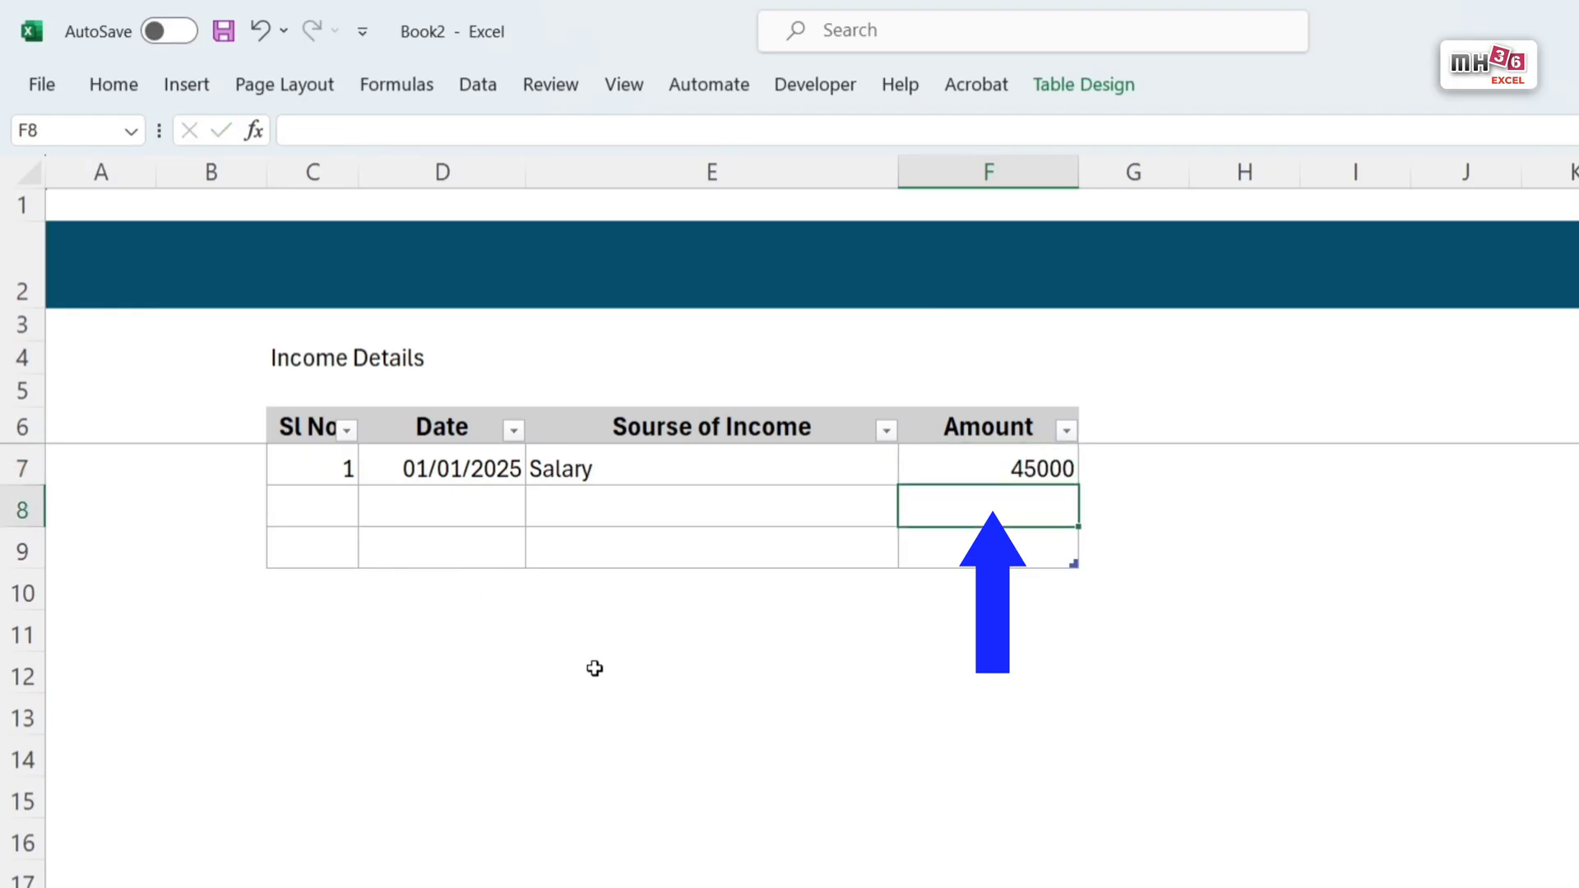
Step: Apply the custom number format dd-mmm-yyyy to the date cells D7:D9
left_click_drag(458, 469, 448, 553)
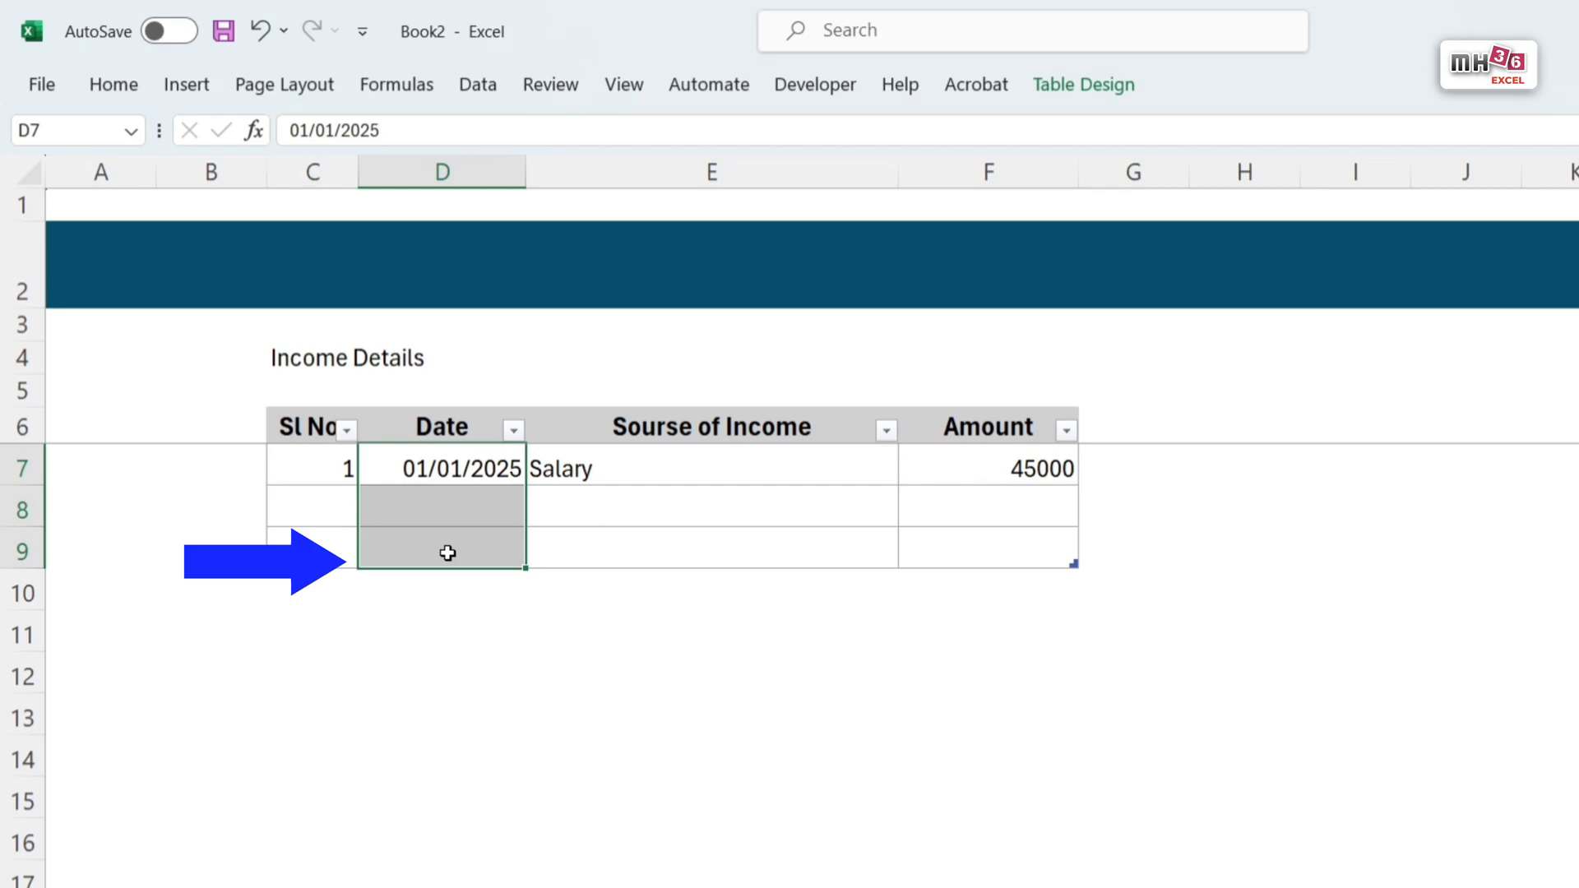
key("ctrl+1")
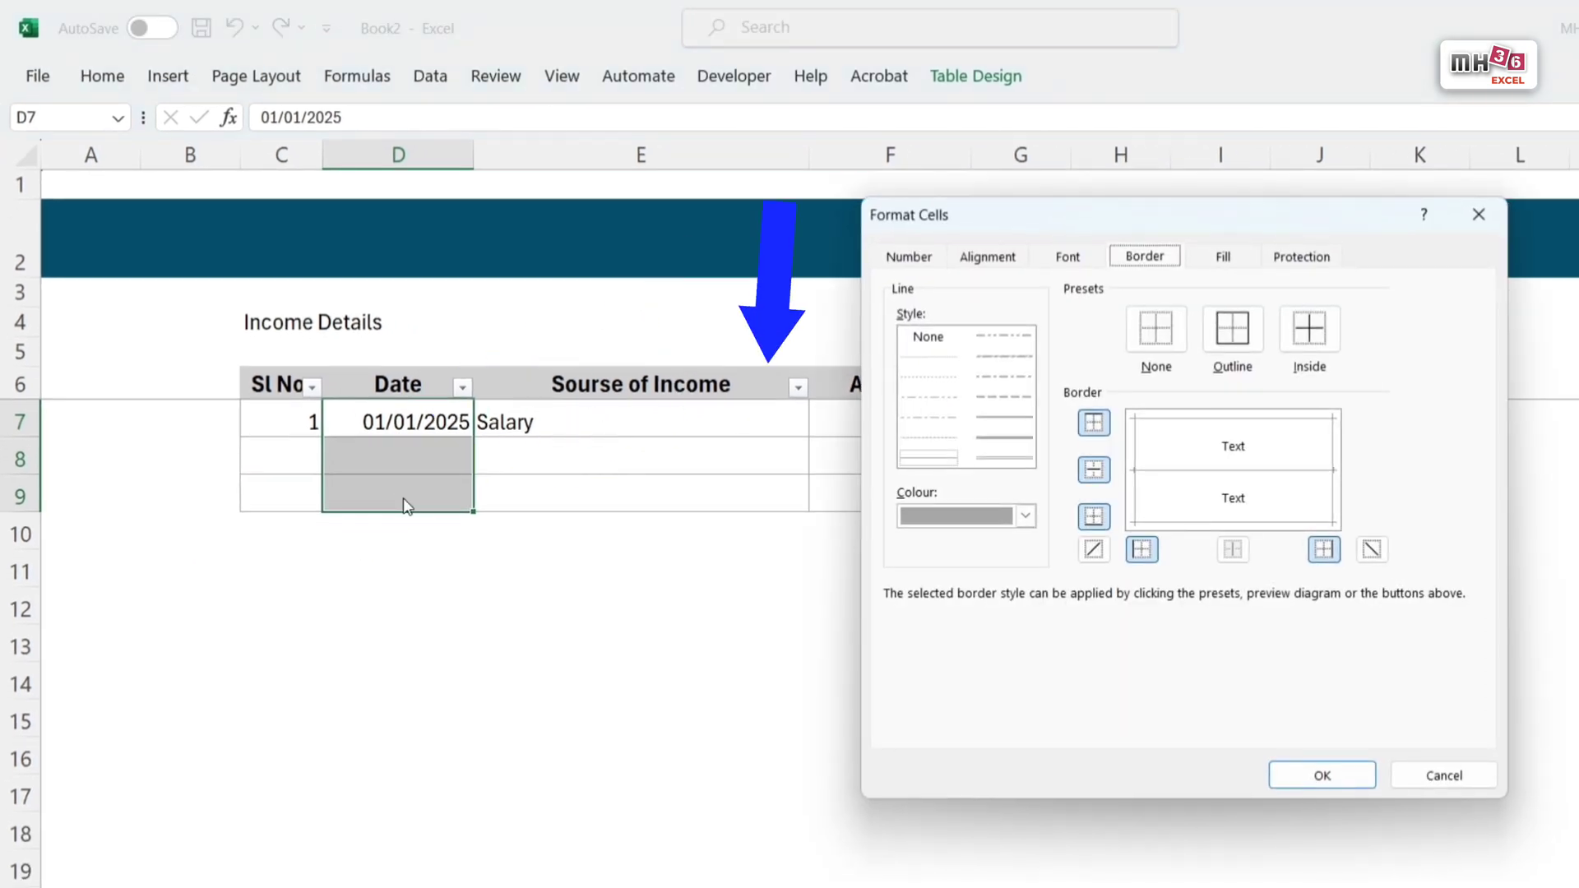
left_click(911, 258)
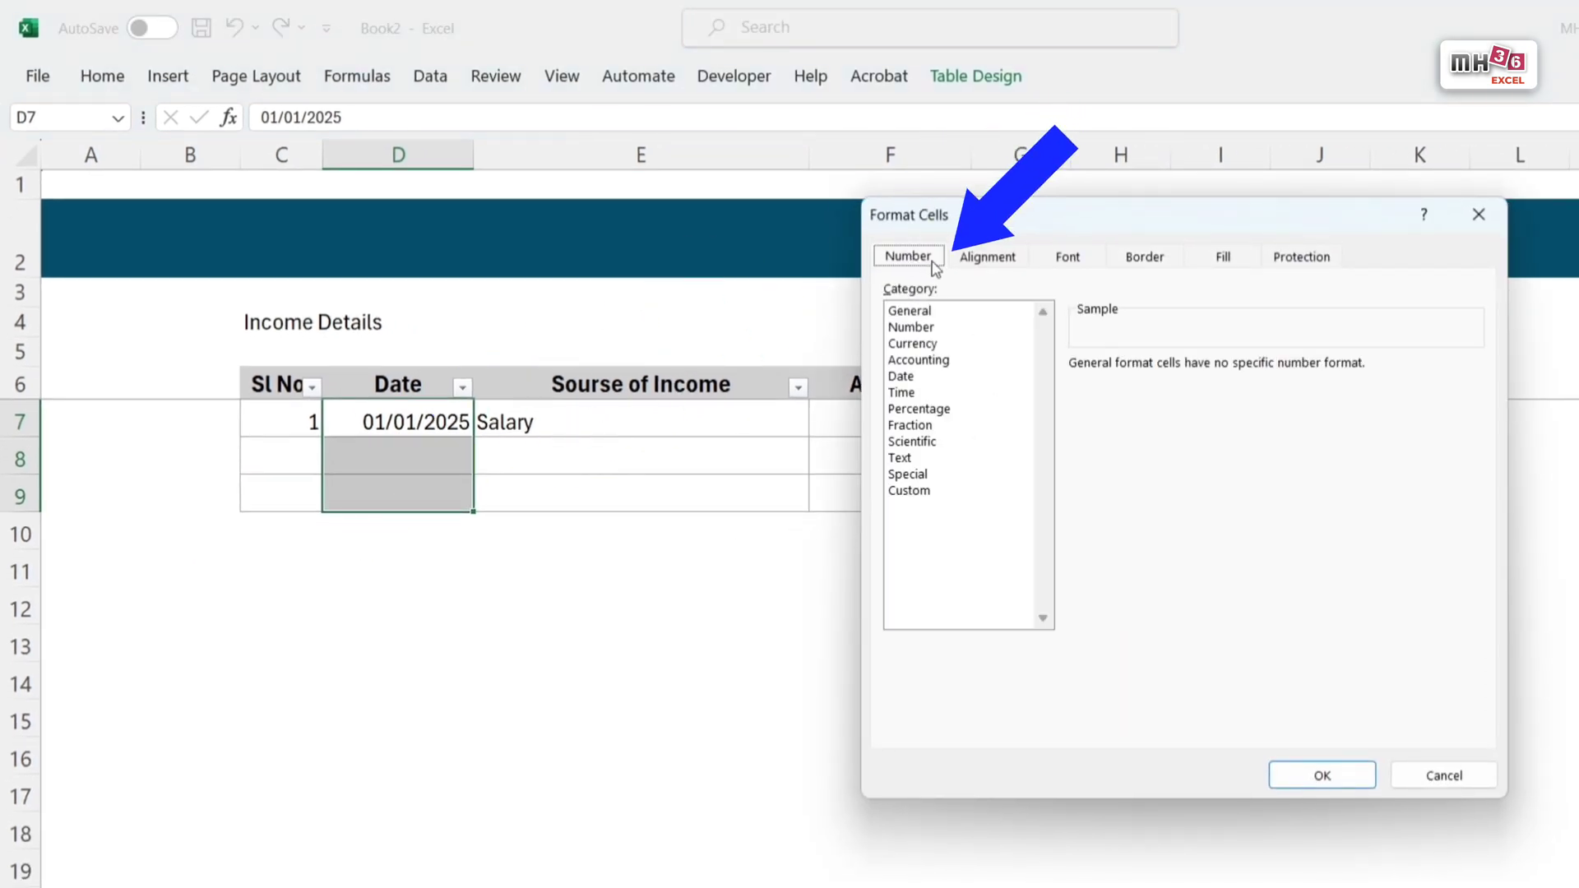
left_click(910, 492)
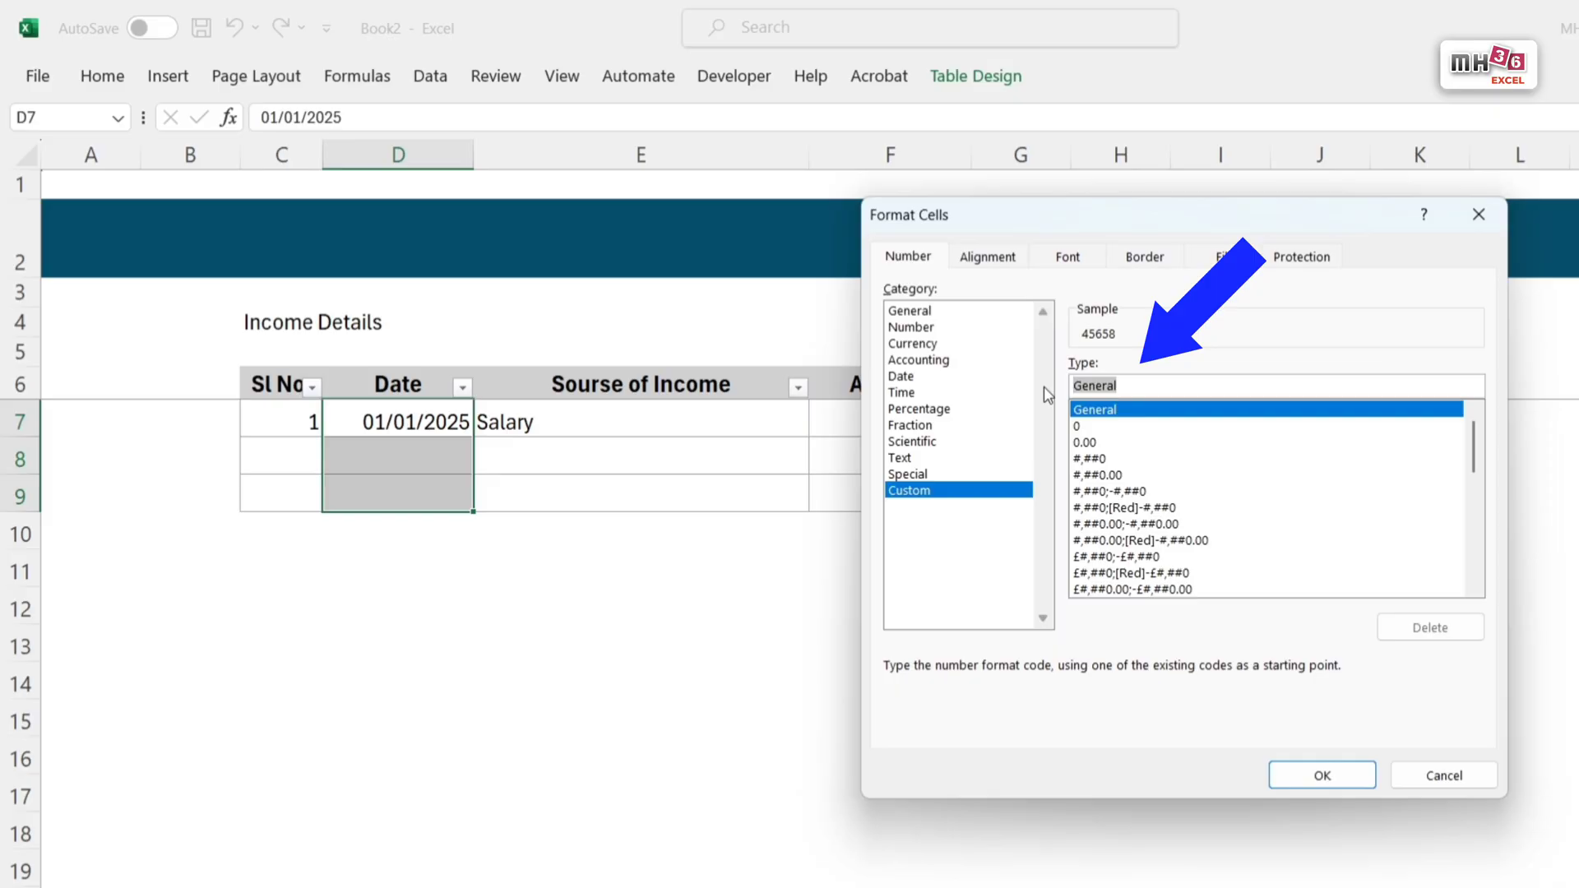
type("dd")
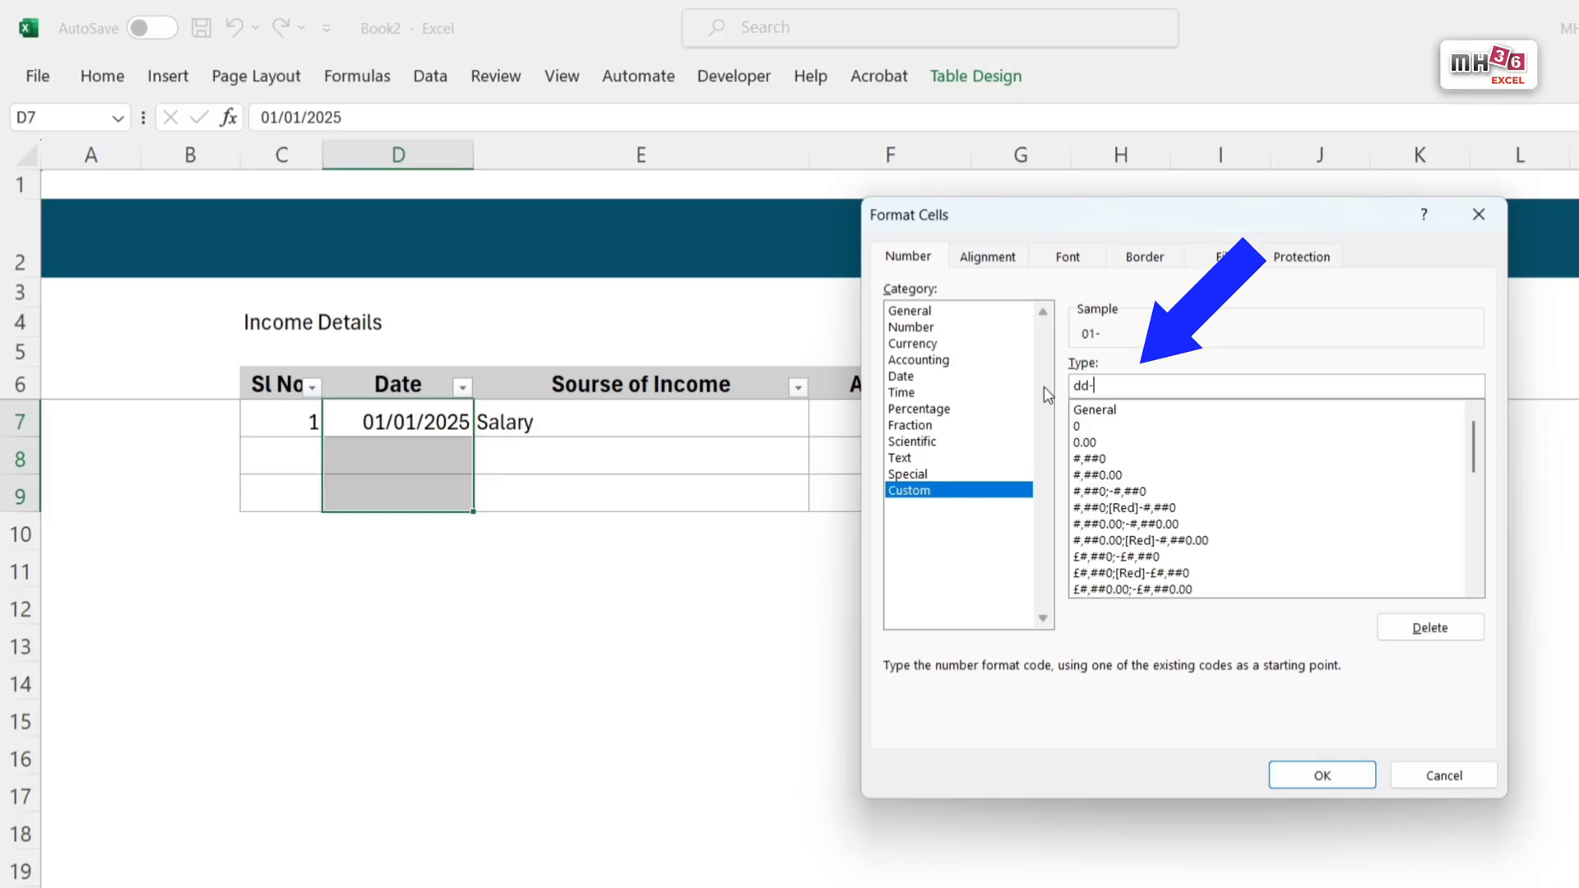
type("-mmm-yyyy")
key("Return")
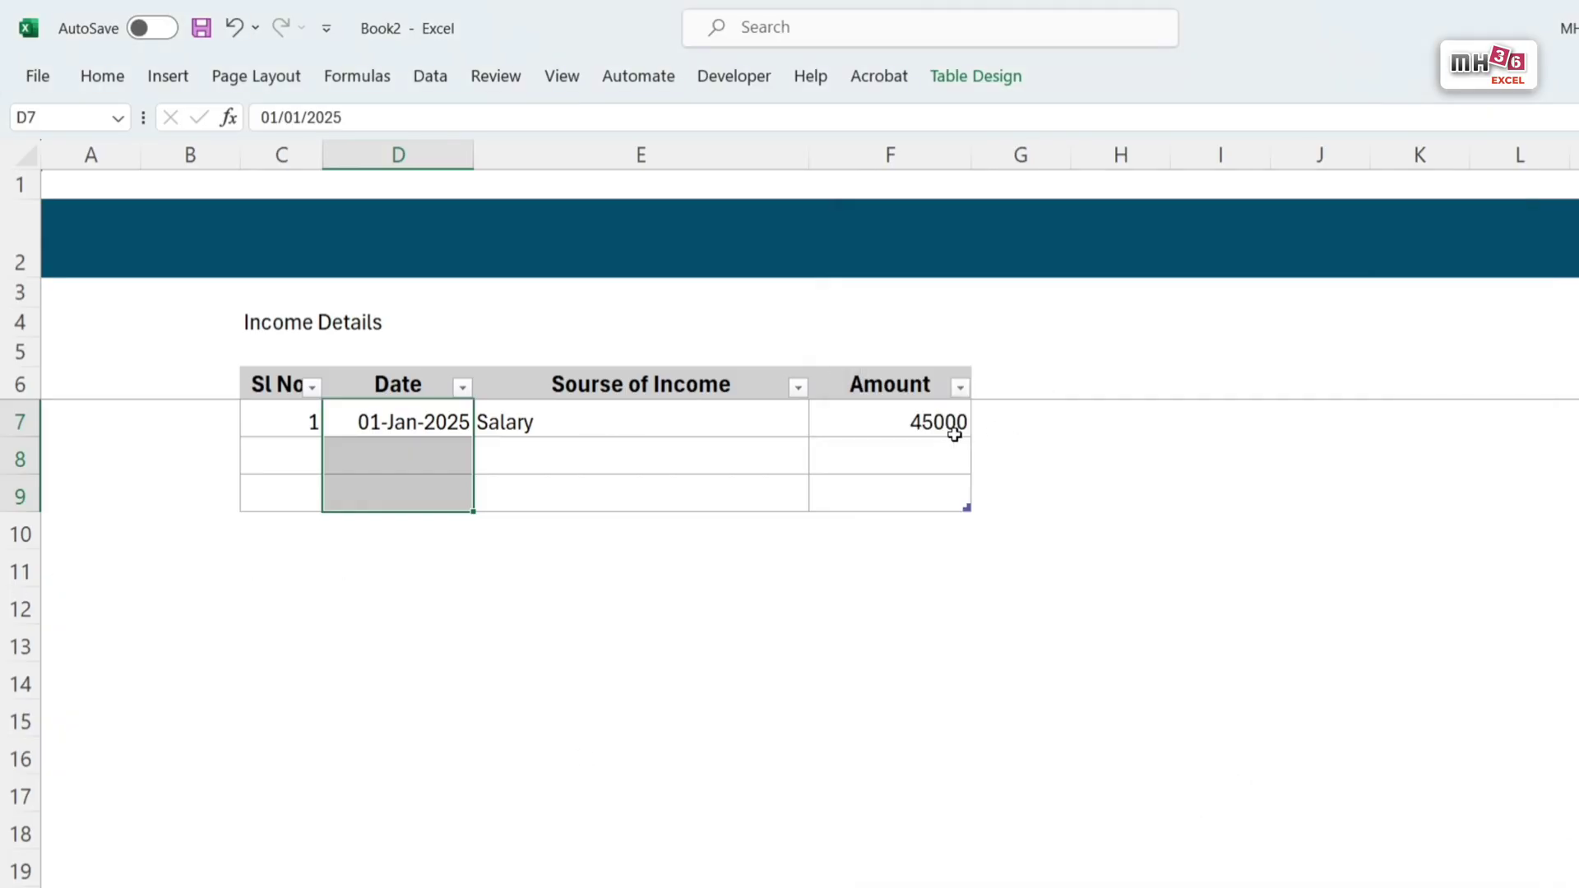
Step: Format the Amount cells F7:F9 as currency with the ₹ Hindi symbol and 0 decimal places
left_click_drag(932, 429, 930, 483)
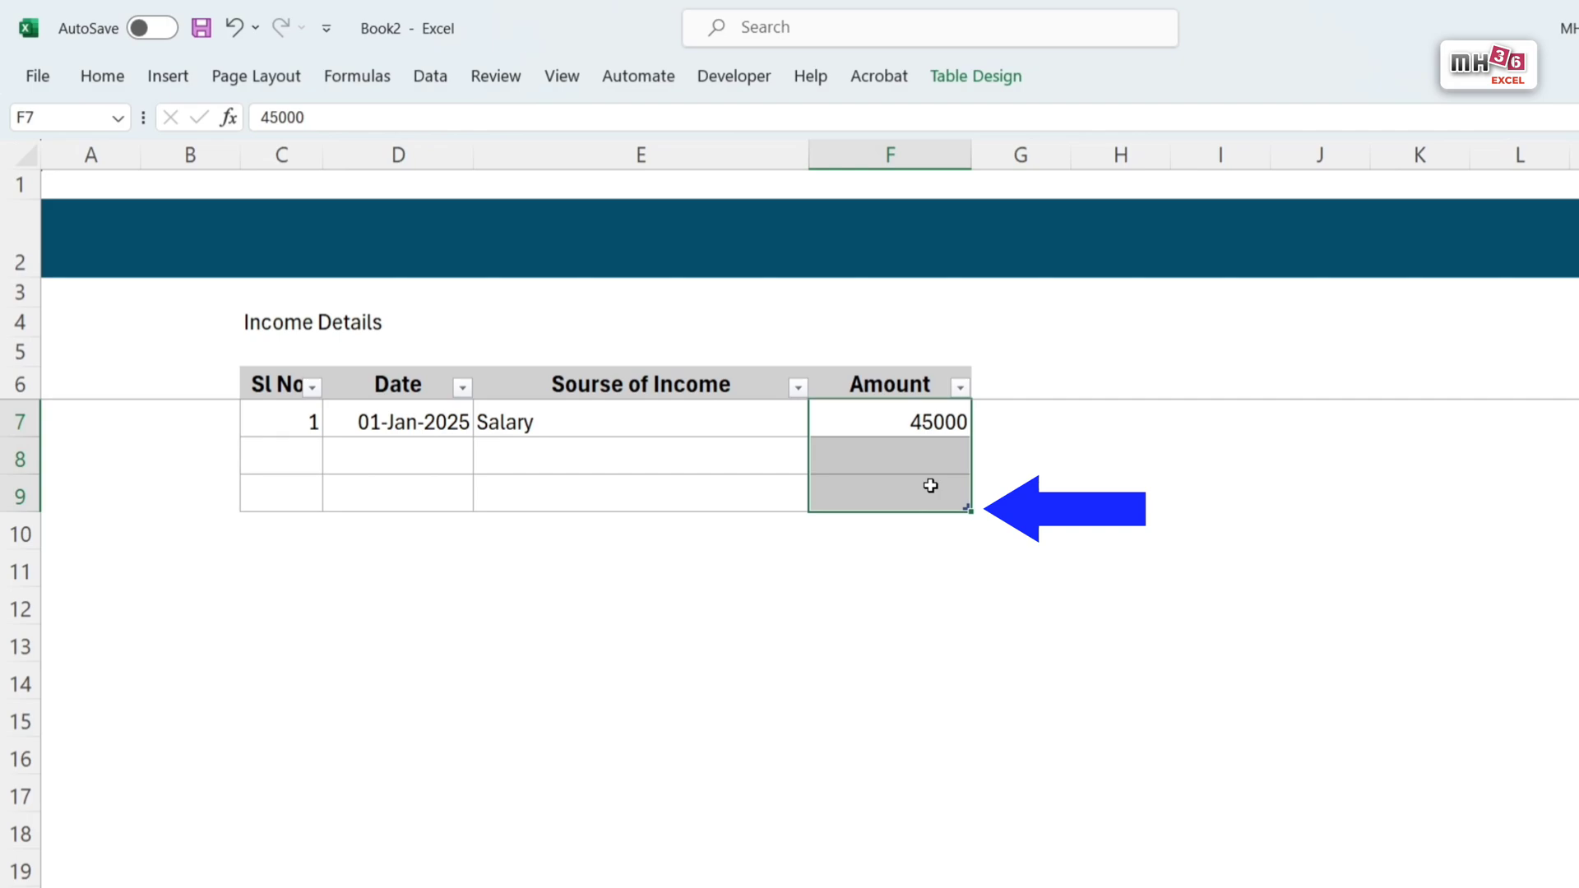
key("ctrl+1")
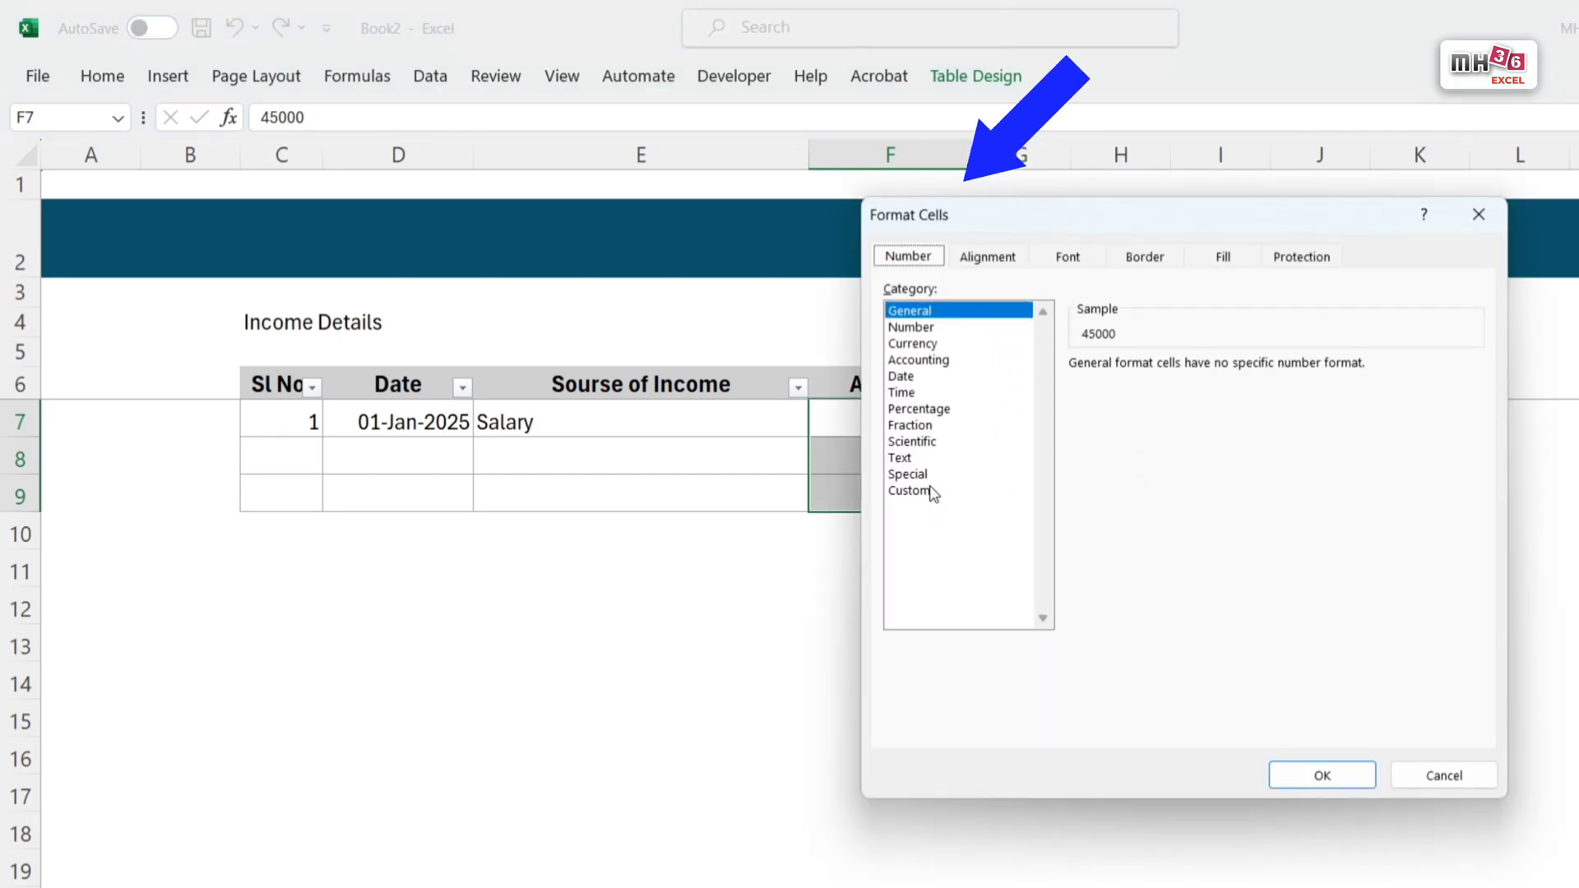
left_click(924, 343)
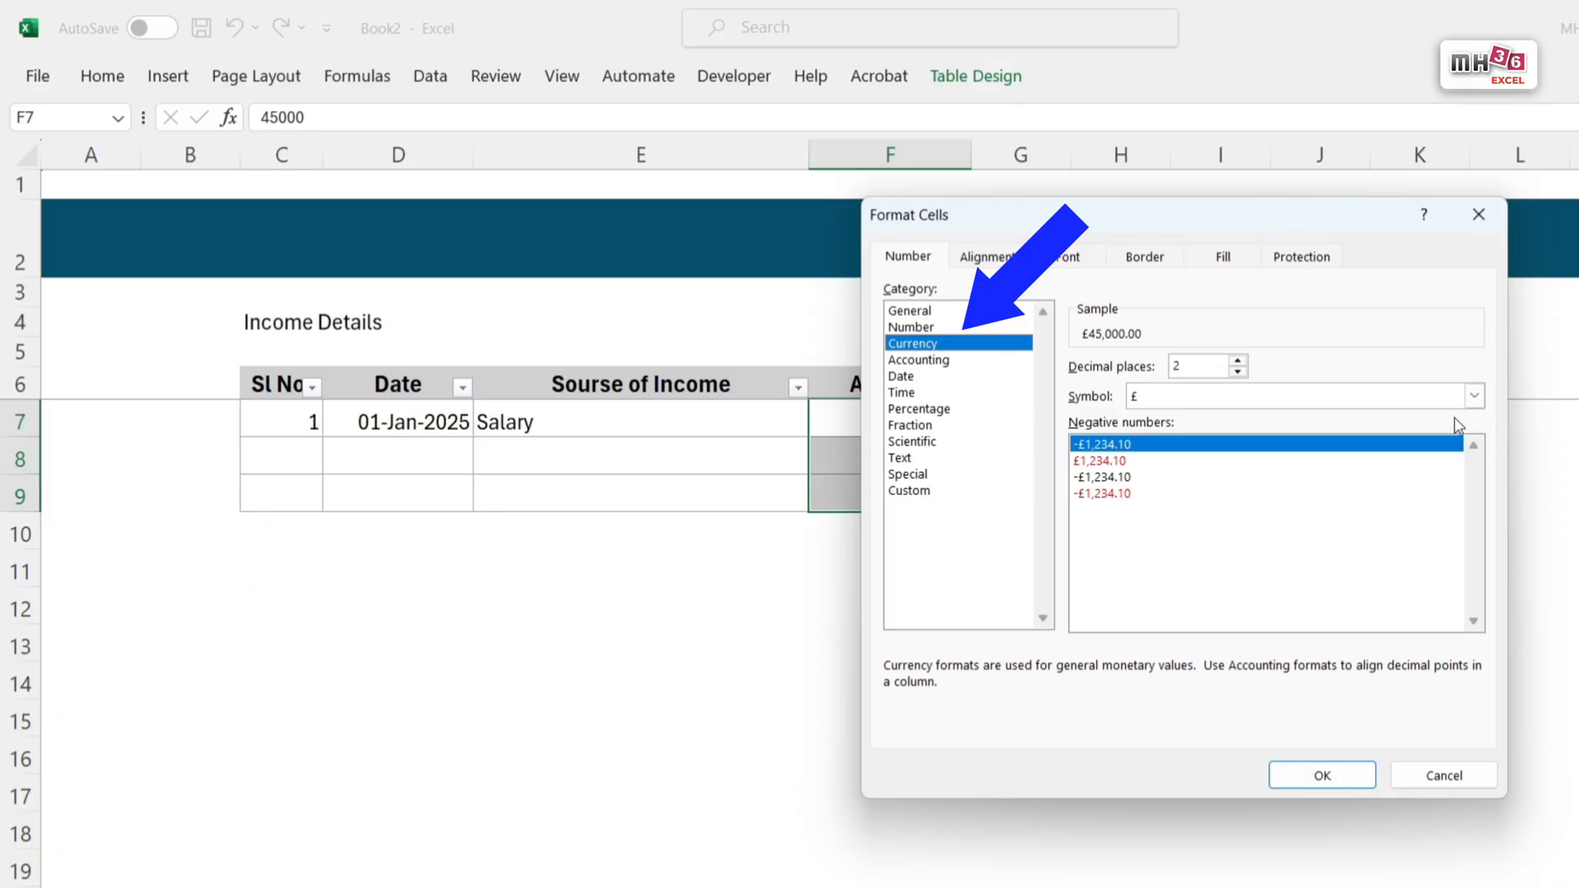
left_click(1474, 396)
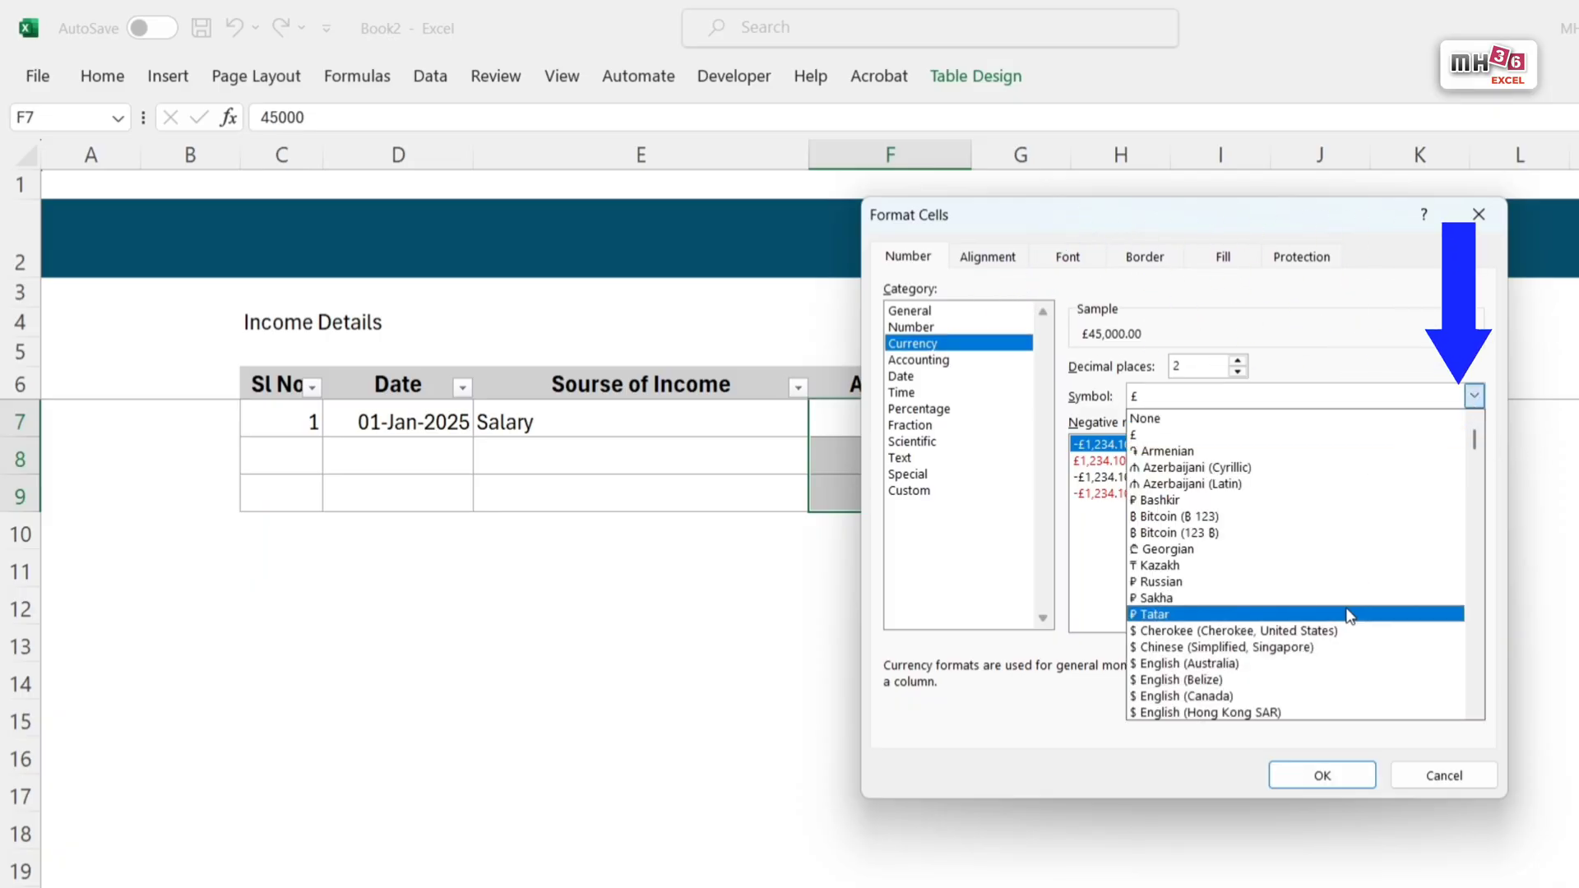
scroll(1348, 617, "down", 18)
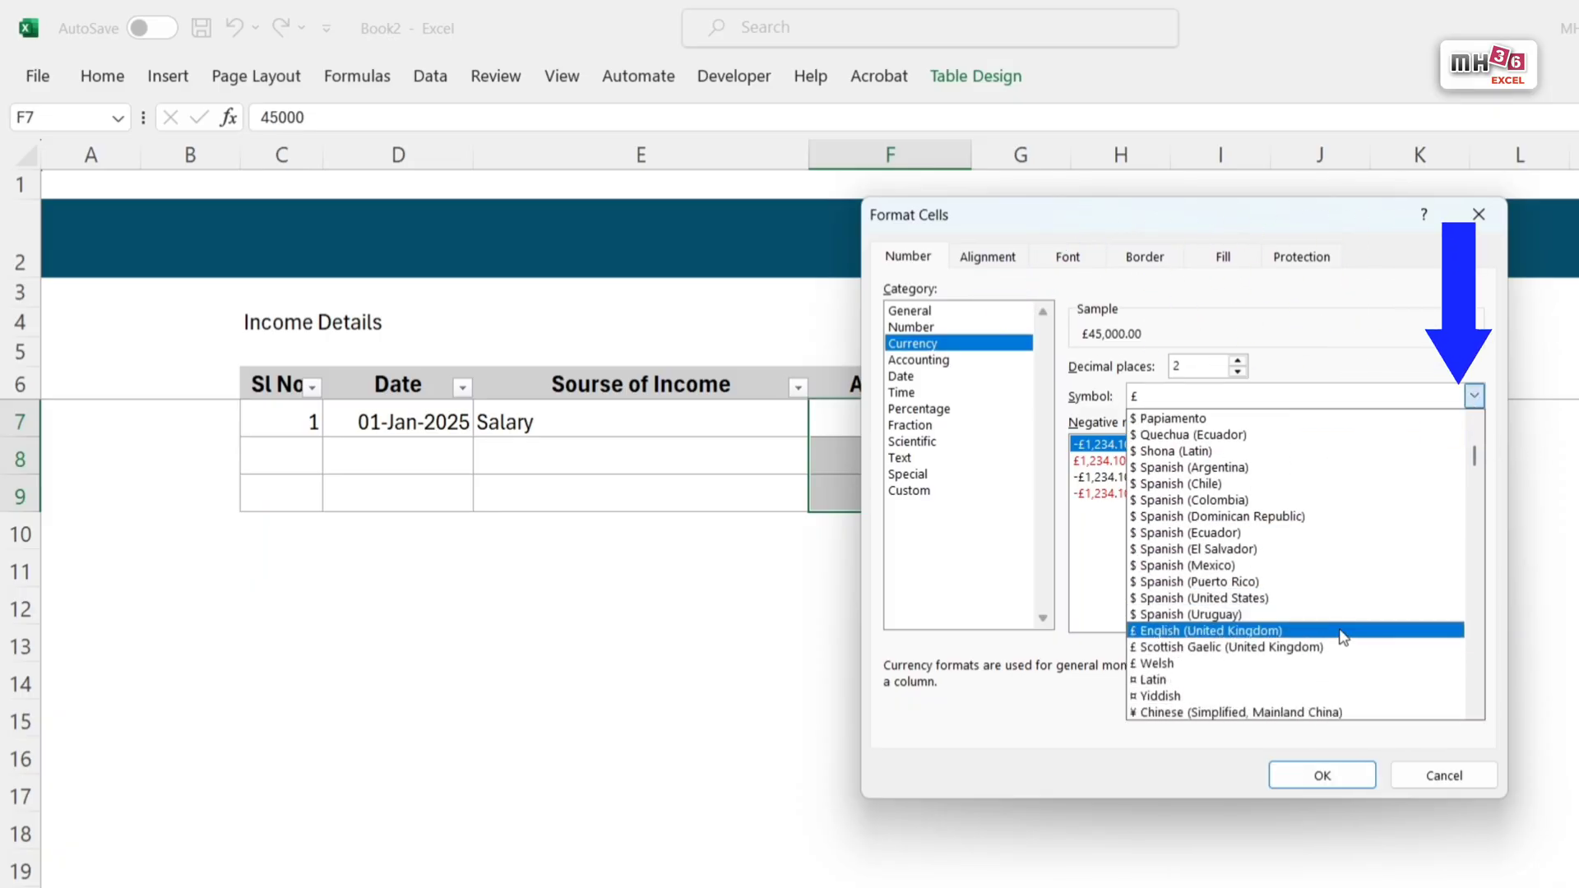
scroll(1343, 638, "down", 14)
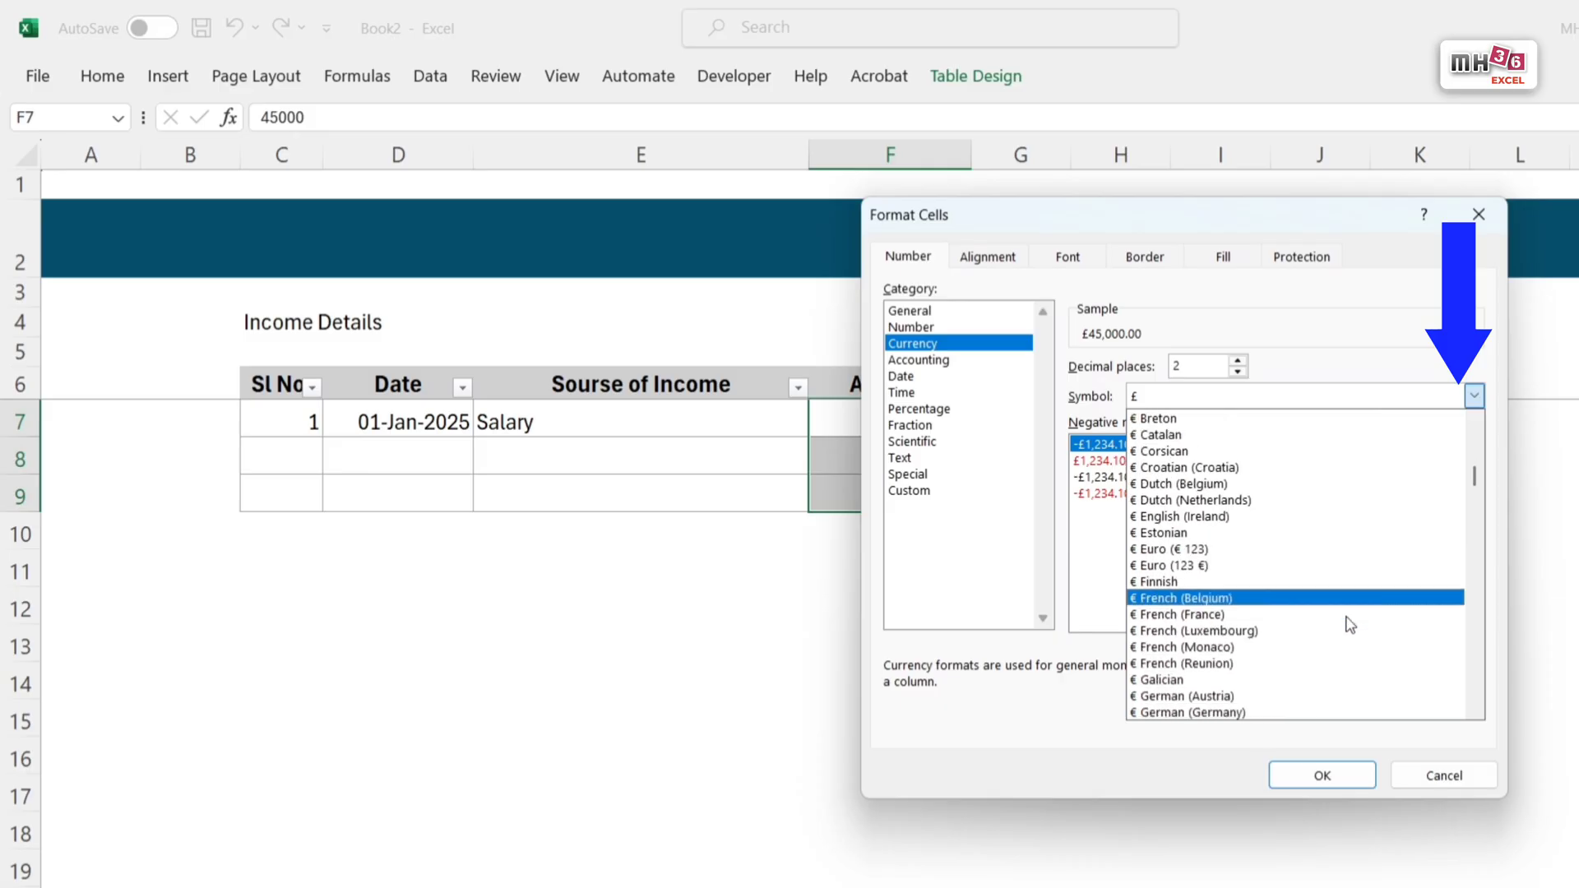
scroll(1348, 625, "down", 14)
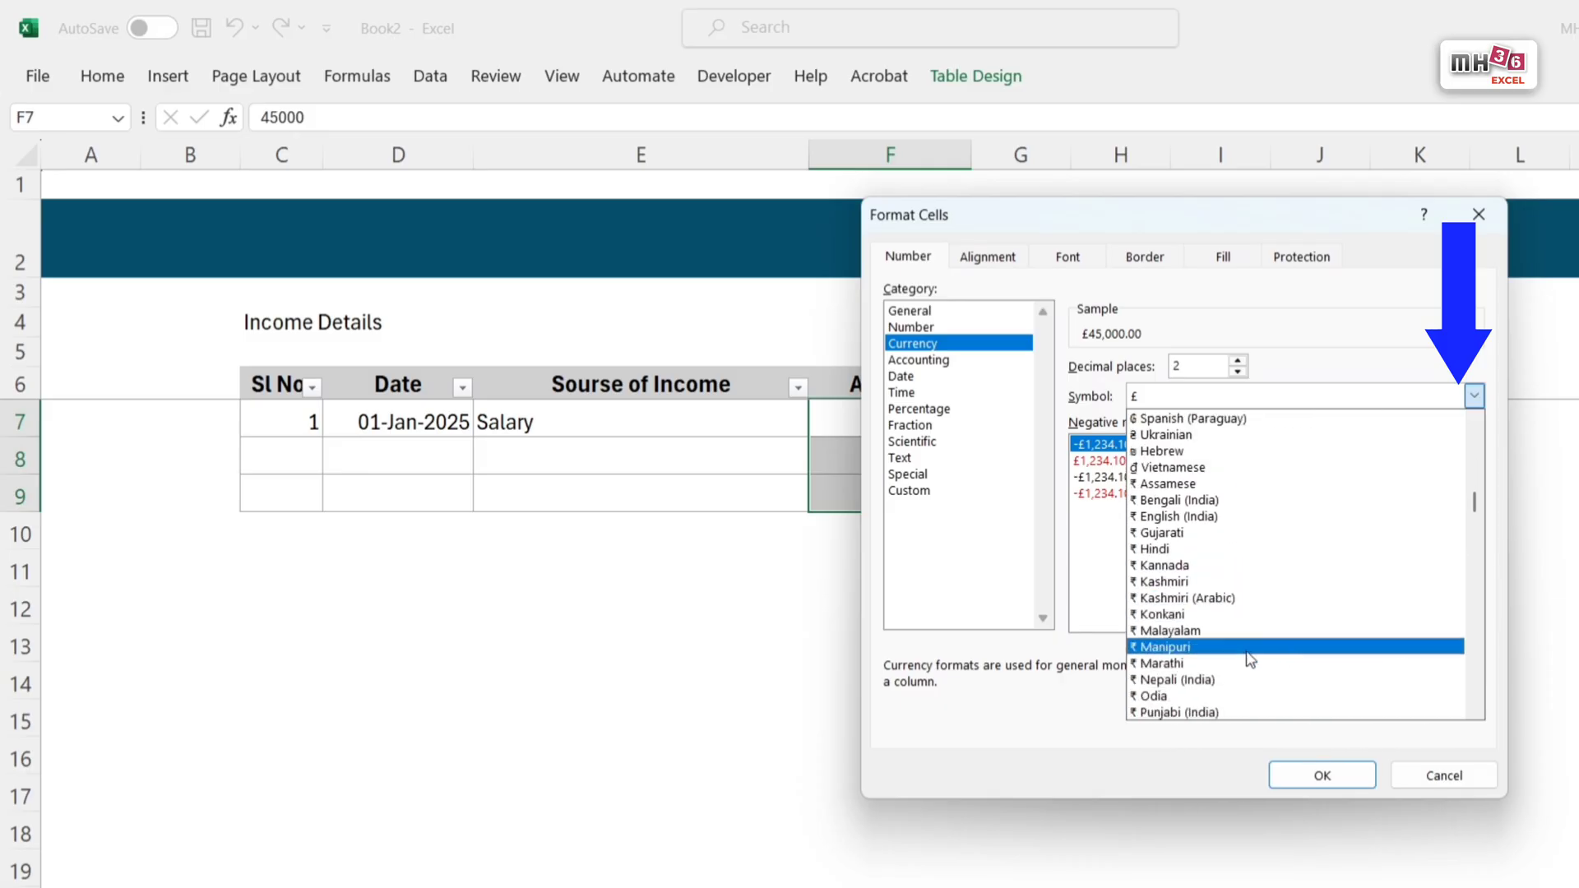
left_click(1250, 549)
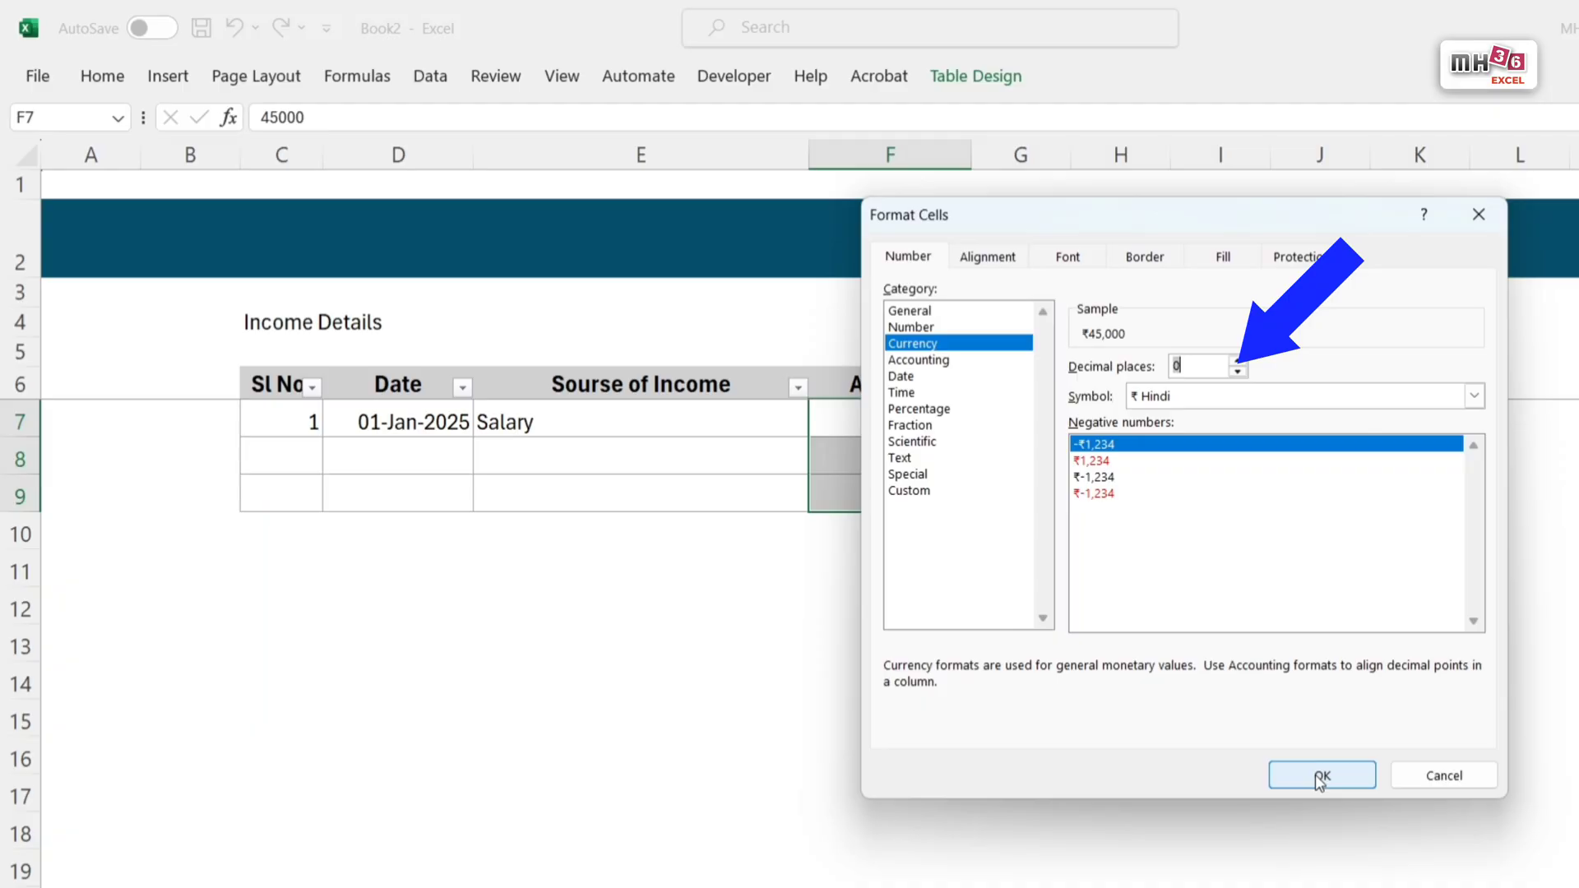
left_click(1320, 777)
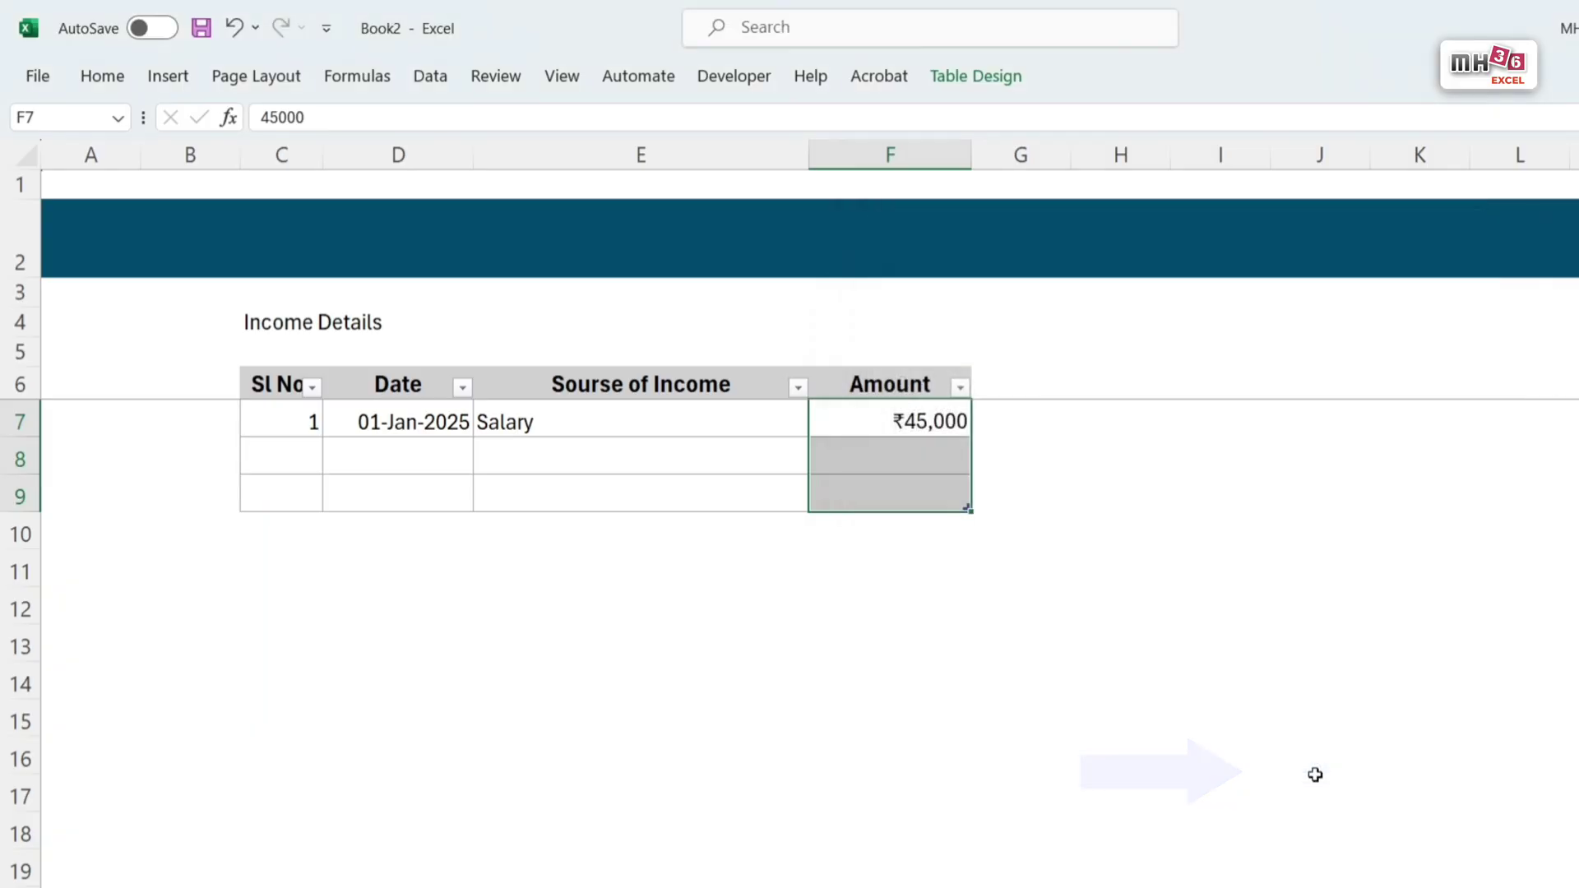
Step: Centre the contents of the serial number and date cells C7:D9 horizontally
left_click_drag(301, 425, 391, 490)
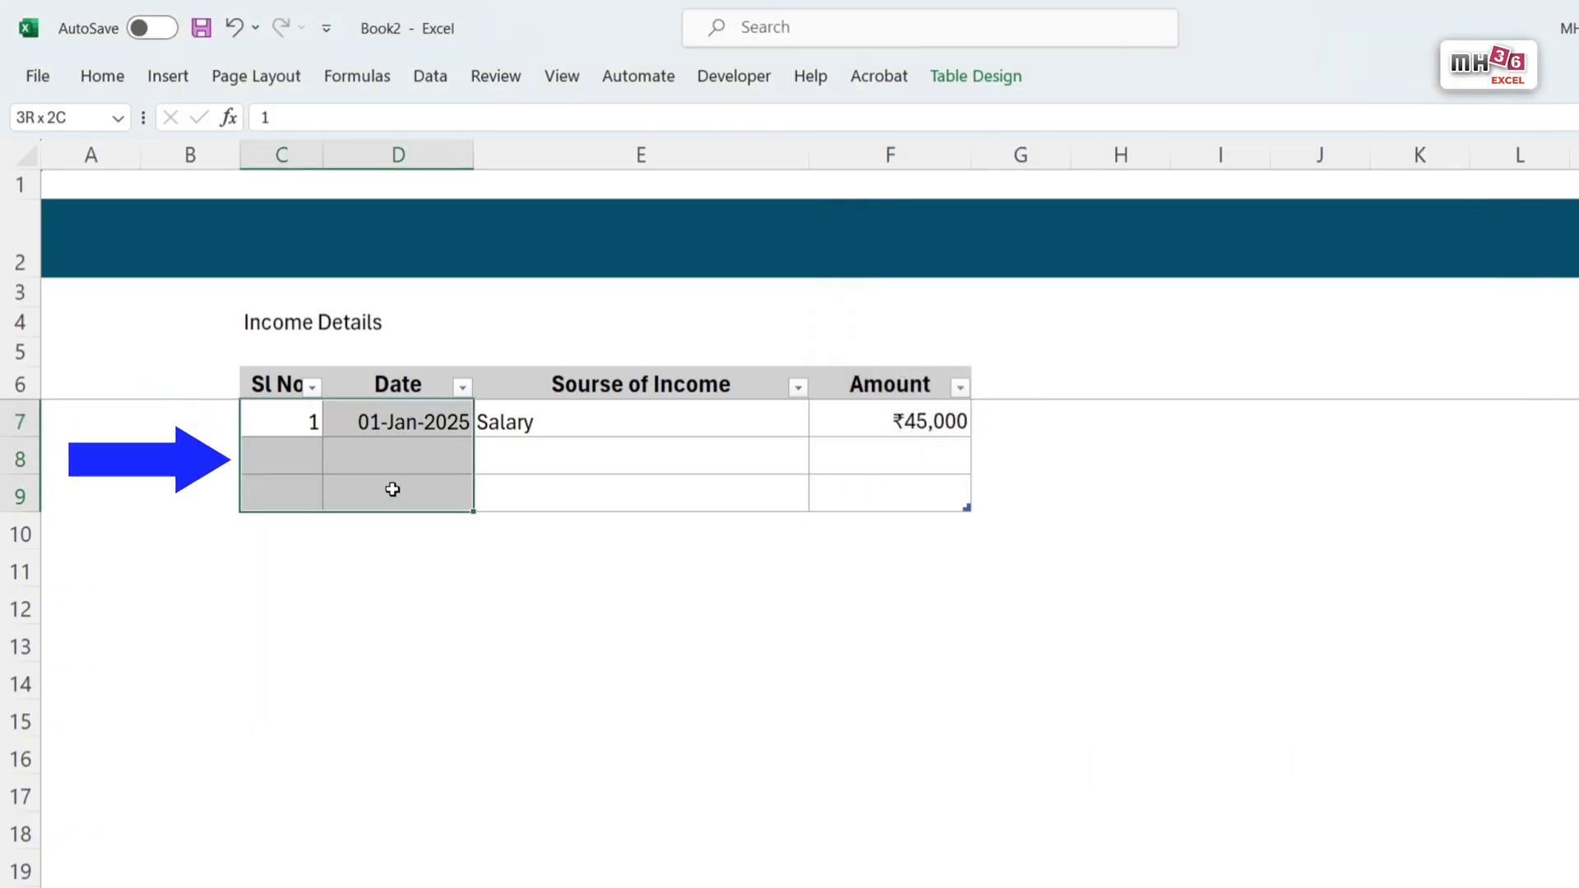
left_click(104, 77)
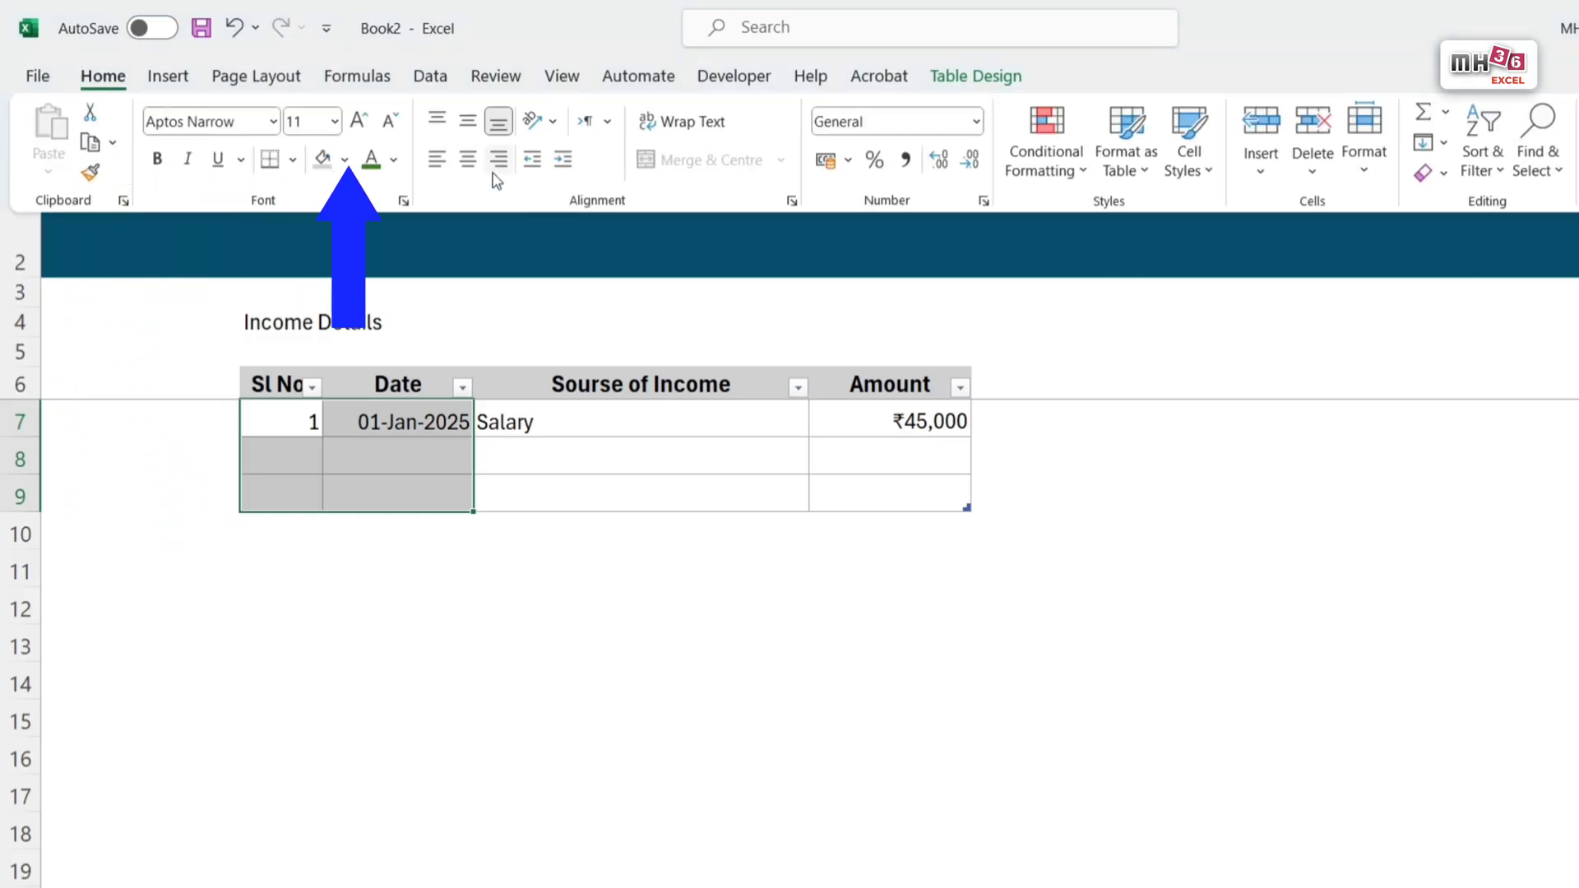
left_click(467, 159)
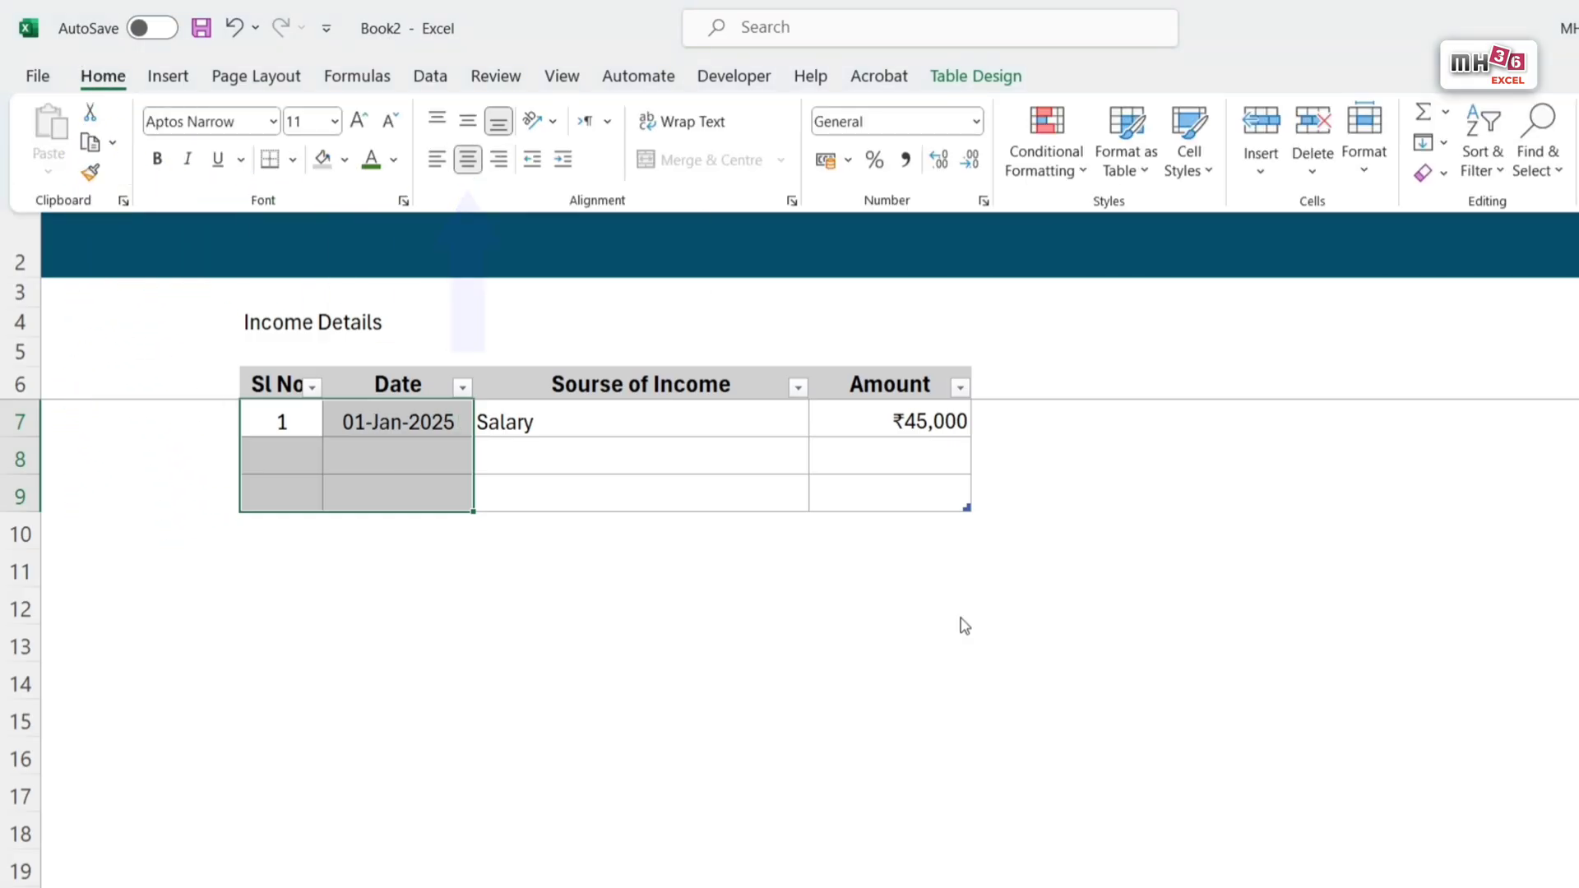
left_click(1558, 352)
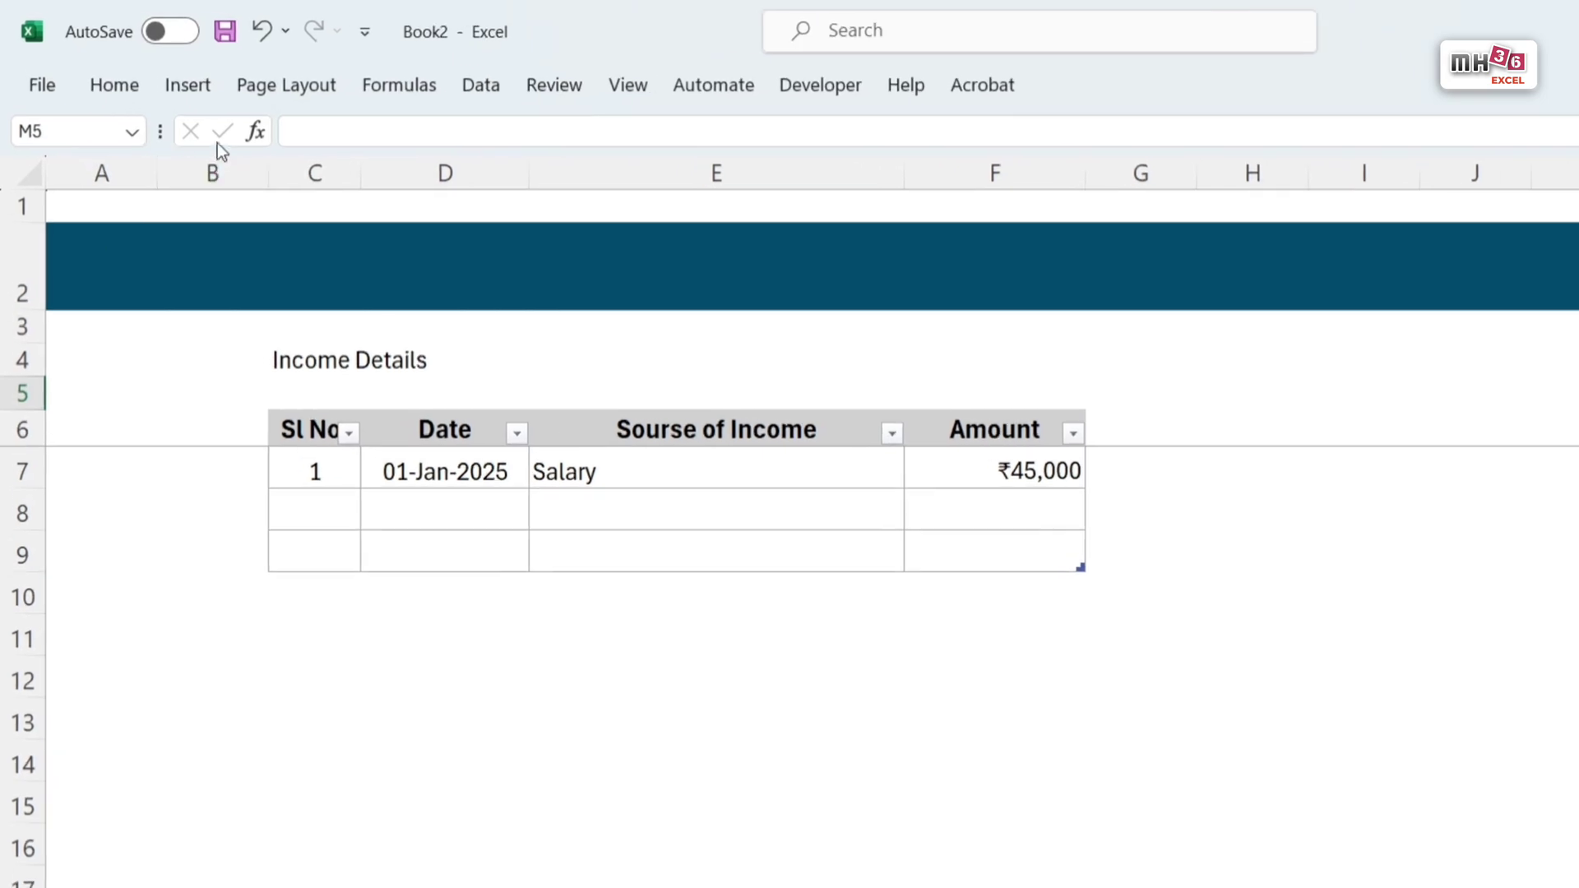
Step: Draw a small rounded rectangle in the row 2 banner above columns G to I
left_click(212, 79)
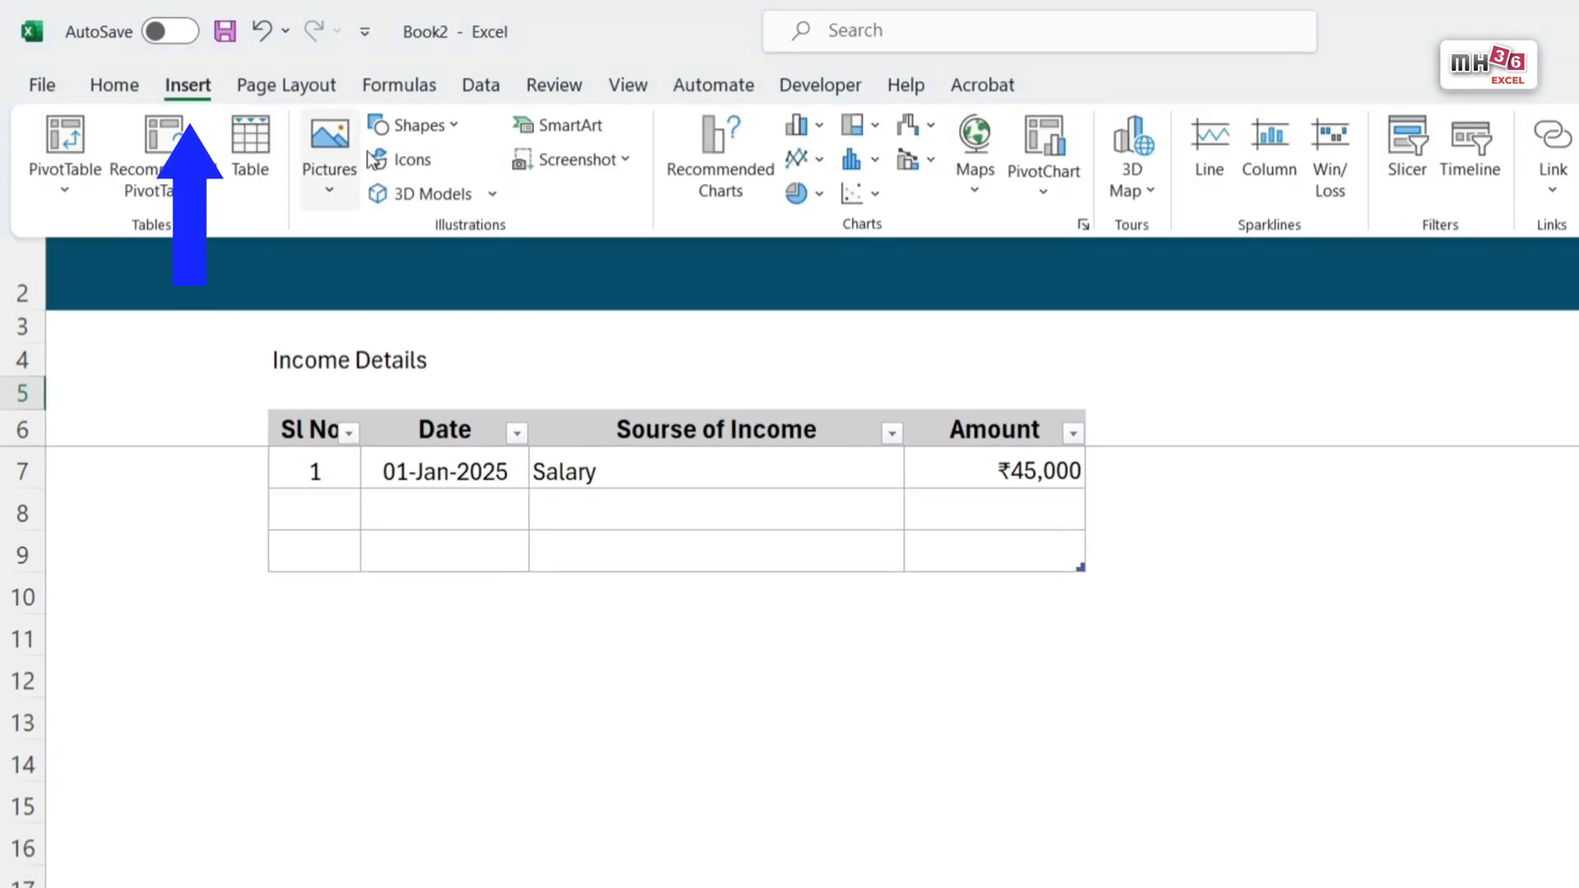
left_click(455, 128)
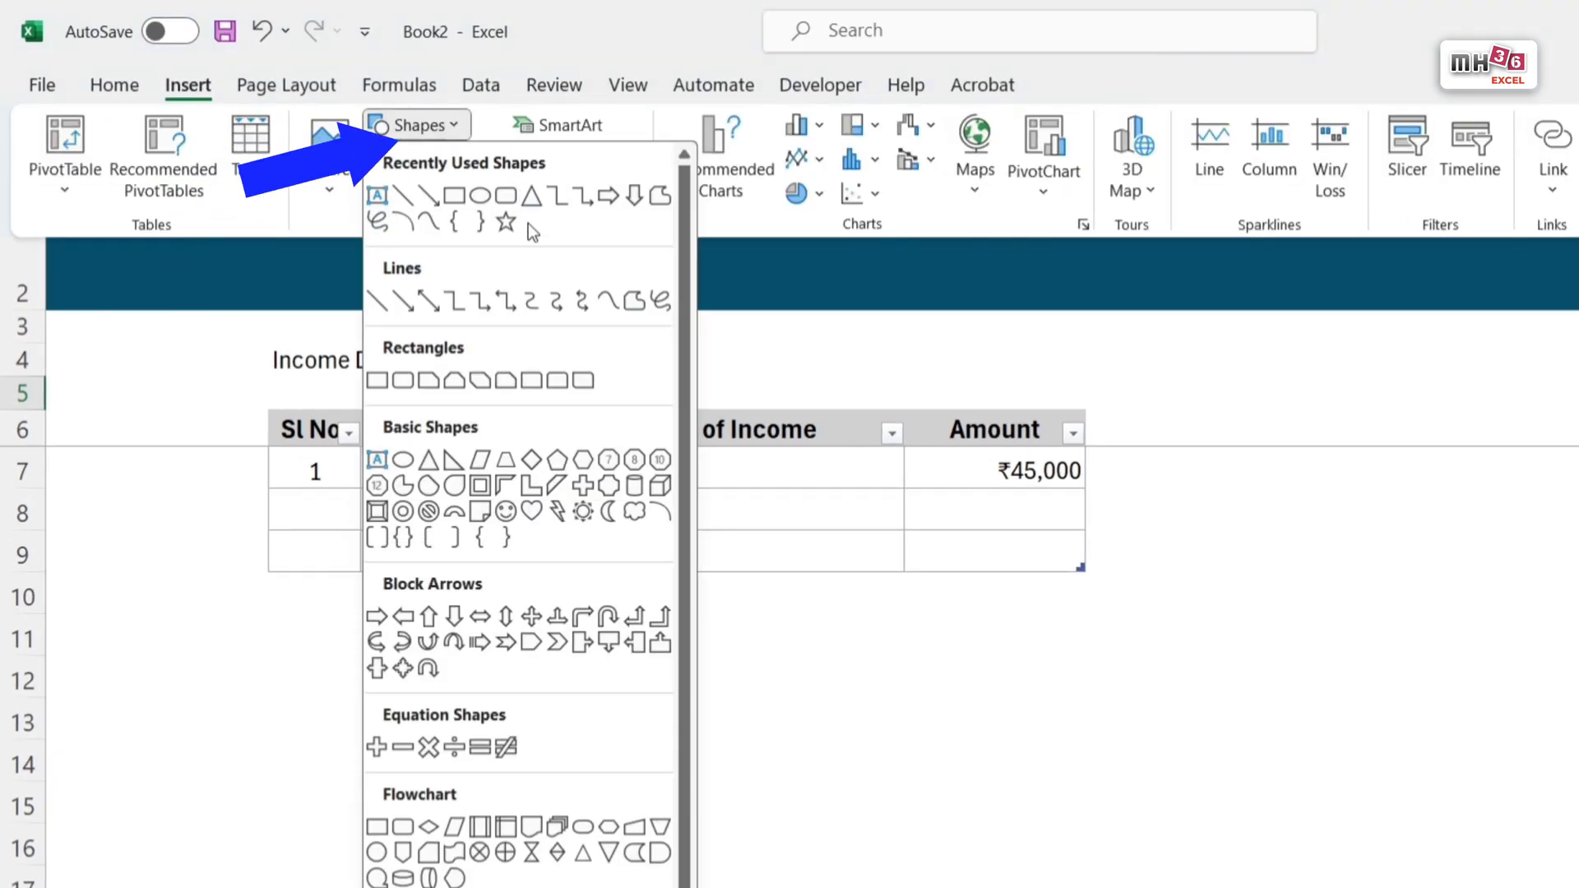
left_click(508, 201)
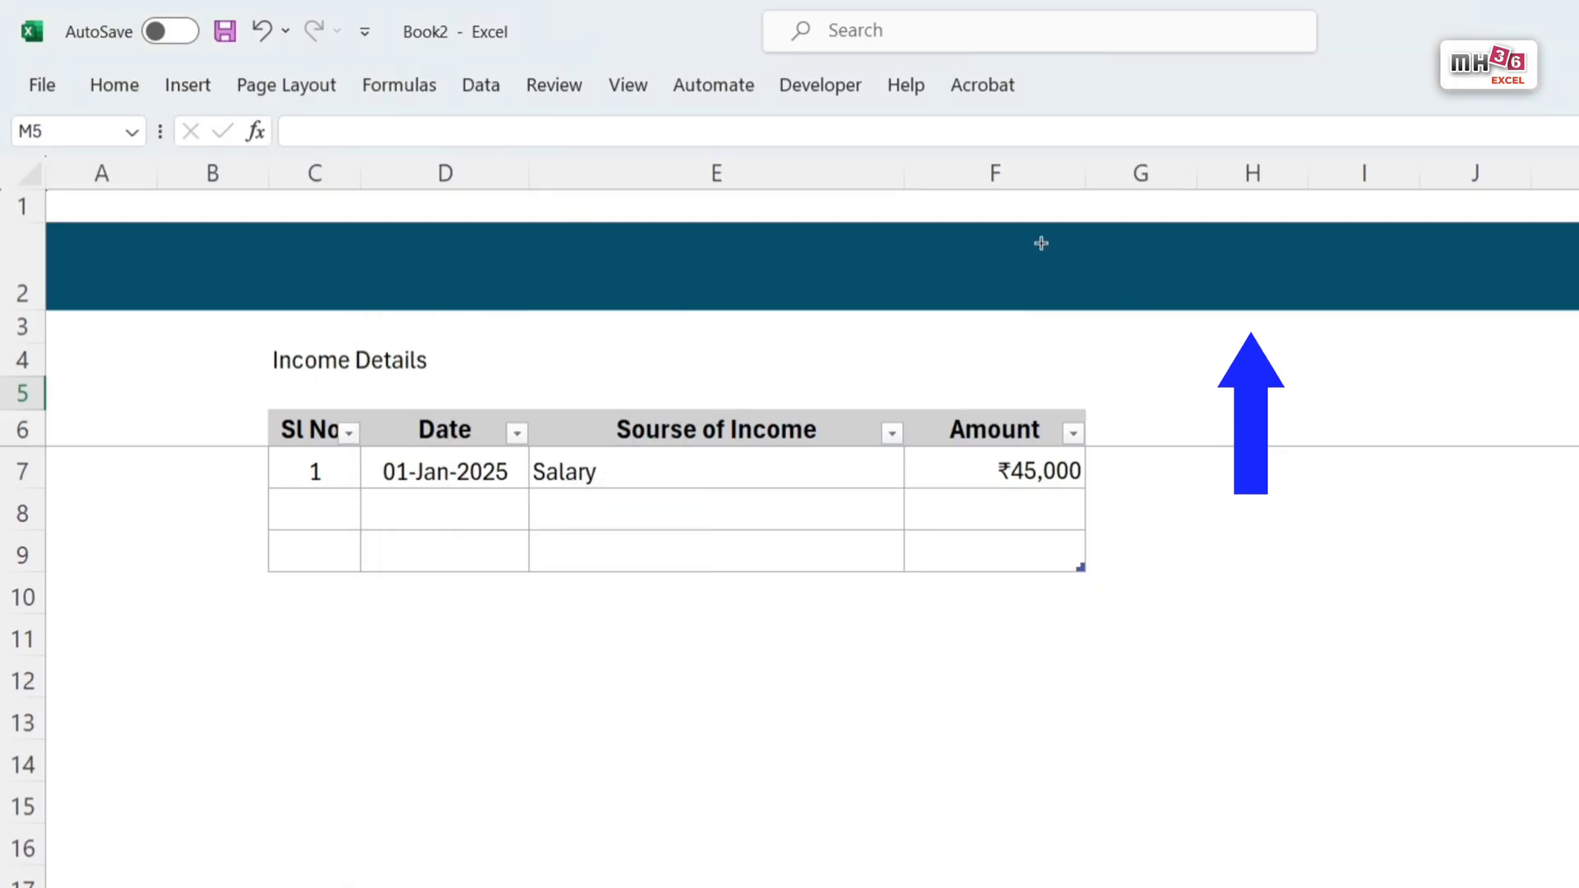
mouse_move(1137, 249)
left_mouse_down()
mouse_move(1448, 296)
mouse_move(1353, 303)
mouse_move(1273, 279)
left_mouse_up()
Step: Give the banner's rounded rectangle a white fill and no outline
left_click(1104, 82)
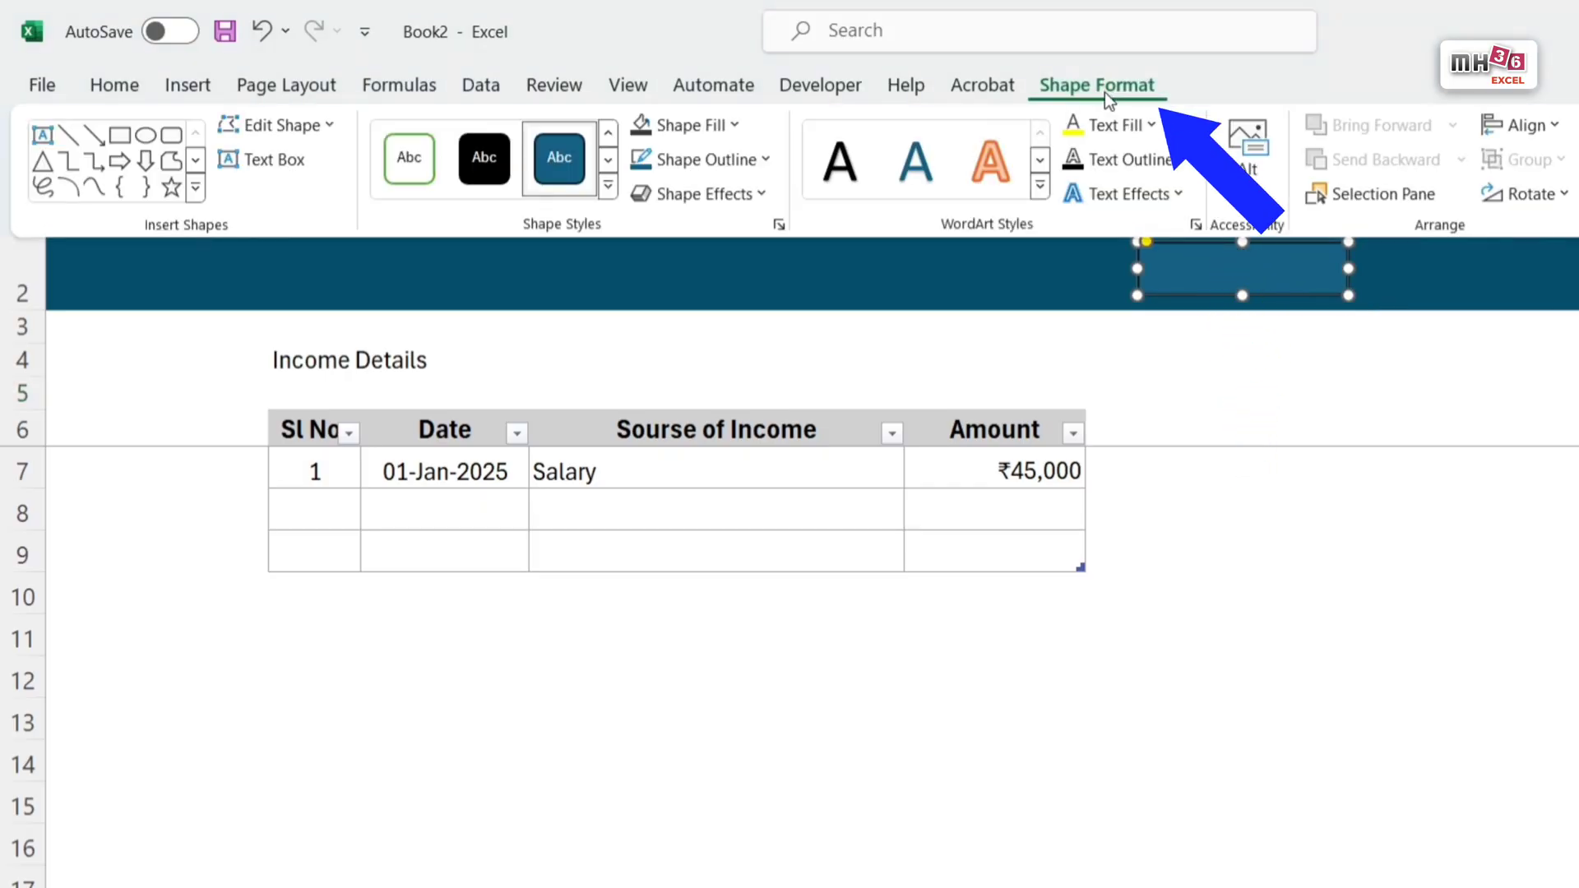
left_click(735, 126)
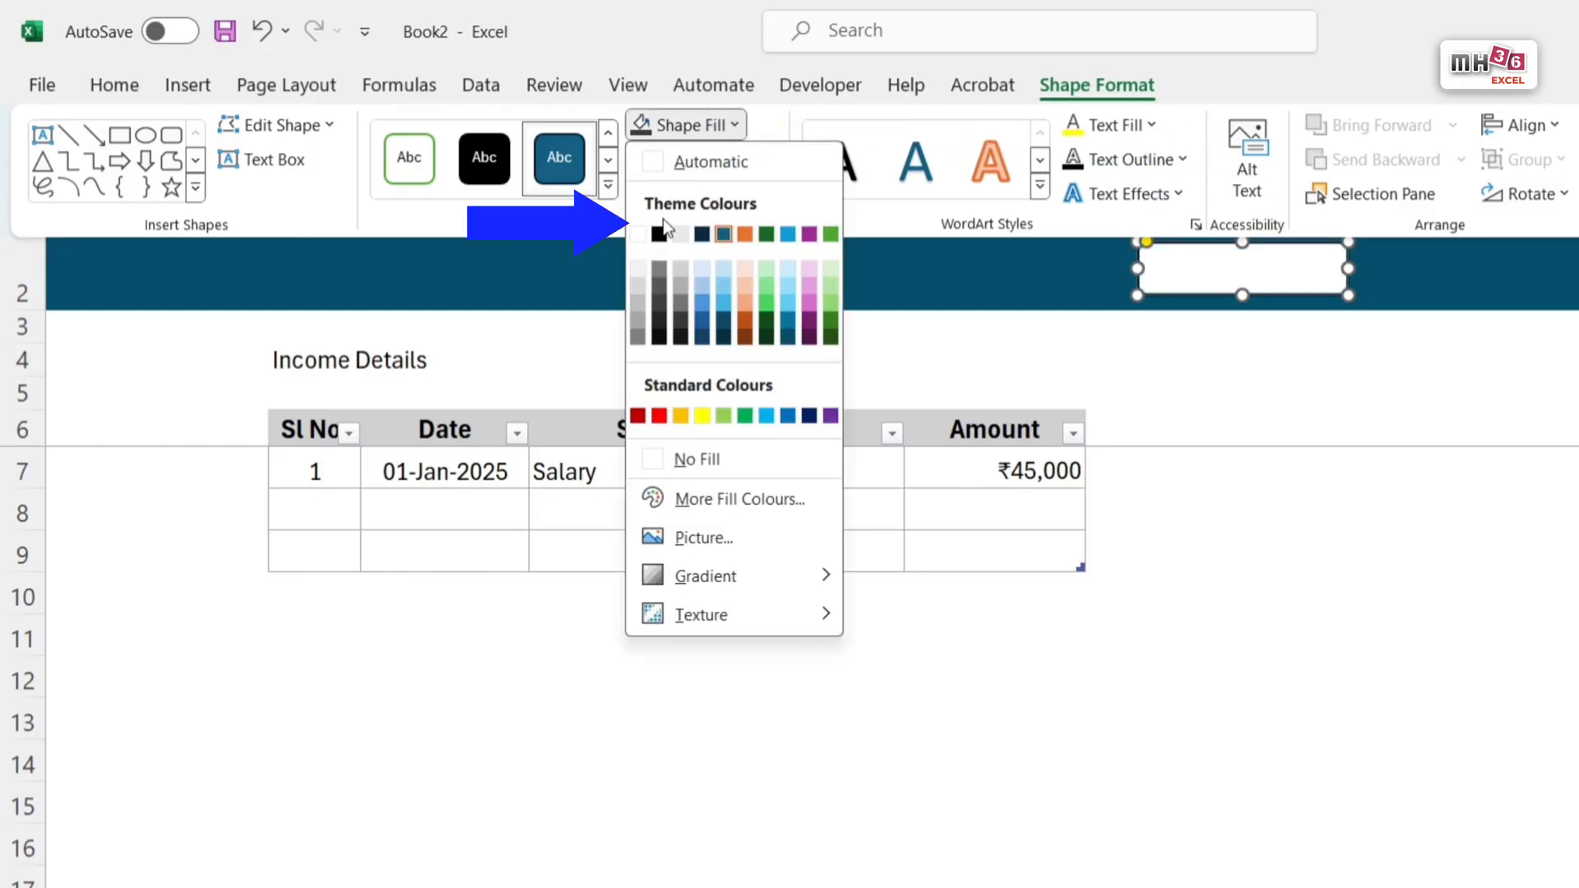
left_click(637, 235)
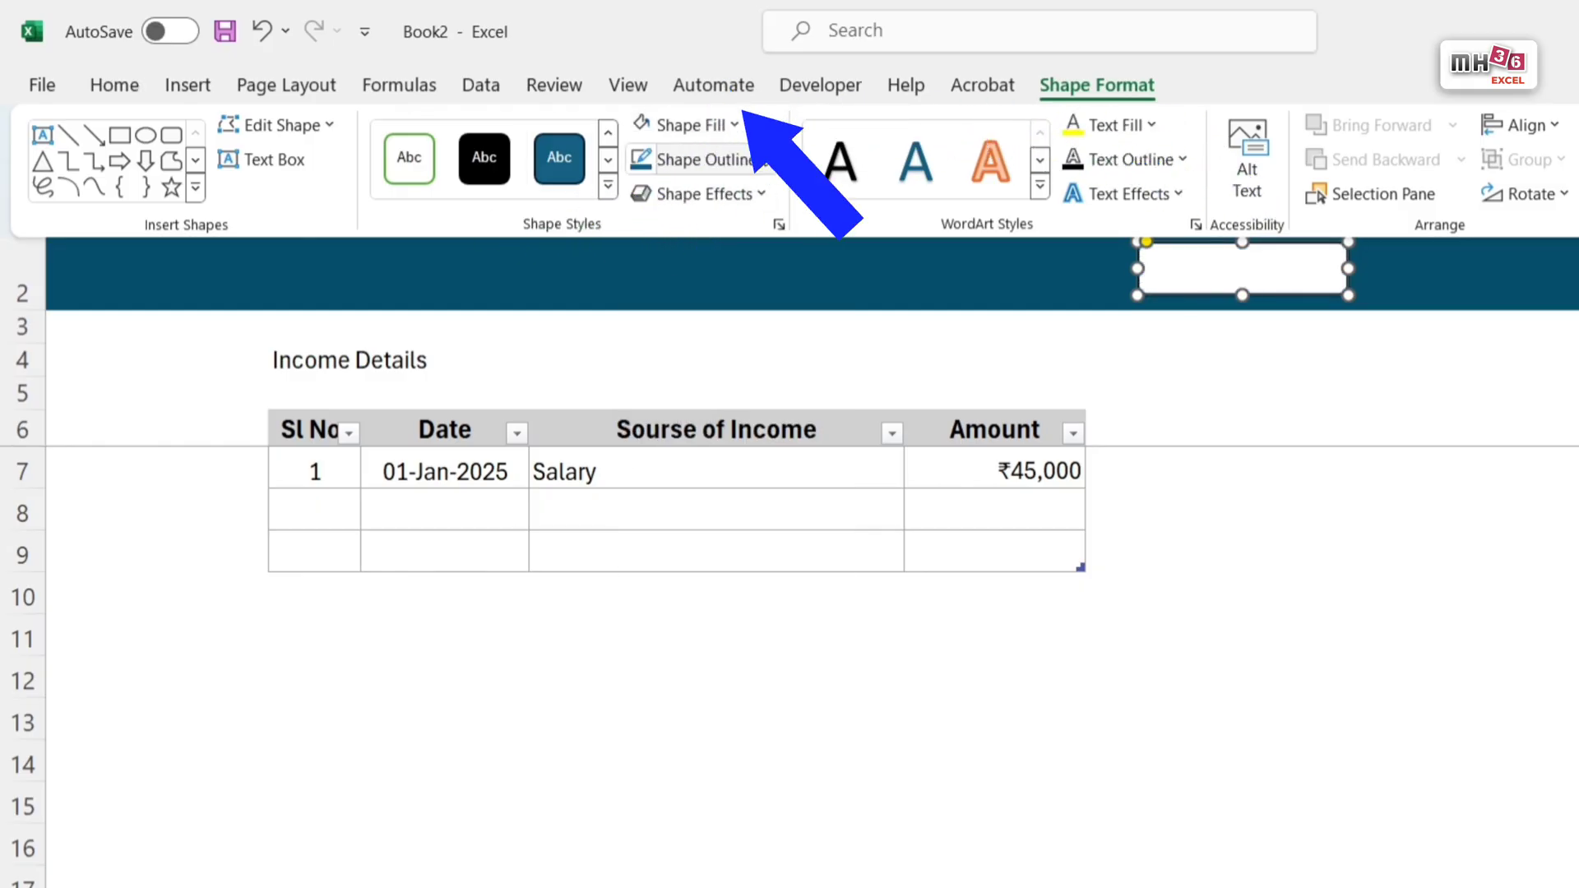
left_click(769, 160)
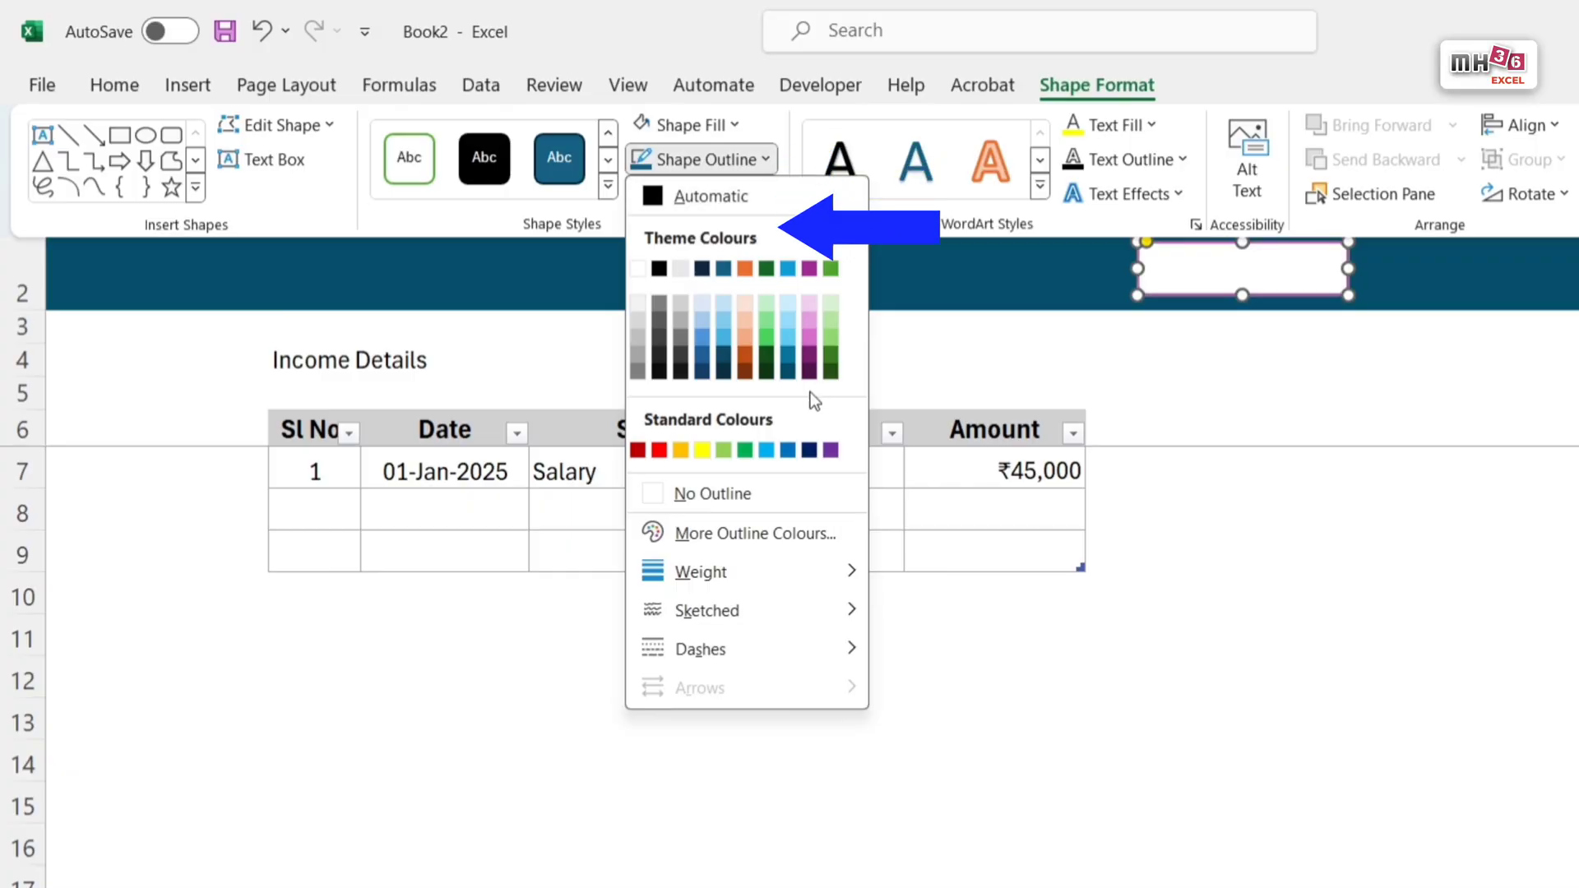
left_click(740, 498)
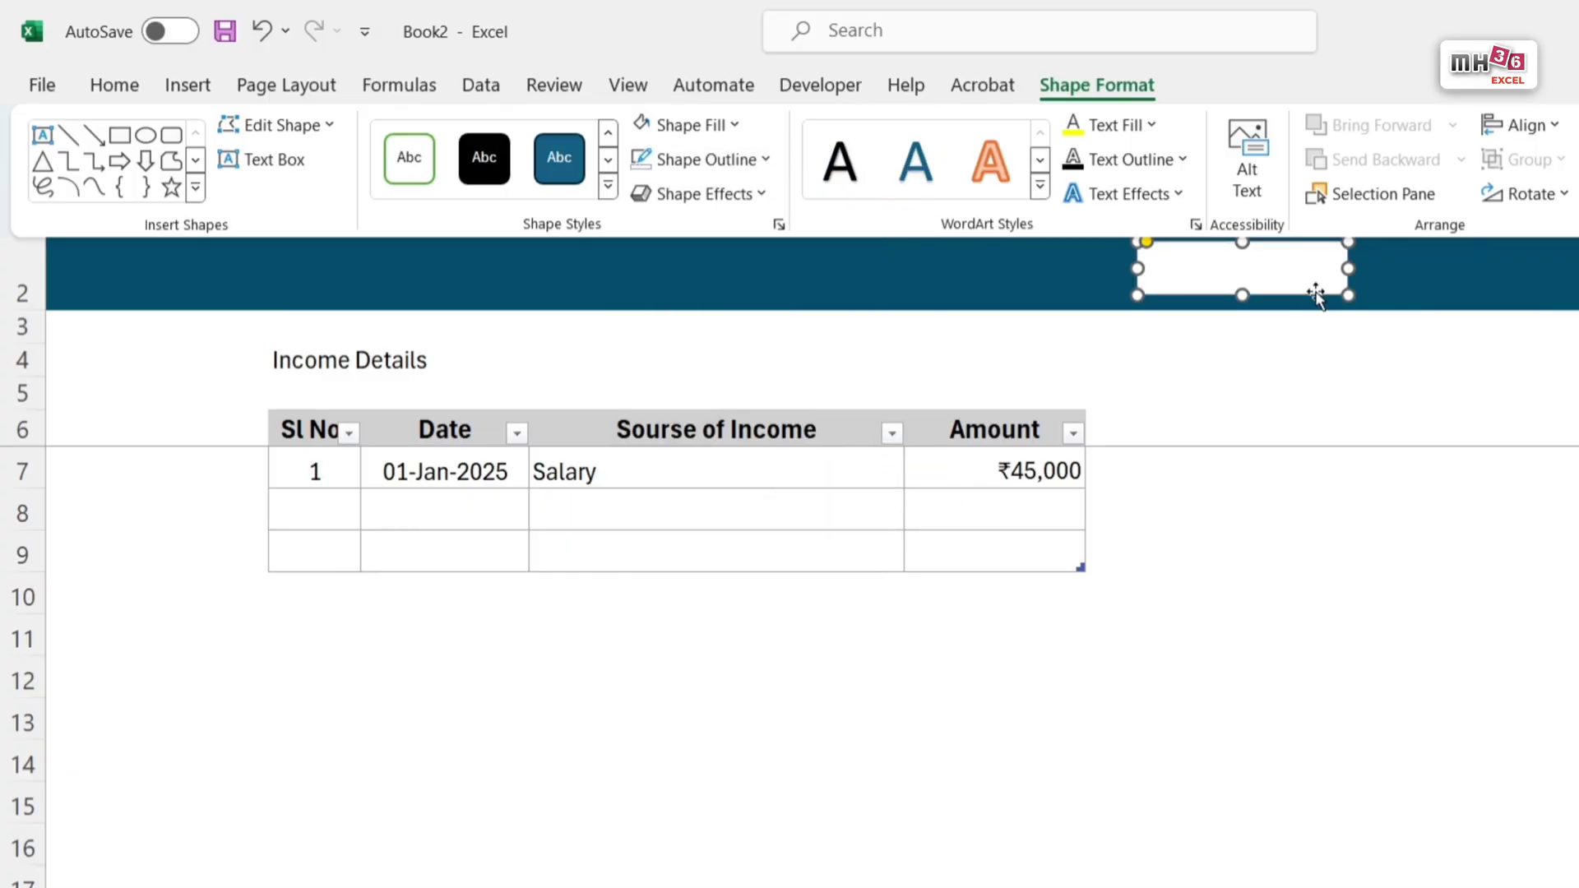
Step: Make row 1 shorter and banner row 2 slightly taller, and reposition the white rounded rectangle over columns G and H
left_click(23, 206)
left_click_drag(38, 224, 52, 205)
left_click(17, 250)
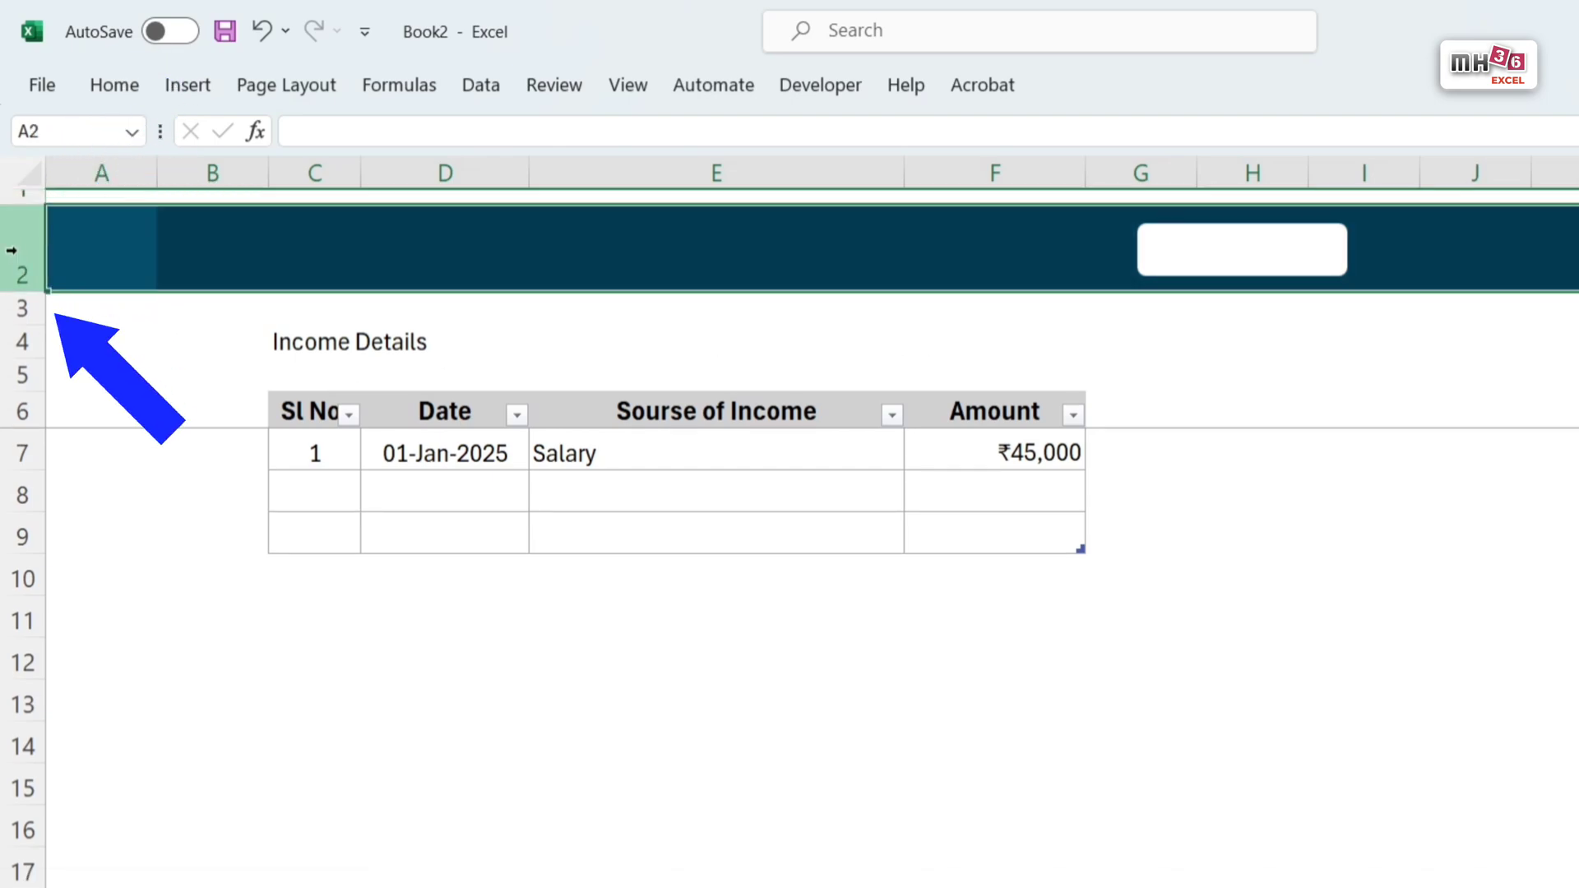
left_click_drag(23, 293, 29, 310)
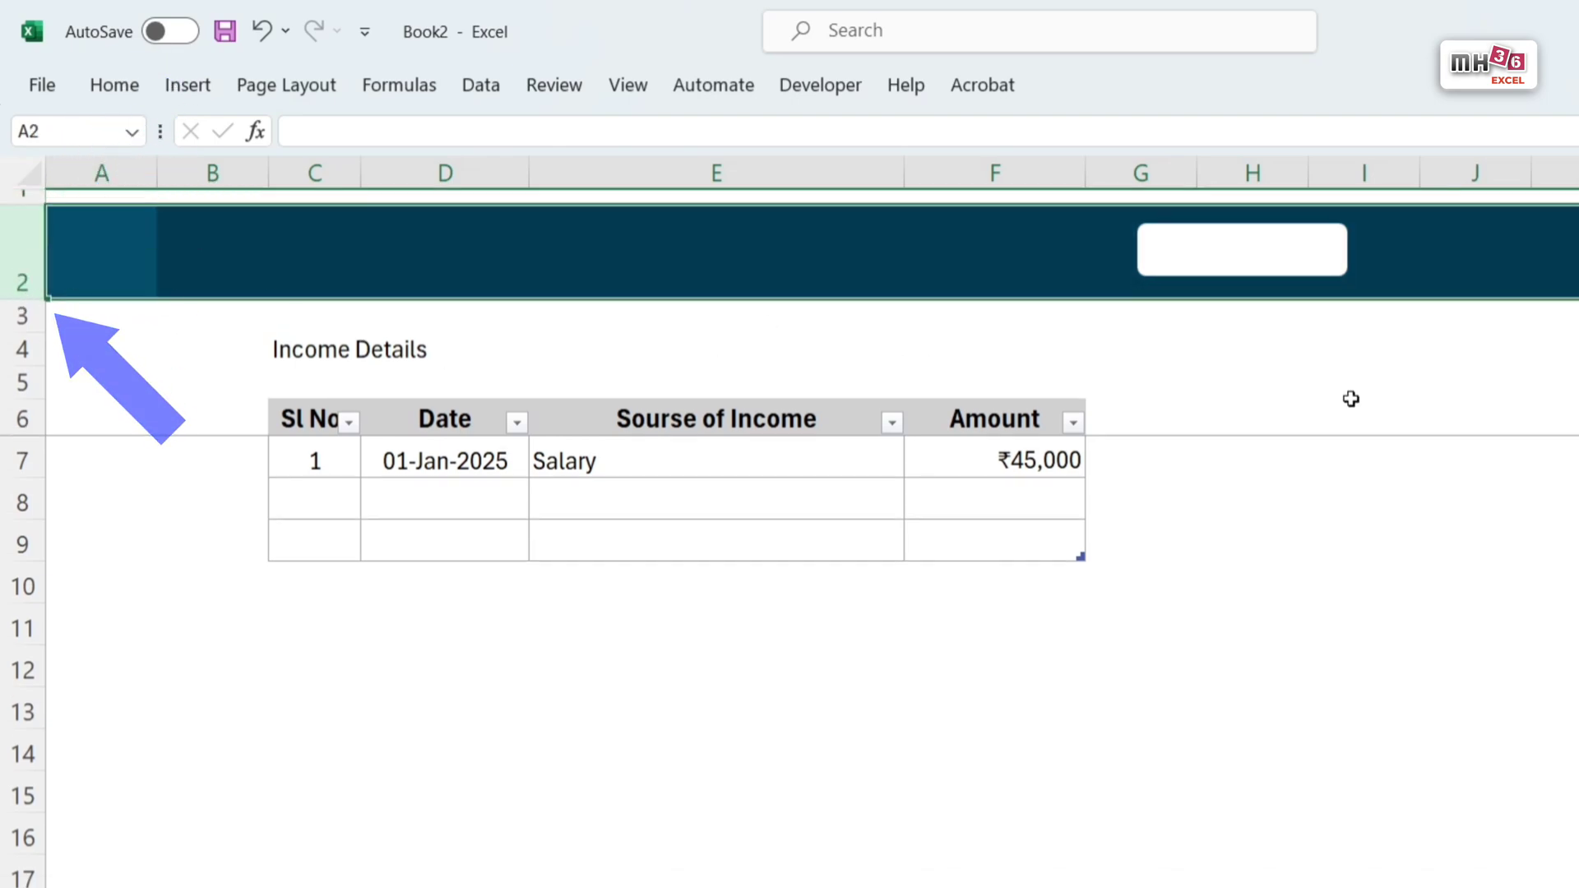
left_click_drag(1323, 284, 1323, 268)
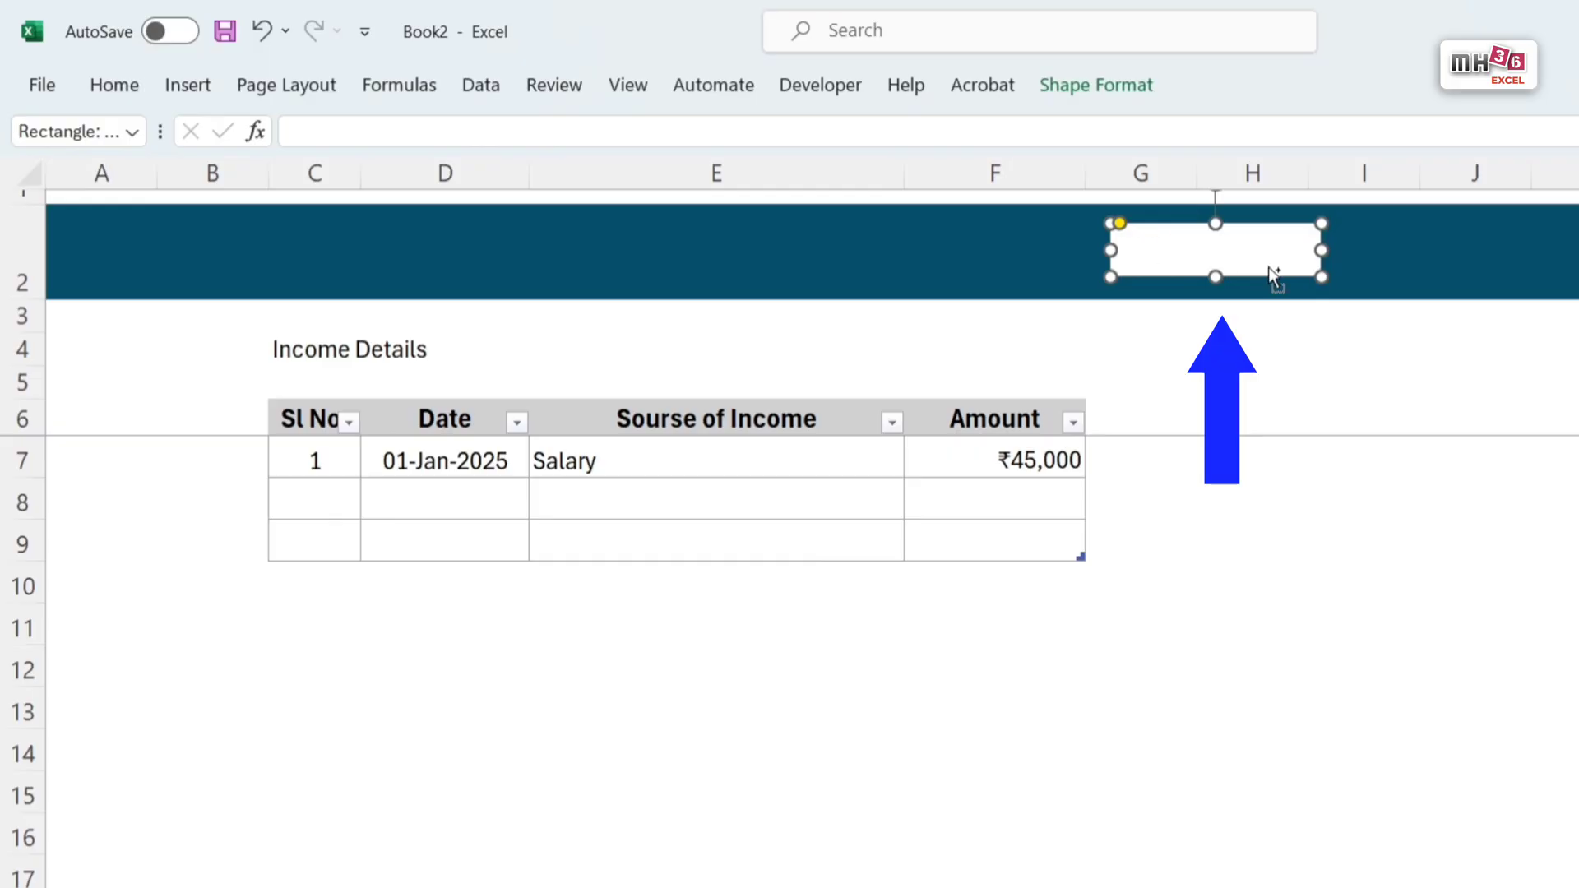
Step: Label the white rounded rectangle Summary and set its text fill to Automatic black
key("ctrl+a")
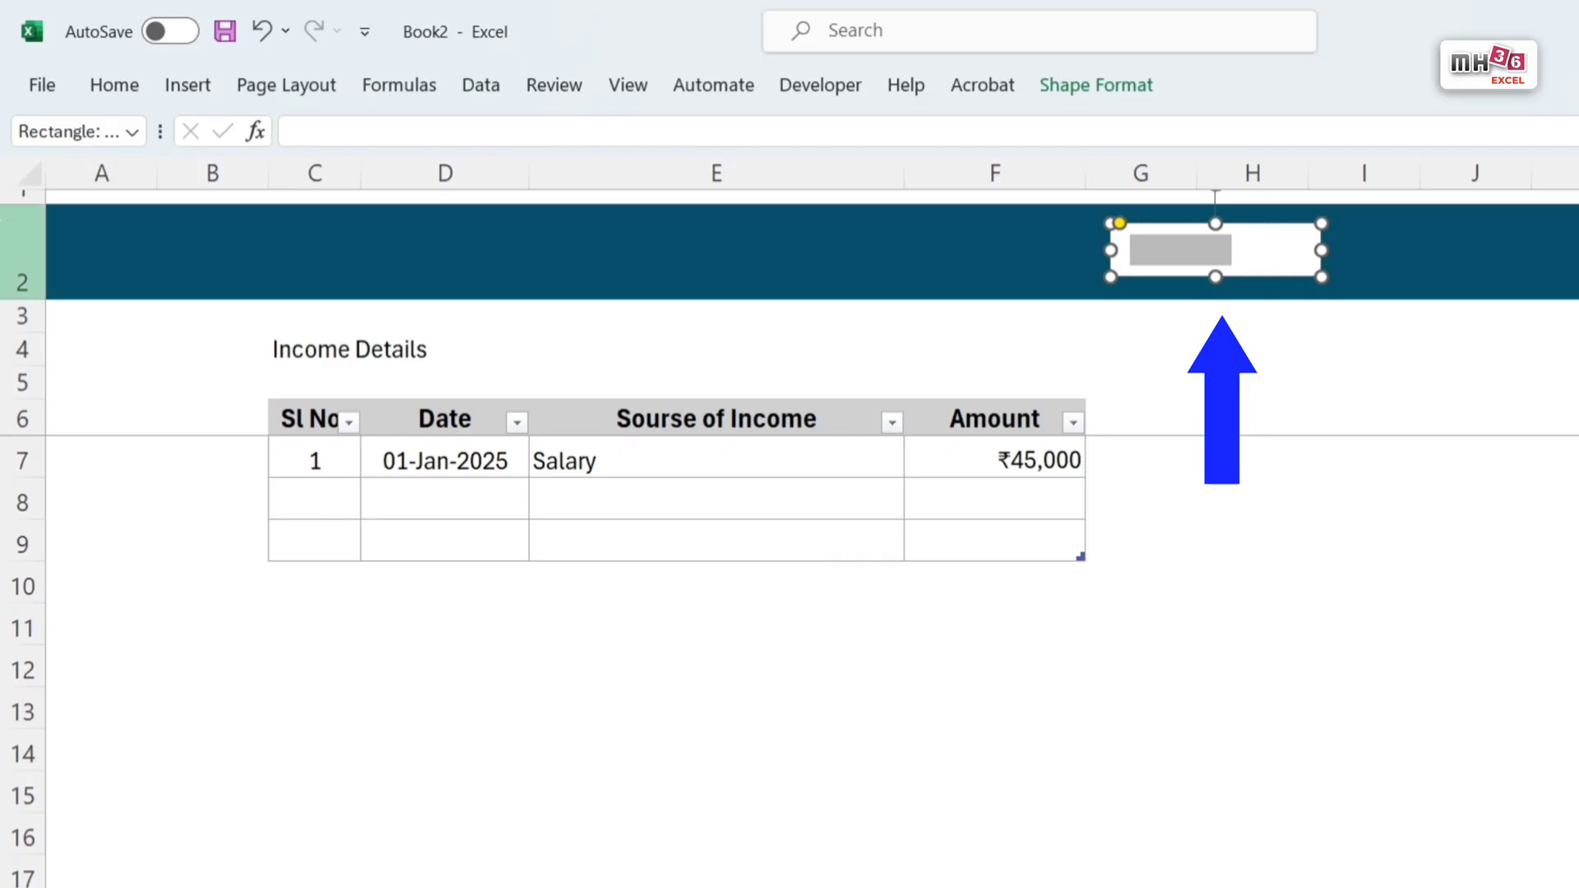
double_click(116, 88)
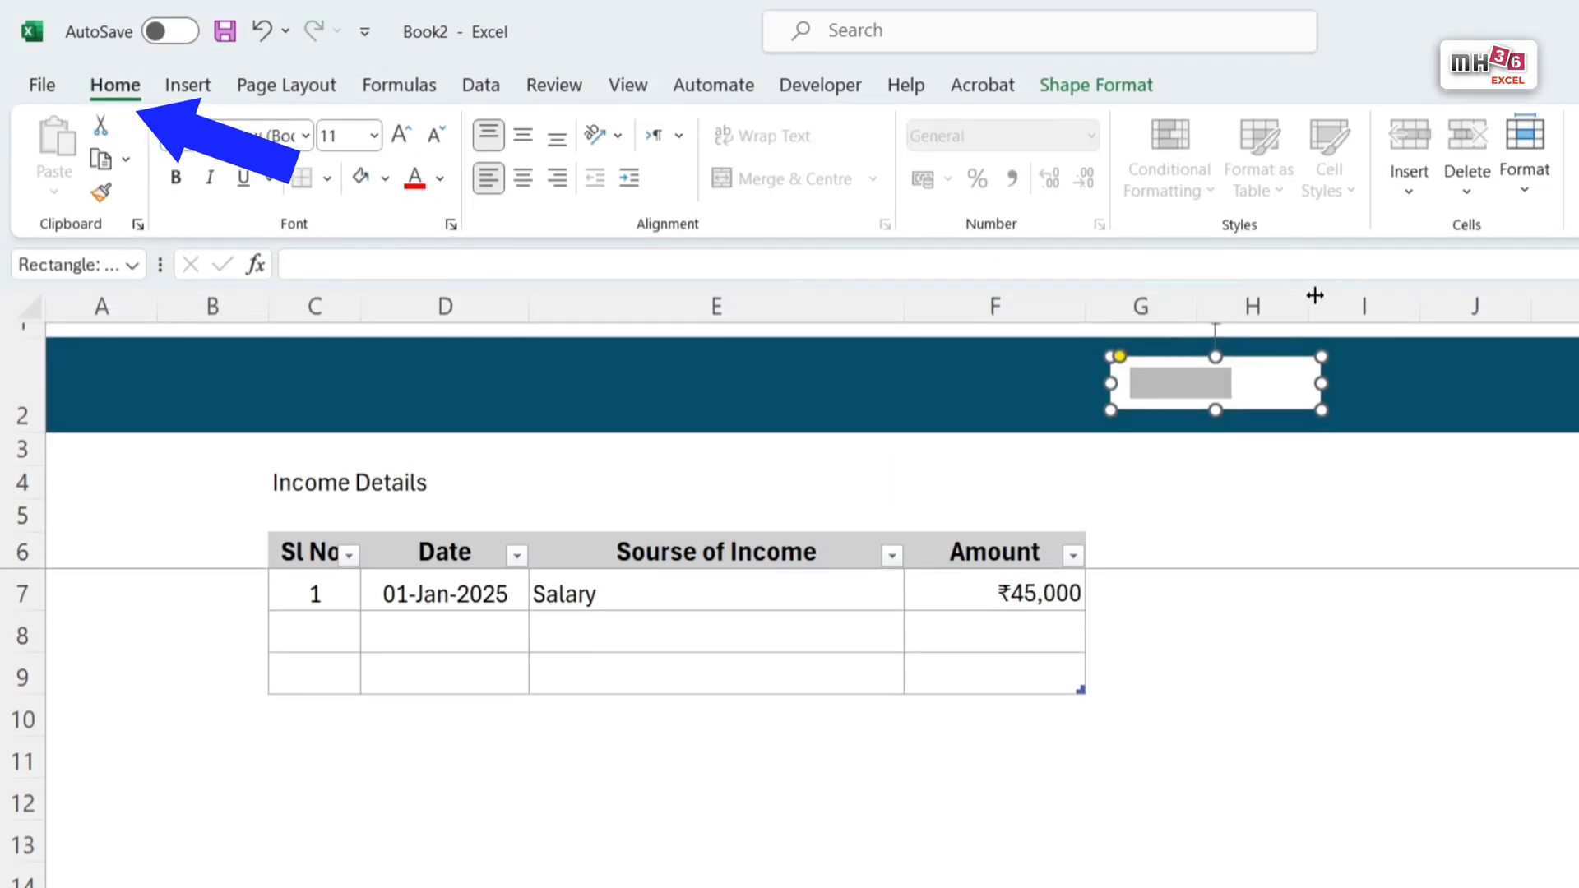
left_click(1124, 85)
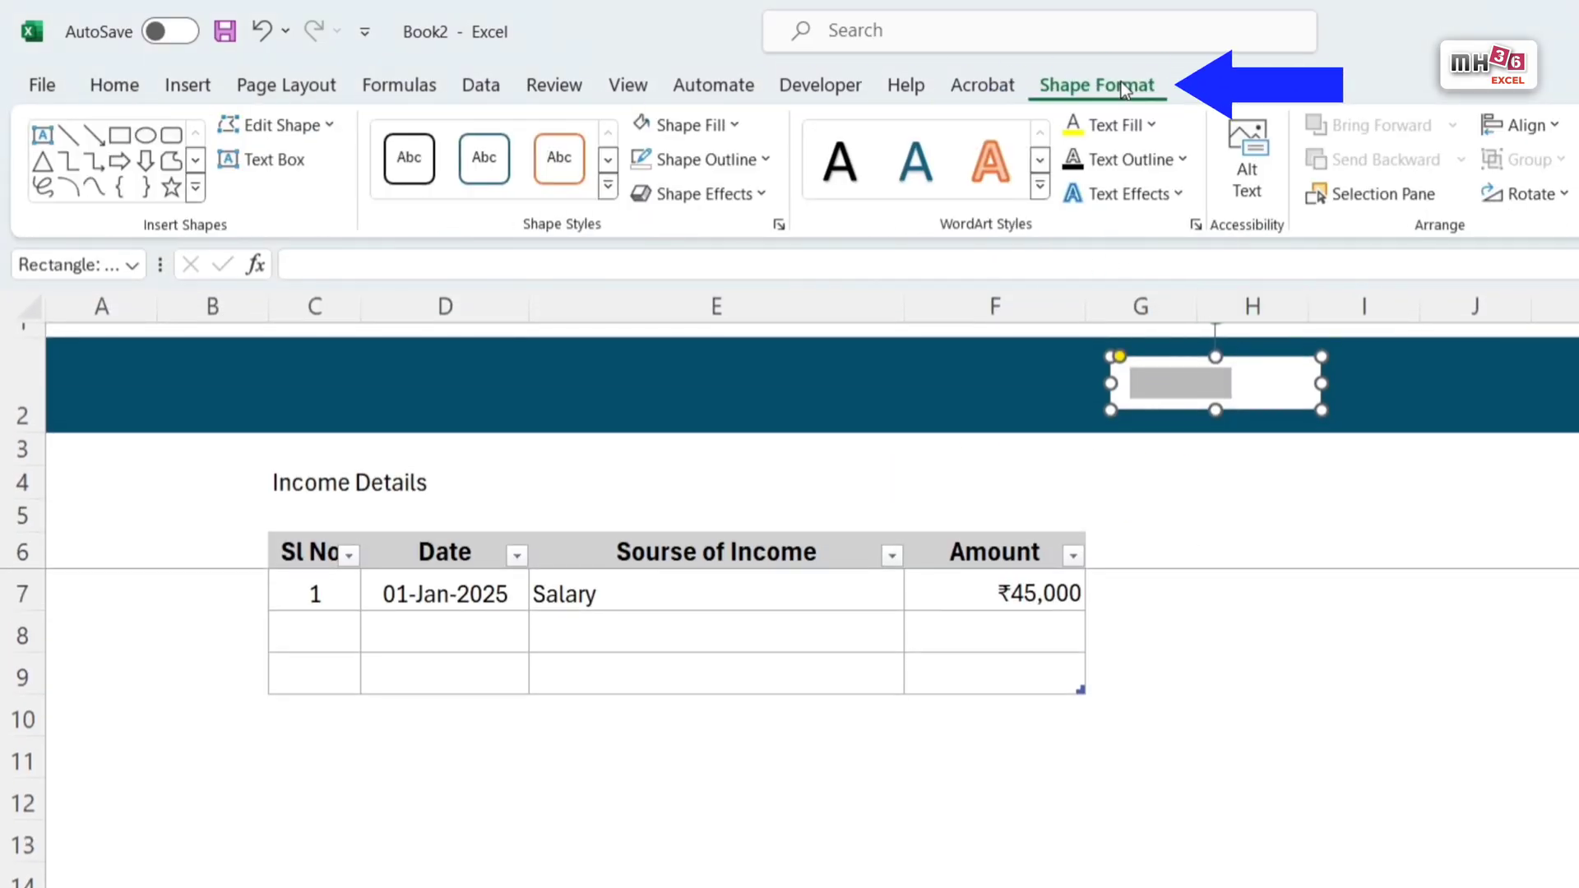
left_click(1155, 126)
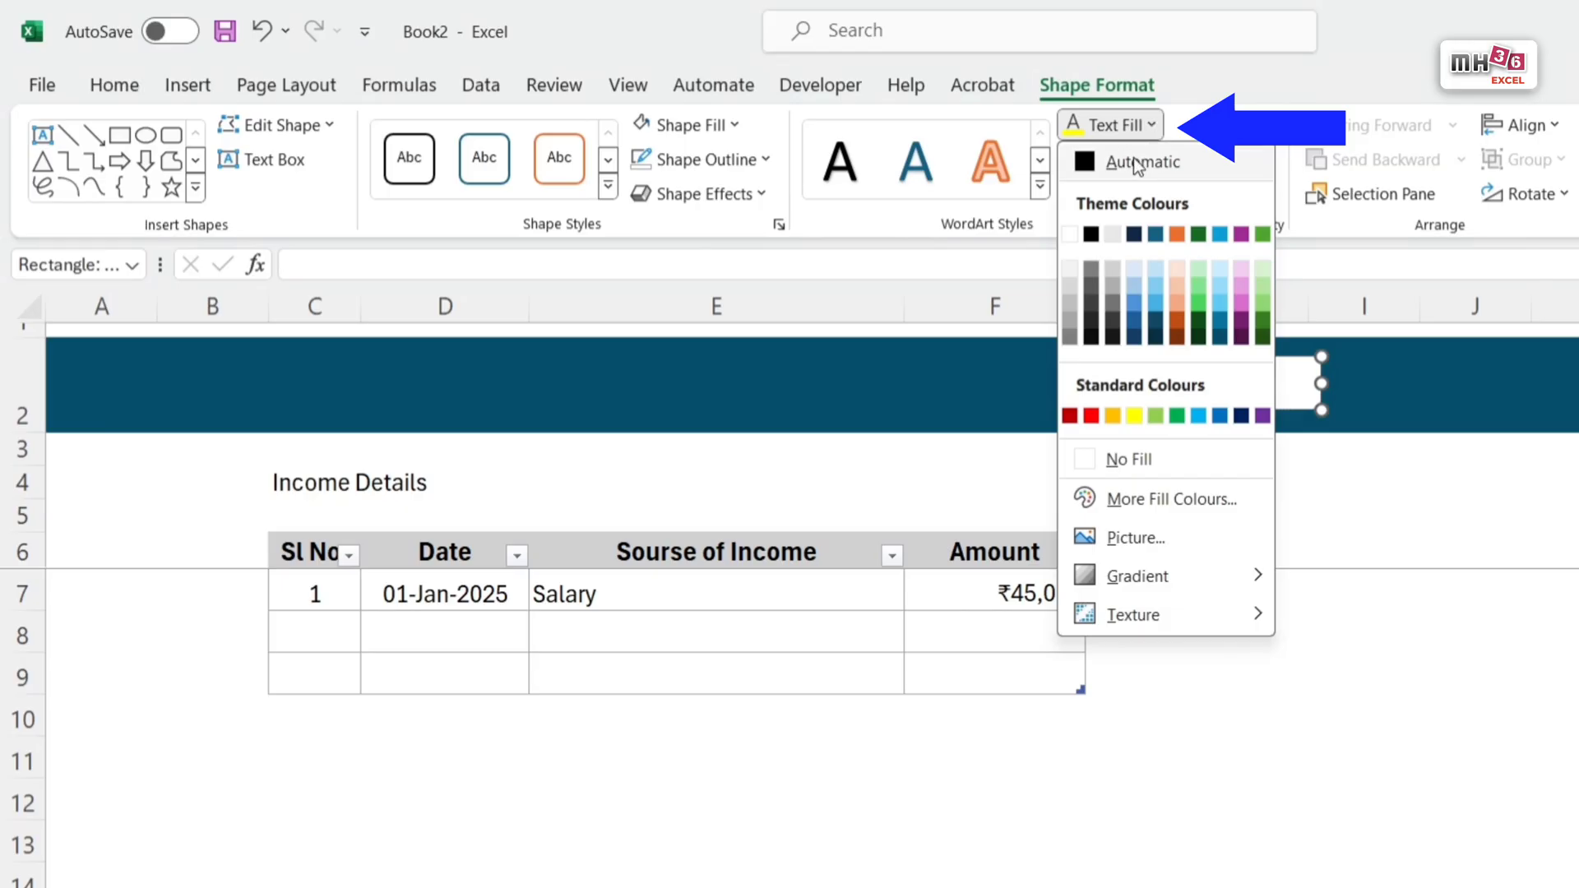
left_click(1084, 173)
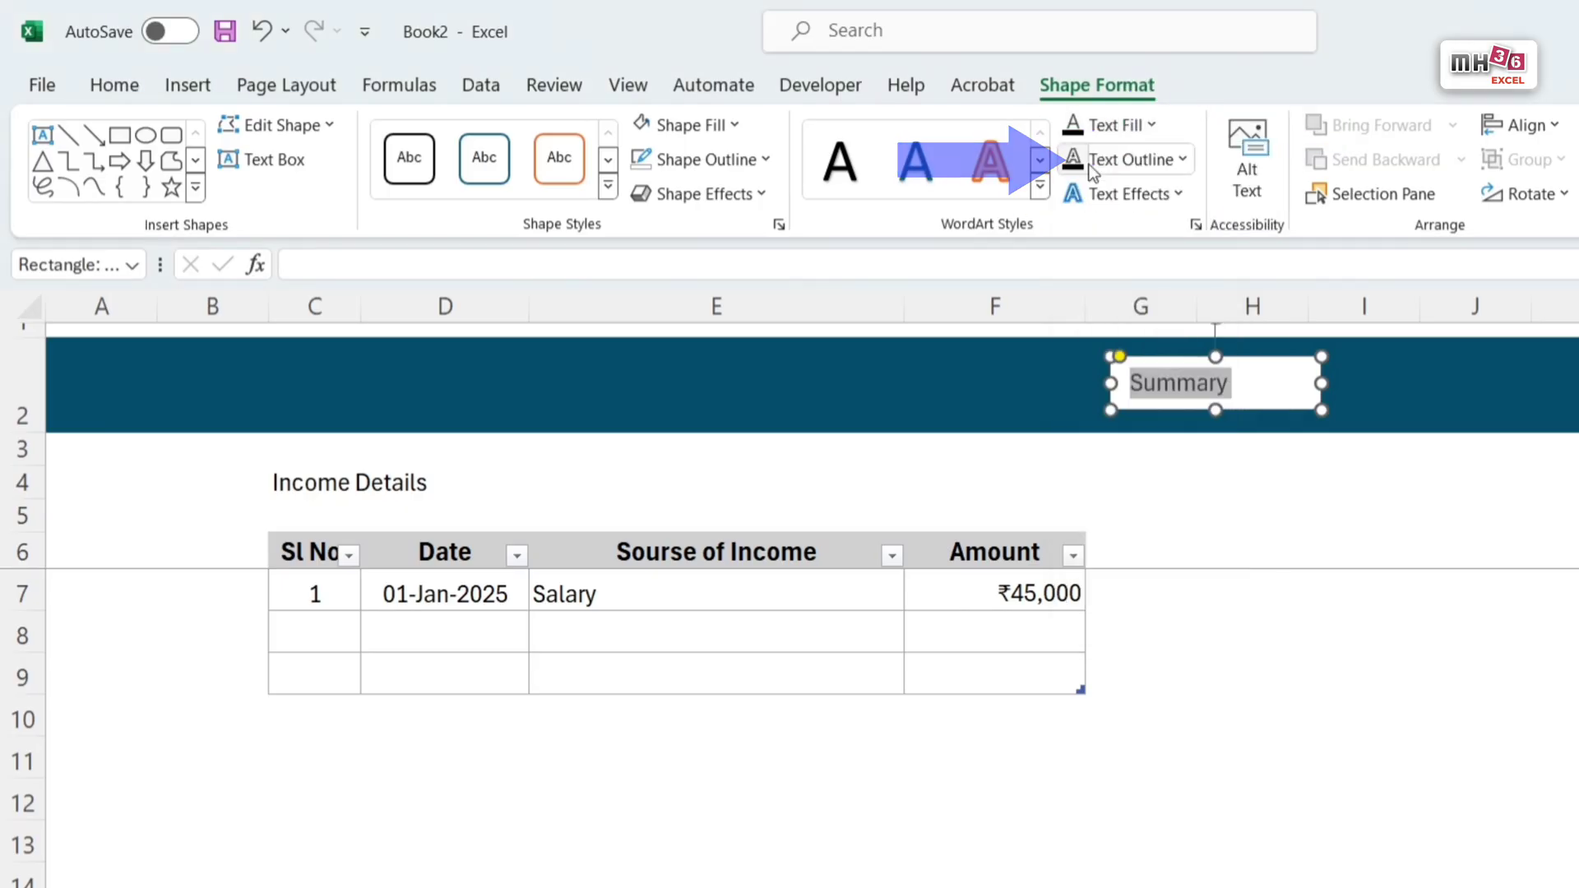
Step: Make the Summary label bold at size 14 and centre it vertically and horizontally in its shape
left_click(121, 87)
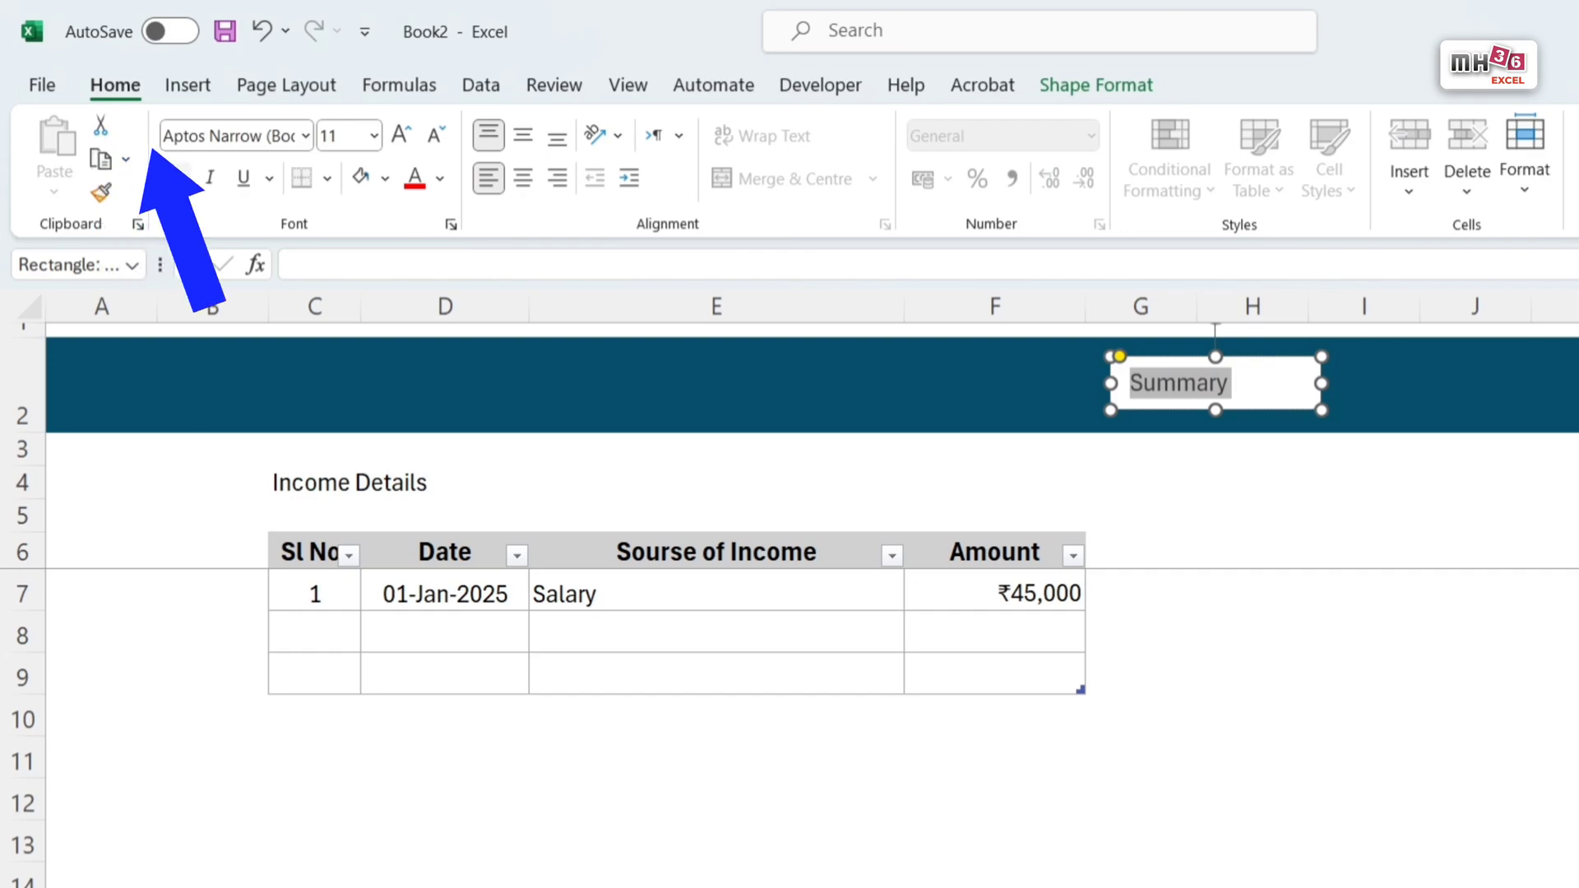
left_click(178, 186)
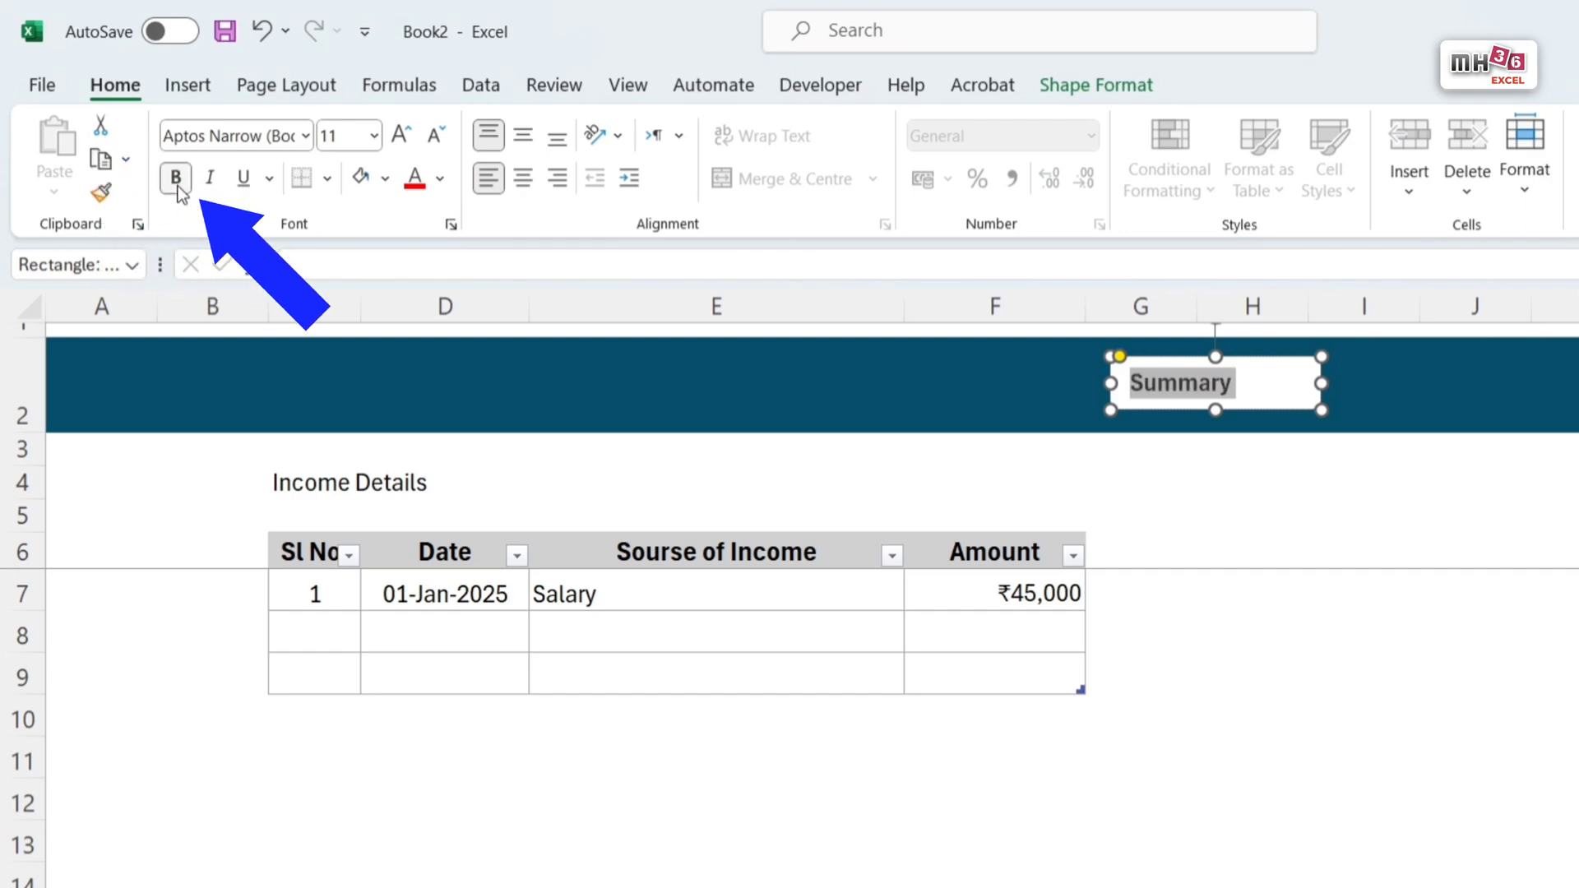
left_click(524, 144)
left_click(523, 177)
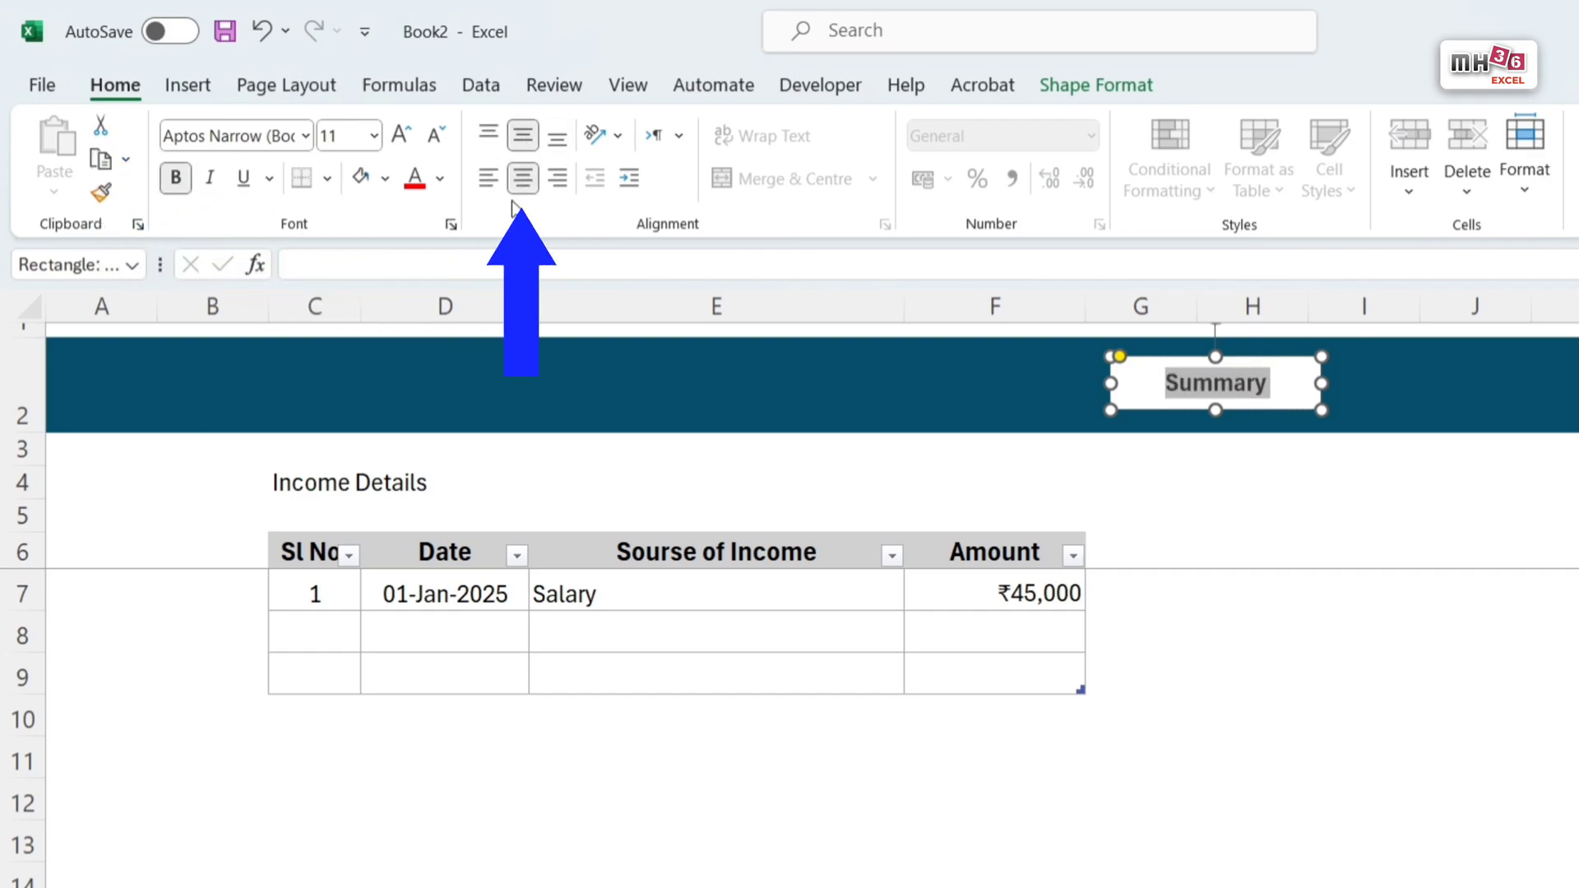
left_click(398, 139)
left_click(398, 139)
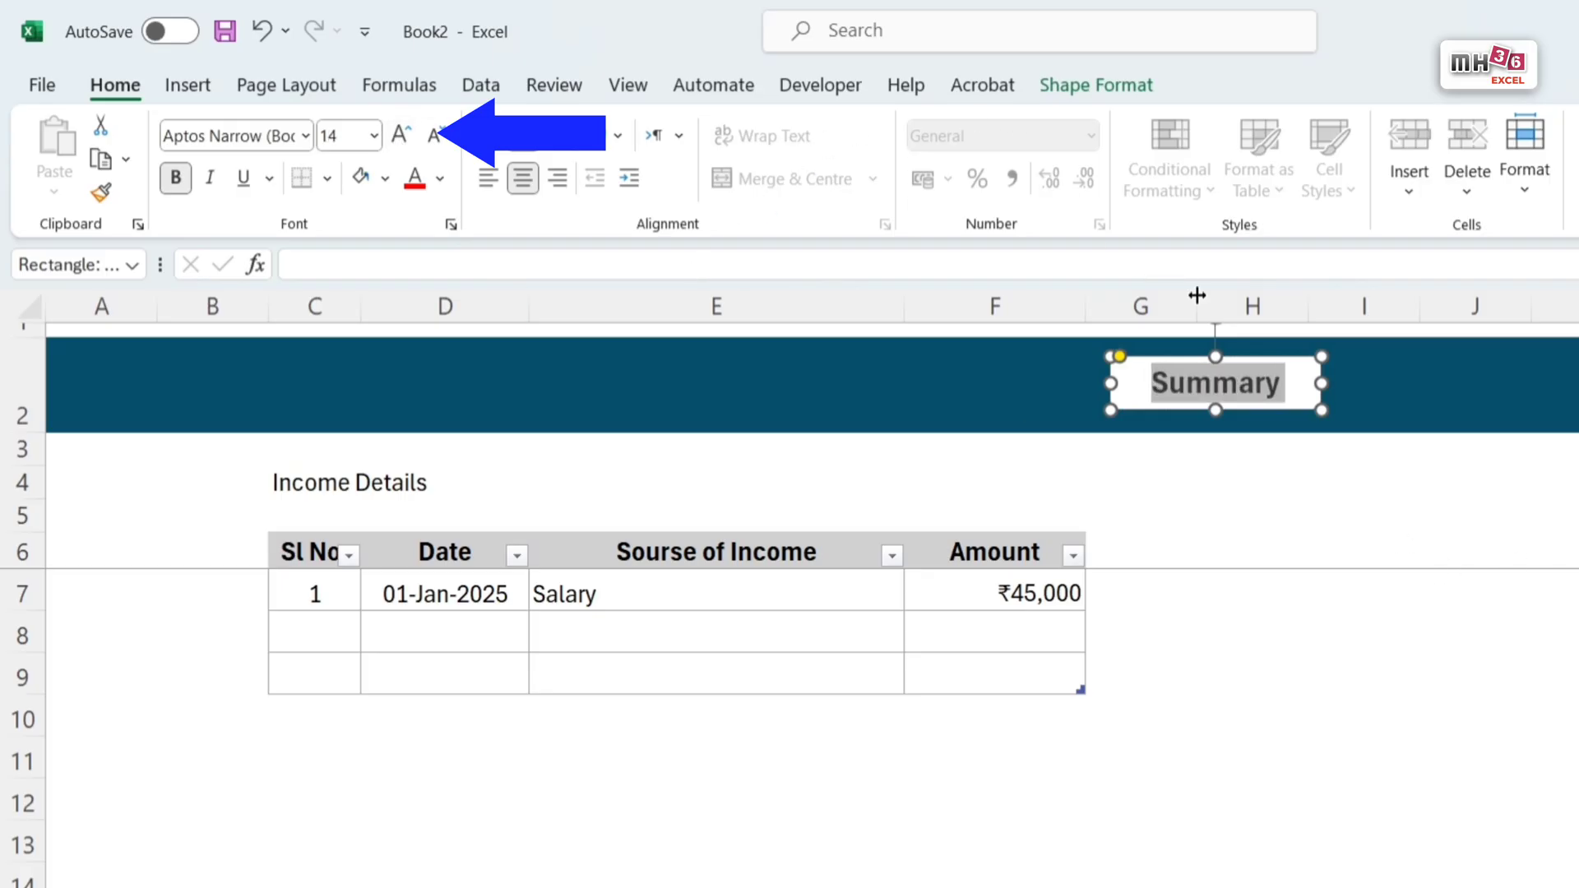
Step: Add an outer shadow offset to the right to the white Summary shape in the banner
left_click(1111, 83)
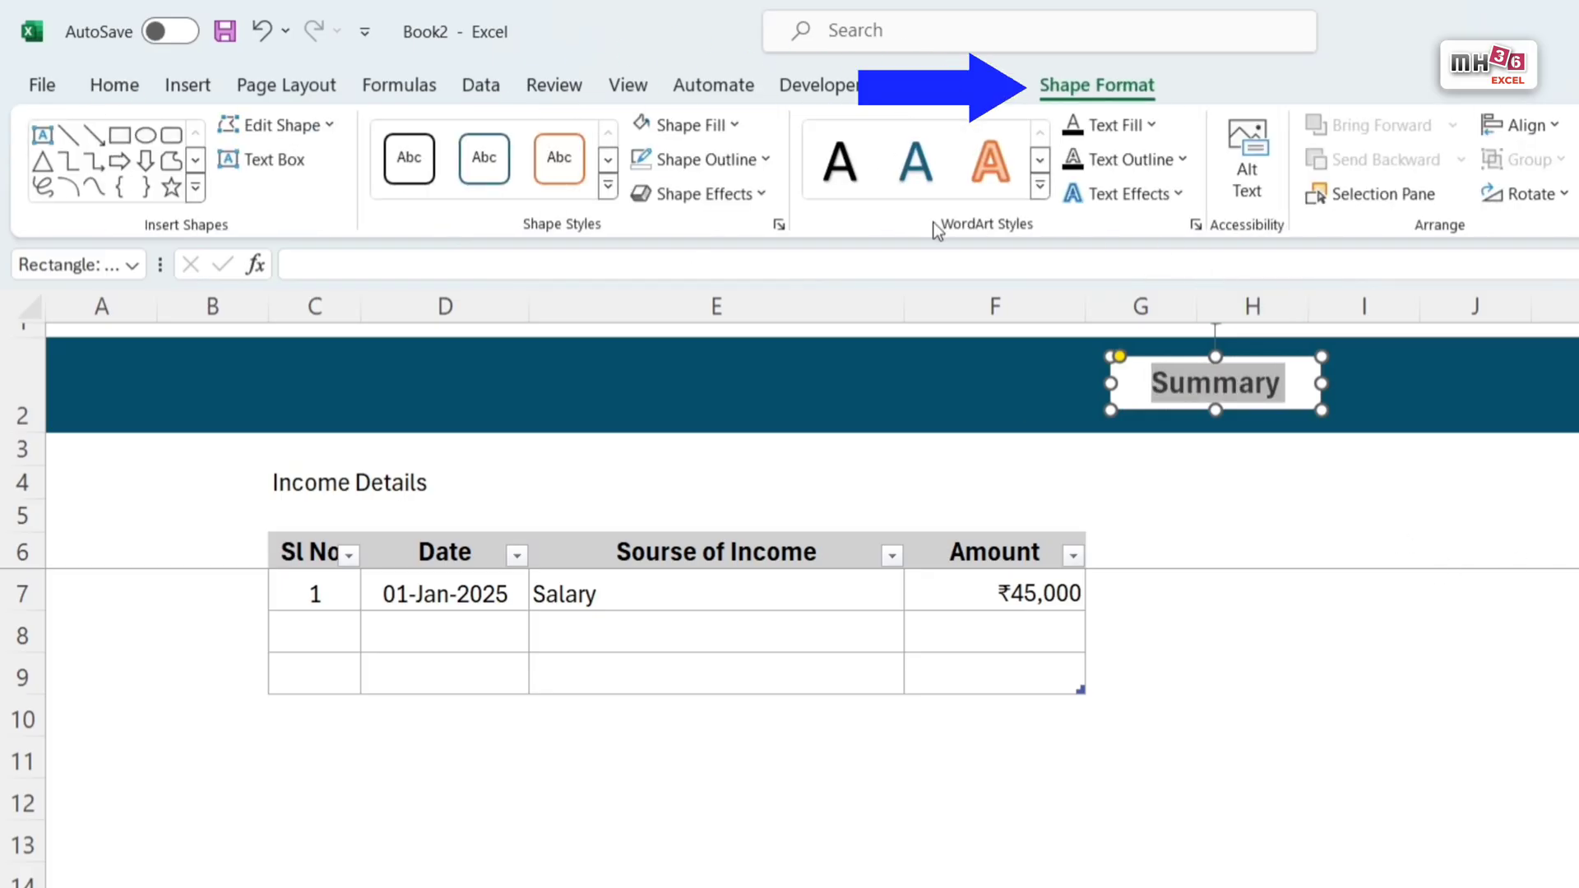
left_click(764, 192)
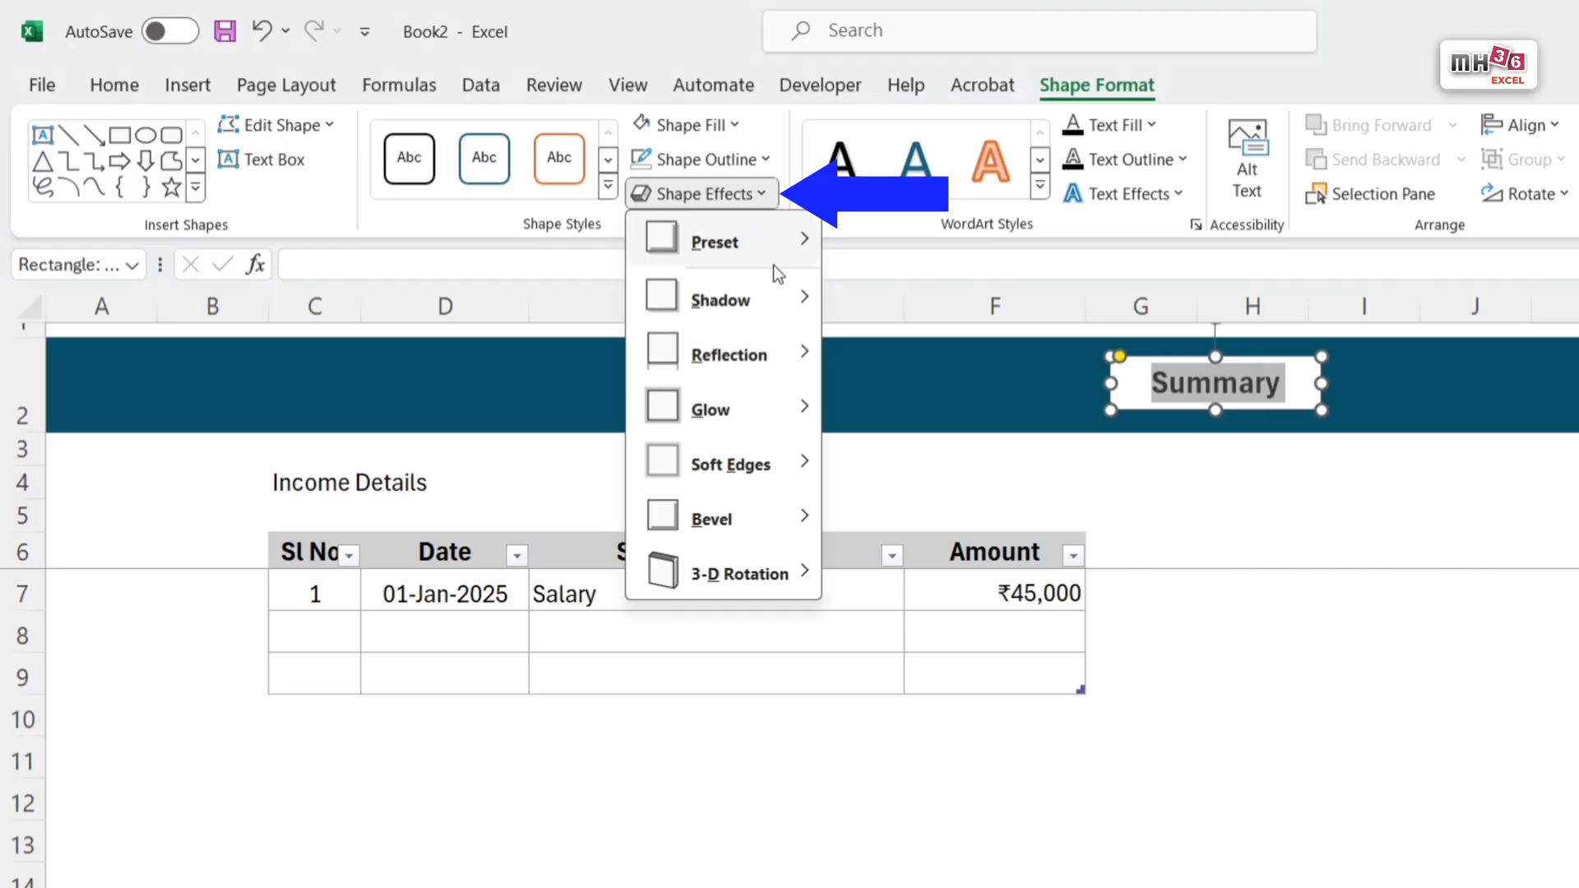
mouse_move(802, 309)
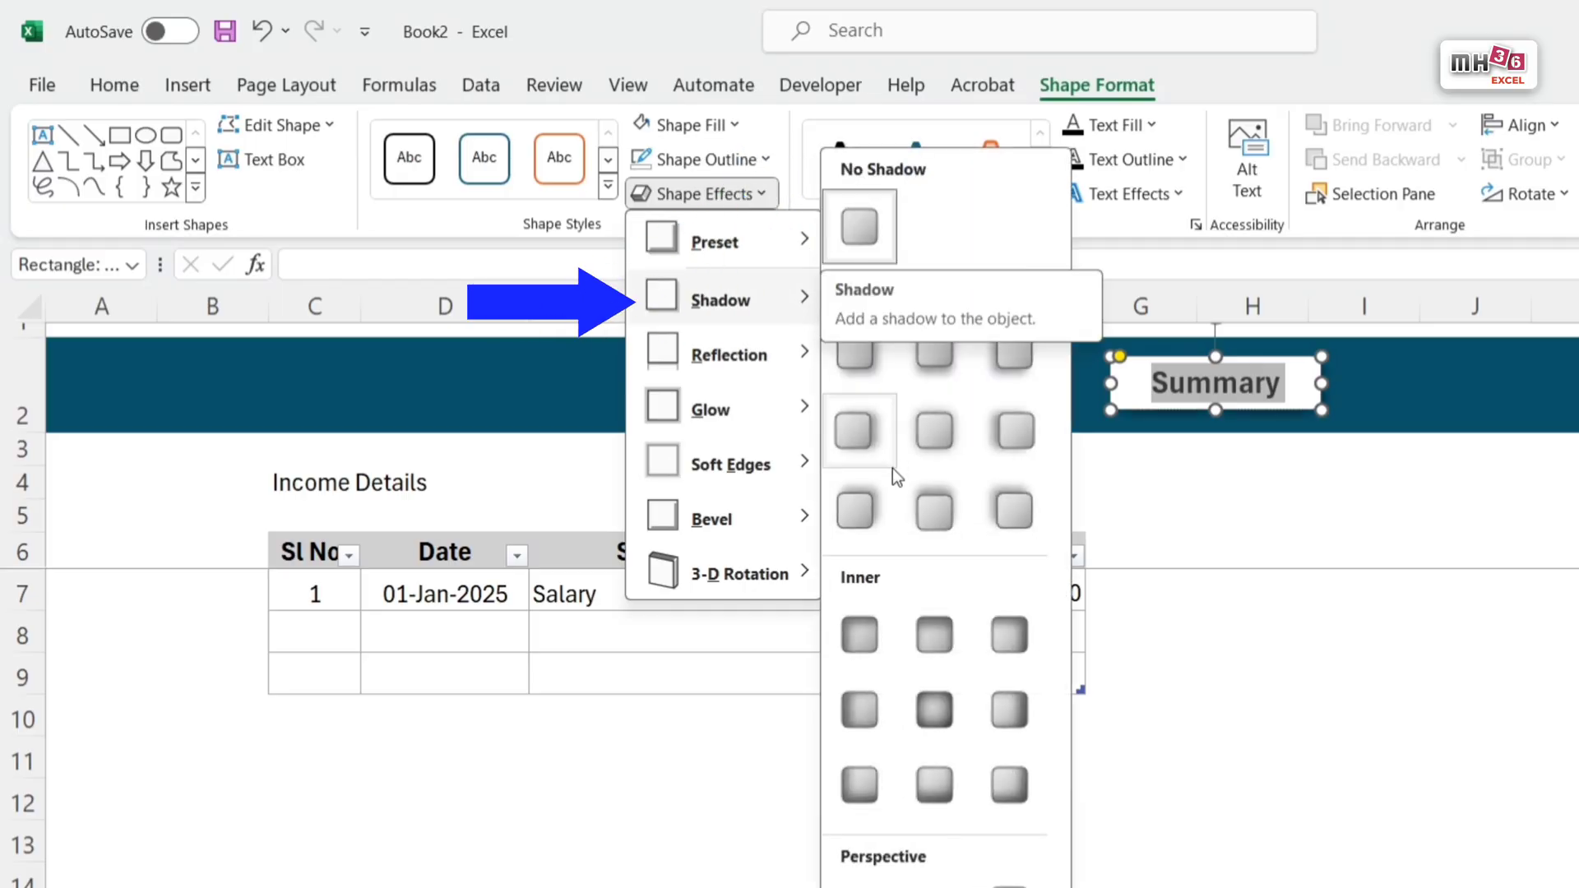
left_click(865, 445)
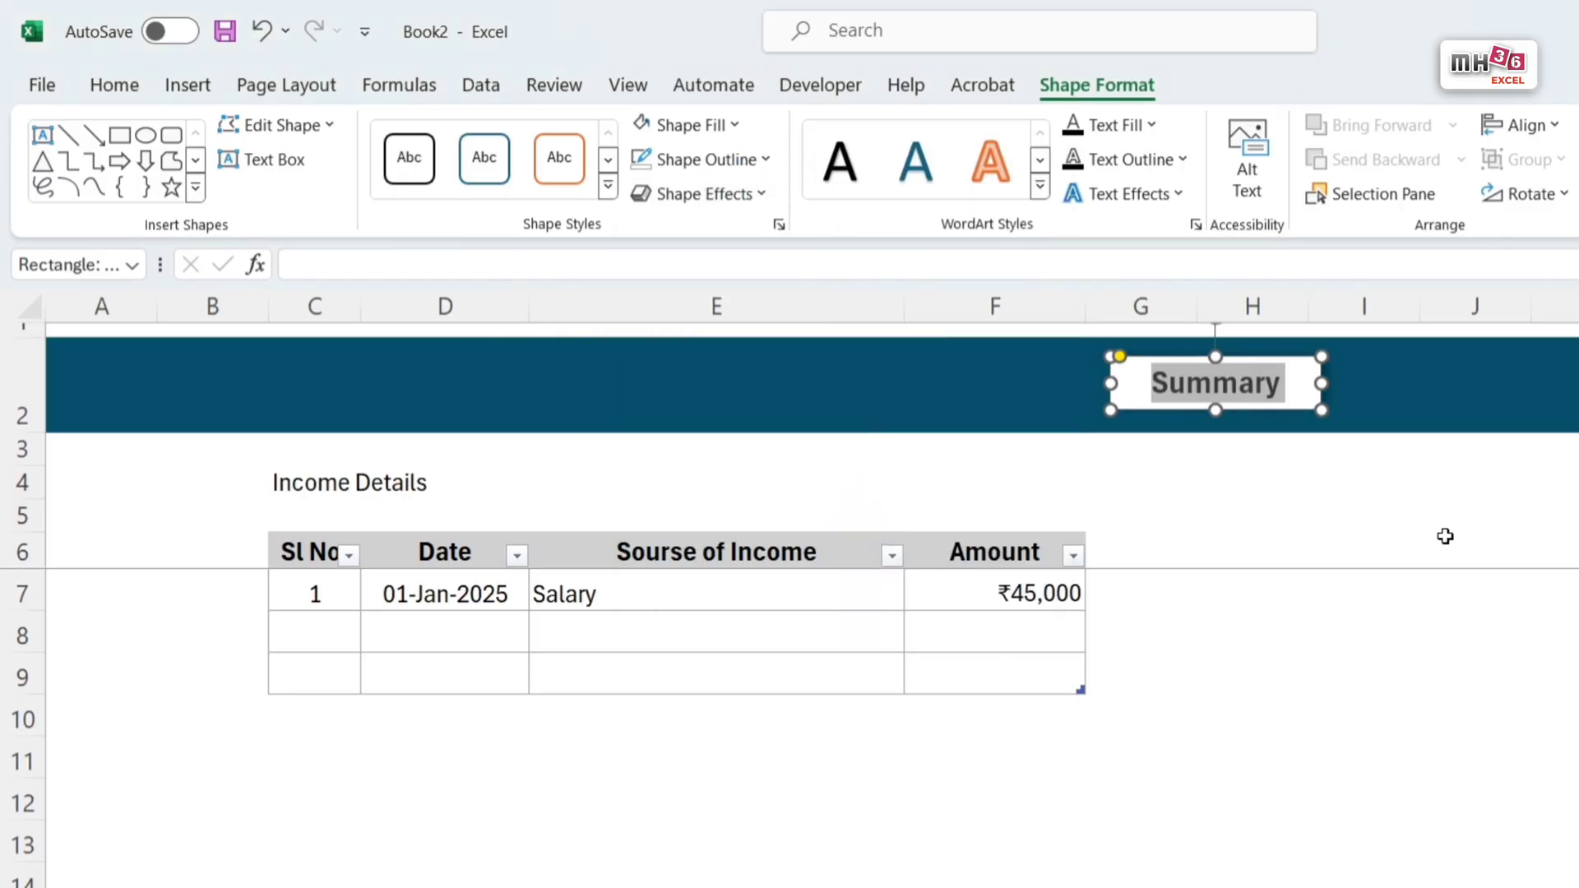
left_click(1557, 590)
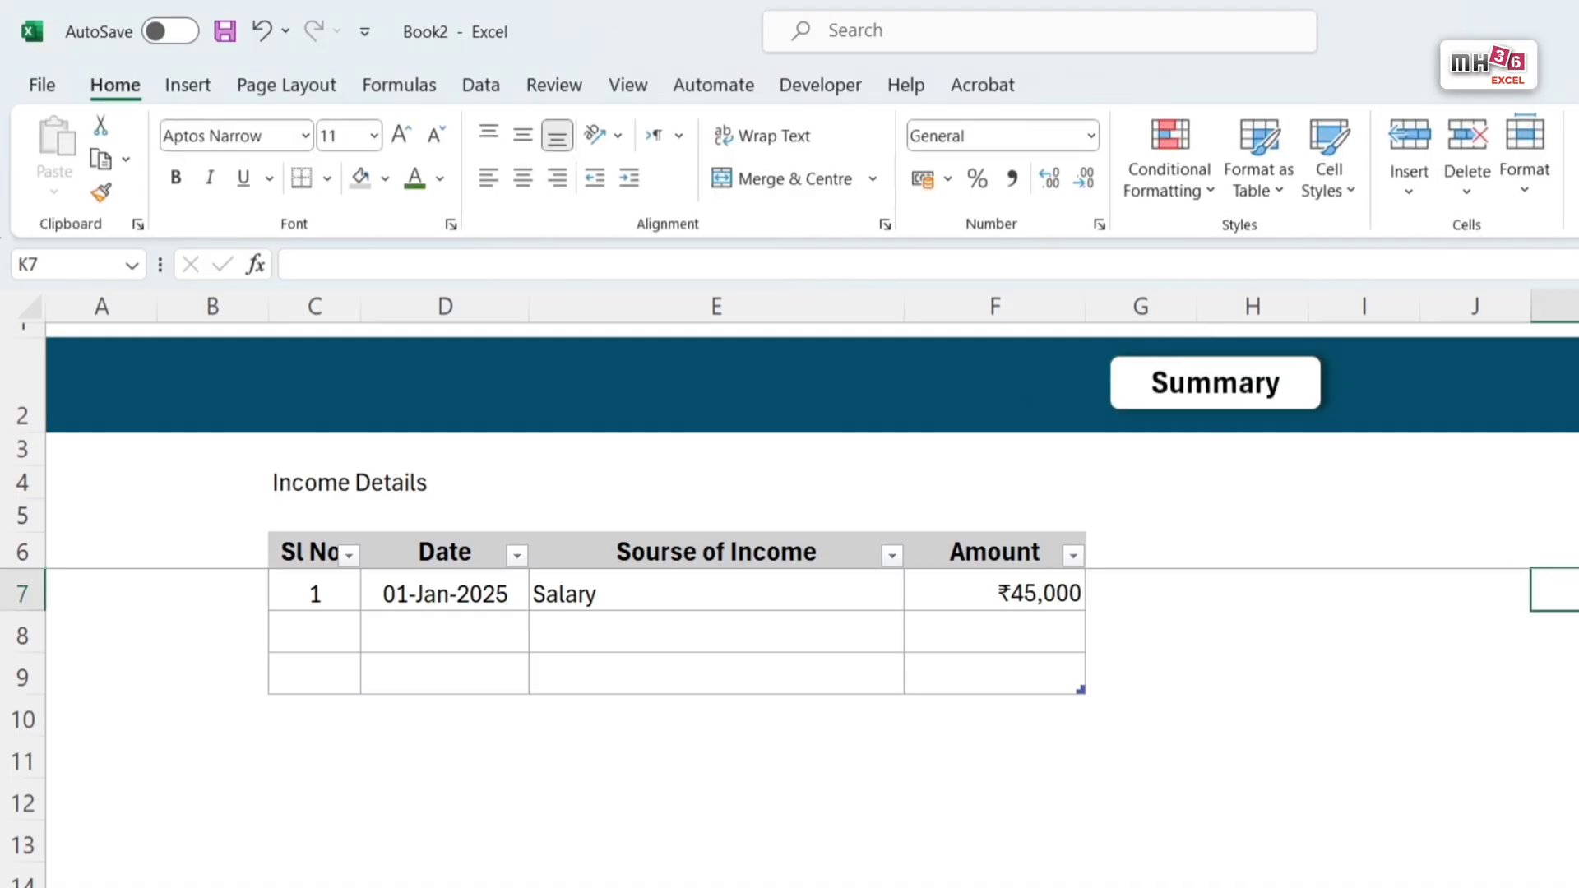
Step: Duplicate the Summary button along the banner to make a row of four, ending over columns M and N
left_click(1309, 399)
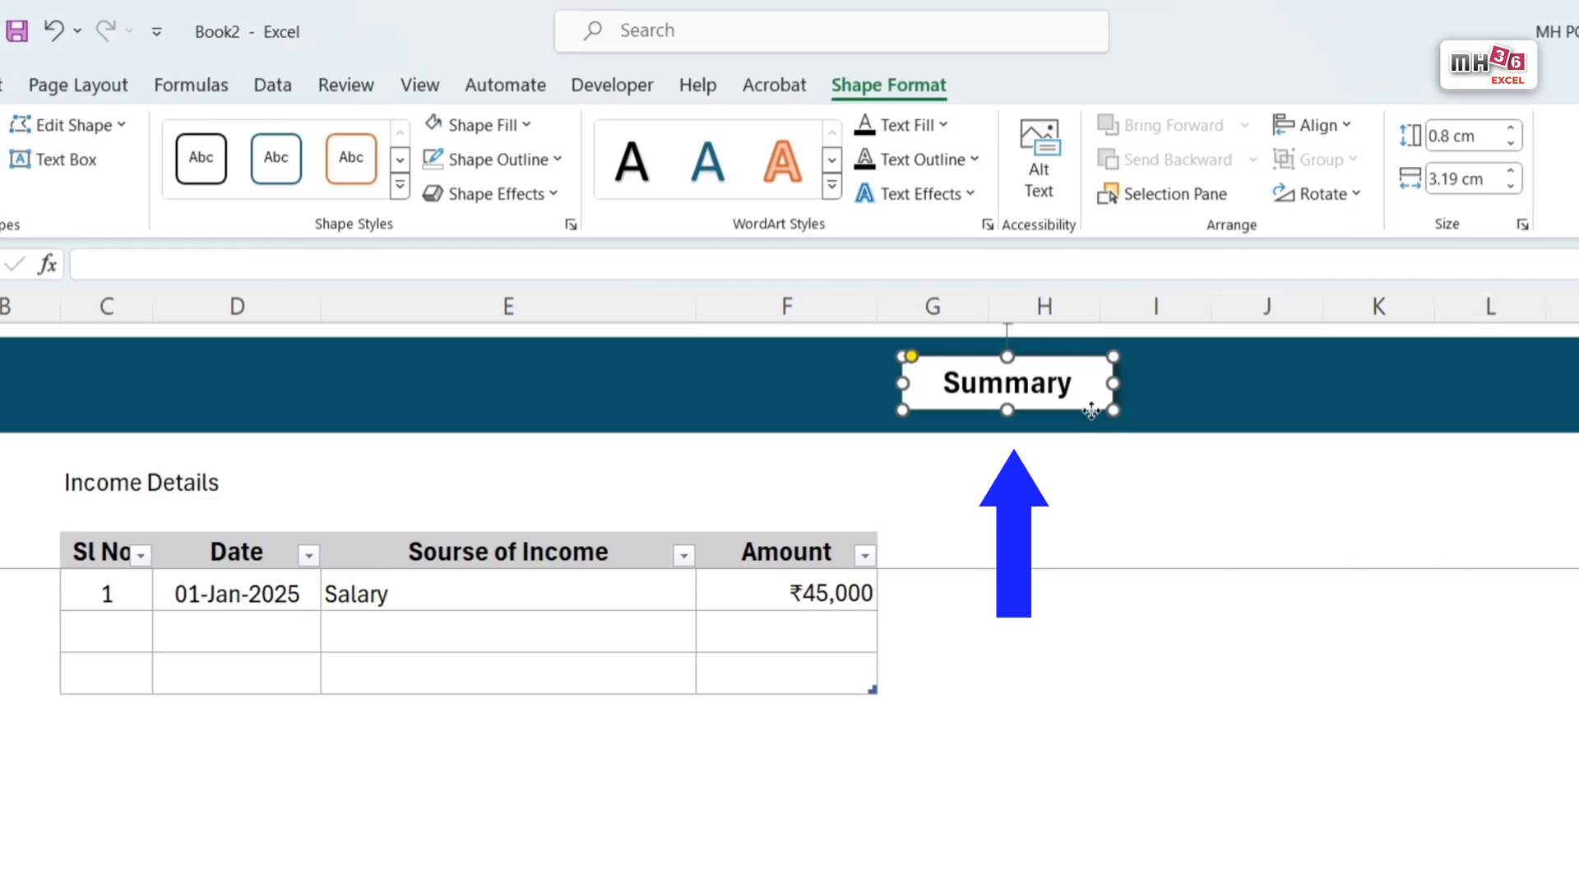
left_click_drag(1092, 411, 1341, 409)
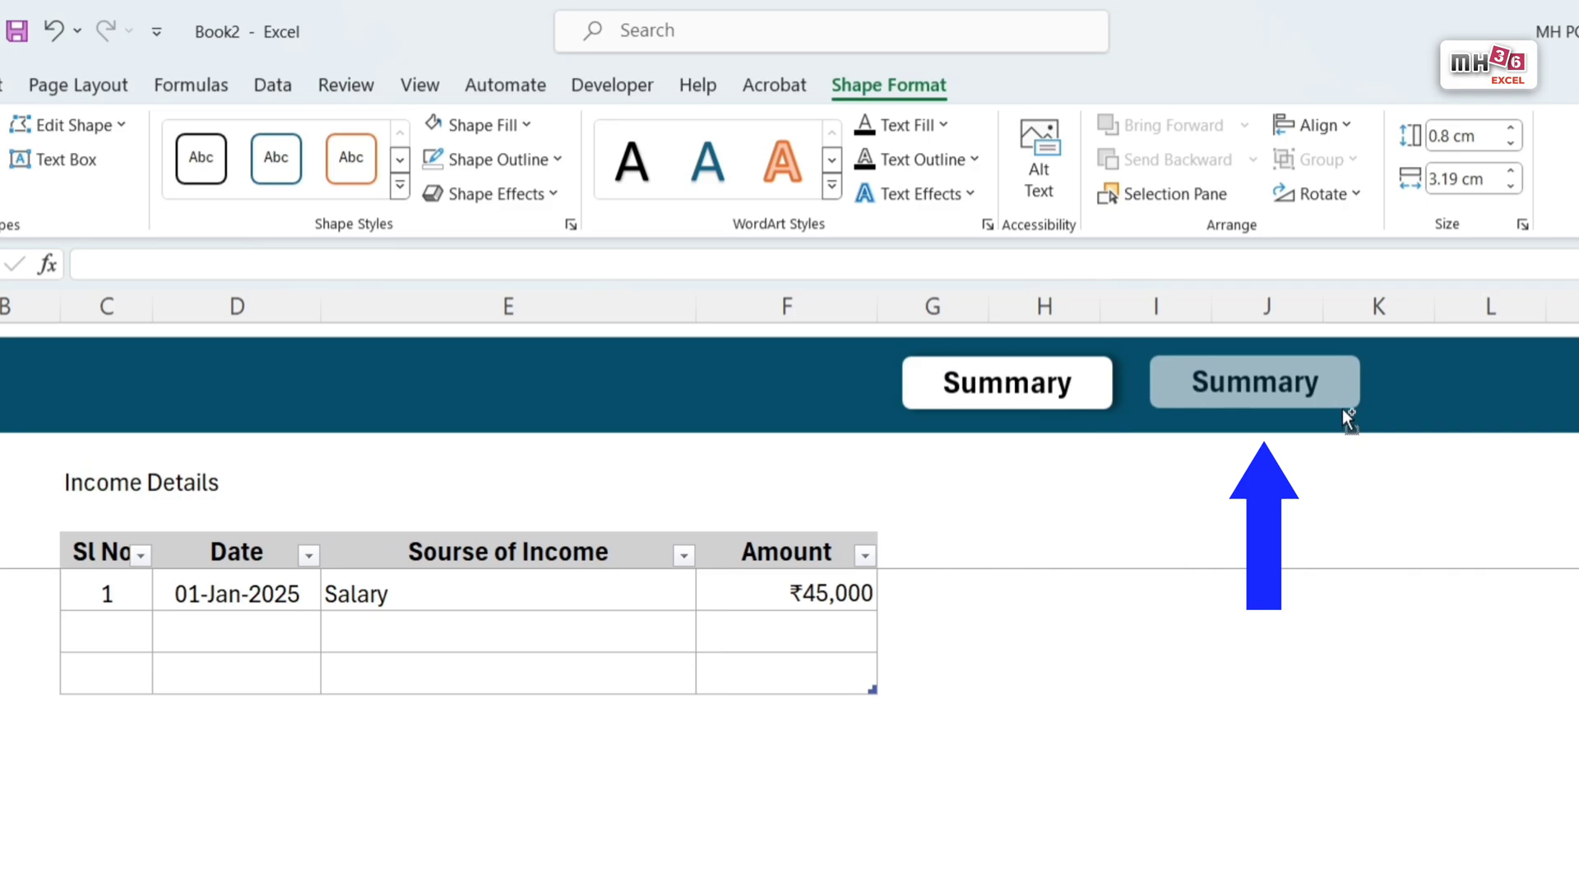
left_click(1112, 407, "shift")
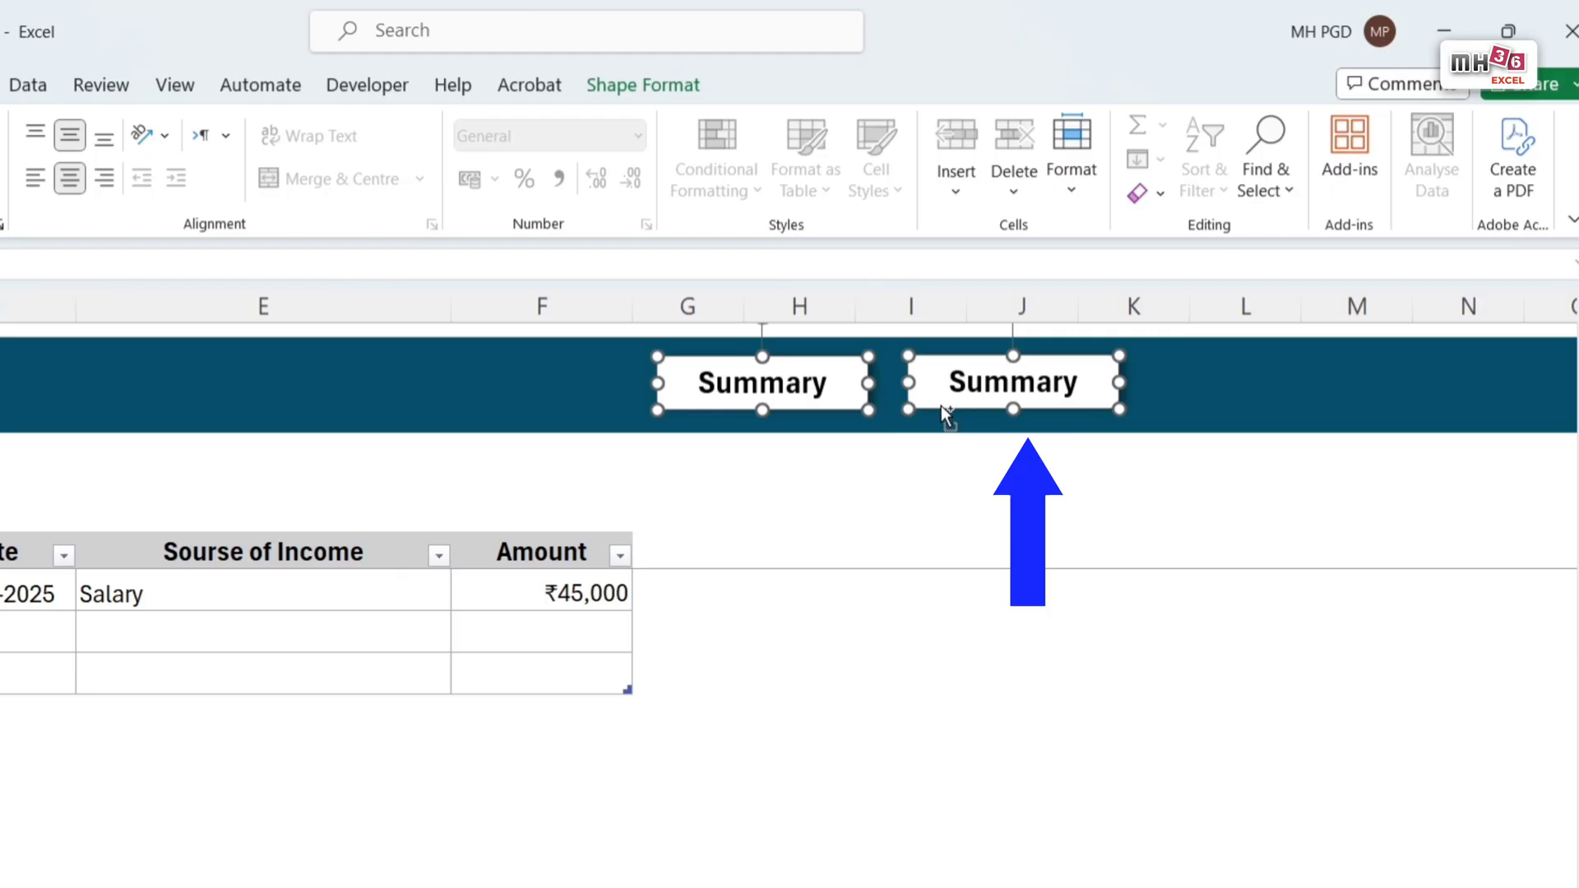
left_click_drag(949, 401, 1432, 400)
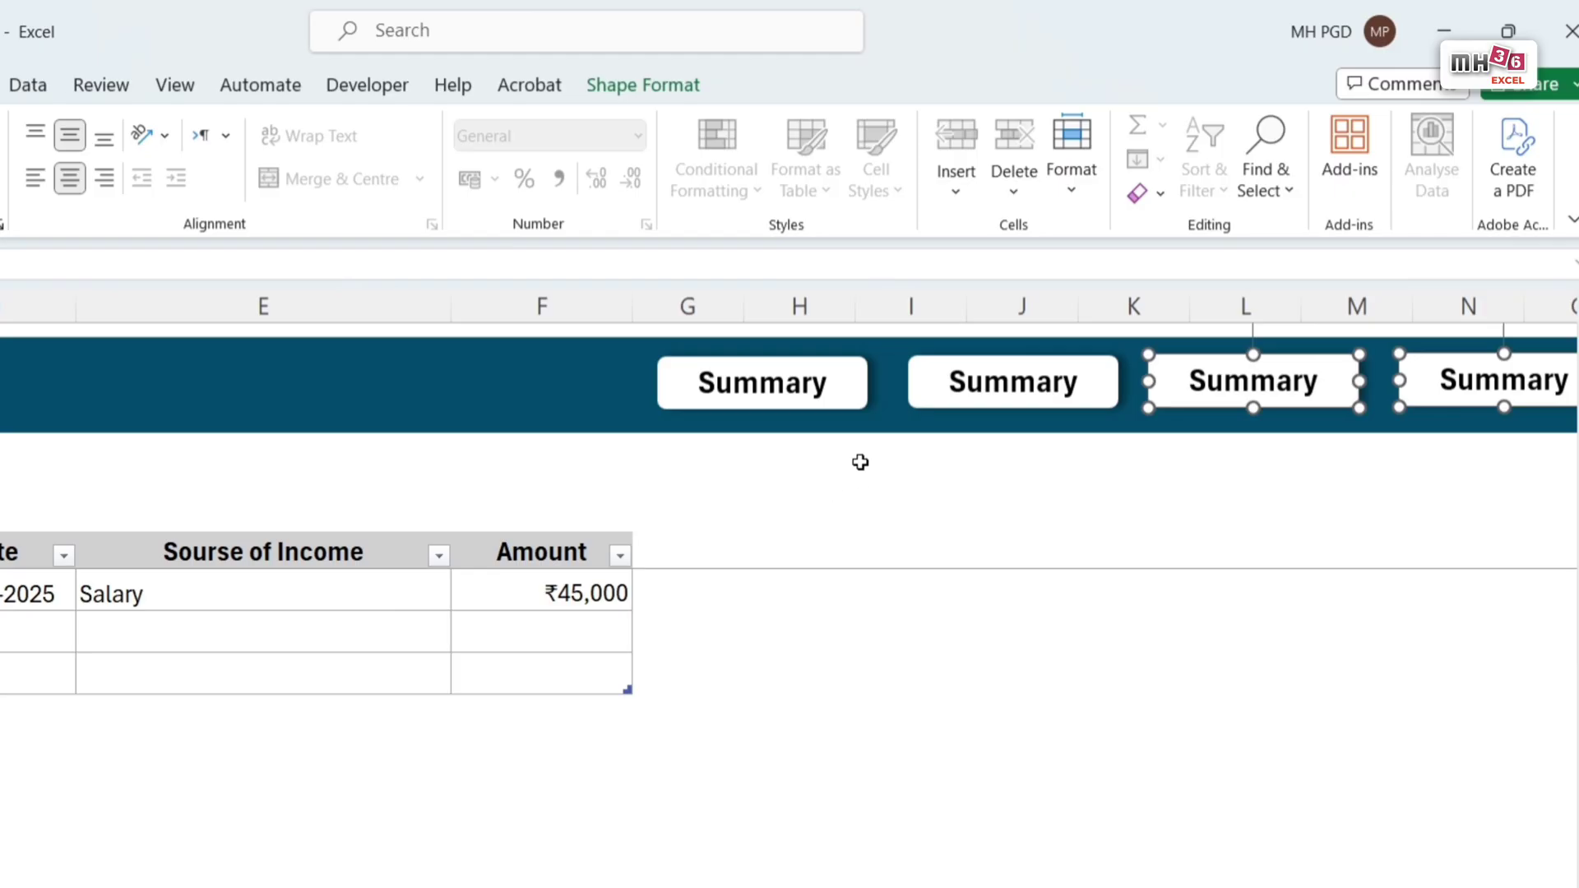
Step: Select all four Summary buttons and nudge them together leftward and slightly down so the first one starts over column F
left_click(857, 403, "ctrl")
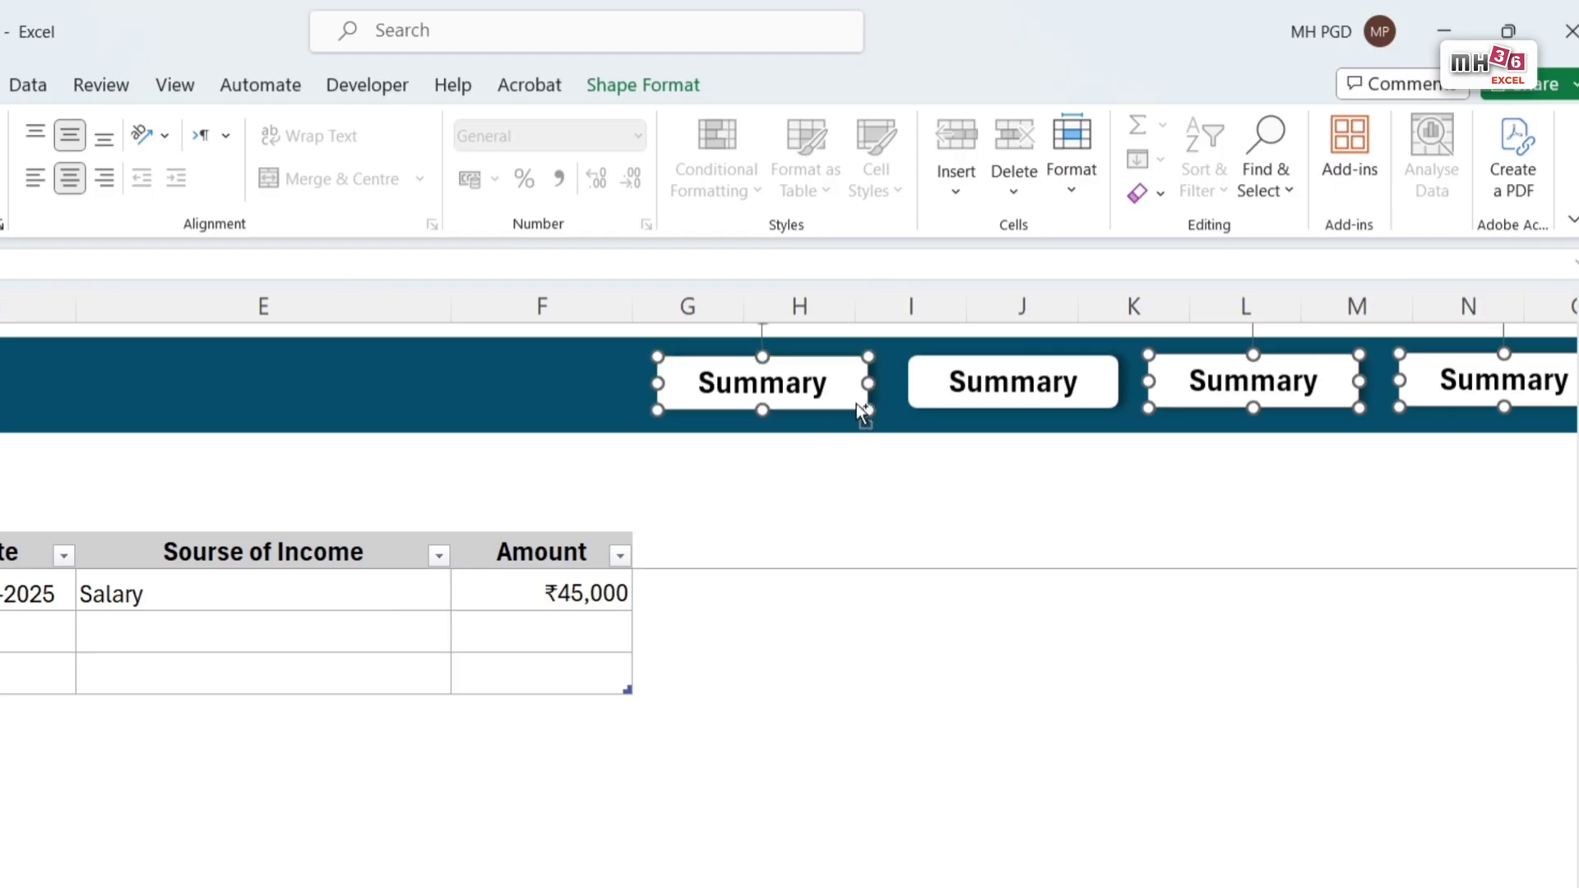
left_click(937, 391, "ctrl")
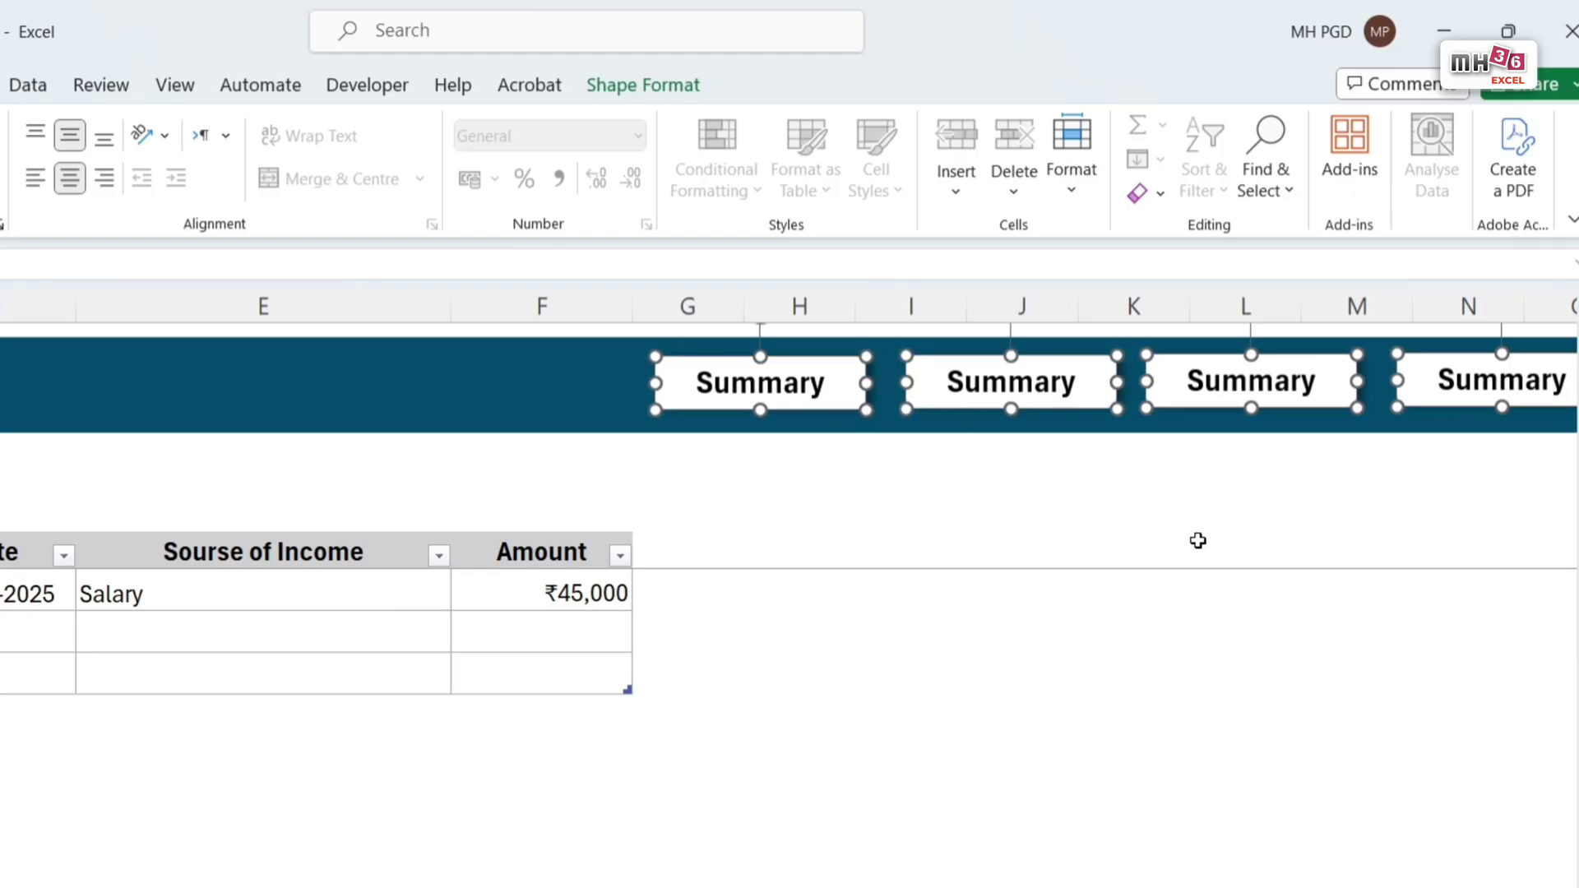
key("Left")
key("Left")
key("Left")
key("Left")
key("Left")
key("Left")
key("Left")
key("Left")
key("Left")
key("Left")
key("Left")
key("Left")
key("Left")
key("Left")
key("Left")
key("Left")
key("Left")
key("Left")
key("Left")
key("Left")
key("Down")
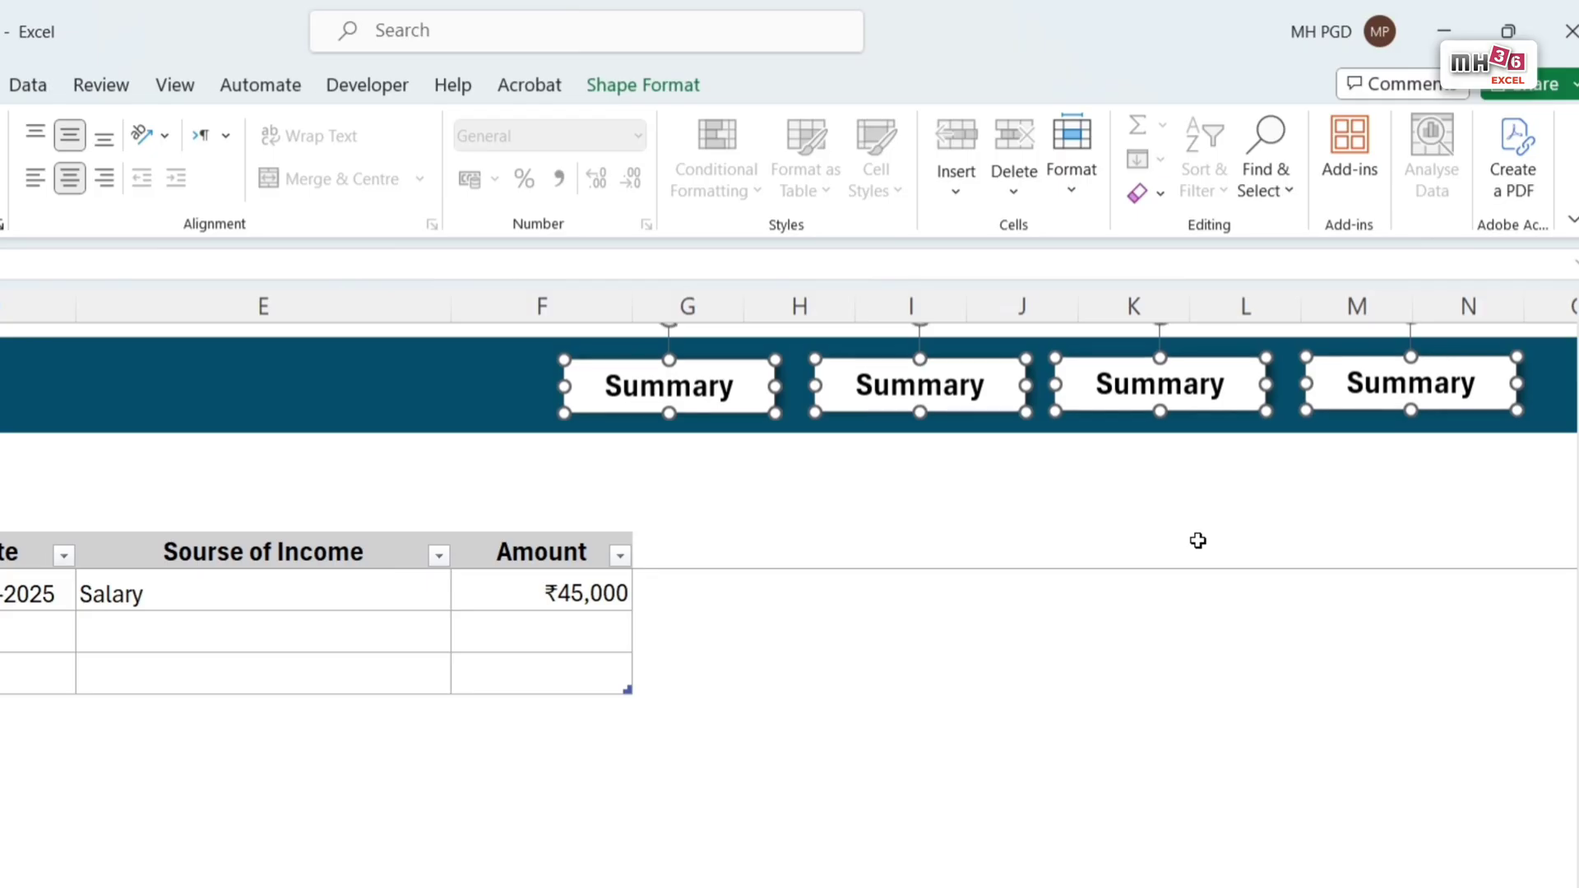
key("Right")
key("Right")
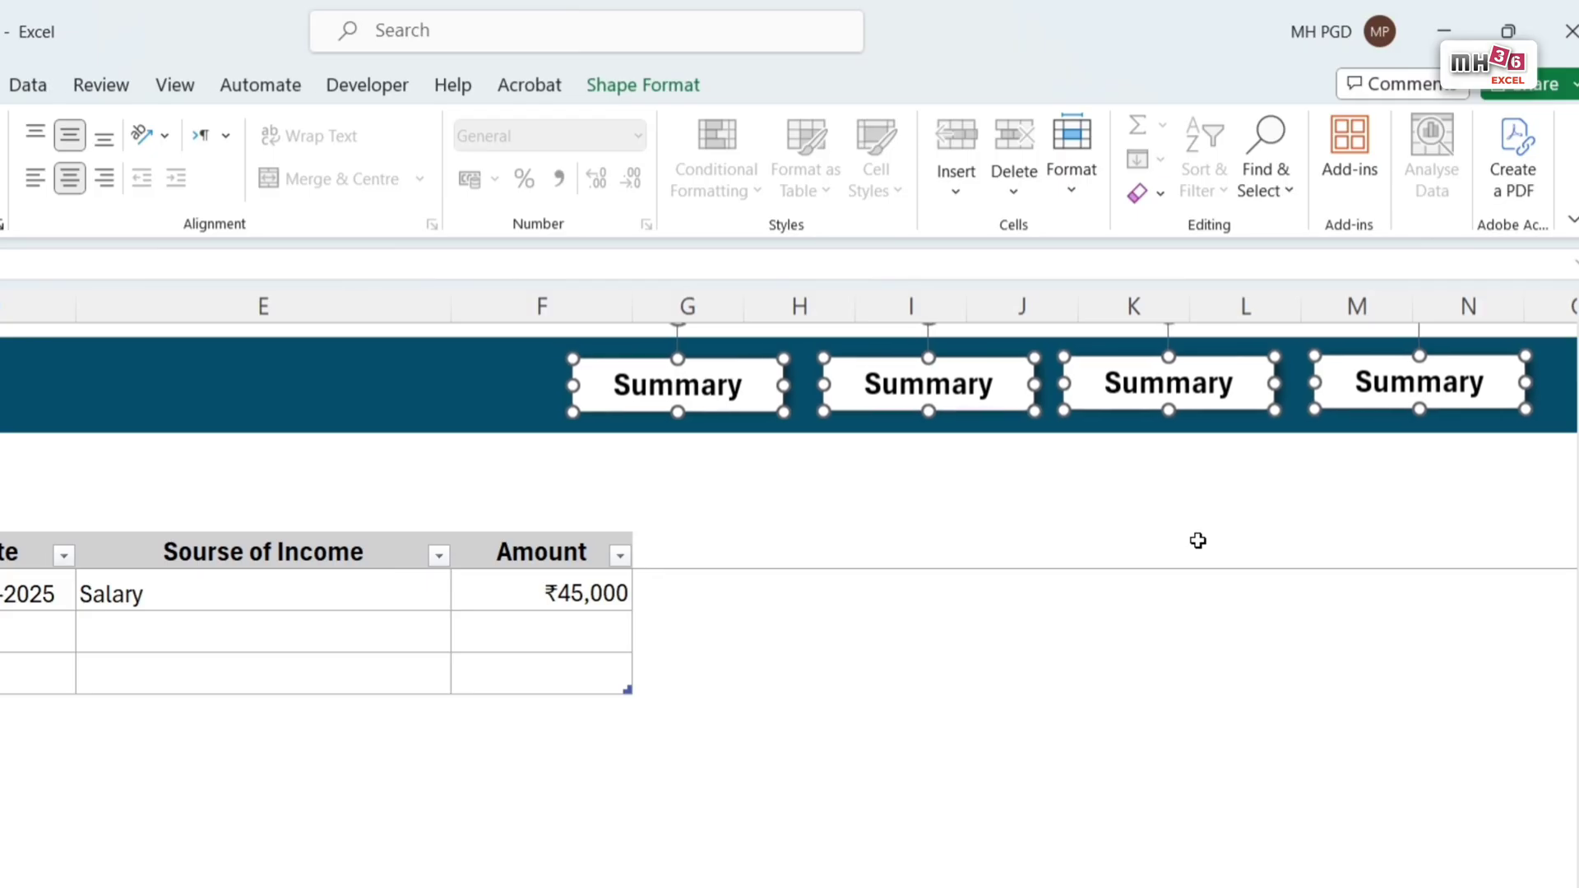
left_click(1280, 710)
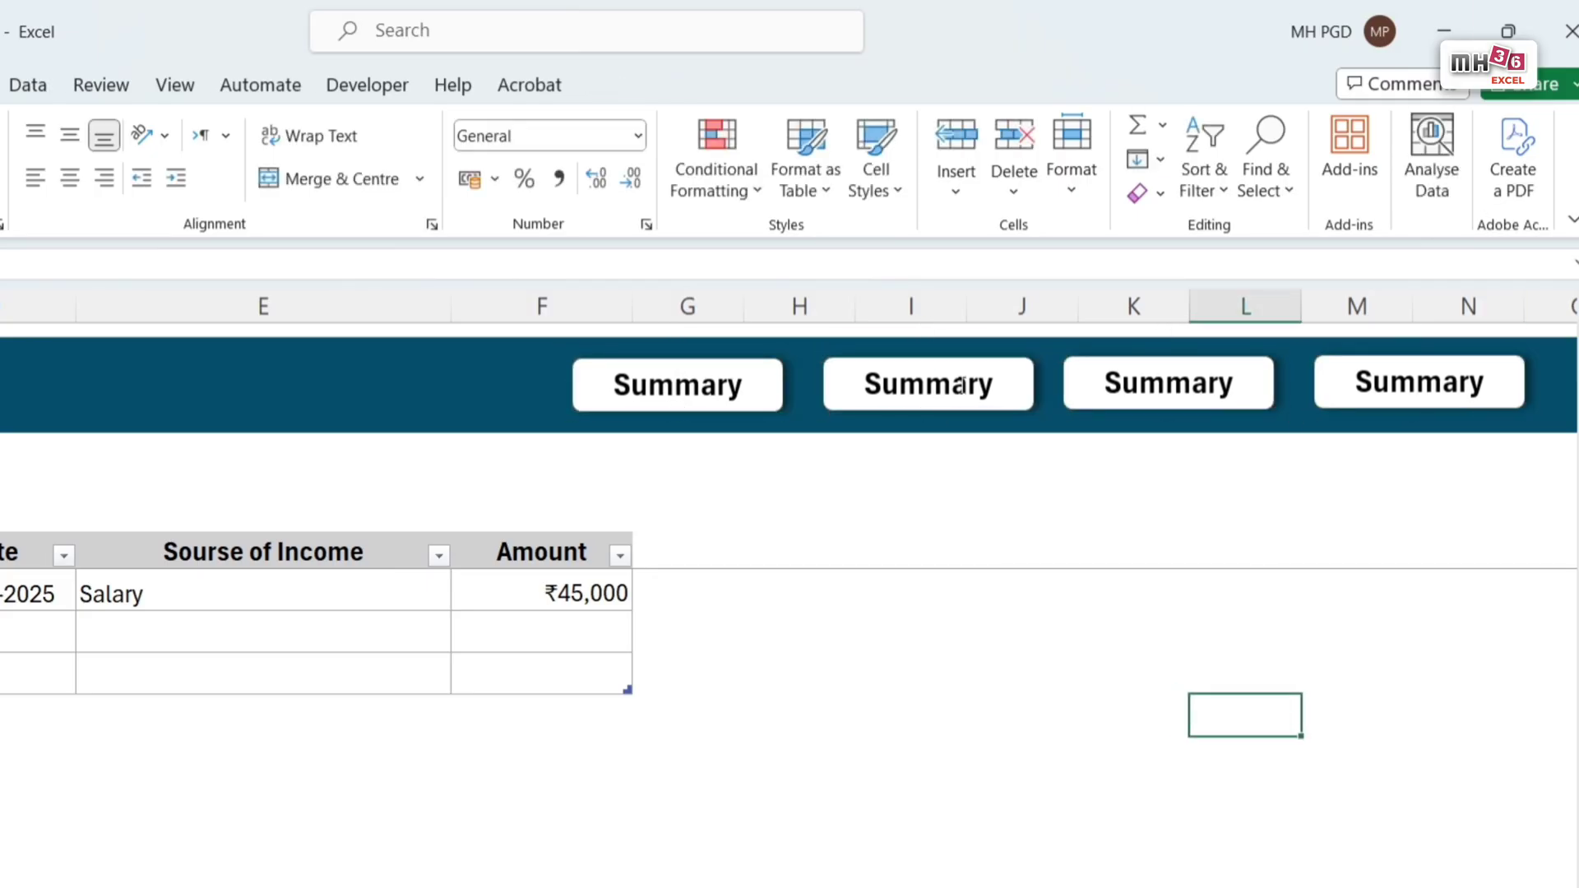
Step: Relabel the second, third and fourth banner buttons Income, Expenses and Savings
double_click(961, 385)
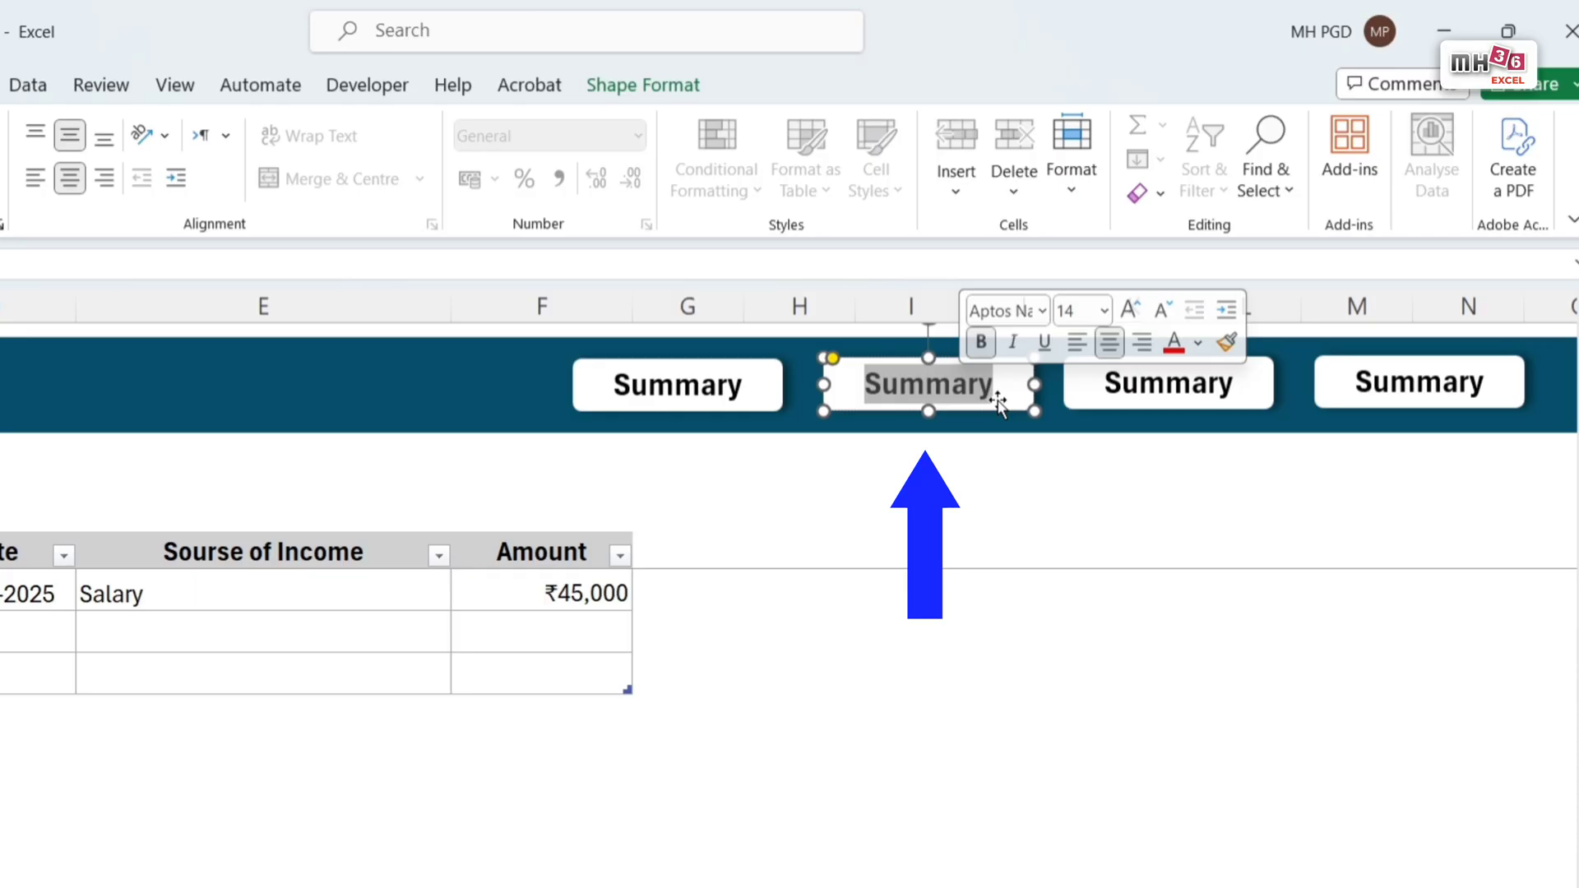
type("Income")
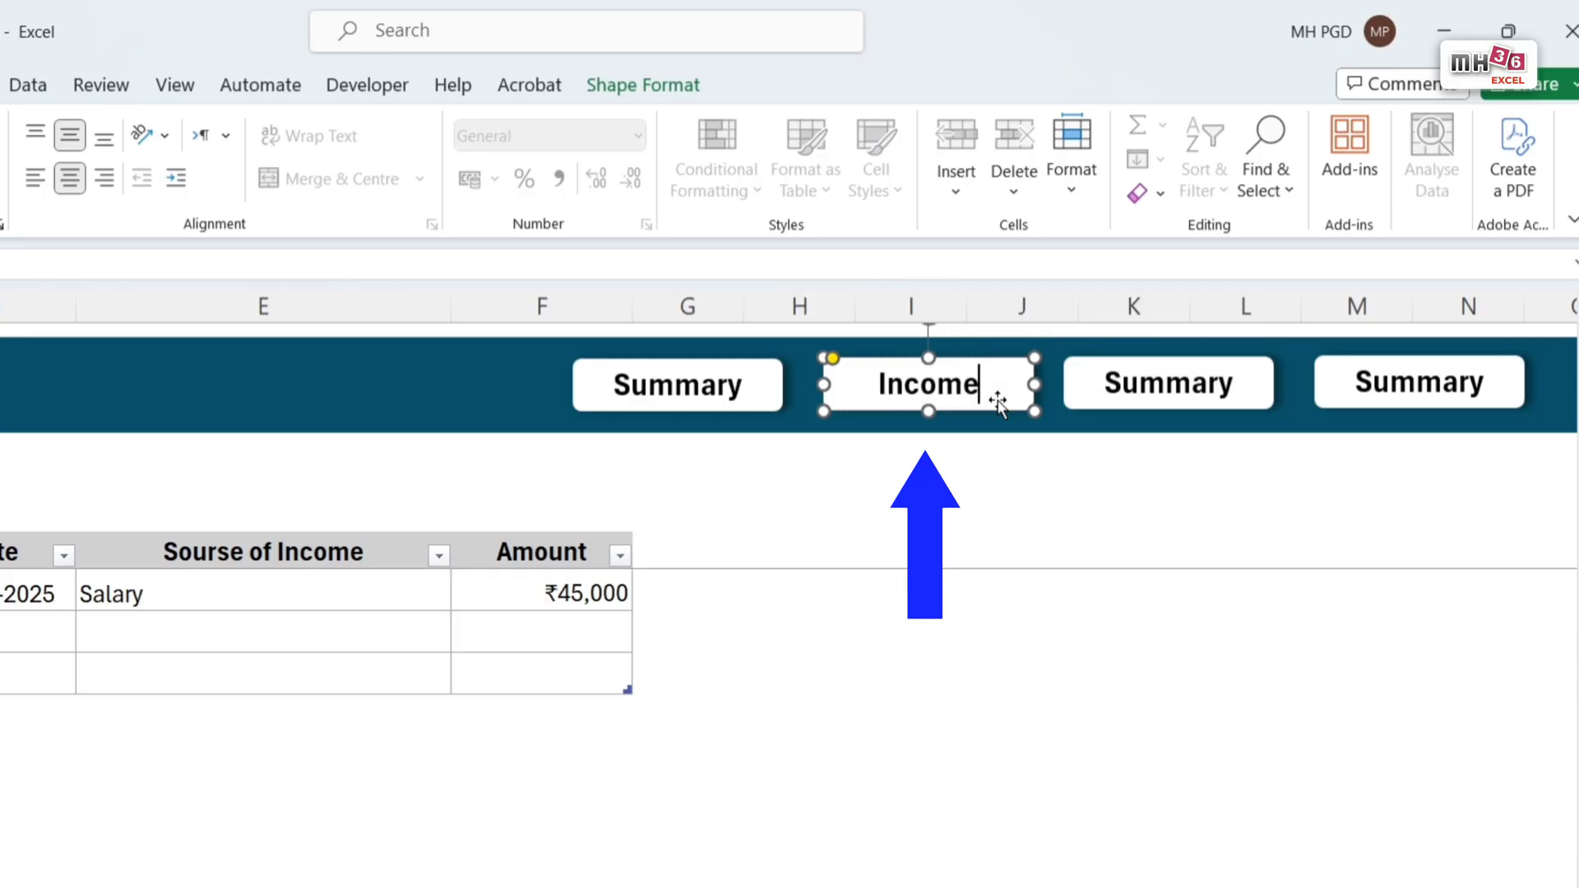
left_click(1049, 393)
double_click(1178, 383)
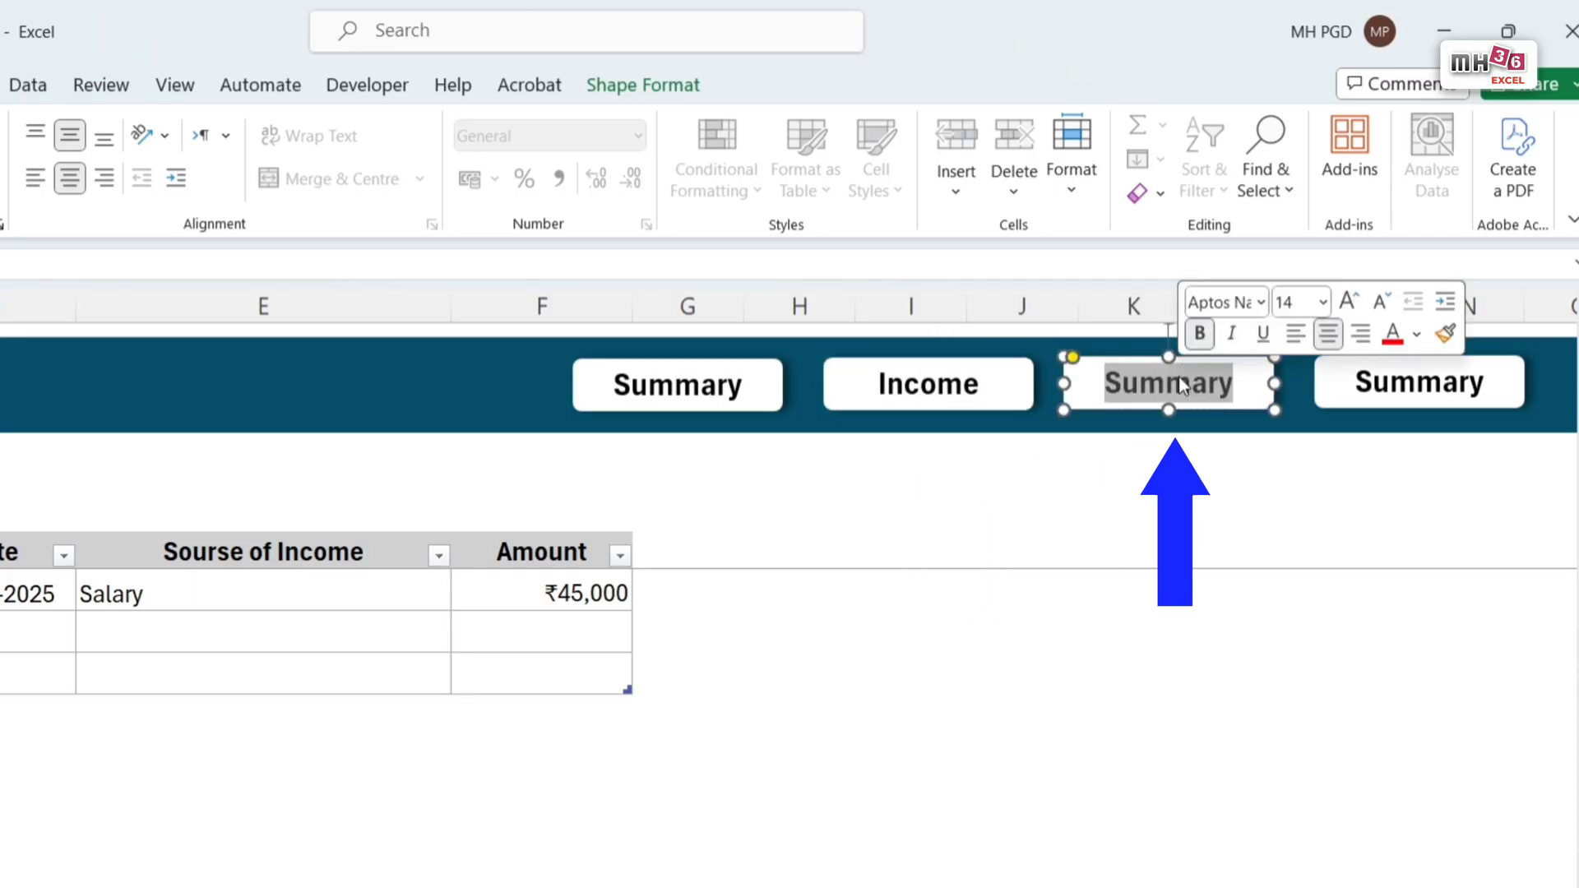
type("Ex")
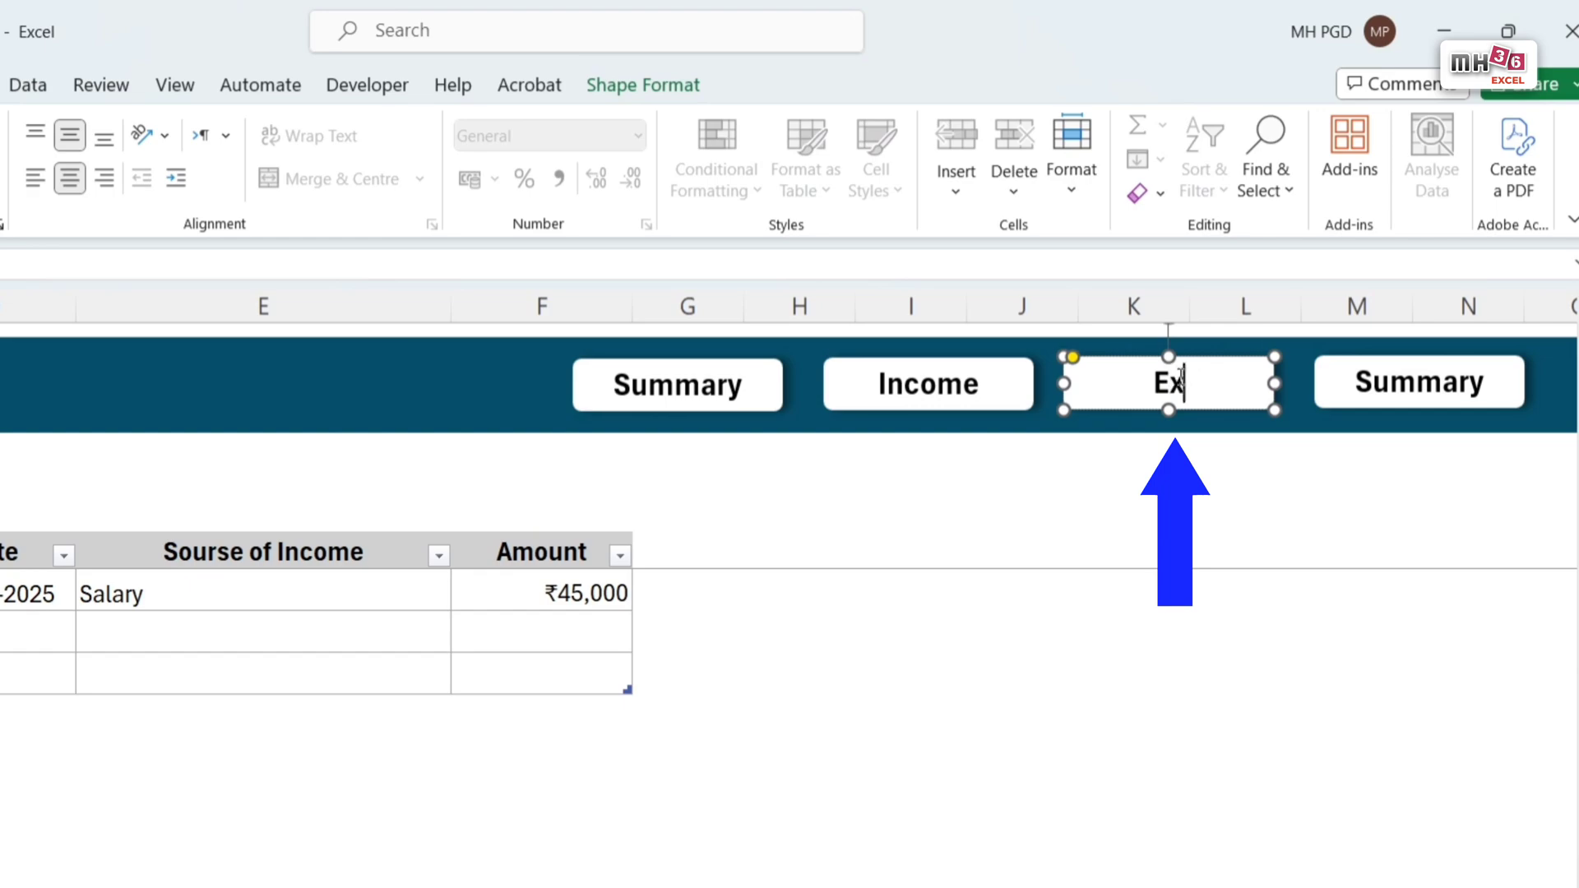
type("penses")
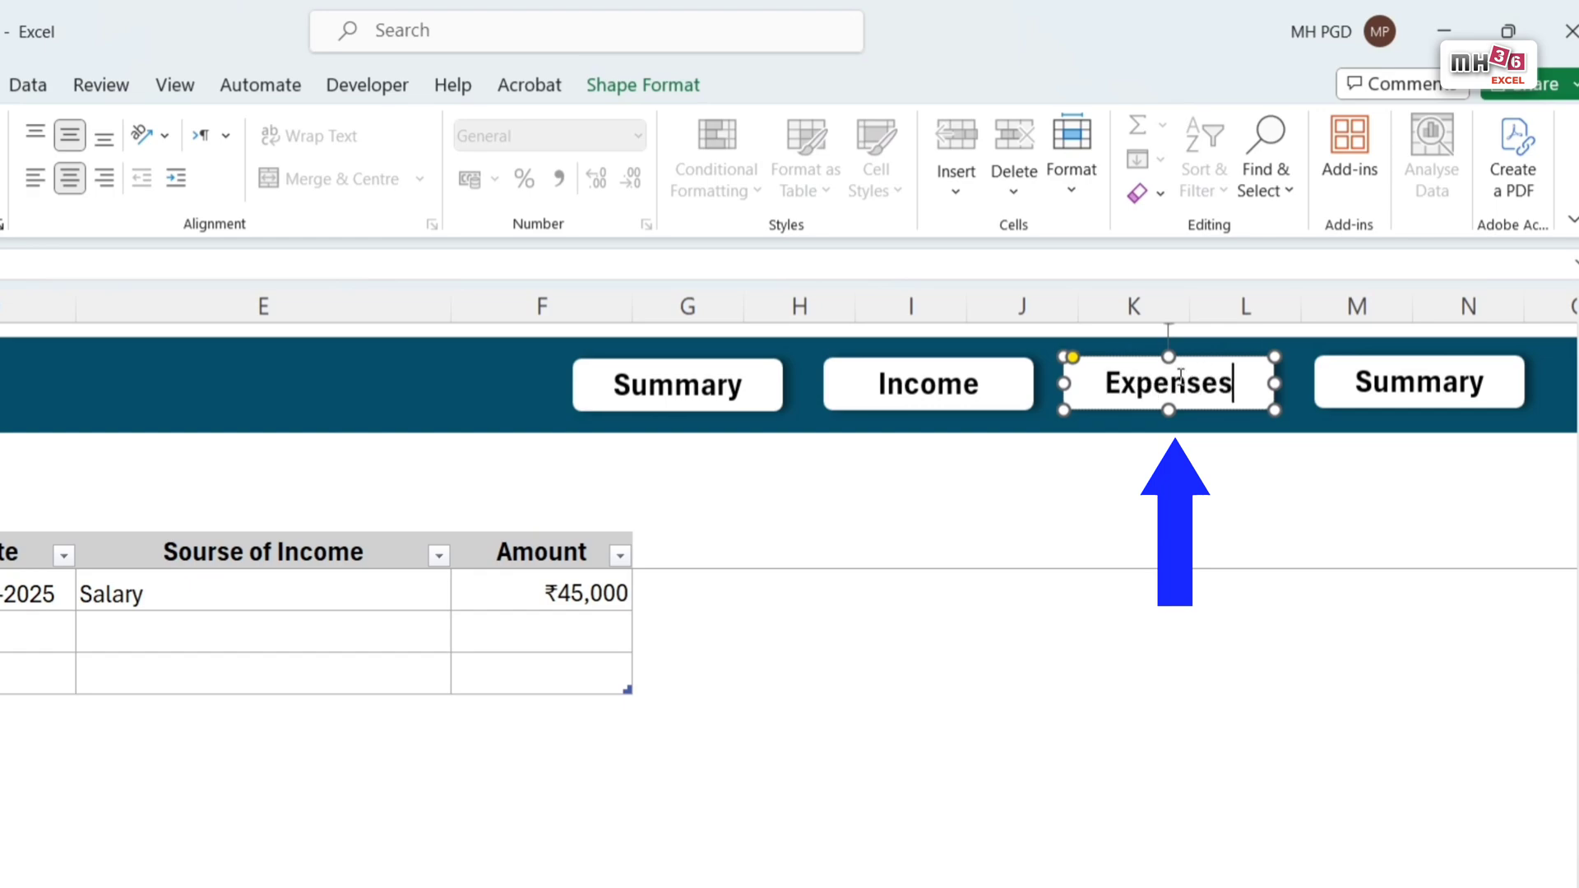
double_click(1419, 382)
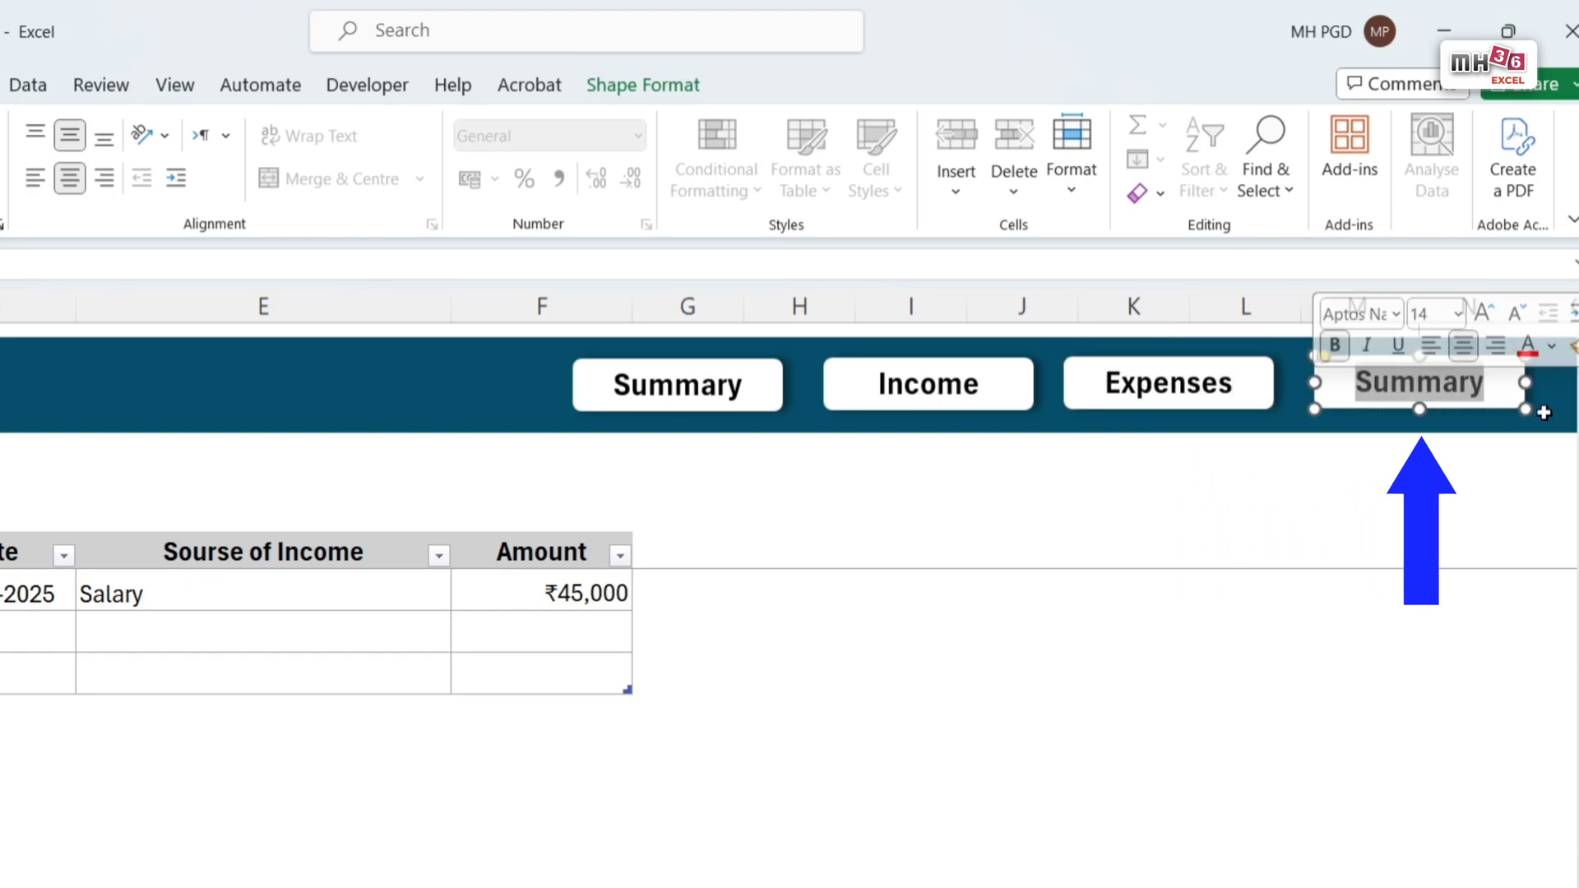
type("S")
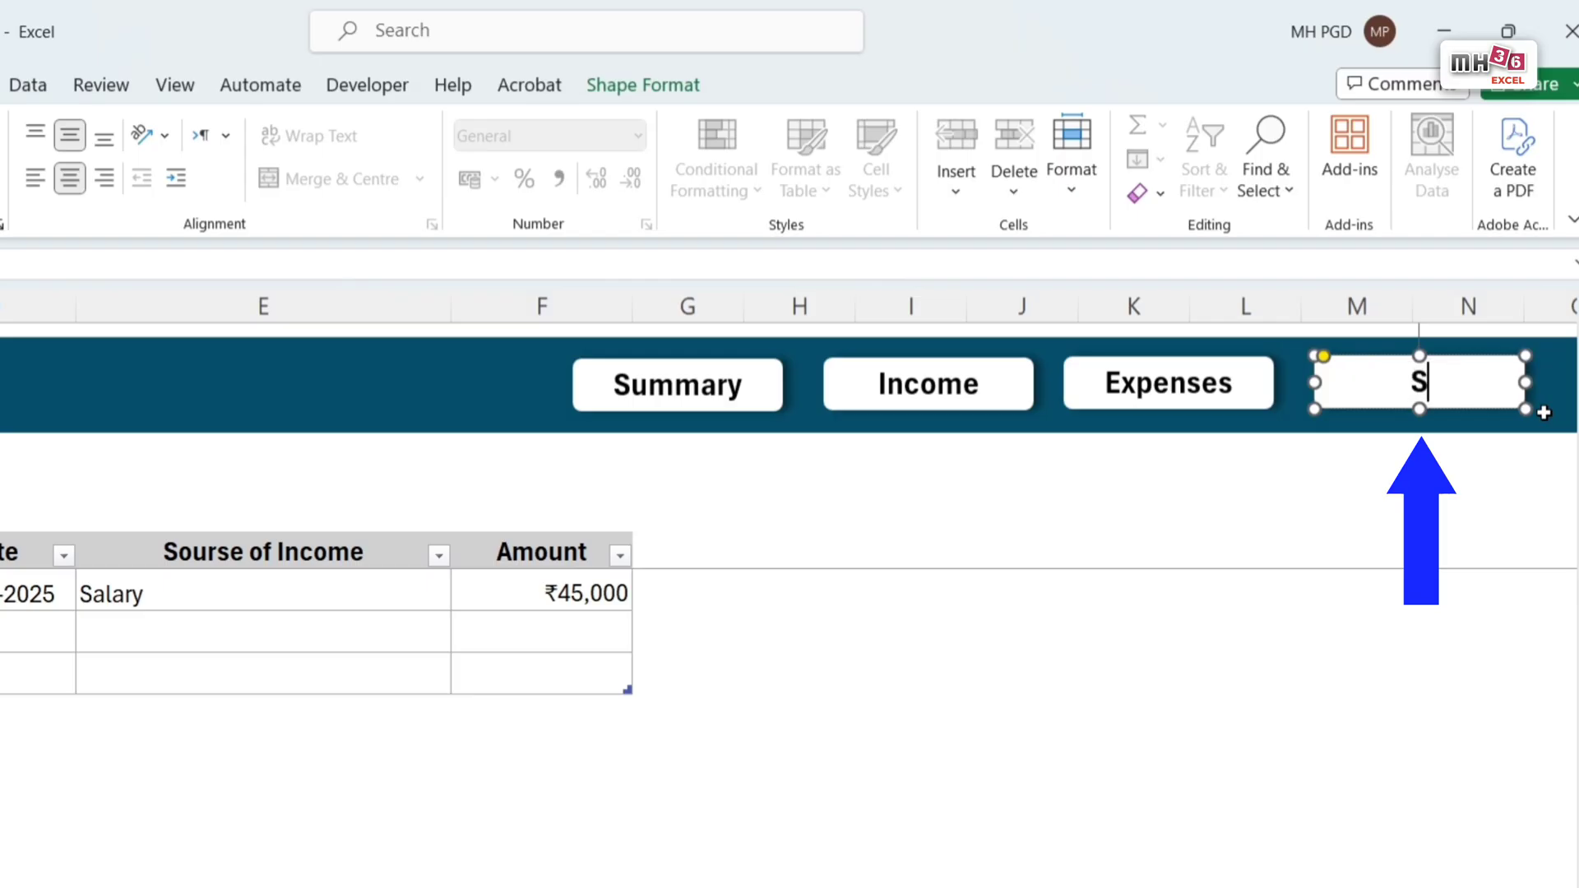
type("avings")
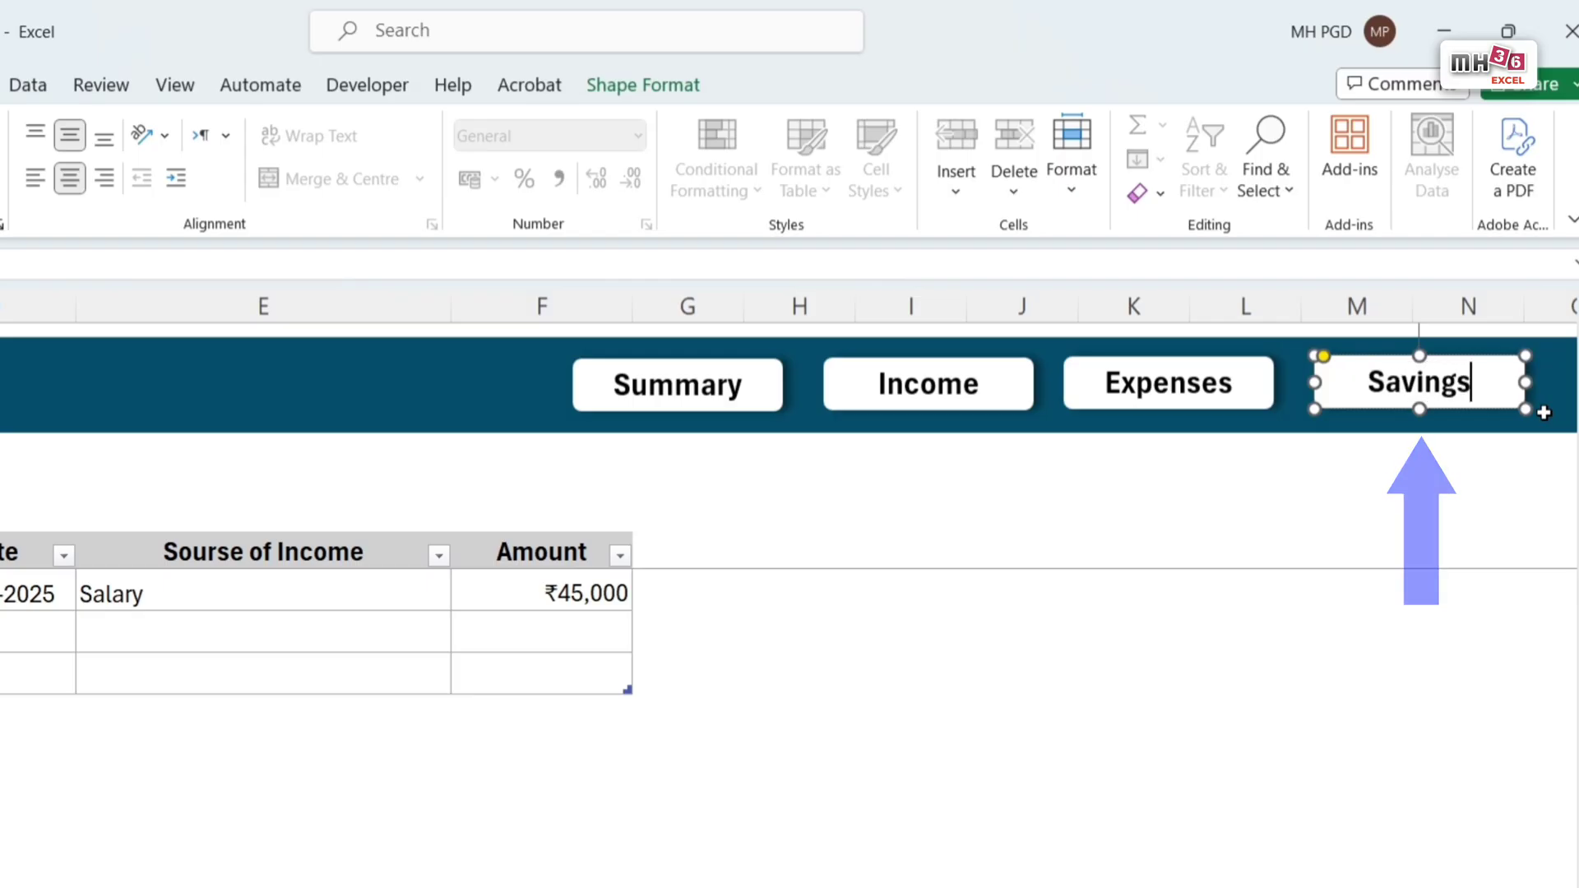
left_click(1371, 546)
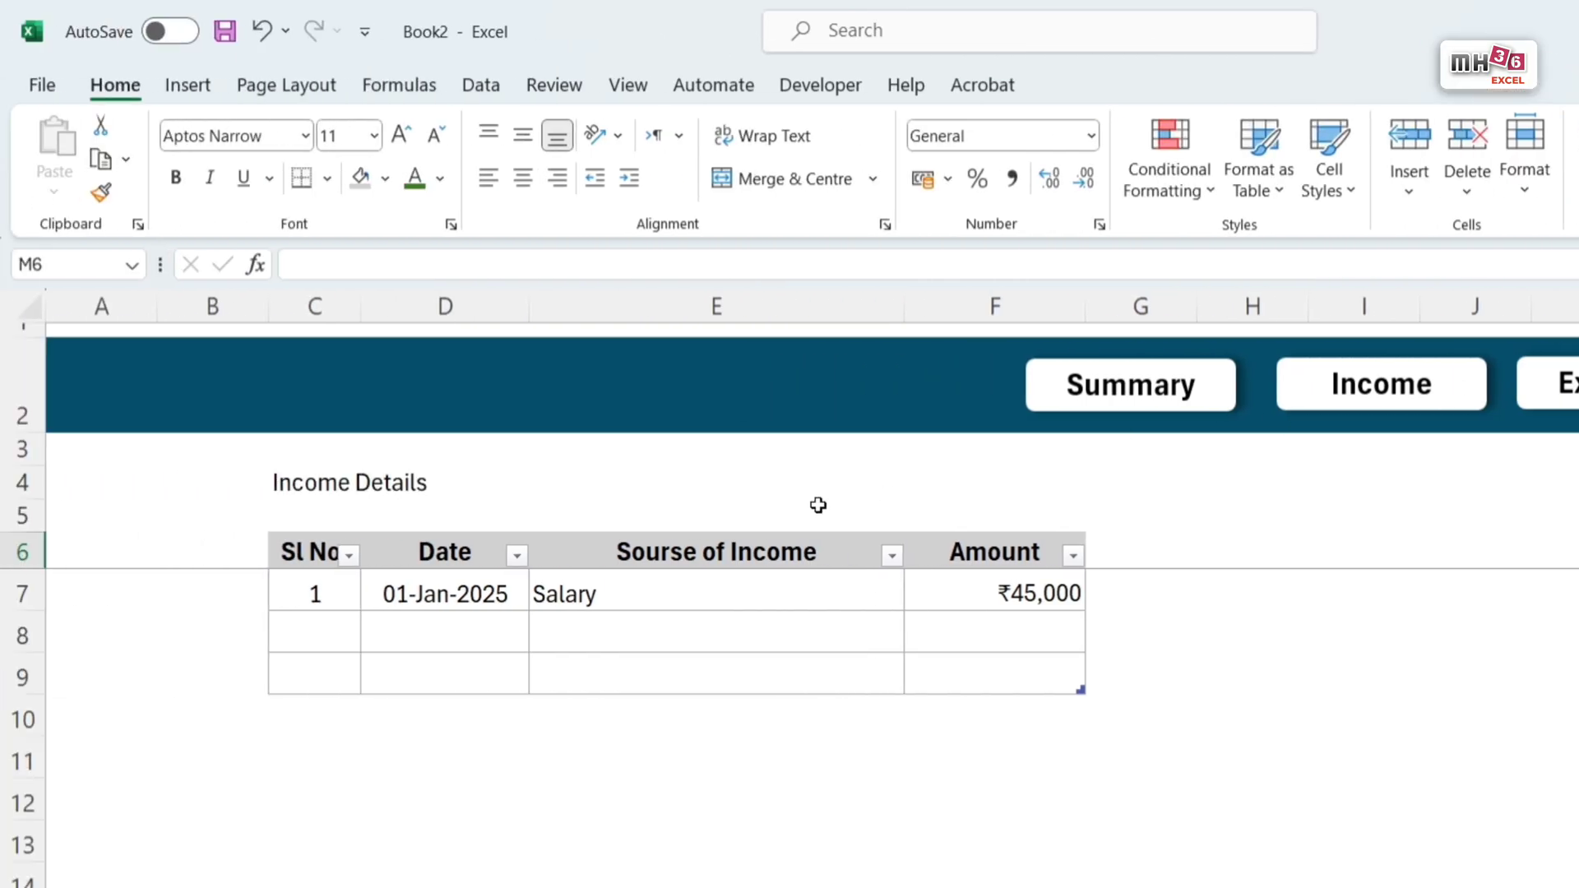
Step: Format the Income Details heading across C4:F4 in green, bold, size 14
left_click(291, 481)
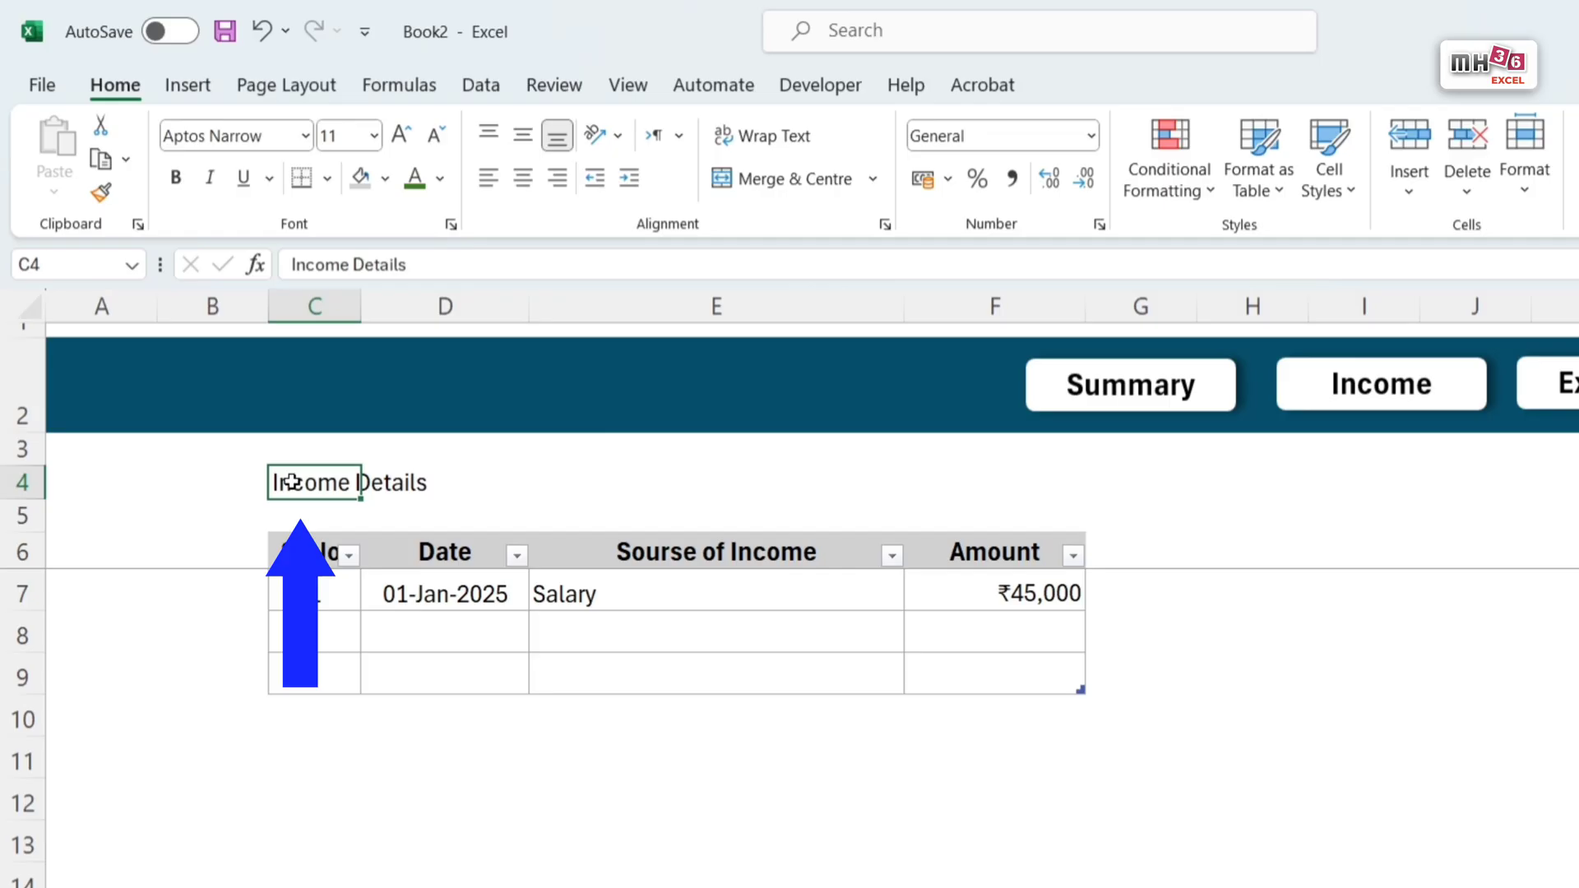
left_click_drag(291, 481, 963, 485)
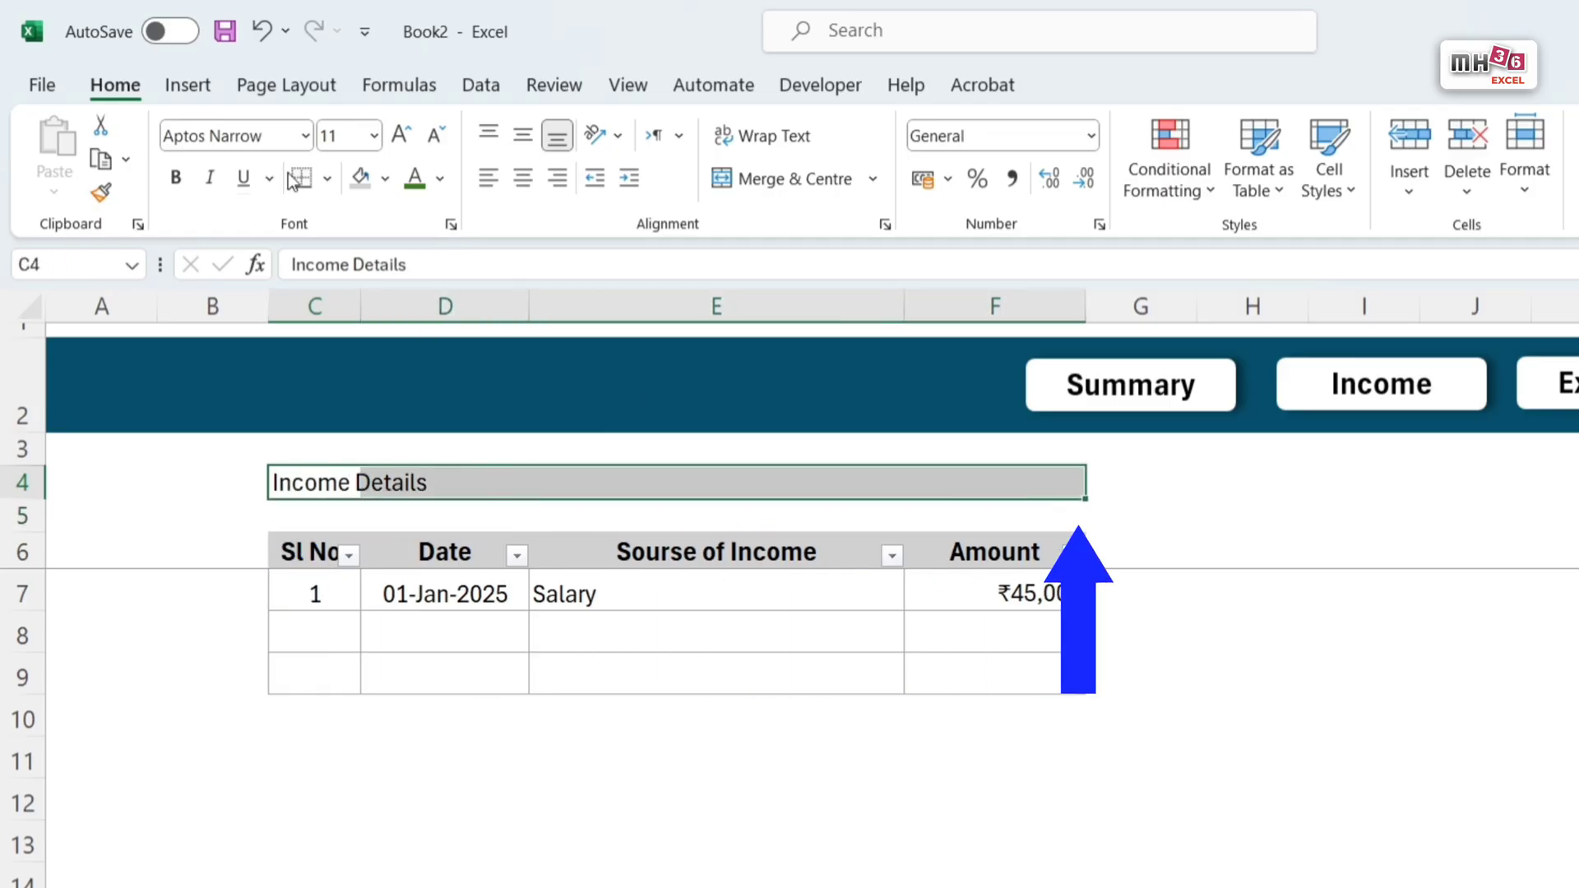
left_click(416, 184)
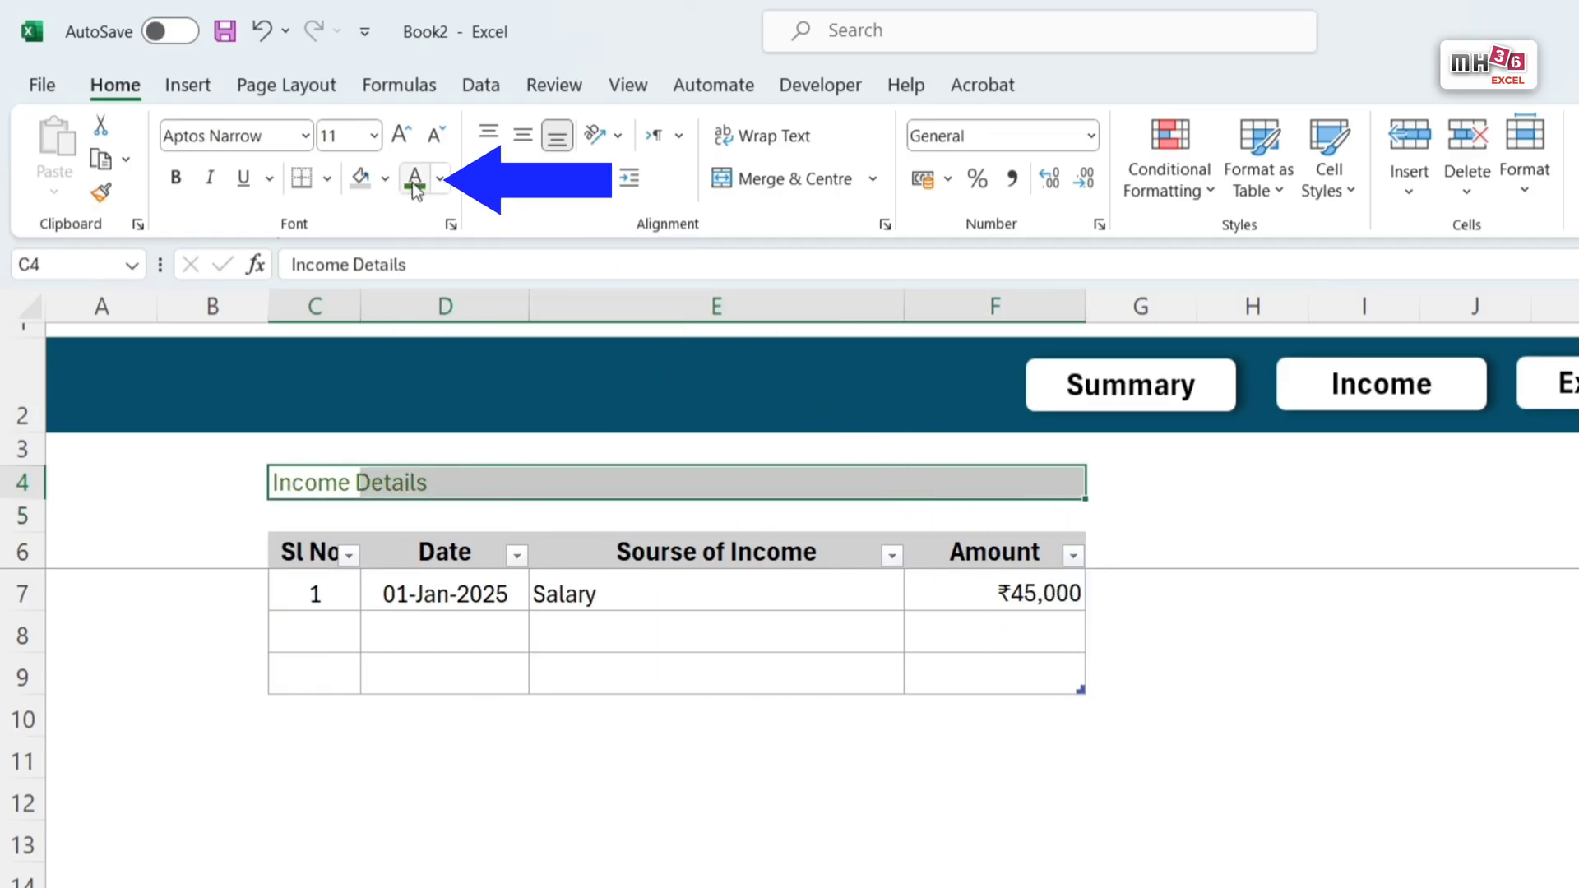
left_click(175, 177)
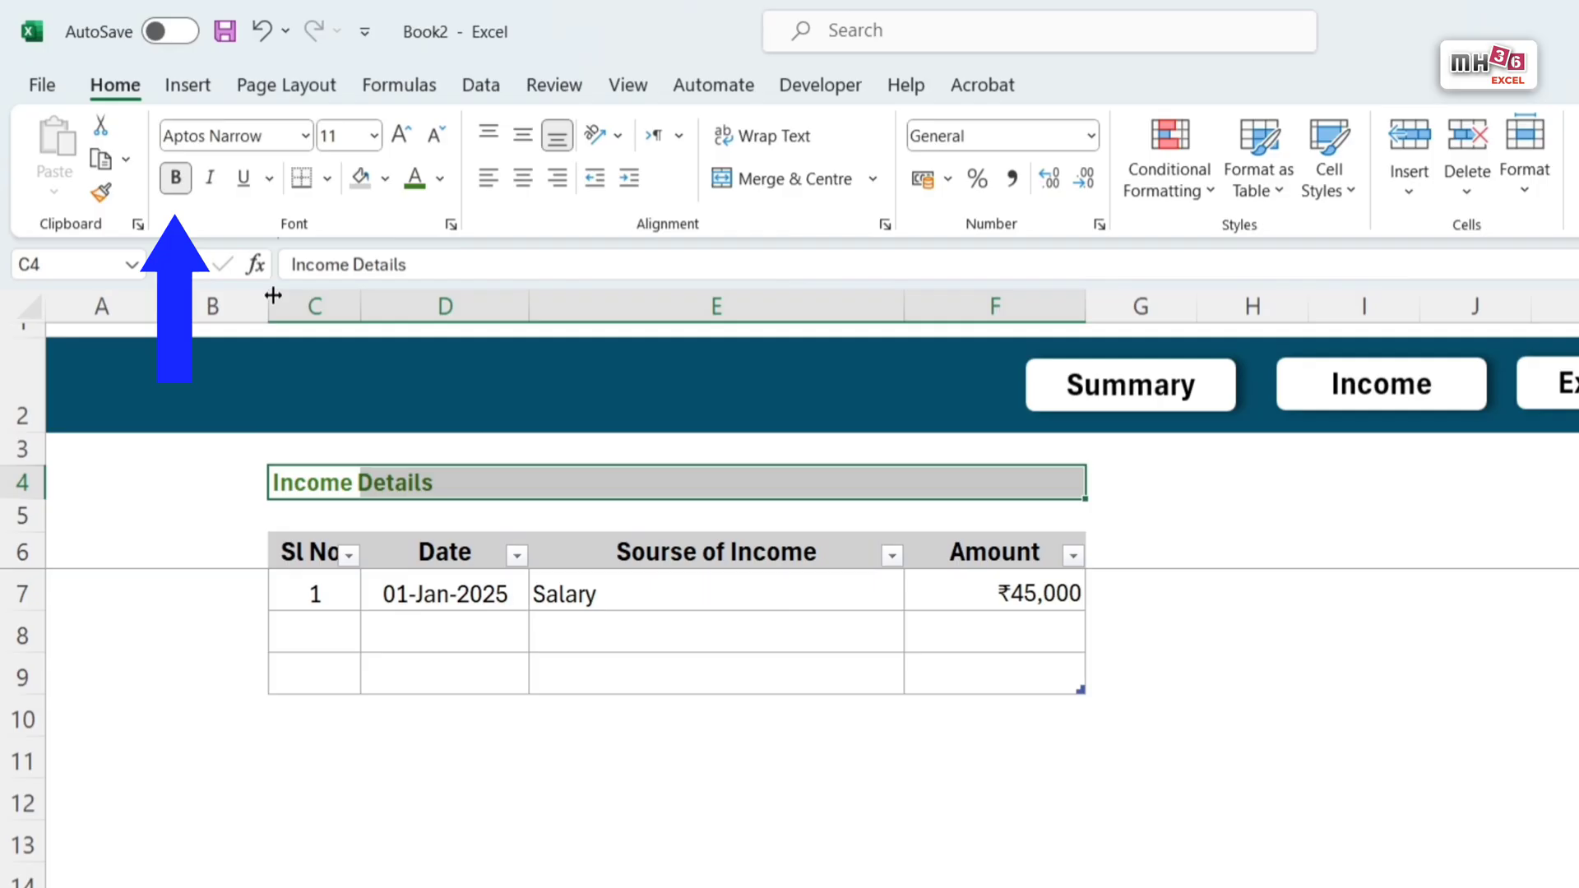
left_click(399, 136)
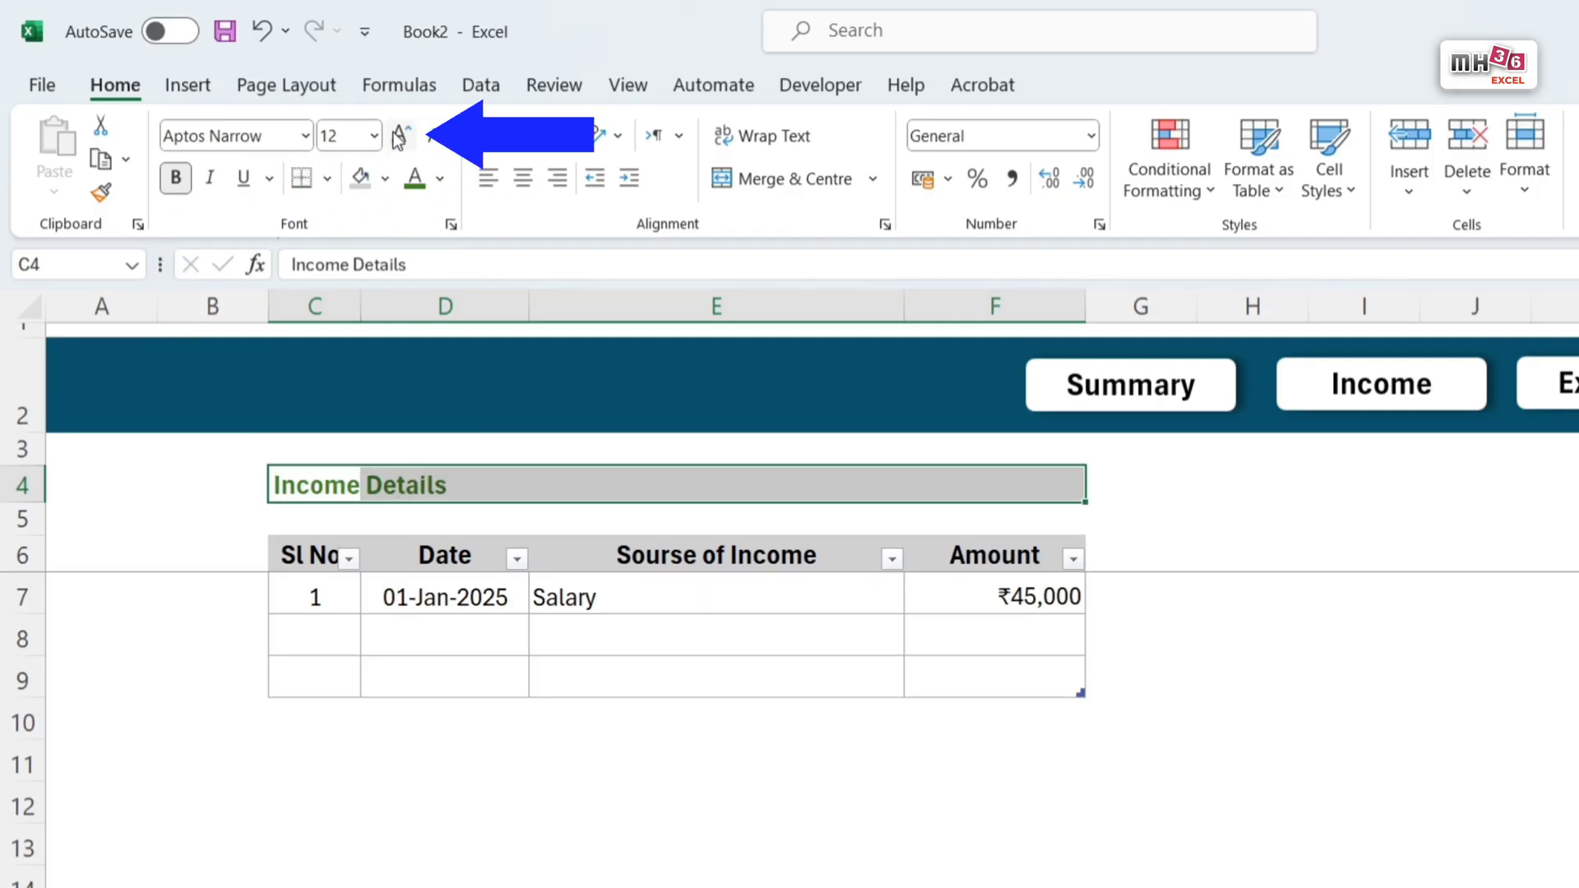
left_click(399, 136)
Step: Add a dark green double-line bottom border beneath the Income Details heading across C4:F4
key("ctrl+1")
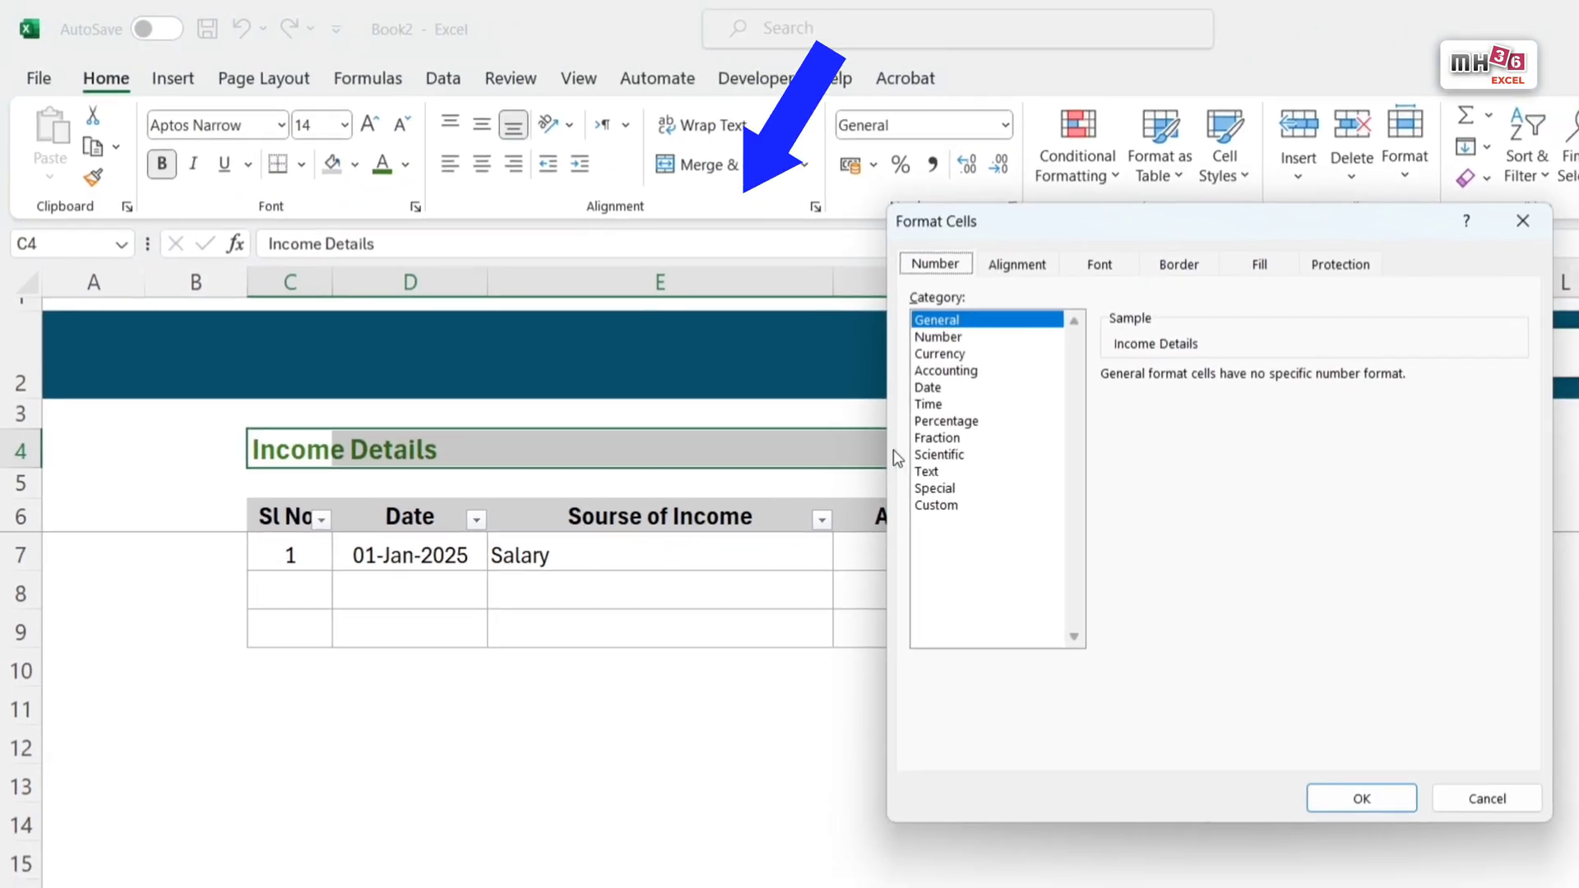
left_click(1179, 265)
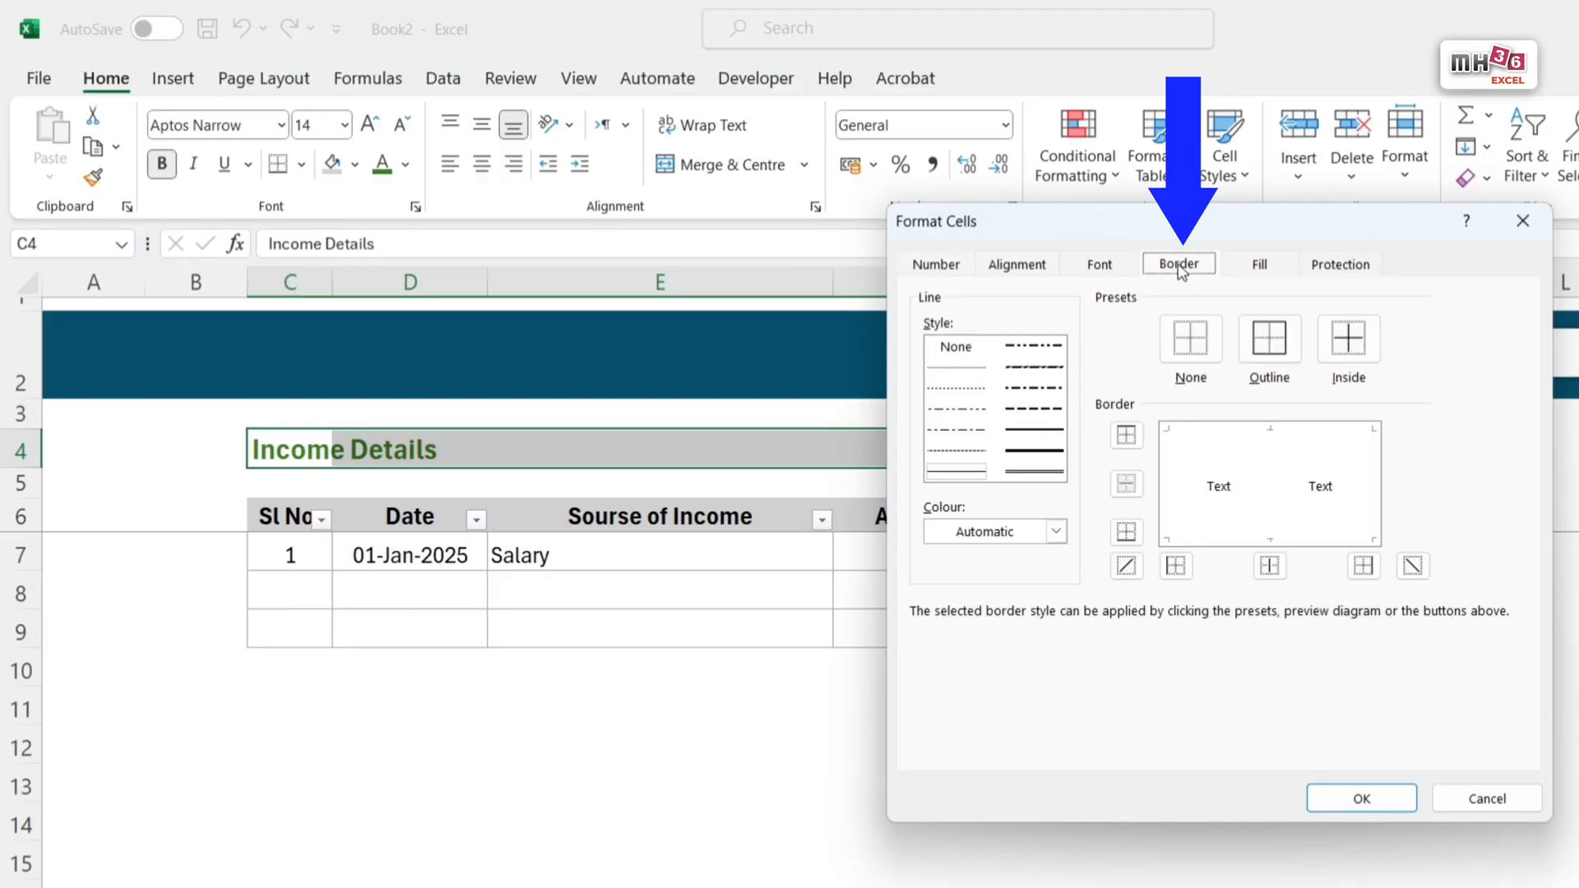
left_click(1056, 533)
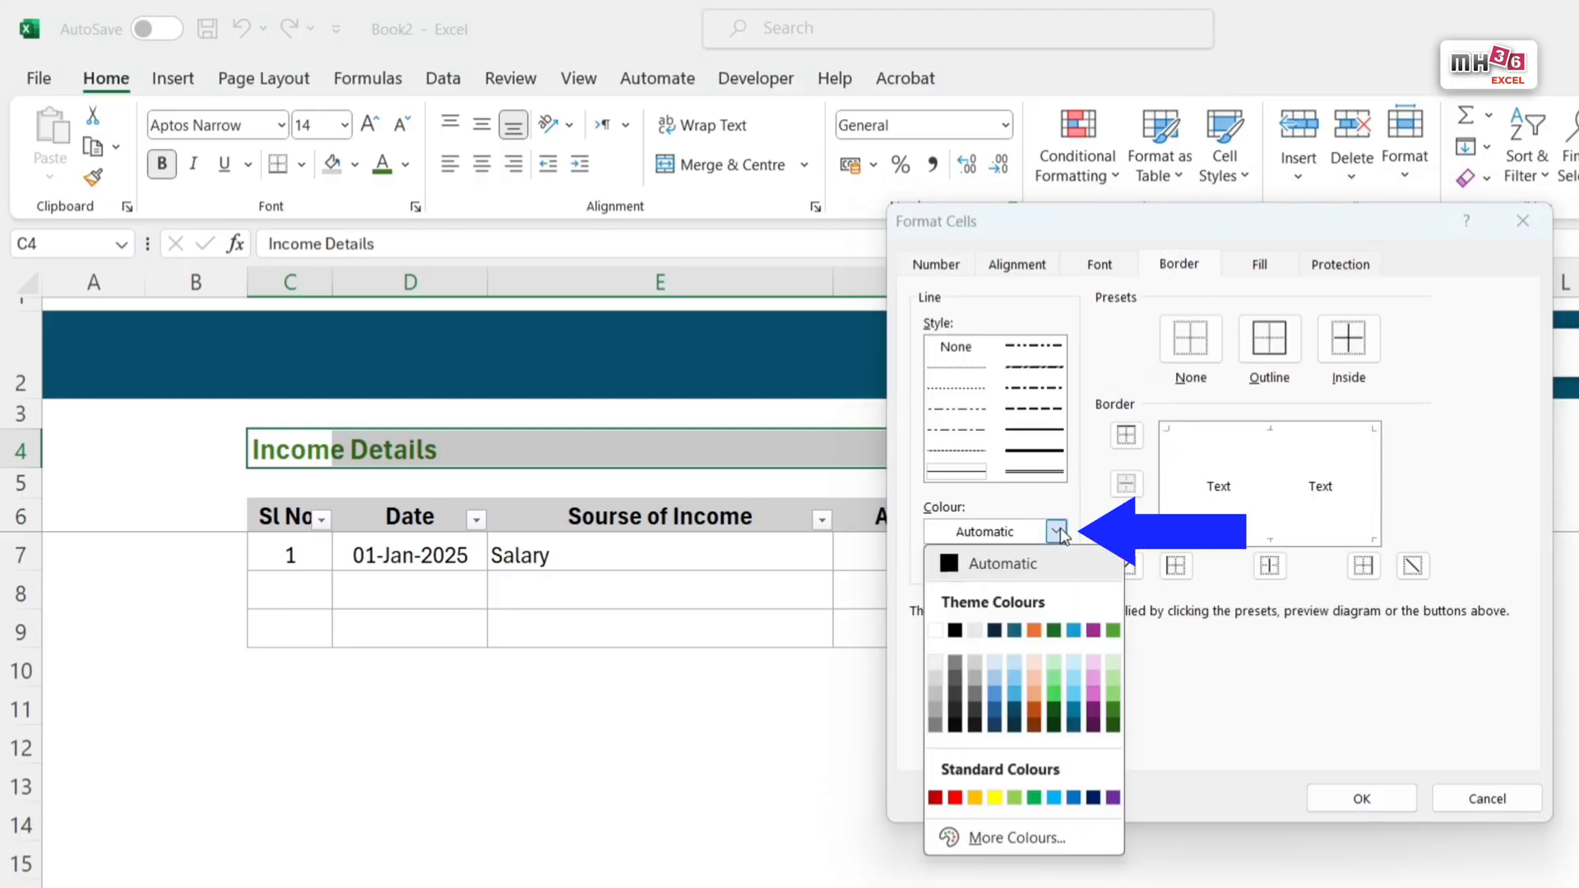
left_click(1114, 712)
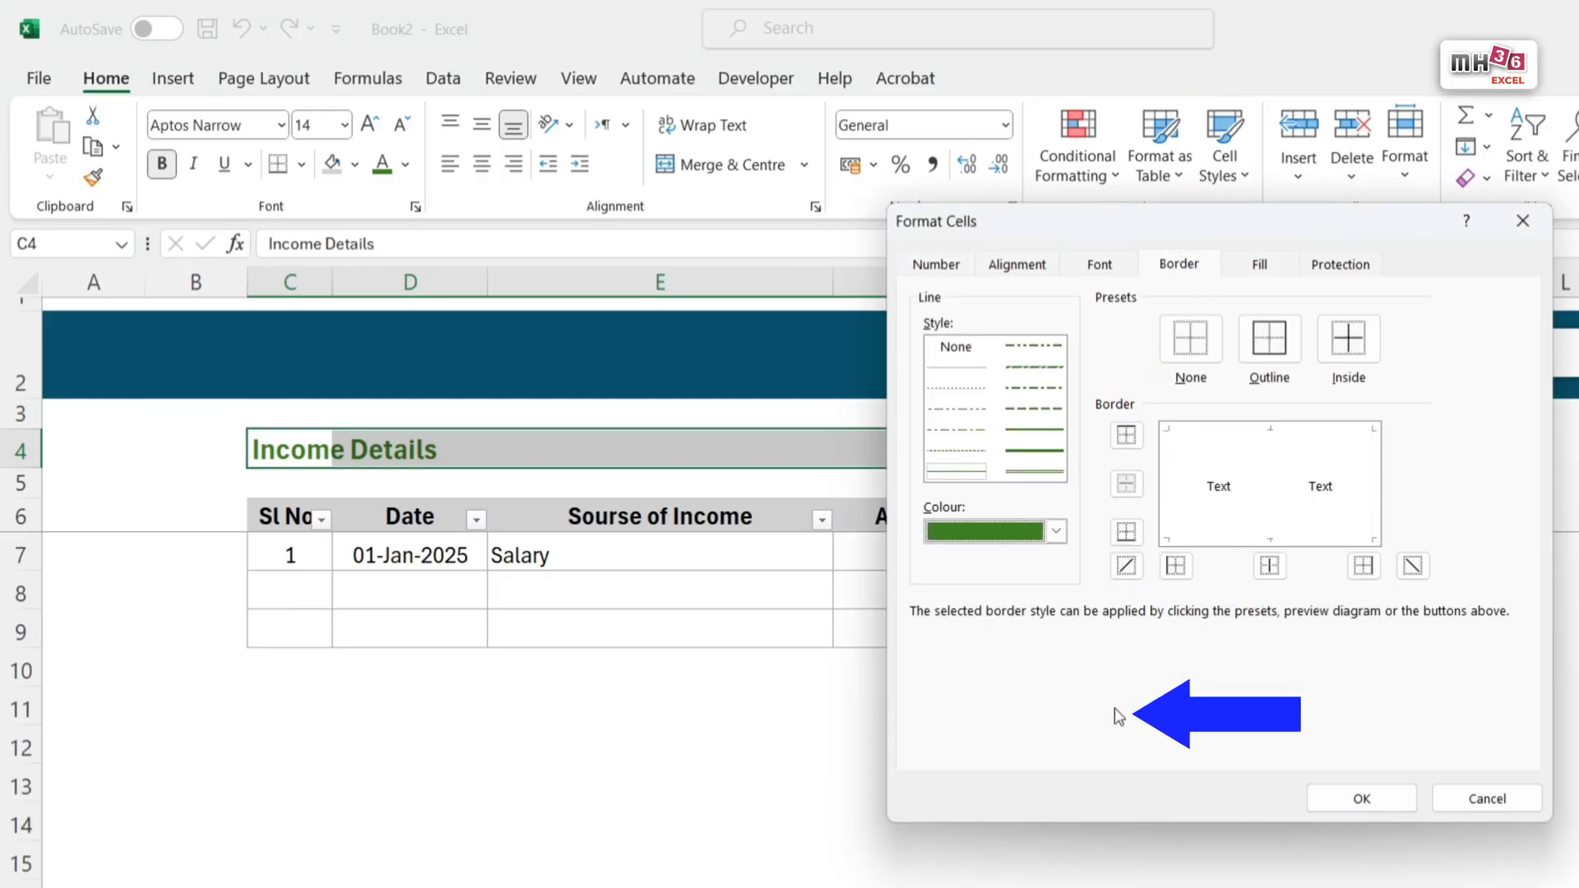
left_click(1034, 474)
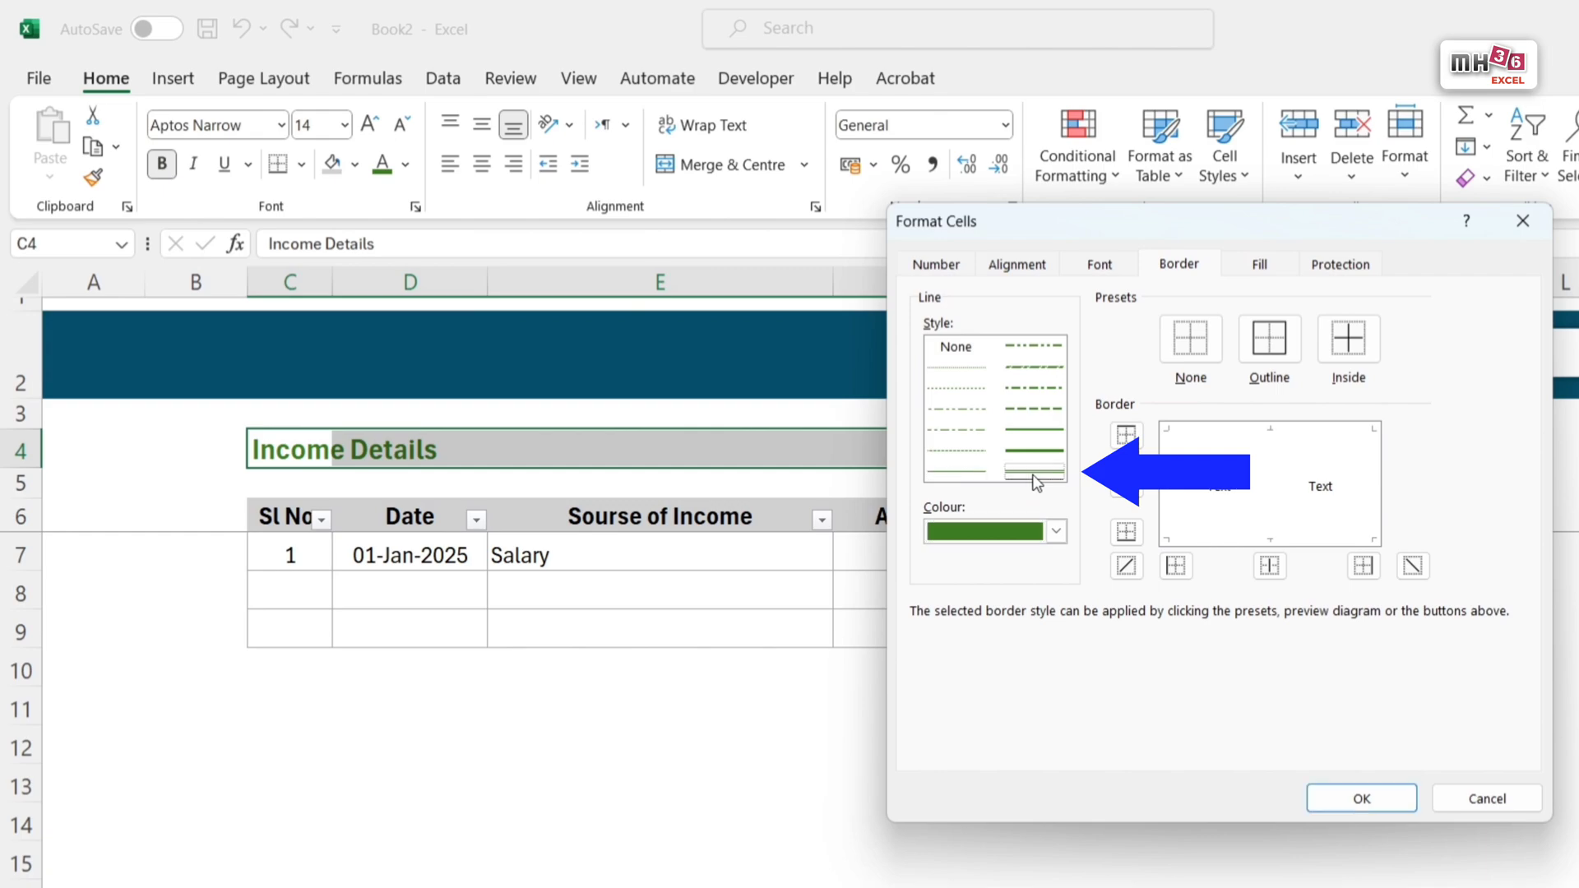
left_click(1320, 539)
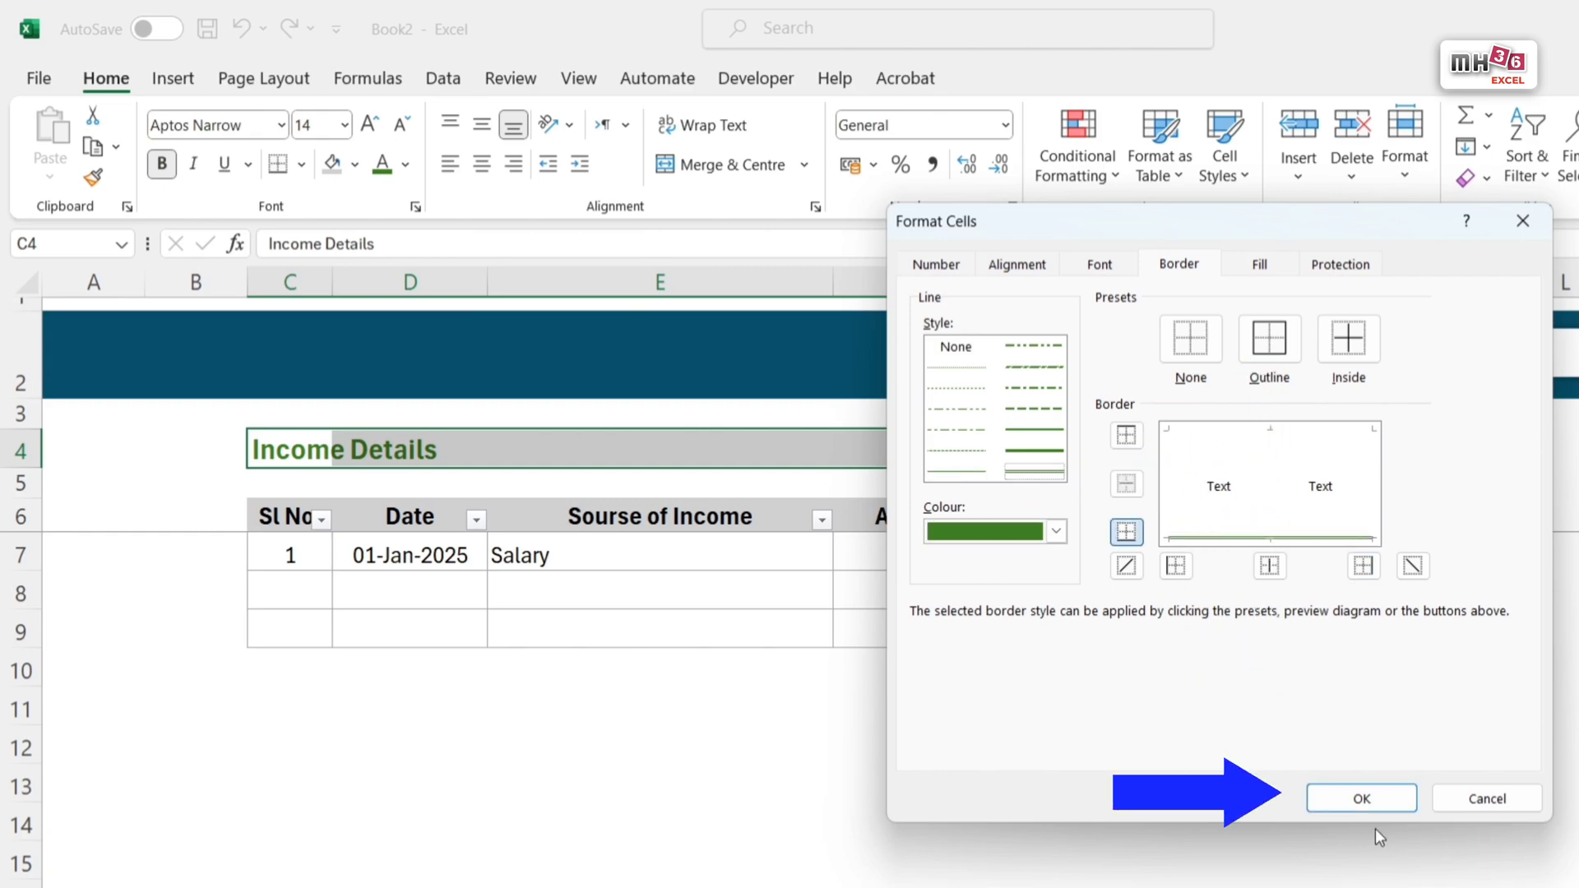
left_click(1365, 799)
left_click(1078, 747)
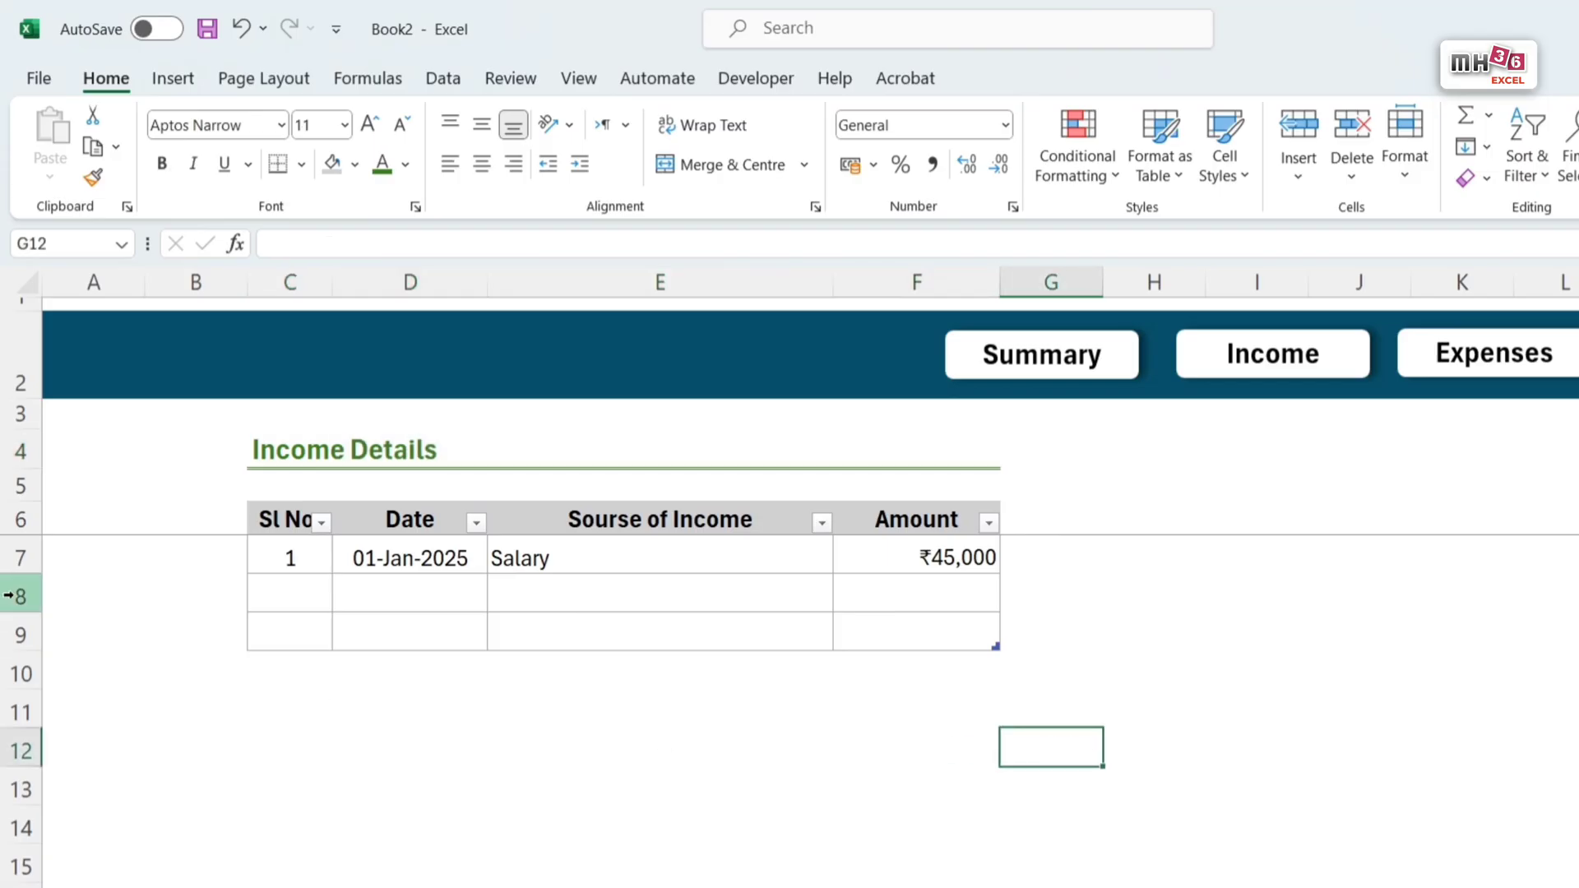
Step: Shrink row 5 to a thin gap between the Income Details heading and the table header
left_click(19, 485)
left_click_drag(29, 505, 51, 483)
left_click(1348, 573)
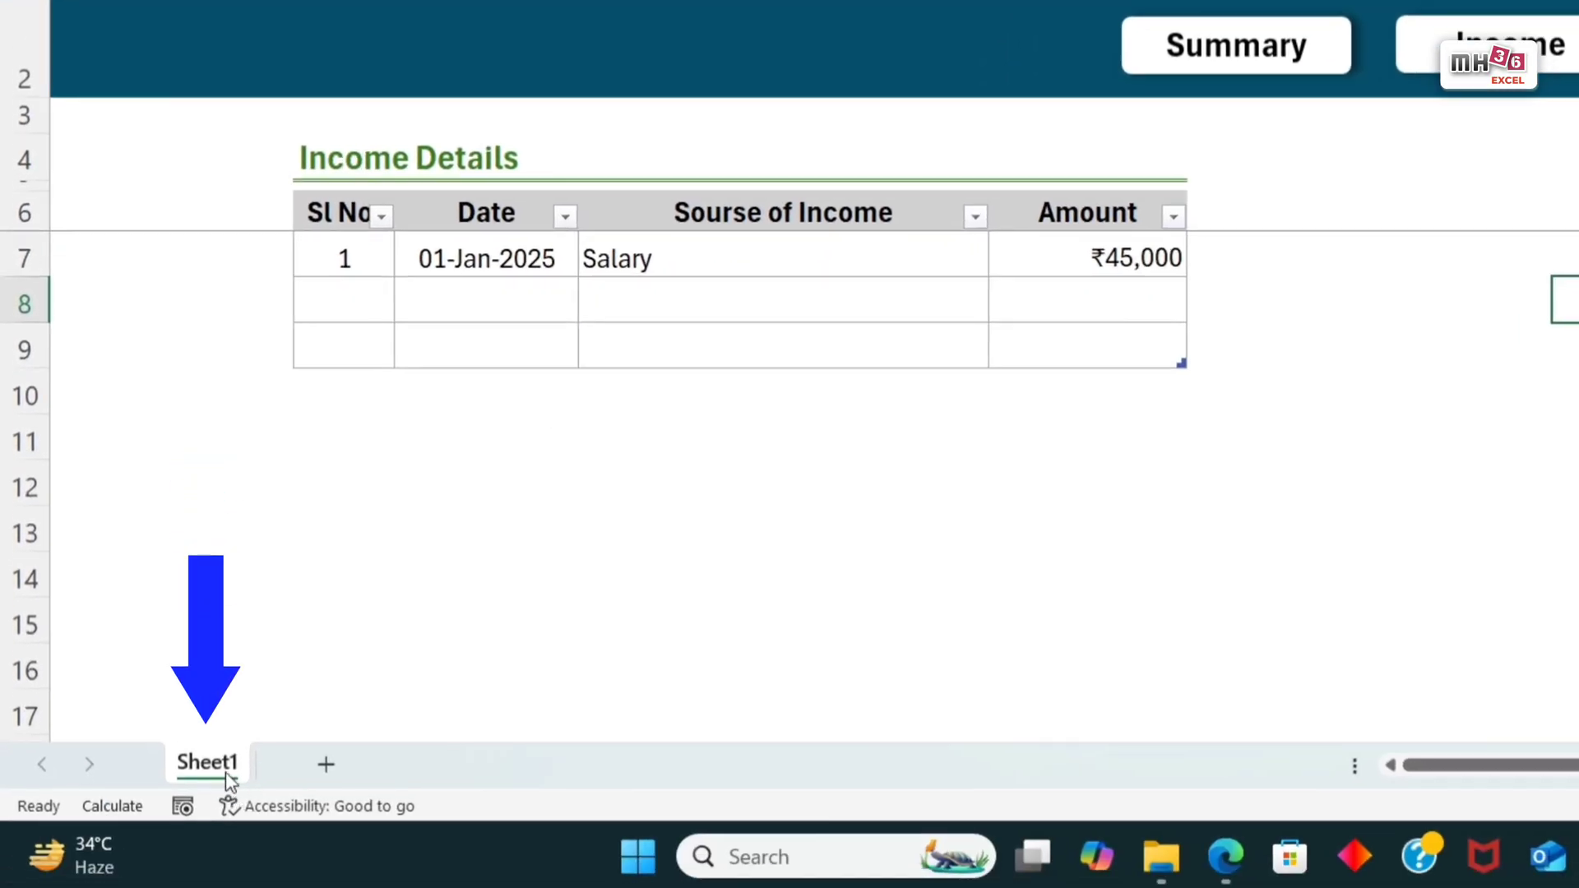
Step: Create a copy of Sheet1 at the end of the workbook
right_click(230, 779)
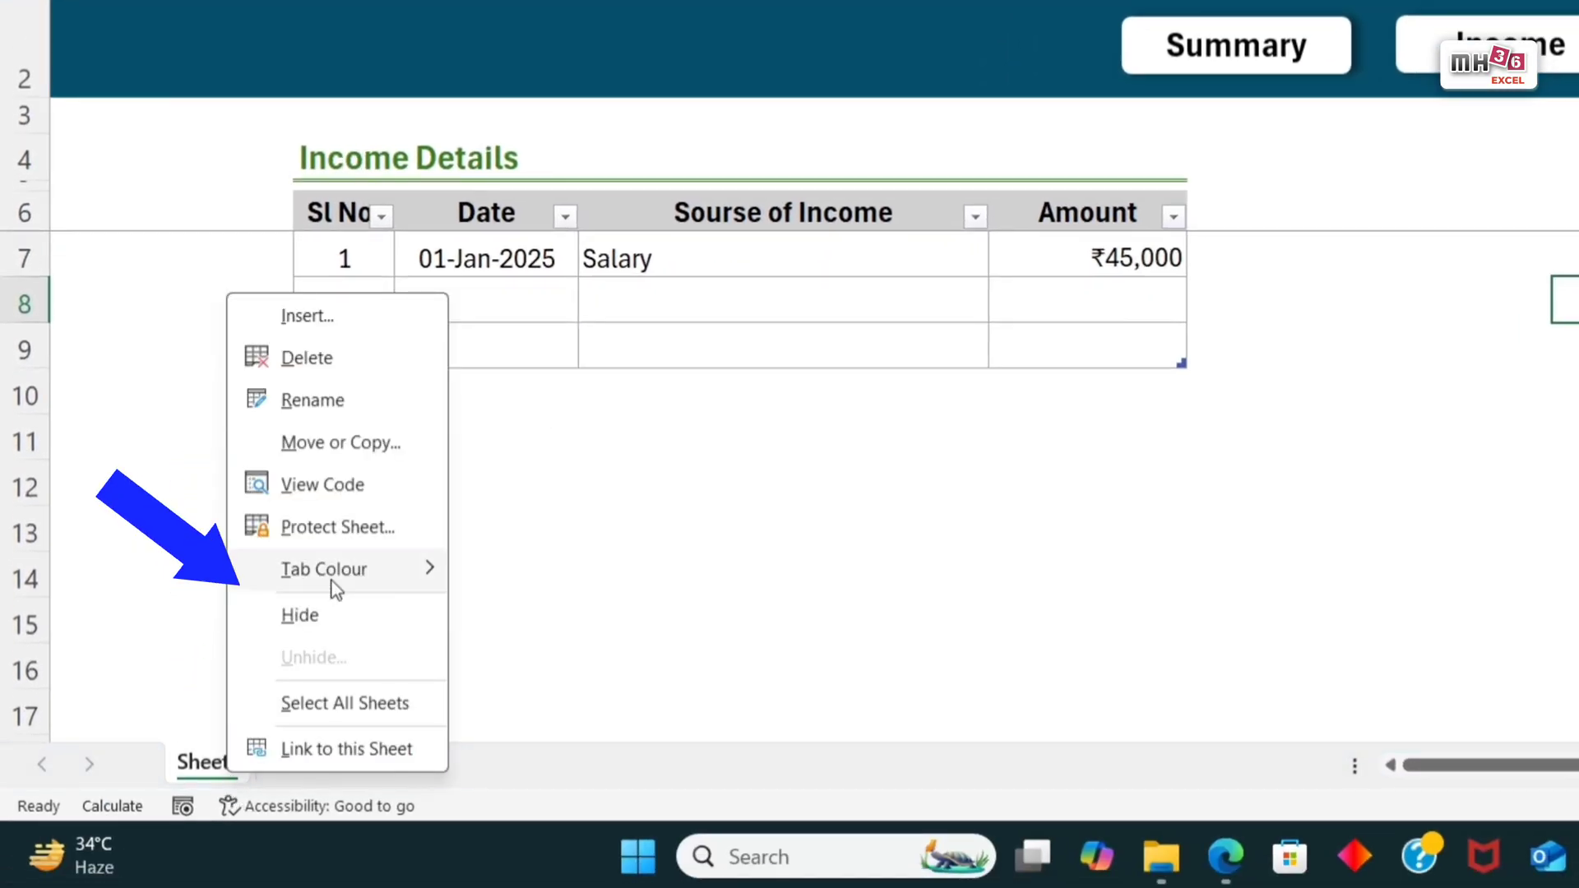
left_click(387, 448)
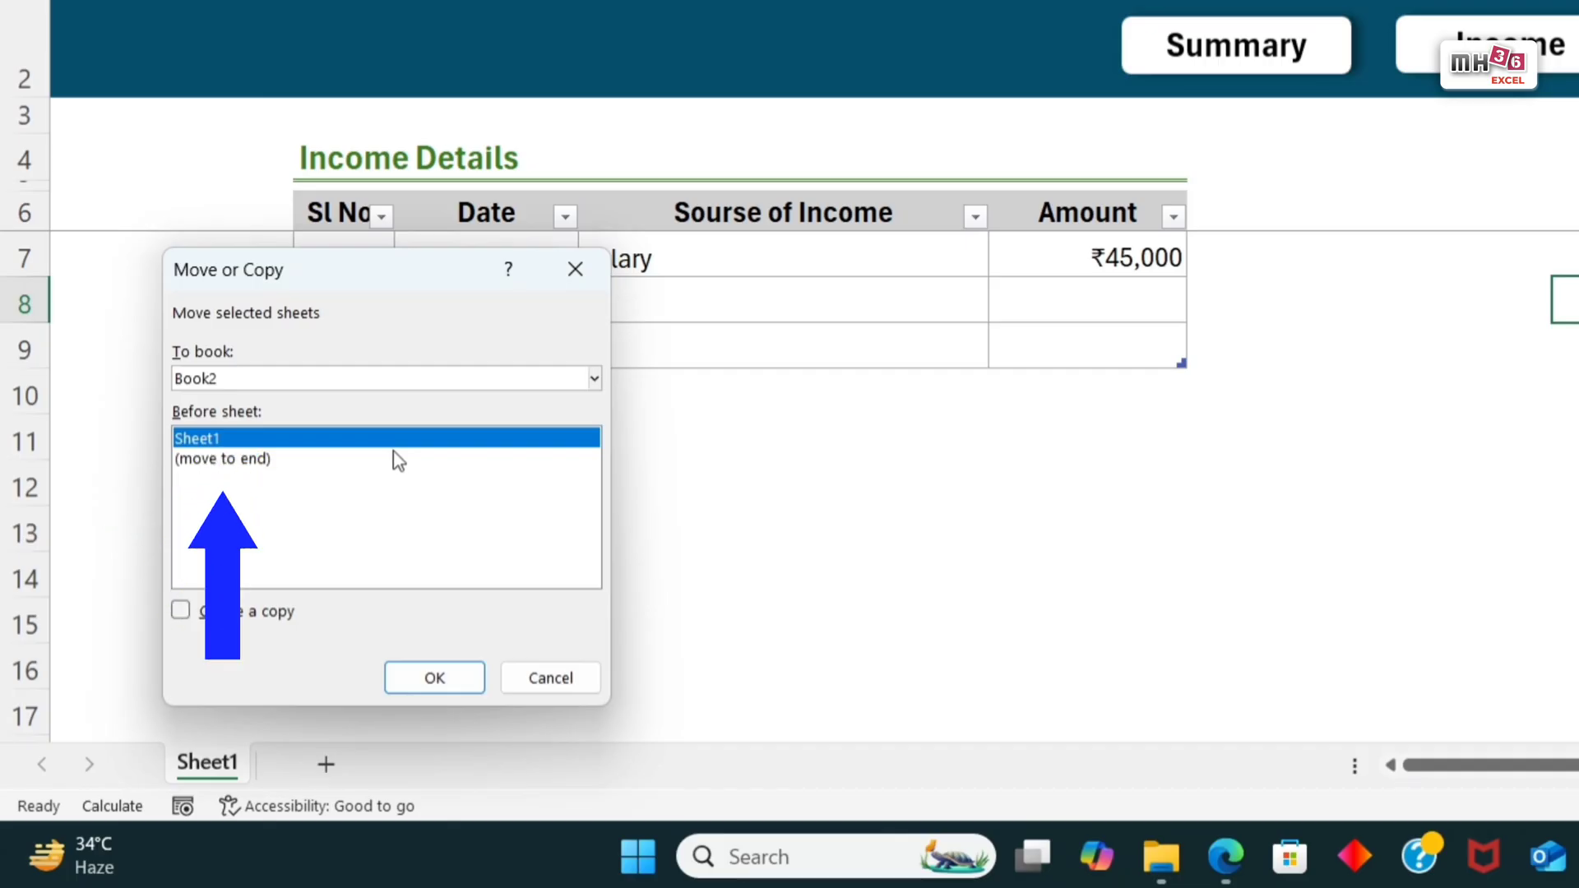
left_click(254, 460)
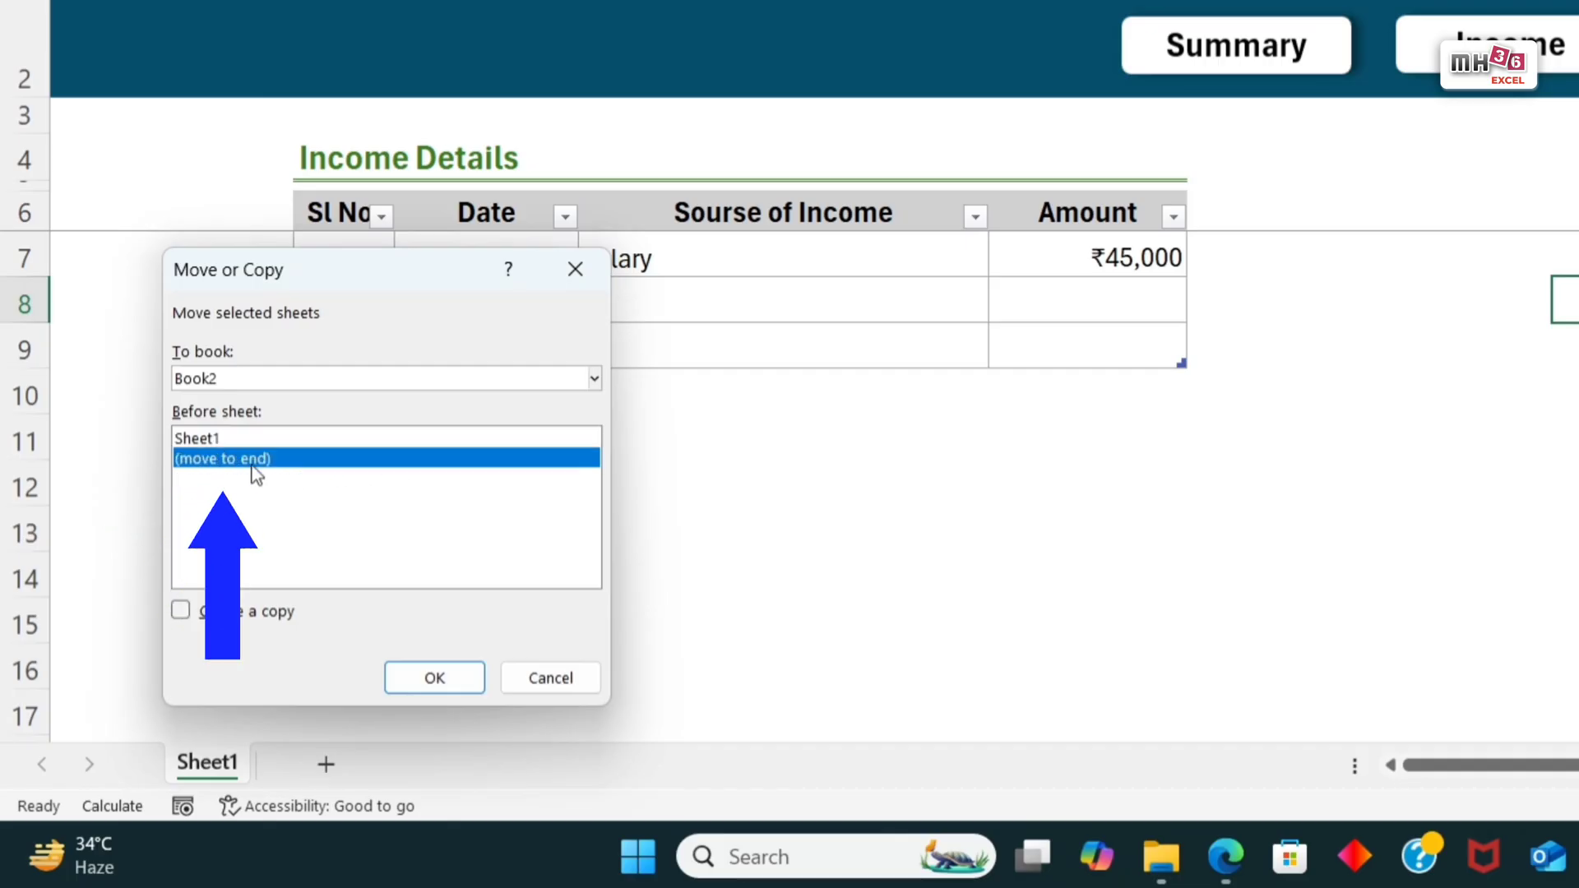
left_click(189, 620)
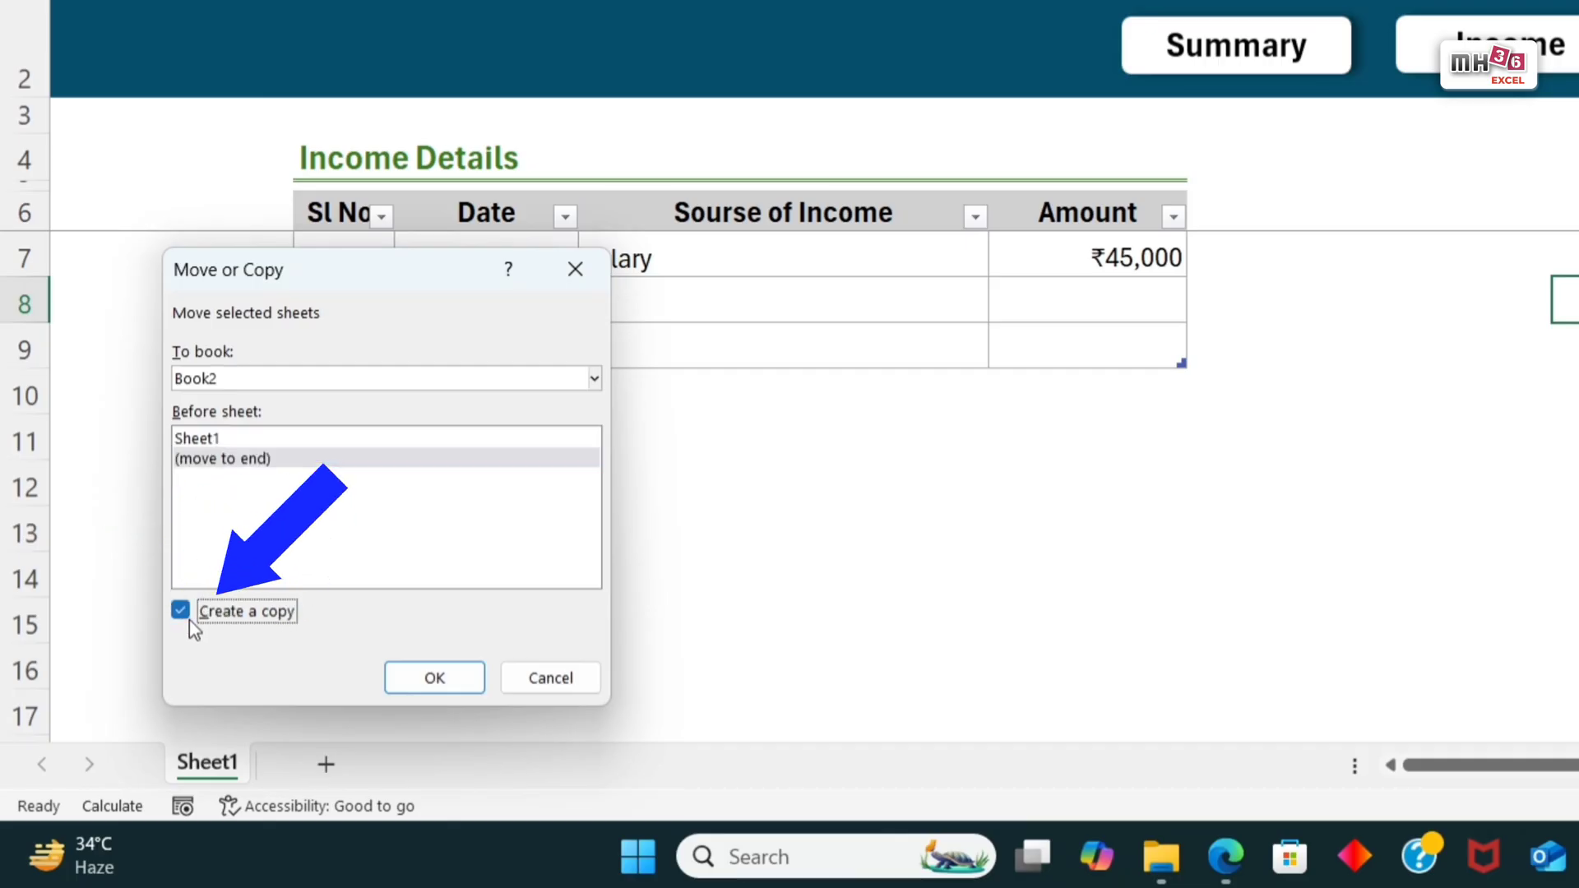
left_click(430, 682)
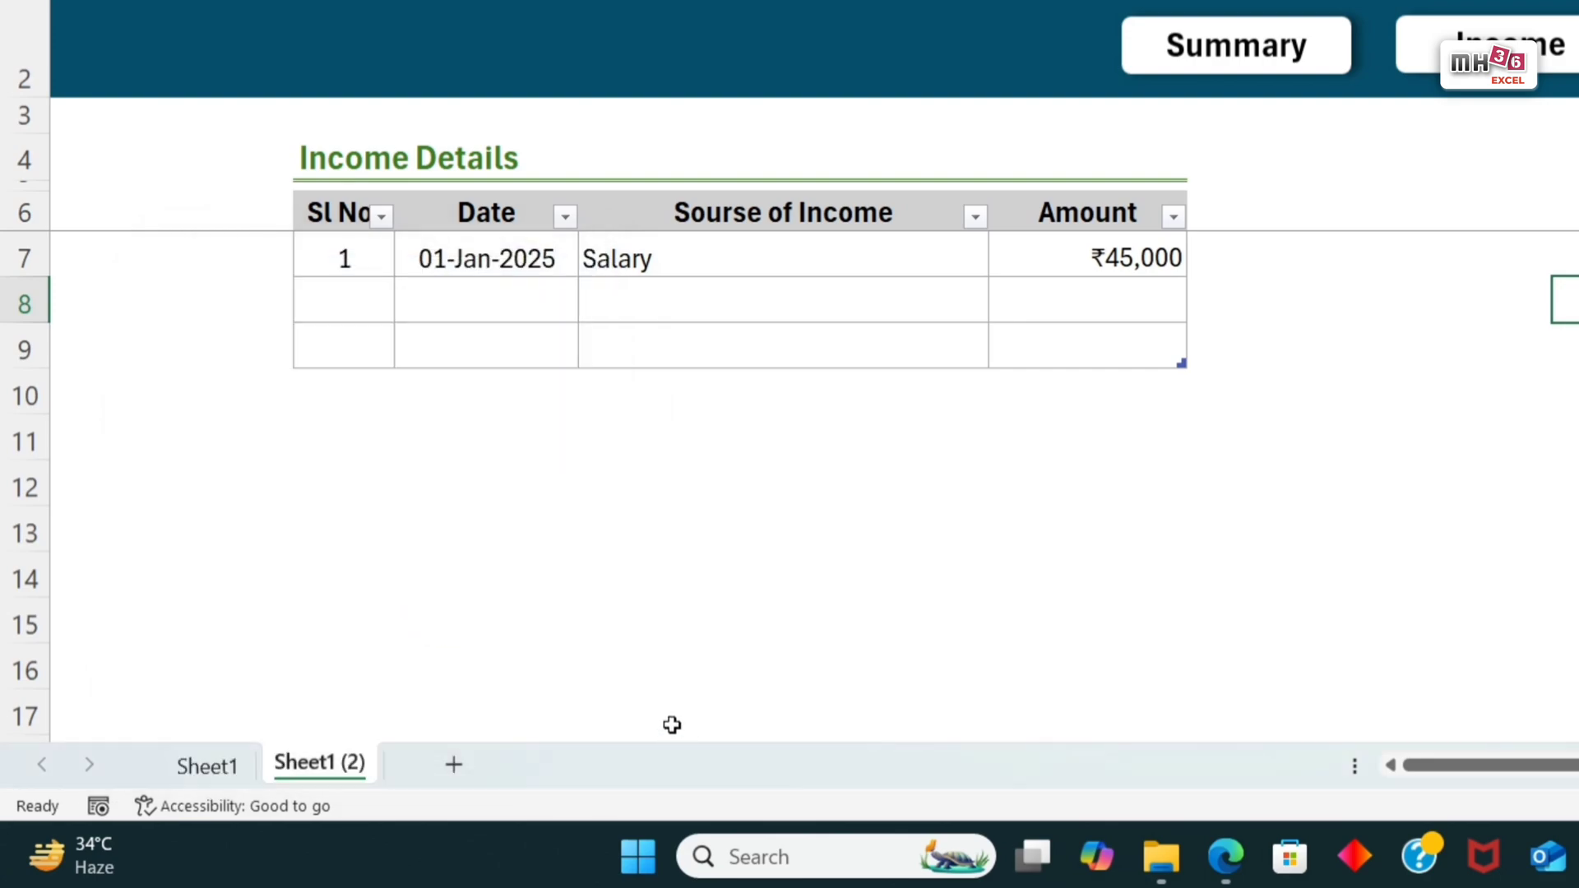
Step: Create a copy of Sheet1 (2) at the end of the workbook as the third sheet
right_click(341, 782)
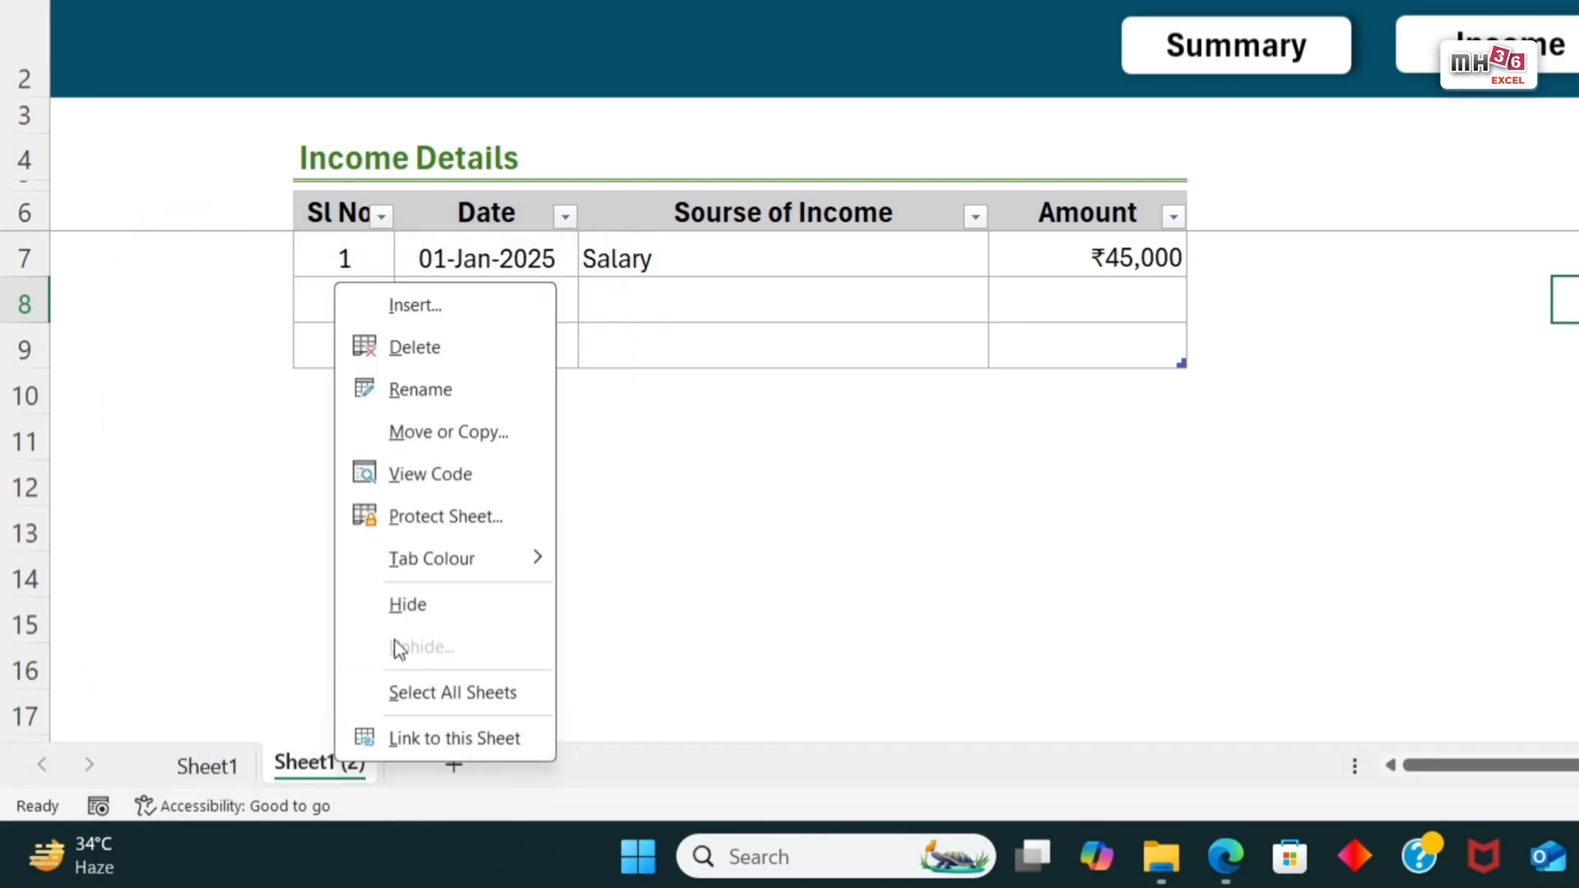
left_click(461, 431)
left_click(338, 458)
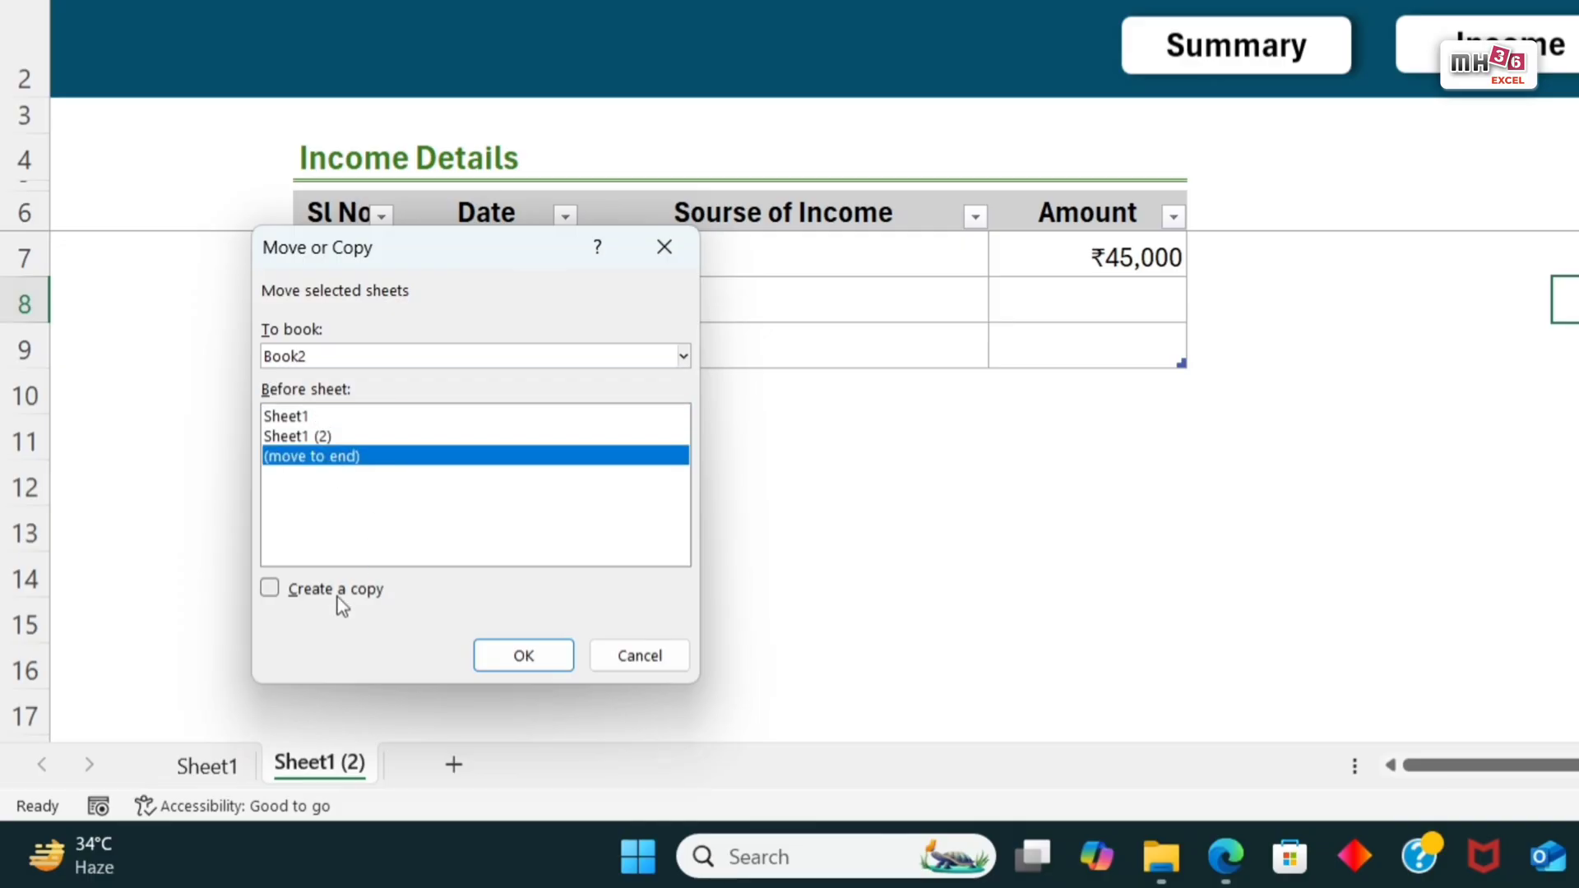
left_click(334, 589)
left_click(533, 663)
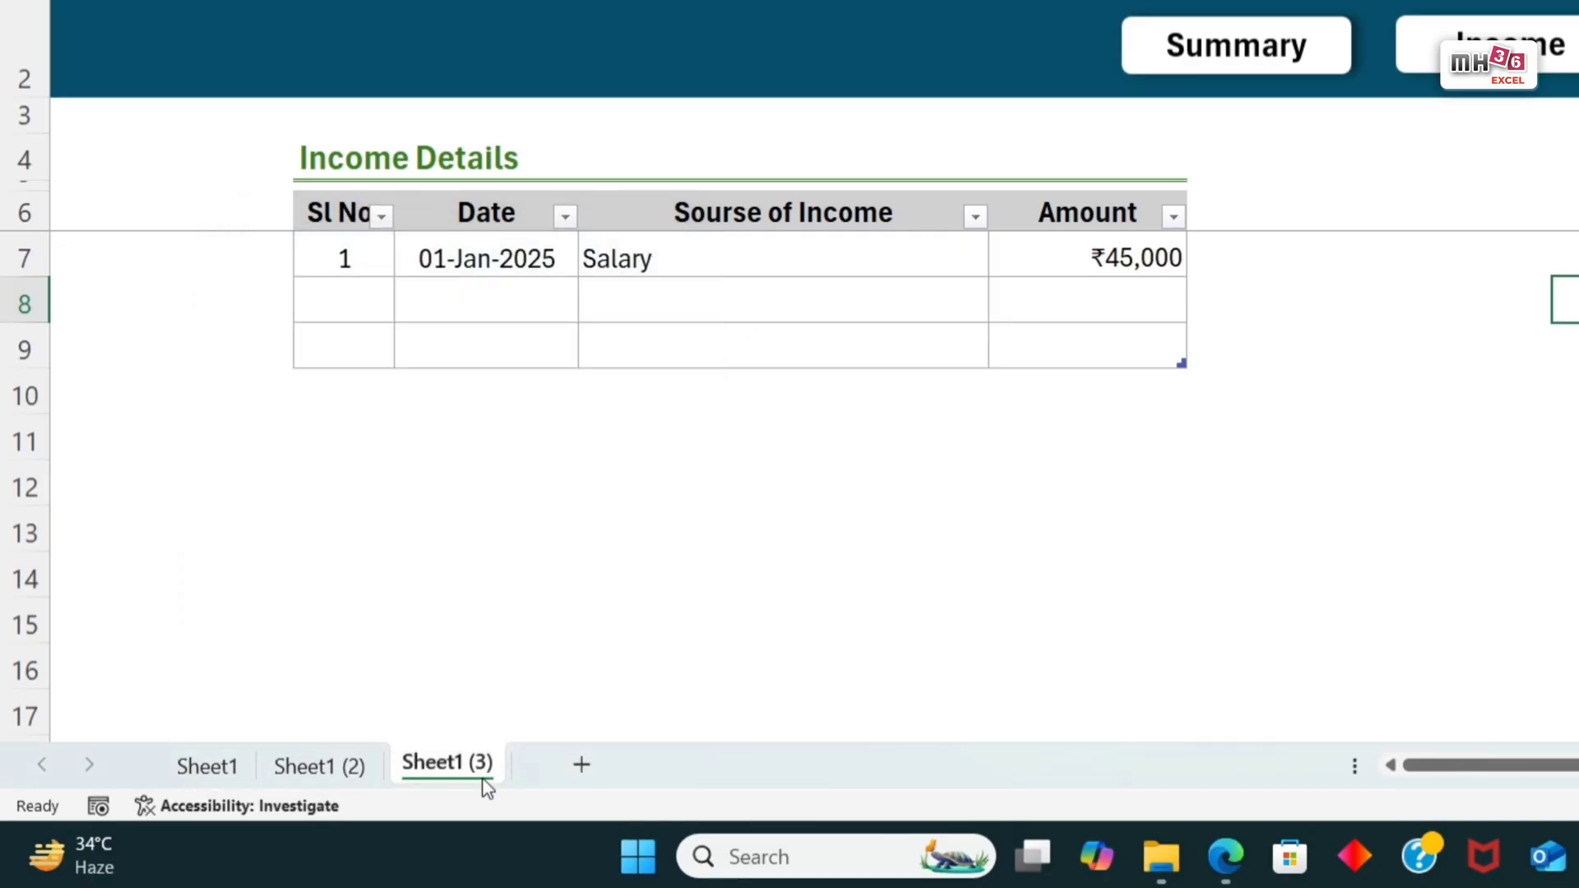
Step: Rename the original Sheet1 as Income
left_click(216, 780)
right_click(217, 780)
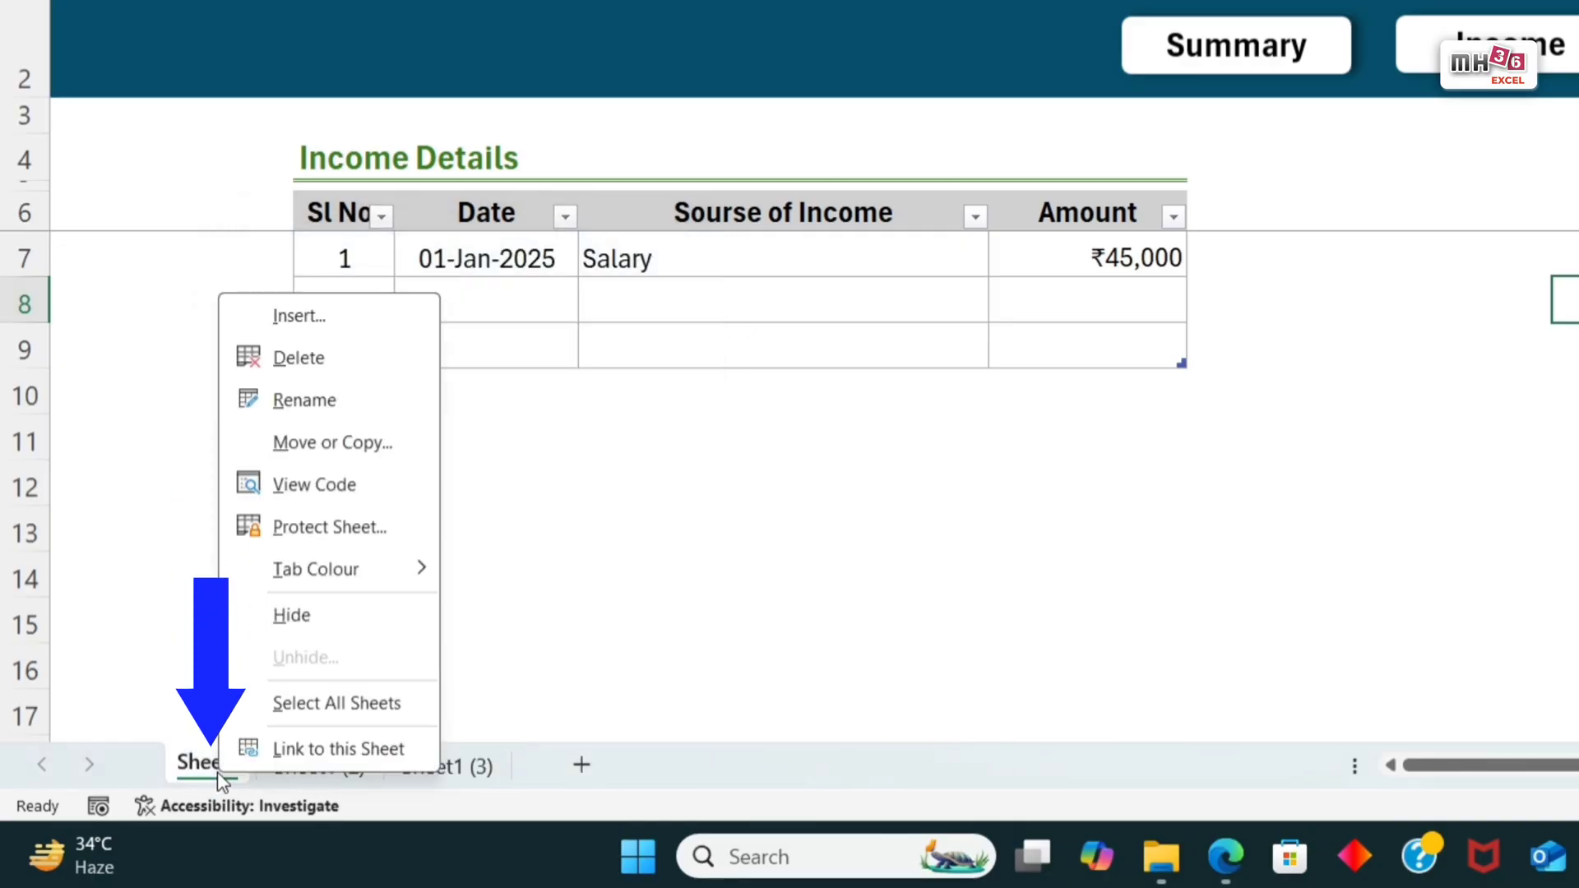
left_click(321, 402)
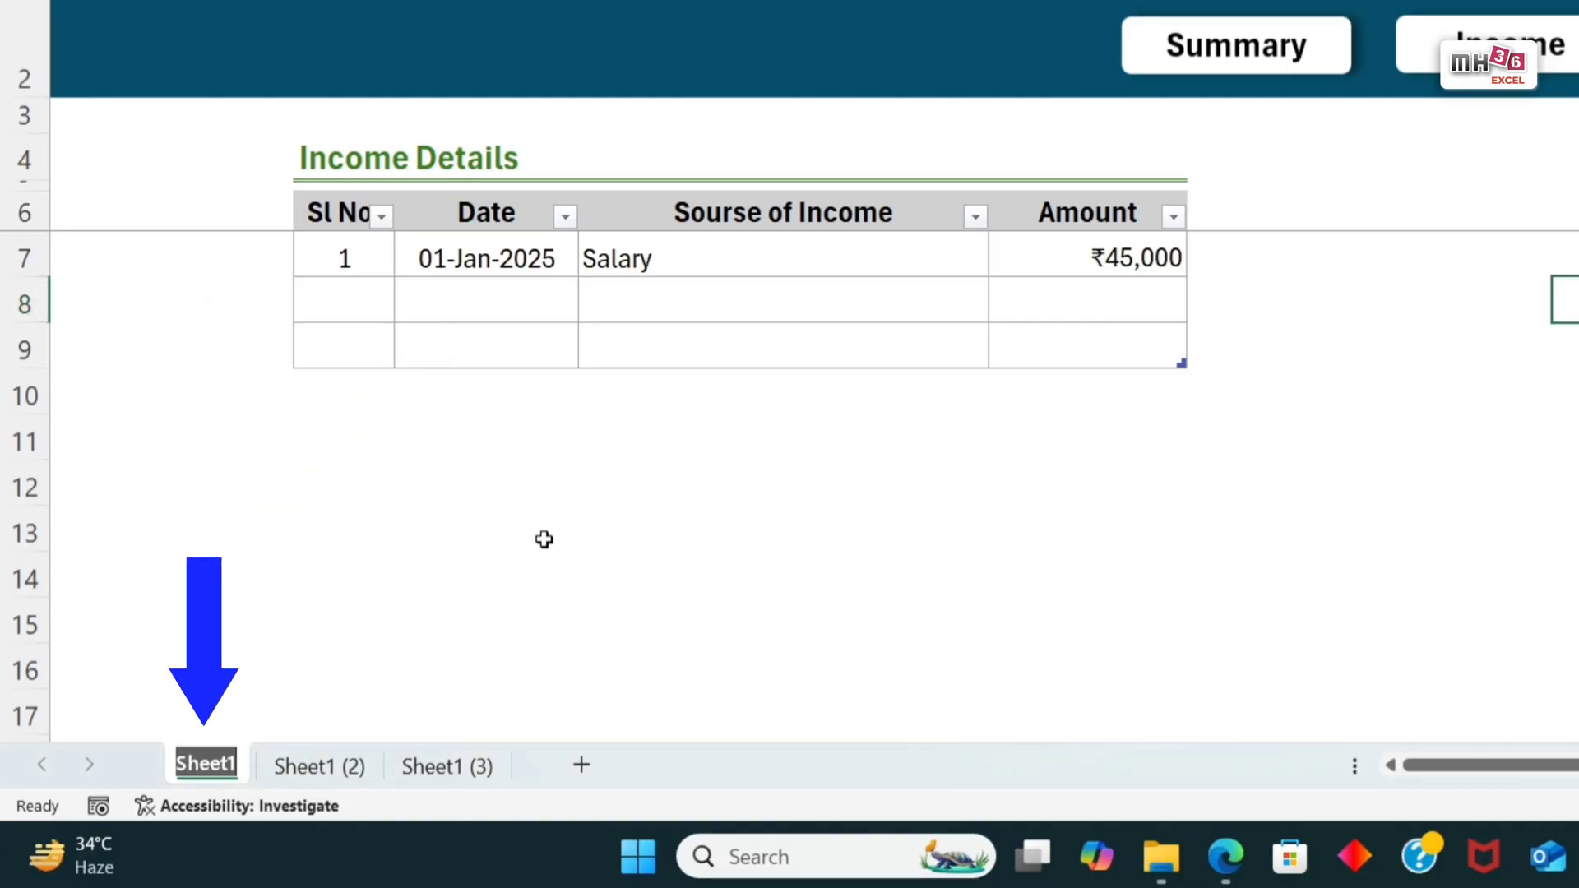
type("Income")
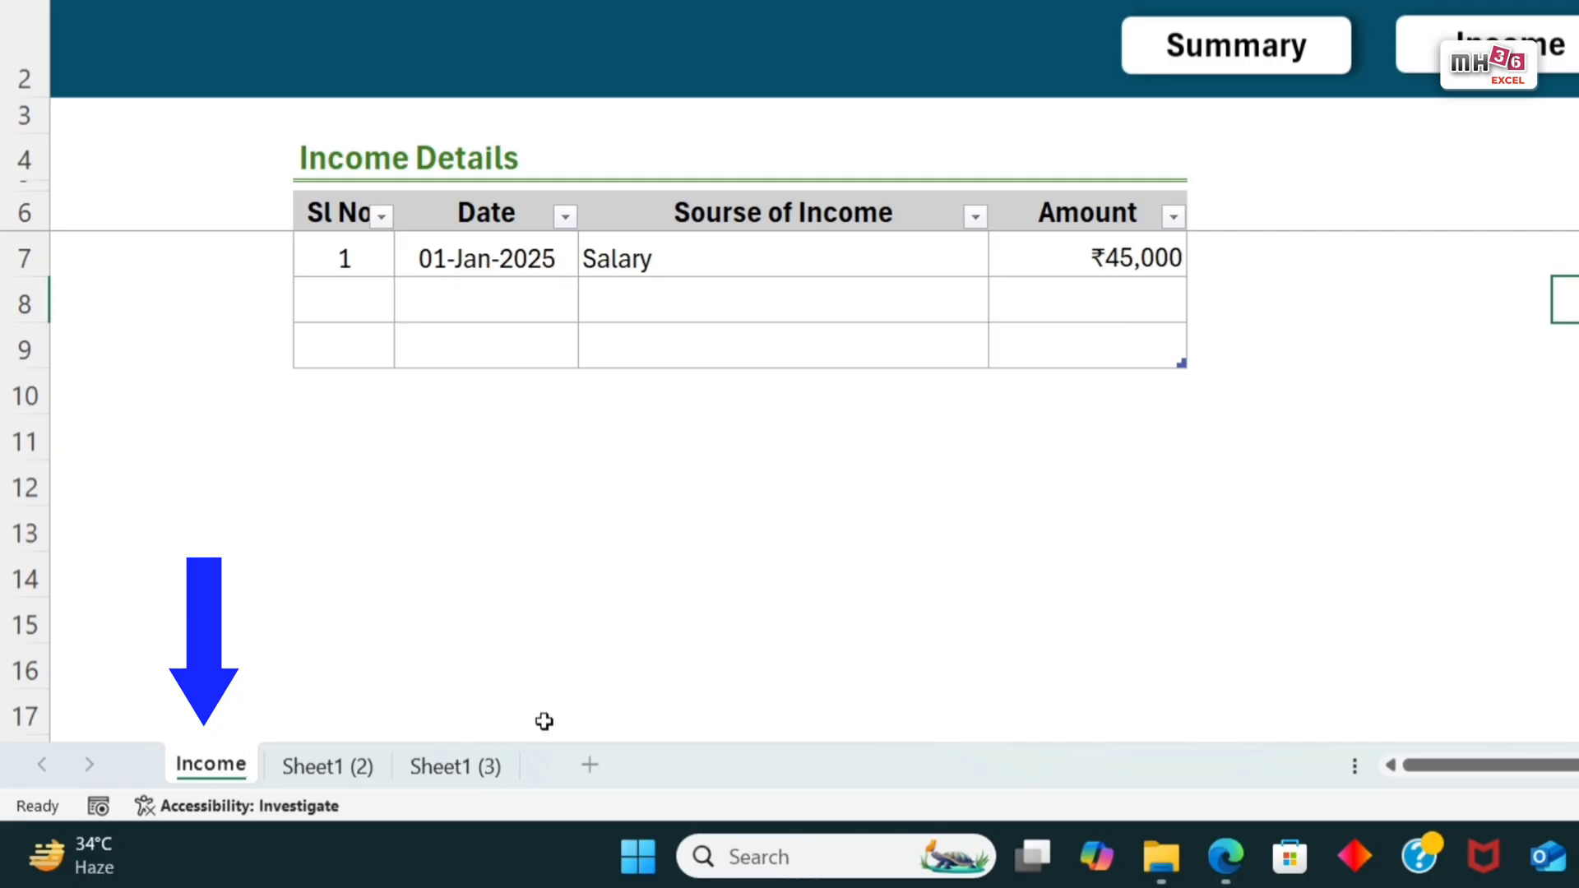
Step: Rename Sheet1 (2) as Expenses and Sheet1 (3) as Savings
double_click(351, 772)
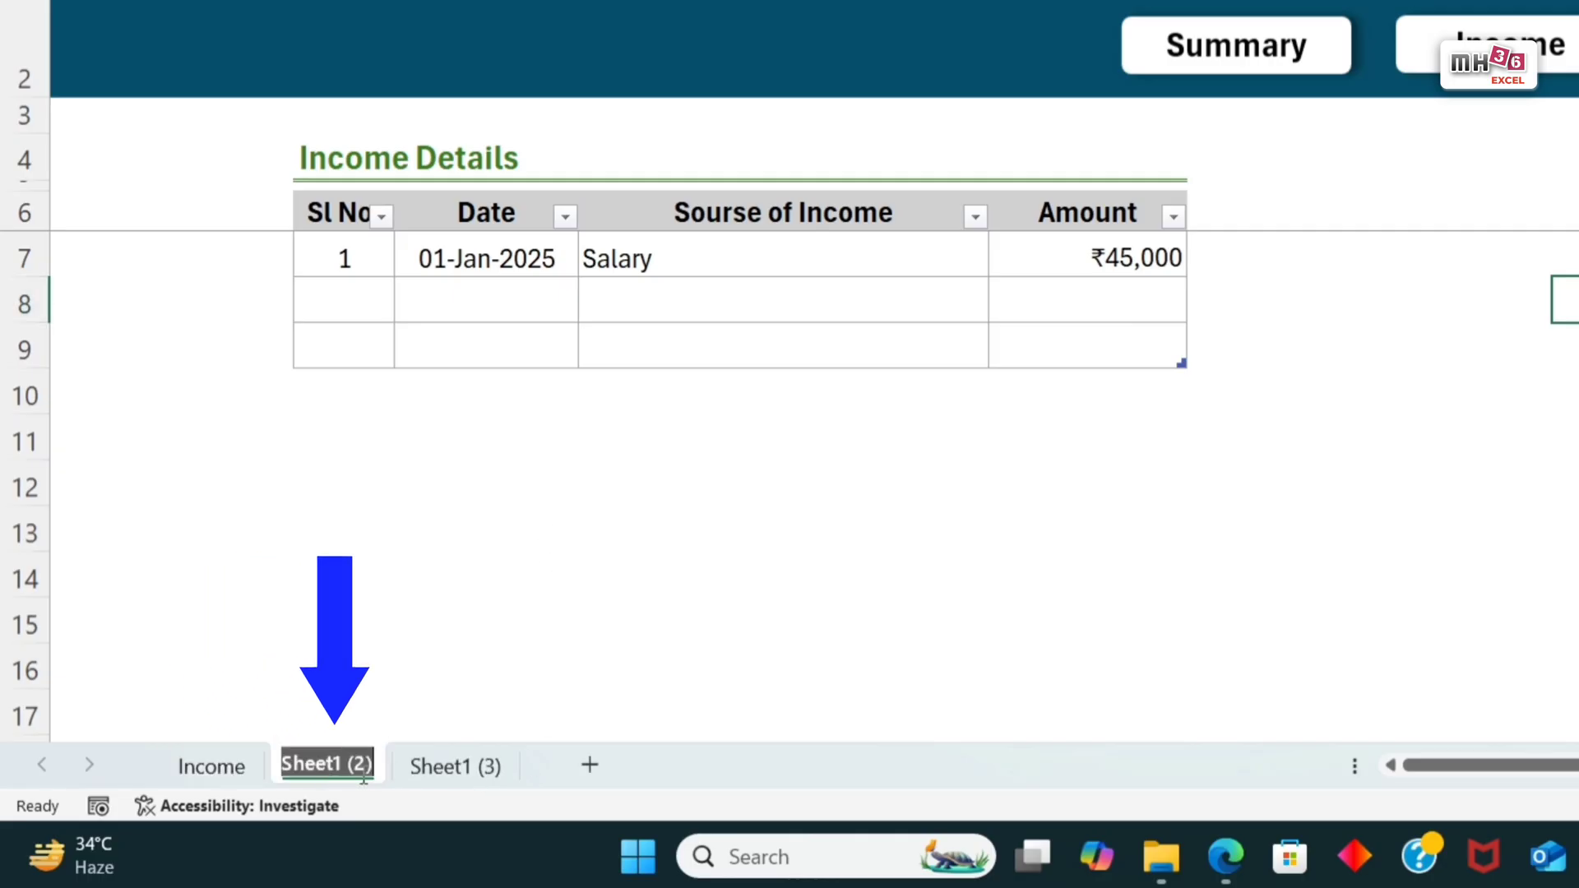
type("E")
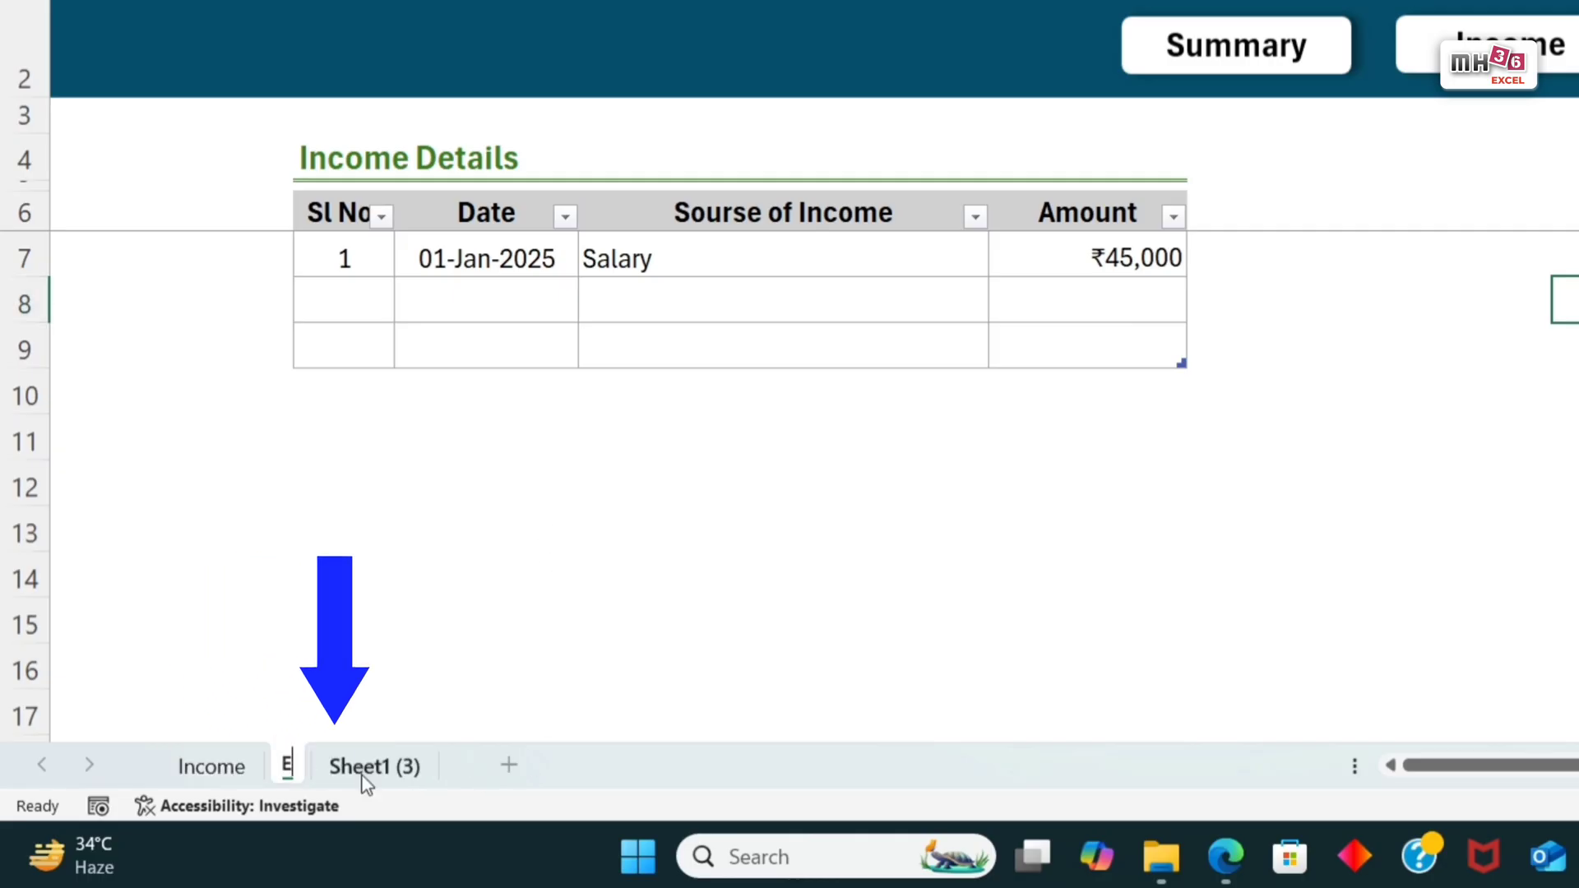
type("xpenses")
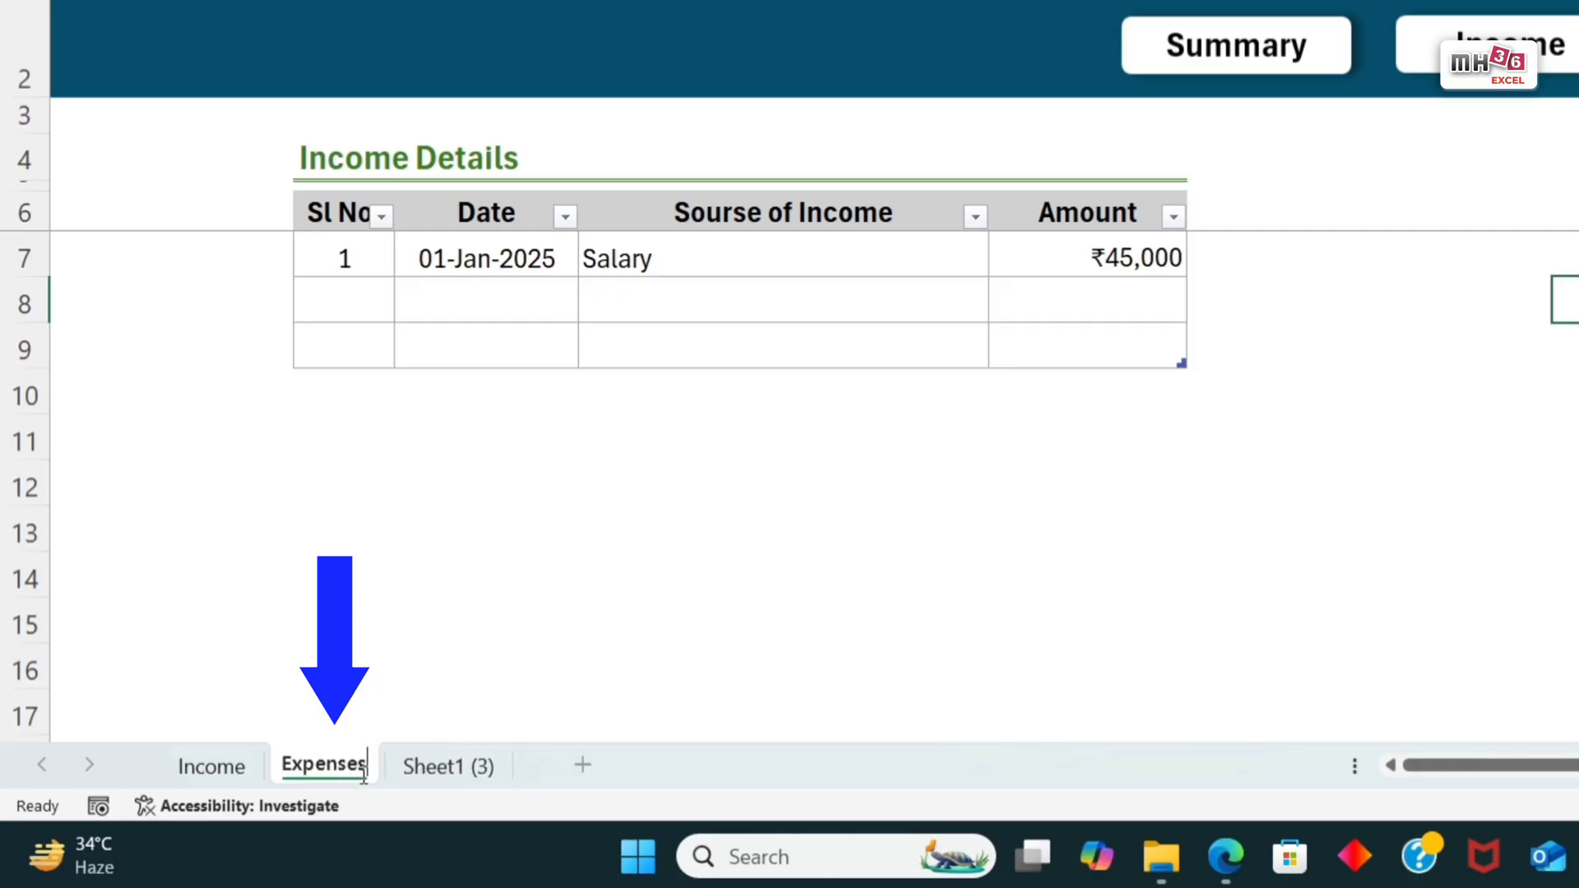
double_click(471, 769)
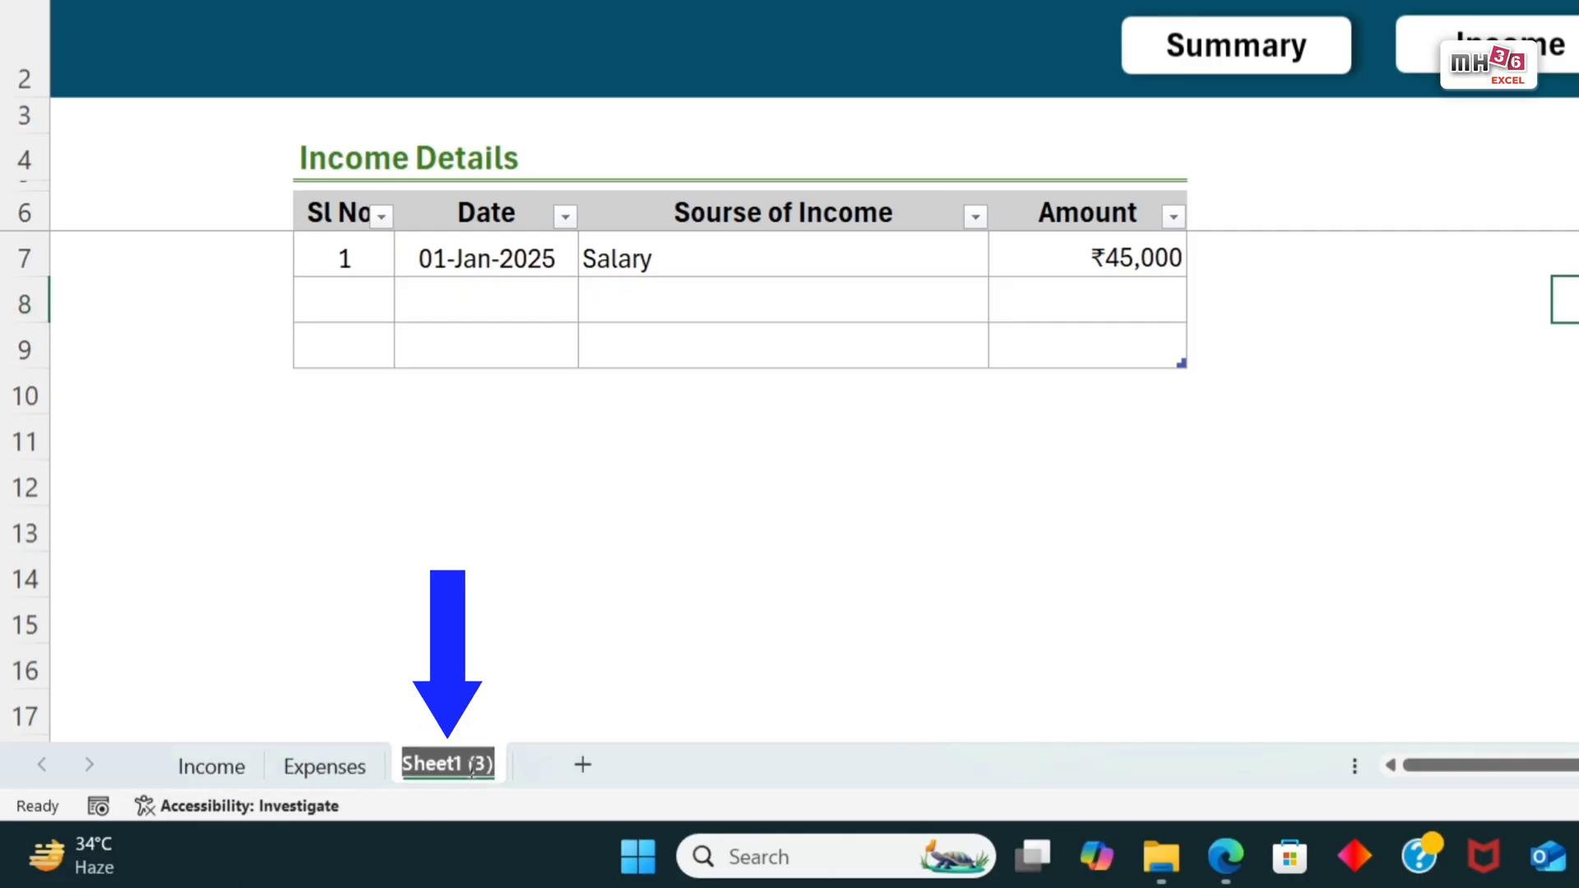
type("Savings")
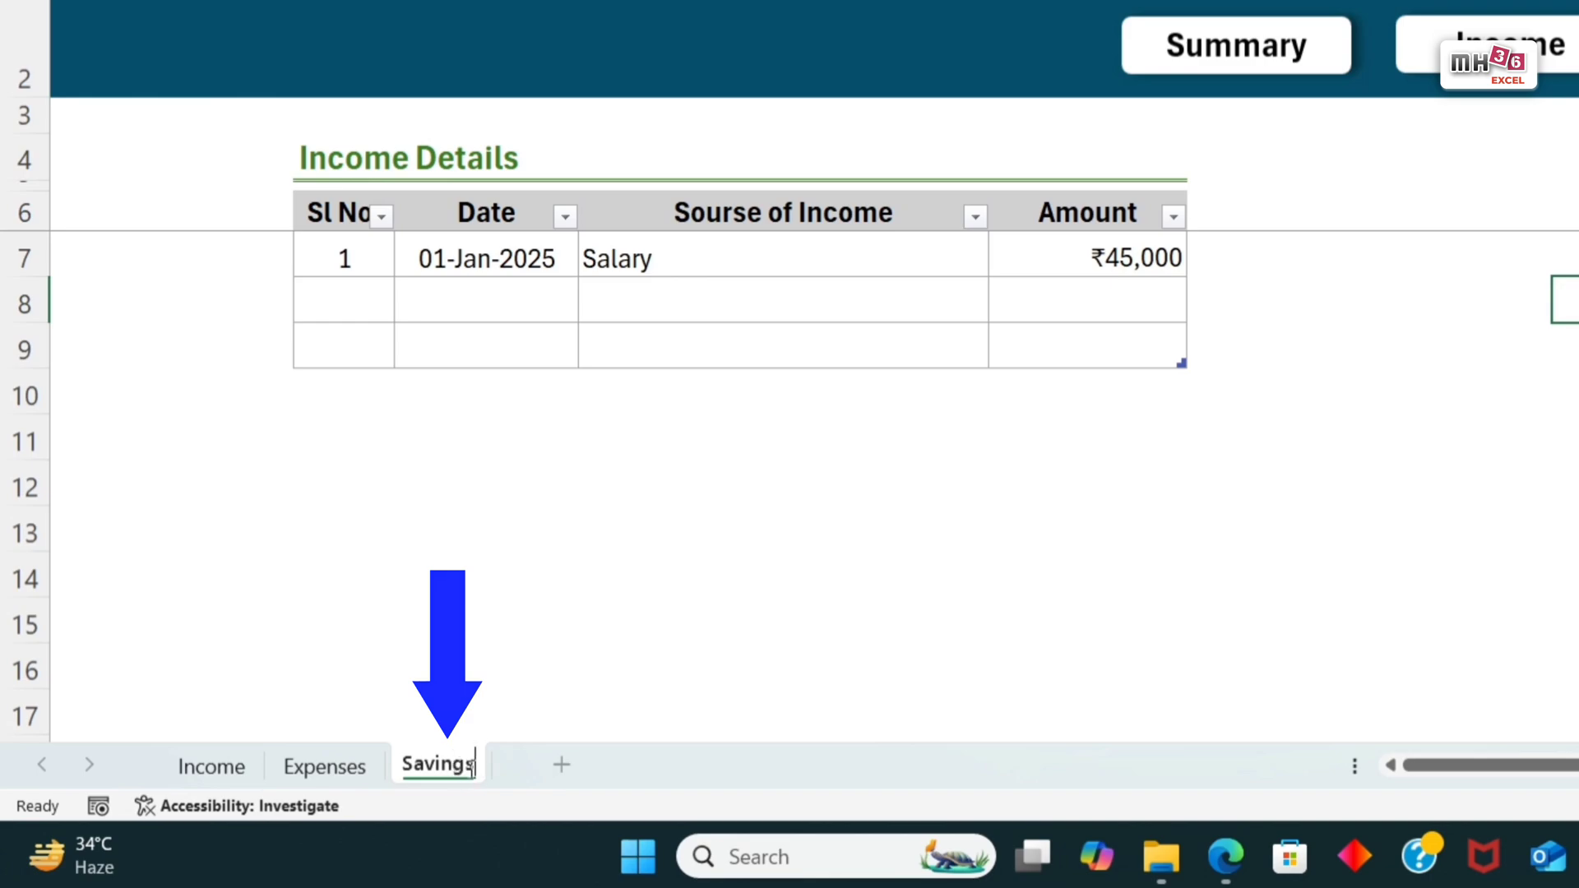
left_click(771, 585)
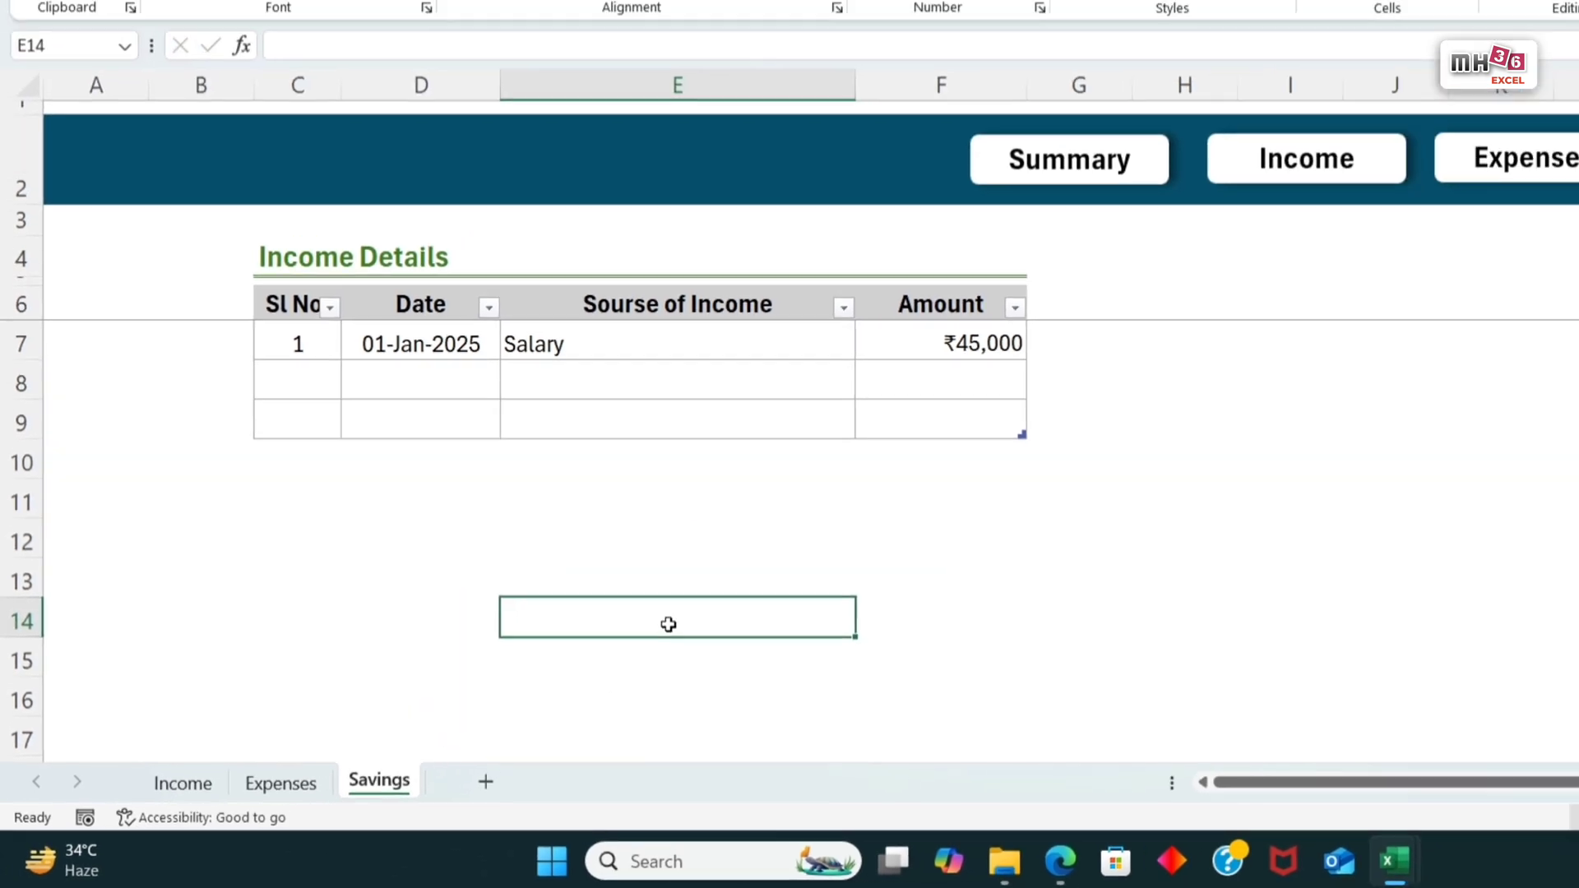
Step: Fill the Income button in the Income sheet's banner with standard yellow
left_click(187, 789)
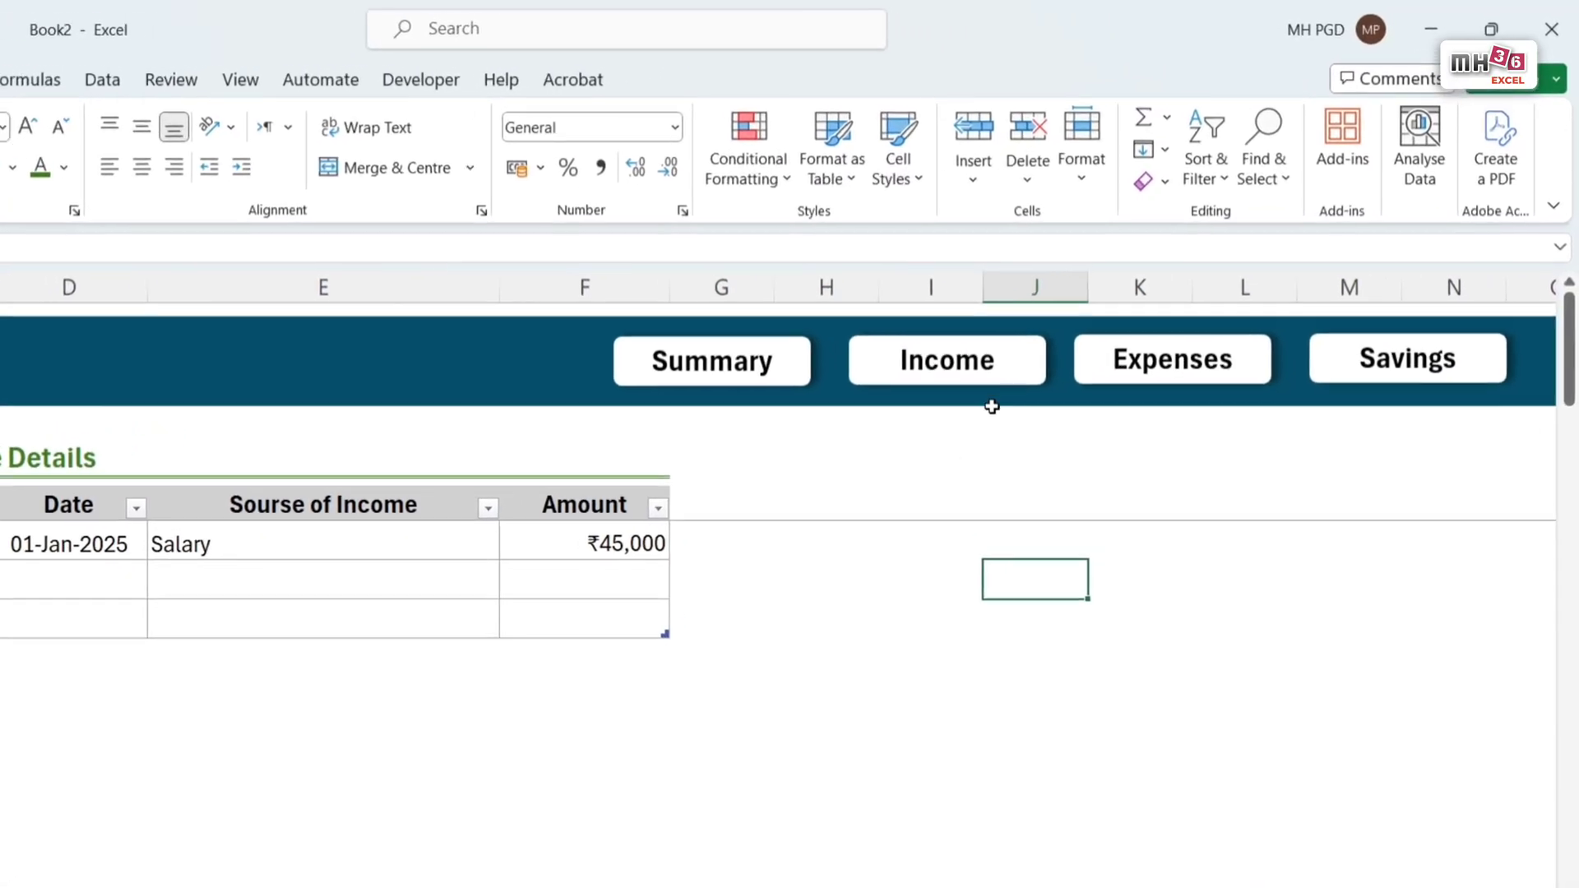
left_click(1016, 380)
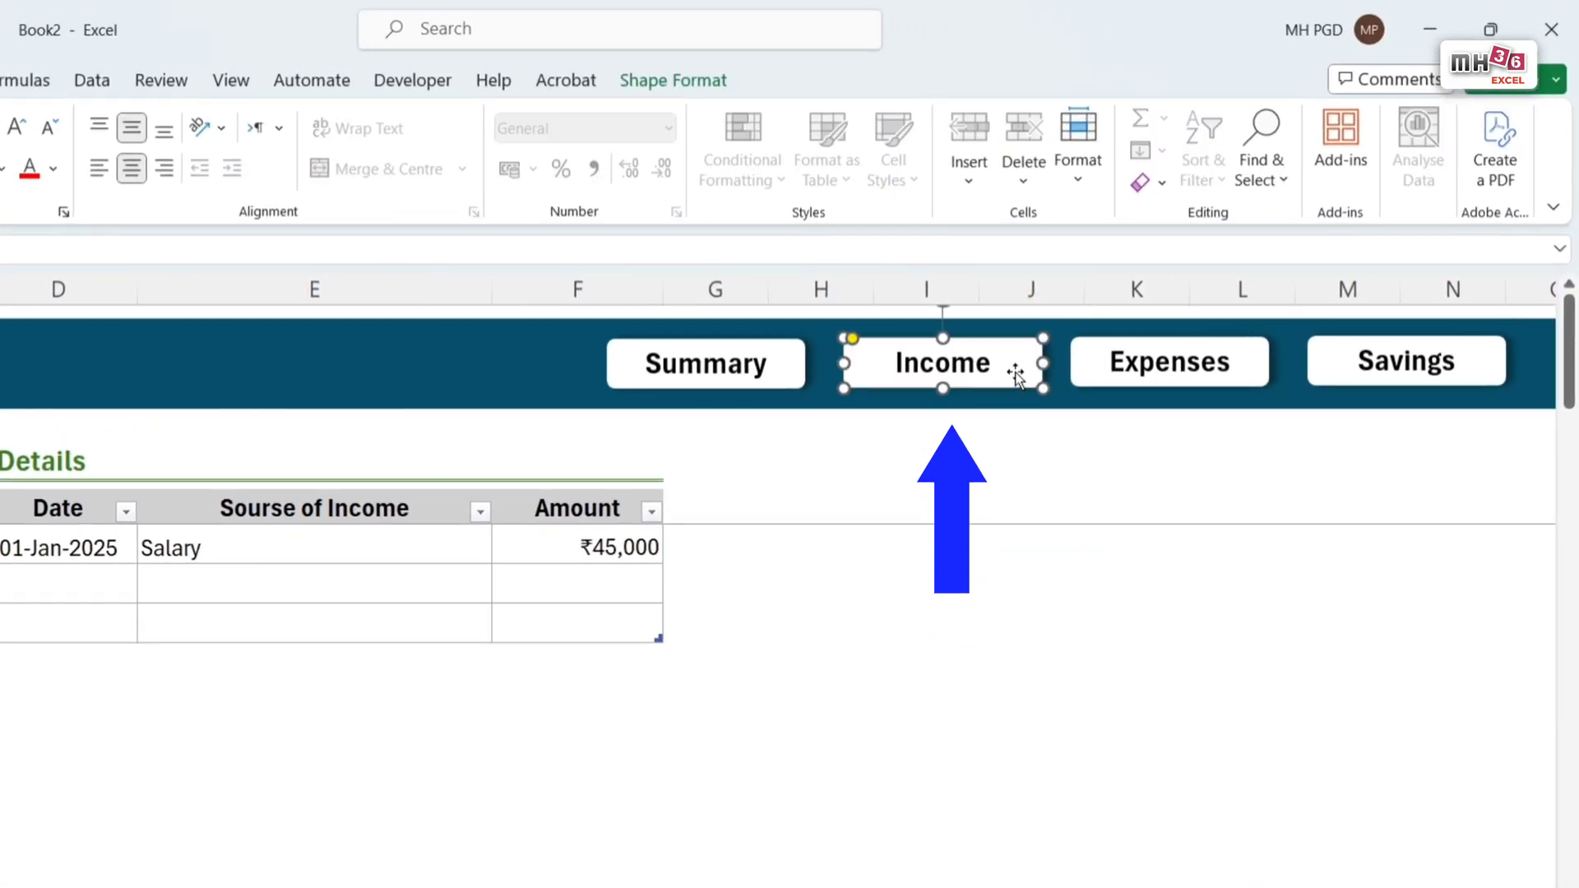
left_click(691, 79)
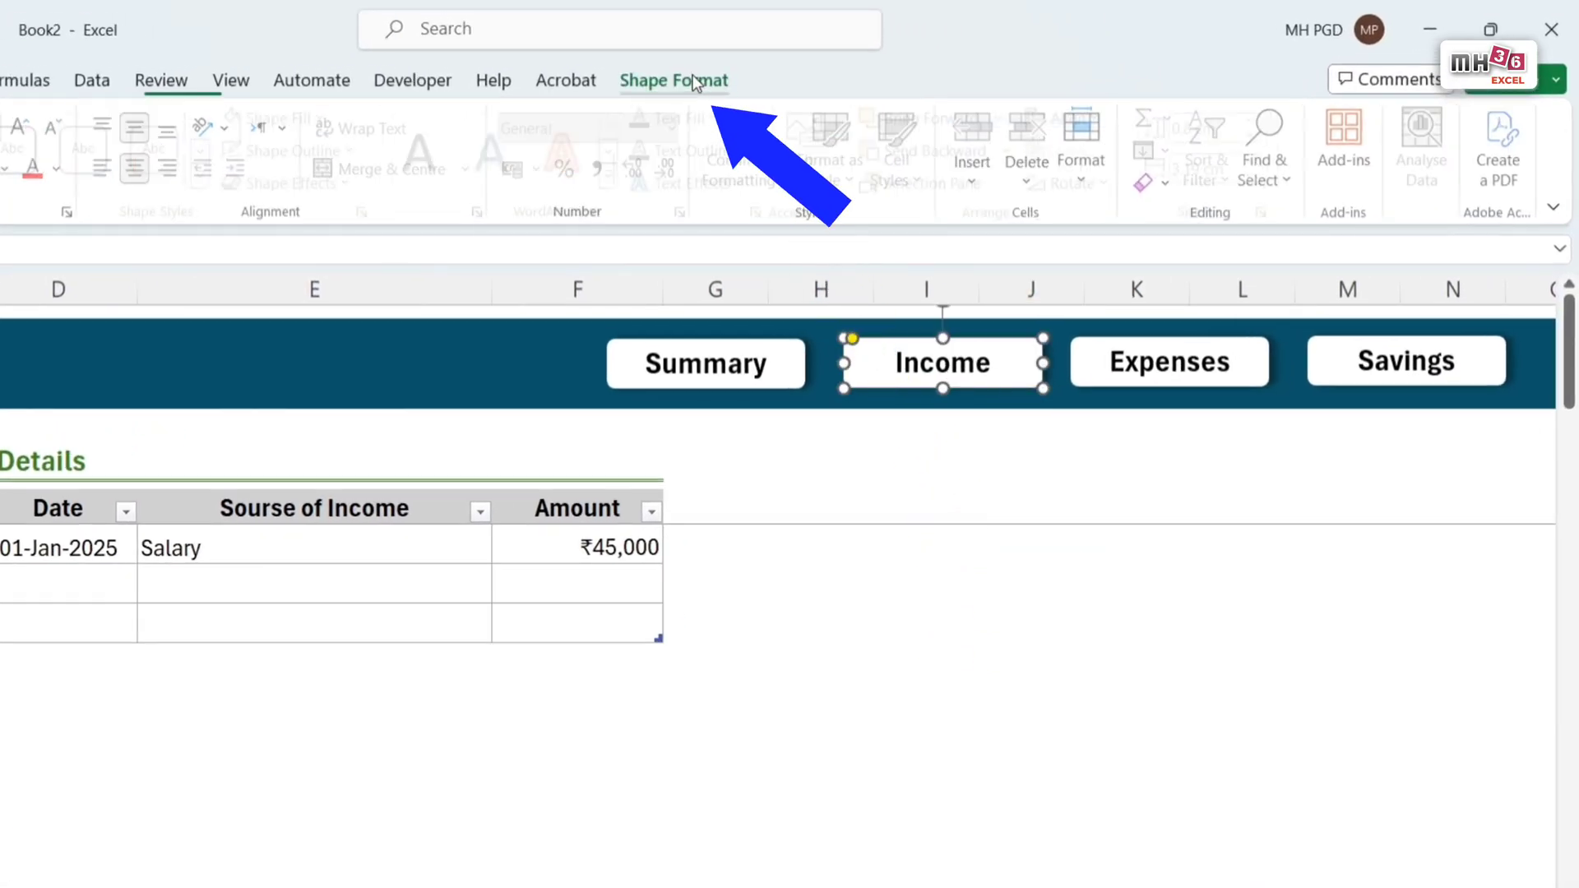
left_click(330, 119)
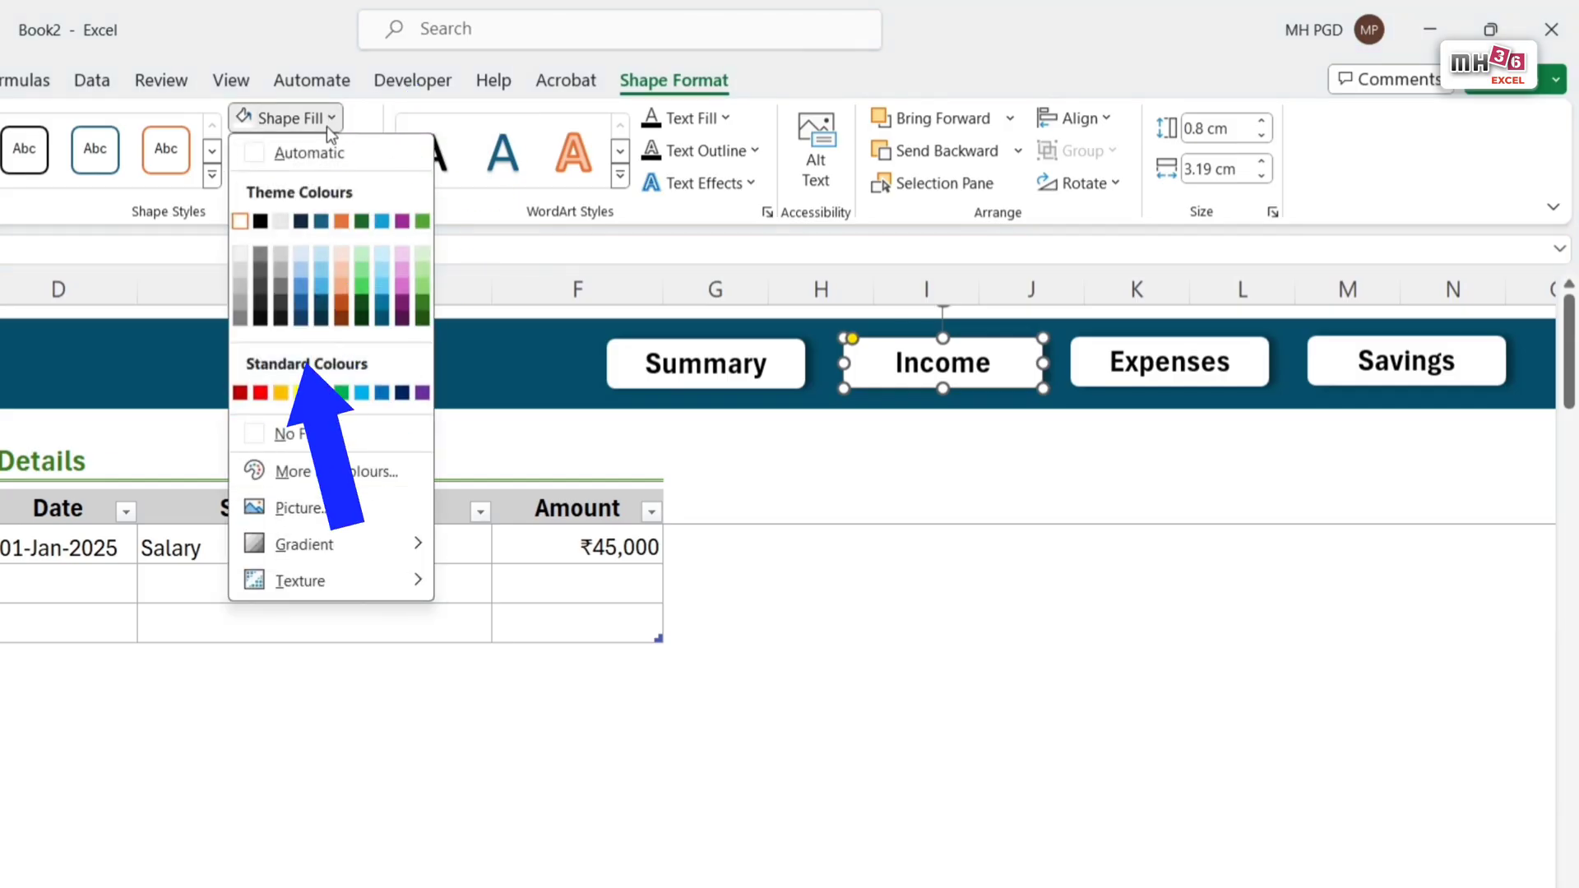
left_click(295, 394)
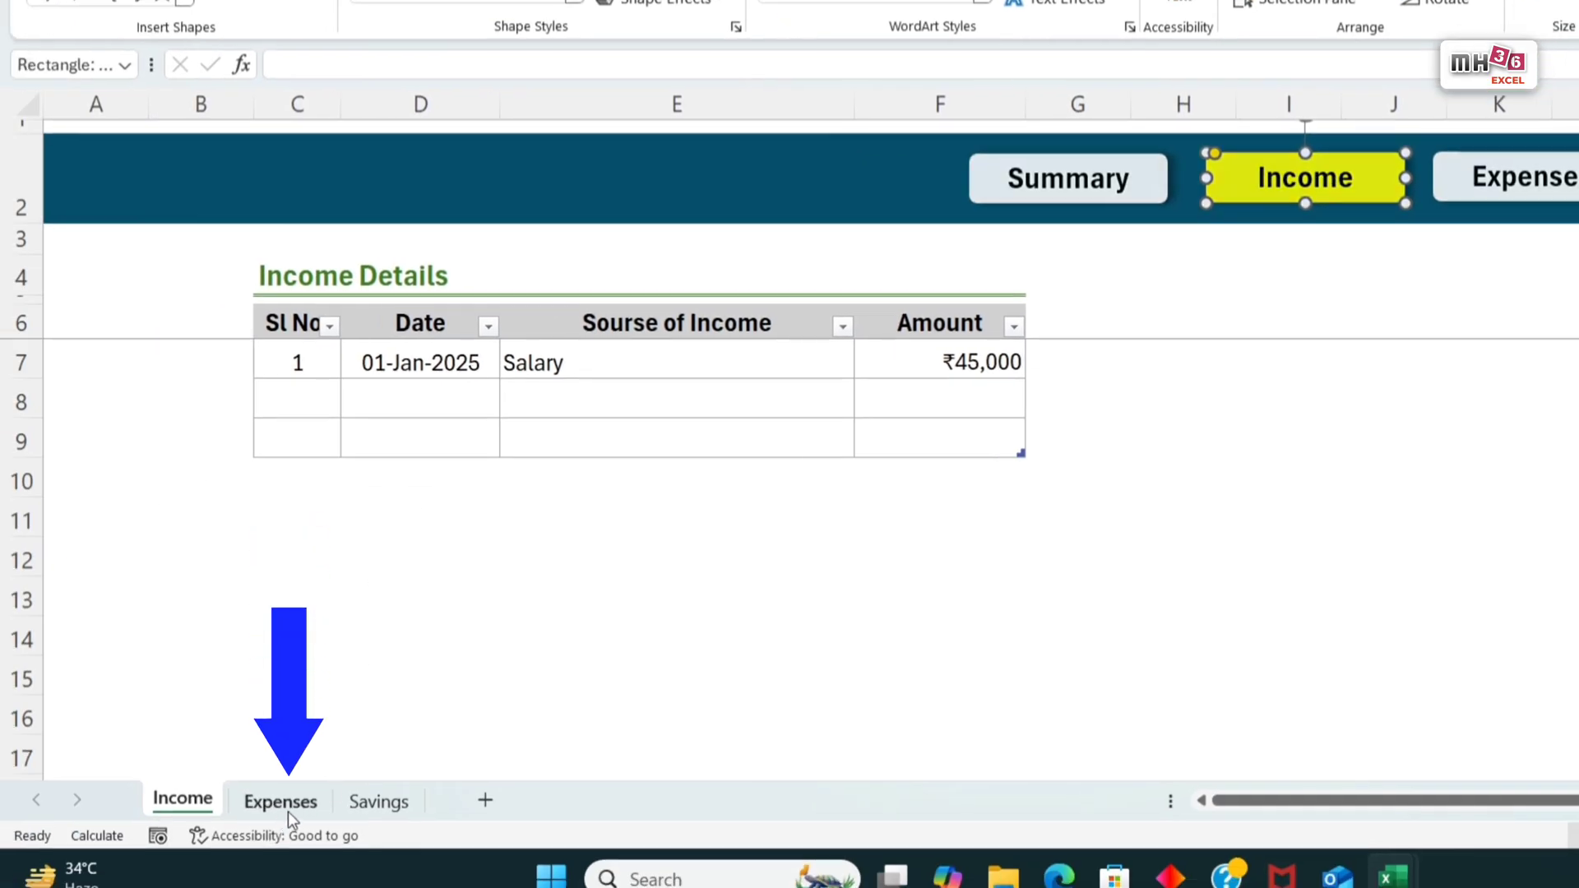
Step: Fill the Expenses button yellow on the Expenses sheet and the Savings button yellow on the Savings sheet
left_click(288, 812)
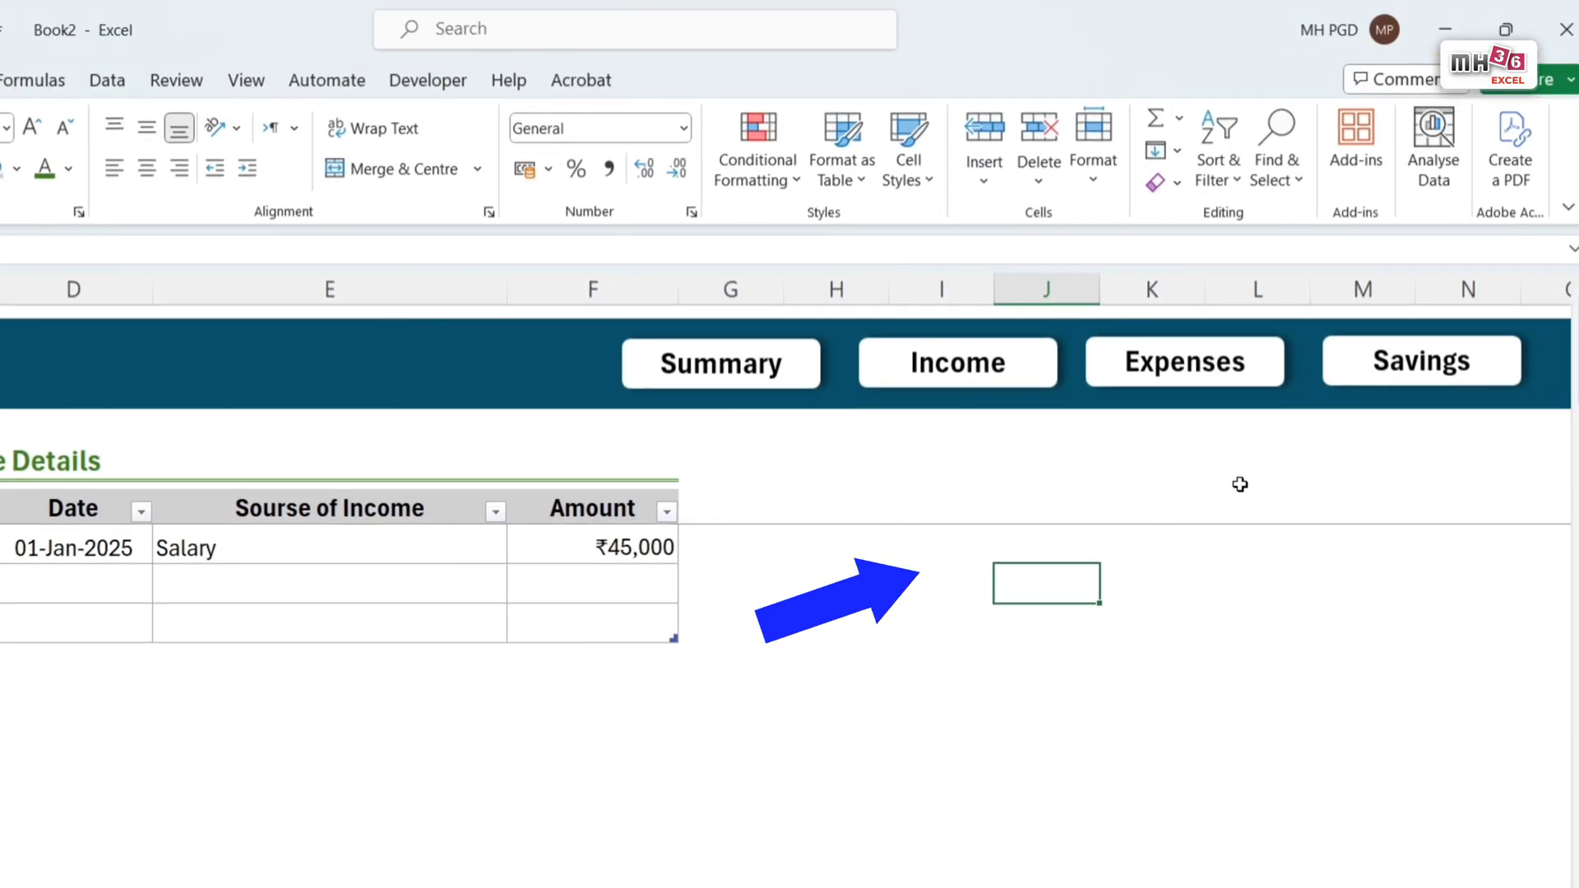
left_click(1521, 191)
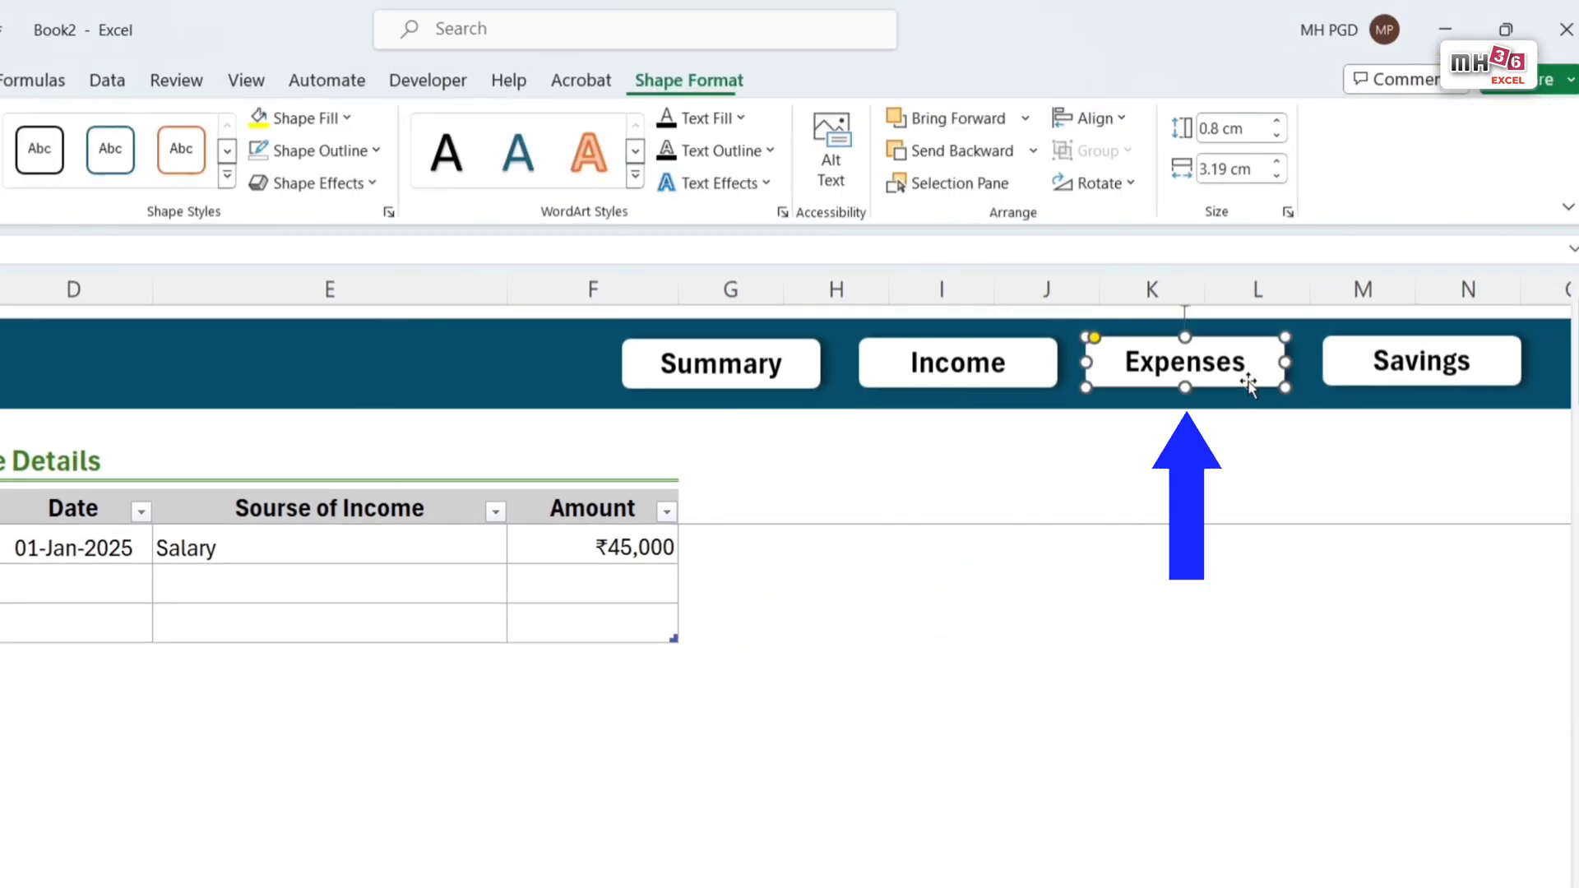
left_click(259, 122)
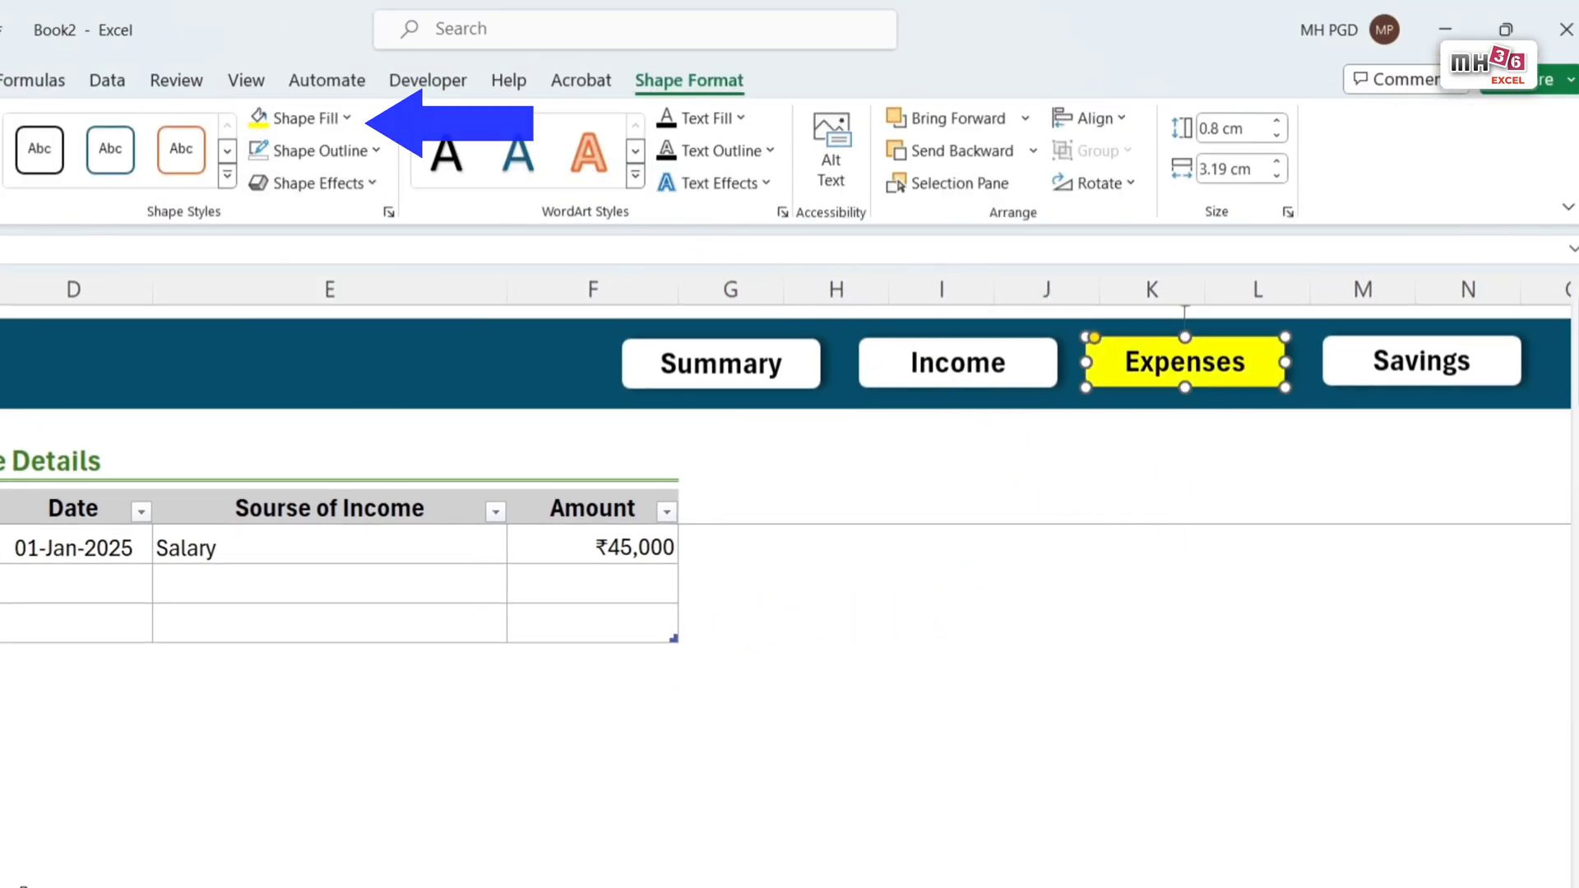
key("Escape")
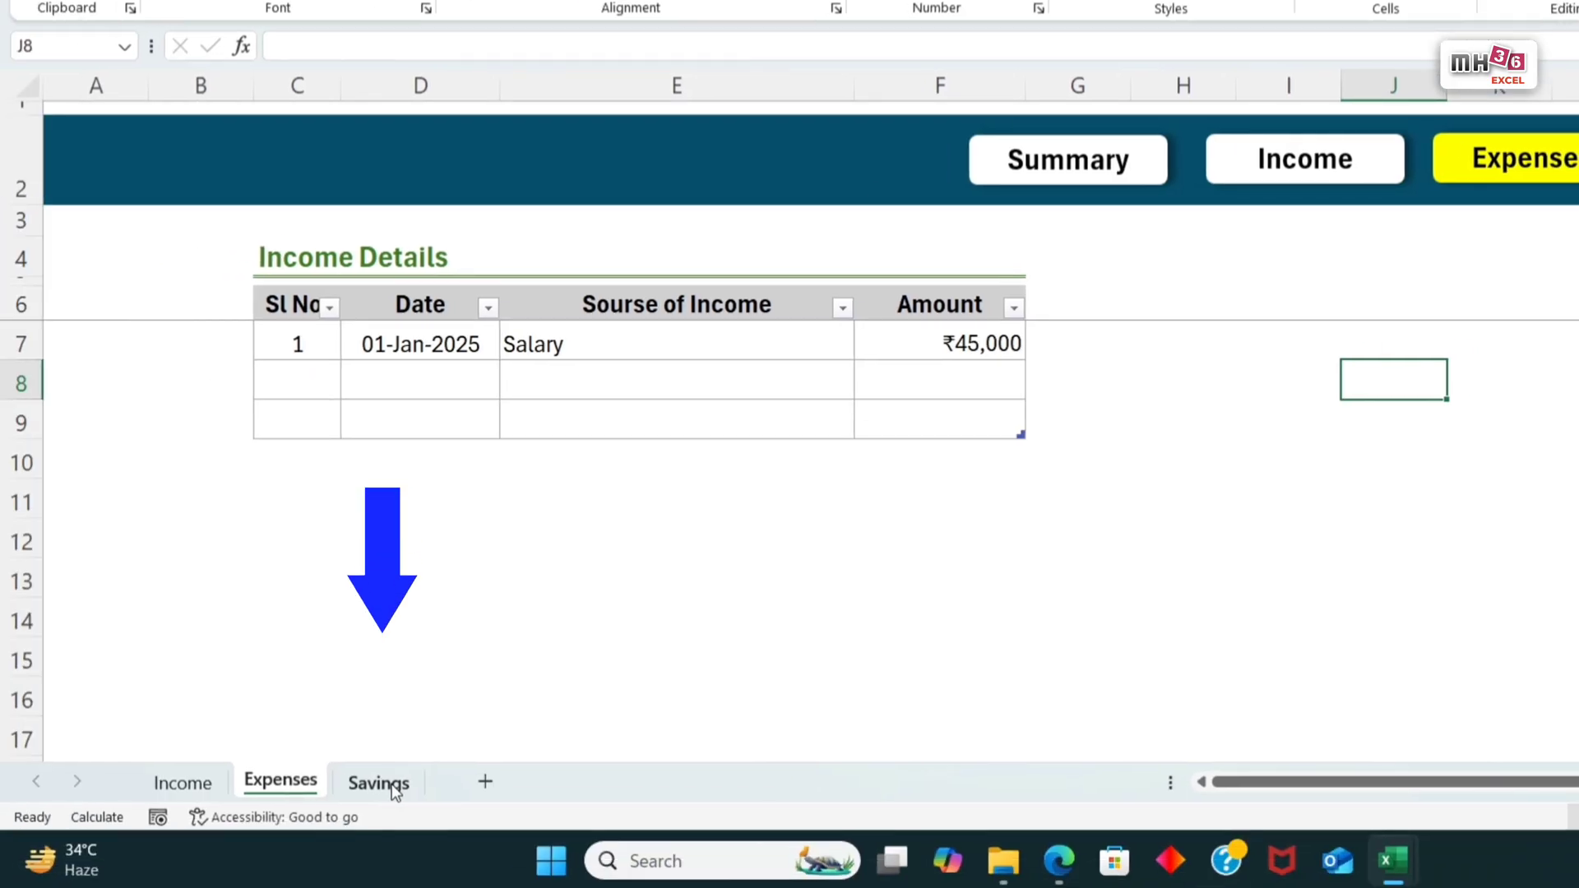
left_click(389, 781)
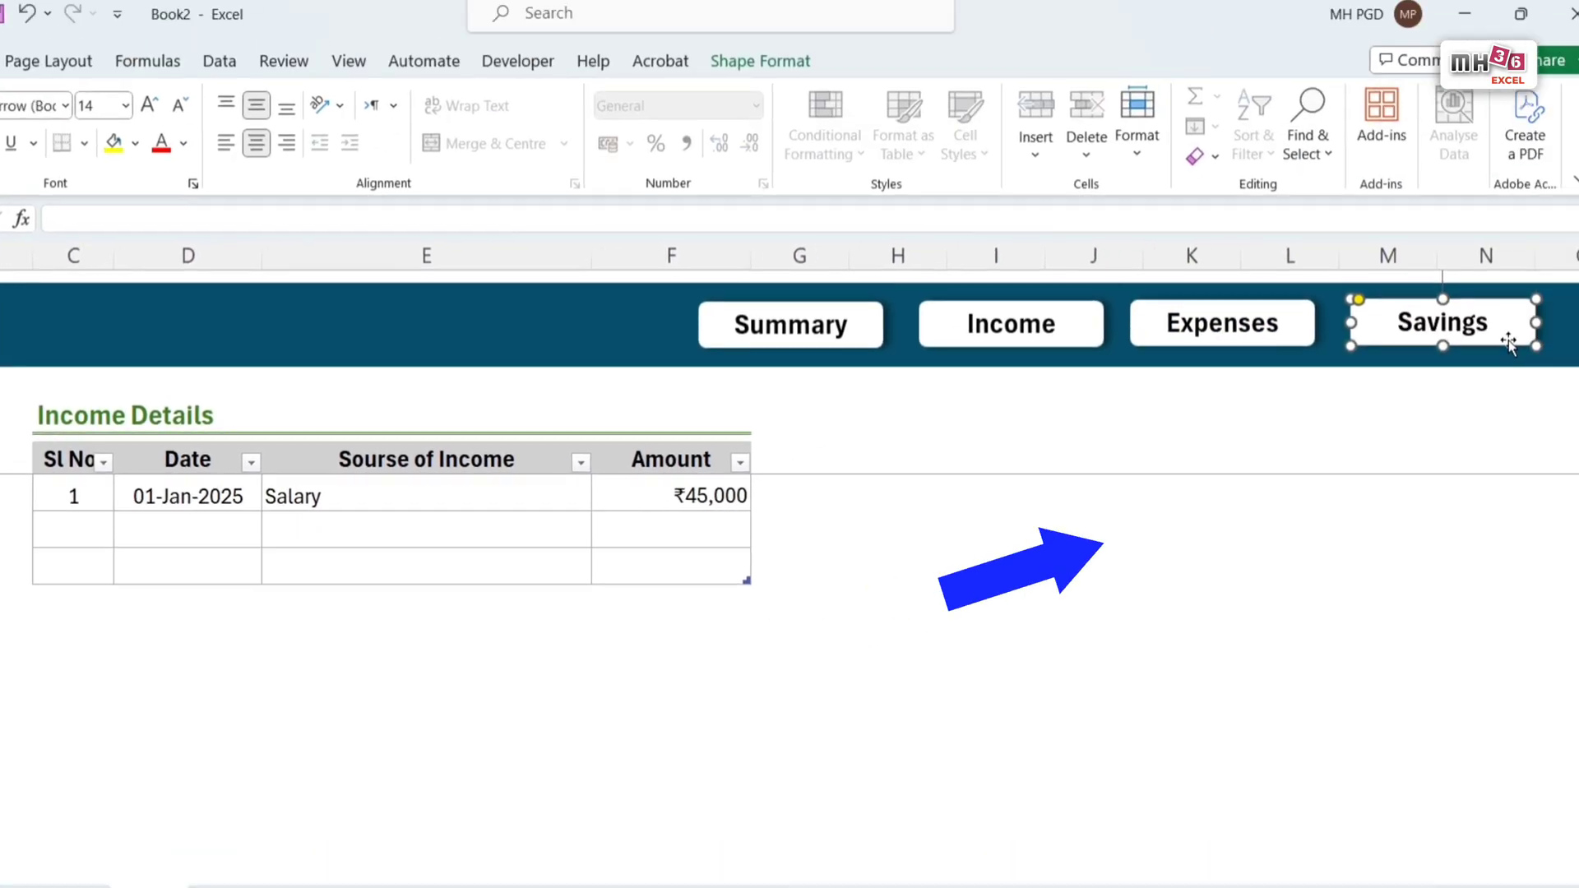
left_click(97, 155)
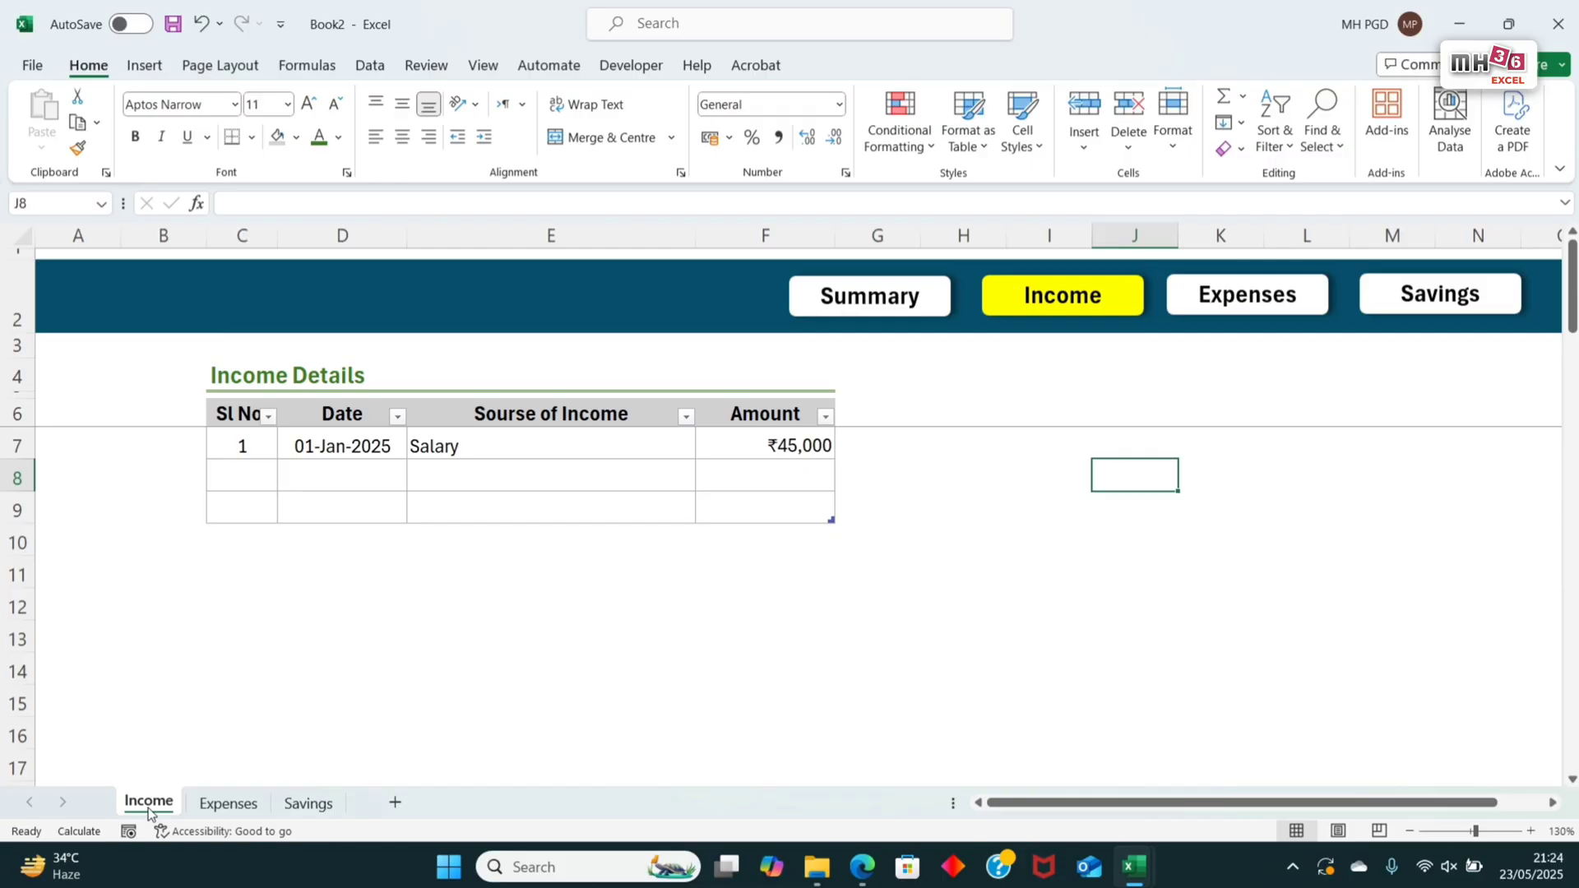
Step: Link the yellow Income button on the Income sheet to cell A1 of the Expenses sheet in this document
right_click(1126, 304)
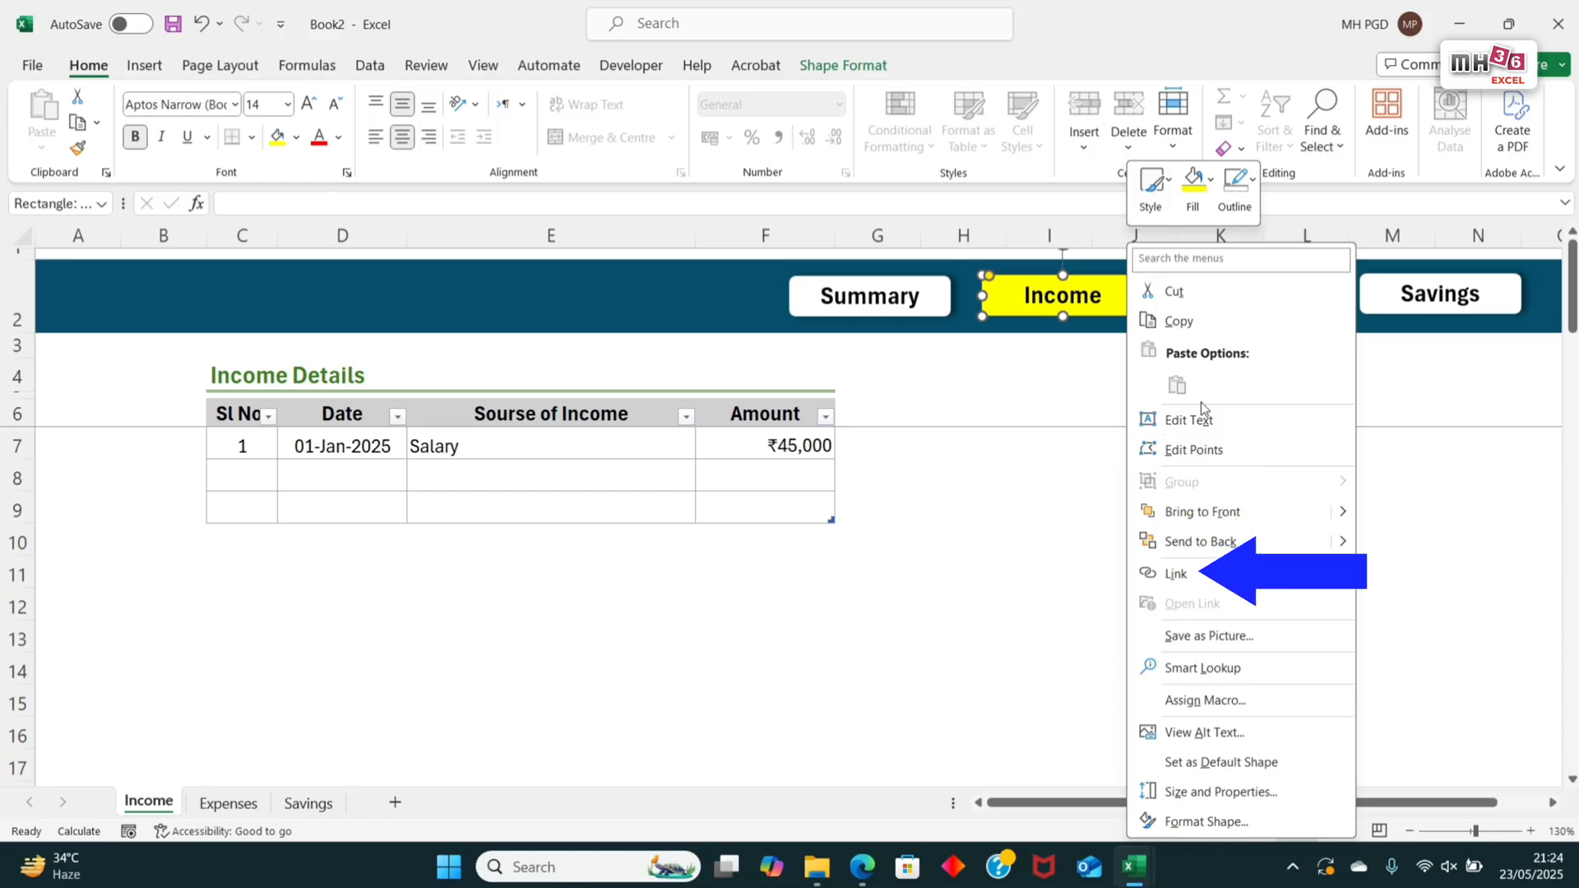
left_click(1186, 576)
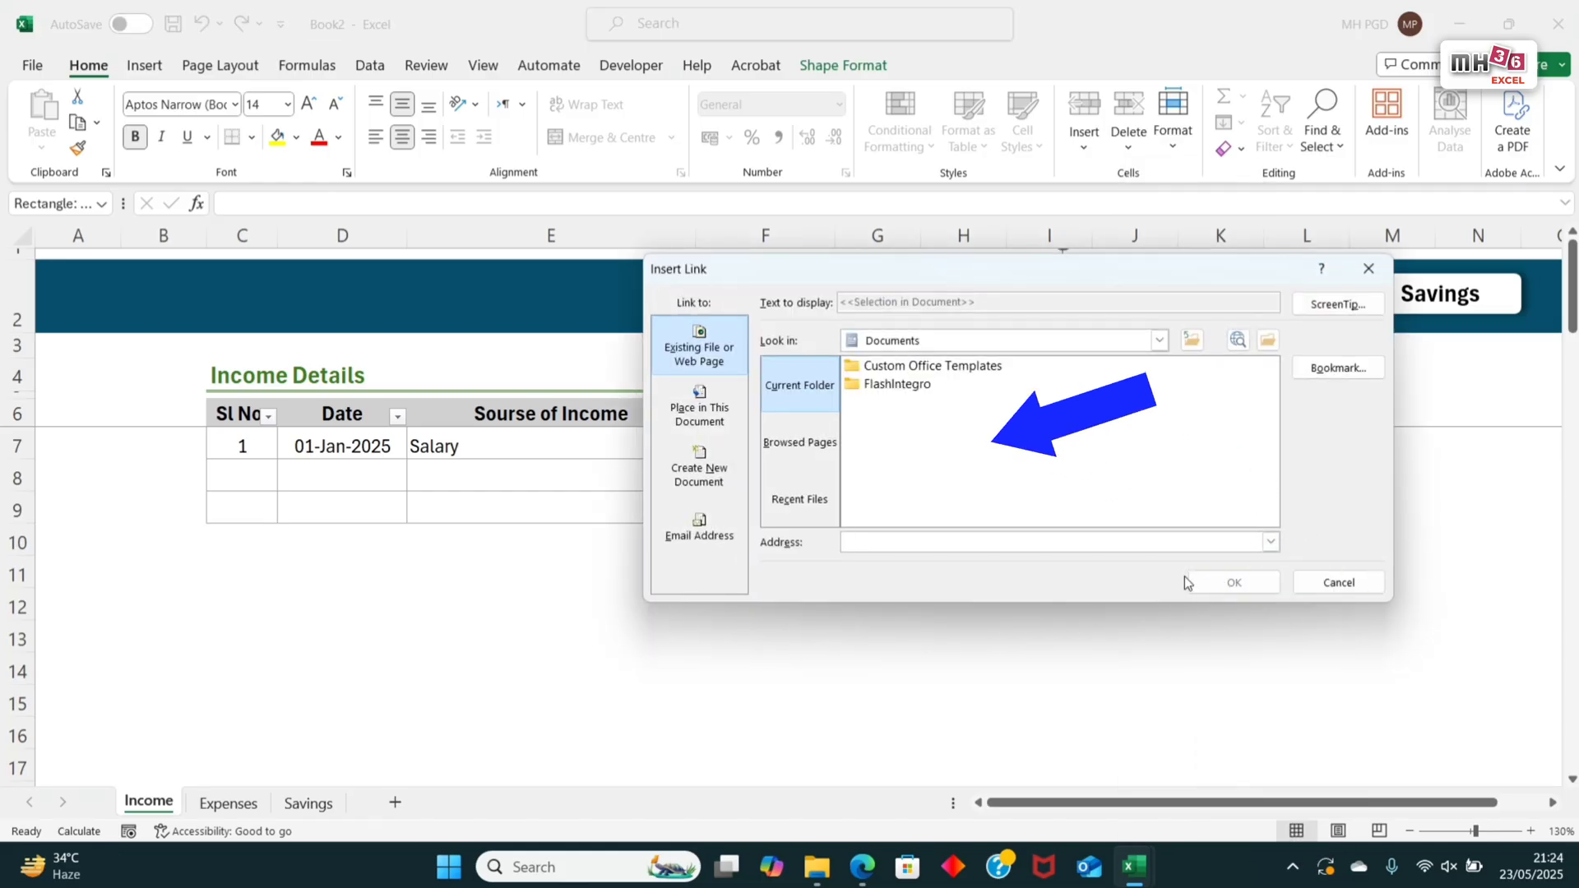
left_click(701, 412)
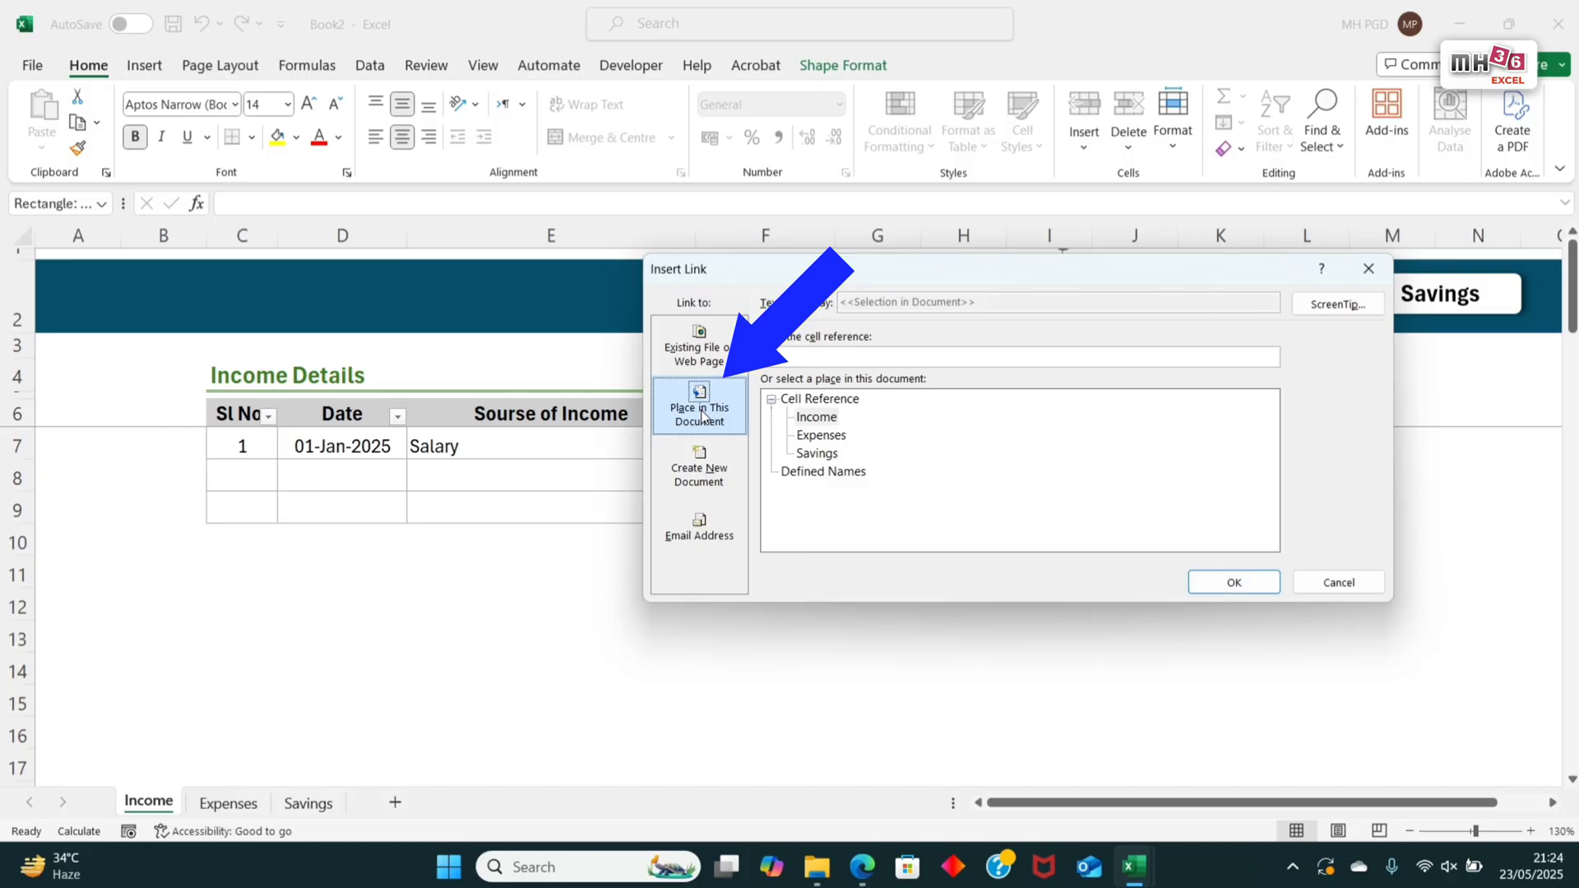
left_click(822, 435)
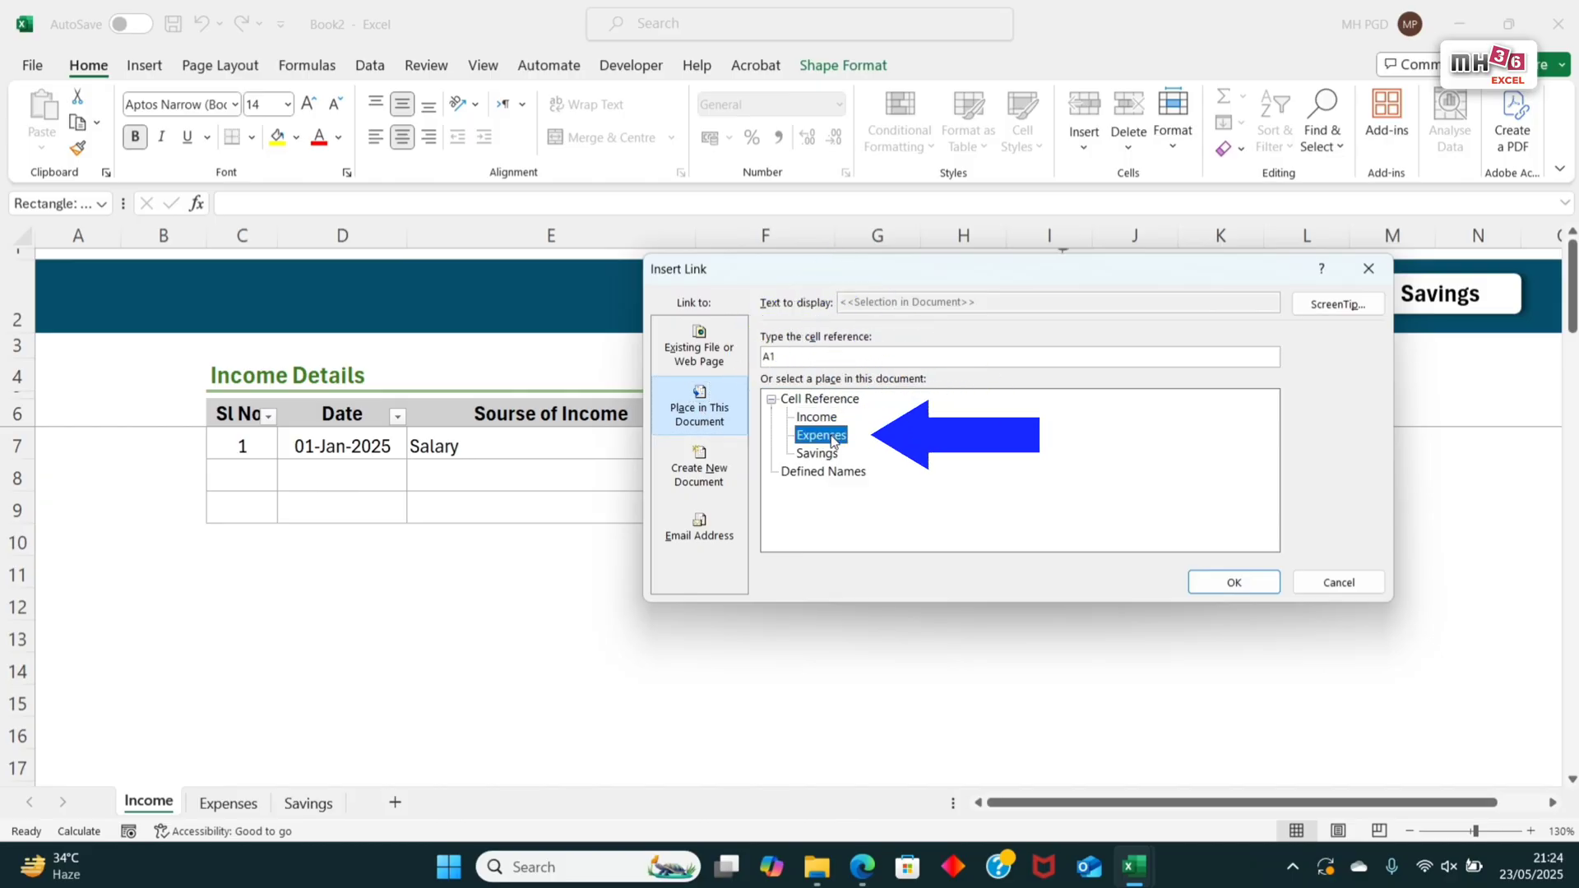
left_click(1235, 583)
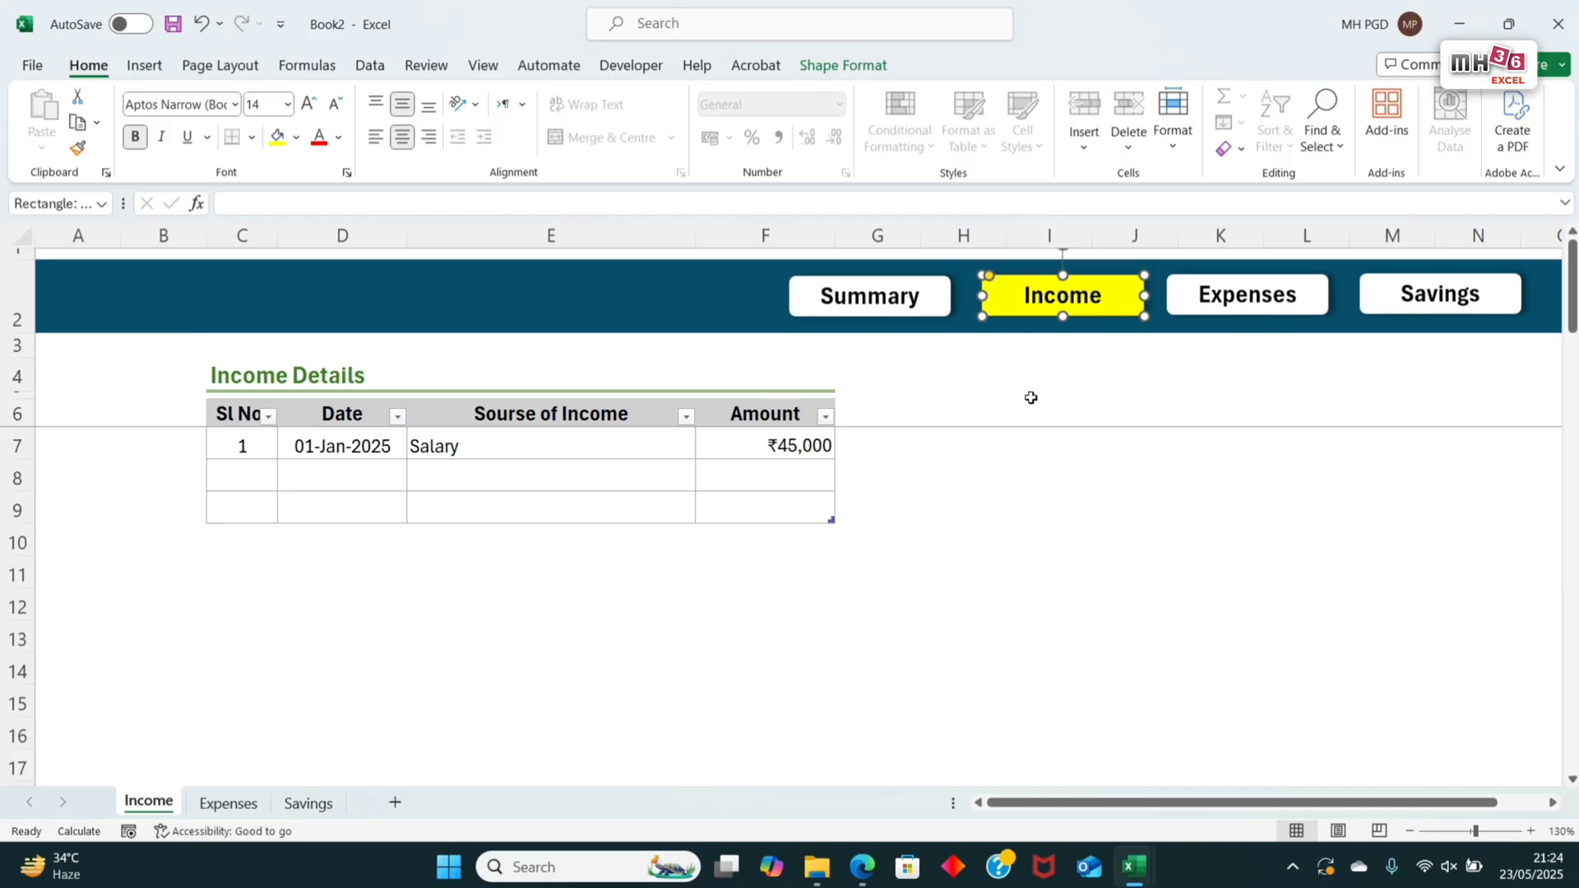
key("Escape")
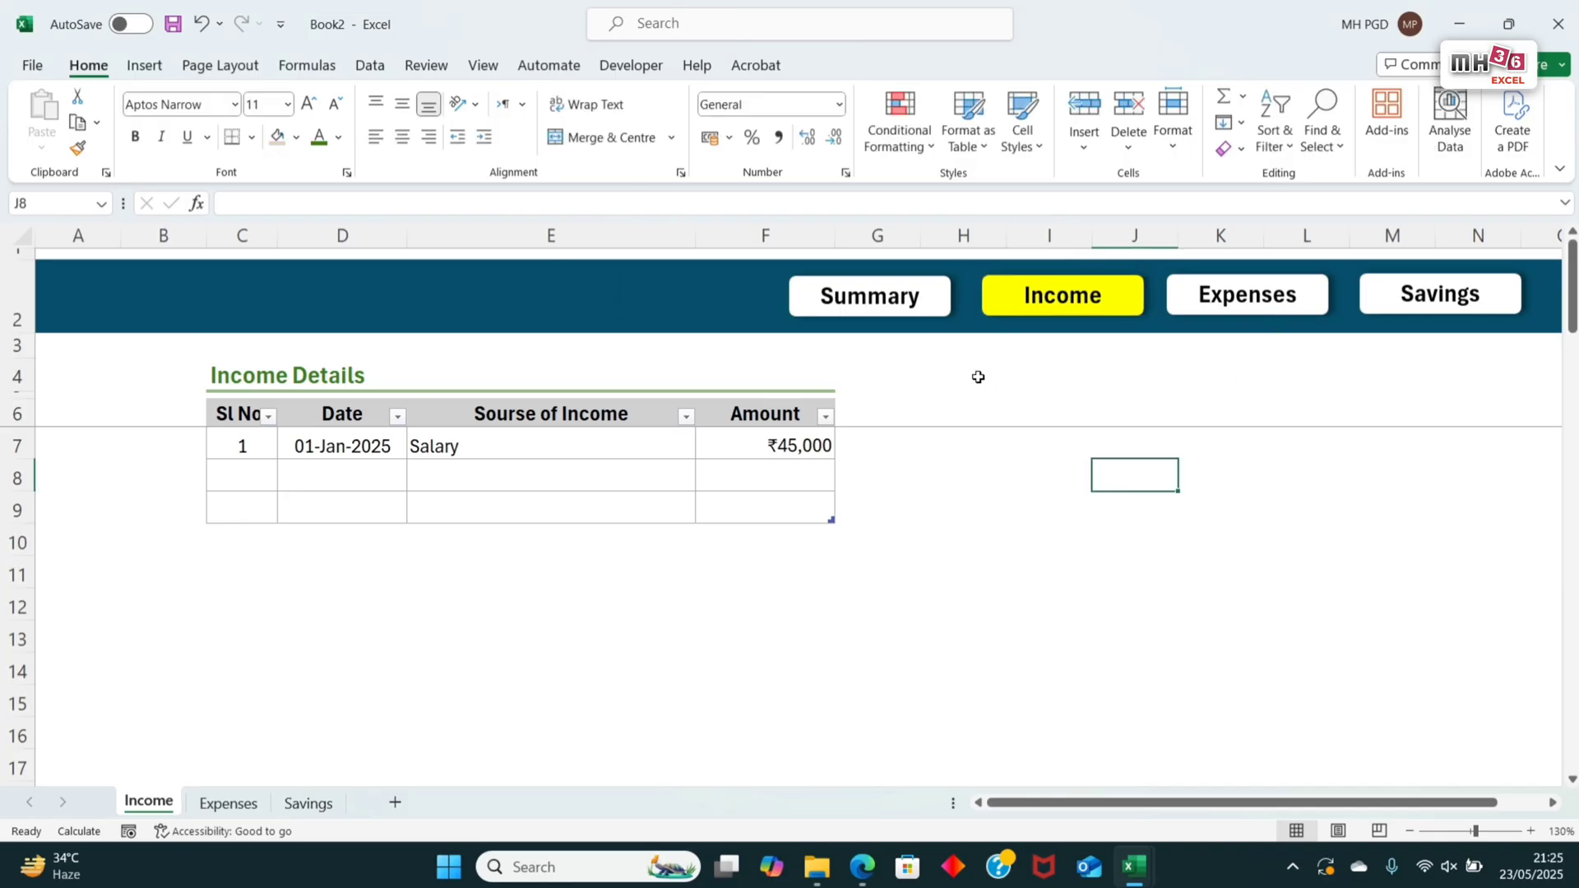
Step: Link the Savings button in the Expenses sheet's banner to the Savings sheet
left_click(1117, 319)
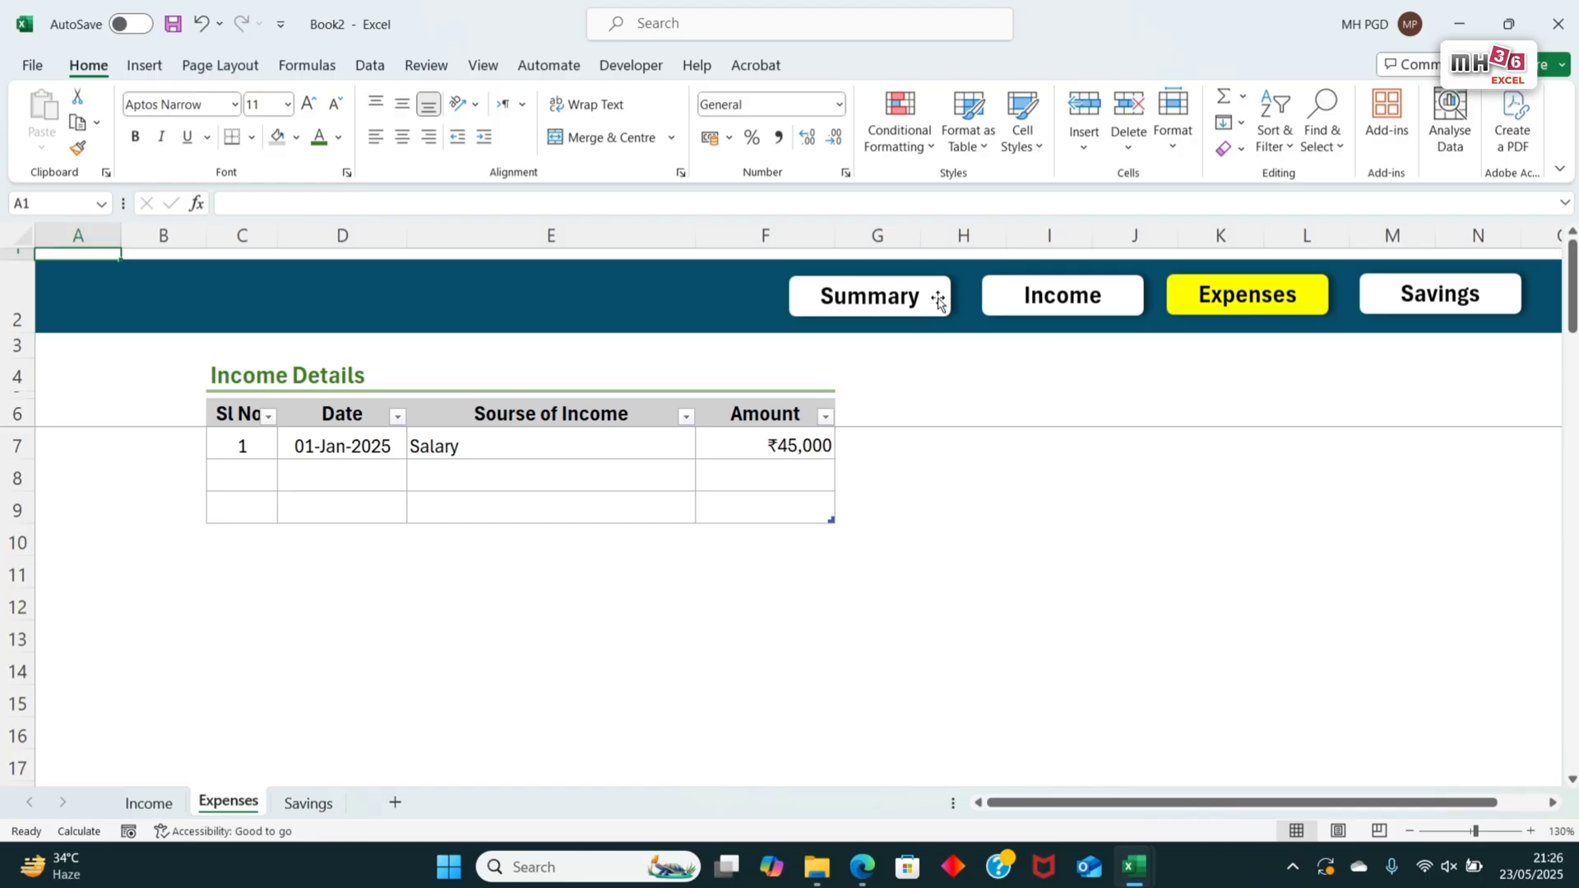
left_click(1428, 310)
right_click(1427, 310)
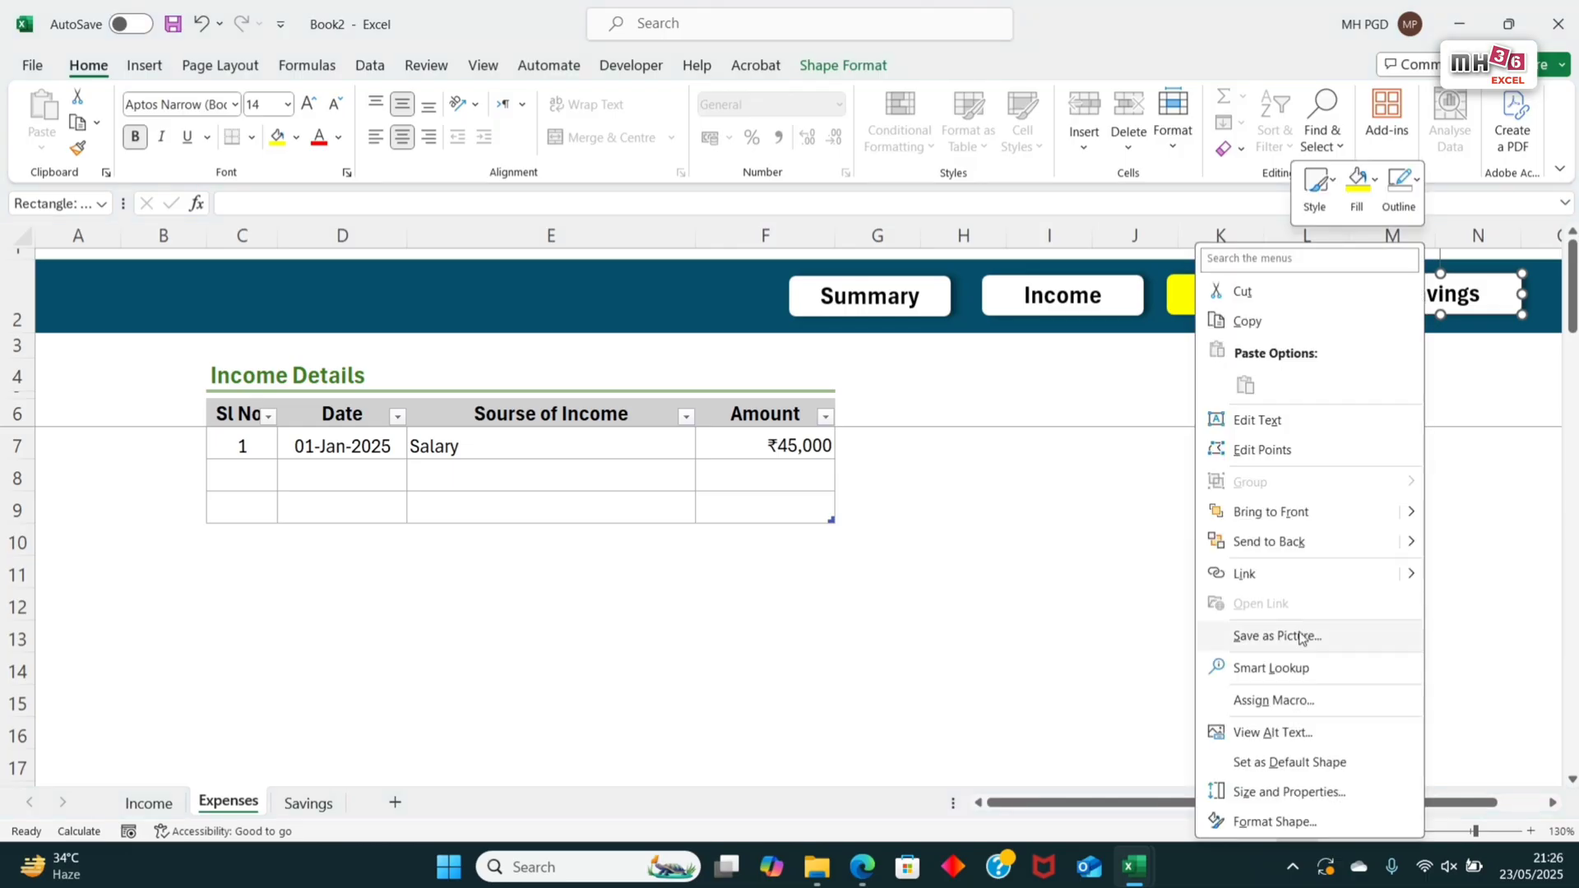
left_click(1217, 577)
left_click(807, 455)
left_click(1233, 581)
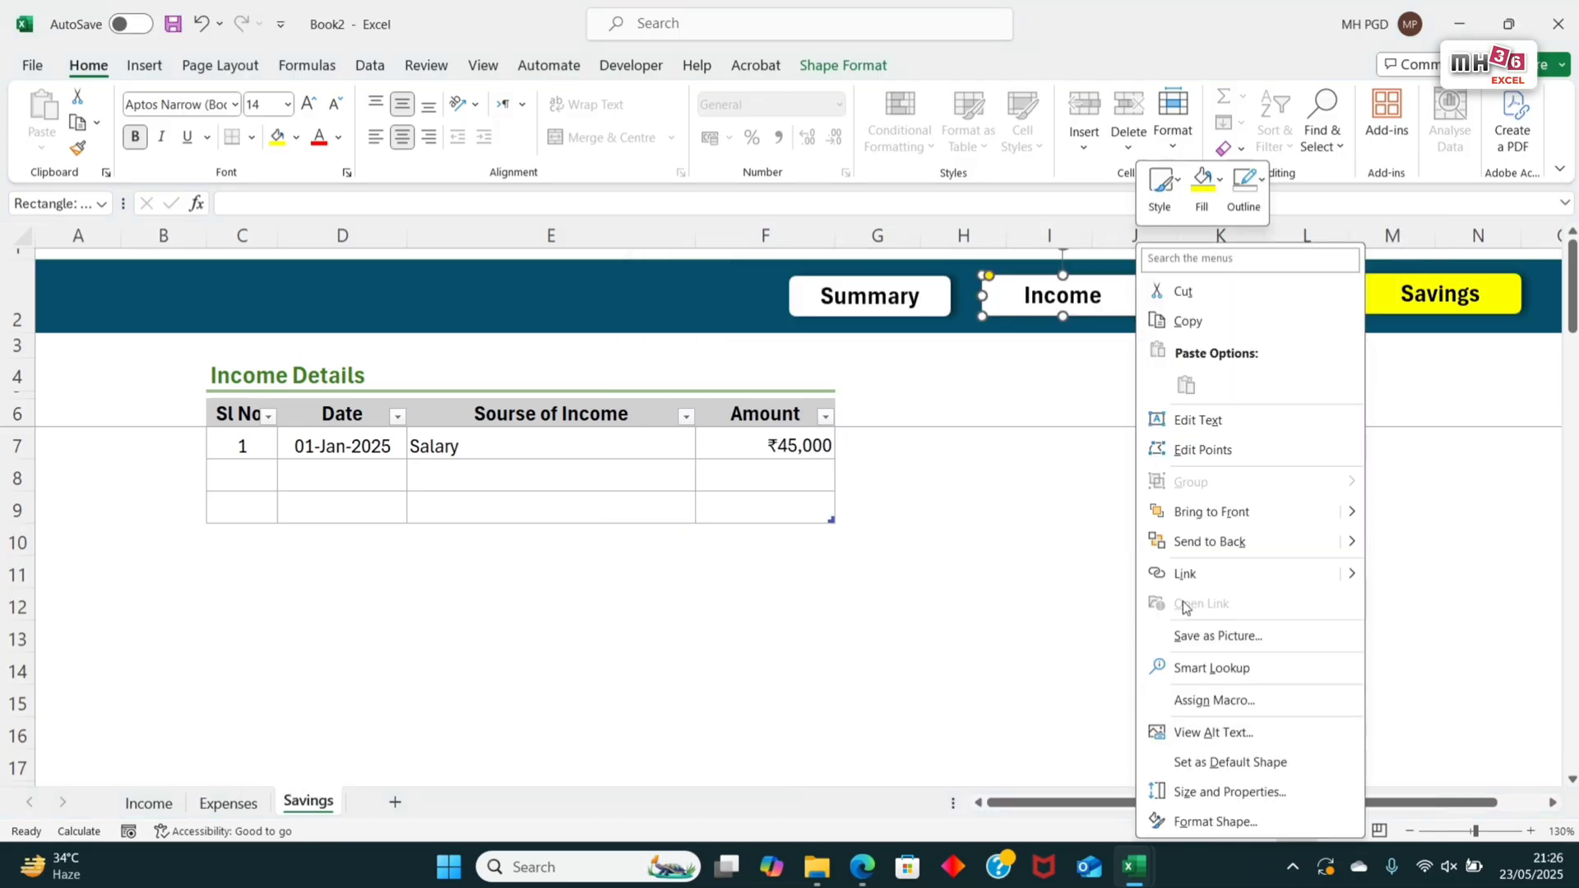
Step: Link the Income and Expenses buttons on the Savings sheet to the Income and Expenses sheets respectively
left_click(1217, 577)
left_click(816, 417)
left_click(1234, 581)
right_click(1308, 294)
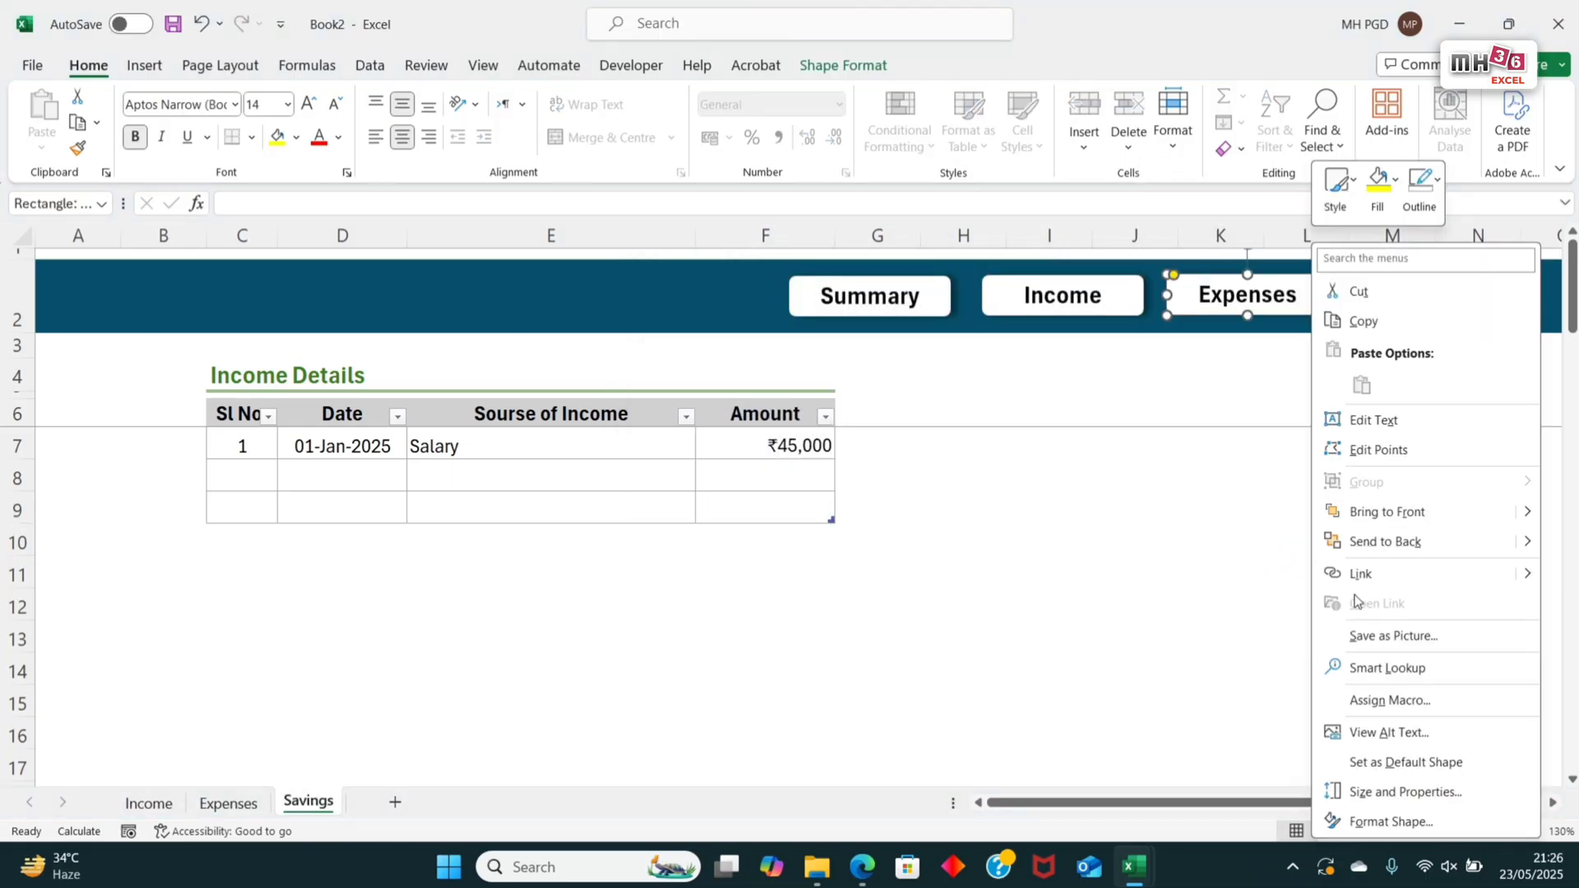
left_click(1365, 570)
left_click(844, 564)
left_click(1257, 712)
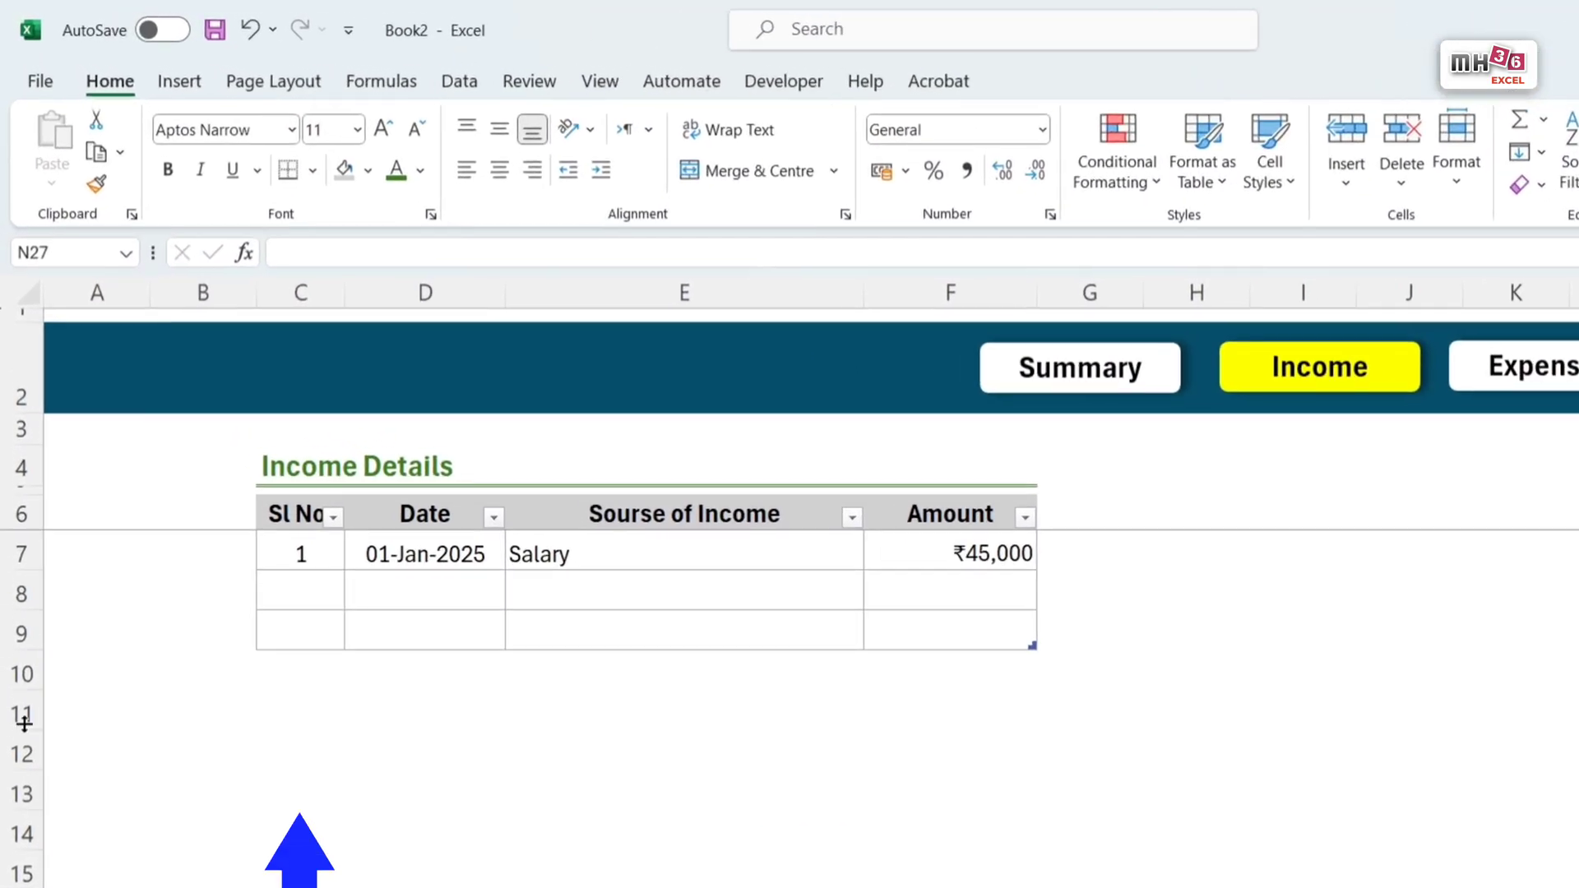
Step: Add entries 2 (02-Jan-2025, Business Income, 12500) and 3 (03-Jan-2025, Bank Interest, 2300) to the Income sheet's table
left_click(242, 477)
type("2")
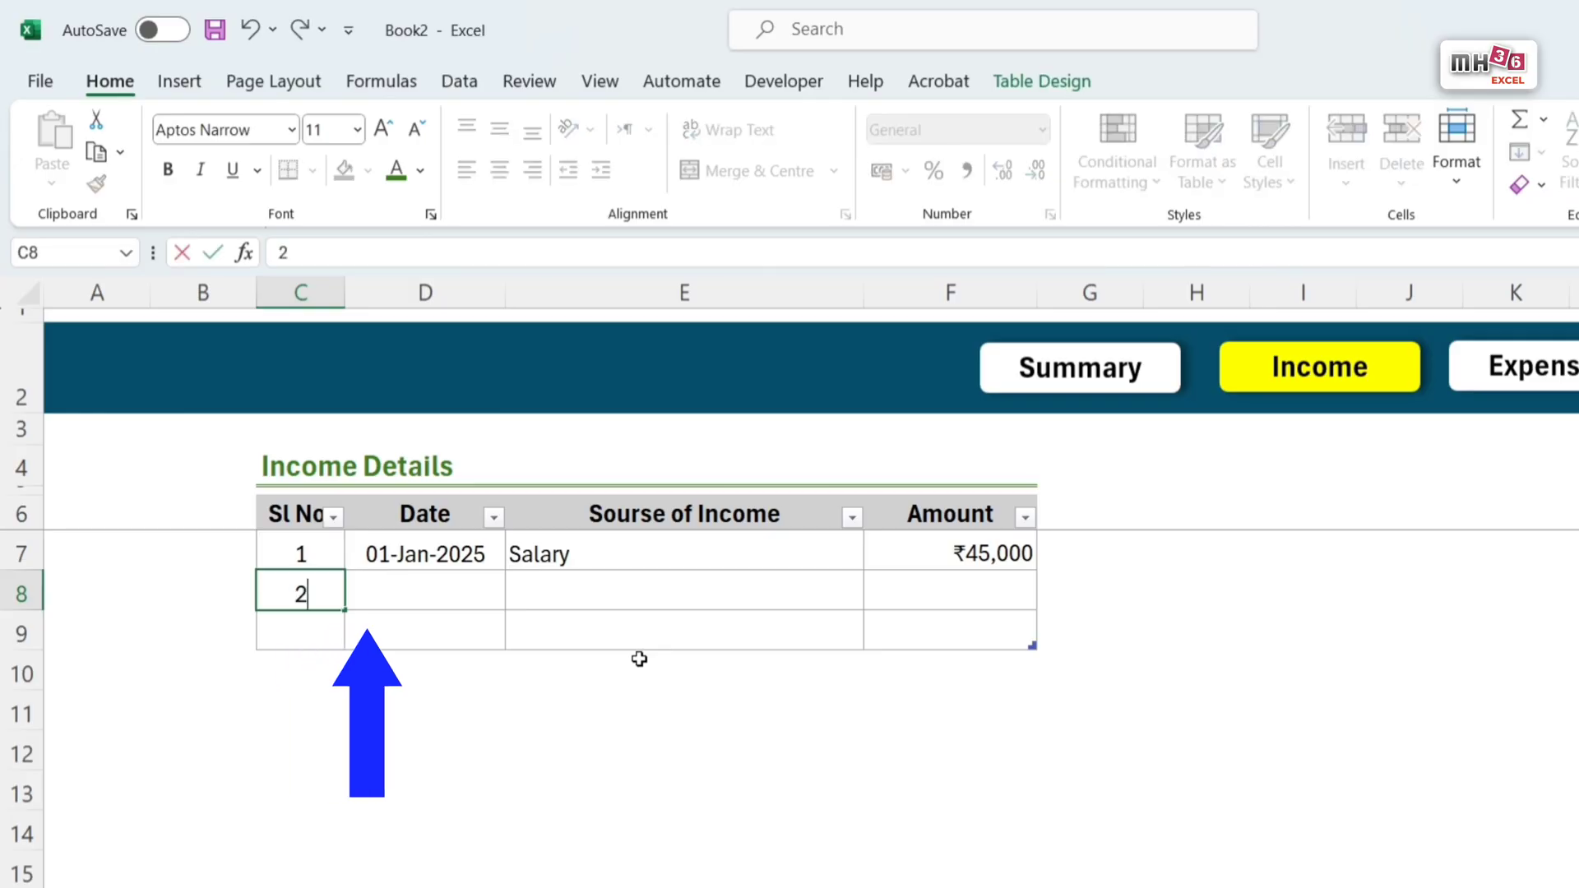
key("Tab")
type("2/1/25")
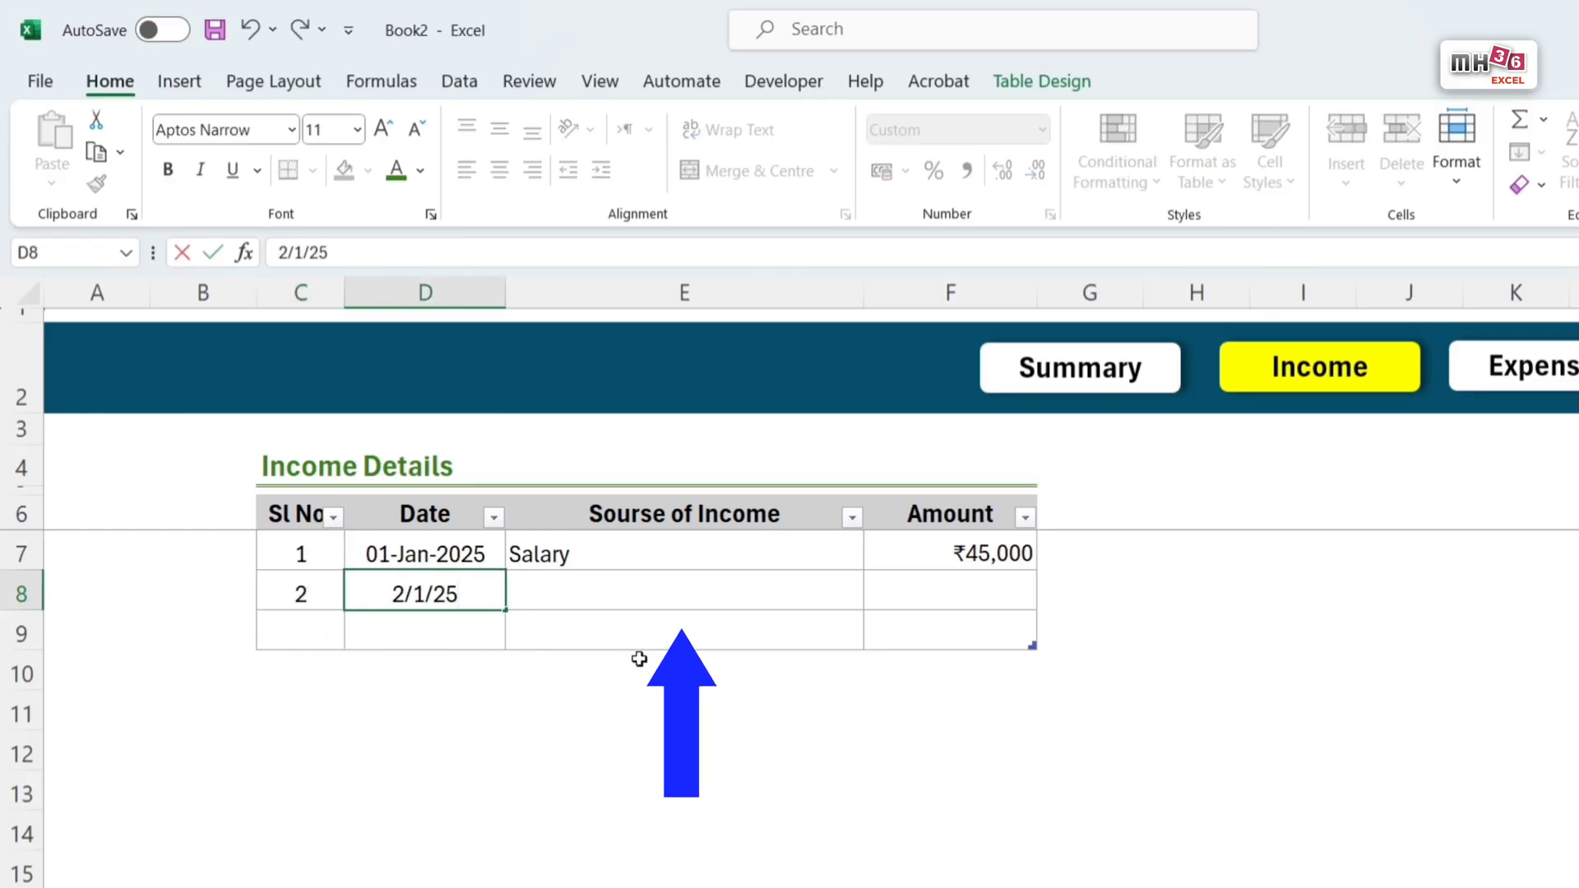
key("Tab")
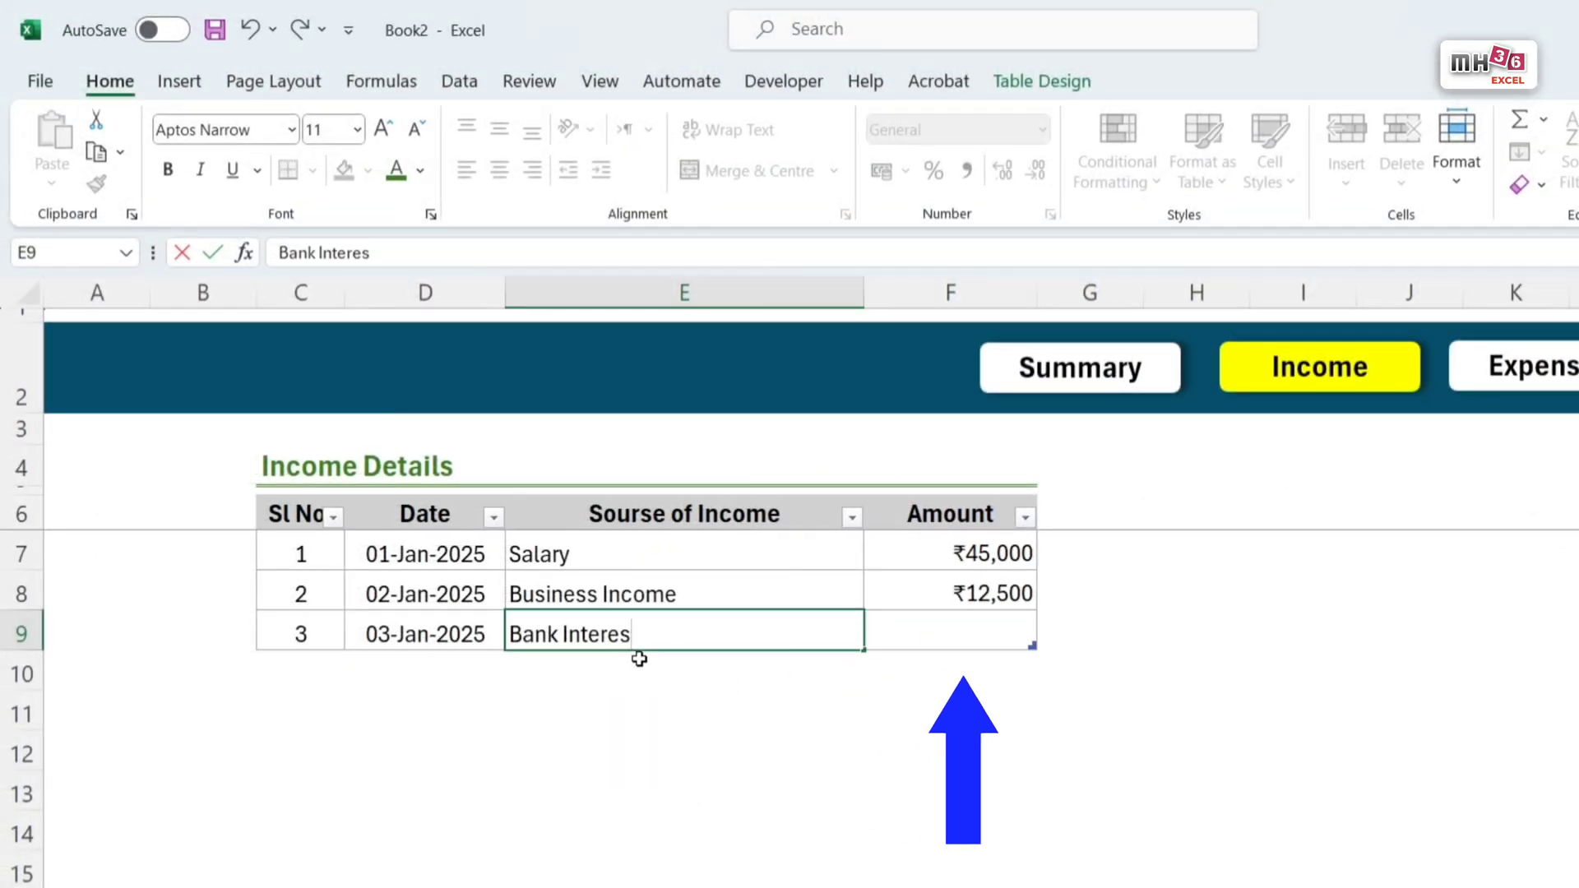
type("teres")
key("Tab")
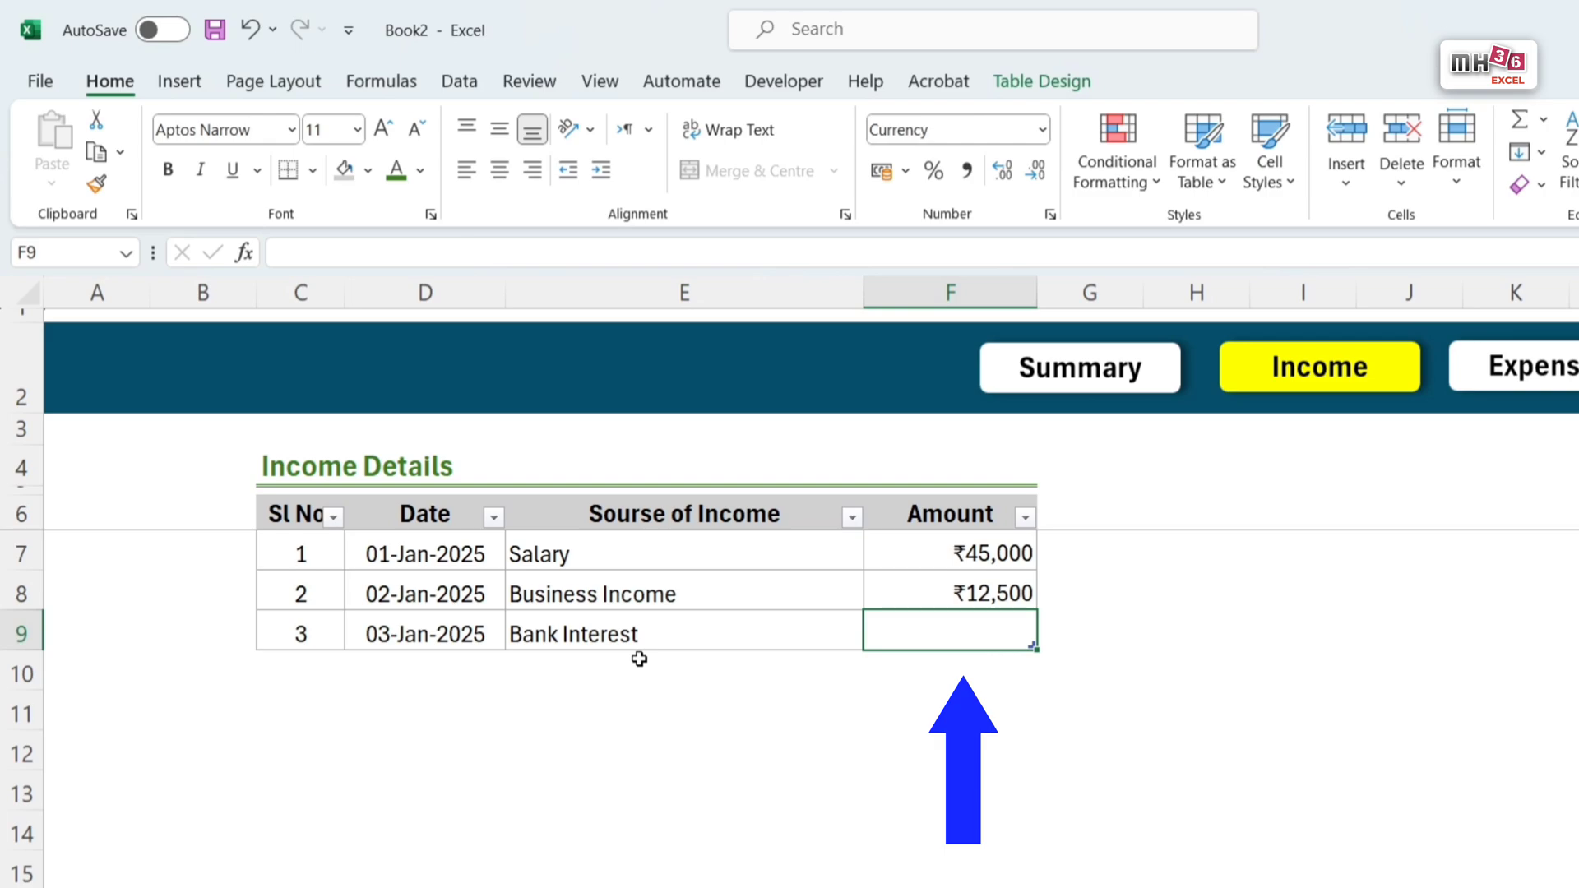
type("2300")
key("Return")
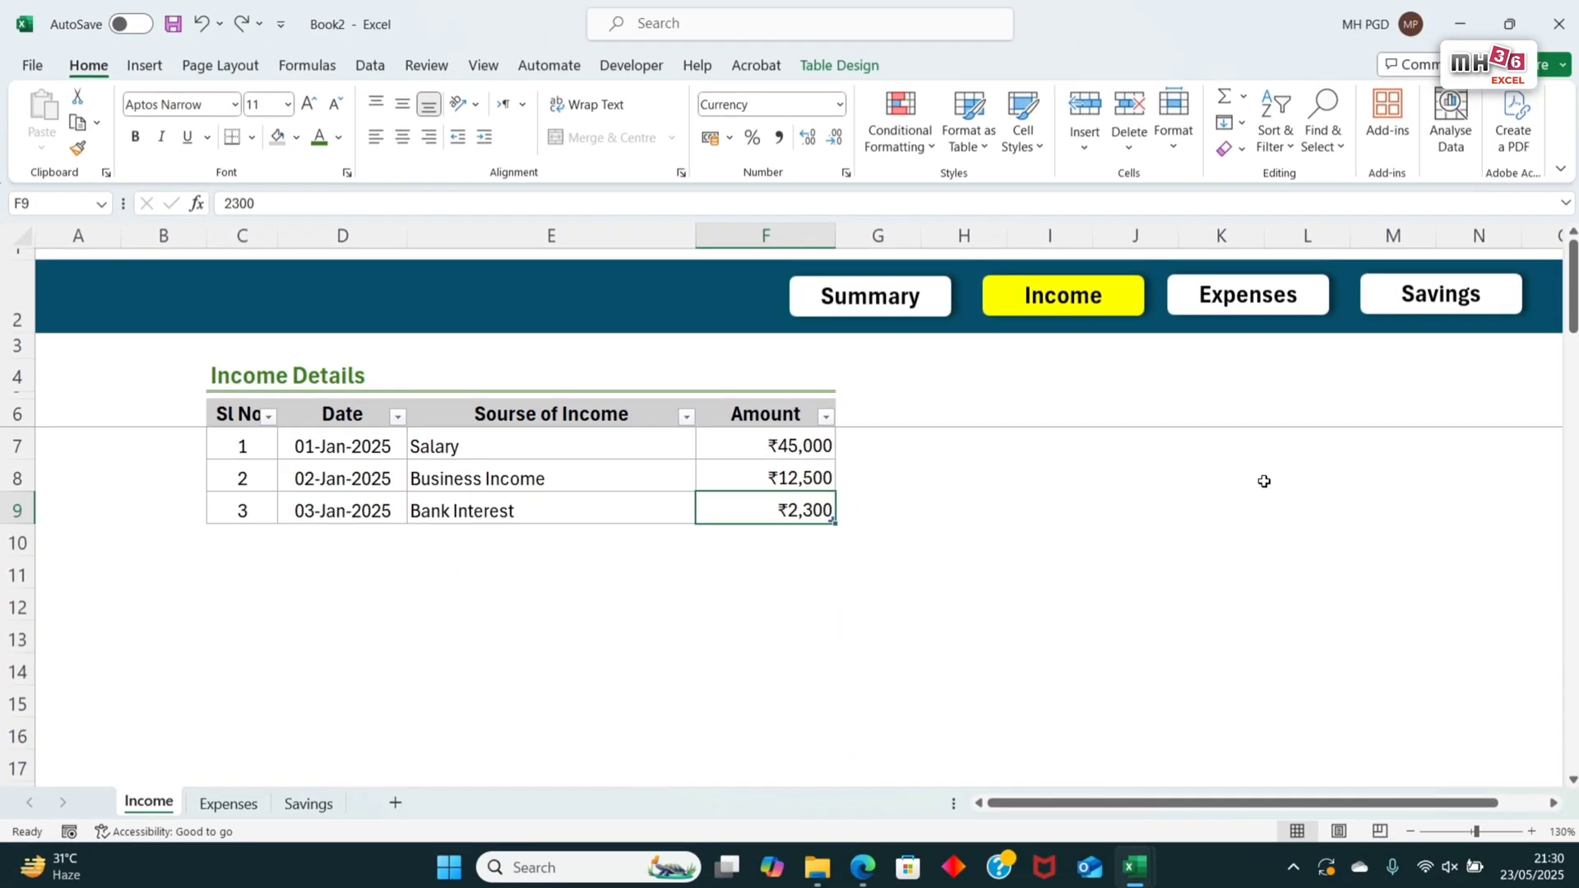
Step: On the Expenses sheet, replace the first entry's Salary with Rent and set its amount to 8000
left_click(1252, 309)
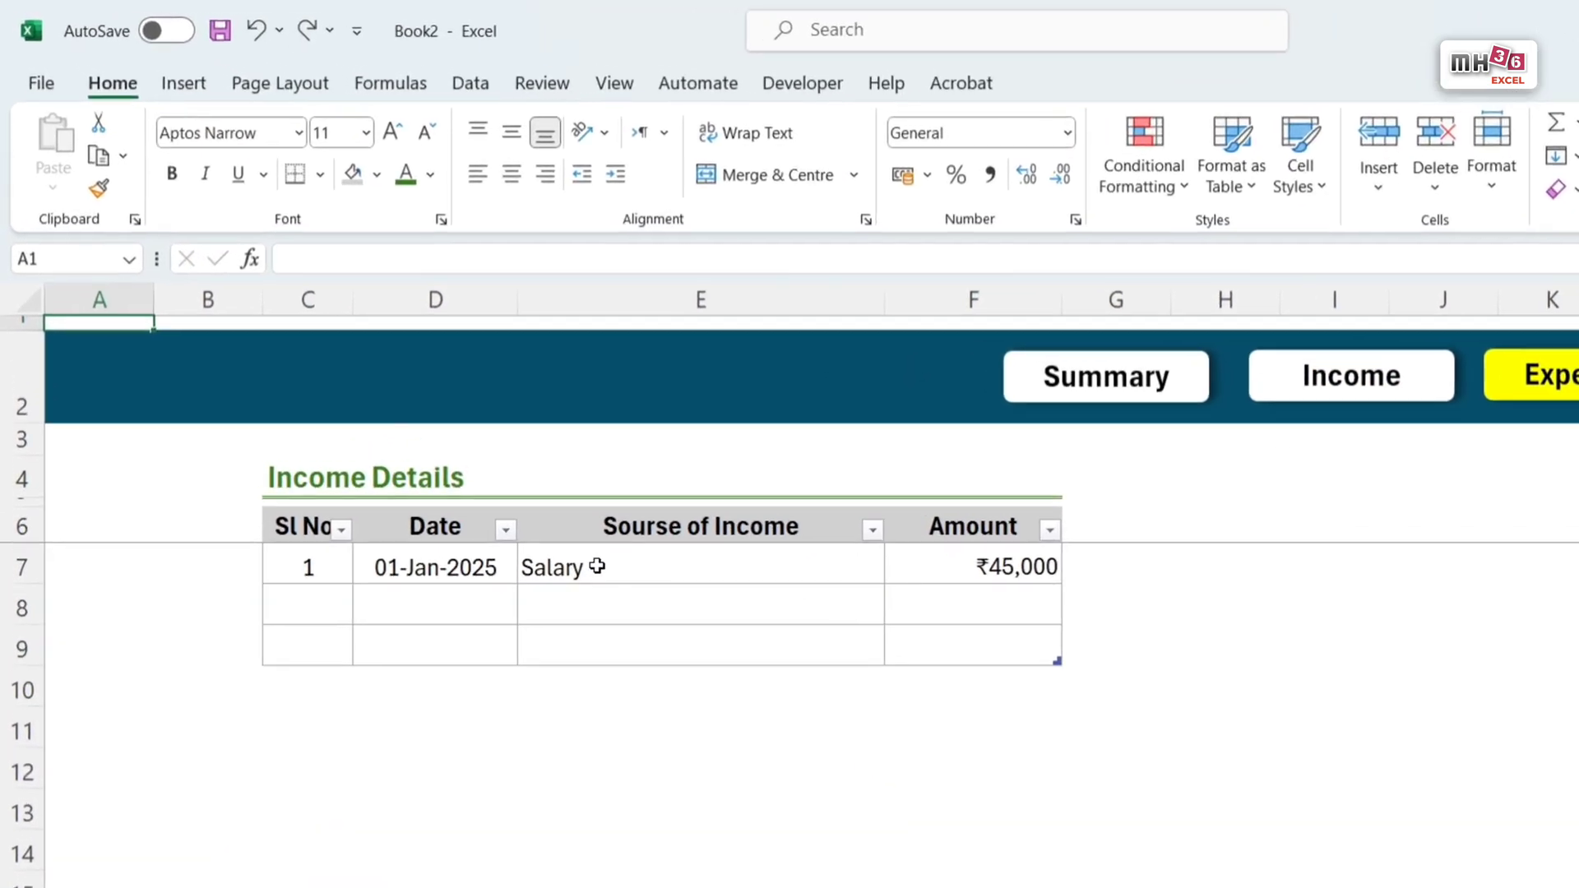
left_click(469, 446)
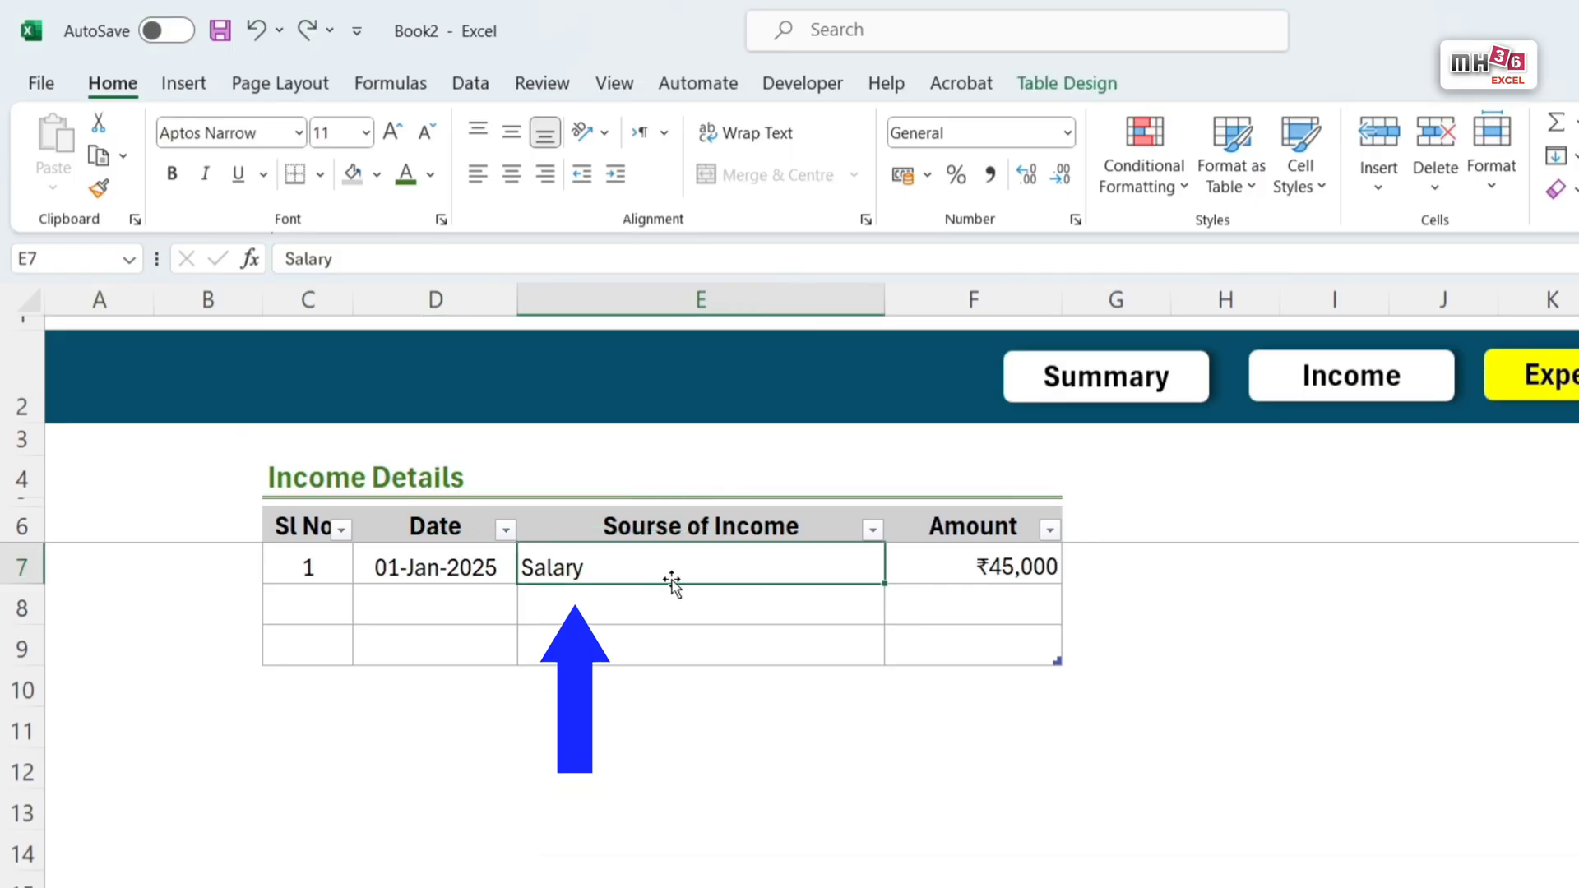
key("Delete")
key("ctrl+z")
type("Rent")
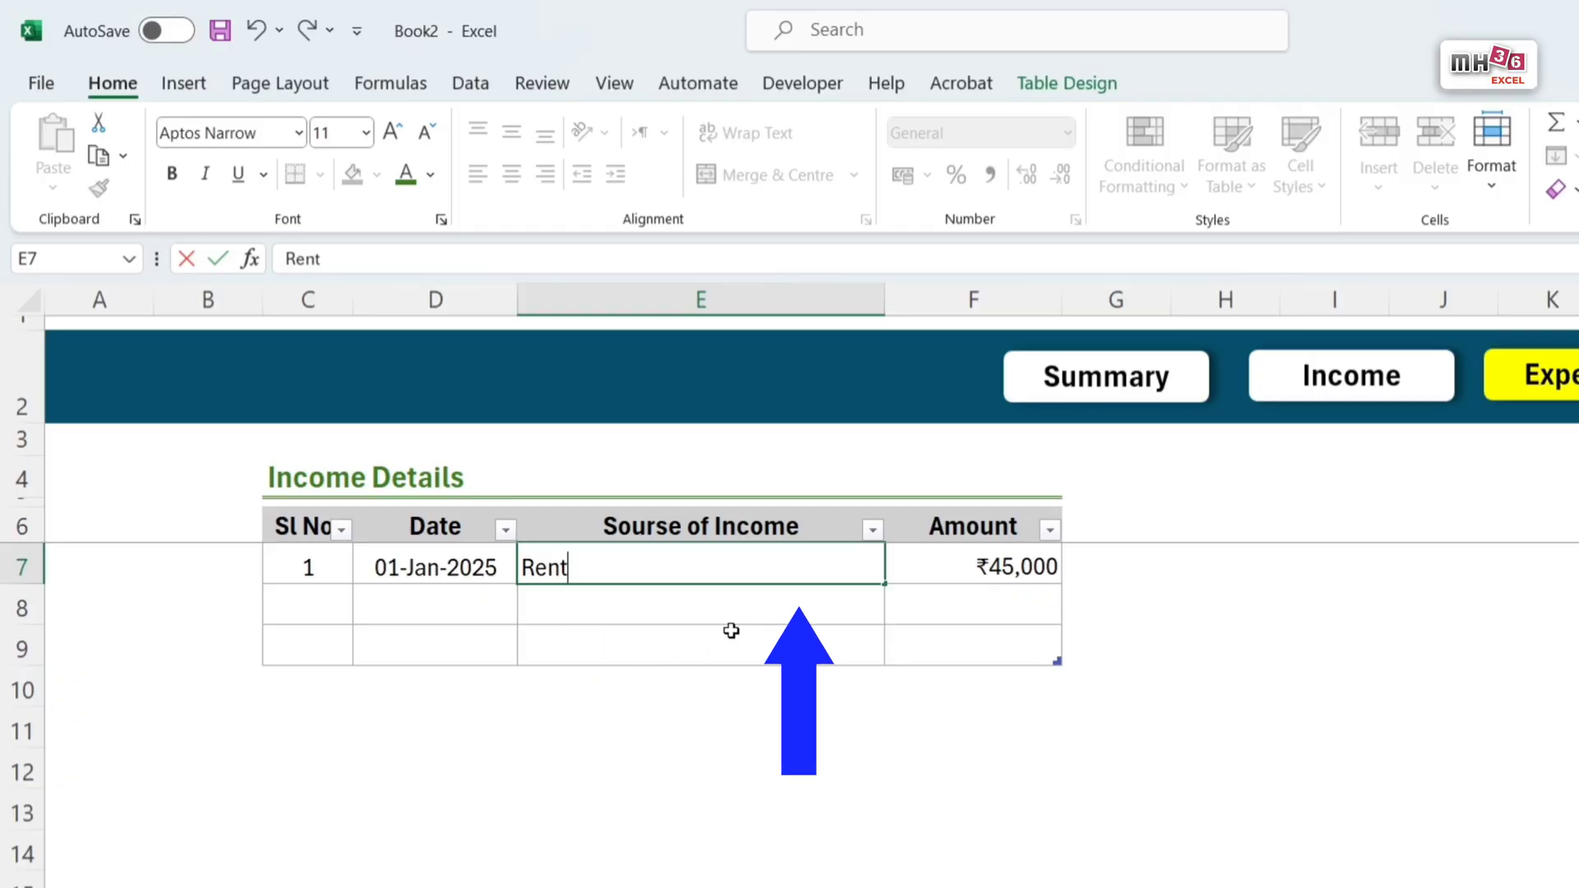
key("Tab")
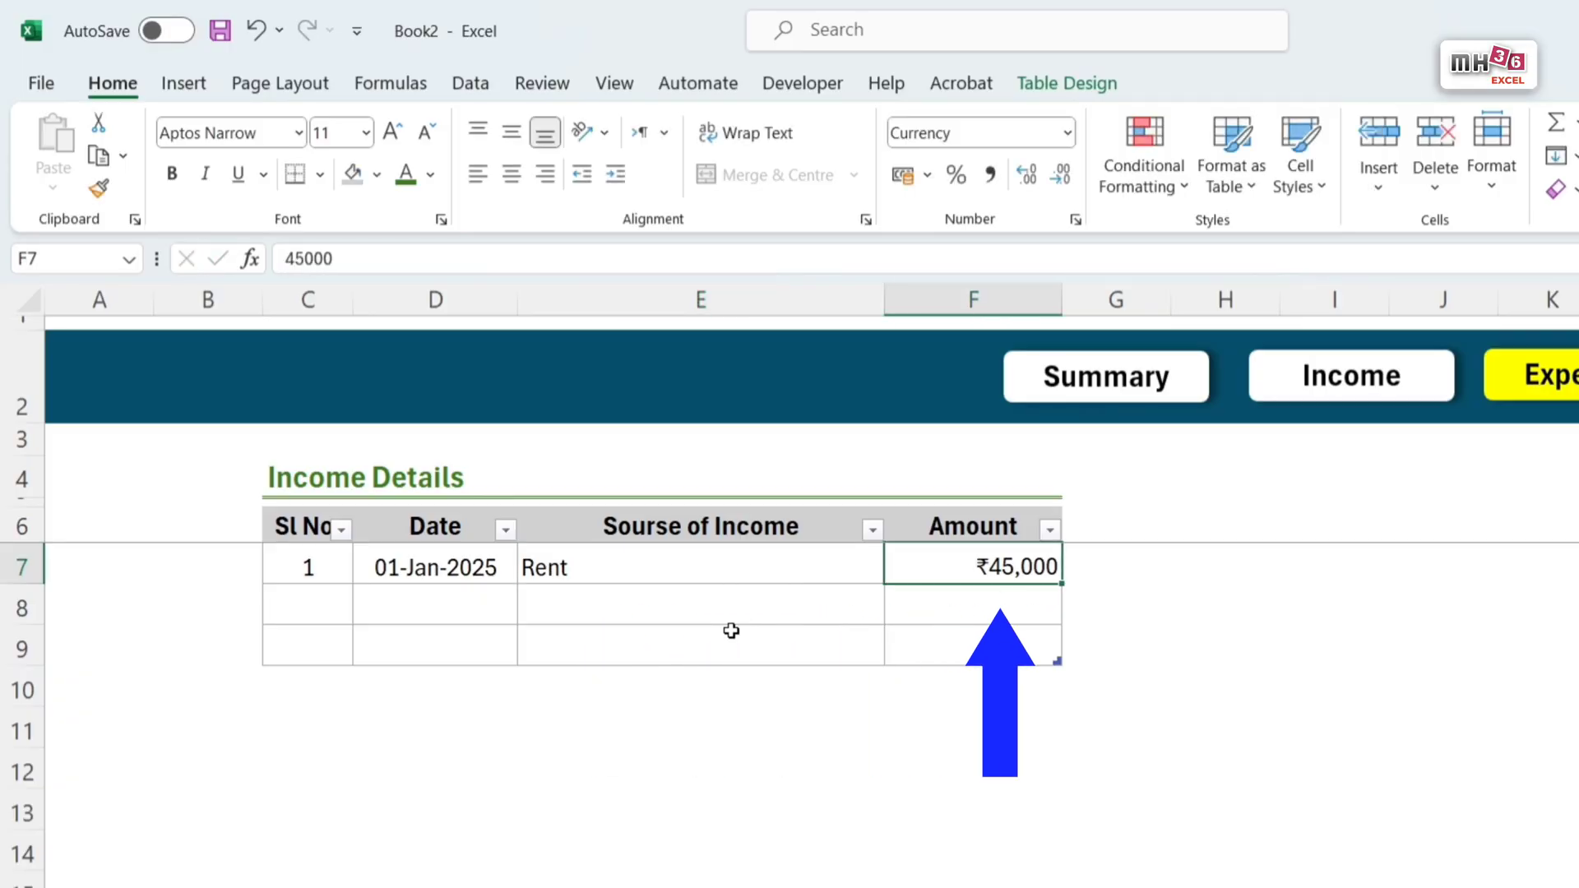
type("8000")
key("Return")
Step: Add expenses 2 (03-Jan-2025, Mobile Bill, 999) and 3 (08-Jan-2025, Phone Emi, 75000), and undo the extra table row
key("Left")
key("Left")
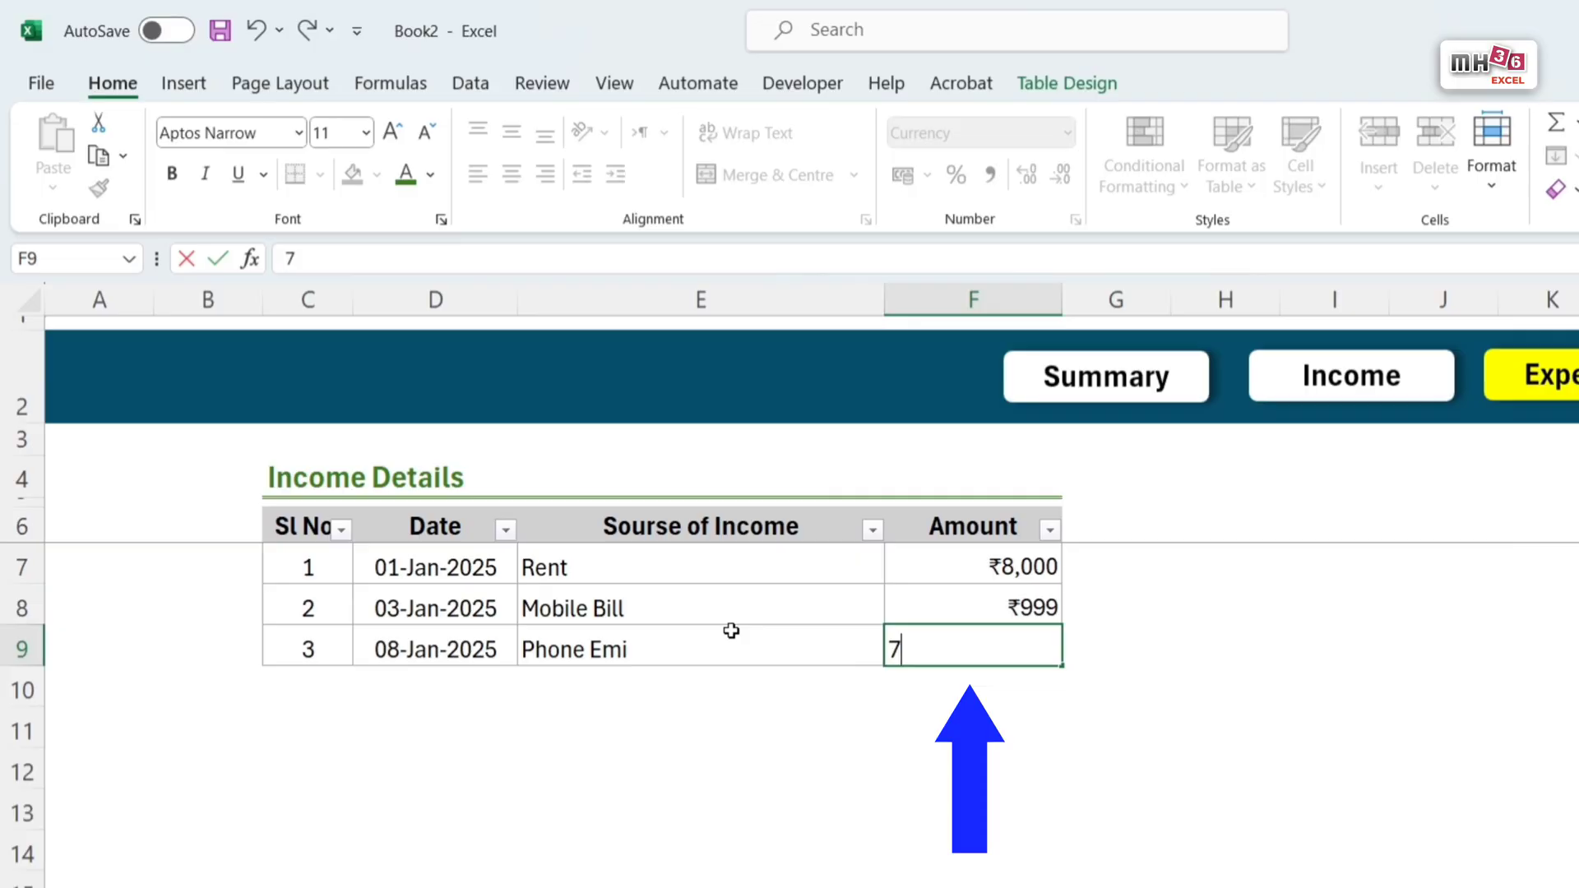
type("75,000")
key("Return")
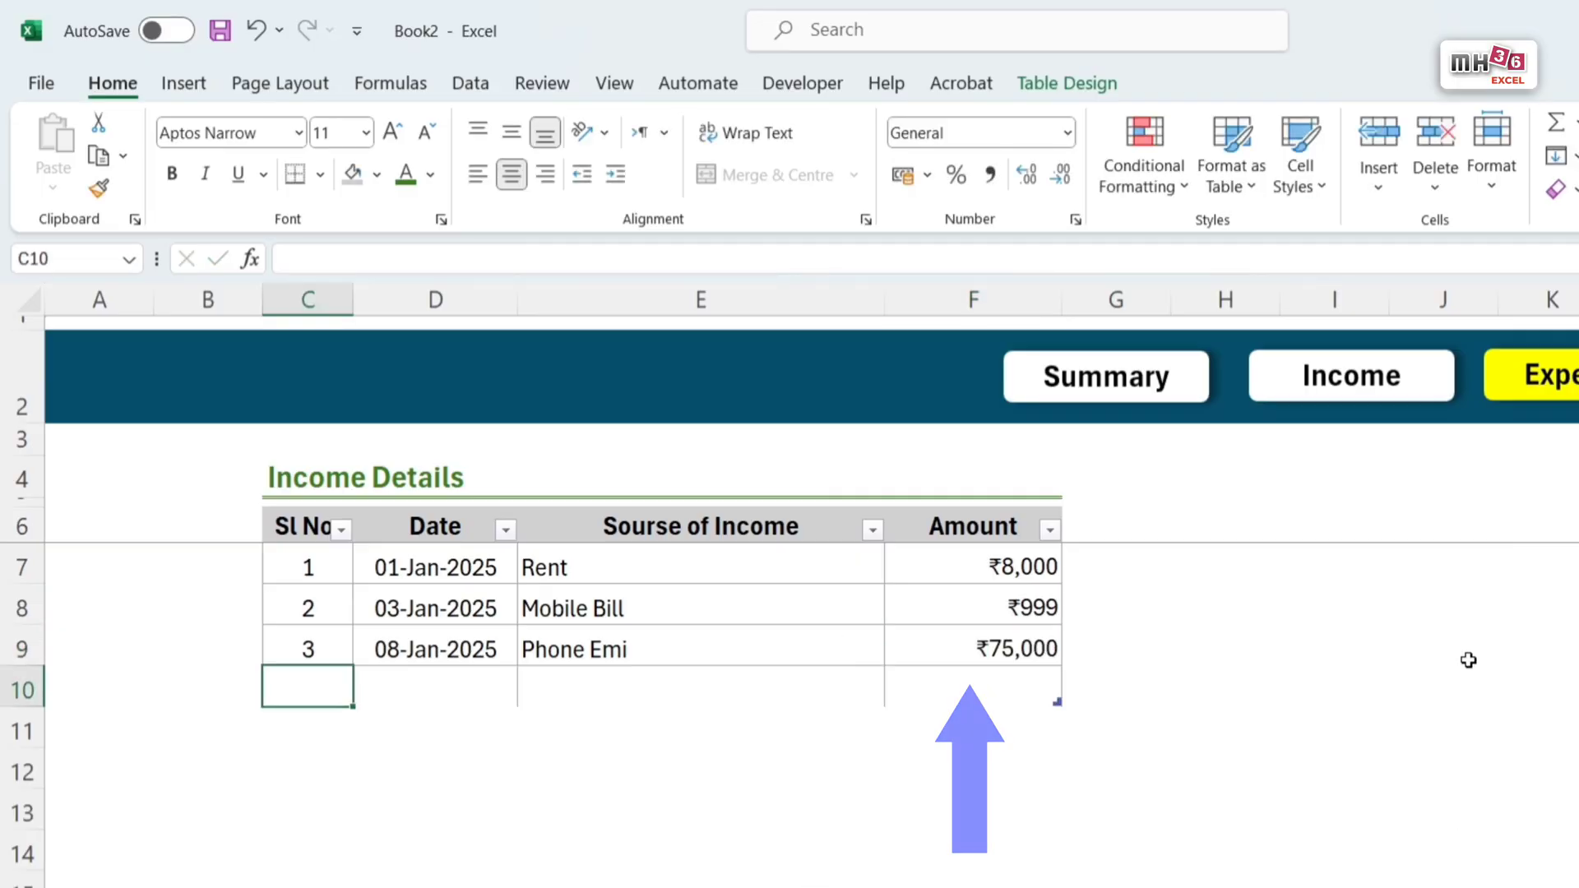
key("ctrl+z")
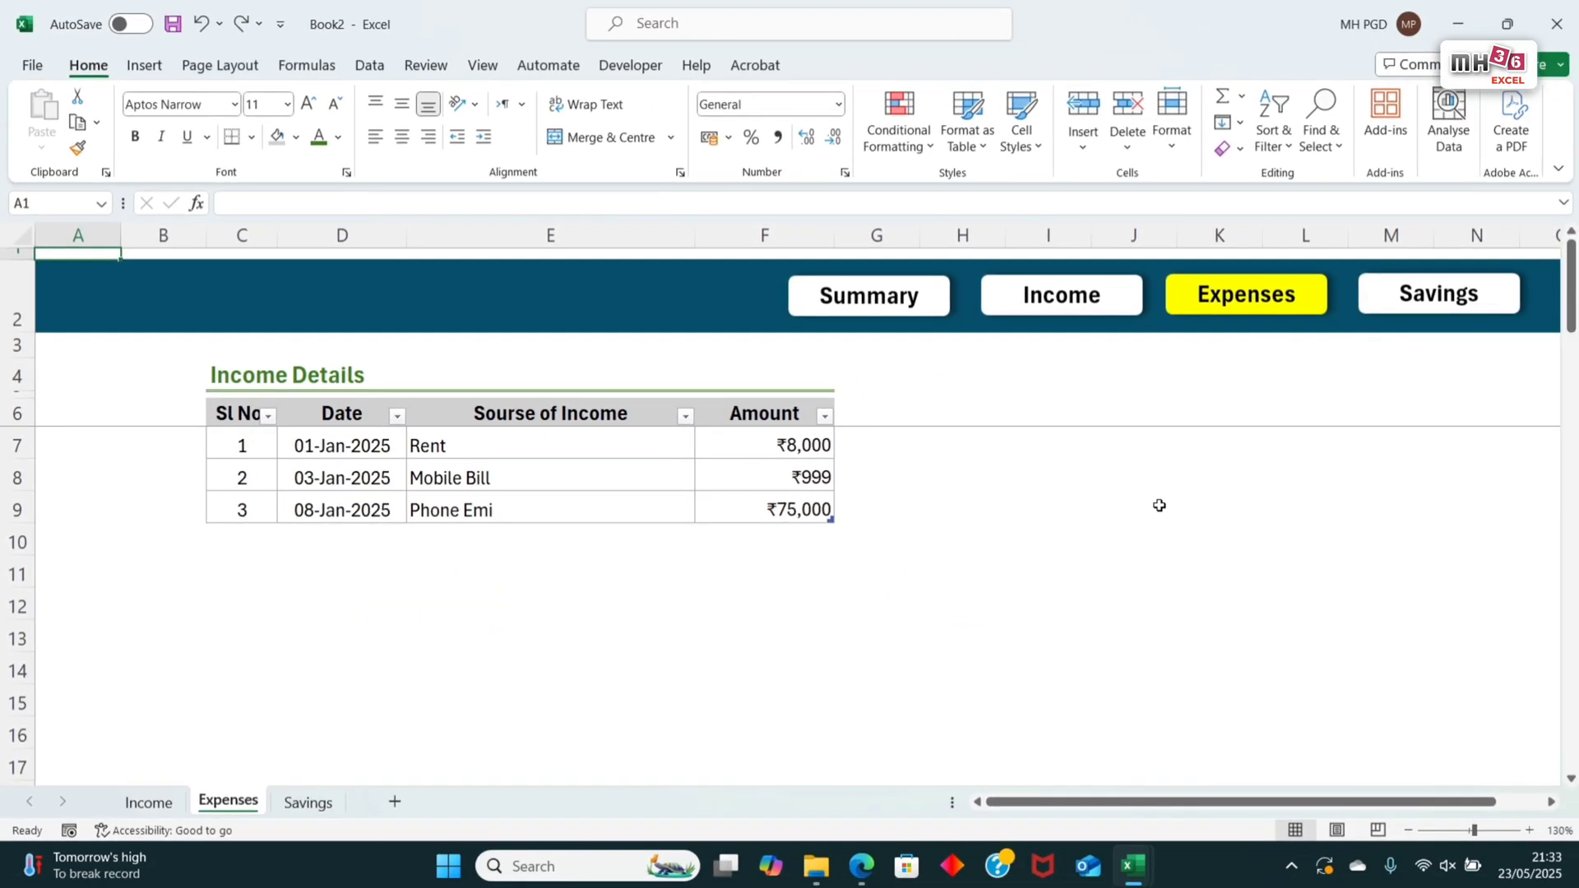
Step: Clear the copied sample data in D7:F9 of the Savings sheet's table
left_click(1464, 303)
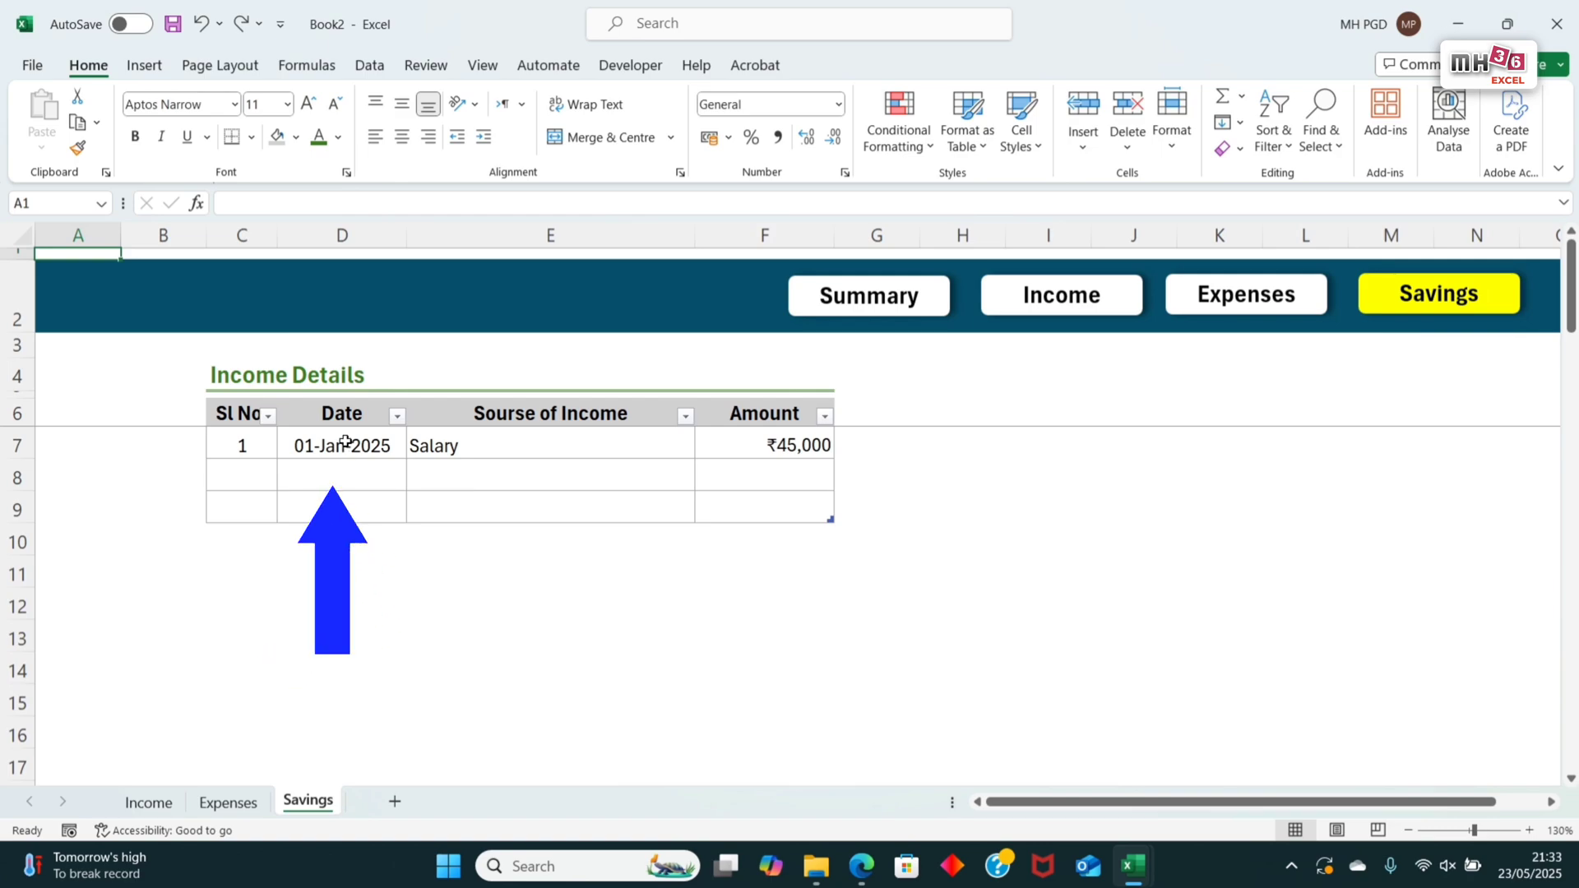
left_click_drag(343, 442, 715, 502)
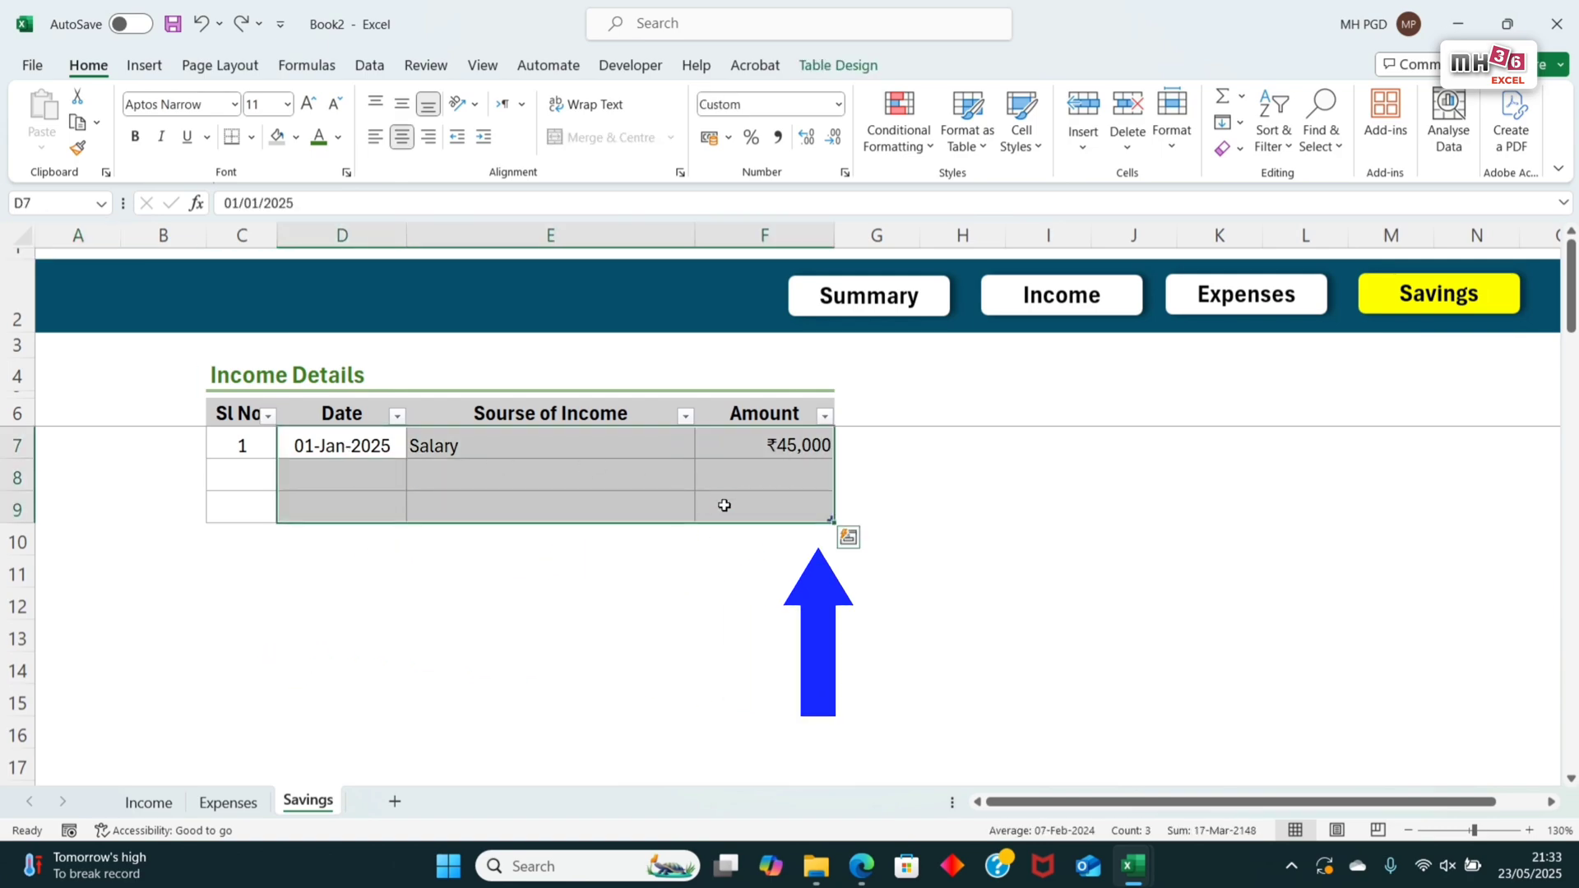
key("Delete")
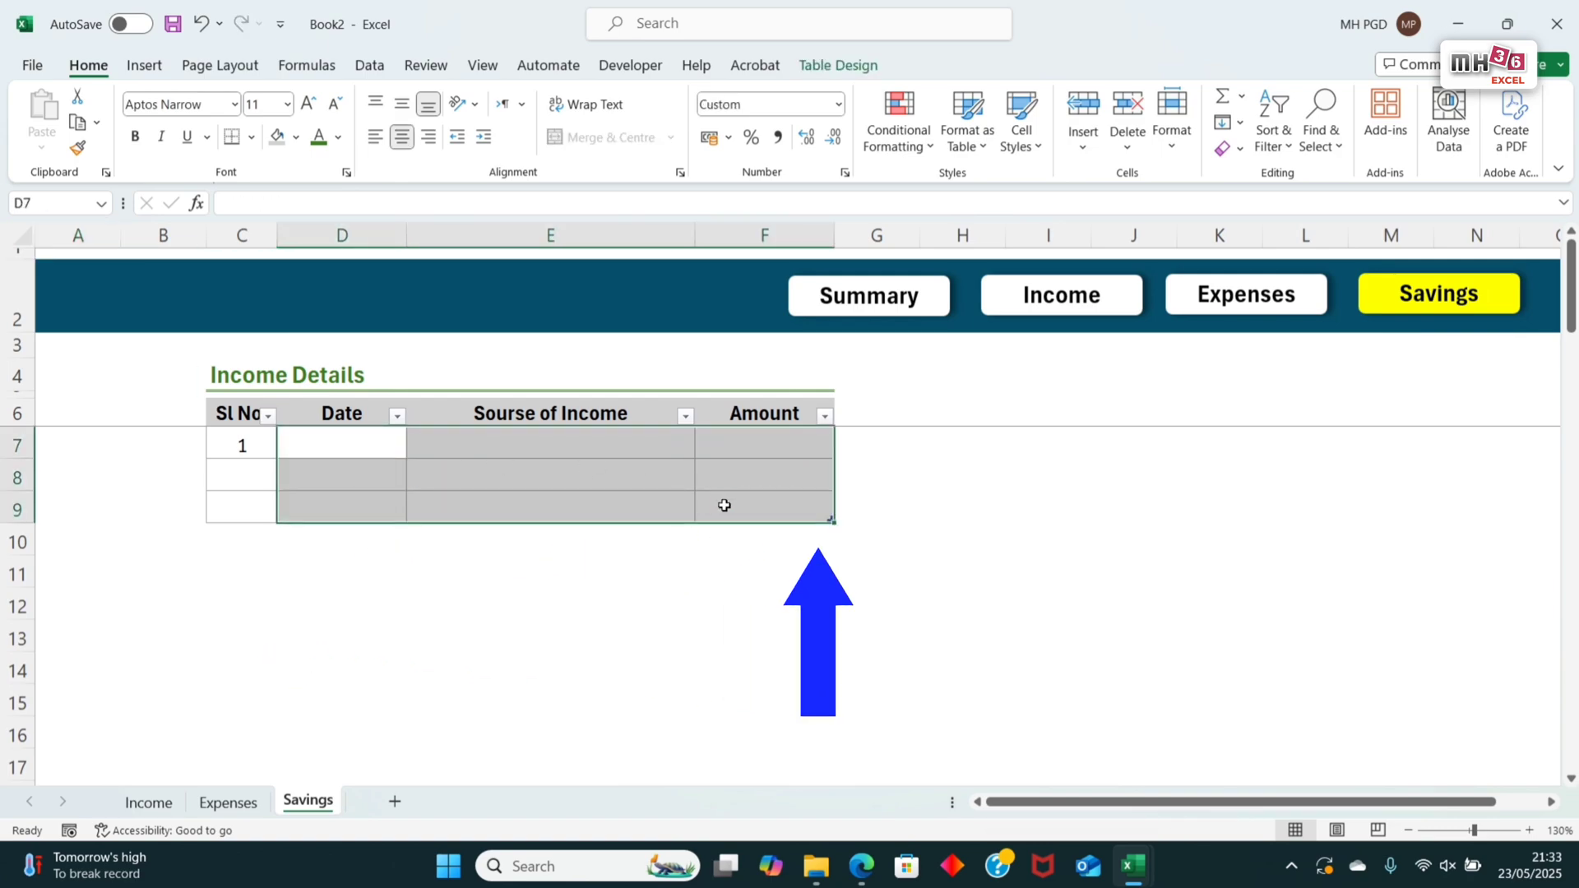
Step: Rename the Savings table's Date header as Month and enter 1/1/25 in cell D7 below it
left_click(357, 449)
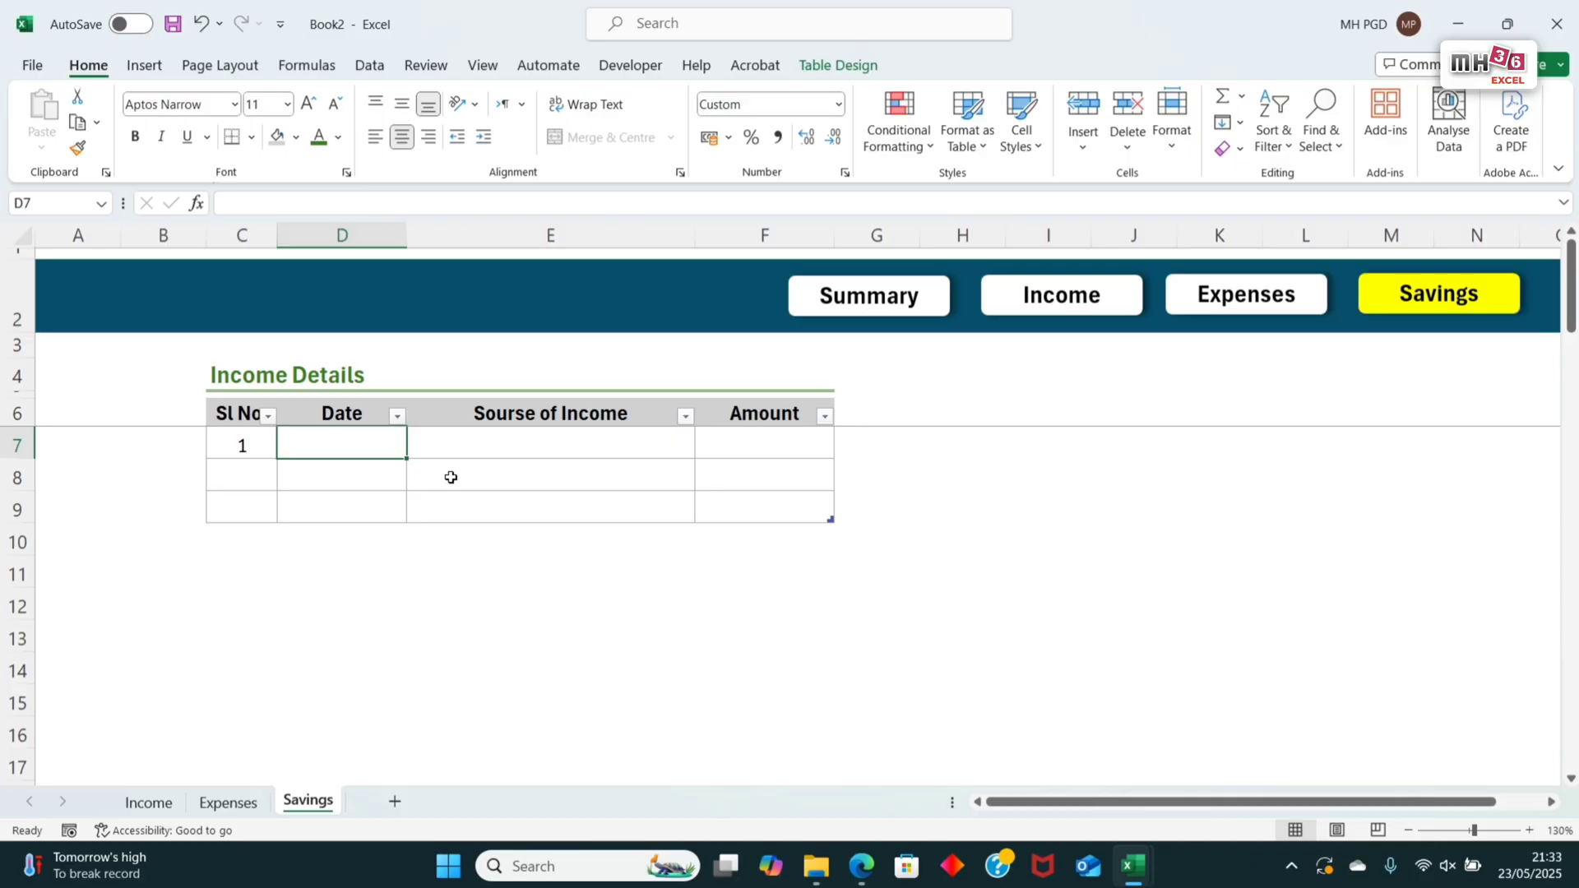
left_click(359, 416)
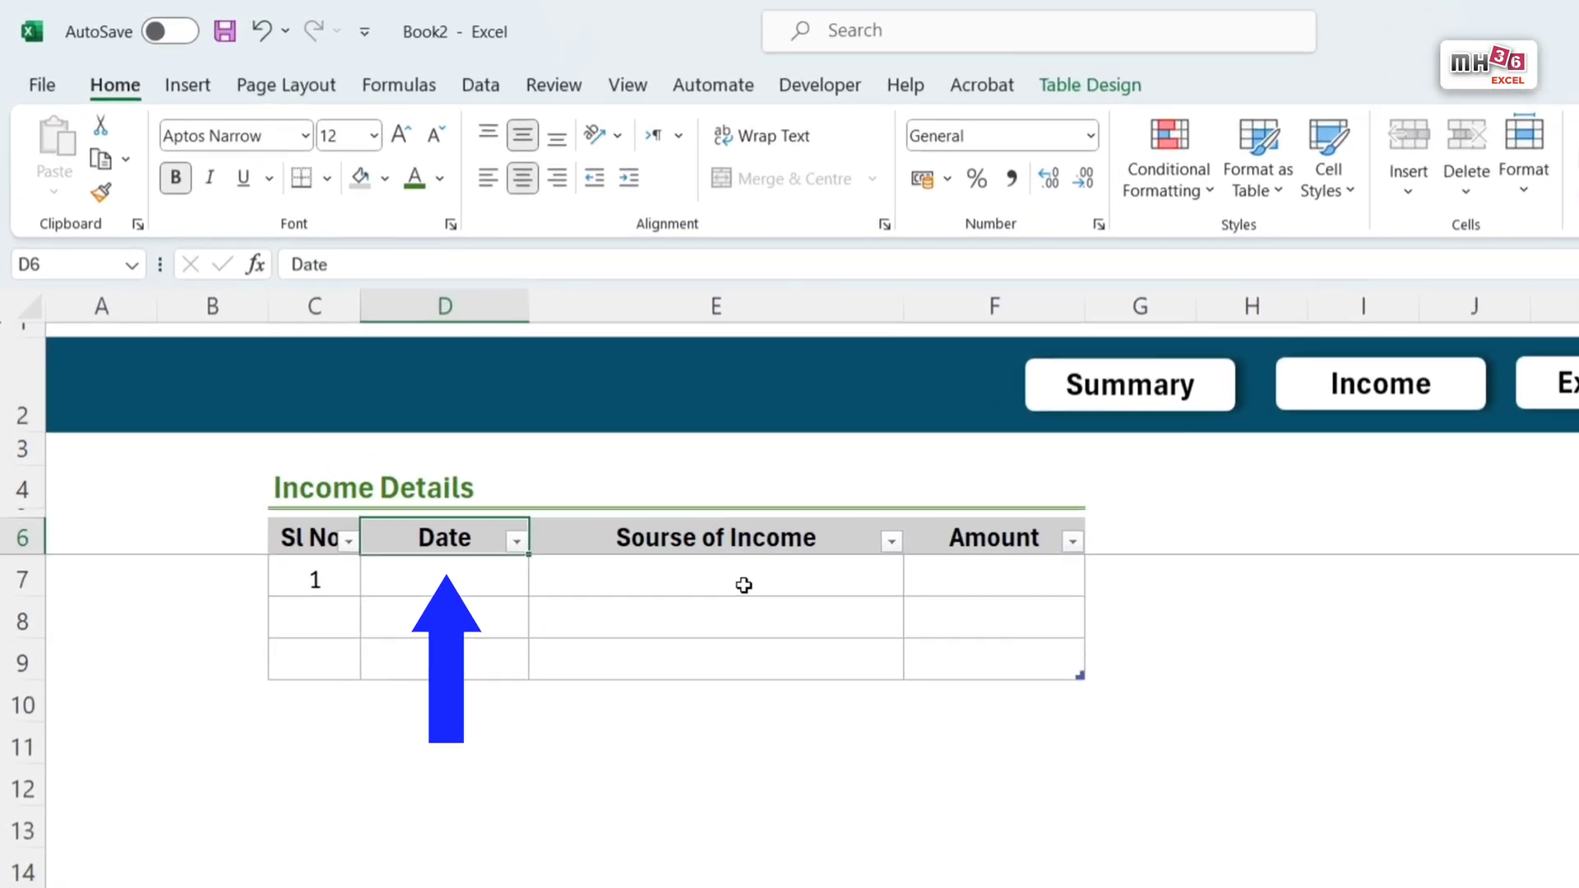
type("Month")
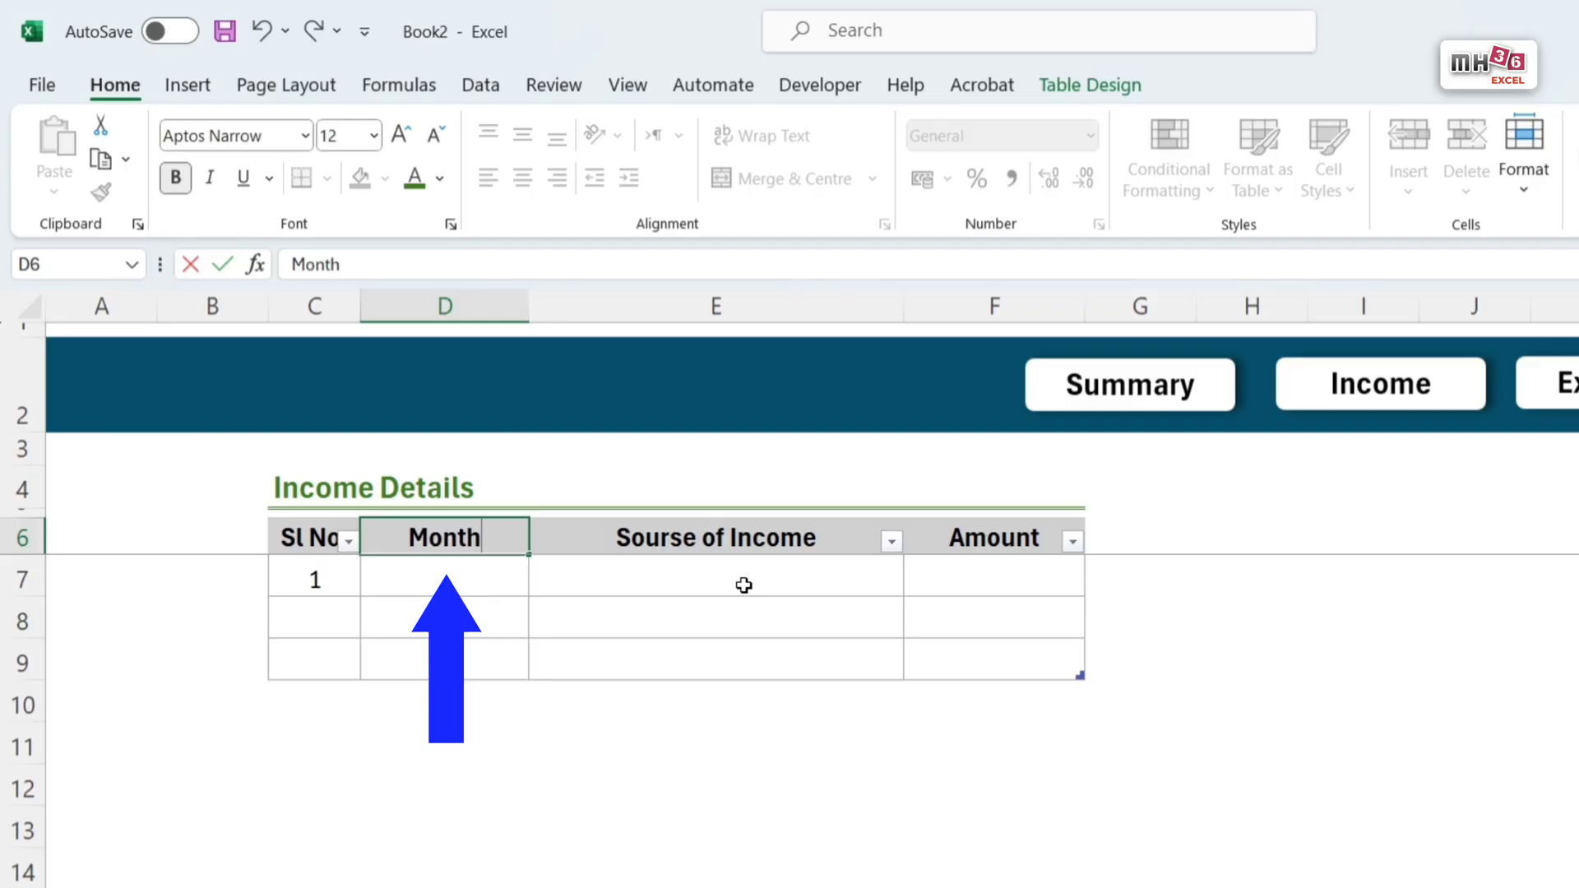
key("Return")
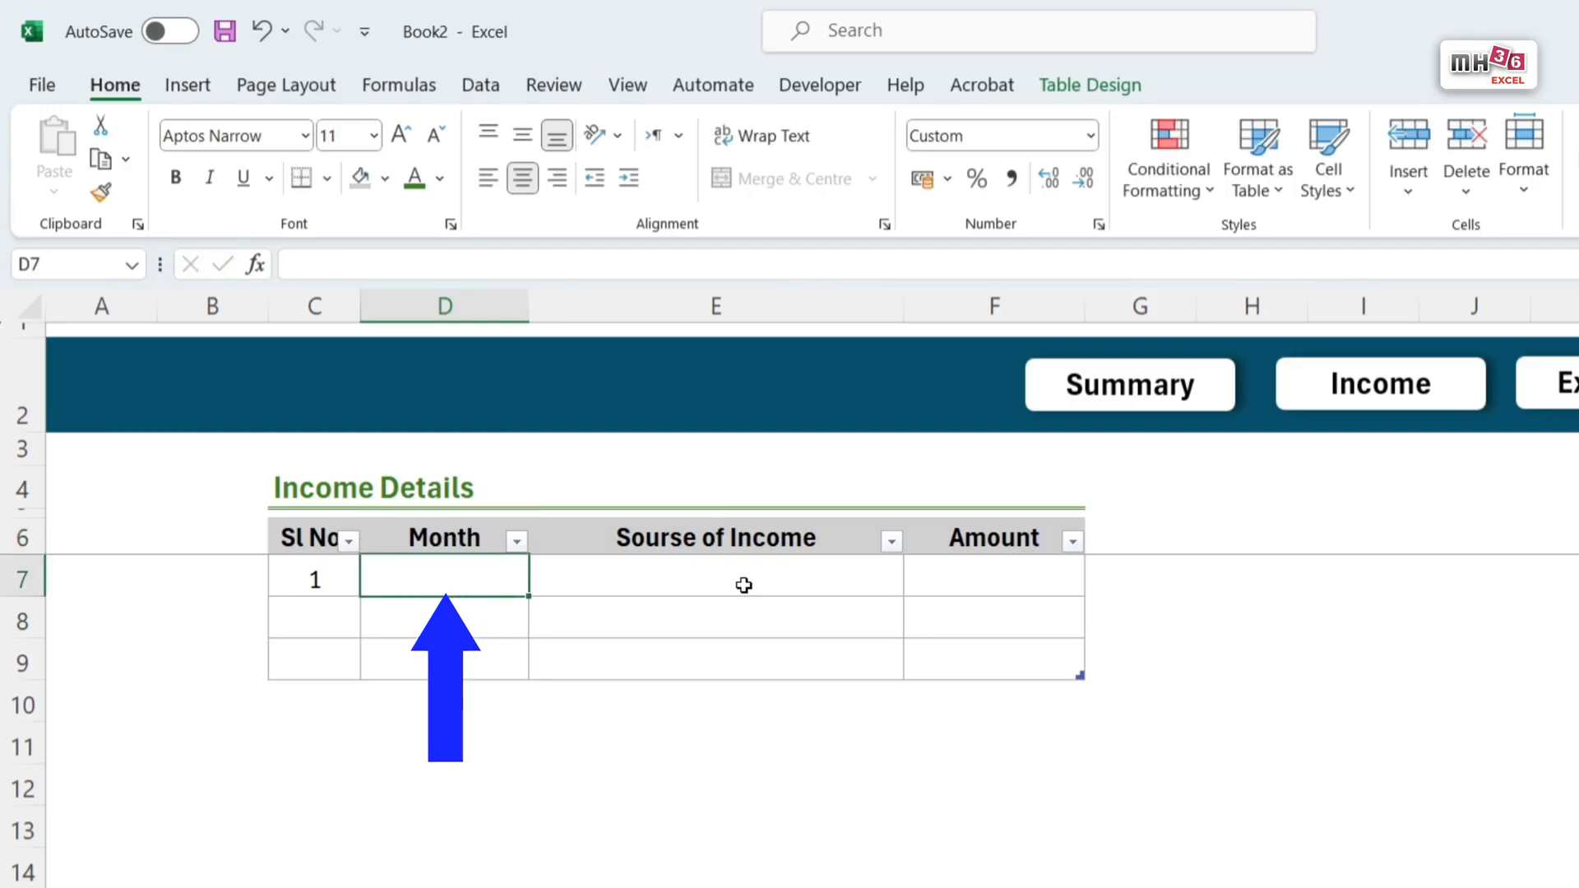
type("1/1/25")
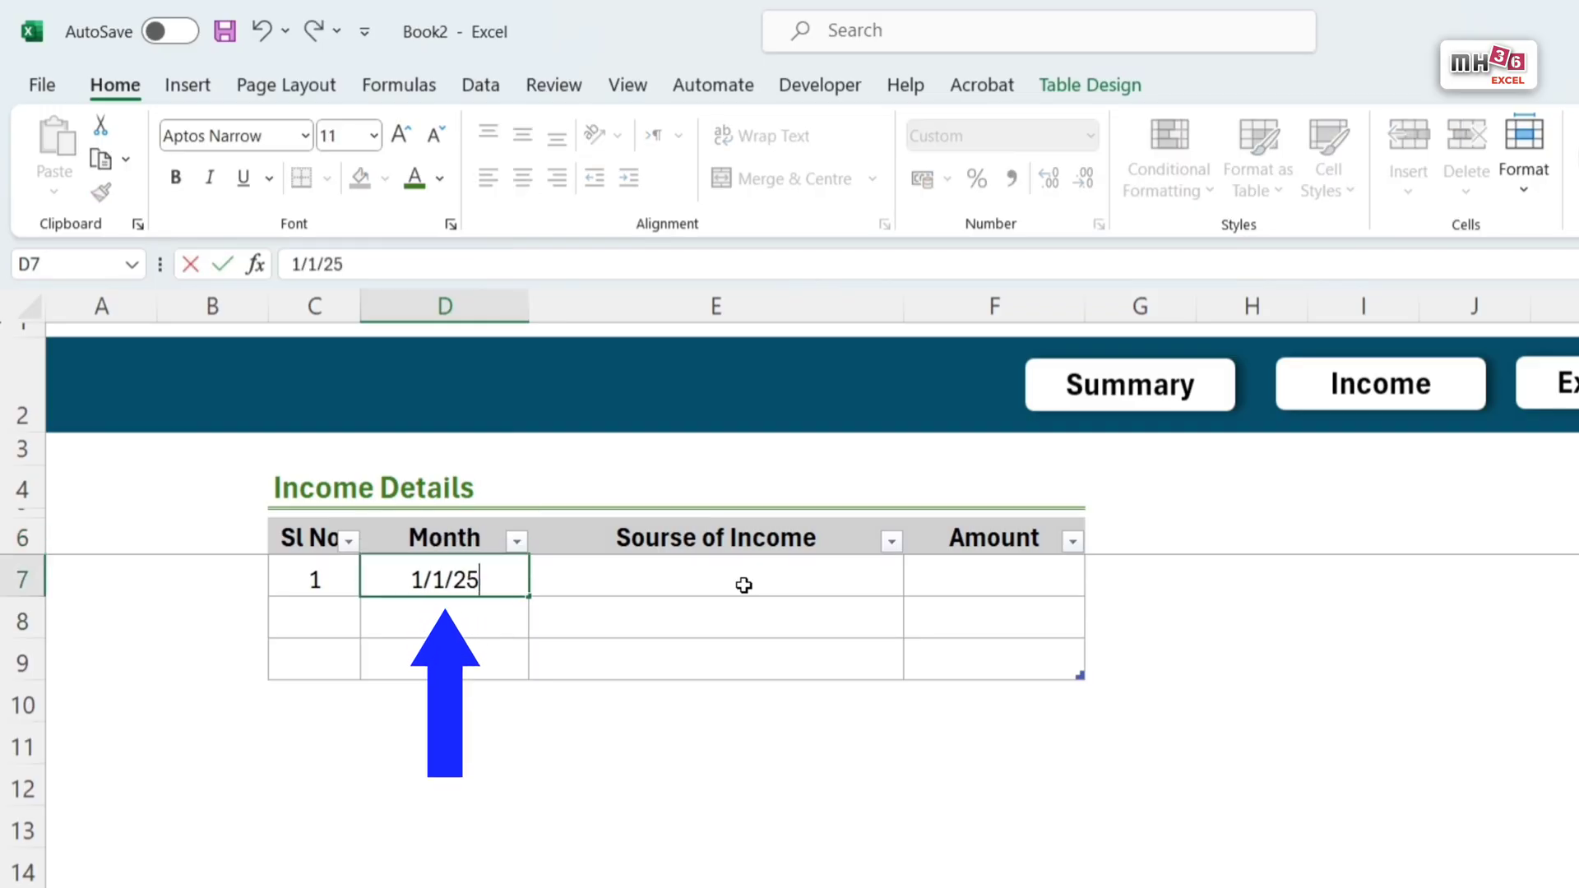
key("Return")
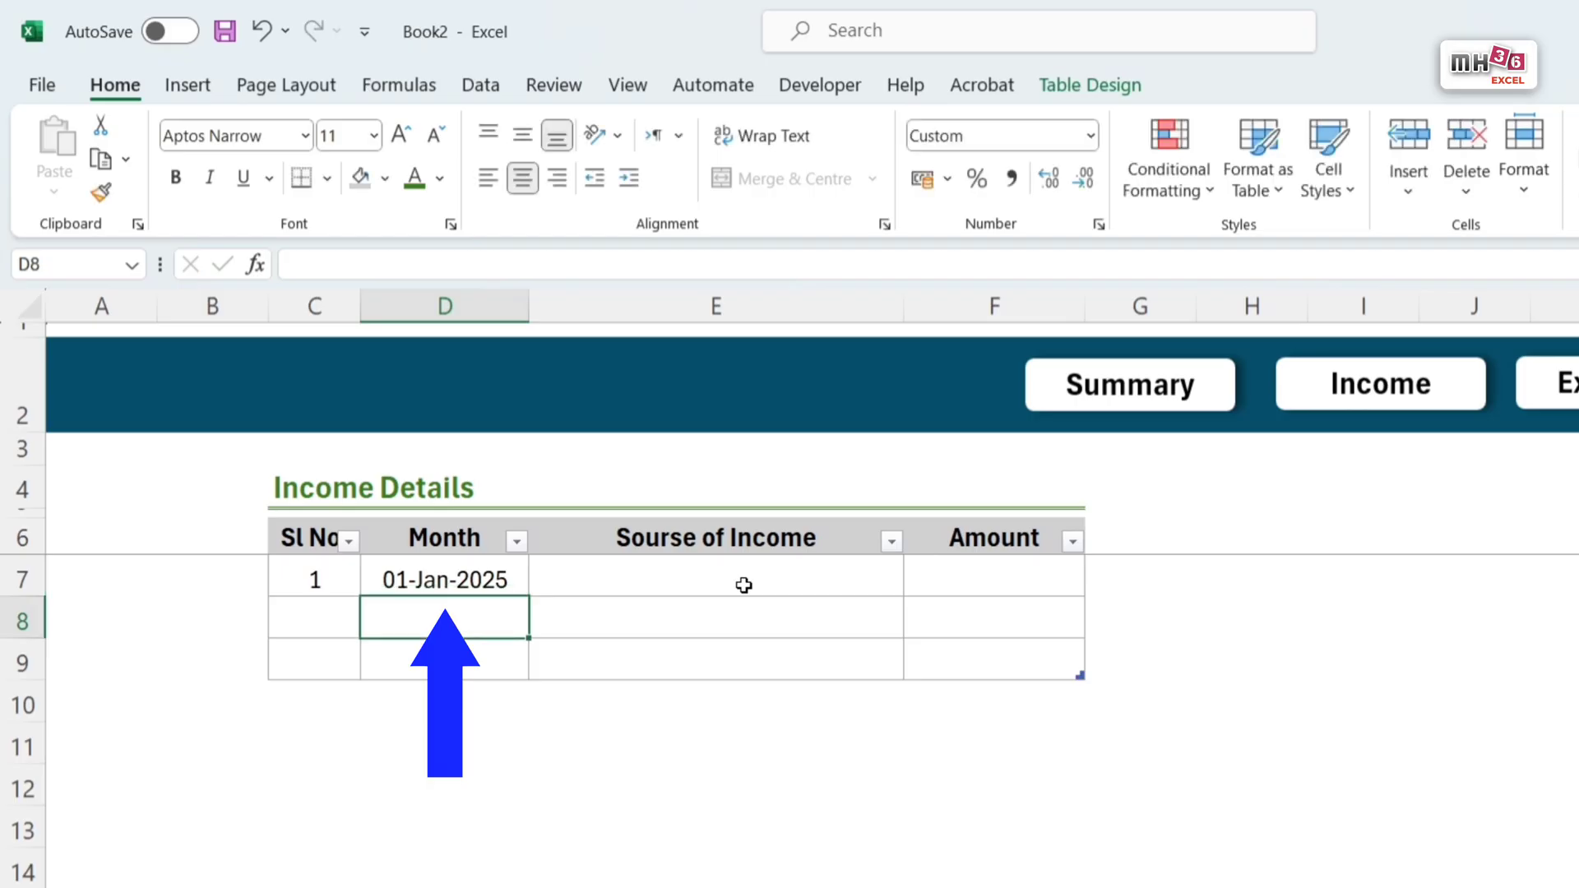
Step: Apply the custom number format mmm-yyyy to cell D7 in the Savings table's Month column
left_click(475, 588)
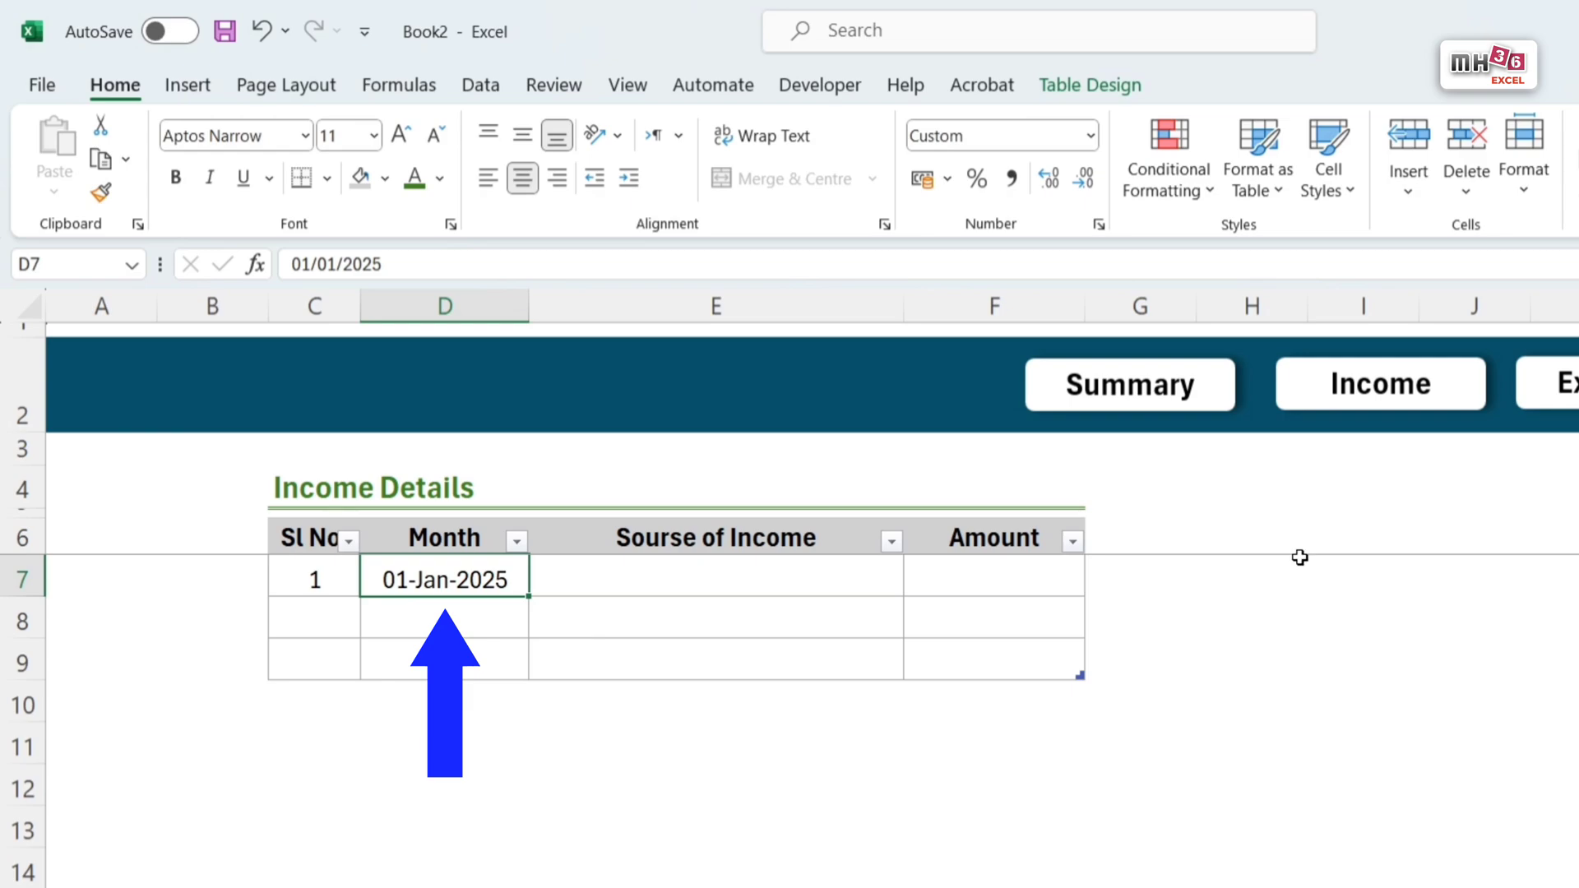
key("ctrl+1")
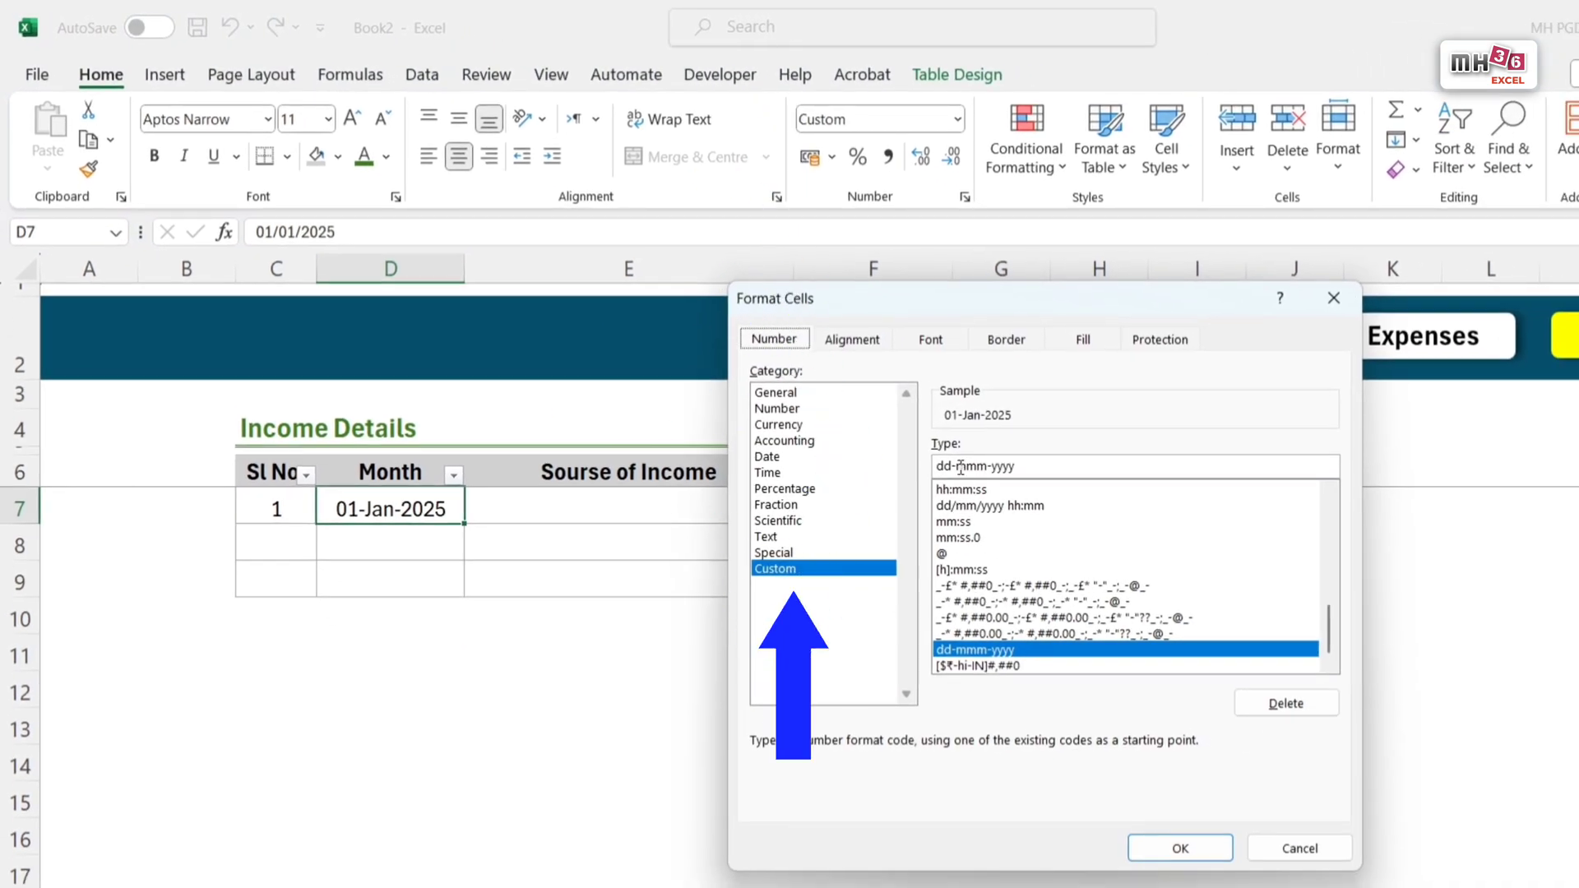
left_click_drag(957, 467, 913, 470)
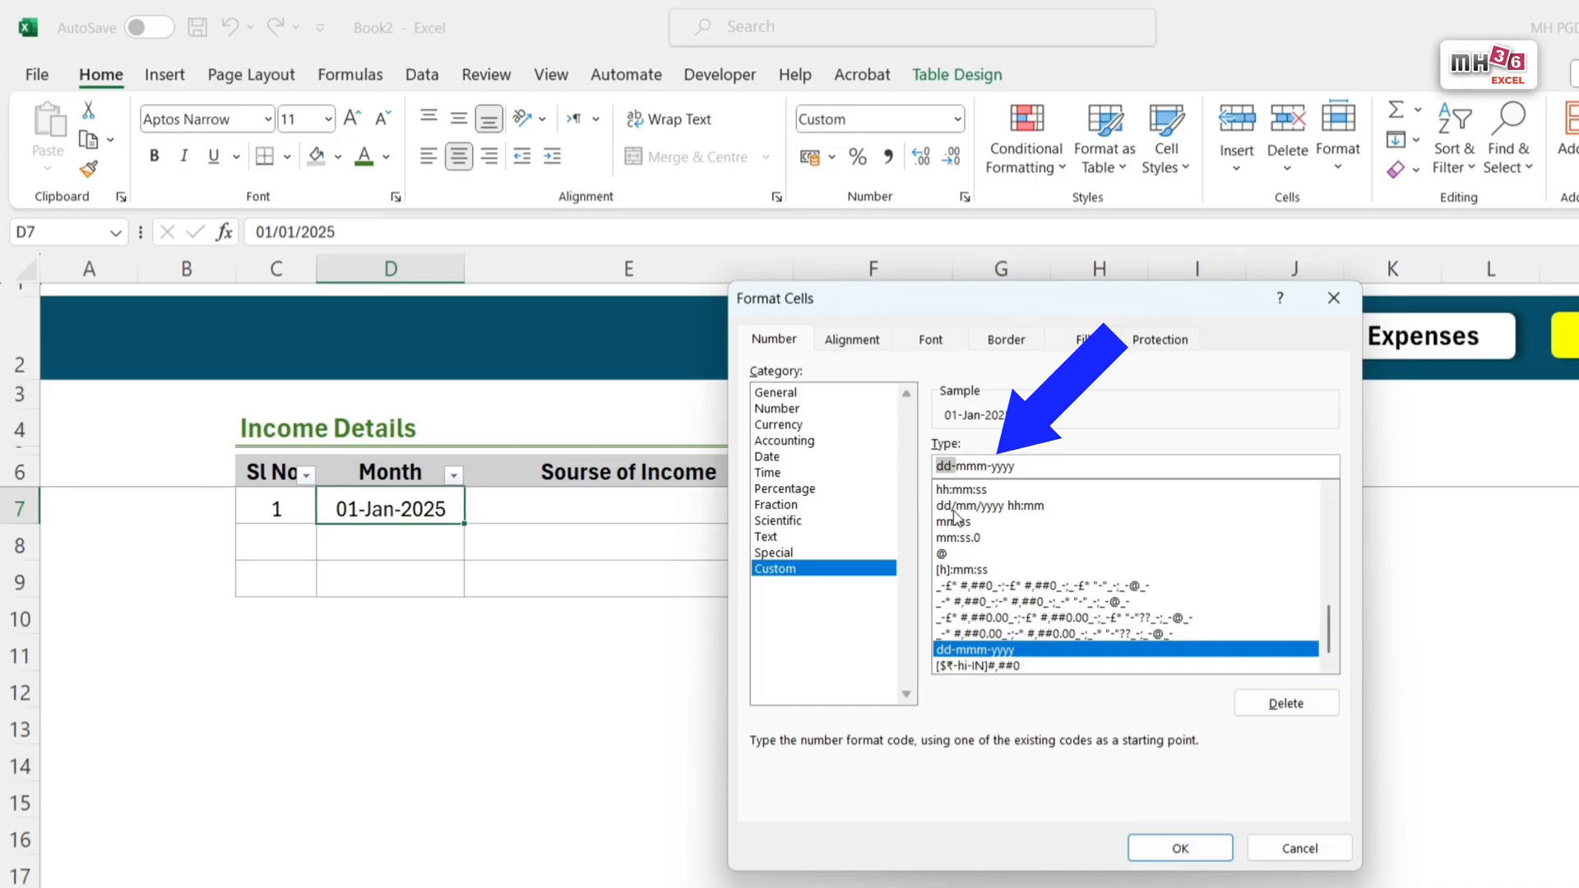
key("BackSpace")
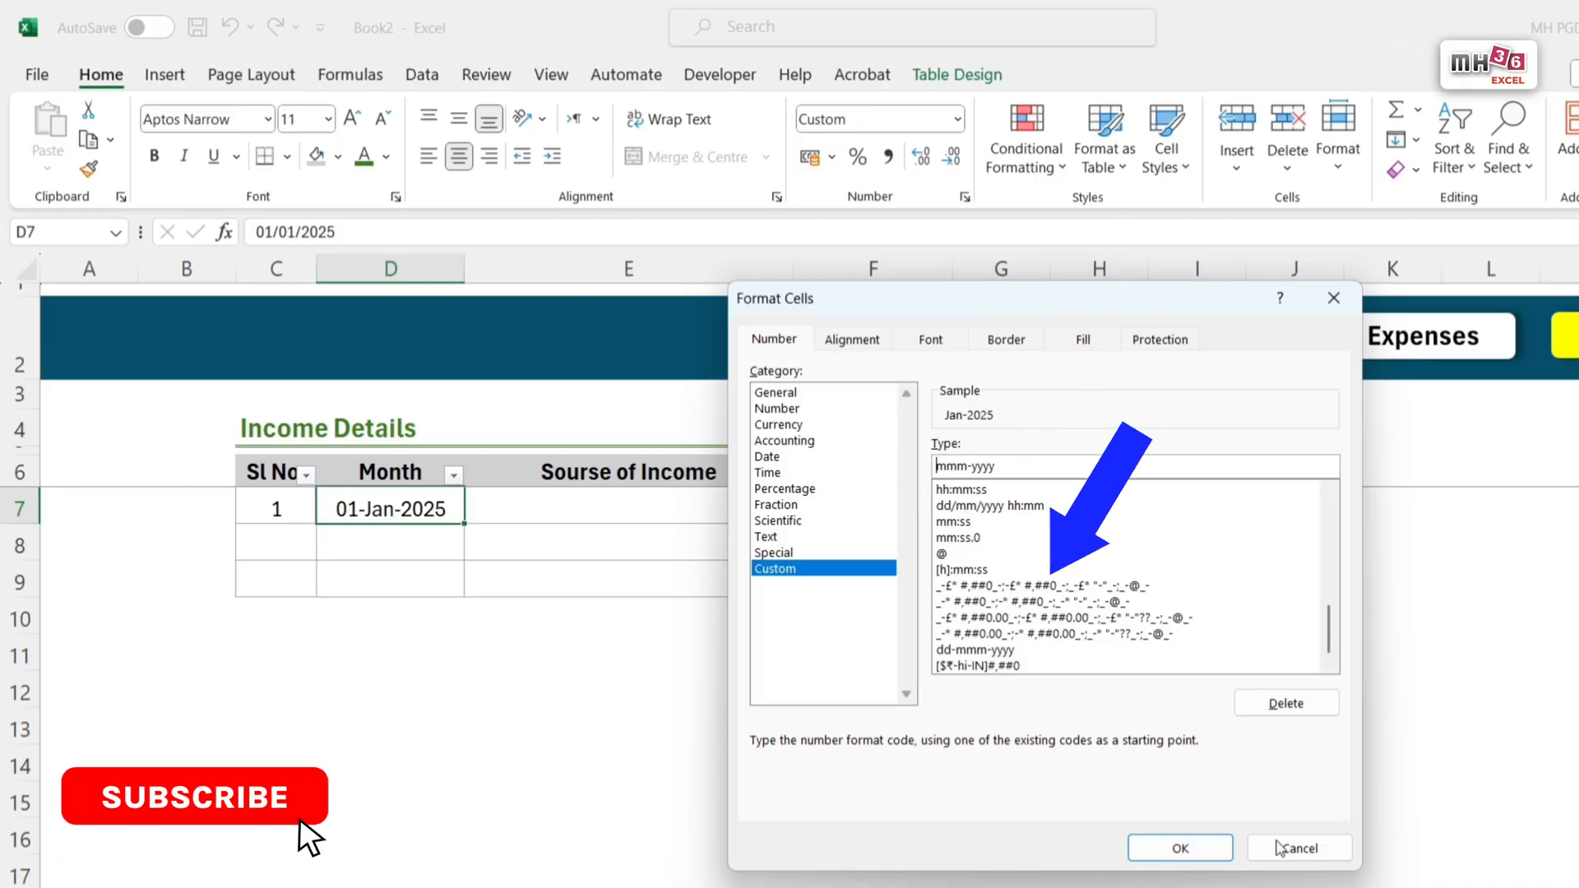
left_click(1182, 844)
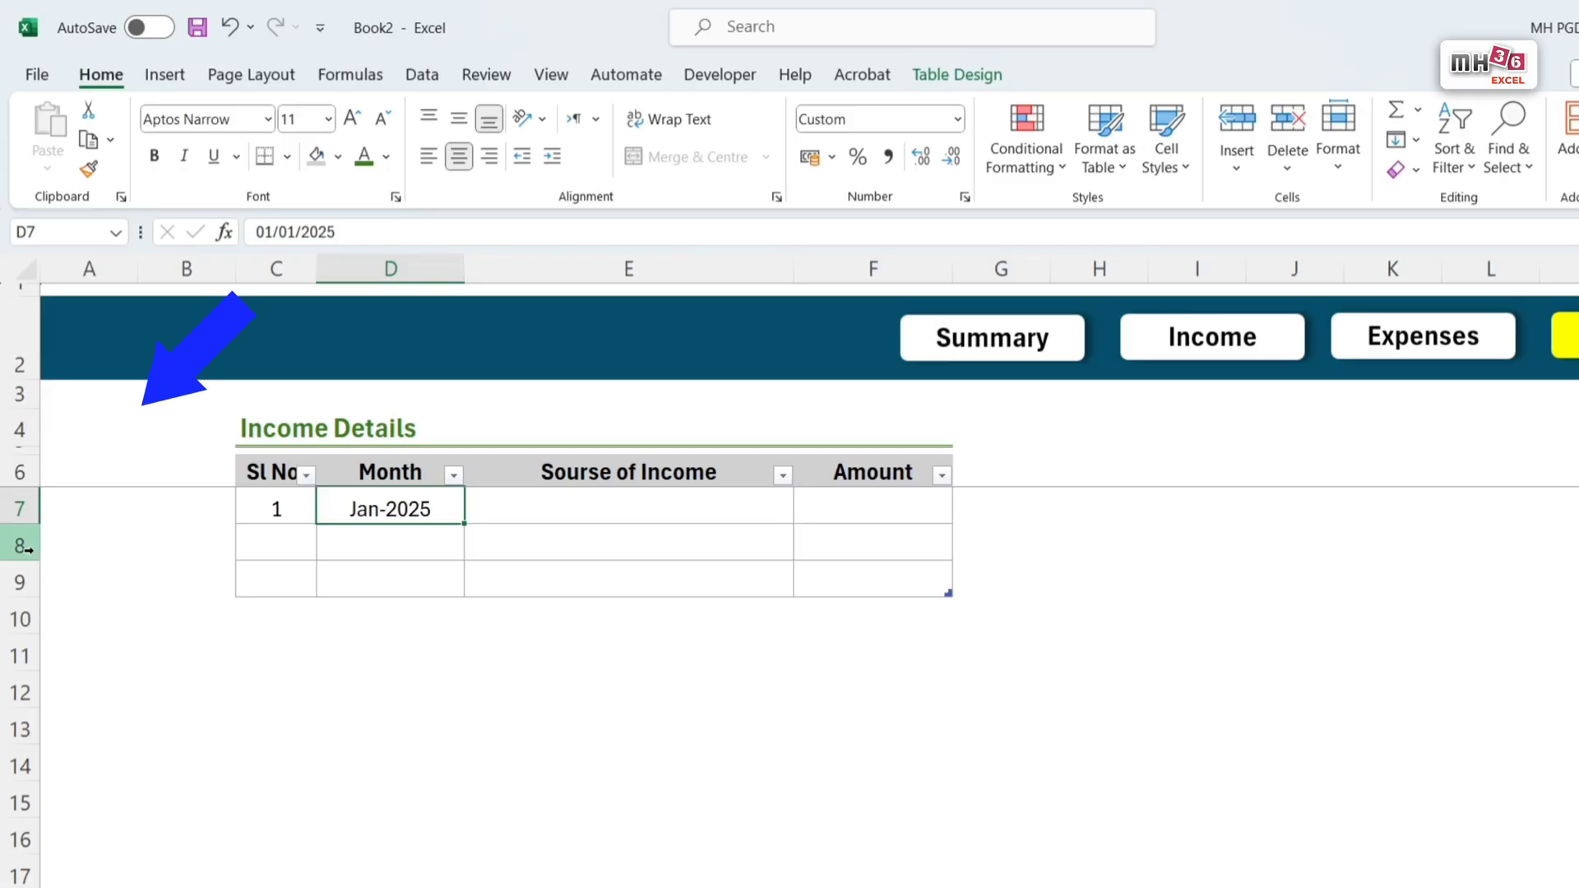
Step: Insert about ten blank rows at row 8 of the Savings sheet to extend the table
left_click_drag(19, 545, 42, 867)
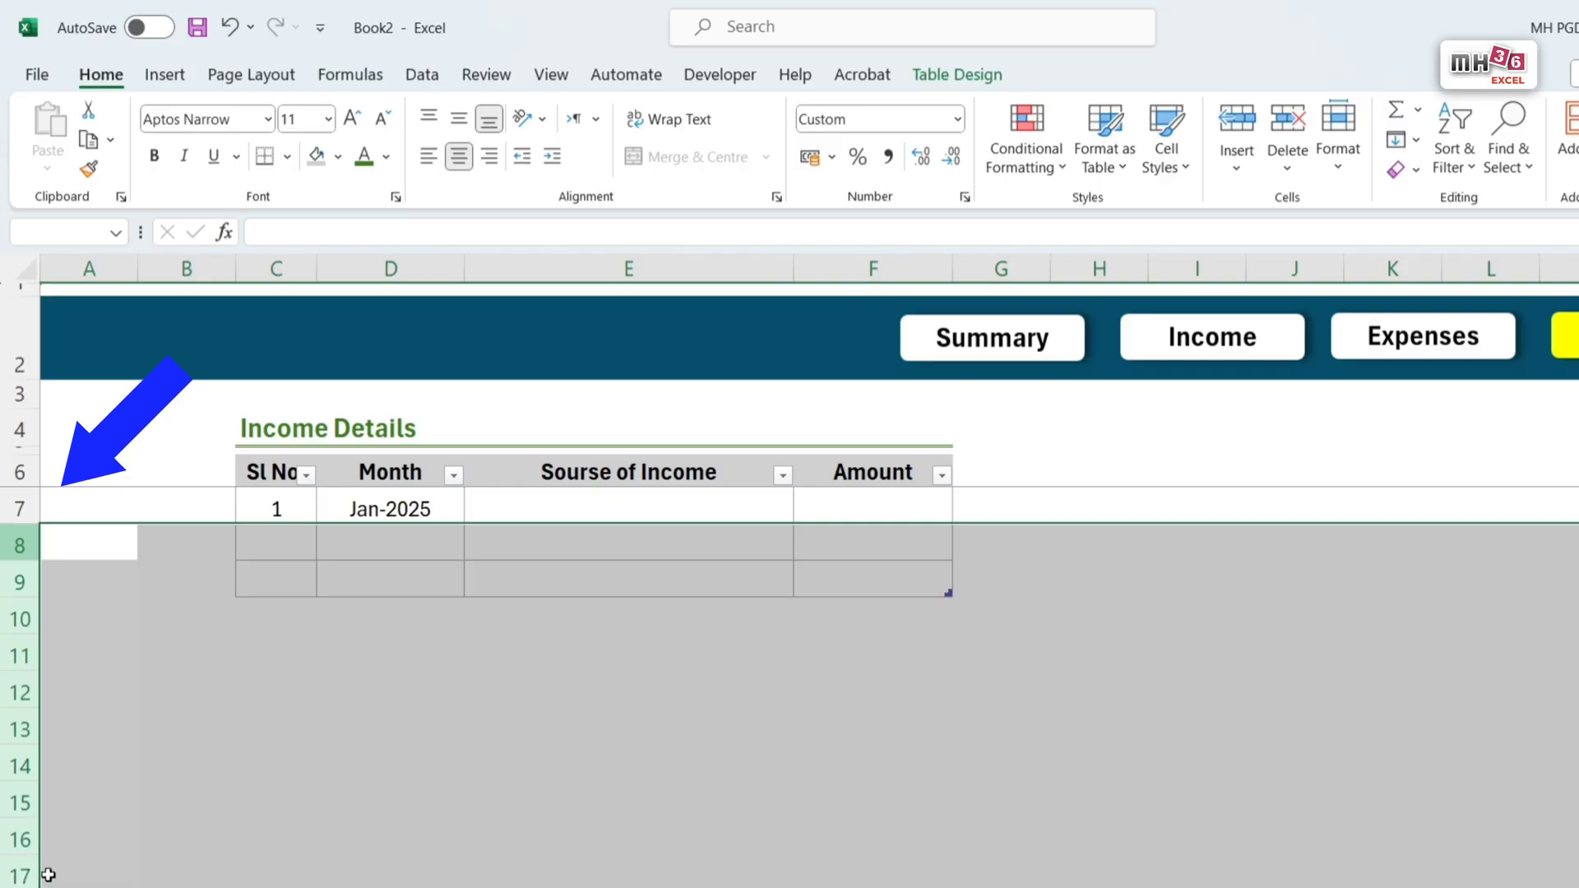
right_click(20, 554)
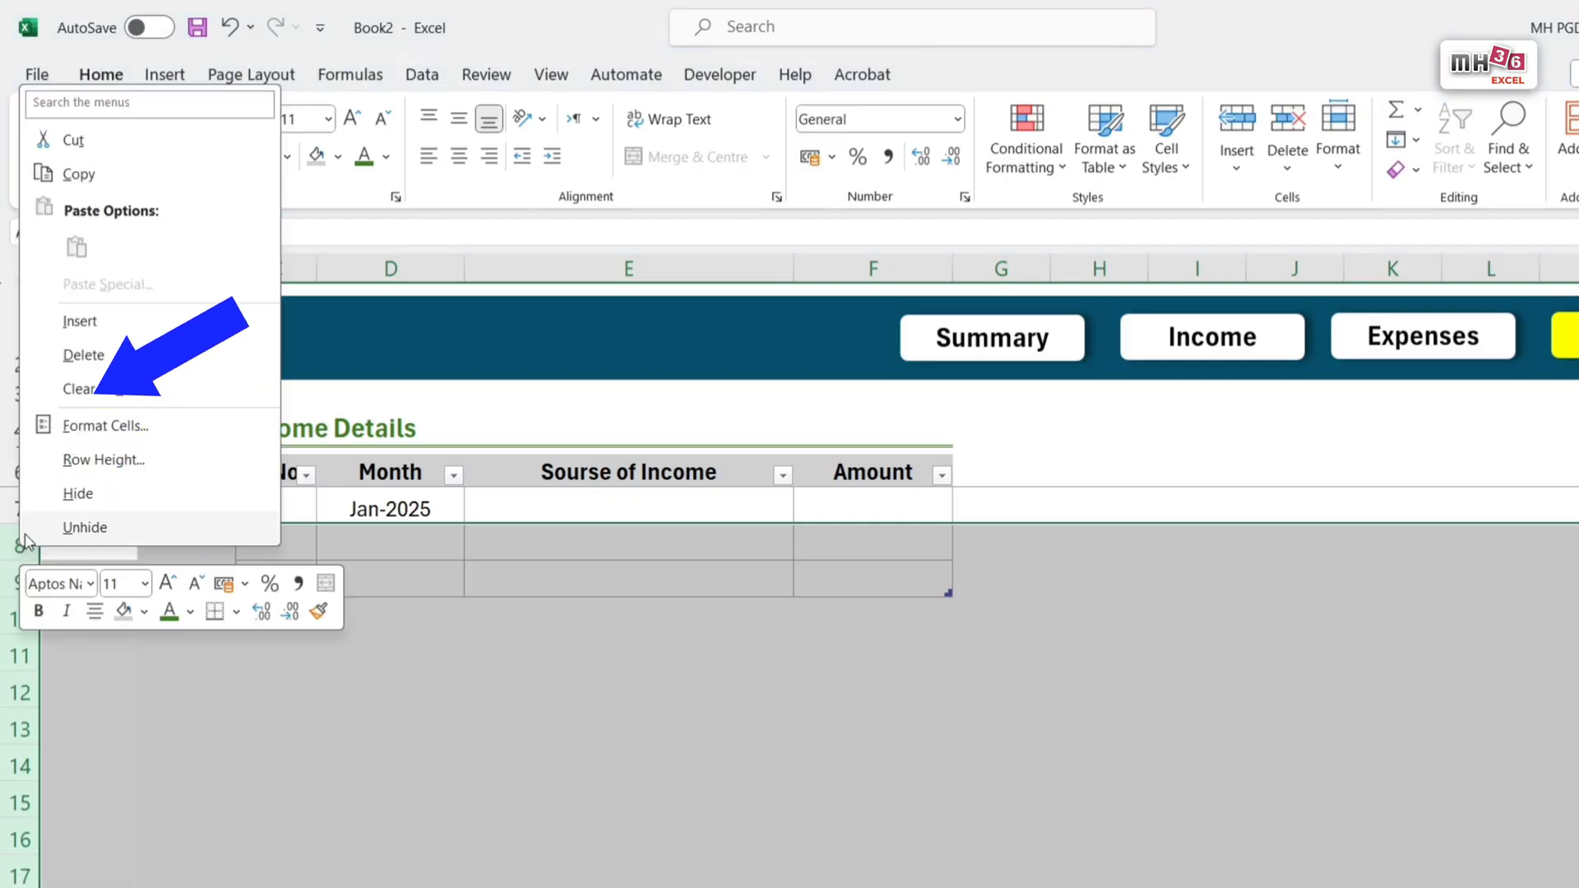
left_click(90, 326)
left_click(844, 659)
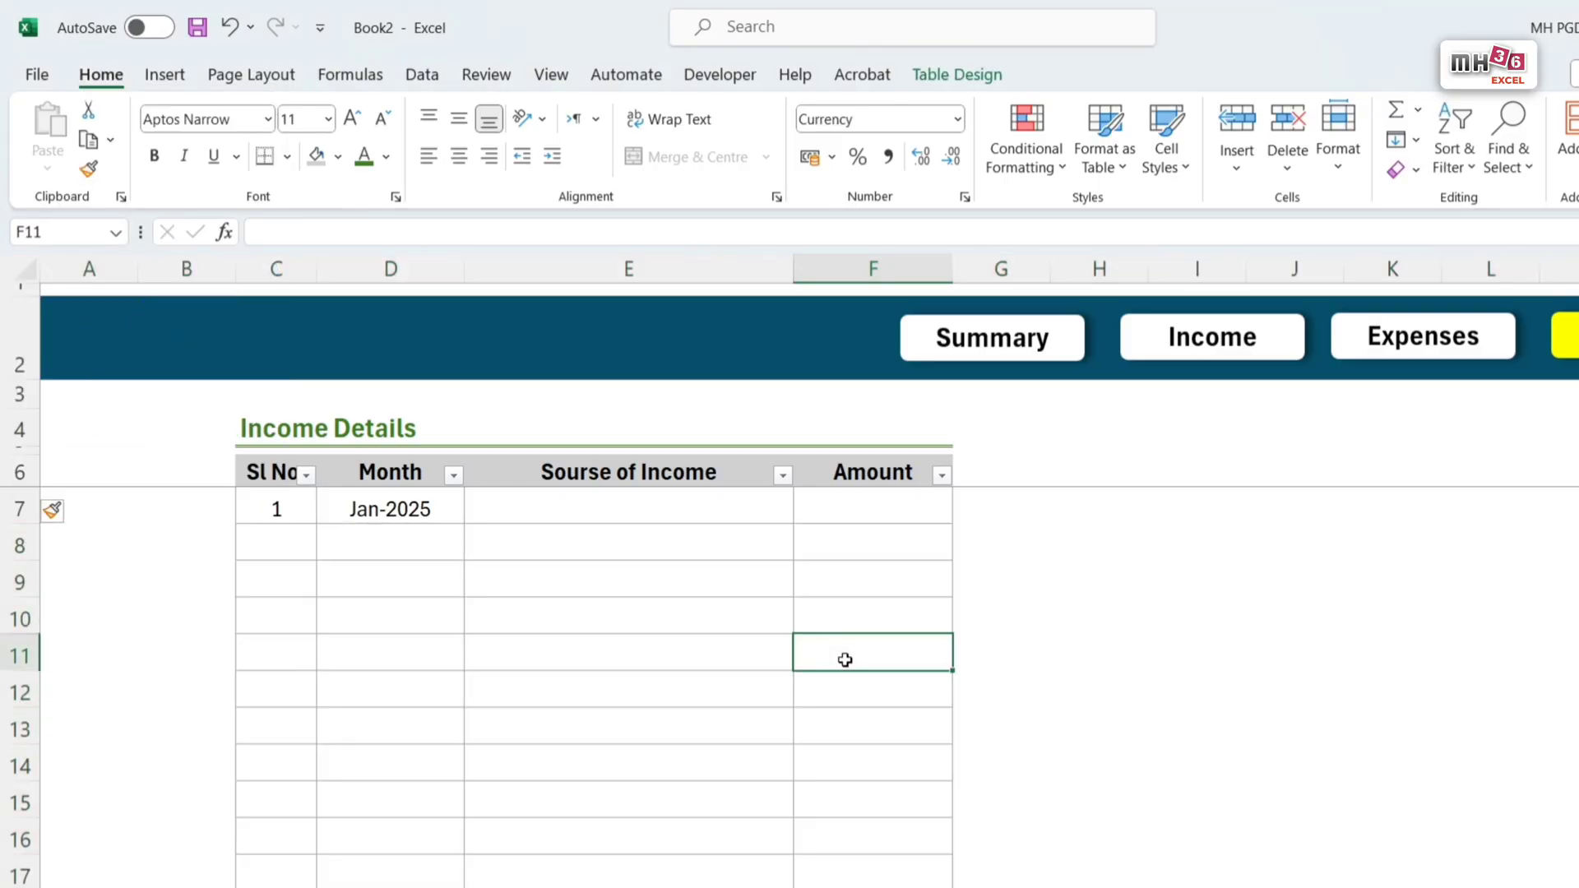
Step: Fill the Savings sheet's Month column down from D7 with consecutive months starting at Jan-2025
left_click(396, 509)
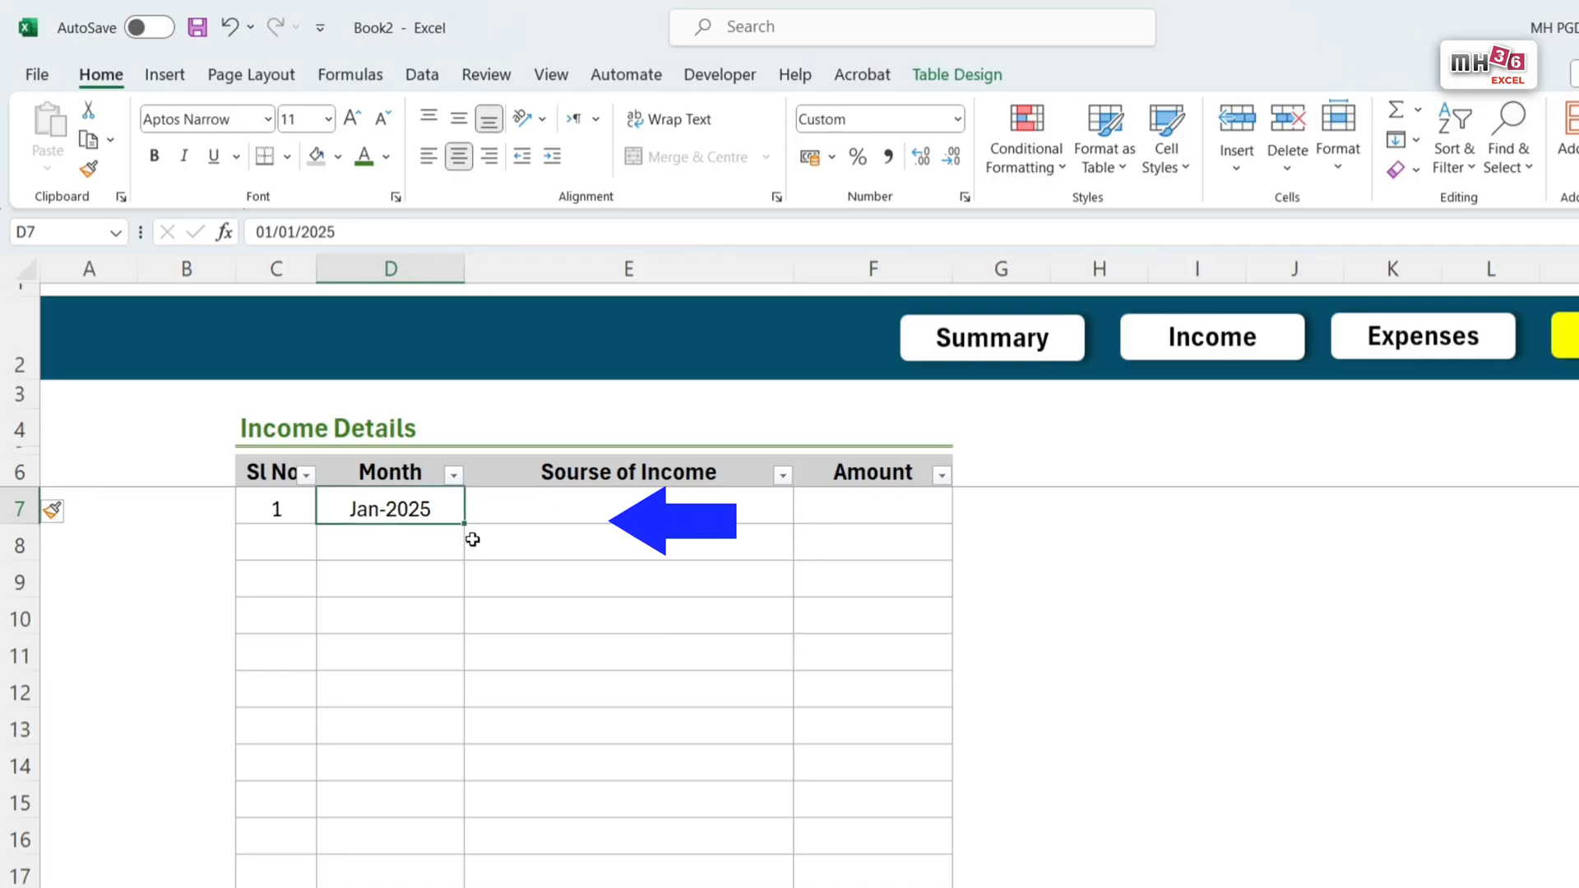
left_click_drag(466, 524, 471, 871)
scroll(620, 761, "up", 1)
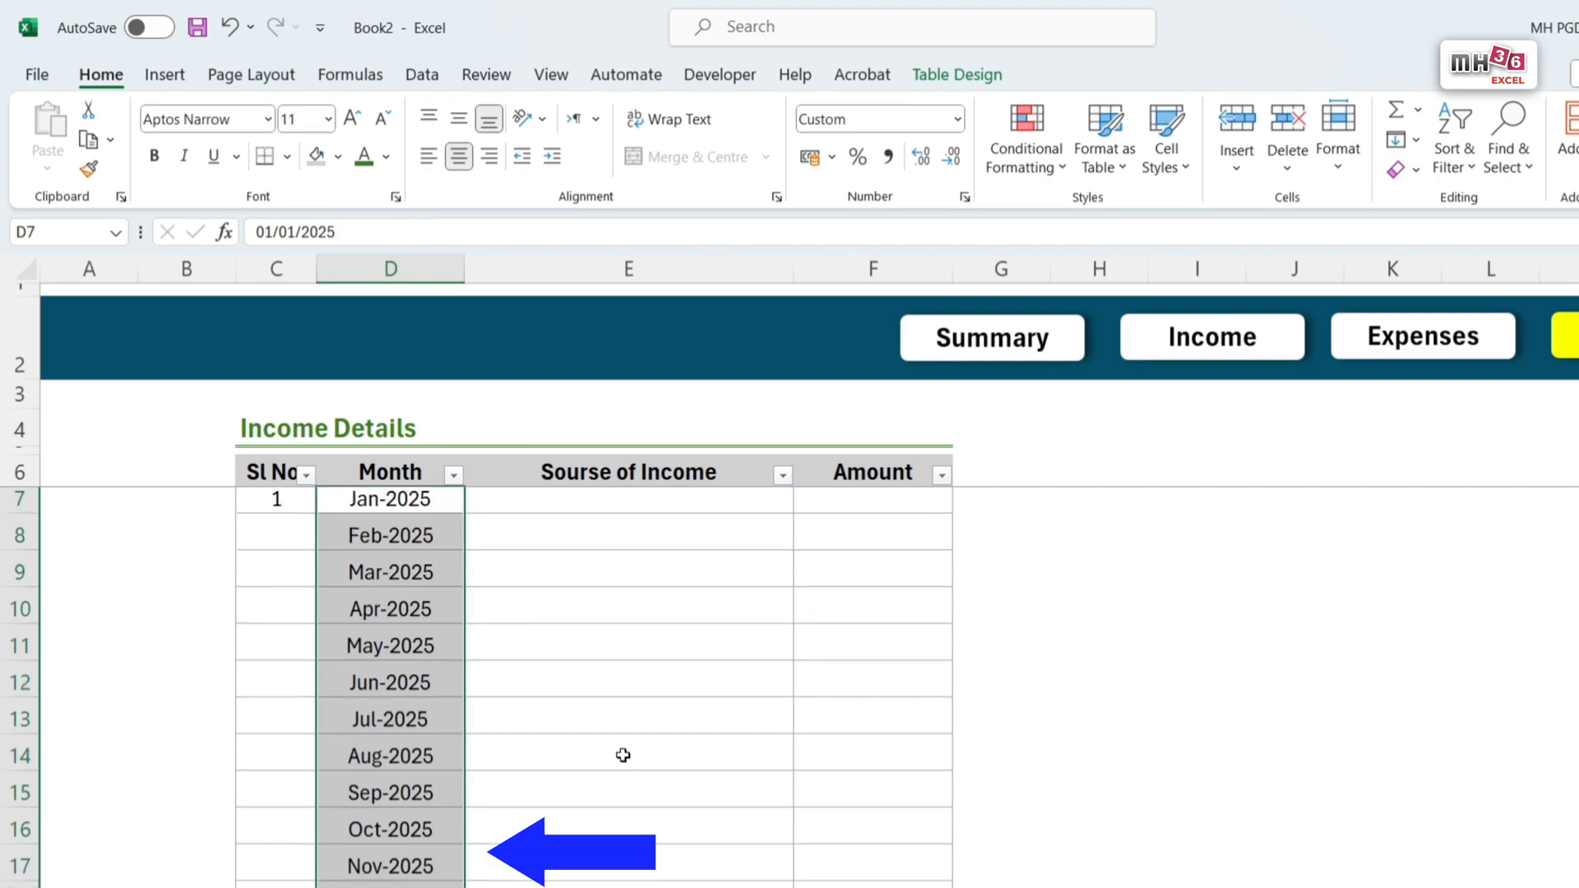
Step: Enter 2 in C8 and extend the 1, 2 numbering down the Sl No column alongside the months
left_click(282, 540)
type("2")
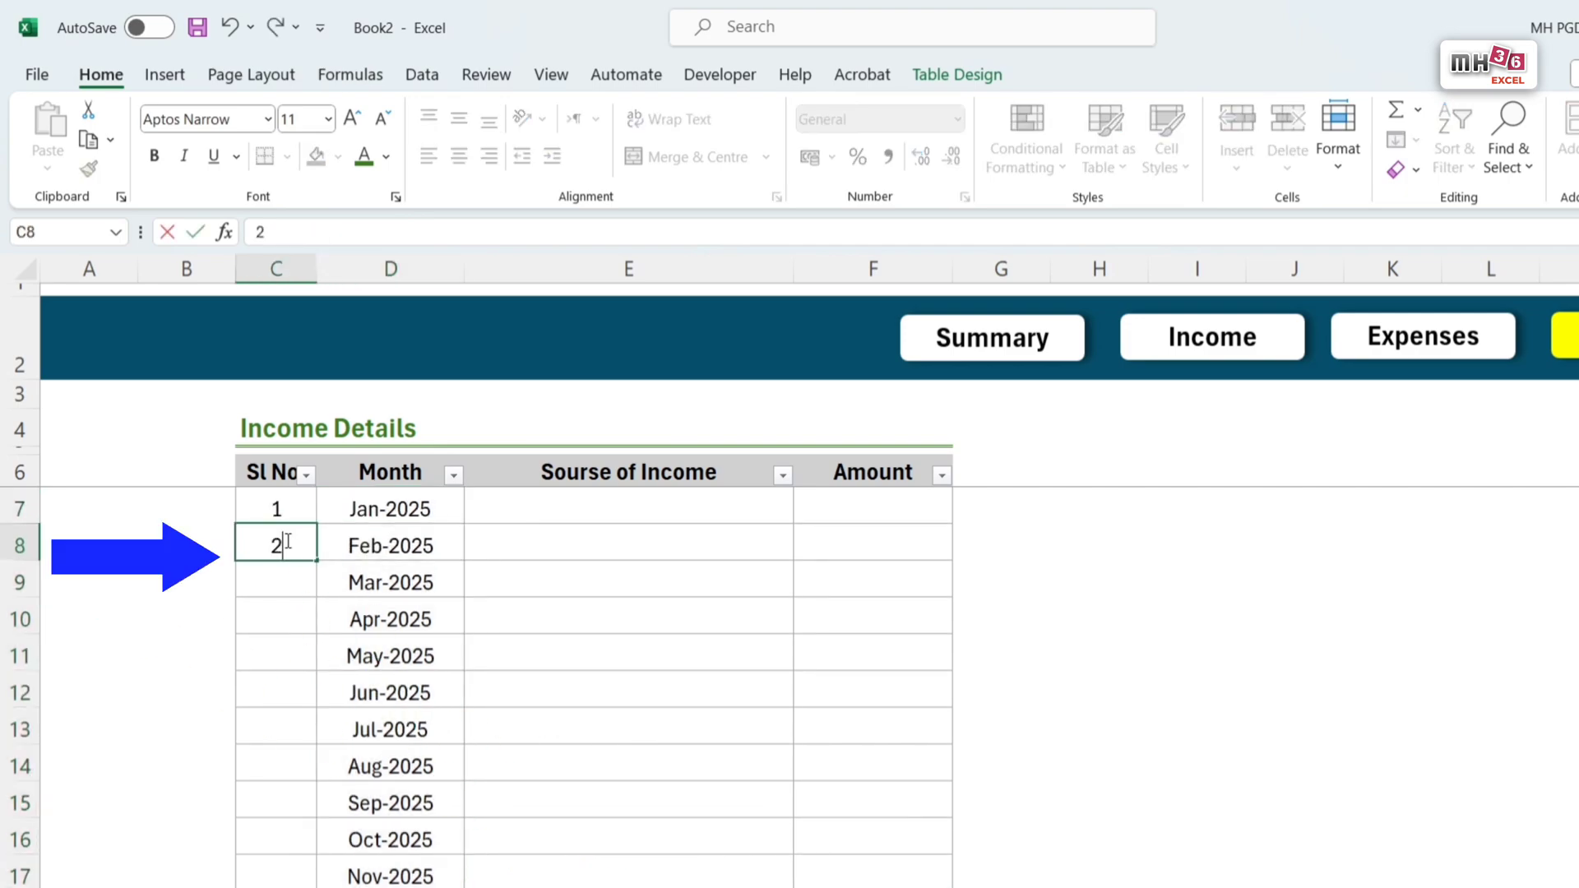
key("Return")
left_click_drag(294, 511, 290, 547)
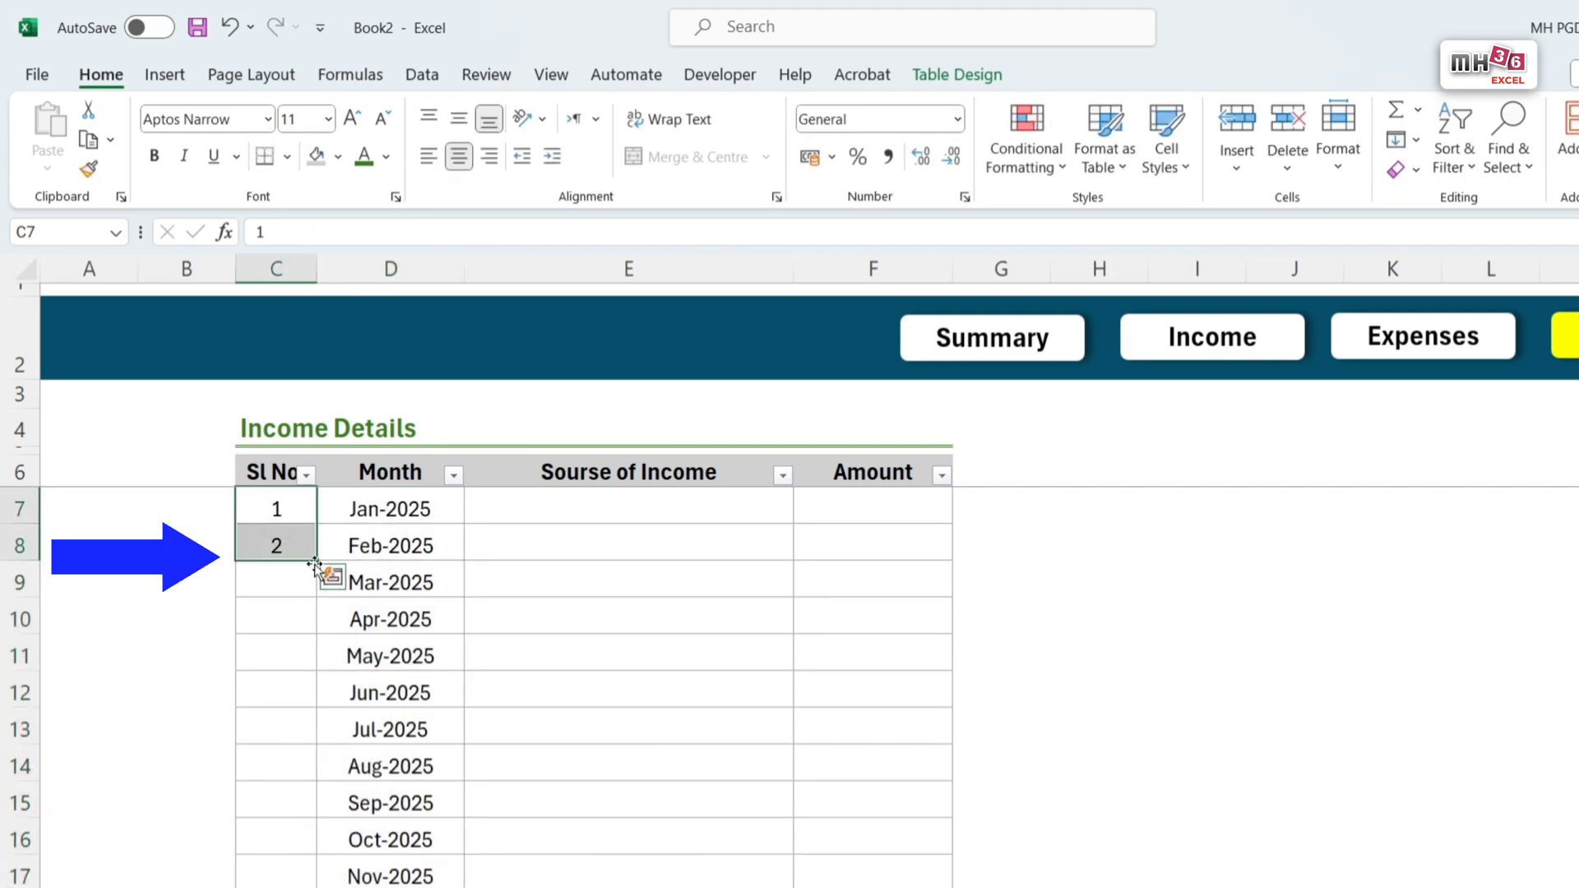
double_click(321, 560)
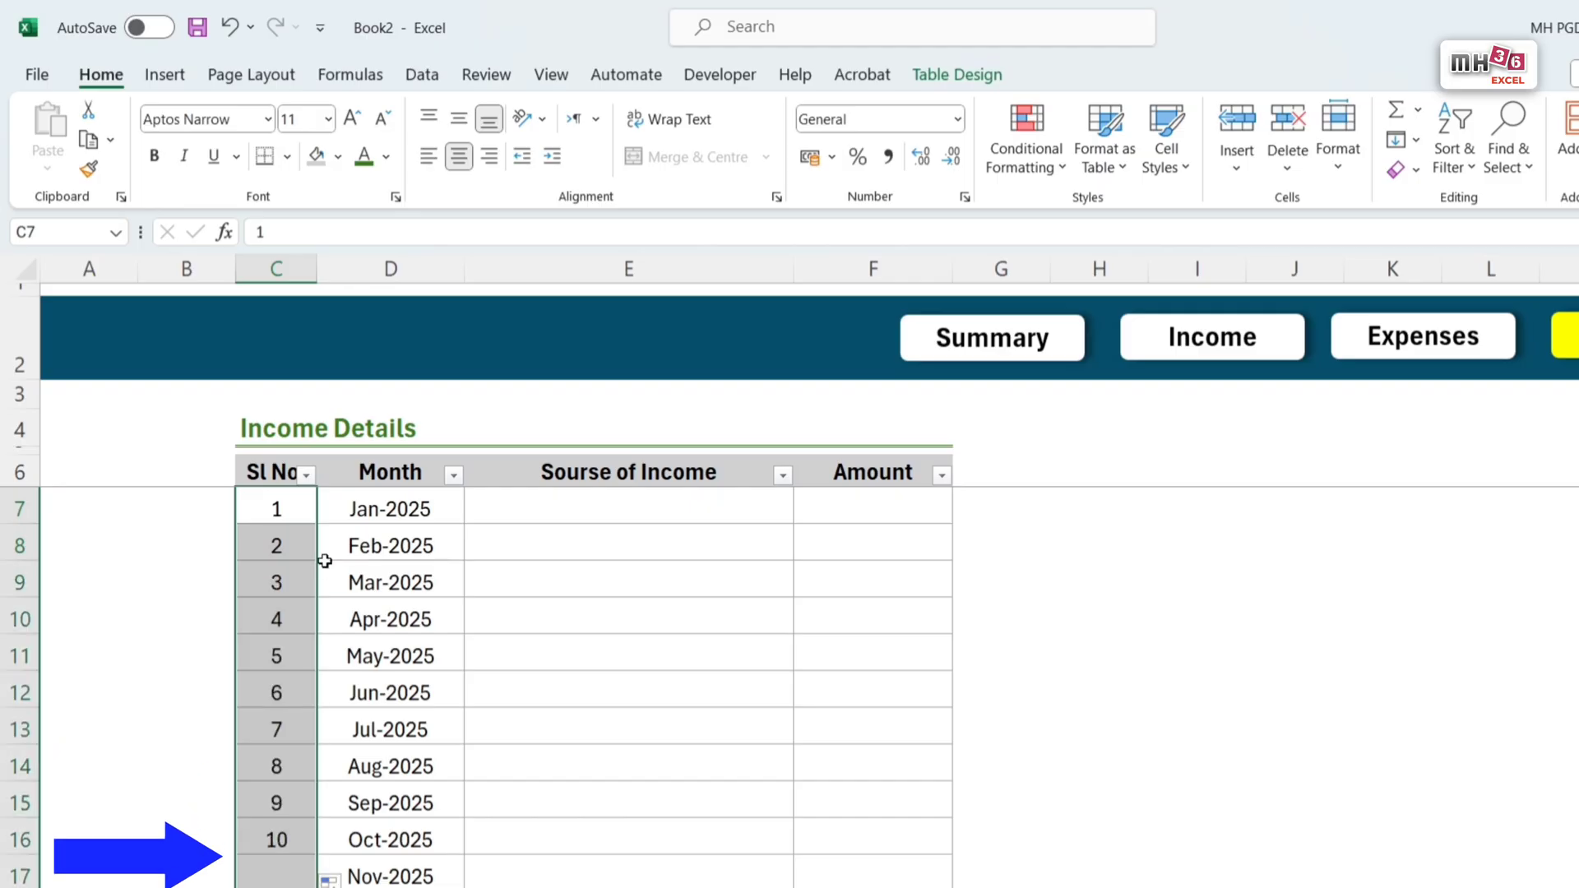
Step: Shorten the table header in E6 from Sourse of Income to Income
left_click(589, 478)
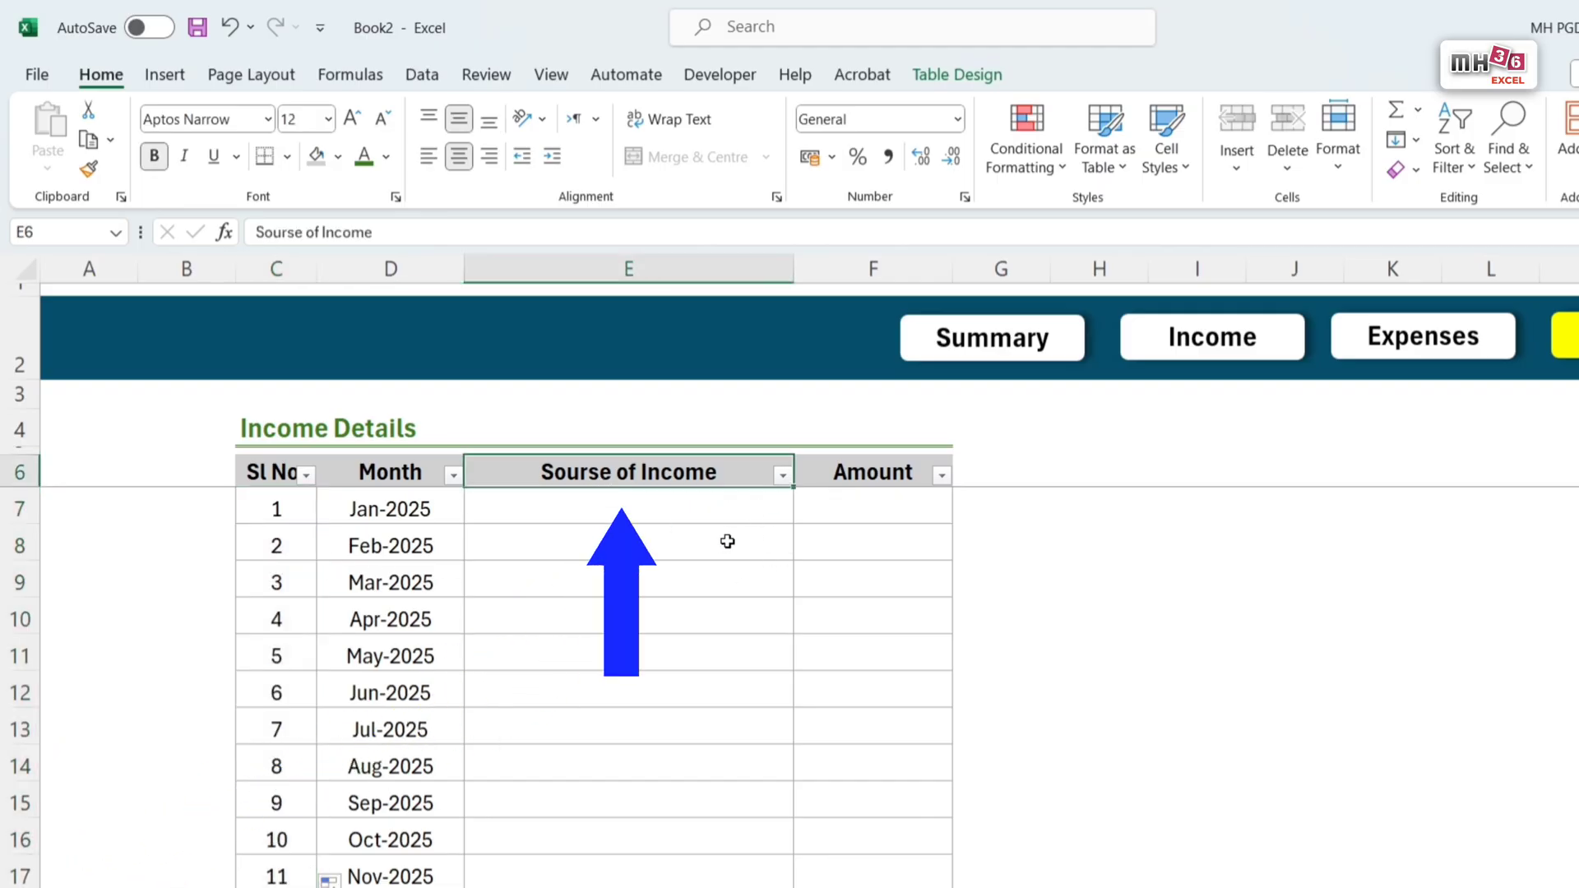
double_click(646, 474)
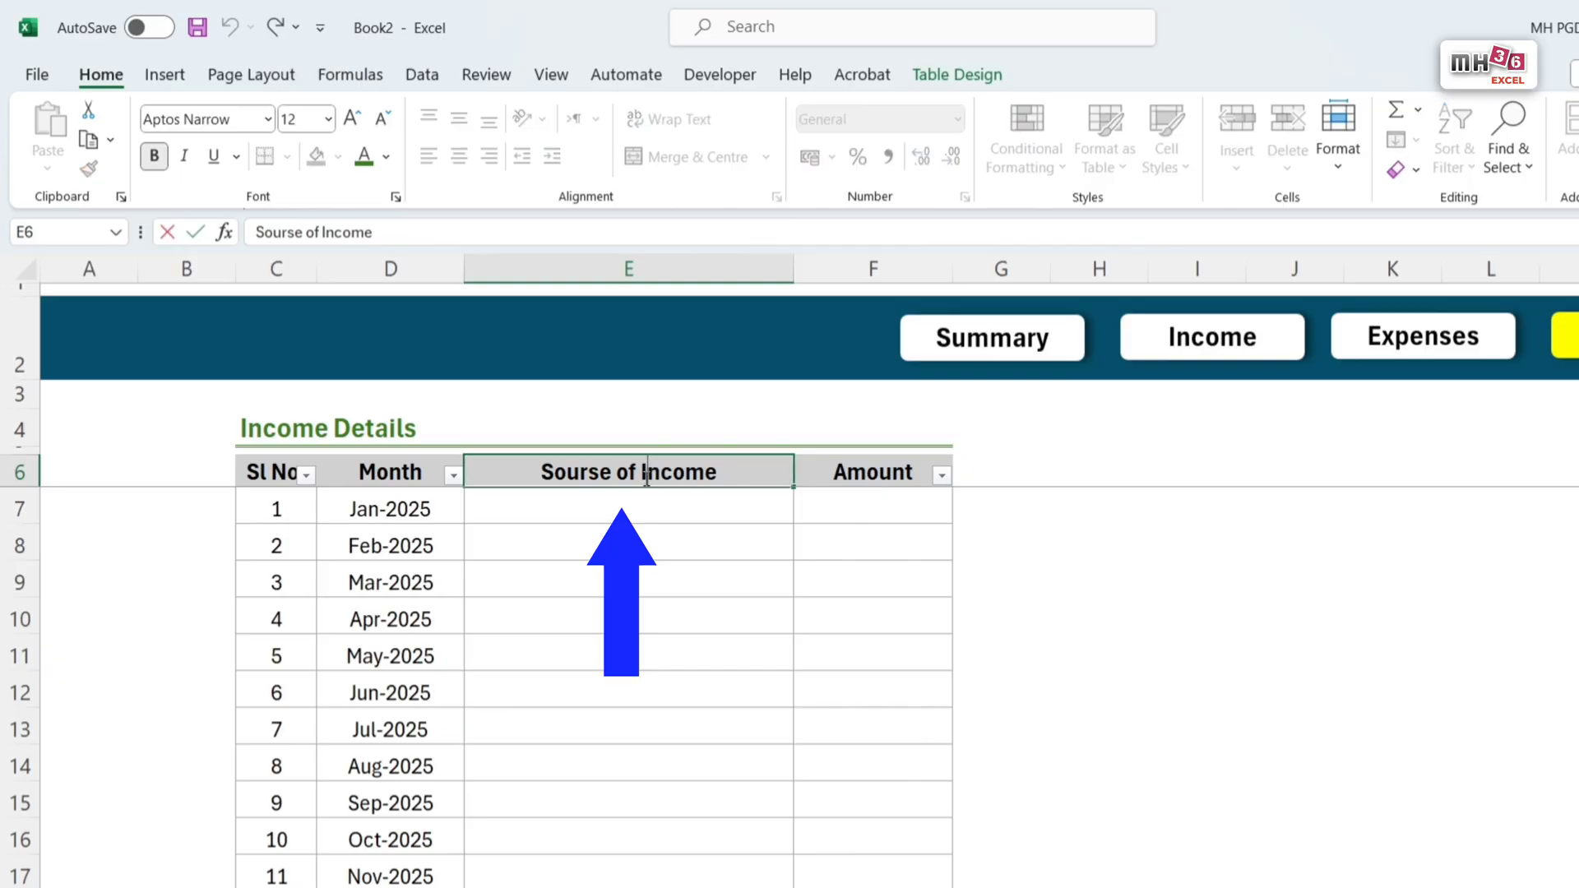
left_click_drag(645, 471, 483, 475)
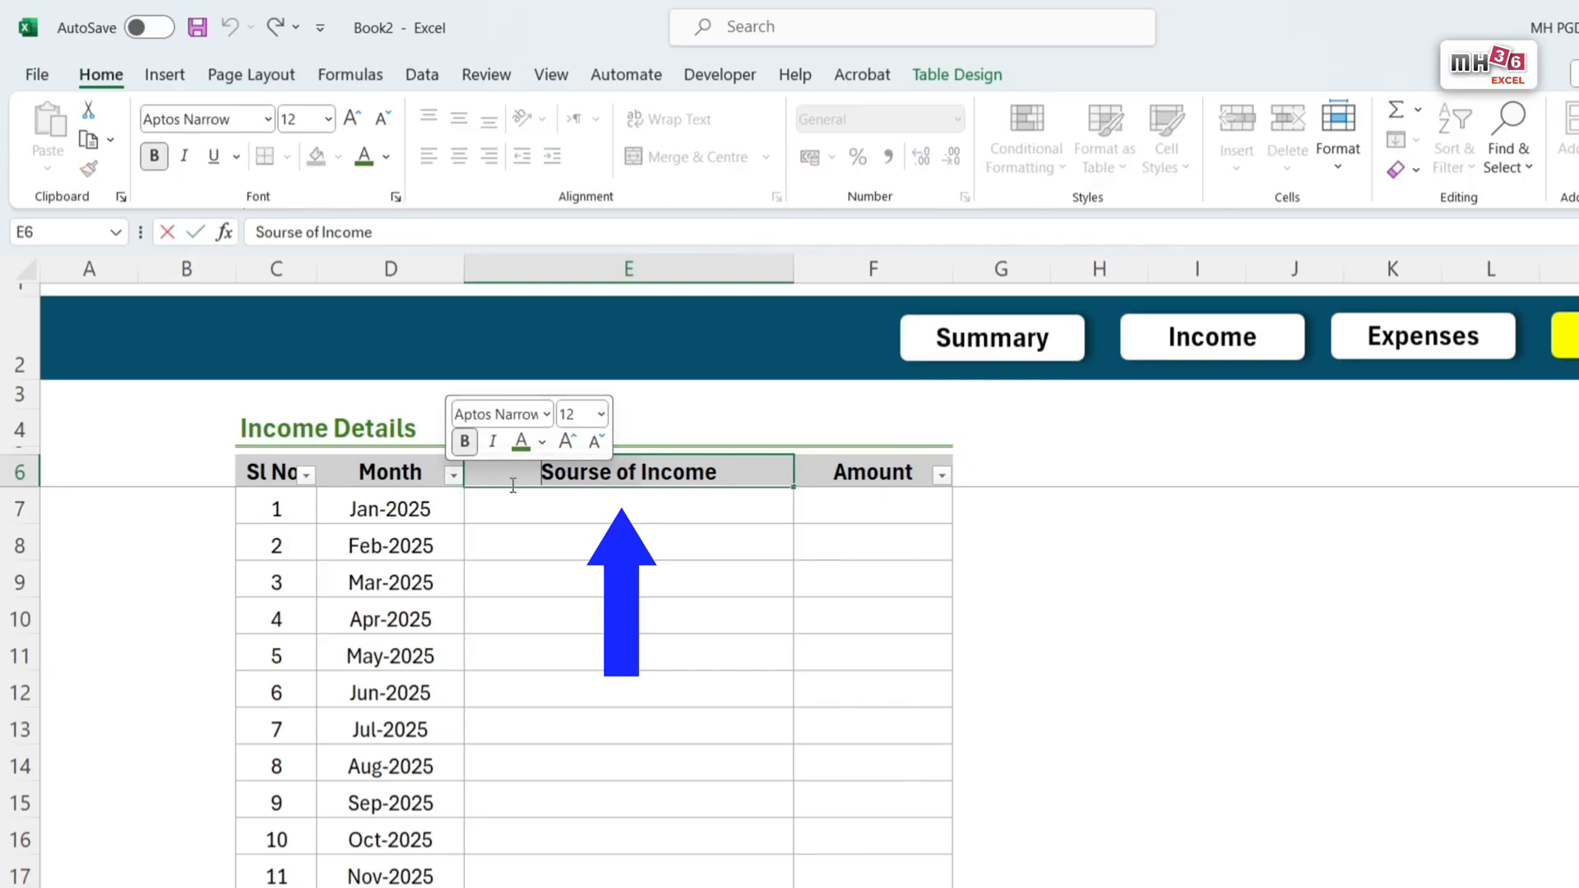
key("BackSpace")
left_click(912, 535)
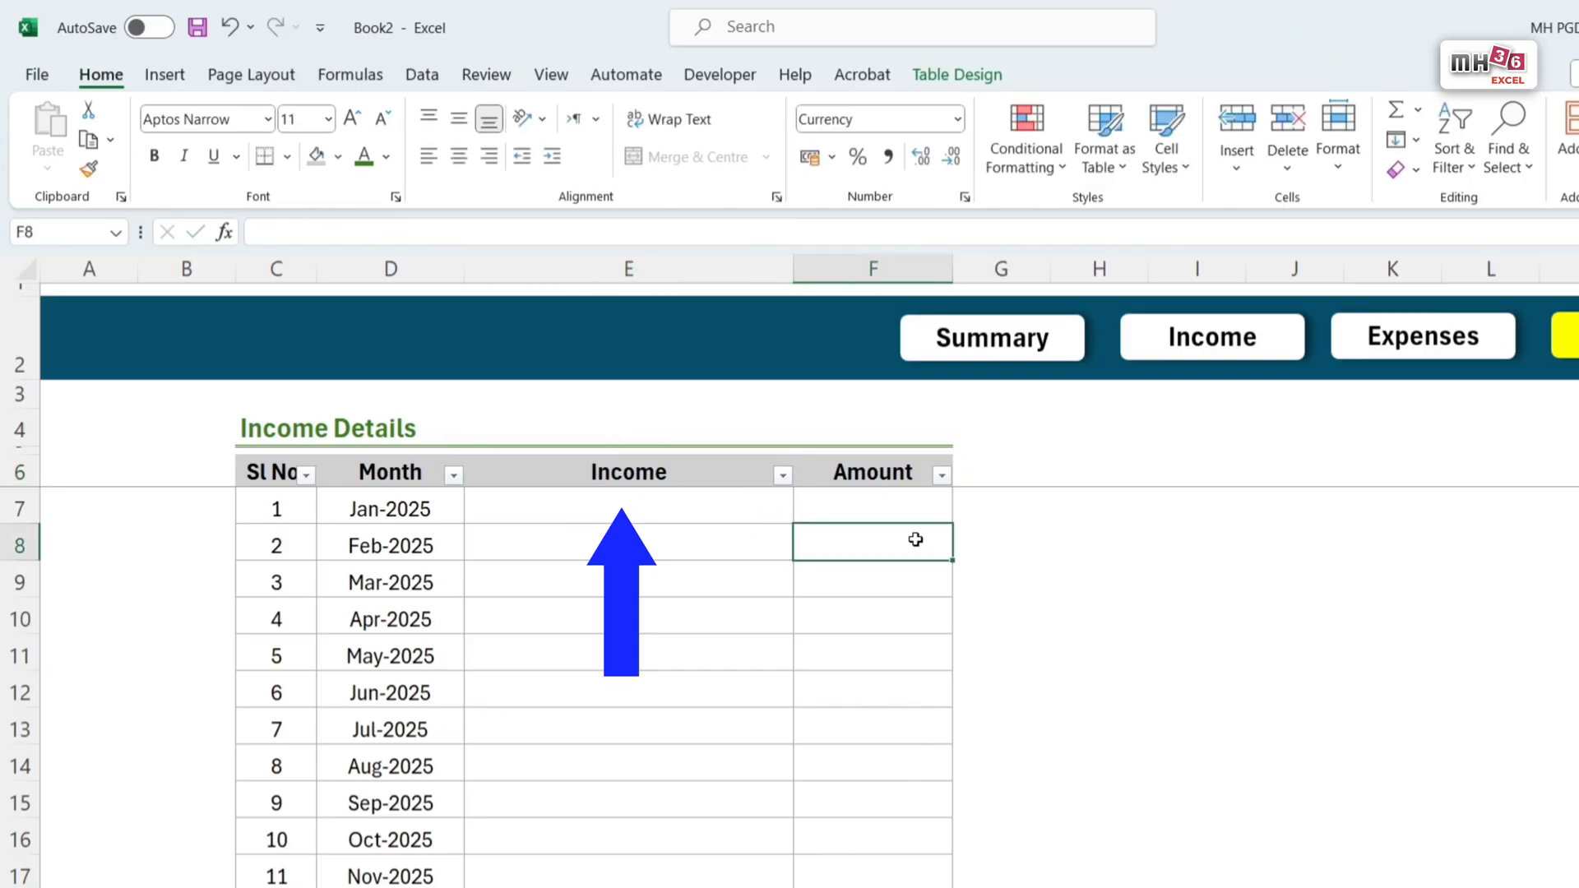
Step: Insert a new column between the Income and Amount columns of the Savings sheet's table
left_click(777, 267)
left_click(833, 263)
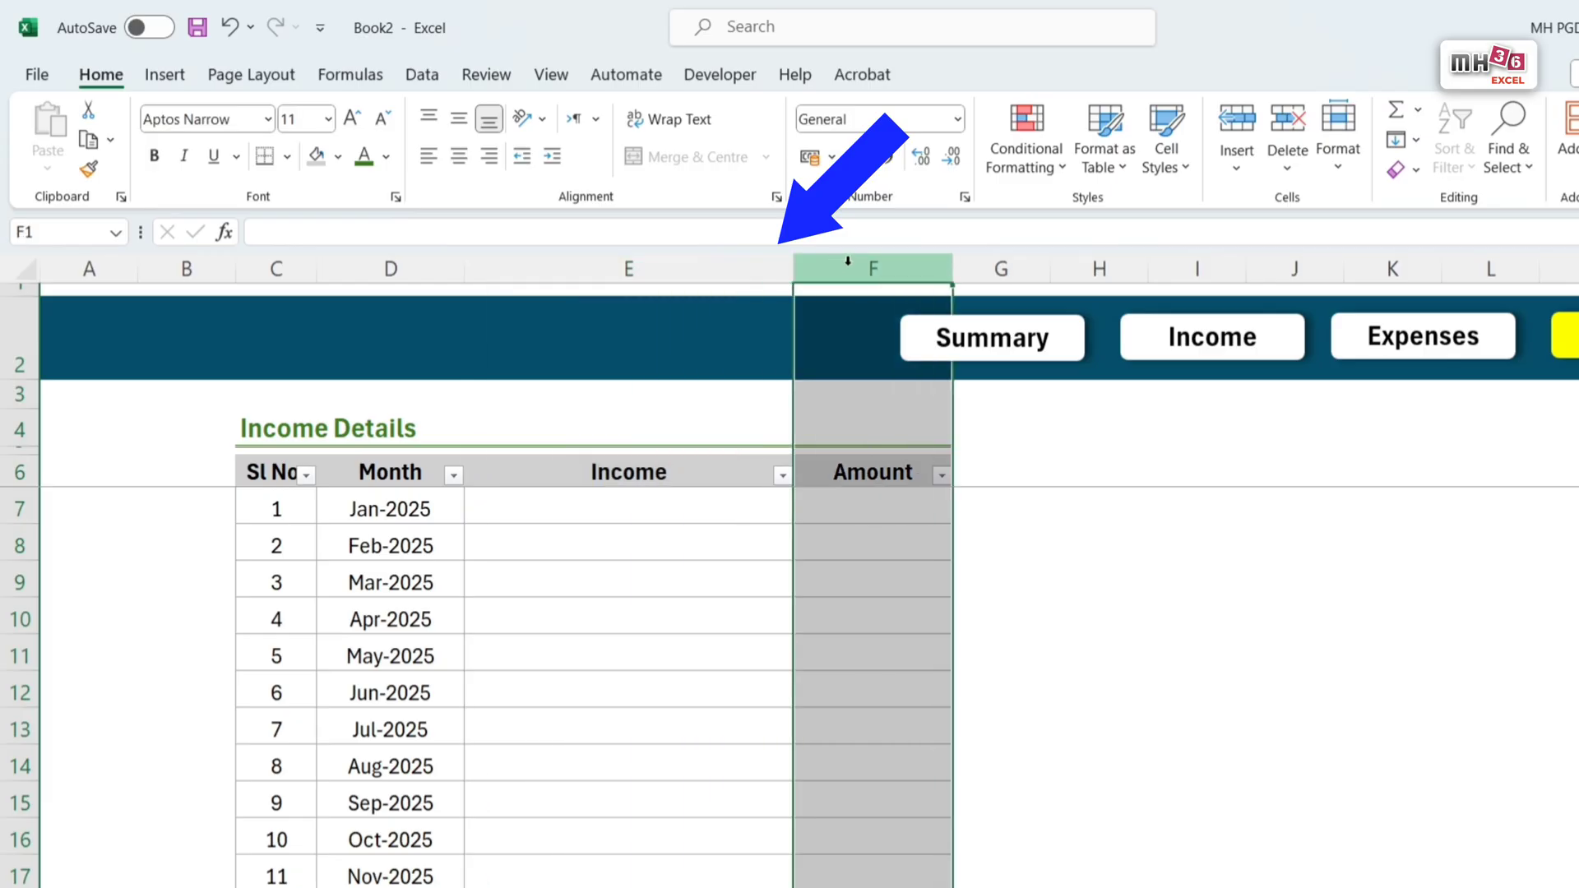
right_click(848, 261)
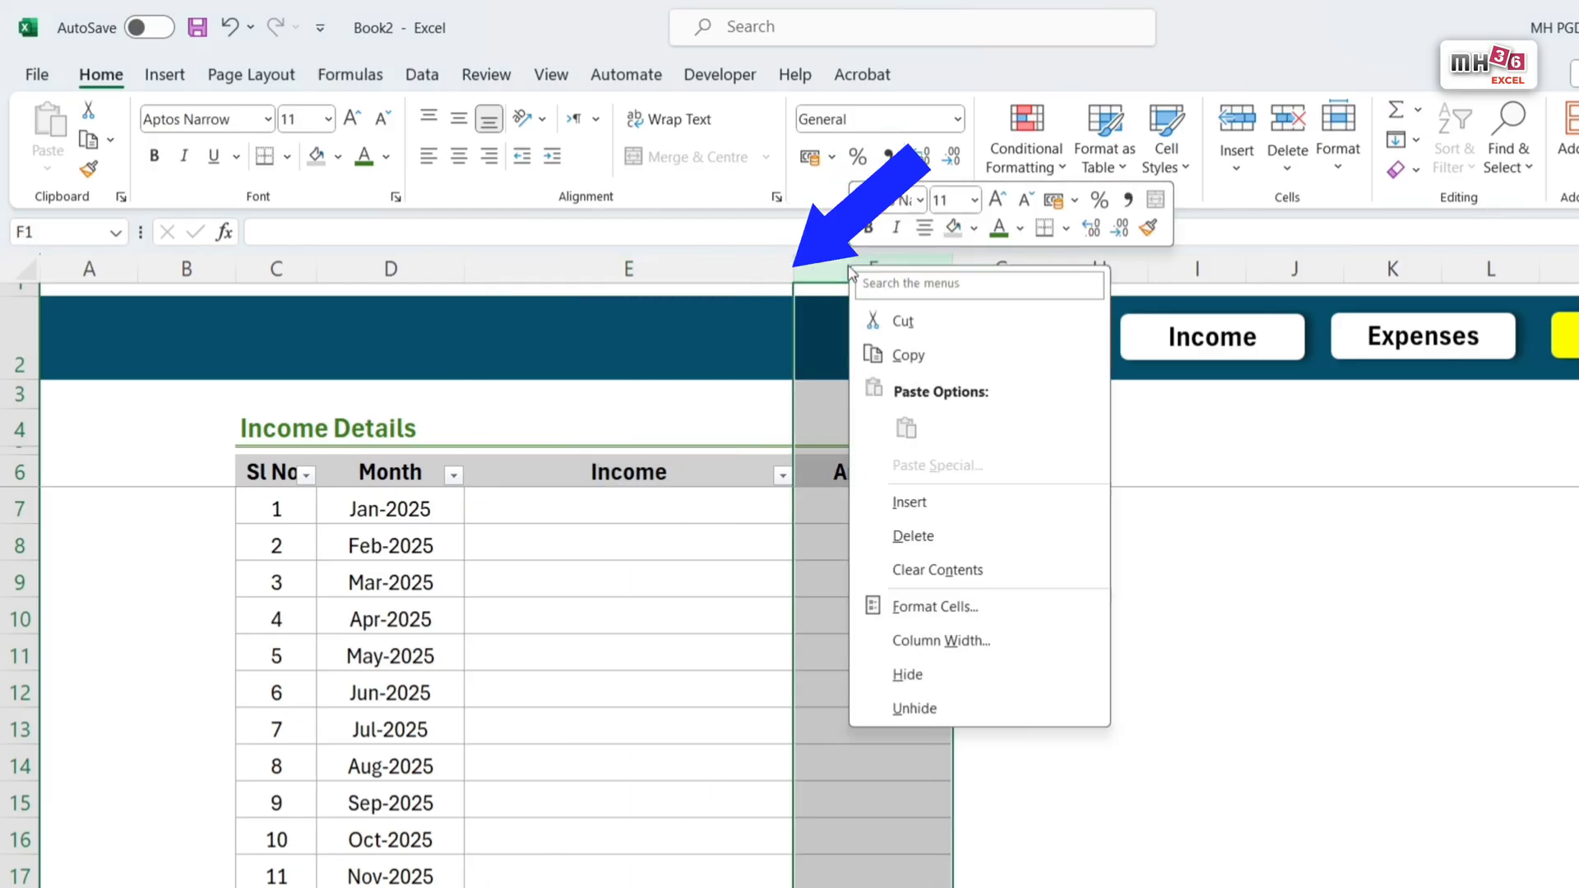
left_click(940, 510)
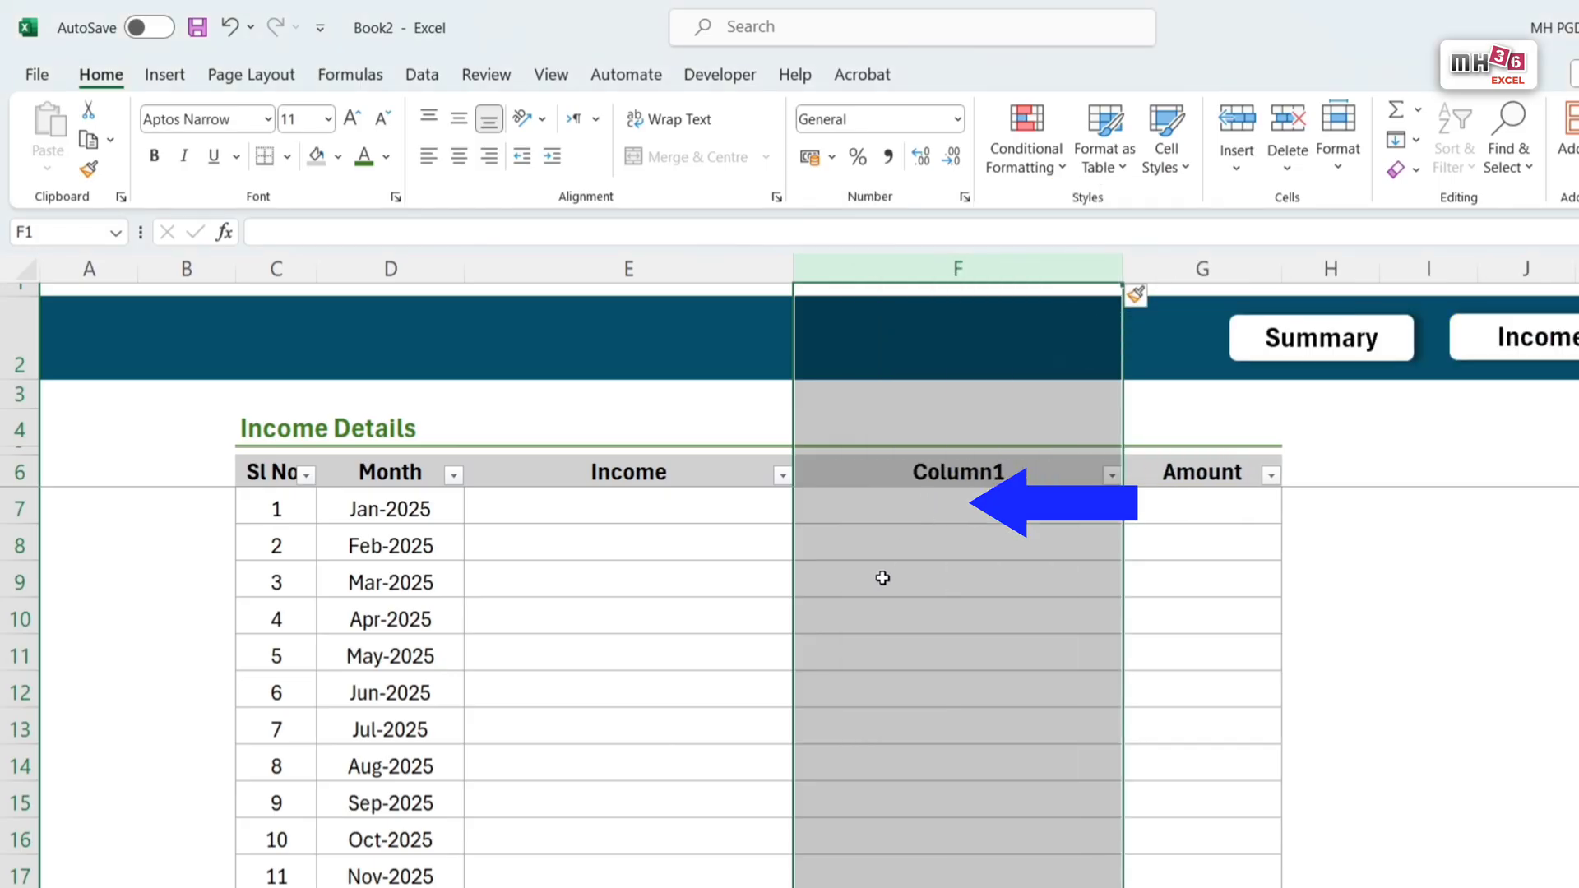
left_click(959, 585)
Step: Name the new column's header in F6 Expense and rename the Amount header in G6 as Savings
left_click(980, 472)
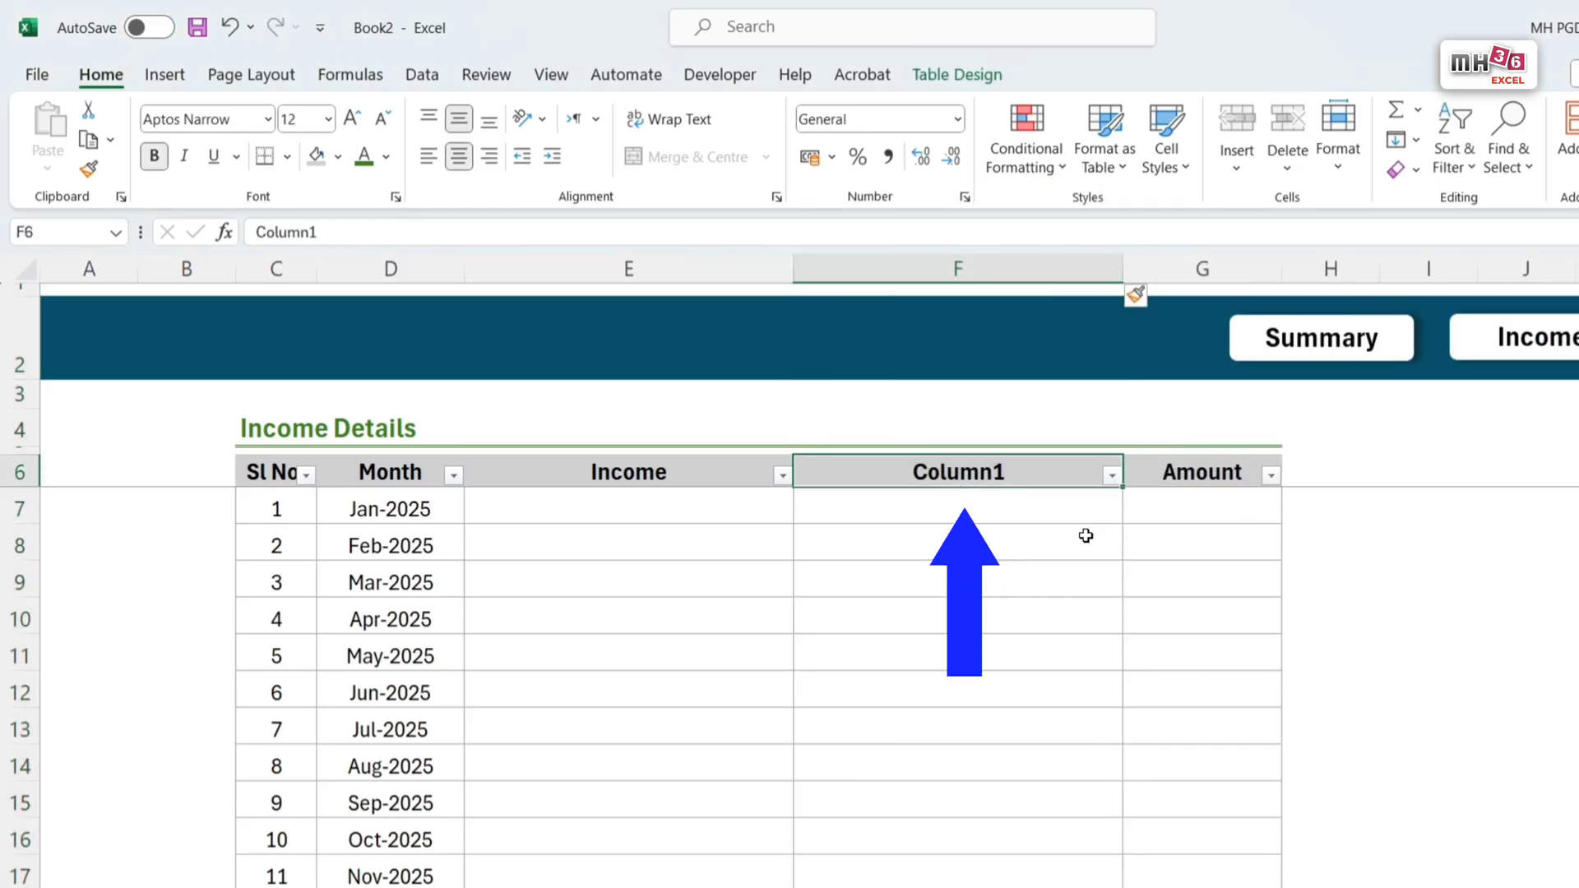
type("Expens")
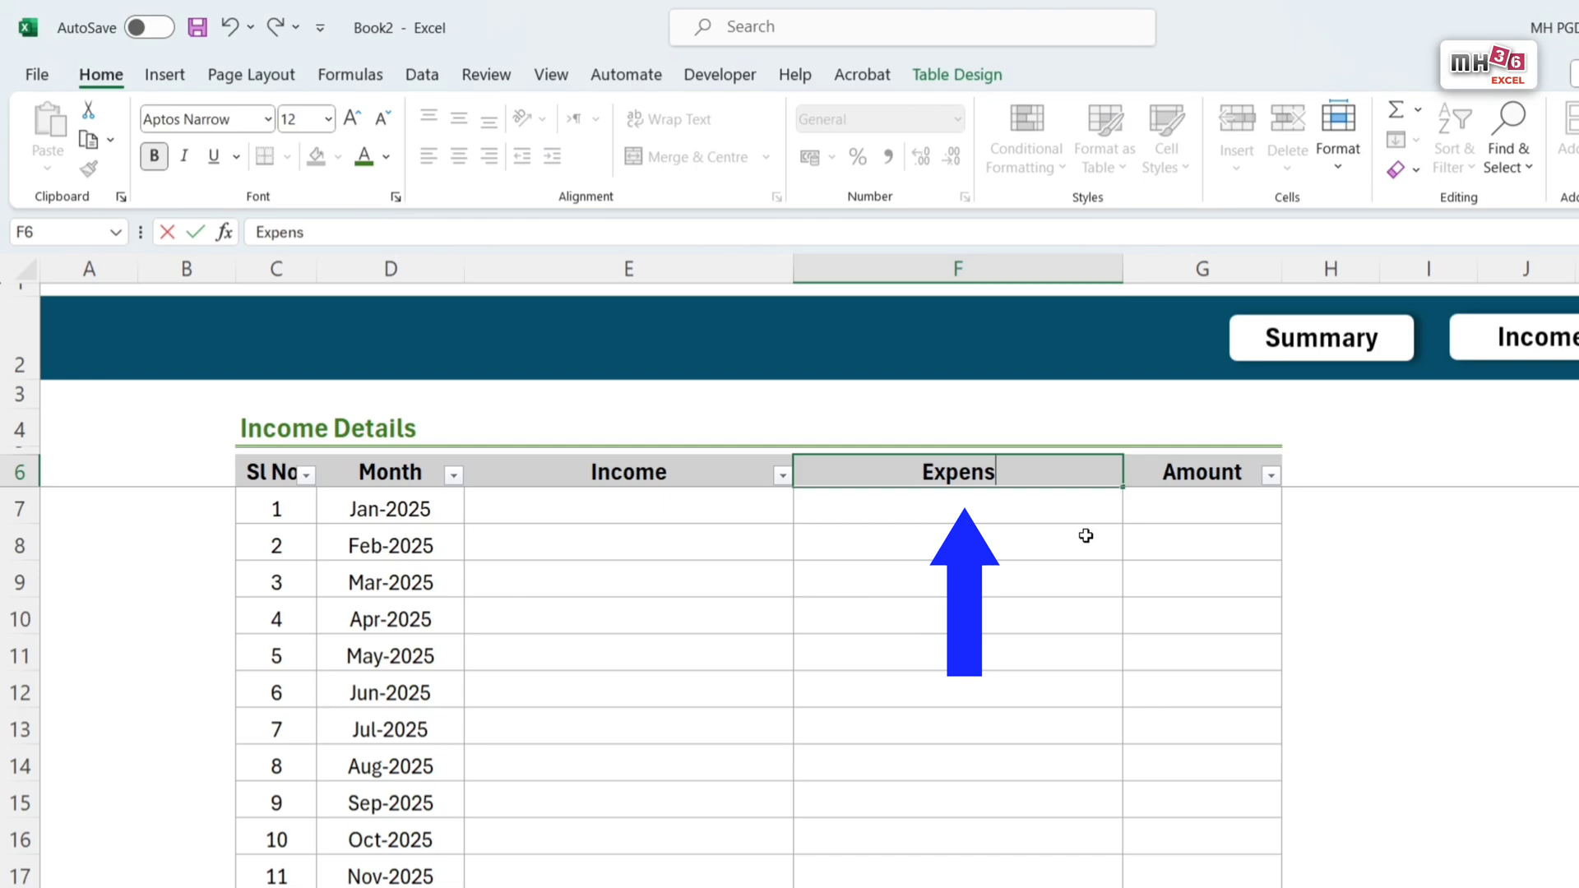
type("e")
key("Tab")
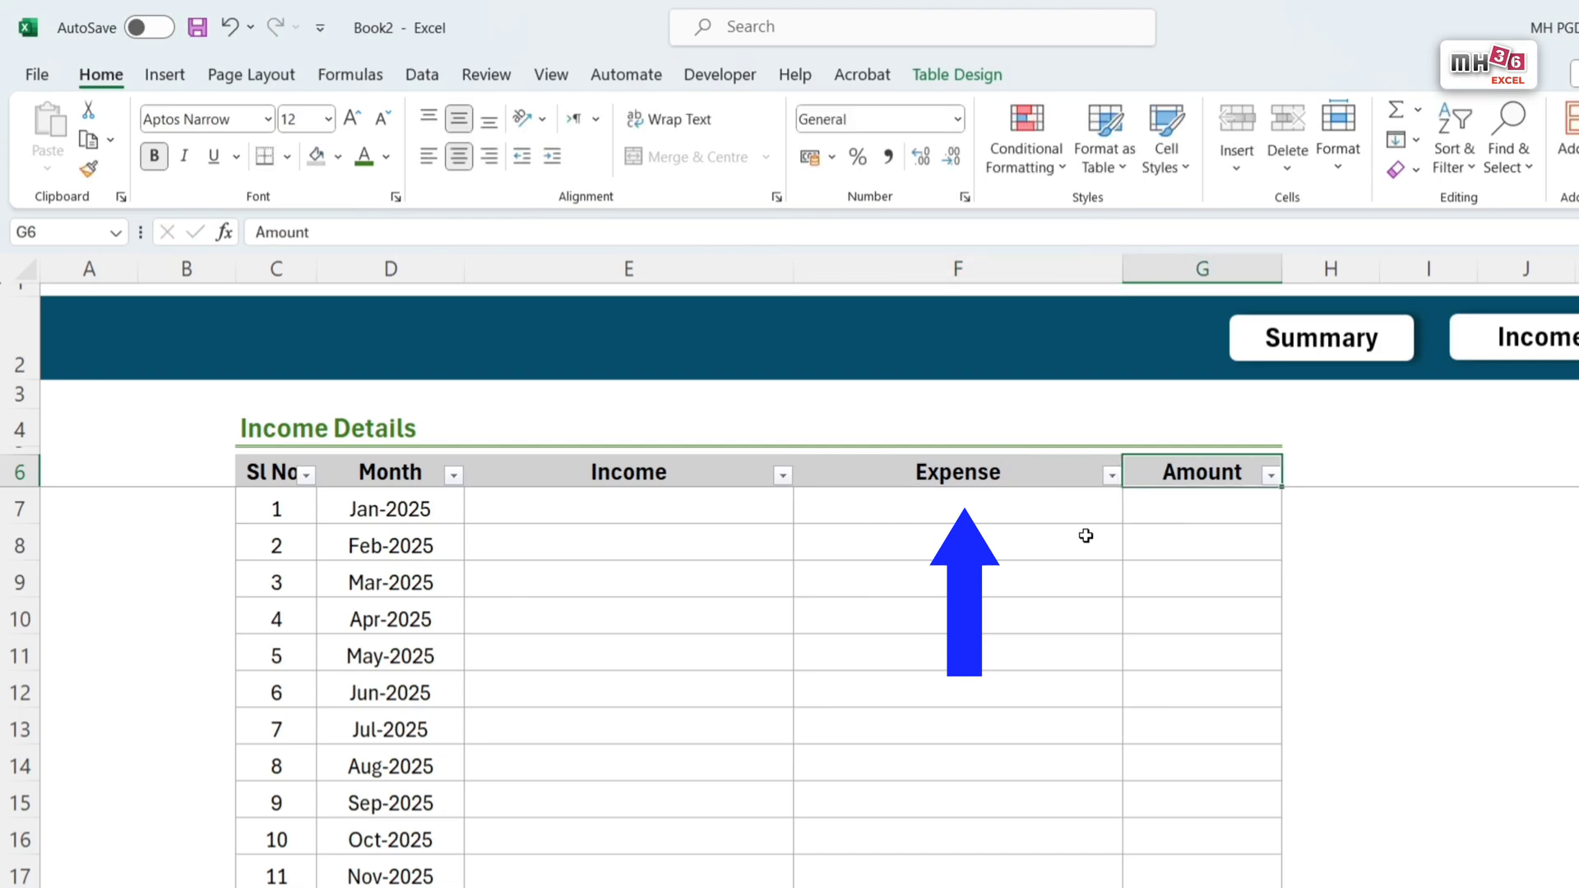
type("Sa")
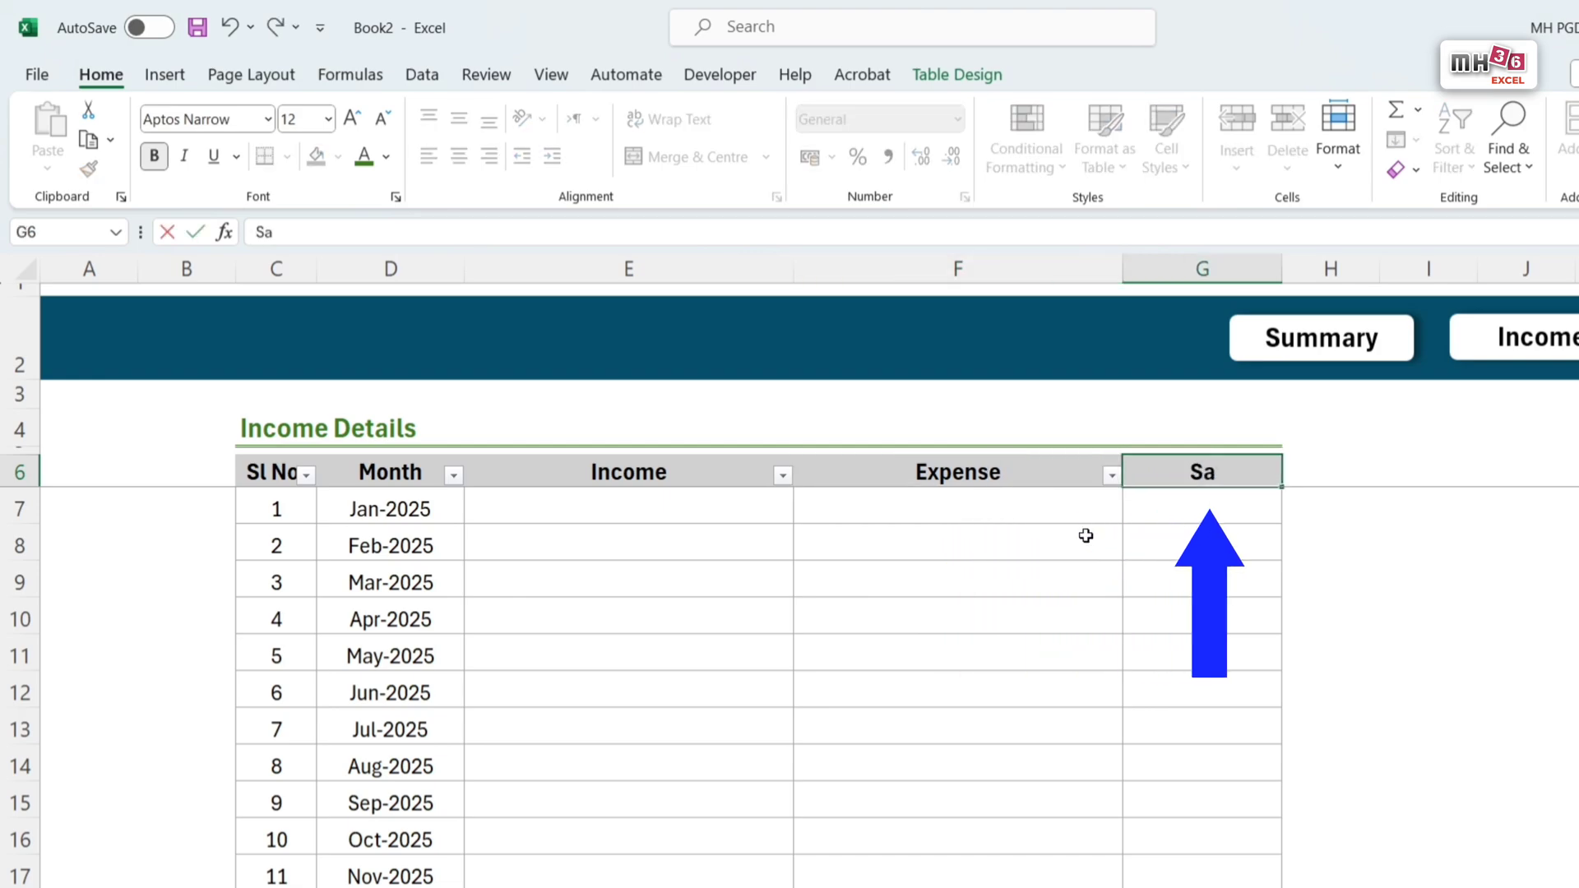
type("vings")
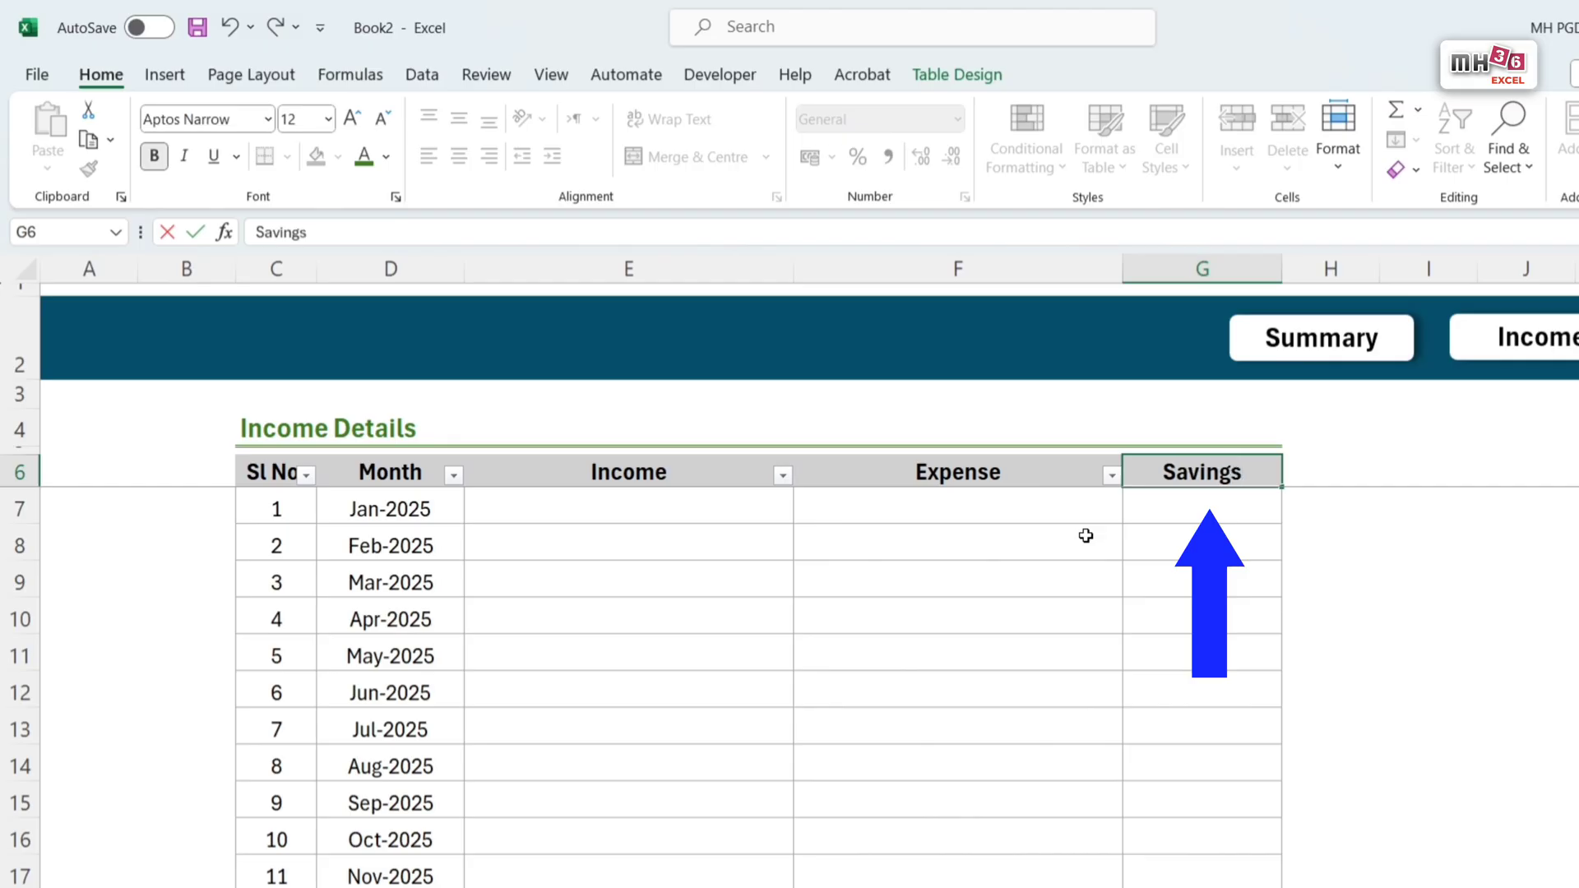
key("Return")
Step: Narrow columns E and F so the Income, Expense and Savings columns share the same width
left_click_drag(641, 269, 903, 354)
left_click_drag(899, 268, 865, 329)
left_click_drag(798, 267, 781, 268)
left_click(860, 472)
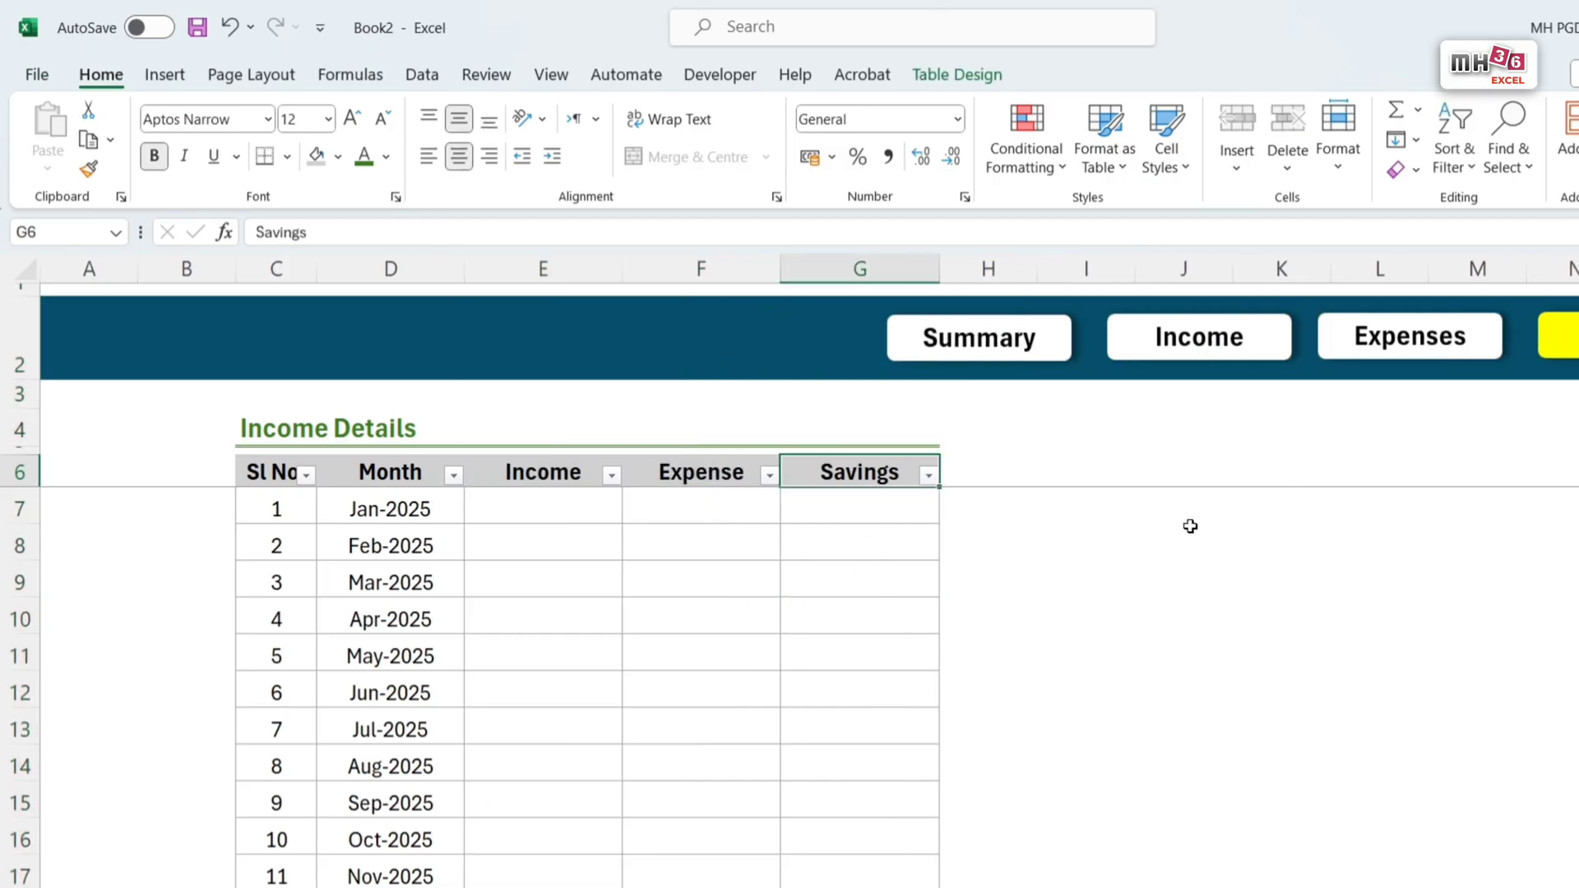
Step: Change the Savings sheet's title in C4 to Savings Details
double_click(277, 428)
left_click_drag(307, 230, 95, 238)
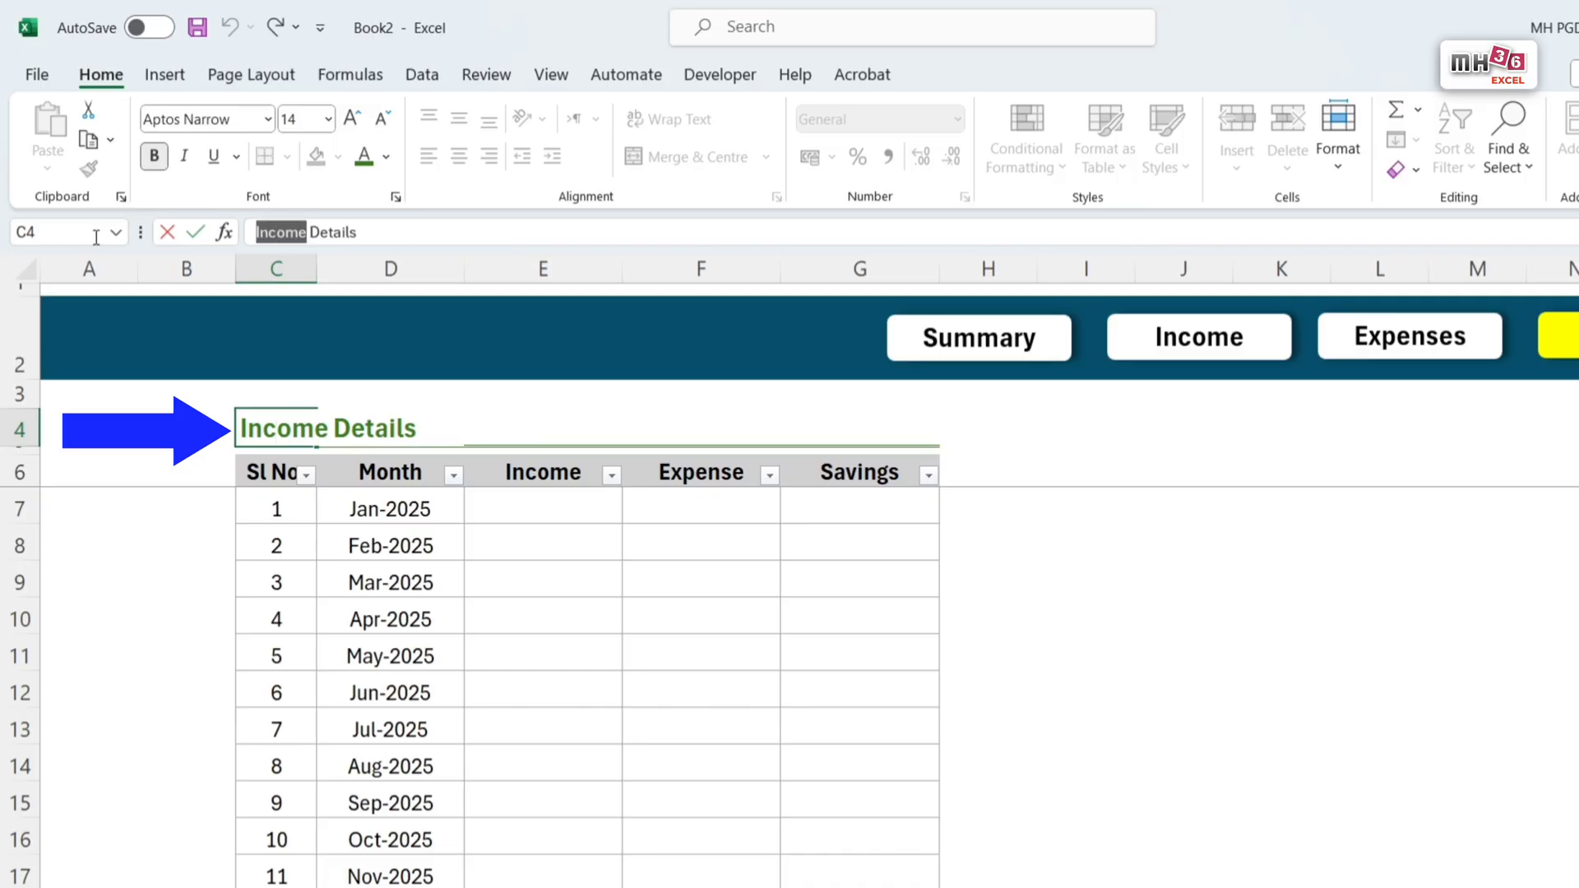
type("Saving")
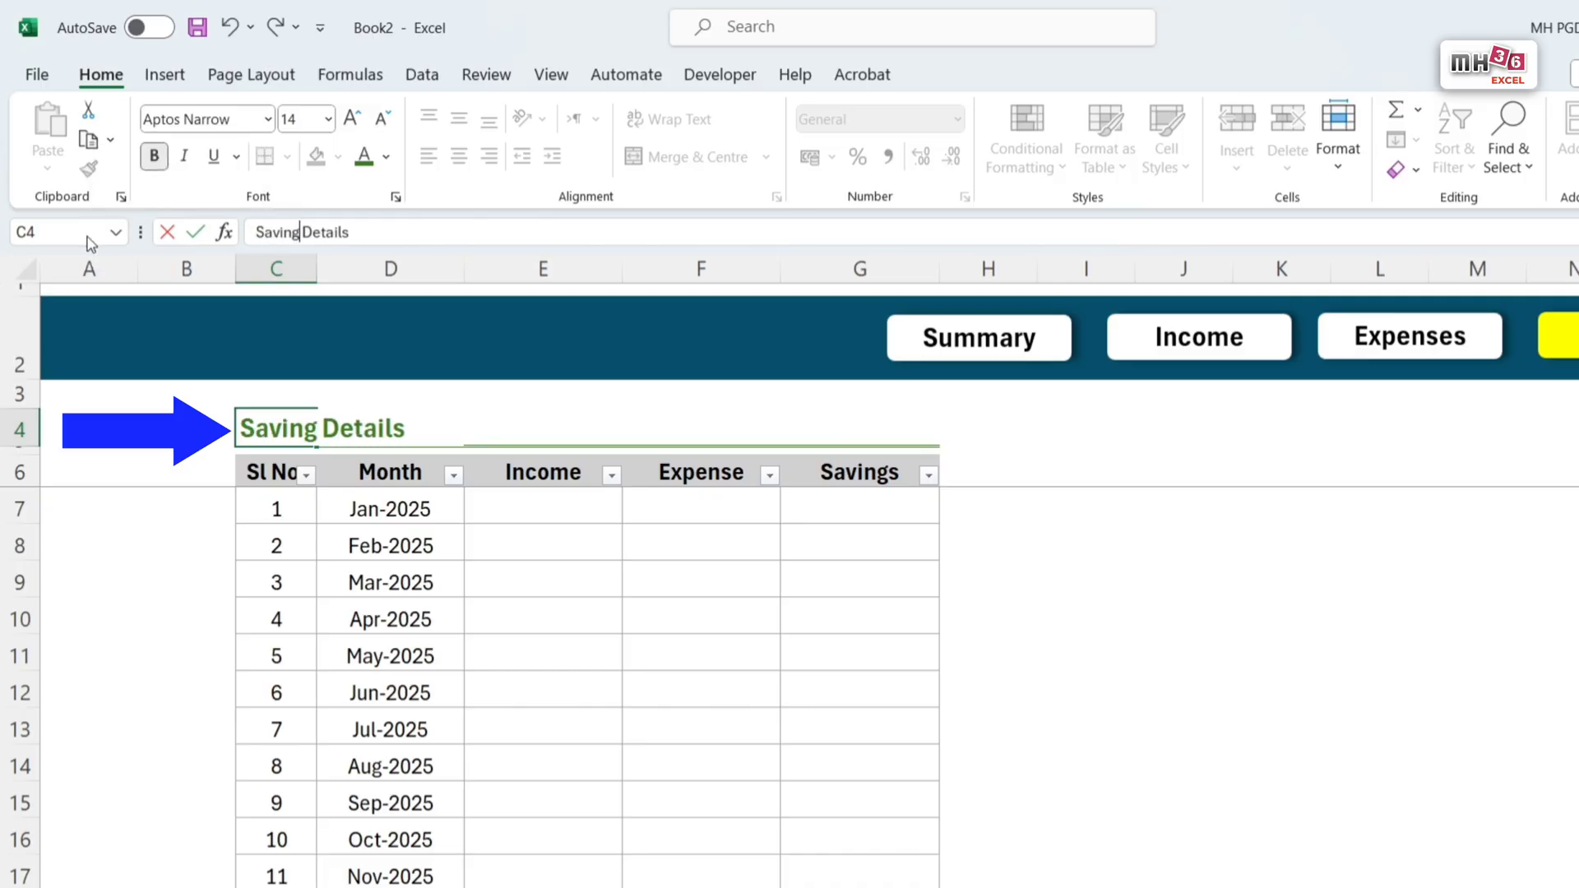
type("s")
key("Return")
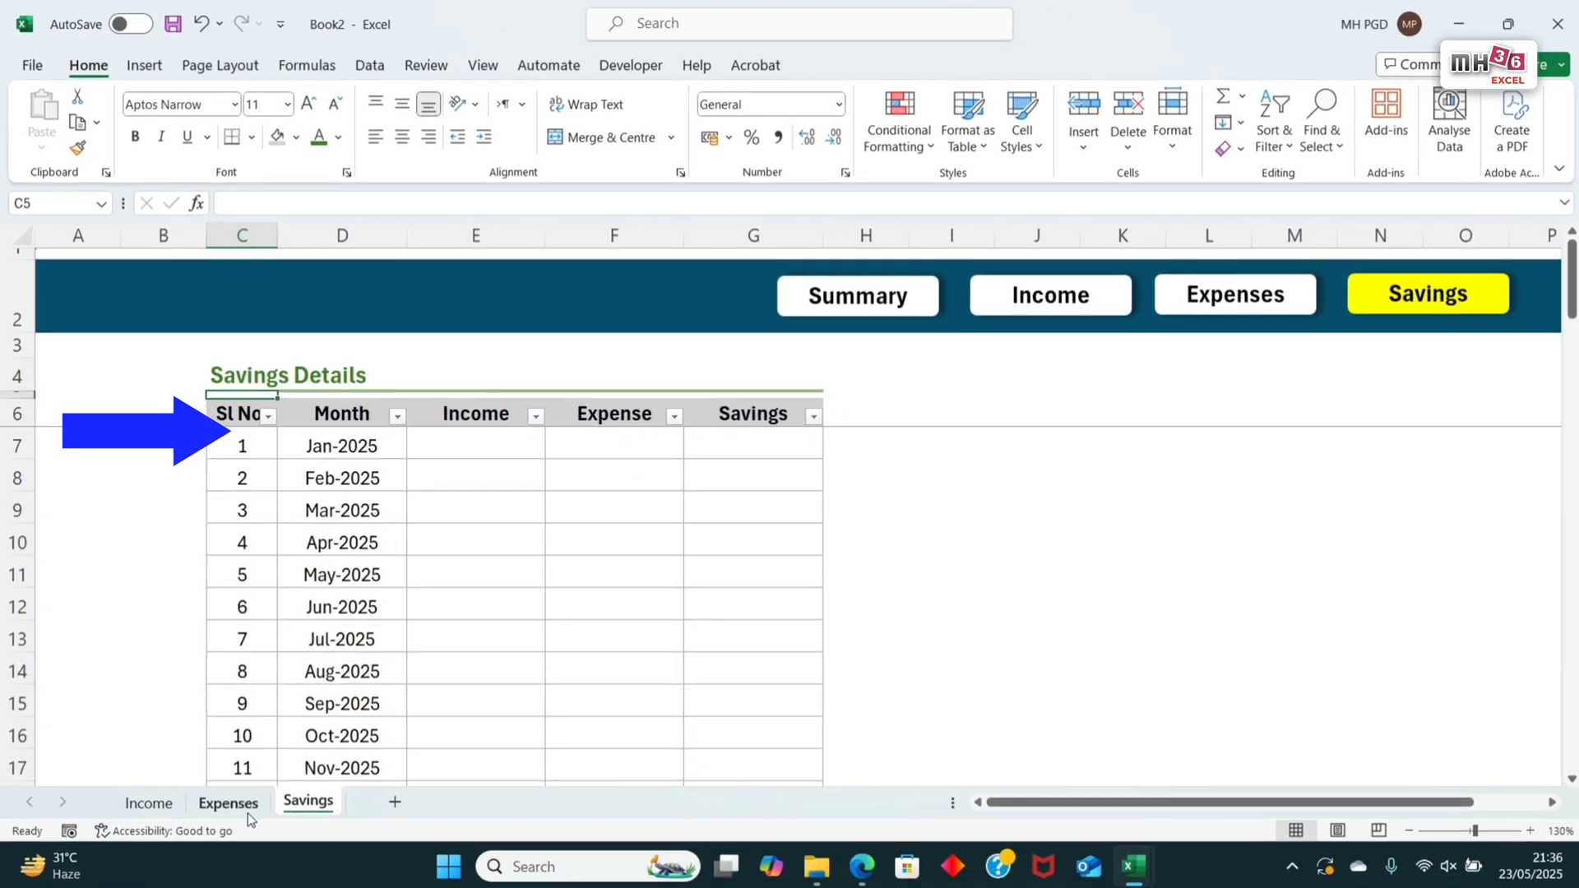
Step: Change the title in C4 of the Expenses sheet to Expenses Details
left_click(228, 802)
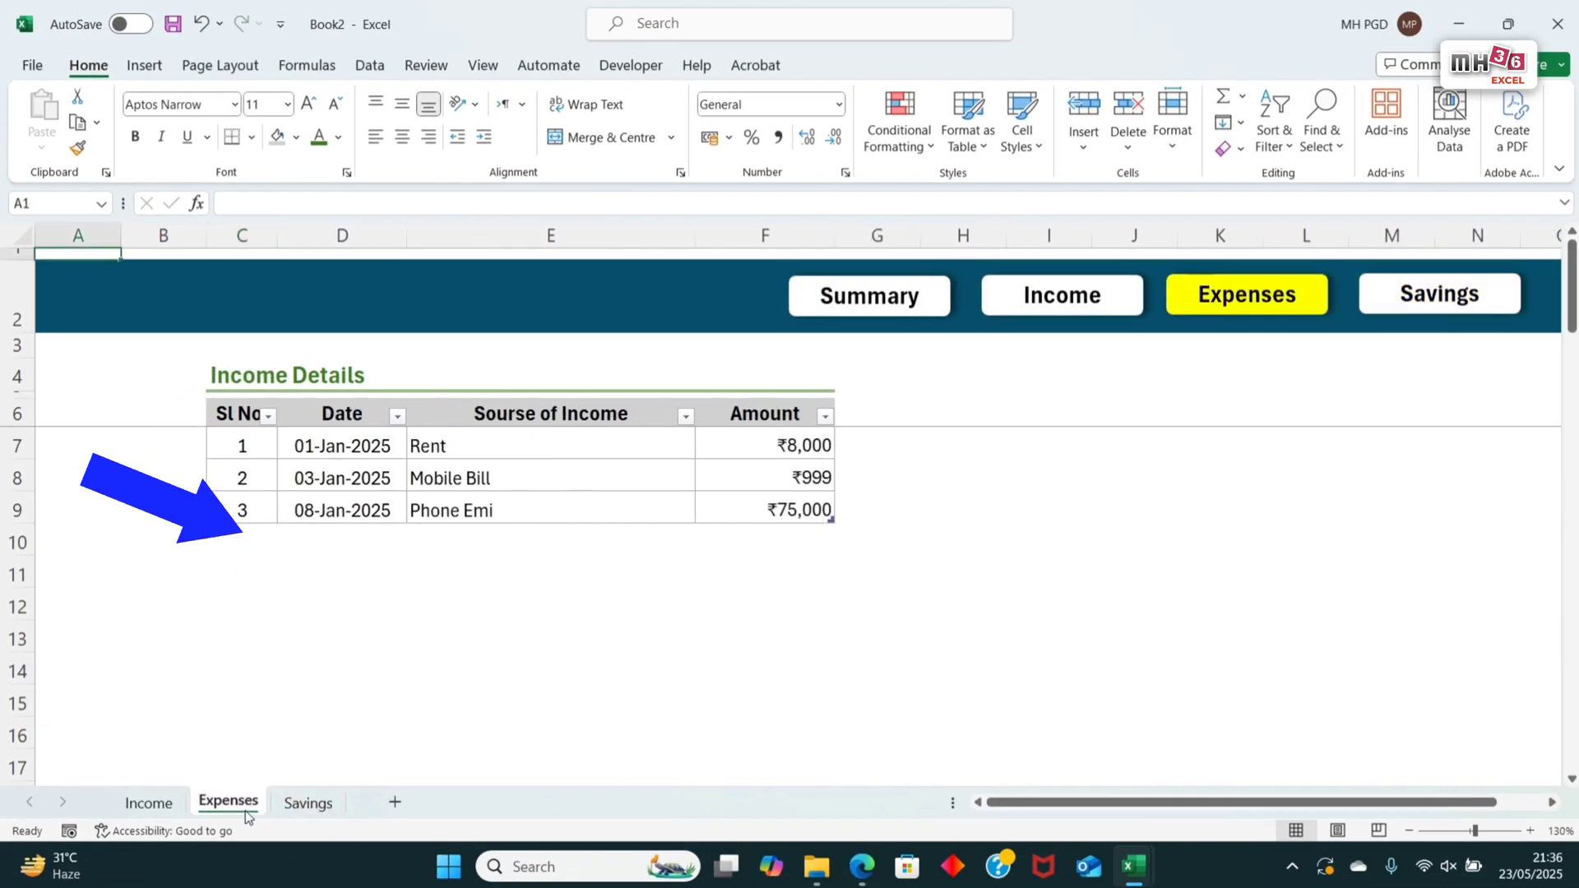
left_click(247, 370)
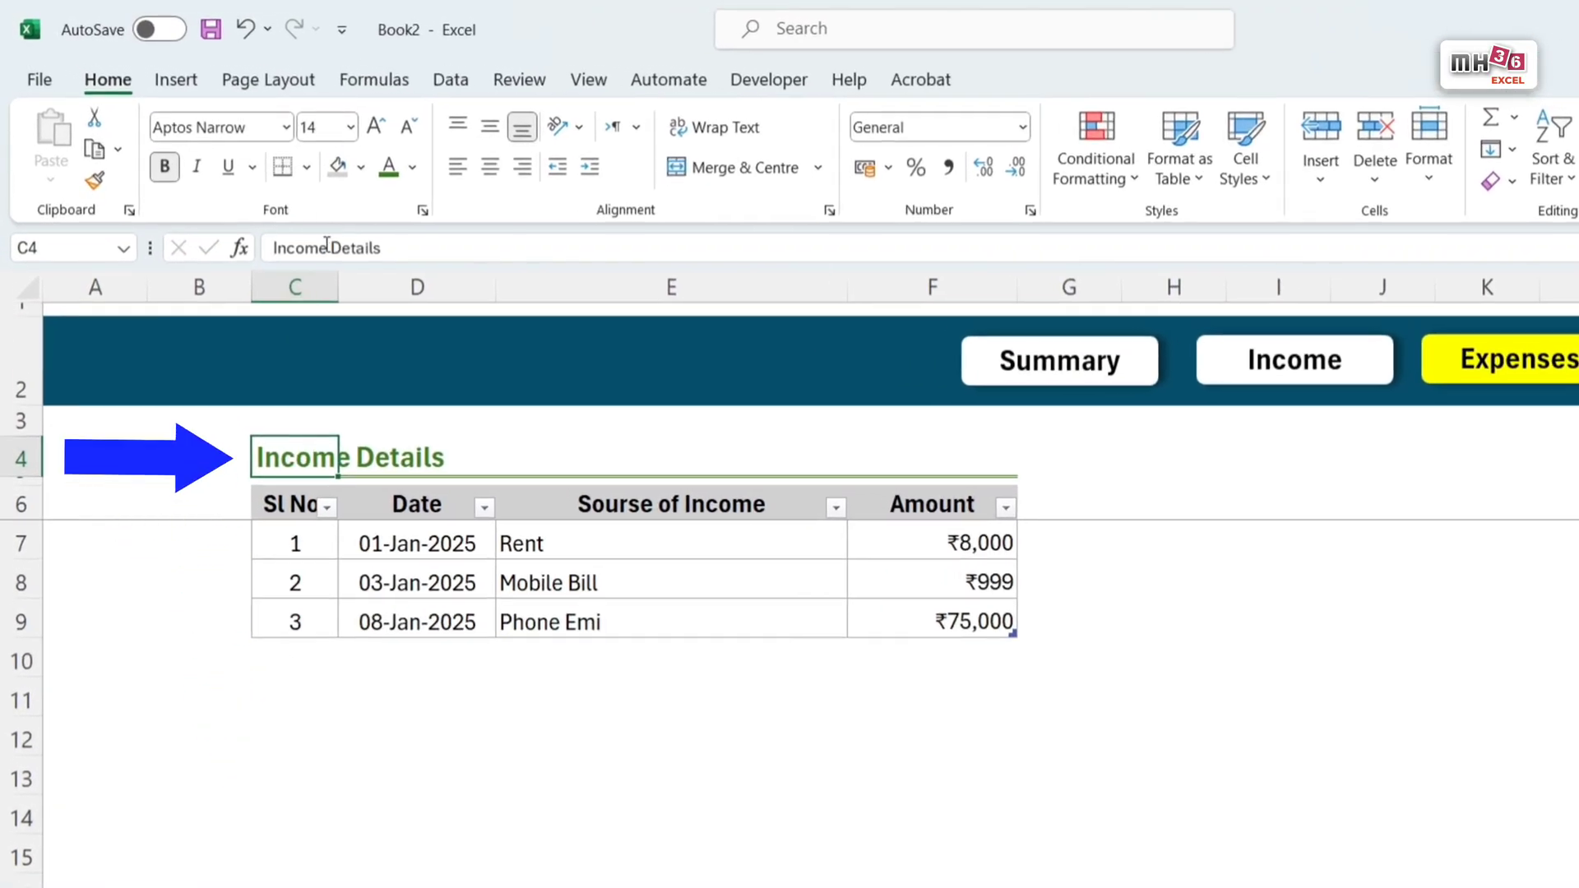
type("SExp")
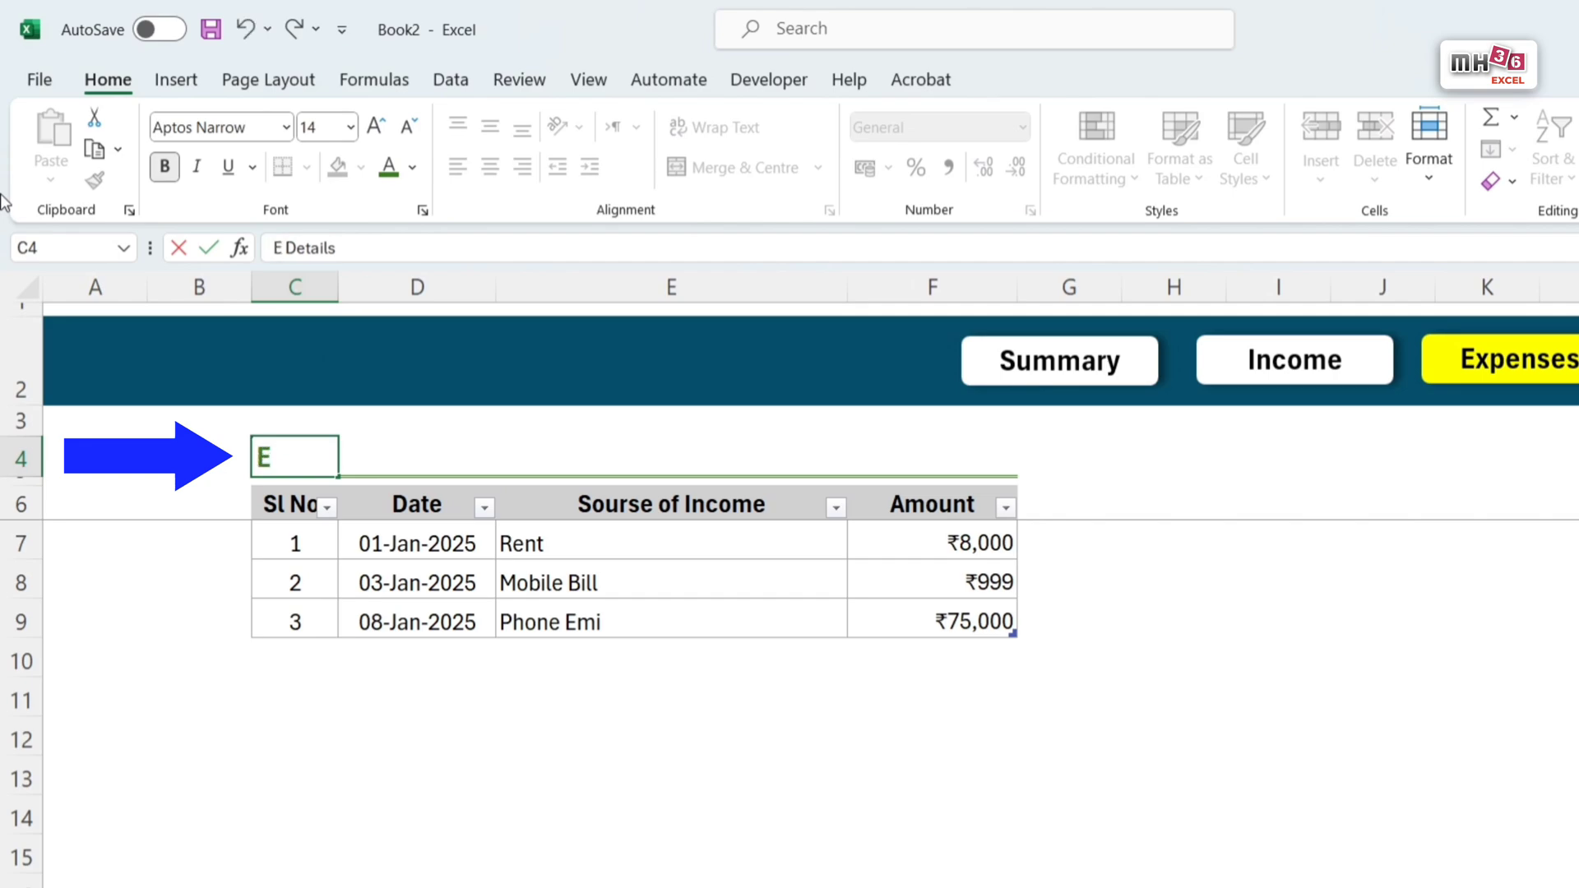
type("enses")
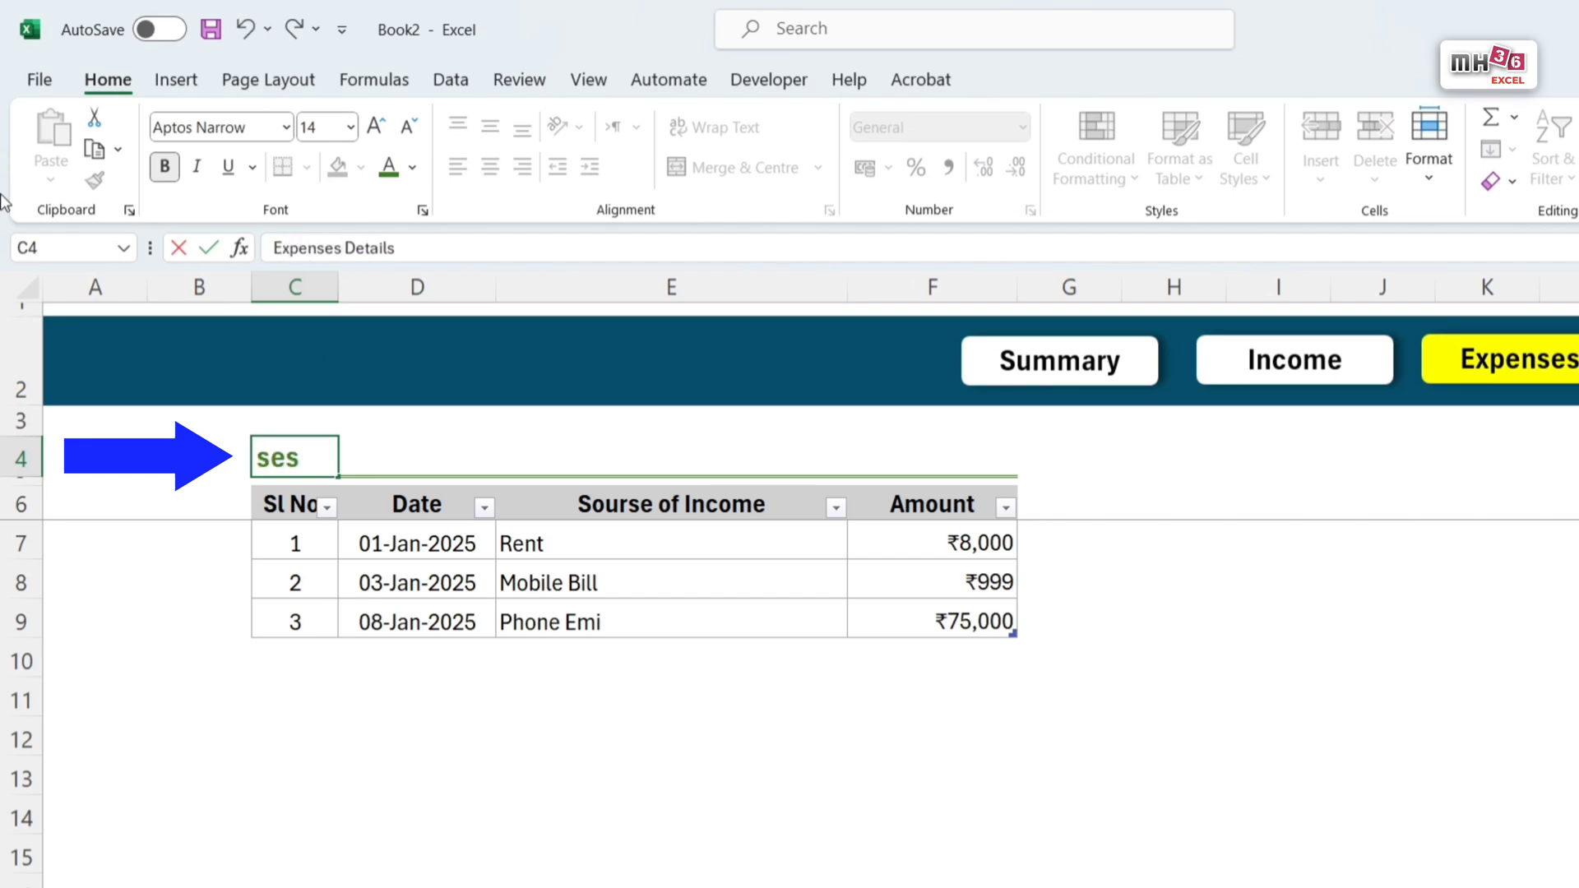
key("Return")
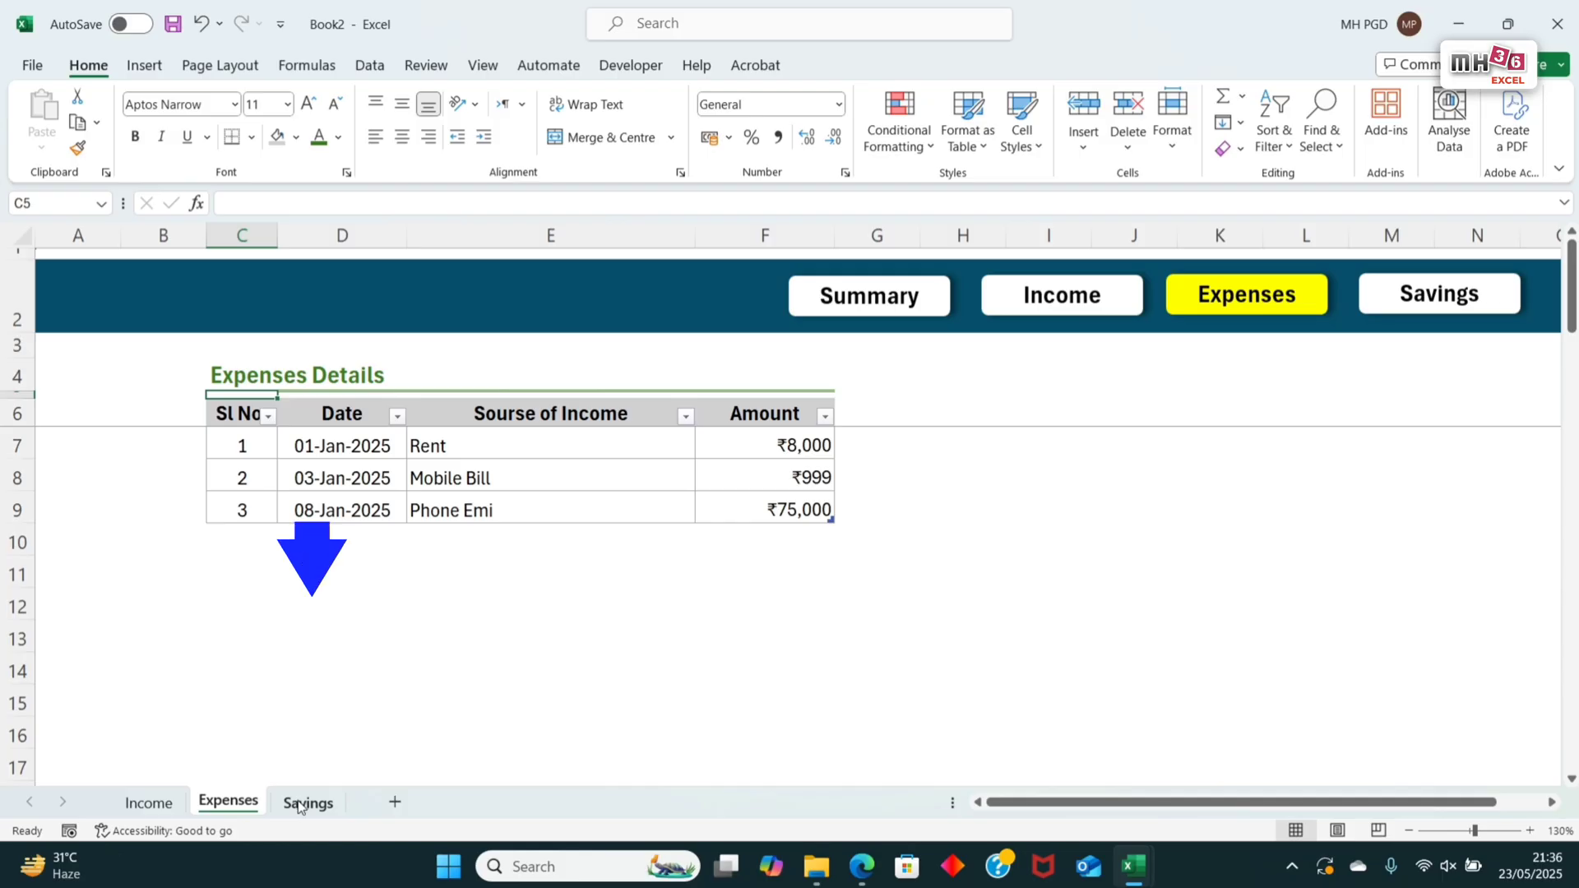
Step: Look at the Savings sheet's empty Income column and review the dated entries on the Income and Expenses sheets
left_click(306, 804)
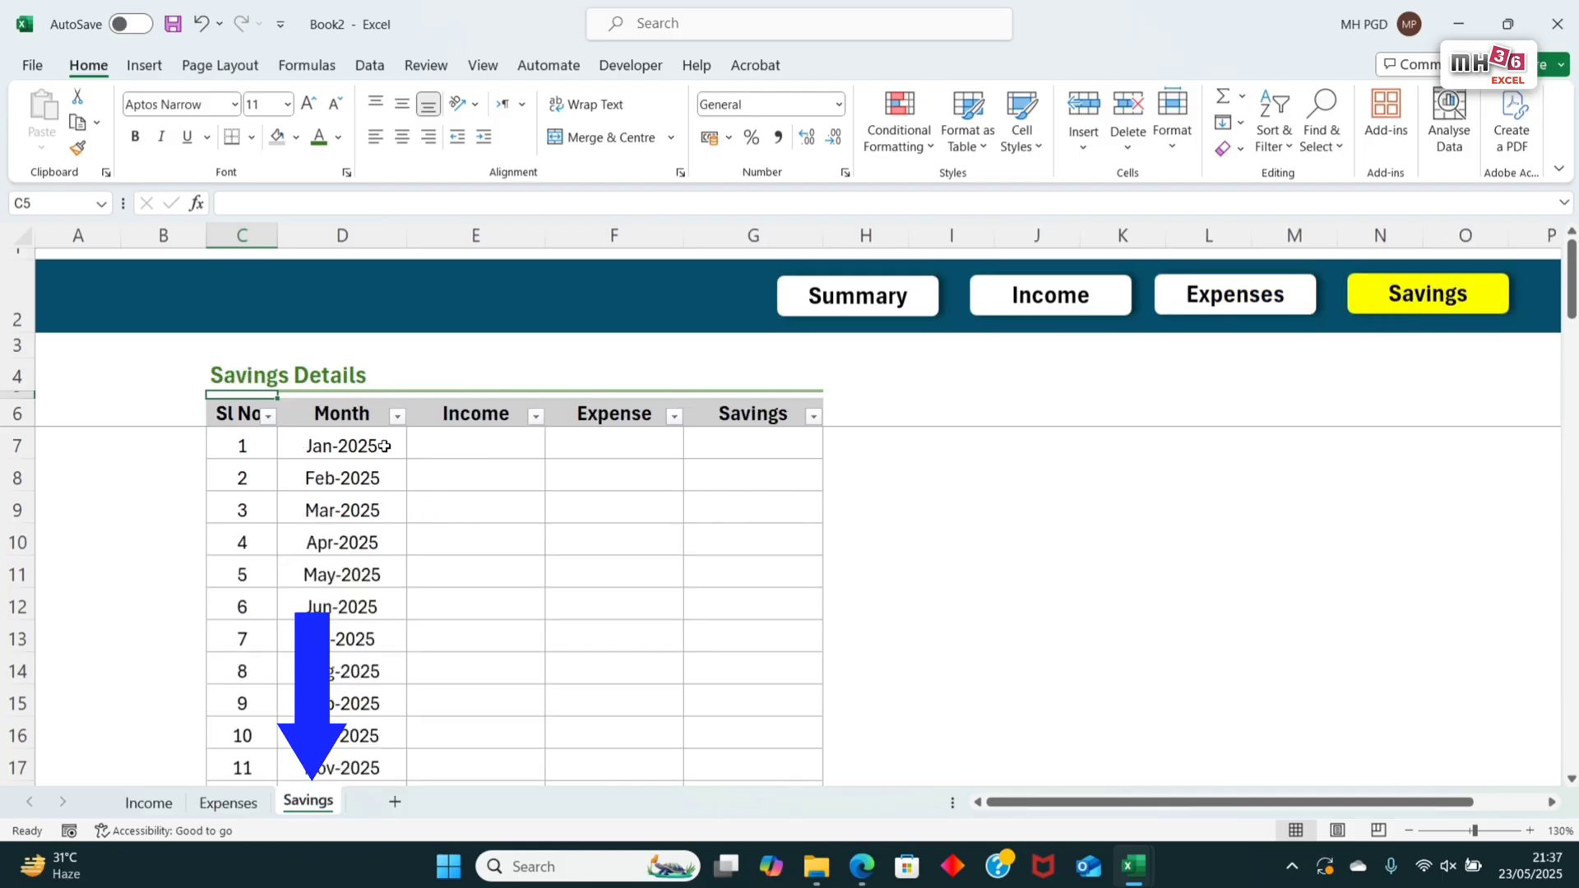
left_click(500, 452)
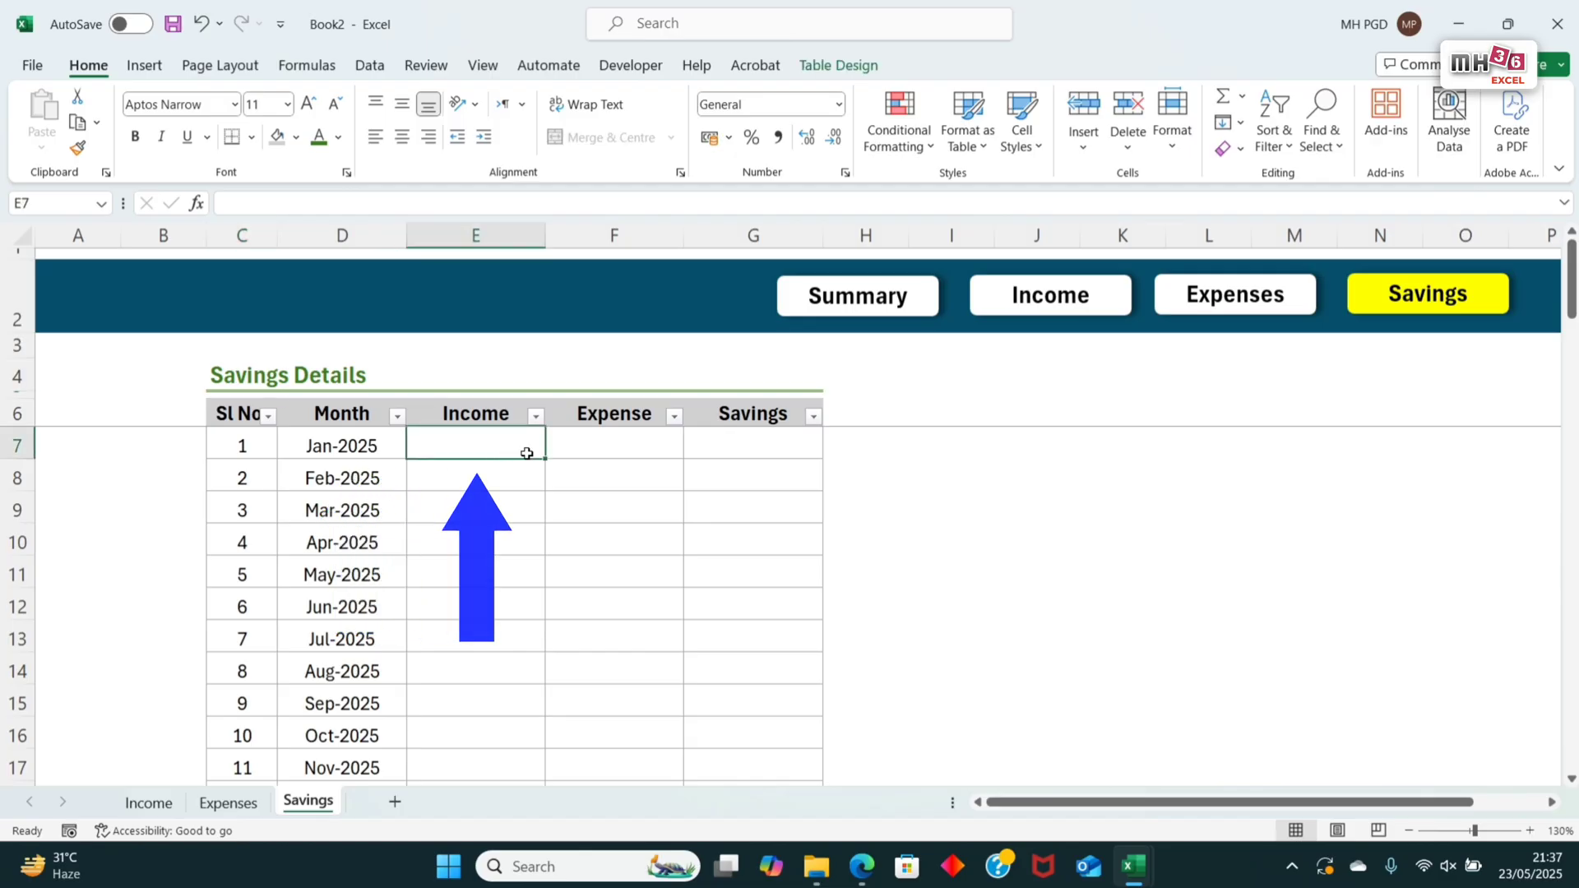
left_click(1079, 311)
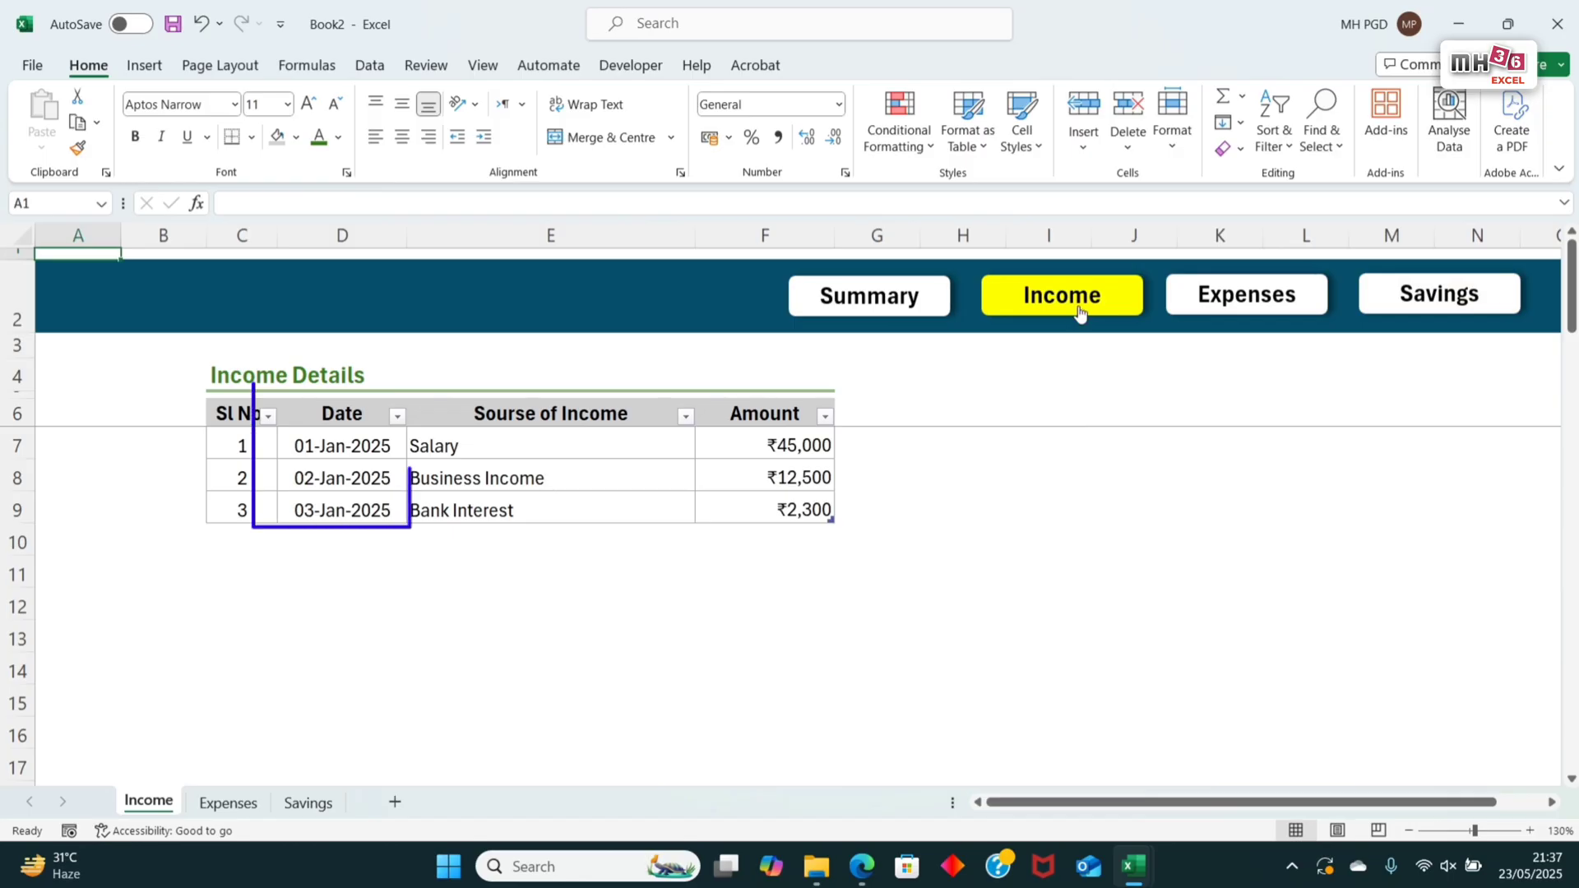
left_click(1245, 297)
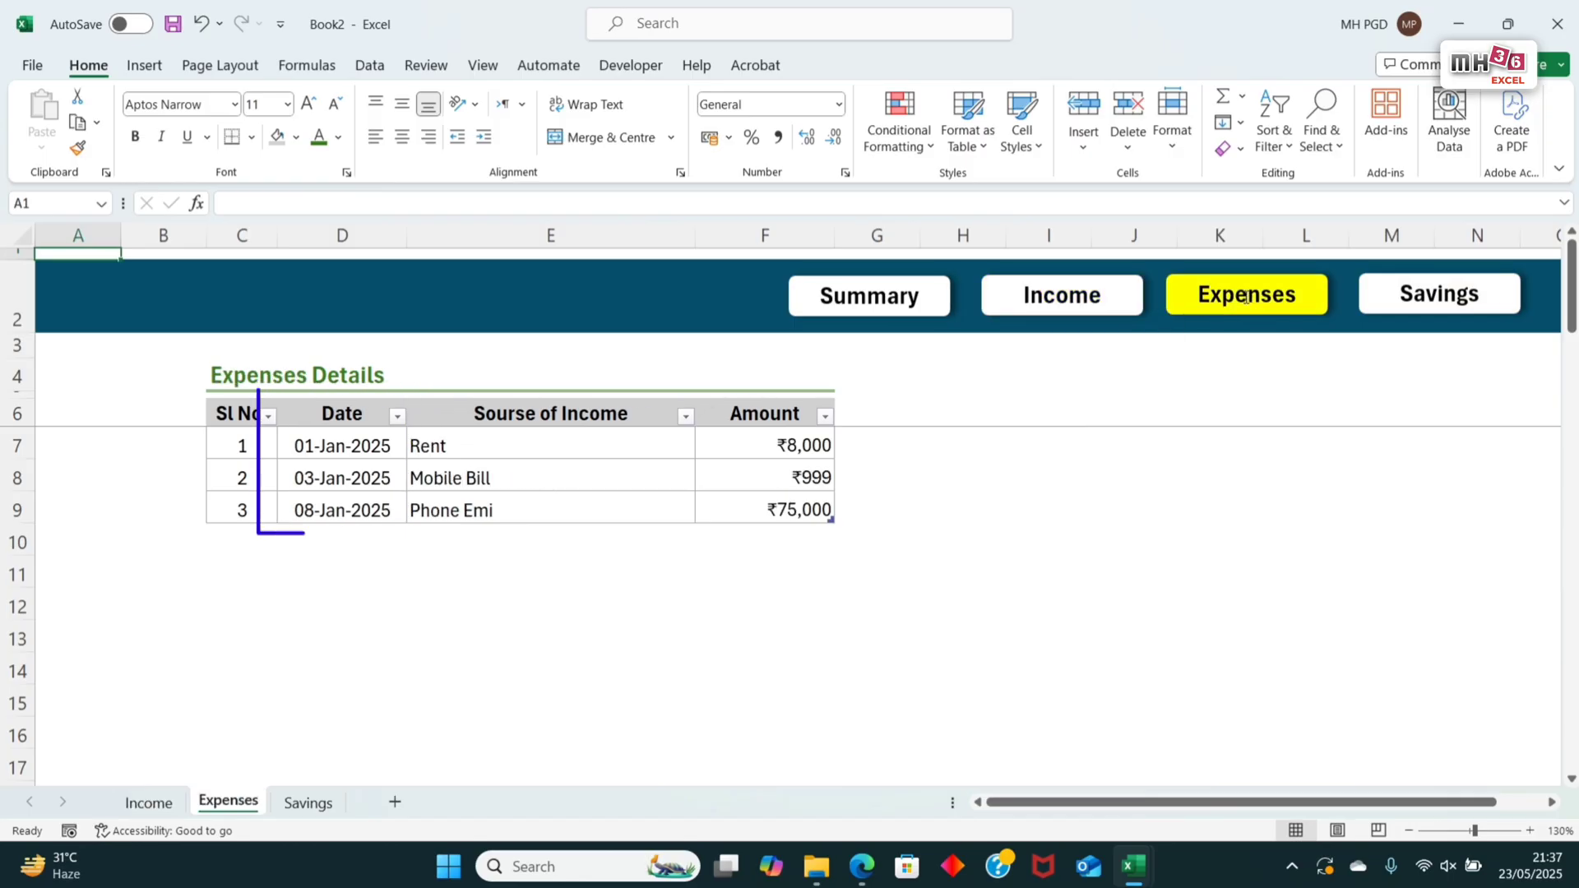
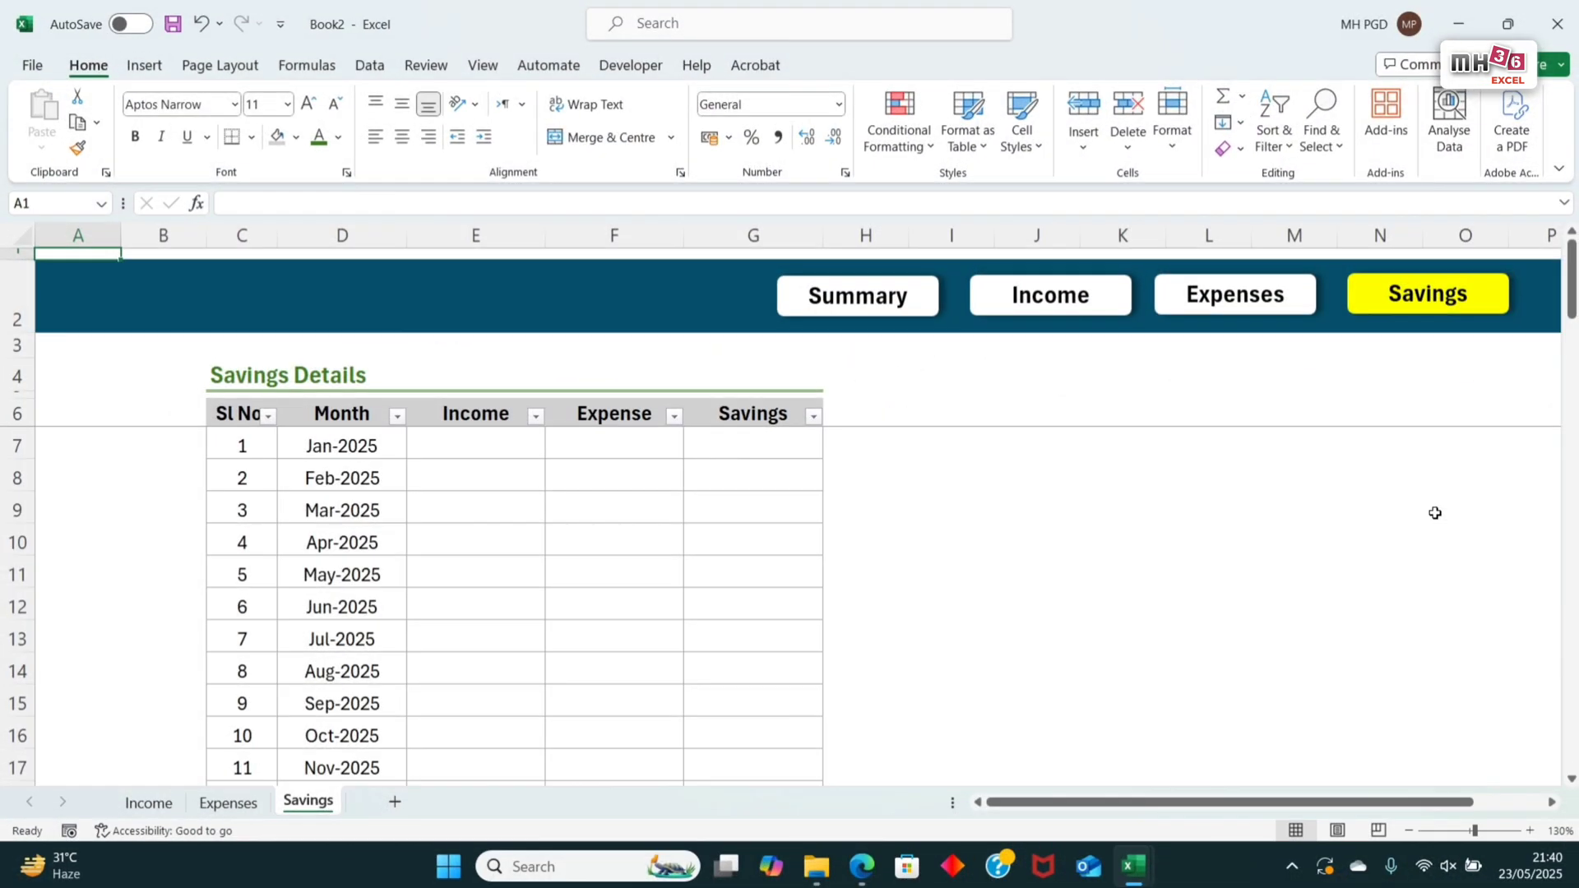
Step: Check the Date columns on the Income and Expenses sheets down through their later entries
left_click(1058, 310)
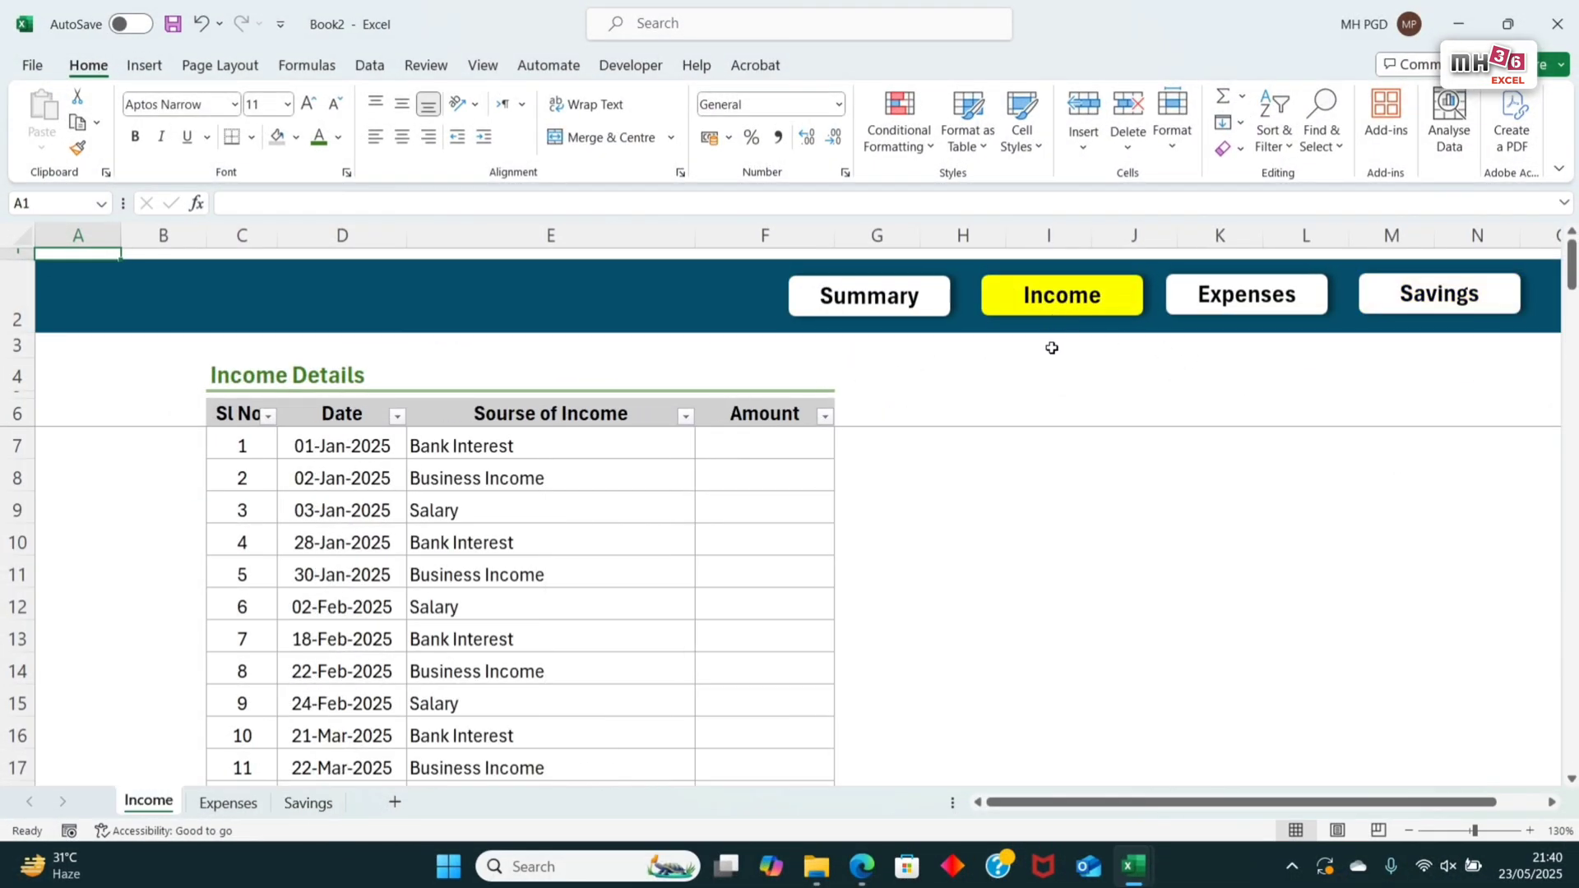
scroll(529, 554, "down", 16)
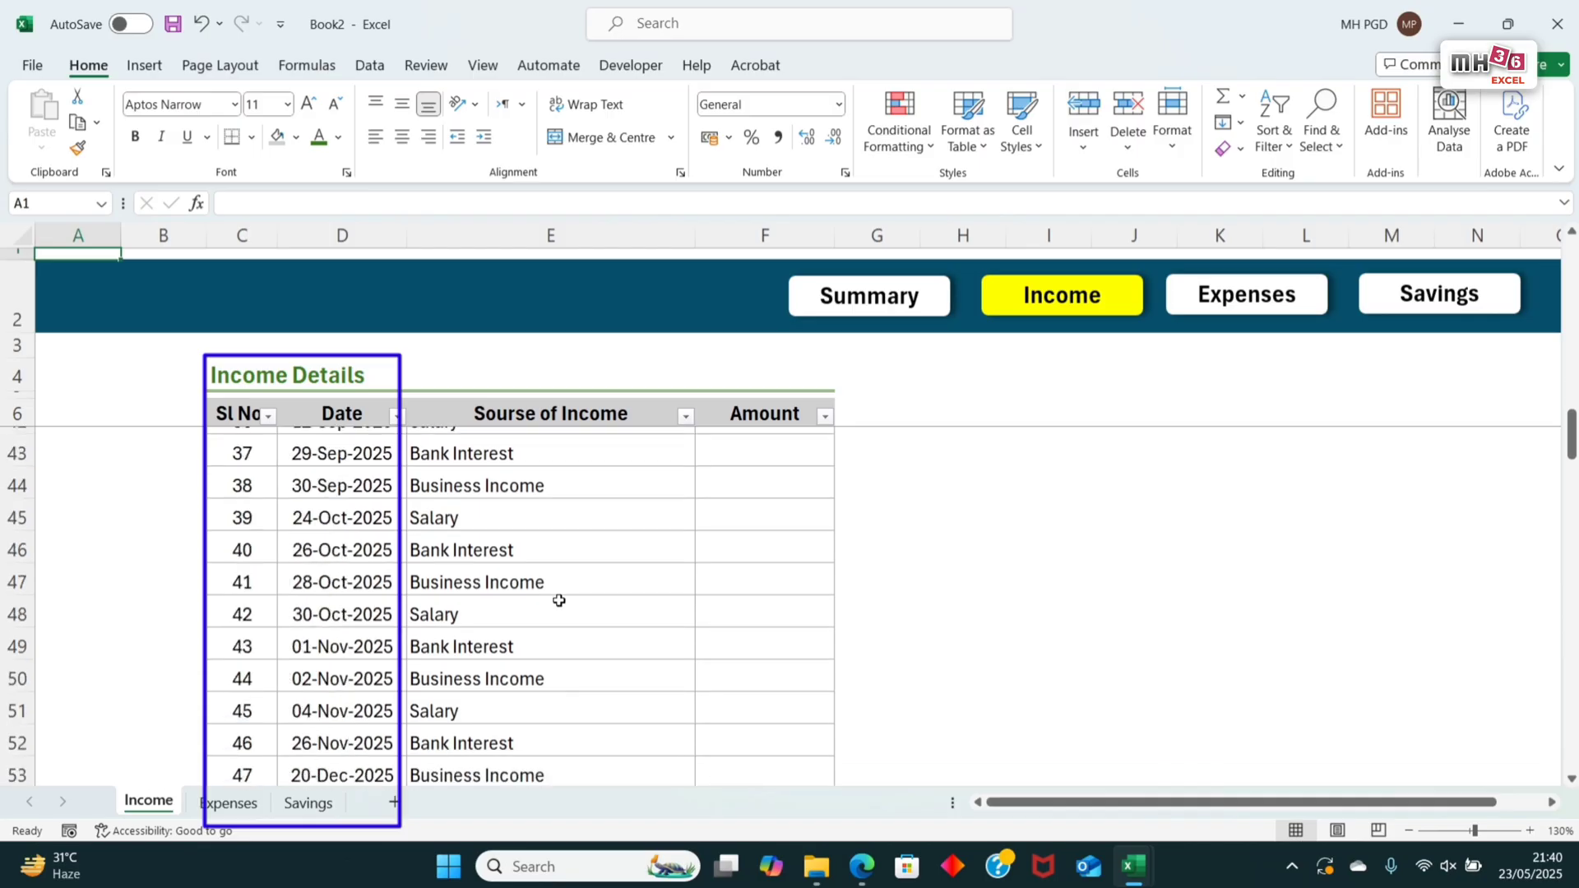
left_click(1249, 299)
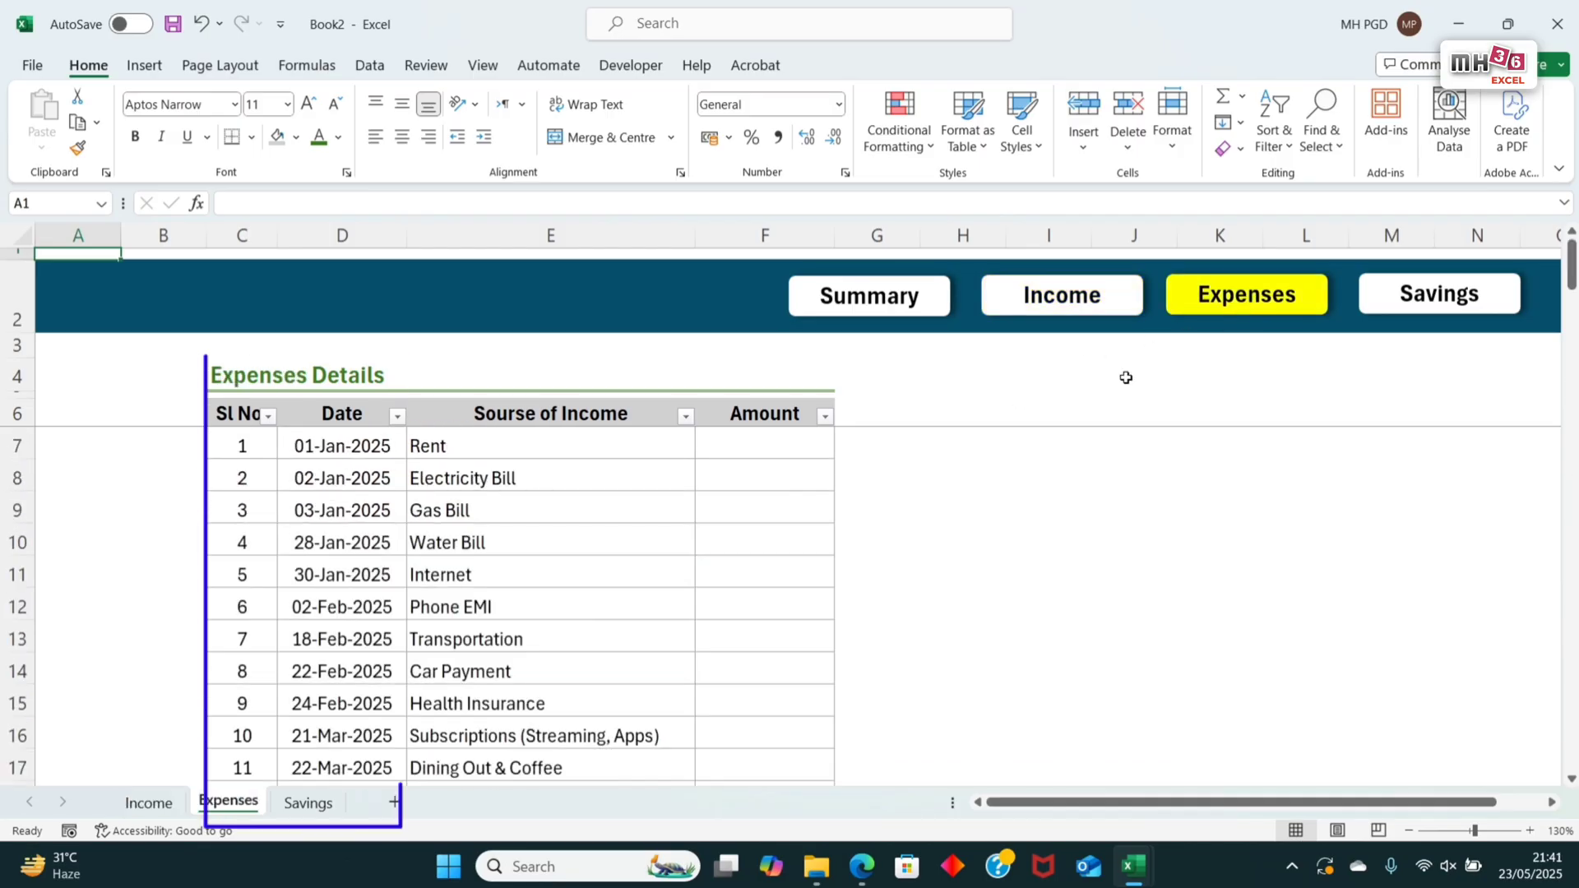
scroll(523, 587, "down", 4)
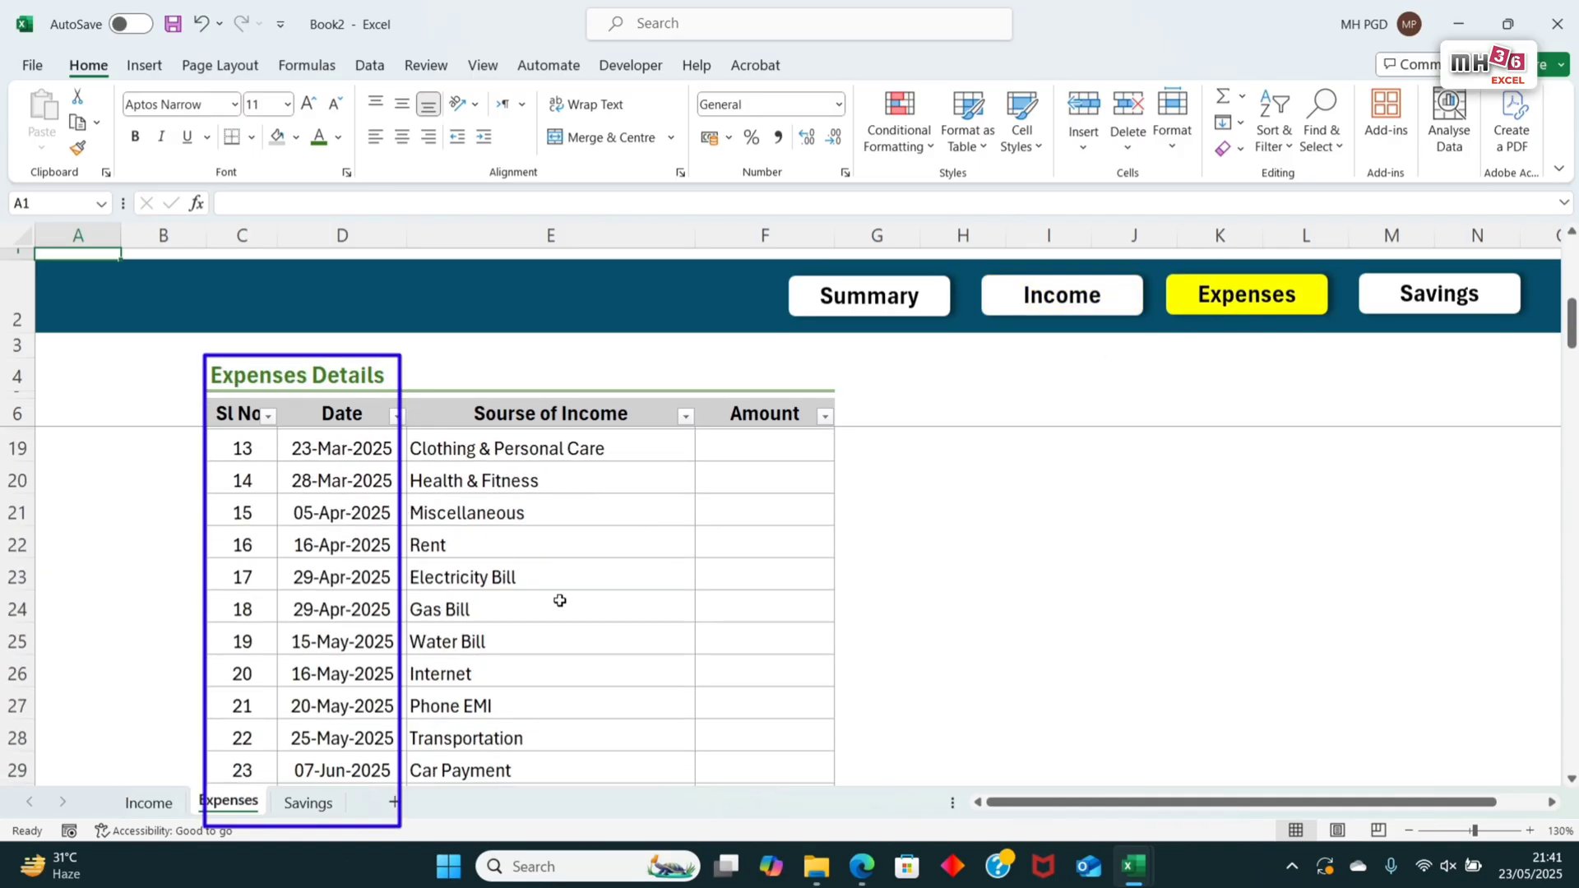
scroll(567, 602, "down", 5)
scroll(600, 612, "up", 9)
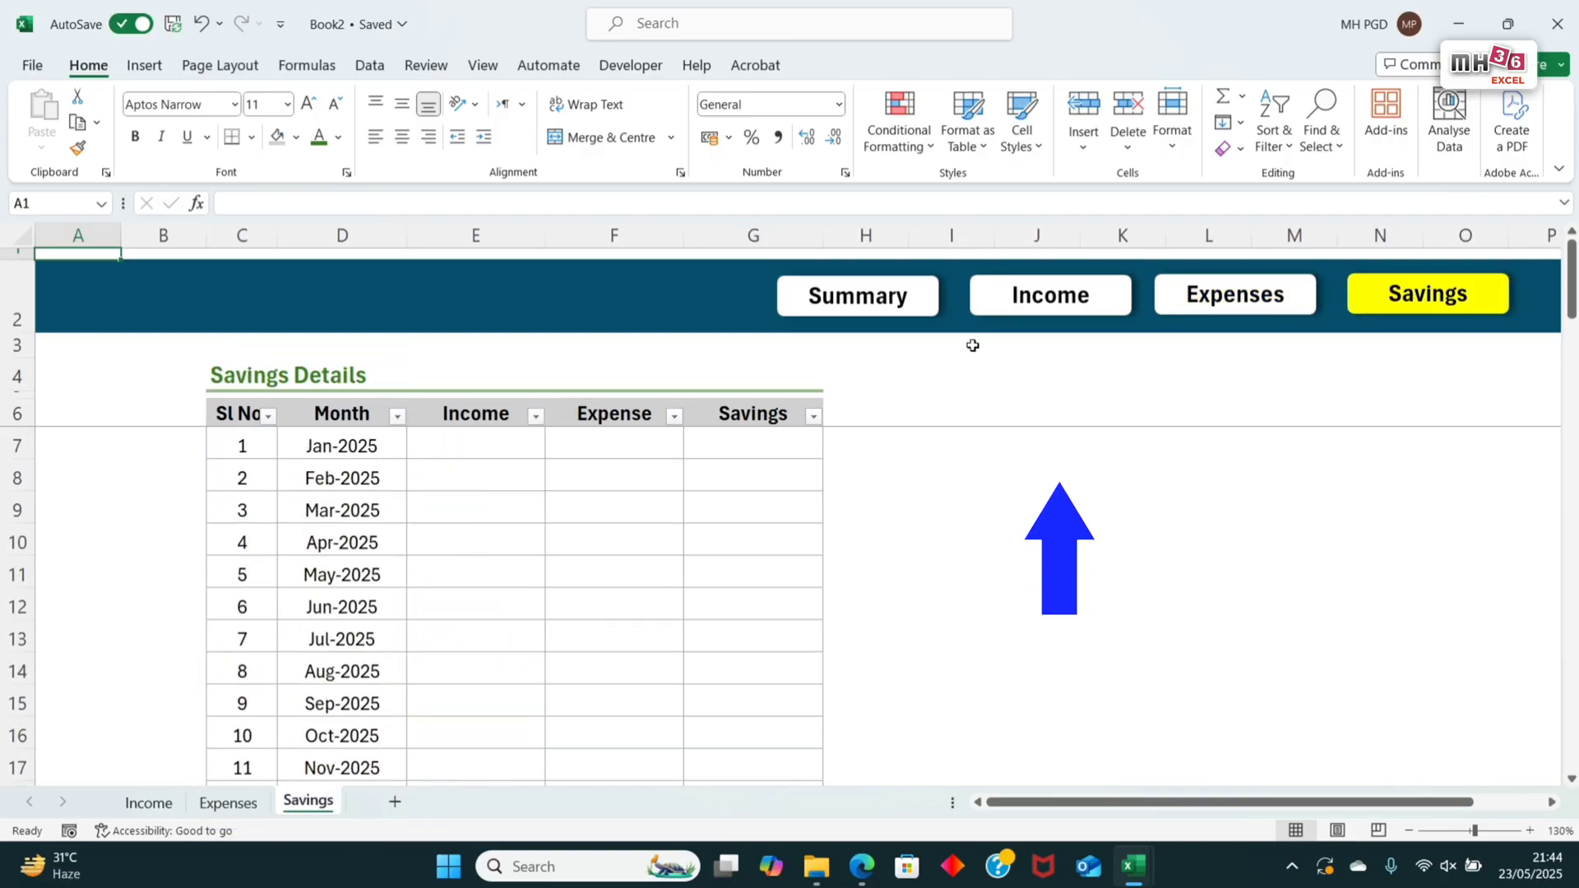
Step: Fill the Income sheet's Amount column from F7 with the formula =RANDBETWEEN(1500,48000)
left_click(1061, 307)
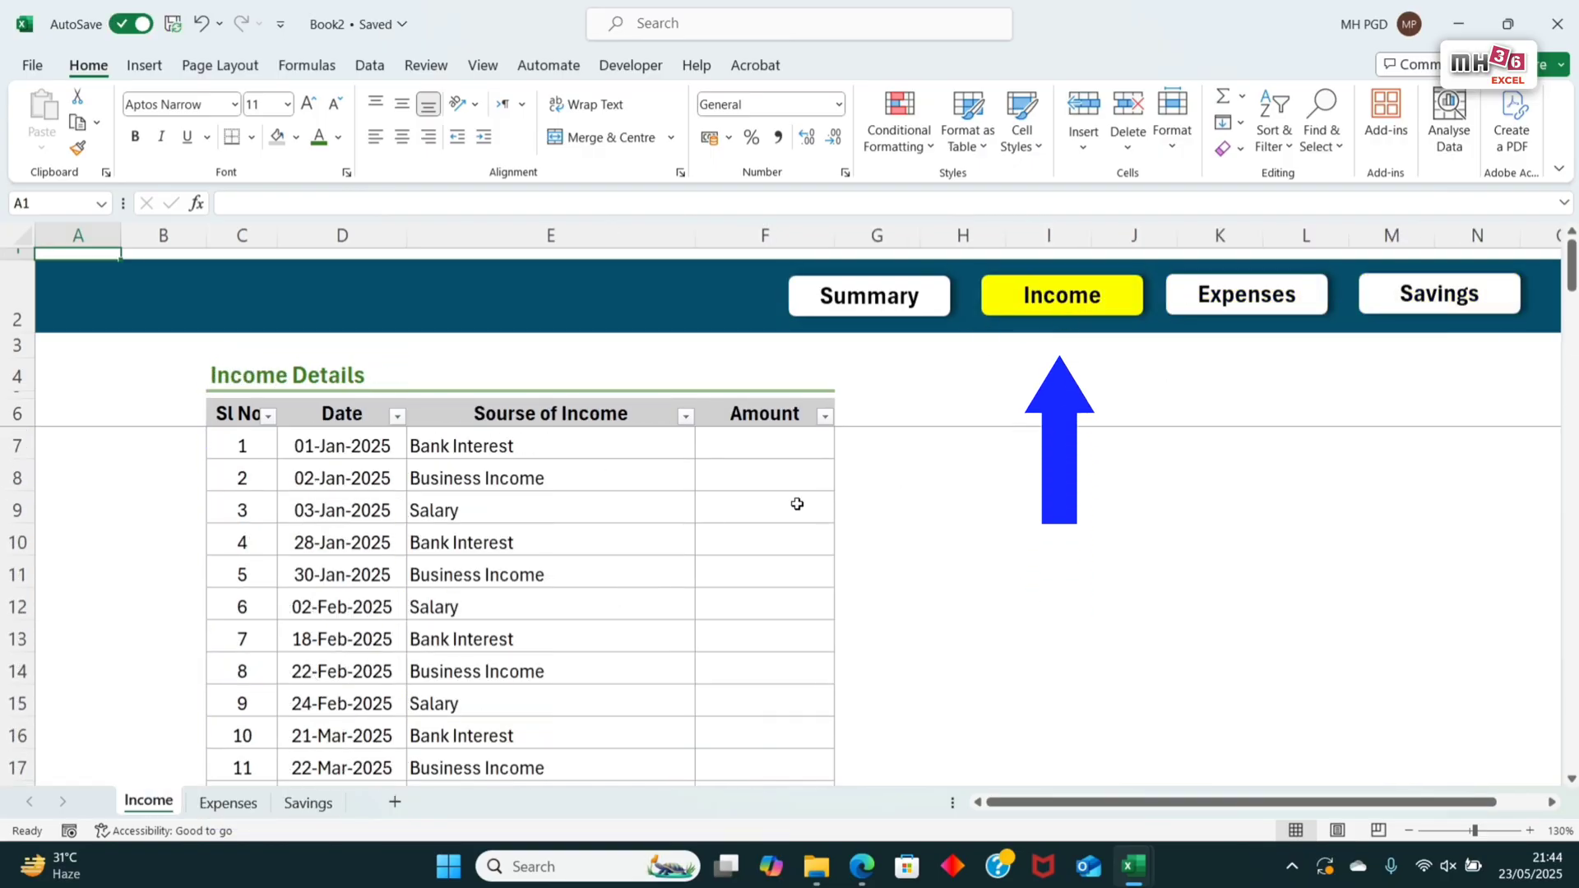
left_click(770, 454)
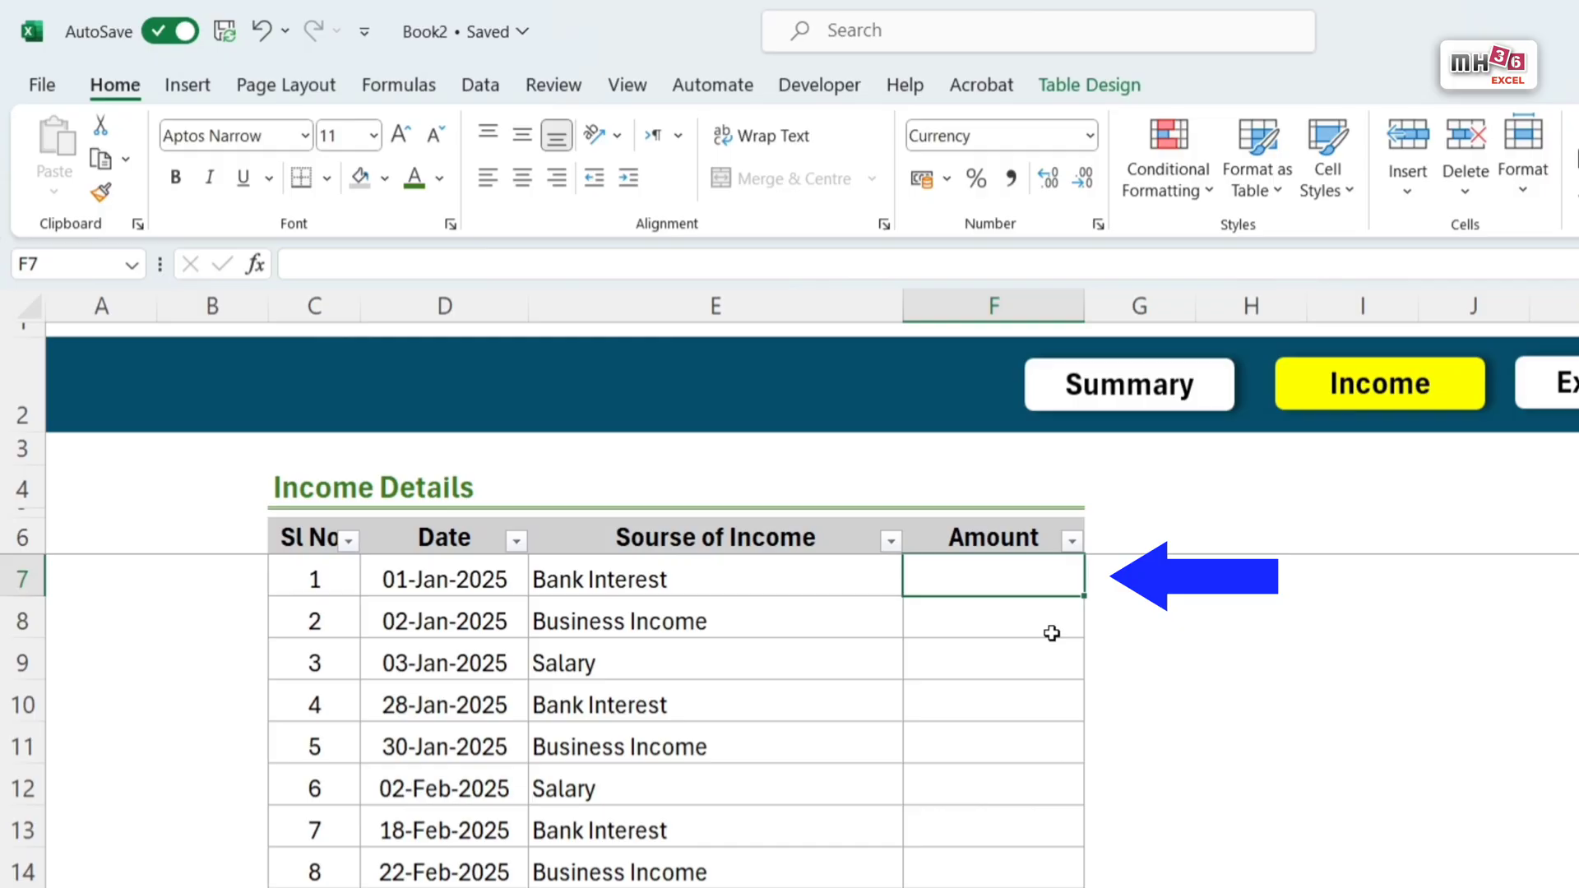
type("=")
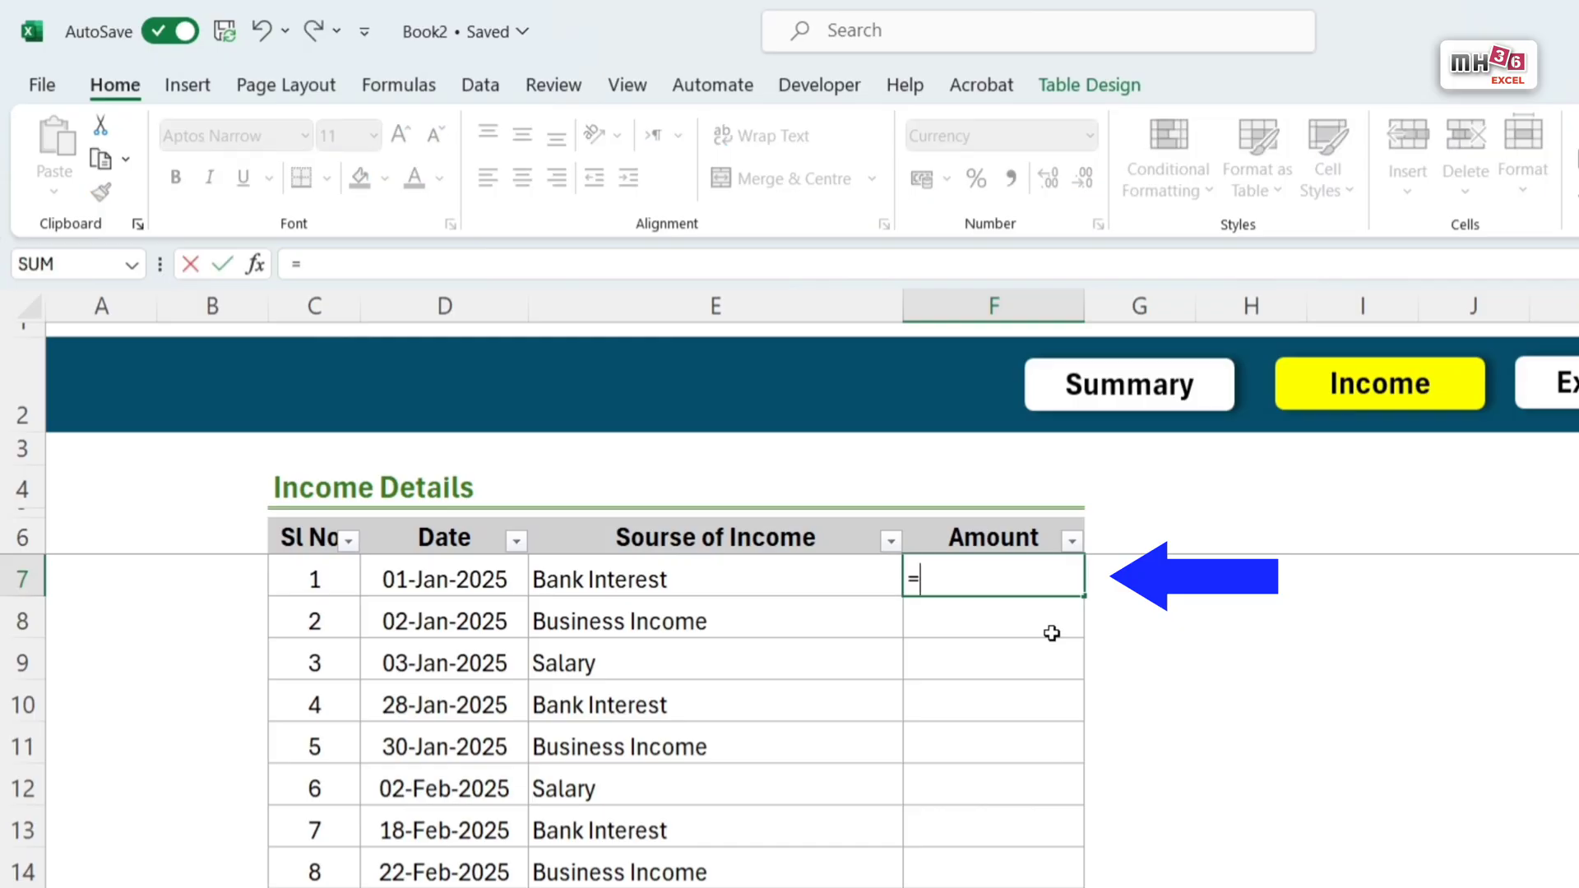
type("randbe")
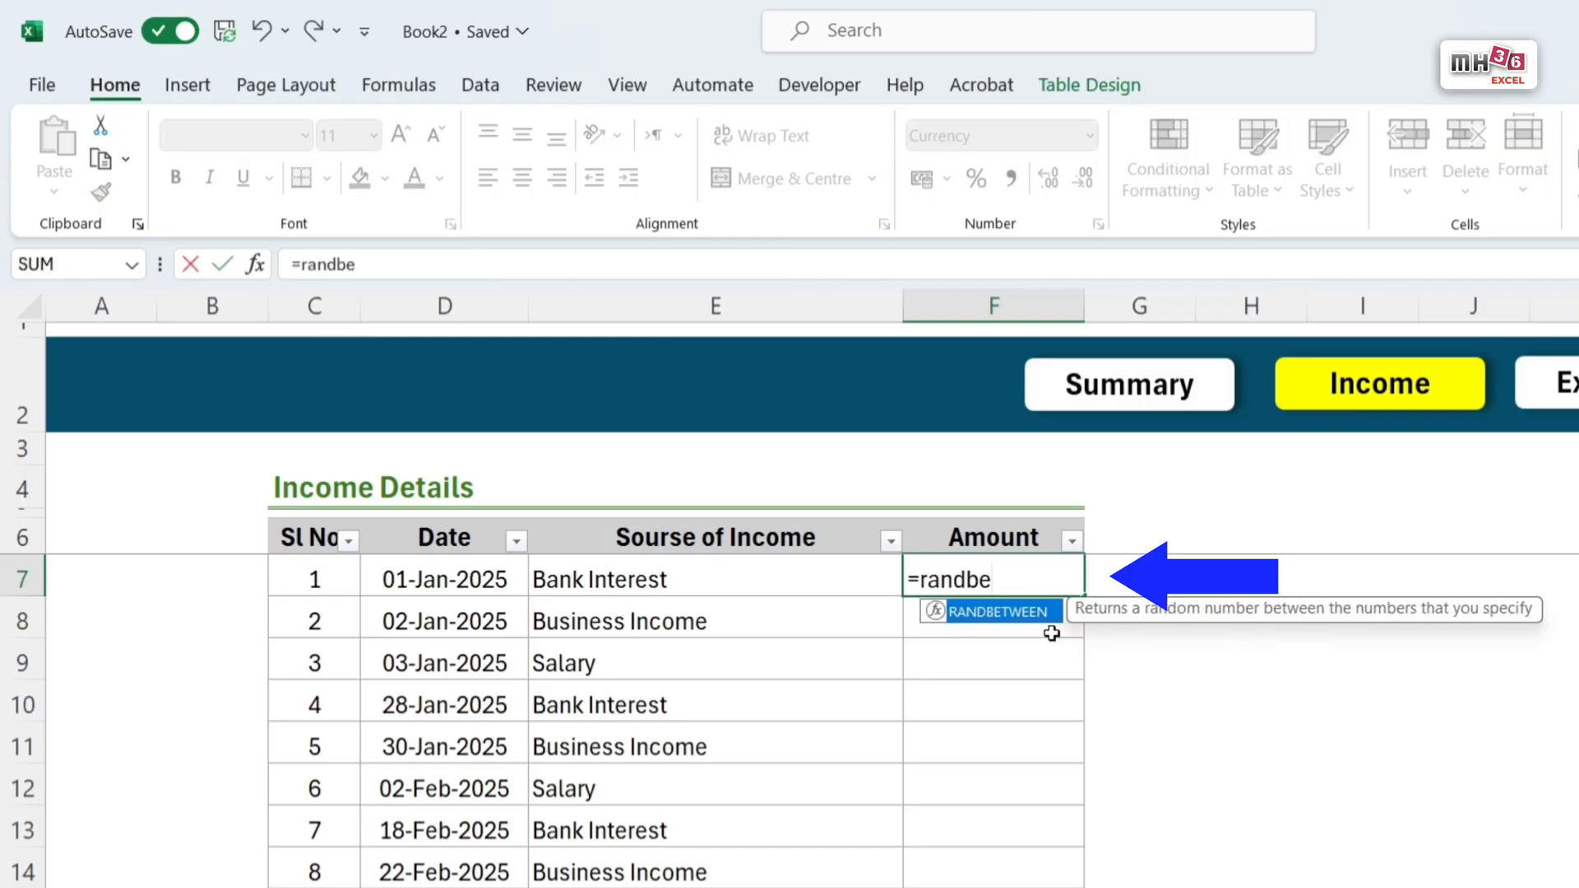
key("Tab")
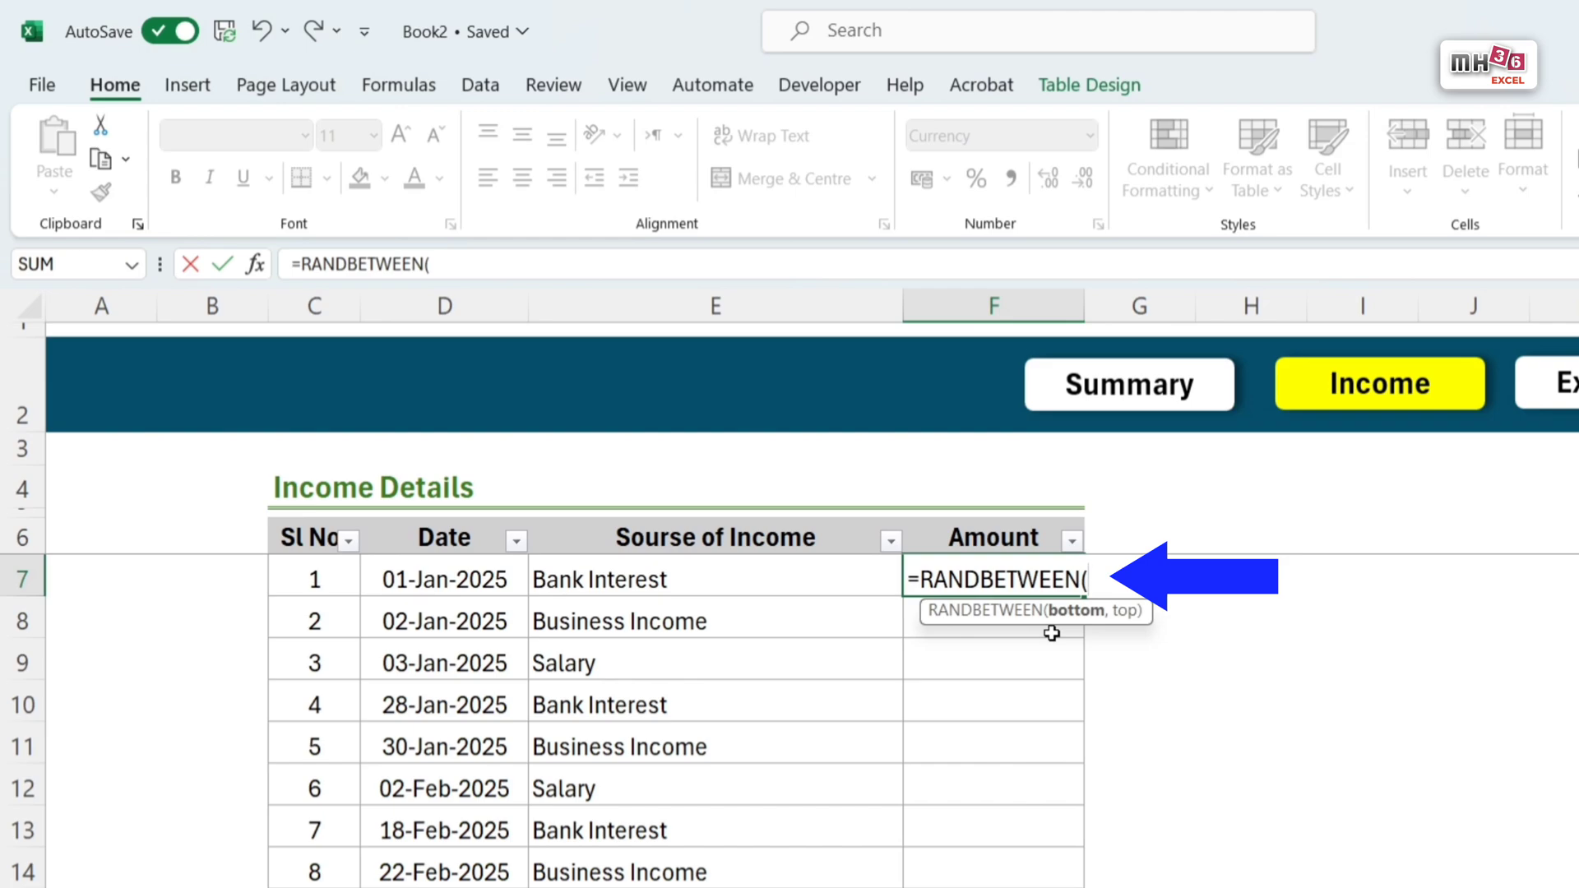
type("1500")
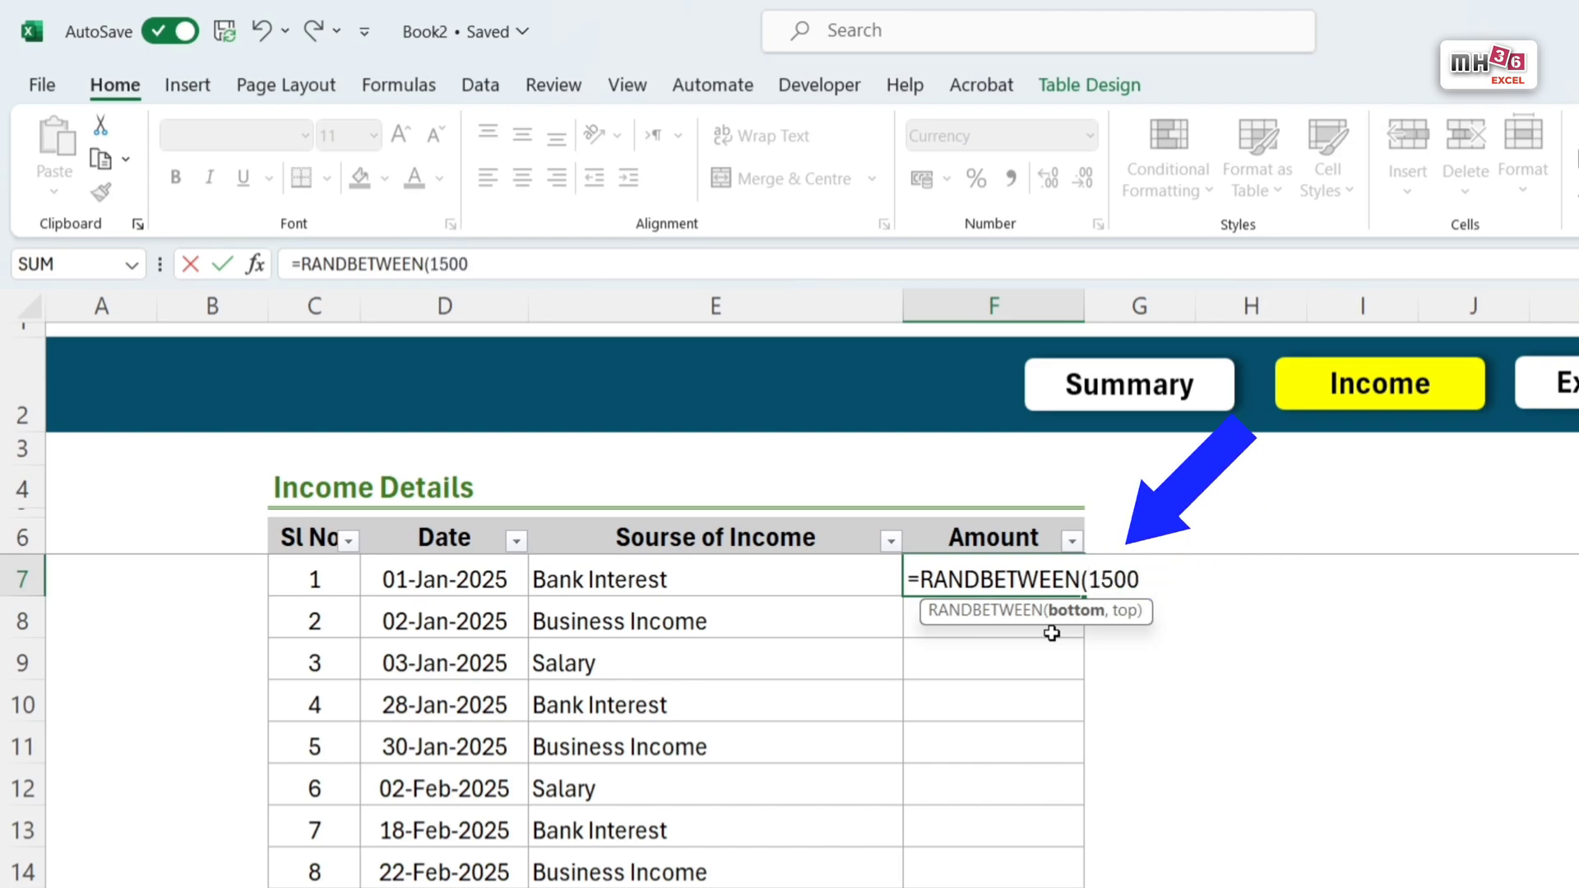
type(",")
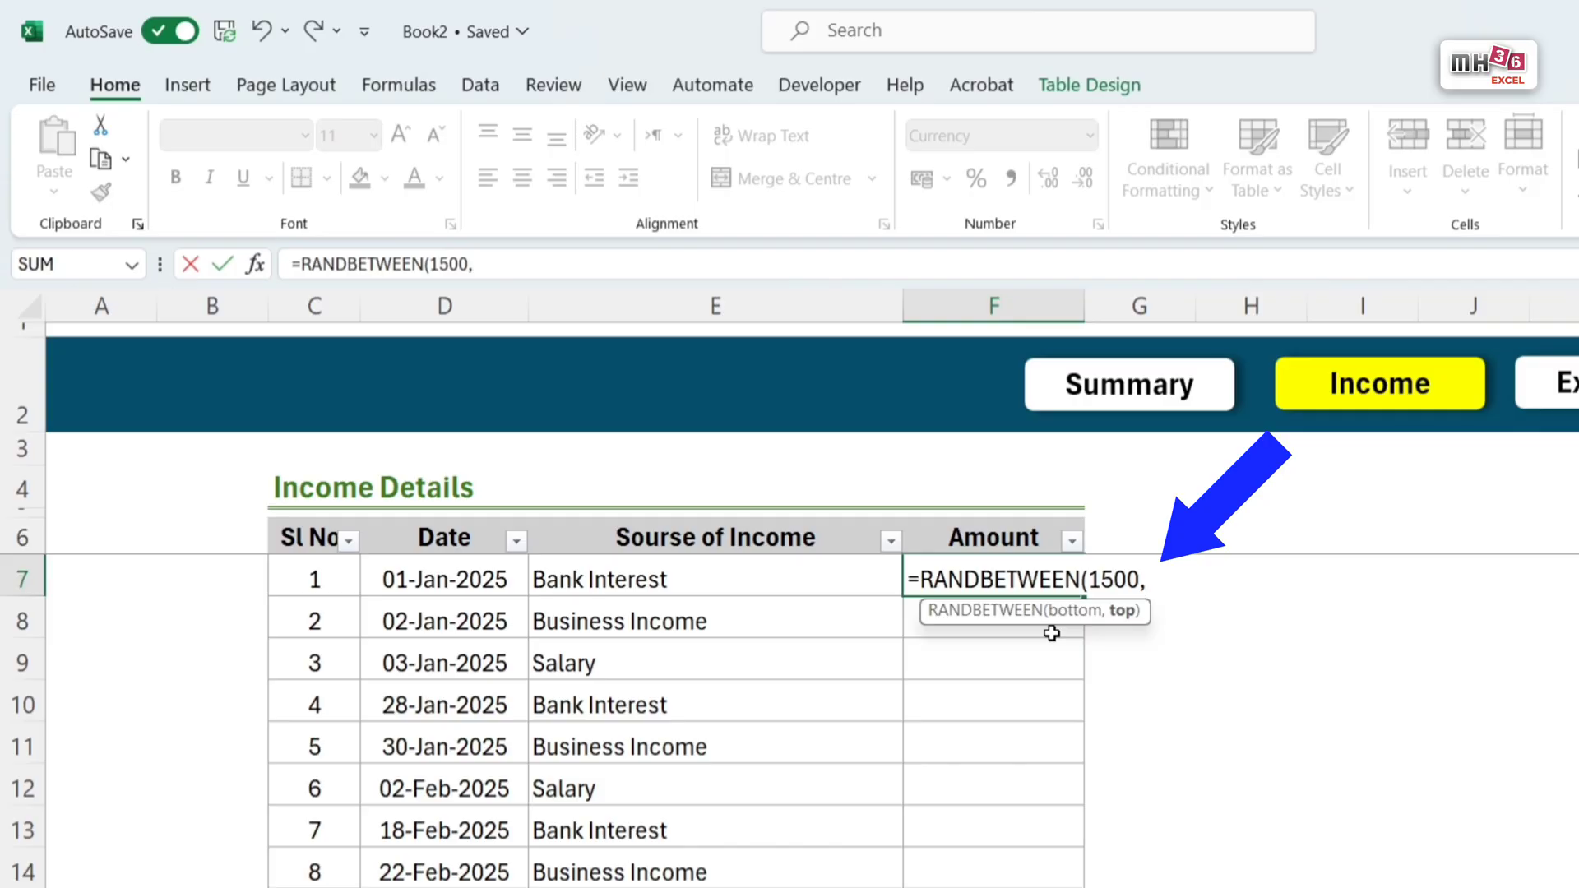
type("4")
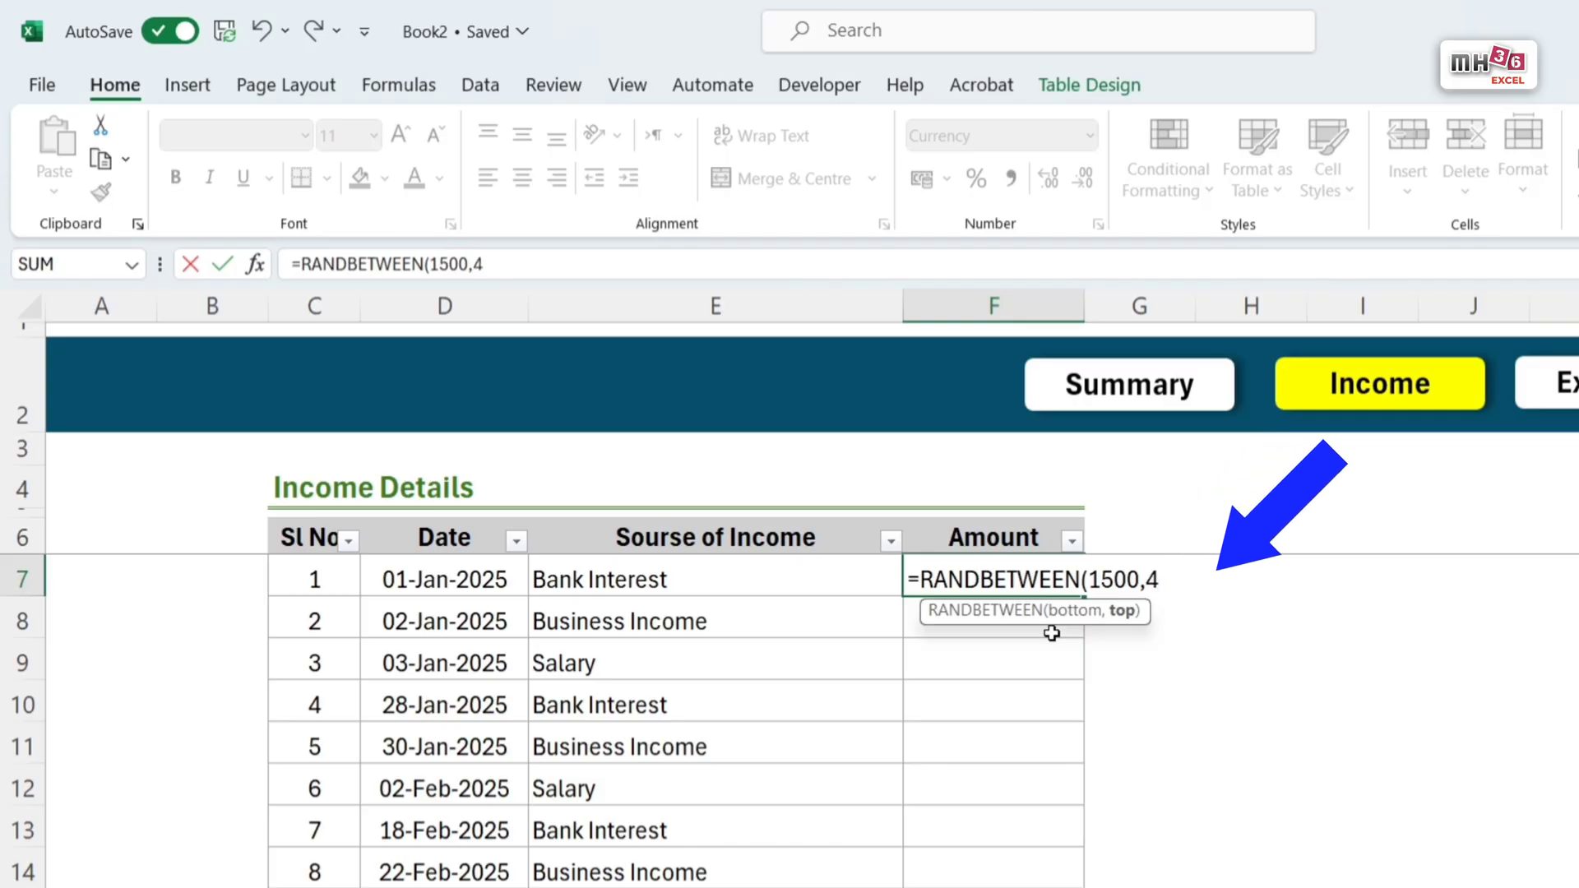
type("8000")
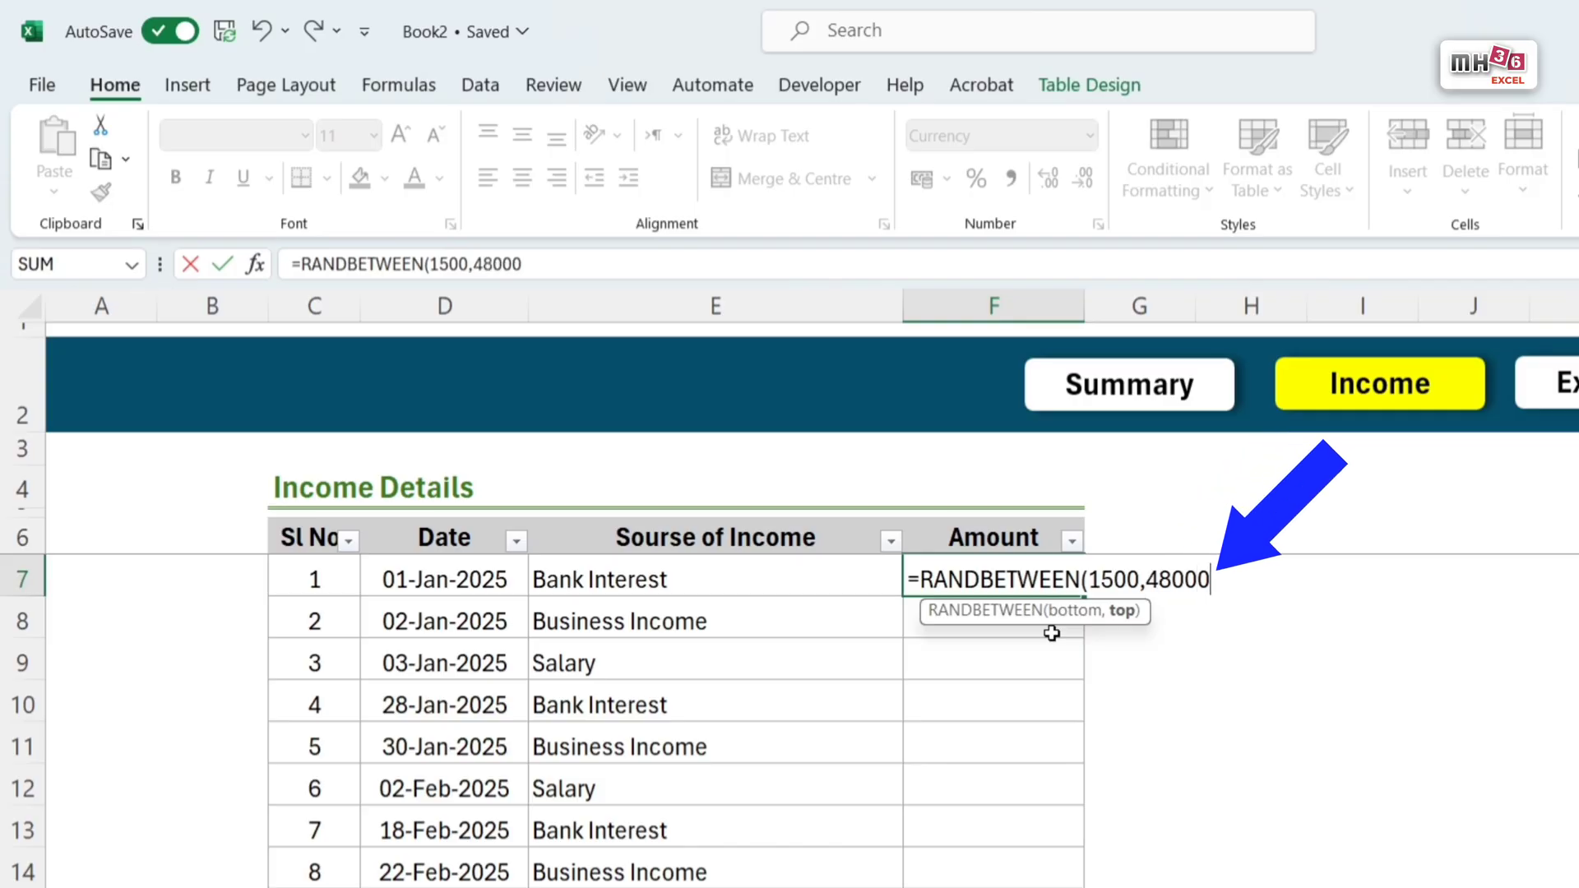
type(")")
key("Return")
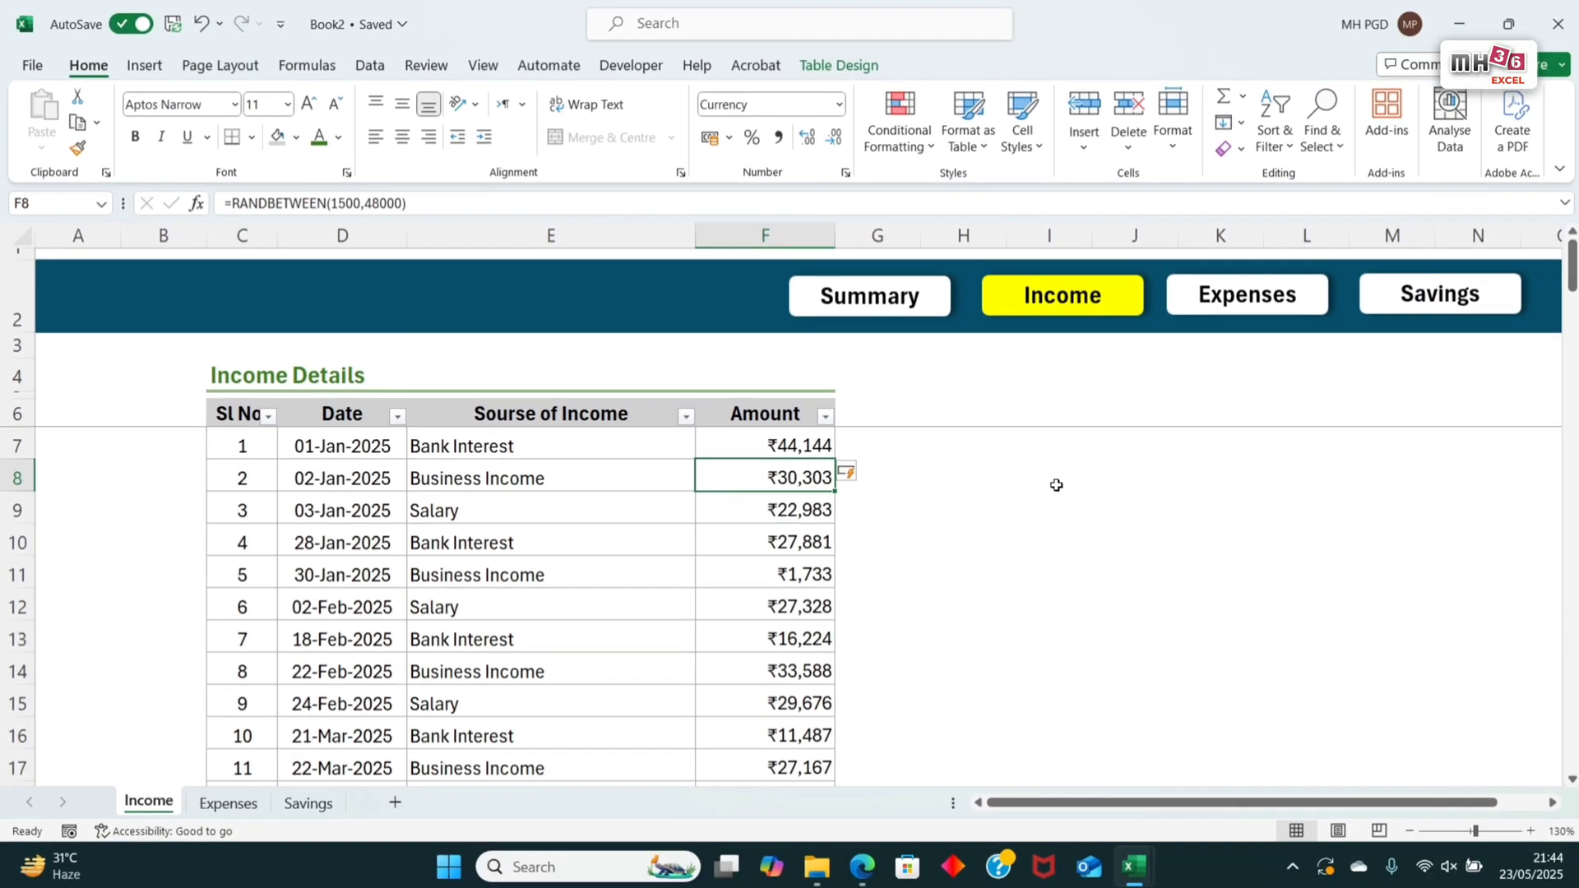
left_click(888, 444)
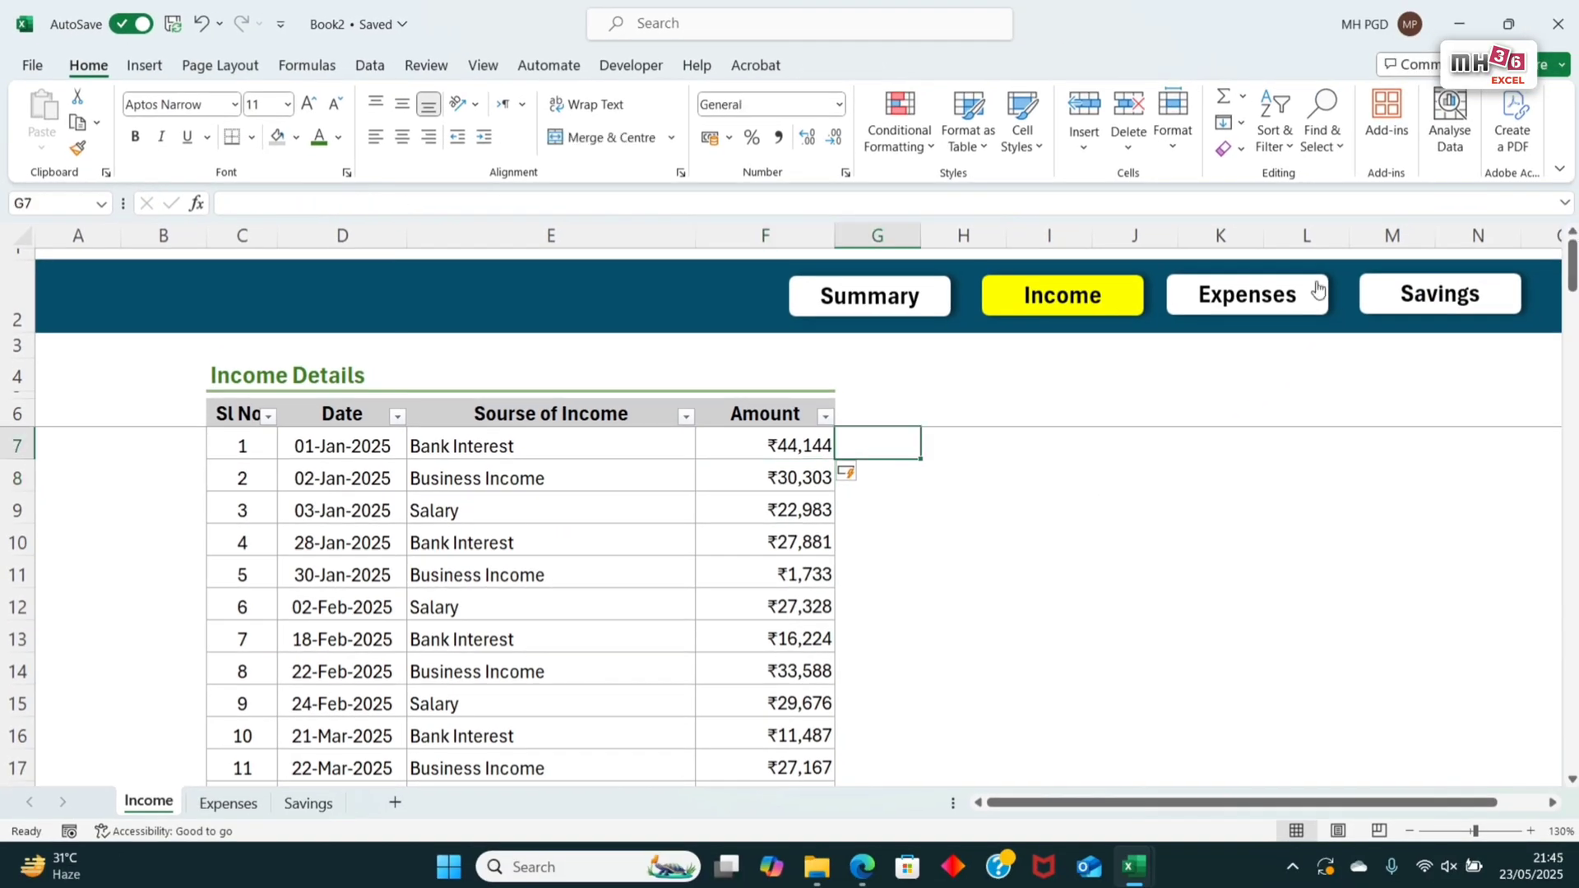
Step: Fill the Expenses sheet's Amount column from F7 with random values using RANDBETWEEN with limits 800 and 15000
left_click(1247, 298)
left_click(776, 440)
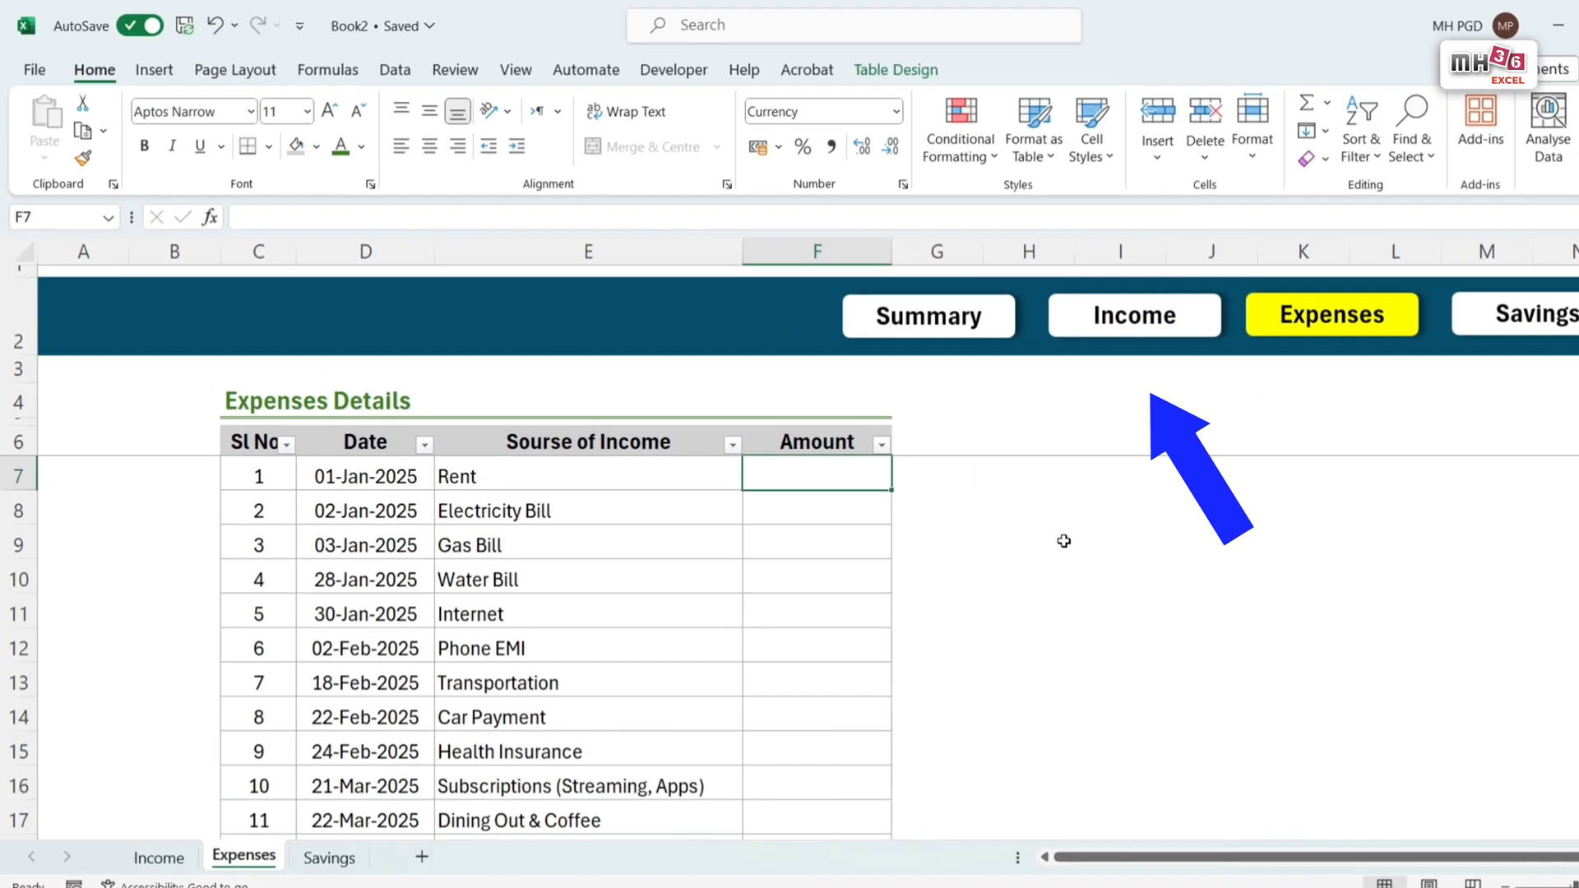
type("=")
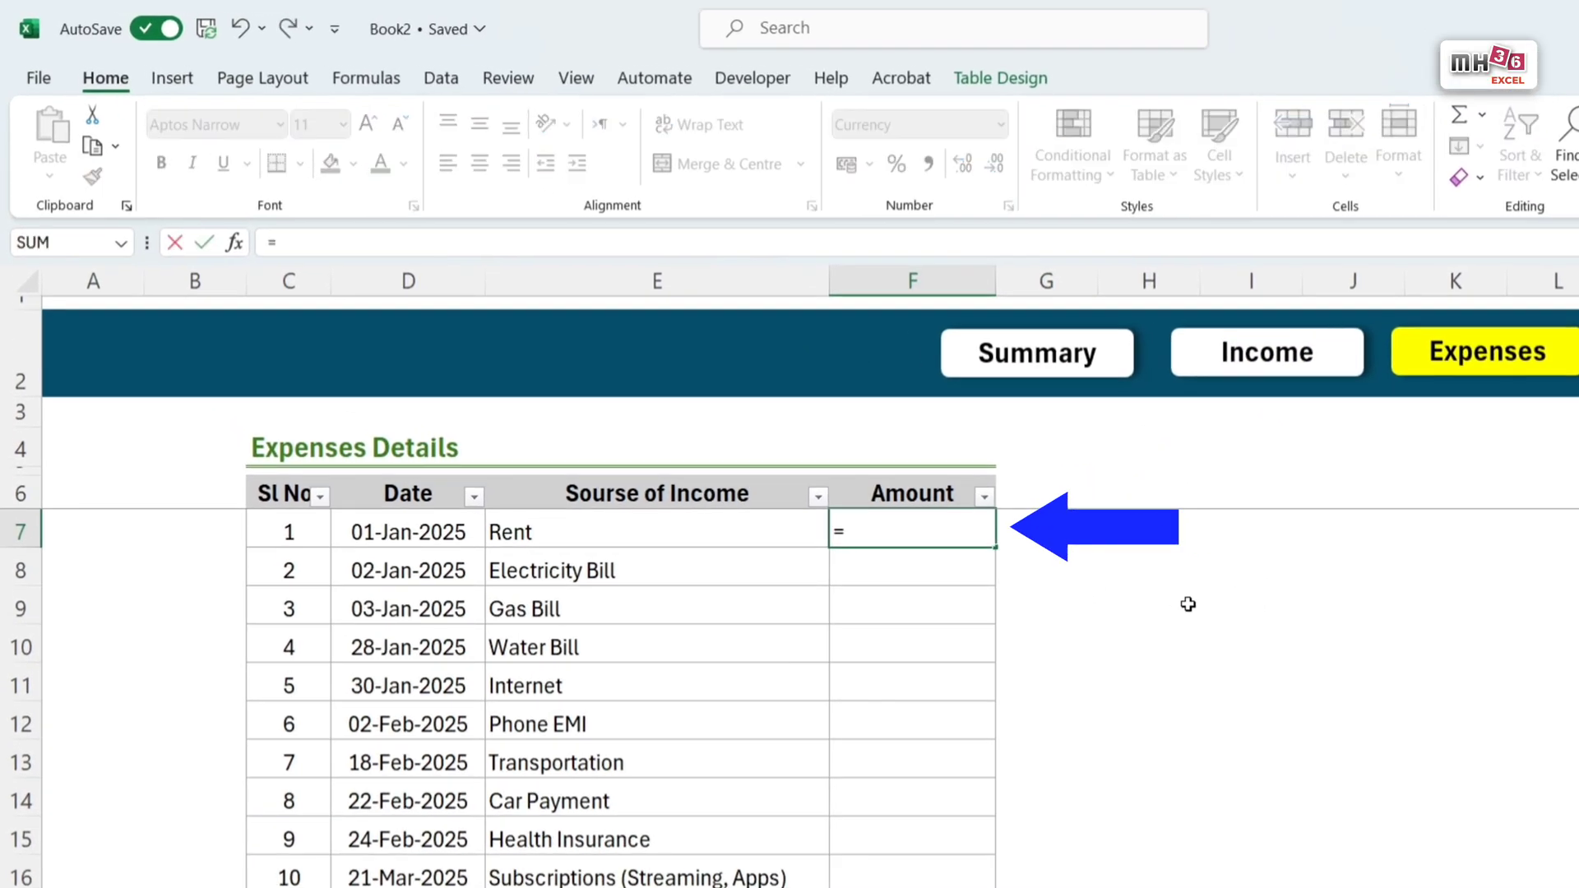
type("randb")
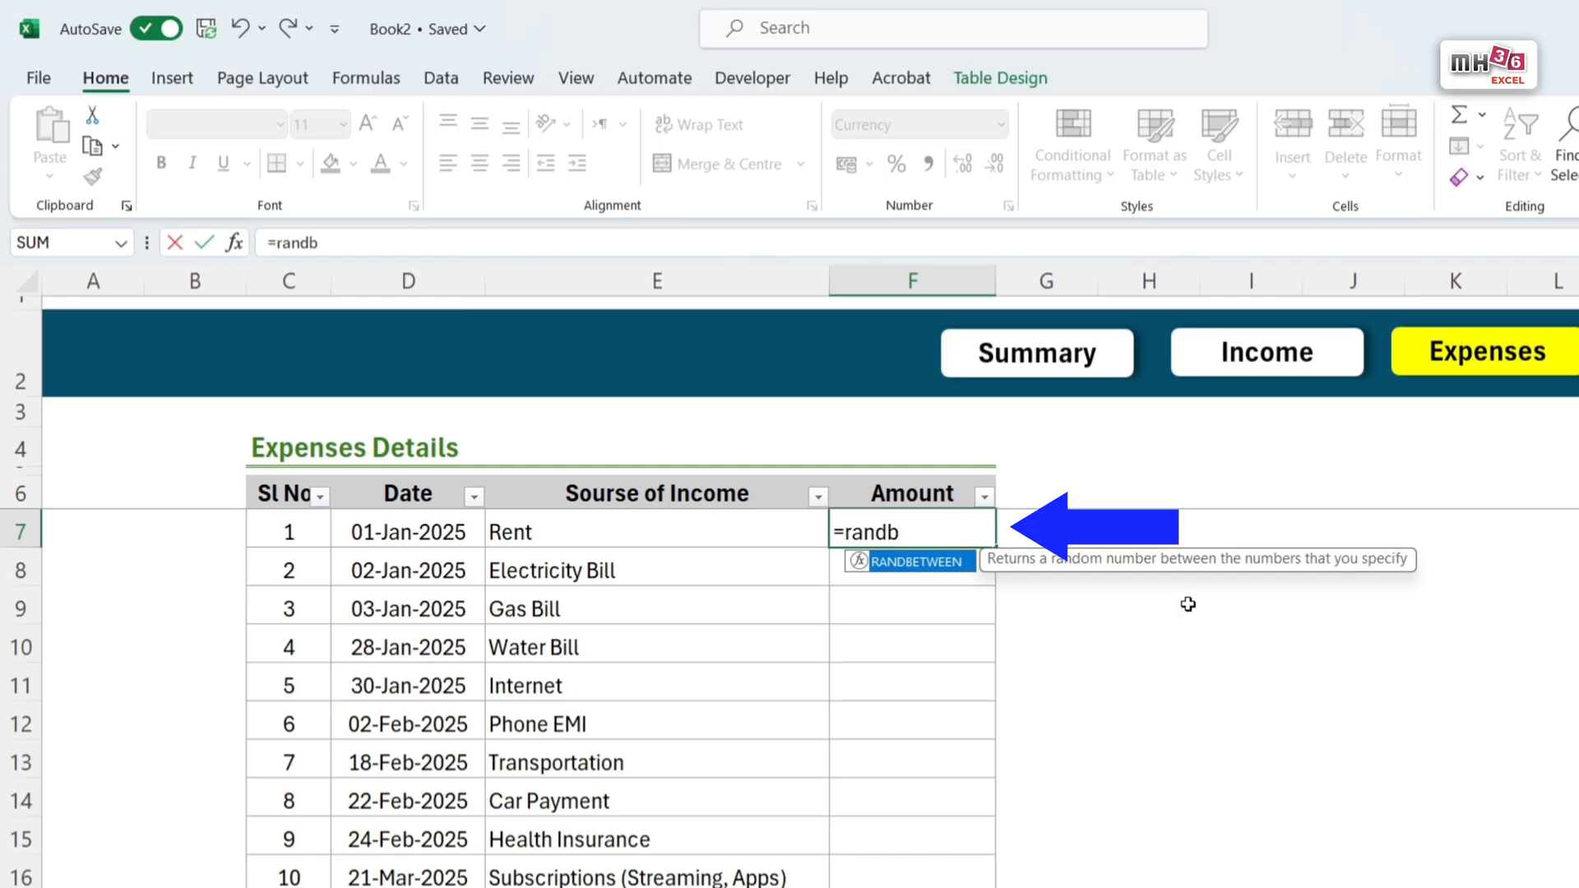
type("e")
key("Tab")
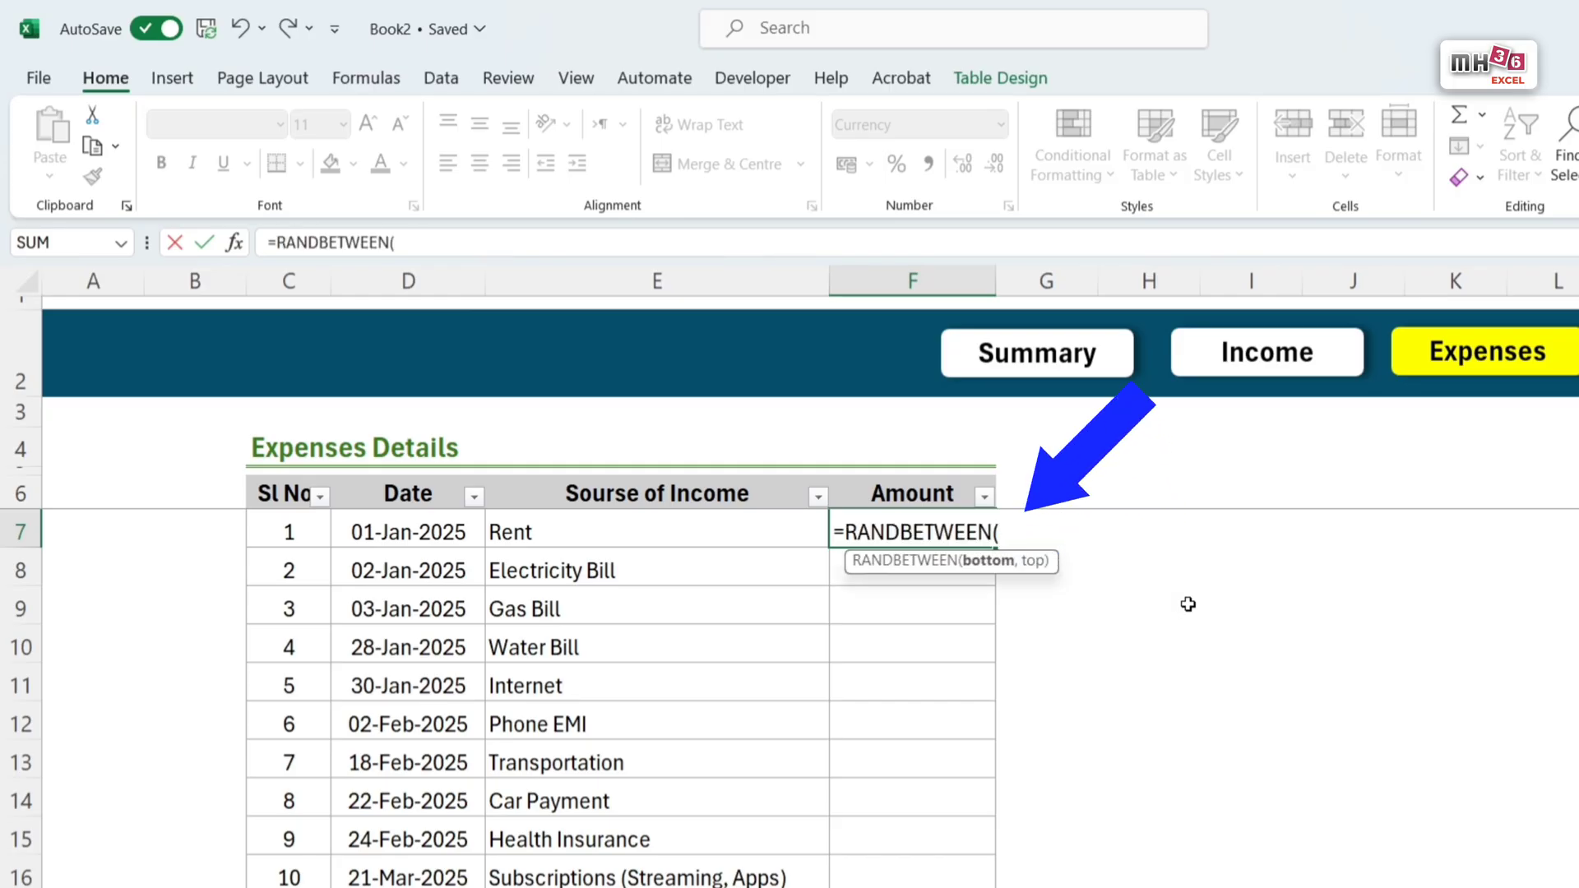
type("800,")
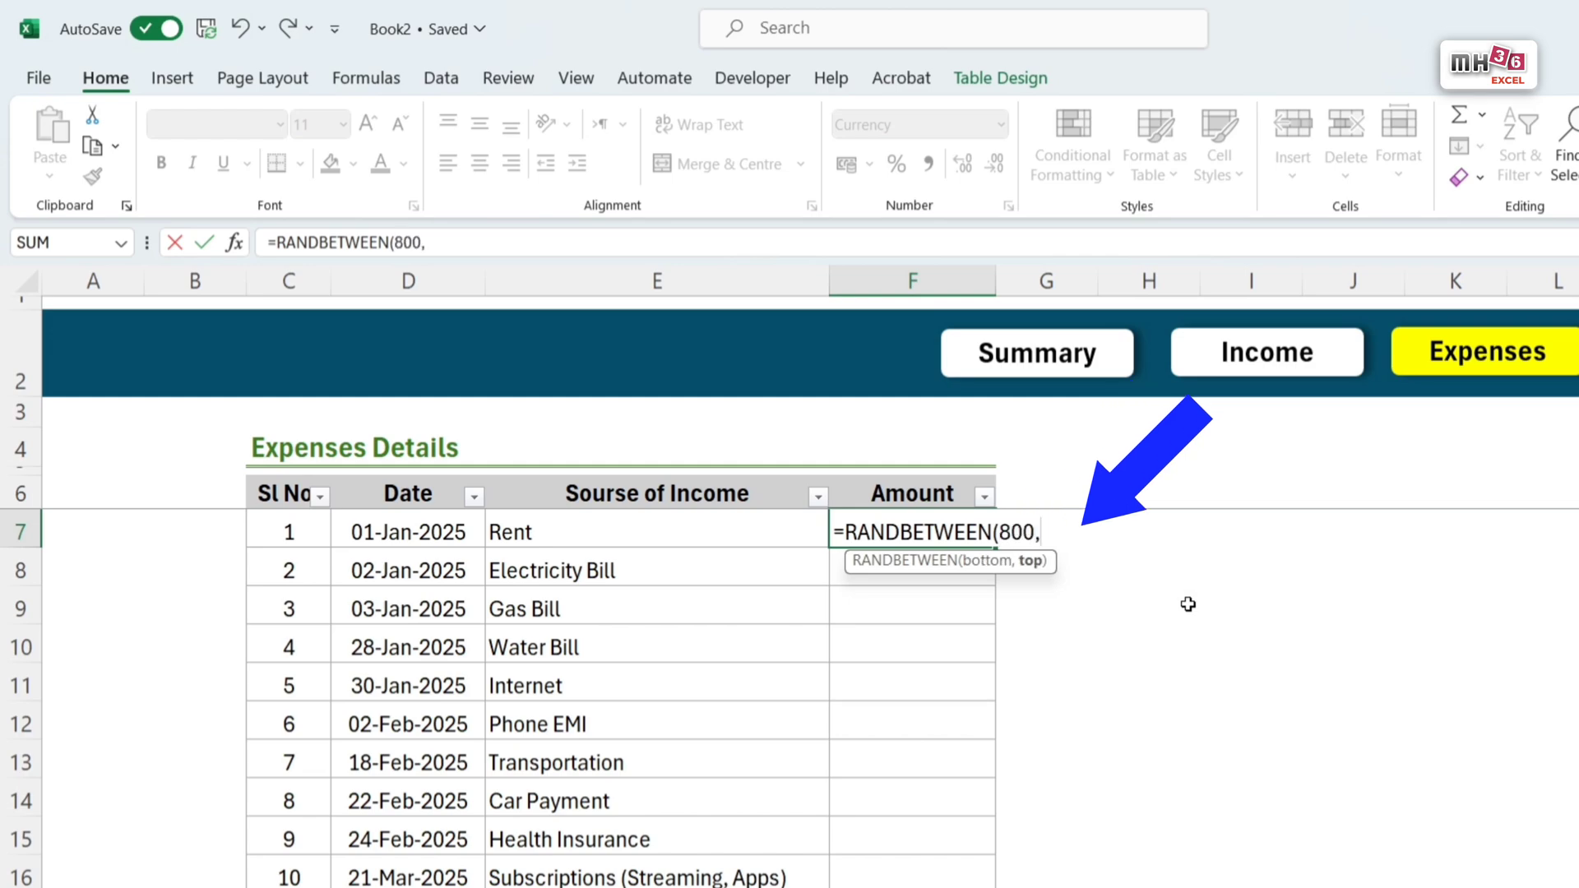
type("15000")
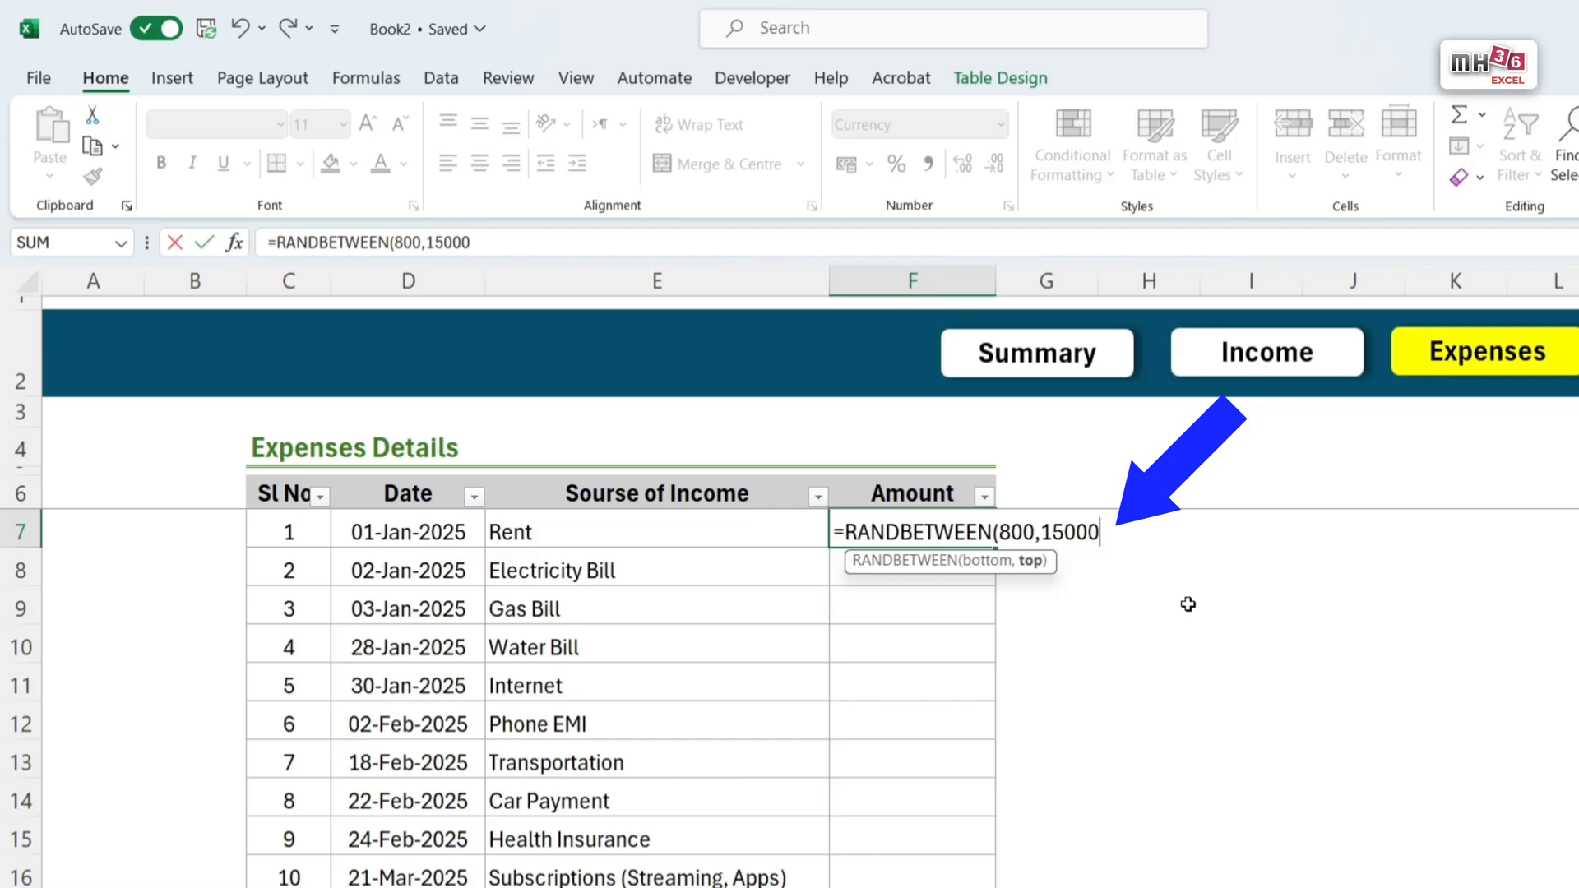
key("Return")
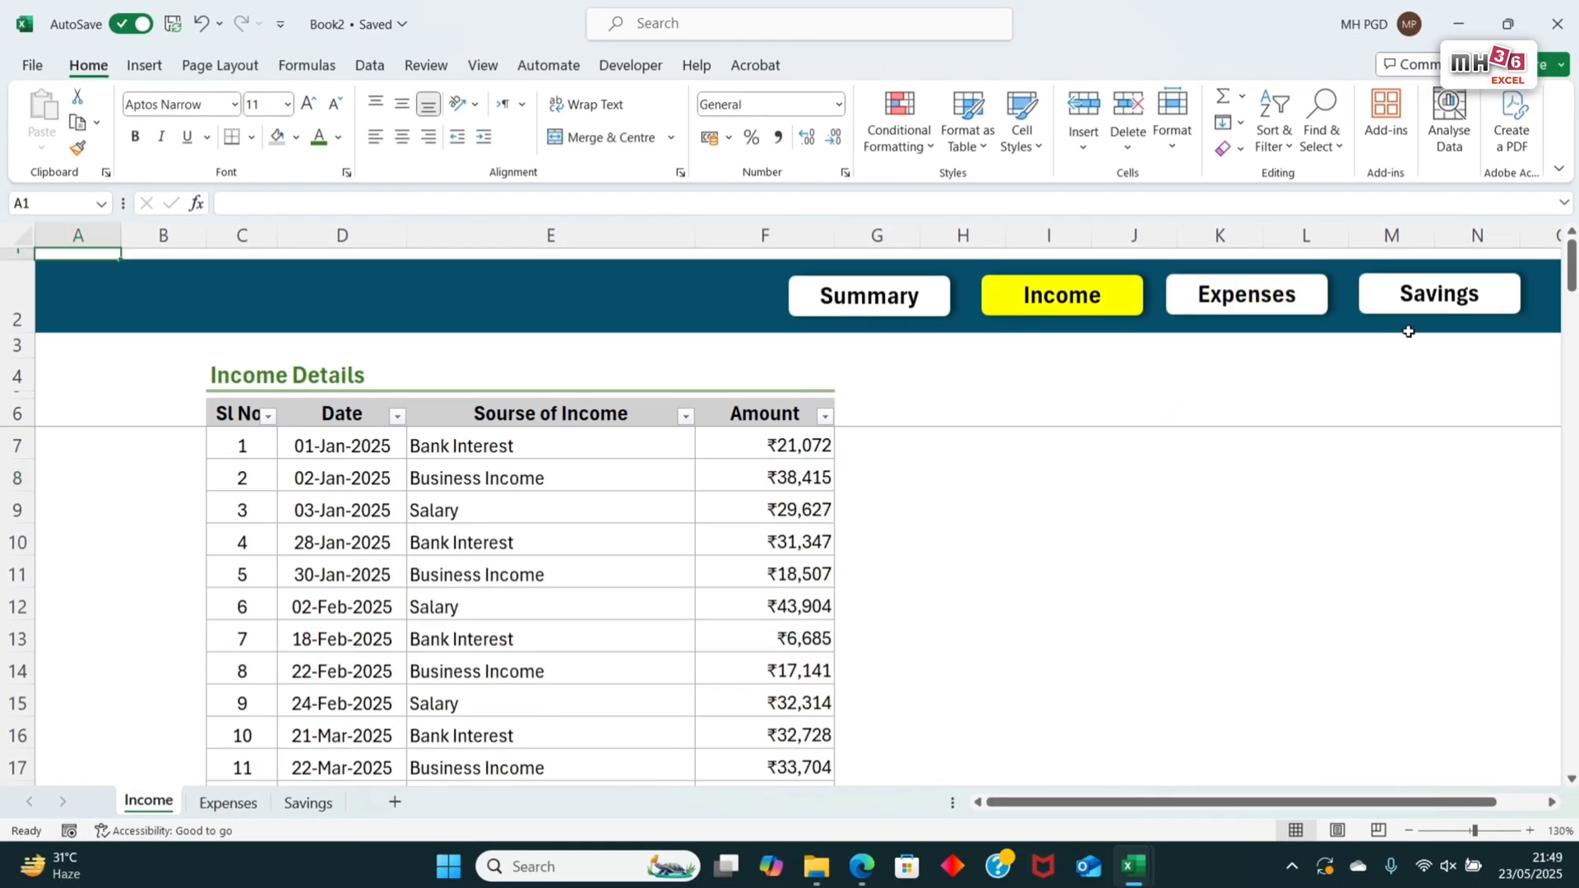
Step: Start a SUMIFS formula in E7 of the Savings sheet with the Income table's whole Amount column, Table2[Amount], as sum range
left_click(1450, 313)
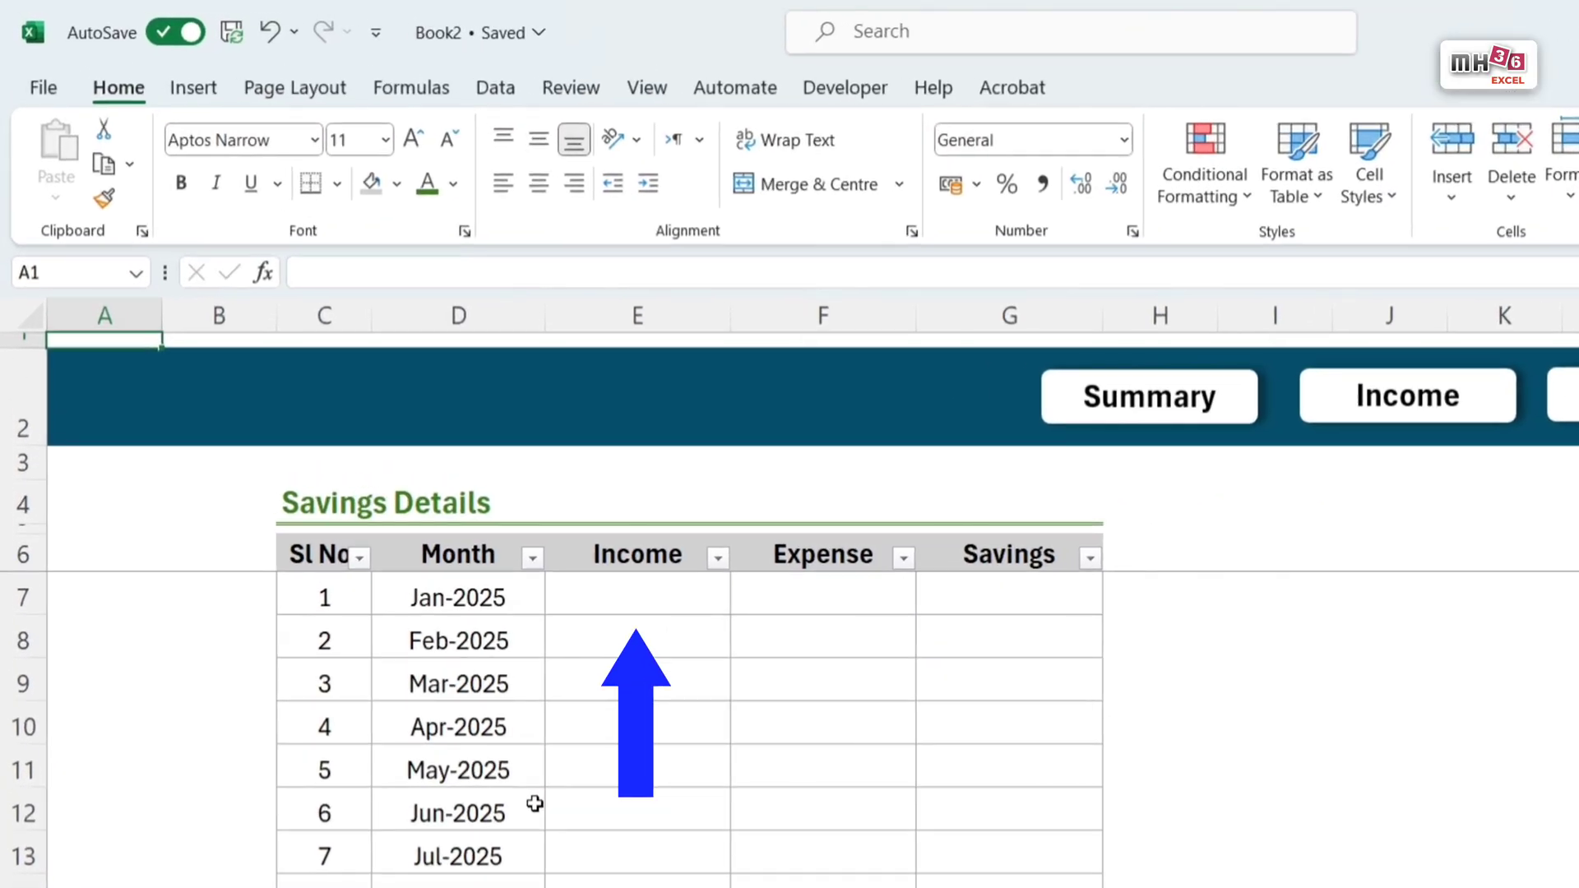
left_click(667, 594)
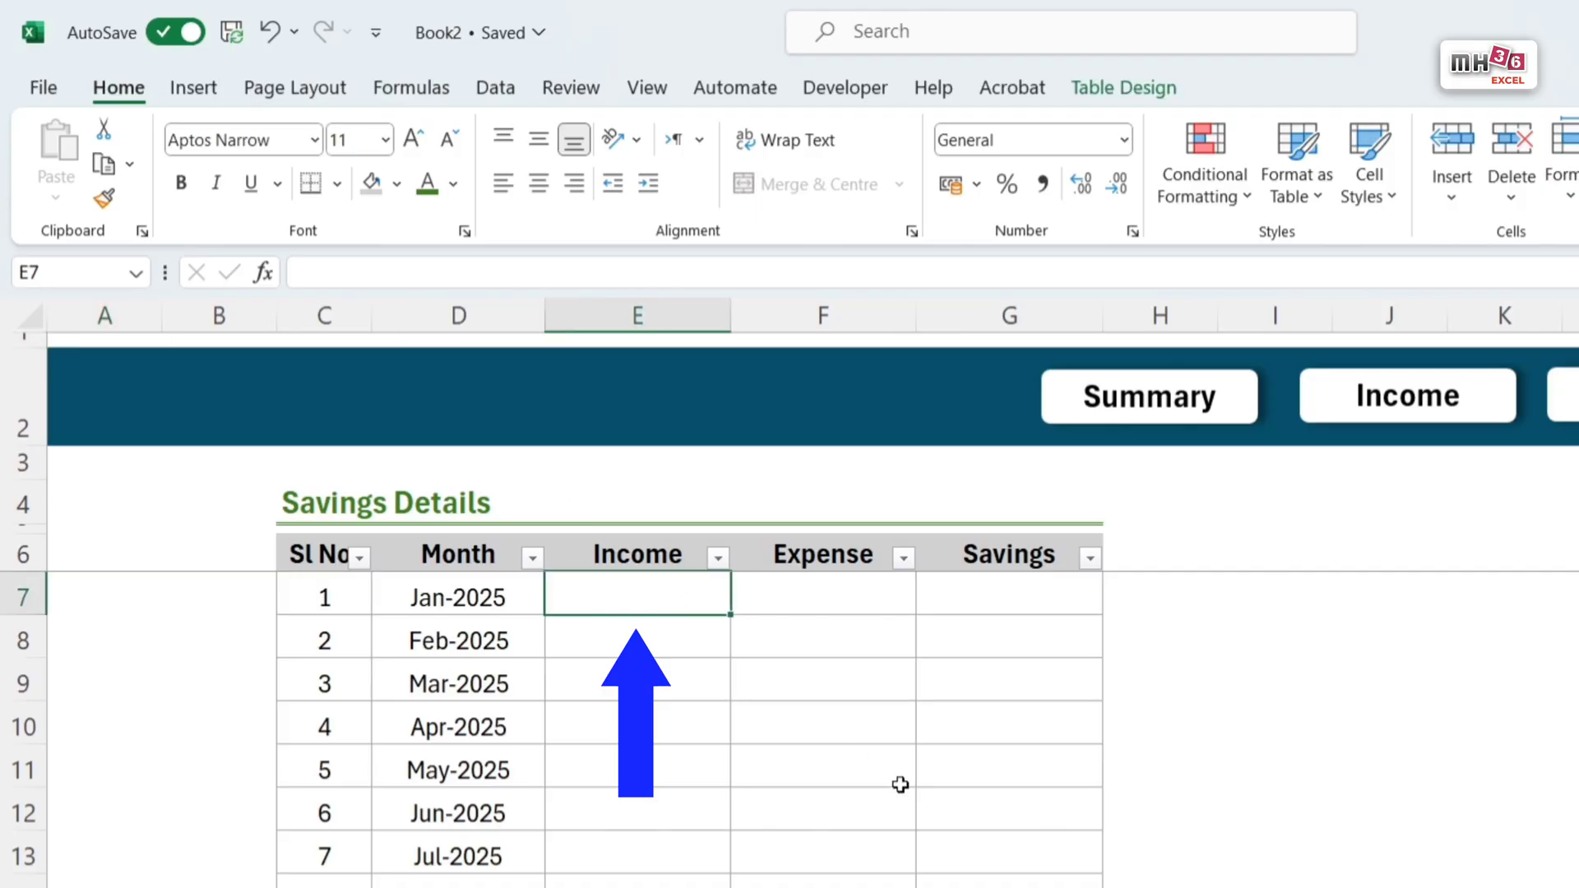
type("=")
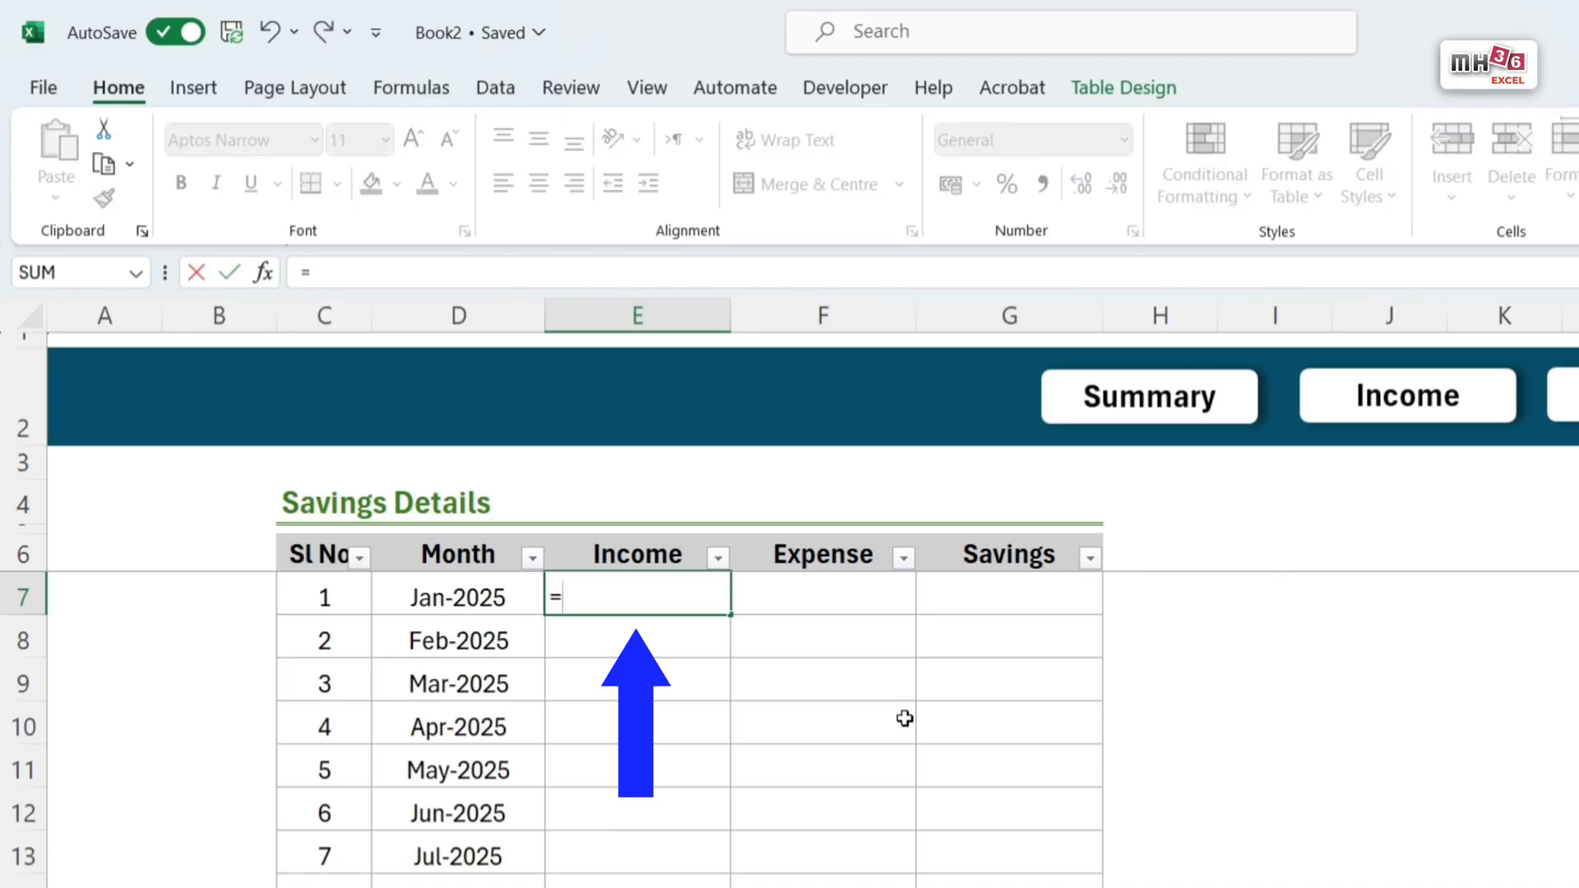
type("sumifs")
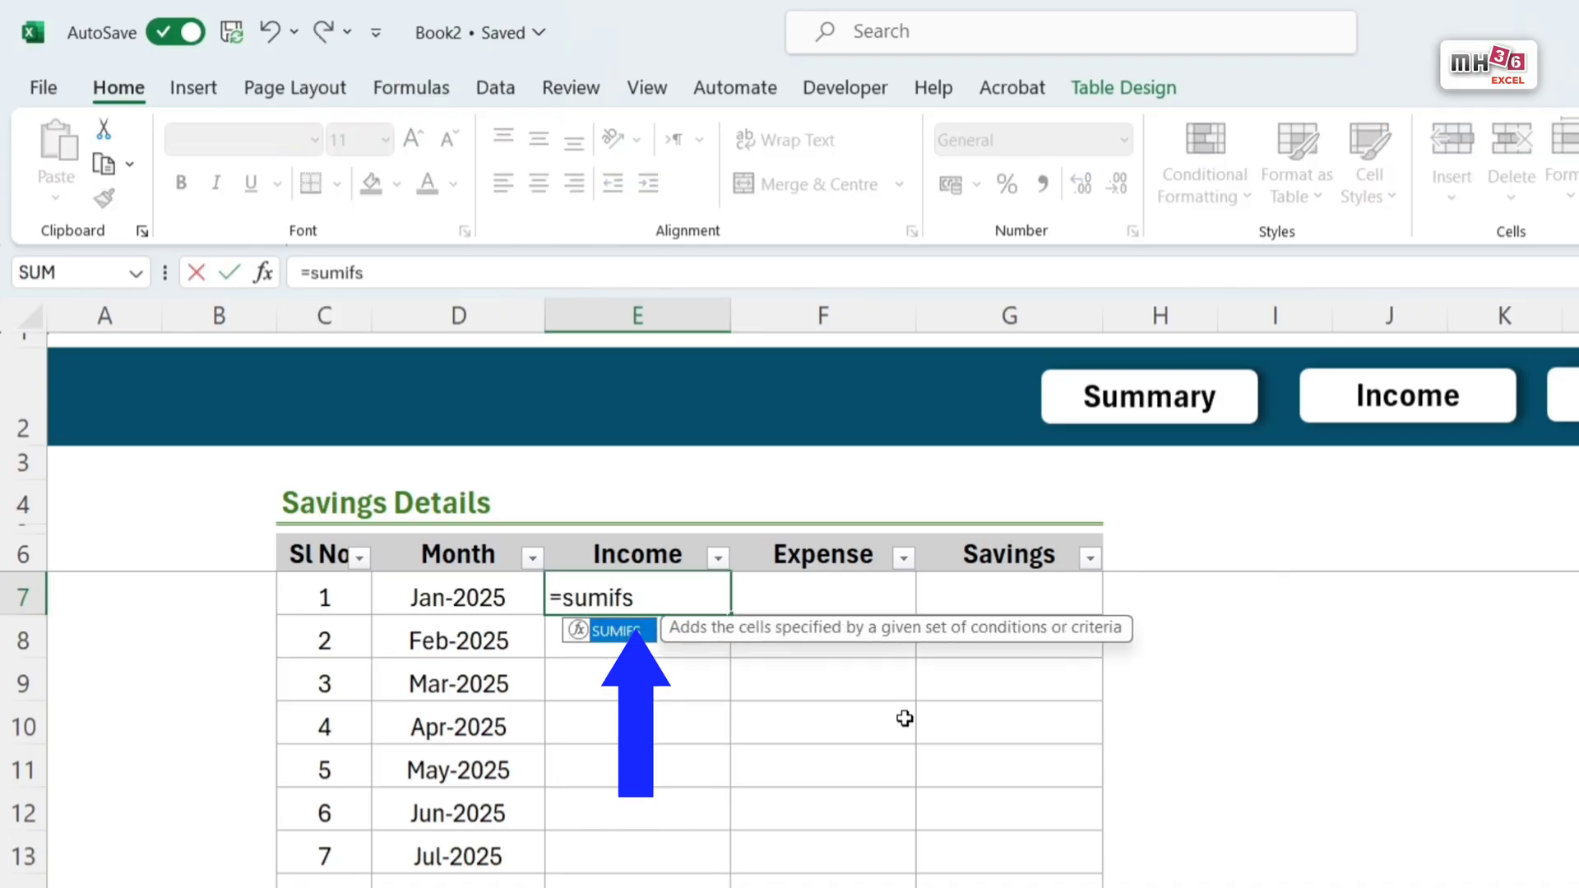
key("Tab")
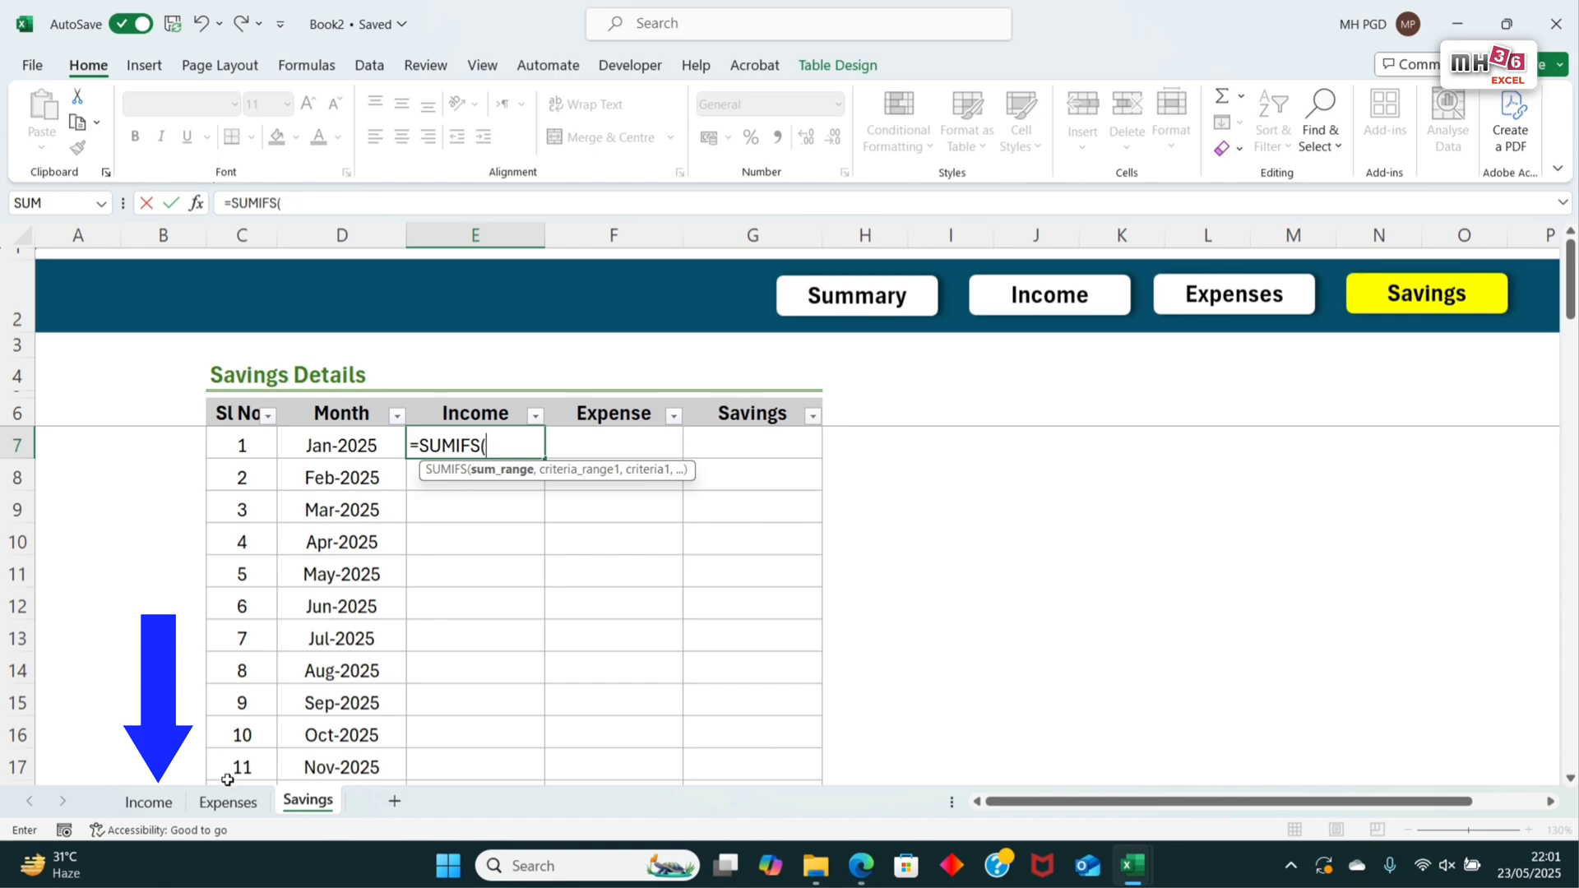
left_click(149, 802)
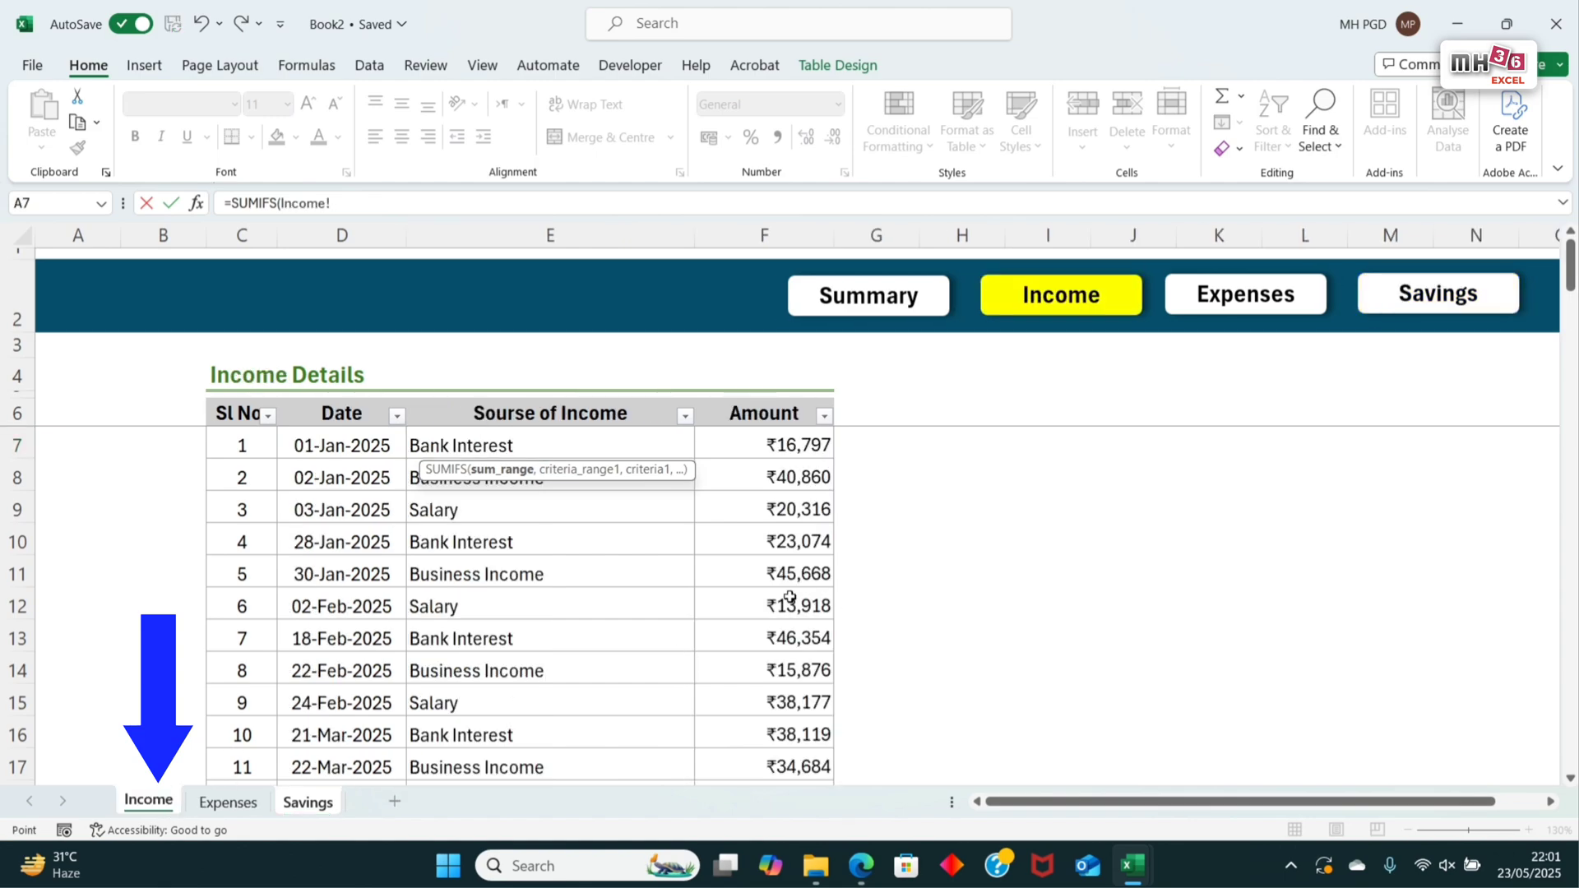
left_click_drag(796, 447, 800, 526)
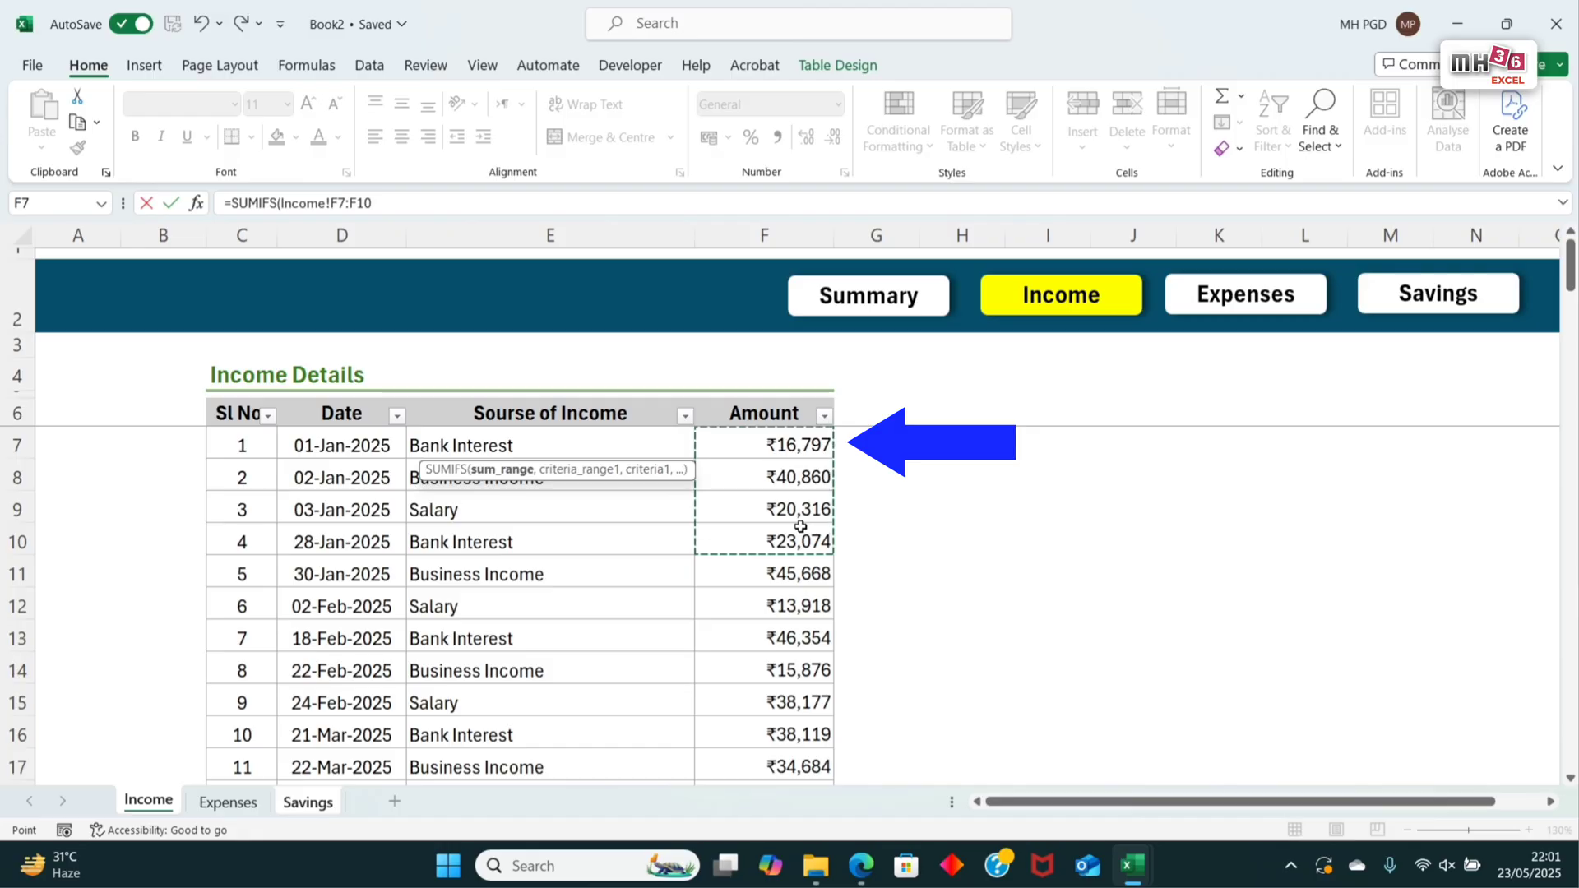
key("ctrl+shift+Down")
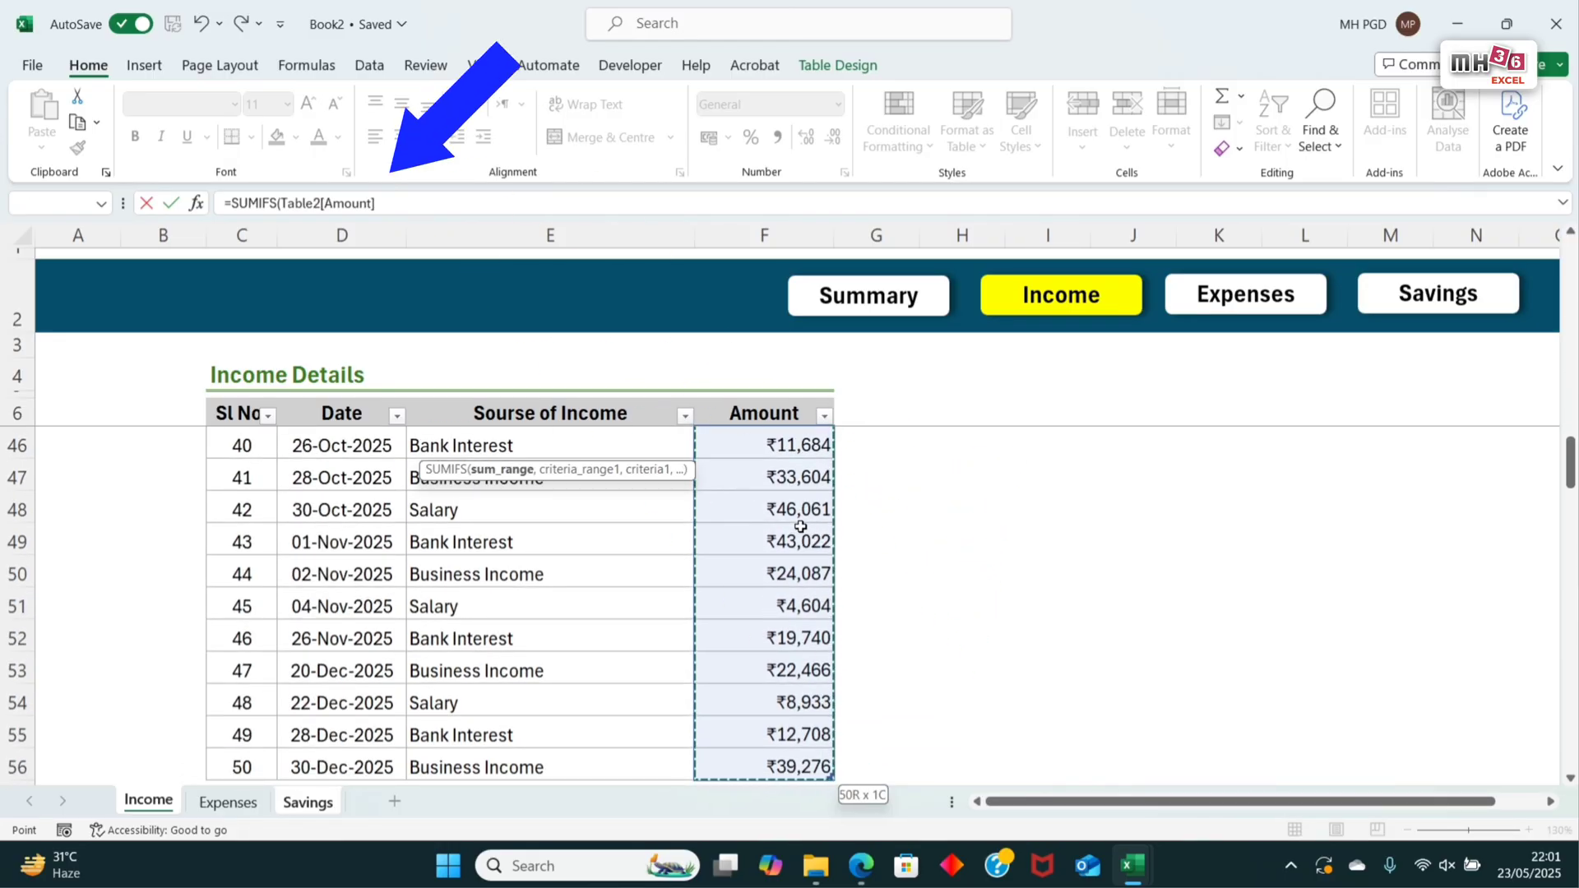
type(",")
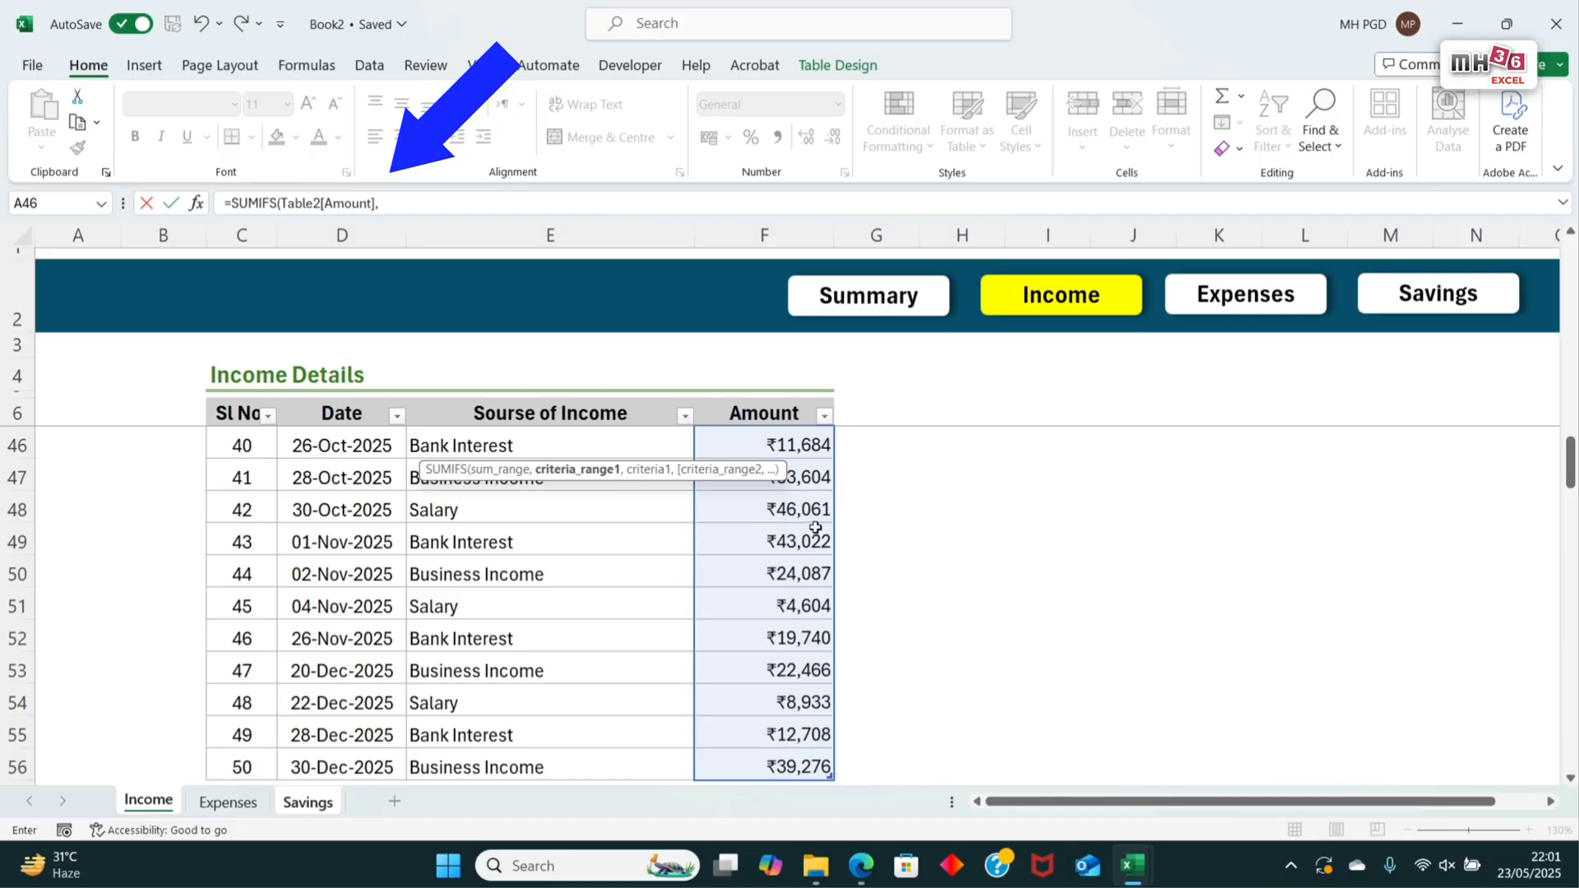
Step: Add the Income table's whole Date column, Table2[Date], as the first criteria range and begin its criterion with ">="
scroll(782, 535, "up", 13)
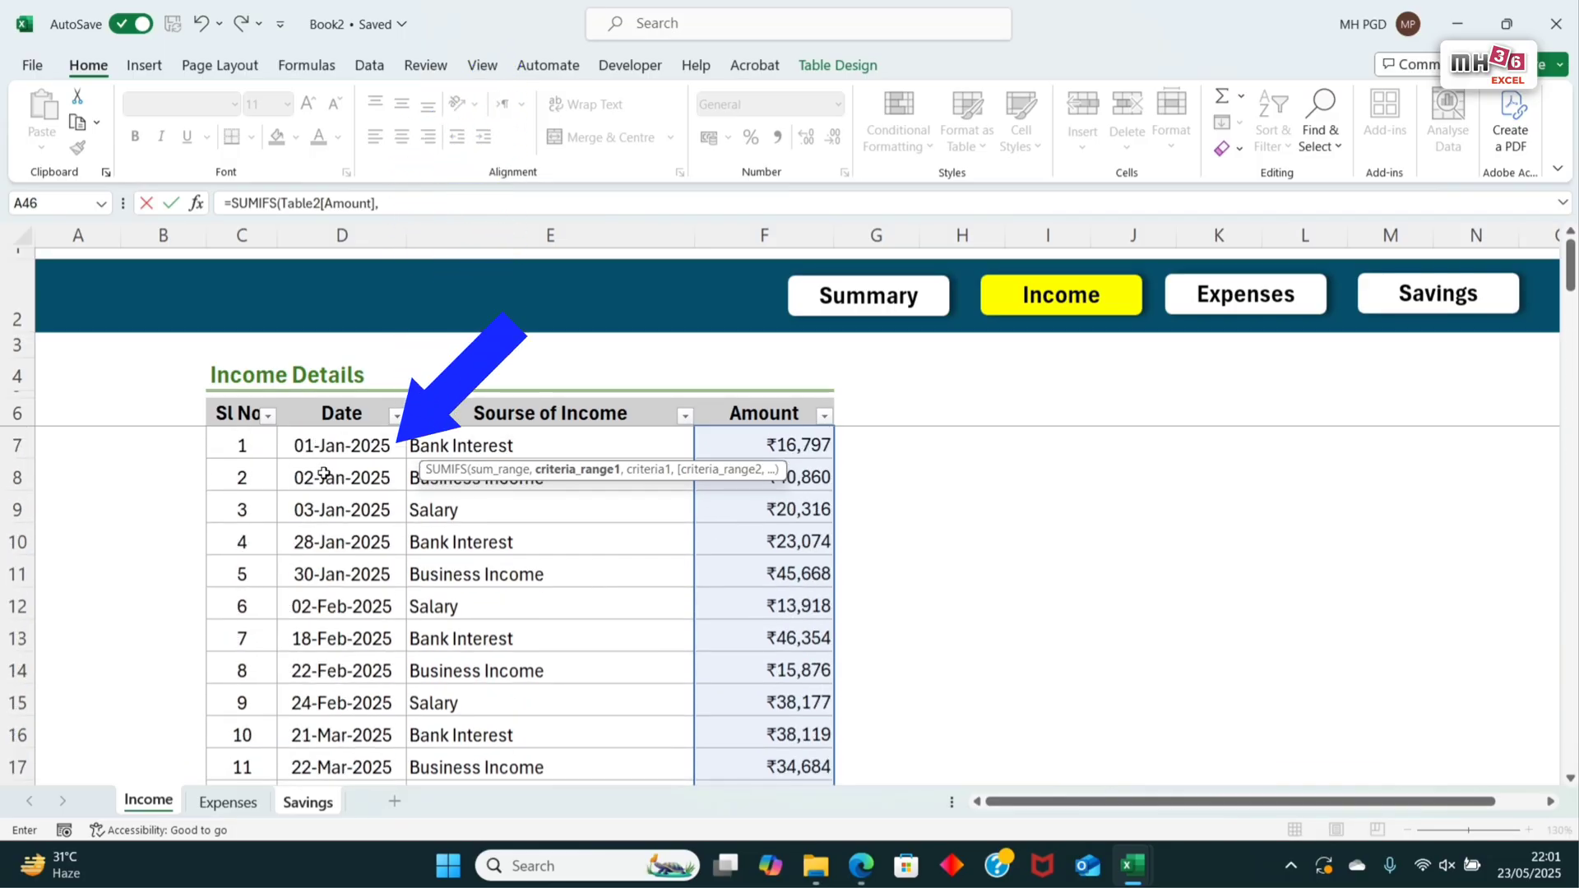
left_click_drag(344, 453, 345, 510)
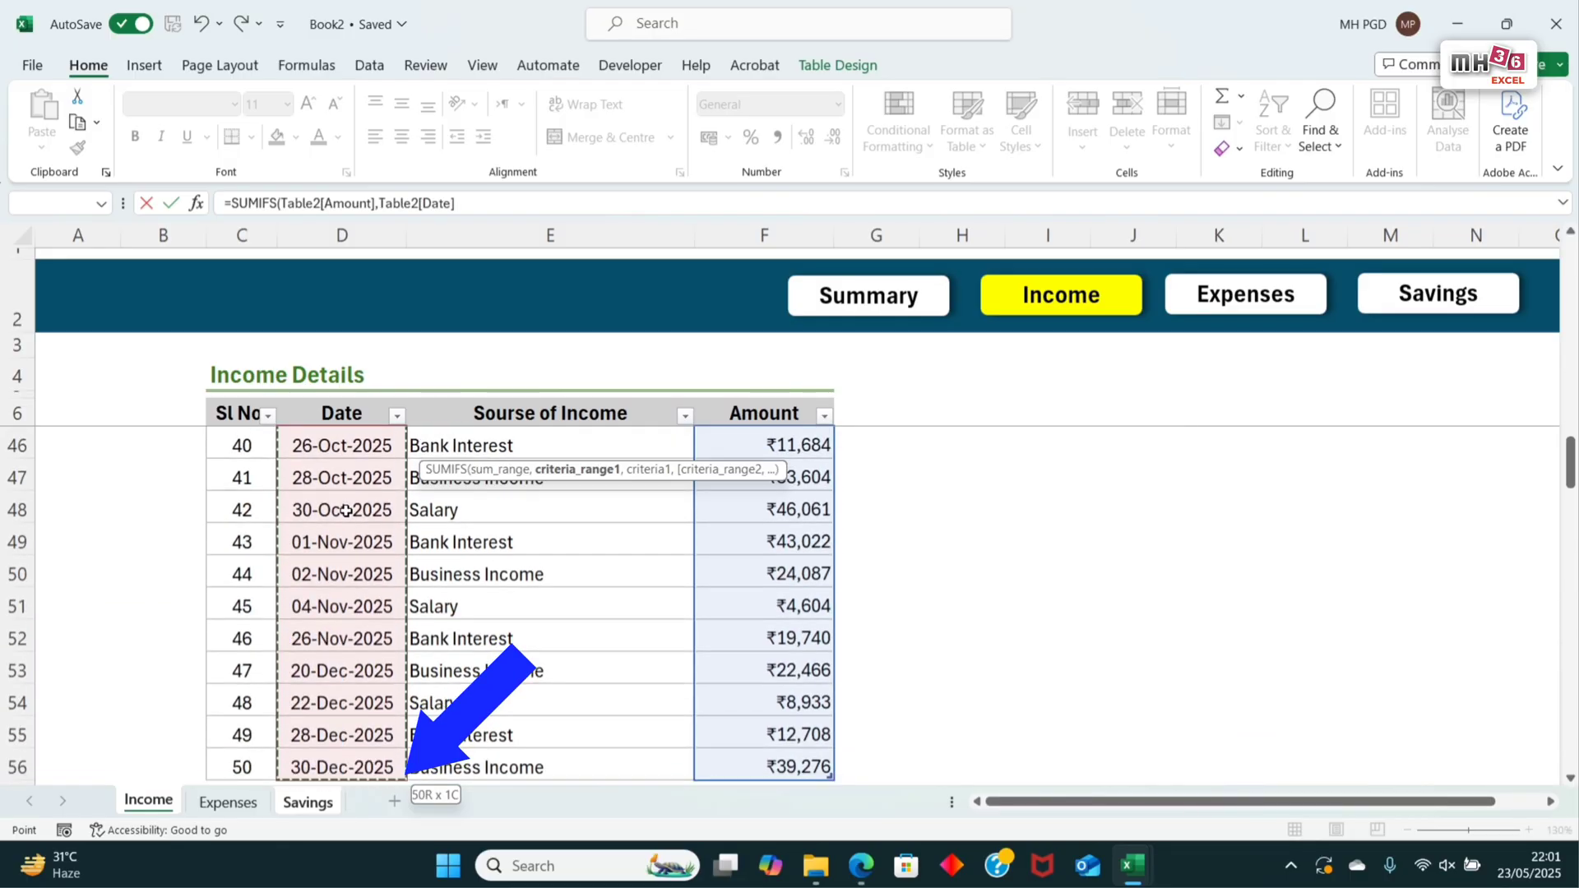
type(",")
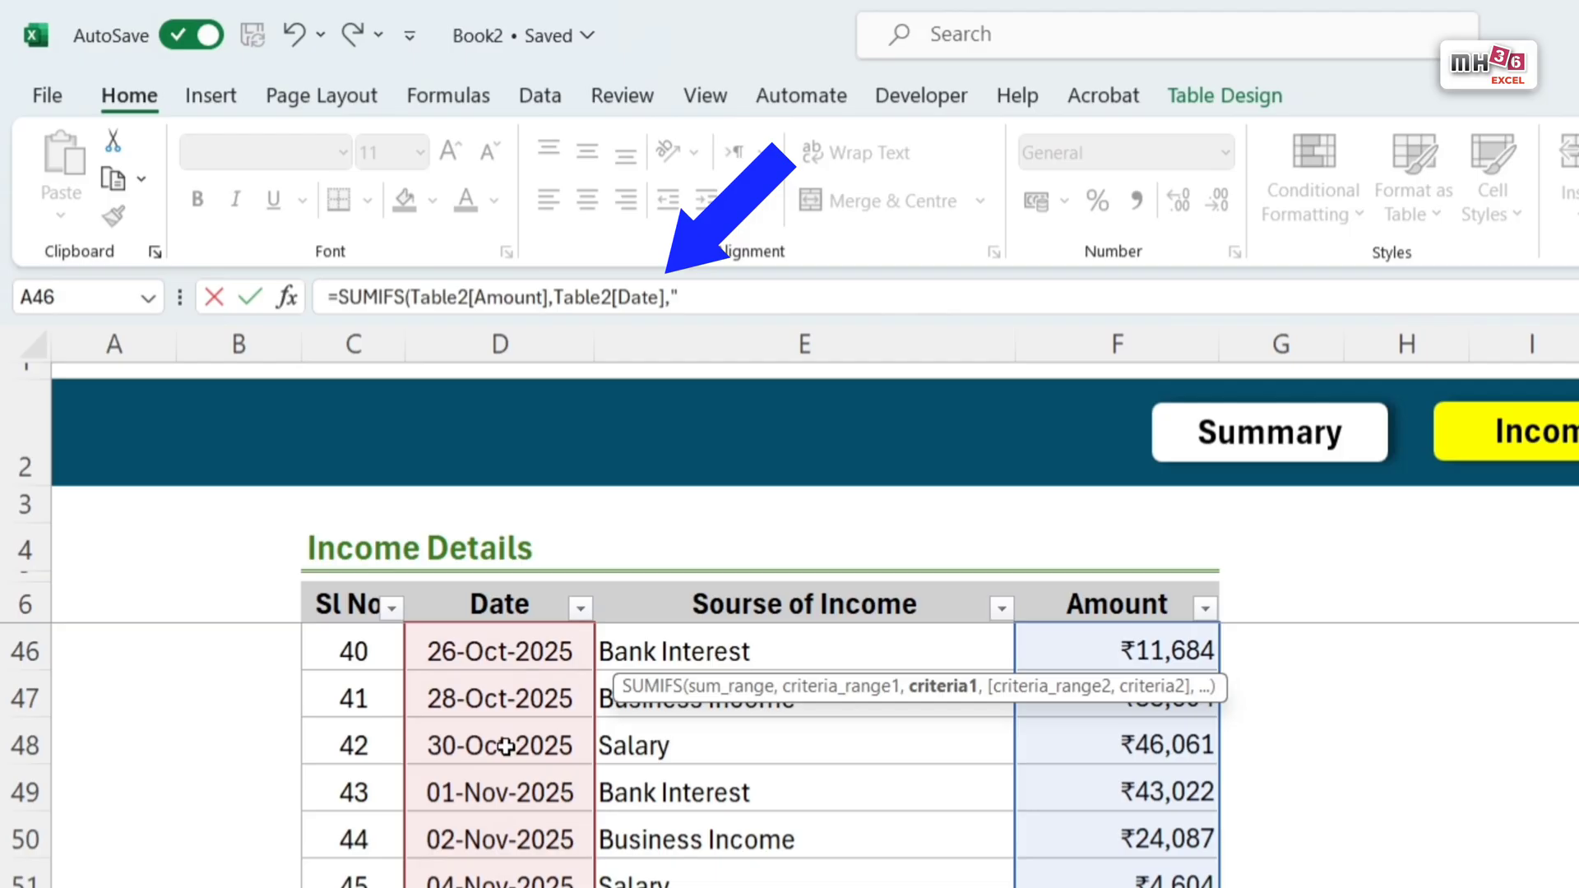
type("\">=\"")
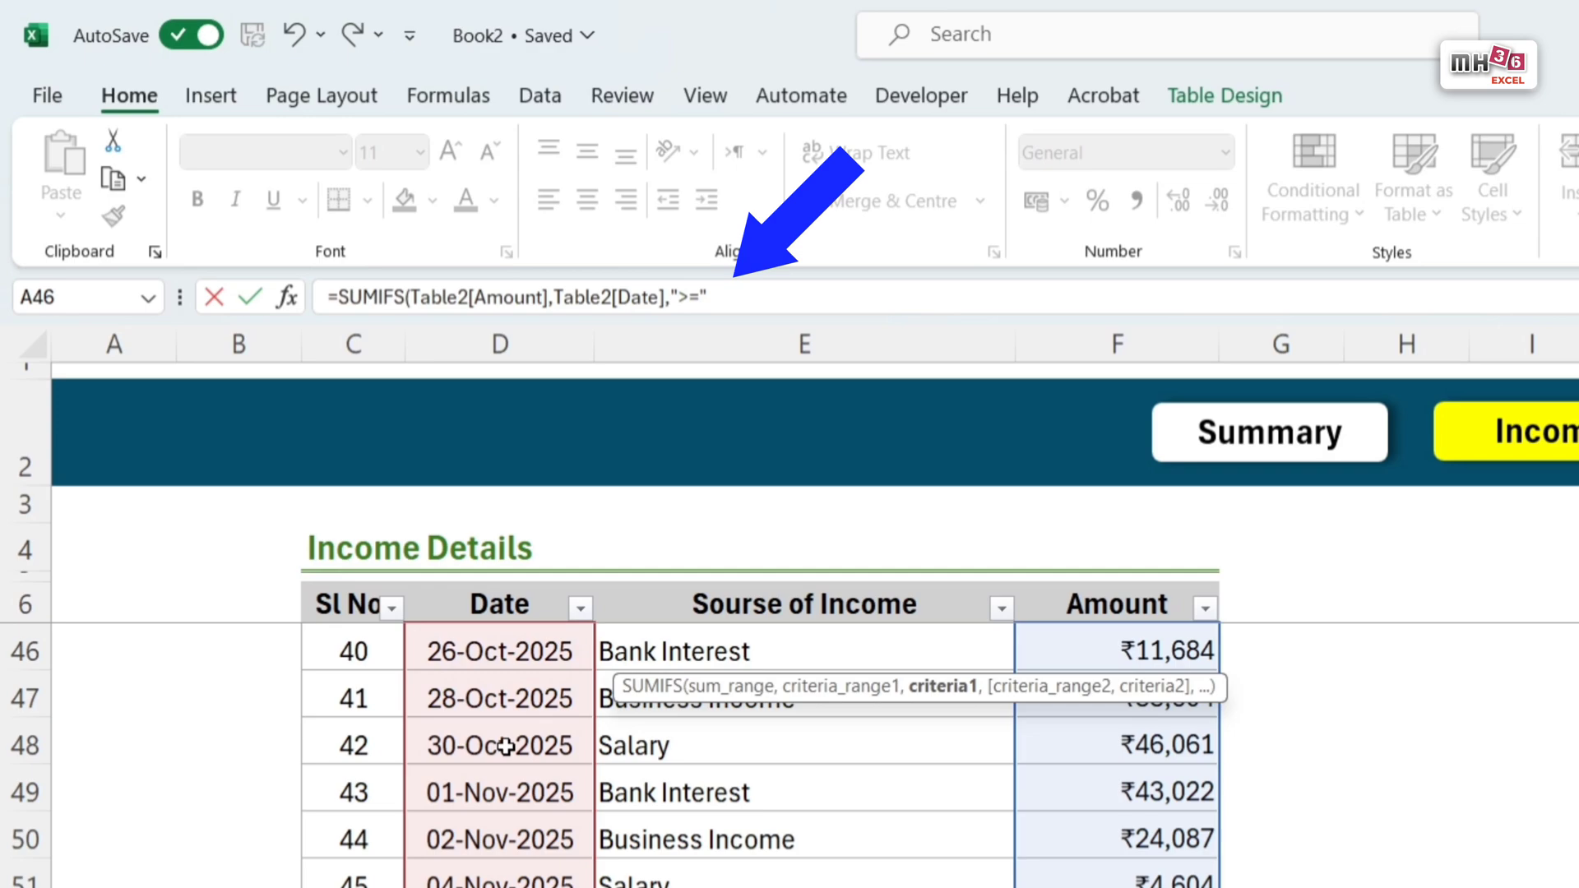
type("&eom")
key("Tab")
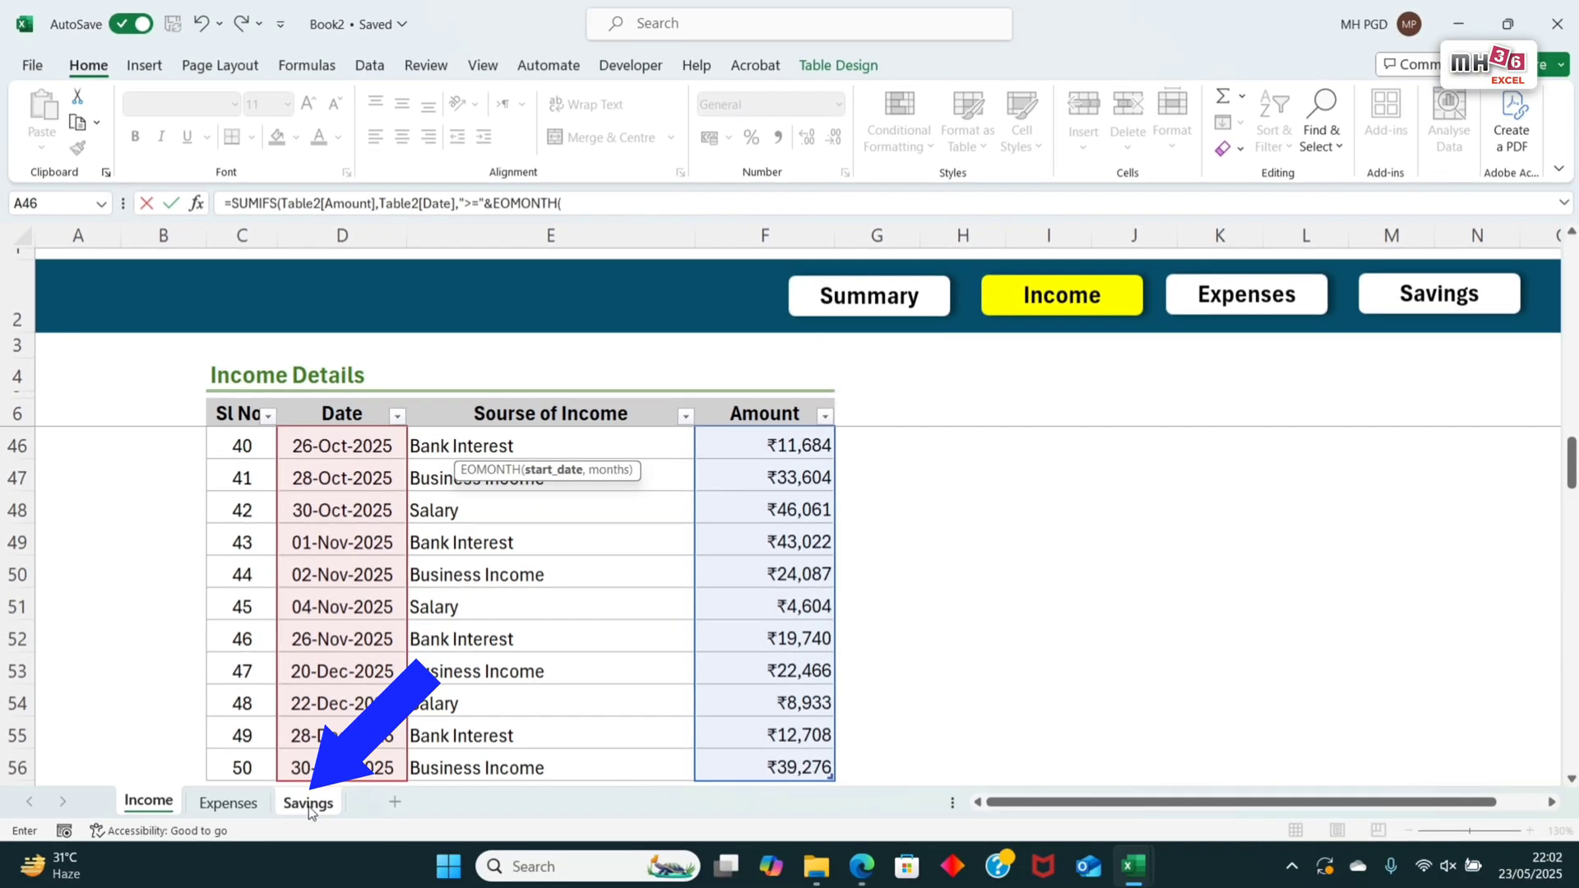
left_click(308, 806)
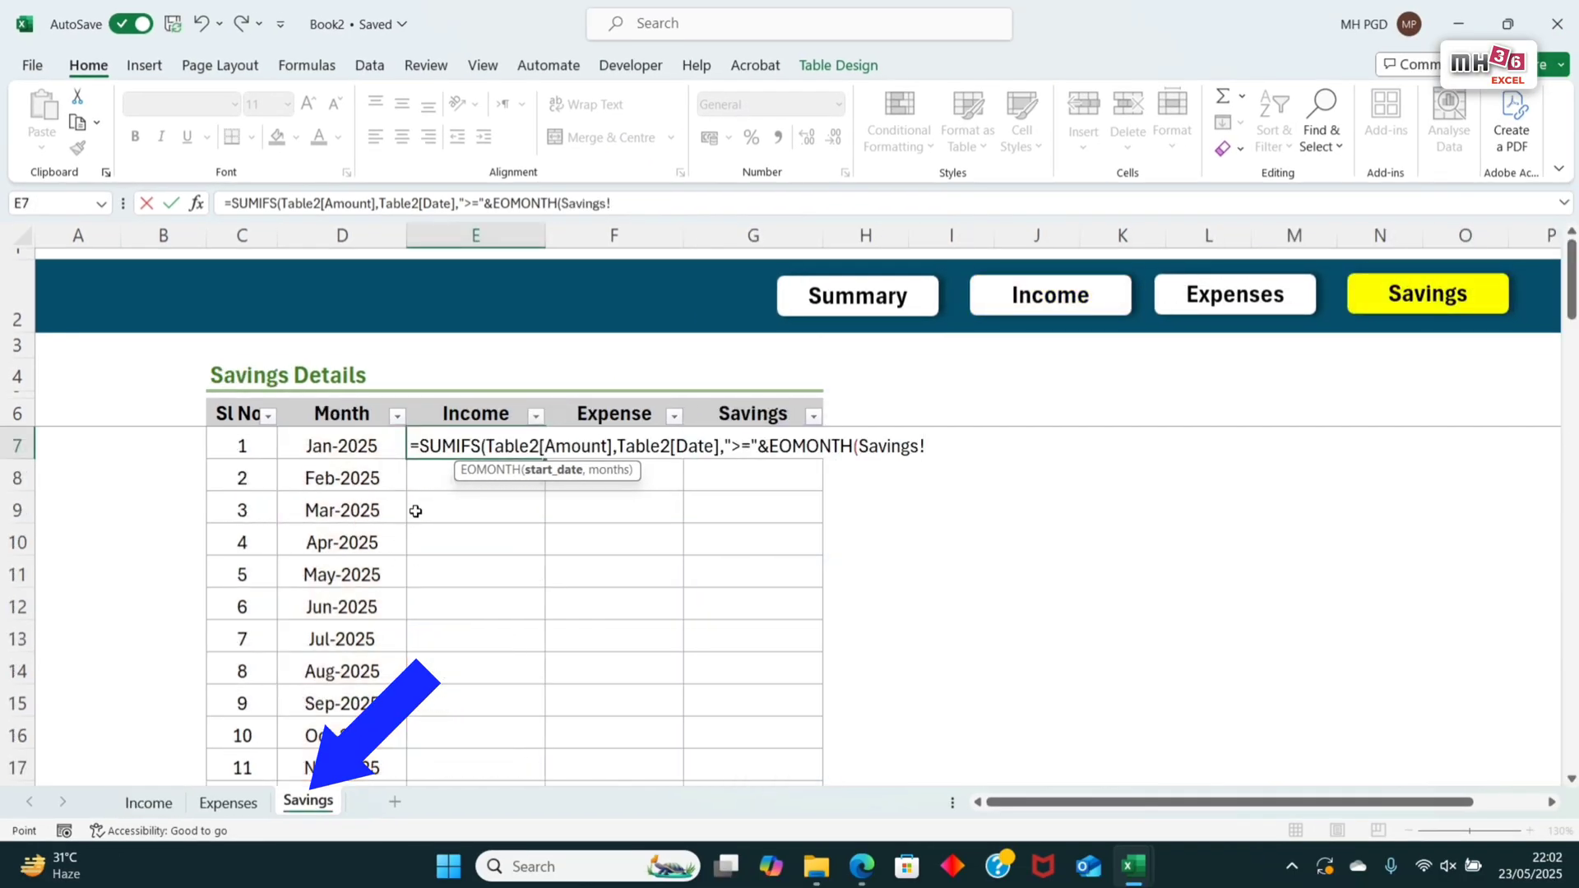
left_click(350, 445)
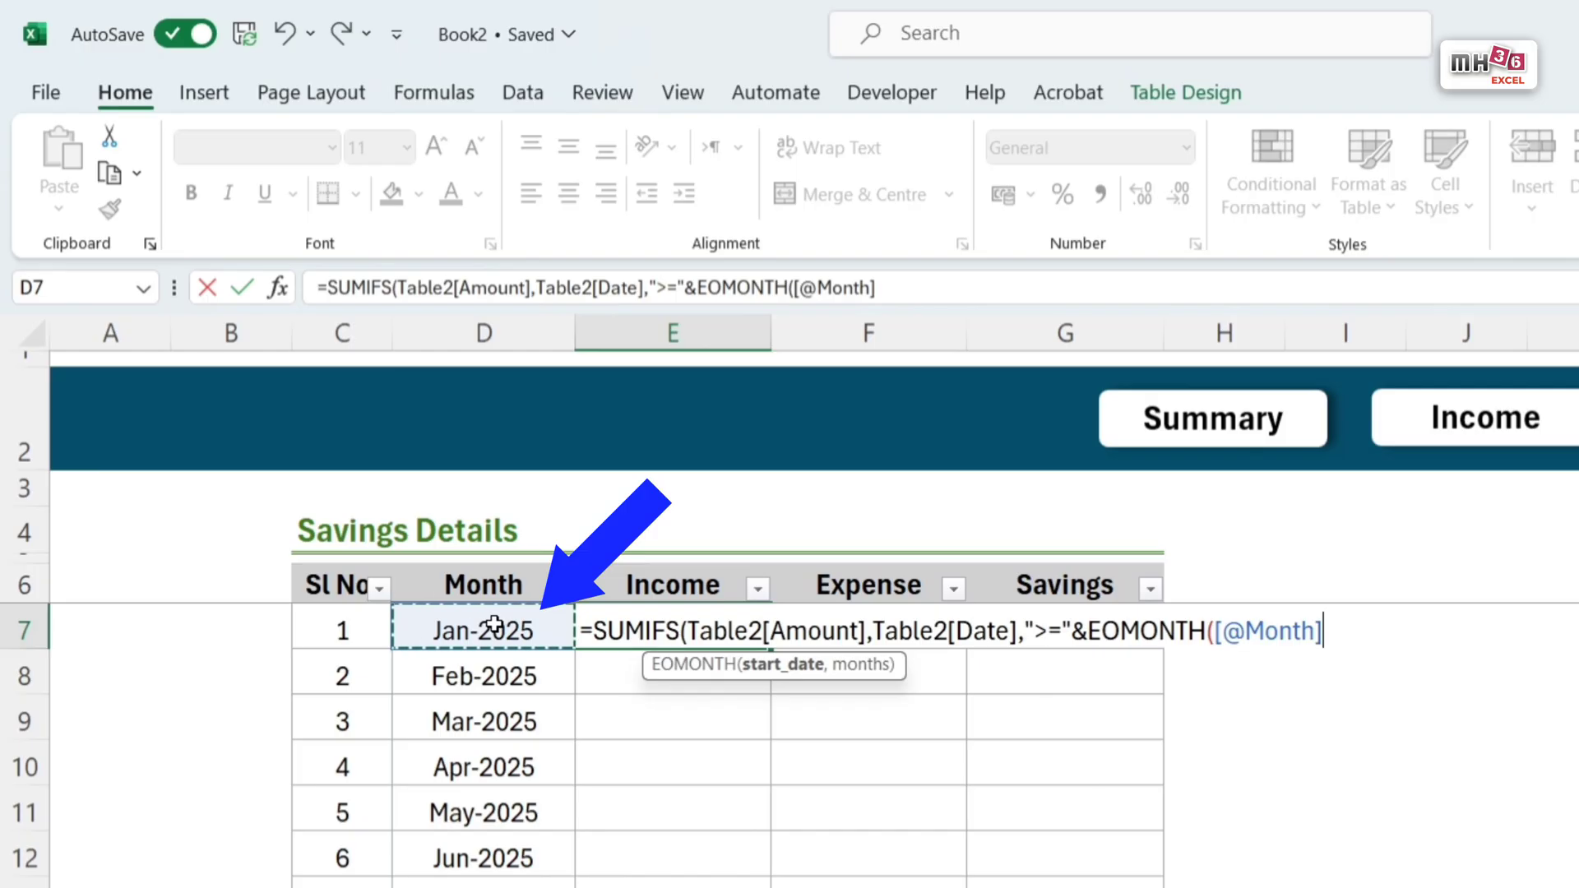
type(",")
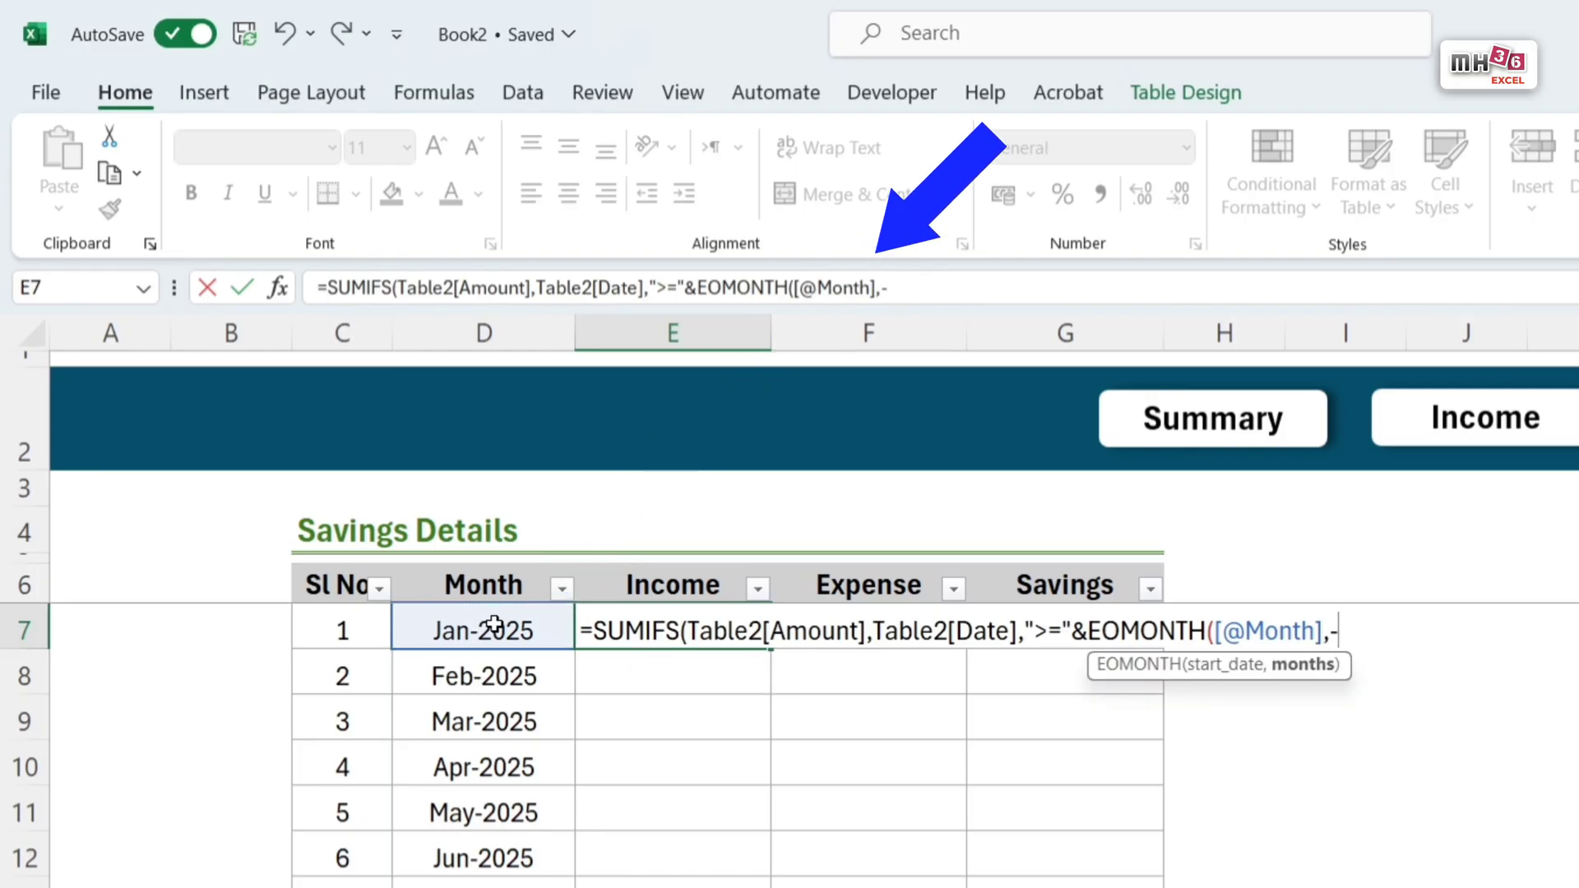
type("-1)")
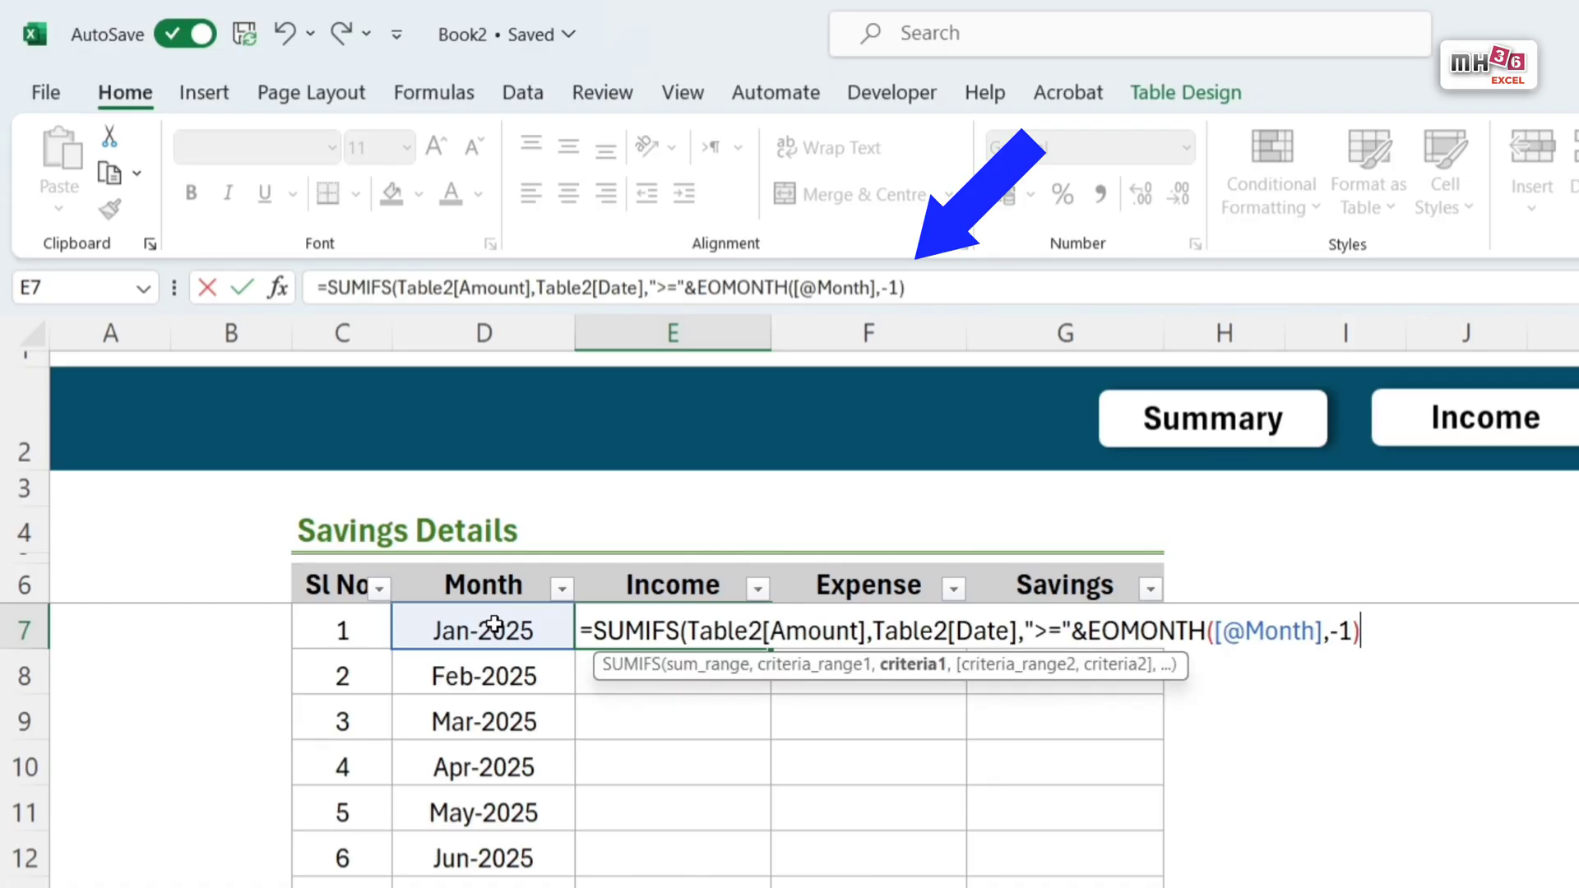
type("+1")
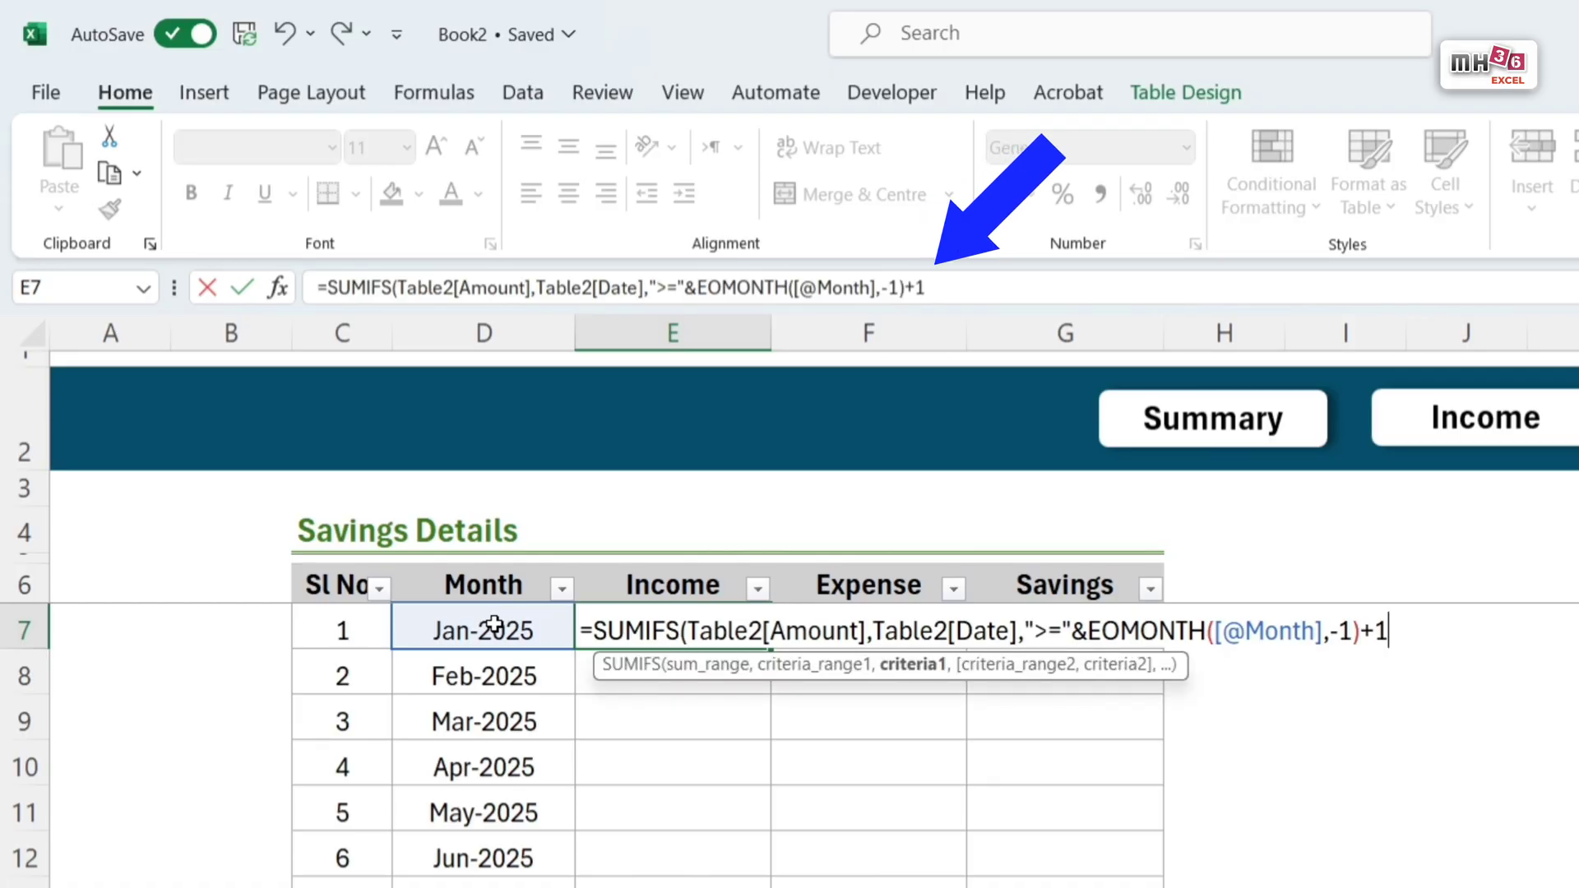
type(",")
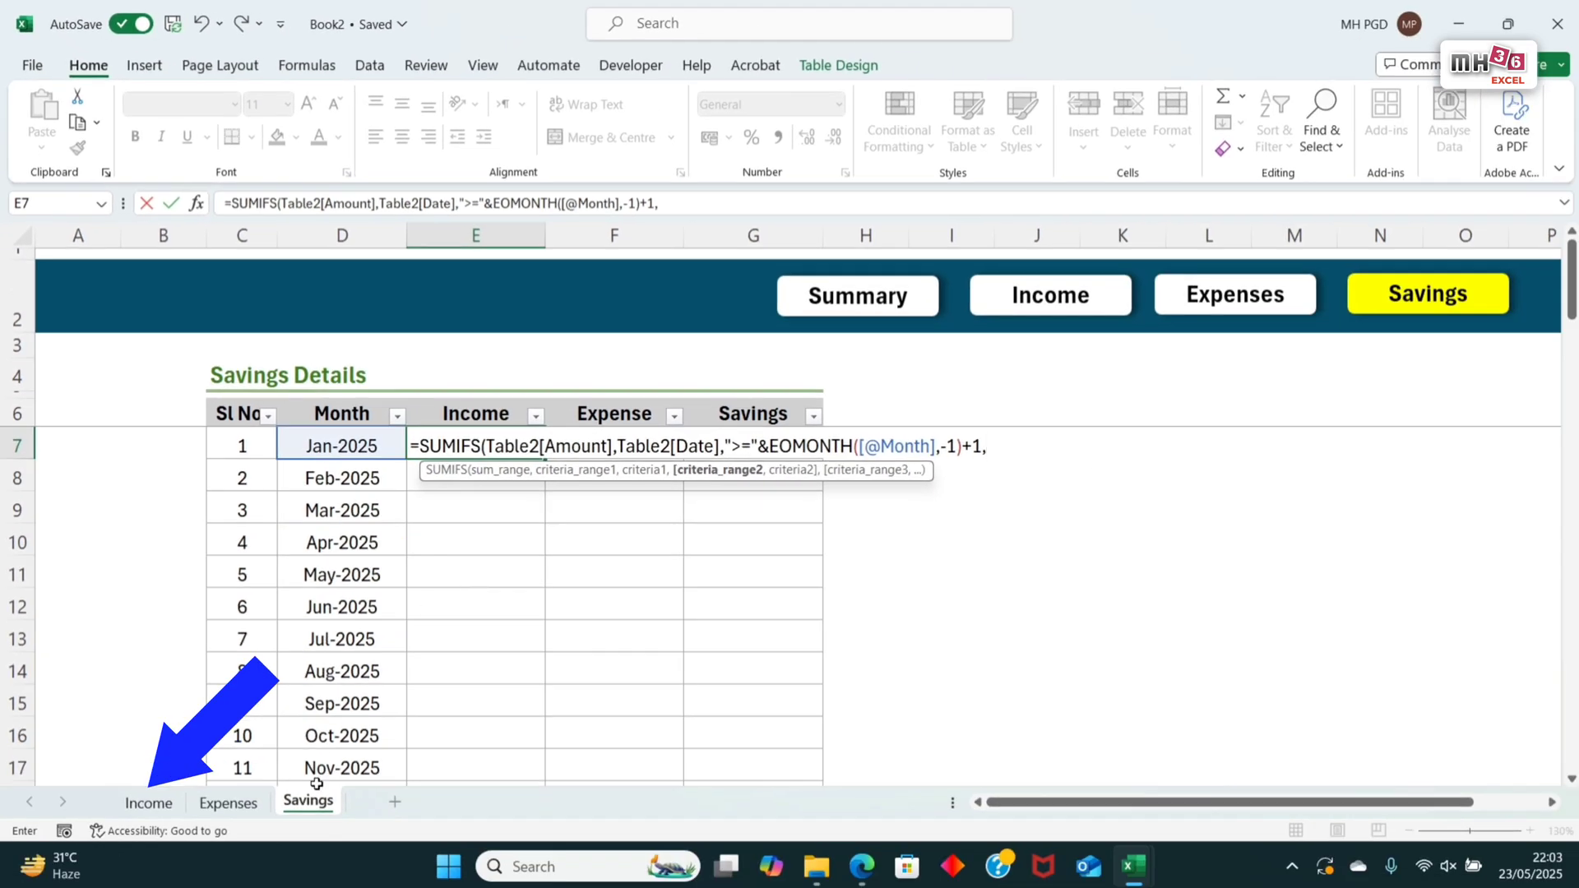
Step: Add the Income sheet's Date column, Table2[Date], as the second criteria range and begin its criterion with "<="
left_click(148, 805)
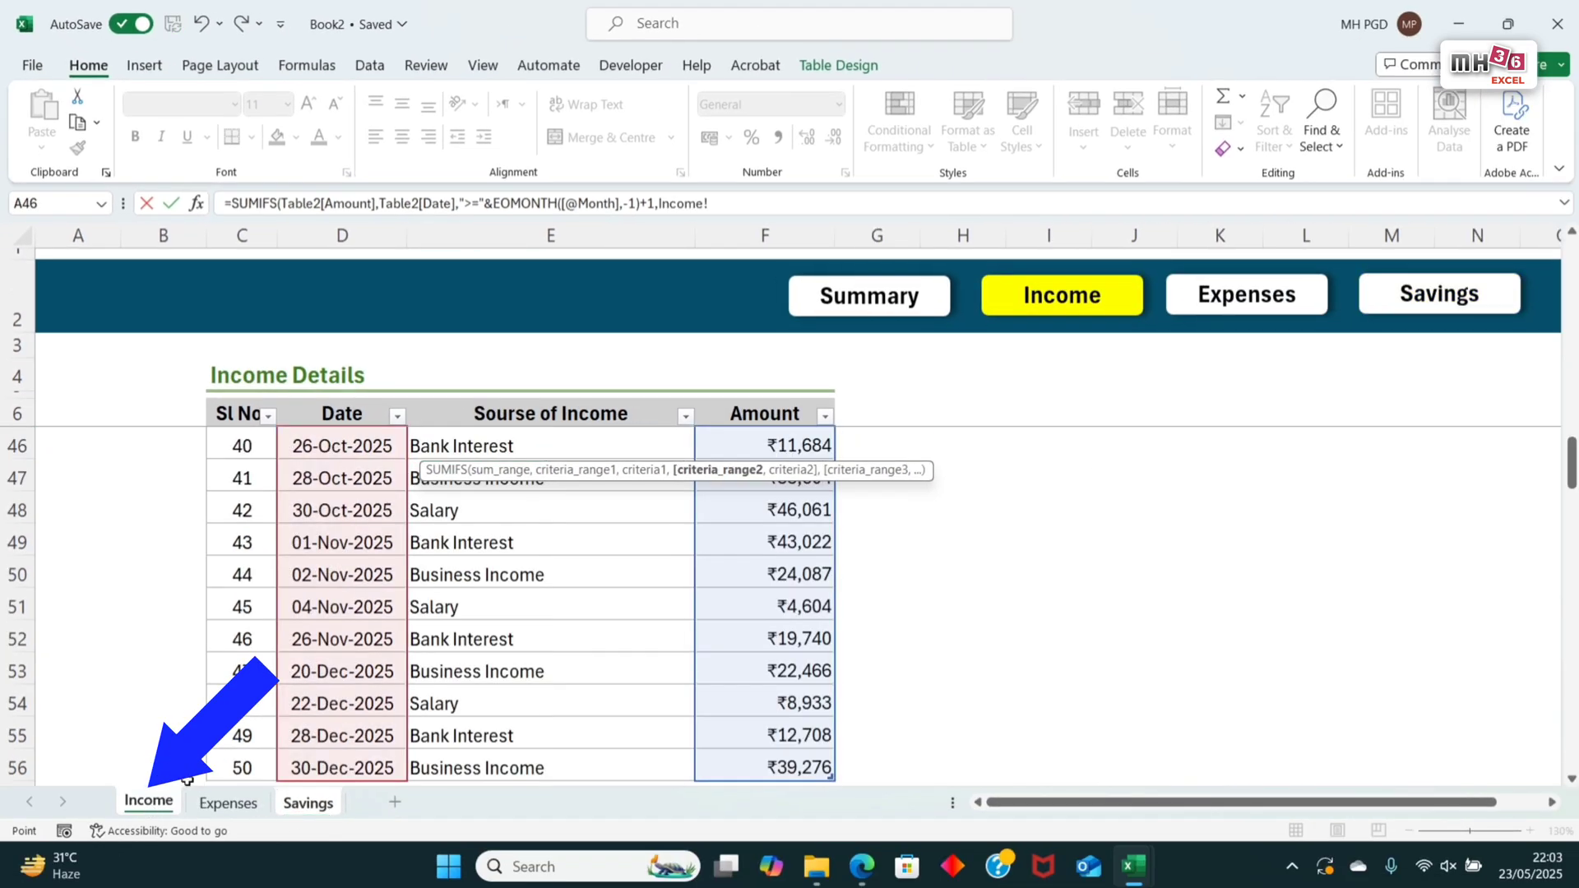
scroll(370, 506, "up", 13)
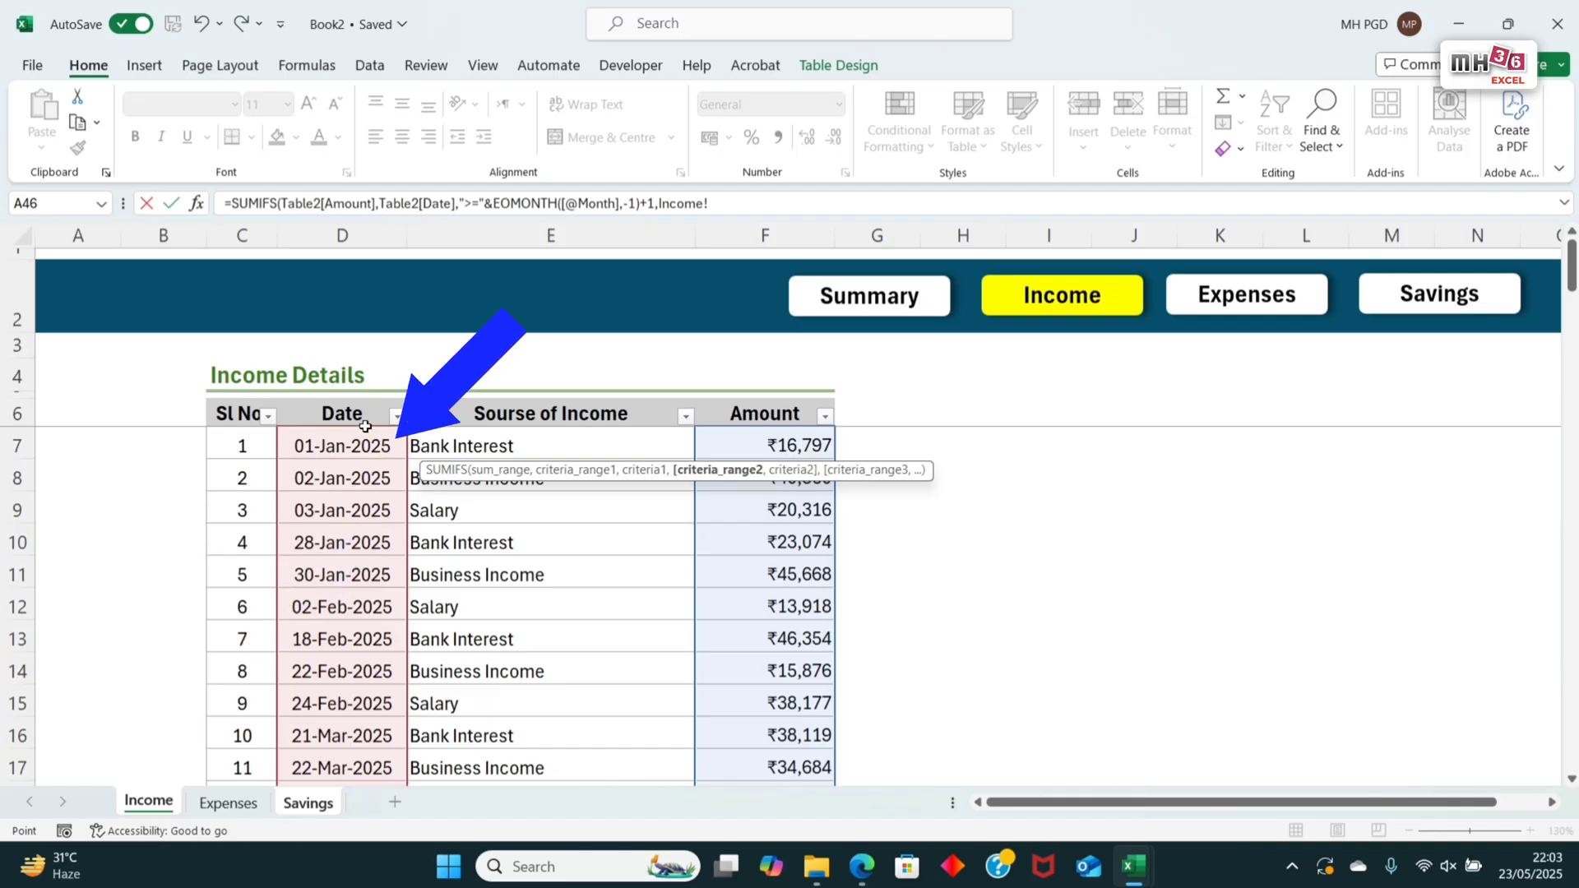
left_click_drag(338, 446, 333, 491)
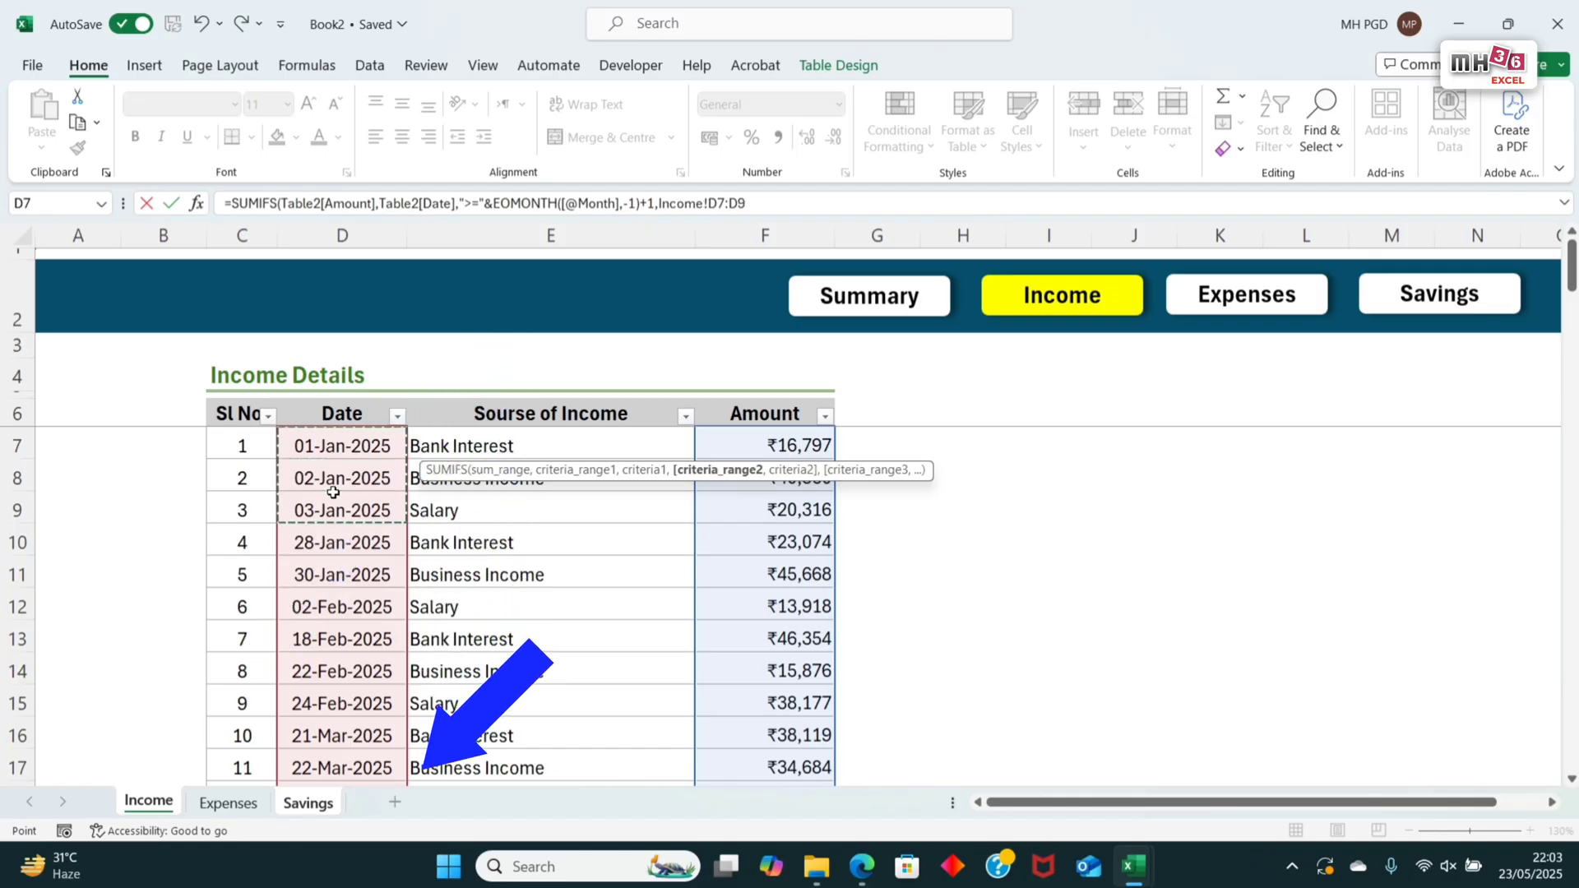
key("ctrl+shift+Down")
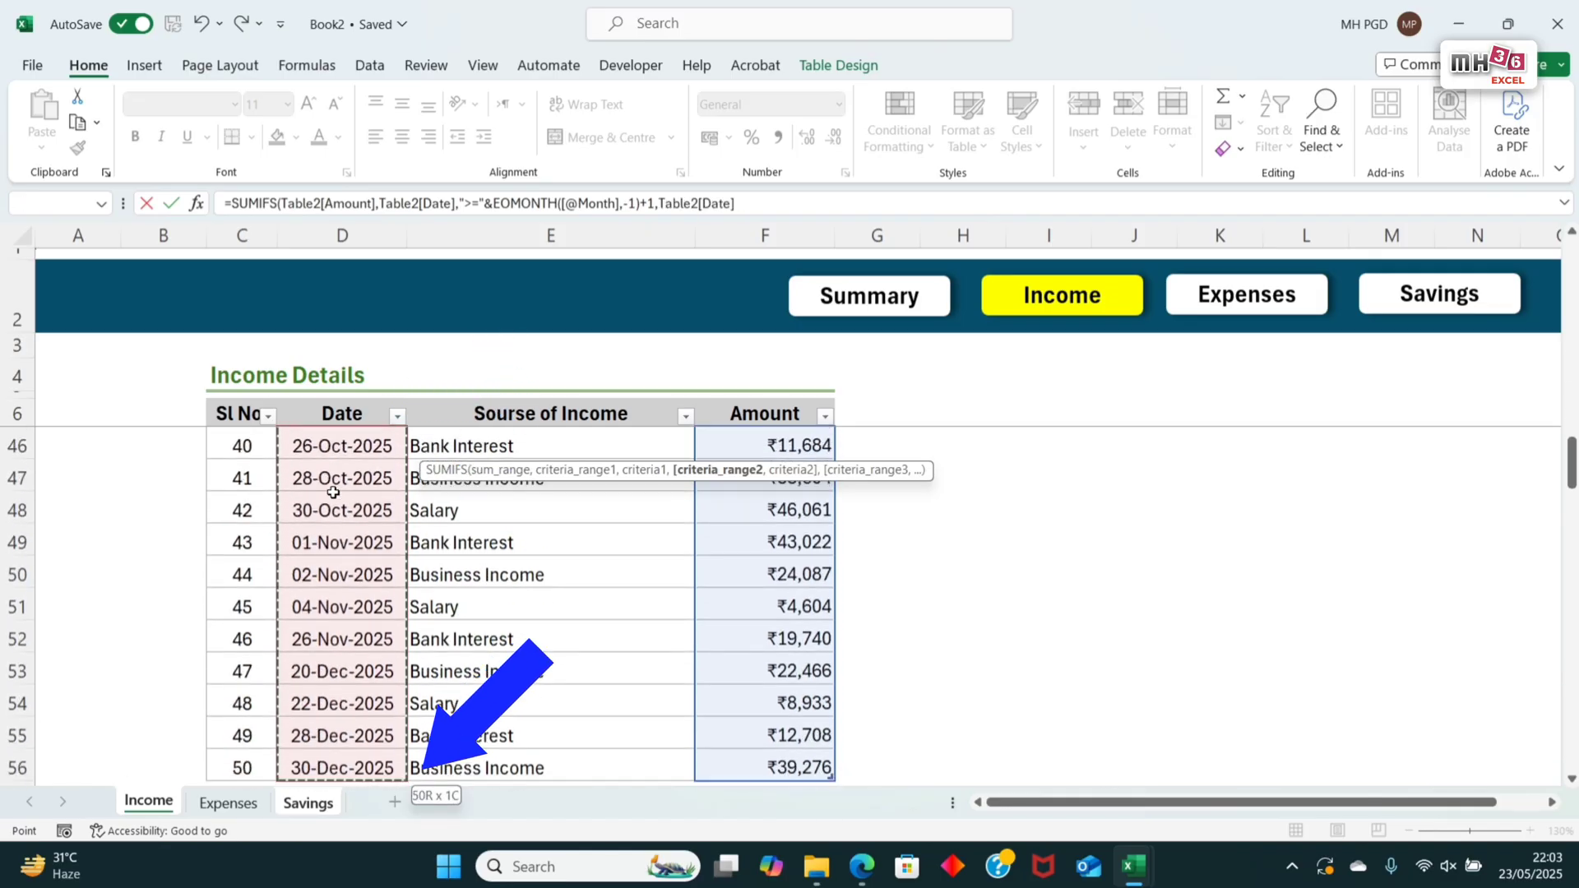
type(",")
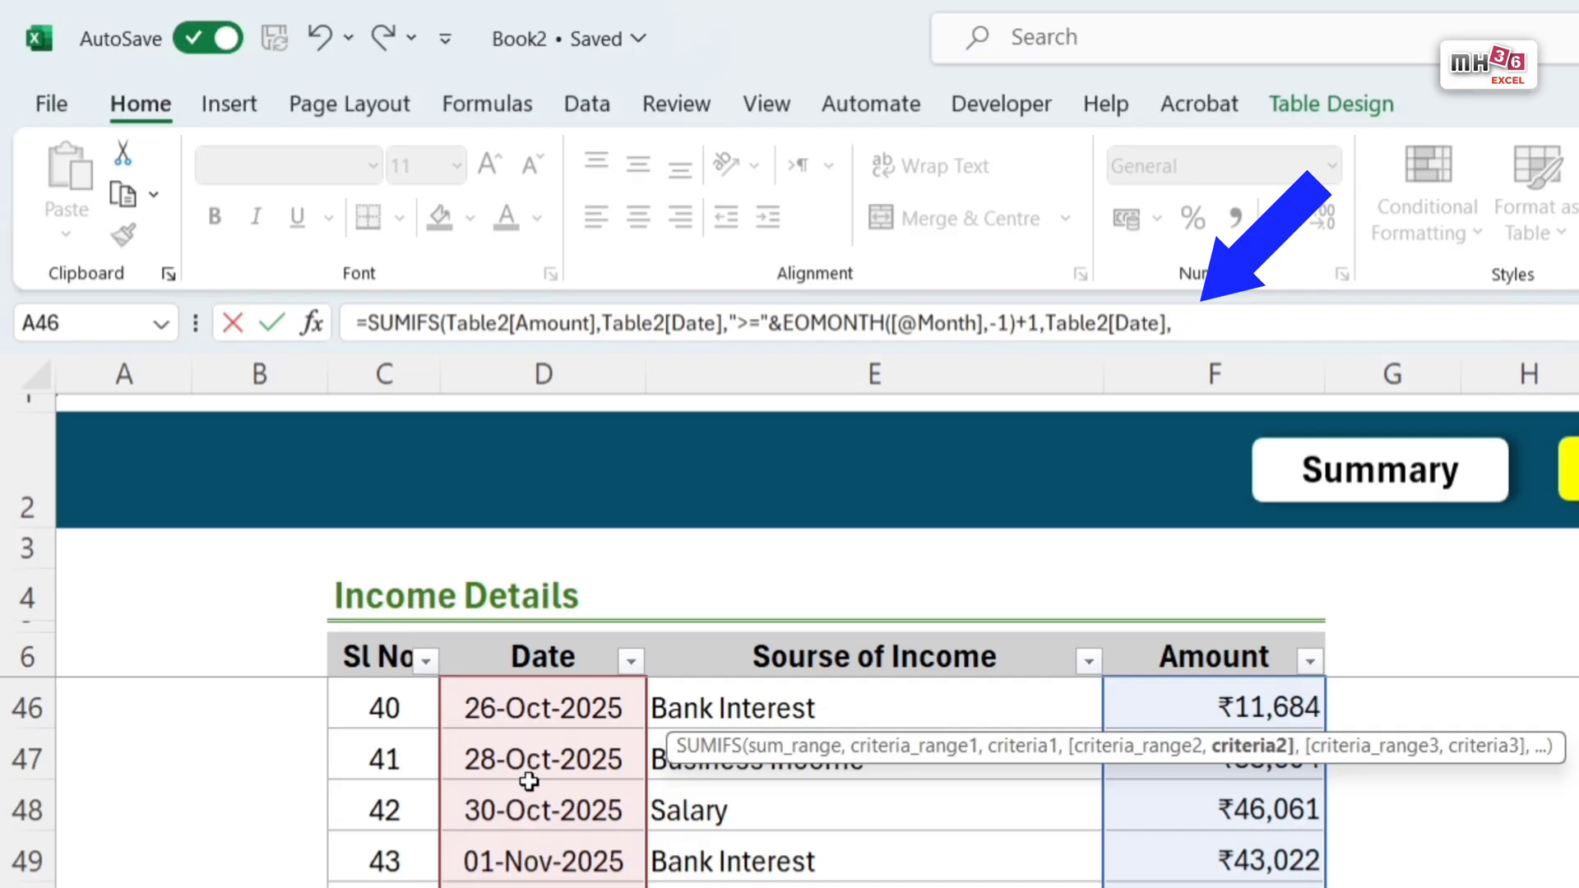
left_click(1215, 324)
type("\"")
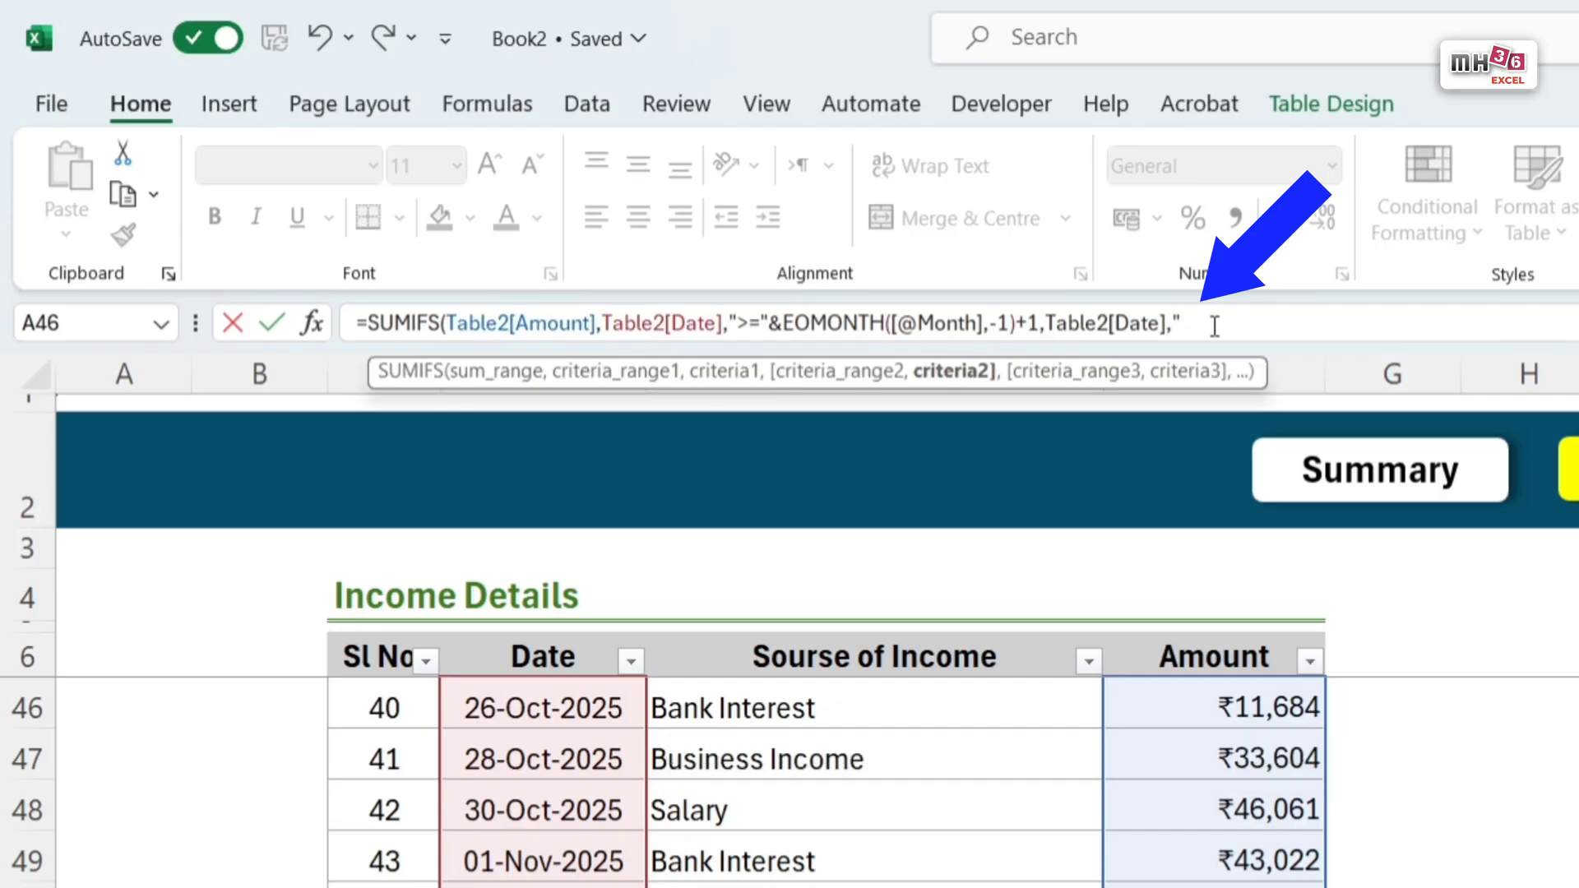
type("<=")
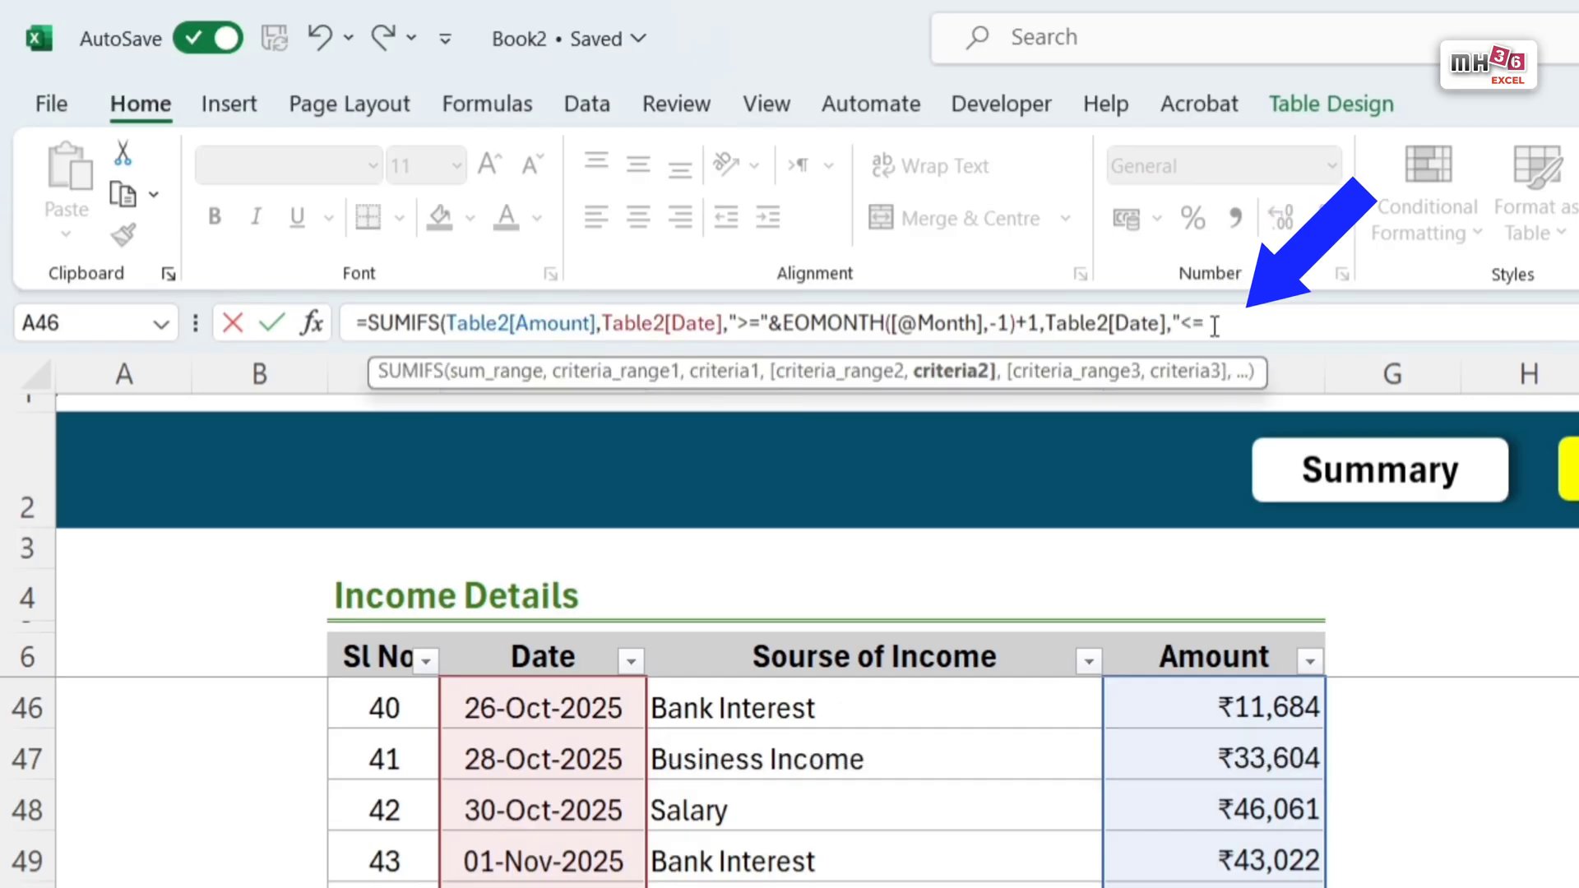
type("\"&eomo")
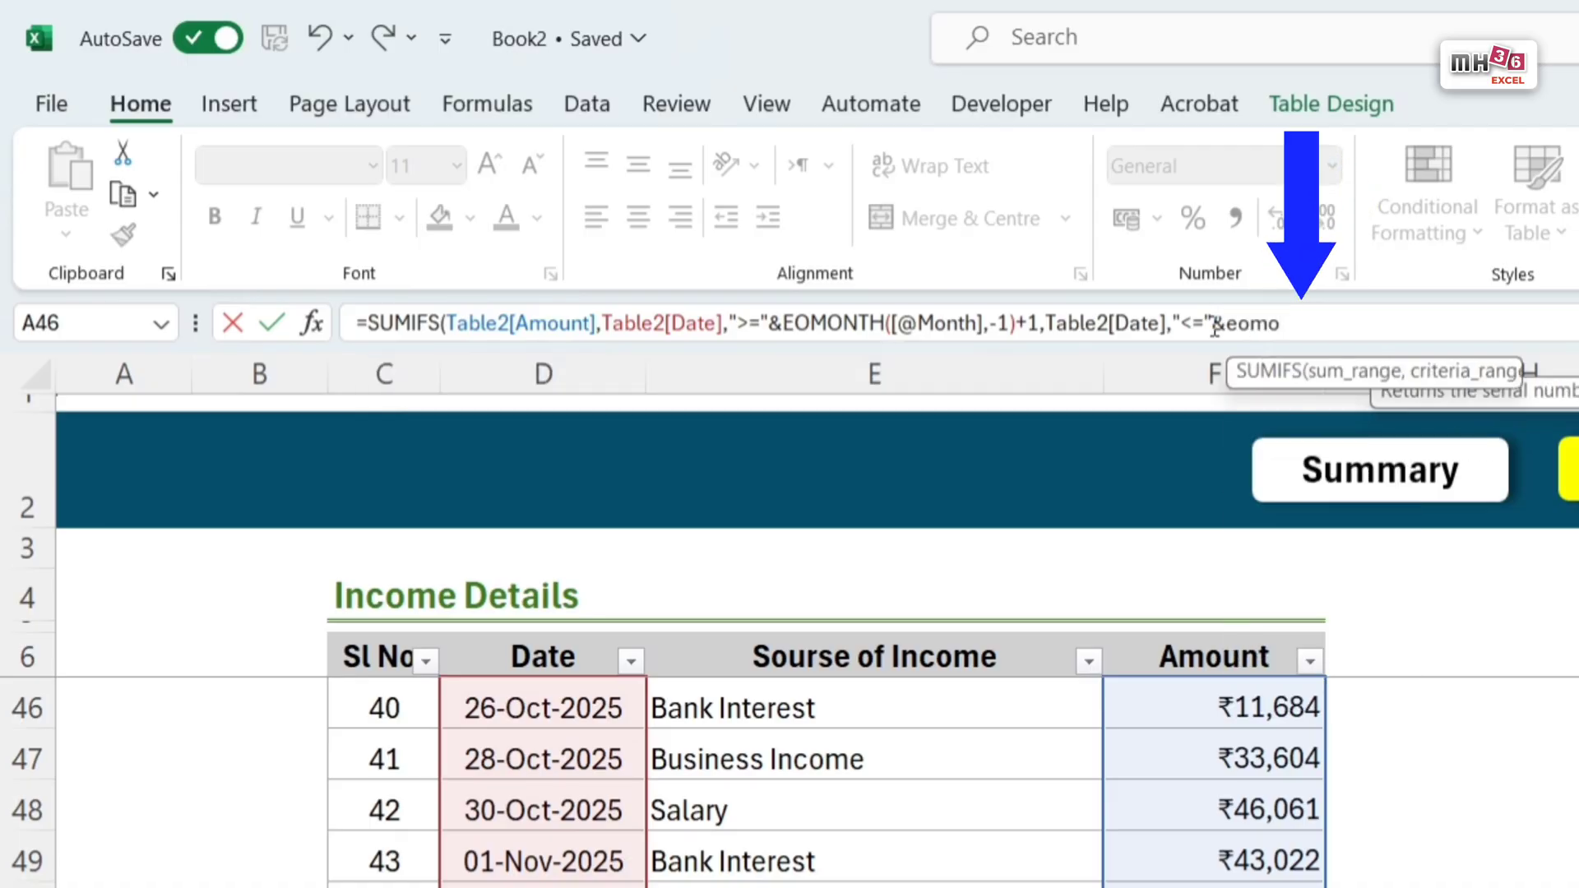
key("Tab")
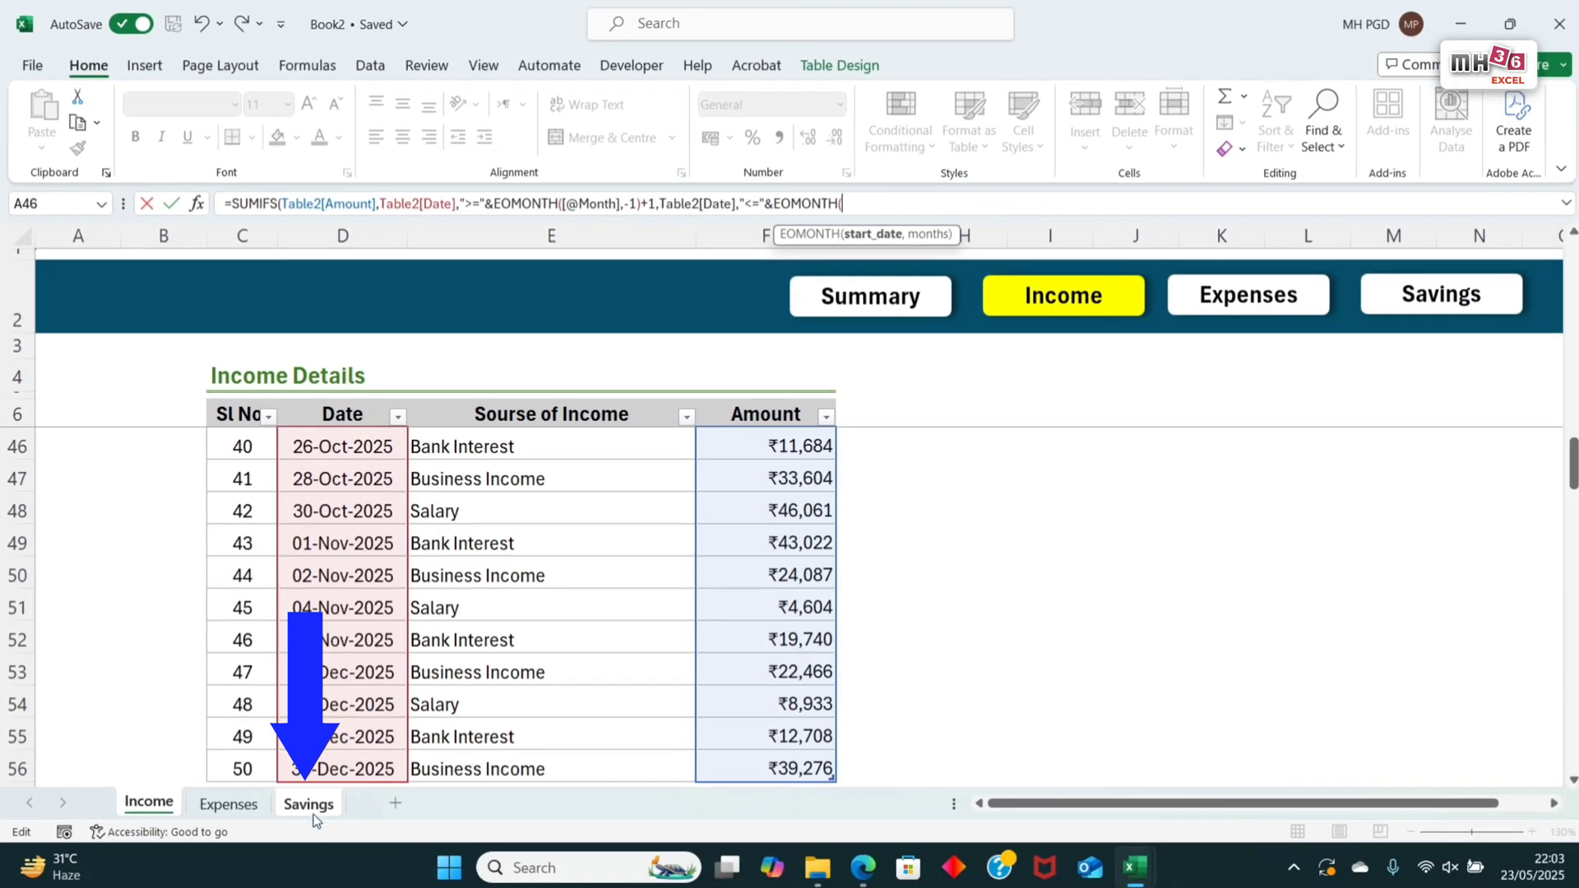
left_click(310, 805)
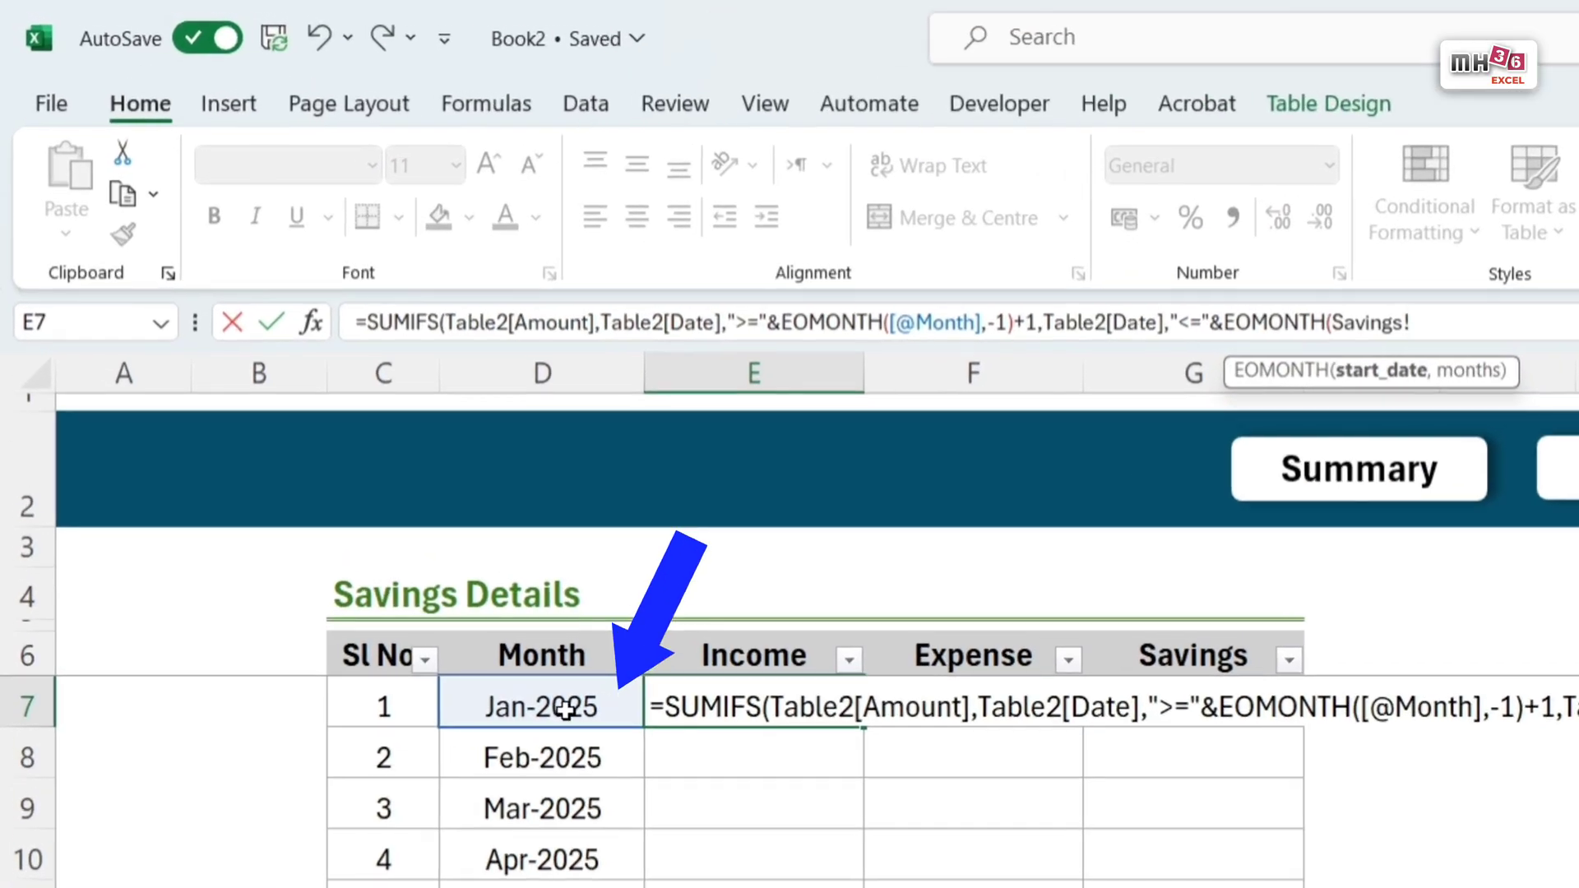
left_click(566, 709)
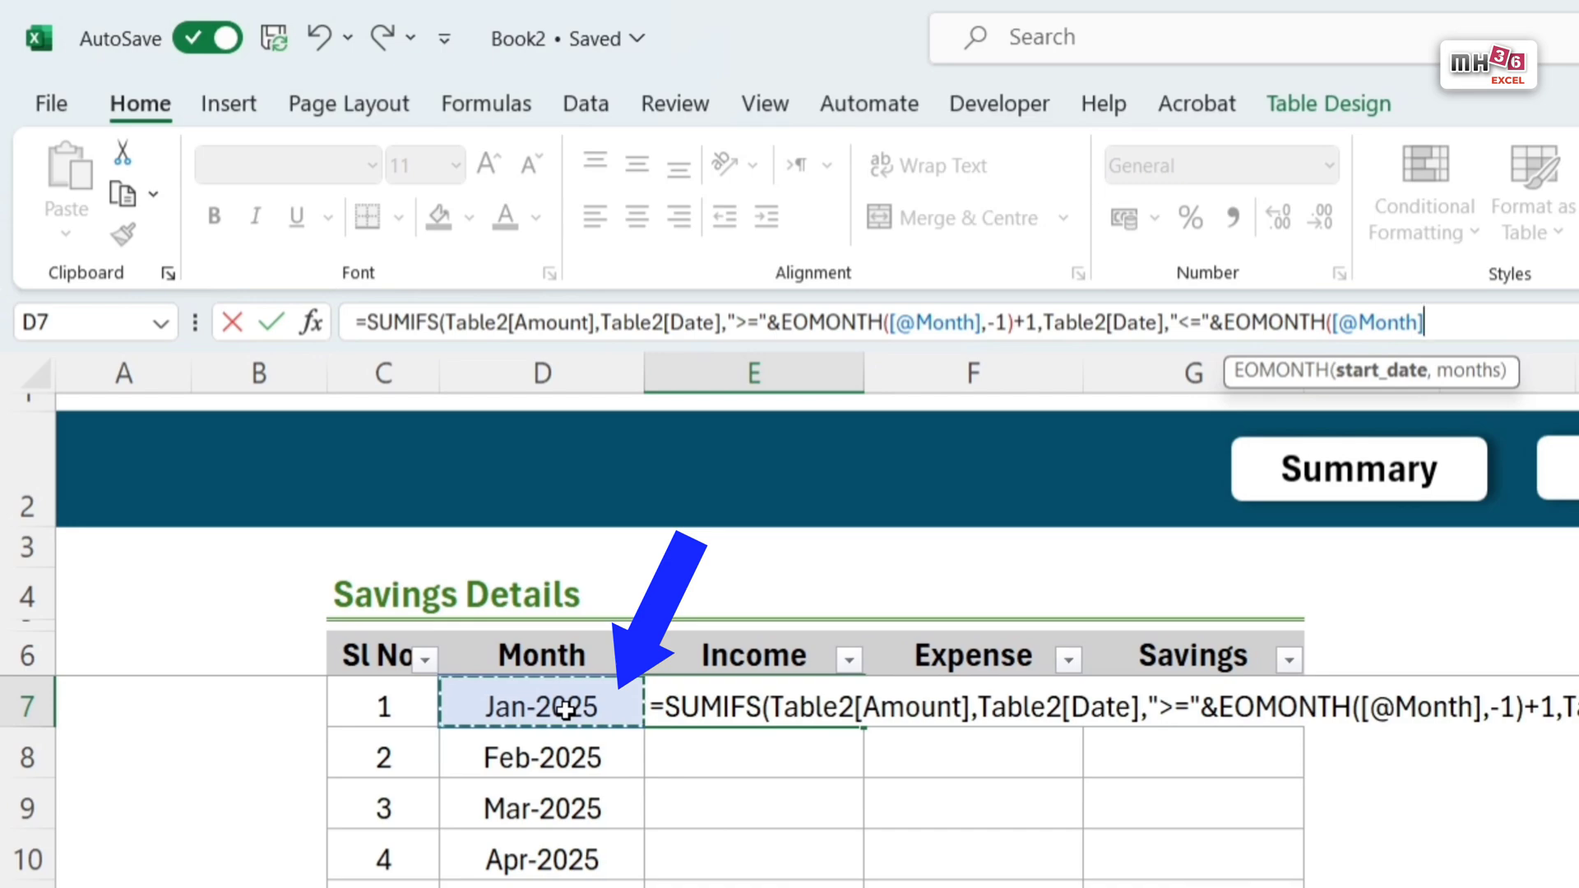
type(",")
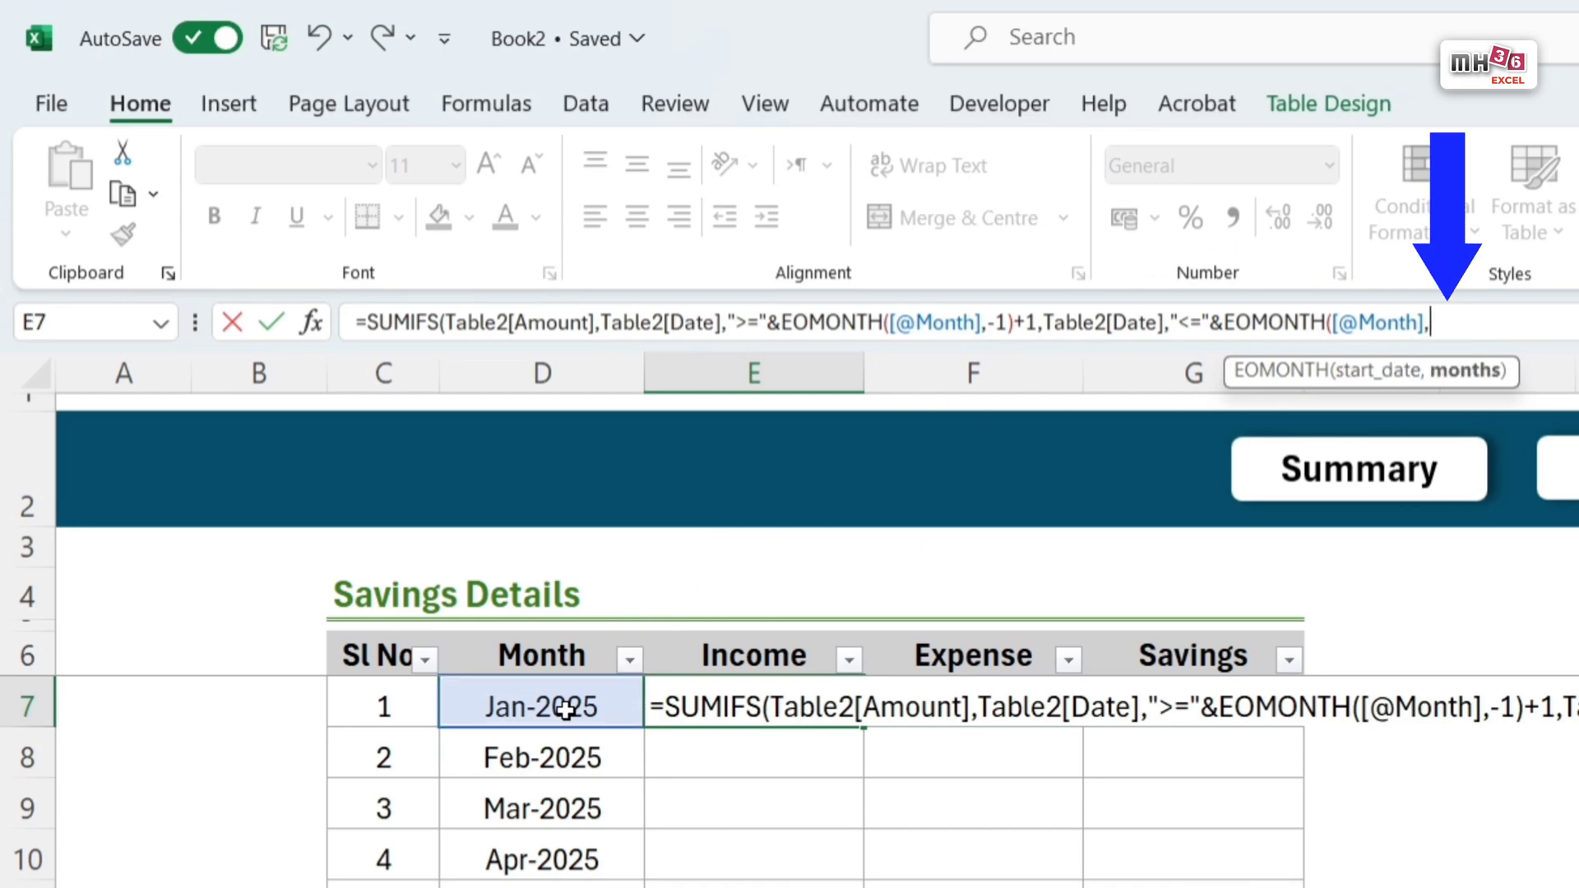
type("0)")
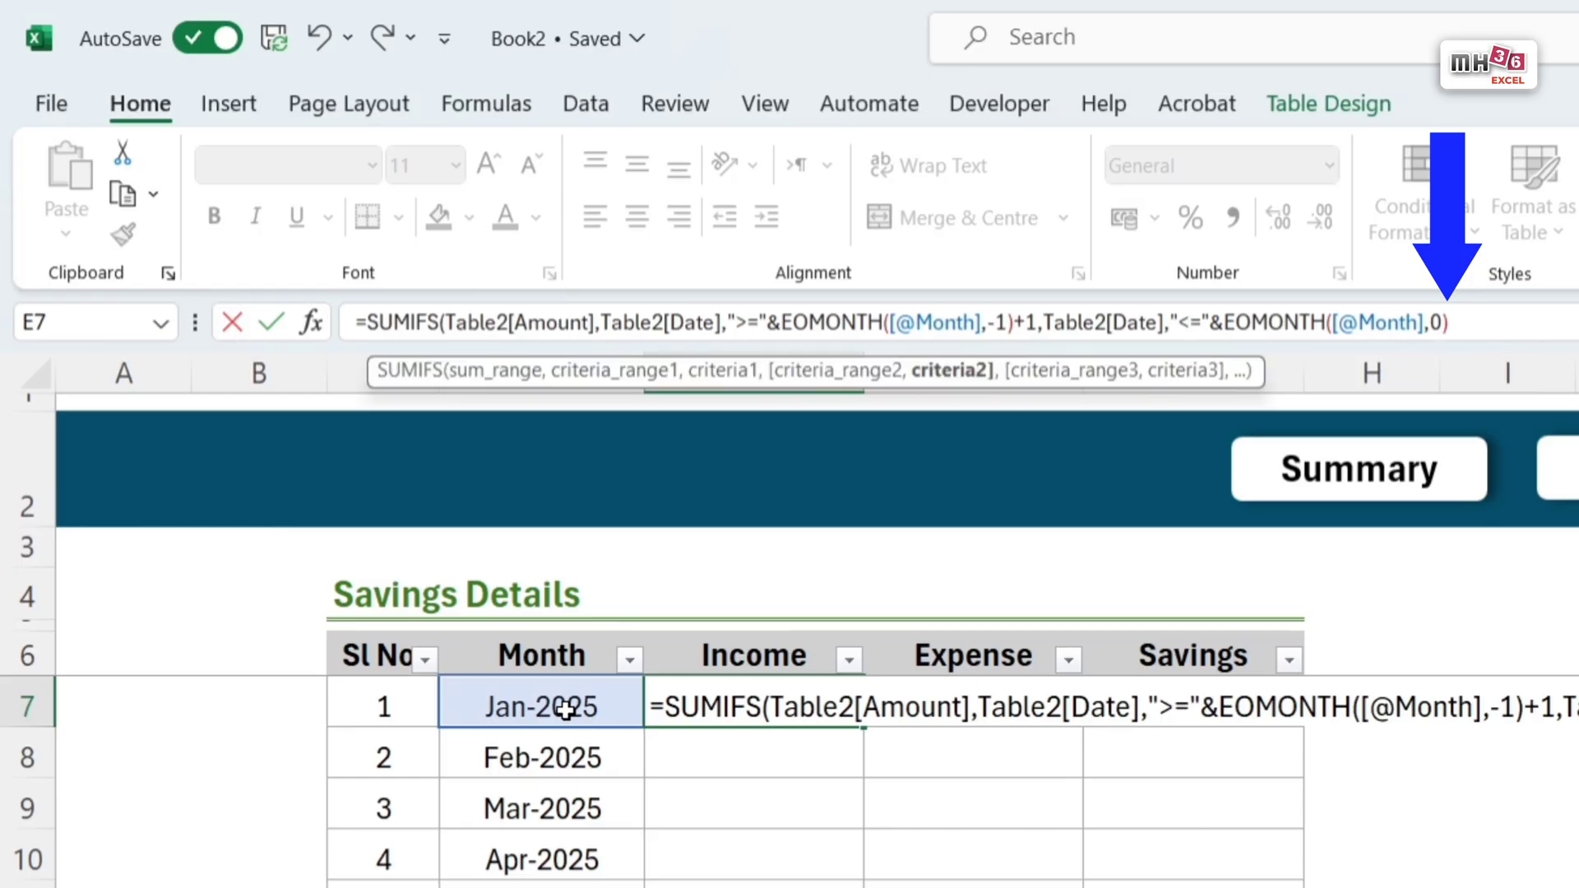
type(")")
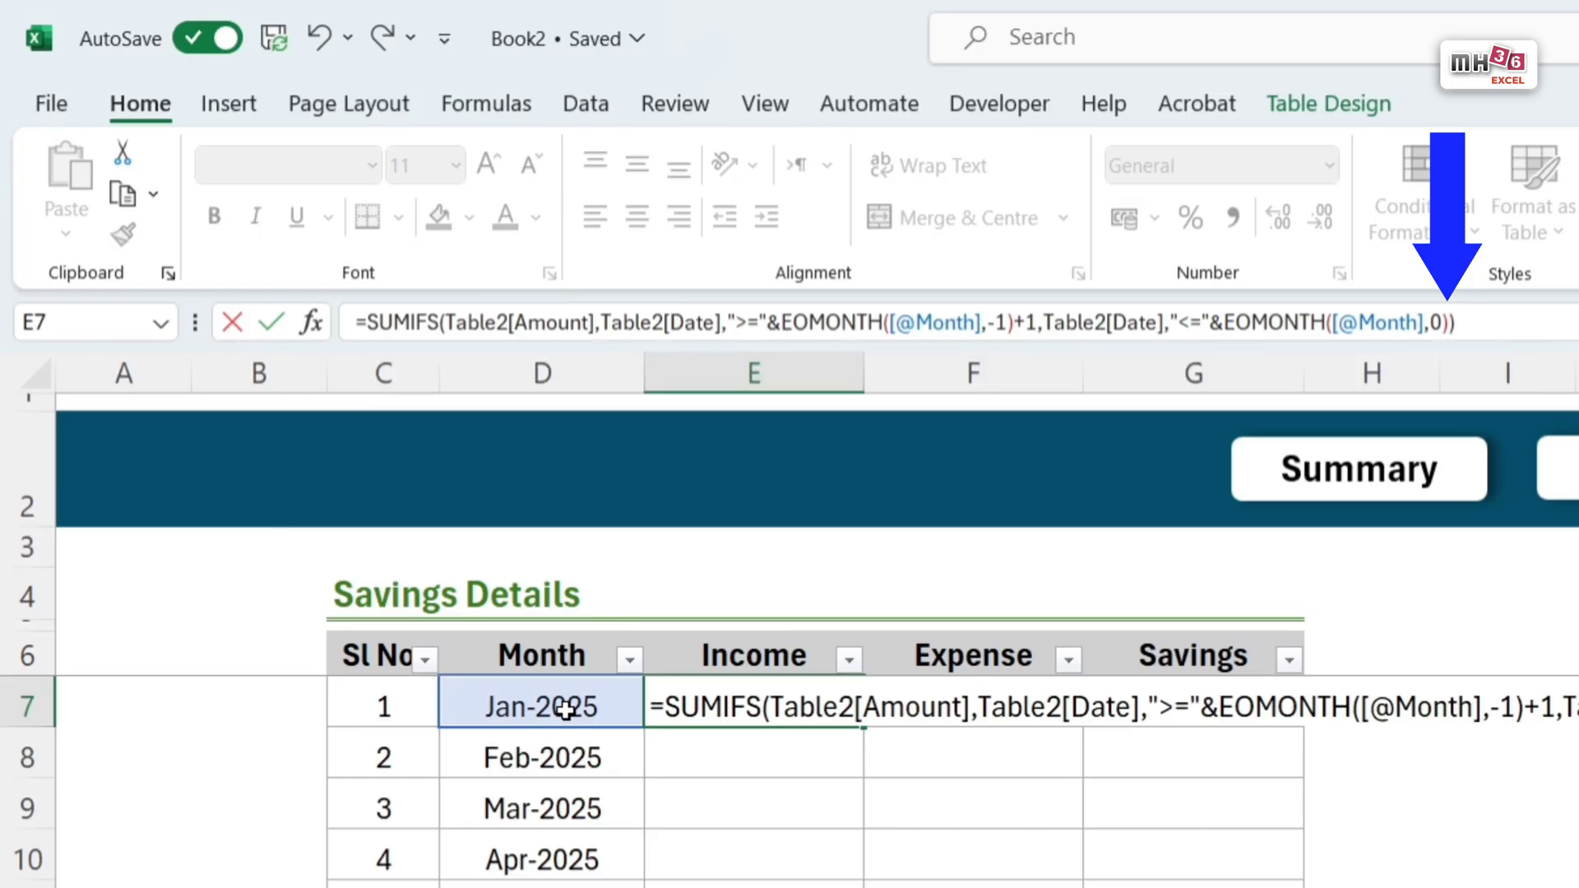
key("Return")
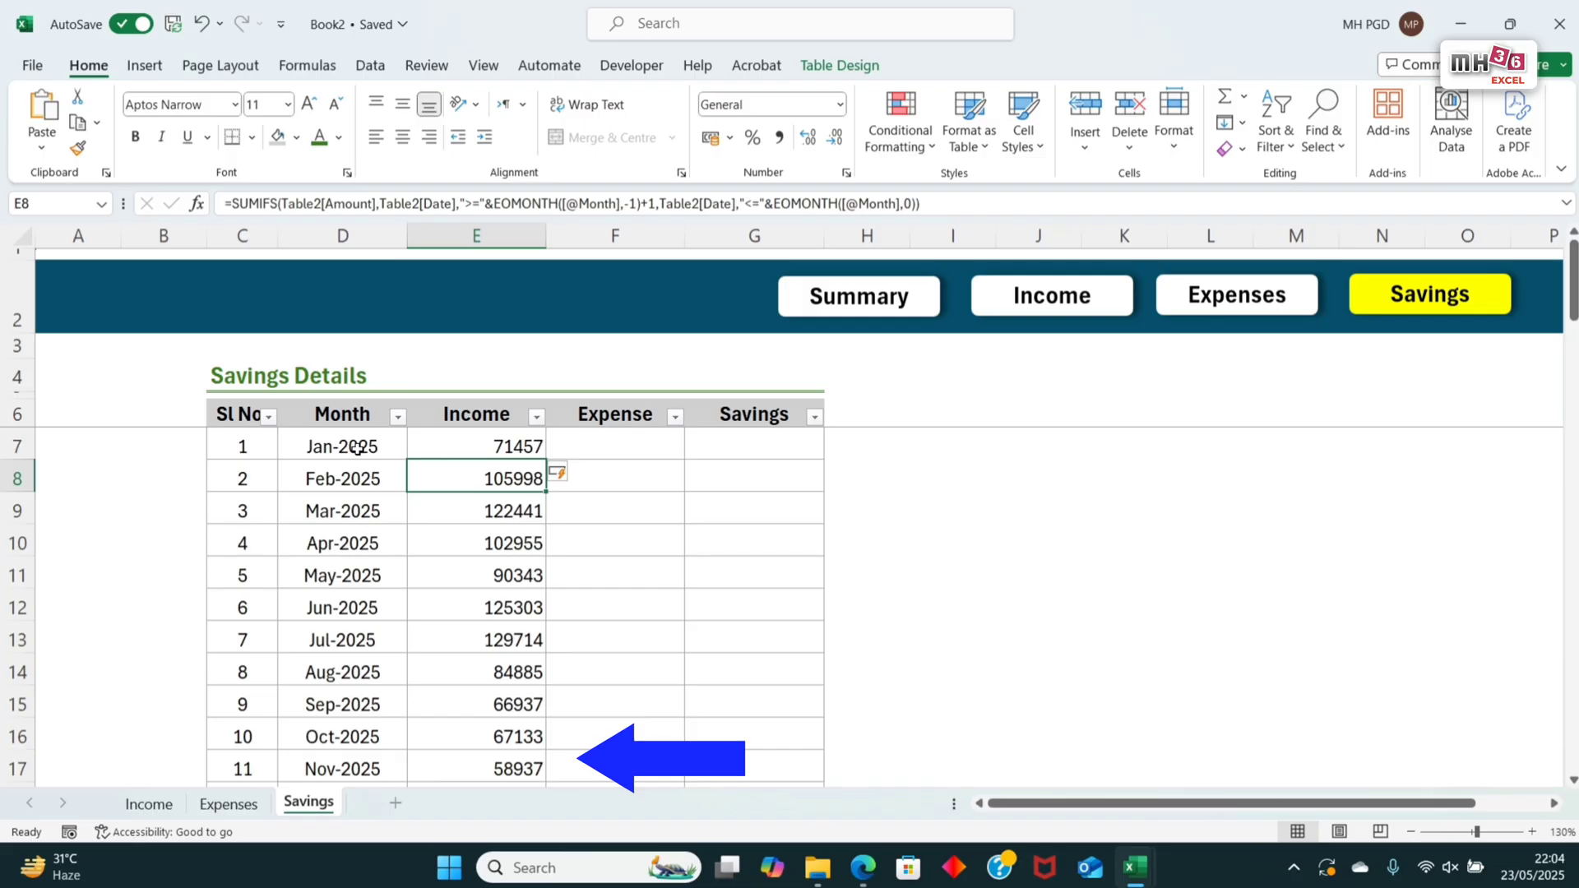
Step: Start a SUMIFS formula in F7 of the Savings sheet with the Expenses table's whole Amount column, Table24[Amount], as sum range
left_click(658, 445)
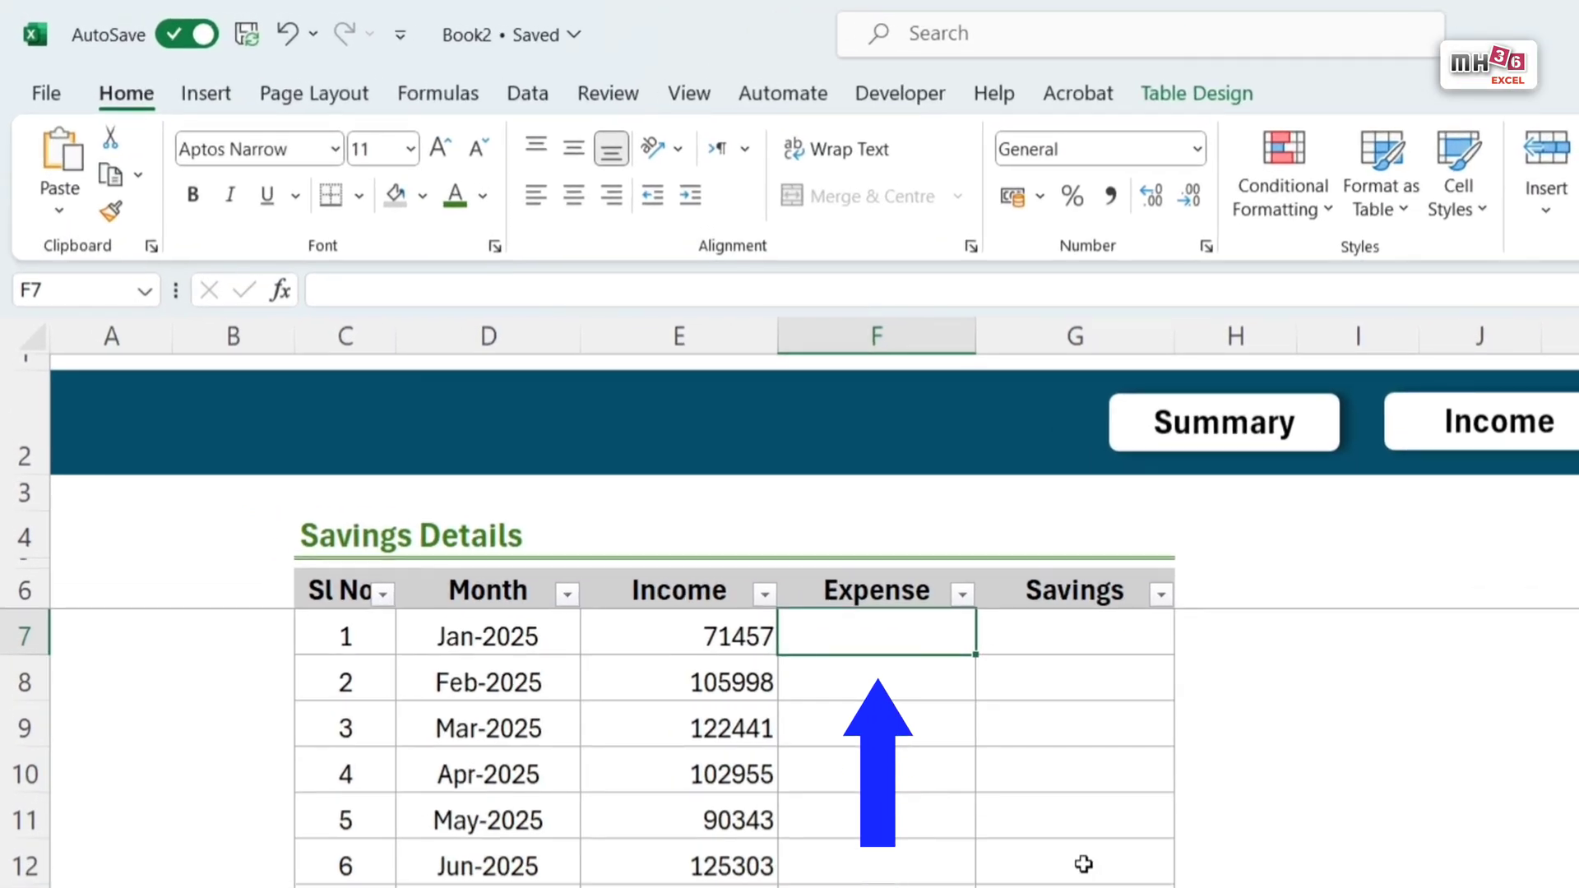
type("=sumif")
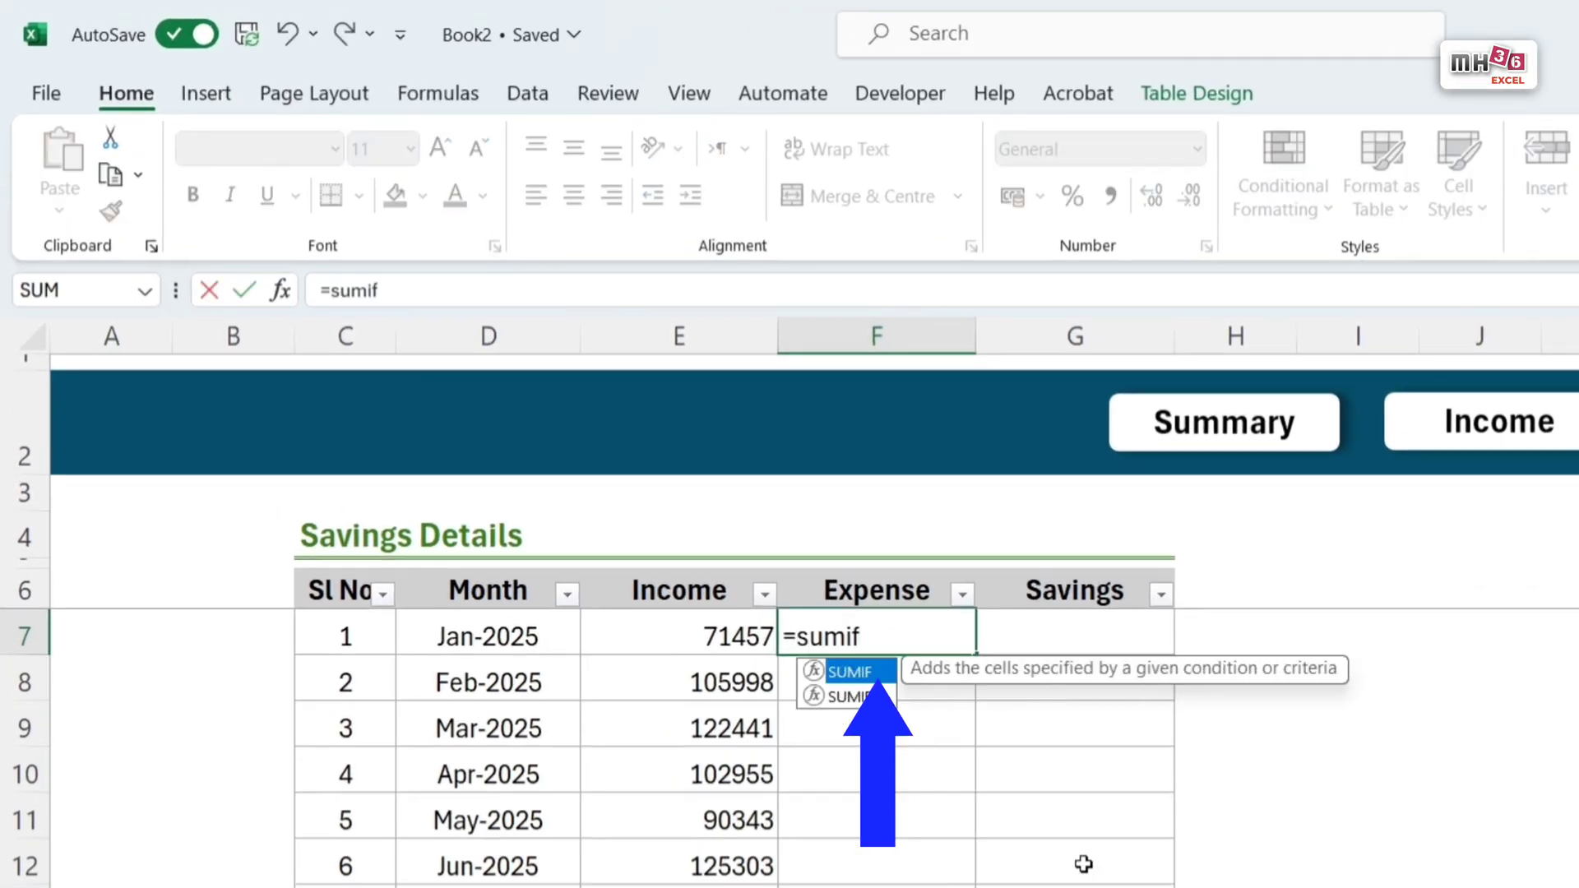
type("s")
key("Tab")
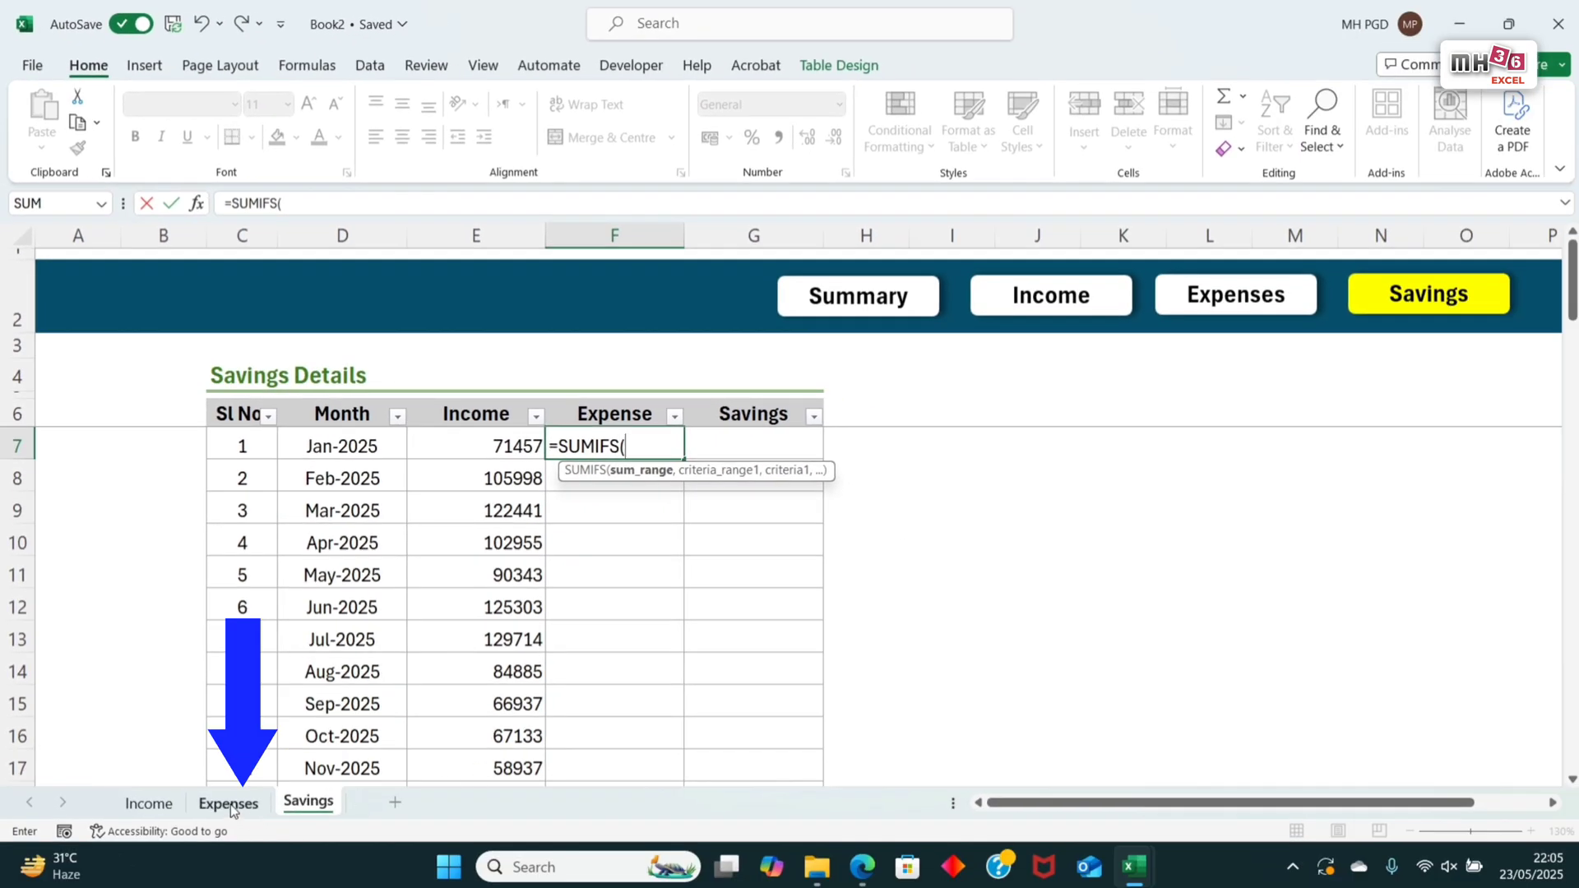
left_click(230, 804)
scroll(593, 599, "up", 14)
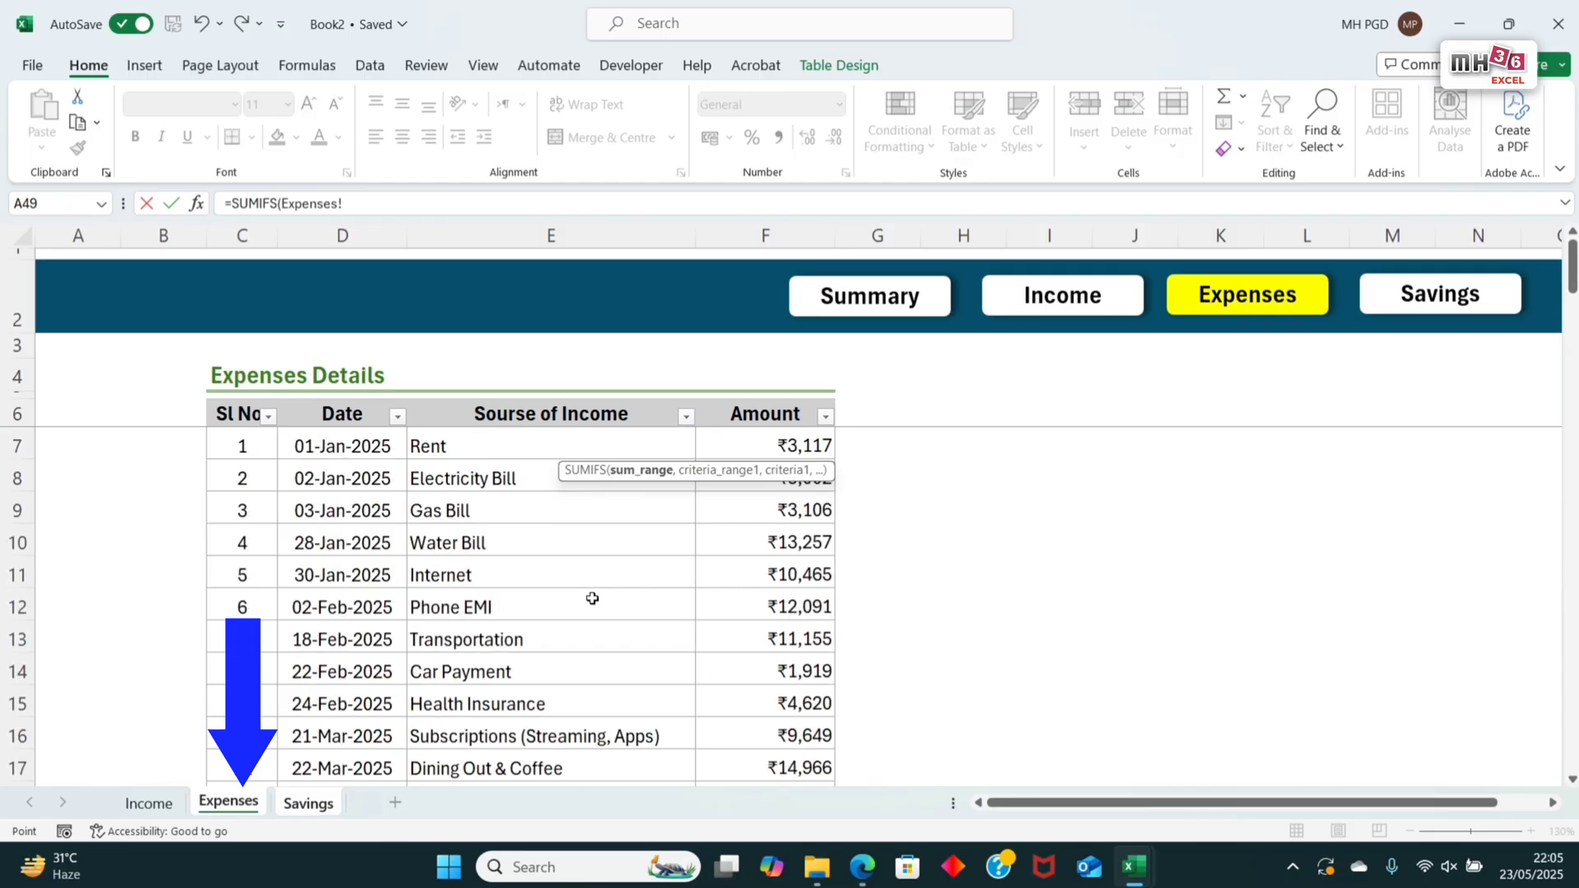
left_click_drag(806, 434, 792, 591)
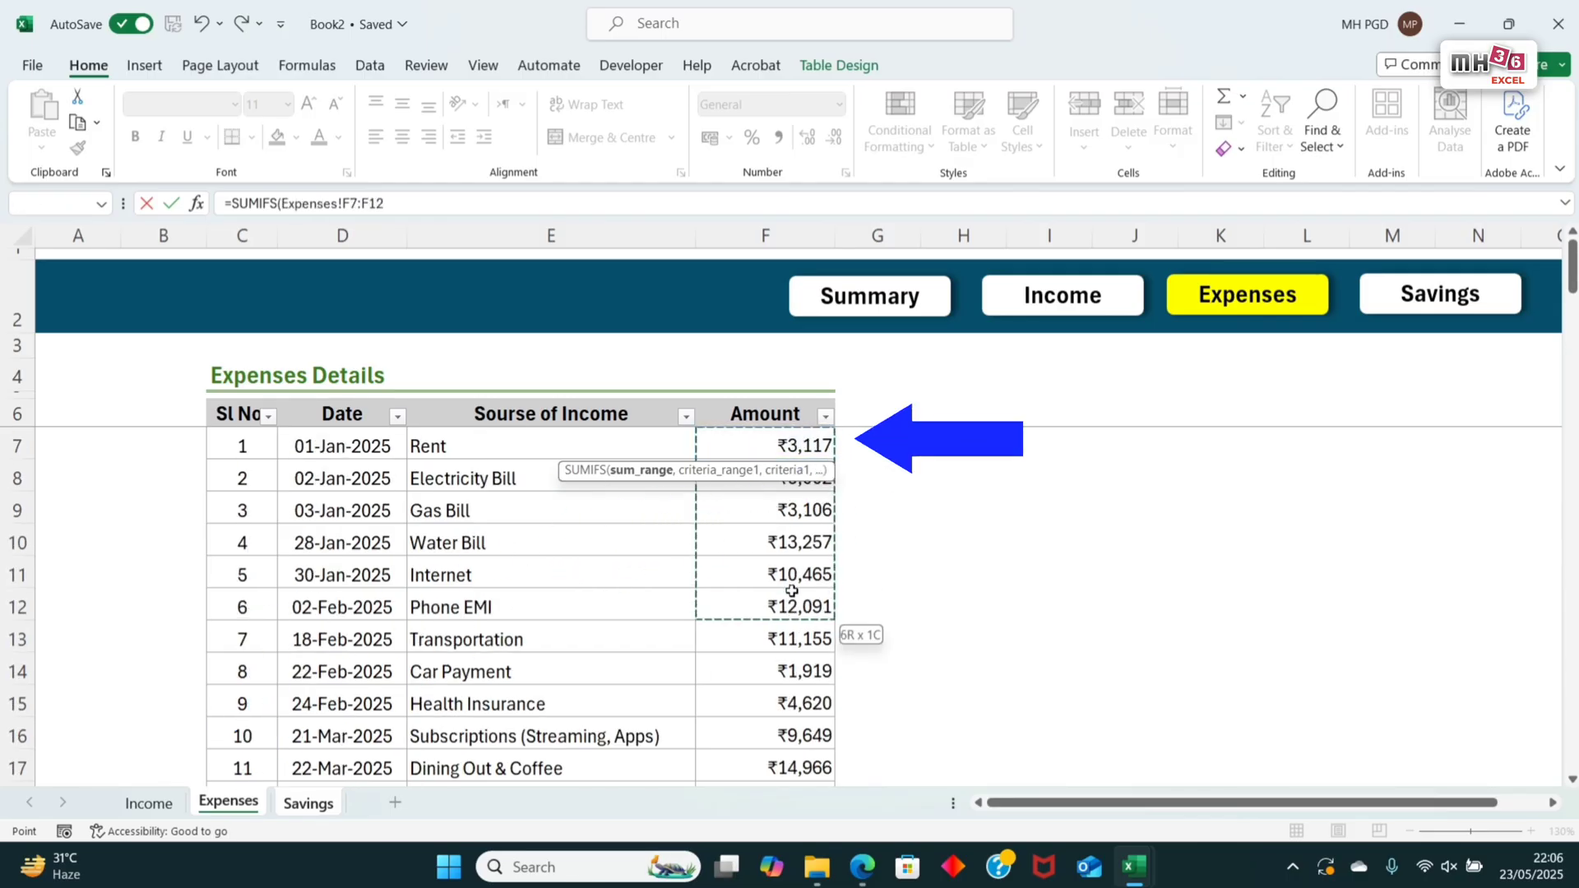
key("ctrl+shift+Down")
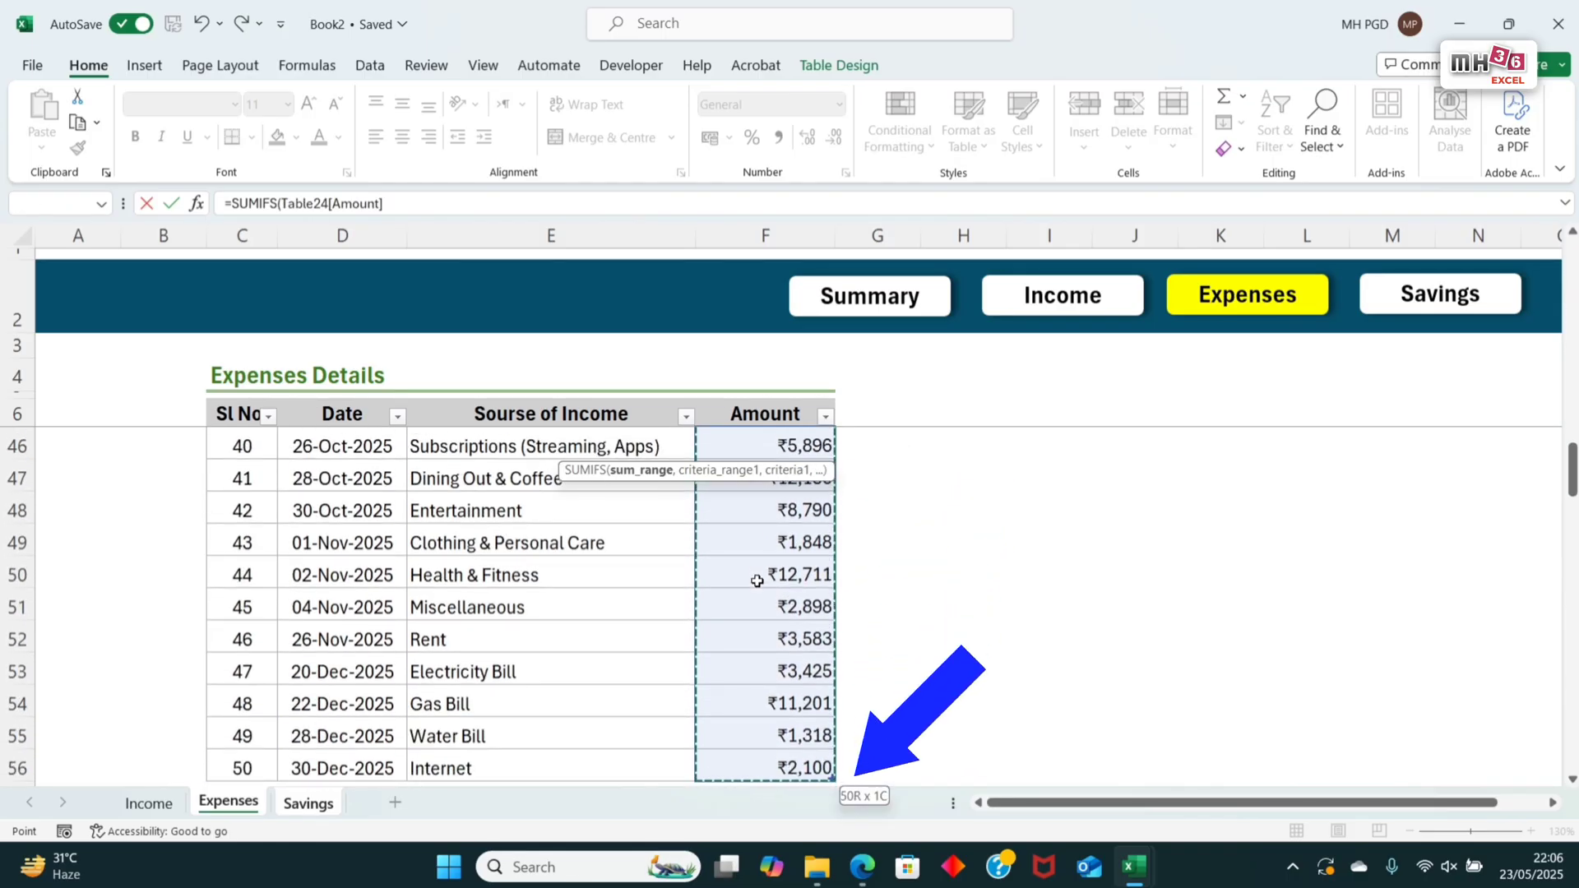
Step: Add the Expenses table's whole Date column, Table24[Date], as the formula's first criteria range
left_click_drag(1572, 482, 1572, 278)
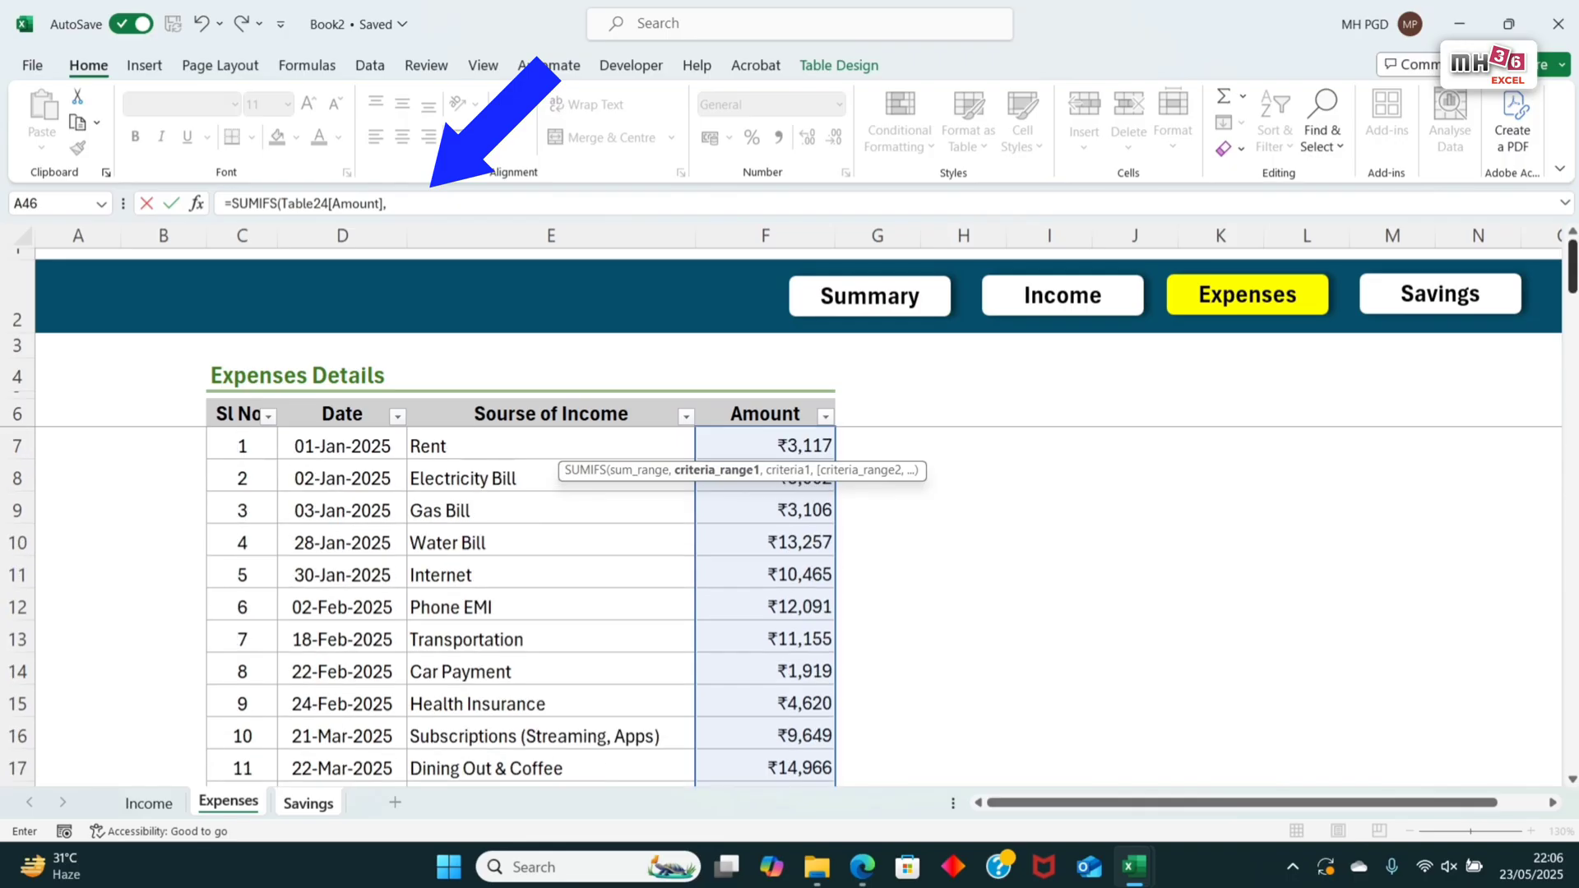
left_click(370, 447)
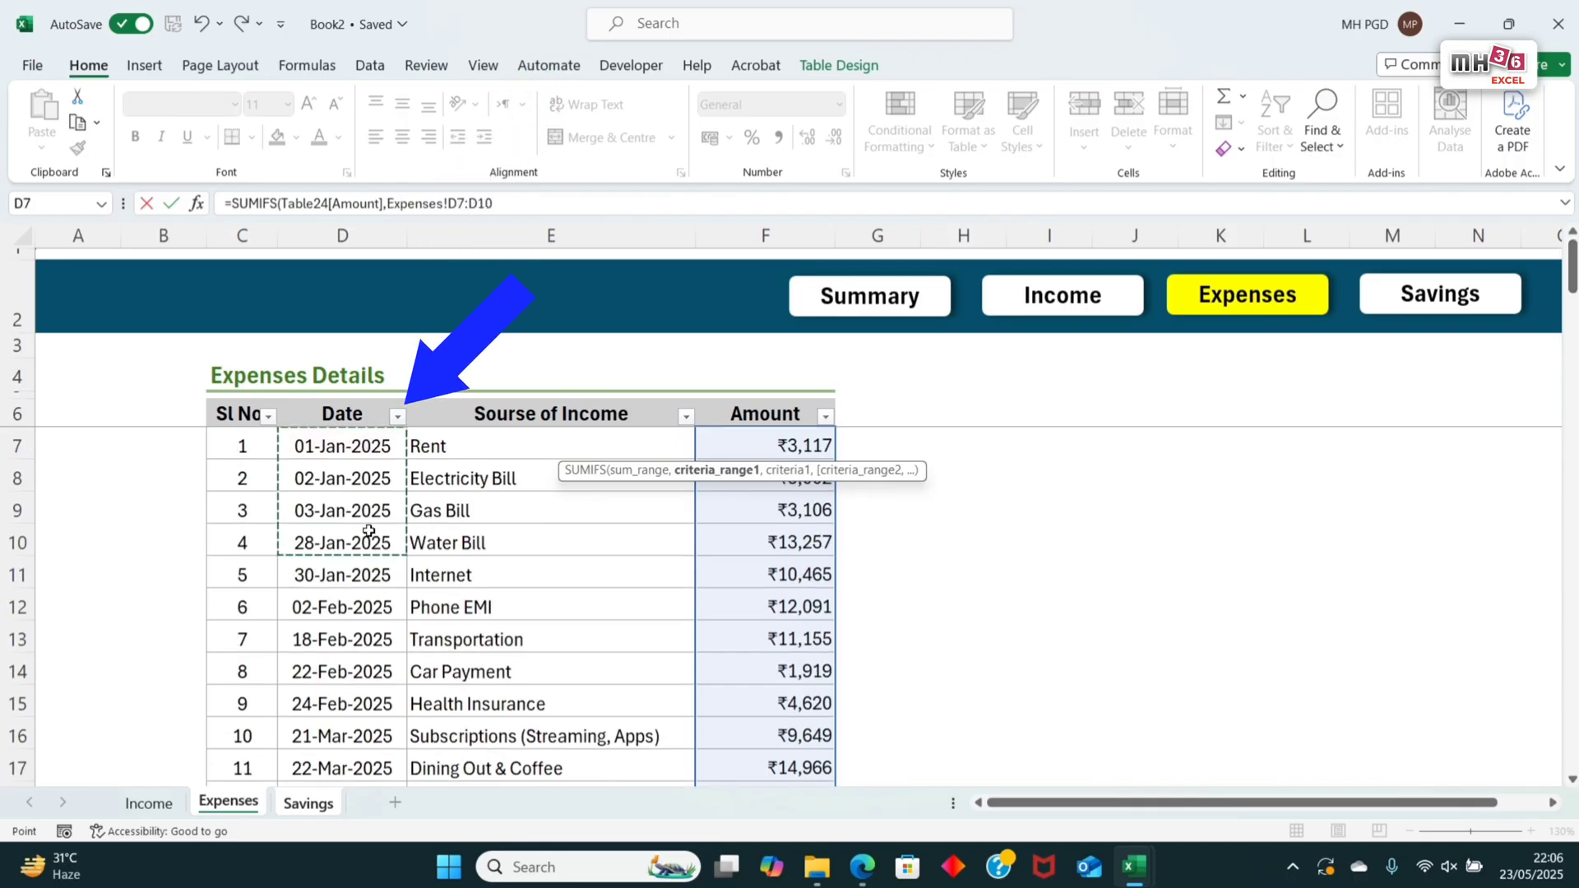
key("ctrl+shift+Down")
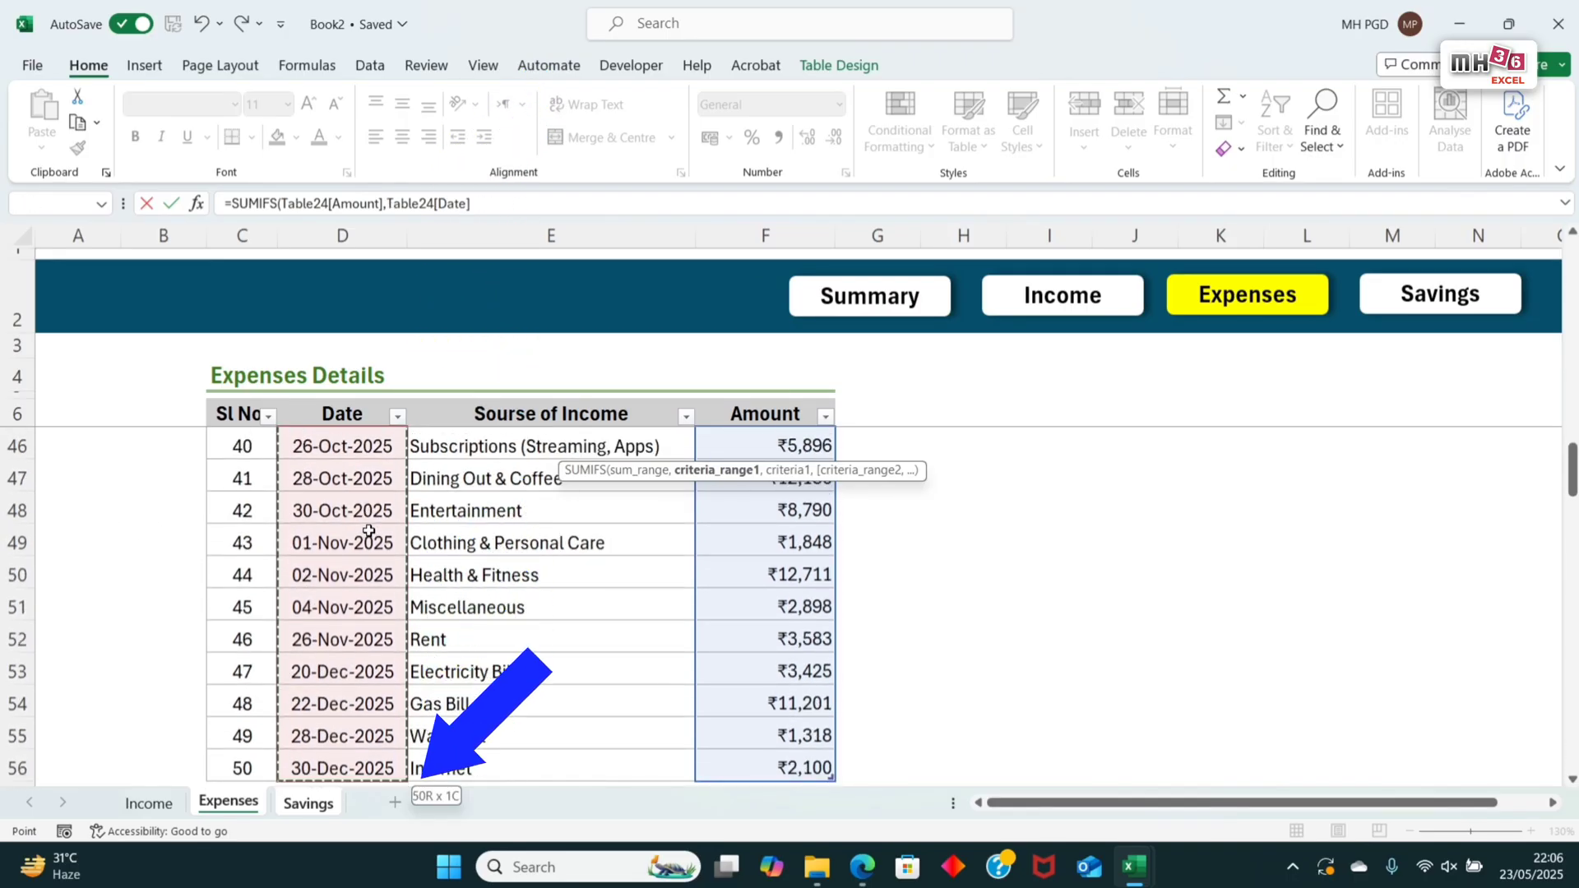
Step: Begin the first date criterion of the Expense SUMIFS formula with ">="&EOMONTH(
type(",\">")
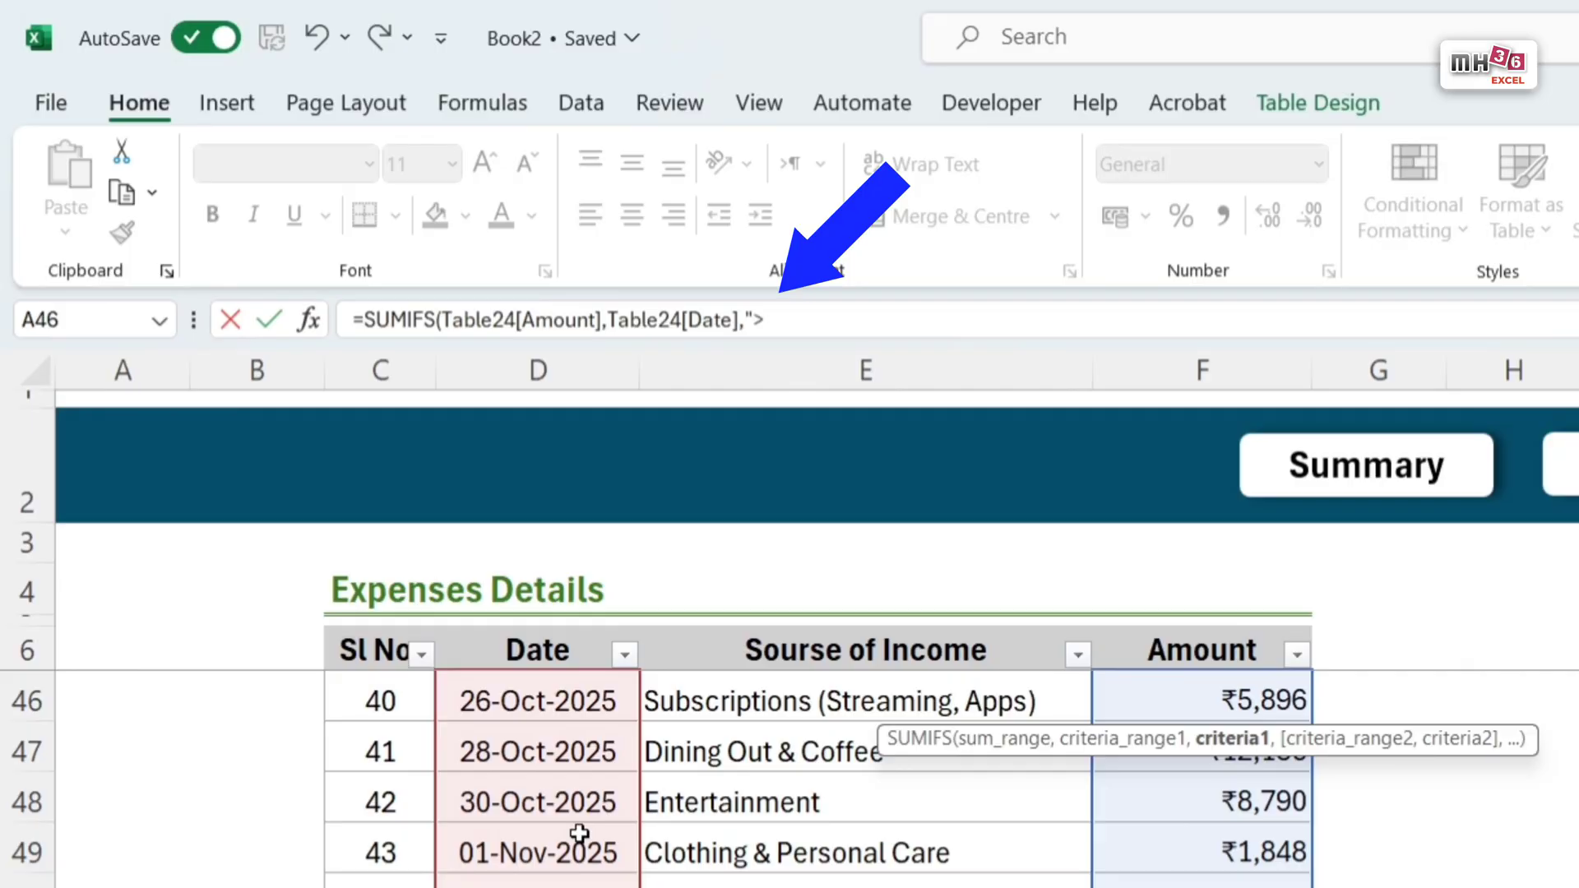
type("=@")
key("BackSpace")
type("\"")
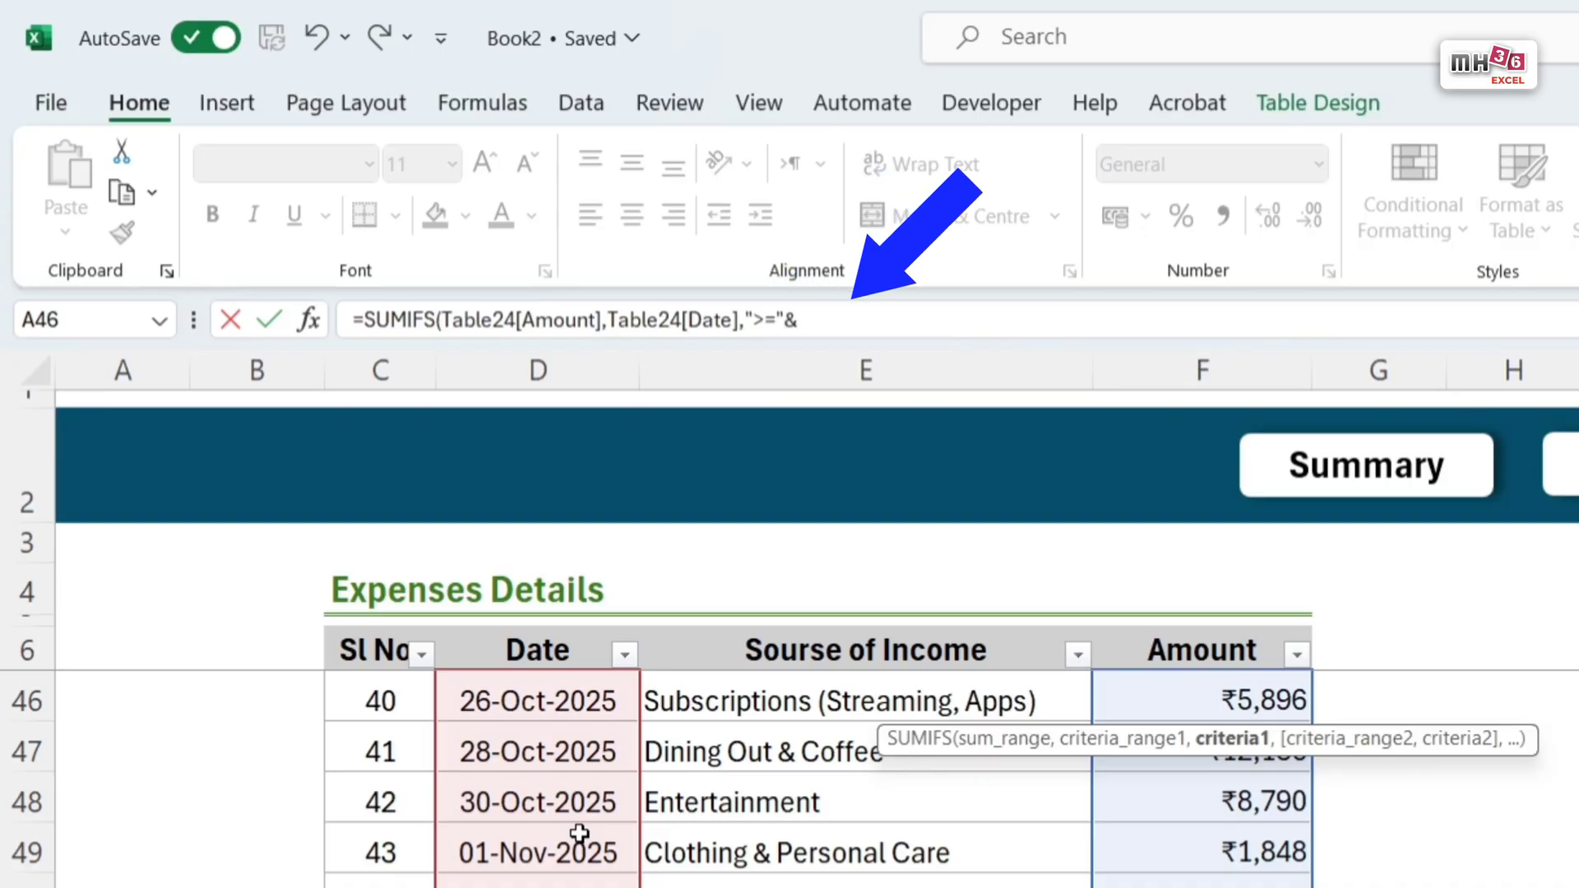
type("&eom")
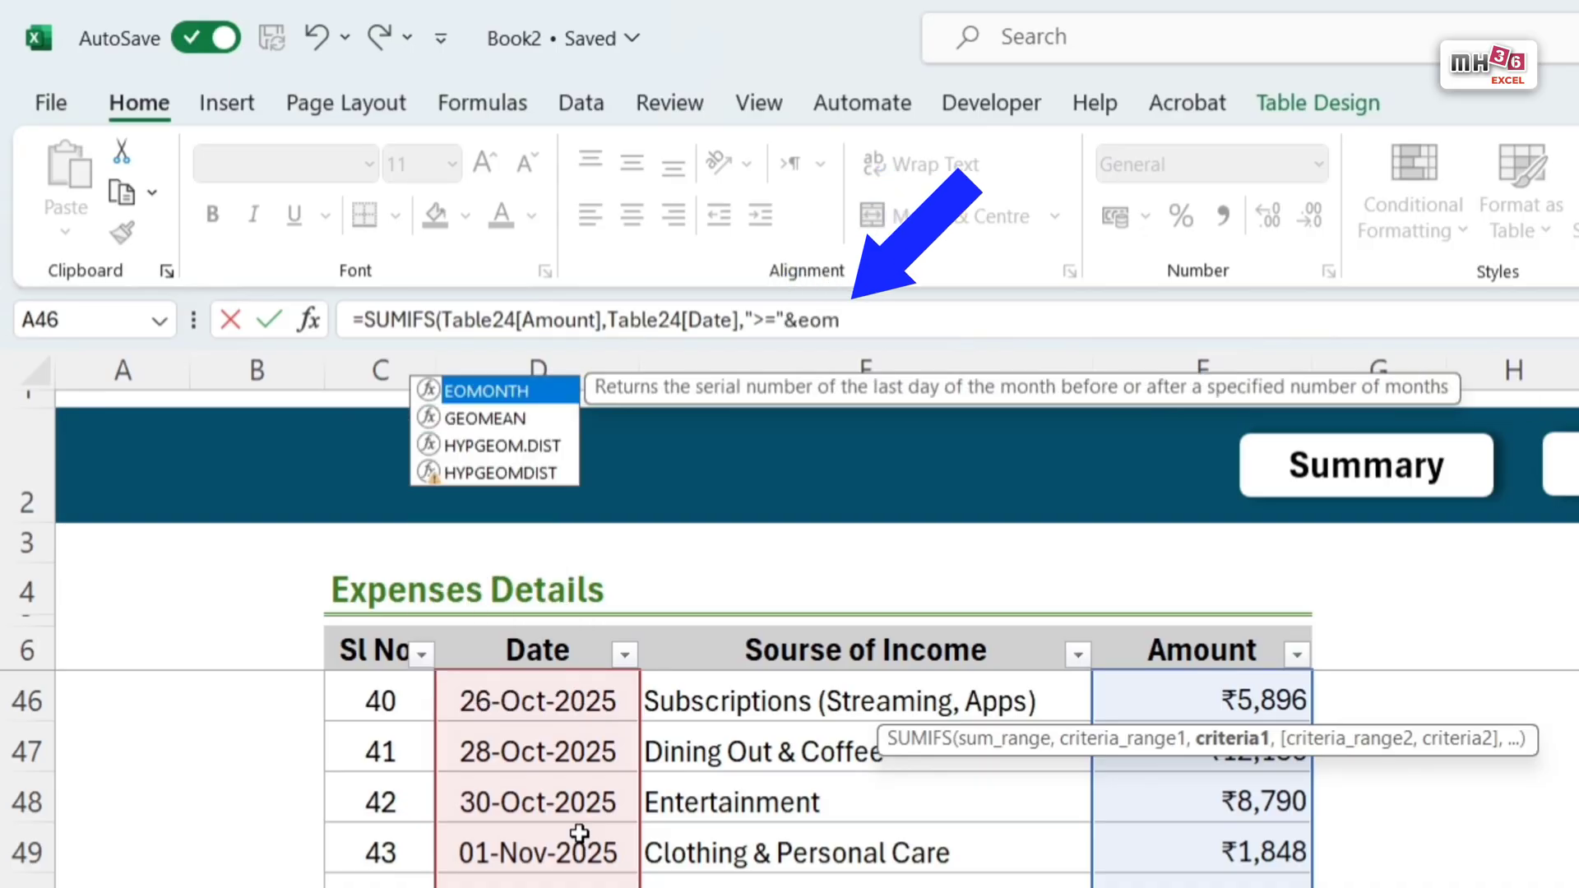
key("Tab")
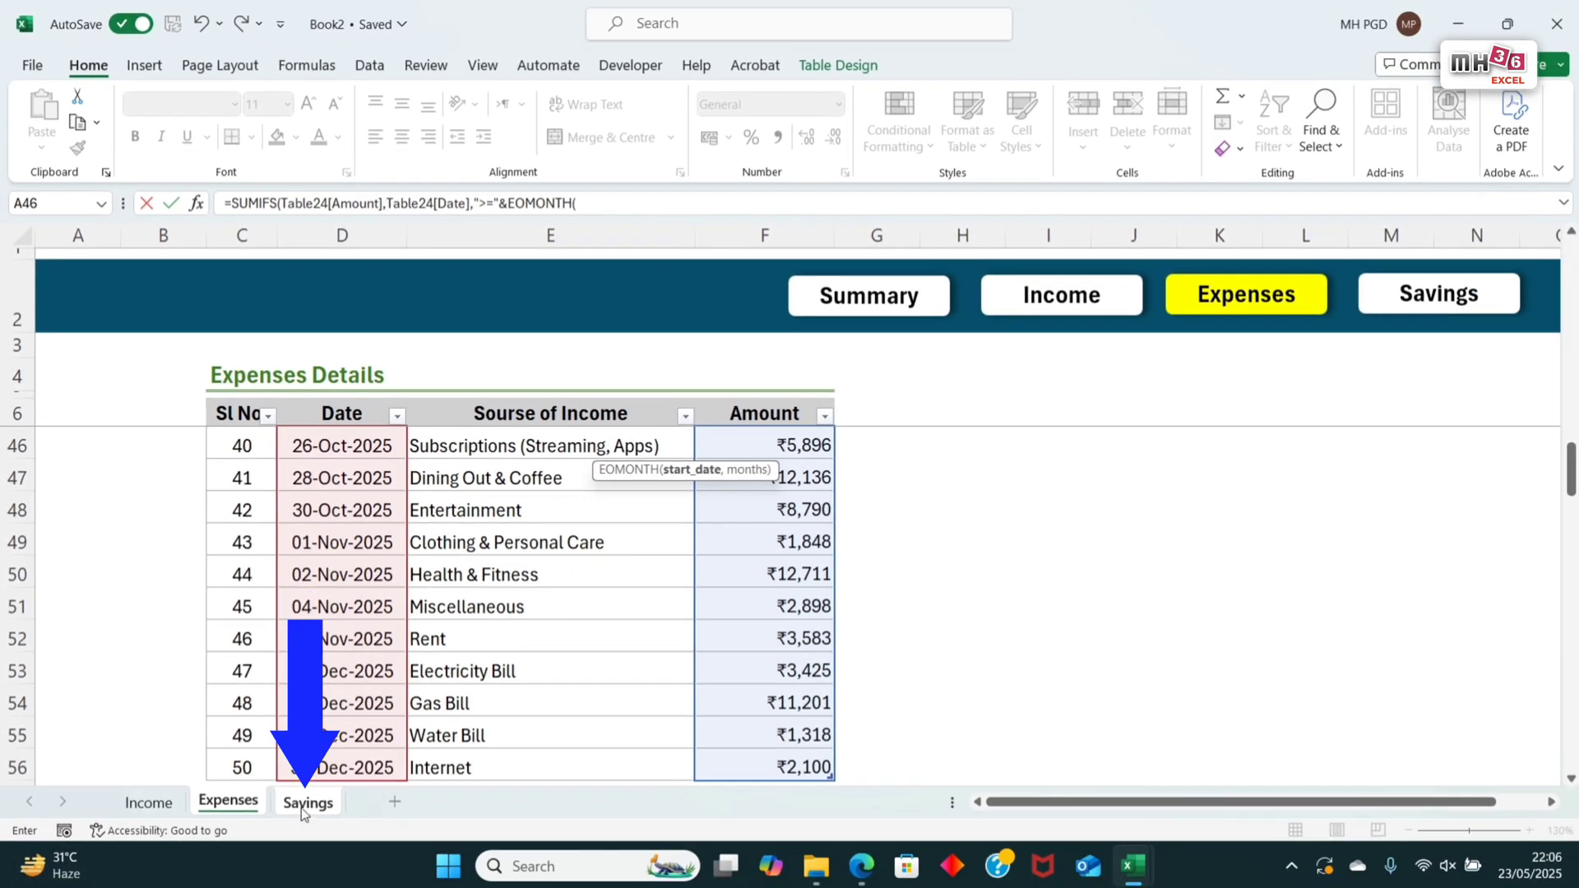
left_click(306, 803)
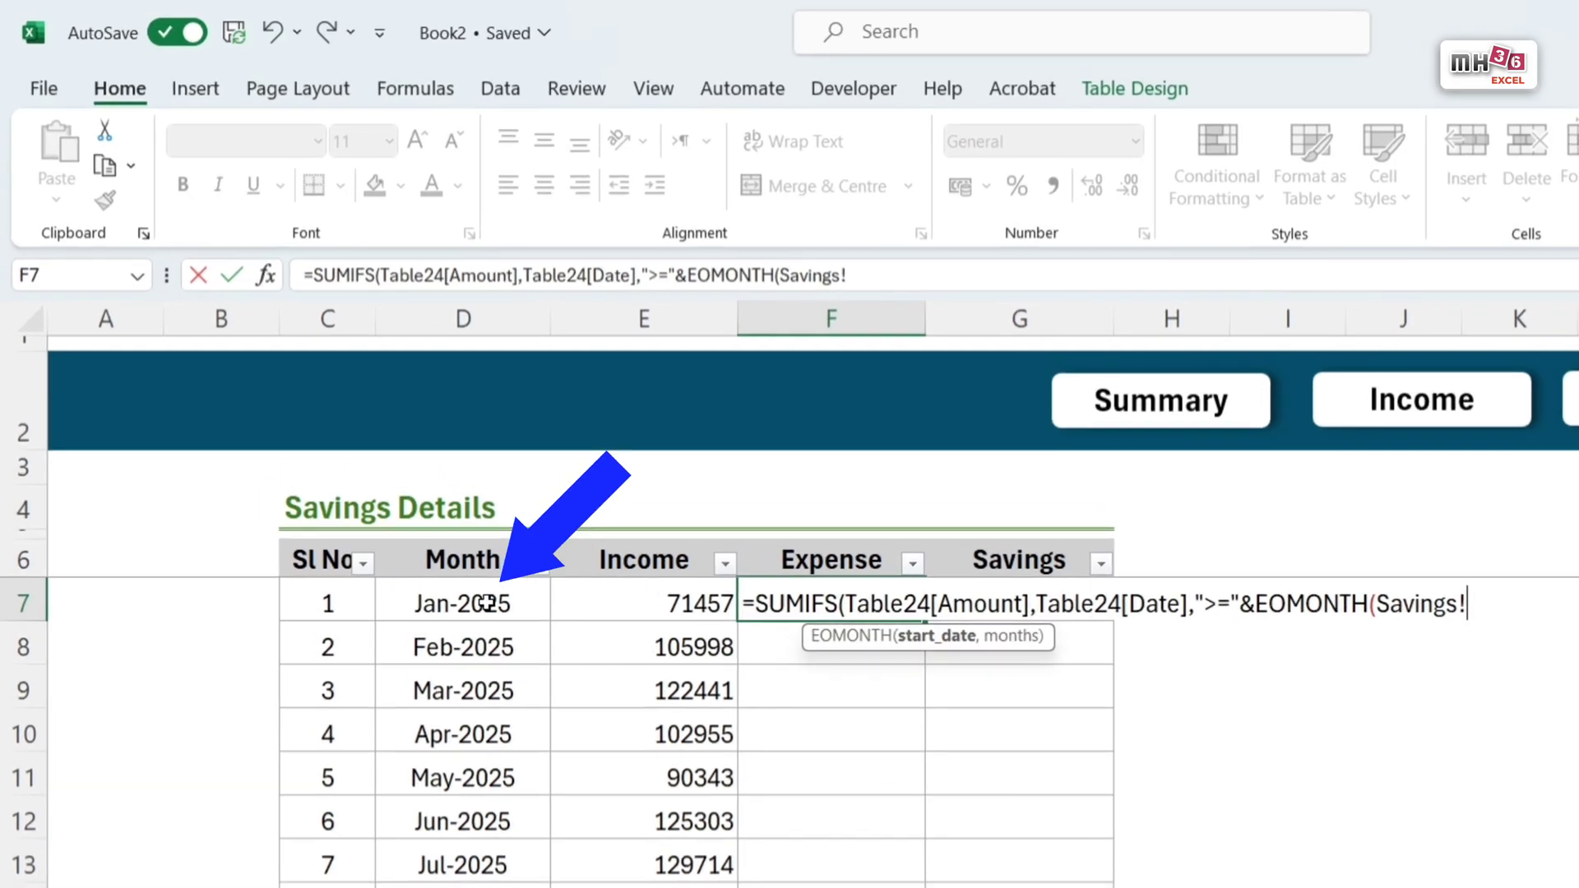
left_click(487, 603)
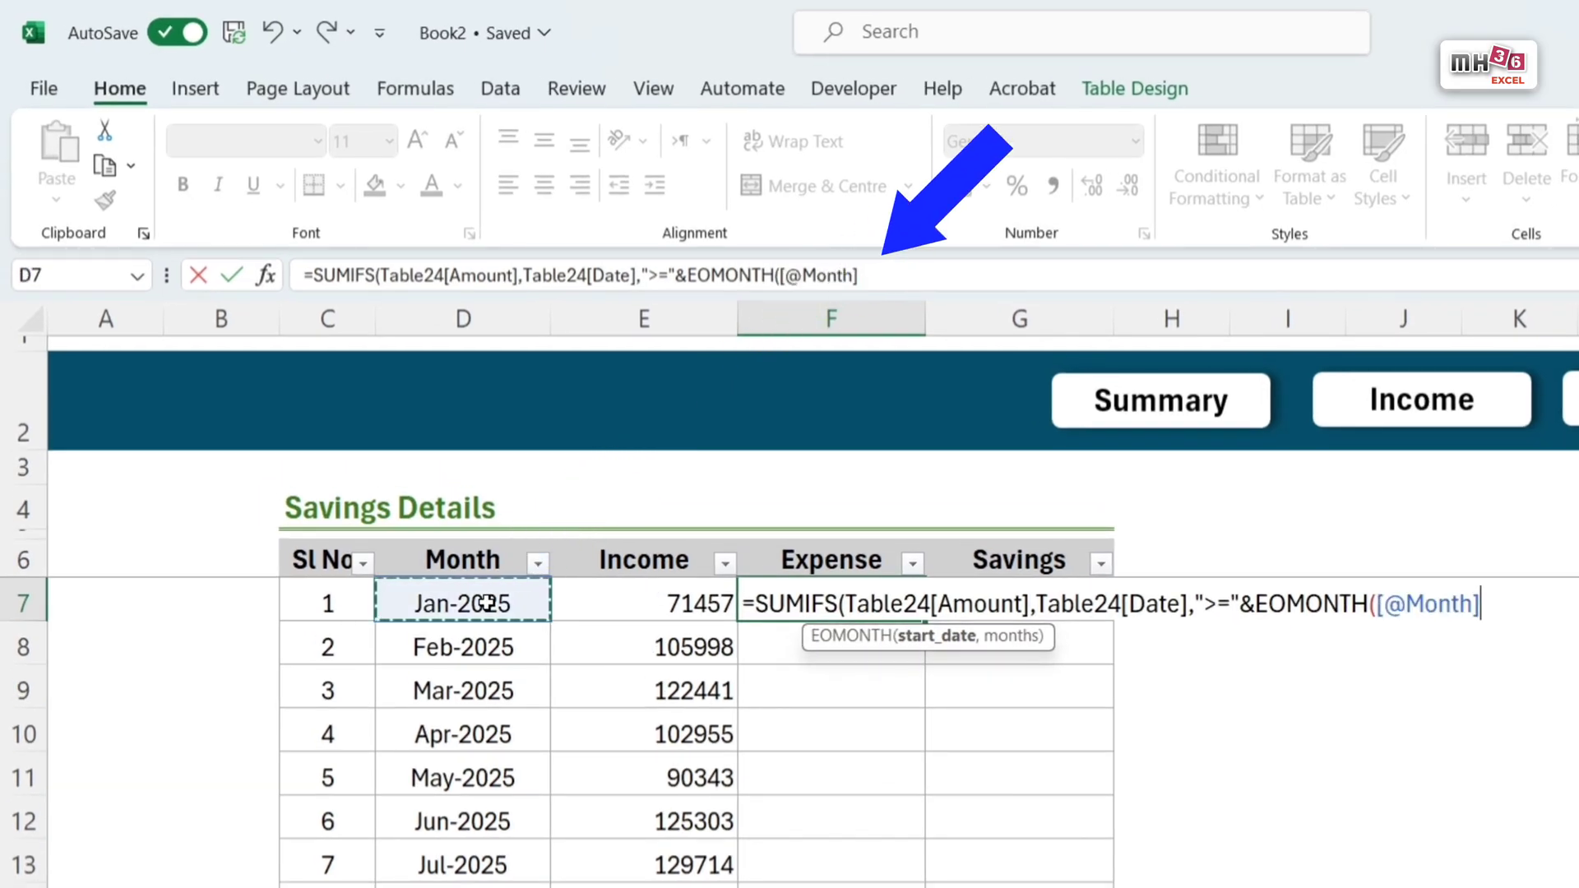
type(",")
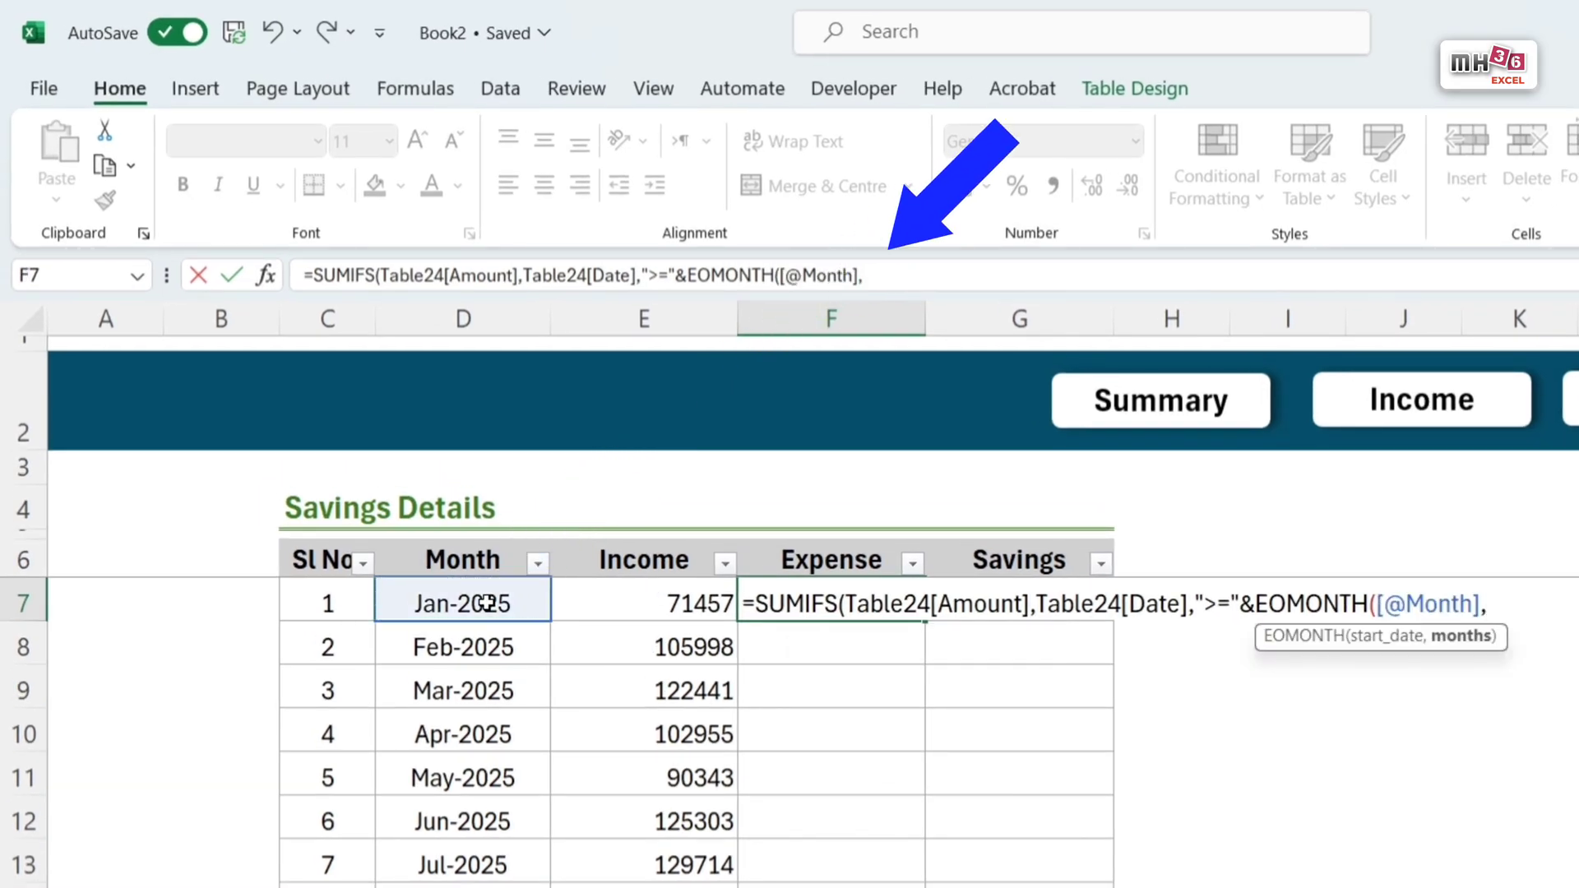
type("-1)+1")
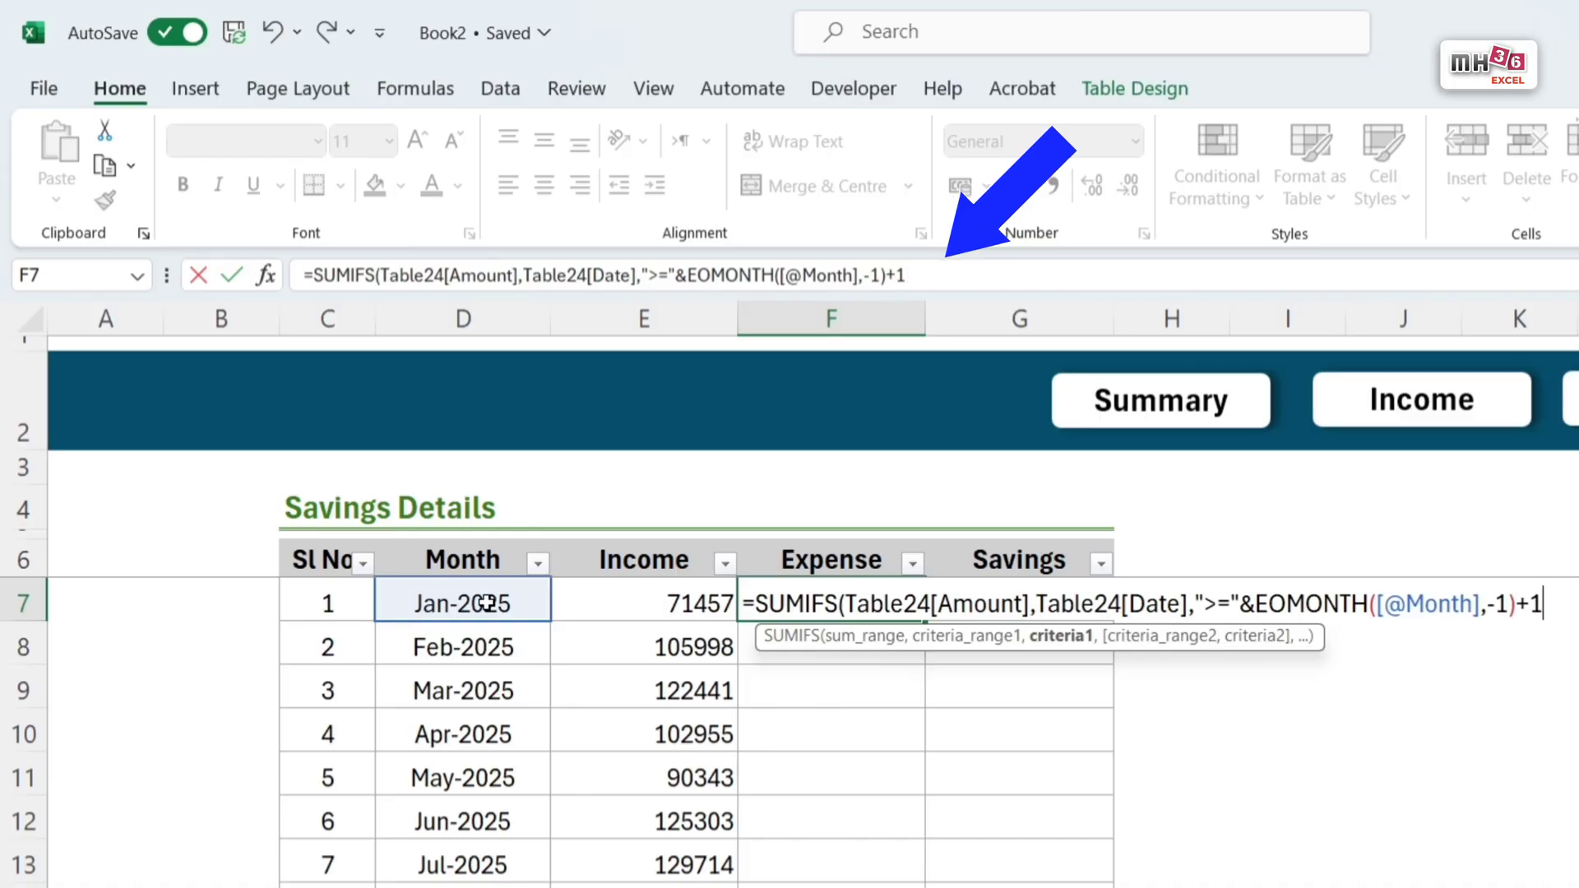
type(",")
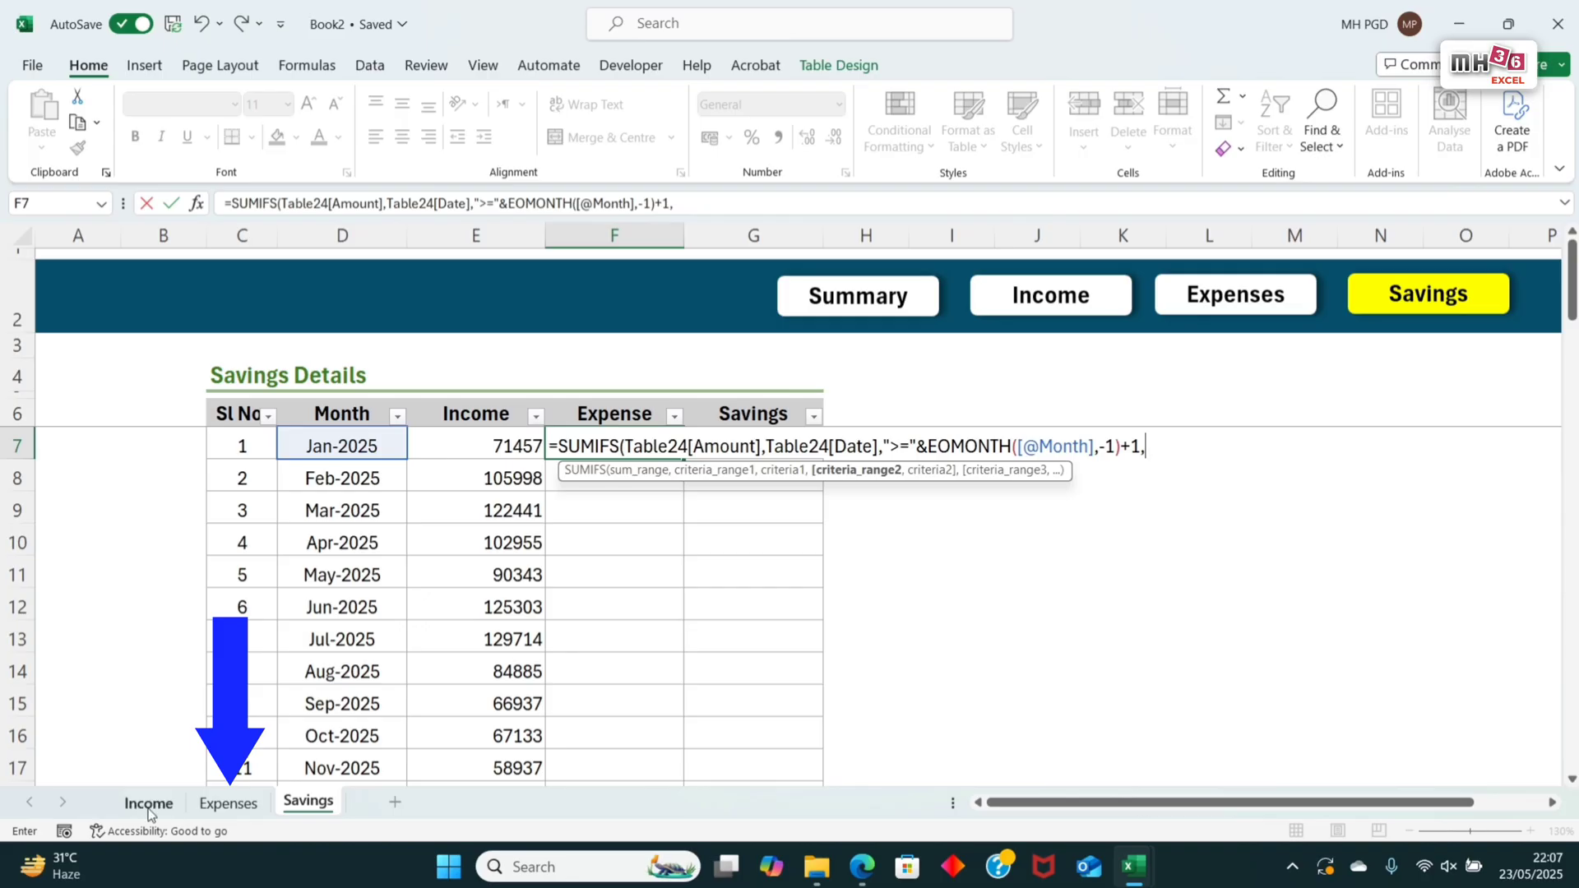
Step: Add the Expenses table's whole Date column, Table24[Date], as second criteria range and begin its criterion with "<="&
left_click(227, 806)
scroll(406, 592, "up", 13)
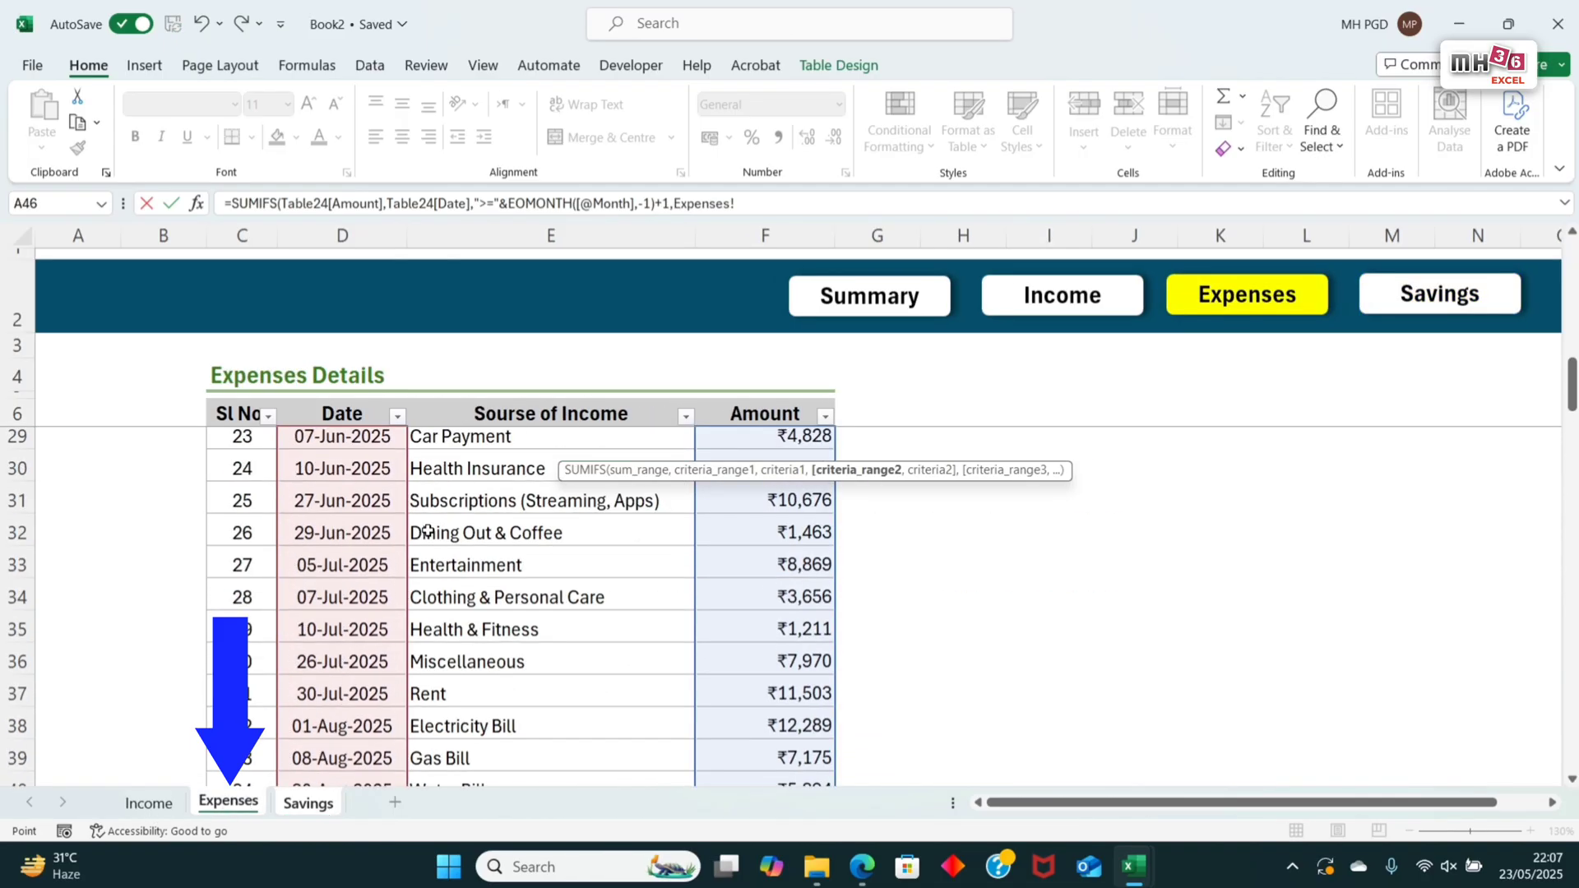
left_click_drag(353, 444, 357, 568)
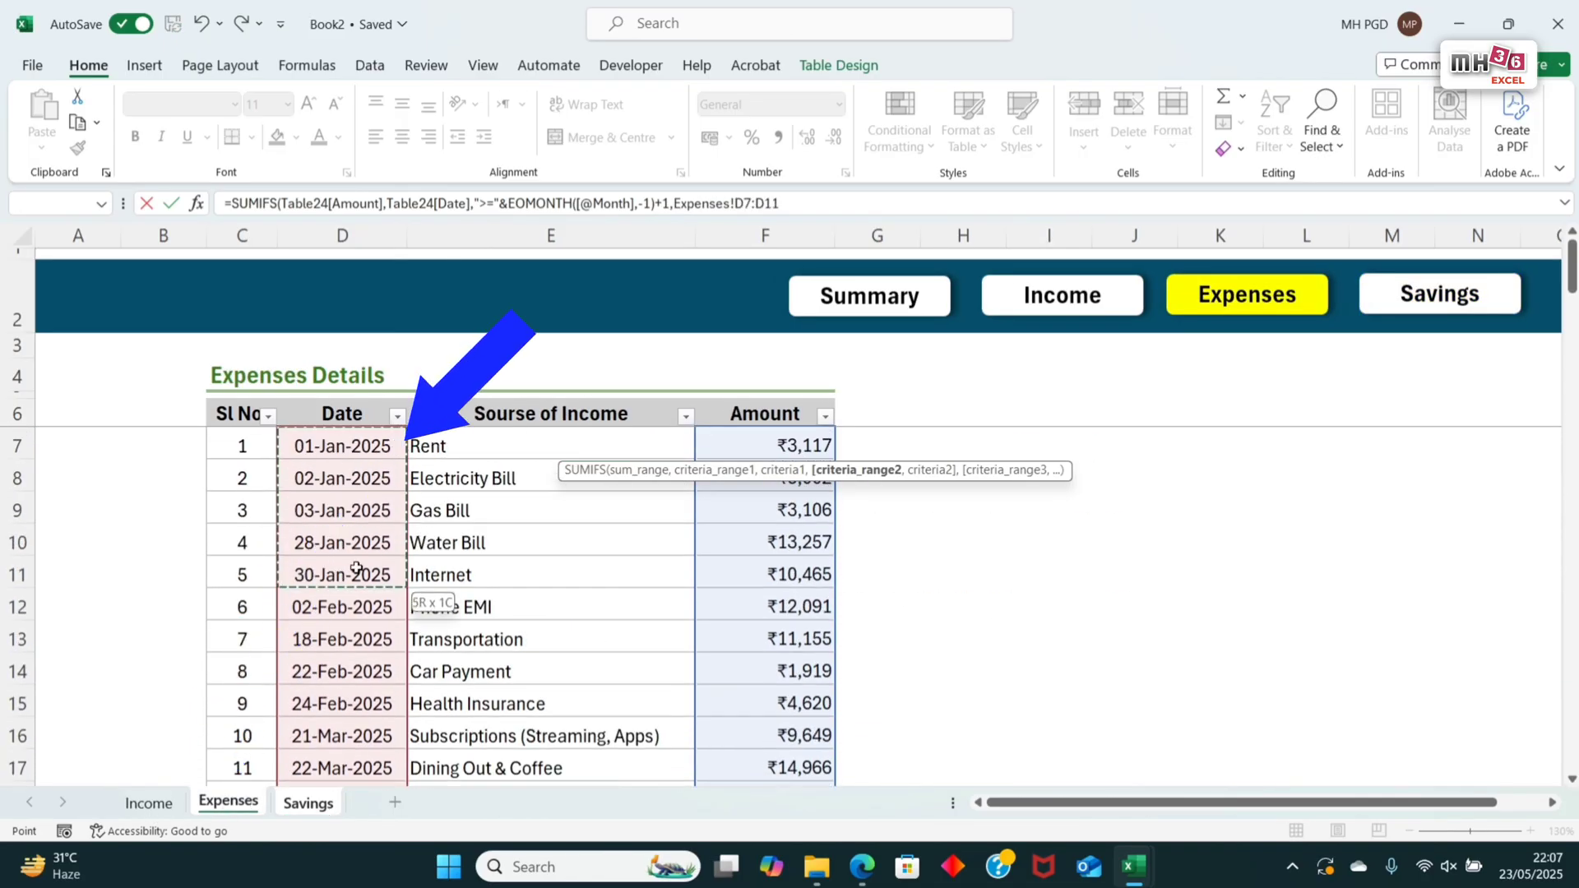
key("ctrl+shift+Down")
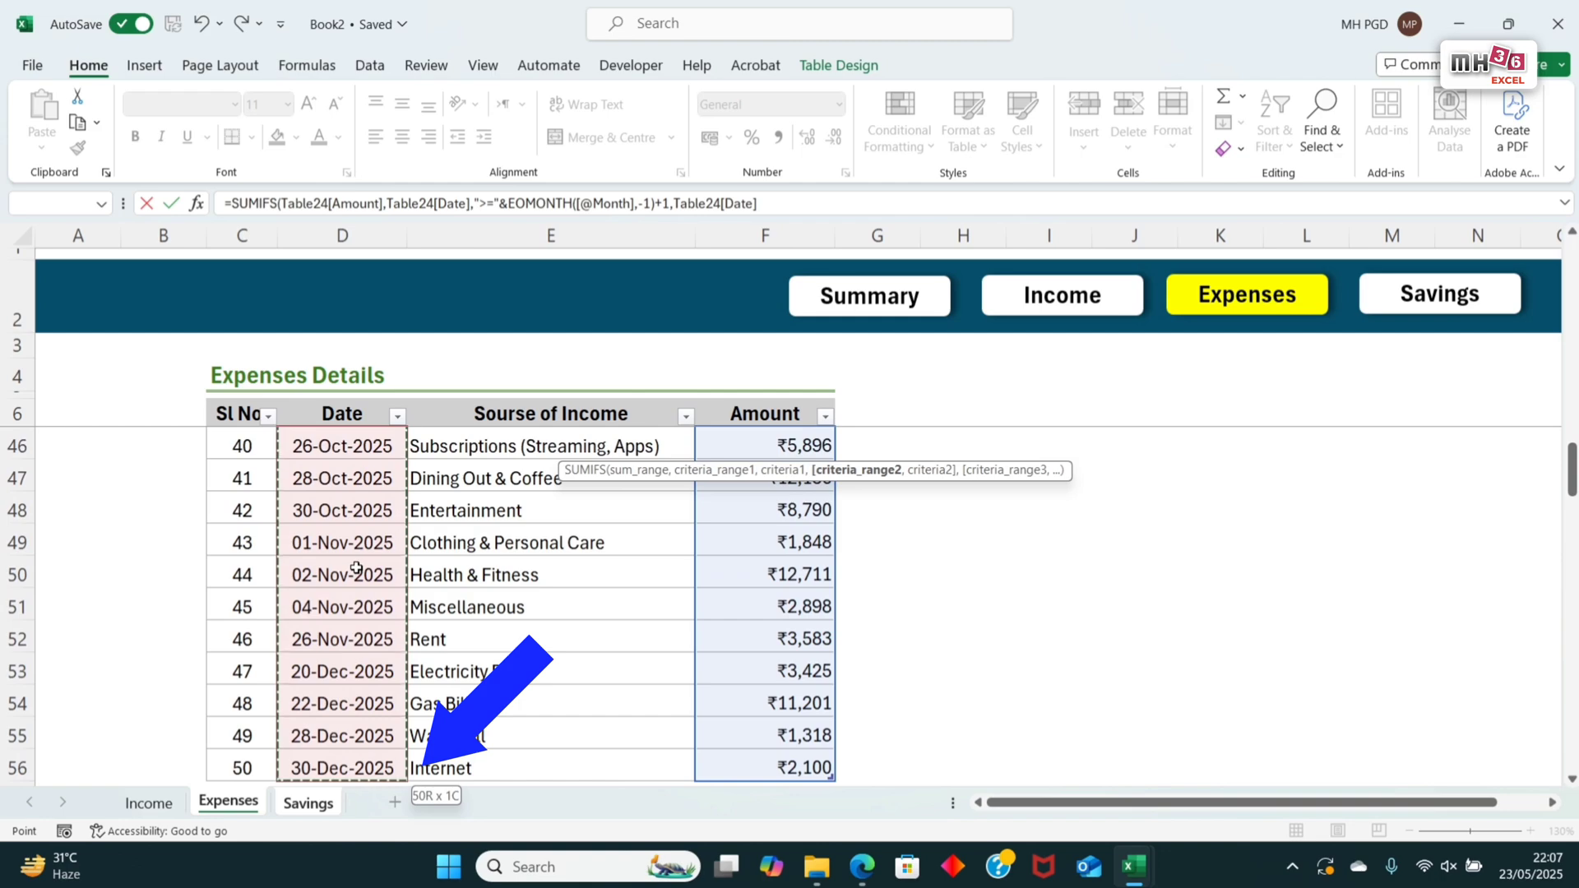
type(",\"<=\"&")
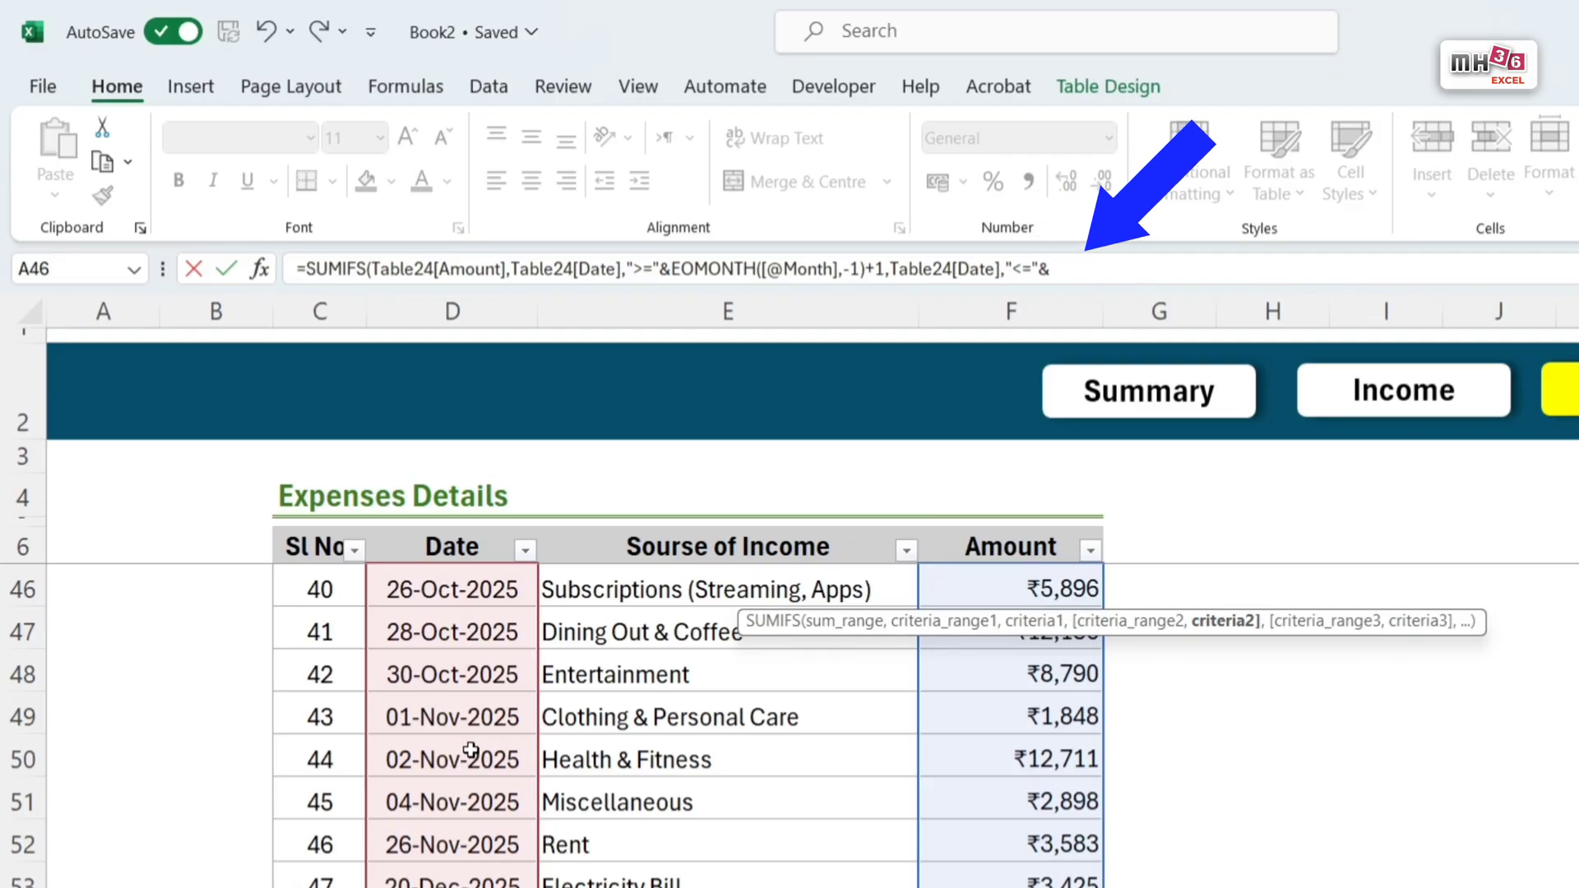
type("eo")
key("Tab")
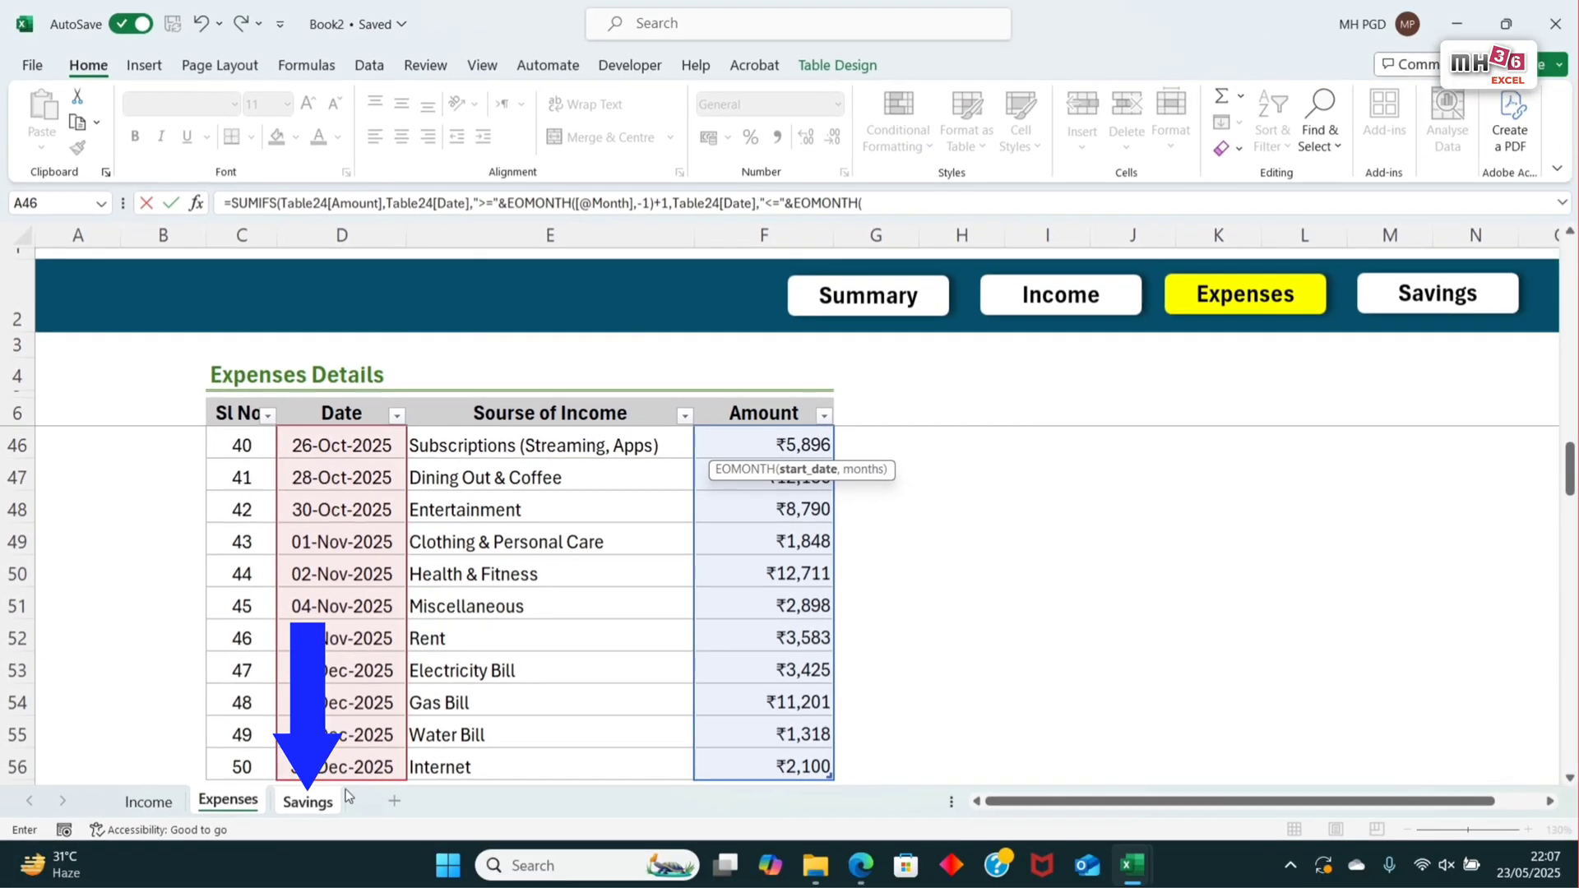
left_click(311, 803)
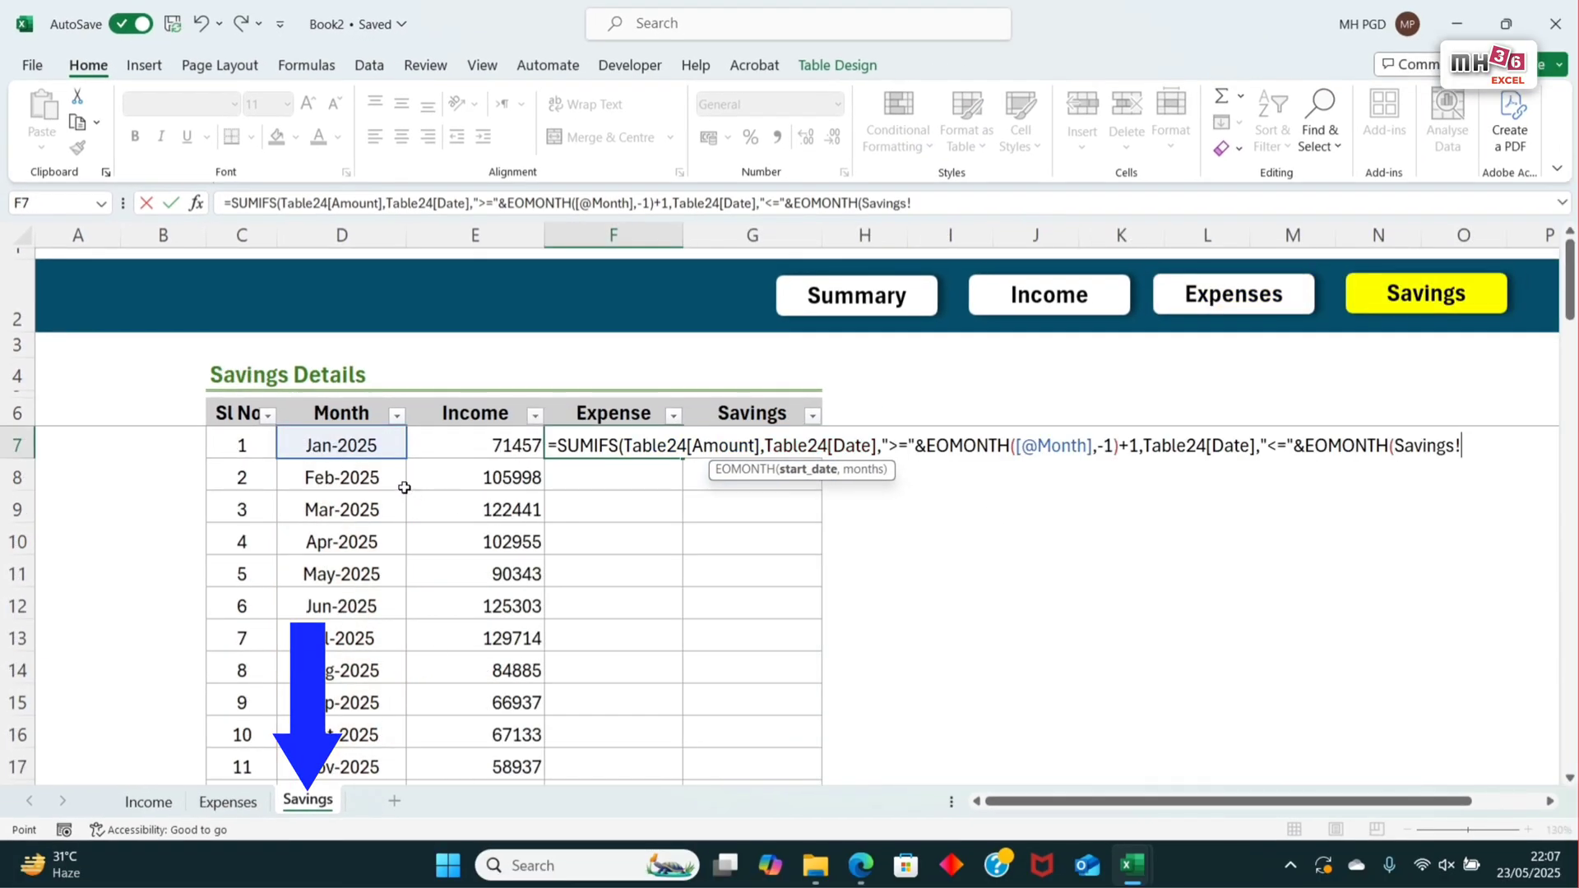
left_click(374, 445)
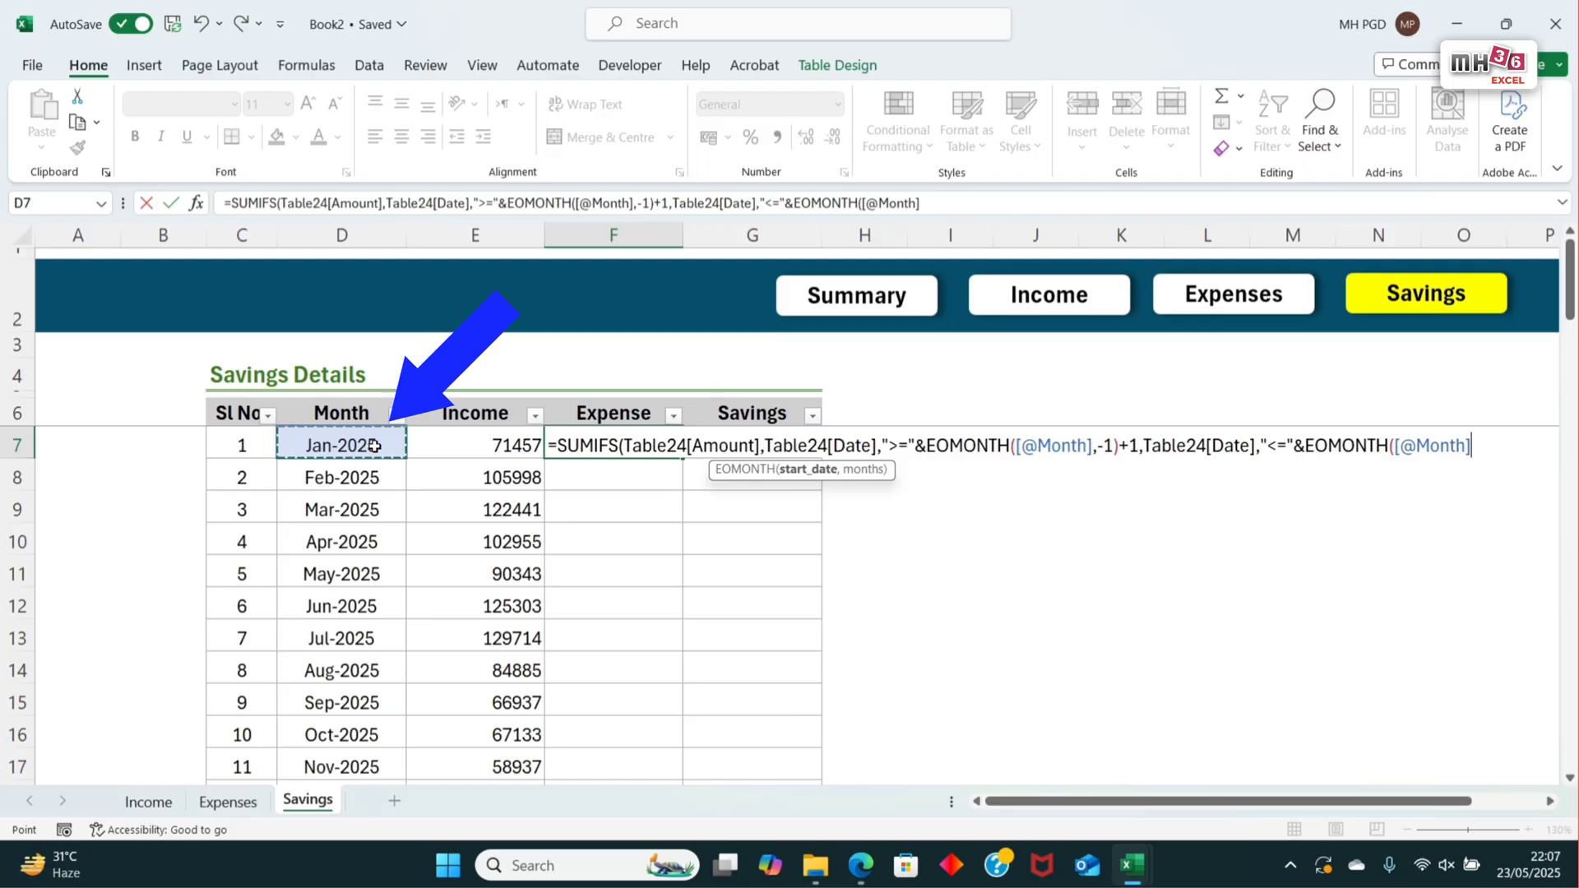
type(",")
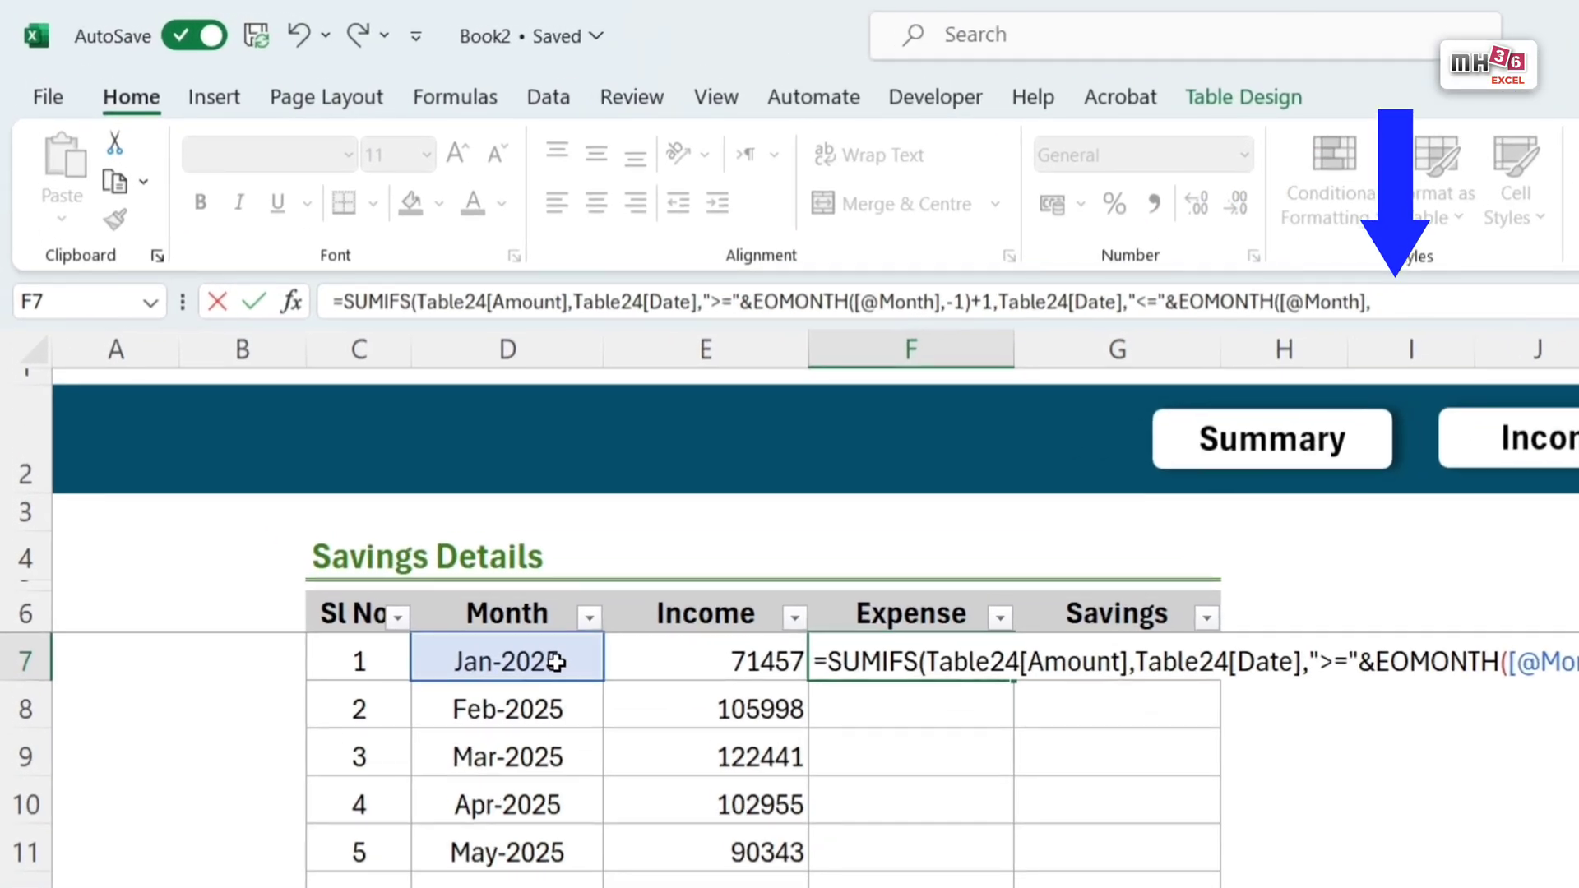
type("0))")
key("Return")
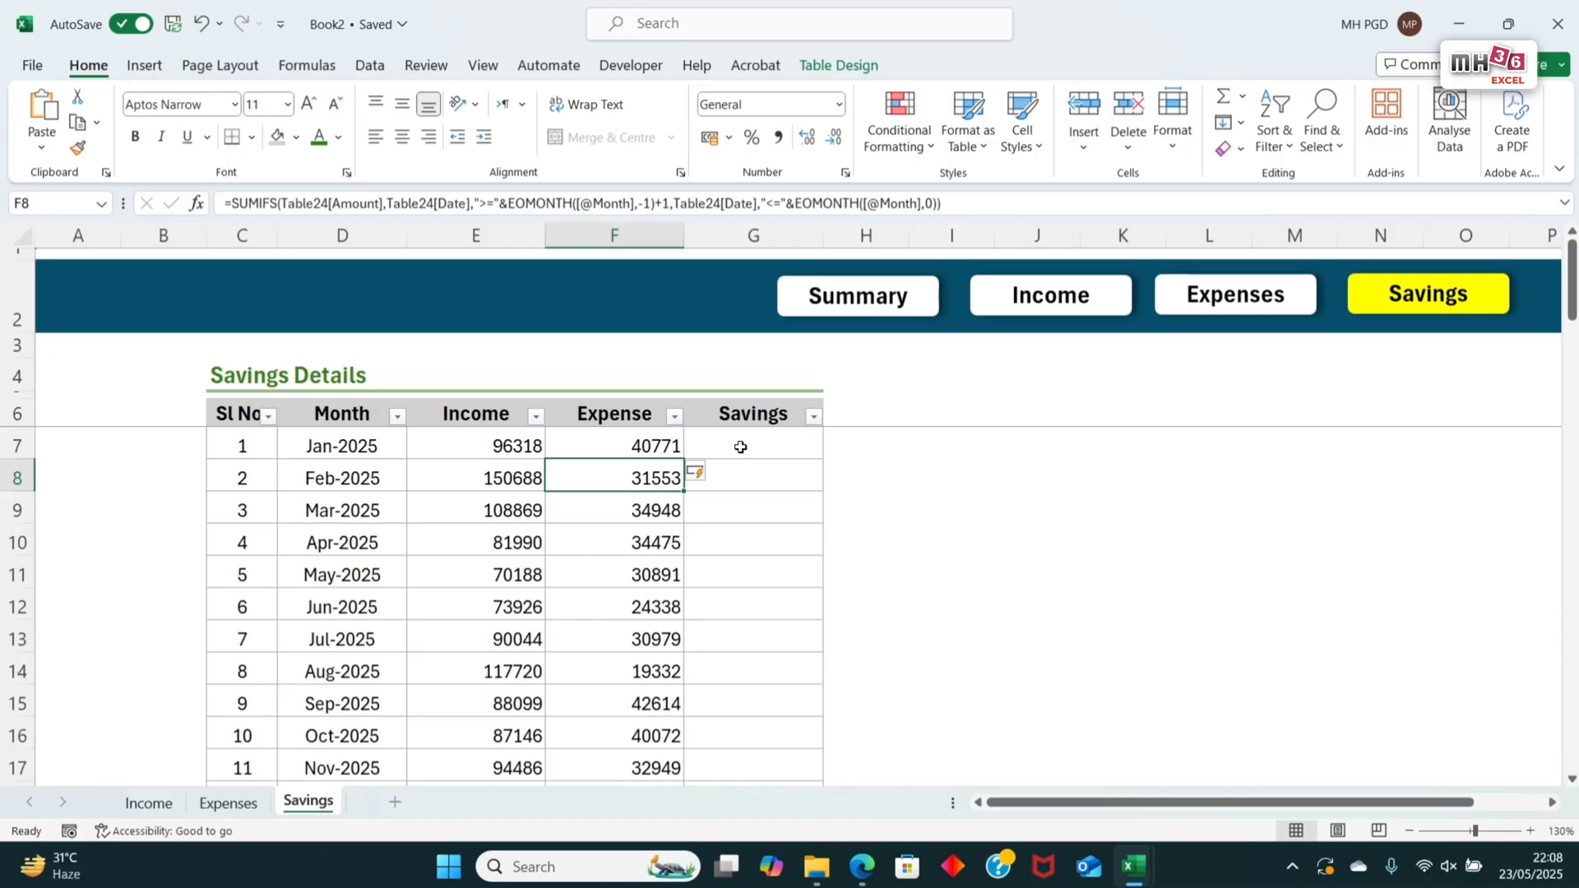
left_click(768, 448)
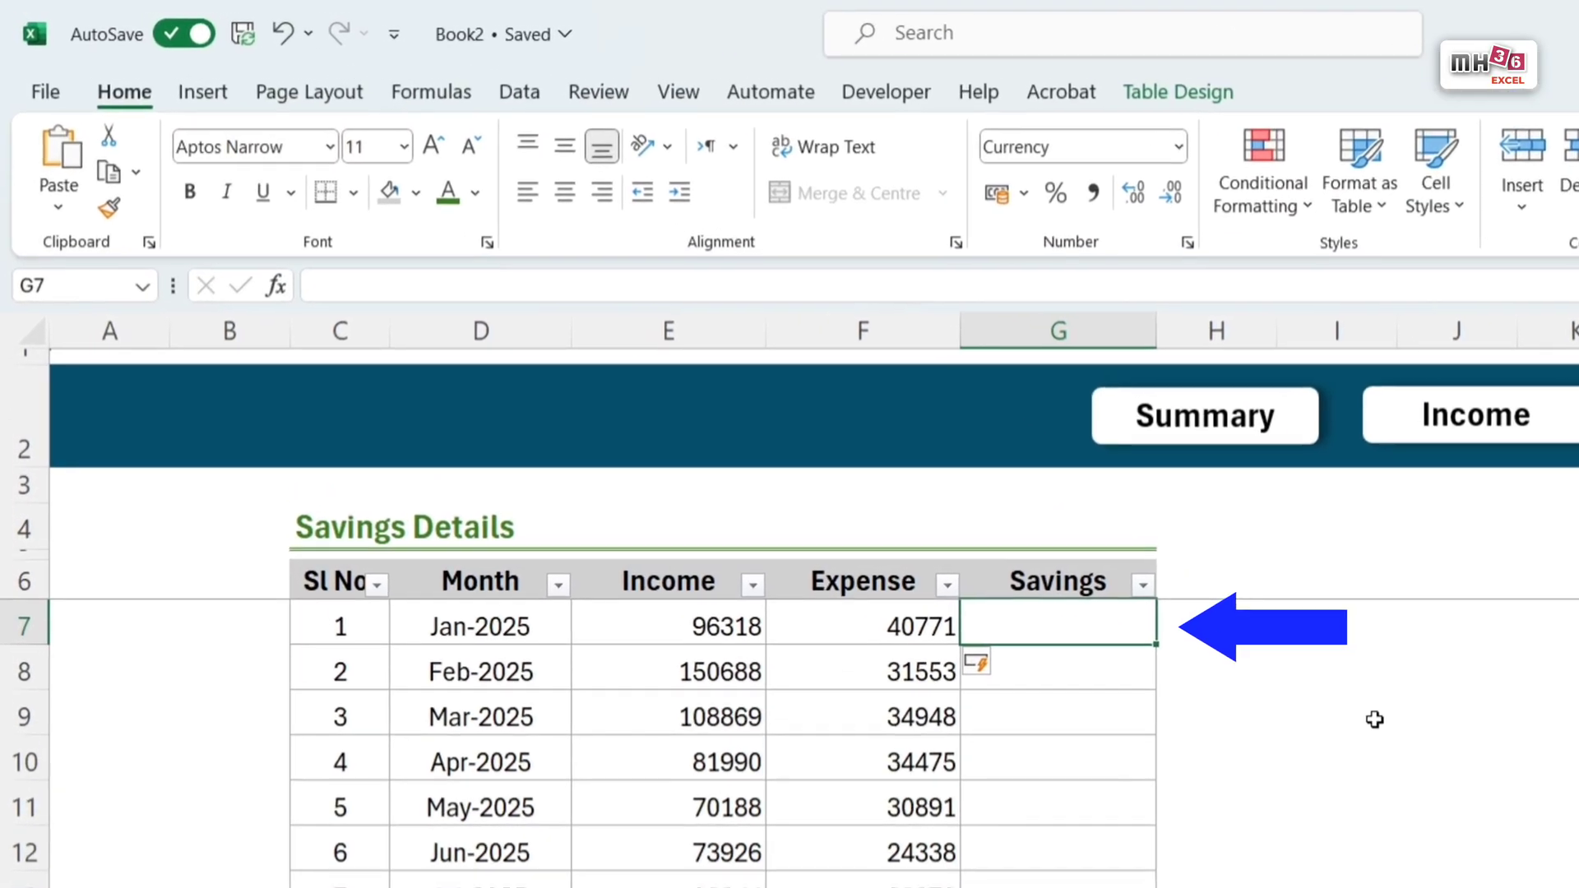
type("=")
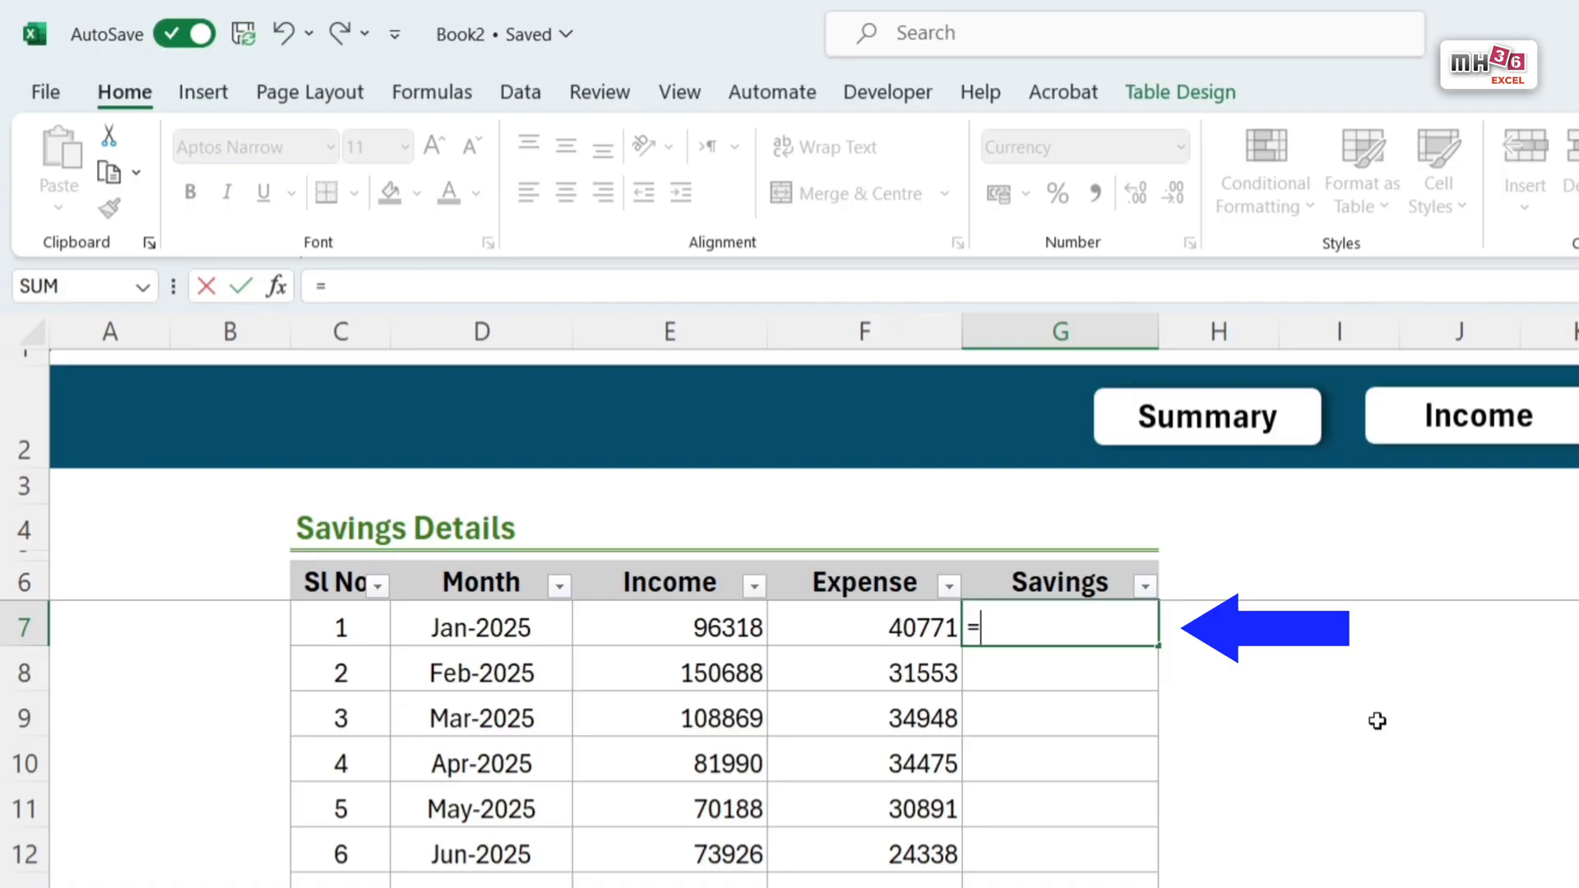
left_click(695, 629)
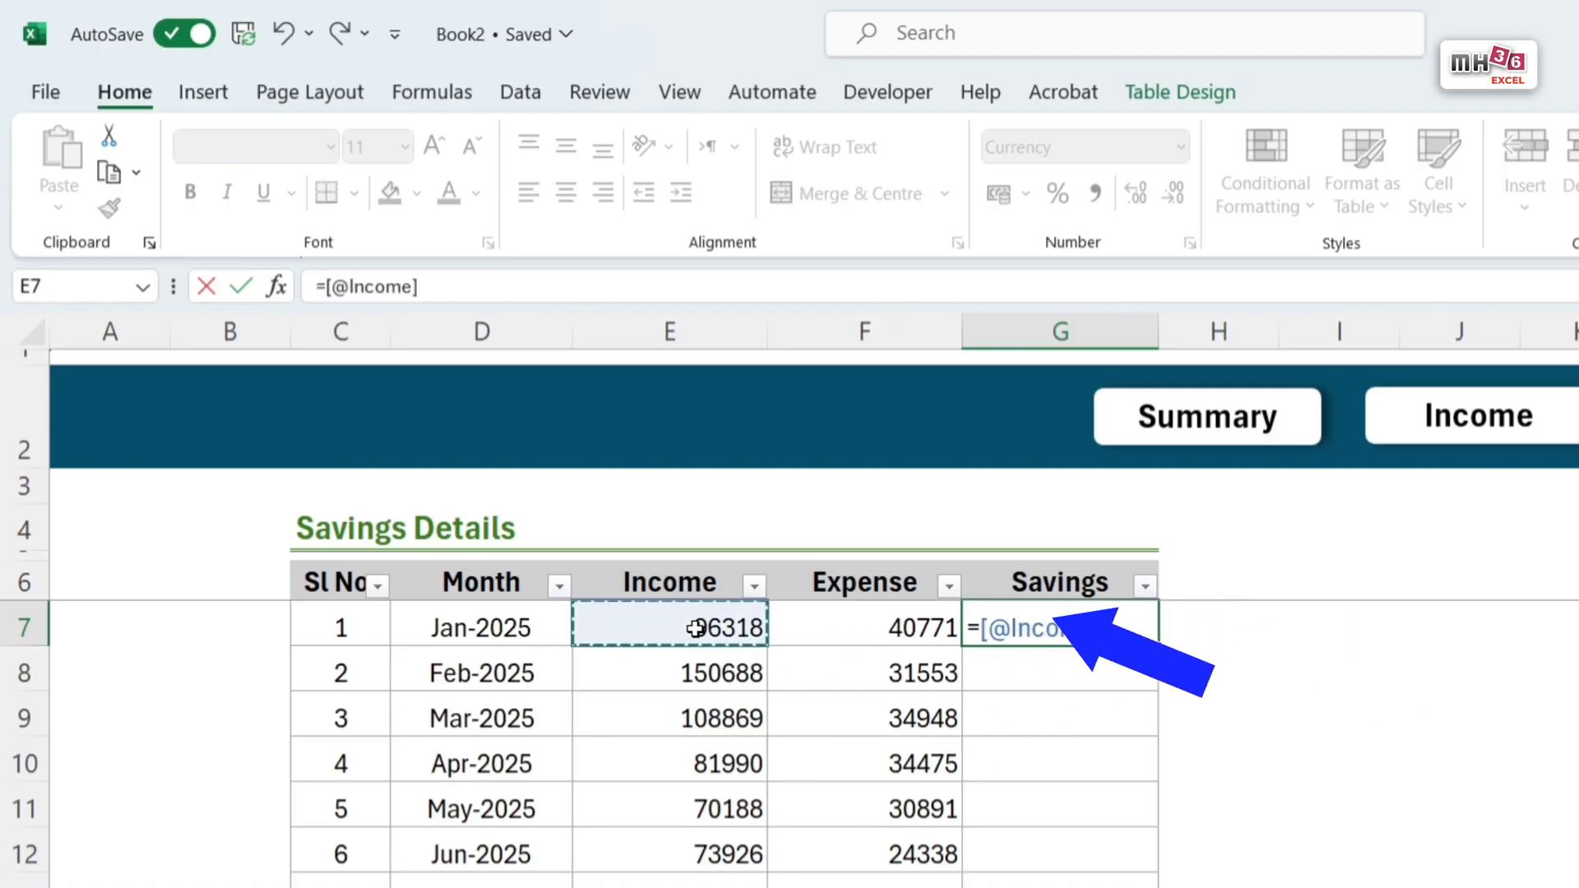
type("-")
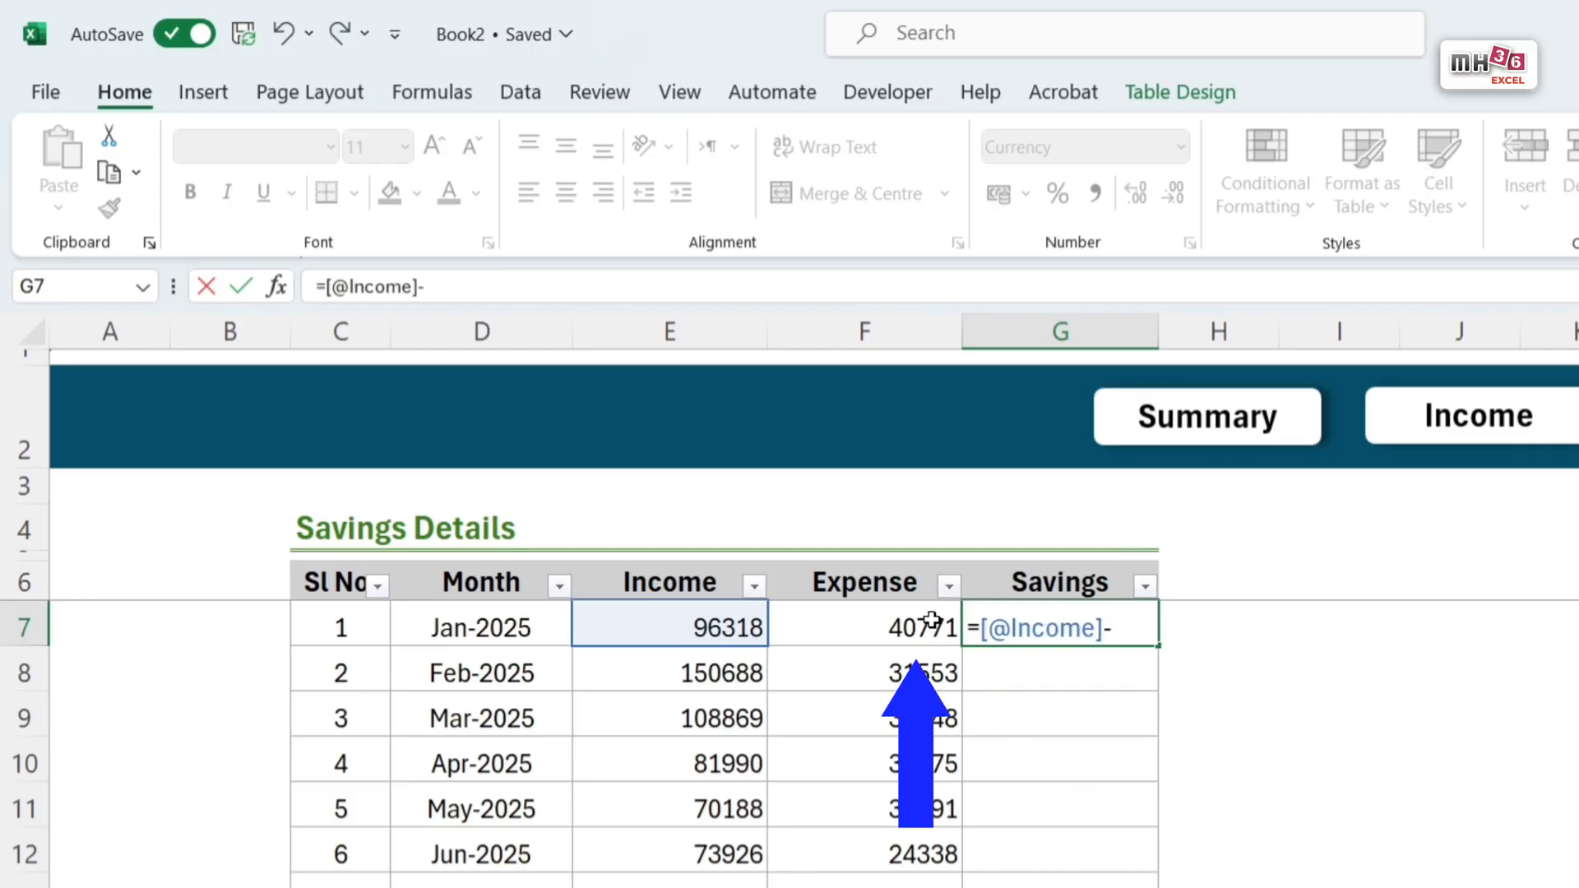
left_click(898, 631)
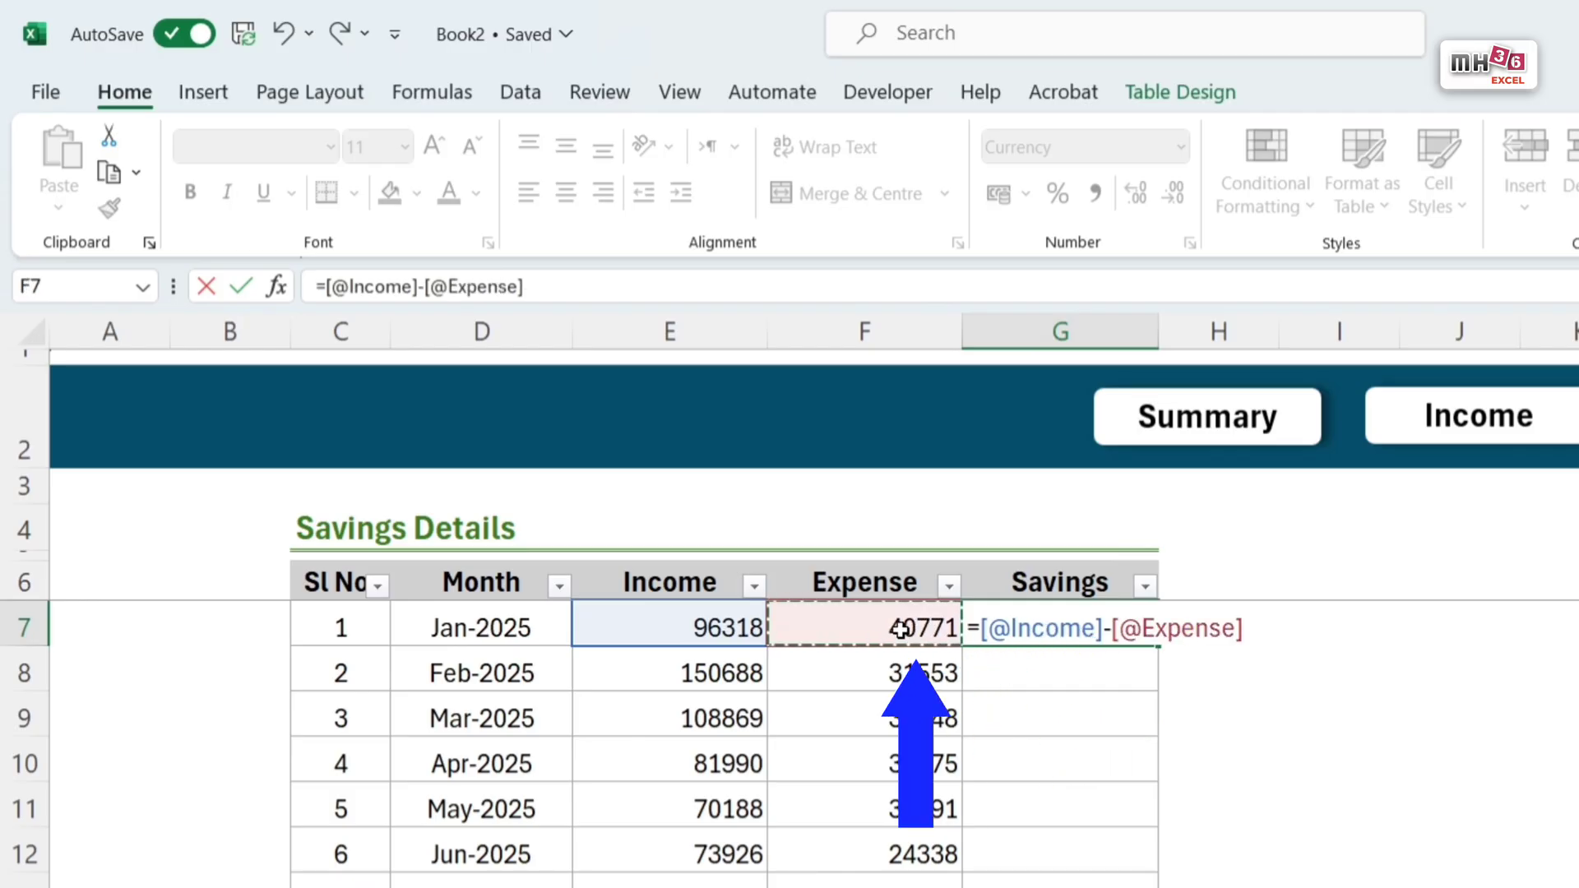
key("Return")
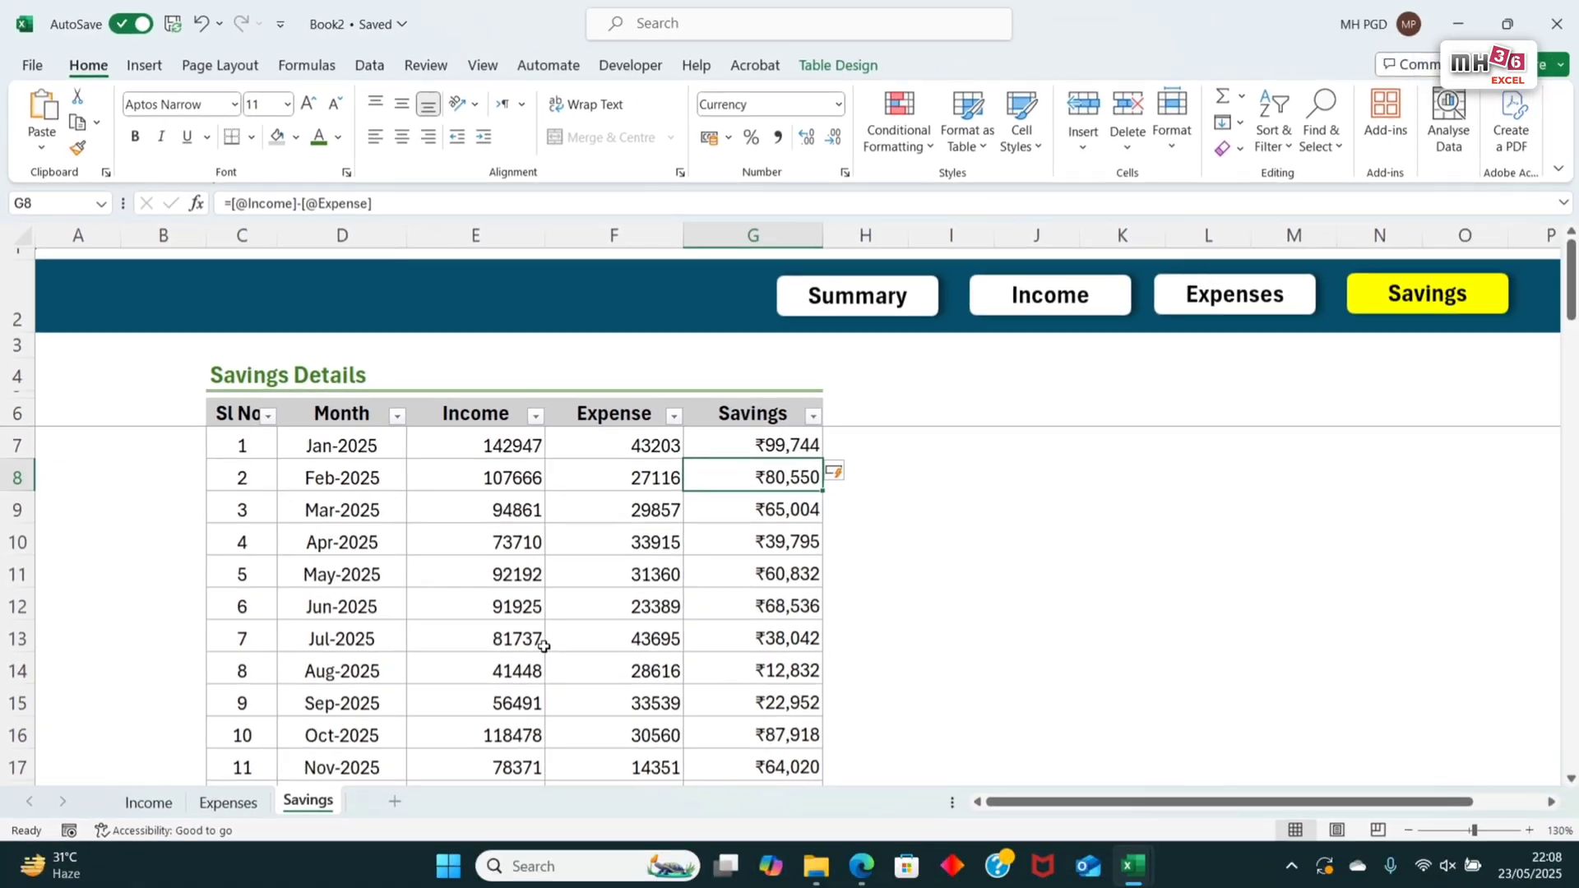
key("Up")
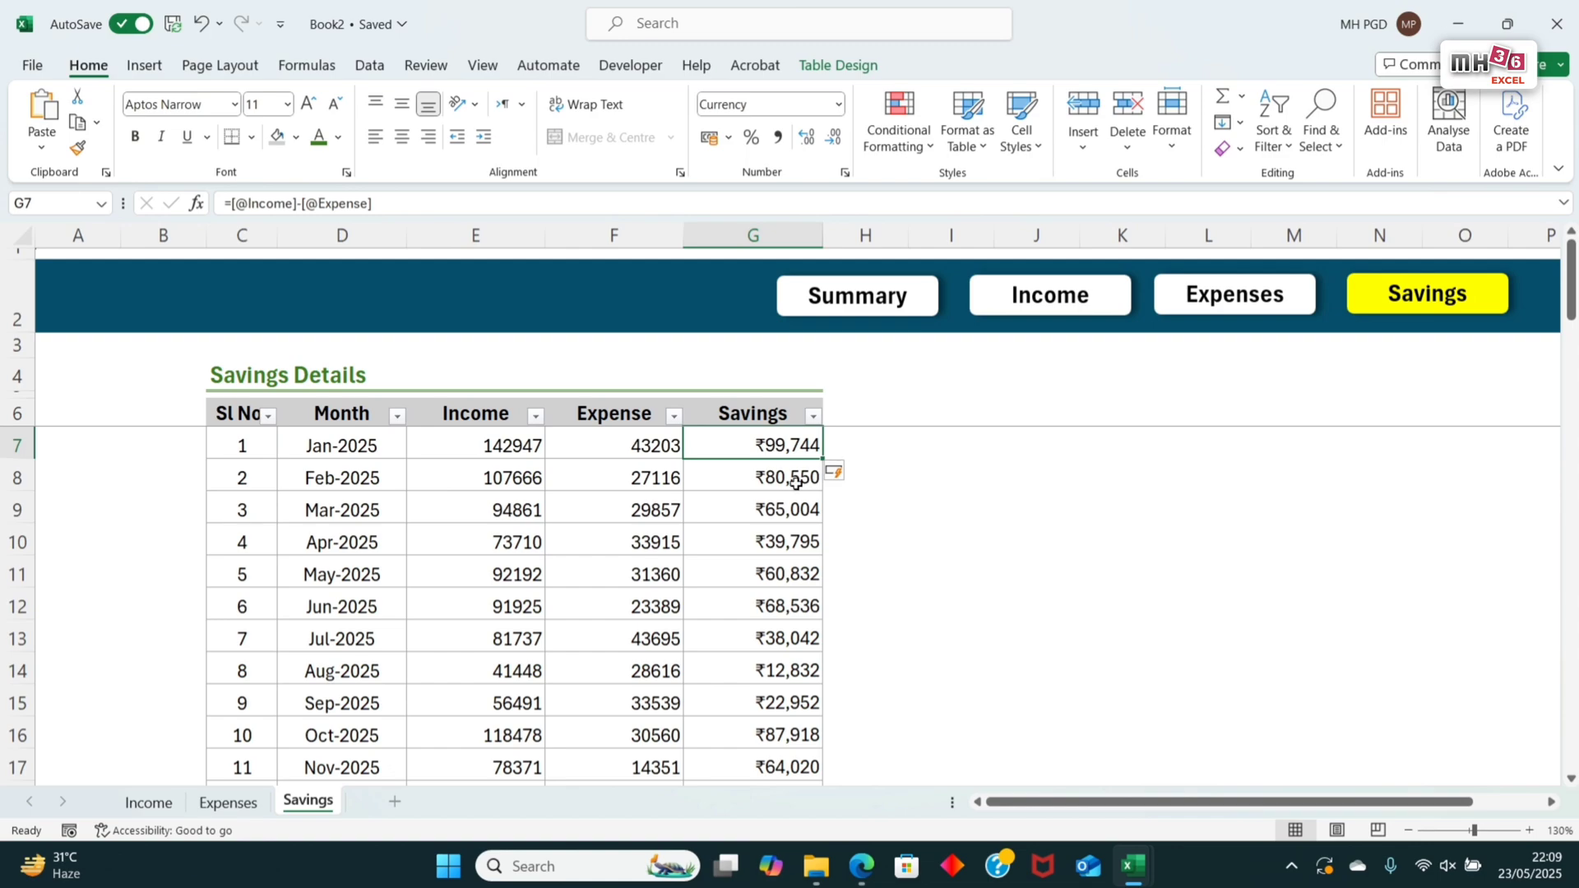
Step: Copy the currency format of Amount cell F46 on the Income sheet onto E7:G18 of the Savings sheet with Format Painter
left_click(149, 802)
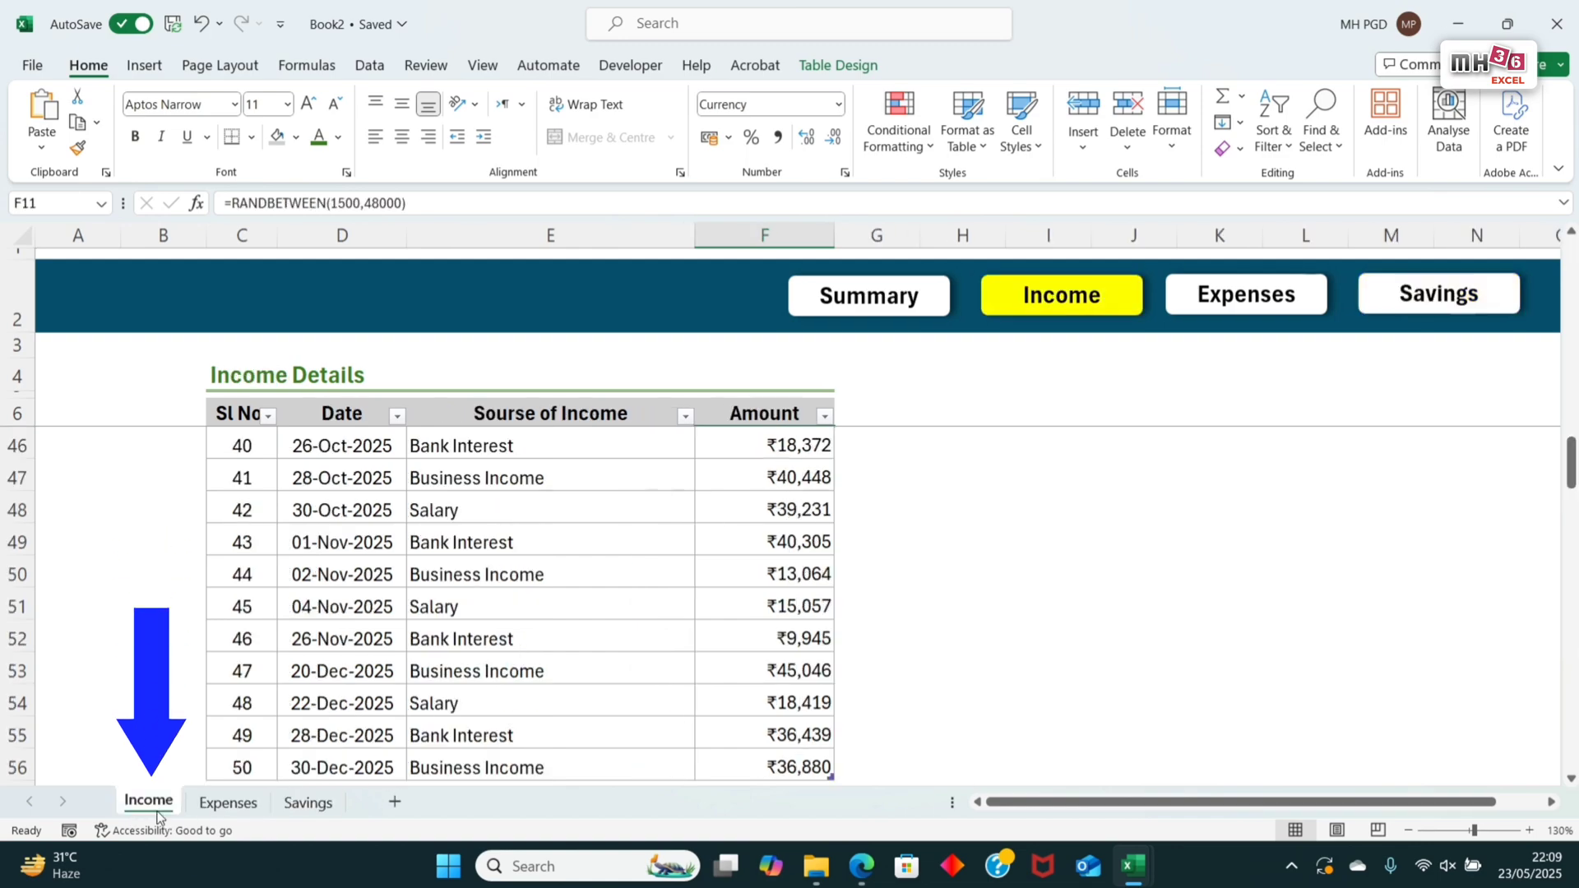
left_click(791, 459)
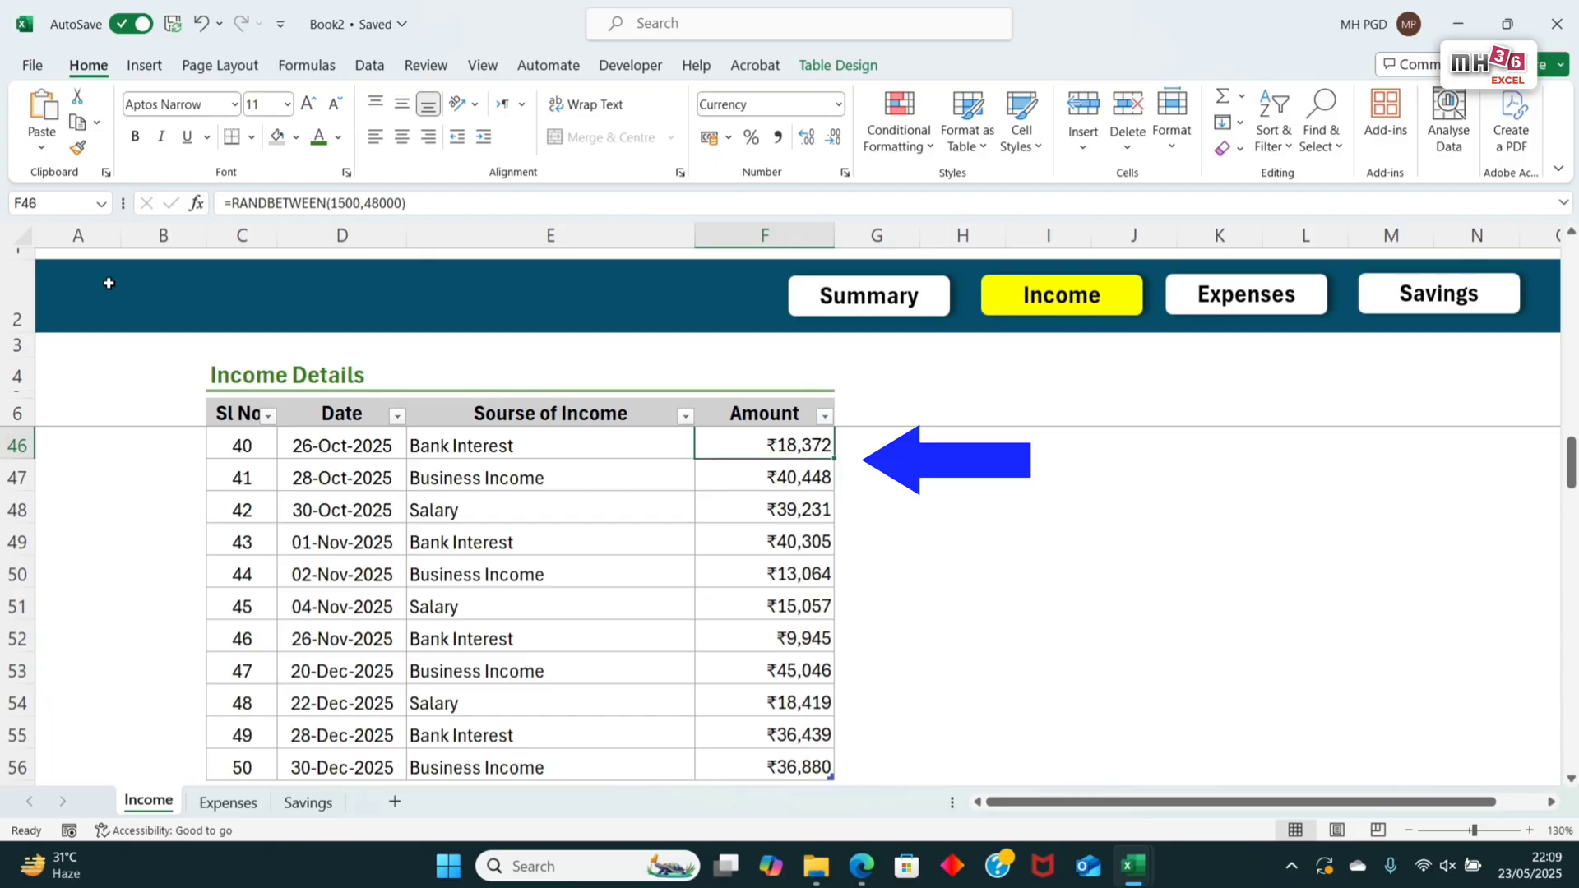
left_click(77, 148)
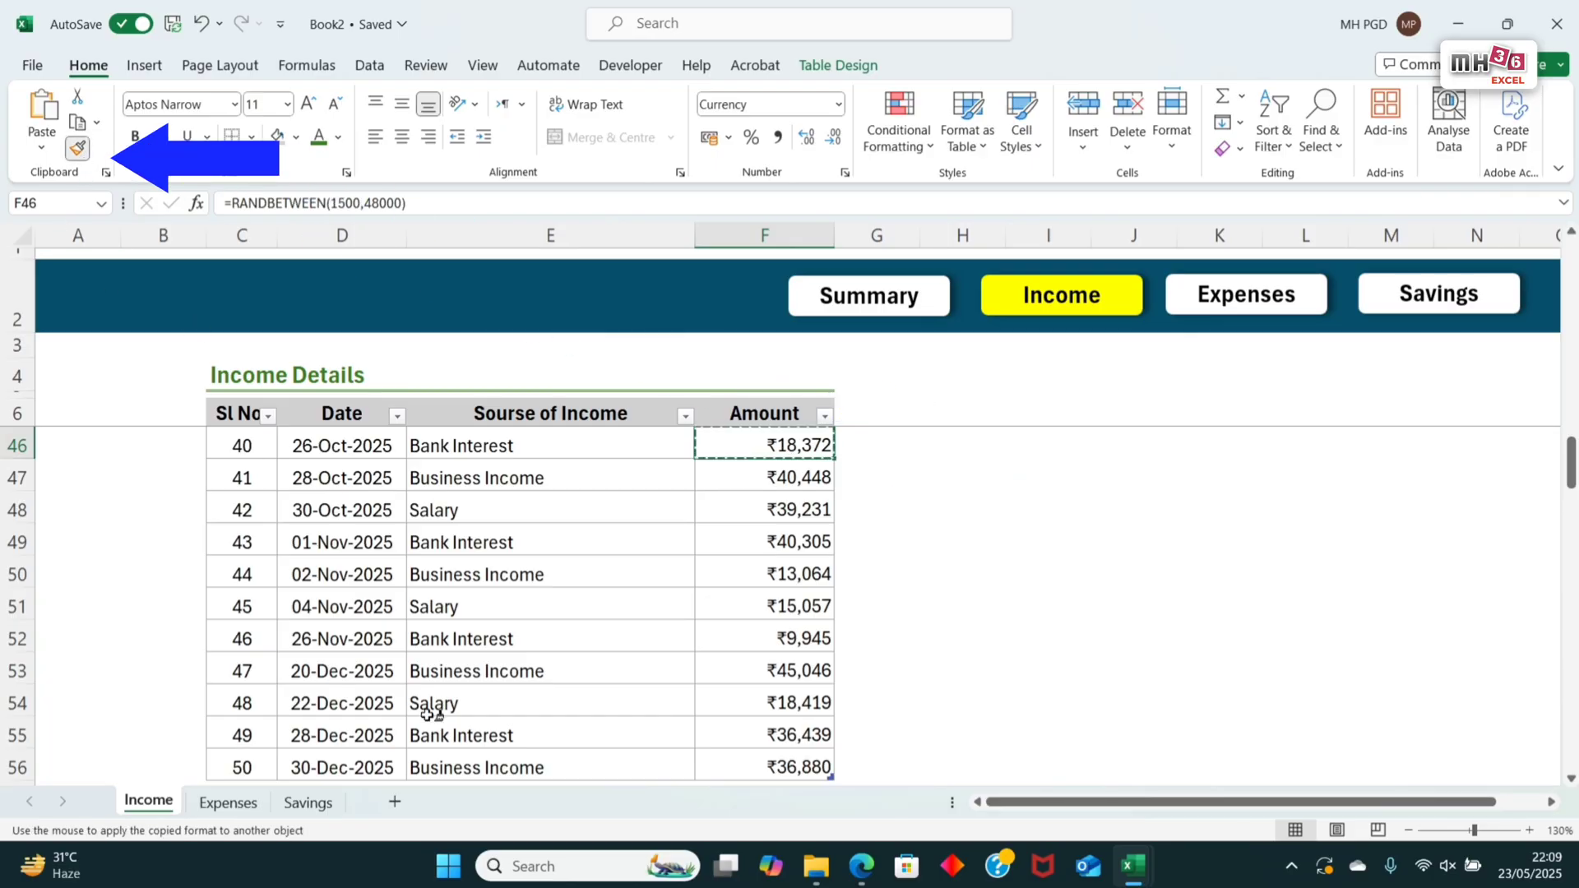
left_click(309, 804)
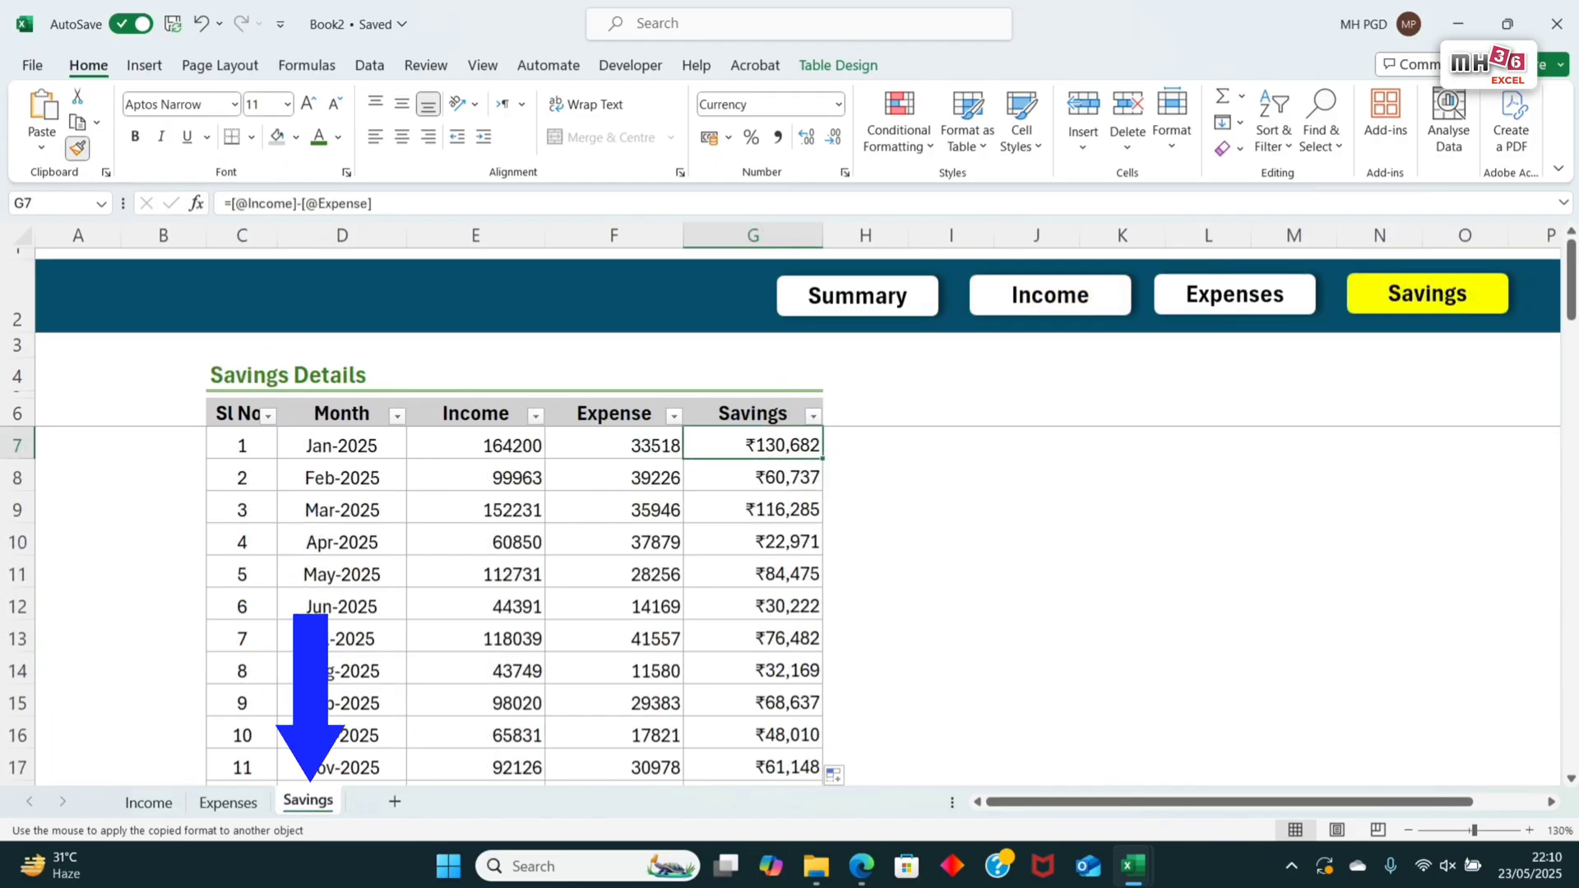
mouse_move(440, 451)
left_mouse_down()
mouse_move(638, 555)
mouse_move(707, 886)
mouse_move(719, 811)
mouse_move(772, 692)
left_mouse_up()
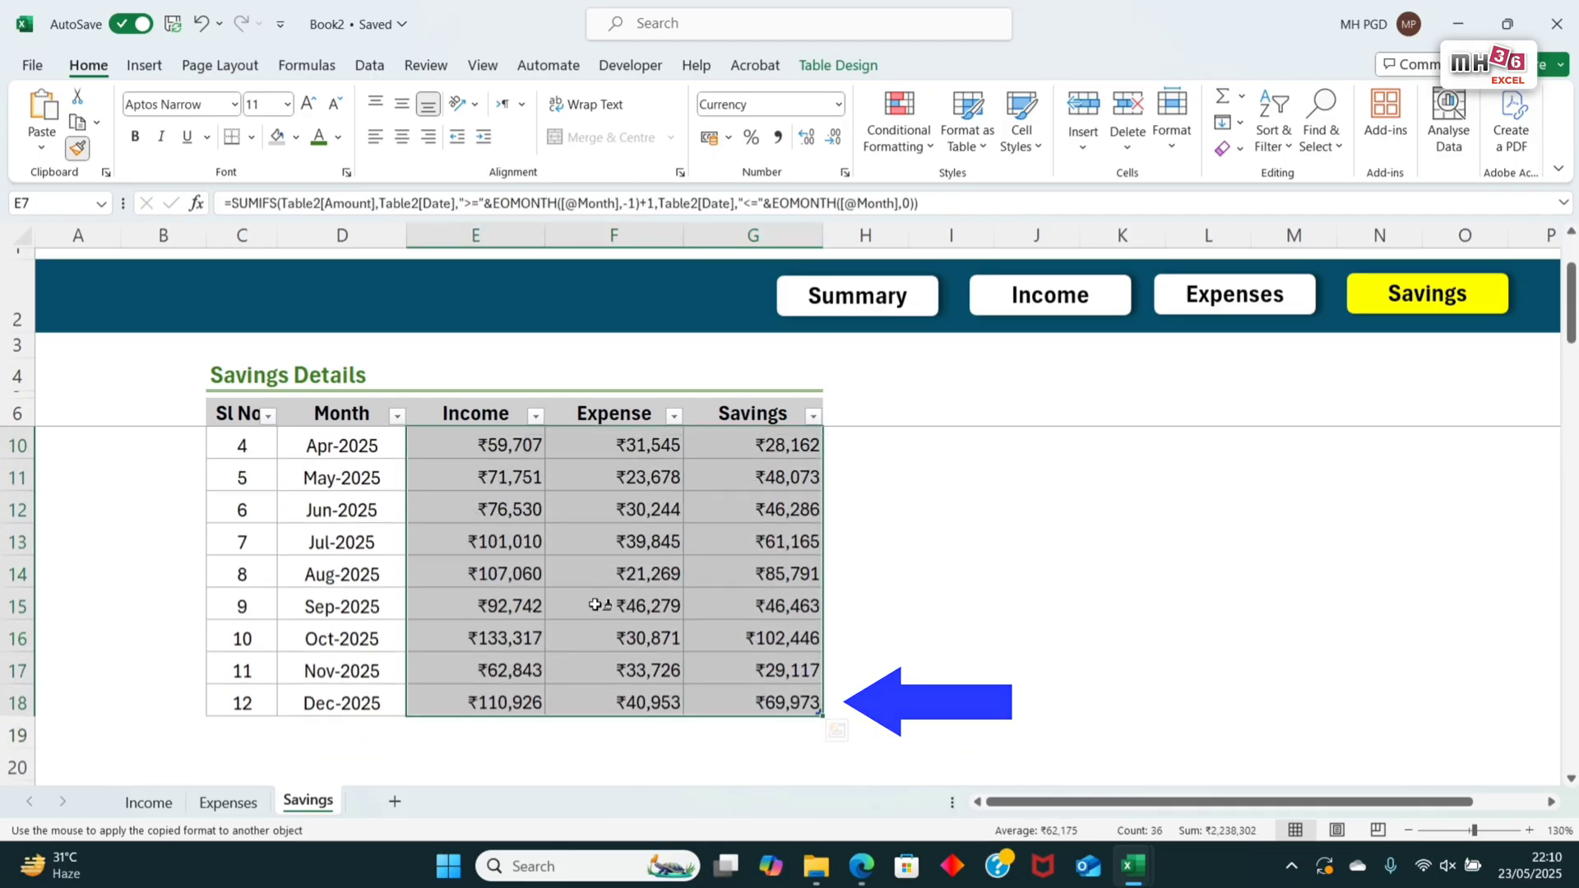
left_click(642, 575)
scroll(676, 547, "up", 1)
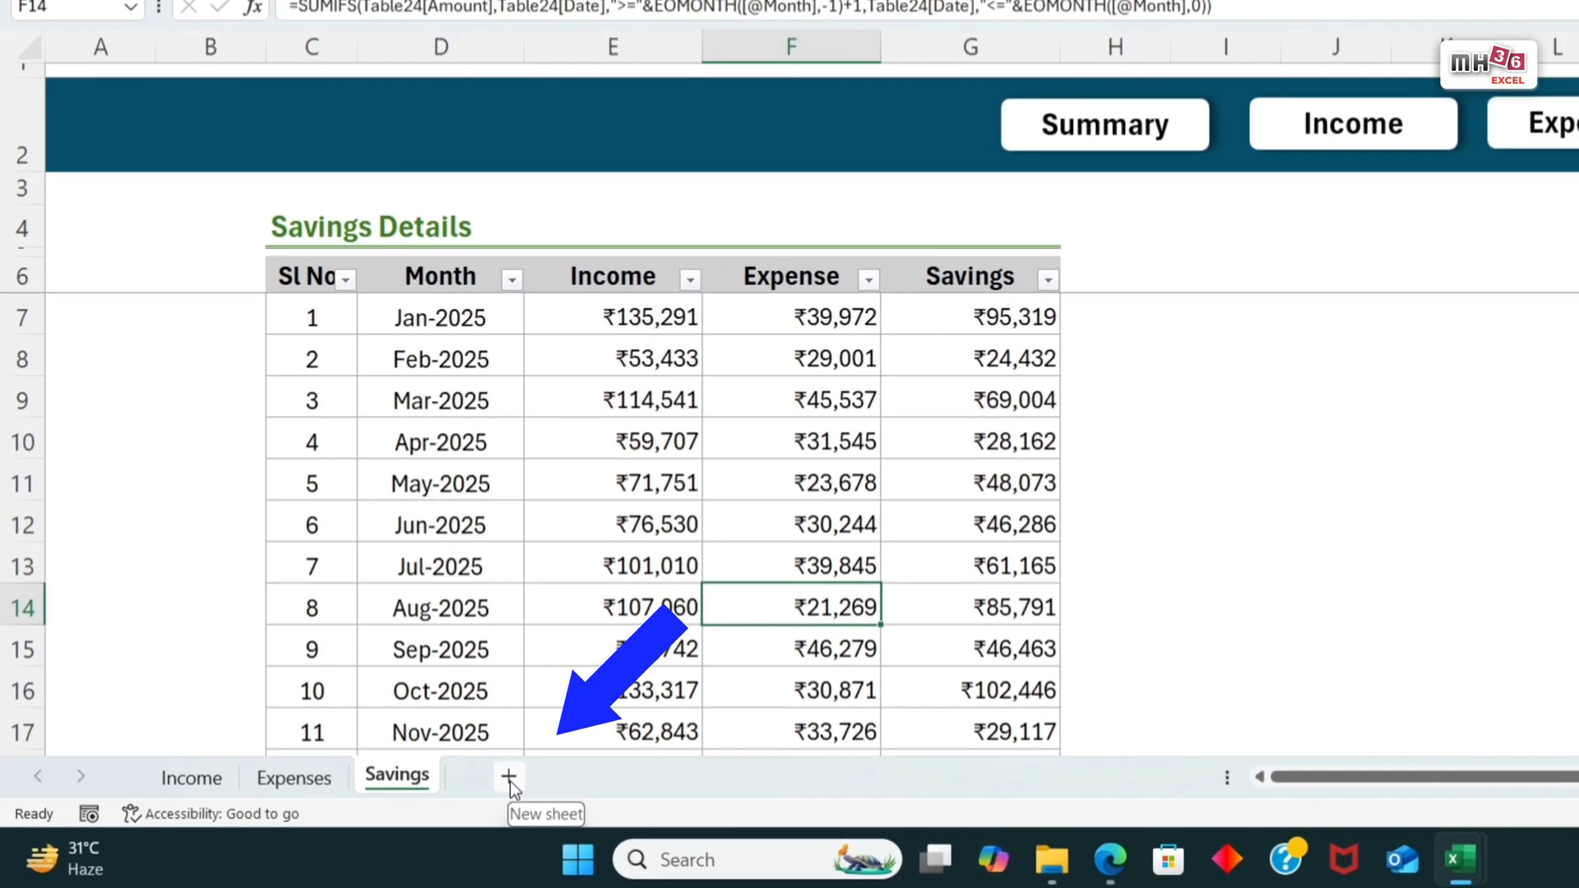
Step: Add a new worksheet after Savings, name it Summary, and go to cell D1
left_click(509, 777)
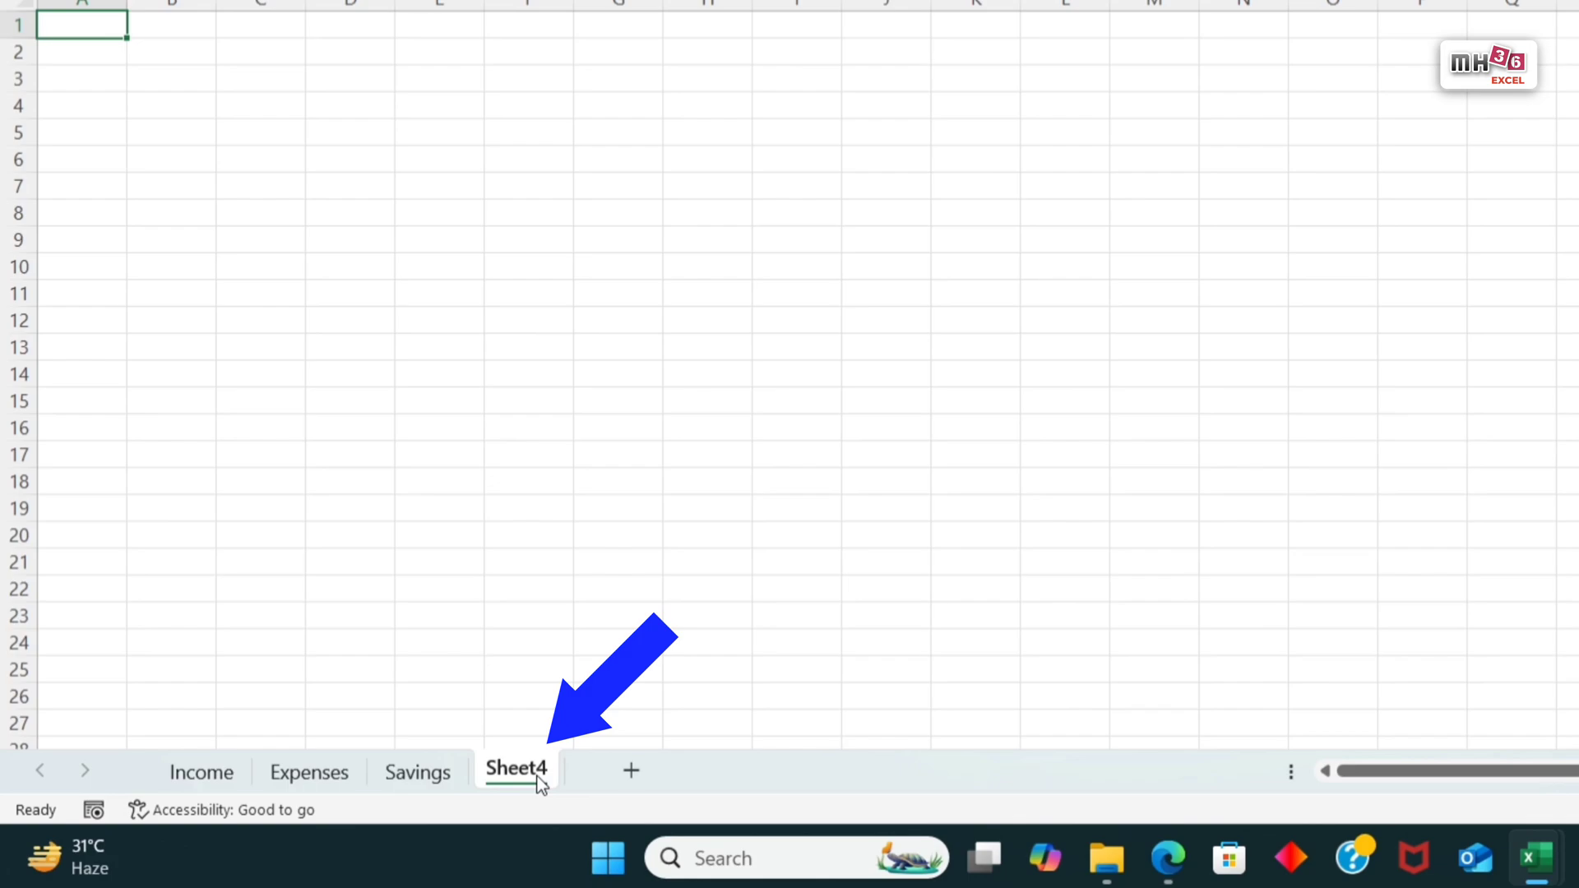
double_click(536, 777)
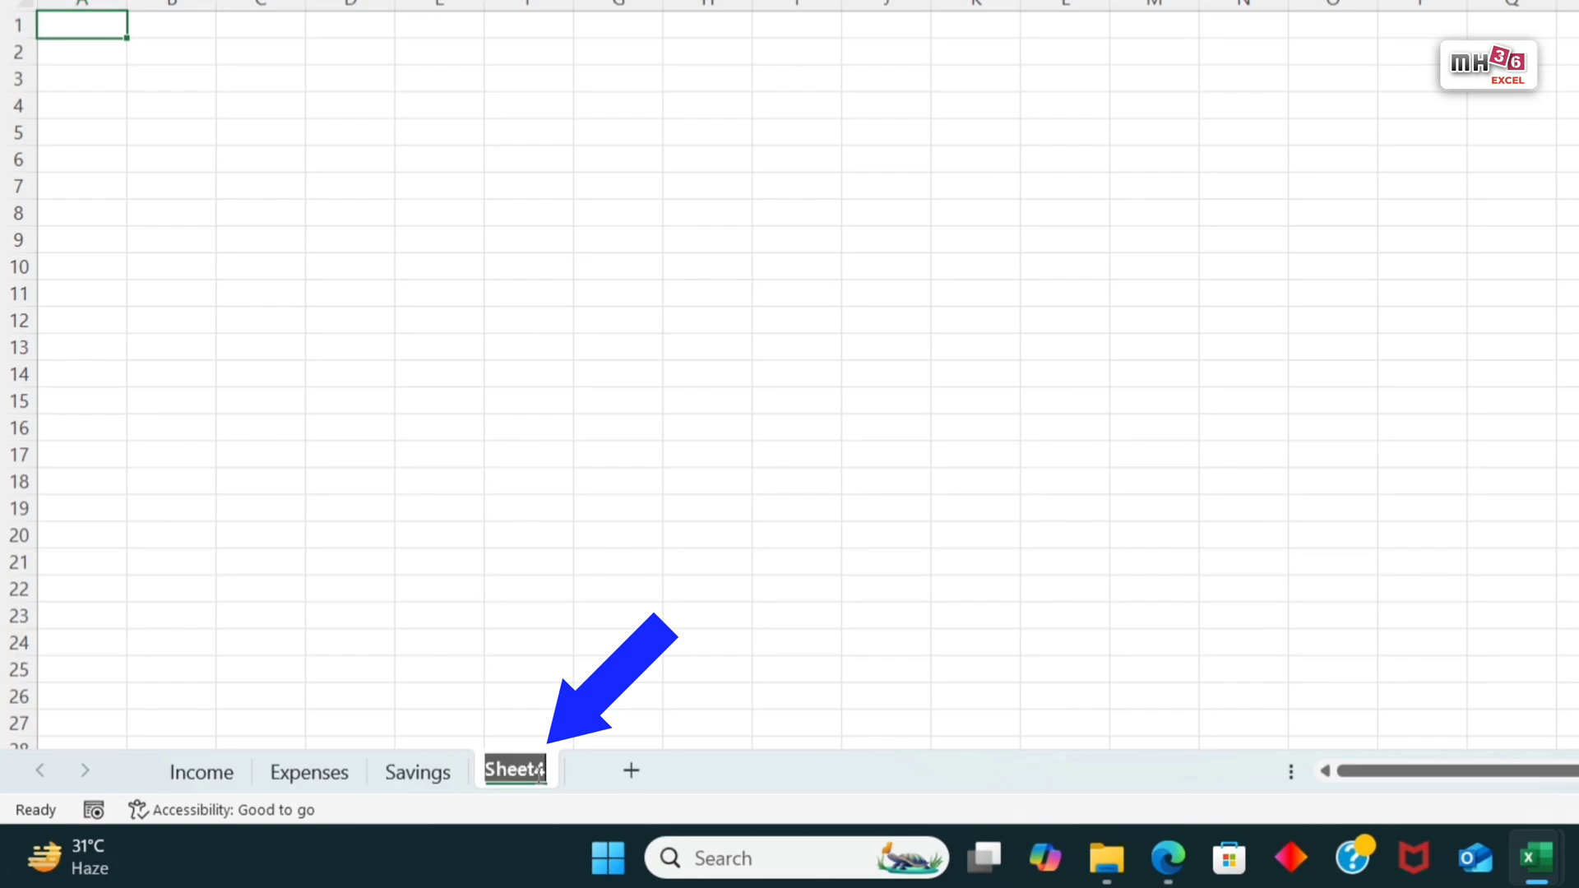
type("Summary")
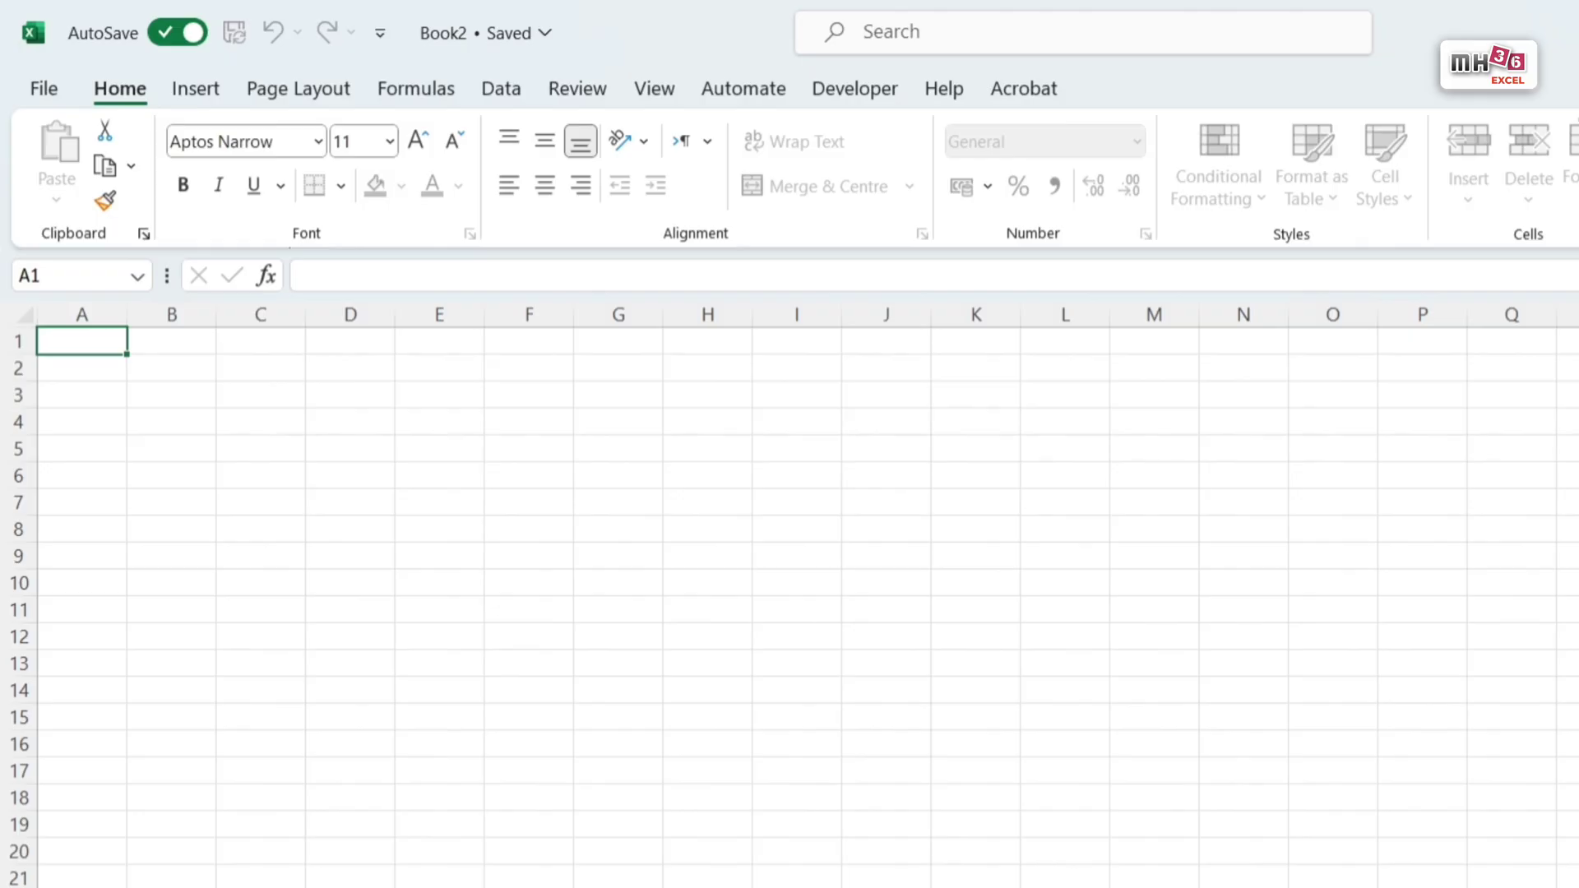
key("Return")
scroll(789, 608, "up", 2)
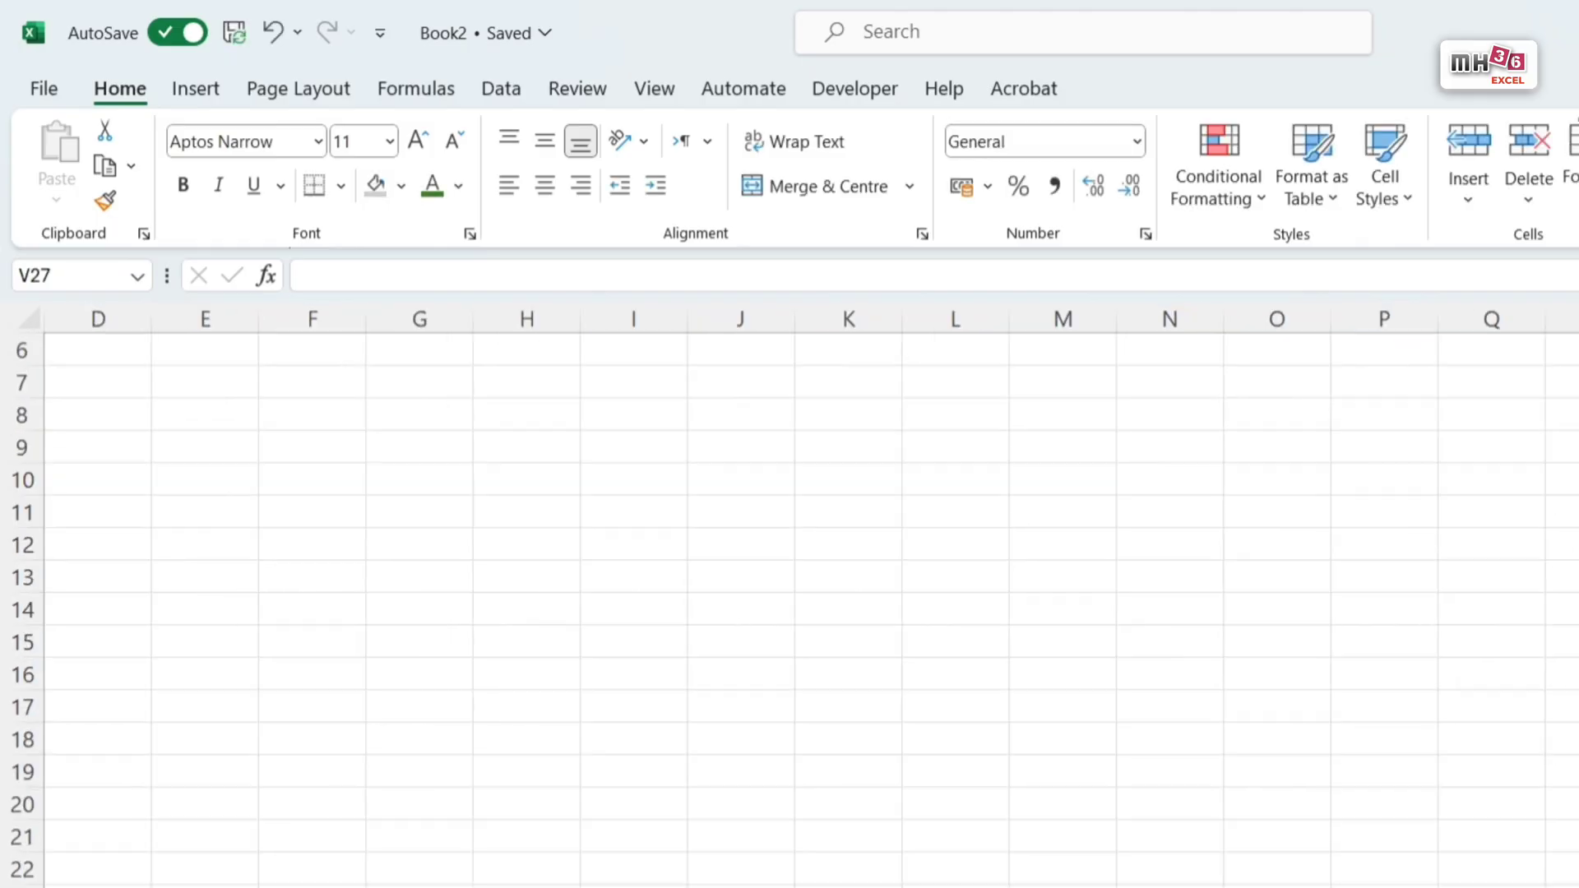
key("ctrl+Home")
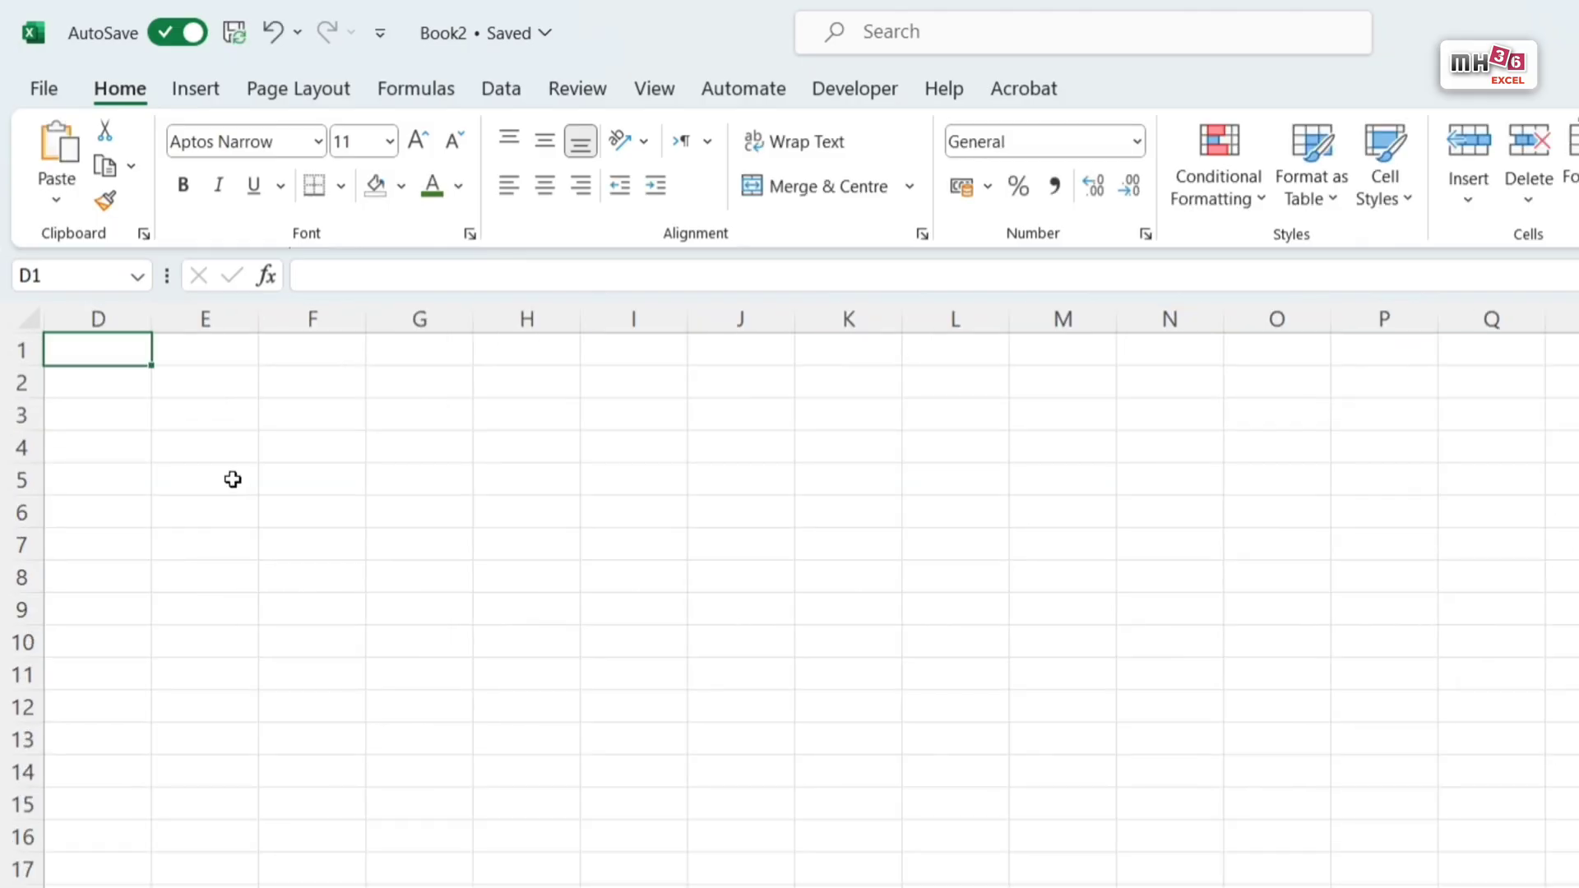
Step: Draw a rounded rectangle about 24.84 cm wide and 2.43 cm high from column G, and fill it with Light Grey, Background 2, Darker 75%
left_click(196, 97)
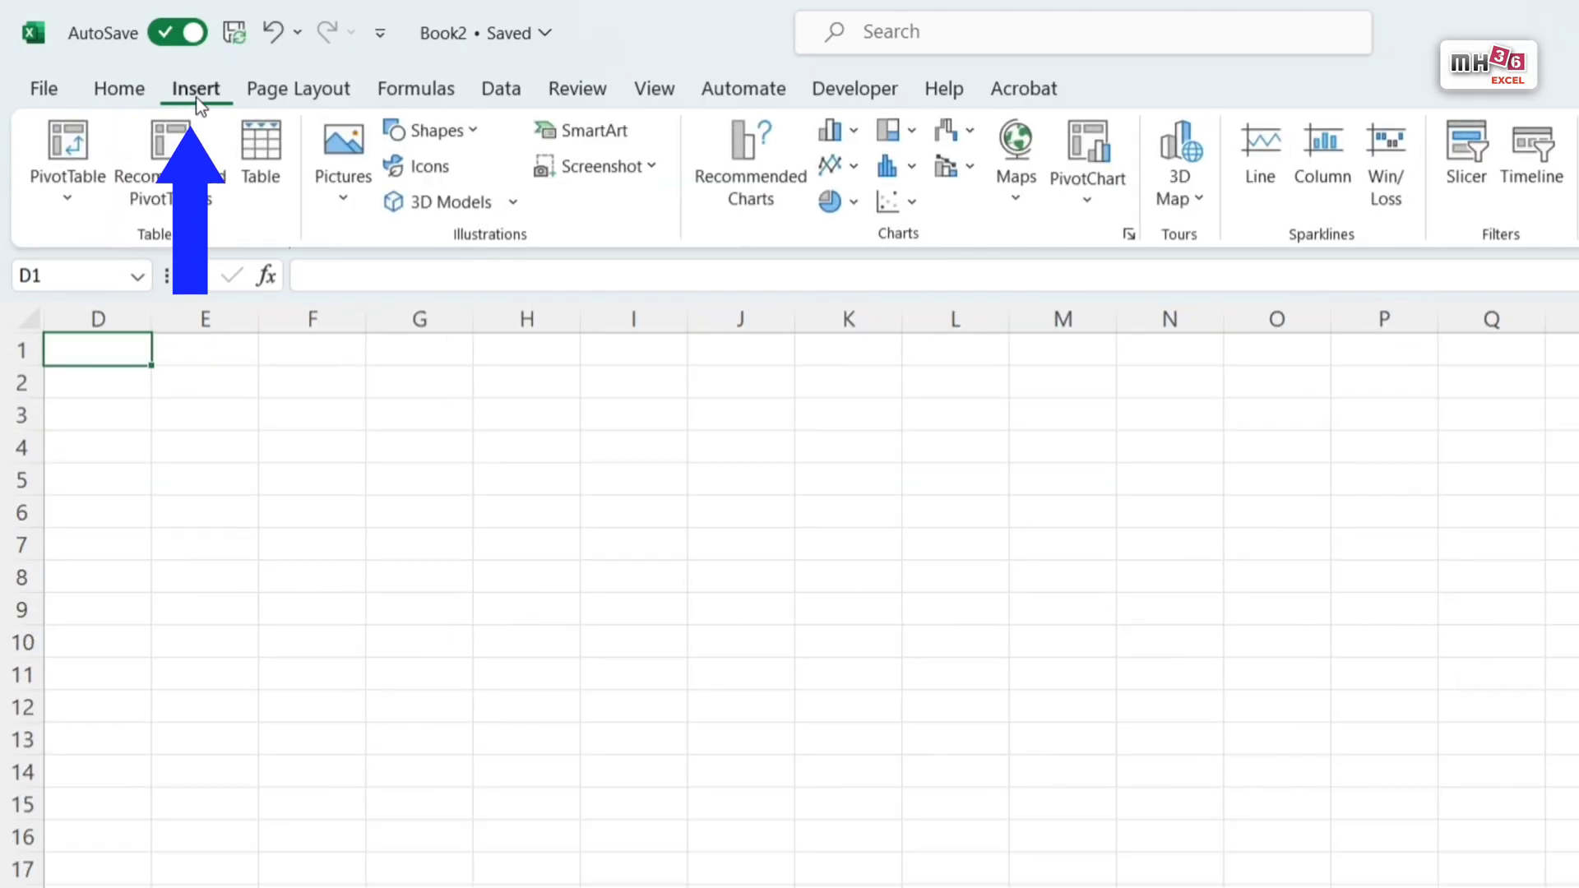
left_click(476, 130)
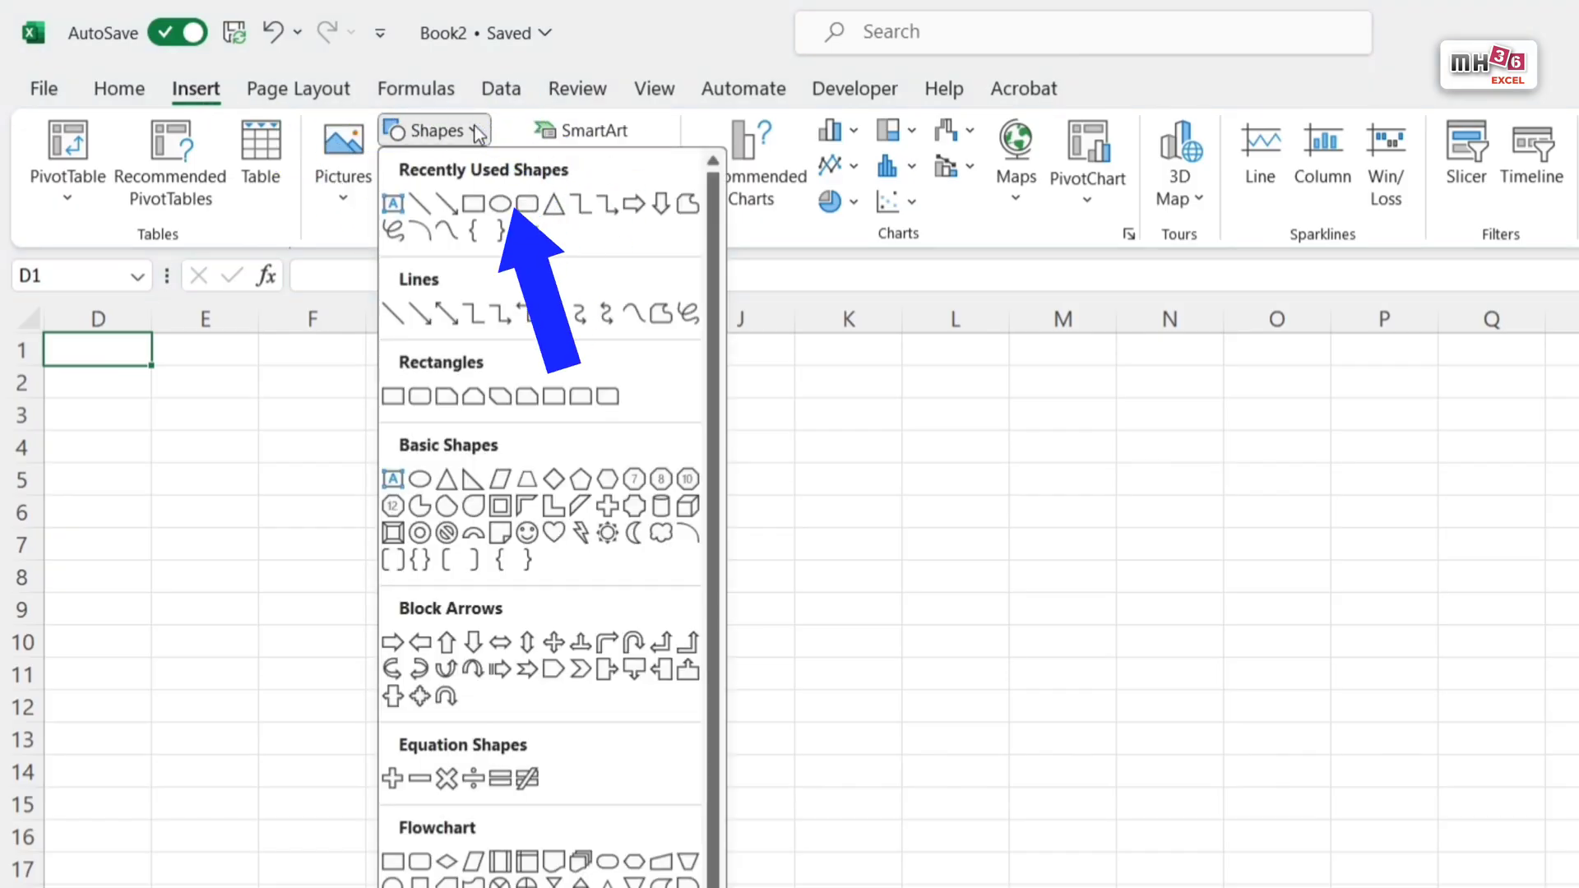
left_click(522, 203)
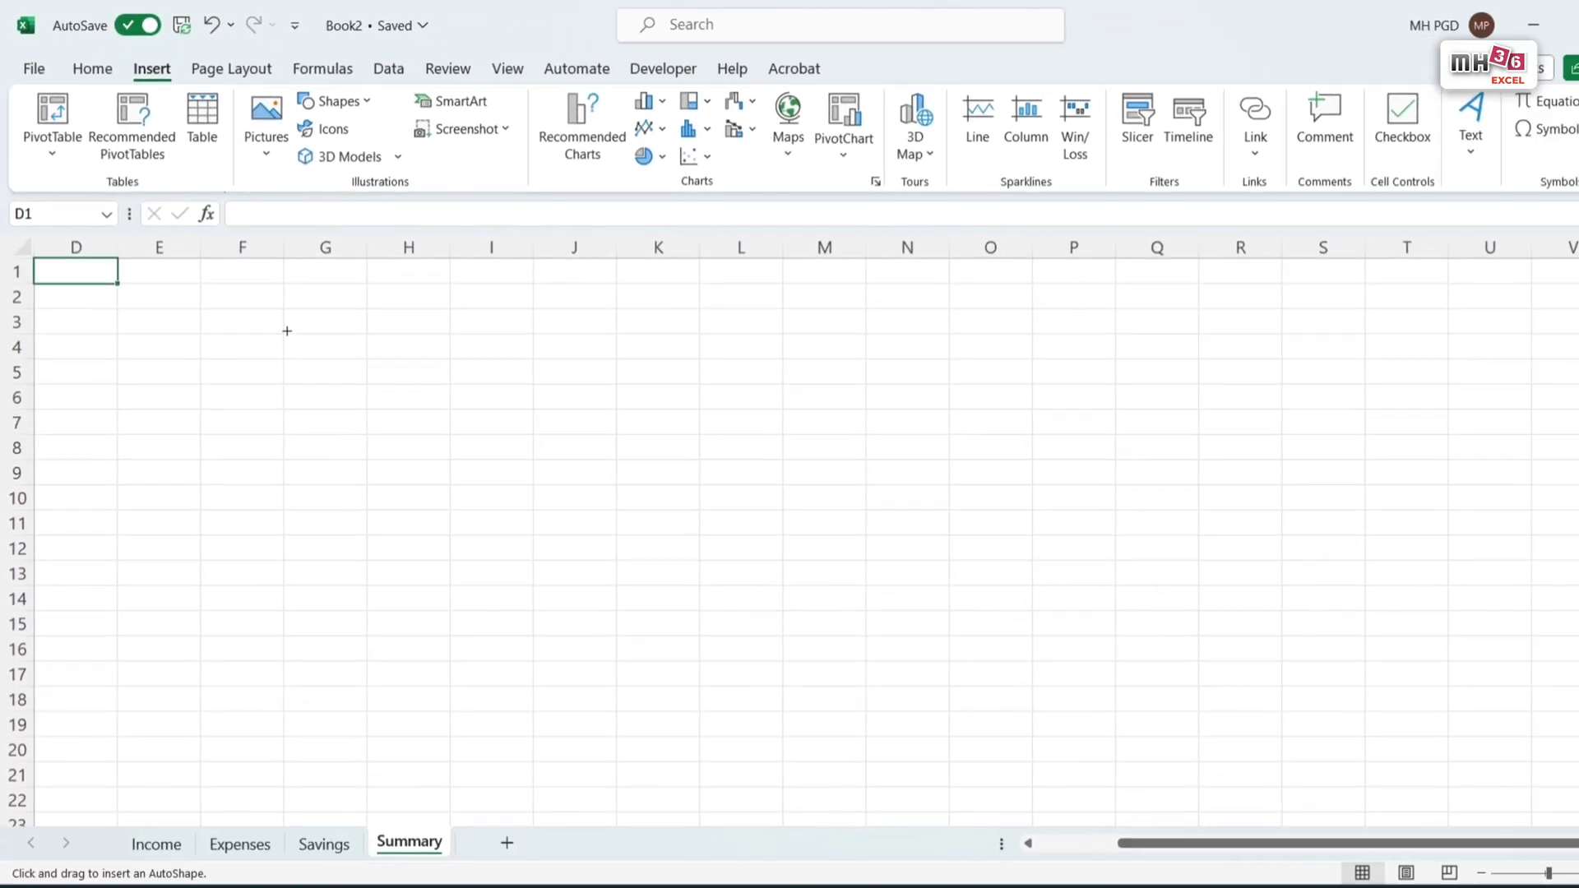
left_click_drag(358, 413, 1578, 593)
mouse_move(1368, 451)
left_mouse_down()
mouse_move(1515, 429)
mouse_move(1434, 430)
left_mouse_up()
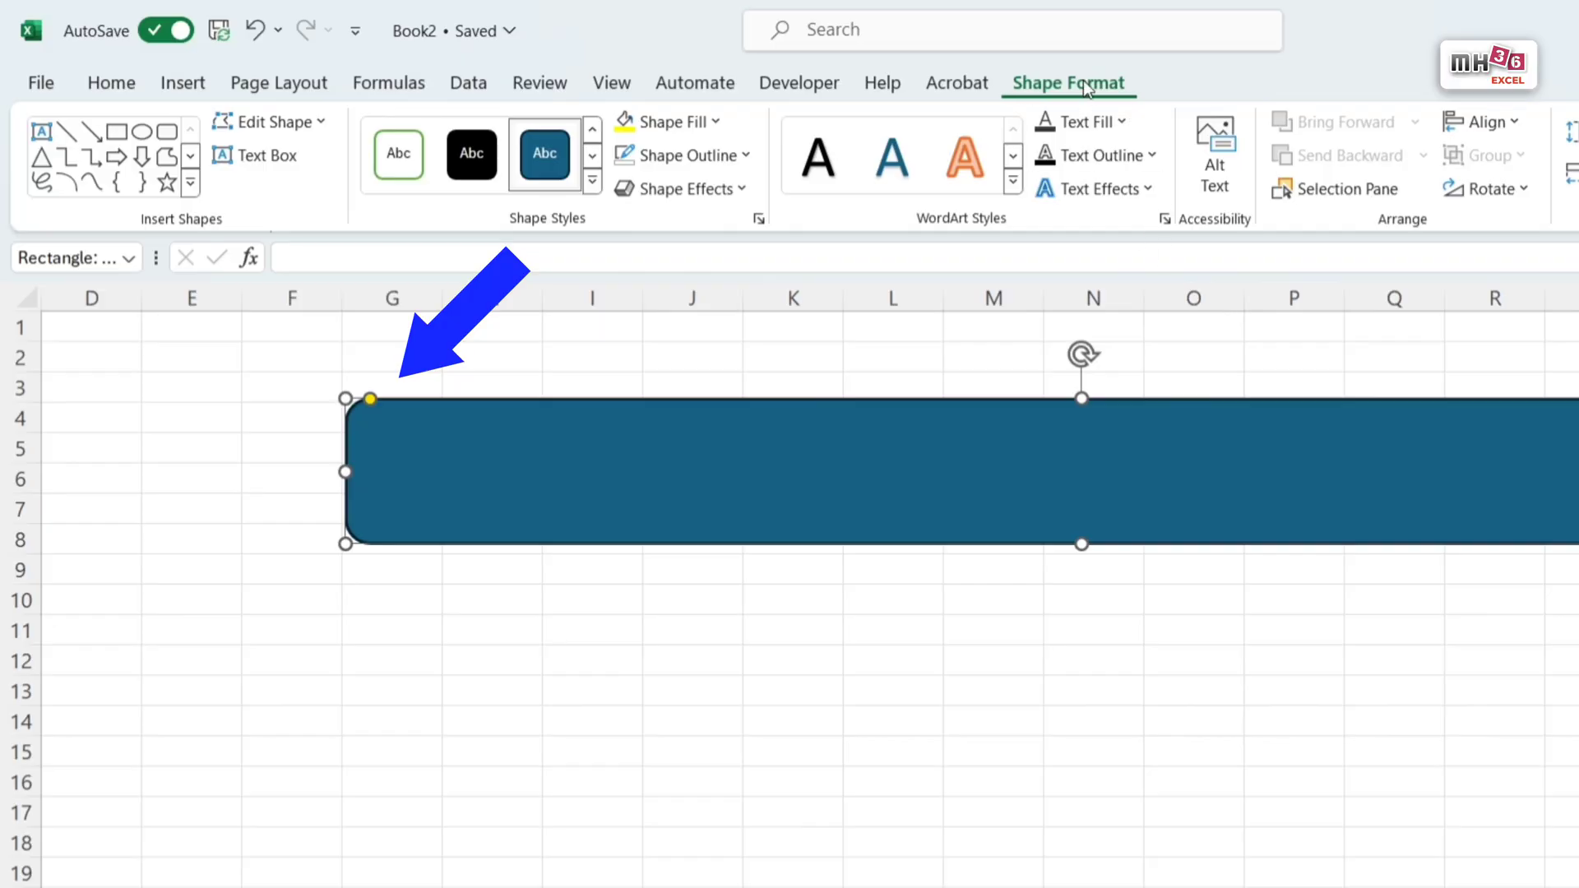
left_click(713, 124)
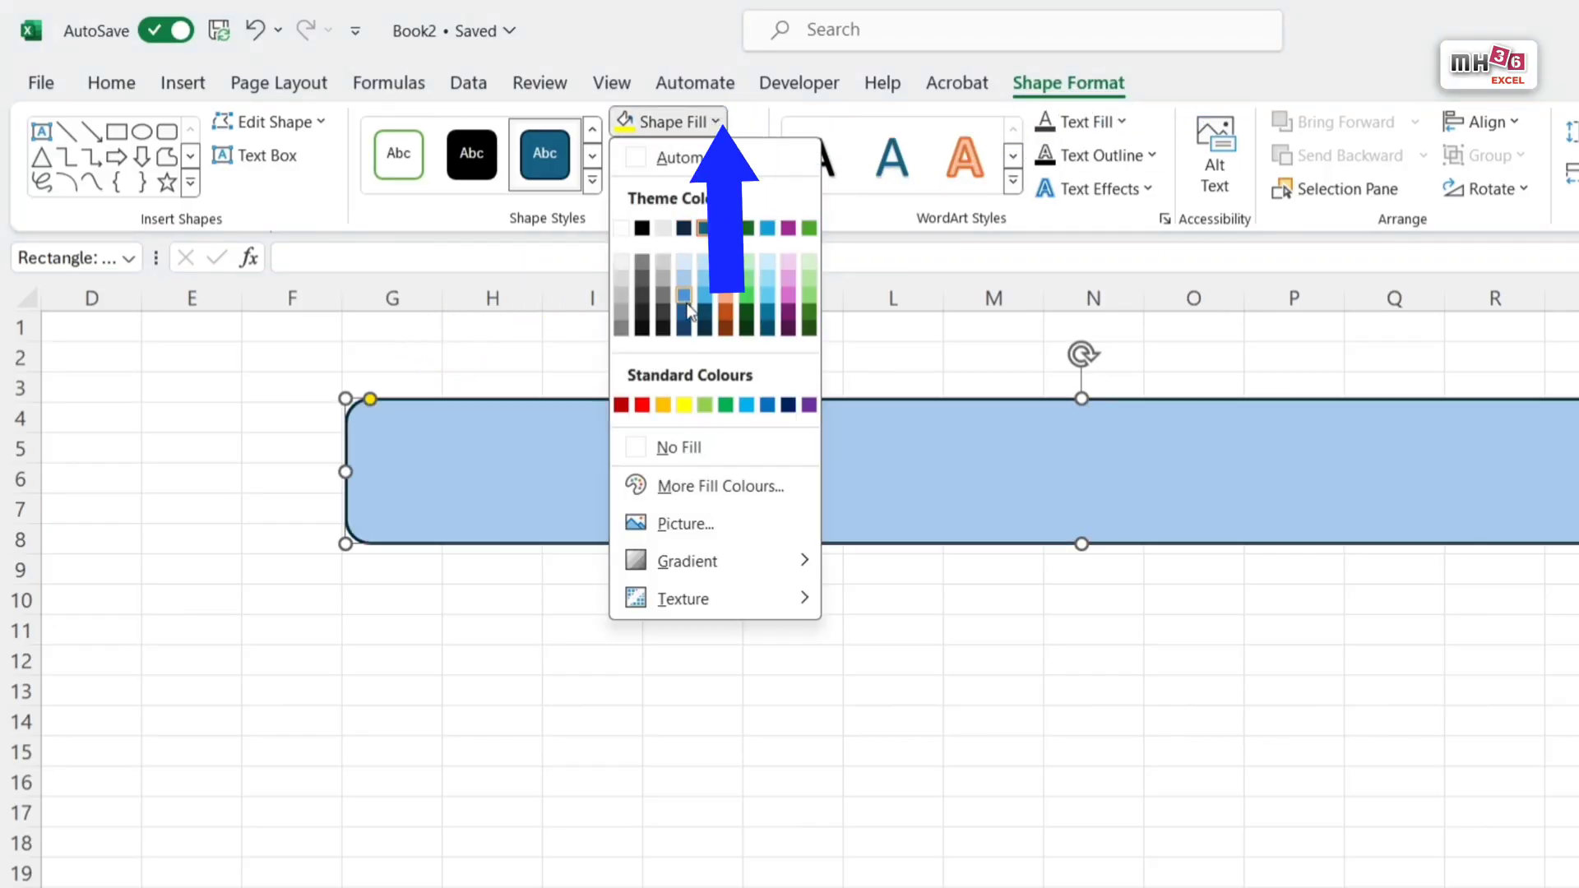
left_click(663, 314)
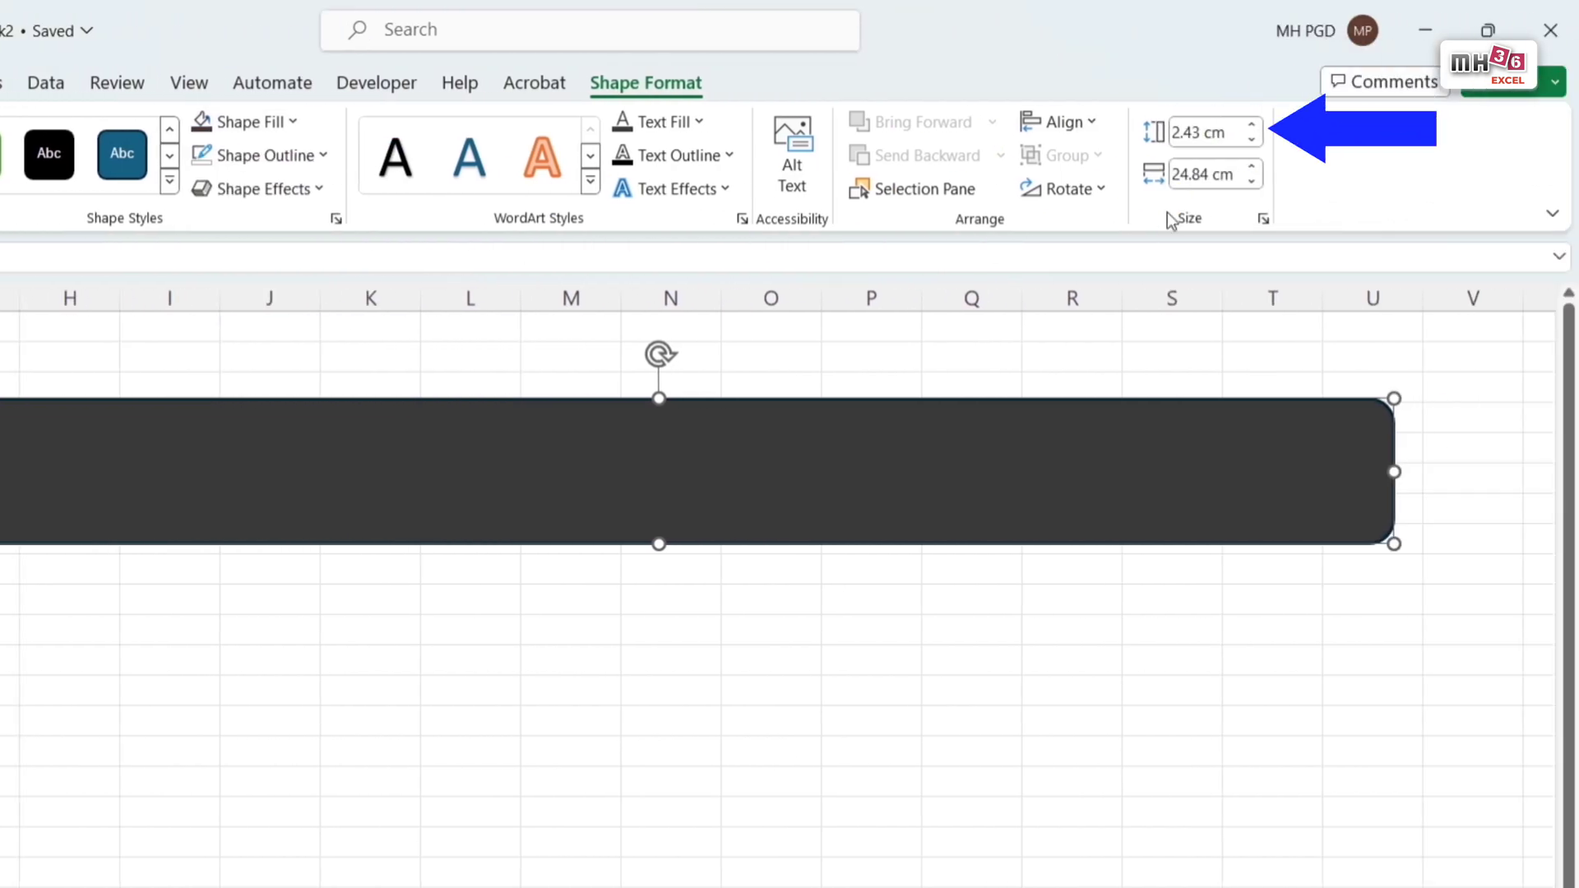
Step: Set the rounded rectangle's height to 2.57 cm and width to 22.72 cm, and move it to rows 3–7 across columns I to V
left_click(1215, 140)
left_click_drag(1215, 140, 1248, 141)
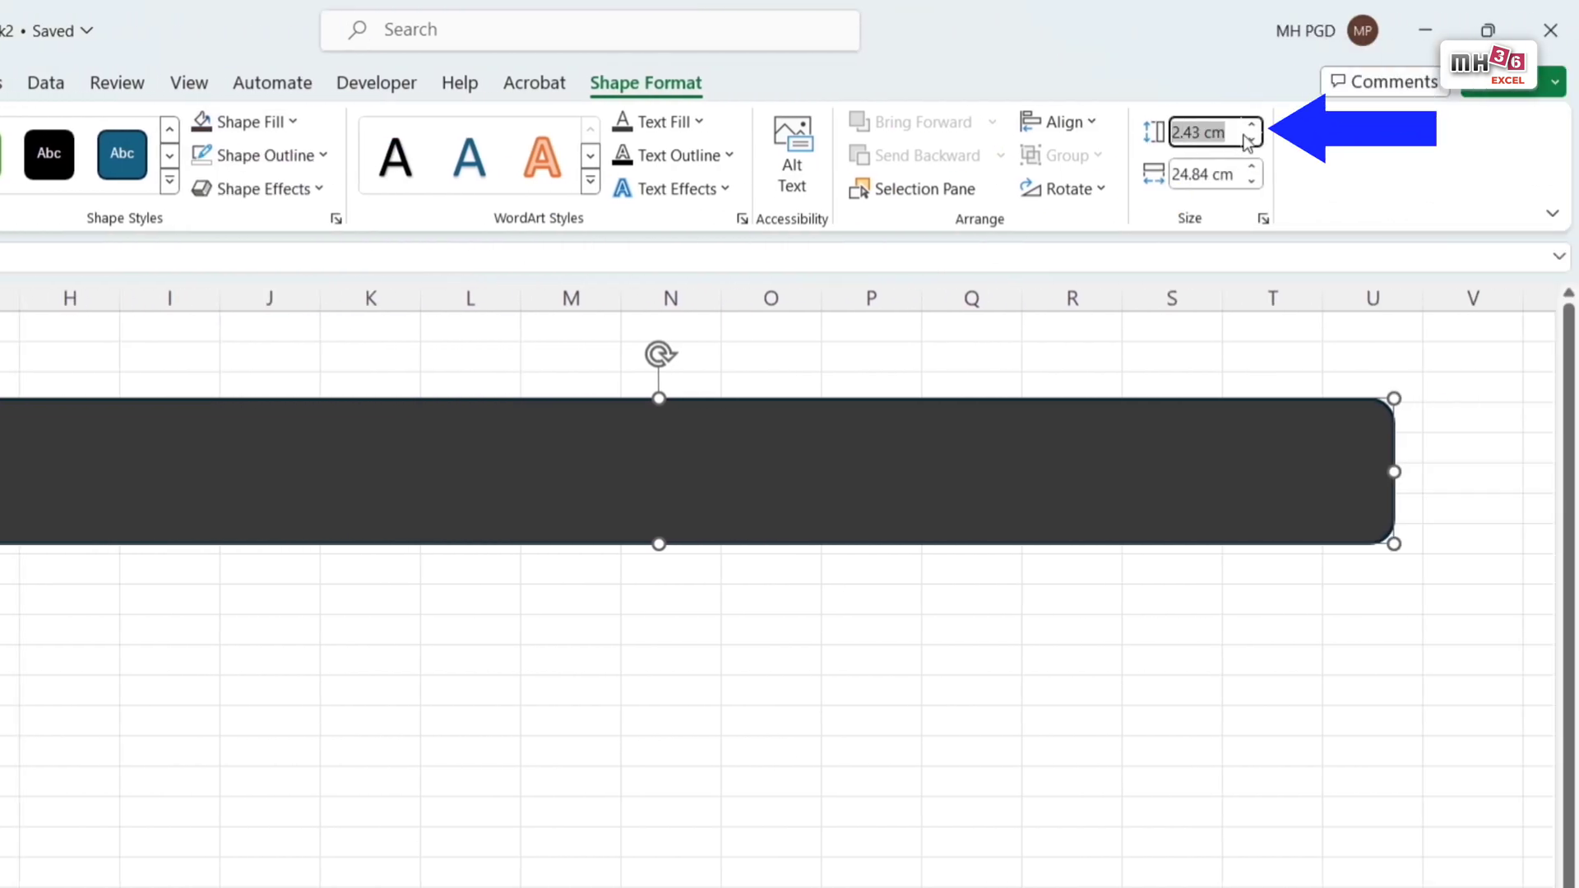
type("2.57")
key("Tab")
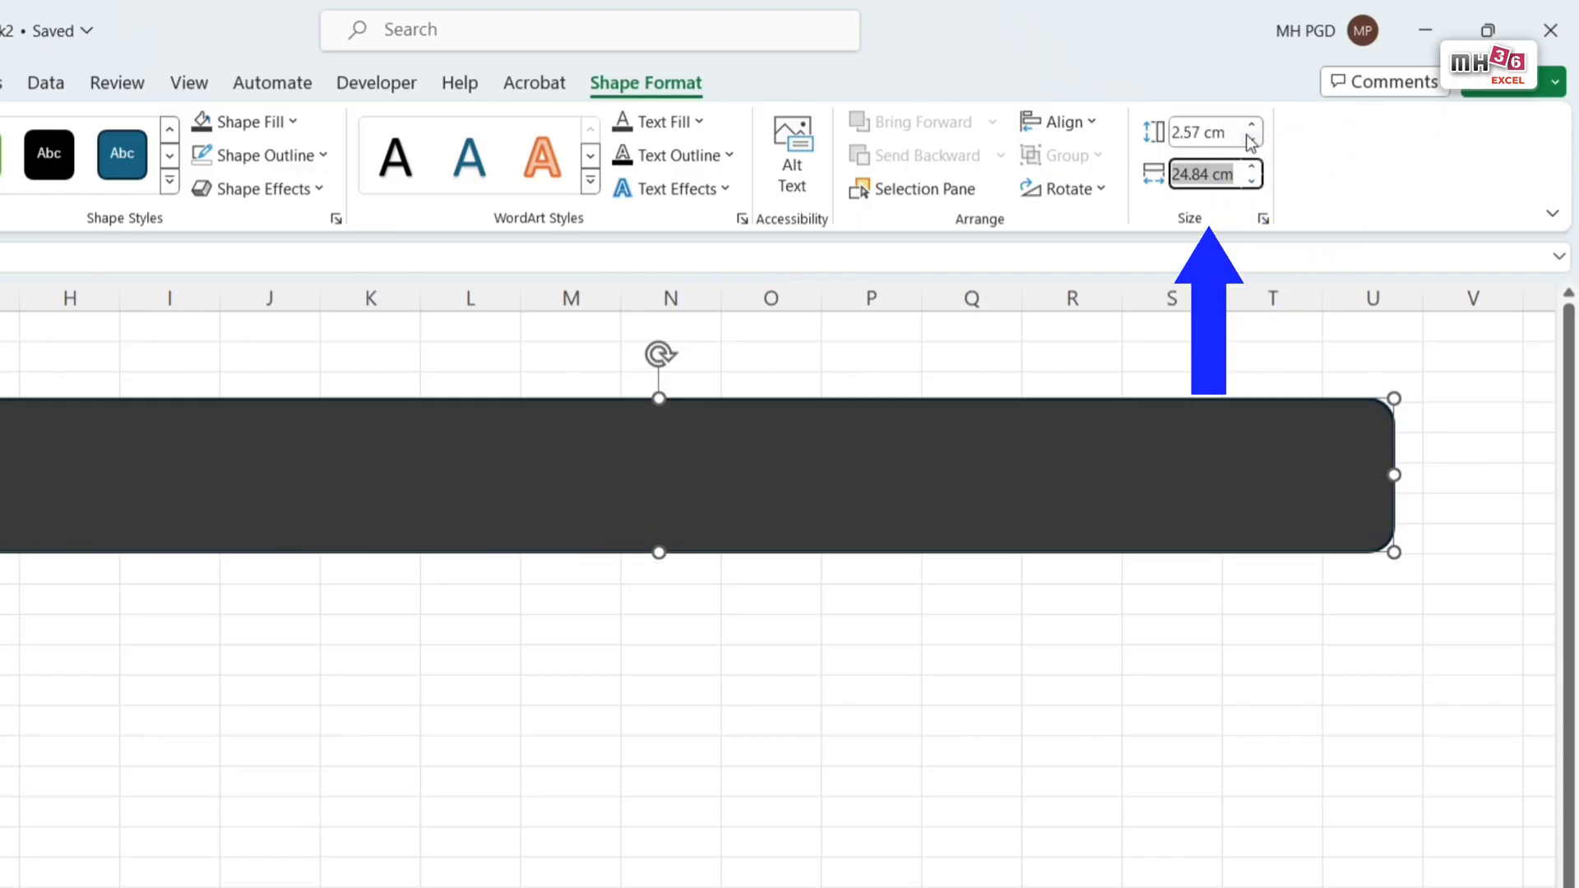
type("22.72")
key("Return")
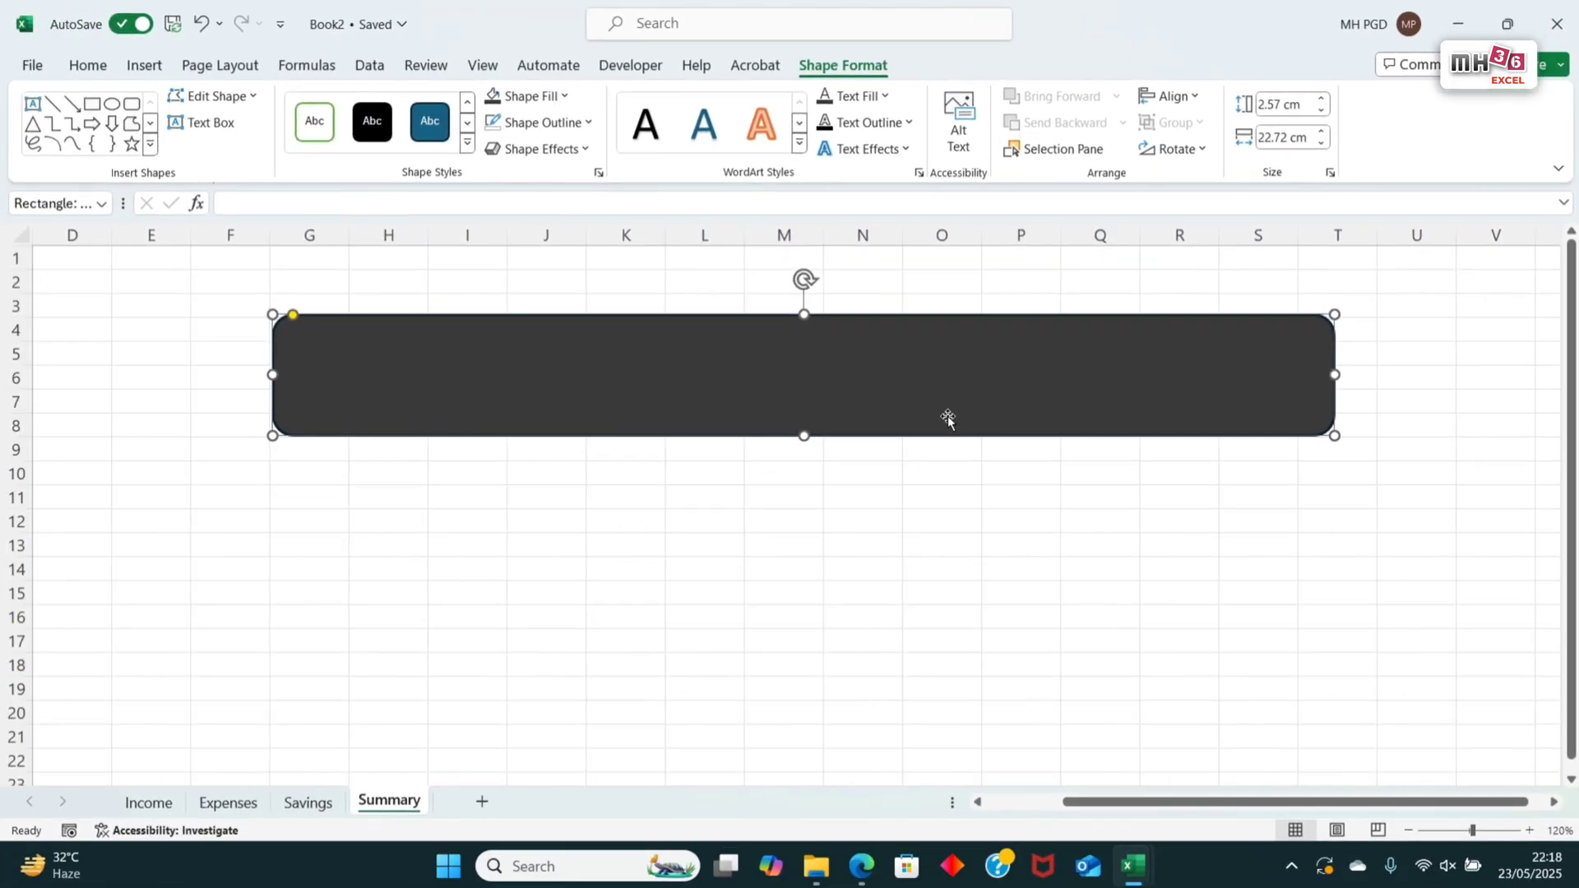
left_click_drag(984, 399, 1190, 383)
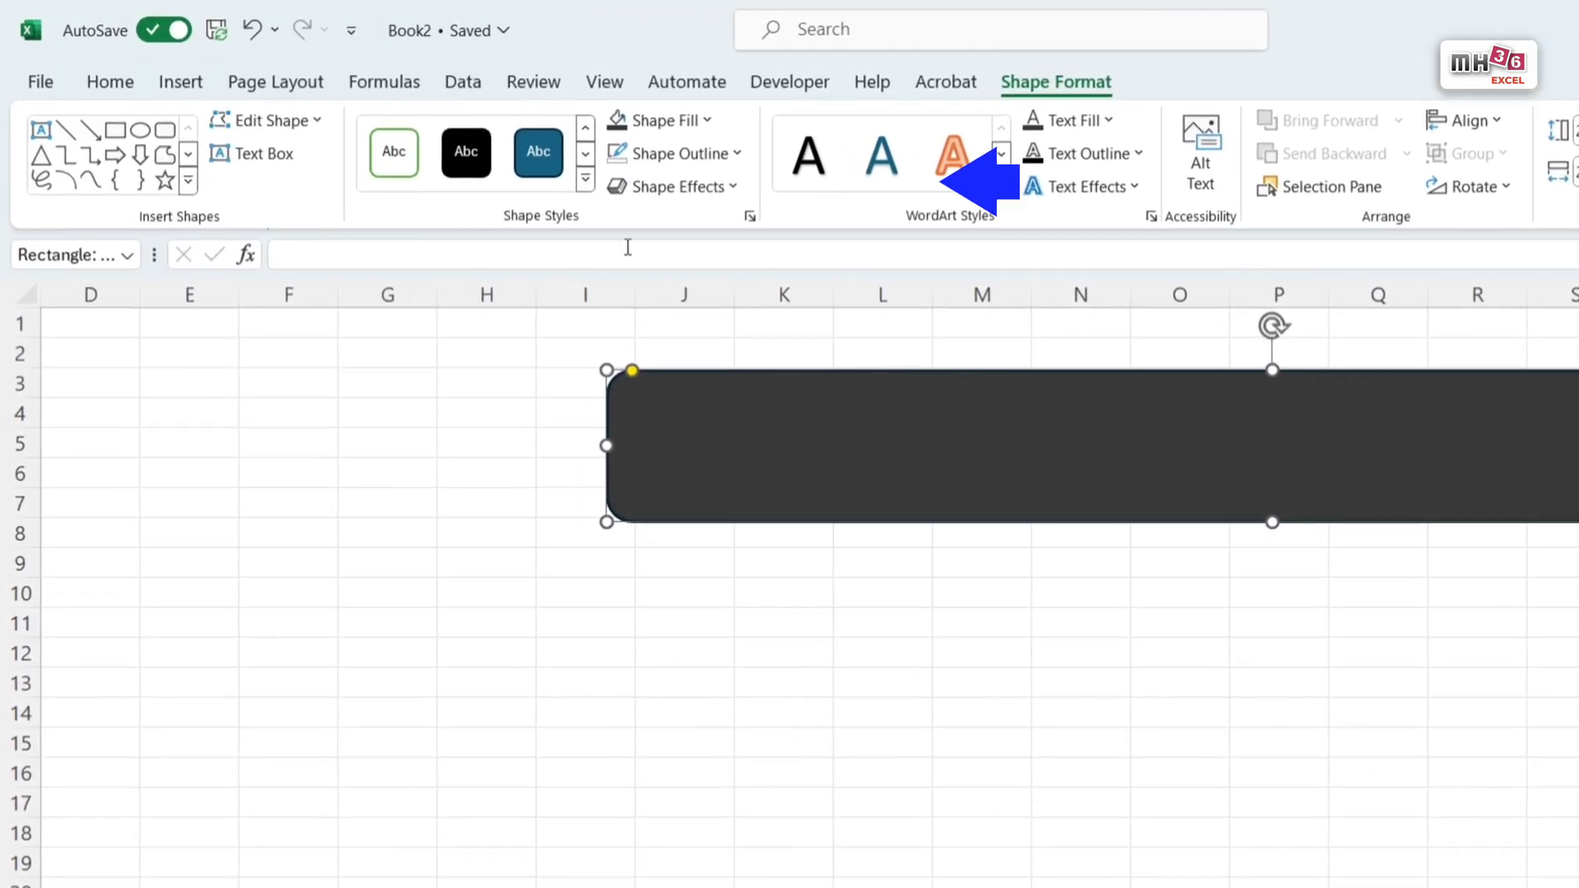
Step: Add an outer shadow offset to the right to the rounded rectangle
left_click(588, 151)
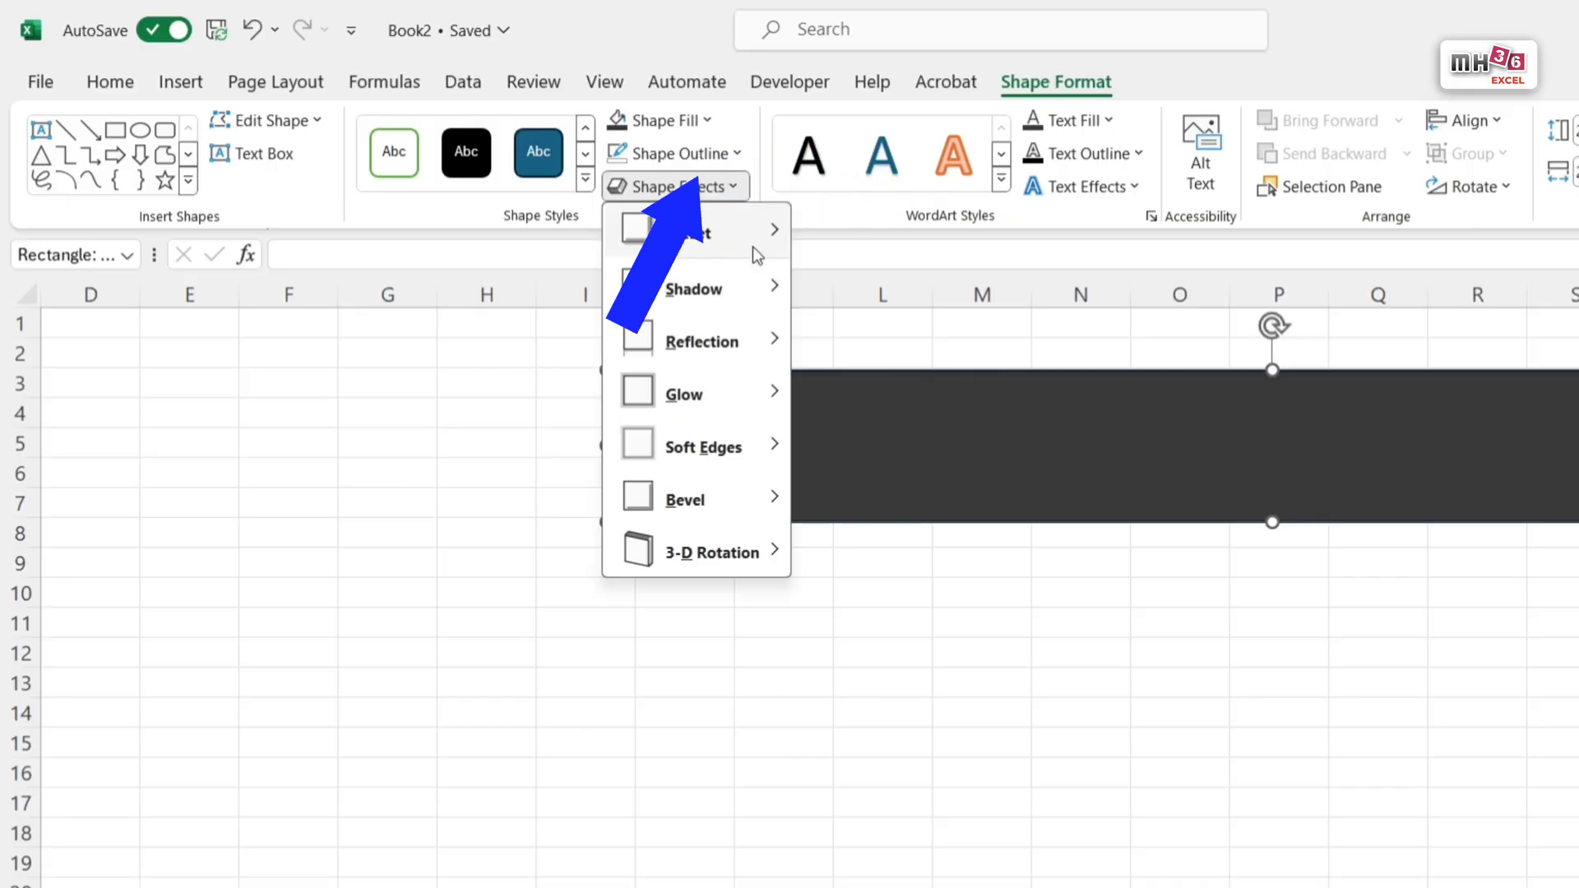
mouse_move(765, 290)
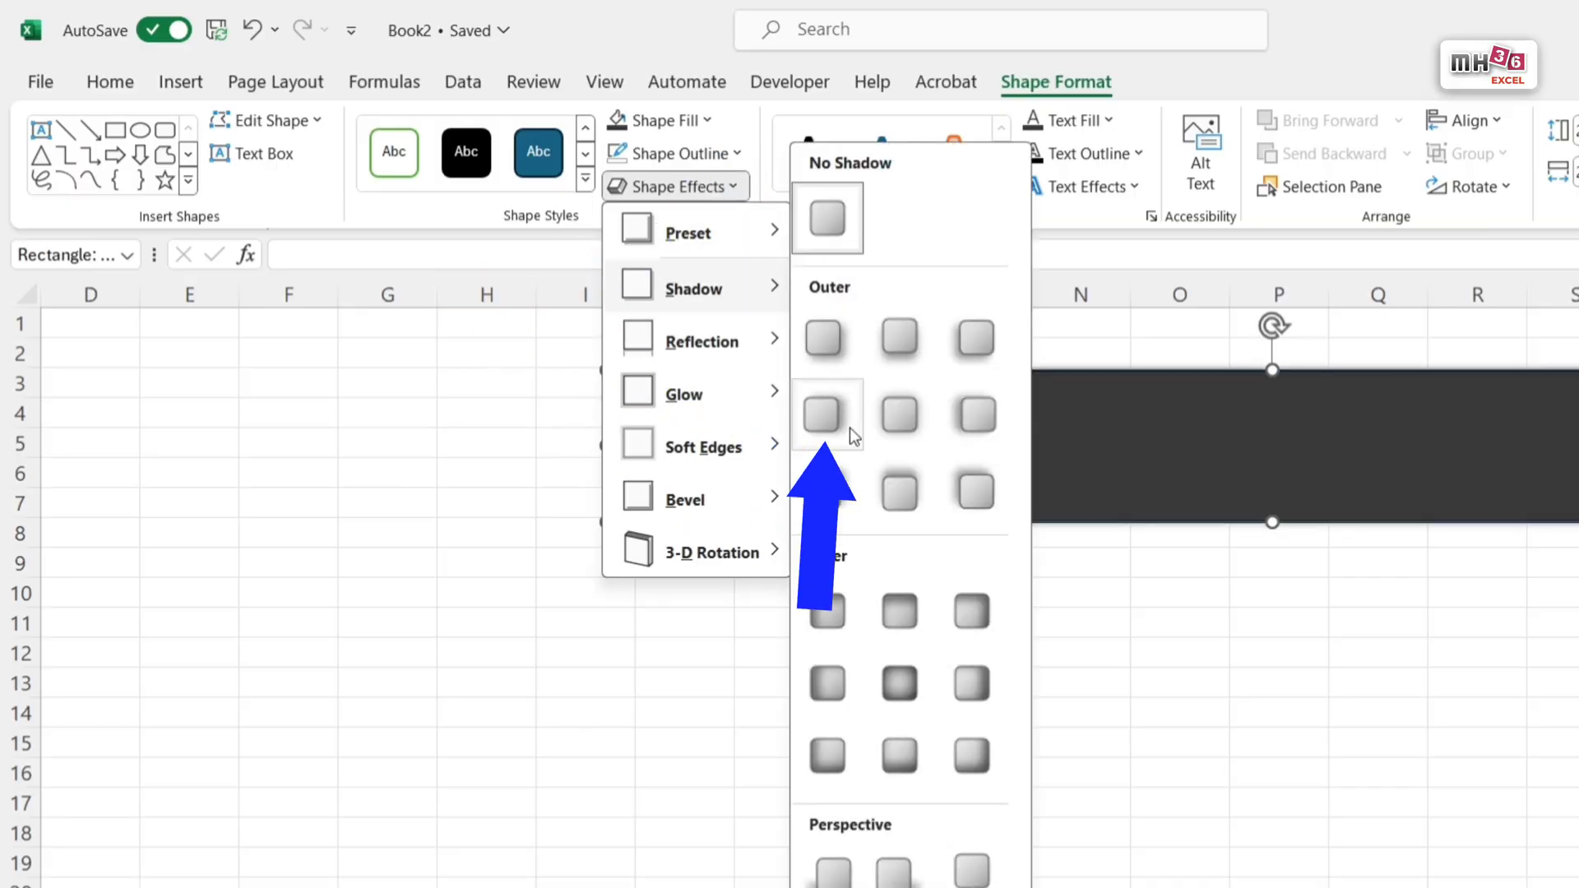
left_click(827, 426)
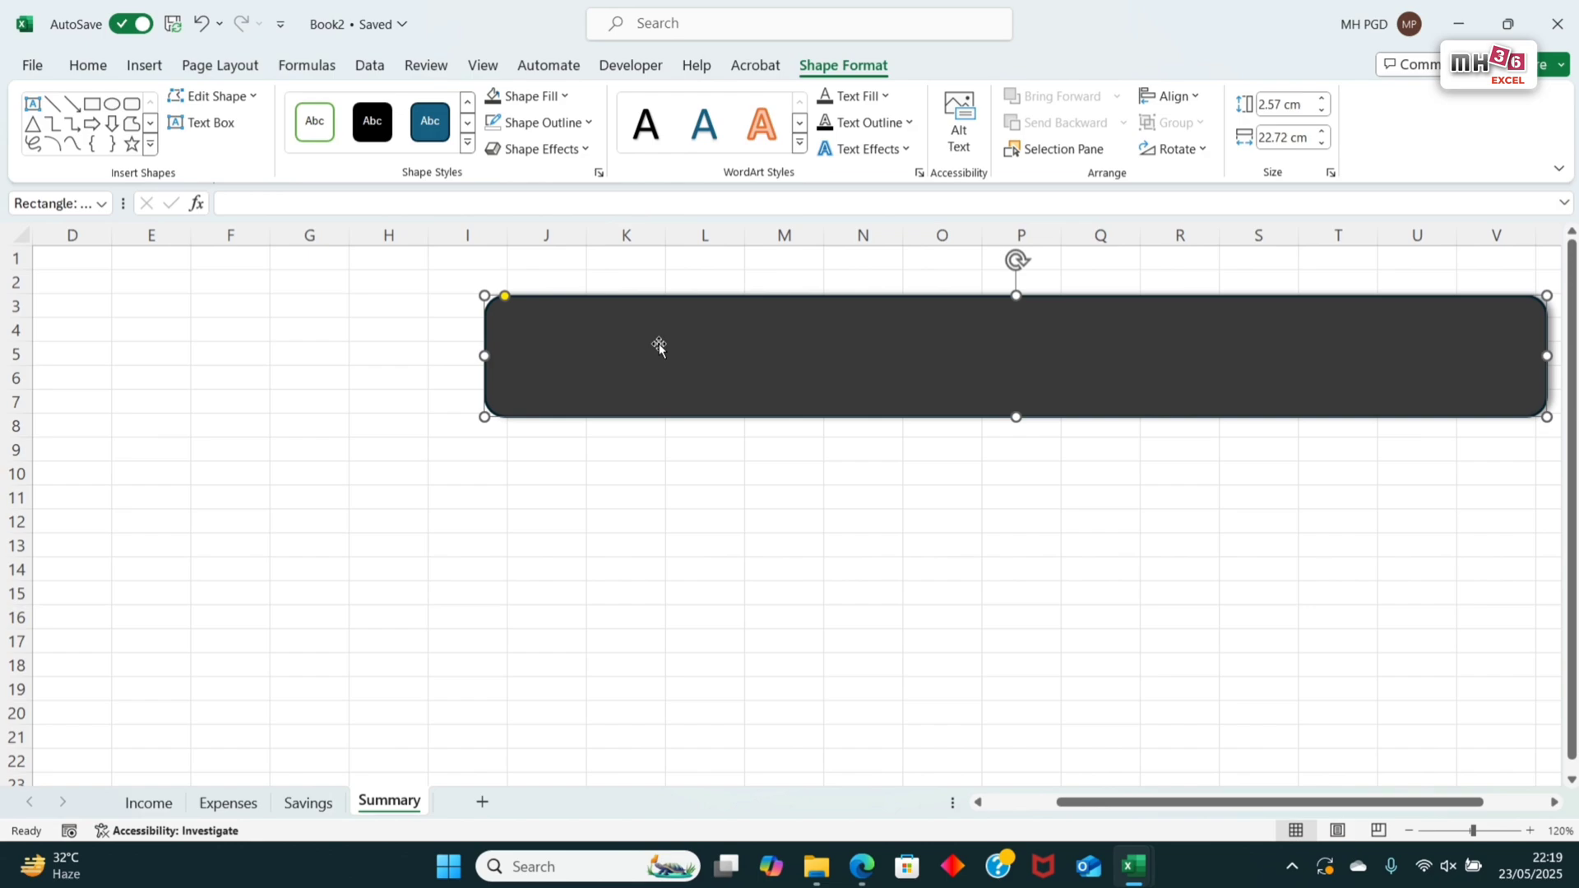
Step: Fill all cells of the Summary sheet with the same dark grey as the rounded rectangle, Light Grey, Background 2, Darker 75%
left_click(21, 233)
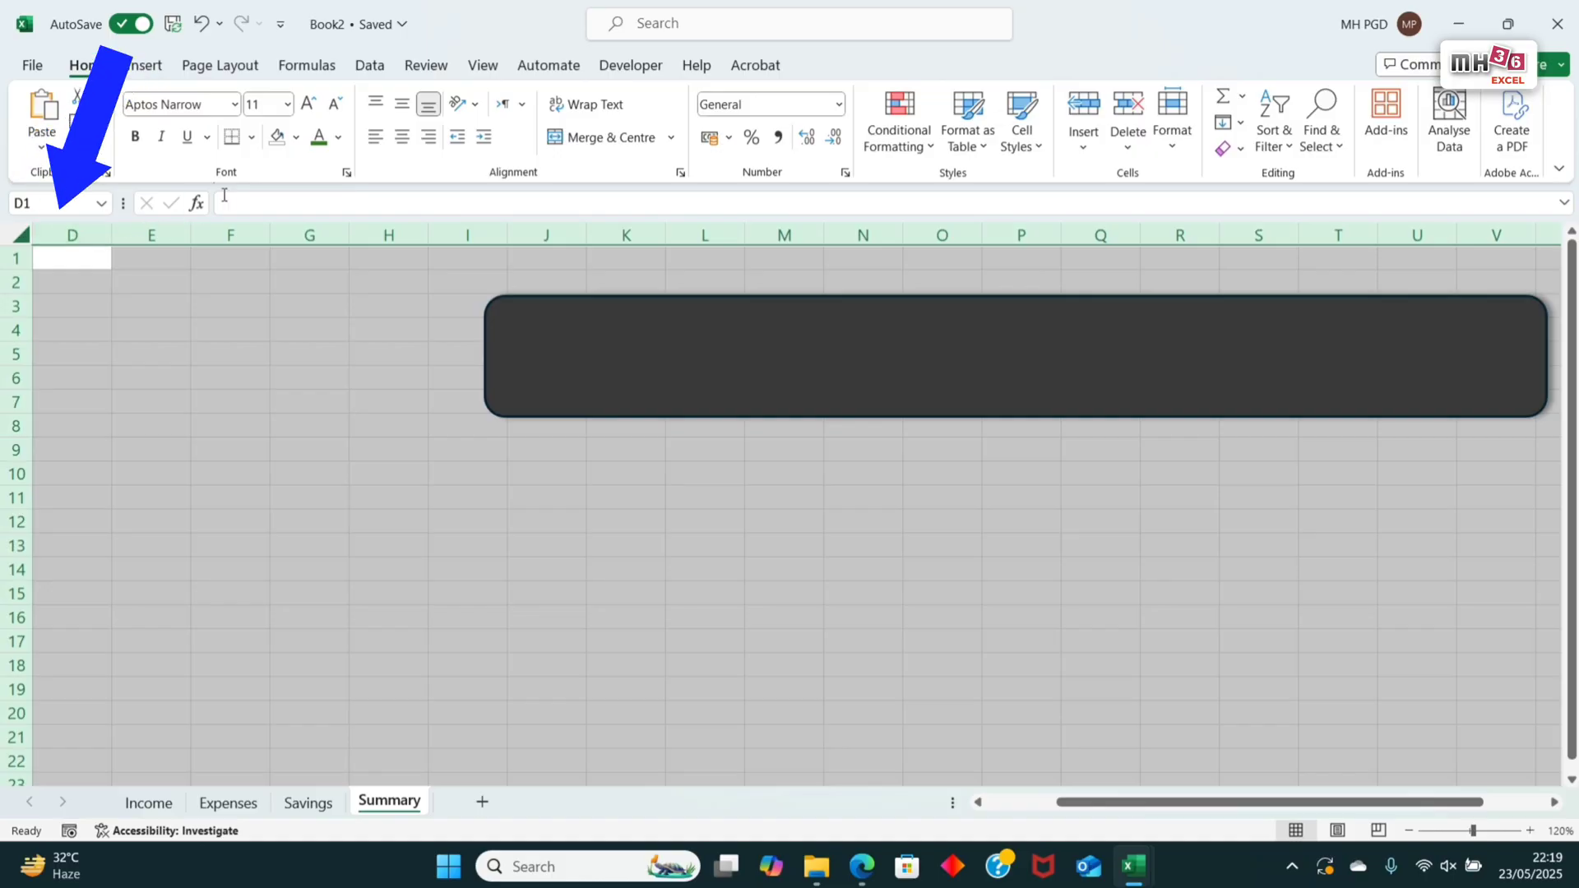
left_click(296, 139)
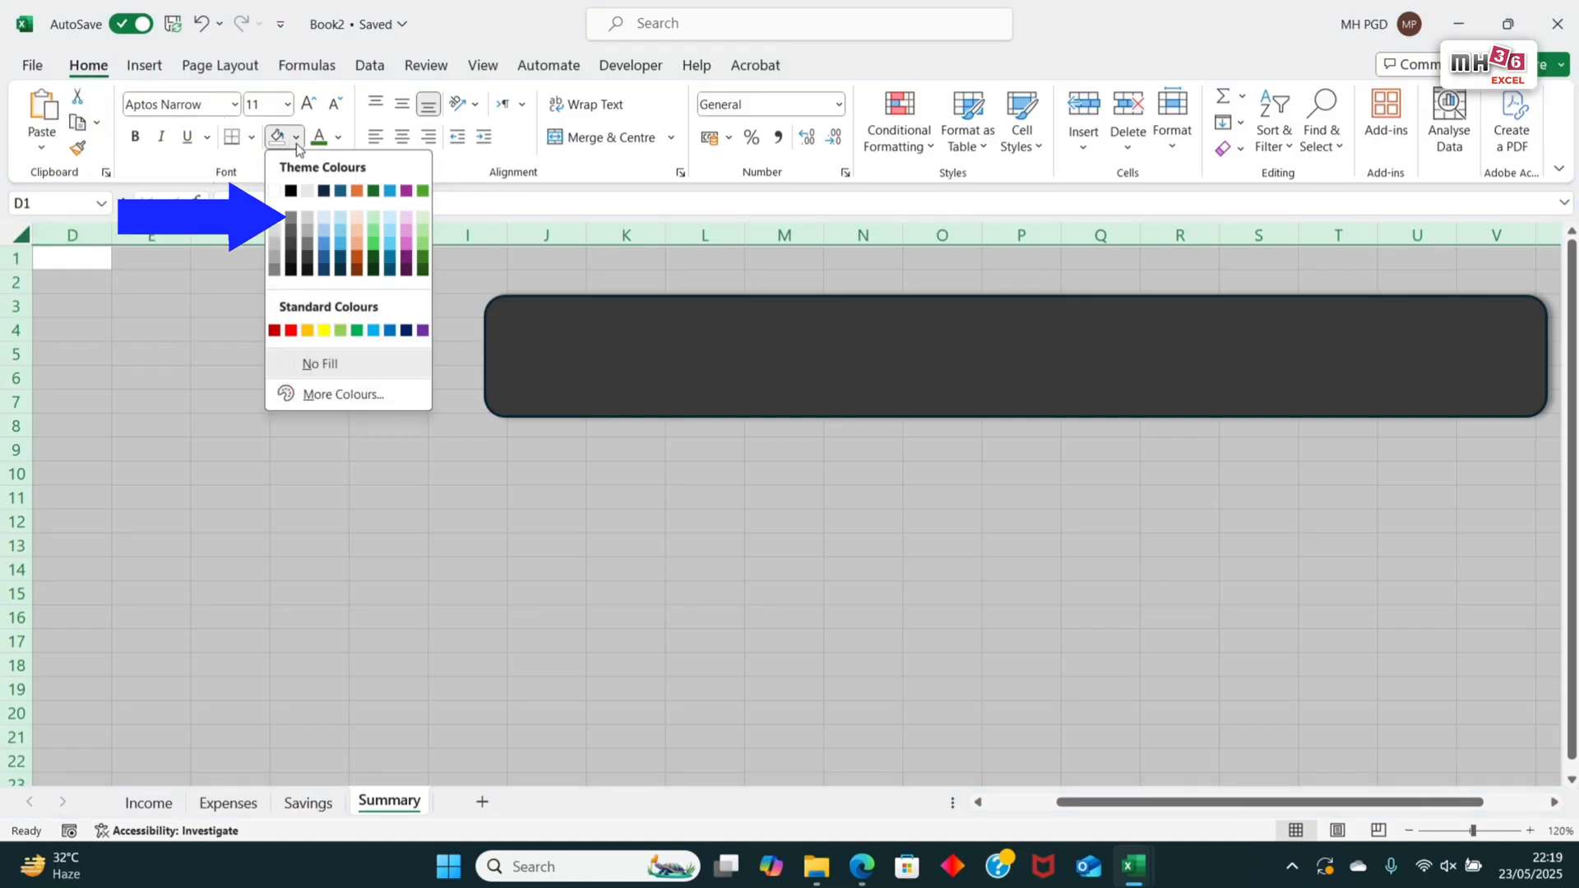
left_click(307, 258)
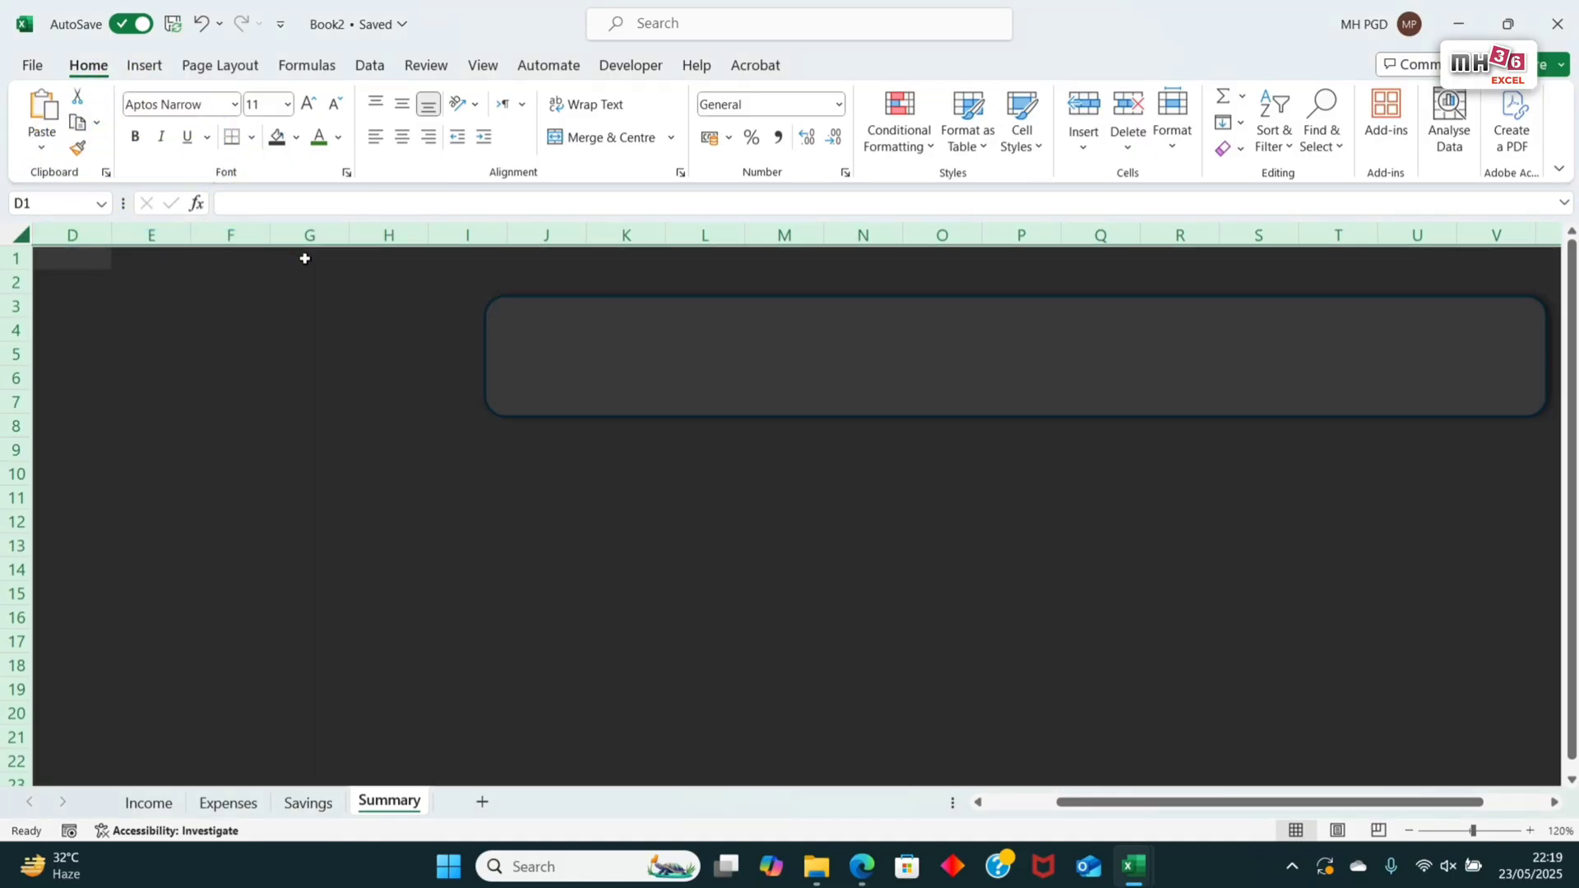
Step: Set the rounded rectangle's outline colour to Light Grey, Background 2, Darker 75%, and choose a thinner outline weight
left_click(1220, 416)
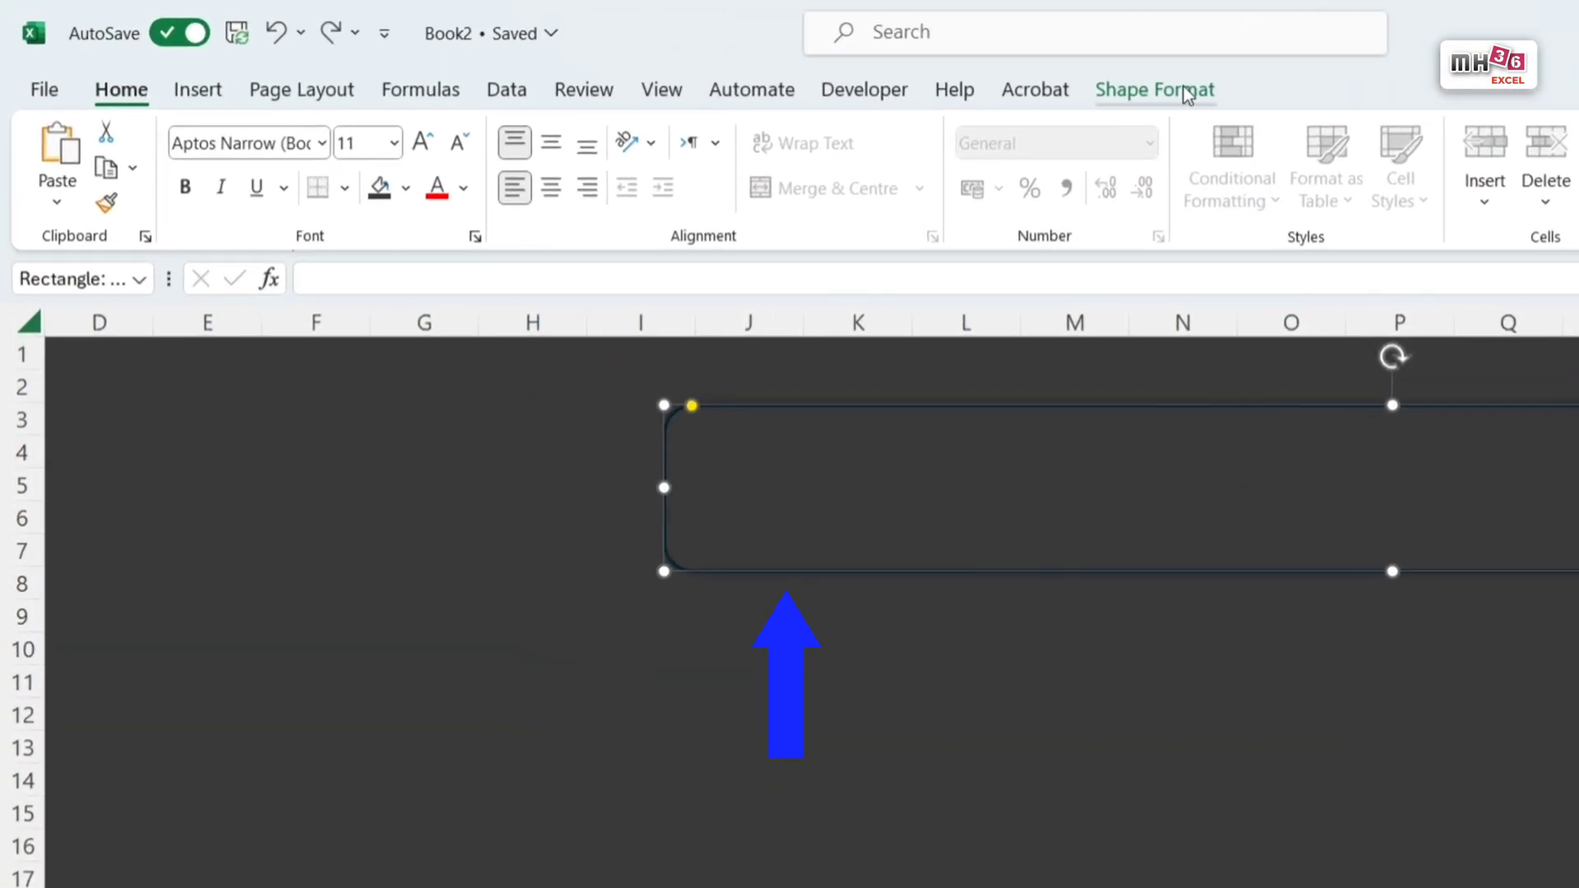
left_click(865, 66)
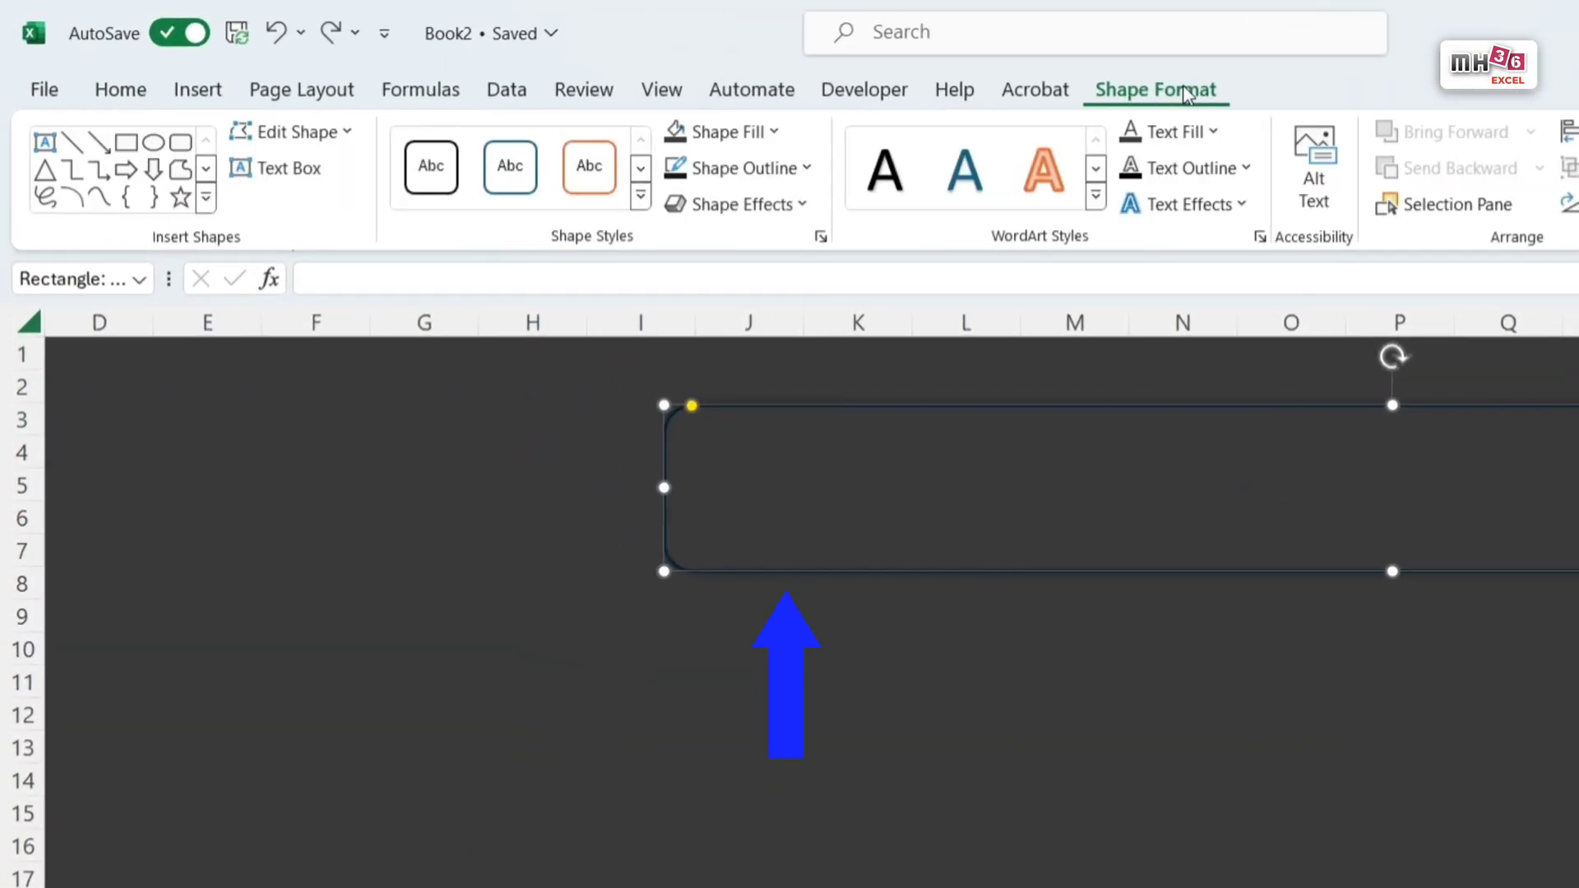
left_click(808, 170)
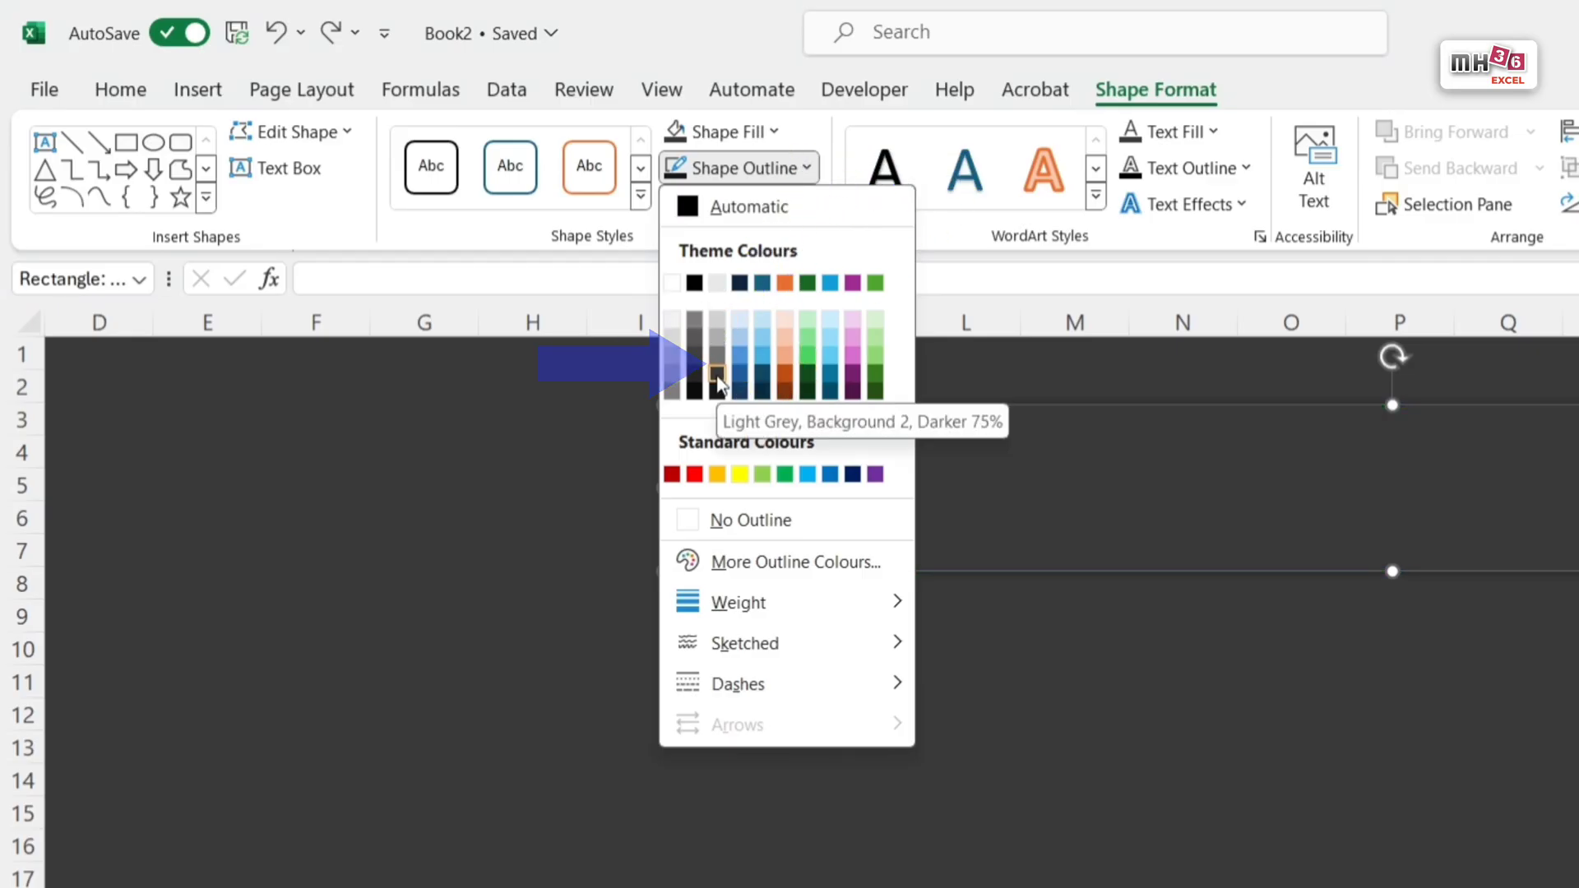
left_click(717, 374)
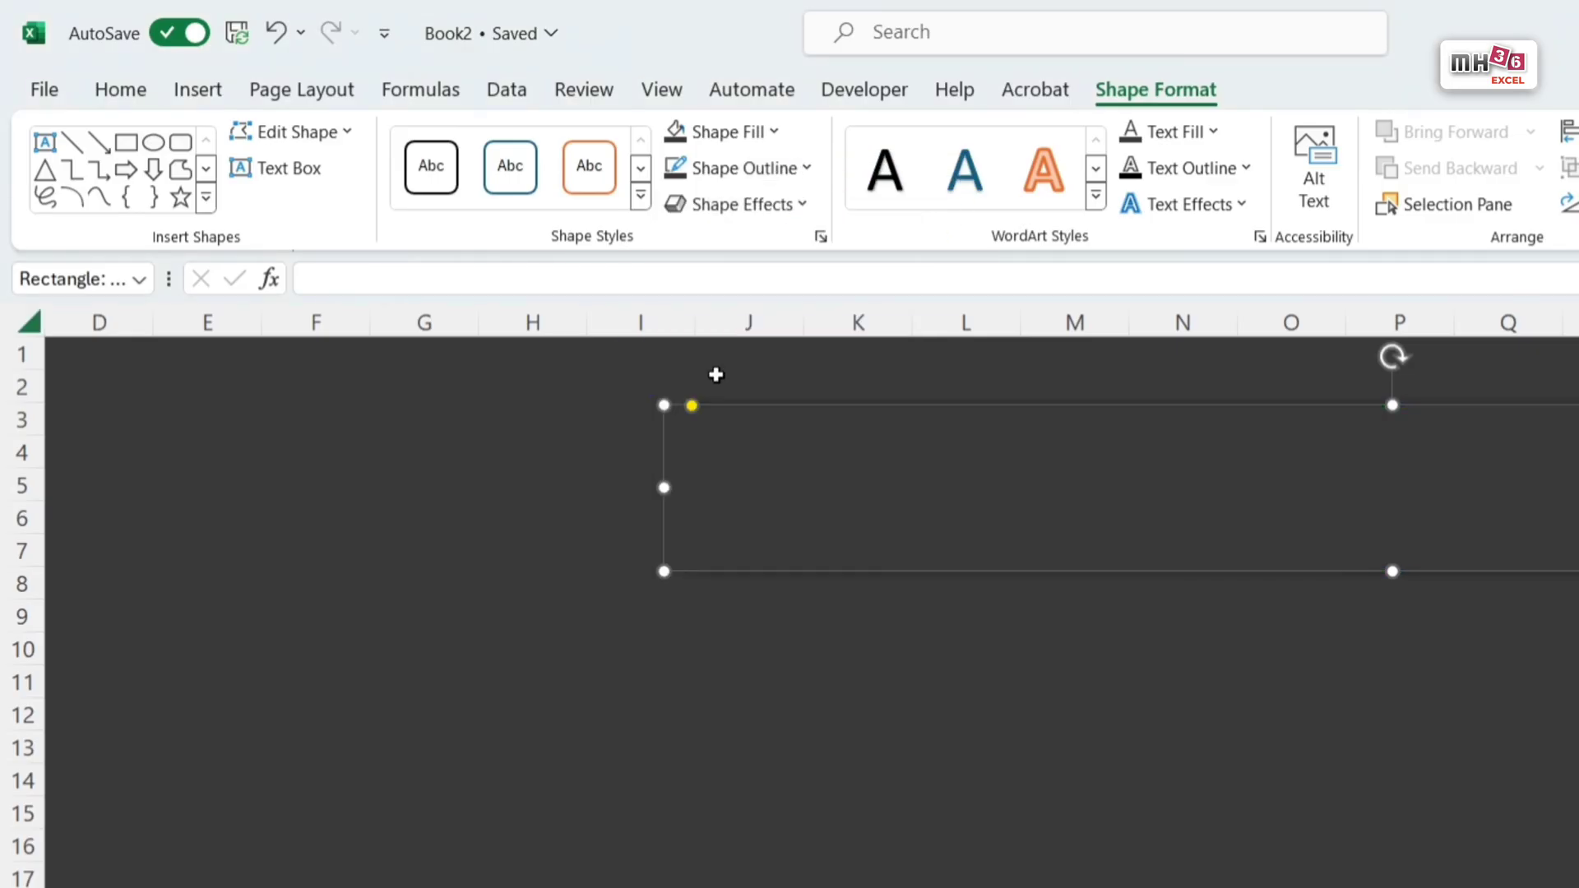
left_click(809, 170)
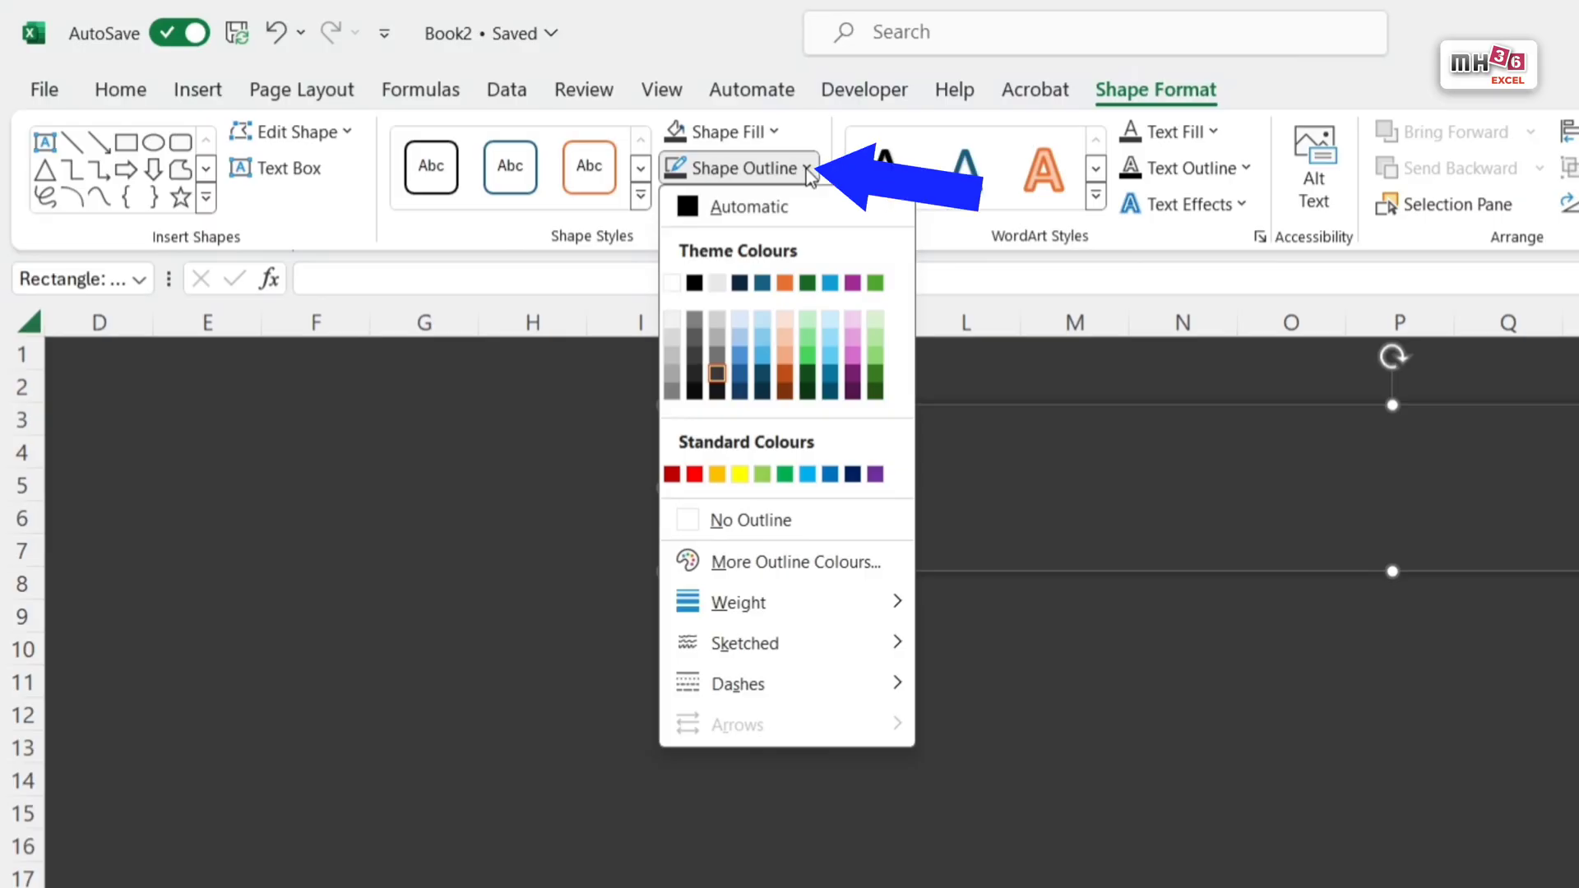
mouse_move(872, 599)
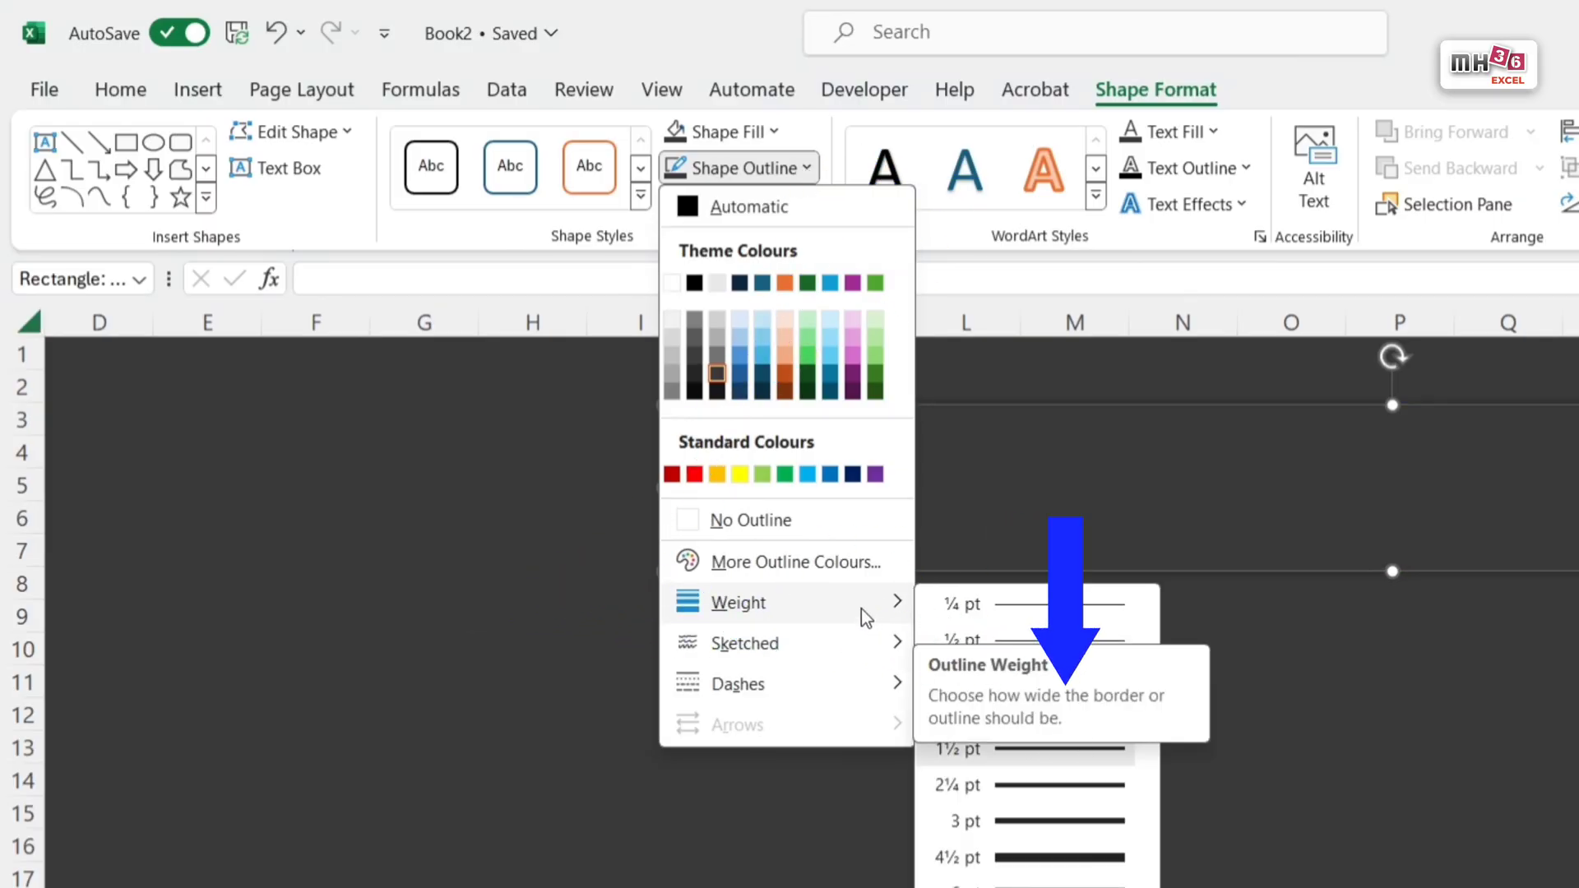
left_click(1025, 714)
left_click(1201, 668)
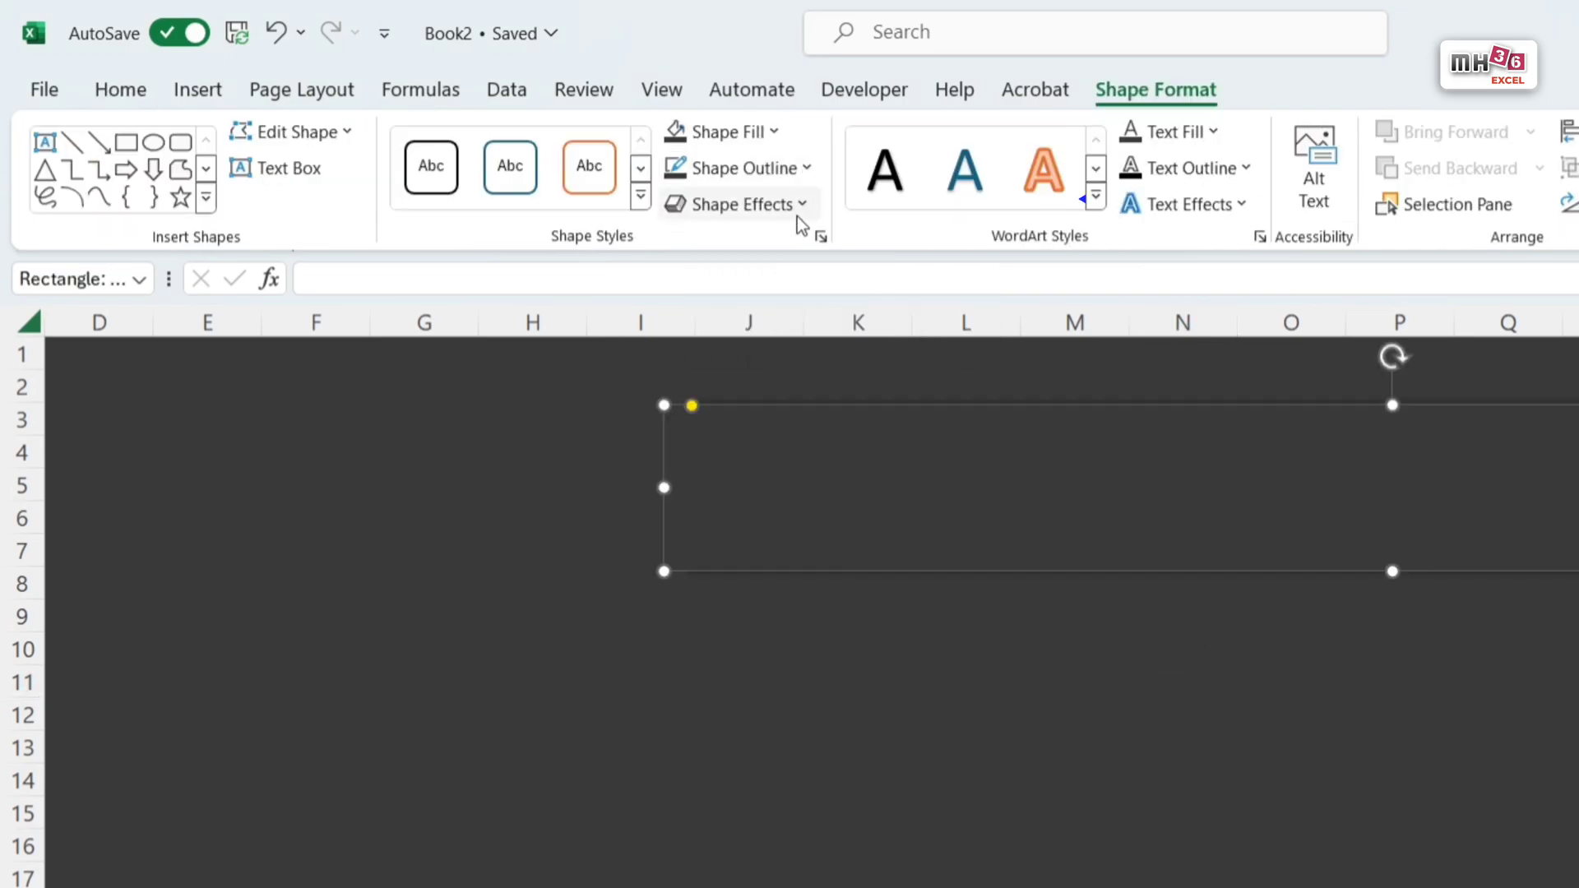
Step: Apply the centred outer shadow to the rounded rectangle and deselect the shape
left_click(797, 215)
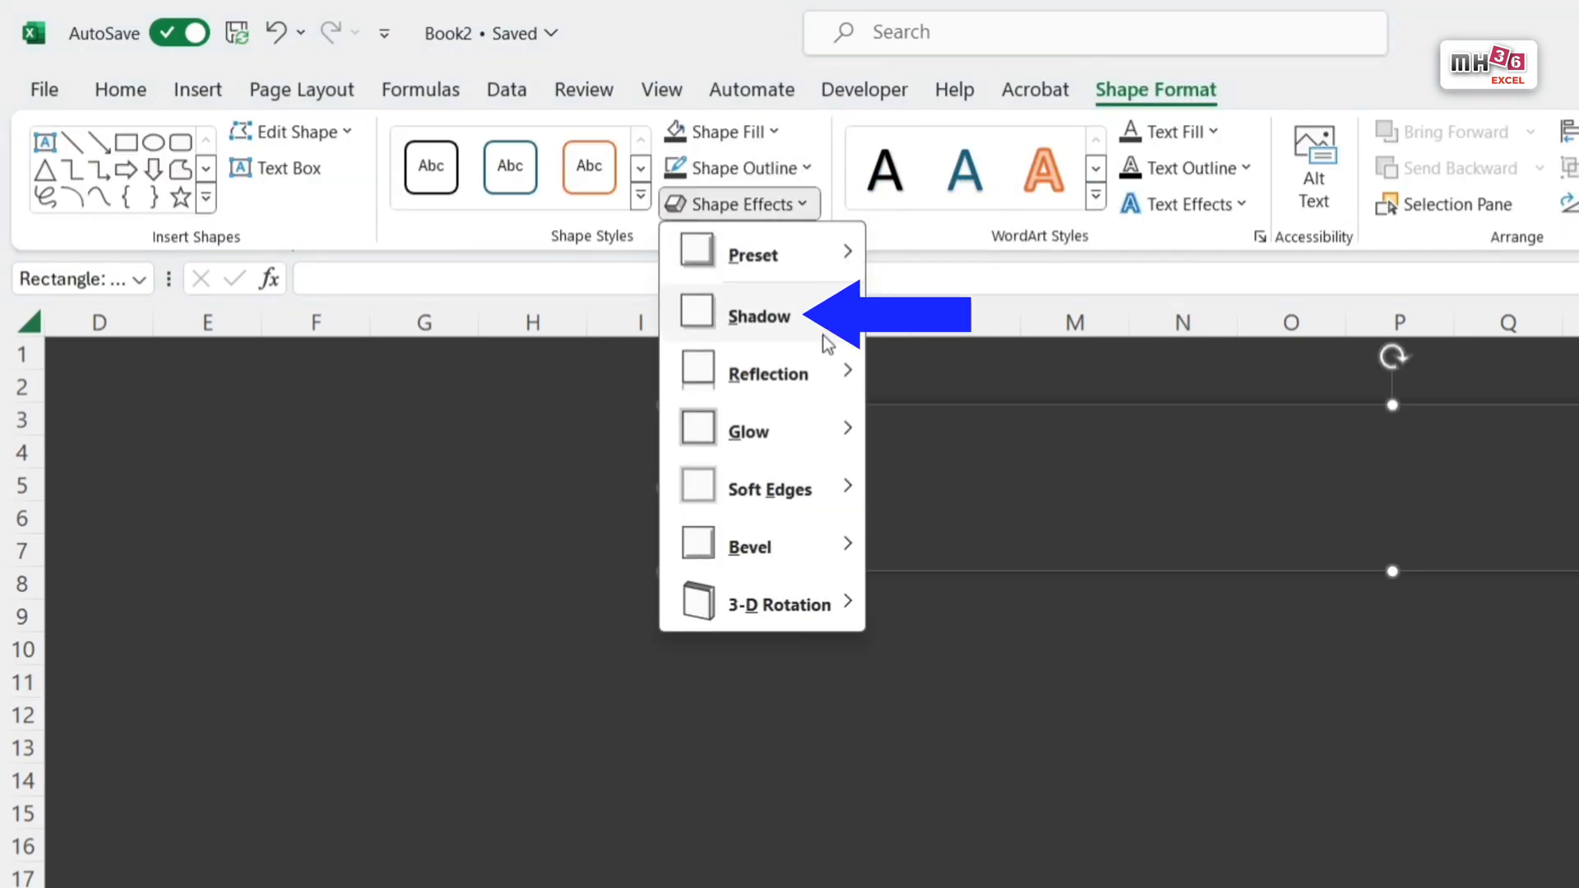
mouse_move(831, 329)
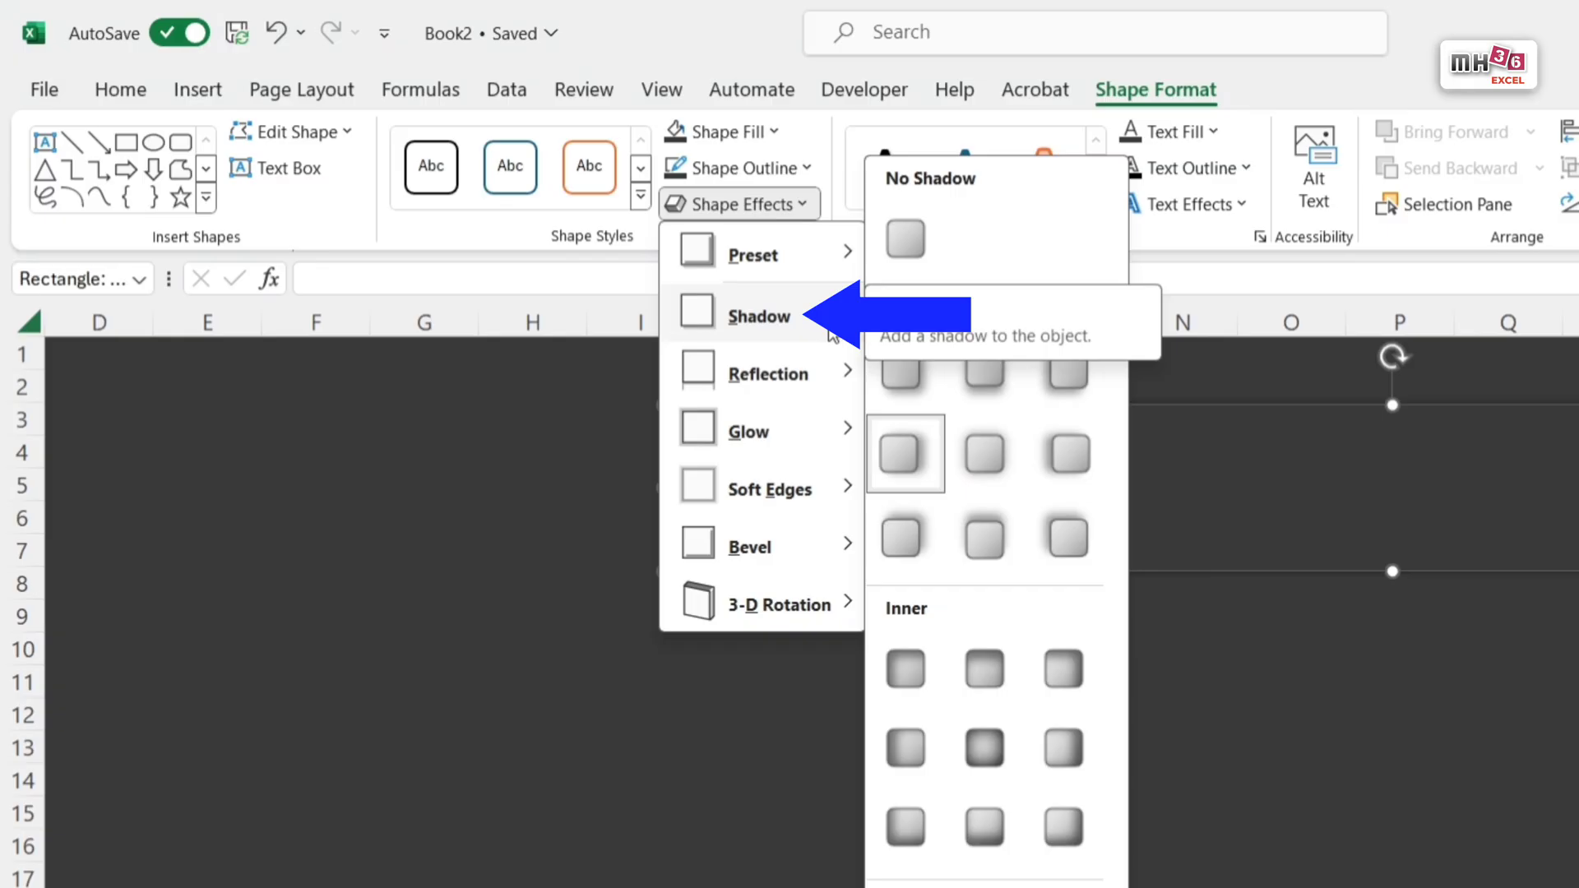
left_click(988, 456)
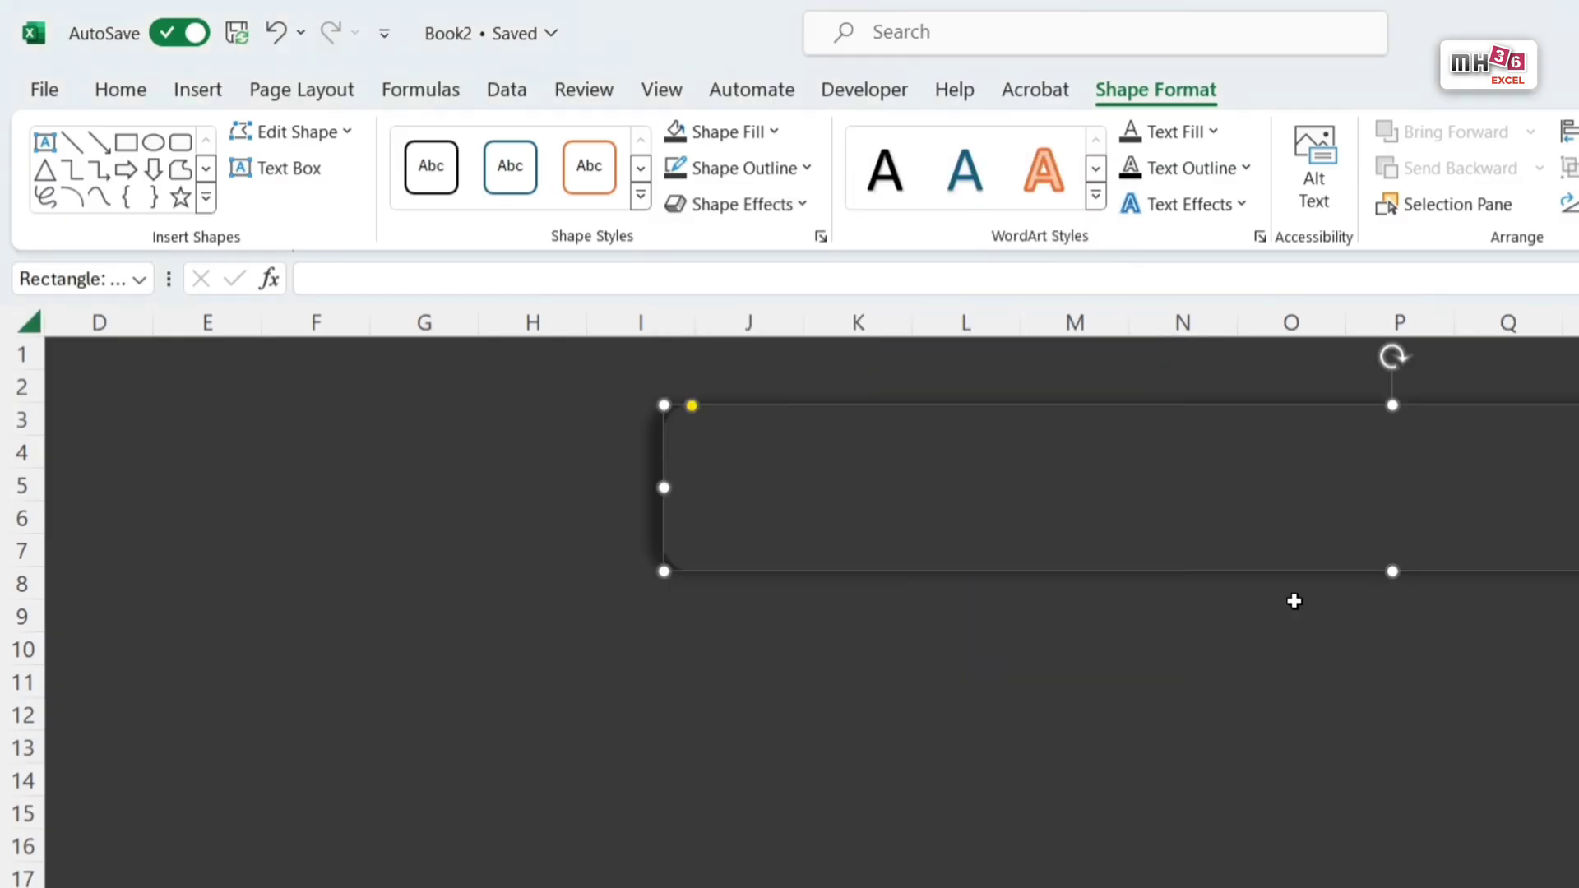
left_click(1342, 670)
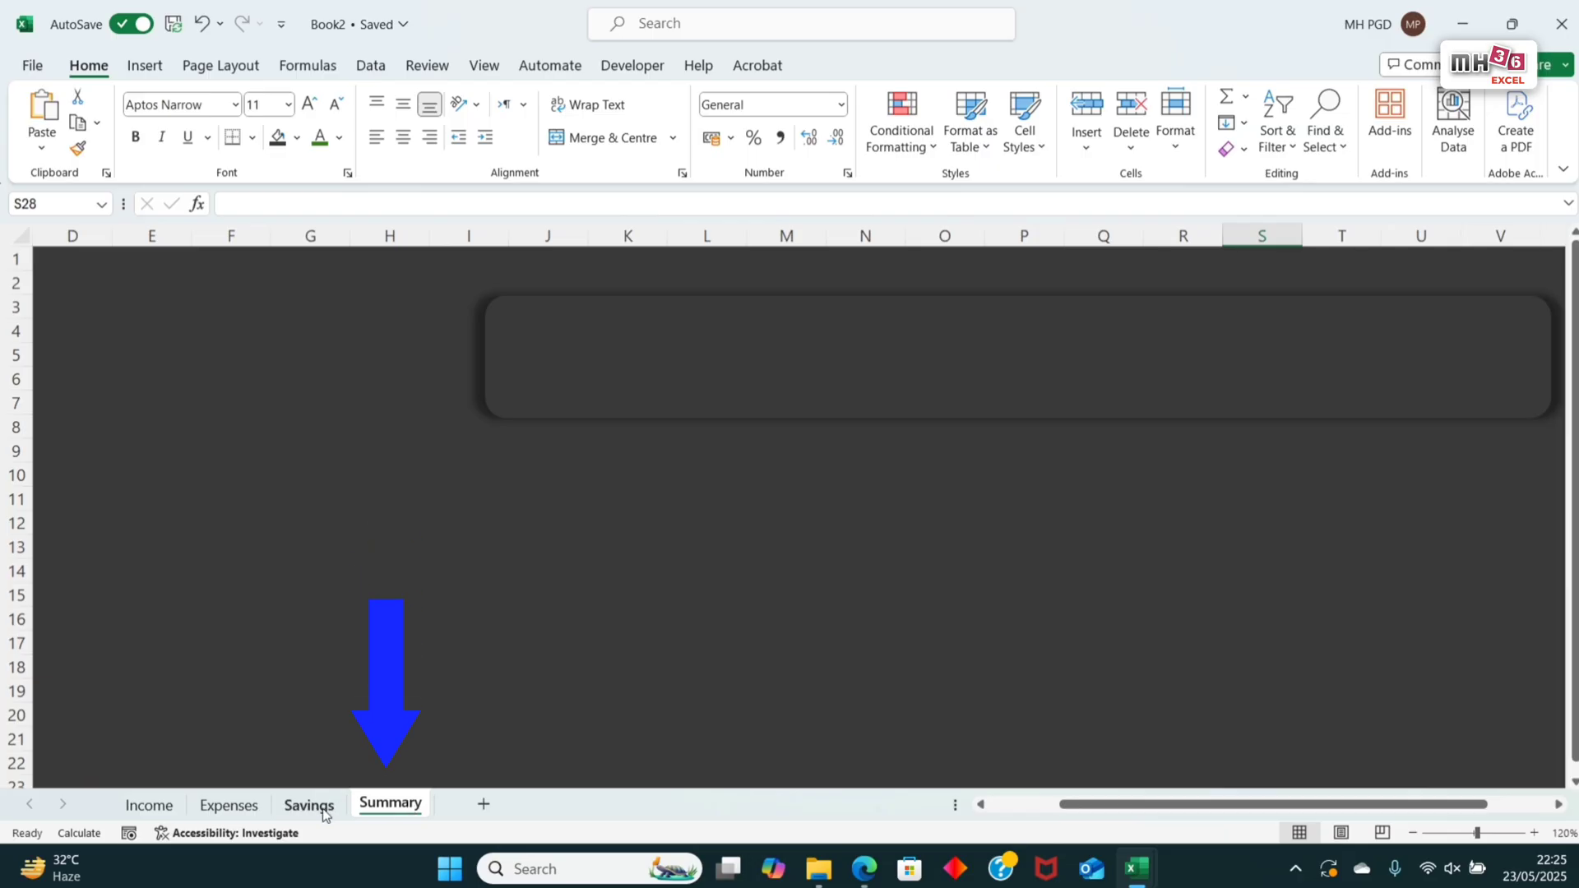
Step: Insert a 2D clustered column chart from the Month and Income columns, D6:E18, of the Savings sheet
left_click(309, 806)
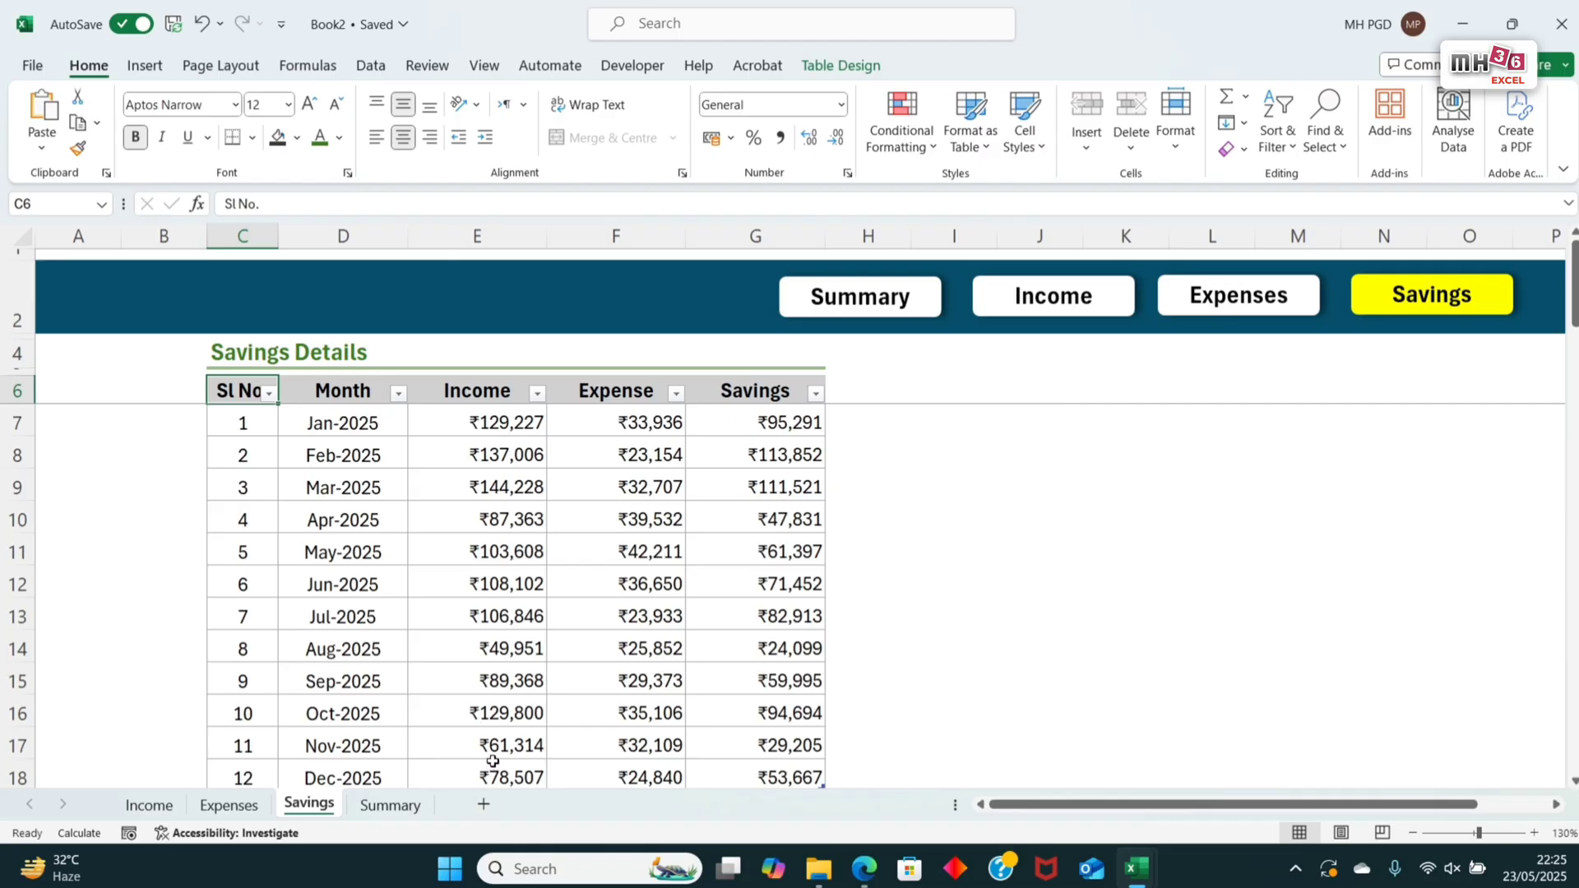
left_click_drag(337, 392, 435, 766)
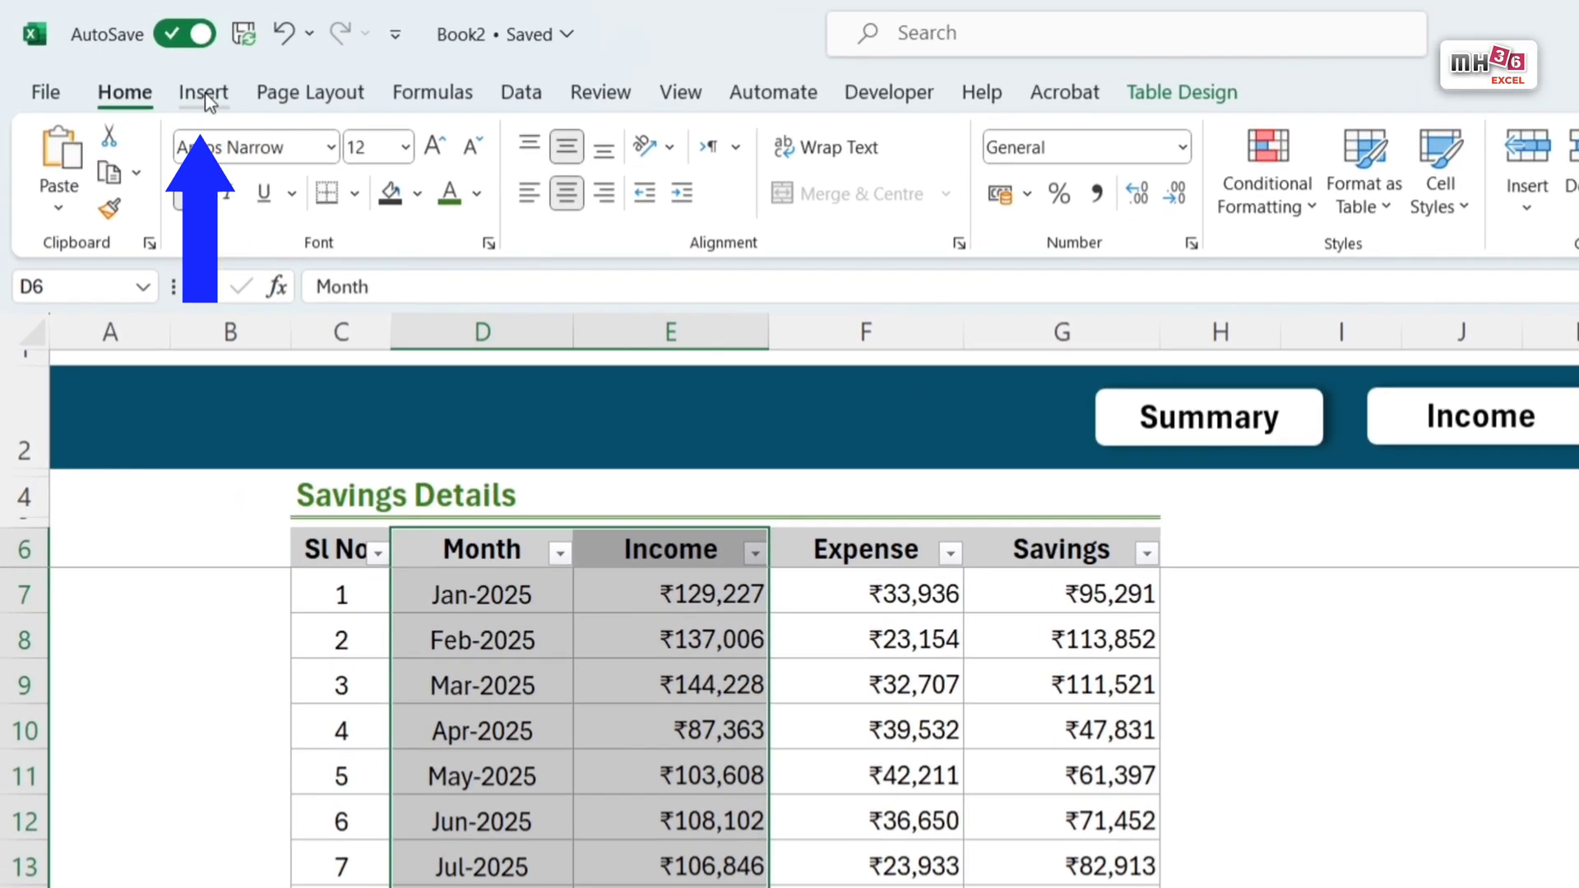
left_click(144, 65)
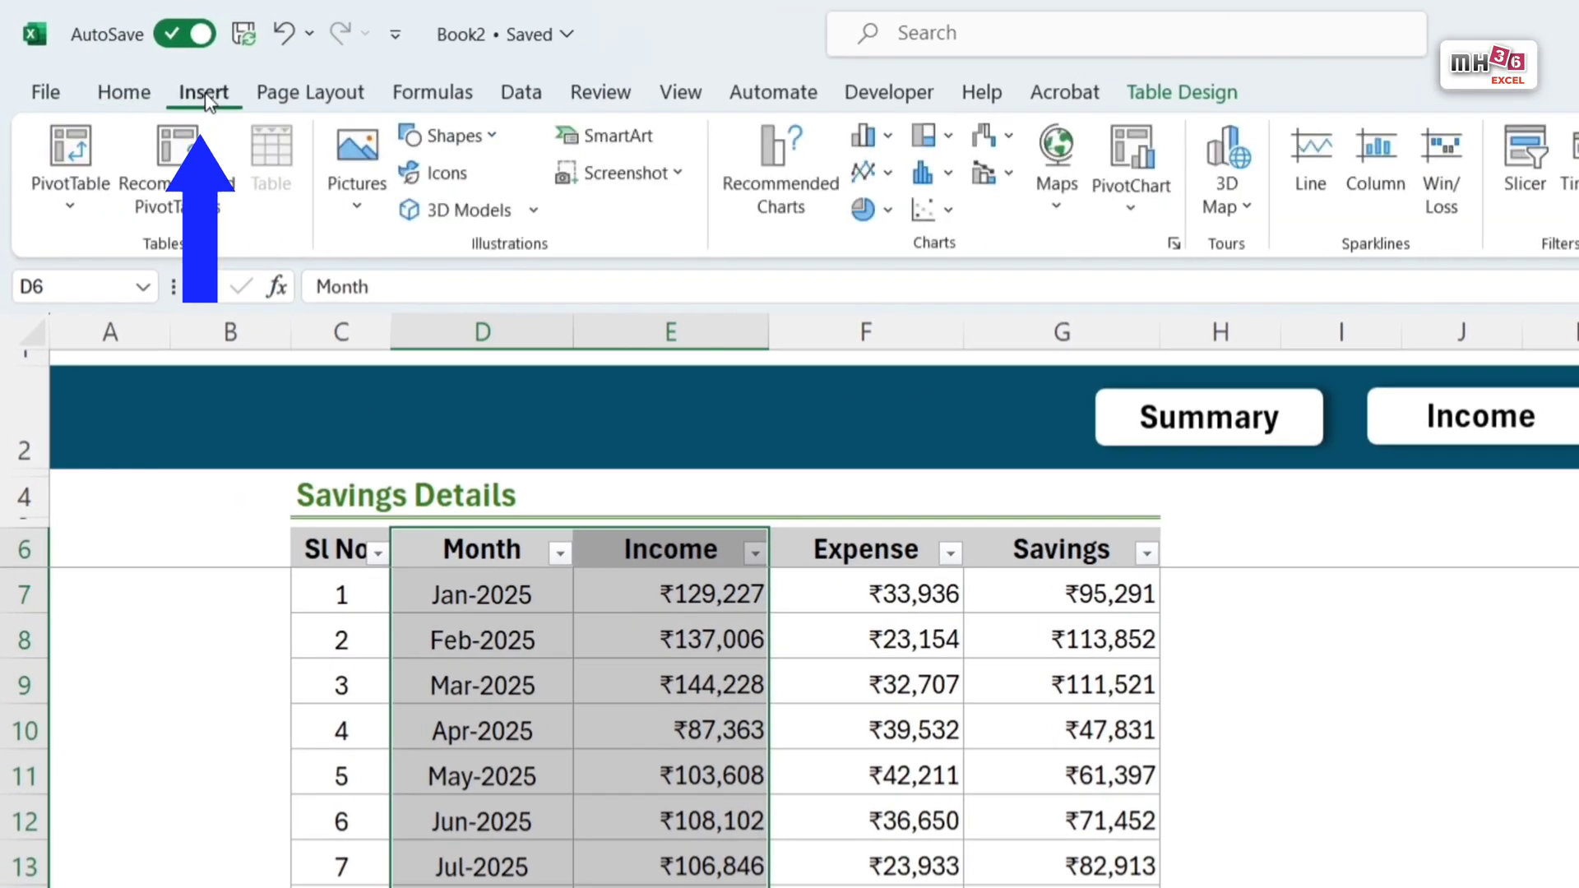
left_click(883, 147)
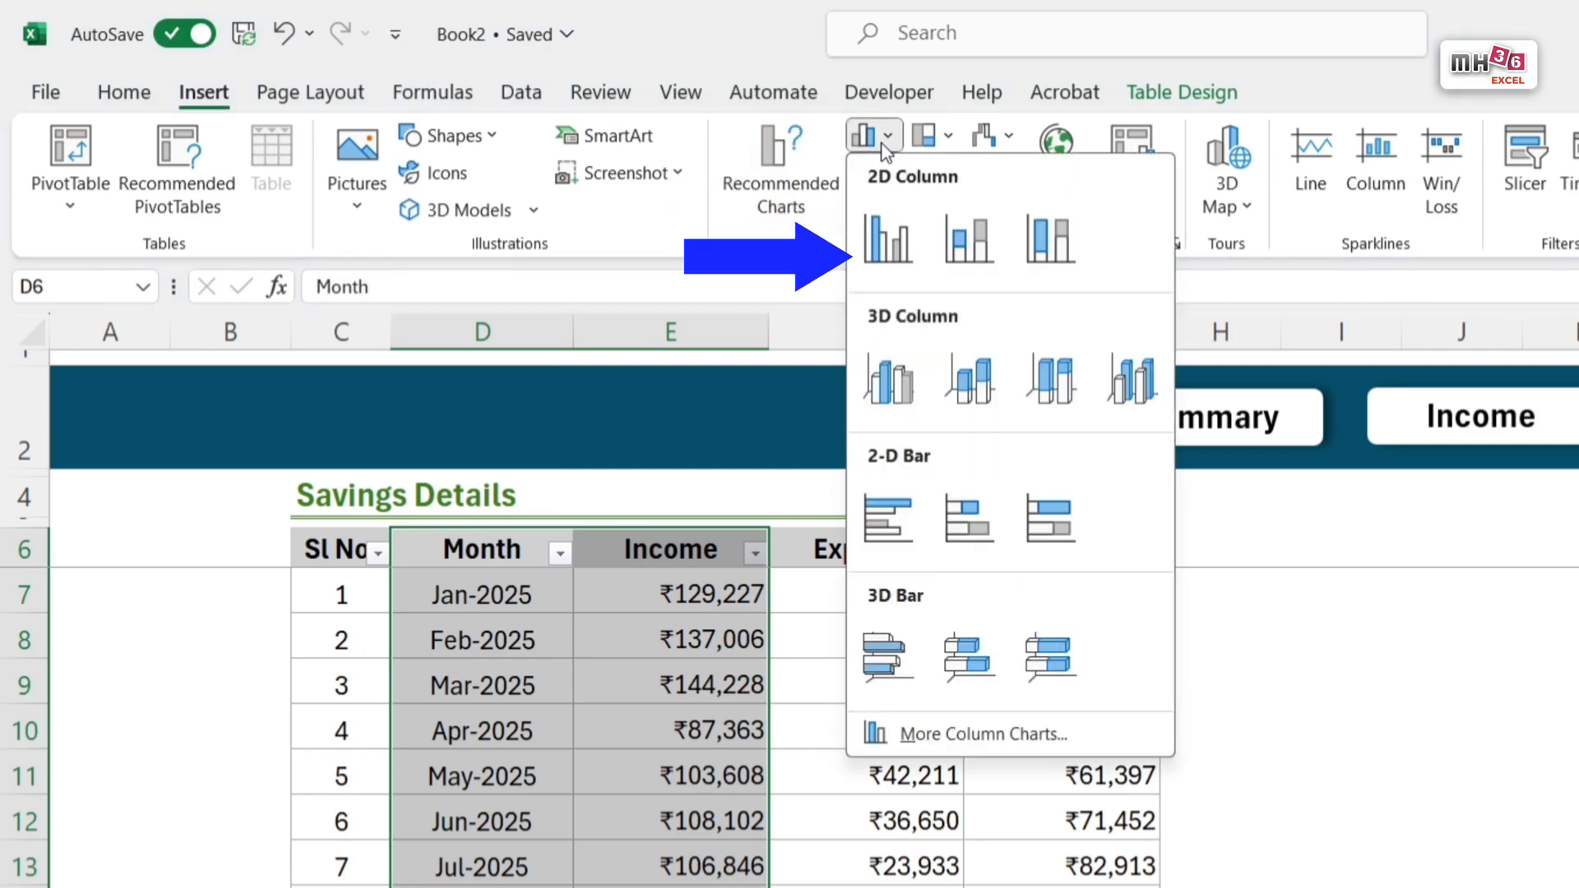
left_click(888, 239)
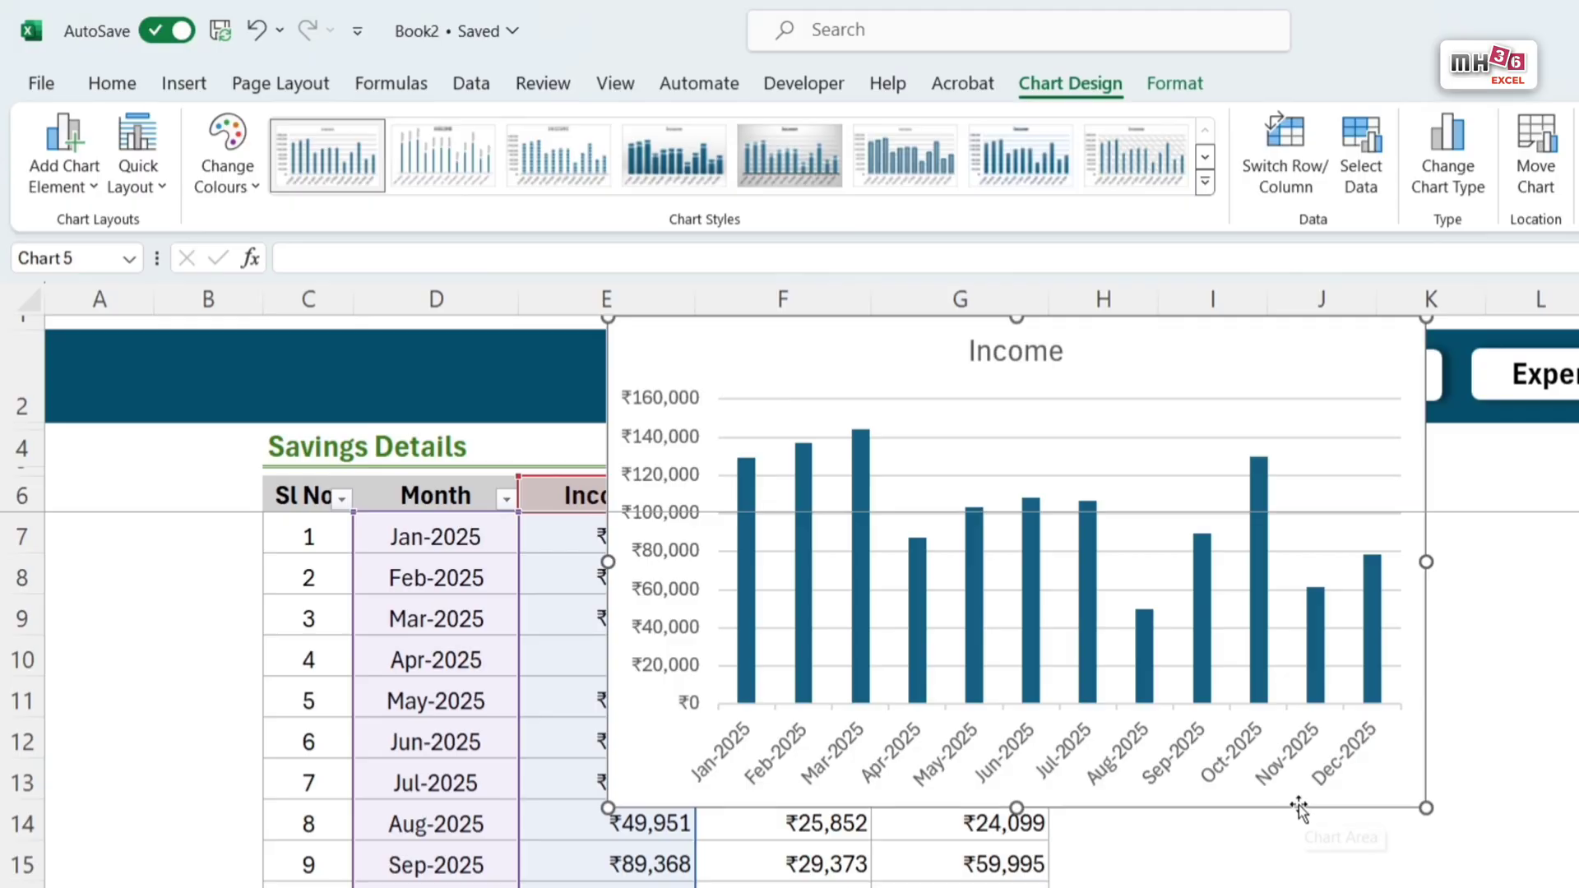
Step: Transfer the Income column chart from the Savings sheet onto the Summary sheet, pasting it at cell L12
key("Escape")
left_click(1418, 548)
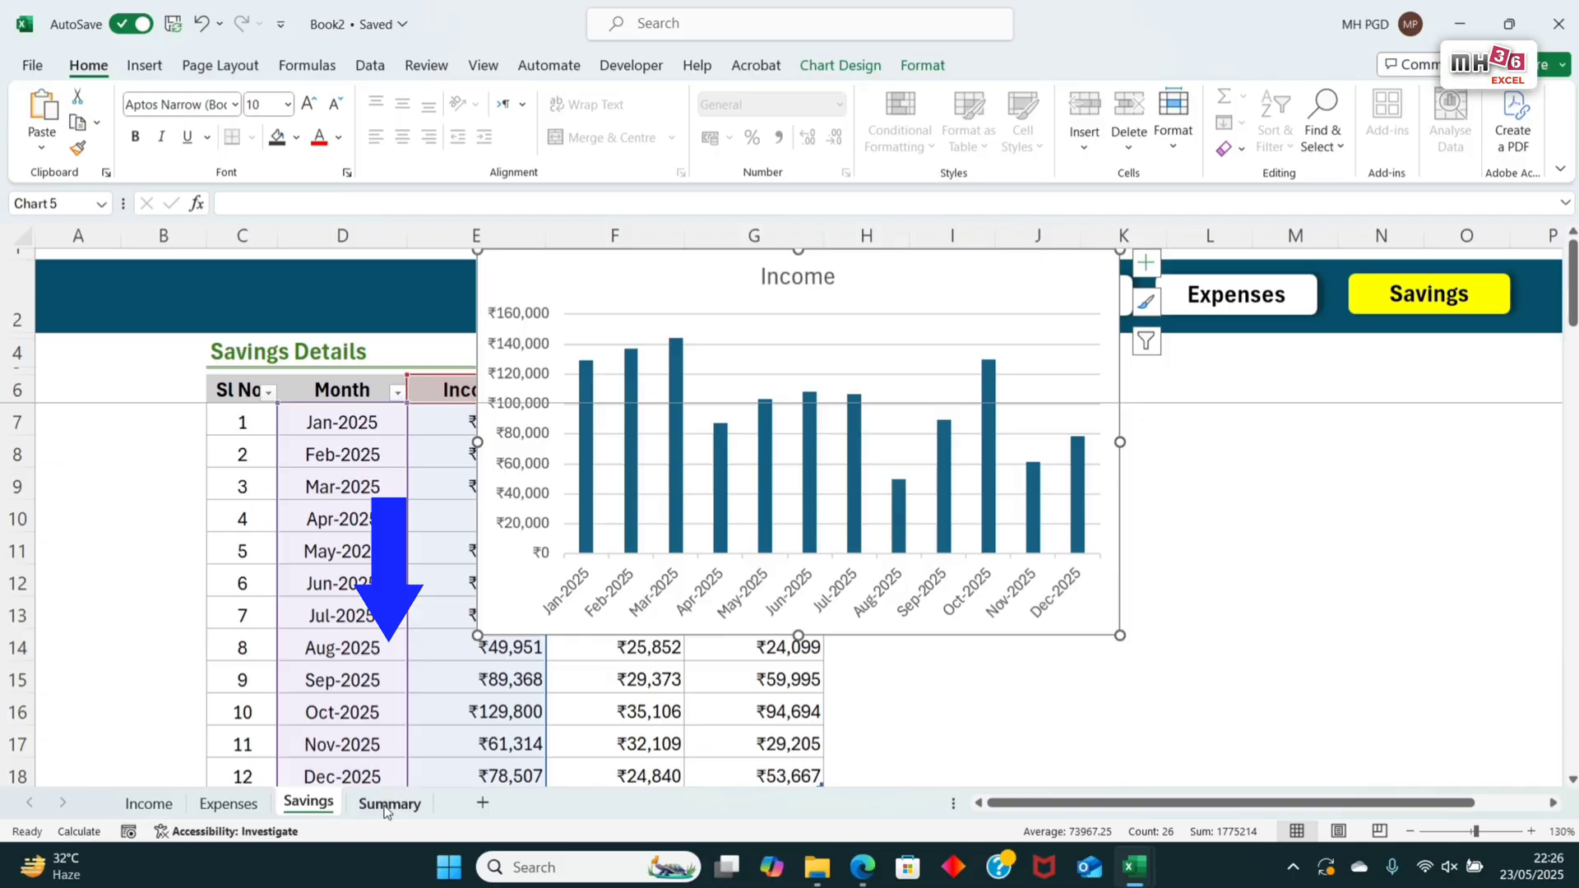
left_click(389, 801)
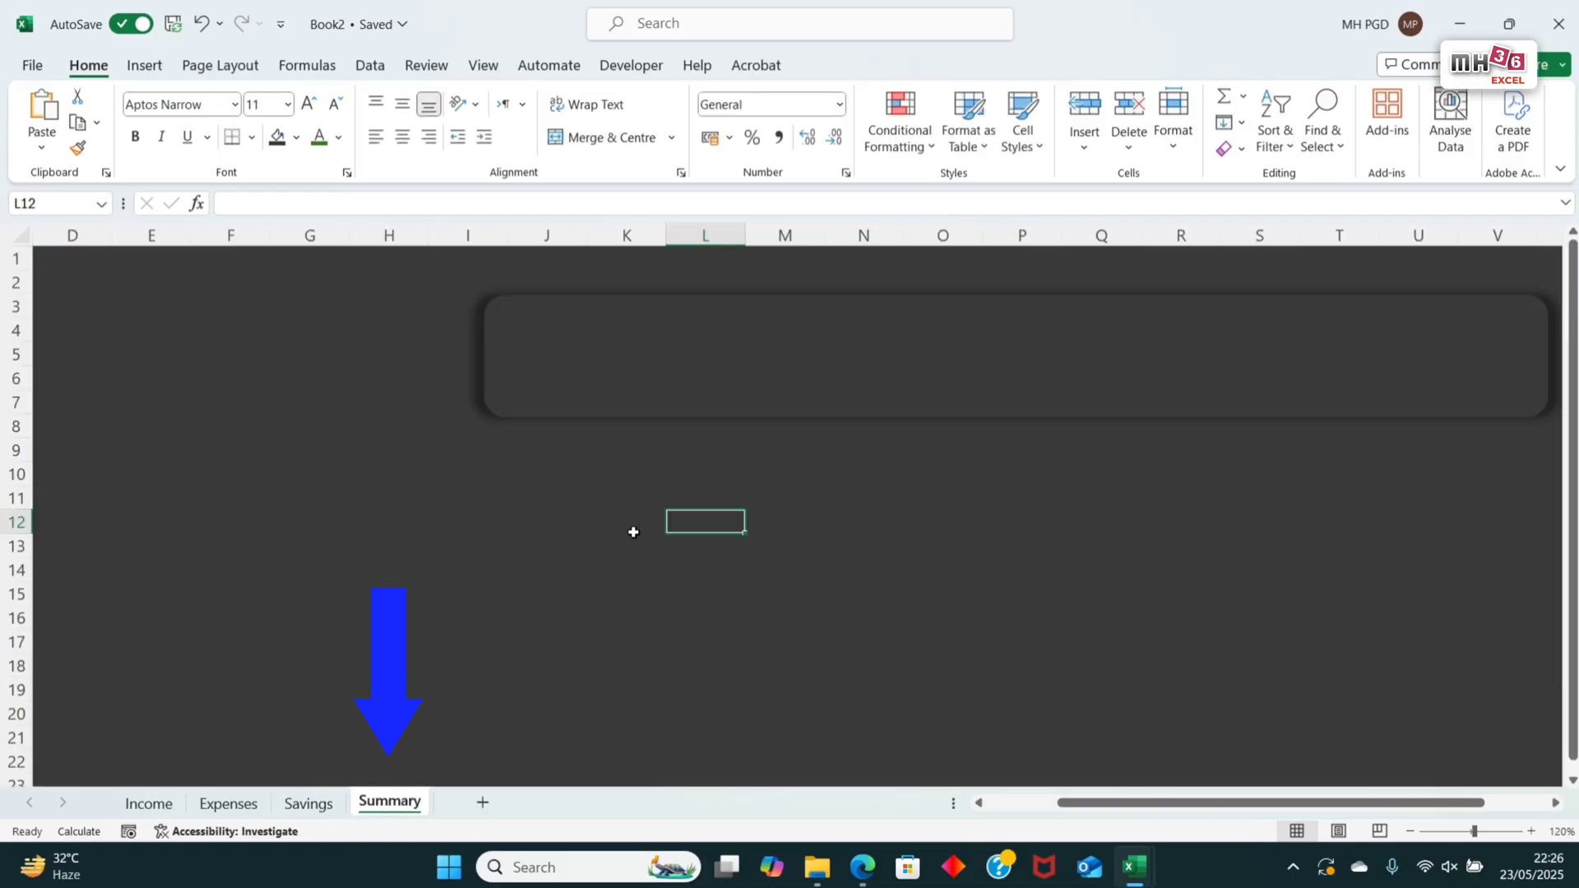
key("ctrl+v")
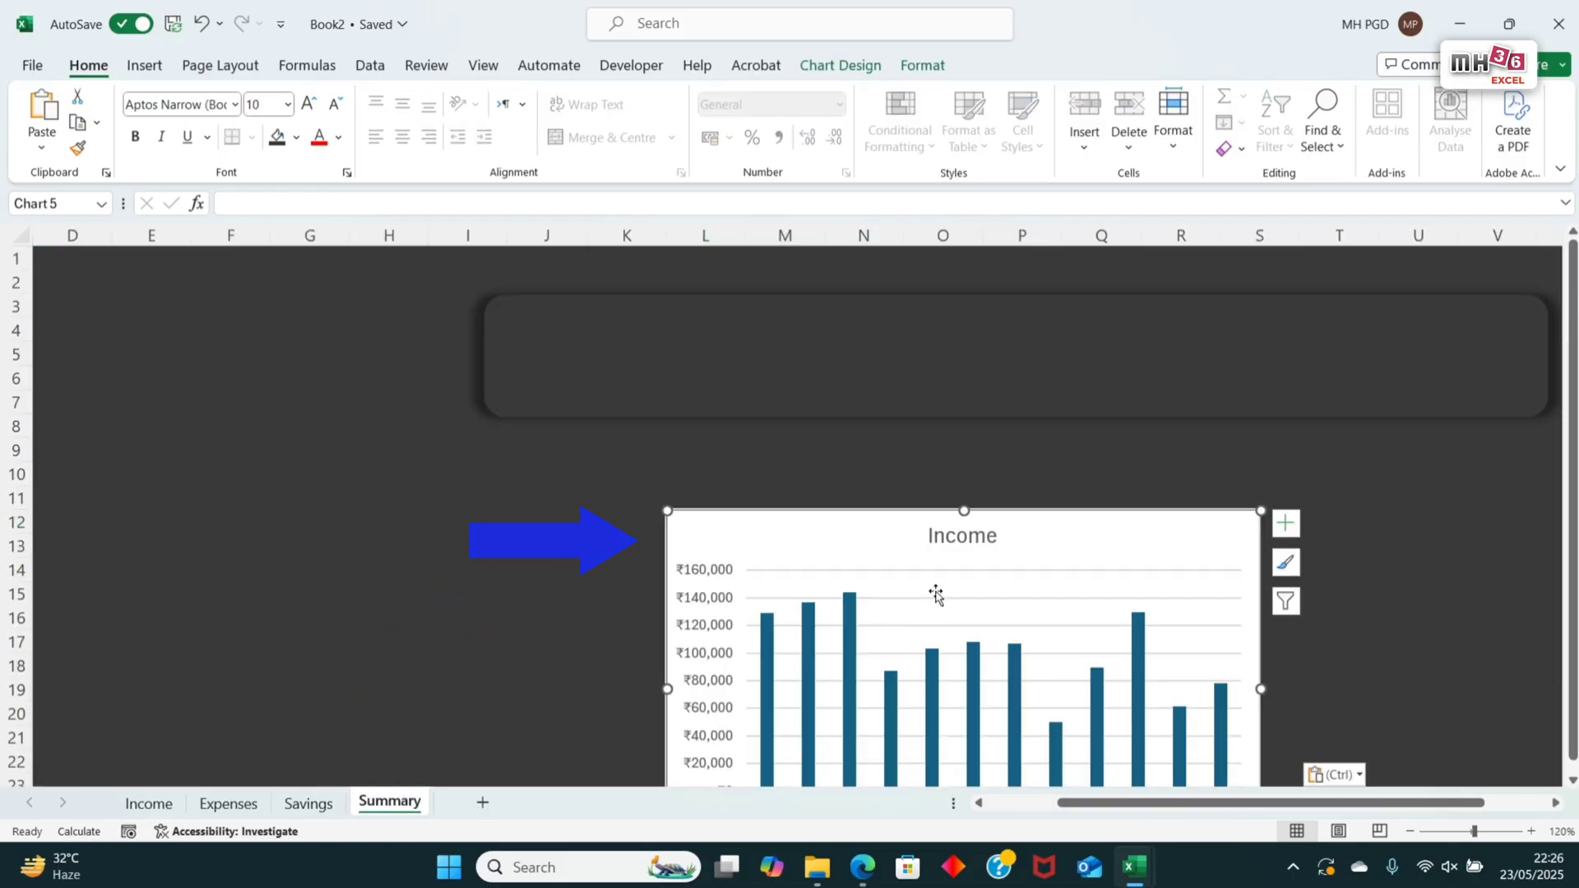
Step: Move the Income column chart up over the start of the banner and delete its vertical axis
left_click_drag(822, 551, 589, 372)
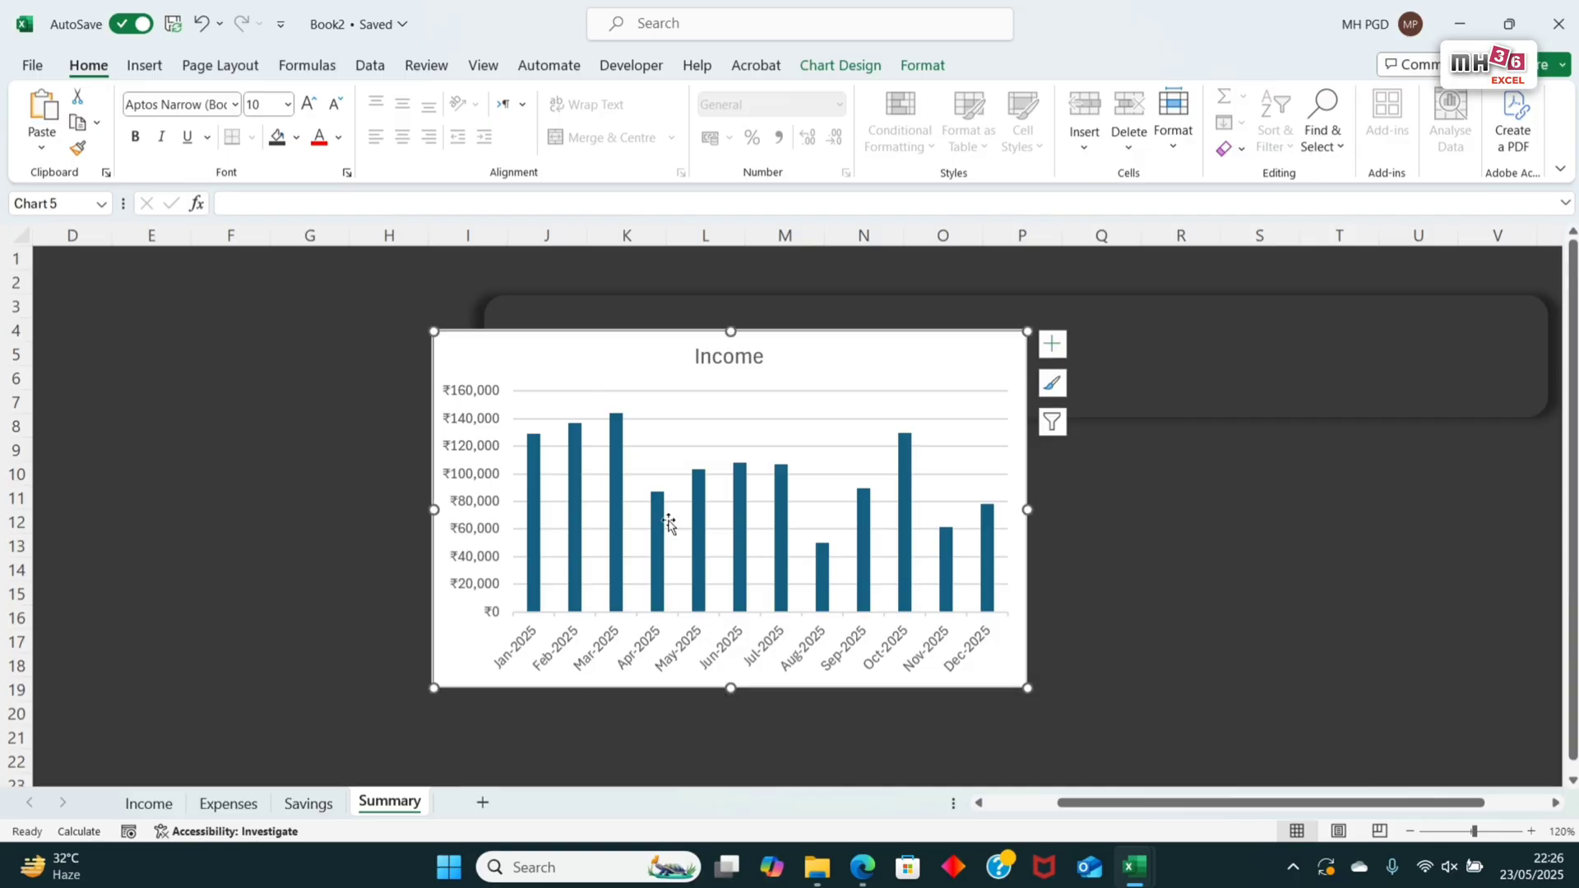
left_click(491, 451)
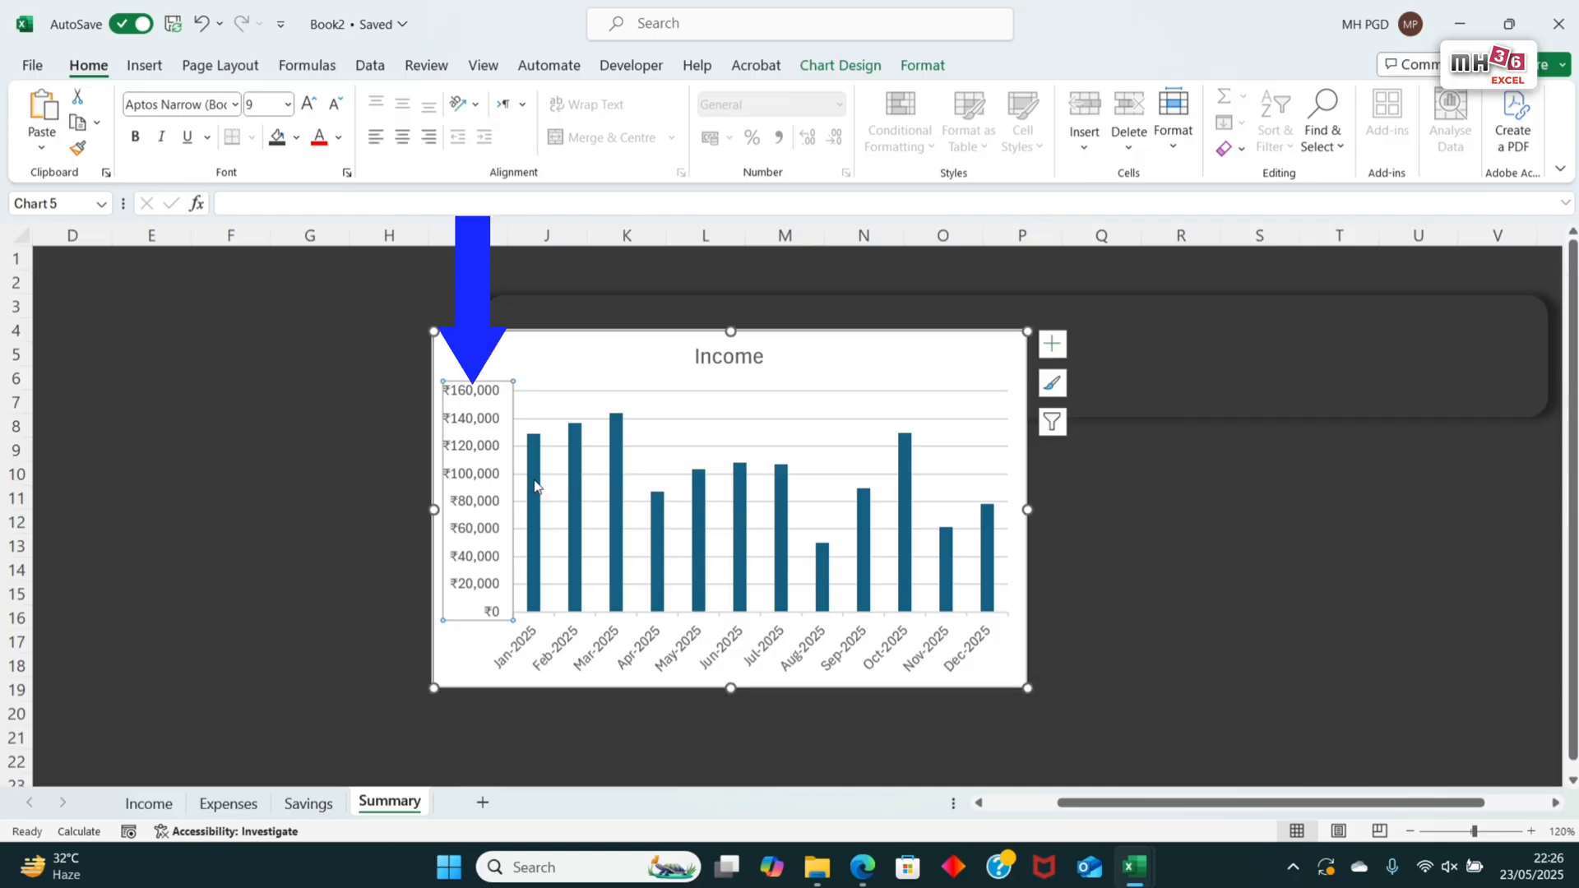
key("Delete")
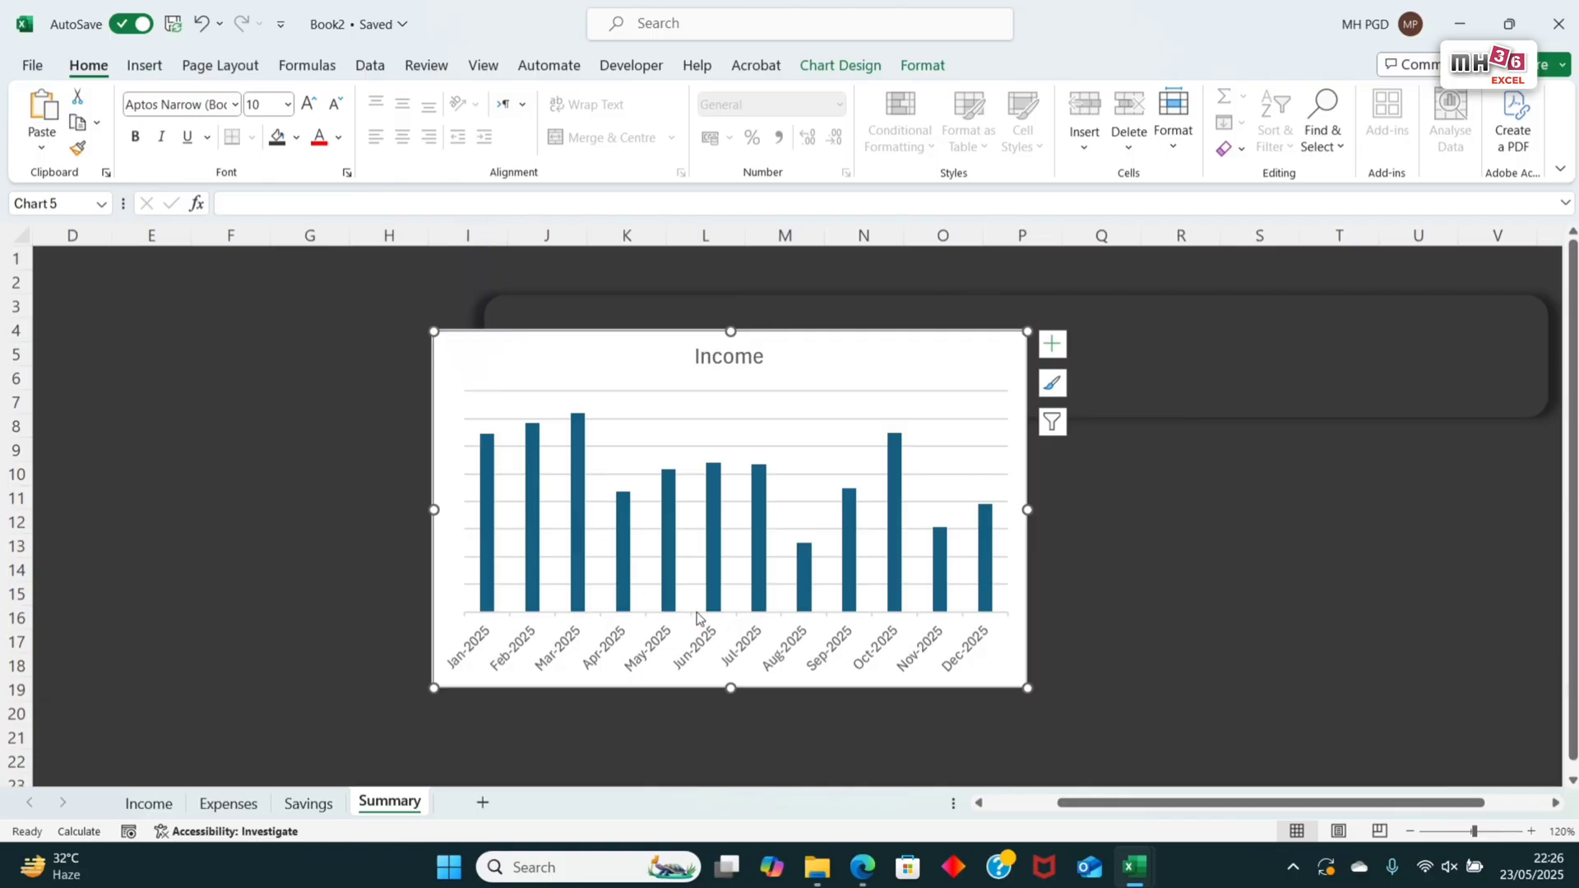
Step: Widen the Income chart to nearly the end of the banner and delete its chart title
left_click_drag(1027, 510, 1532, 549)
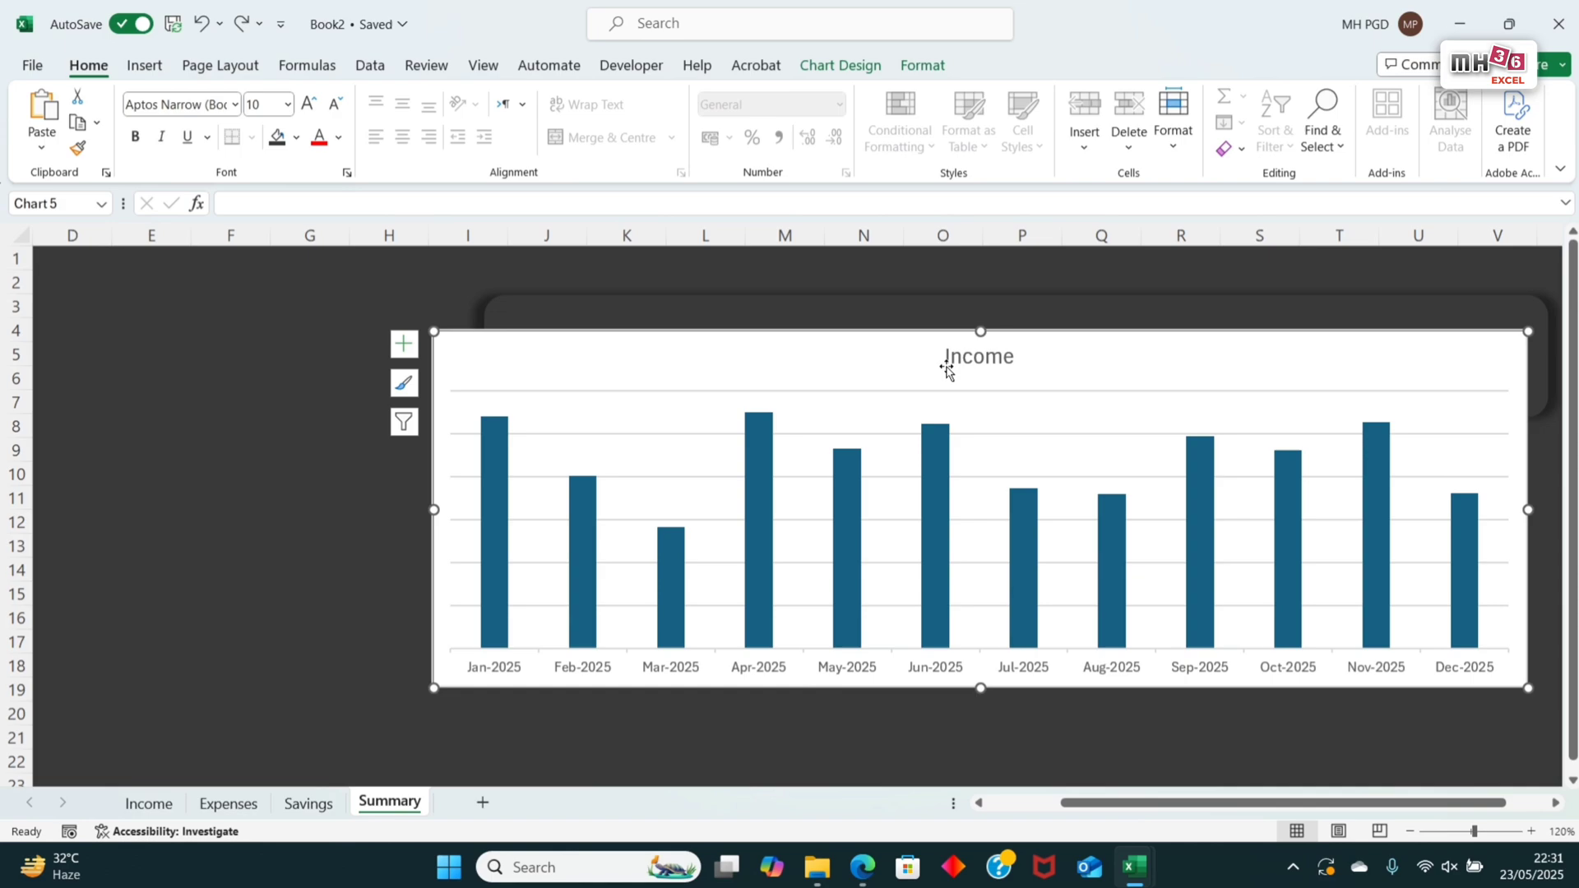
left_click(969, 360)
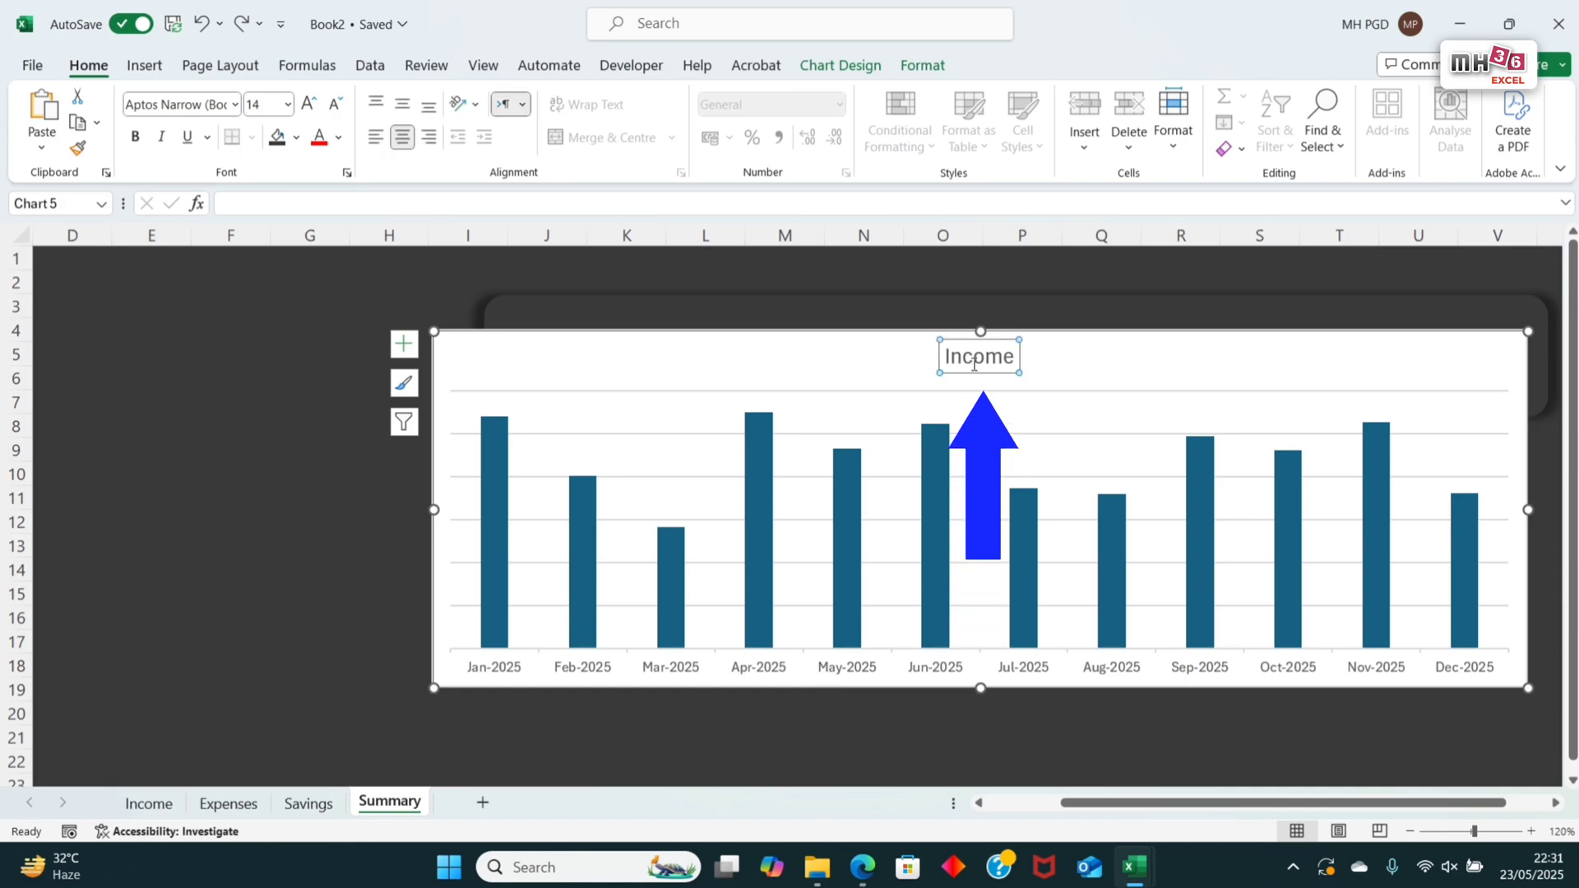
key("Delete")
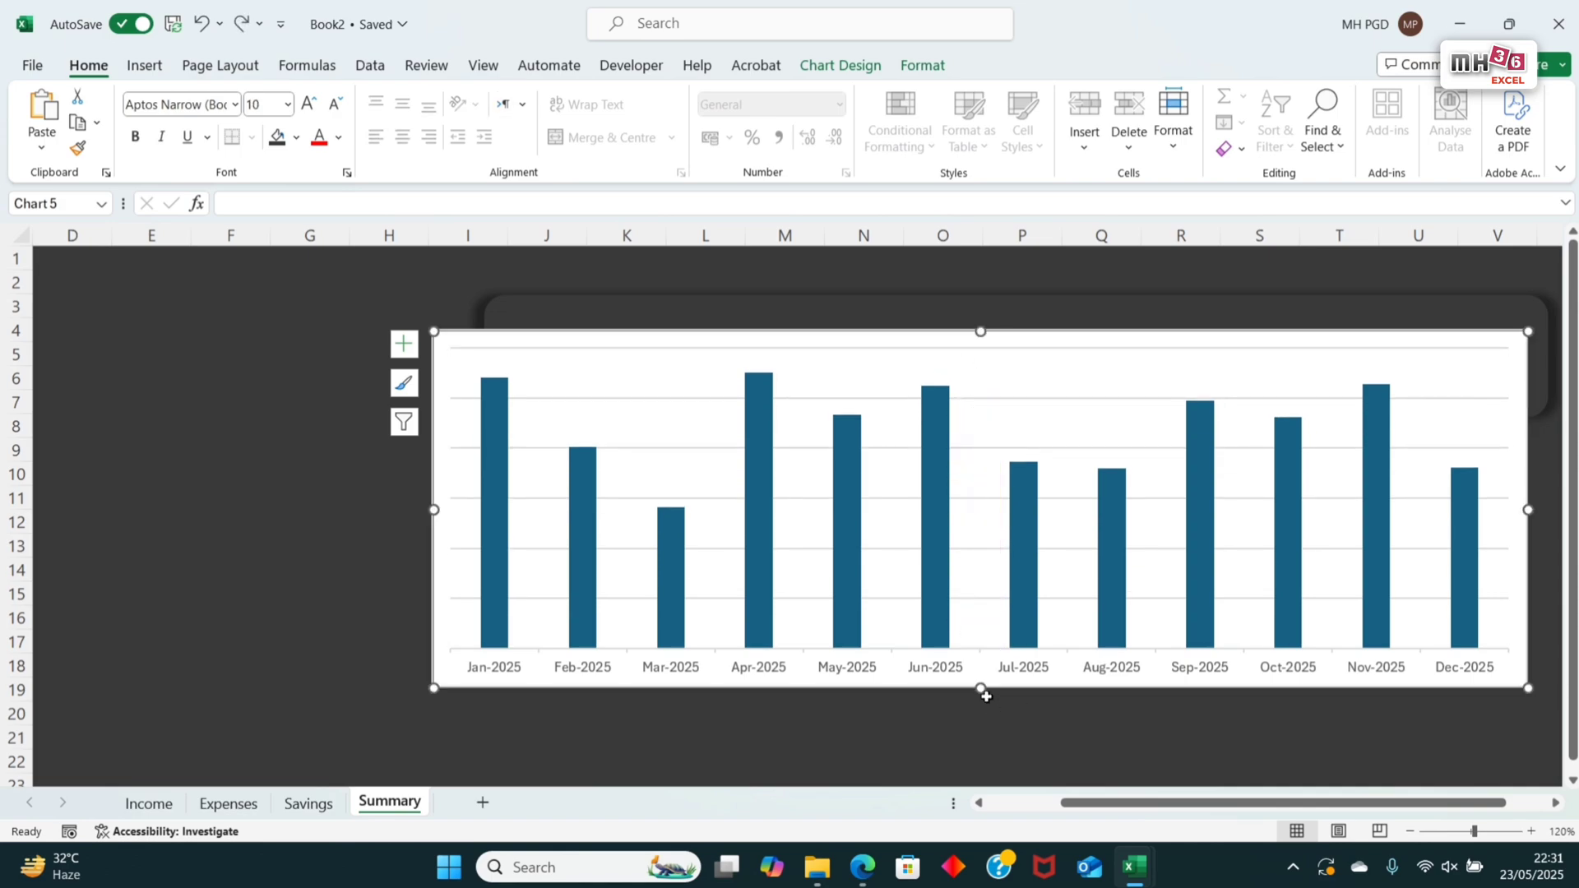
Step: Resize and position the chart to fit inside the banner, about 2.21 cm high and 21.94 cm wide, and delete its gridlines
left_click_drag(981, 686, 976, 423)
mouse_move(949, 350)
left_mouse_down()
mouse_move(945, 318)
mouse_move(951, 333)
left_mouse_up()
left_click_drag(438, 360, 507, 360)
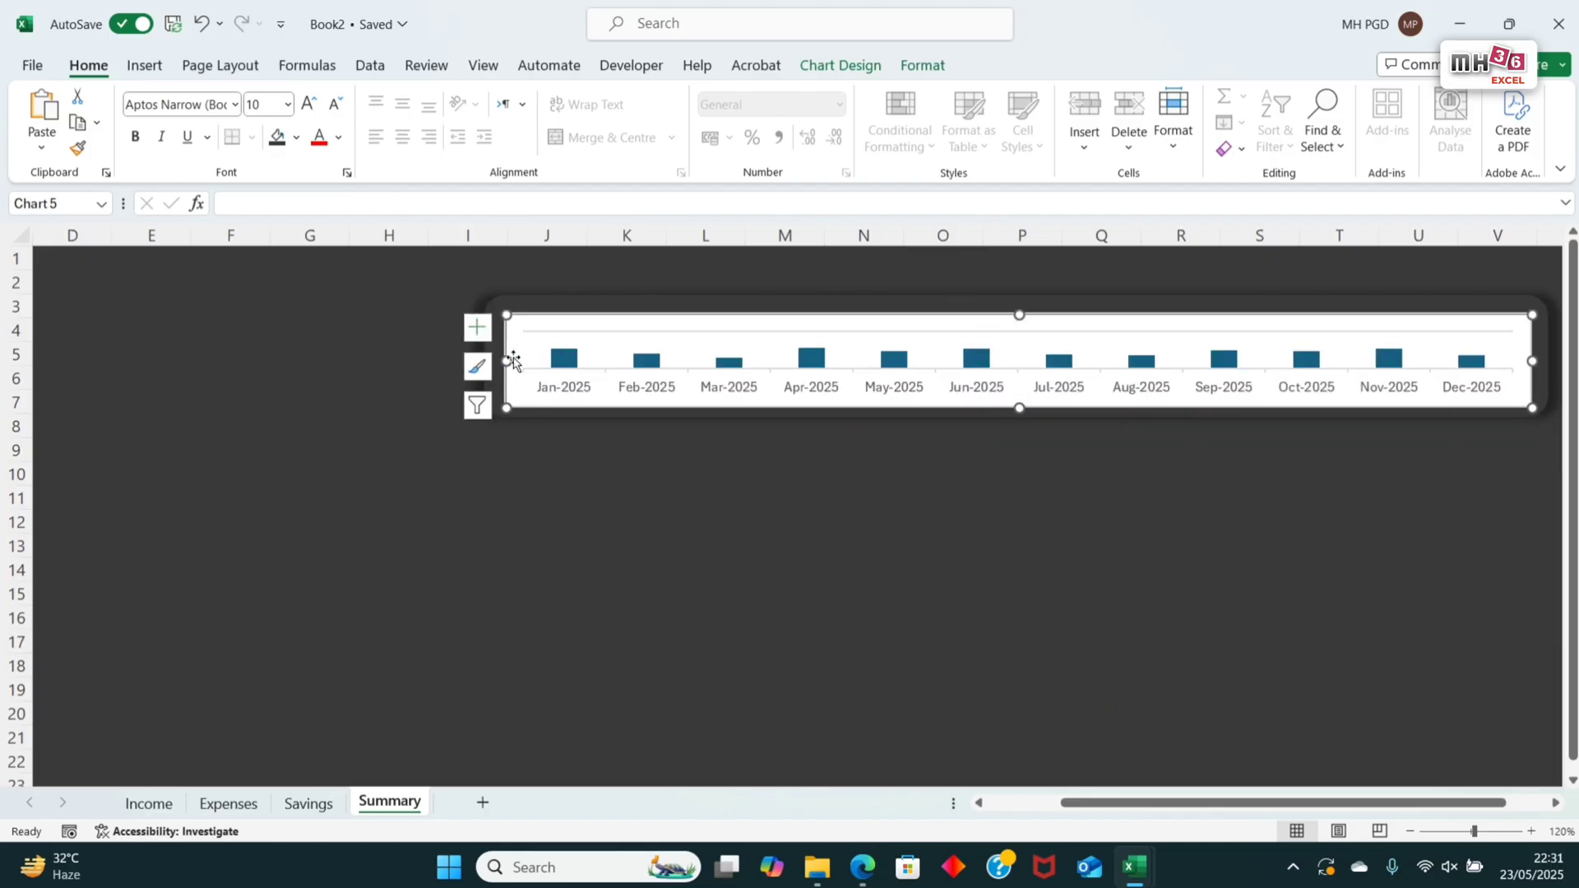
left_click_drag(1023, 315, 1019, 307)
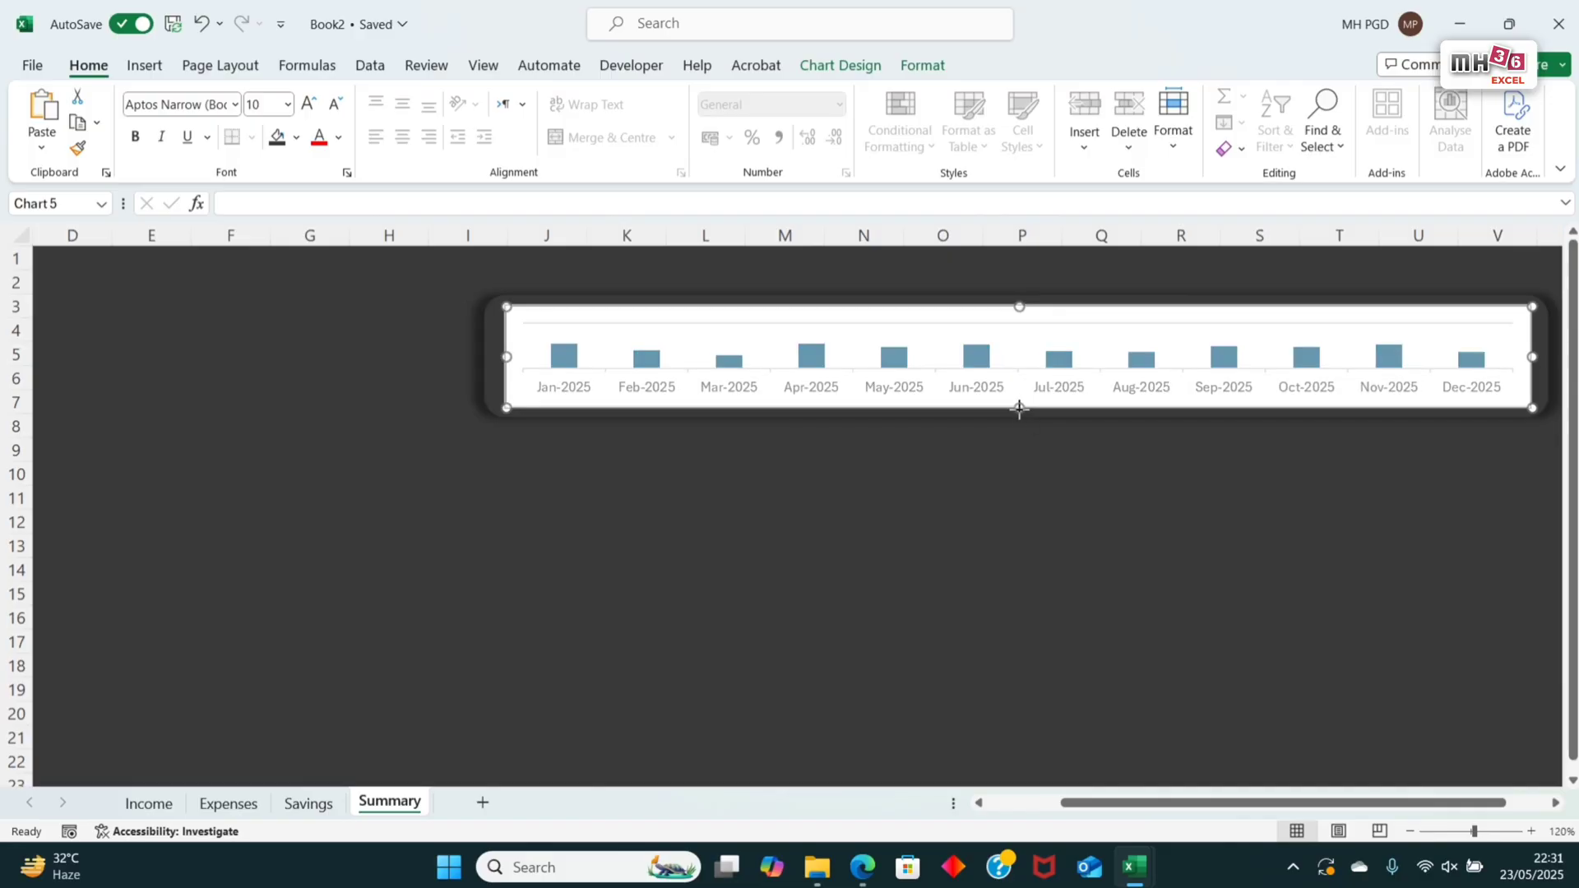
left_click_drag(1019, 408, 1023, 409)
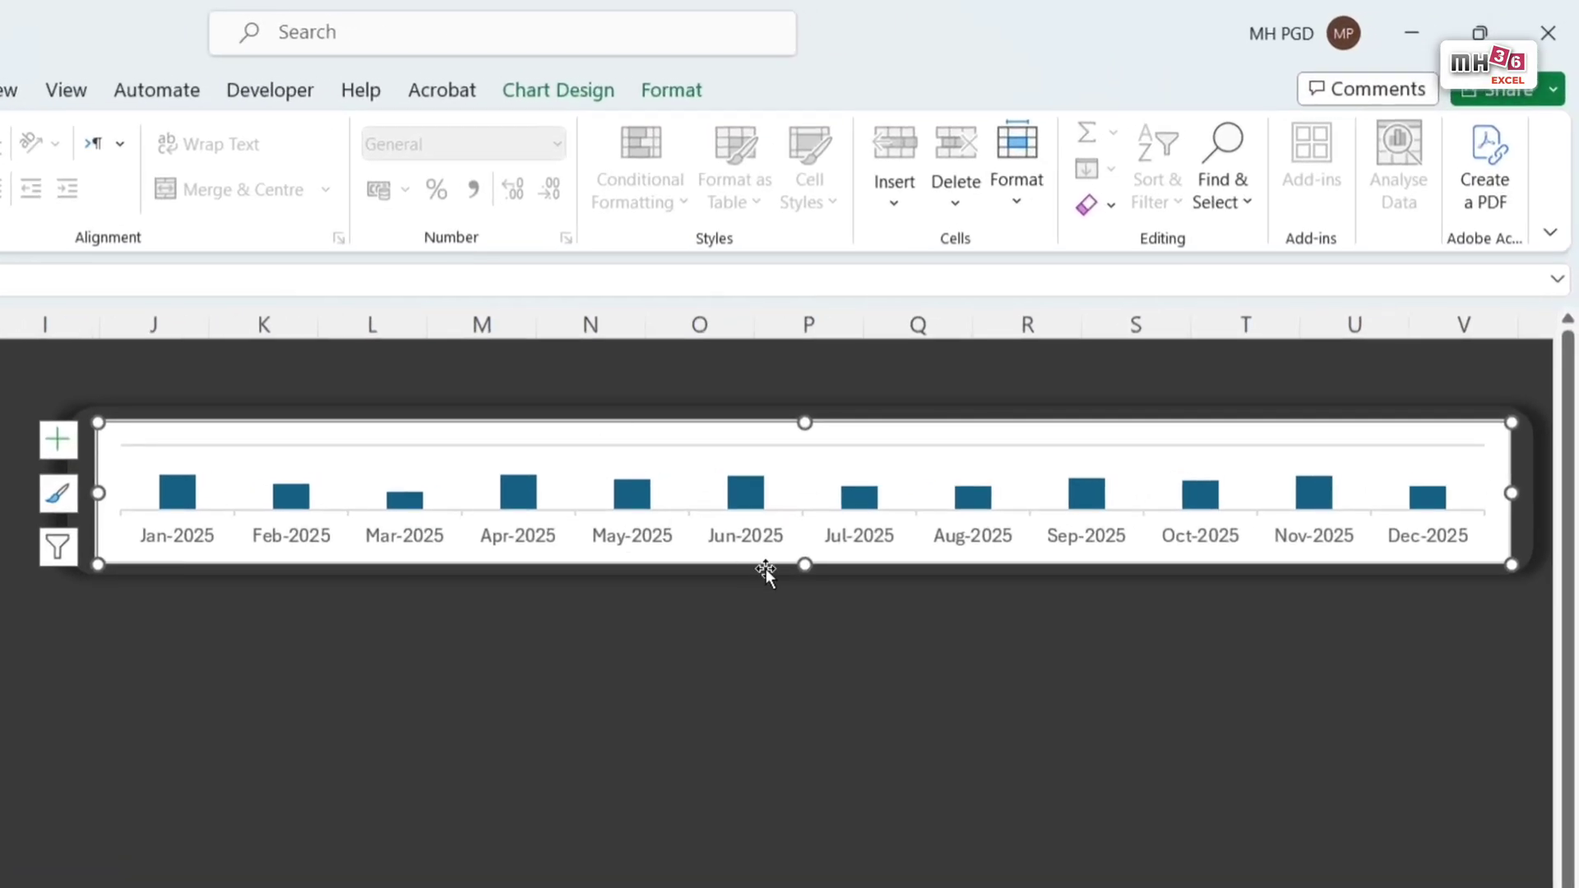
left_click(1324, 449)
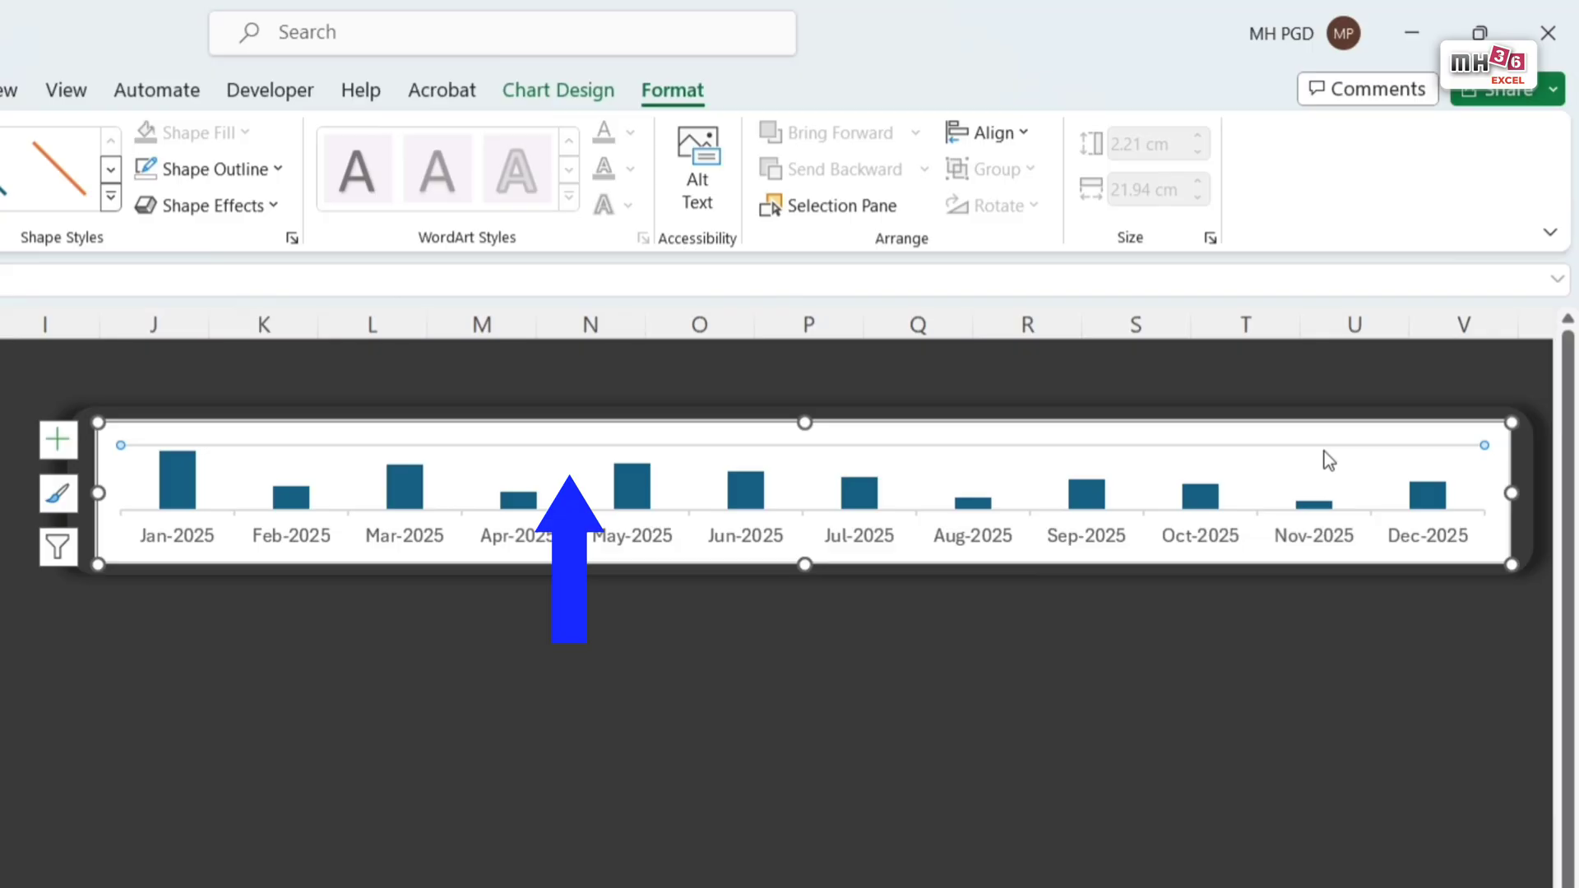
key("Escape")
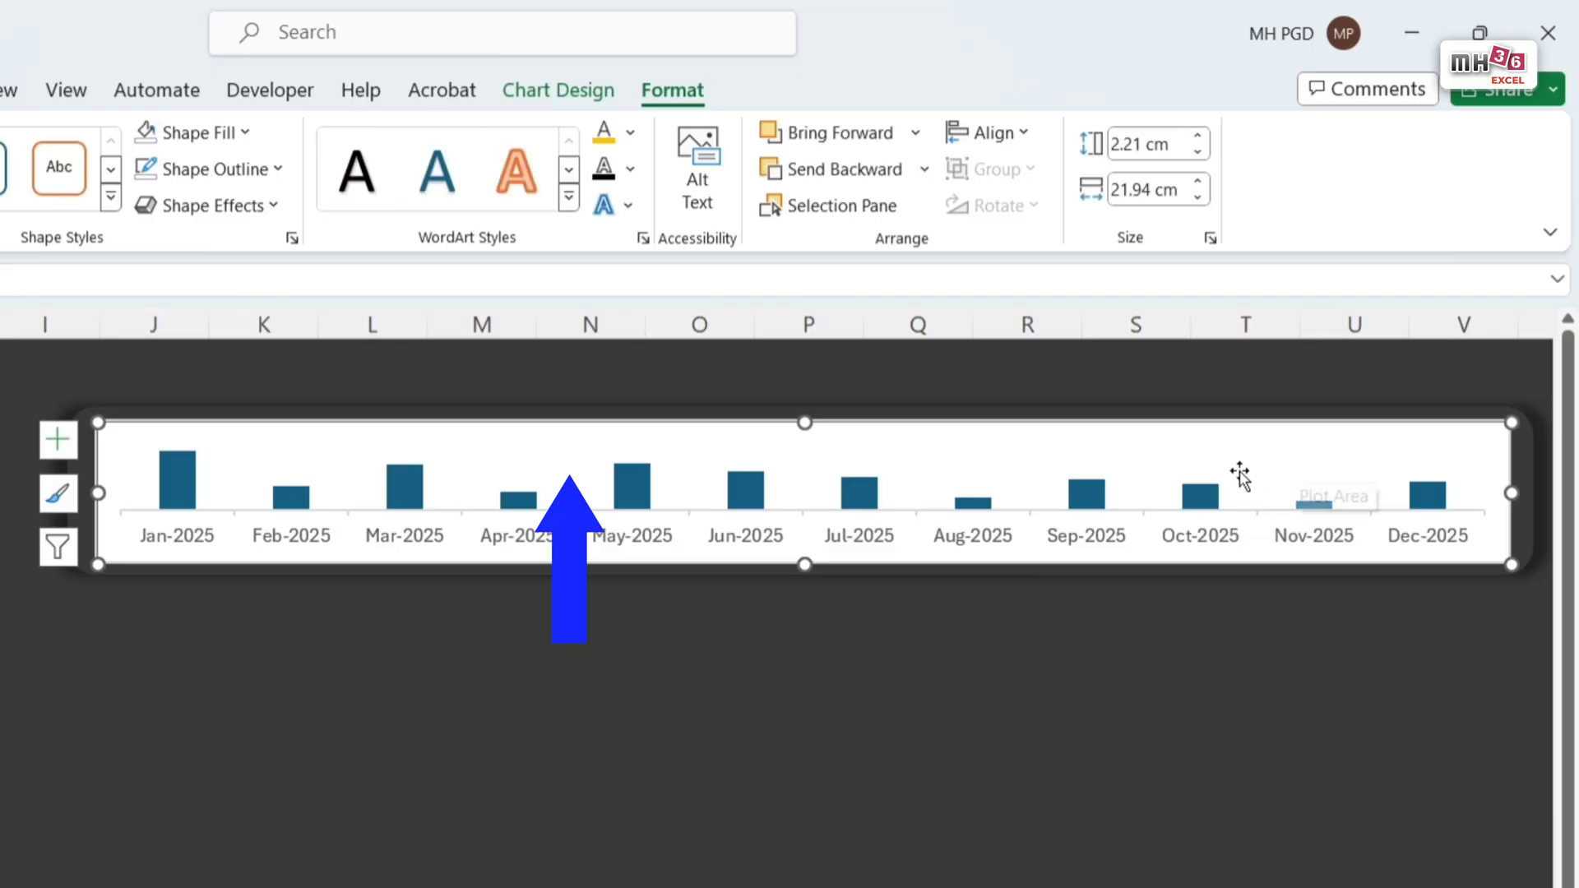
Step: Change the chart type of the banner chart to Line with Markers
left_click(560, 99)
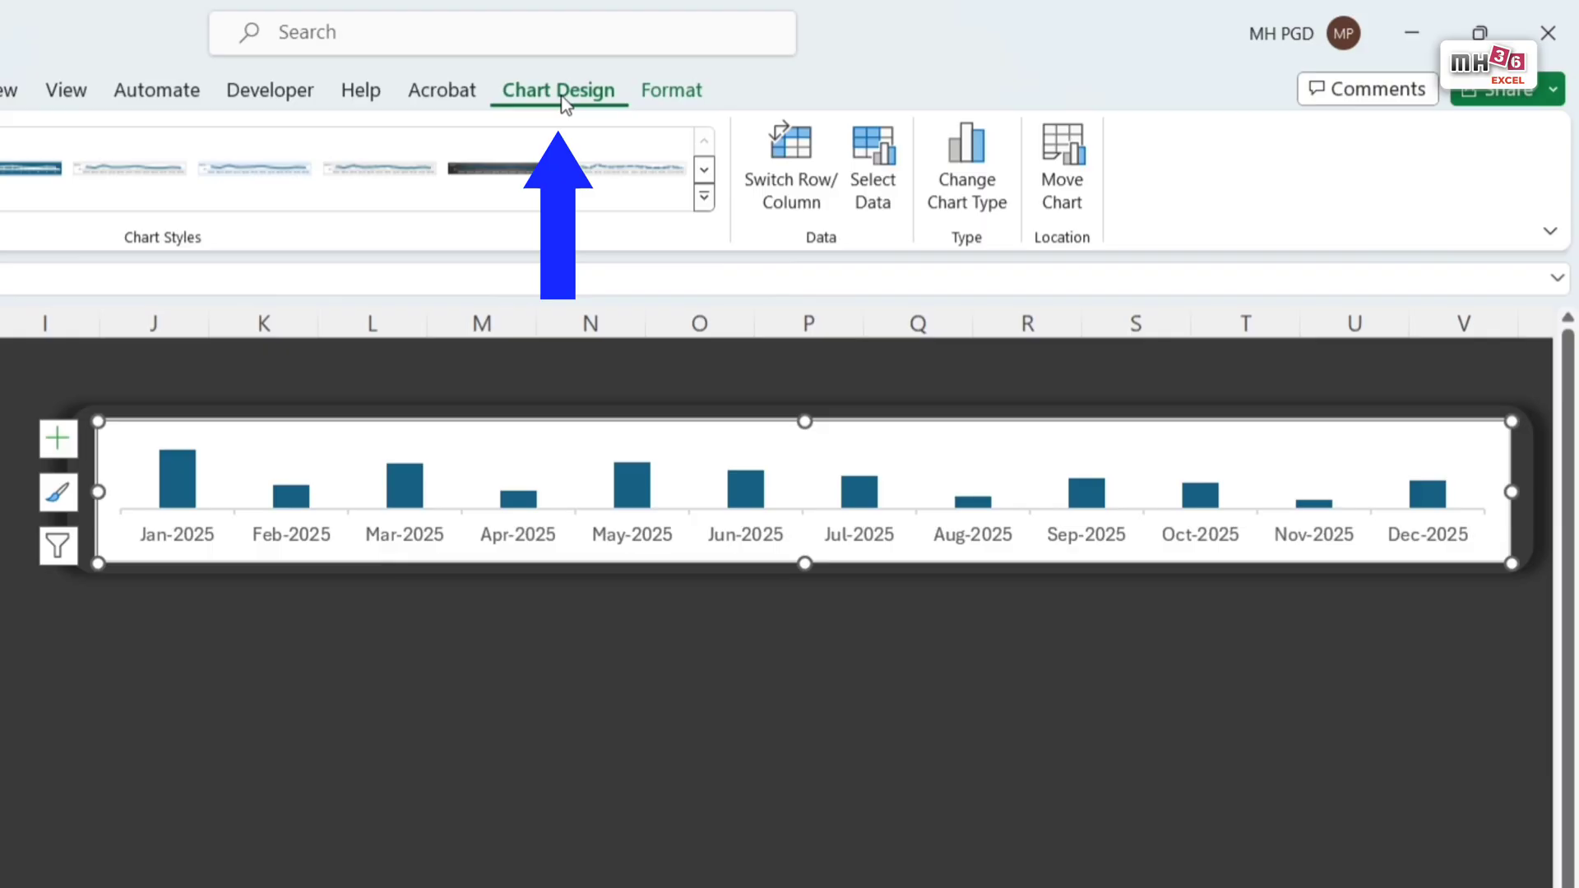
left_click(955, 151)
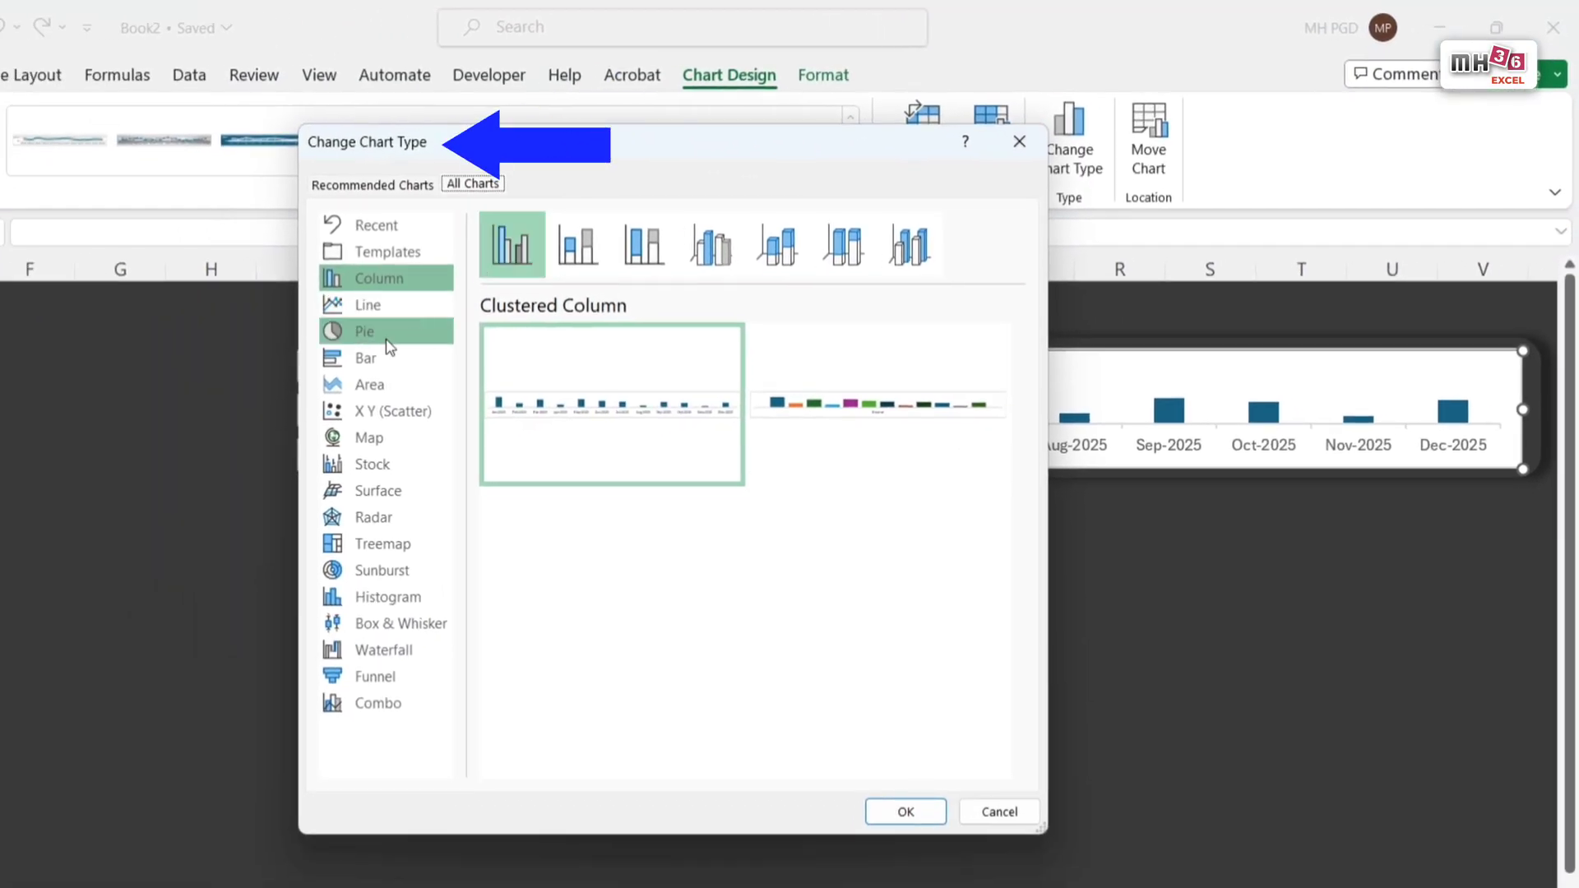
left_click(383, 315)
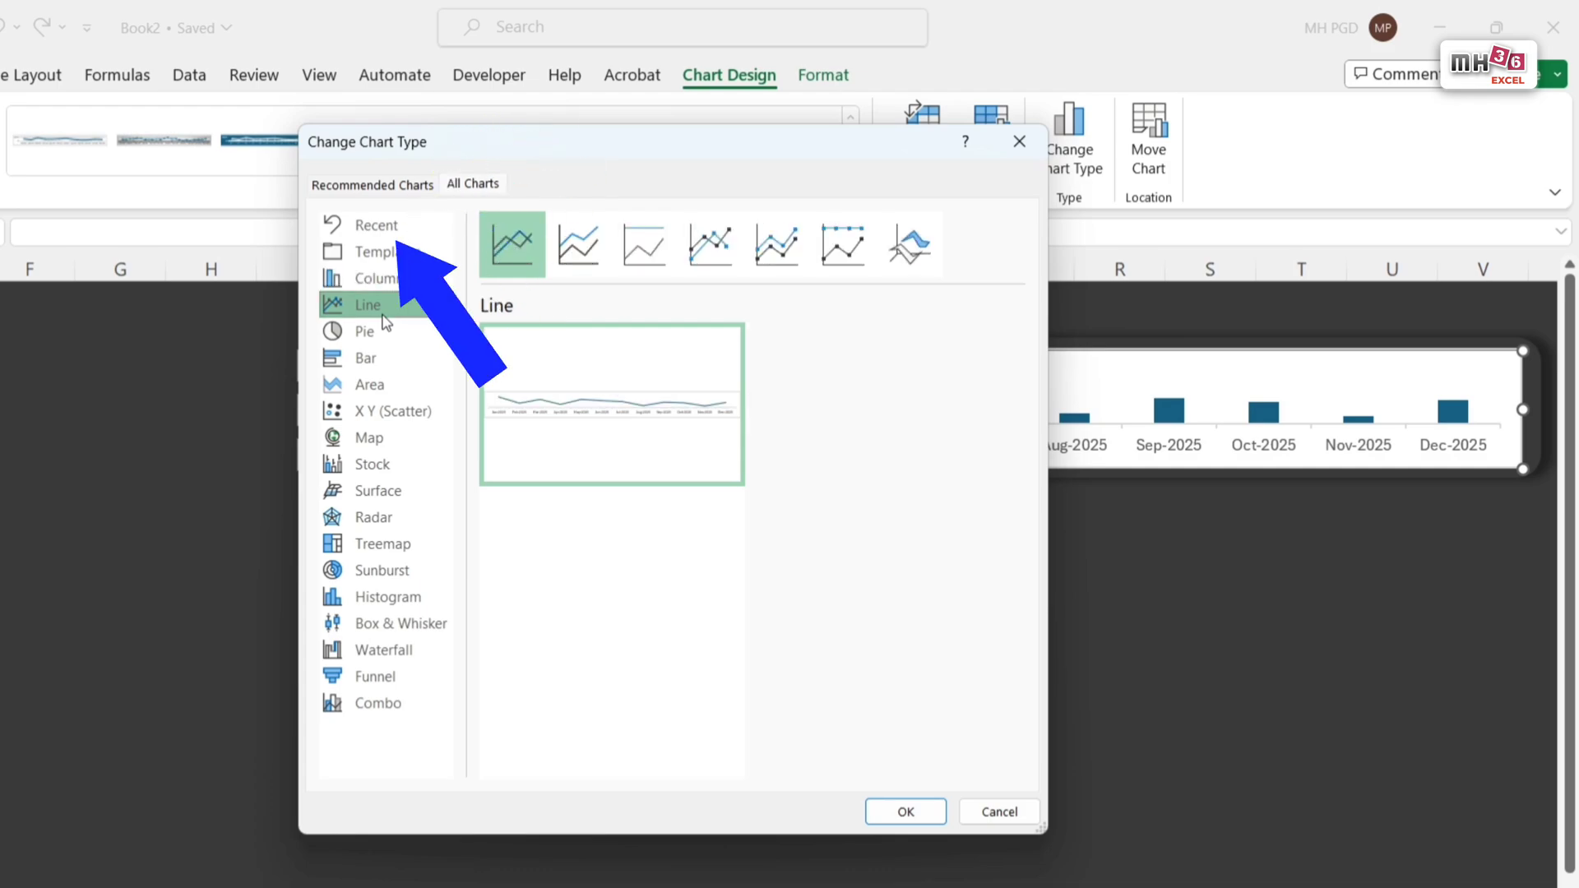
left_click(720, 249)
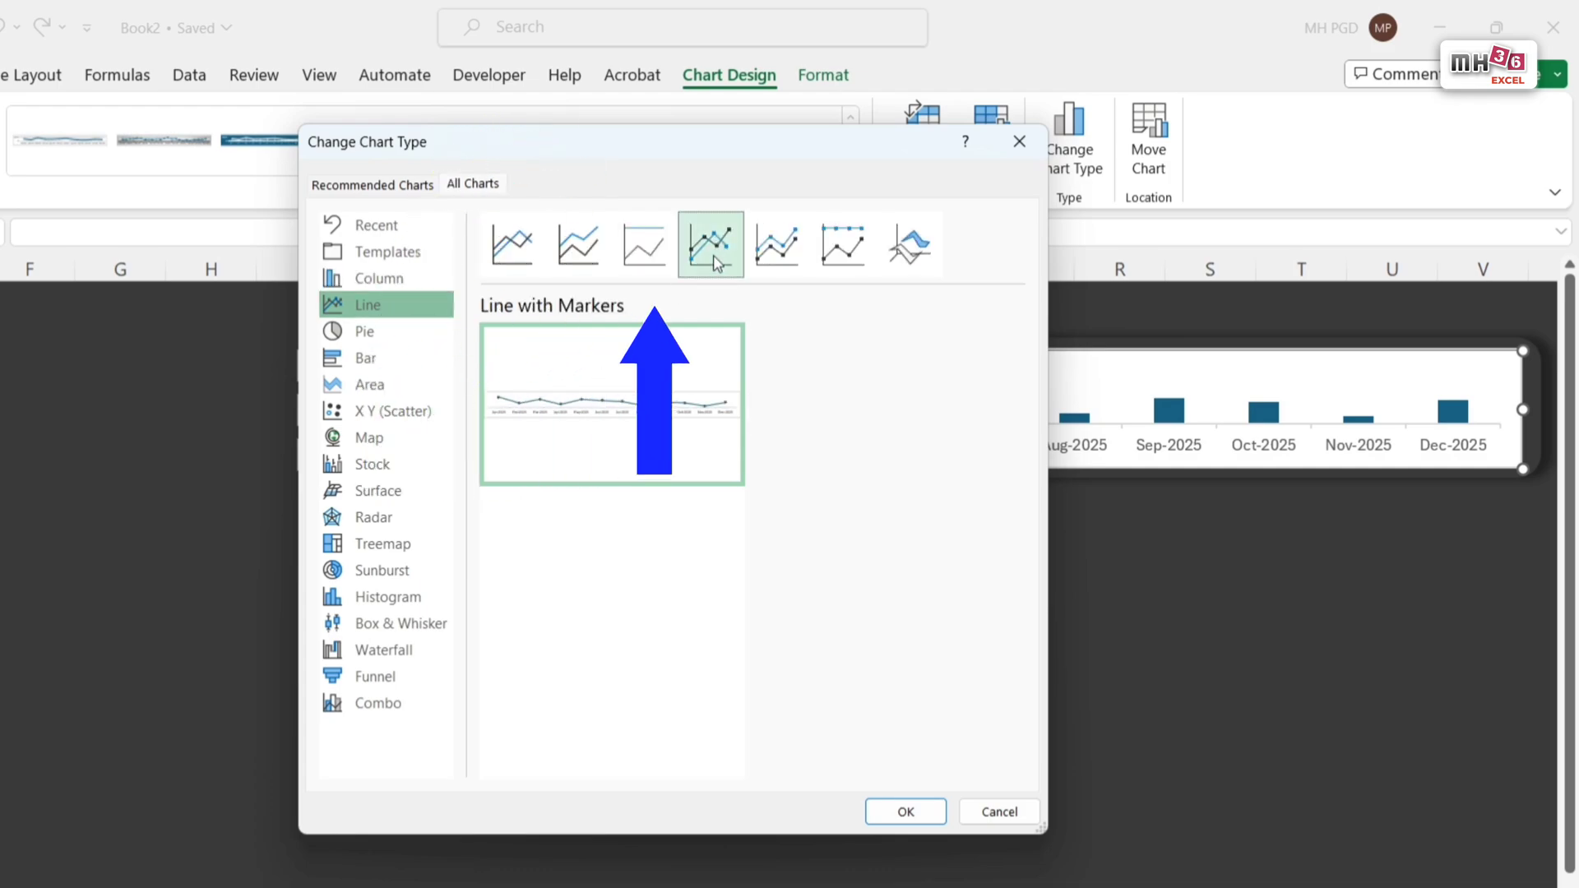
left_click(915, 815)
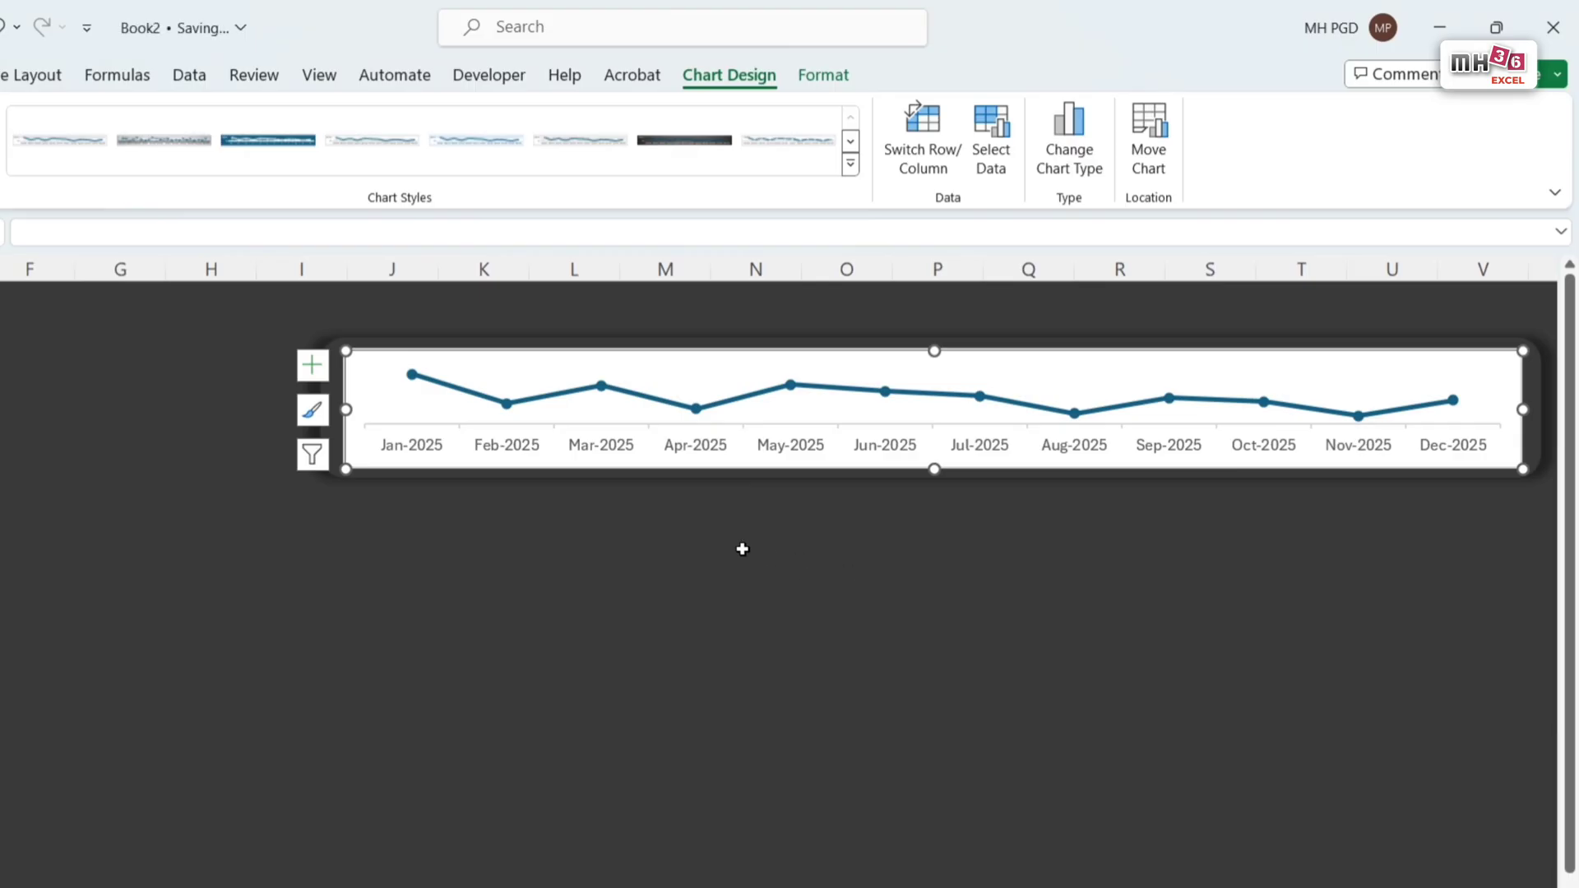
Step: Set the Income line's outline to the standard orange colour with a 1 pt weight
left_click(647, 402)
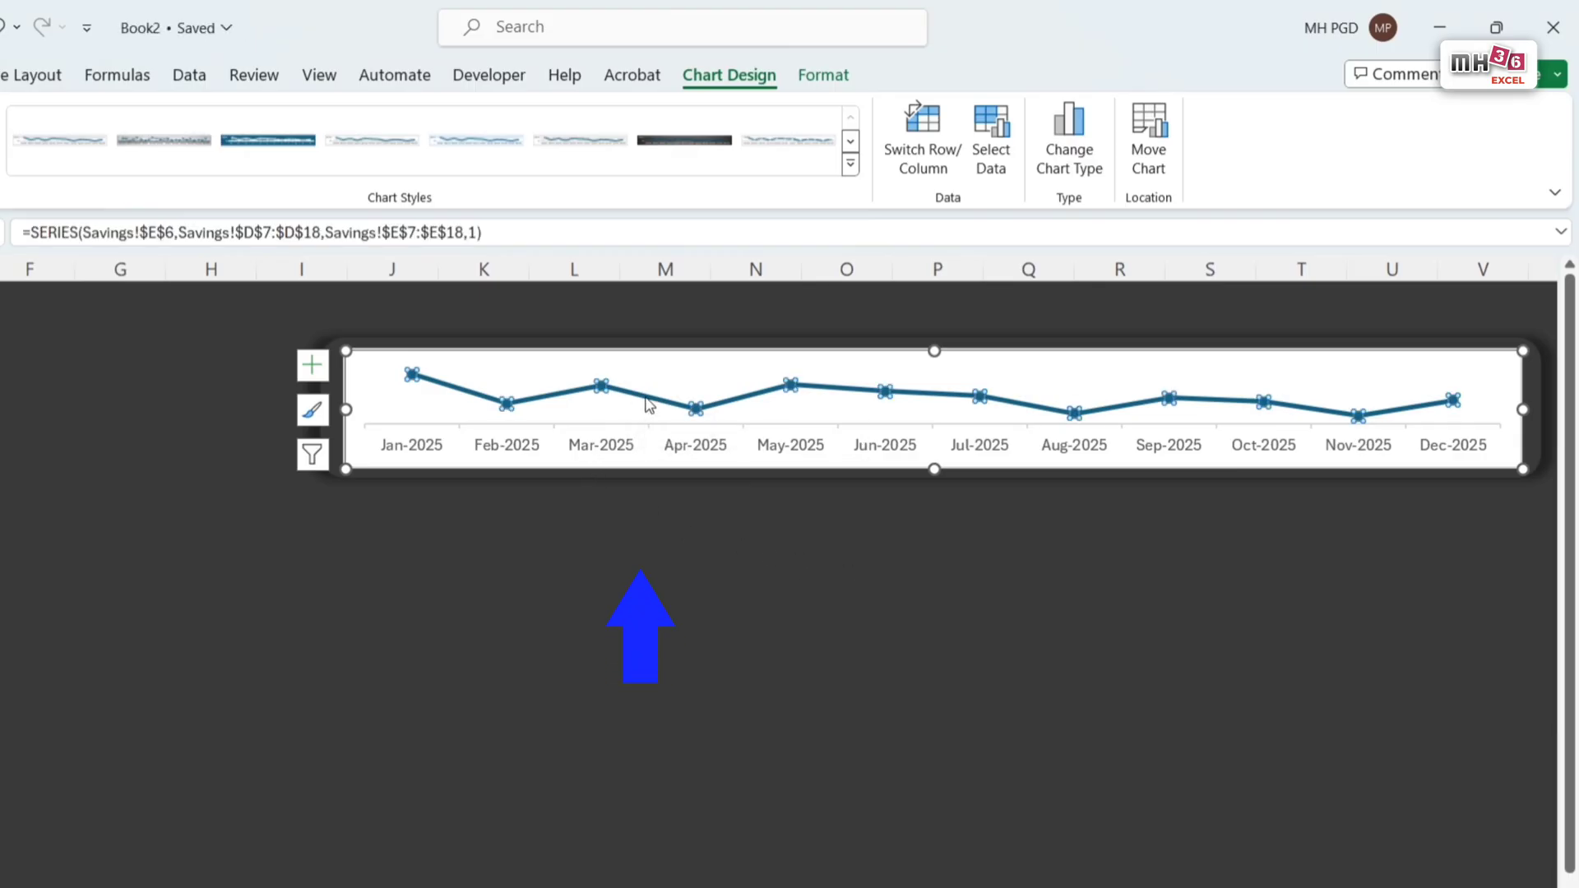
left_click(823, 75)
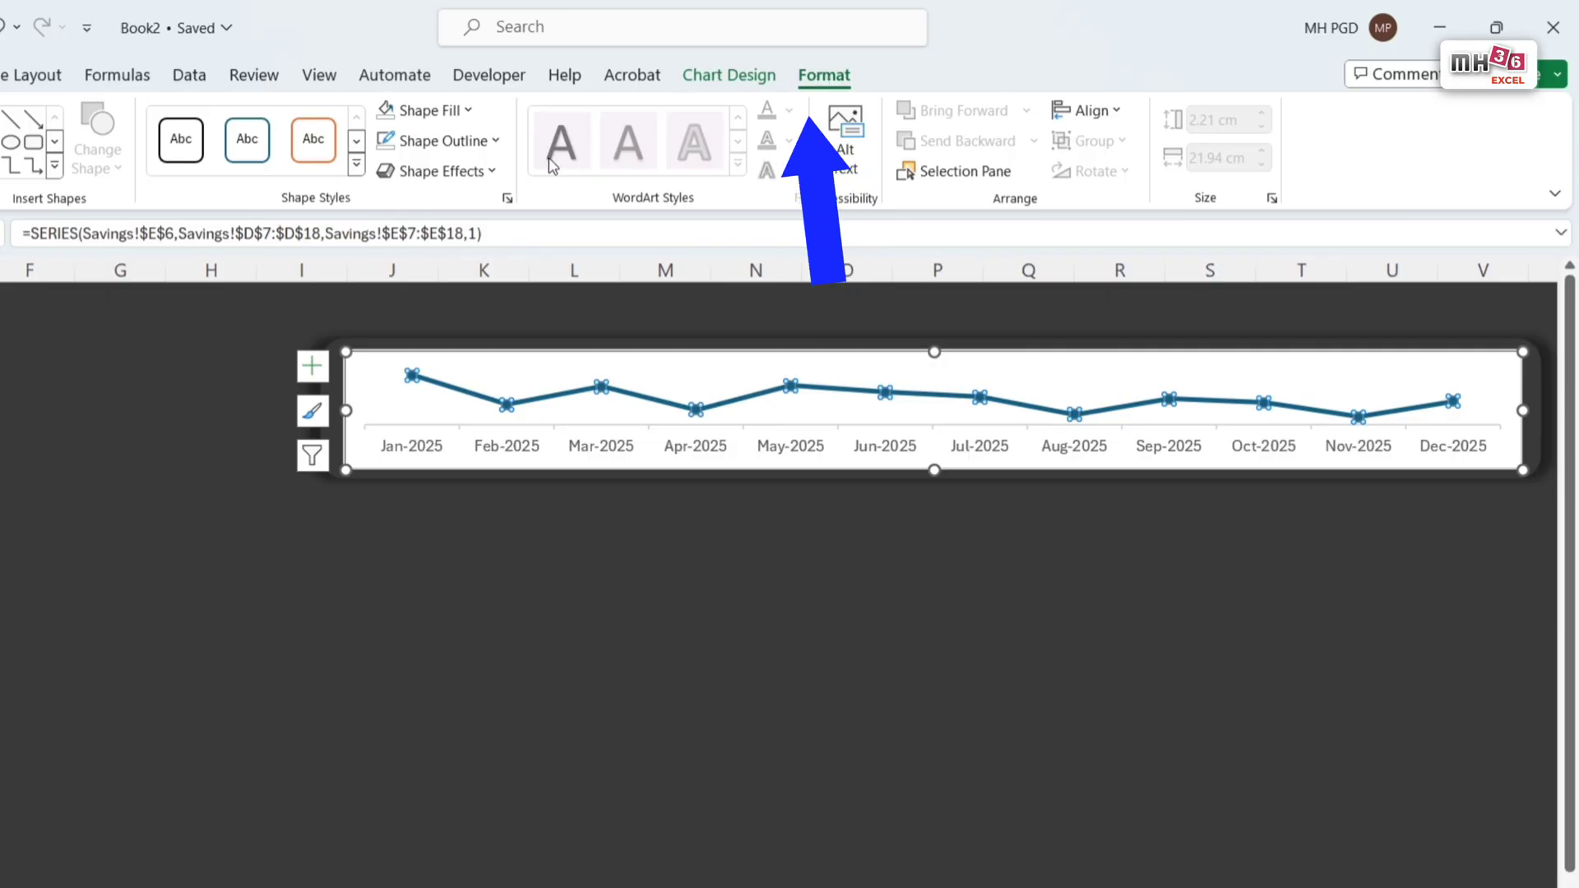
left_click(497, 144)
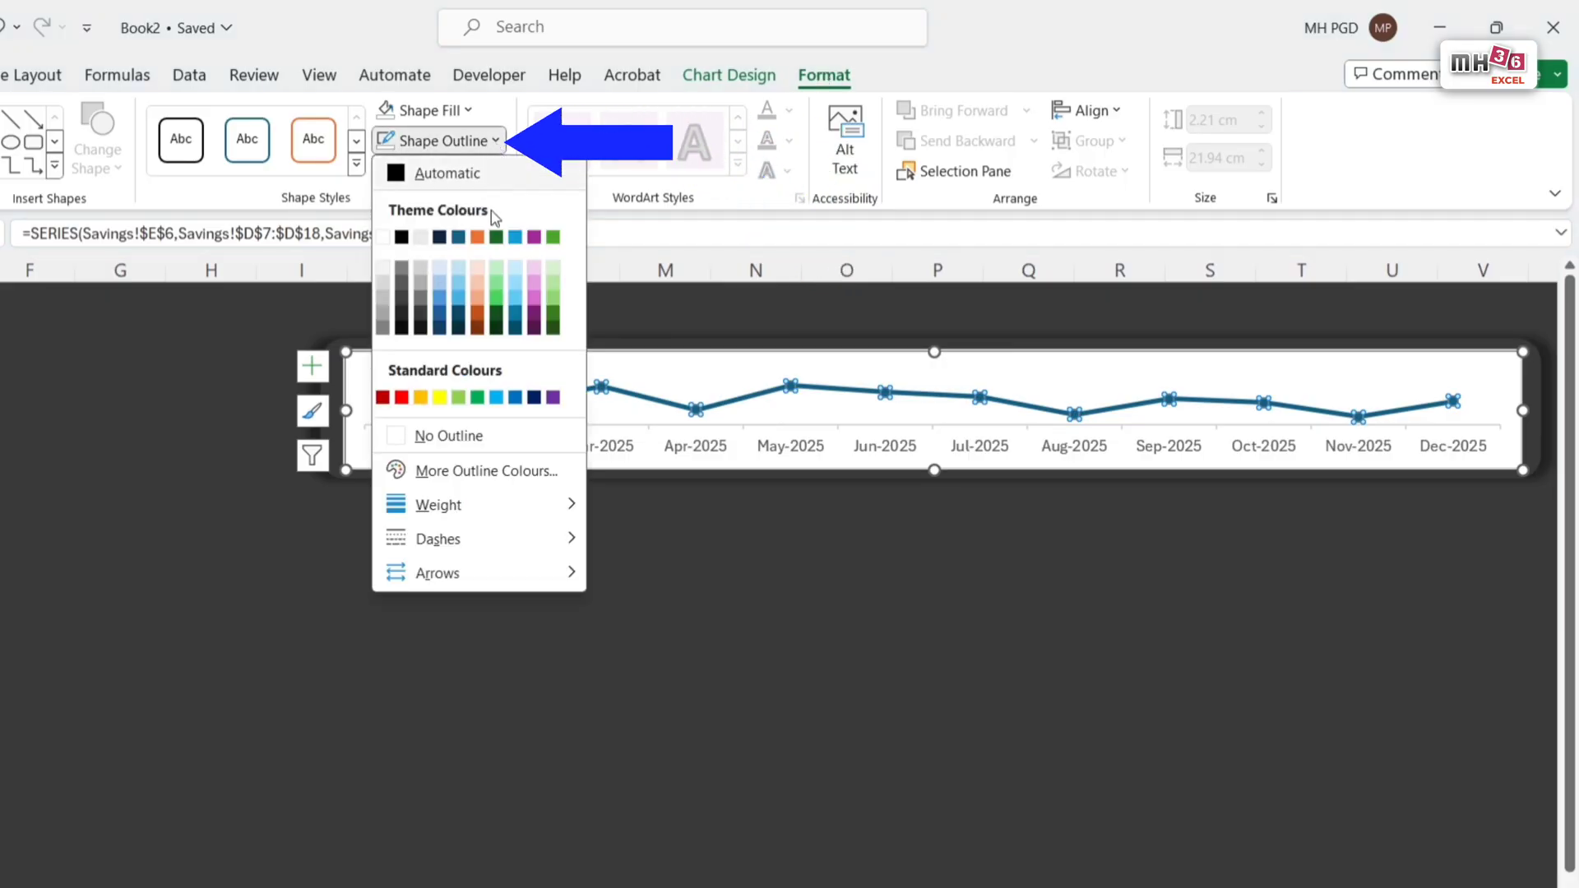
left_click(422, 401)
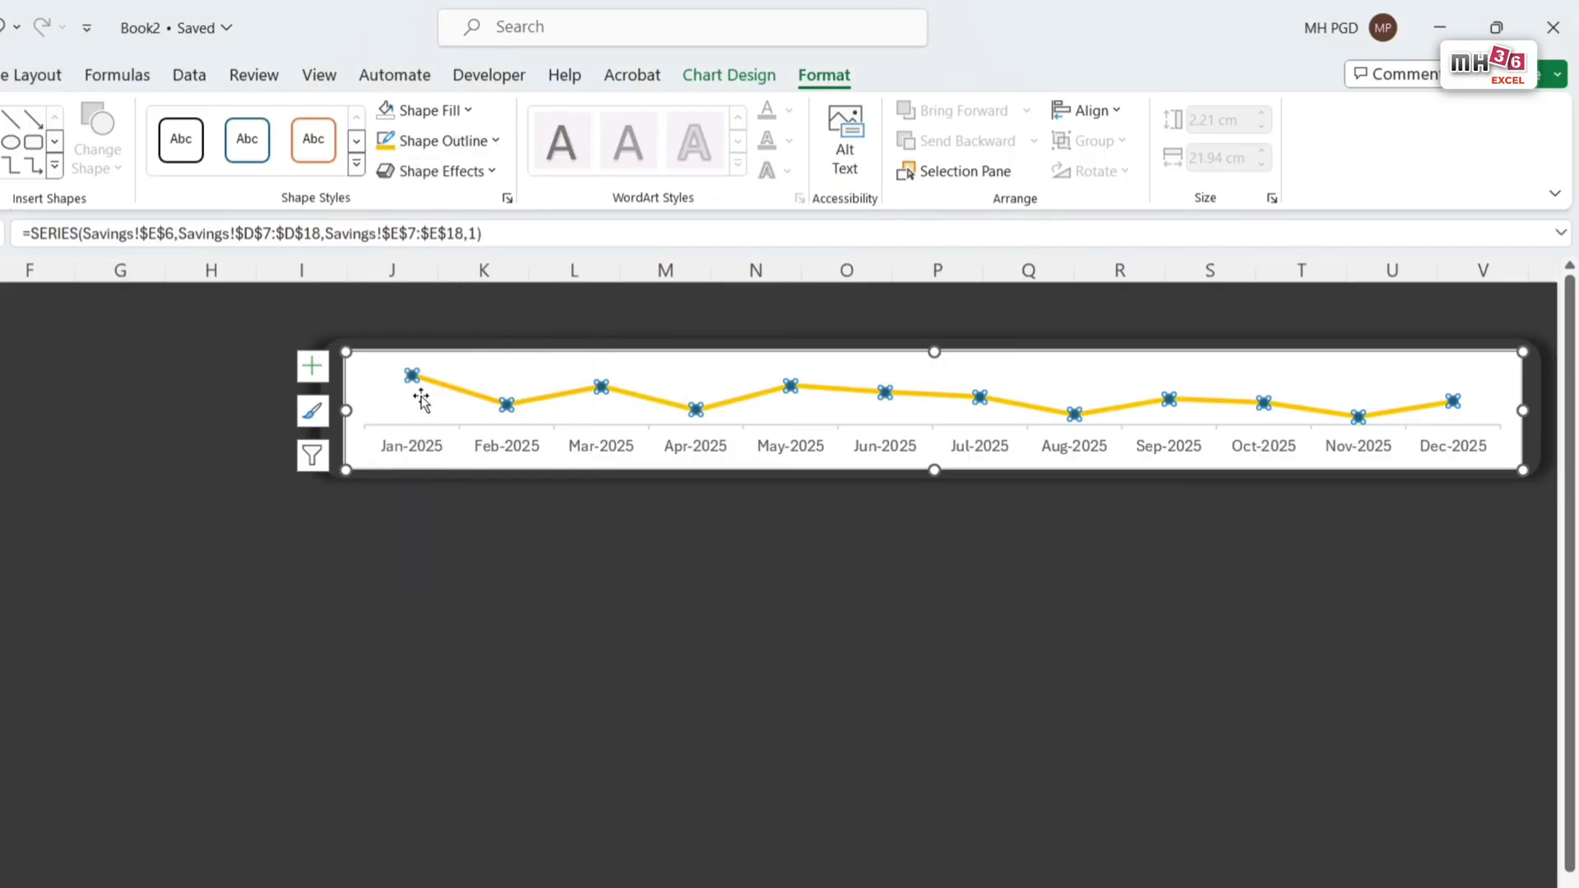
left_click(499, 152)
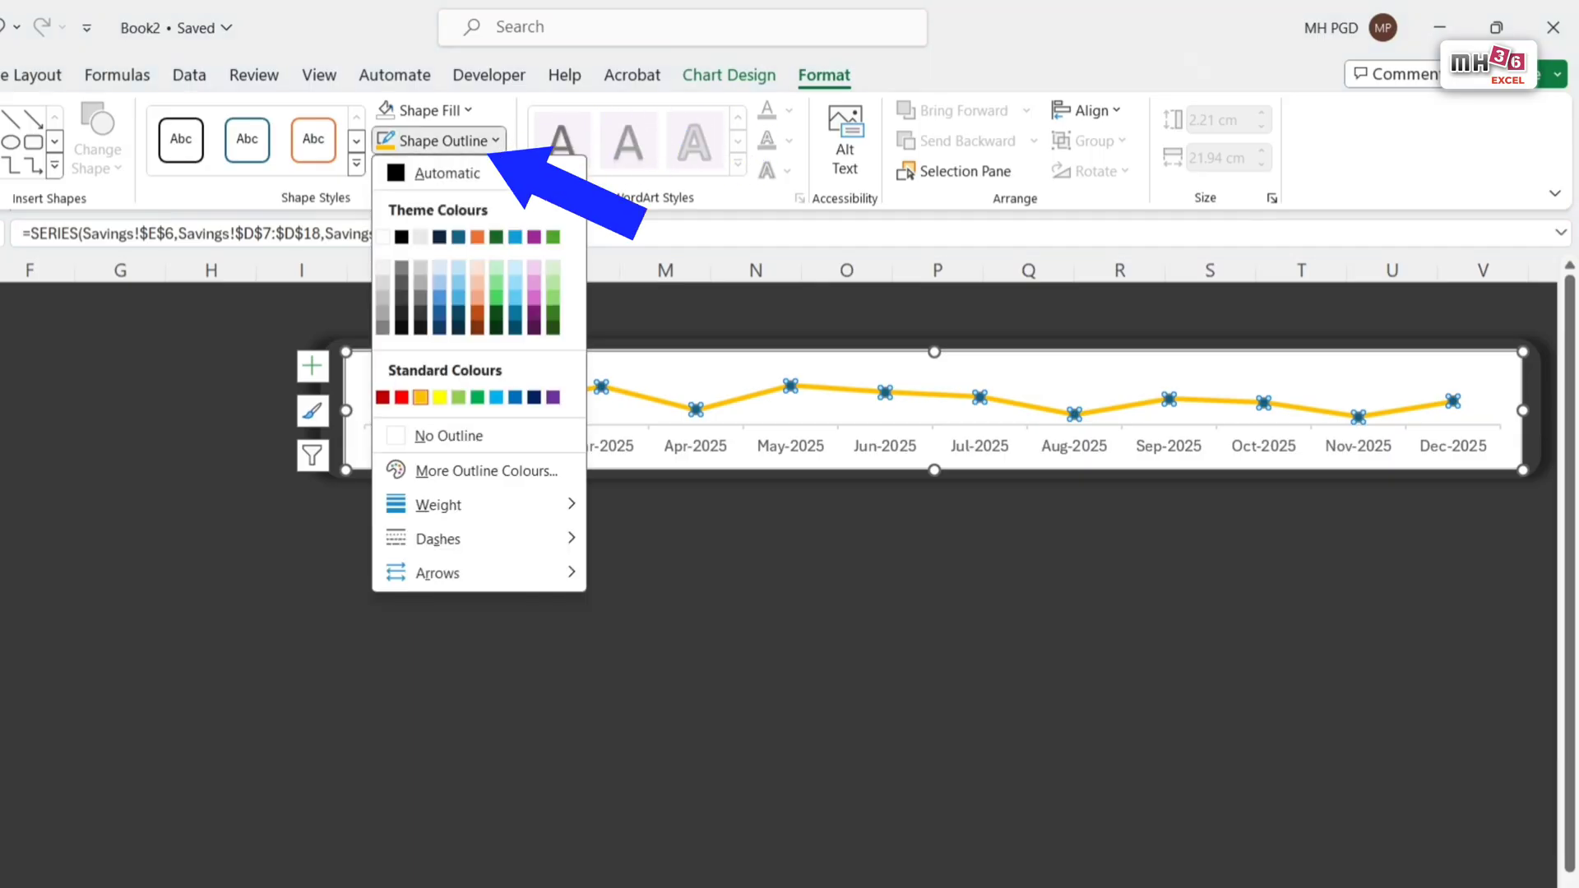
mouse_move(456, 508)
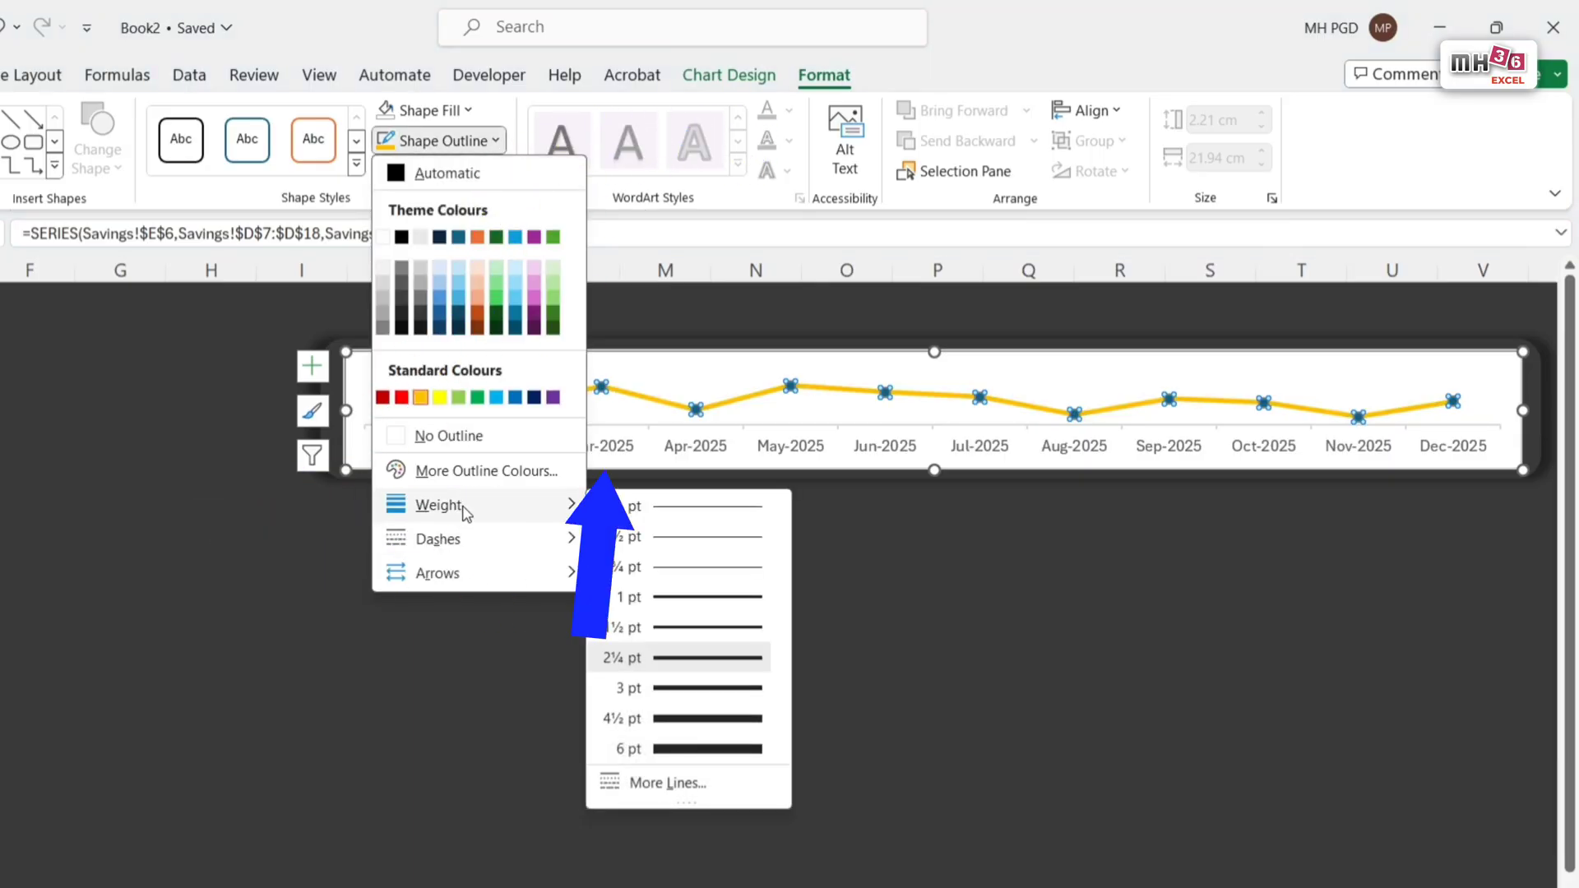
left_click(705, 599)
Step: Set the chart area to No Fill and deselect the chart
left_click(367, 371)
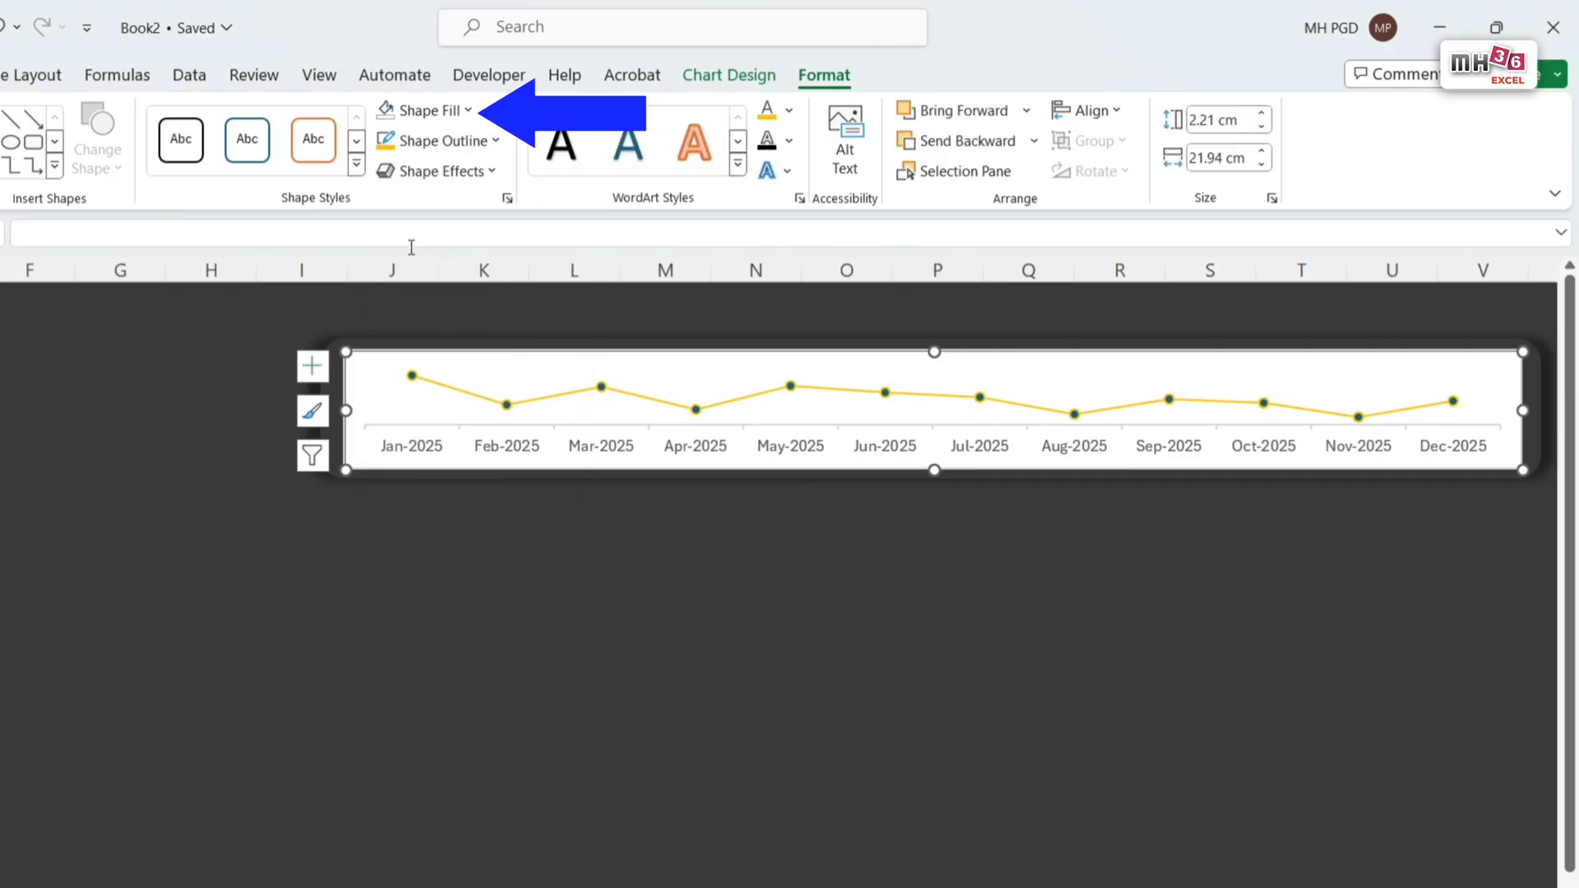
left_click(468, 112)
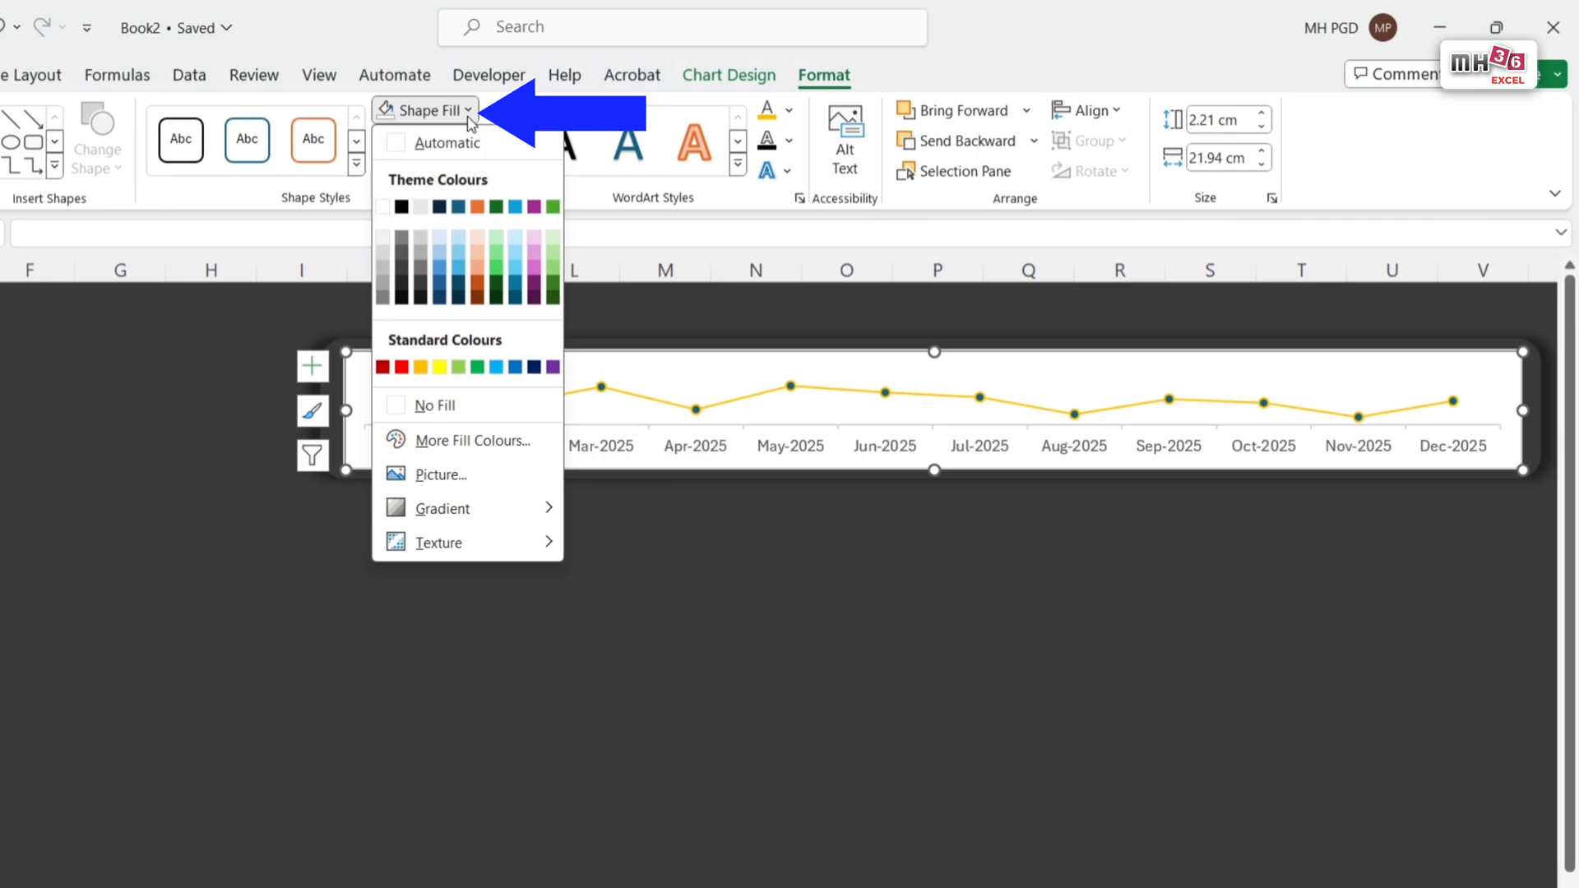
left_click(445, 411)
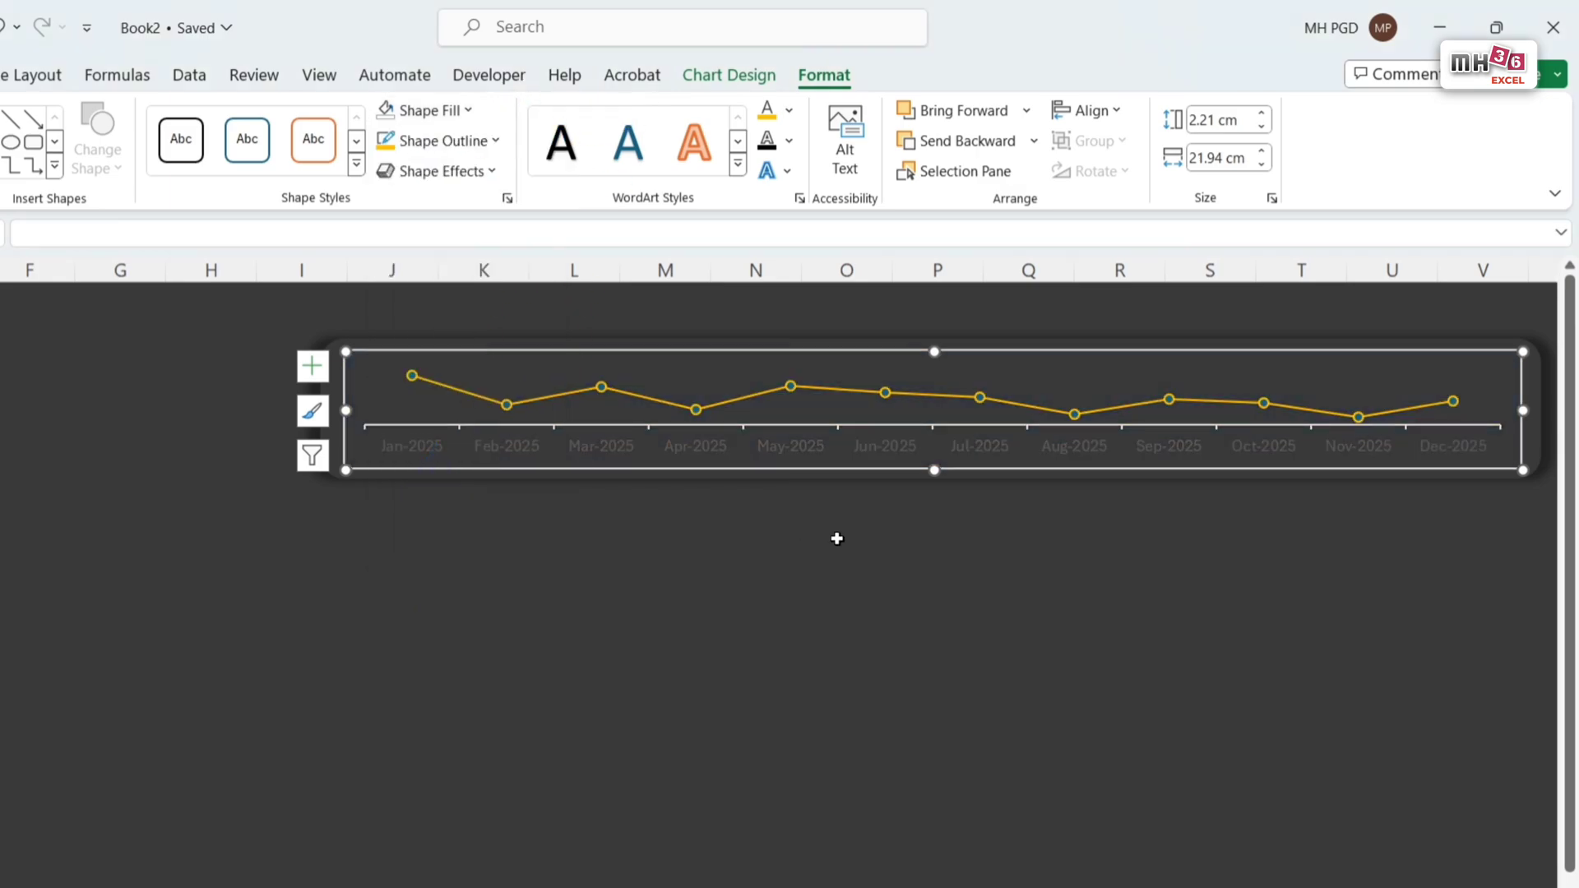
left_click(837, 539)
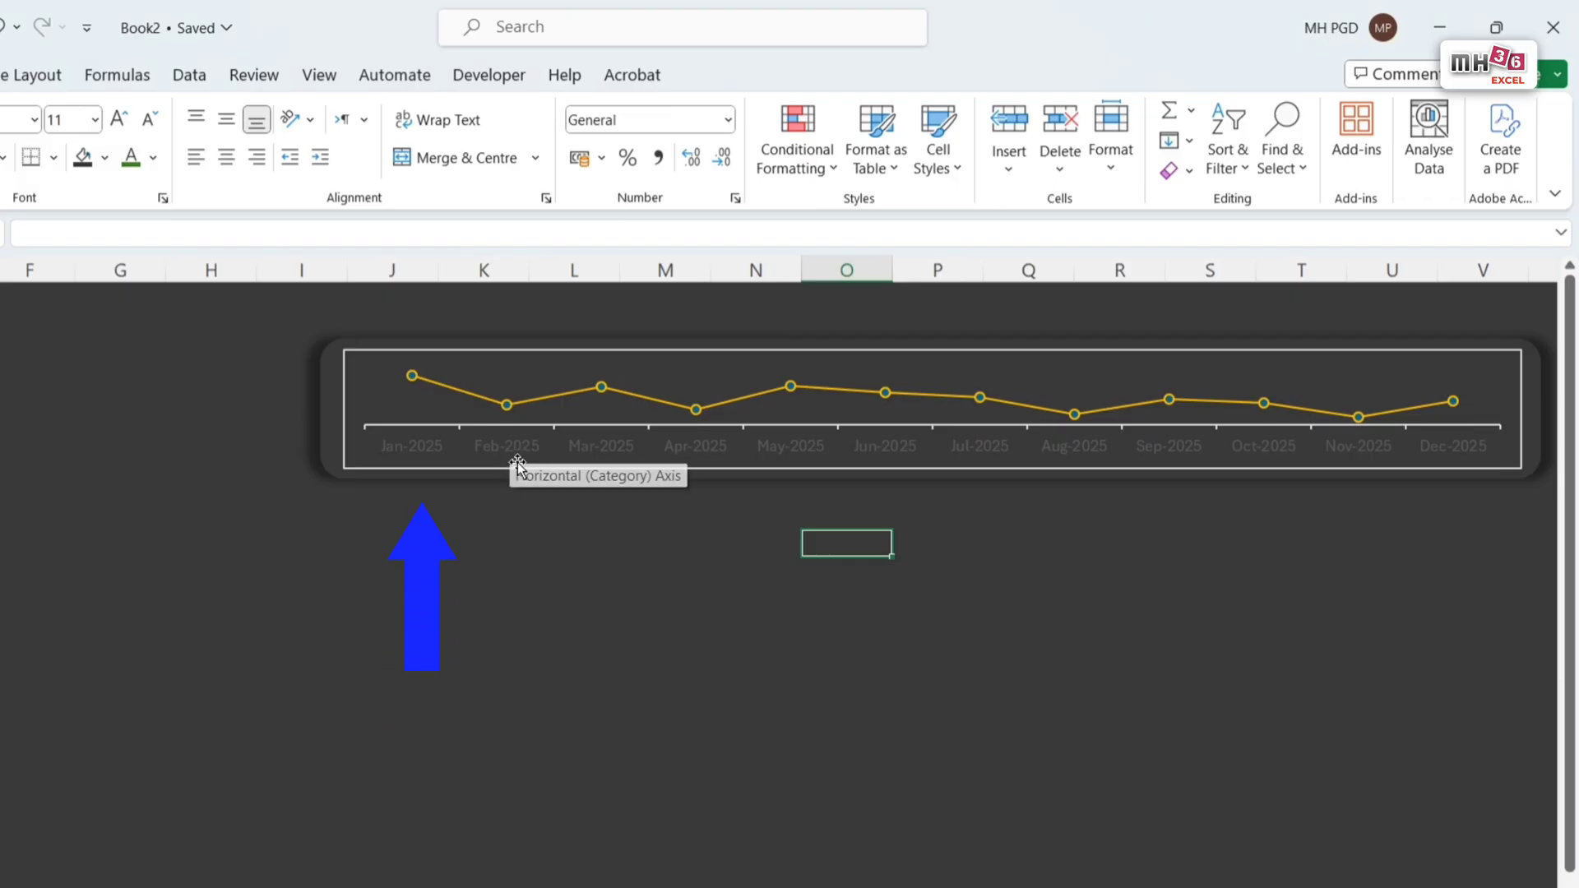
Step: Set the text fill of the chart's horizontal month axis labels to white
left_click(430, 445)
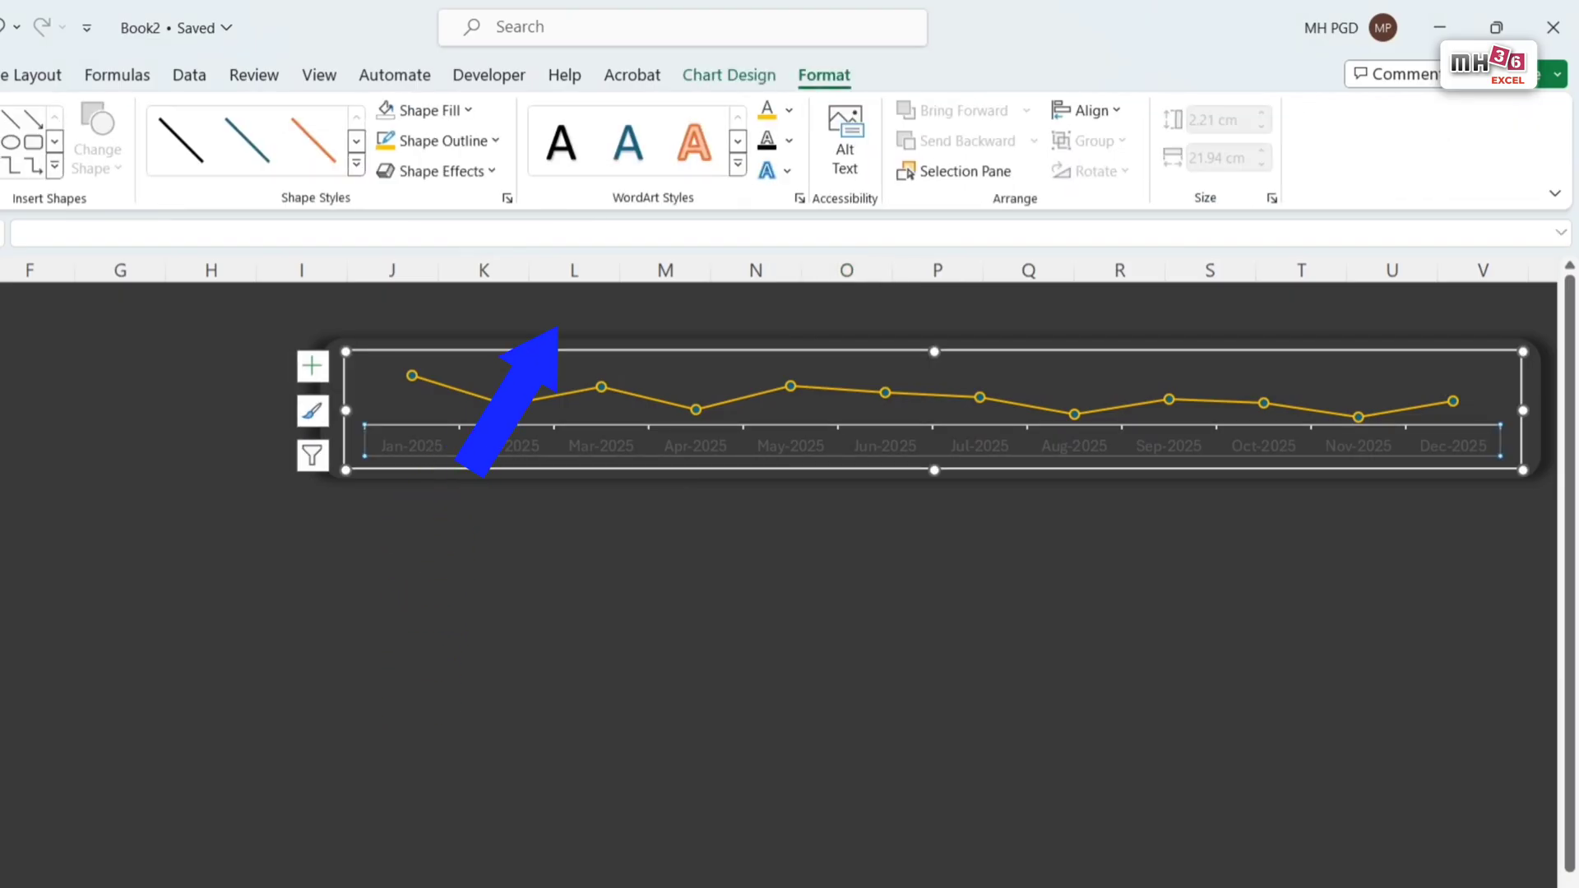
left_click(789, 112)
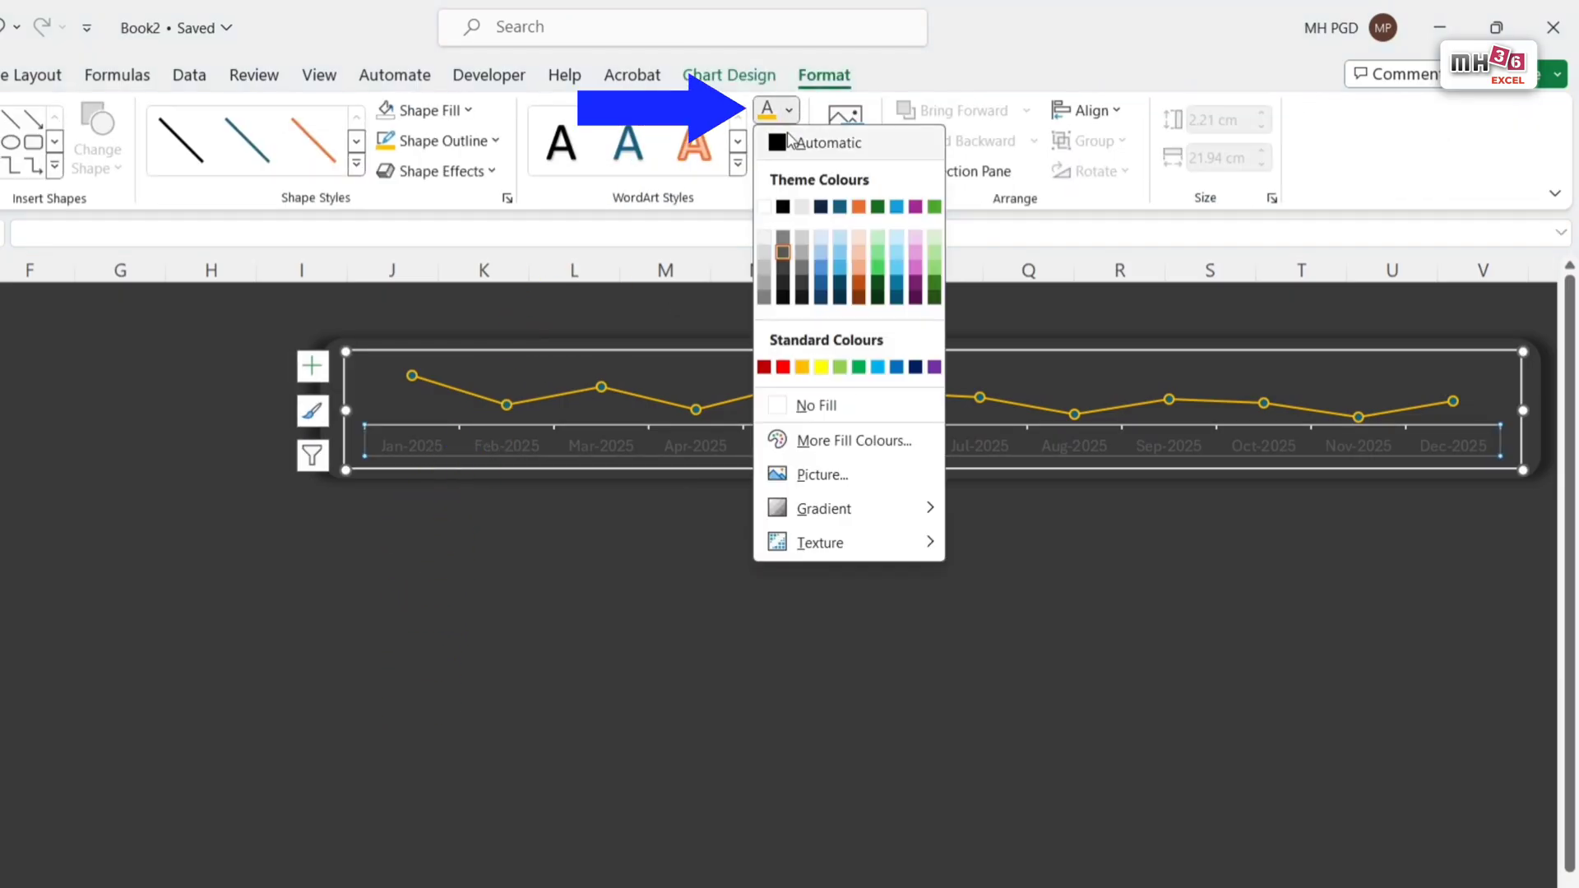
left_click(764, 210)
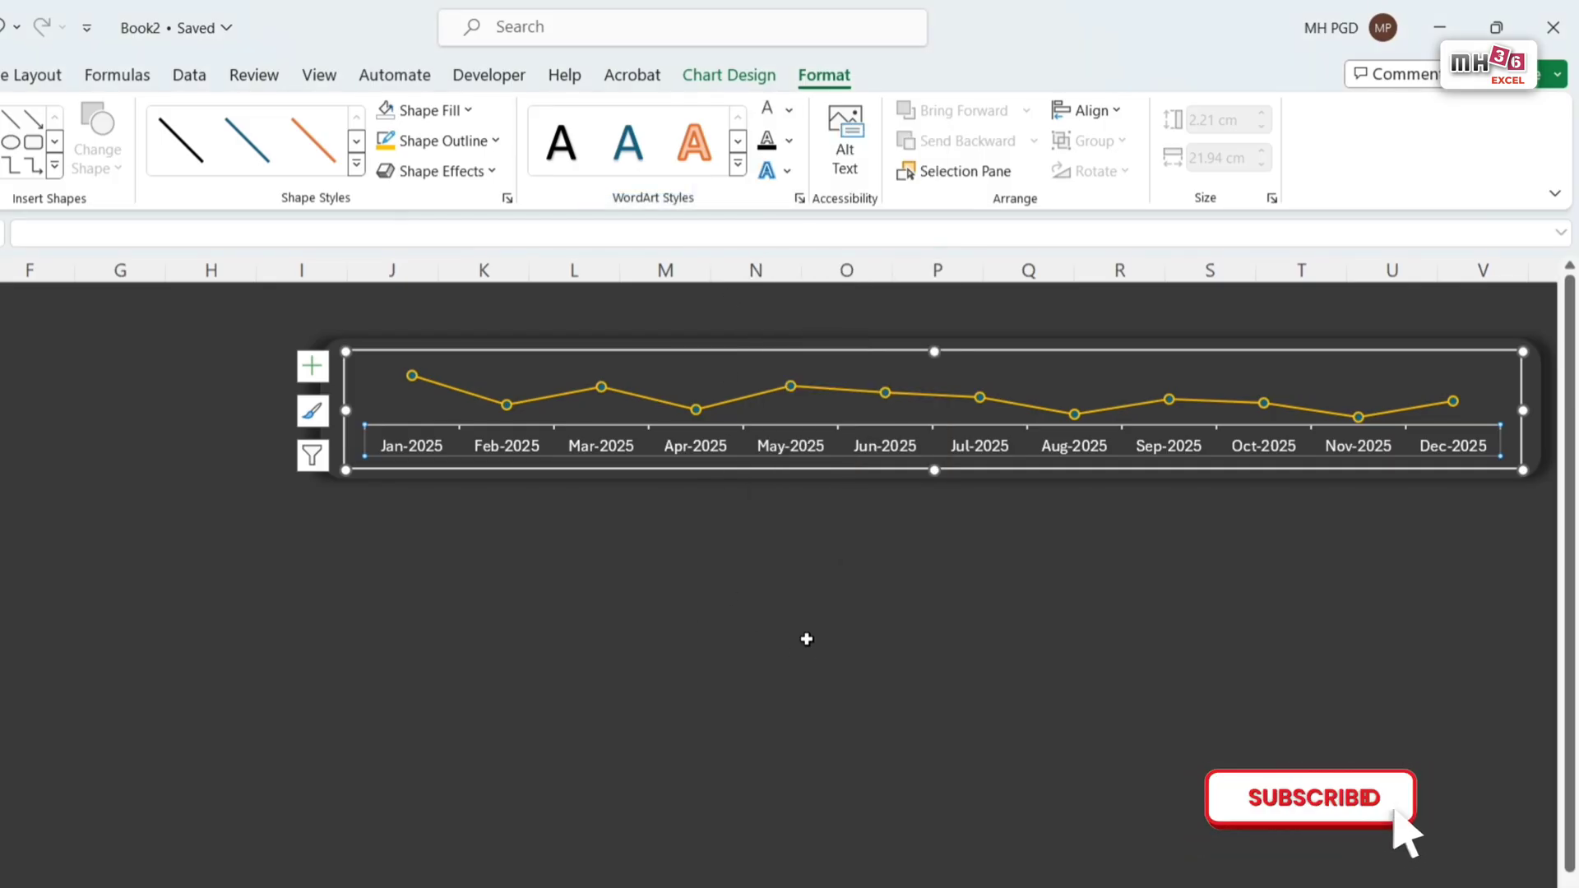
Step: Add data labels above the Income line and set their text fill to the standard orange colour
left_click(315, 367)
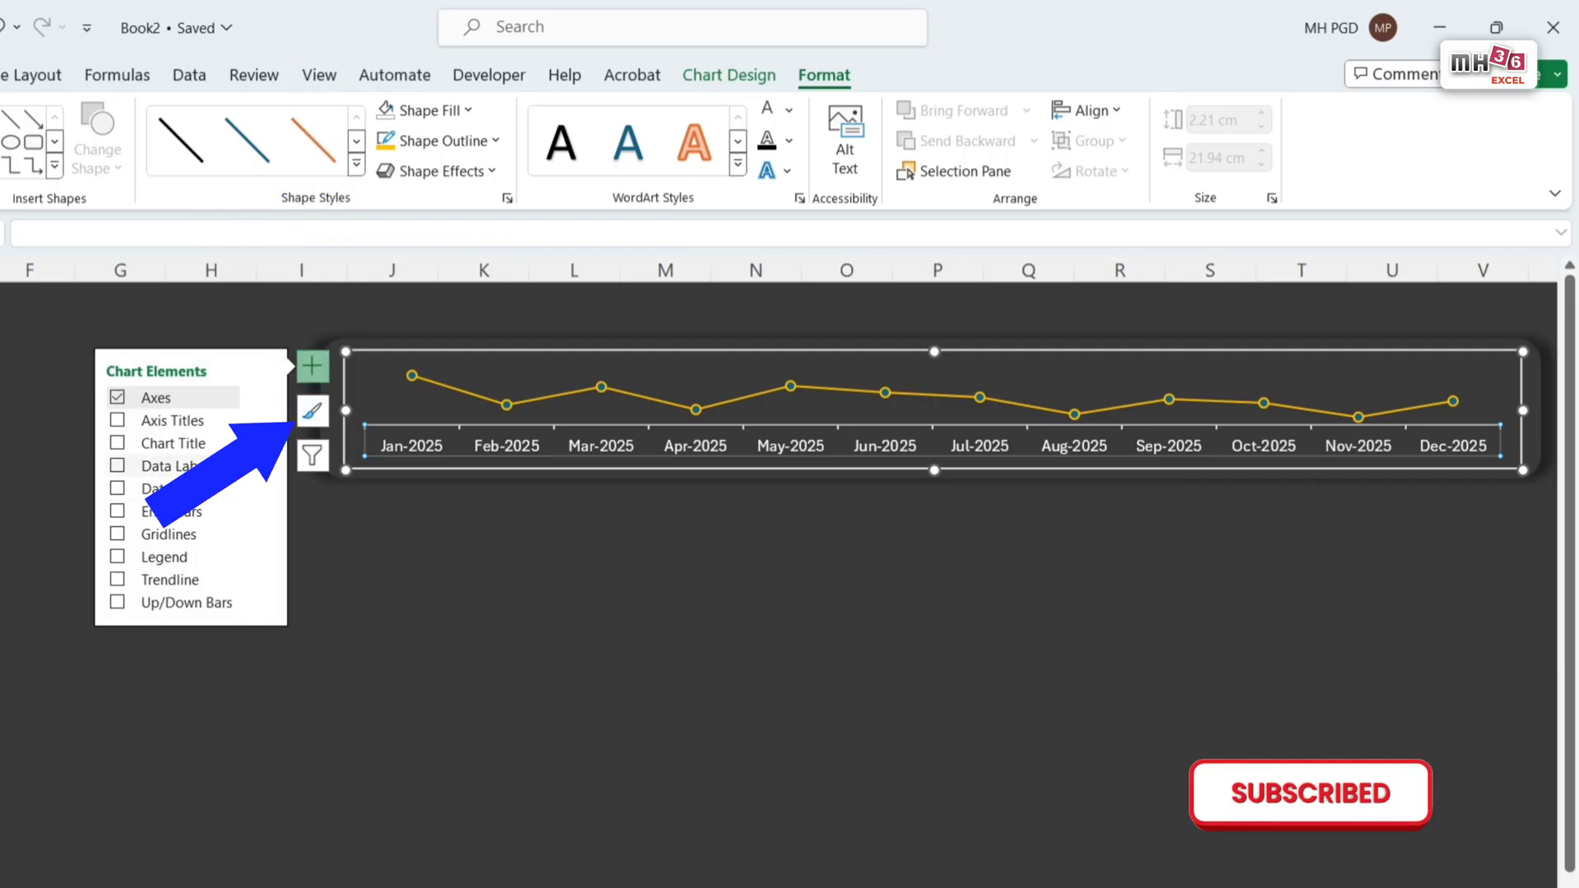
left_click(266, 469)
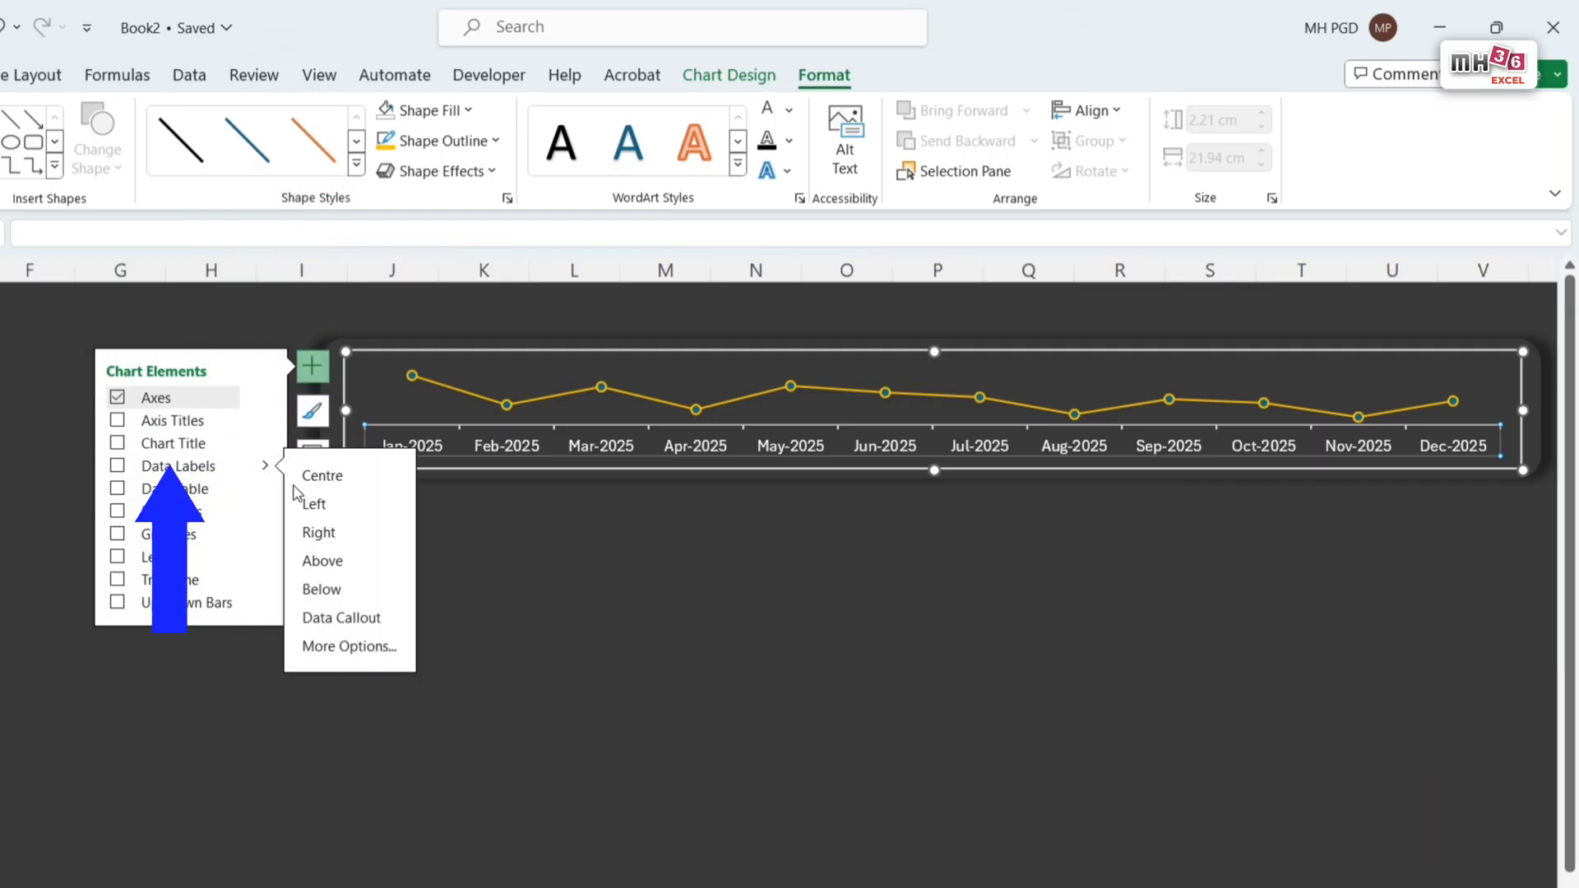
left_click(347, 572)
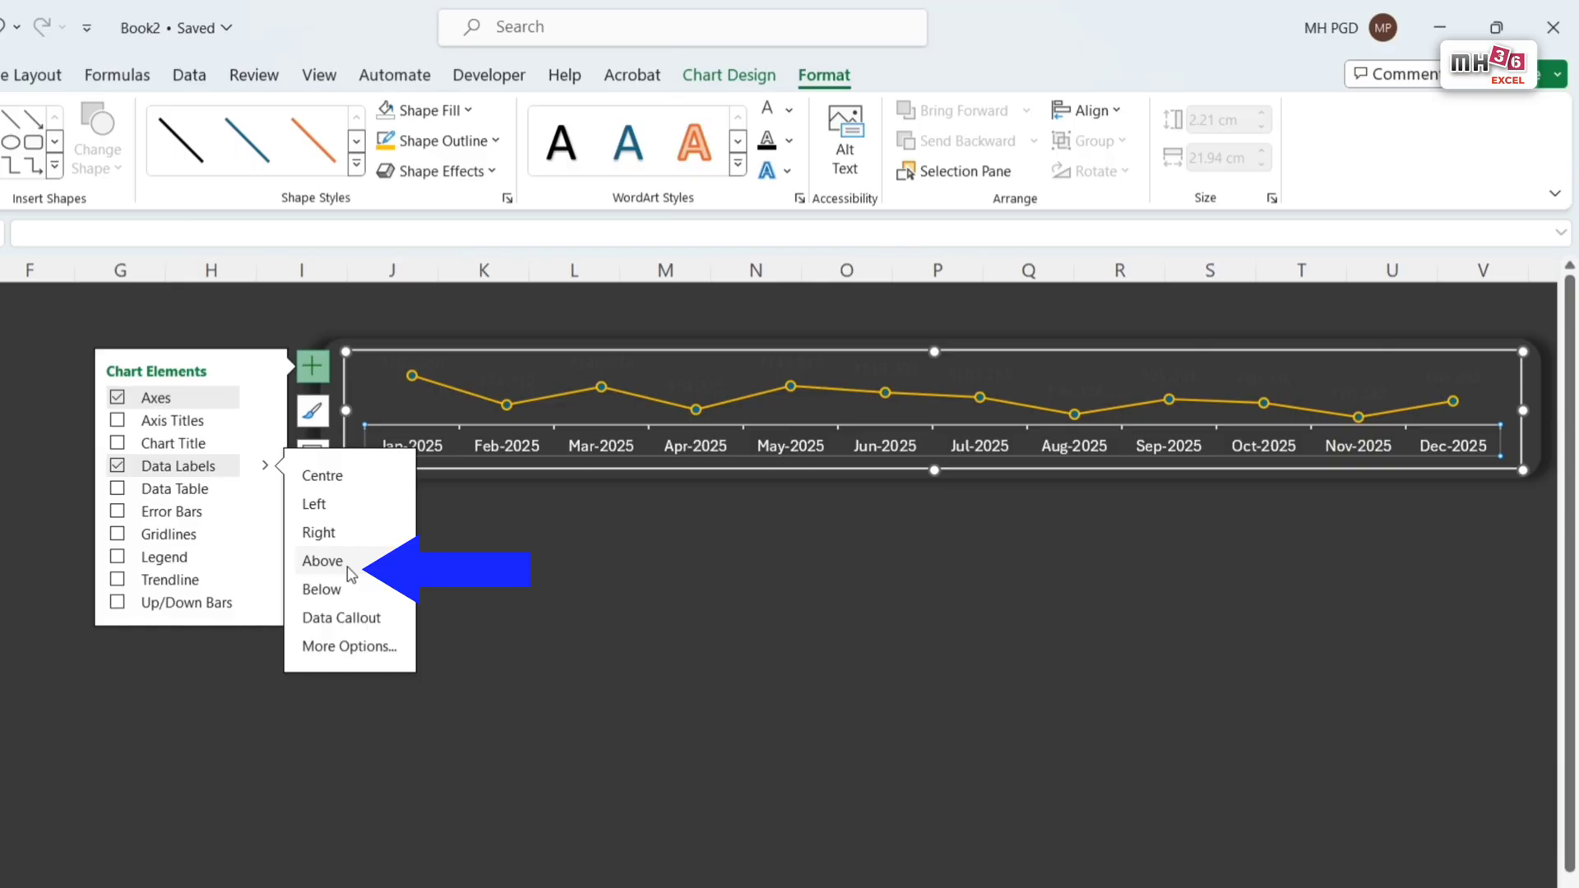
left_click(697, 383)
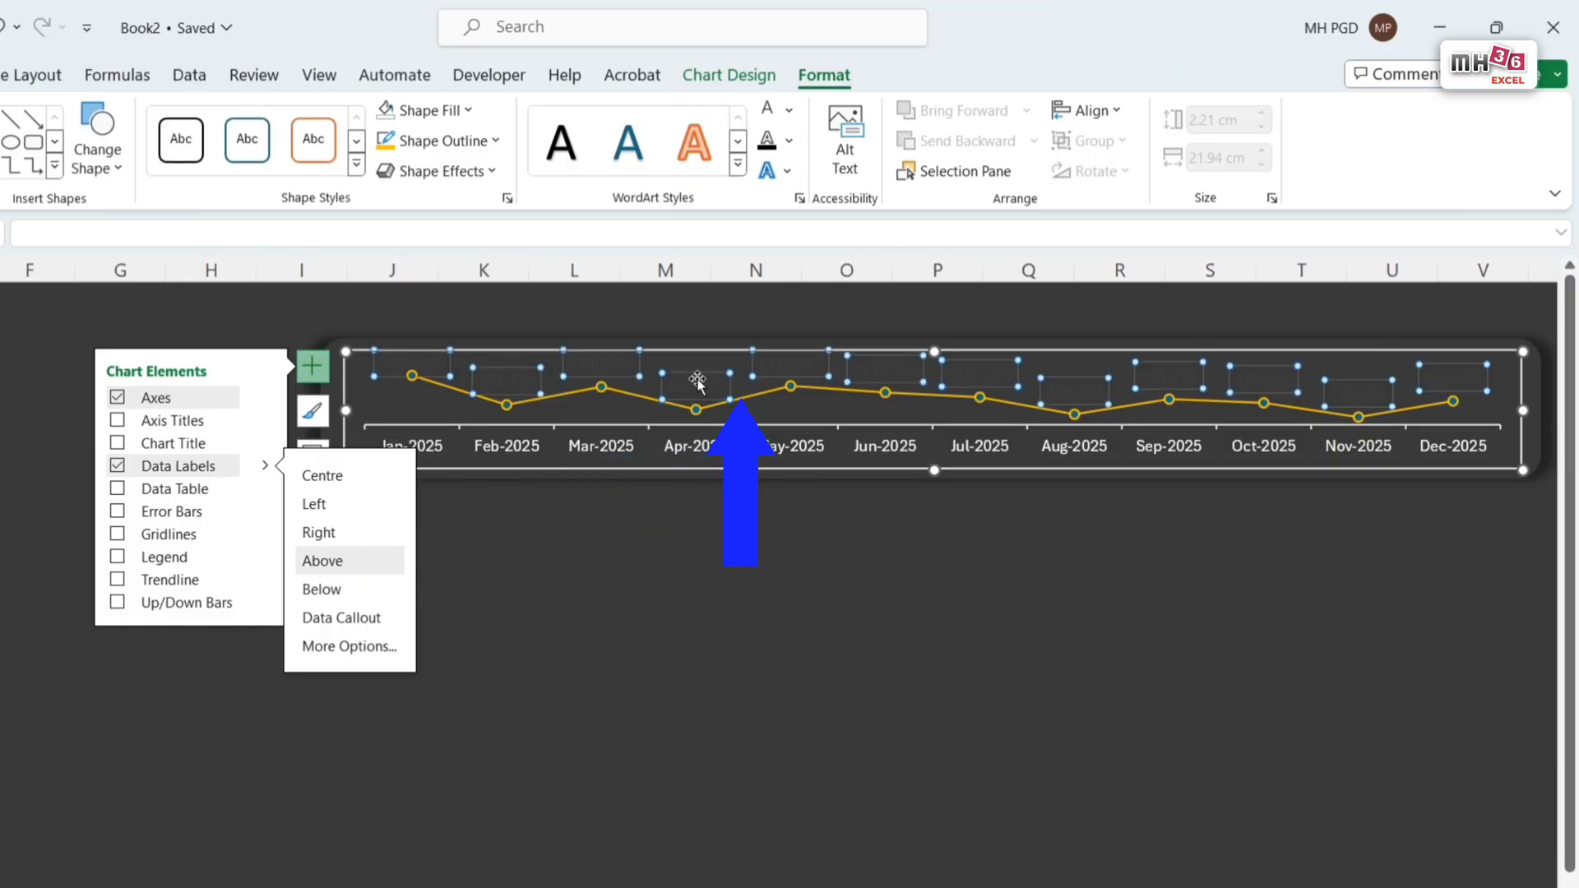
left_click(790, 113)
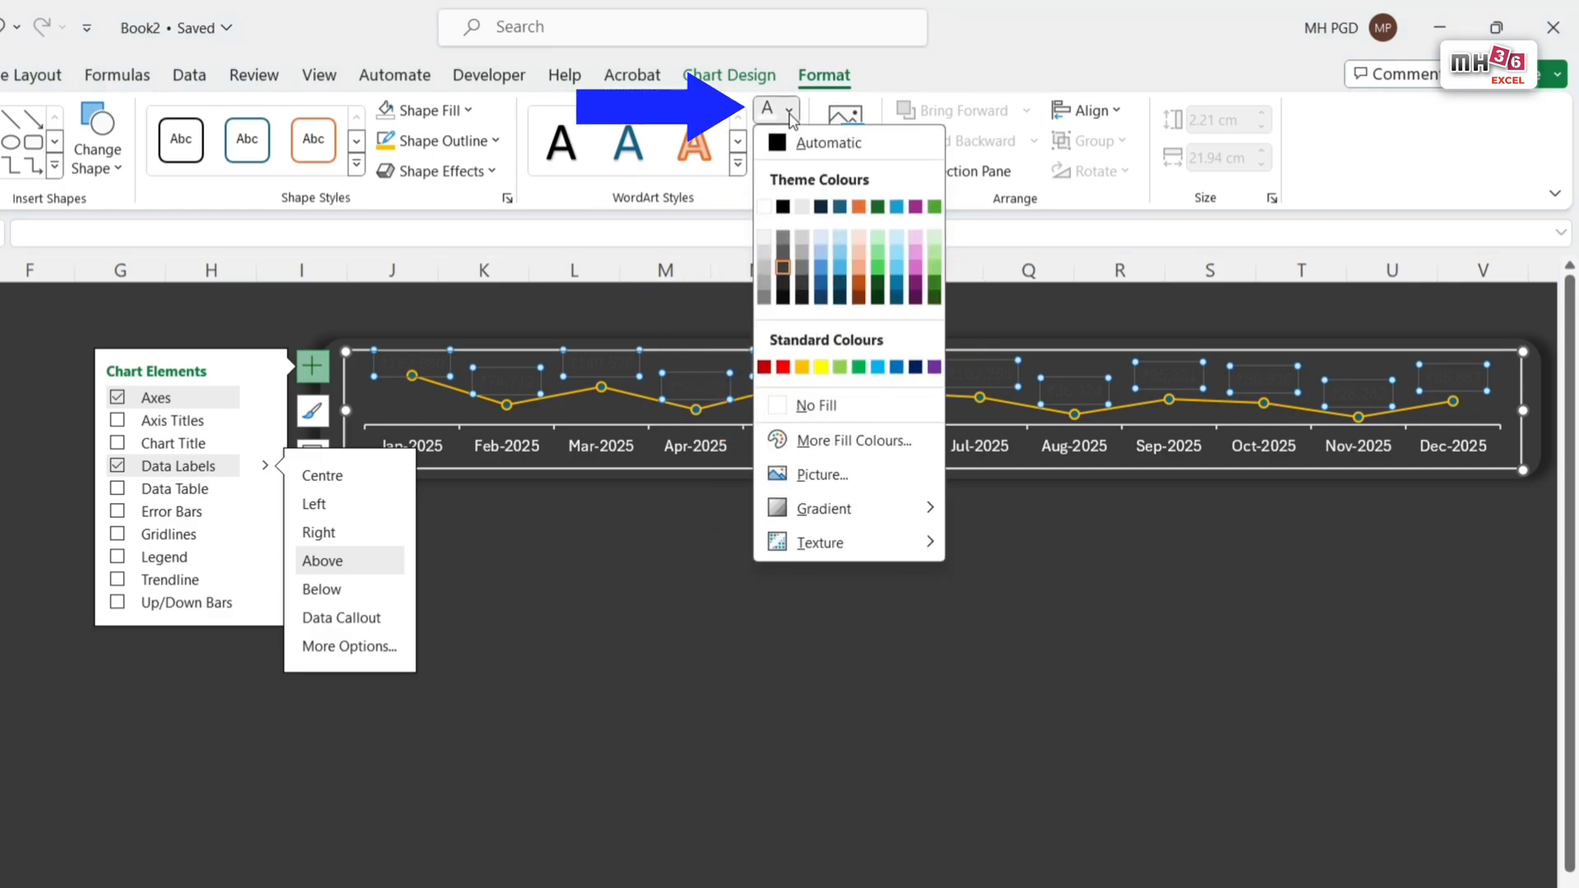
left_click(801, 367)
left_click(1119, 709)
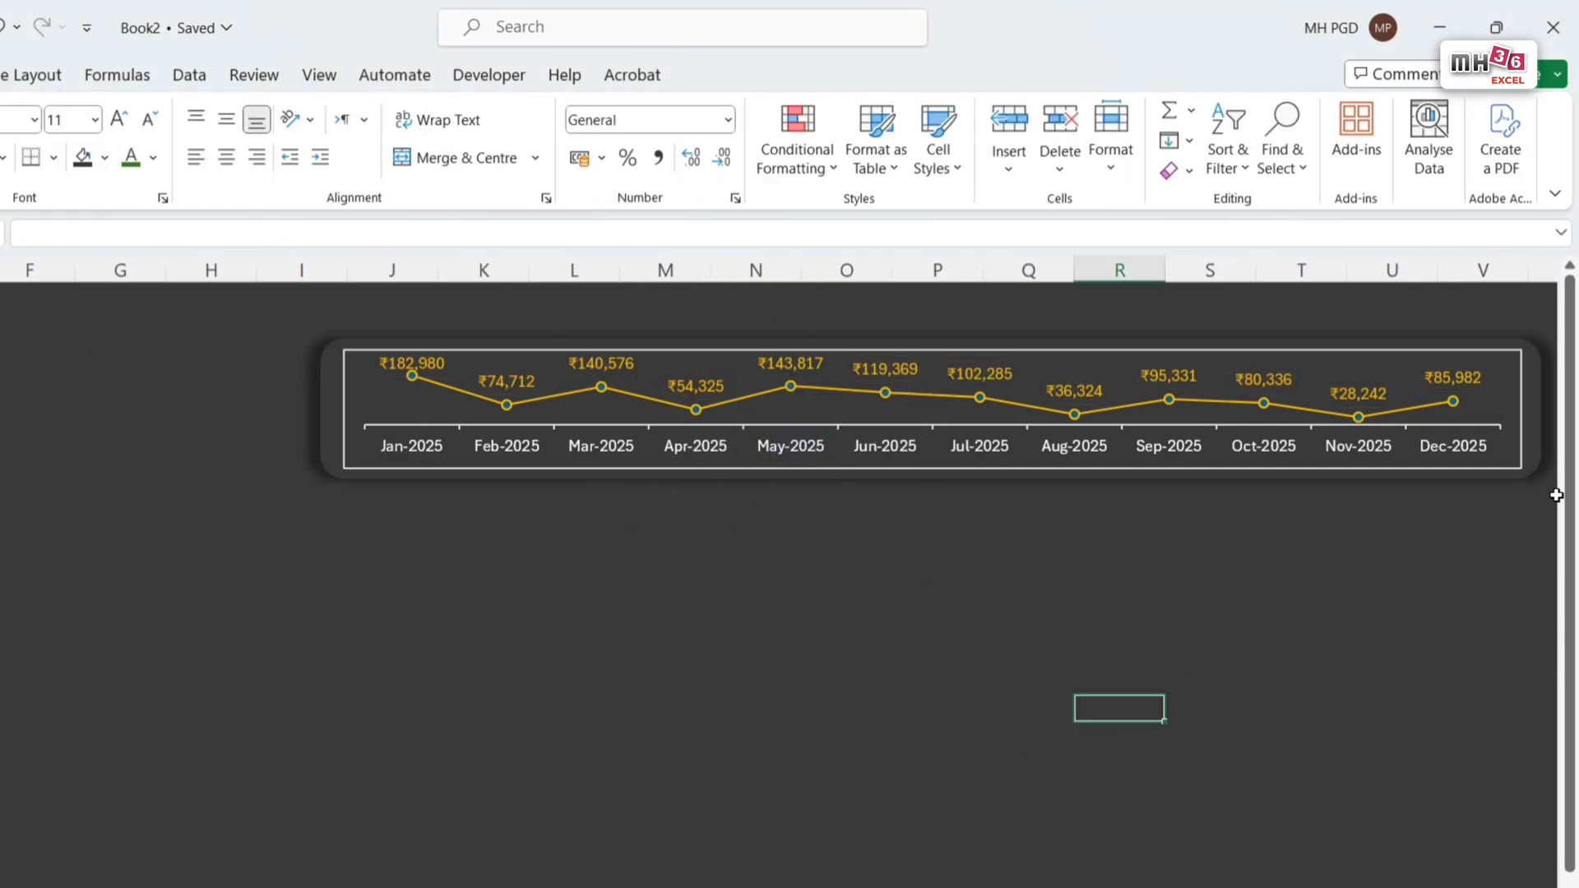
Step: Remove the Income chart area's outline and deselect the chart
left_click(1522, 468)
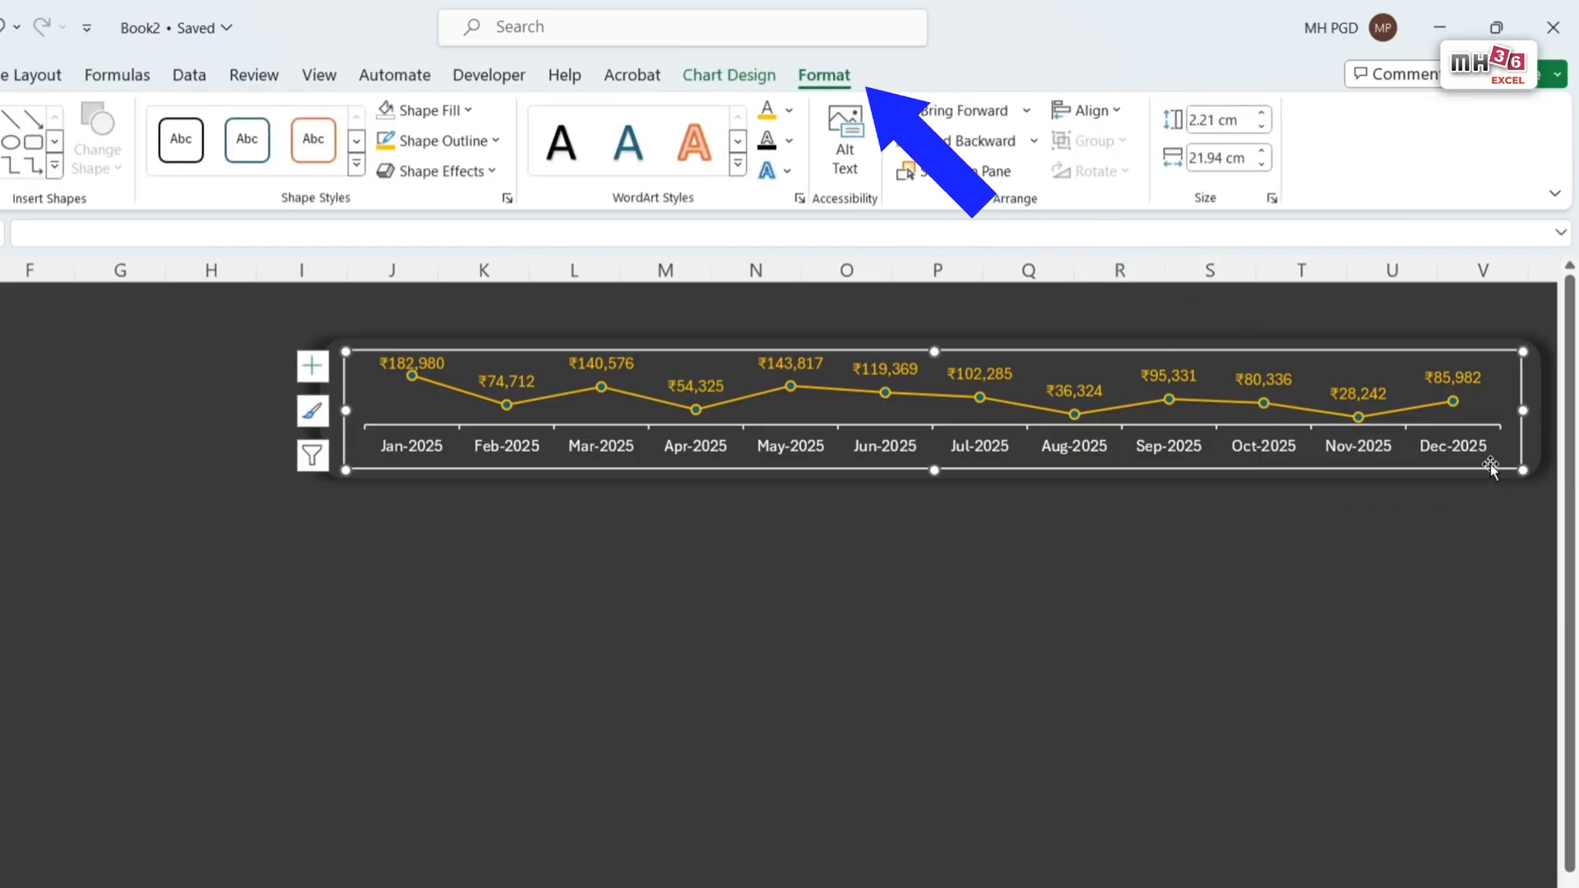
left_click(496, 142)
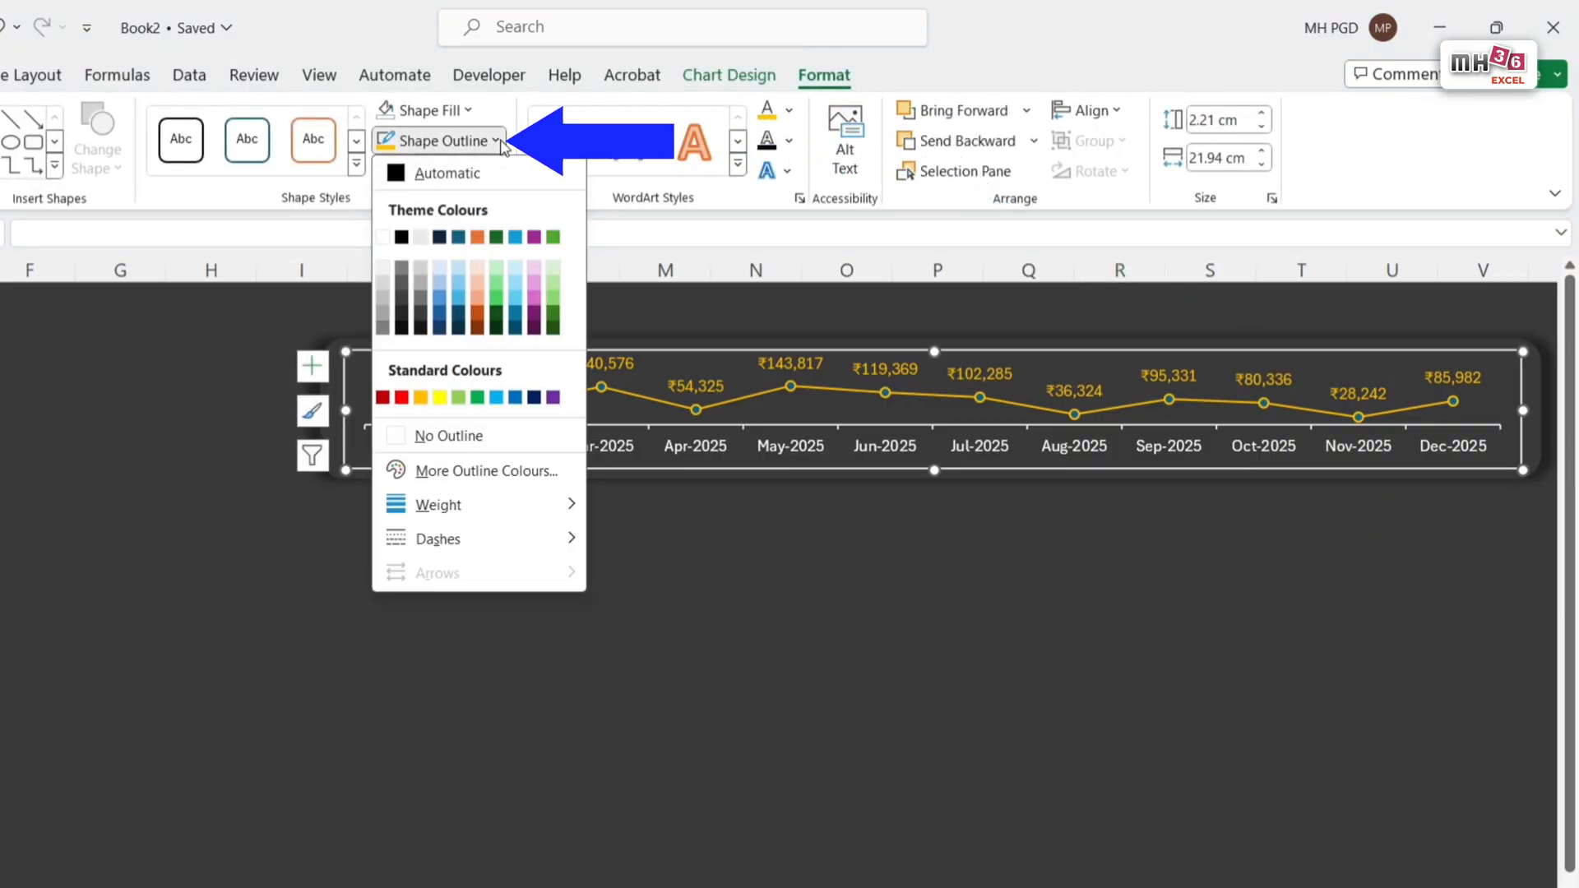
left_click(455, 438)
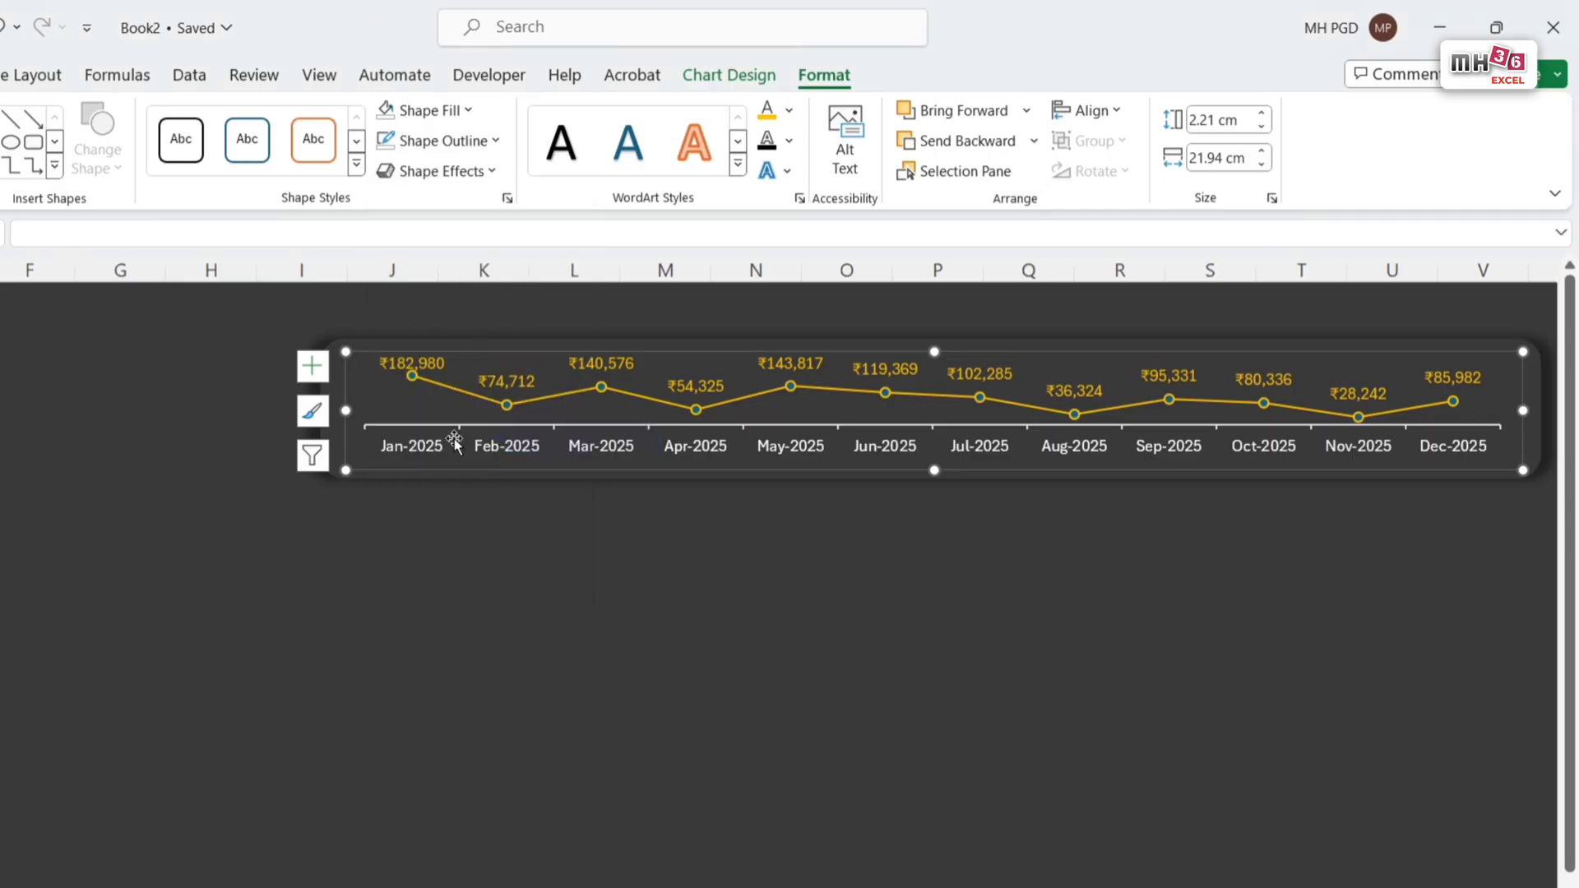
left_click(197, 451)
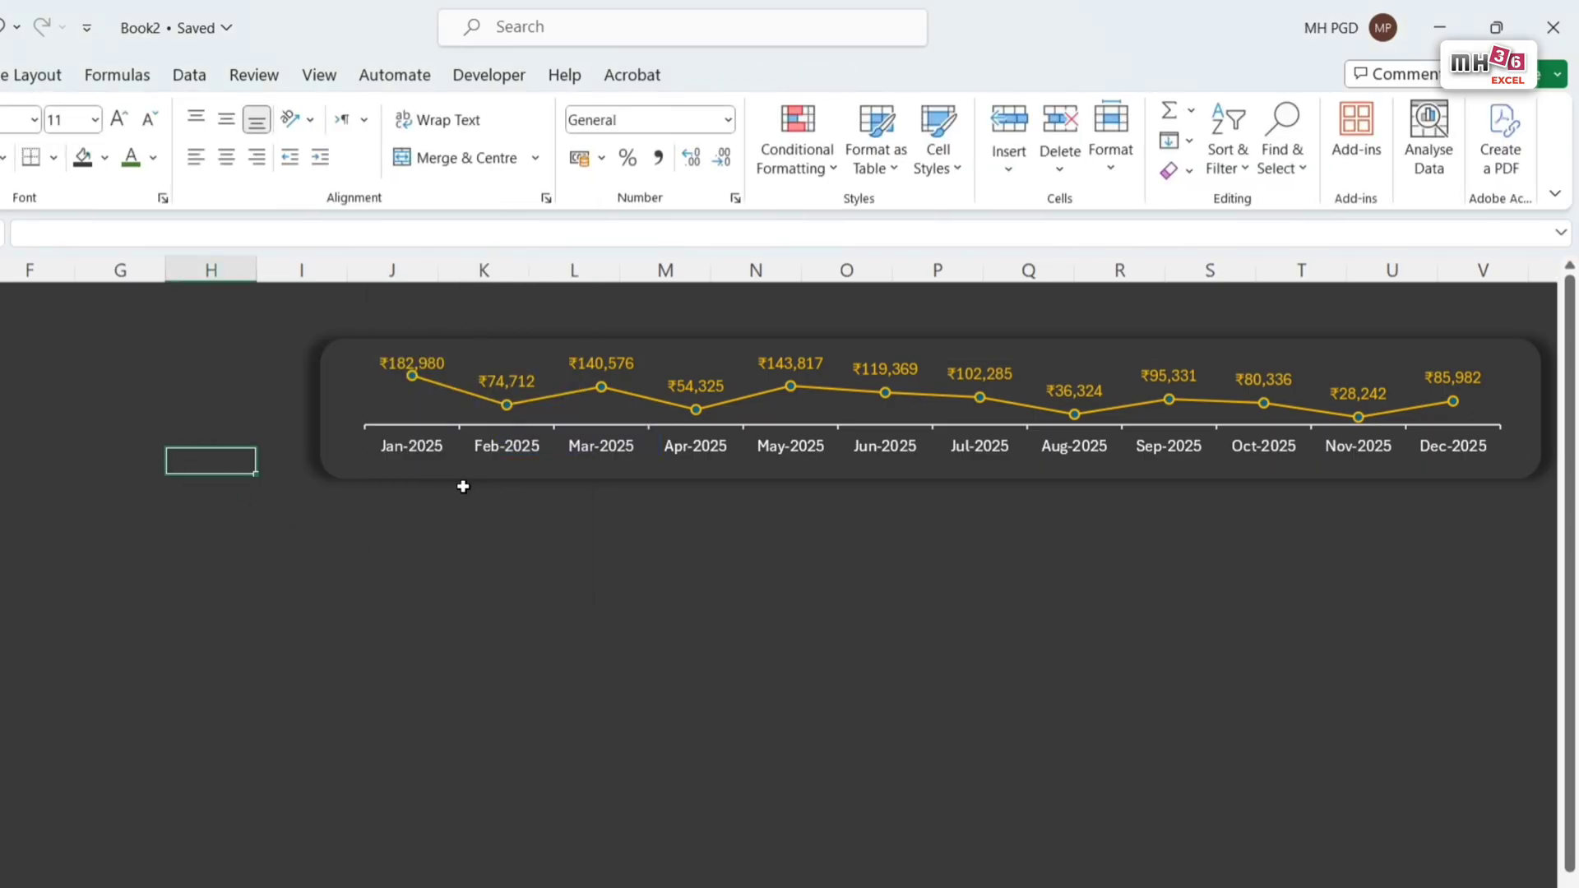
Step: Duplicate the rounded banner together with its Income chart directly below the original
left_click(333, 406)
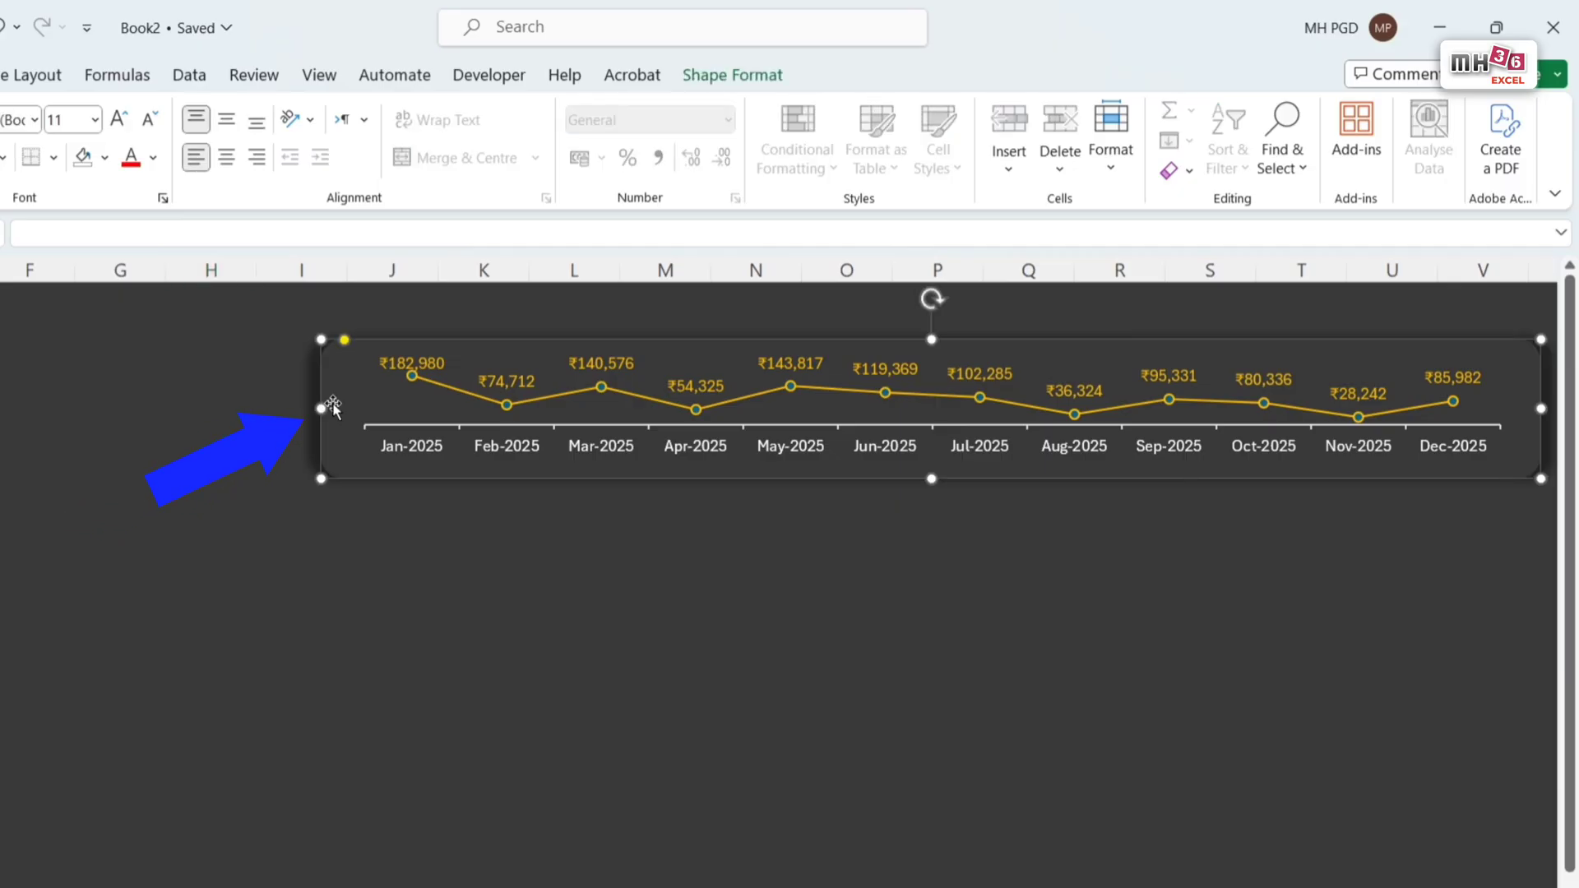
left_click(429, 423)
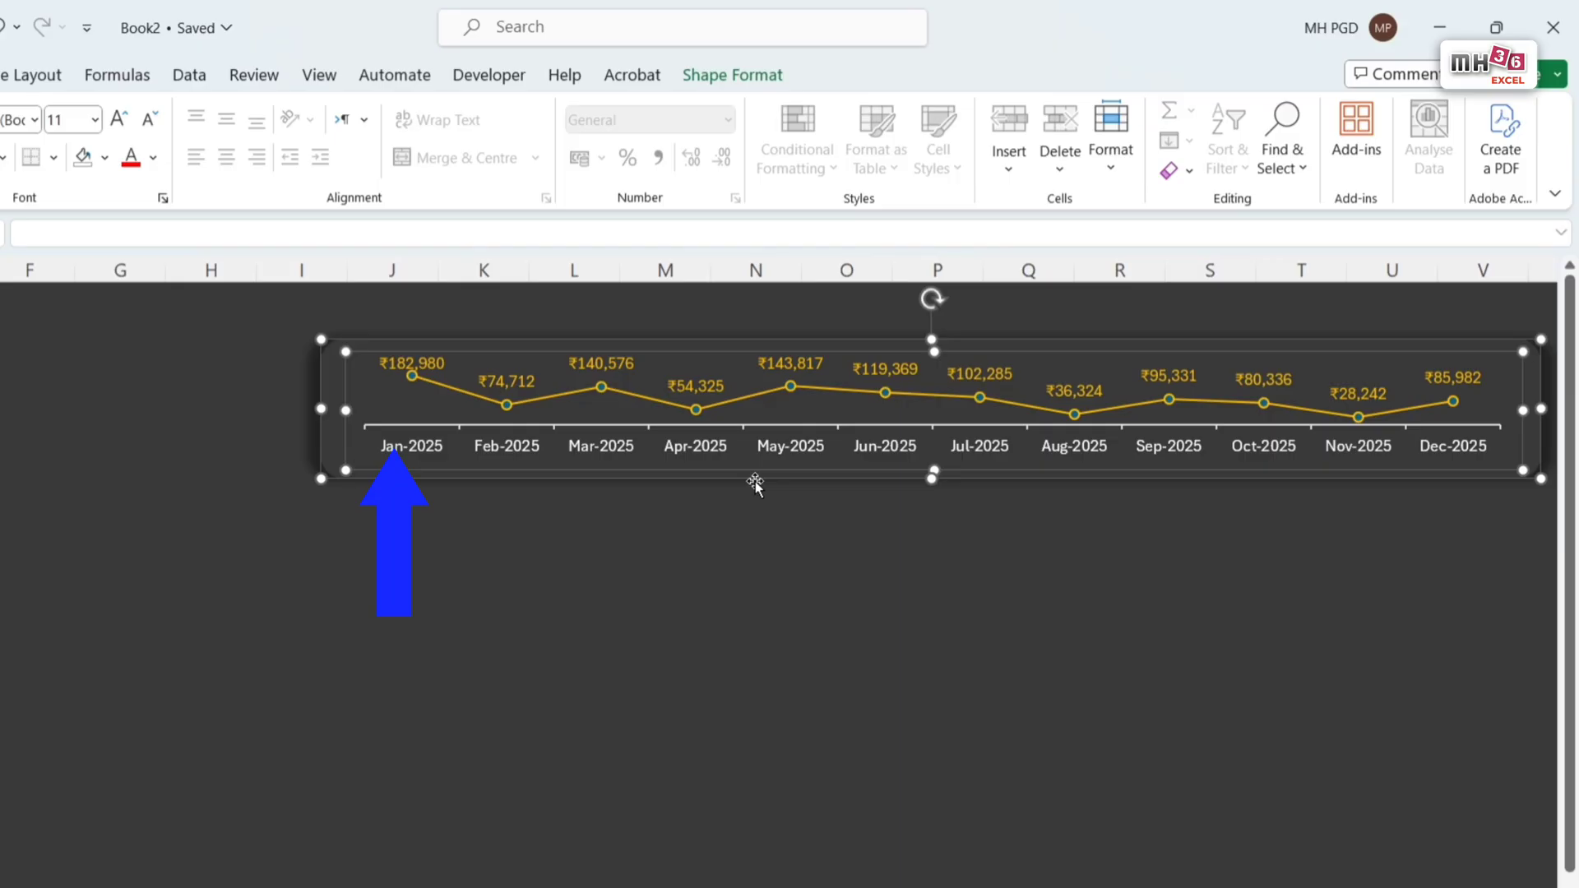
left_click_drag(755, 480, 746, 676)
left_click(810, 771)
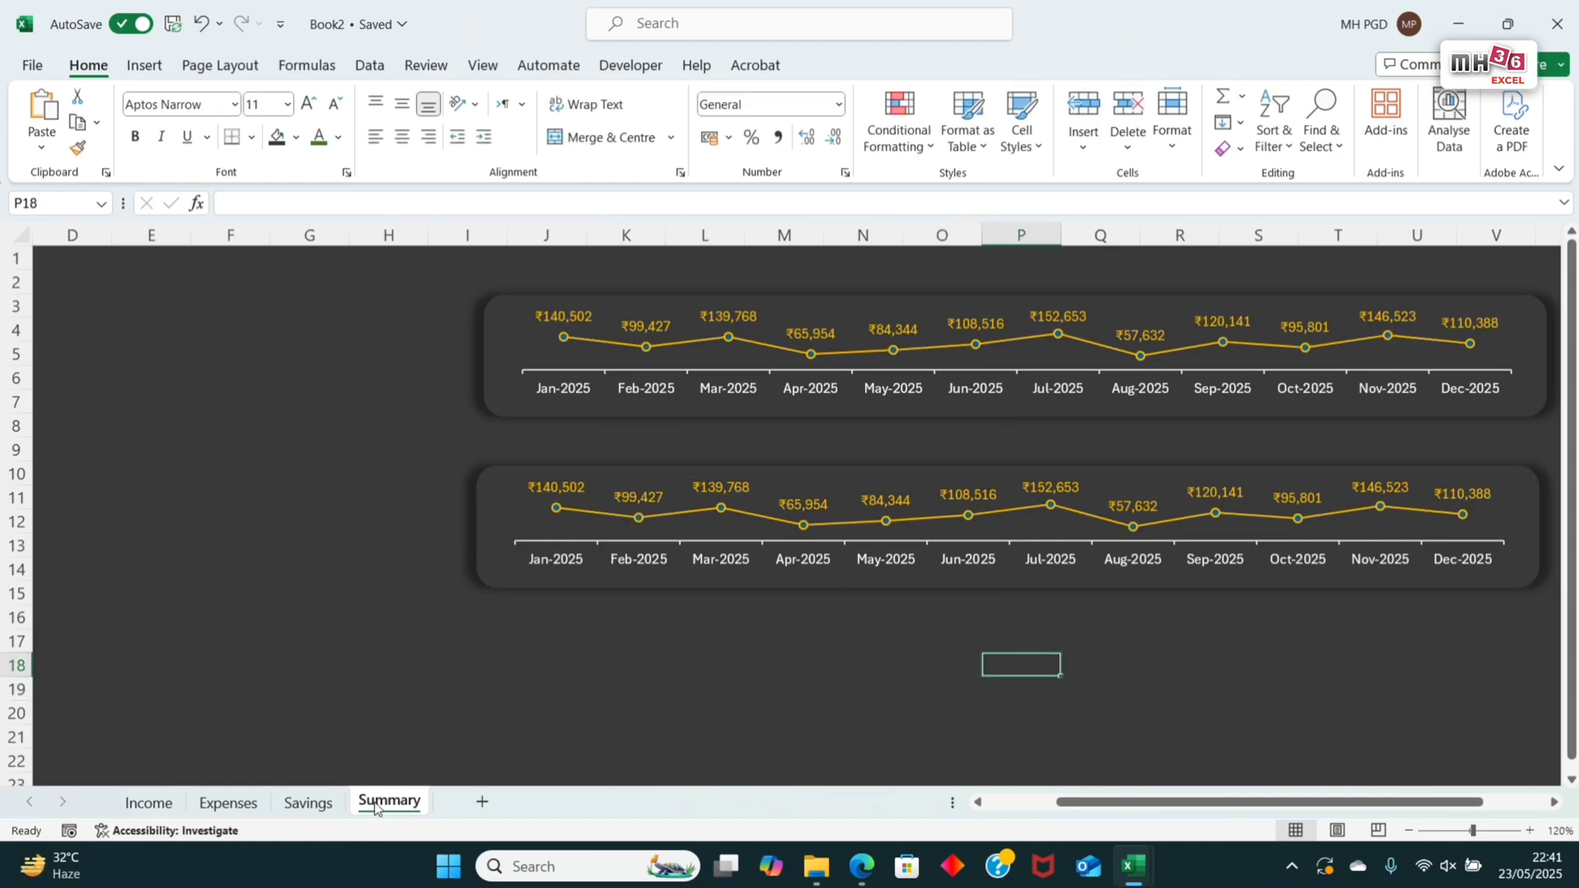
Step: Delete the leftover Income column chart from the Savings sheet
left_click(309, 802)
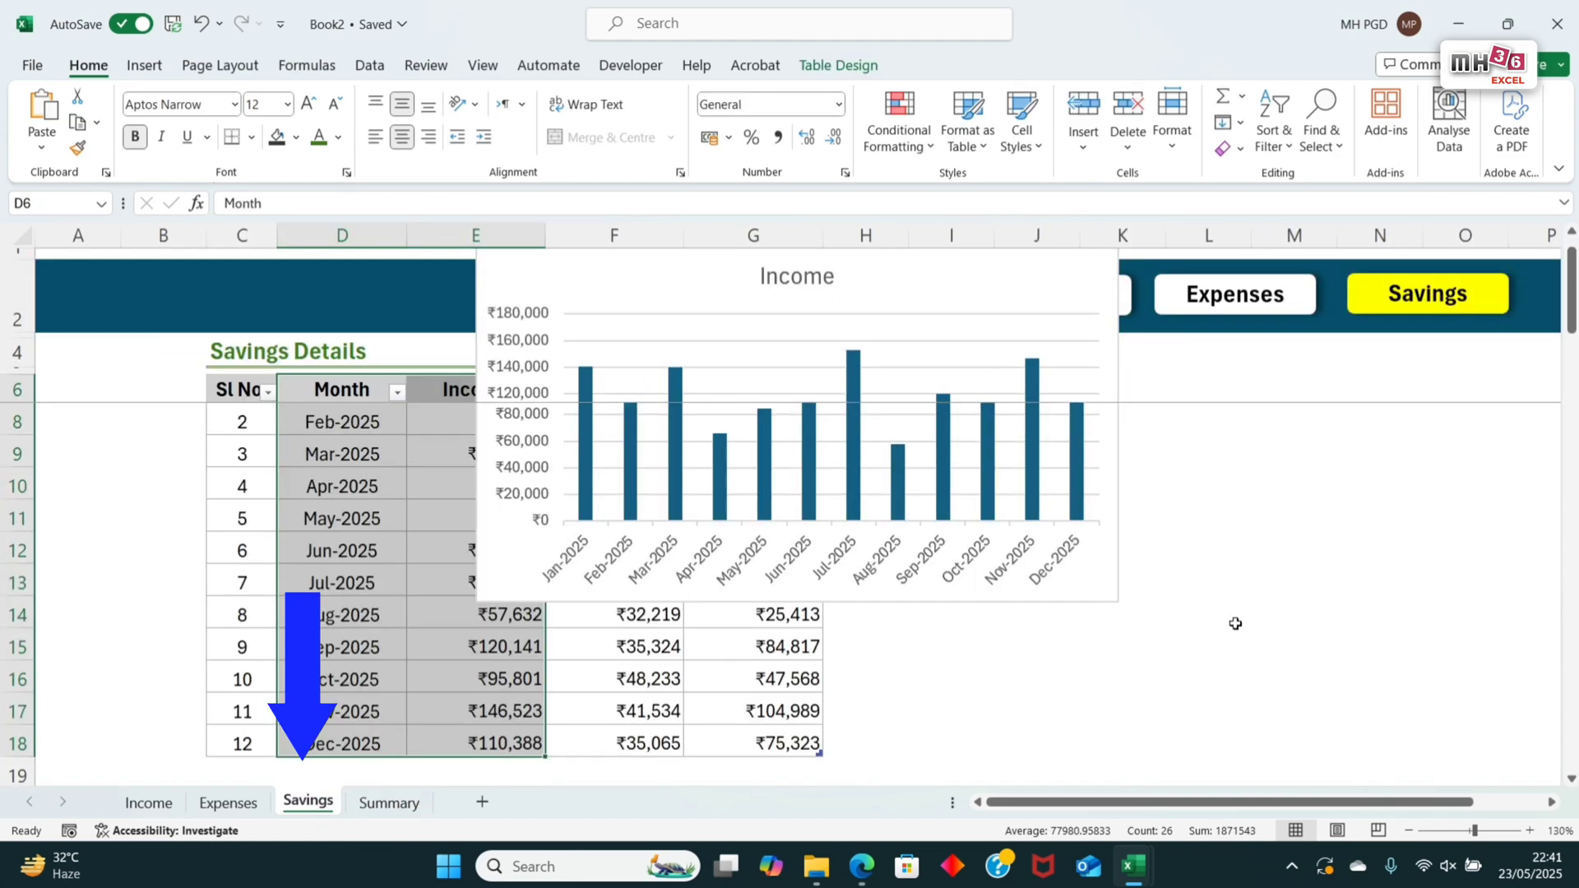
left_click(1098, 604)
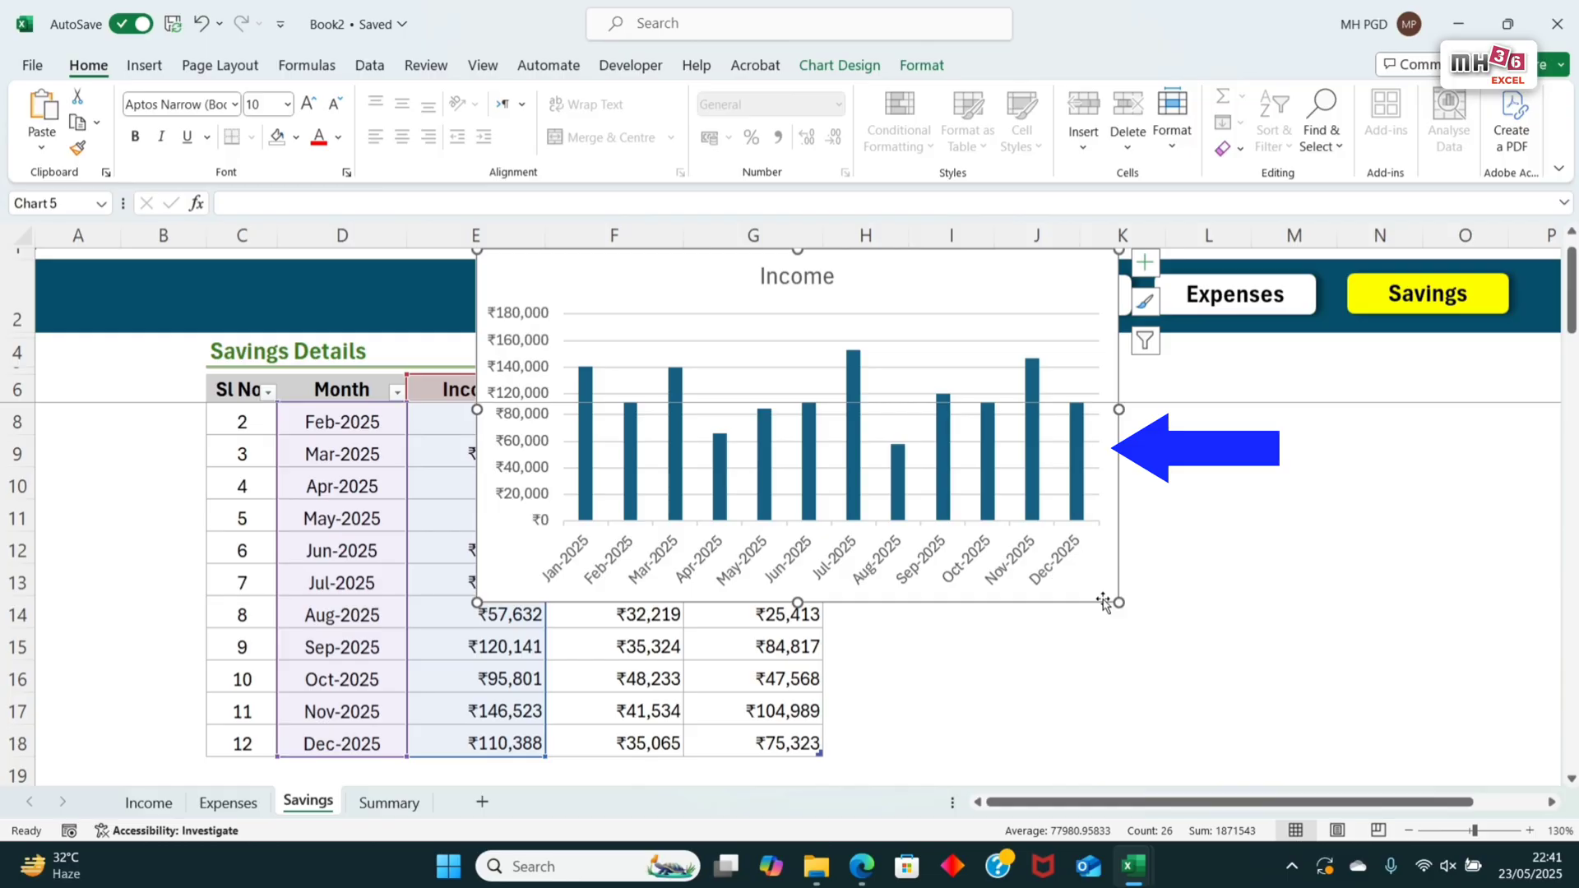
key("Delete")
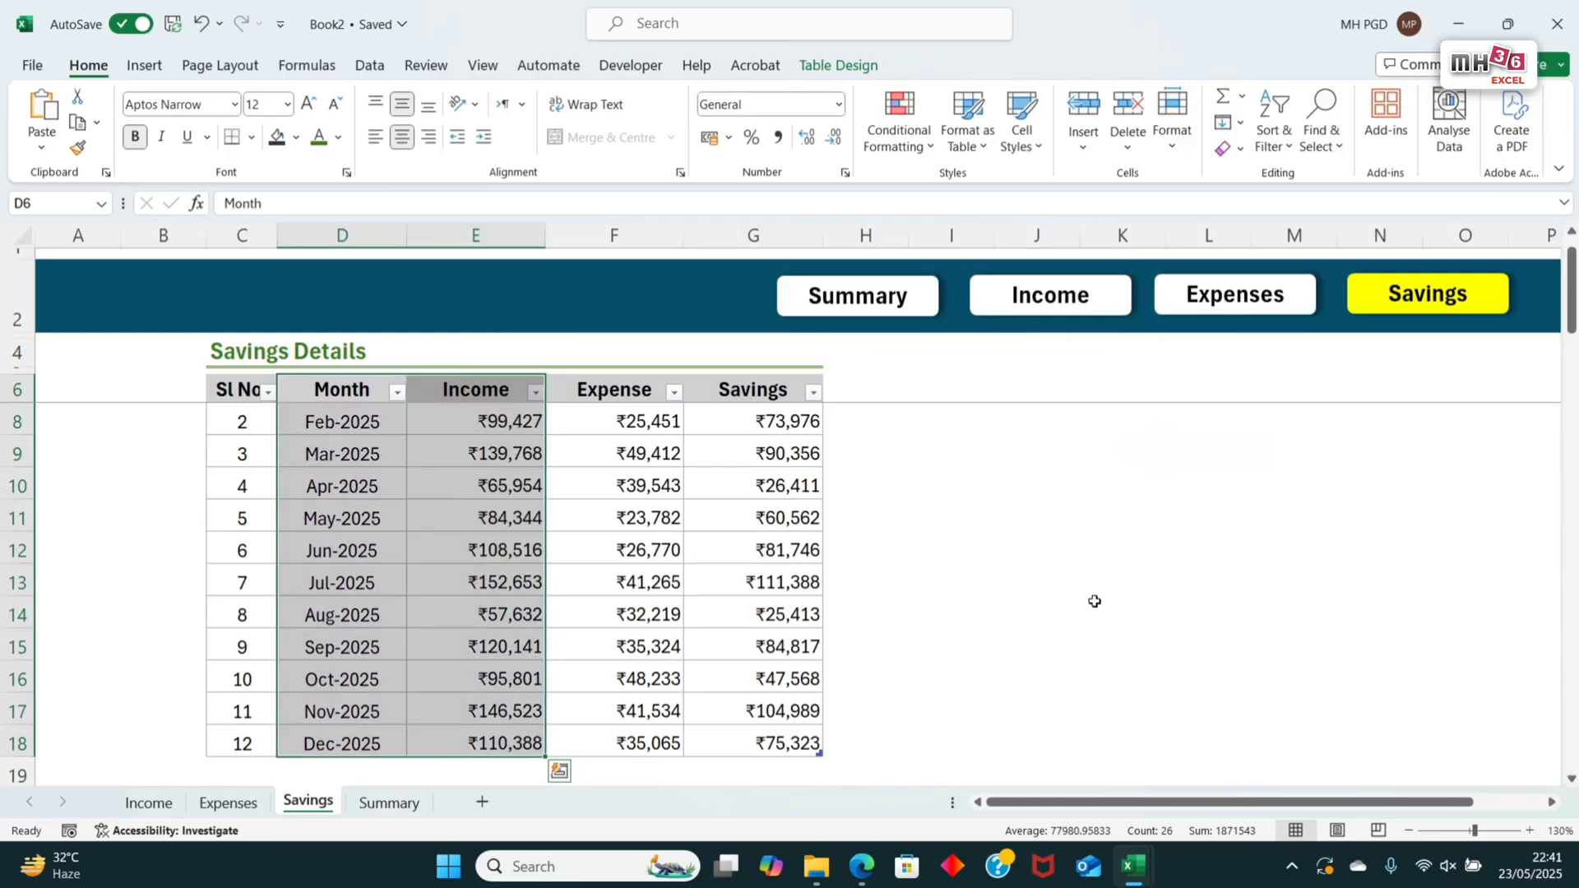
Step: Change the lower Summary chart's data range to the Month and Expense columns of the Savings table, =Table245[Month],Table245[Expense]
left_click(388, 802)
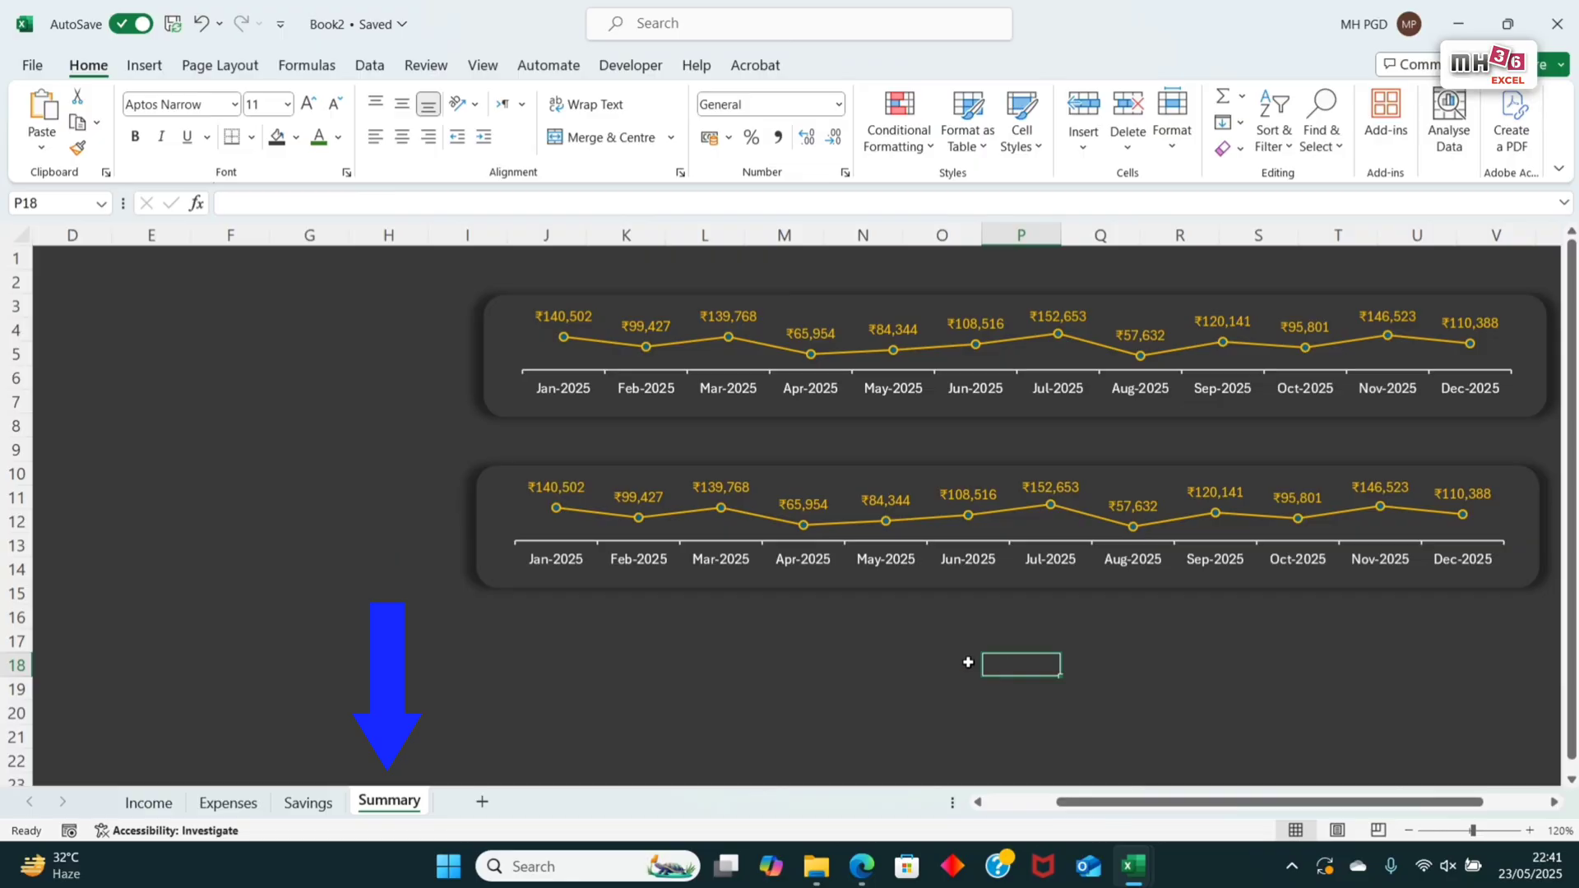
left_click(1012, 535)
right_click(1008, 533)
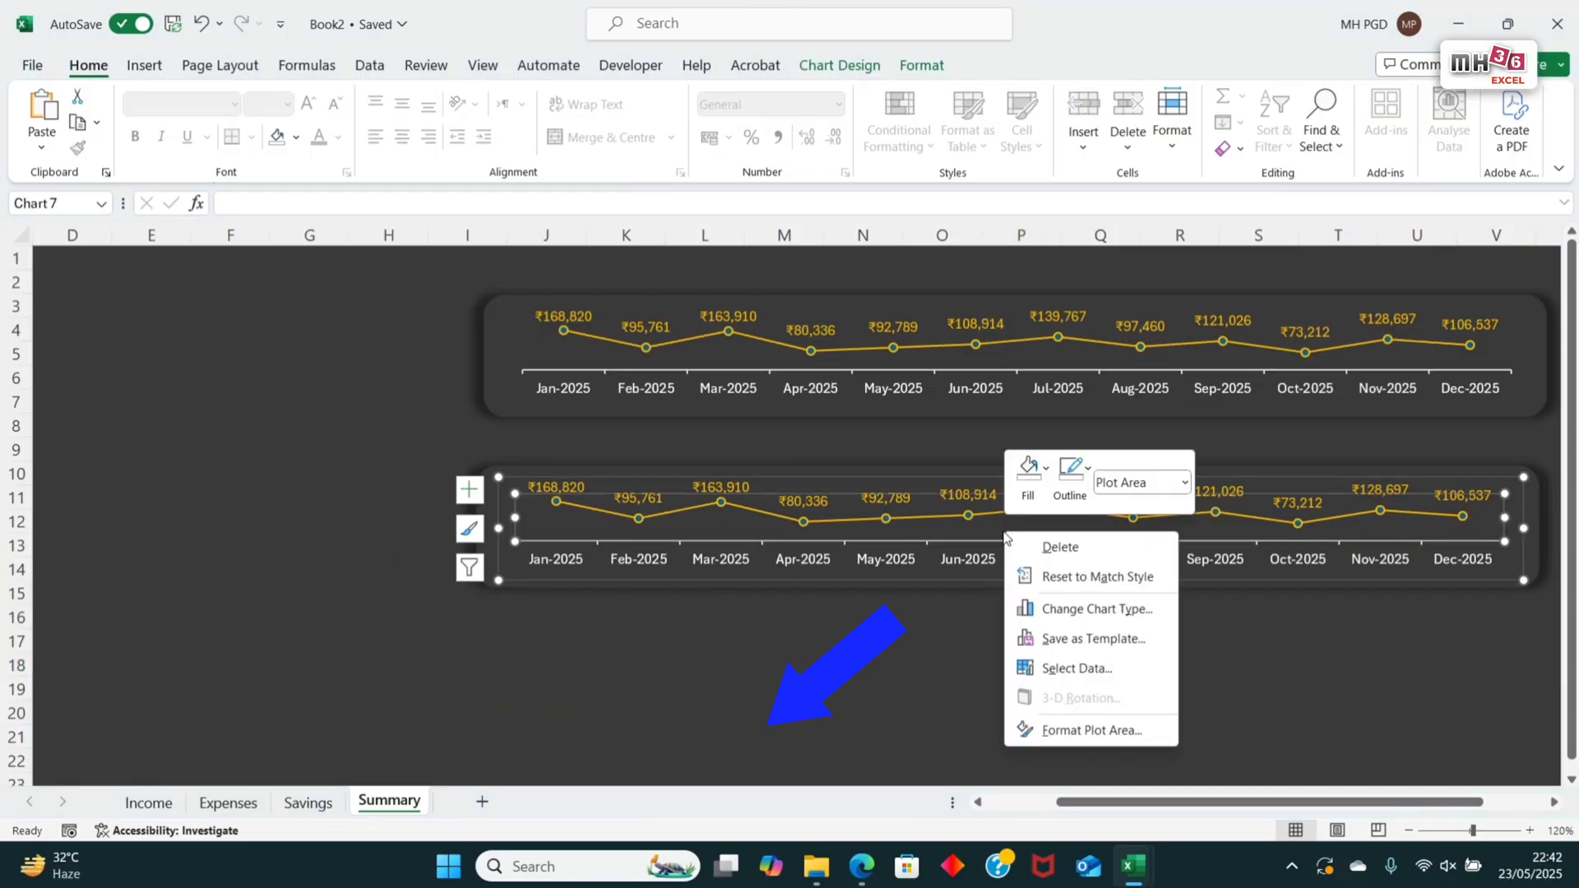
left_click(1087, 668)
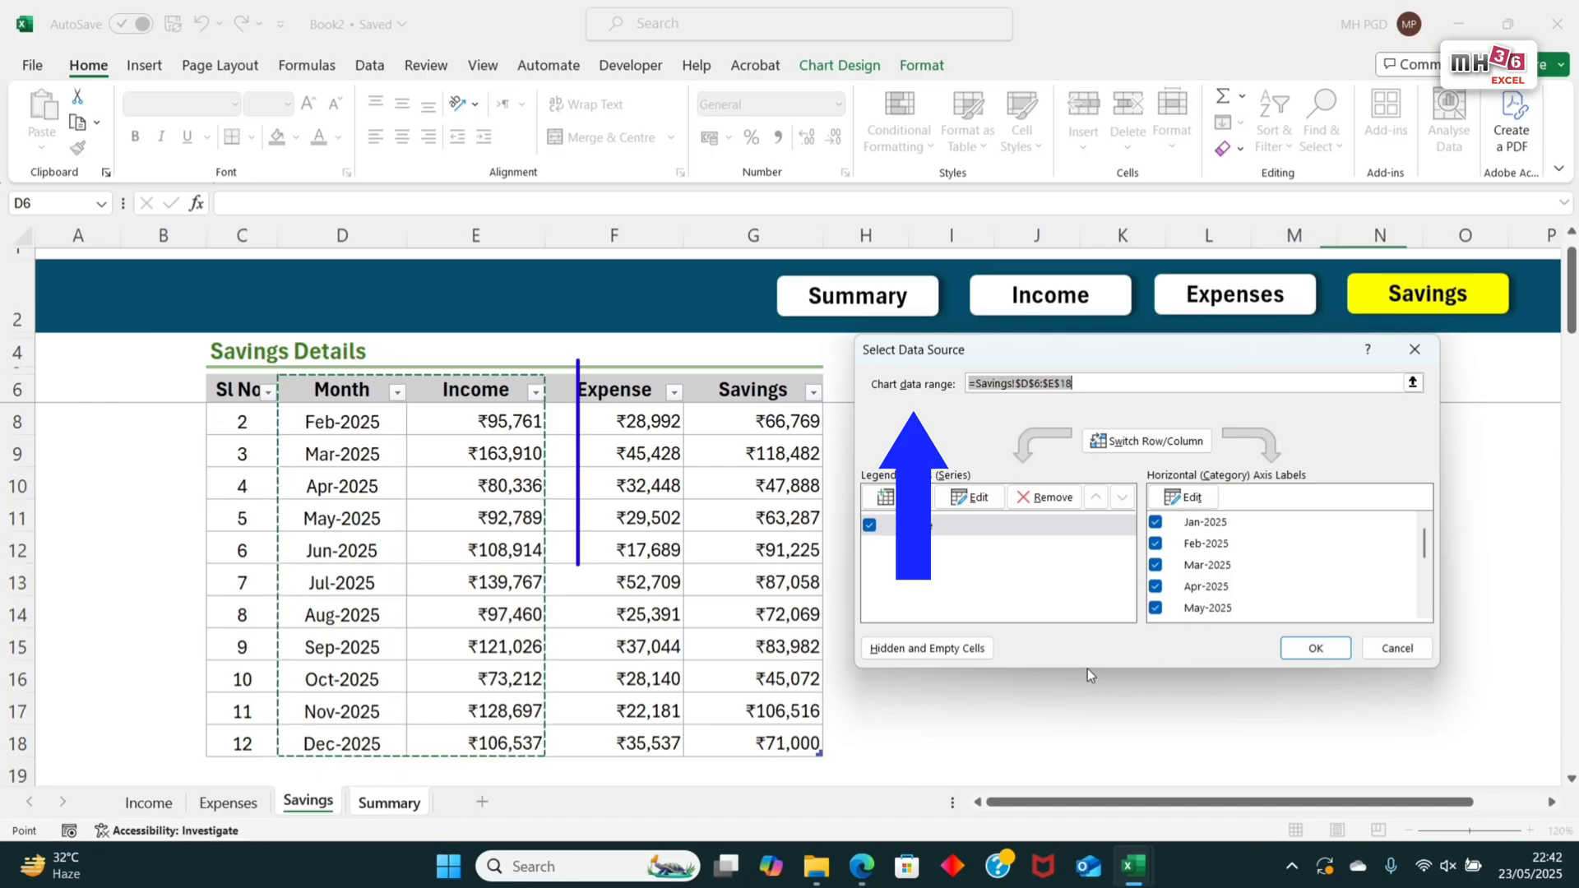
key("BackSpace")
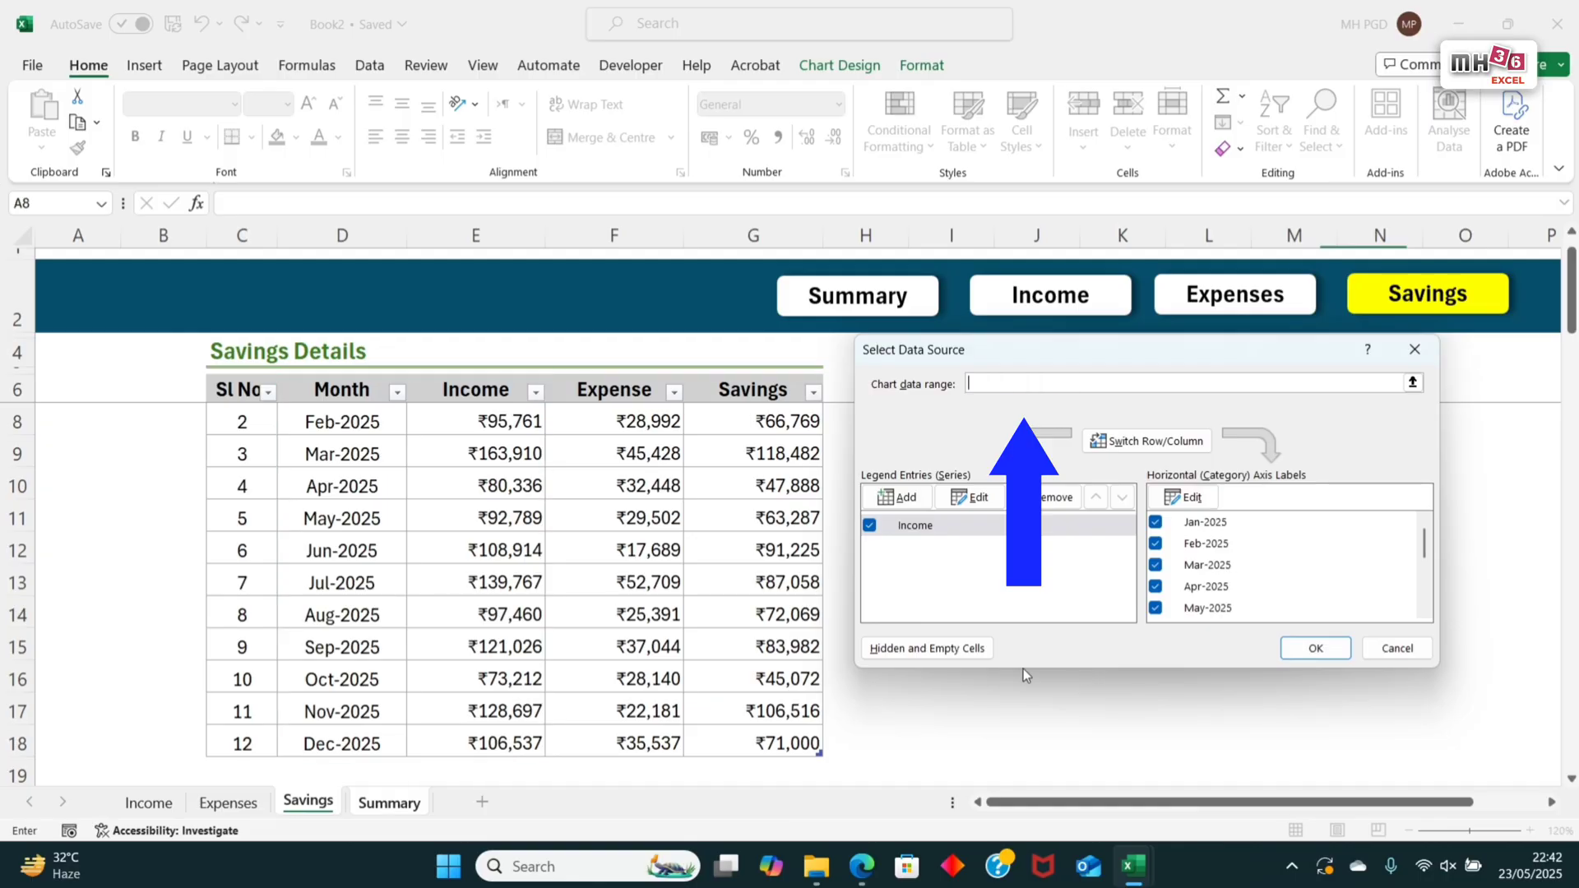
scroll(360, 420, "up", 1)
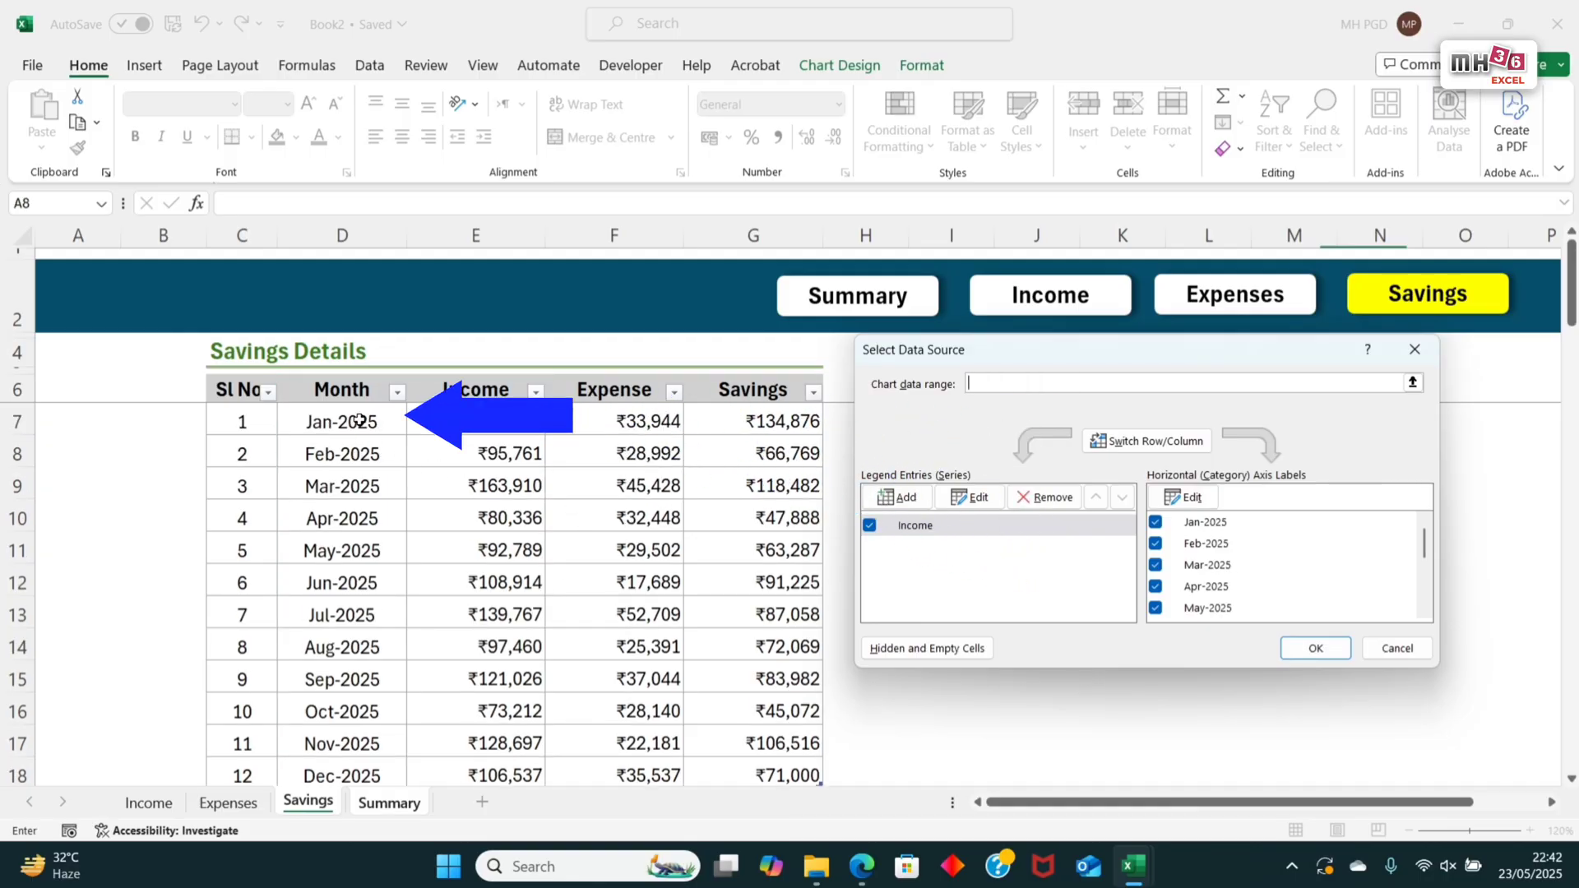
left_click_drag(363, 419, 419, 776)
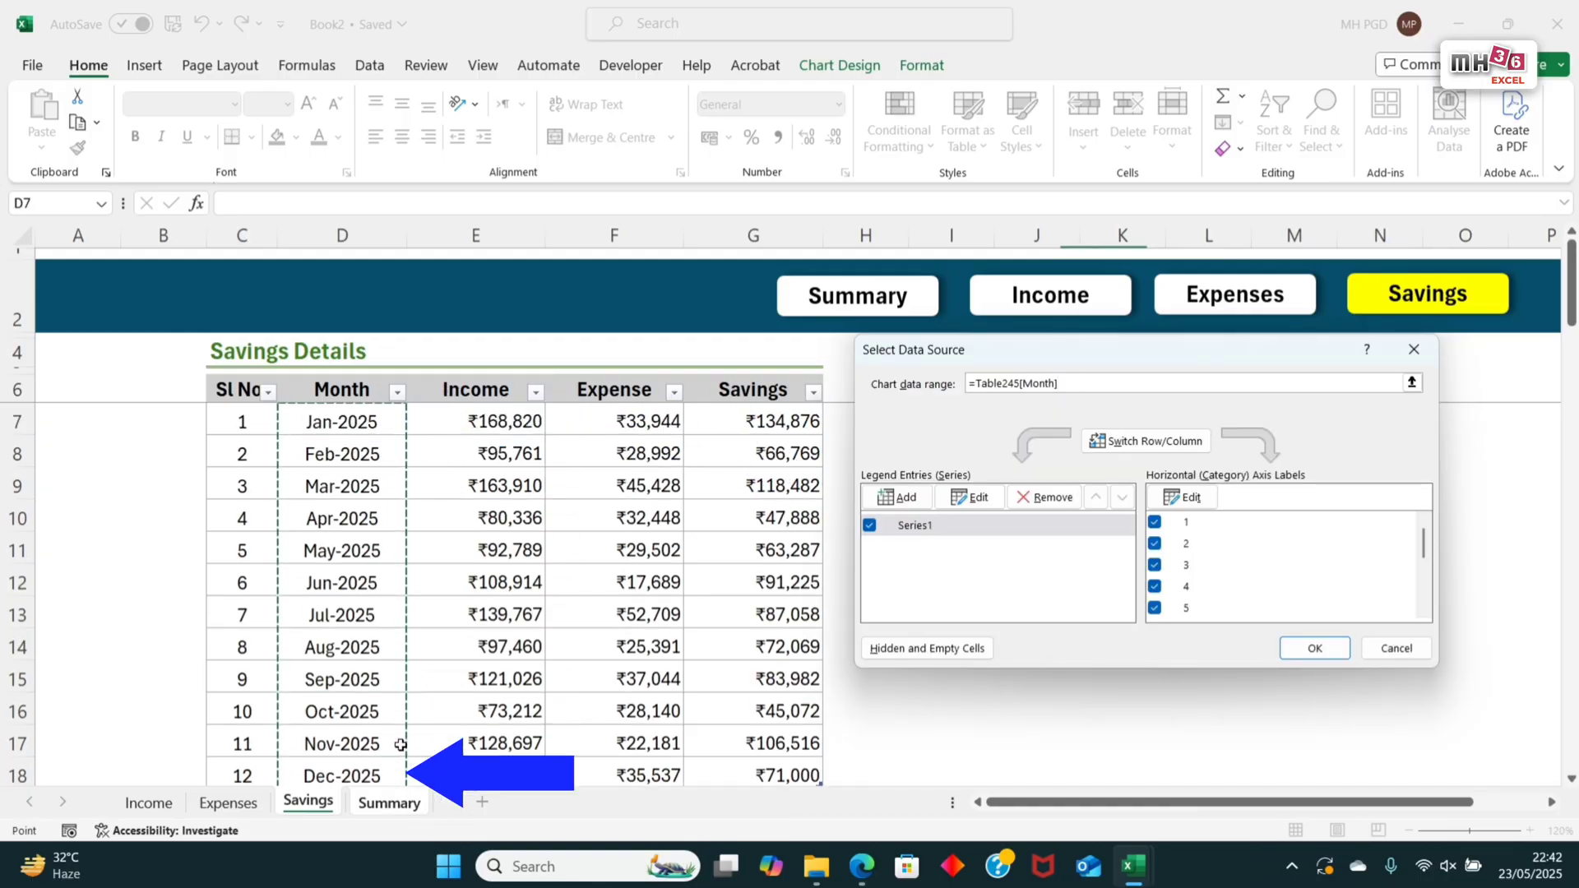
type(",")
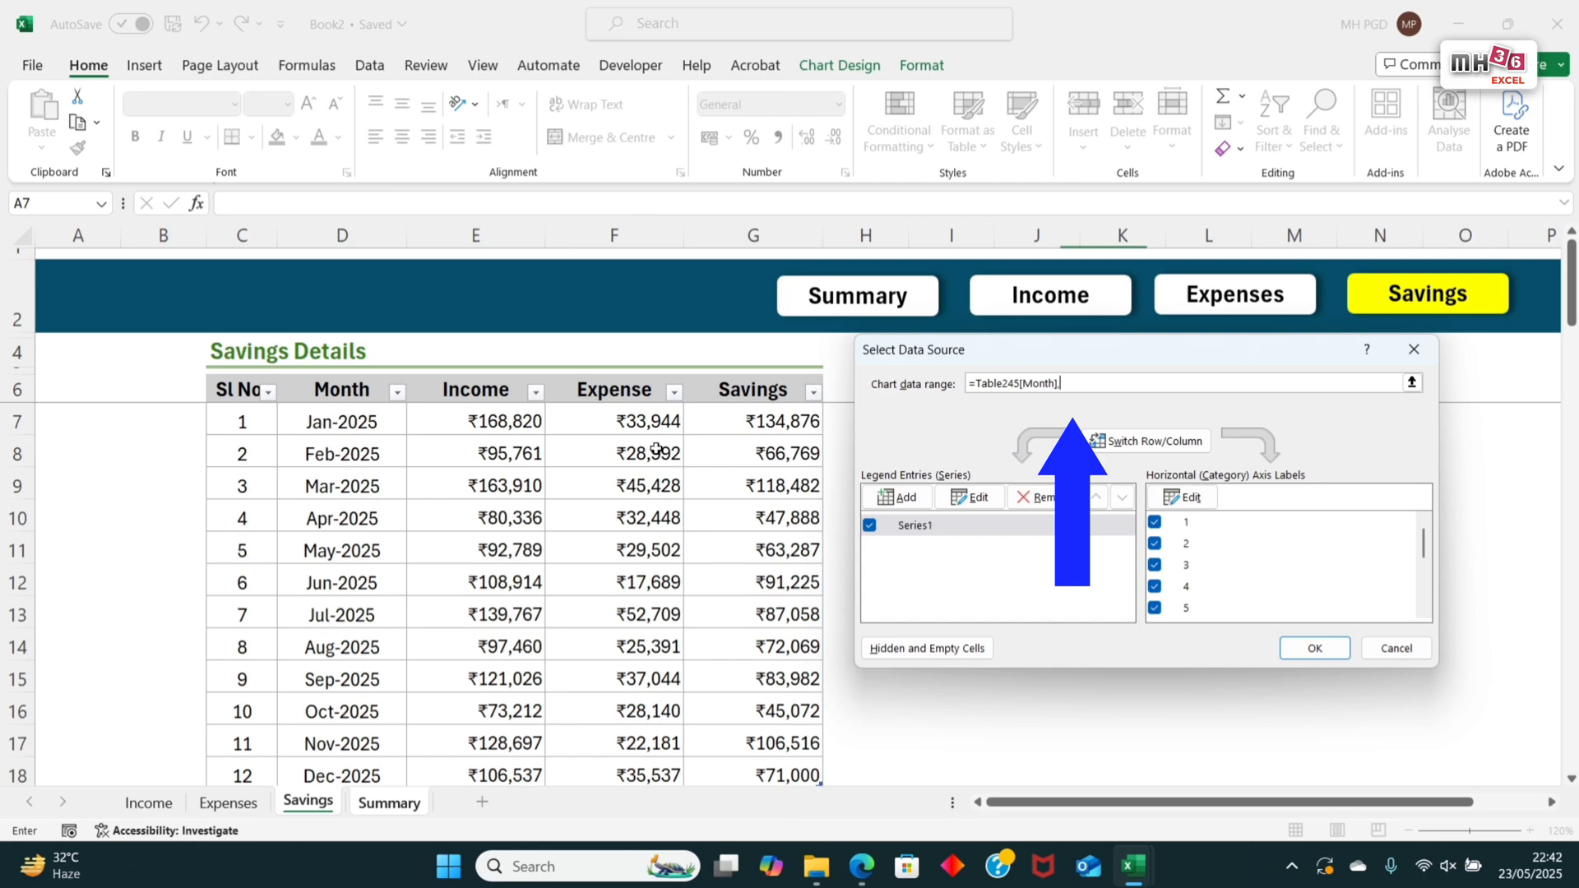
left_click_drag(641, 423, 613, 773)
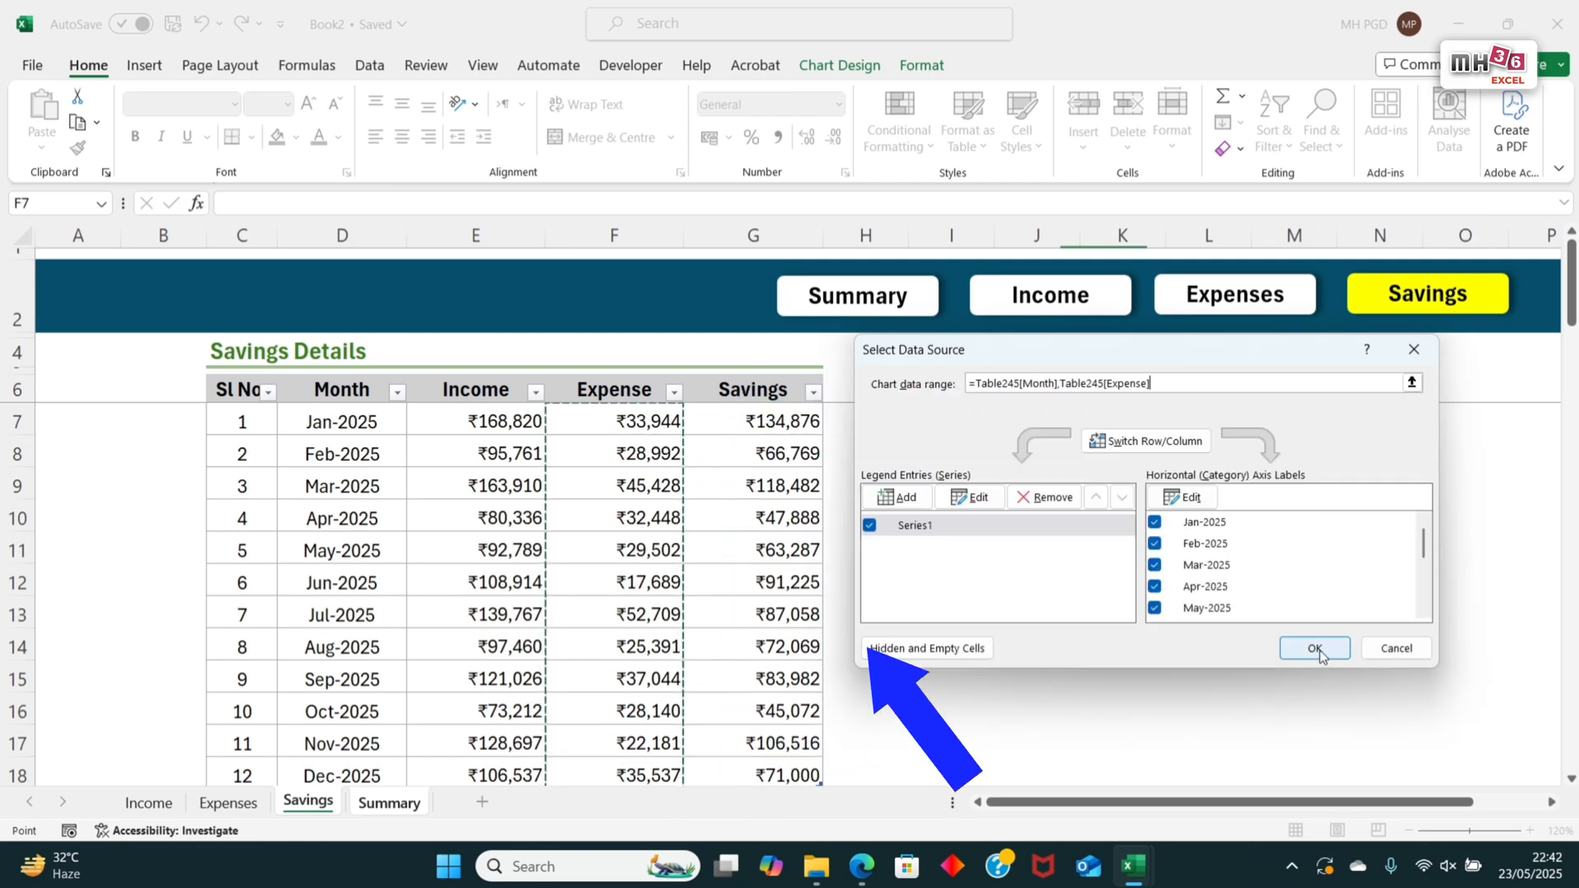
left_click(1315, 649)
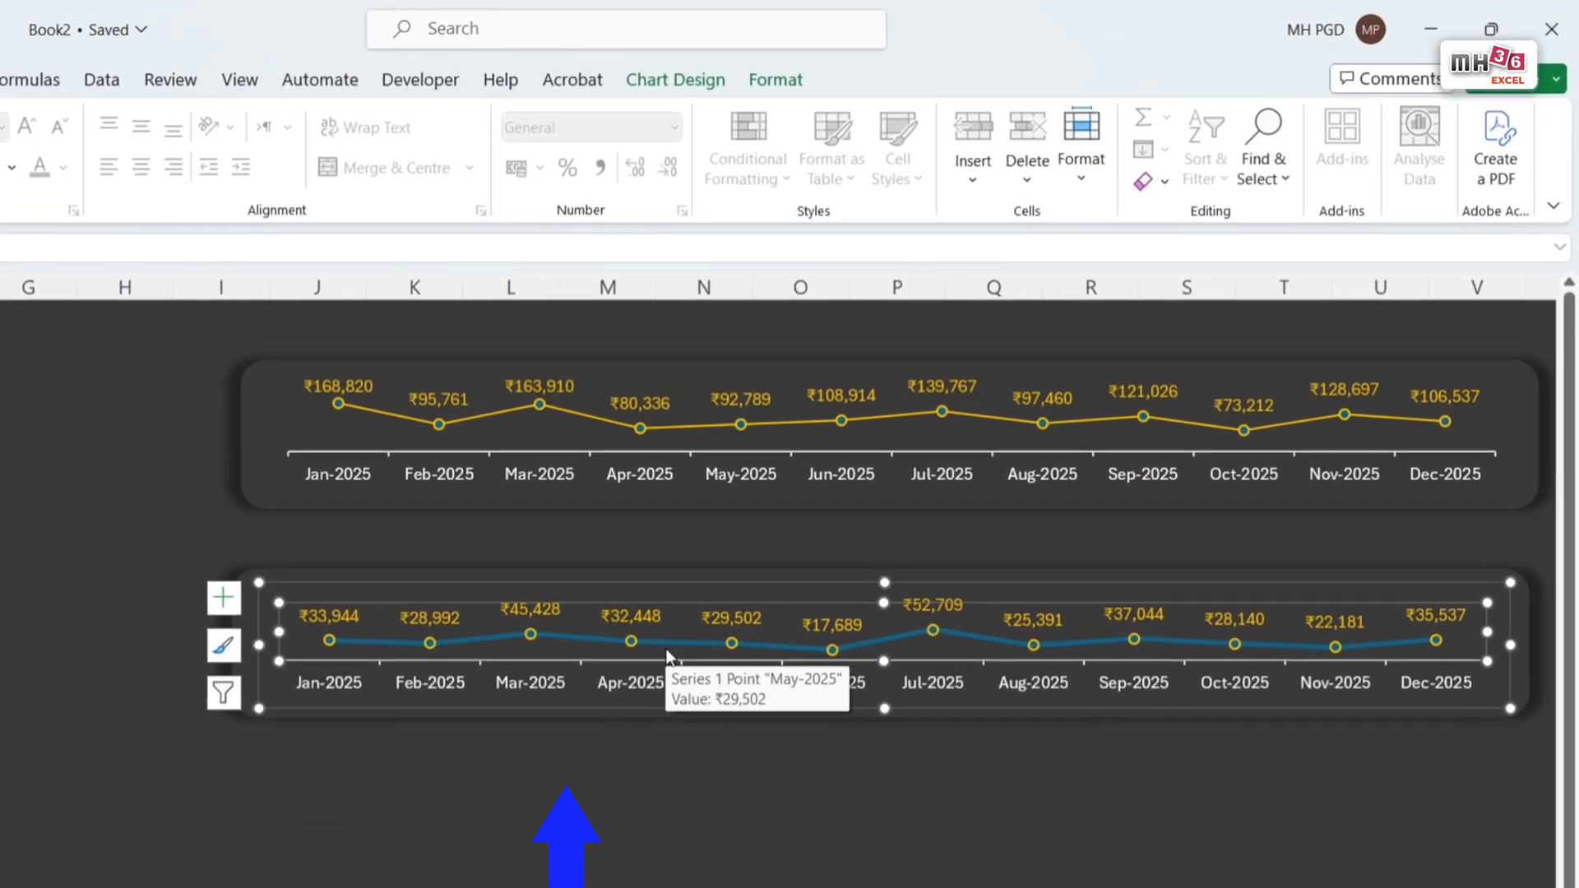
Step: Set the Expense line's outline to the bright green theme shade with a 1 pt weight
left_click(659, 653)
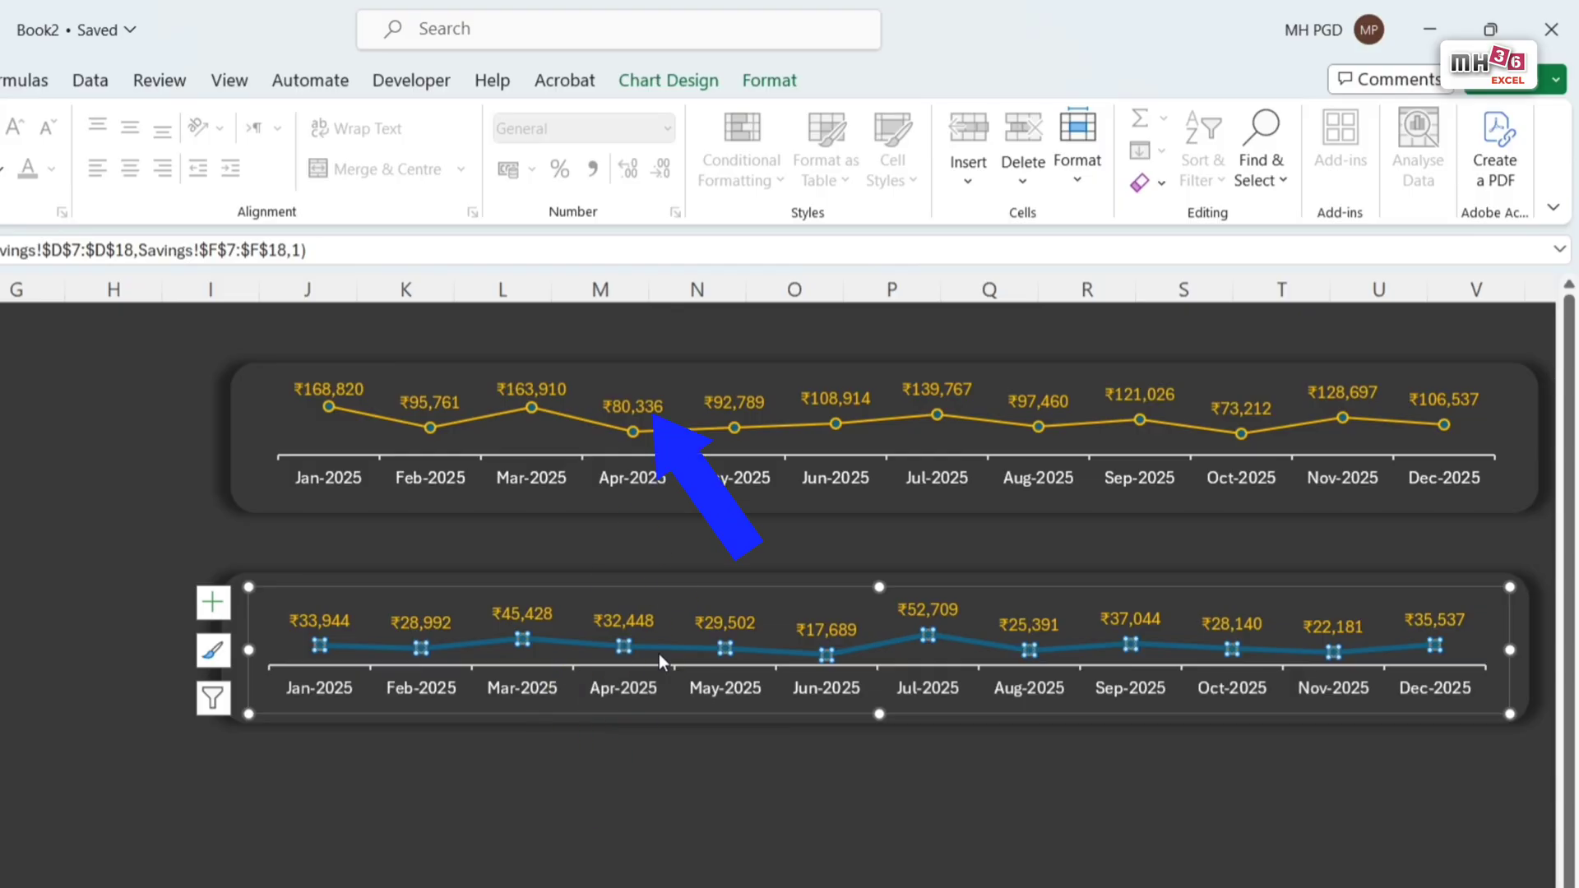
left_click(776, 83)
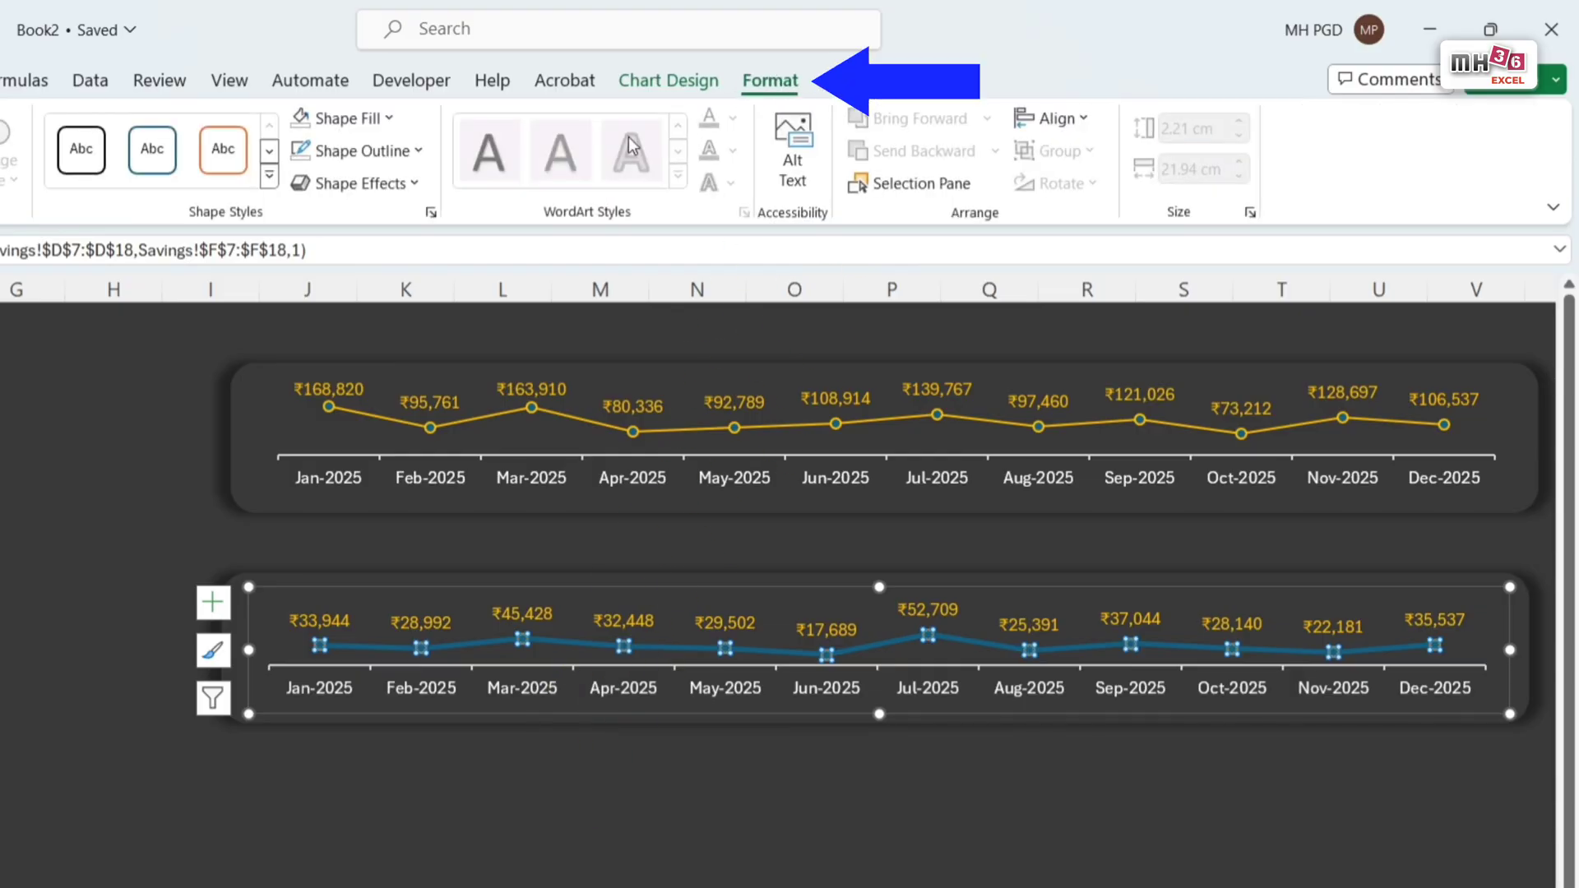
left_click(420, 152)
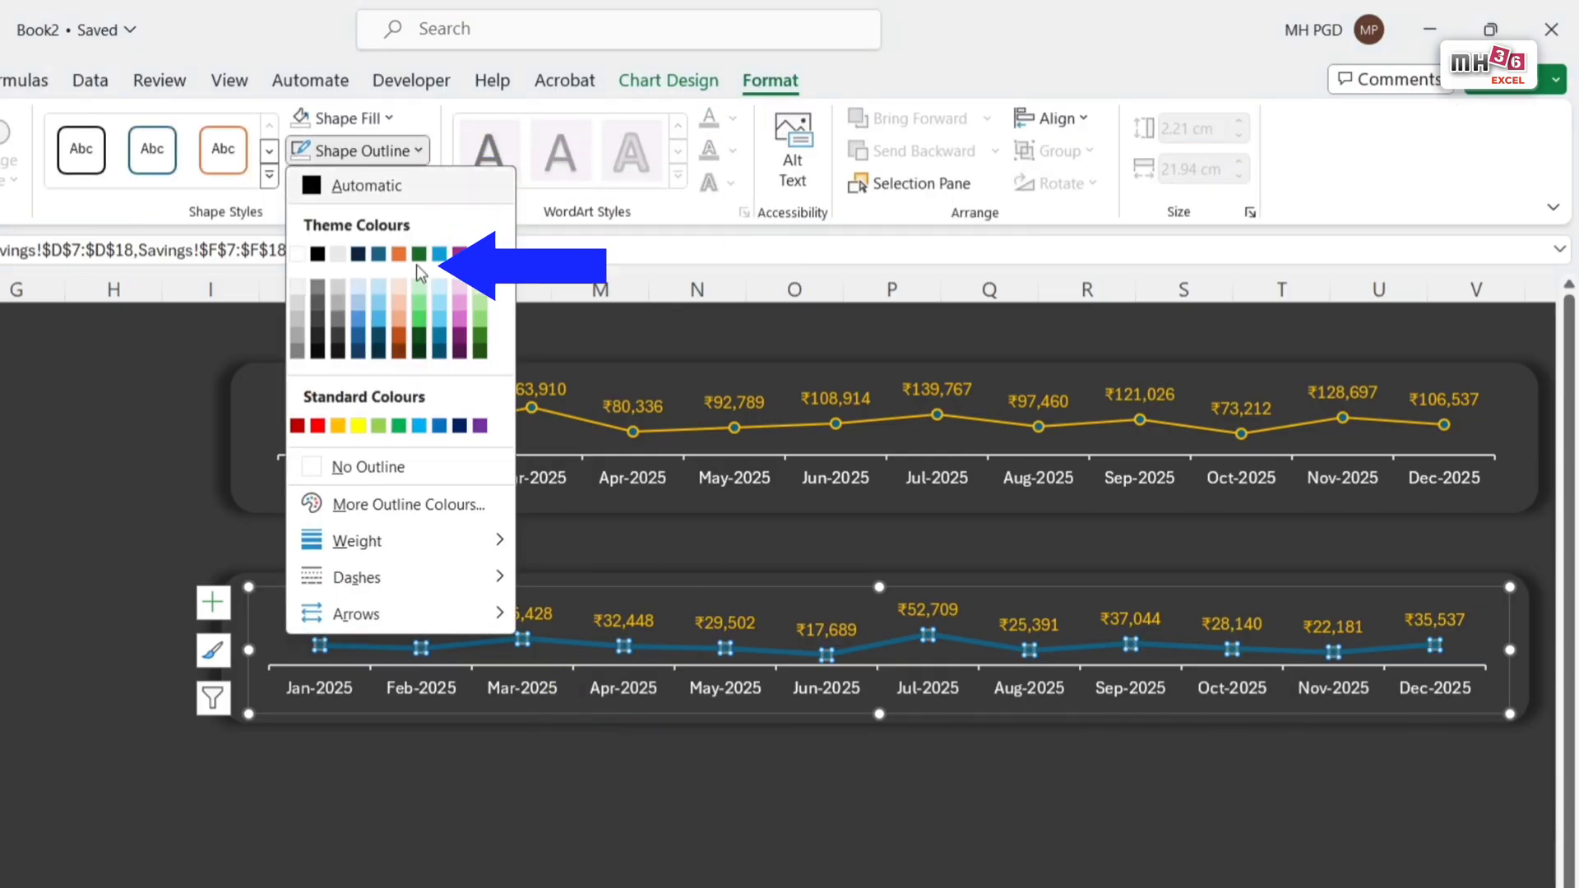
left_click(422, 319)
left_click(418, 155)
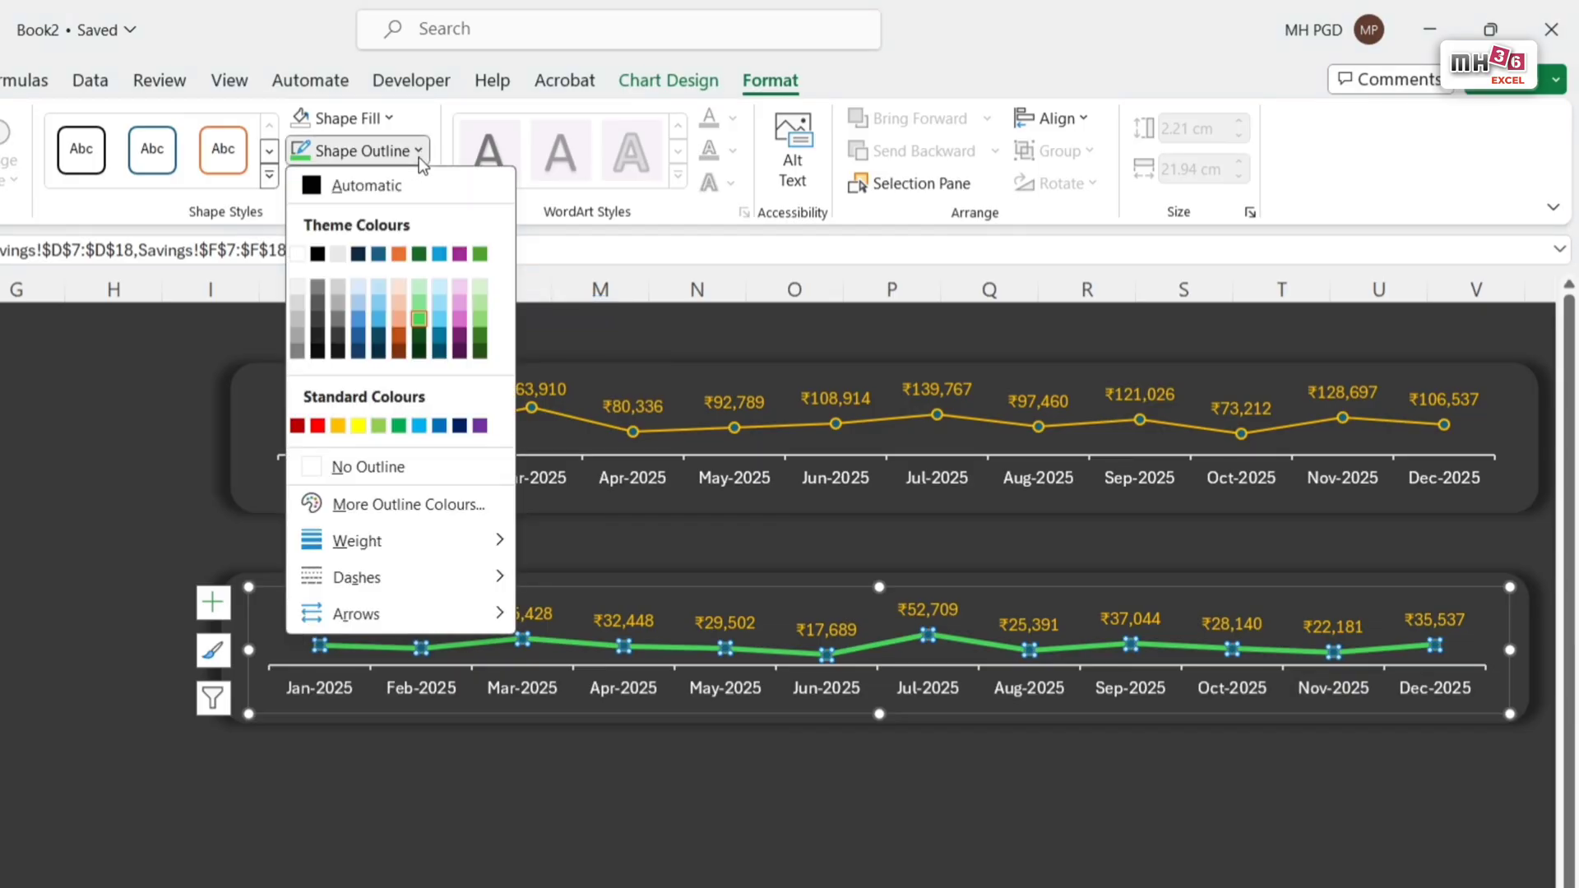
mouse_move(429, 540)
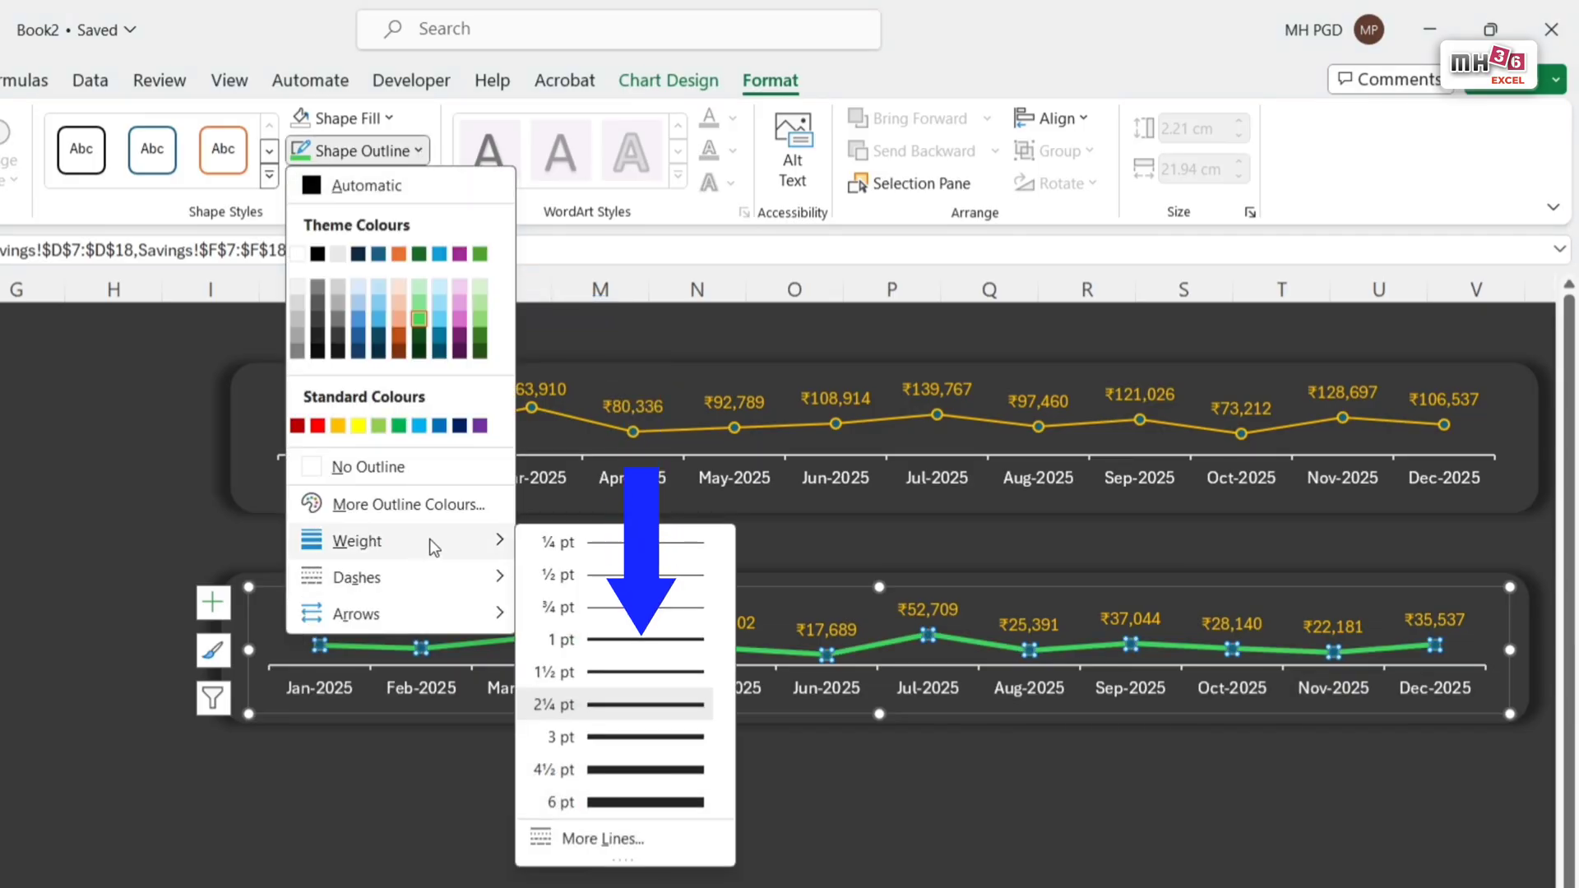
left_click(706, 641)
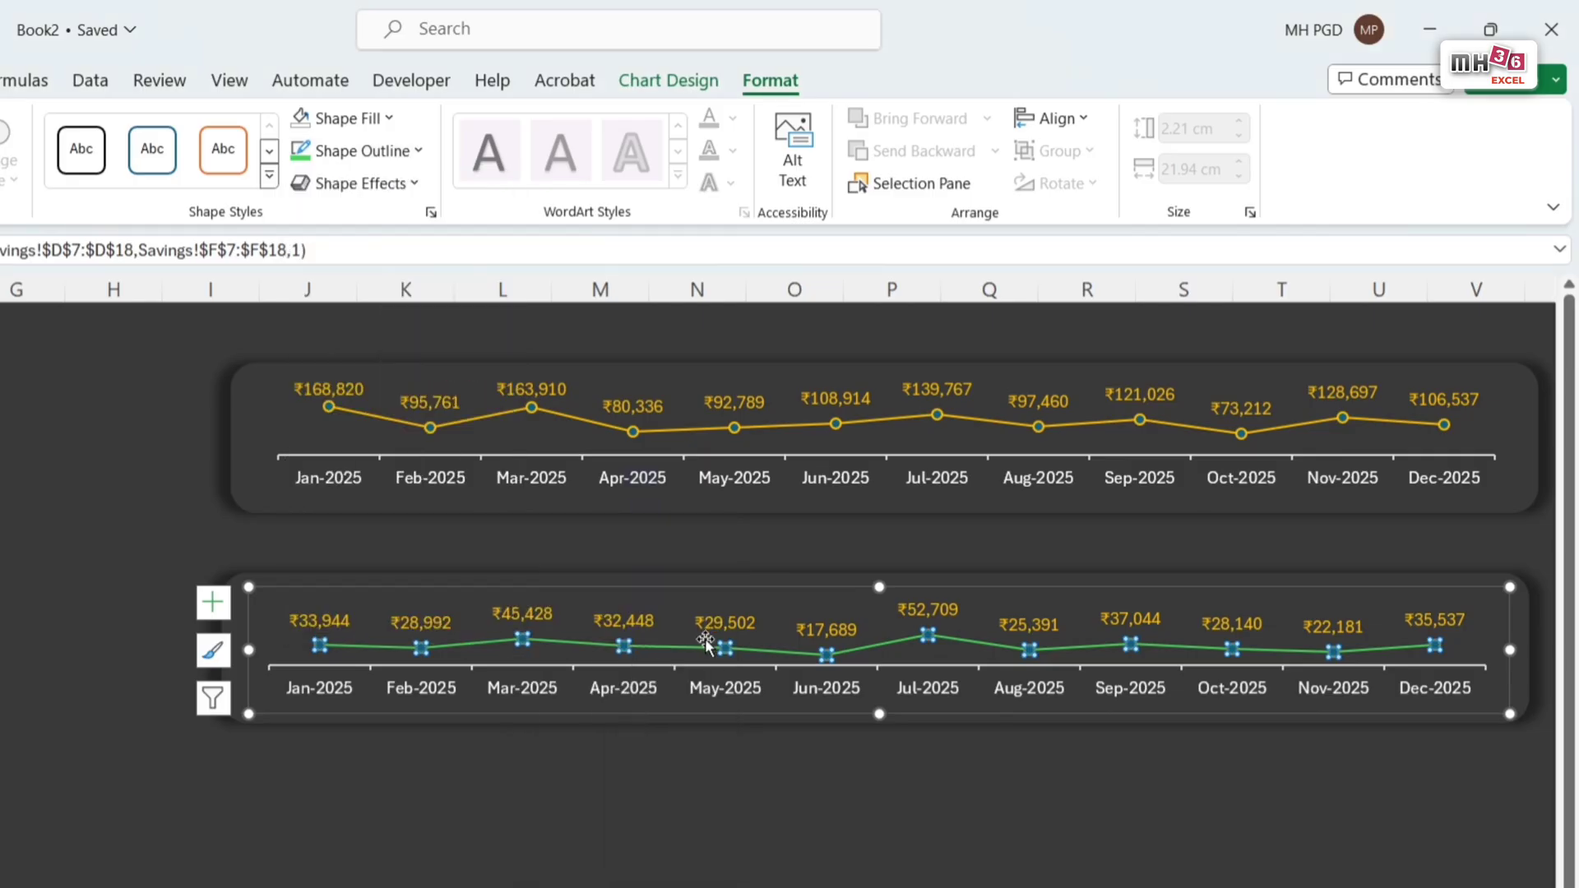
Step: Set the Expense chart's data label text fill to the same bright green theme shade and deselect the chart
left_click(753, 621)
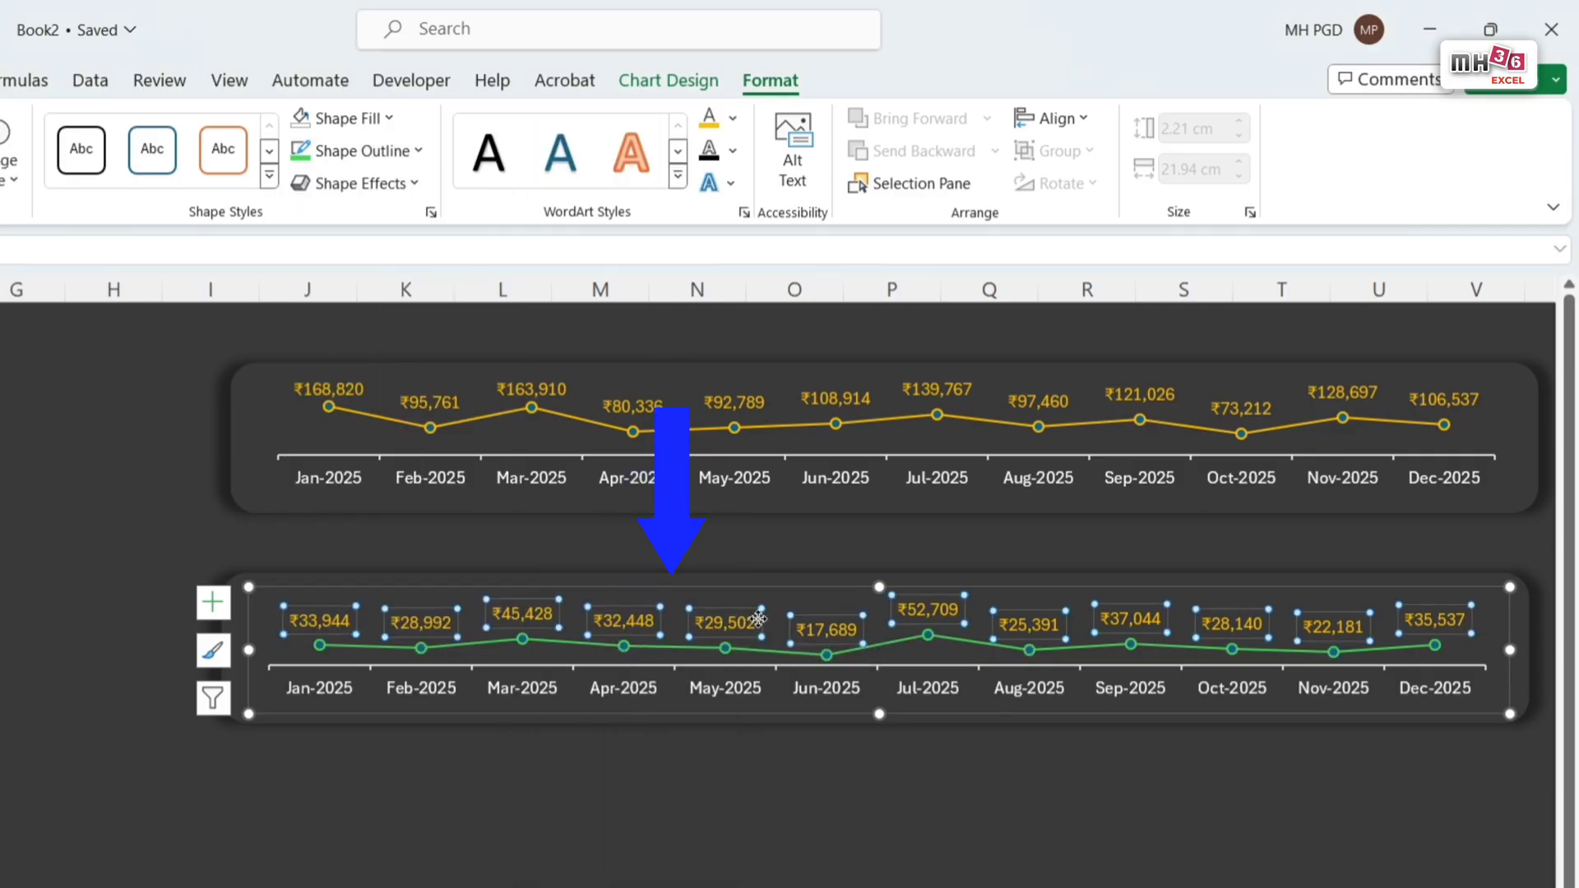
left_click(732, 122)
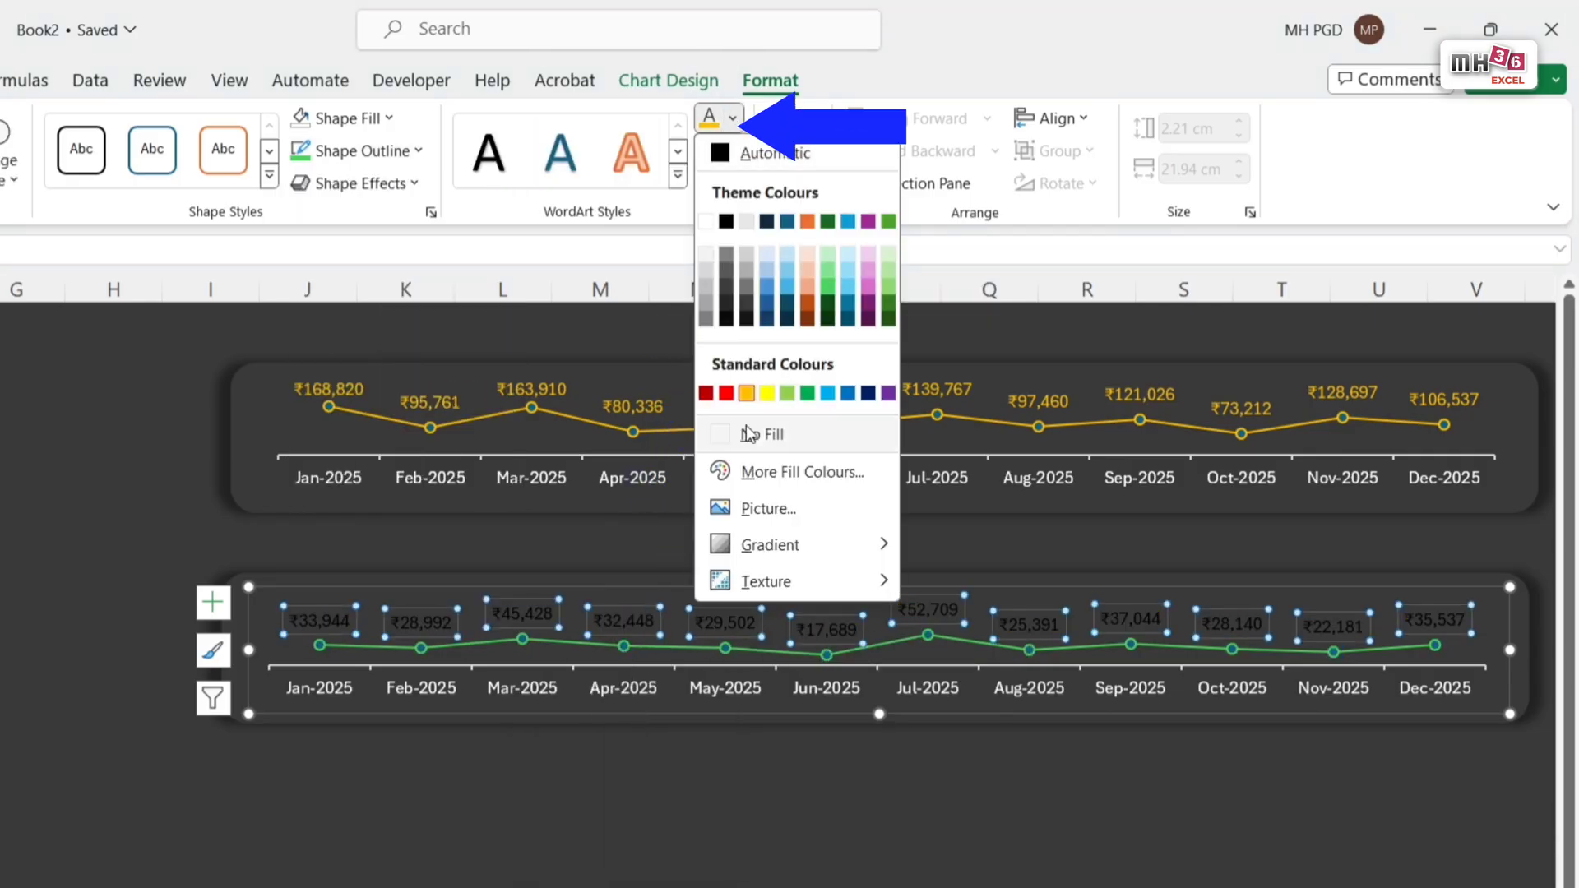
left_click(828, 288)
left_click(624, 811)
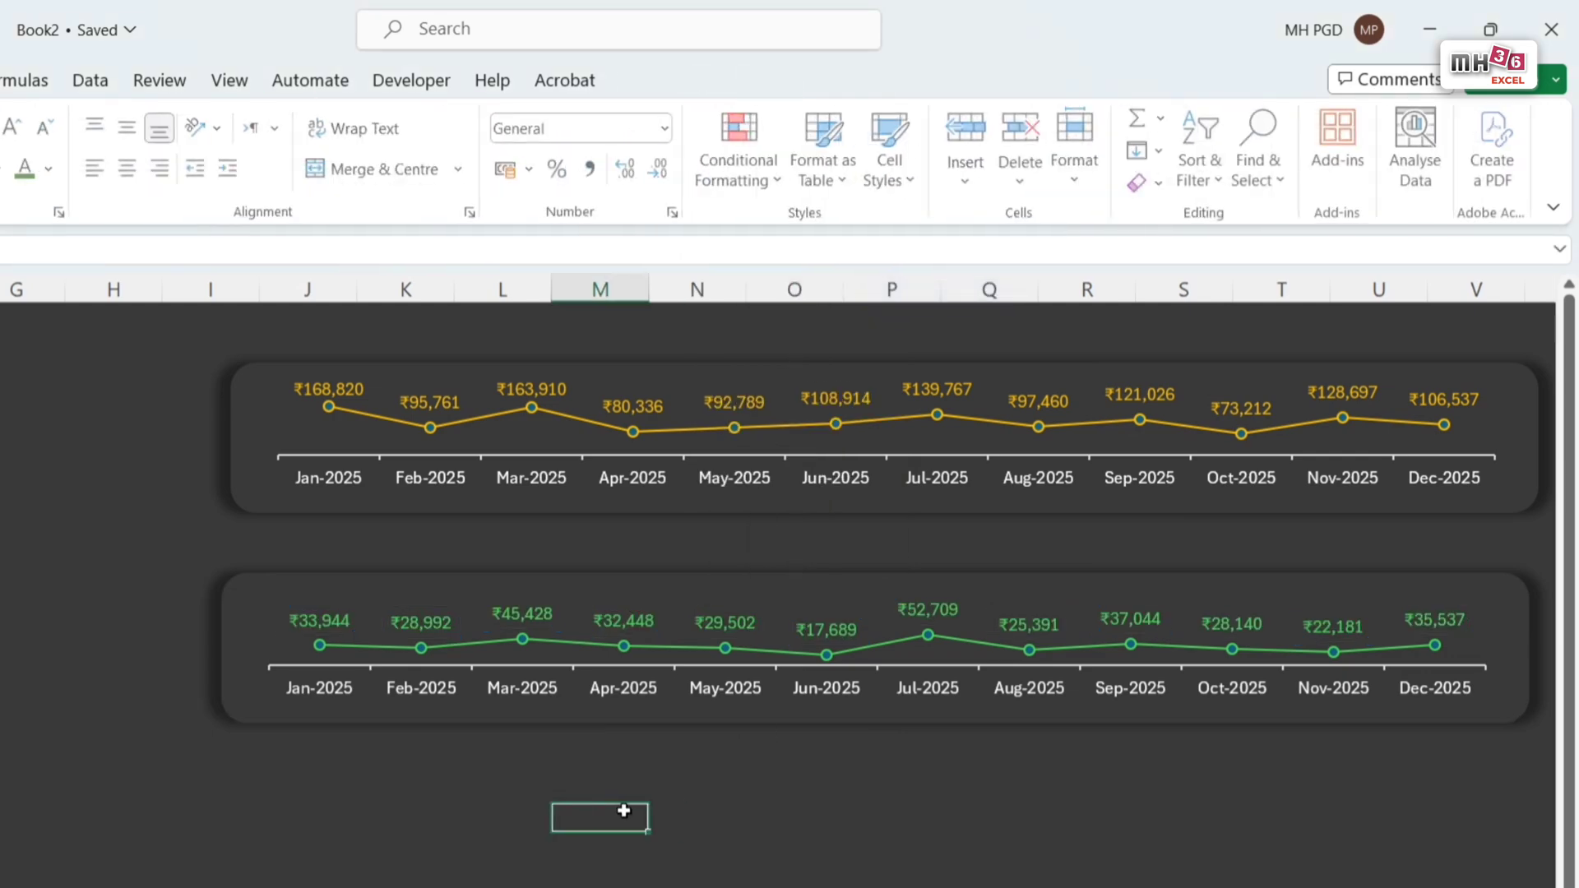
left_click(1294, 871)
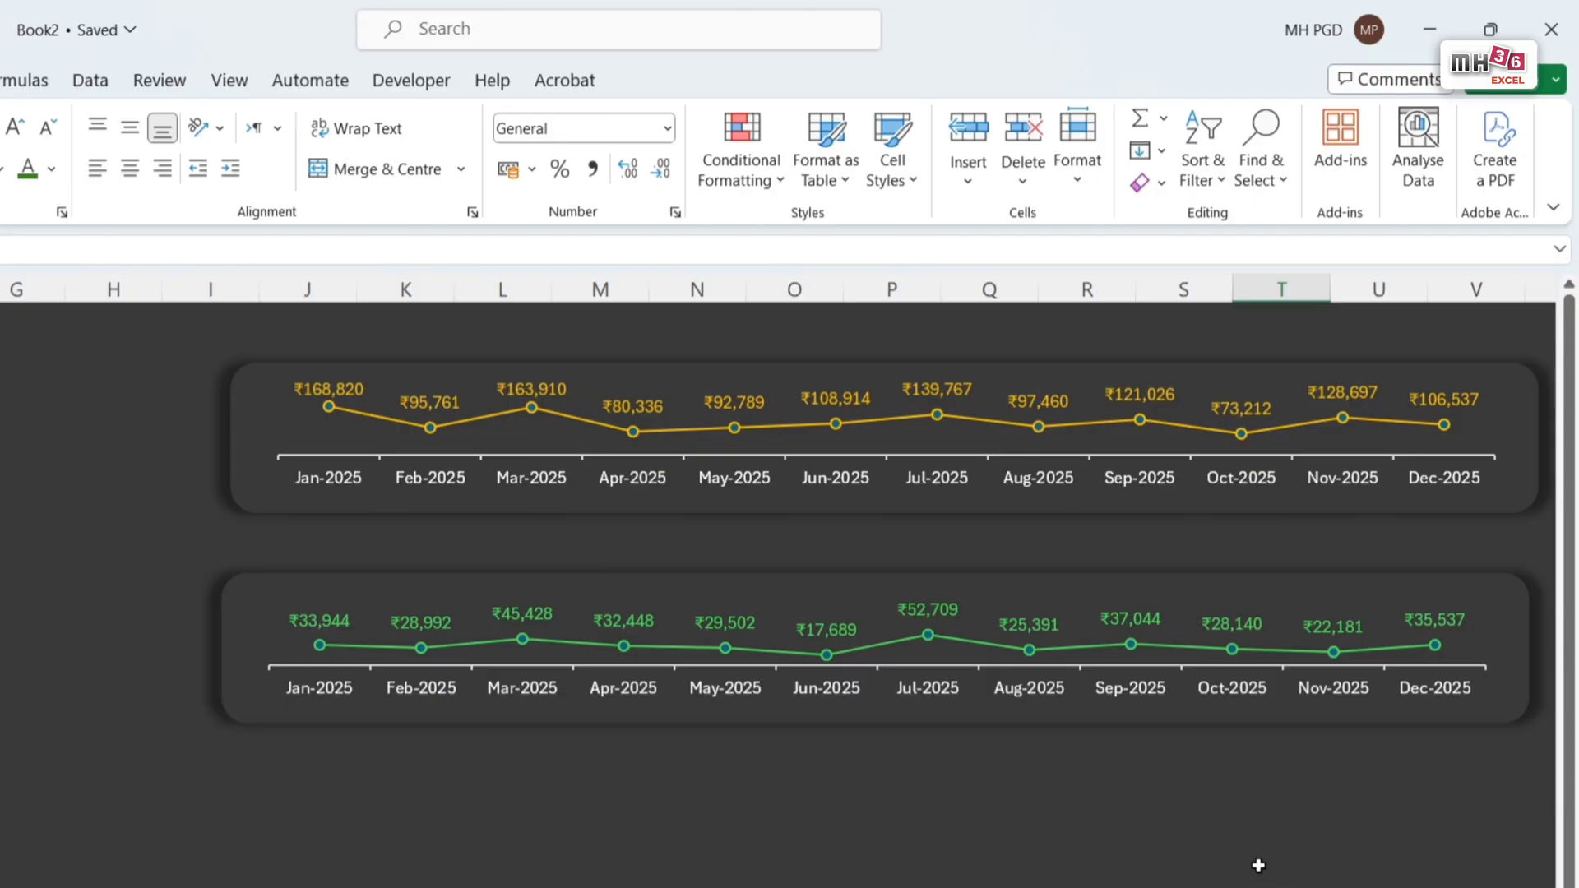
Step: Duplicate the Expense banner and its chart below as a third banner and deselect the copy
left_click(304, 632)
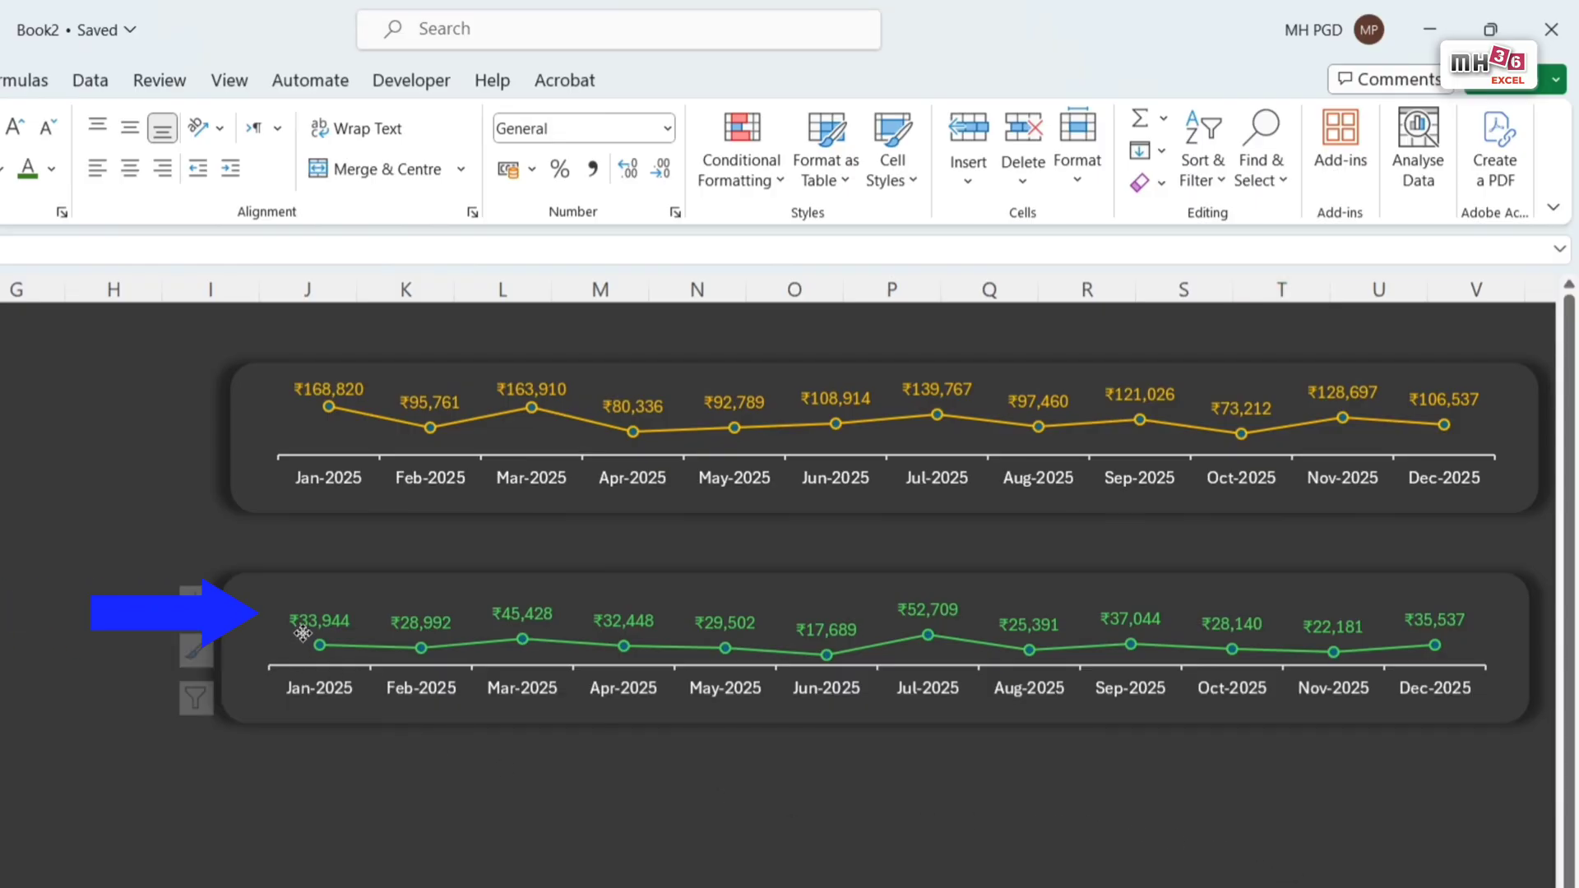
left_click(287, 718, "ctrl")
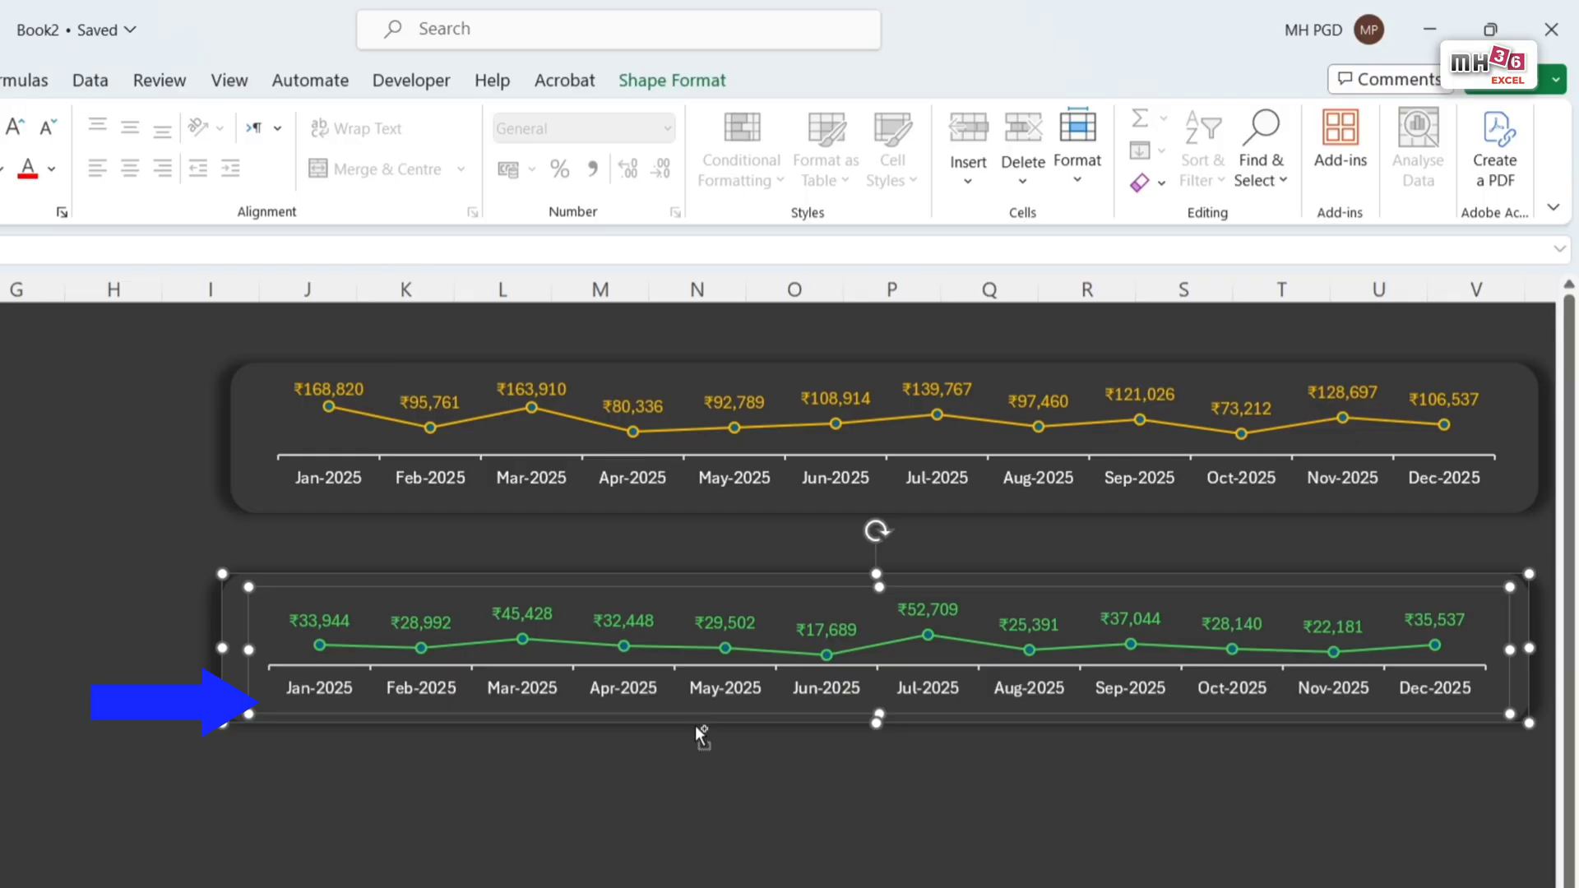
left_click_drag(694, 726, 701, 887)
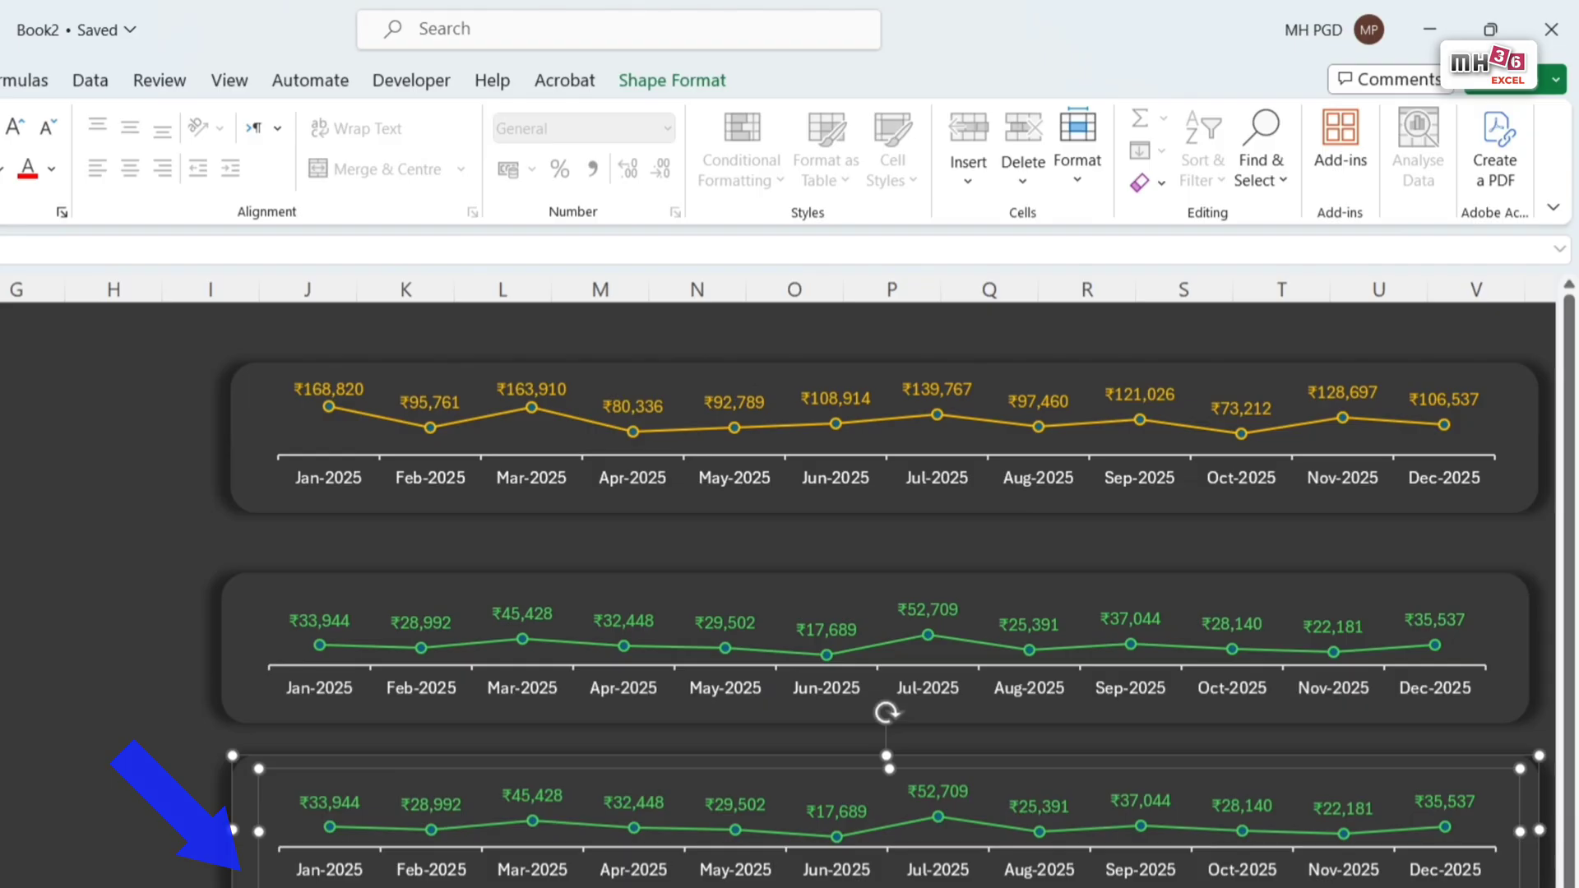
key("Escape")
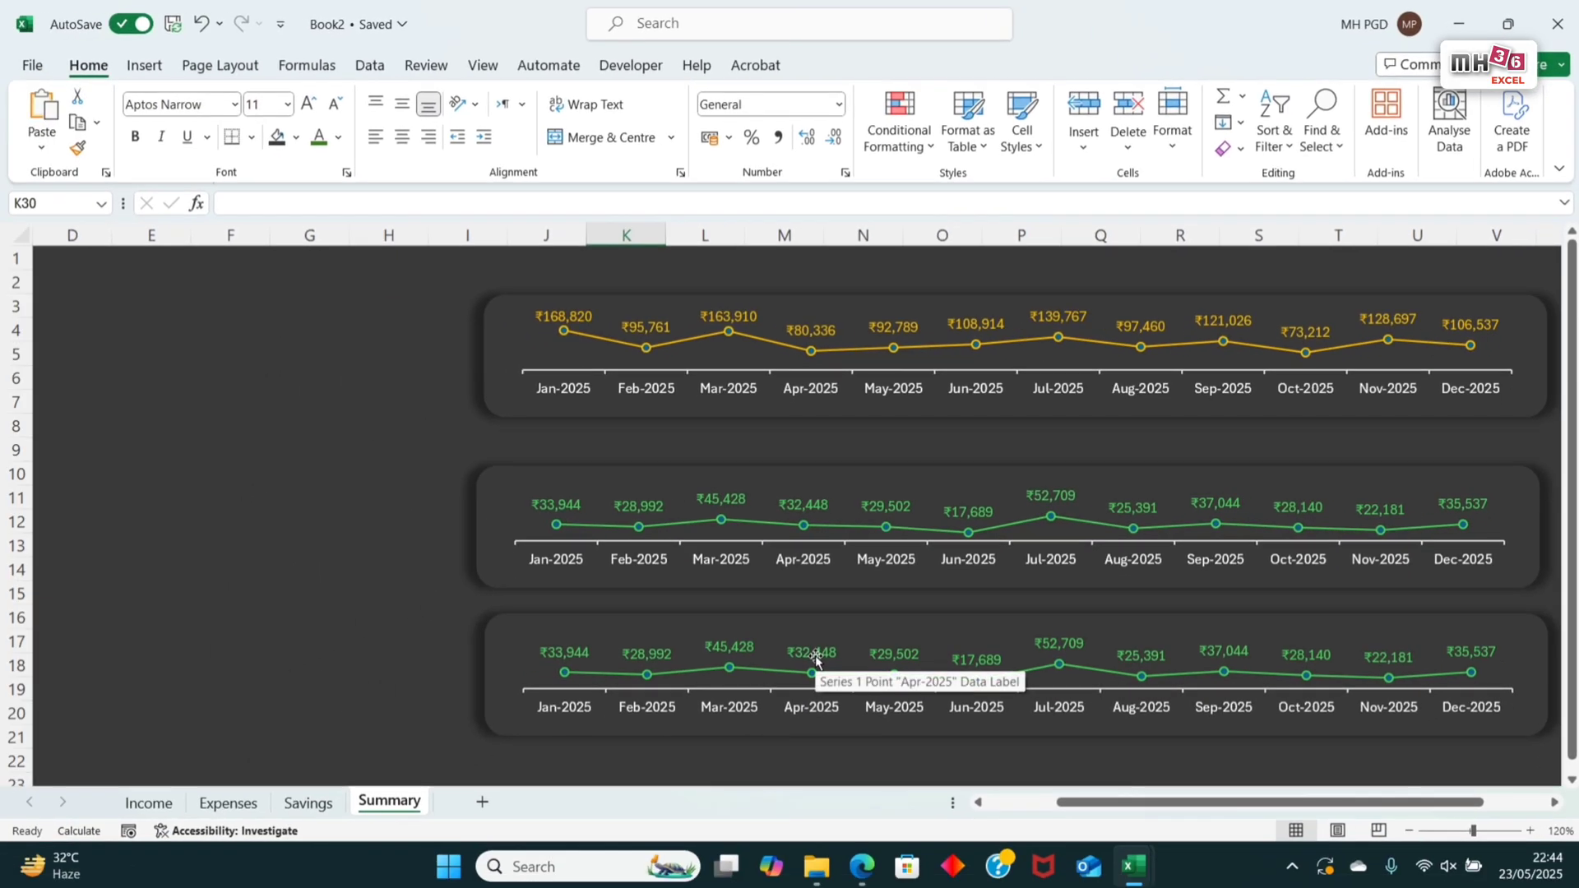
Step: Change the third Summary chart's data range to the Month and Savings columns of the Savings table, =Table245[Month],Table245[Savings]
left_click(815, 659)
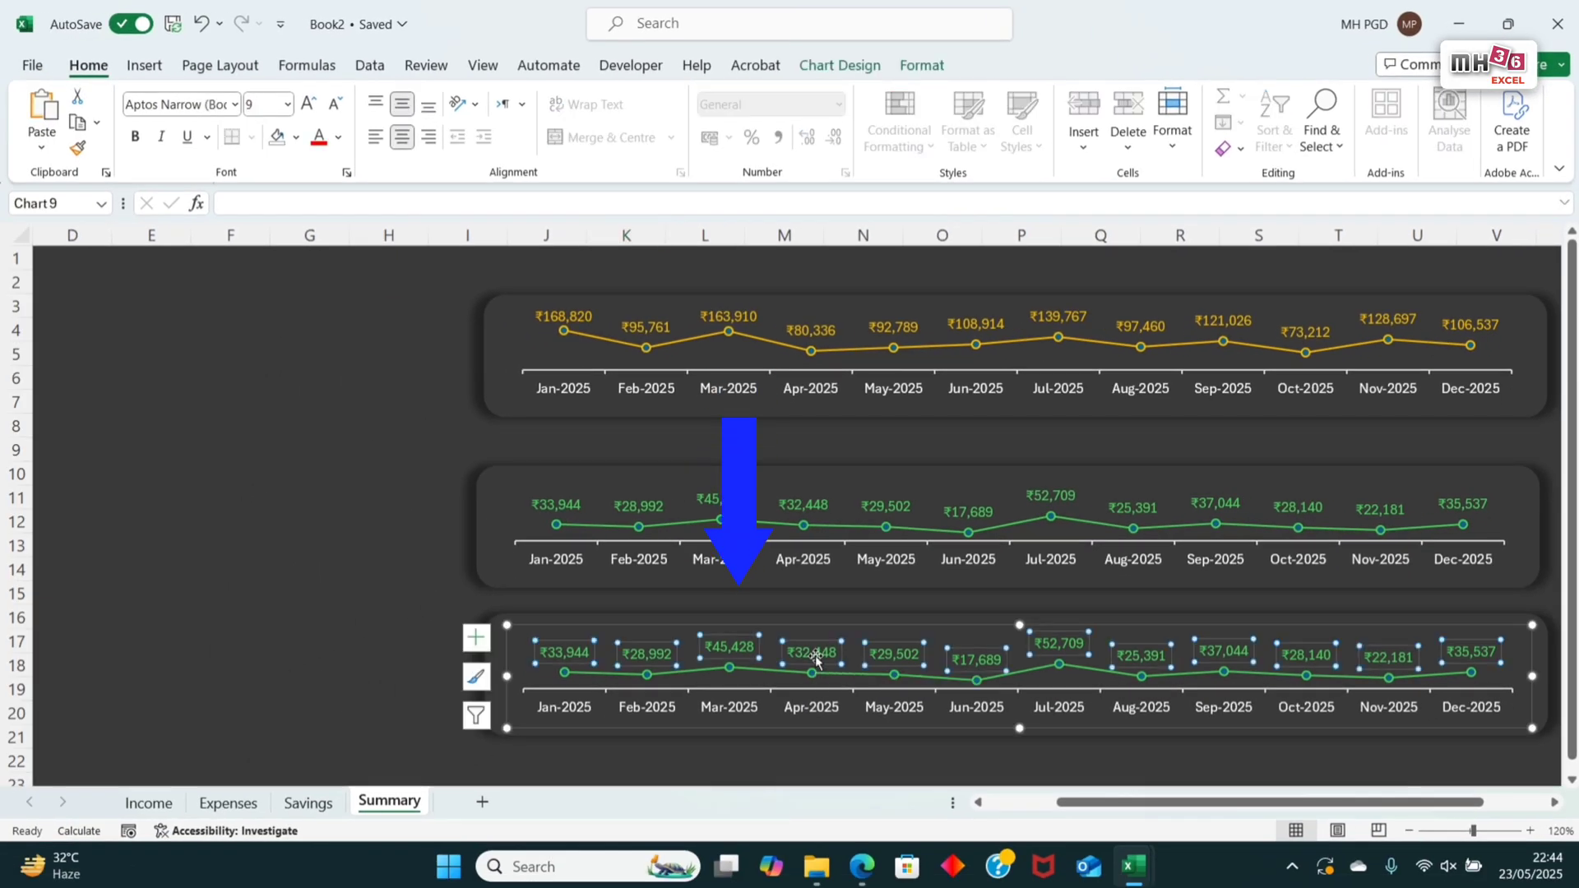
right_click(783, 682)
left_click(842, 604)
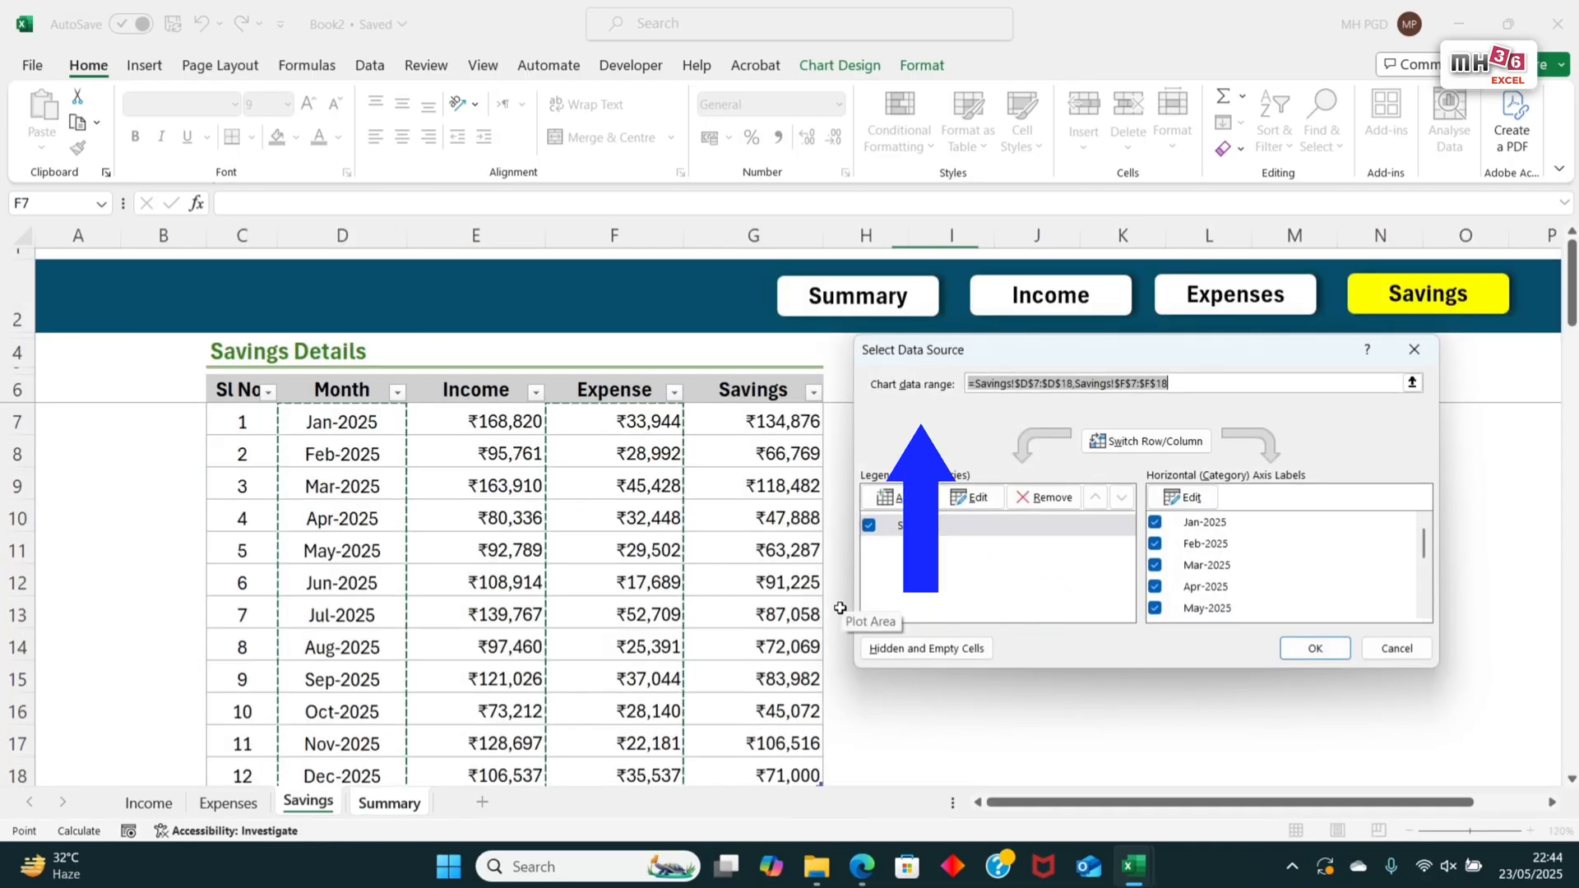
key("BackSpace")
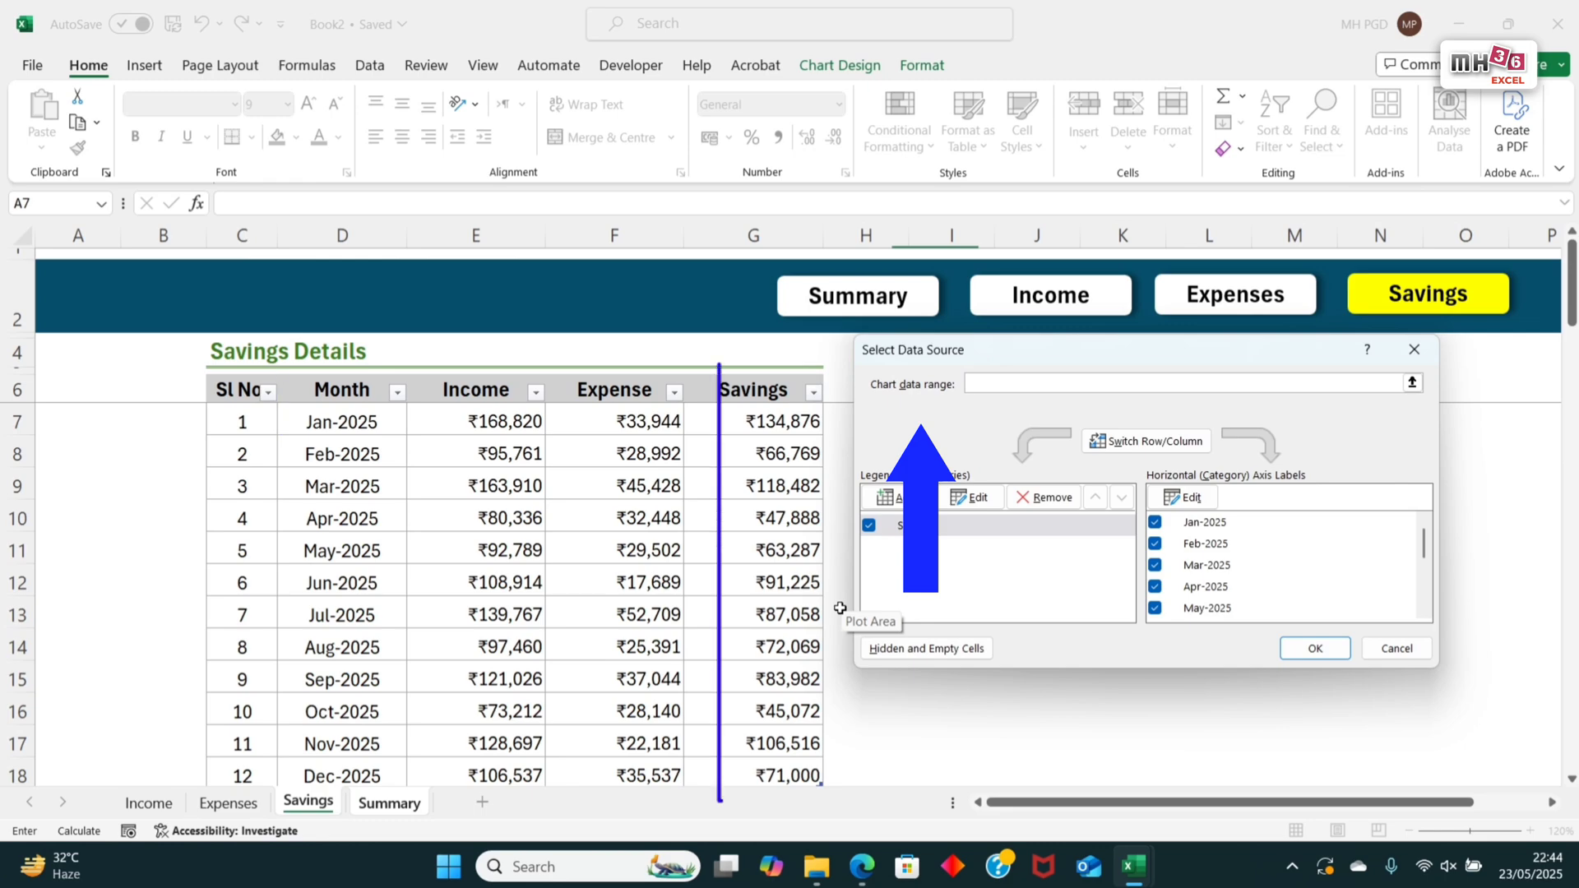
left_click_drag(367, 420, 349, 776)
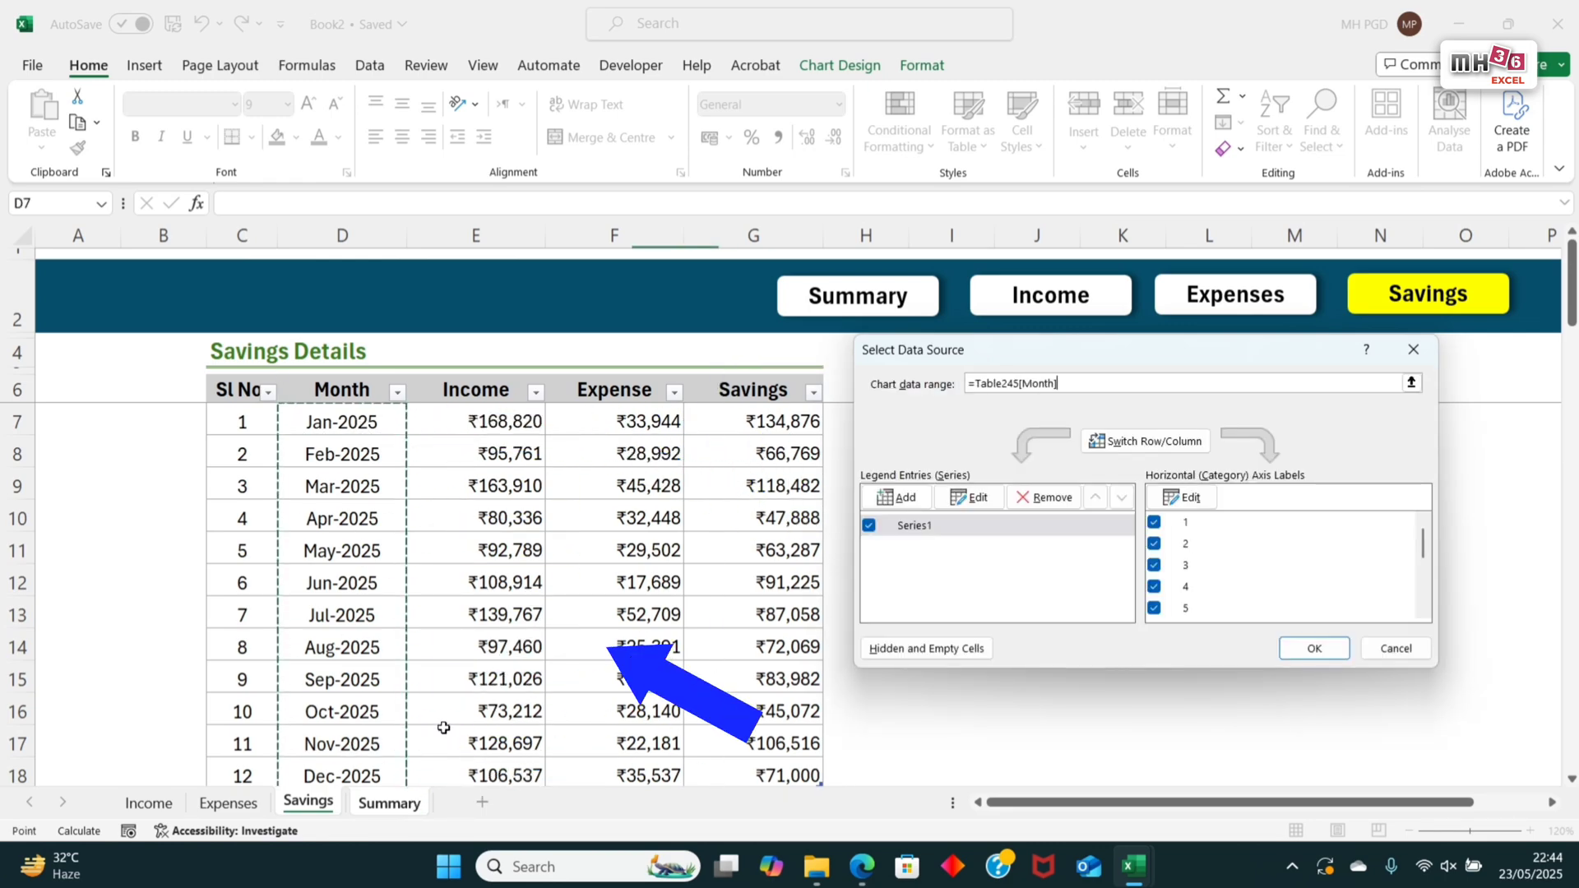
type(",")
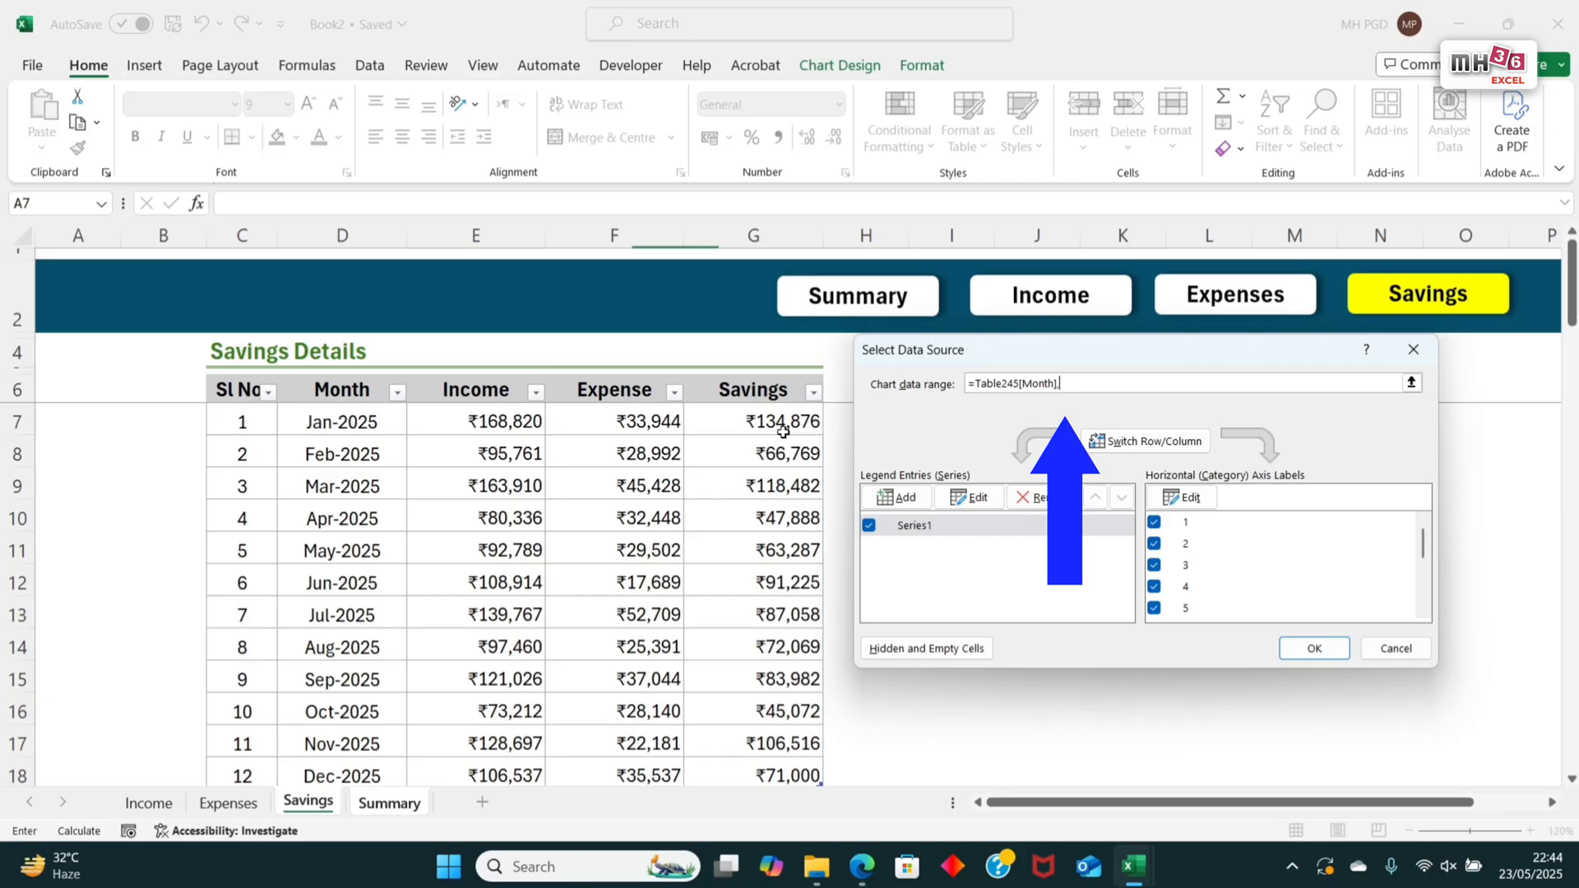
left_click_drag(783, 428, 741, 770)
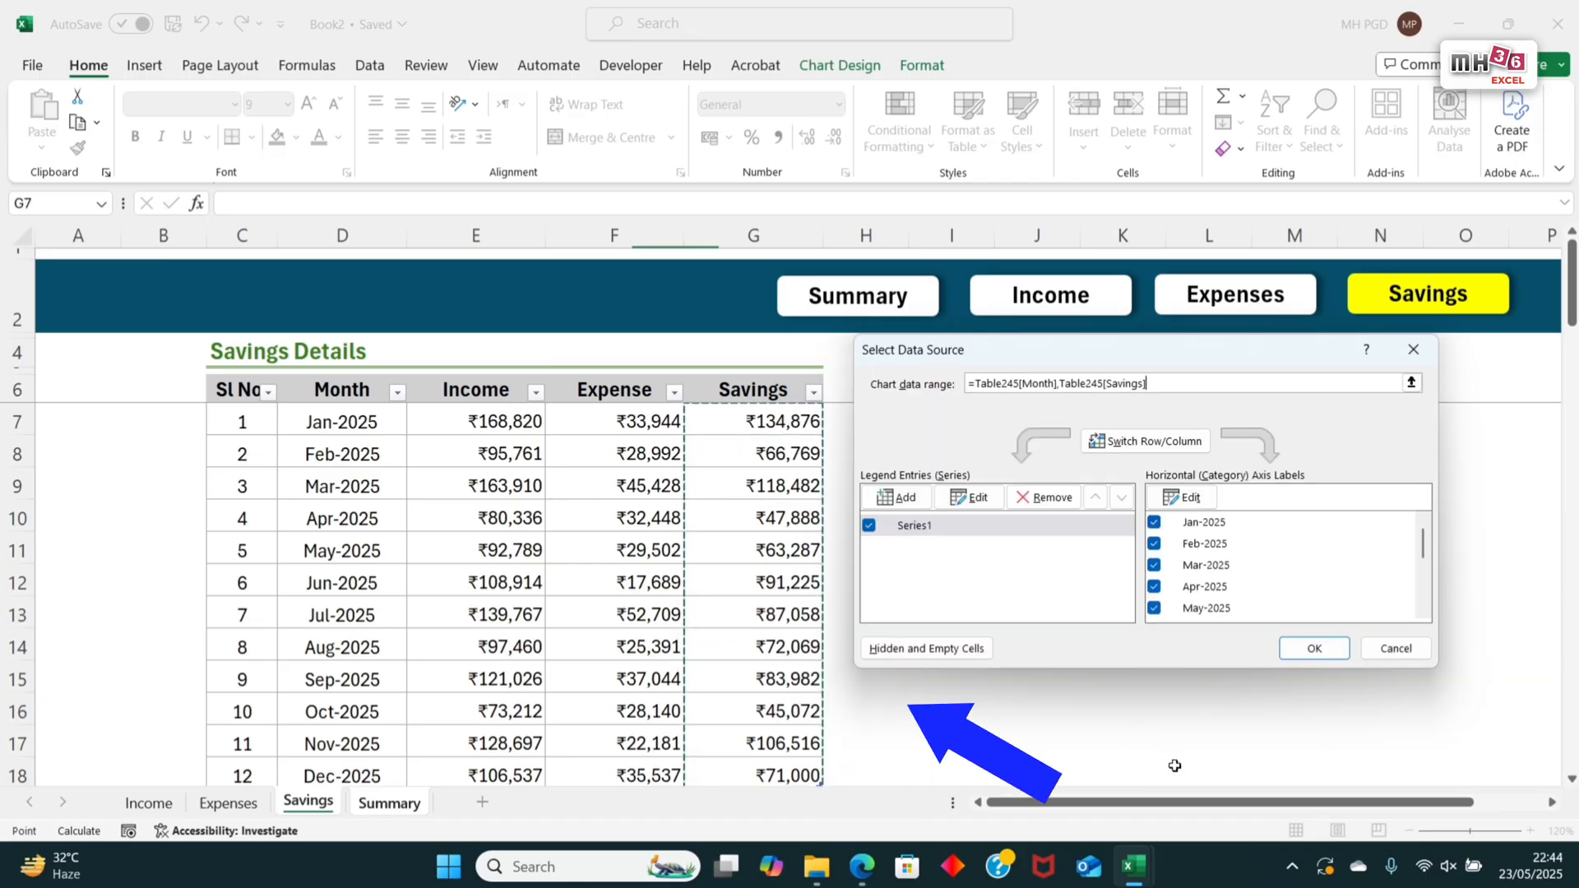
left_click(1314, 648)
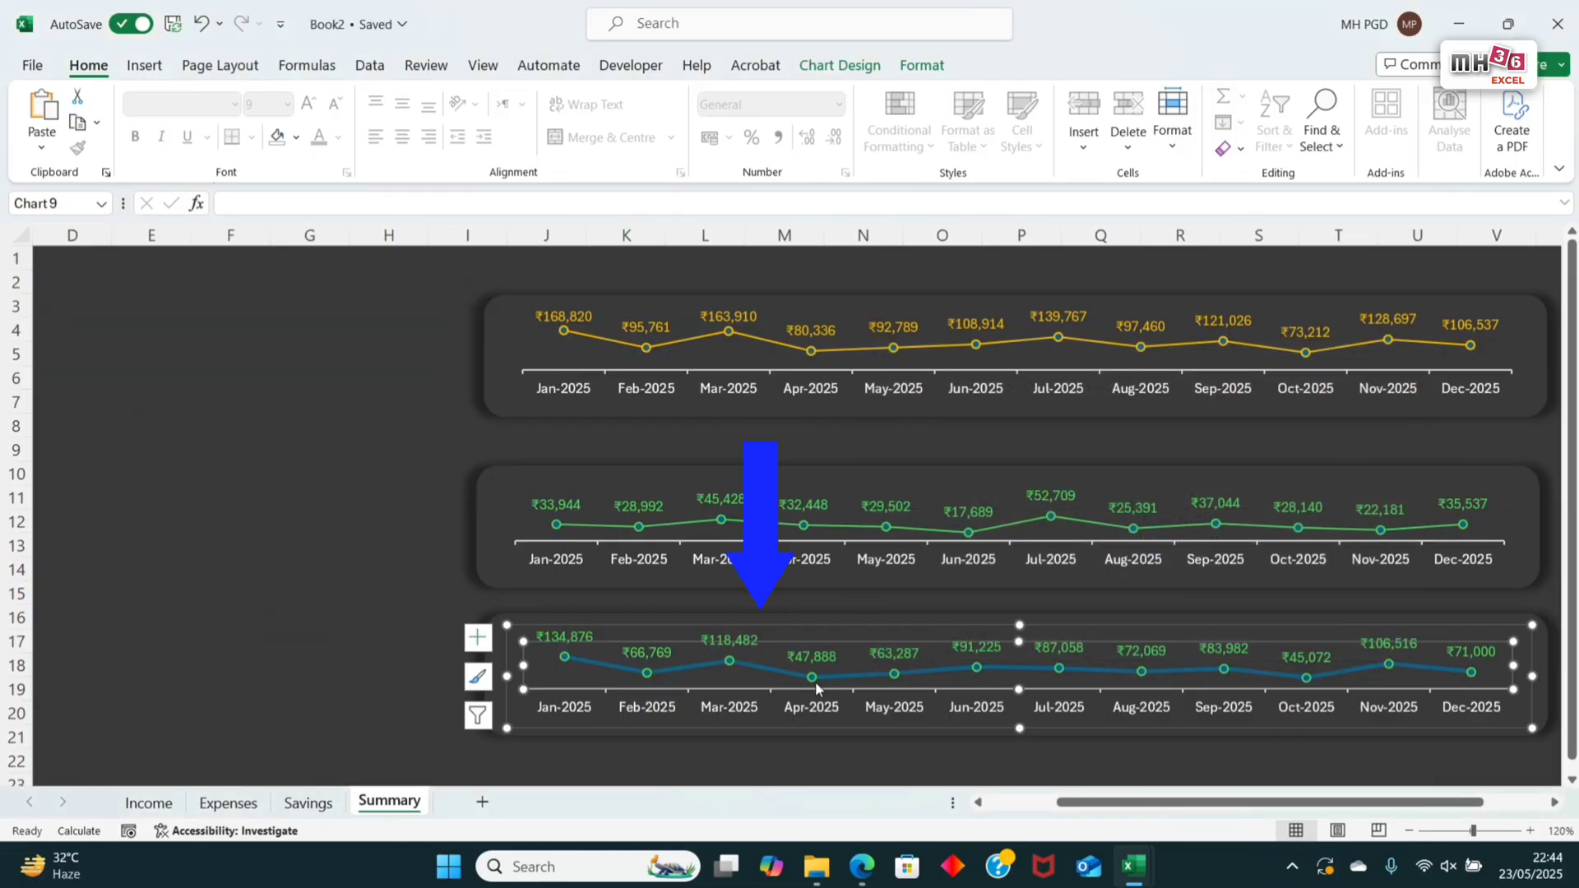
Step: Set the Savings line's outline to the light blue theme shade with a thinner weight
left_click(775, 677)
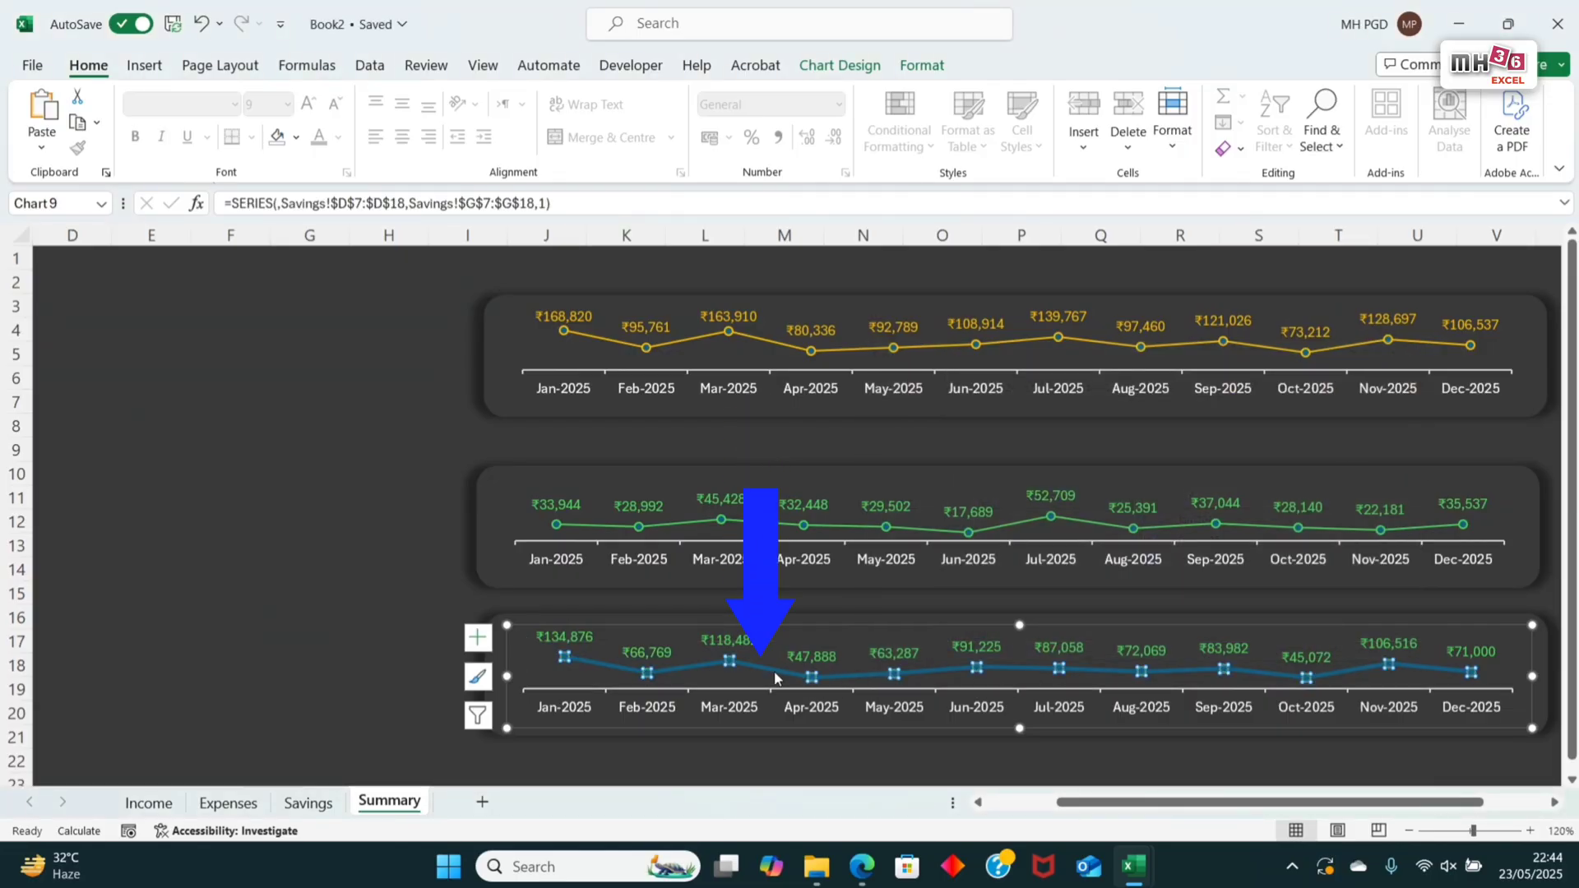
left_click(922, 65)
left_click(591, 122)
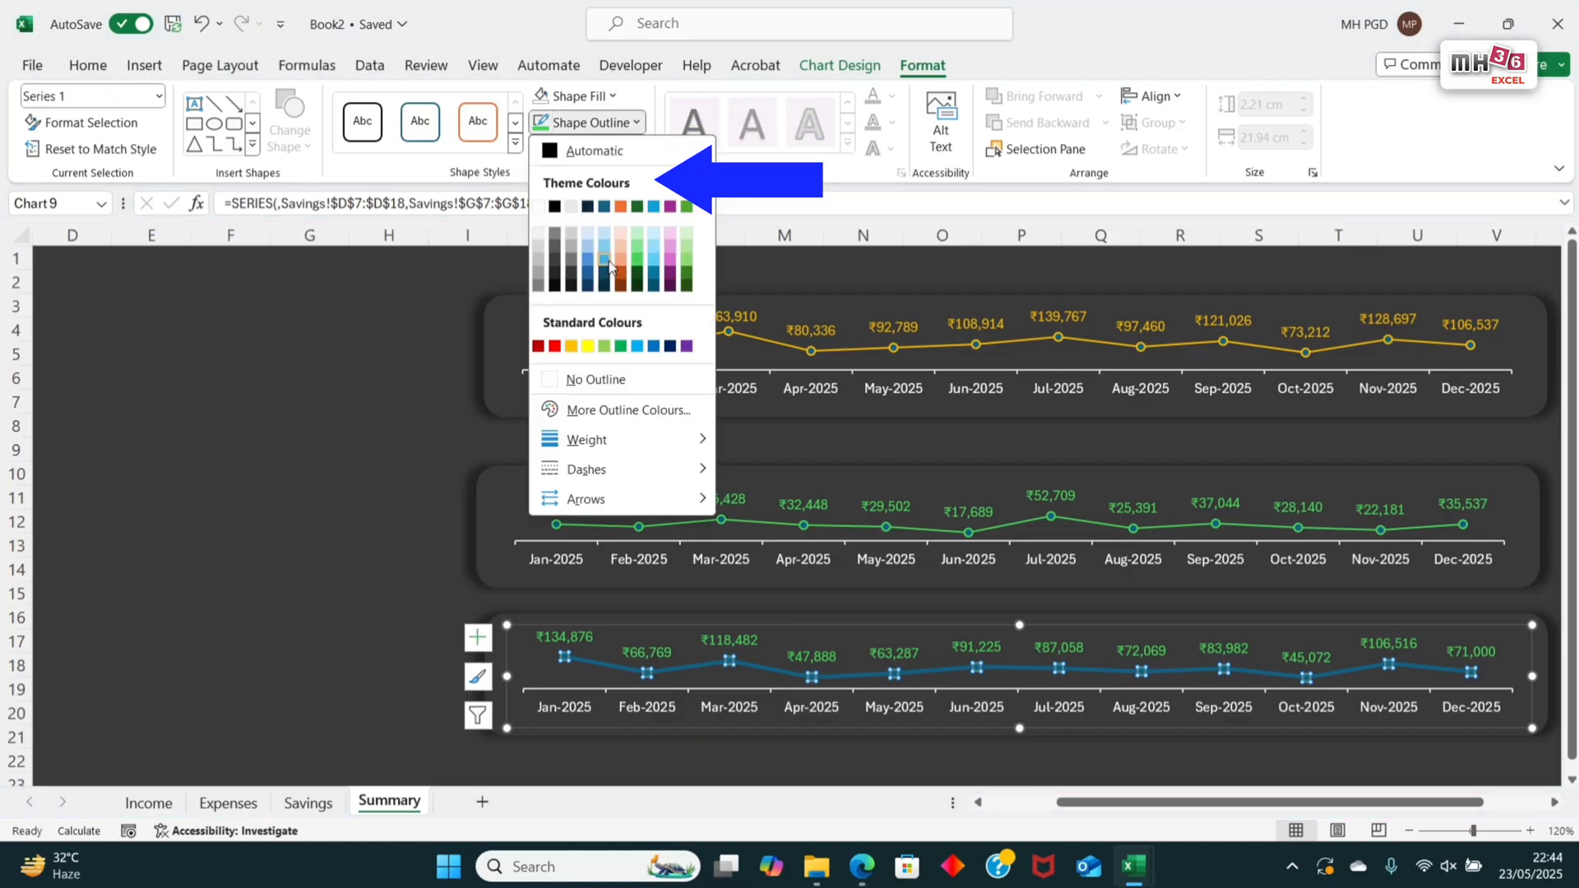
left_click(605, 267)
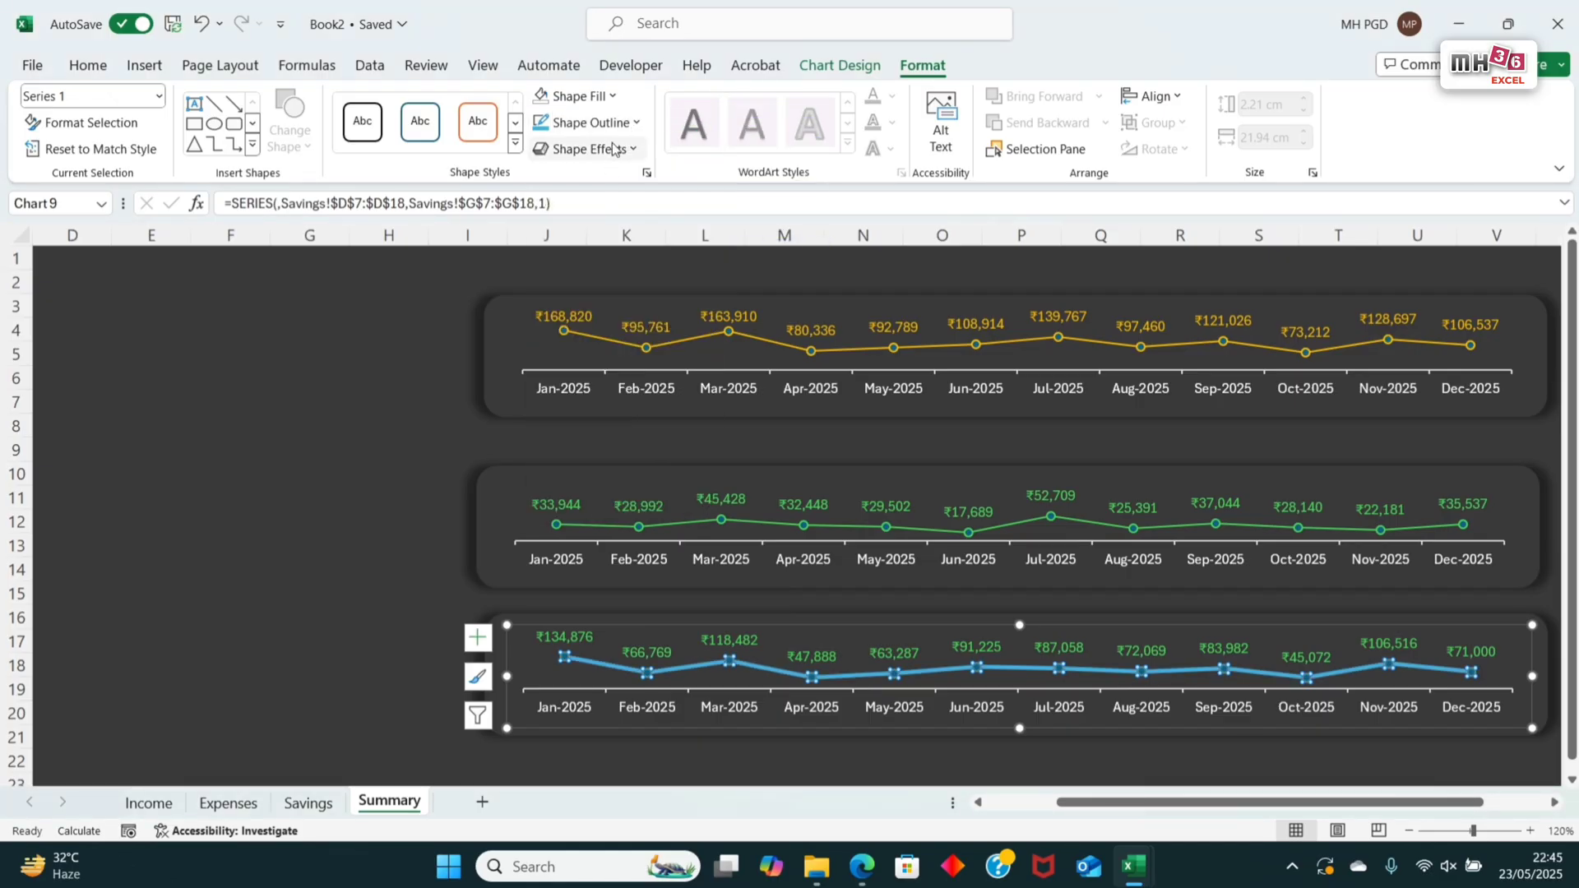
left_click(636, 124)
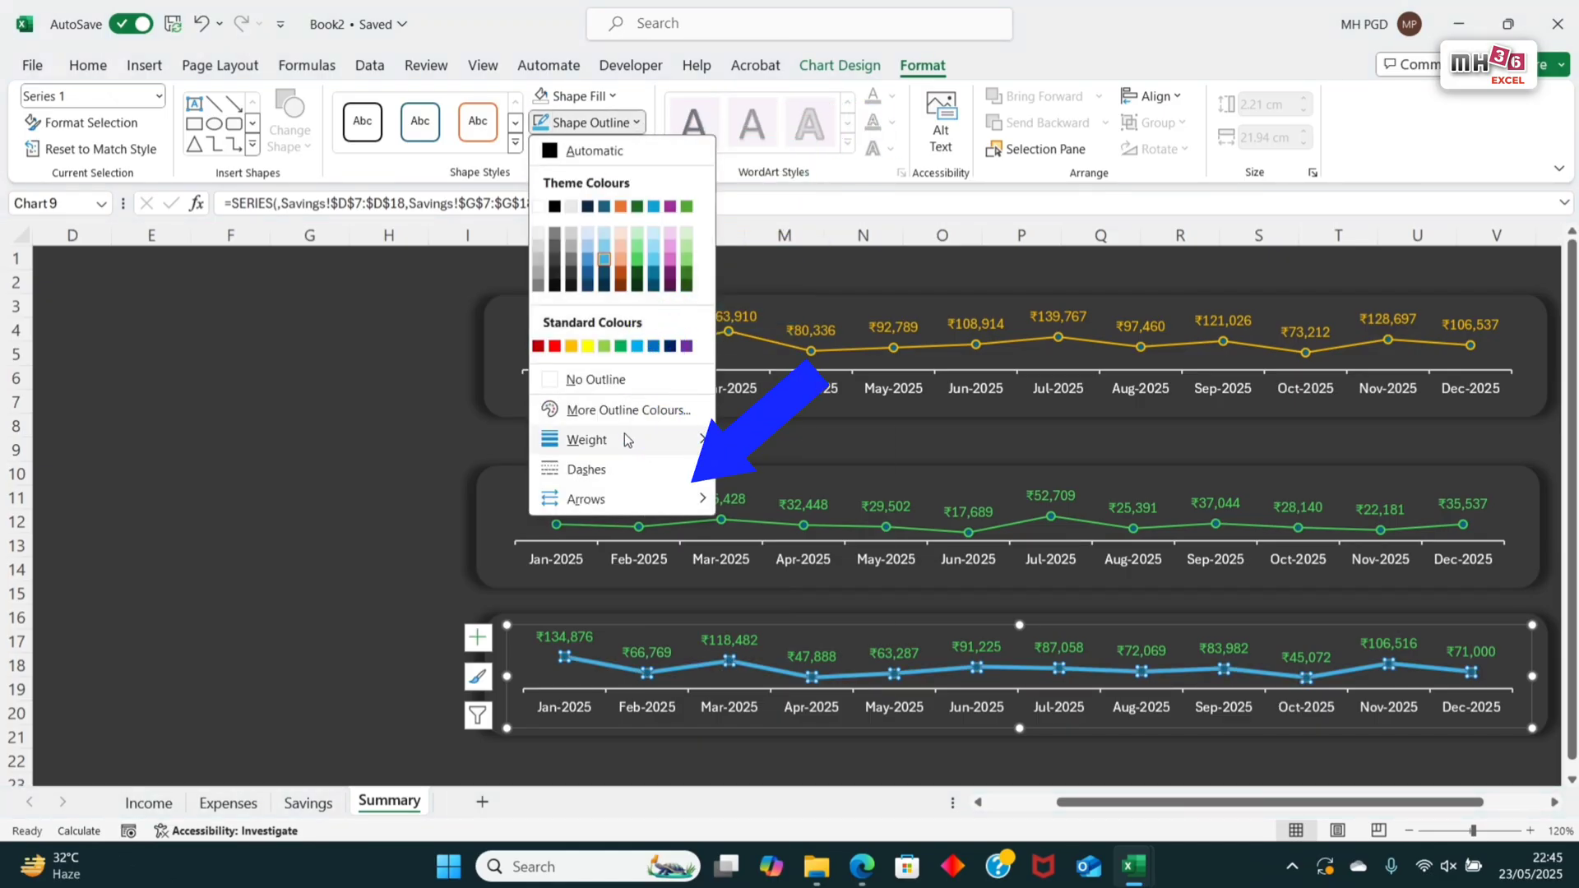
mouse_move(691, 440)
left_click(809, 521)
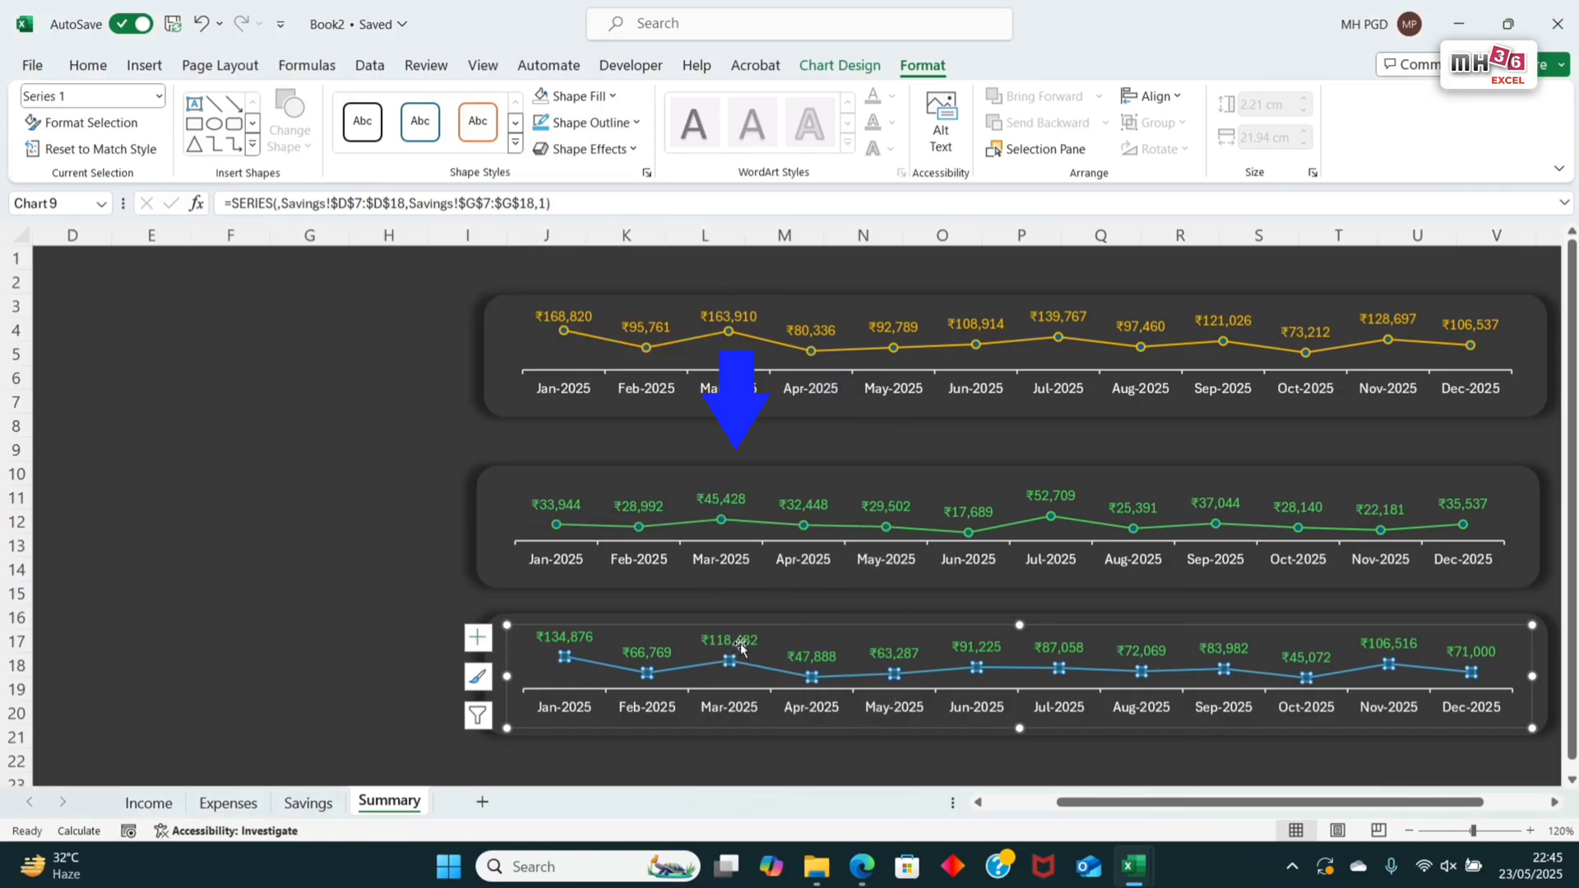
Step: Set the Savings chart's data label text fill to the matching light blue theme shade and deselect the chart
left_click(740, 647)
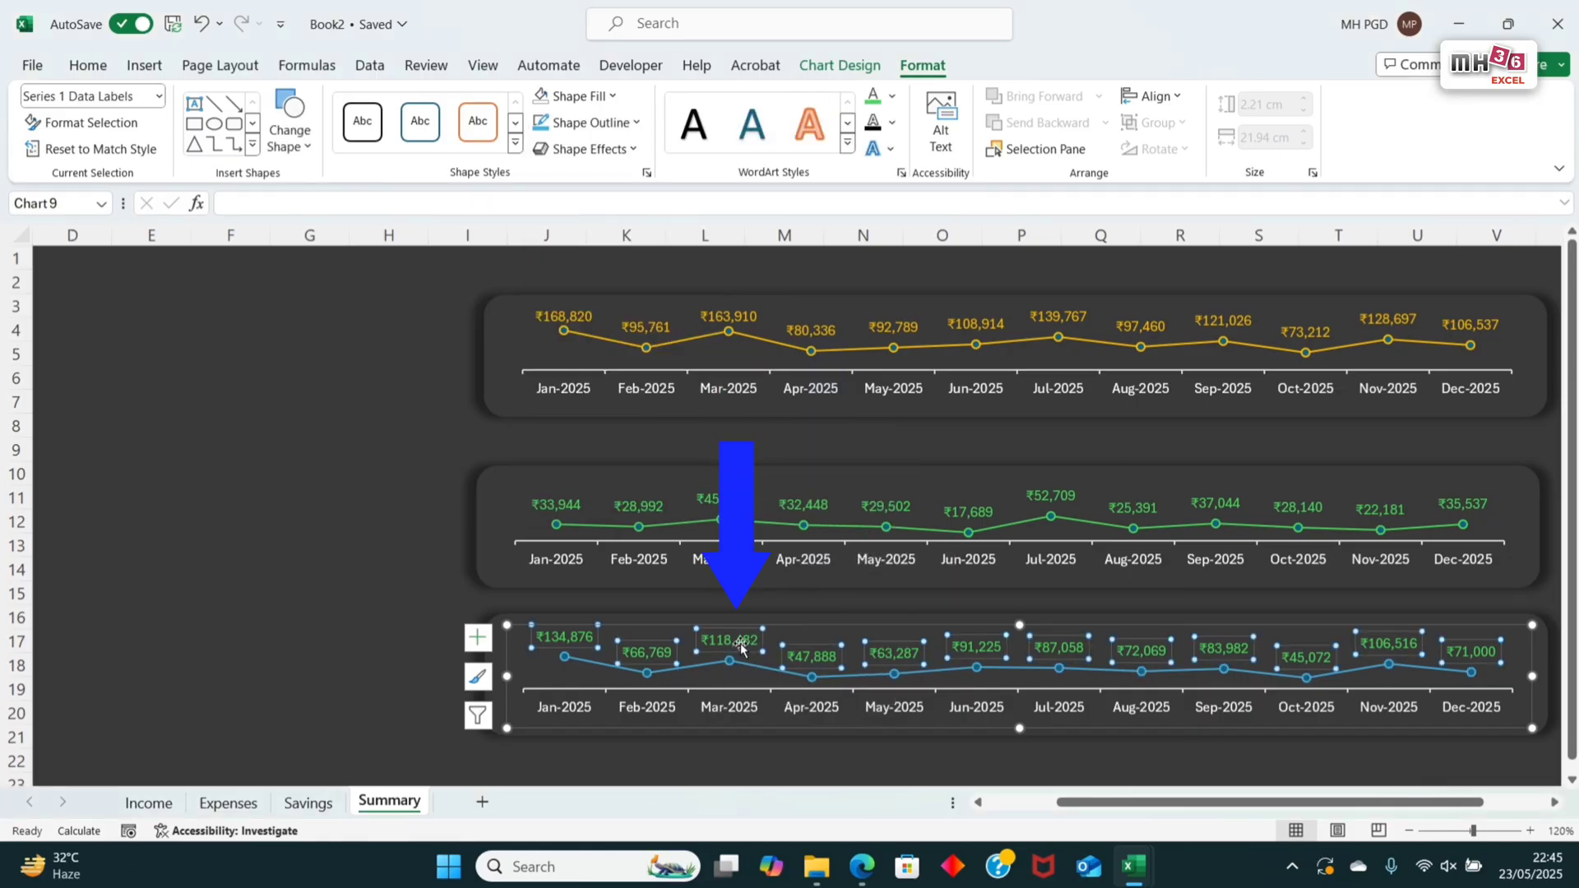
left_click(892, 95)
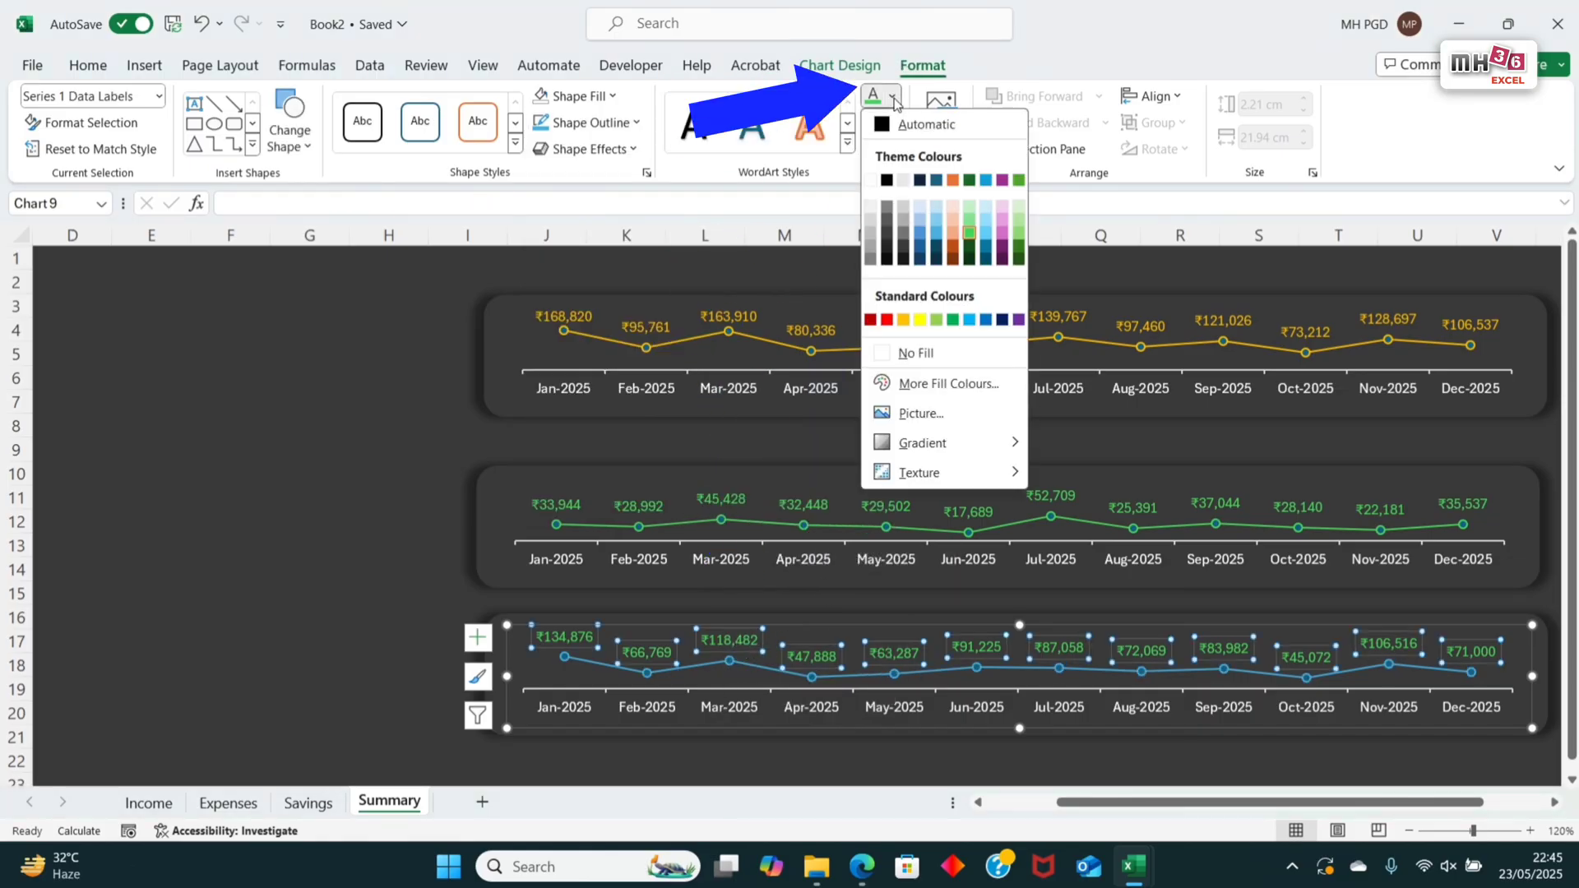
left_click(935, 237)
left_click(316, 385)
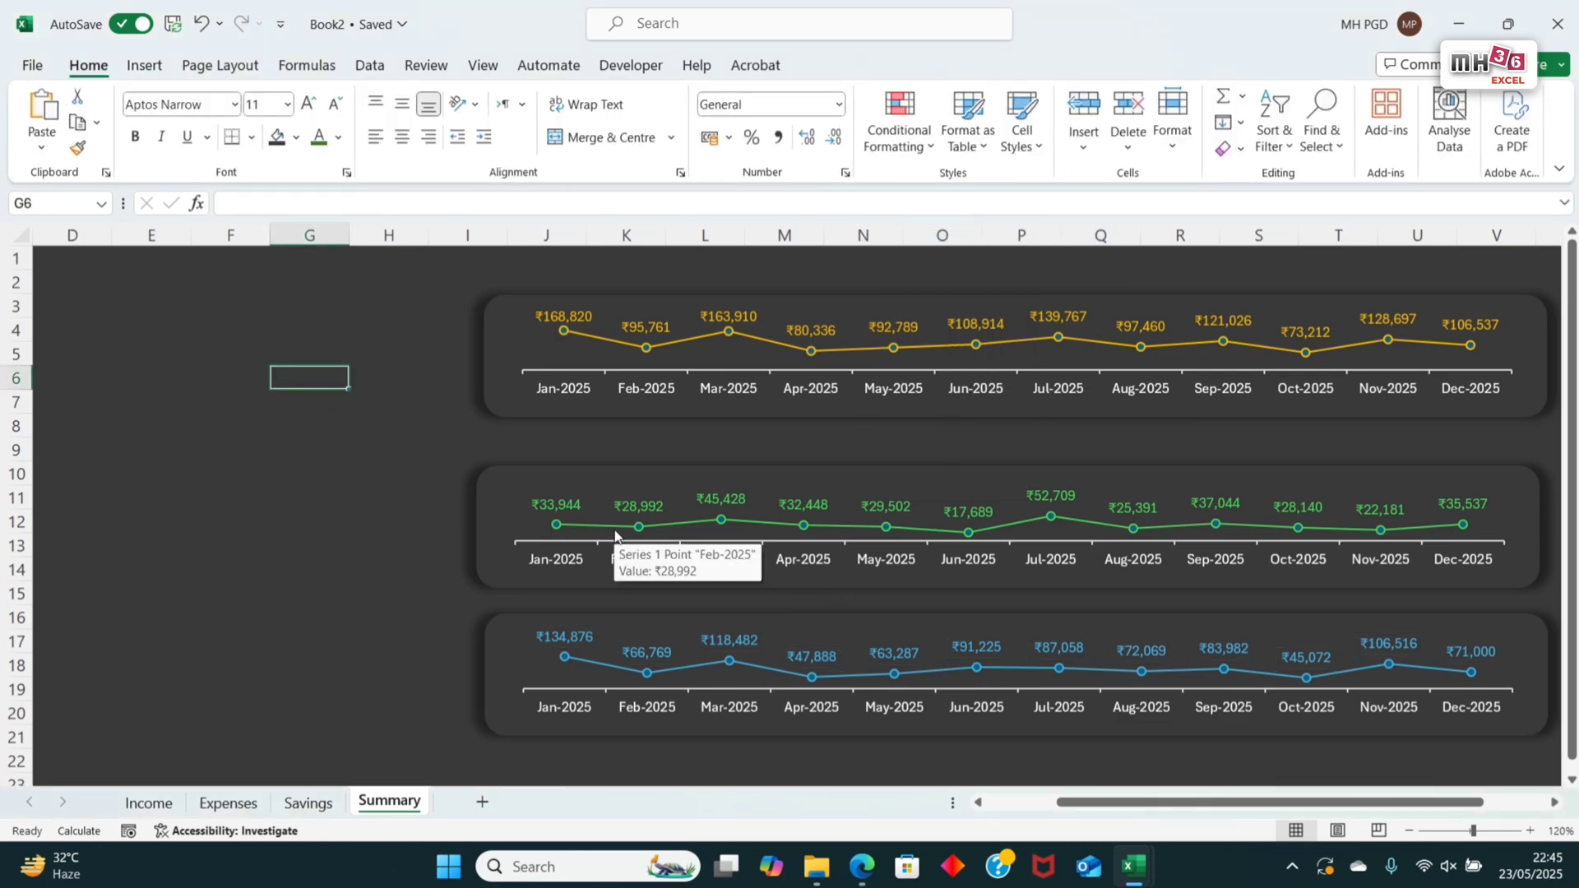
Step: Group the Income line chart with its banner shape
left_click(564, 322)
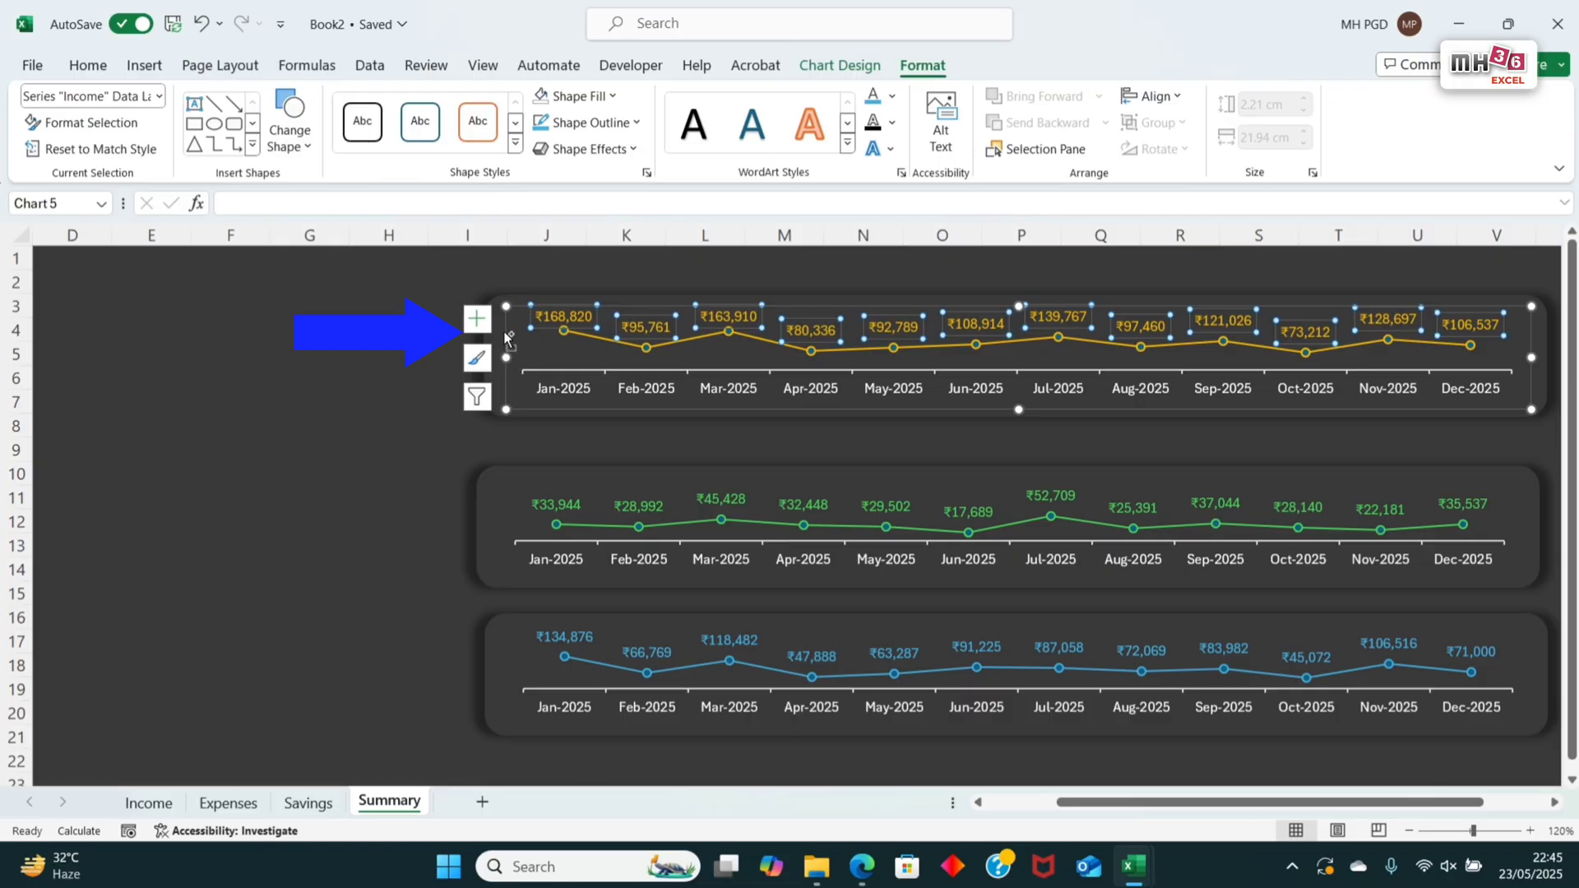
left_click(498, 338)
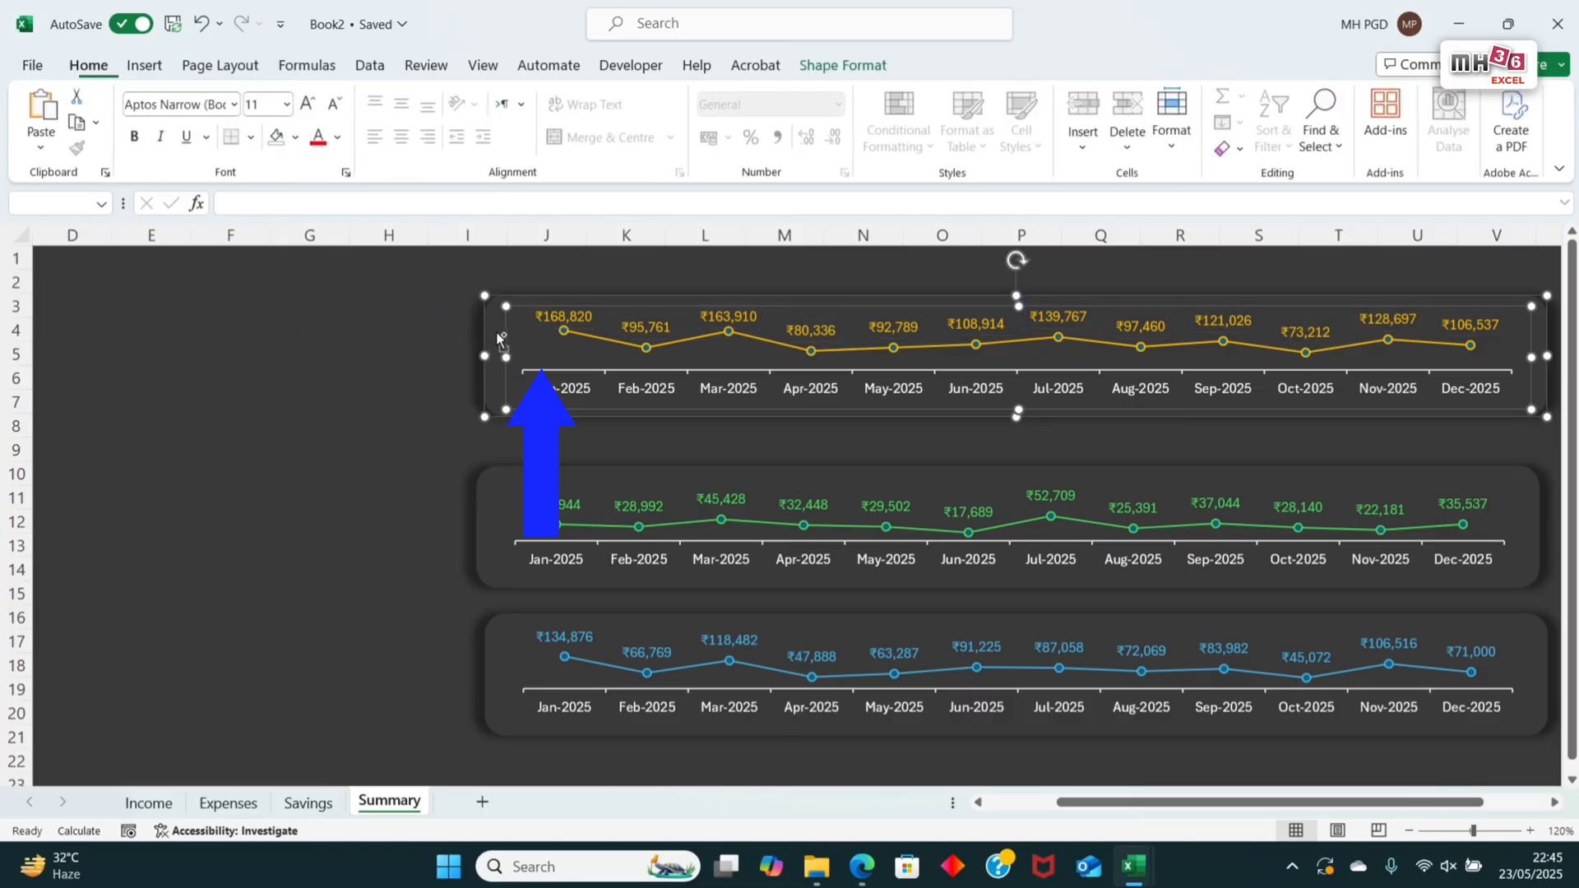
left_click(847, 67)
left_click(1175, 125)
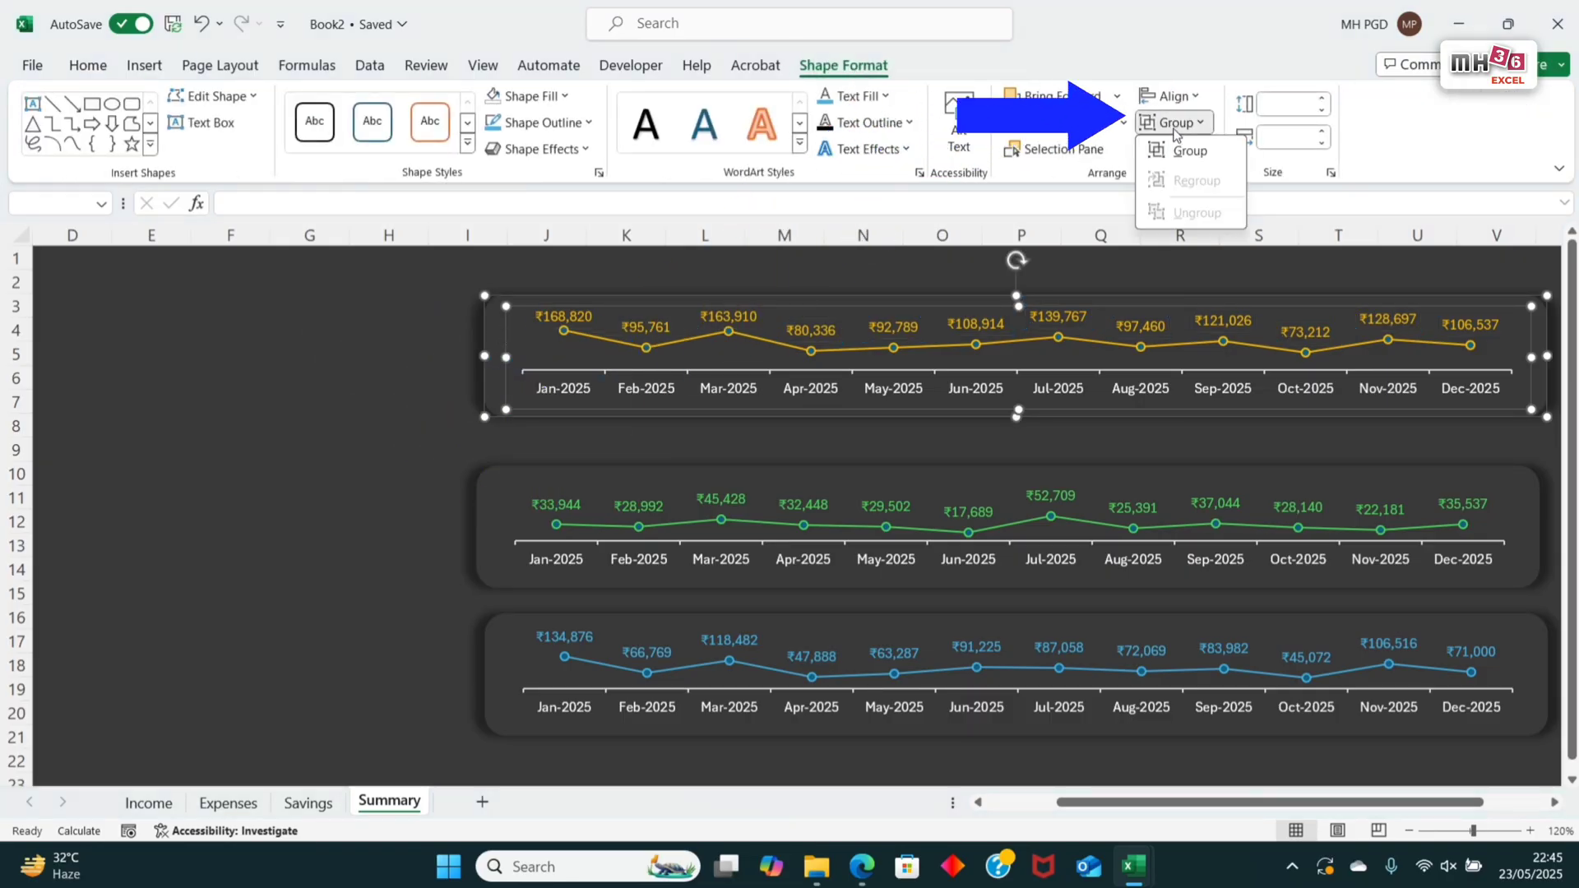
left_click(1186, 151)
Step: Group the green Expense line chart with its banner shape
left_click(616, 535)
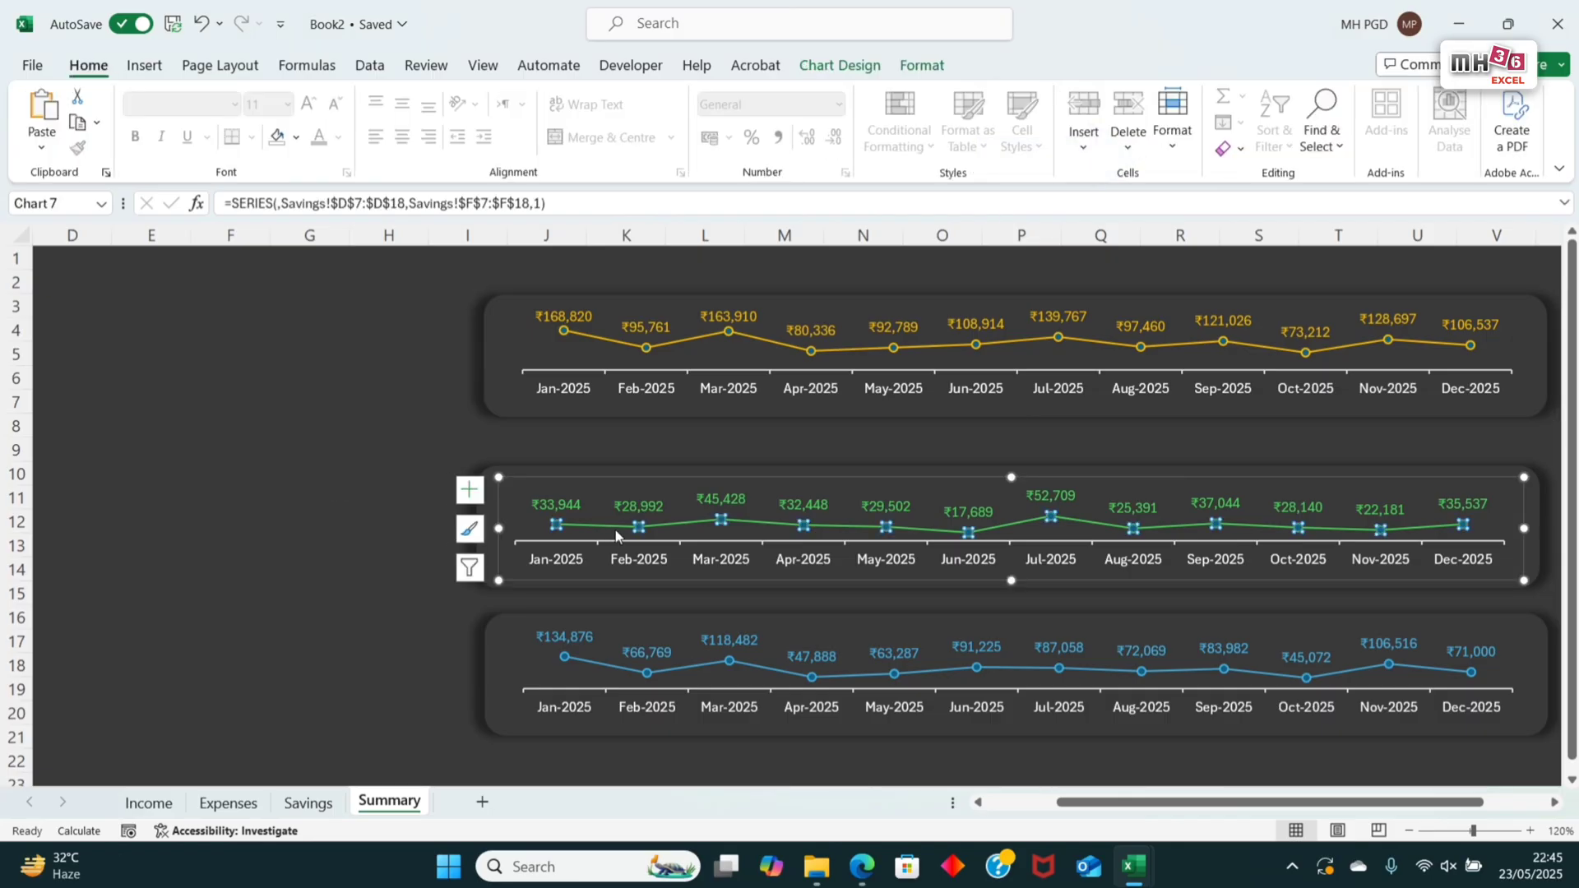
left_click(558, 475)
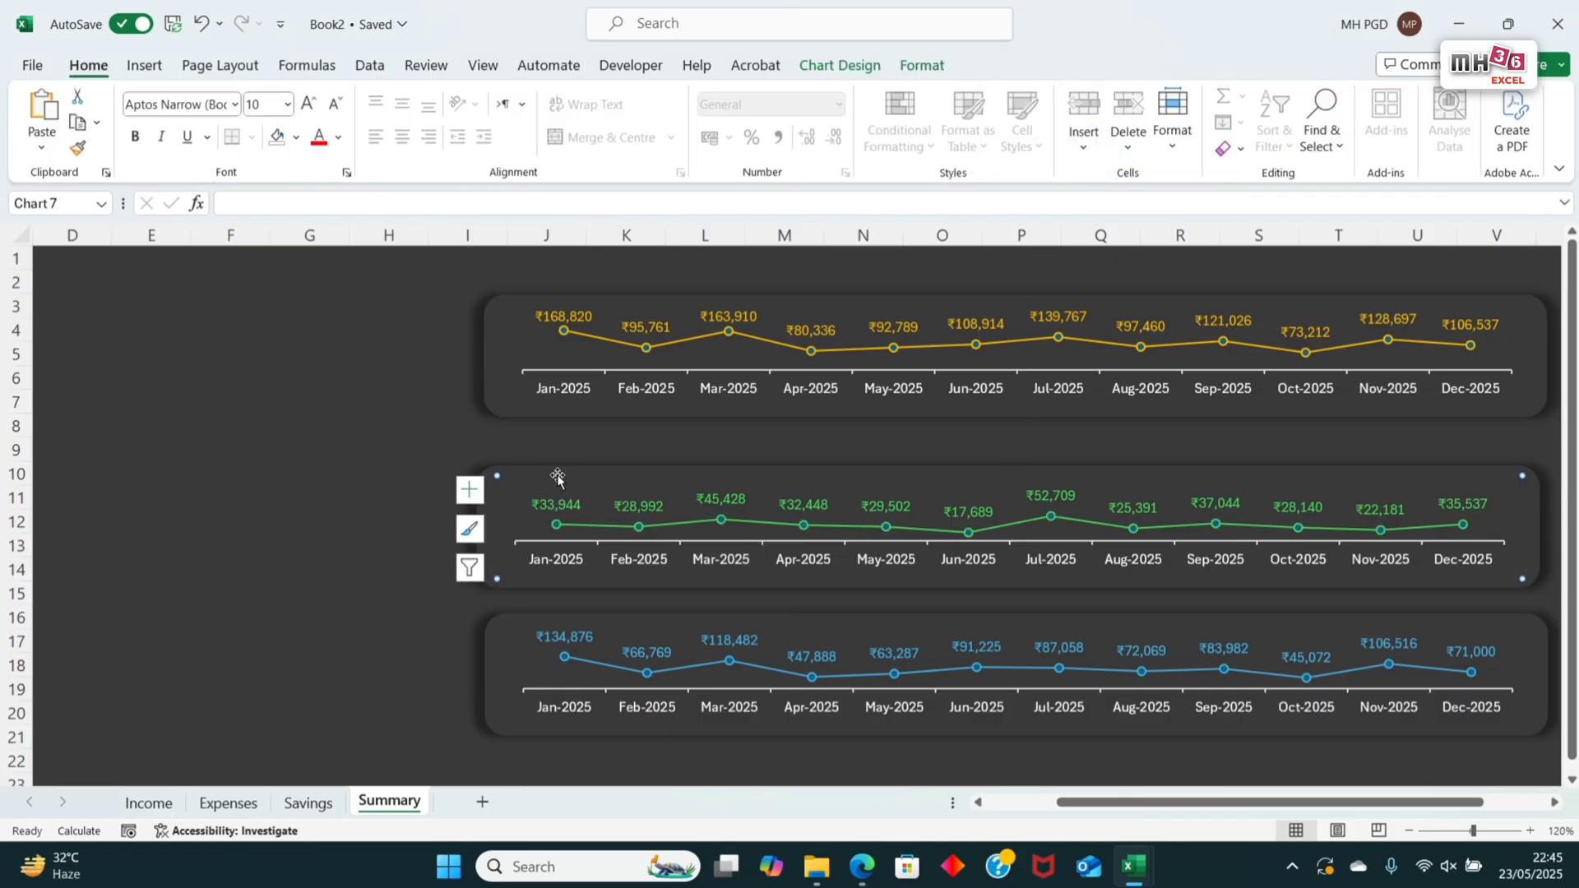
left_click(558, 477)
right_click(752, 507)
mouse_move(817, 214)
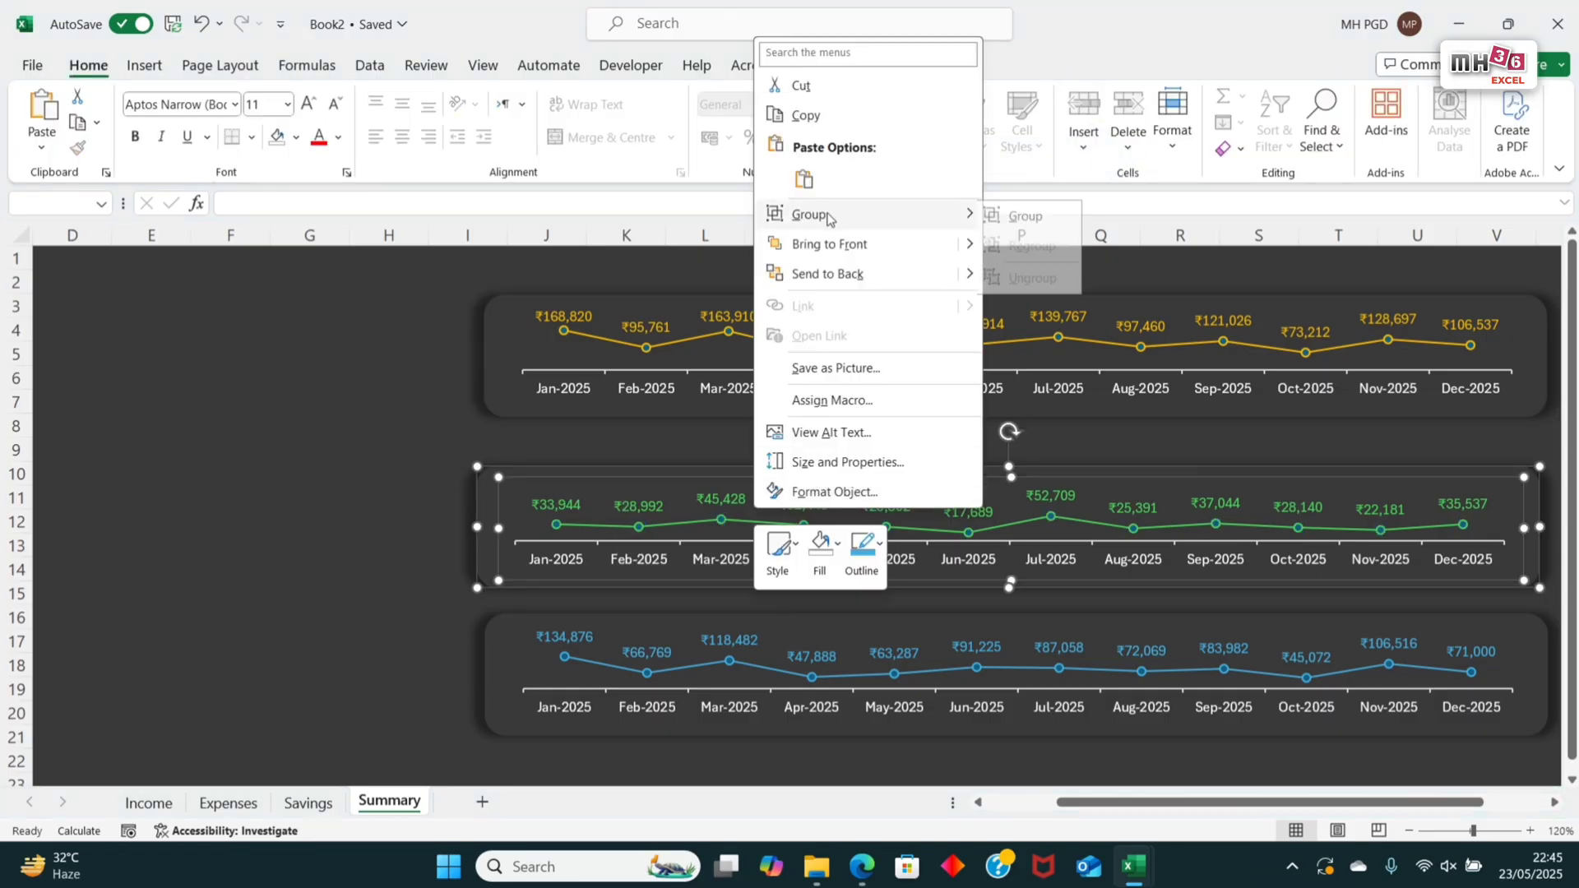
left_click(1015, 218)
Step: Group the blue Savings line chart with its banner shape and deselect the group
left_click(560, 646)
left_click(502, 658)
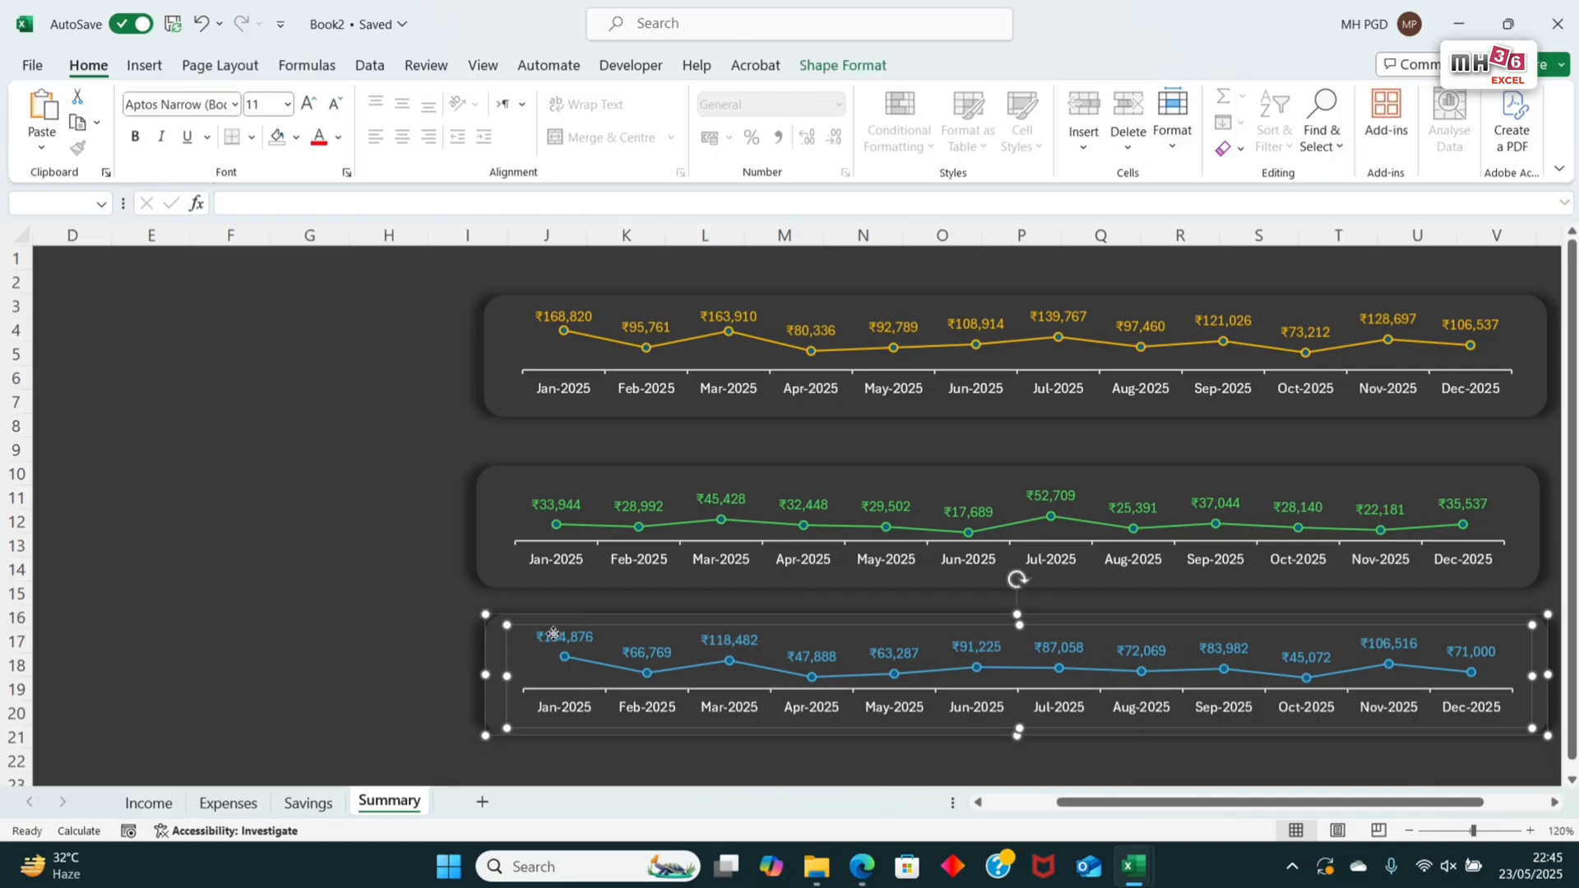
right_click(563, 656)
mouse_move(740, 349)
left_click(840, 354)
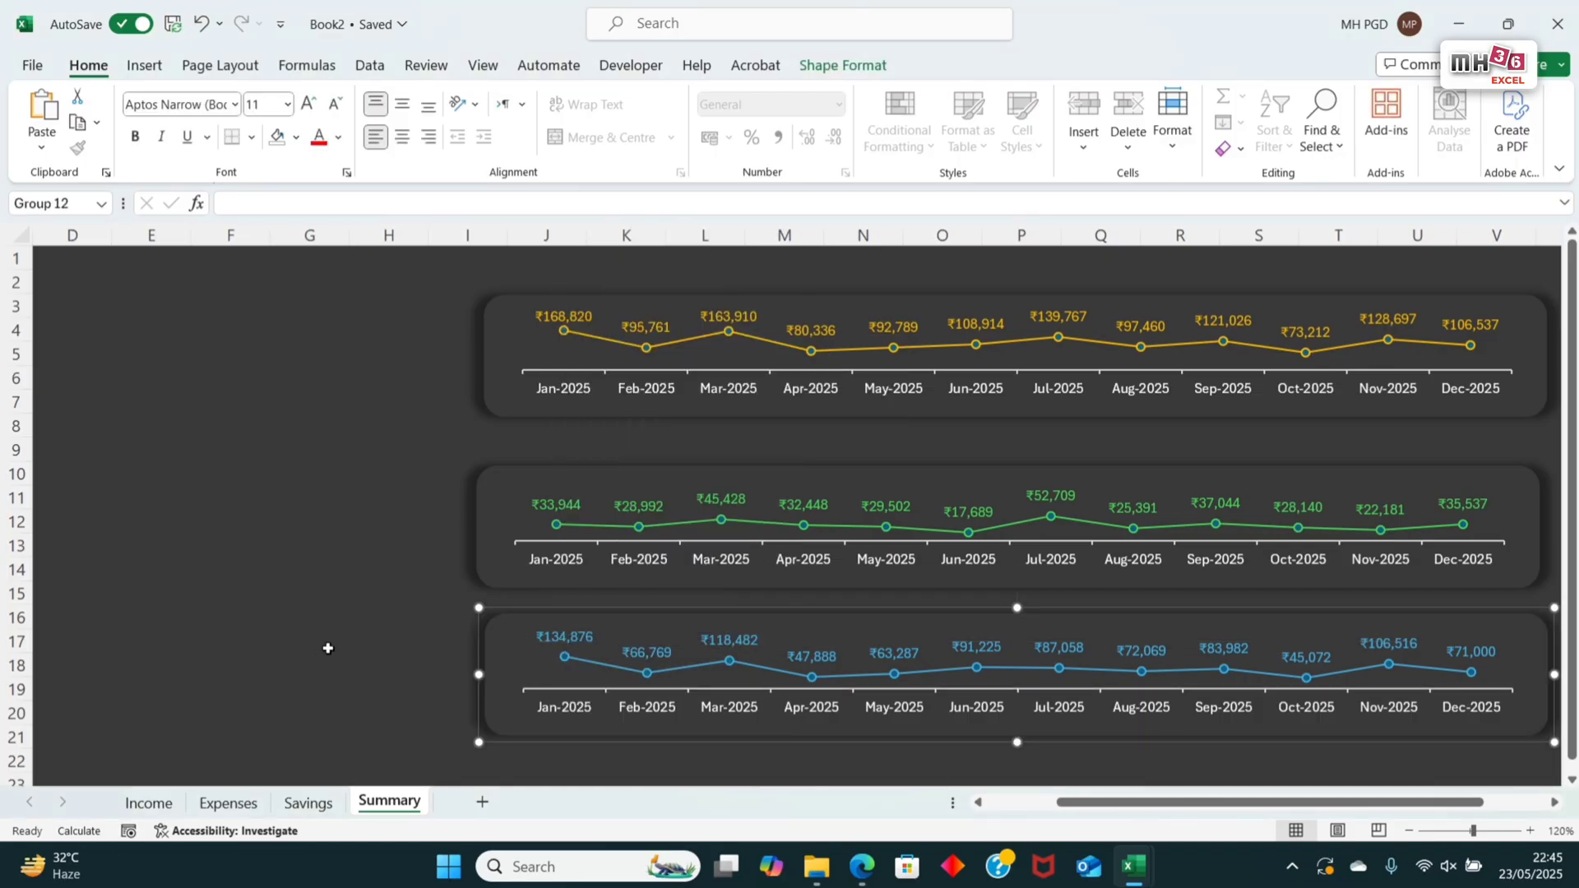
key("Escape")
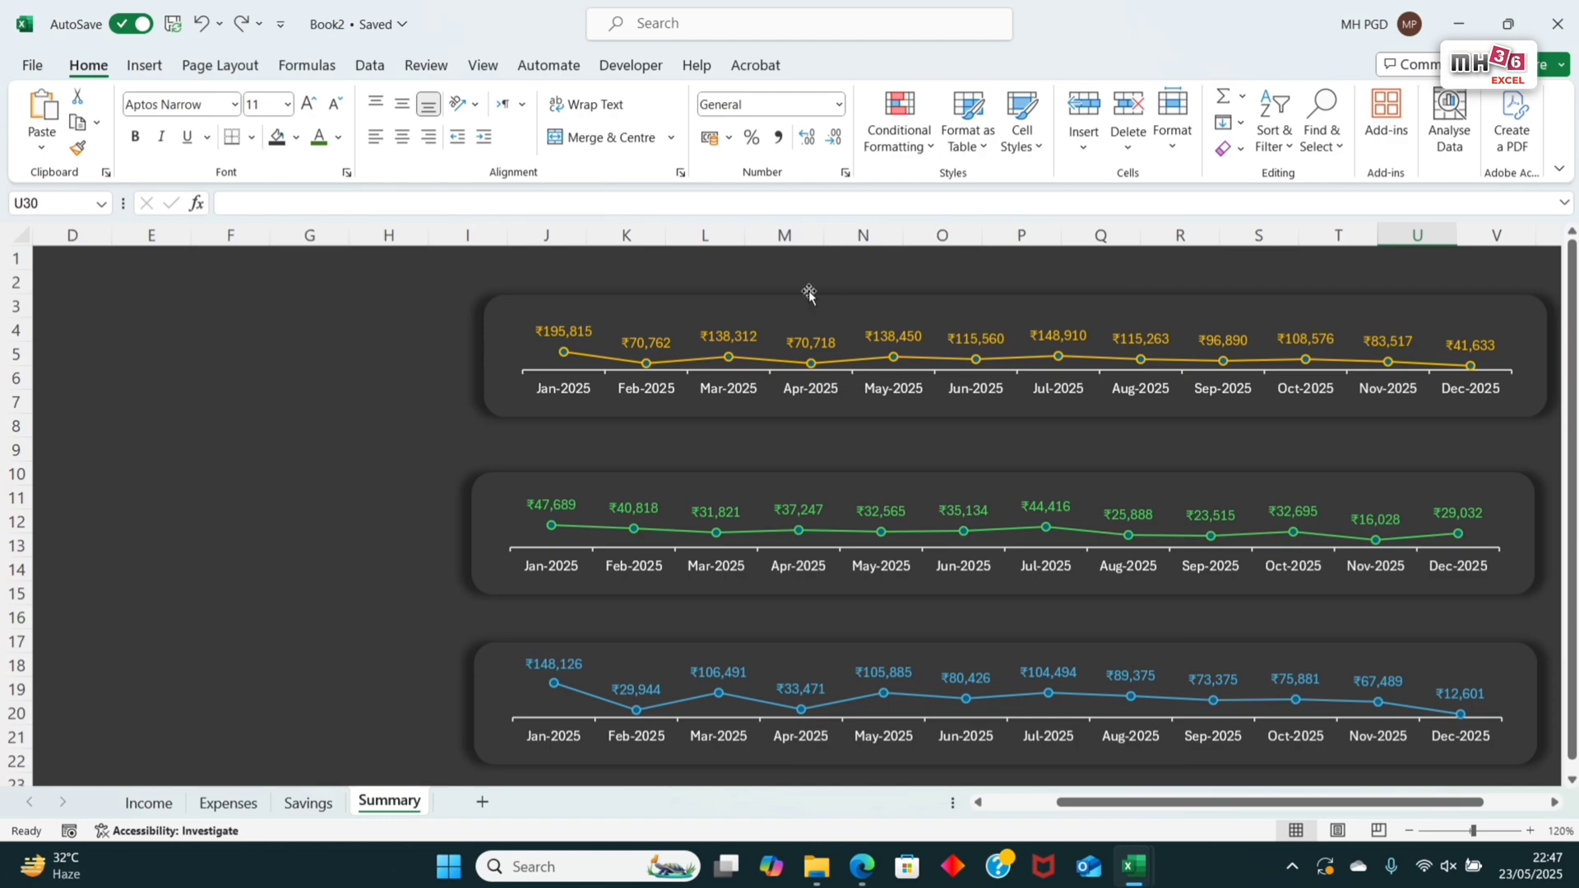
Step: Collapse the ribbon and move the Savings, Expense and Income banners down to start at about rows 21, 14 and 7
double_click(89, 65)
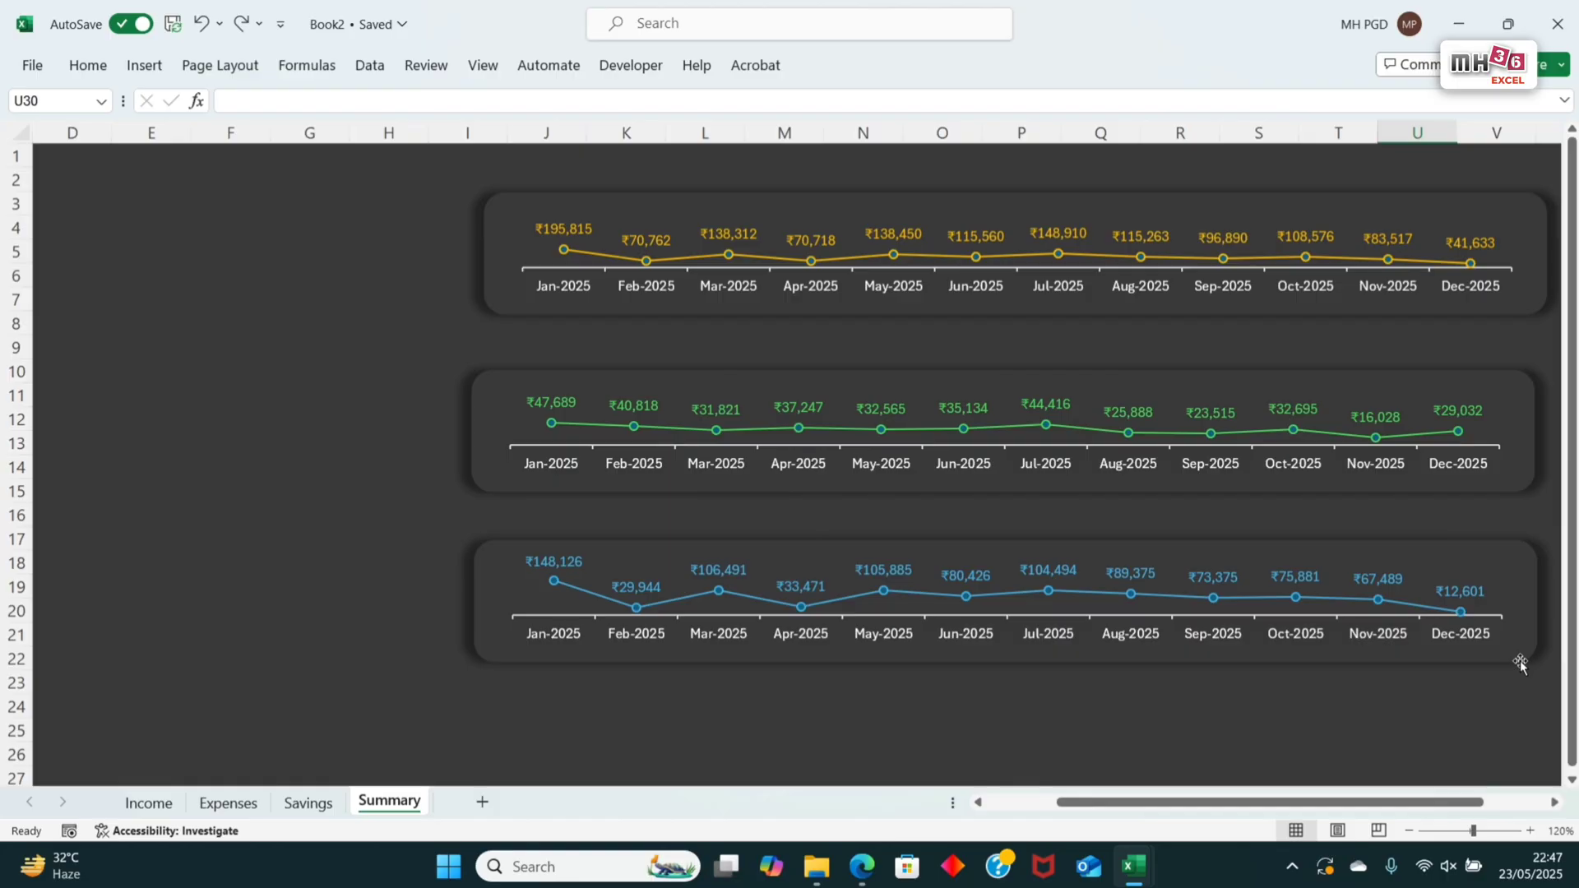
left_click_drag(1519, 660, 1516, 755)
left_click_drag(1522, 497, 1518, 585)
left_click_drag(1518, 311, 1510, 416)
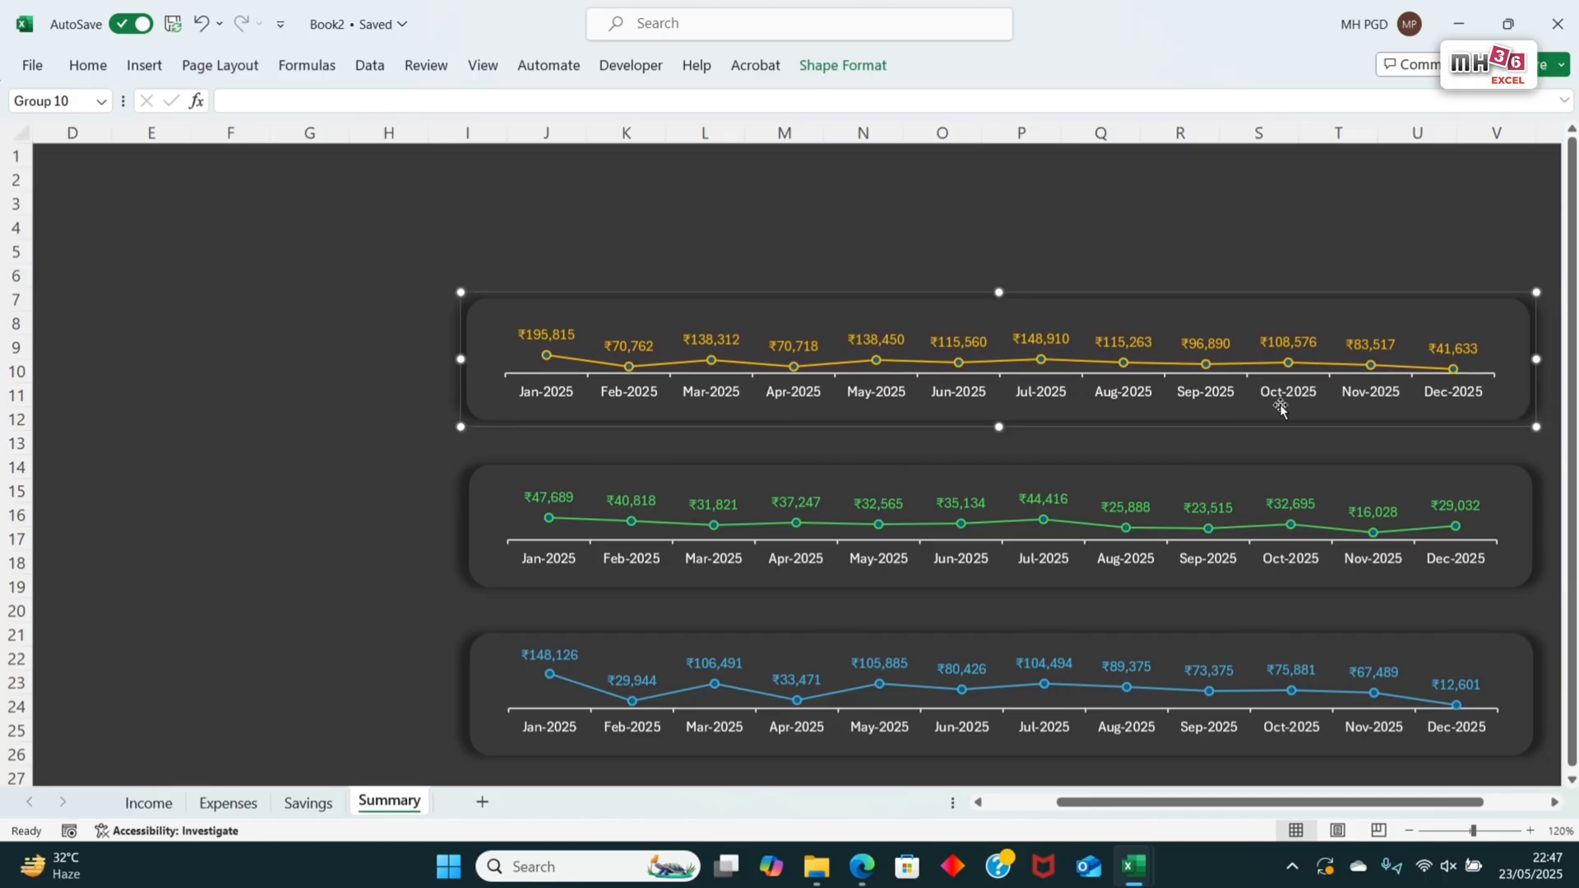
key("Escape")
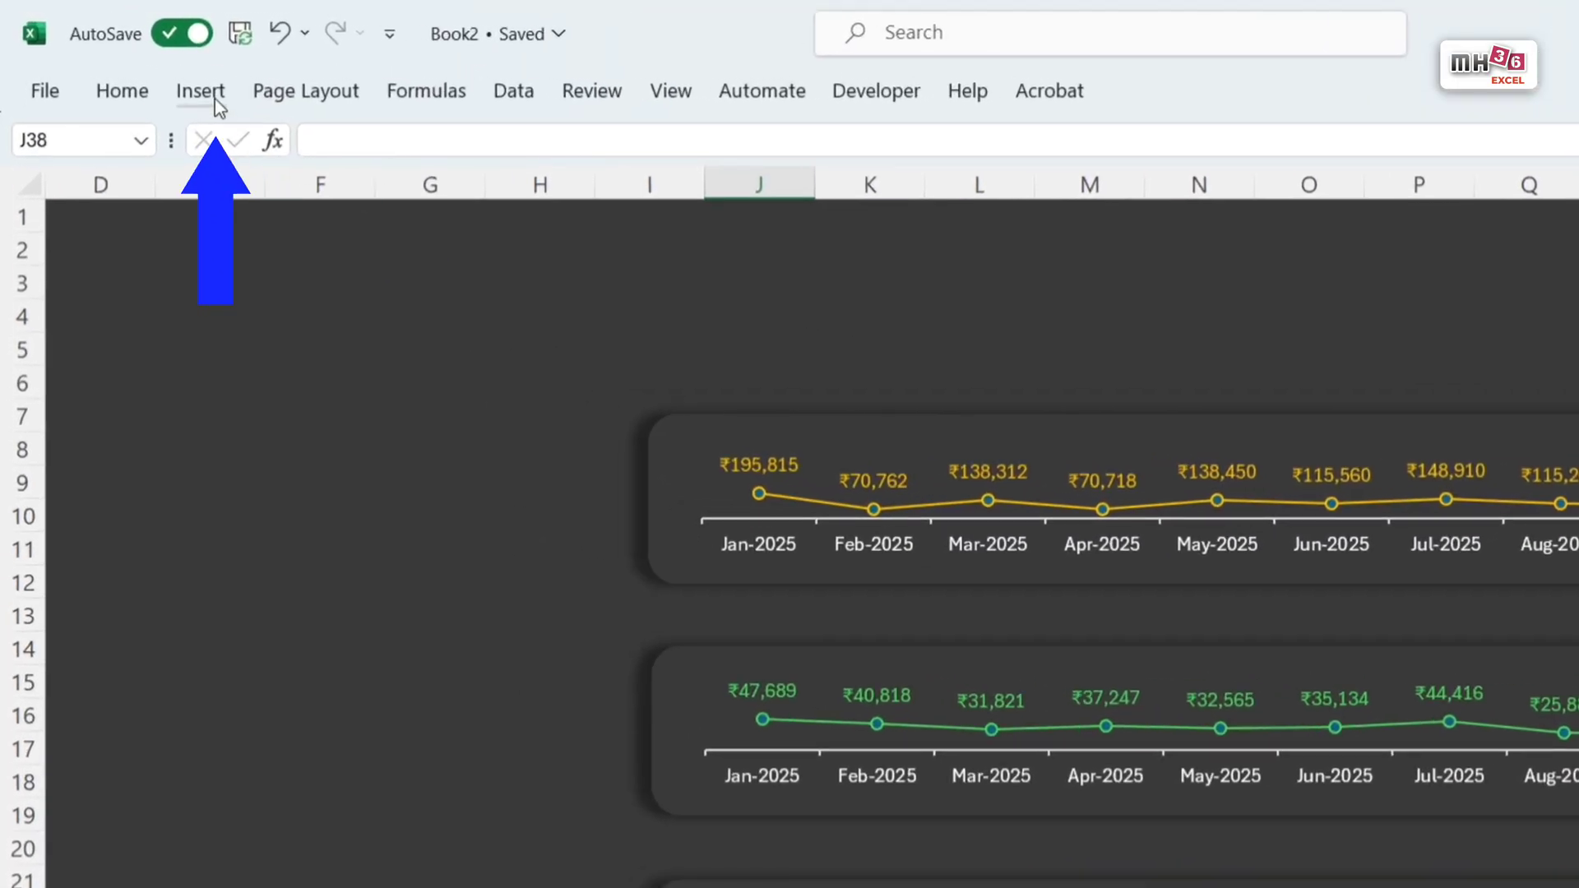
Step: Insert a text box just above the Income banner, from about column I to M, reading "Summary of Income"
left_click(217, 104)
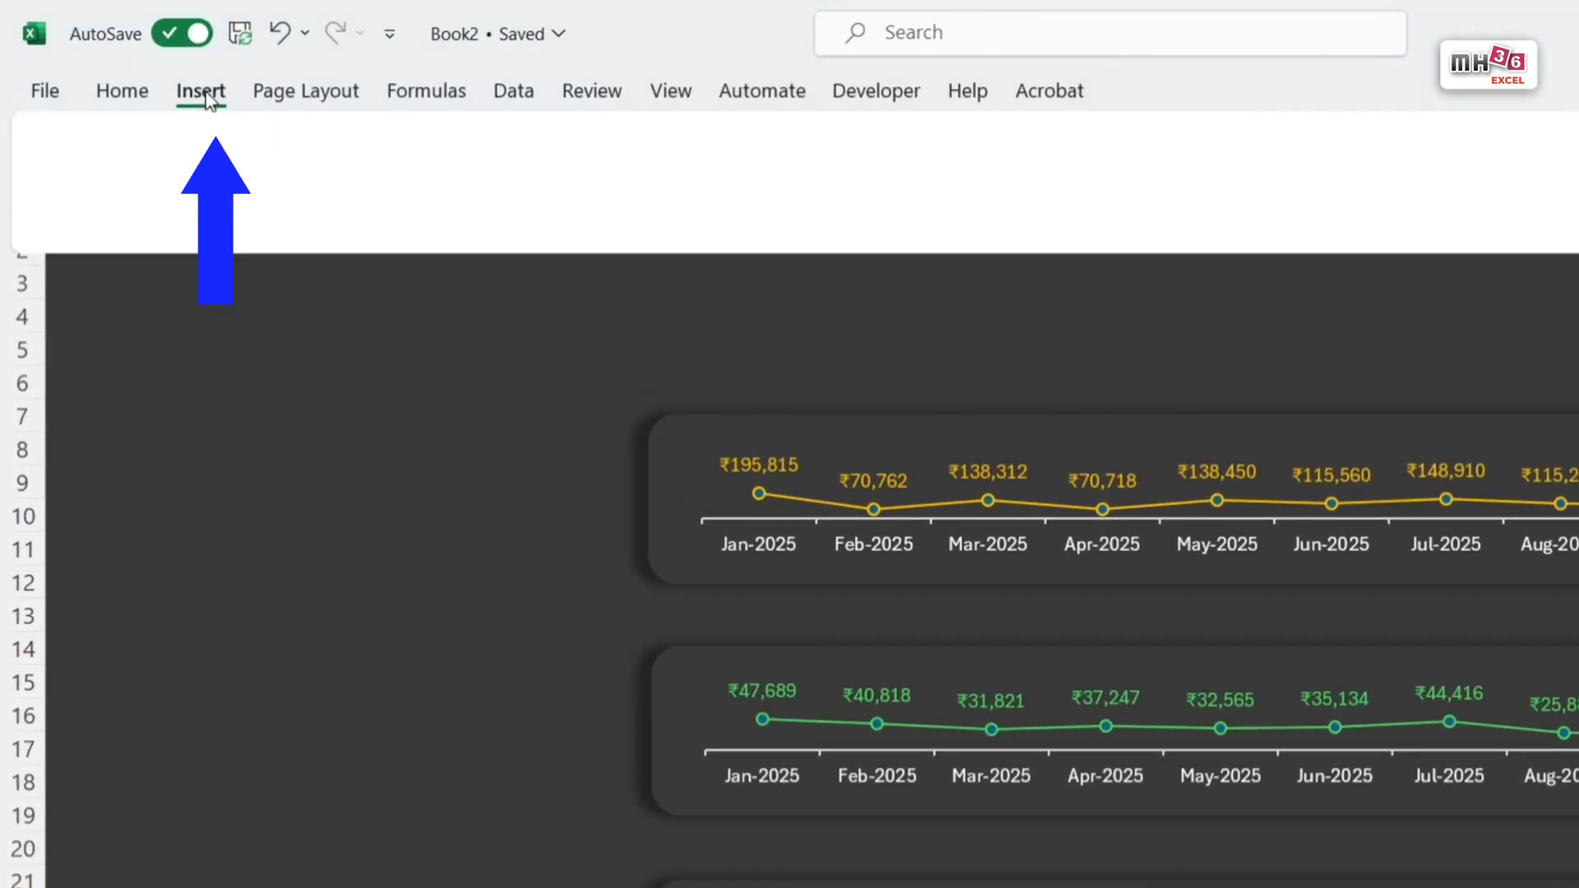
left_click(491, 138)
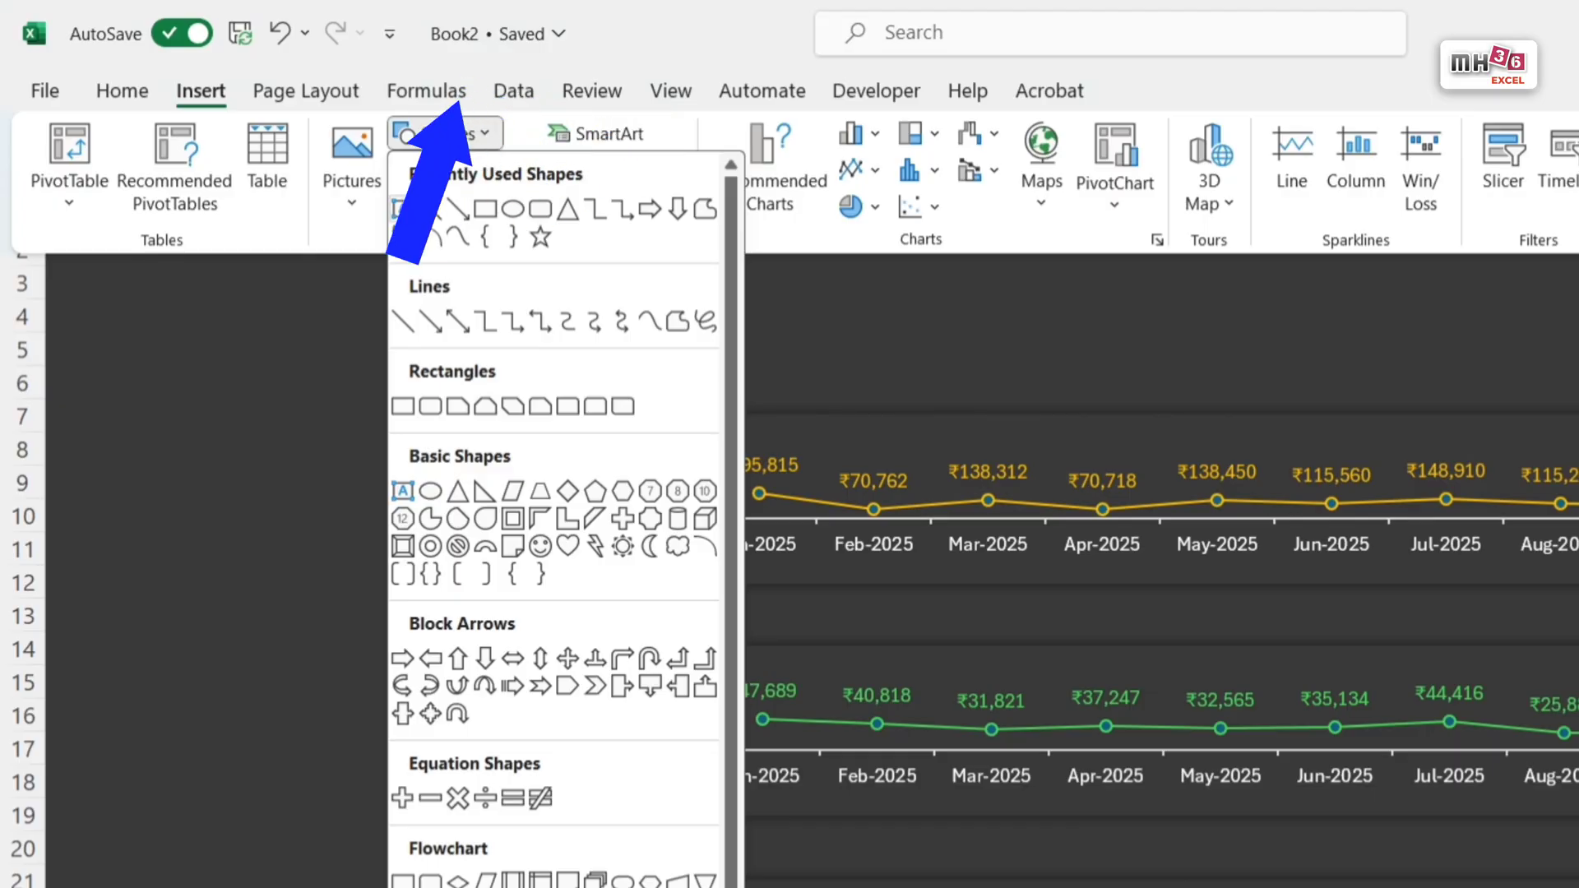
left_click(404, 212)
left_click_drag(651, 339, 1067, 390)
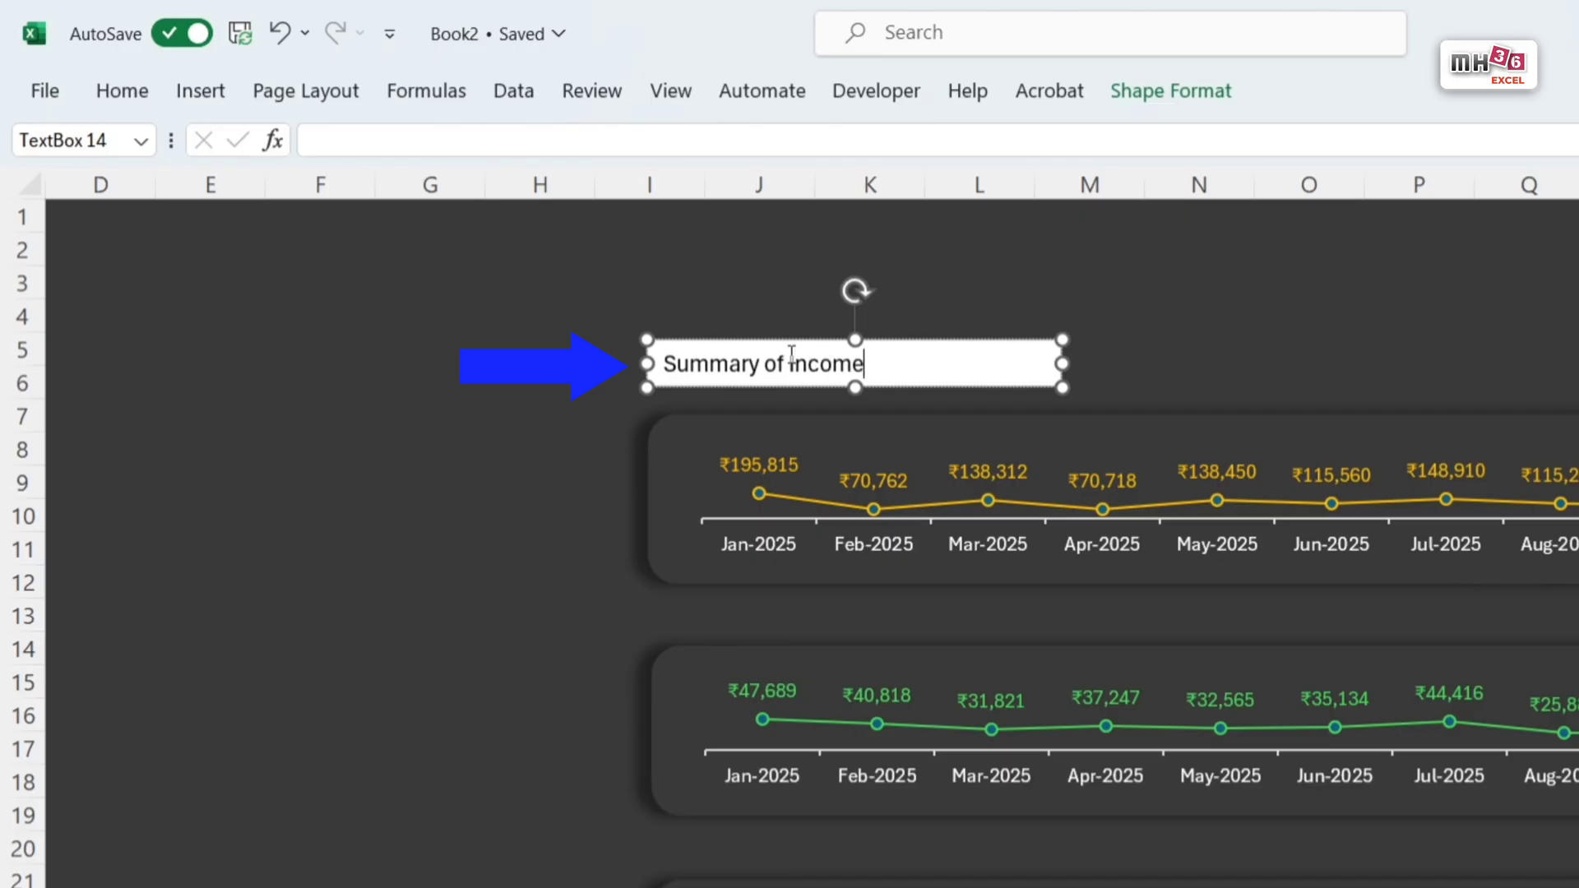
Step: Set the font colour of all the "Summary of Income" text to the standard gold
key("ctrl+a")
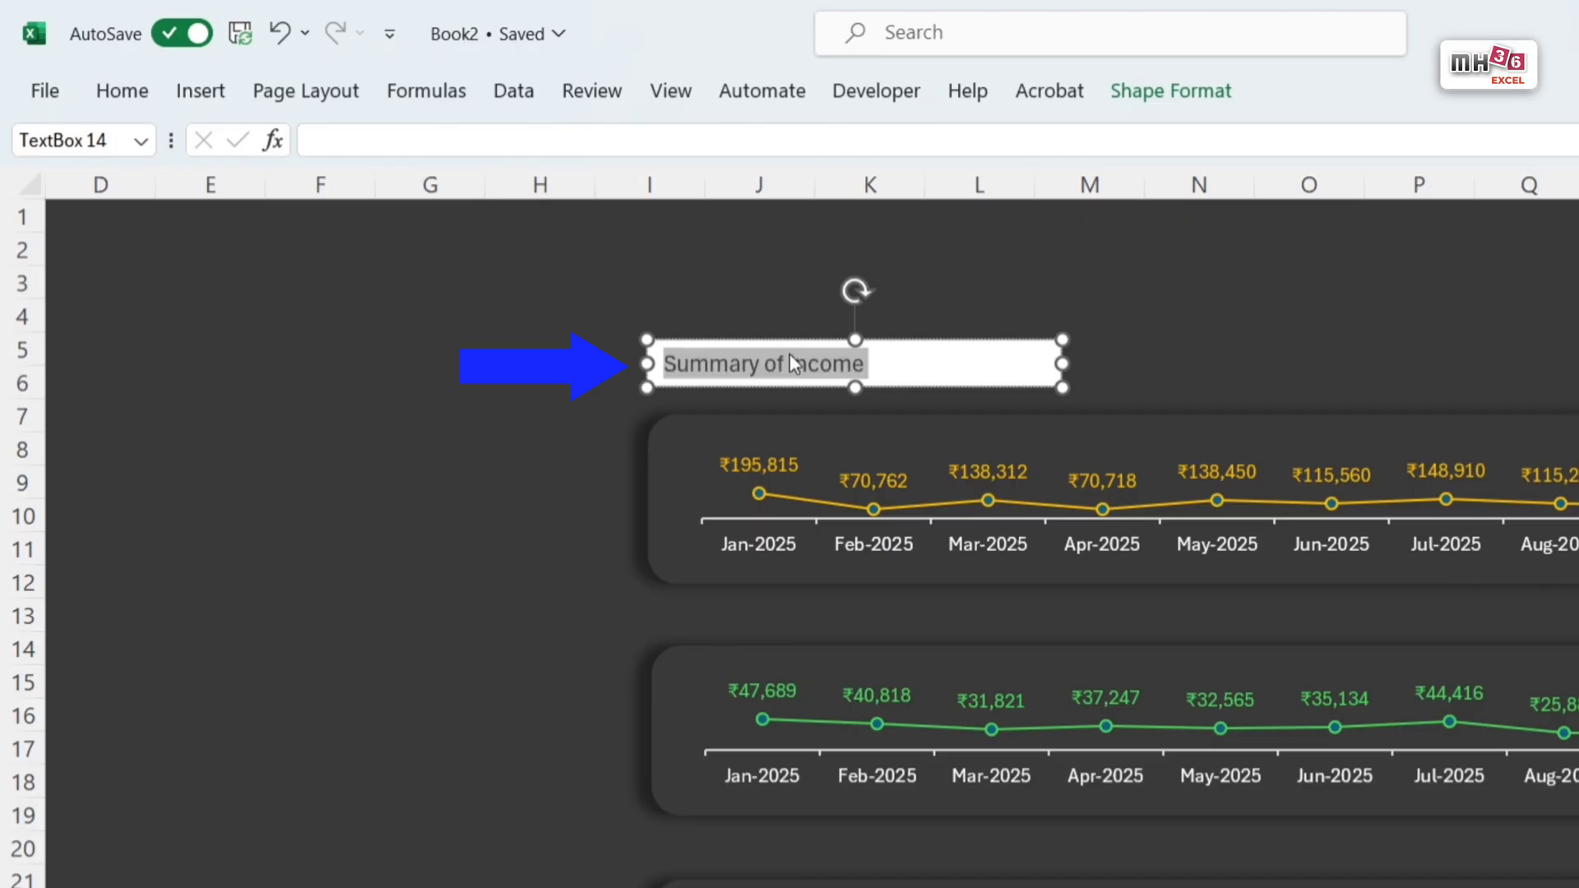
left_click(123, 93)
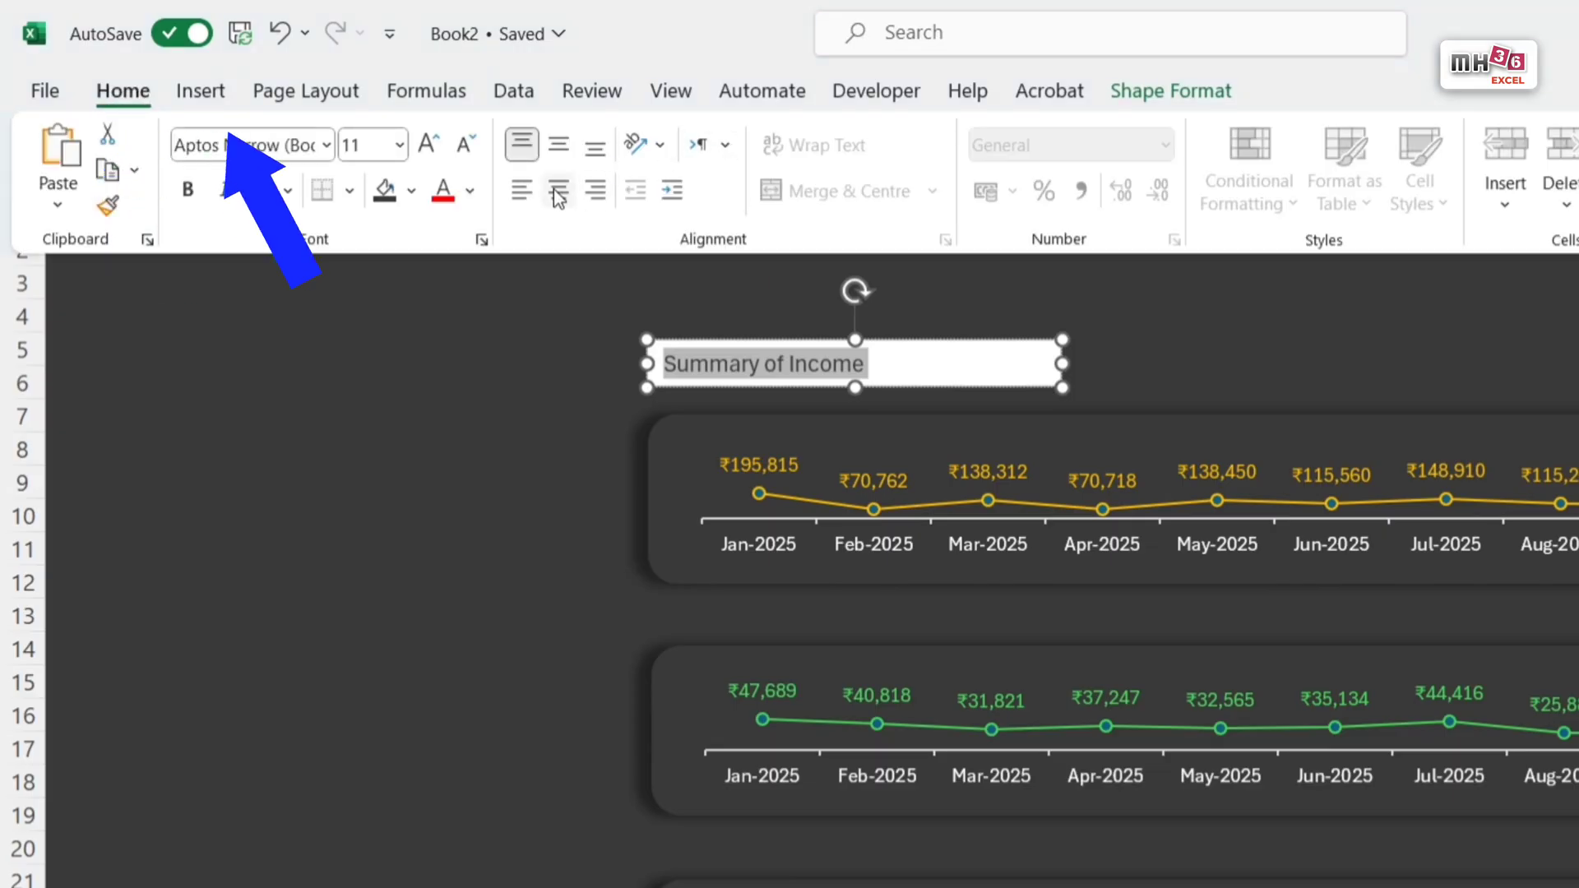
left_click(470, 190)
left_click(486, 502)
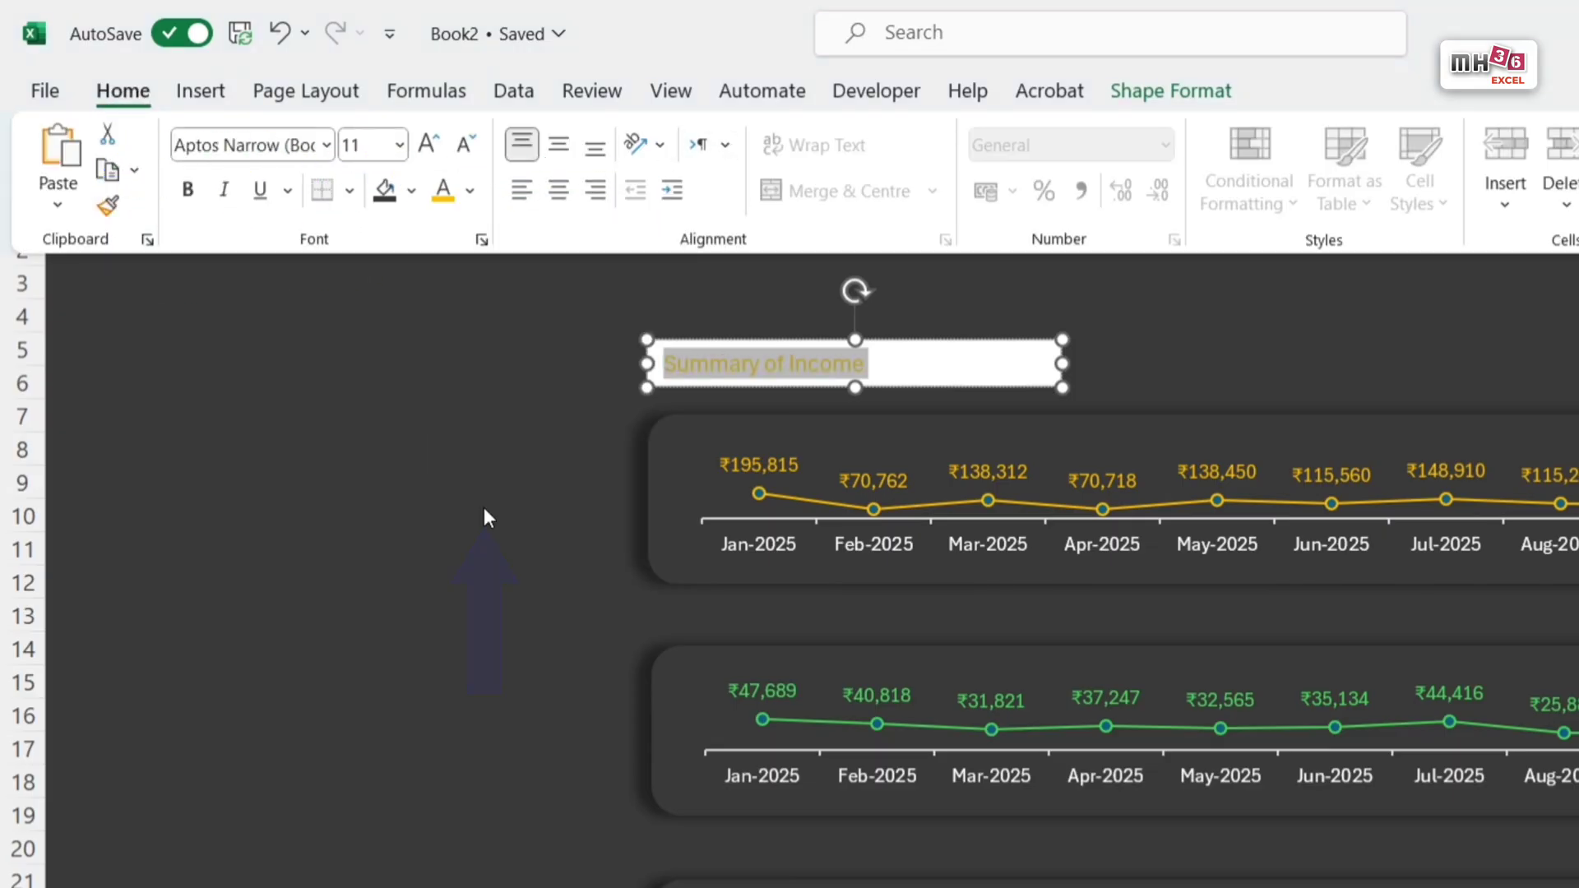
Step: Remove the white fill from the "Summary of Income" text box
left_click(1168, 88)
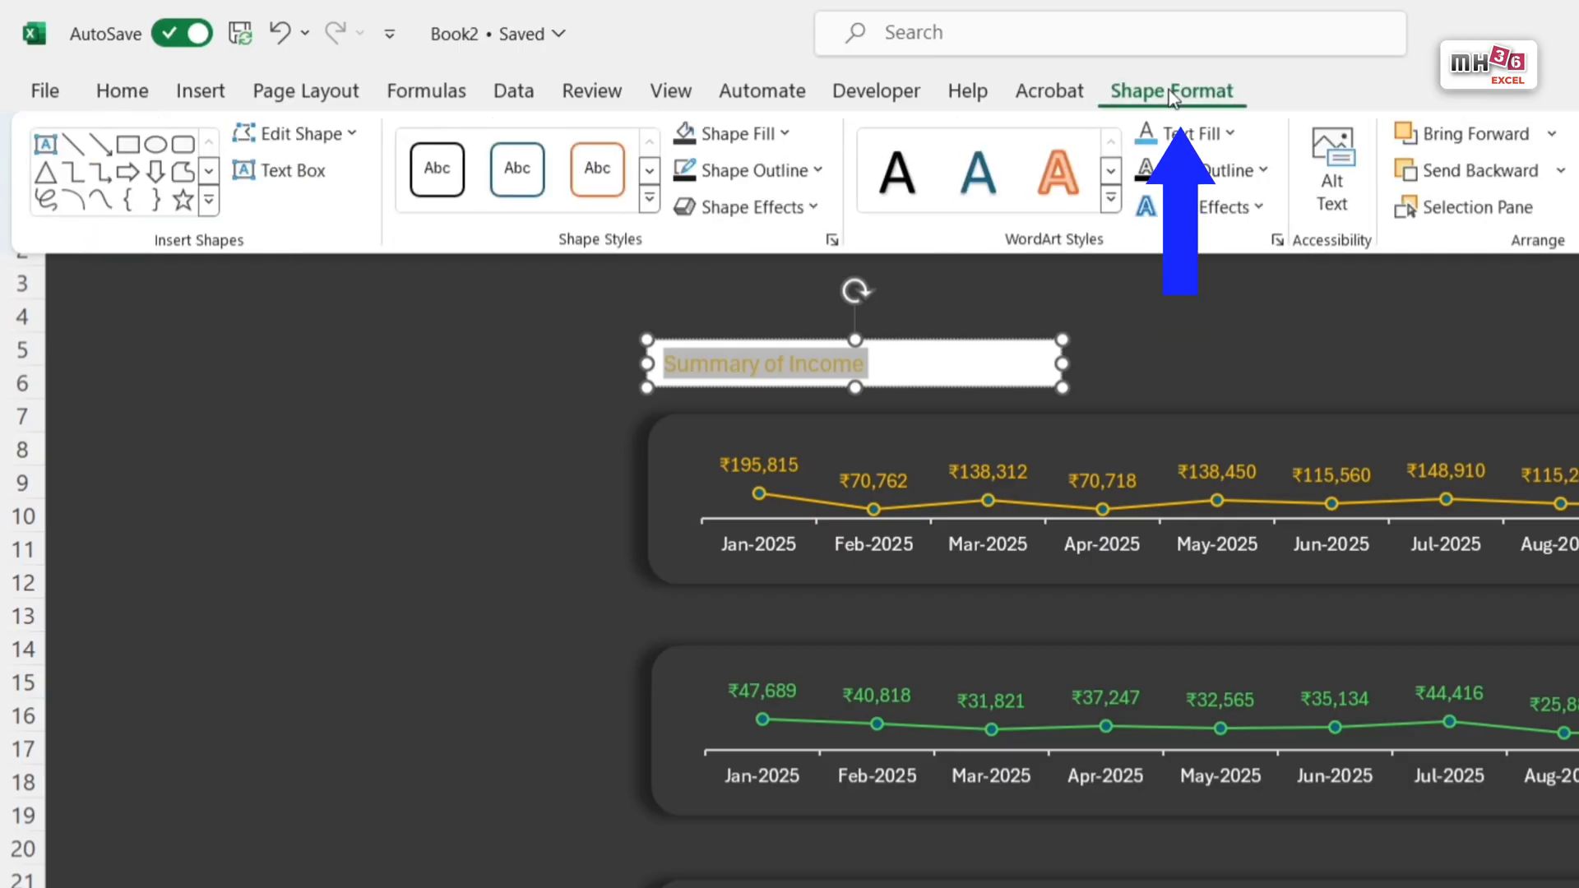
left_click(783, 142)
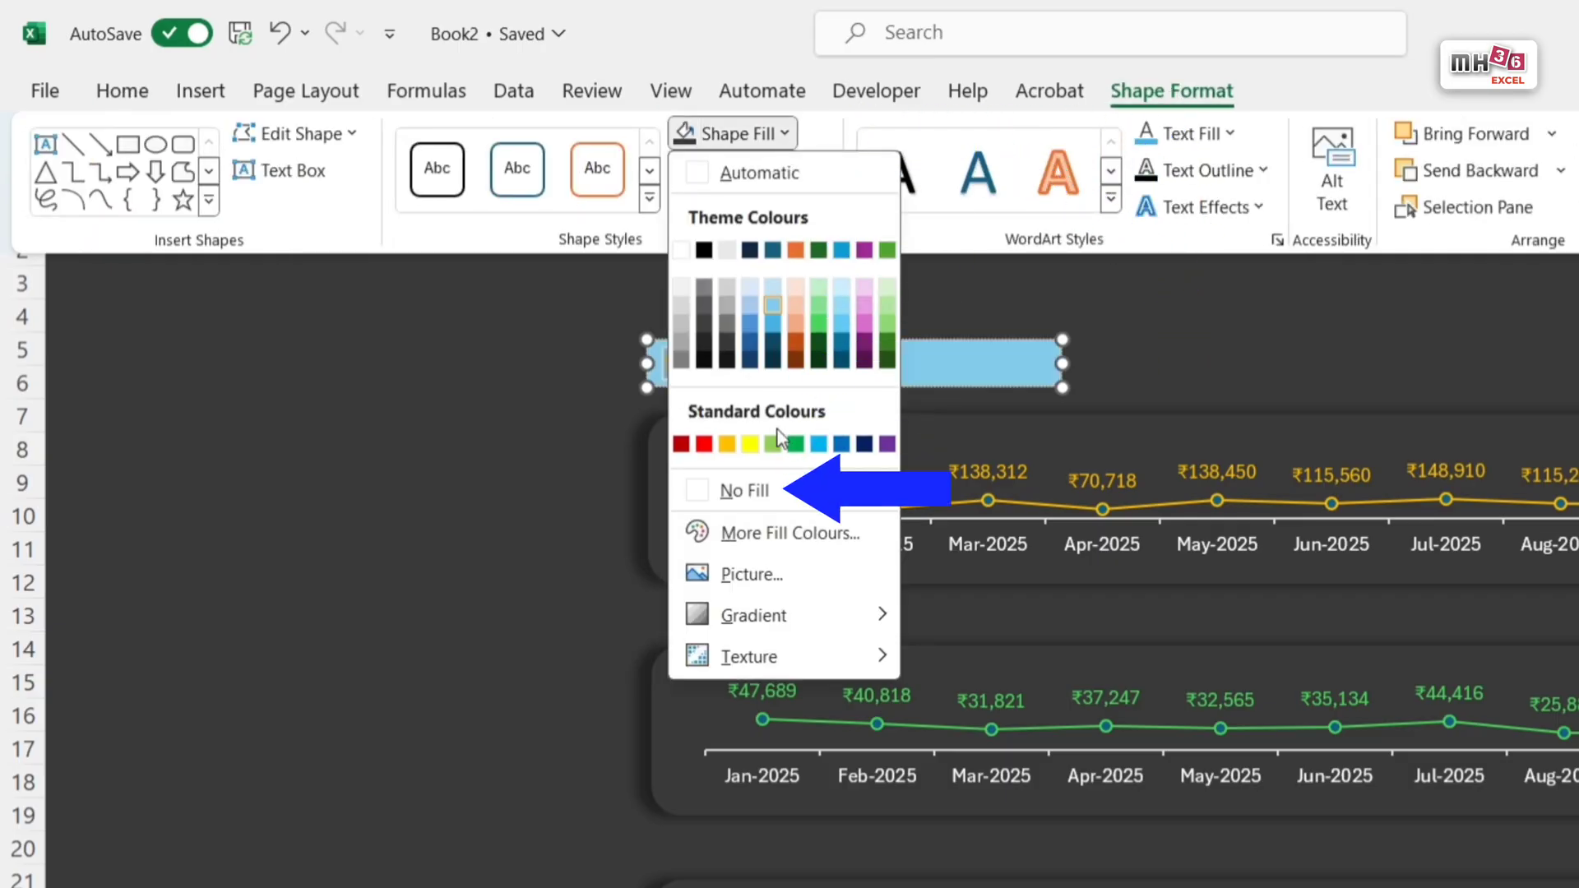
left_click(762, 492)
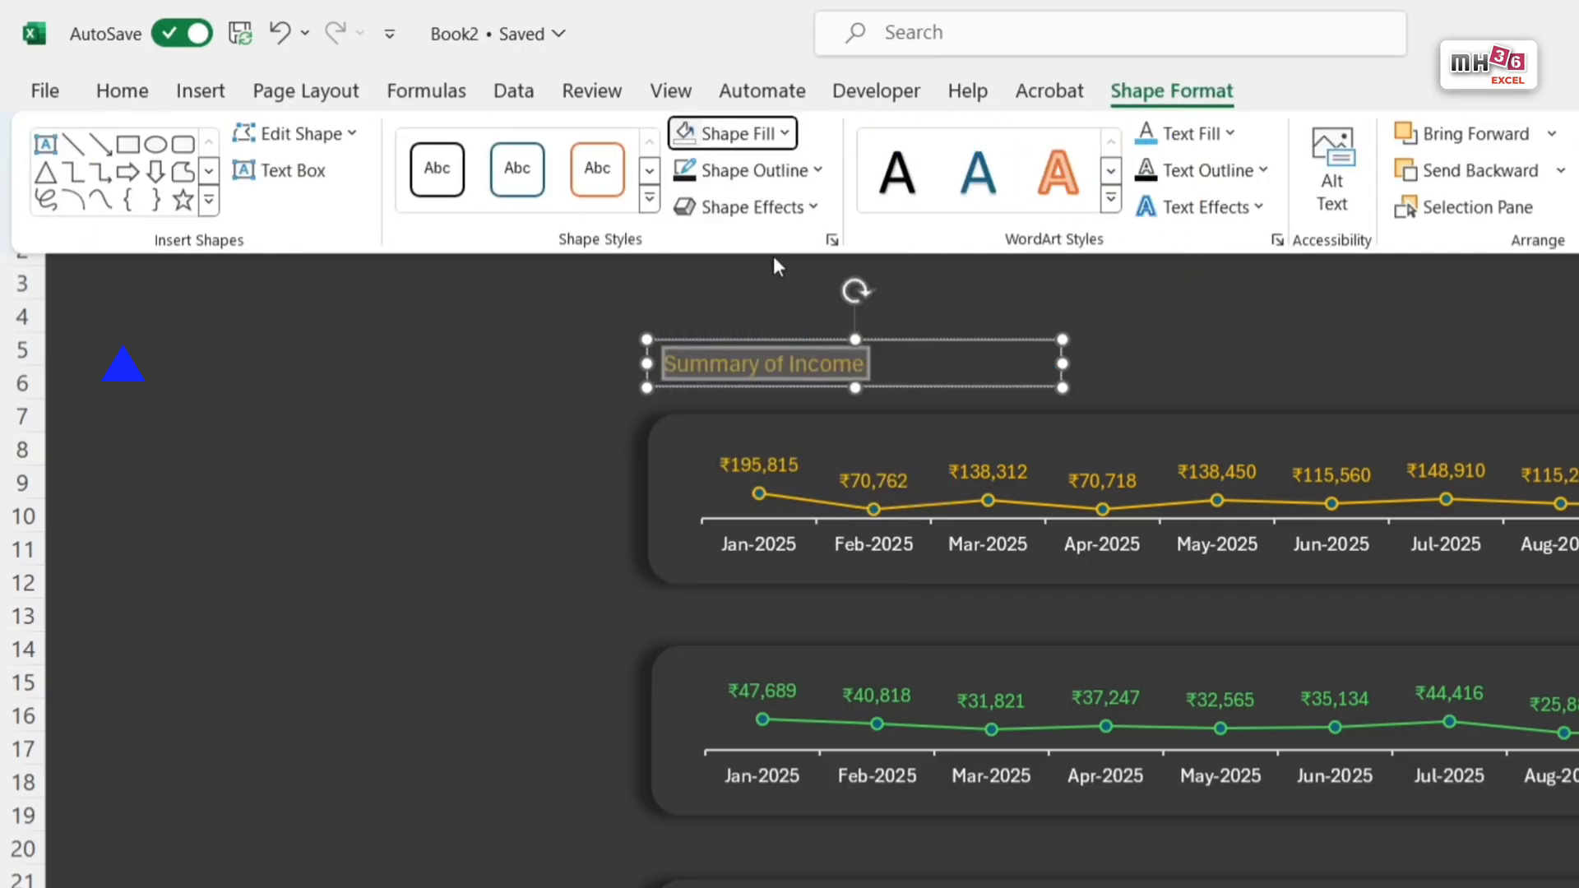
Step: Increase the "Summary of Income" text to 14 pt and make it bold
left_click(121, 91)
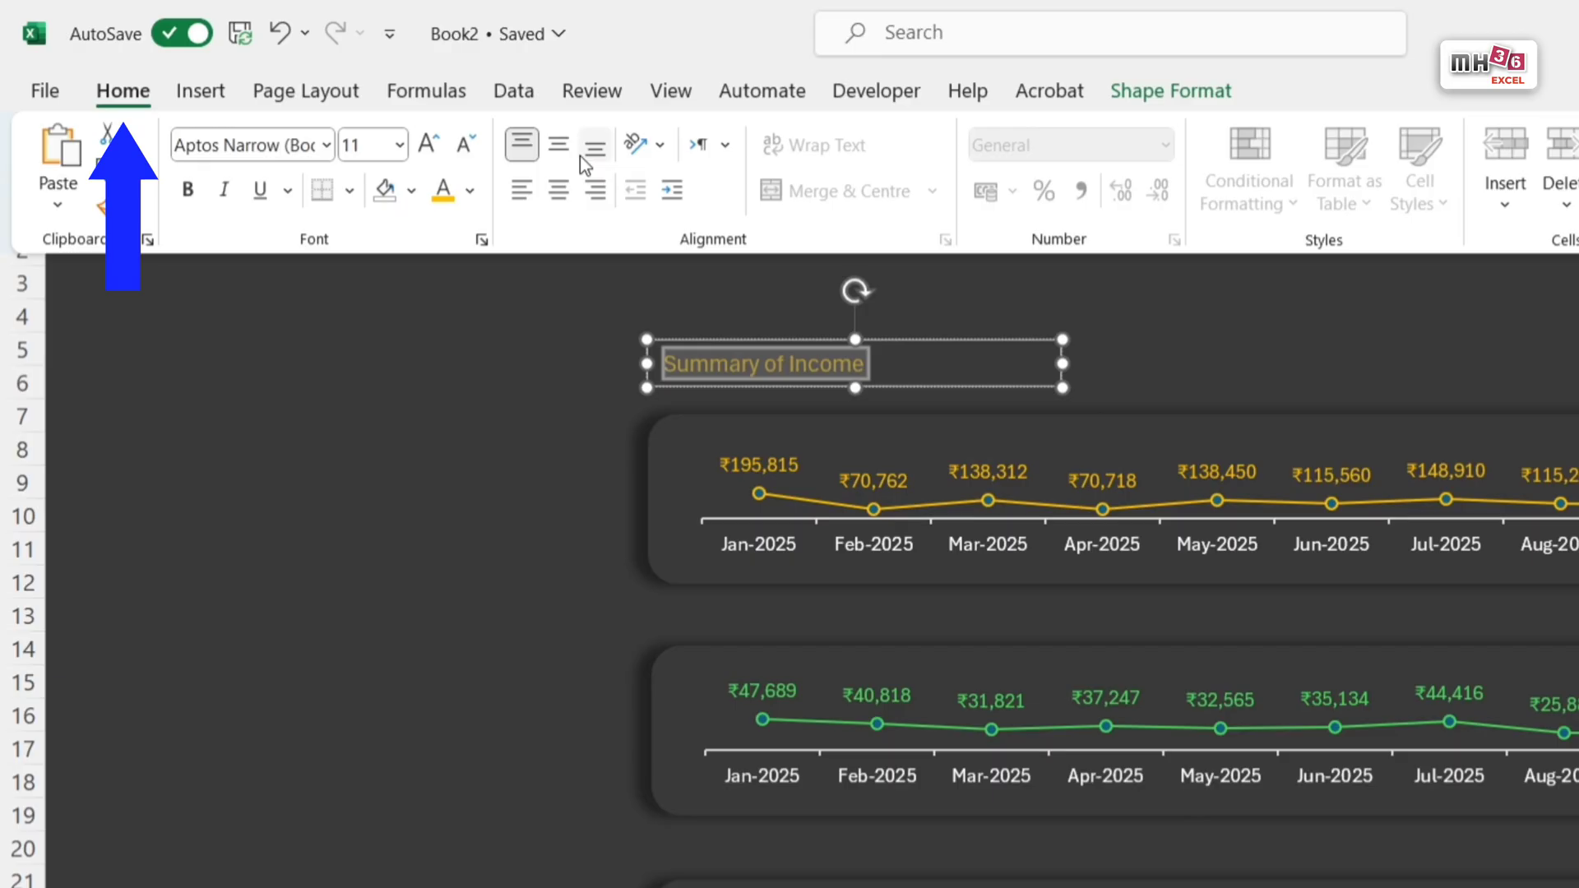
left_click(427, 146)
left_click(427, 147)
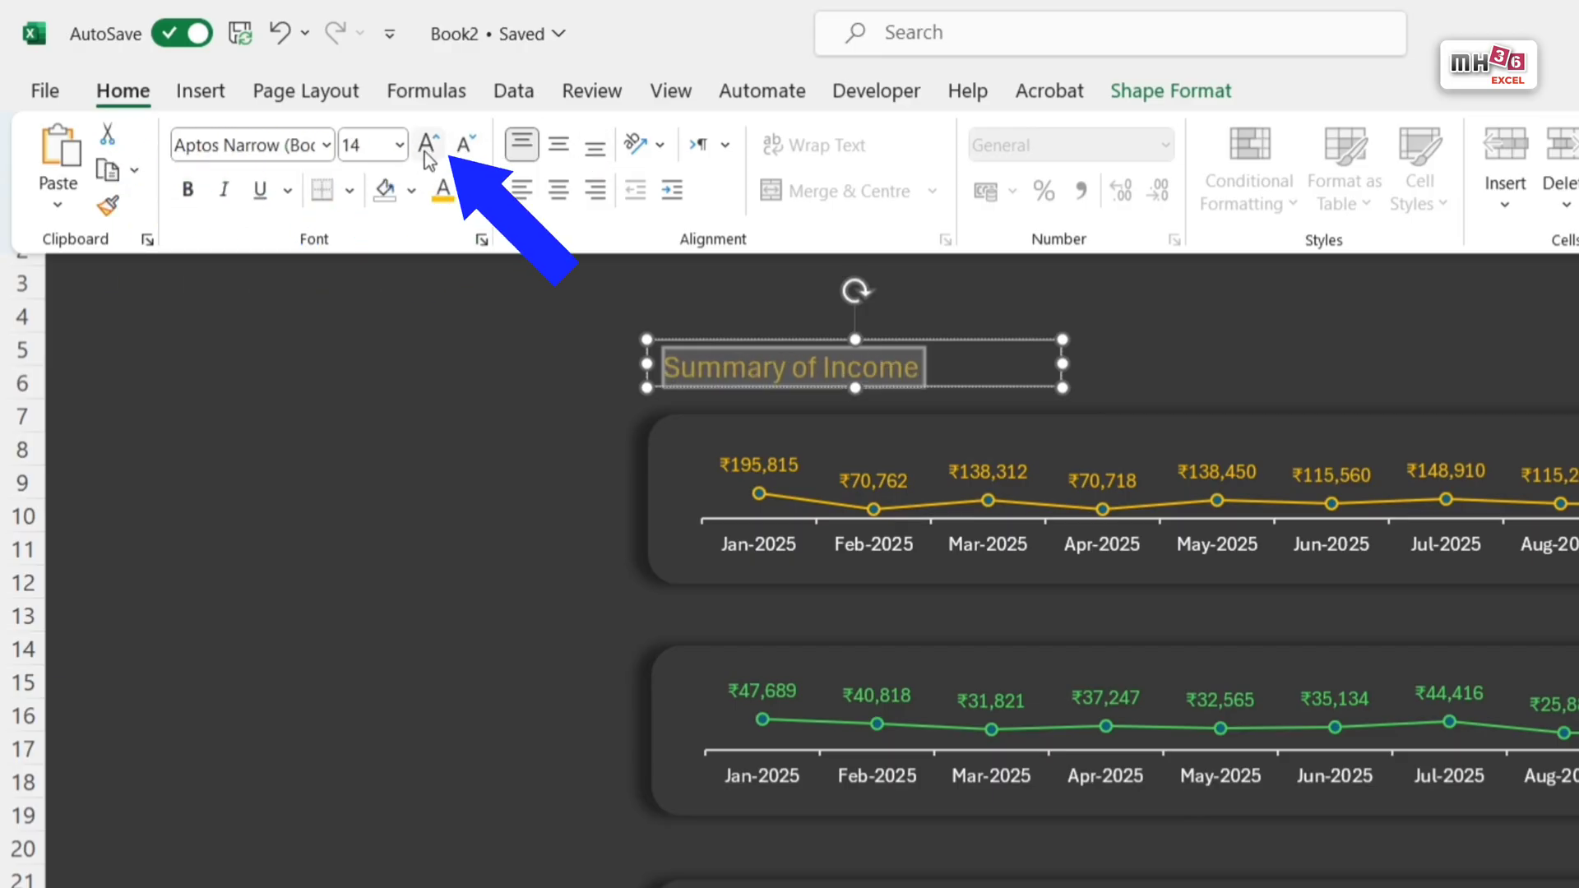
key("ctrl+b")
Step: Narrow the "Summary of Income" text box to about 5.6 cm wide and remove its outline
left_click_drag(1063, 363, 1011, 363)
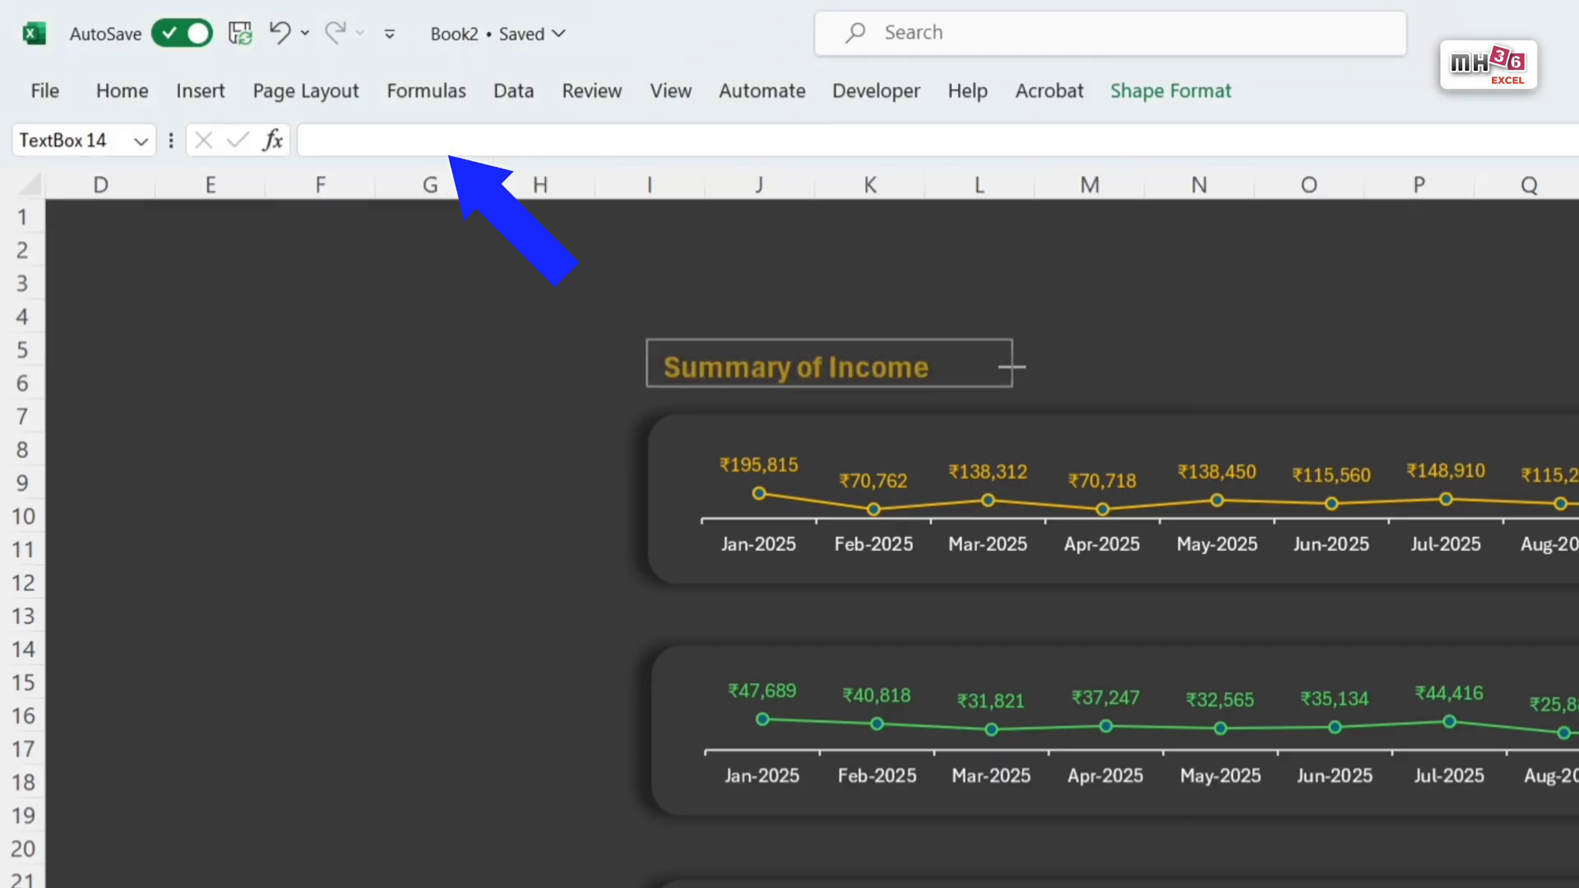
left_click(1189, 93)
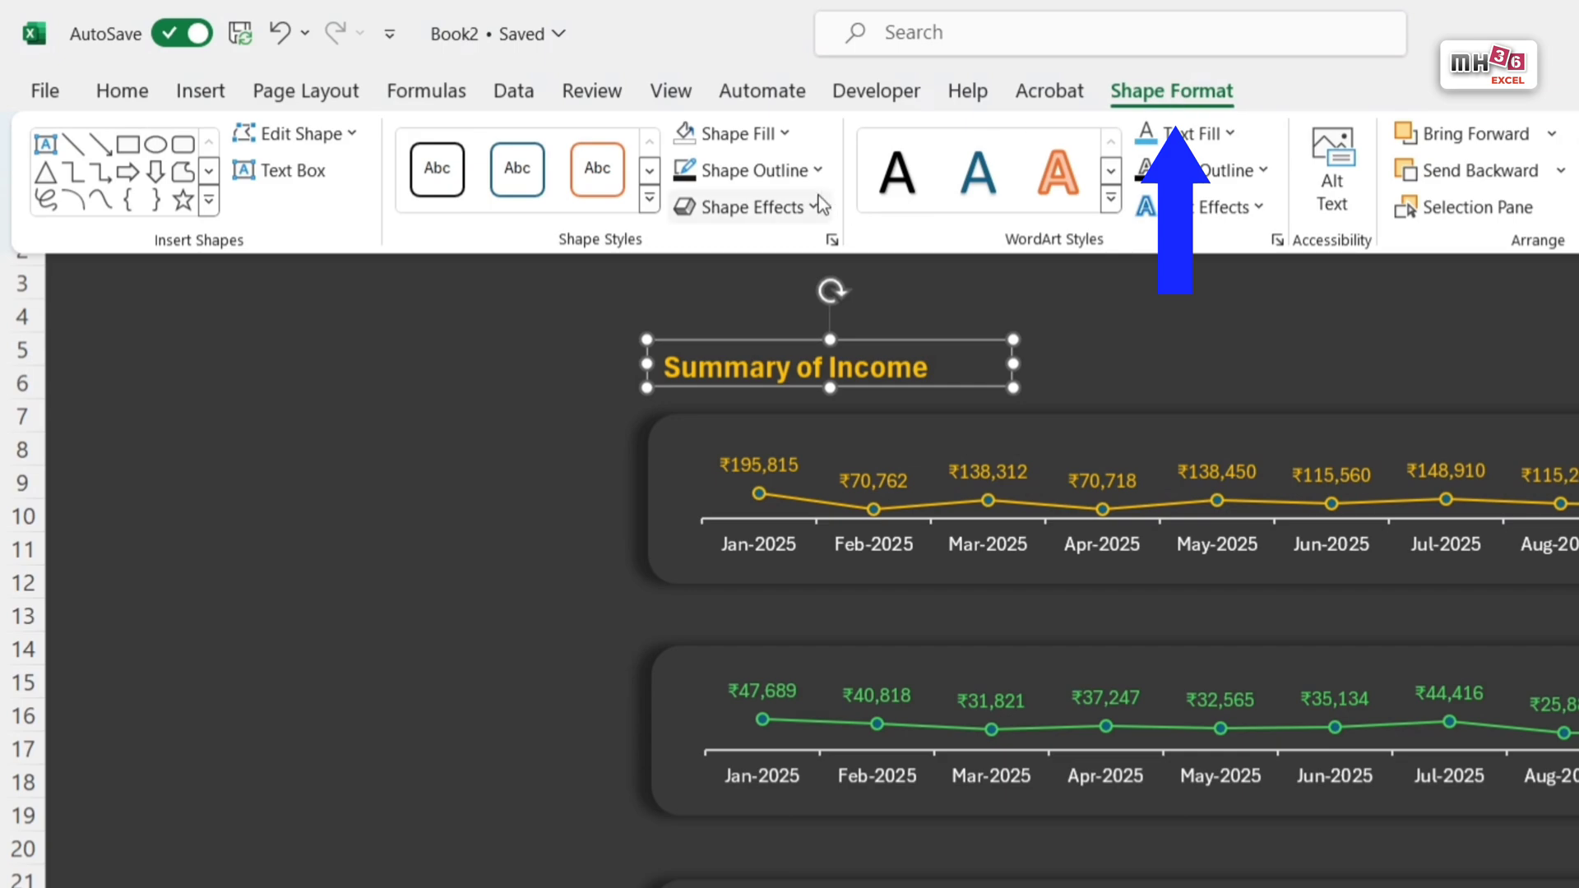
left_click(821, 173)
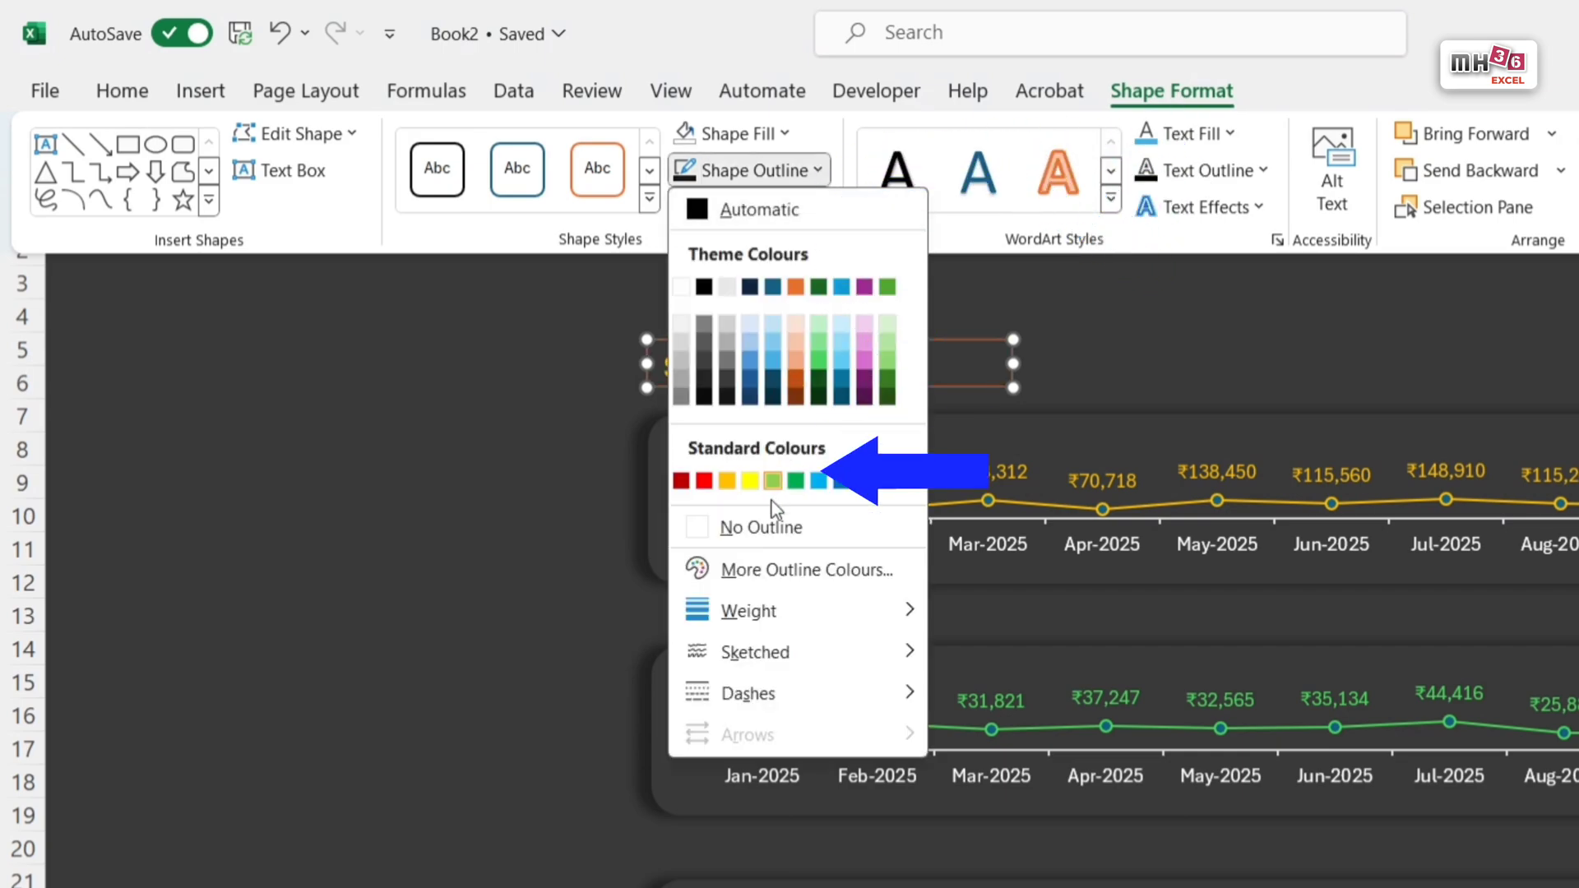
left_click(736, 529)
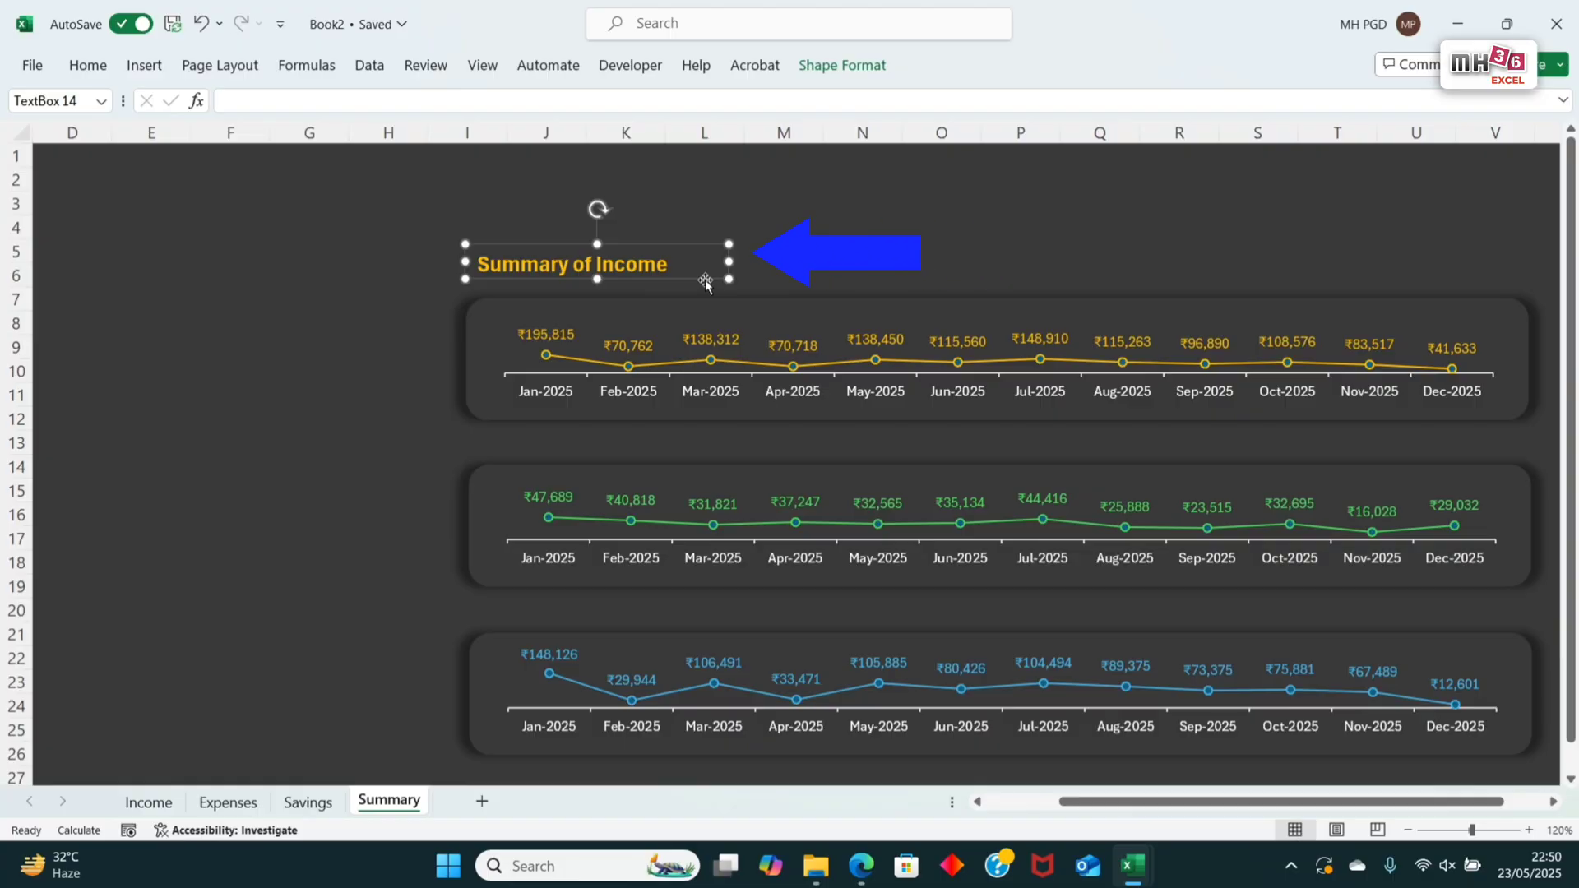
Step: Duplicate the Income heading directly above the Expense banner and change its wording to "Summary of Expenses"
left_click_drag(705, 282, 712, 468)
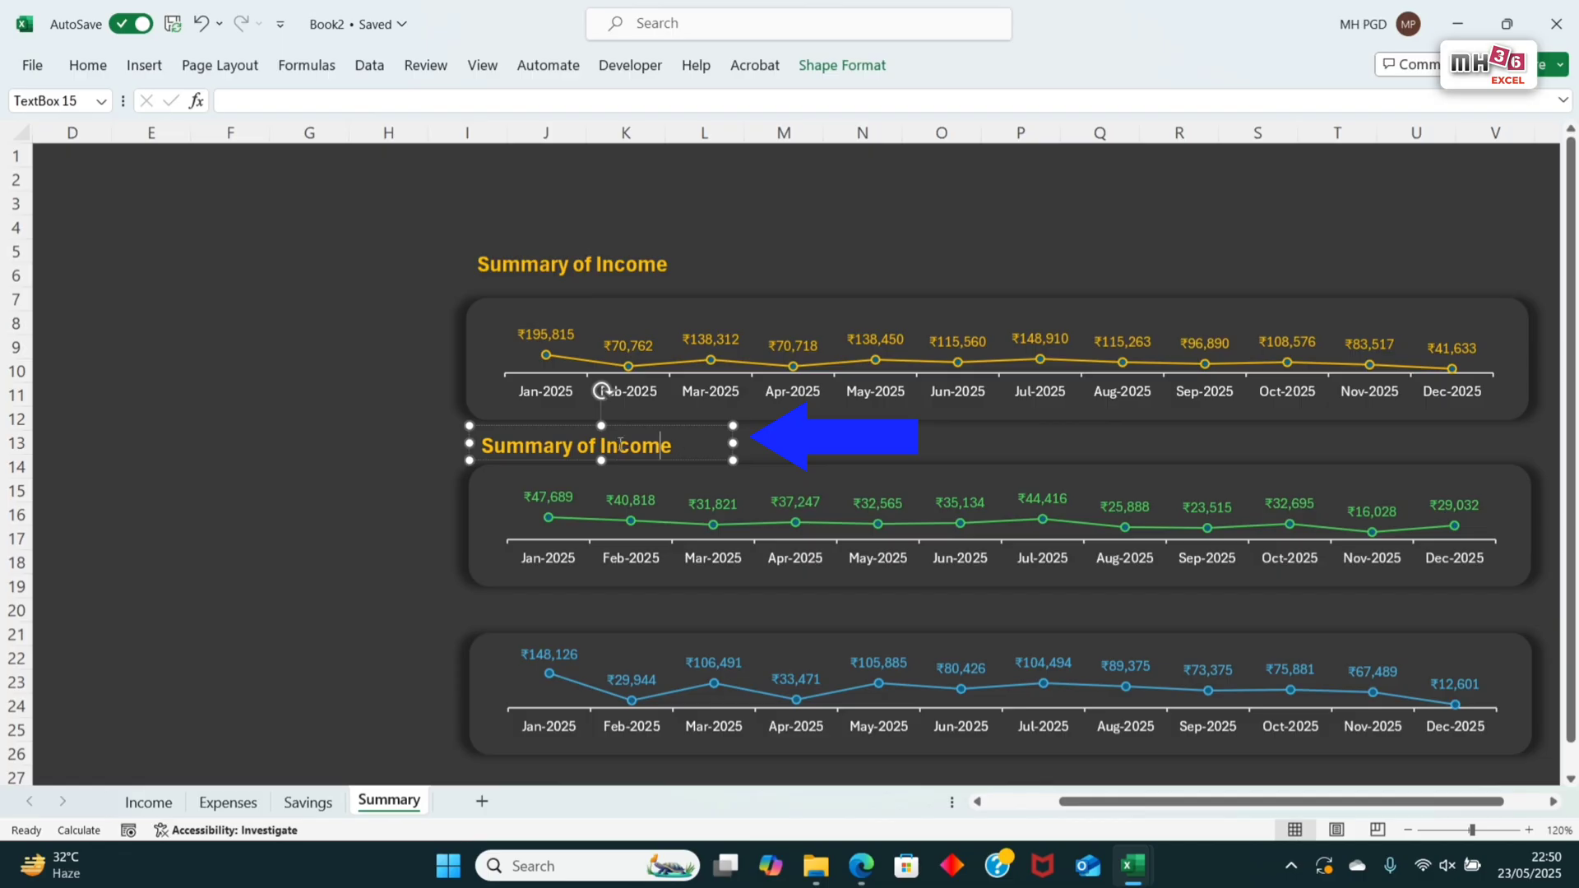
double_click(604, 449)
key("BackSpace")
Step: Set the text fill of the whole "Summary of Expenses" heading to the theme green matching its chart line
triple_click(711, 445)
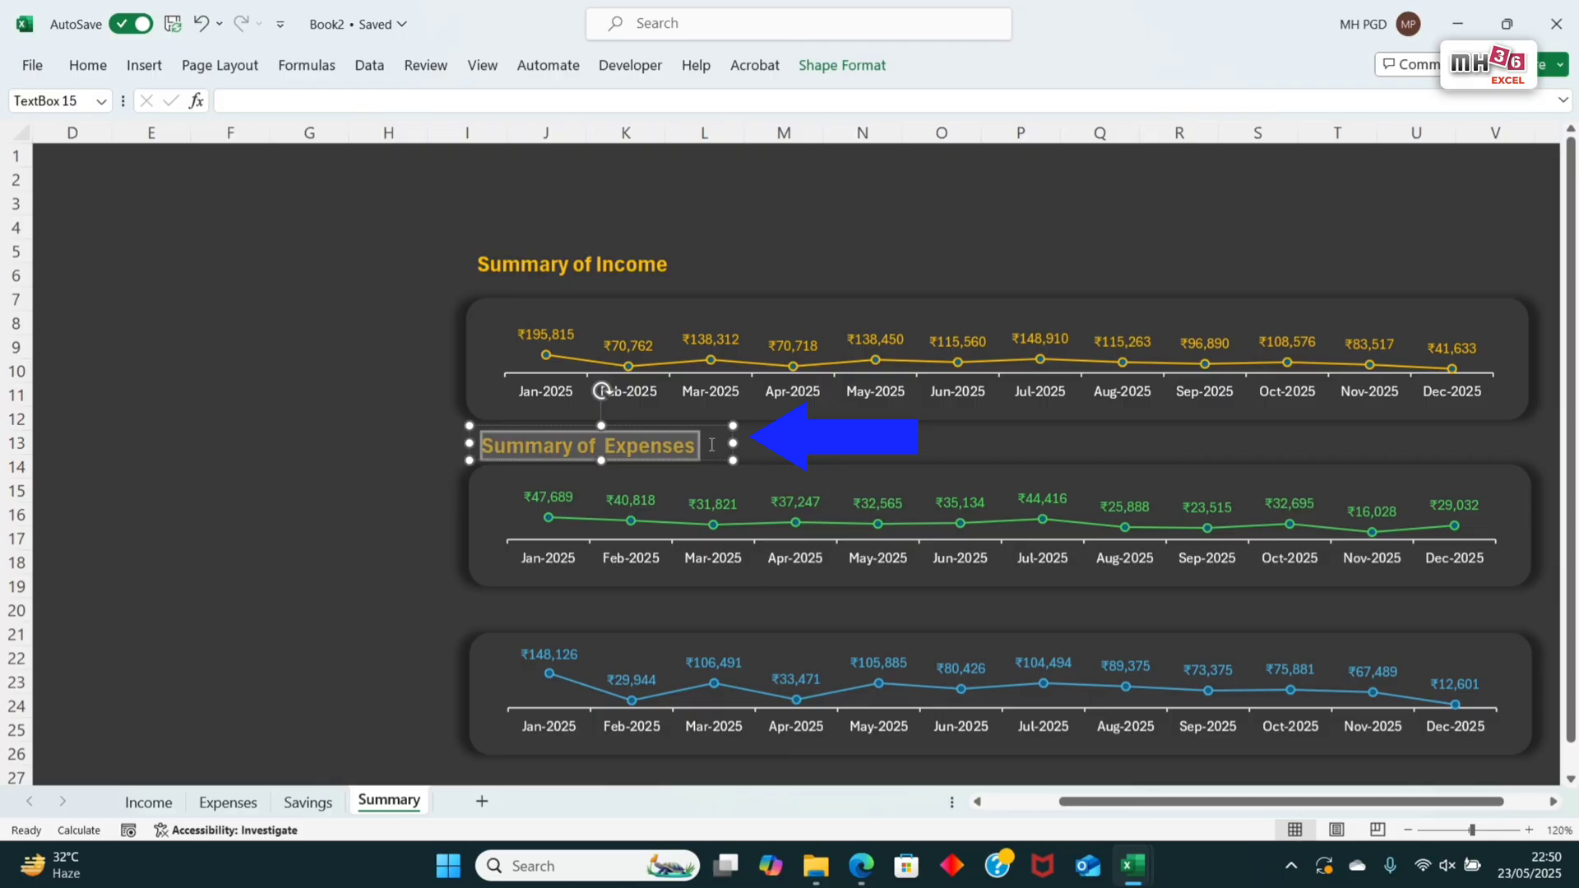
left_click(87, 64)
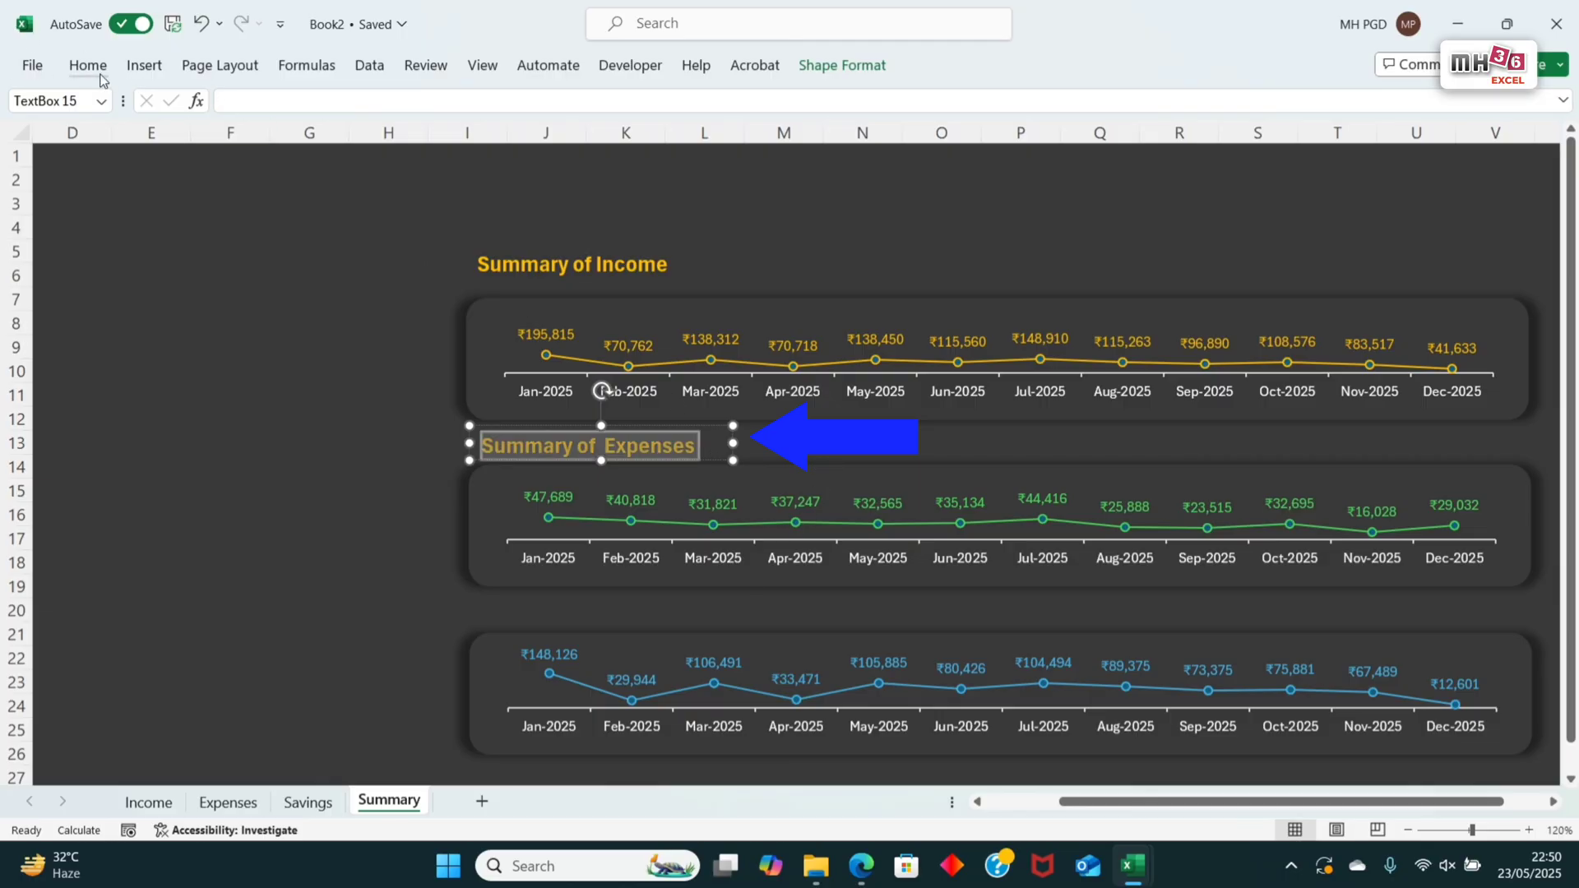
left_click(841, 65)
left_click(855, 96)
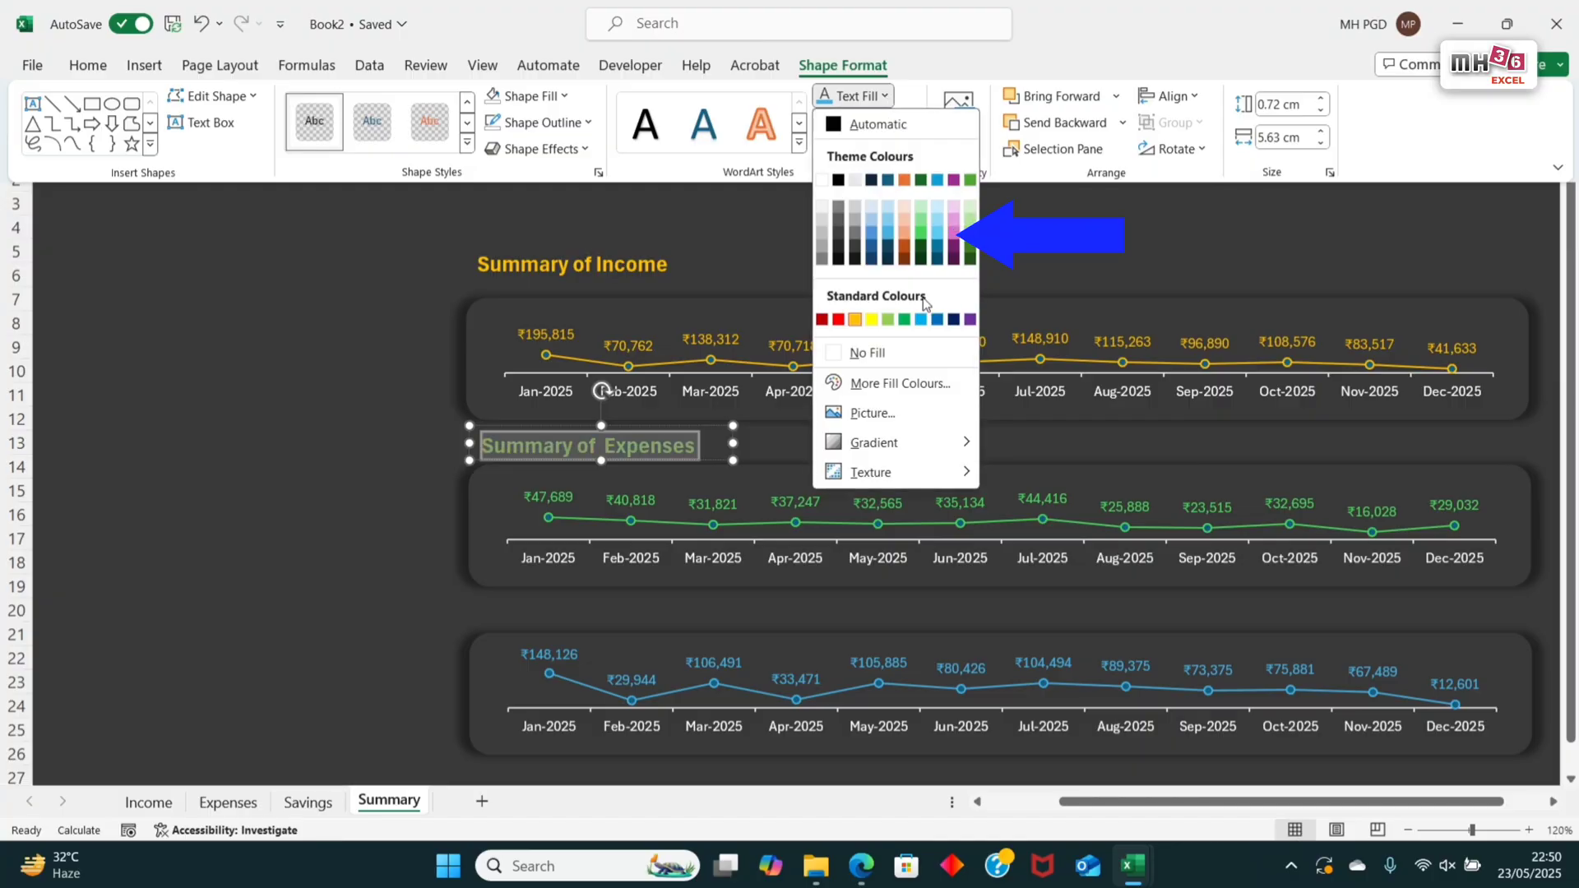
left_click(919, 237)
Step: Duplicate the Expenses heading directly above the Savings banner and change its wording to "Summary of Savings"
left_click_drag(712, 460, 718, 625)
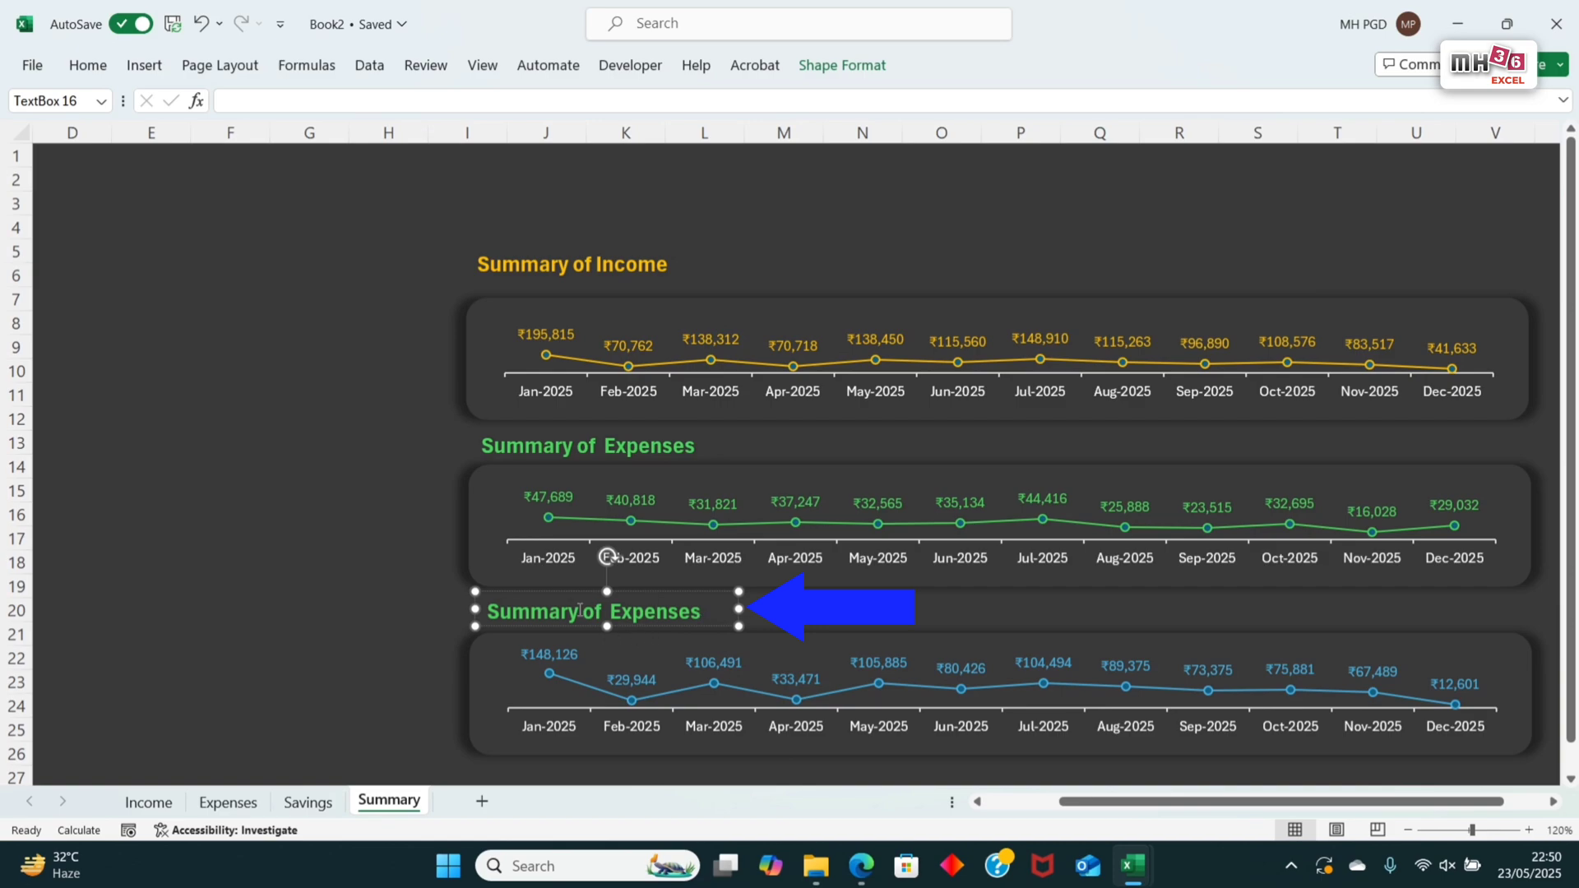
double_click(617, 613)
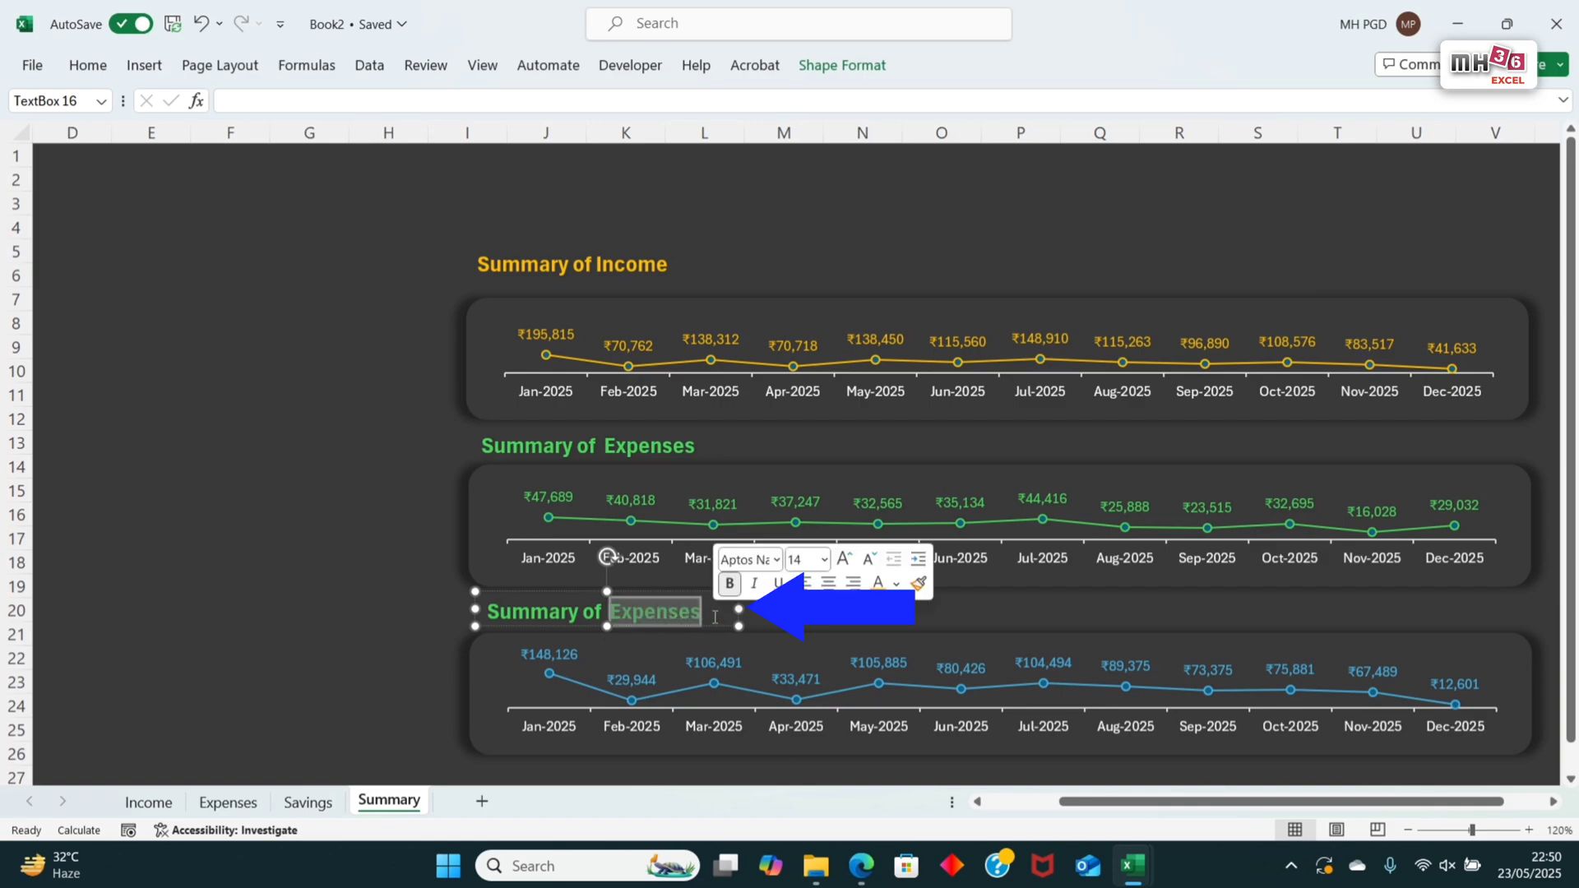
type("Saving")
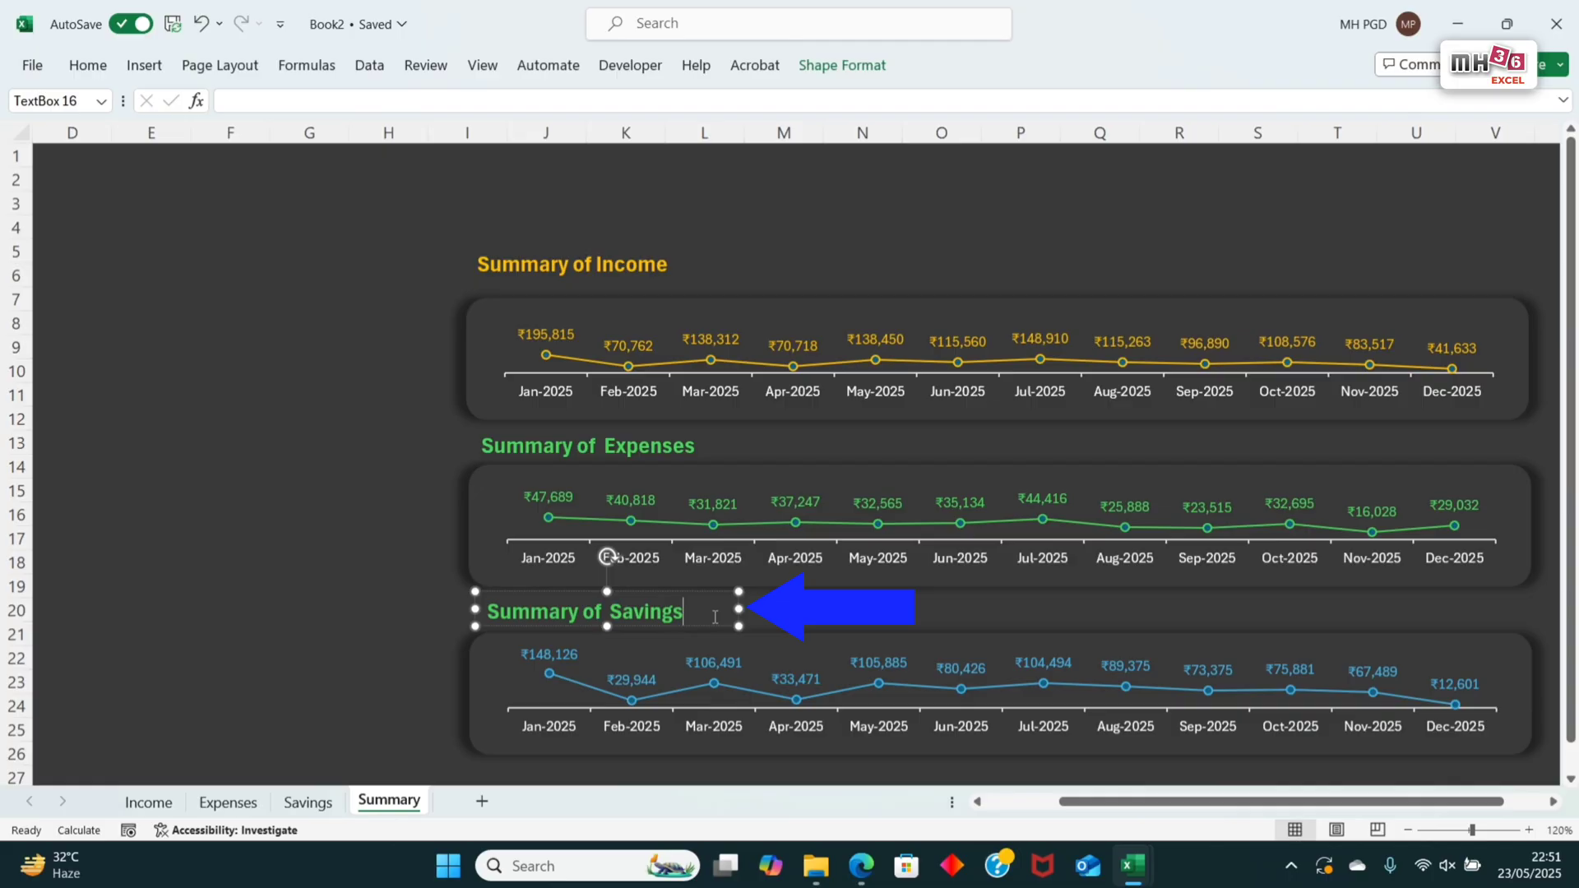
Step: Set the text fill of the whole "Summary of Savings" heading to the theme blue matching its chart line, and deselect it
key("ctrl+a")
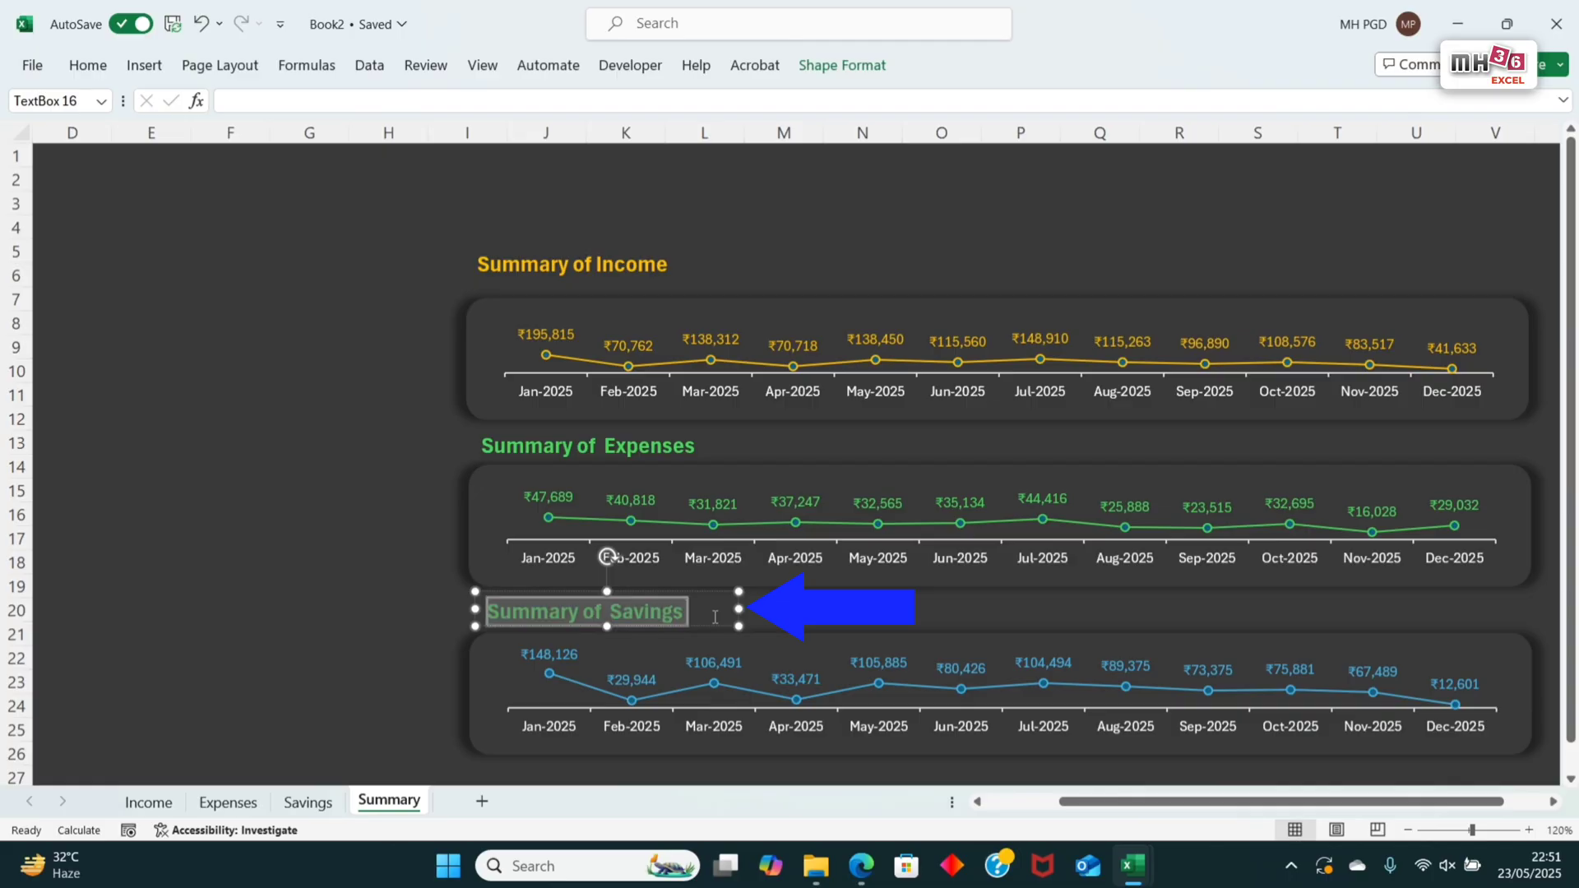
left_click(88, 67)
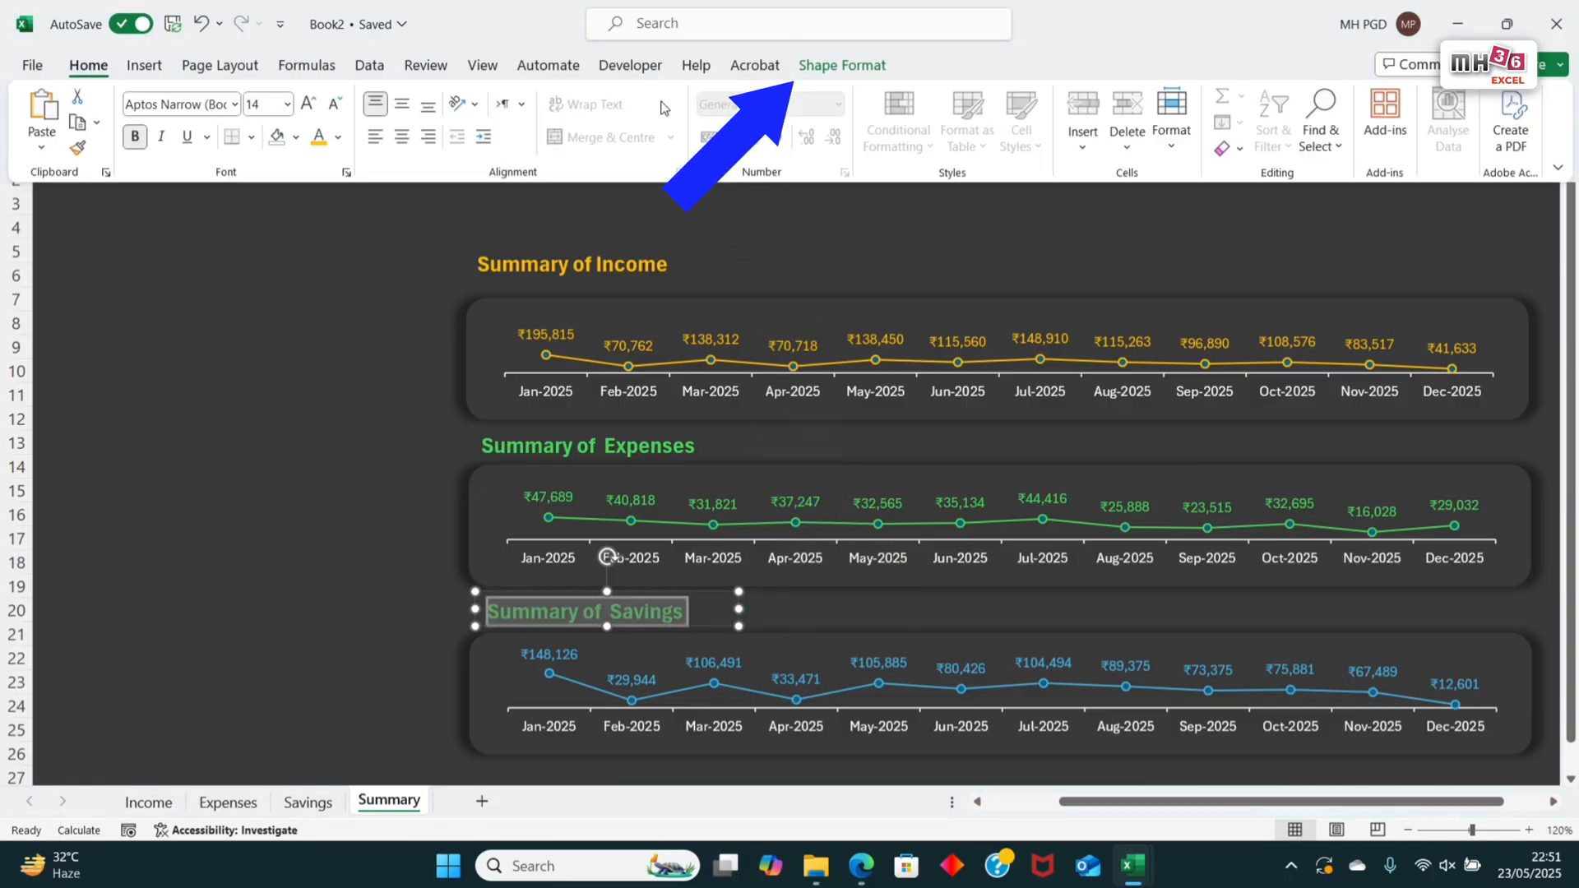
left_click(844, 67)
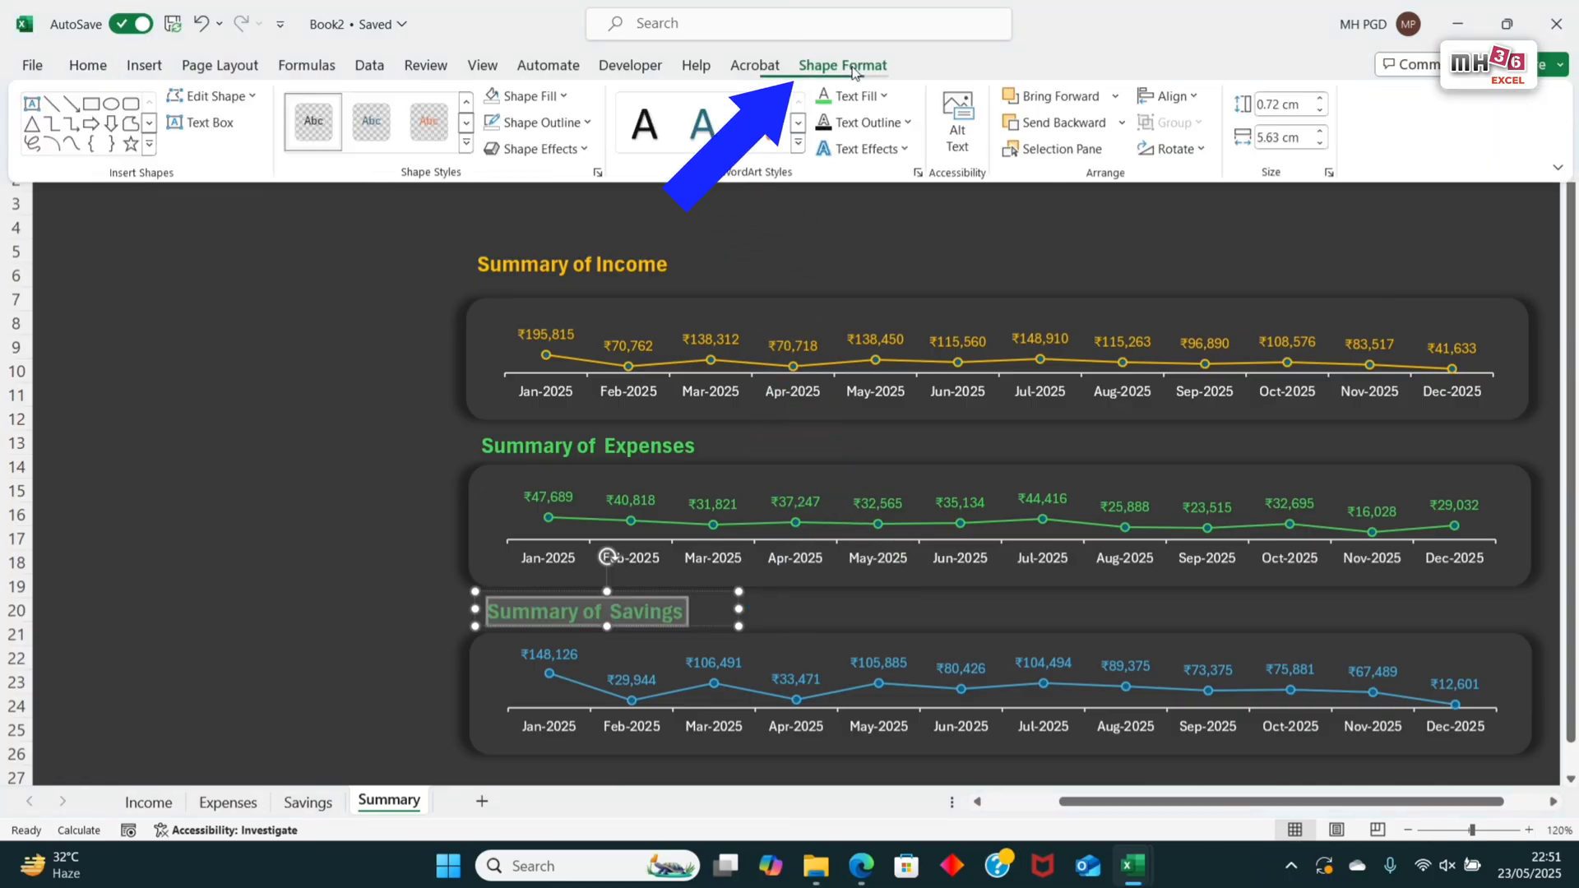
left_click(885, 98)
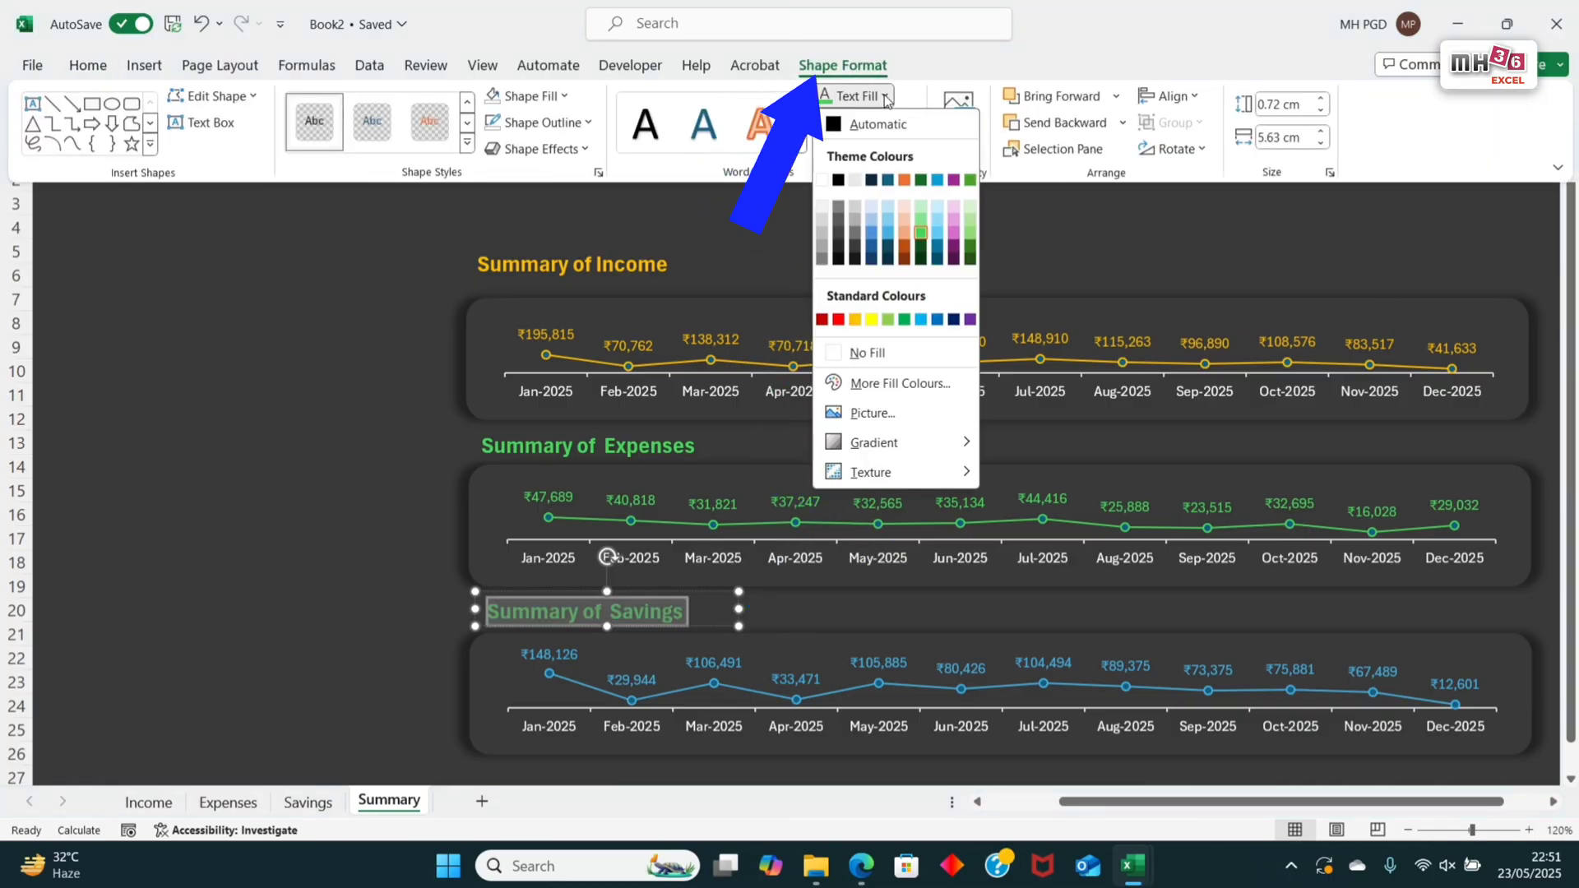
left_click(892, 244)
left_click(1414, 255)
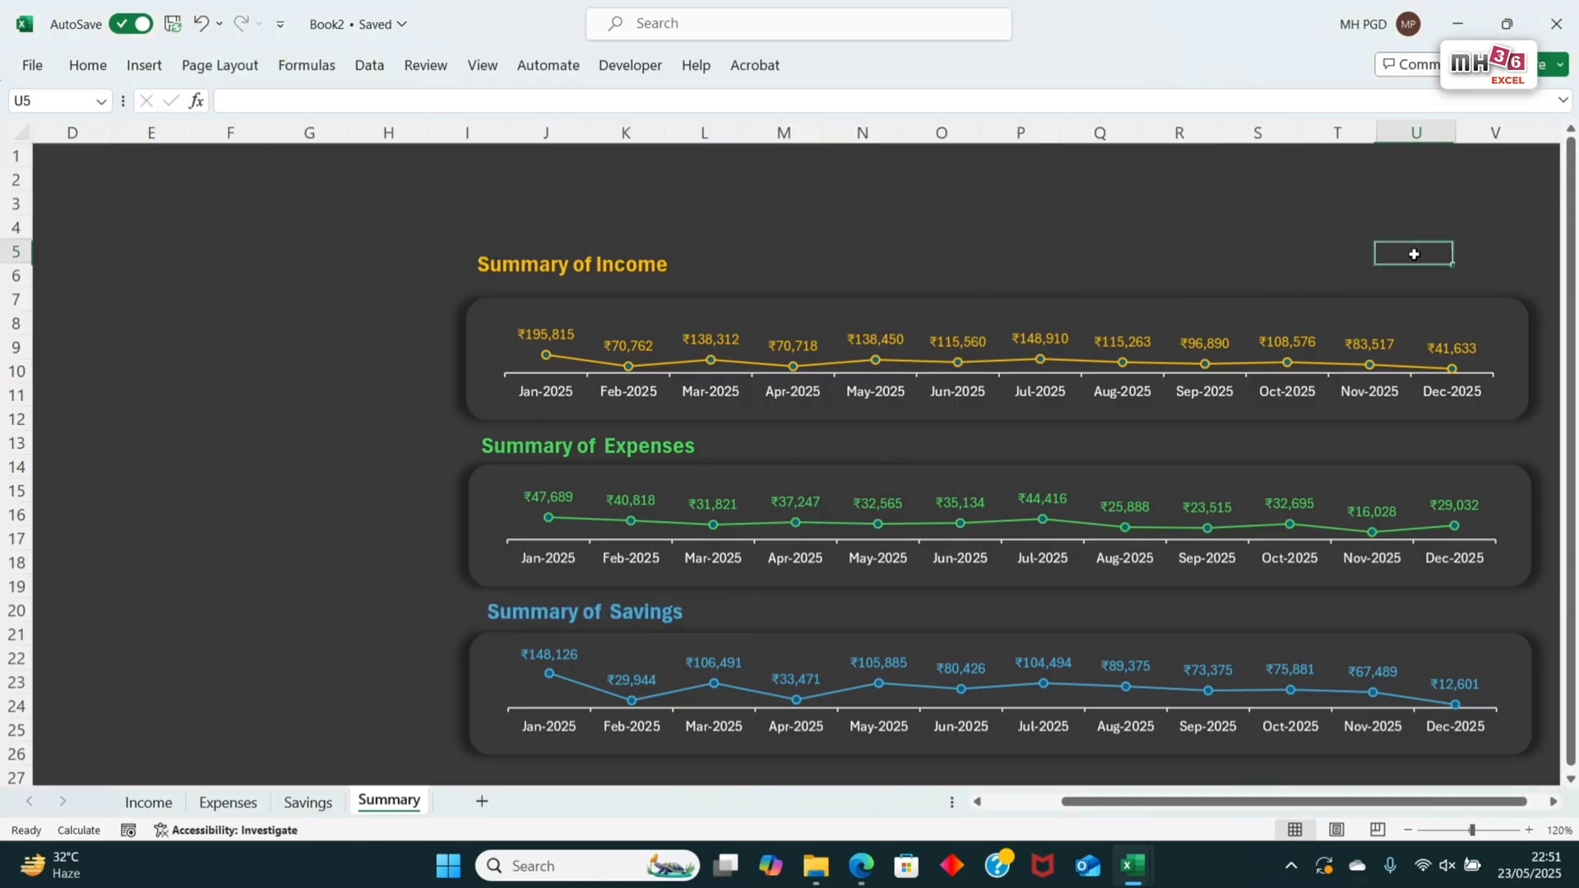
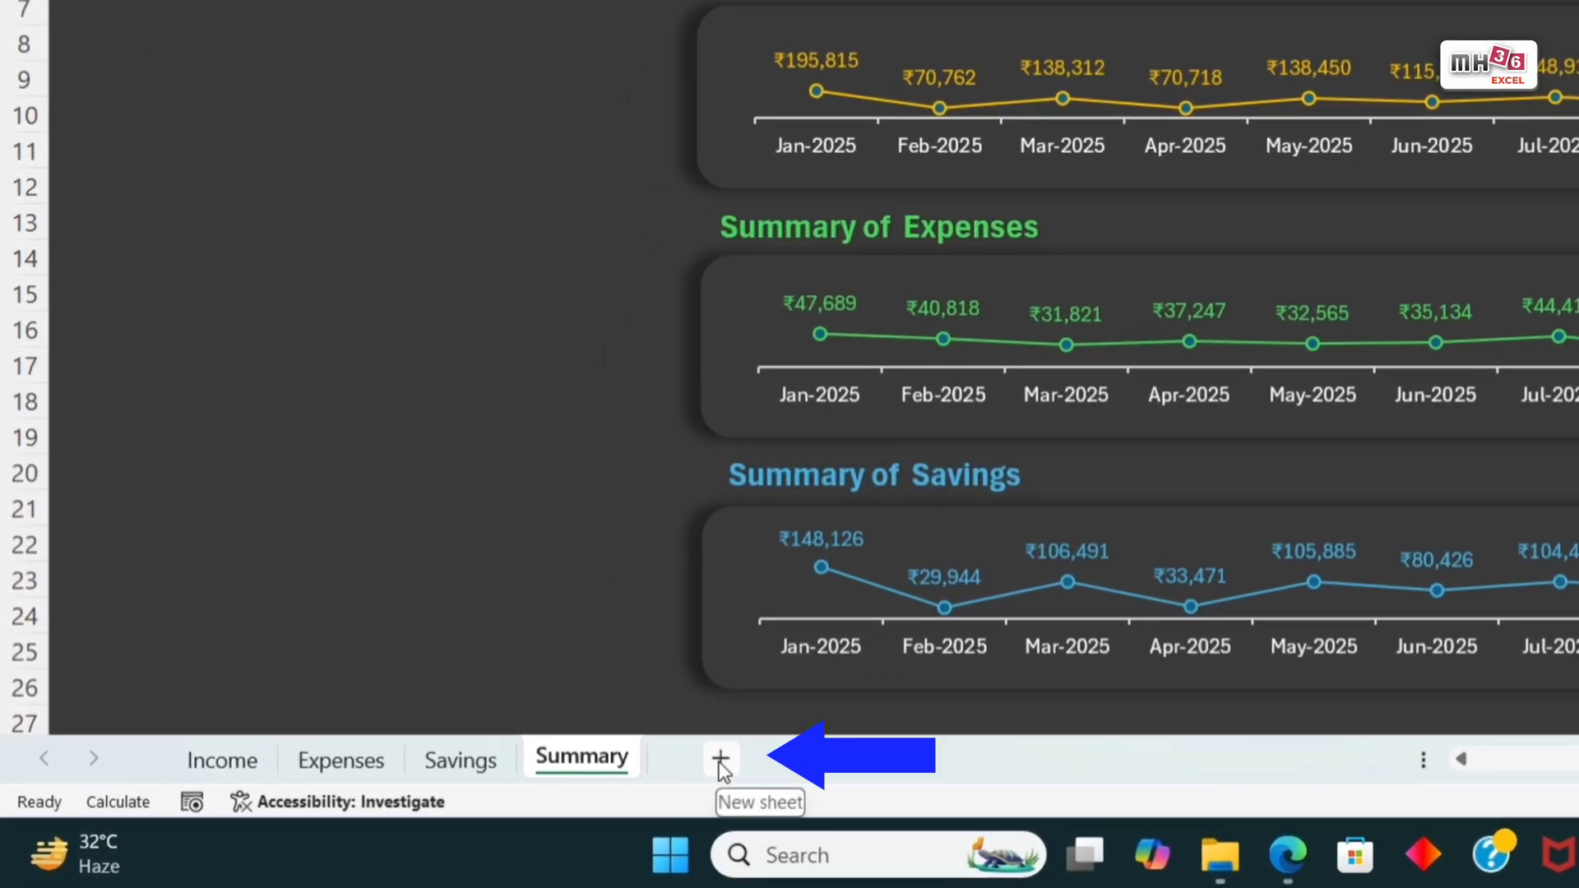
Step: Add a new worksheet after Summary and name it "Support data"
left_click(720, 760)
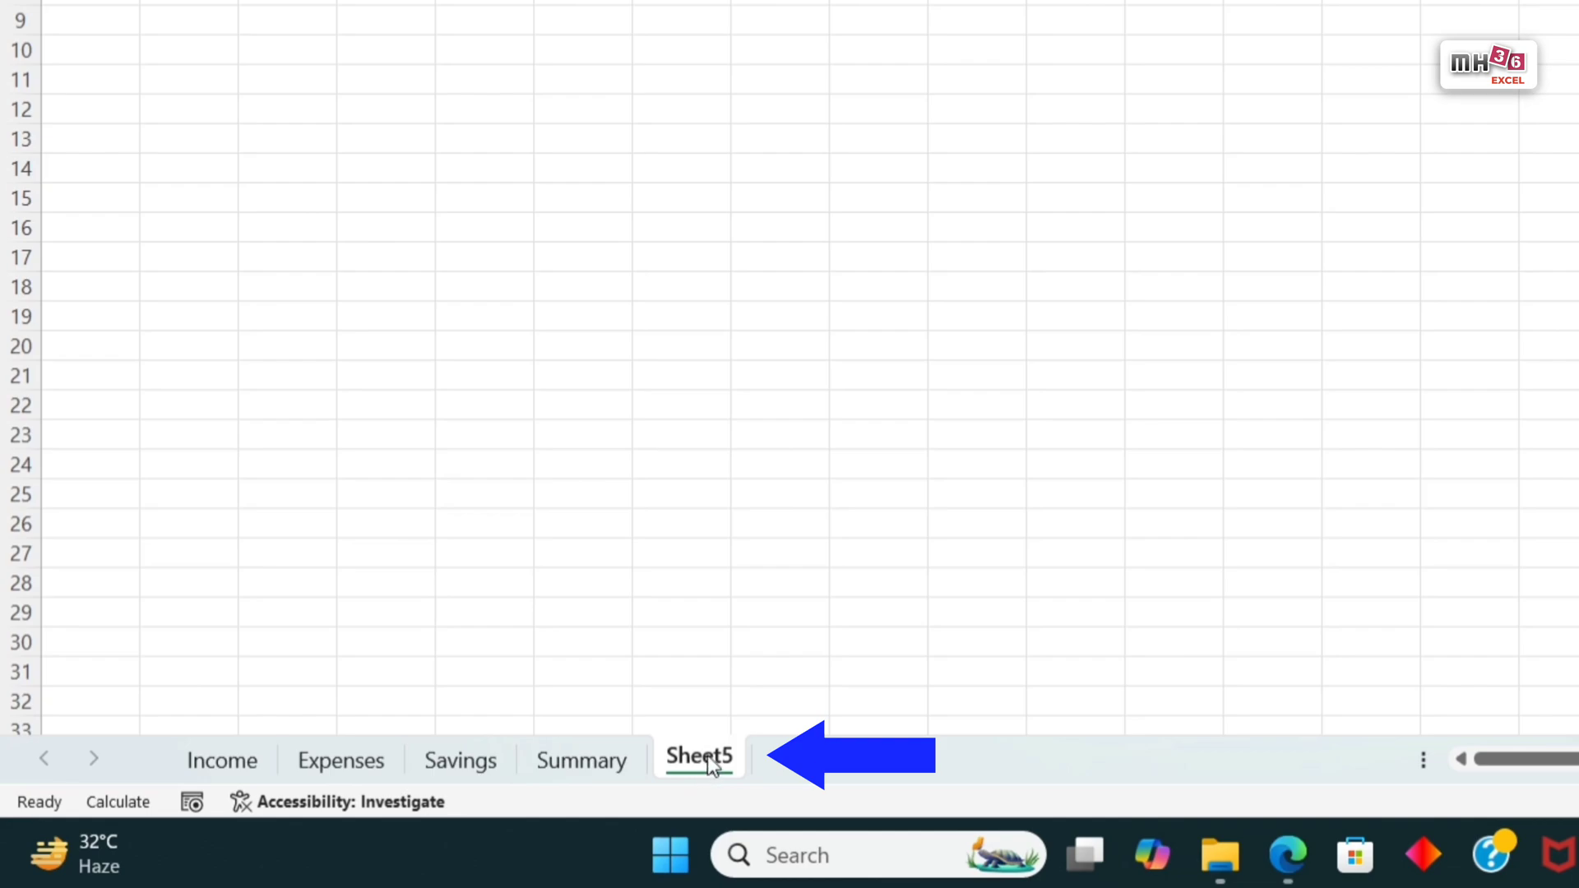
double_click(707, 755)
type("S")
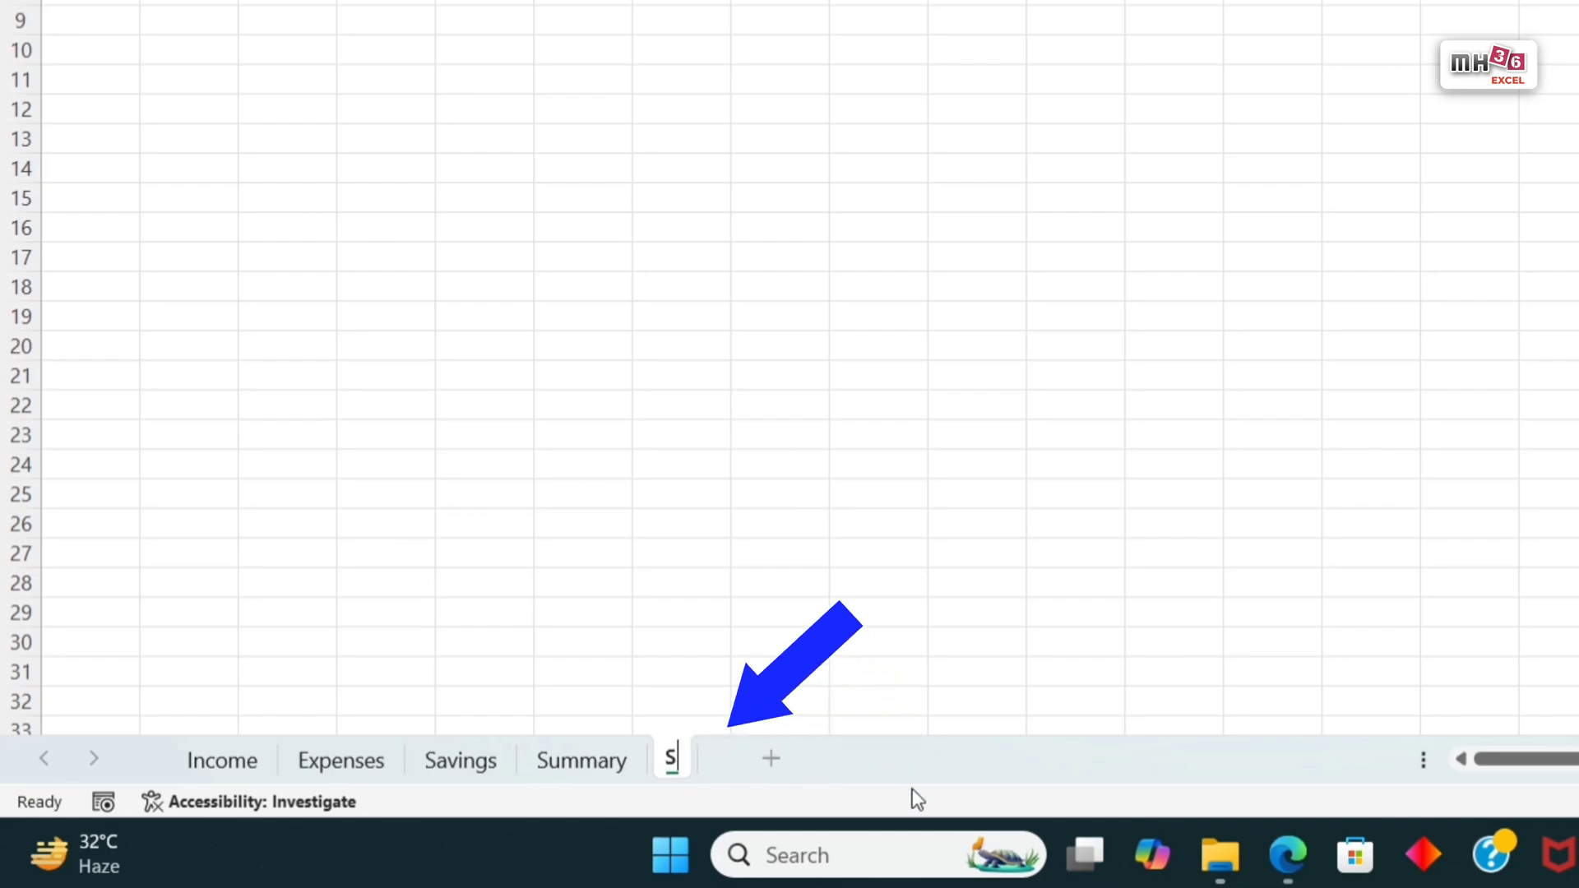
type("upport")
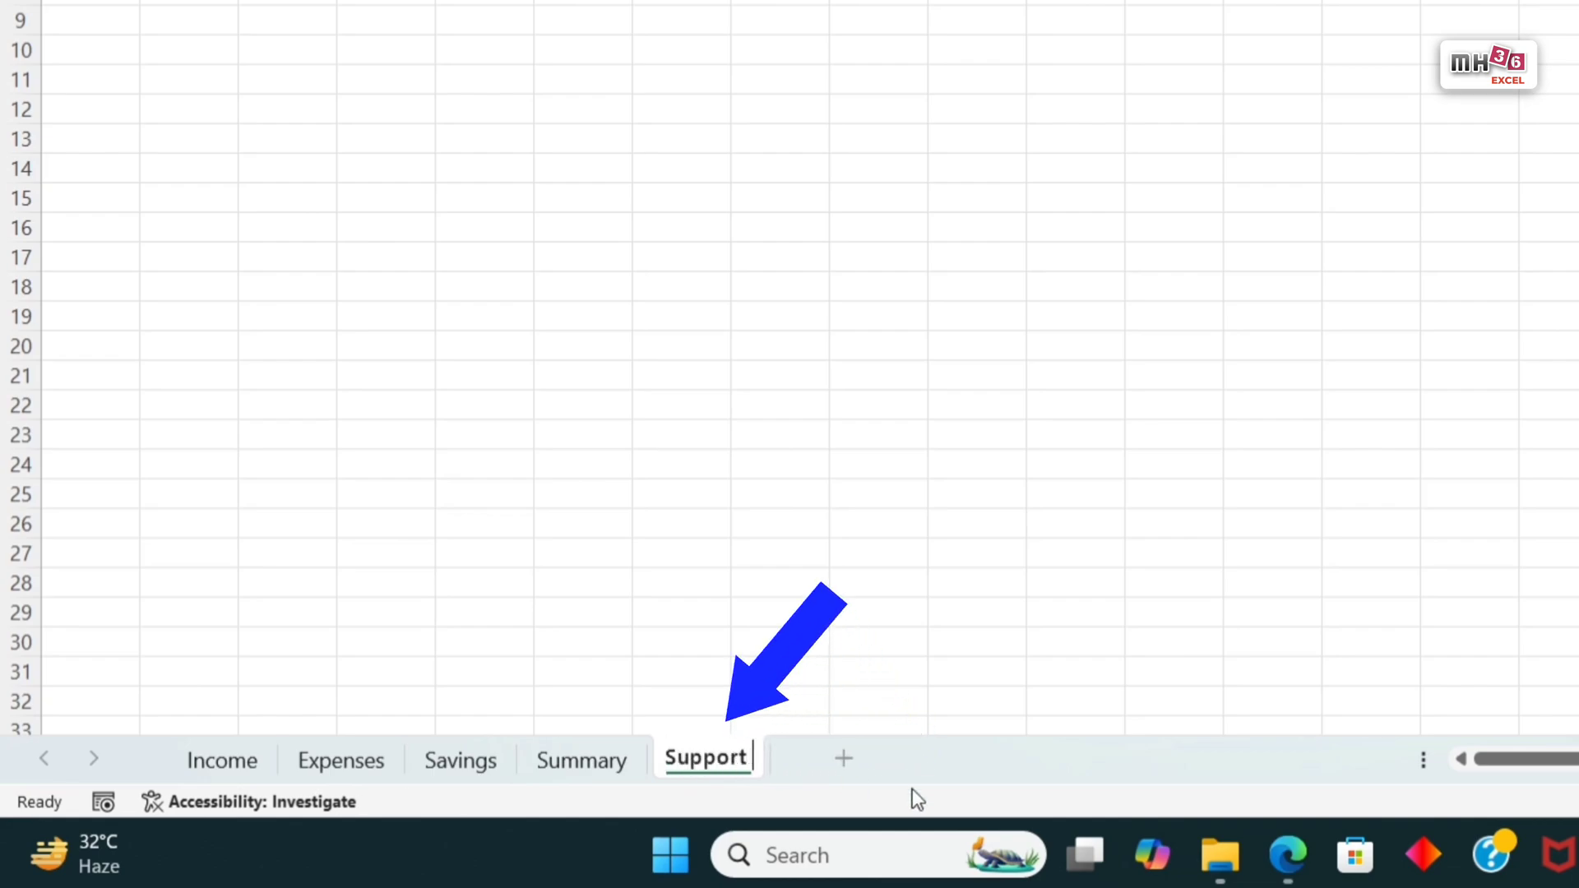
type(" data")
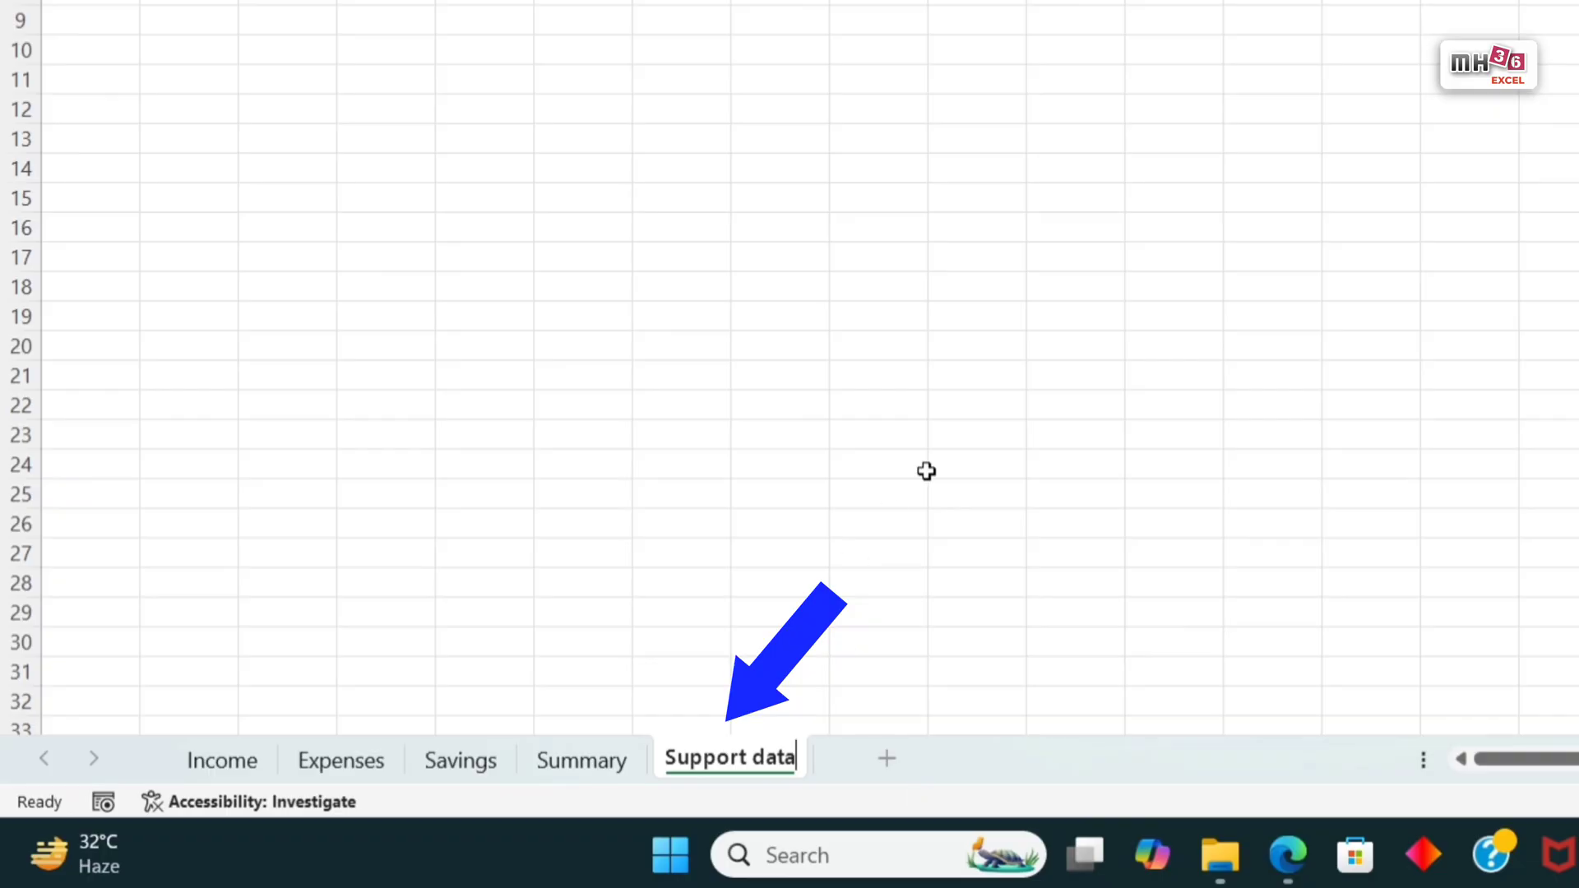
key("Return")
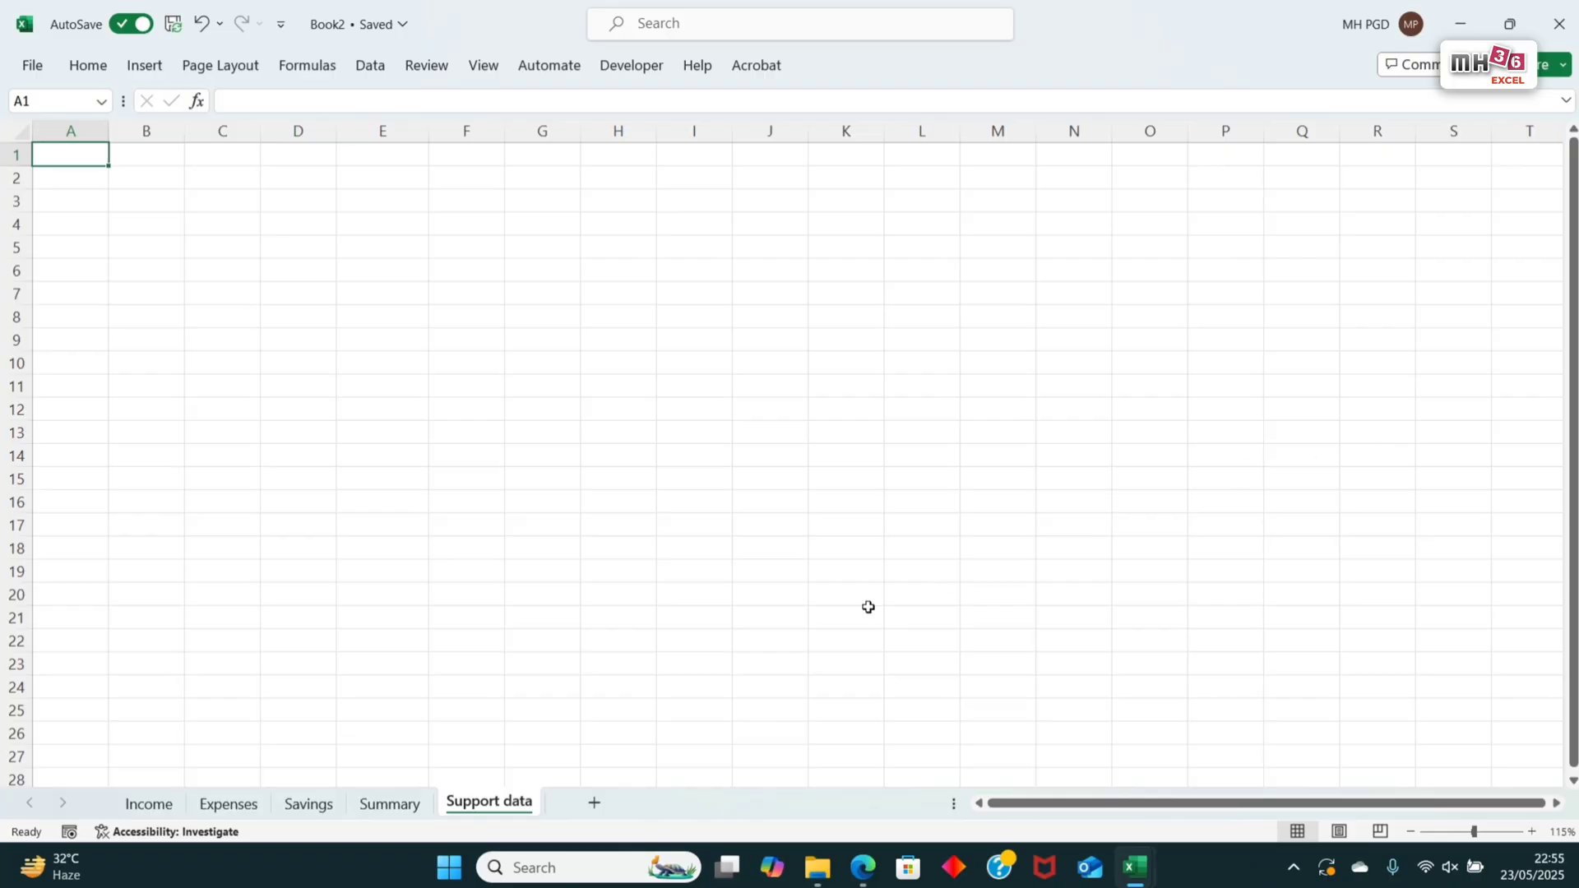
Step: Copy the months Jan-2025 to Dec-2025 from the Savings table into the Support data sheet, starting at cell E5
left_click(301, 810)
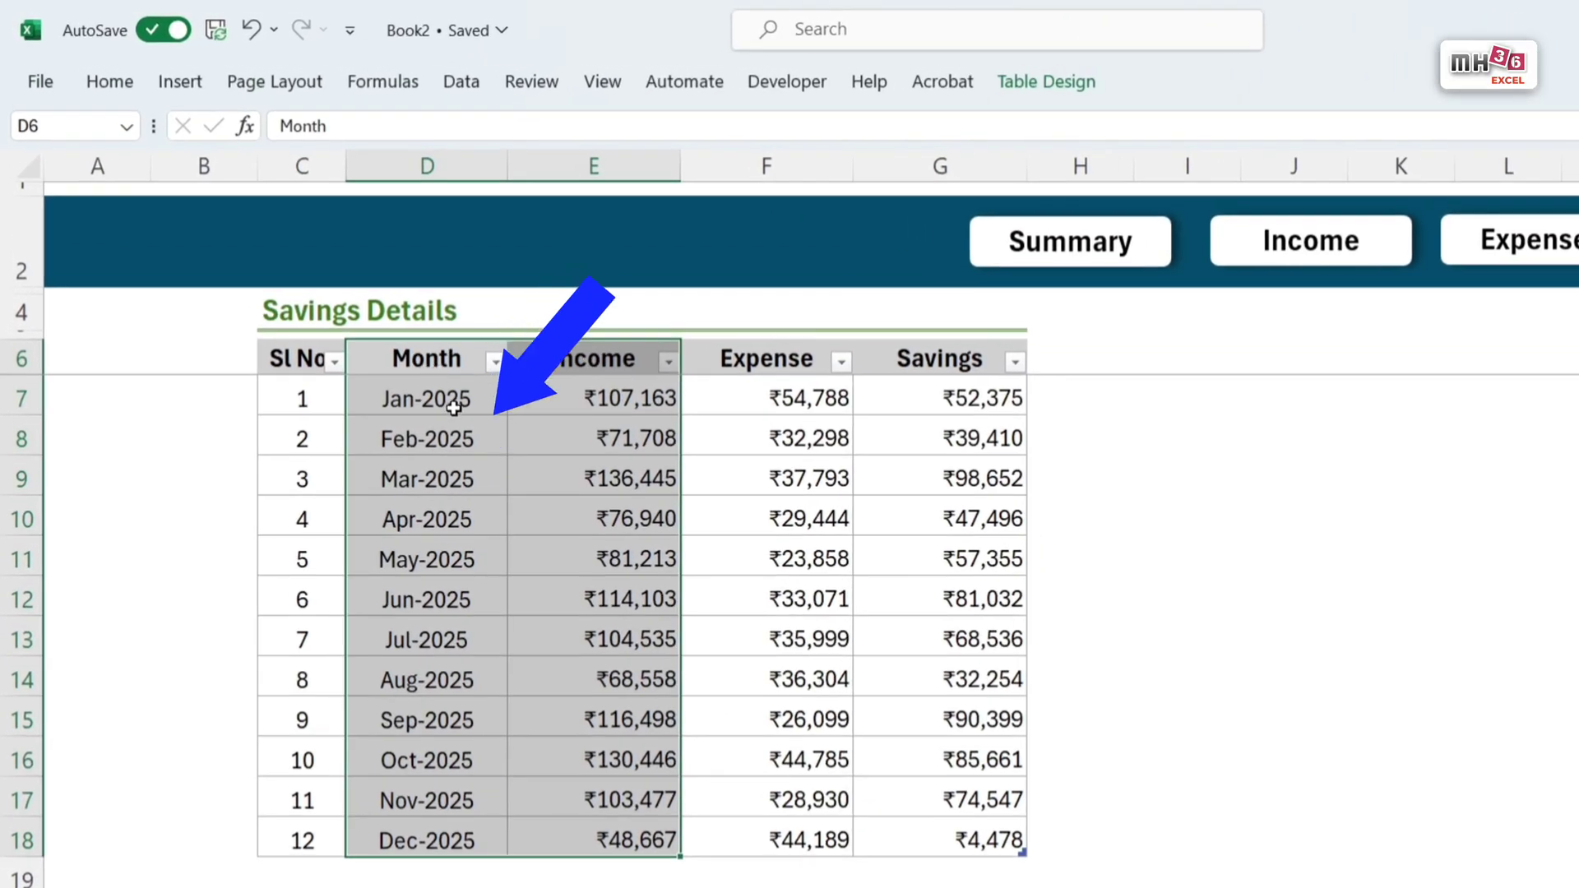
left_click_drag(453, 407, 452, 835)
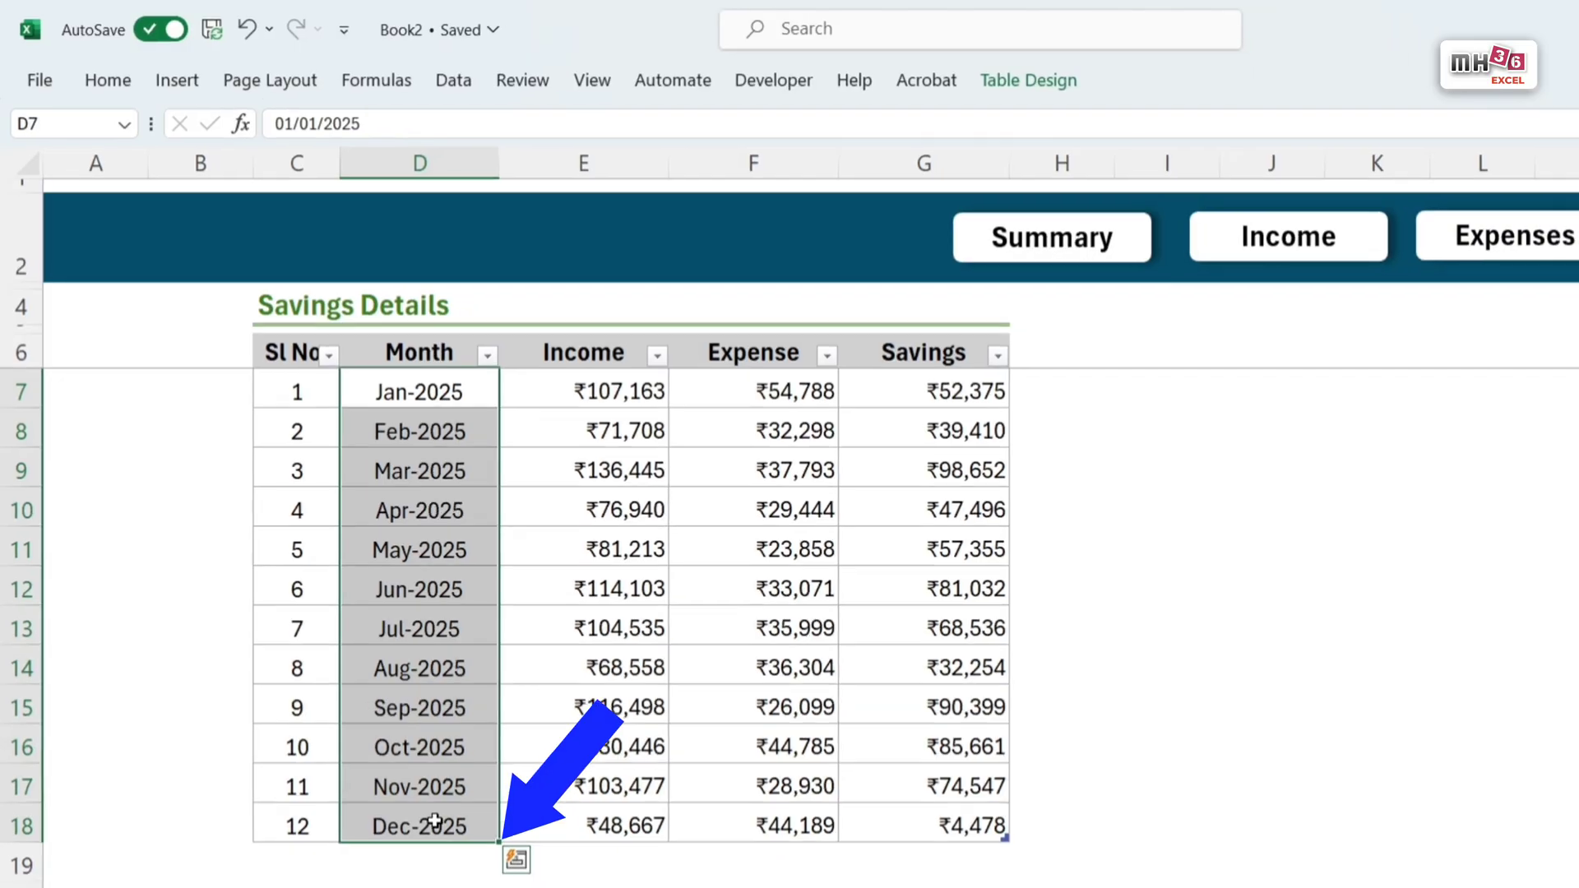
key("ctrl+c")
left_click(502, 804)
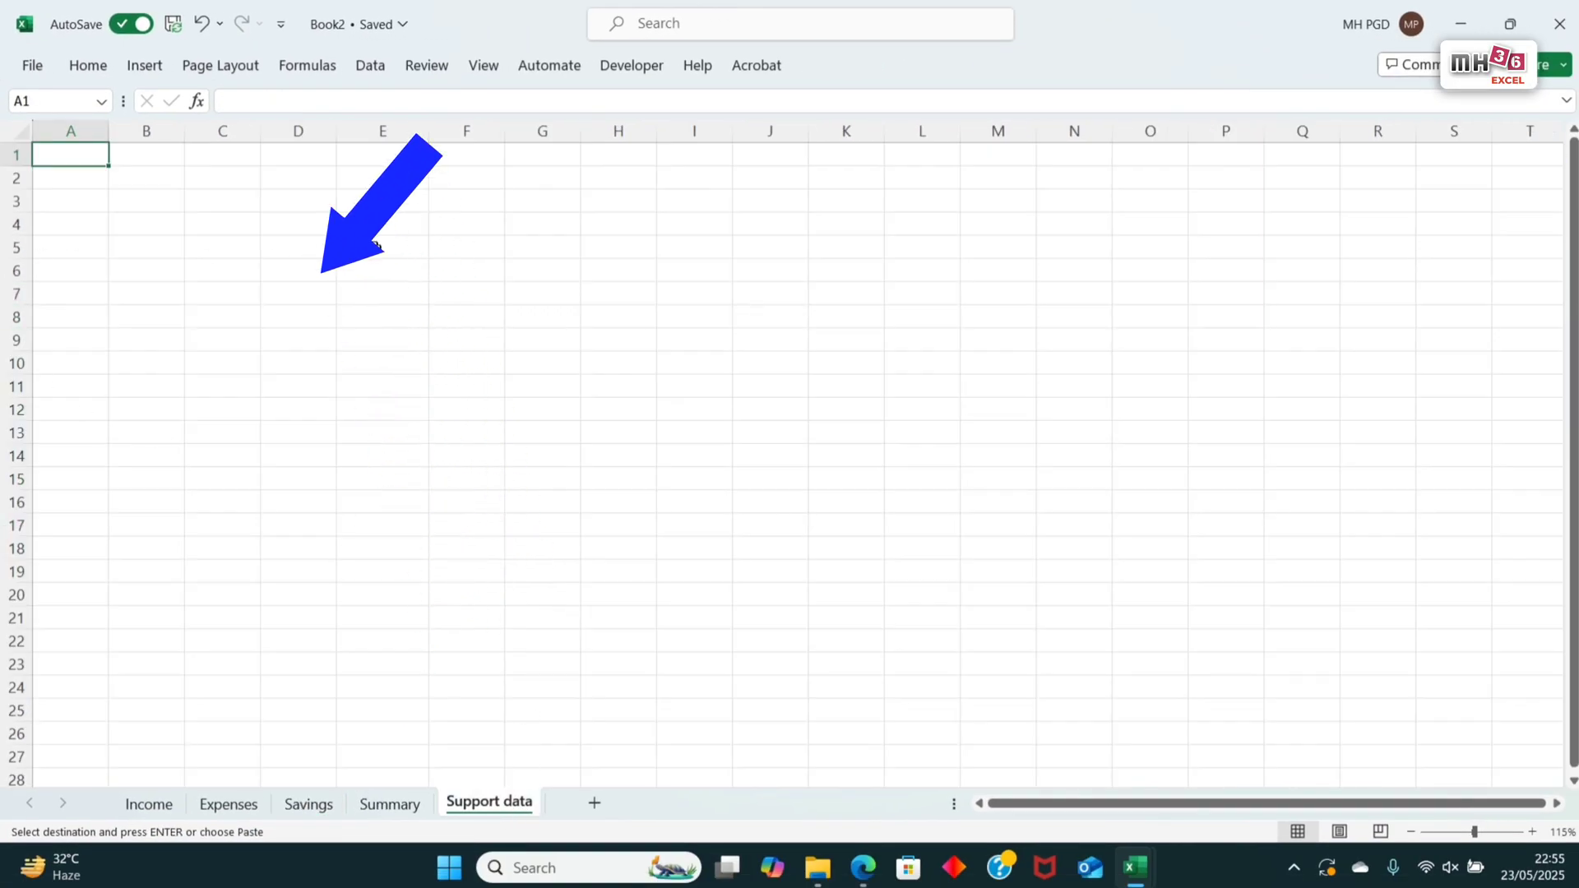
left_click(376, 245)
key("ctrl+v")
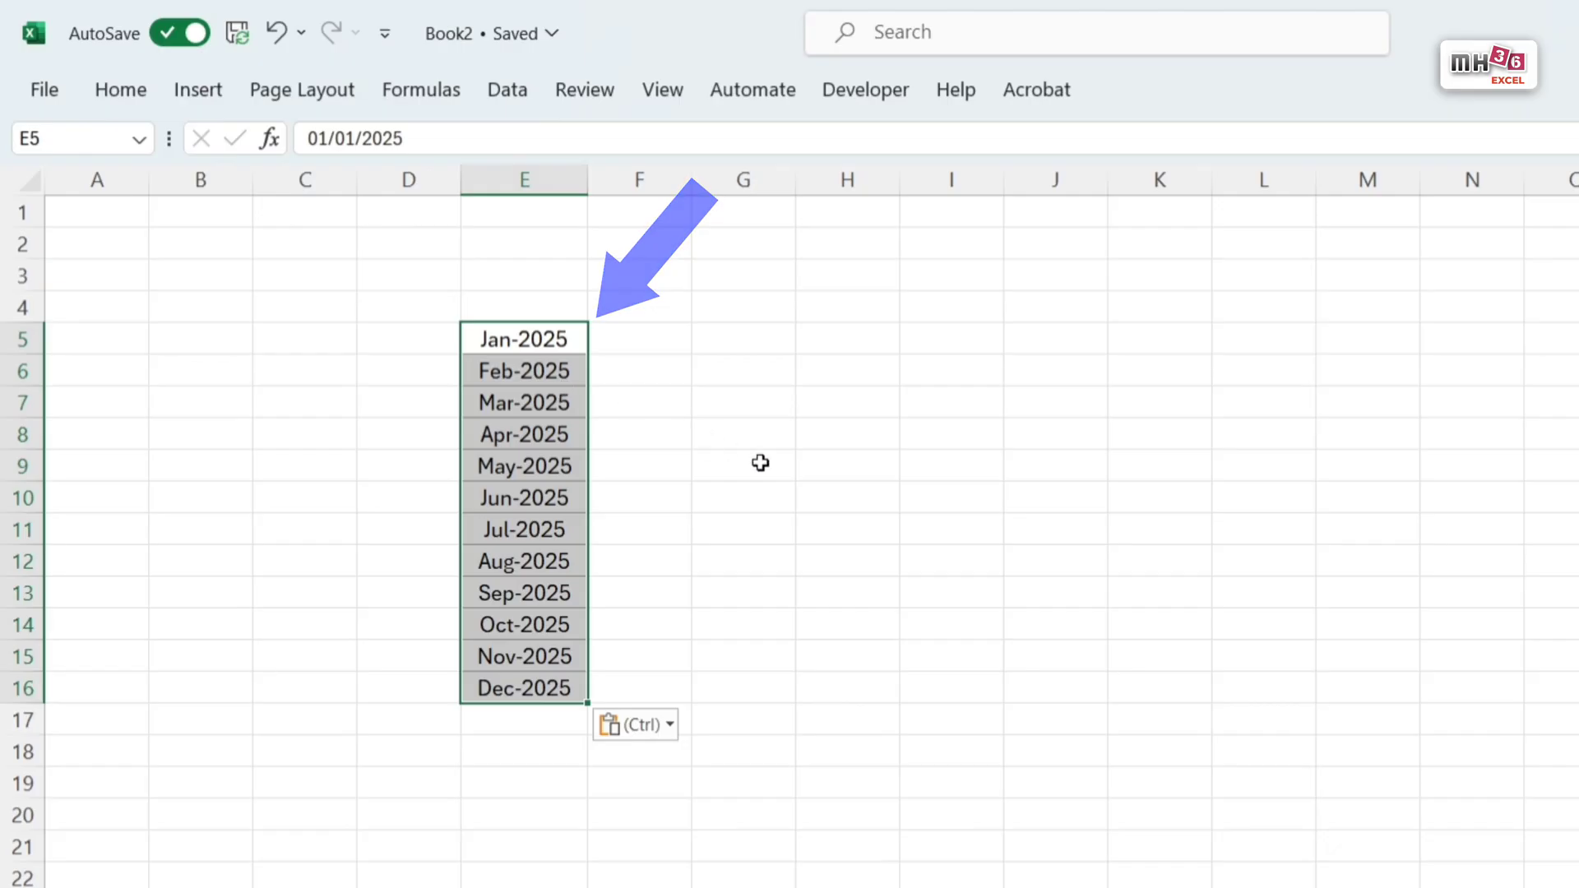
Step: Increase the height of rows 5 to 16 holding the month list on the Support data sheet
left_click_drag(28, 338, 33, 688)
left_click_drag(33, 703, 37, 714)
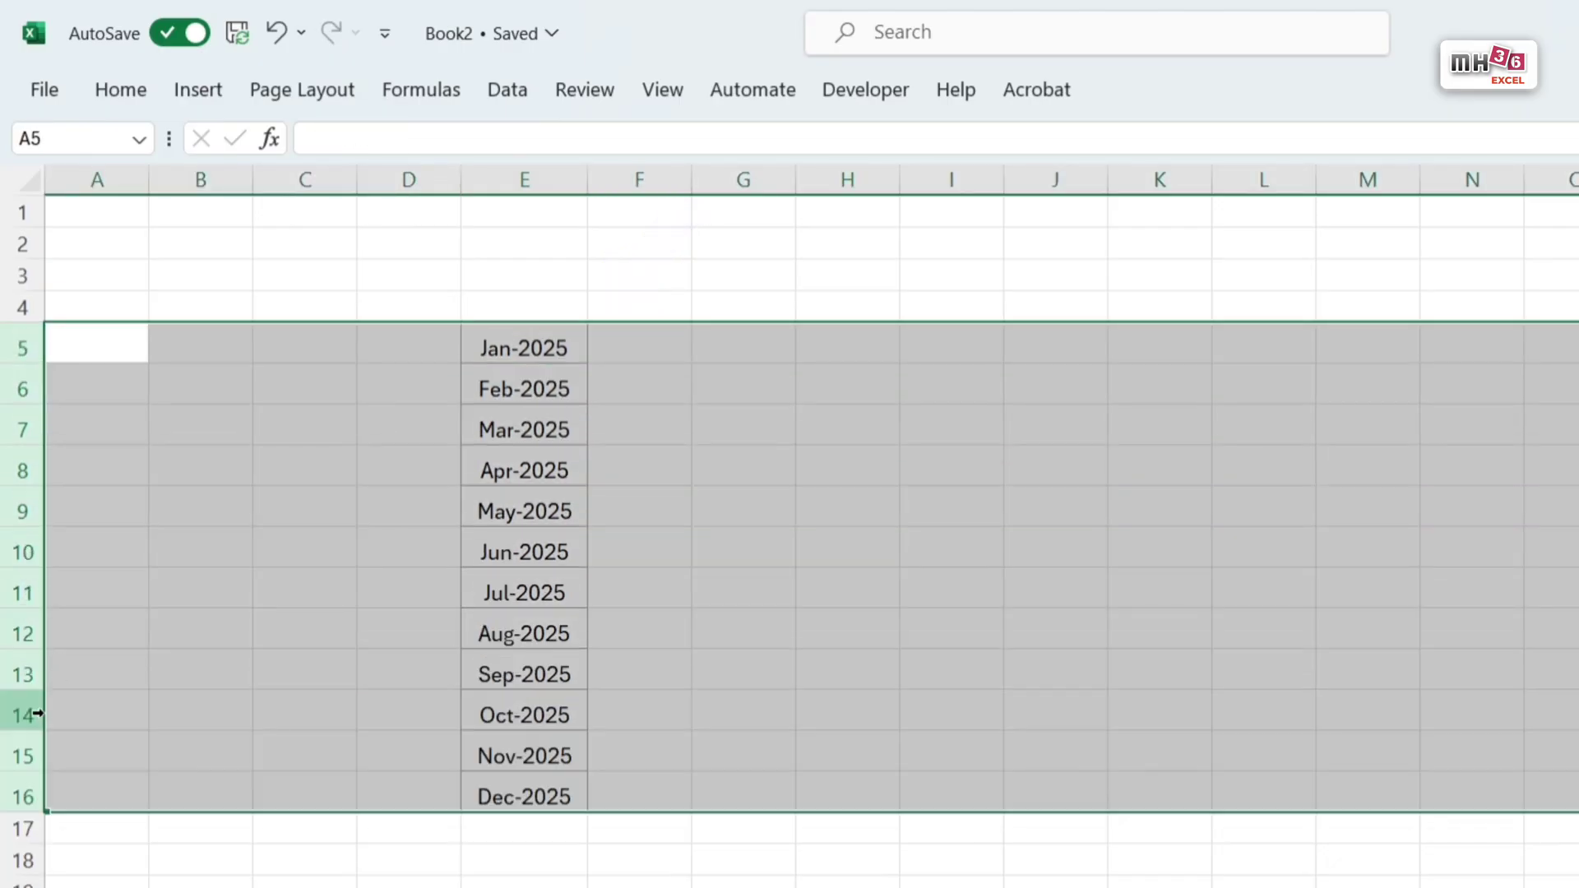
left_click(130, 95)
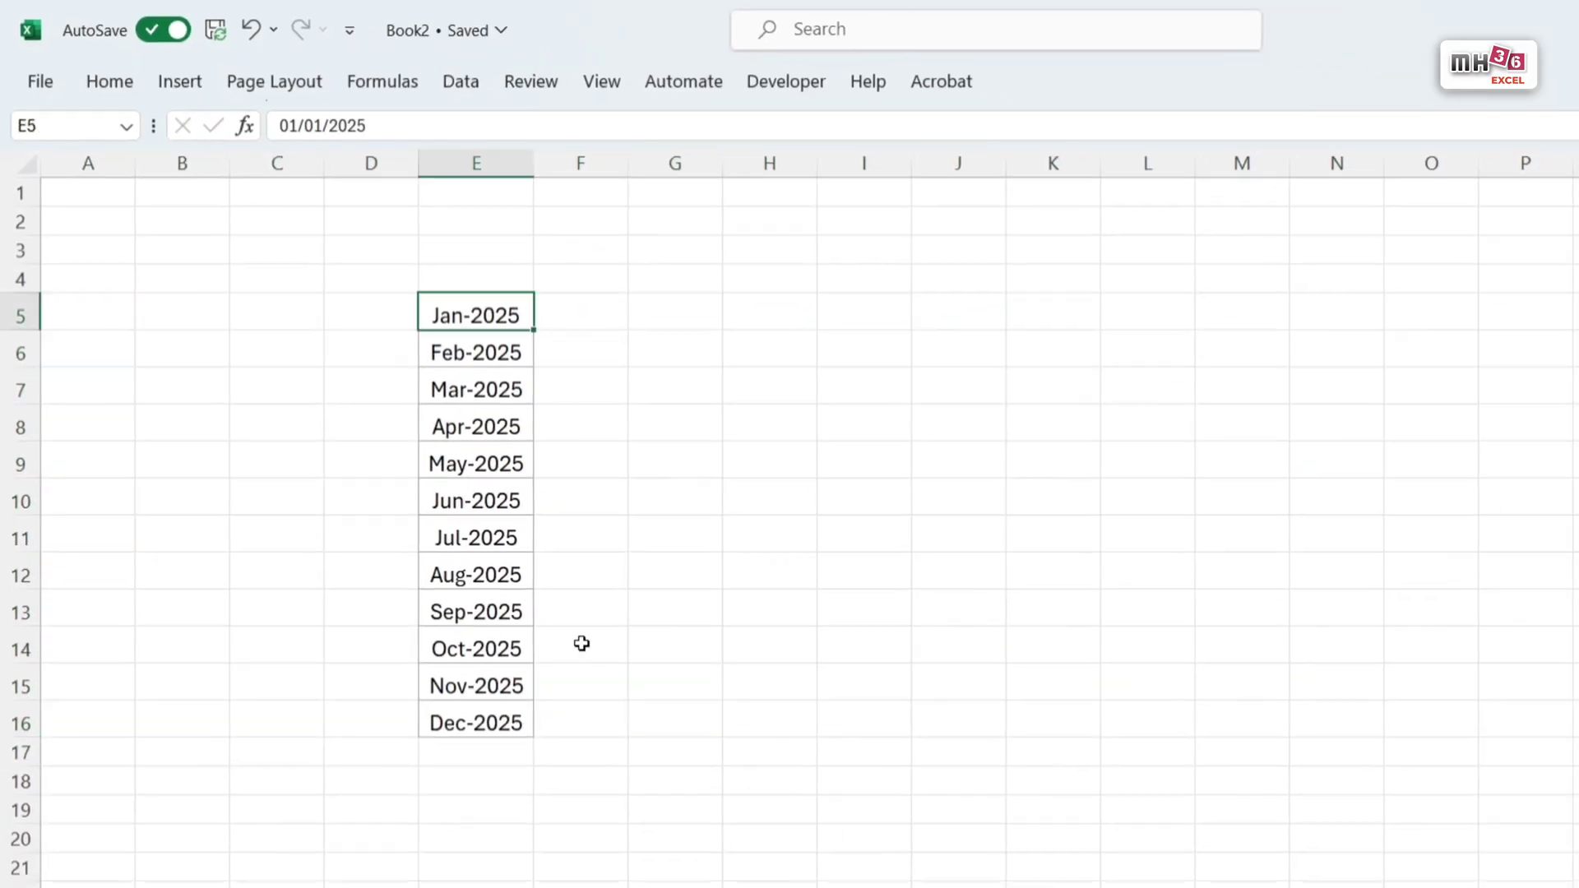
Step: Begin a data validation rule for cell C5 on the Summary sheet, allowing a List with an in-cell drop-down
left_click(392, 804)
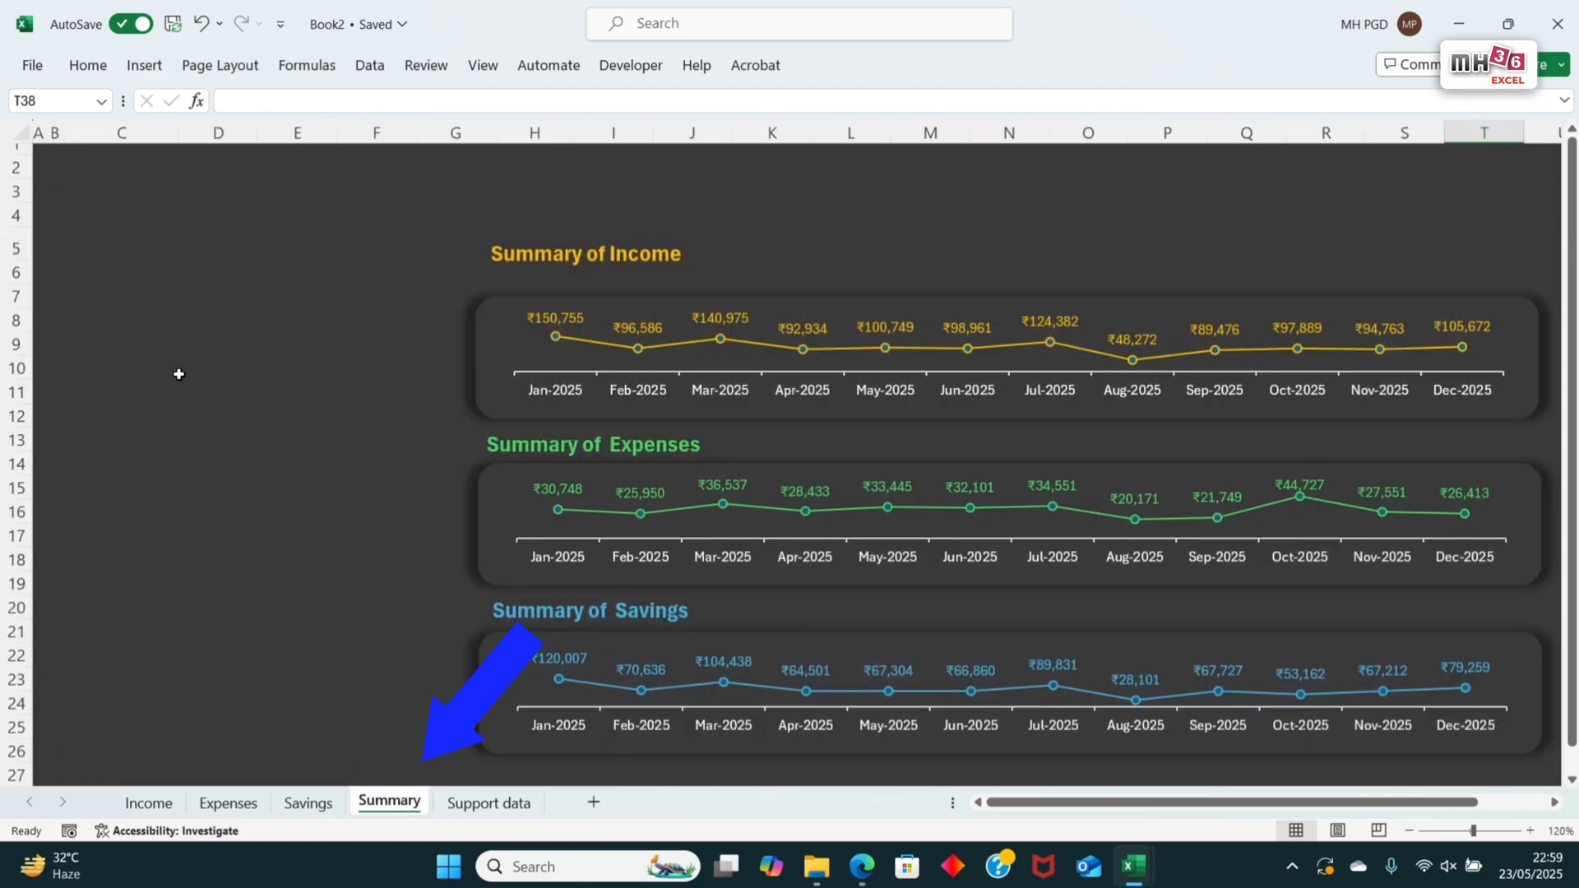
left_click(124, 244)
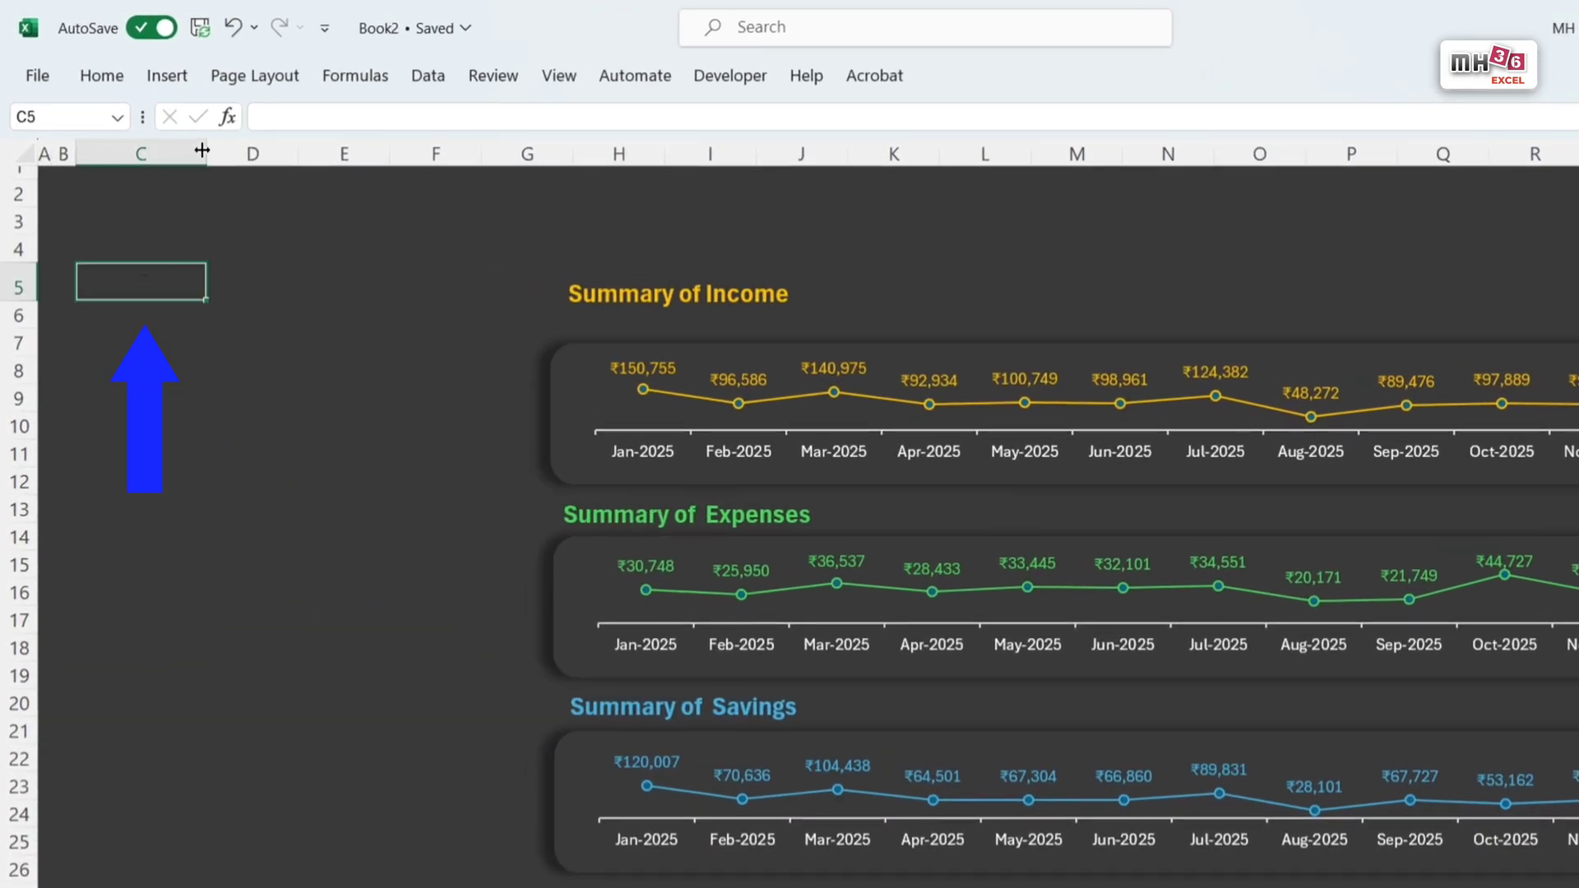
left_click(434, 81)
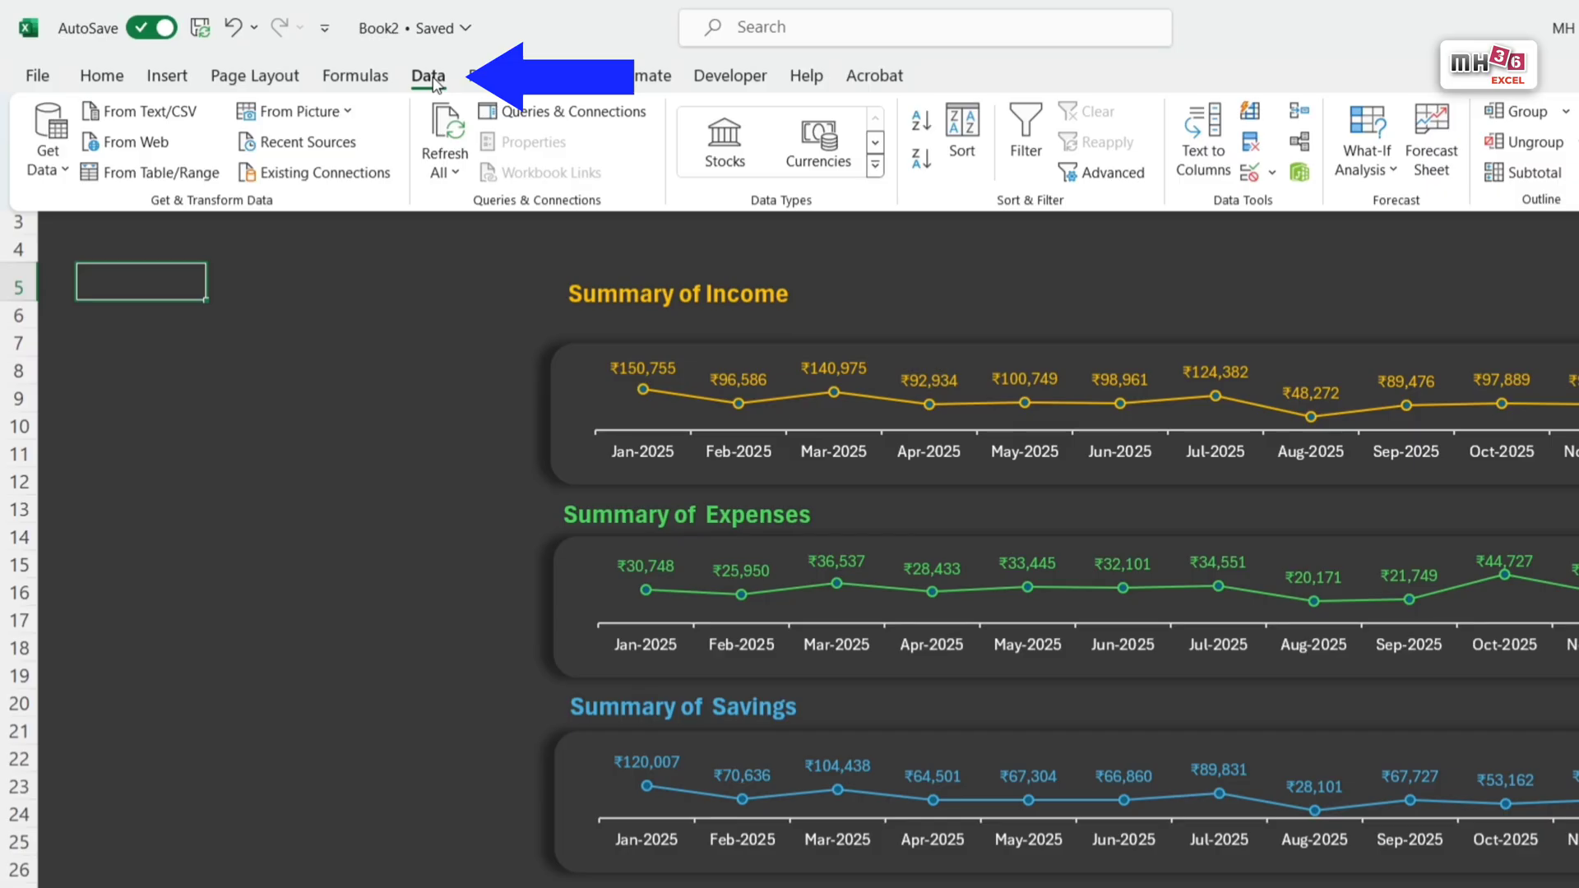
left_click(1259, 173)
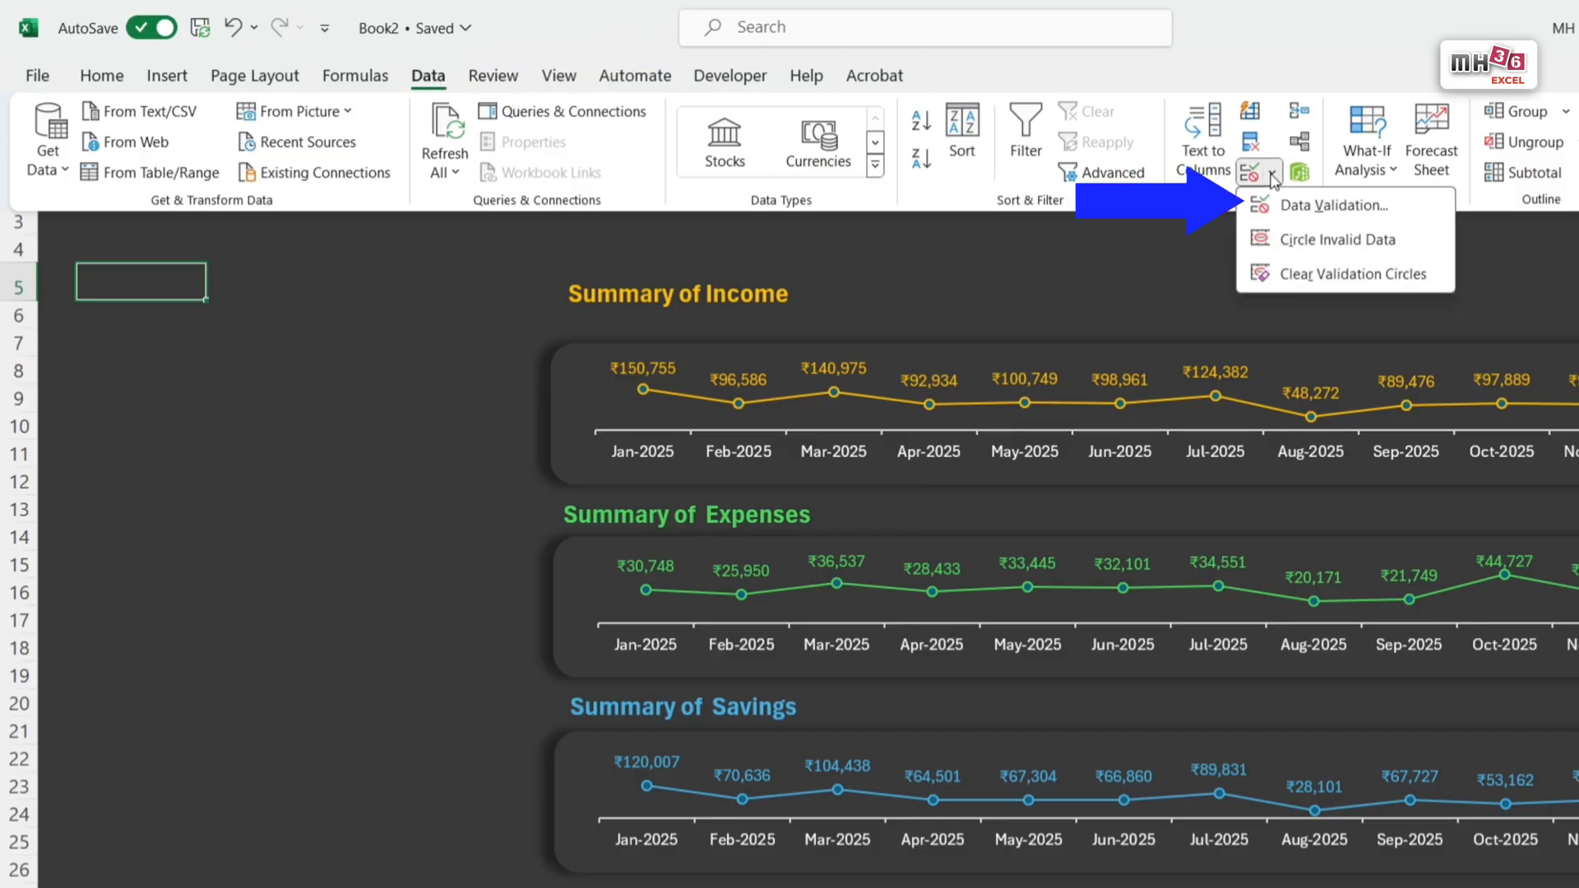
left_click(1345, 205)
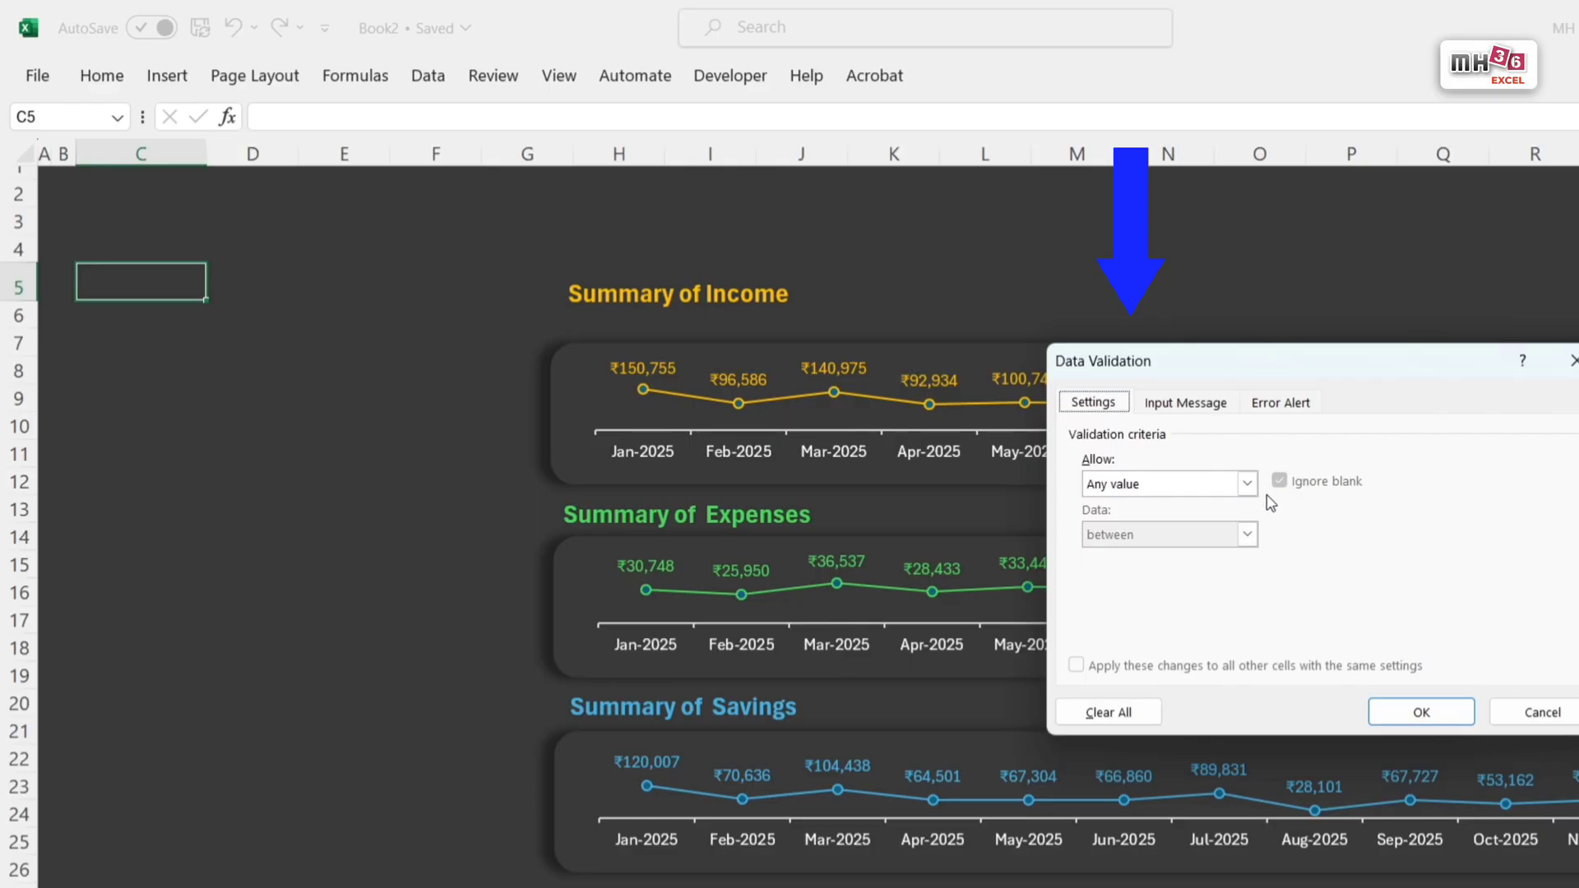
left_click(1246, 484)
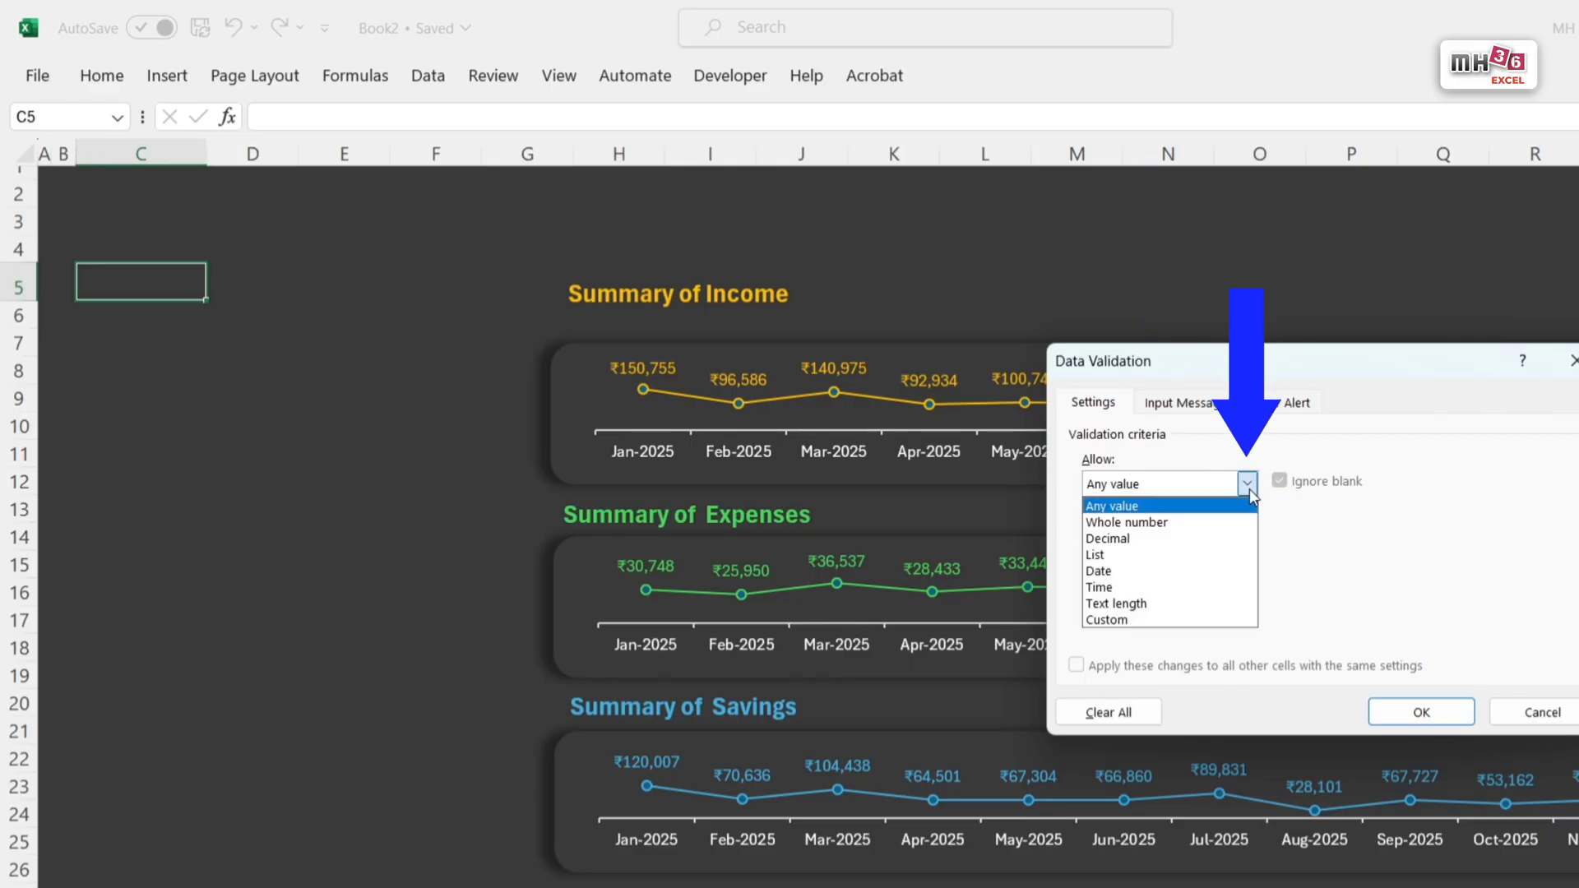
left_click(1108, 557)
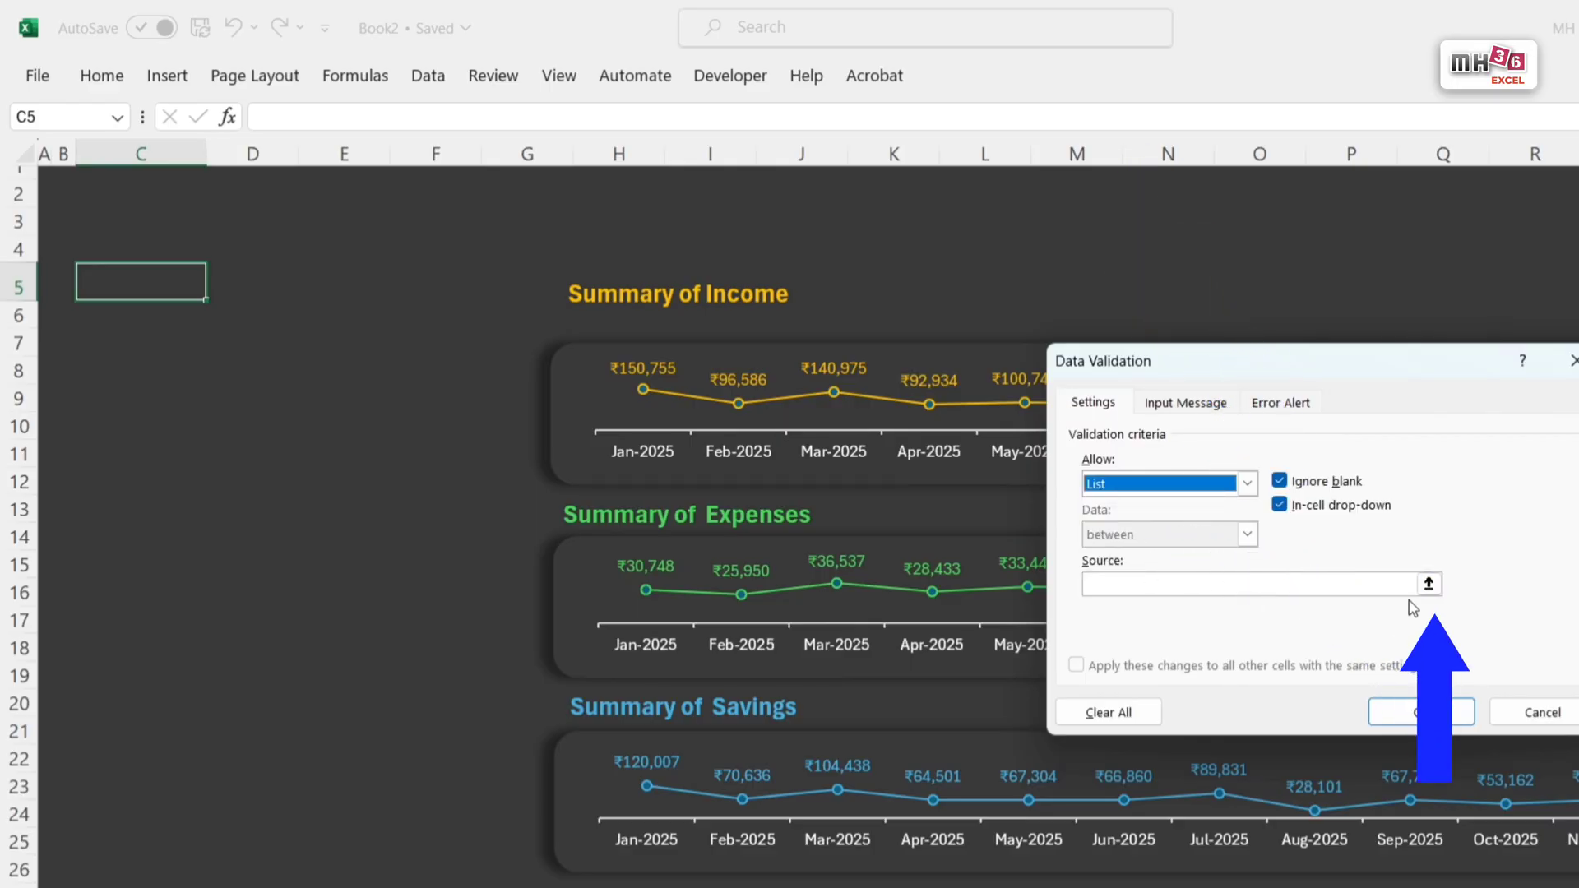
Step: Set the validation list's source to 'Support data'!$E$5:$E$16 and apply the rule
left_click(1430, 584)
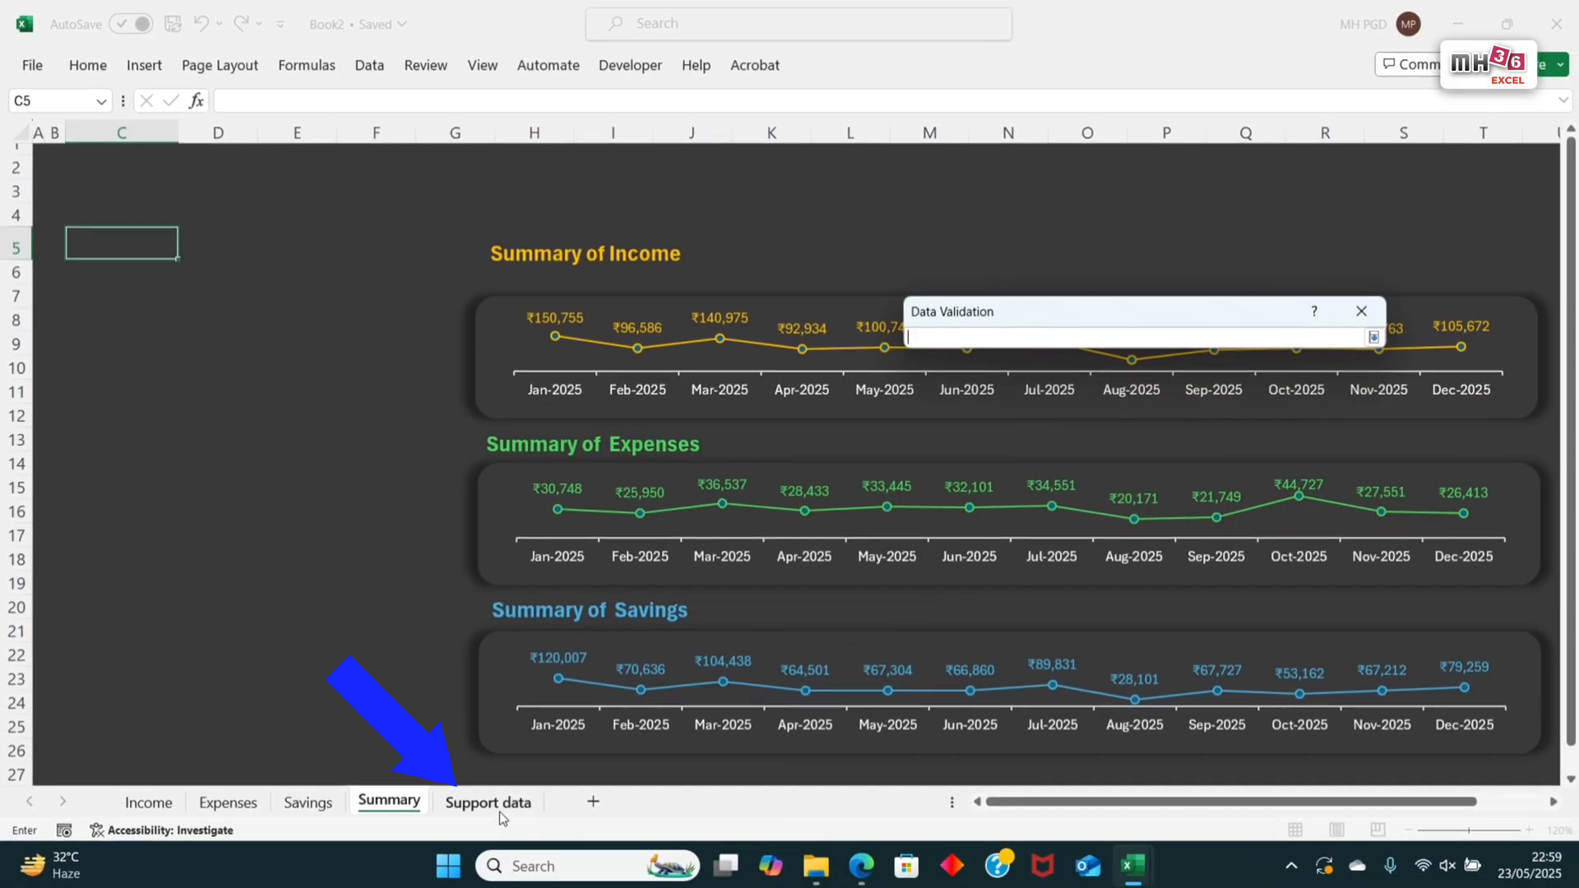
left_click(490, 802)
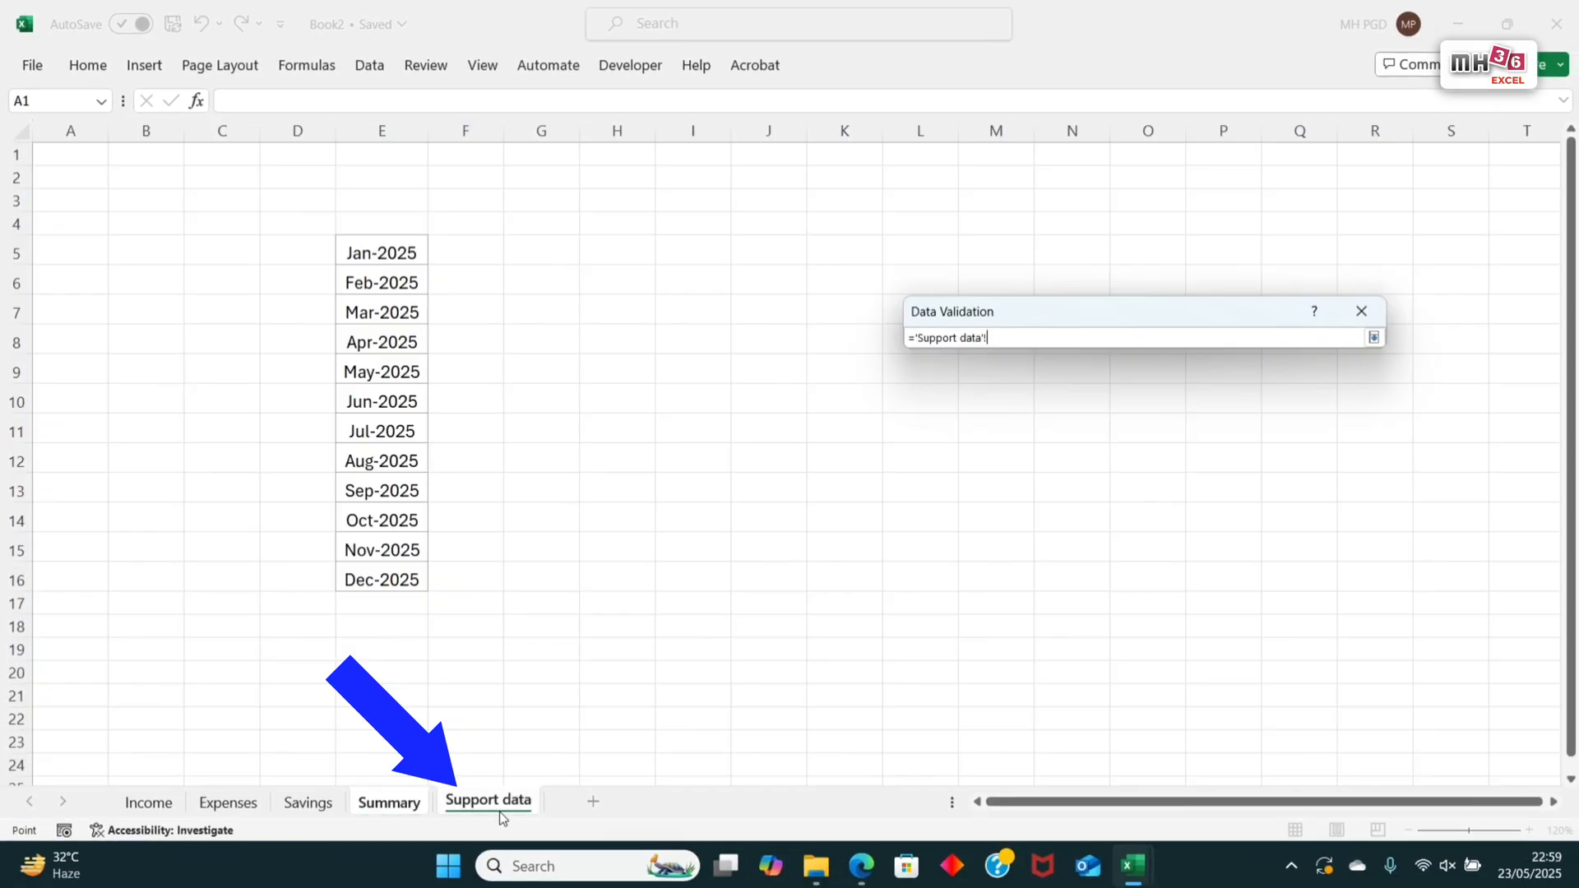
left_click_drag(408, 258, 410, 578)
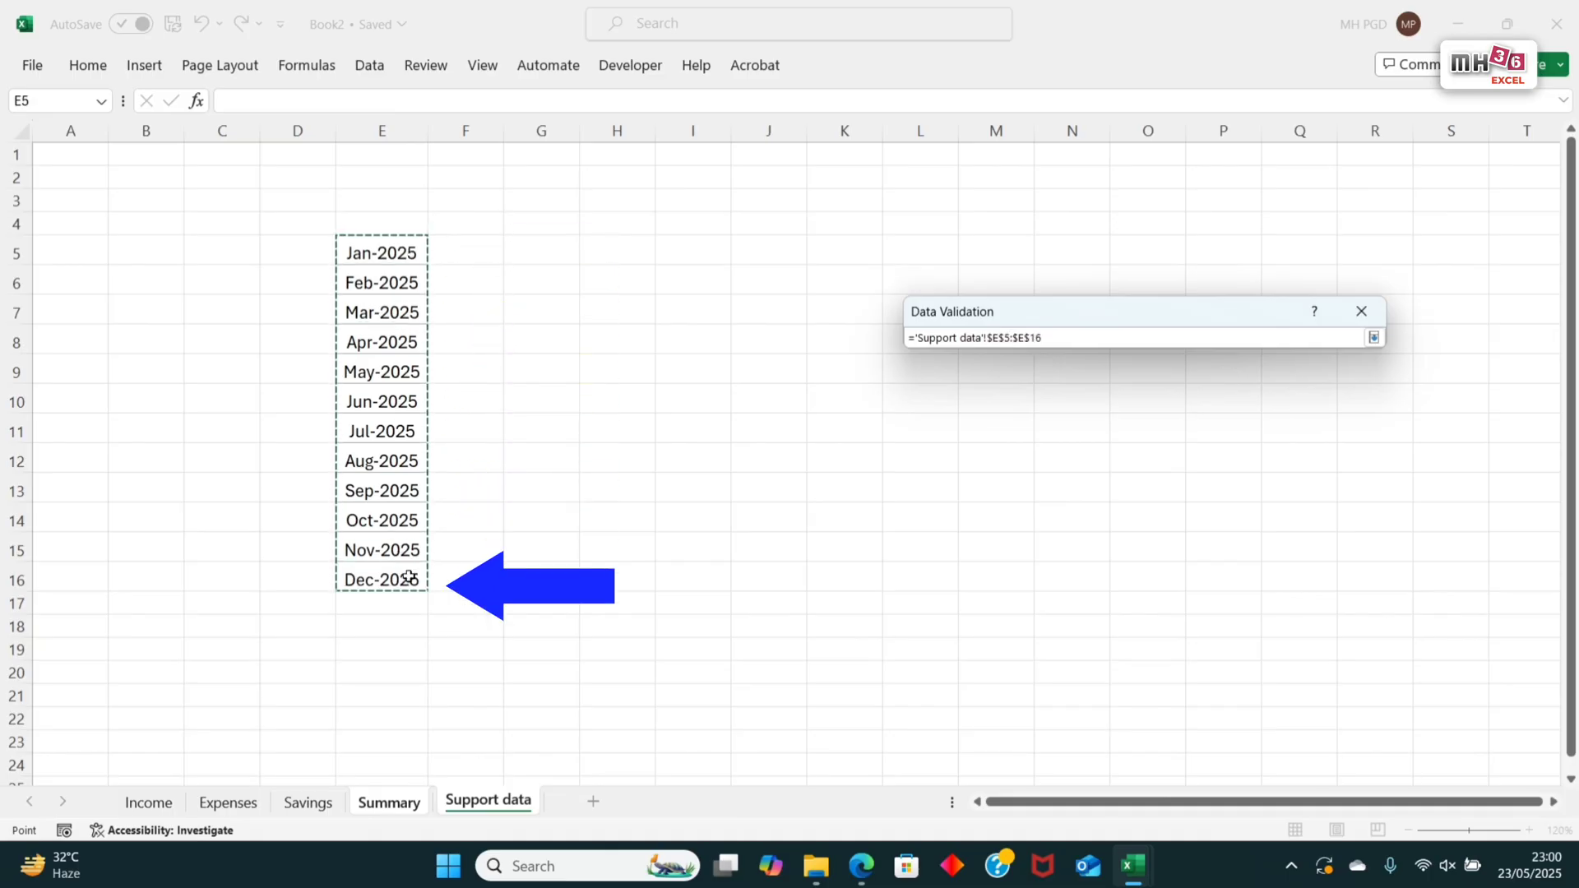
left_click(1379, 342)
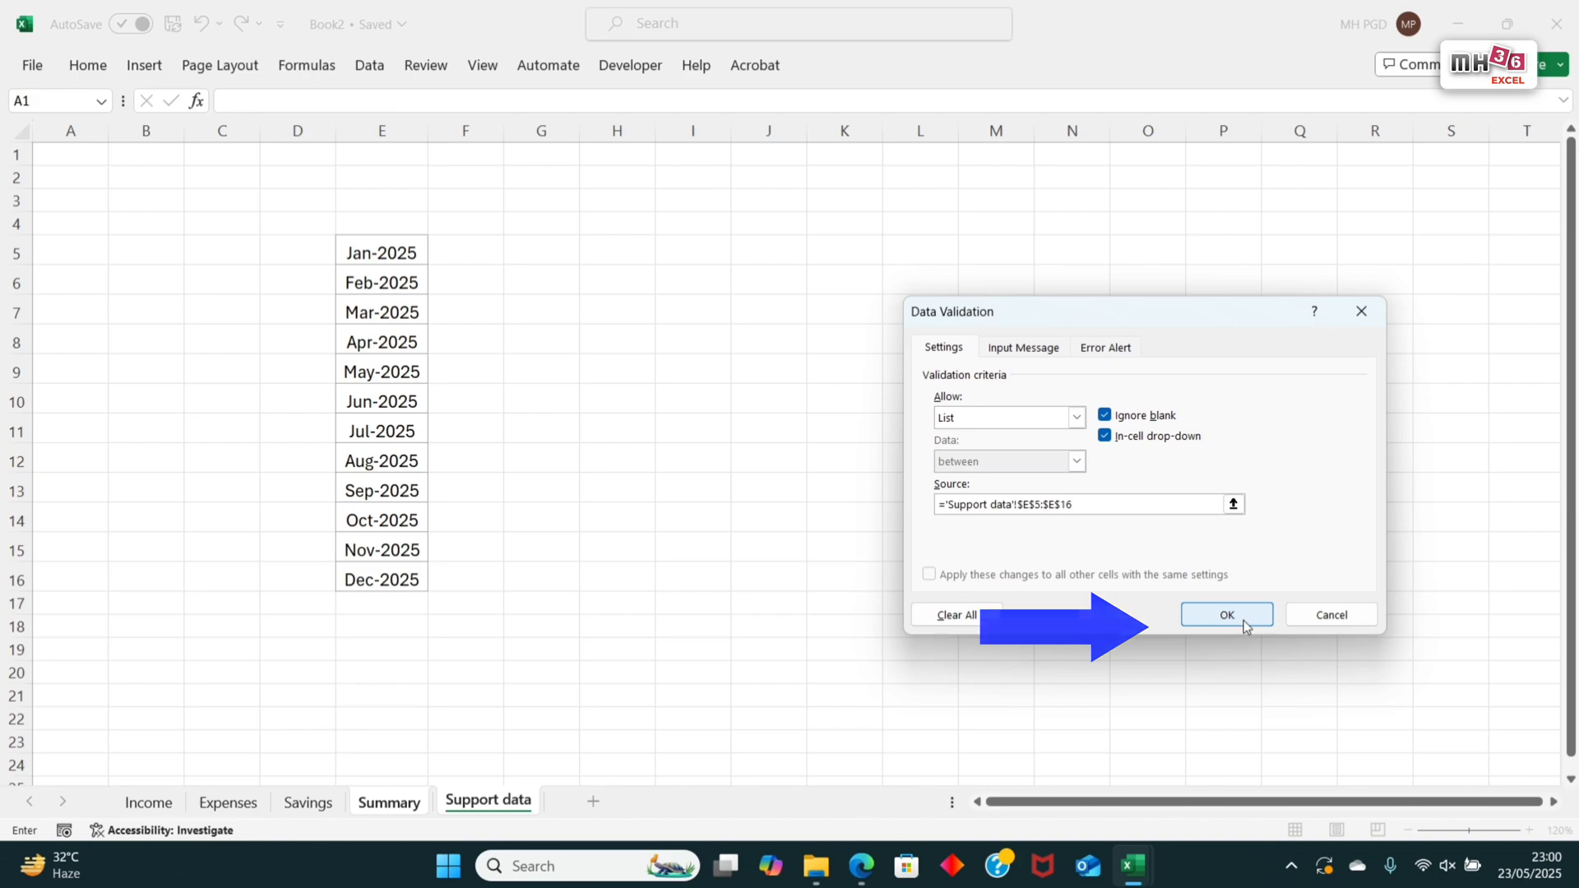
left_click(1244, 623)
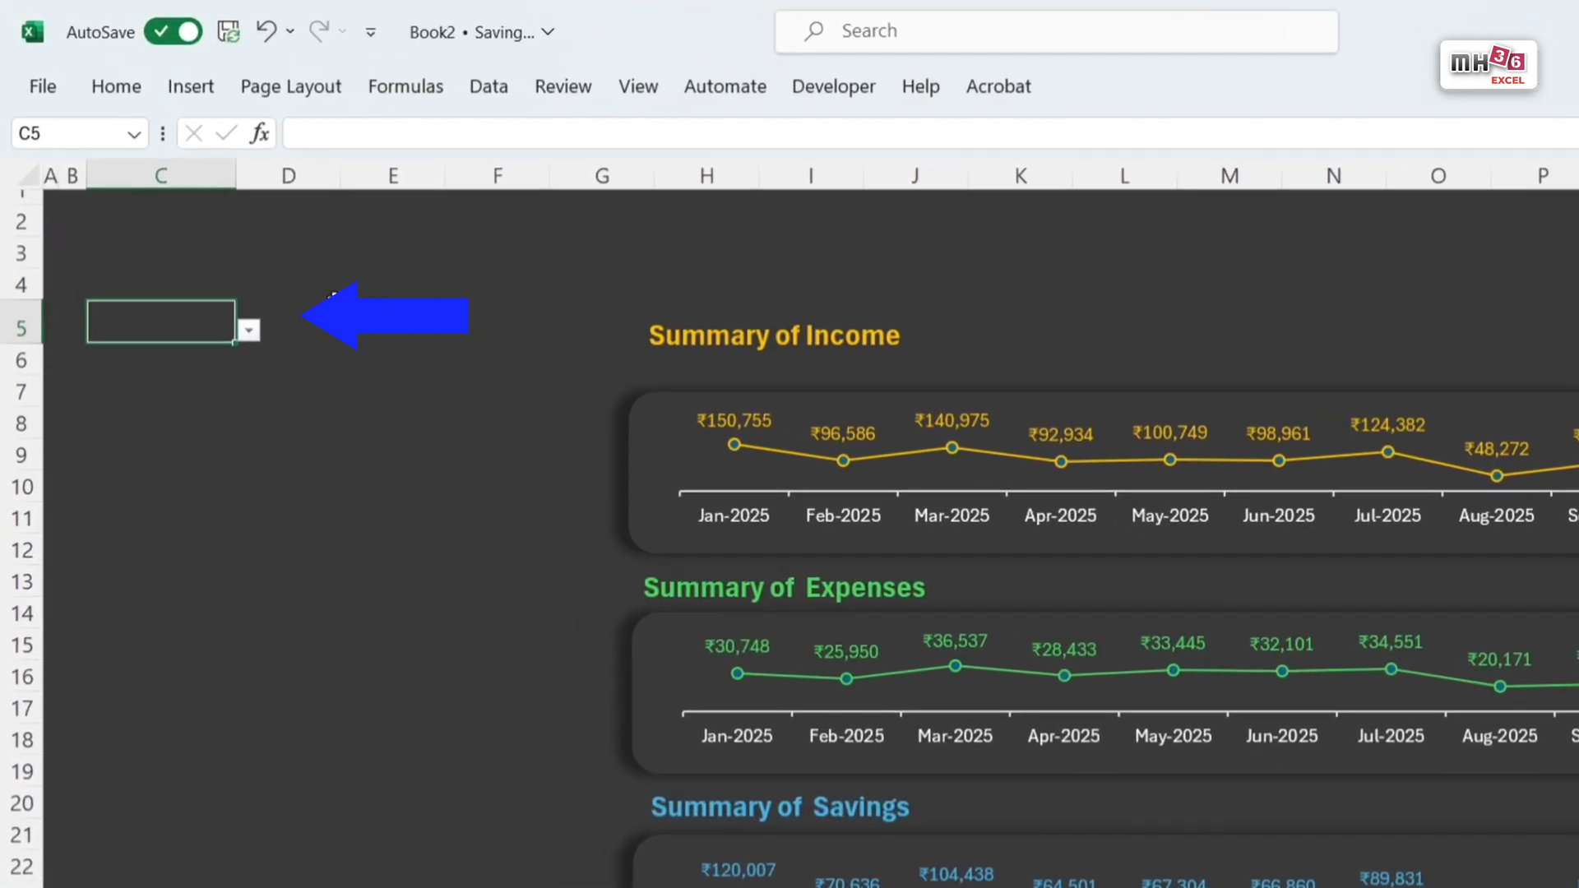
Step: Choose Mar-2025 from the month drop-down in C5 and set the cell's font to the lightest grey shade of theme white
left_click(255, 334)
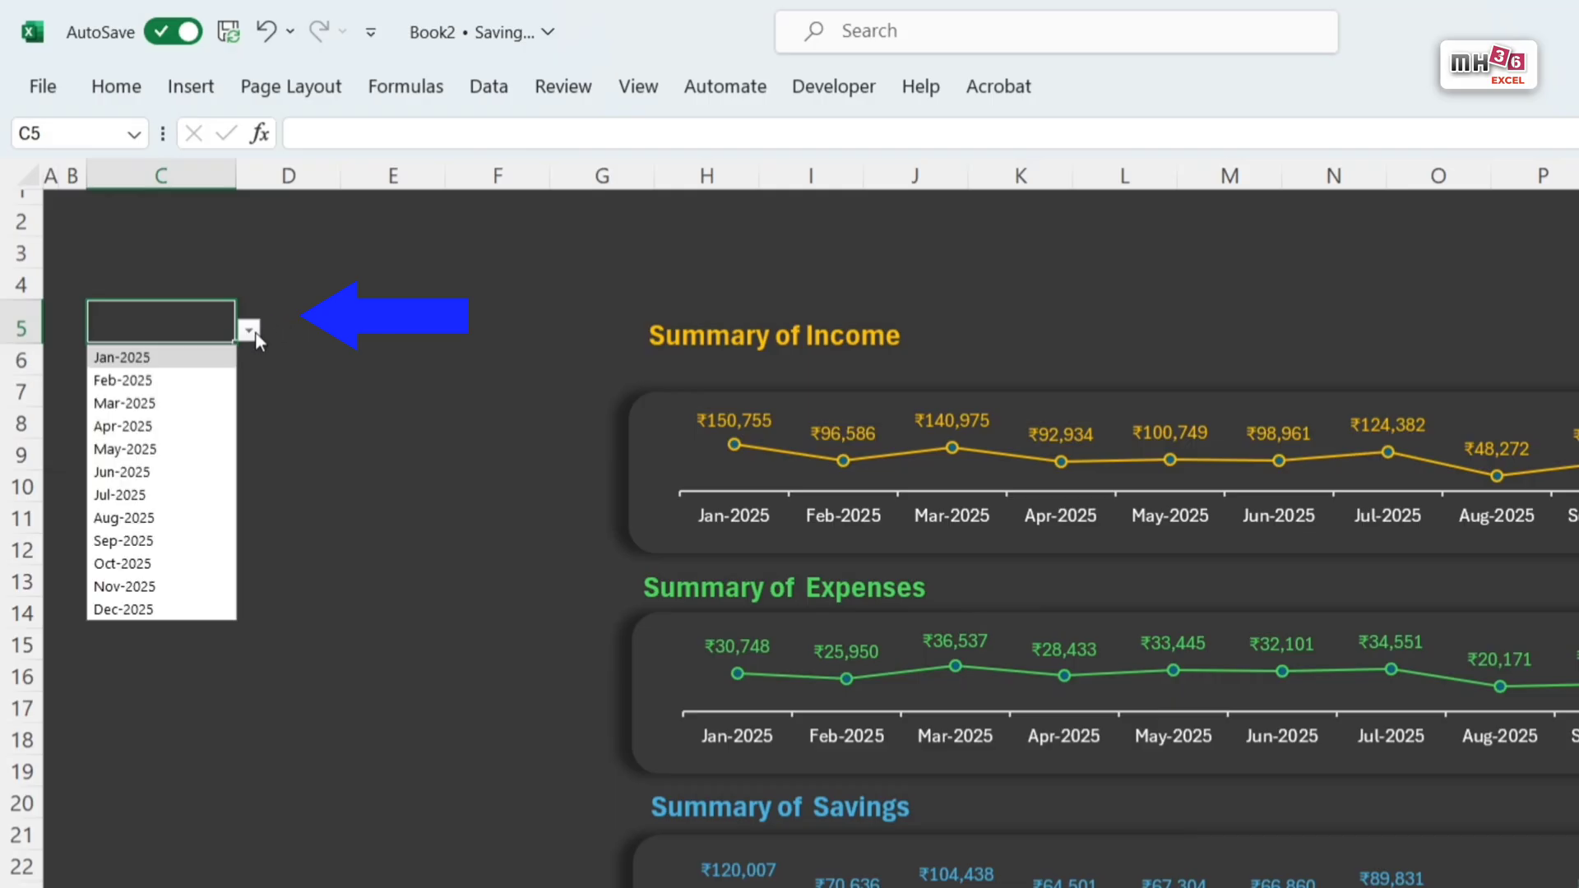
left_click(140, 404)
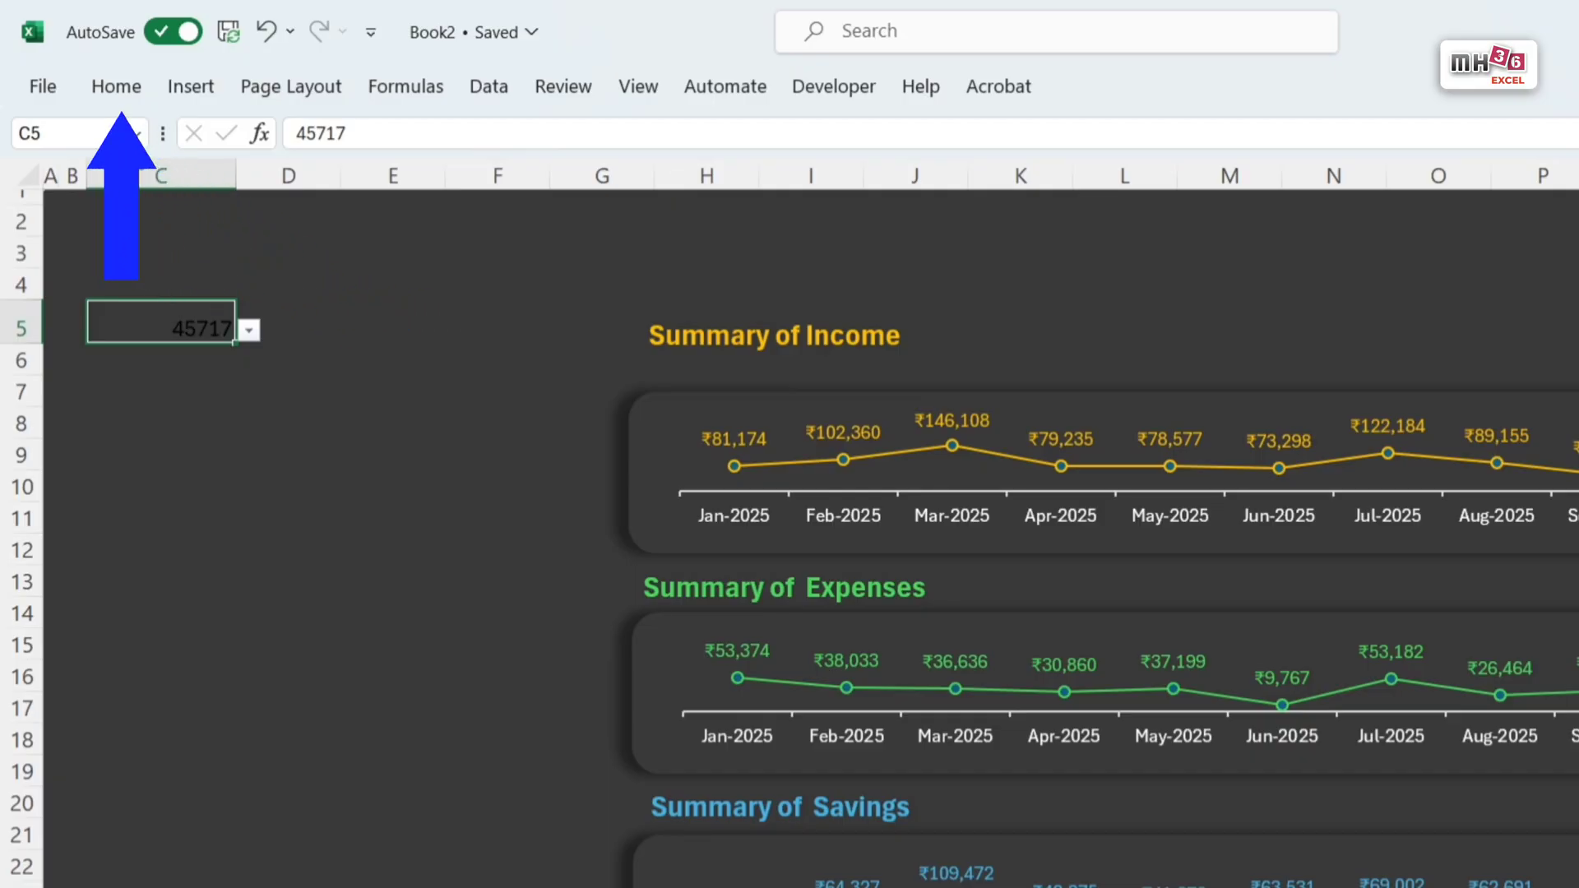
left_click(126, 95)
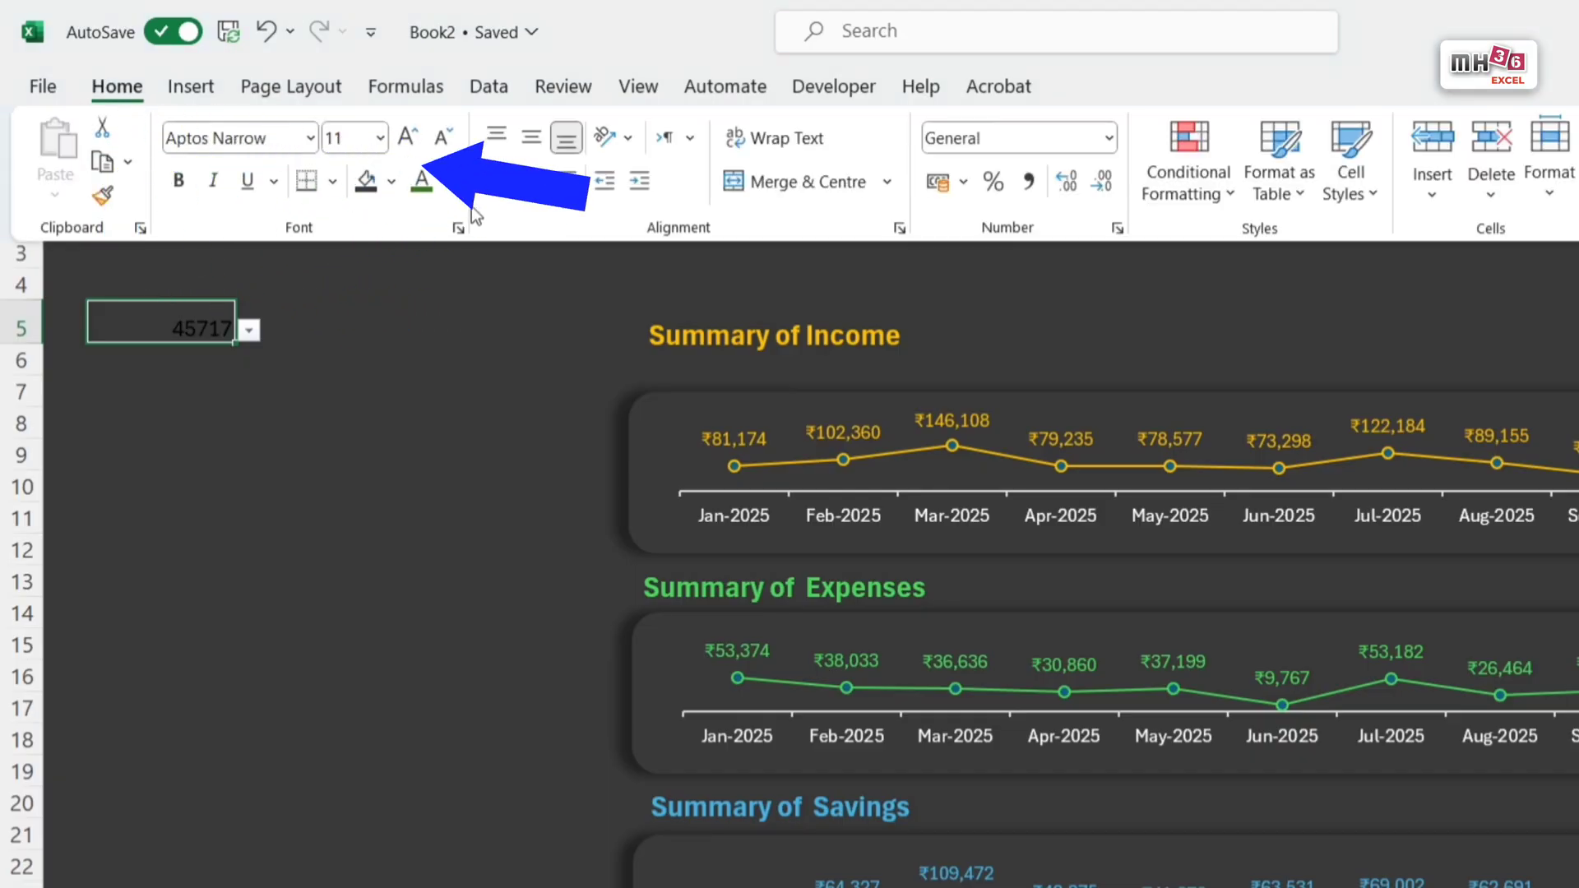
left_click(445, 181)
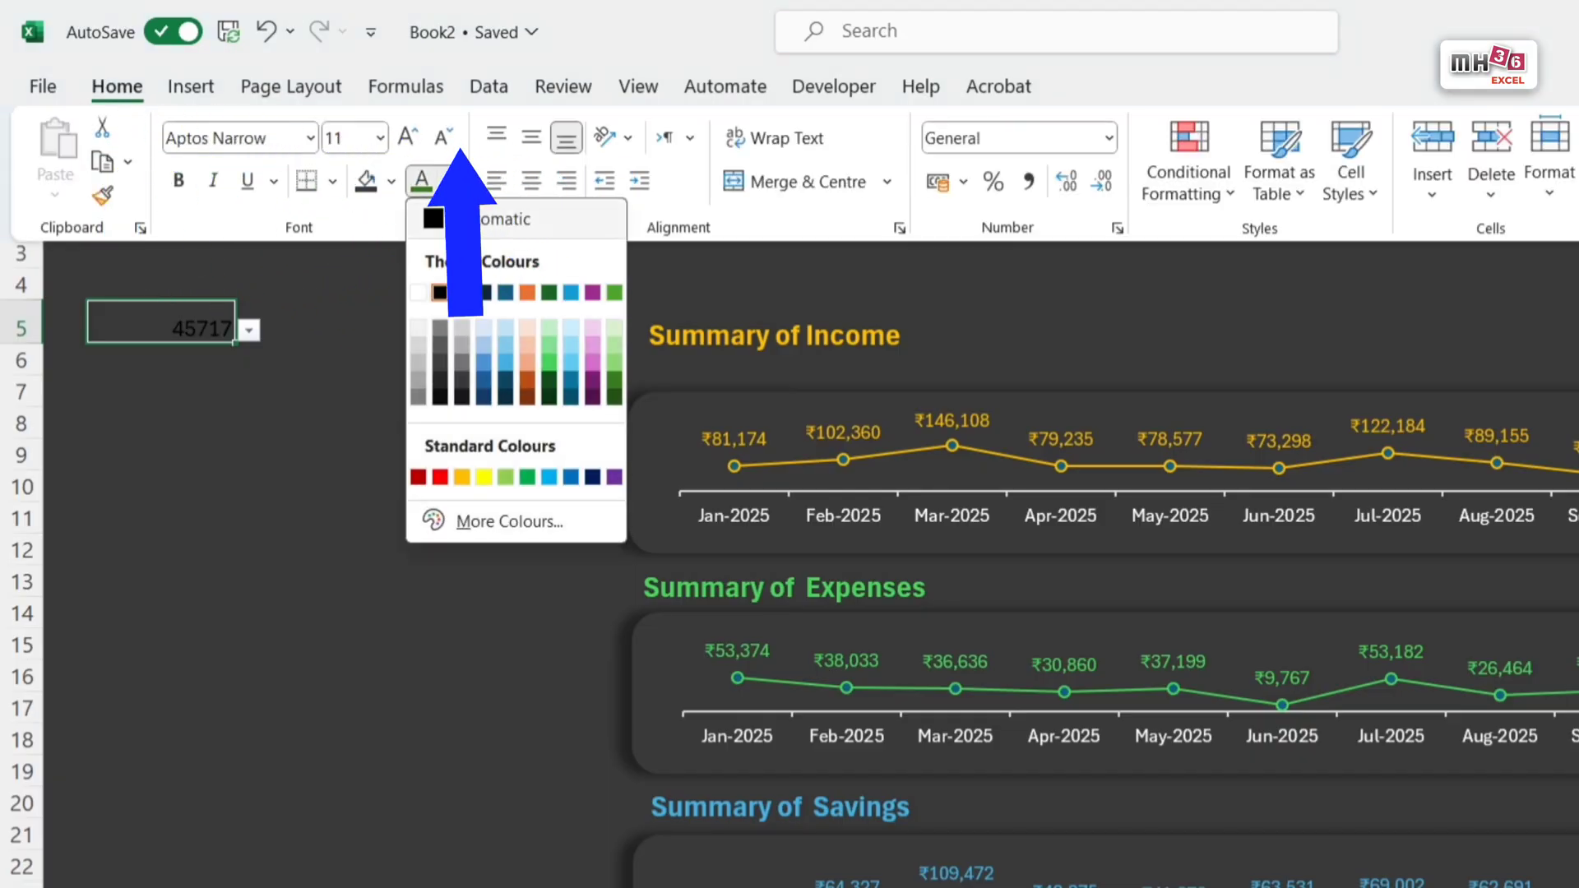
left_click(418, 329)
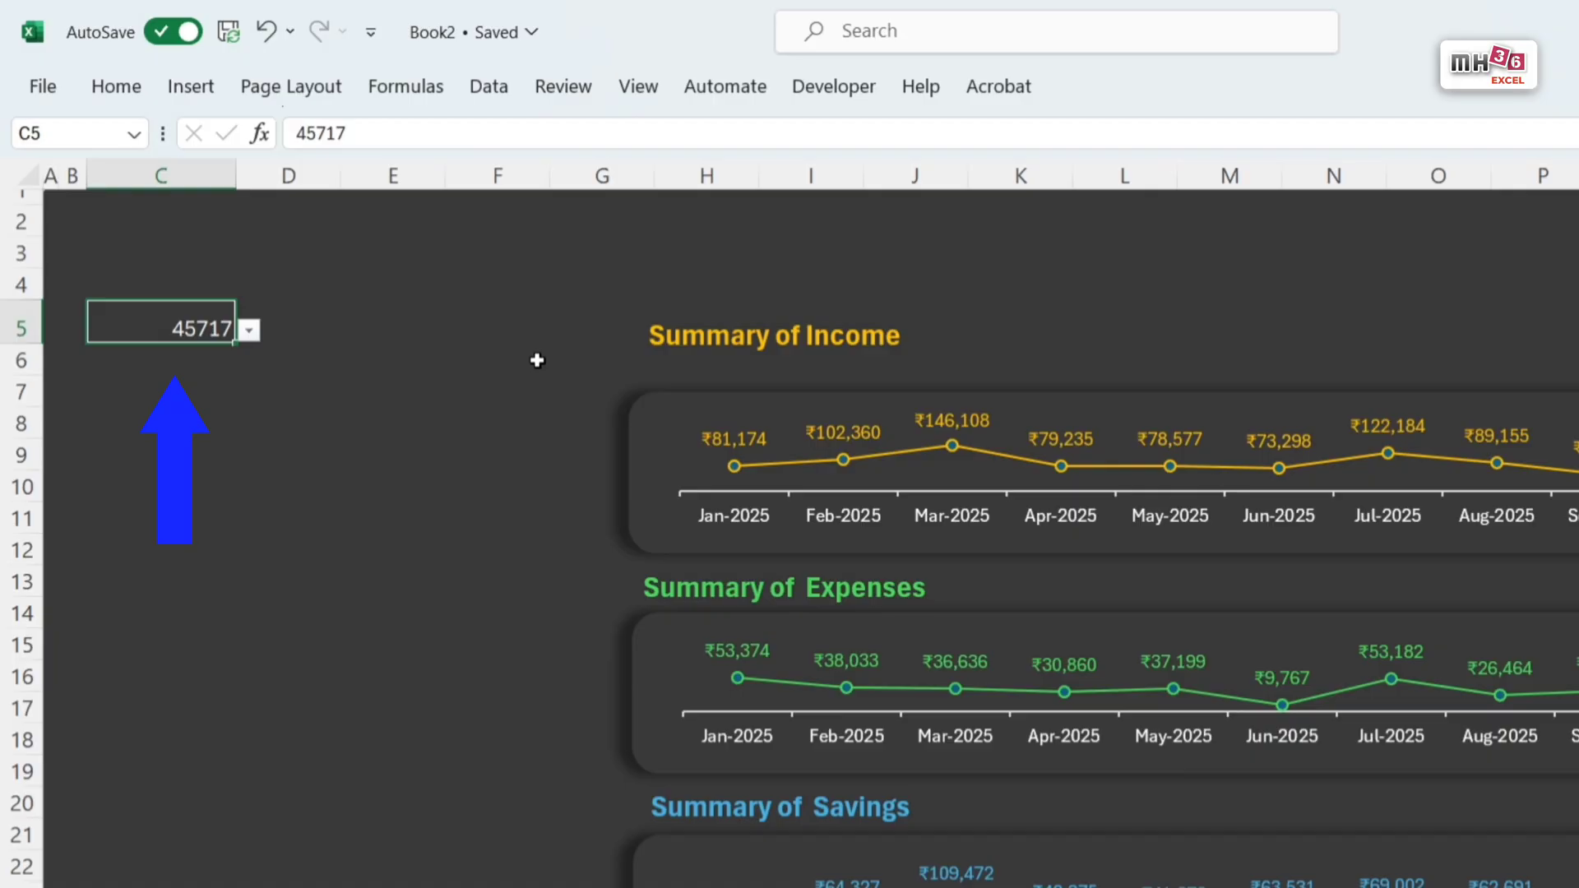
Step: Apply the custom number format mmm-yyyy to the month cell C5
key("ctrl+1")
left_click_drag(1314, 310, 567, 317)
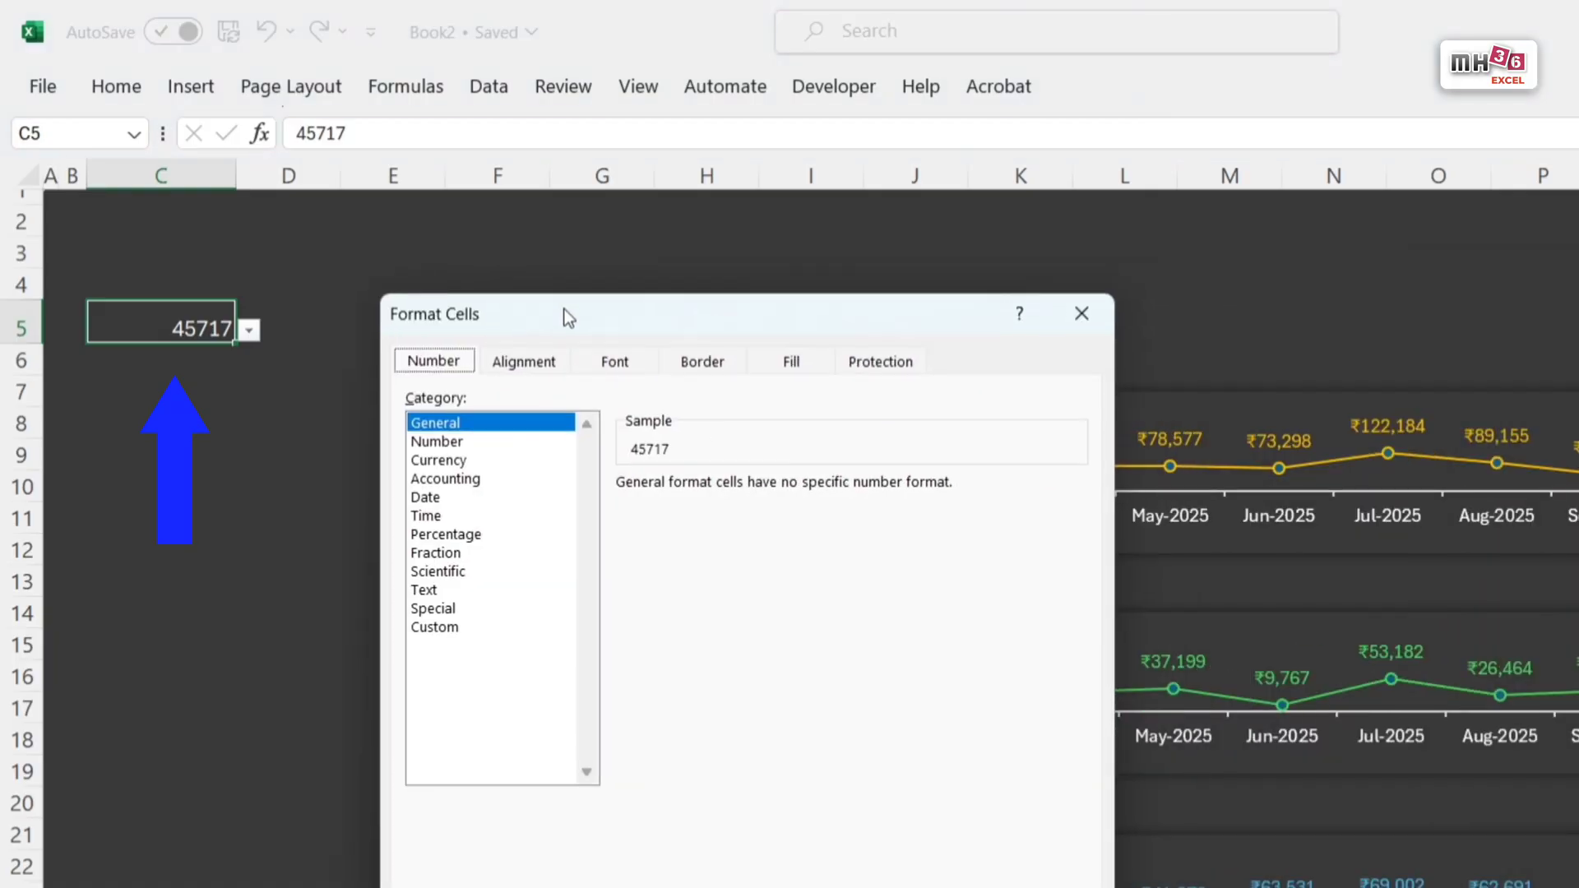
left_click(485, 626)
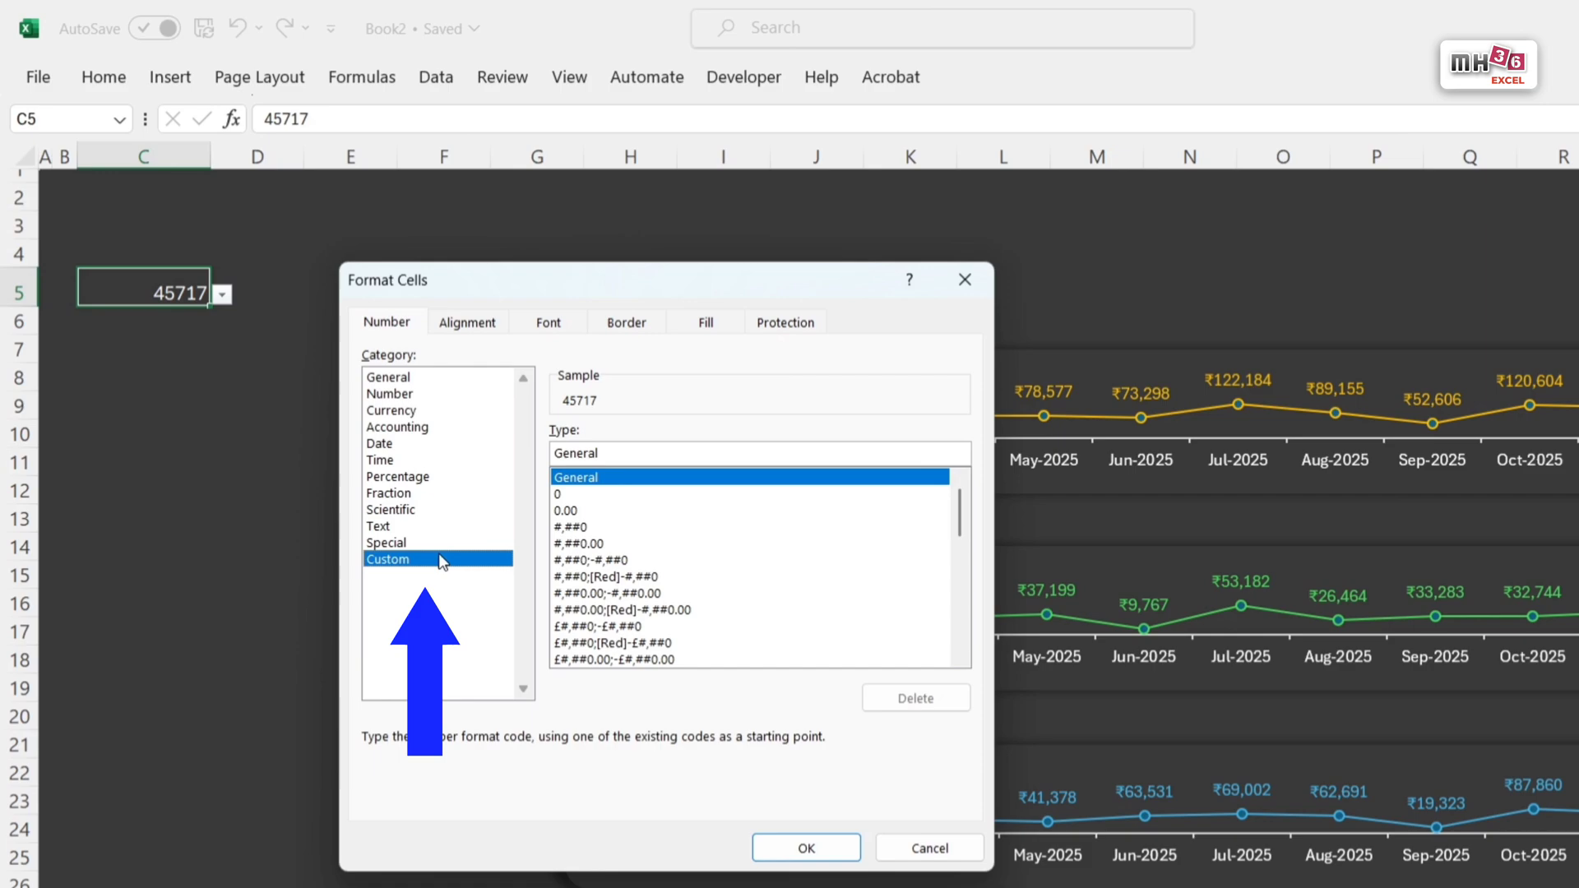
double_click(634, 451)
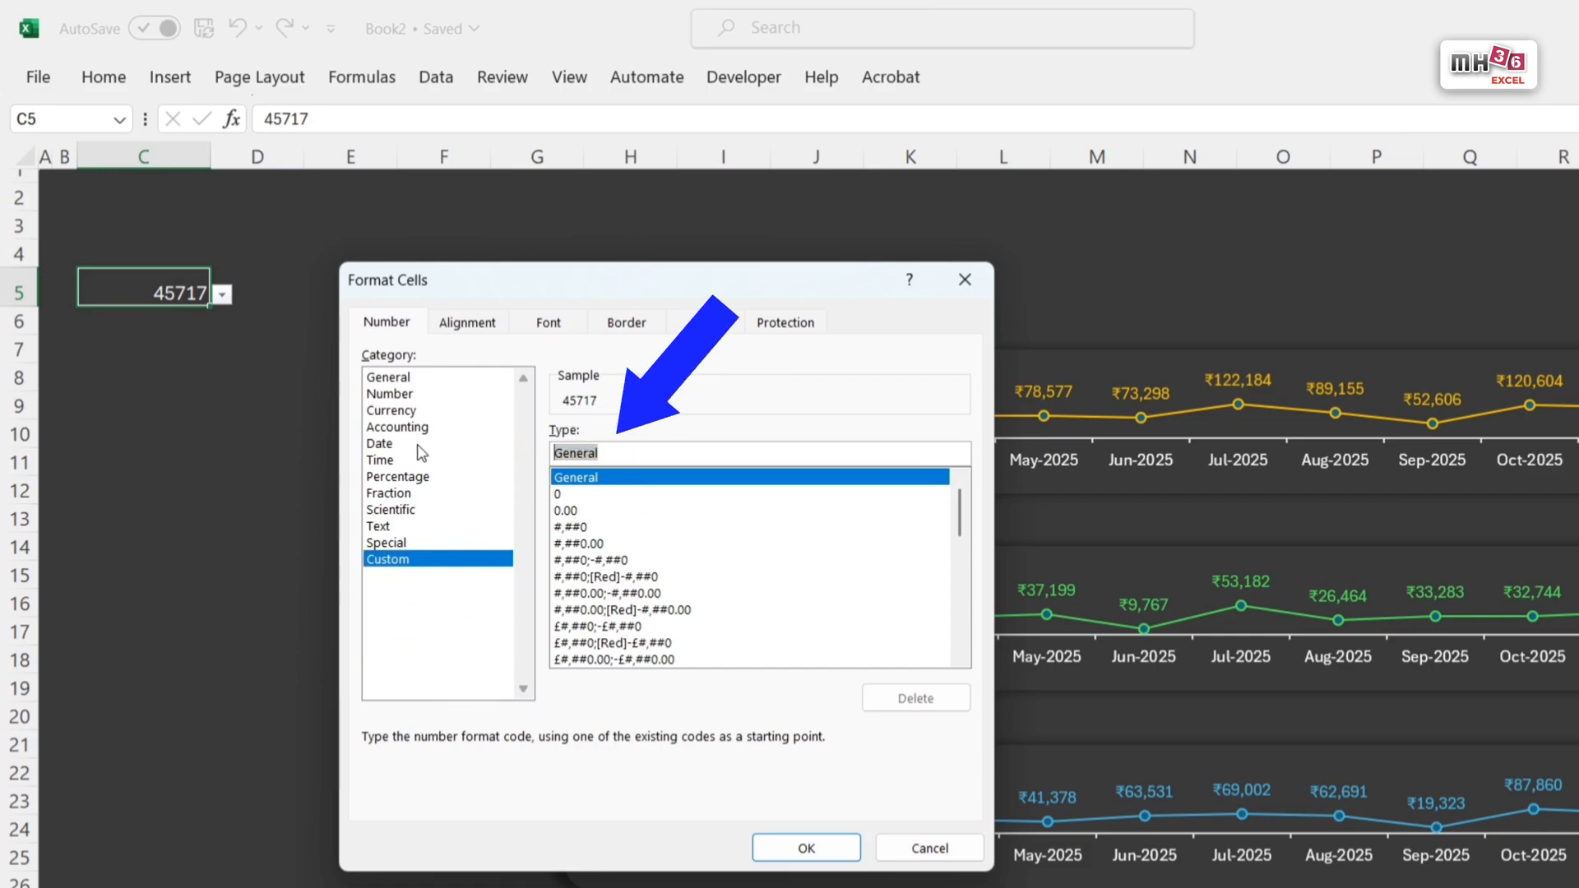
type("mmm")
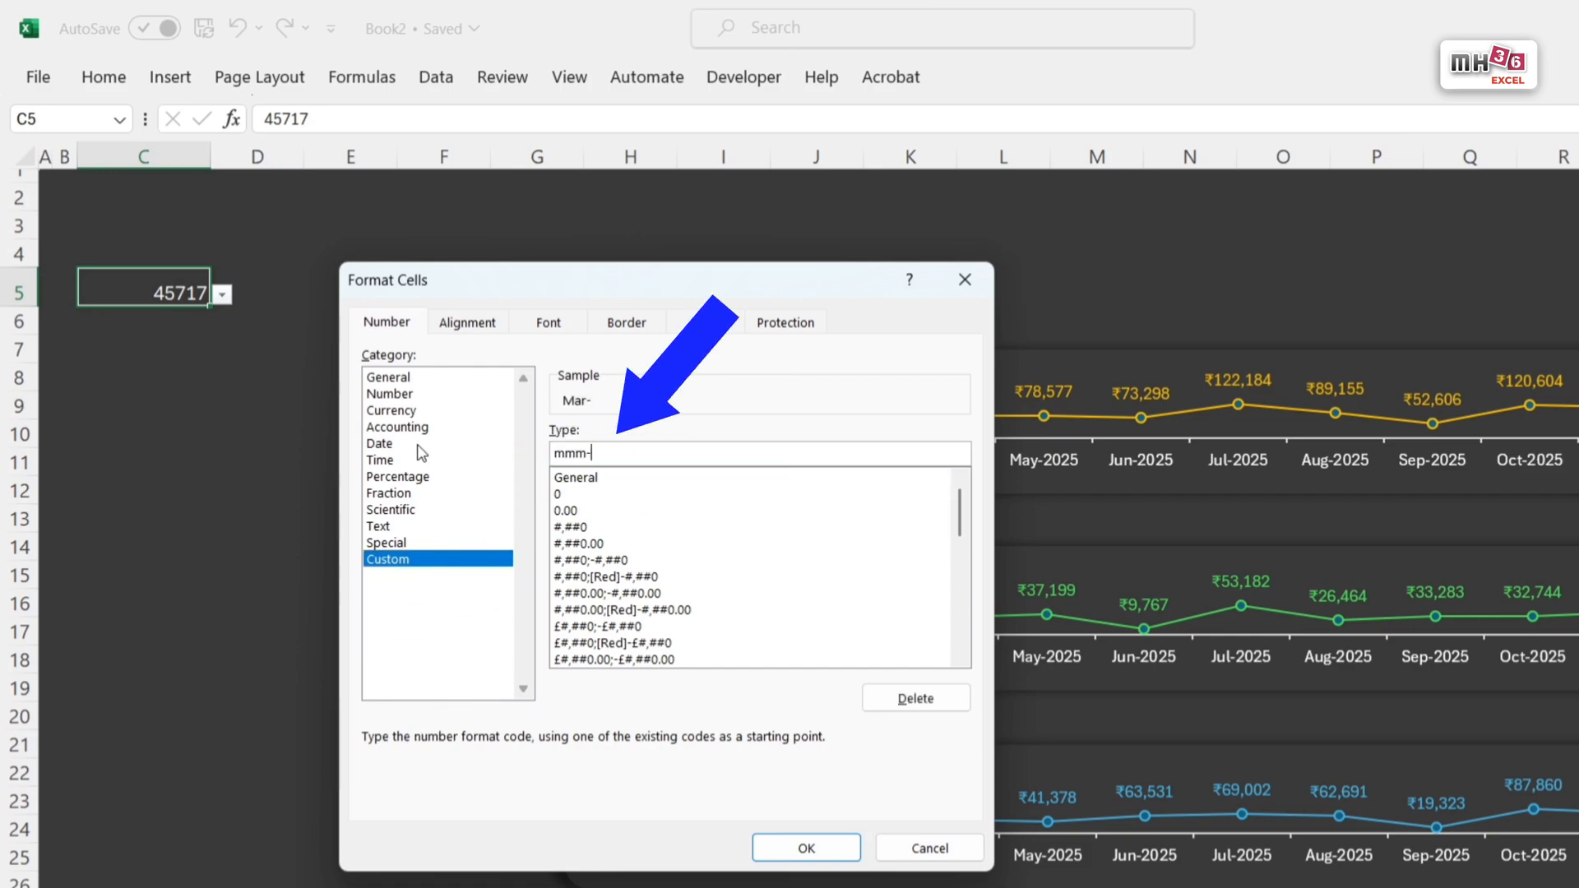
type("-yyyy")
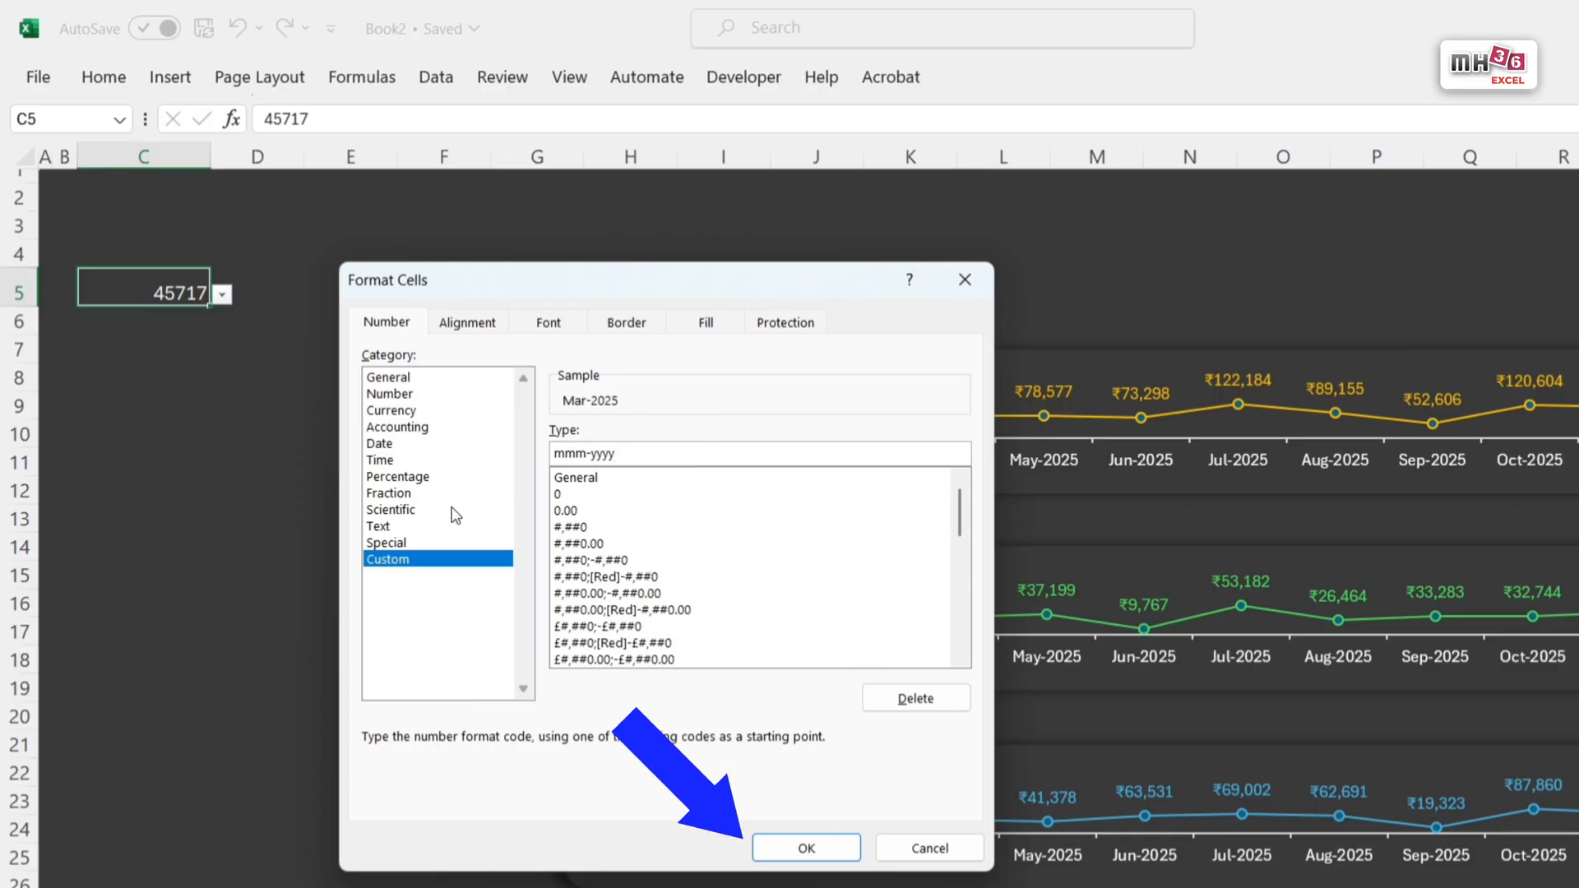
left_click(806, 847)
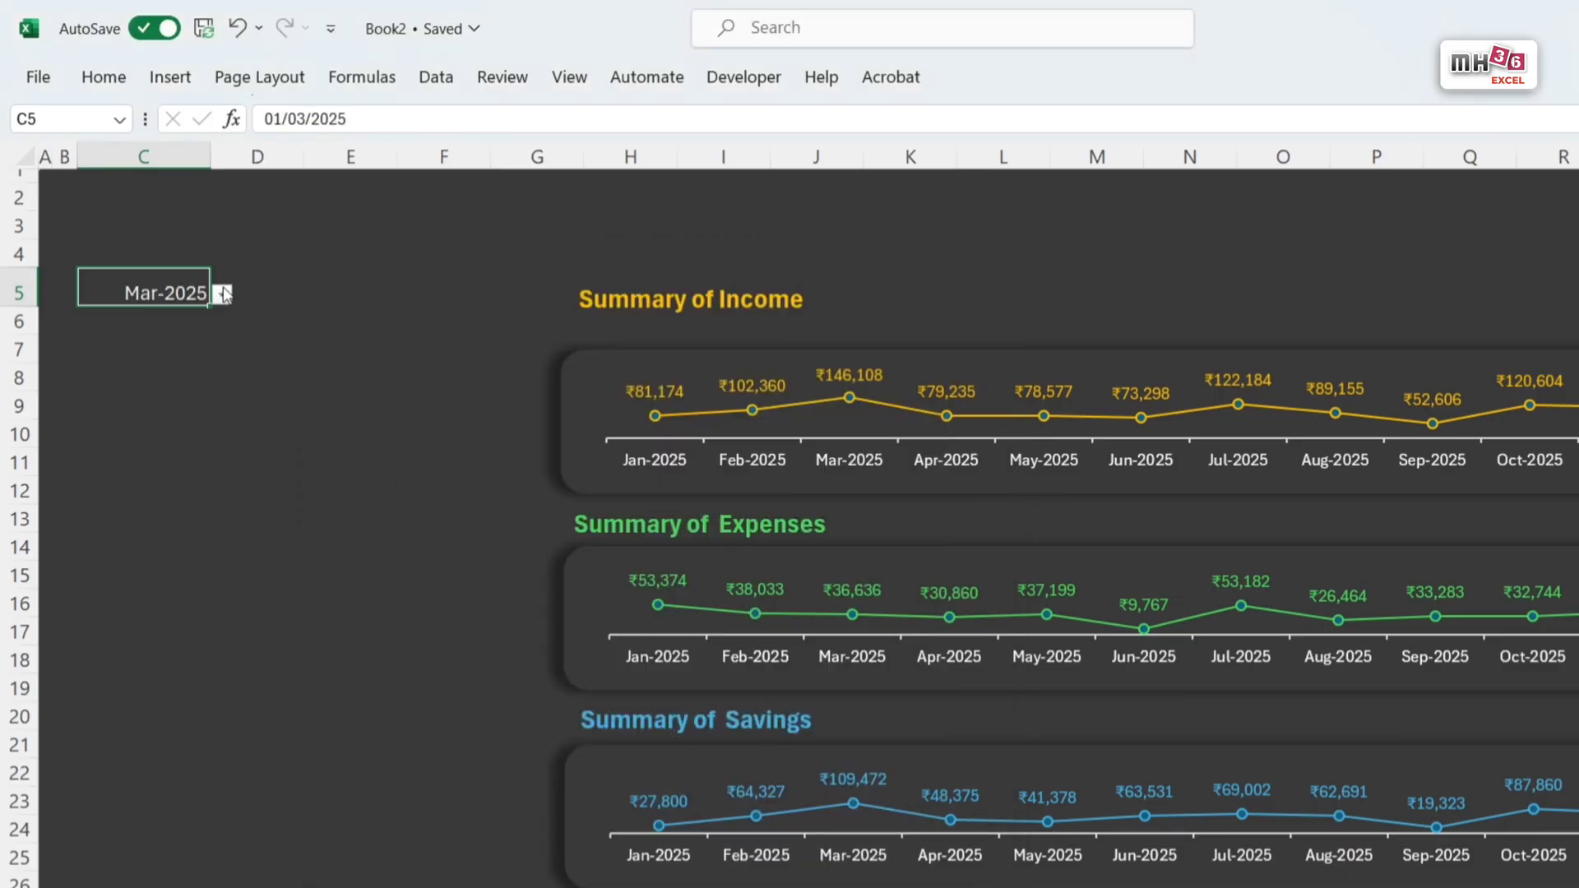
Step: Centre the month in cell C5 horizontally and vertically, and make it bold at font size 14
left_click(107, 78)
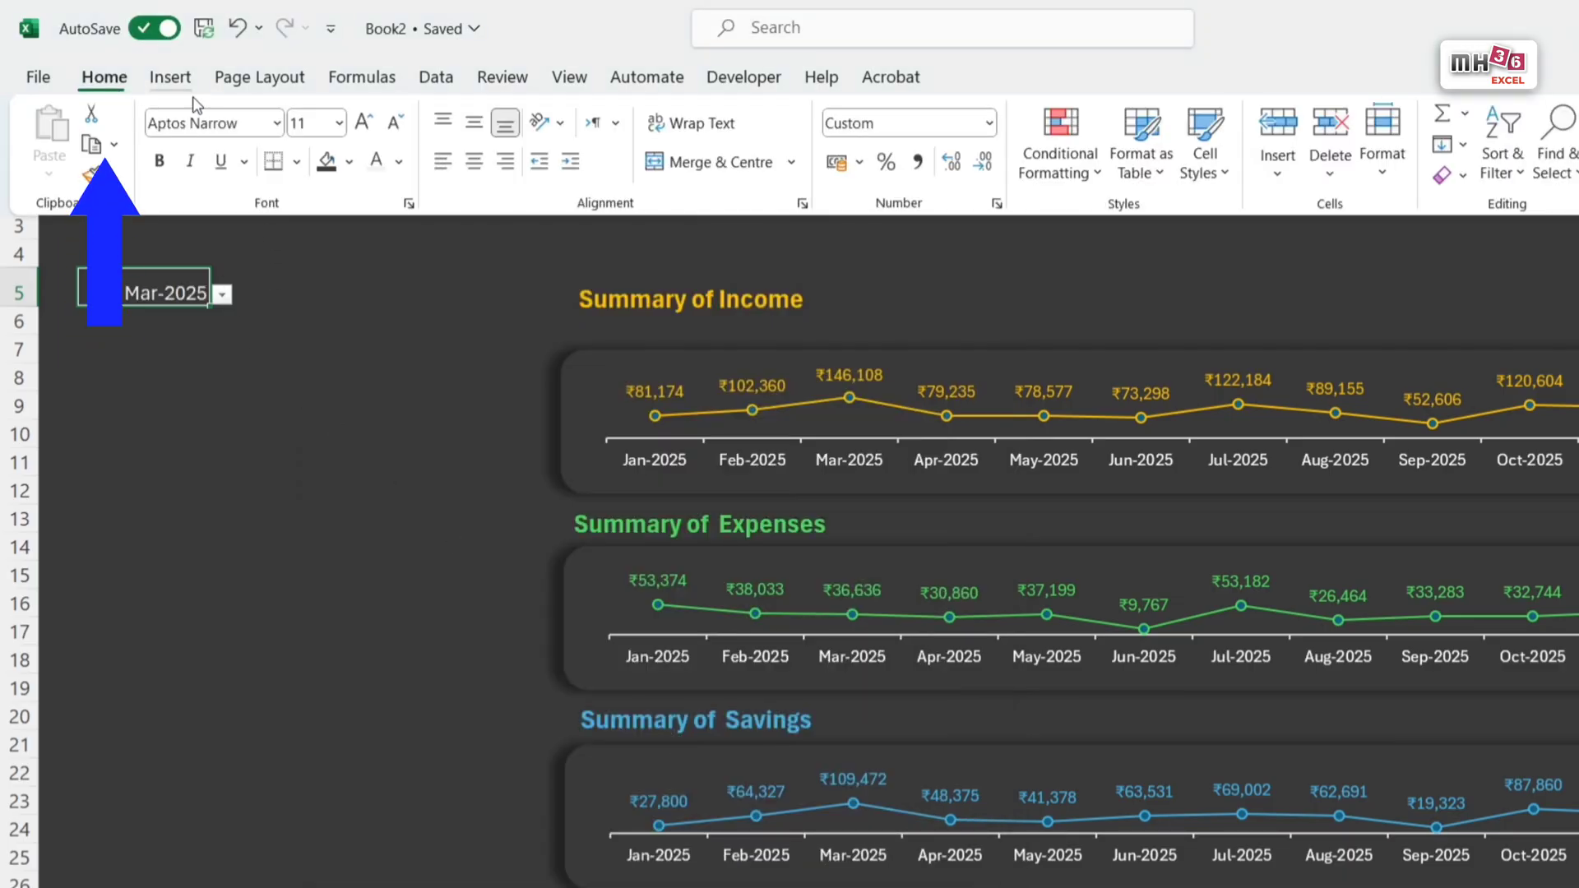
left_click(473, 165)
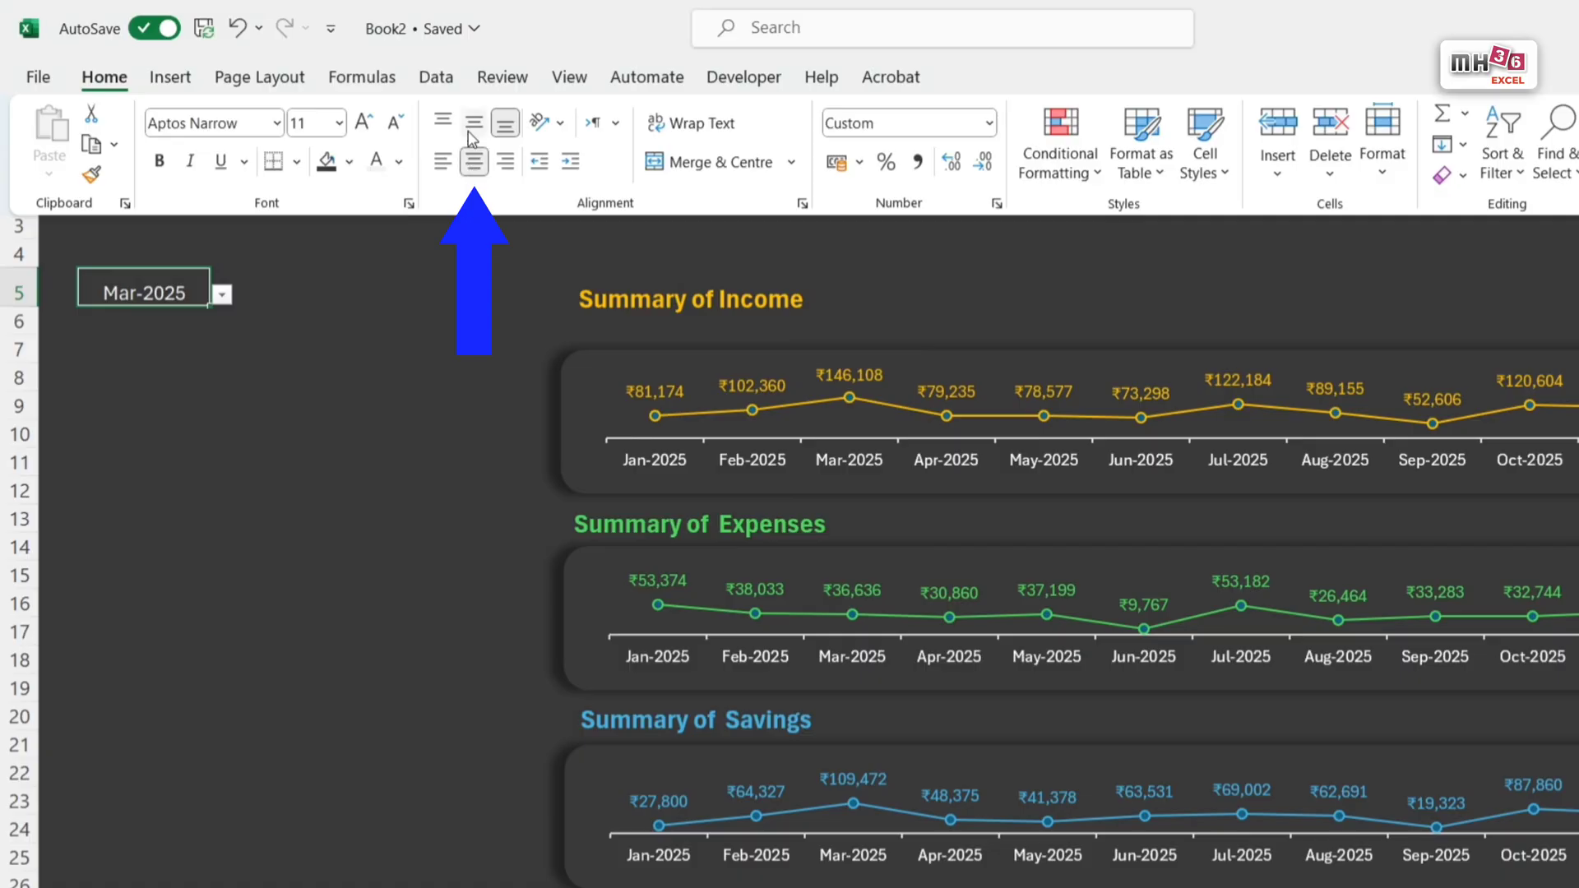
left_click(476, 127)
left_click(362, 125)
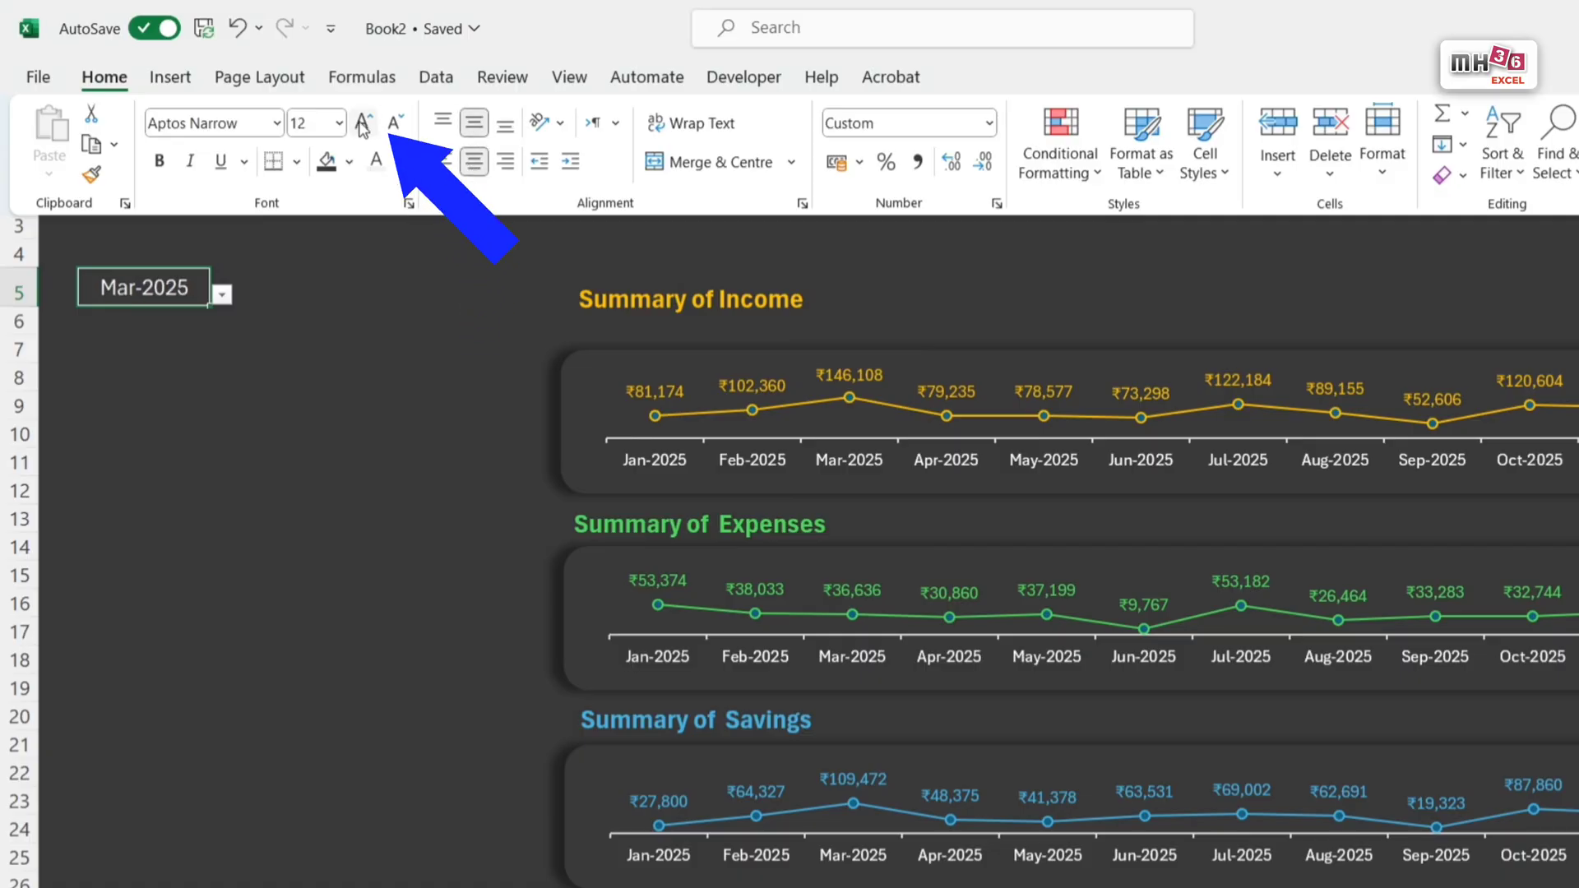
left_click(362, 125)
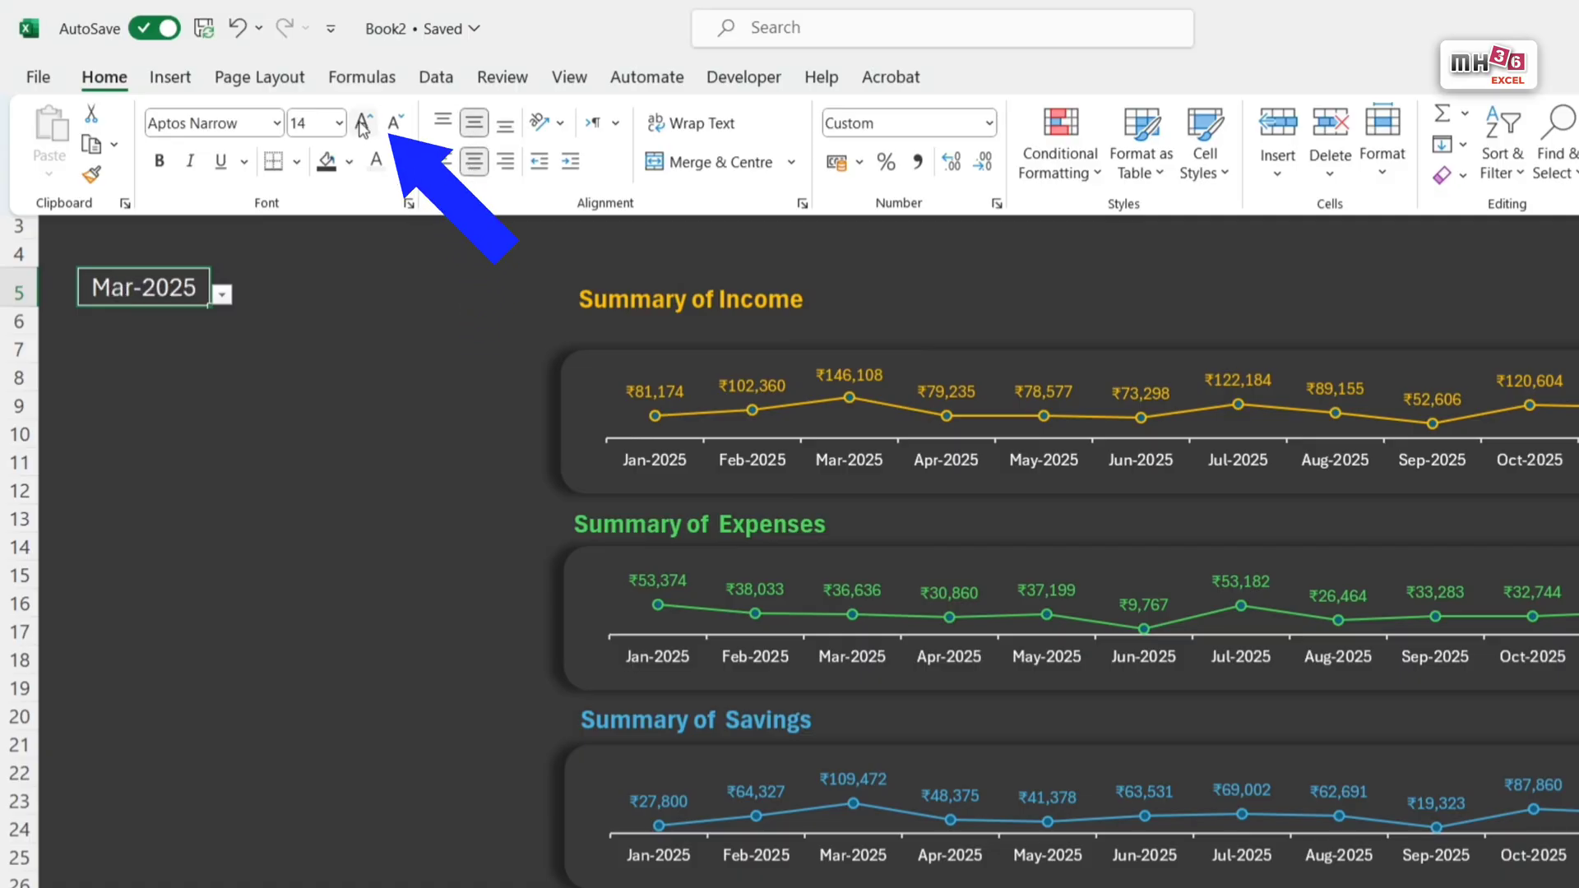
left_click(160, 162)
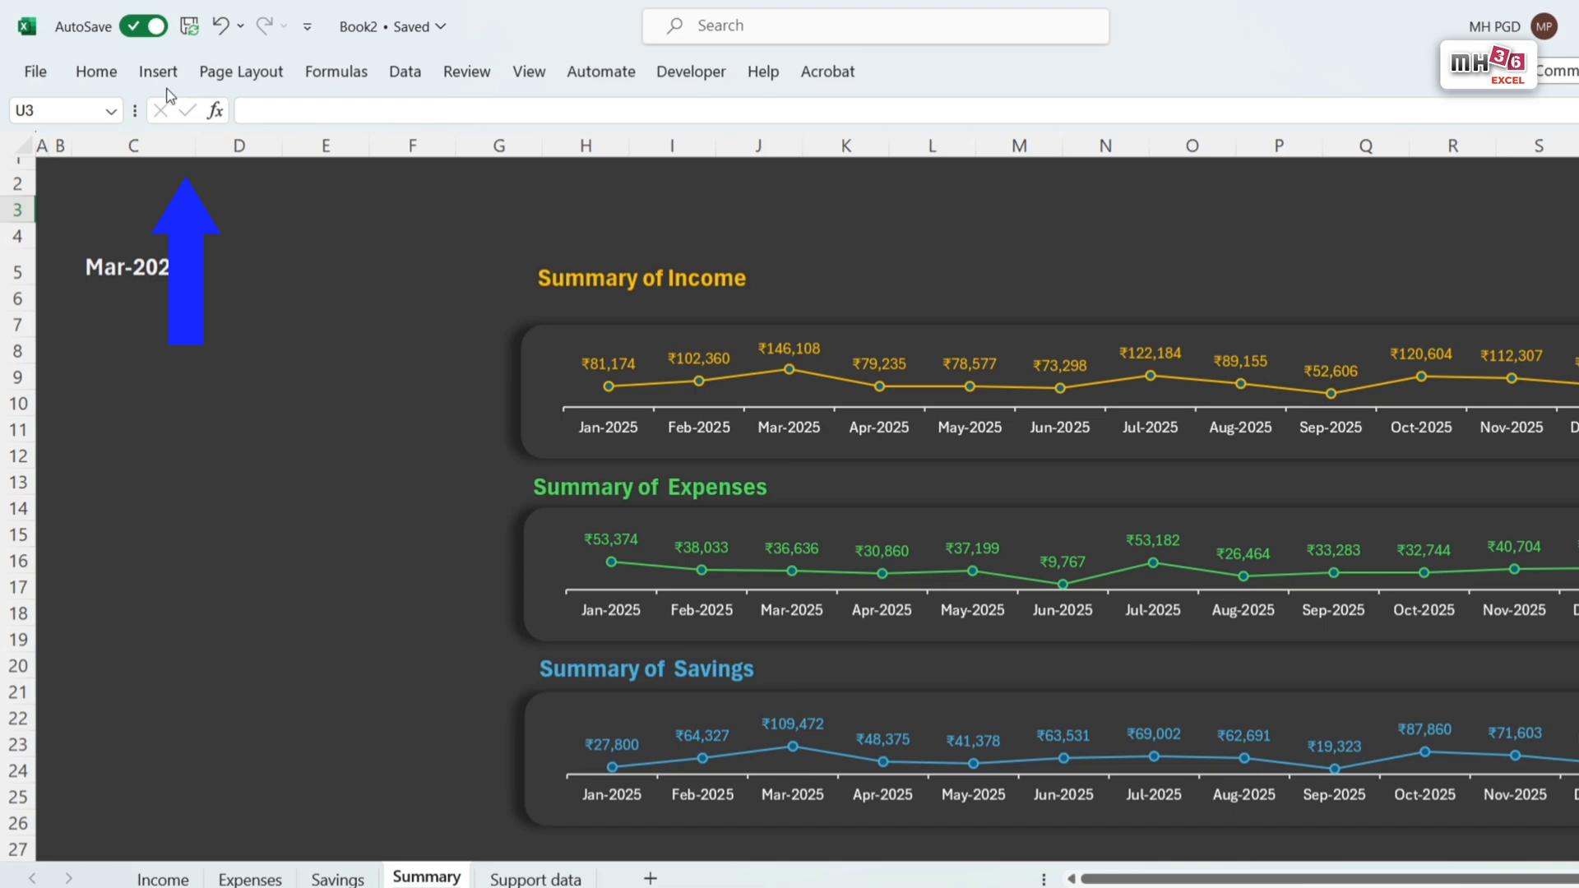
Step: Draw a rounded rectangle about 5.8 cm wide and 0.9 cm tall just below the month cell, across columns D to G
left_click(144, 65)
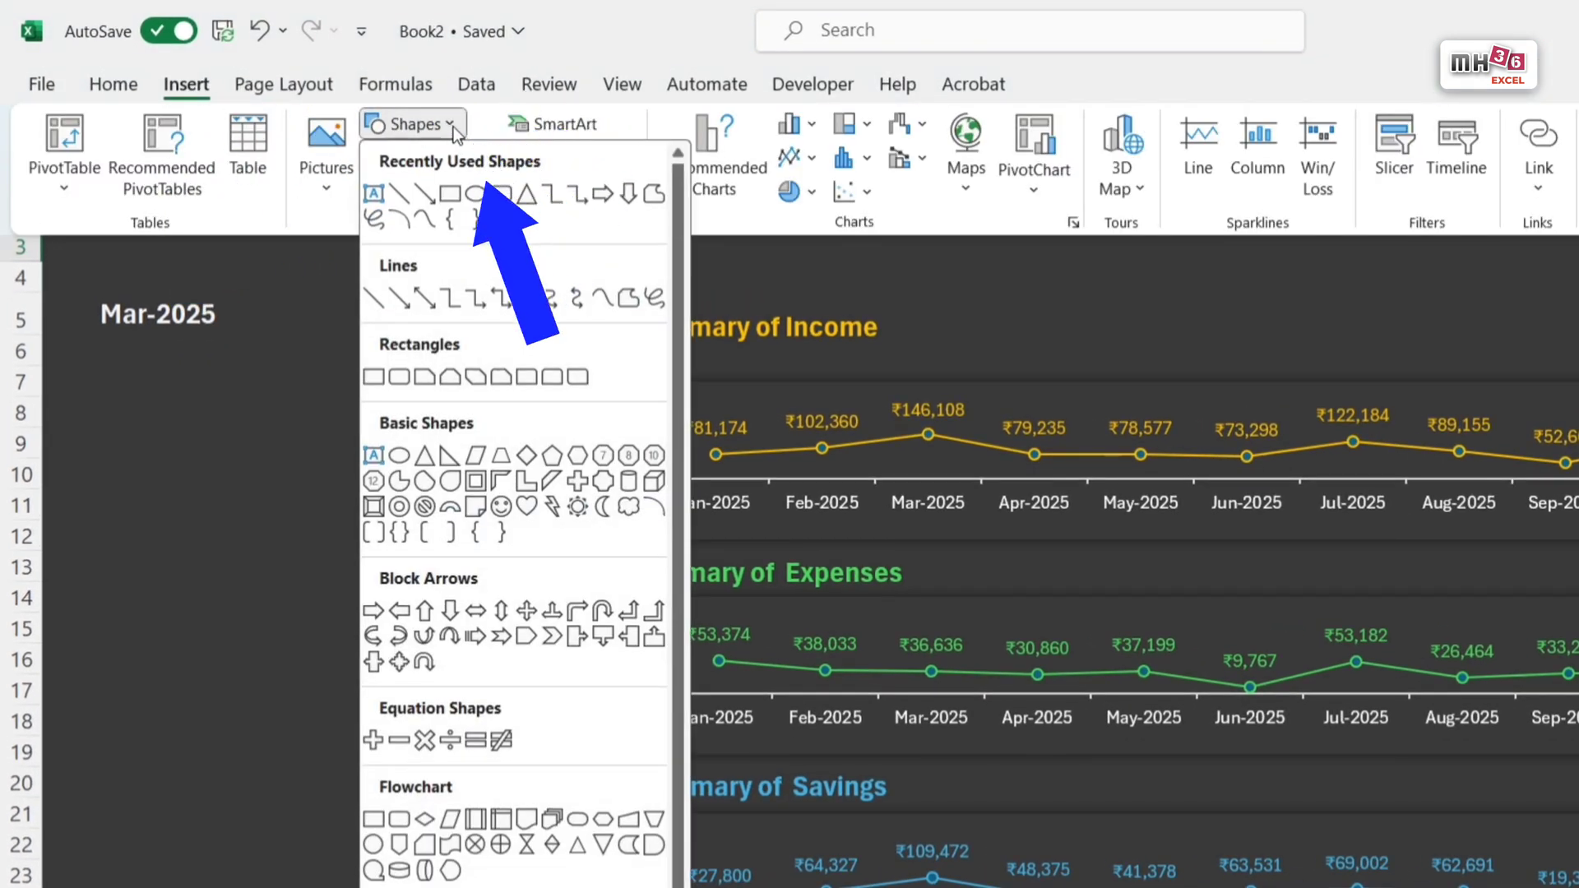
left_click(501, 192)
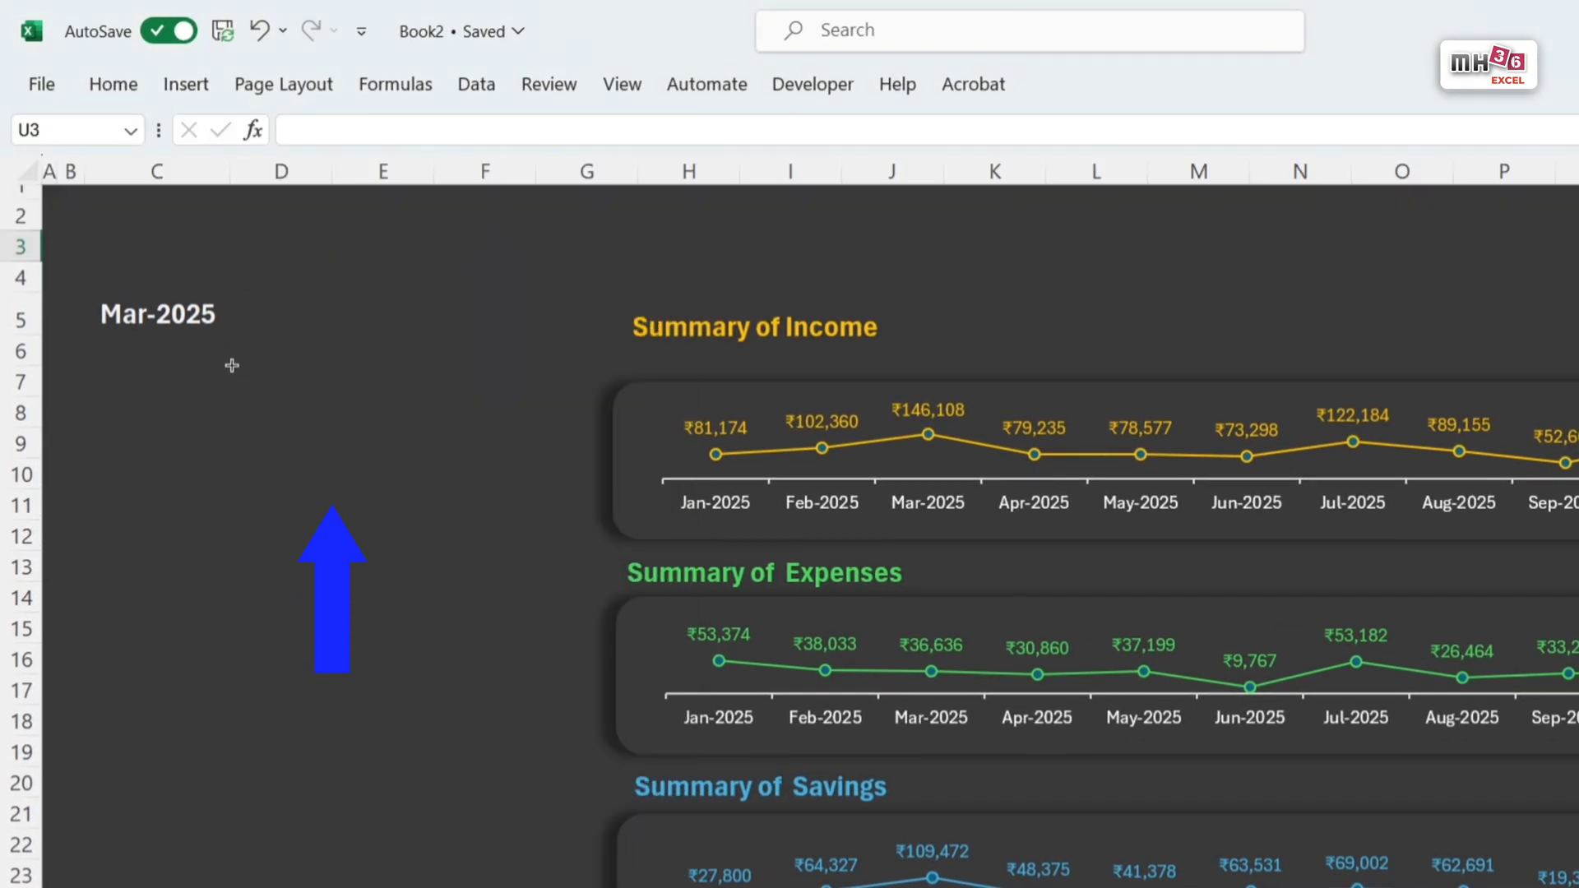
left_click_drag(228, 352, 579, 414)
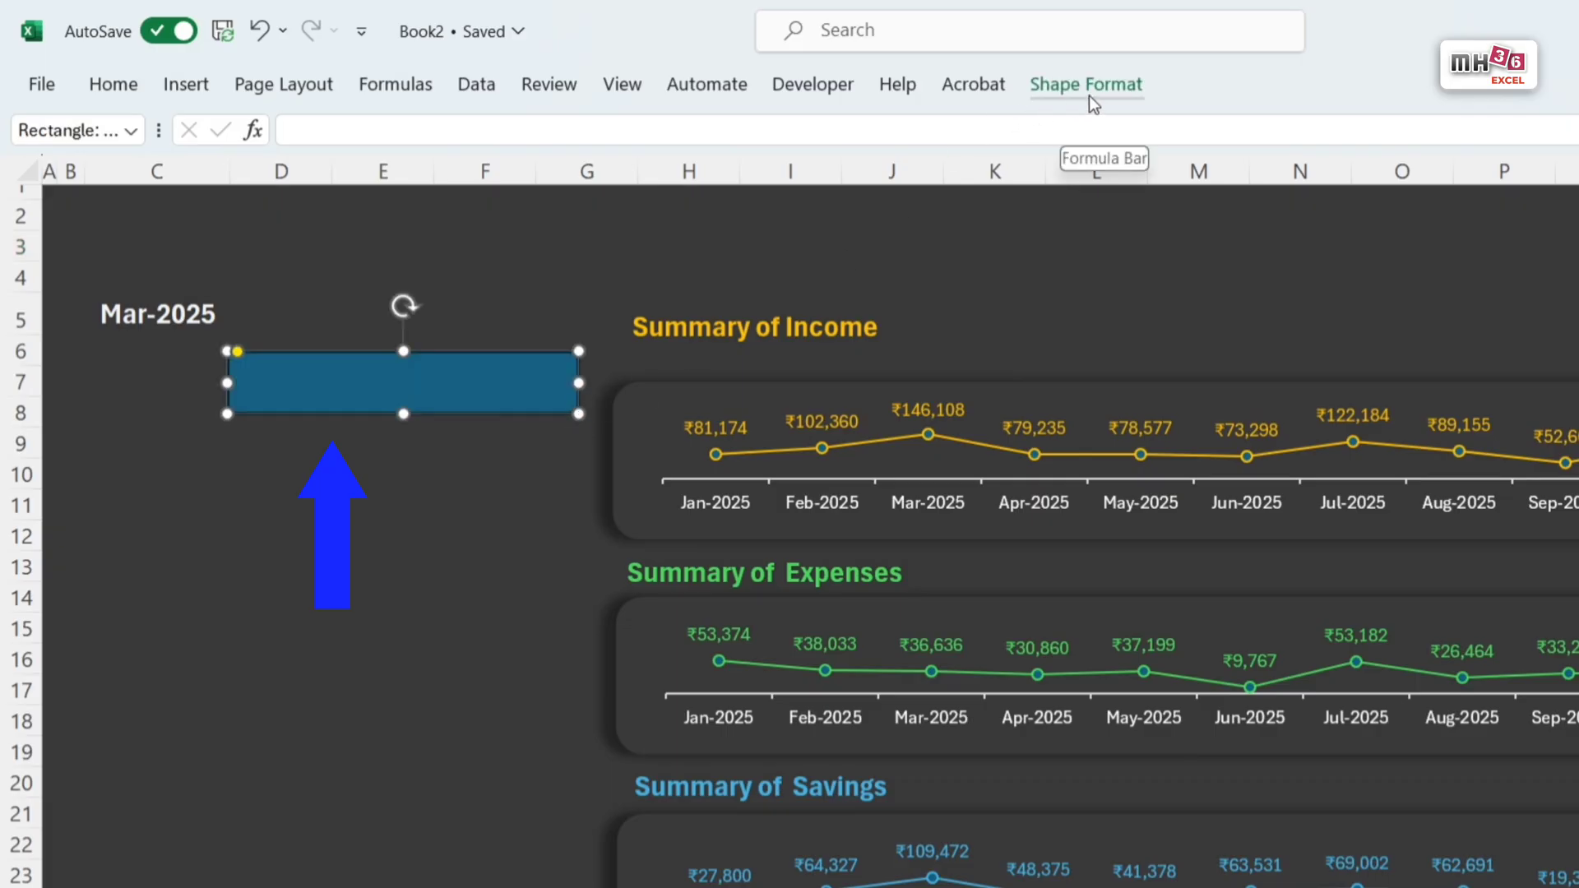
Step: Fill the rounded rectangle with white darkened by 25% and apply a dark-variation horizontal linear gradient
left_click(1107, 85)
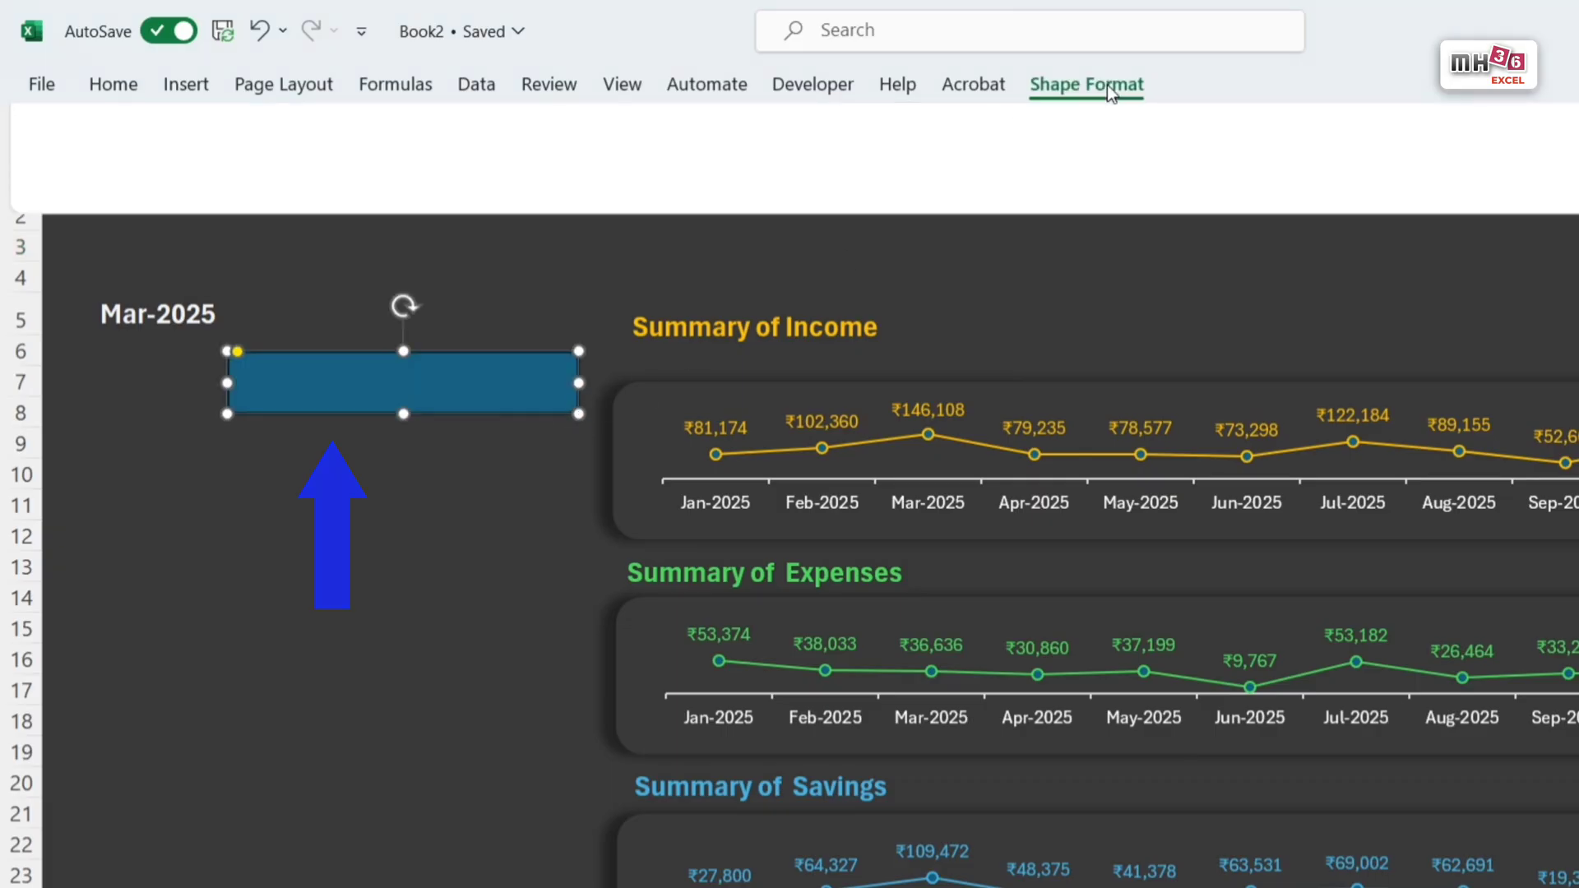
left_click(729, 124)
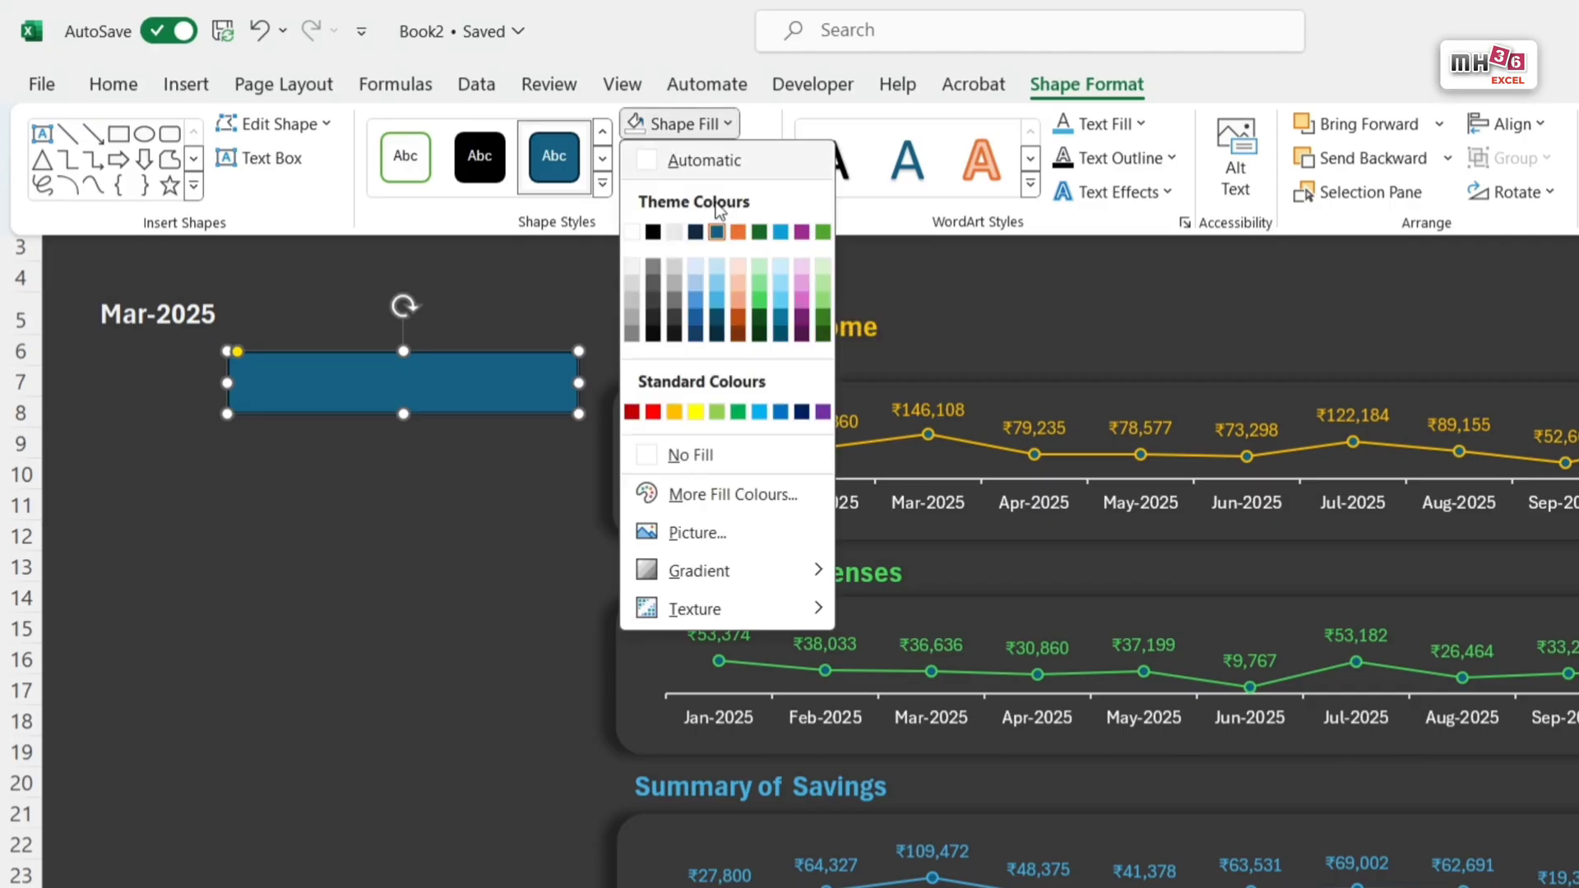
left_click(633, 303)
left_click(729, 124)
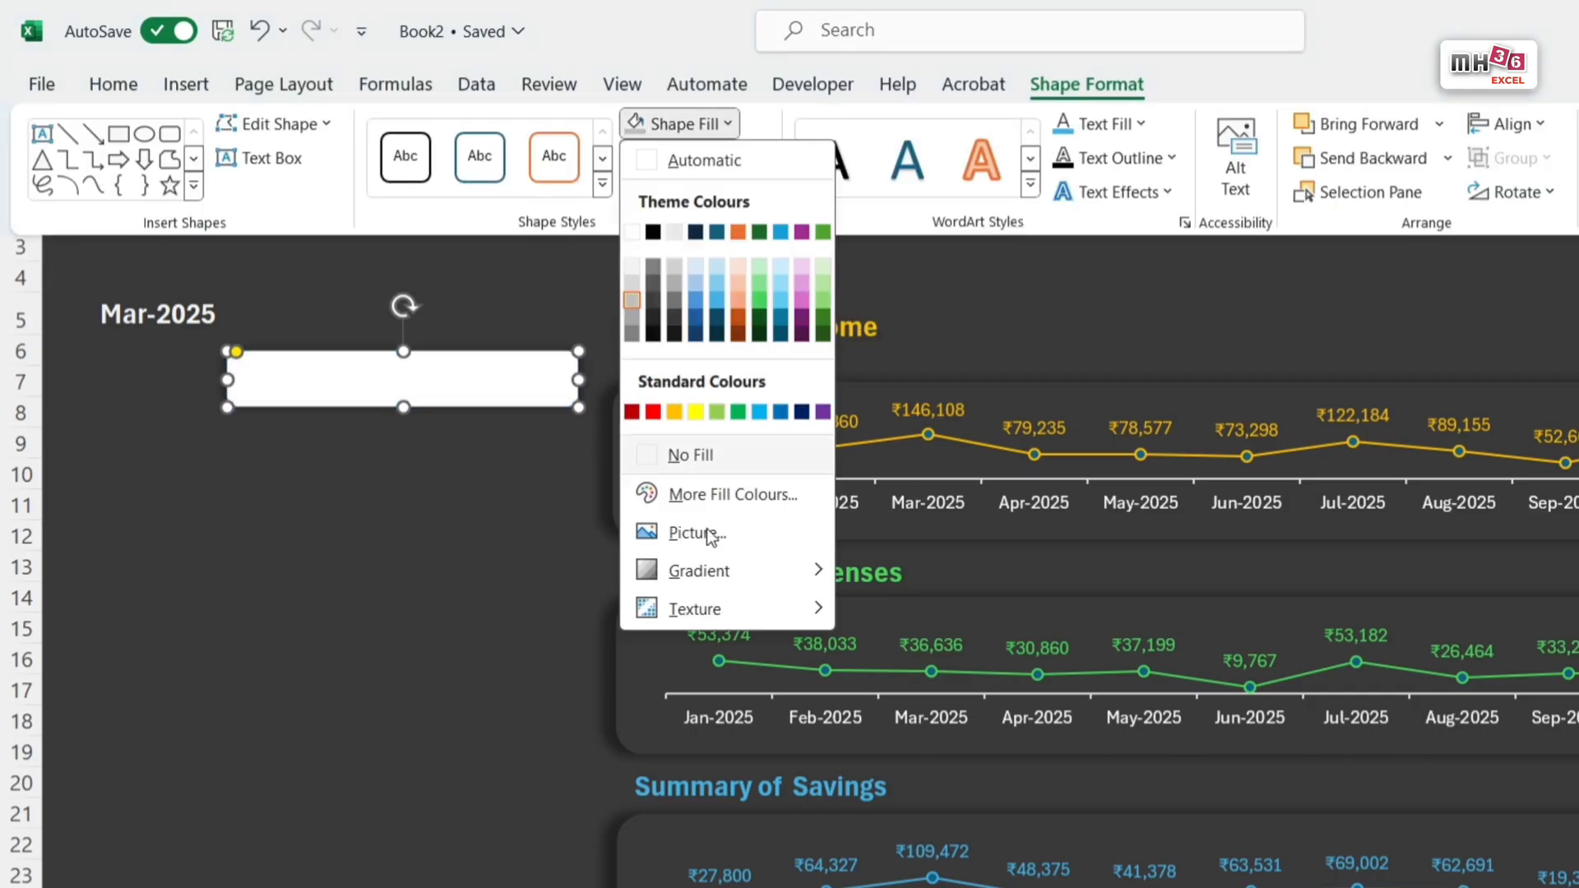
mouse_move(699, 571)
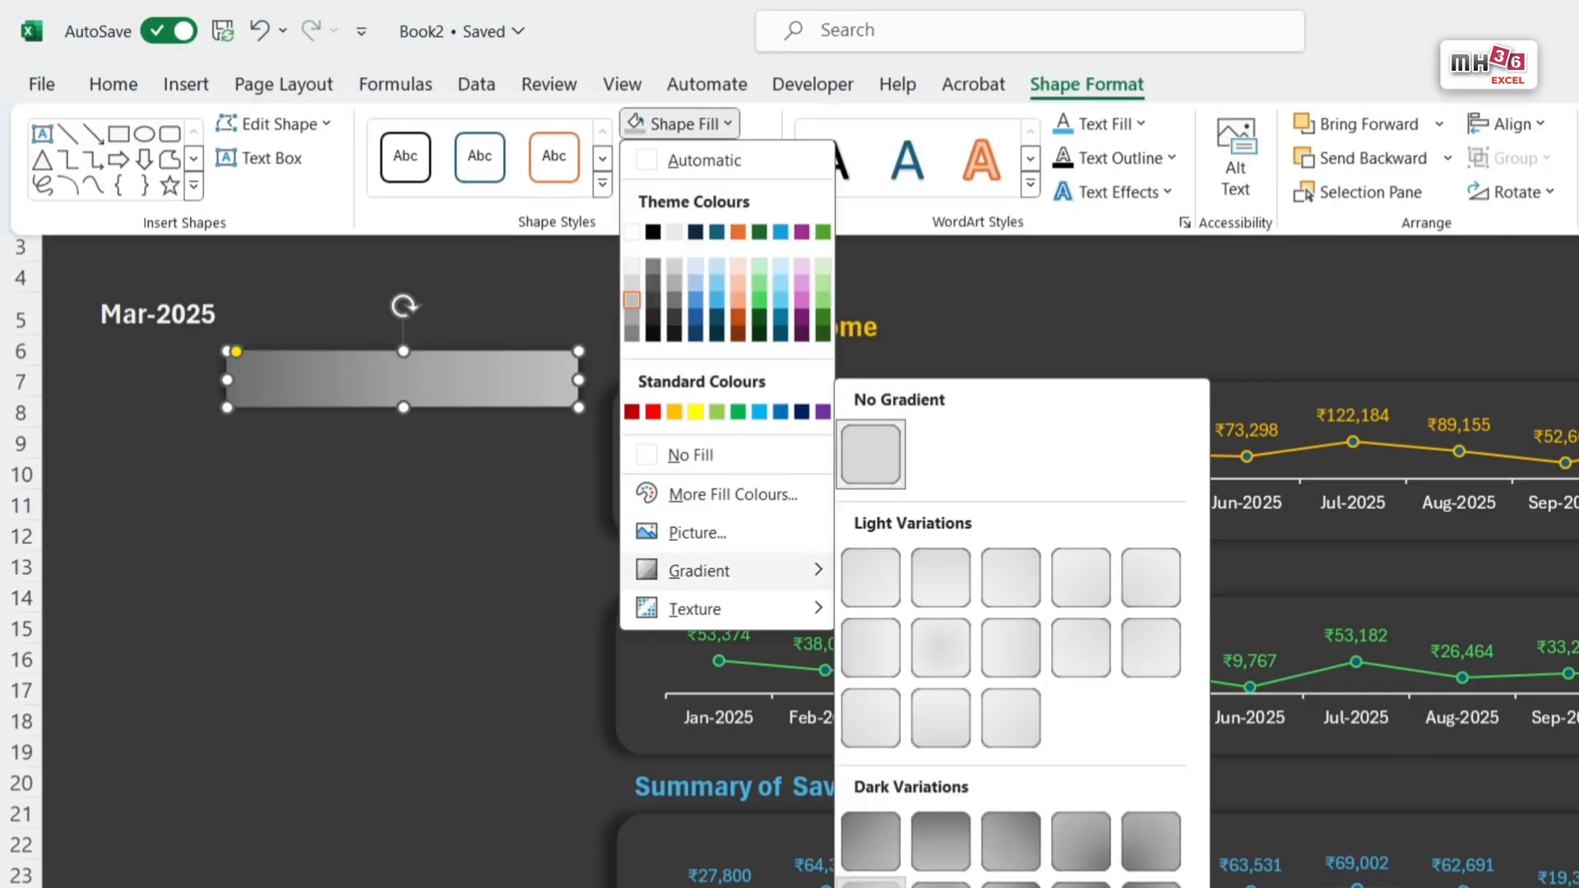
left_click(871, 885)
Step: Set the gradient's 100% stop to dark grey and its 50% stop to the lightest grey, and slightly reduce the rectangle's height
left_click(742, 165)
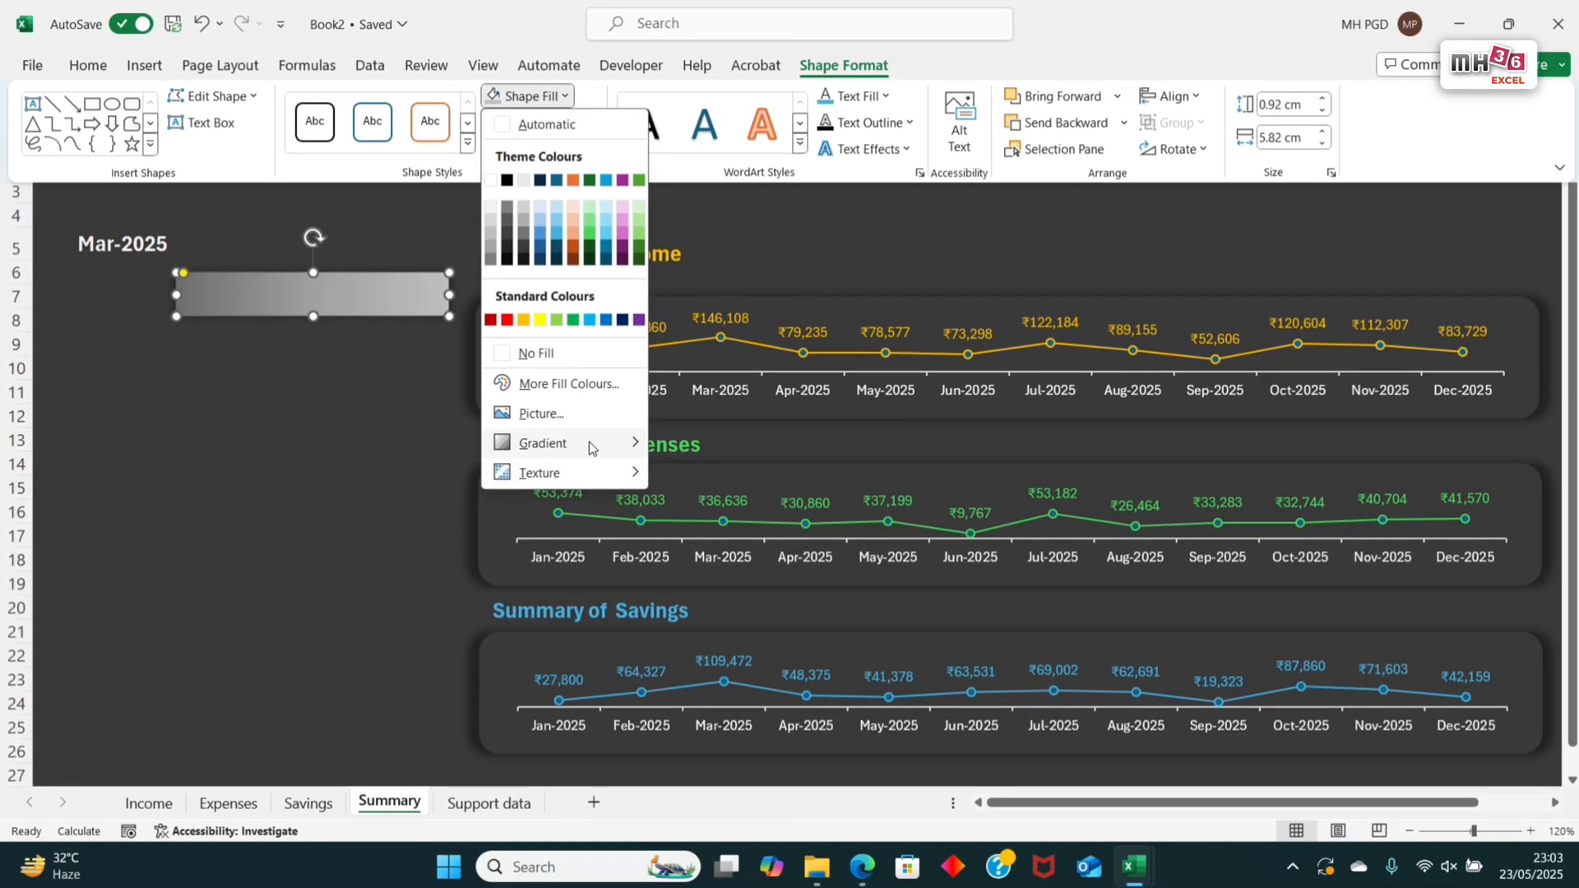
mouse_move(559, 441)
left_click(723, 745)
left_click(1540, 607)
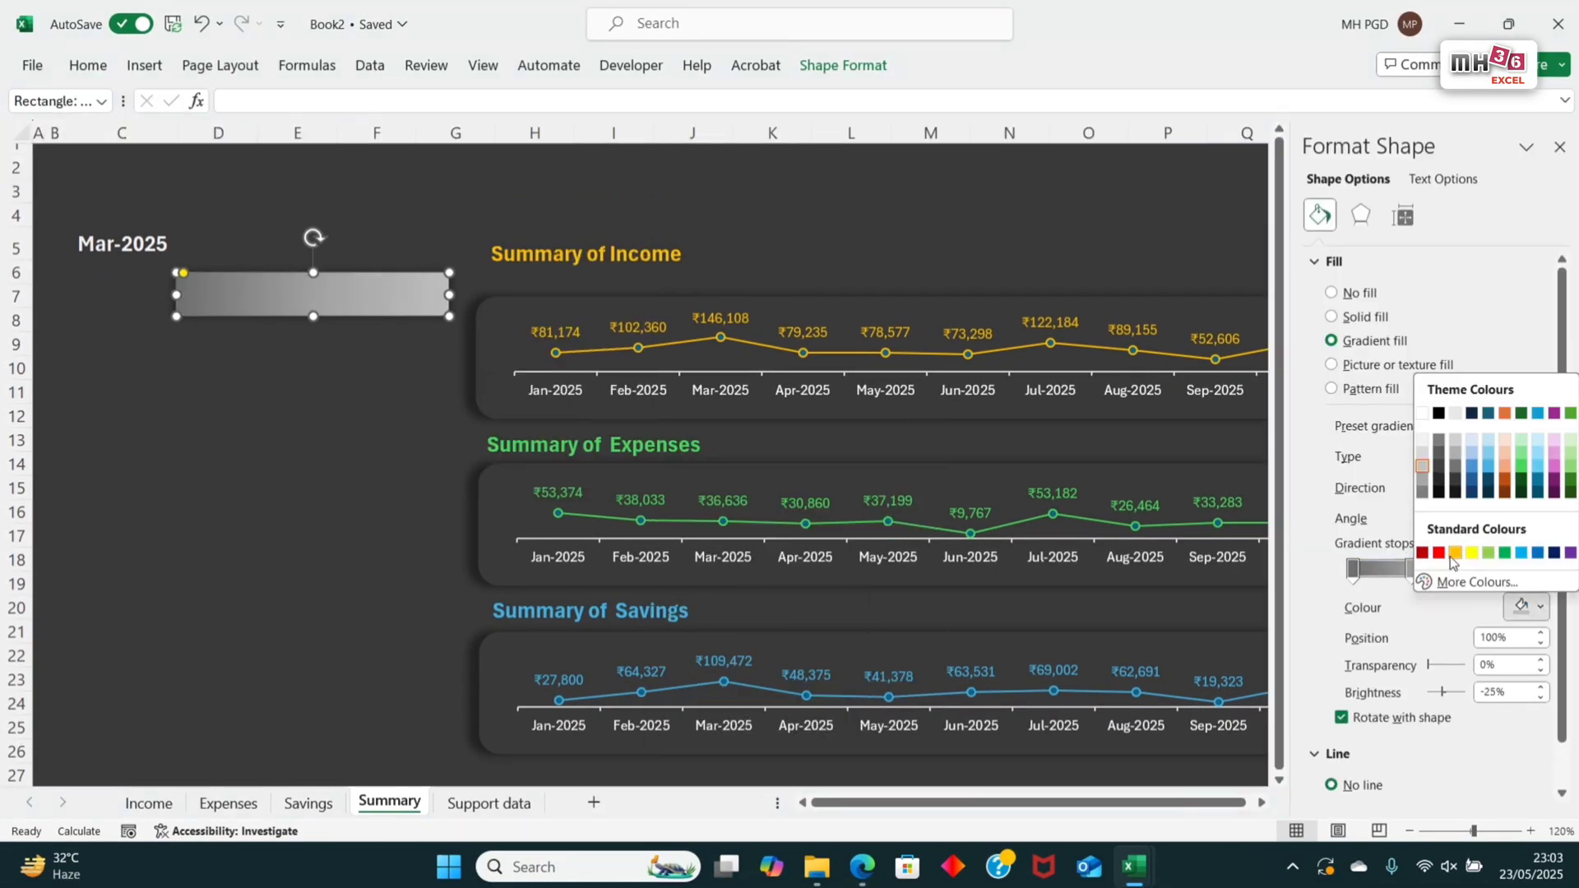
left_click(1427, 498)
left_click(1411, 570)
left_click(1543, 608)
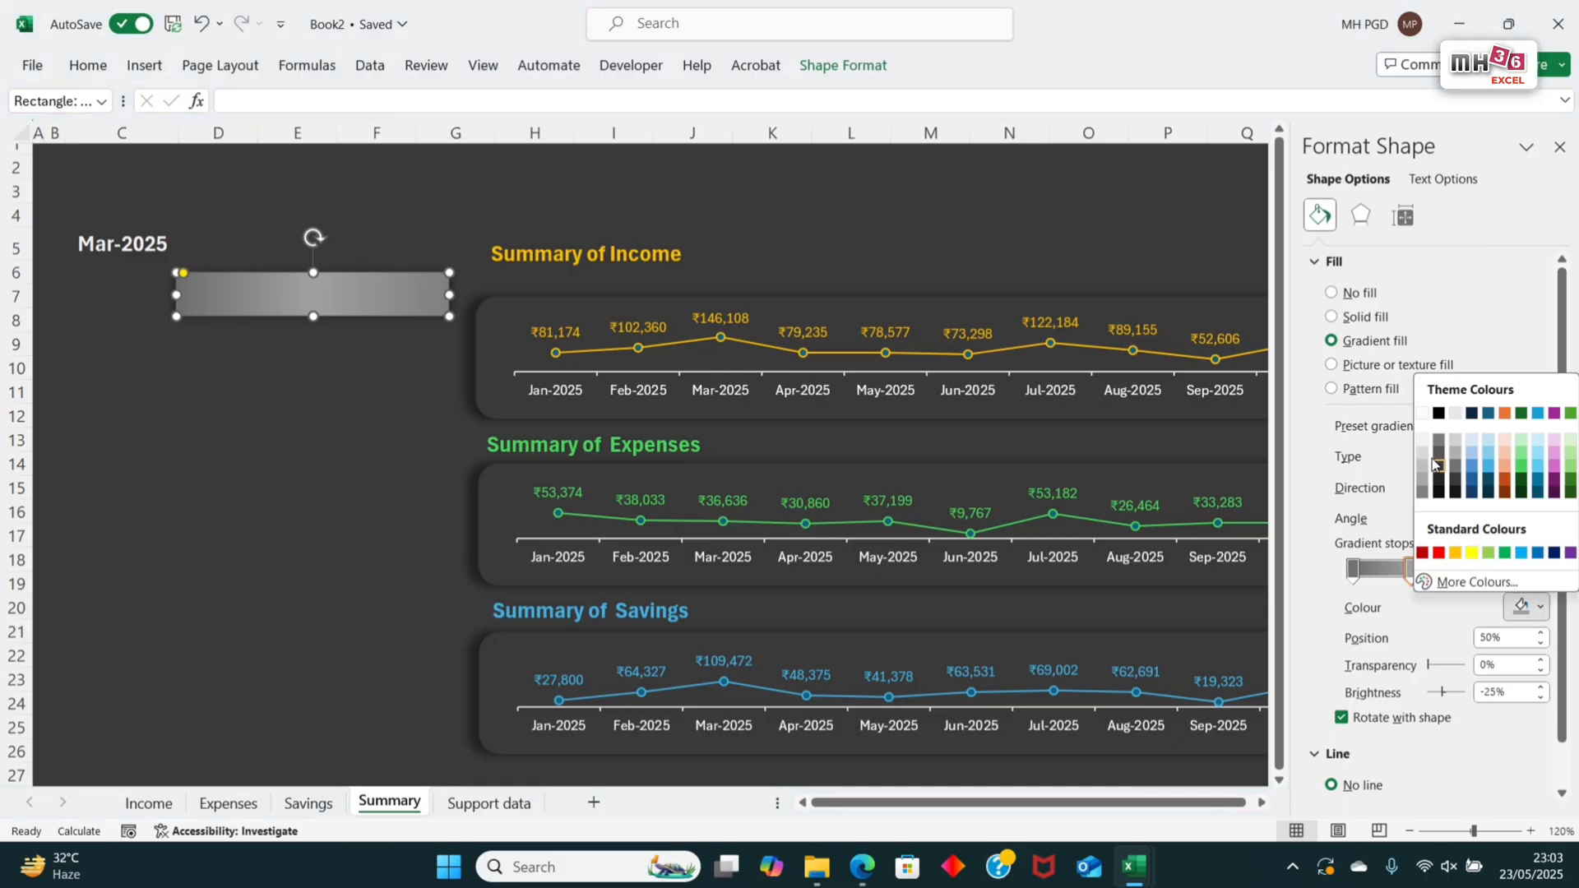
left_click(1425, 440)
left_click_drag(313, 317, 313, 311)
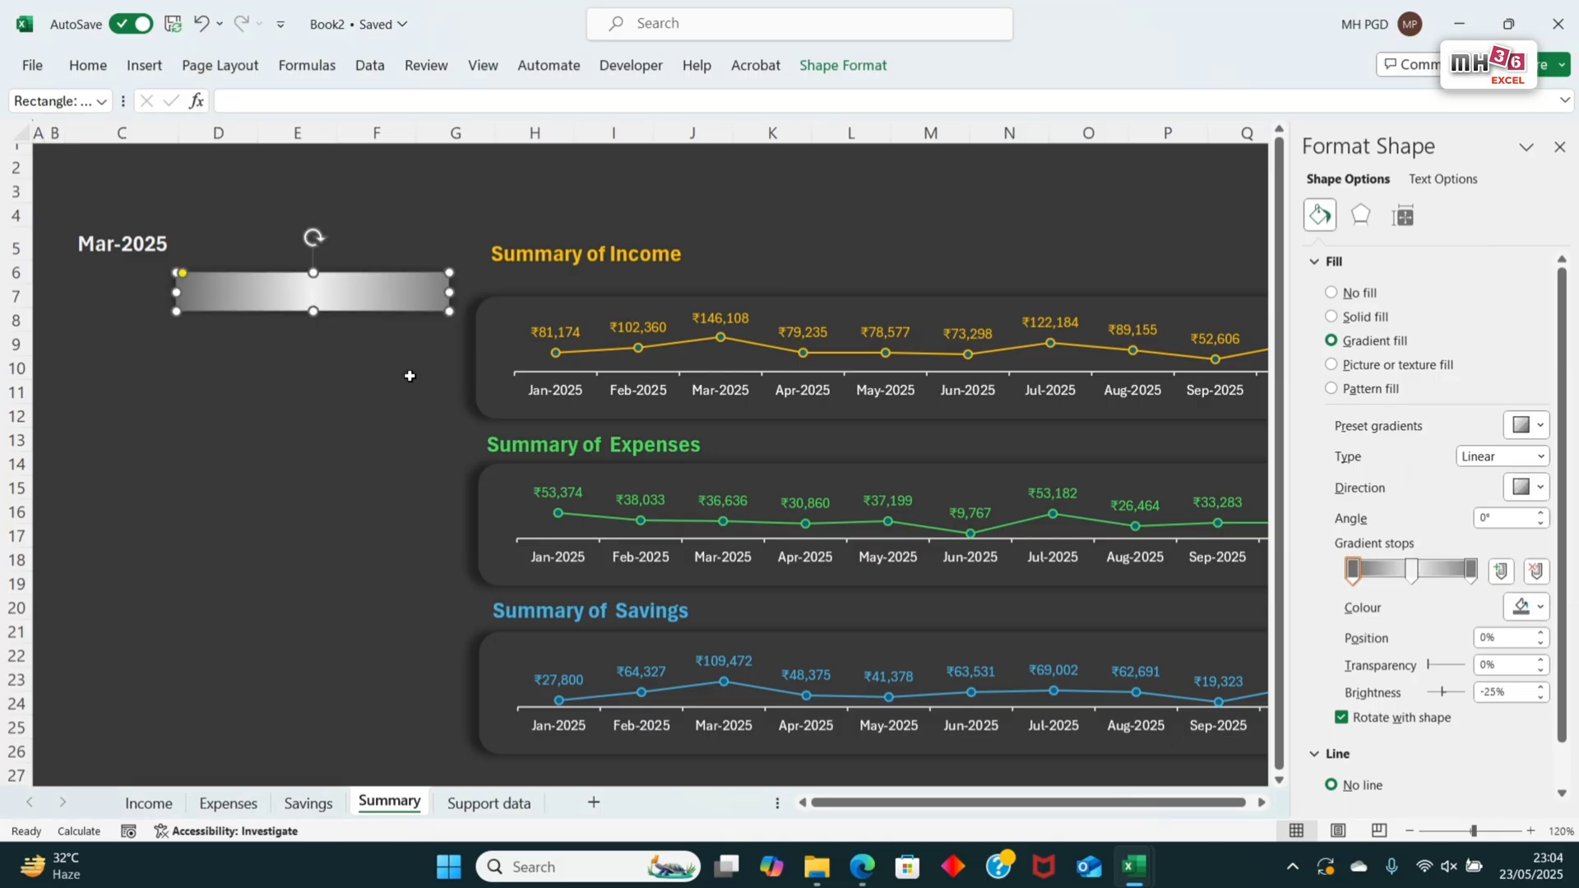
Step: Link cell C5 on the Support data sheet to the selected month with =Summary!$C$5
left_click(485, 805)
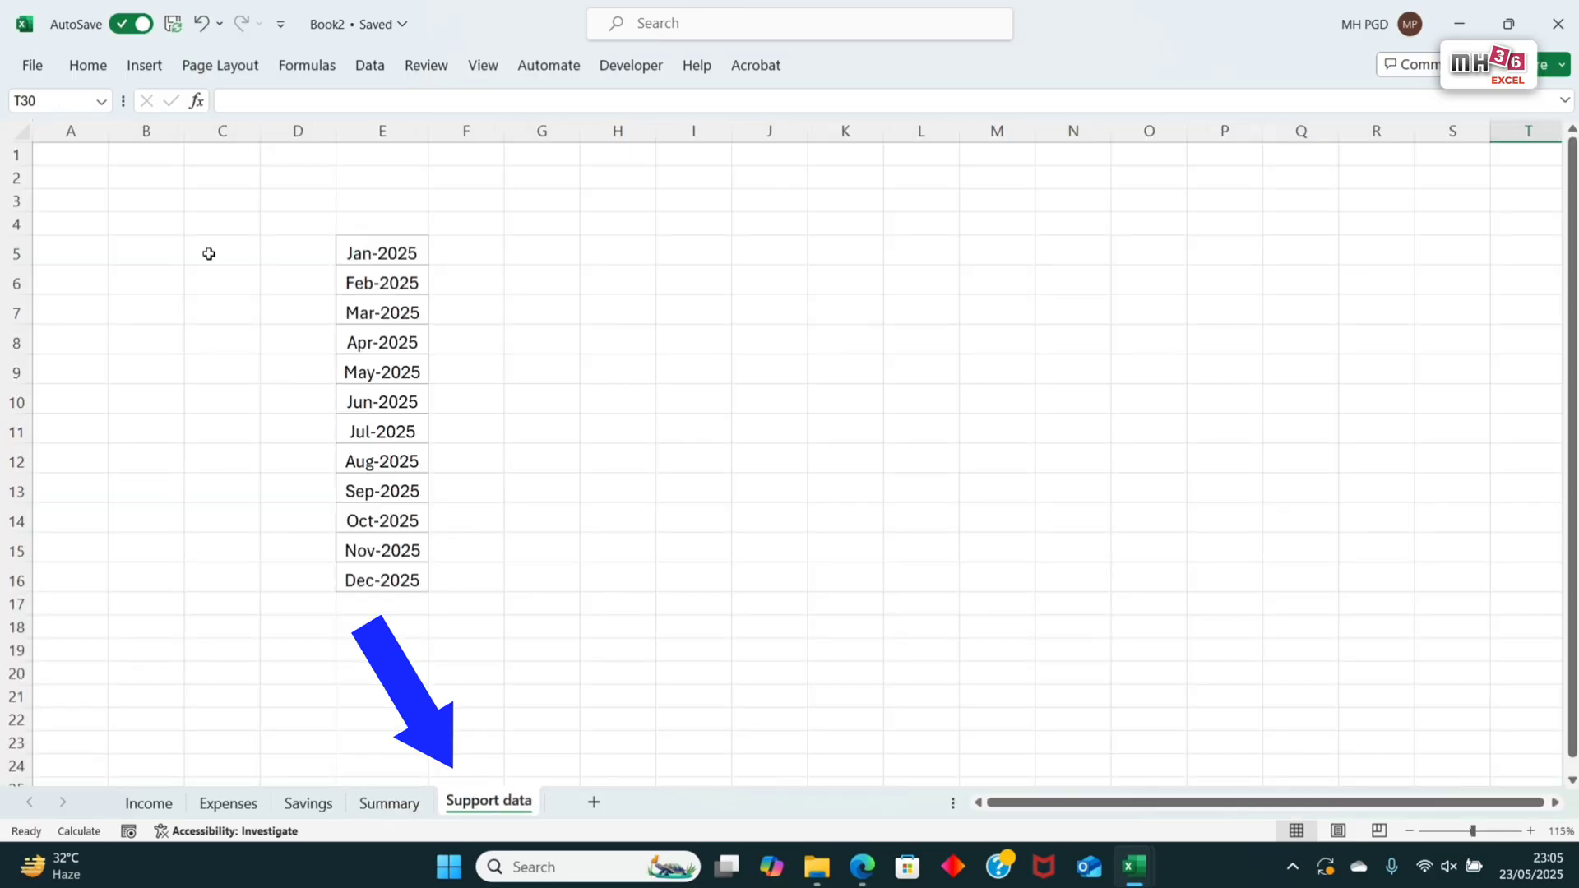
left_click(209, 254)
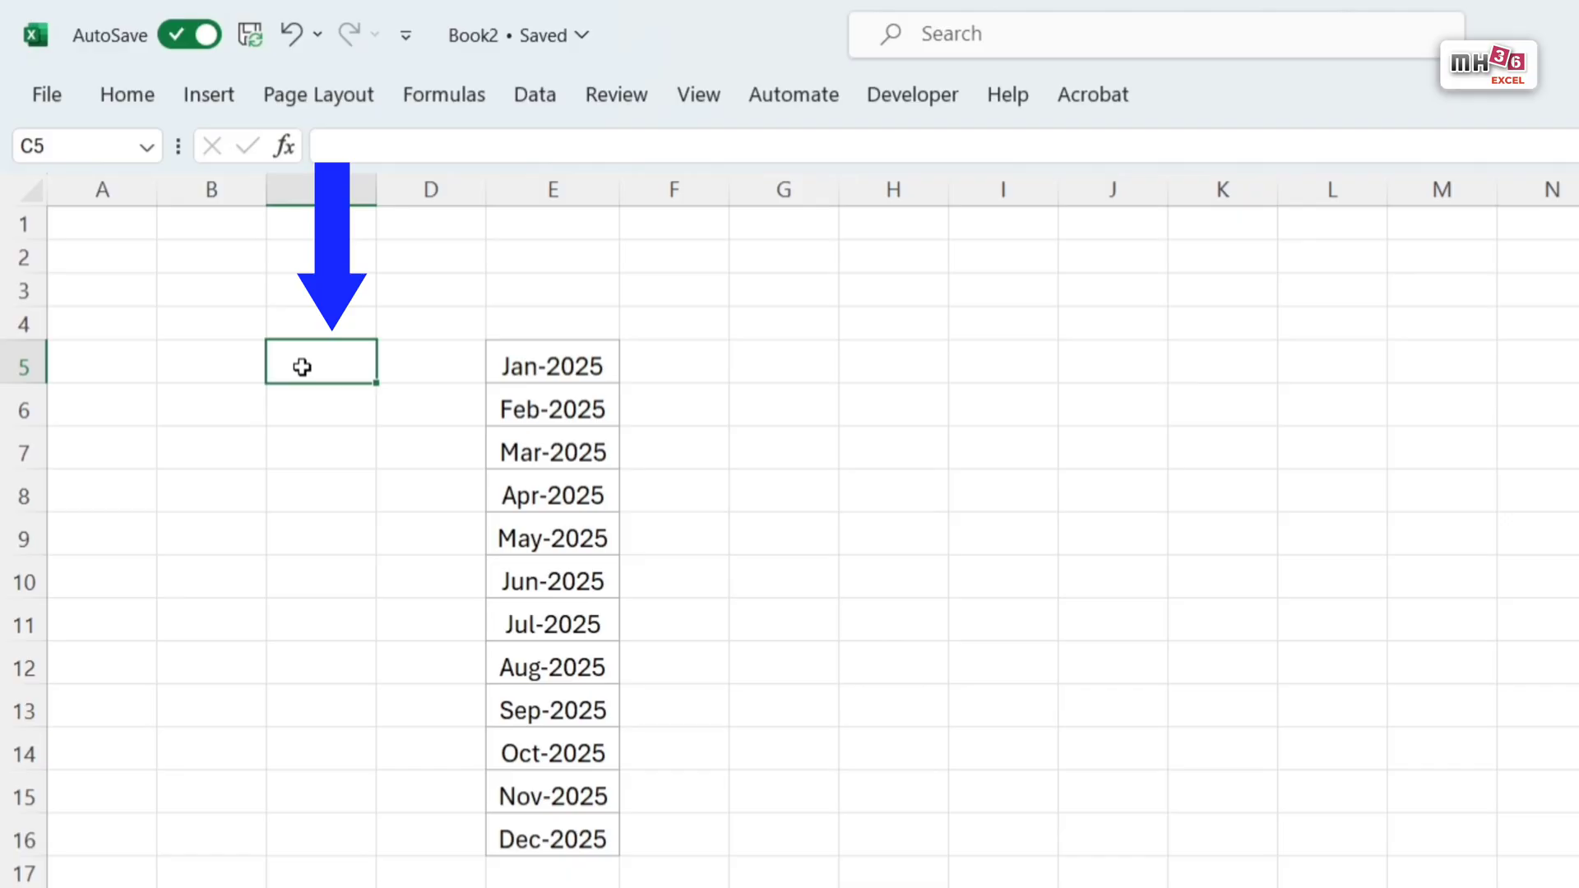
left_click(344, 146)
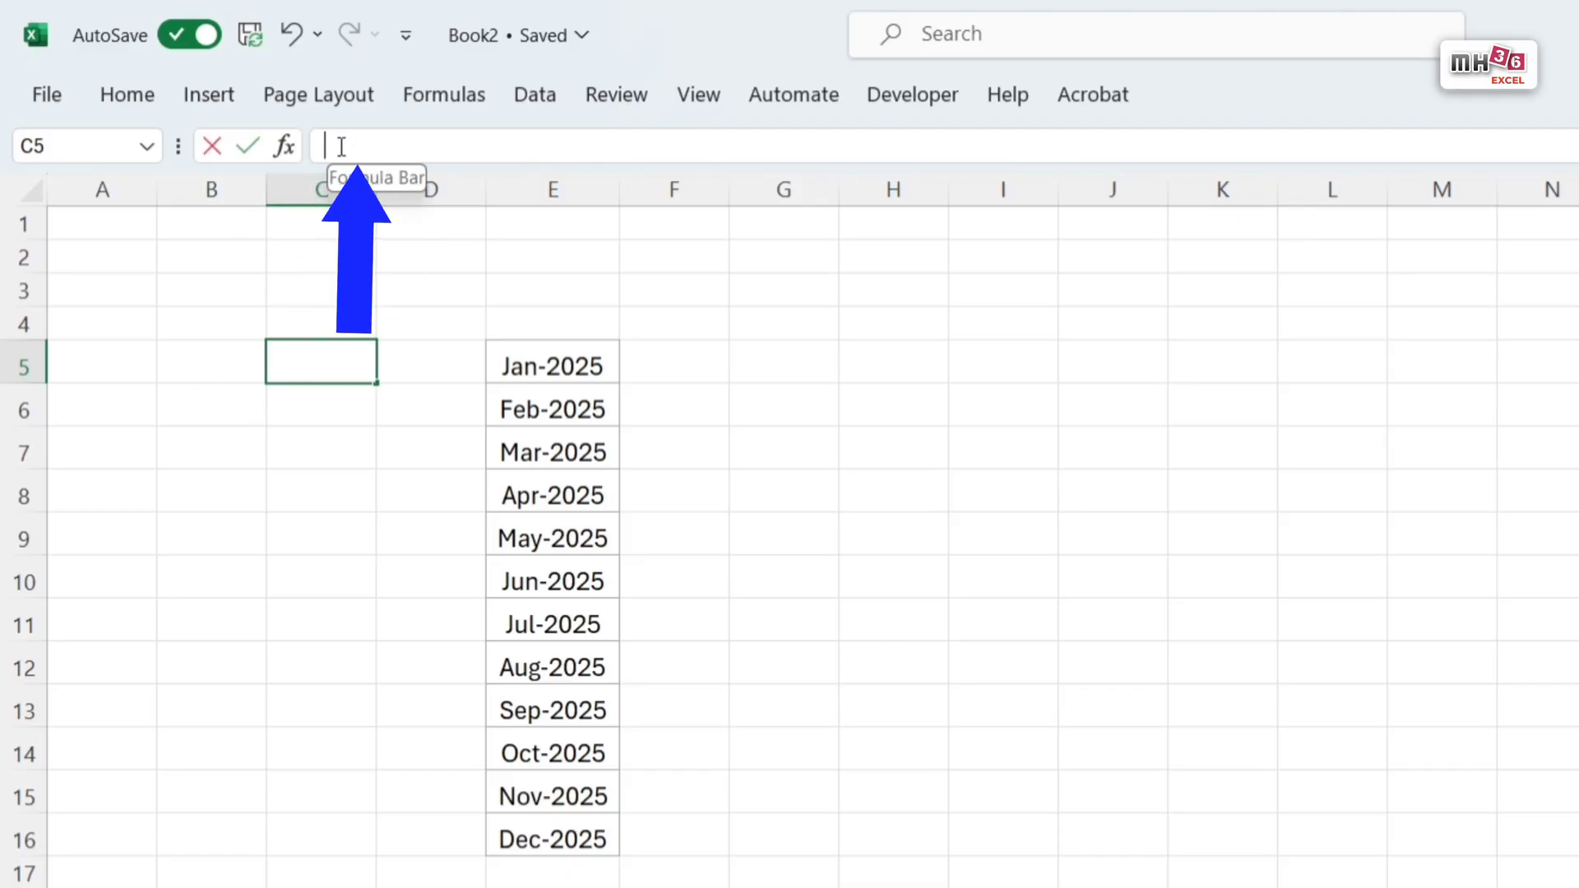
type("=")
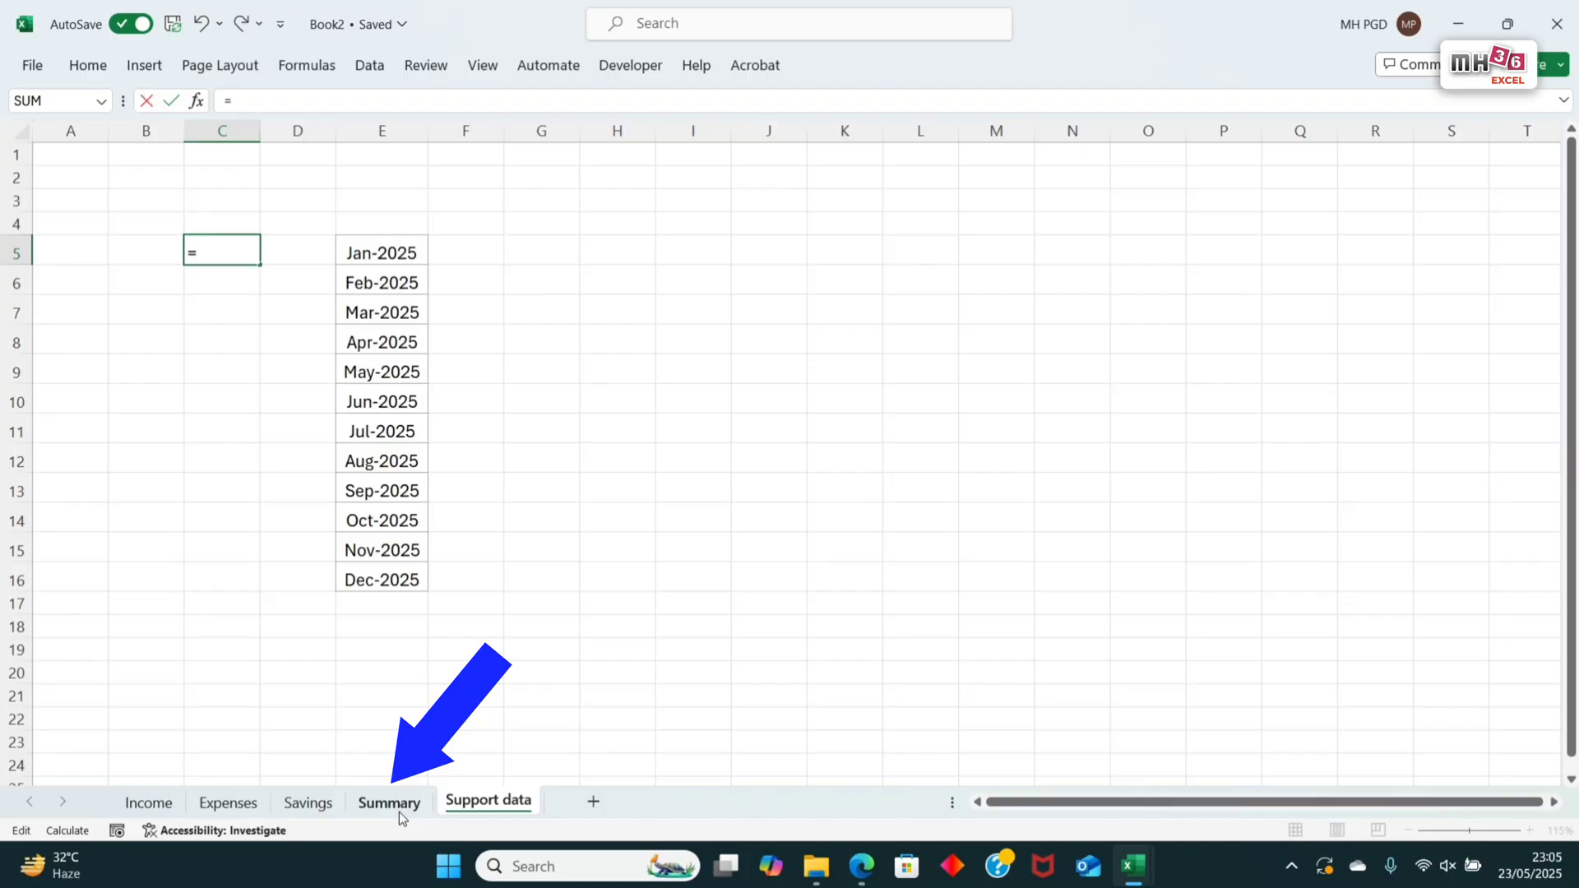
left_click(398, 812)
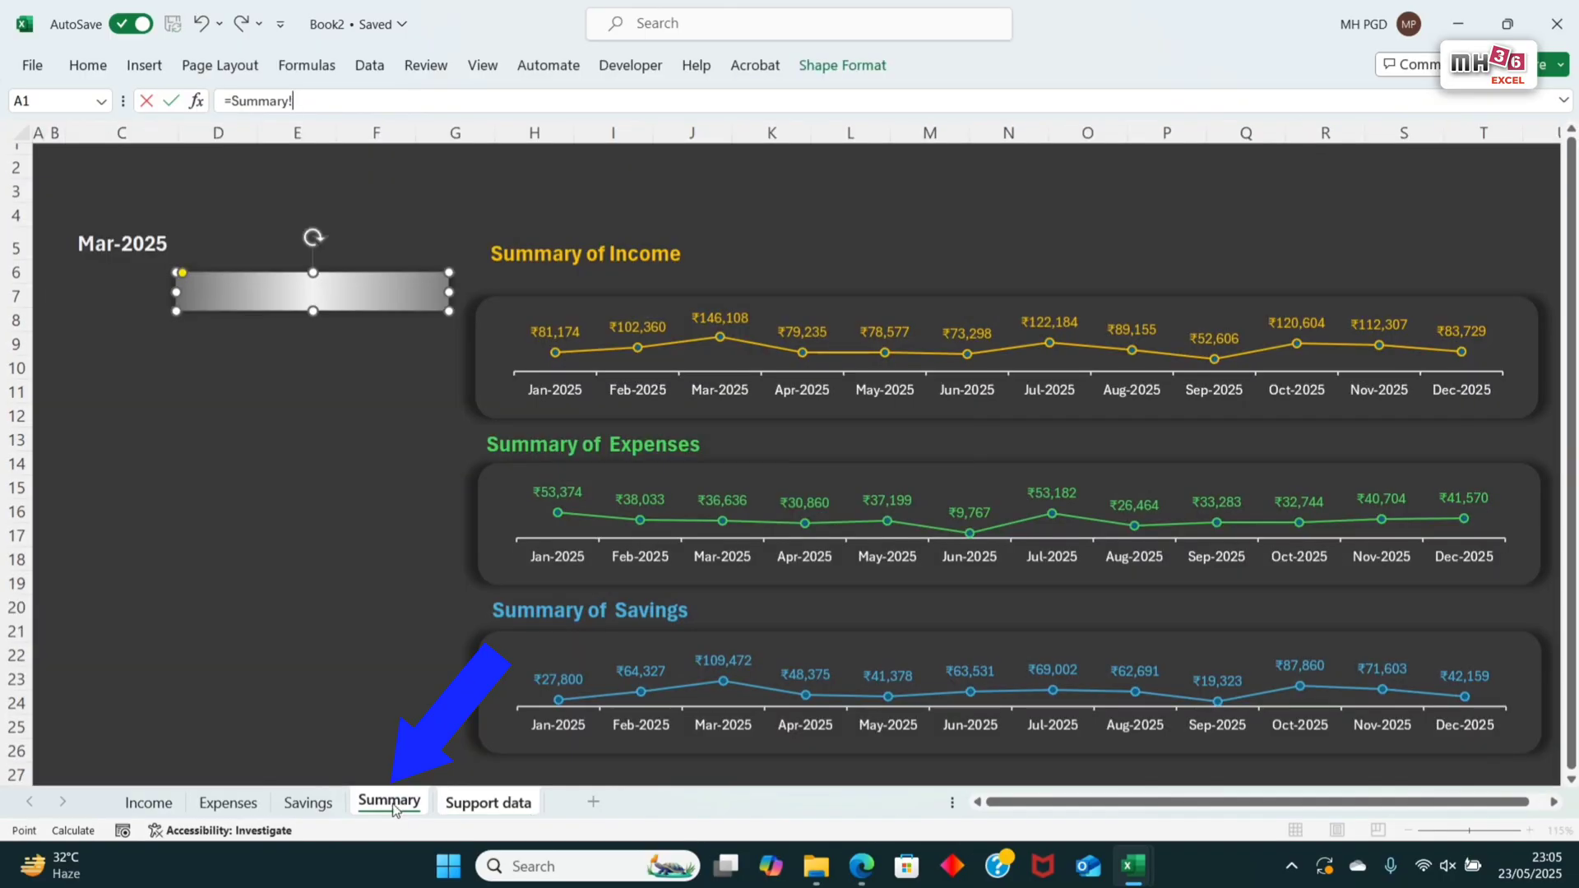
left_click(98, 245)
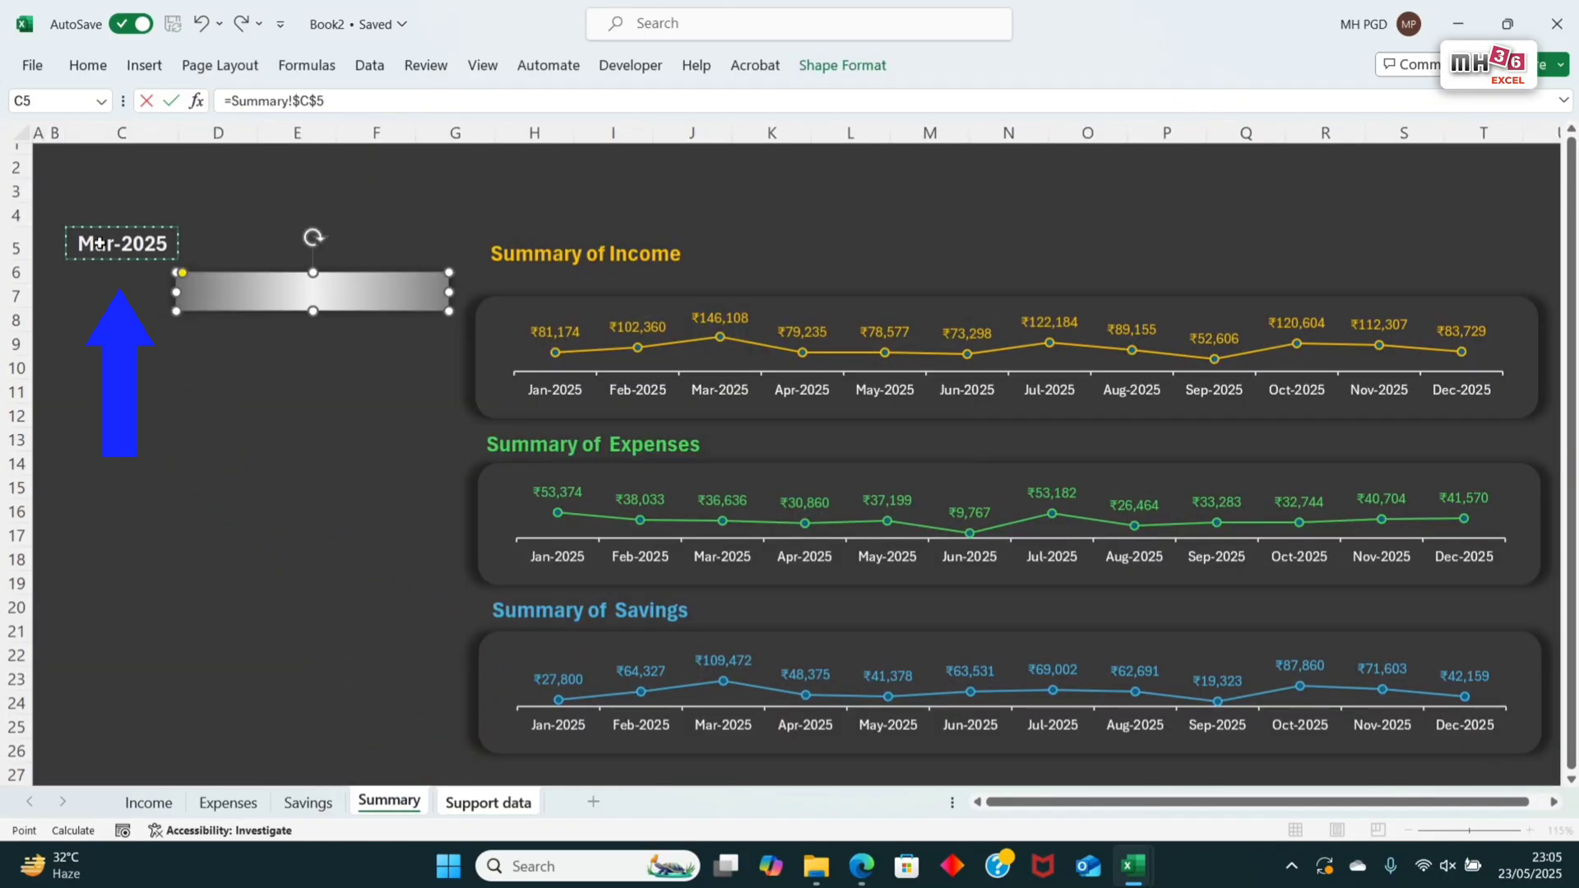
key("Return")
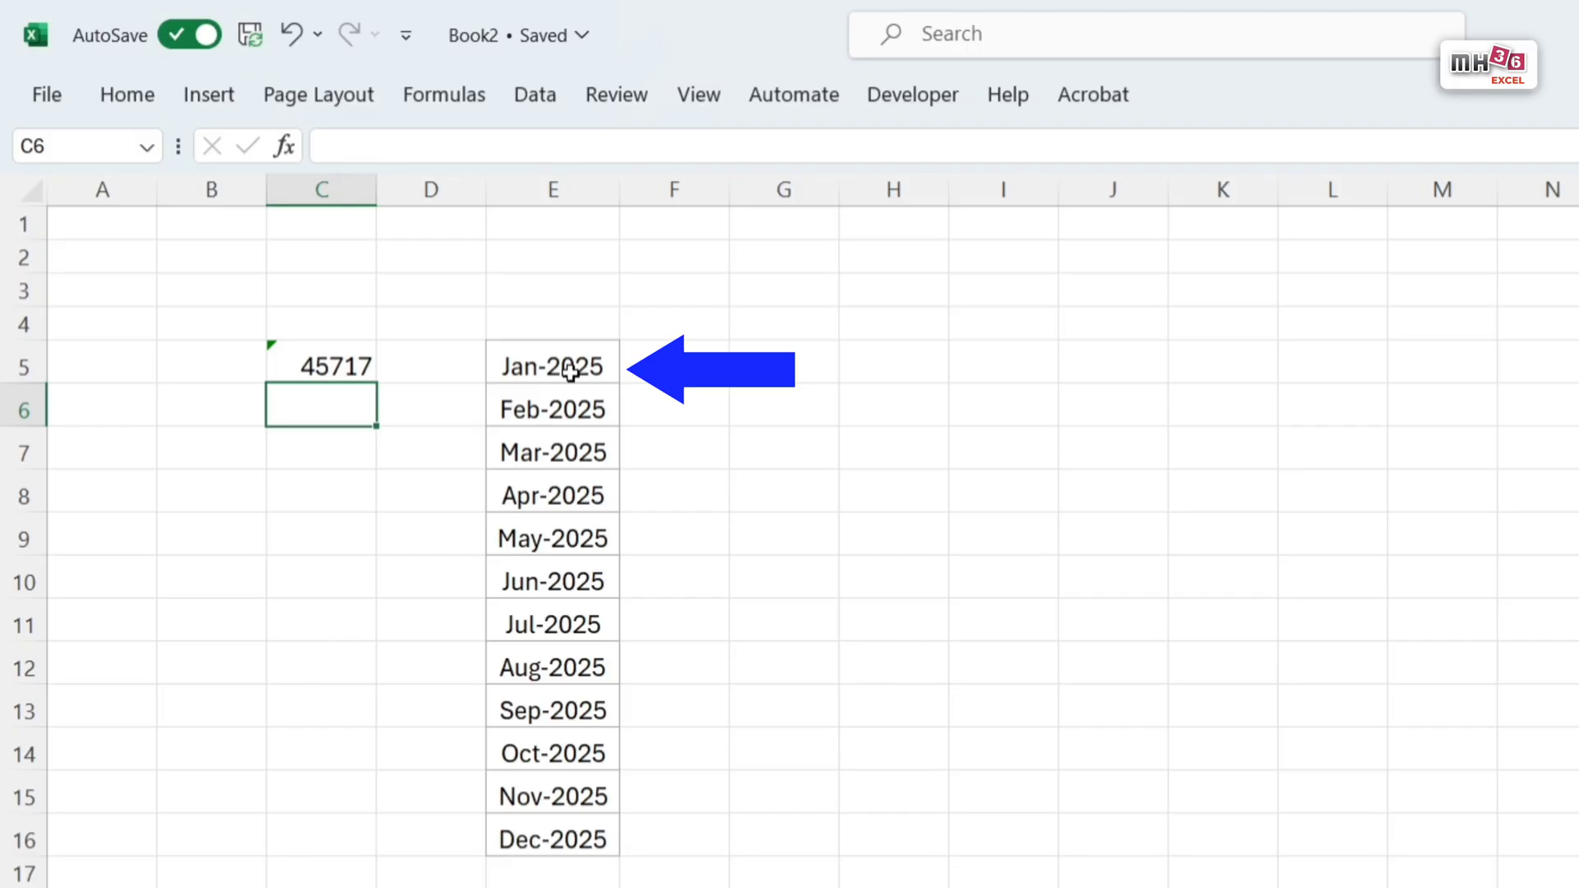
Step: Copy the formatting of the Jan-2025 cell E5 onto the linked month cell C5
left_click(570, 372)
left_click(125, 94)
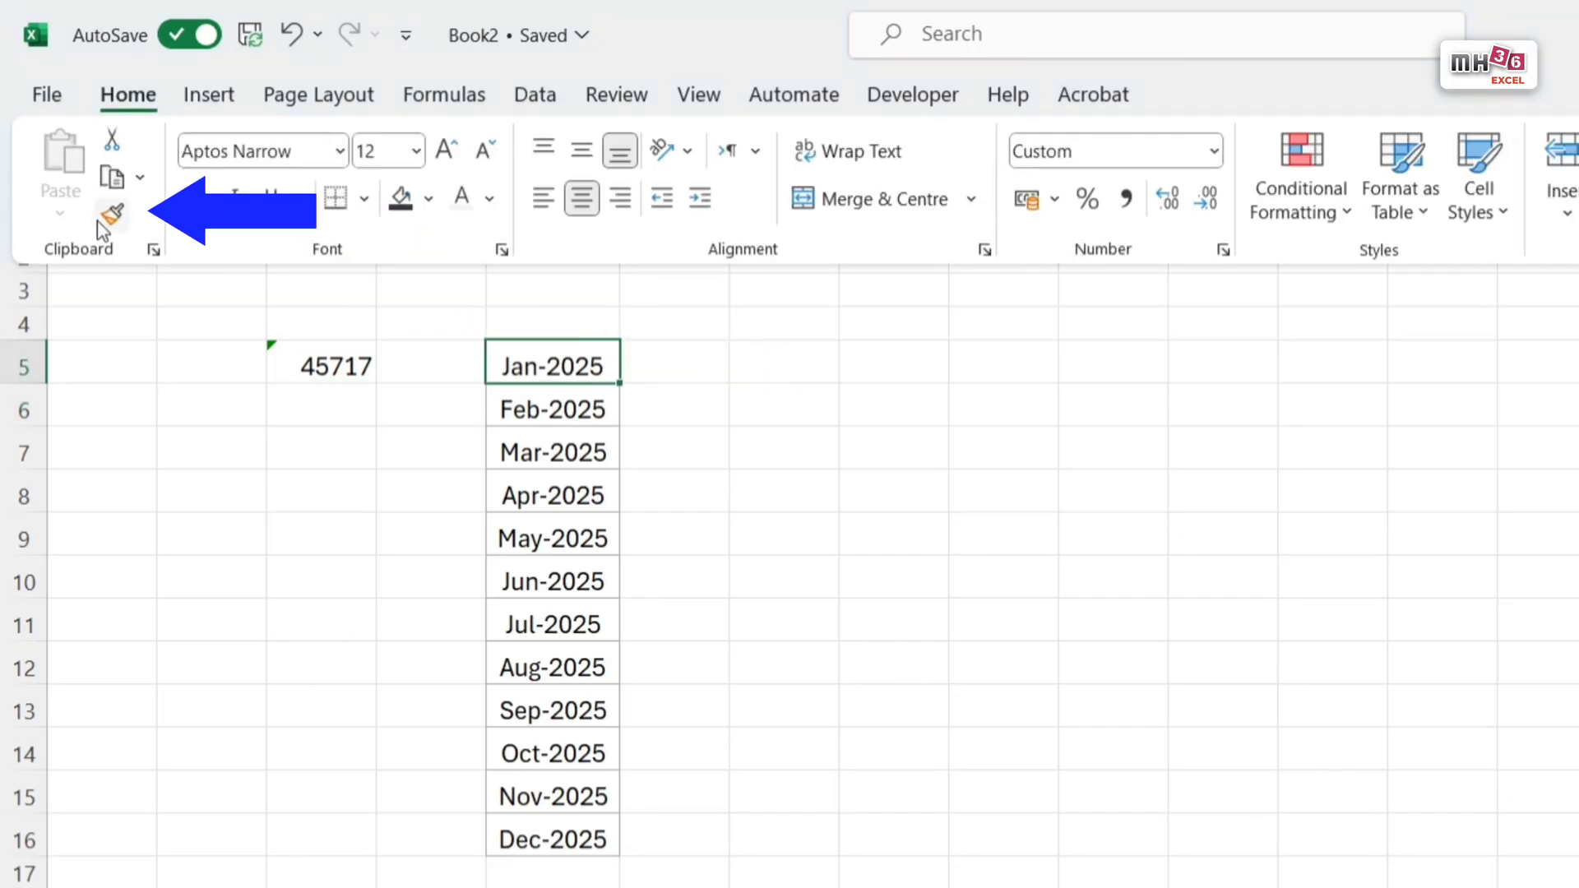
left_click(111, 215)
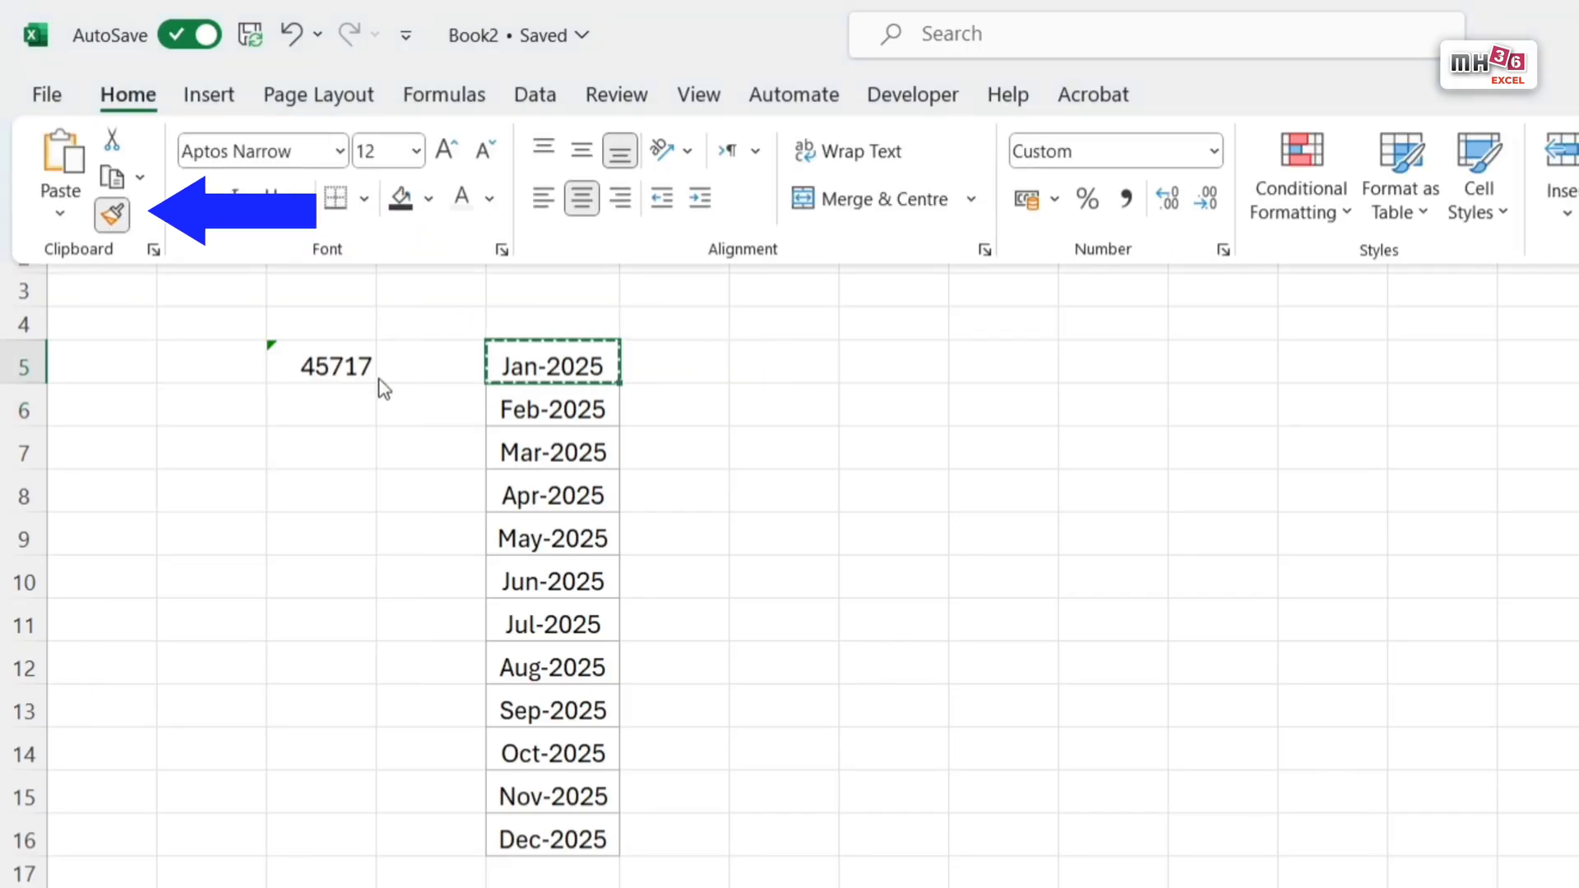
left_click(352, 377)
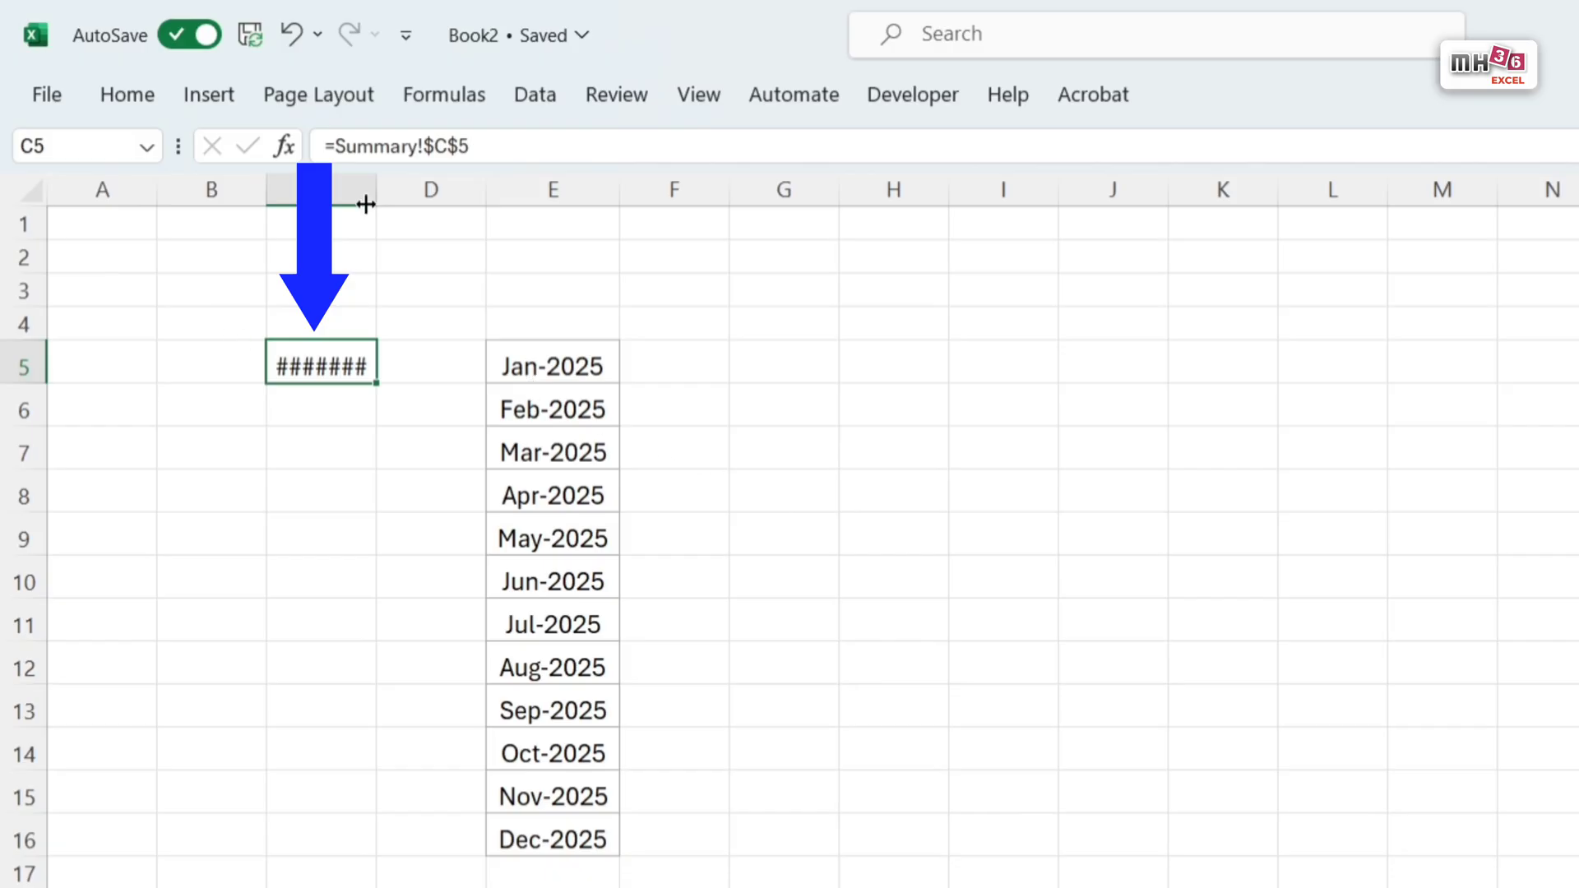
Step: Widen columns C and D on the Support data sheet to more than three times their original width
left_click_drag(370, 187, 617, 240)
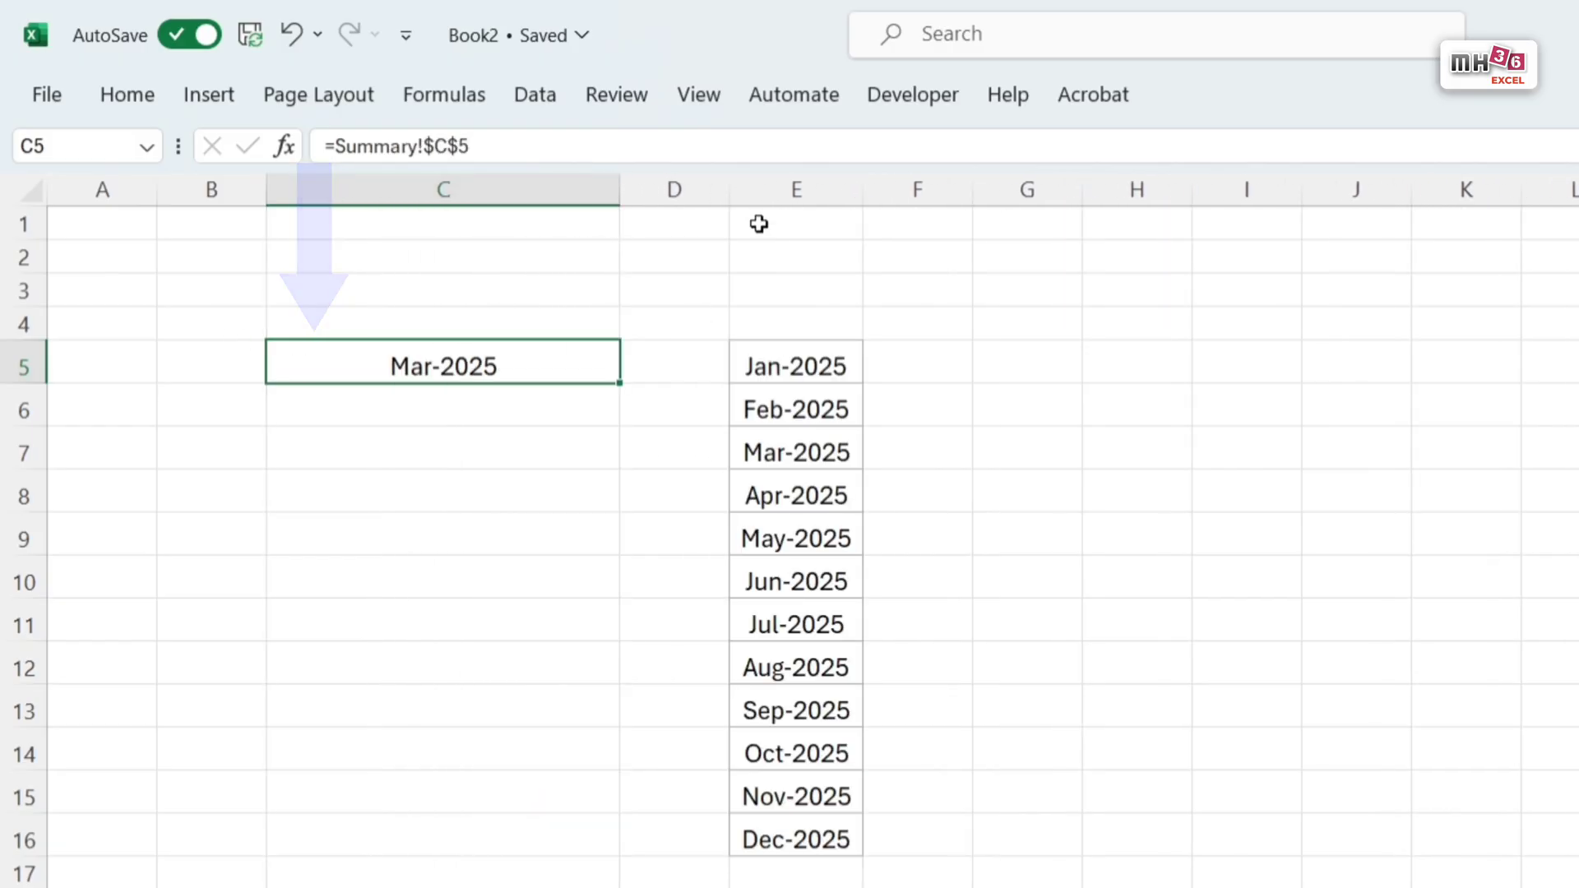
left_click_drag(731, 192, 1030, 237)
left_click(1534, 887)
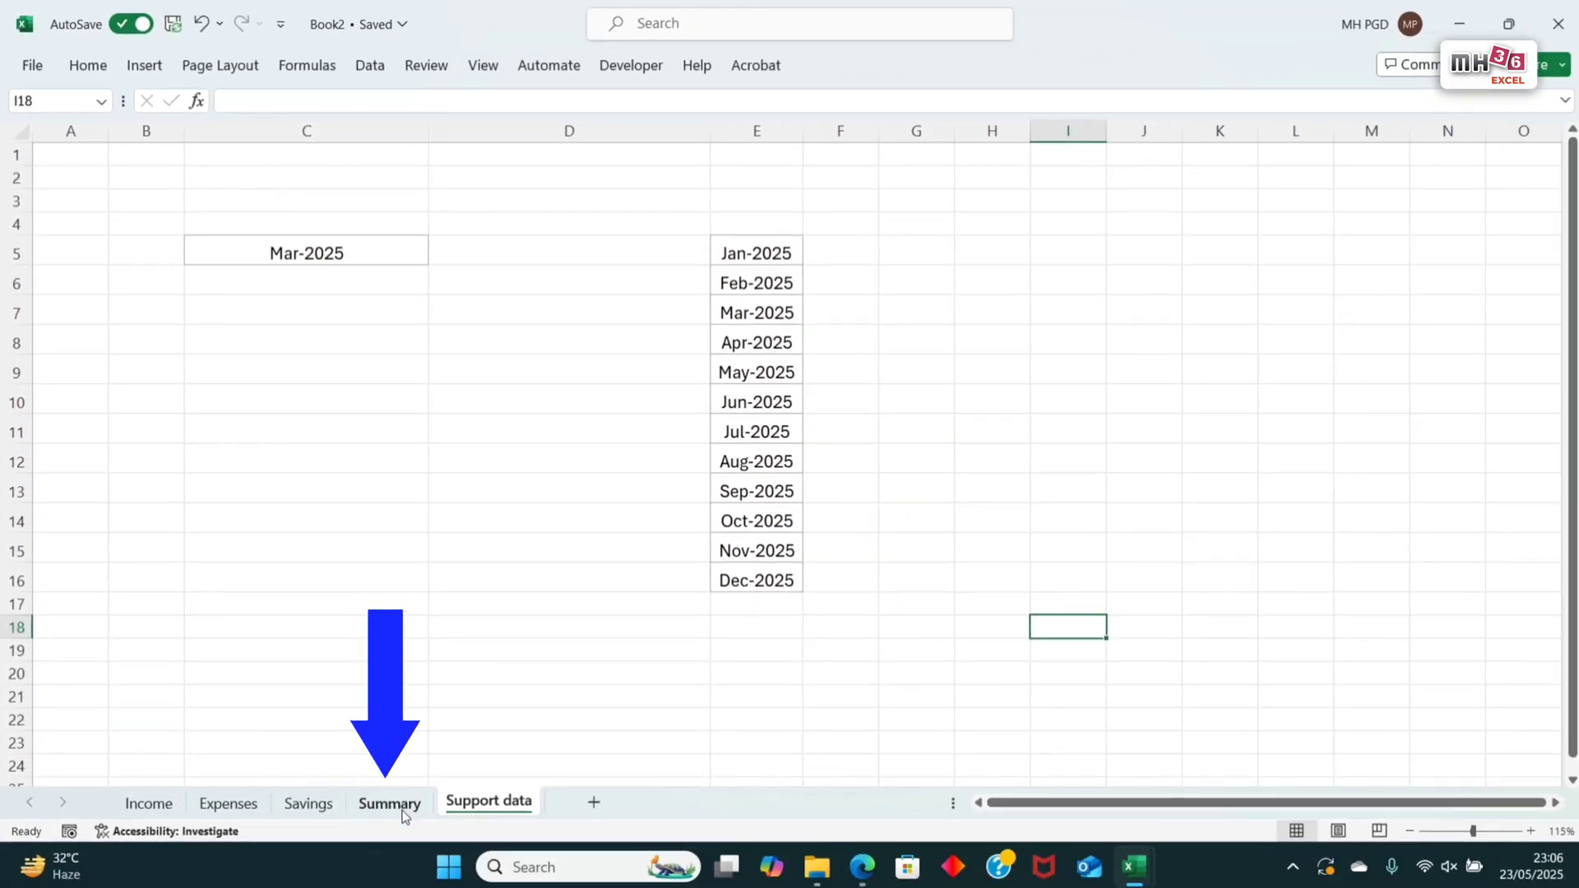
Step: Choose Feb-2025 from the month drop-down in C5 on the Summary sheet
left_click(390, 804)
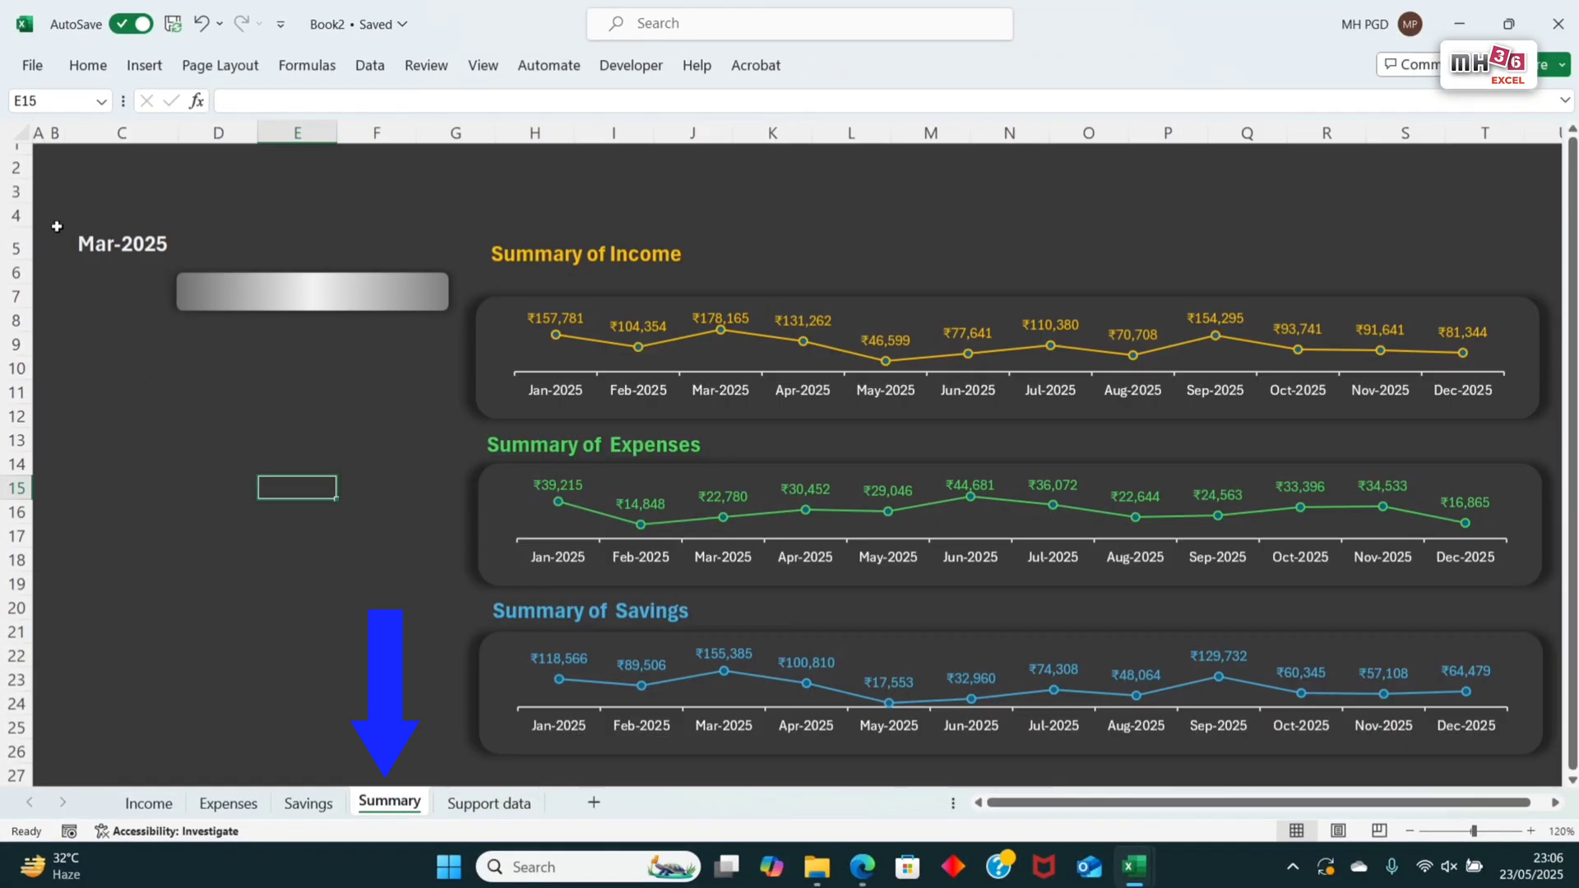
left_click(111, 246)
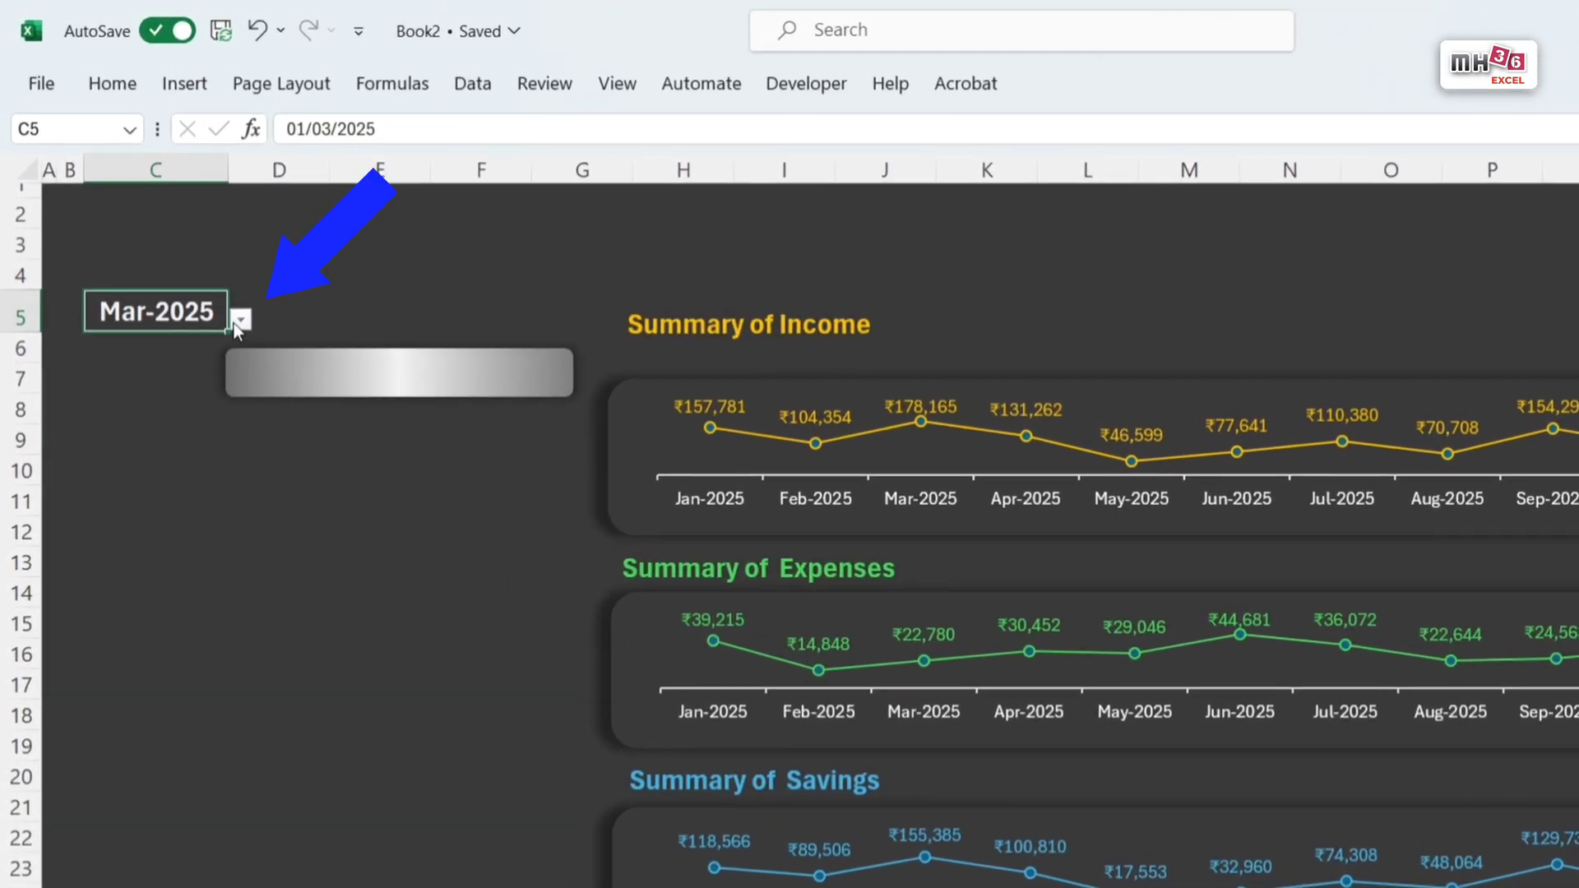
left_click(239, 320)
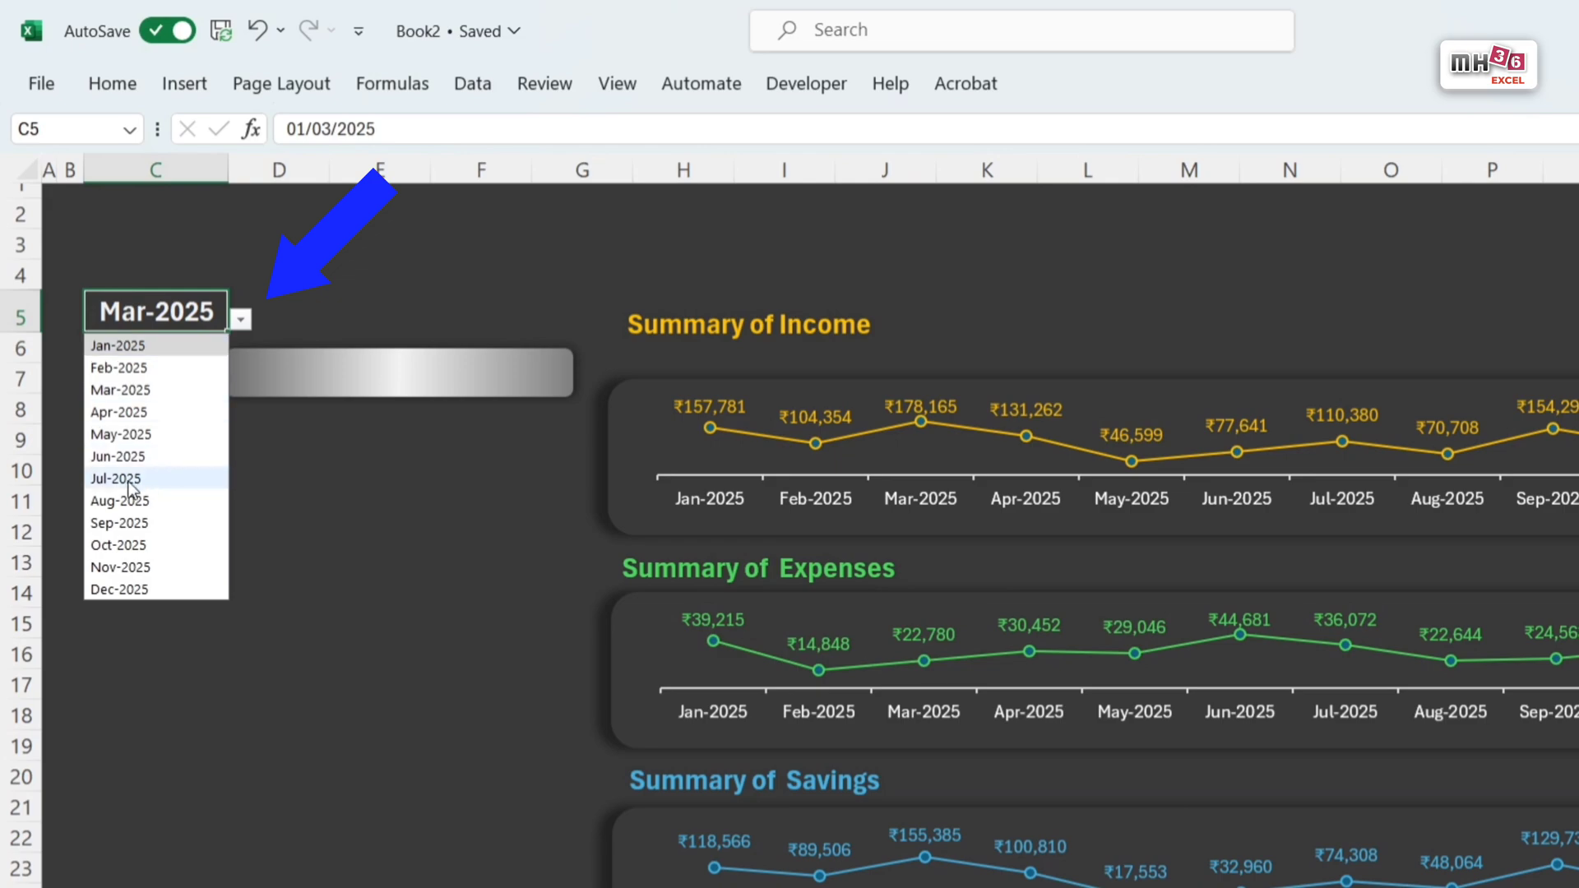
left_click(121, 367)
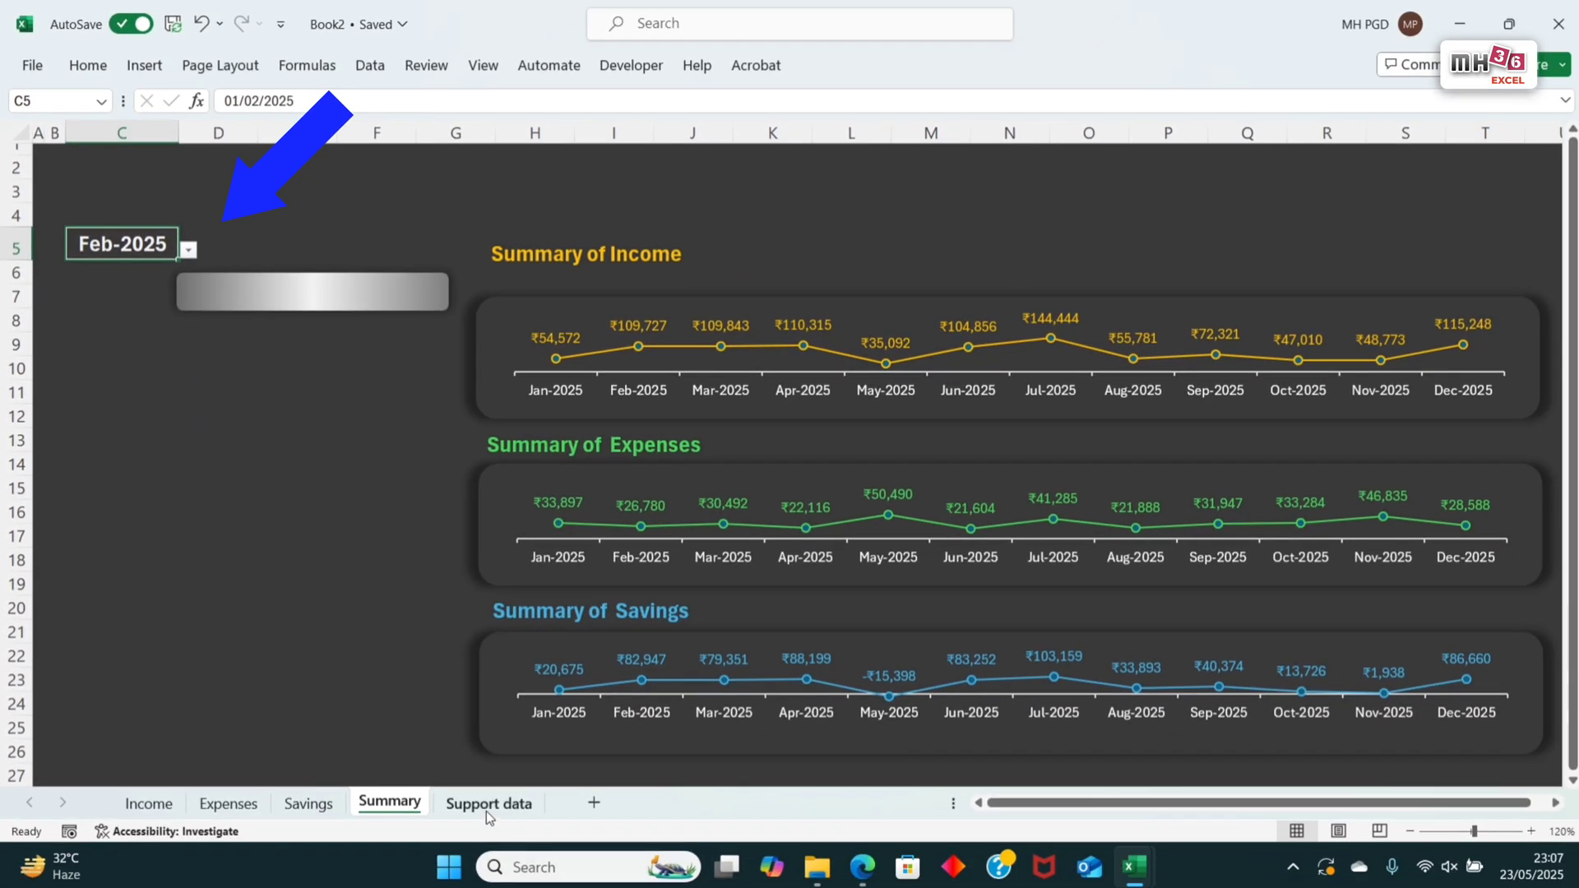
Step: Build a month-driven income label in C7 on the Support data sheet with ="Monthly Income "&TEXT(C5,"mmm-yyyy")
left_click(486, 811)
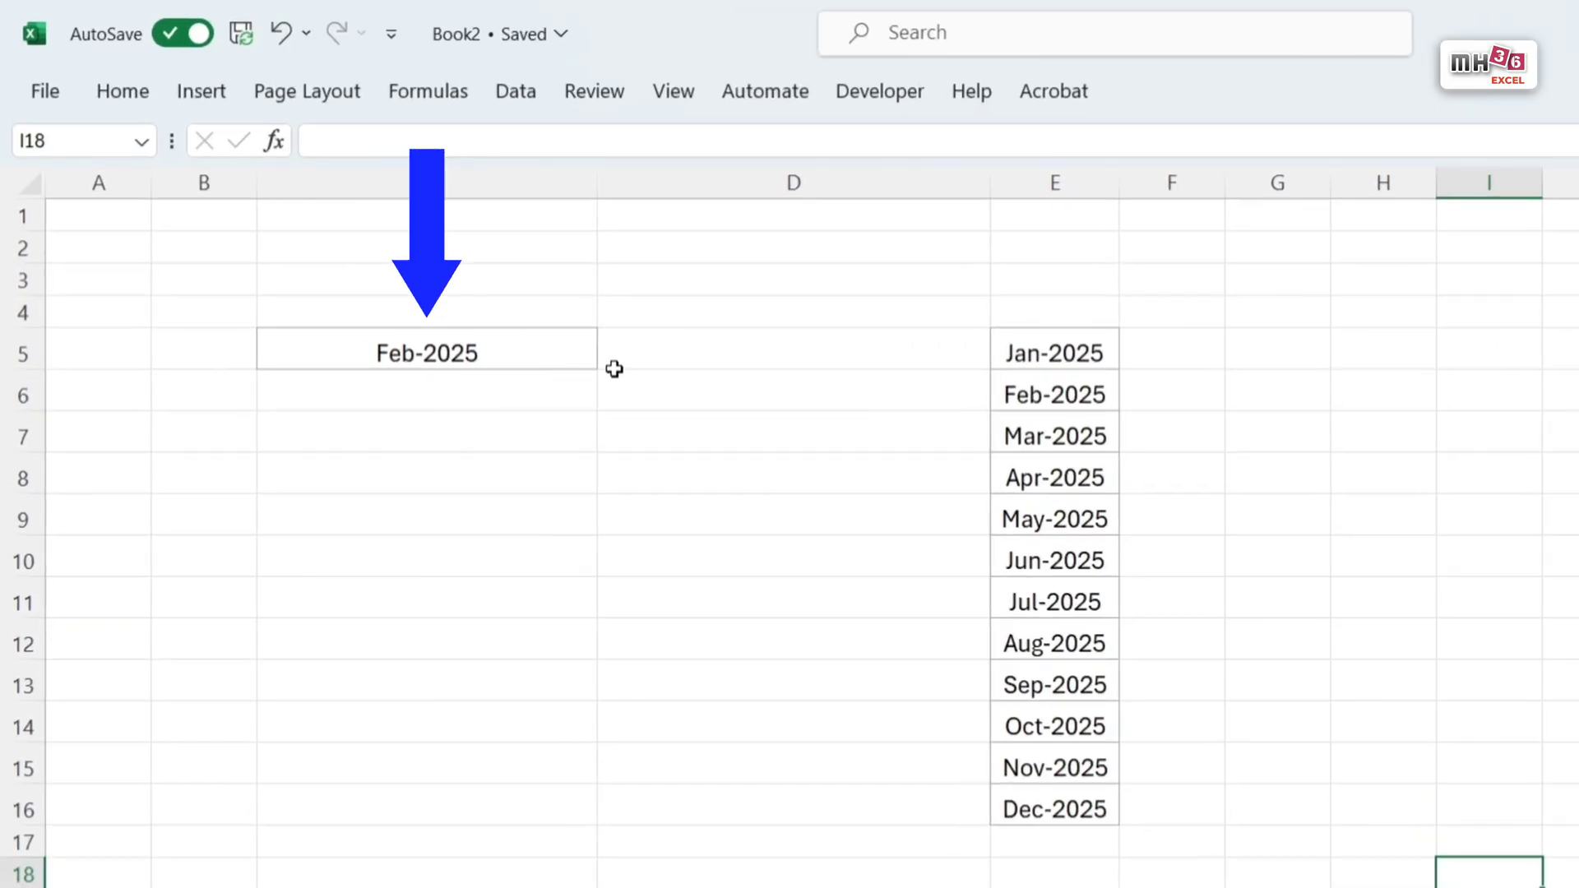
left_click(467, 440)
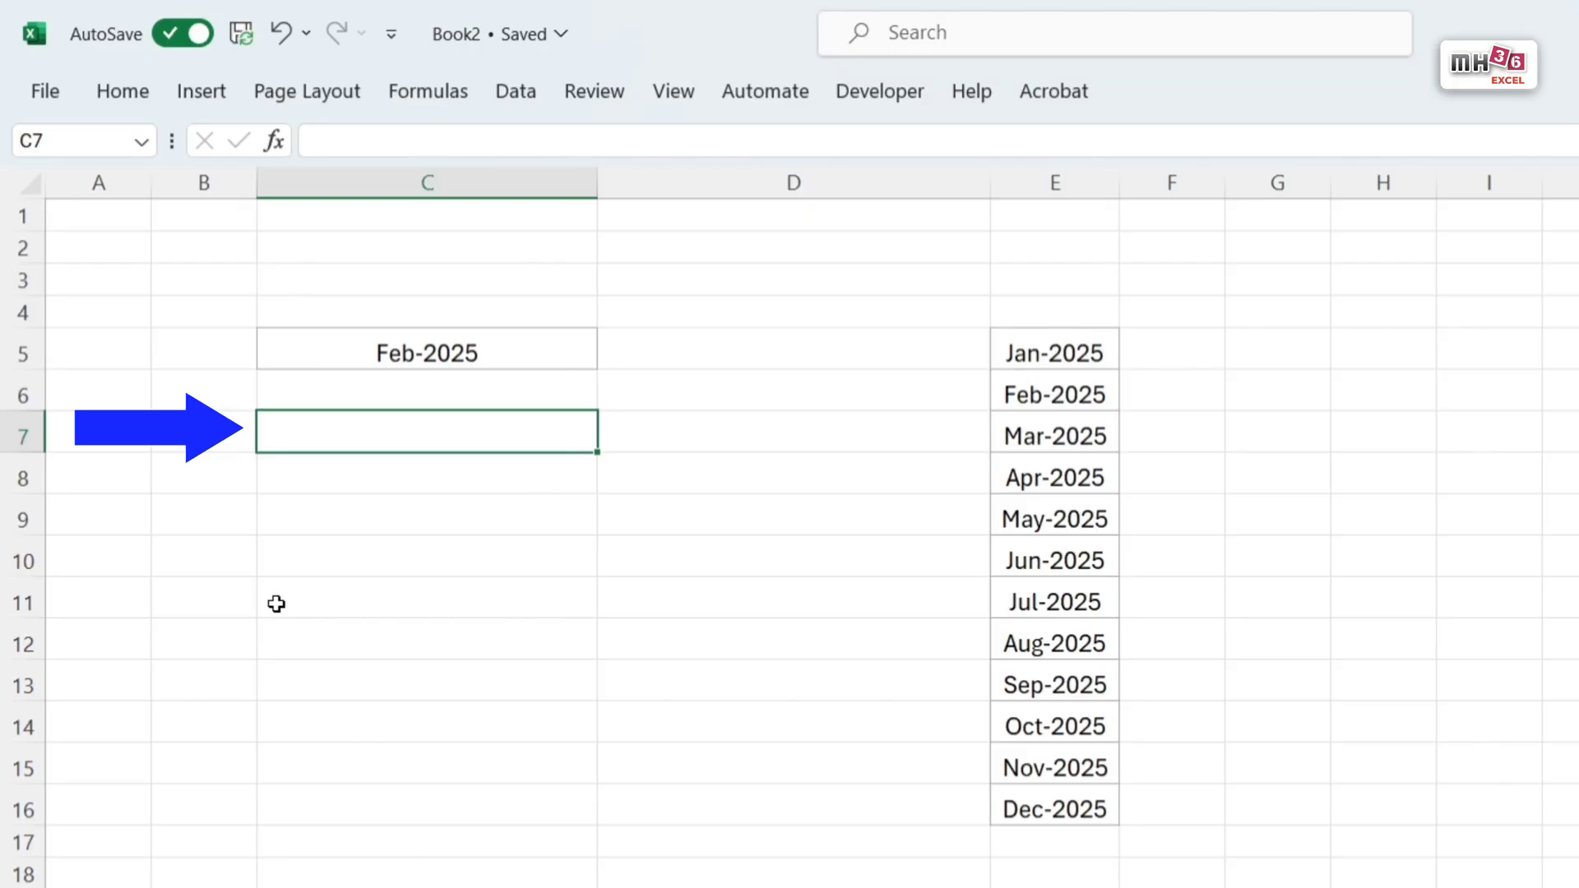
type("=")
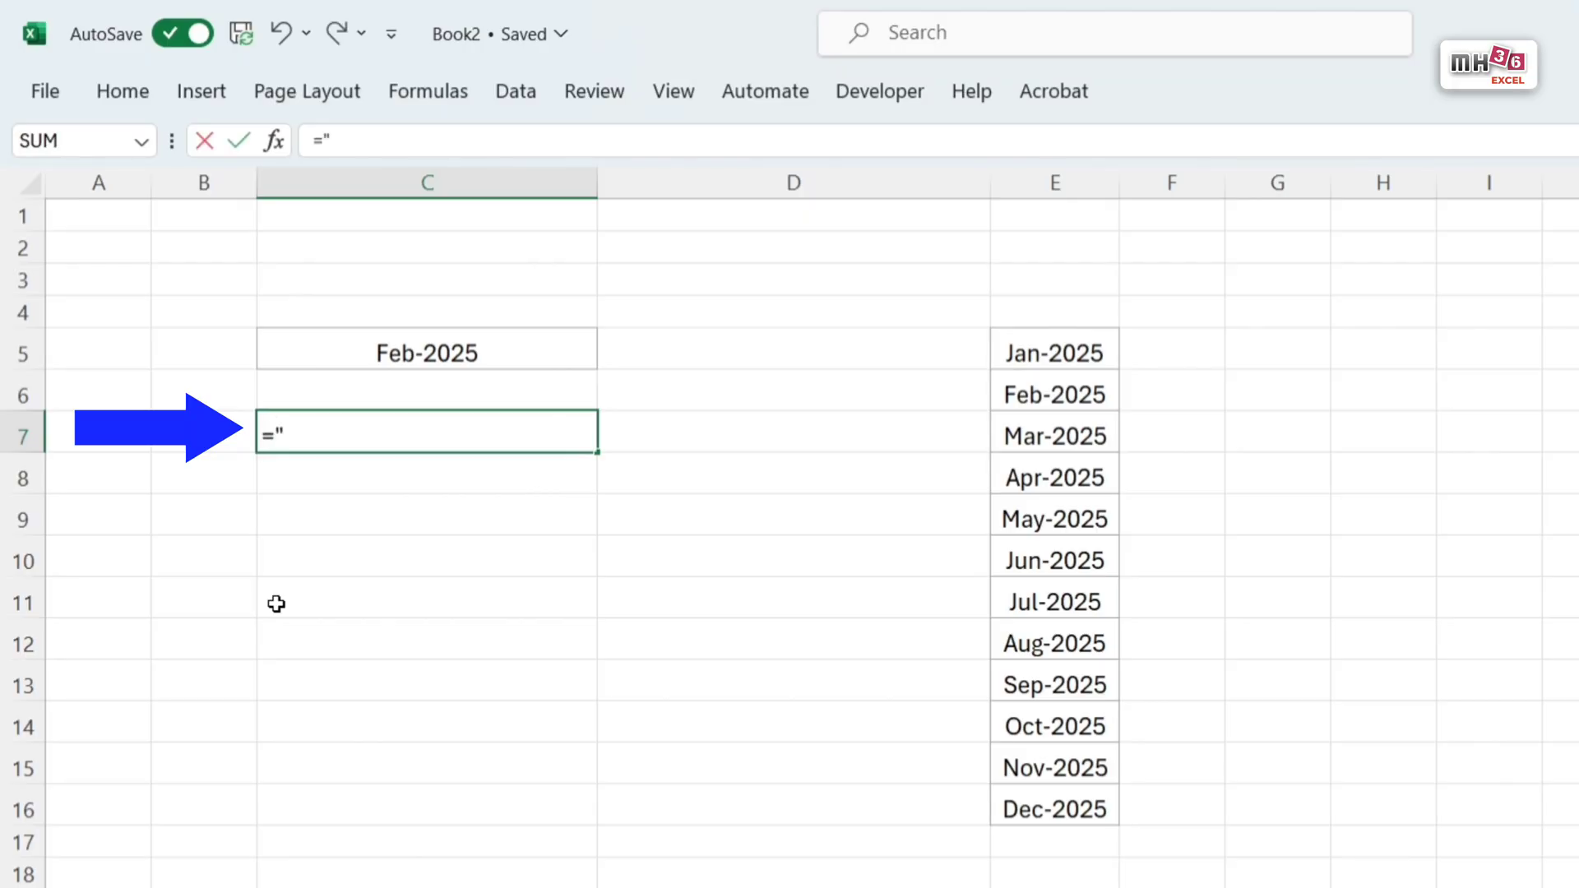
type("\"Monthly Income")
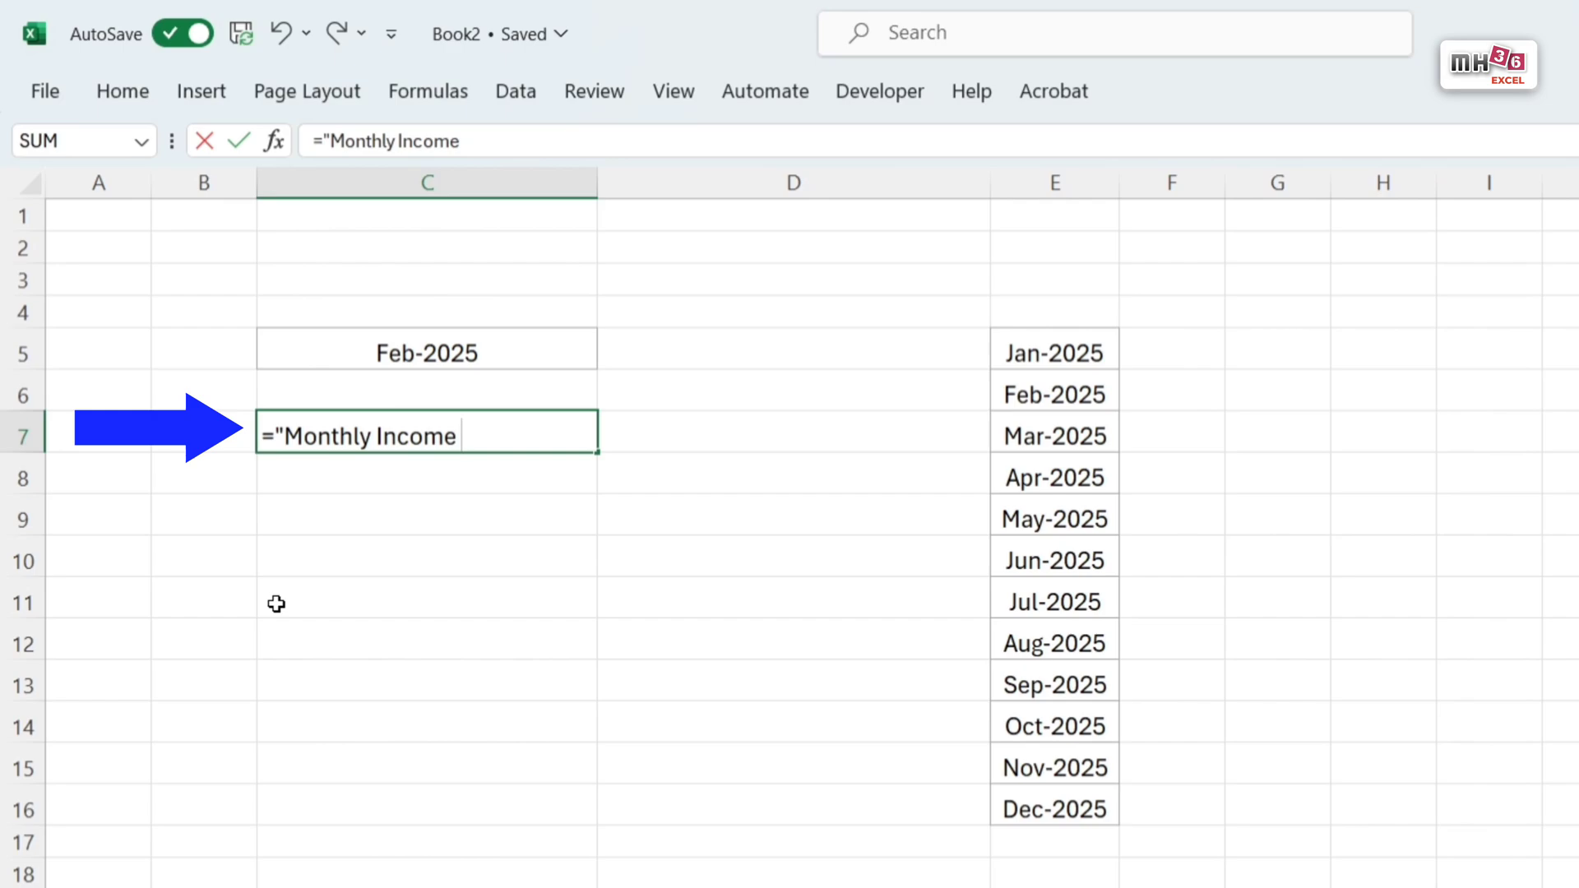
type(" \"&")
type("text")
key("Tab")
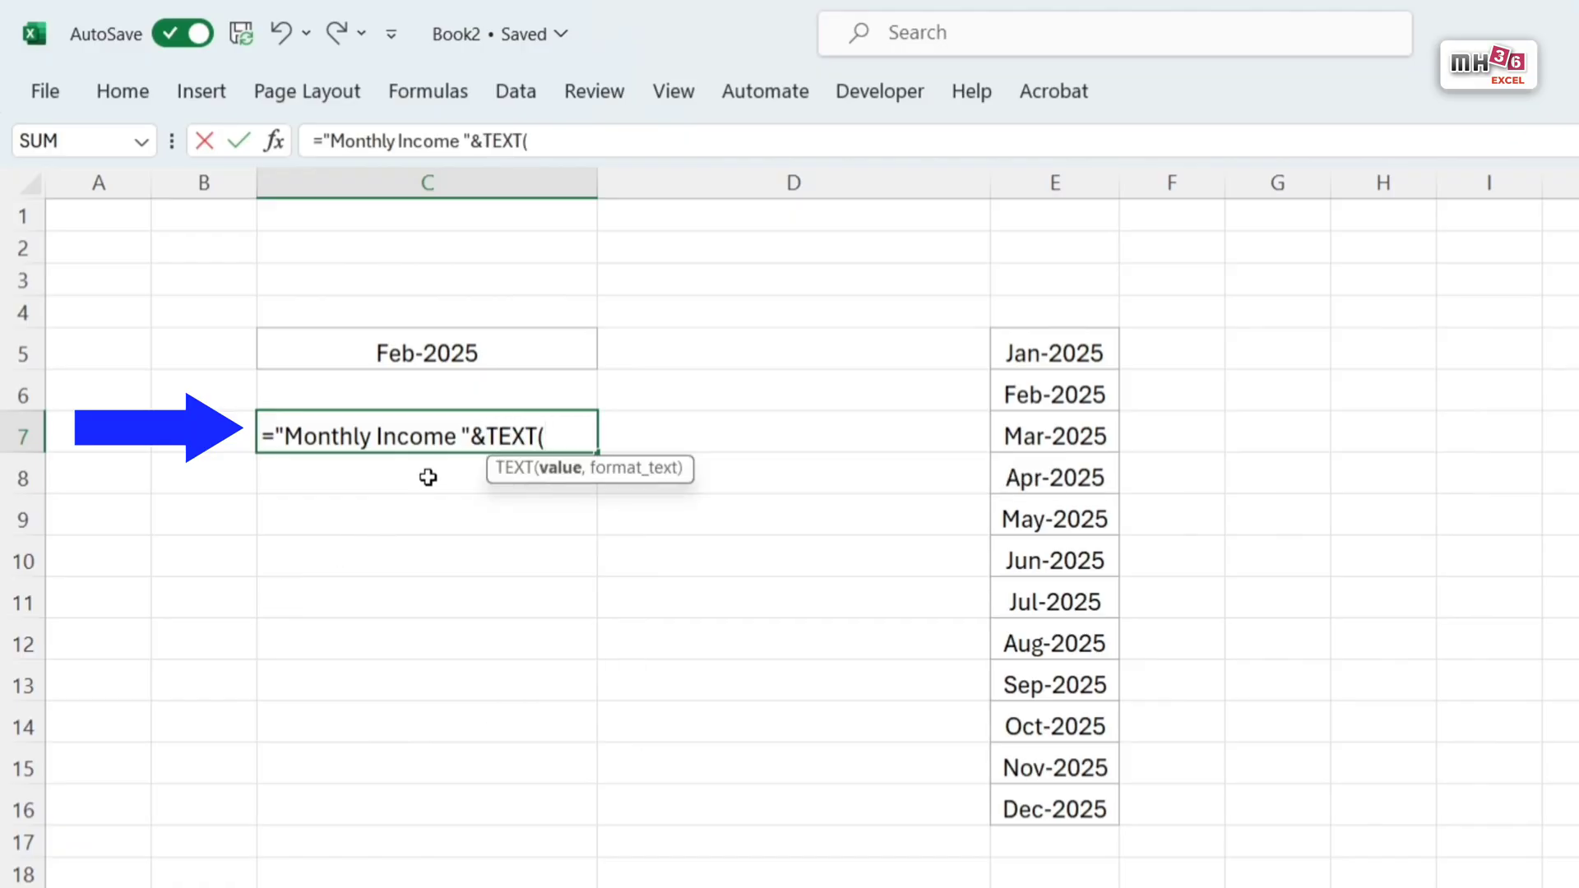
left_click(433, 355)
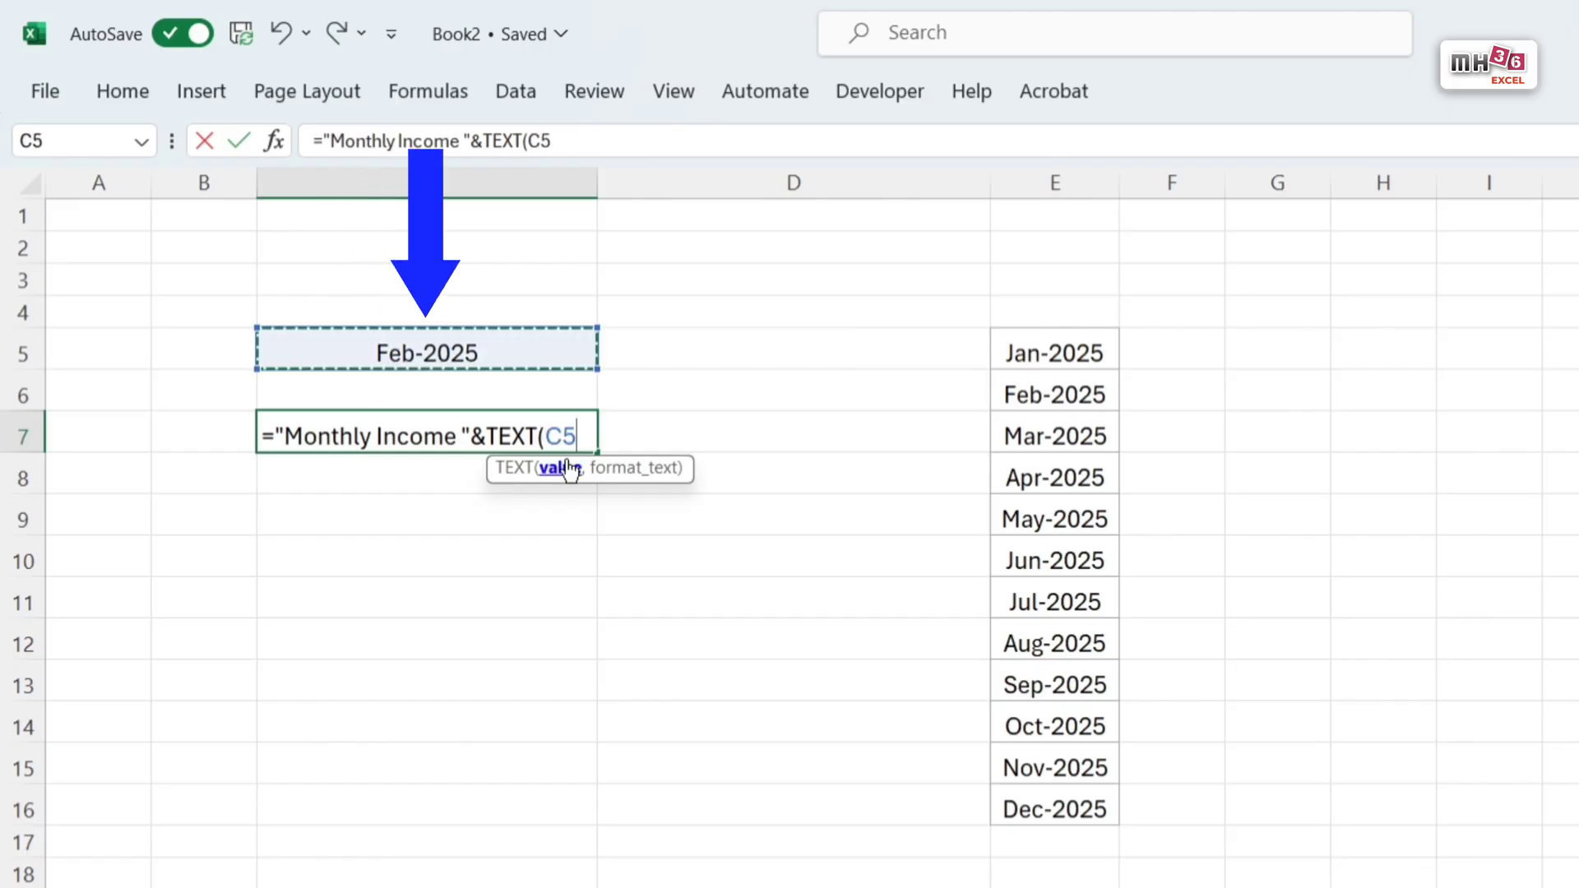
type(",")
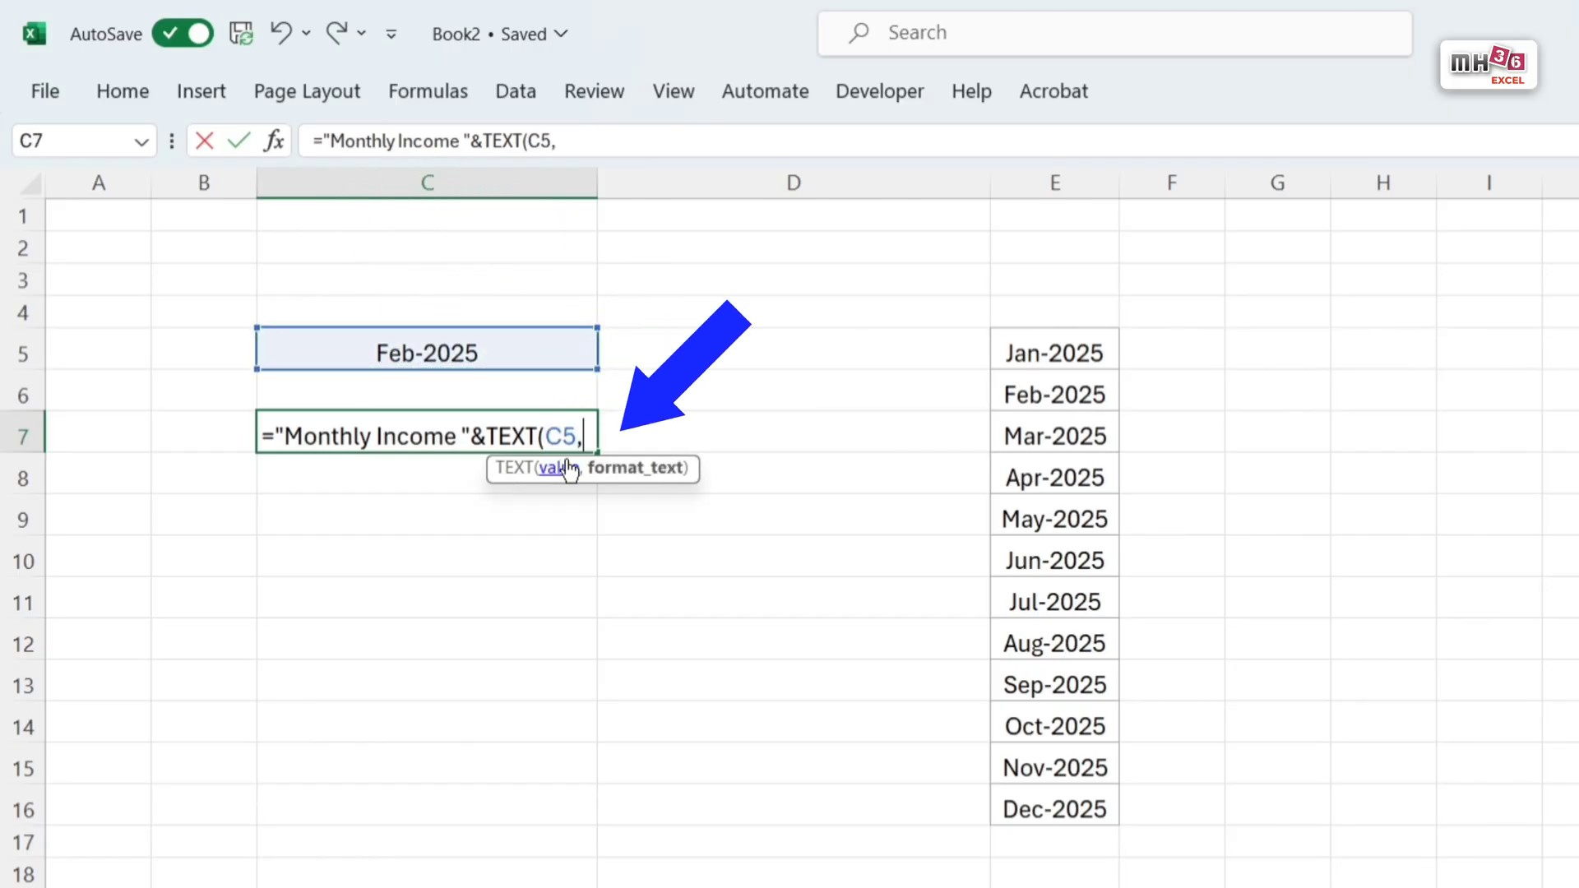
type("\"")
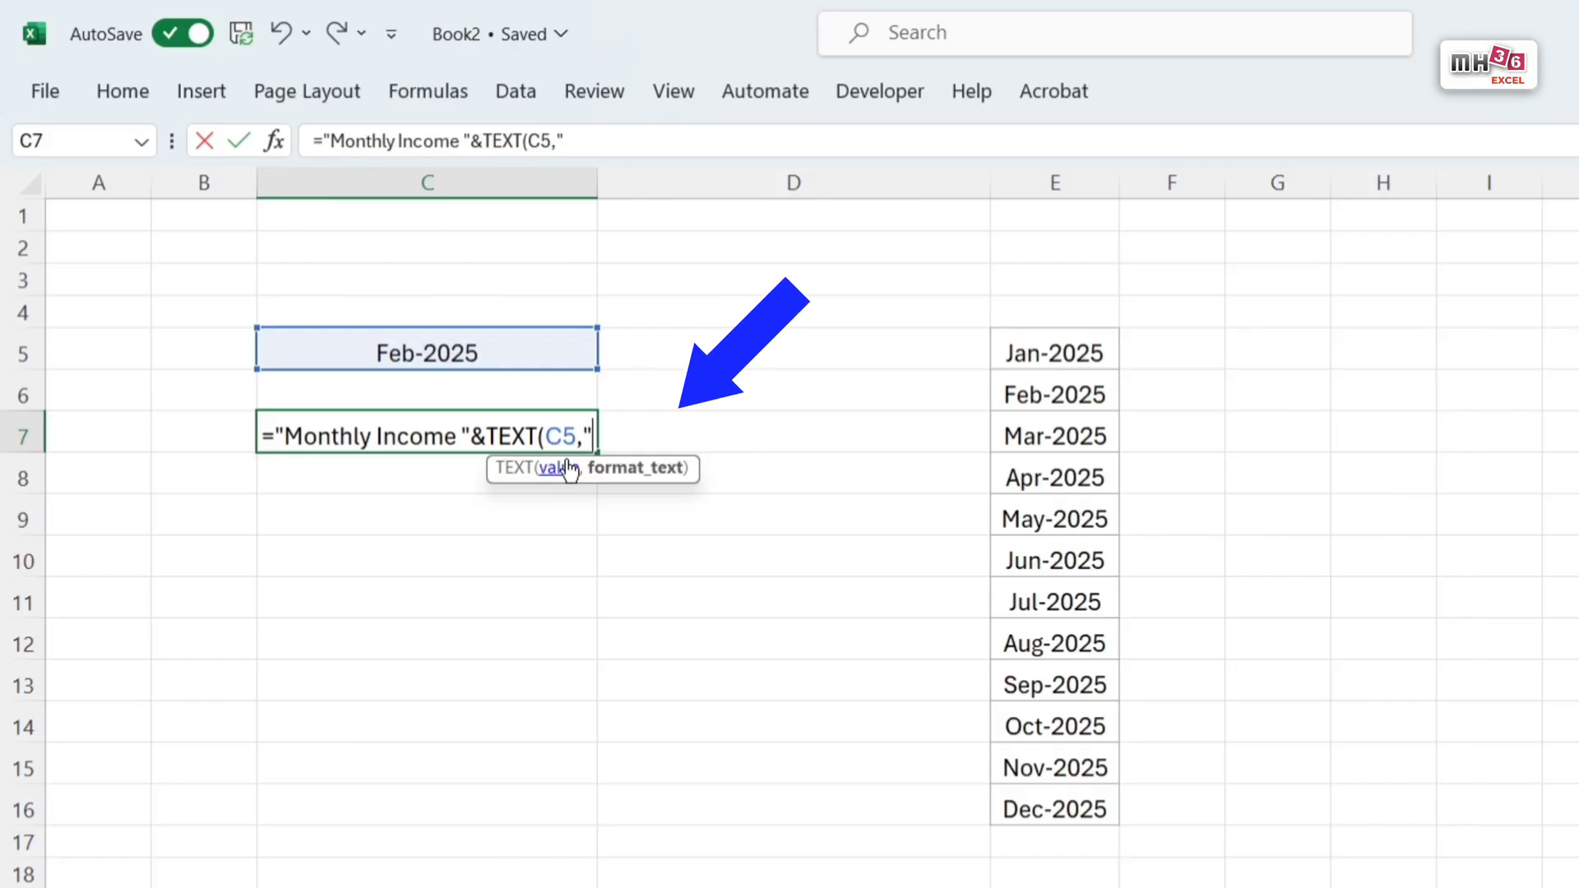
type("mmm")
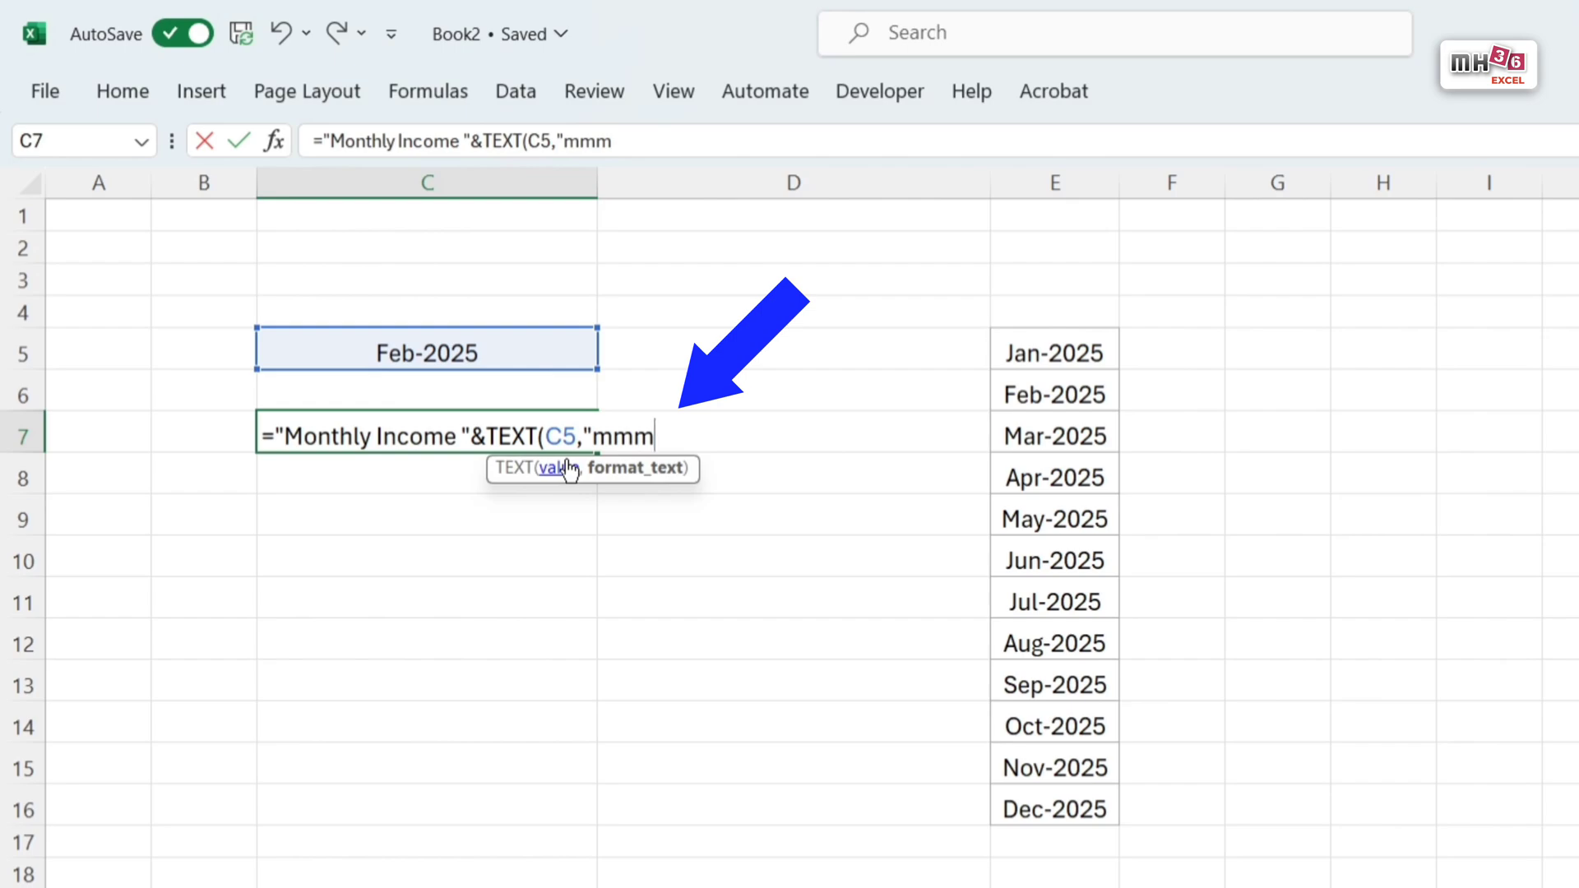
type("-yyyy")
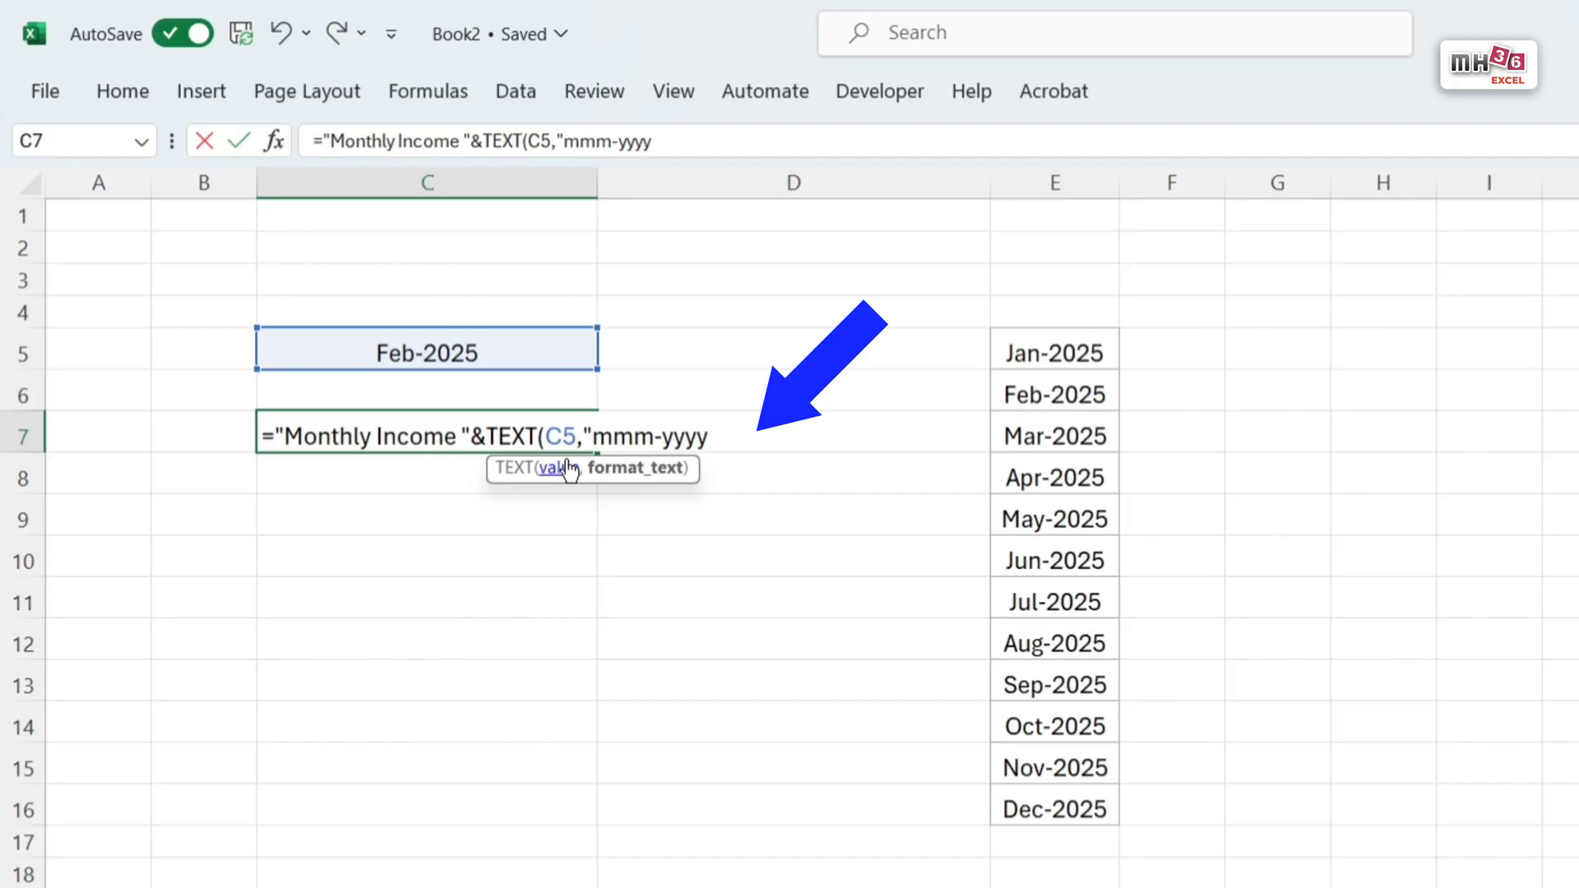
type("\")")
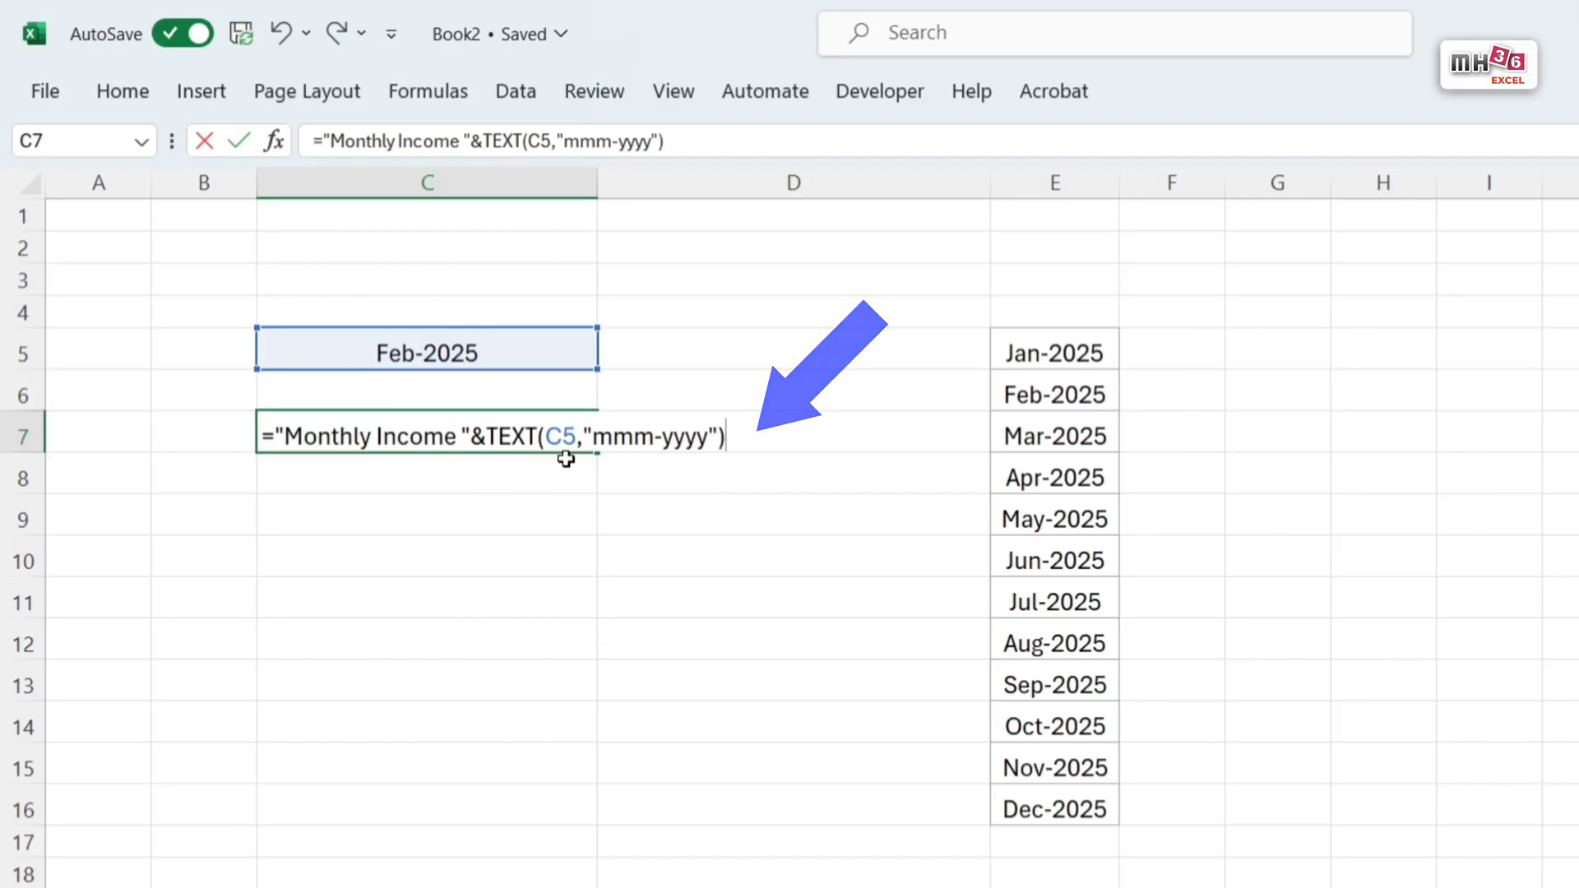
key("Return")
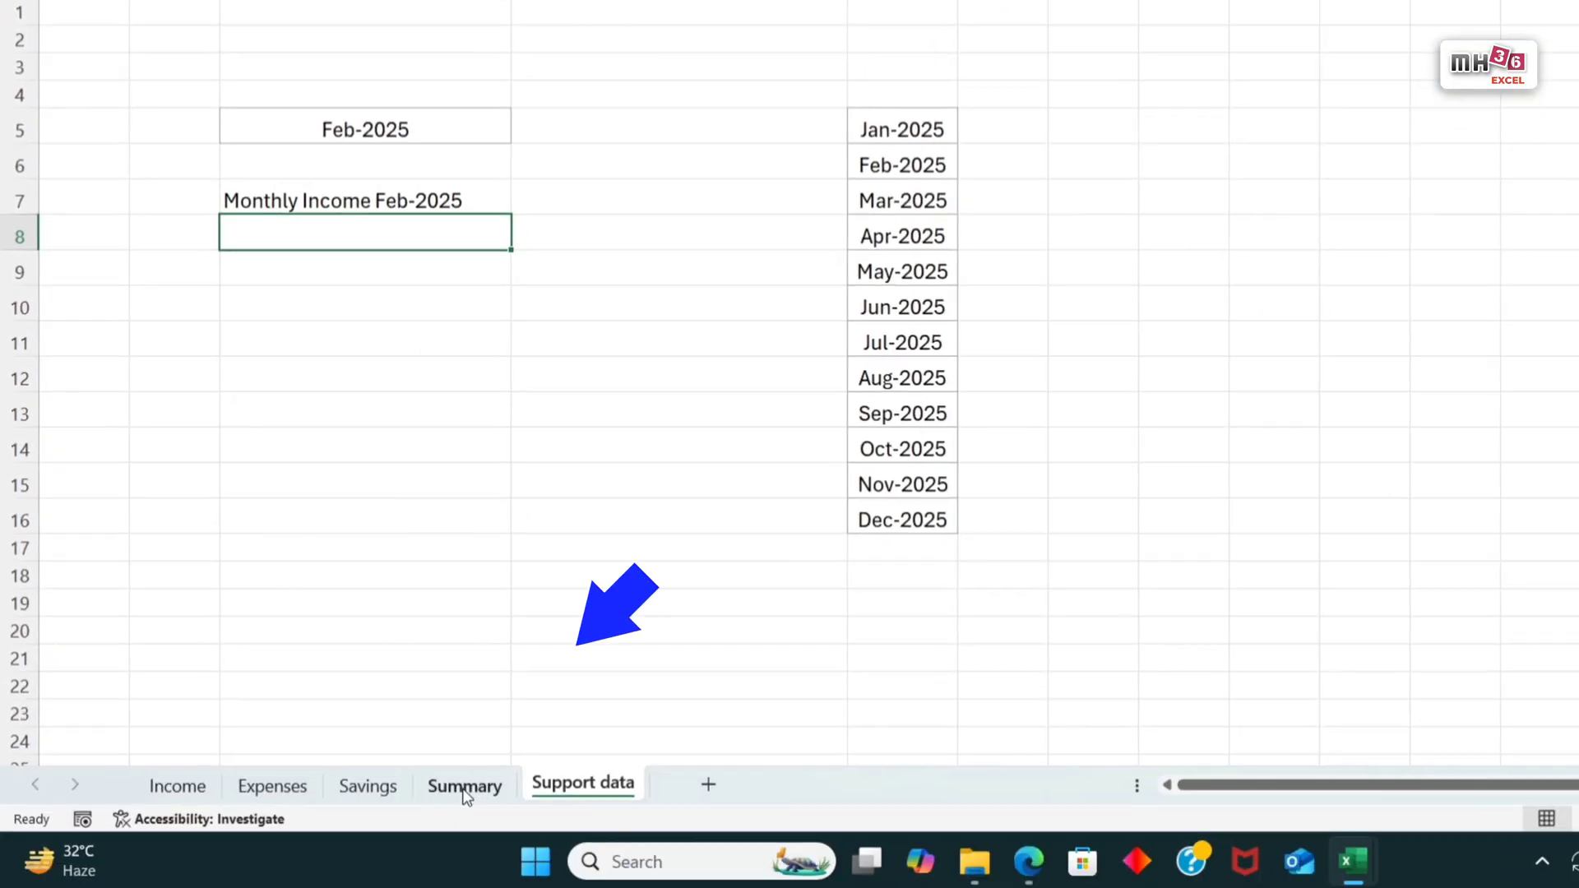
Step: Change the selected month in C5 on the Summary sheet to Jun-2025
left_click(464, 785)
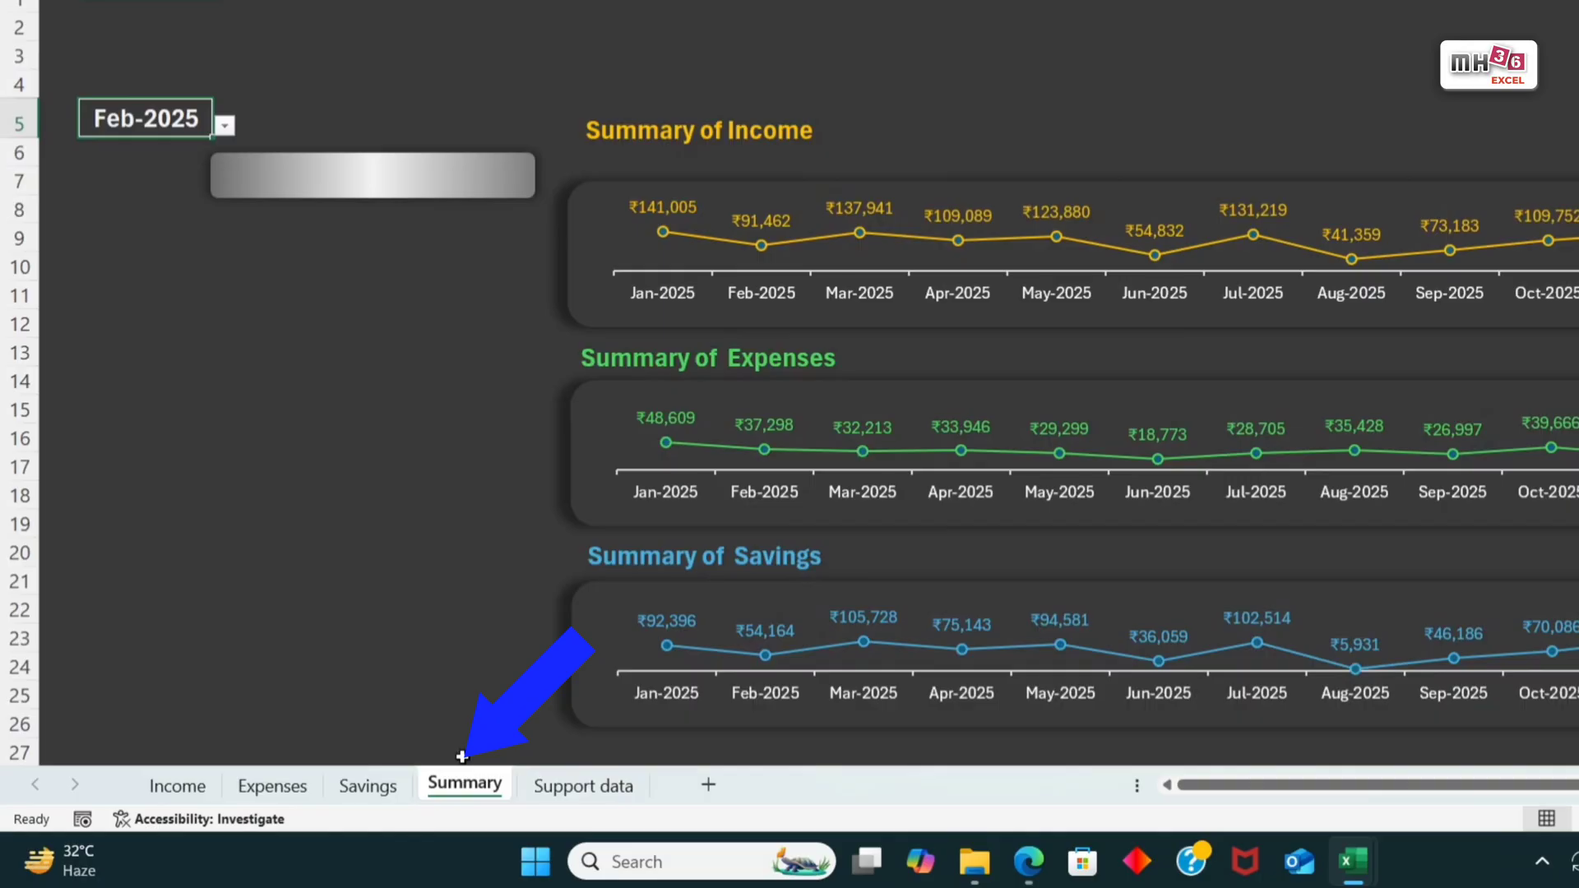
left_click(225, 125)
left_click(115, 255)
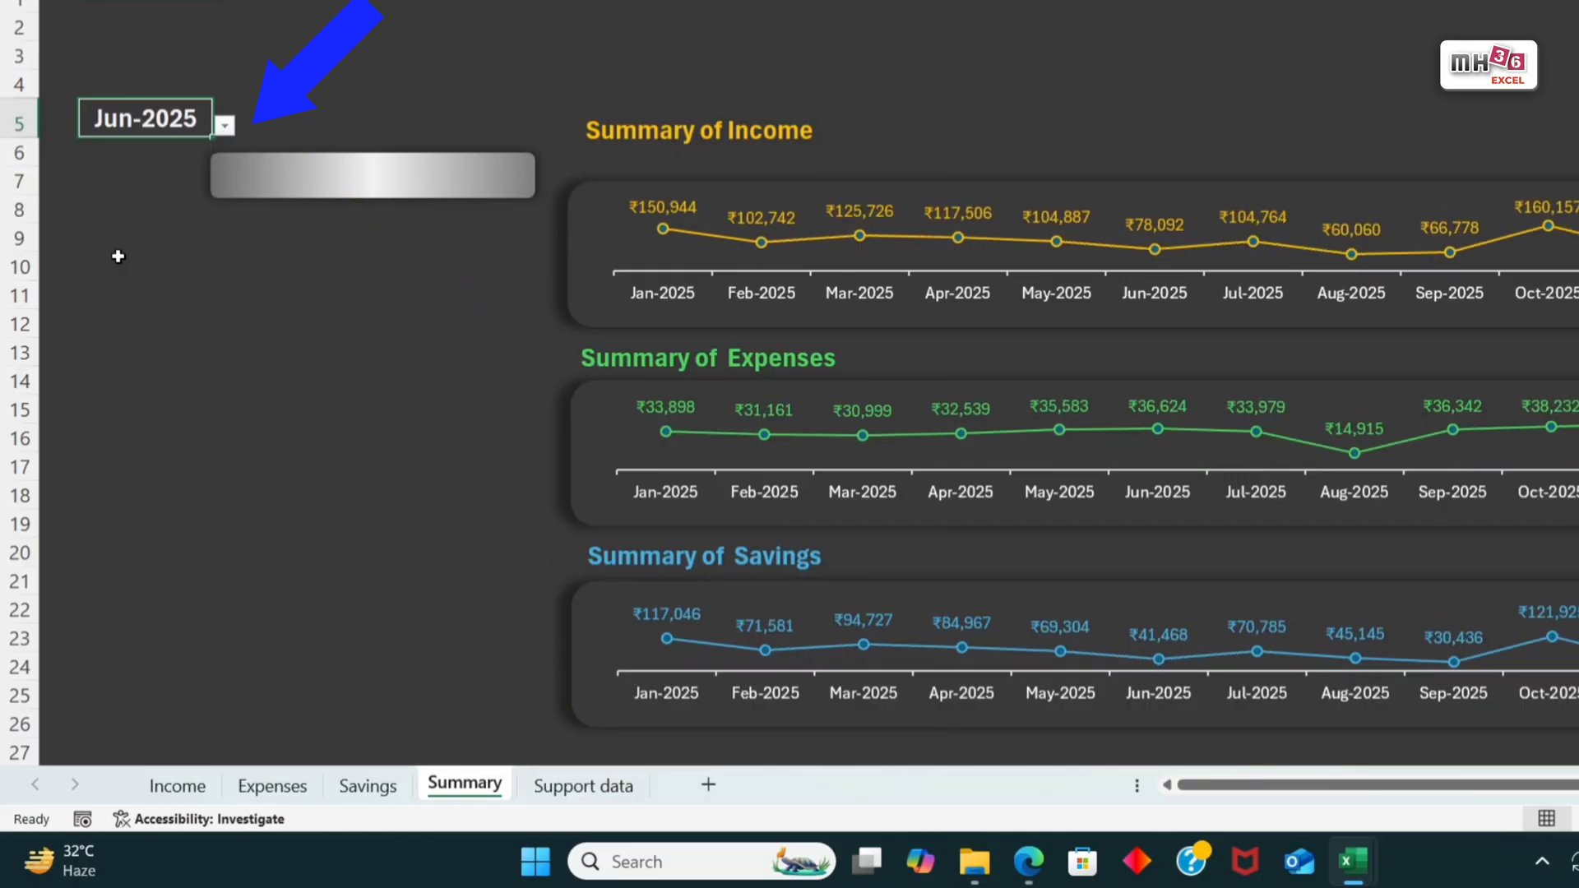
Step: Look up the selected month's income in C8 on the Support data sheet with =VLOOKUP(C5,Table245[[Month]:[Savings]],2,0)
left_click(586, 800)
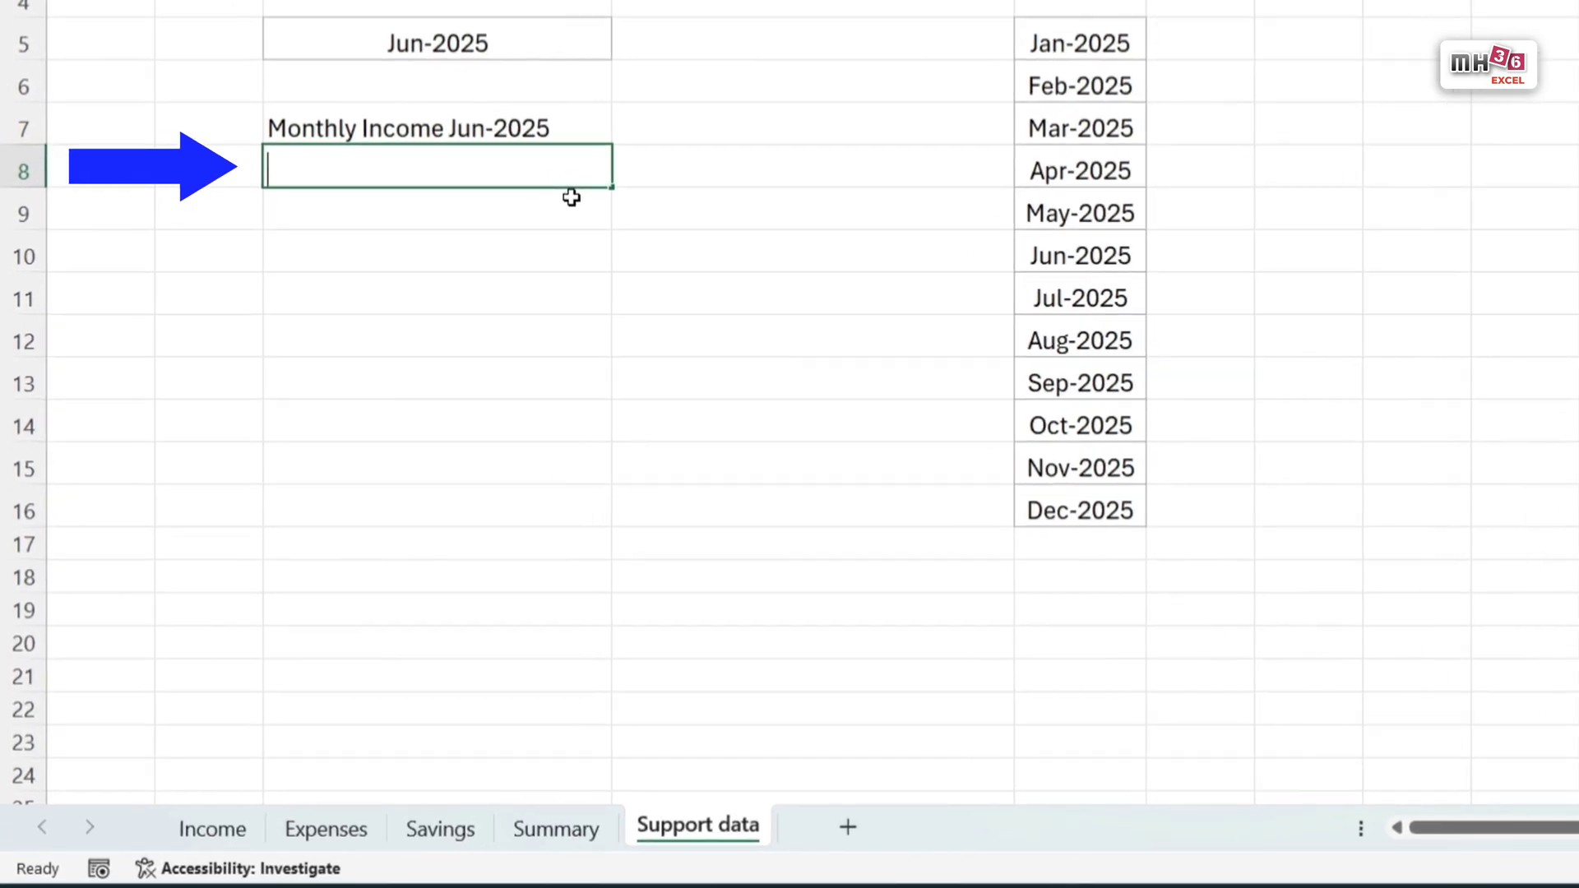
type("=vl")
key("Tab")
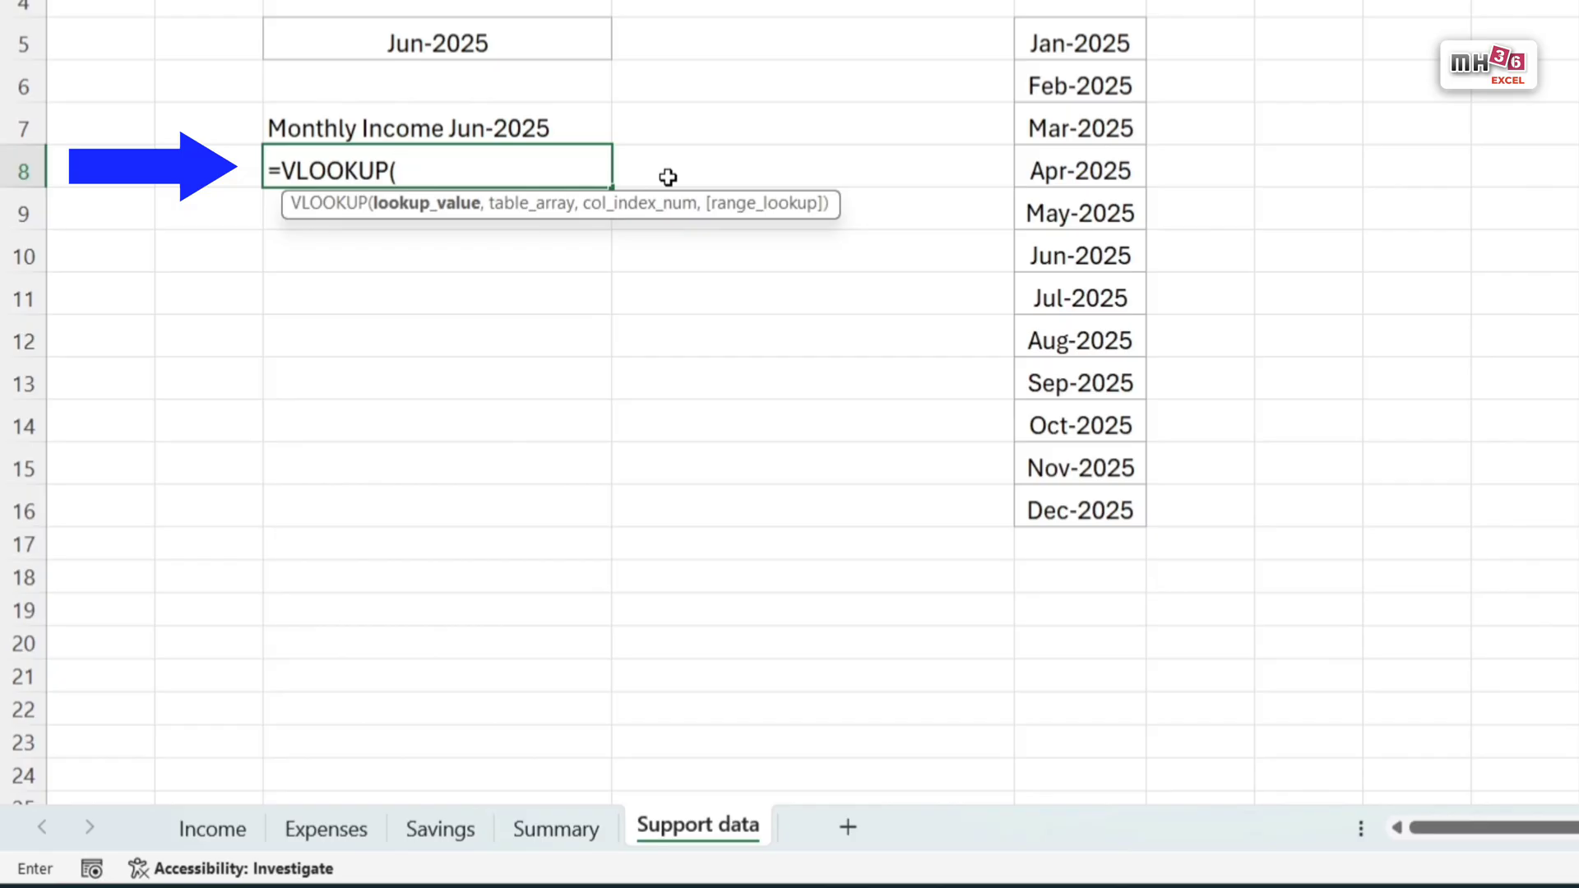
left_click(469, 37)
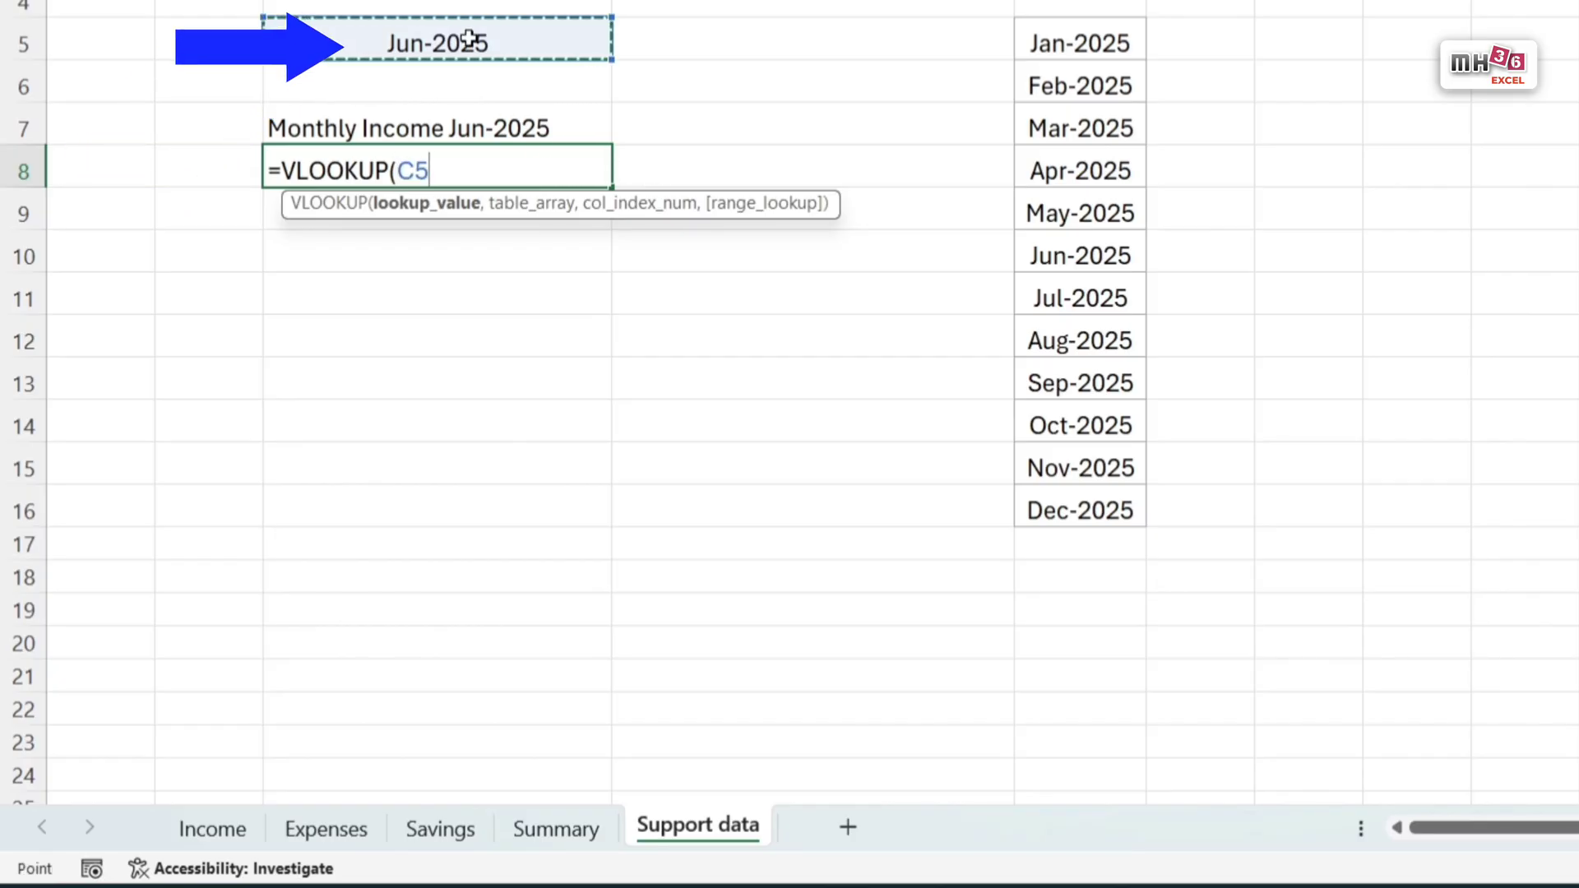
type(",")
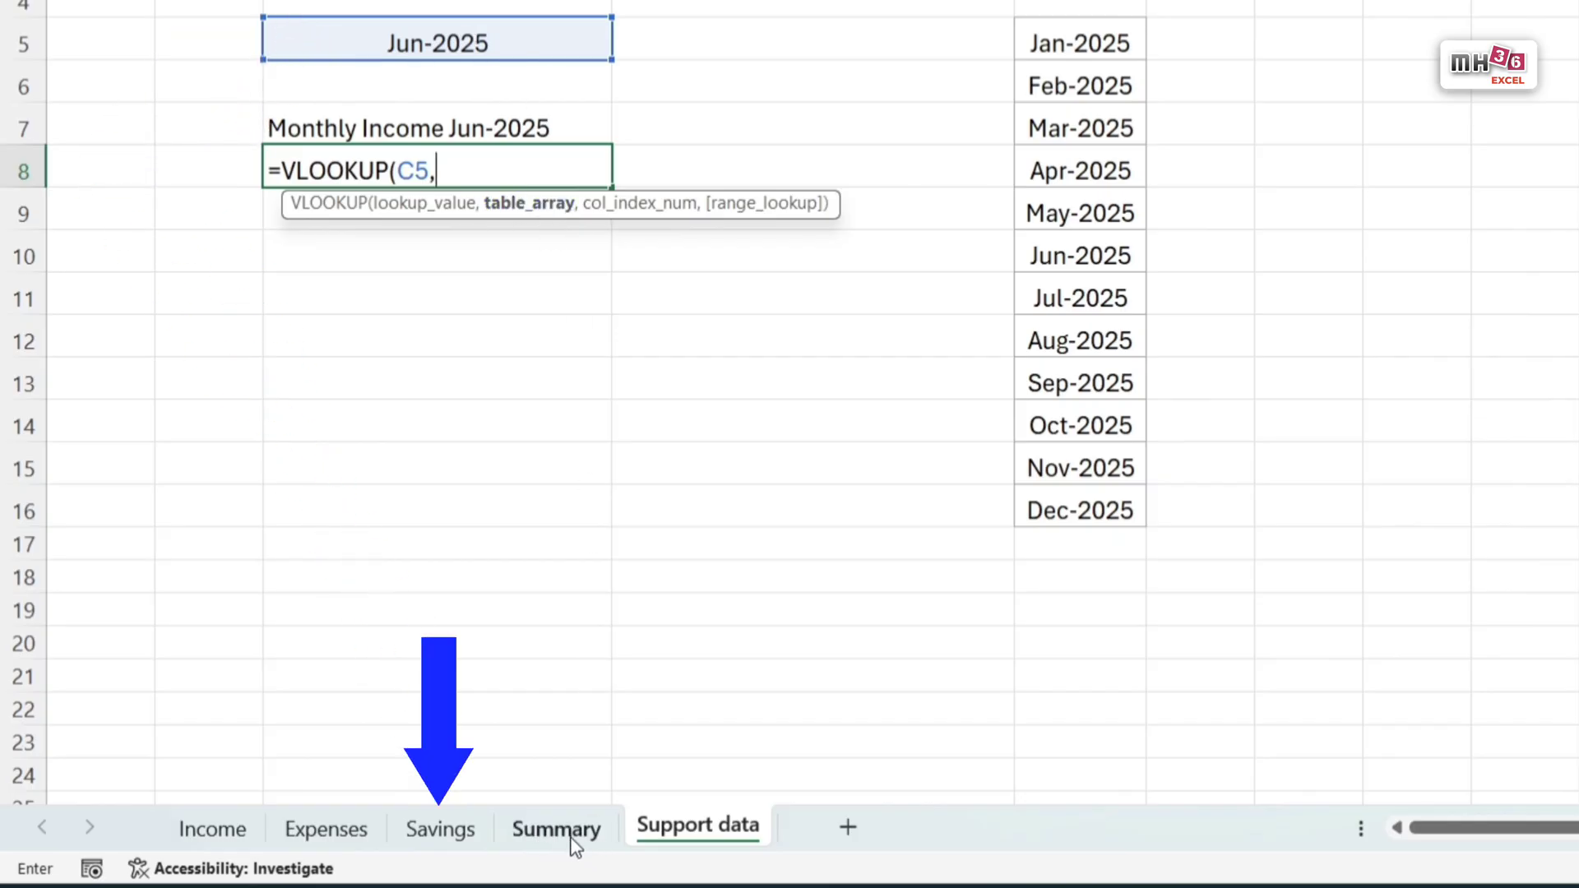
left_click(432, 847)
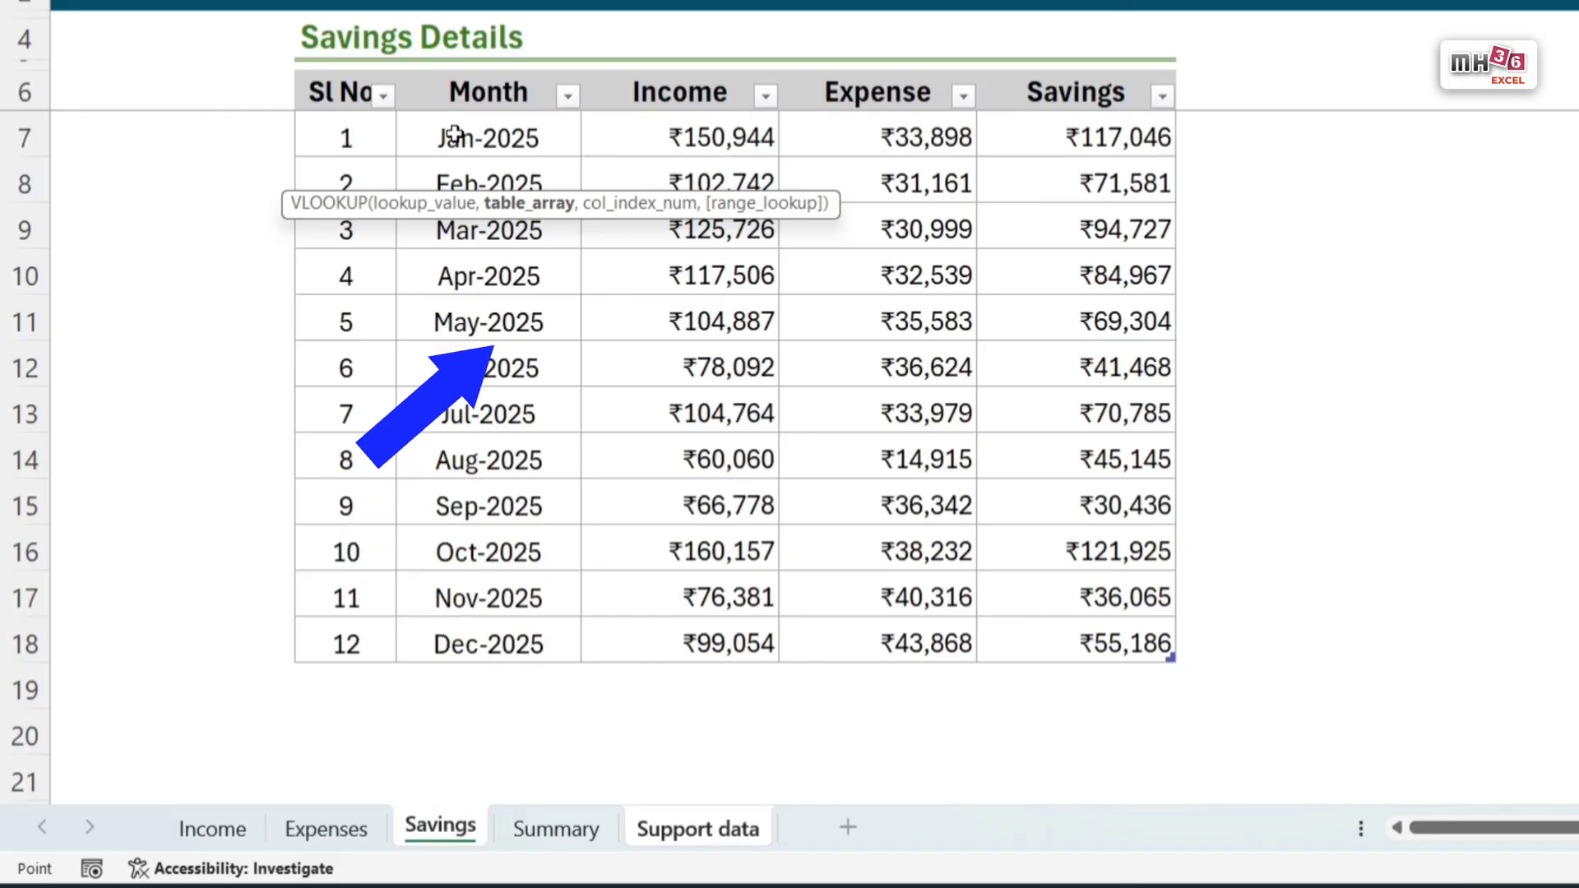
left_click_drag(485, 139, 1094, 644)
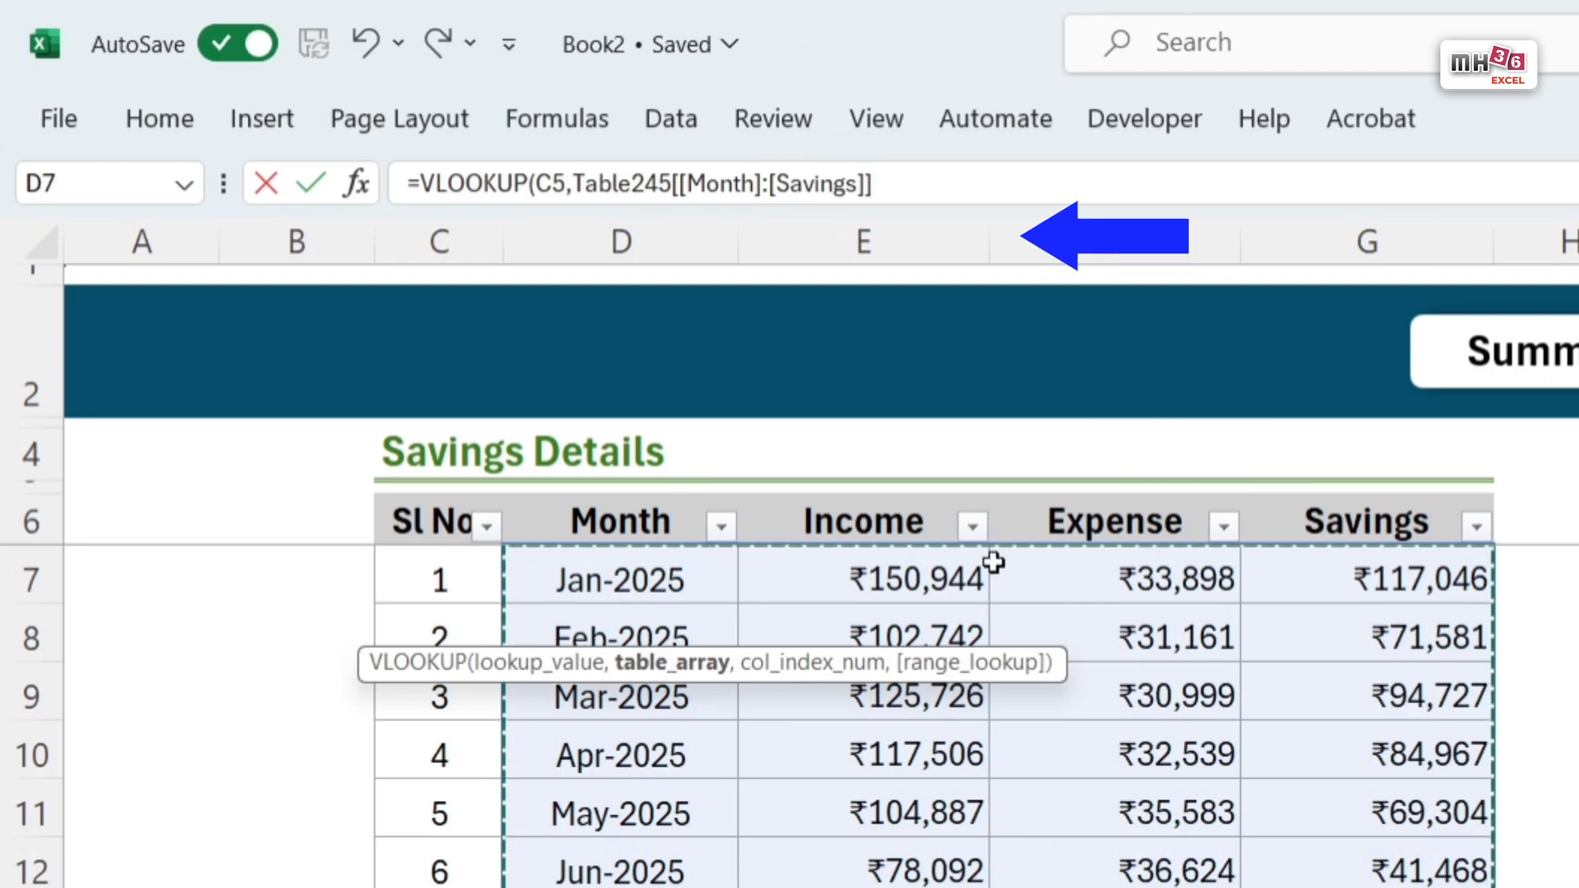
left_click(901, 173)
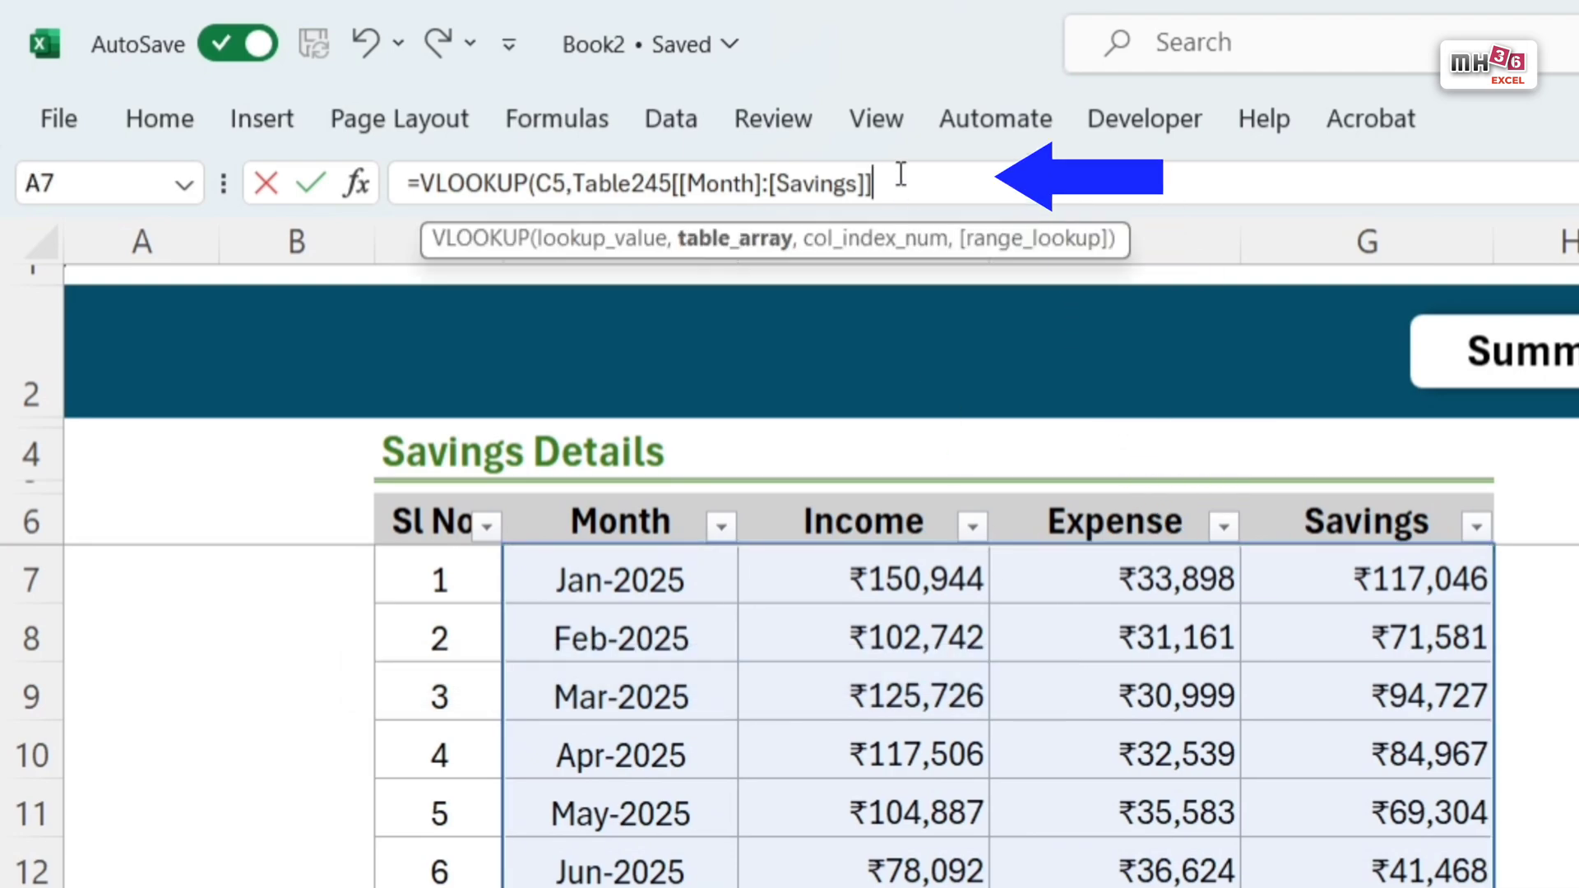
type(",")
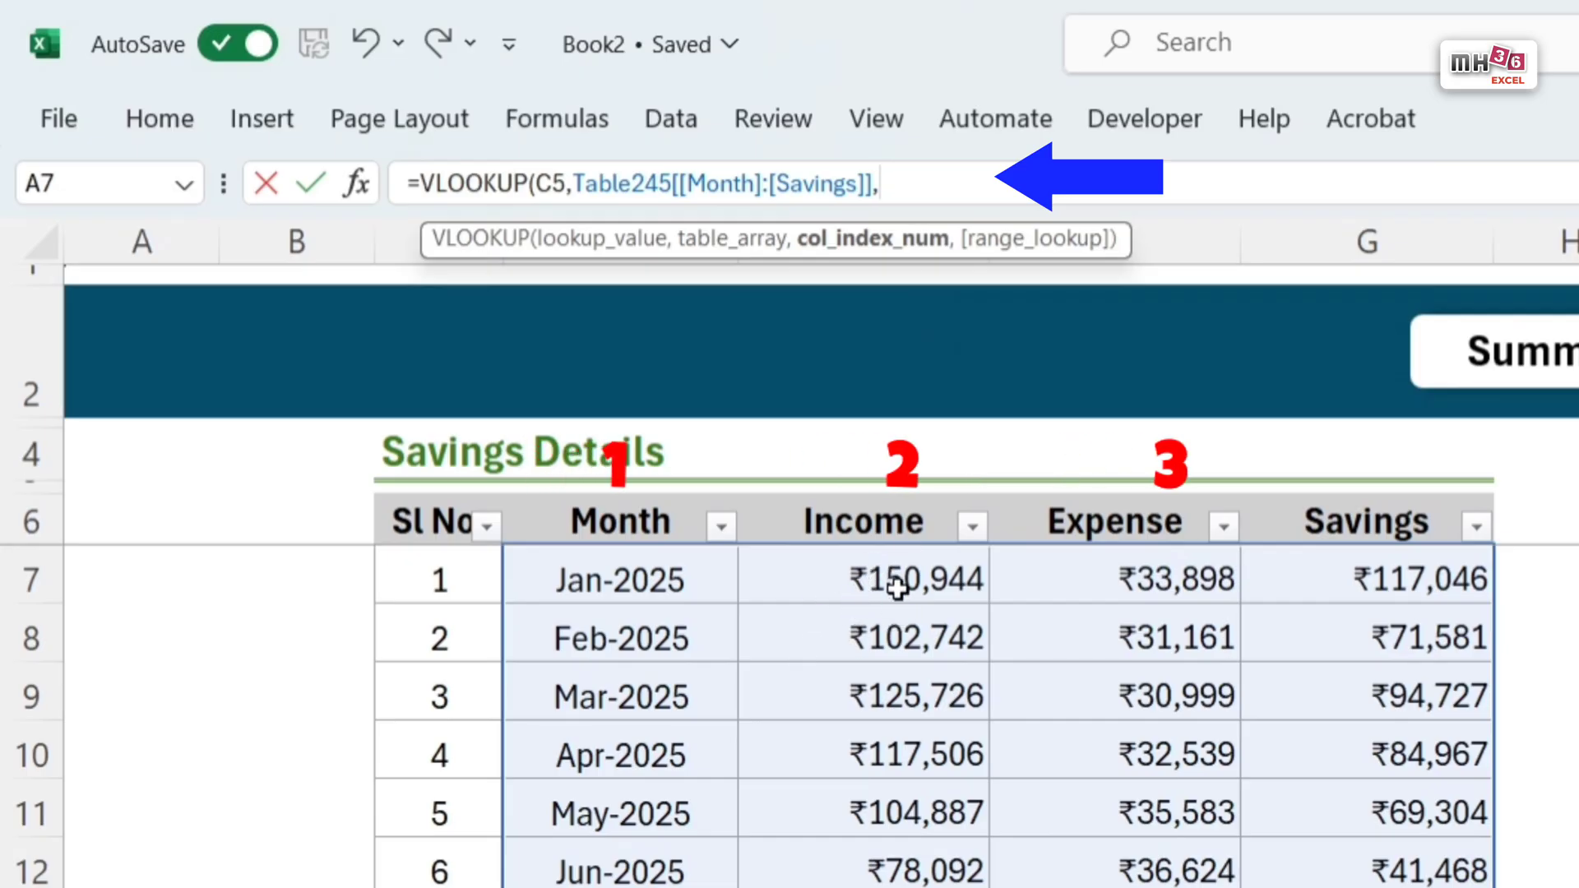
type("2,")
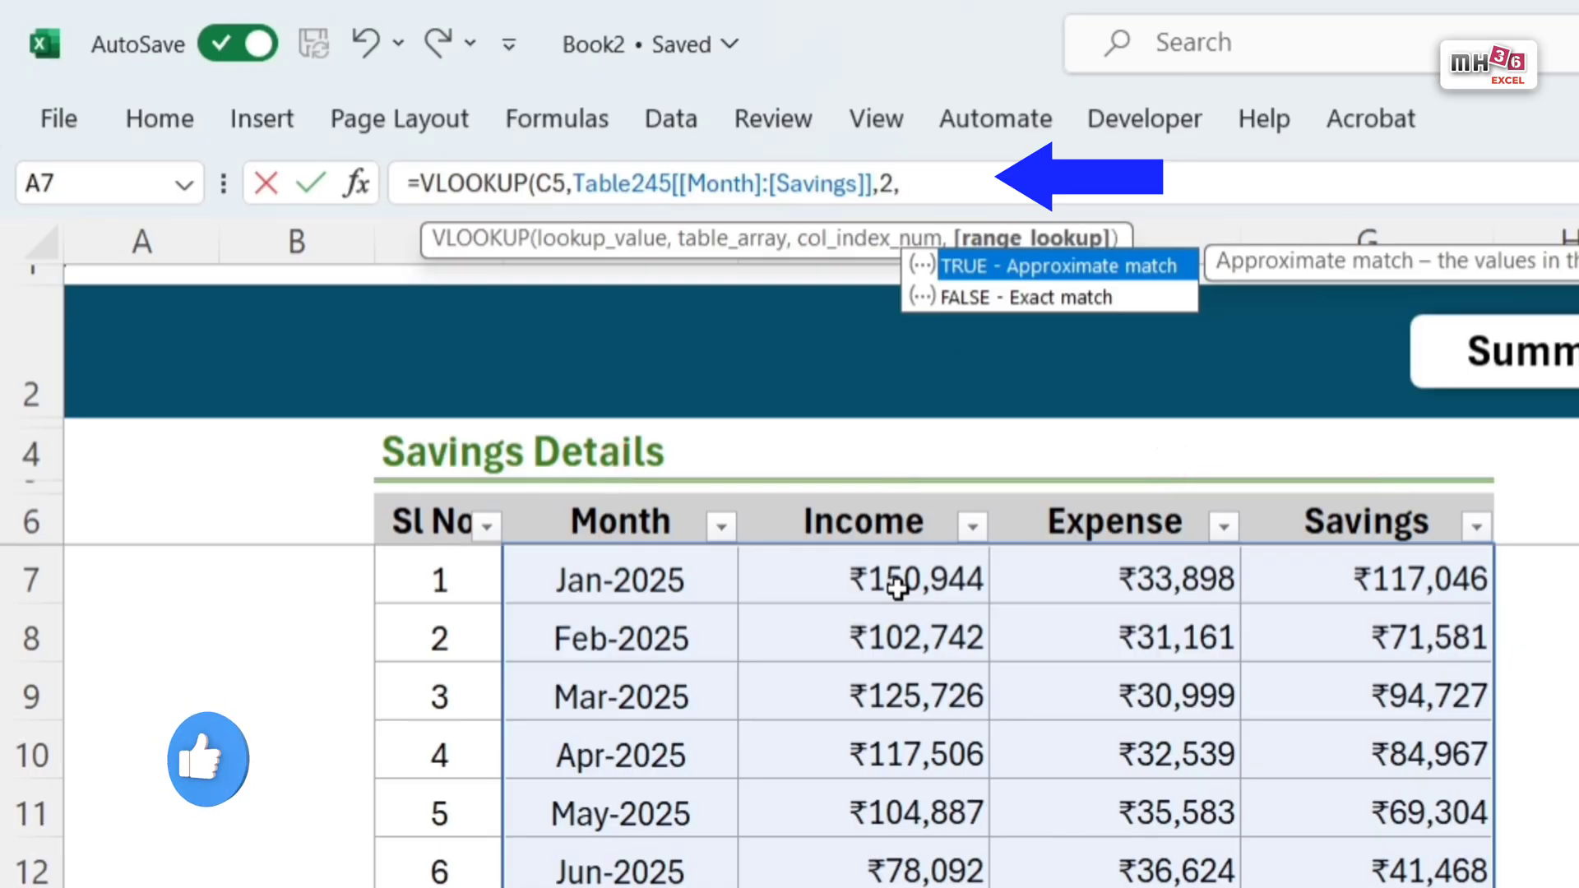
type("0")
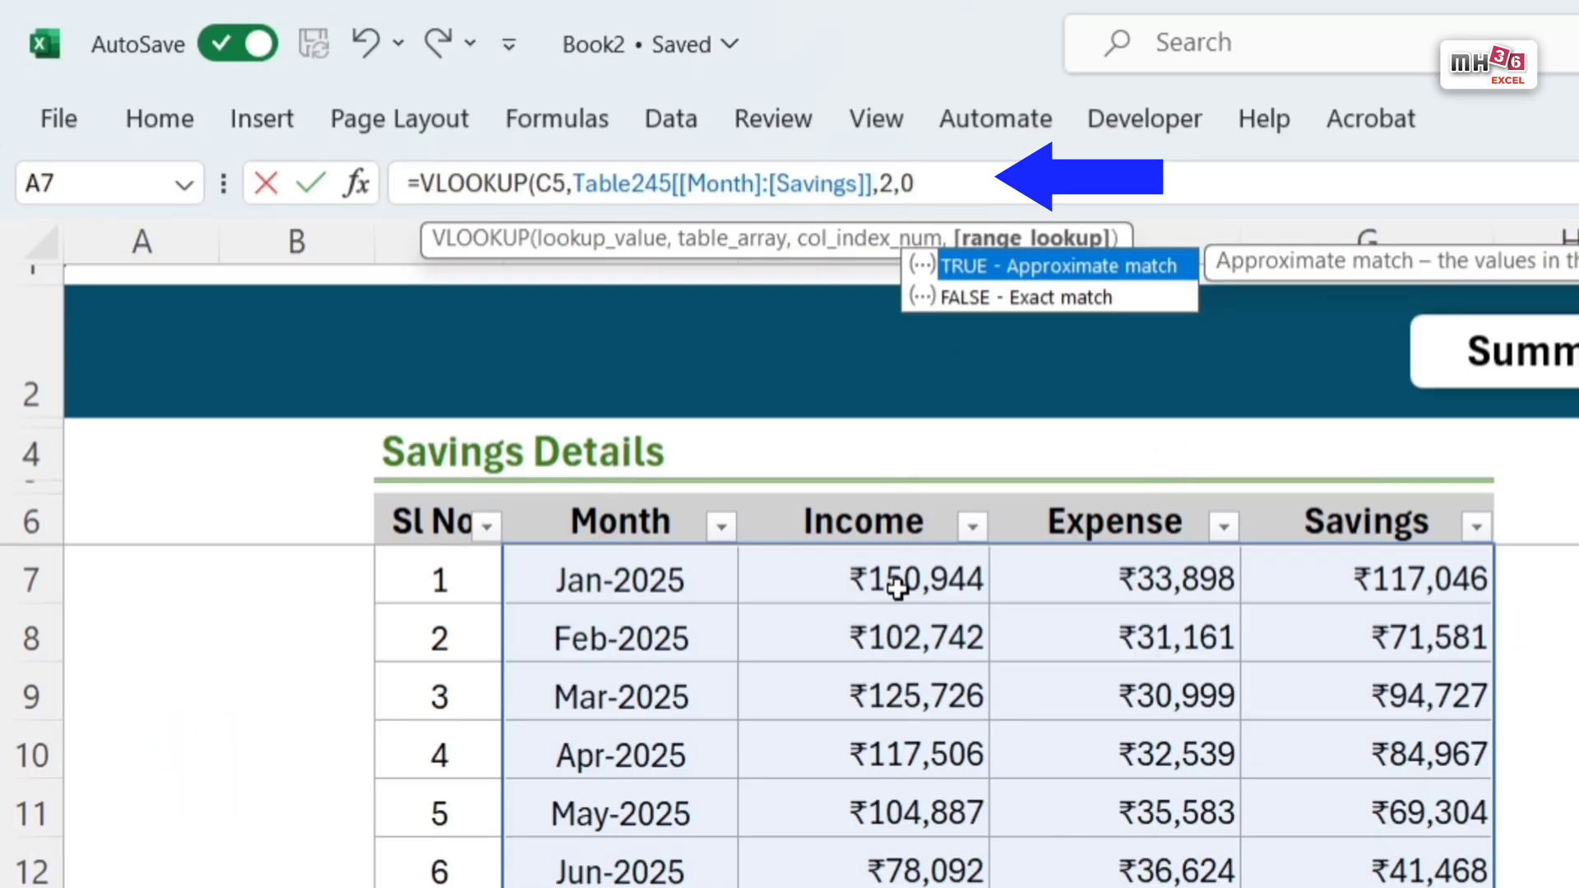
type(")")
key("Return")
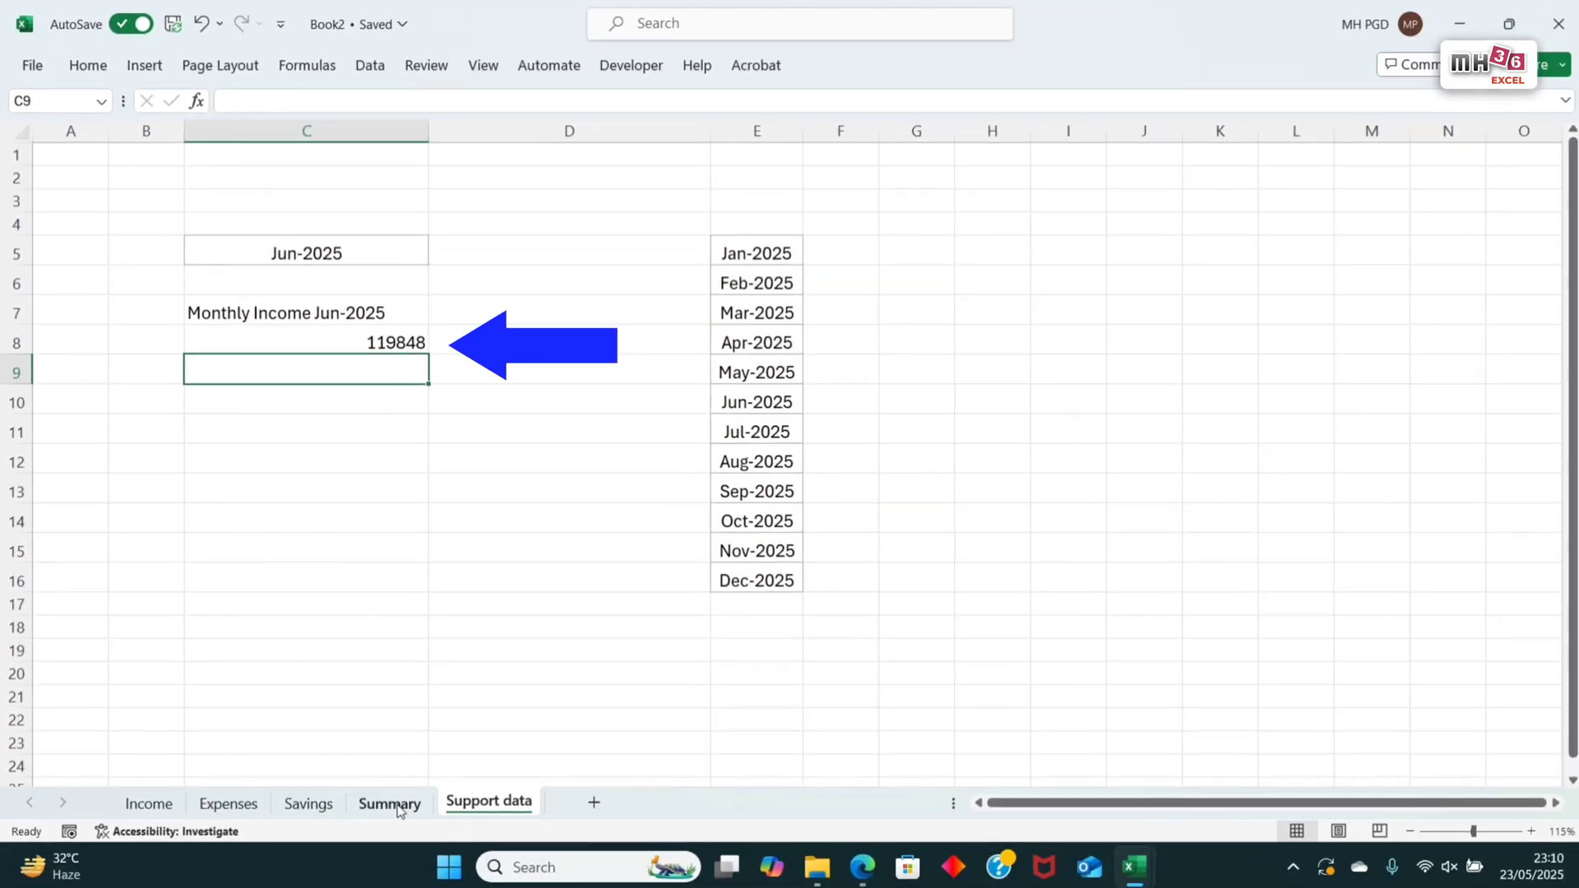
Step: Copy the currency formatting of cell G7 on the Savings sheet onto income cell C8 on the Support data sheet
left_click(308, 804)
left_click(770, 321)
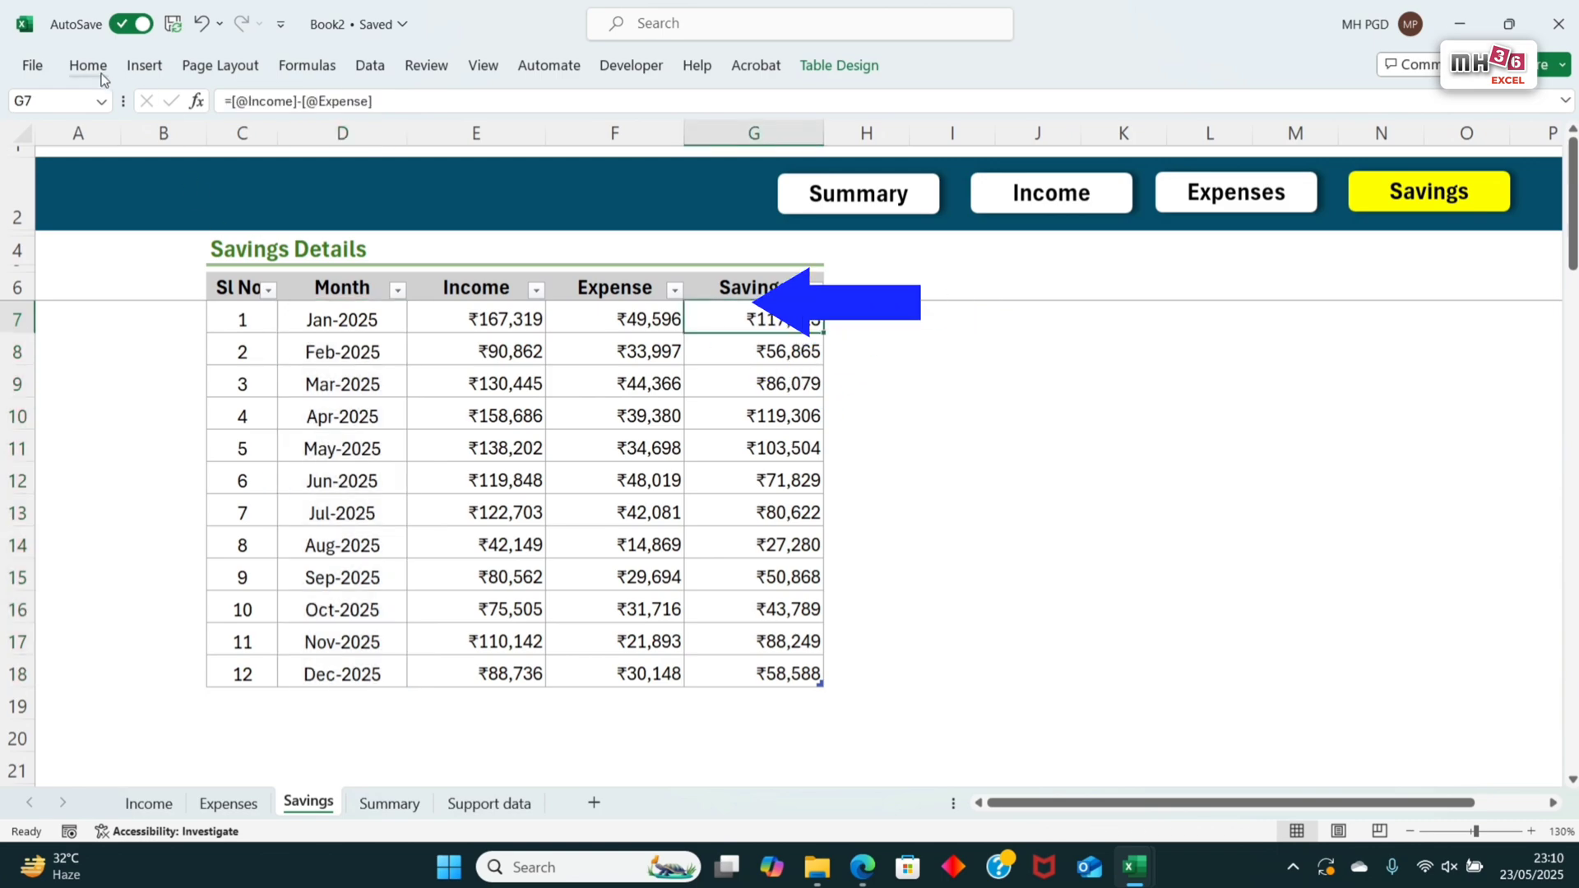
left_click(88, 65)
left_click(78, 132)
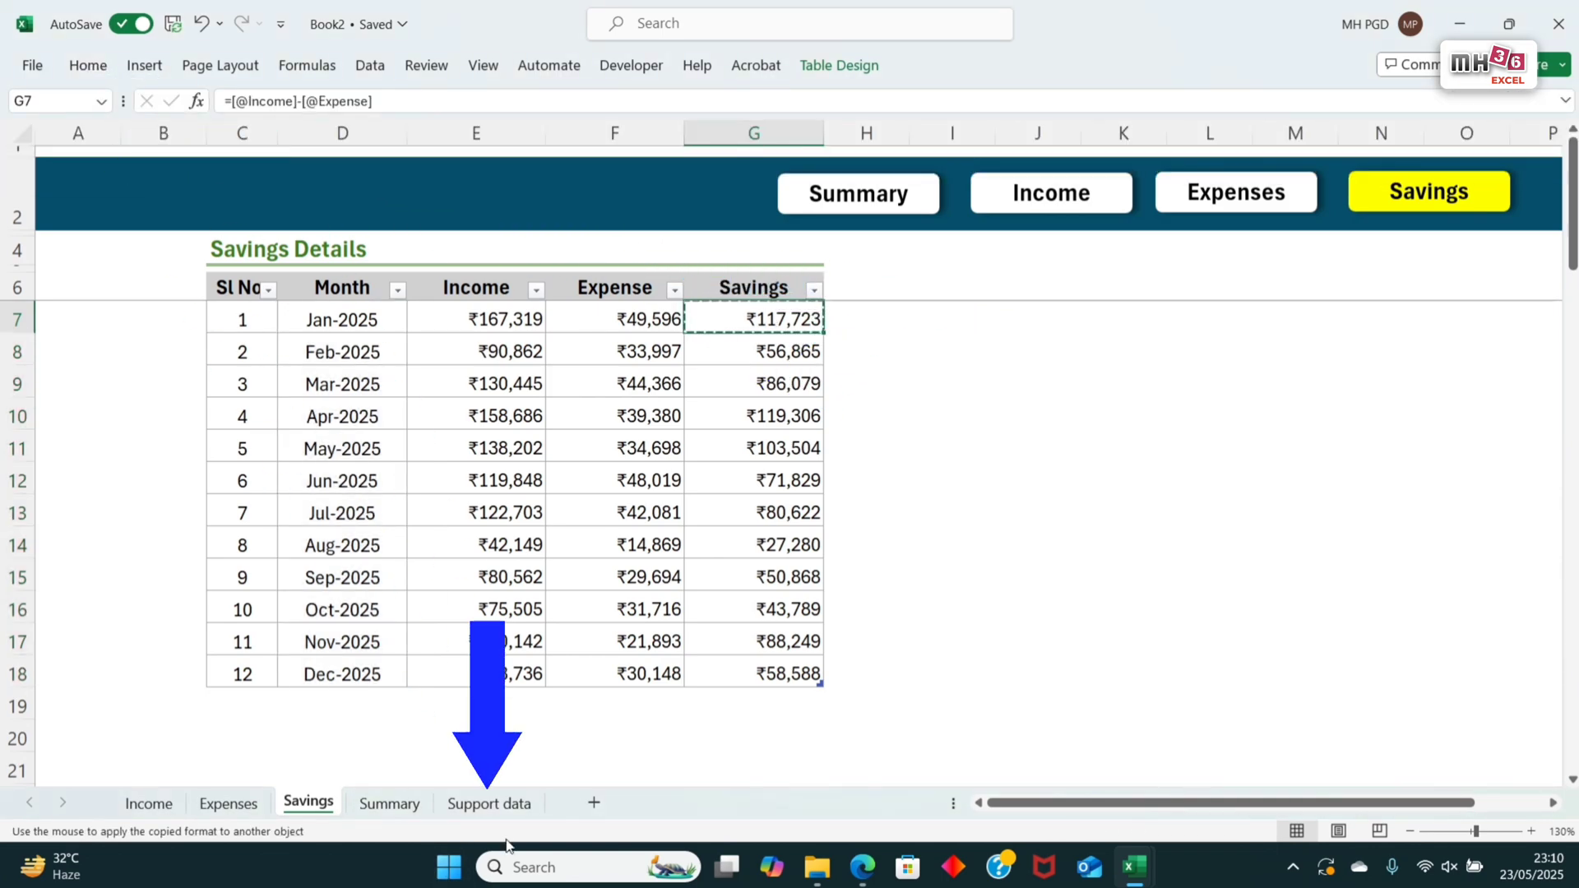
left_click(488, 803)
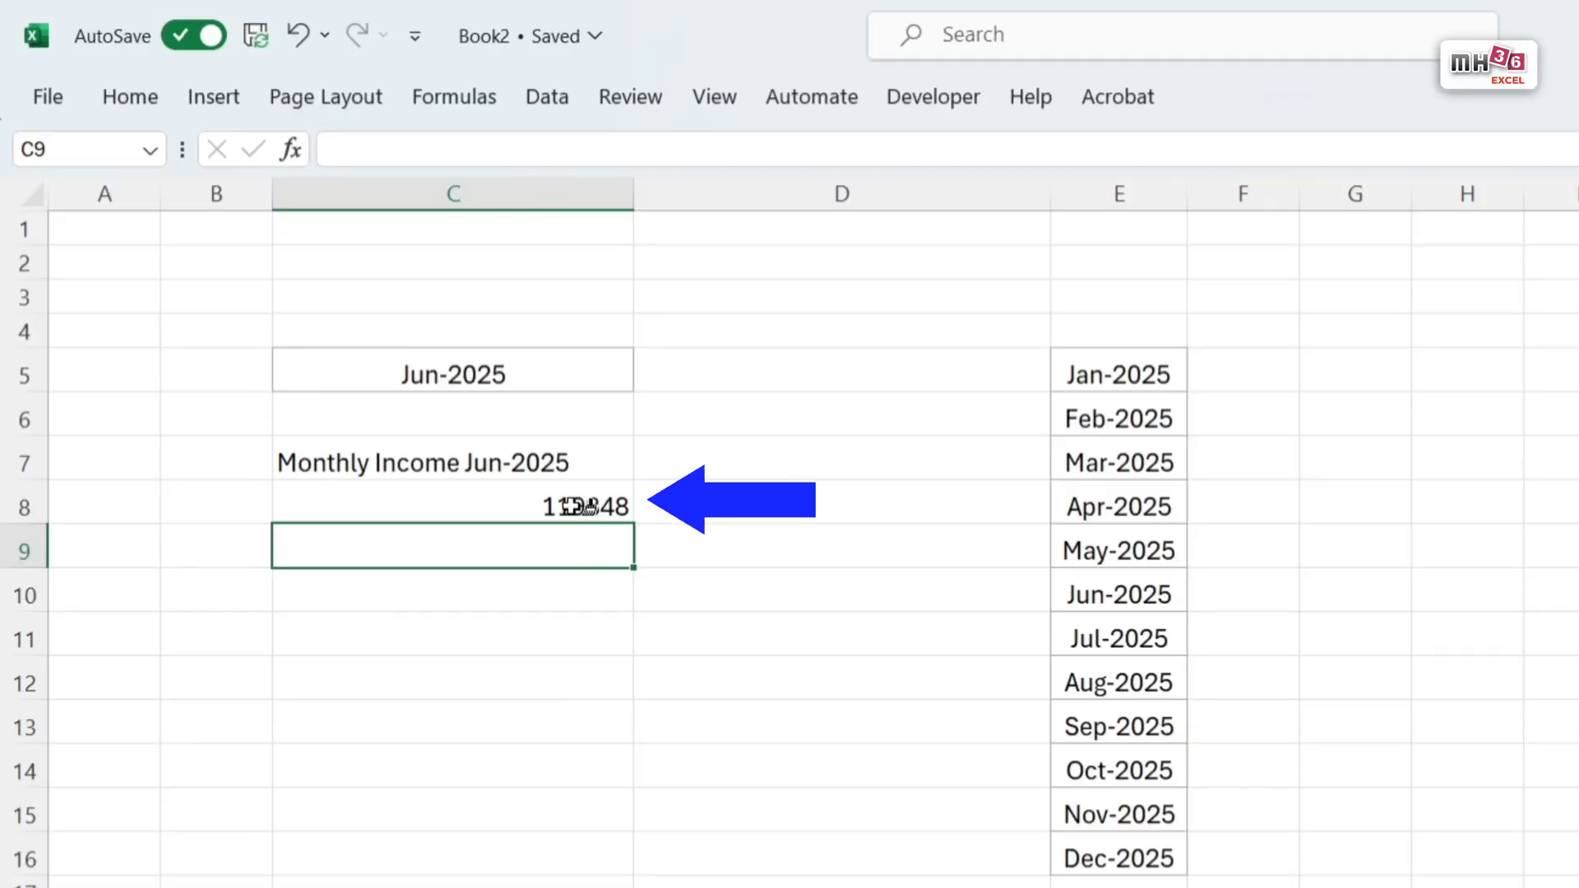
left_click(580, 506)
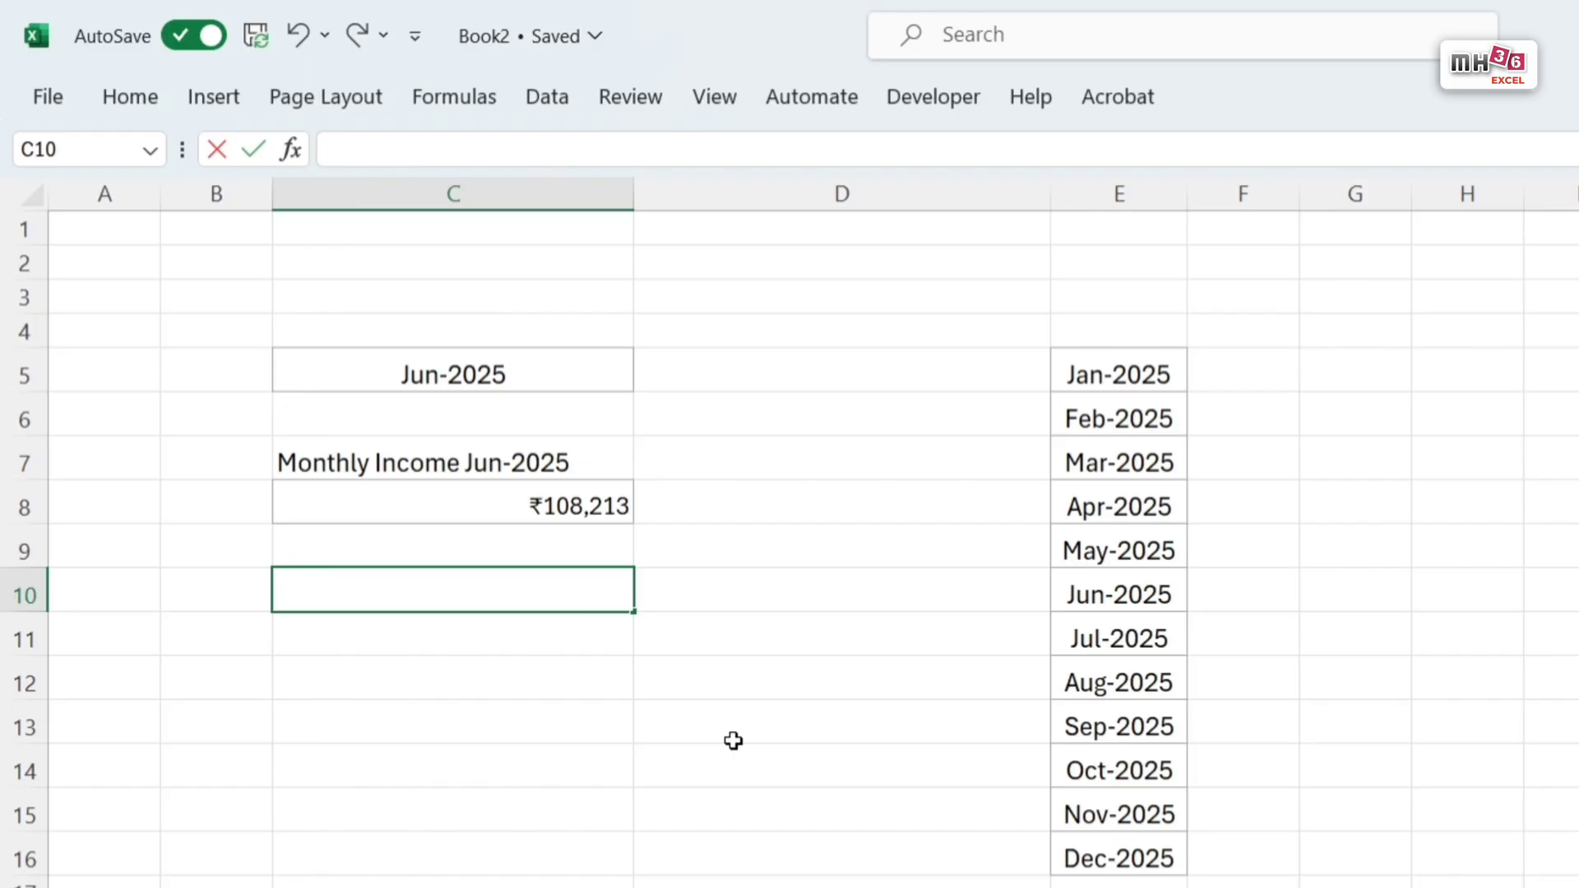
Step: Build a month-driven expense label in C10 with ="Monthly Expense "&TEXT(C5,"mmm-yyyy")
type("=")
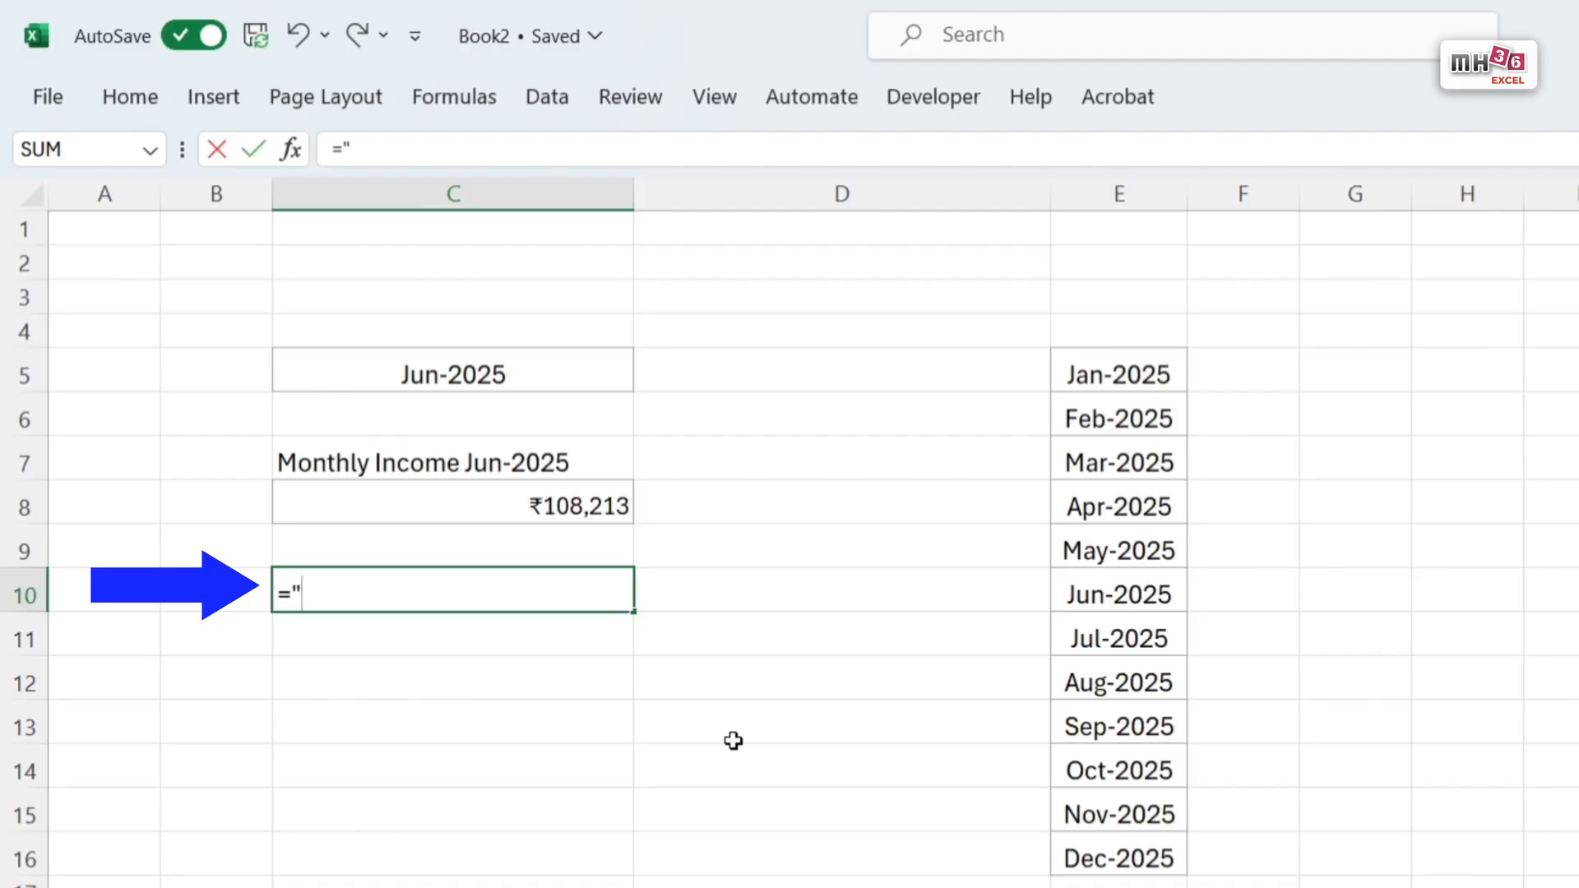
type("\"mONTH")
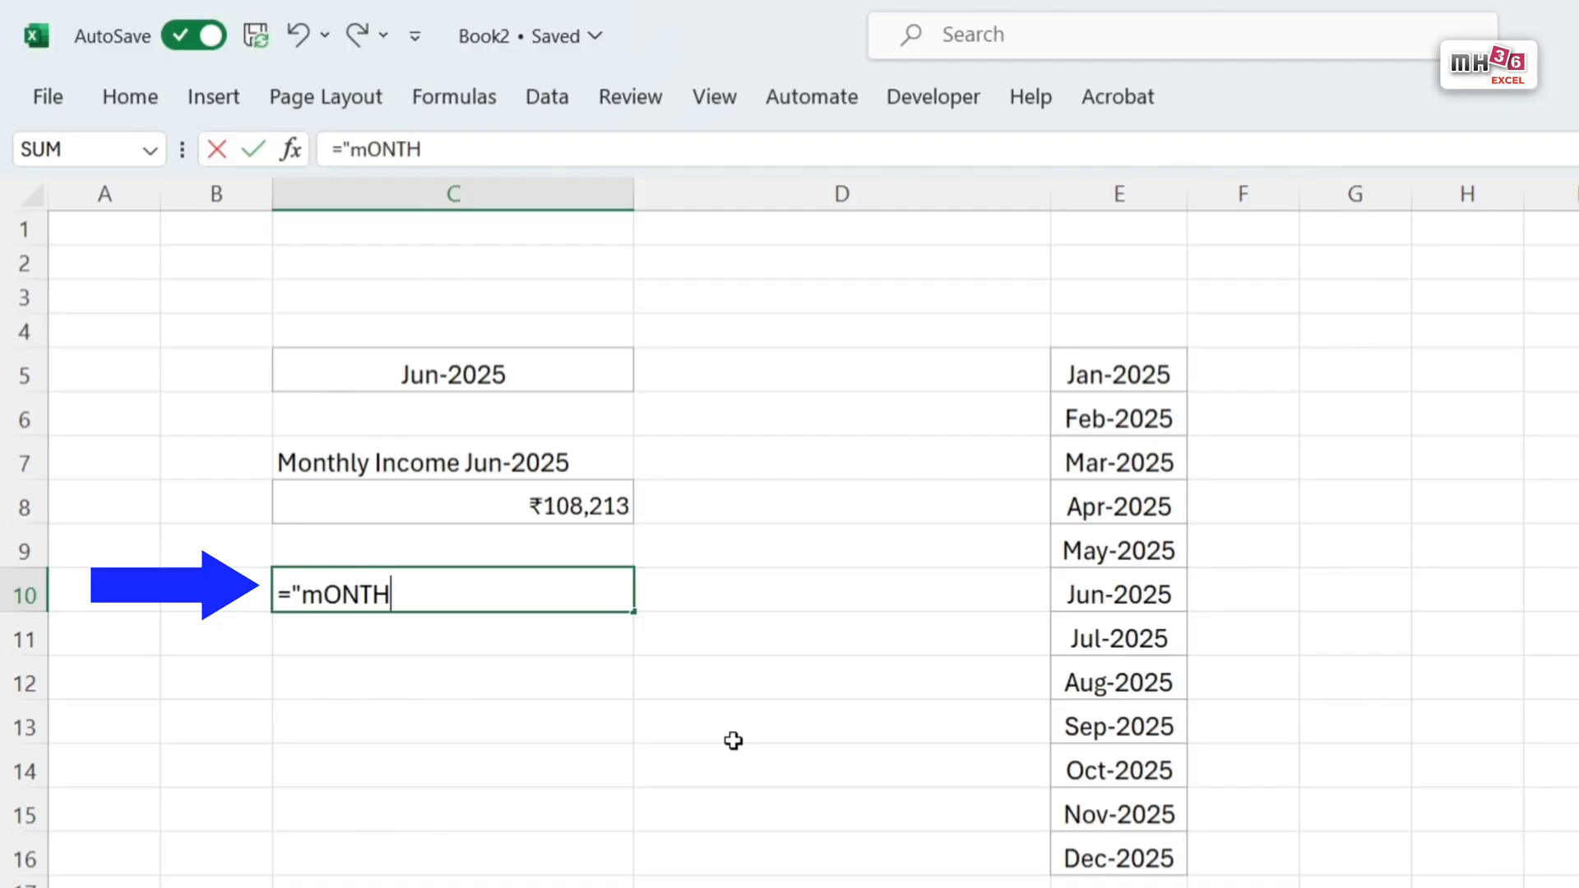
type("LY E")
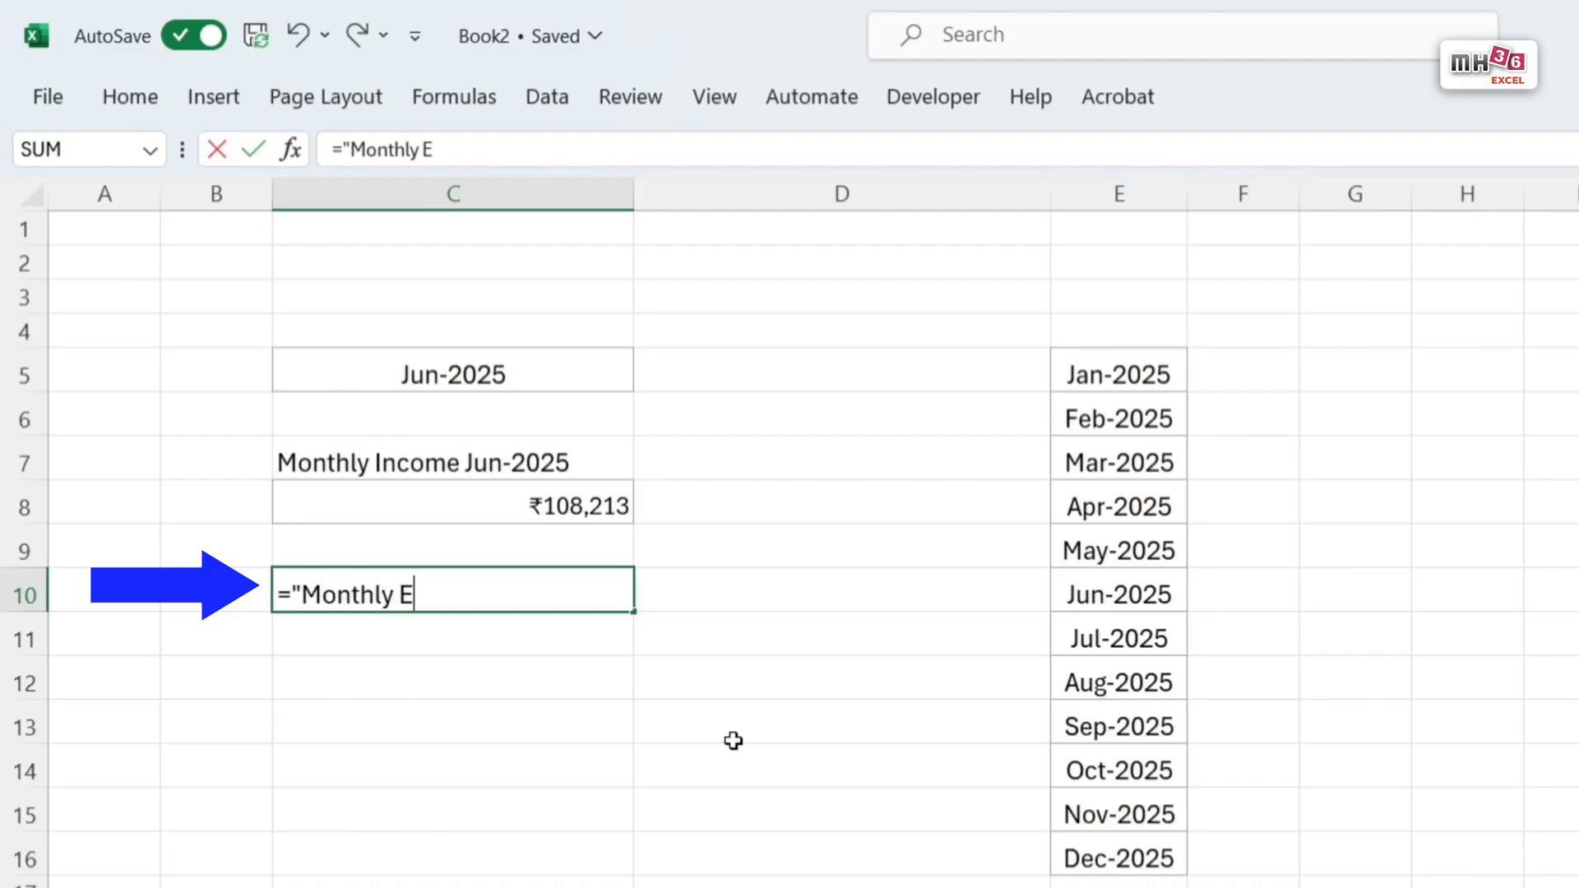
type("xpense")
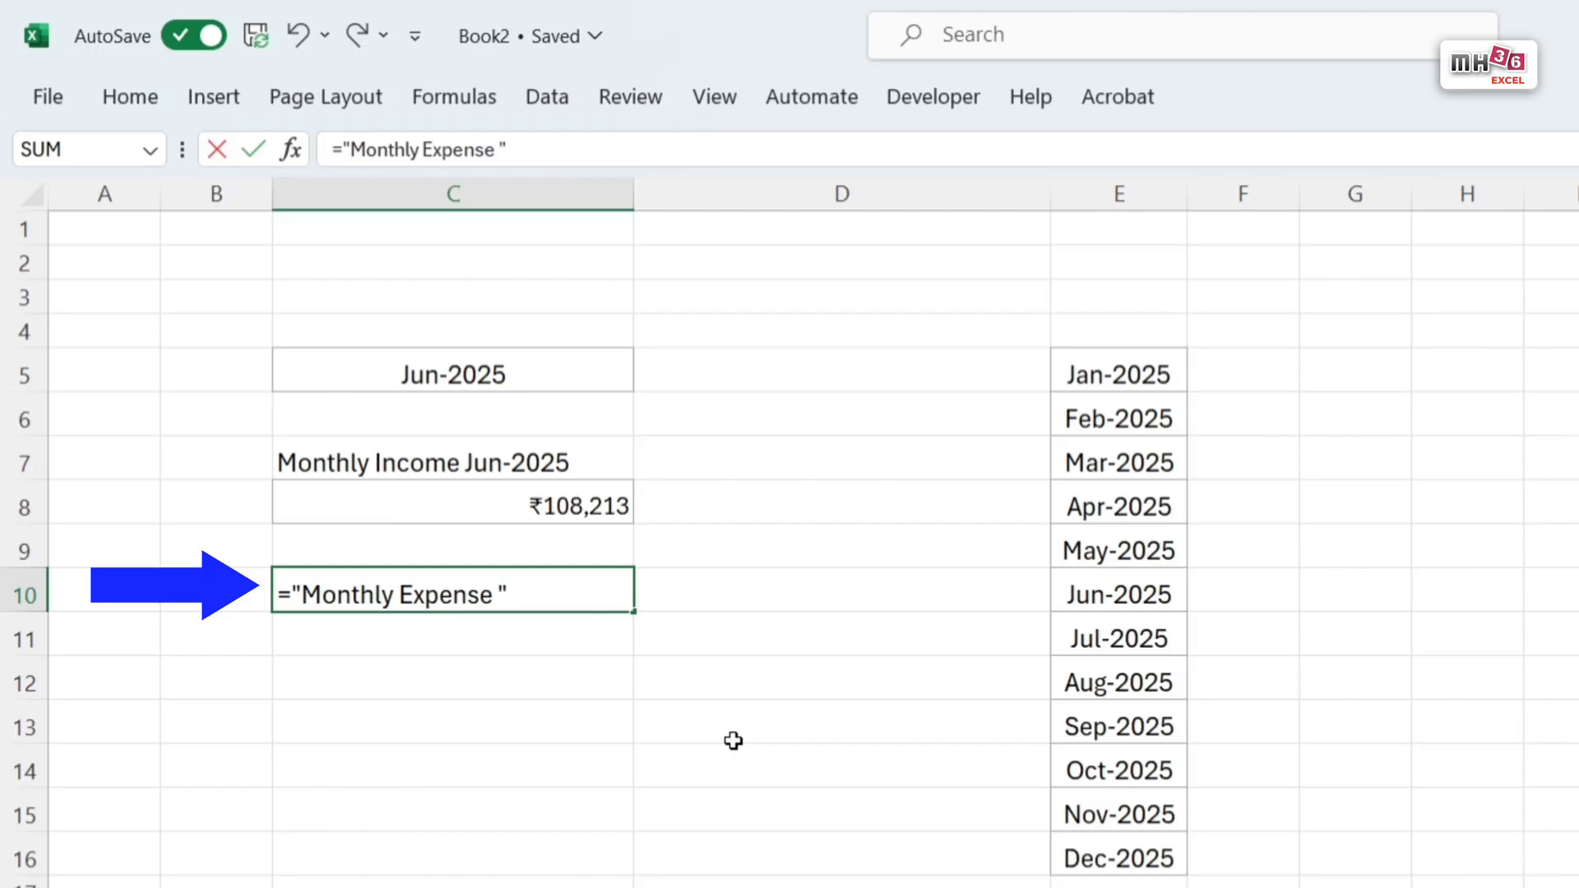
type(" \"&te")
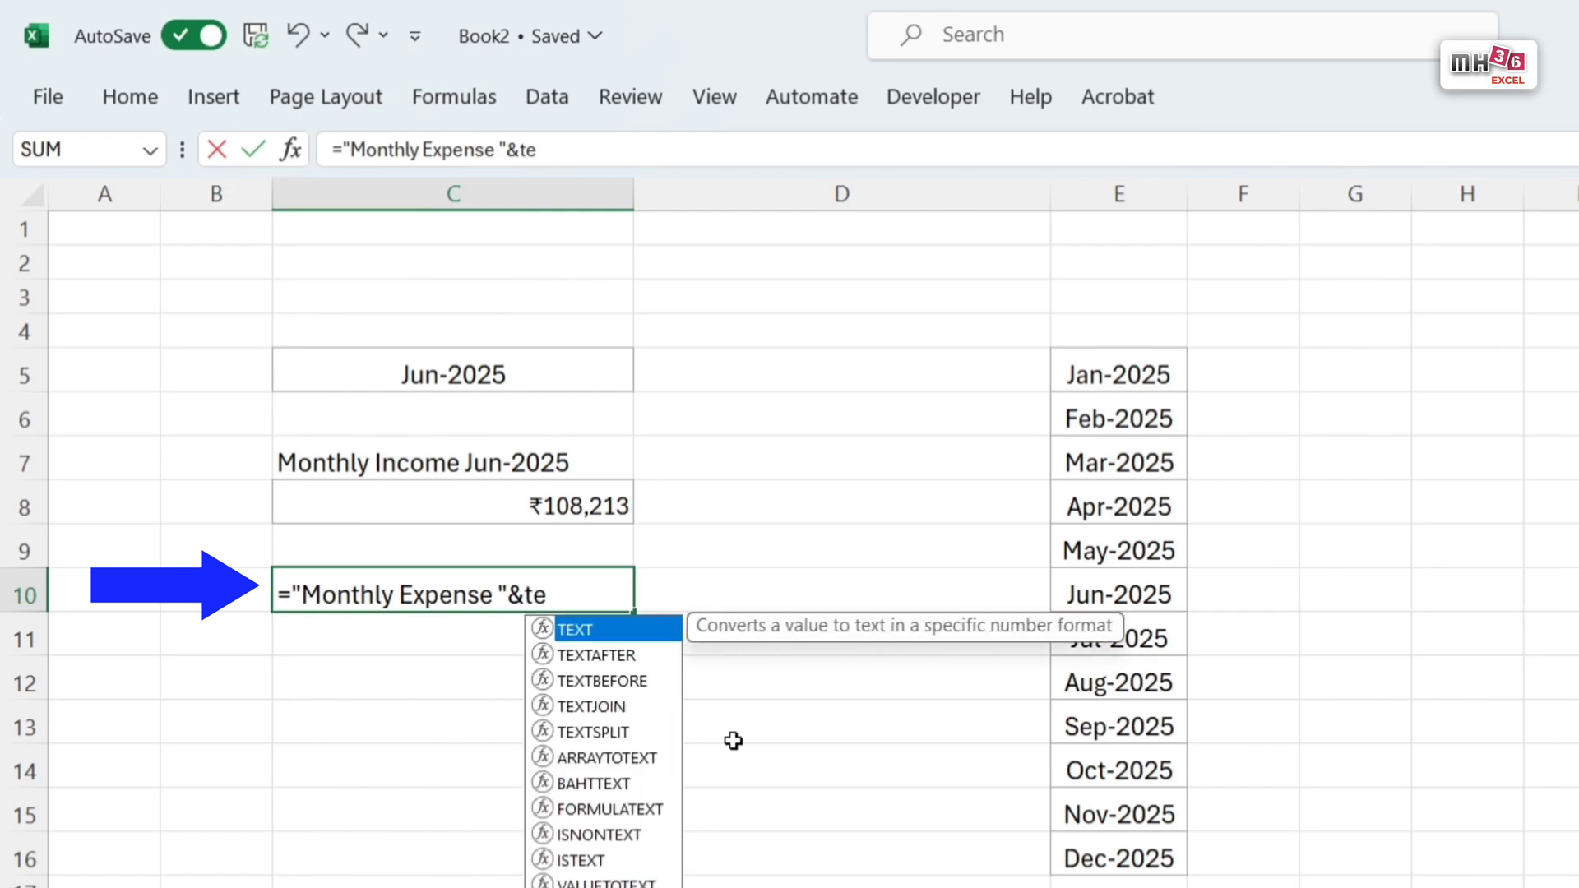
key("Tab")
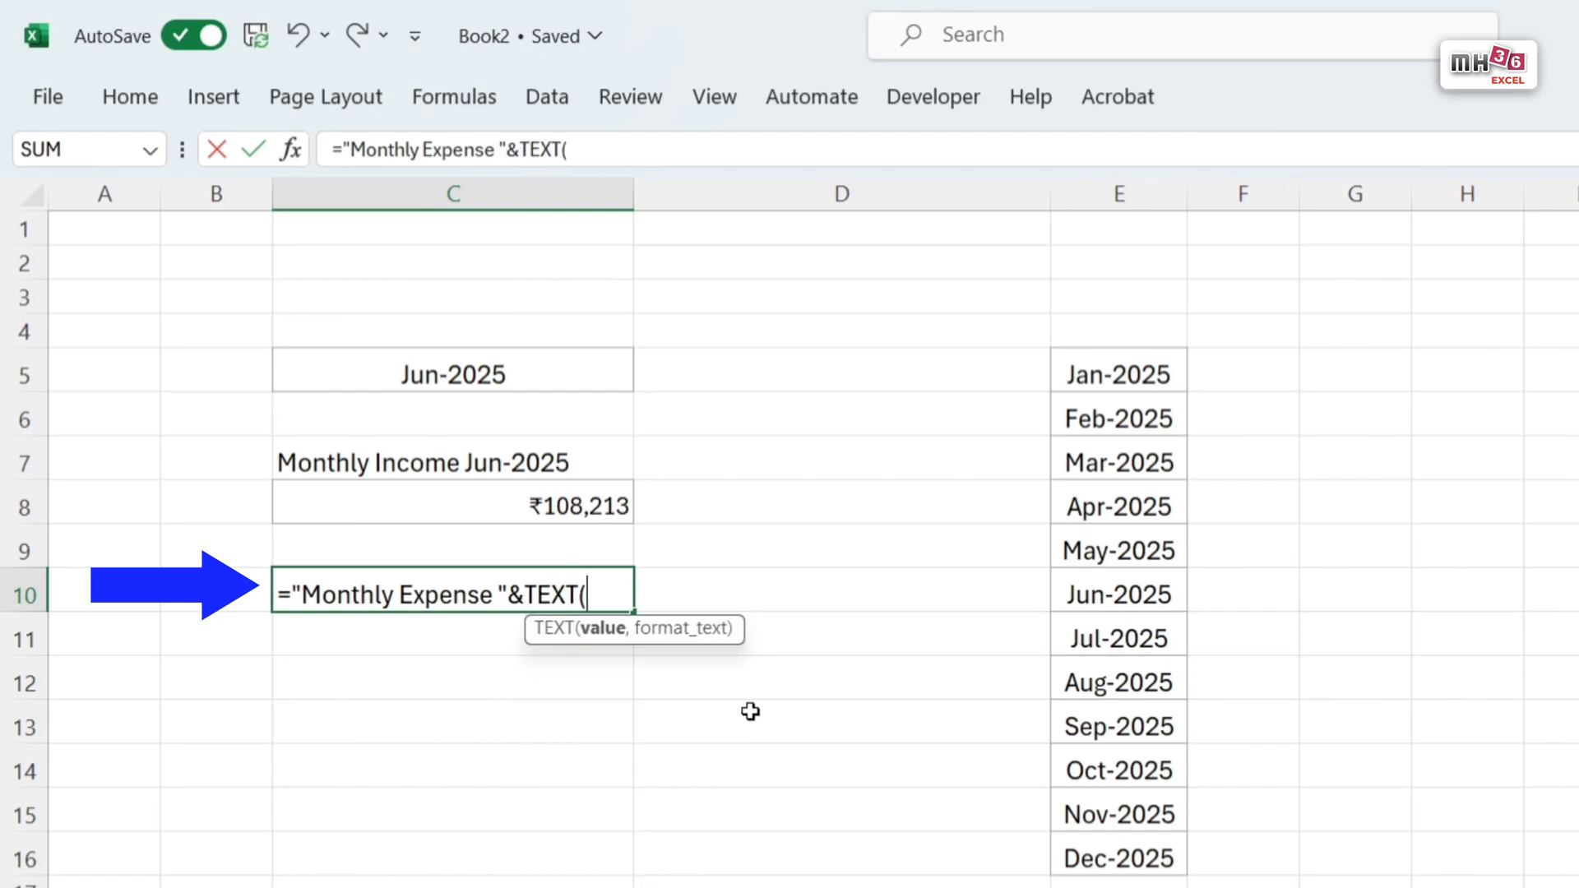
left_click(475, 374)
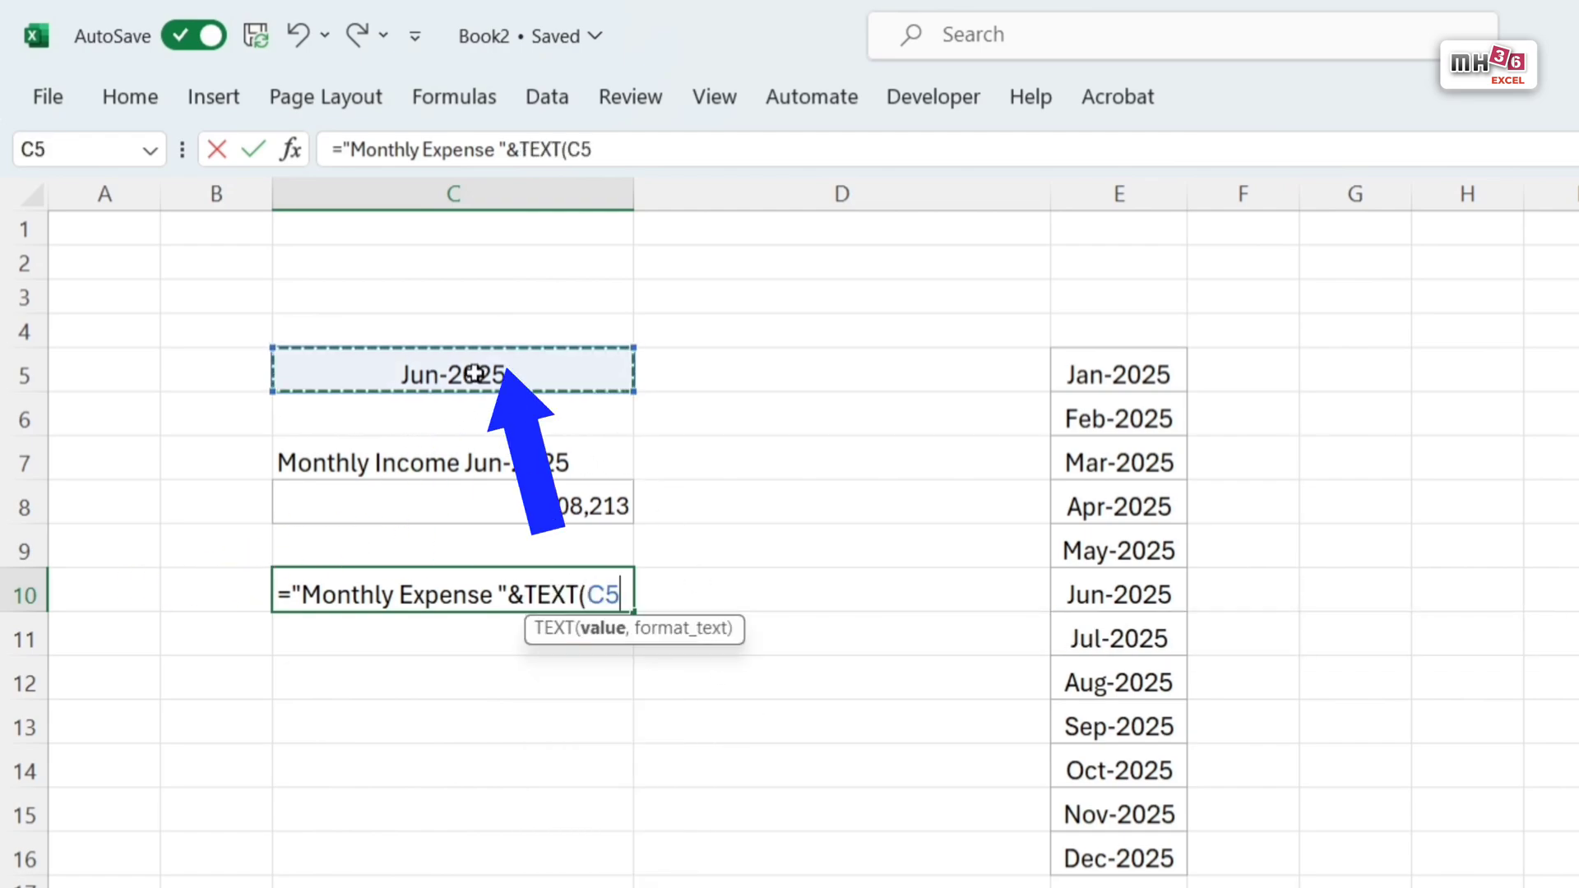
type(",")
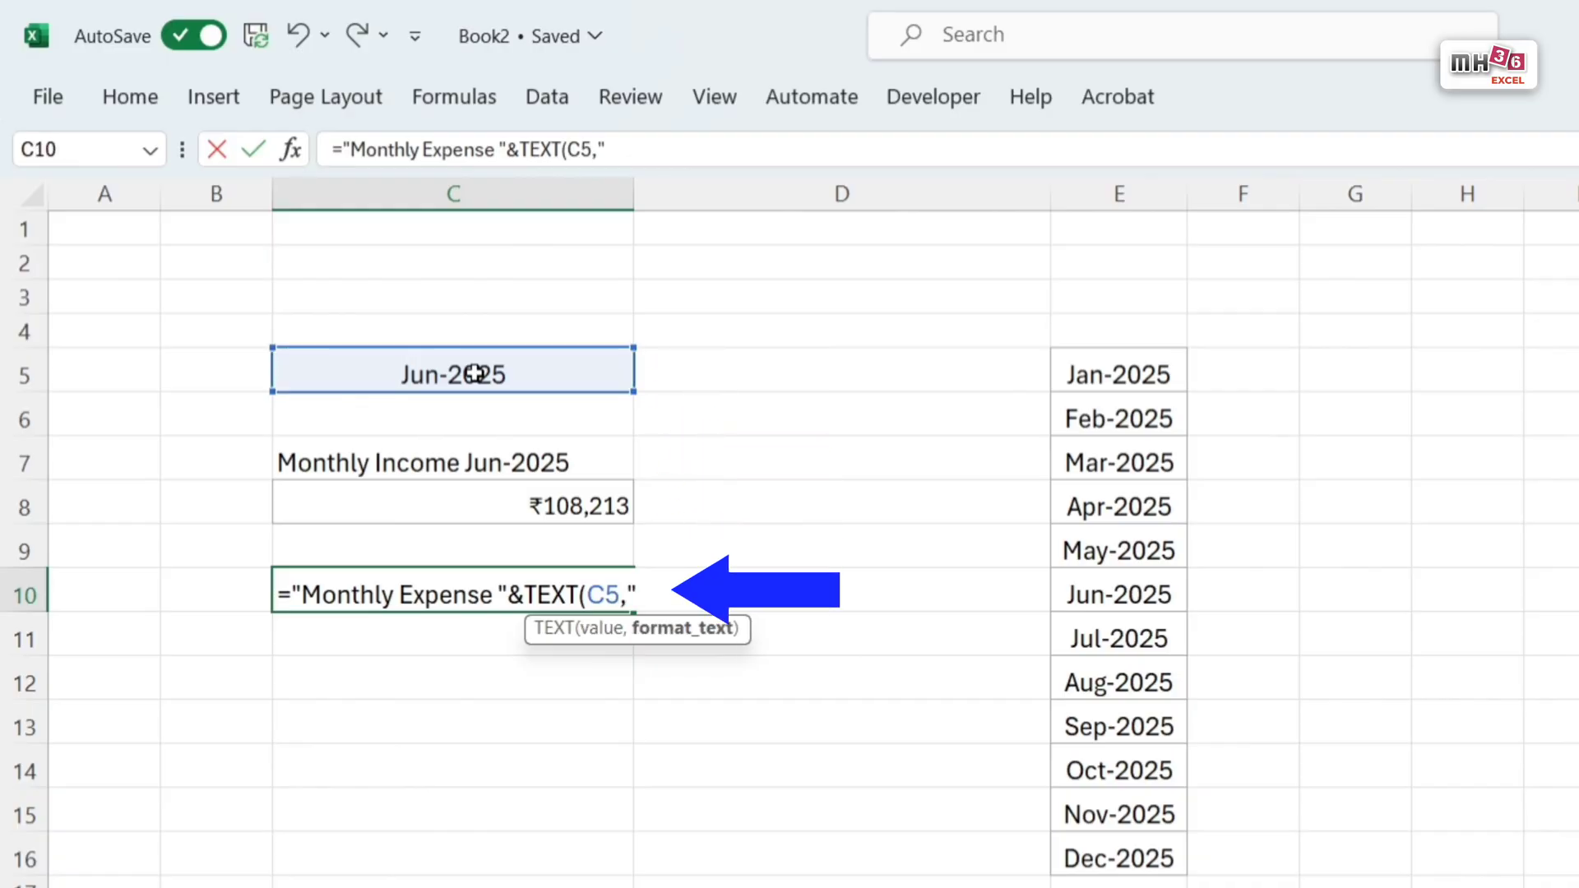
type("\"mmm")
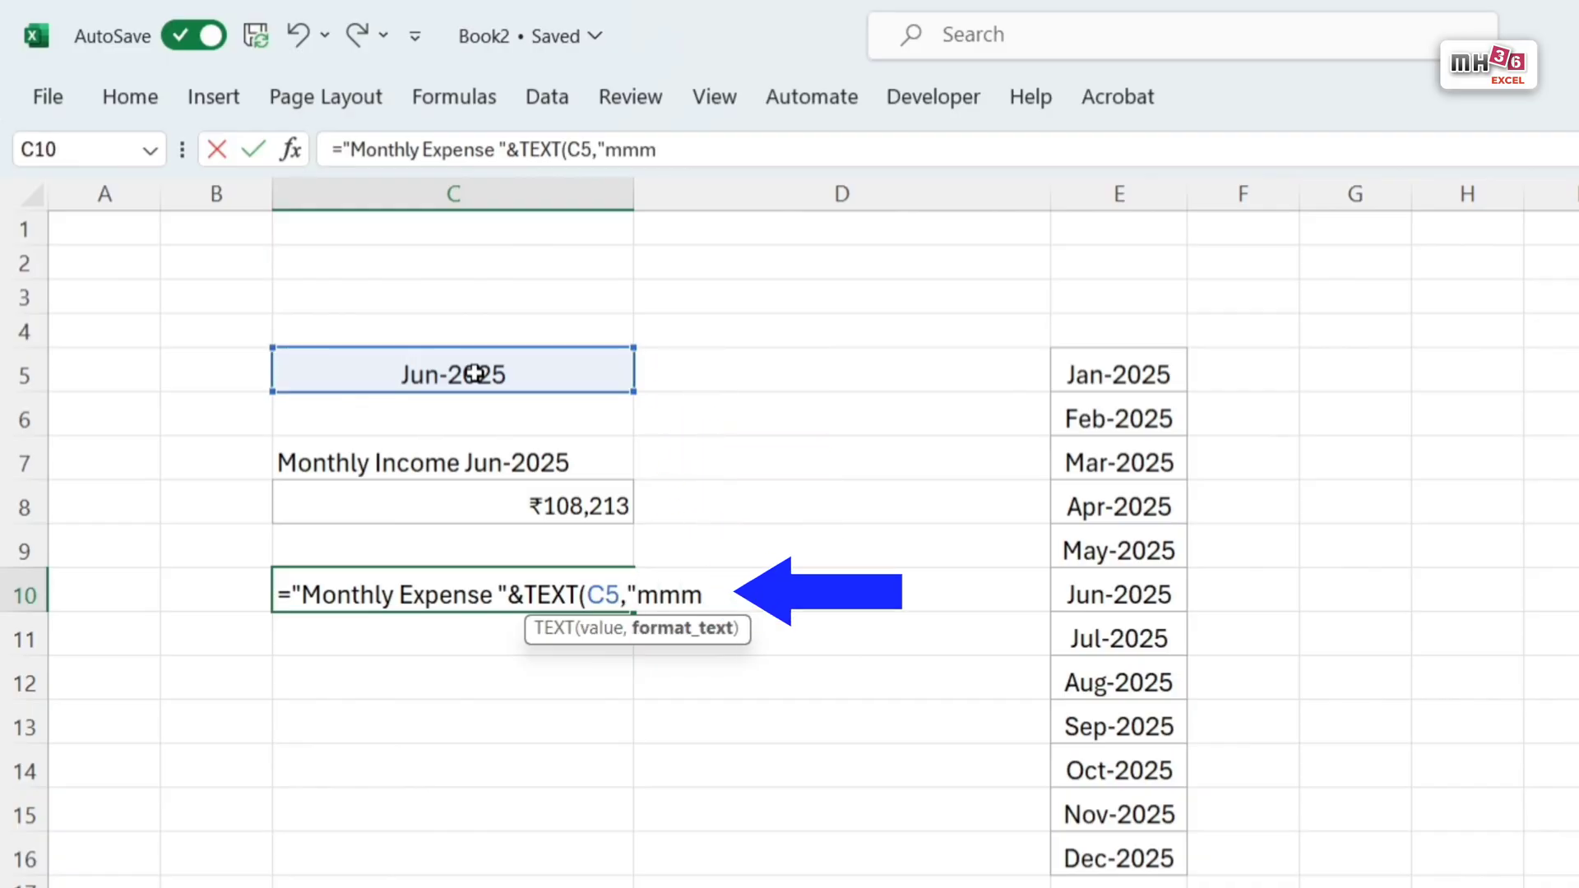
type("-")
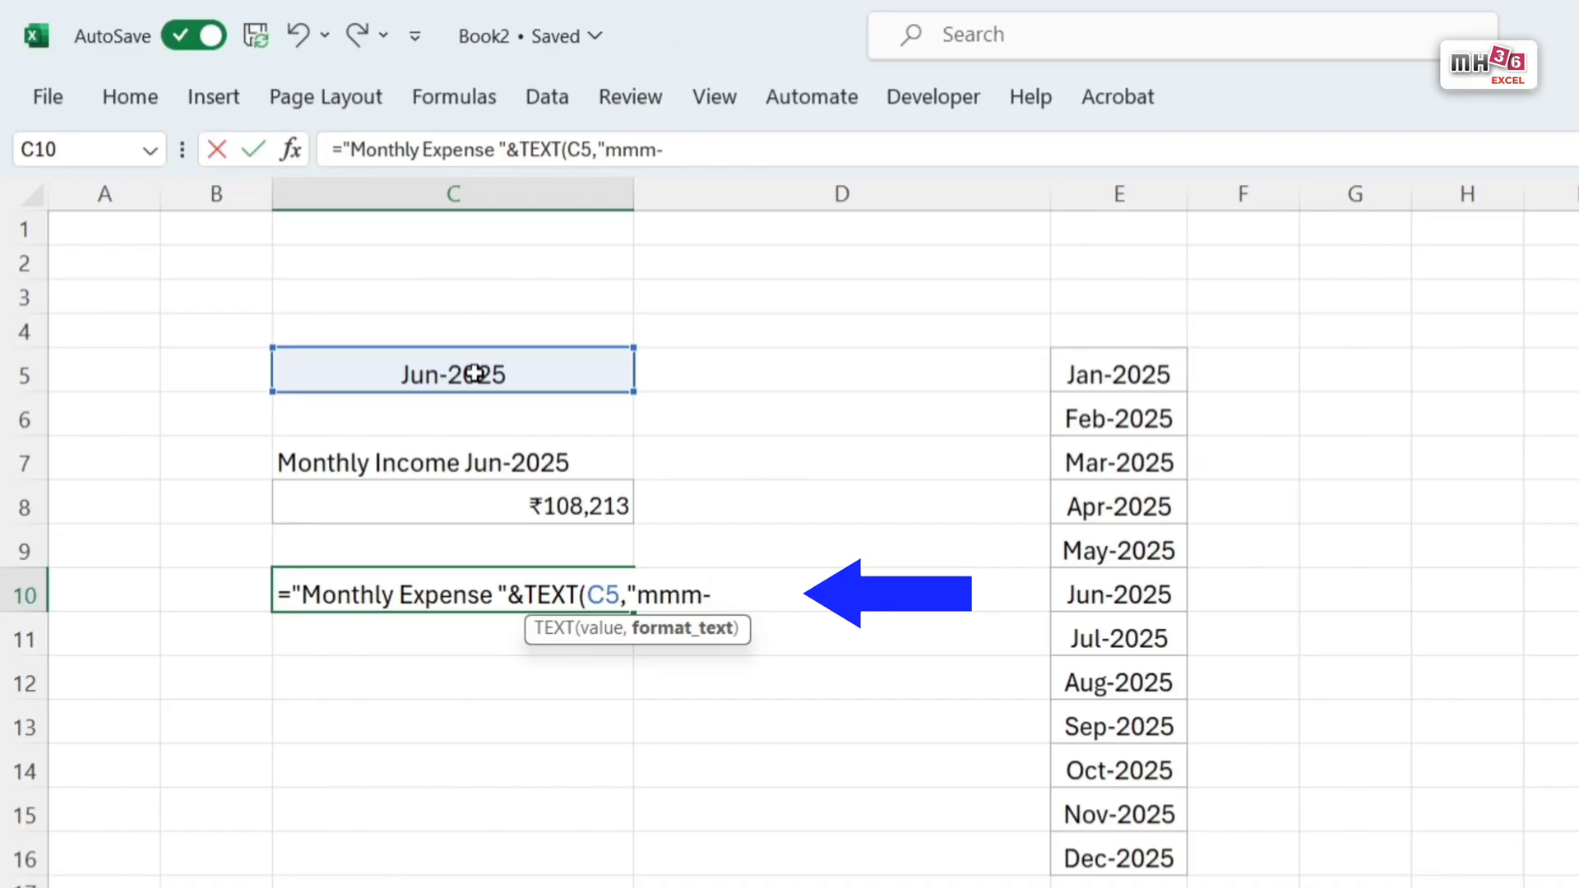
type("yyyy\")")
key("Return")
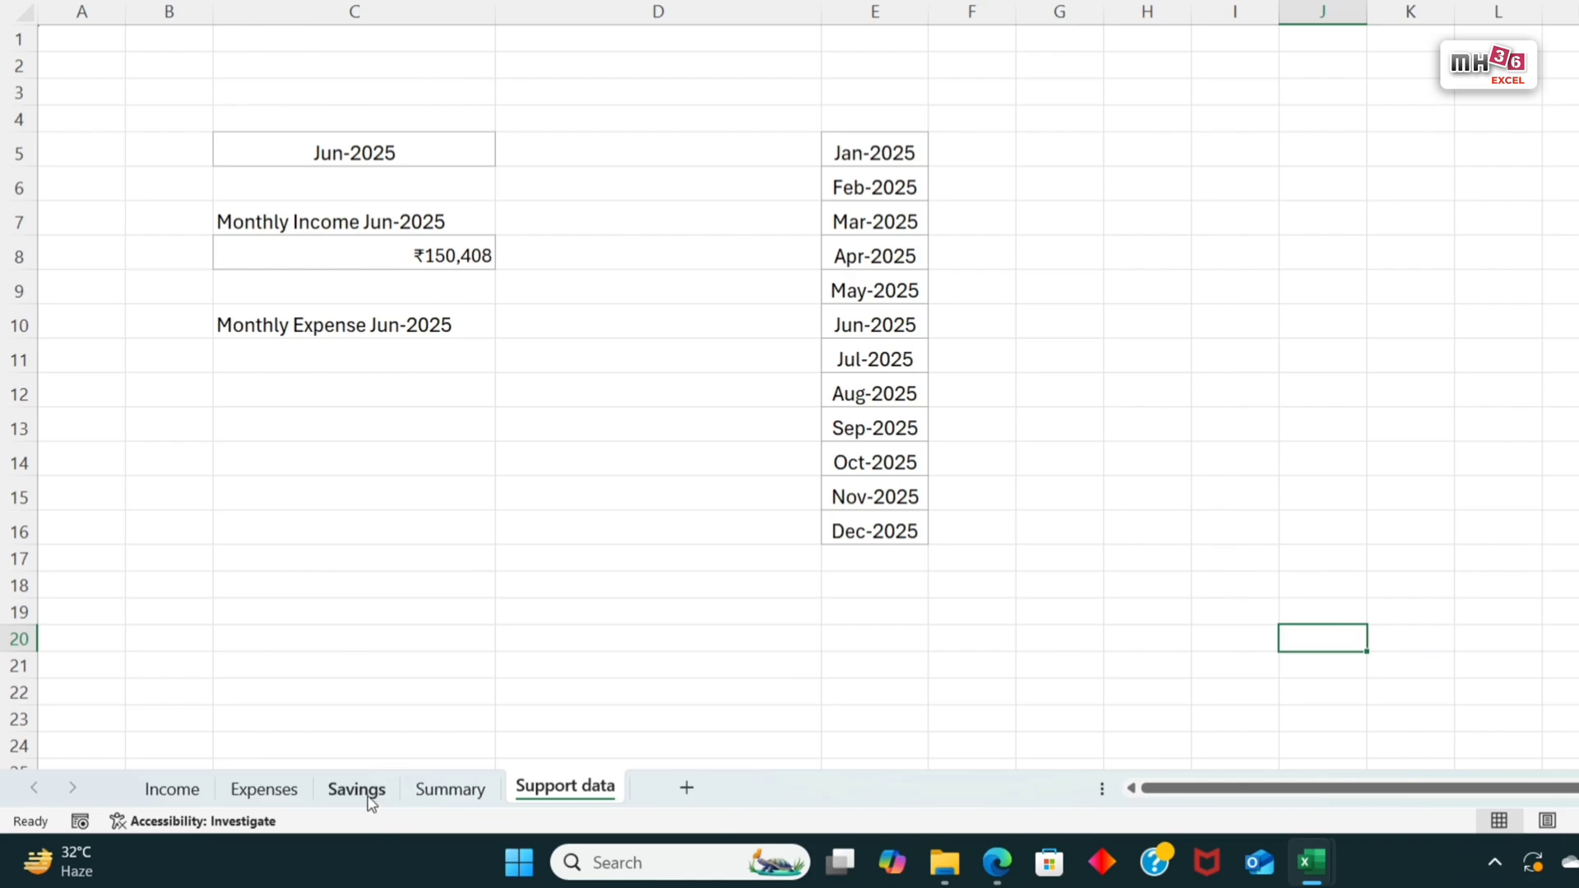
Step: Check the column order on the Savings sheet and reuse C8's lookup formula in C11 of Support data, with column index 3 for the expense
left_click(364, 797)
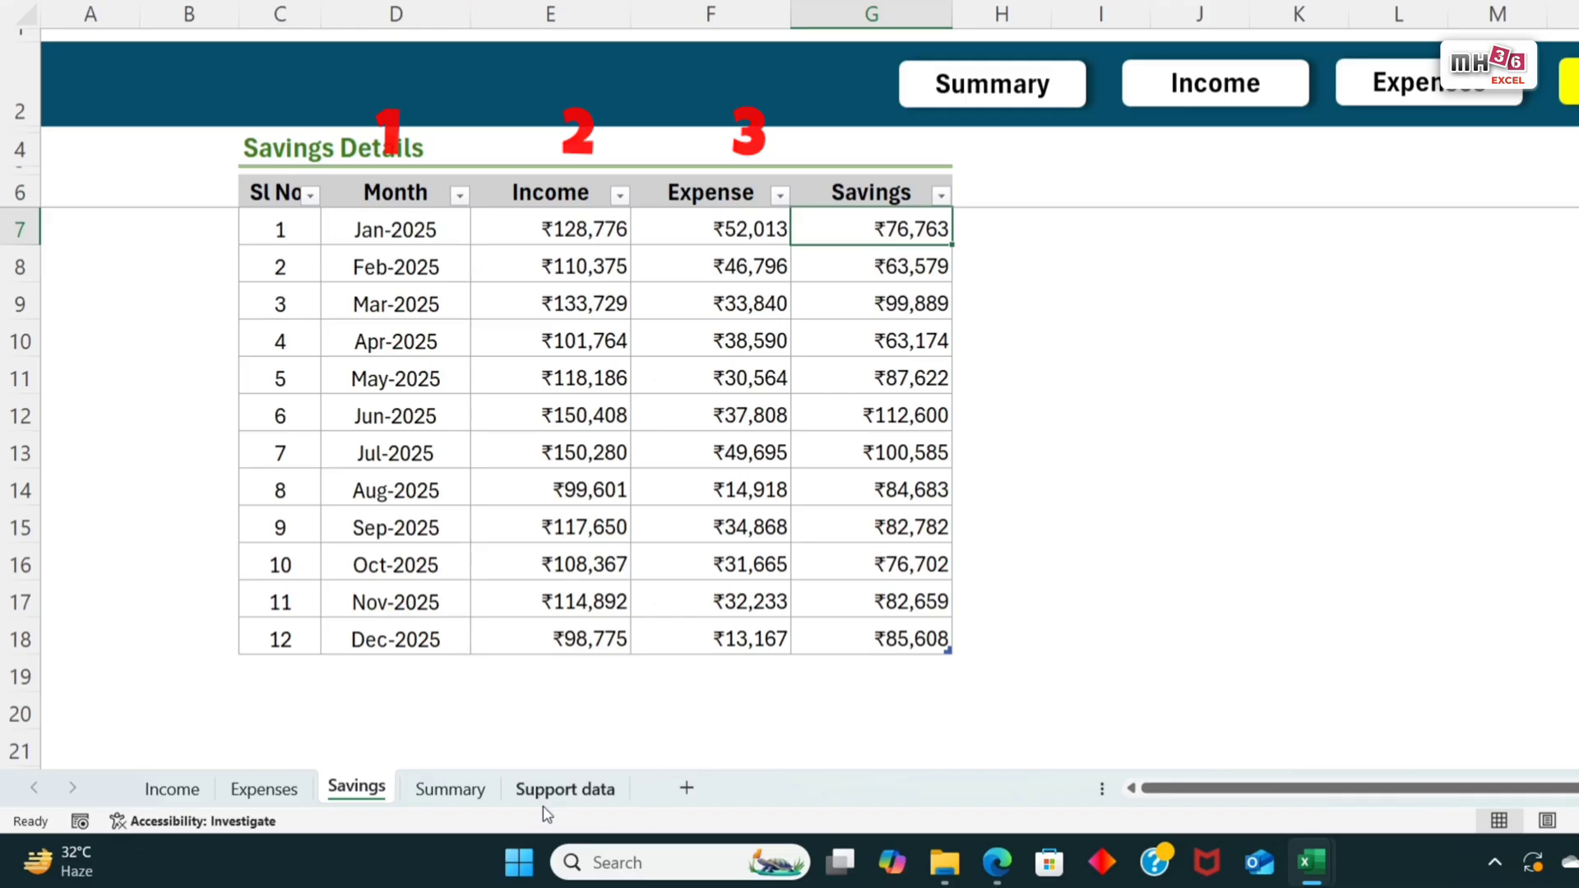
left_click(567, 793)
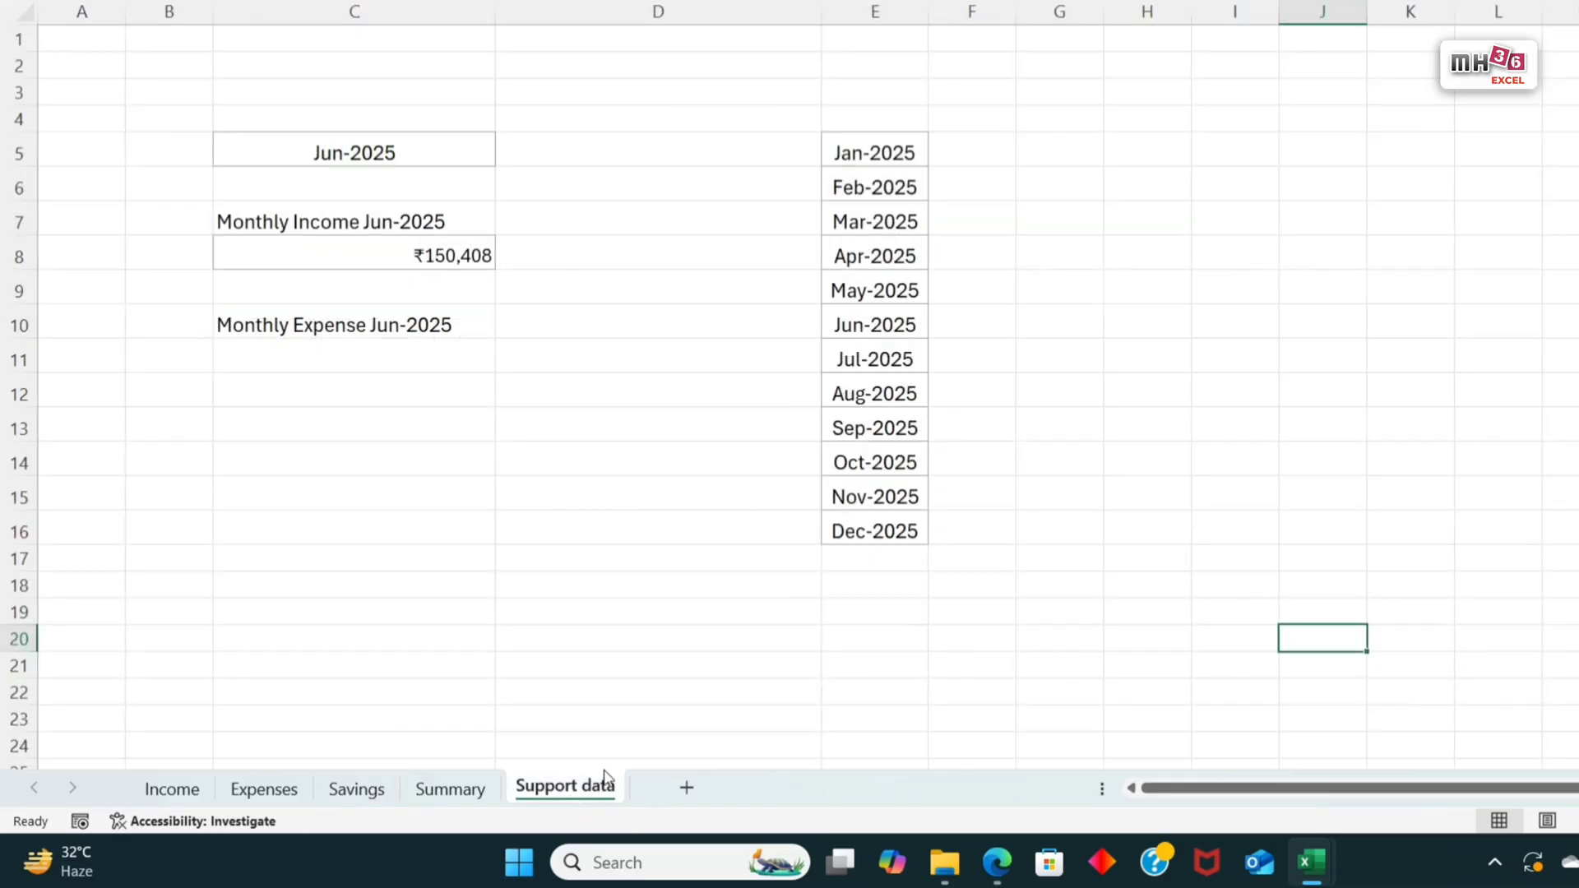
left_click(417, 253)
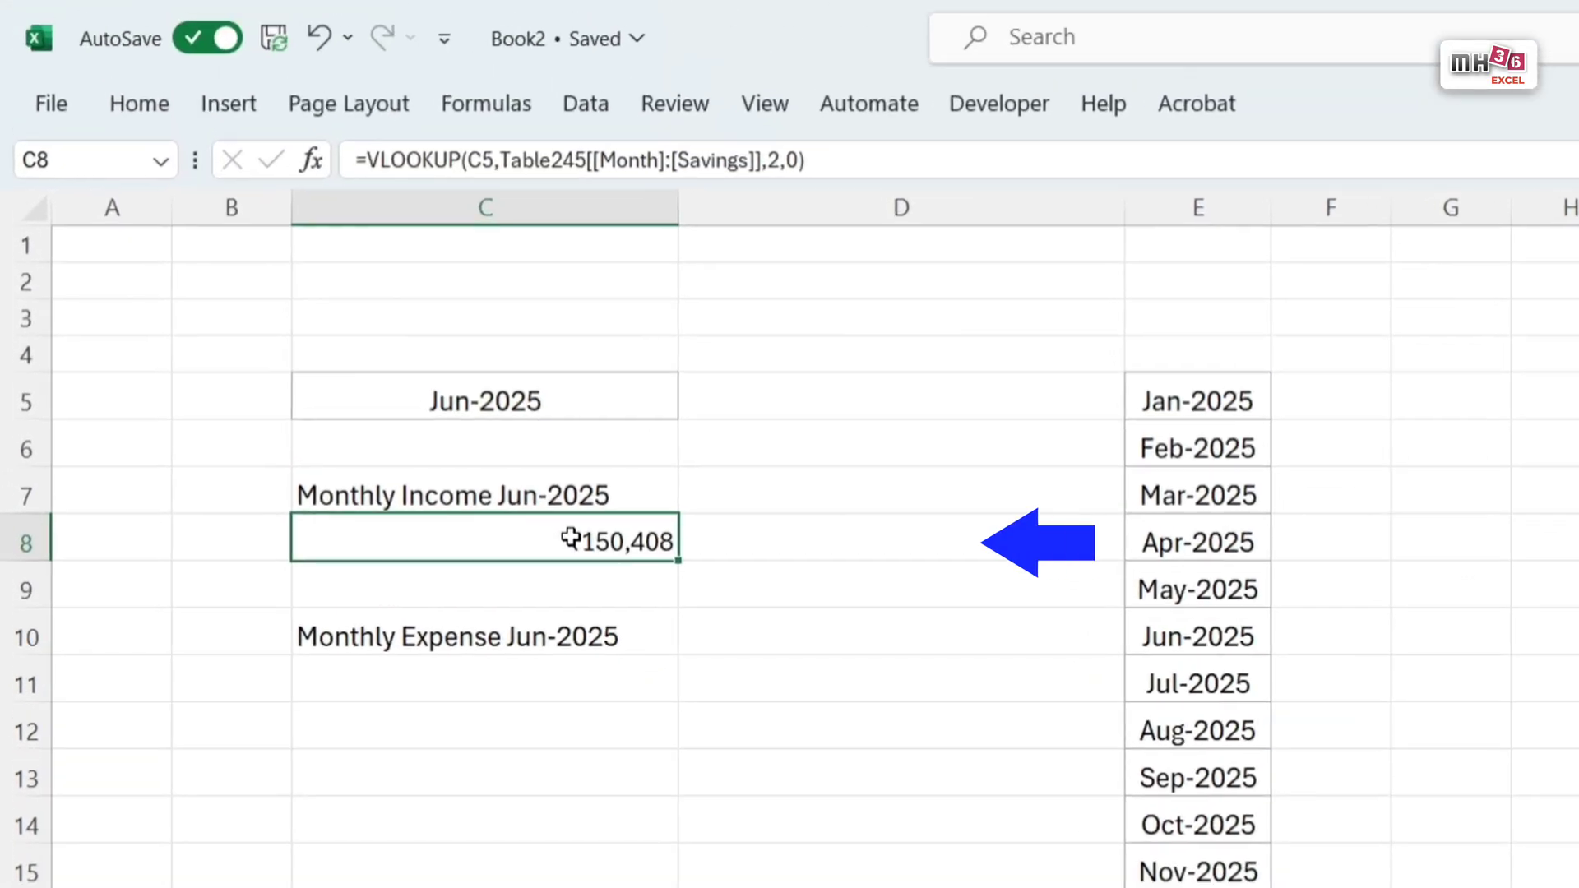
double_click(570, 539)
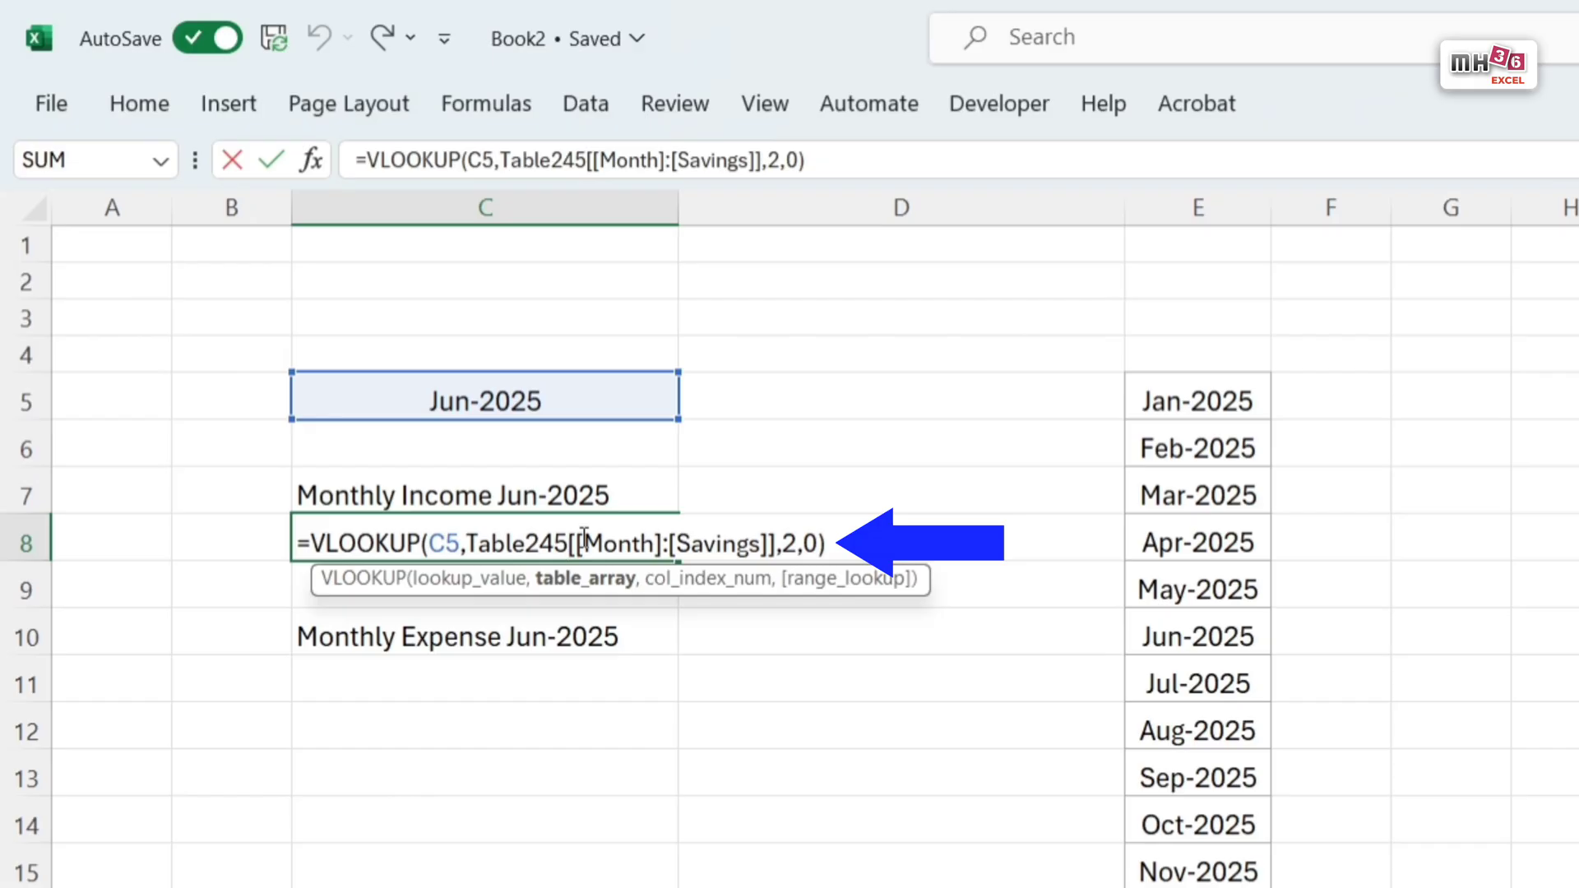
key("ctrl+a")
key("ctrl+c")
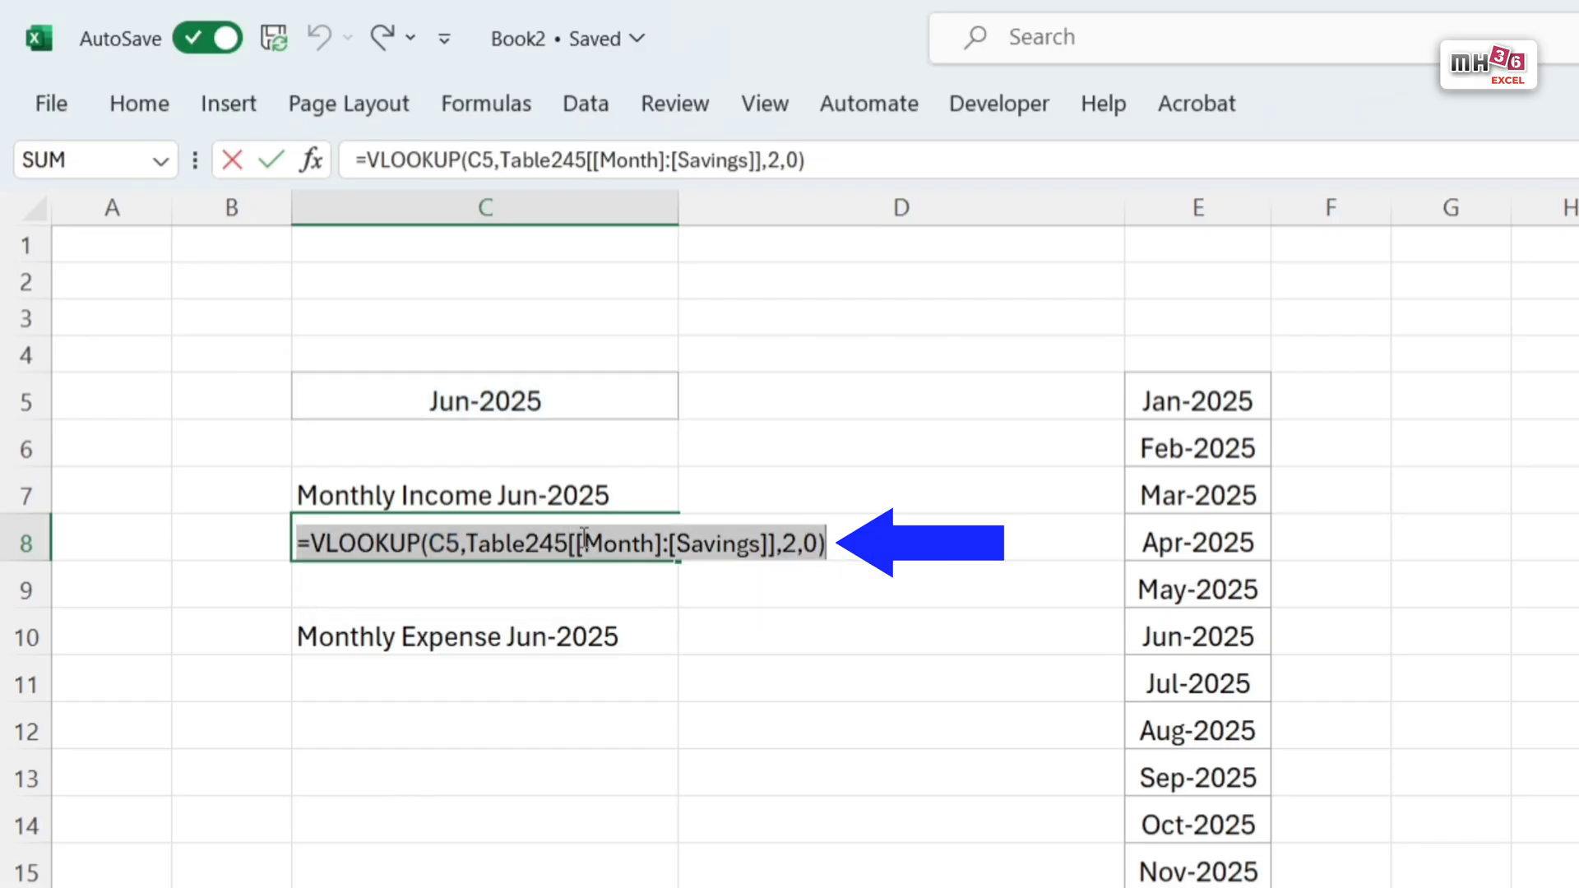
key("Tab")
double_click(553, 680)
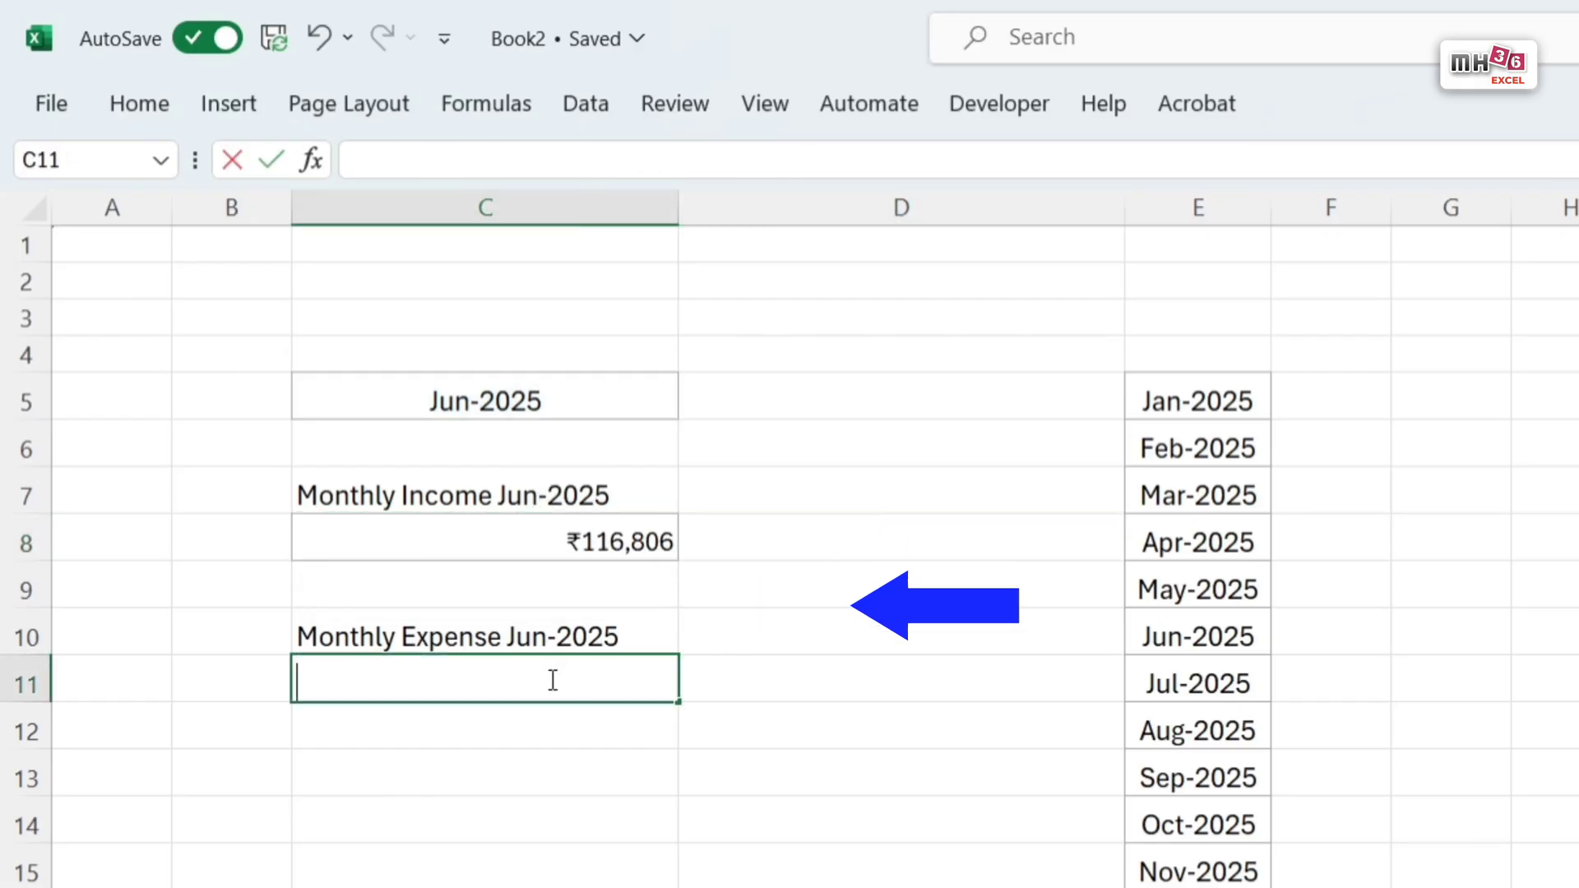
key("ctrl+v")
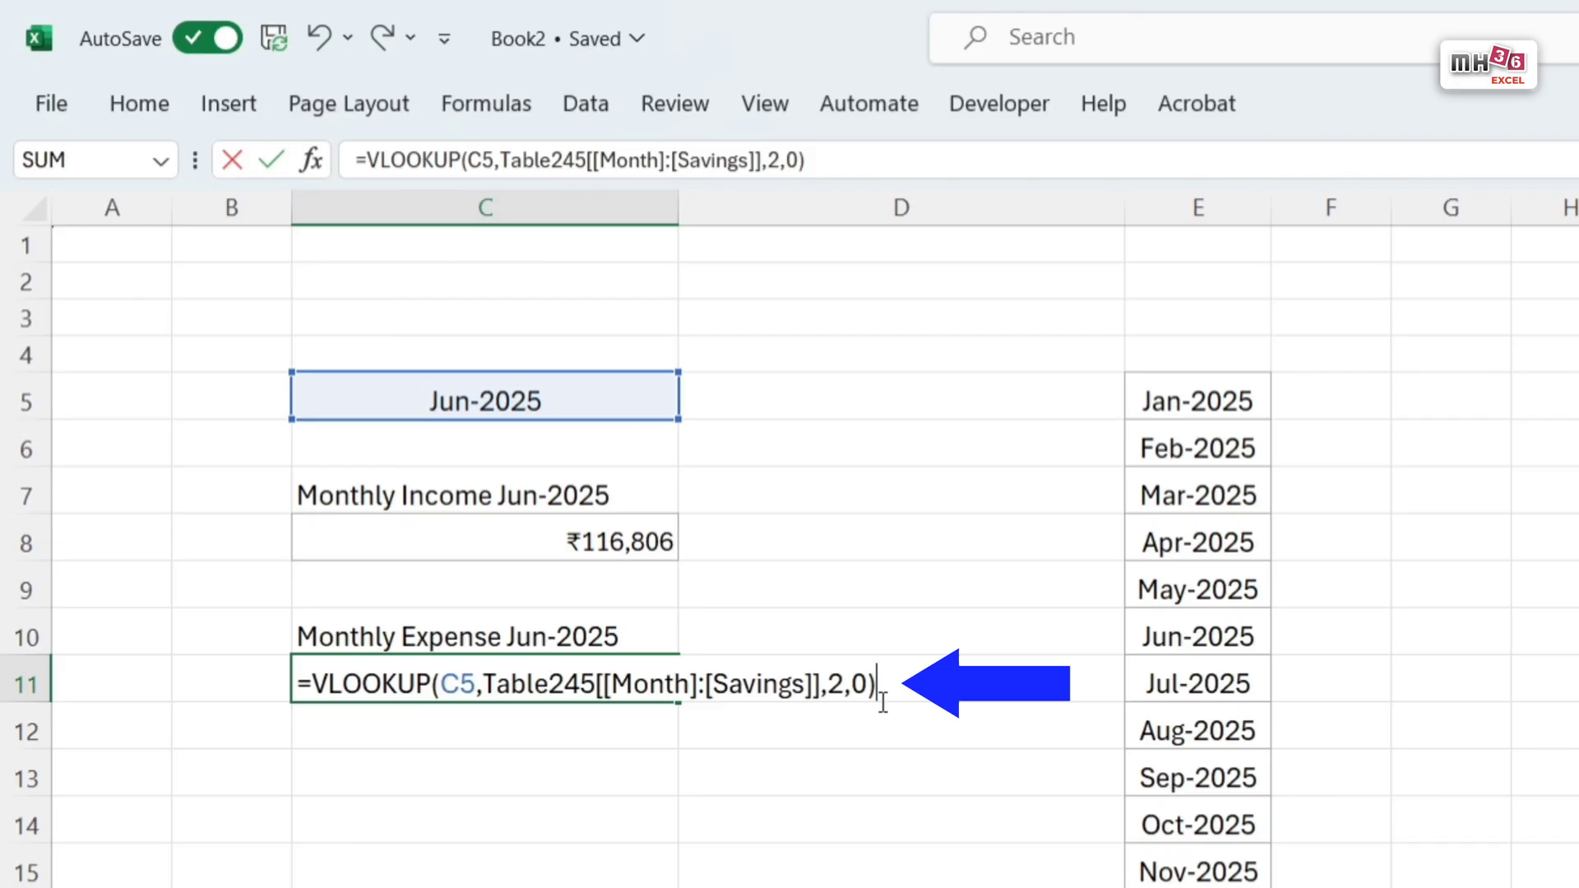
left_click(844, 684)
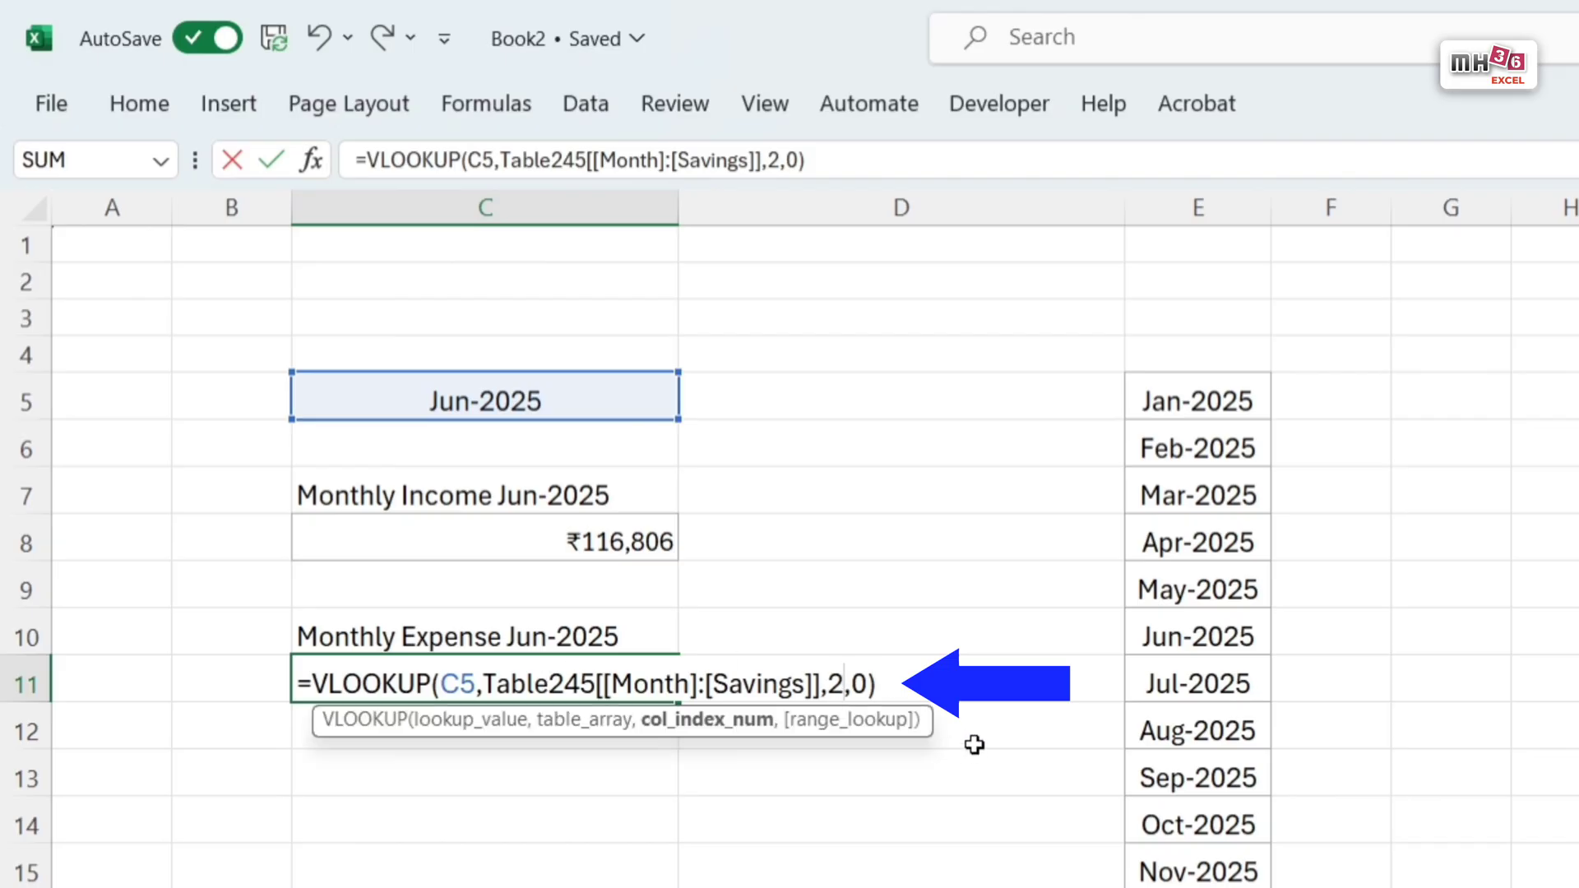
key("BackSpace")
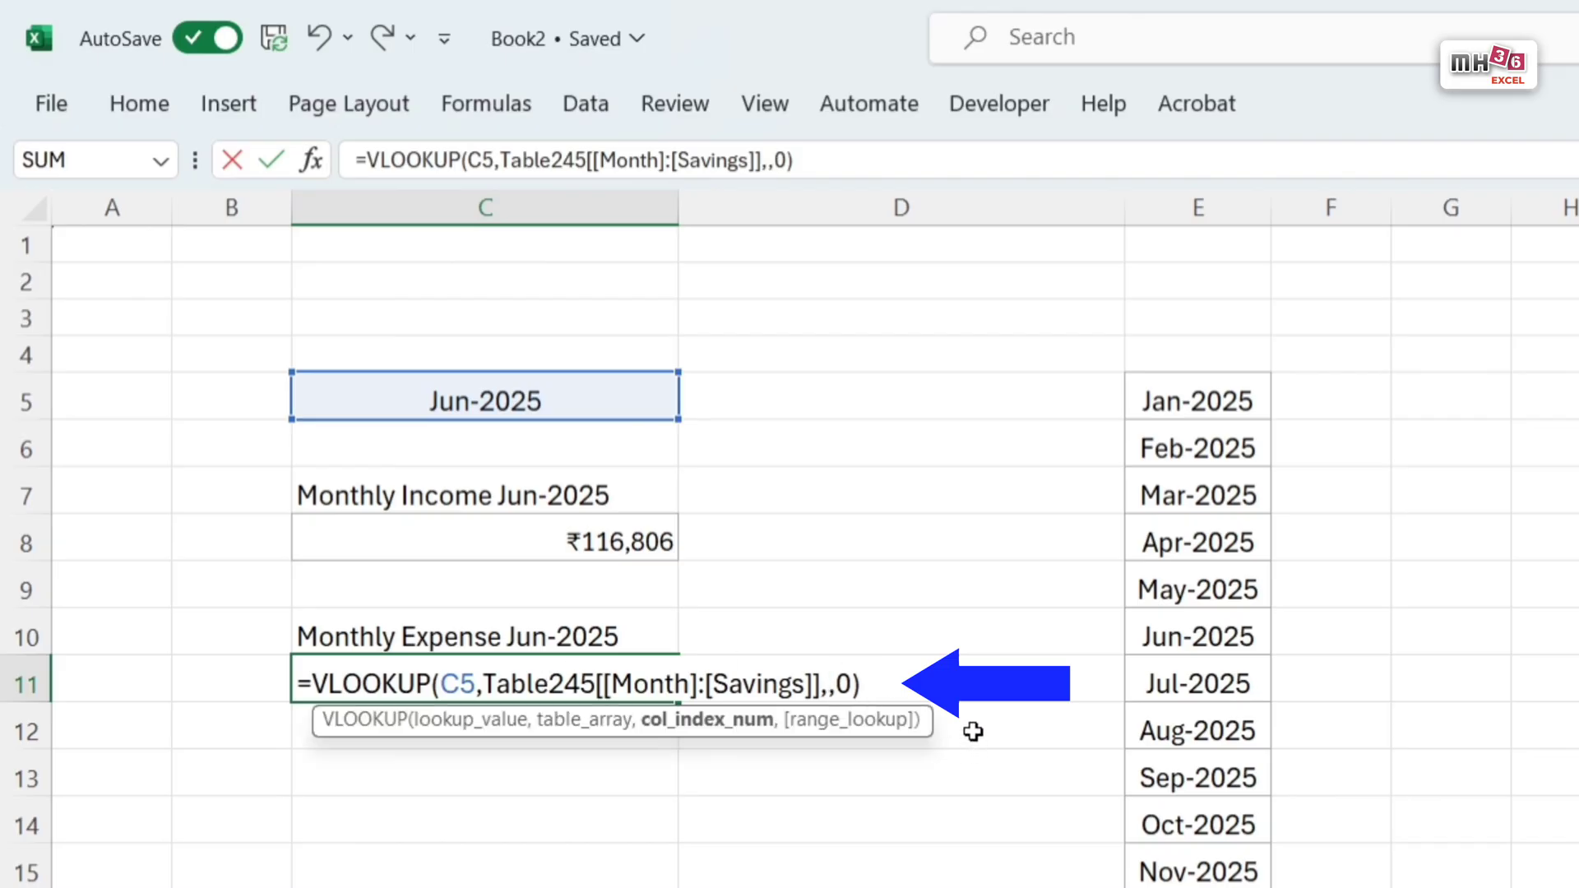
type("3")
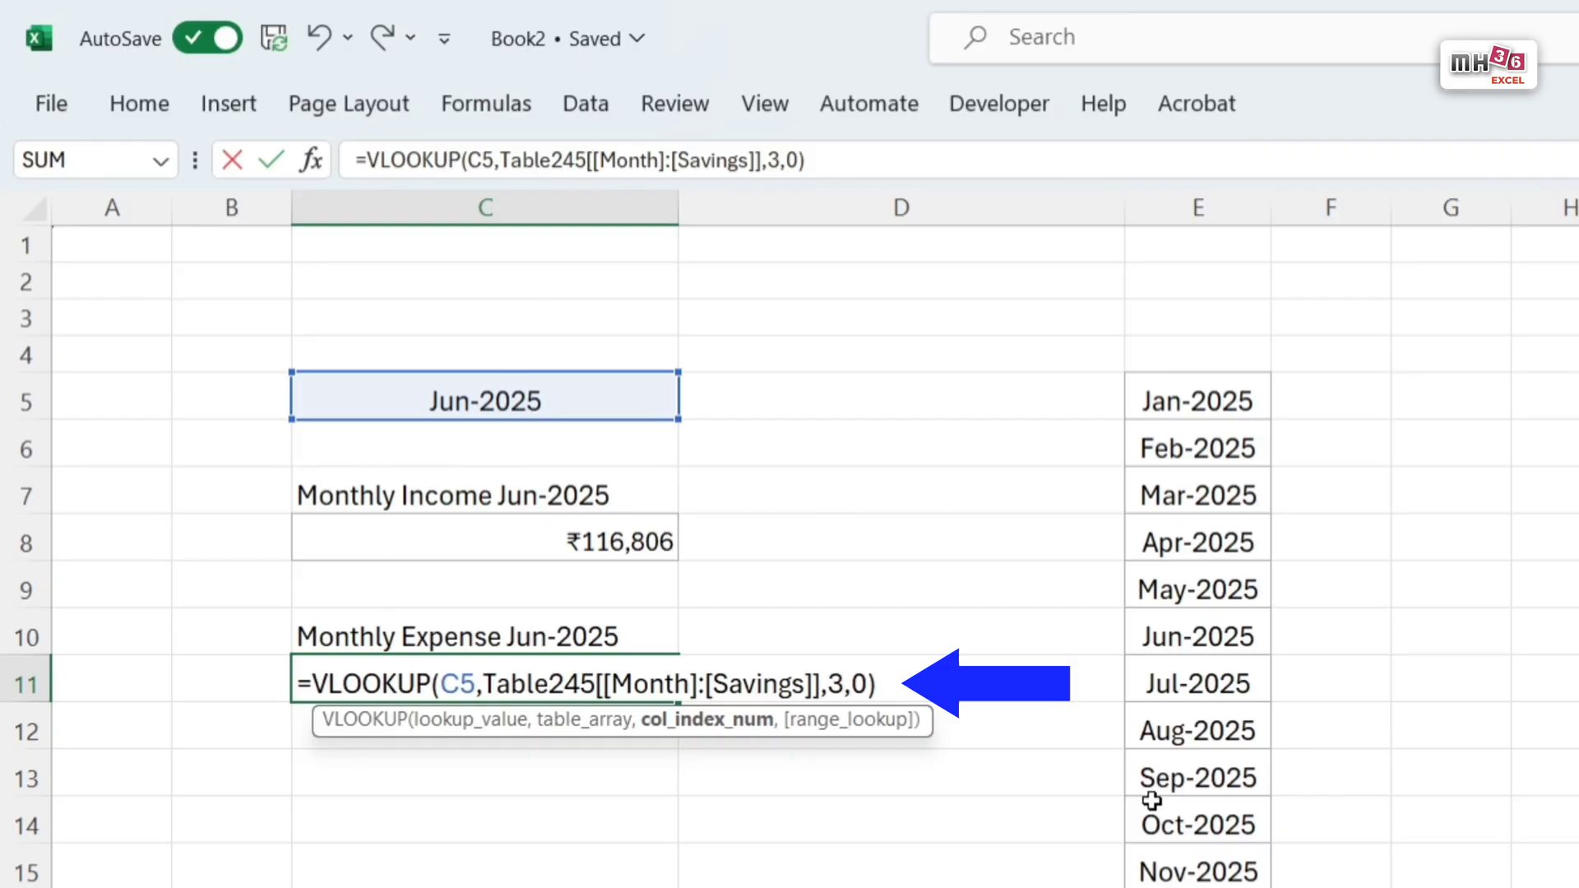
key("Return")
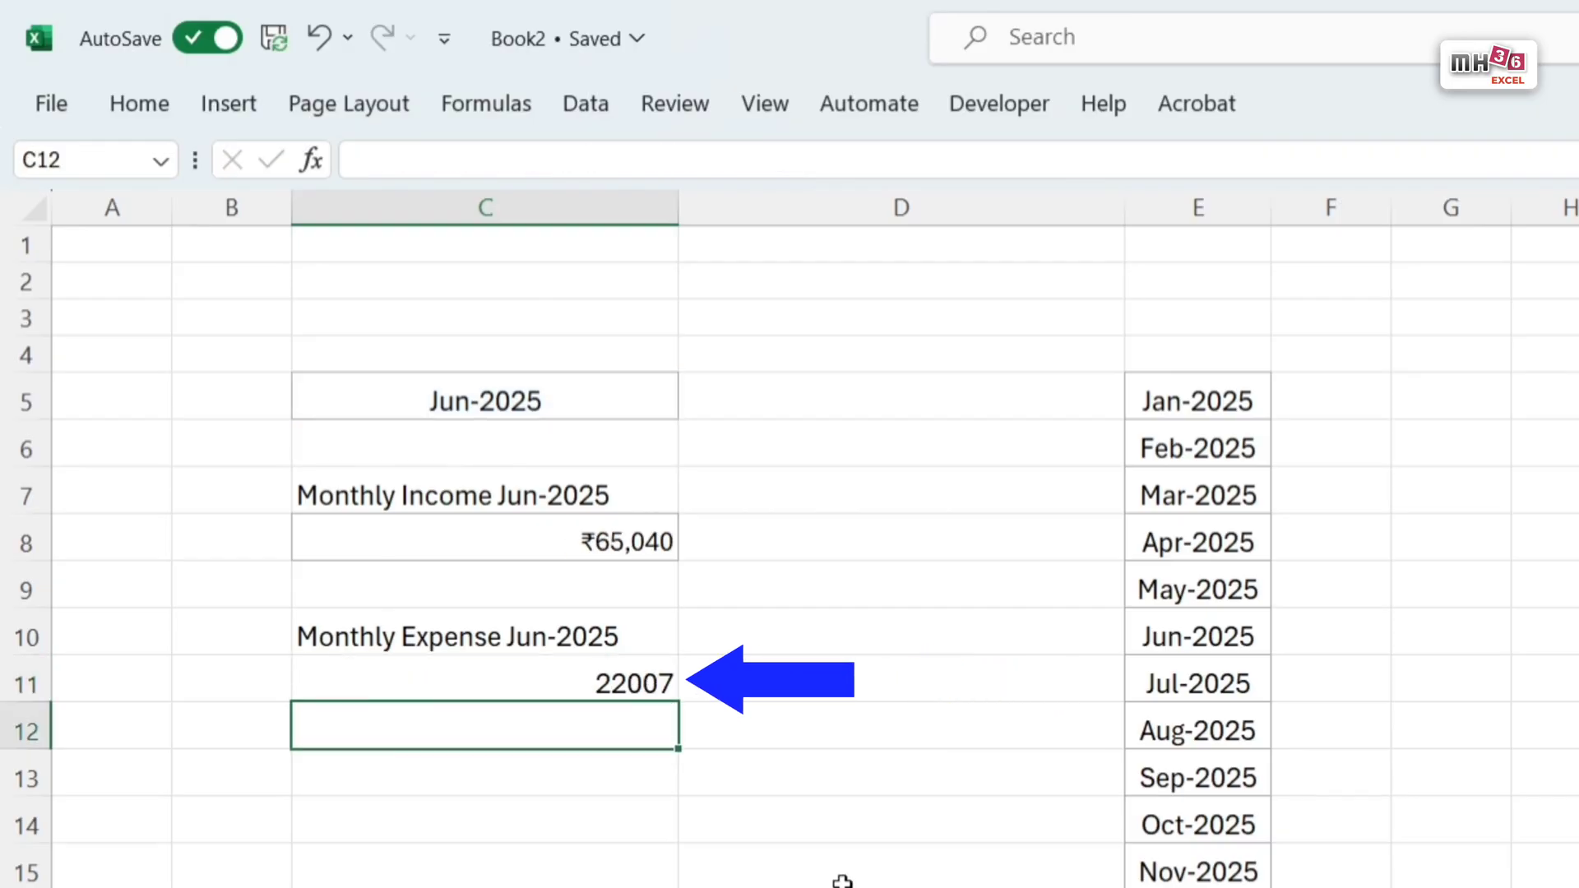
Step: Copy the currency formatting and border of income cell C8 onto expense cell C11
left_click(633, 543)
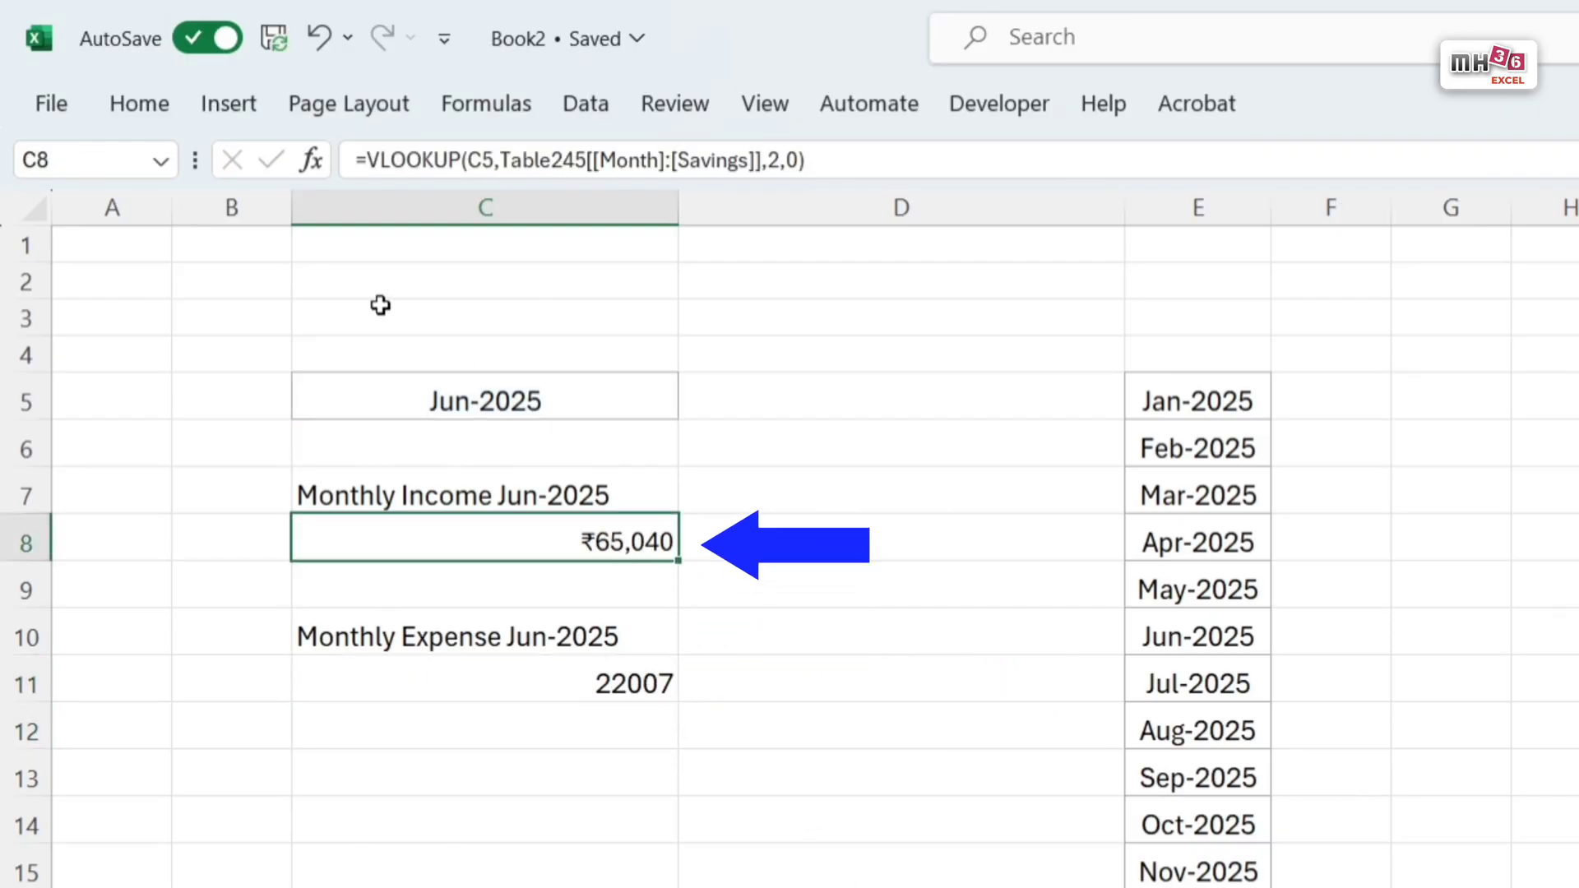
left_click(131, 102)
left_click(122, 239)
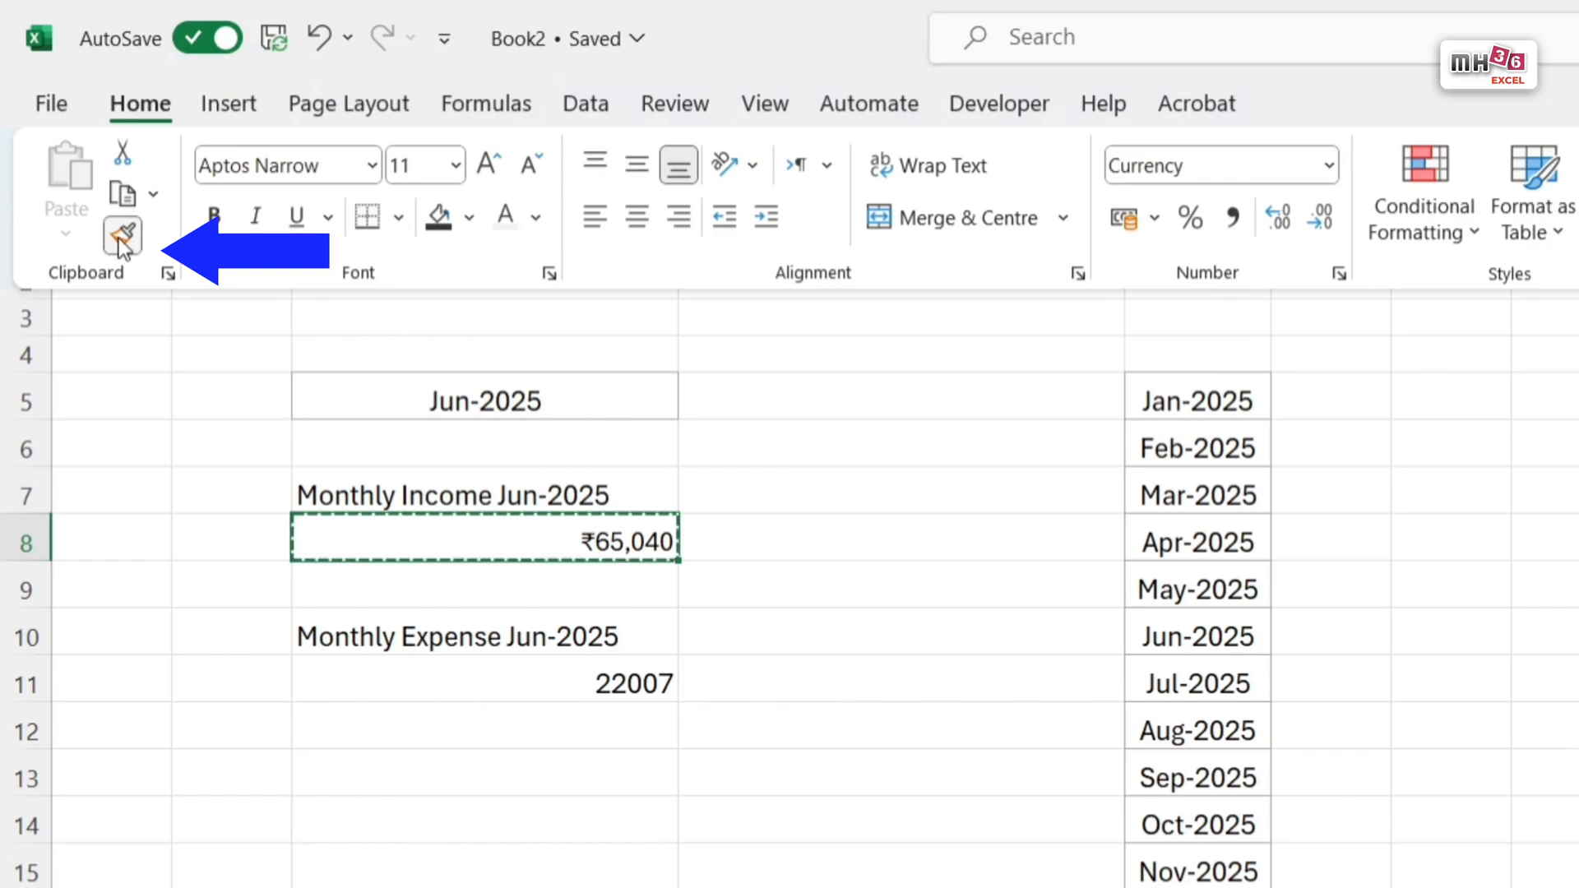
left_click(642, 681)
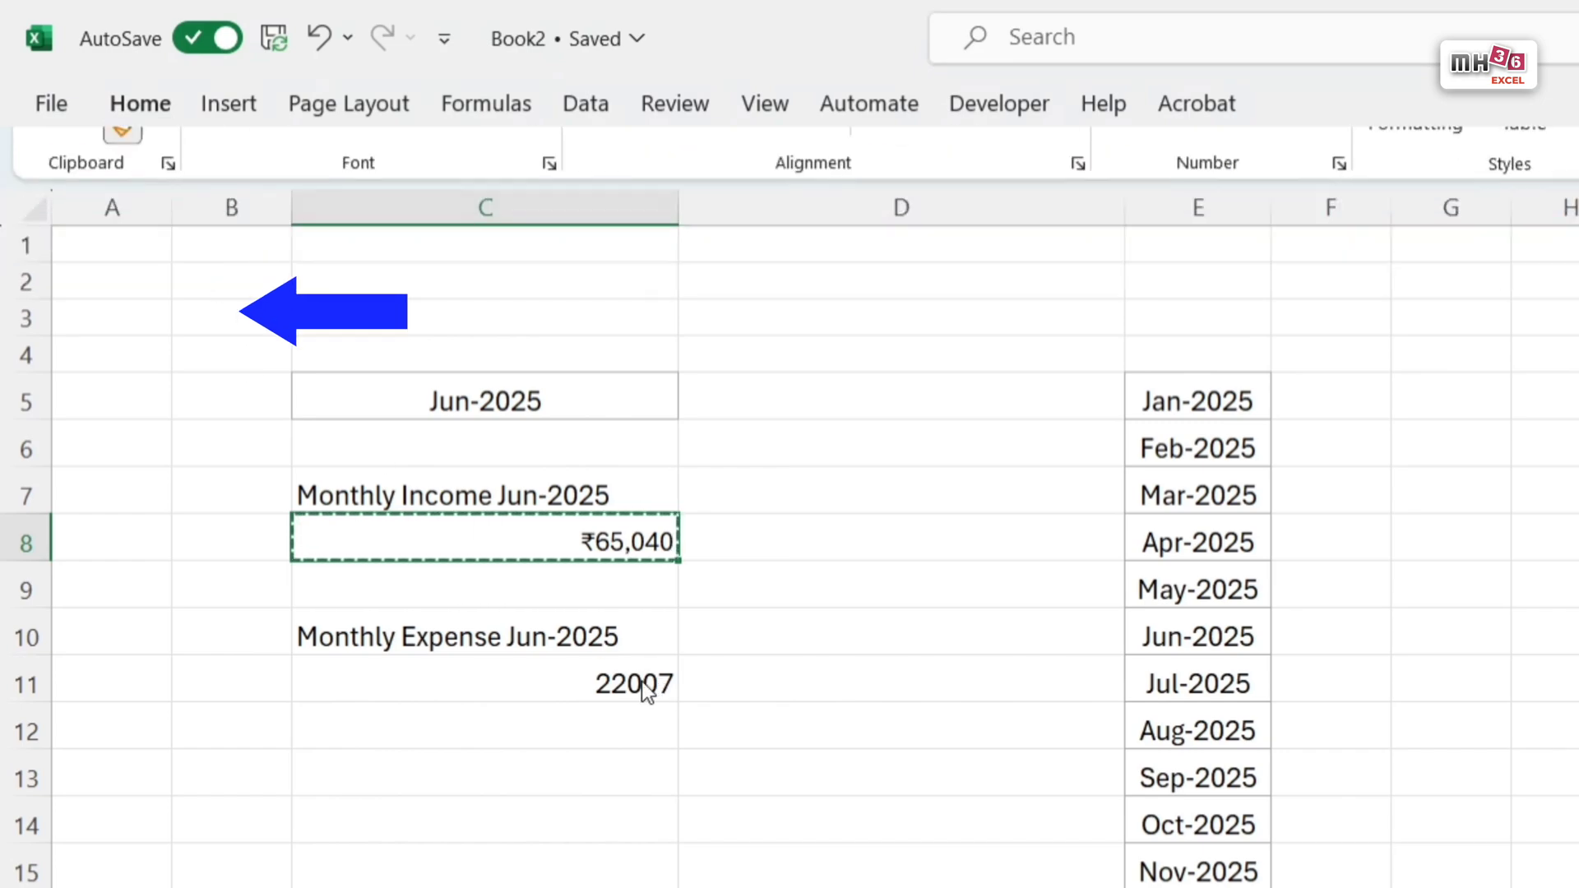
left_click(642, 687)
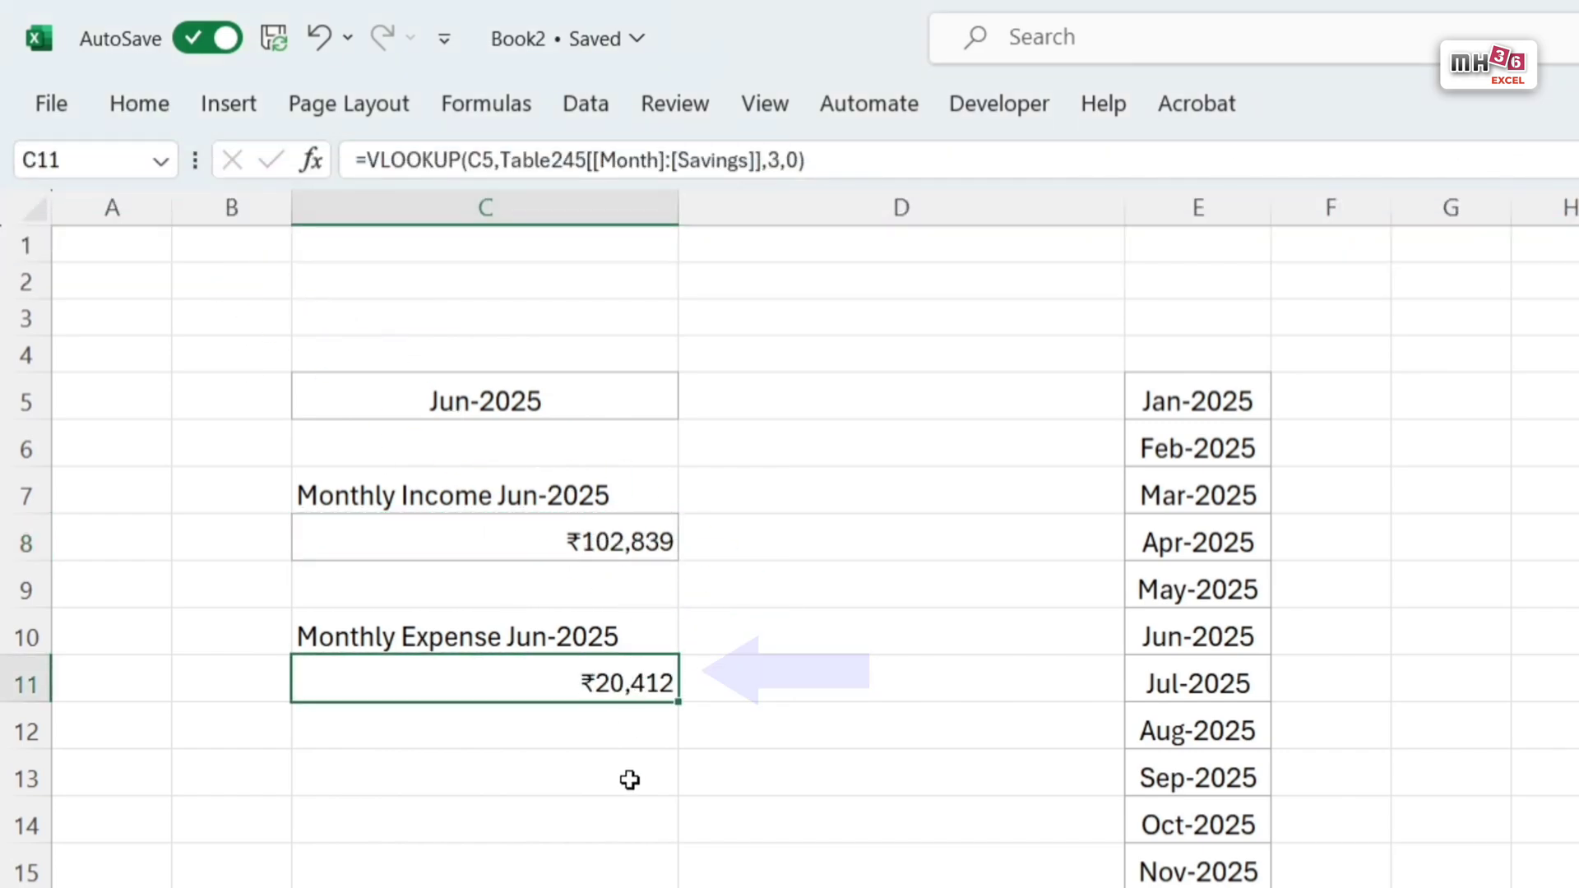
Step: Build a month-driven savings label in C13 with ="Savings of Month "&TEXT(C5,"mmm-yyyy")
left_click(530, 770)
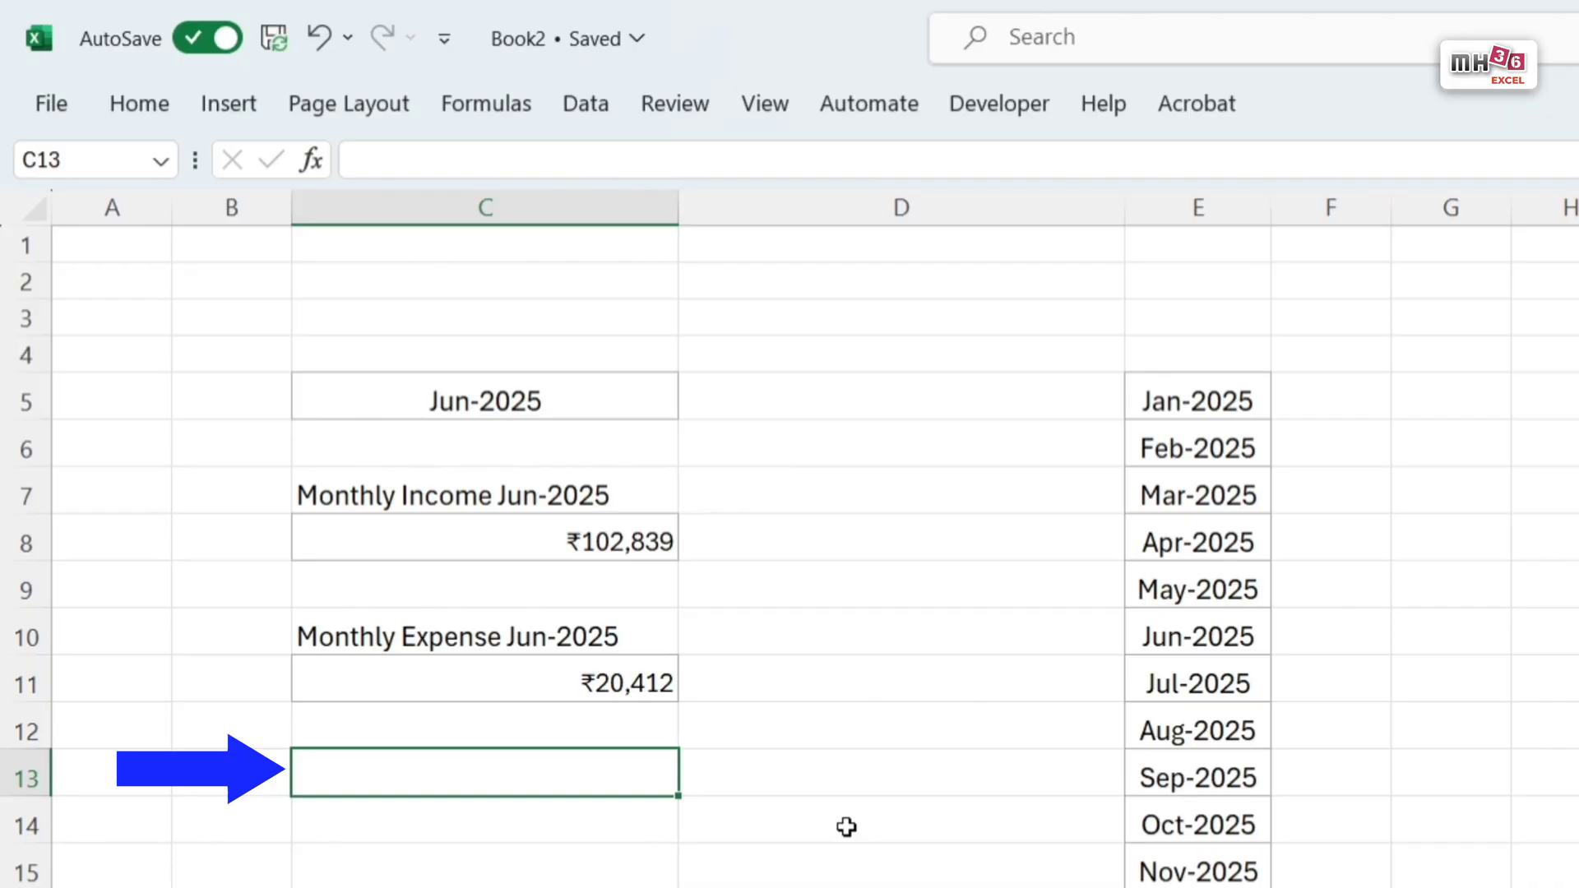
type("=\"")
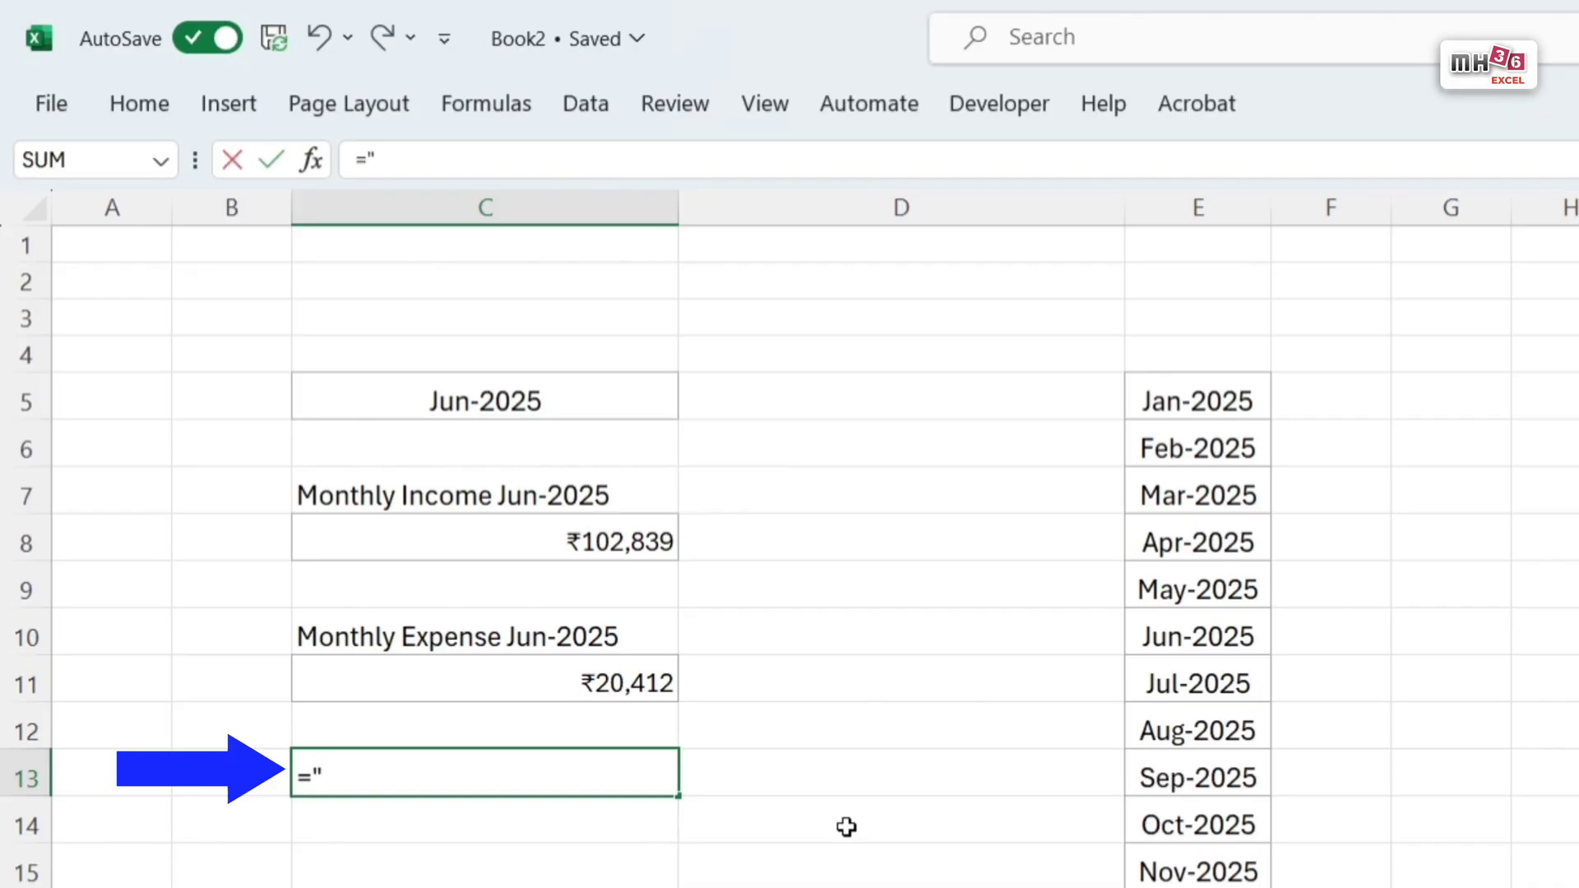
type("Saving")
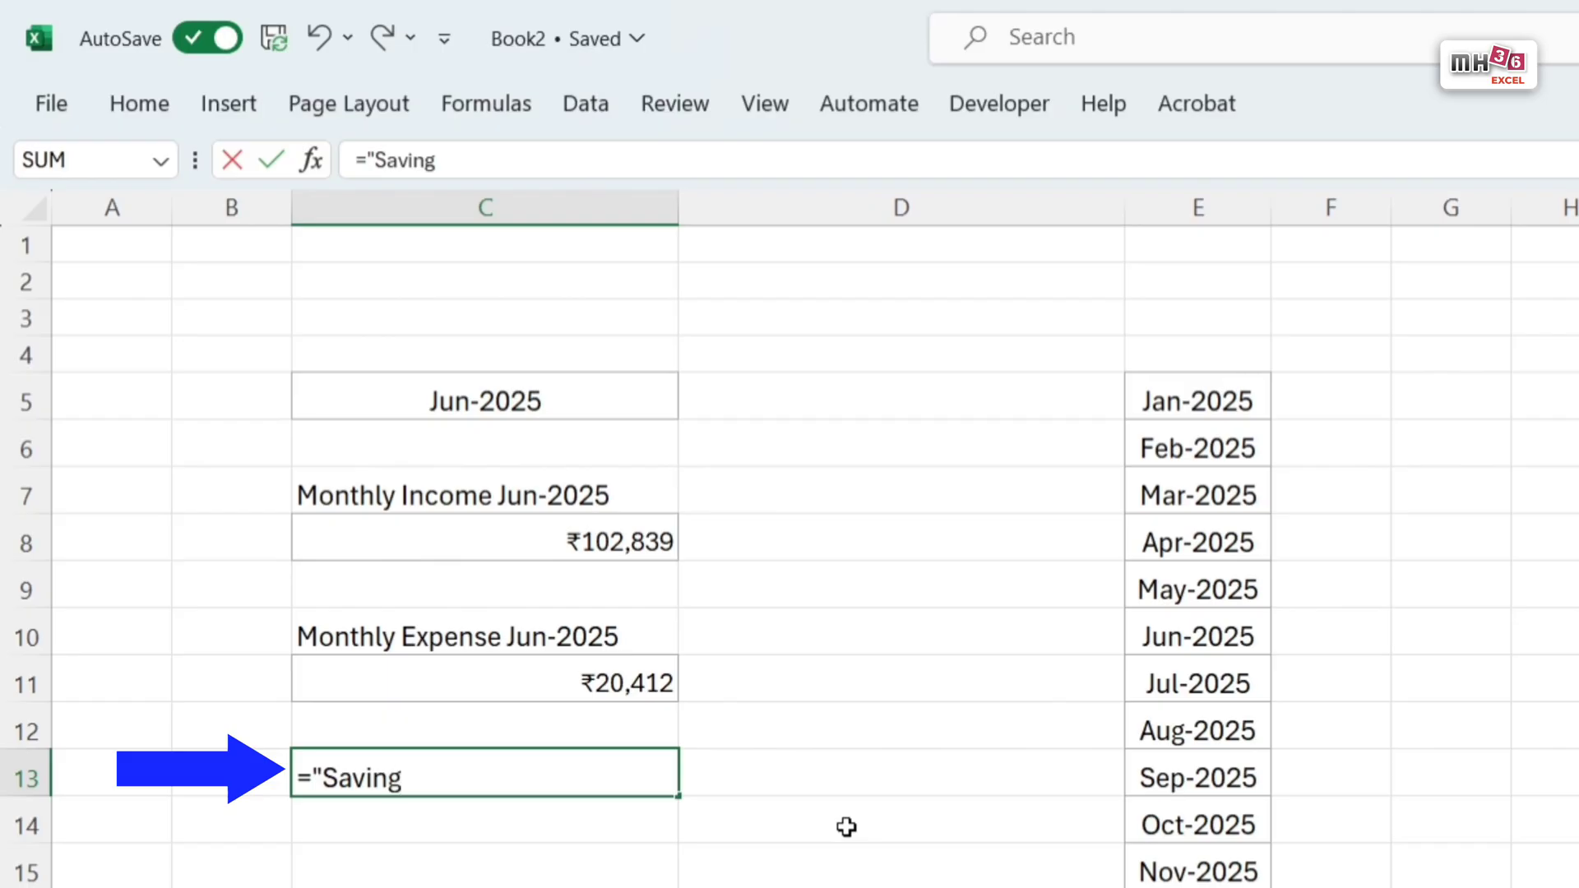
type("s of Month ")
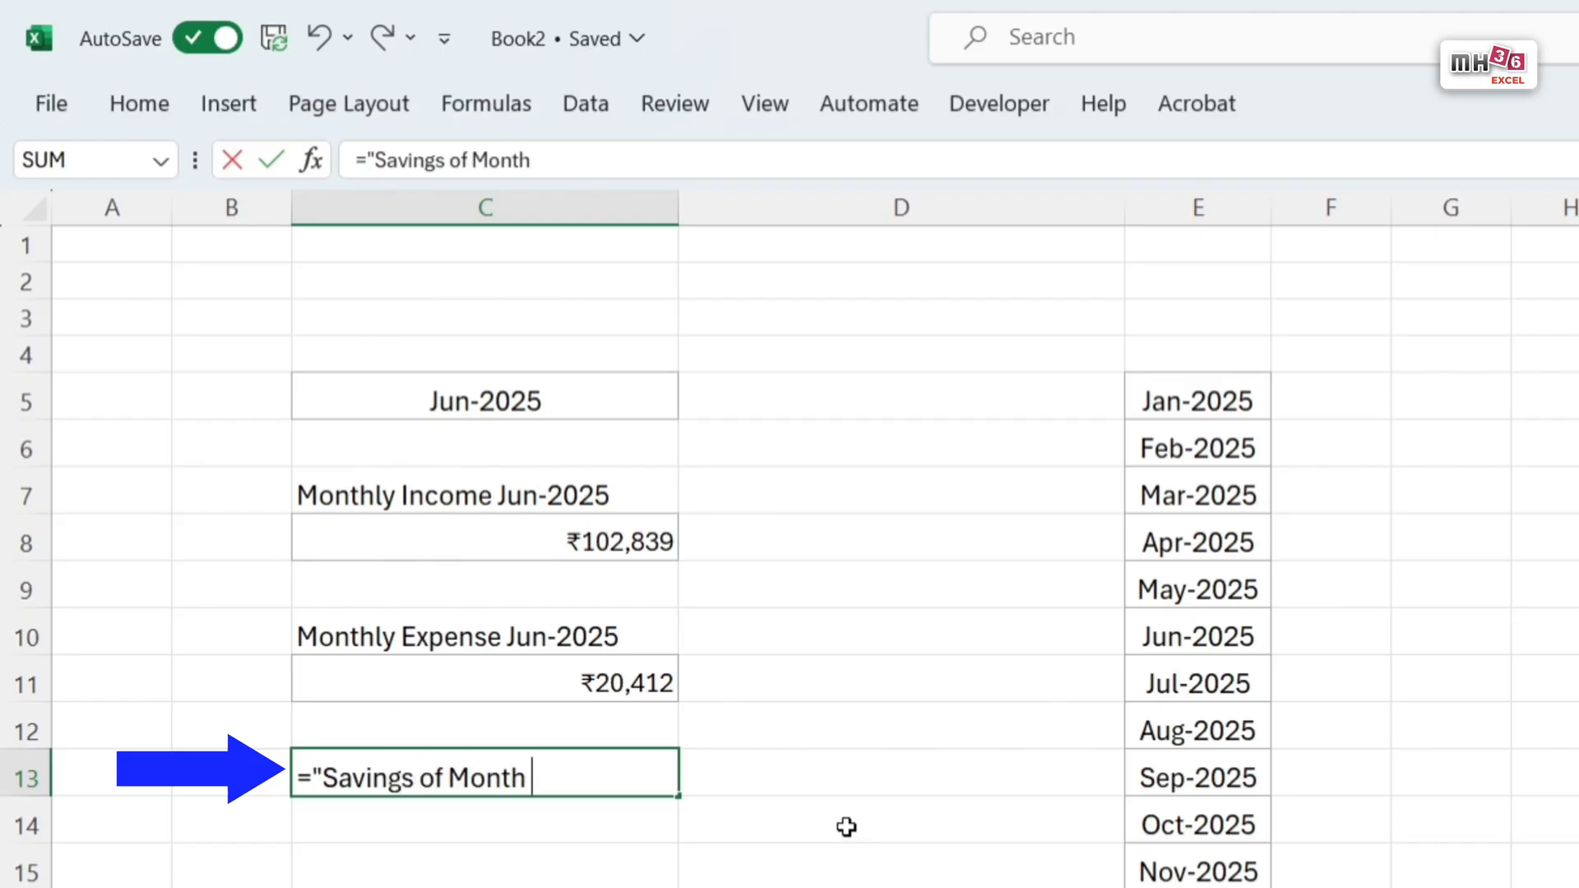
type("\"&text")
key("Tab")
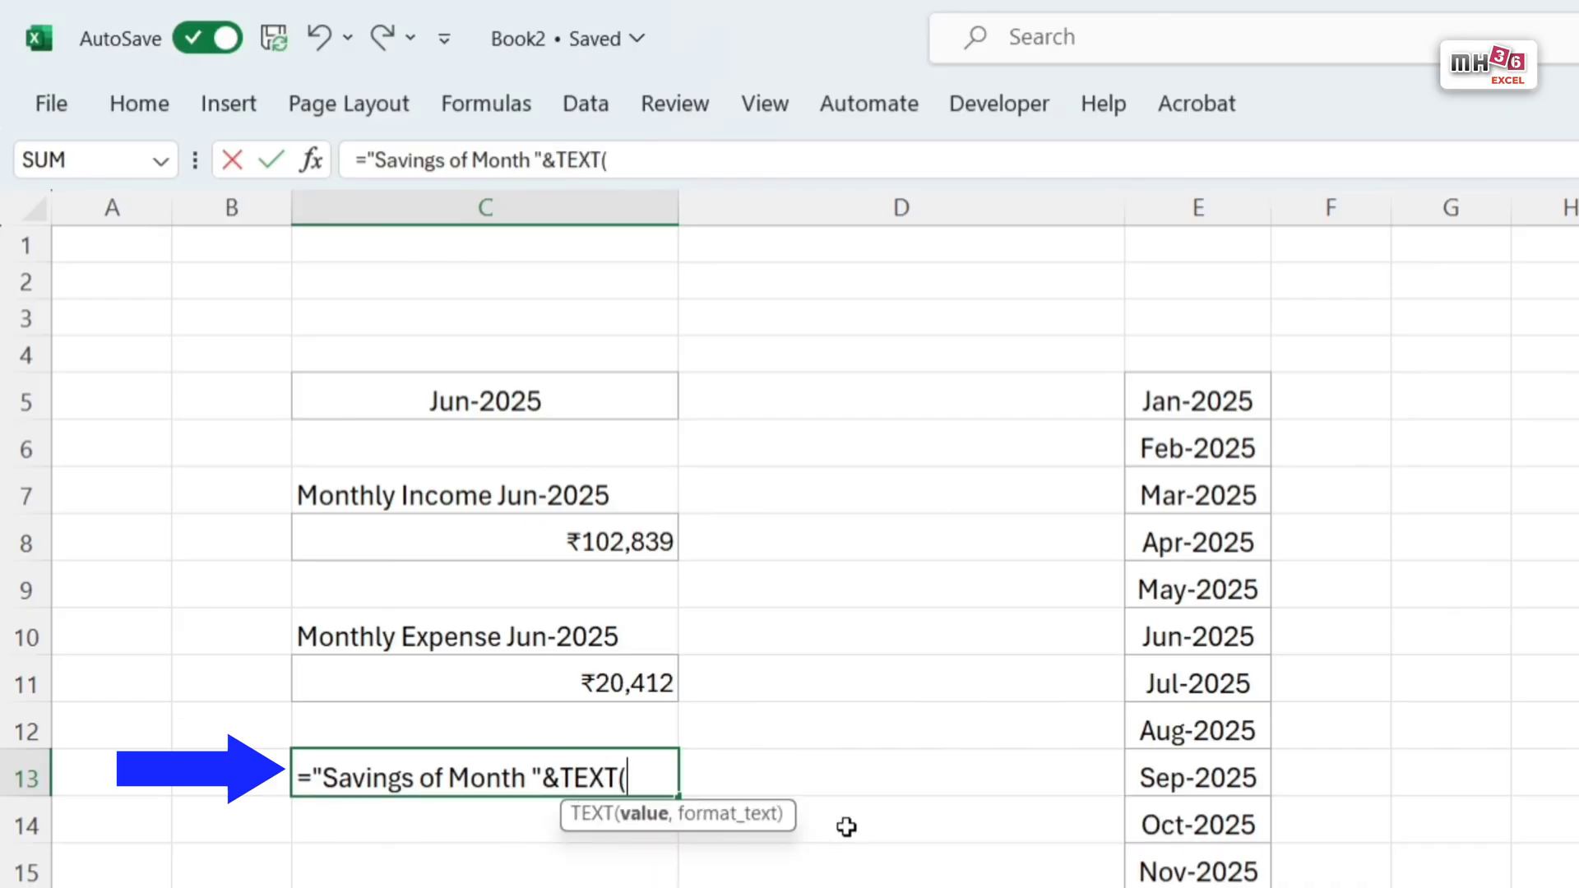
left_click(615, 400)
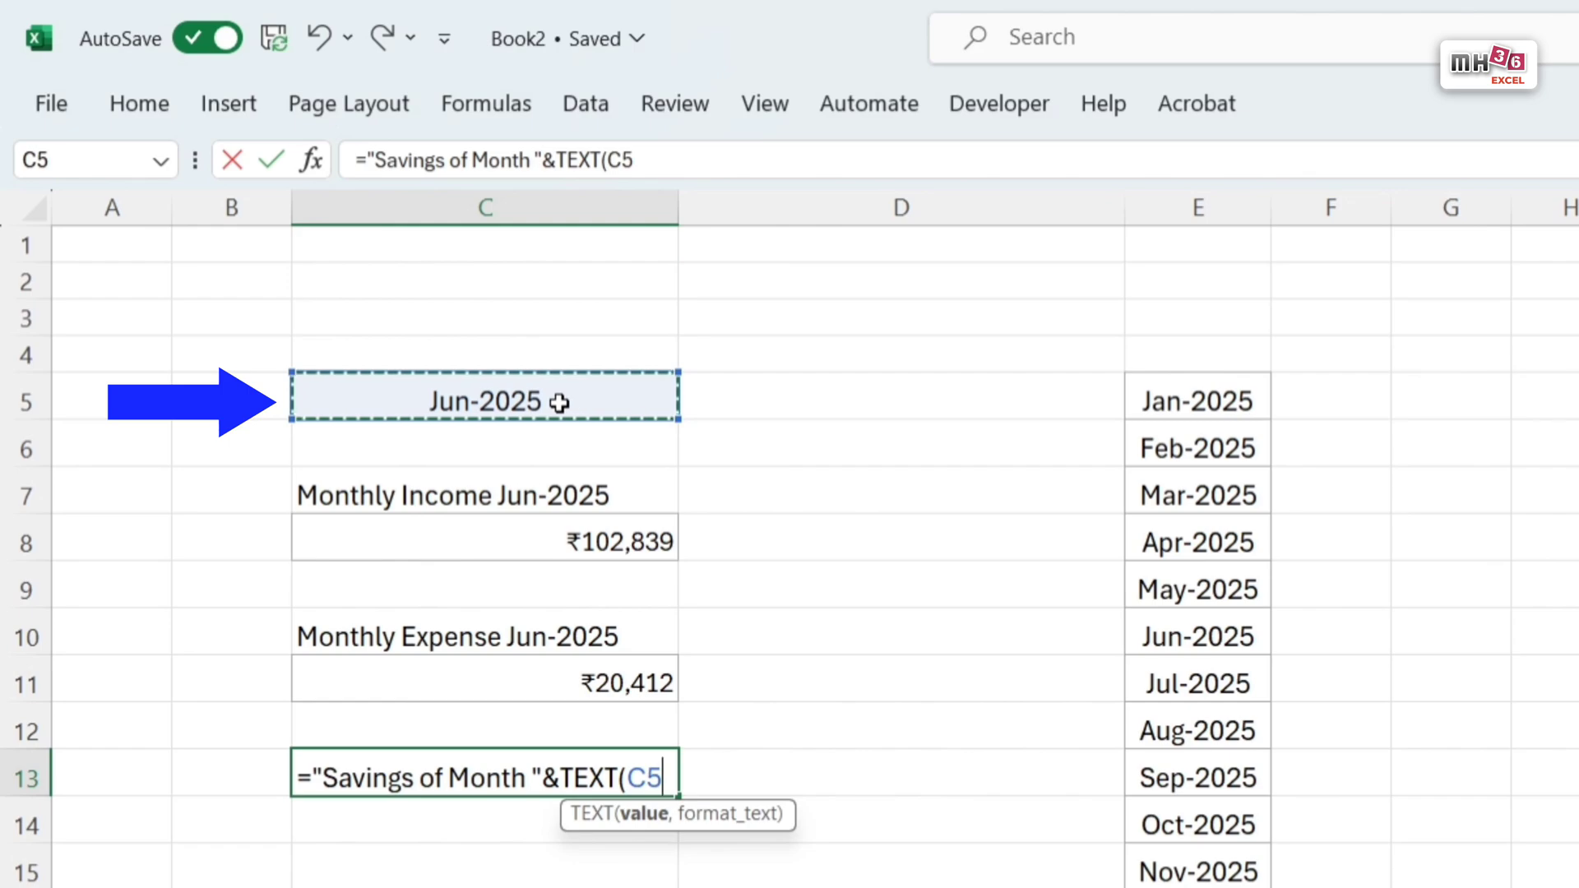
type(",")
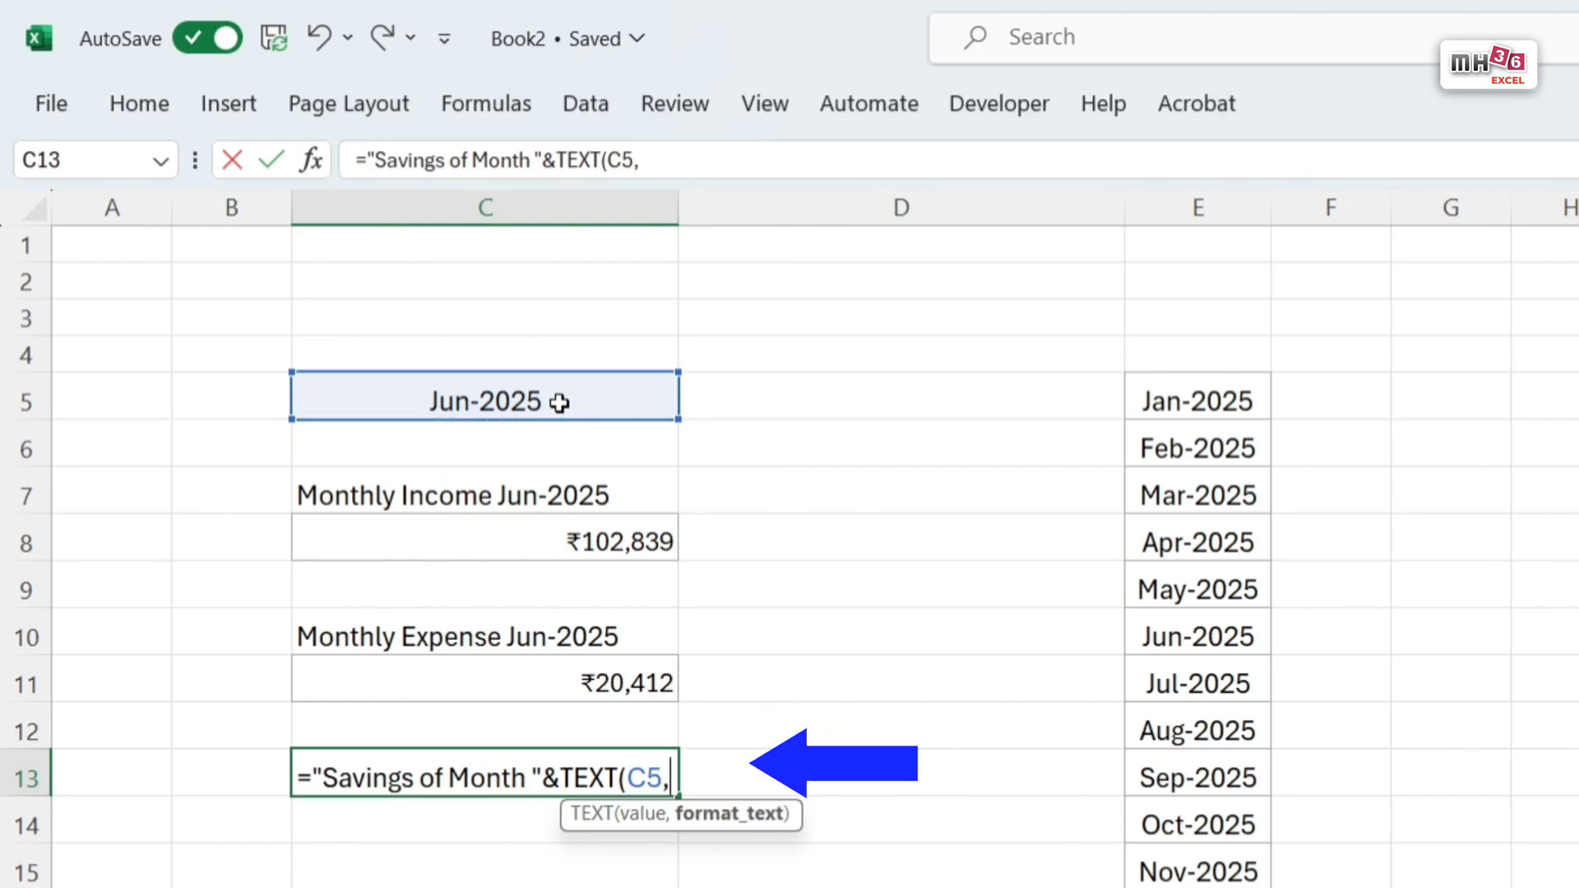
type("\"")
type("mmm")
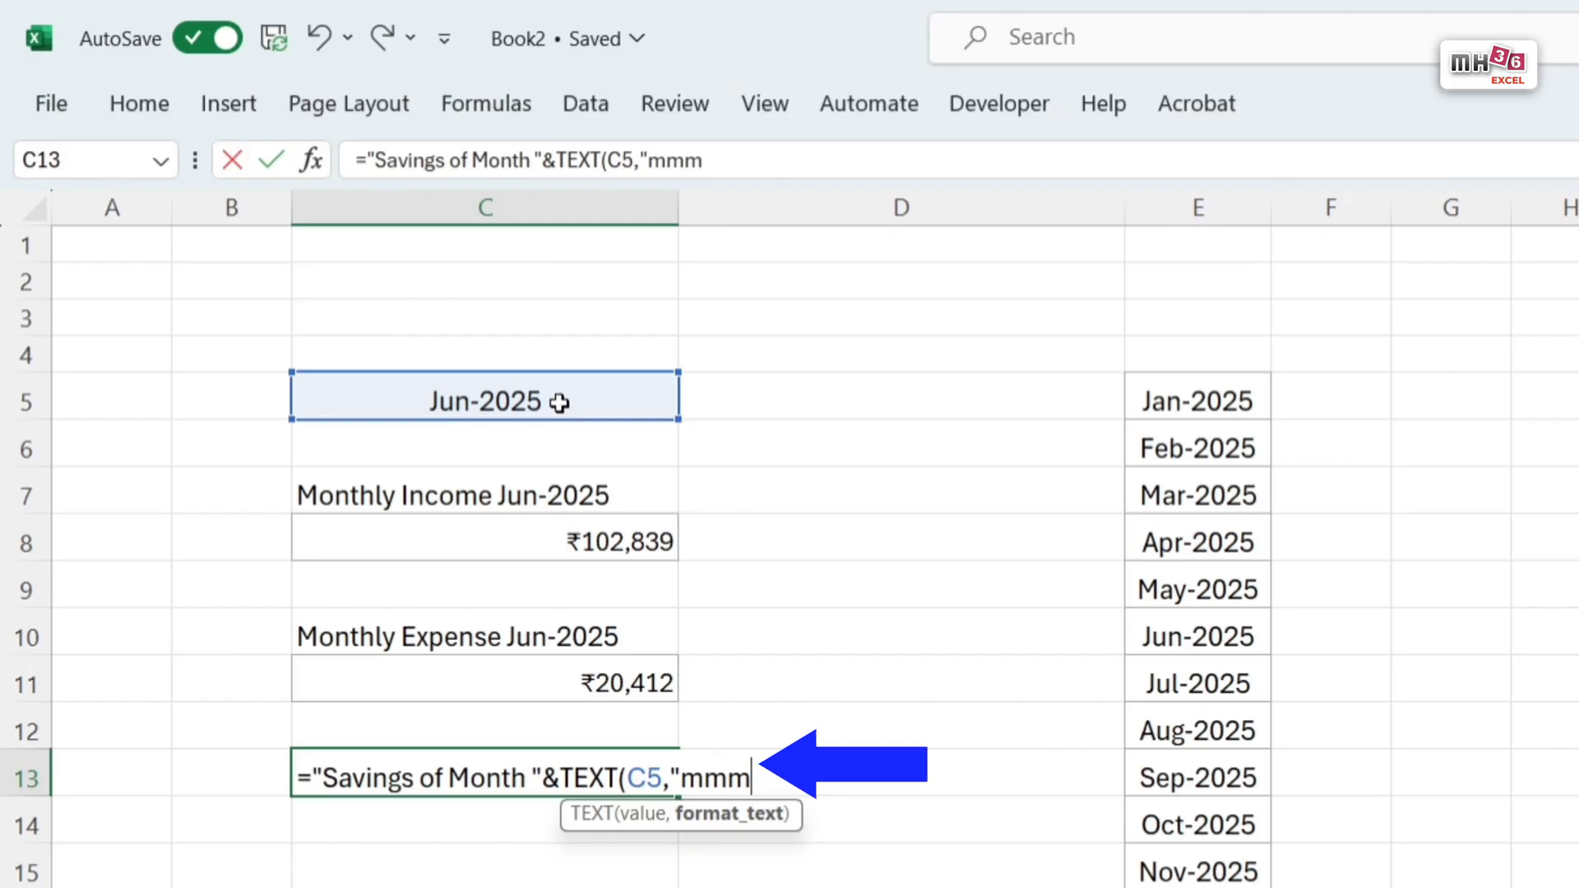
type("-yyy")
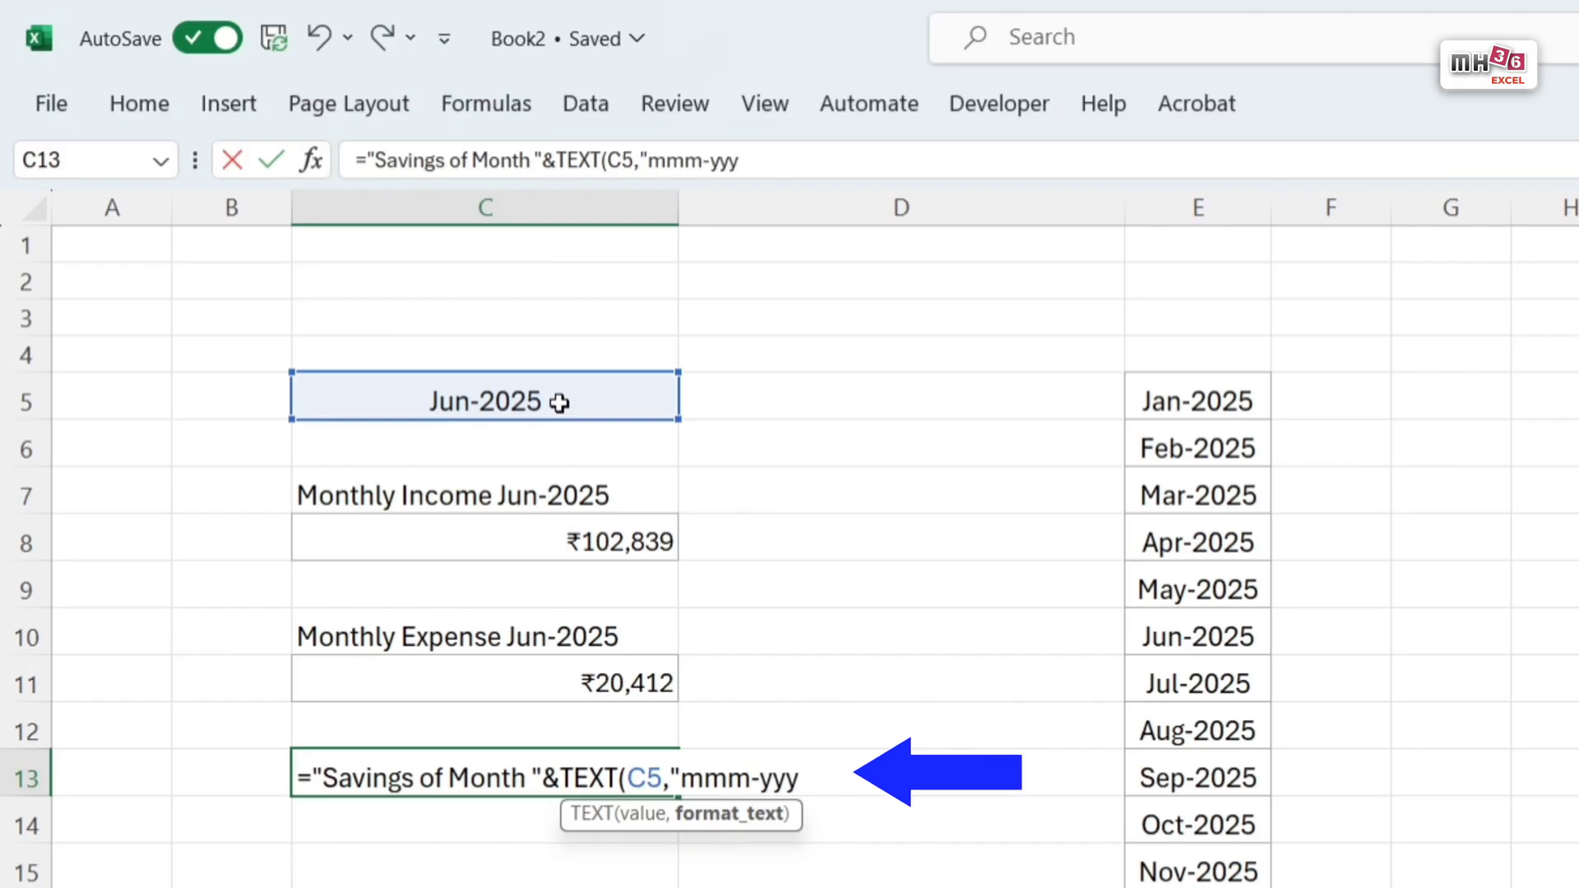
type("y\")")
key("Return")
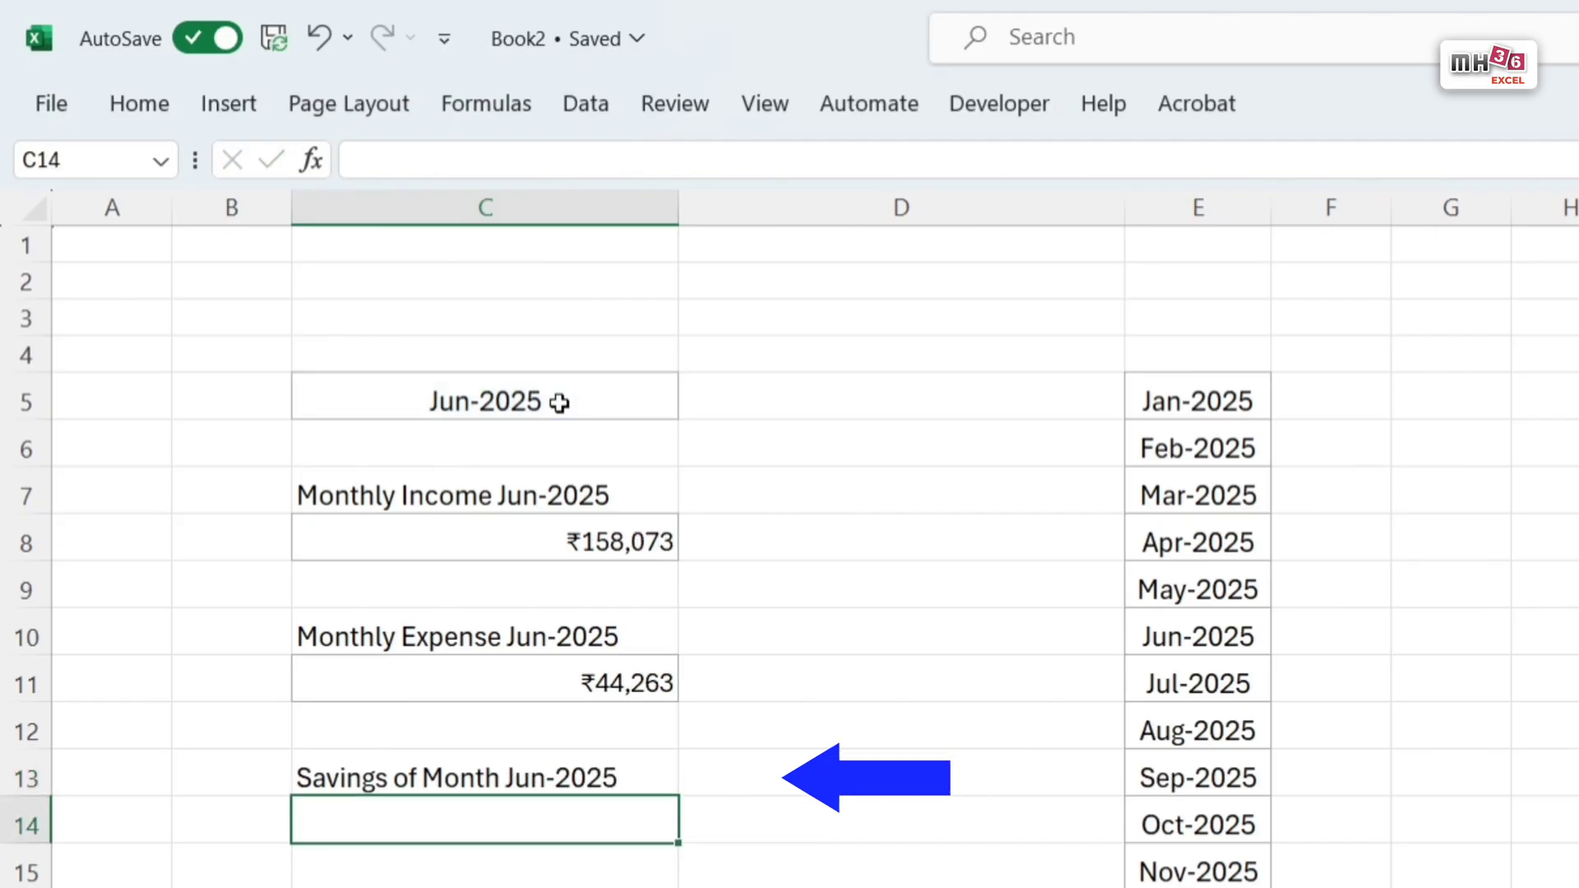
Step: Reuse the VLOOKUP formula of expense cell C11 in C14, with column index 4 for the savings
left_click(600, 670)
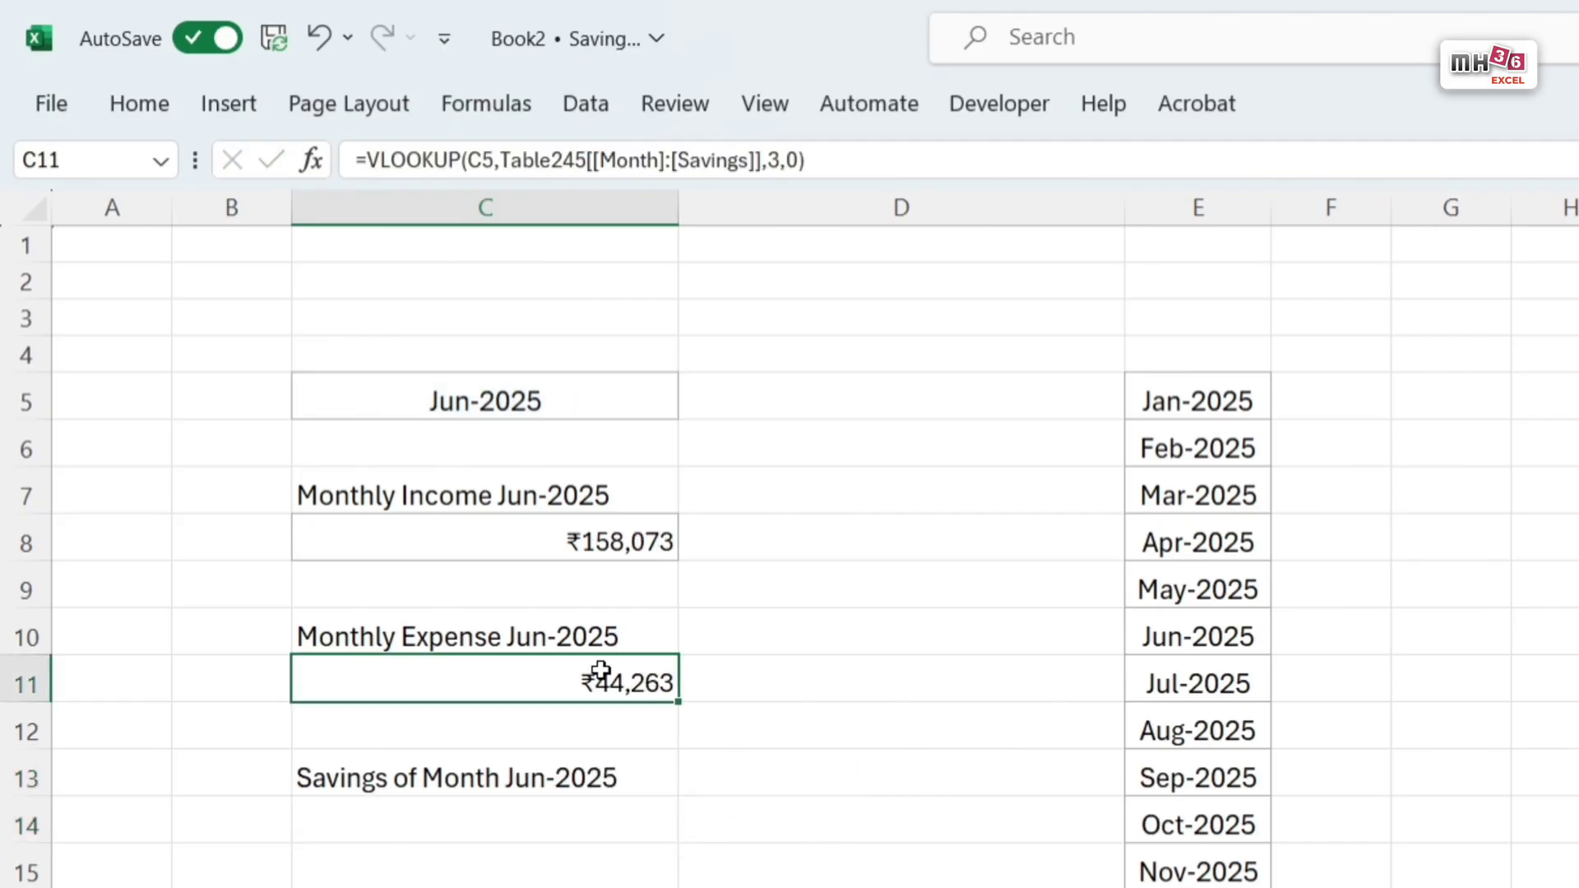
left_click(895, 157)
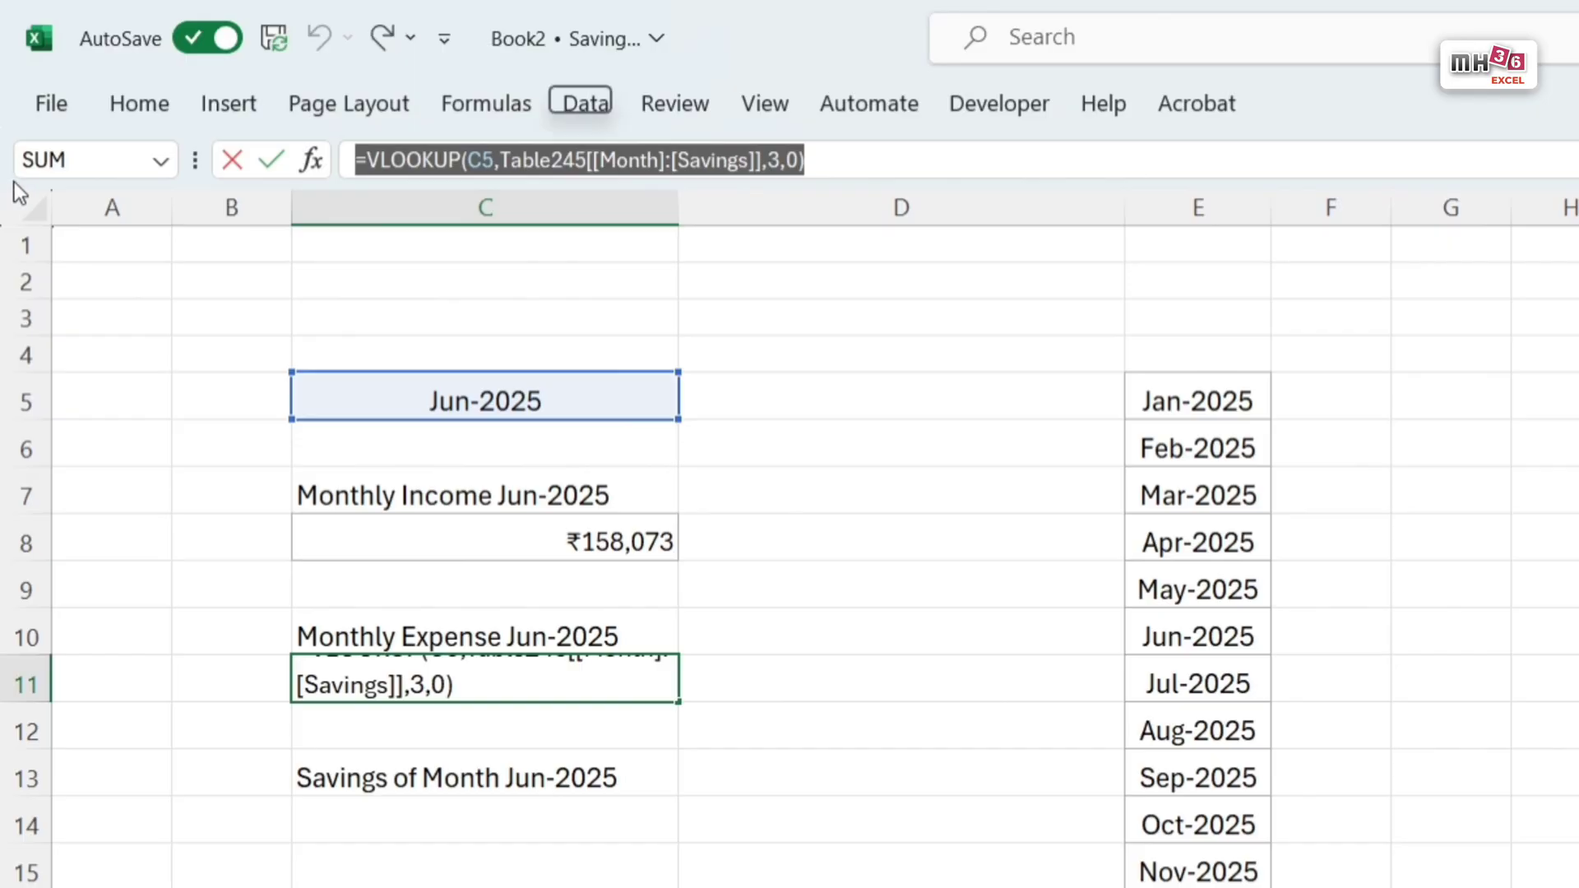
key("Tab")
left_click(570, 811)
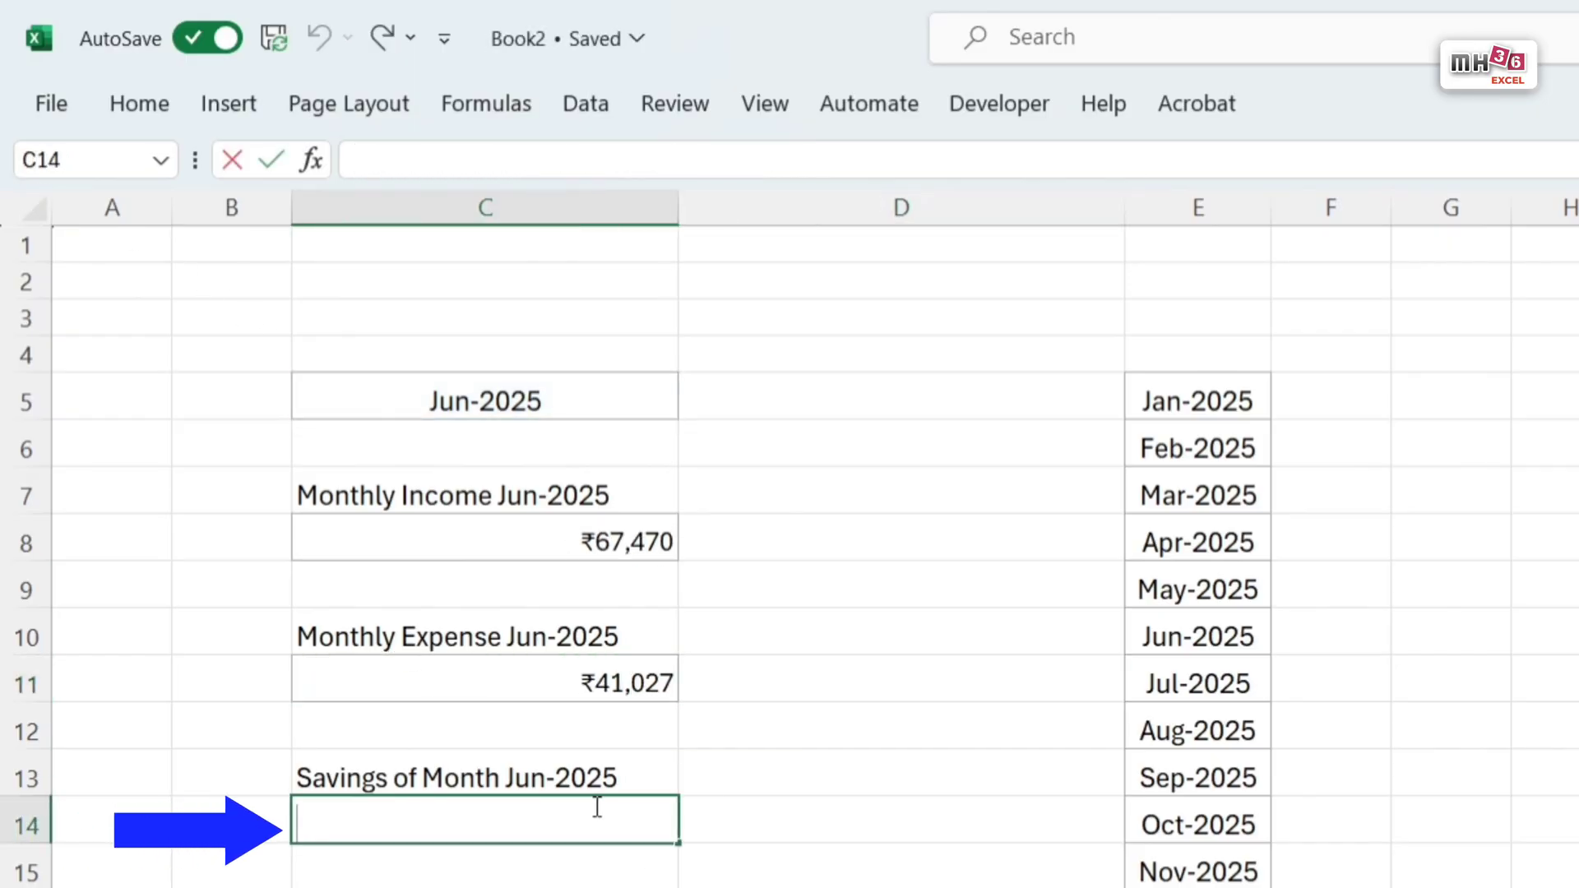
type("=VLOOKUP(C5,Table245[[Month]:[Savings]],3,0)")
left_click(848, 829)
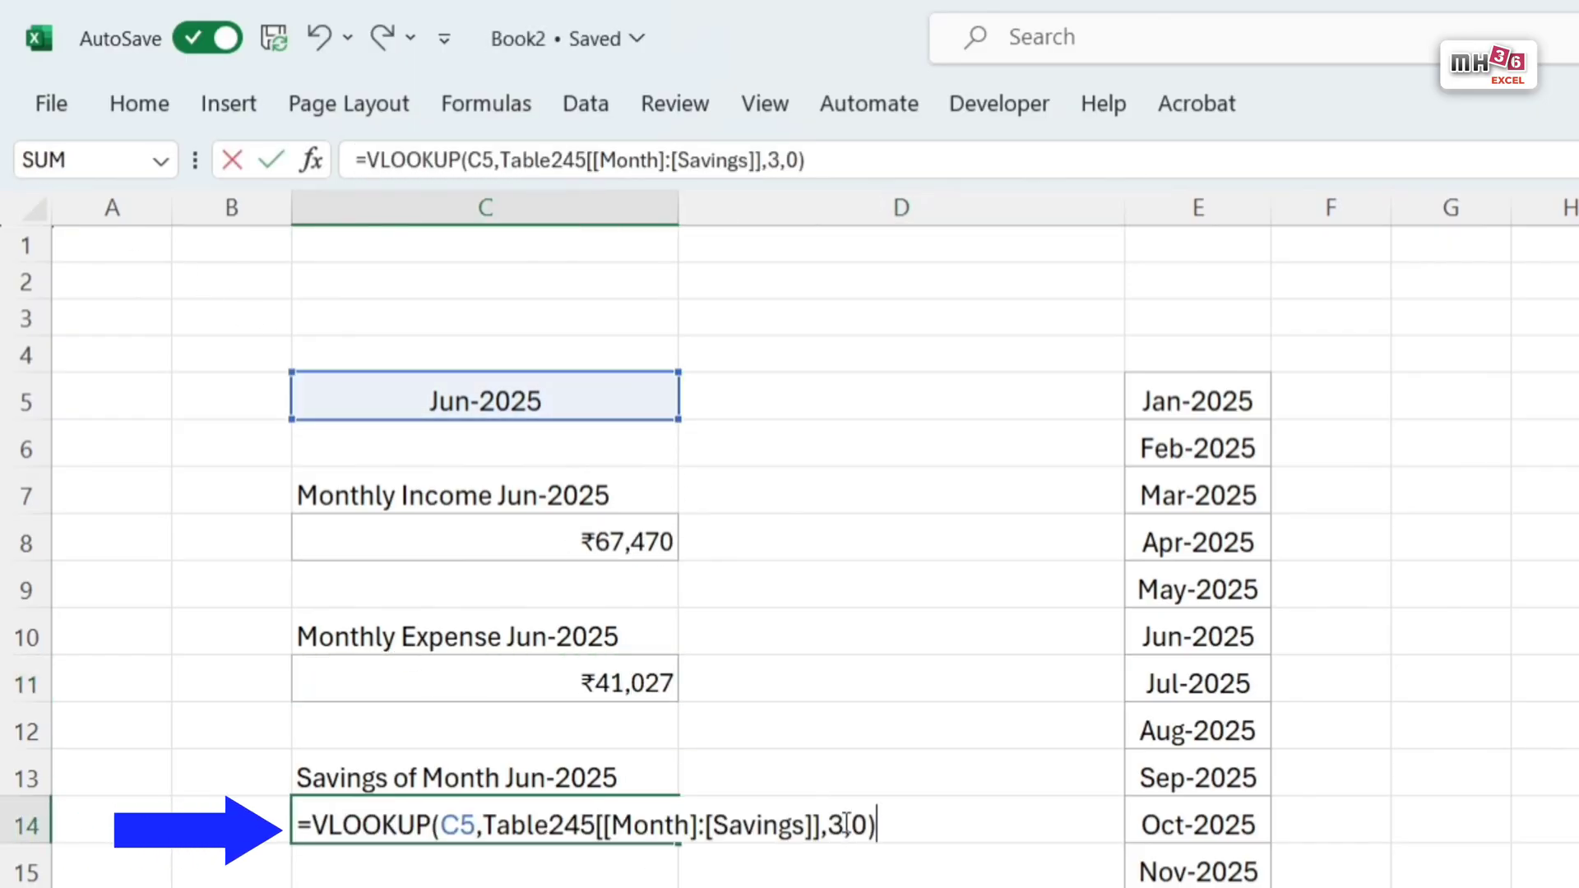
key("BackSpace")
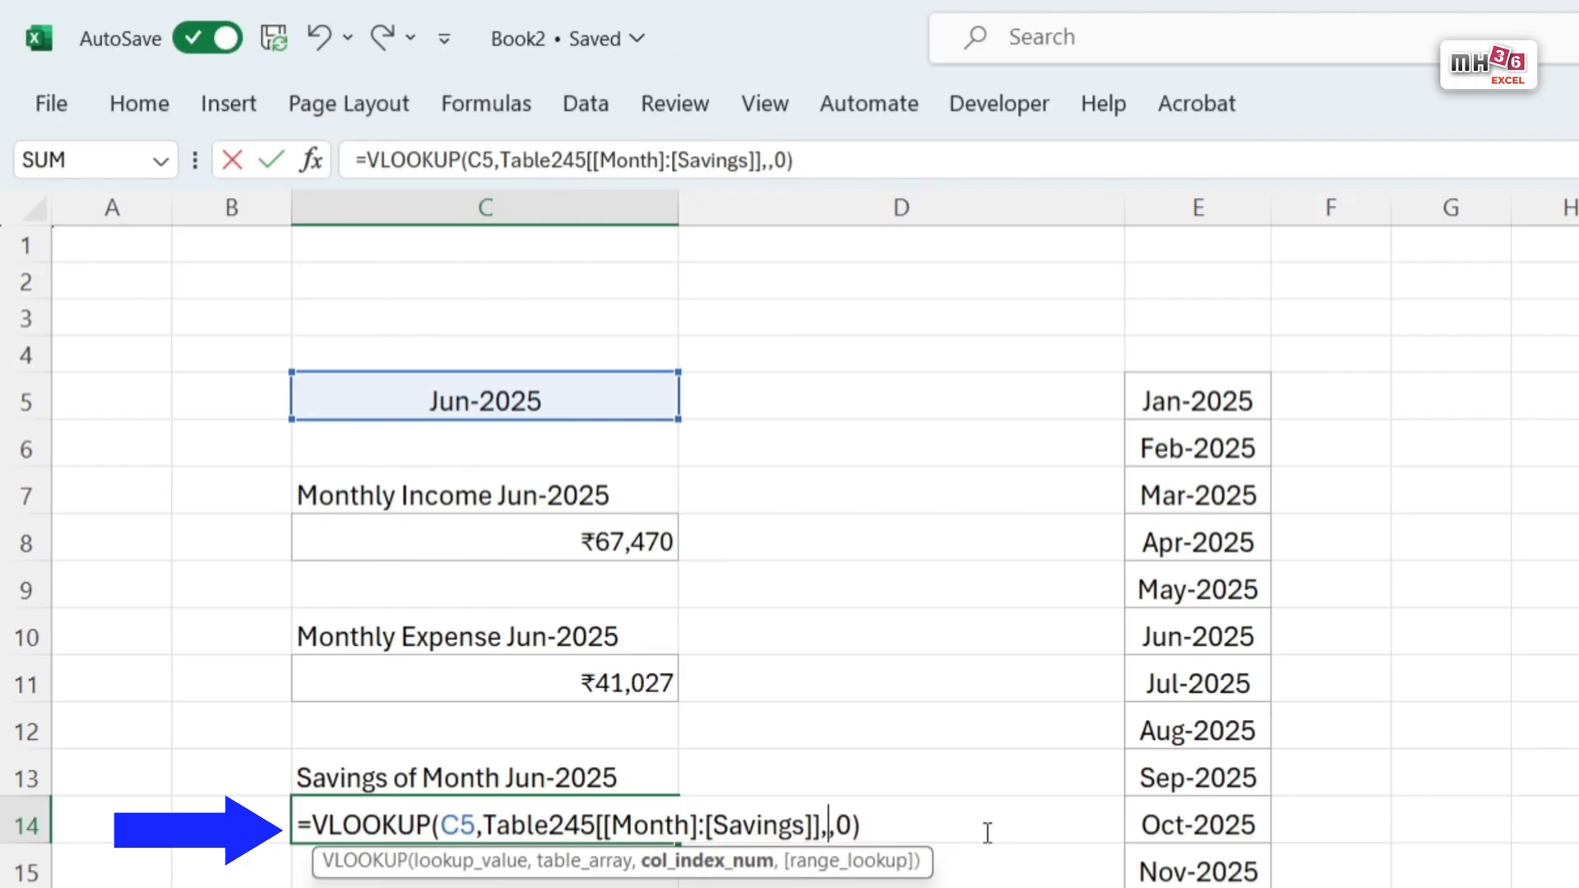
type("4")
key("Return")
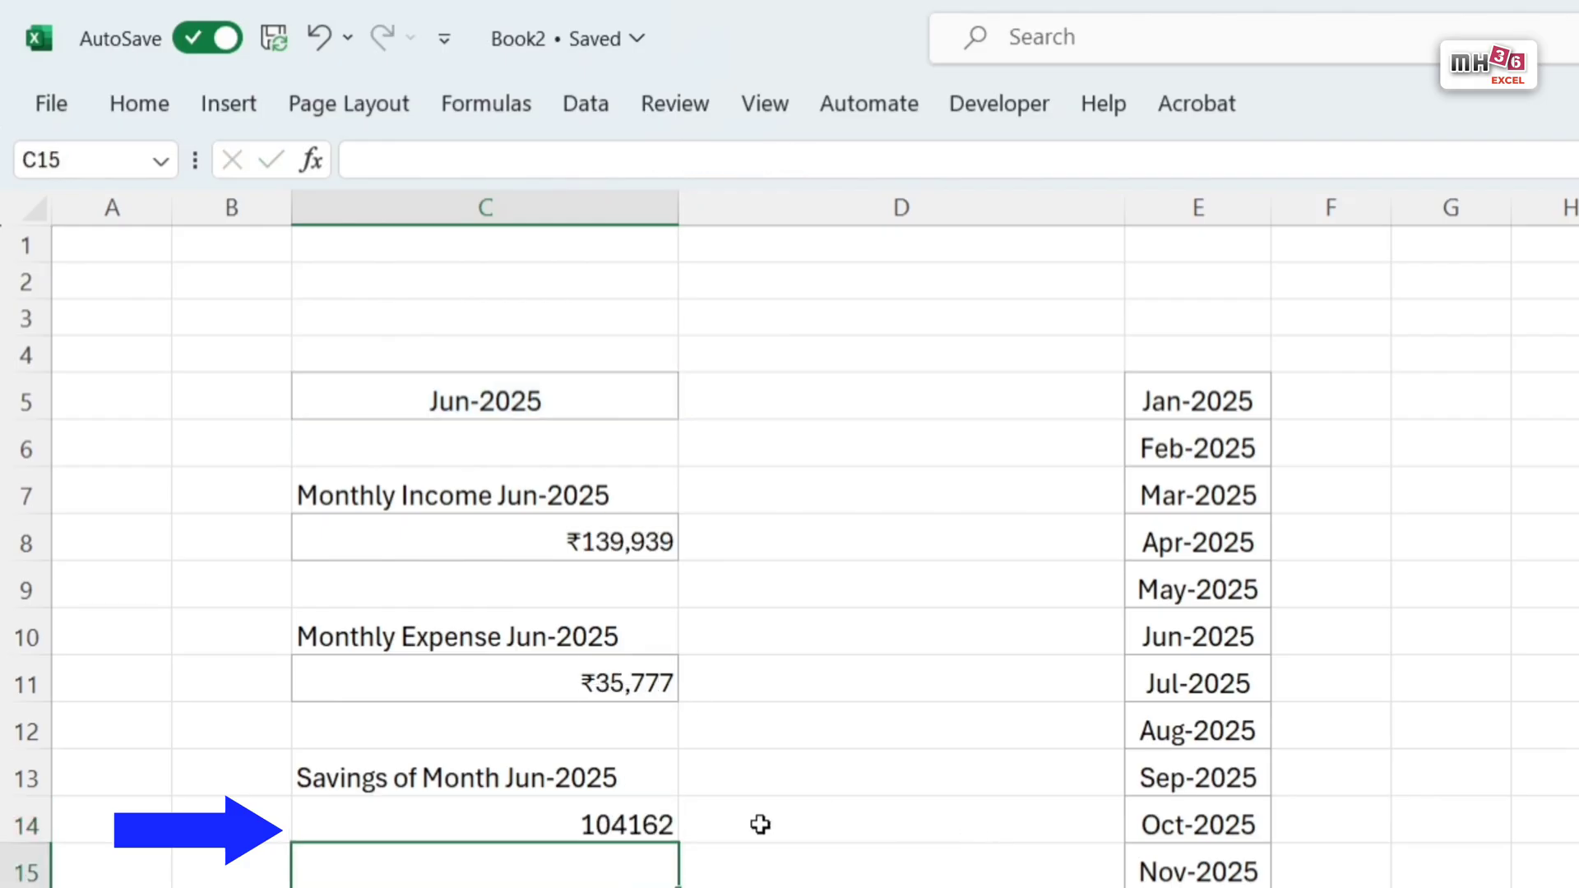
Step: Copy the currency formatting and border of expense cell C11 onto savings cell C14
left_click(589, 676)
left_click(143, 106)
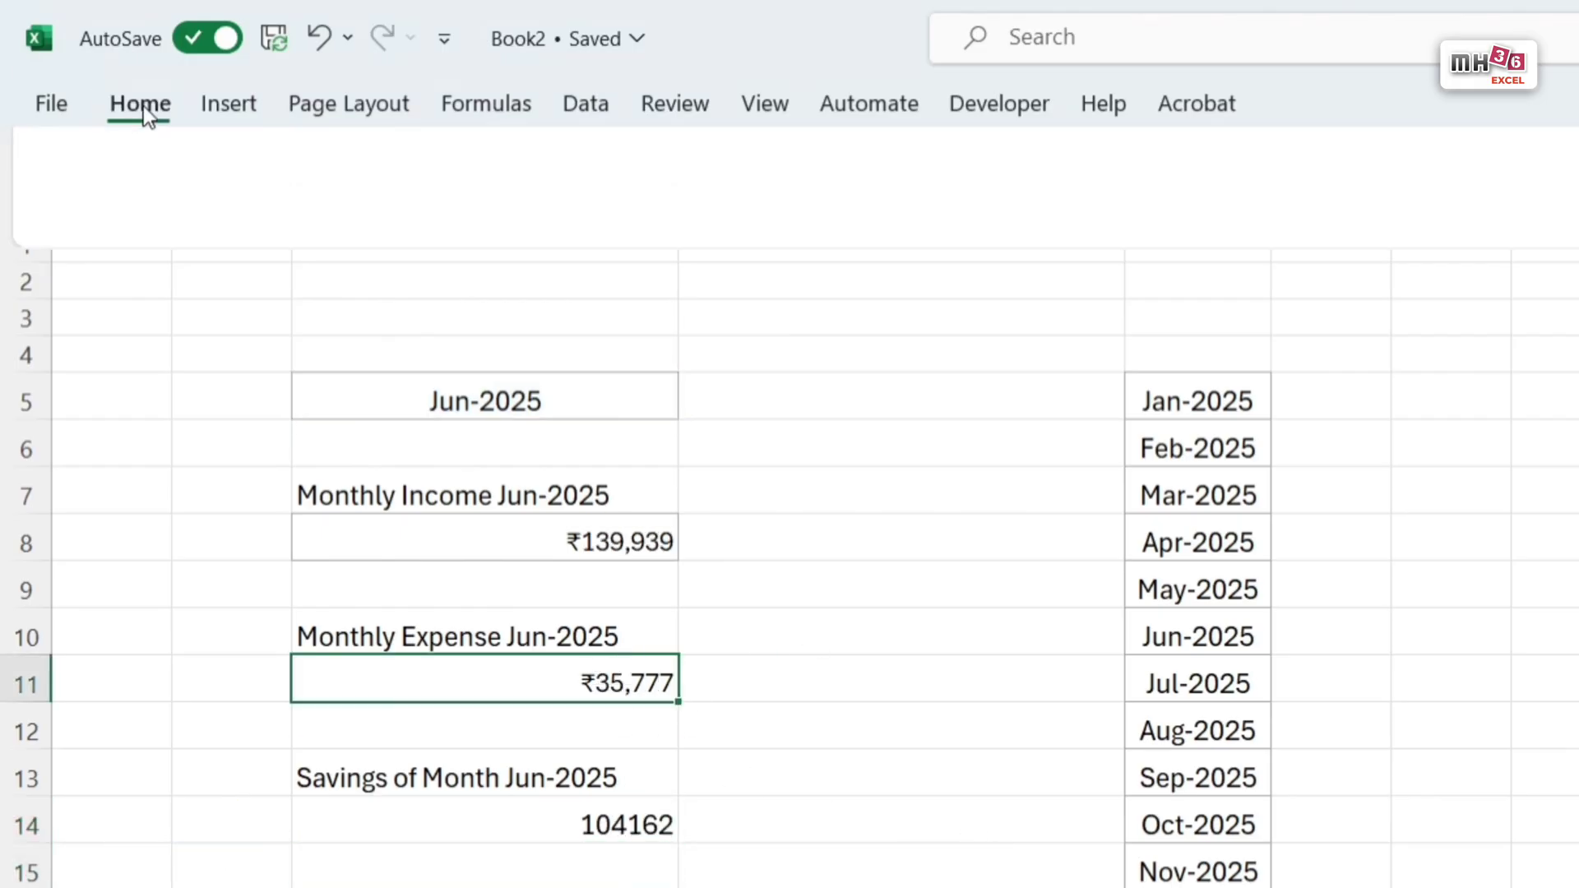
left_click(122, 236)
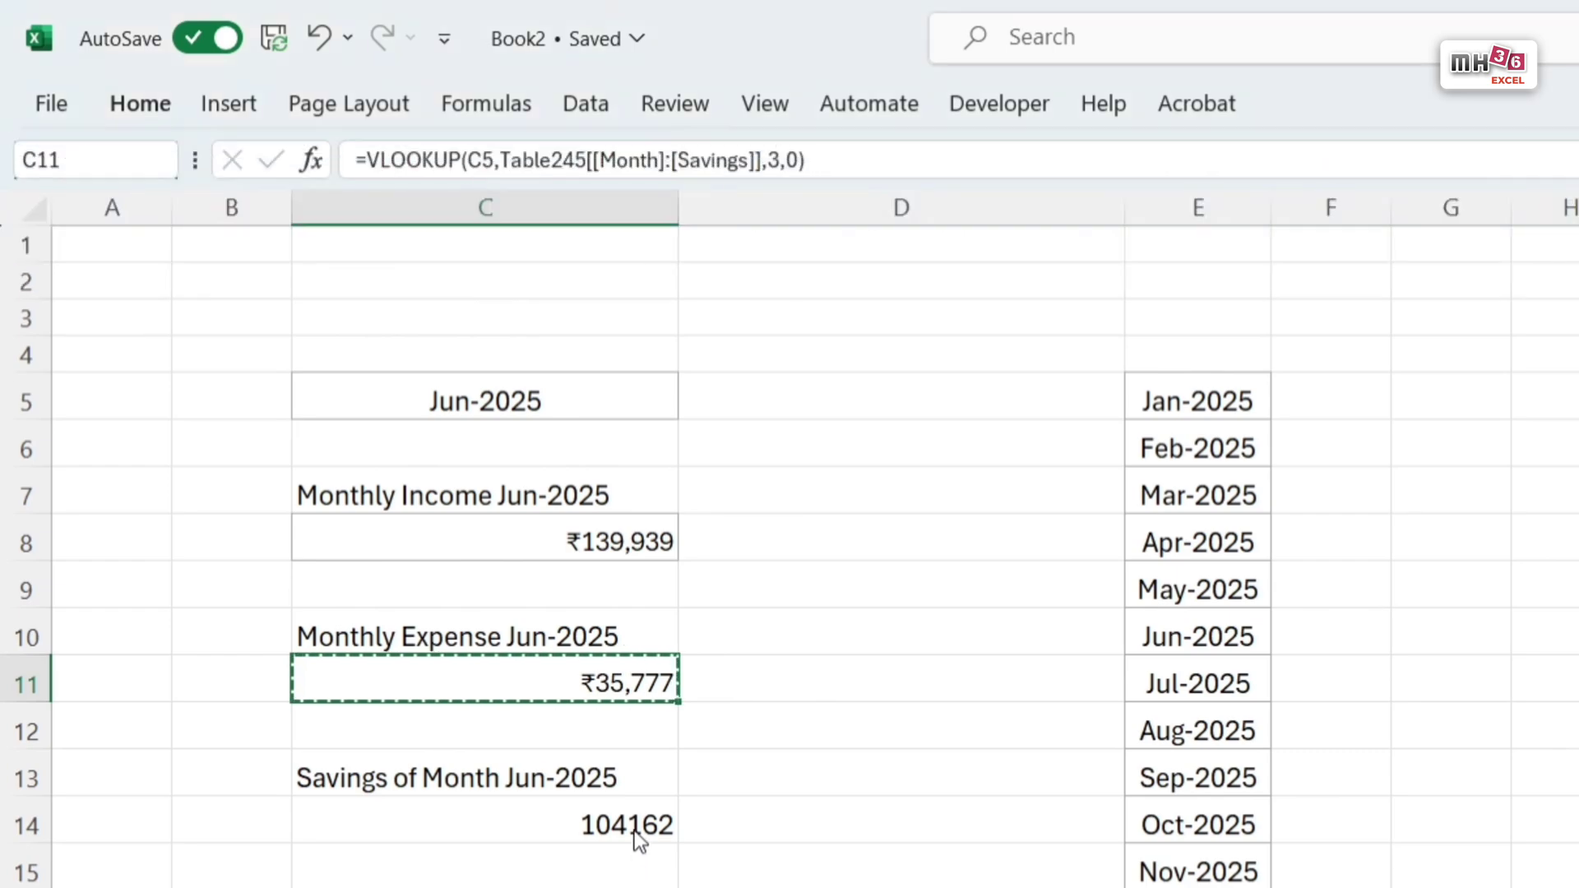
left_click(634, 831)
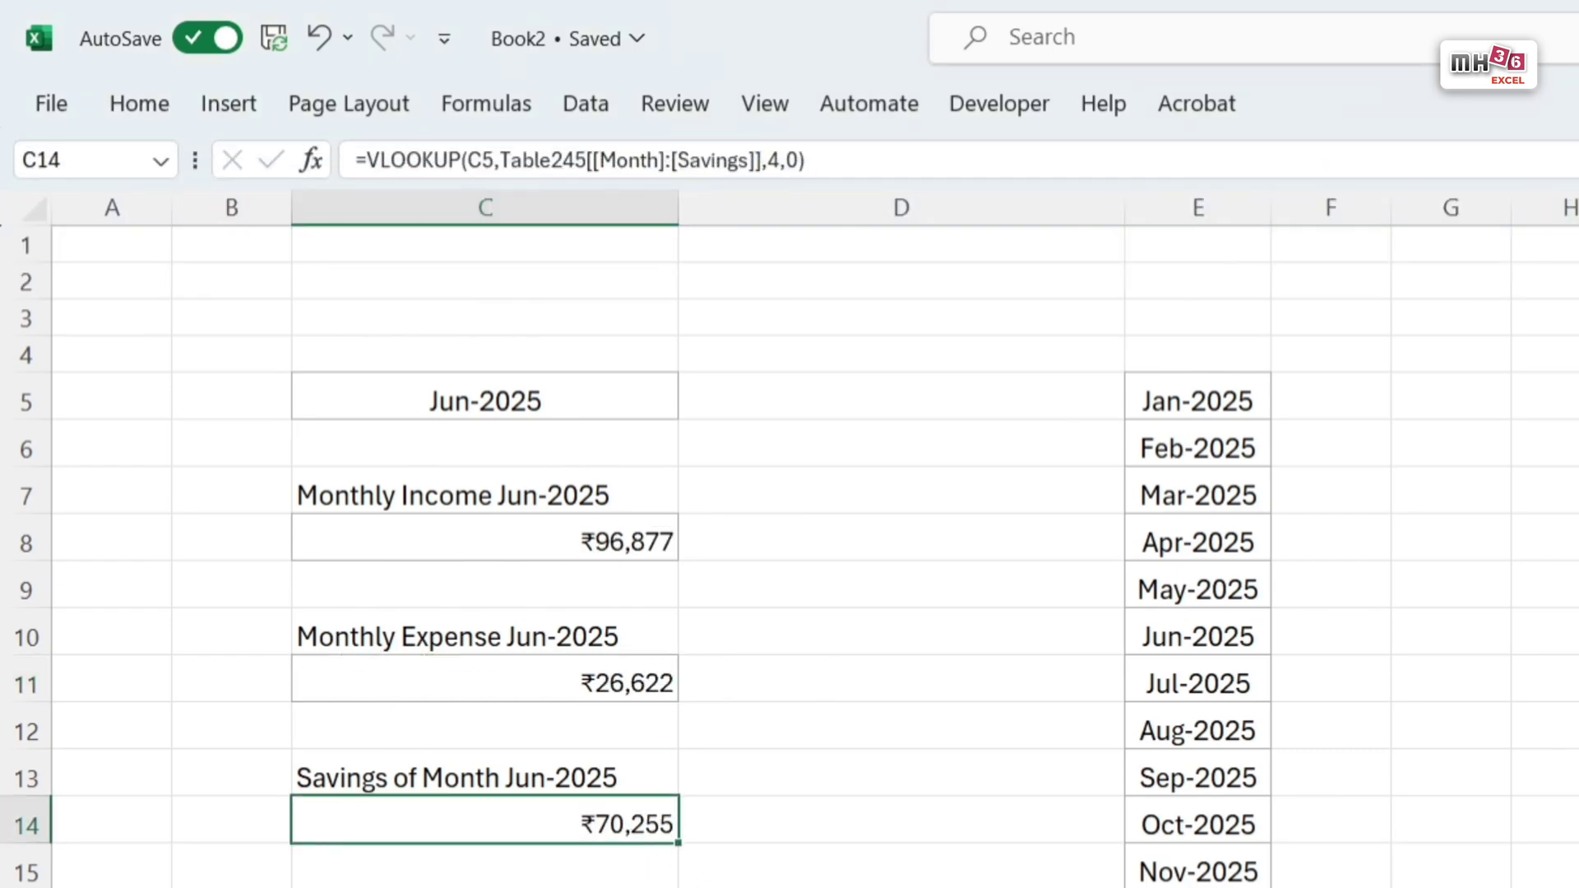
left_click(1578, 887)
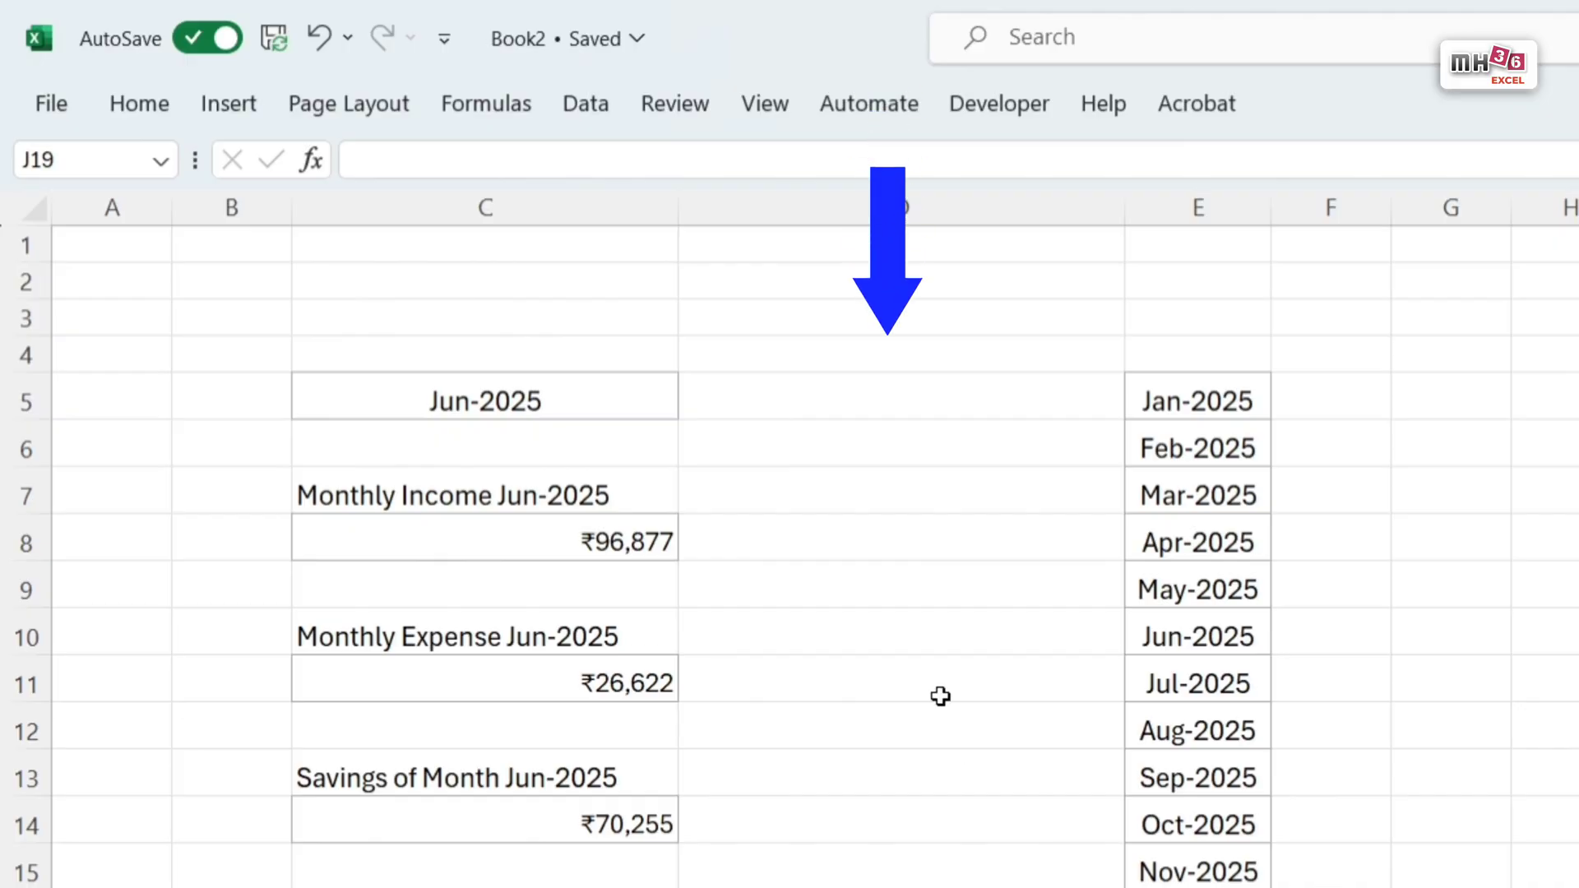
Step: Calculate the previous month in D5 with =EDATE(C5,-1)
left_click(913, 403)
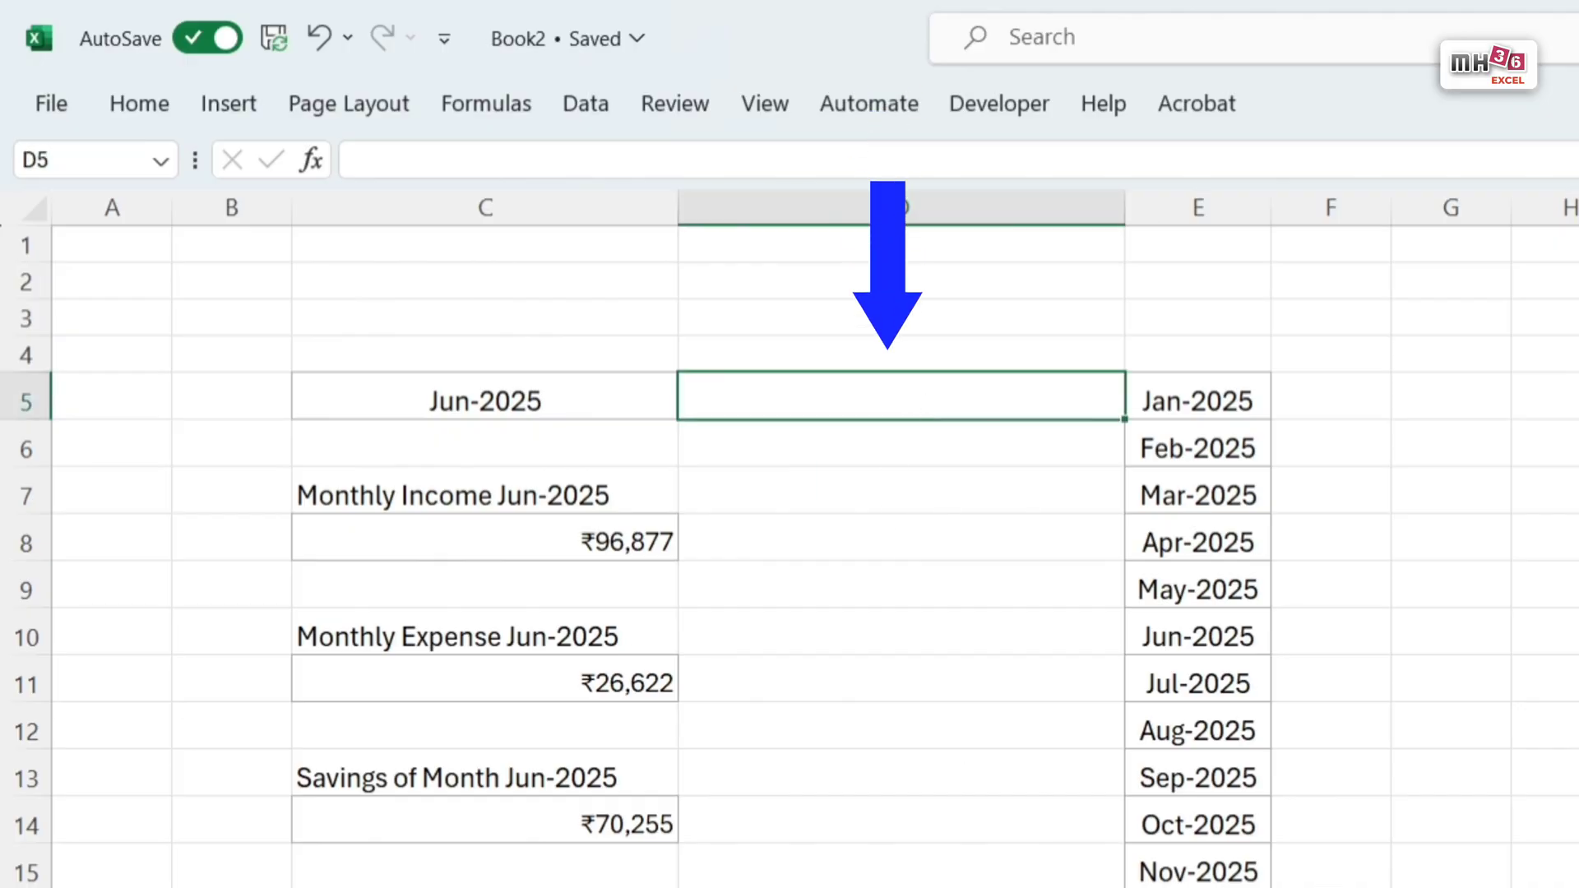
type("=")
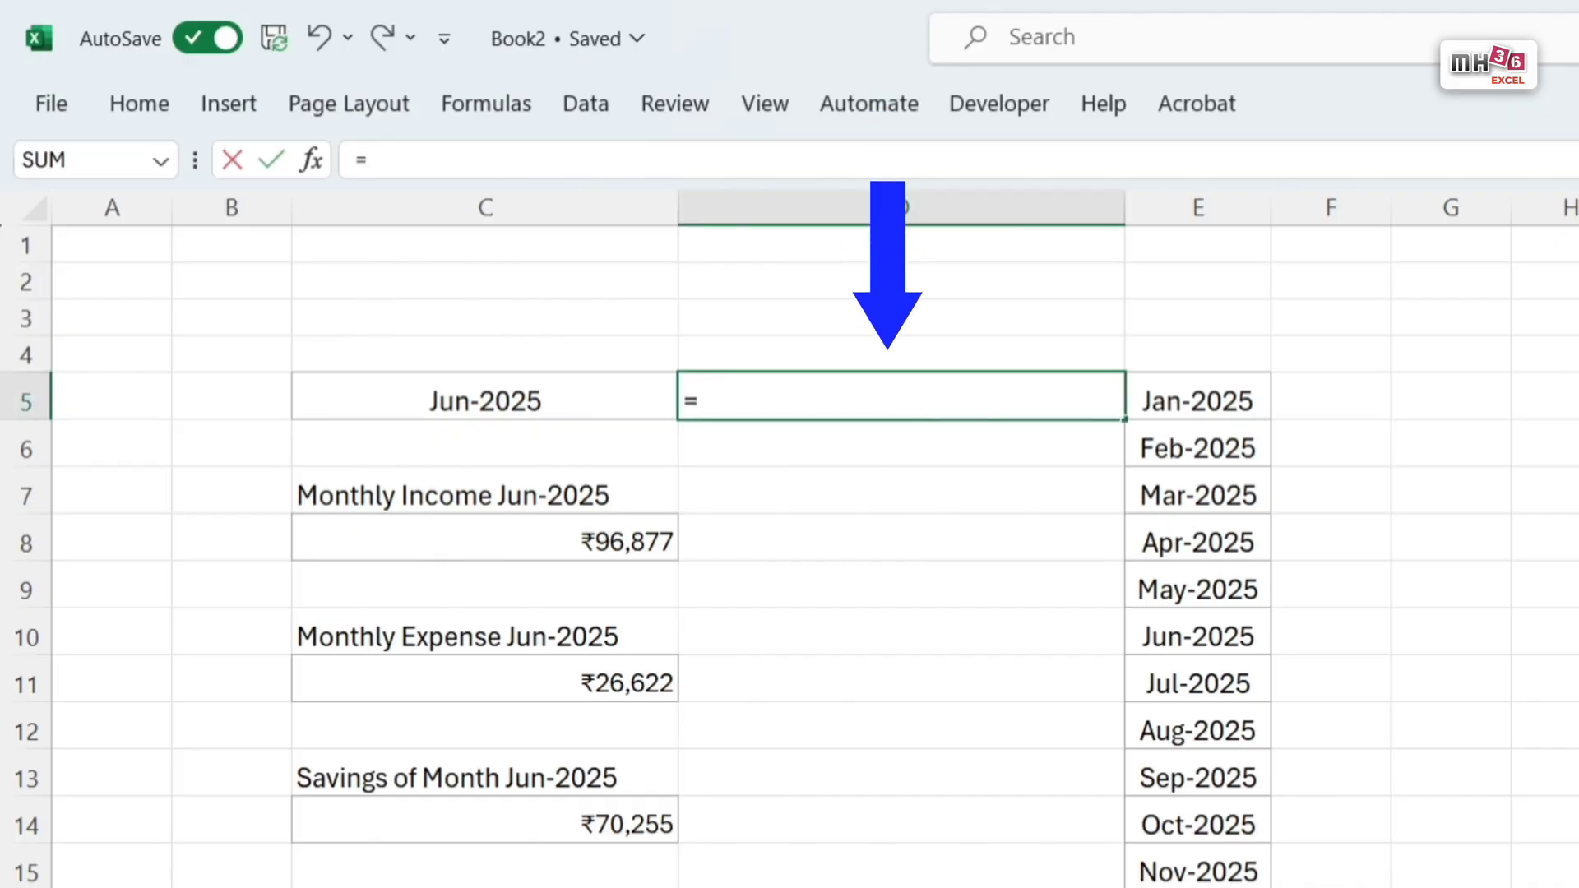
type("edat")
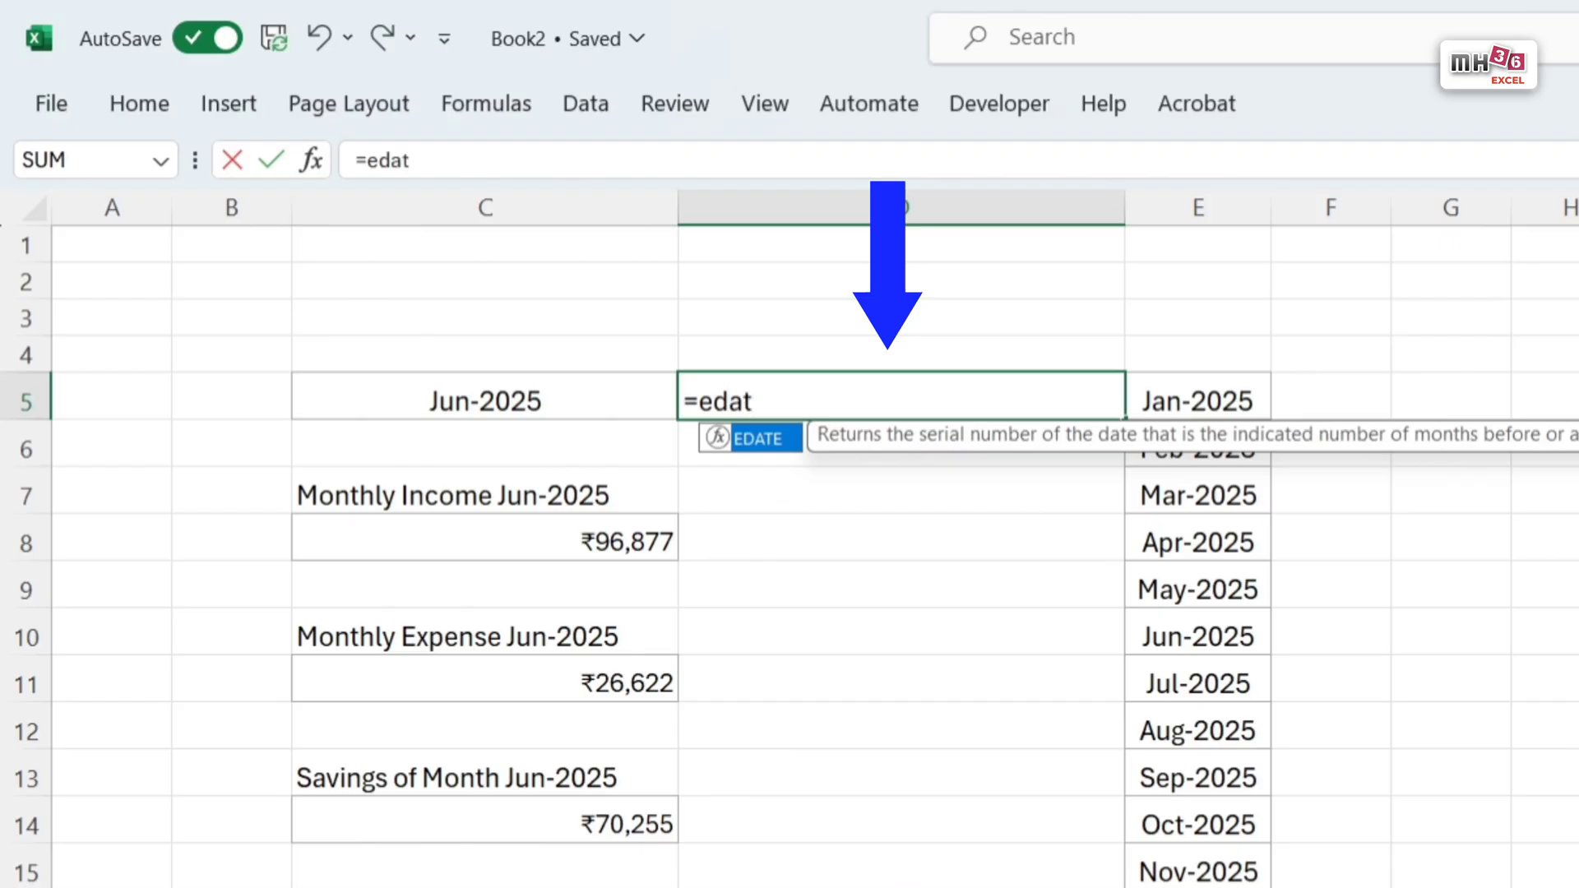
type("e")
key("Tab")
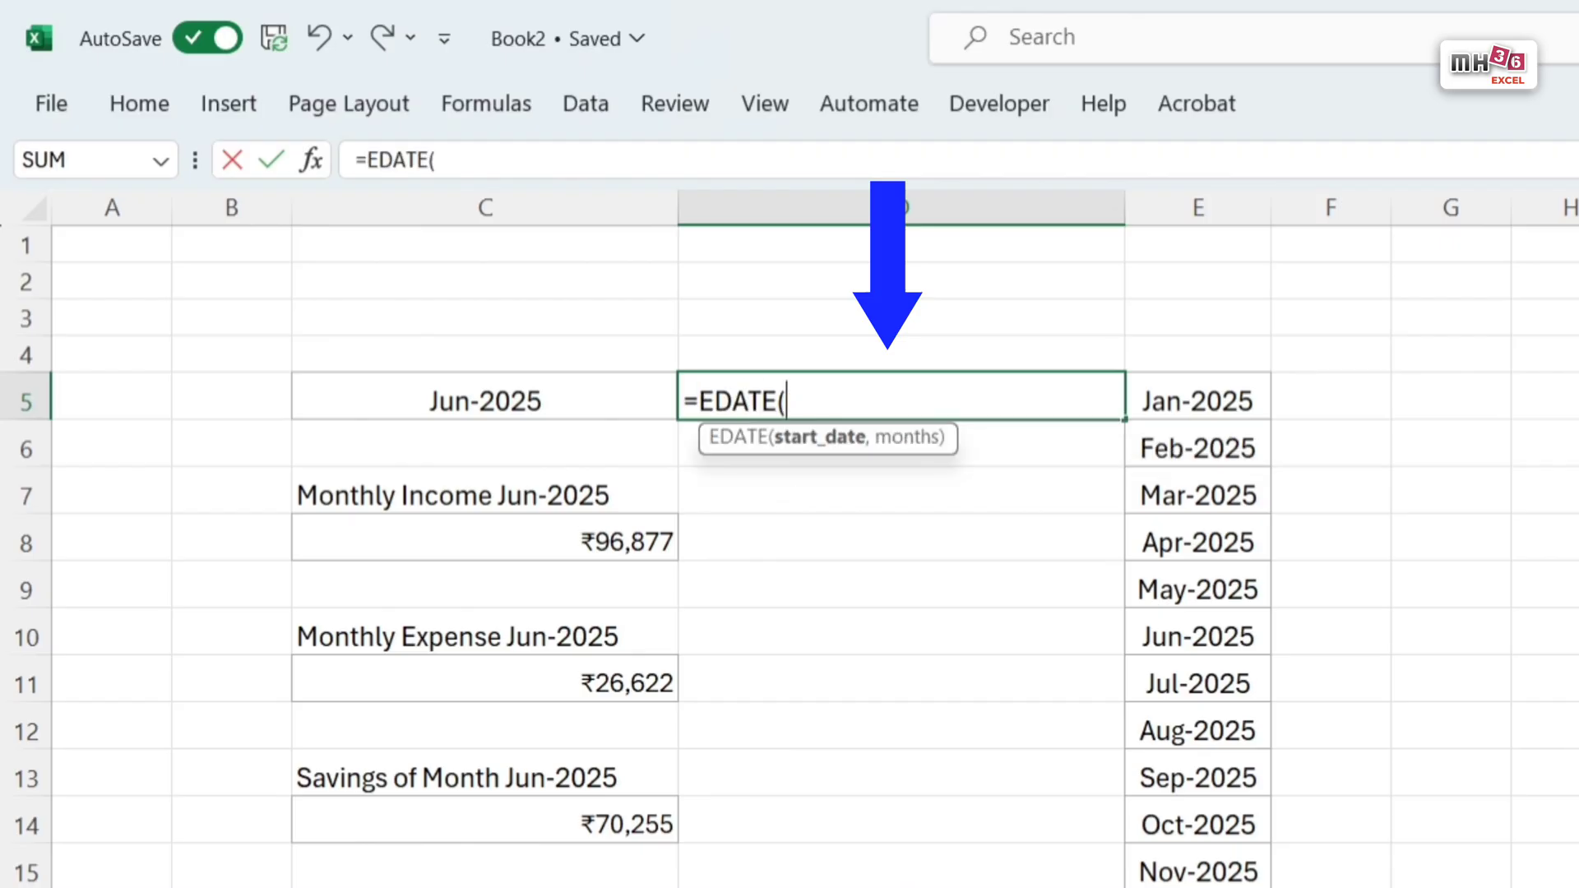
left_click(459, 401)
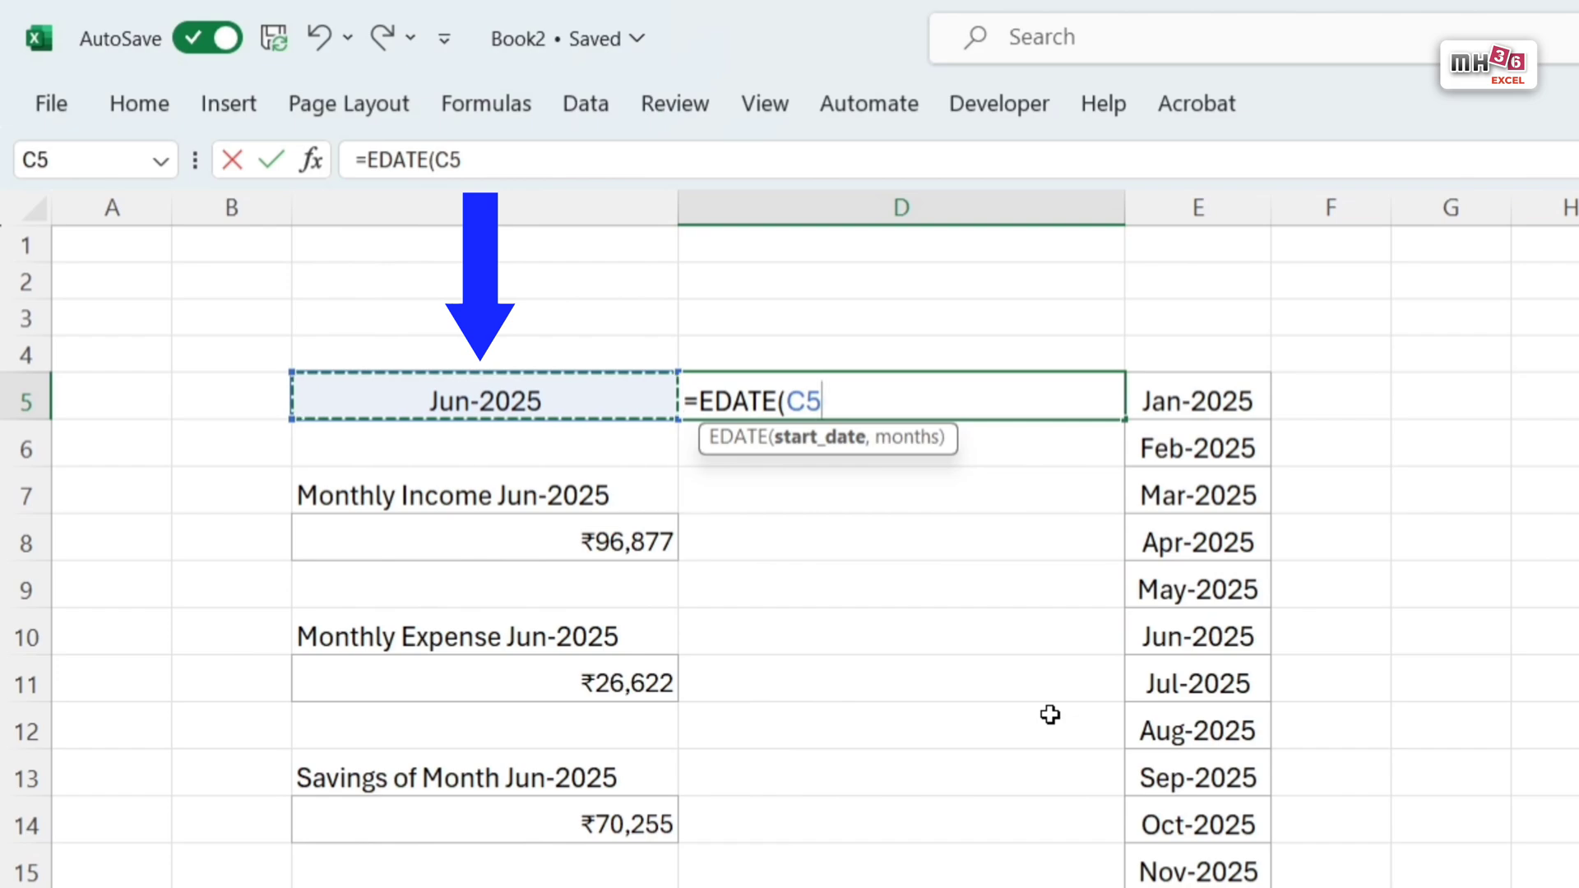
type(",")
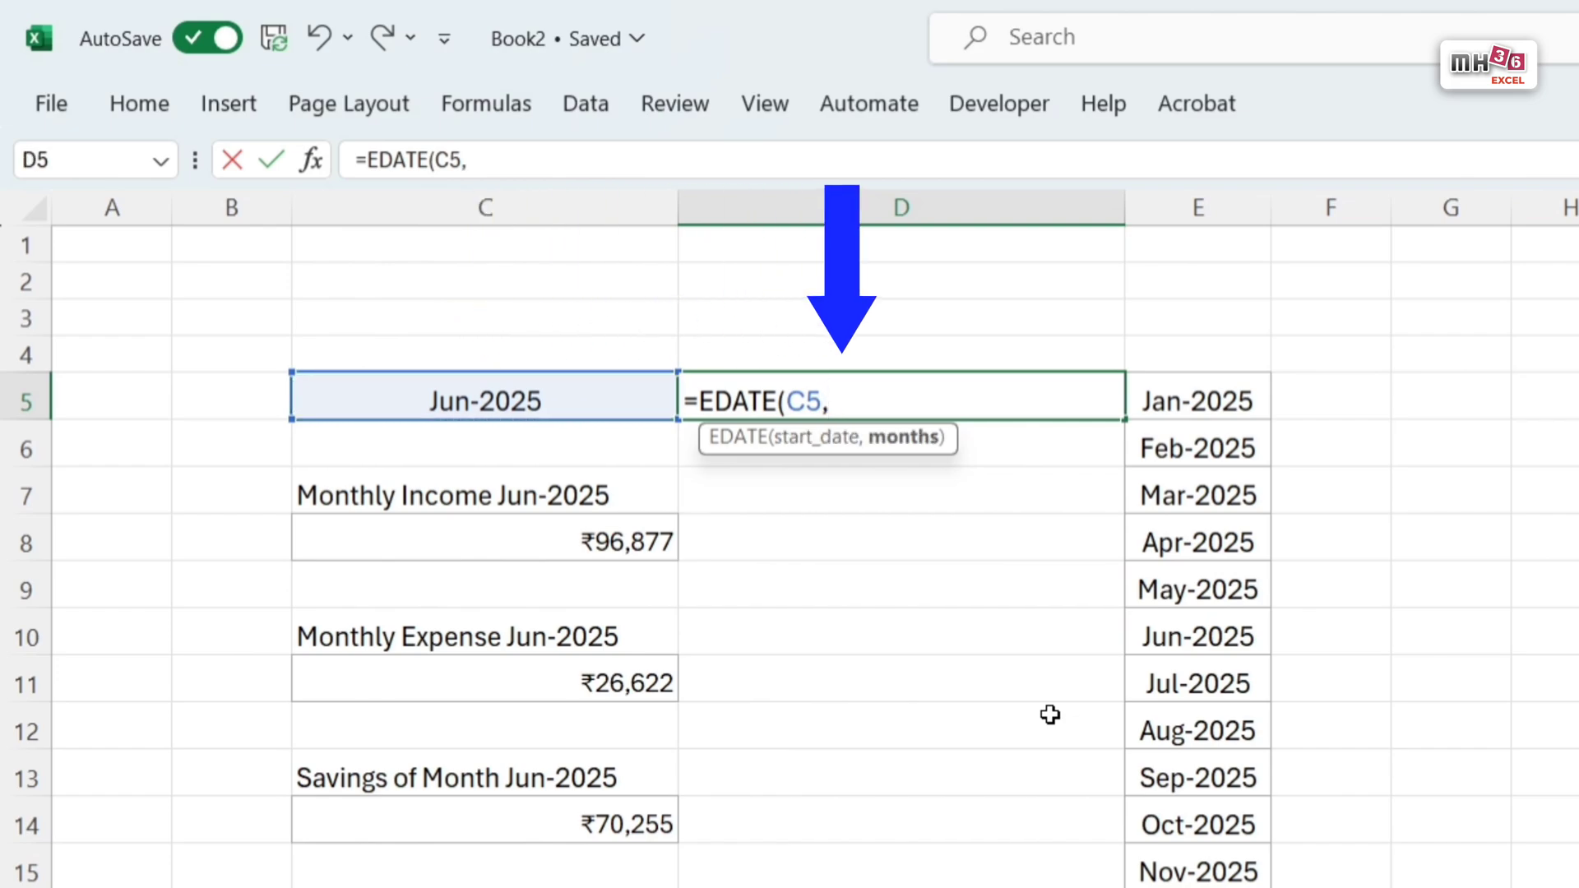
type("-1)")
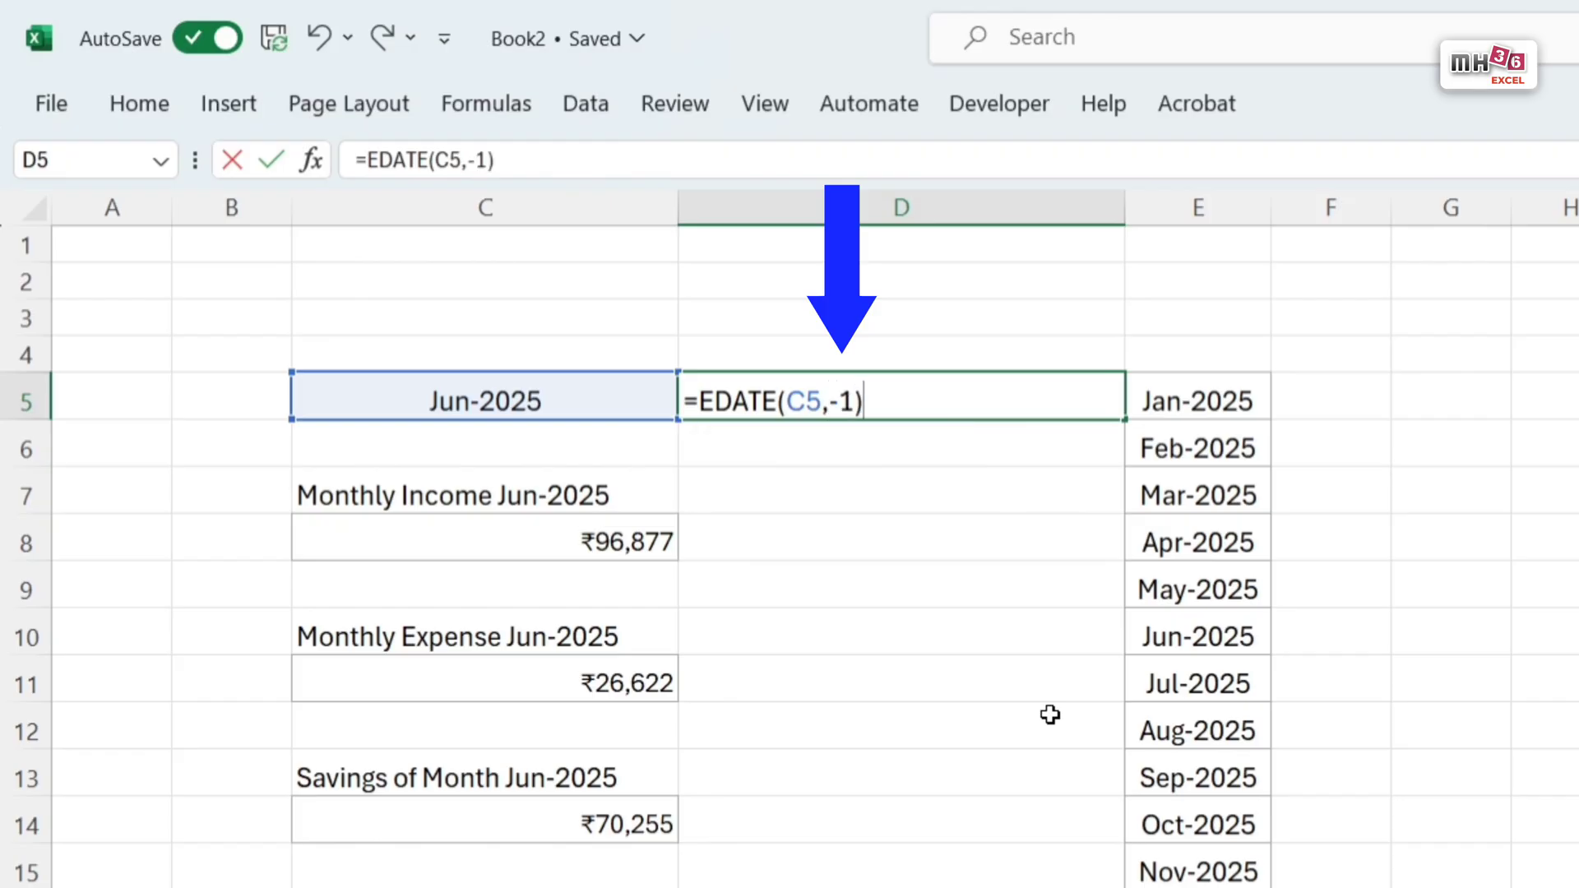
key("Return")
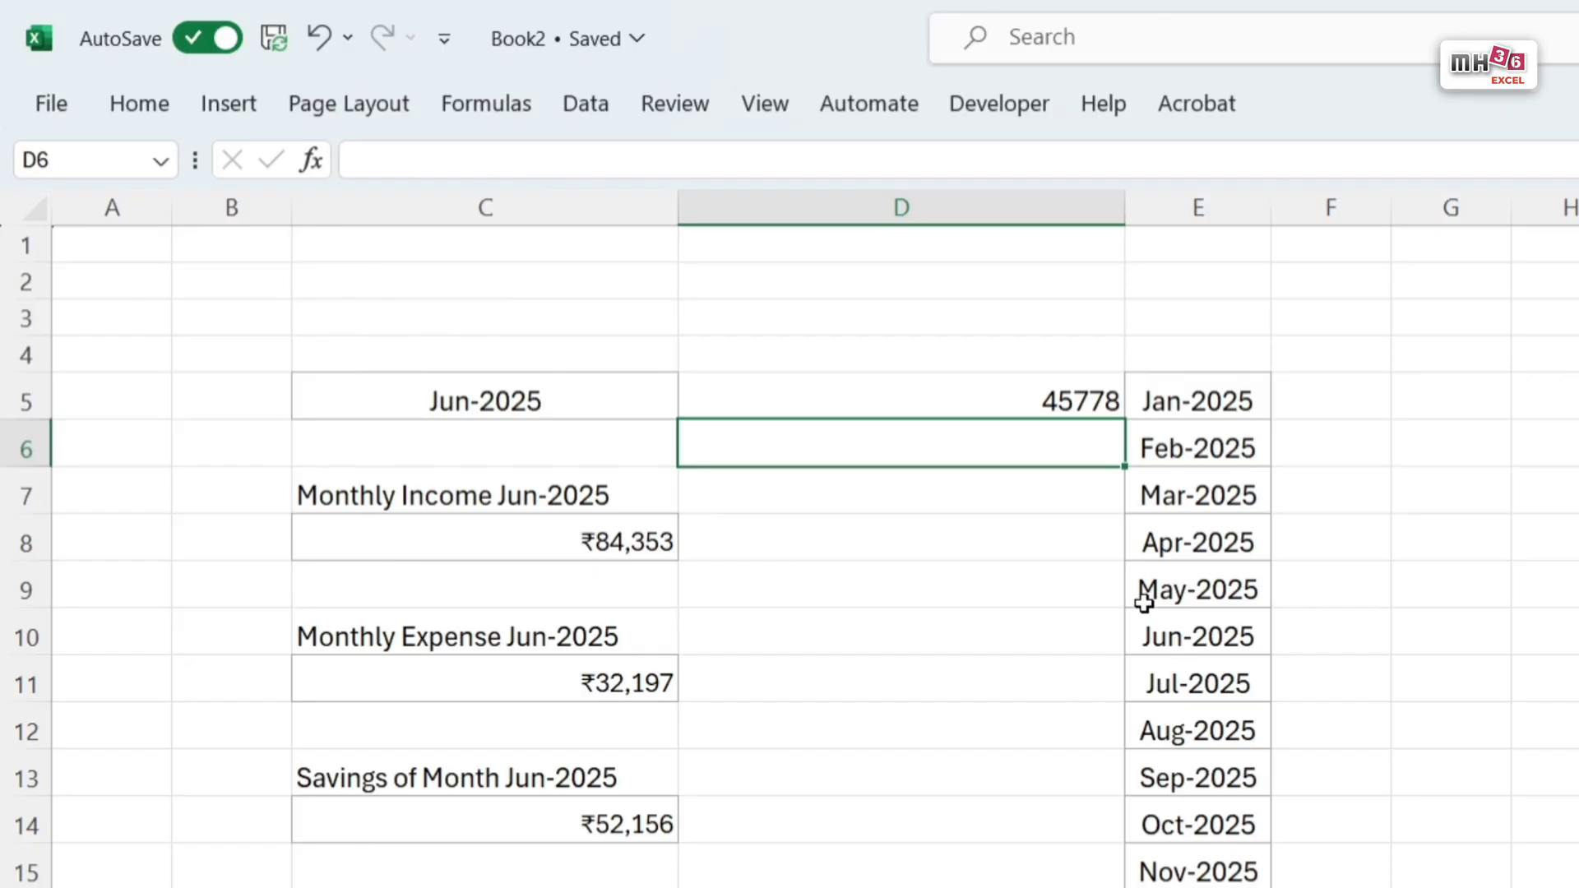
Step: Copy the date formatting and border of month cell C5 onto D5
left_click(471, 403)
left_click(140, 105)
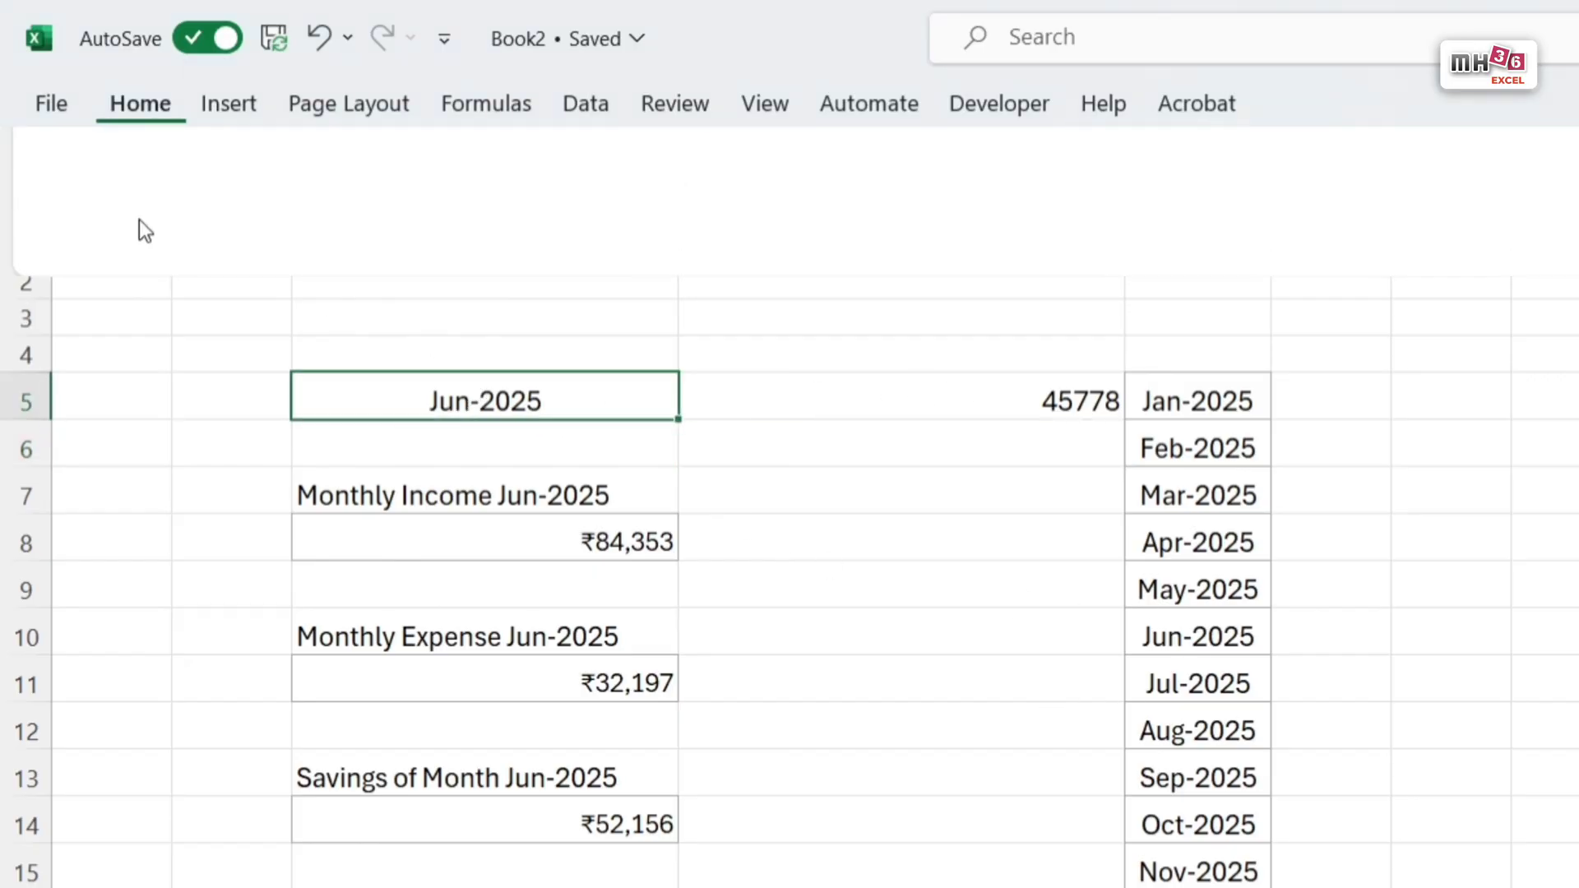
left_click(122, 236)
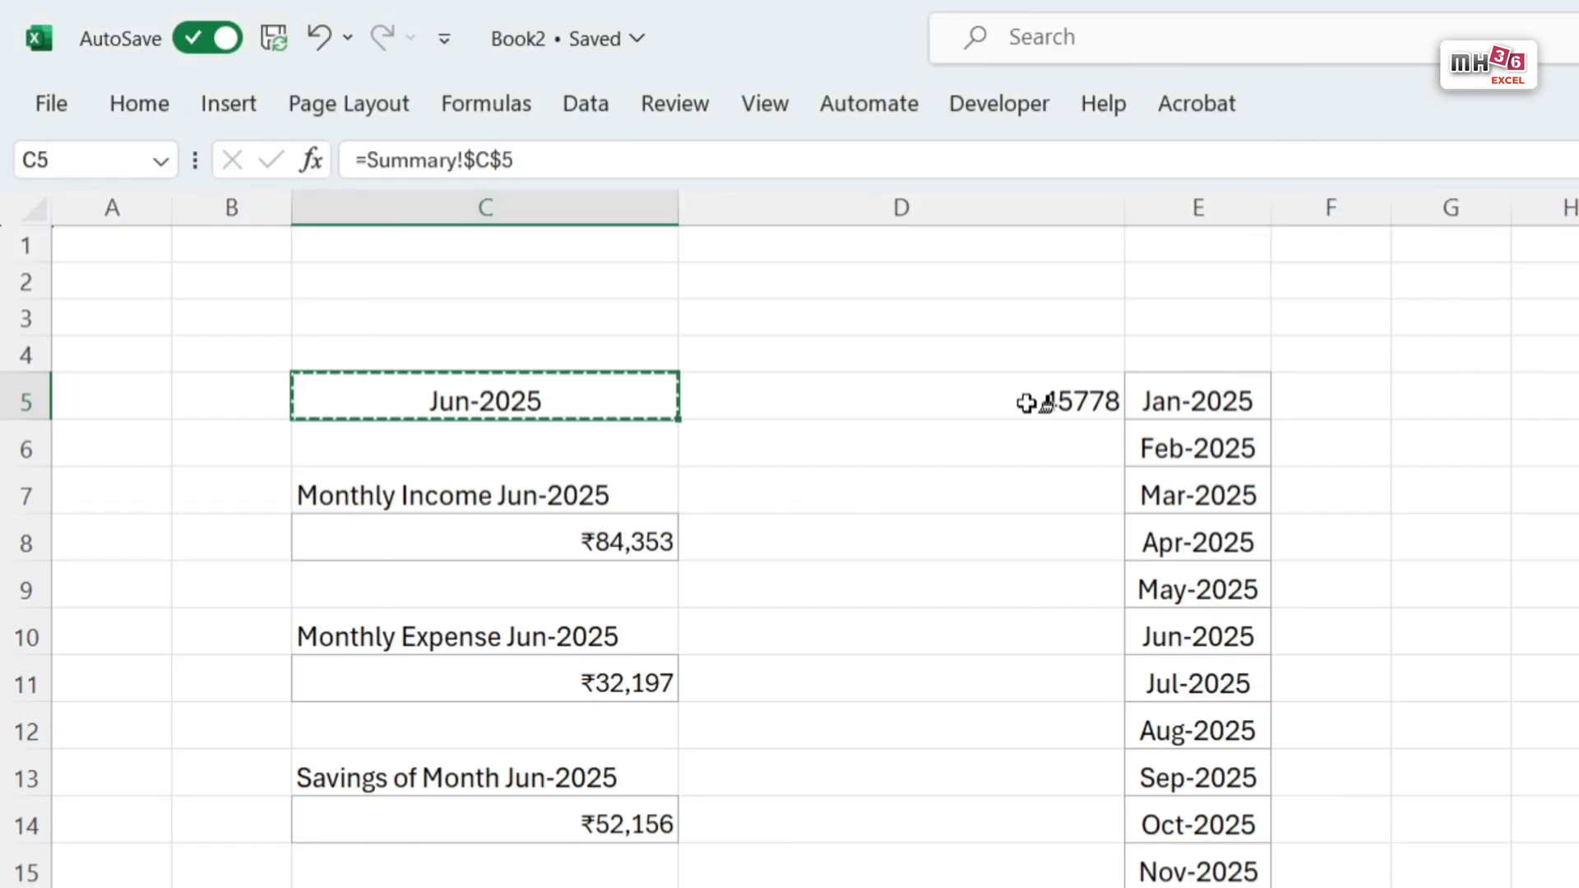
left_click(1035, 404)
left_click(1578, 772)
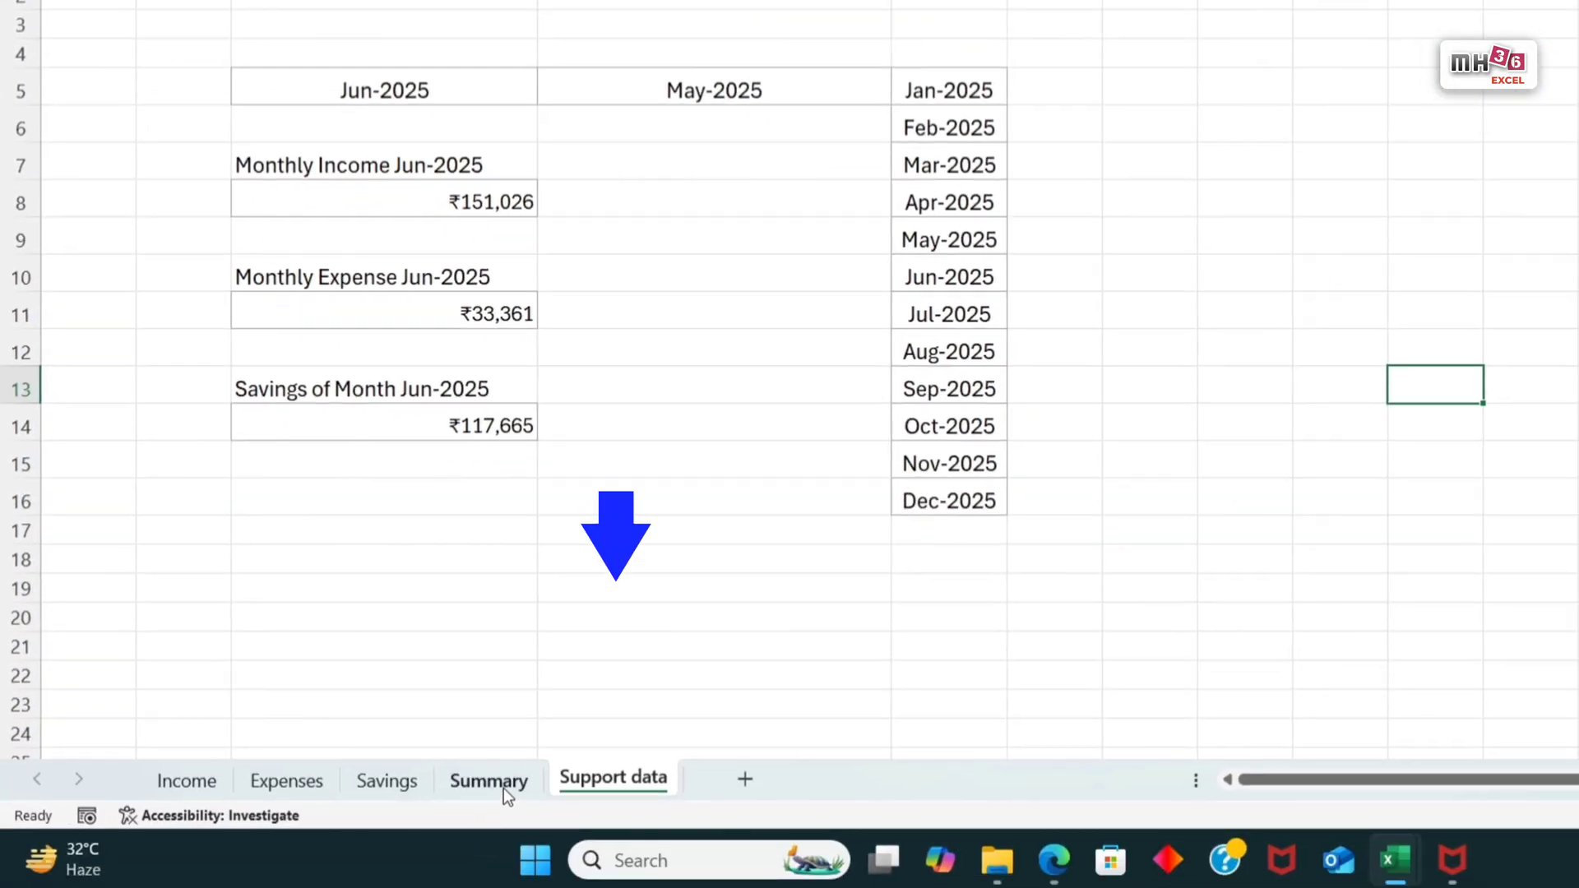
Step: Choose Aug-2025 as the month on the Summary sheet and check the previous-month date on the Support data sheet
left_click(503, 788)
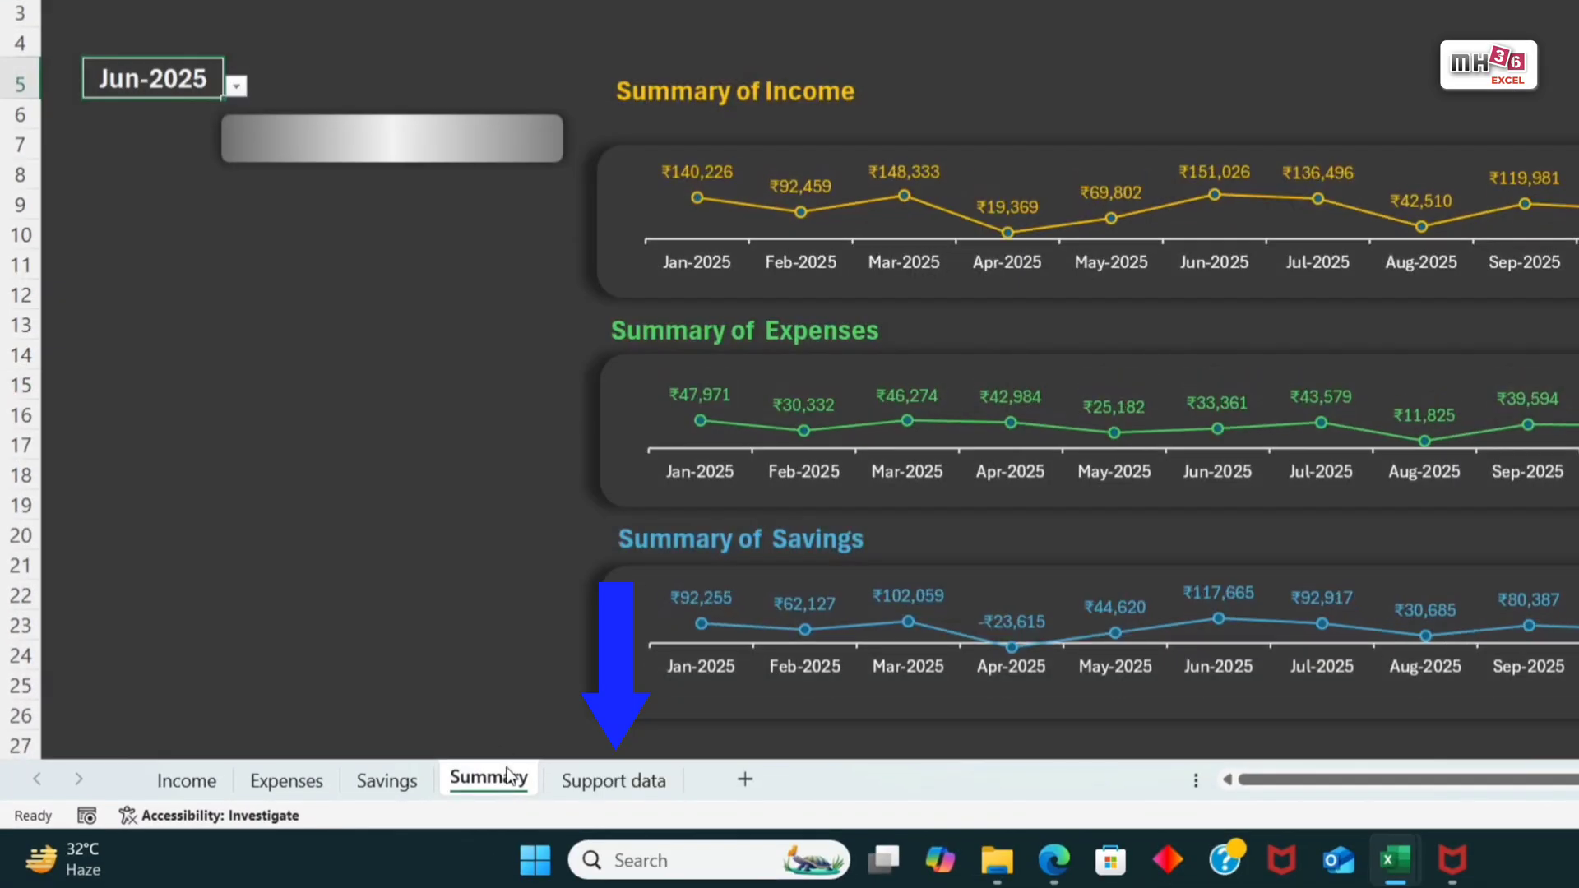
left_click(236, 86)
left_click(137, 267)
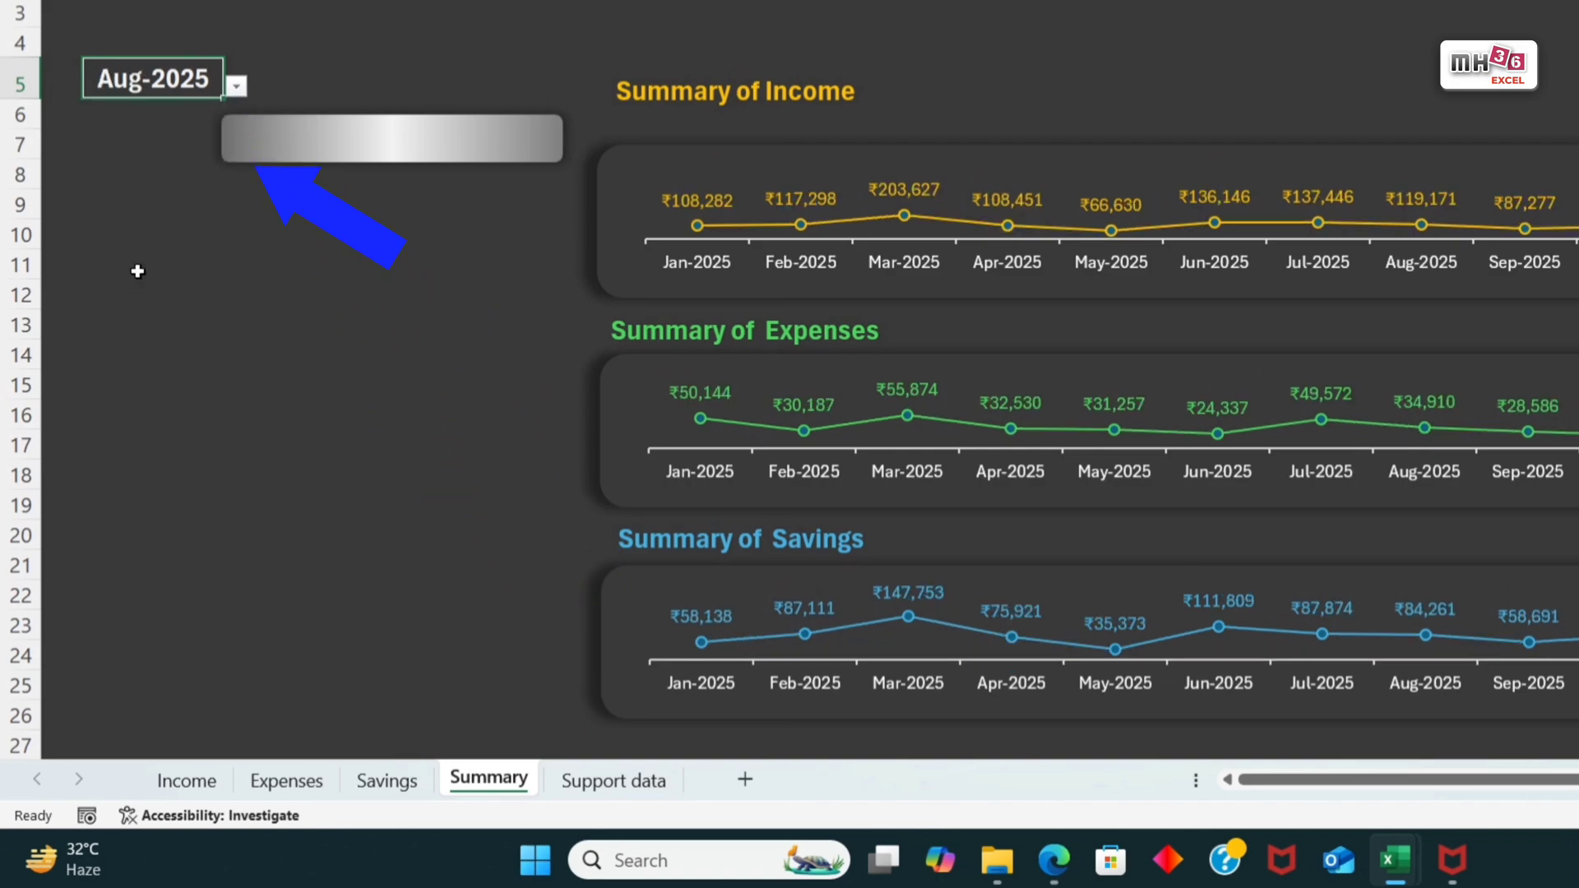
left_click(617, 783)
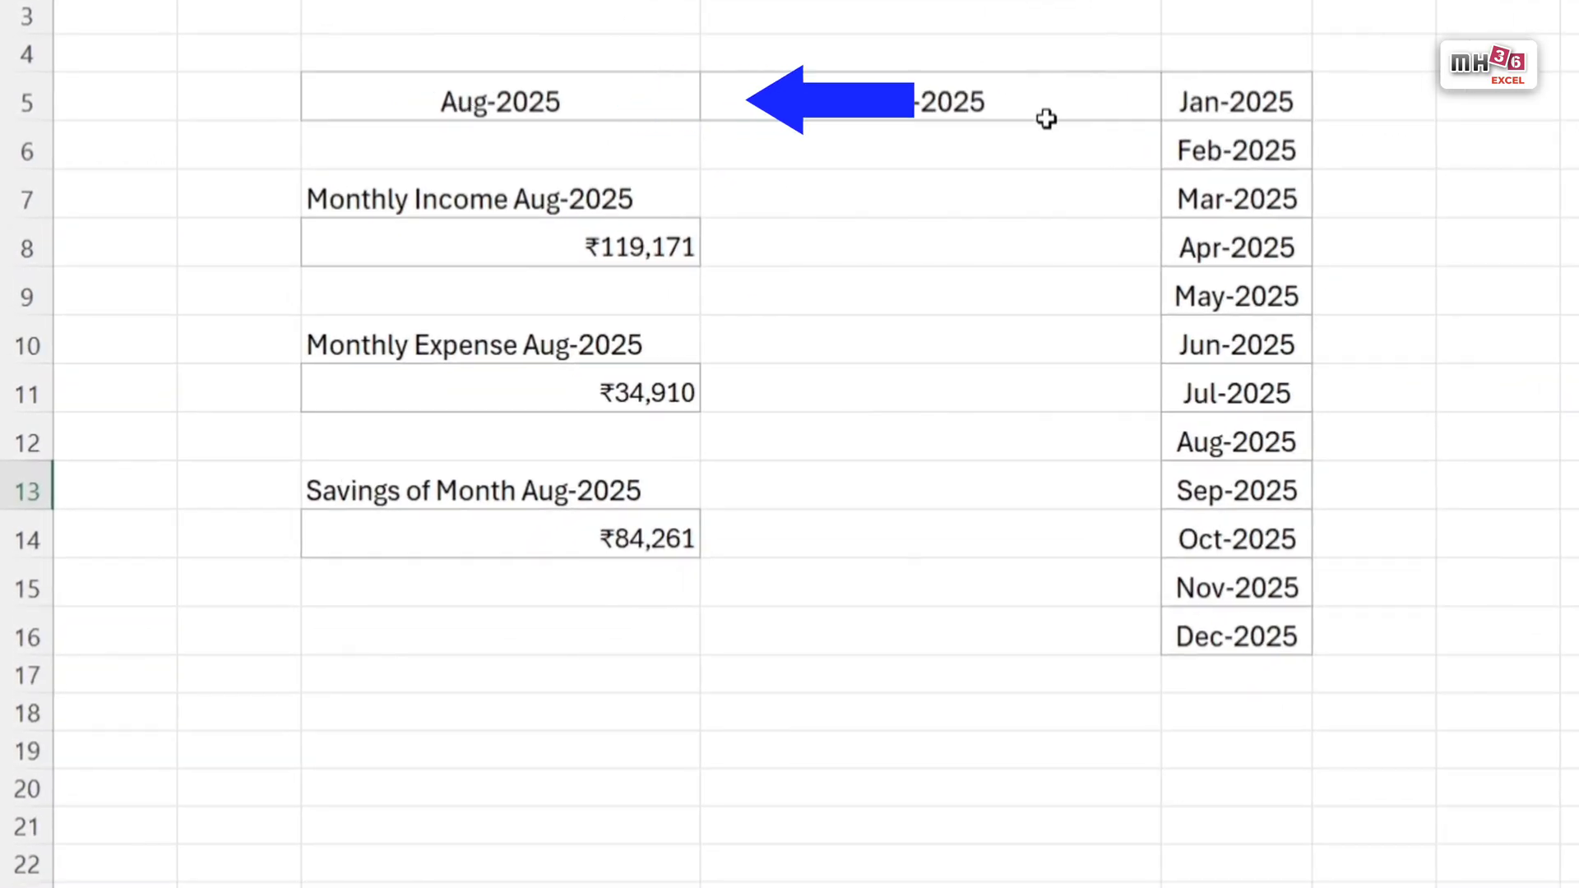
left_click(995, 197)
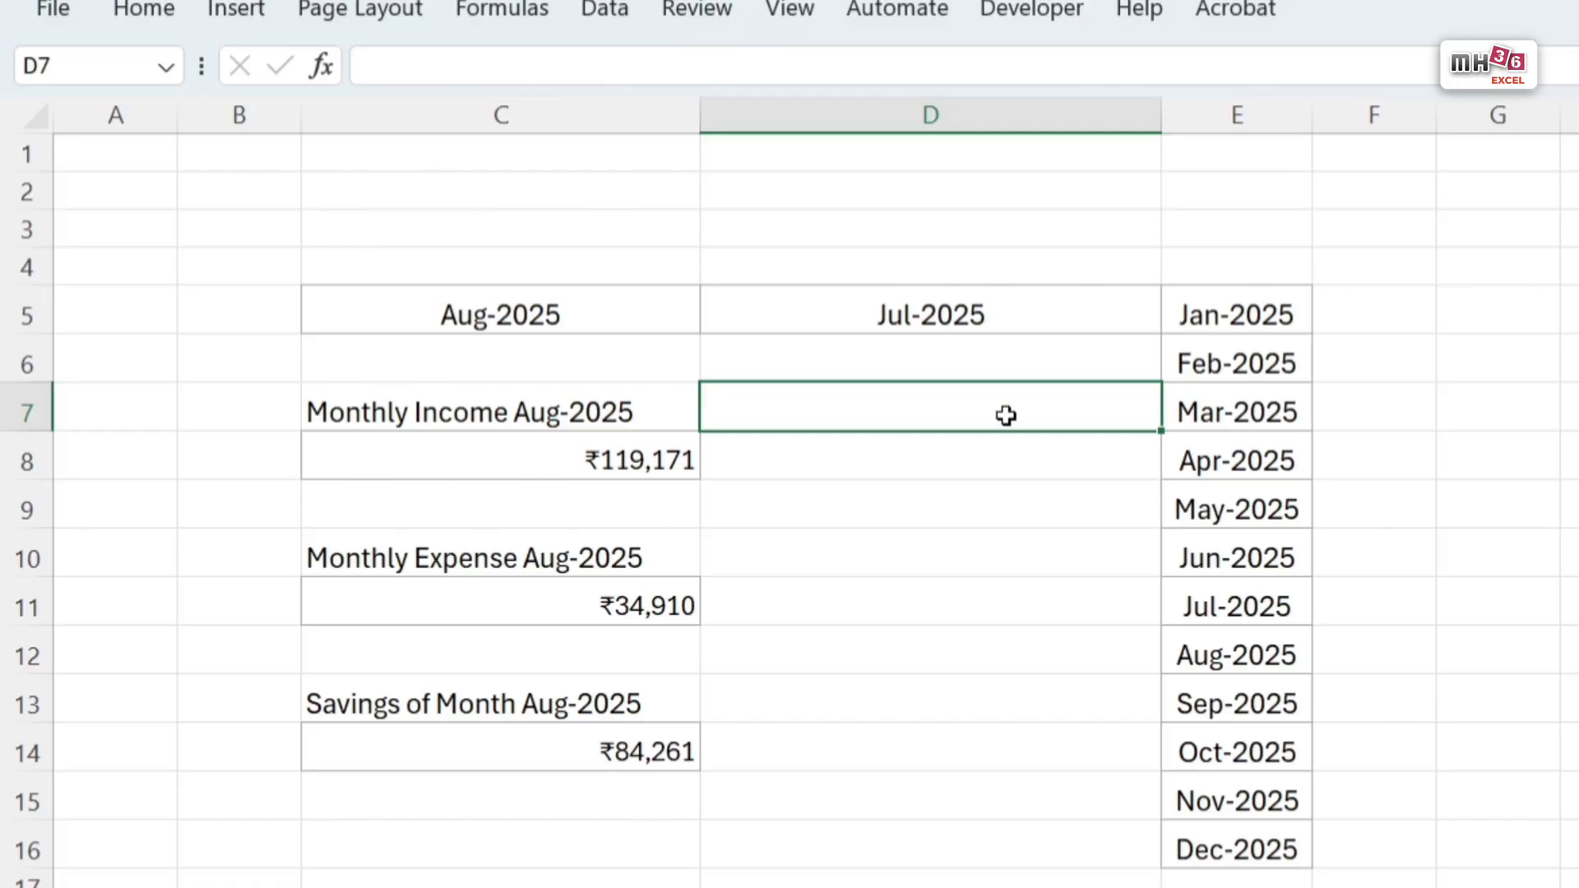
Step: Copy the income label formula from C7 into D7 and make it reference D5: ="Monthly Income "&TEXT(D5,"mmm-yyyy")
left_click(635, 419)
left_click_drag(786, 68, 5, 29)
key("ctrl+c")
key("Tab")
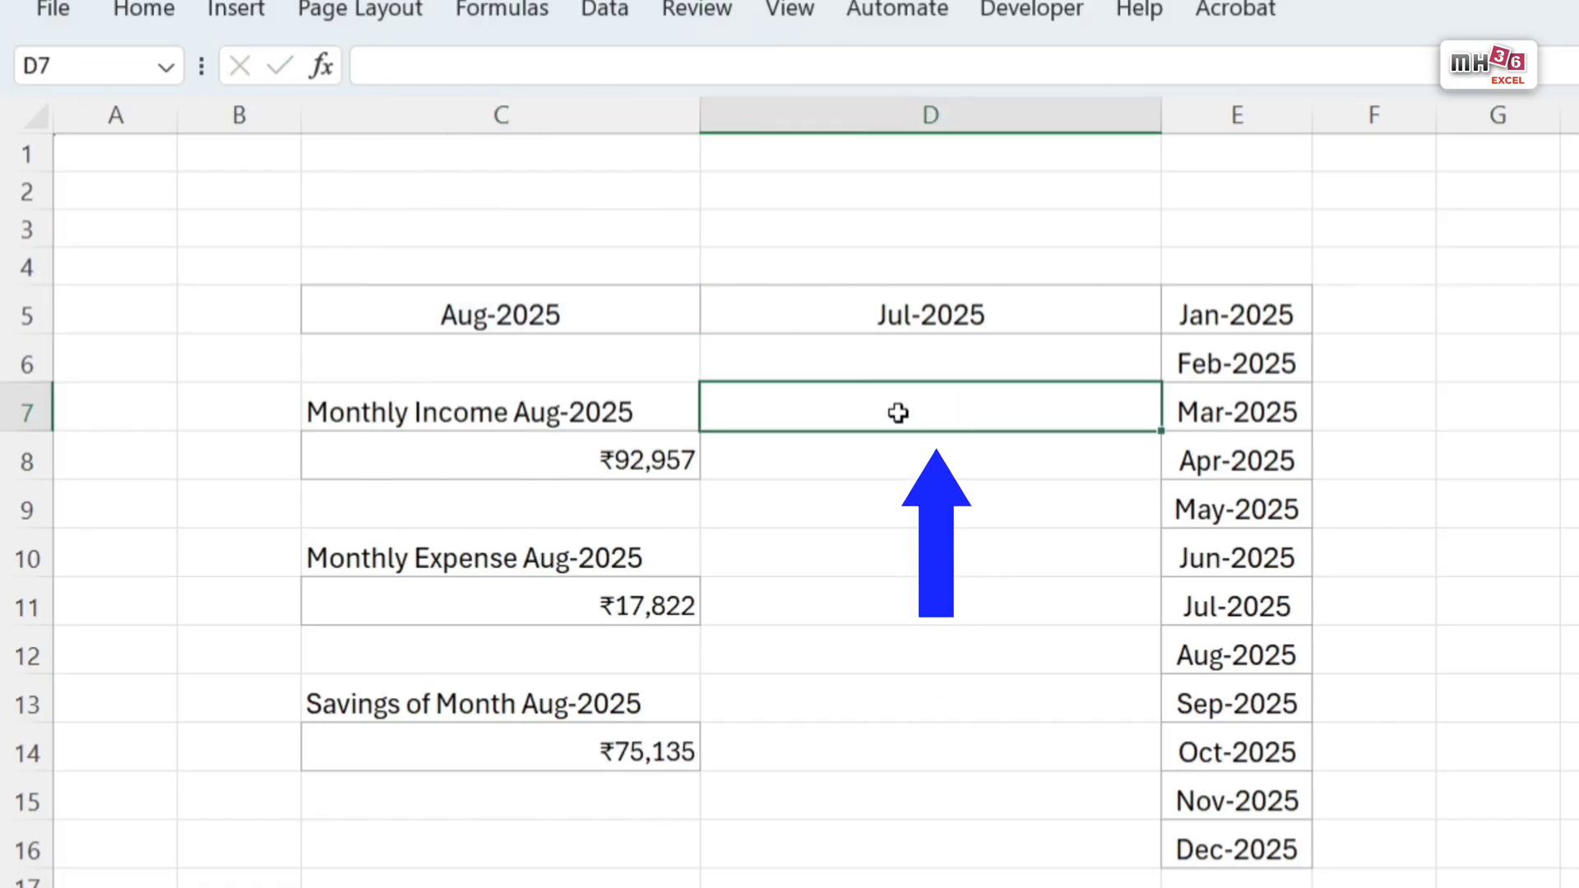
double_click(898, 412)
key("ctrl+v")
left_click(1076, 414)
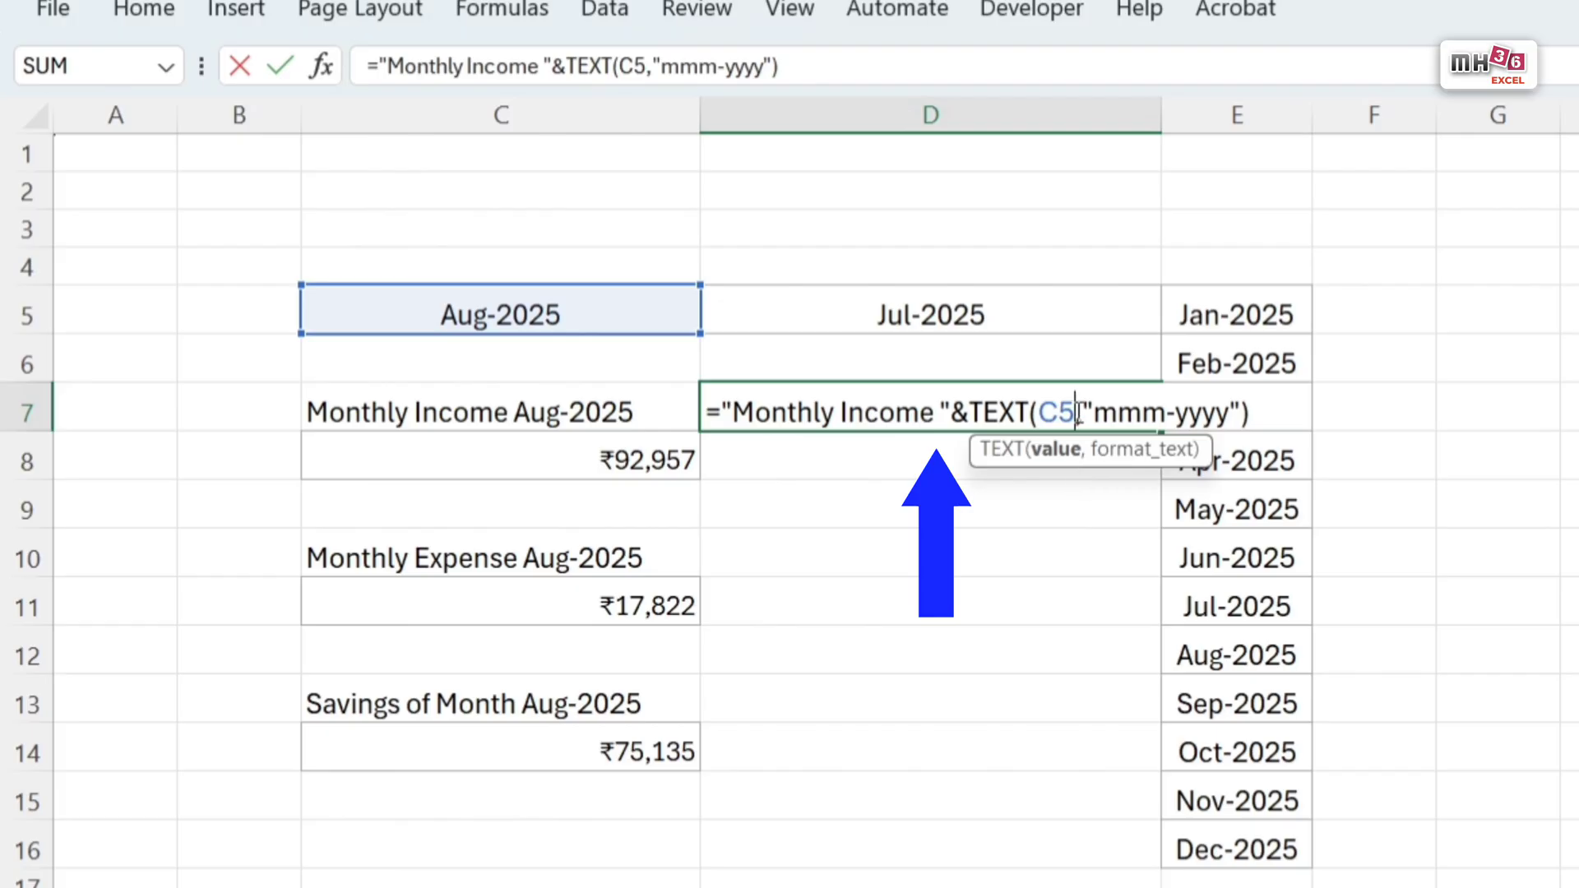
key("Left")
key("BackSpace")
type("D")
key("Return")
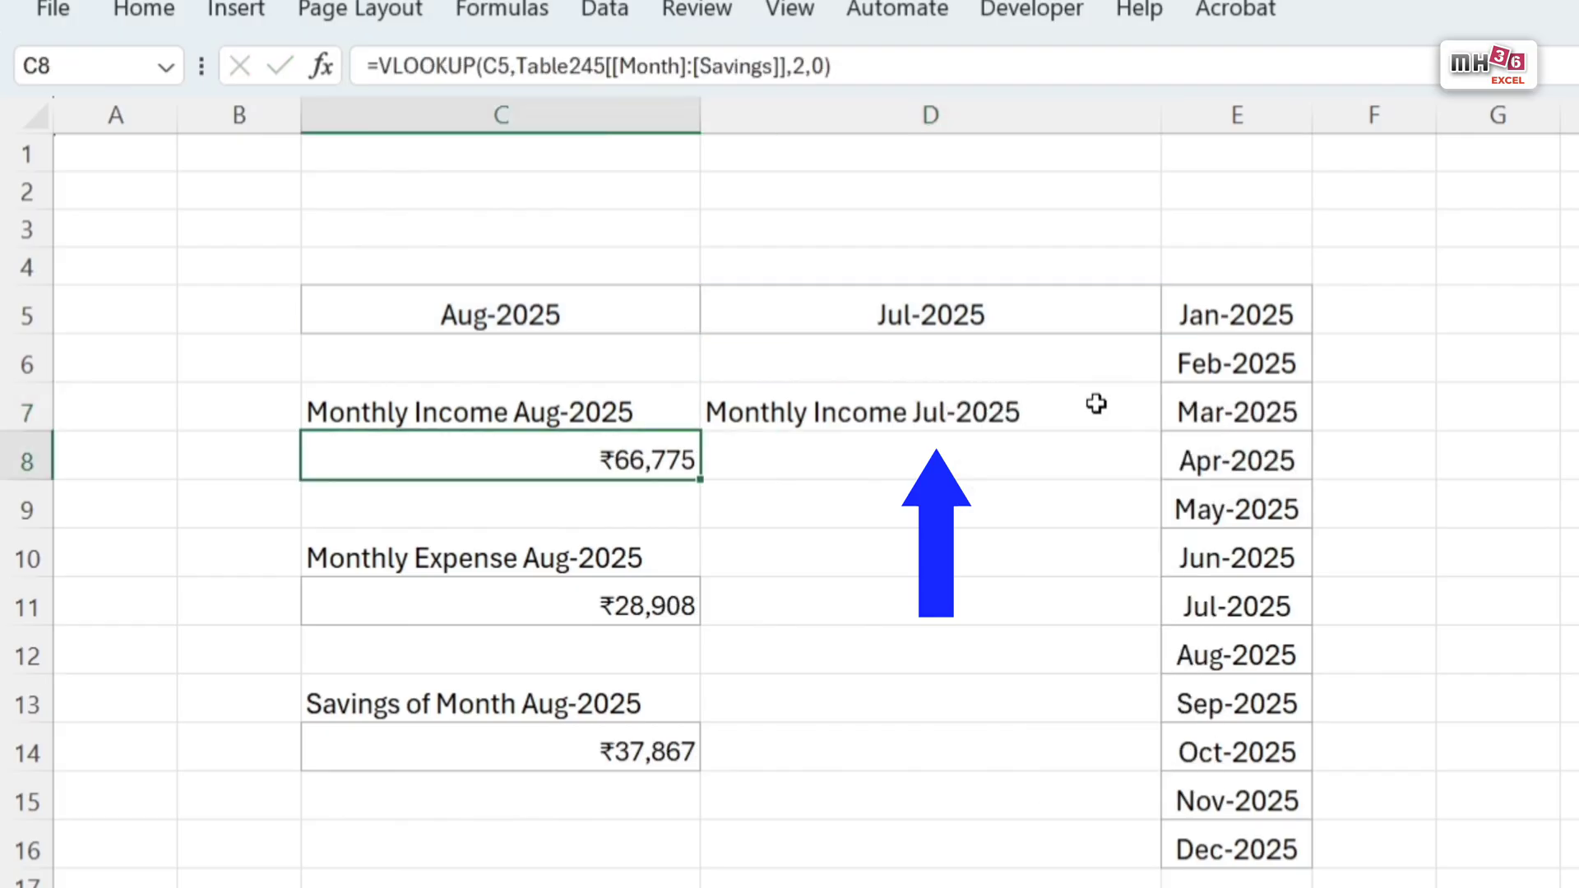
Step: Reuse the C8 lookup in D8 for the previous month's income as =VLOOKUP(D5,Table245[[Month]:[Savings]],2,0)
left_click_drag(891, 79, 31, 38)
key("ctrl+c")
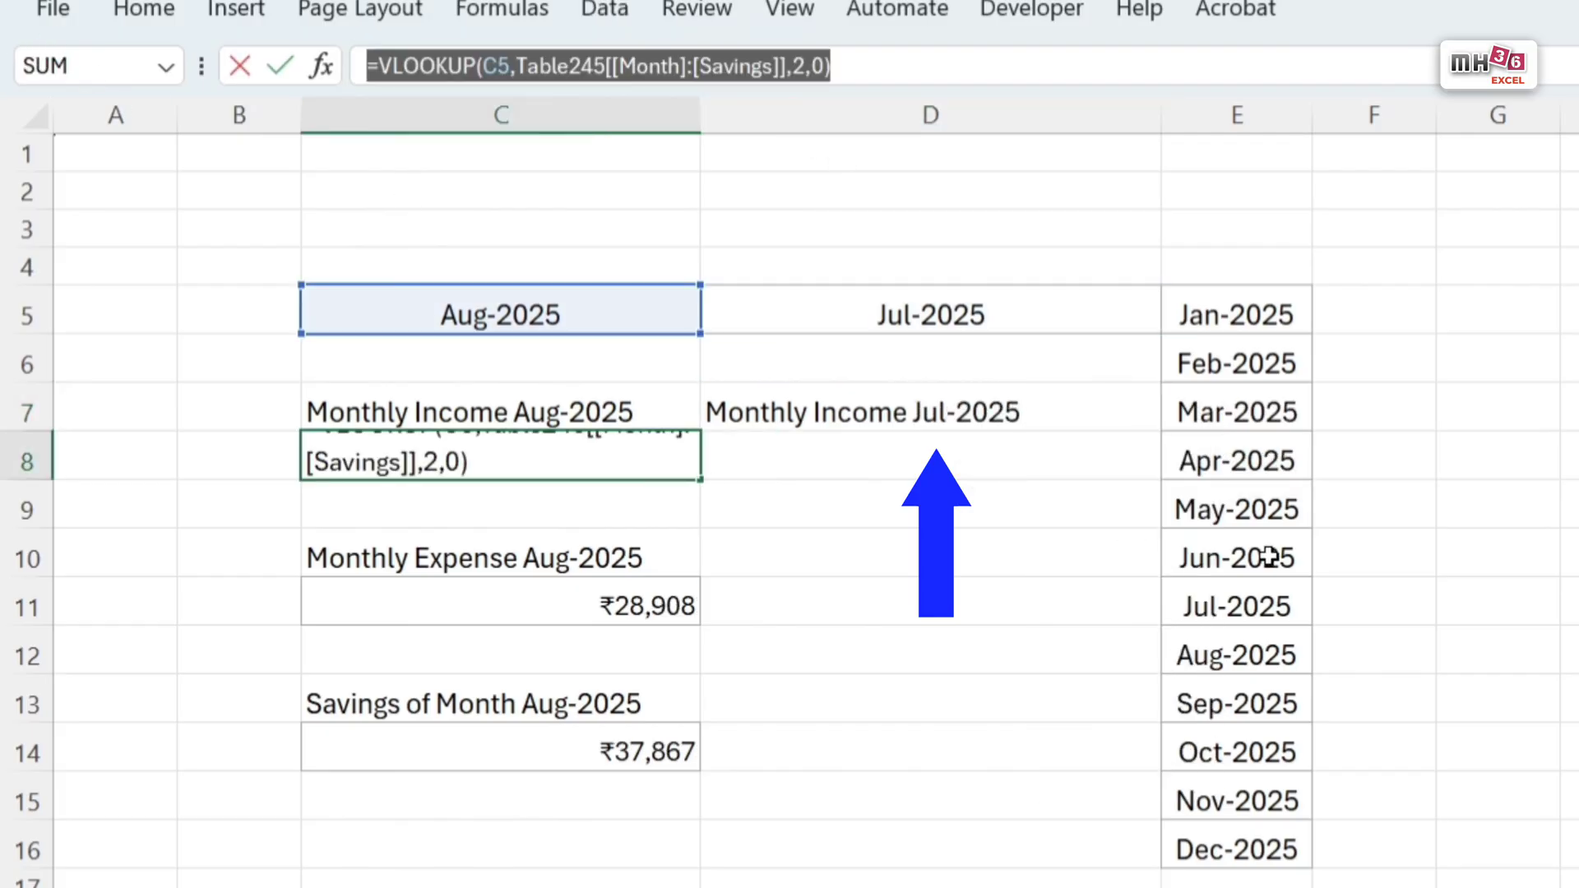
key("Tab")
key("Tab")
left_click(1028, 490)
left_click(1049, 452)
left_click(644, 67)
key("ctrl+v")
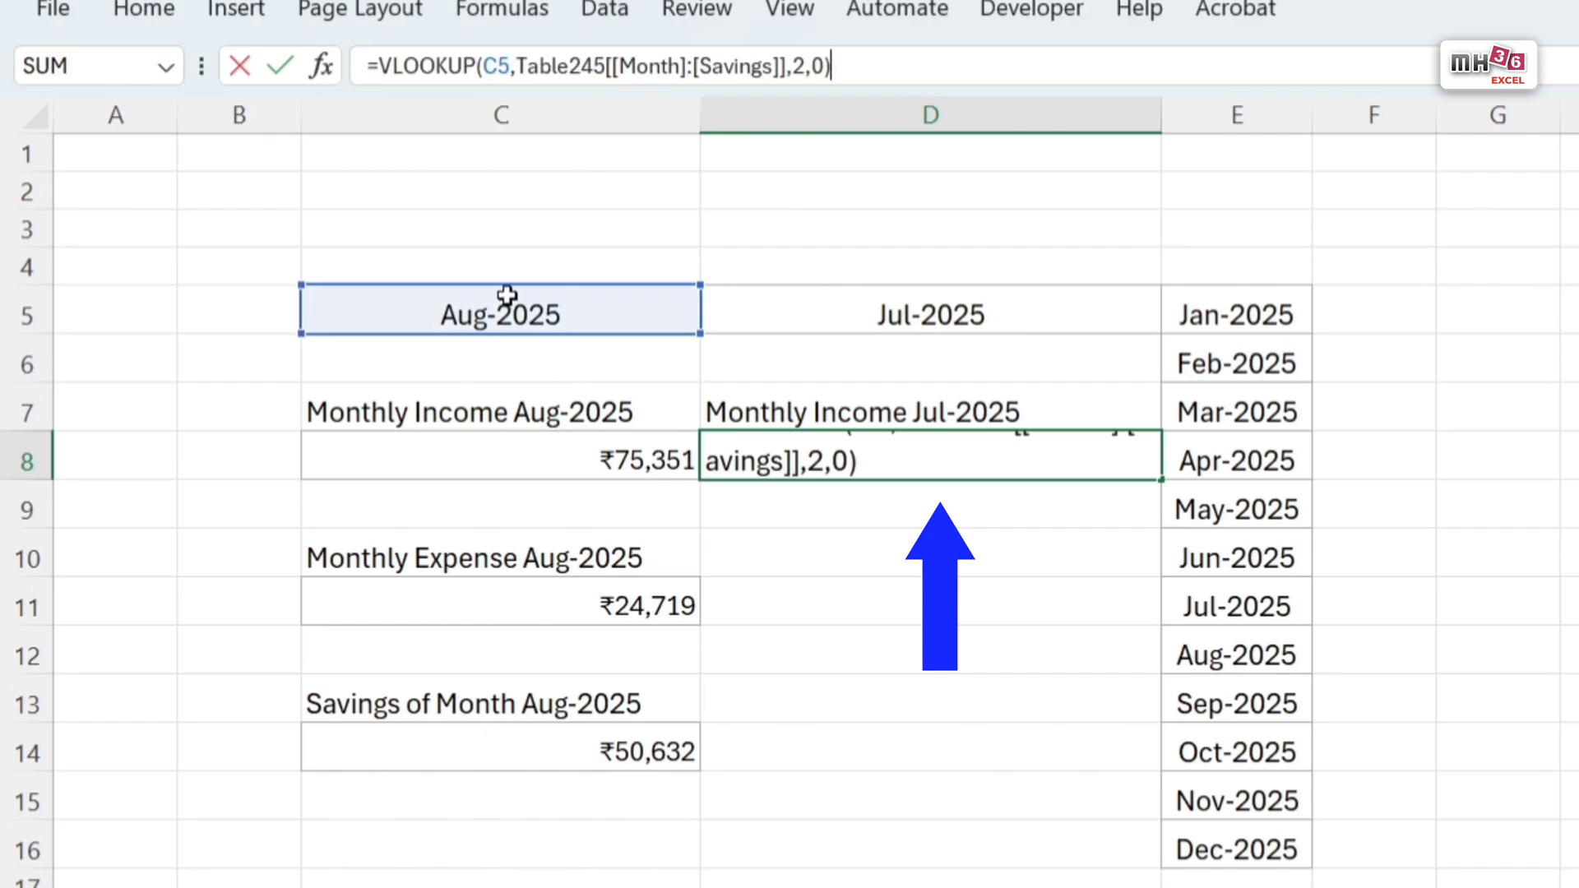
left_click(500, 64)
key("Left")
key("Delete")
type("d")
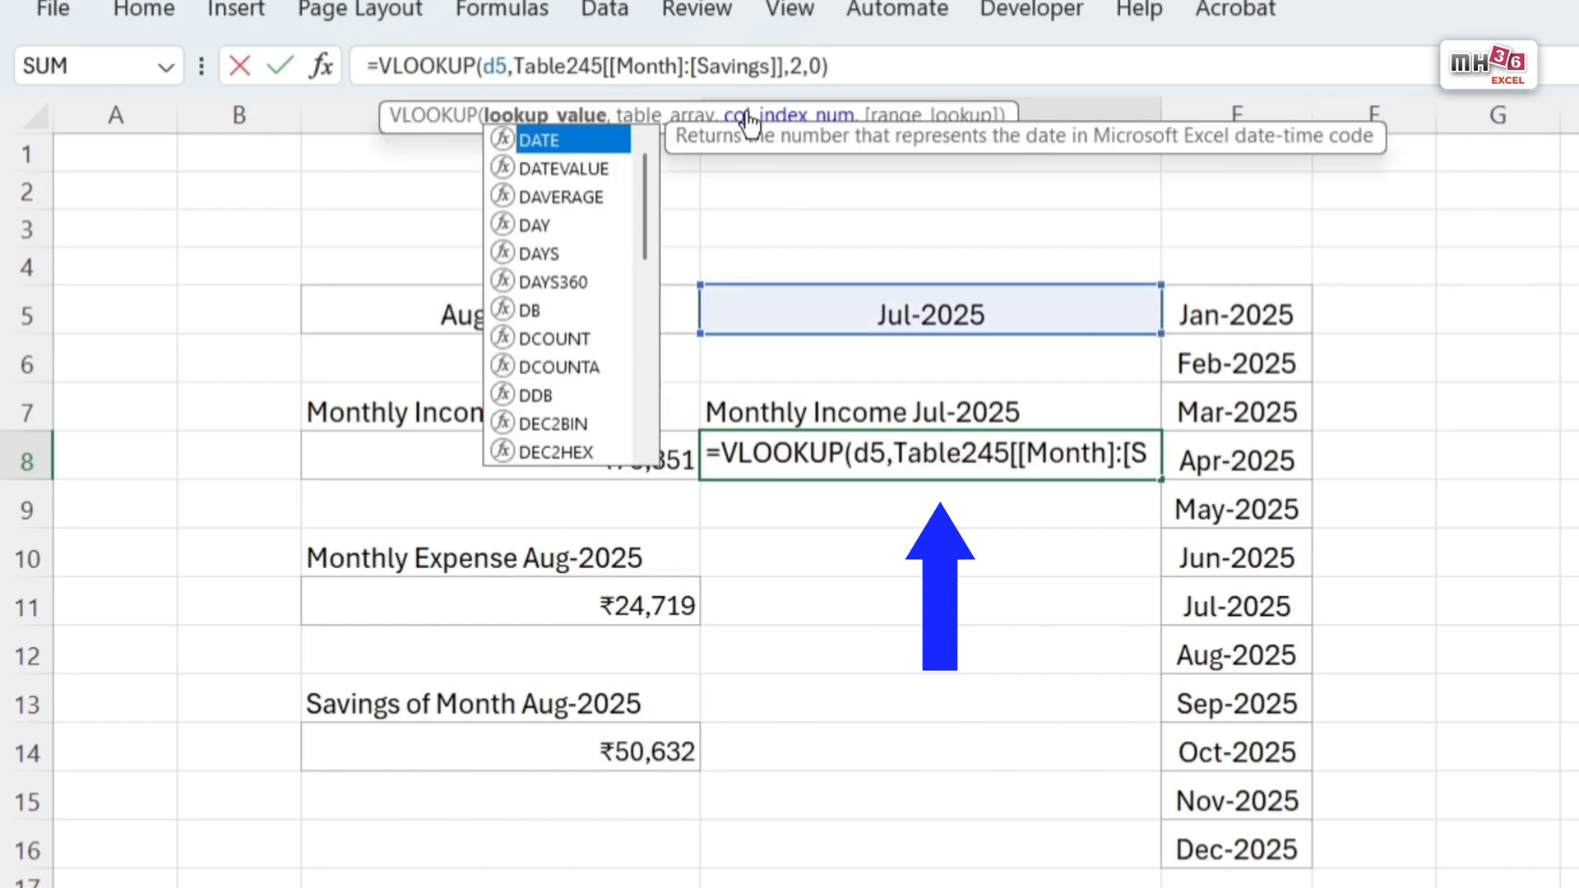
key("Return")
Step: Copy the expense label formula from C10 into D10 and make it reference D5: ="Monthly Expense "&TEXT(D5,"mmm-yyyy")
left_click(632, 466)
left_click(628, 553)
left_click_drag(789, 67, 366, 66)
key("ctrl+c")
key("Tab")
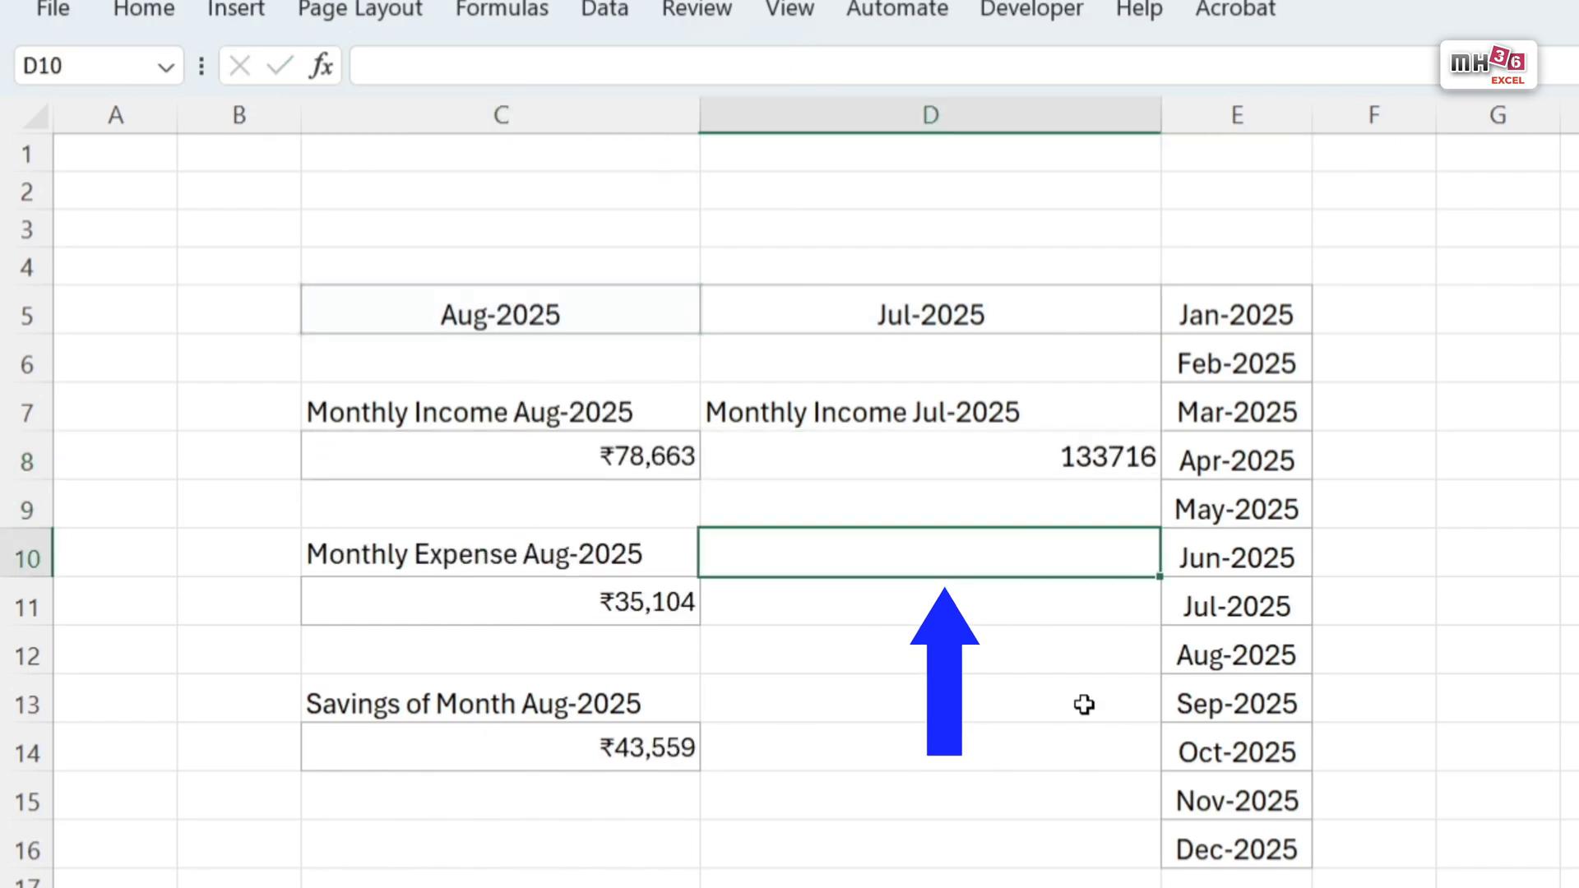
key("ctrl+v")
double_click(1076, 547)
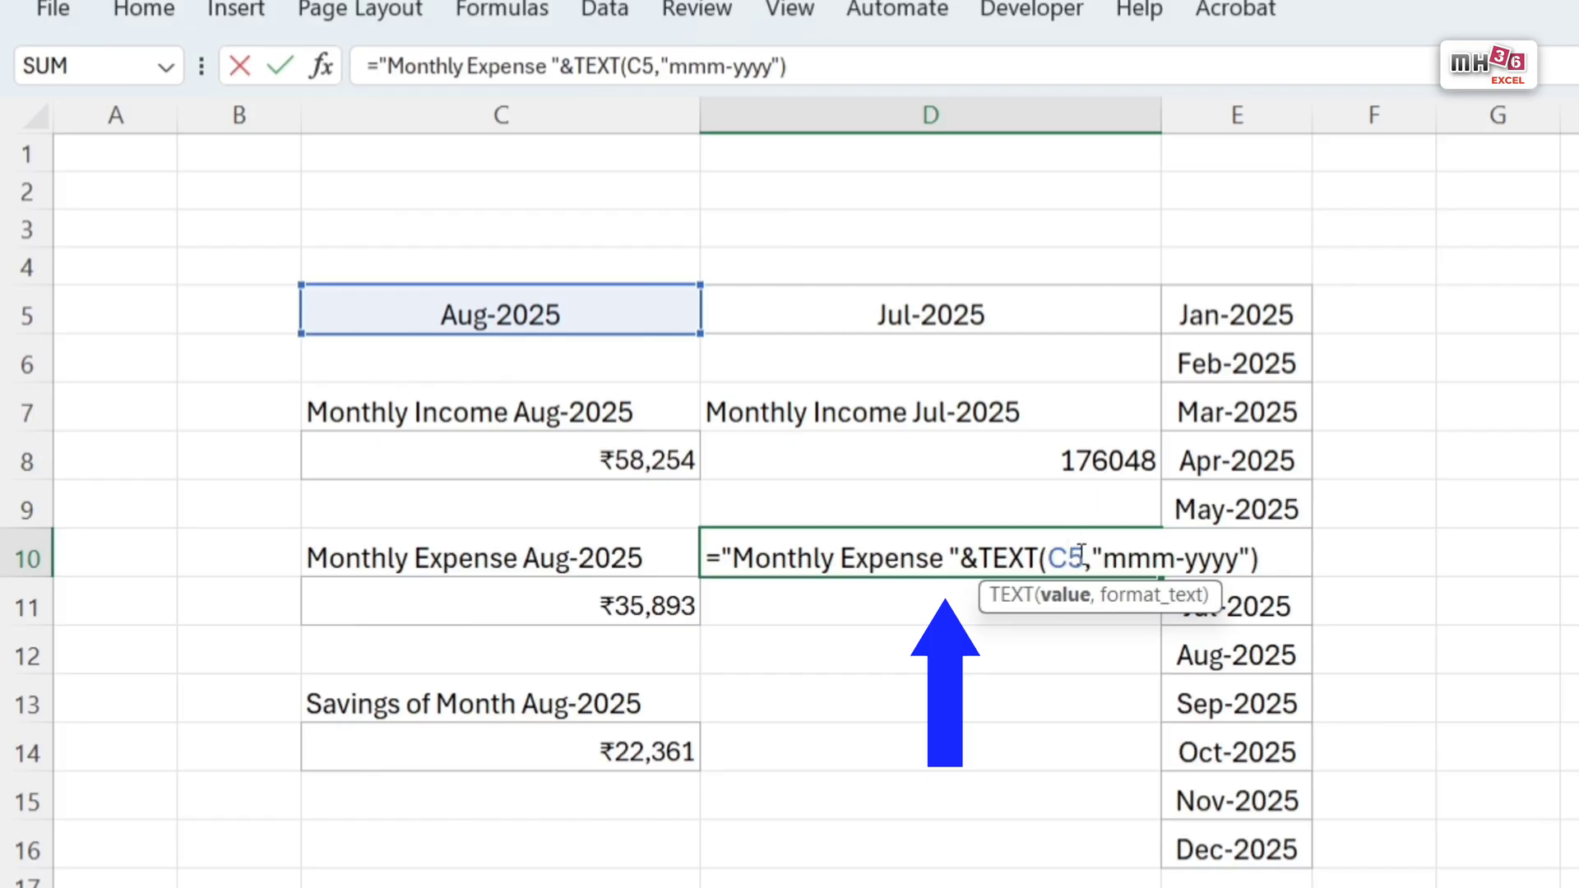
key("BackSpace")
type("d")
key("Return")
Step: Reuse the C11 lookup in D11 for the previous month's expense as =VLOOKUP(D5,Table245[[Month]:[Savings]],3,0)
left_click(898, 64)
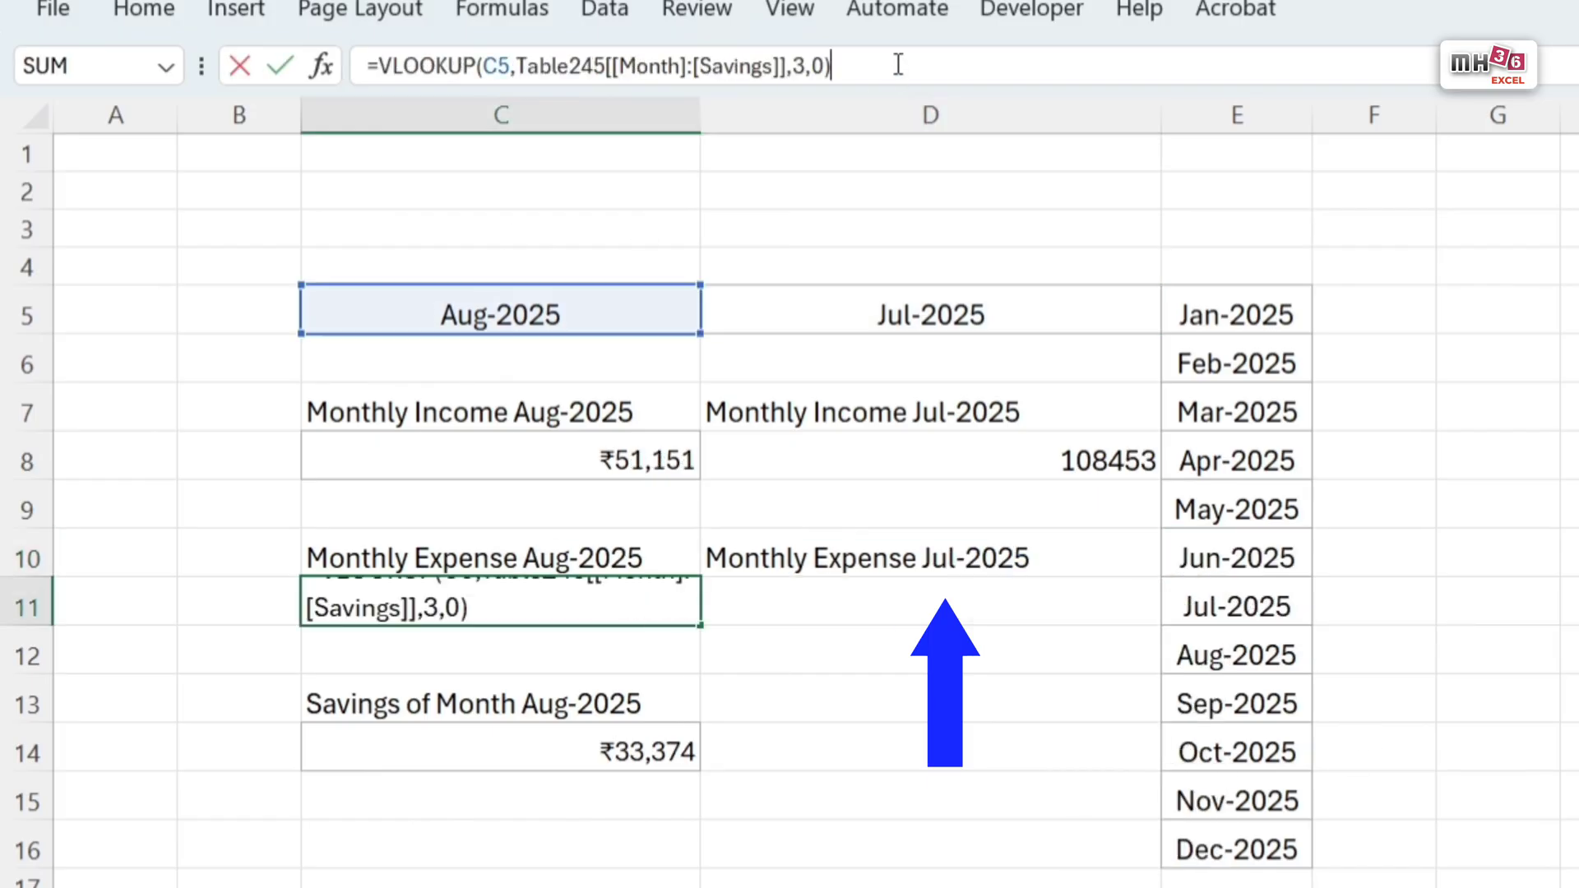
left_click_drag(898, 65, 176, 345)
key("ctrl+c")
key("Tab")
double_click(1058, 603)
key("ctrl+v")
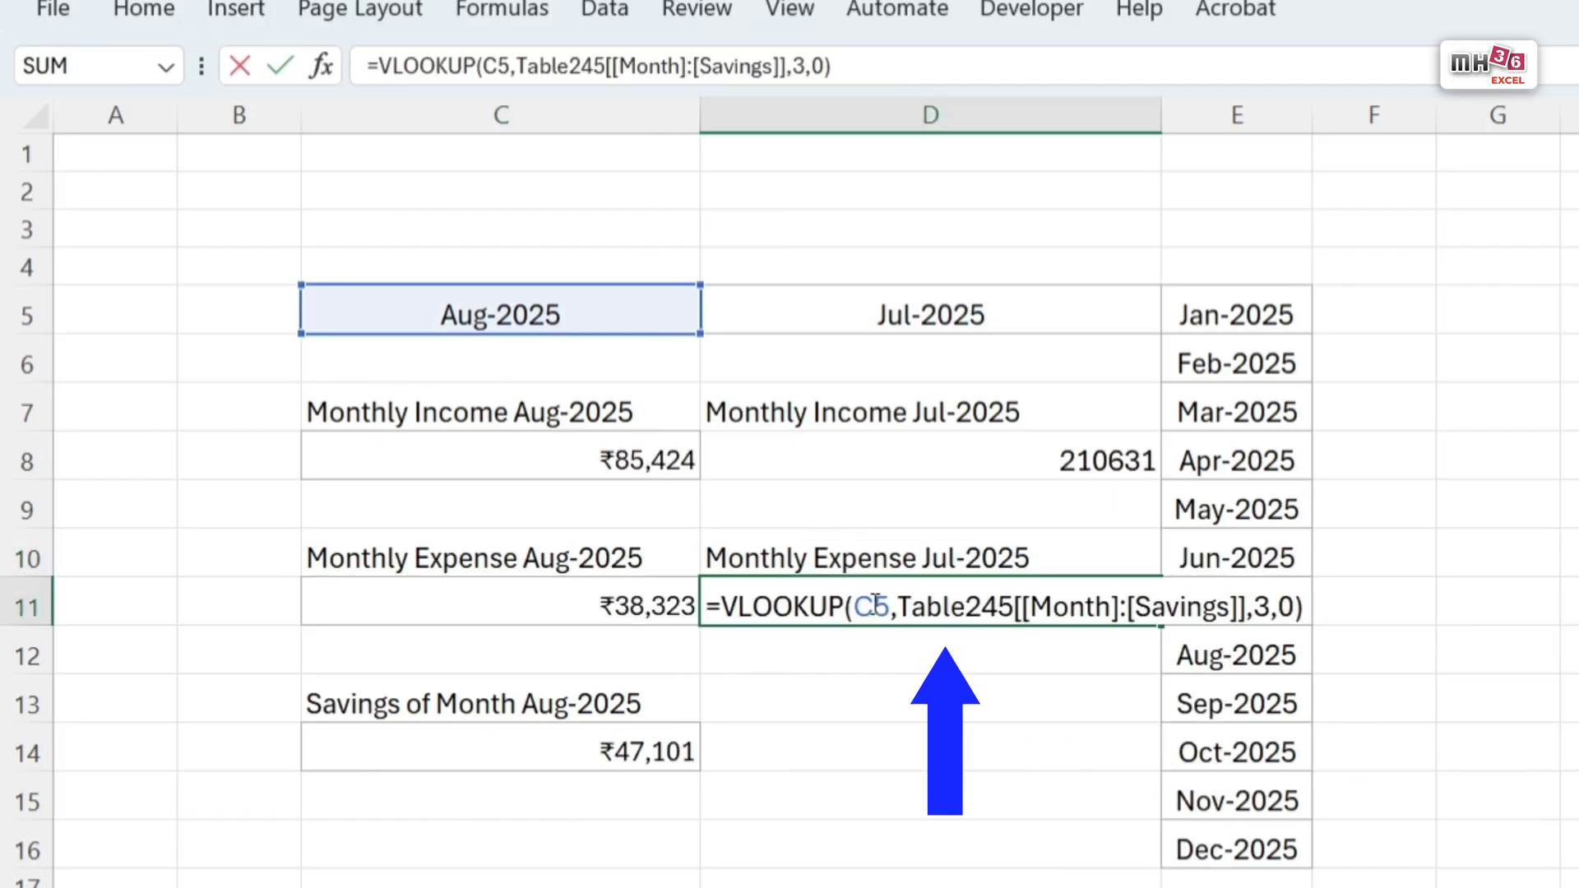
key("Return")
Step: Copy the savings label formula from C13 into D13 and make it reference D5: ="Savings of Month "&TEXT(D5,"mmm-yyyy")
double_click(649, 699)
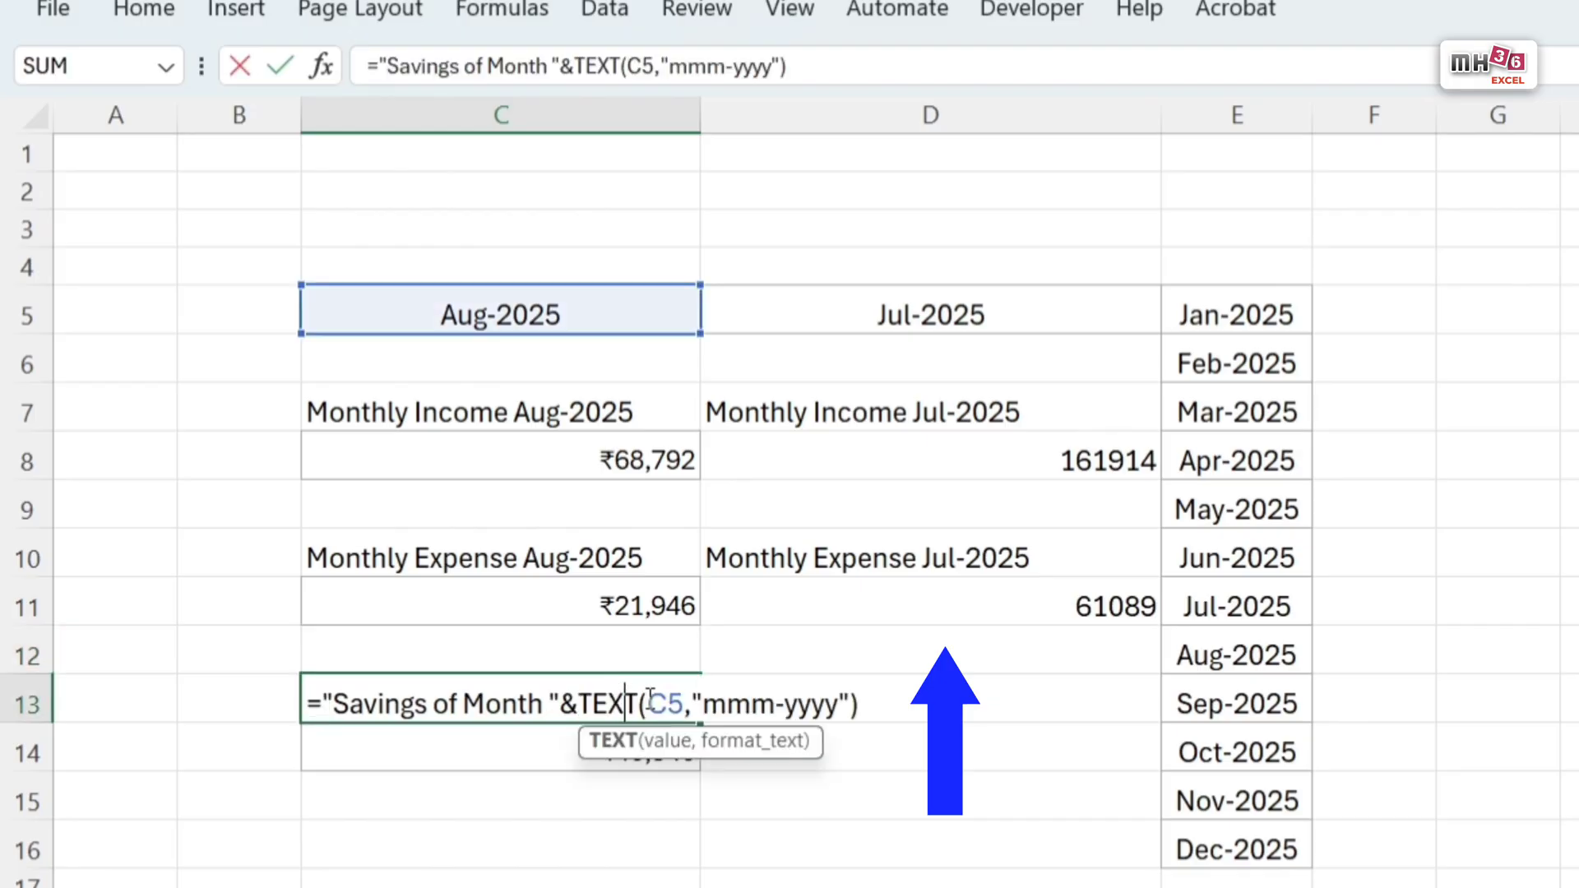
key("ctrl+a")
key("ctrl+c")
key("Tab")
double_click(1018, 705)
key("ctrl+v")
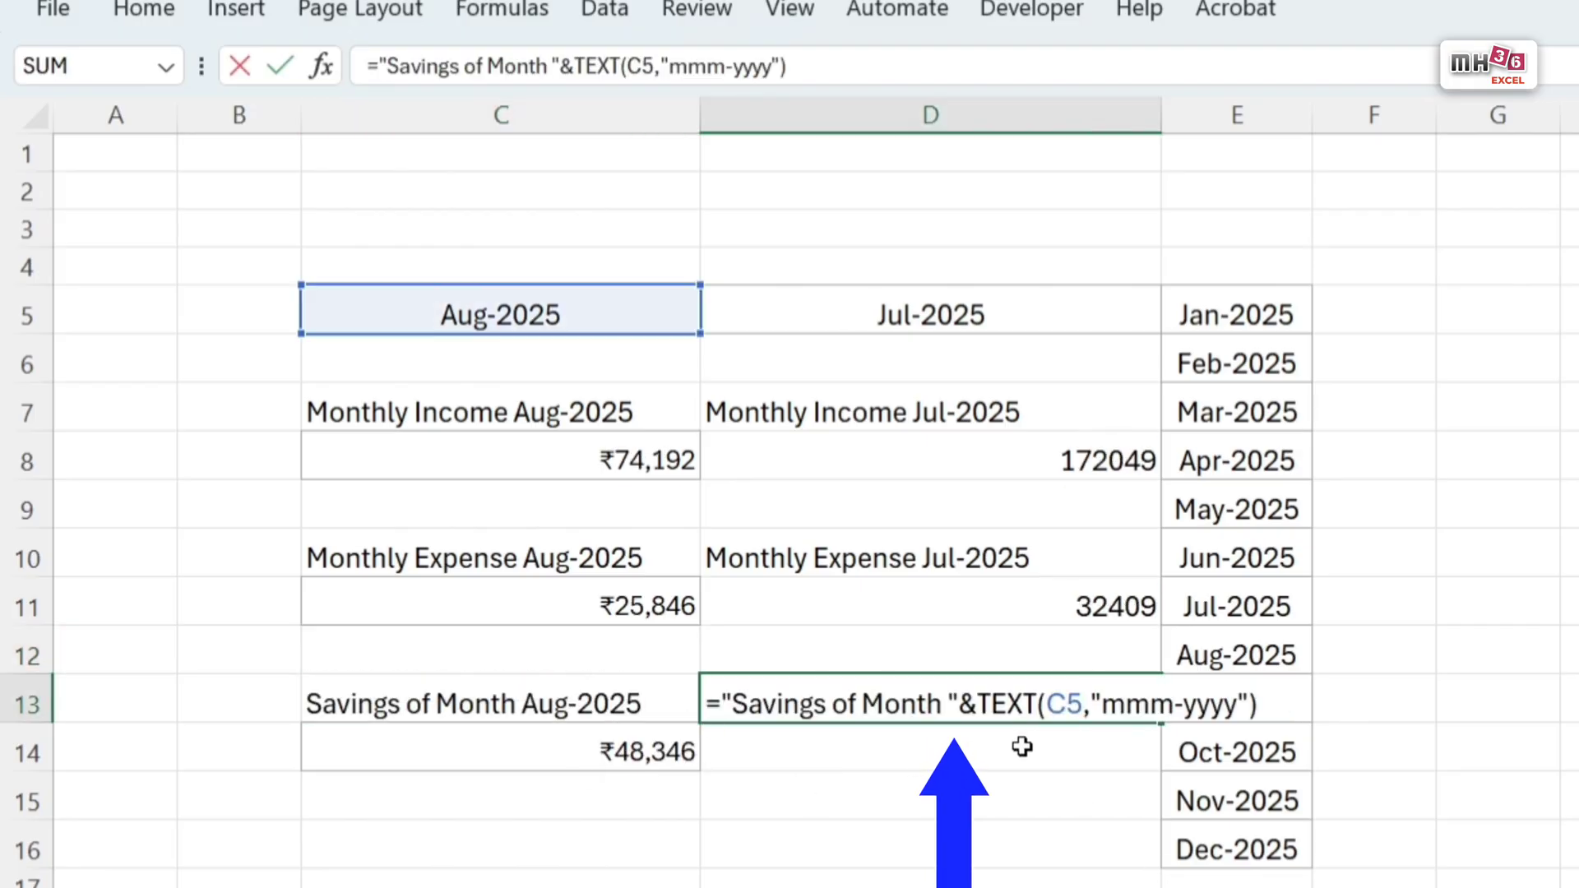
key("Left")
key("Left")
key("Left")
key("Left")
key("Left")
key("Left")
key("Left")
key("Left")
key("Left")
key("Left")
key("Left")
key("Left")
key("Left")
key("BackSpace")
type("D")
key("Return")
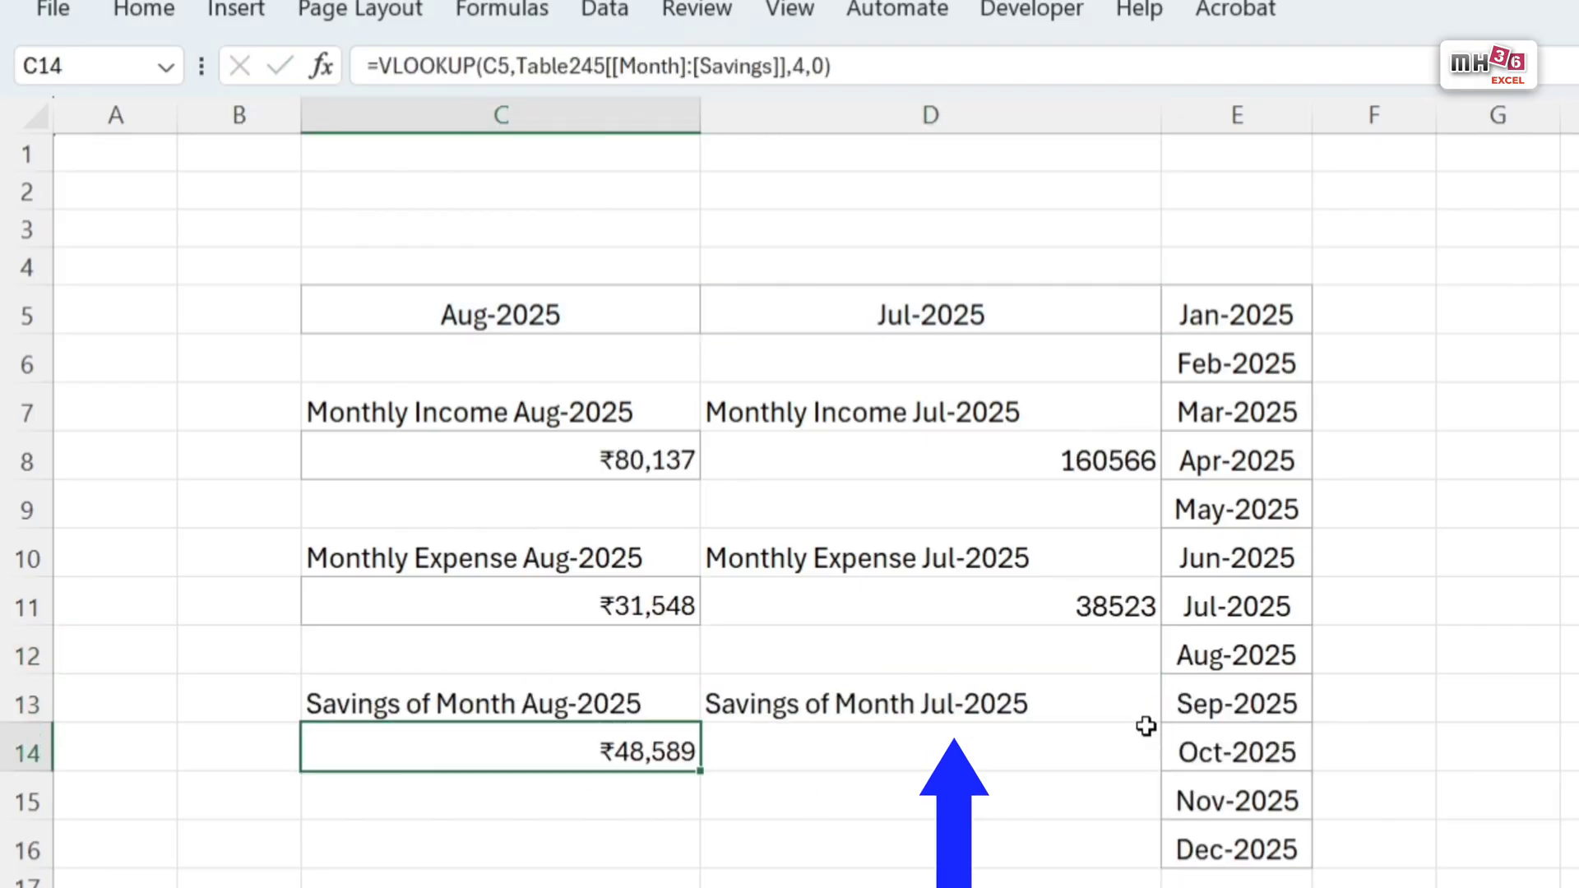
Step: Copy savings cell C14 with its lookup formula into D14 for the previous month
key("ctrl+c")
key("Tab")
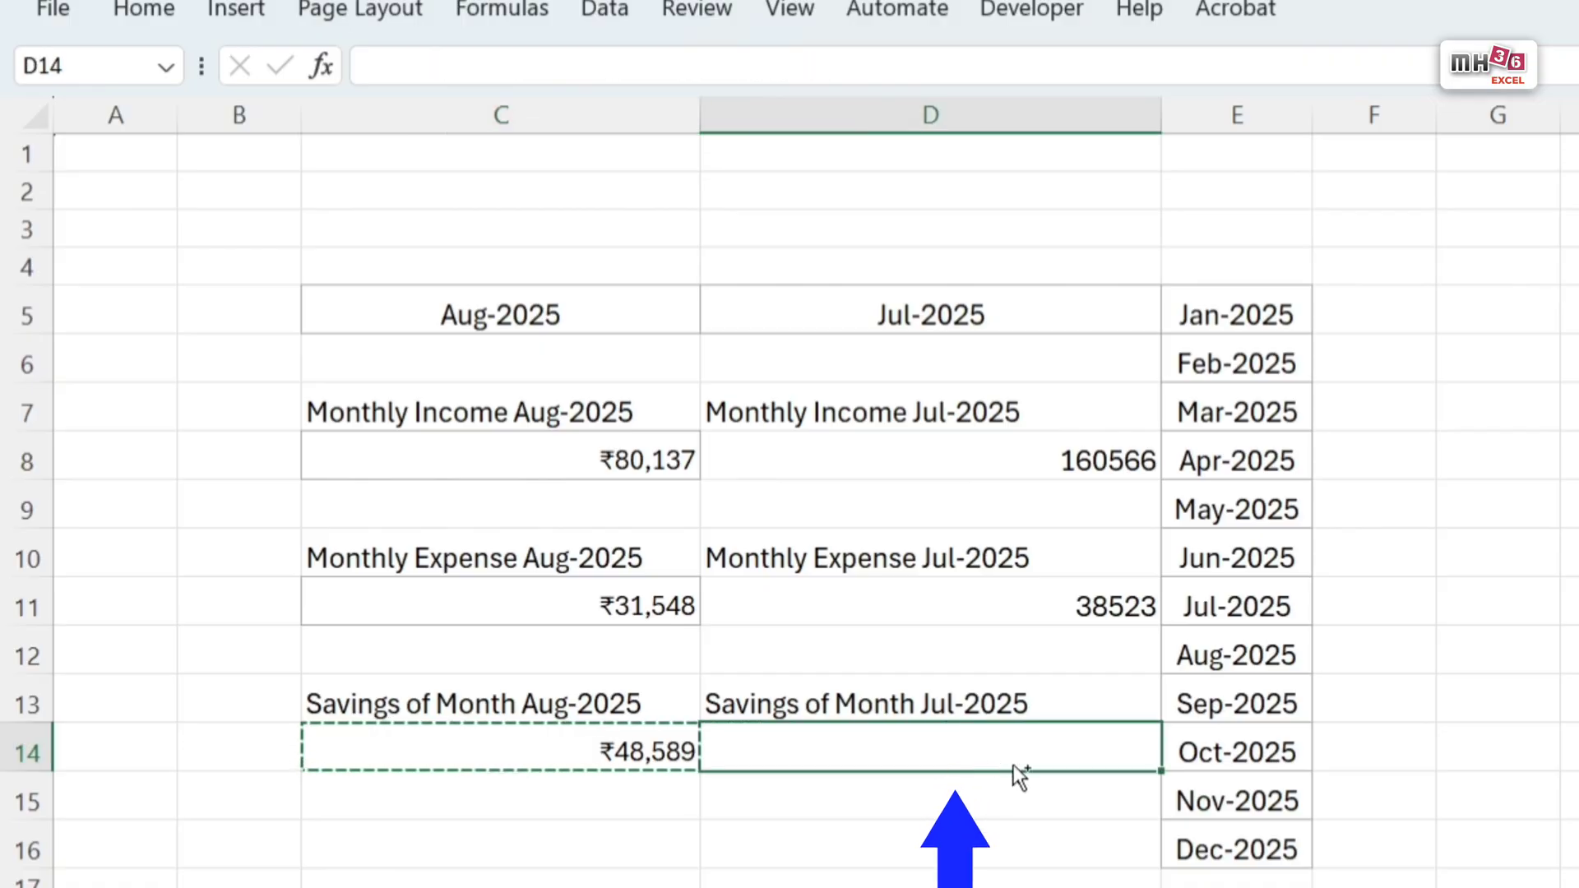
key("ctrl+v")
double_click(1098, 752)
key("Return")
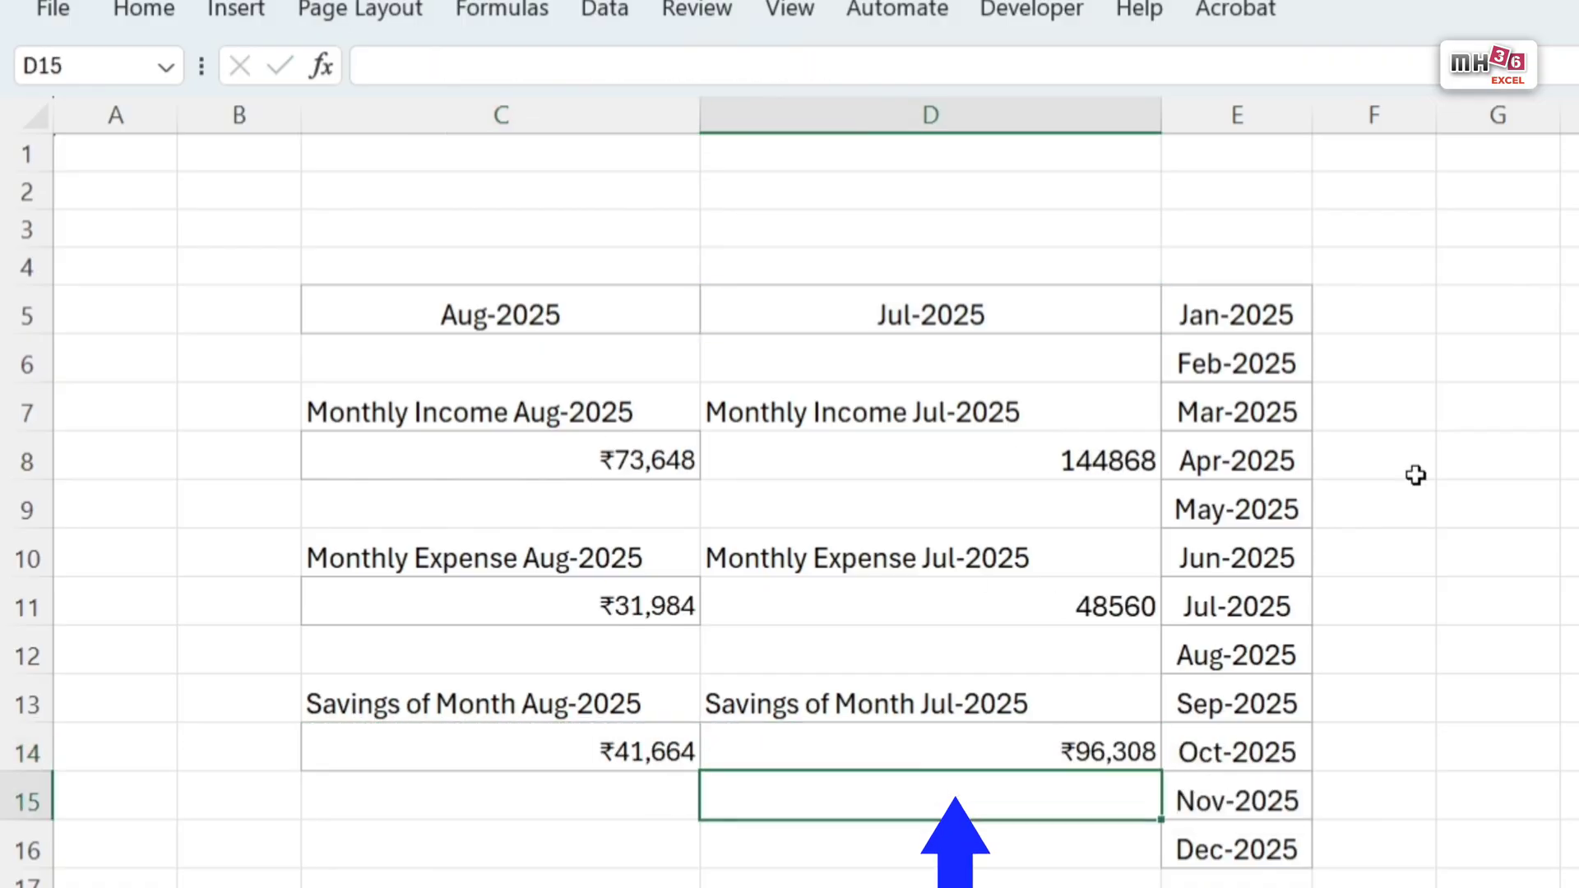
Step: Copy the currency formatting and border of income cell C8 onto D8, D11 and D14
left_click(581, 606)
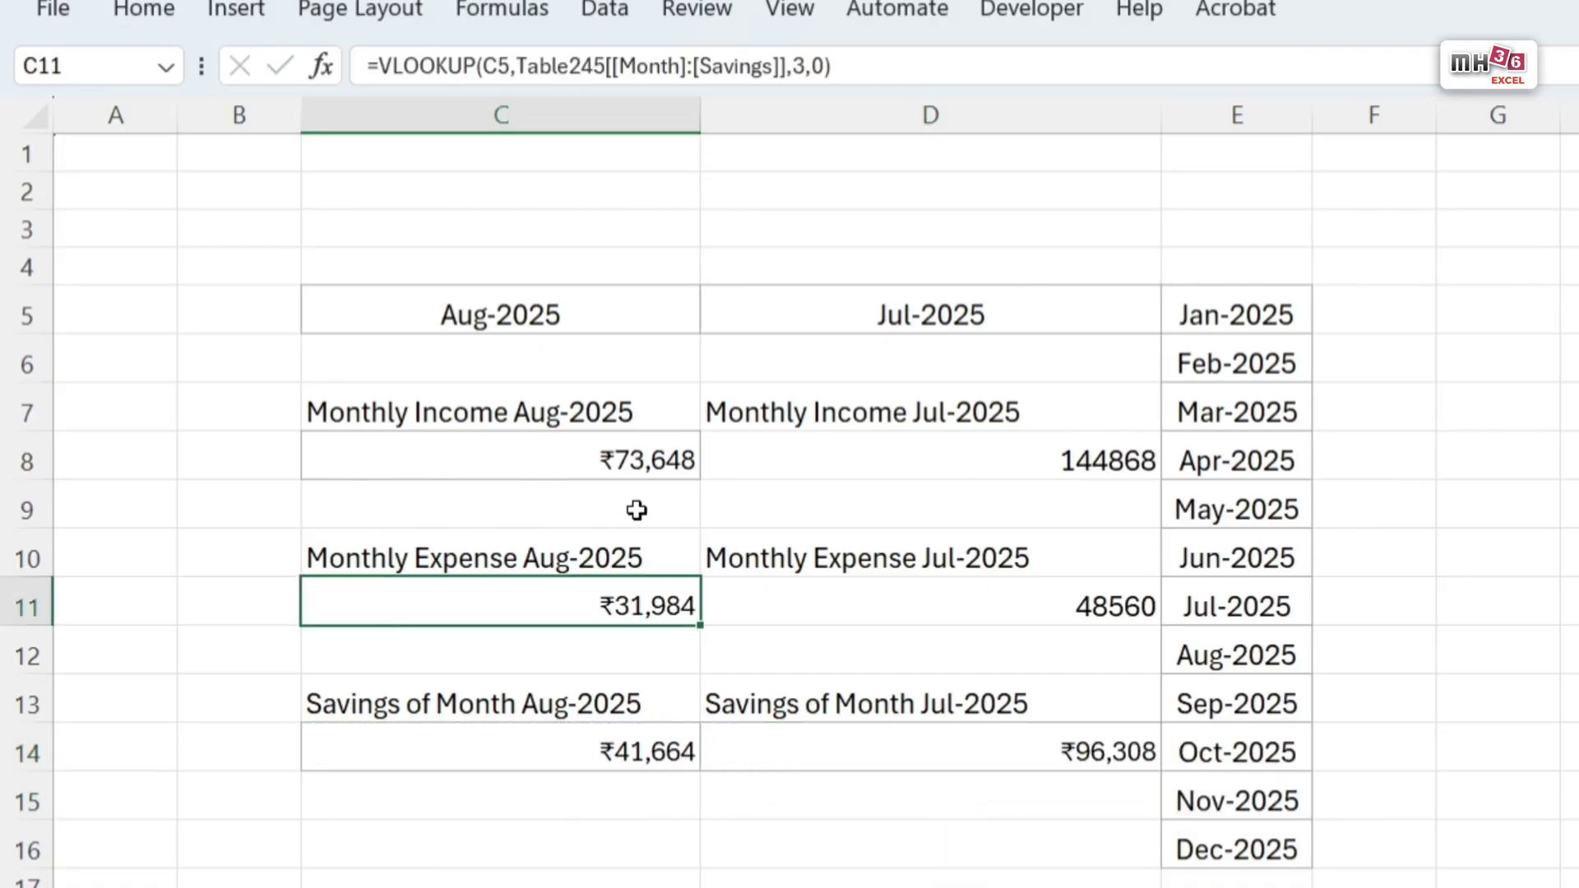
left_click(666, 456)
left_click(149, 11)
double_click(128, 136)
left_click(1109, 455)
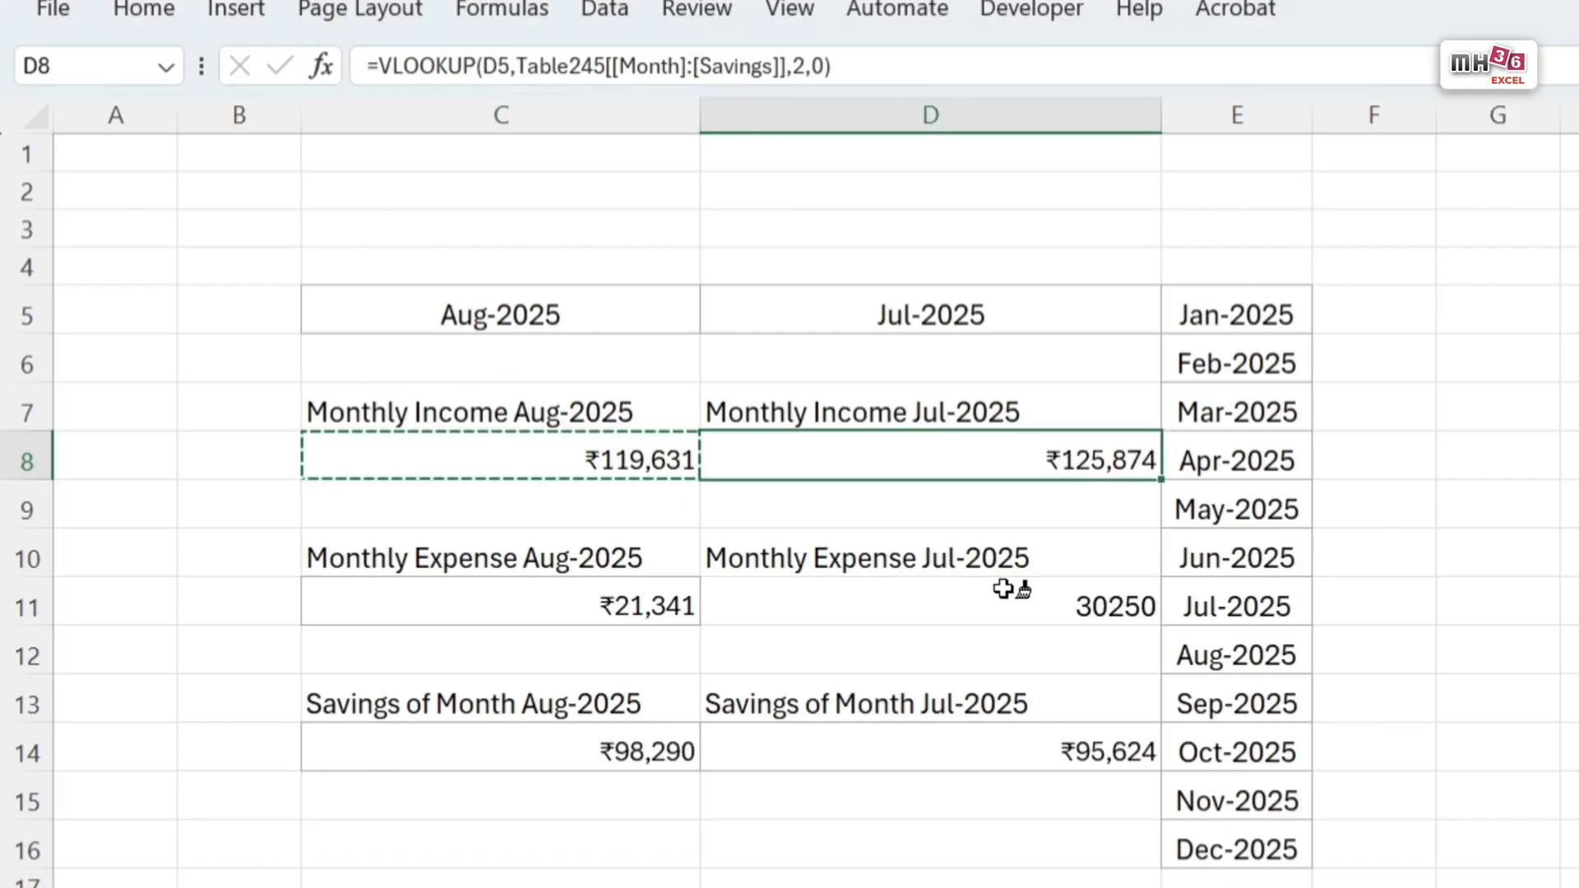
left_click(1009, 598)
left_click(1063, 762)
key("Escape")
left_click(1575, 884)
left_click(1575, 880)
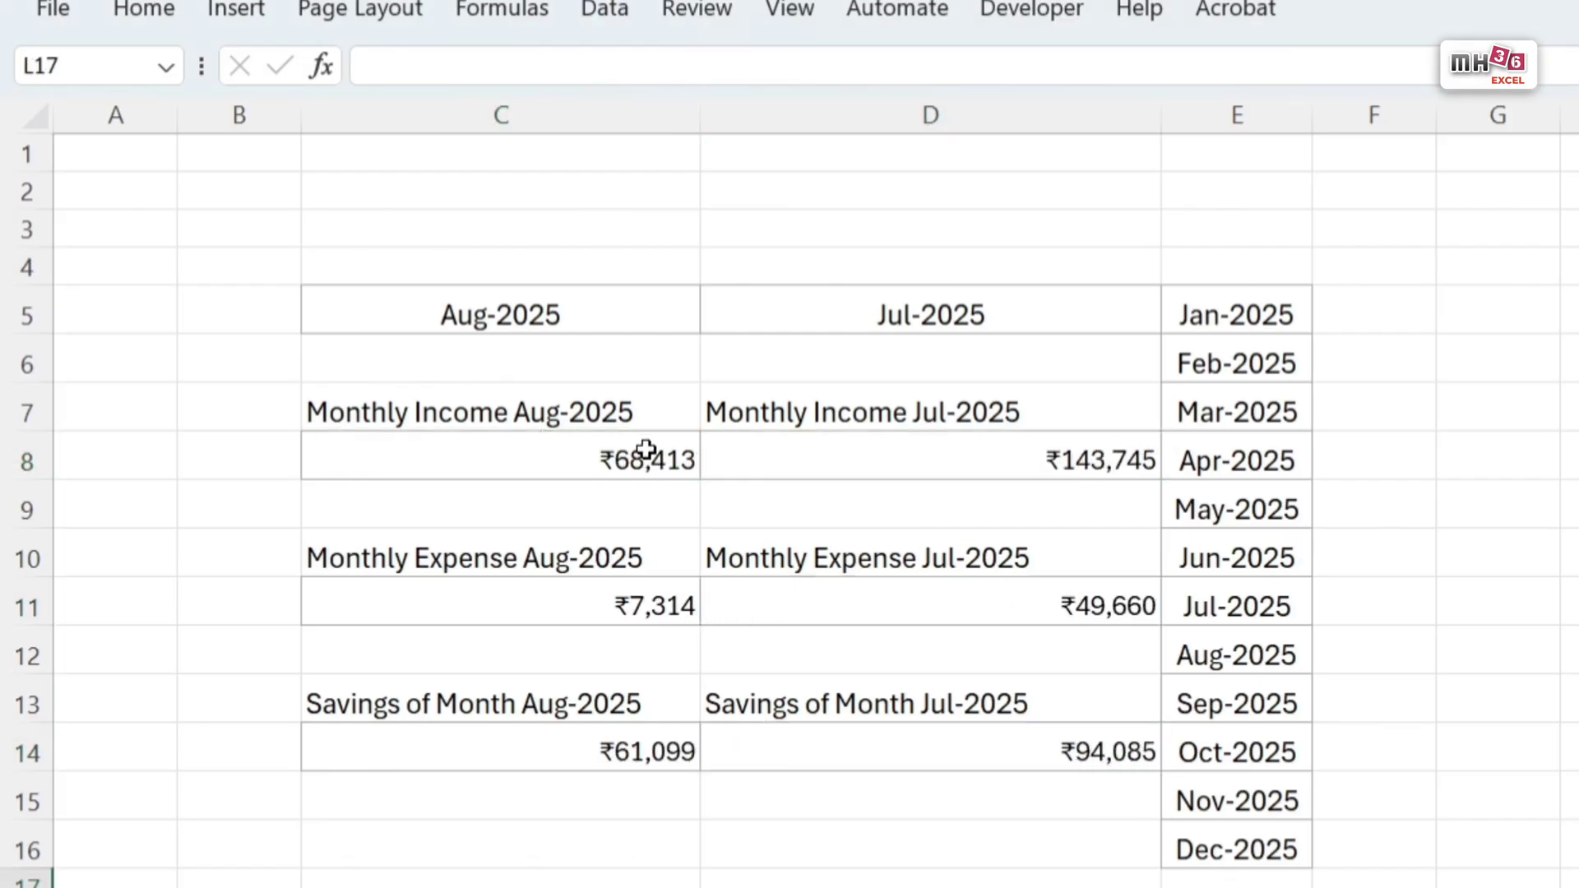
Step: Format the six amounts in C8, C11, C14, D8, D11 and D14 as left-aligned, bold, size 12
left_click(645, 453)
left_click(637, 605, "ctrl")
left_click(628, 745, "ctrl")
left_click(1069, 750, "ctrl")
left_click(1114, 606, "ctrl")
left_click(1102, 458, "ctrl")
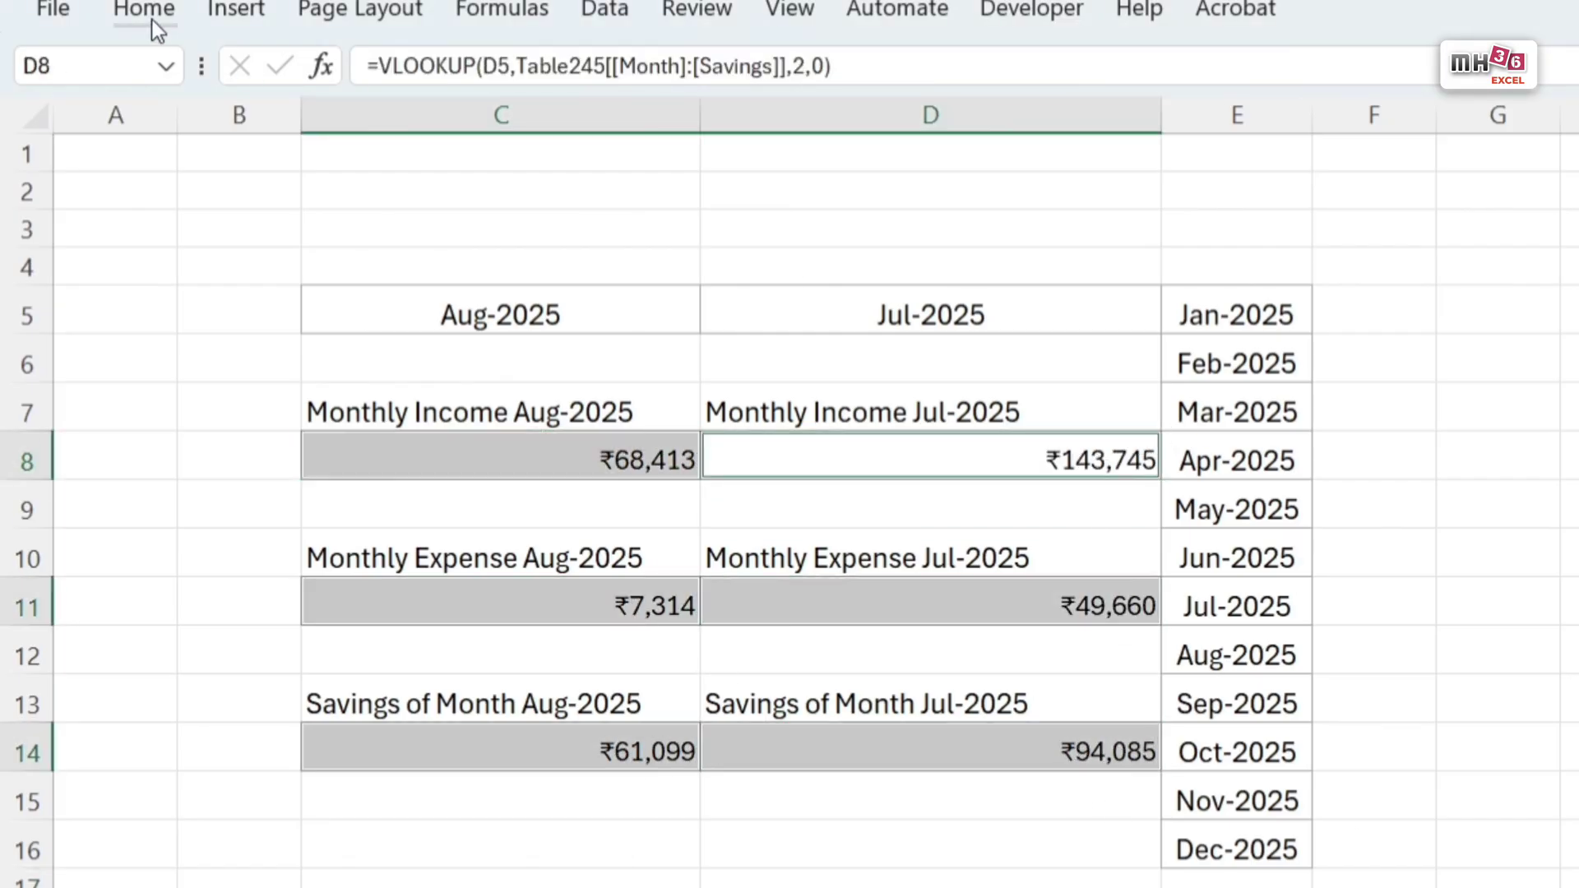
left_click(151, 11)
left_click(515, 82)
left_click(625, 124)
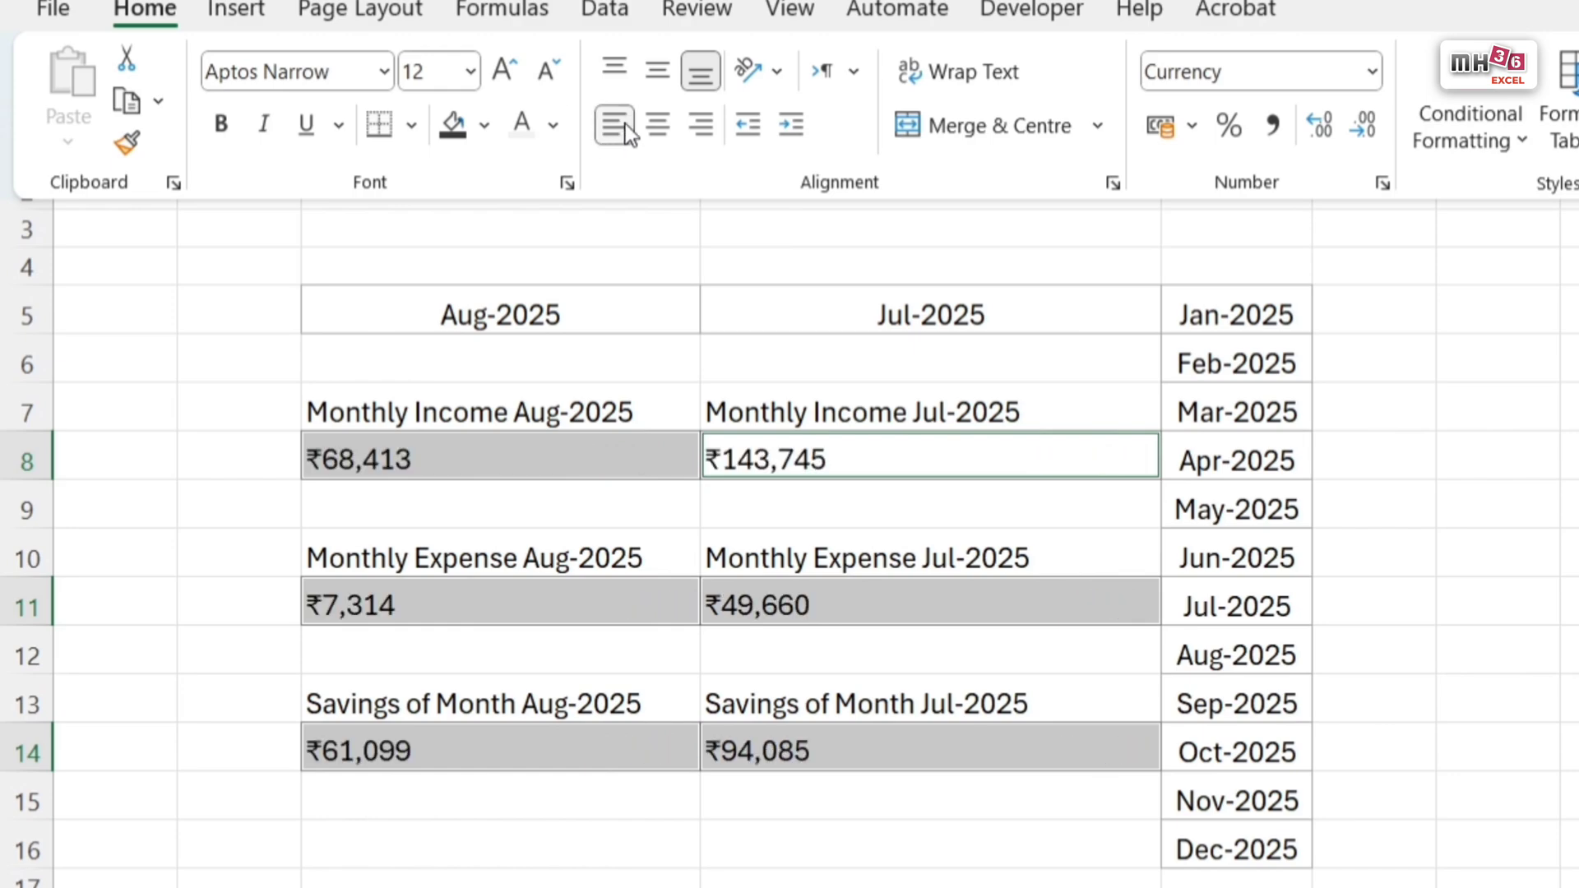
left_click(237, 129)
Step: Make the month headings in C5 and D5 bold at font size 14
left_click(803, 327)
key("shift+Left")
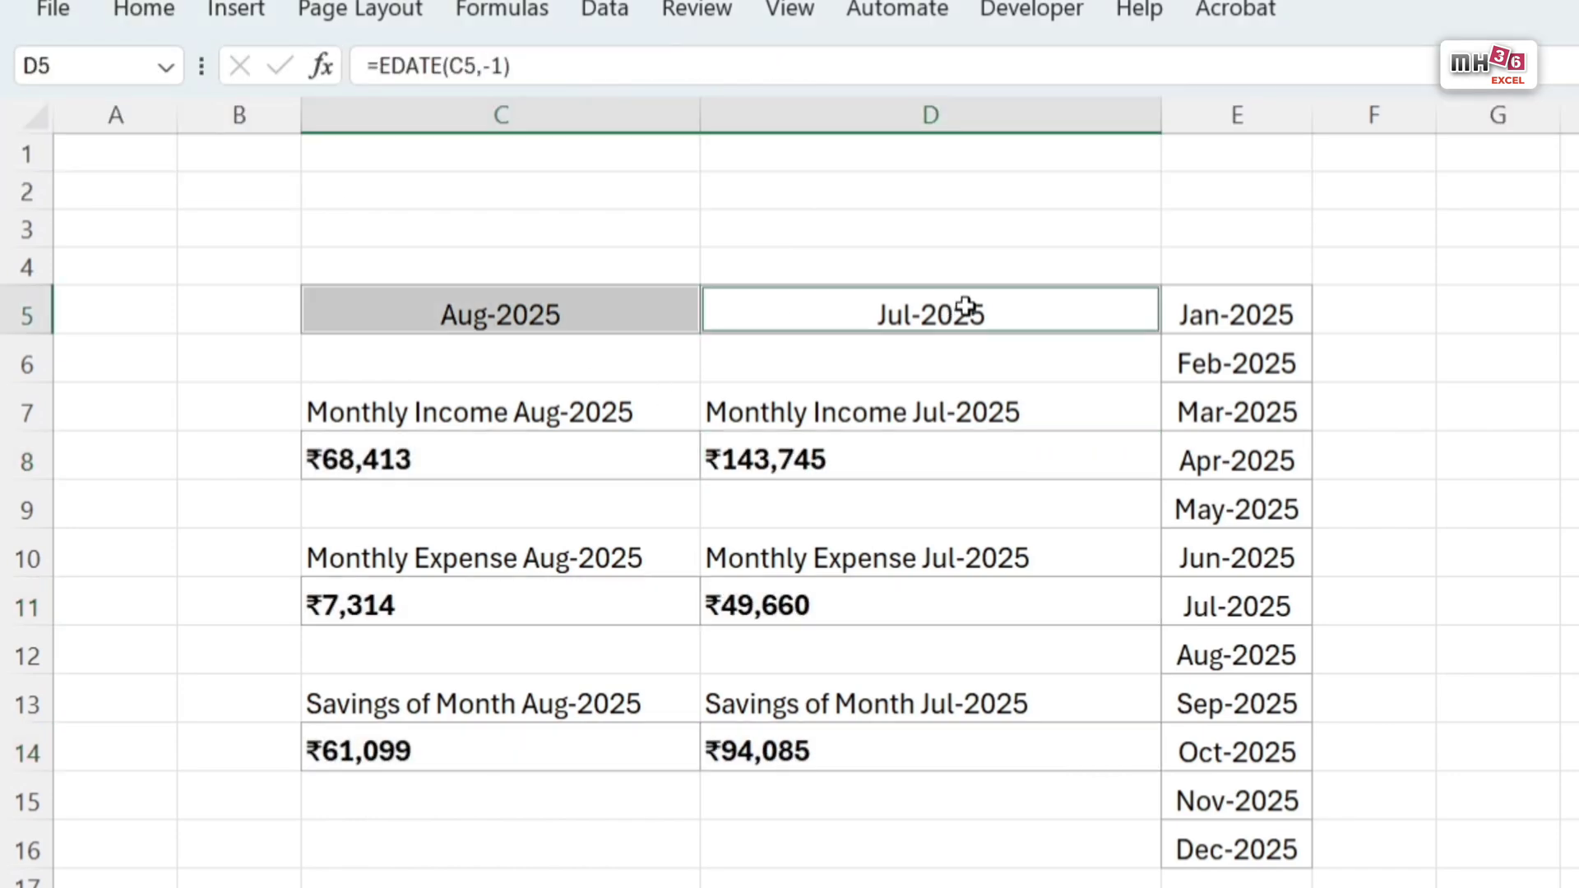
left_click(144, 10)
left_click(230, 125)
left_click(513, 75)
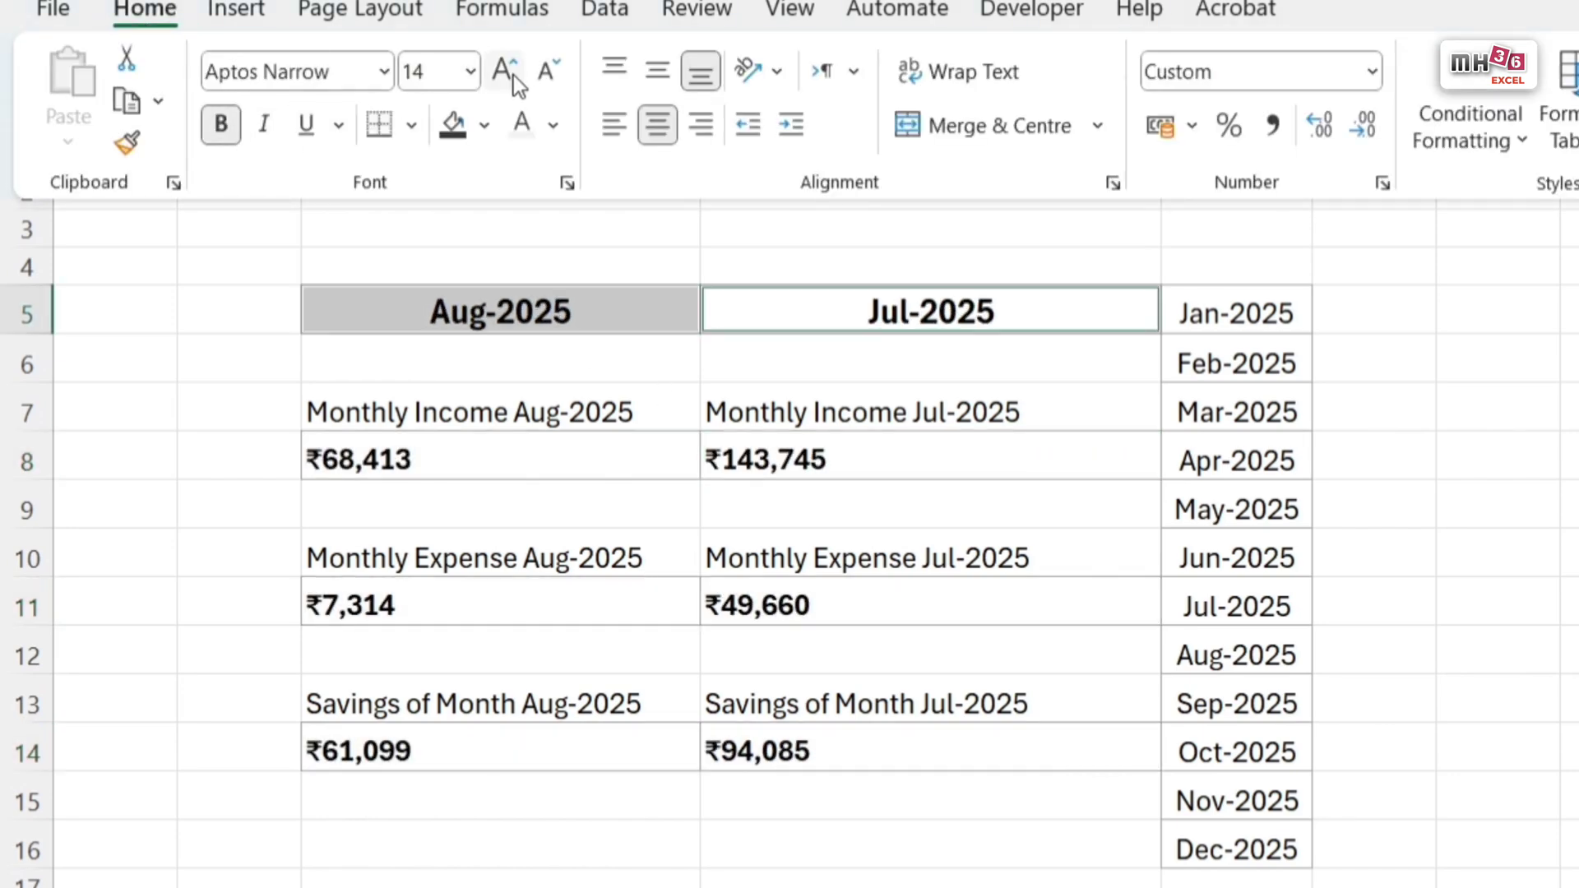
left_click(1571, 752)
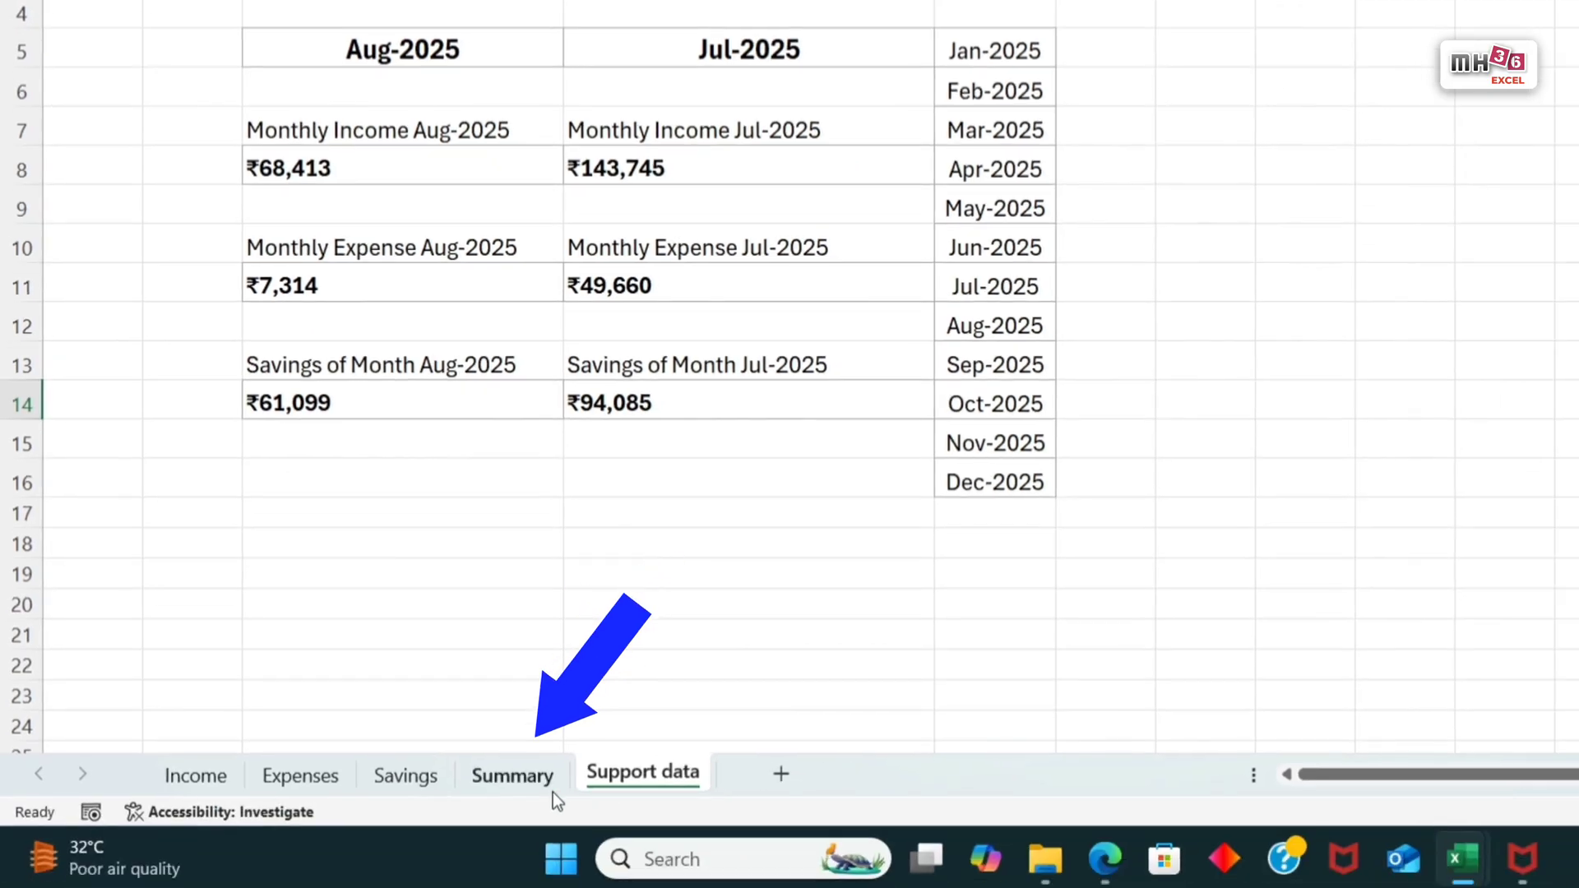
Step: Link the gradient bar on the Summary sheet to income label cell C7 of the Support data sheet
left_click(515, 778)
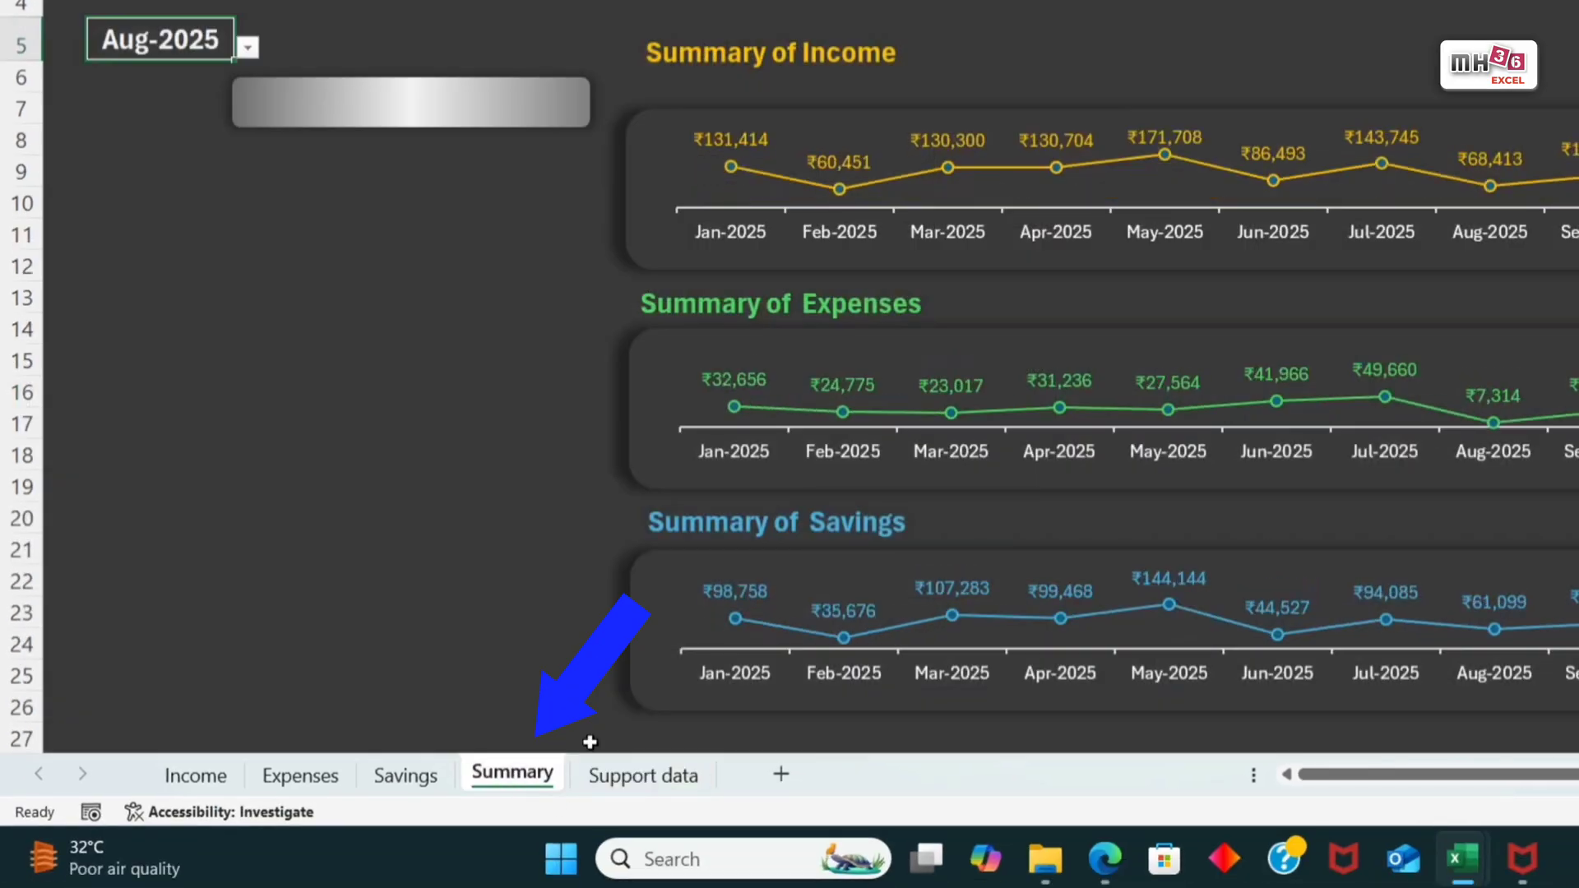
left_click(533, 122)
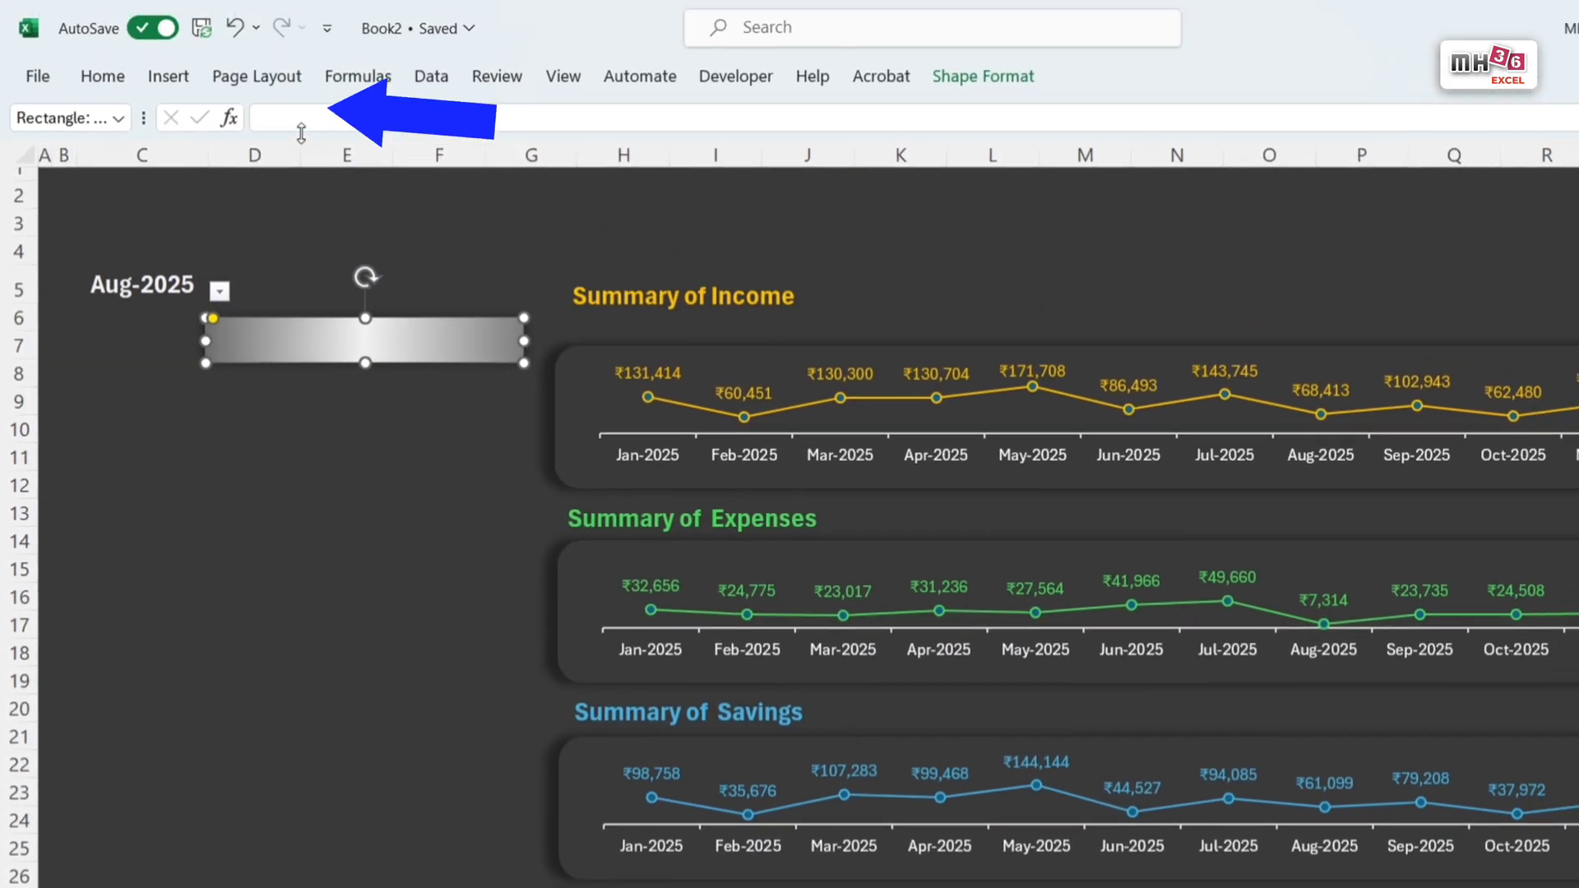
left_click(300, 122)
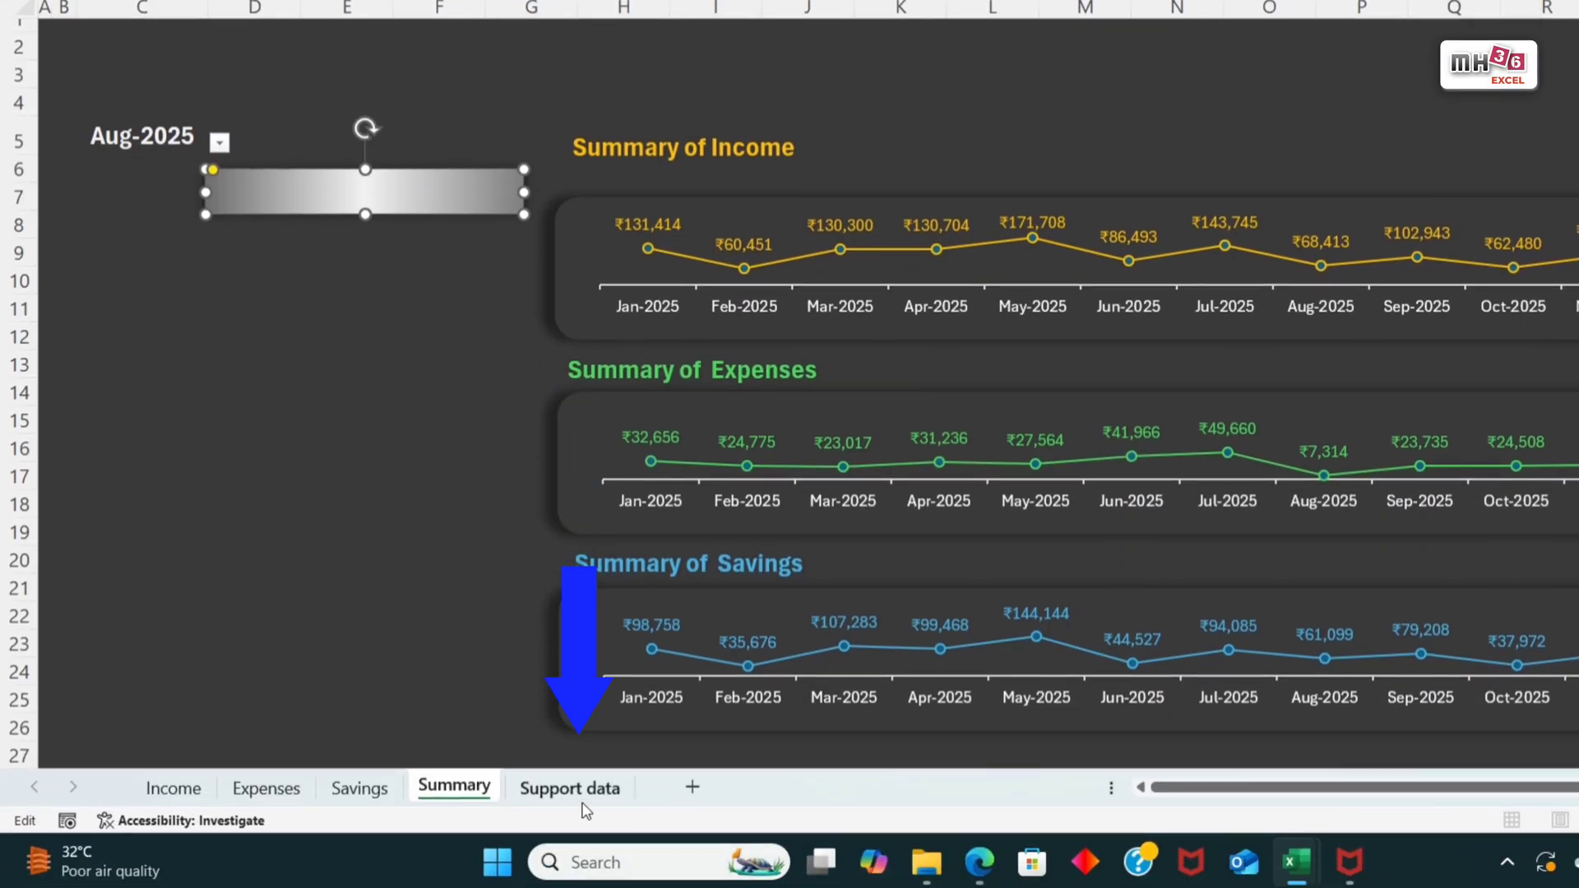
left_click(569, 787)
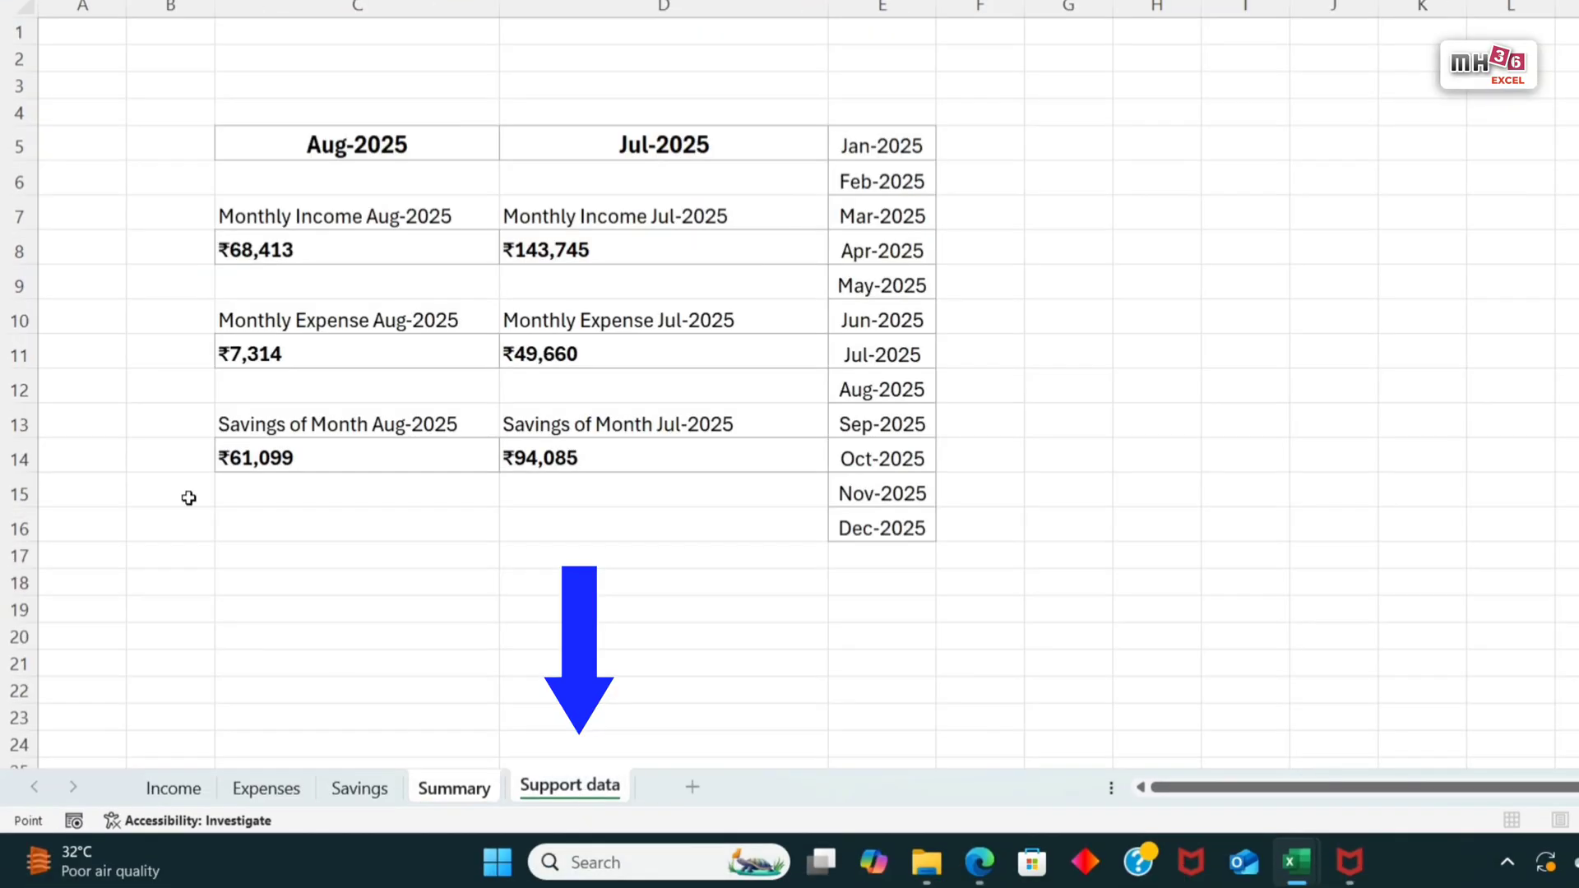
left_click(333, 215)
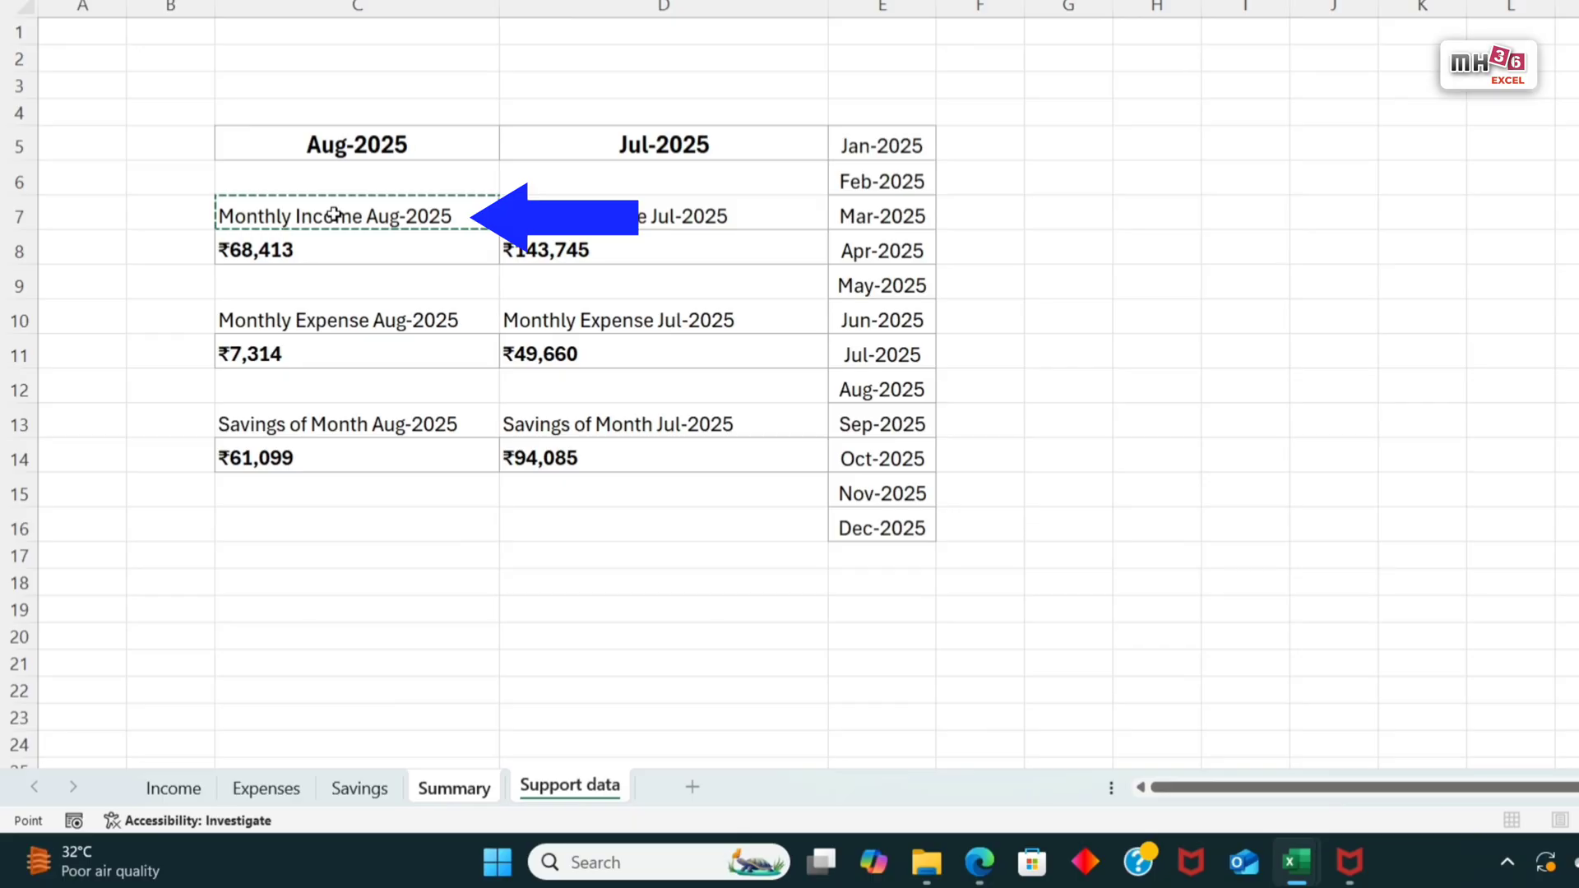
key("Return")
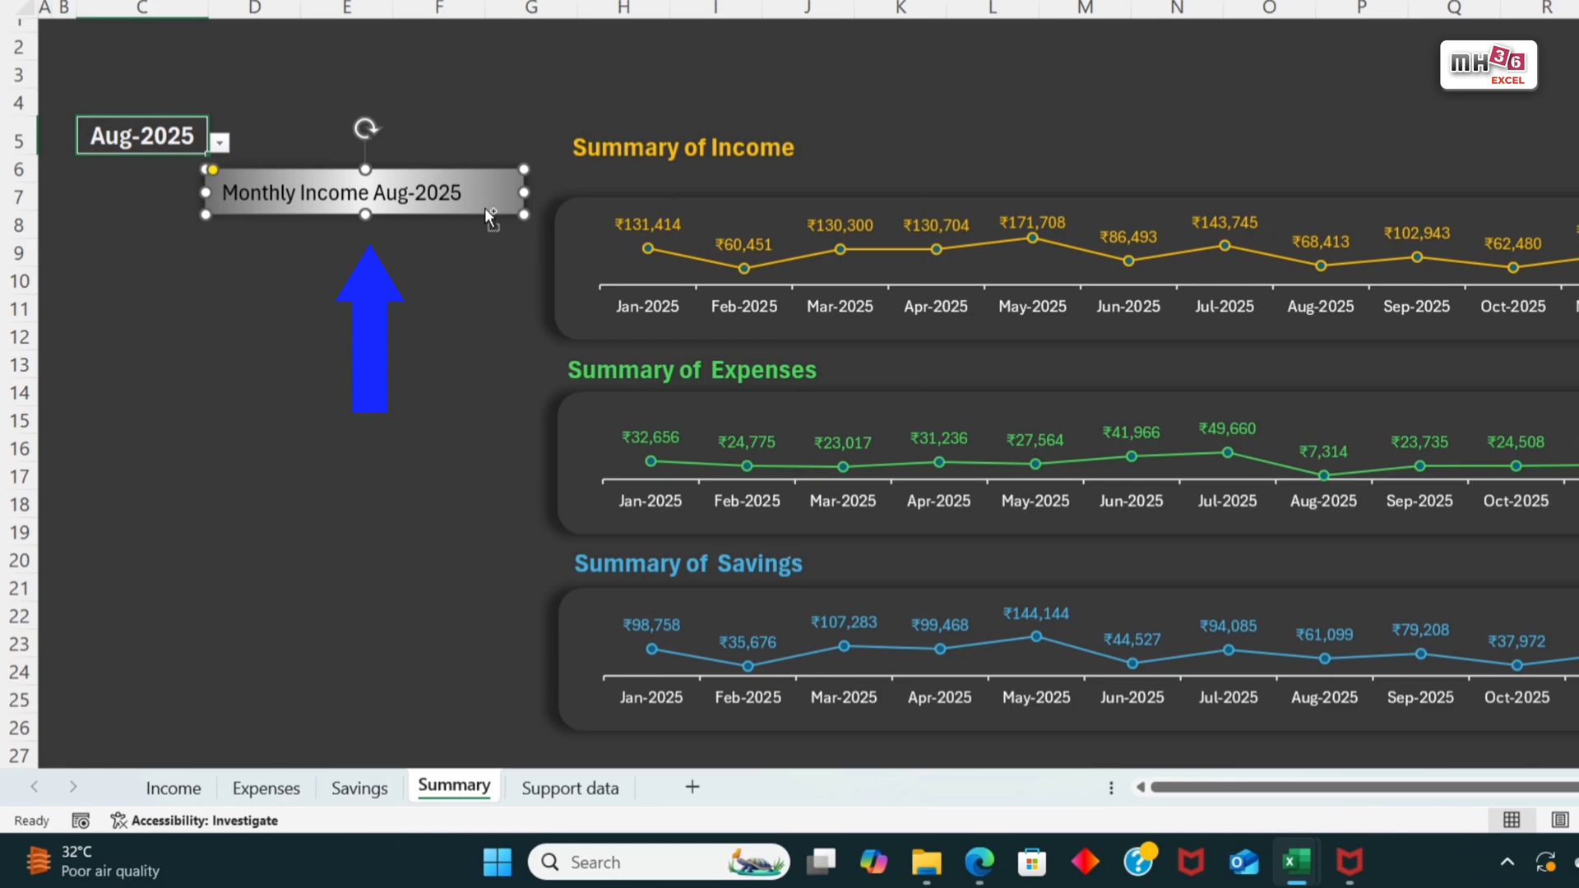
Step: Place two copies of the income label bar below it and link the middle one to expense label C10 on Support data
left_click_drag(485, 207, 481, 427)
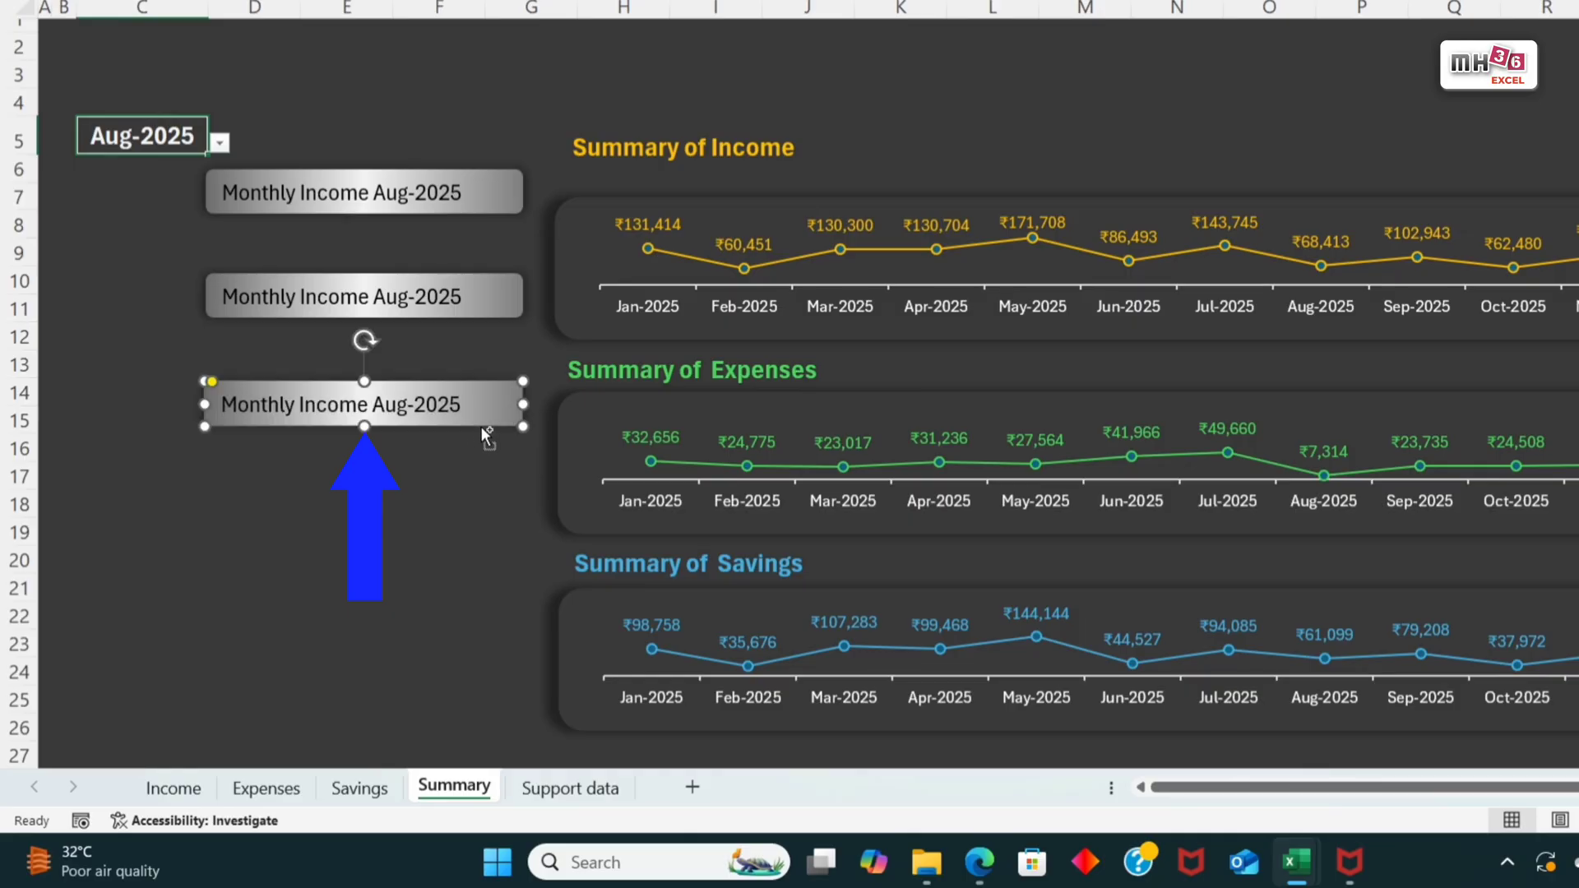
left_click(415, 317)
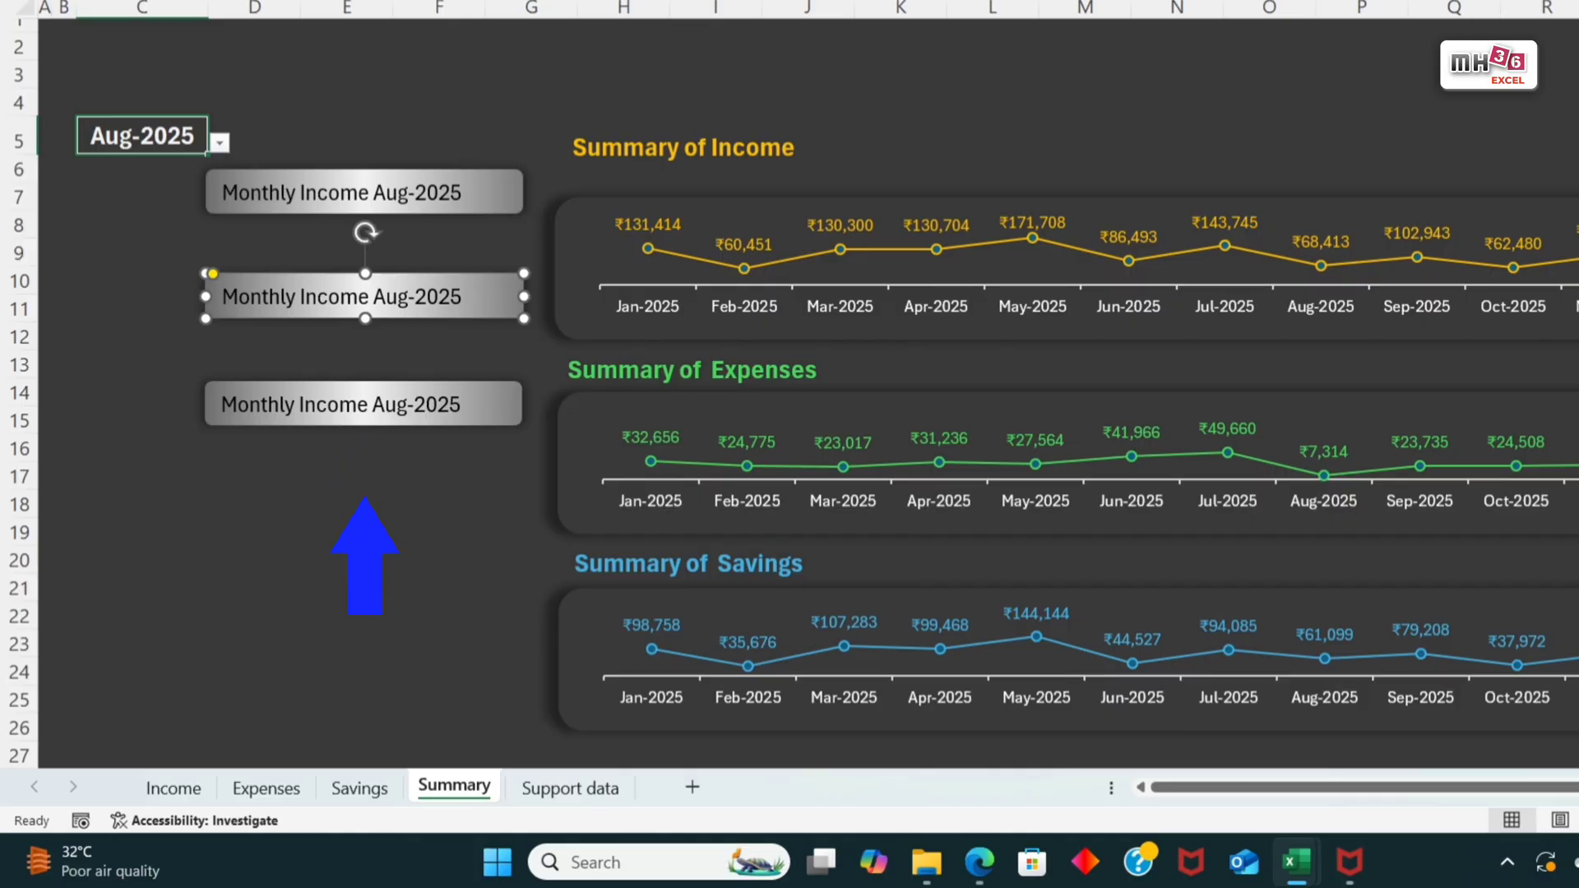
left_click(439, 0)
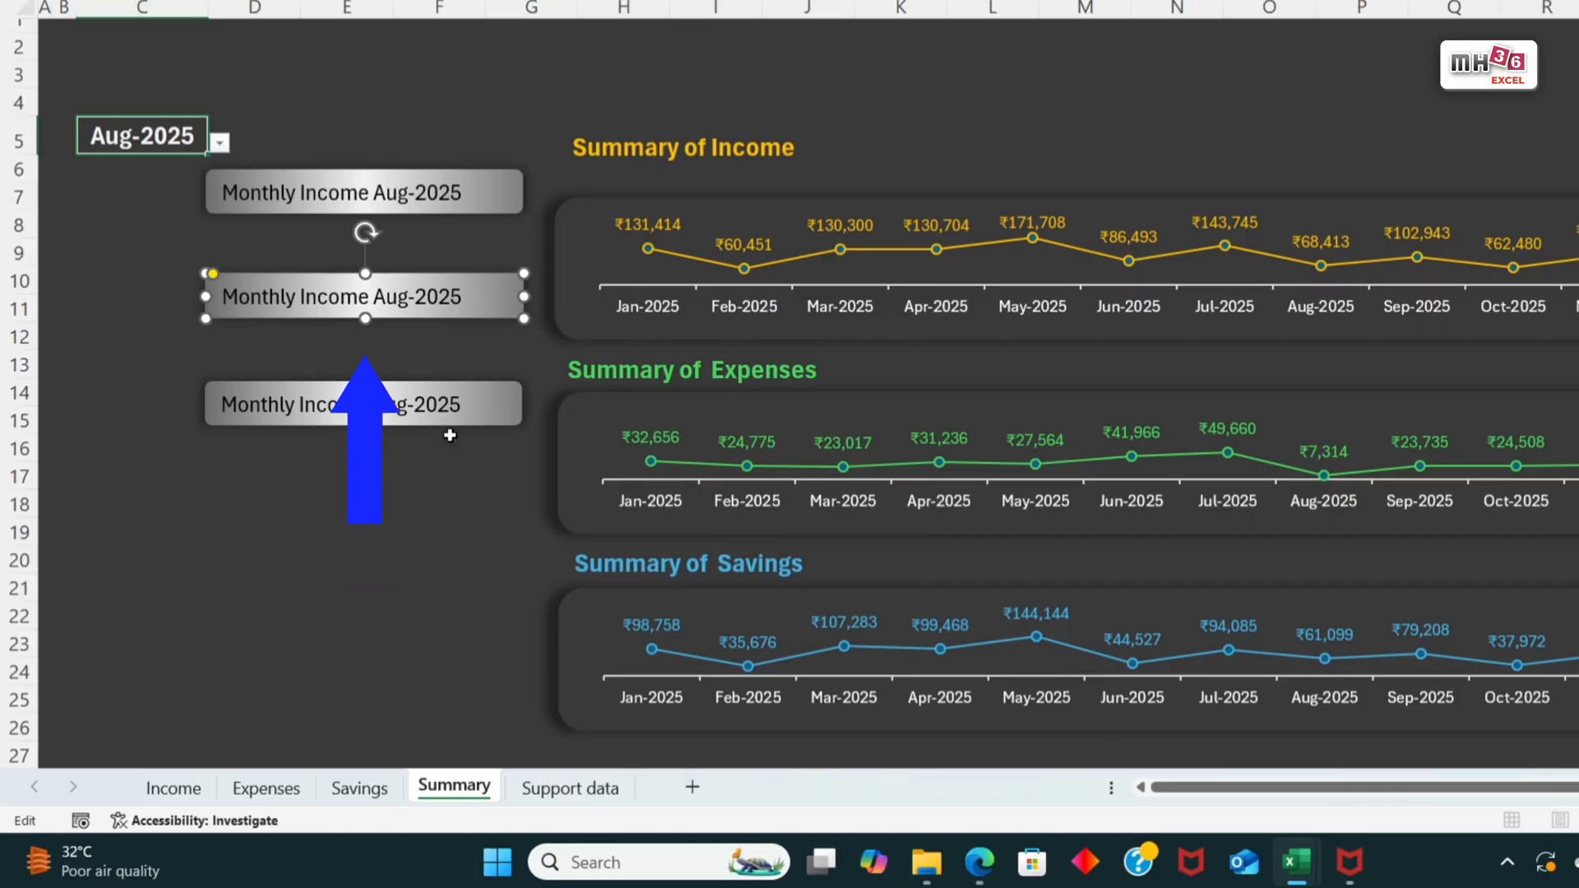
left_click(567, 789)
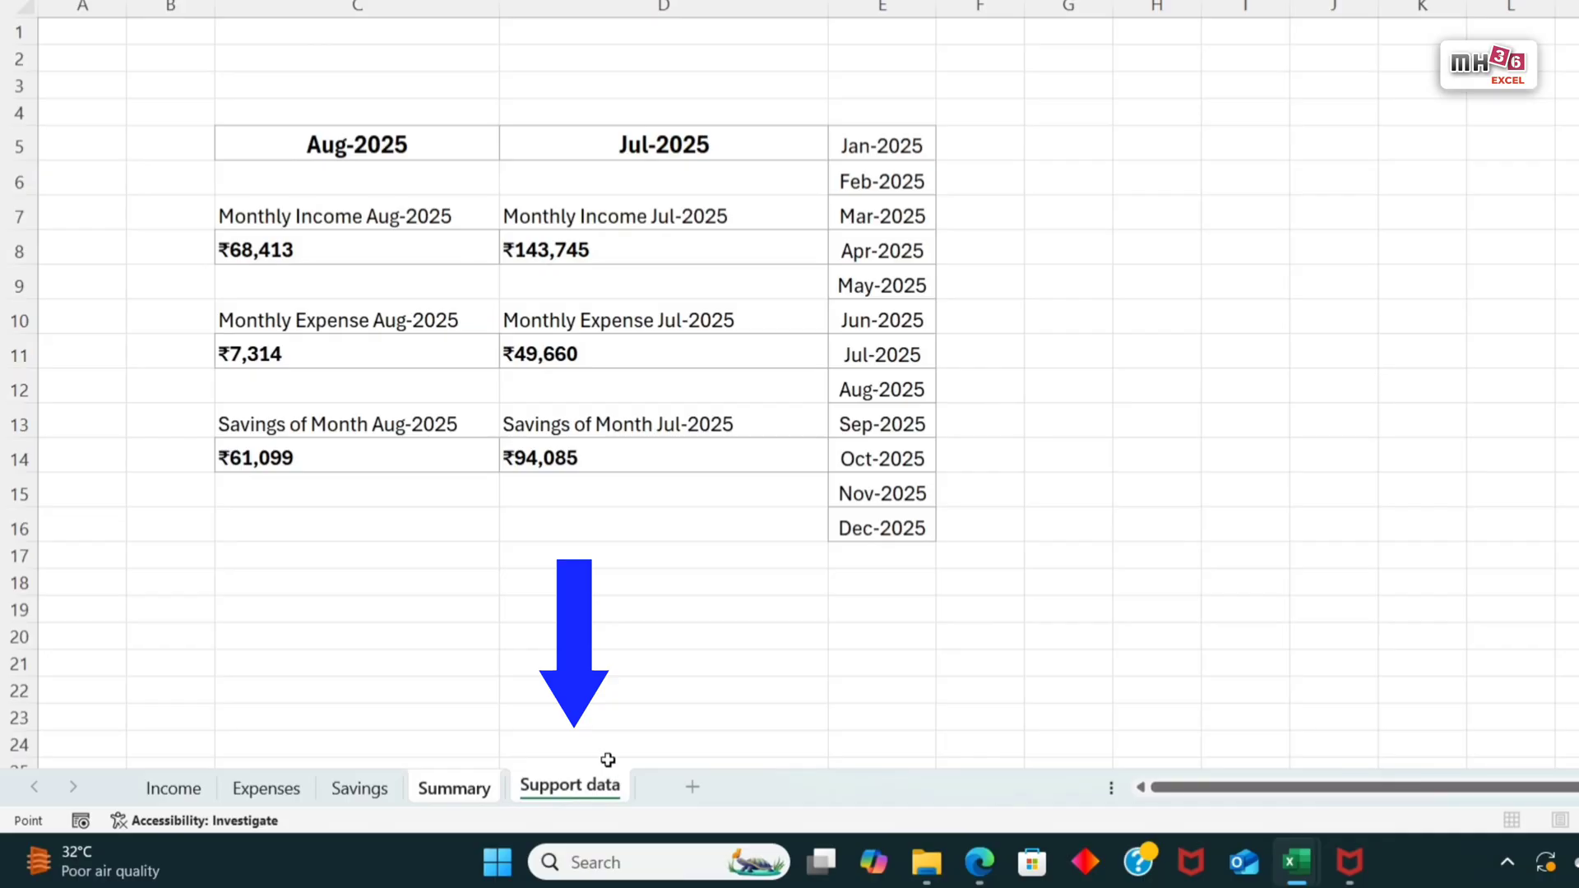
left_click(259, 327)
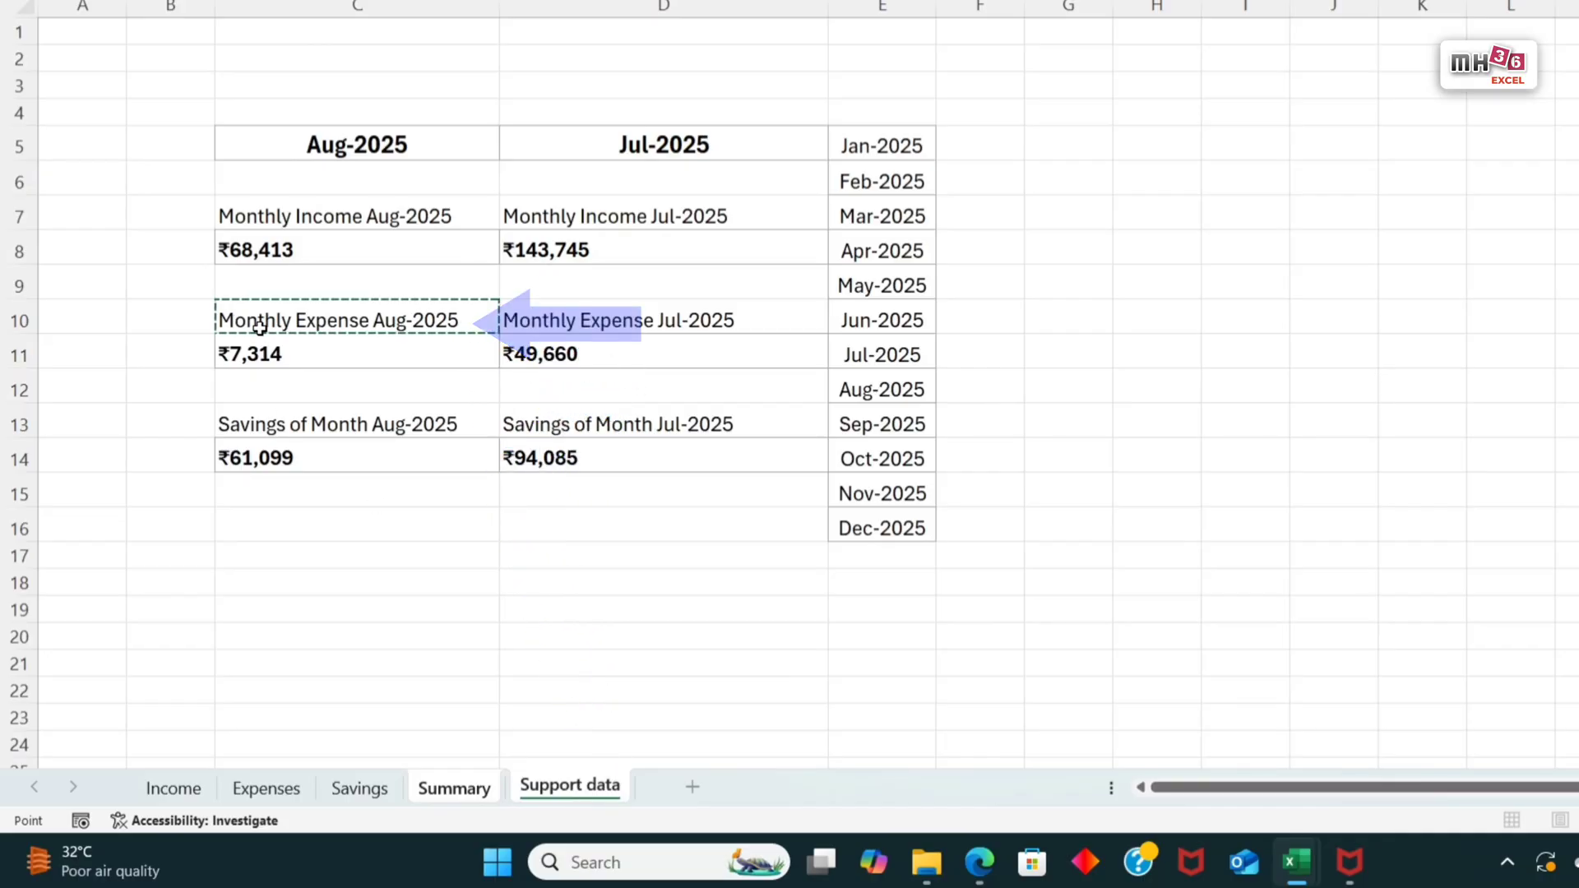
key("Return")
Step: Link the lowest gradient bar on the Summary sheet to savings label cell C13 of Support data
left_click(336, 403)
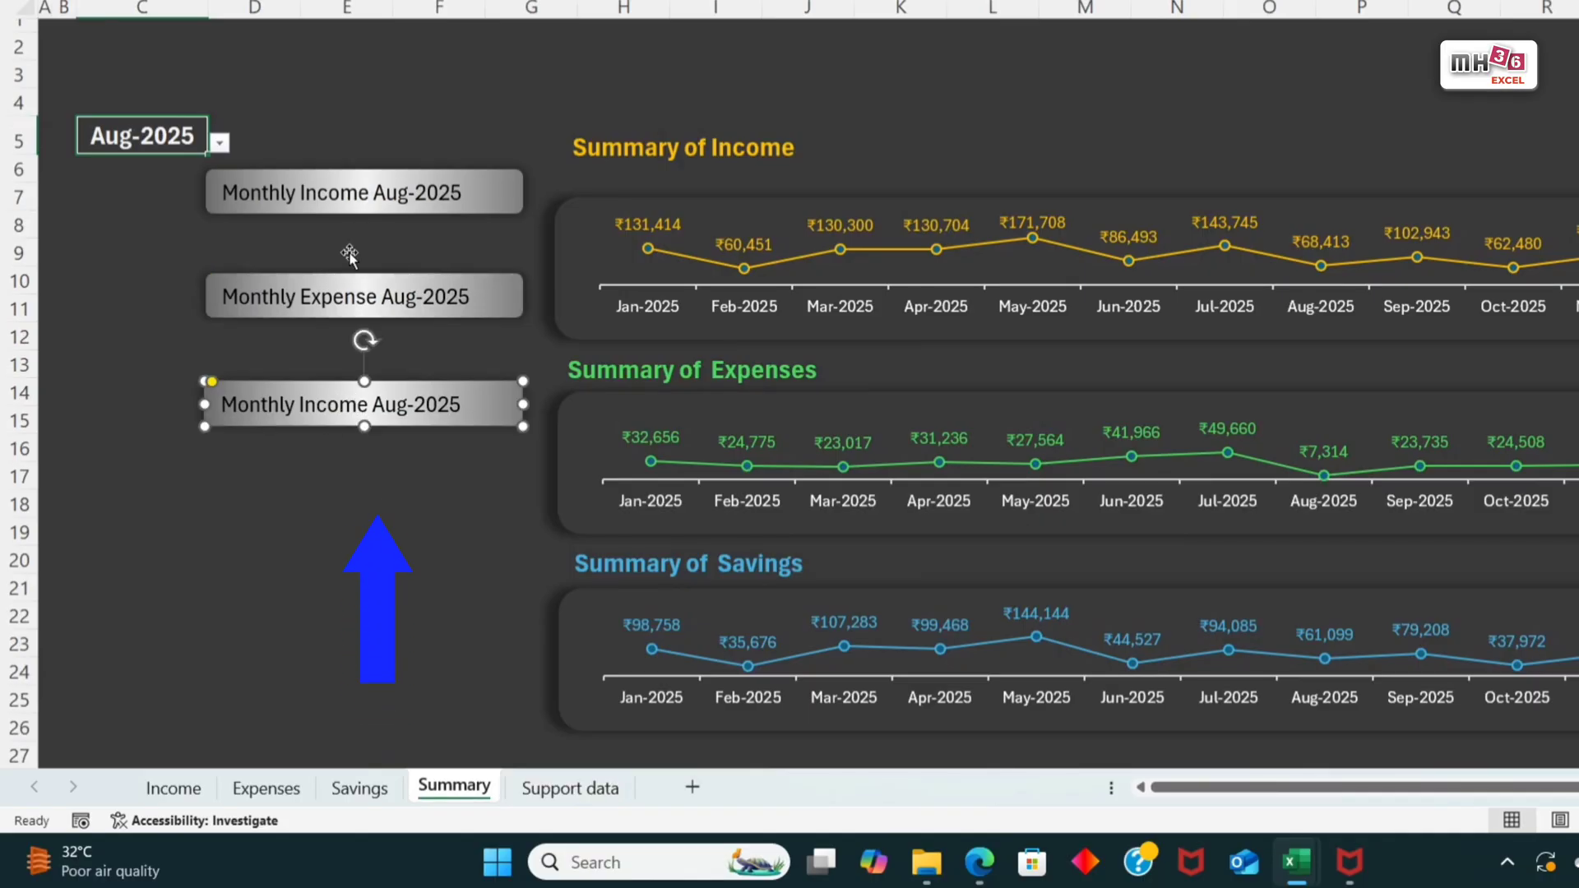
type("=")
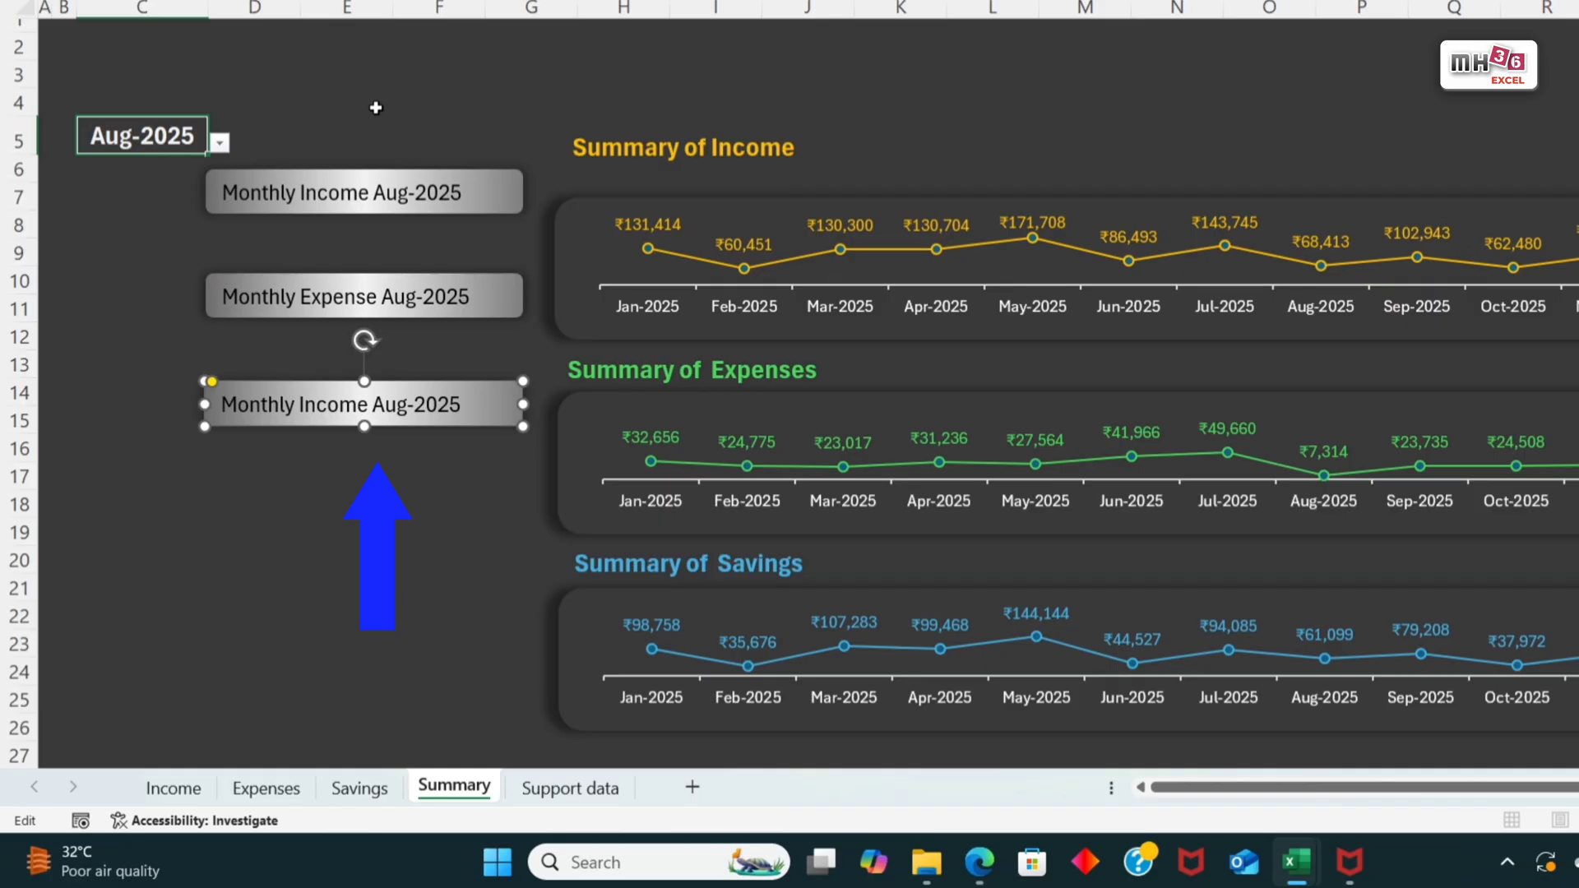
left_click(570, 788)
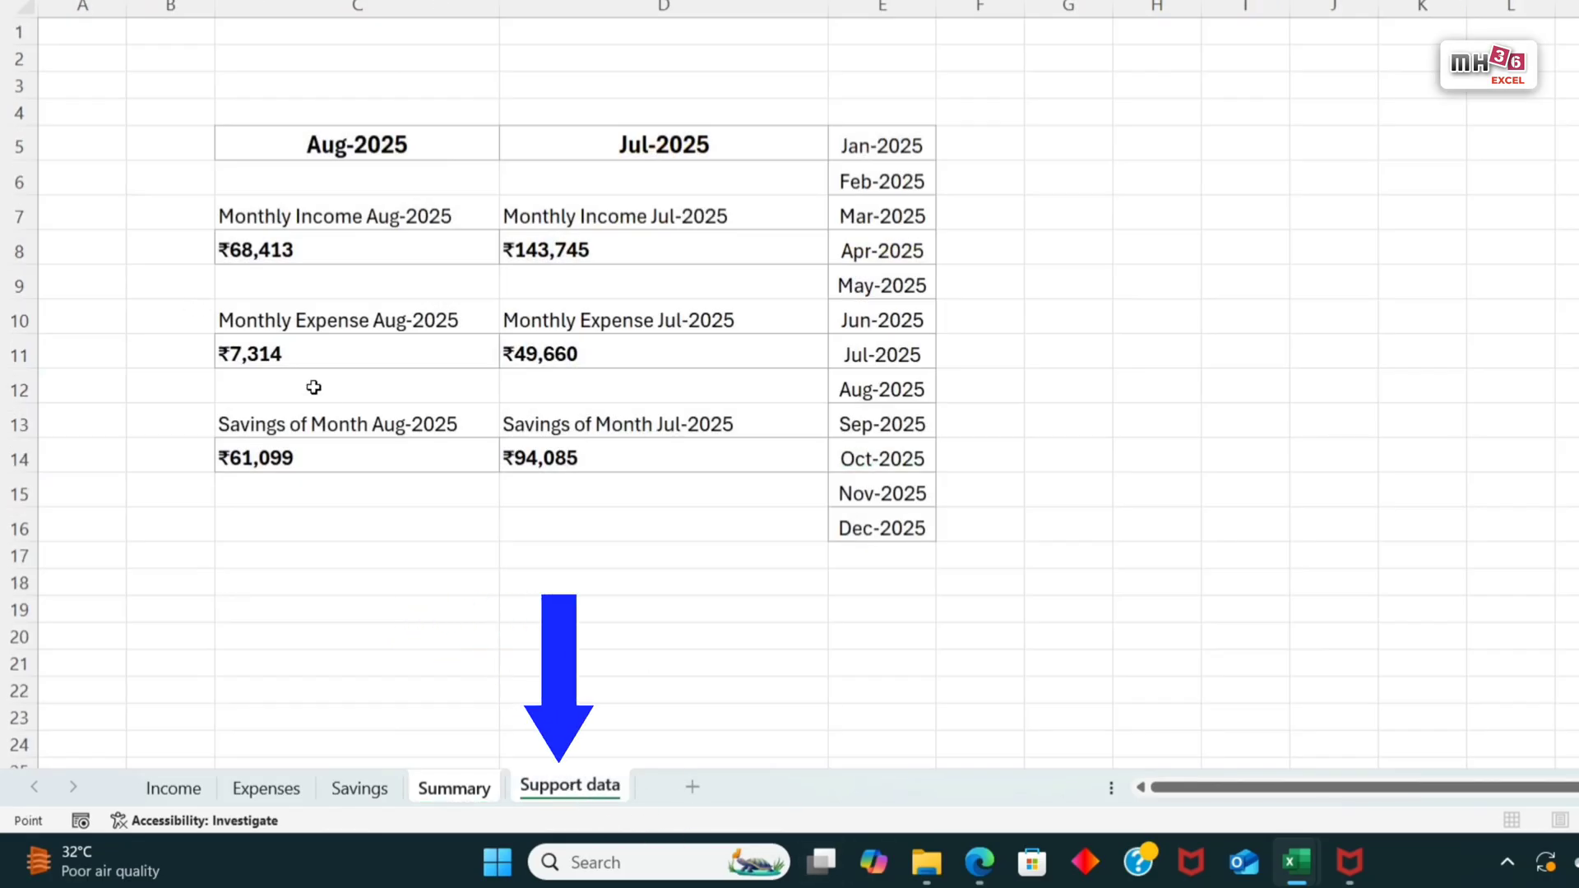
left_click(309, 431)
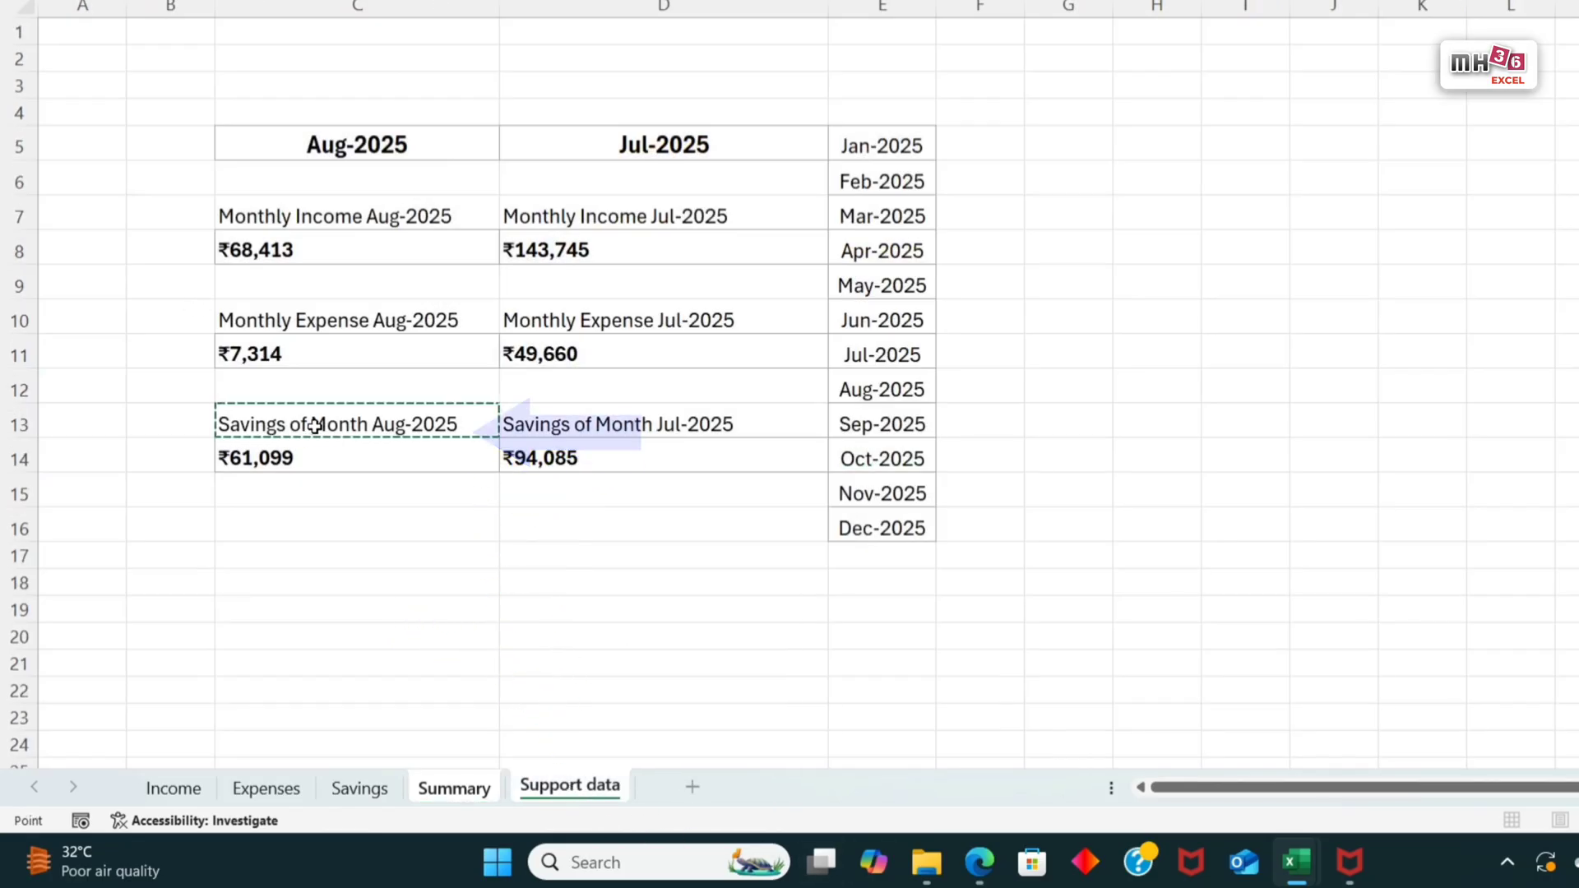
key("Return")
Step: Make the text of the income, expense and savings label bars bold and centre it horizontally and vertically
left_click(510, 204)
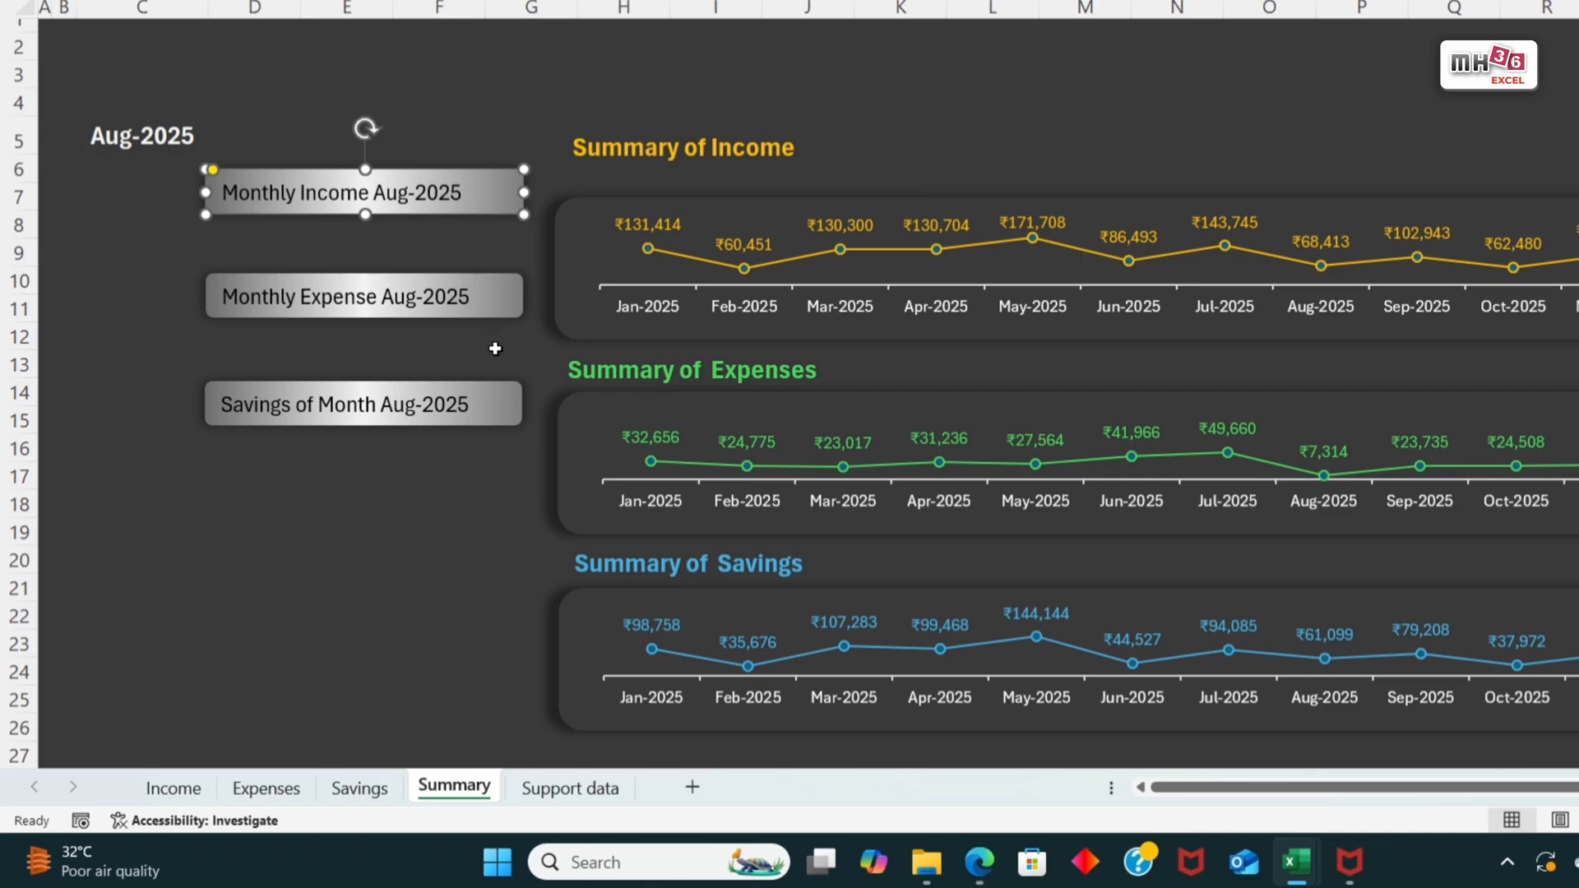
left_click(506, 315, "shift")
left_click(502, 412, "shift")
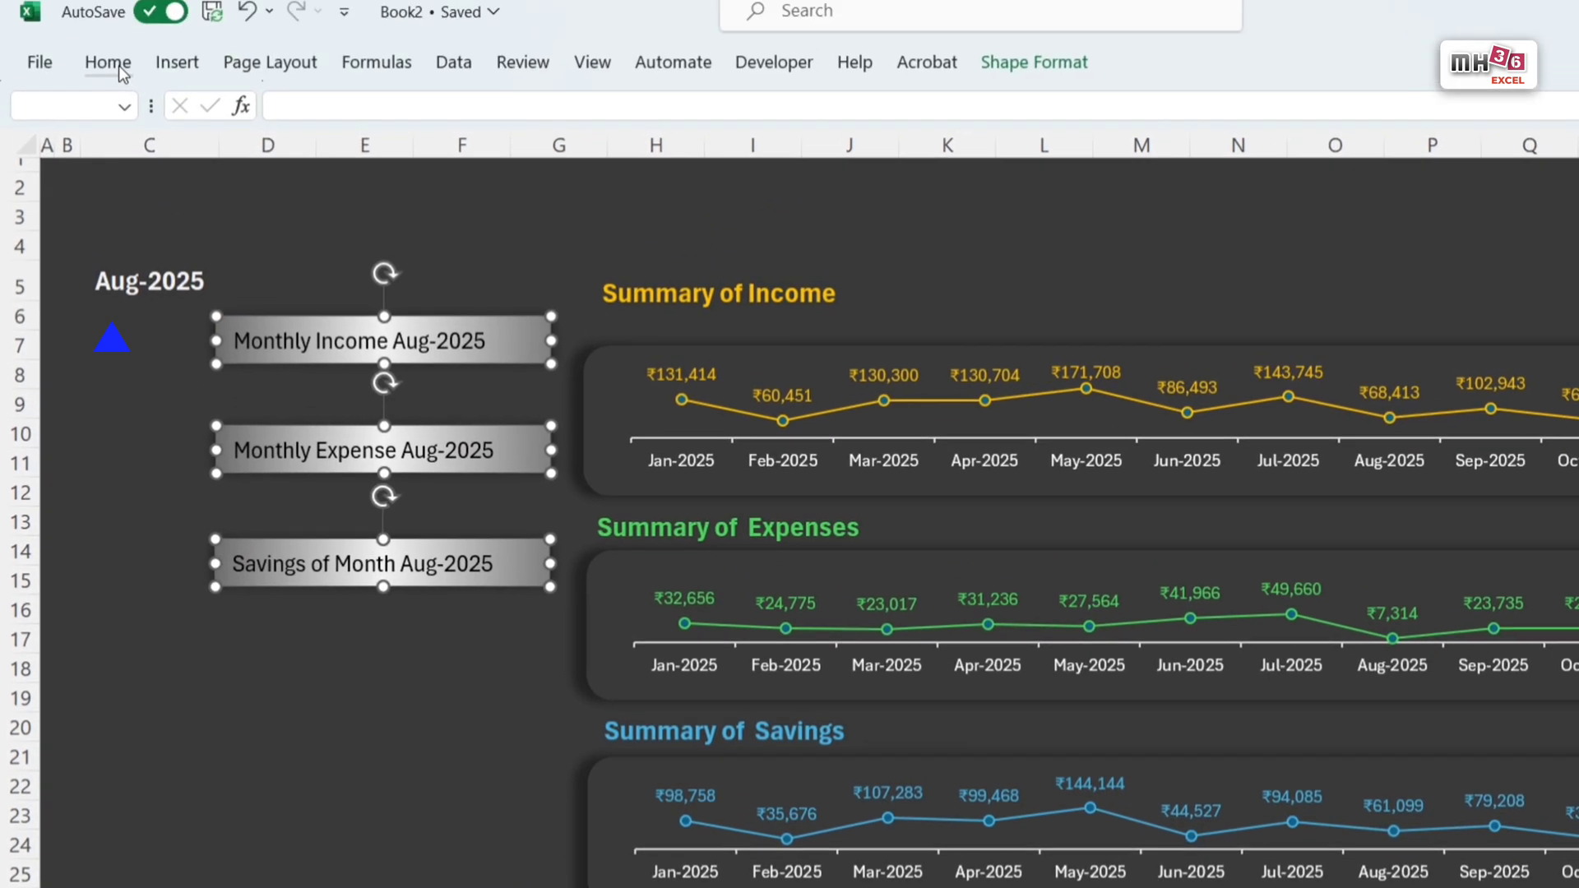
left_click(115, 64)
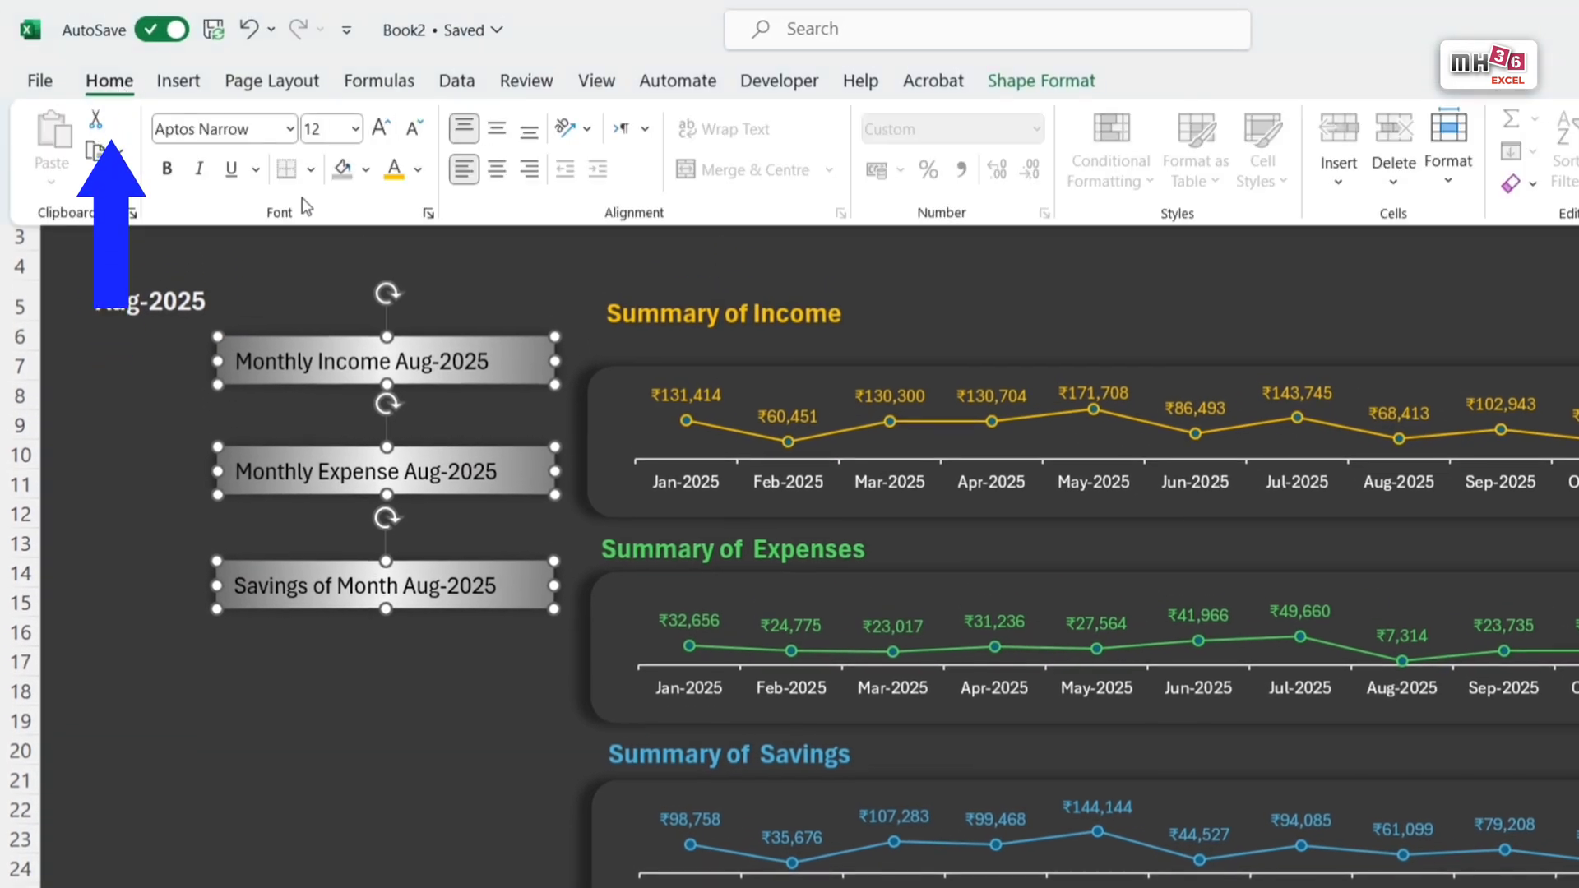
left_click(167, 170)
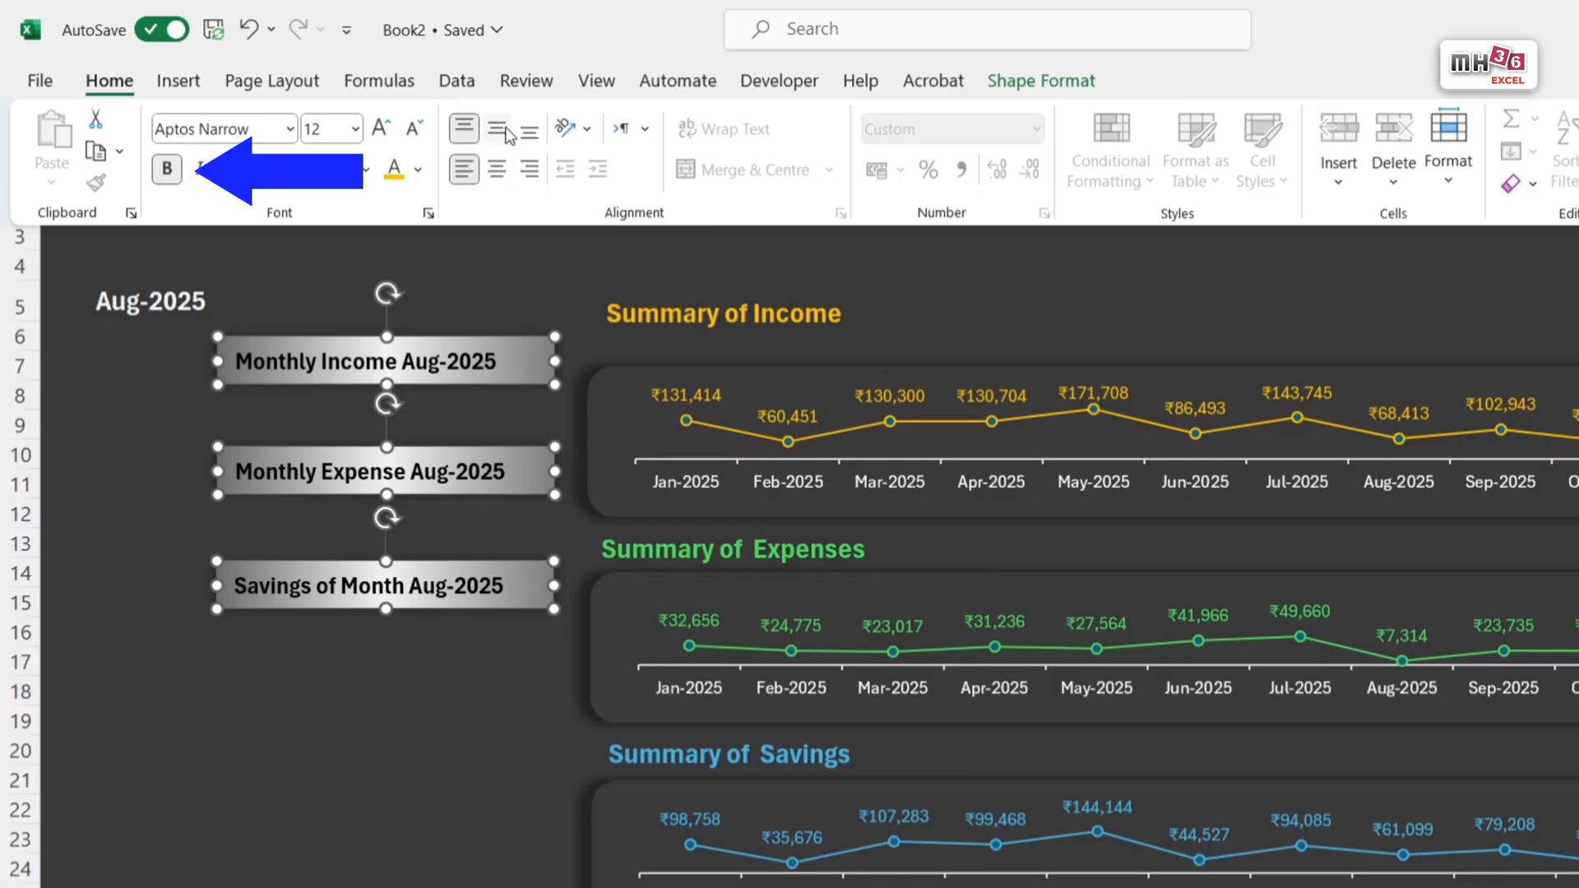
left_click(497, 168)
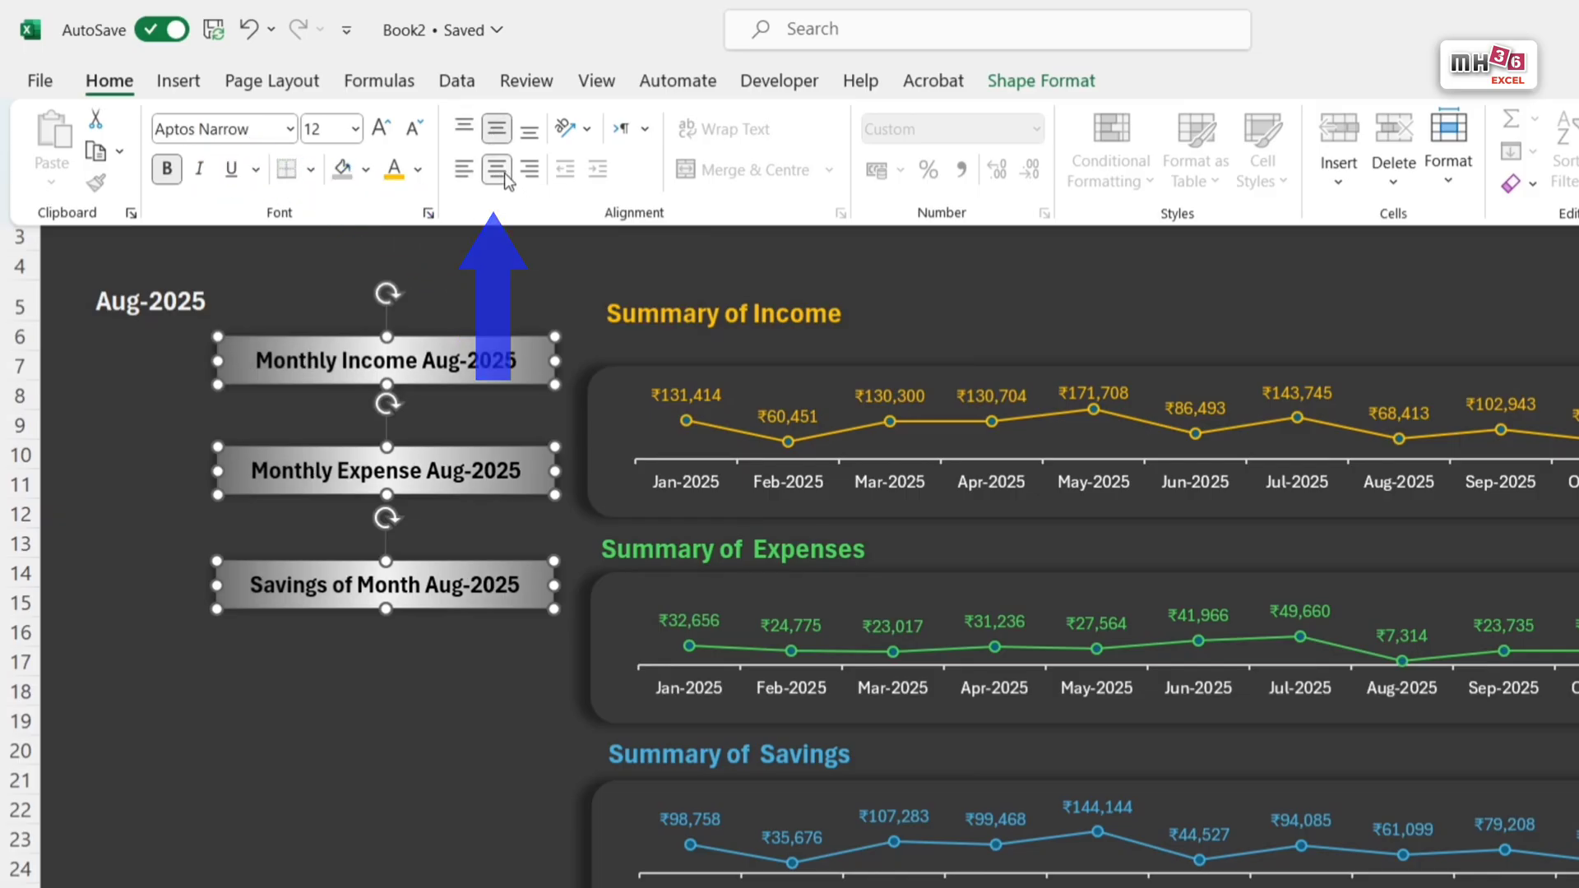
Step: Place three copies of the Summary of Income text box, one beneath each of the three label bars
left_click(855, 368)
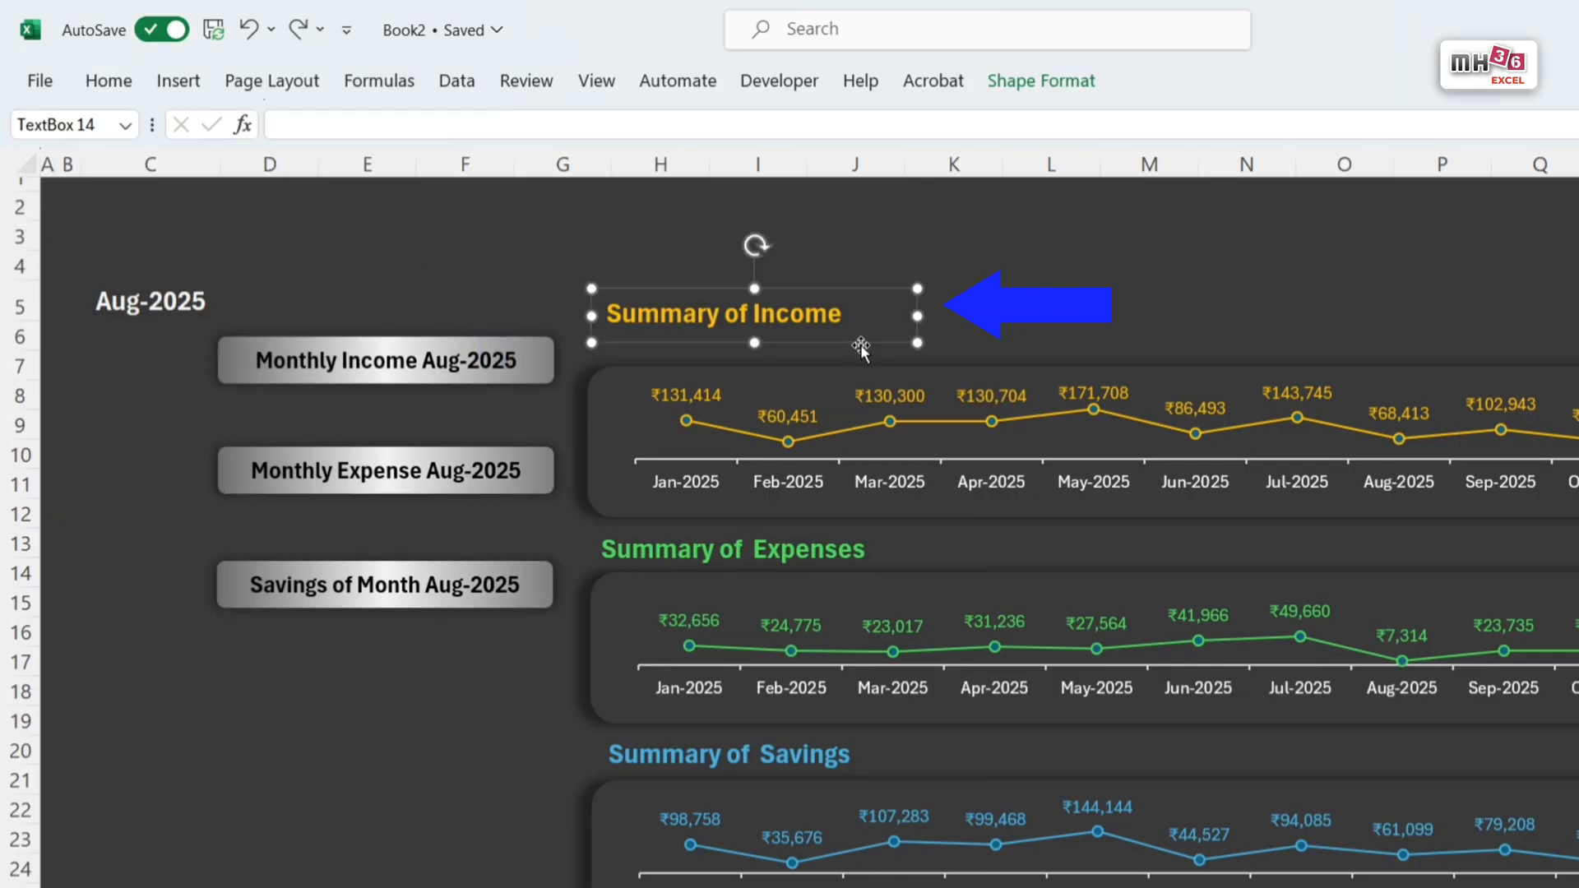
left_click_drag(860, 344, 497, 437)
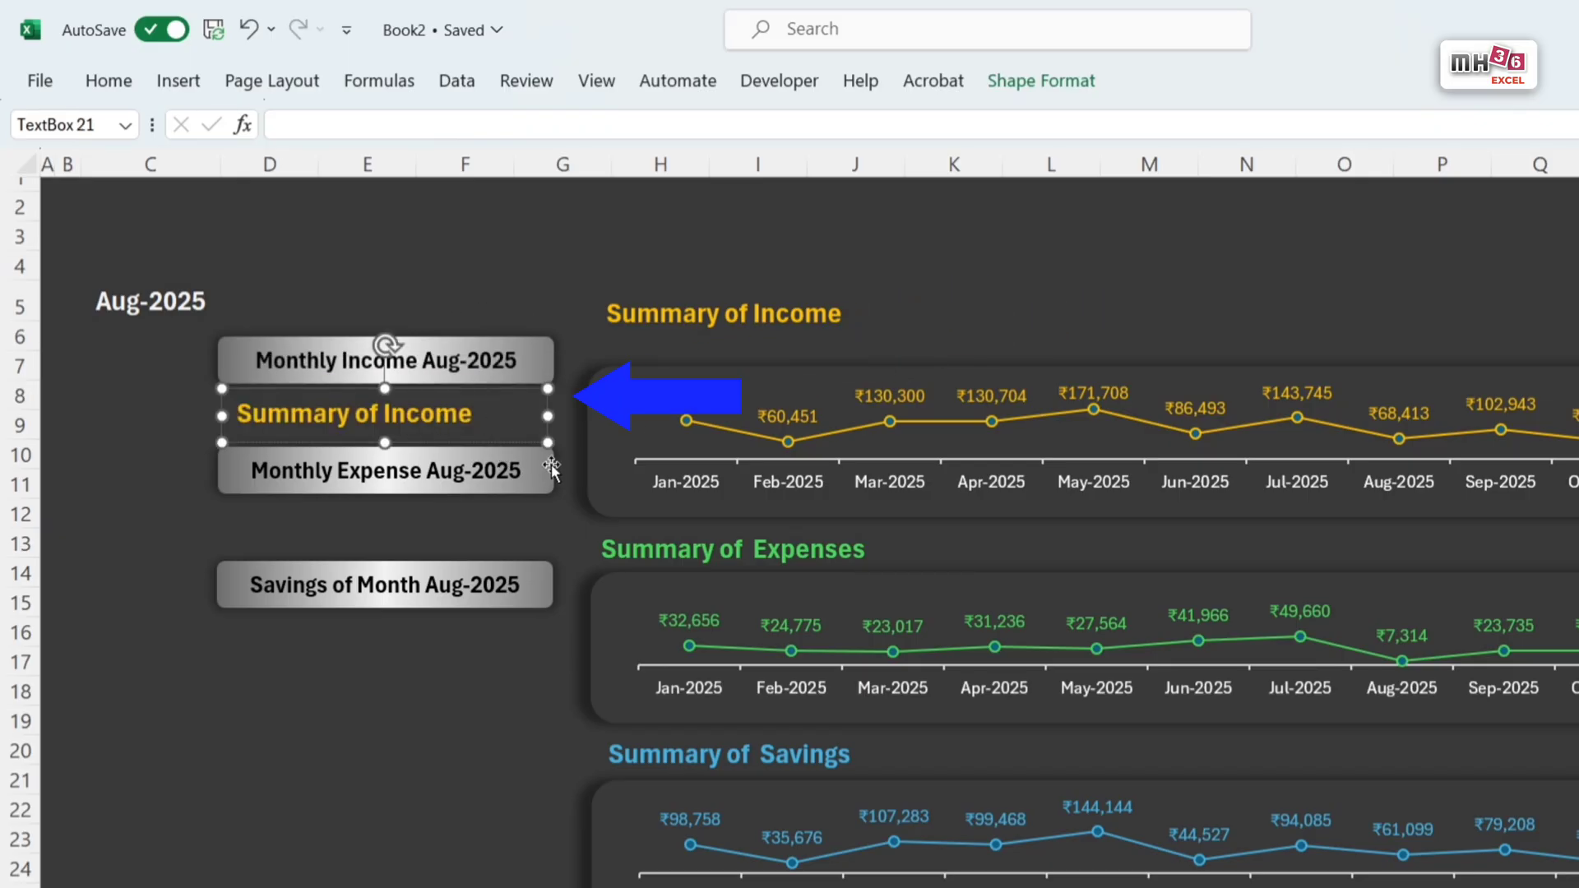
key("ctrl+z")
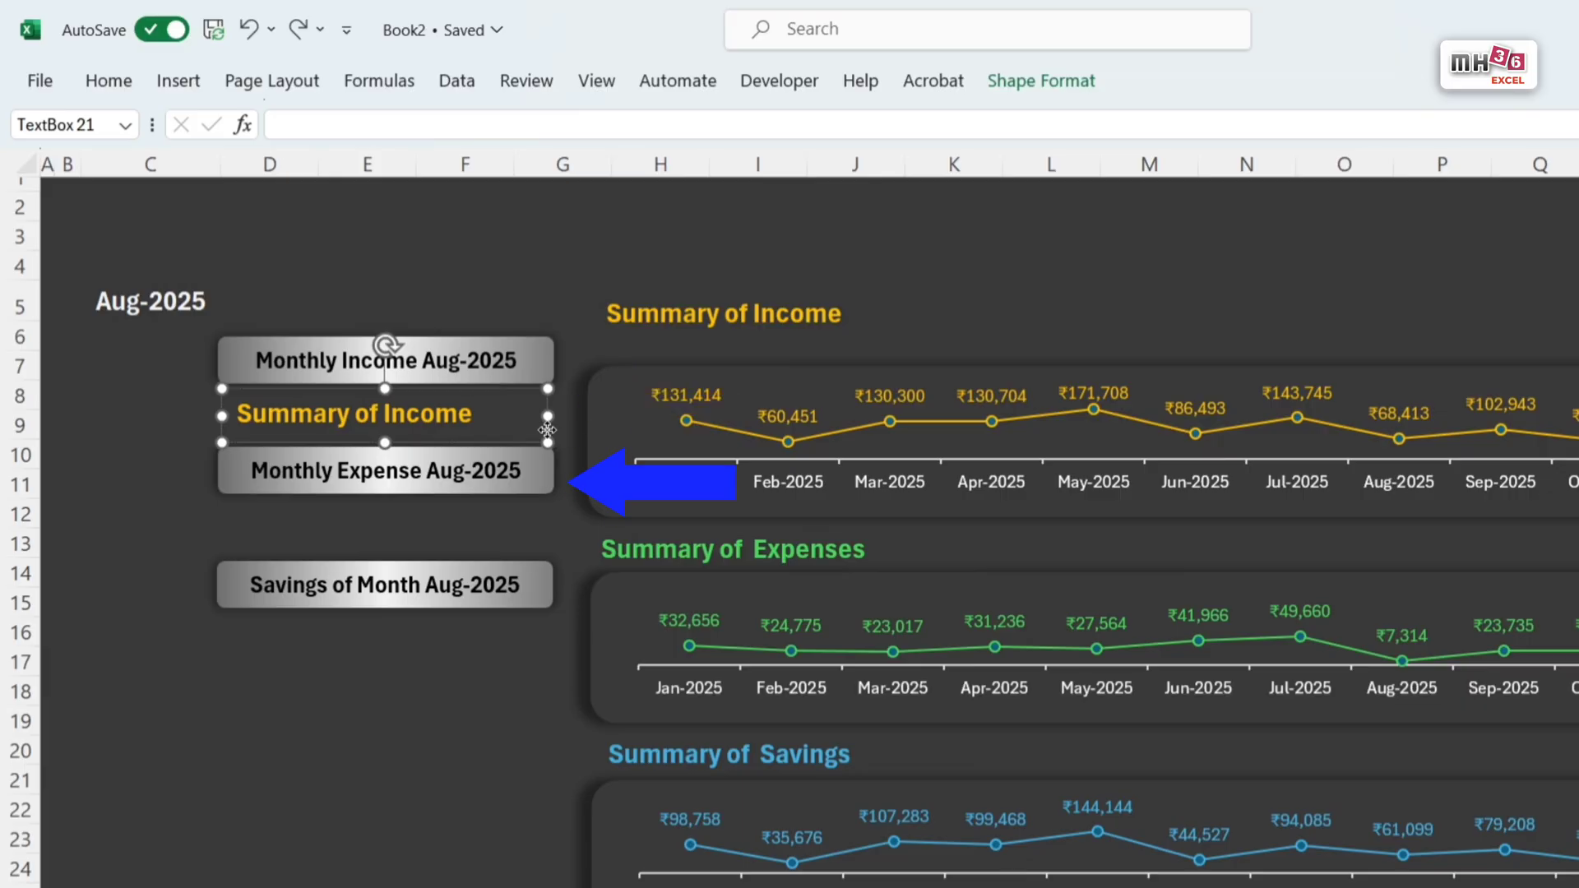
left_click_drag(548, 432, 546, 541)
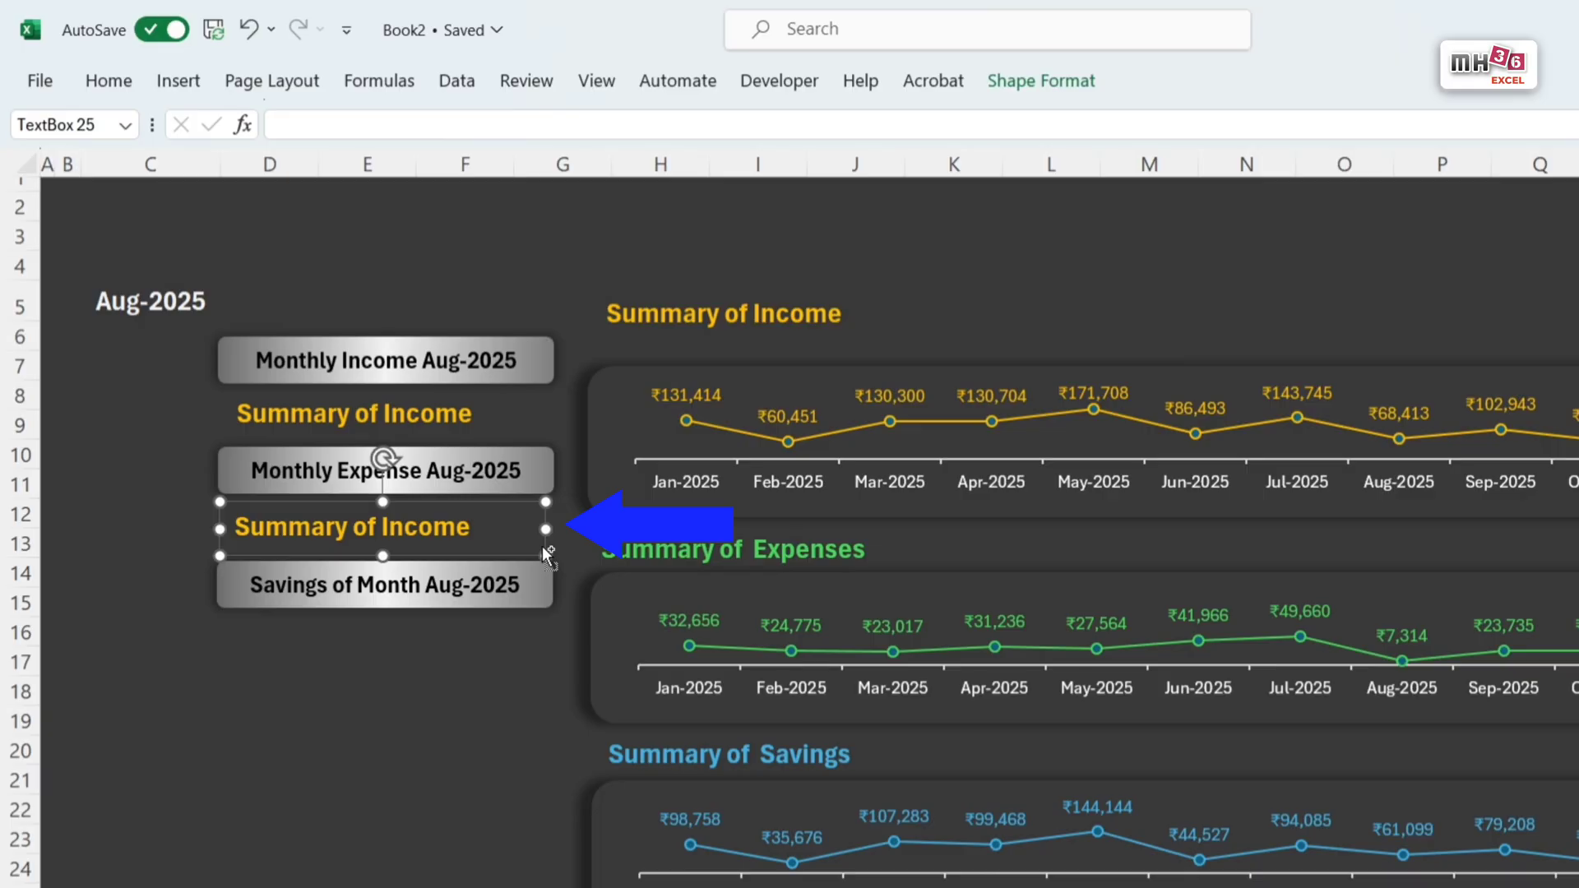
left_click_drag(541, 546, 539, 679)
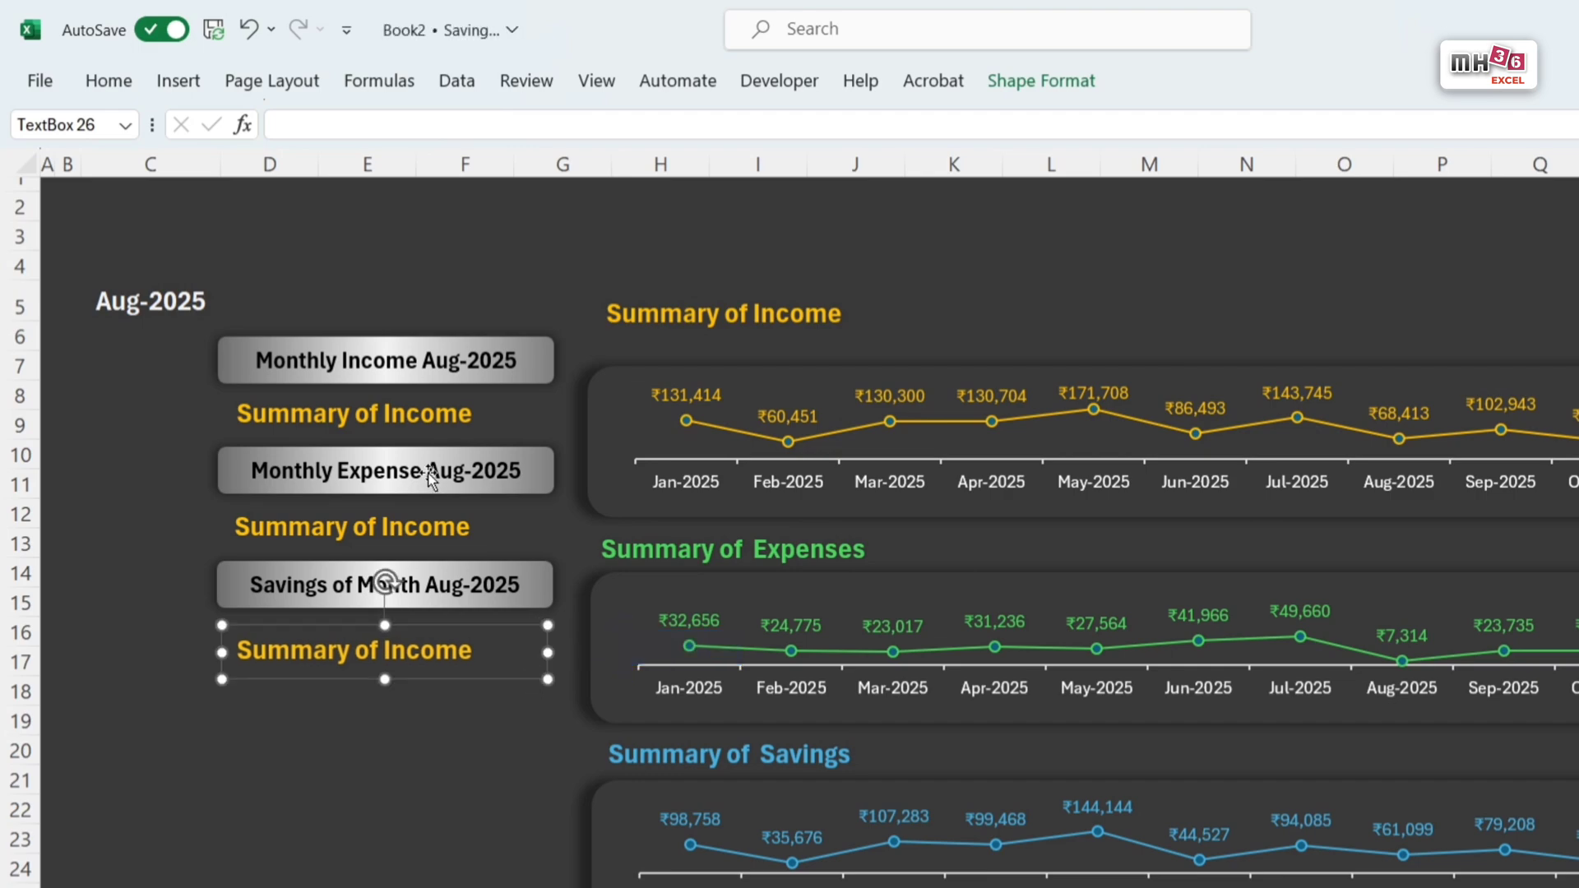
Step: Link the text box copy beneath the Monthly Income bar to income amount cell C8 of Support data
left_click(436, 407)
key("ctrl+a")
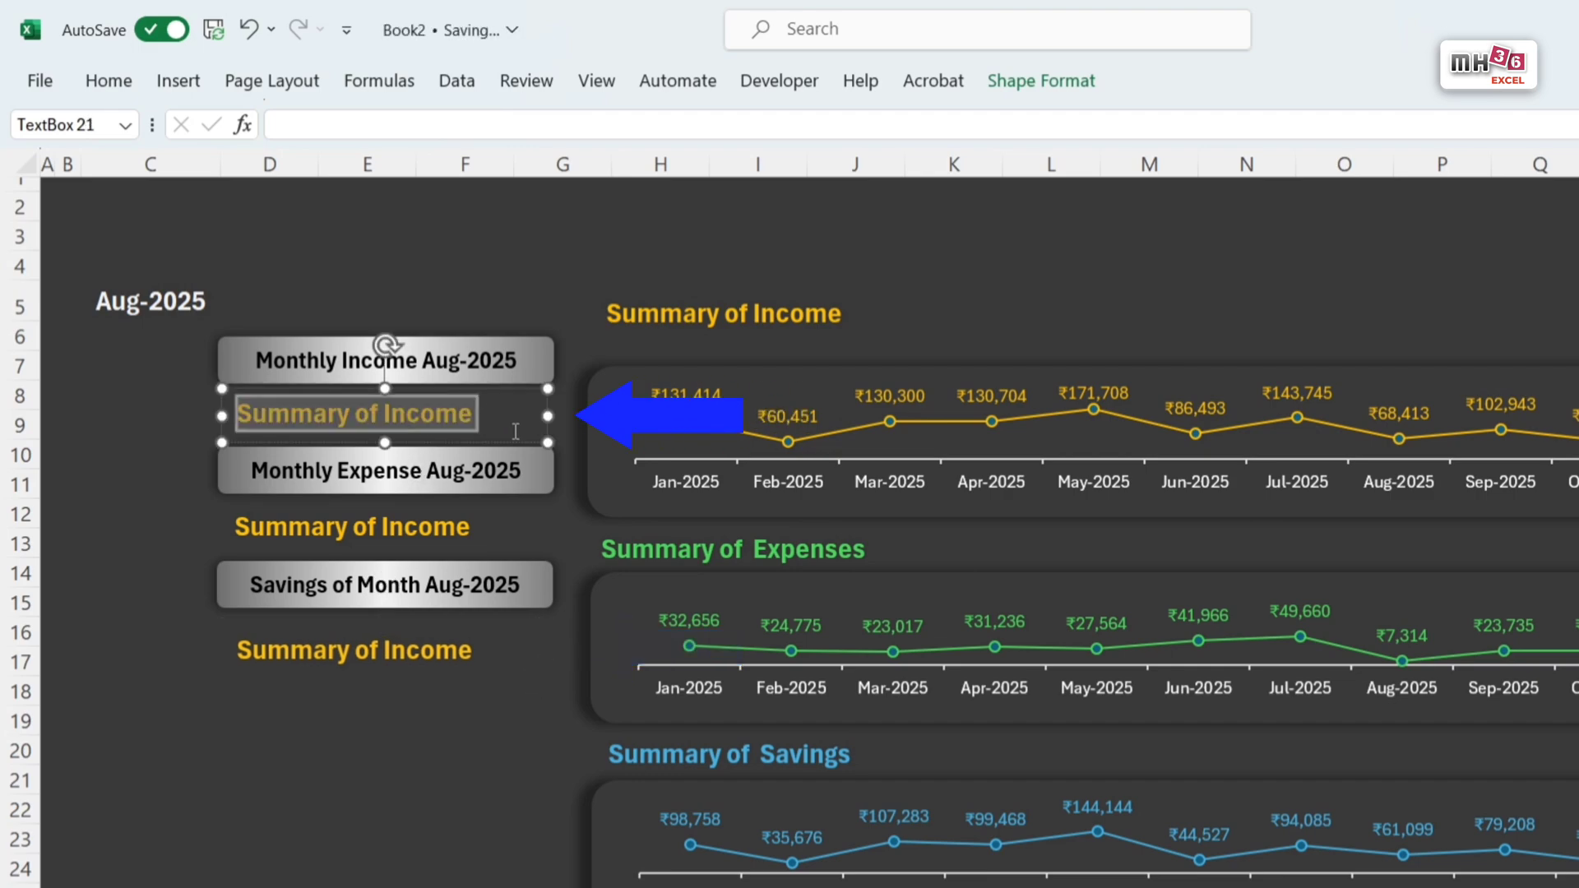
left_click(317, 129)
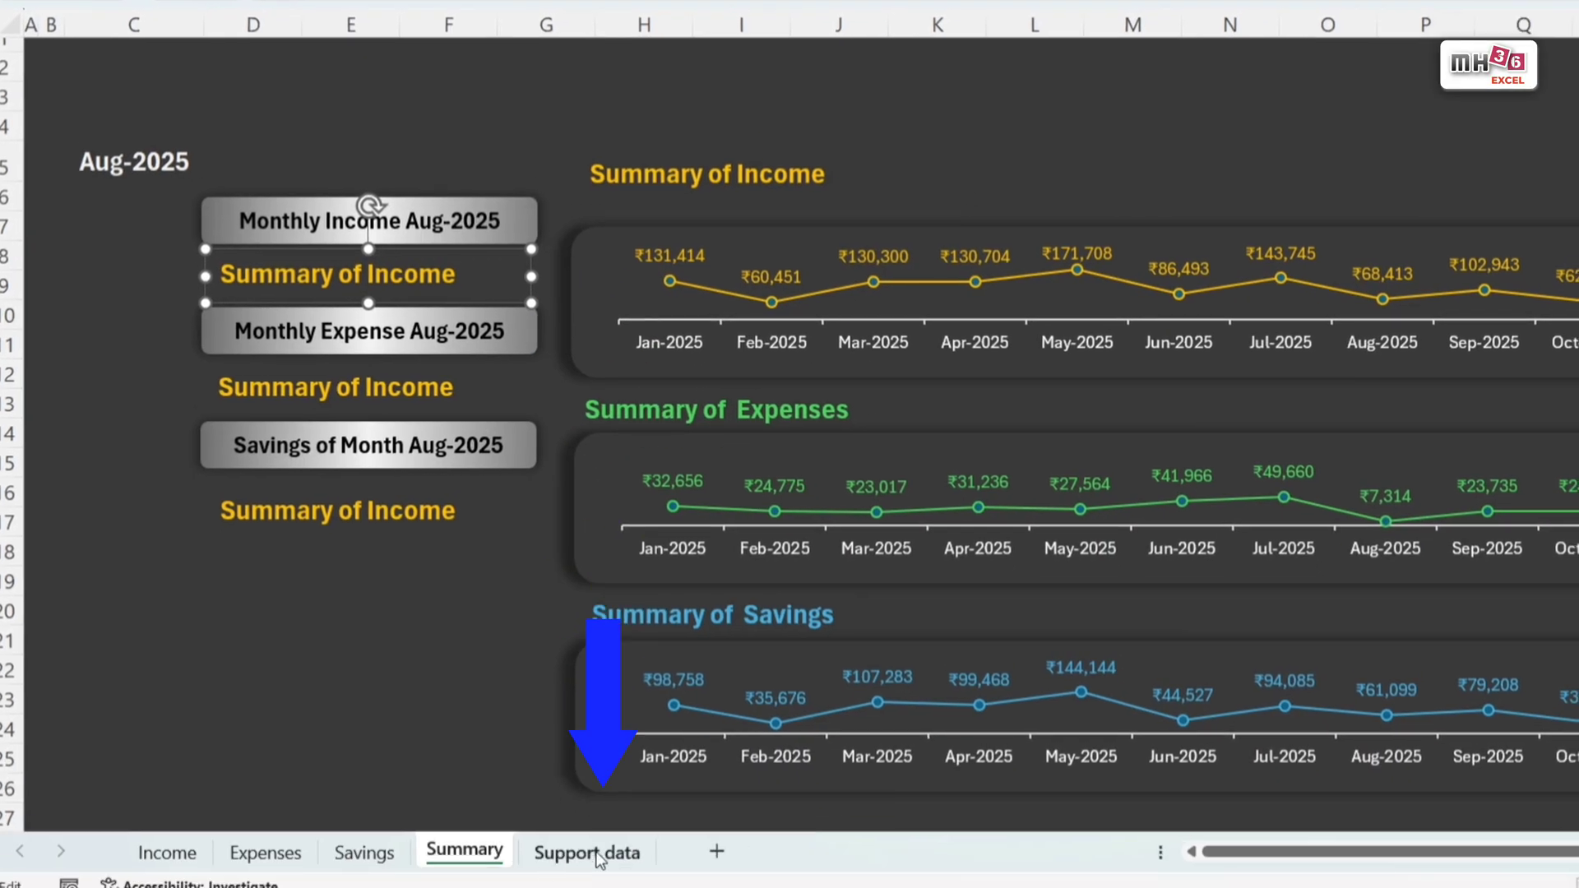
left_click(601, 850)
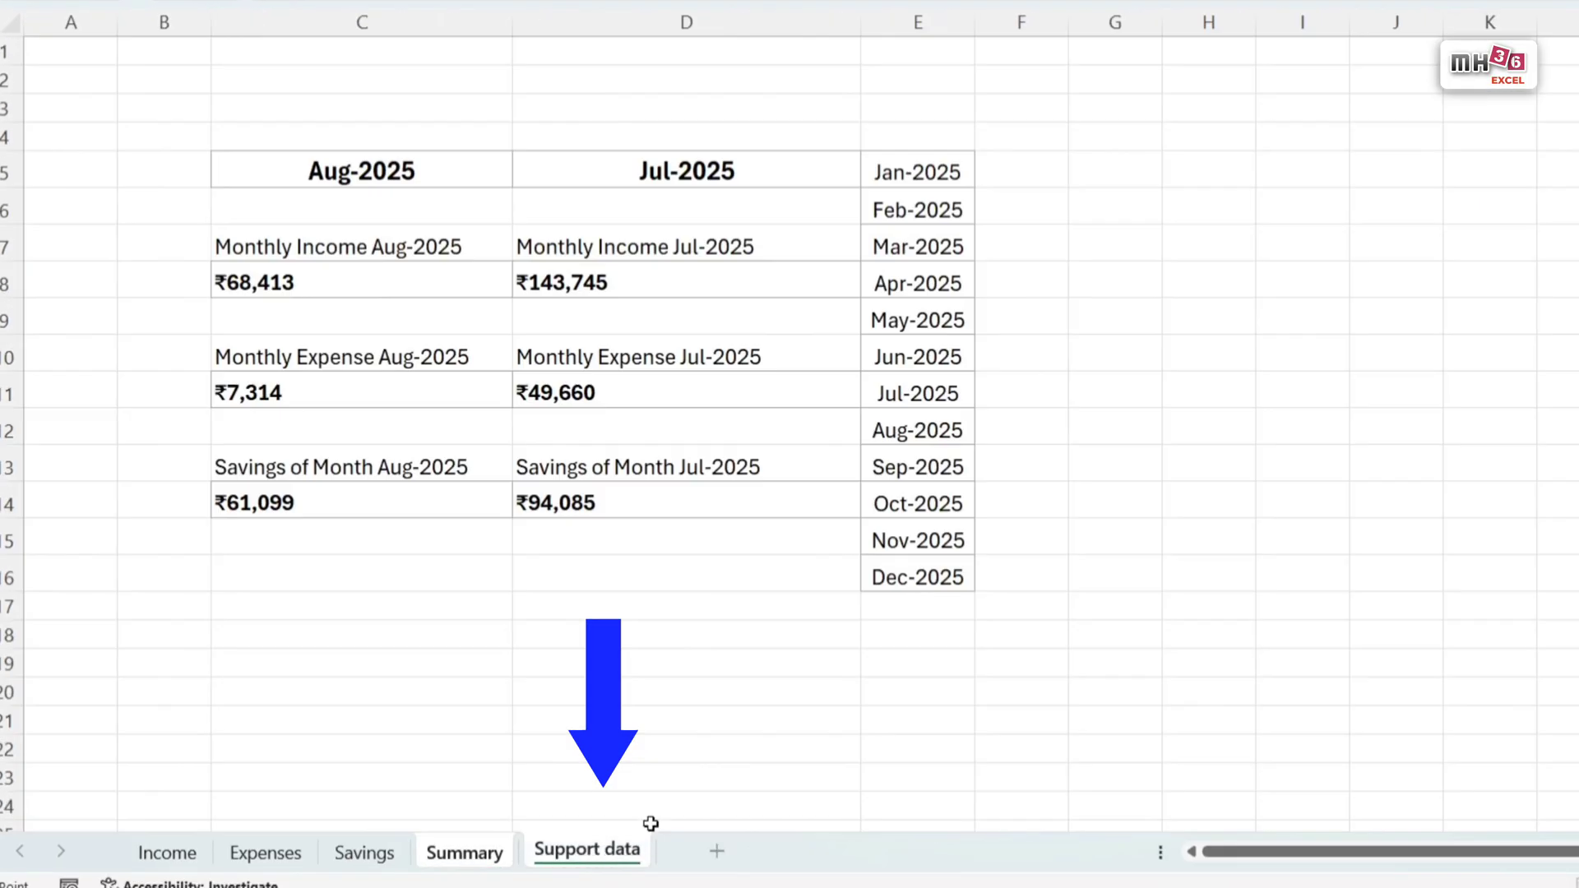
left_click(252, 282)
key("Return")
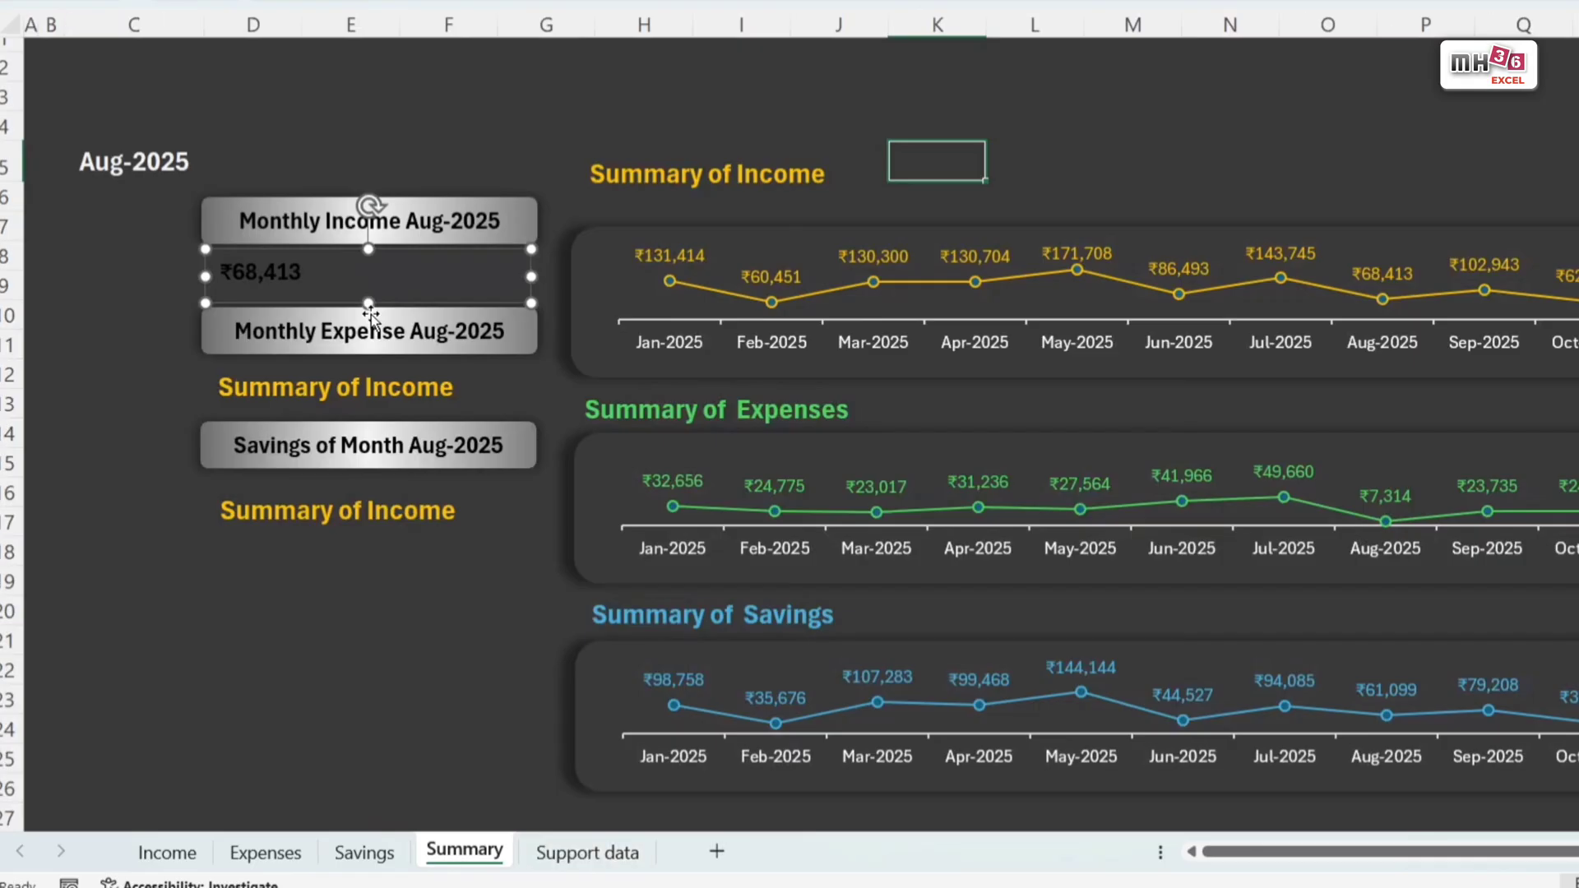
Step: Link the text box copy beneath the Monthly Expense bar to expense amount cell C11 of Support data
left_click(375, 401)
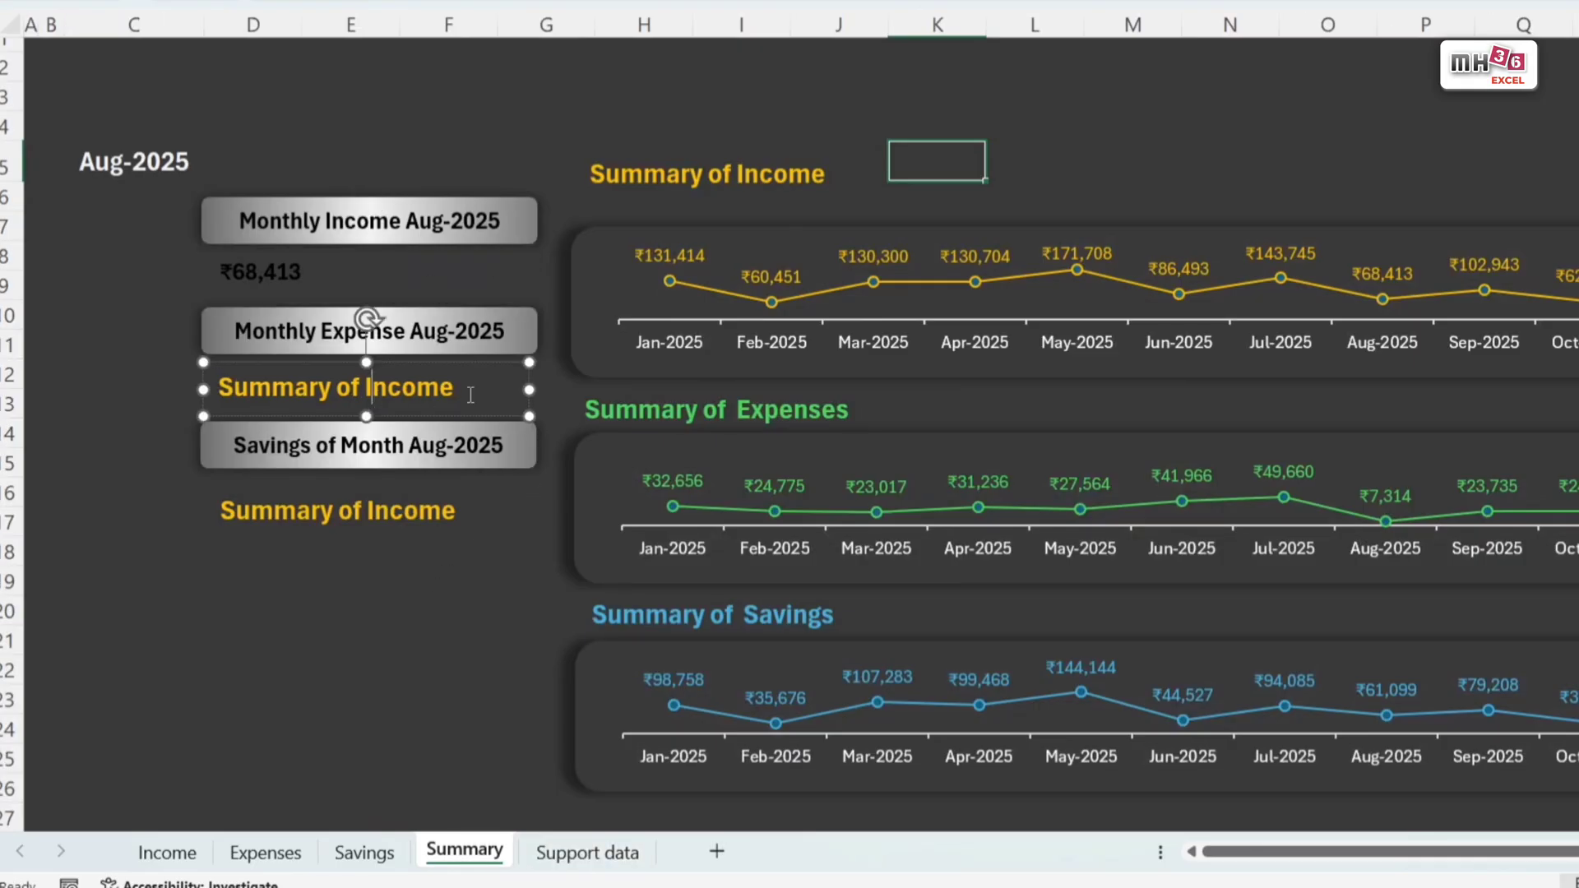
key("ctrl+a")
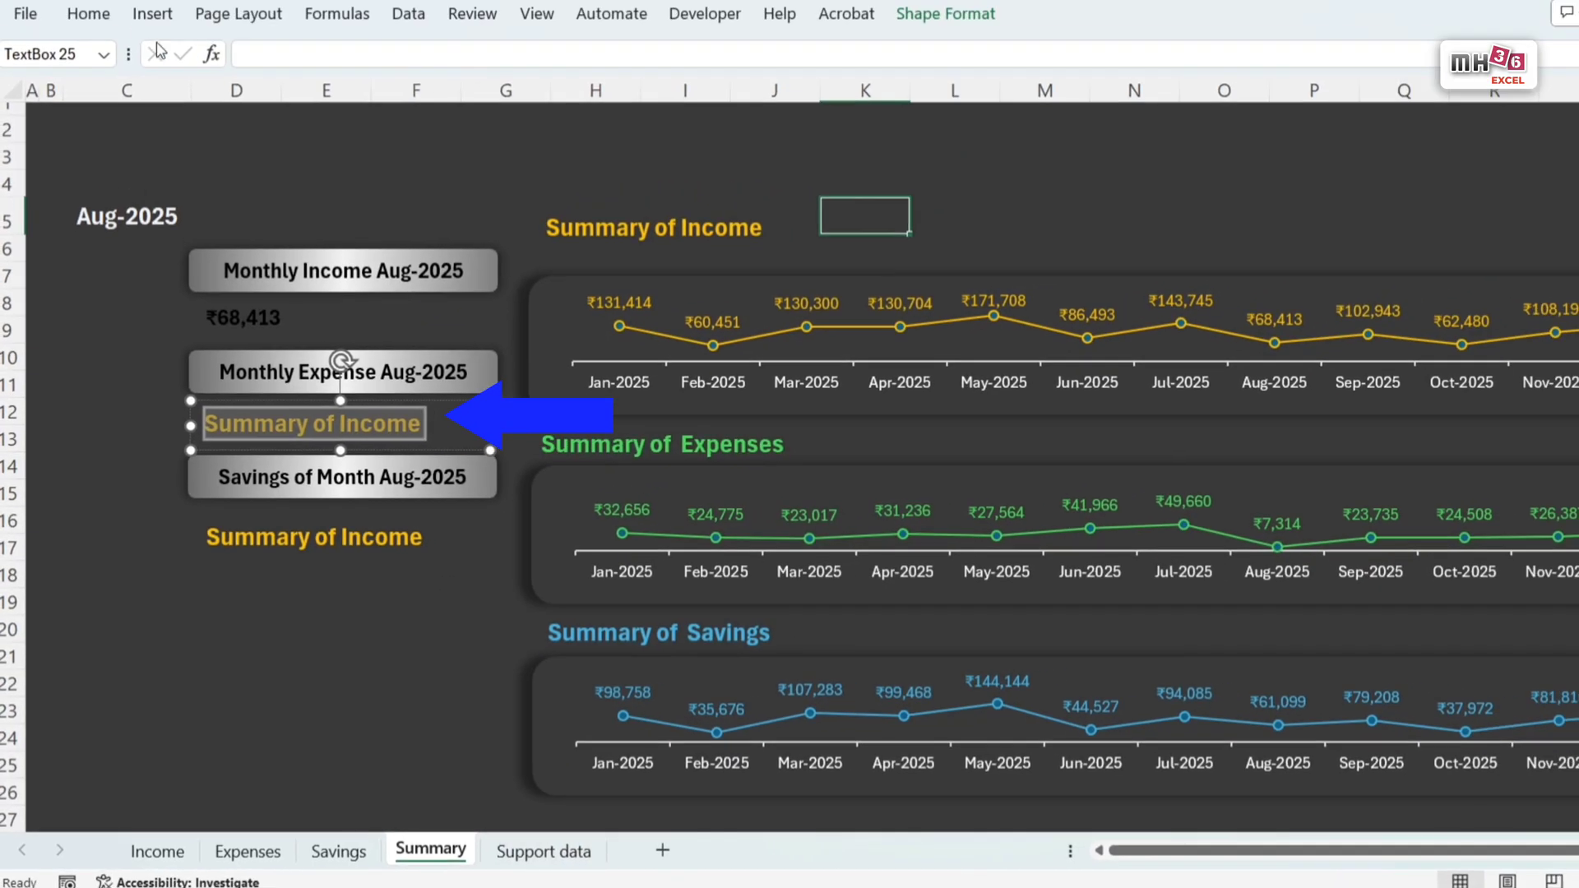
left_click(280, 46)
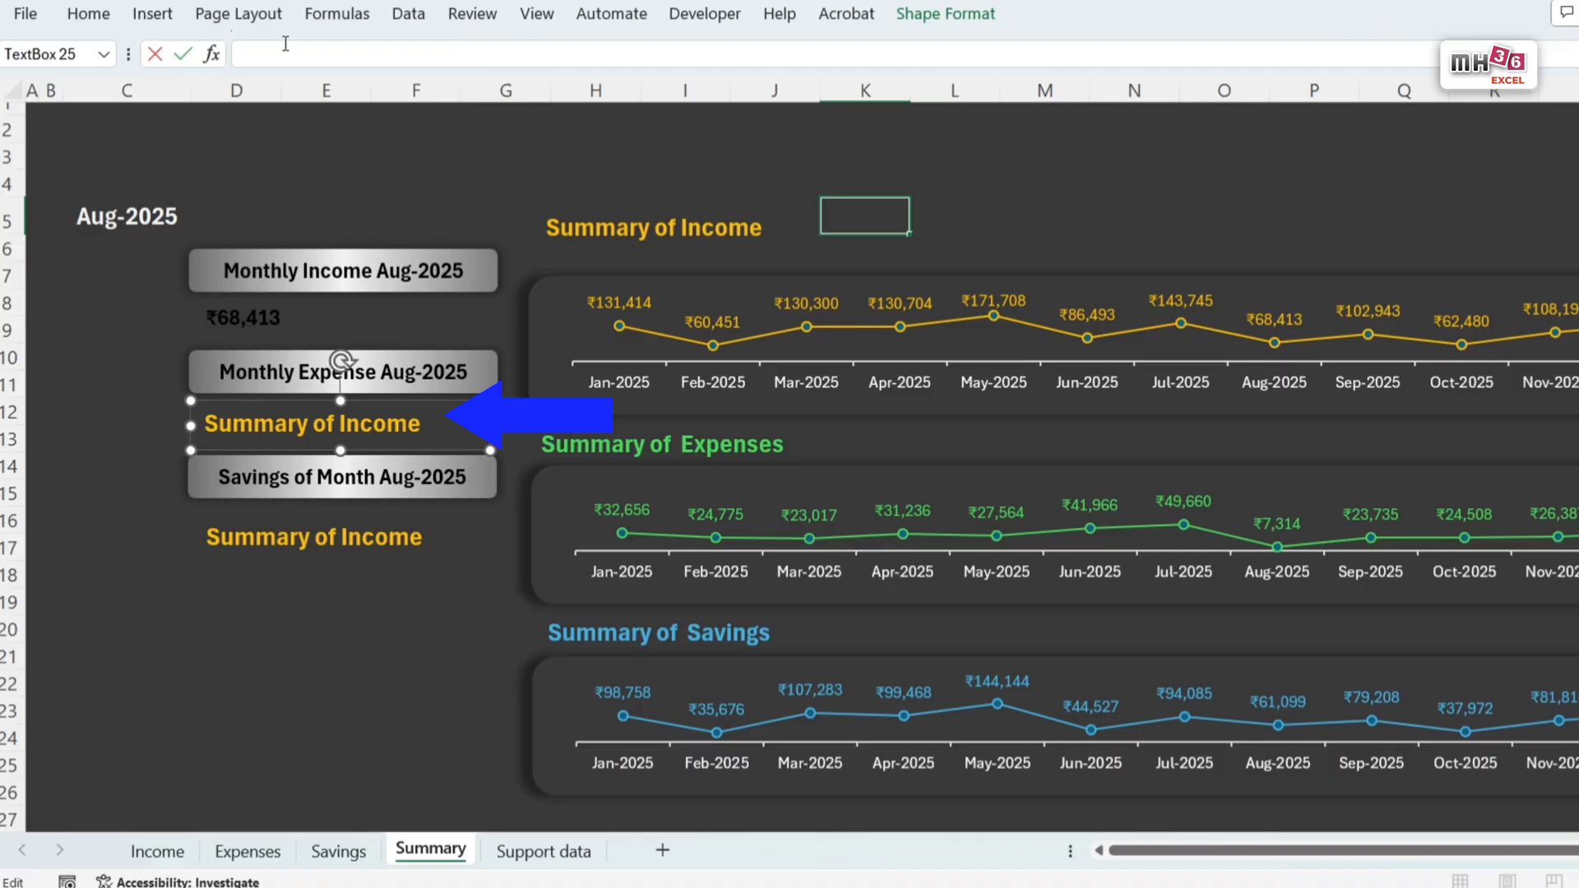
type("=")
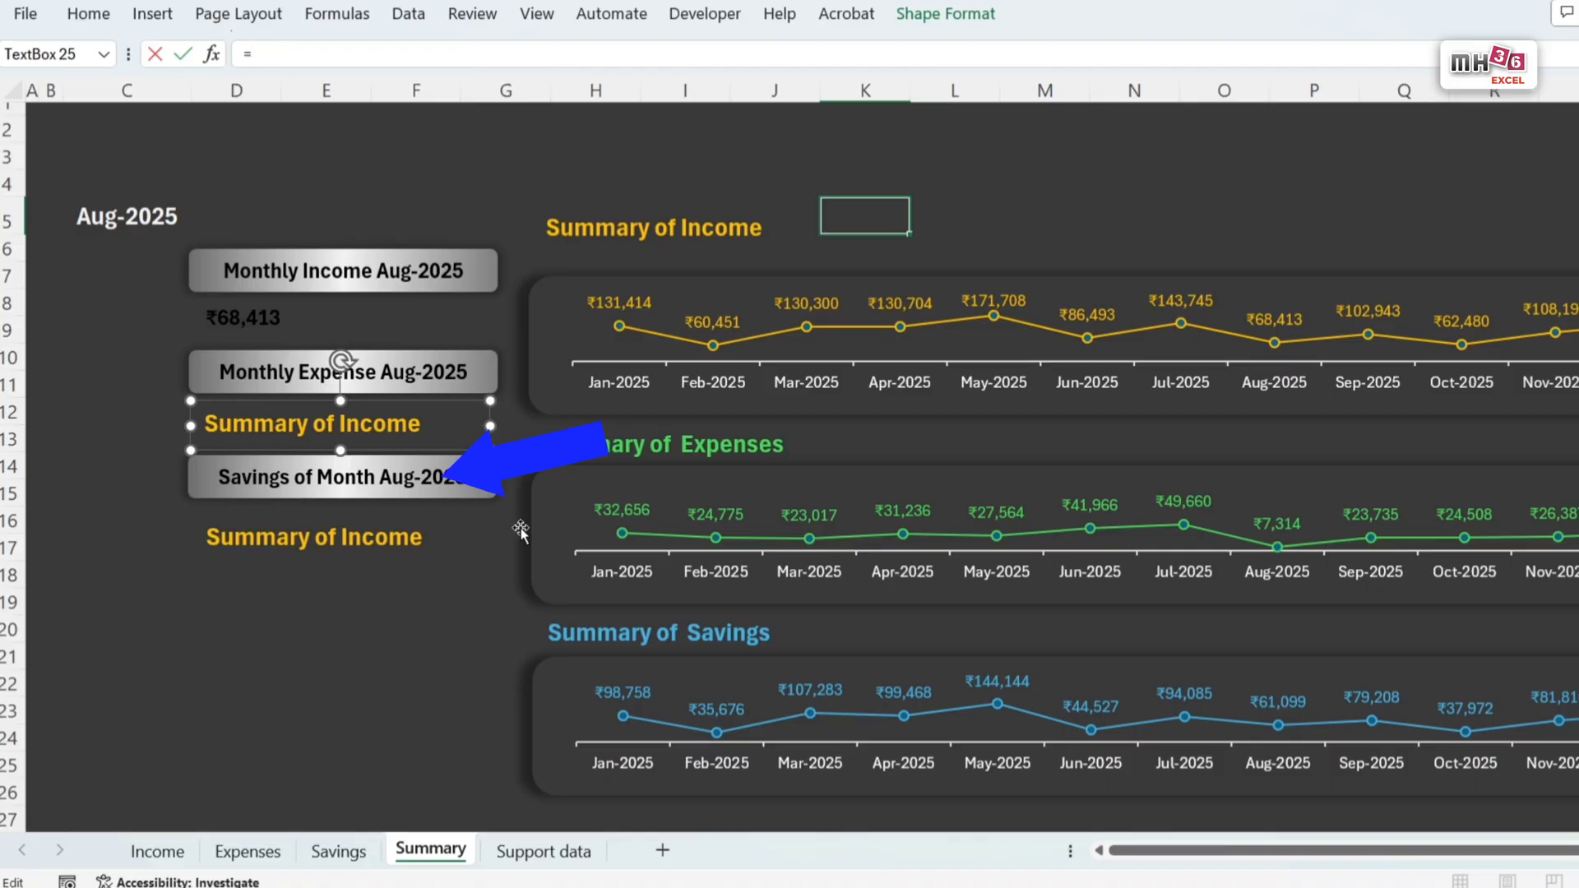
left_click(543, 851)
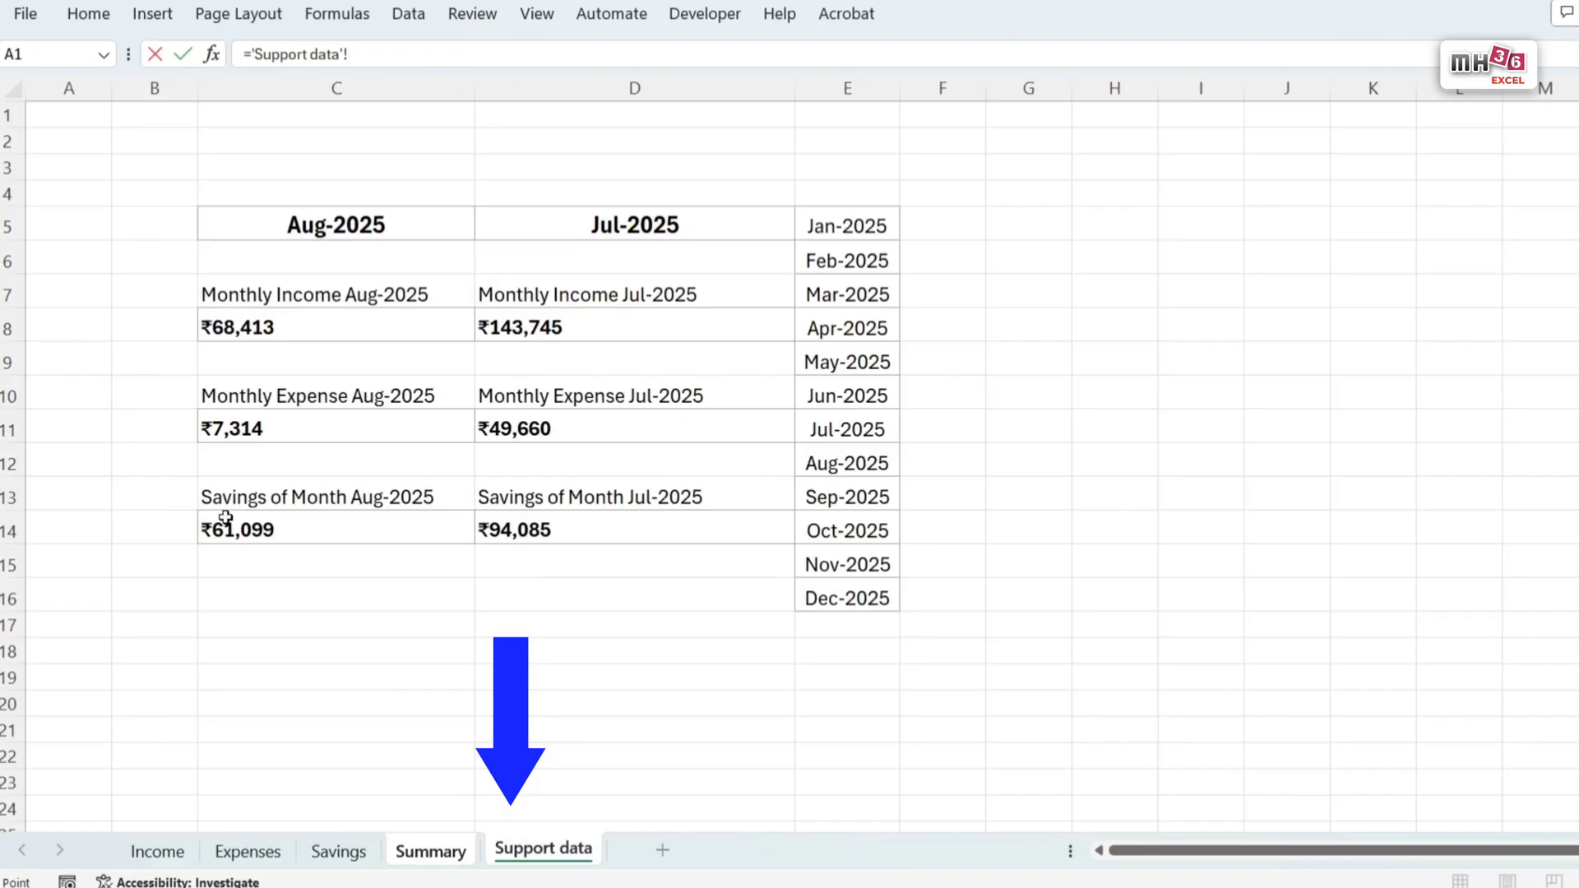
left_click(243, 429)
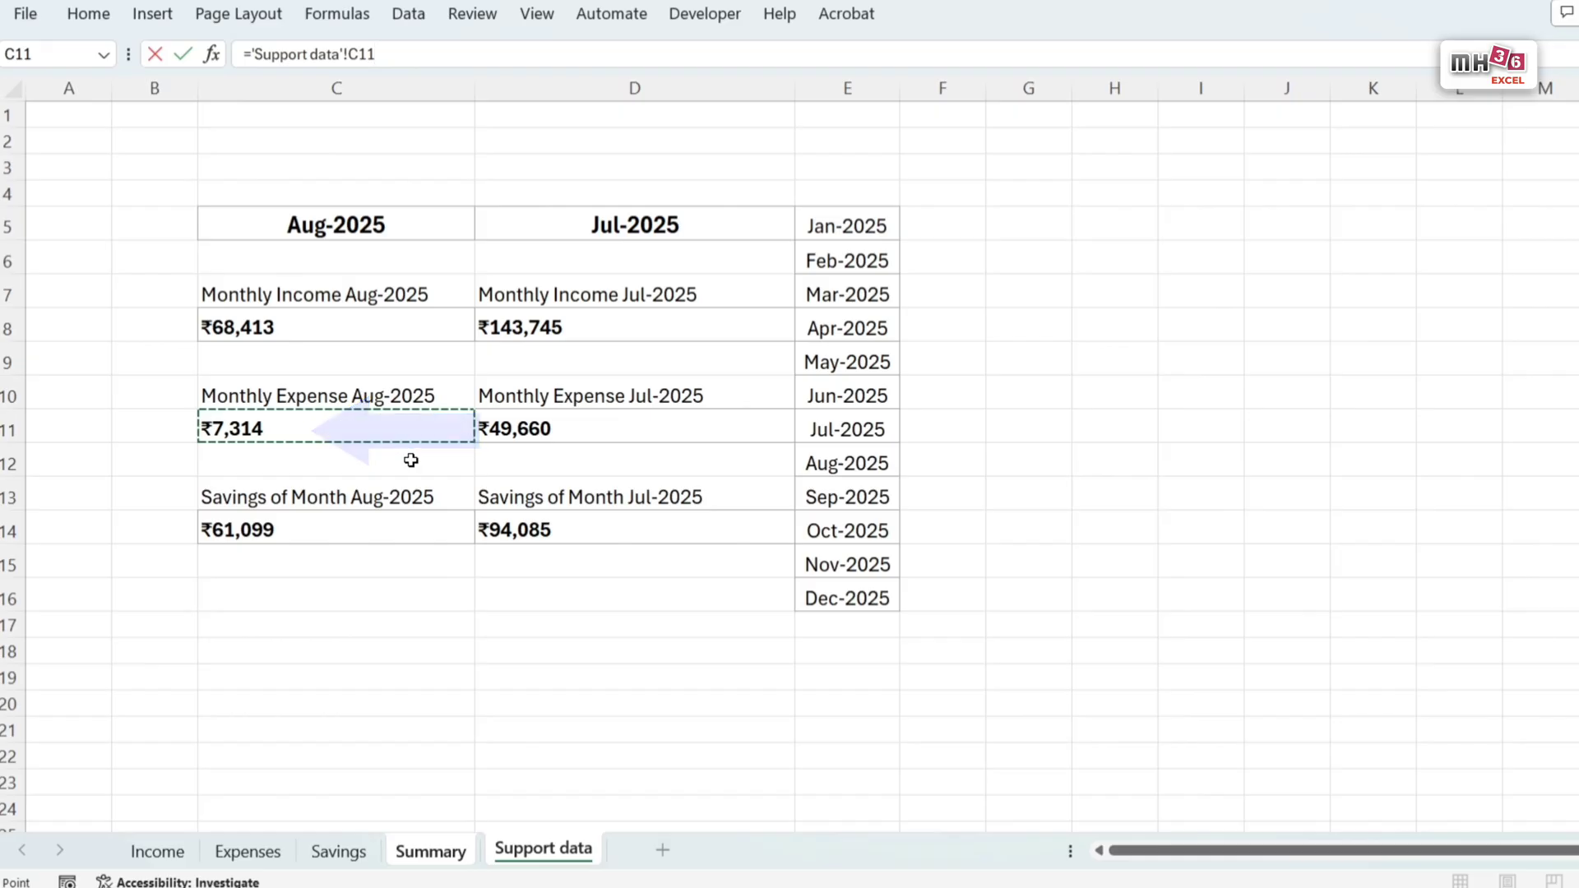
key("Return")
Step: Link the text box copy beneath the Savings of Month bar to savings amount cell C14 of Support data
left_click(372, 538)
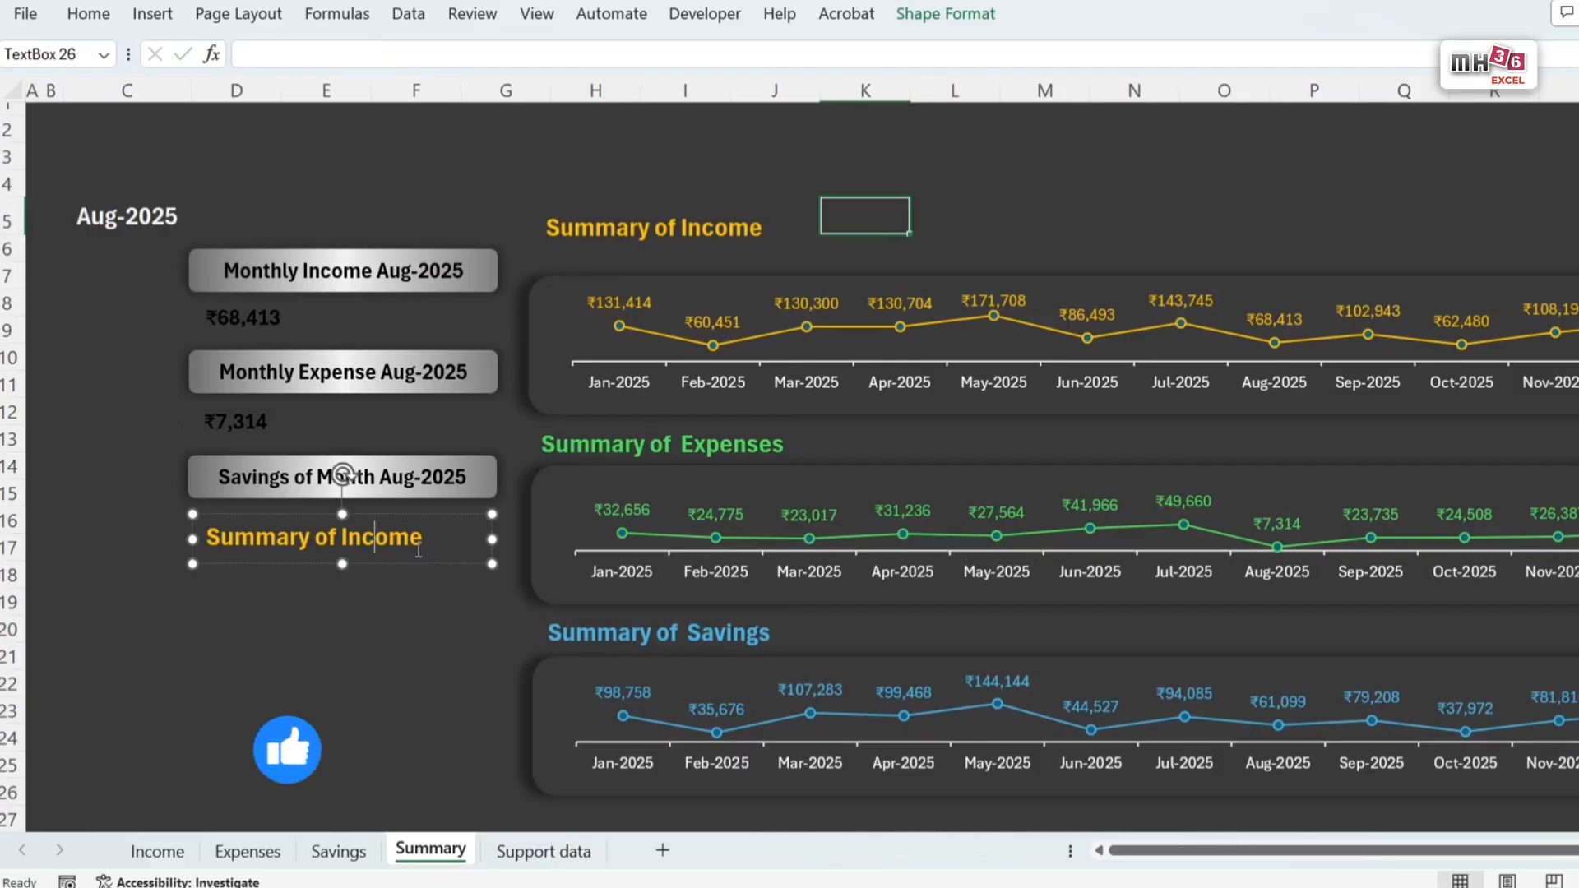
key("ctrl+a")
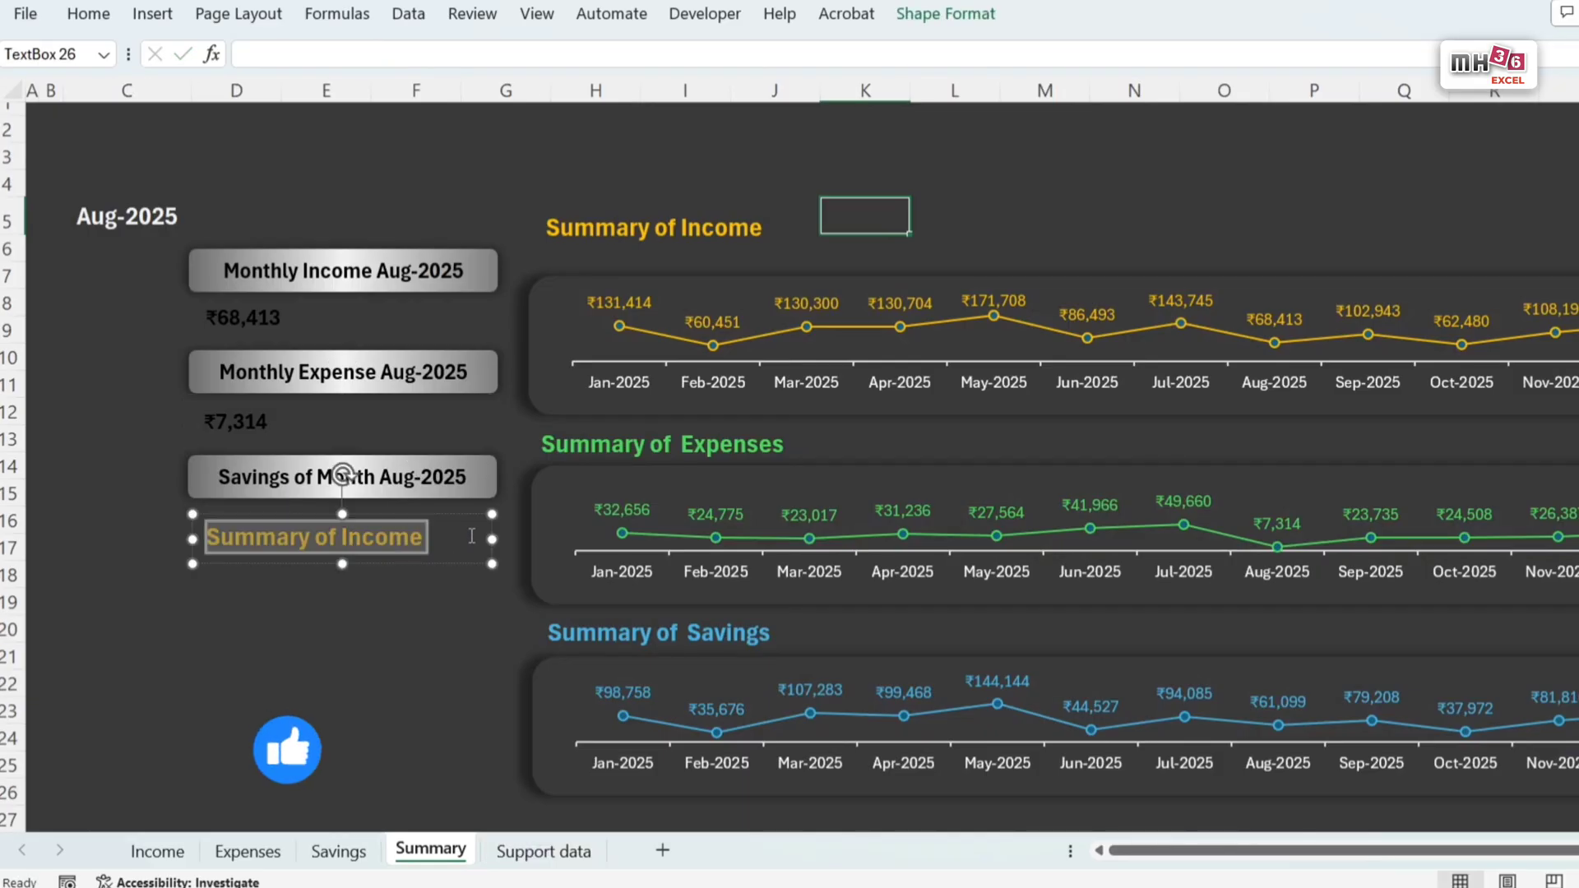
left_click(274, 54)
type("=")
left_click(543, 849)
left_click(239, 530)
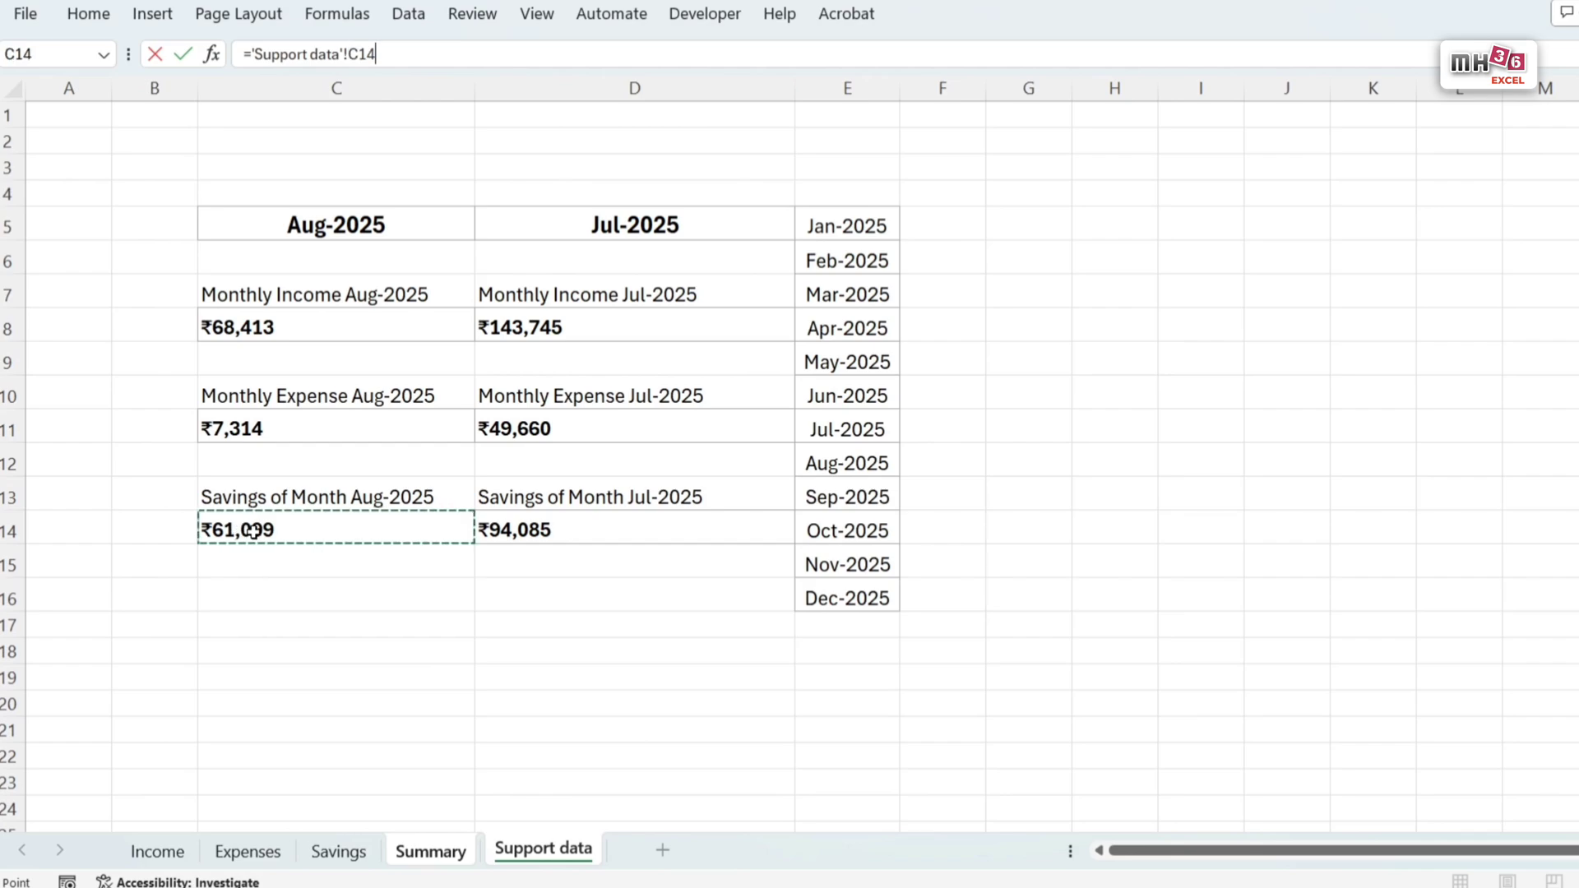
key("Return")
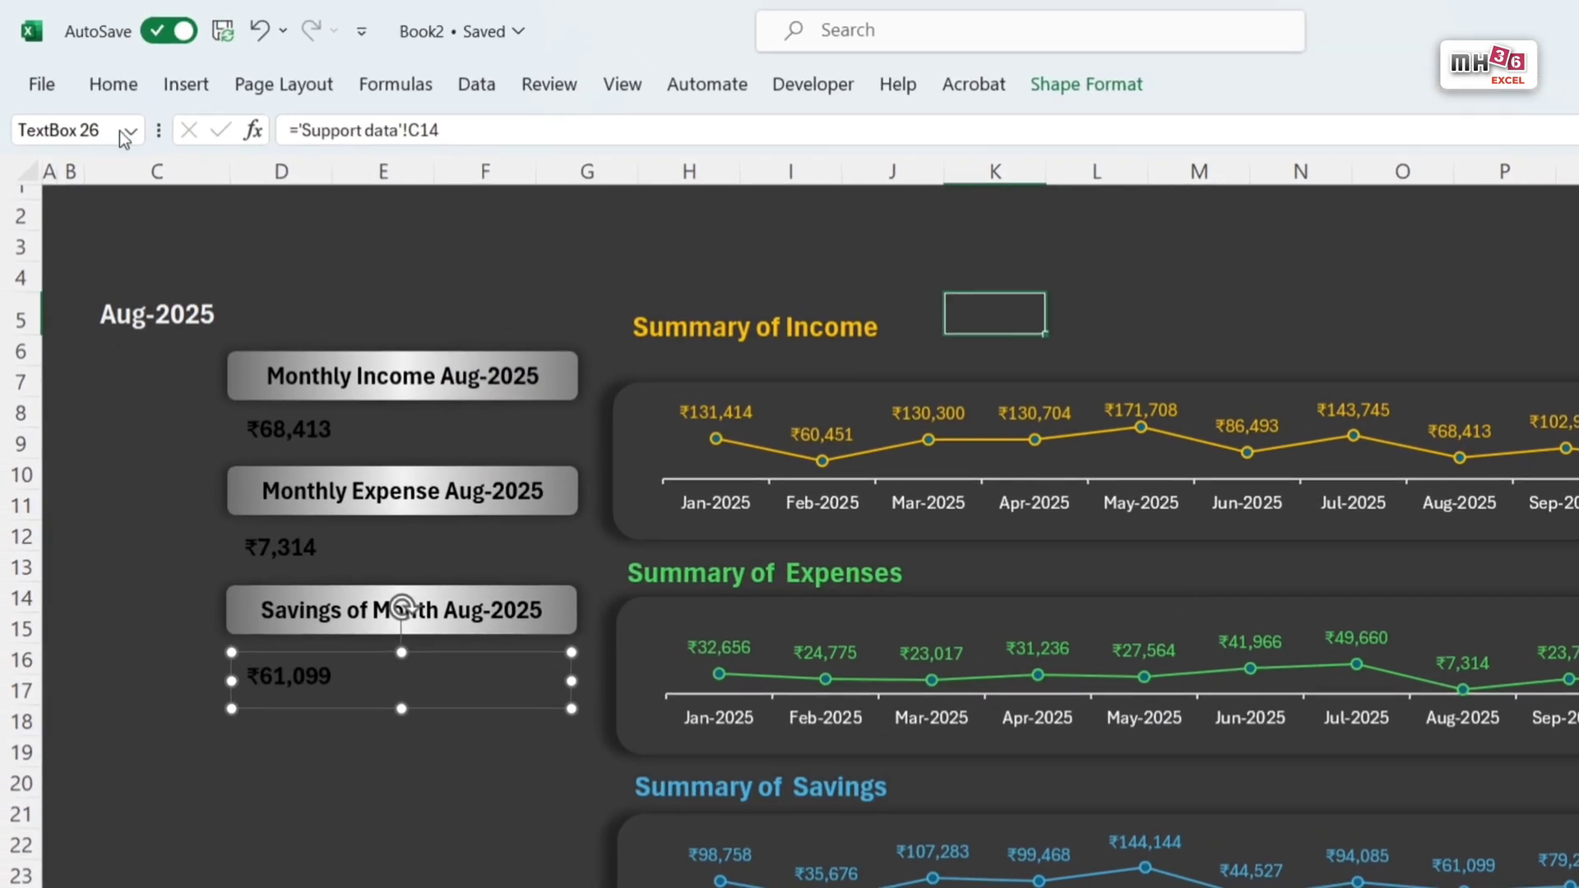
Step: Colour the savings amount blue like the Summary of Savings heading and enlarge it to font size 14
left_click(113, 84)
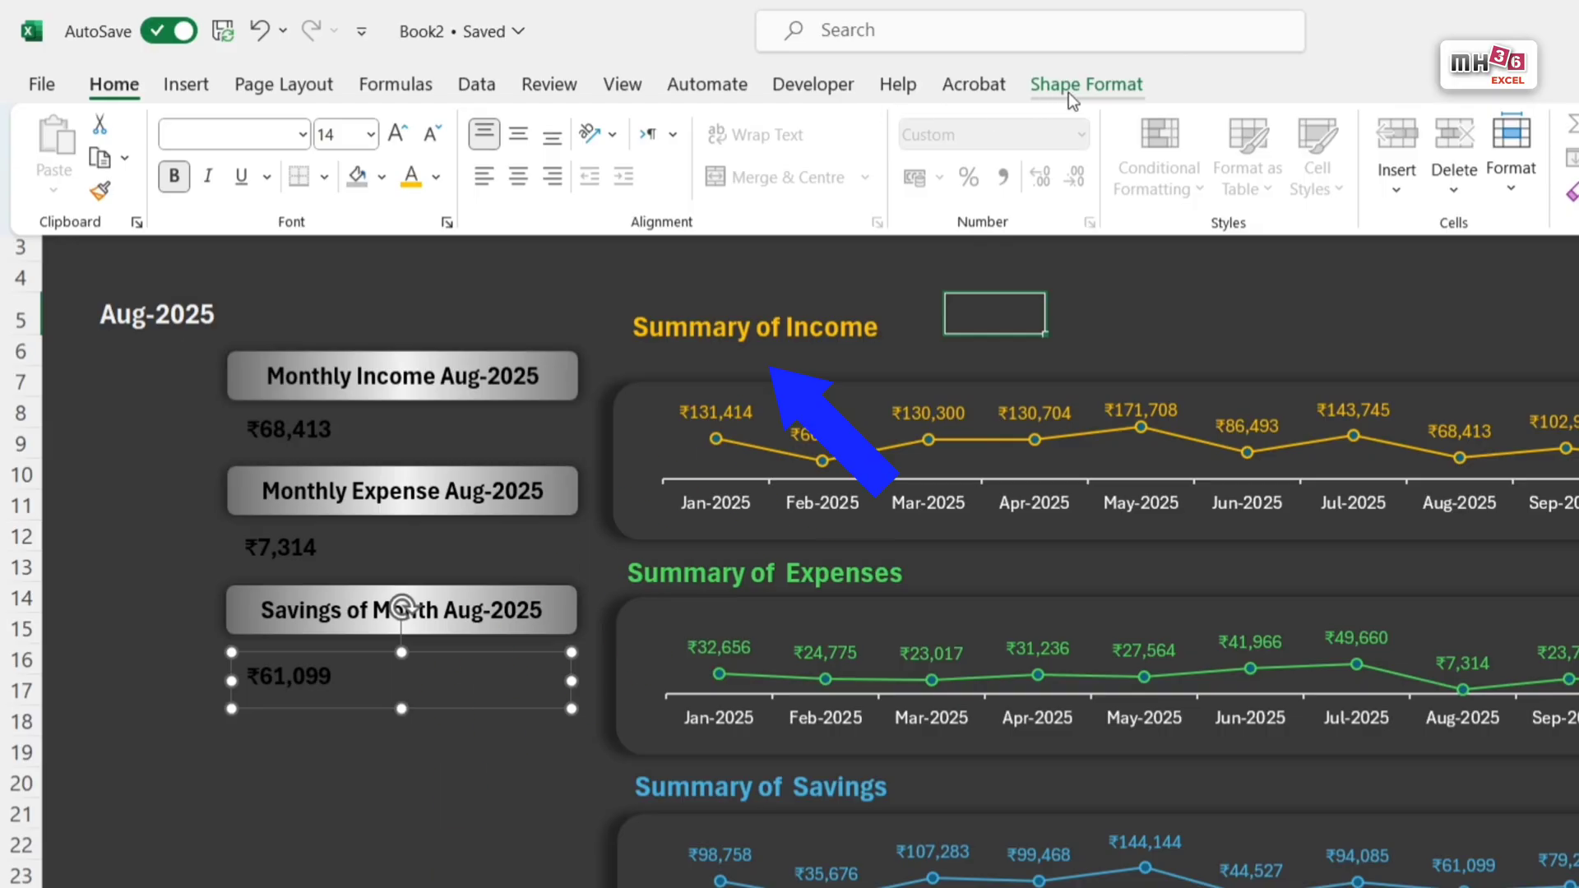
left_click(1069, 88)
left_click(1141, 125)
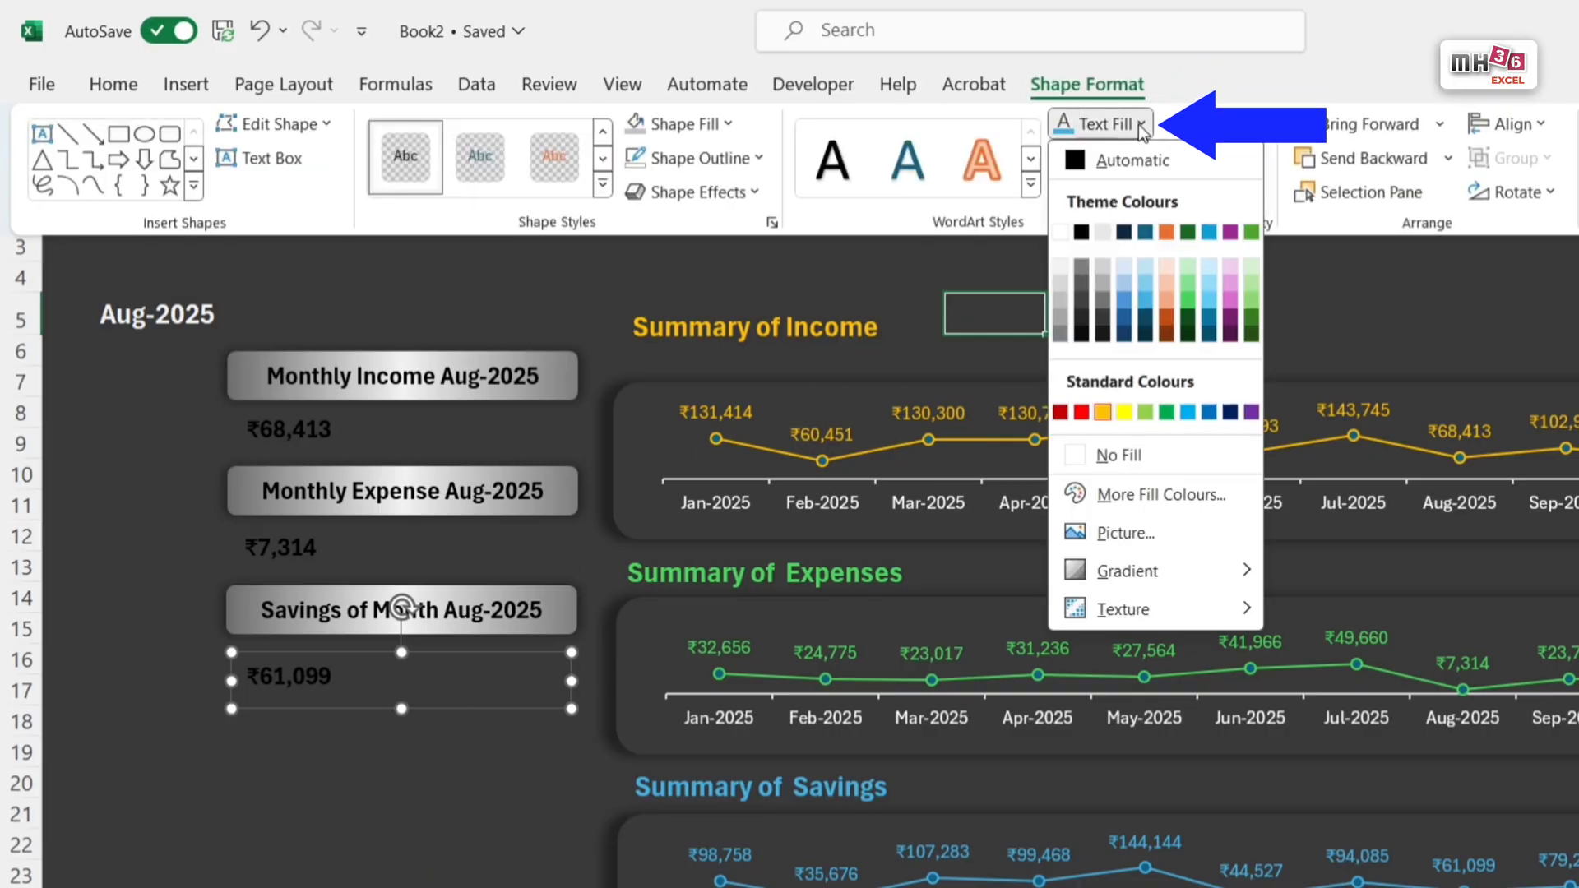
left_click(1144, 306)
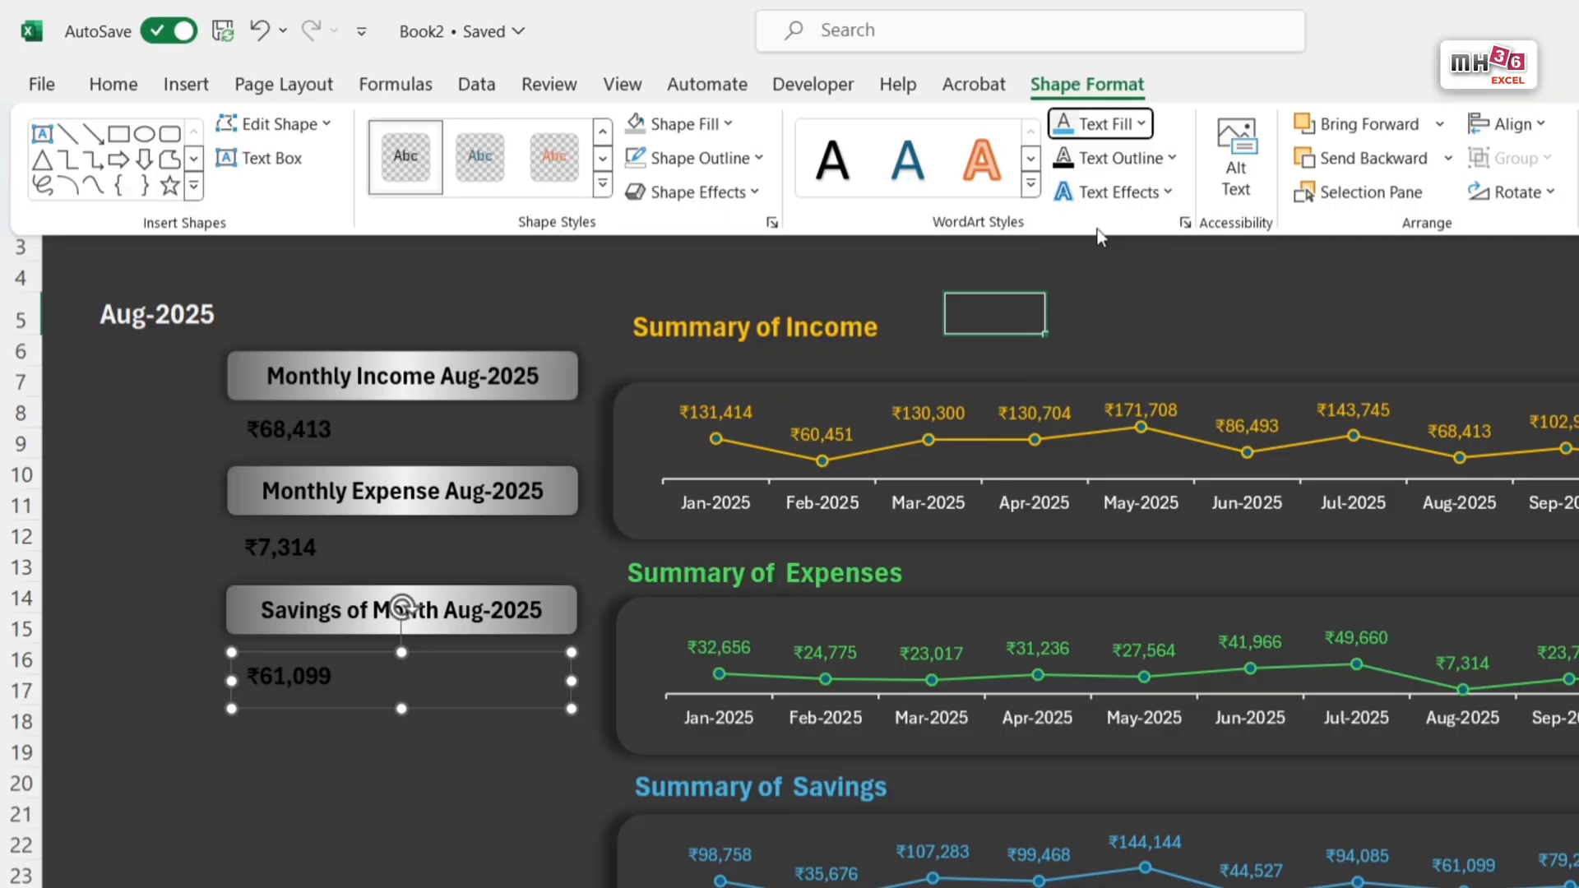
left_click(1067, 124)
left_click(113, 85)
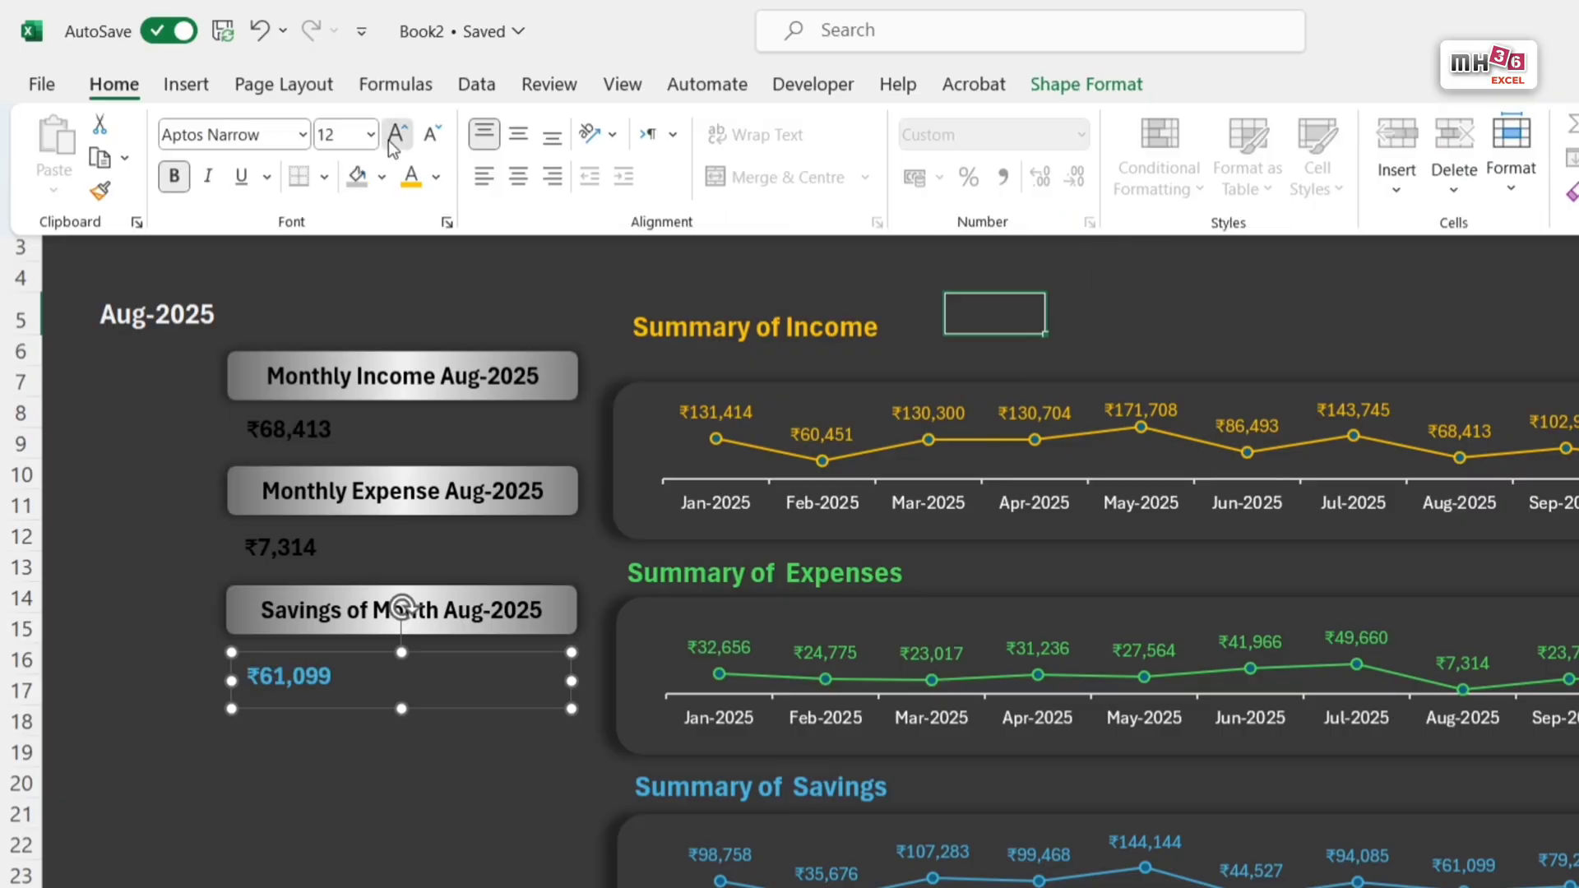
left_click(394, 136)
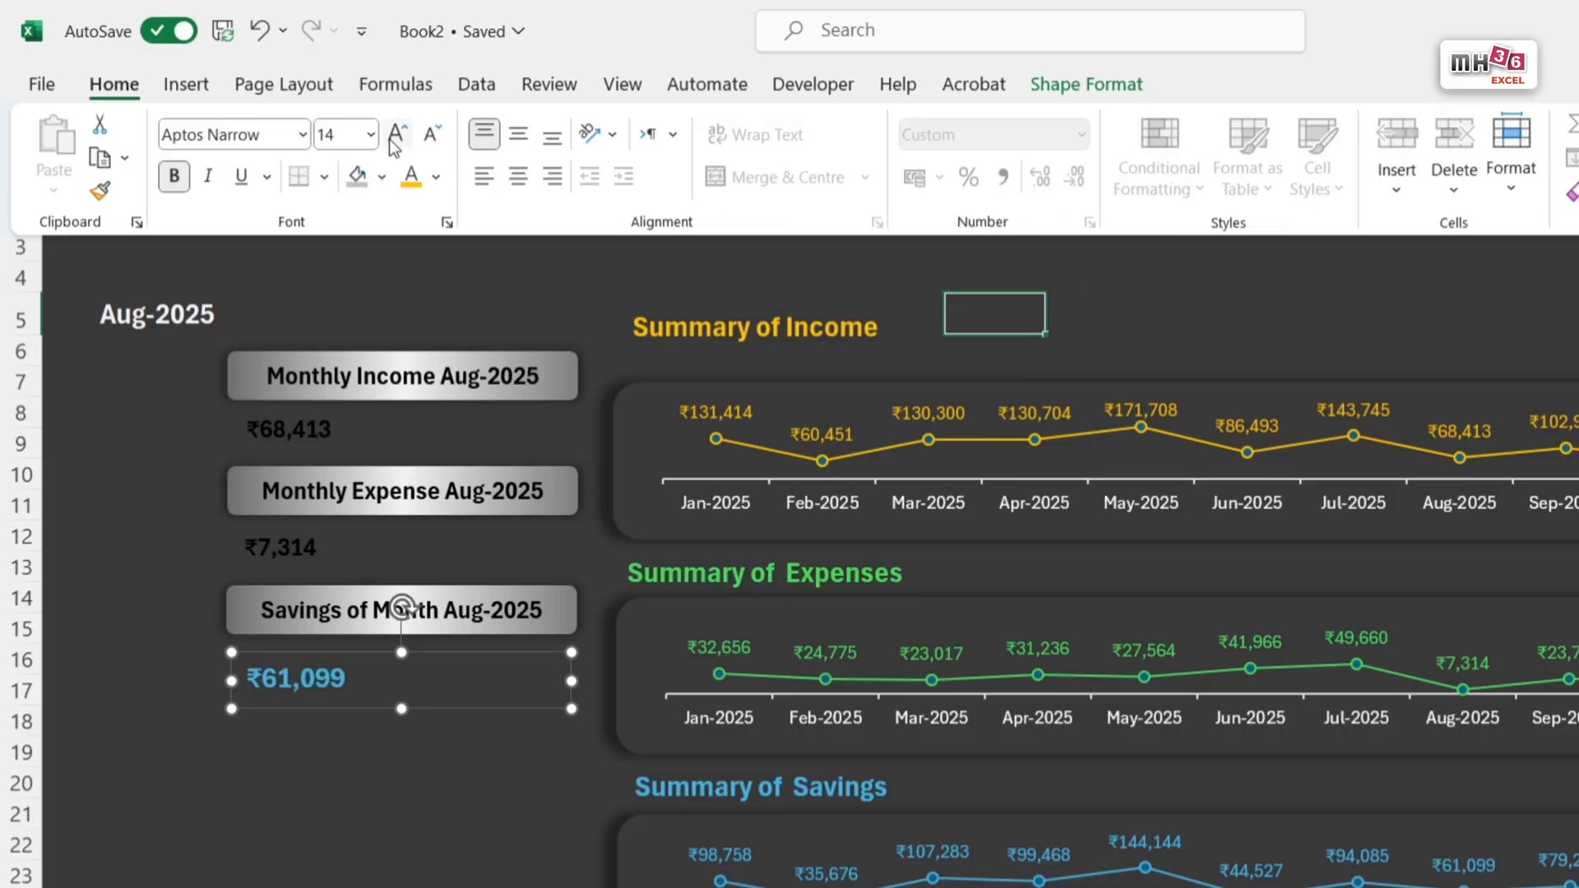
Step: Colour the expense amount beneath the Monthly Expense bar green to match the Summary of Expenses heading
left_click(381, 573)
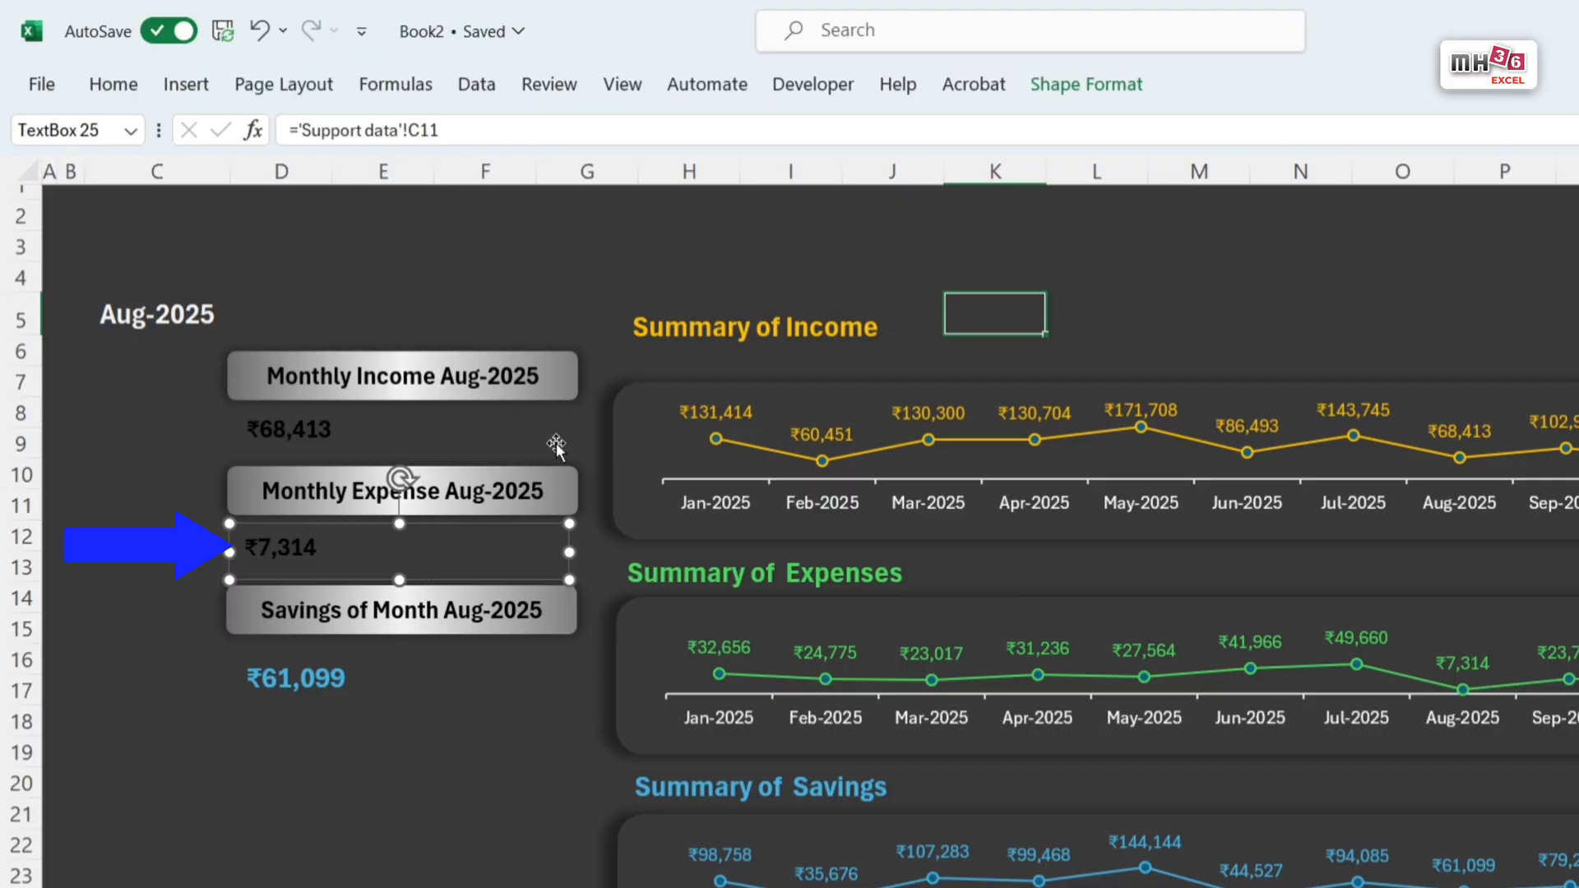
left_click(1086, 85)
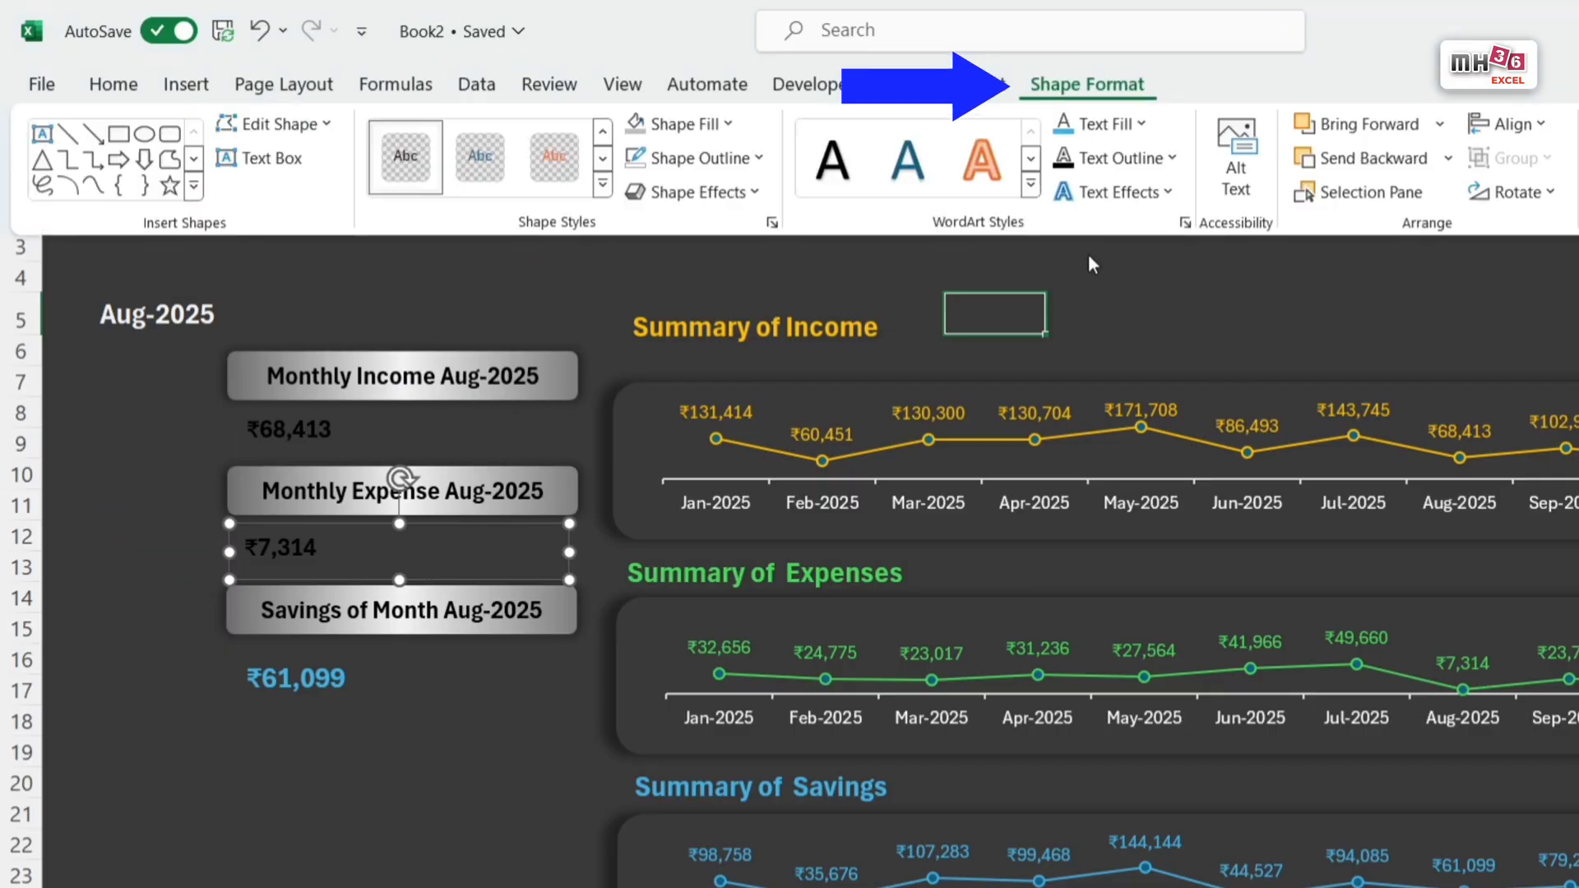
left_click(1142, 124)
left_click(1195, 309)
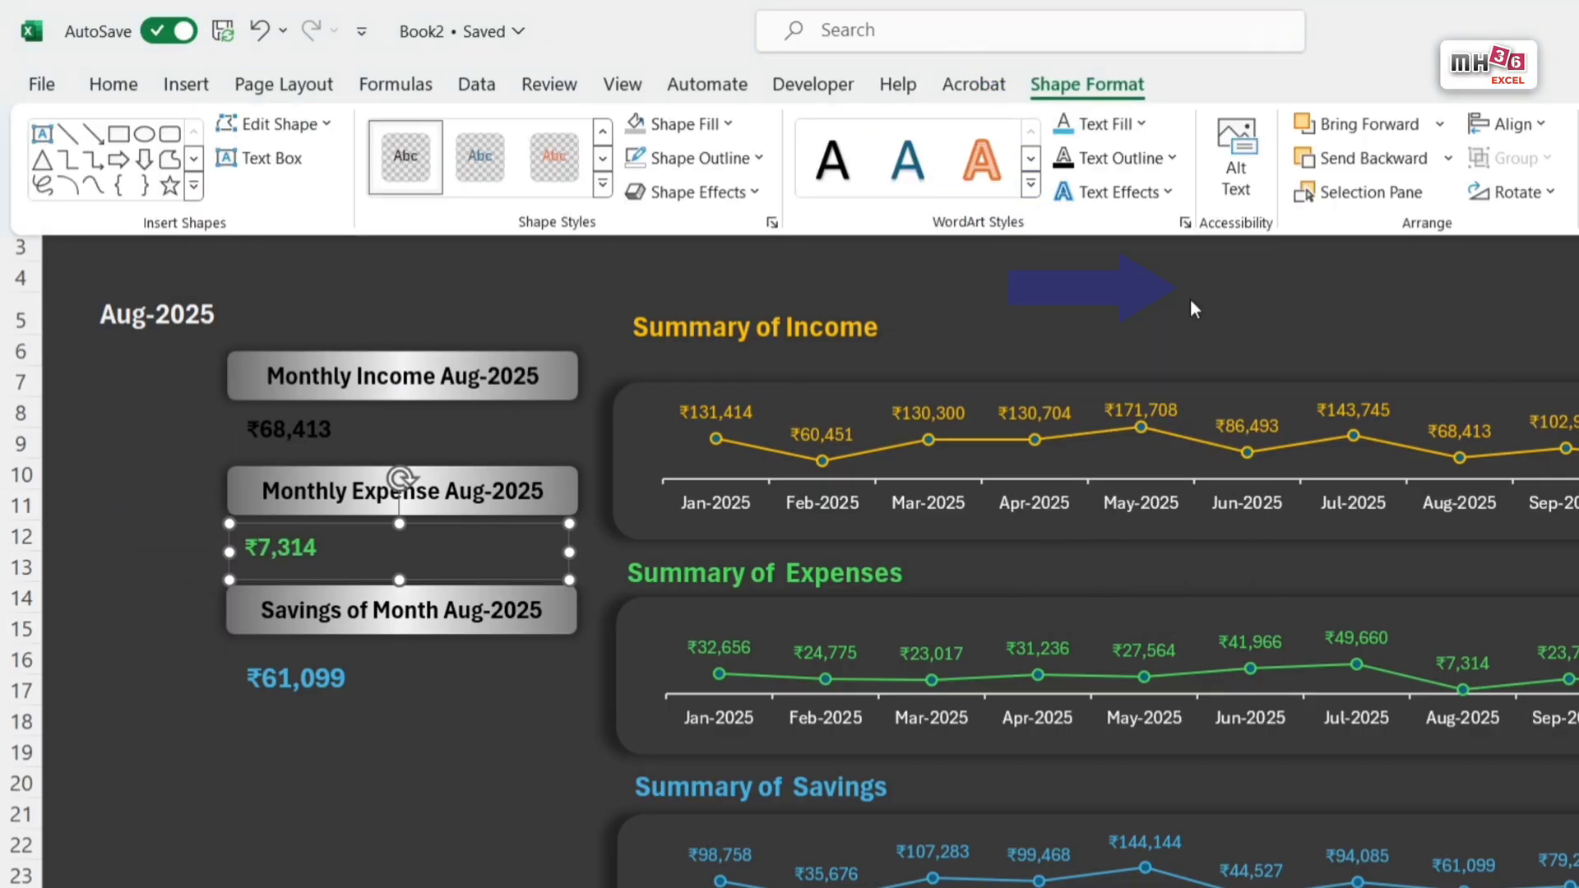
Step: Enlarge the green expense amount beneath the Monthly Expense bar to font size 14
left_click(115, 84)
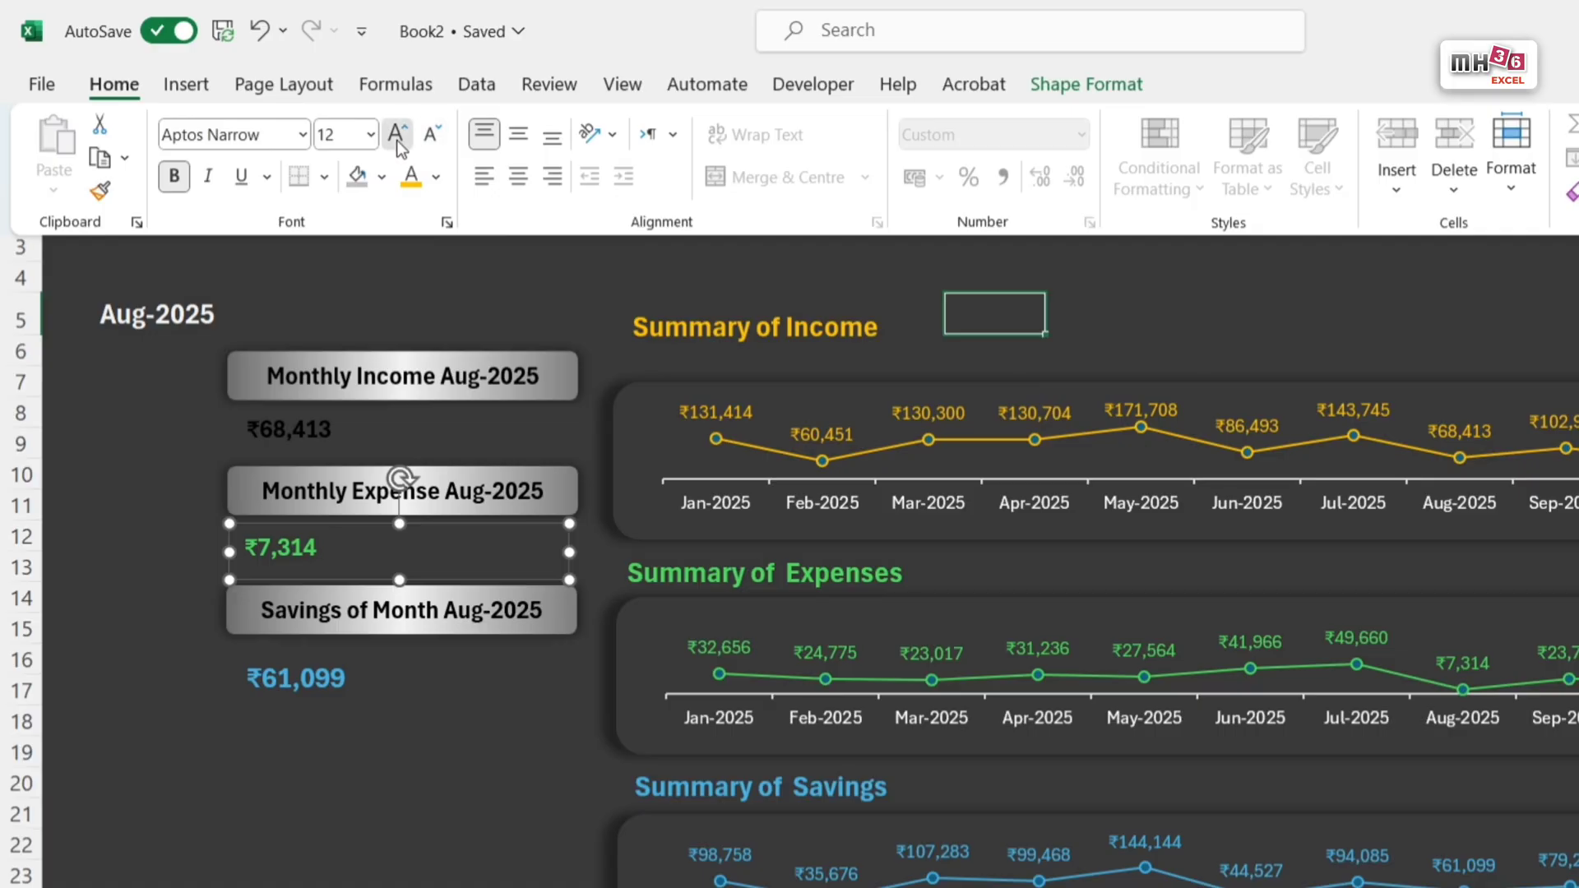
left_click(396, 135)
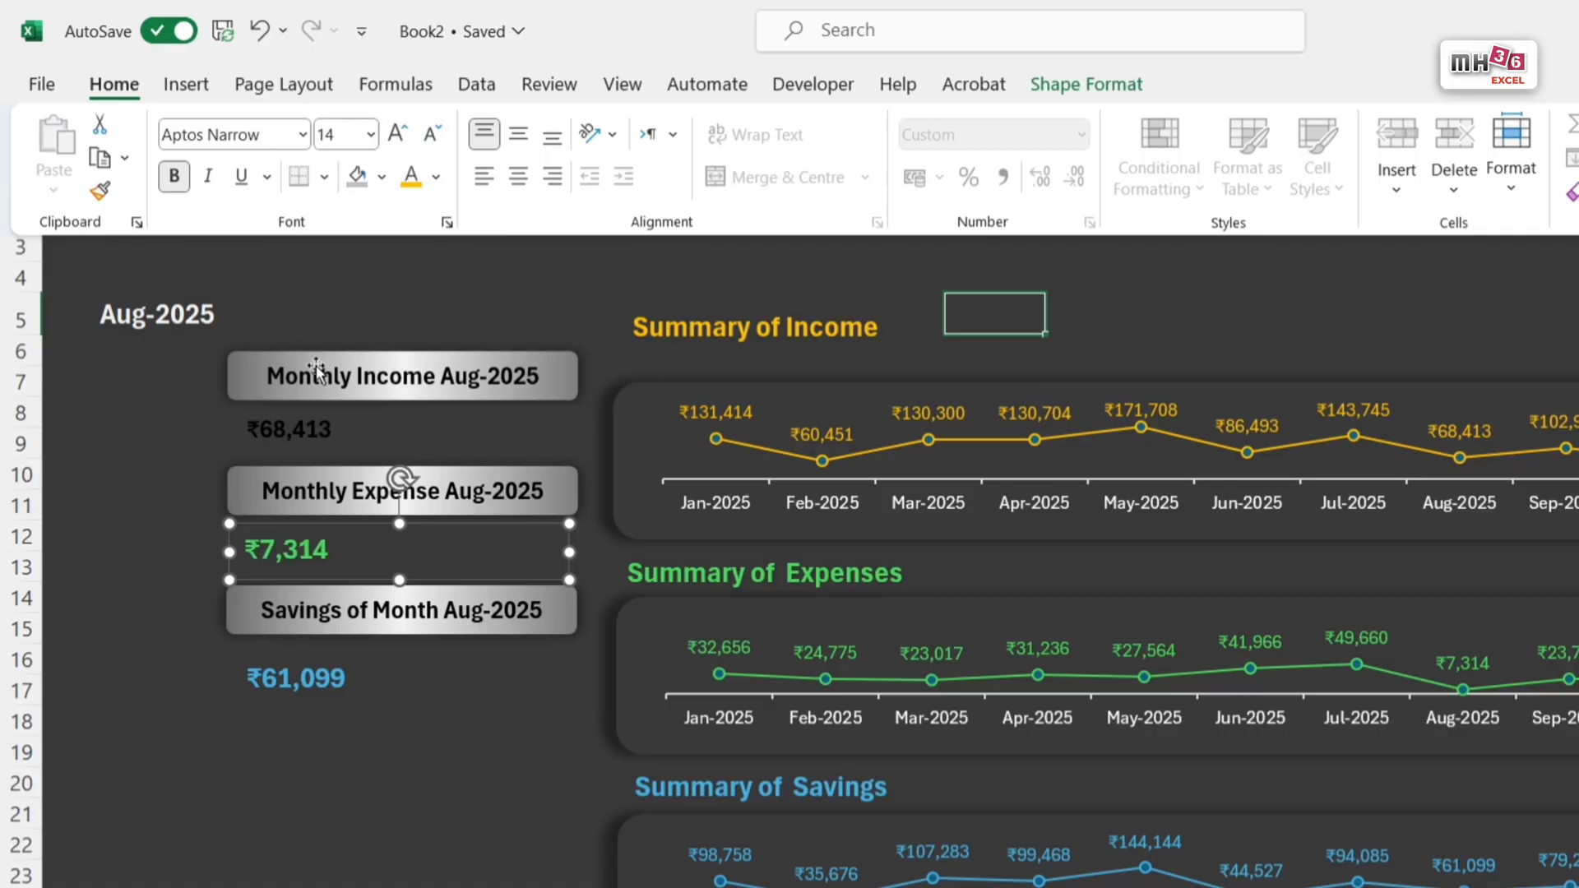
Step: Colour the amount beneath the Monthly Income bar orange like the Summary of Income heading and enlarge it to font size 14
left_click(289, 425)
left_click(320, 437)
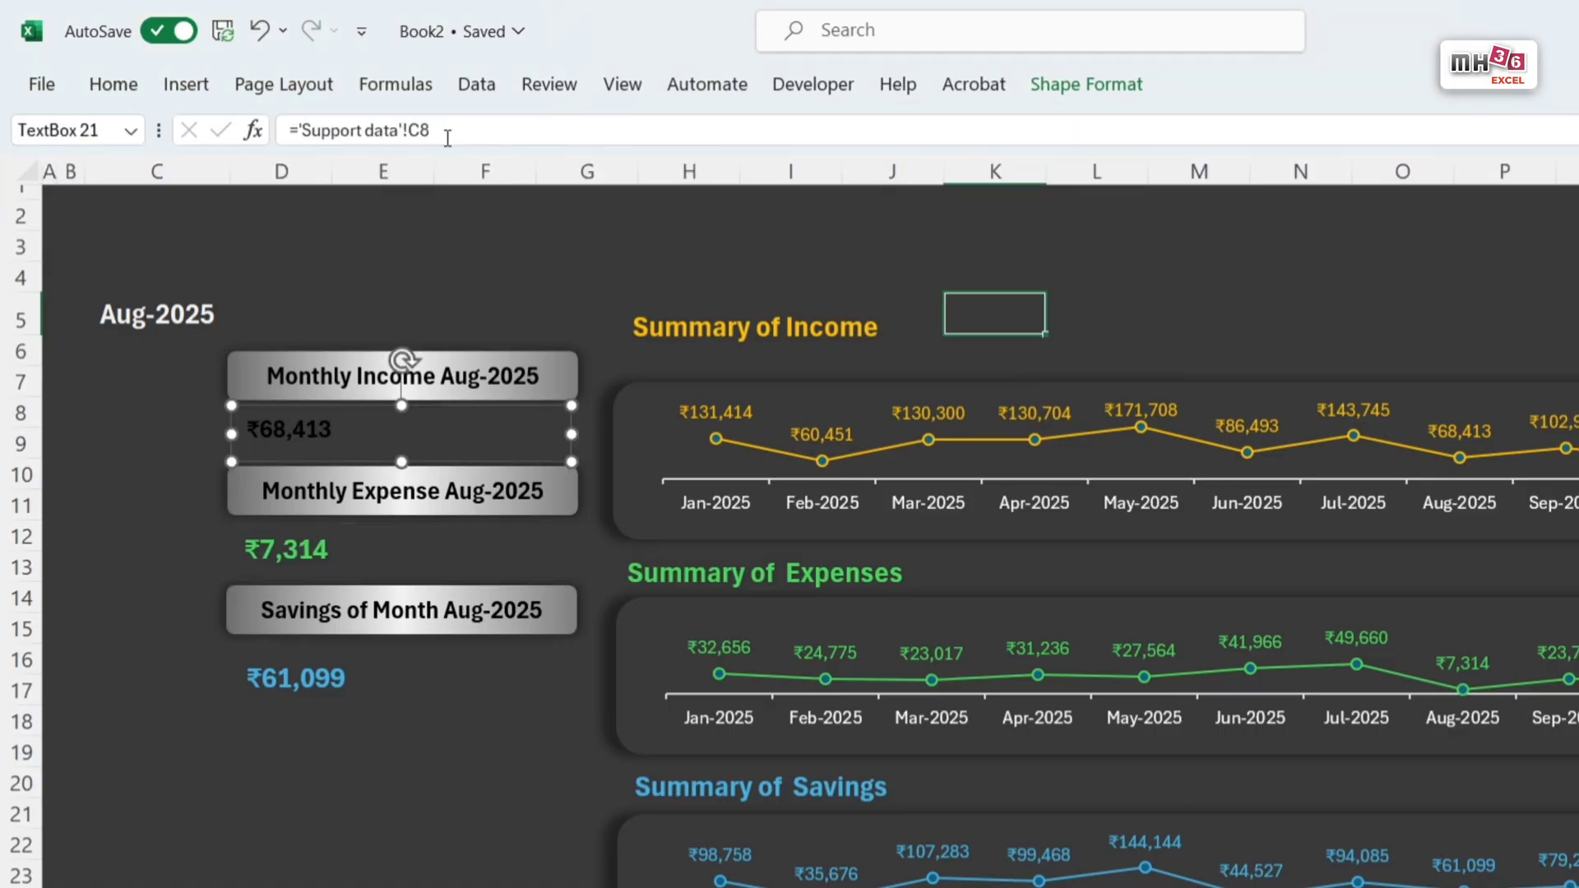
left_click(1084, 85)
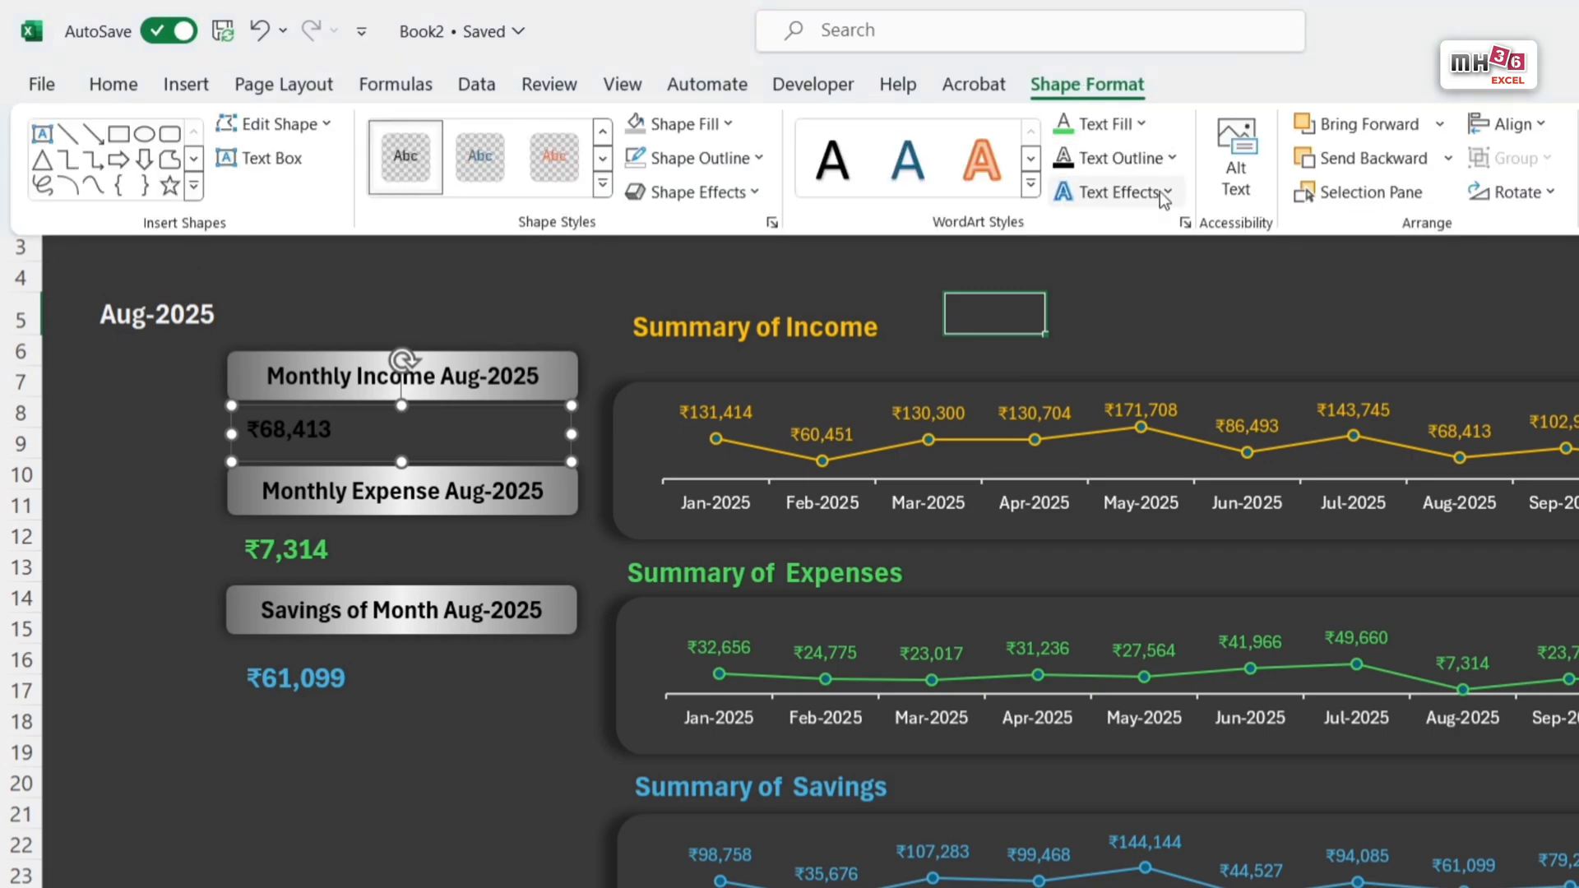
left_click(1140, 124)
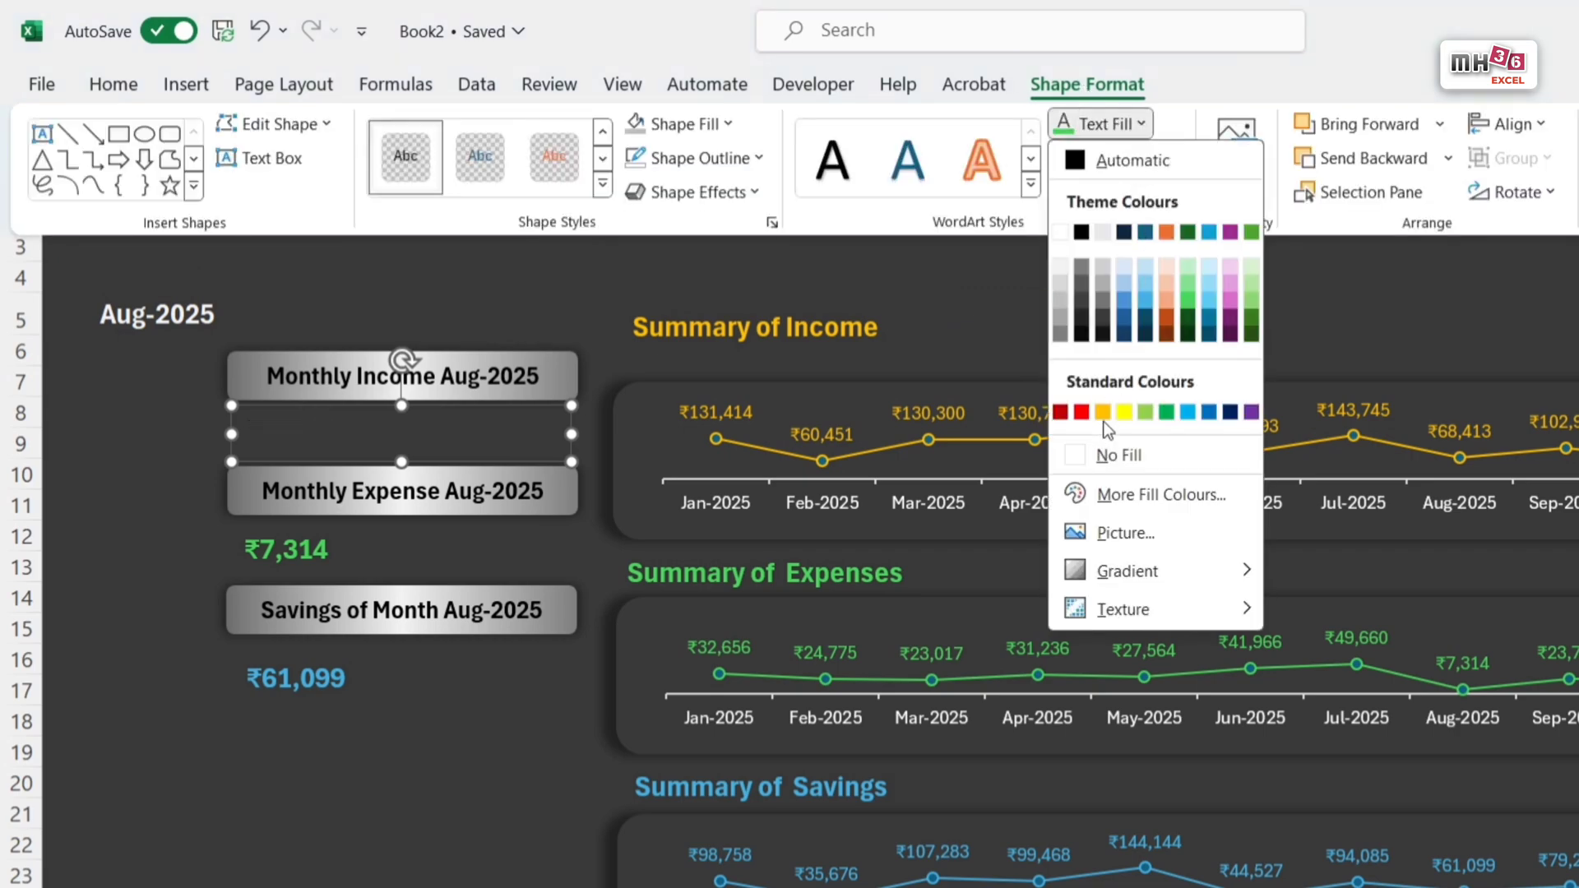
left_click(1103, 412)
left_click(115, 83)
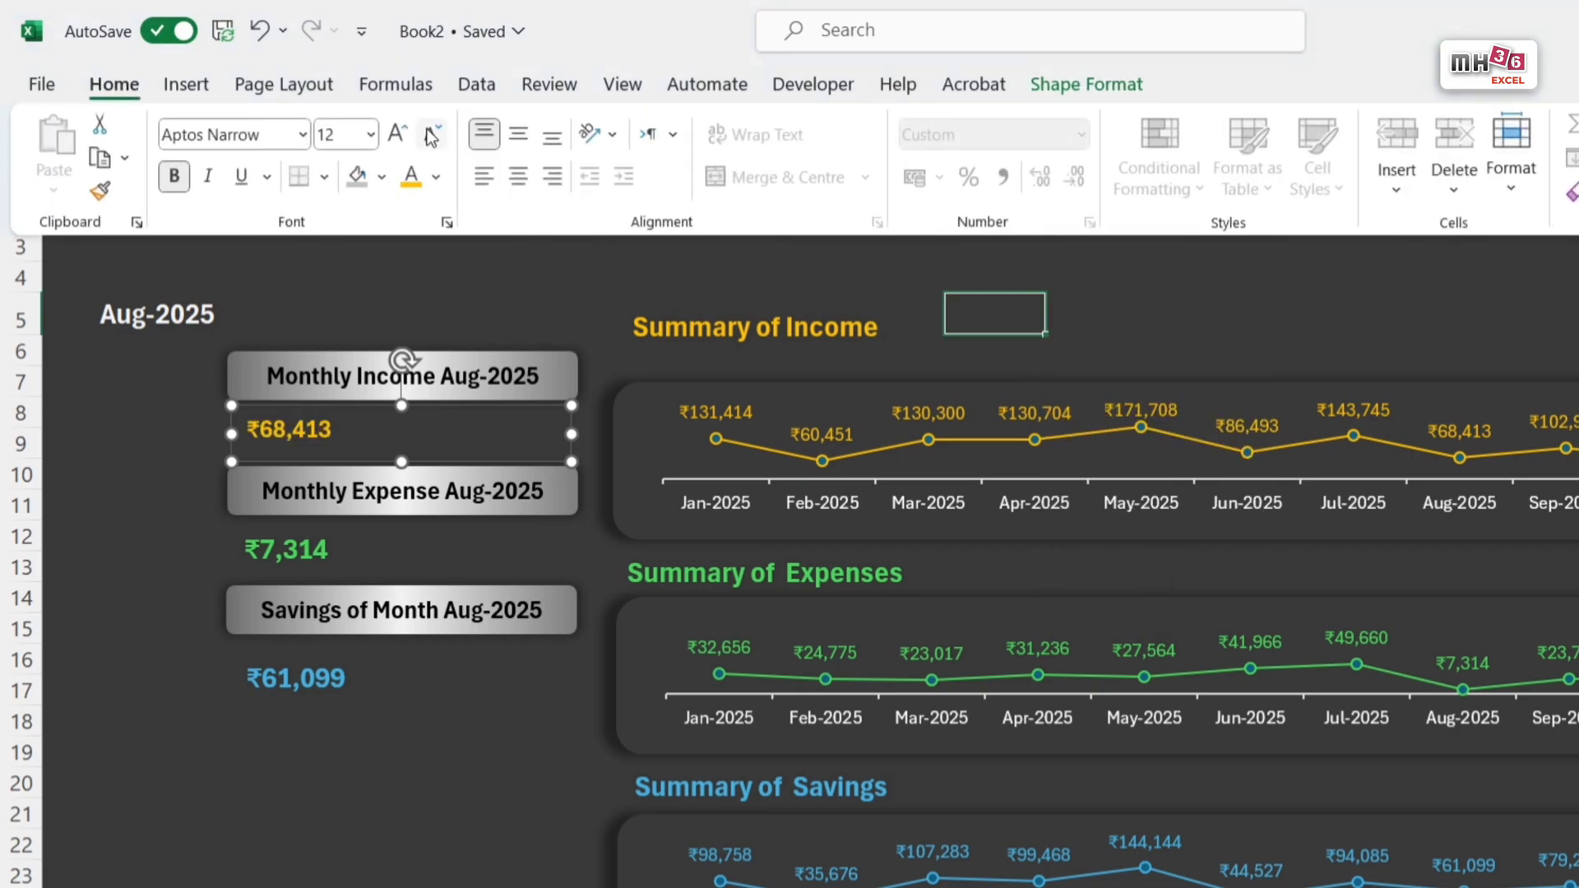
left_click(398, 134)
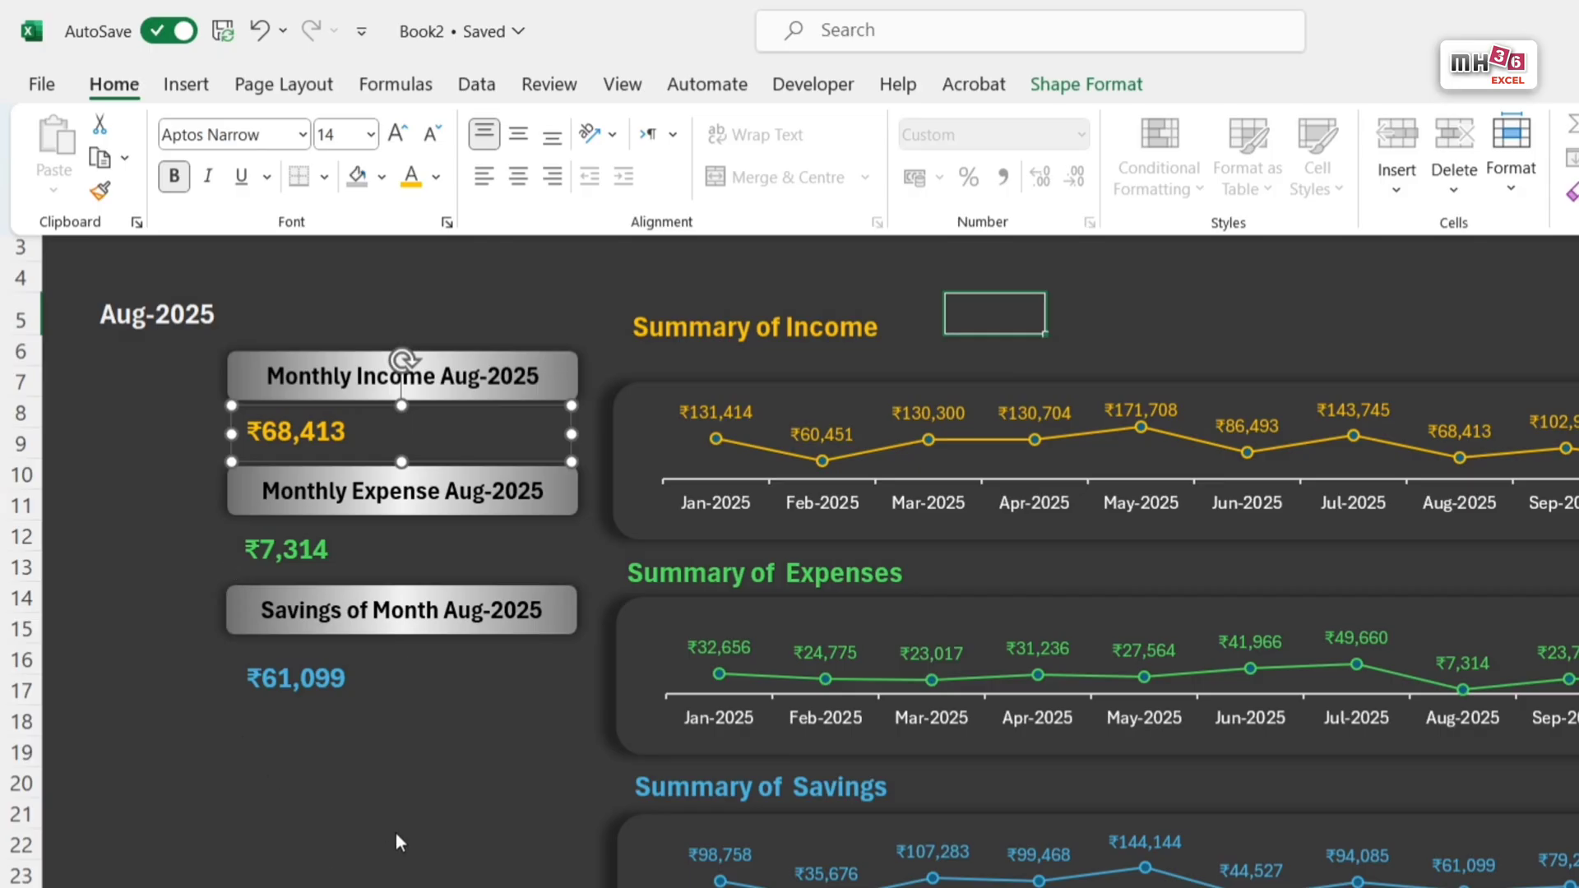
key("ctrl+F1")
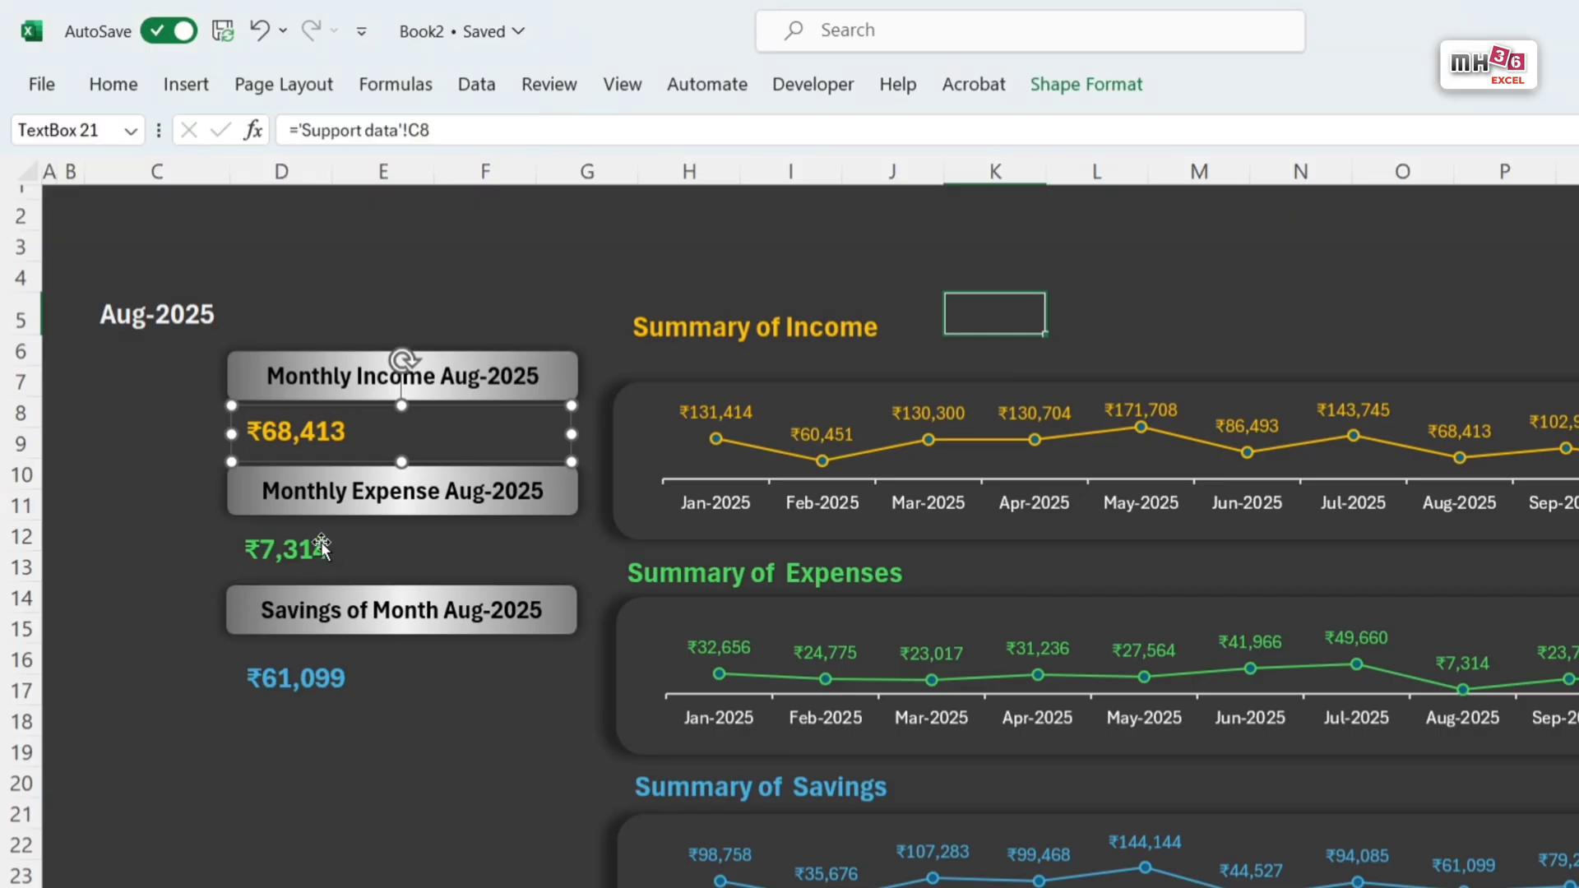
Step: Right-align the income, expense and savings amounts together and enlarge them to font size 16
left_click(334, 545, "shift")
left_click(335, 682, "shift")
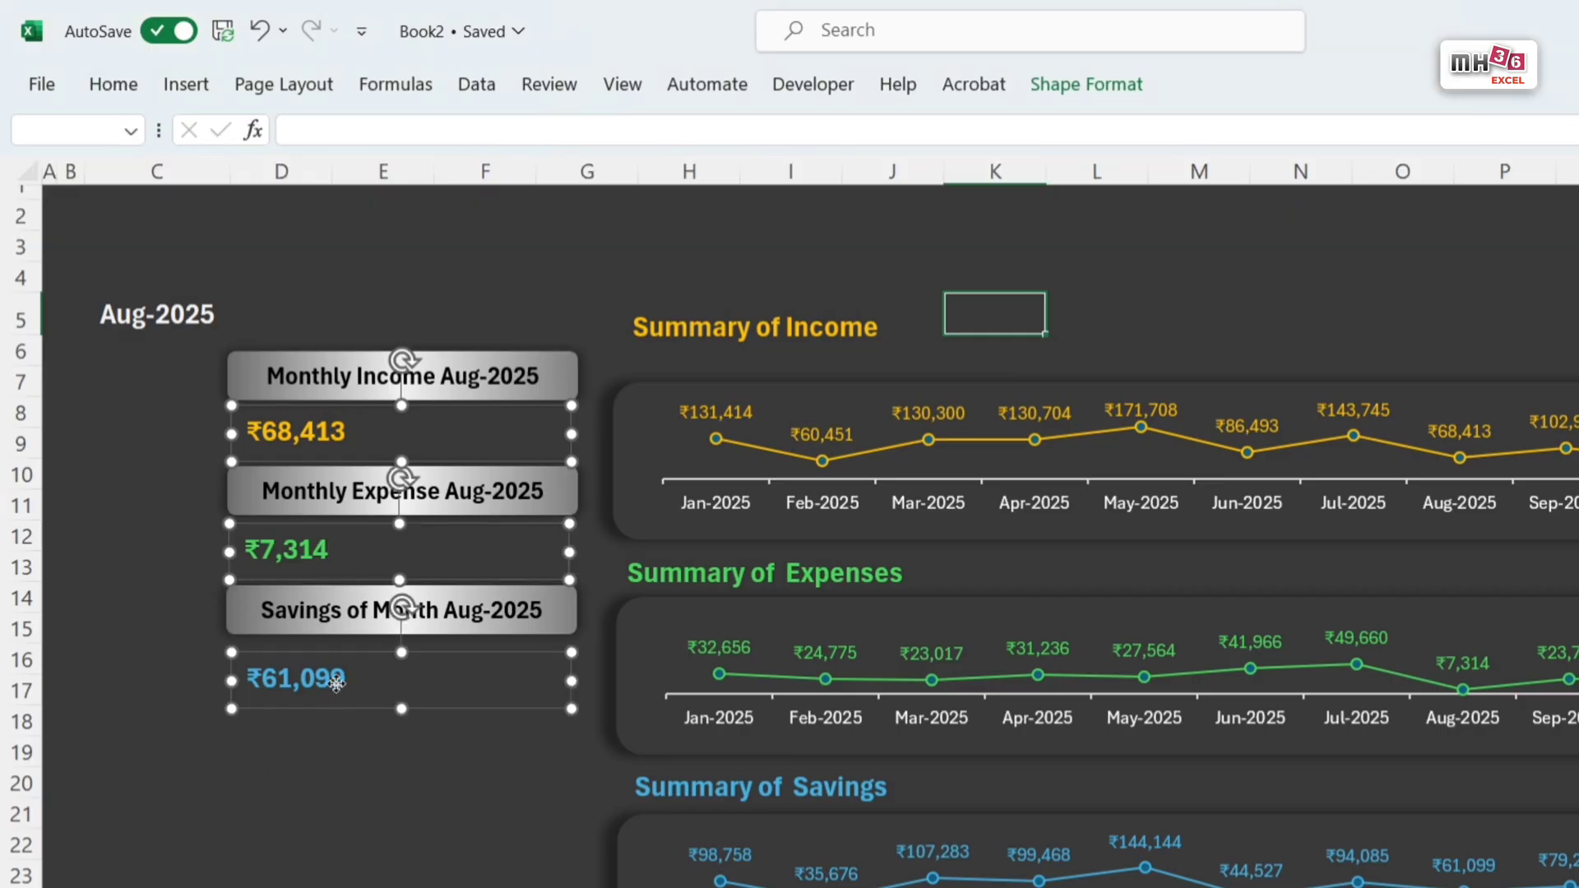
left_click(113, 84)
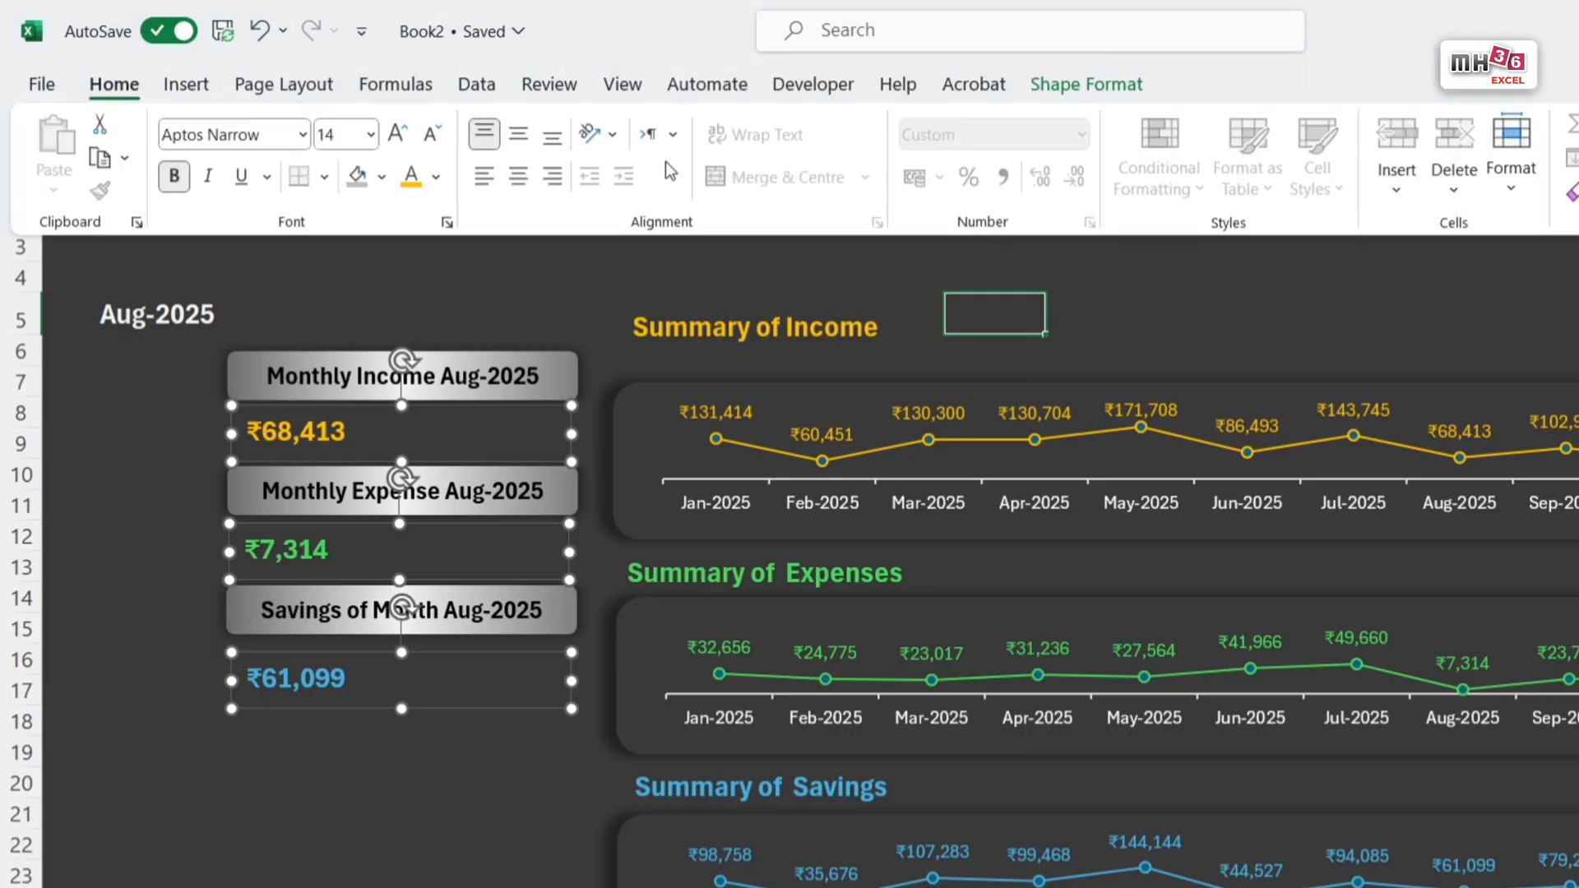
left_click(517, 176)
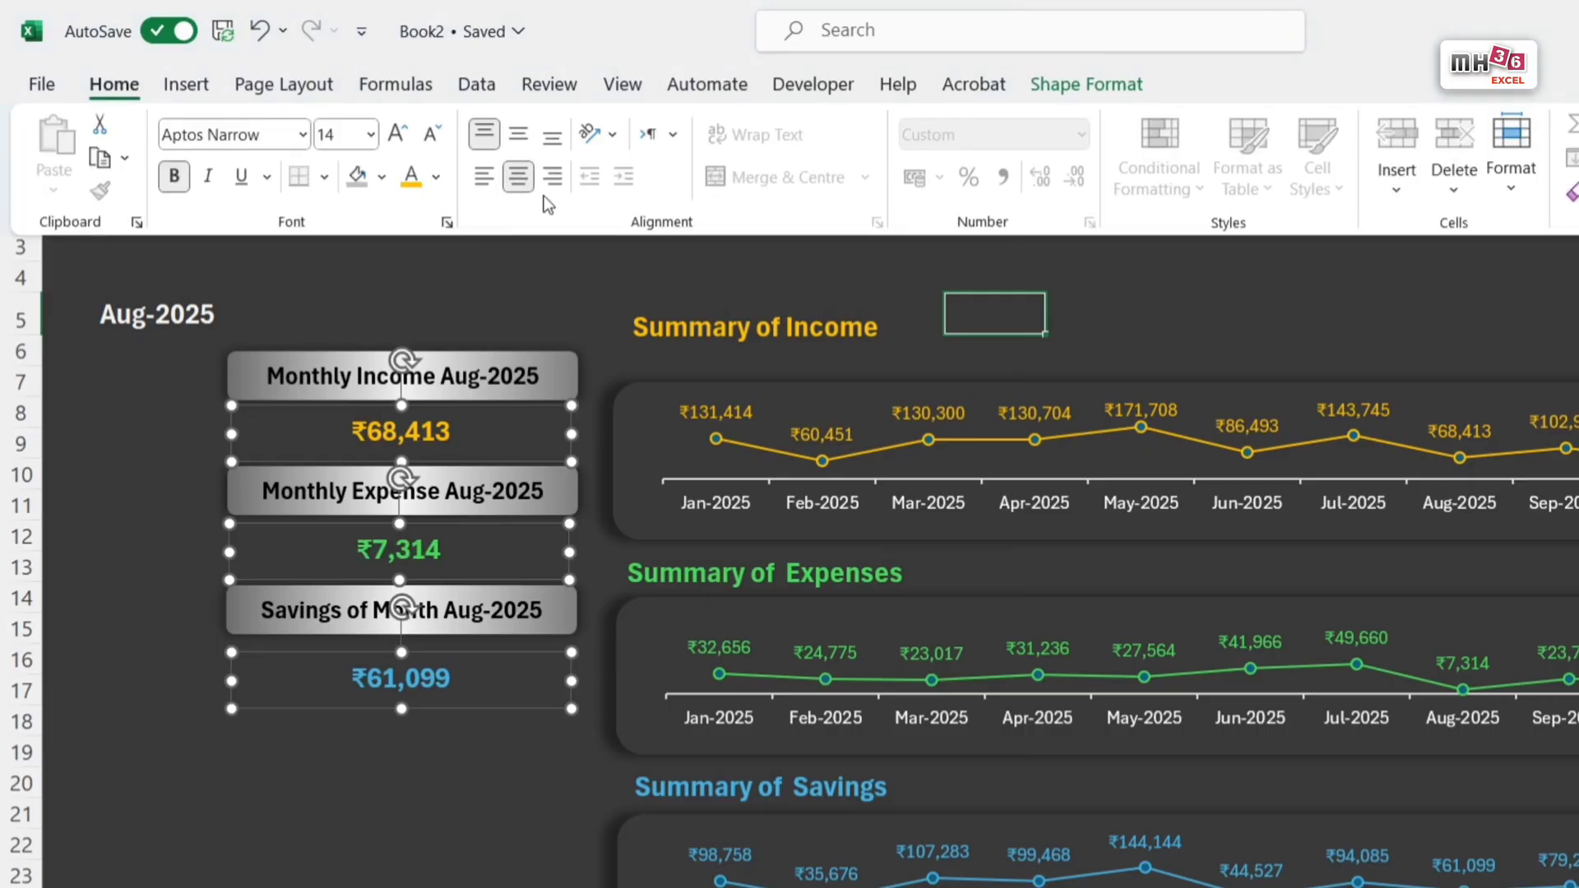
left_click(553, 177)
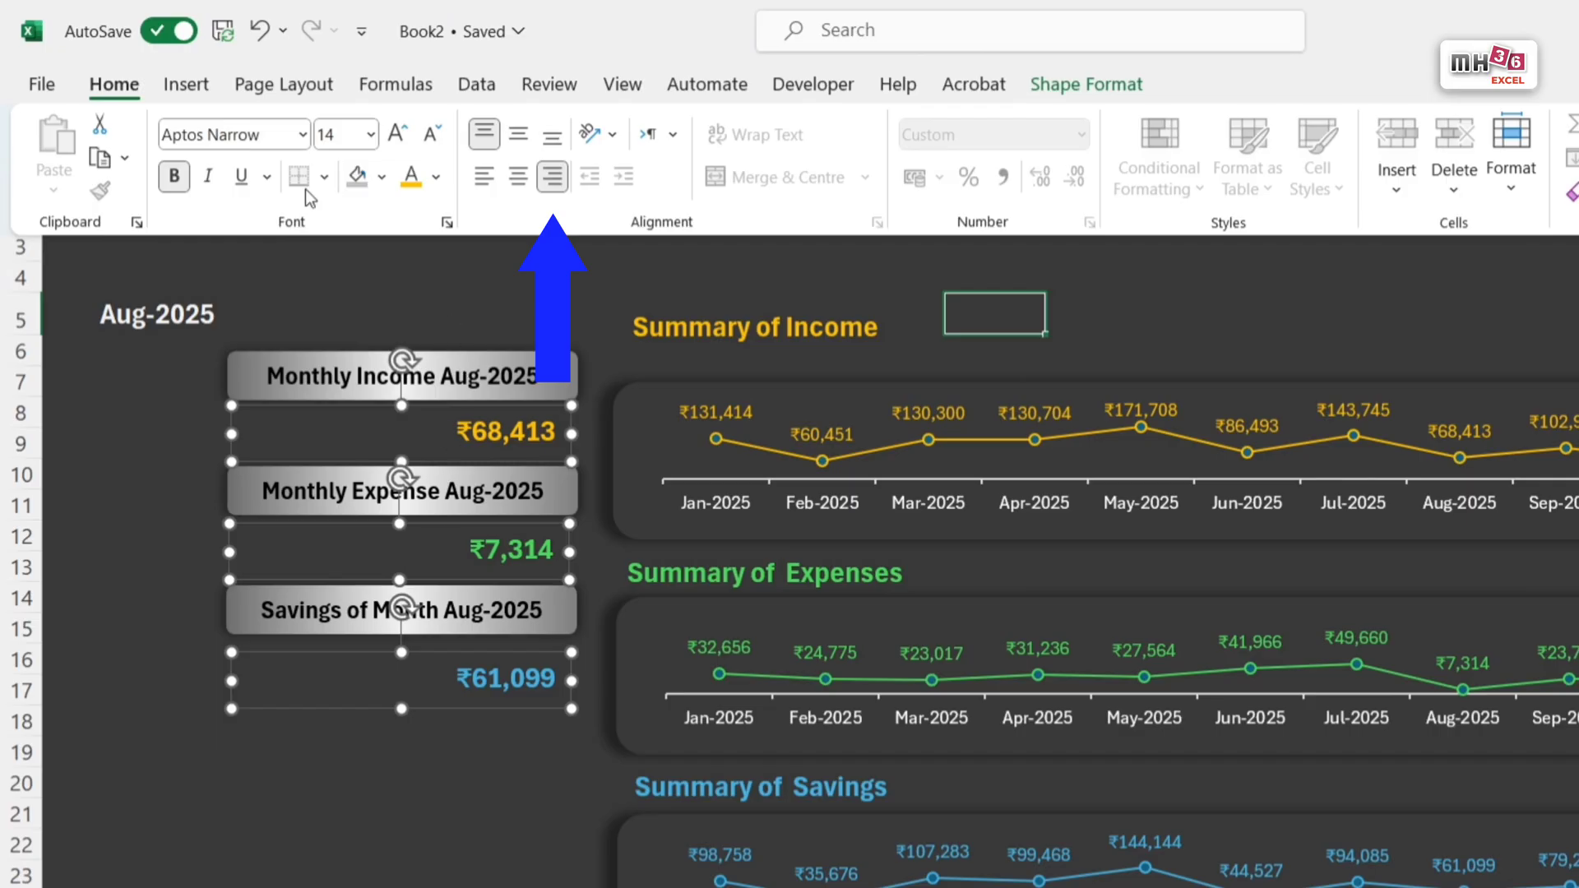
left_click(394, 138)
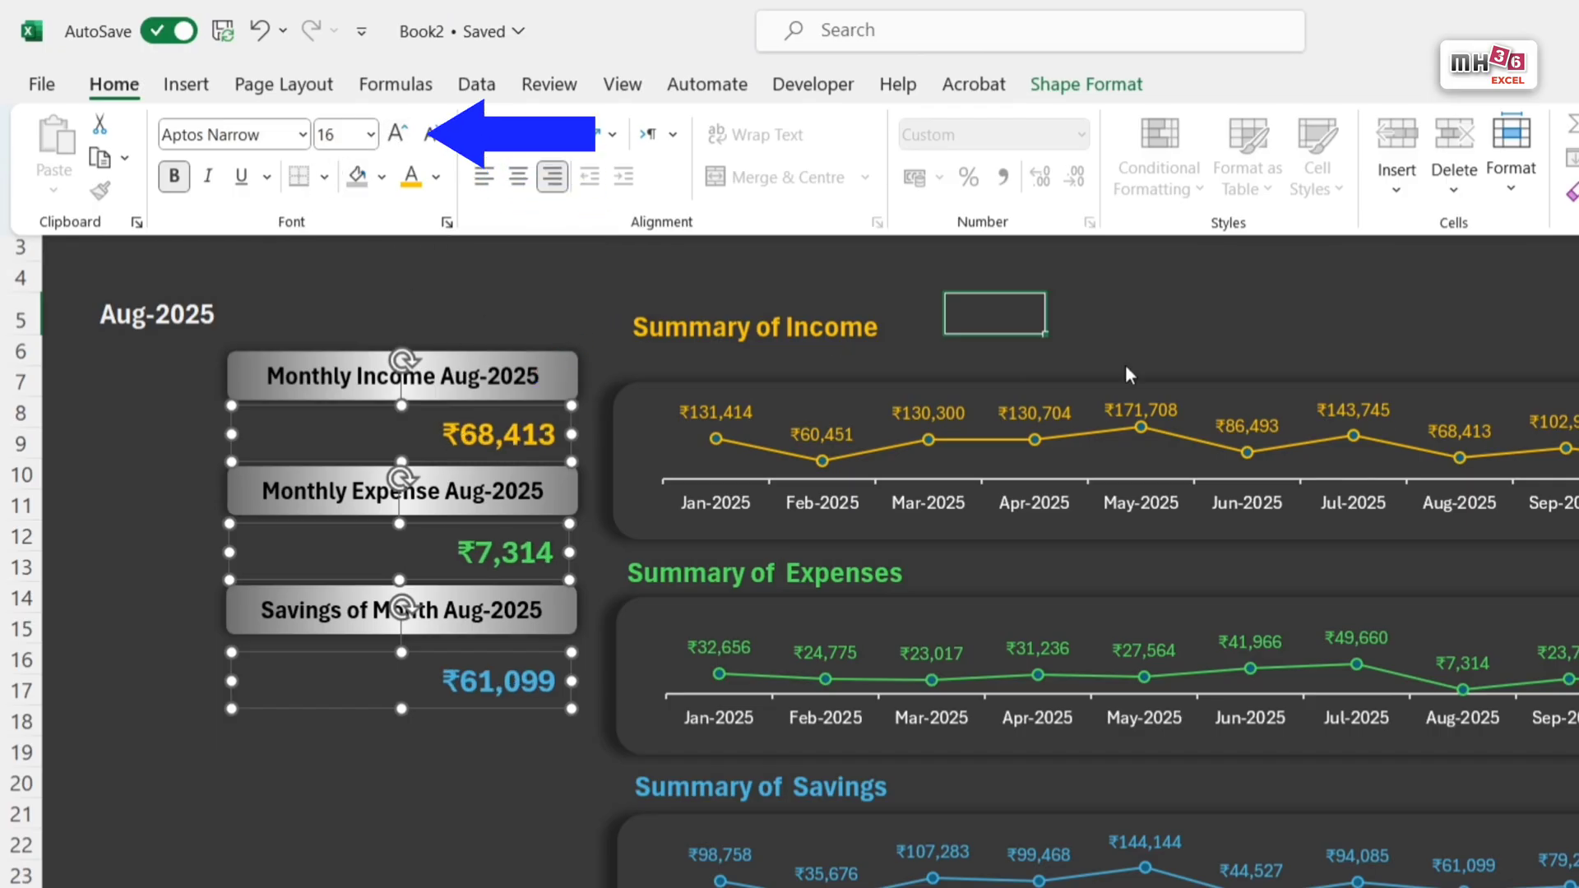
left_click(1463, 302)
left_click(1462, 302)
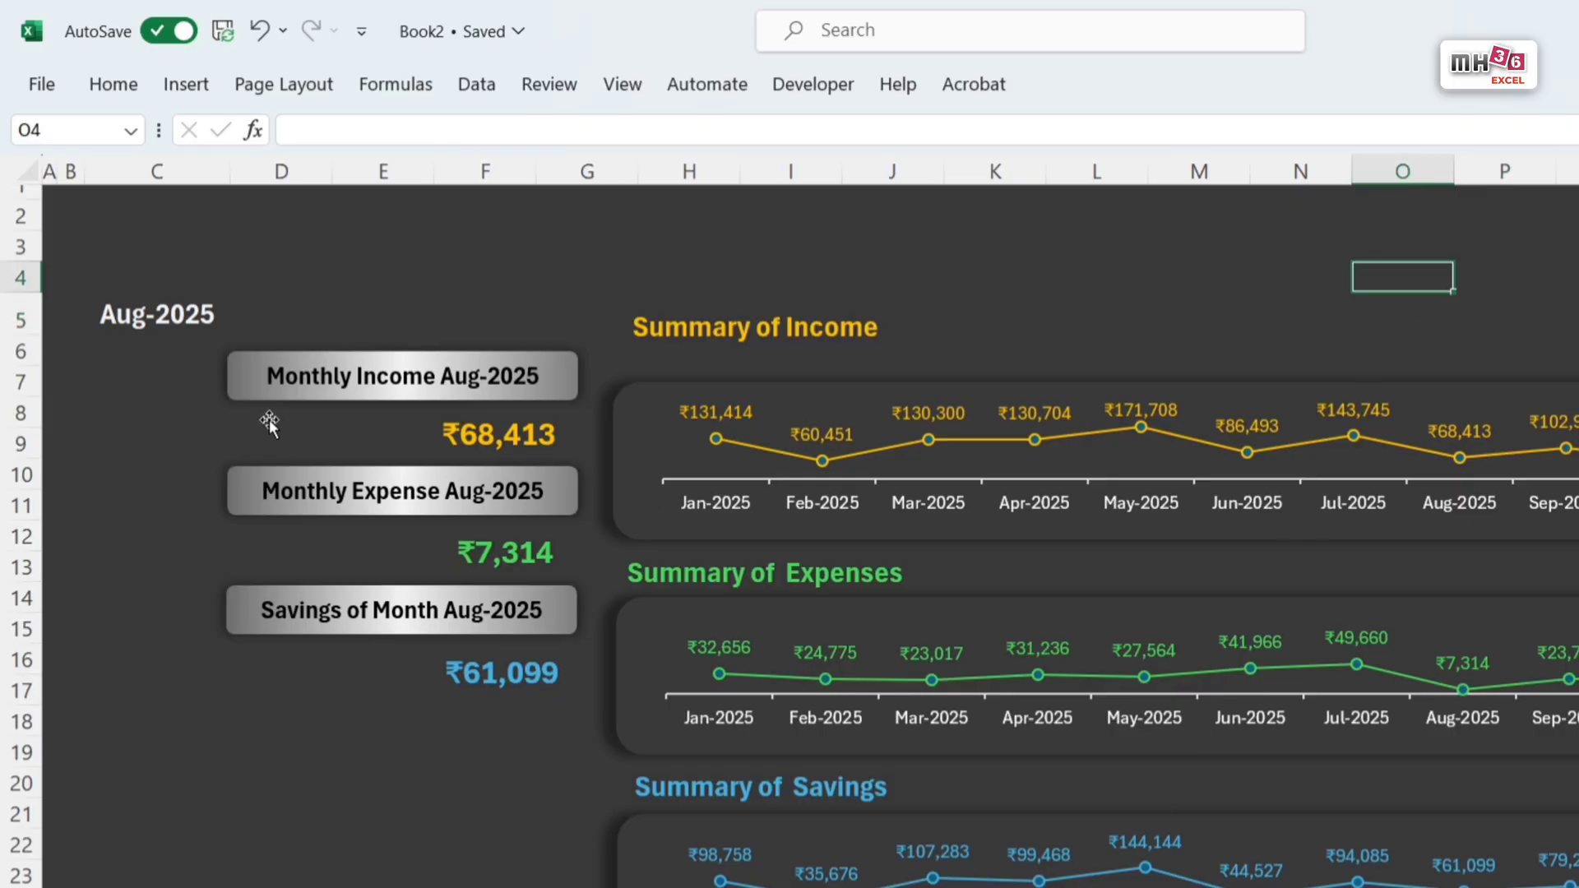
Step: Duplicate the Monthly Income bar above the charts and stretch the copy into a full-width banner, about 34.18 cm wide and 1.36 cm high
left_click(252, 398)
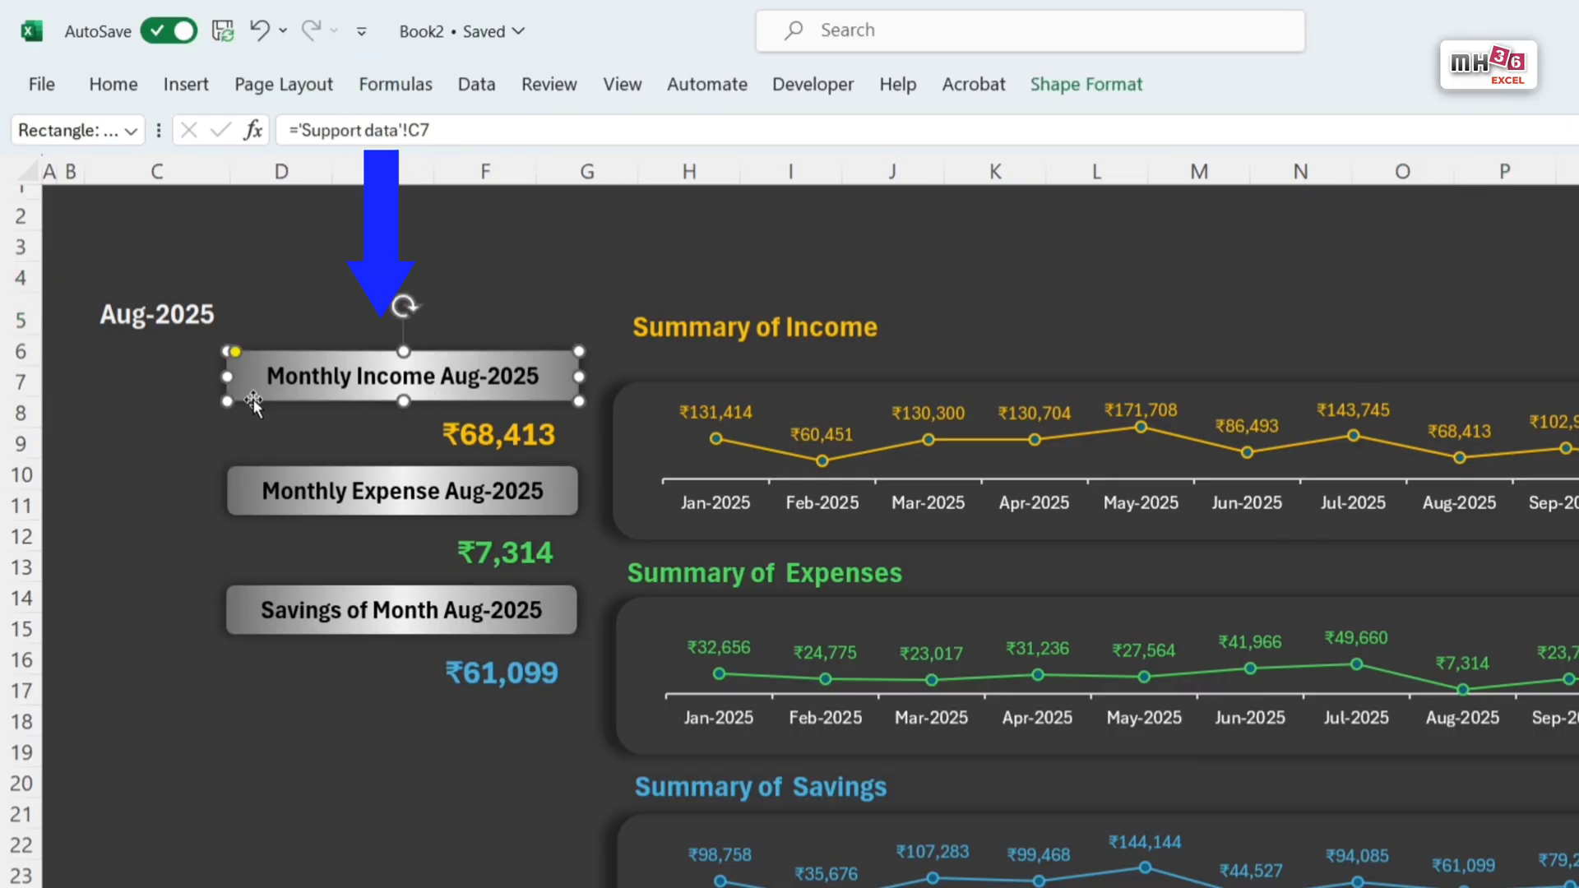
left_click_drag(253, 400, 272, 286)
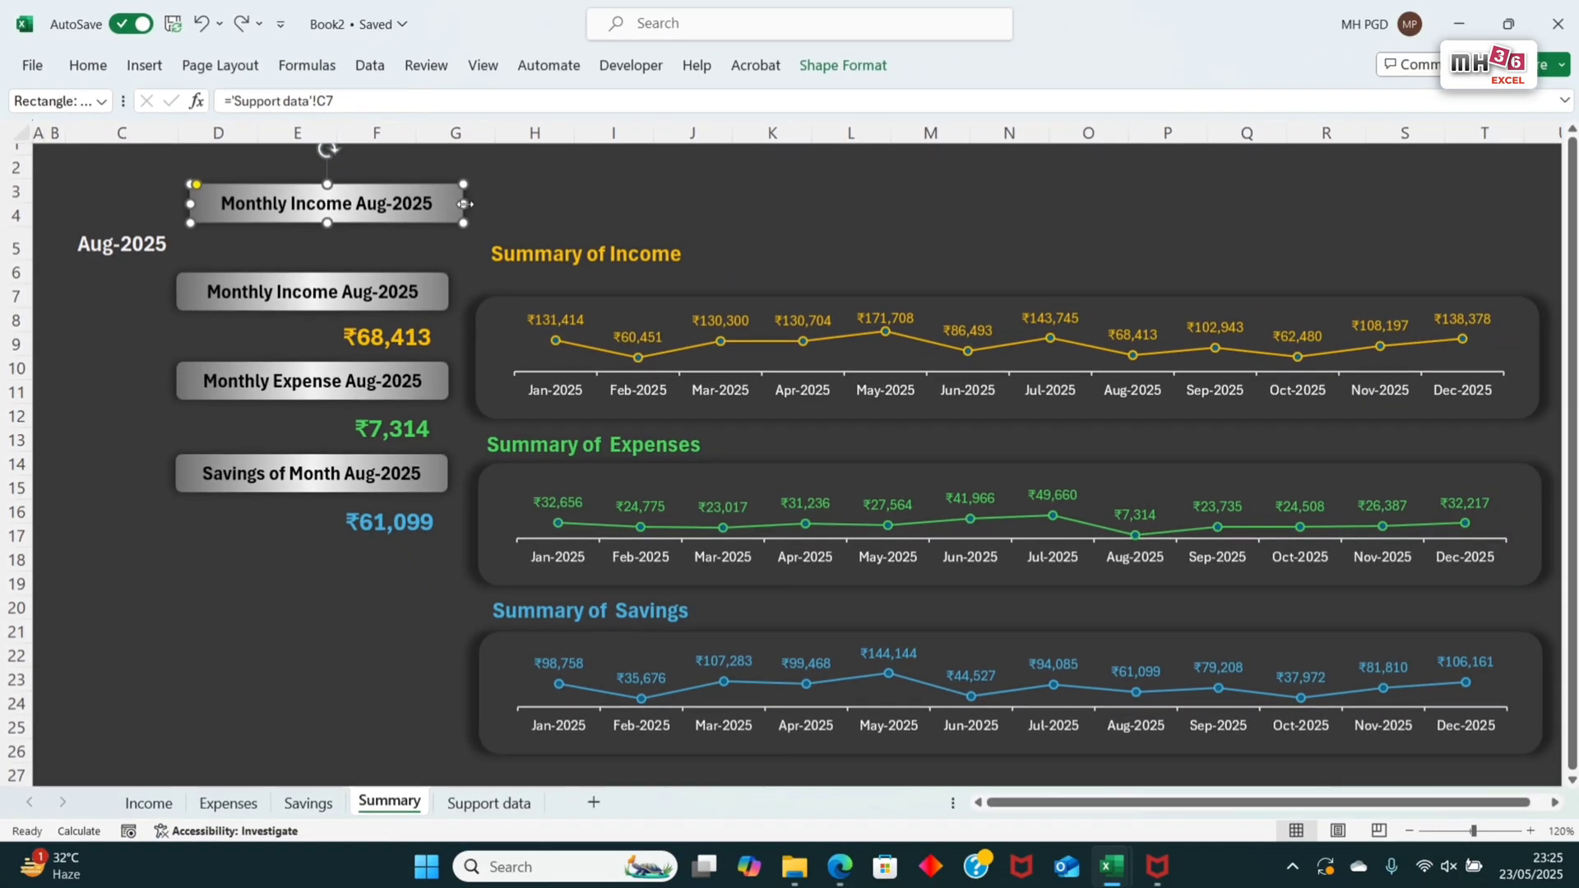
left_click_drag(464, 203, 1485, 203)
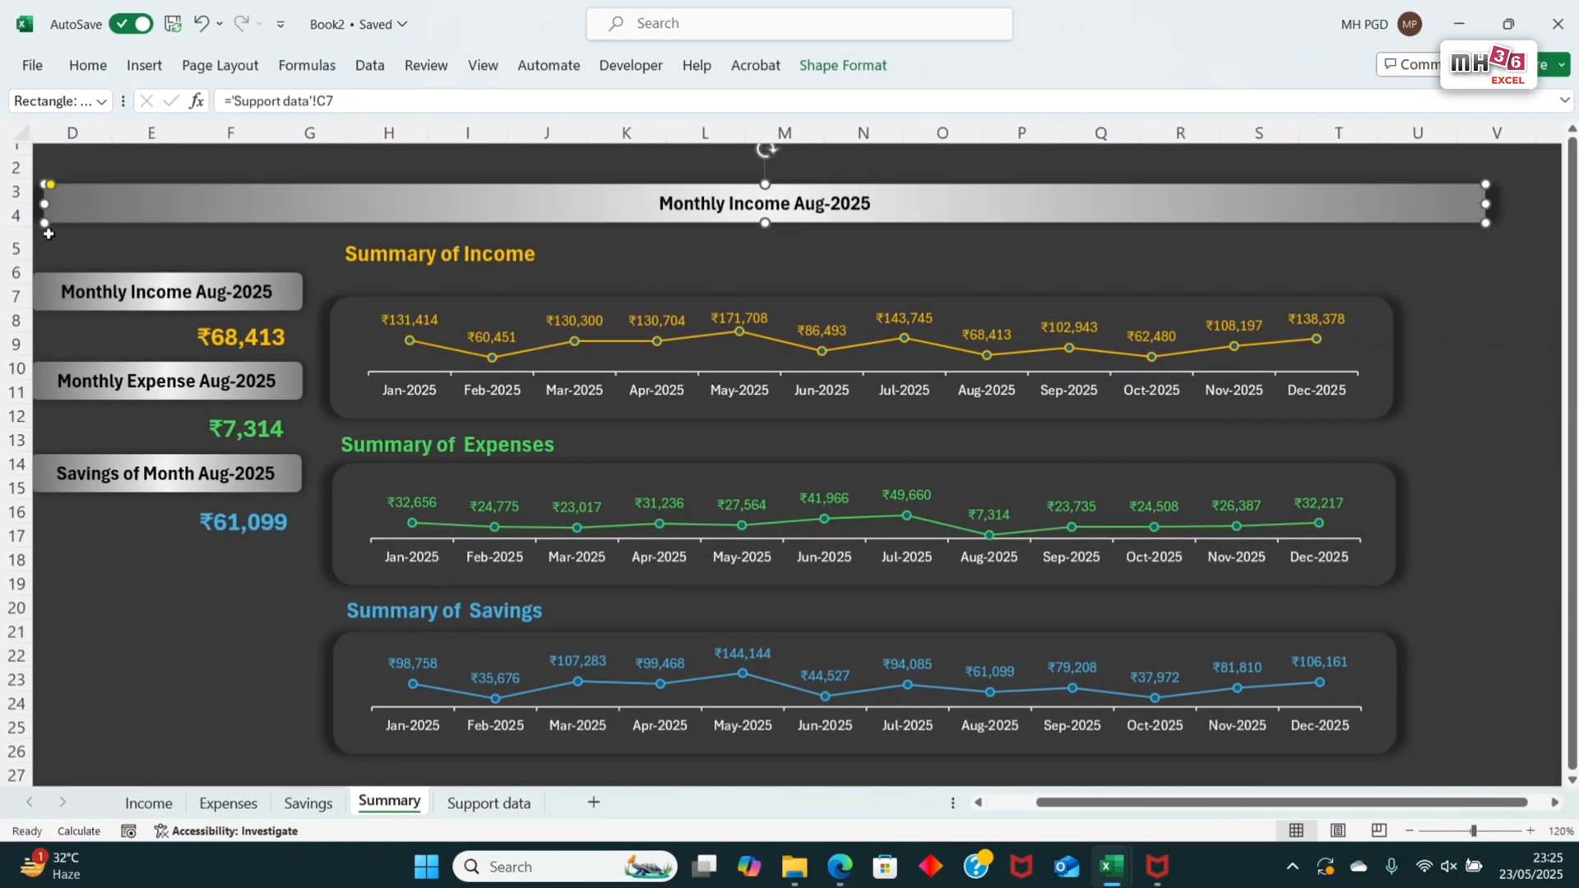
left_click_drag(45, 212, 6, 218)
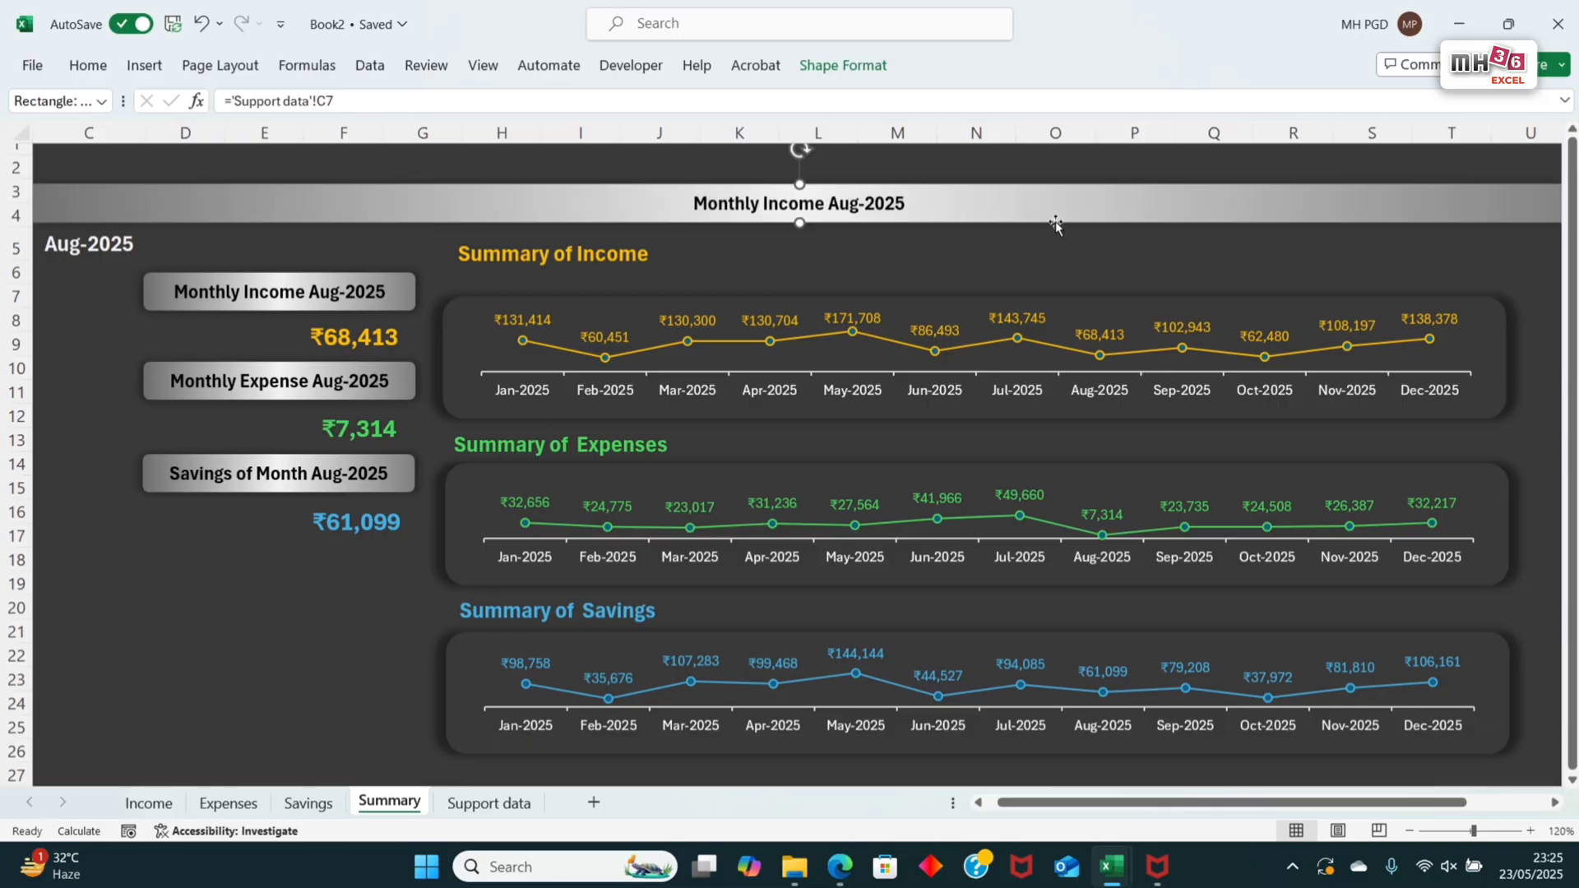
left_click_drag(799, 184, 800, 158)
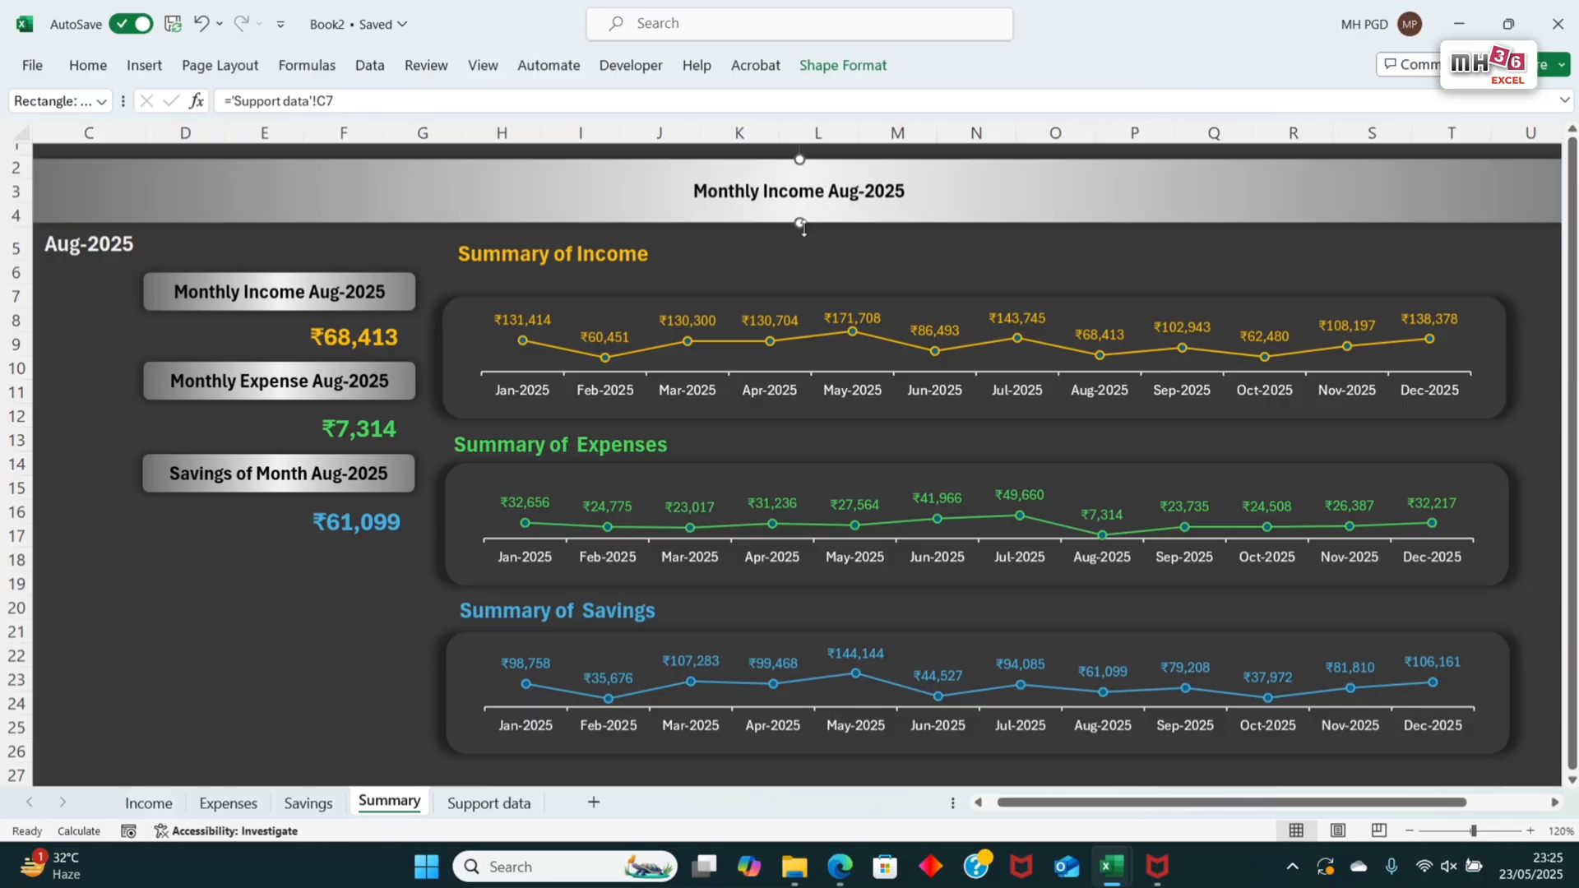
left_click_drag(800, 223, 809, 221)
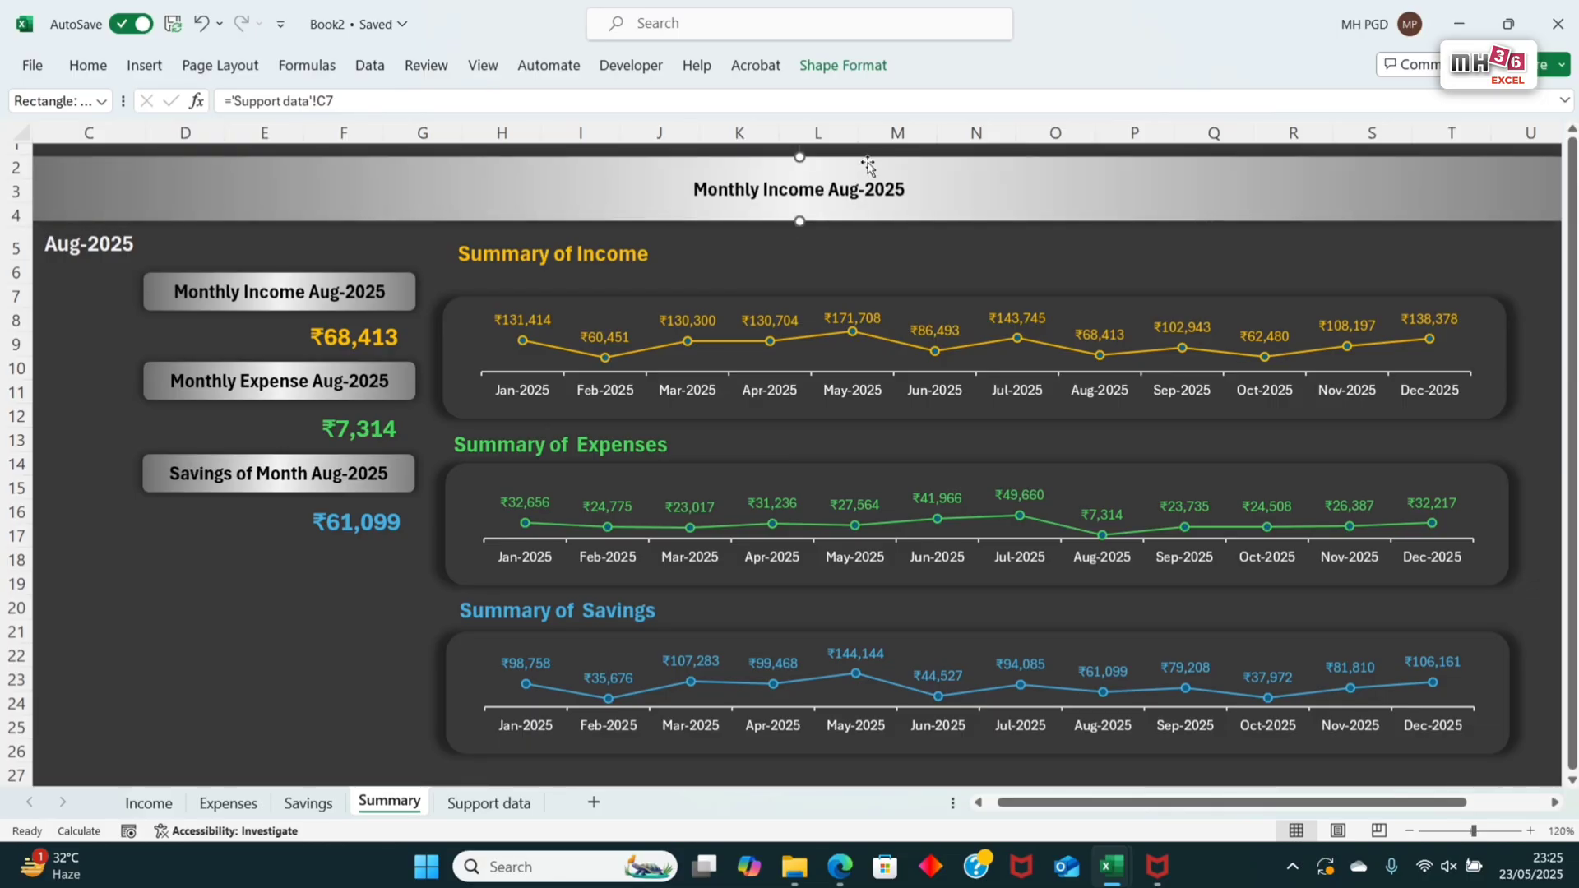
Step: Remove the Monthly Income text from the full-width banner
left_click(949, 202)
key("Delete")
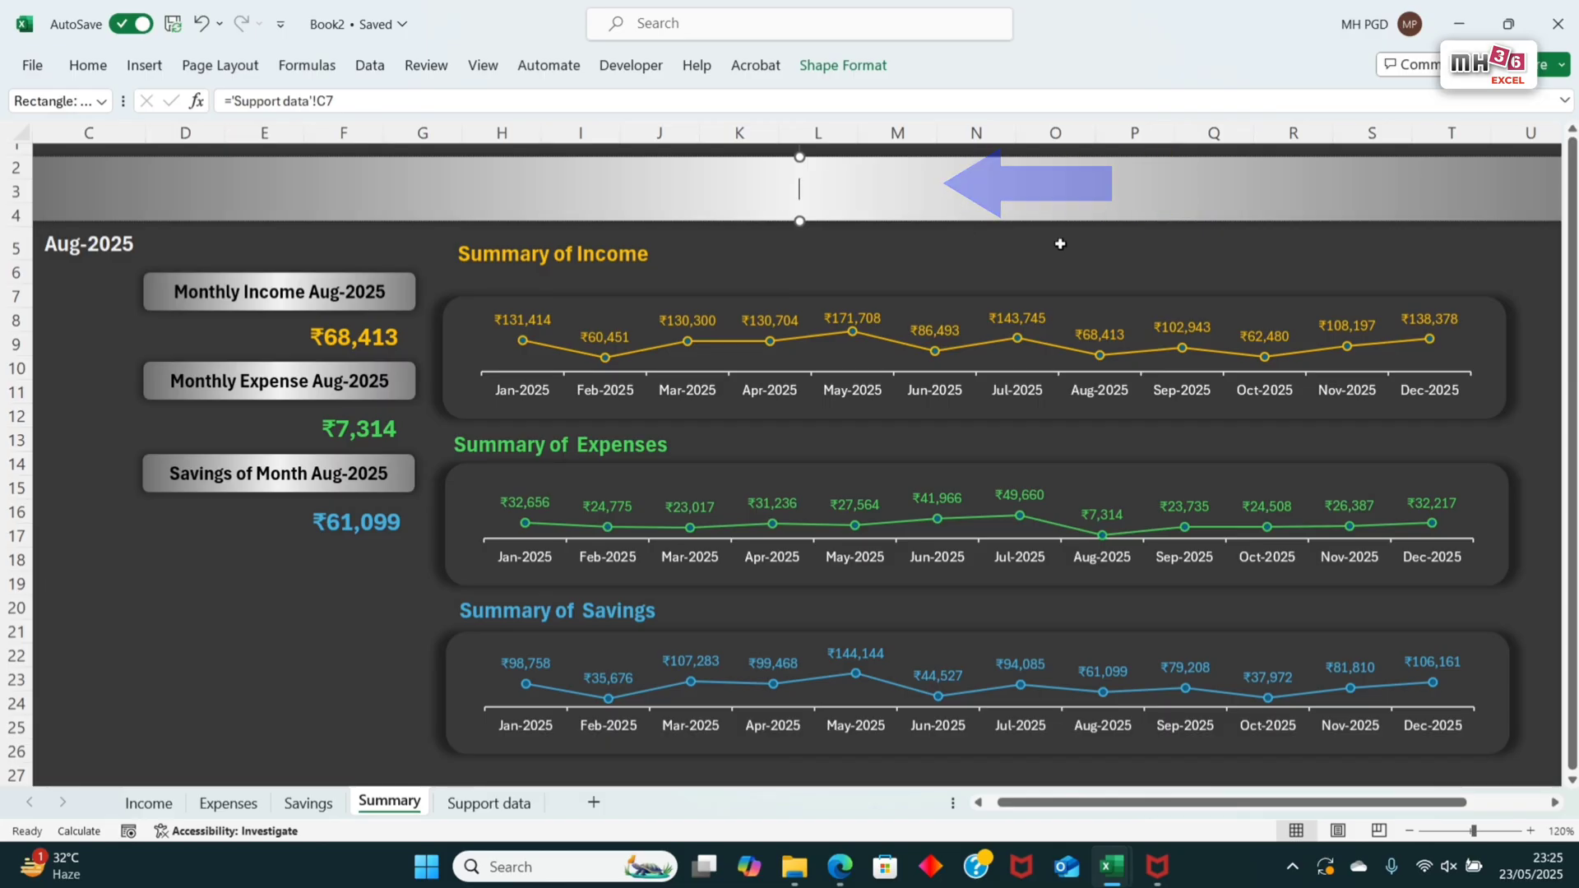
left_click(1061, 244)
left_click(1080, 216)
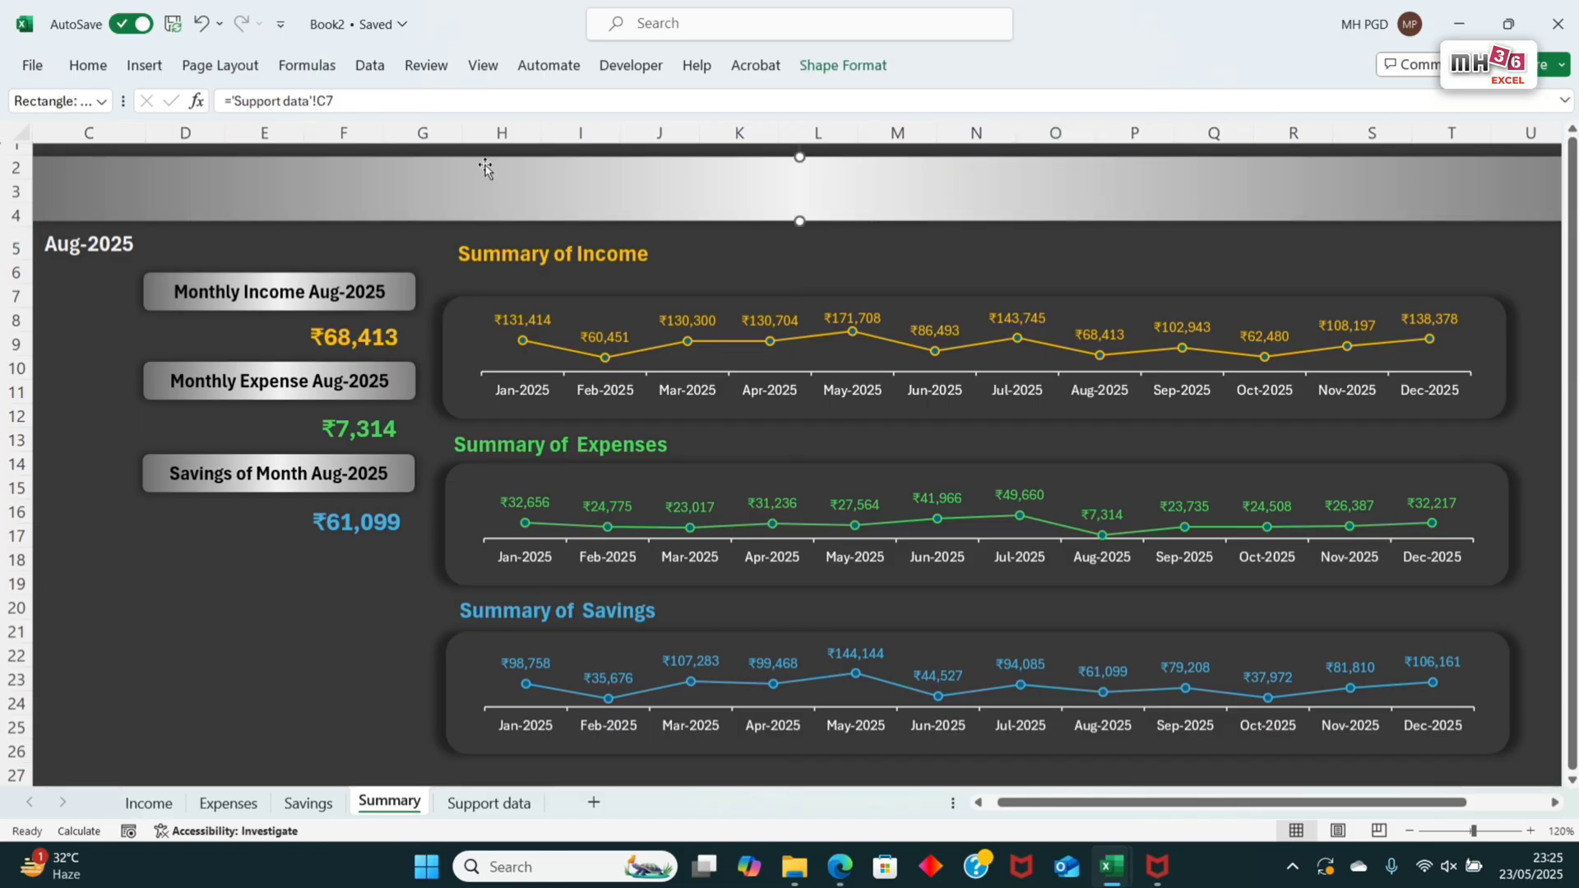
Step: Fill the banner with the grey gradient variation of horizontal bands, light in the middle and dark at the upper and lower edges
left_click(852, 66)
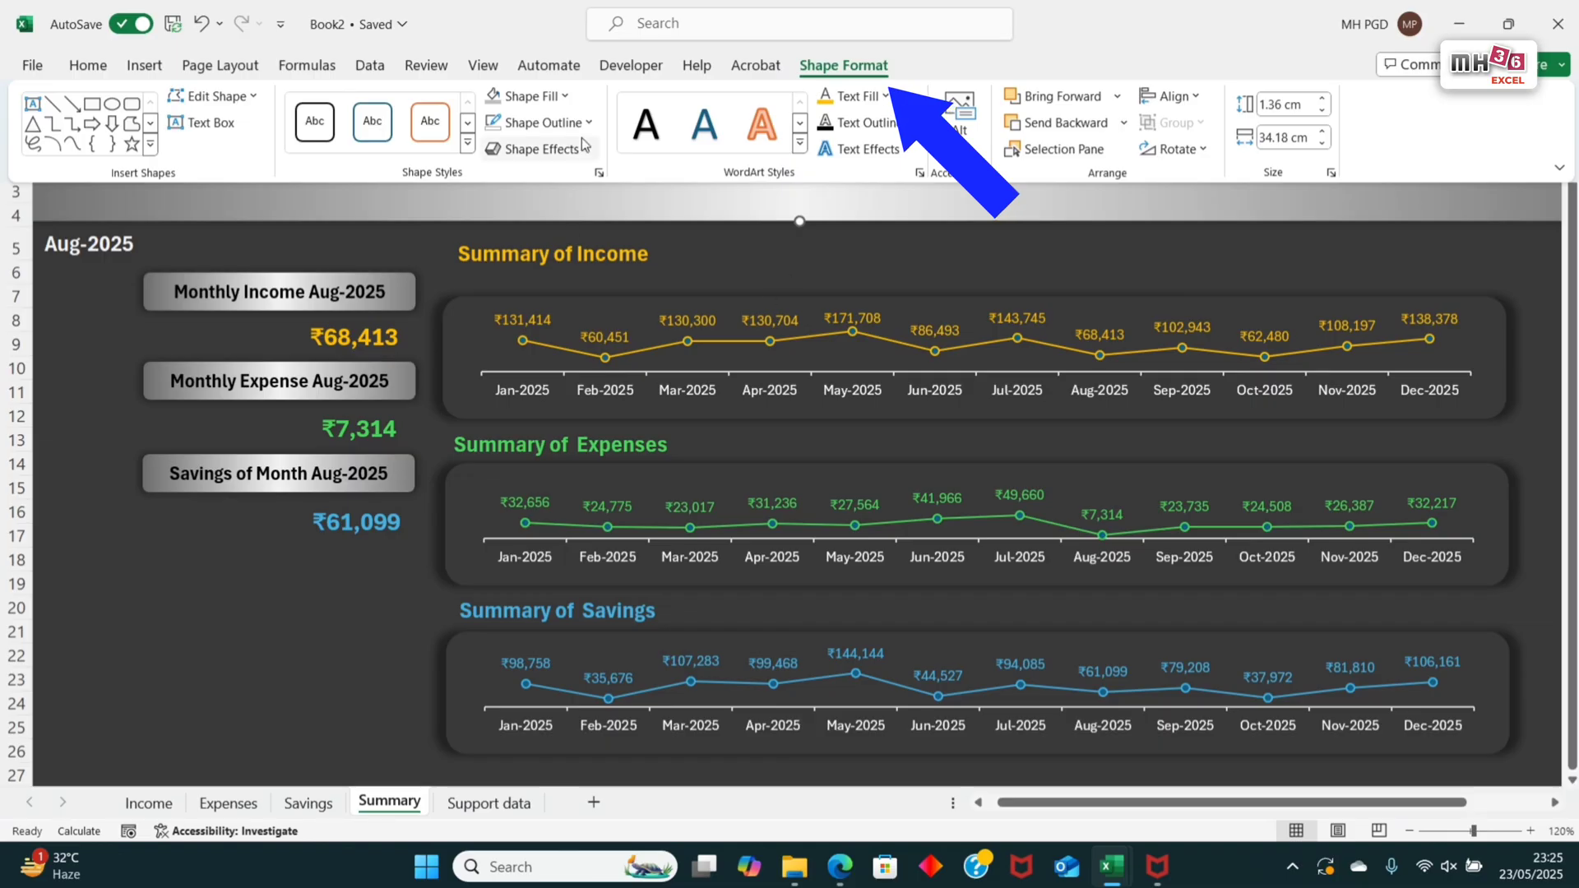
left_click(571, 99)
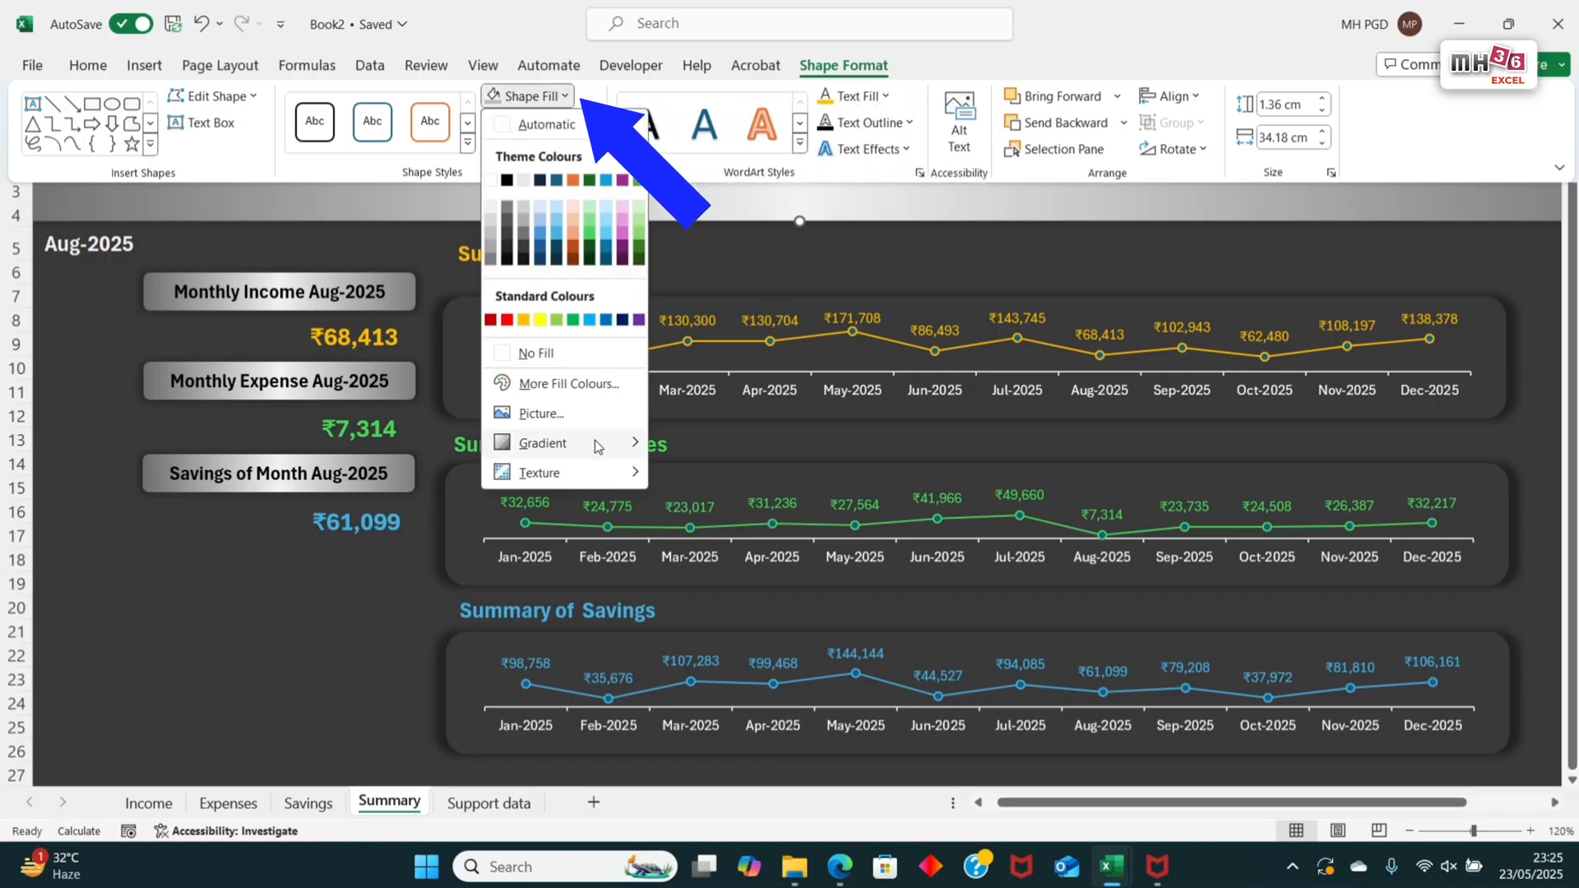
mouse_move(595, 442)
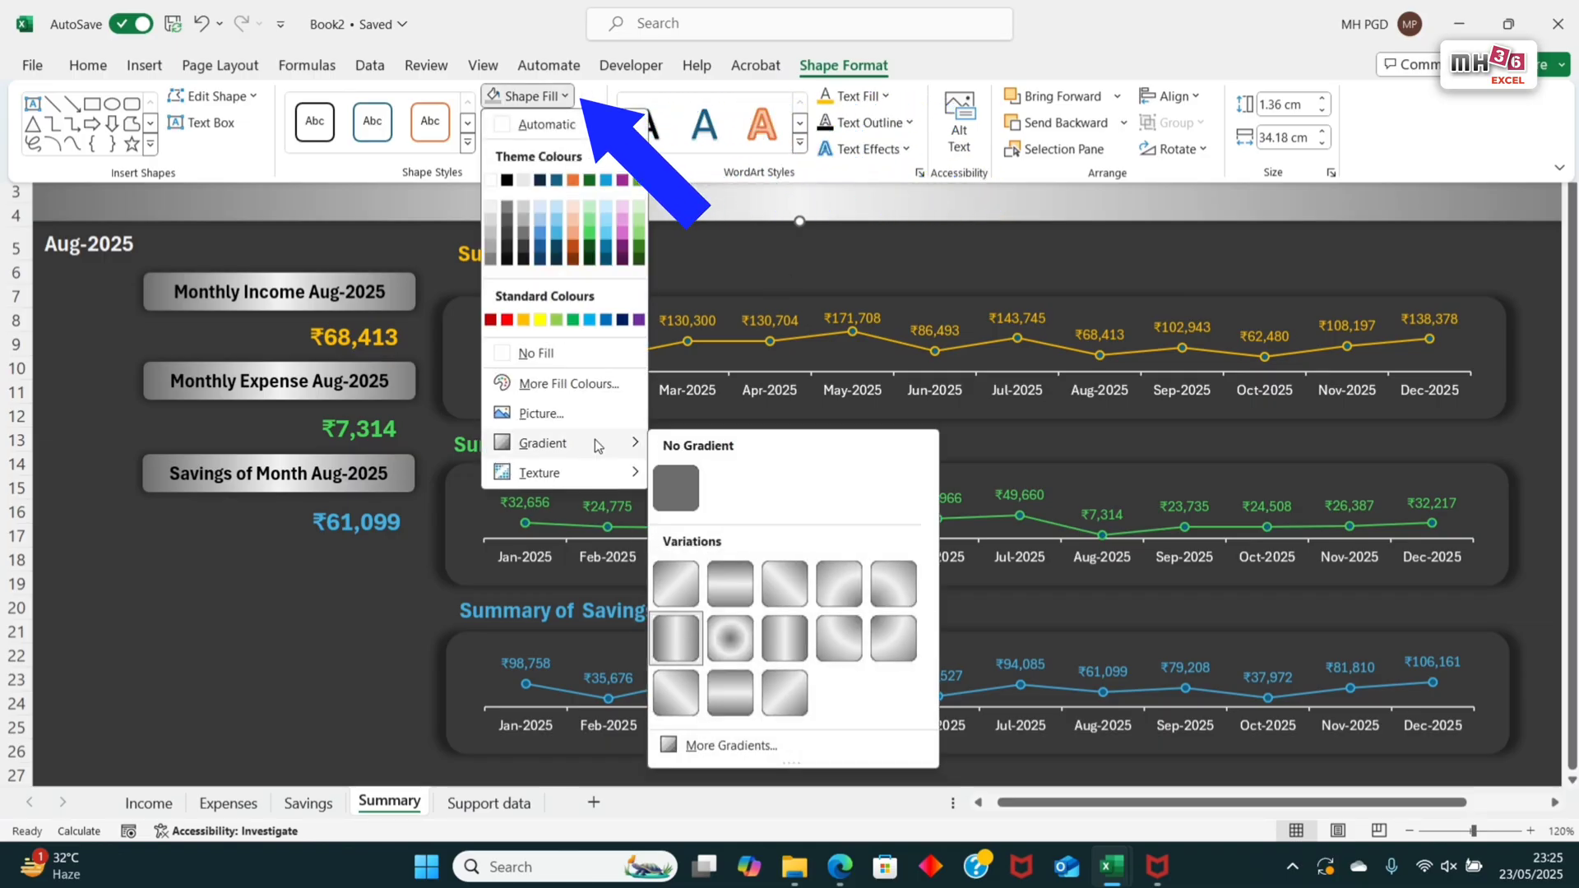
left_click(729, 582)
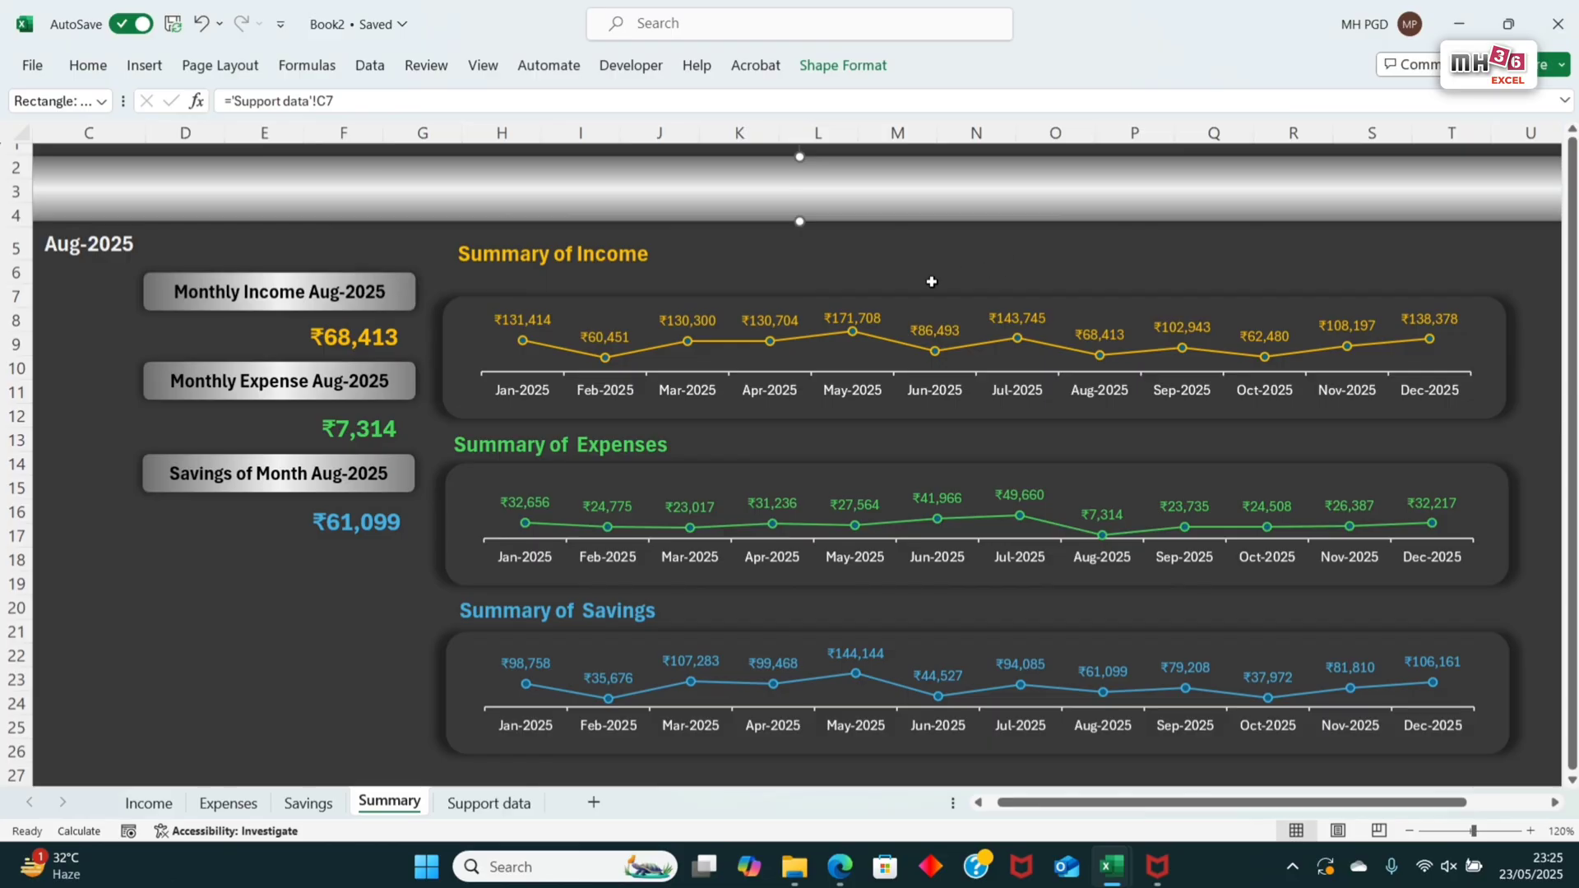
Step: Copy the Summary of Income heading onto the left end of the banner and replace its text with MONTHLY BUDGET TRACKER
left_click(598, 251)
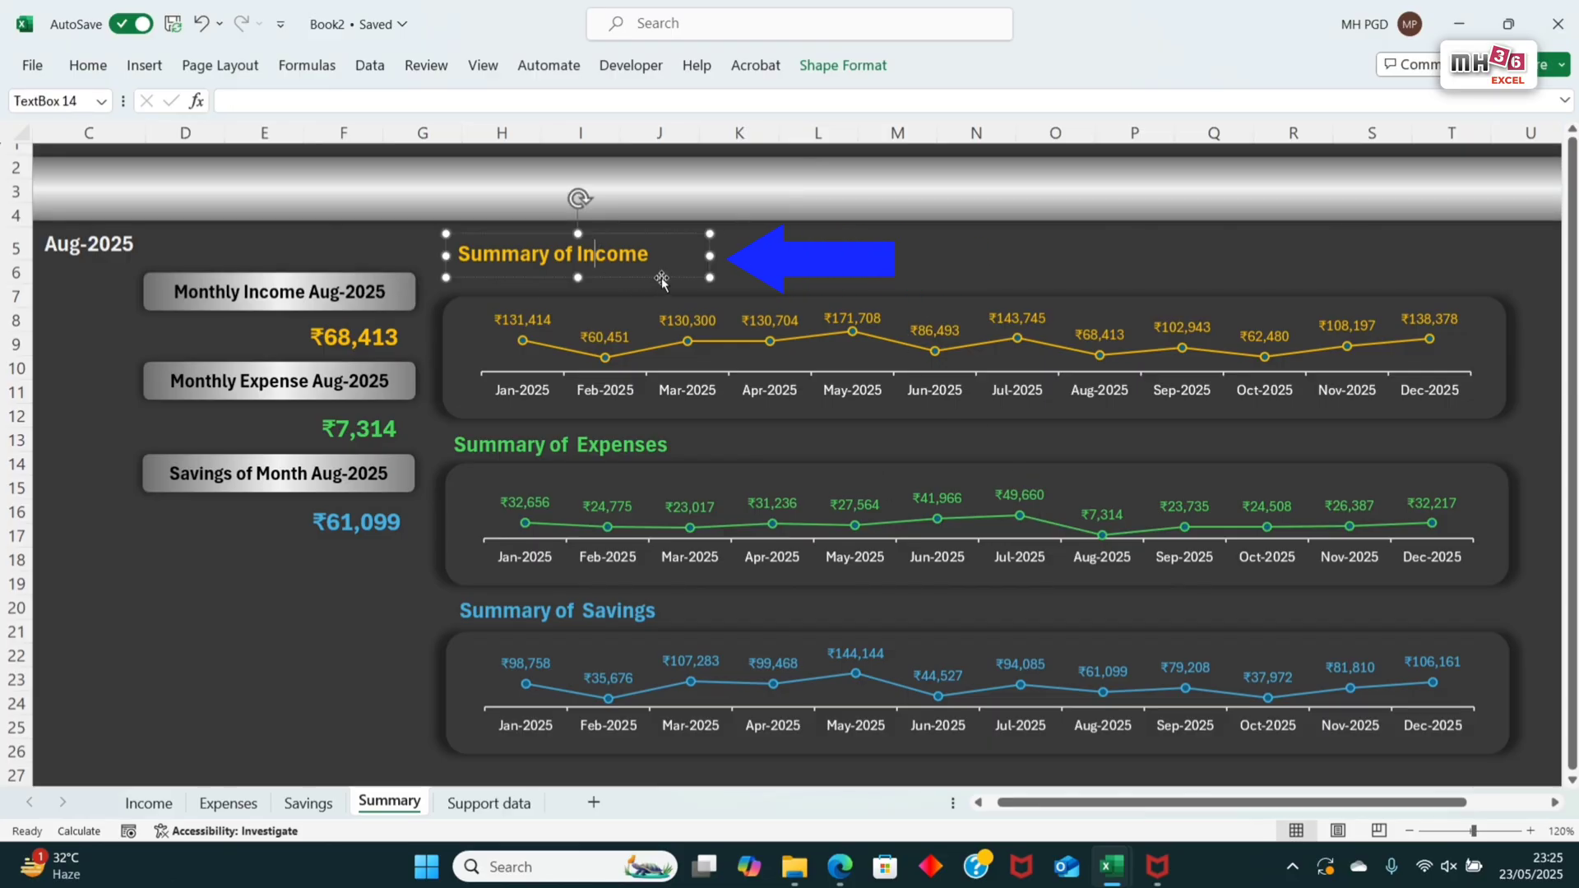
left_click_drag(657, 280, 288, 218)
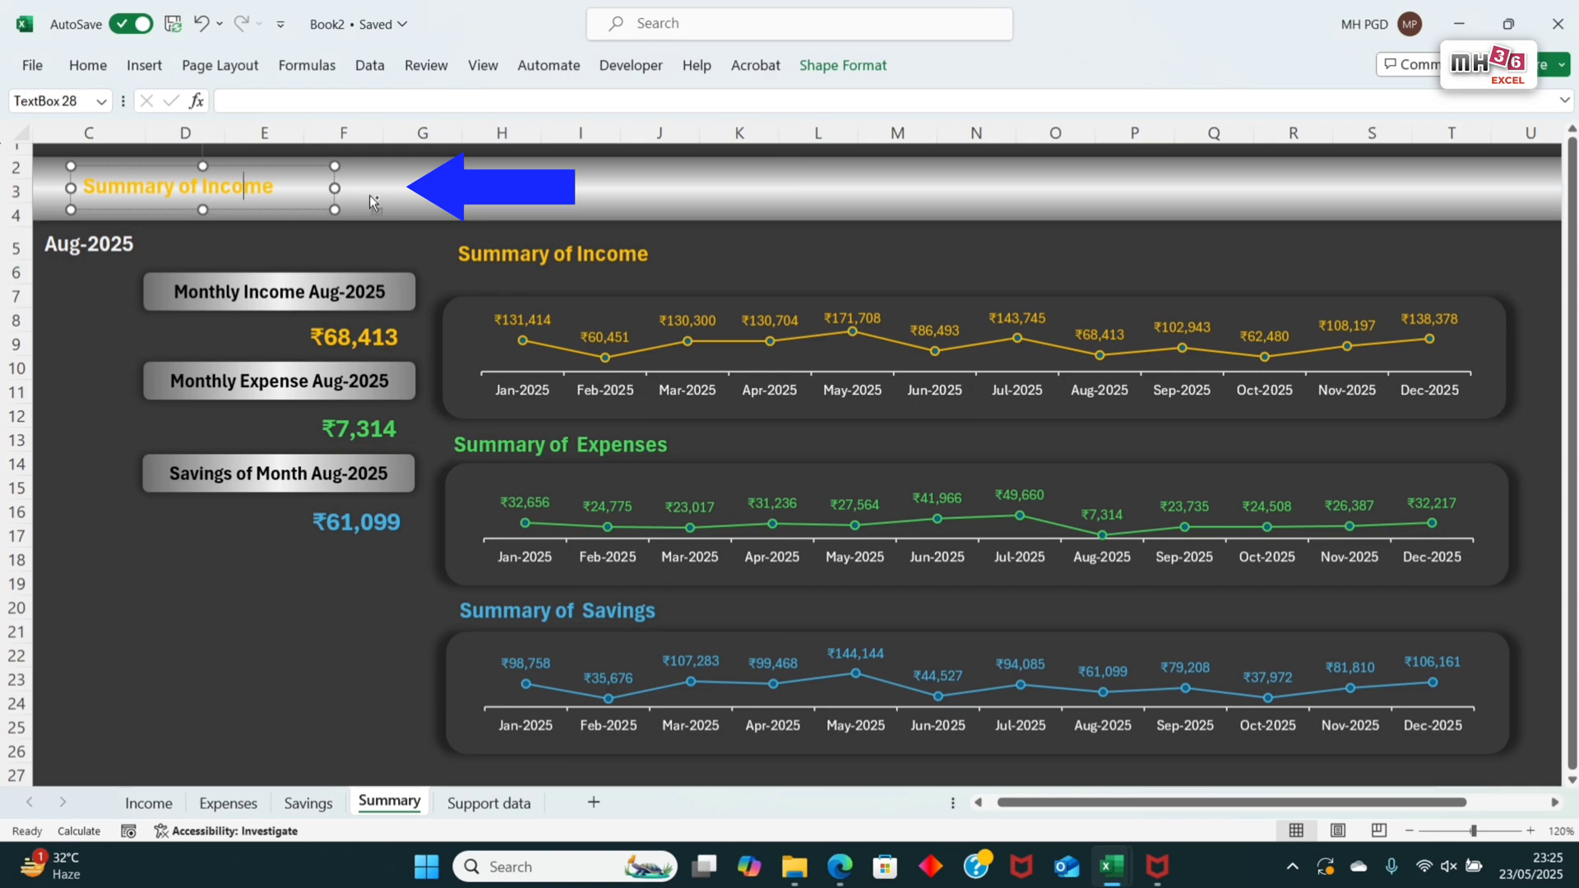
key("ctrl+a")
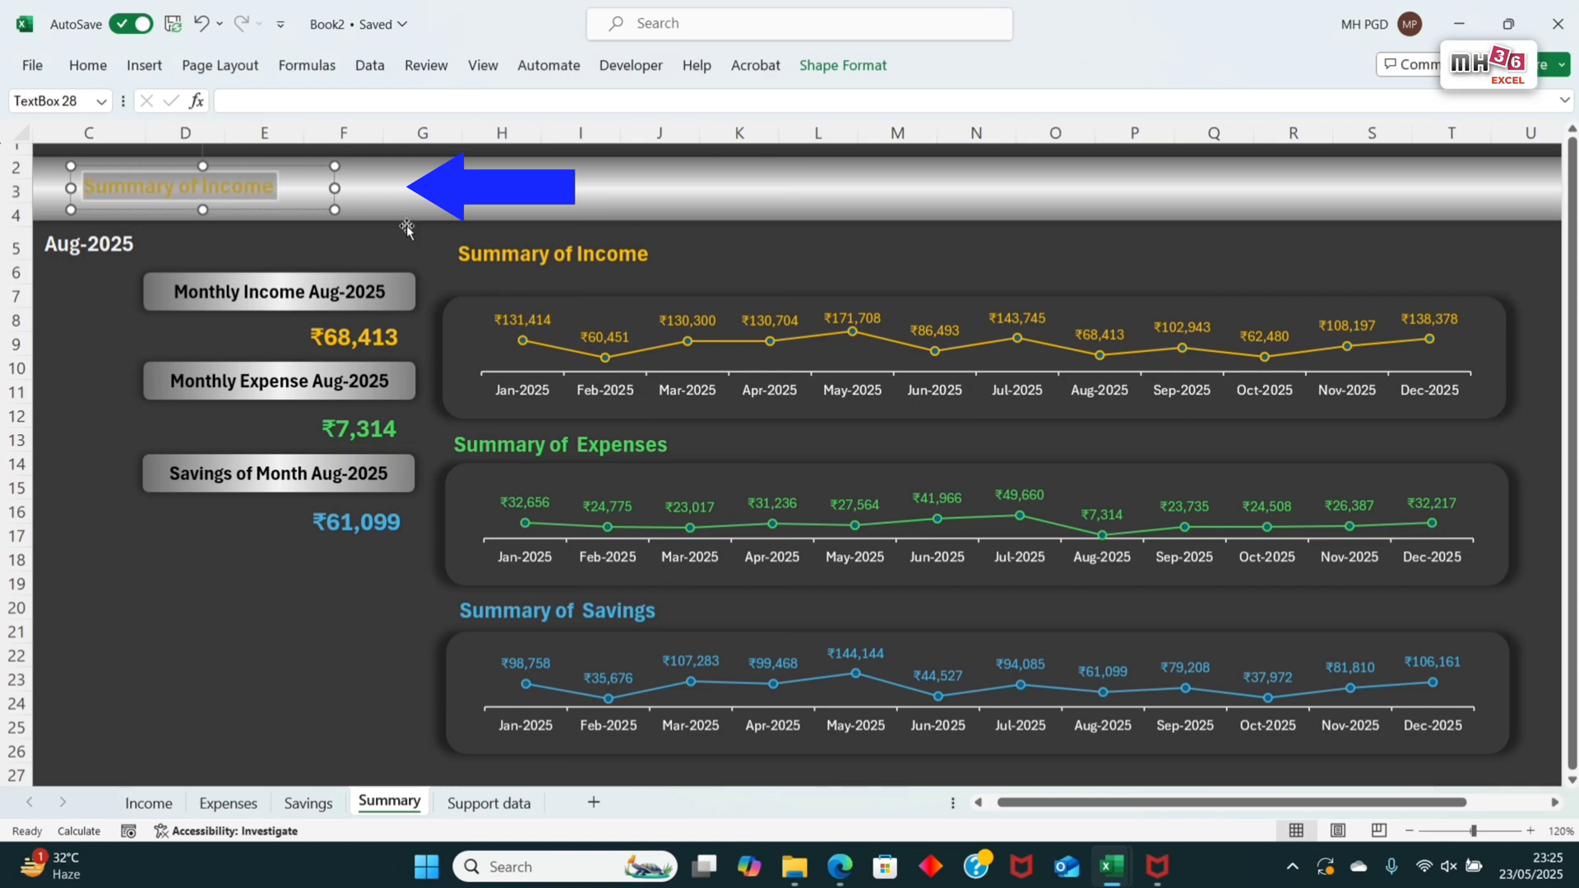
type("MONTHL")
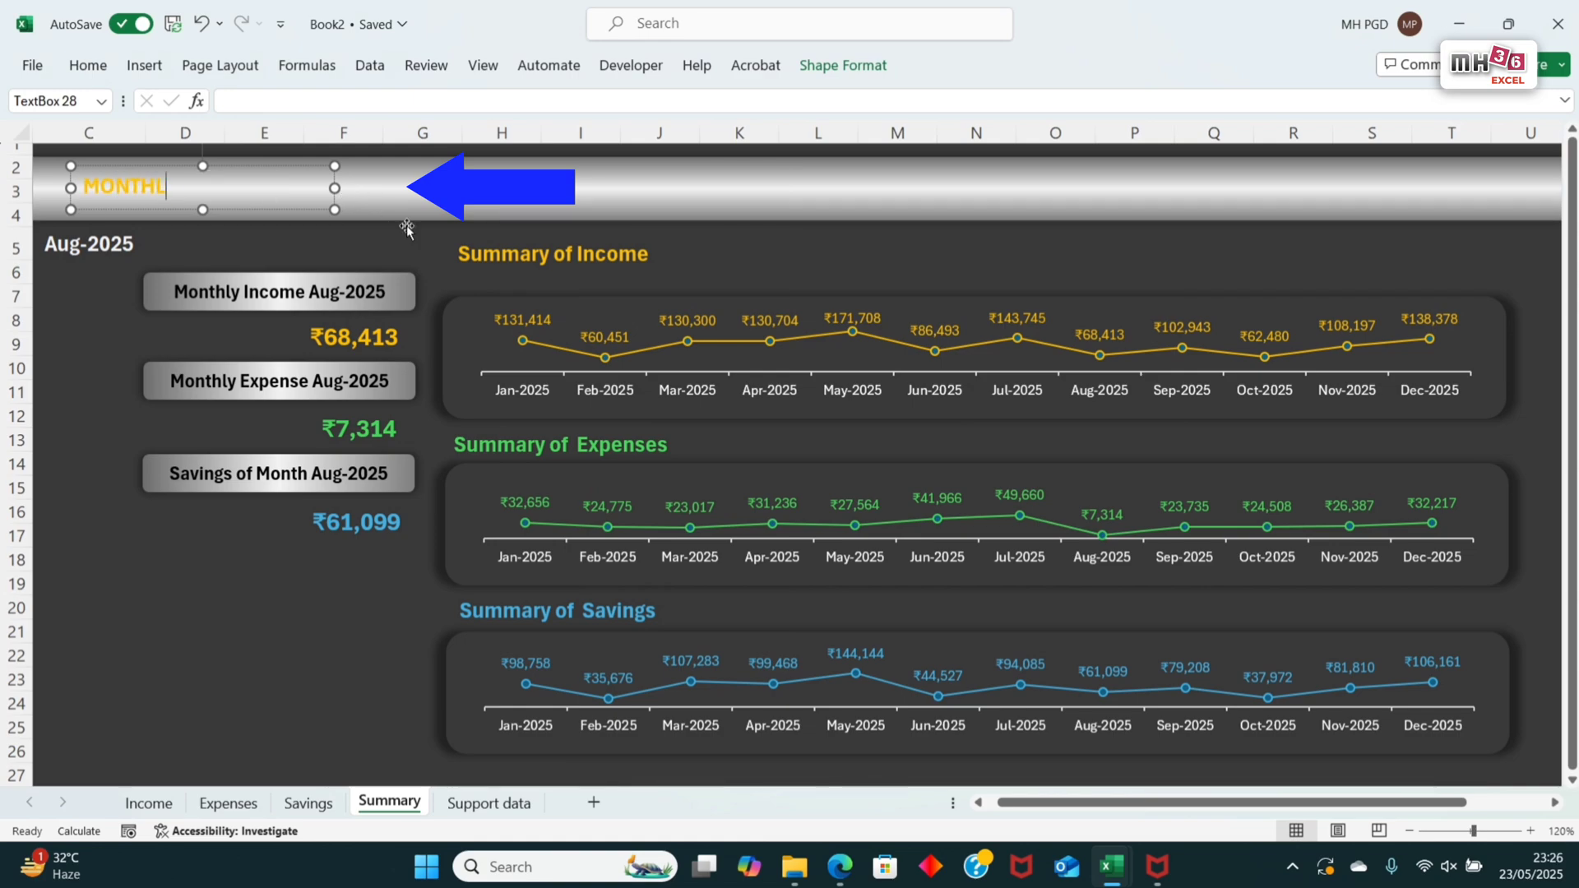
type("Y BUDGET TRA")
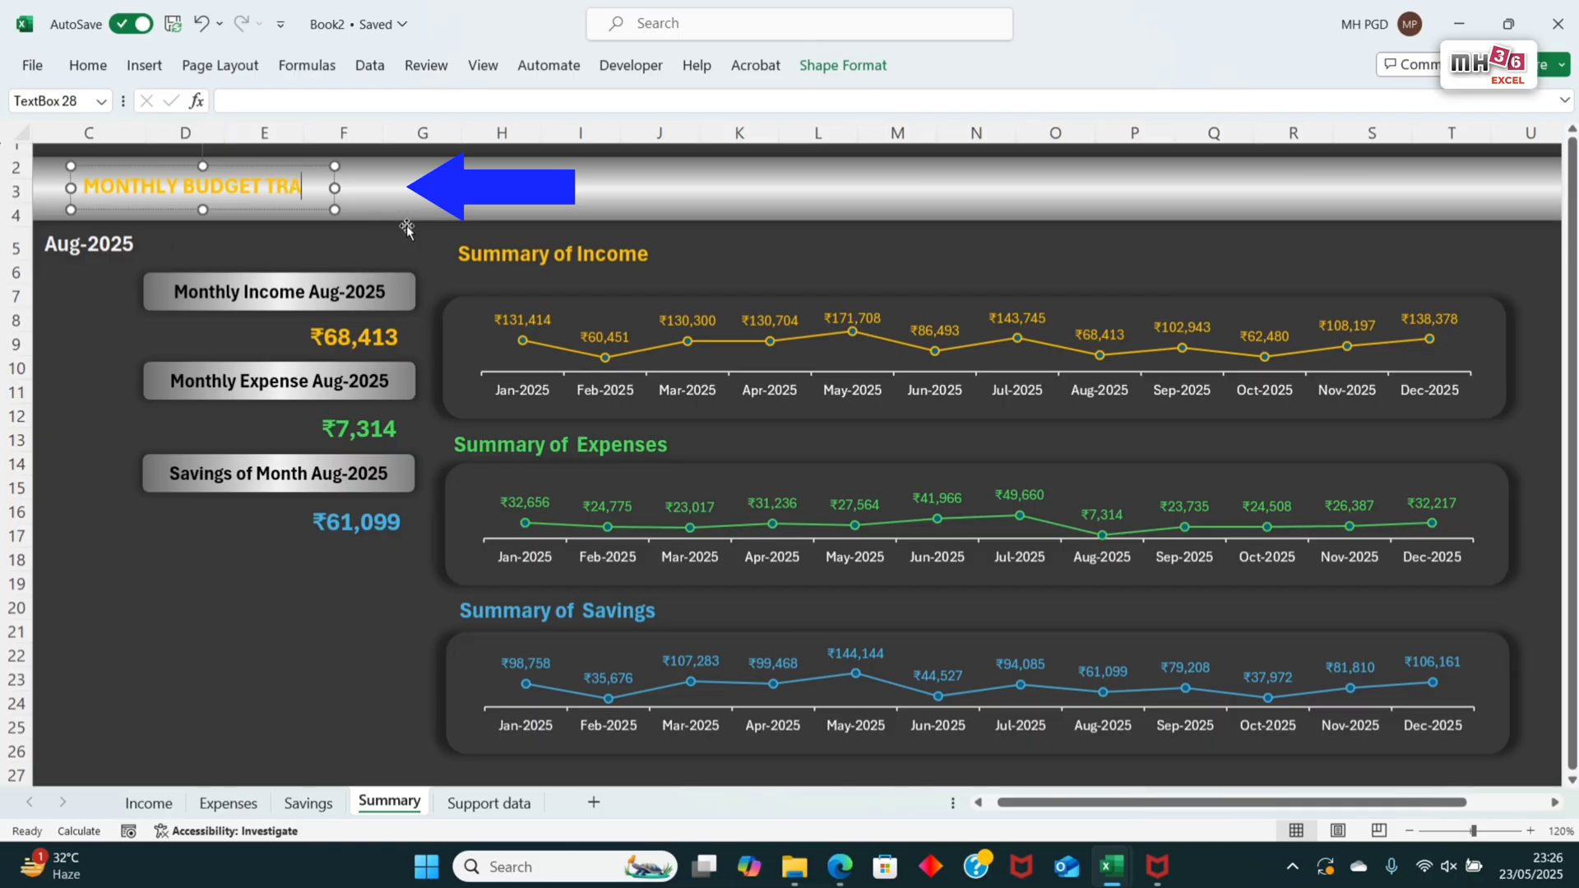
type("CKER")
Step: Widen the MONTHLY BUDGET TRACKER text box across the banner and set its text size to 24
left_click_drag(344, 190, 679, 188)
key("ctrl+a")
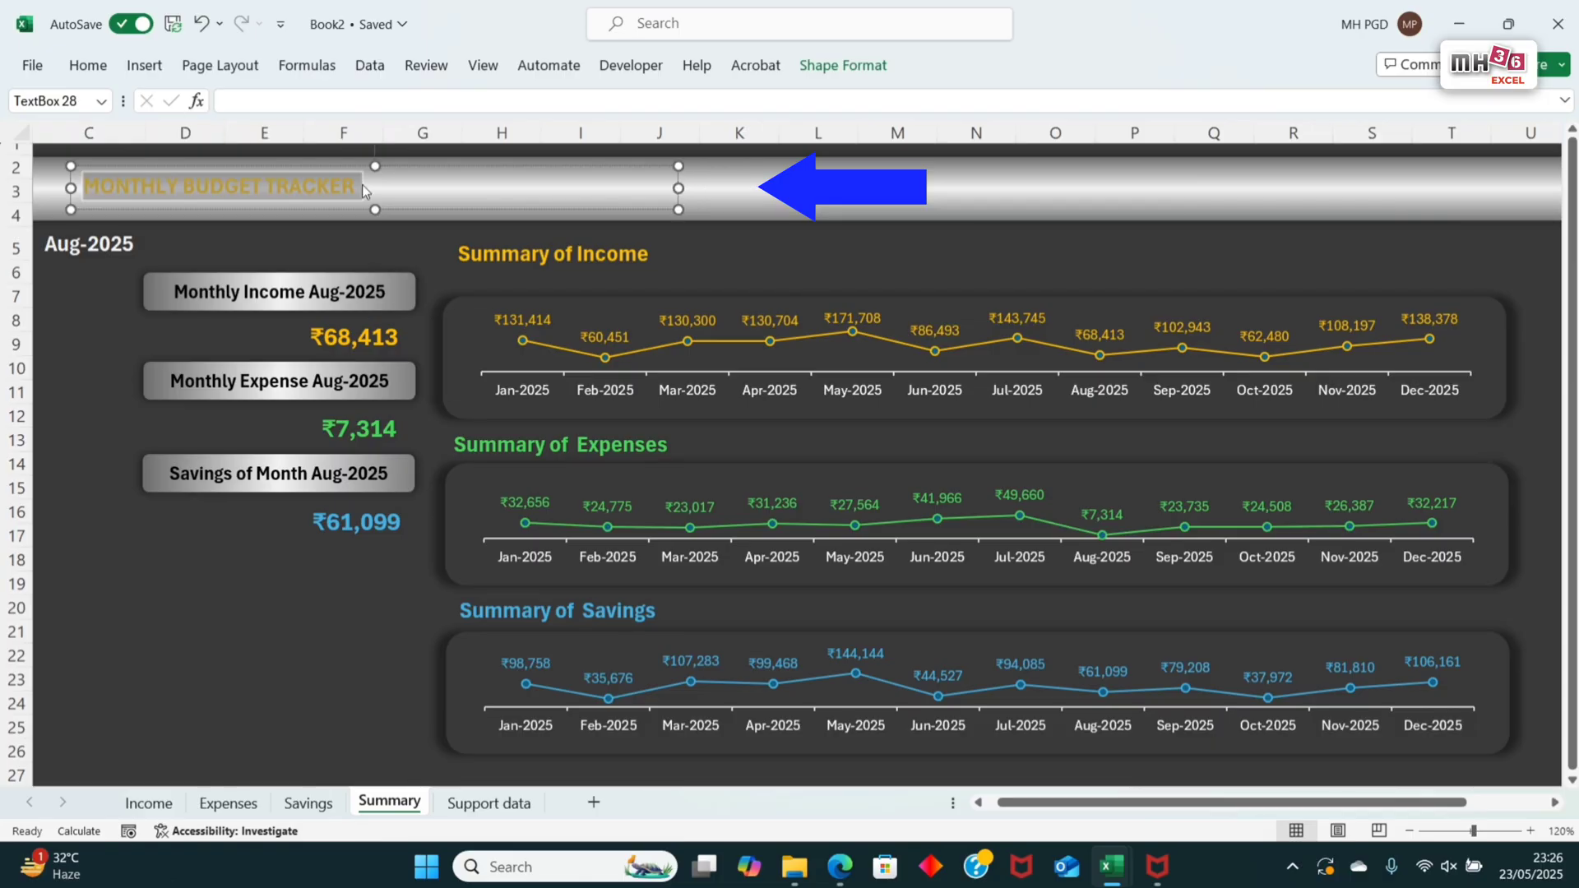
left_click(87, 64)
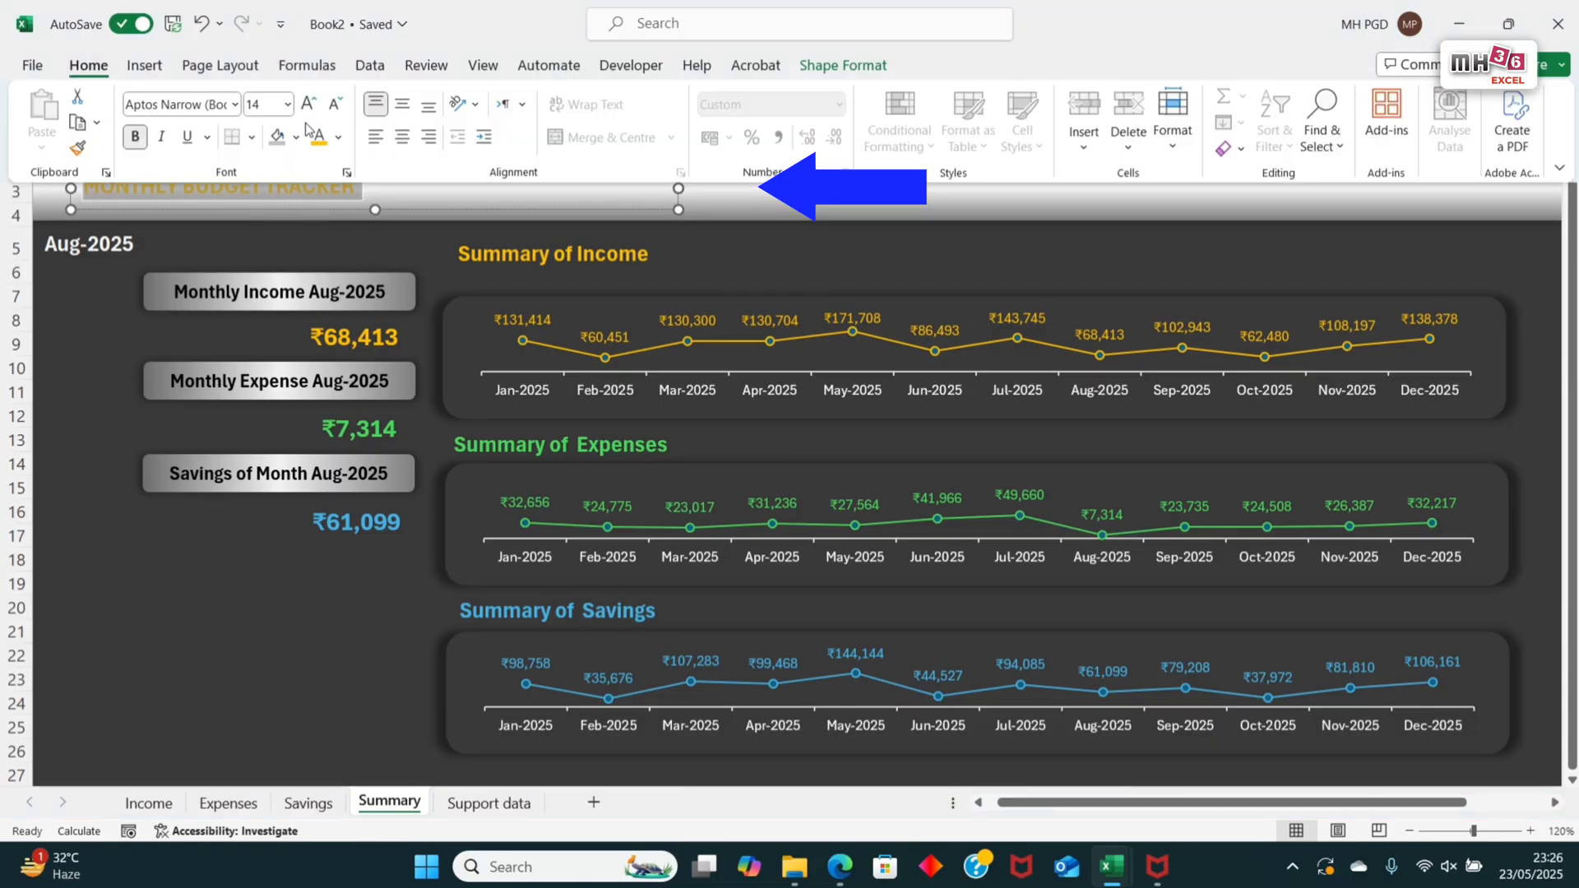
left_click(308, 107)
left_click(309, 105)
left_click(308, 106)
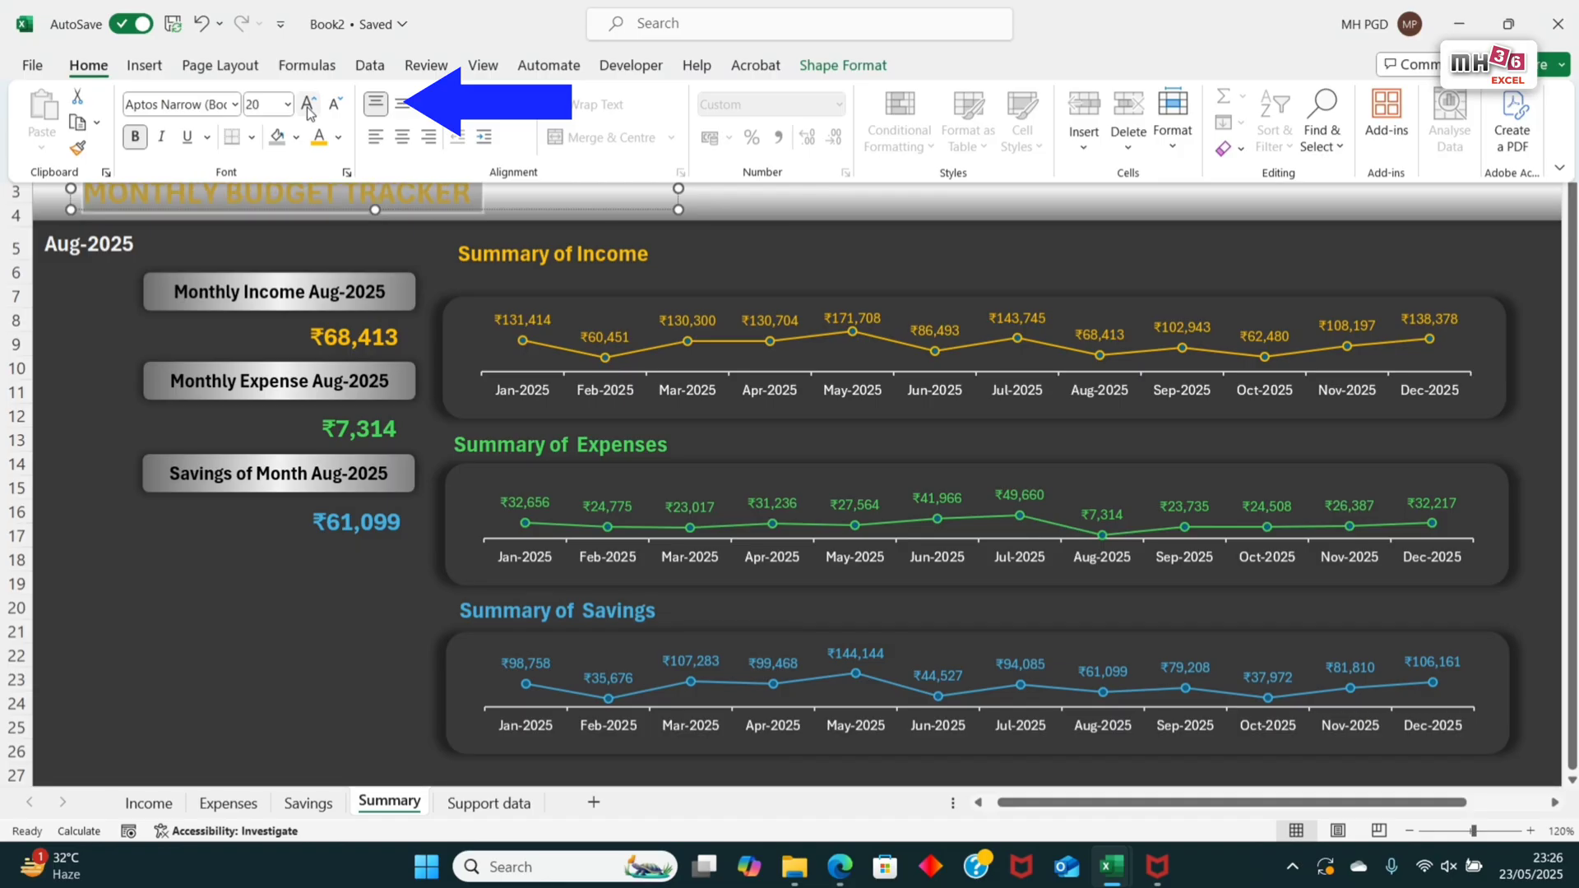
left_click(275, 104)
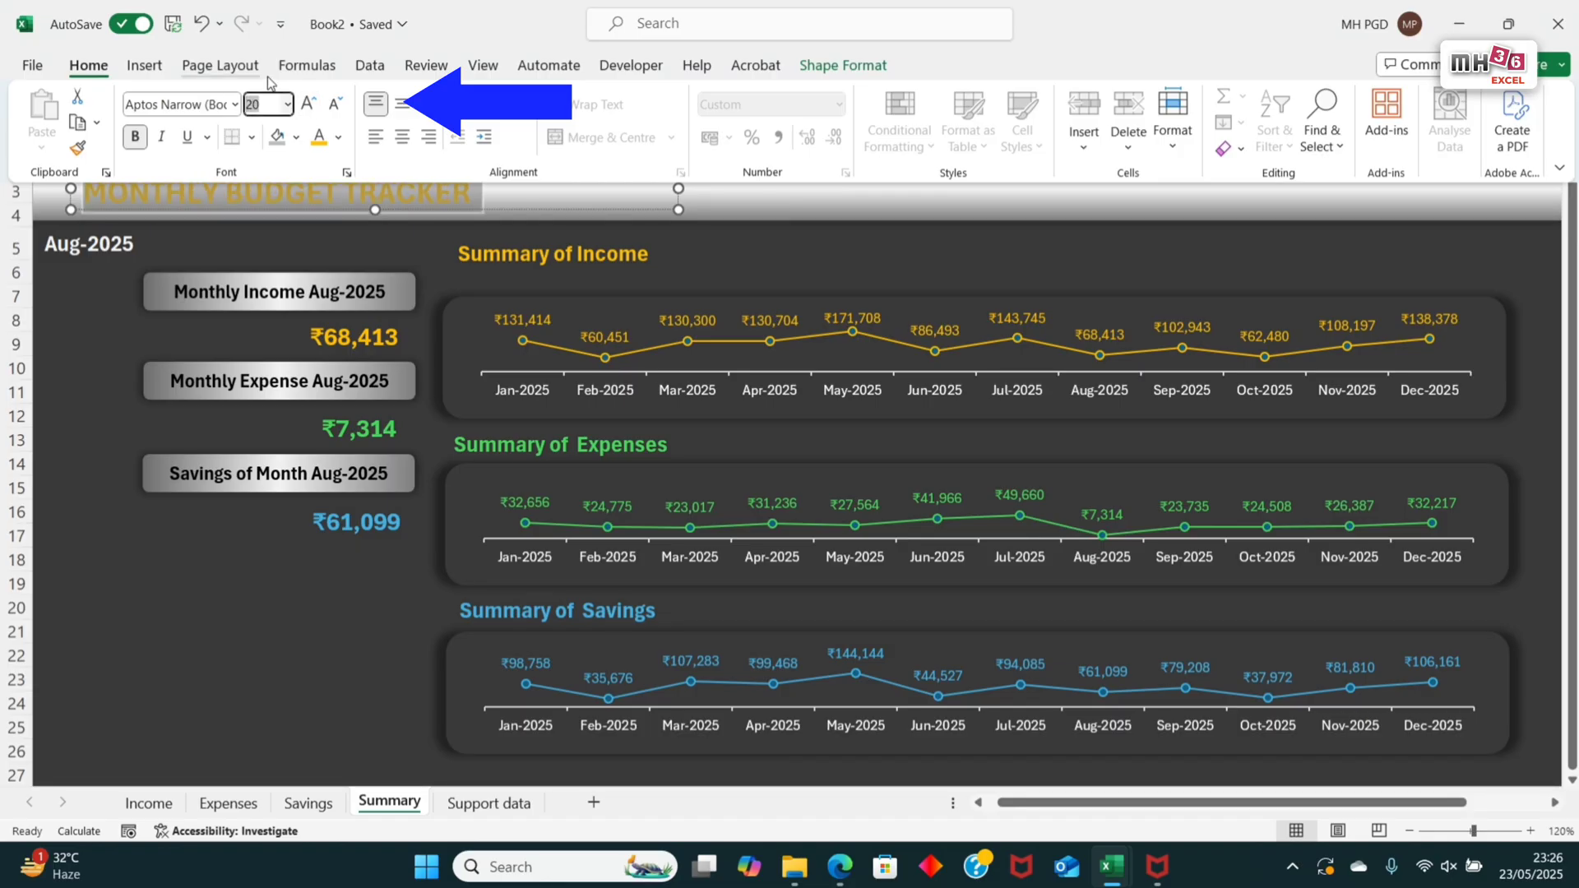
type("24")
key("Return")
Step: Change the font colour of the banner title to the standard yellow
left_click(338, 137)
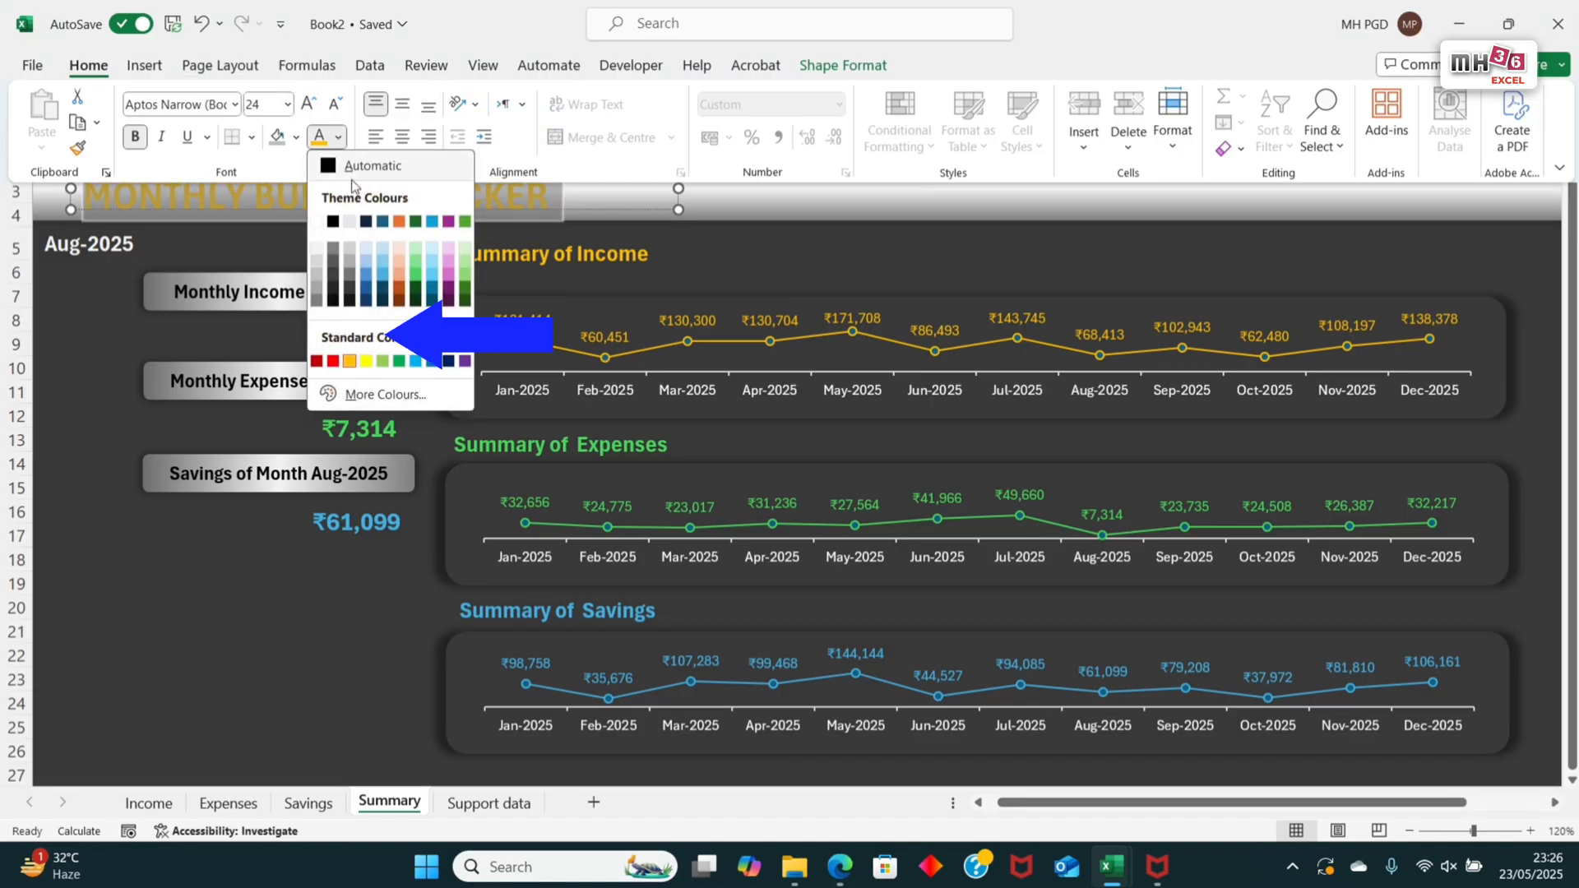
left_click(367, 361)
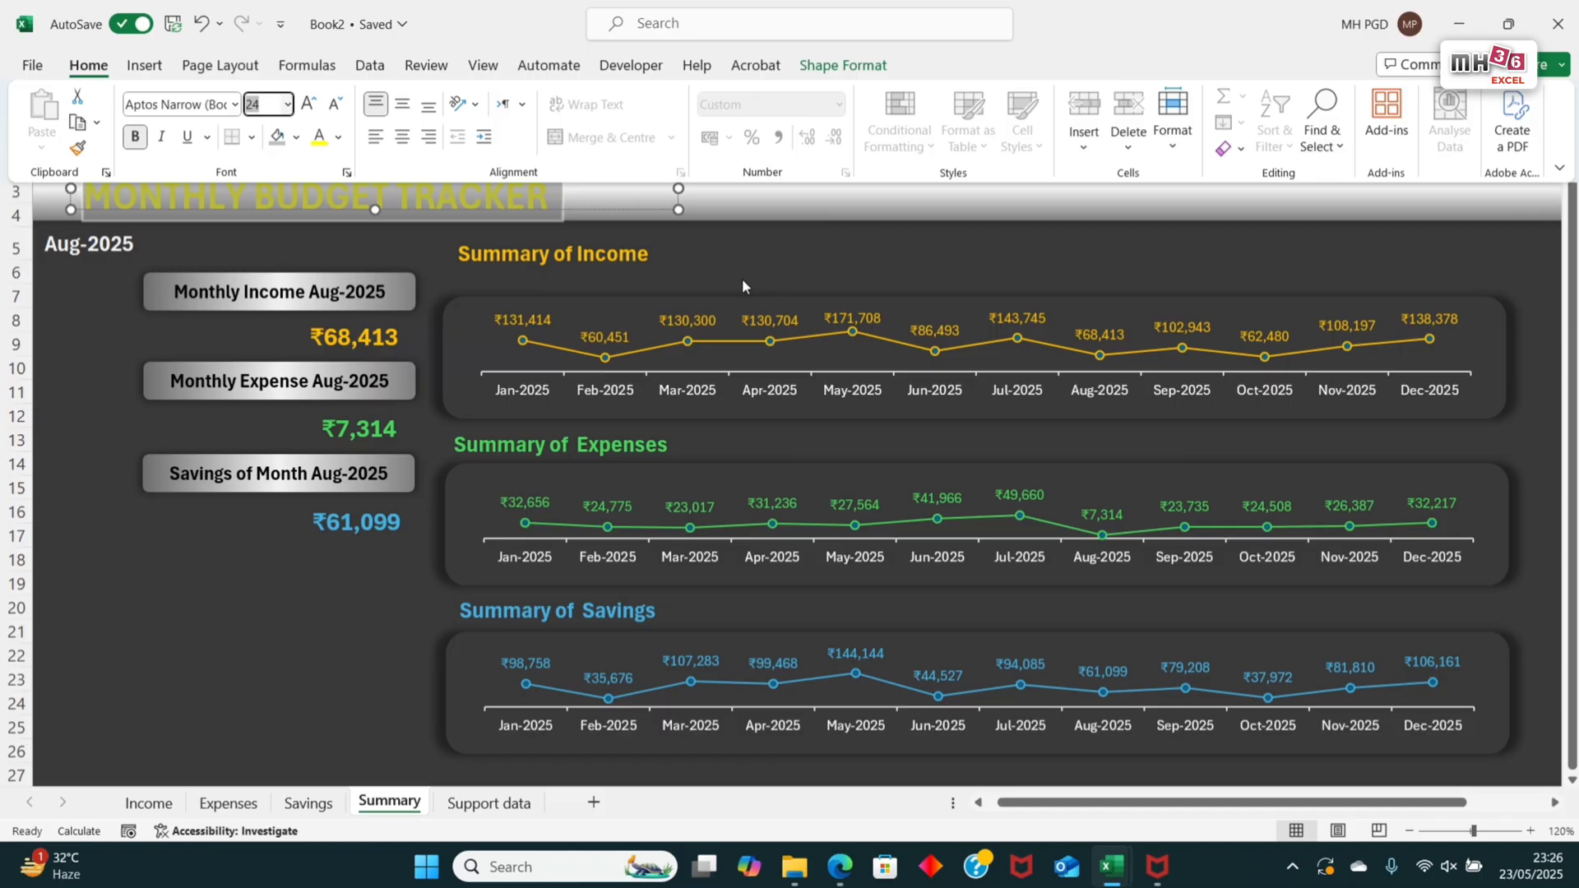
left_click(946, 241)
Step: Fill the title banner with the solid colour Light Grey, Background 2, Darker 25%
left_click(860, 219)
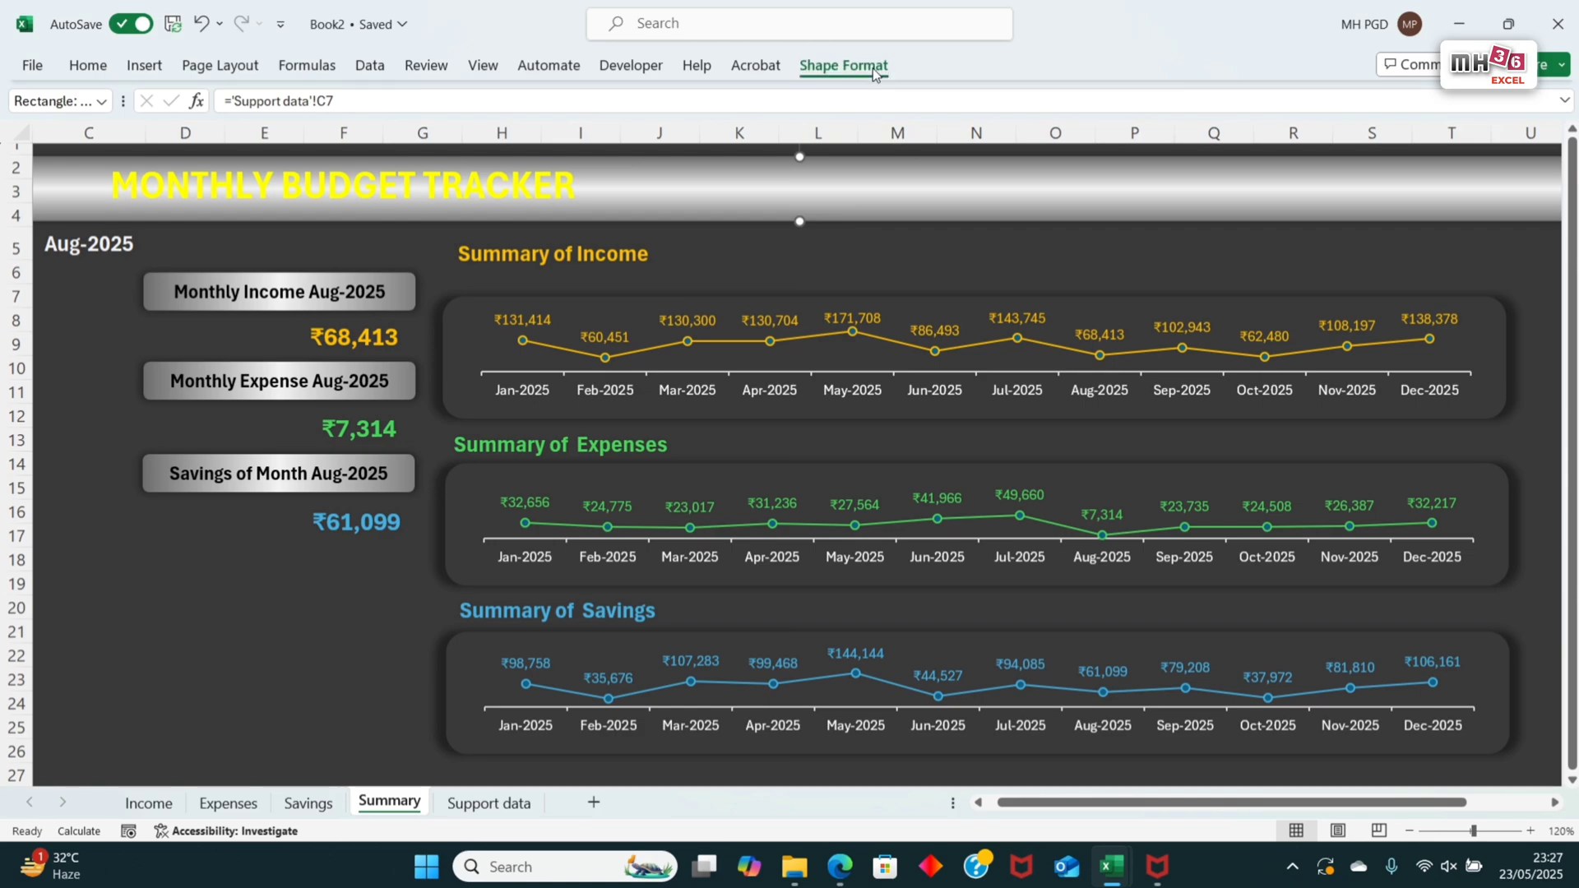
left_click(843, 66)
left_click(544, 98)
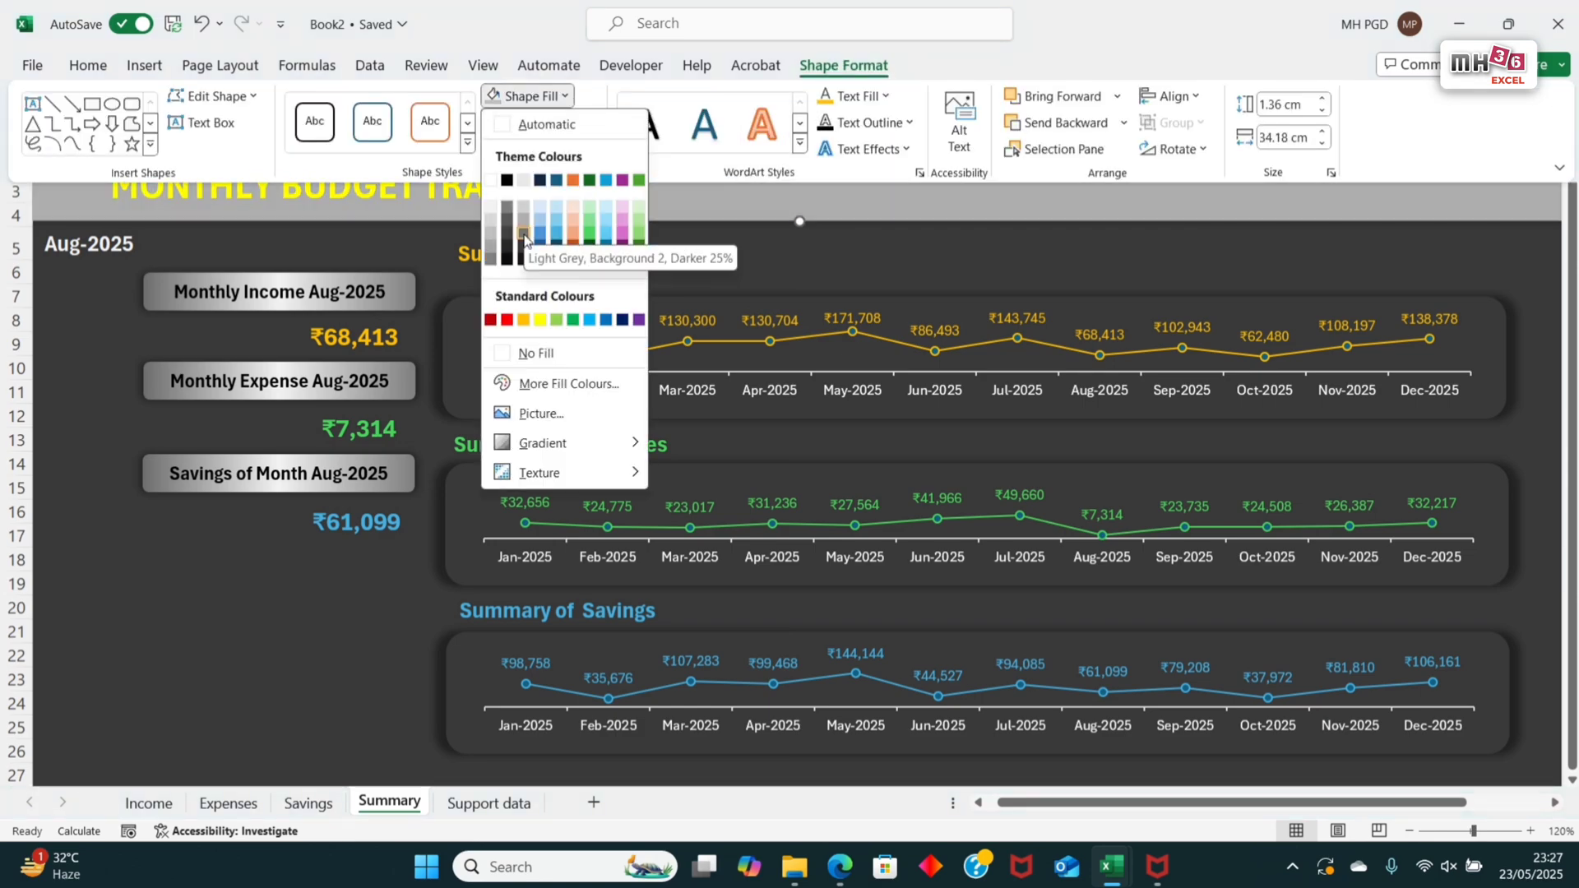
left_click(527, 227)
Step: Give the banner a linear gradient fill and set its first stop, at 0%, to Light Grey, Background 2, Darker 50%
left_click(530, 96)
mouse_move(608, 443)
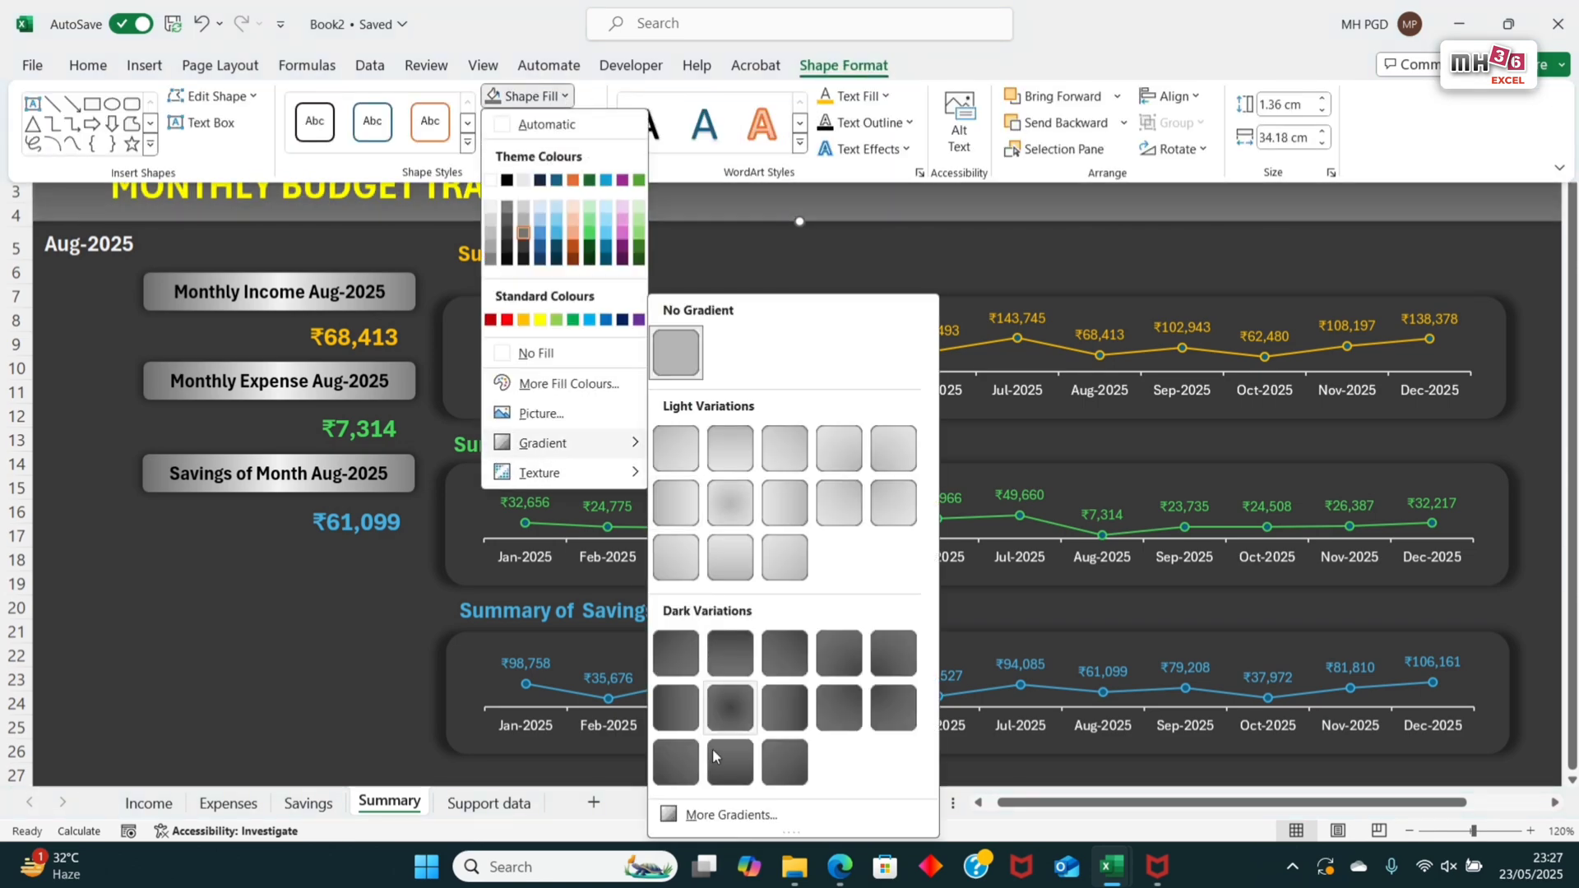
left_click(716, 814)
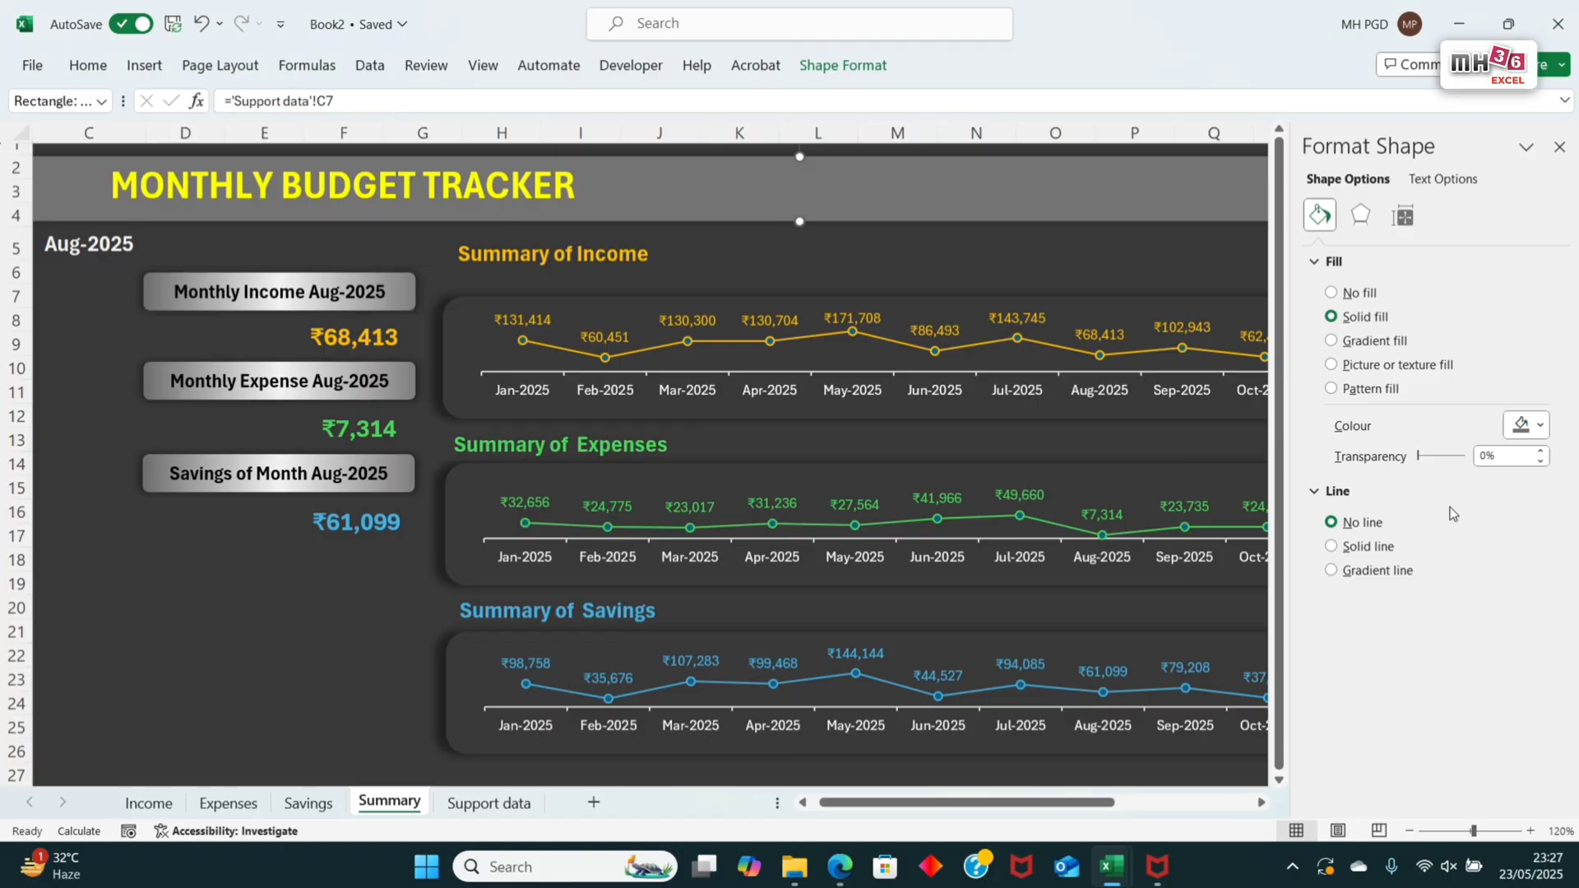
left_click(1372, 341)
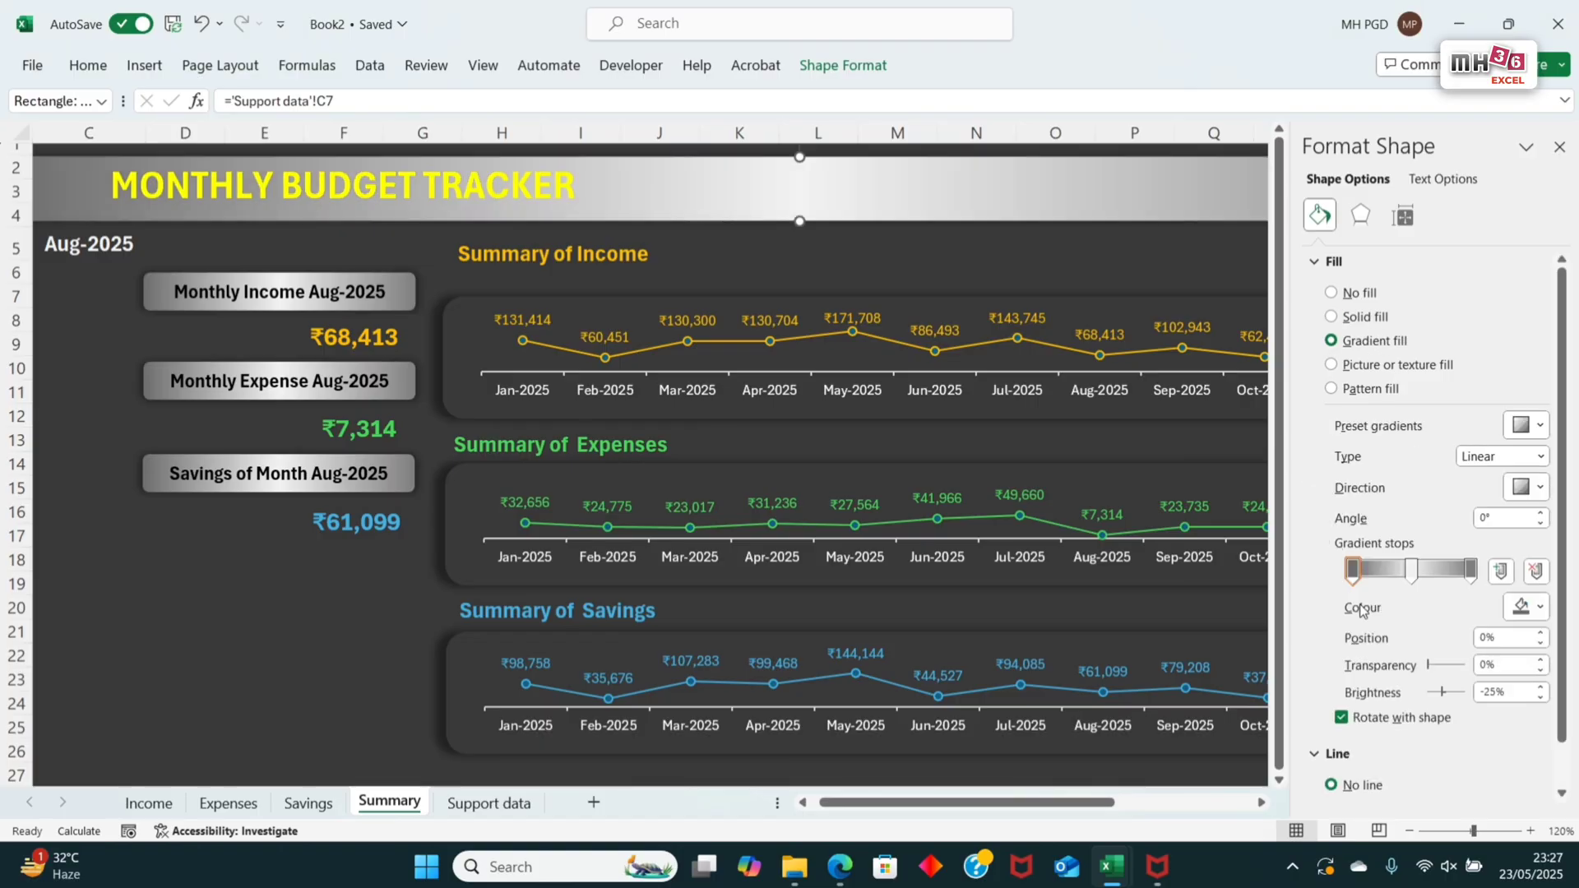
left_click(1538, 609)
left_click(1454, 473)
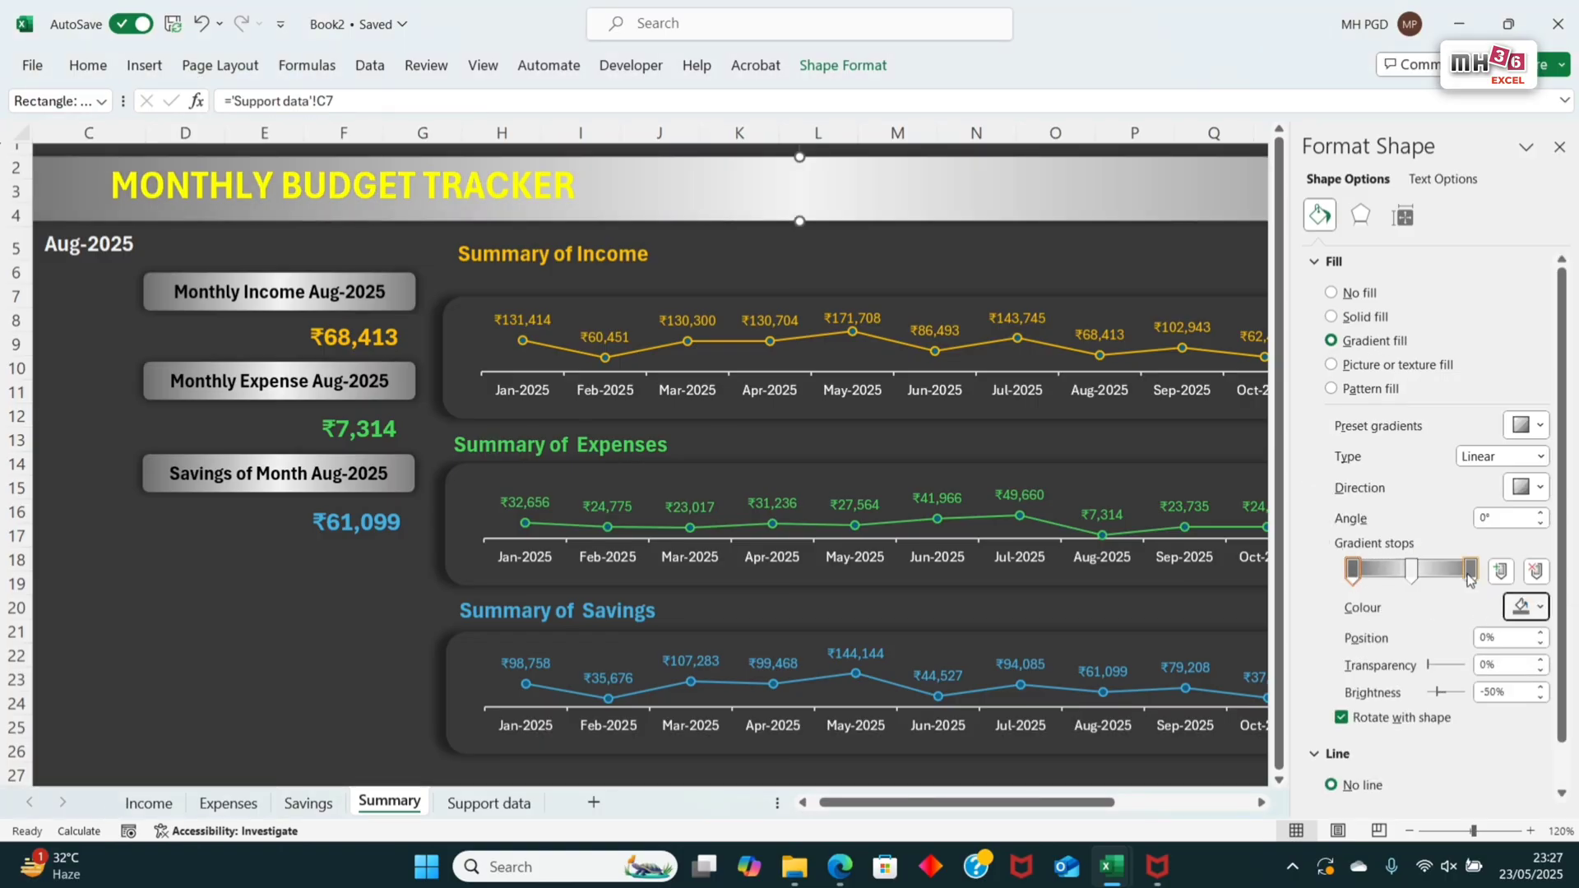
Step: Set the banner's middle gradient stop, at 50%, to Light Grey, Background 2, Darker 25% and make the gradient run vertically
left_click(1408, 567)
left_click(1530, 607)
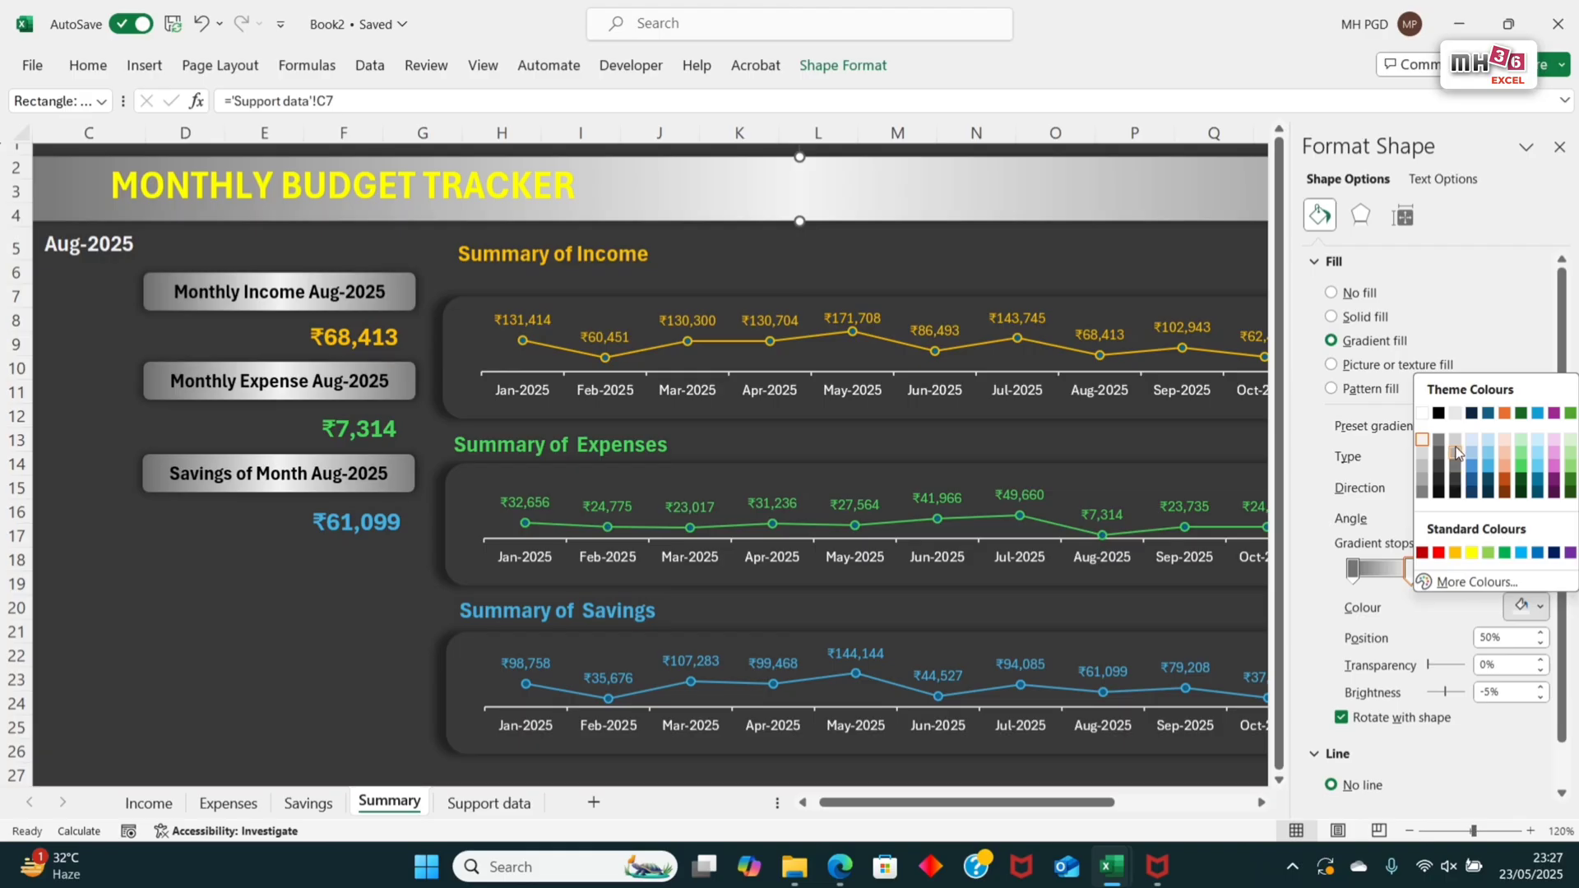
left_click(1456, 452)
left_click(1530, 486)
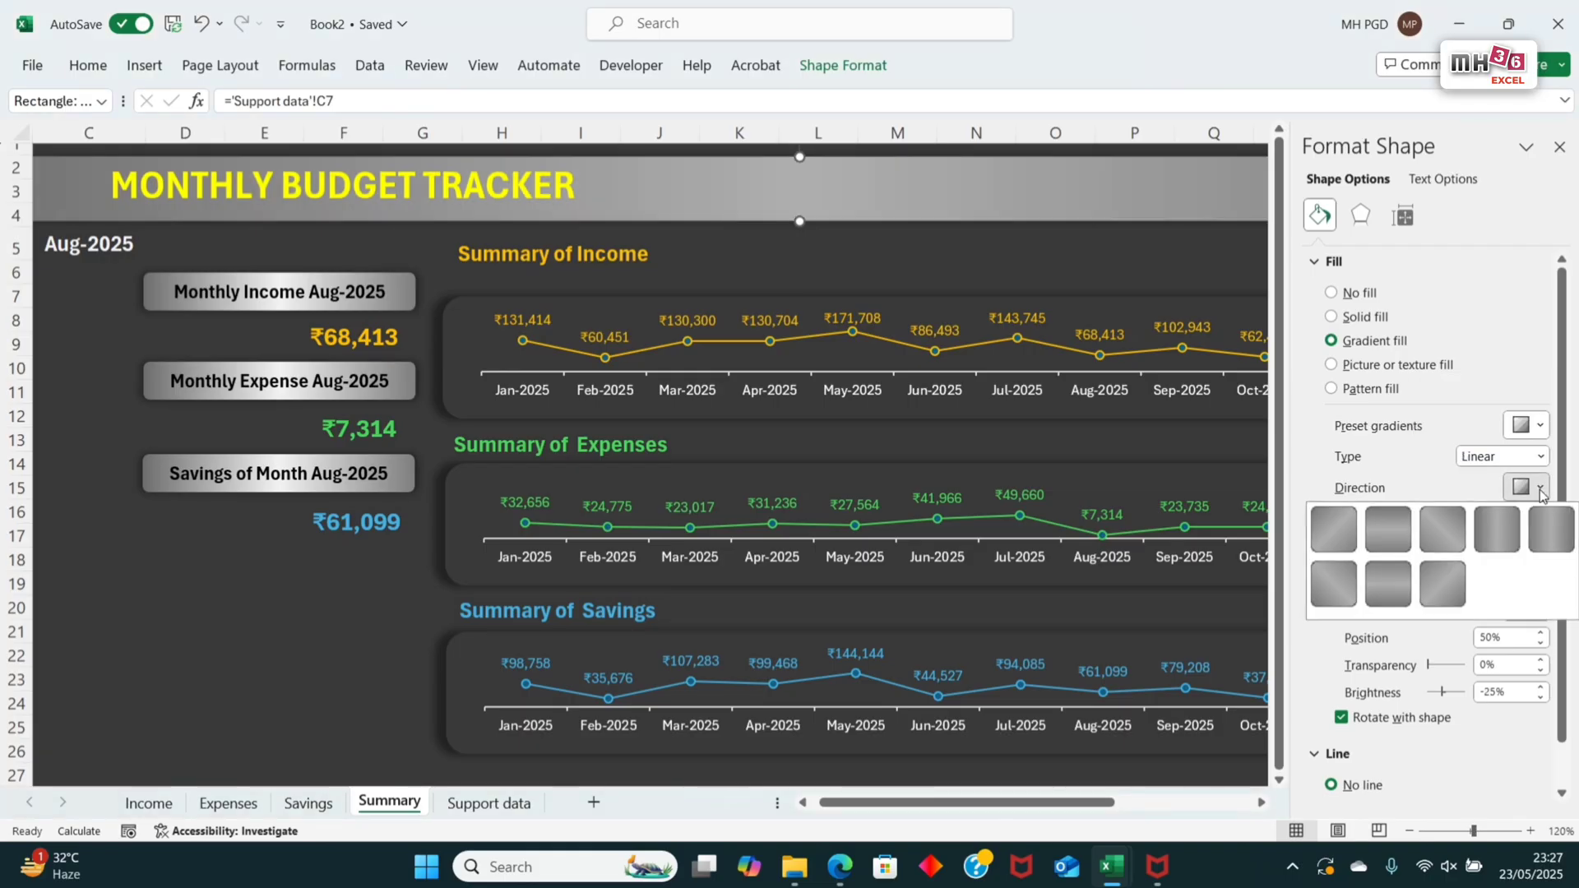
left_click(1387, 600)
Step: Copy the Summary, Income, Expenses and Savings navigation buttons together from the Income sheet's header
left_click(418, 810)
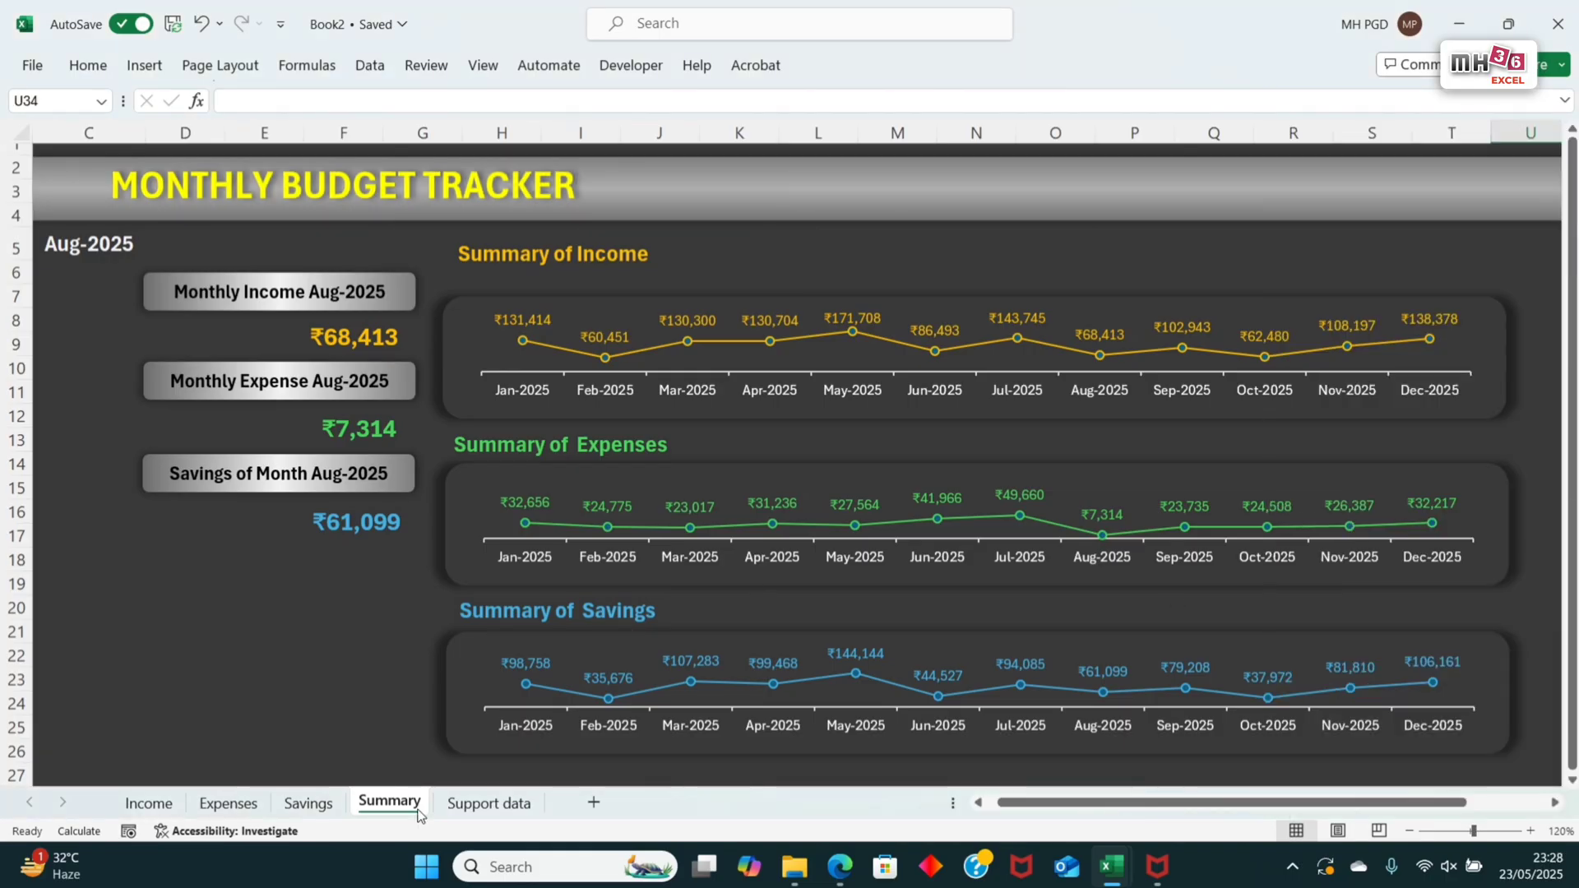
left_click(165, 808)
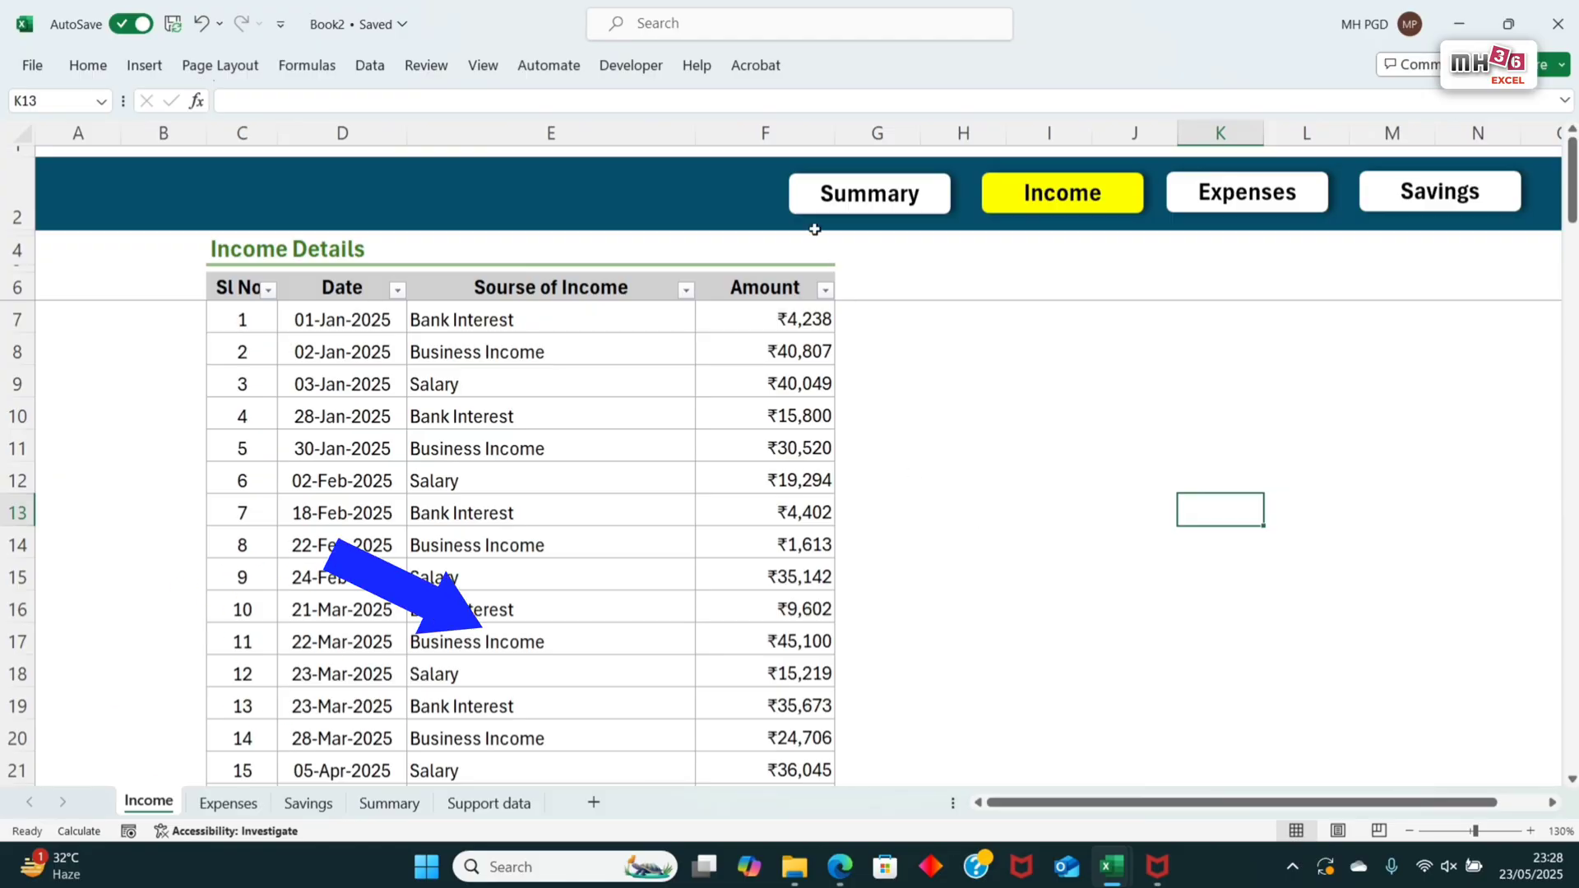
left_click(925, 206)
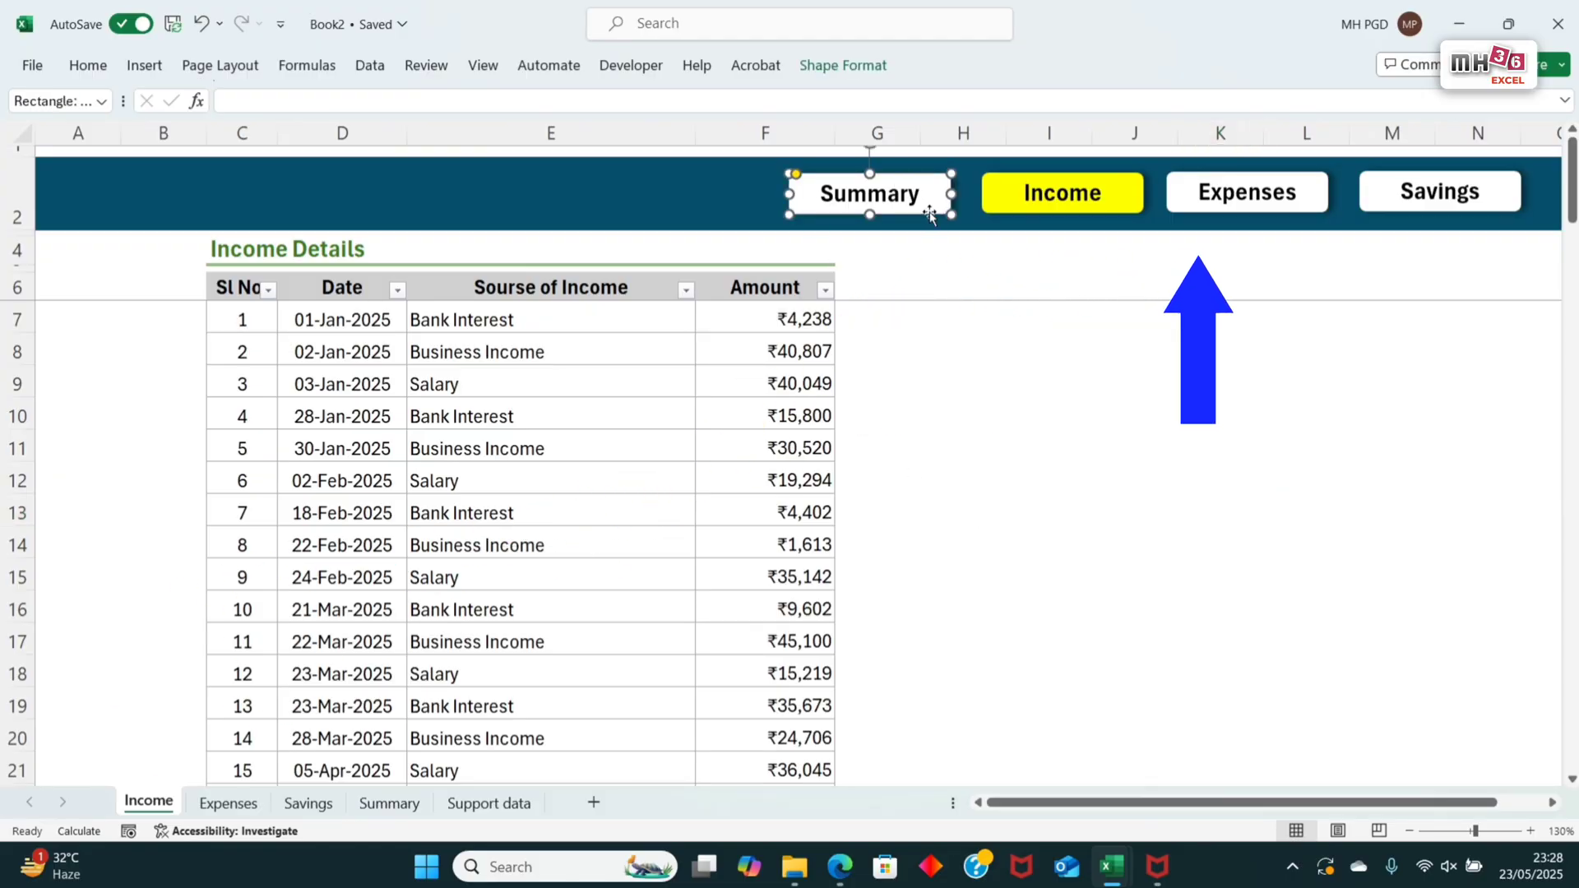
left_click(1133, 210, "ctrl")
left_click(1316, 205, "ctrl")
left_click(1416, 209, "ctrl")
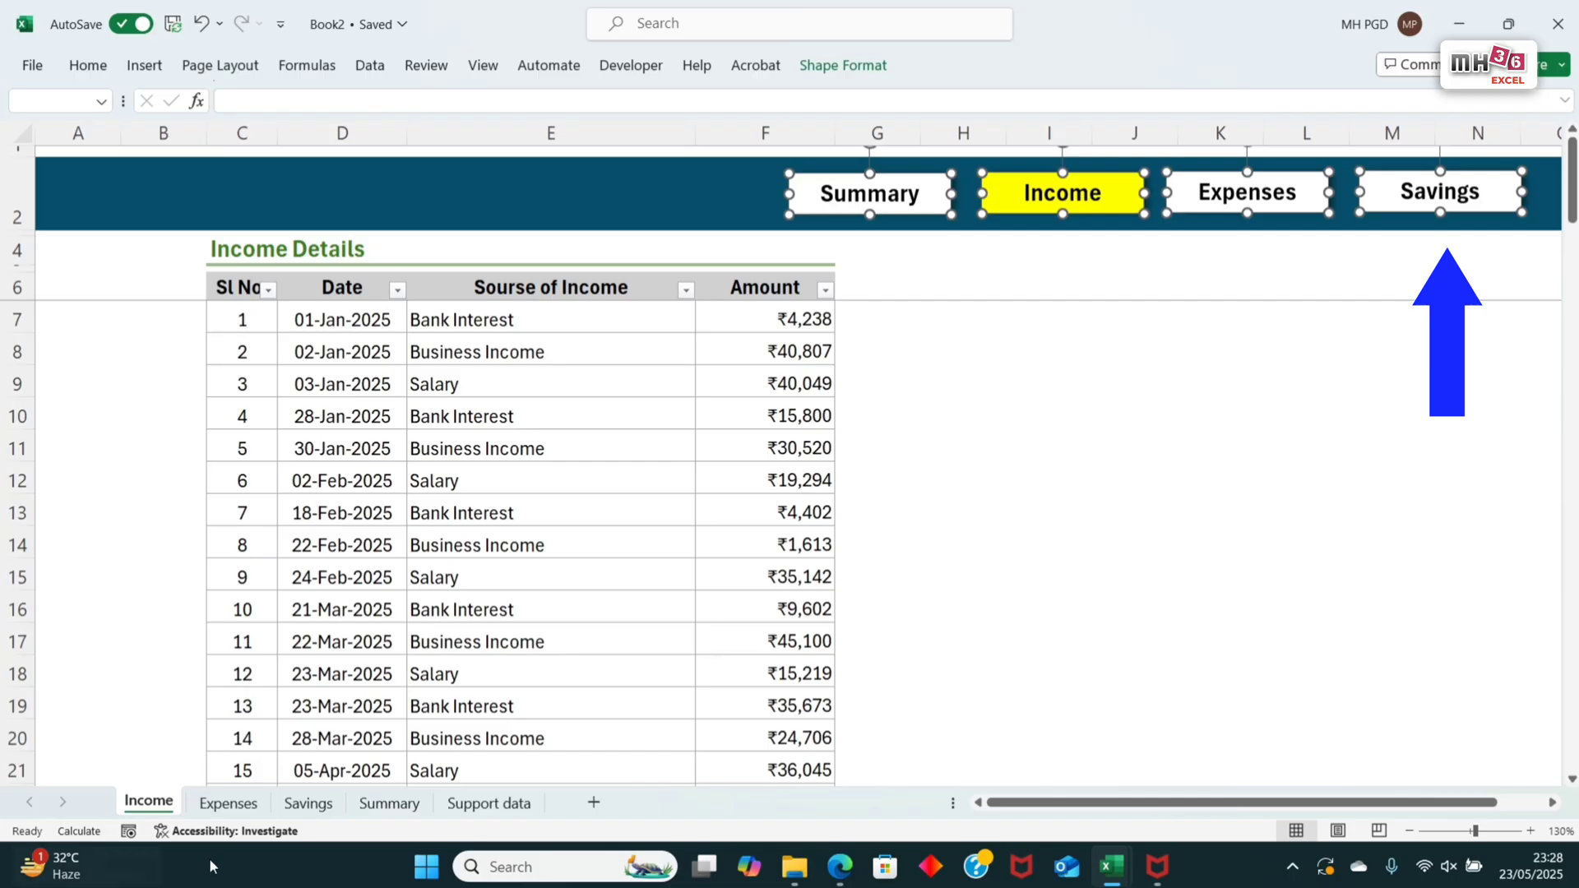
Step: Paste the four navigation buttons into the Summary sheet and place them in a row on the banner beside the title
left_click(391, 813)
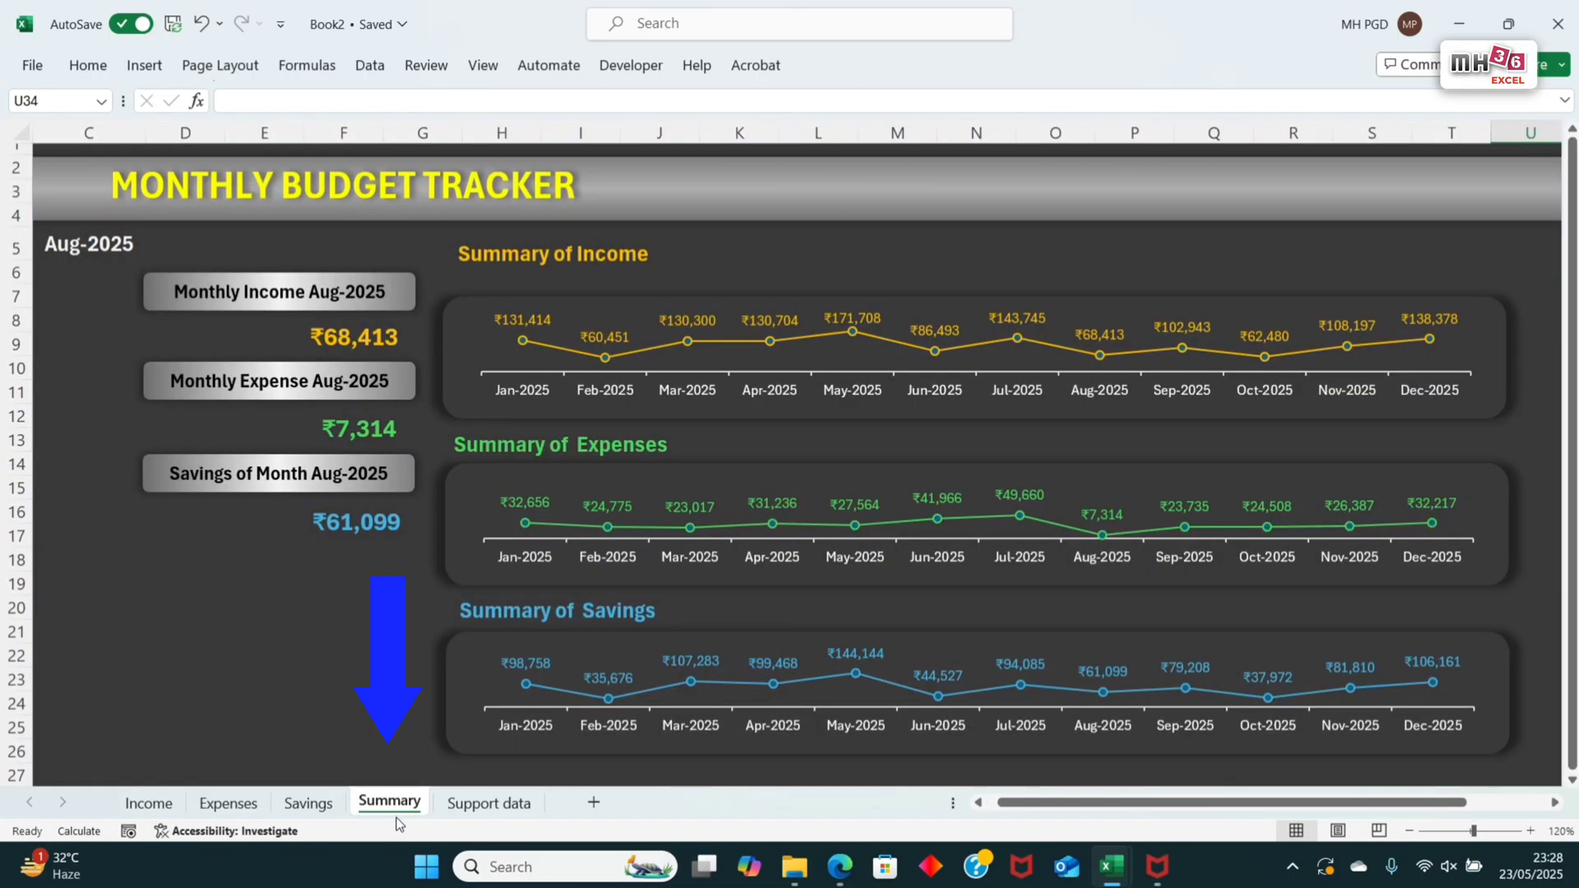
left_click(765, 263)
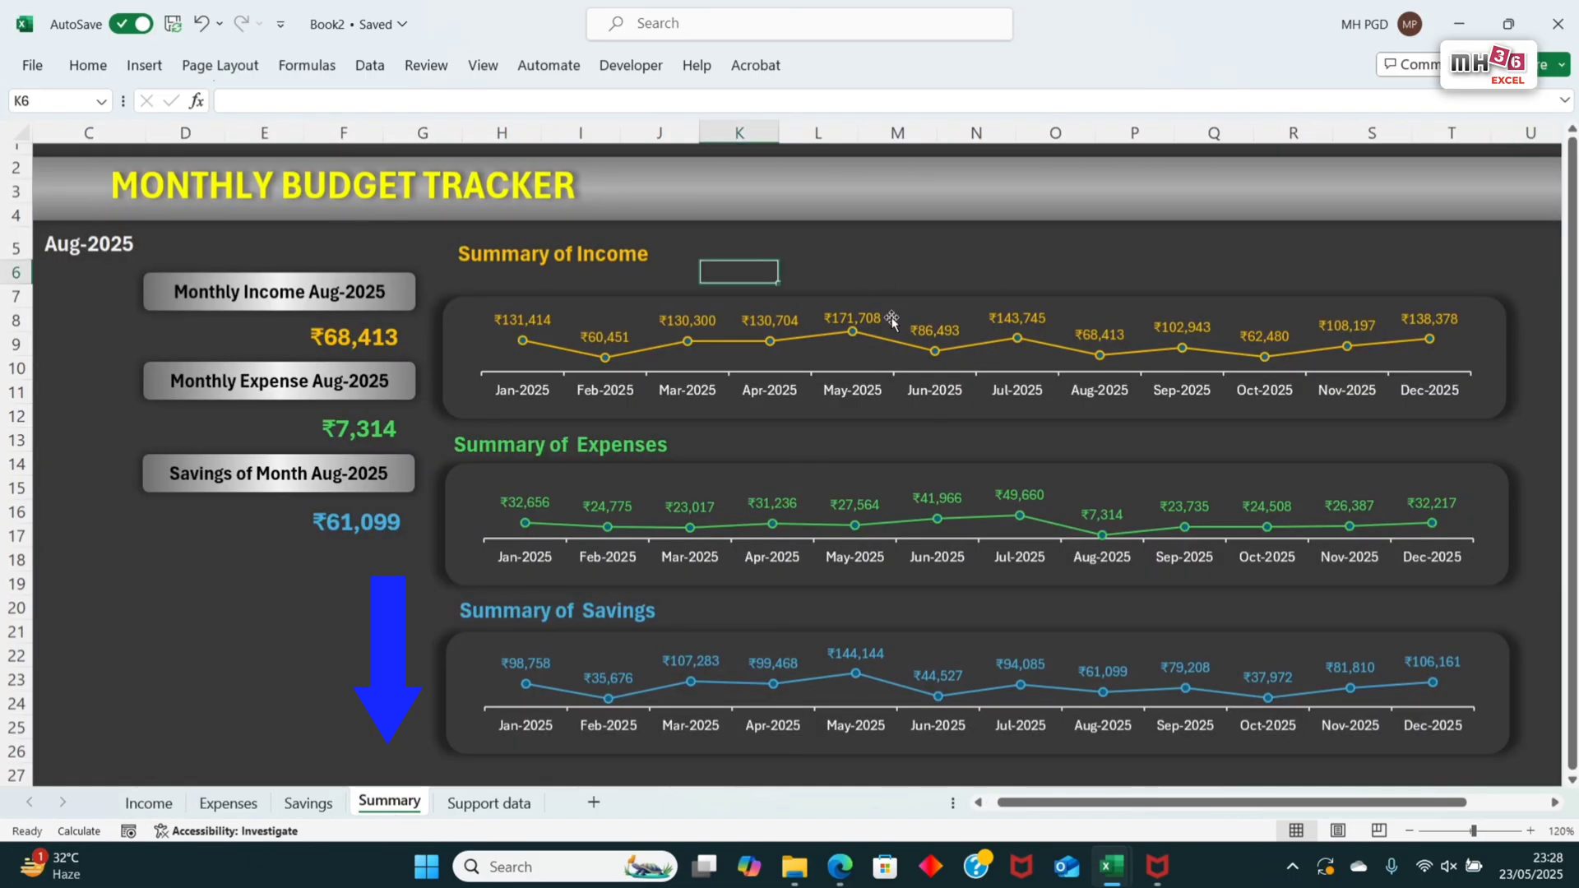
key("ctrl+v")
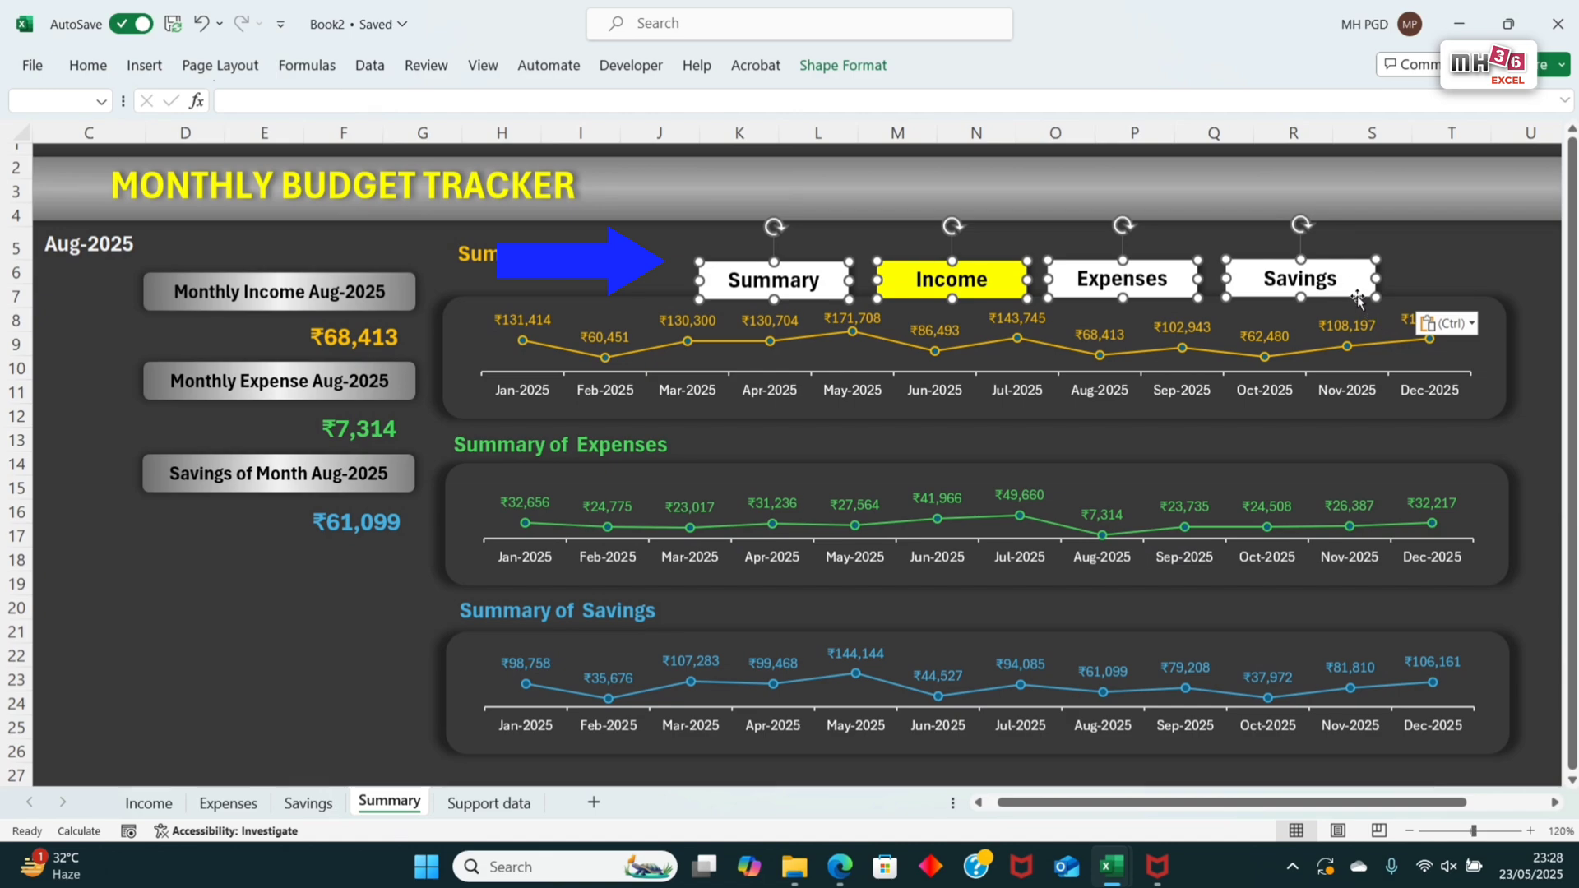
left_click_drag(1351, 292, 1476, 201)
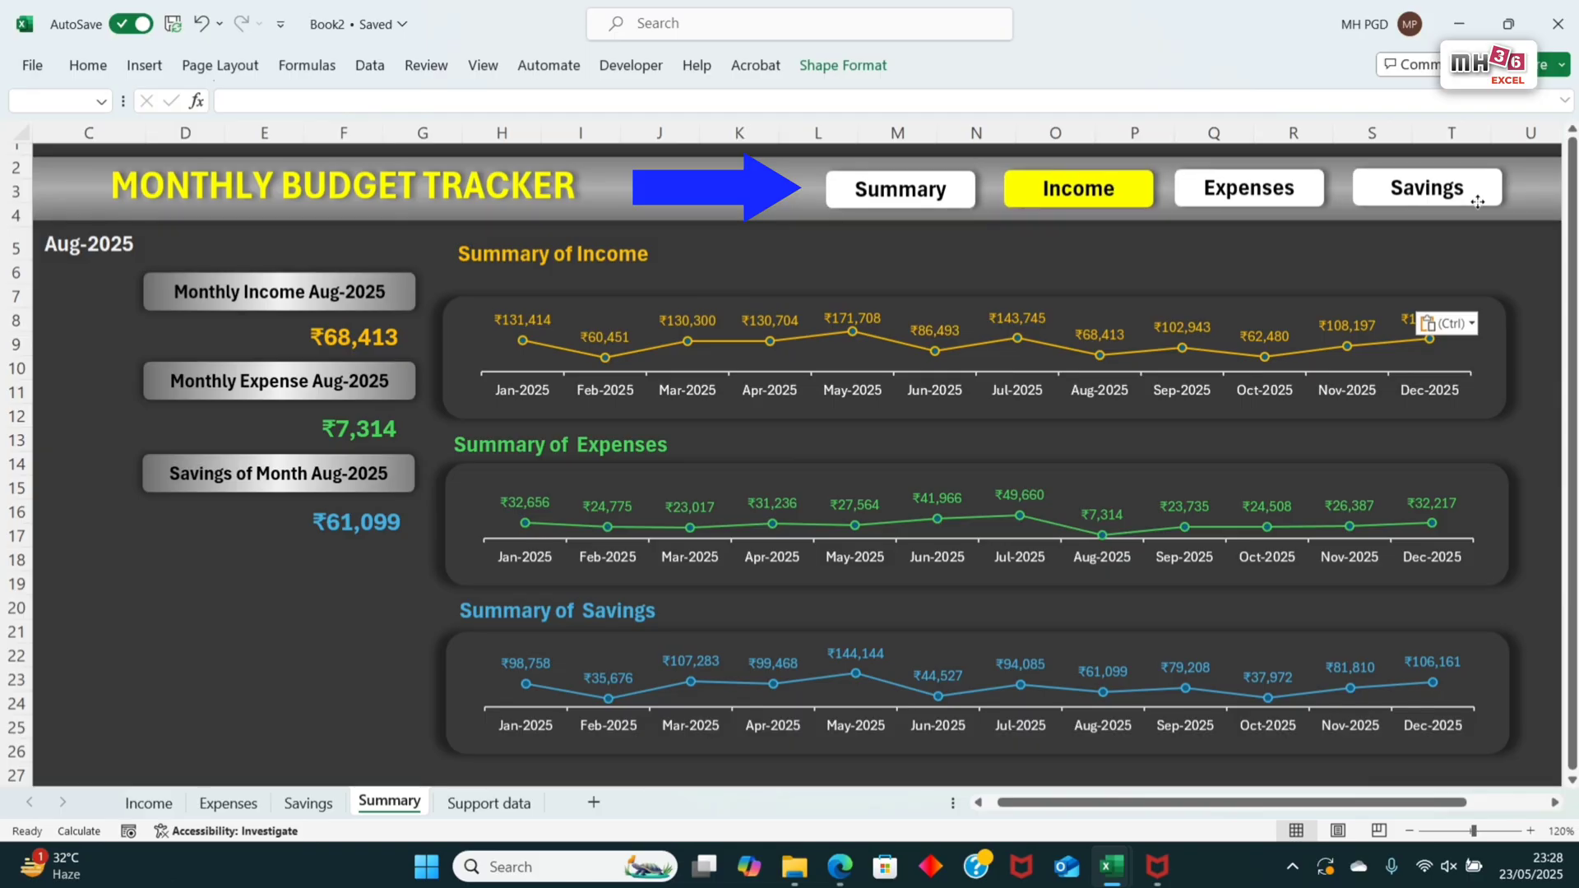
left_click(1398, 265)
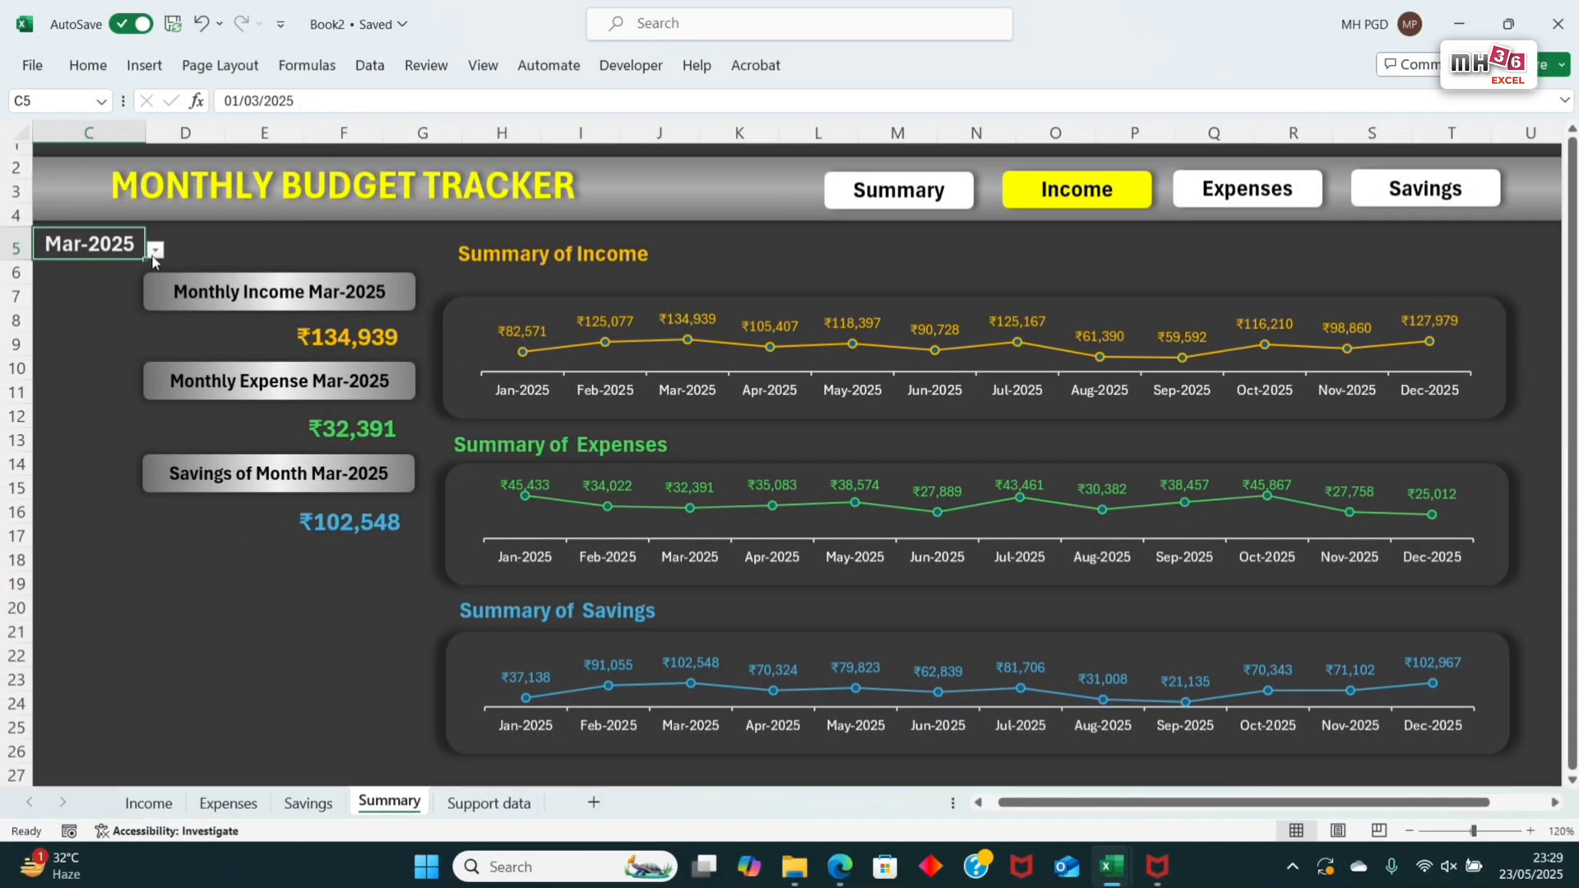
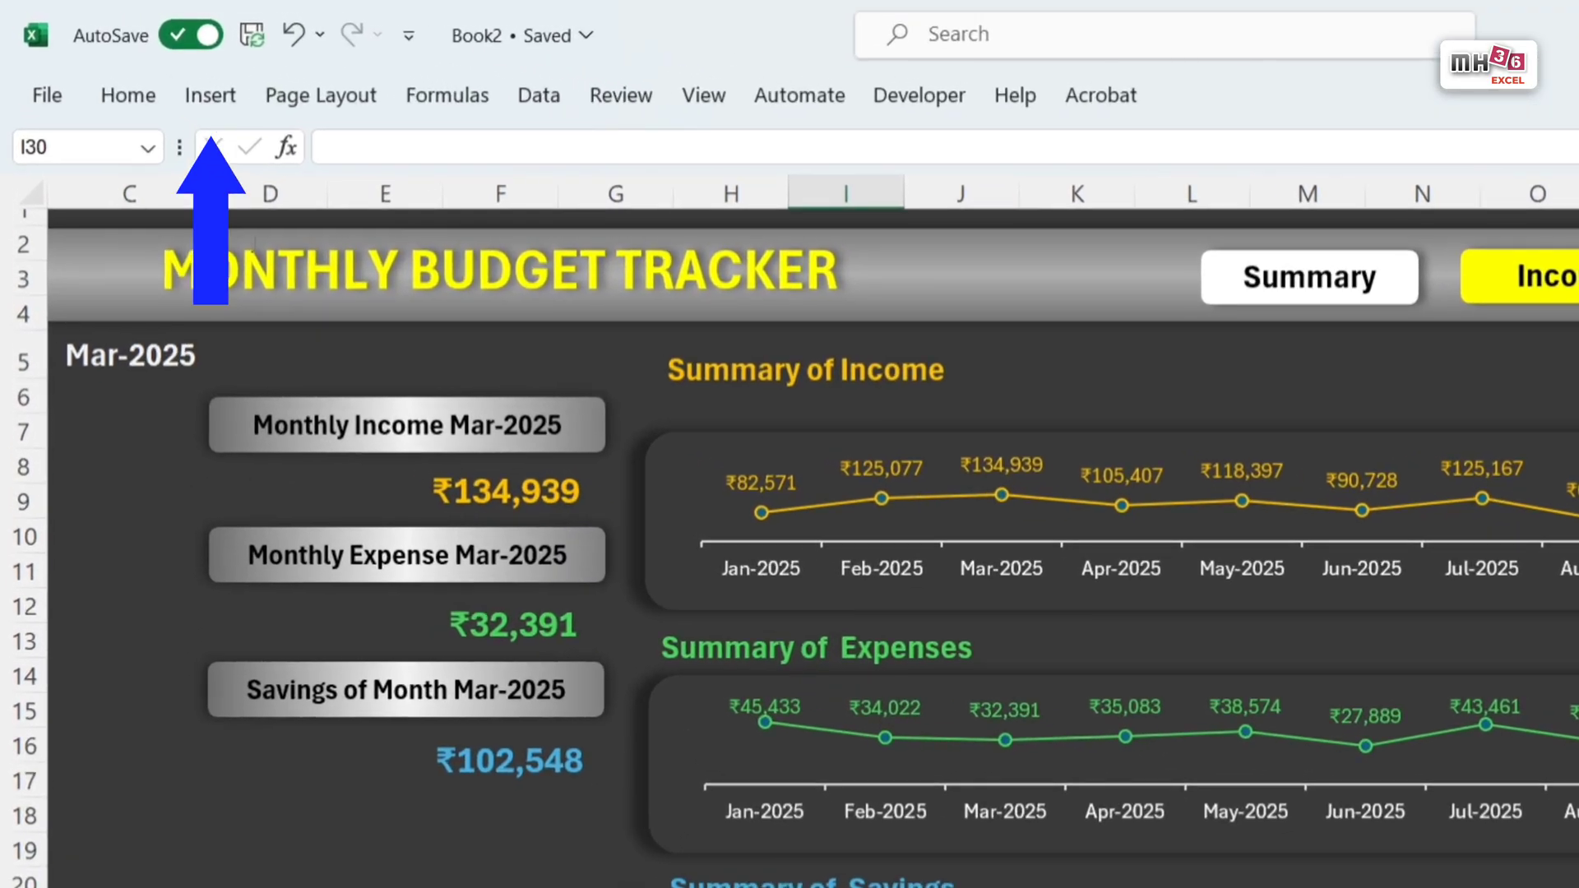
Step: Draw a rounded rectangle about 4.71 cm high and 7.96 cm wide below the savings amount on the Summary sheet
left_click(216, 97)
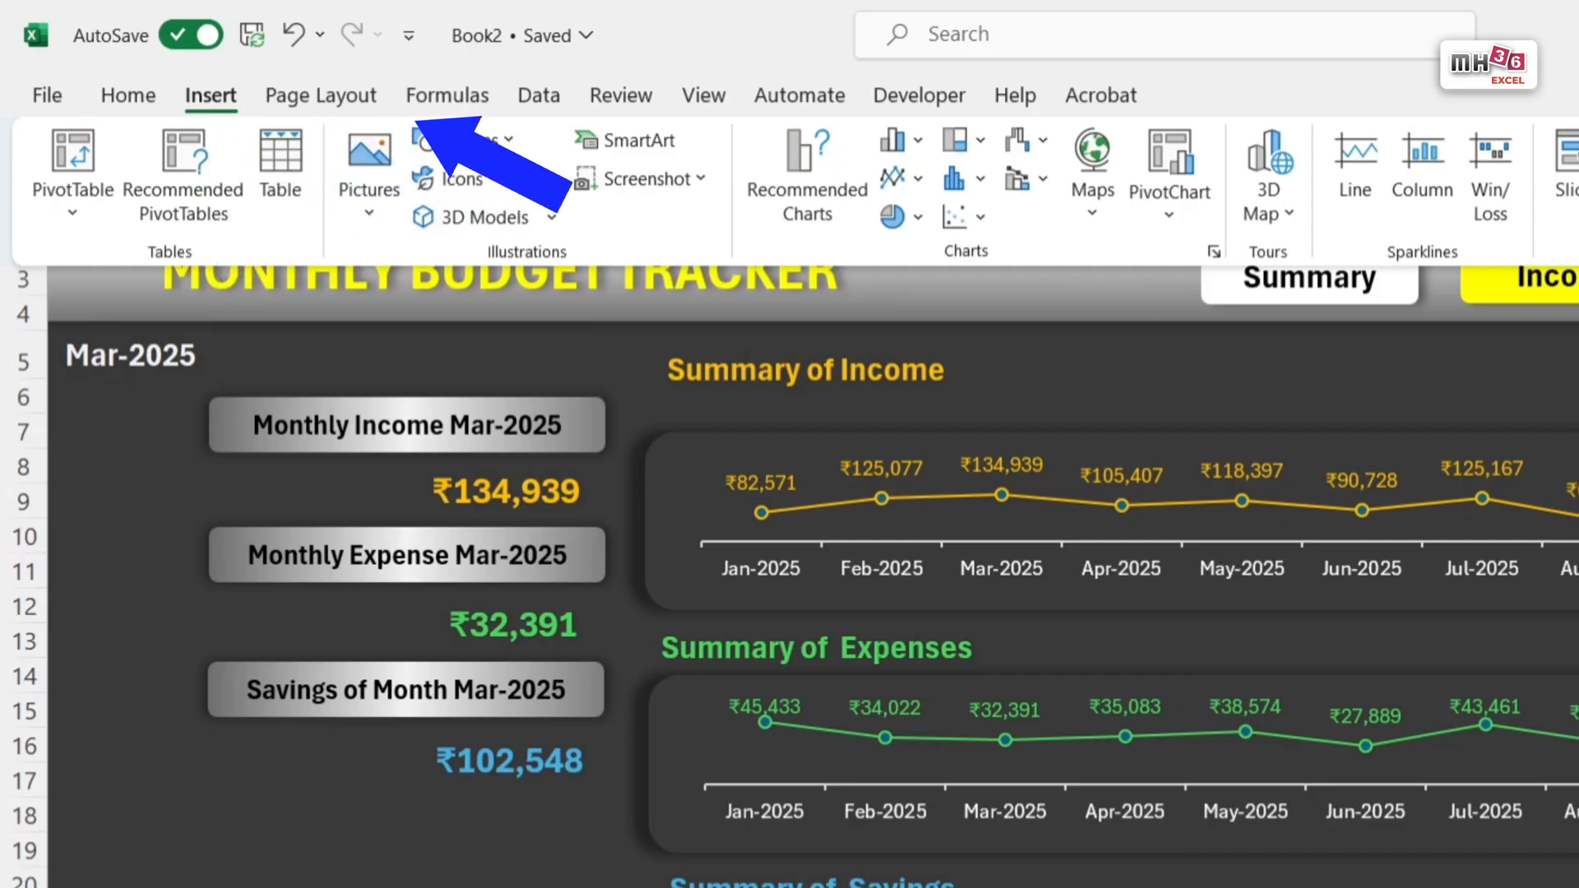
left_click(509, 144)
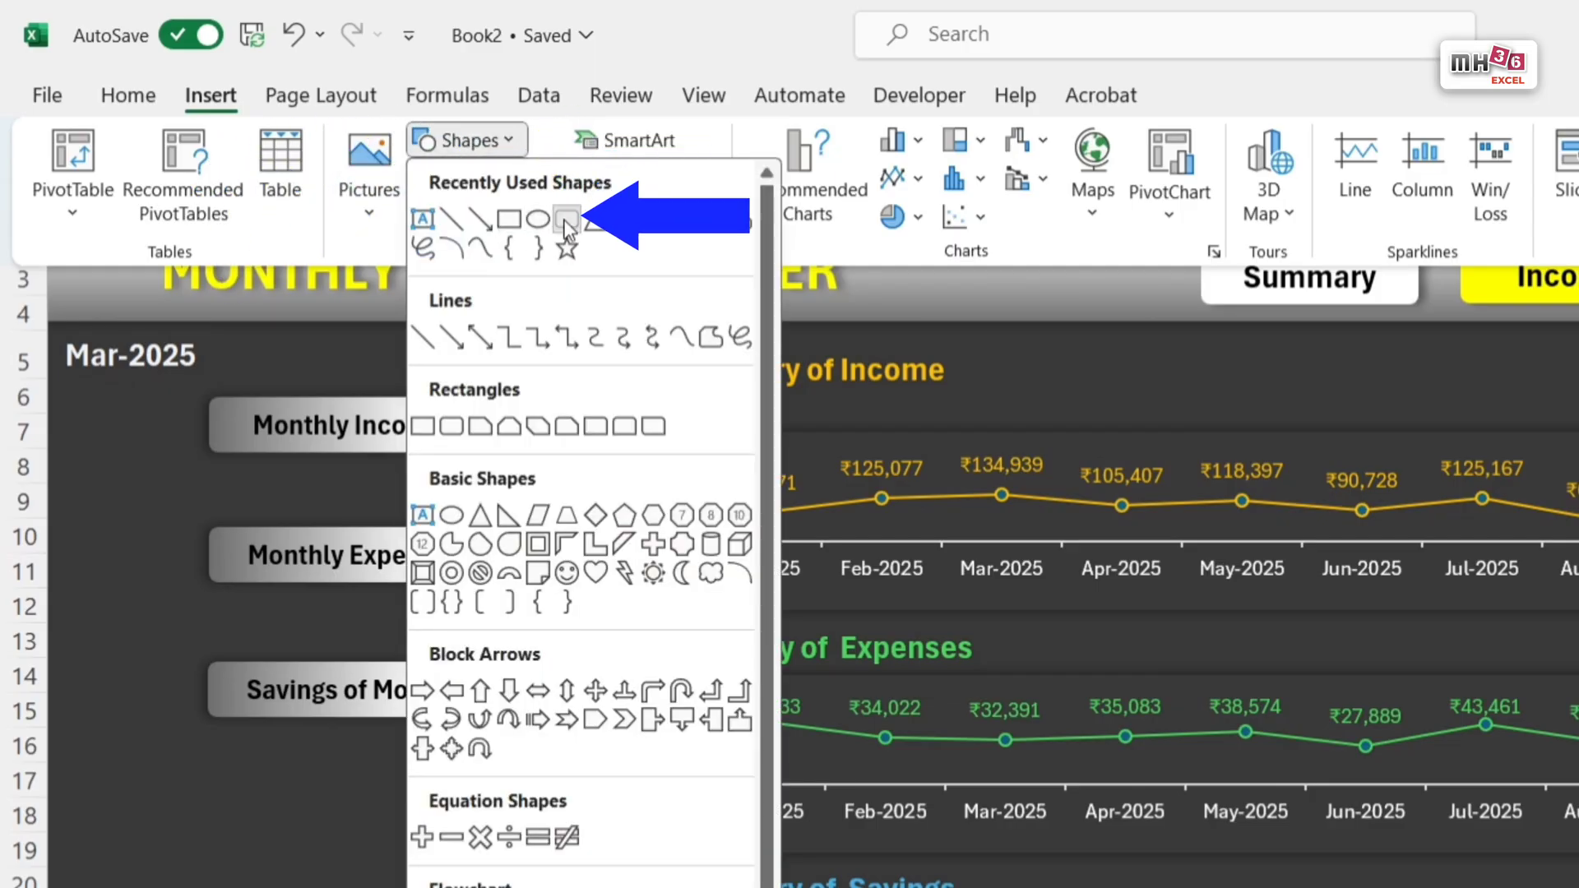
left_click(566, 221)
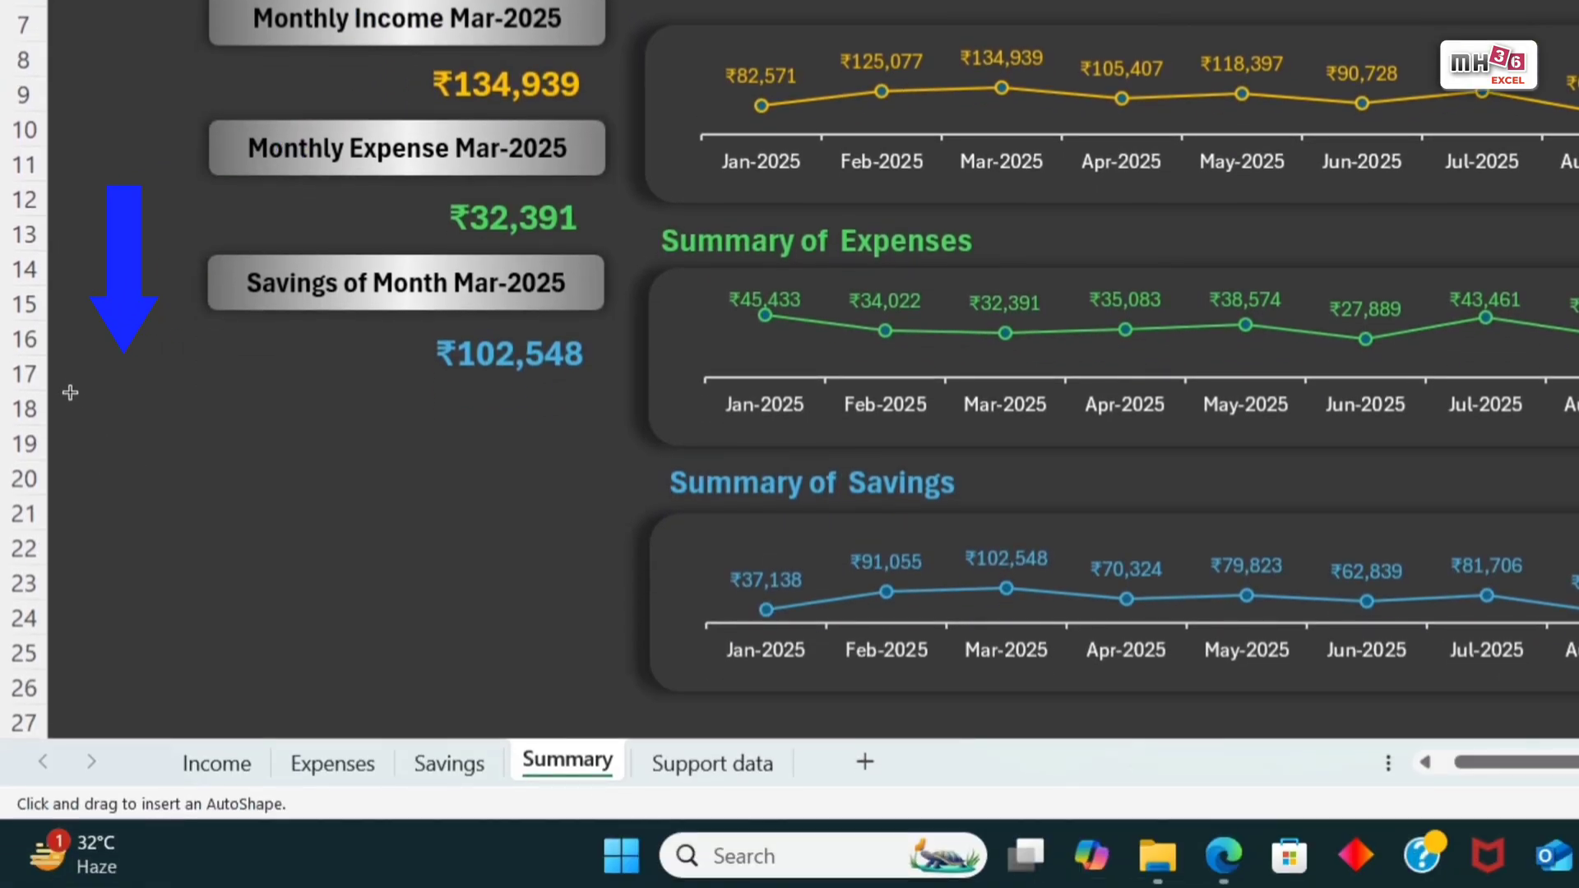
left_click(70, 393)
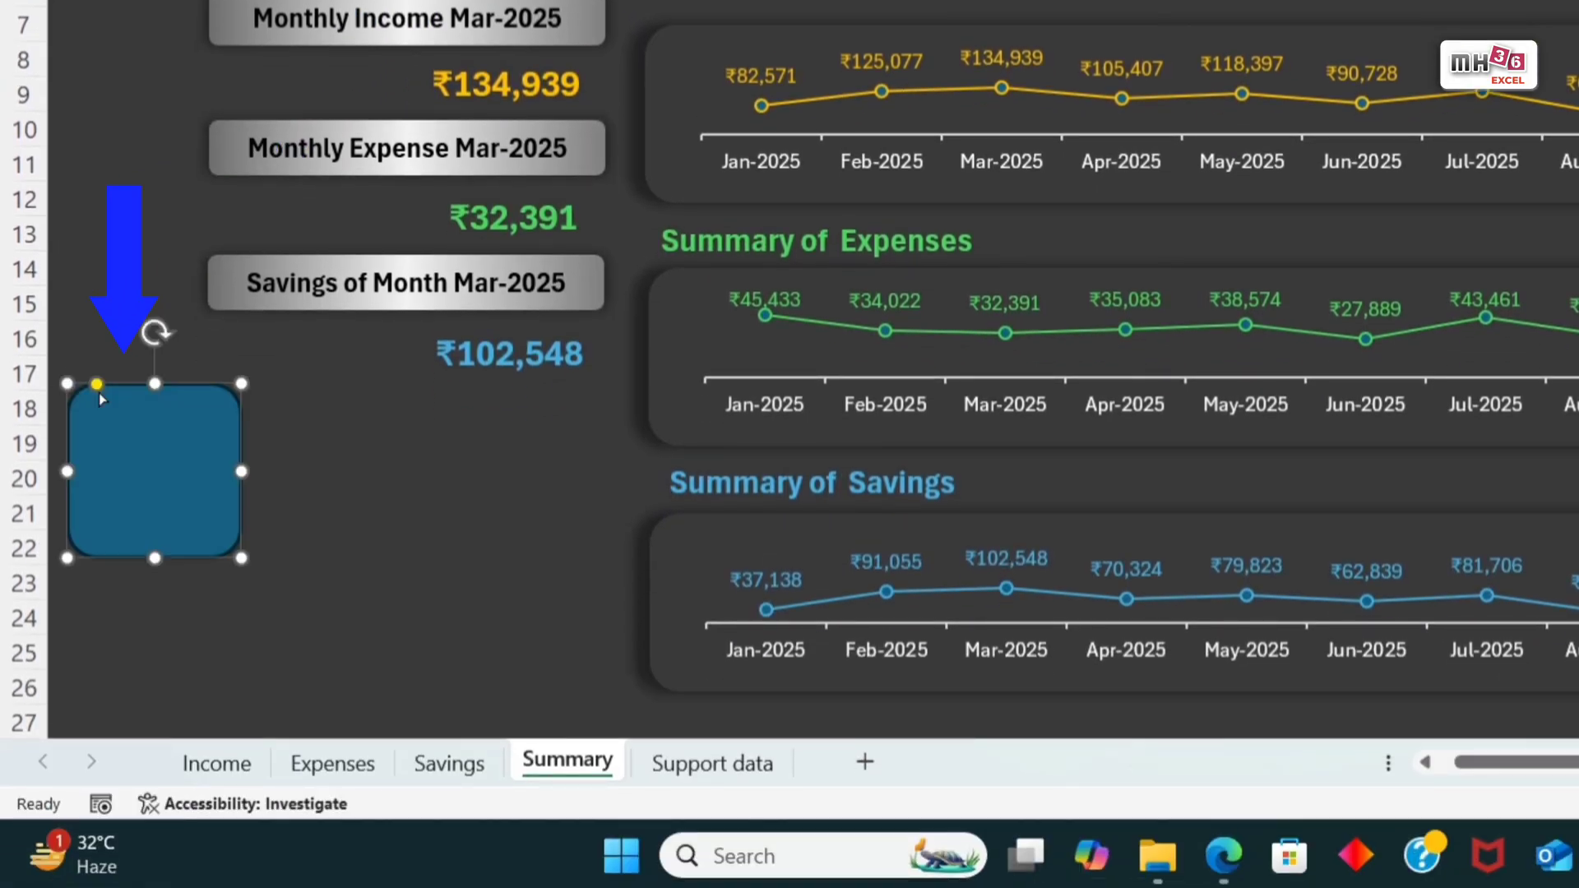
left_click_drag(241, 559, 617, 706)
left_click_drag(70, 543, 75, 542)
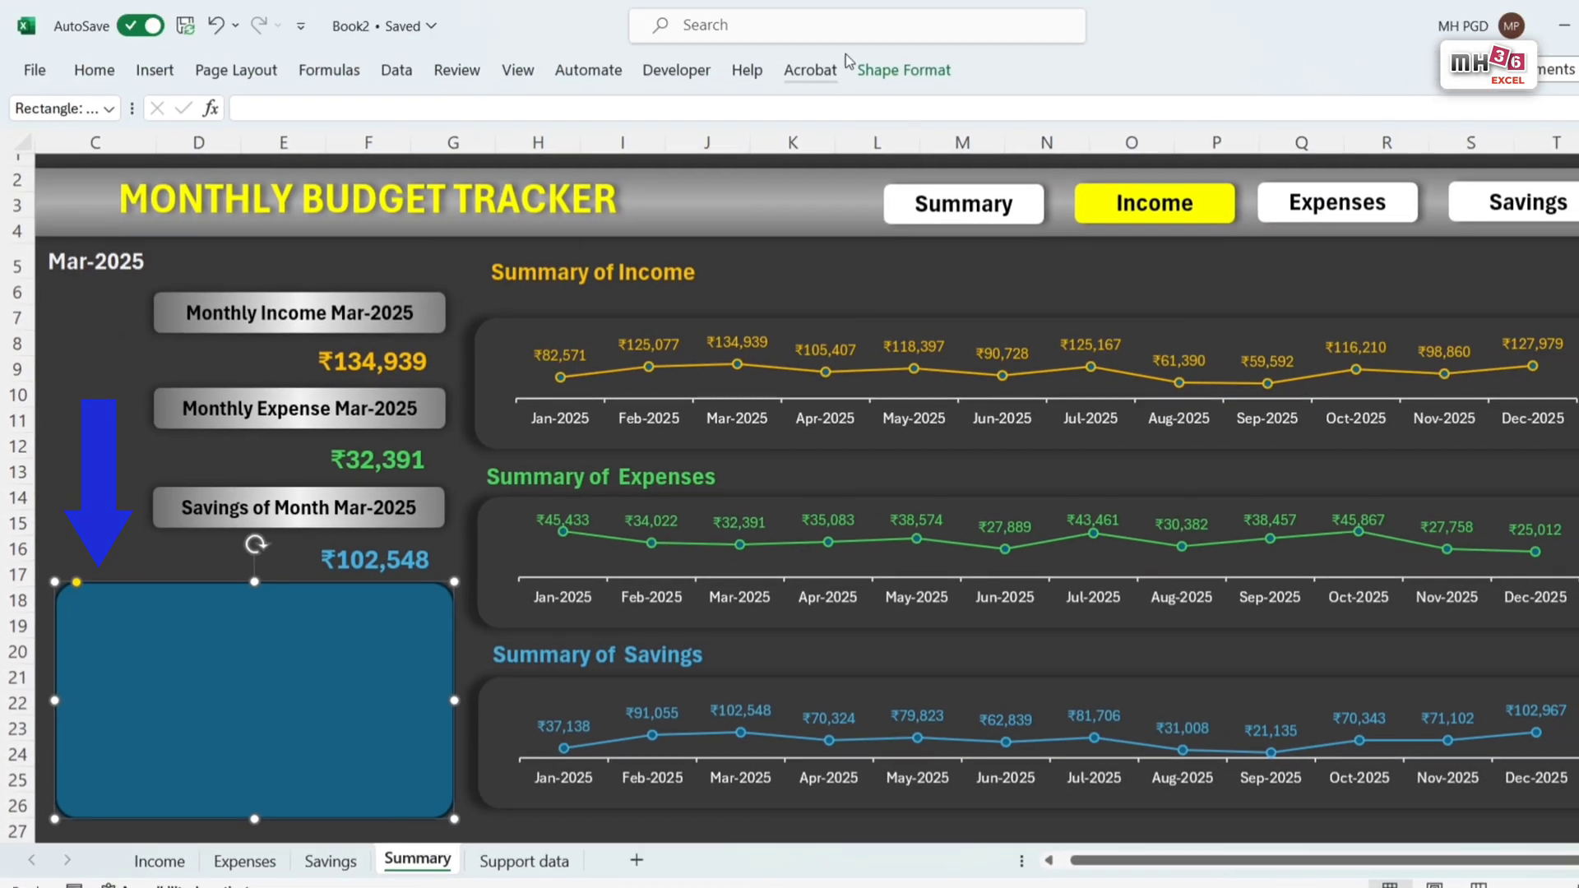
Step: Fill the rounded rectangle with dark grey matching the background and give it a thin near-black outline
left_click(580, 105)
left_click(561, 265)
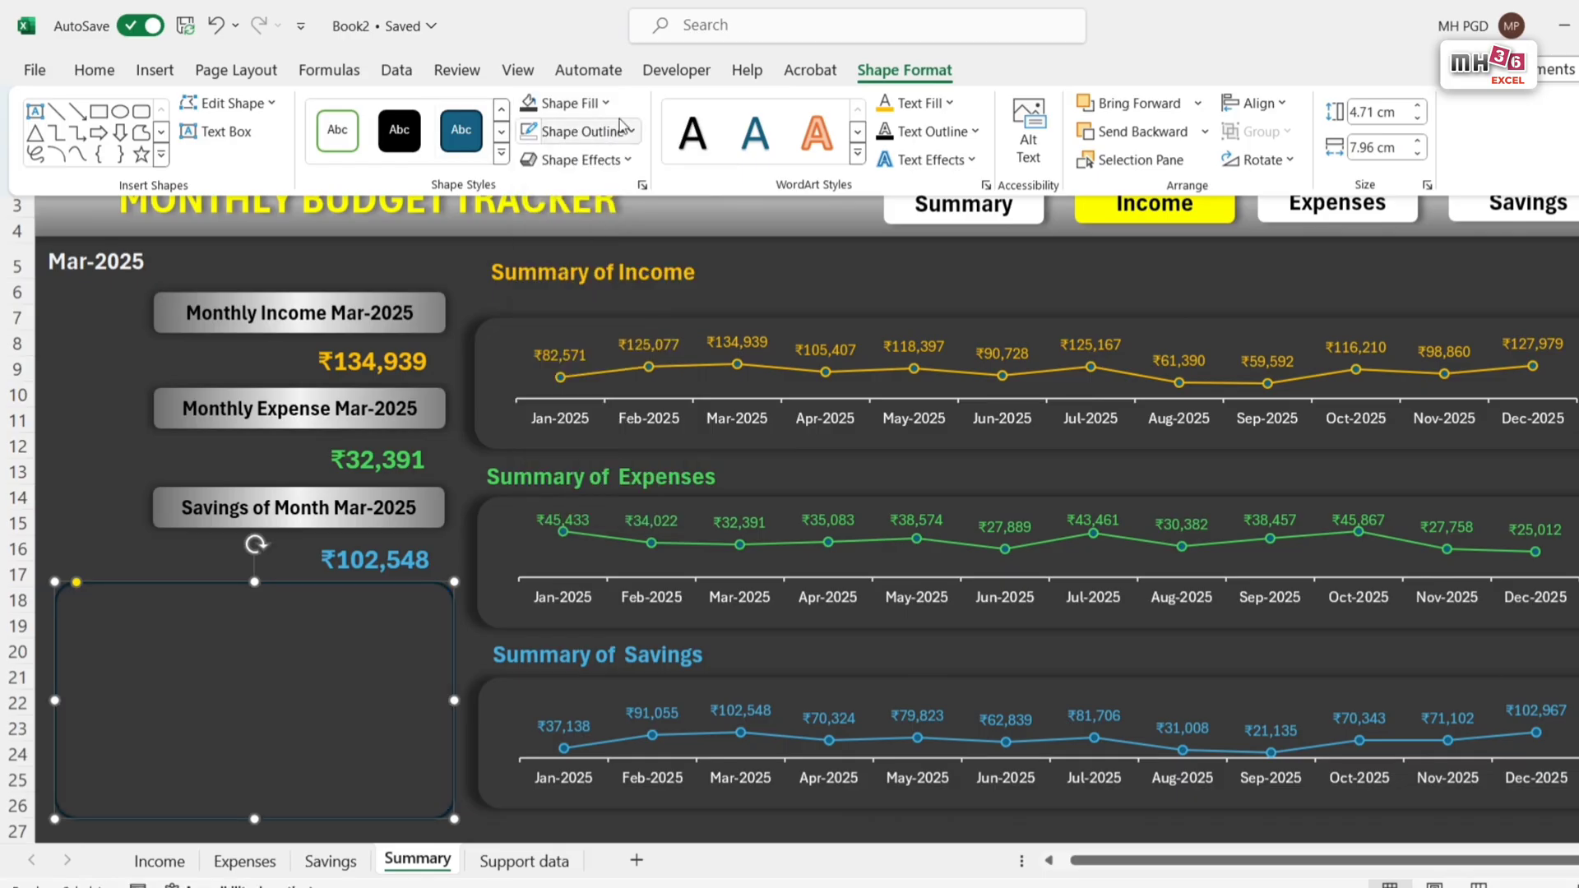
left_click(619, 131)
left_click(561, 305)
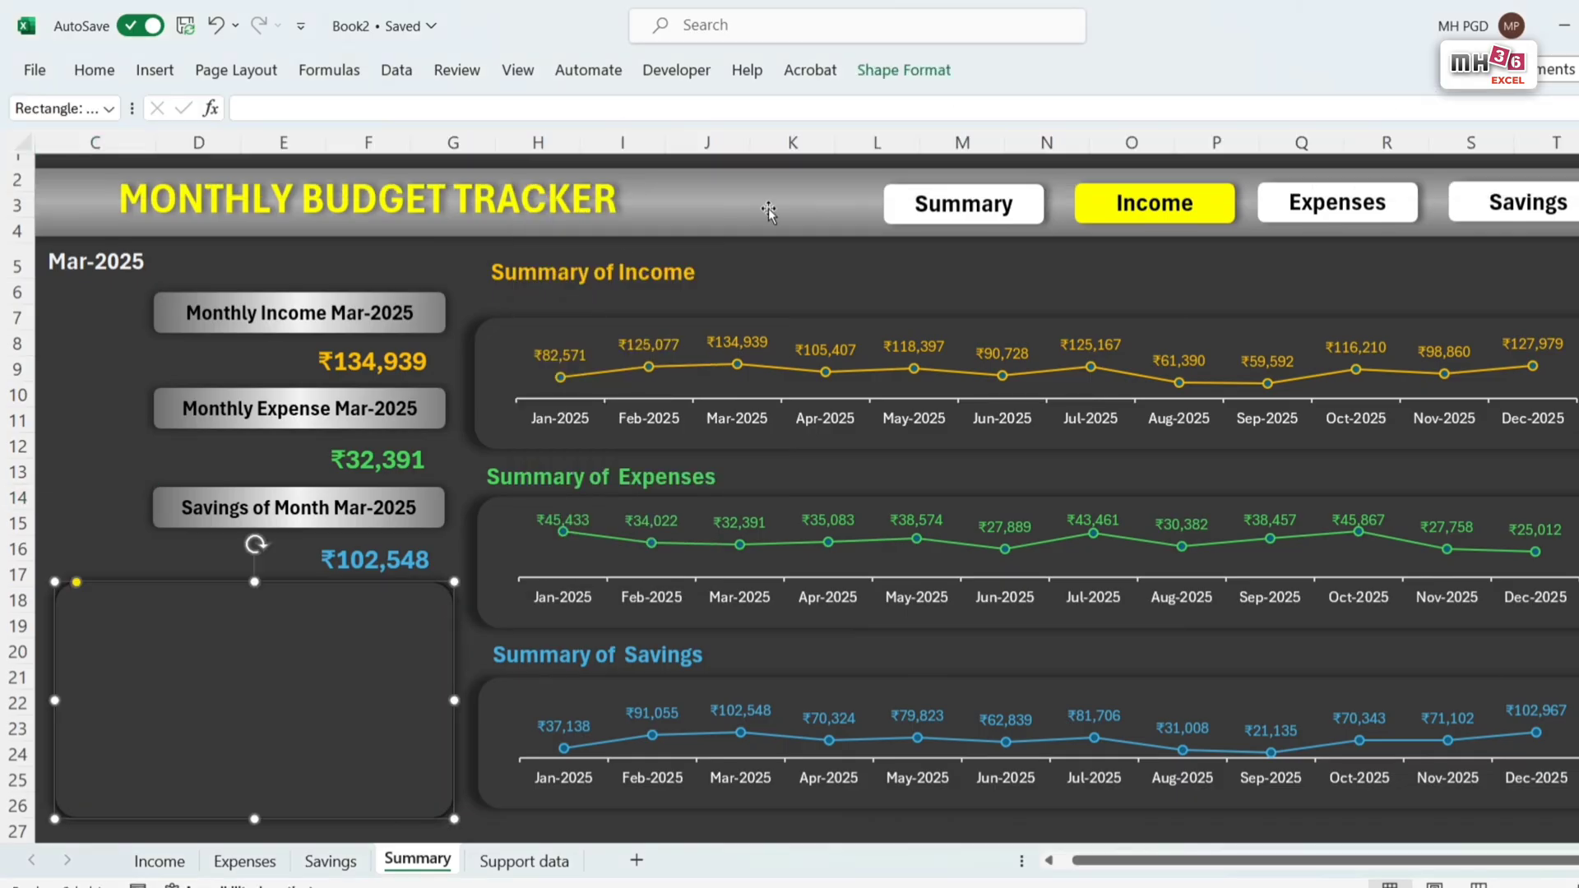
left_click(920, 71)
left_click(582, 132)
mouse_move(576, 473)
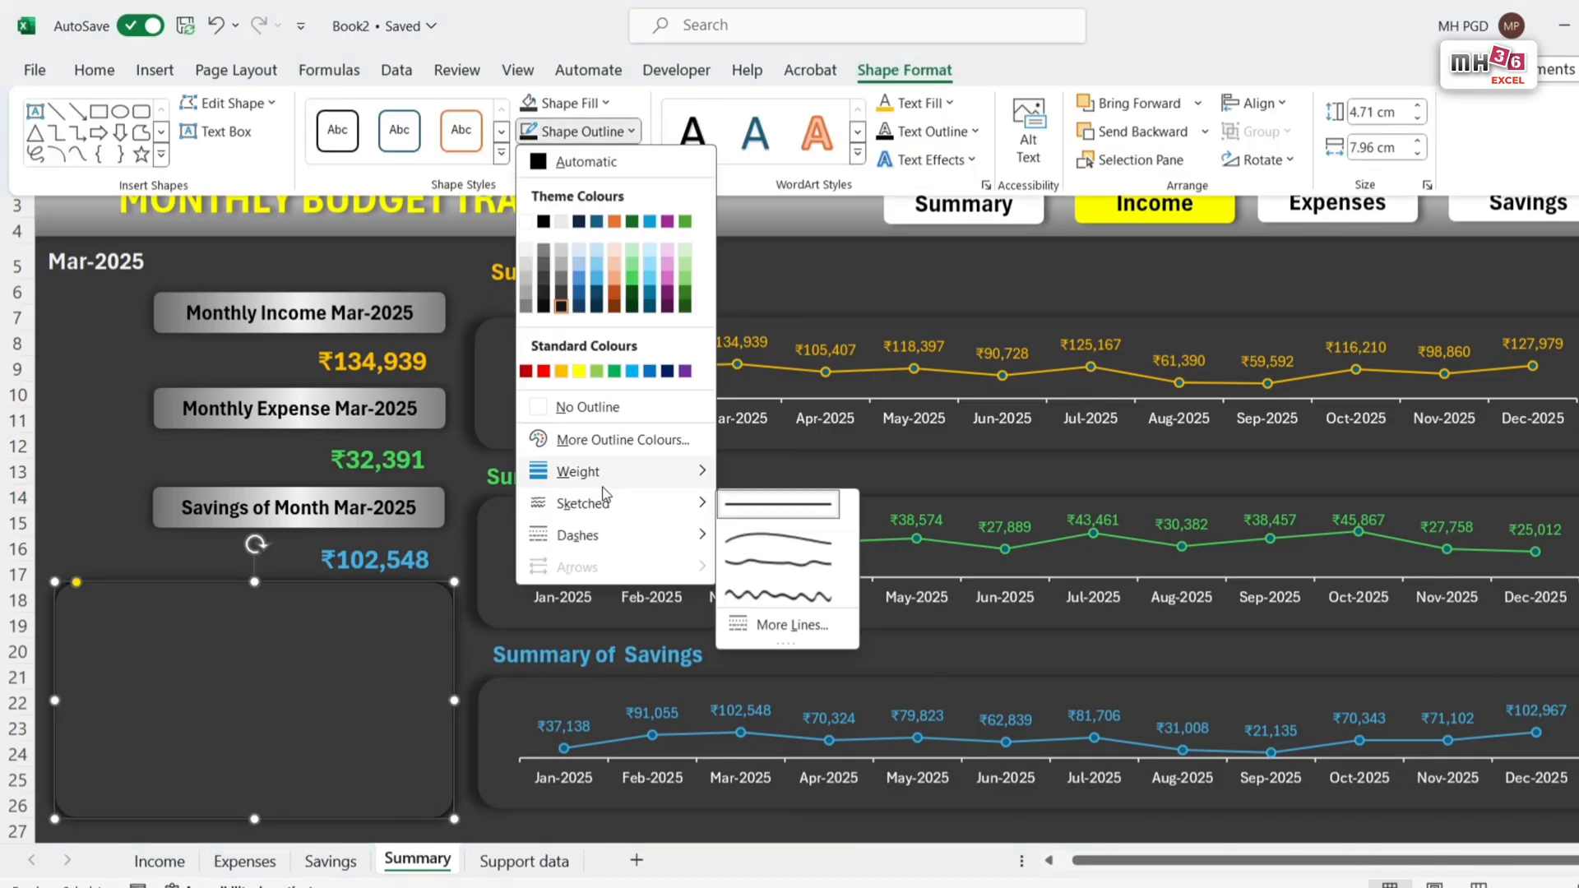
left_click(811, 502)
Step: Apply an outer shadow offset to the bottom left to the rounded rectangle
left_click(579, 159)
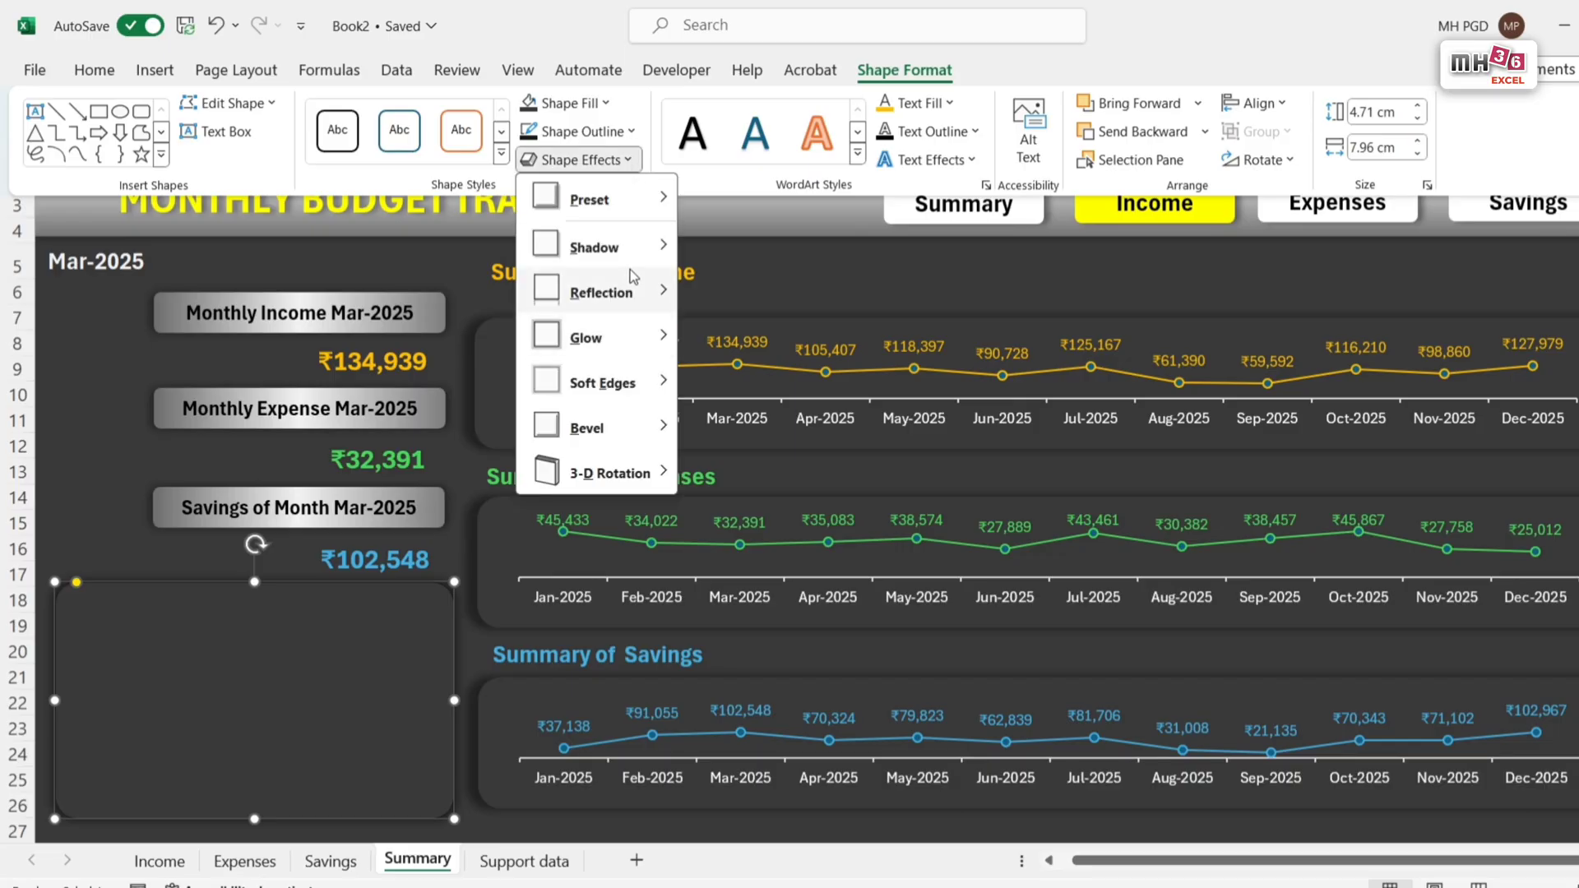
mouse_move(594, 247)
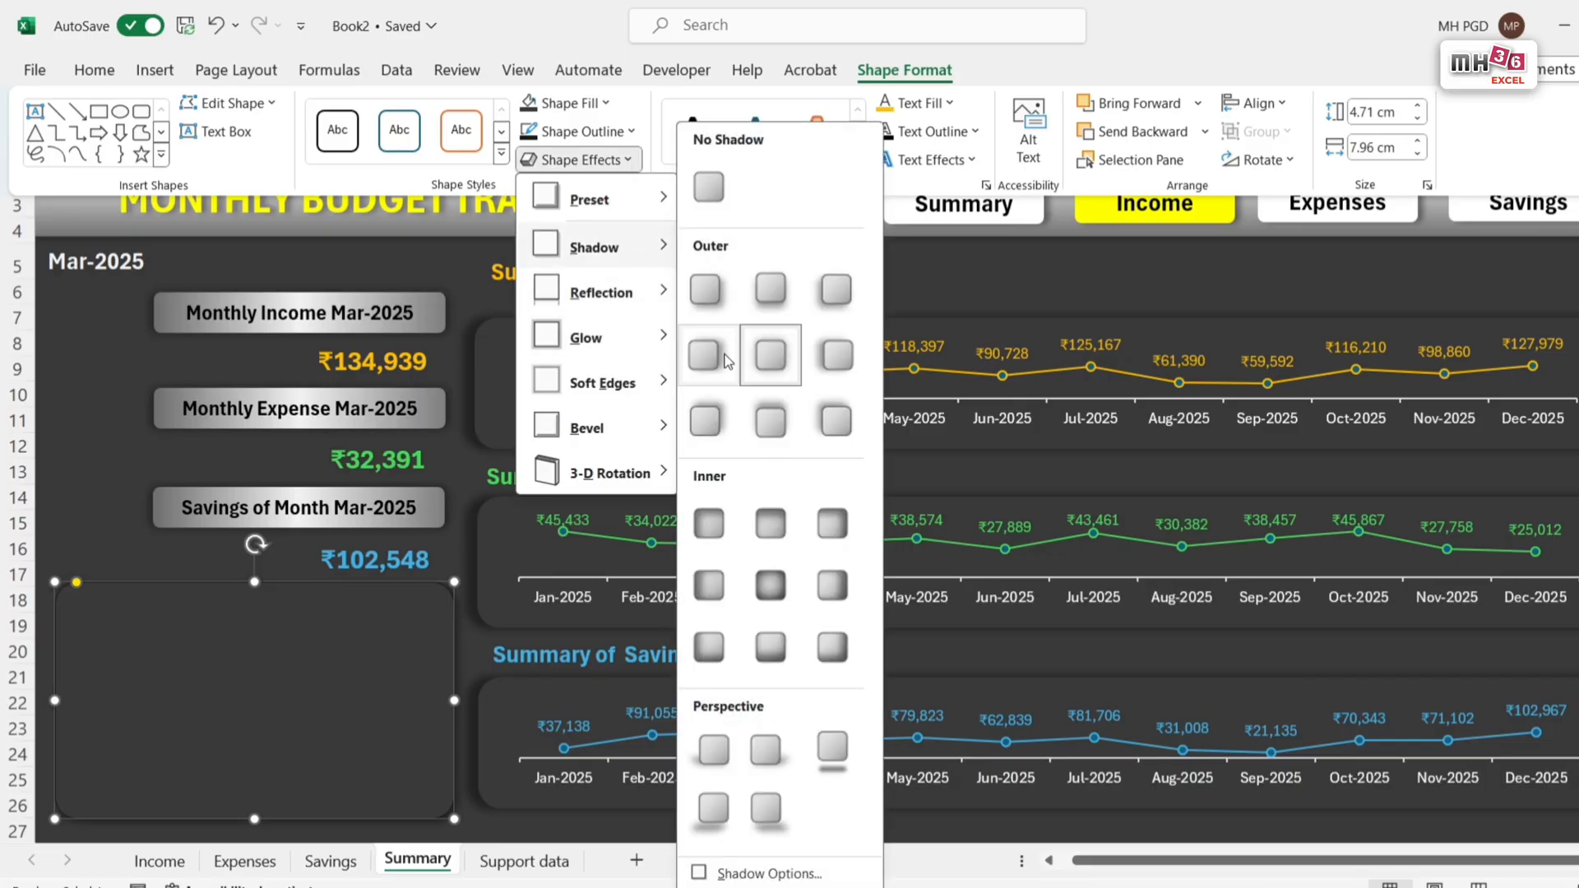
left_click(825, 298)
left_click(822, 292)
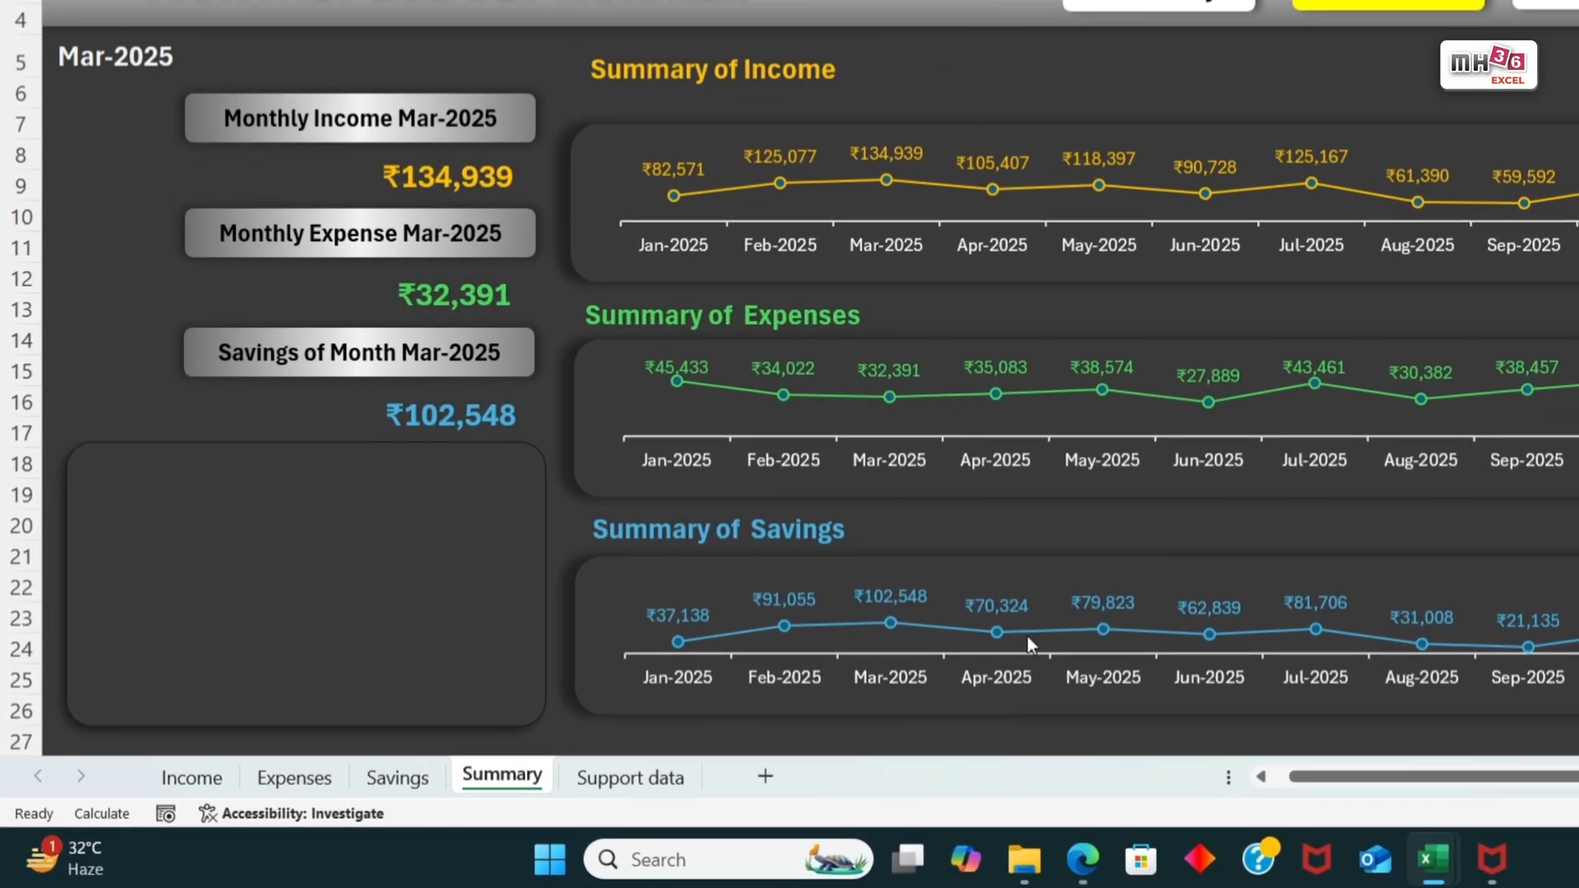
Step: Insert a clustered column chart of the Feb-2025 income, expense and savings amounts on the Support data sheet and move it beside the month list
left_click(644, 787)
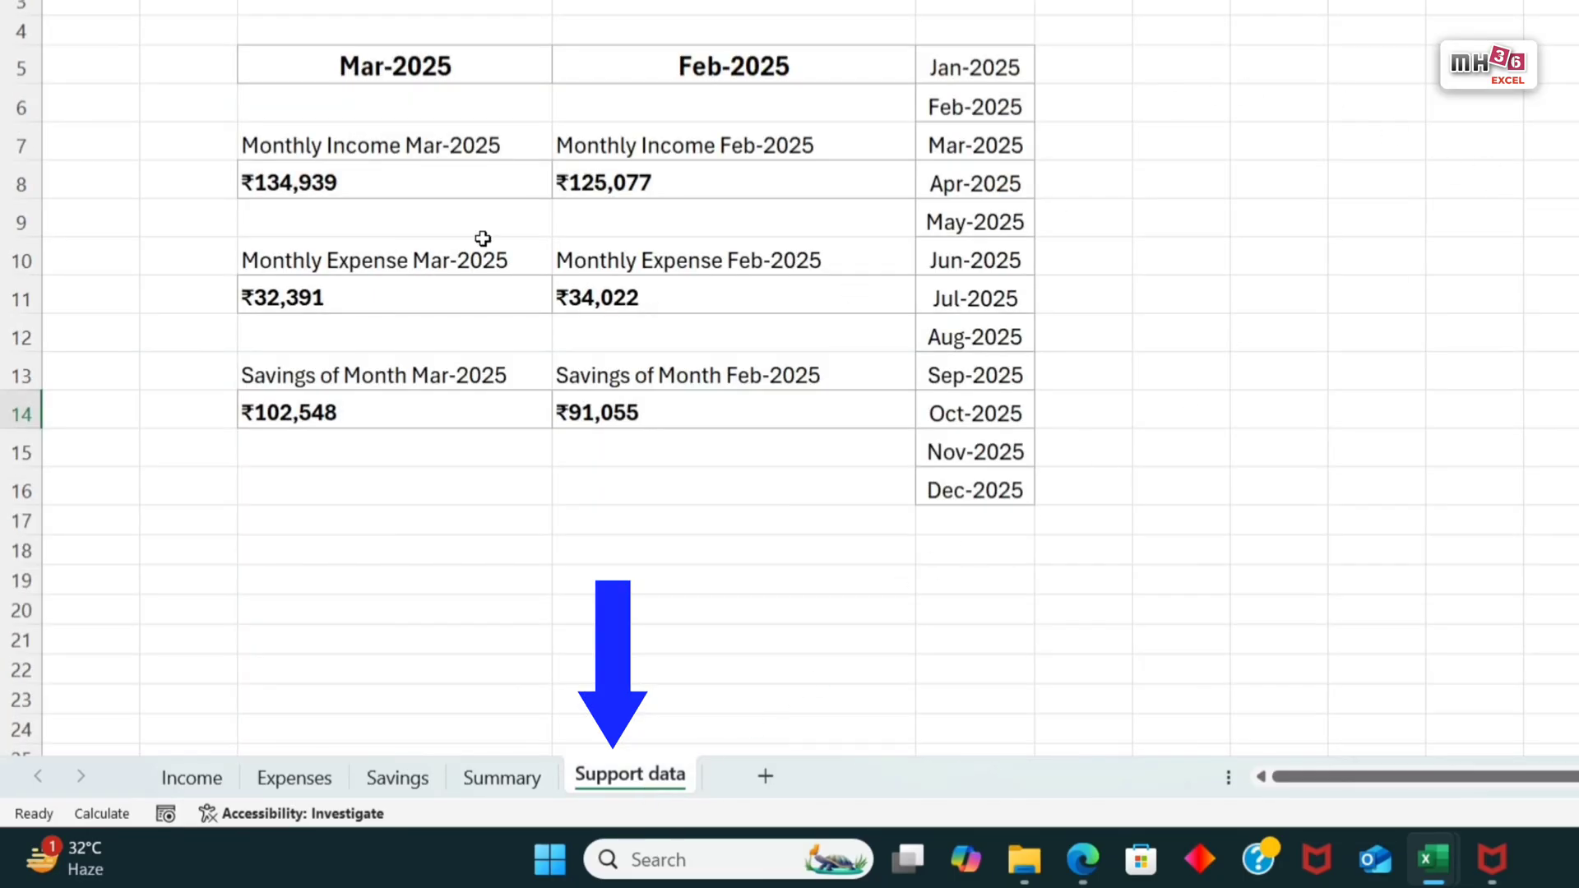
left_click(641, 193)
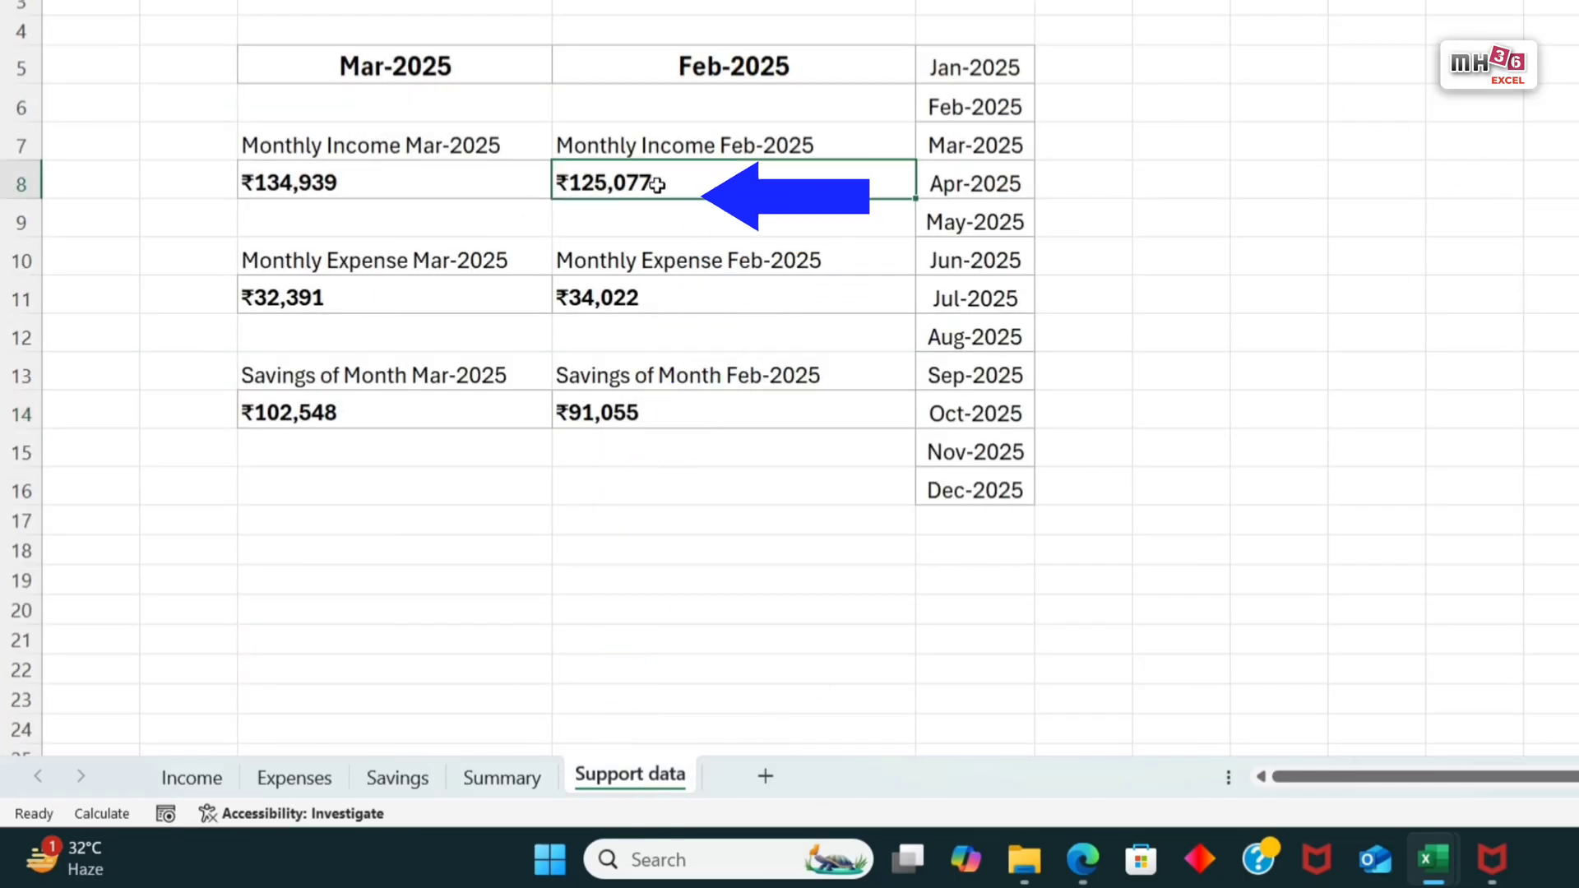
left_click(653, 301, "ctrl")
left_click(652, 420, "ctrl")
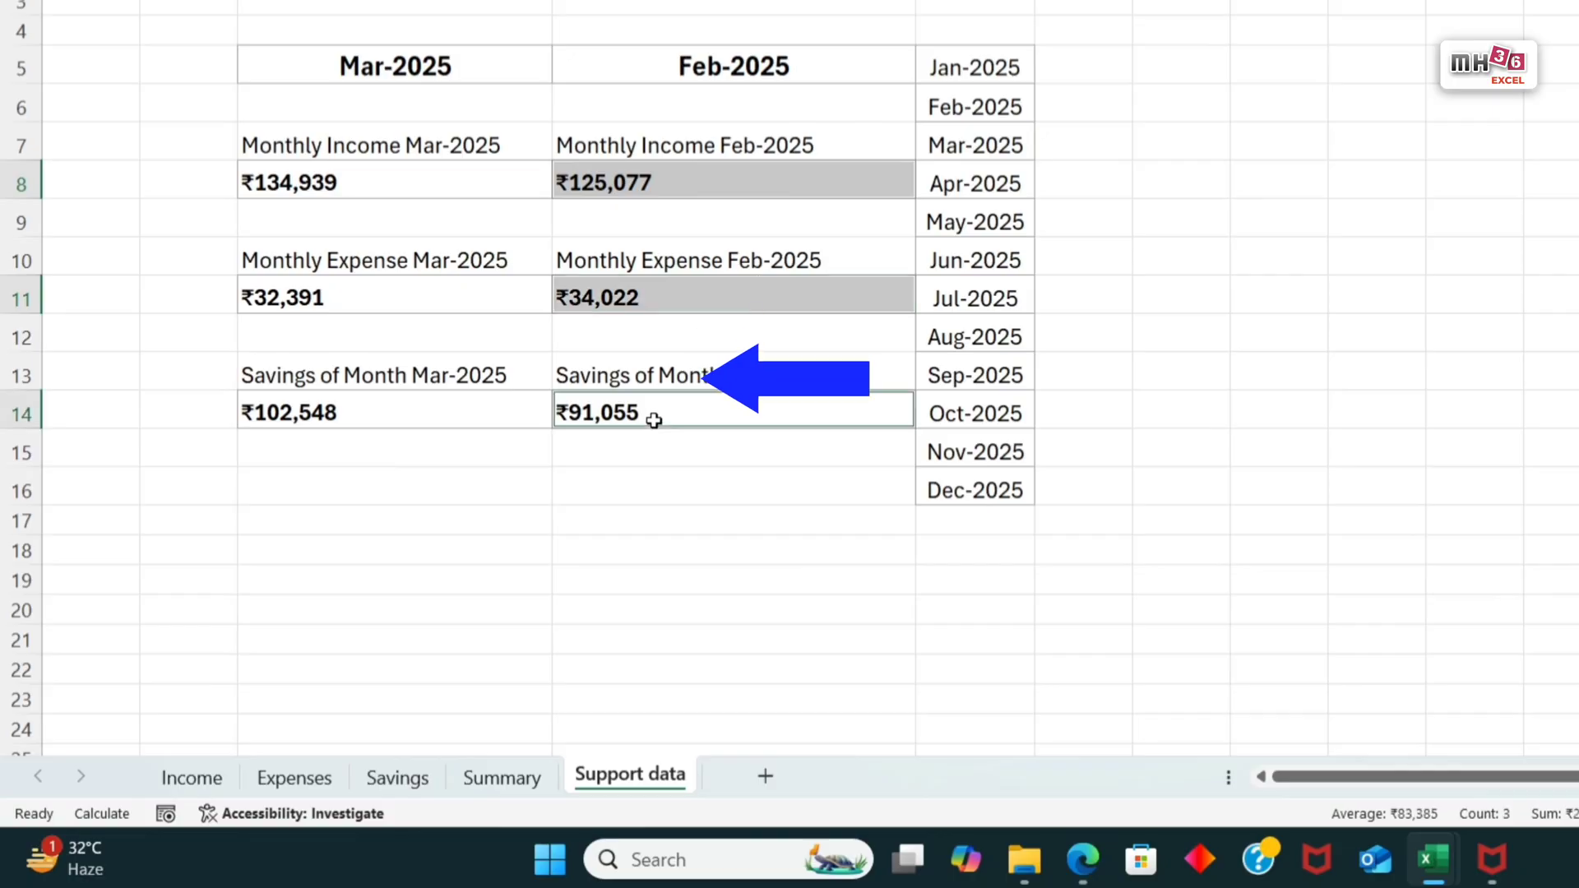
left_click(186, 84)
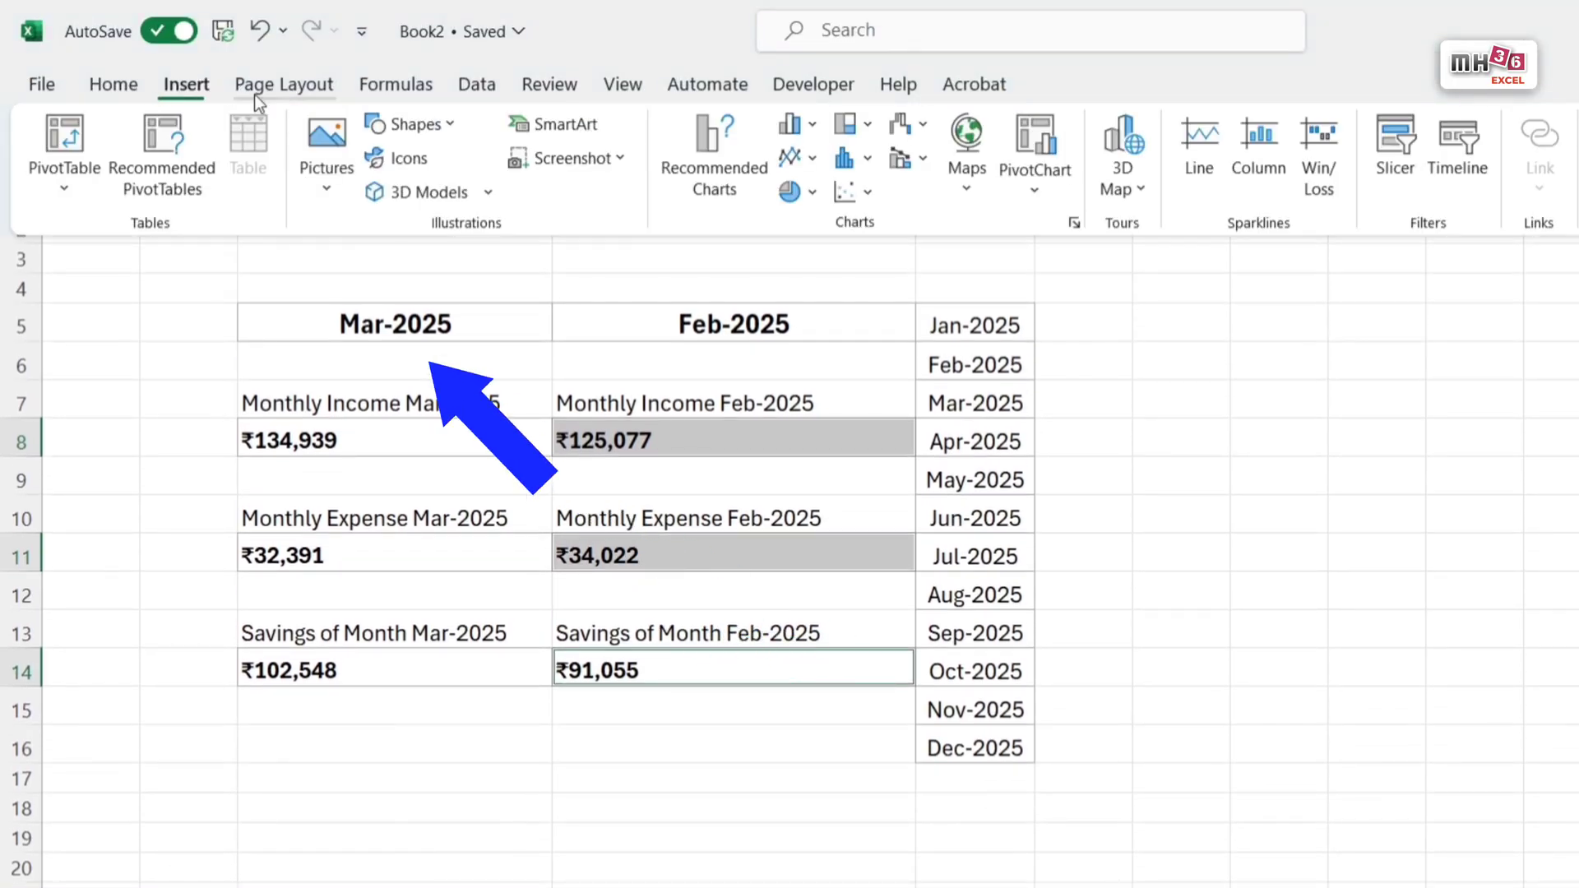
left_click(794, 125)
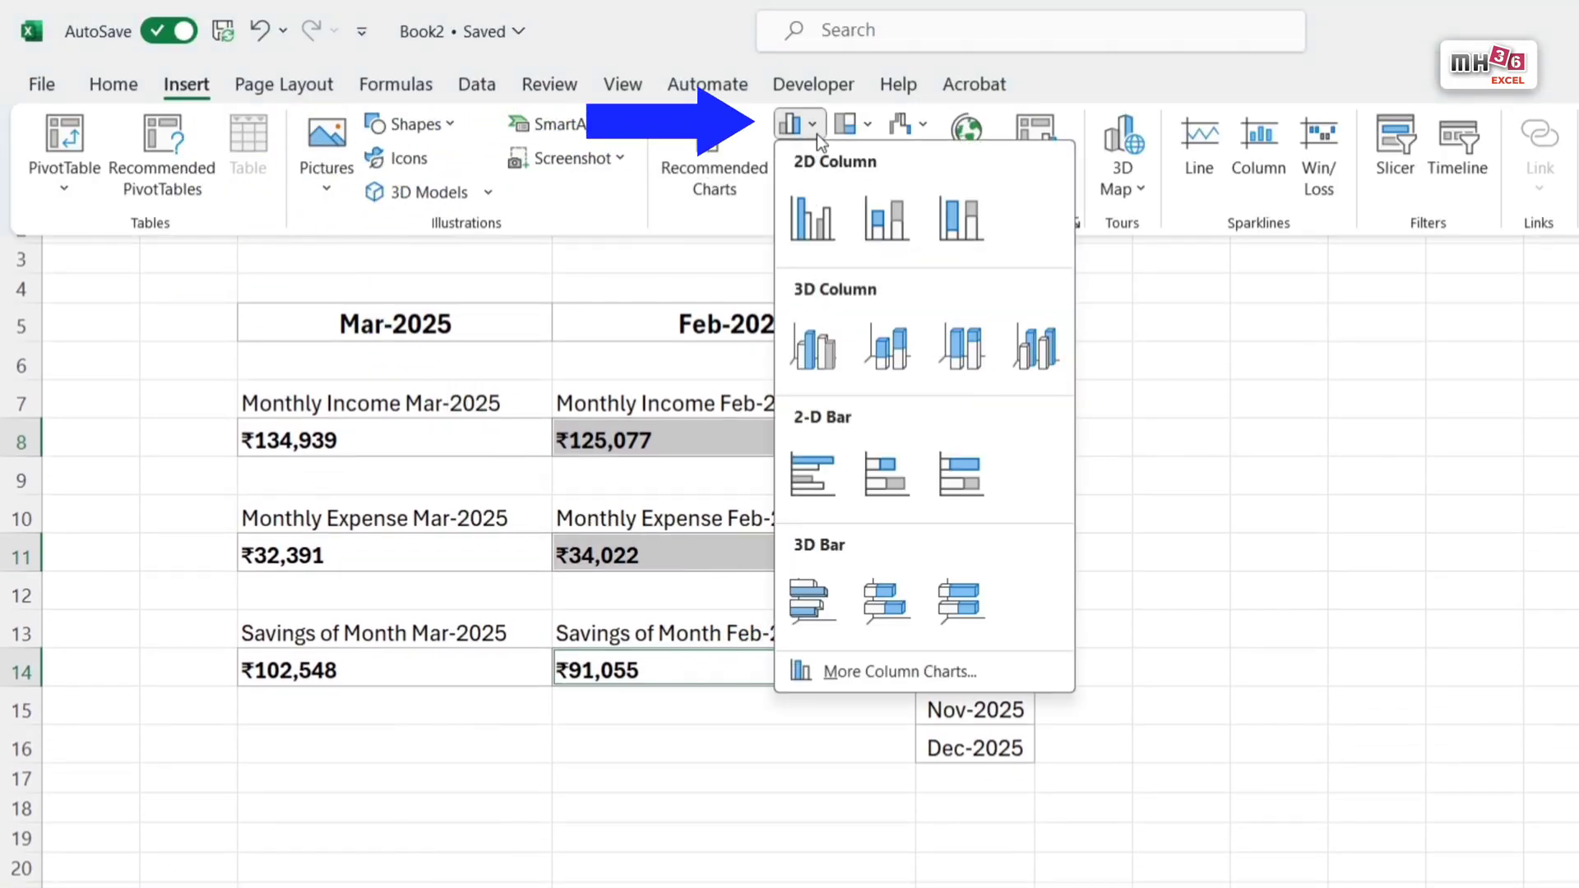
left_click(820, 219)
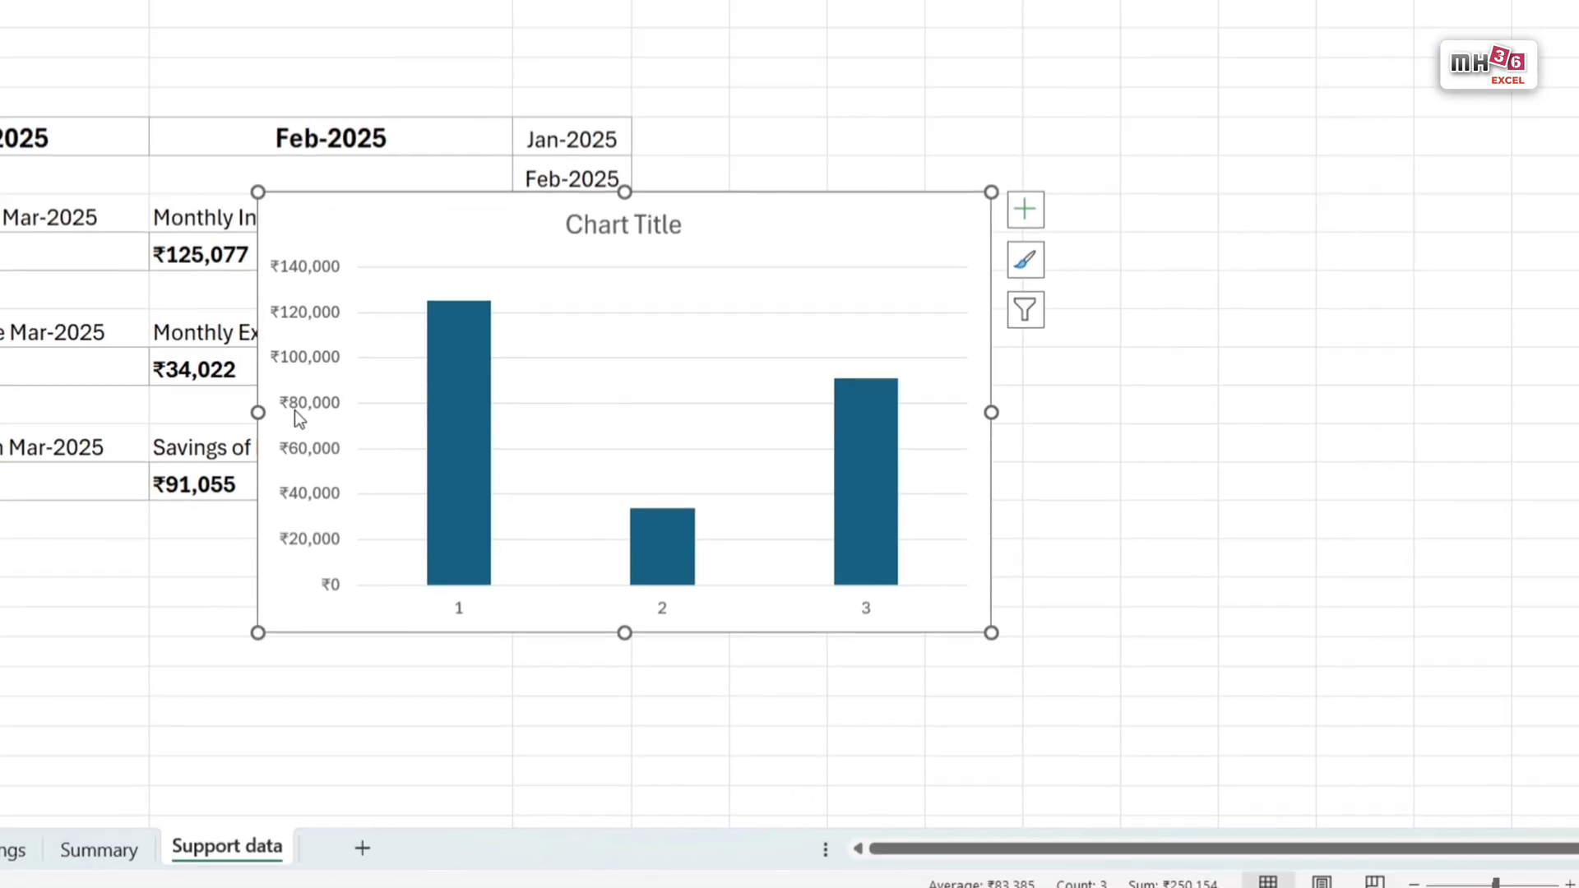
left_click_drag(535, 617, 1005, 527)
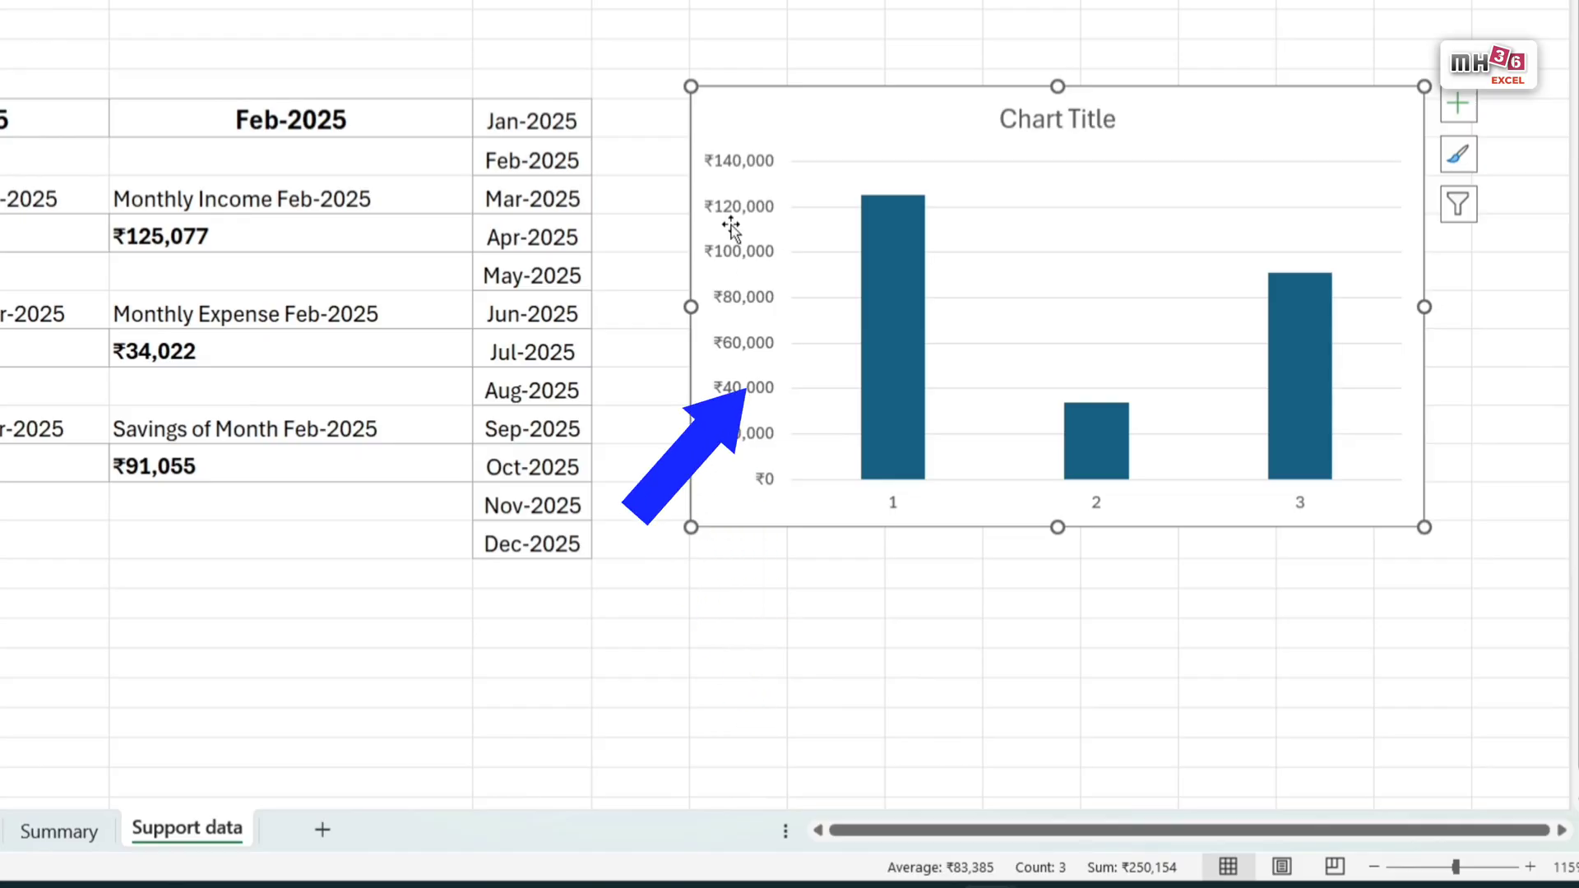
Step: Delete the column chart's vertical axis, title, horizontal axis and gridlines
left_click(762, 162)
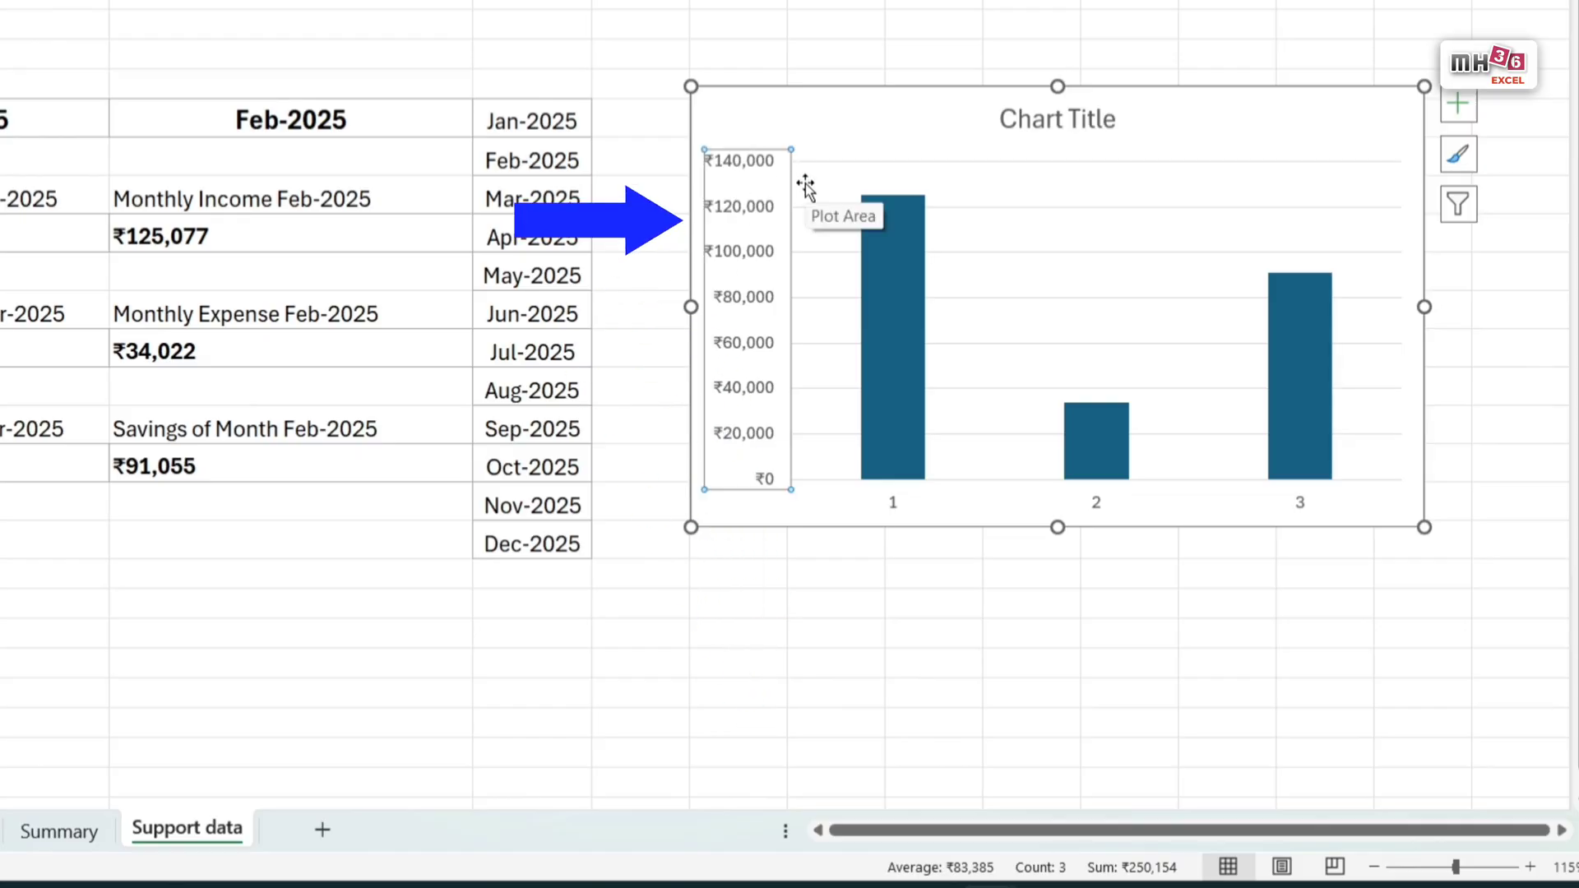
key("Delete")
left_click(1063, 130)
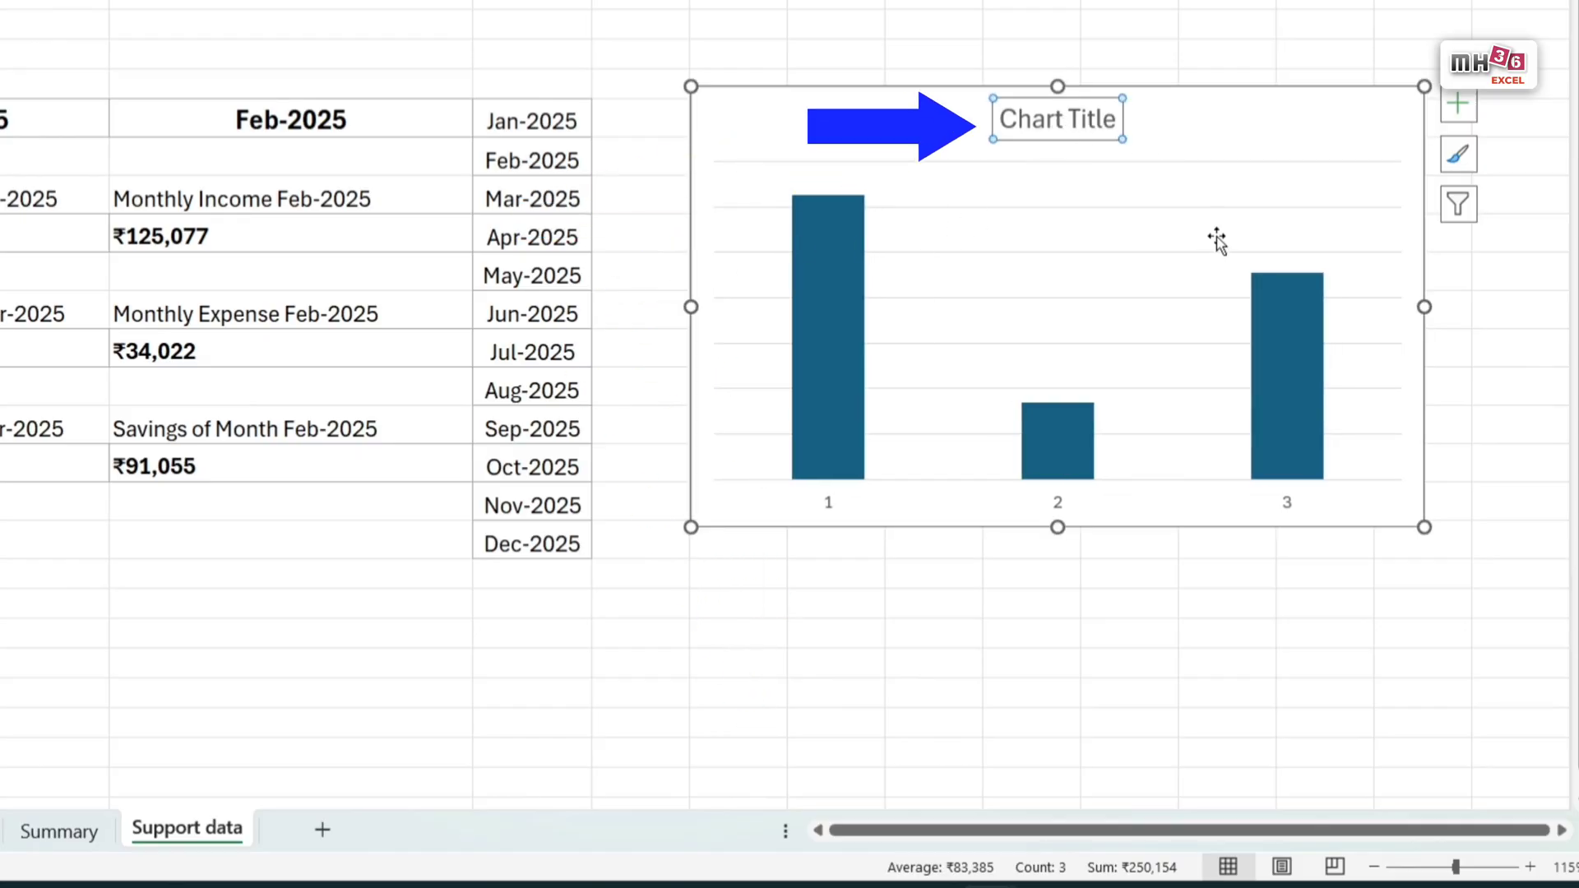
key("Delete")
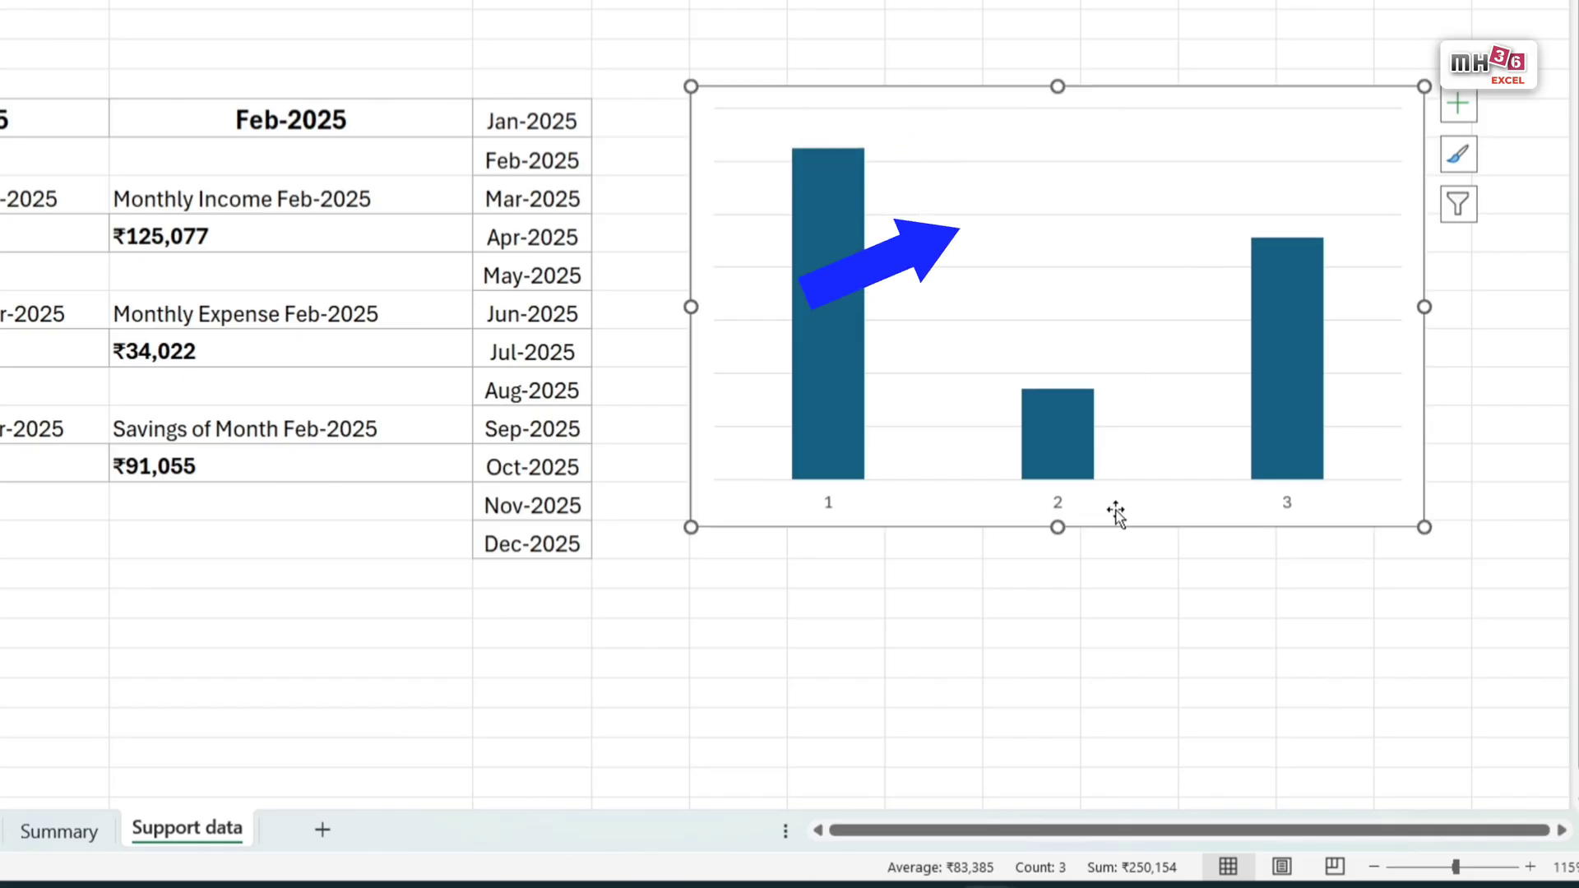
left_click(1065, 507)
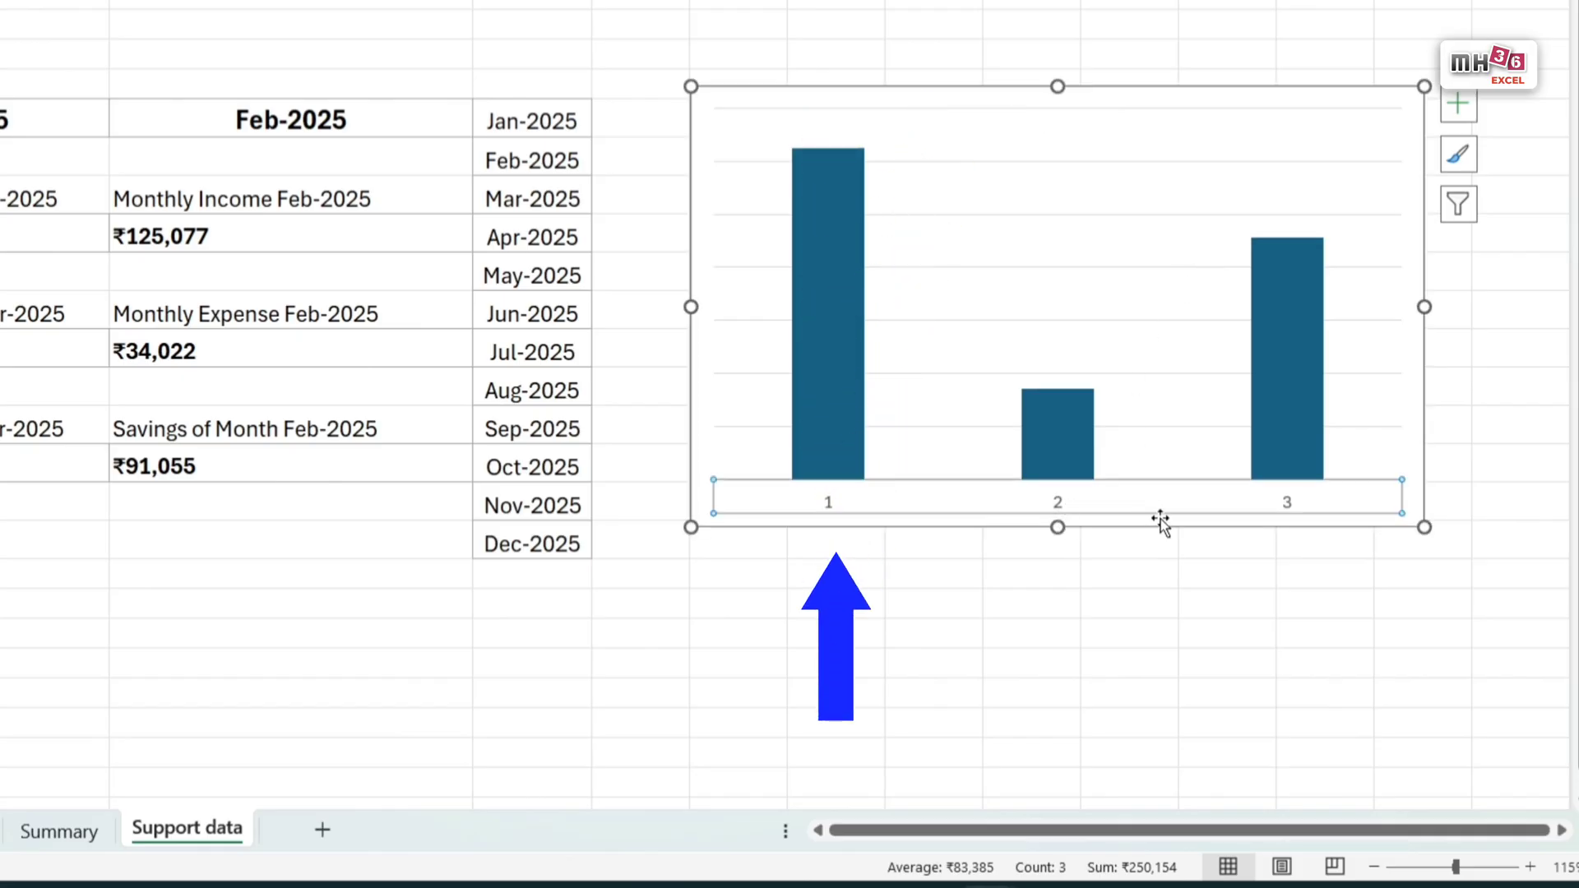
key("Delete")
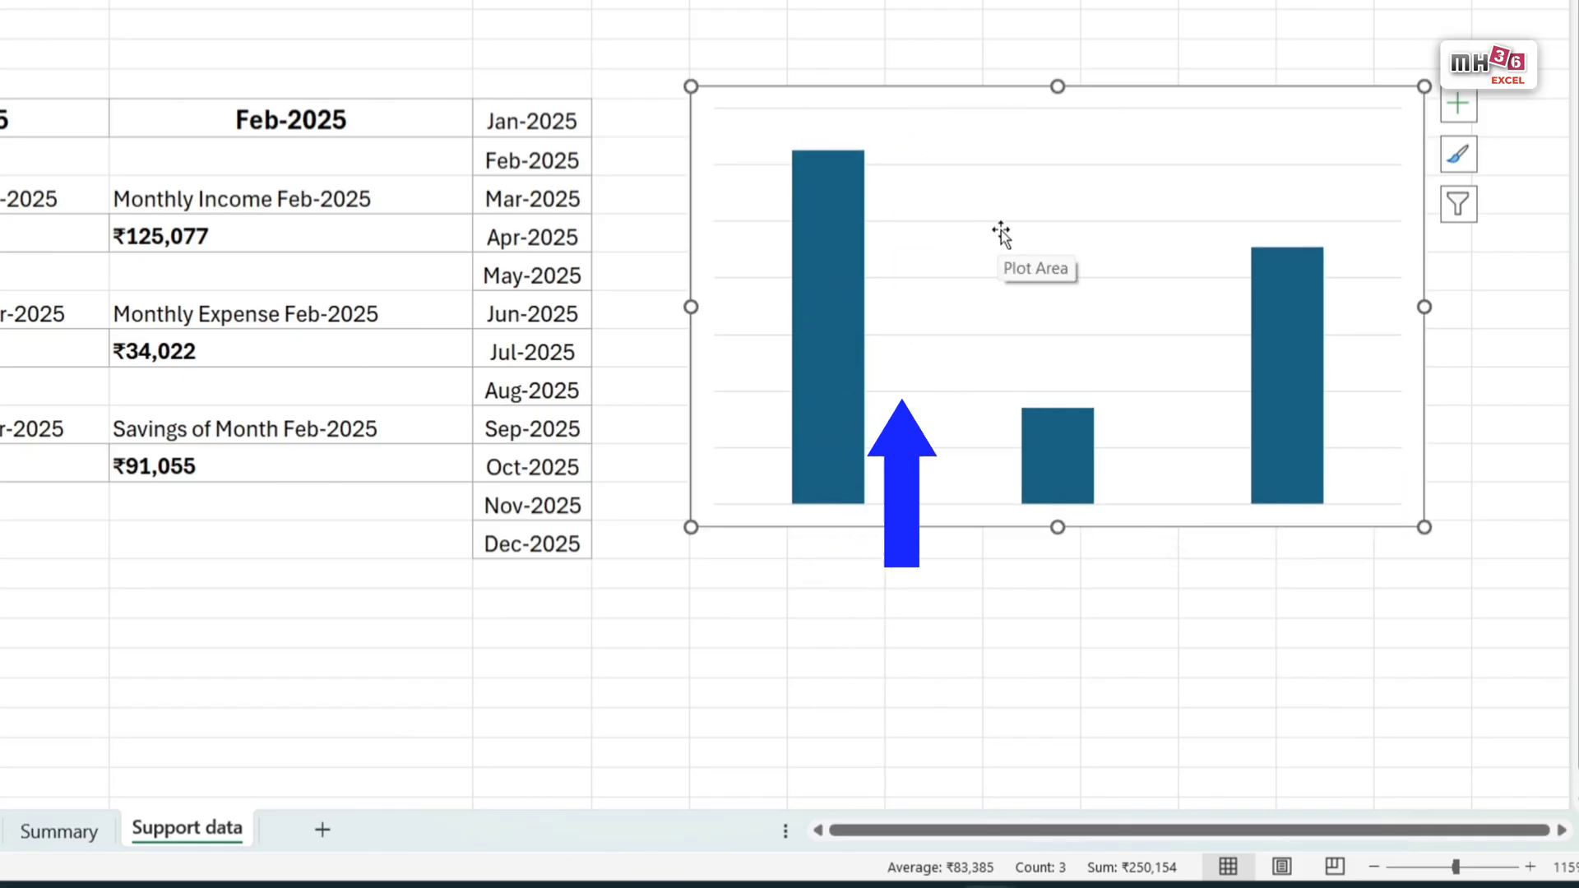
left_click(1029, 223)
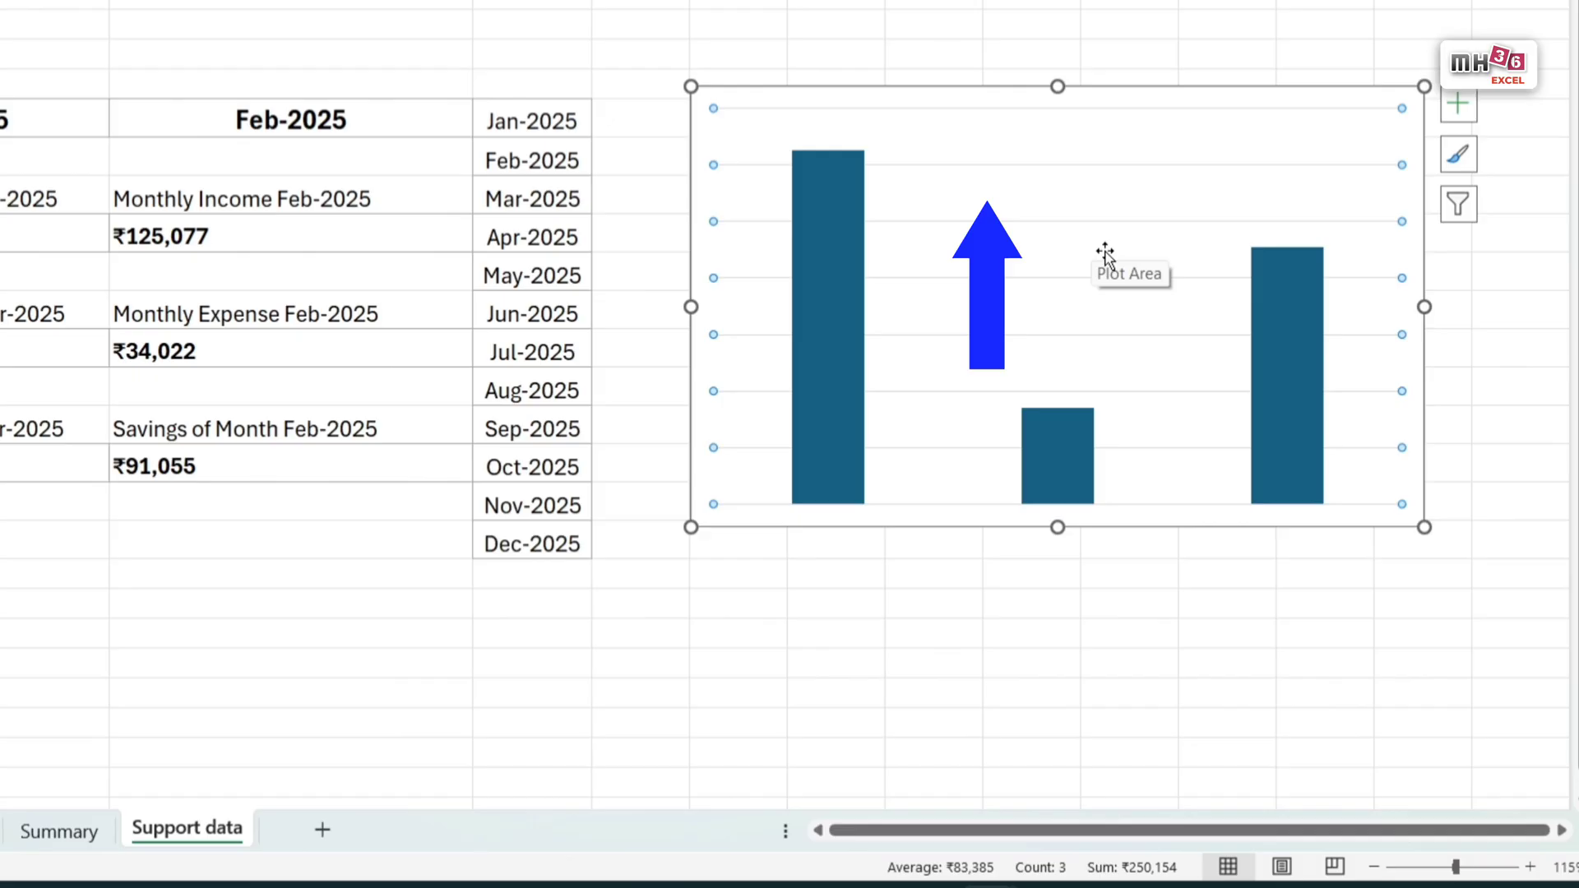
key("Delete")
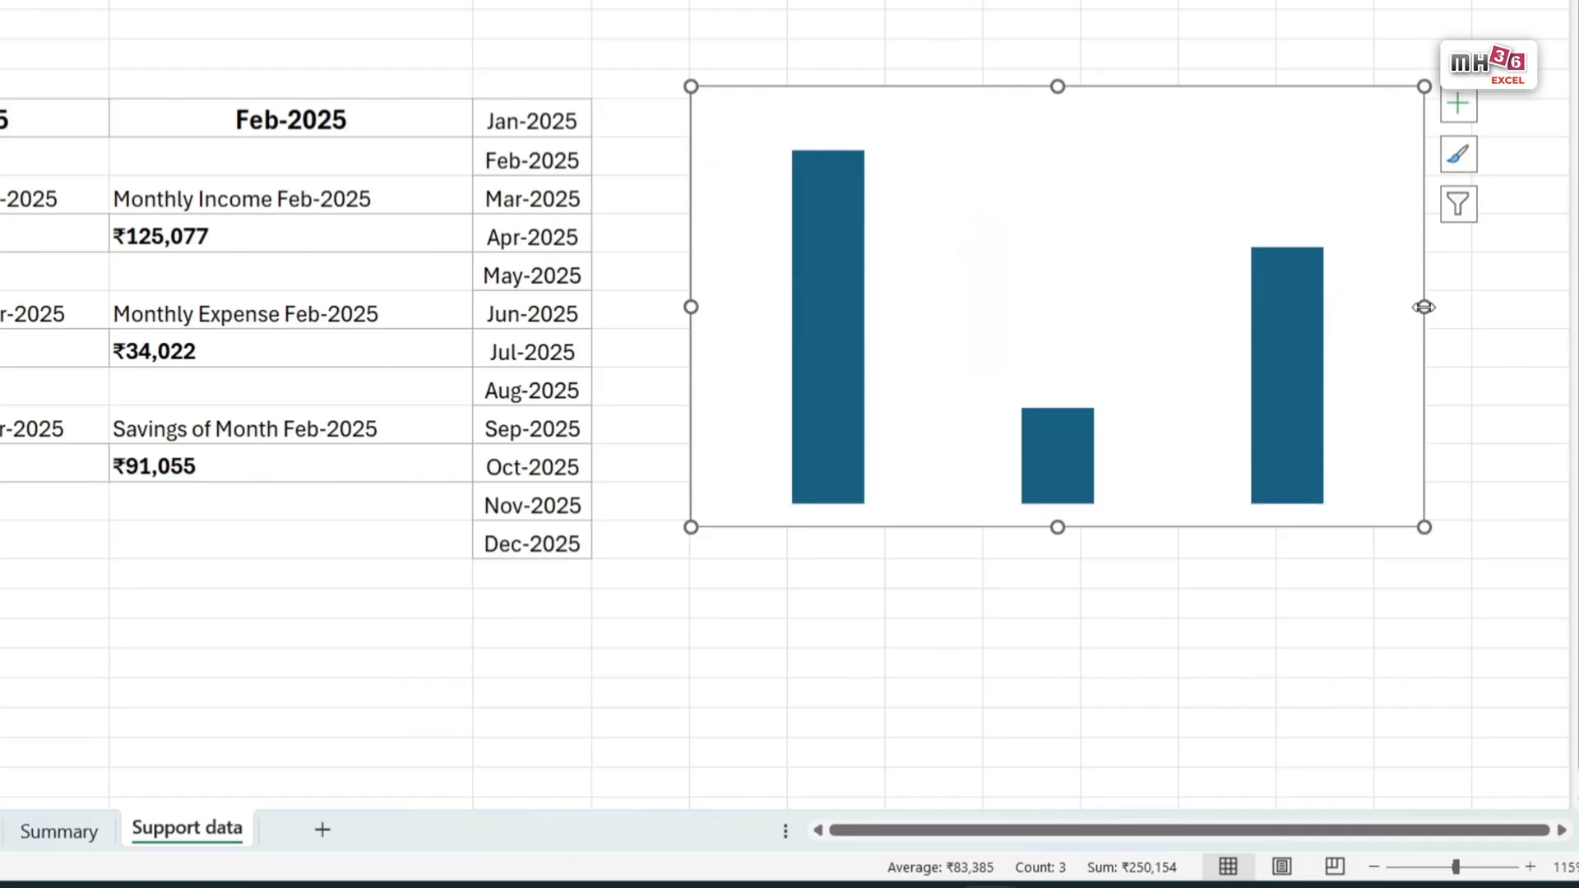
Step: Shrink the chart's width and height and set the gap width of its columns to 65%
left_click_drag(1423, 307, 1189, 338)
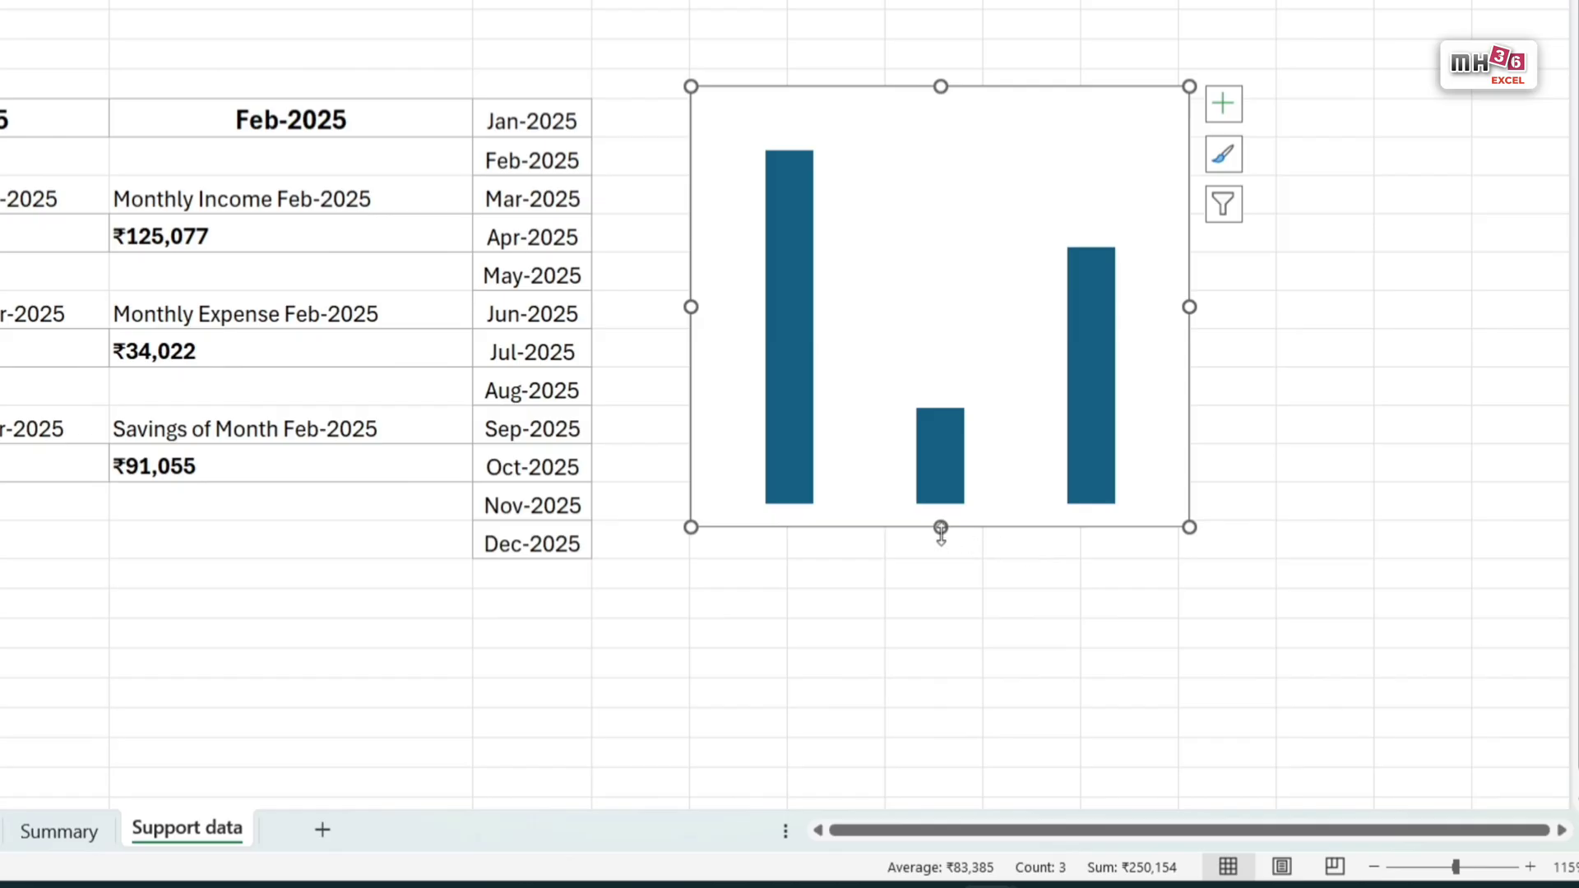
left_click_drag(940, 527, 938, 339)
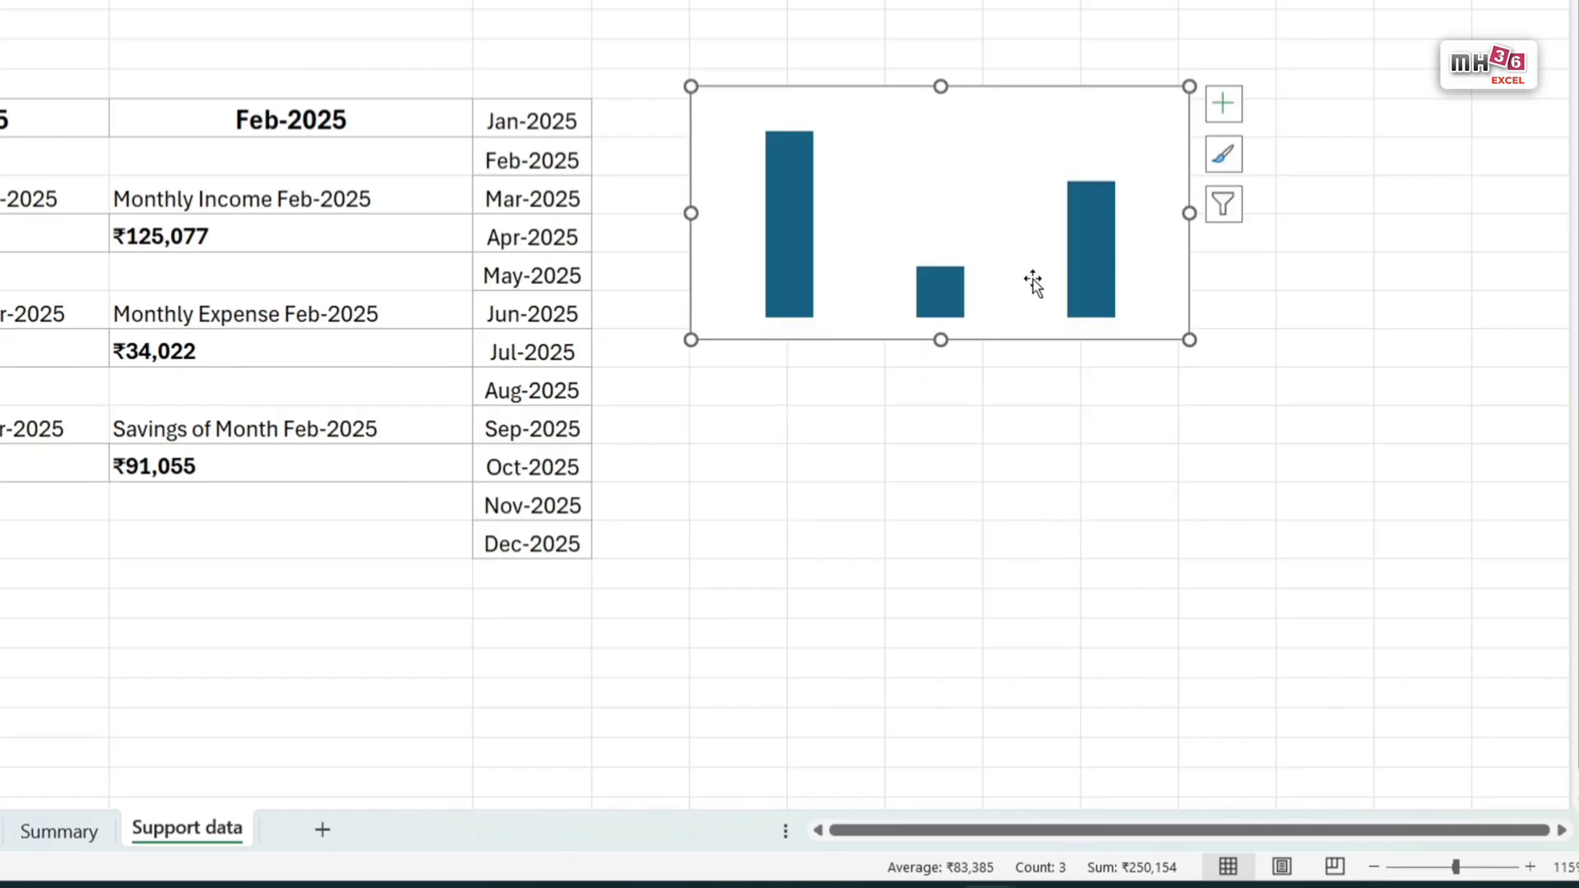
left_click(1102, 239)
double_click(1102, 240)
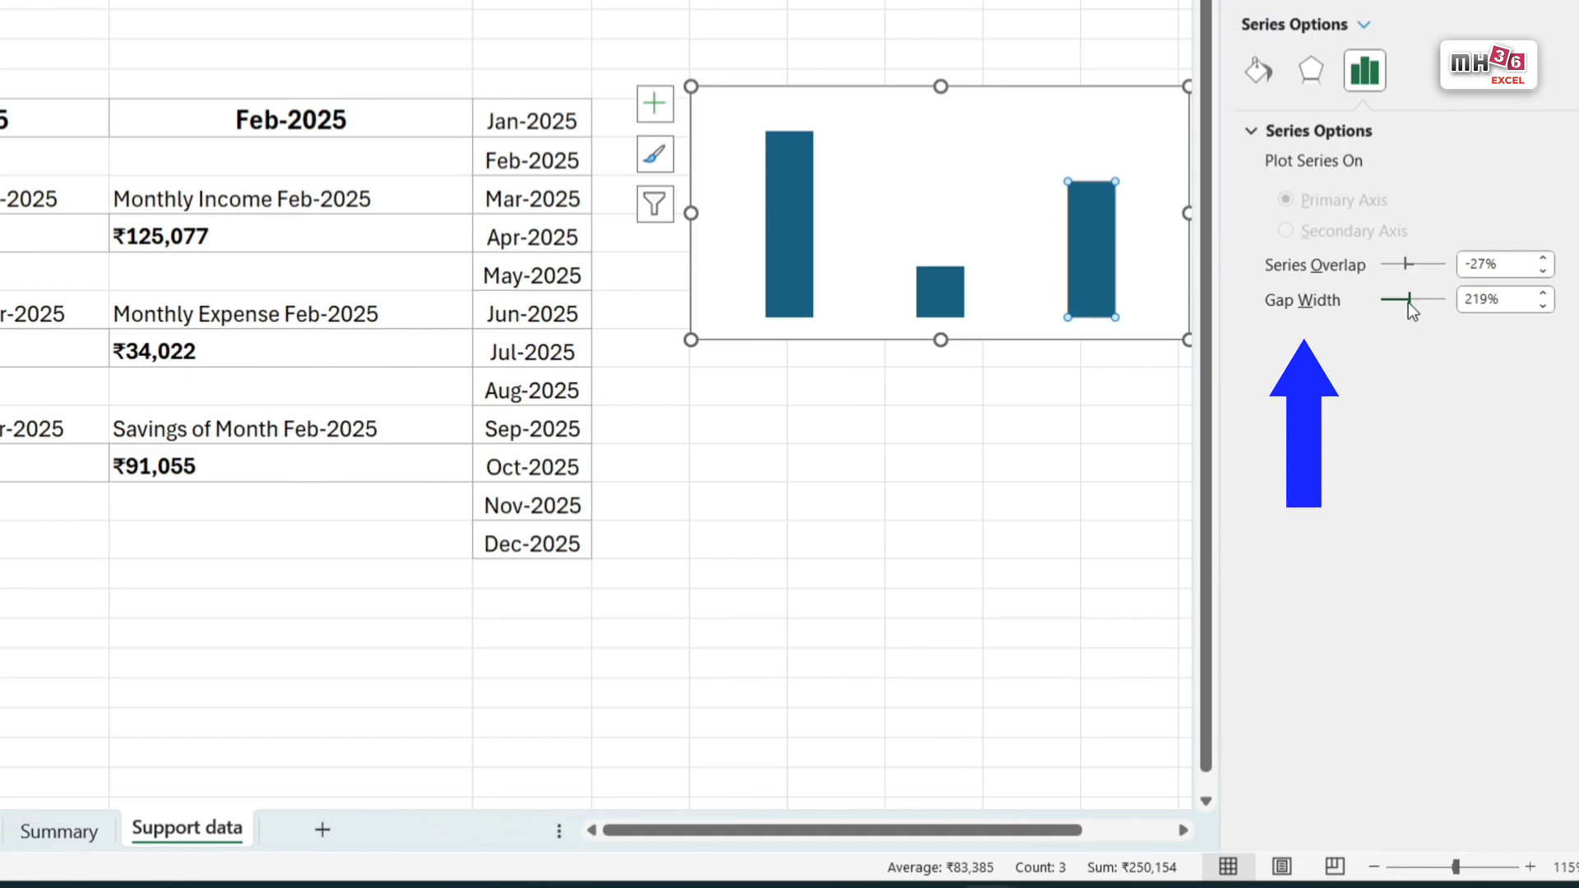
mouse_move(1408, 300)
left_mouse_down()
mouse_move(1392, 308)
mouse_move(1410, 315)
mouse_move(1387, 305)
left_mouse_up()
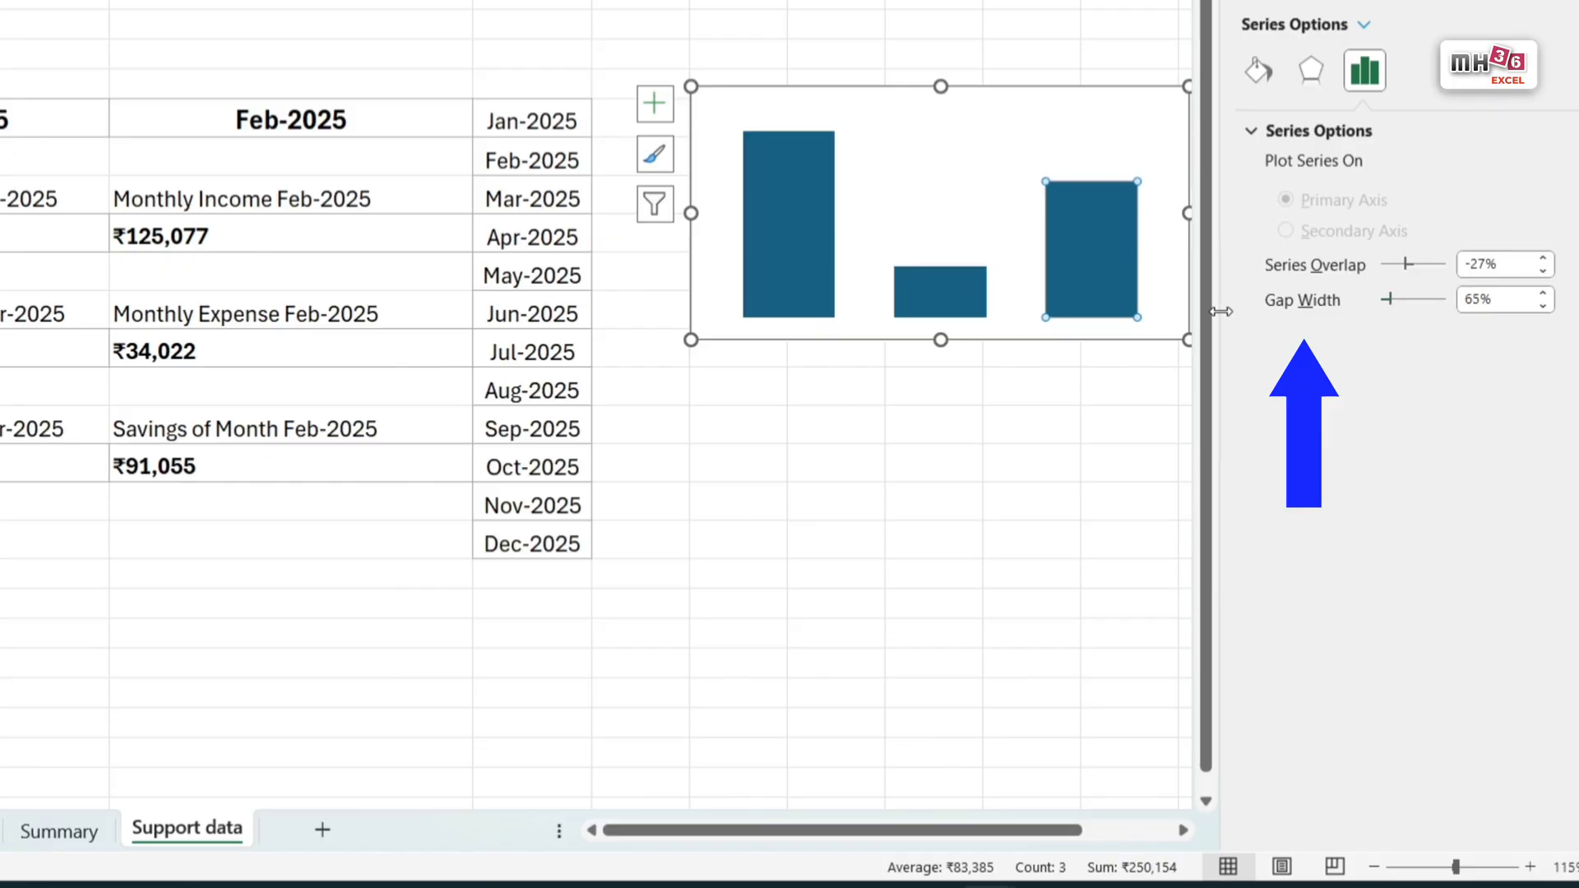
left_click(1556, 10)
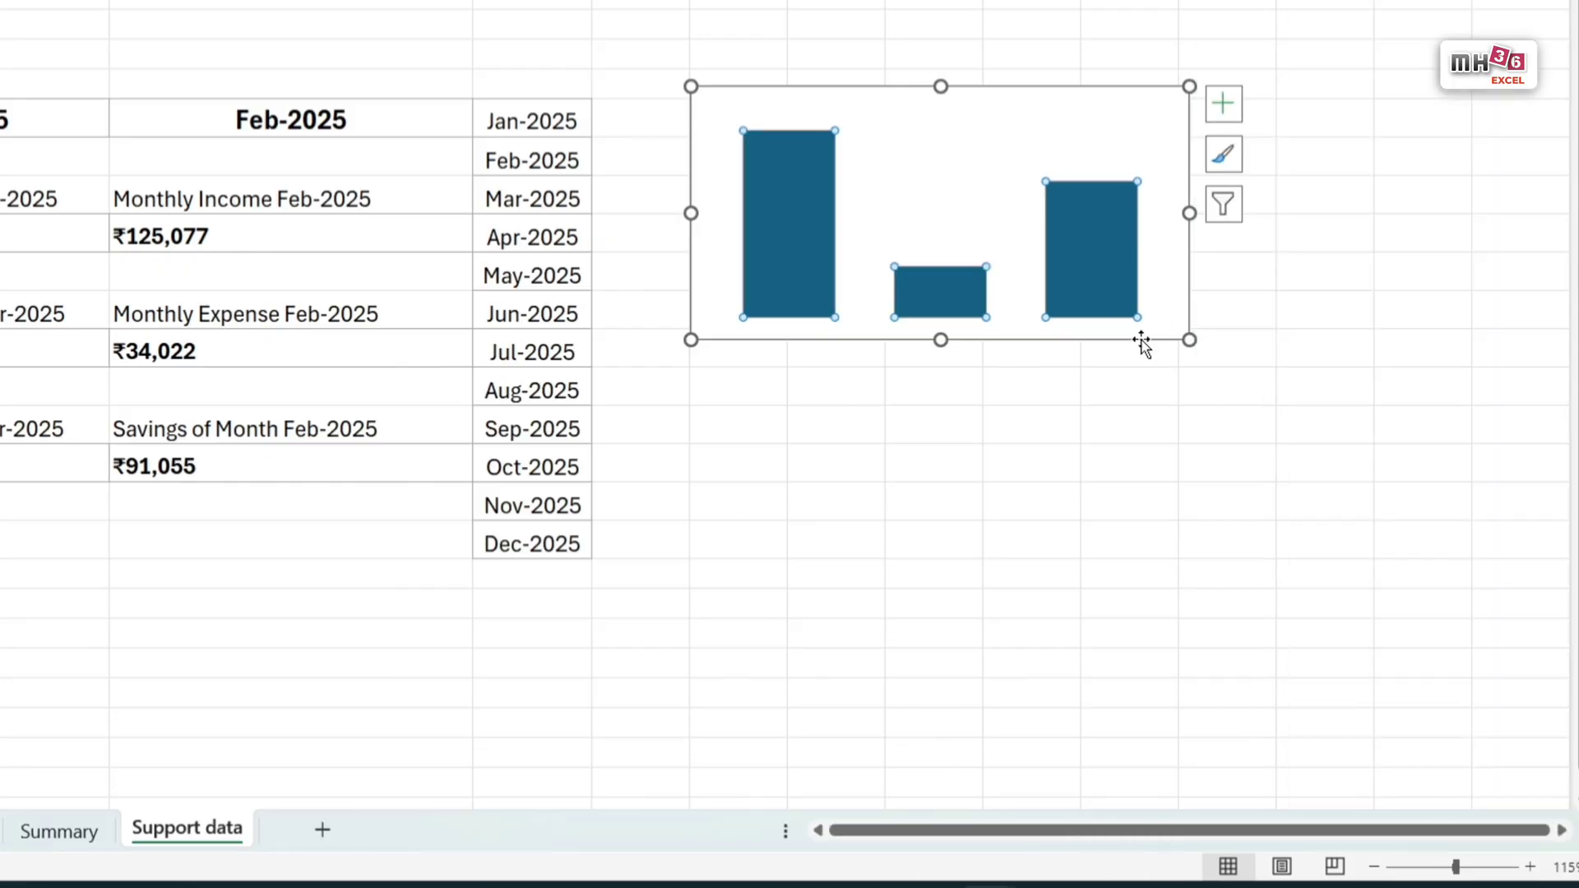
Step: Copy the column chart from the Support data sheet and paste it onto the Summary sheet over the empty rounded rectangle
left_click(1141, 341)
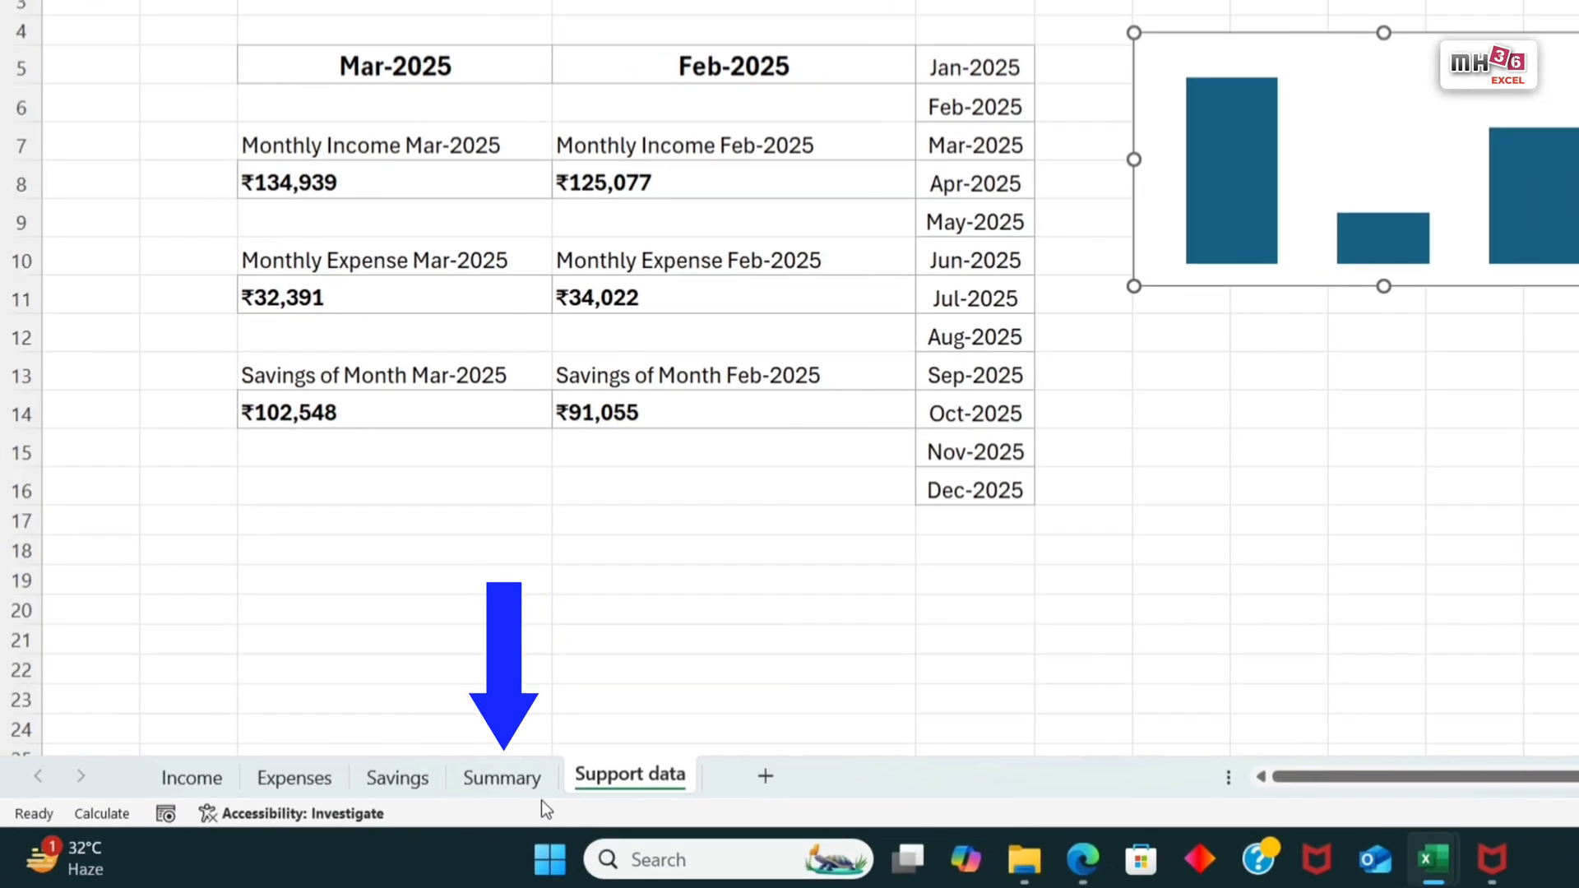
left_click(59, 832)
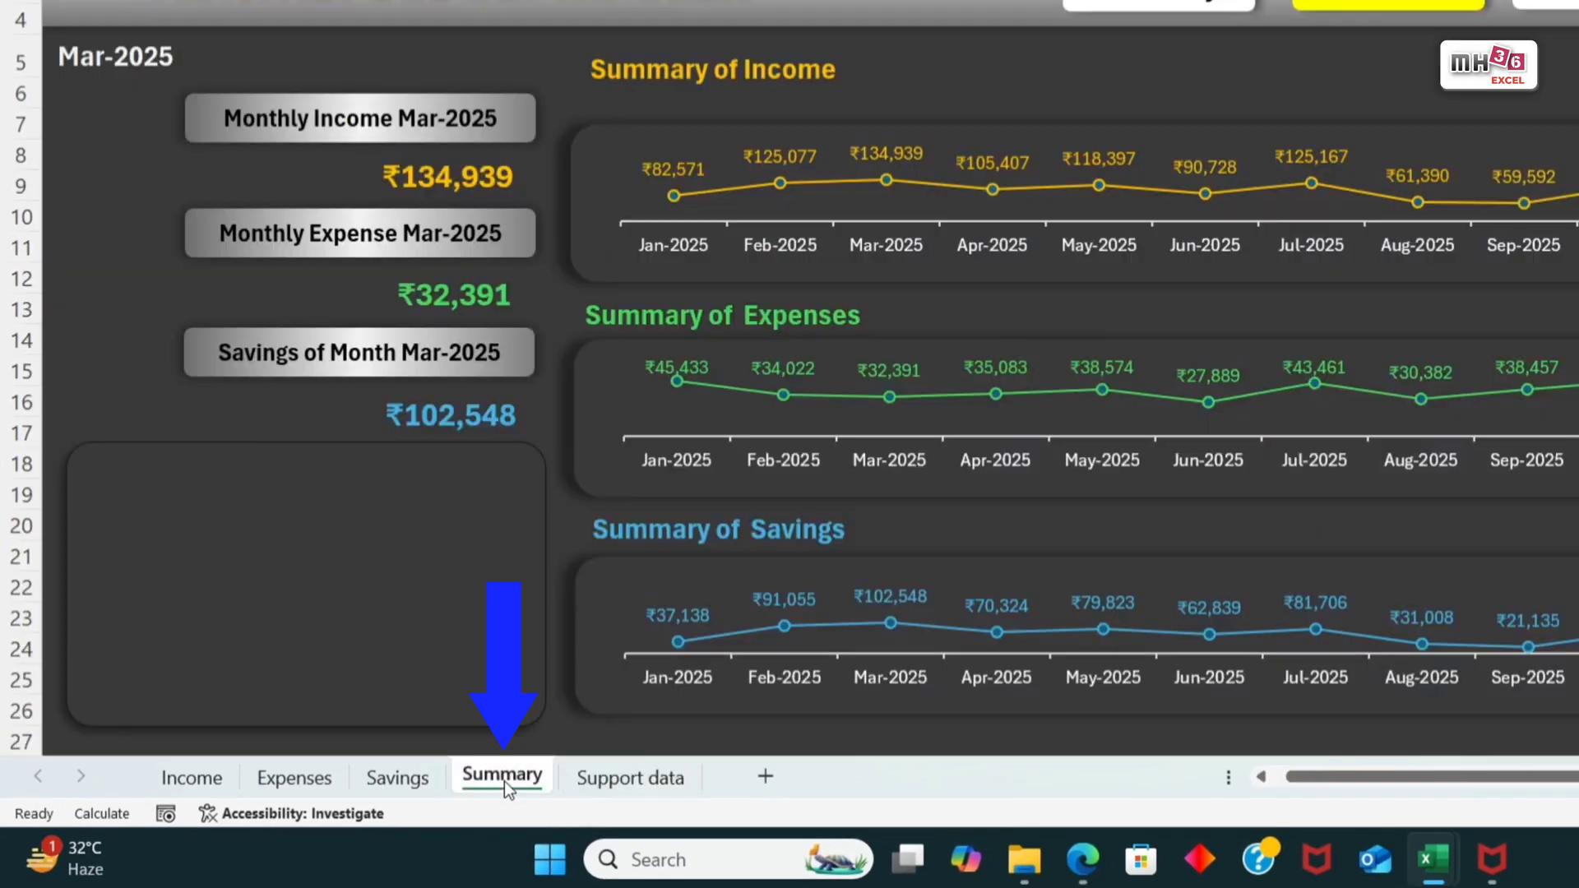
left_click(258, 534)
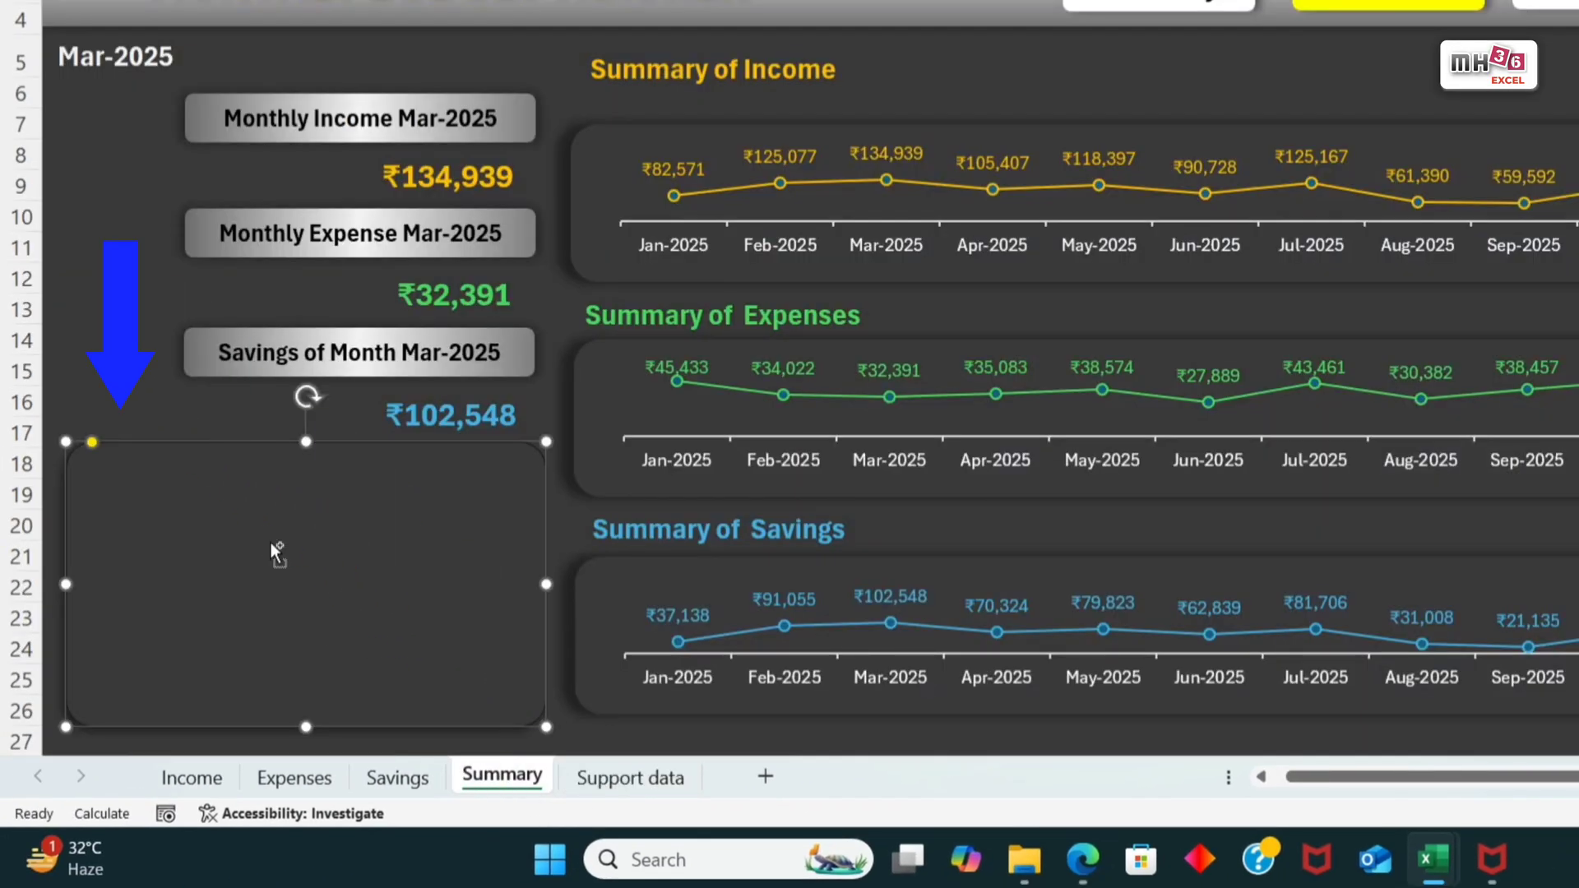
key("ctrl+v")
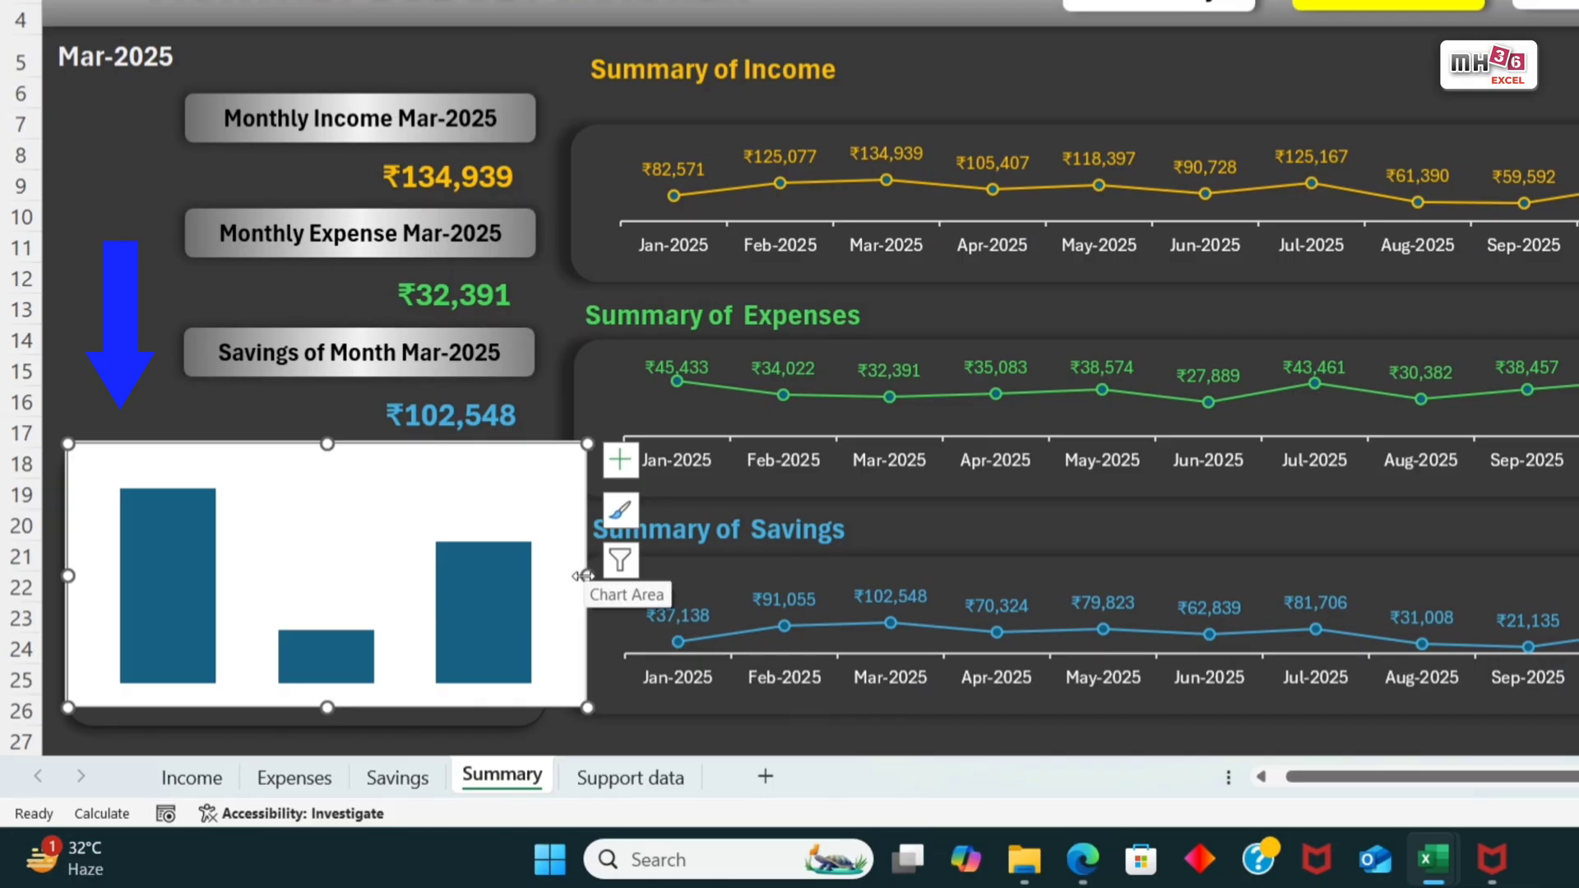
Step: Reduce the pasted chart's width and height so that it fits inside the rounded rectangle
left_click_drag(582, 575, 521, 583)
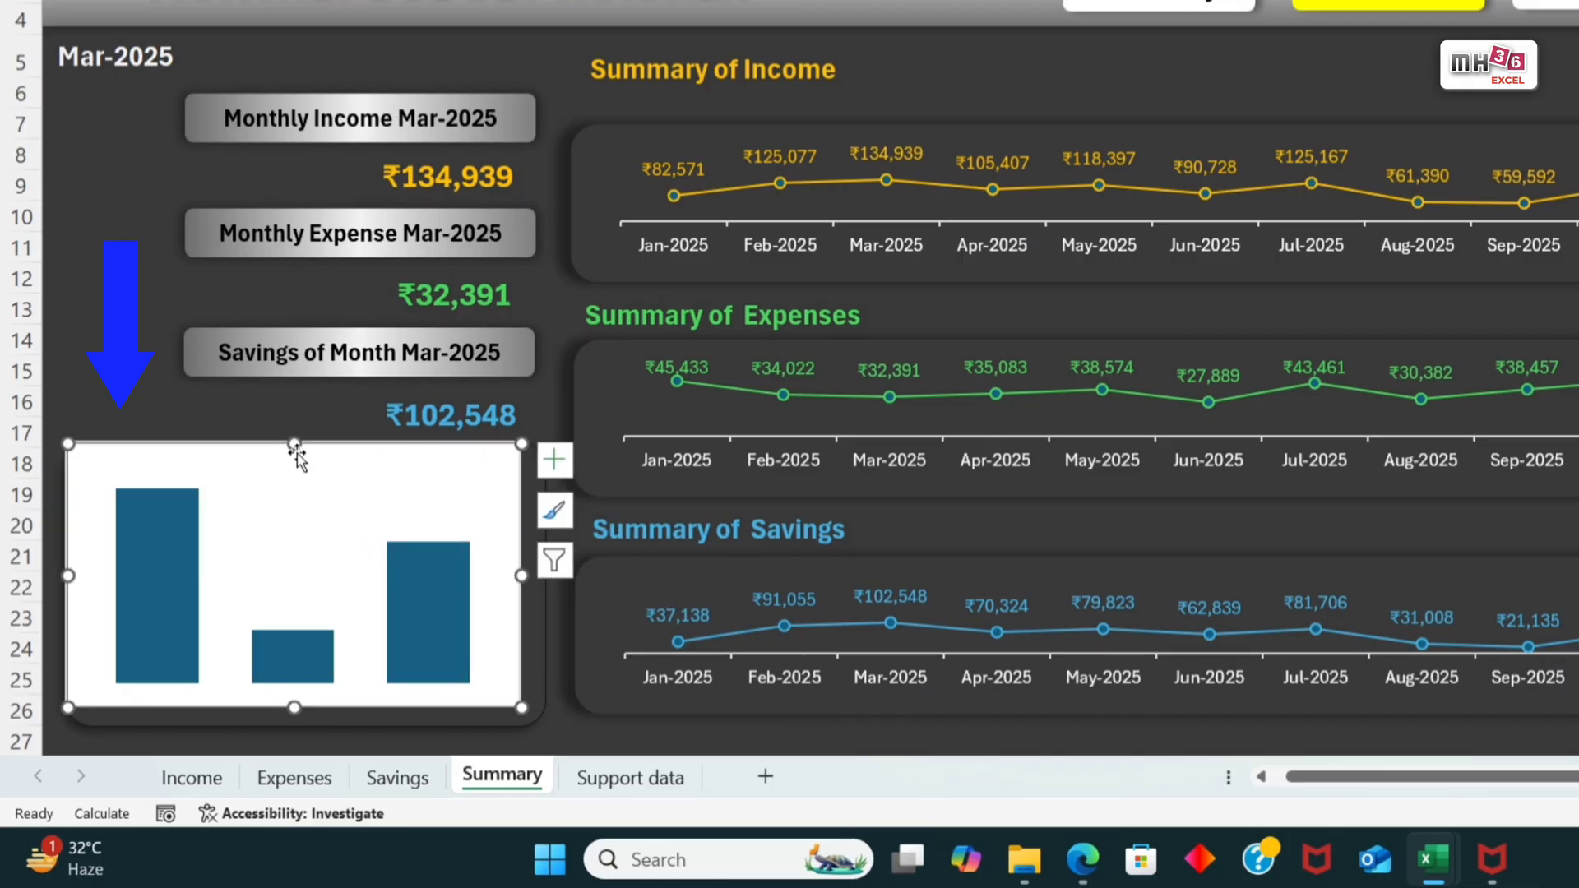
left_click_drag(296, 448, 315, 485)
left_click(348, 510)
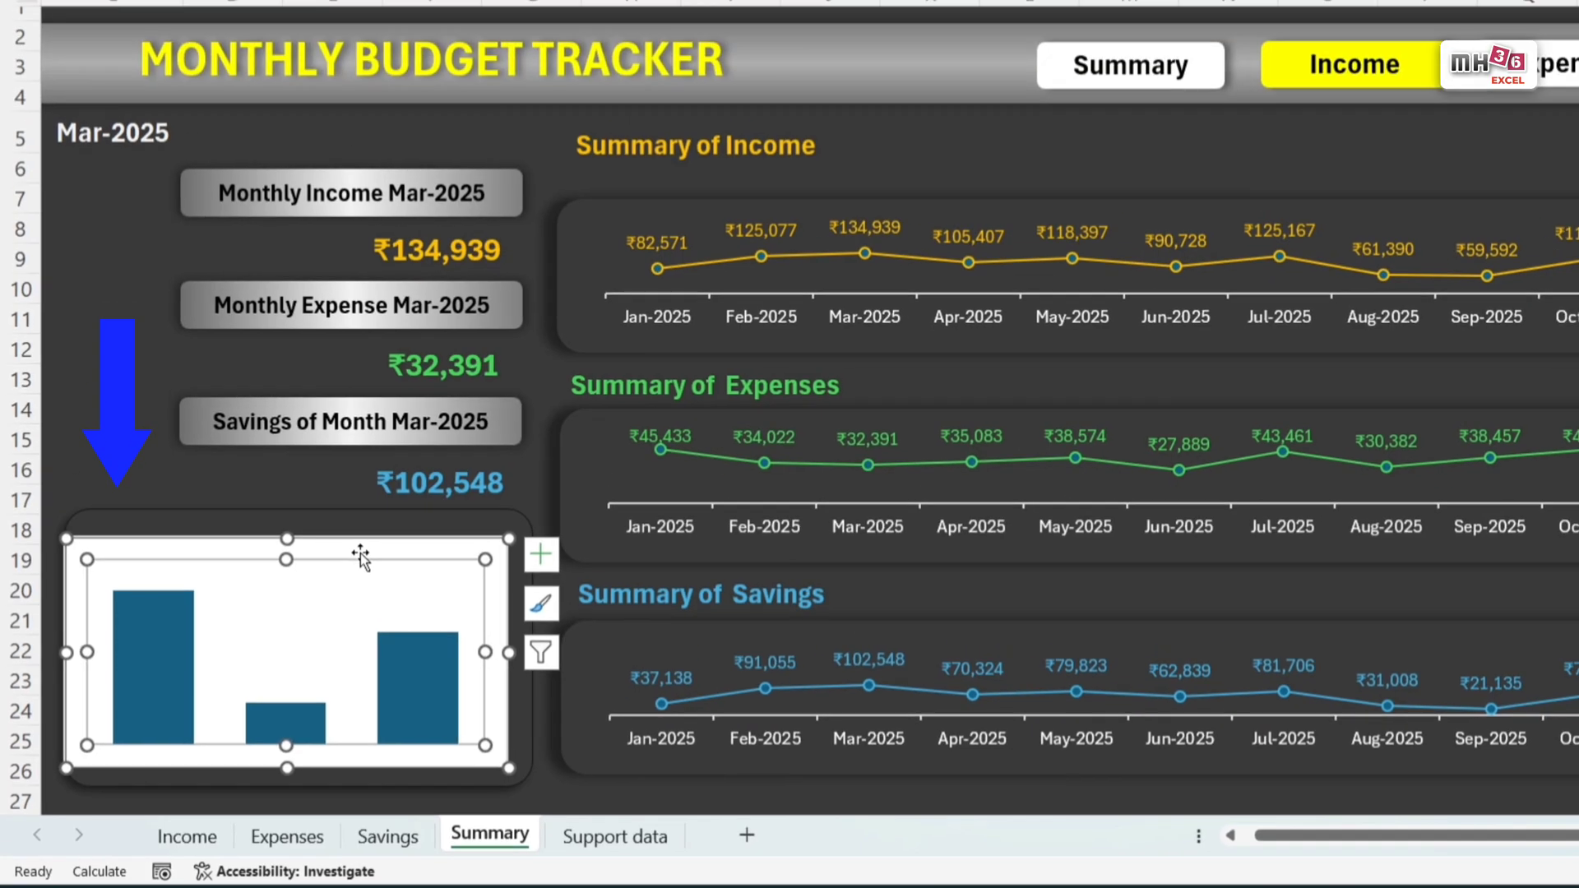
Step: Remove the pasted chart's fill and outline, and narrow it slightly inside the rounded rectangle
left_click(372, 485)
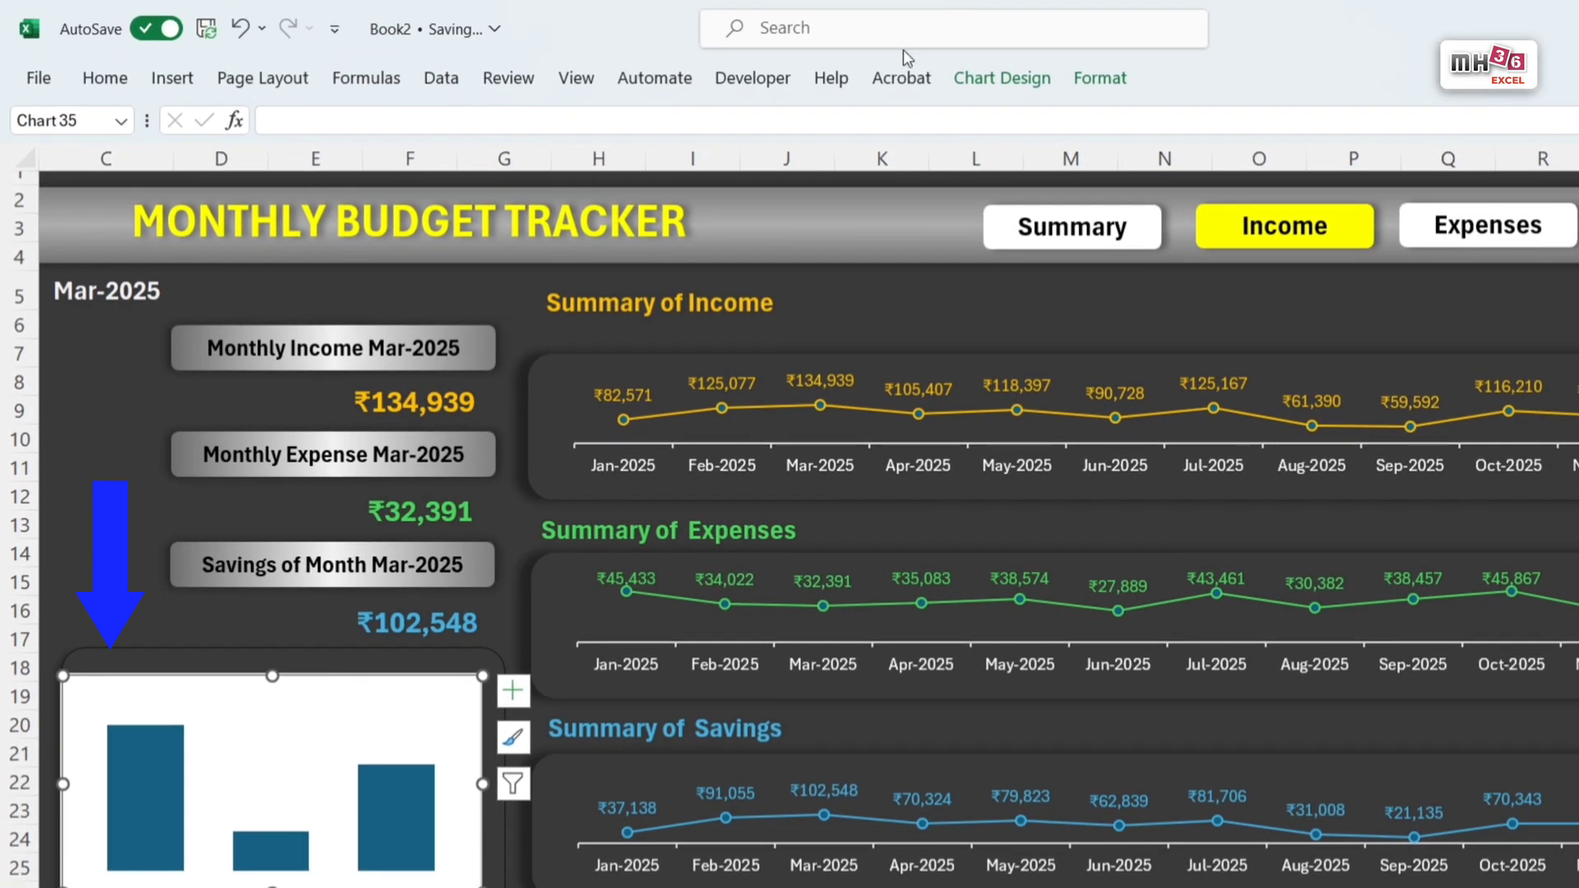
left_click(1109, 88)
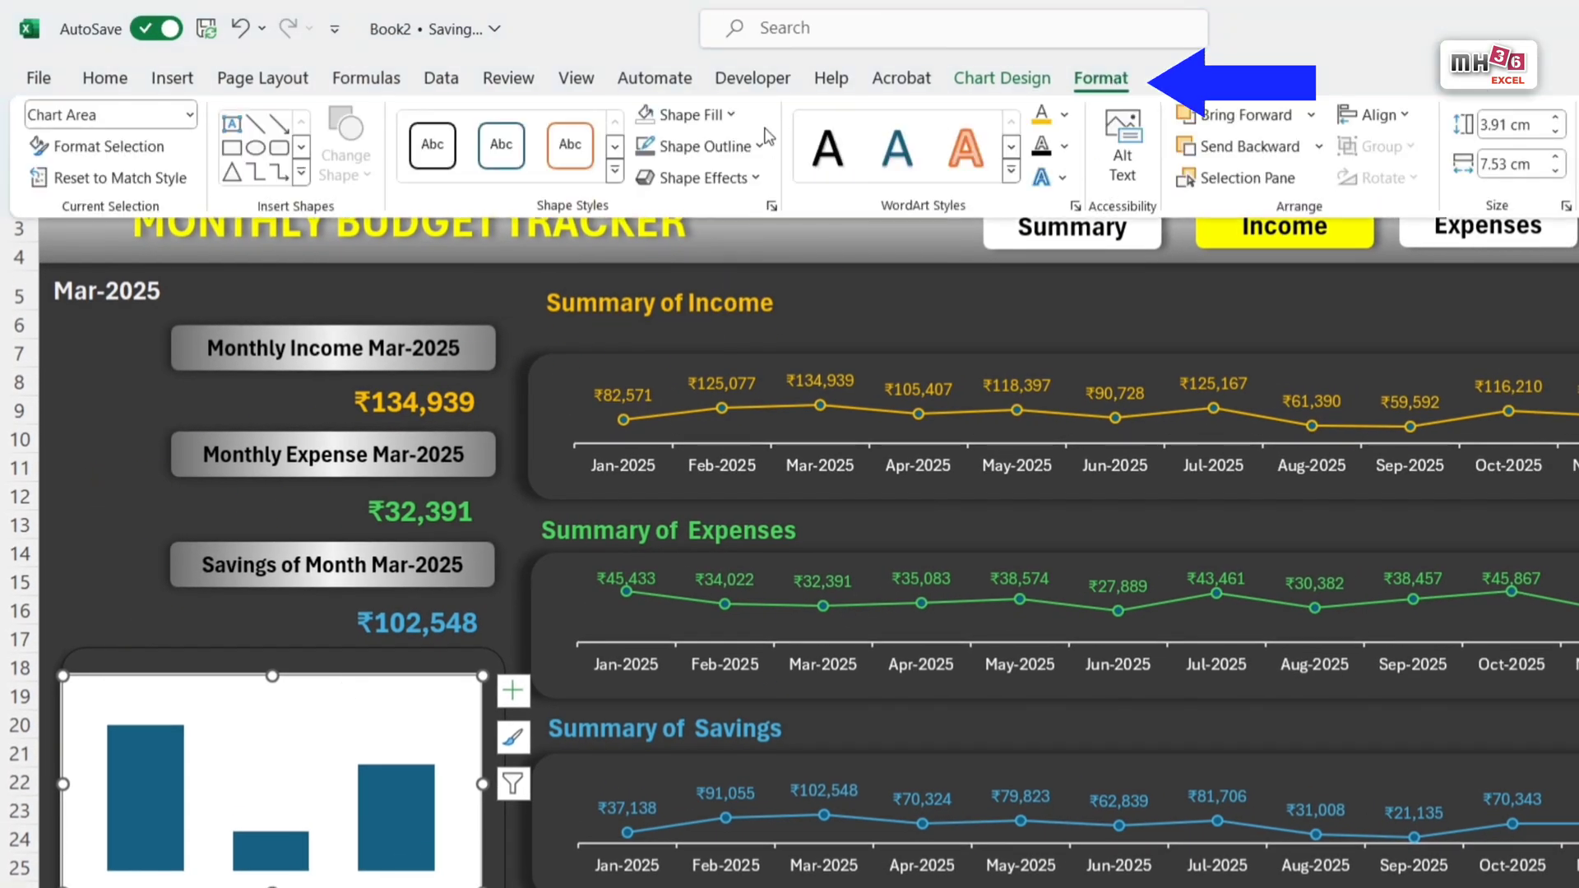
left_click(731, 116)
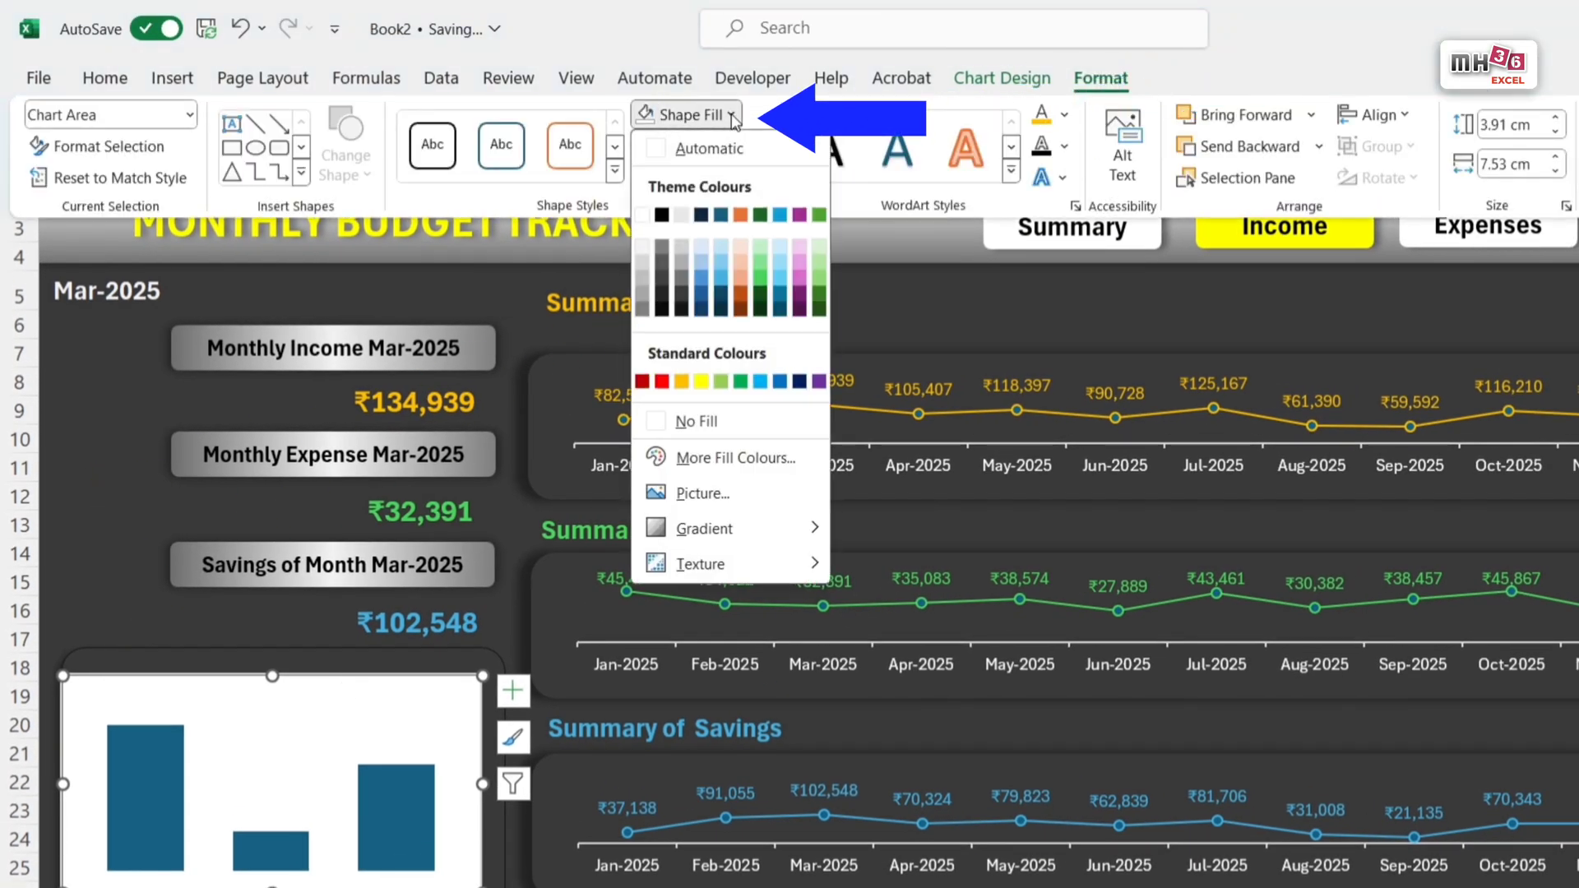
left_click(706, 419)
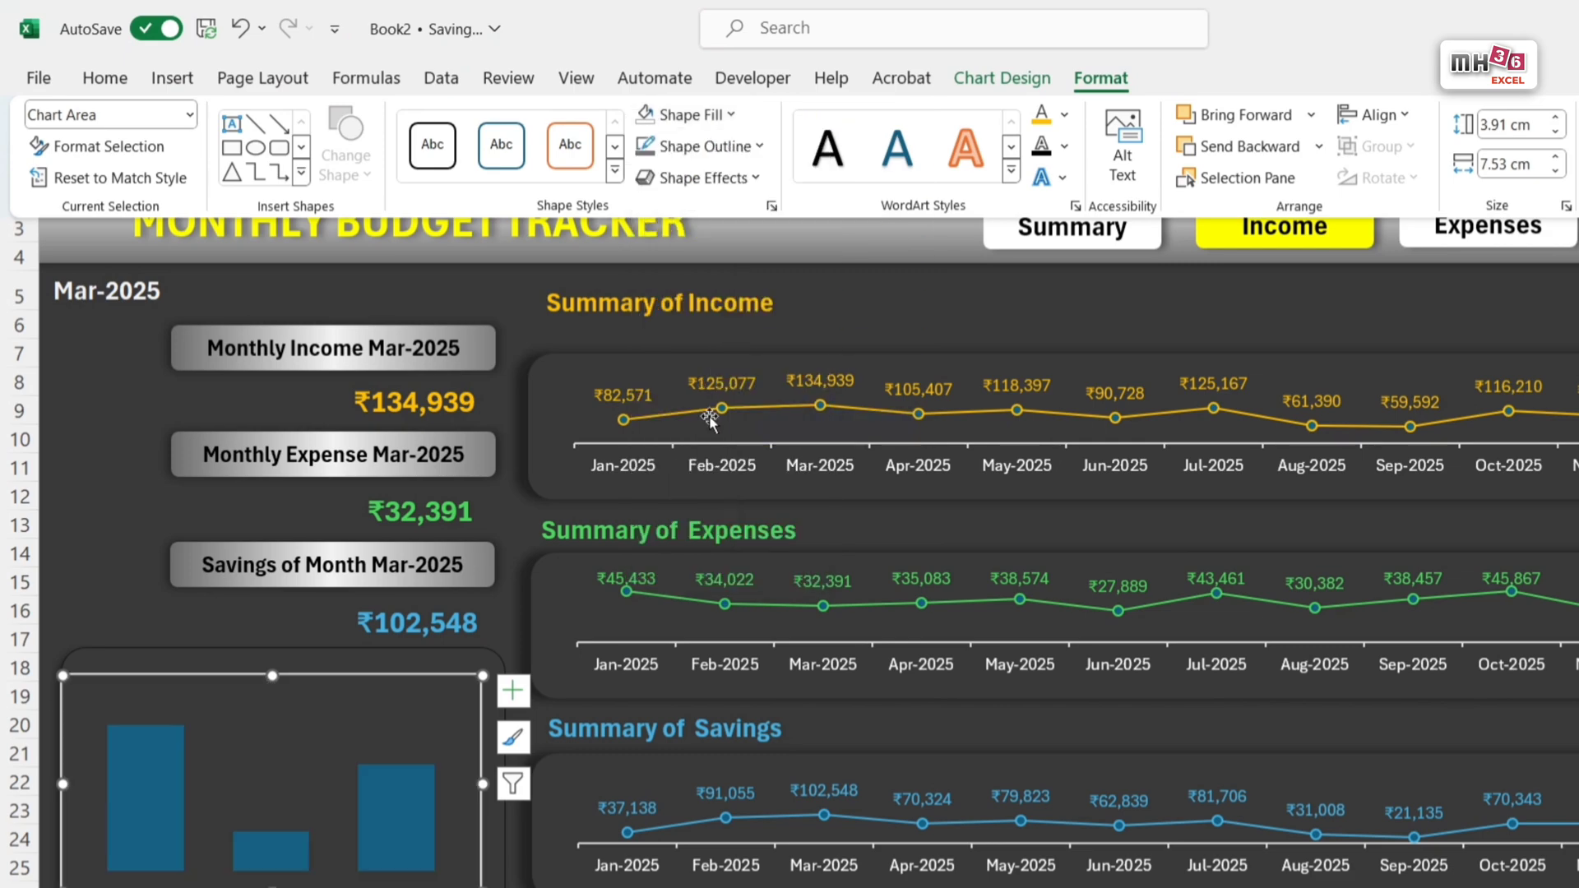
left_click(758, 146)
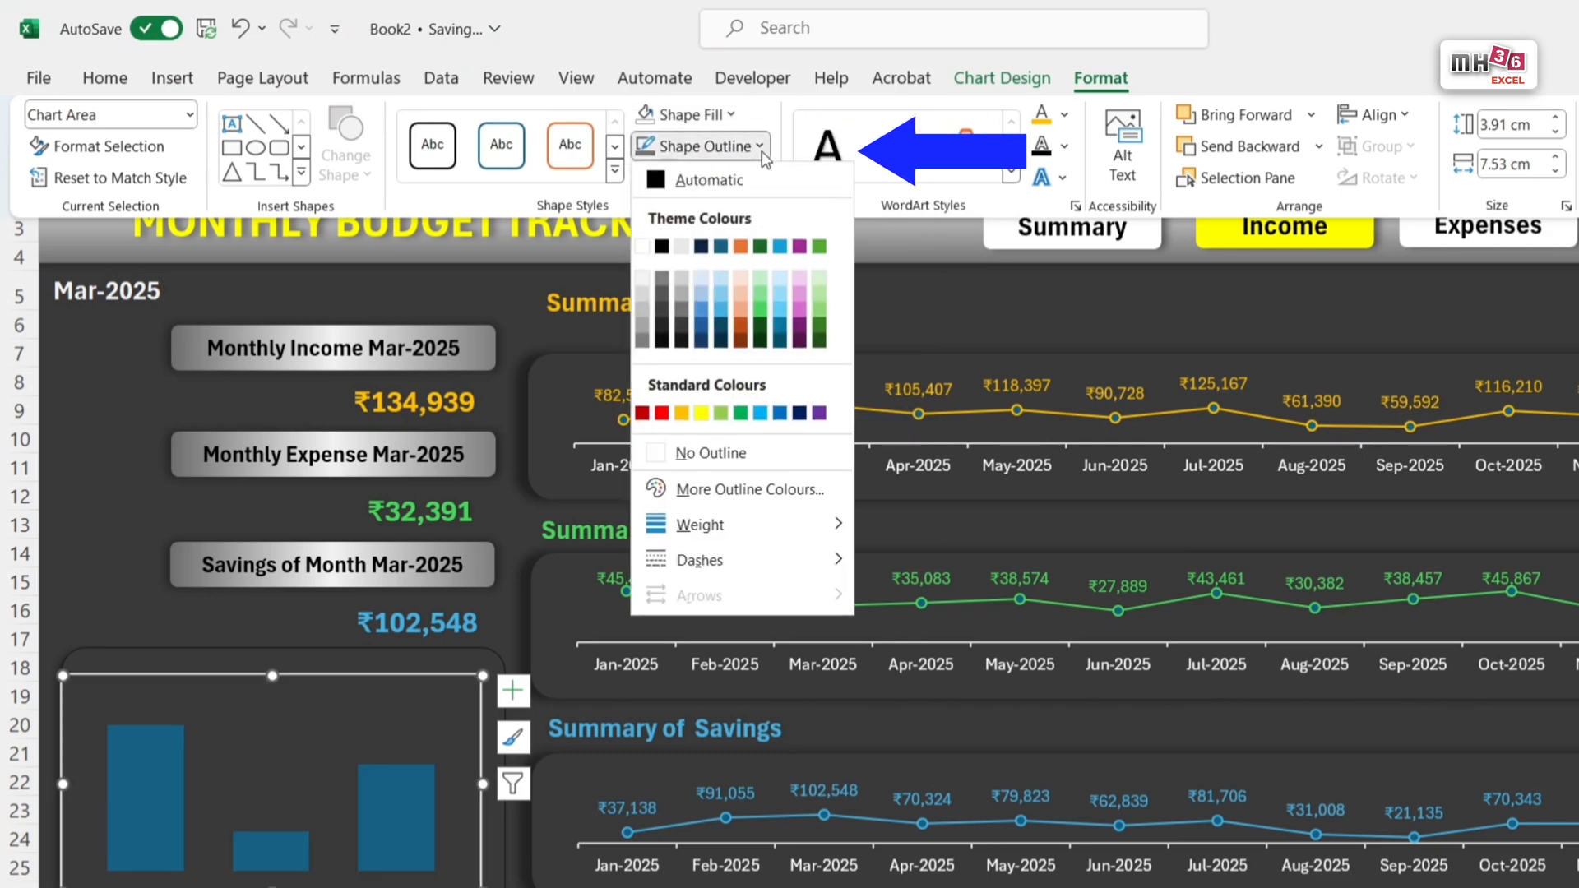
left_click(723, 457)
left_click(80, 795)
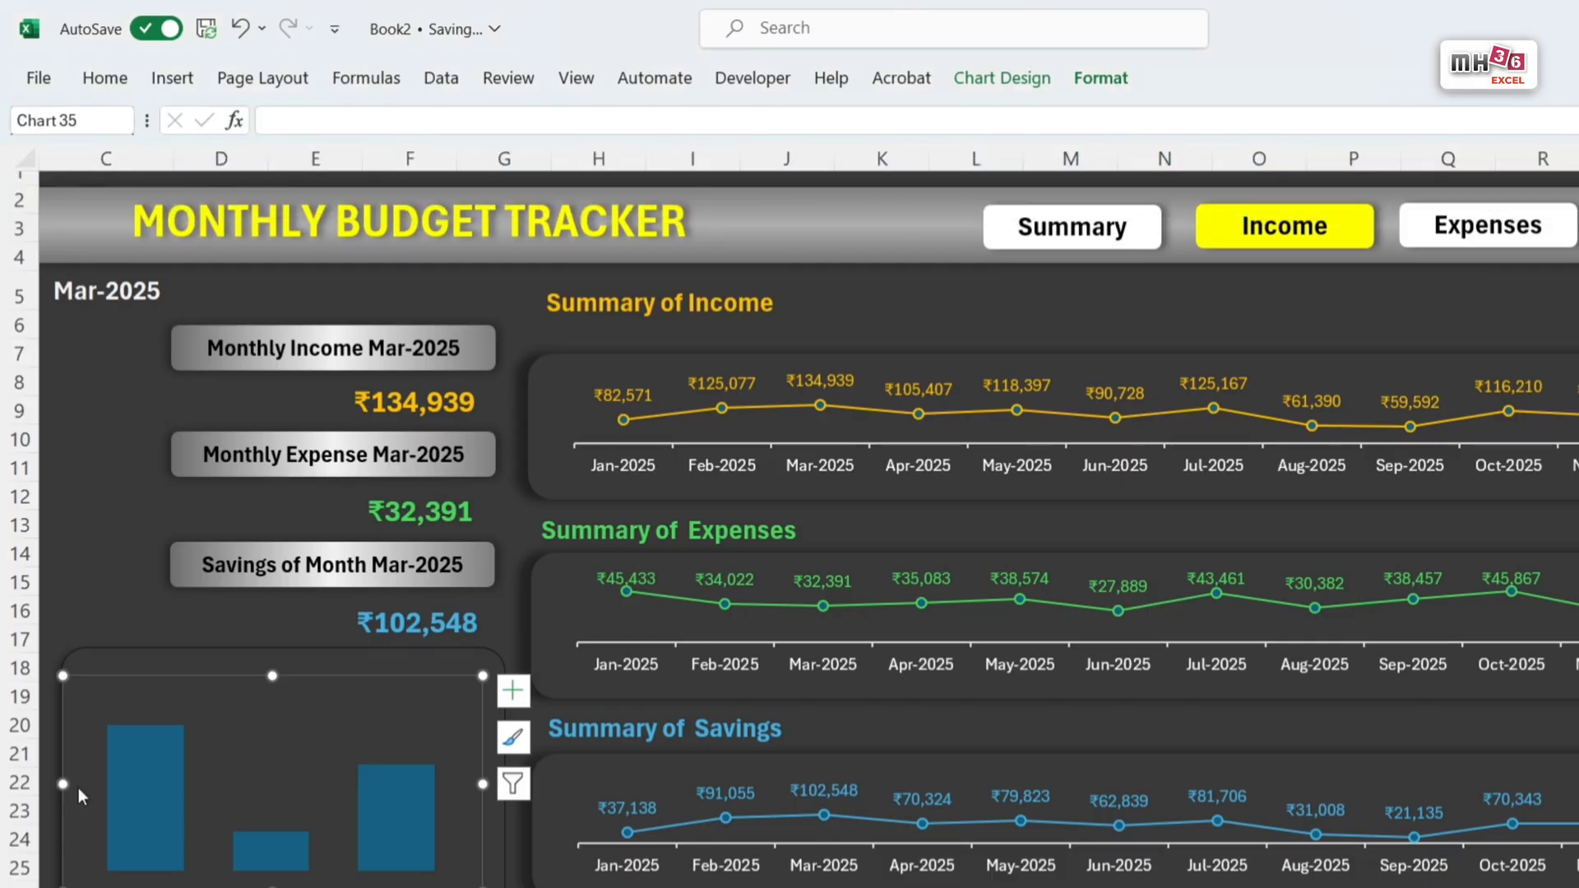
left_click_drag(64, 787, 76, 785)
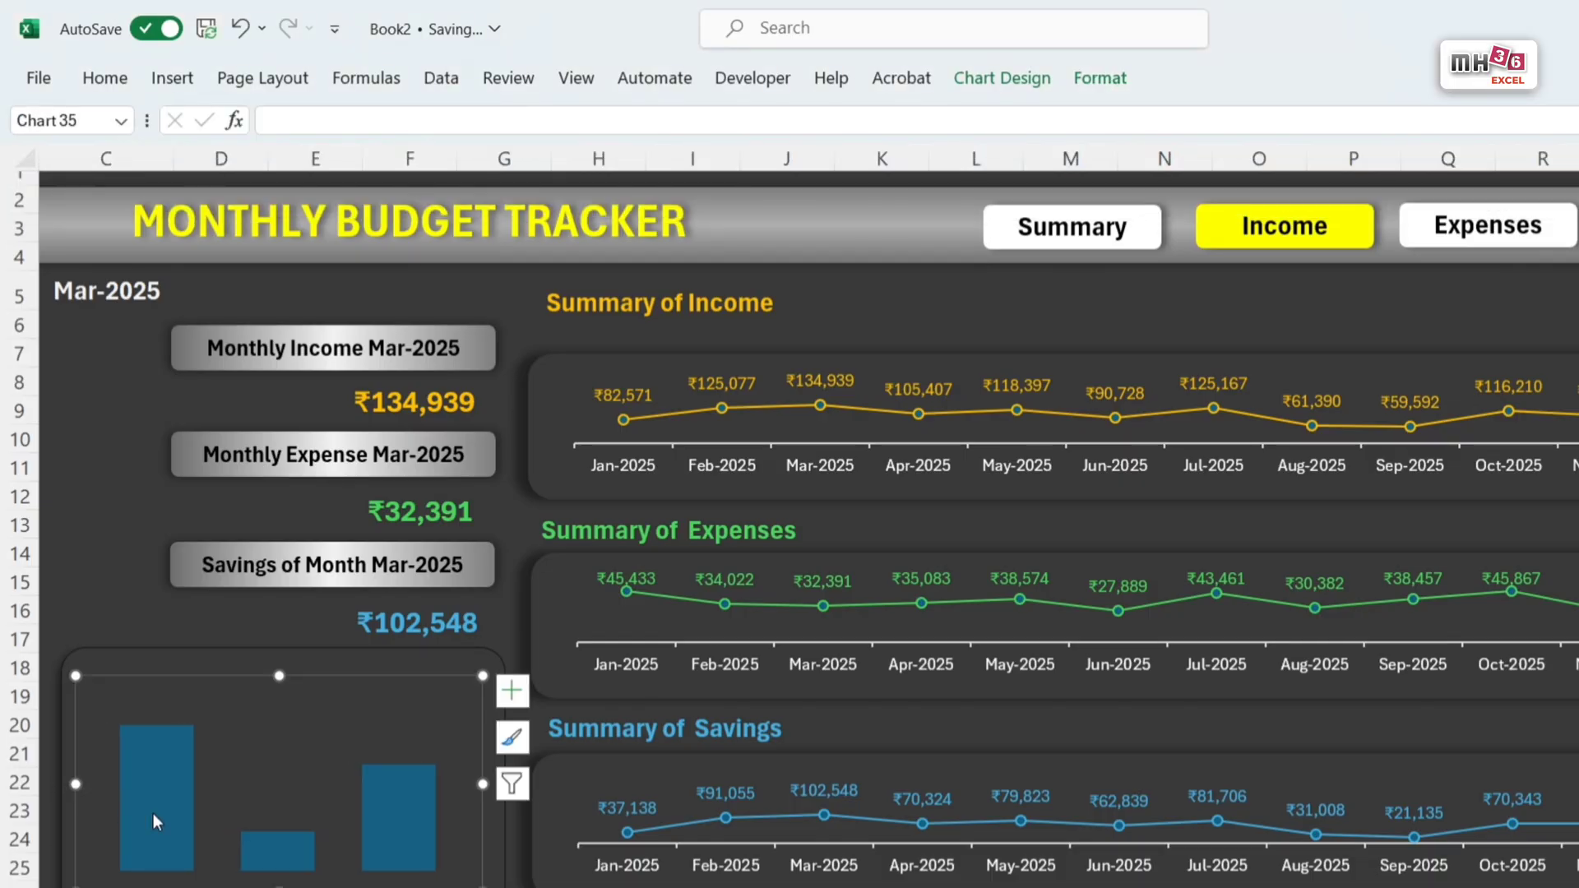
Step: Add data labels to the chart's columns in the Outside End position
left_click(159, 802)
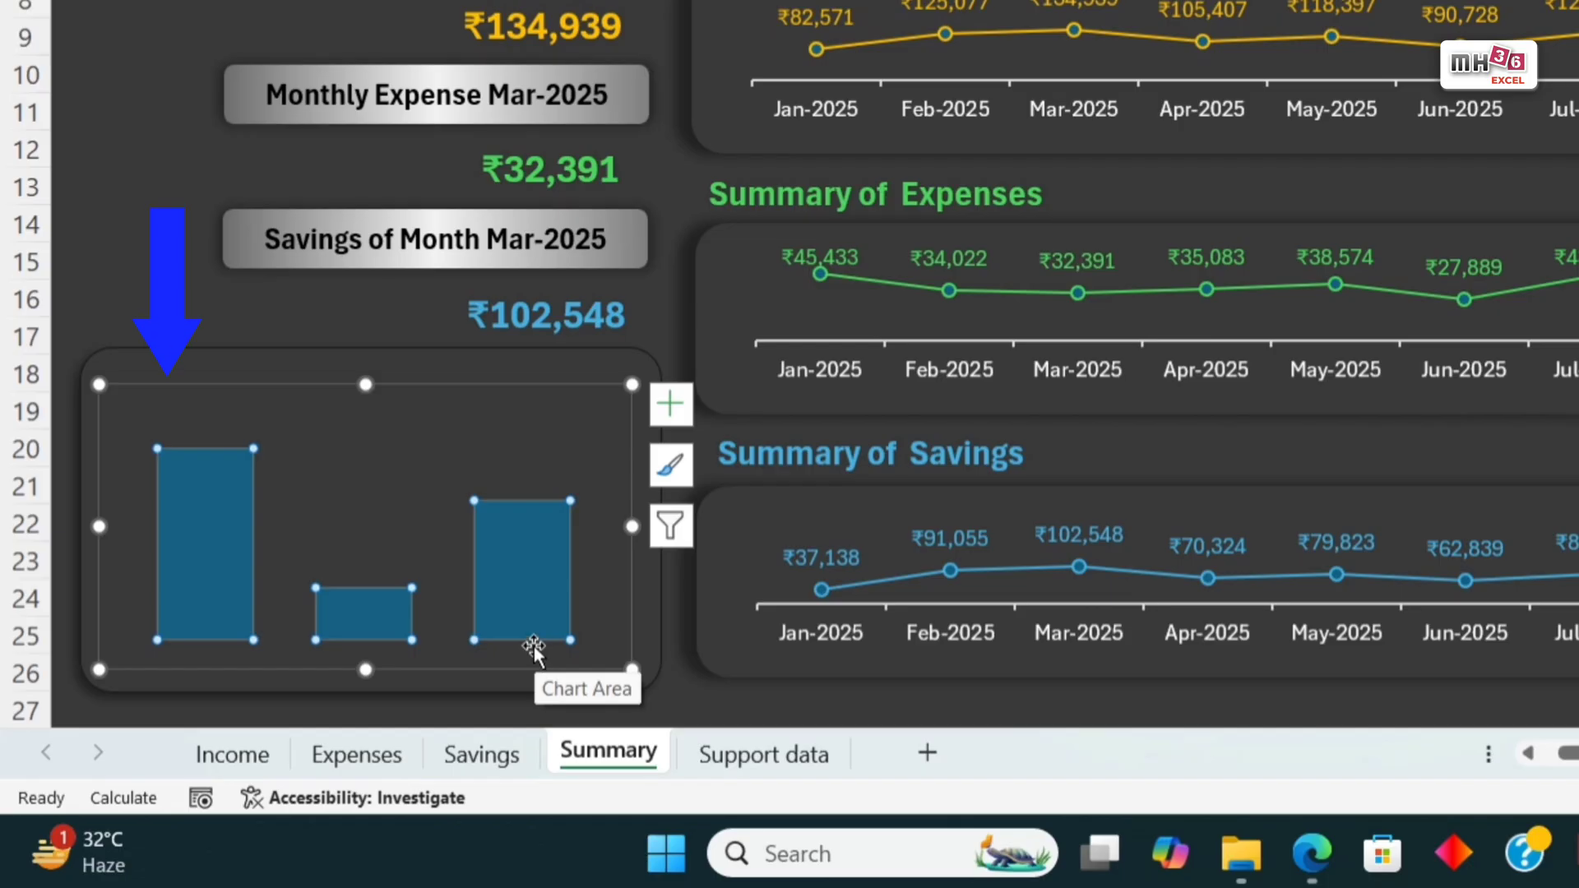
left_click(672, 409)
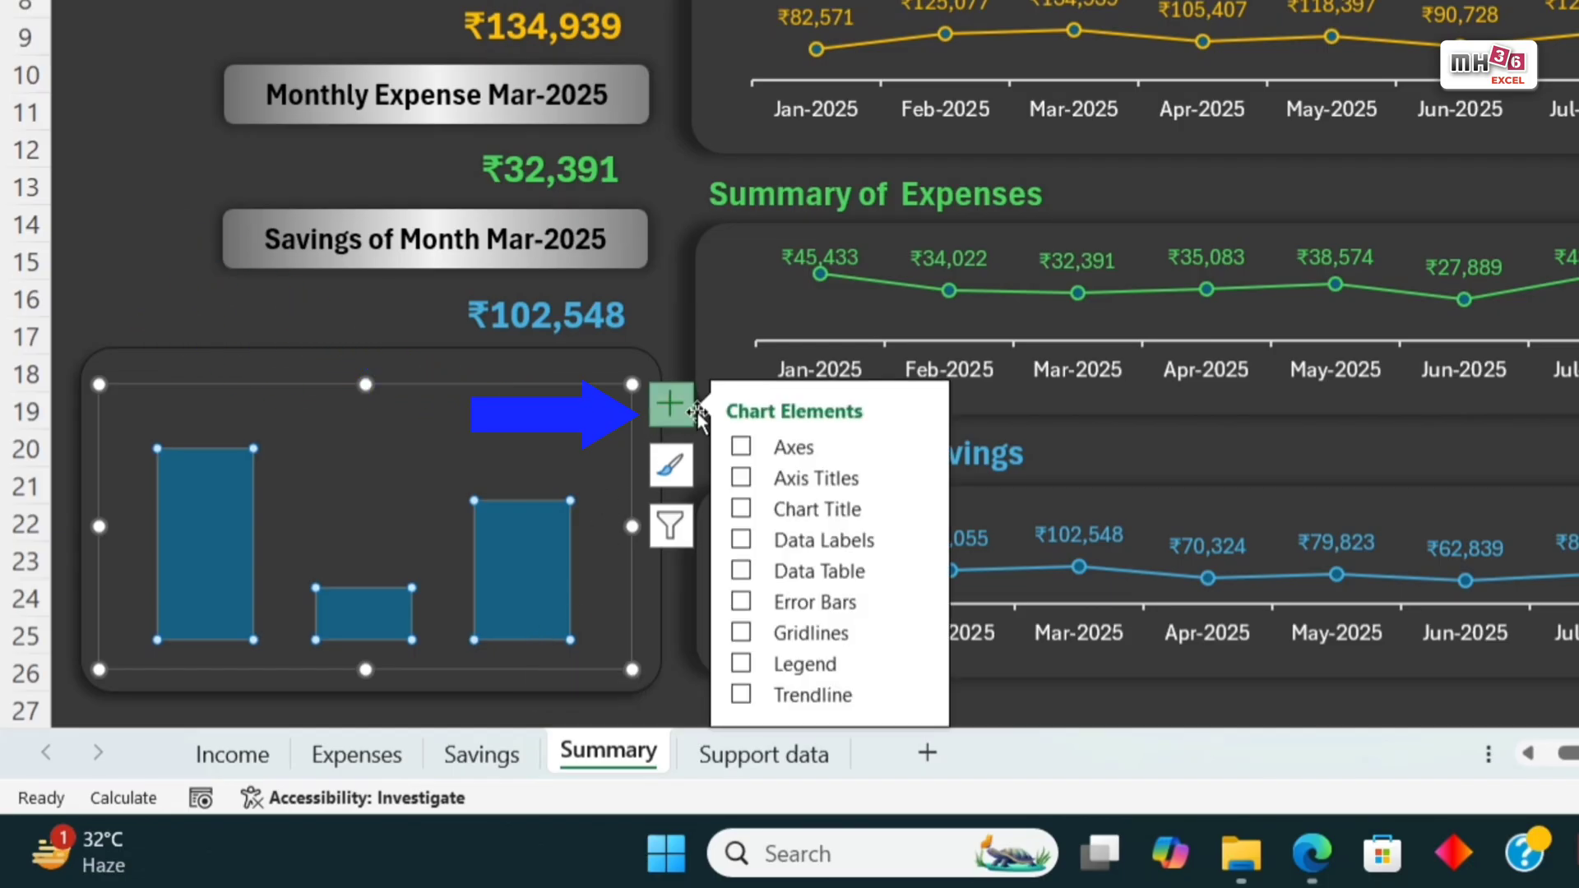
left_click(919, 540)
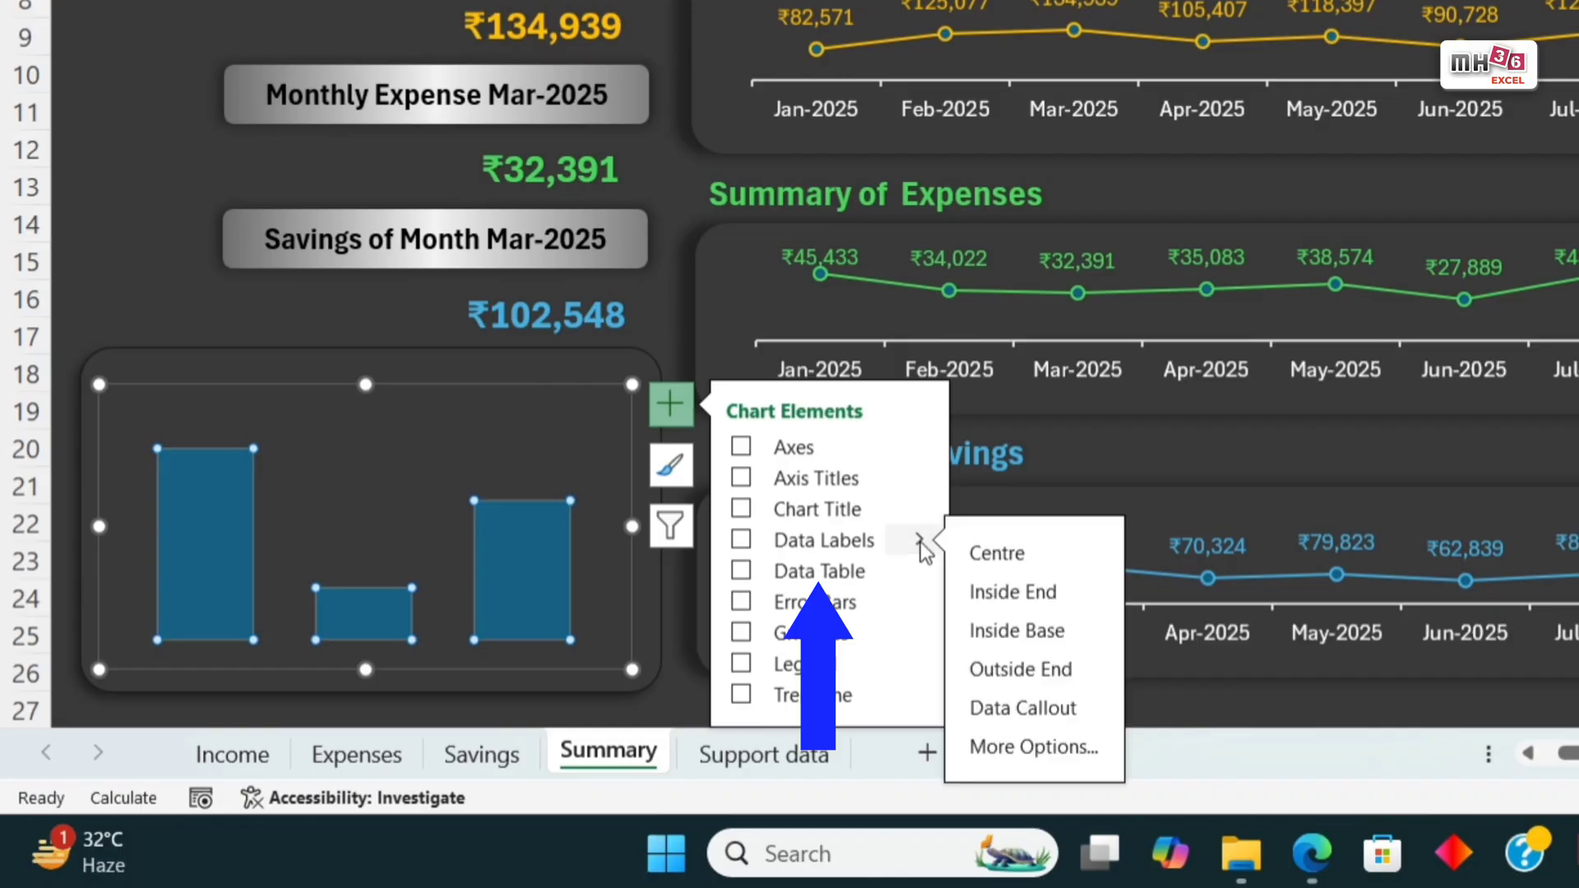
left_click(1014, 678)
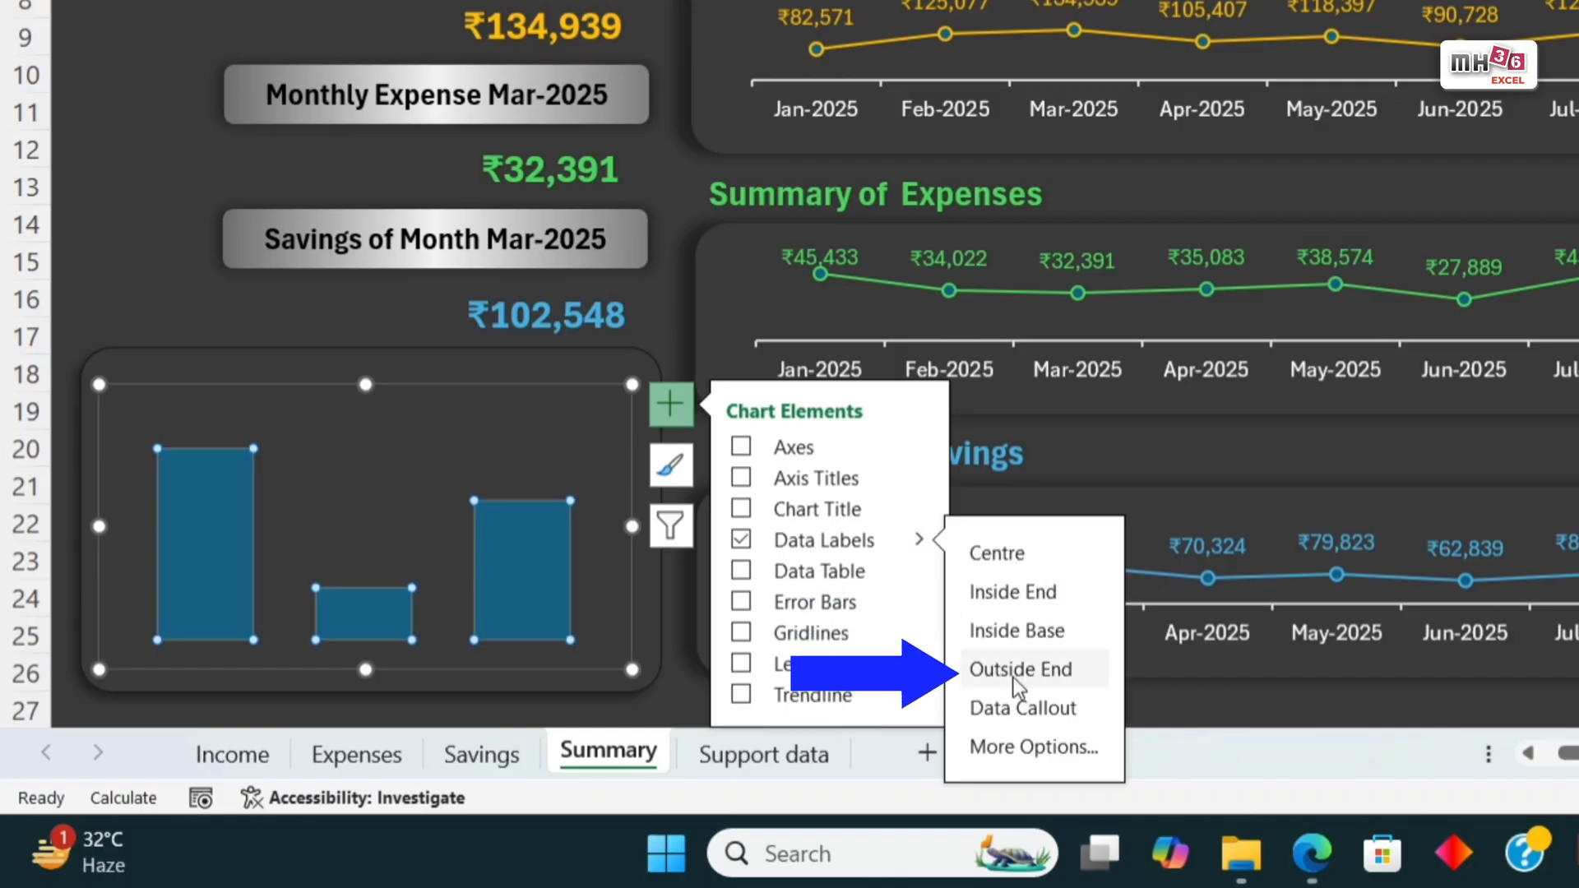
Step: Fill only the first column, for income, with golden orange and apply the dark Linear Right gradient variation
left_click(205, 573)
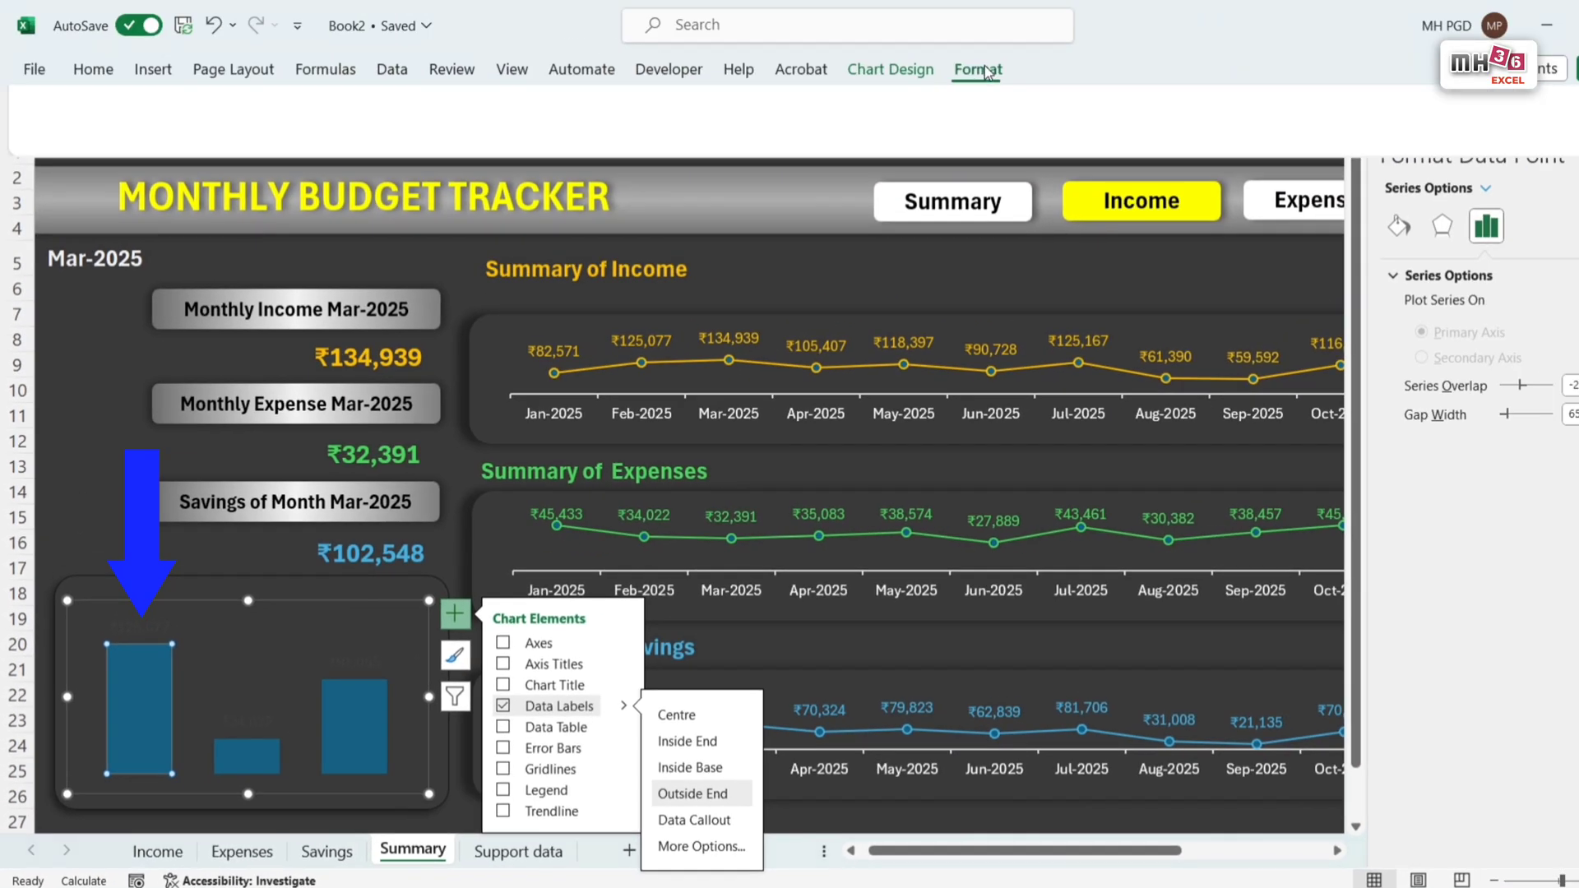
left_click(978, 69)
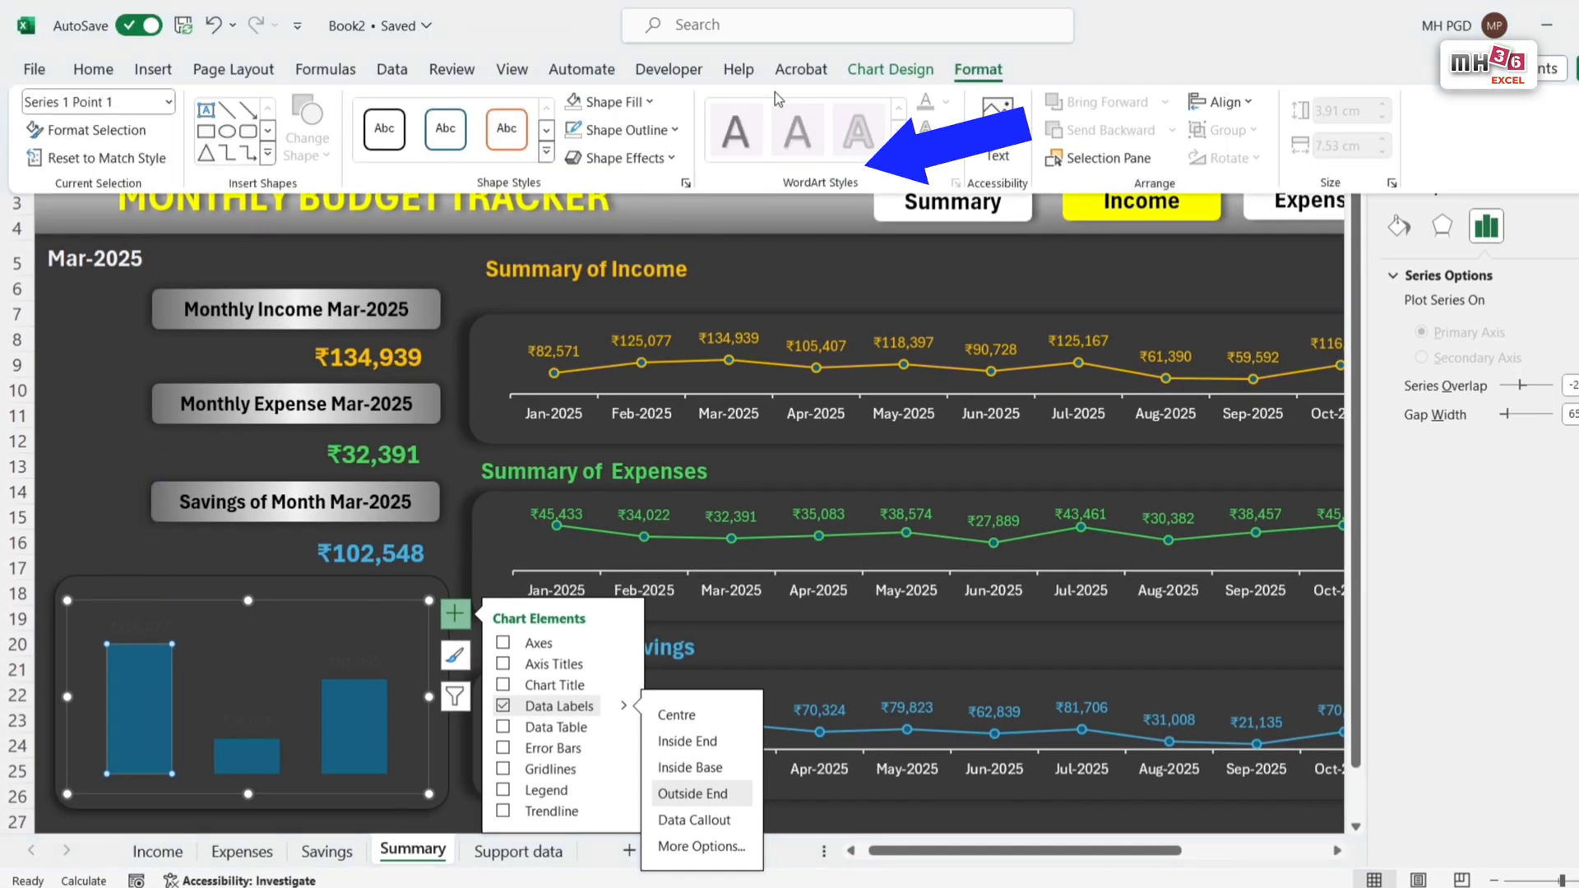
left_click(654, 105)
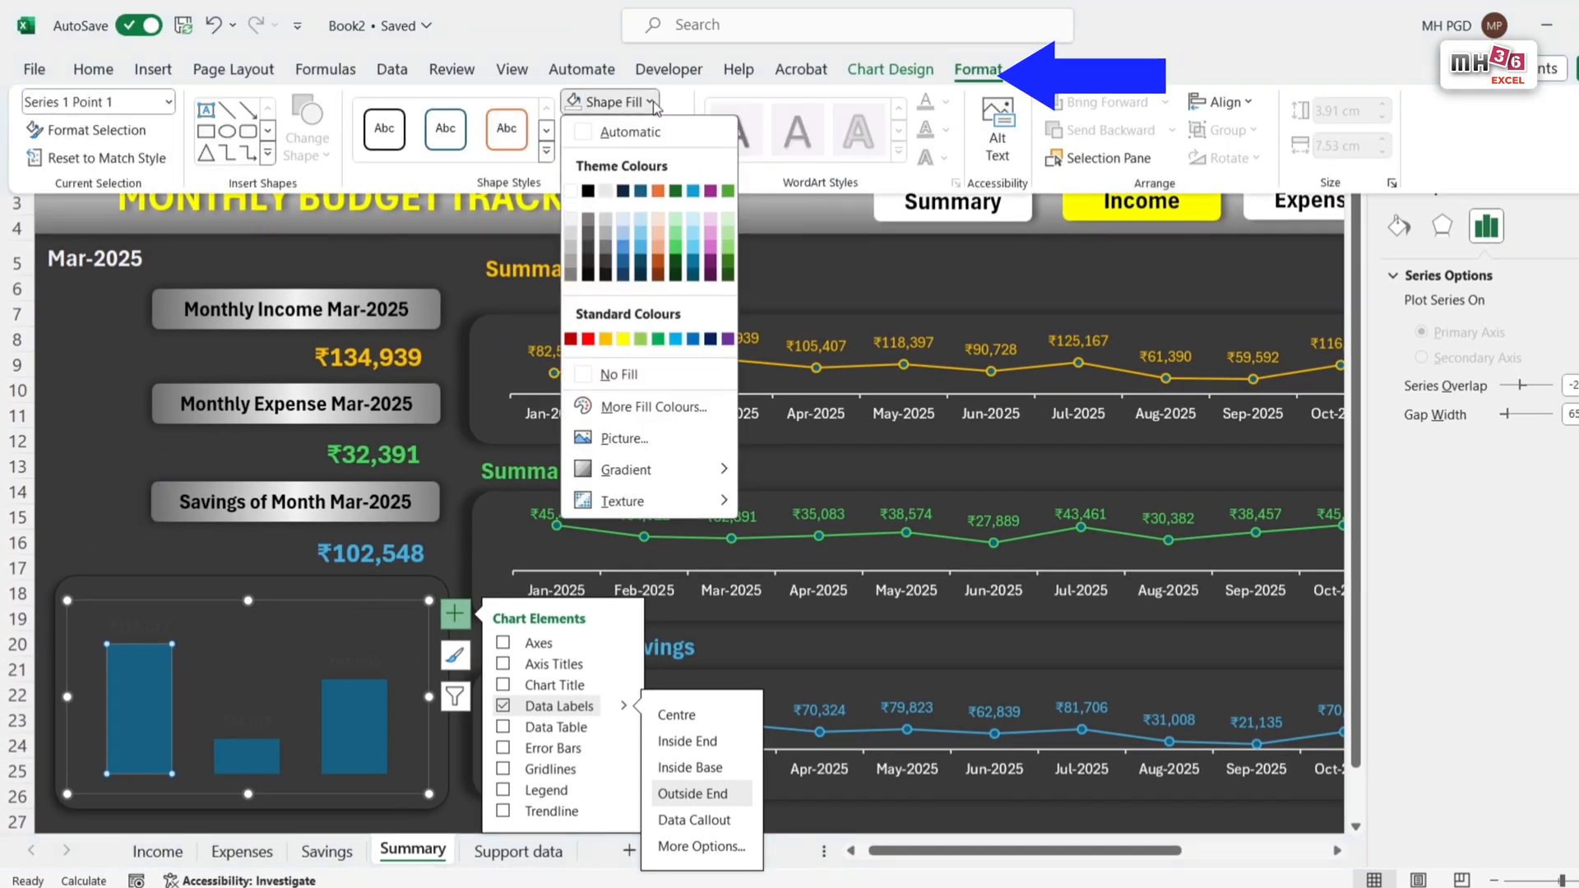
left_click(606, 340)
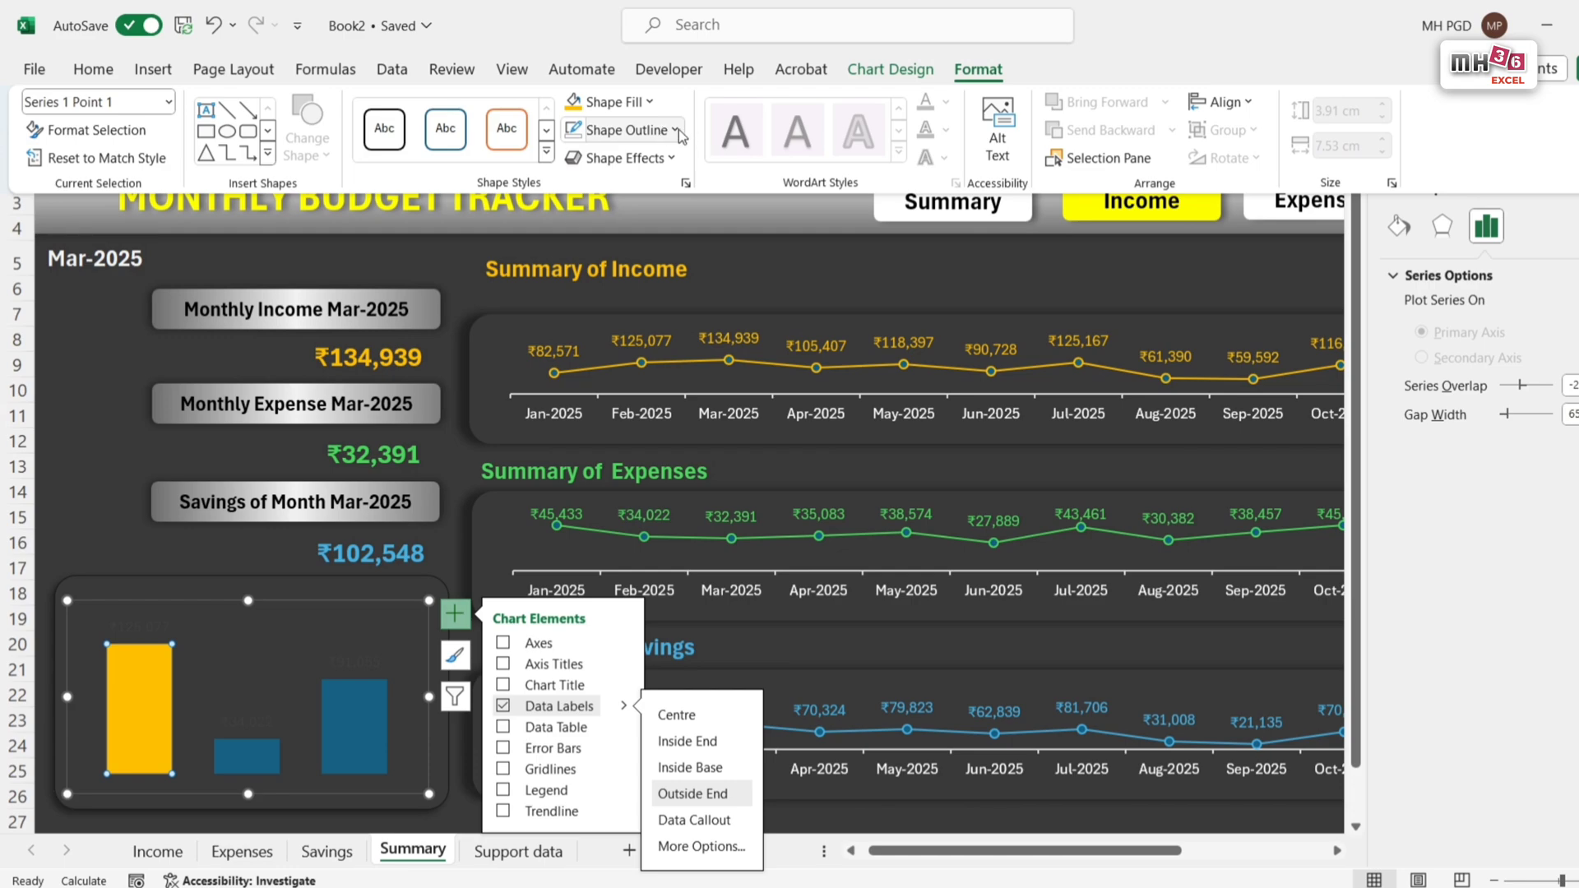
left_click(649, 102)
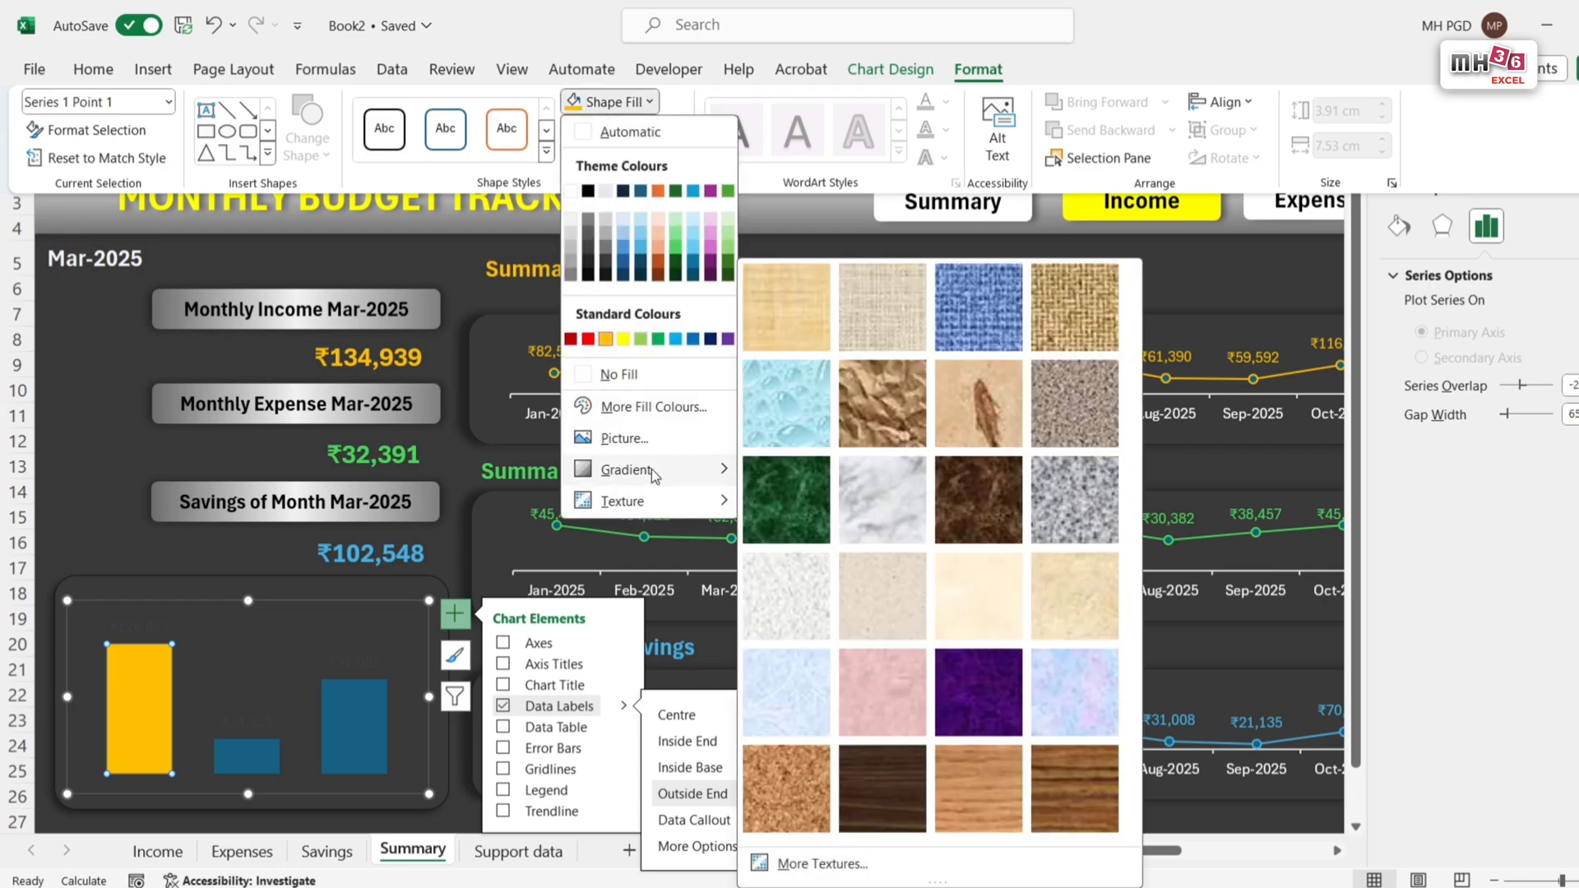
mouse_move(651, 469)
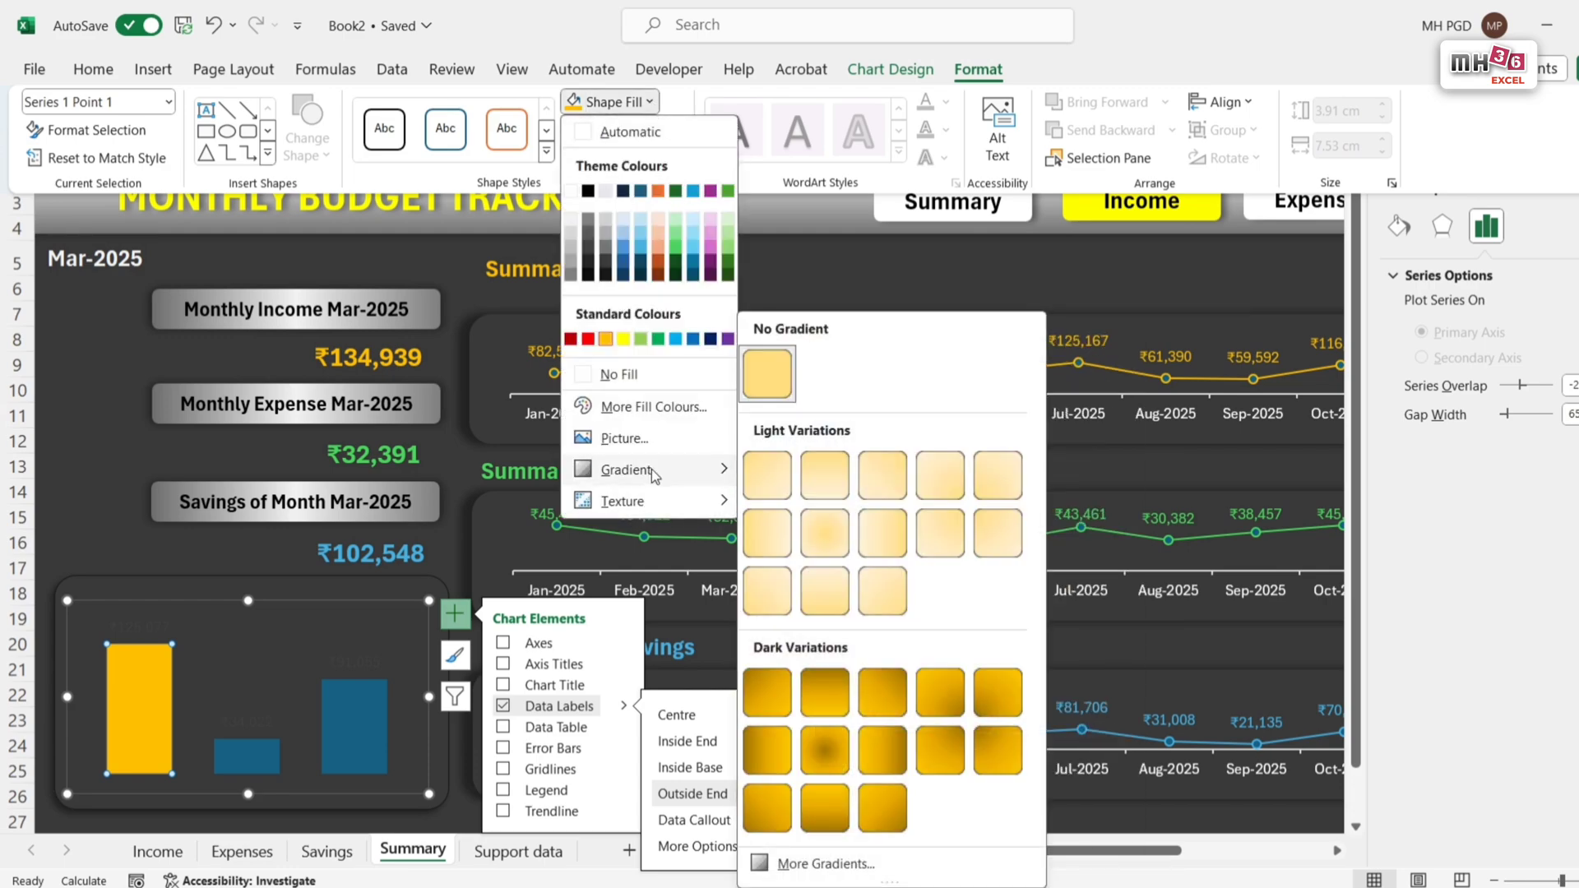
left_click(758, 750)
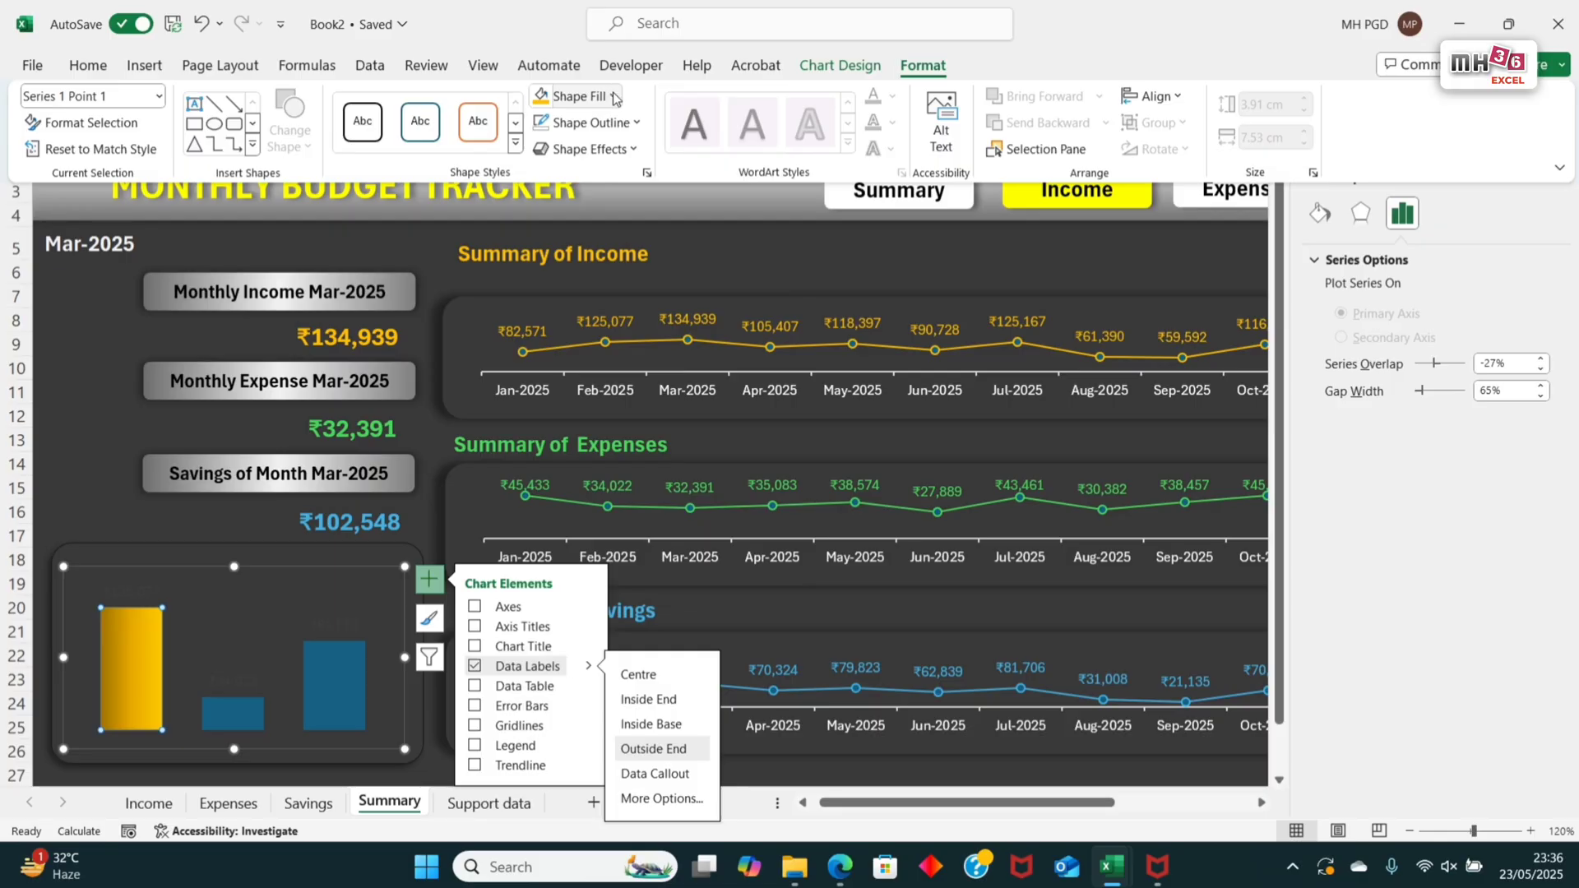
Step: Move the income column's last gradient stop to 89% and give that stop a much lighter yellow shade
left_click(615, 99)
mouse_move(674, 444)
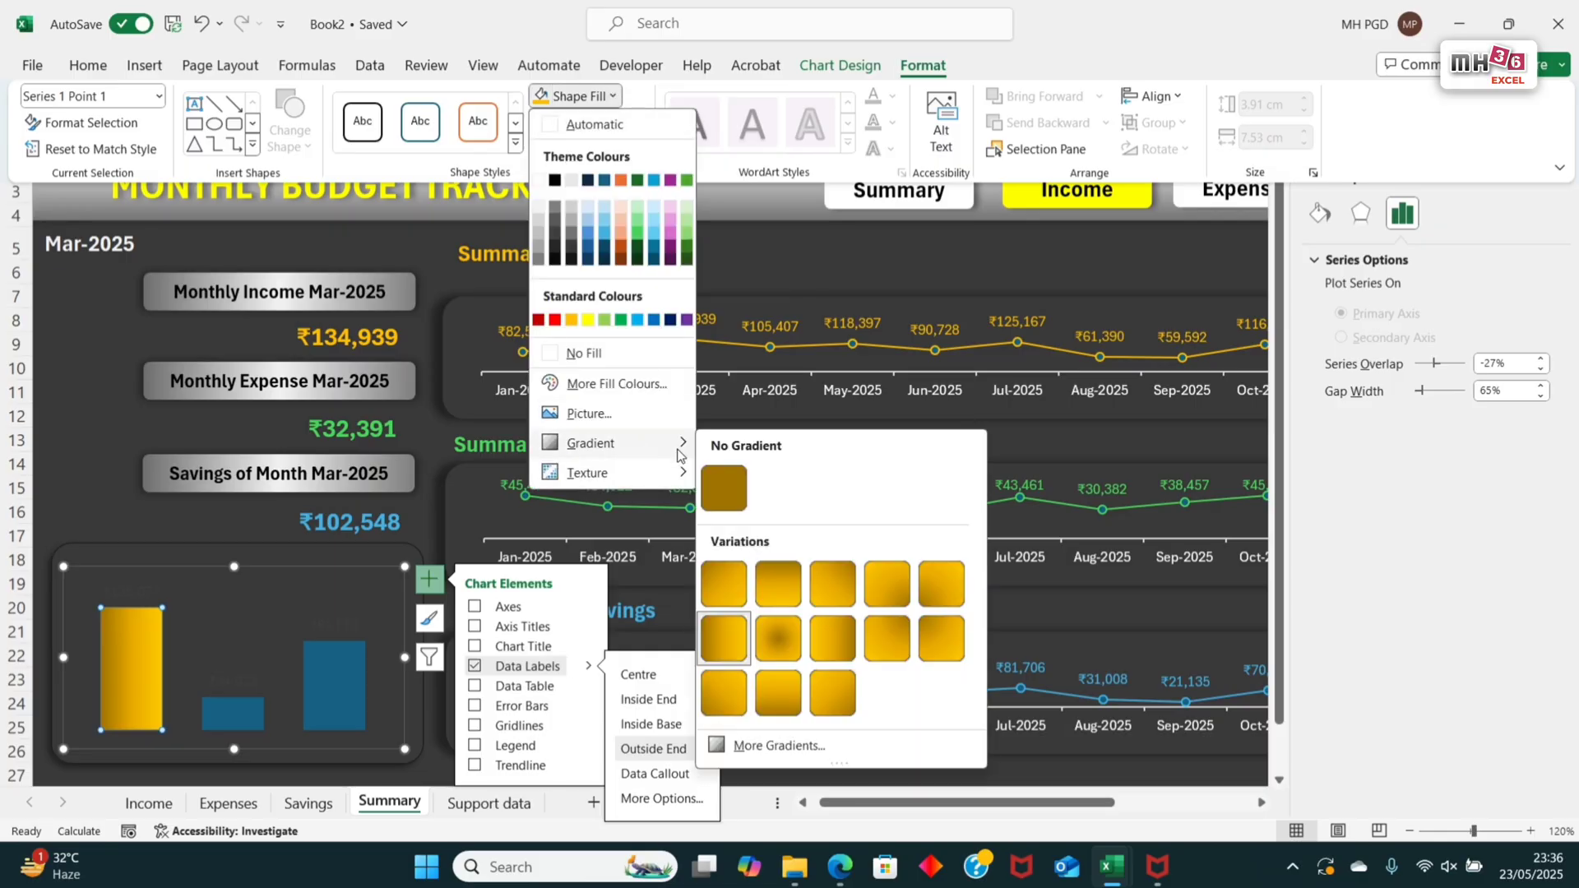
left_click(788, 747)
left_click(1467, 648)
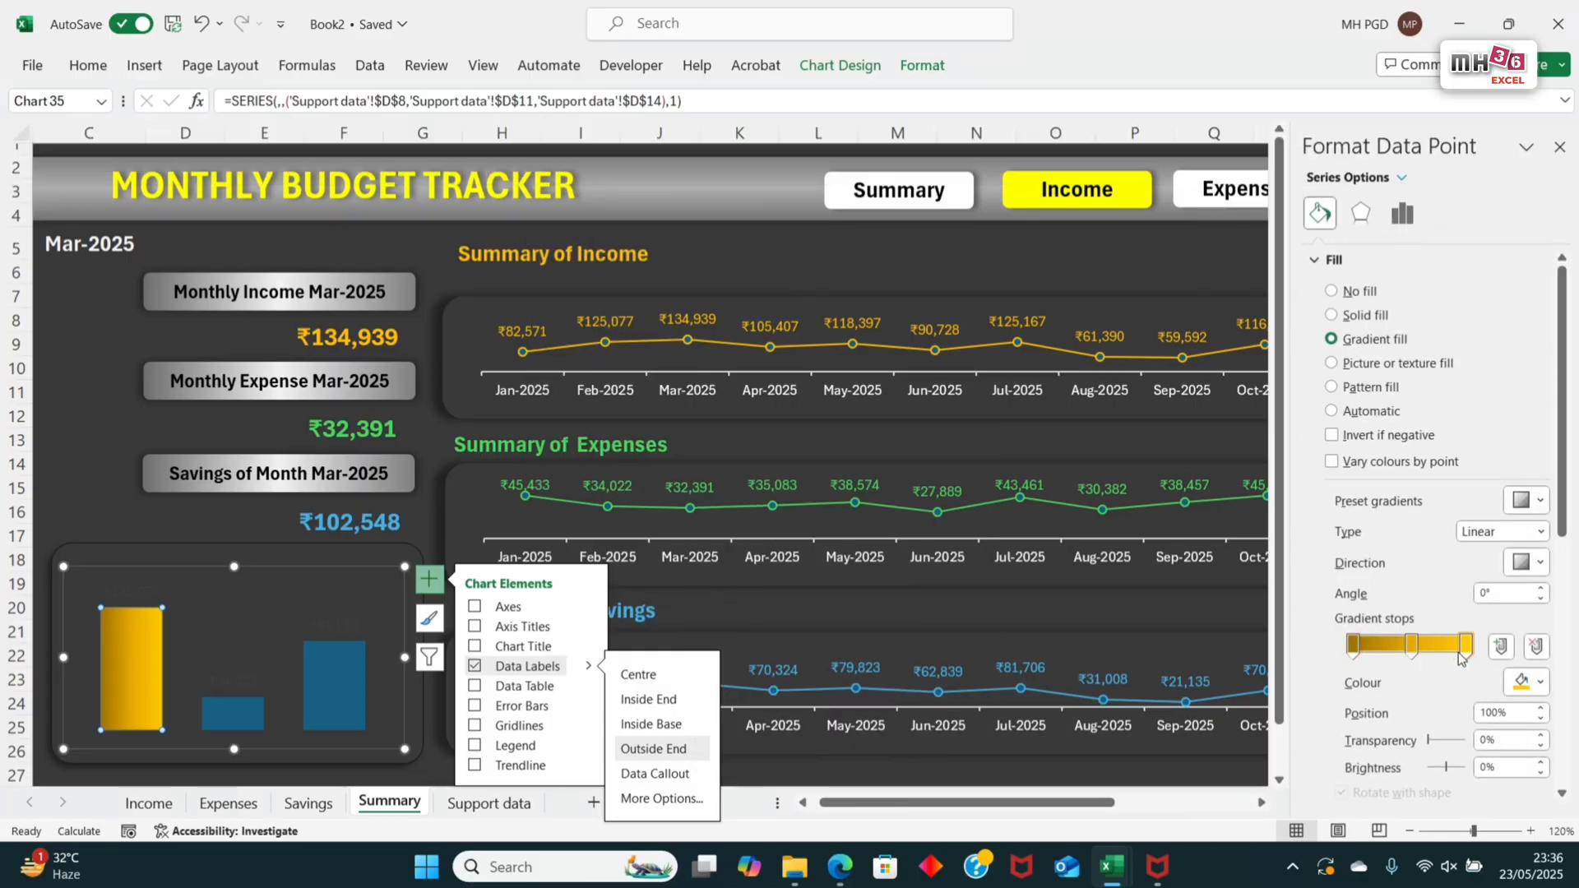
left_click_drag(1450, 656, 1480, 664)
left_click(1540, 686)
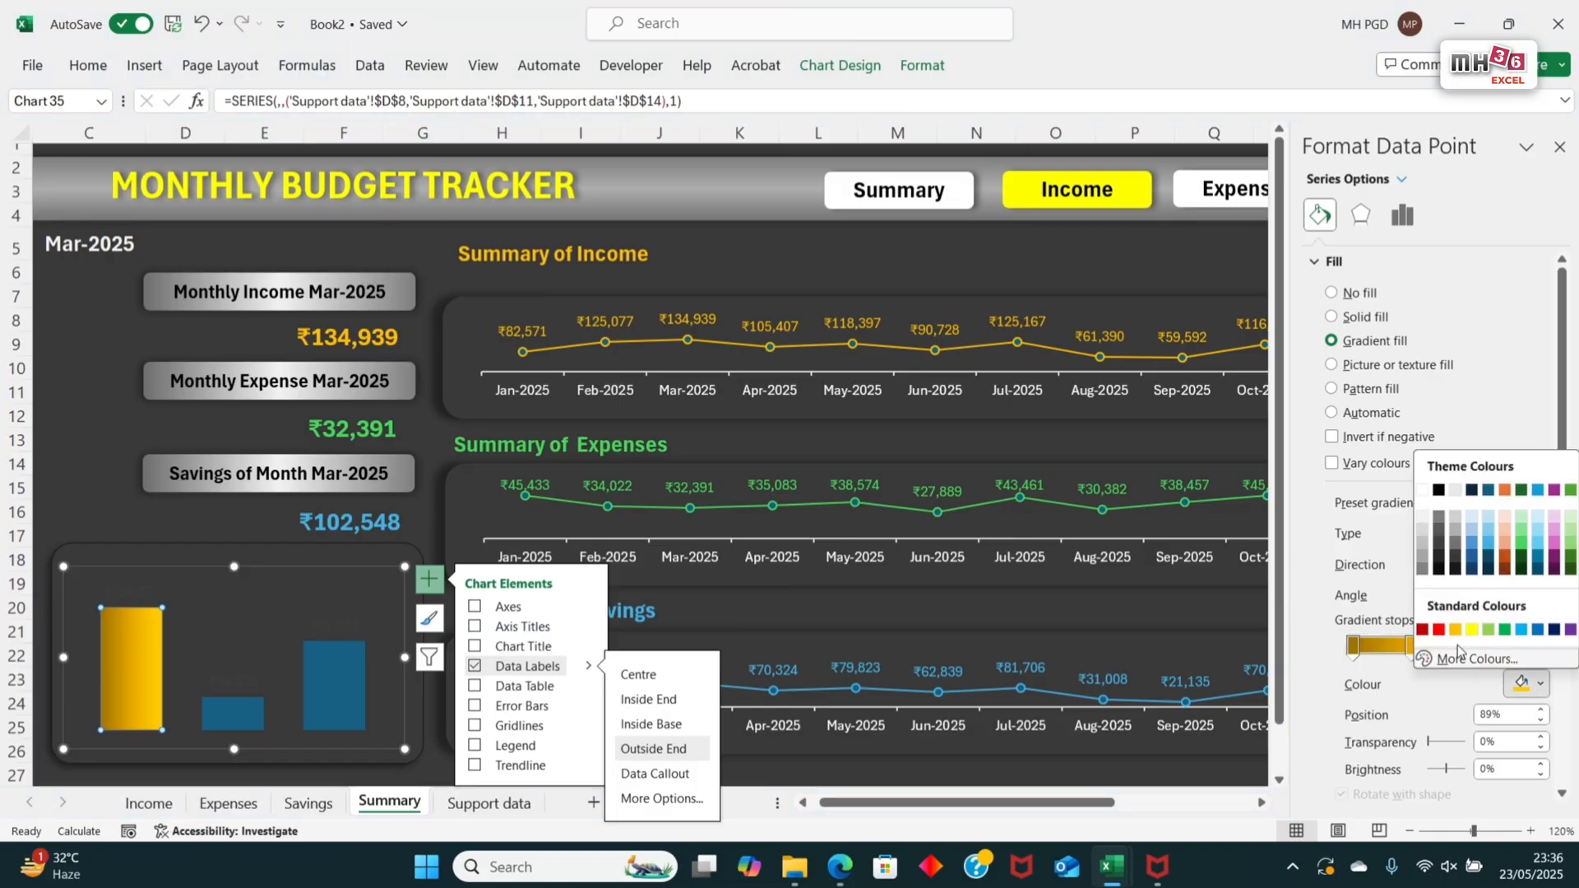
left_click(1381, 656)
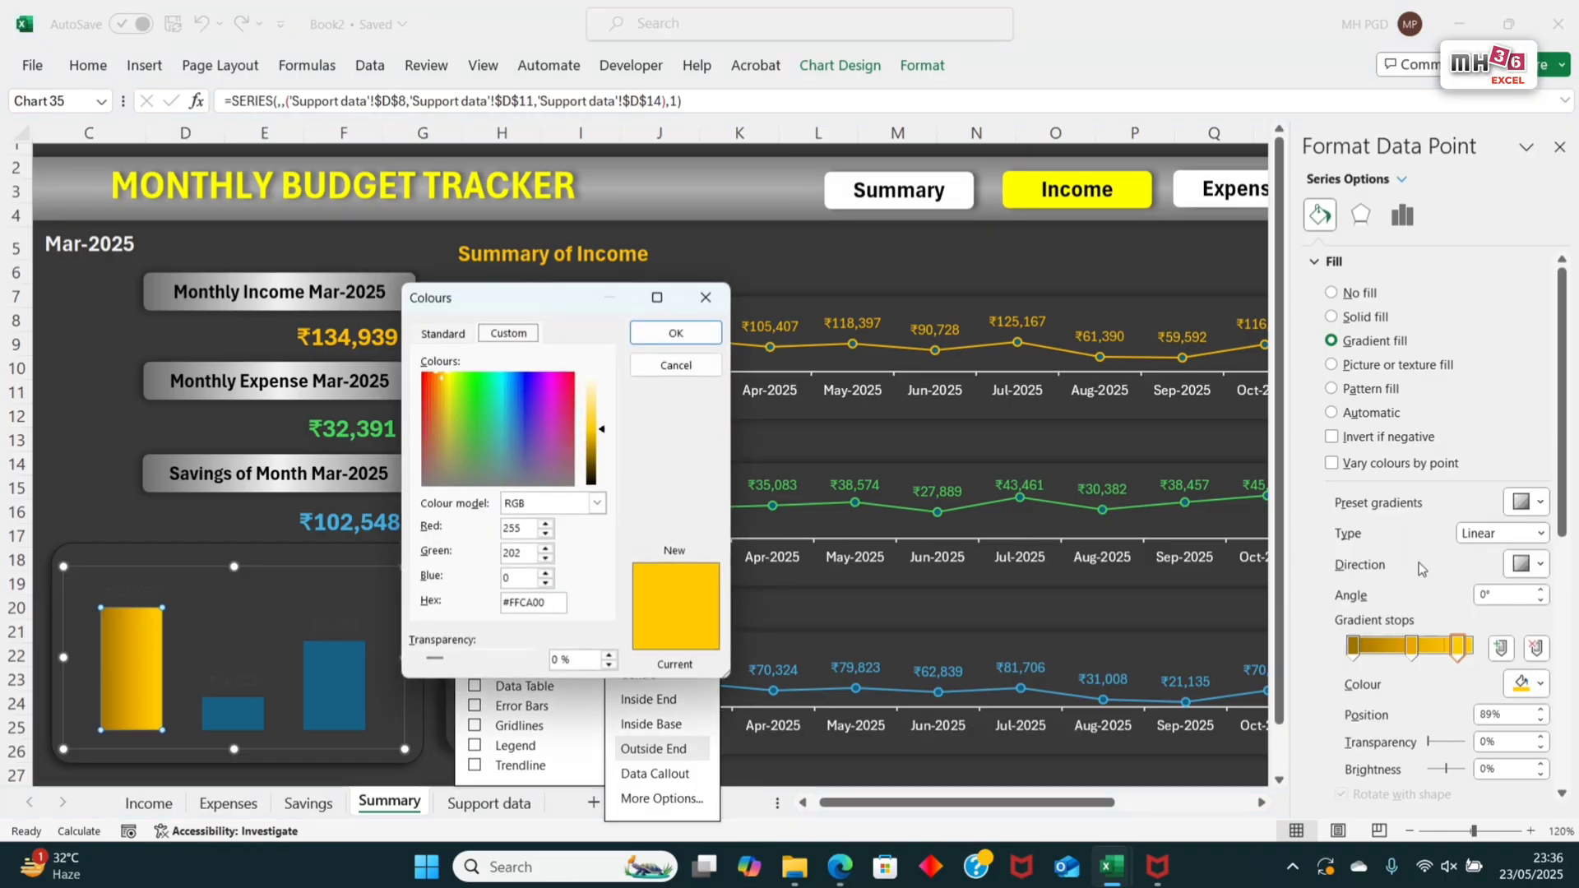
left_click(588, 406)
left_click(697, 336)
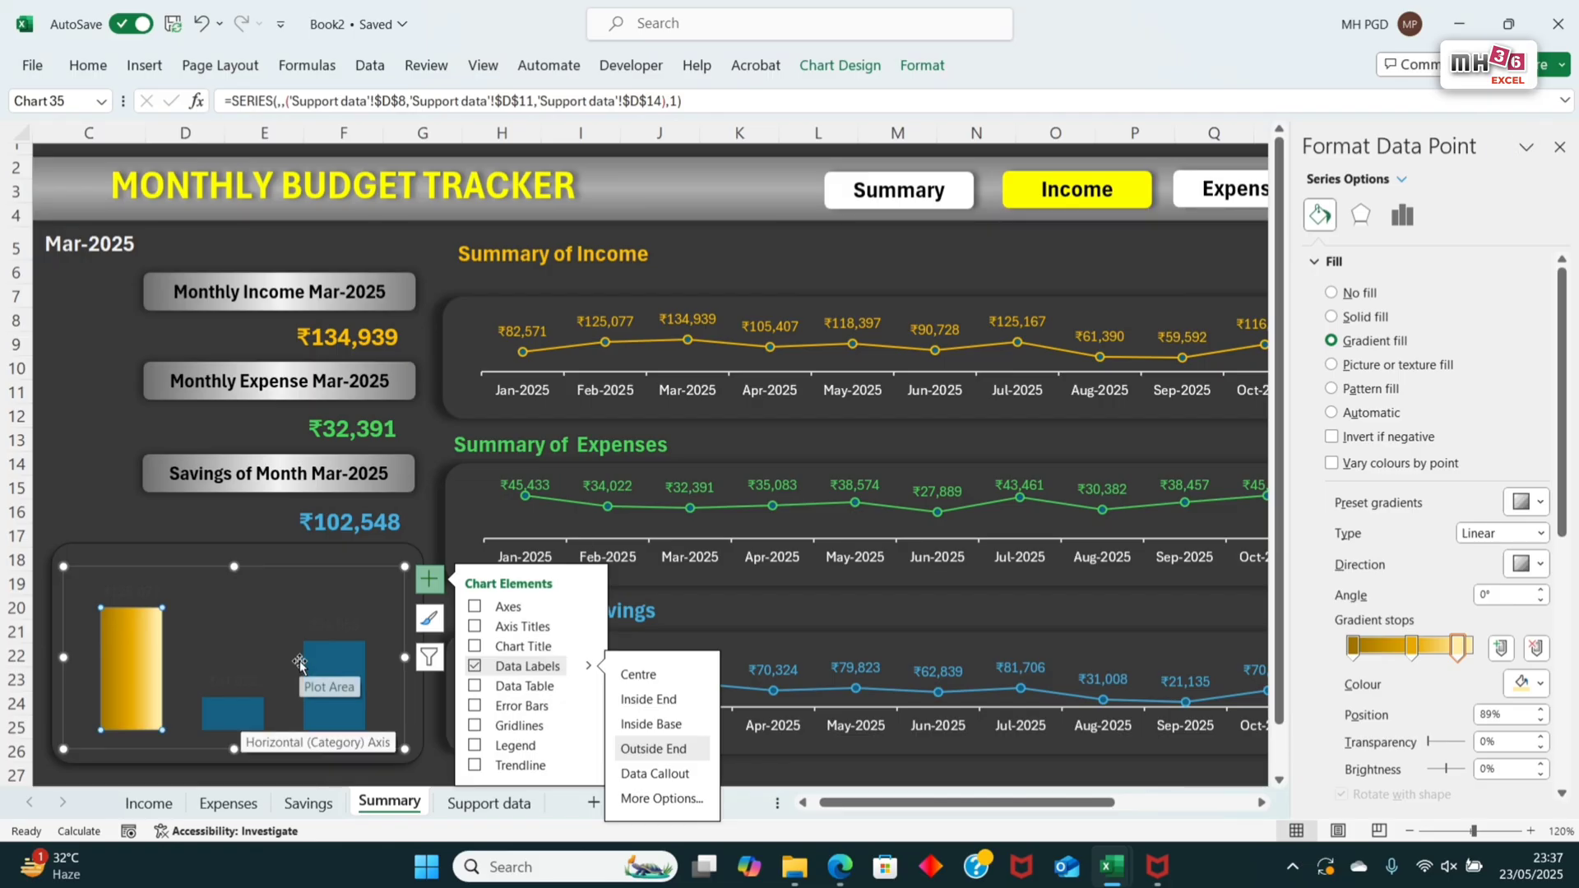
Step: Fill only the second column, for expense, with green and apply a dark linear gradient variation
left_click(251, 719)
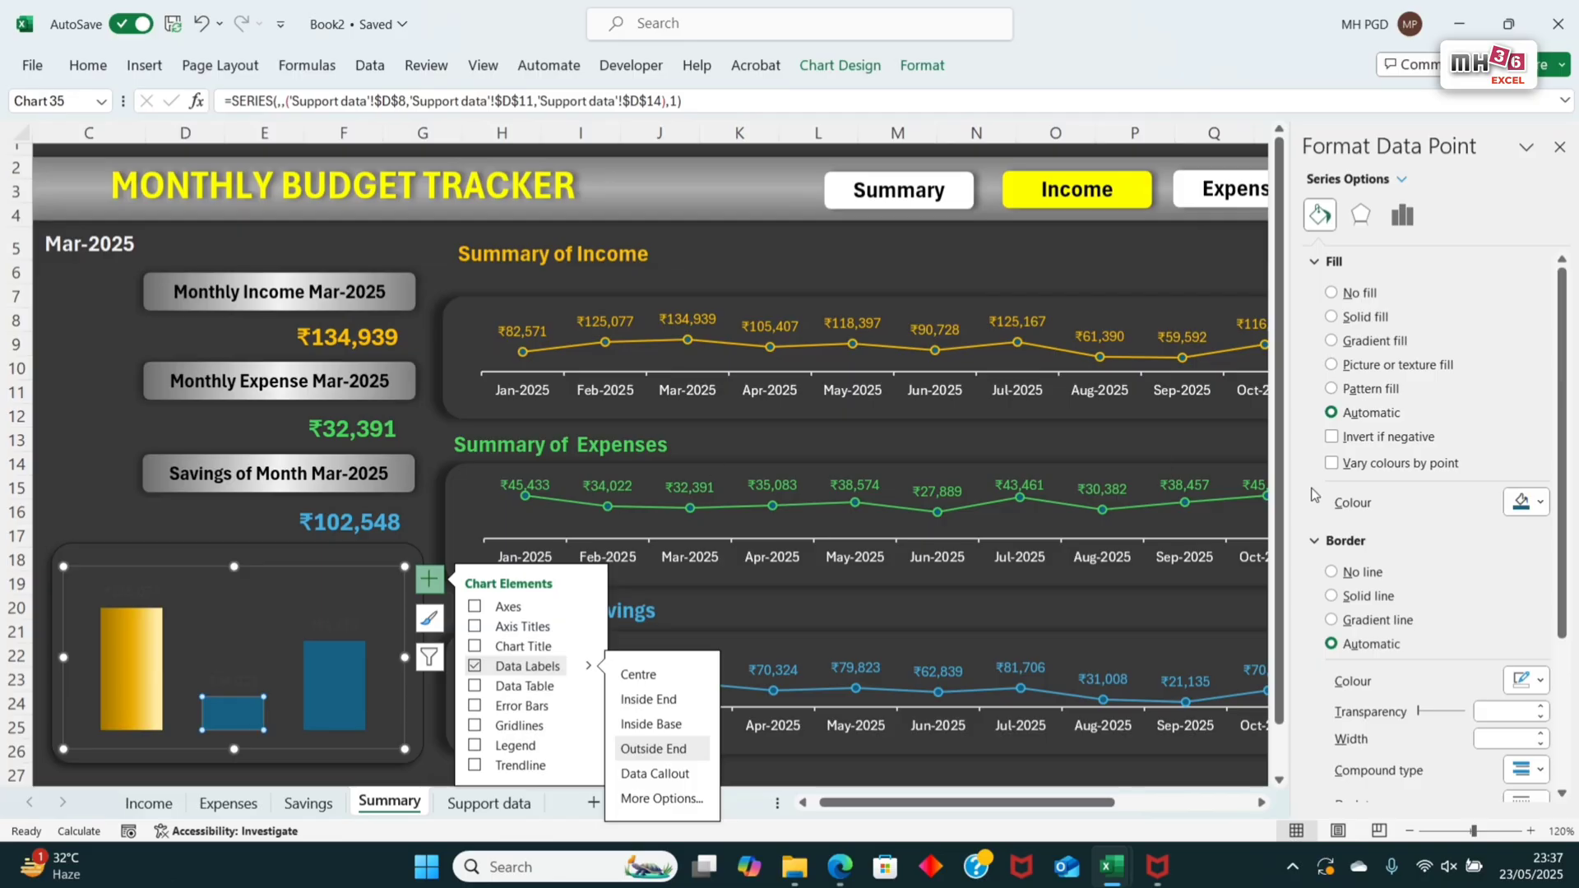
left_click(922, 65)
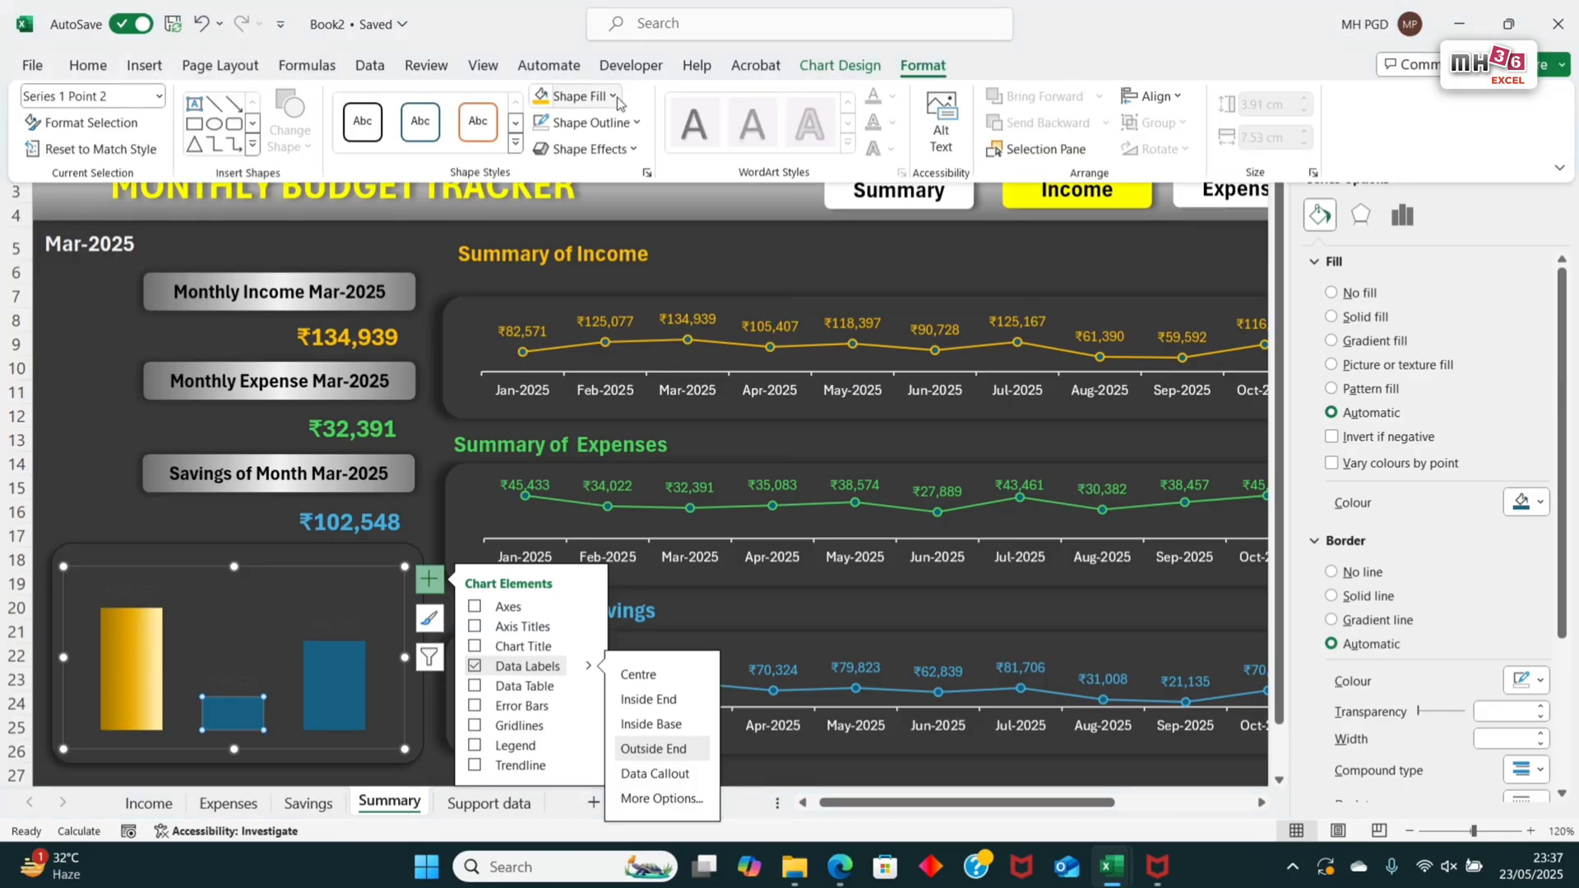
left_click(612, 96)
left_click(639, 239)
left_click(613, 97)
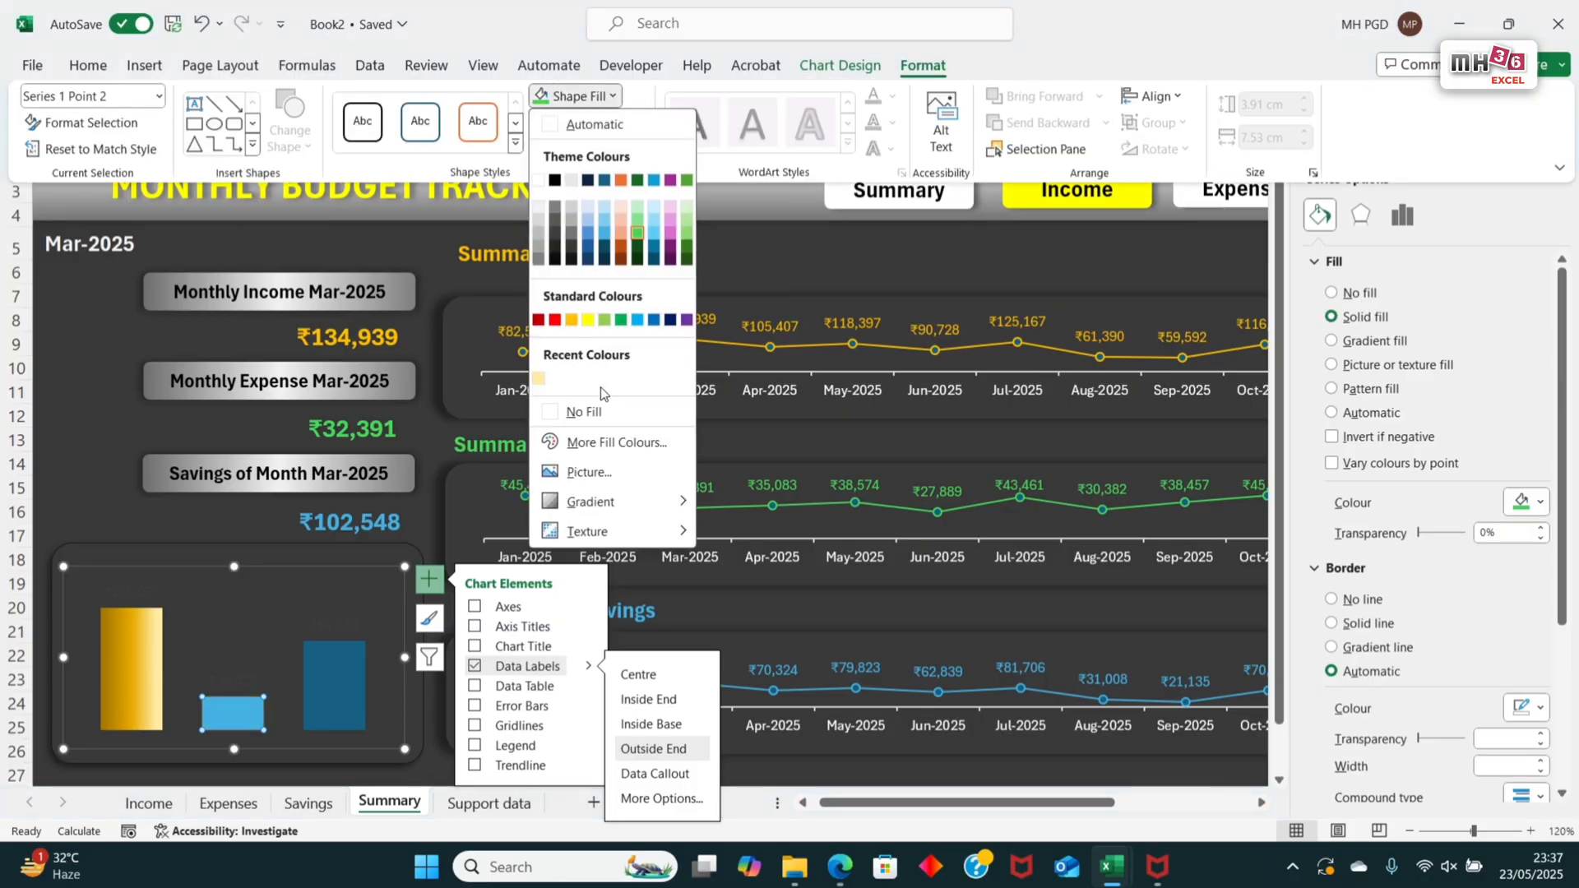
mouse_move(589, 503)
left_click(726, 778)
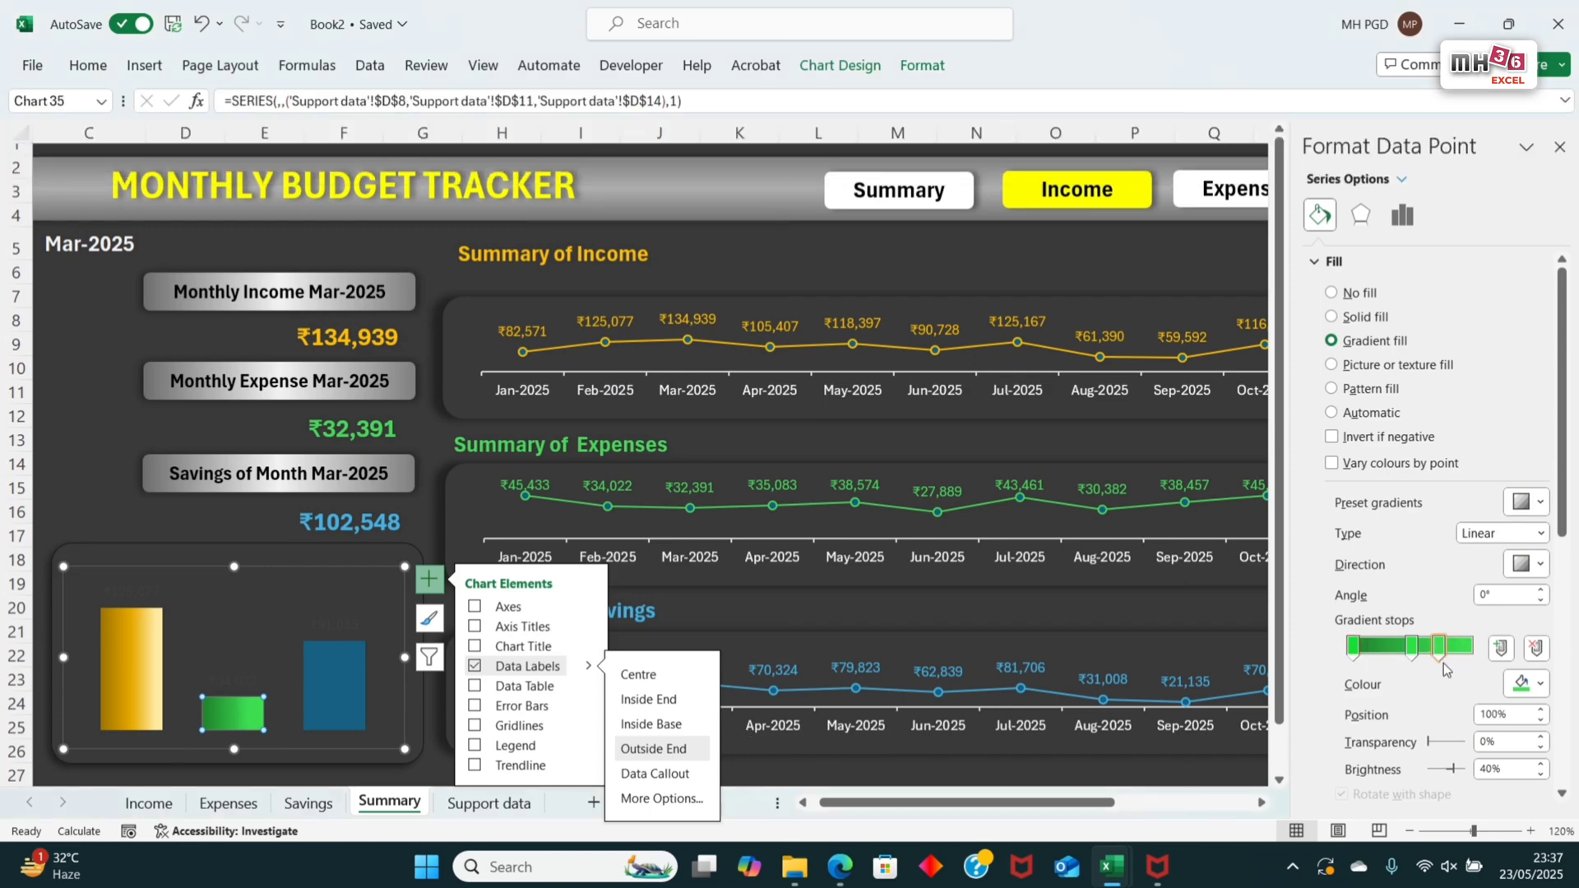
Step: Move the expense column's last gradient stop to 83% and lighten its green to a pale custom shade
left_click(1539, 684)
left_click(1452, 659)
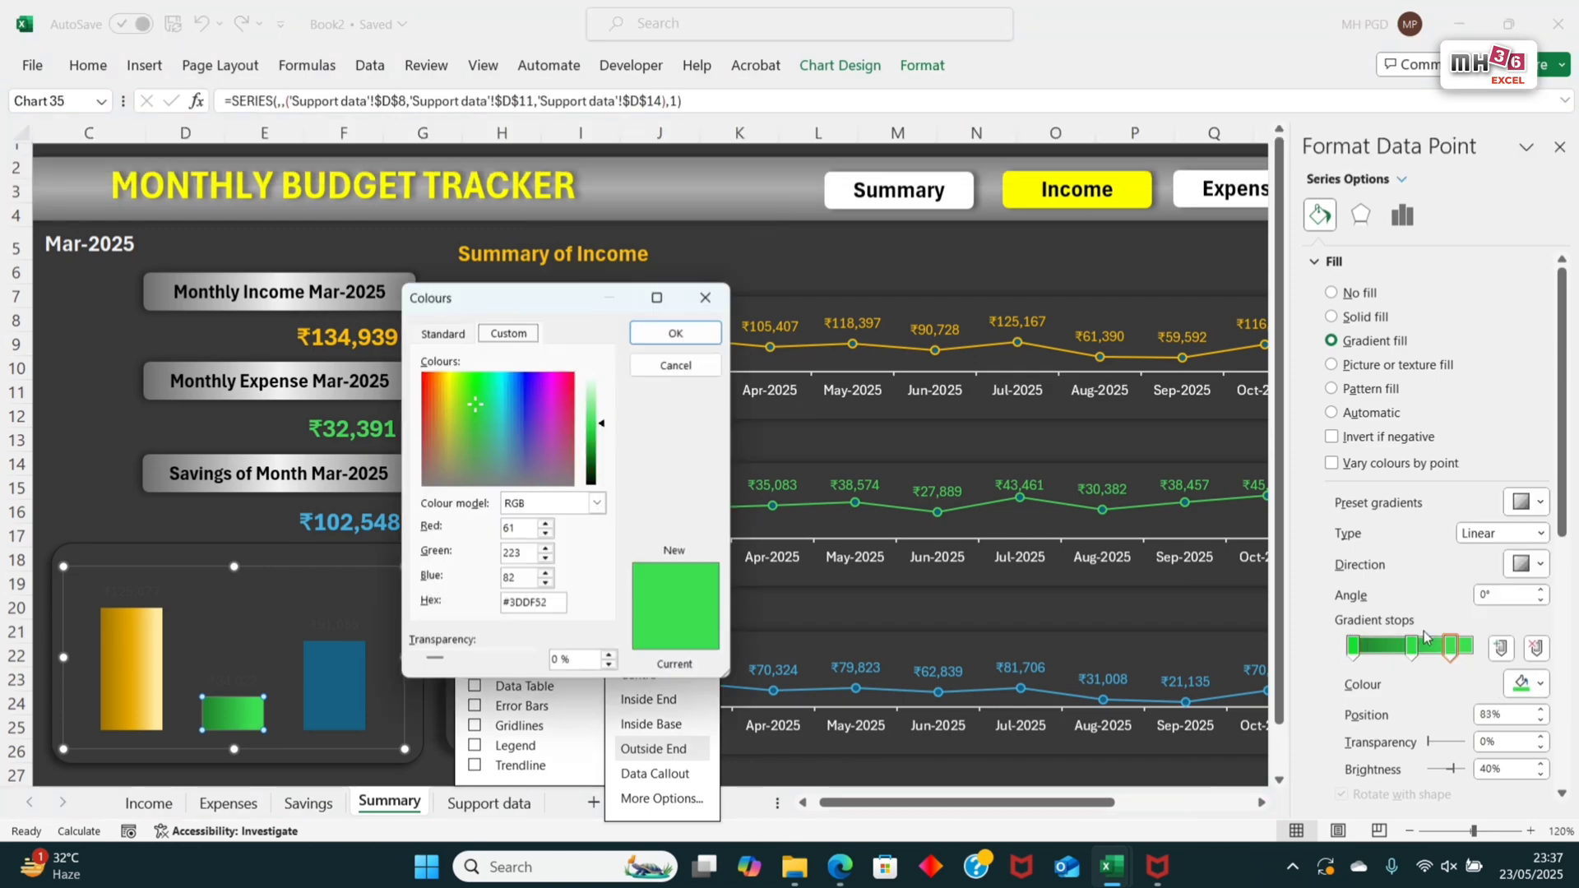
left_click(592, 388)
left_click(673, 334)
Step: Fill only the third column, for savings, with light blue and apply the dark Linear Right gradient variation
left_click(351, 670)
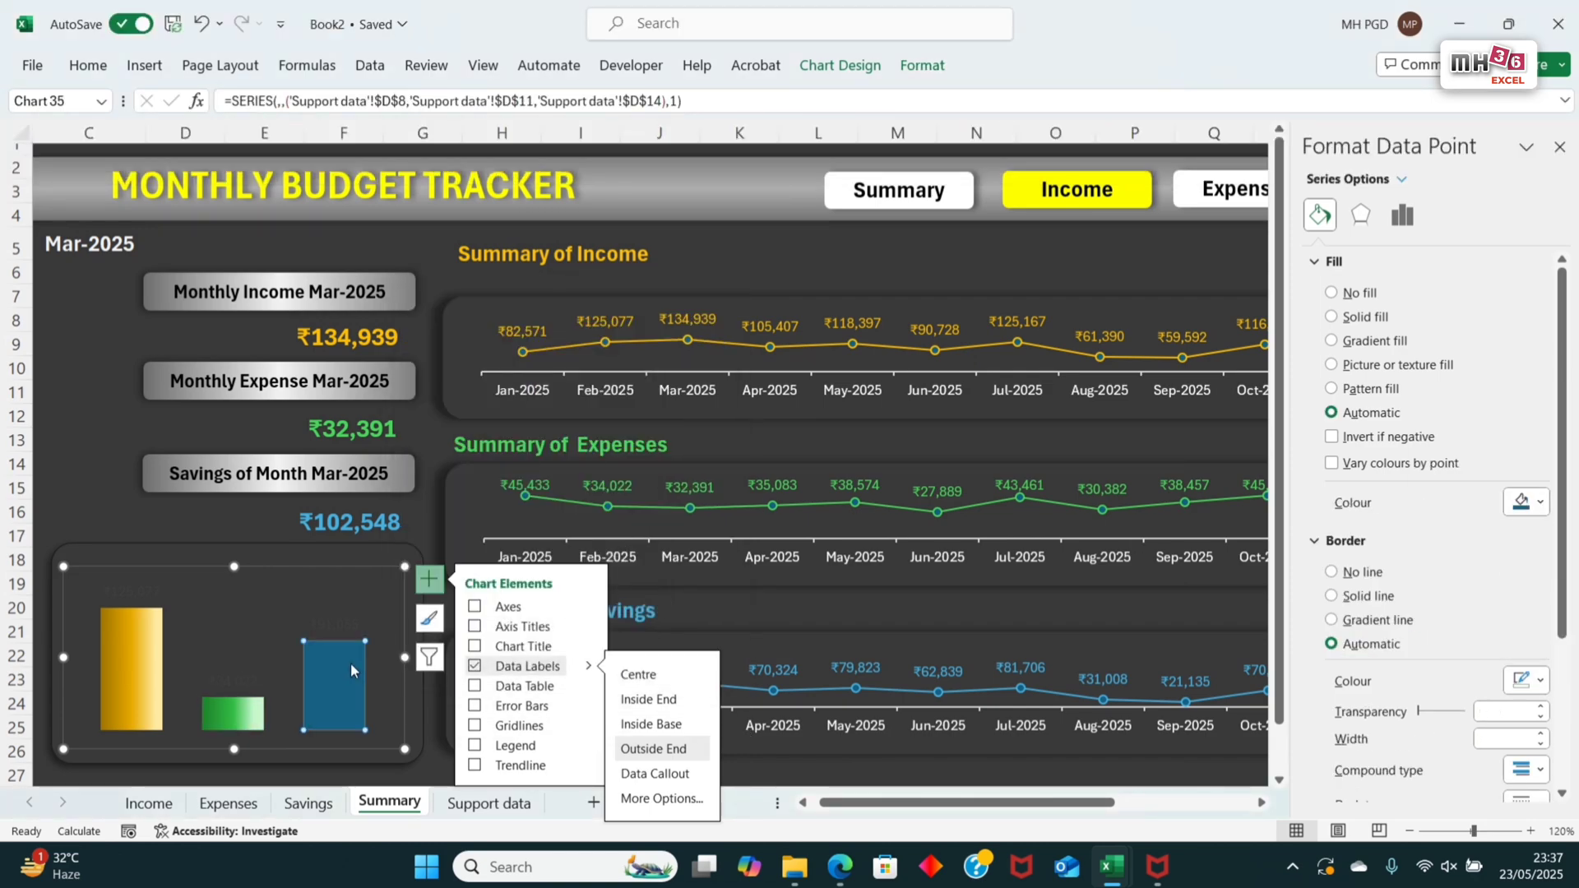
left_click(922, 65)
left_click(575, 96)
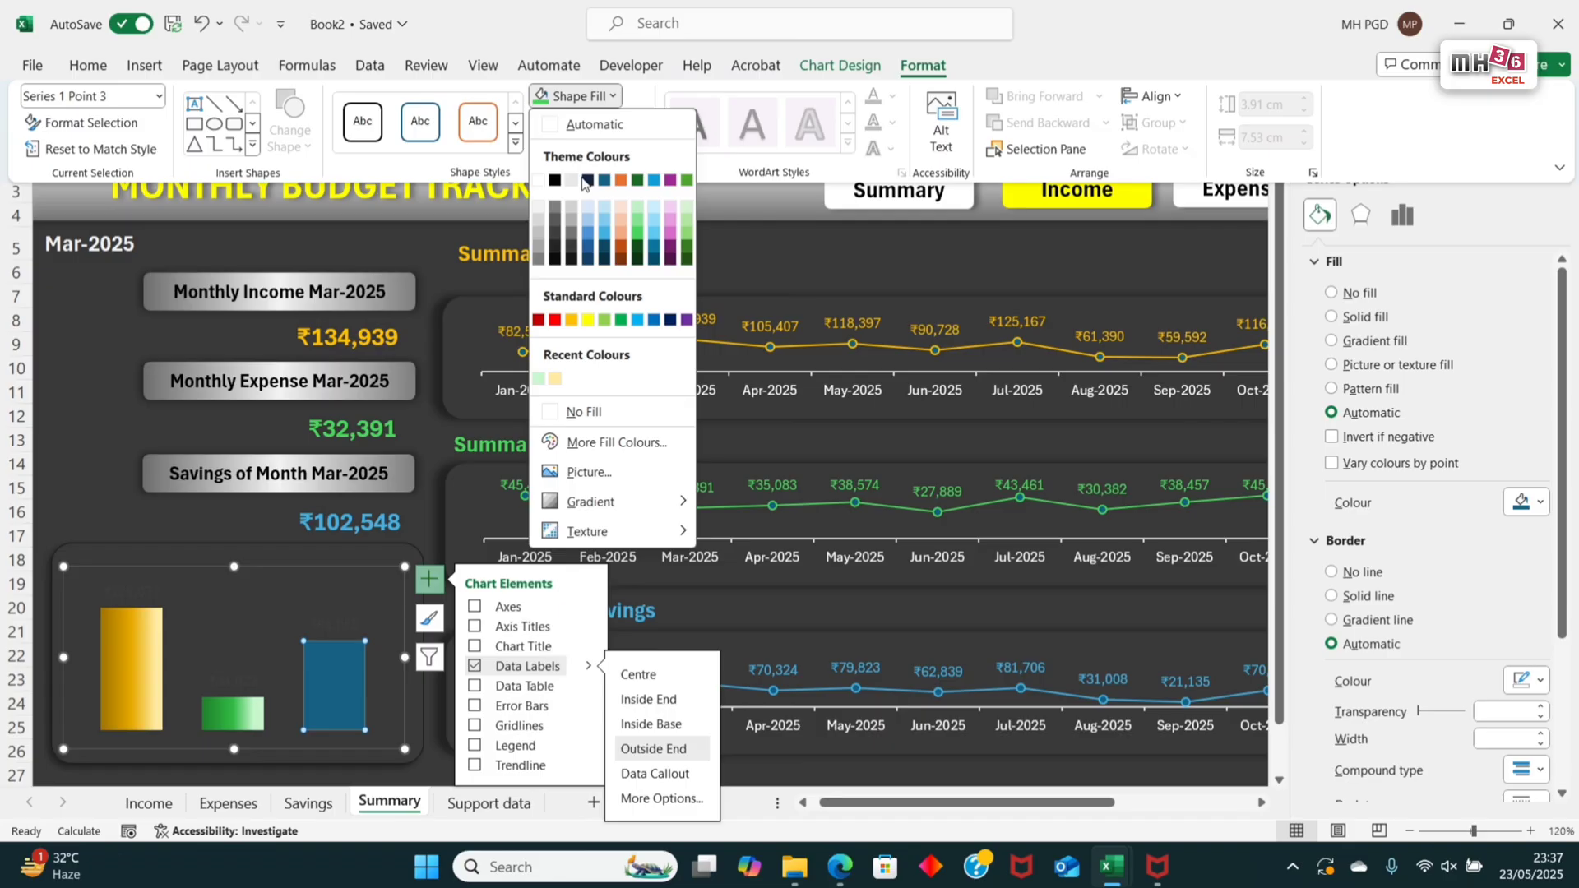
left_click(620, 214)
left_click(592, 97)
mouse_move(592, 504)
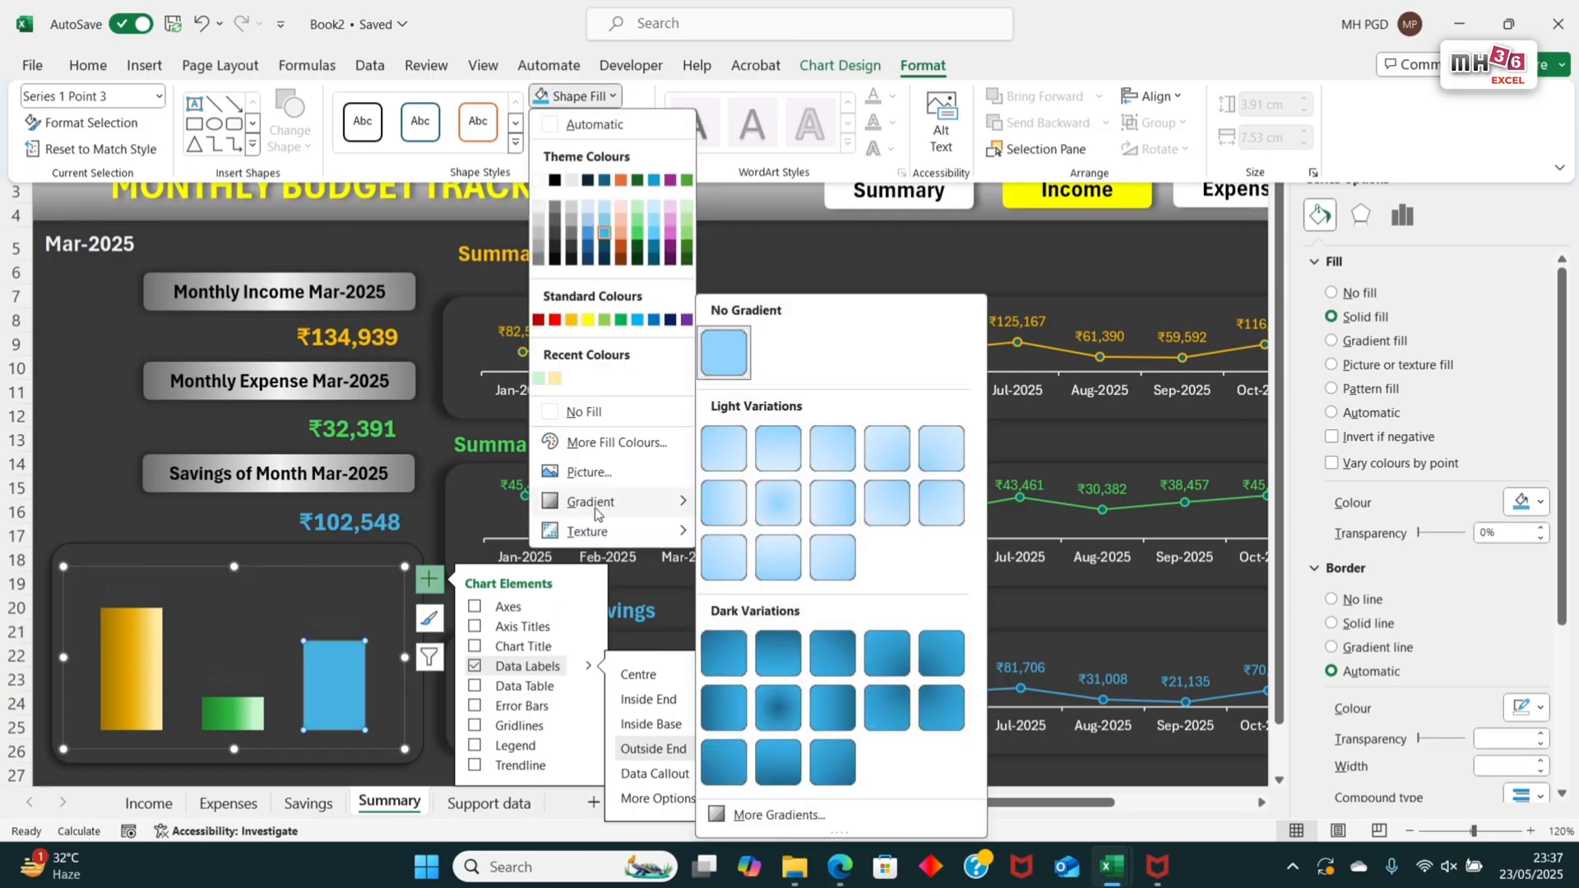
left_click(723, 708)
Step: Move the savings column's last gradient stop to 89%, lighten it to a pale custom blue, and close the formatting pane
left_click(1461, 647)
left_click(1521, 683)
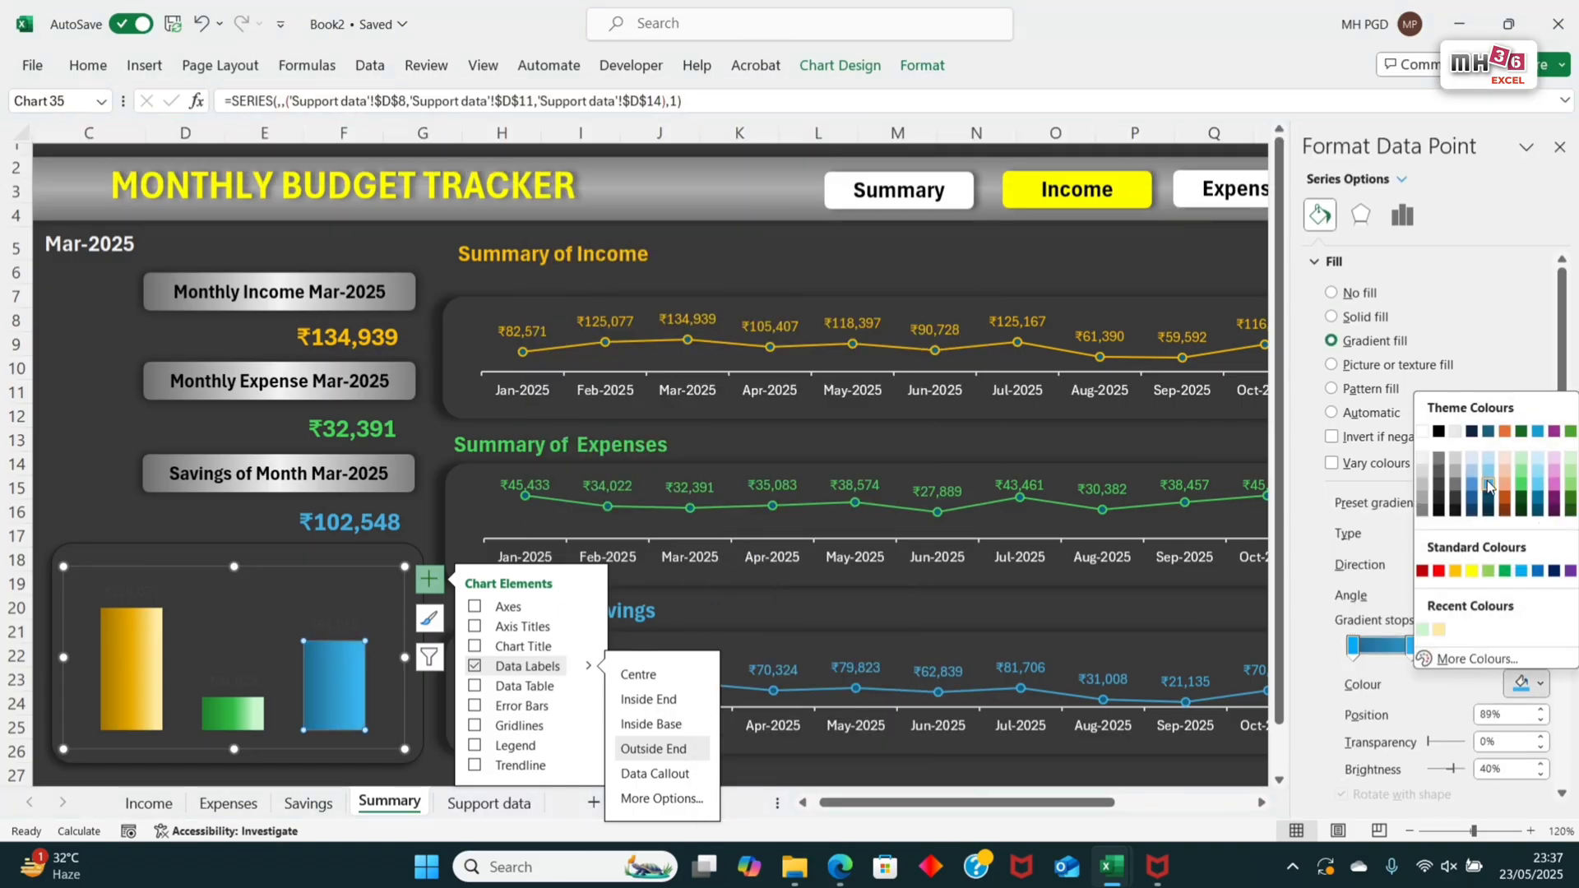
left_click(1477, 660)
left_click_drag(602, 416, 603, 393)
left_click(677, 334)
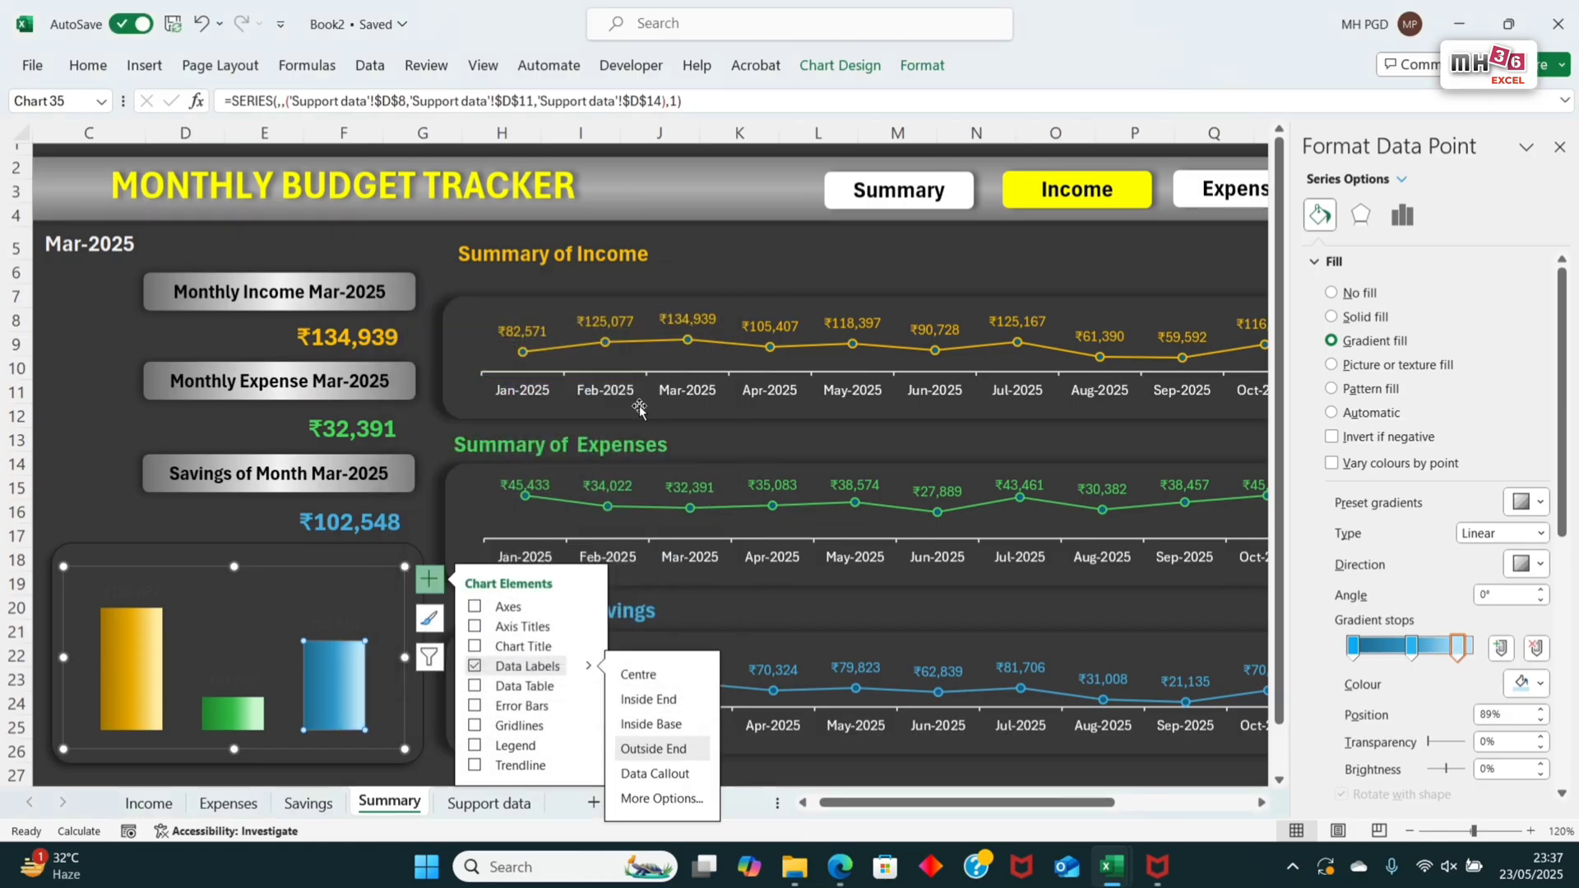
left_click(1559, 148)
Step: Colour only the savings column's data label light blue and widen its label box slightly
left_click(352, 626)
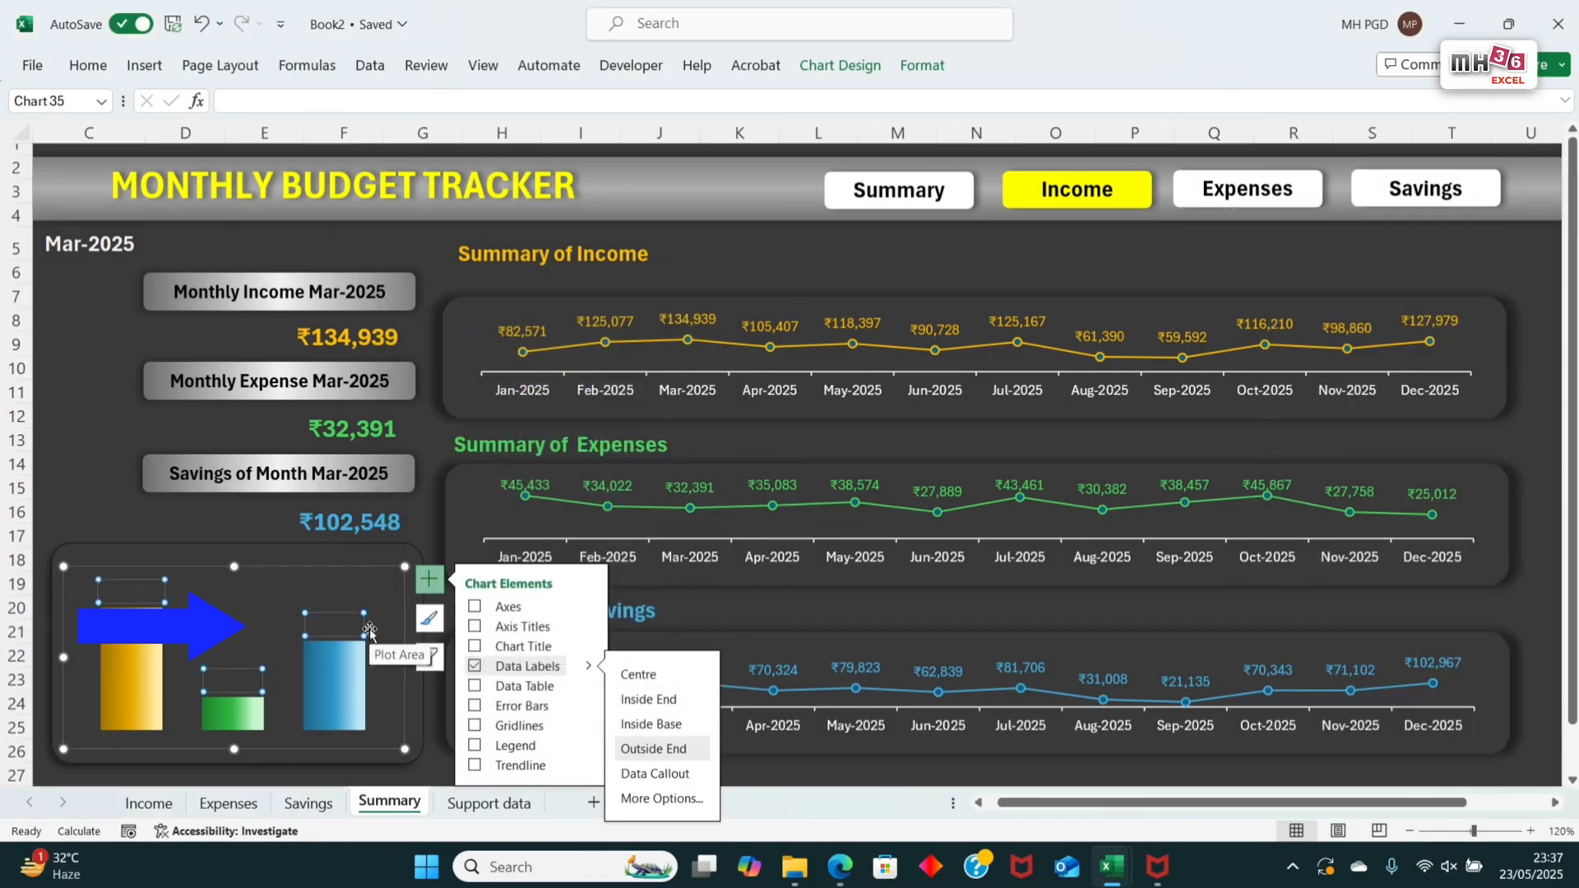
left_click(347, 637)
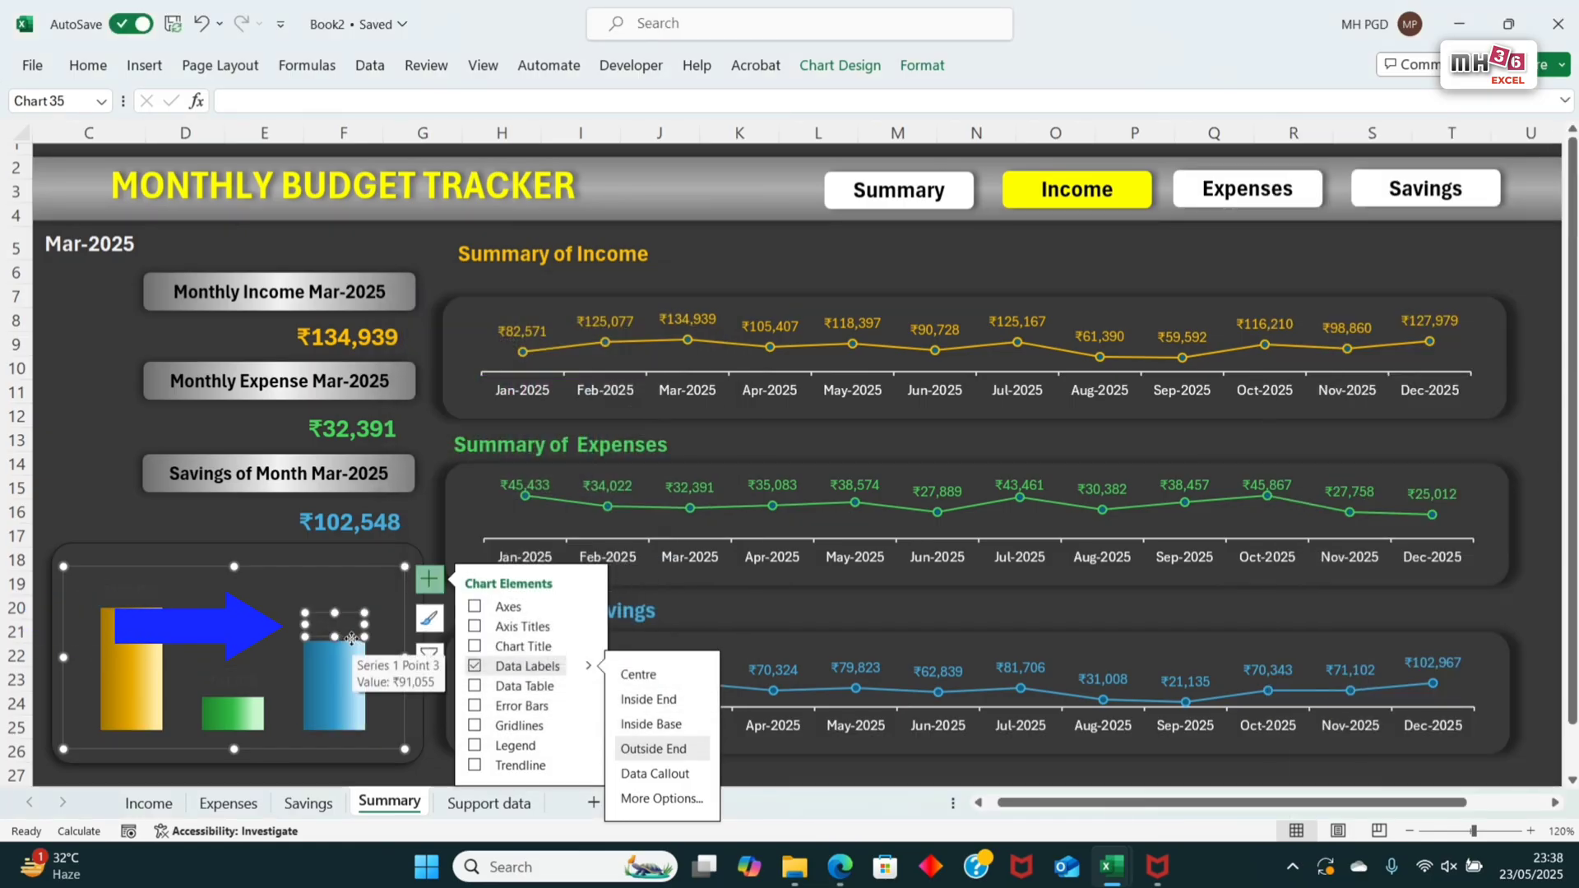
left_click(925, 68)
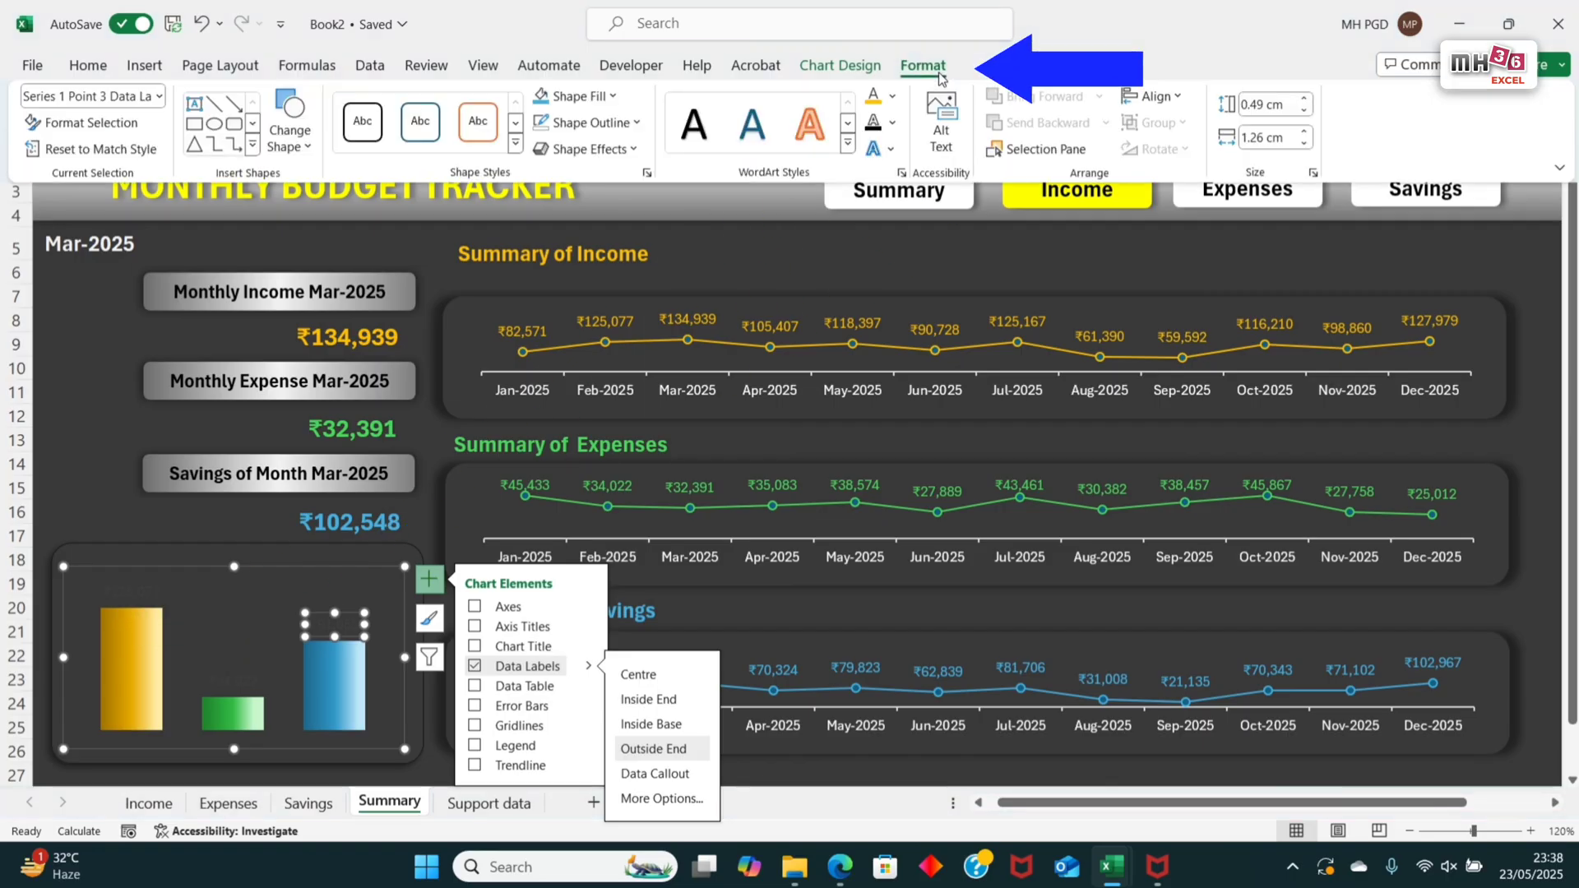
left_click(892, 96)
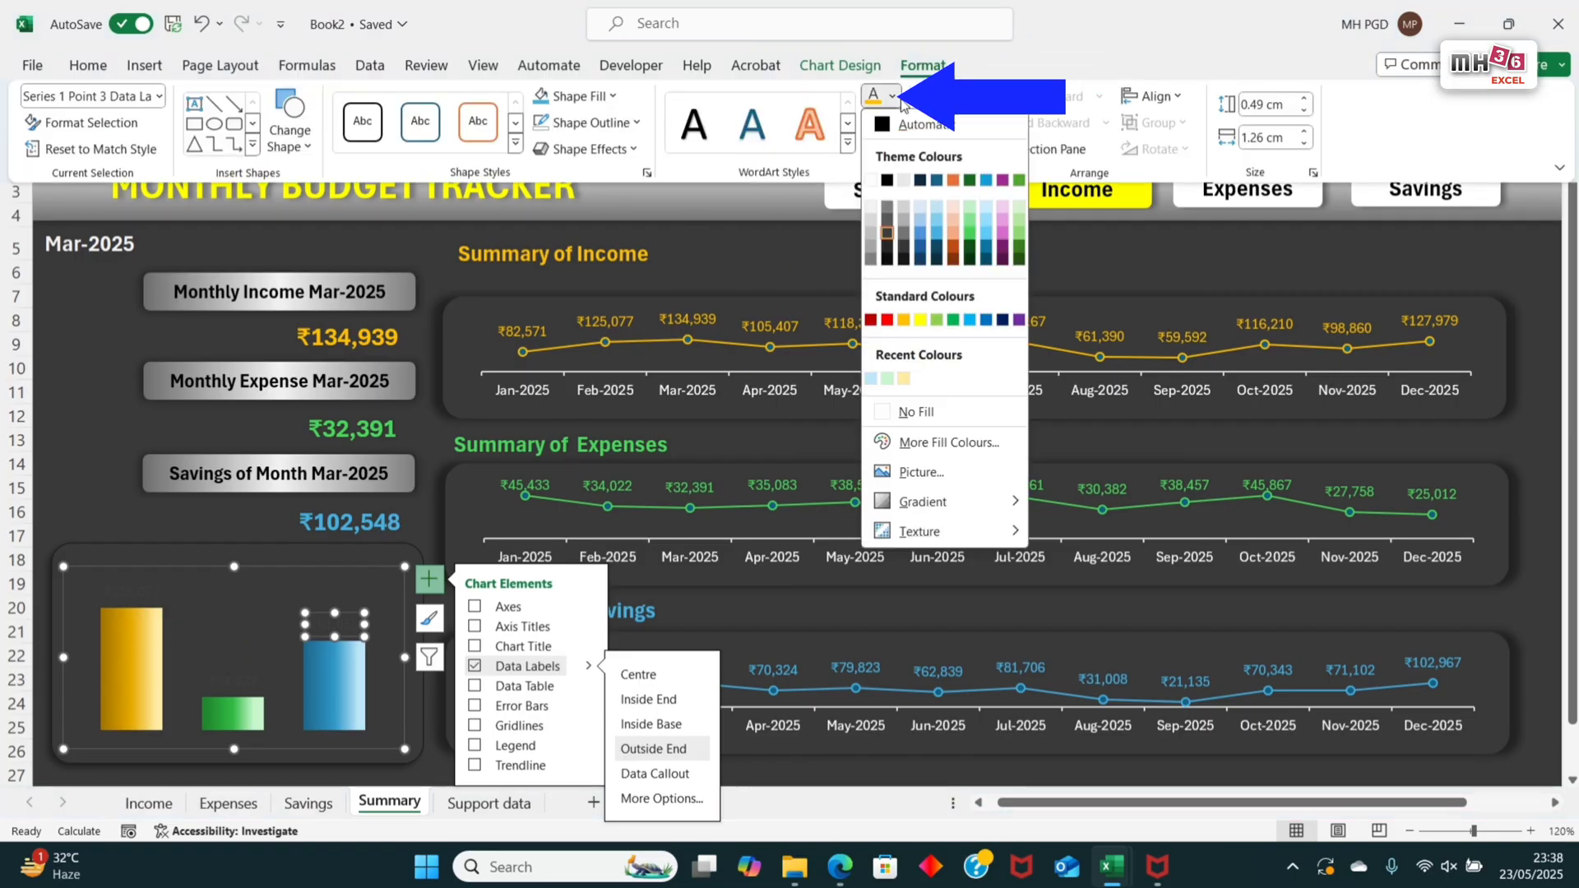
left_click(936, 244)
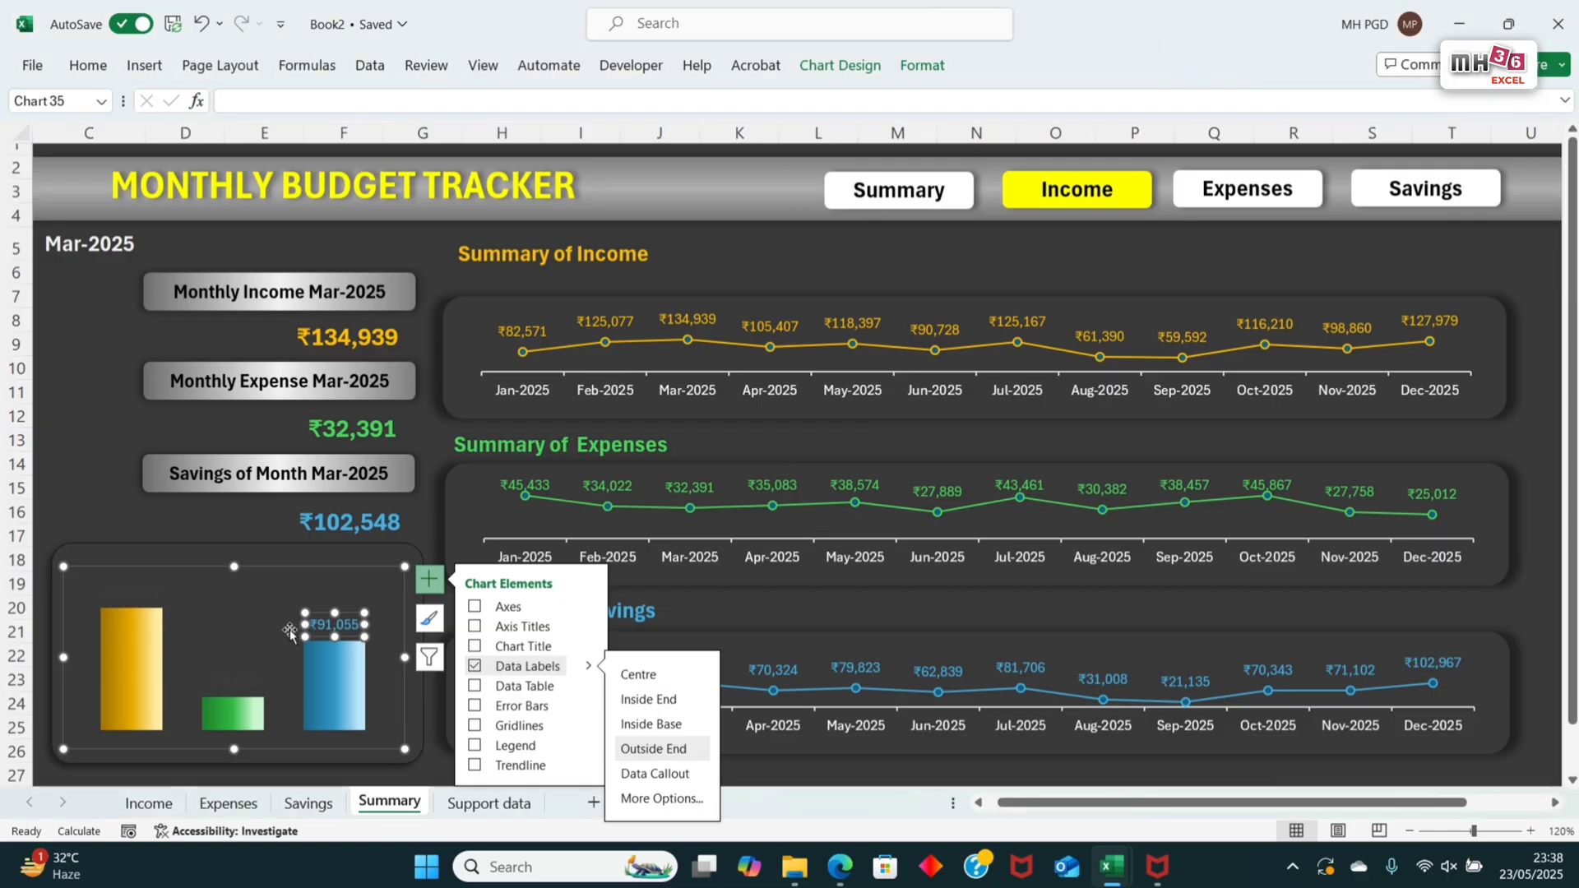
left_click(298, 626)
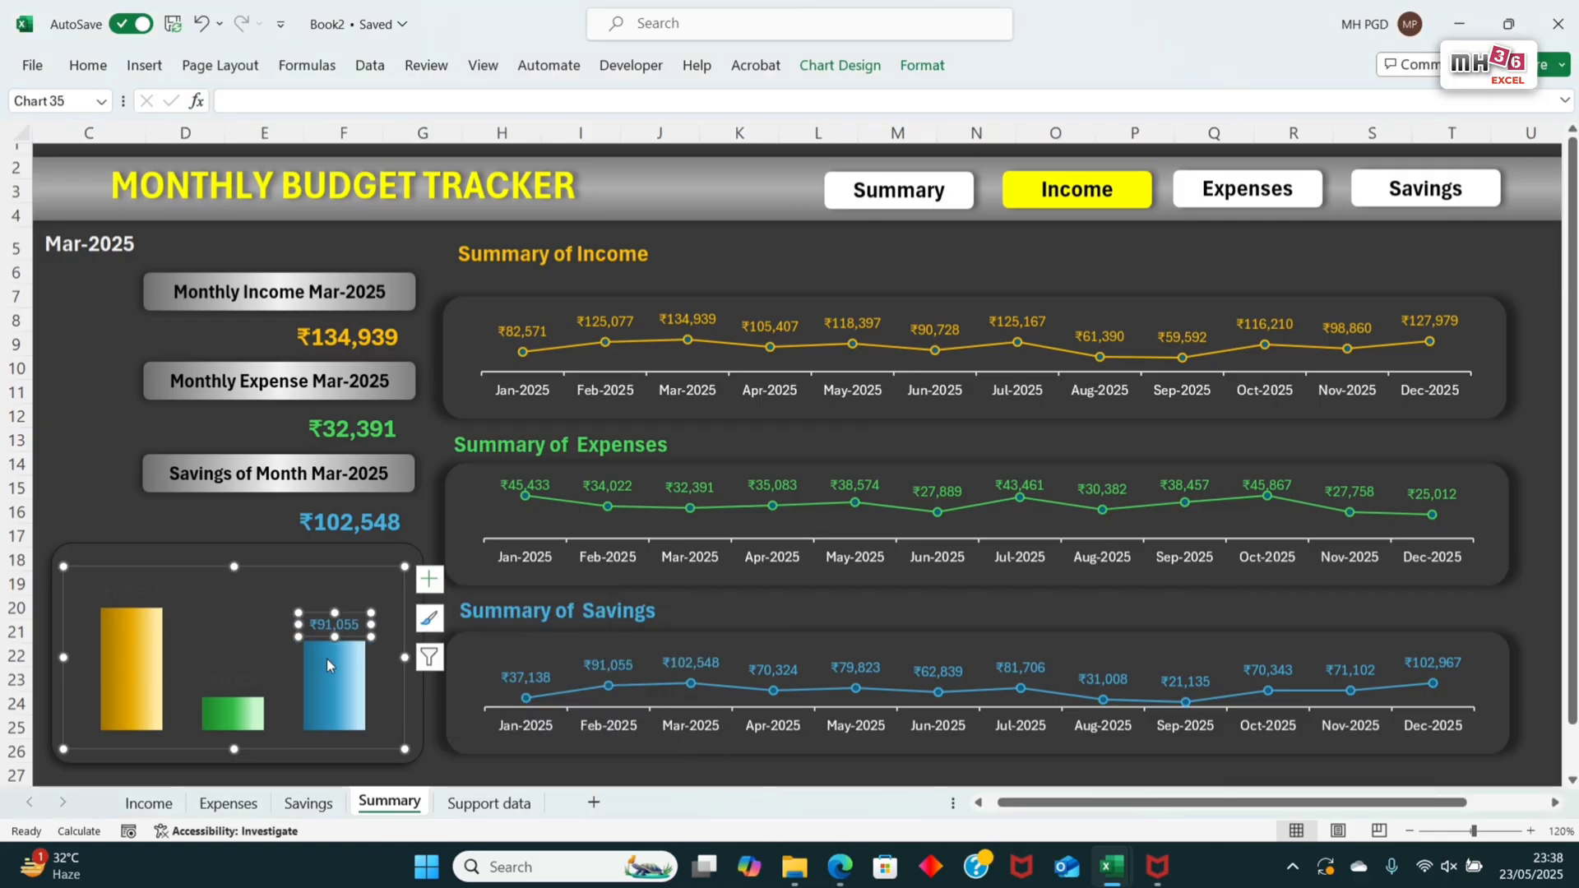
Step: Widen the expense column's data label box slightly and colour its text green
left_click(267, 688)
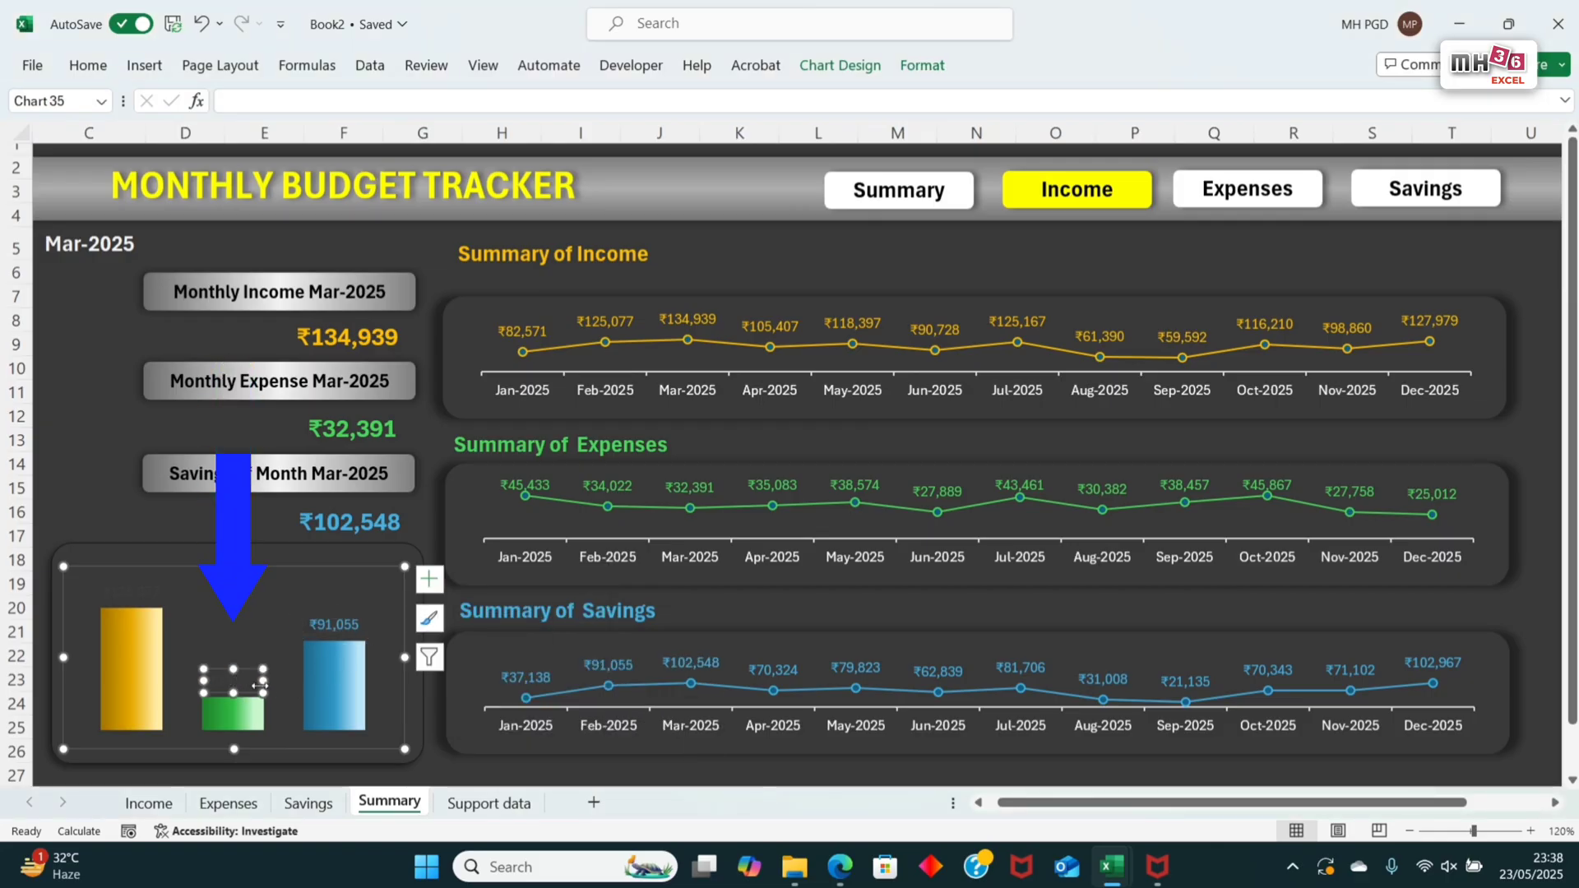
left_click_drag(260, 685, 277, 686)
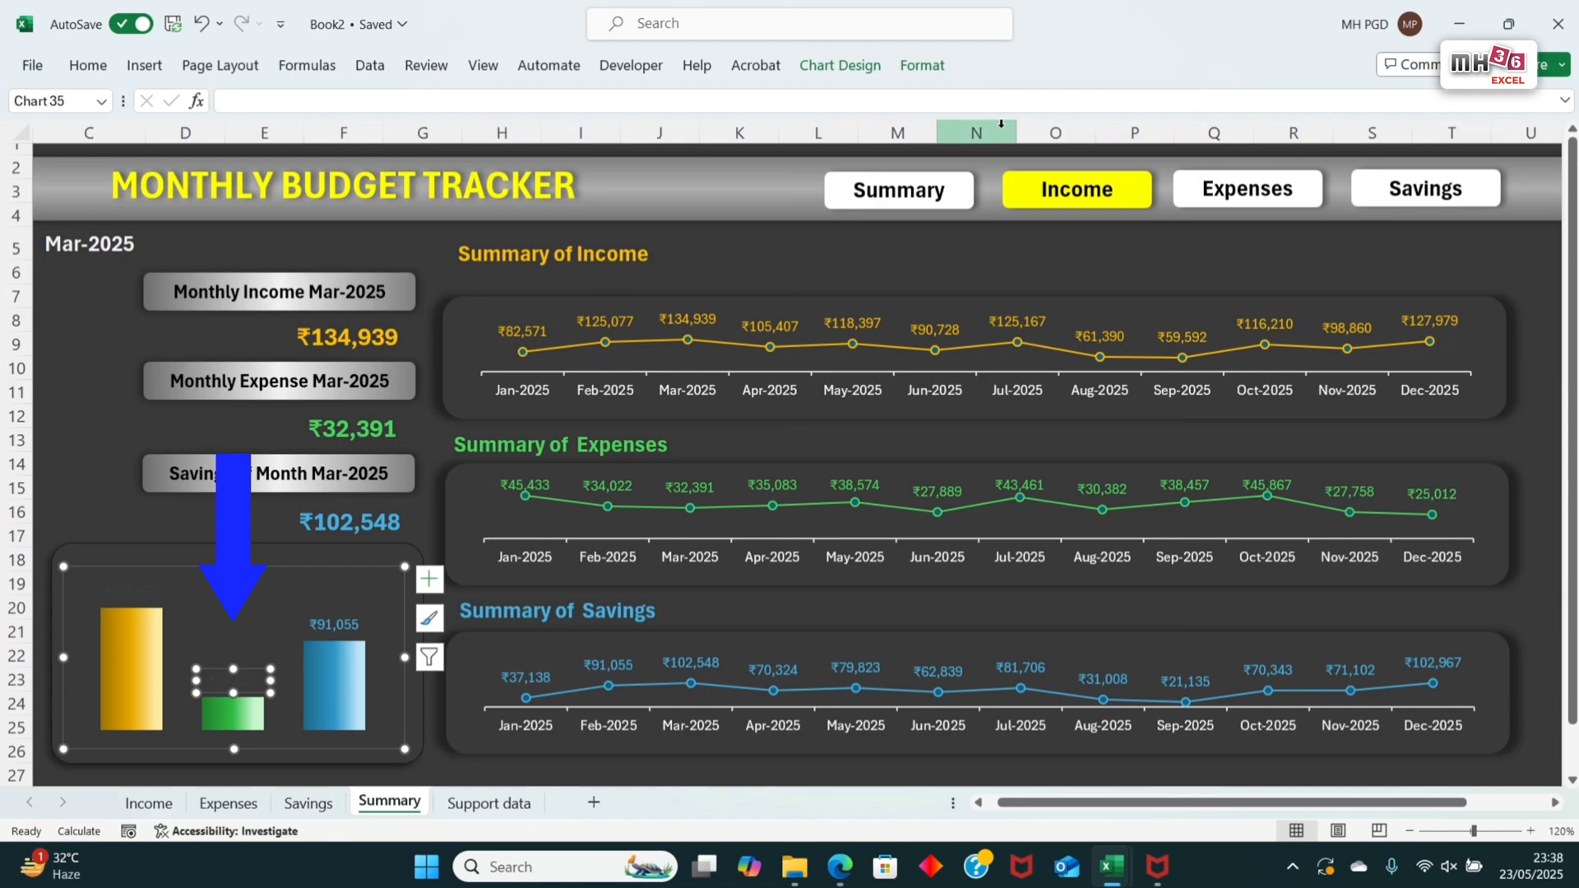
left_click(923, 71)
left_click(893, 97)
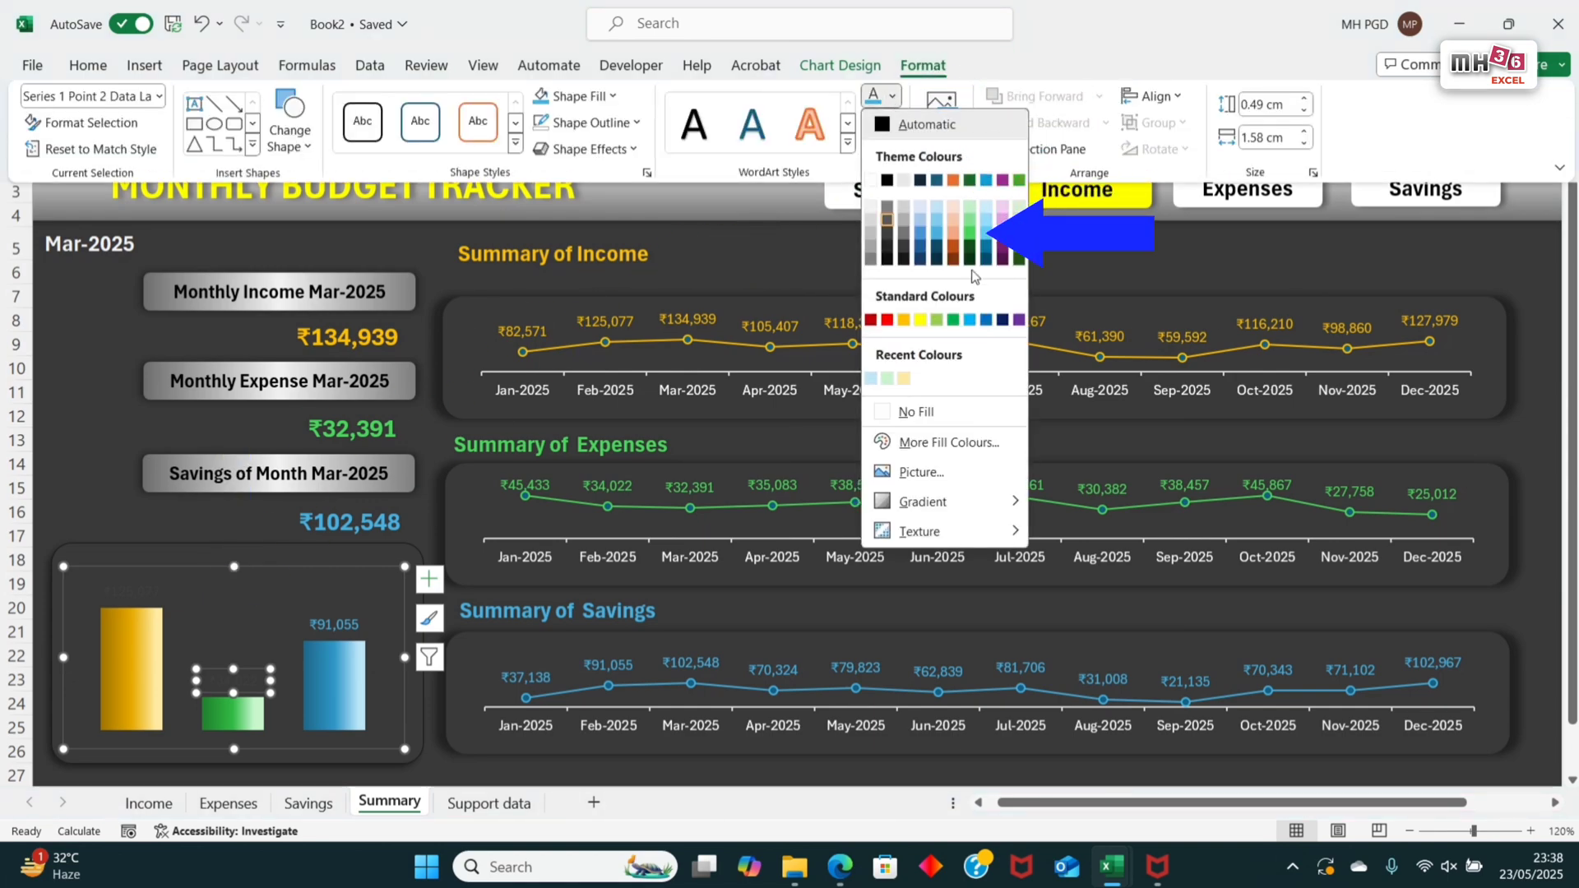
left_click(970, 245)
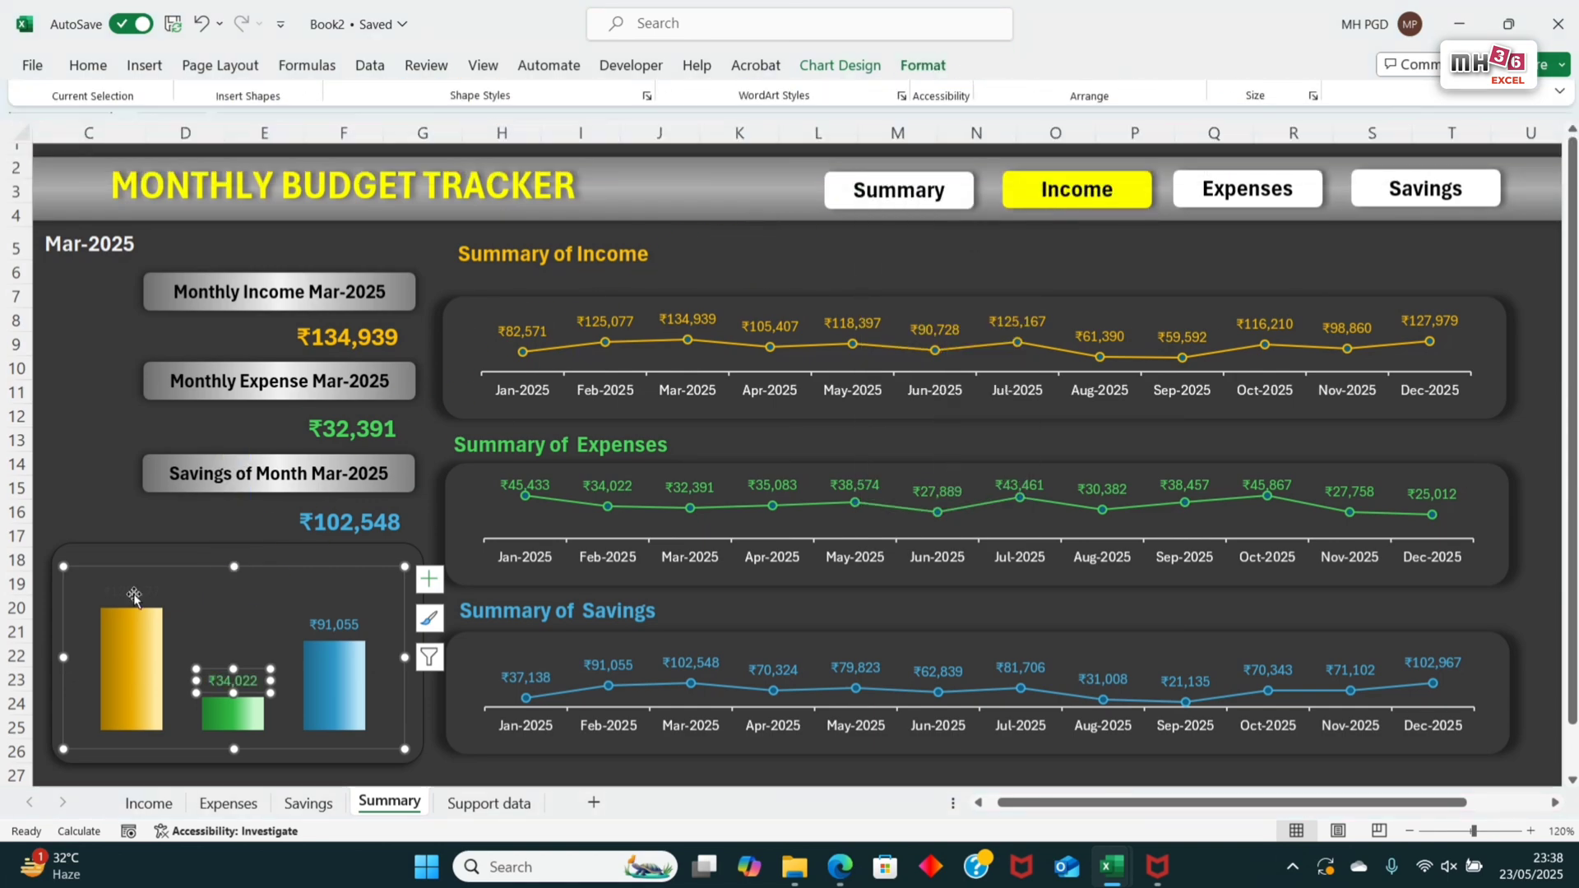
Step: Colour the income column's data label orange and lower the chart's top edge to leave title space inside the frame
left_click(145, 590)
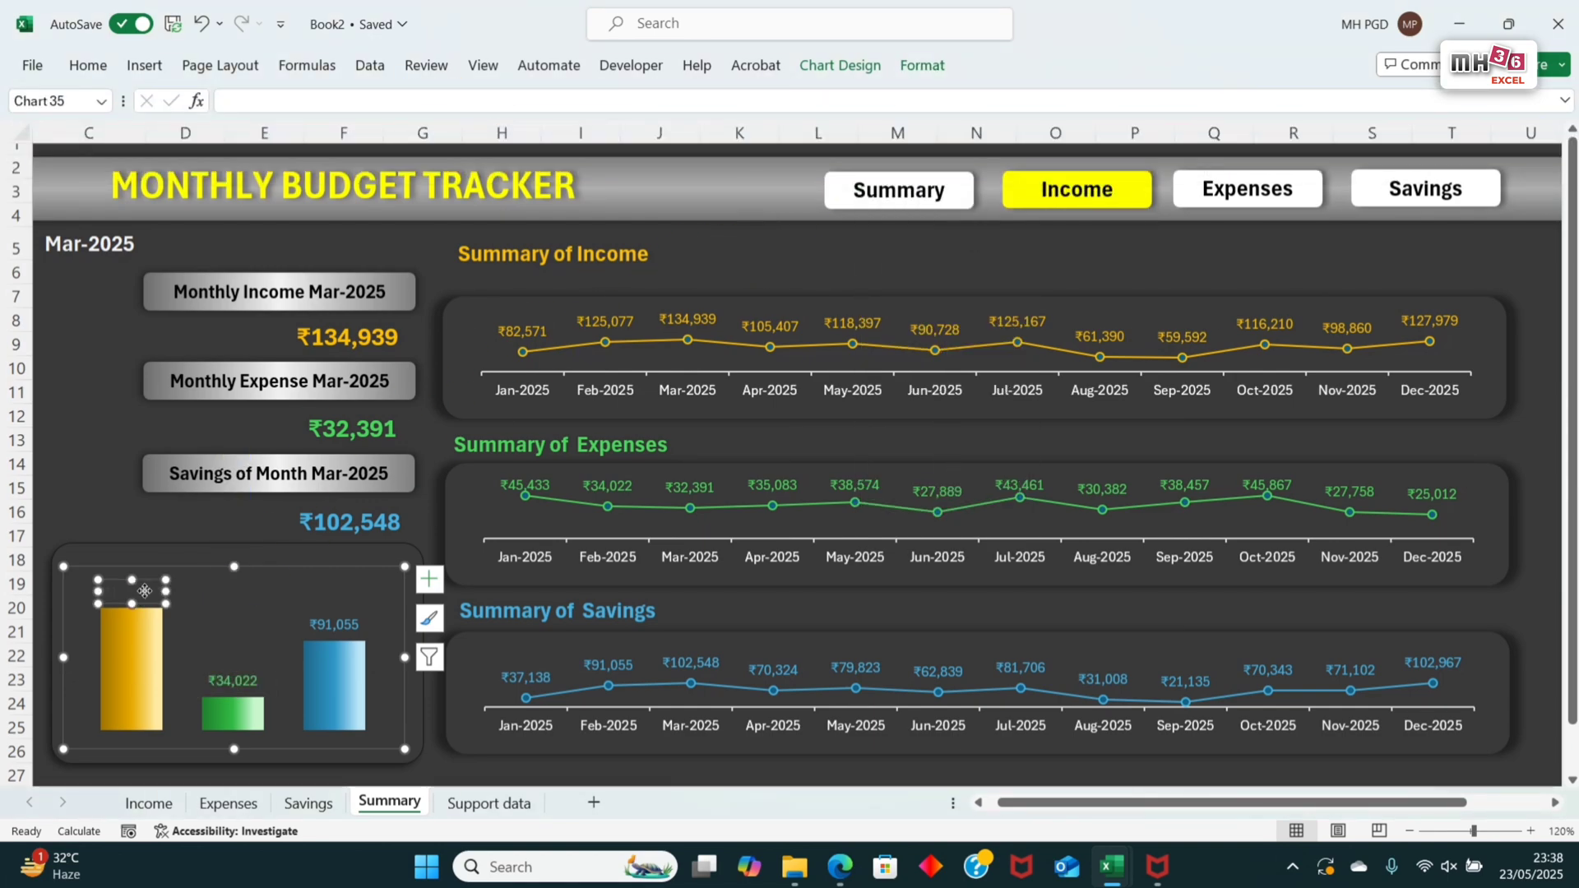
left_click(924, 65)
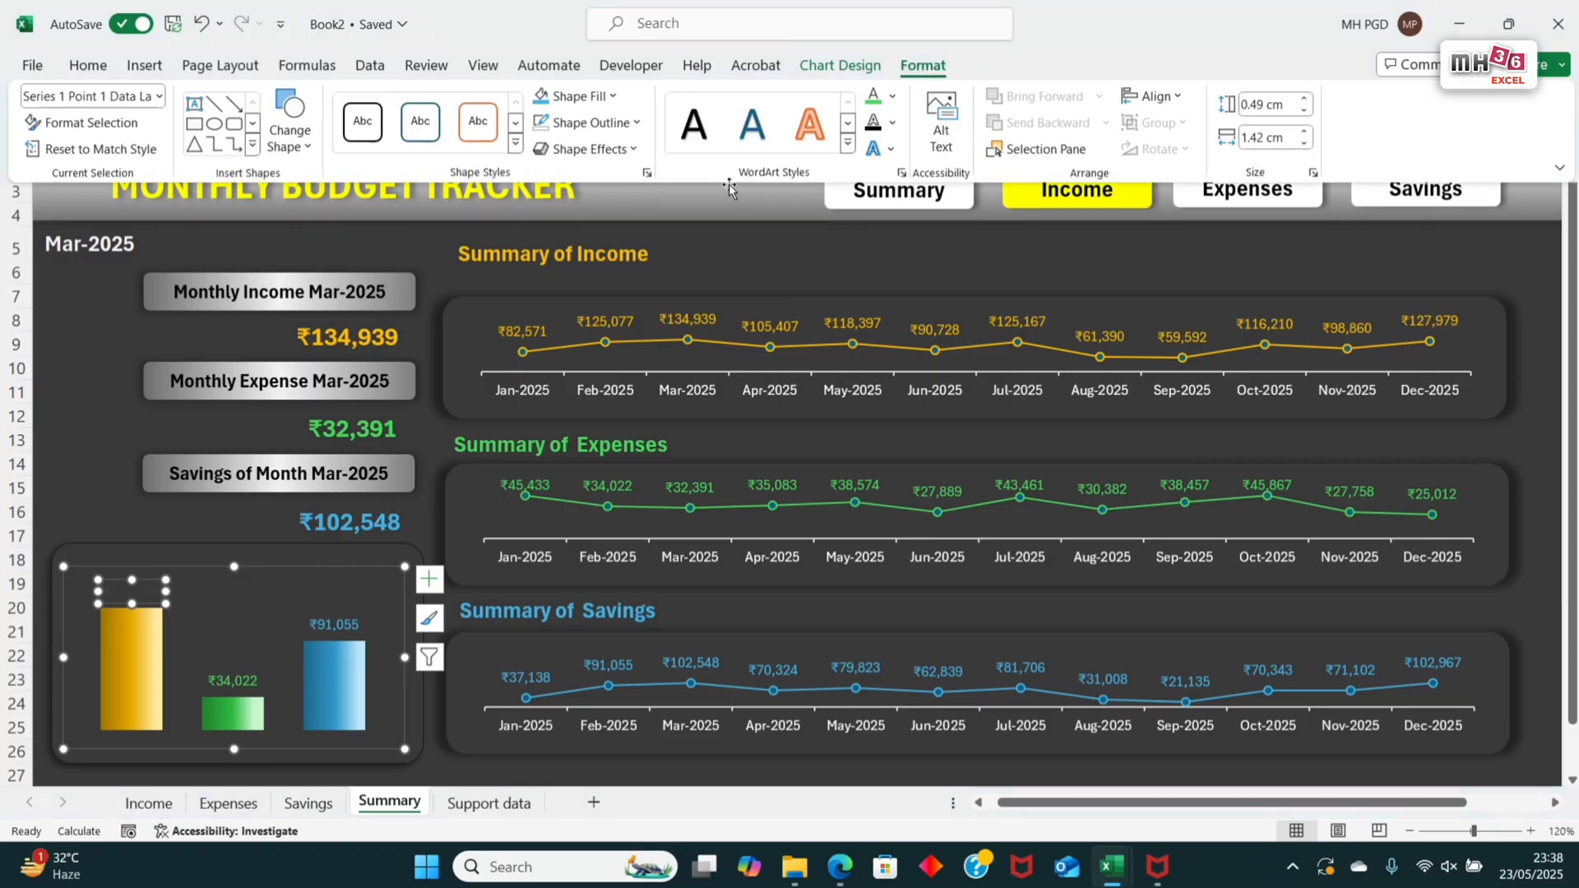
left_click(893, 99)
left_click(904, 320)
left_click(171, 588)
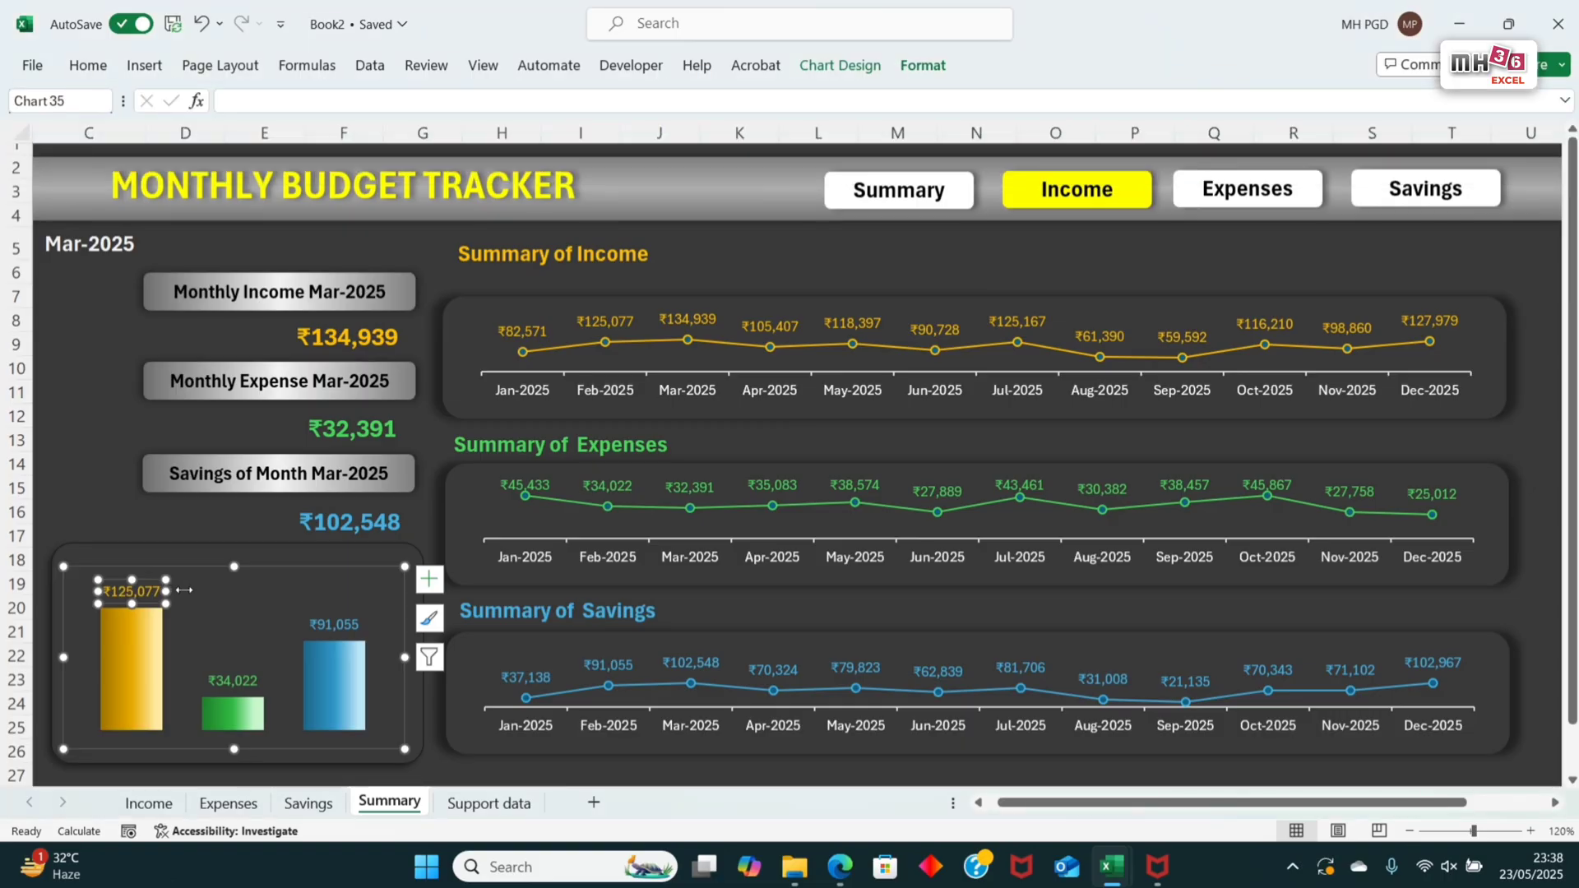
left_click(234, 567)
left_click_drag(235, 567, 235, 598)
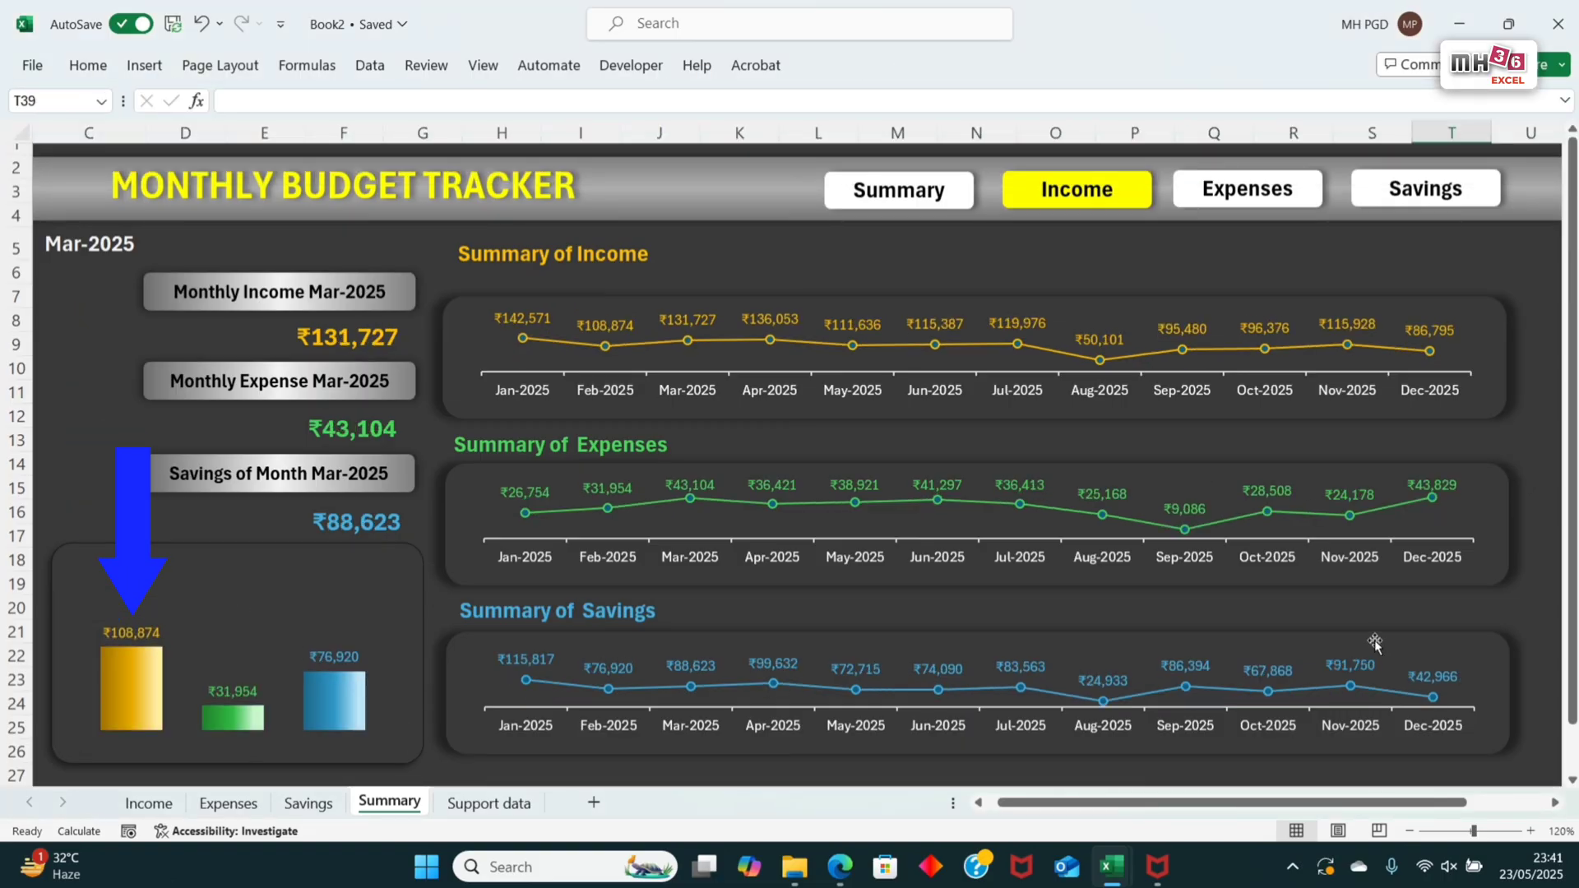
Step: Copy the Summary of Income heading text box into the space above the columns and clear the copy's text
left_click(624, 263)
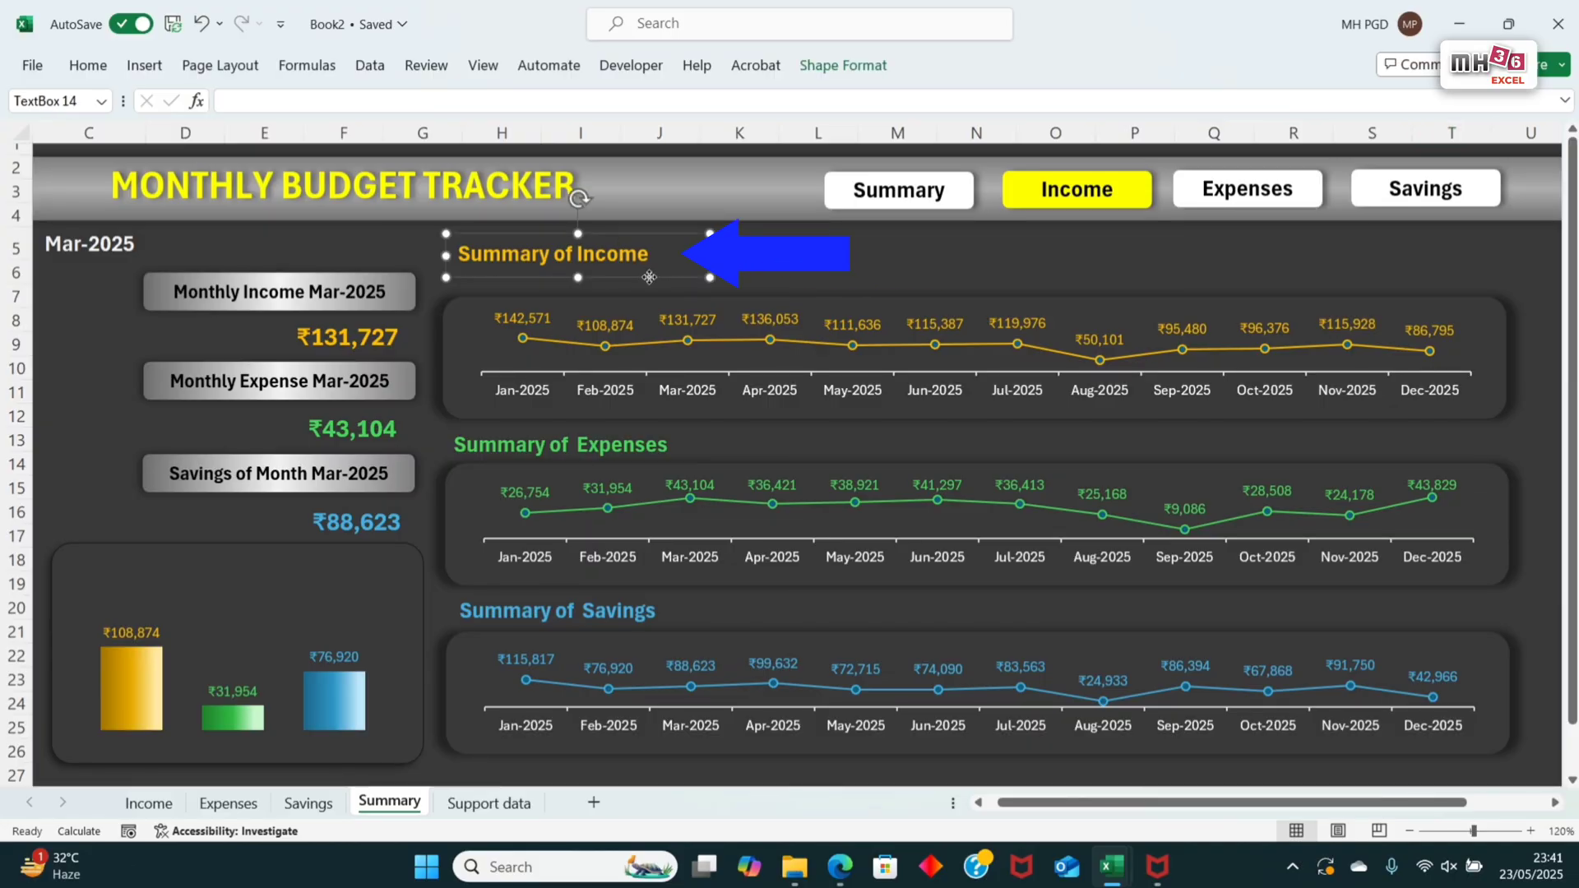
left_click_drag(648, 277, 280, 600)
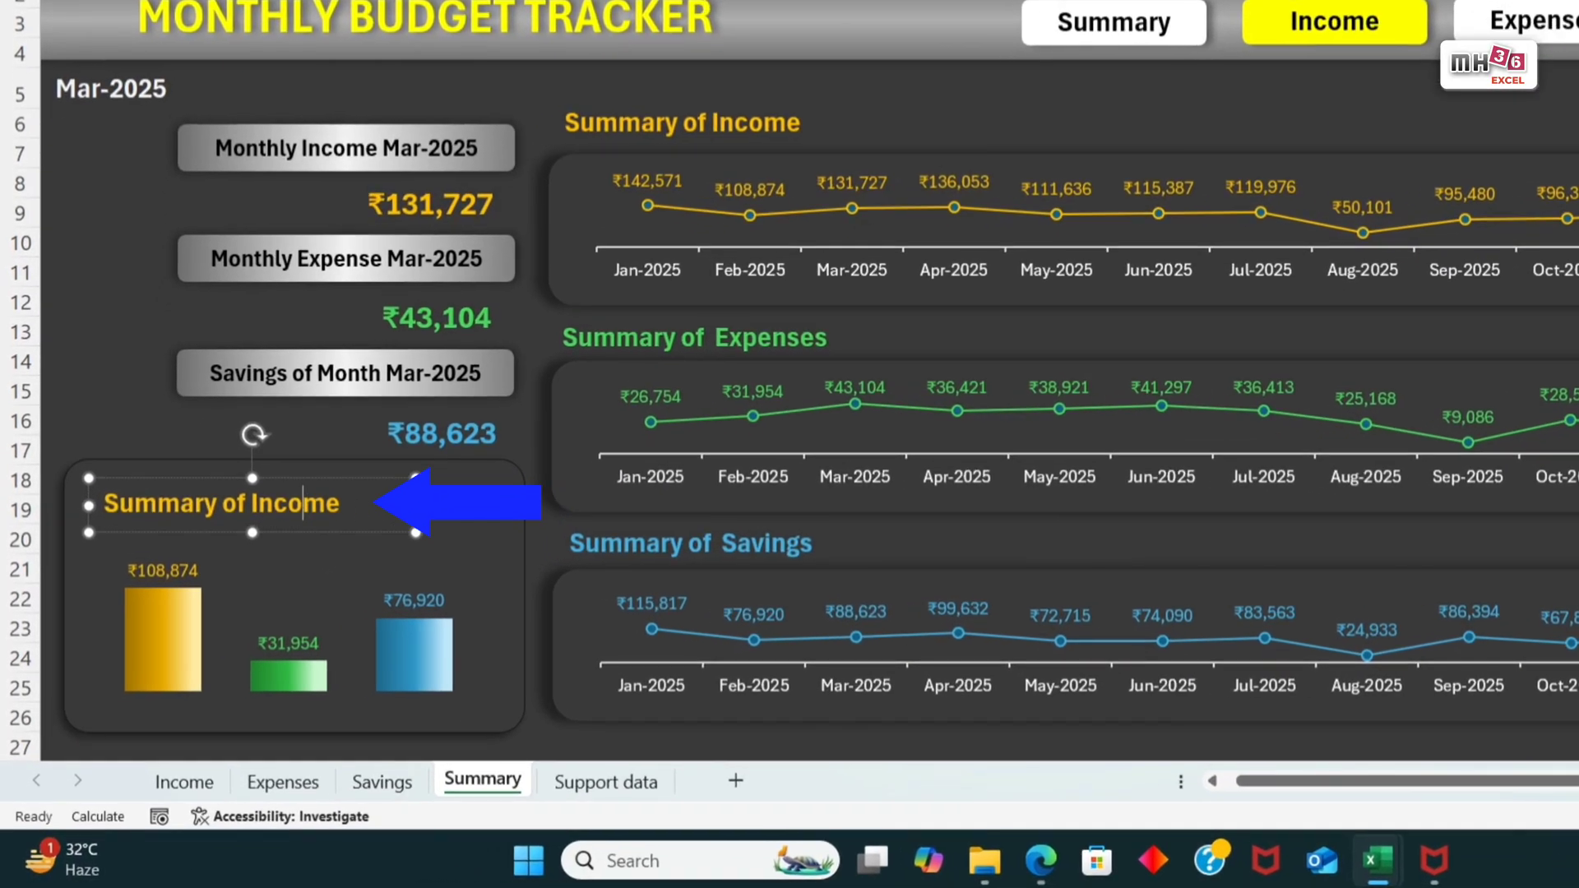
key("ctrl+a")
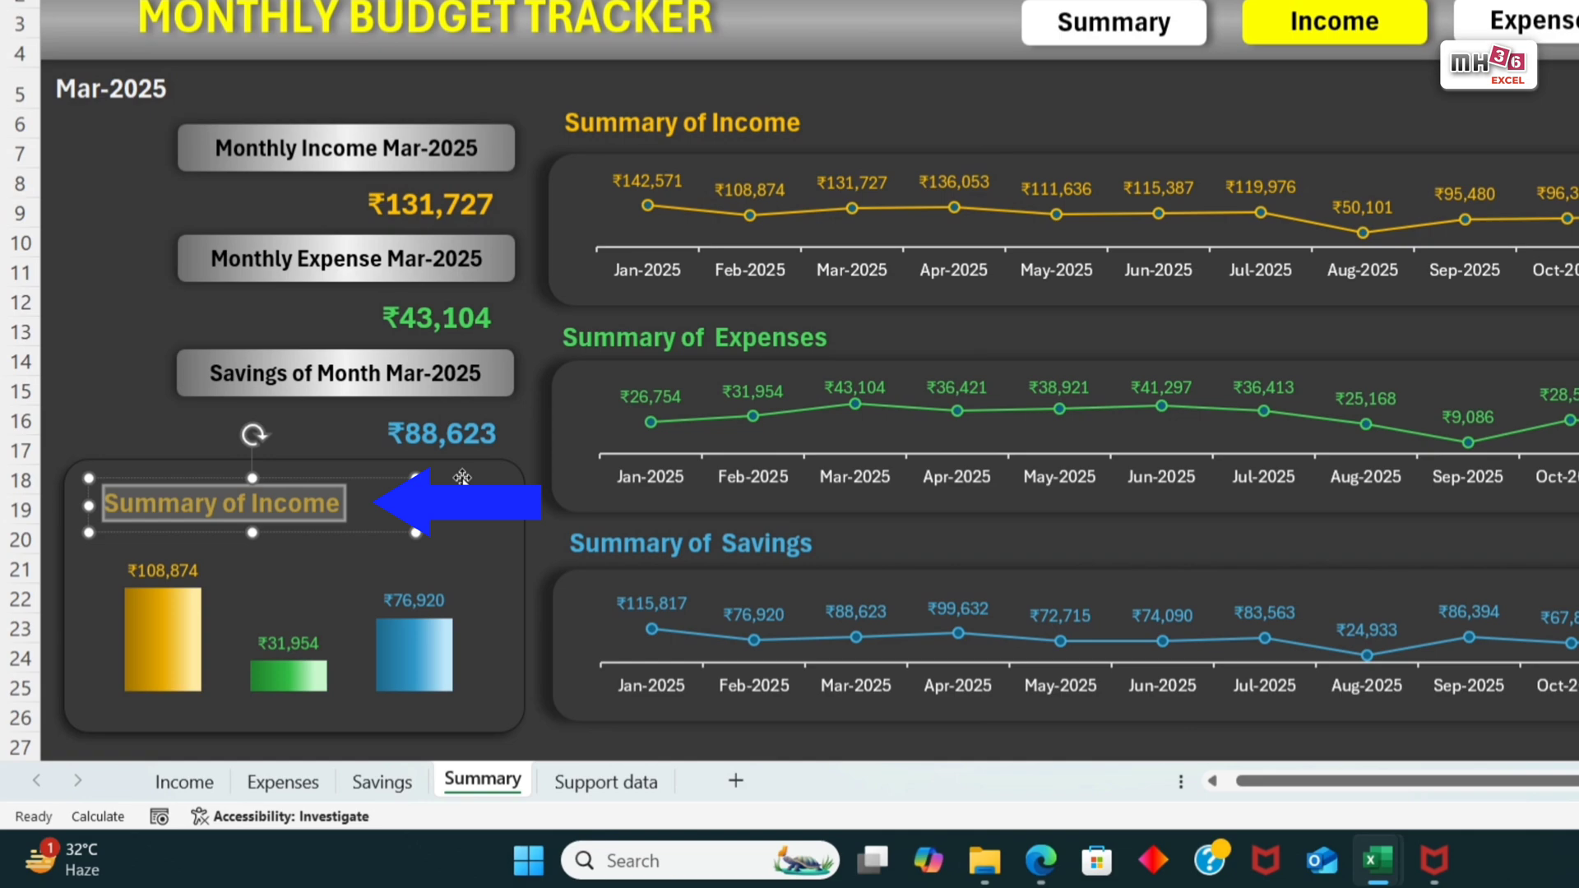
key("Delete")
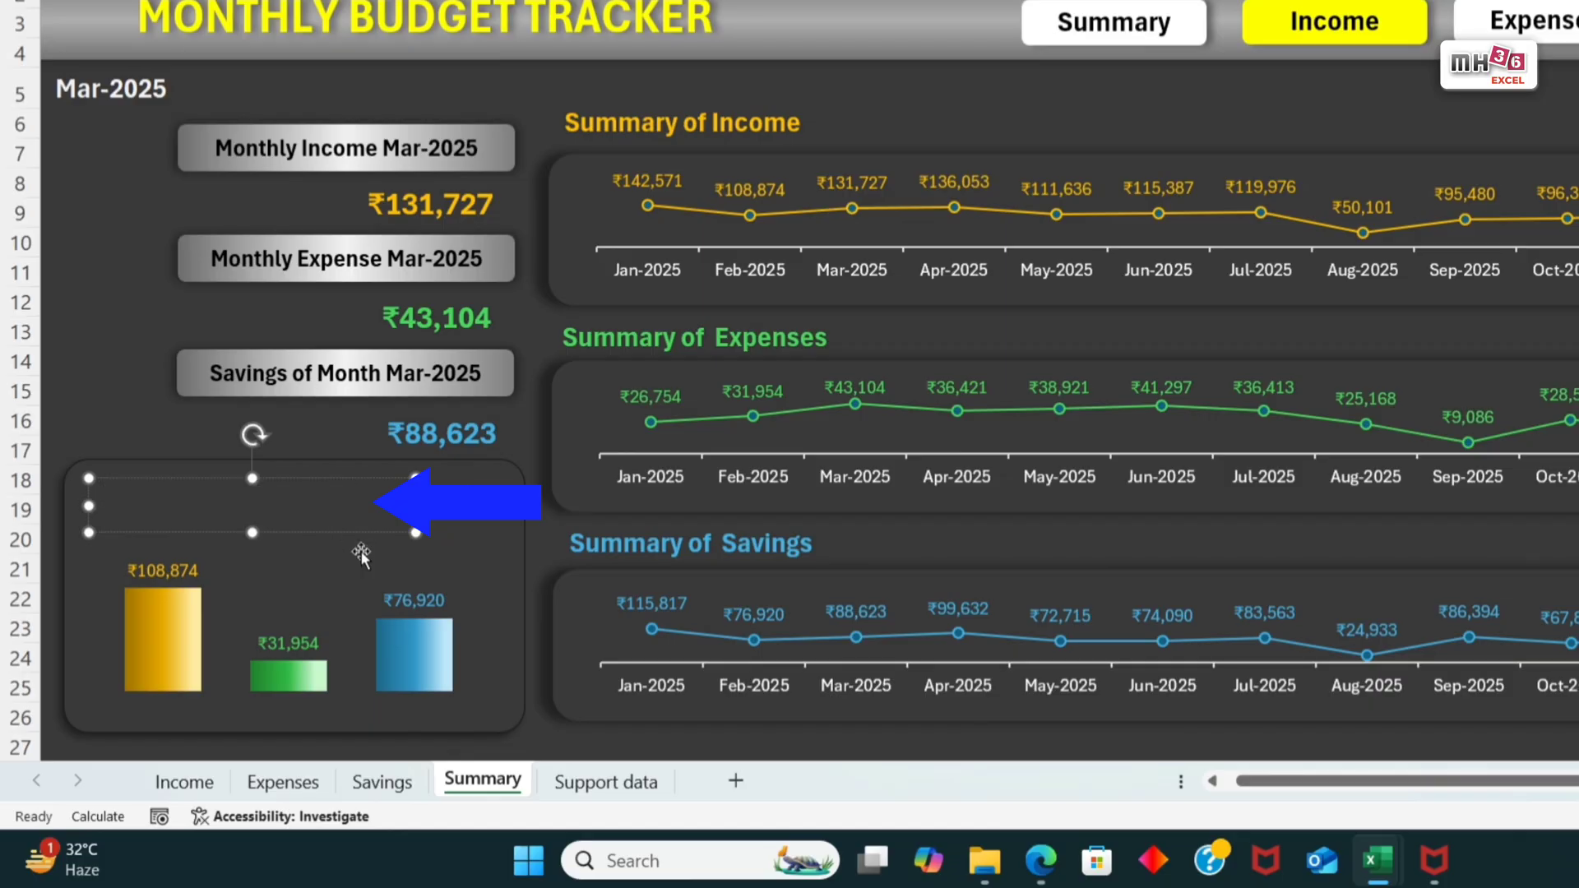
Step: In cell D18 of the Support data sheet, enter the formula ="Summary of "&TEXT(D5,"mmm-yyyy")
left_click(623, 792)
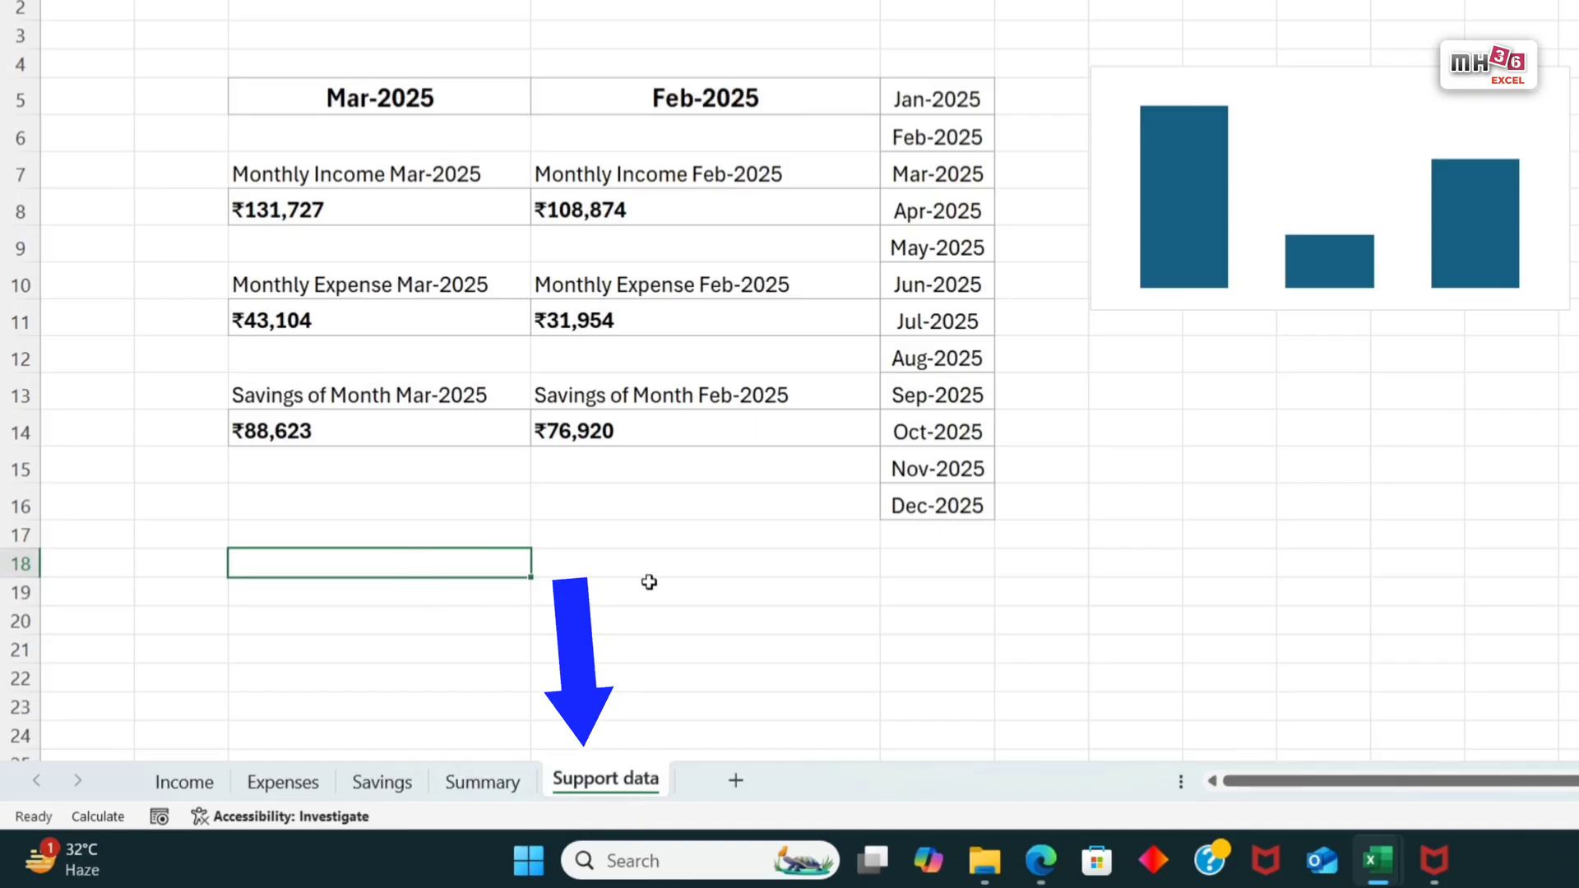
left_click(695, 566)
type("=")
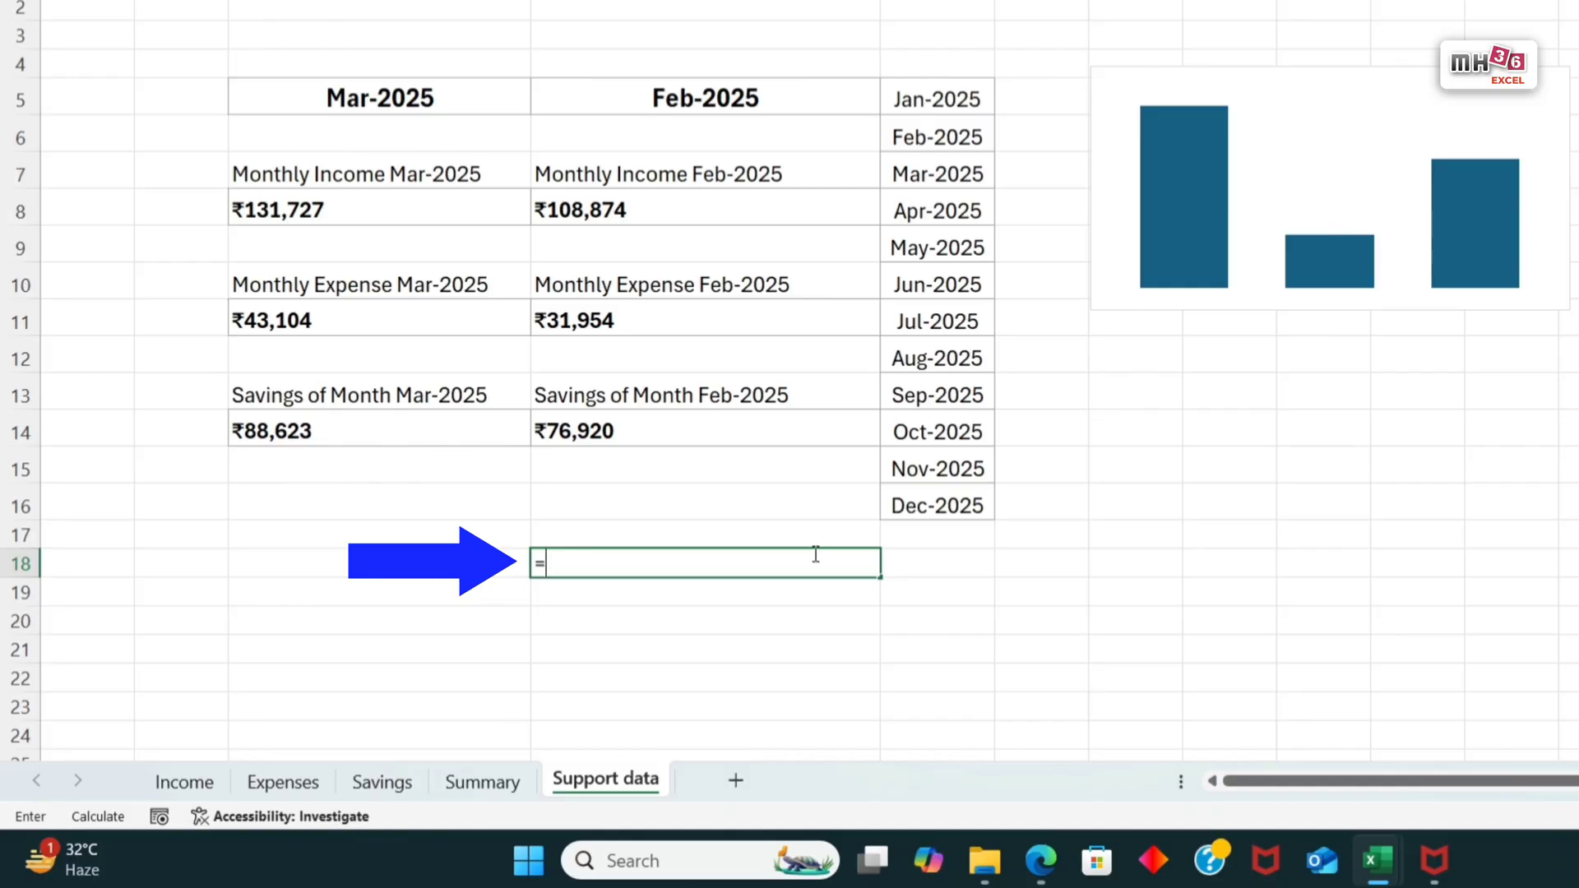
type("\"Summary of")
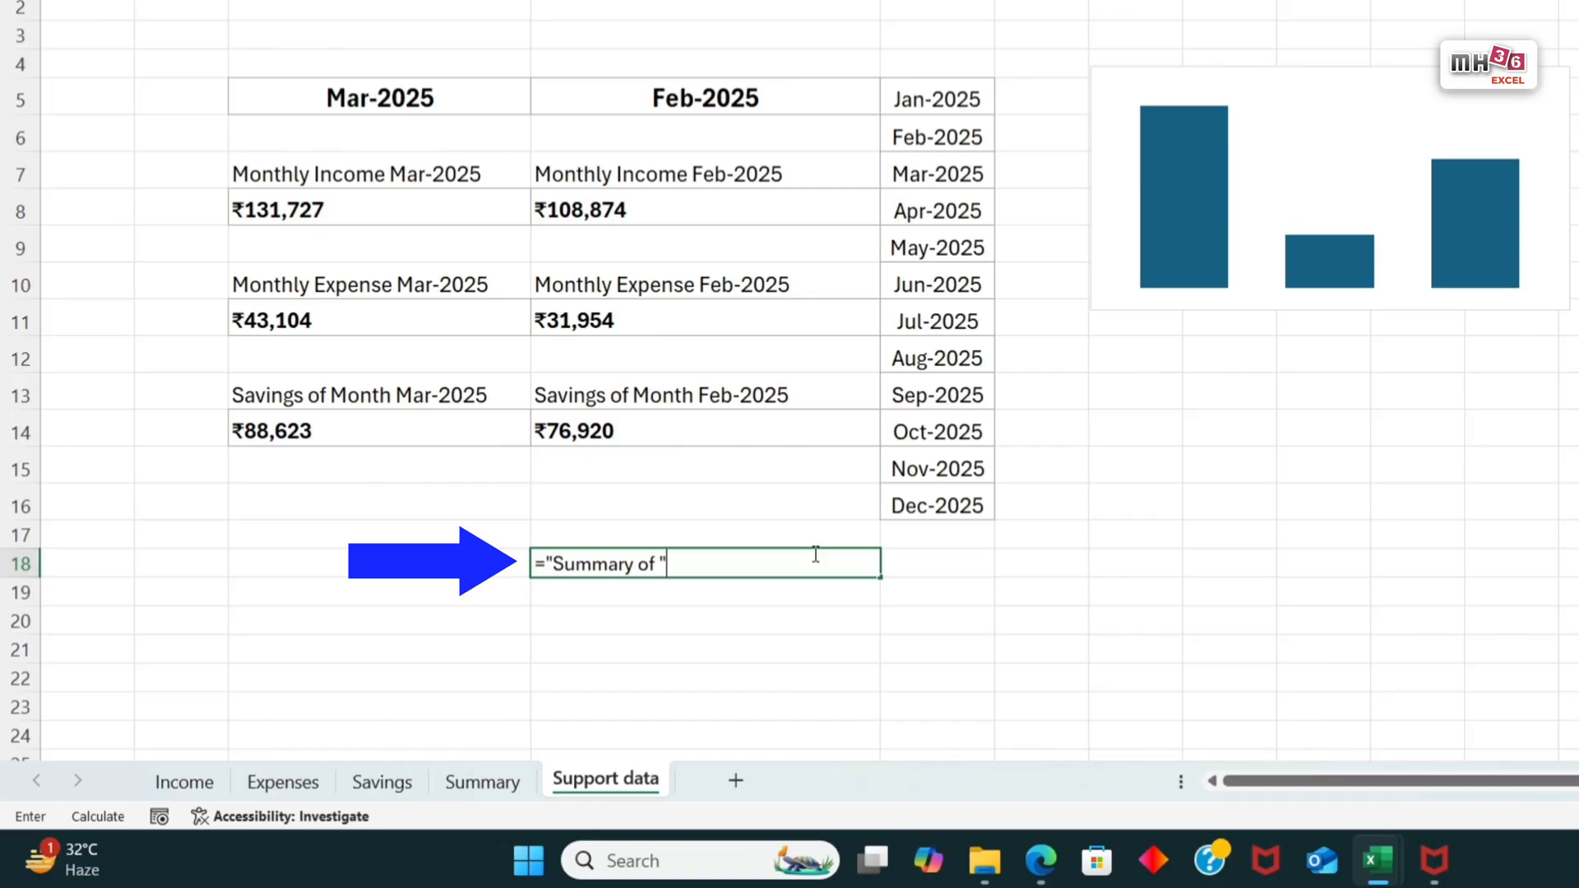
type("\"&text")
key("Tab")
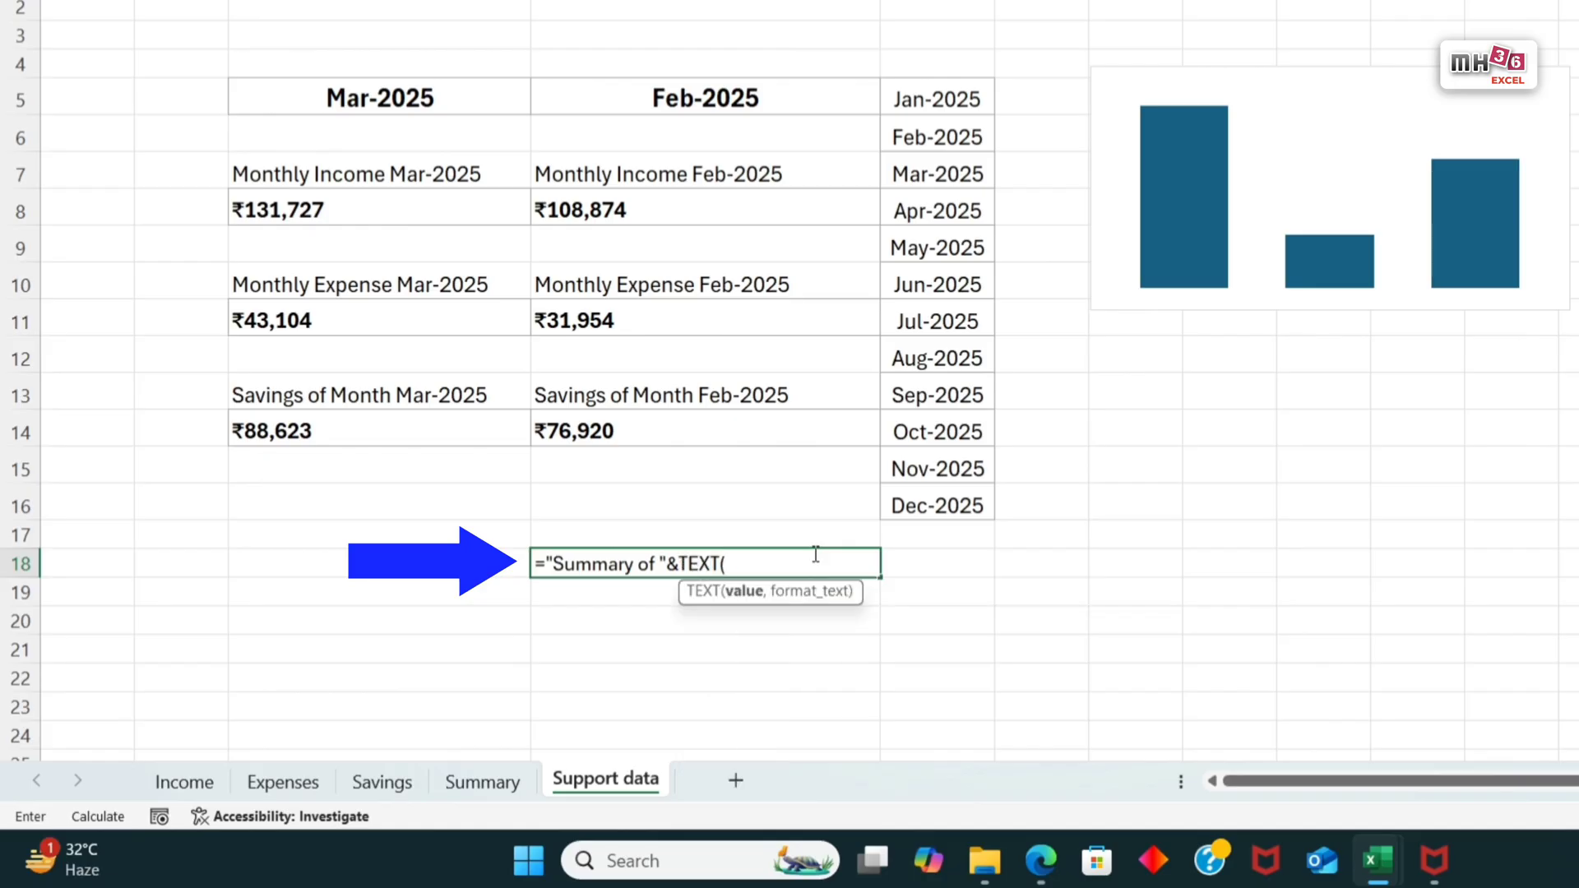
left_click(709, 98)
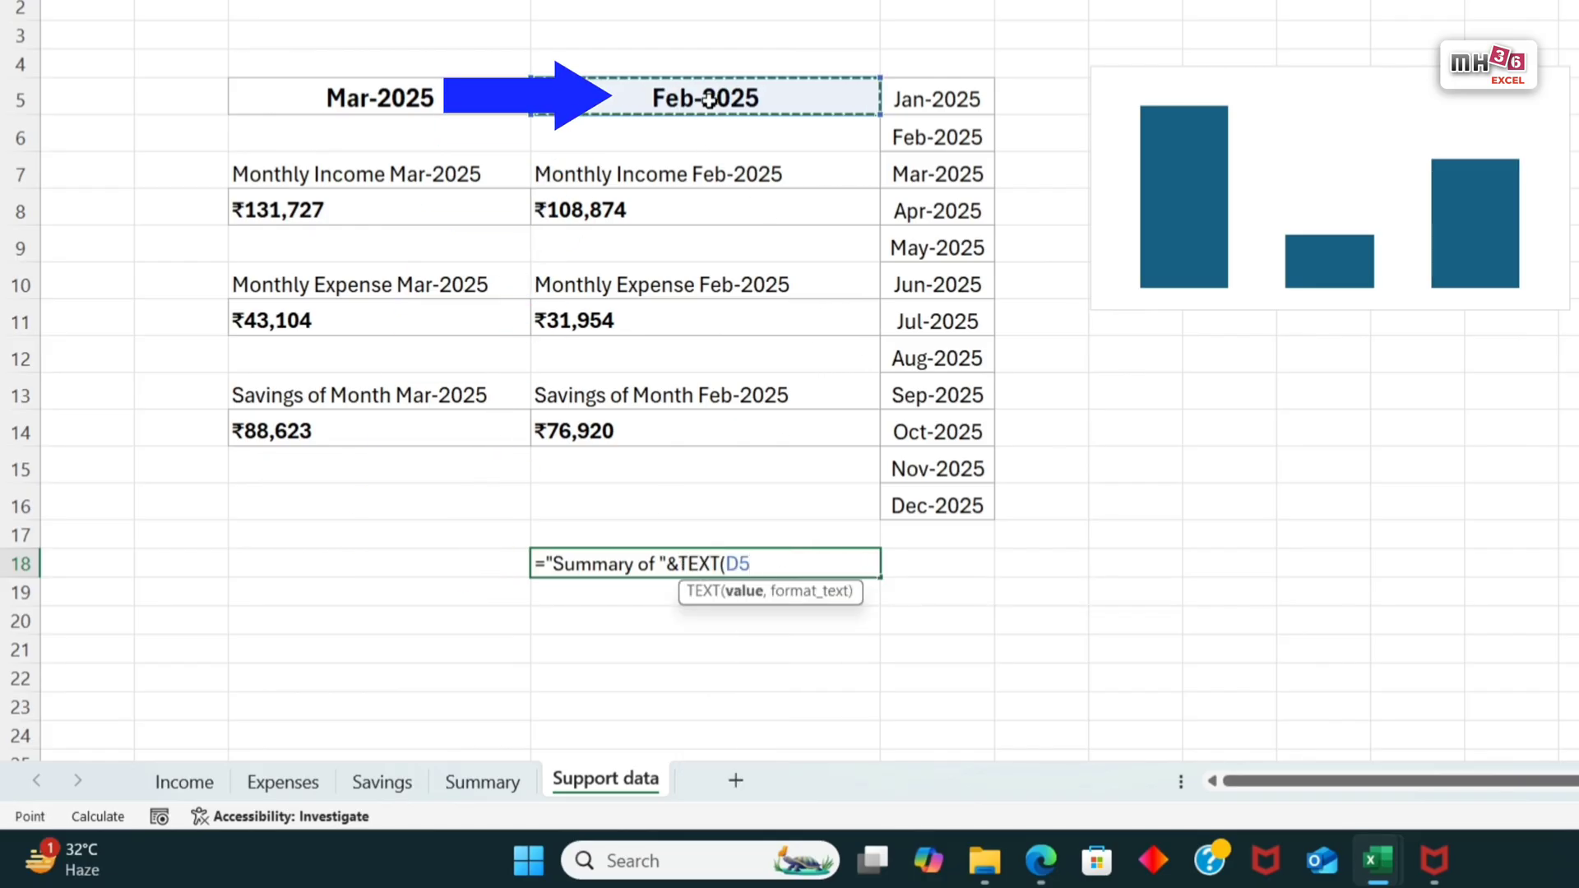
type(",")
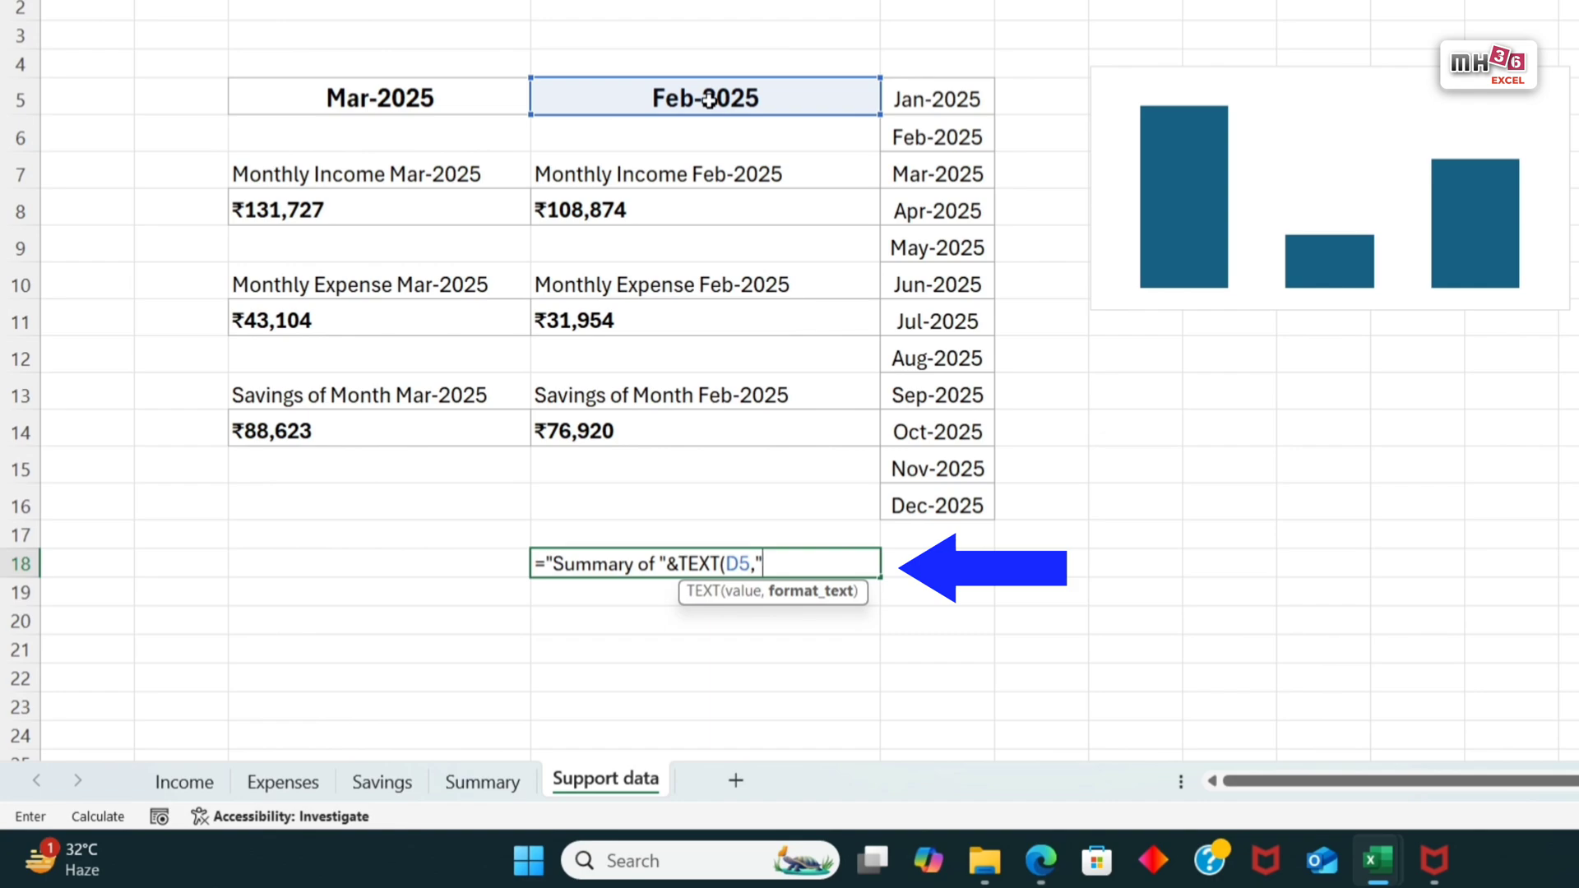
type("\"mmm-yyyy\")")
key("Return")
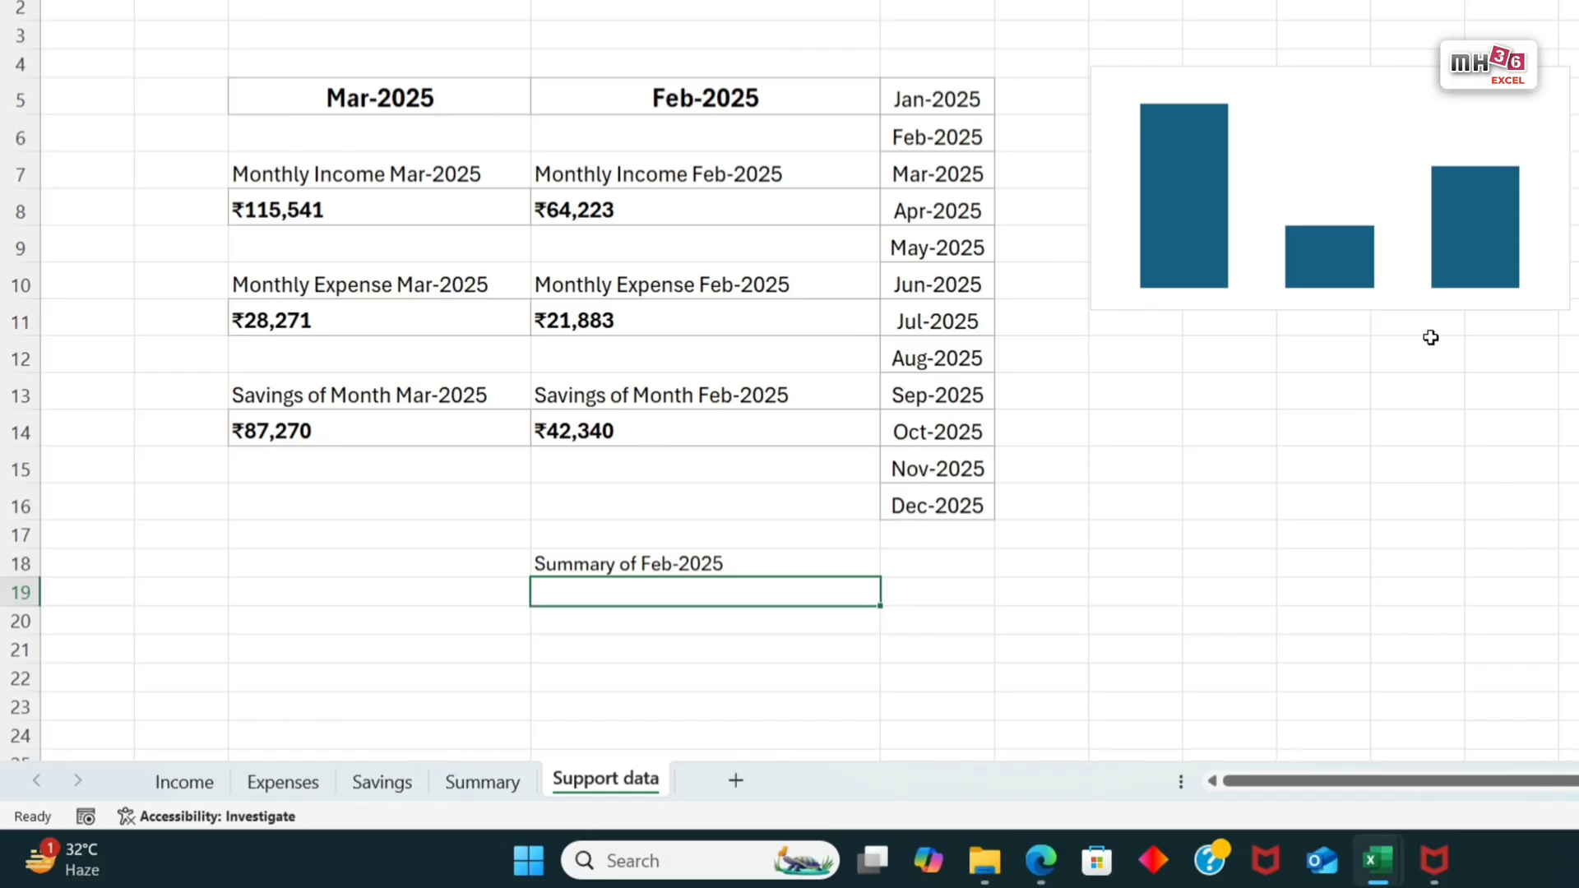
Step: Delete the leftover blue column chart from the Support data sheet
left_click(1450, 309)
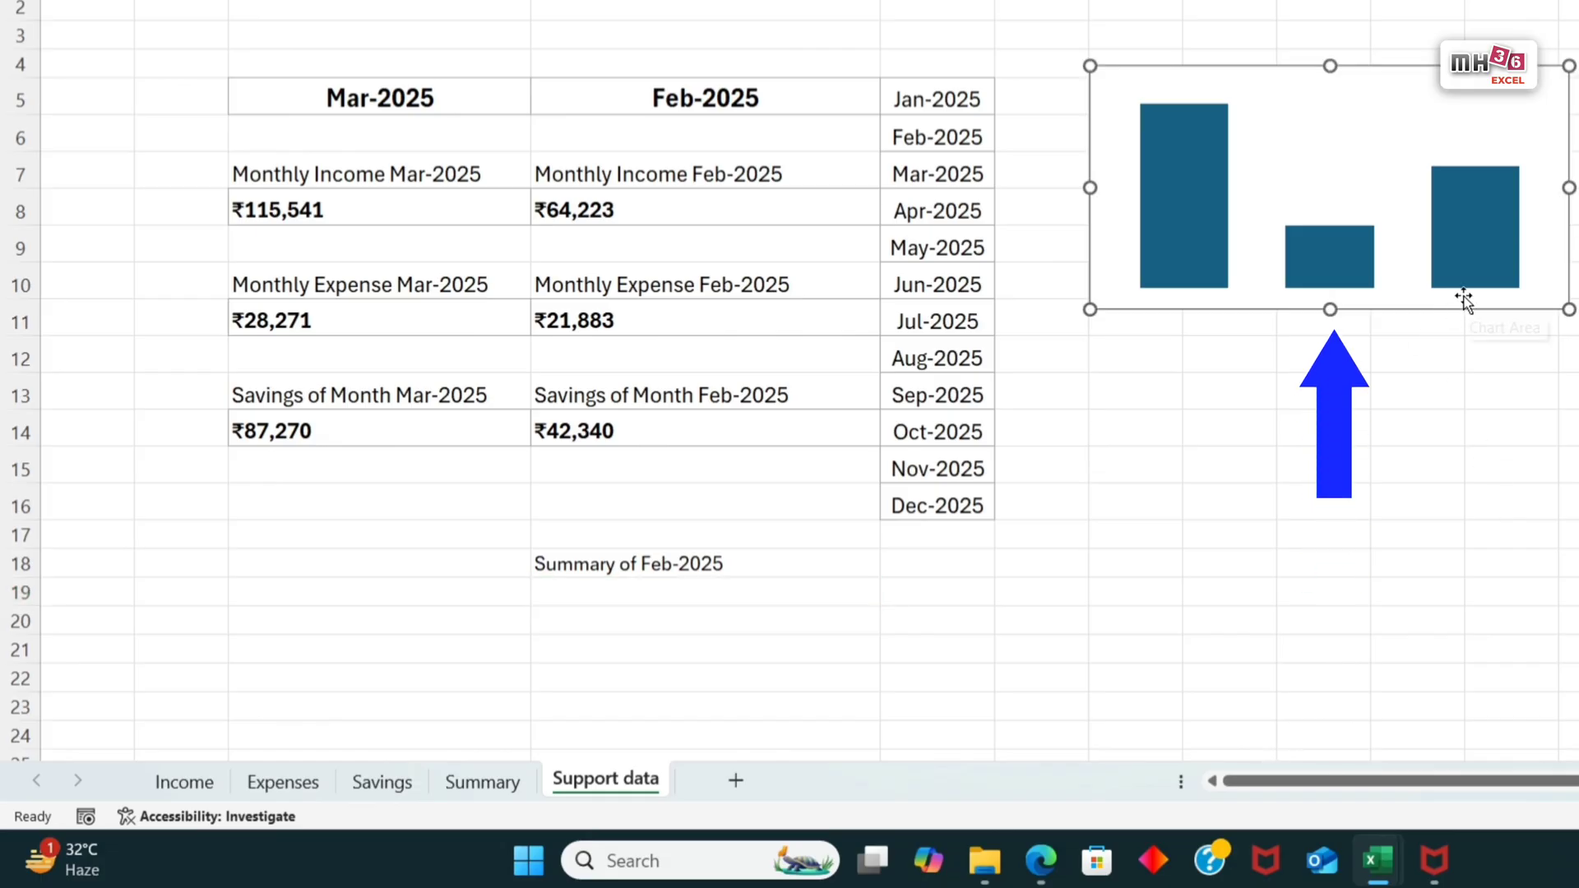
key("Delete")
left_click(1269, 651)
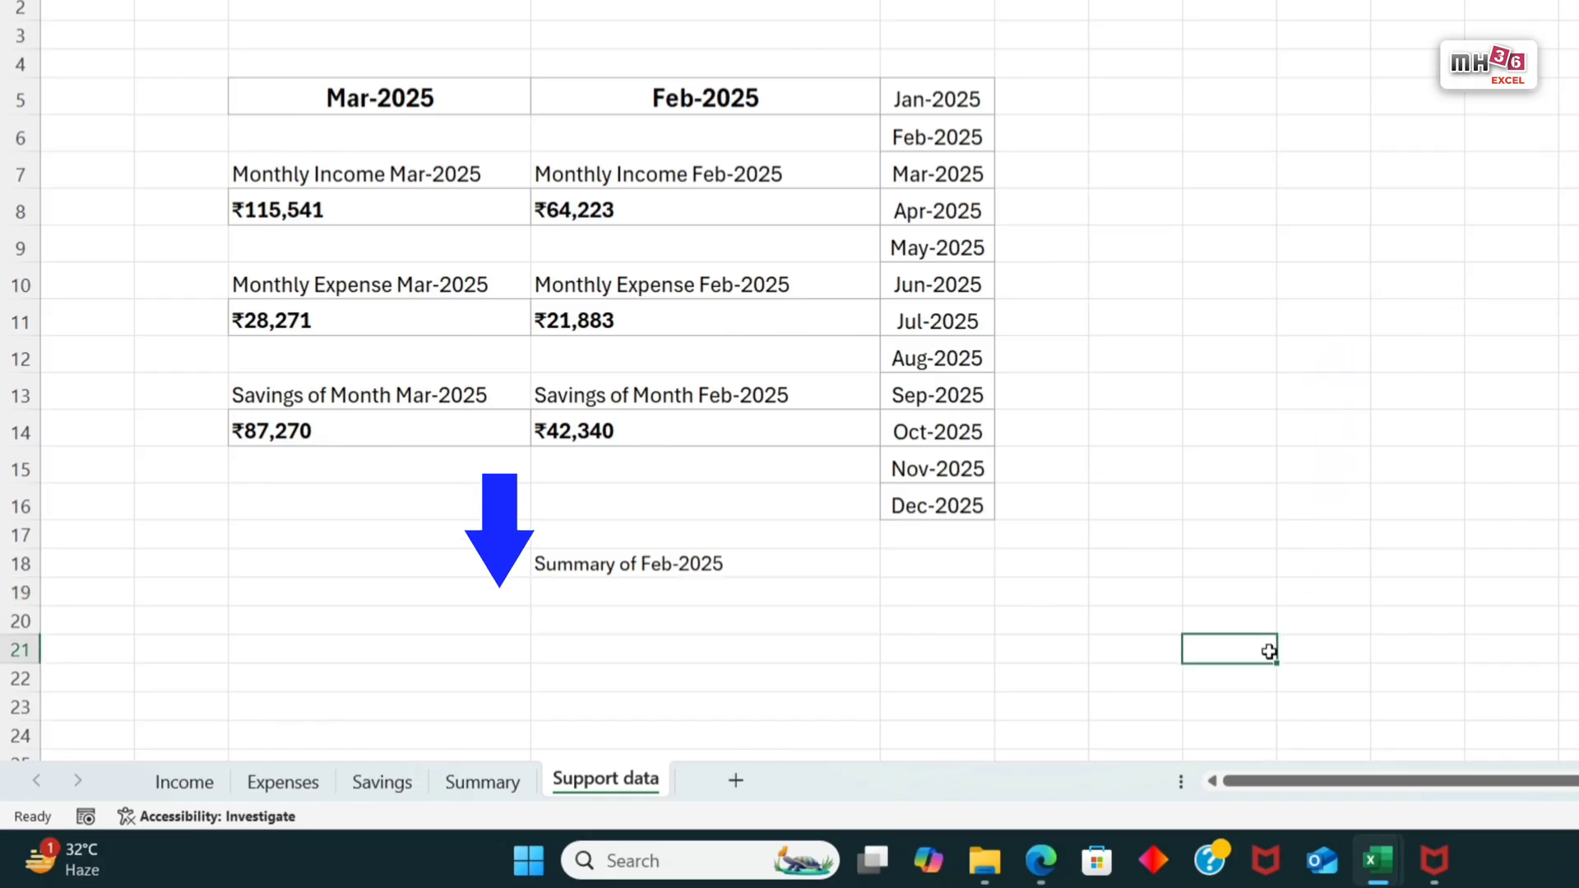
Step: Link the empty text box above the Summary sheet's column chart to cell D18 of Support data
left_click(482, 792)
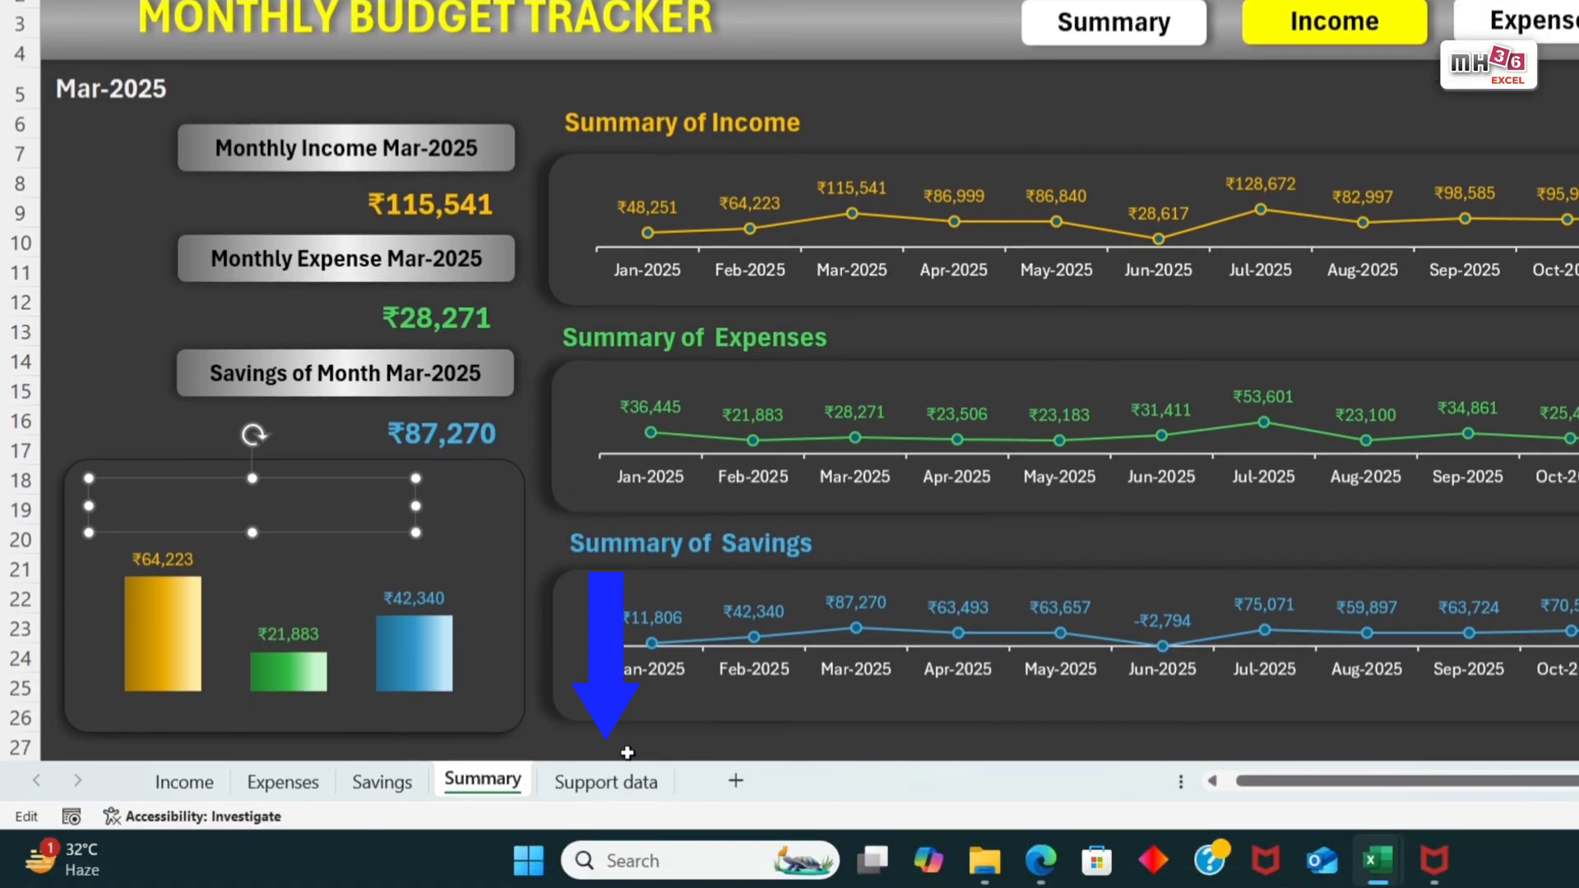
left_click(621, 781)
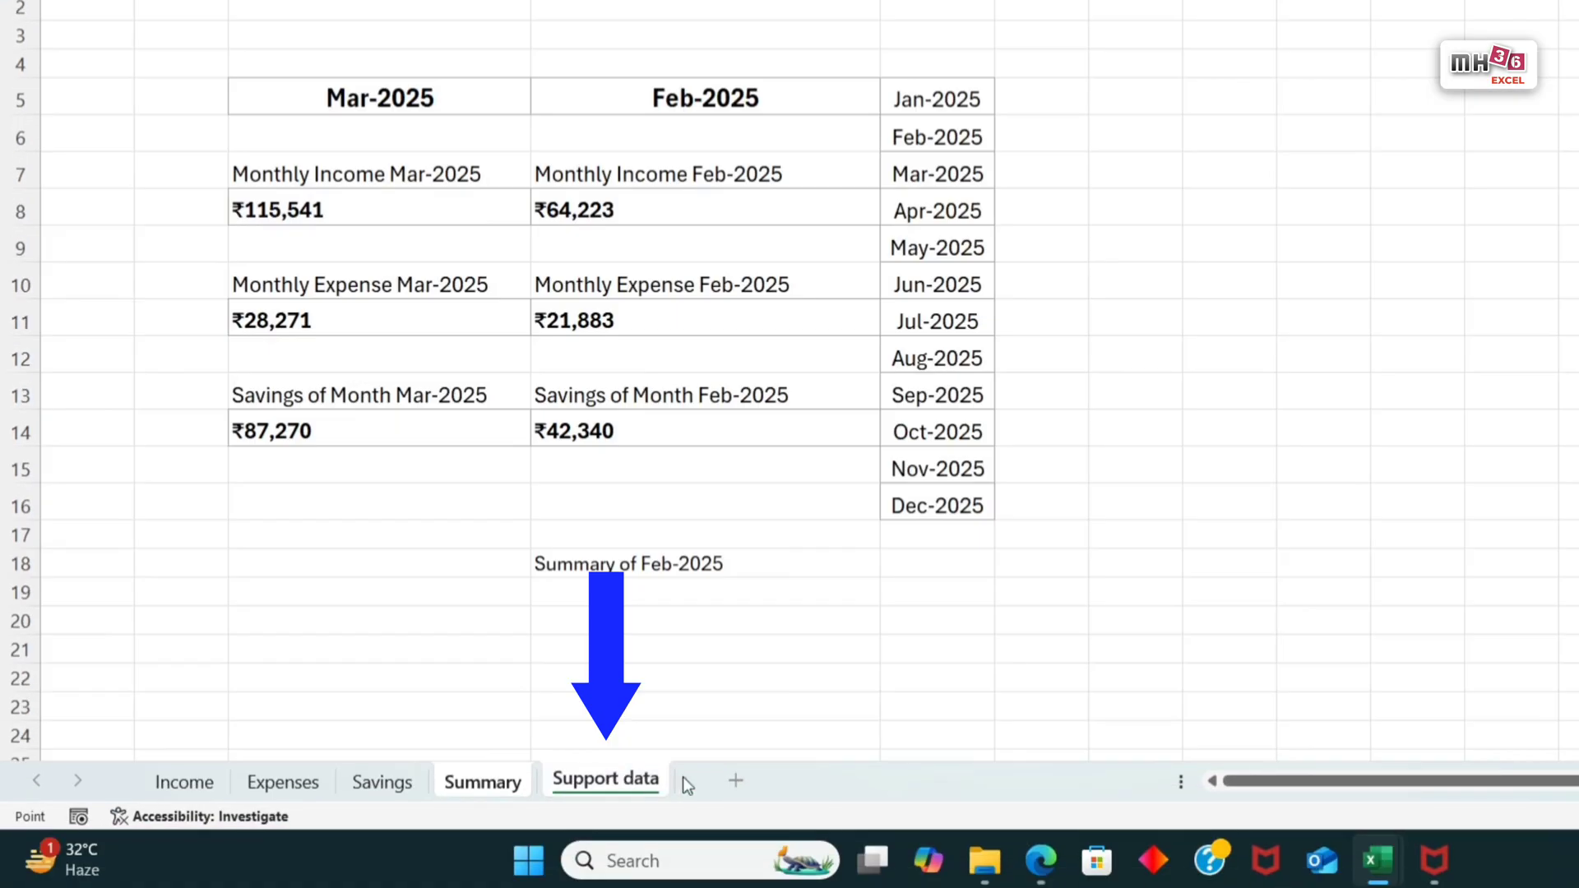
left_click(666, 565)
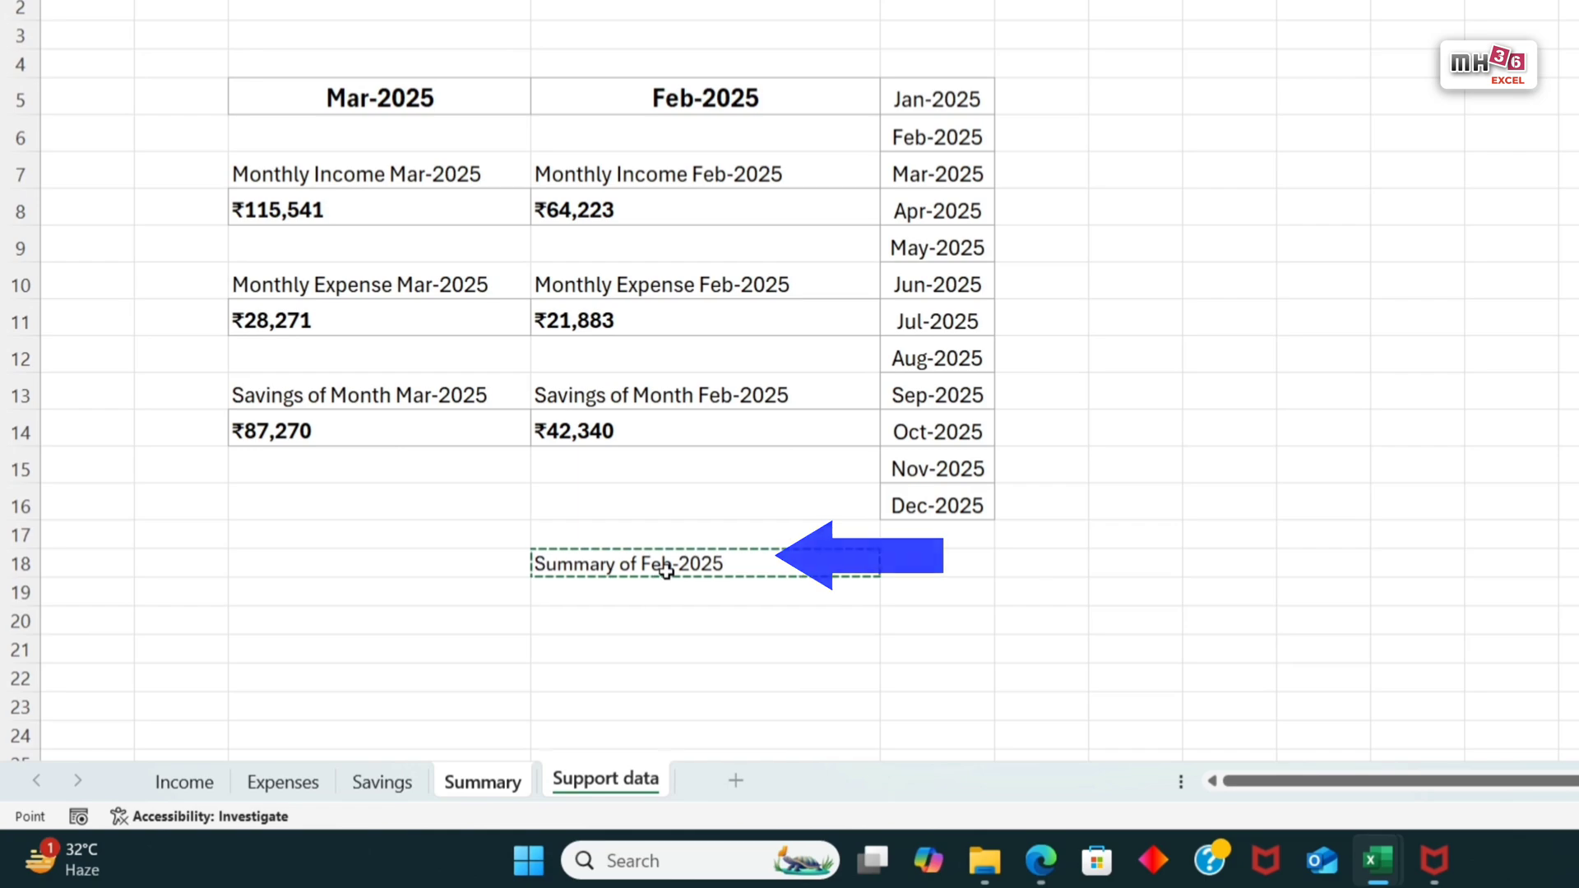
key("Return")
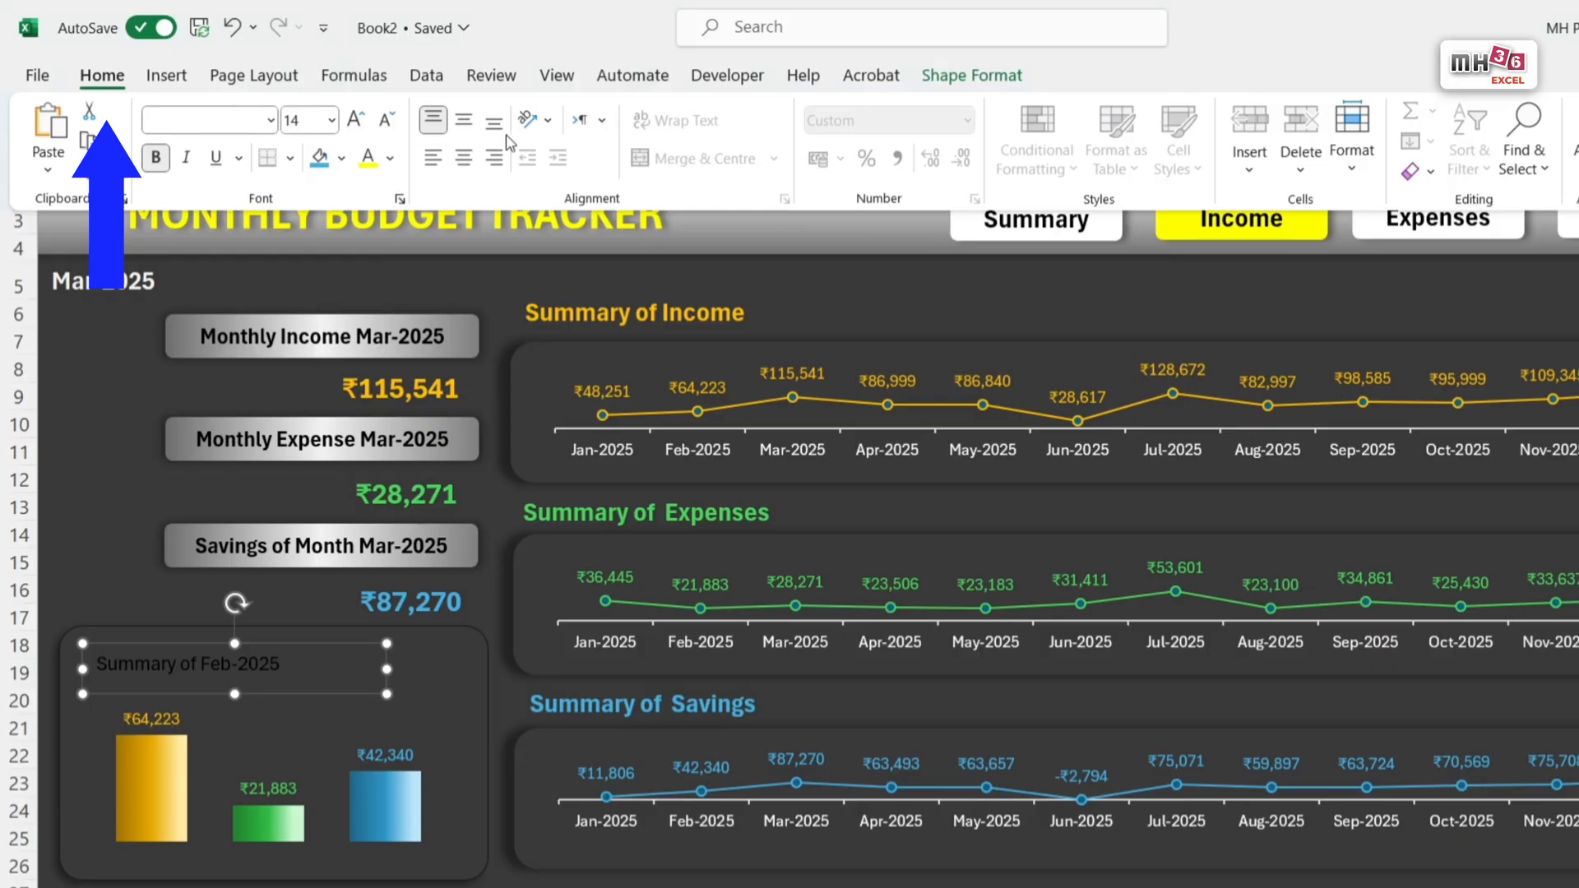
Step: Enlarge the linked chart title's font to size 14 and colour it yellow
left_click(354, 121)
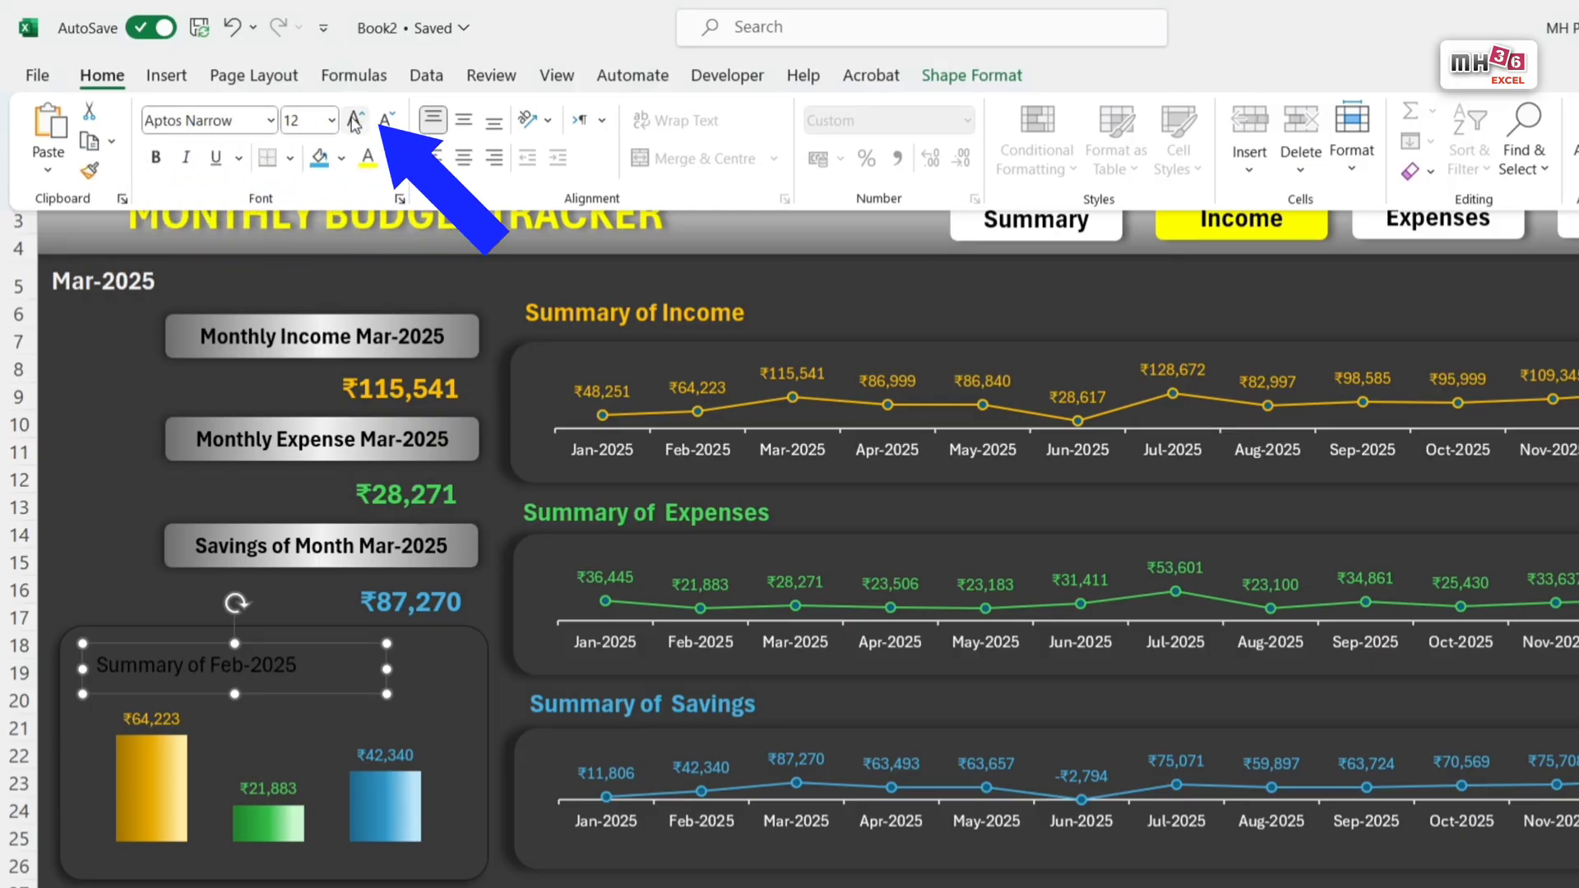
left_click(354, 121)
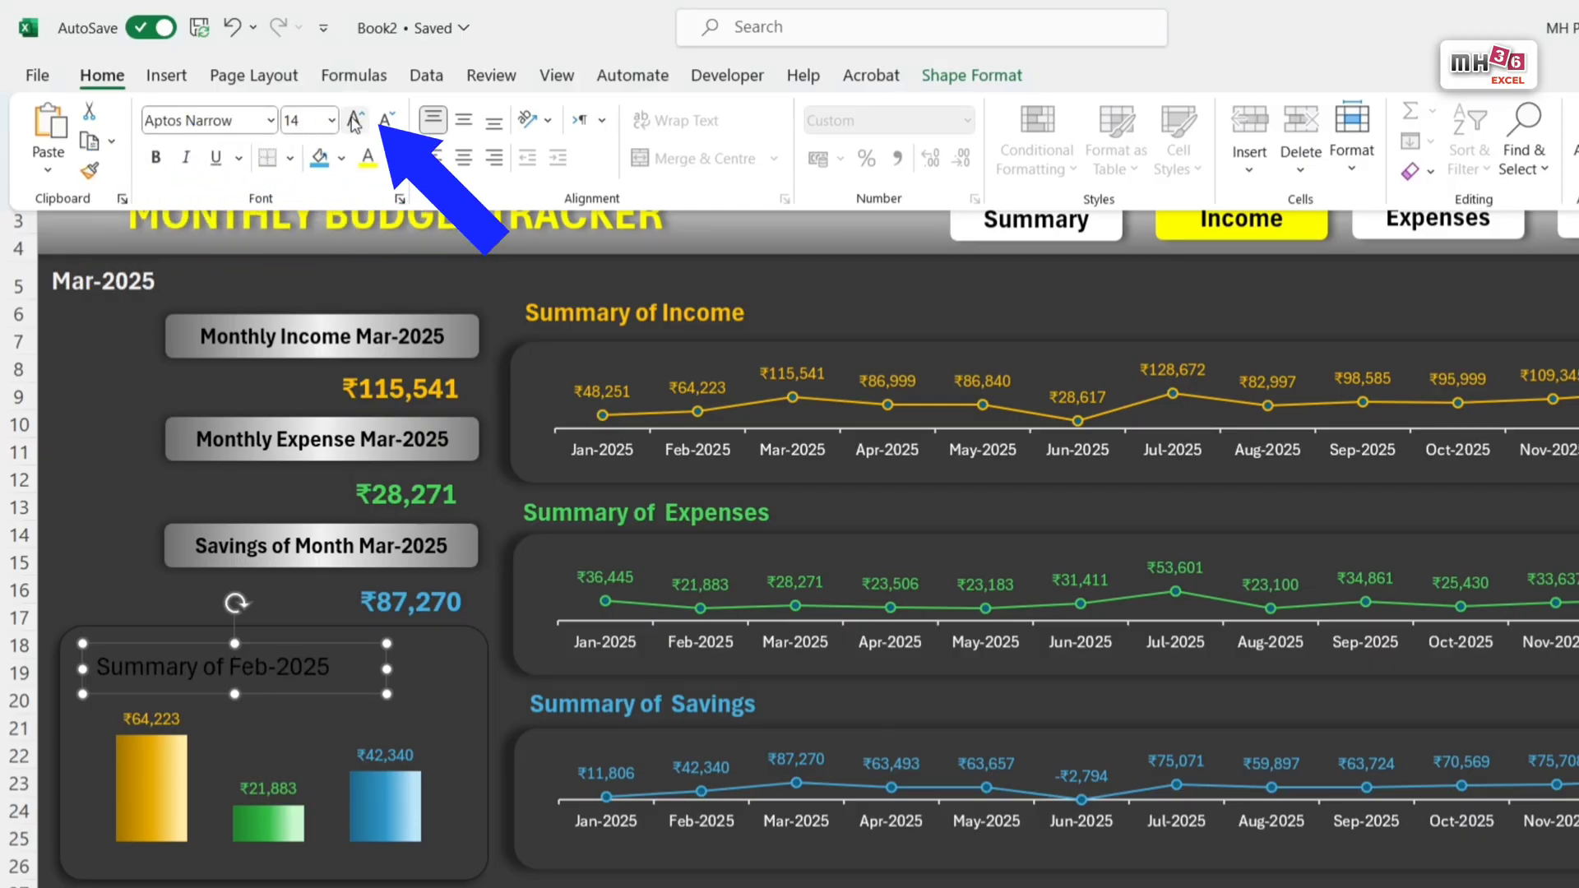
left_click(369, 167)
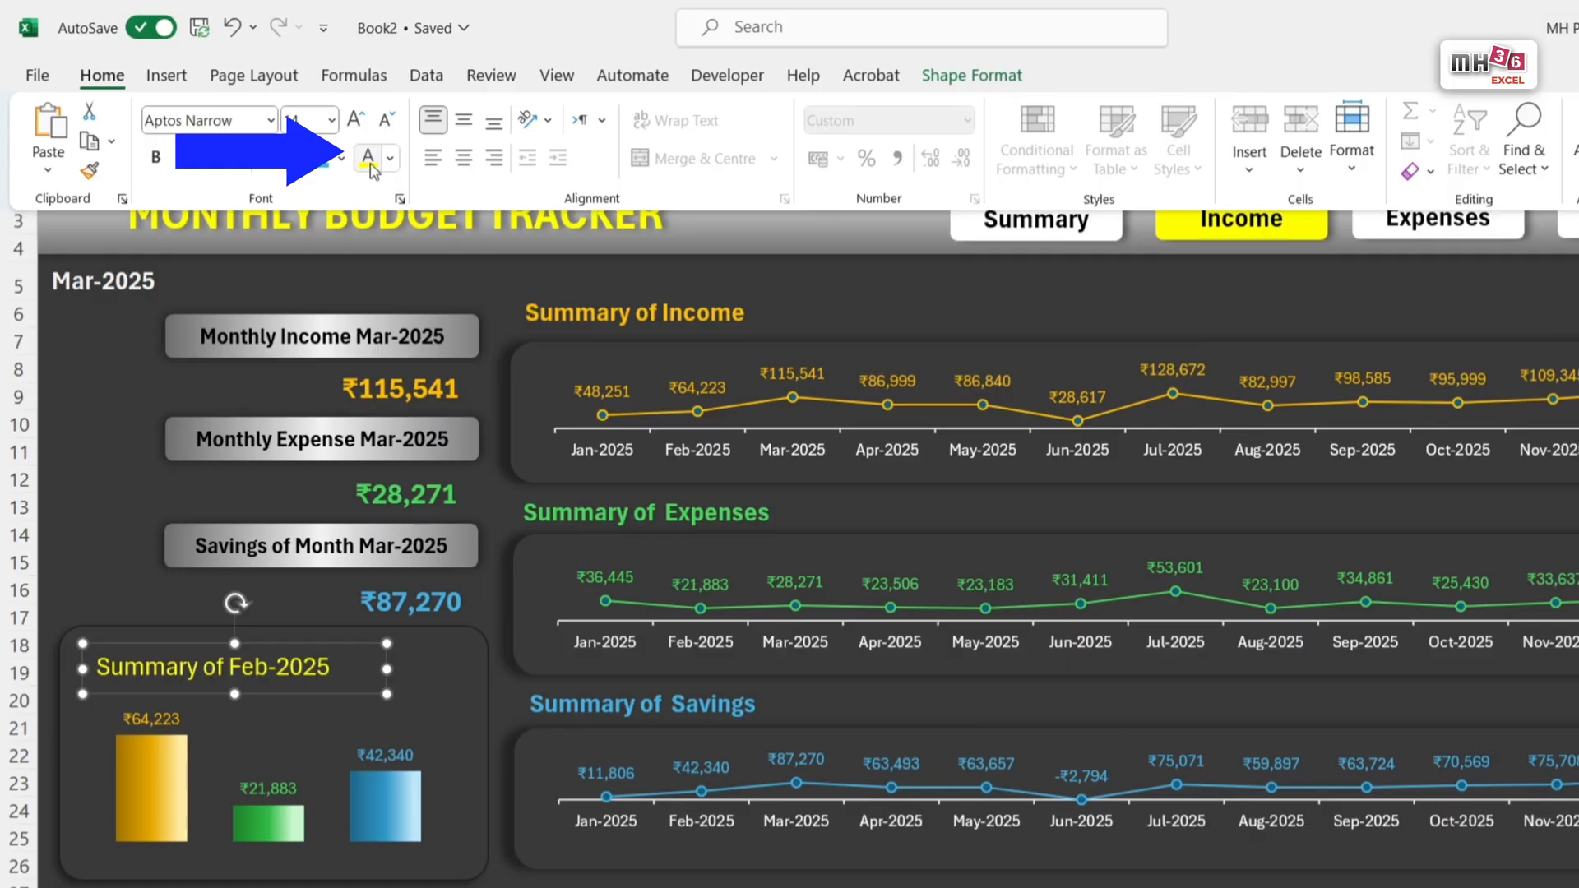
Step: Make the linked title text above the Summary sheet's column chart bold and deselect the text box
left_click(156, 158)
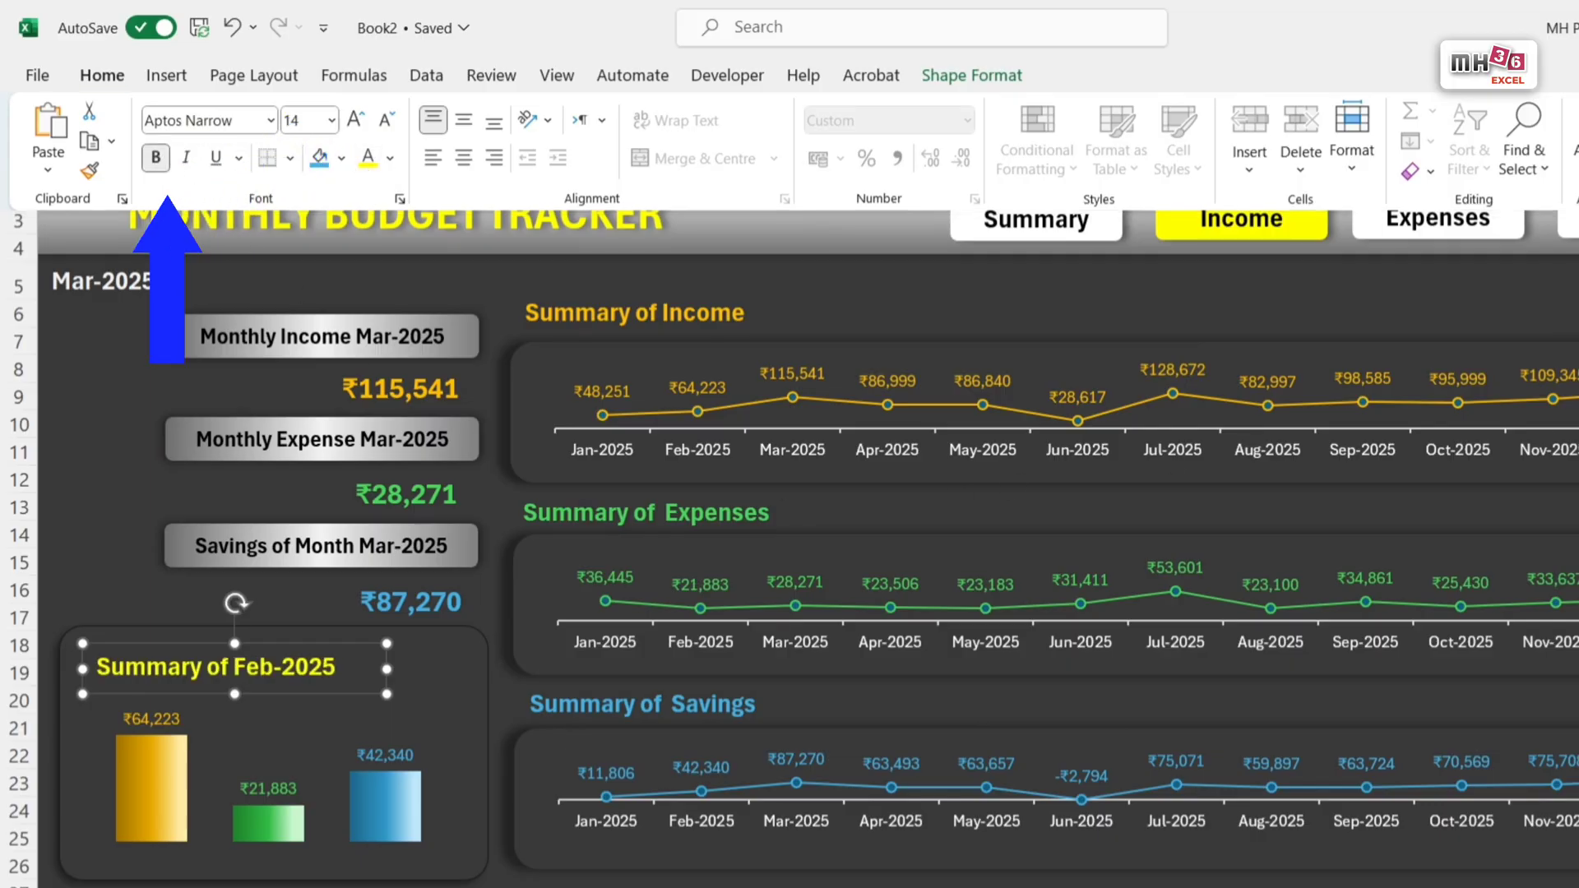
key("Escape")
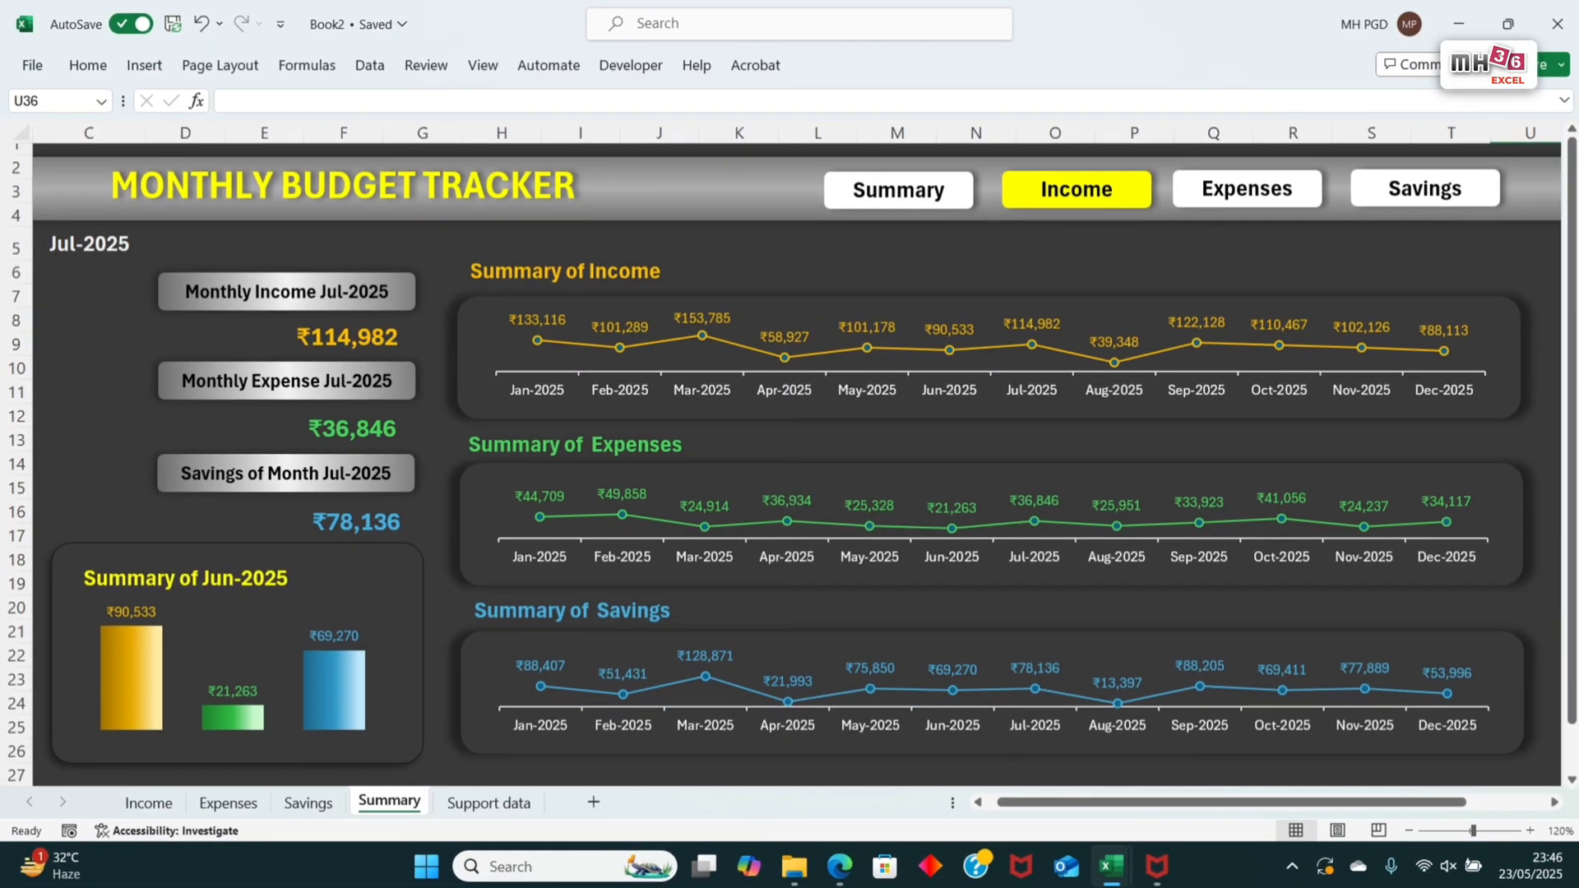
Step: Test the Summary dashboard by switching the month in cell C5 through several 2025 months, including Aug, Jul, Oct and Nov, ending on Apr-2025
left_click(105, 241)
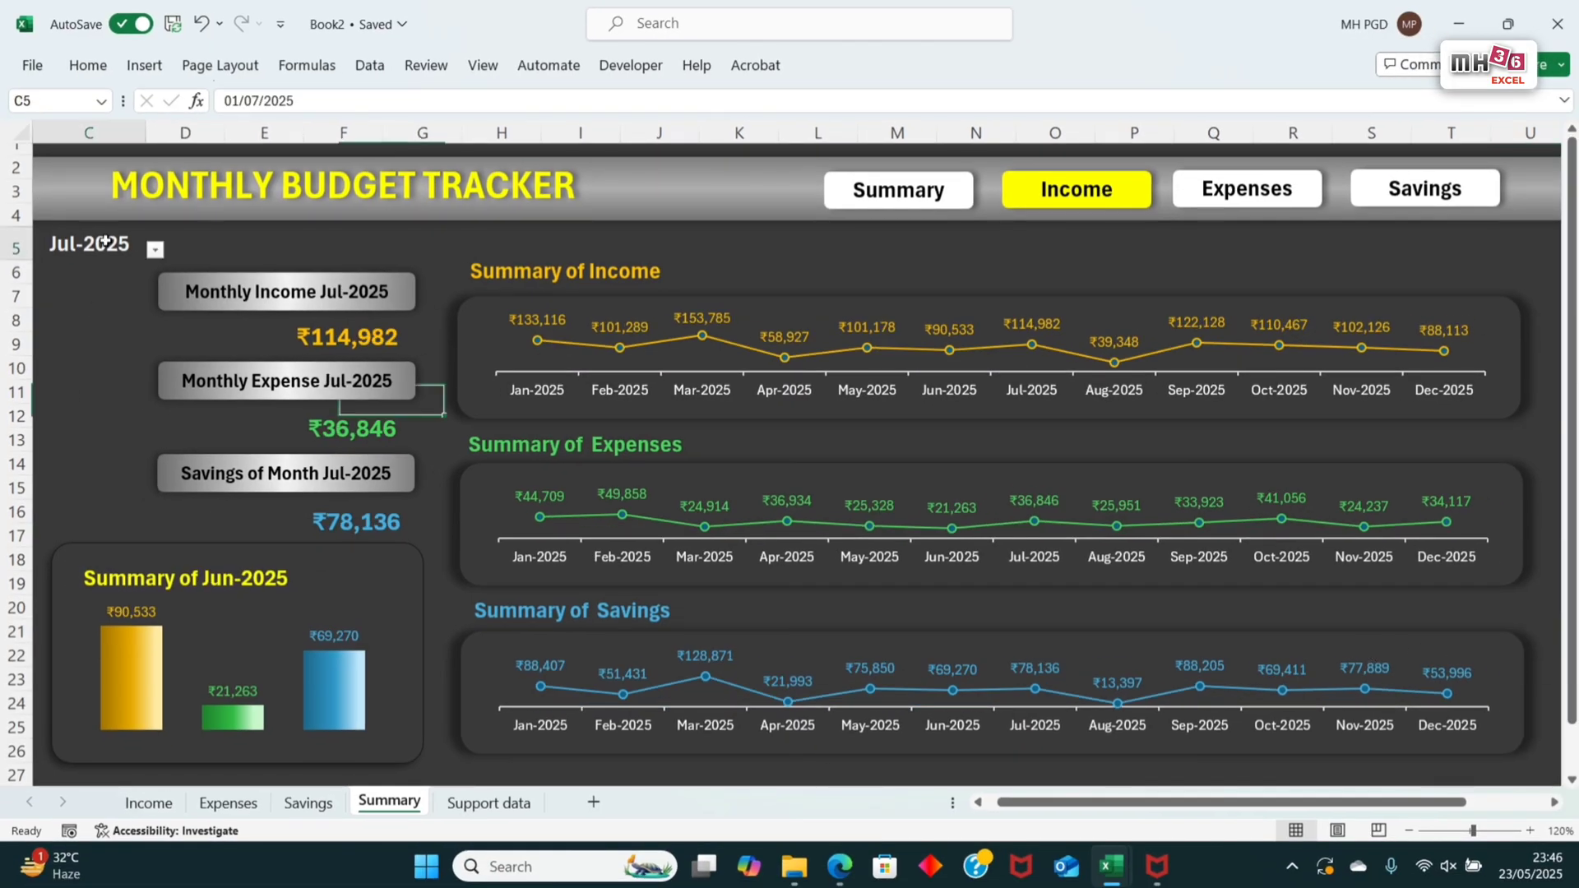
left_click(154, 250)
left_click(59, 392)
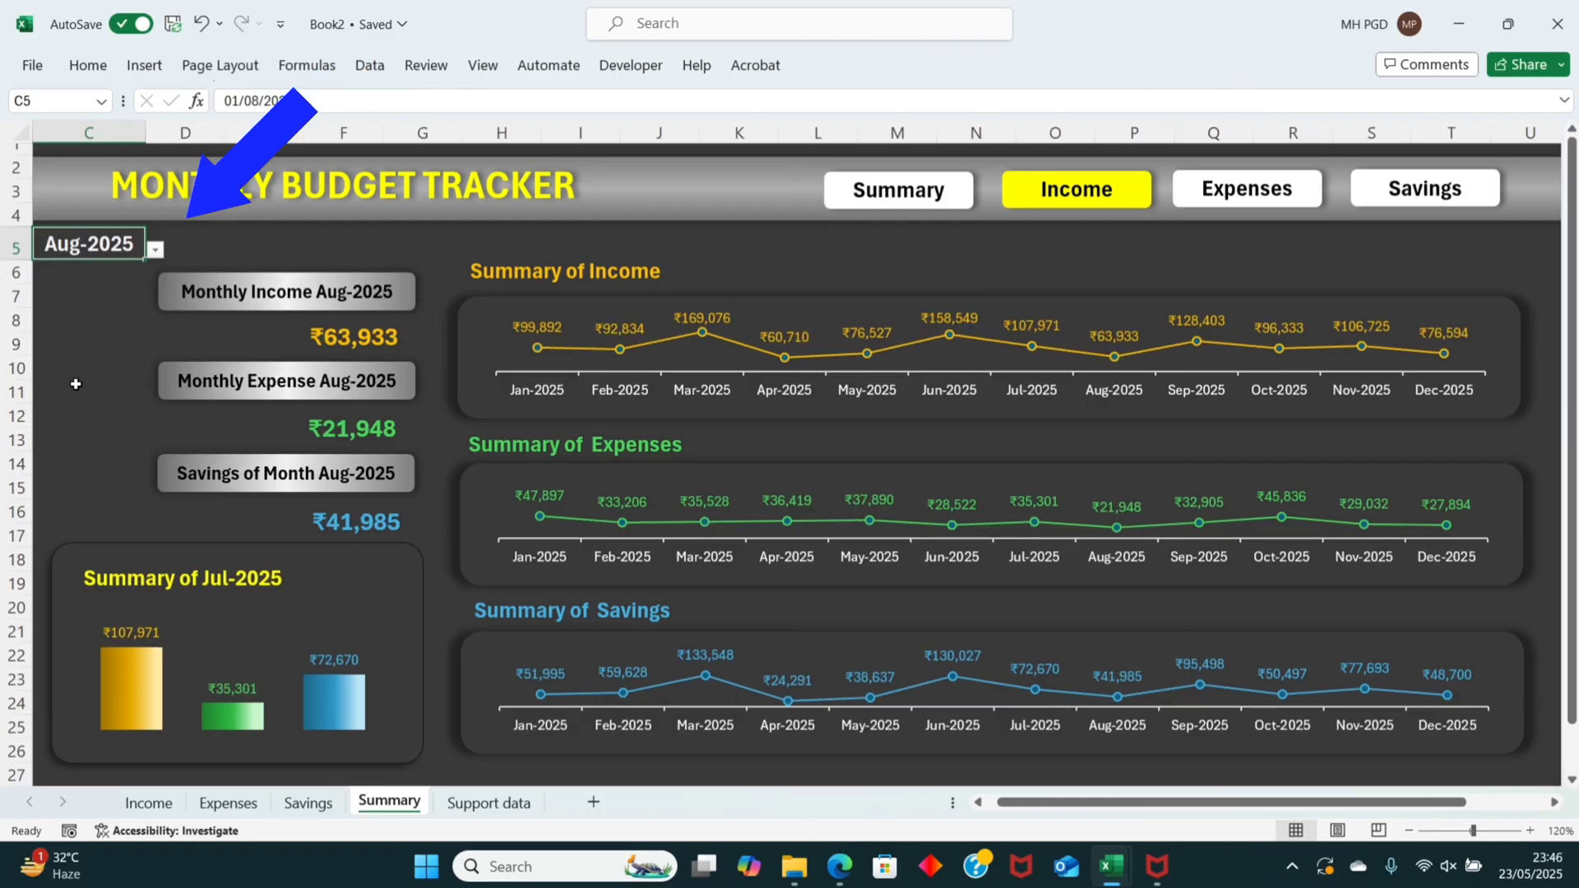
left_click(154, 250)
left_click(60, 409)
left_click(155, 249)
left_click(59, 374)
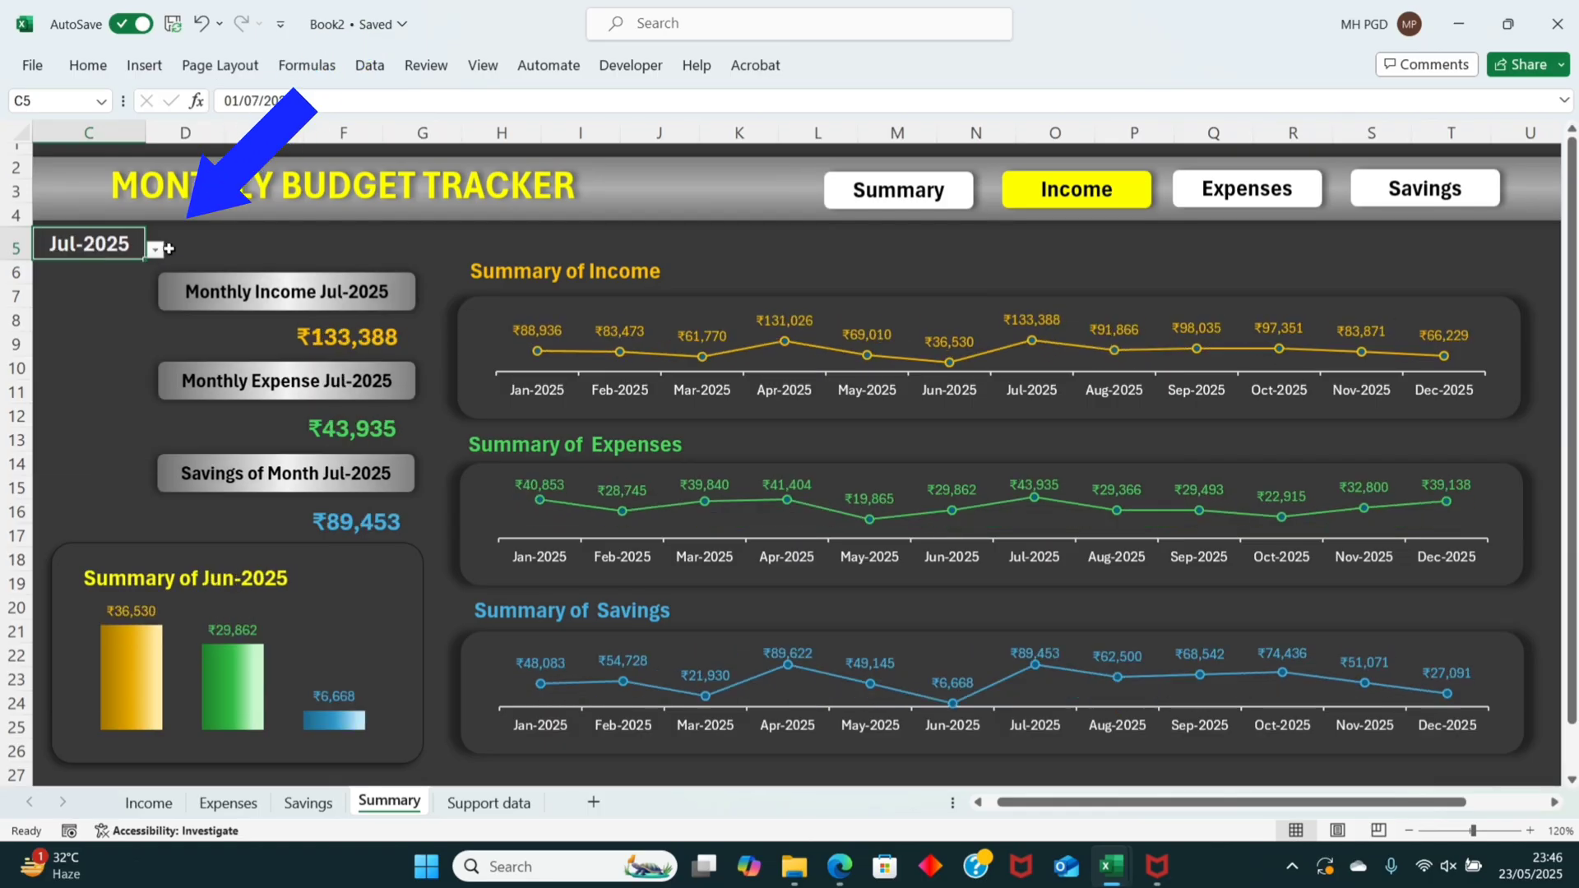
left_click(156, 249)
left_click(59, 426)
left_click(156, 250)
left_click(59, 339)
left_click(155, 249)
left_click(59, 321)
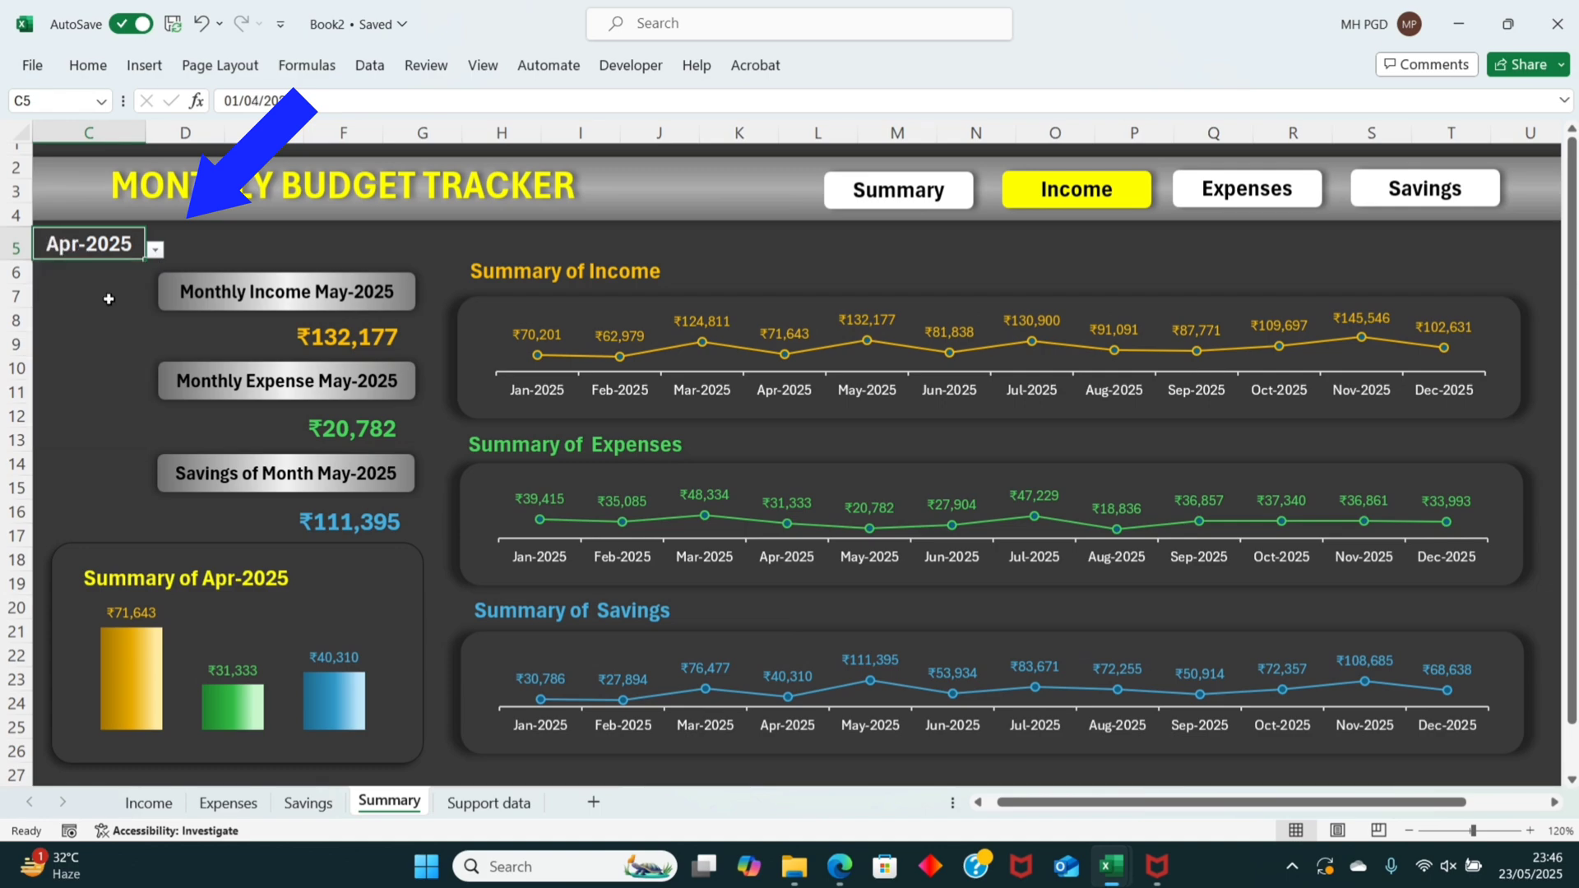
left_click(156, 249)
left_click(59, 322)
left_click(156, 249)
left_click(59, 426)
left_click(156, 249)
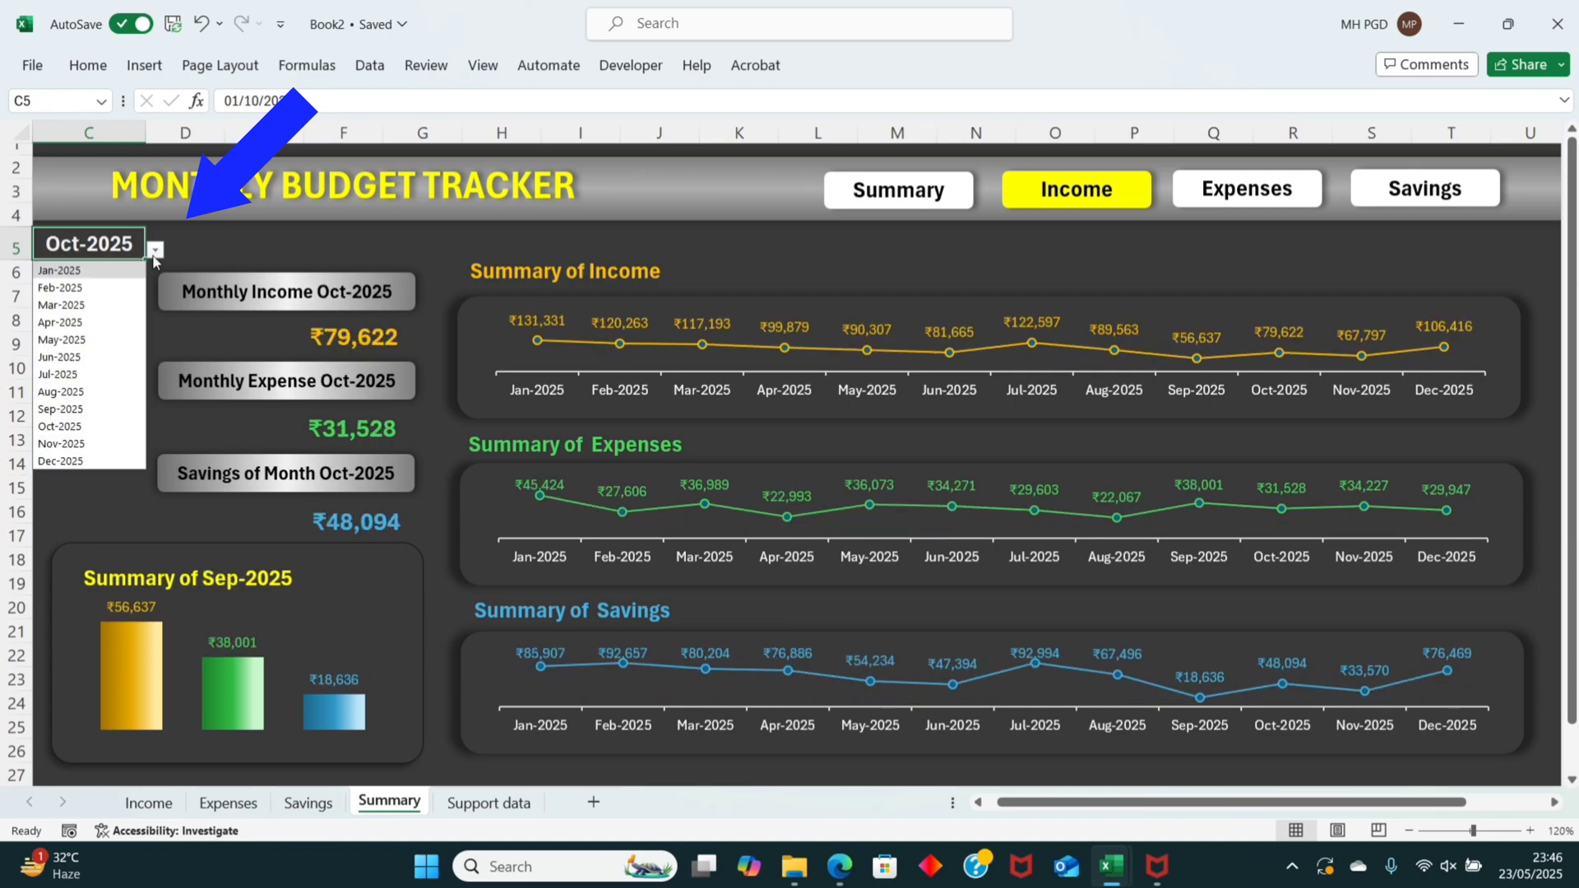
left_click(59, 443)
left_click(155, 249)
left_click(59, 322)
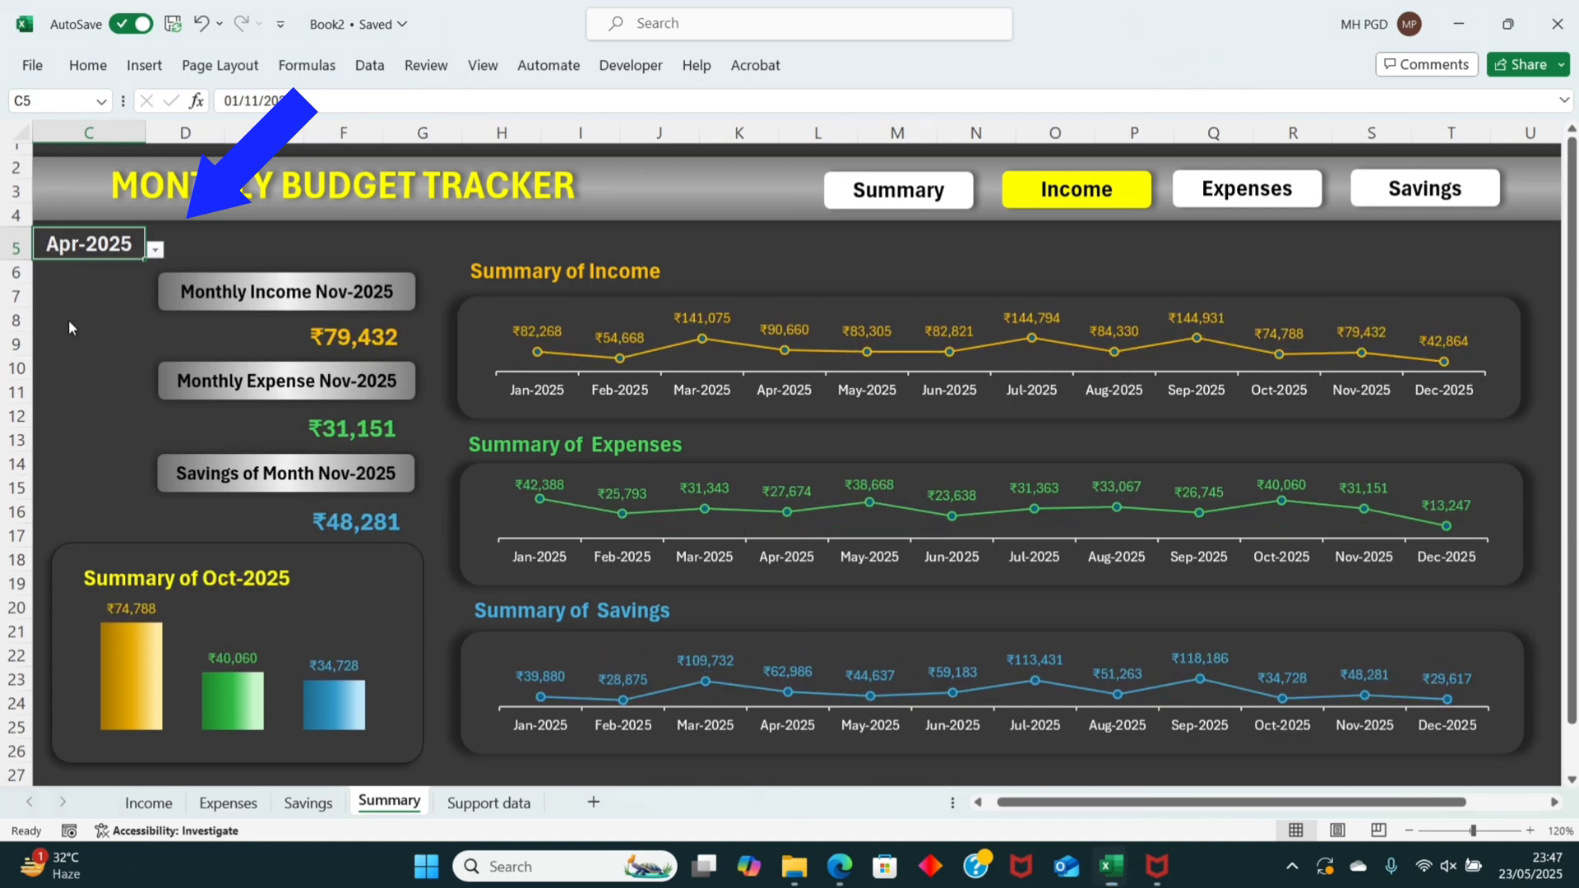